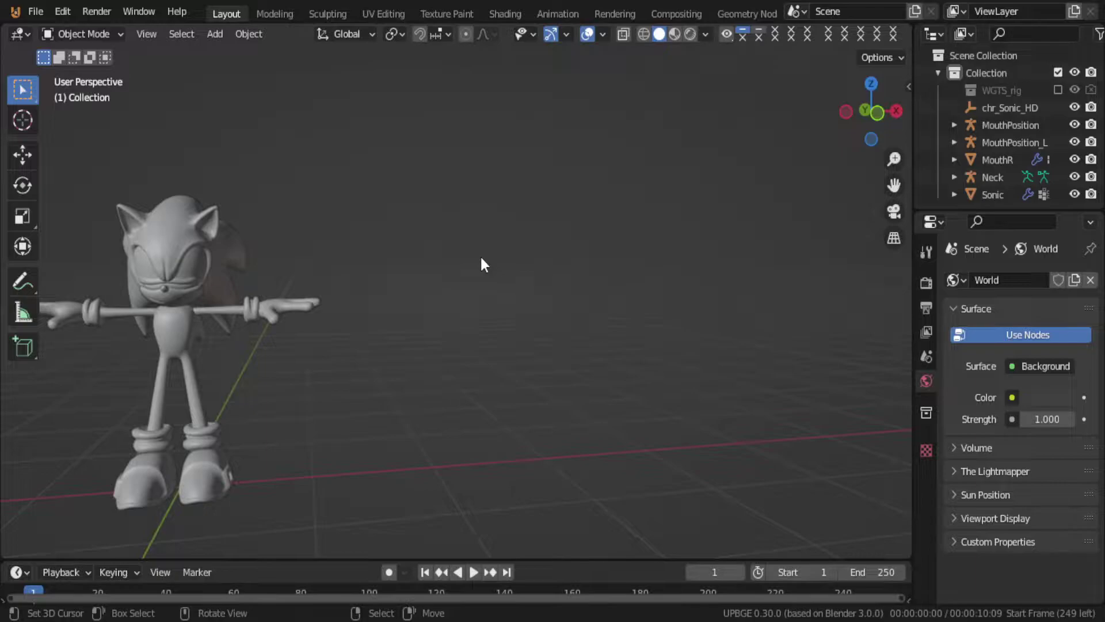
Step: Add a Human (Meta-Rig) armature and clear its location so it sits at the world origin
middle_drag(165, 302, 320, 344)
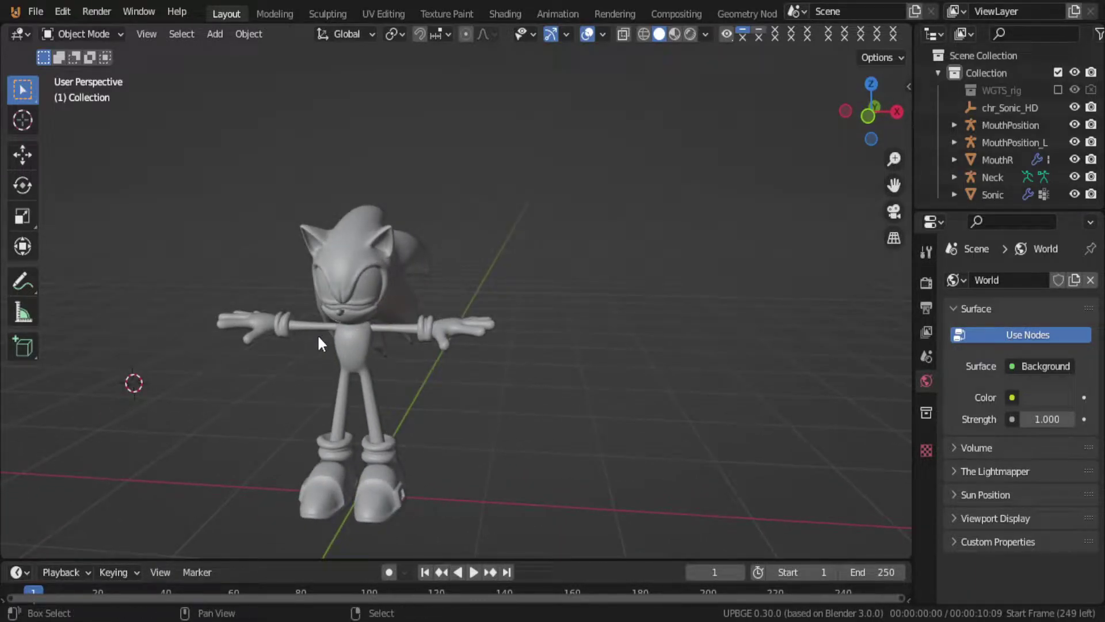
key(shift+a)
mouse_move(318, 337)
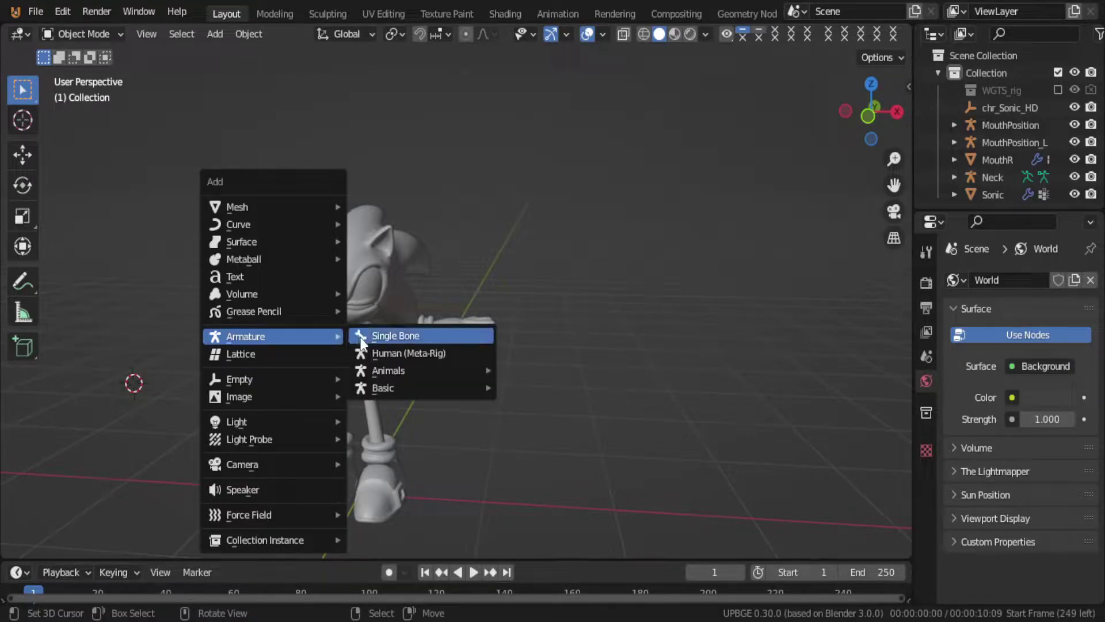
click(447, 350)
middle_drag(444, 347, 387, 344)
scroll(391, 348, up, 3)
key(alt+g)
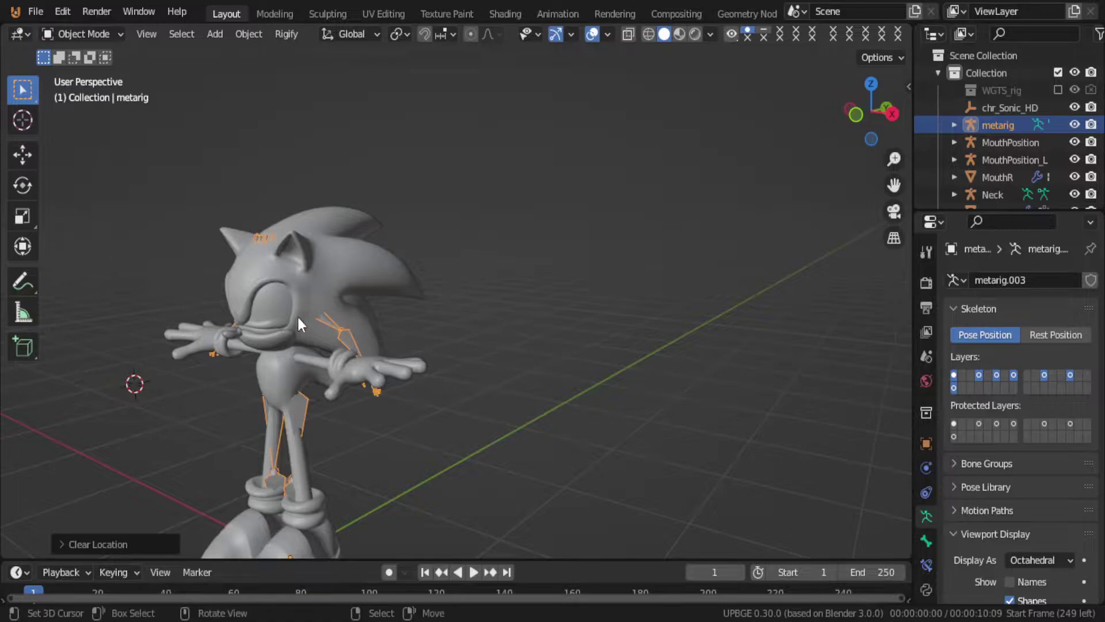
Step: Select the Sonic character mesh
click(260, 290)
middle_drag(260, 290, 340, 302)
scroll(361, 294, down, 3)
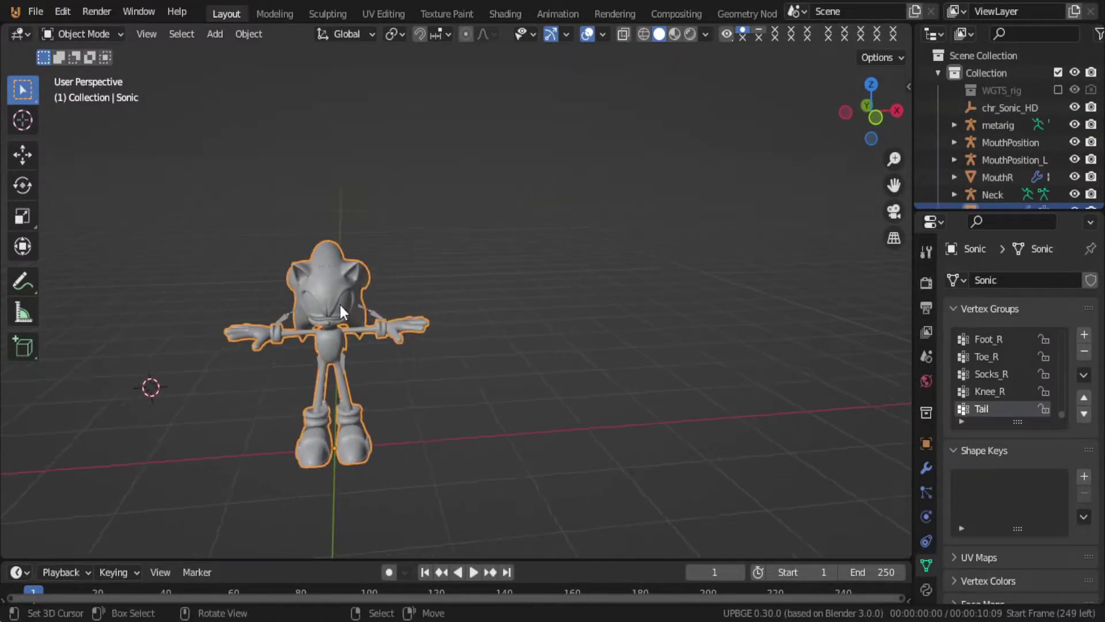
key(s)
key(Escape)
key(s)
key(Escape)
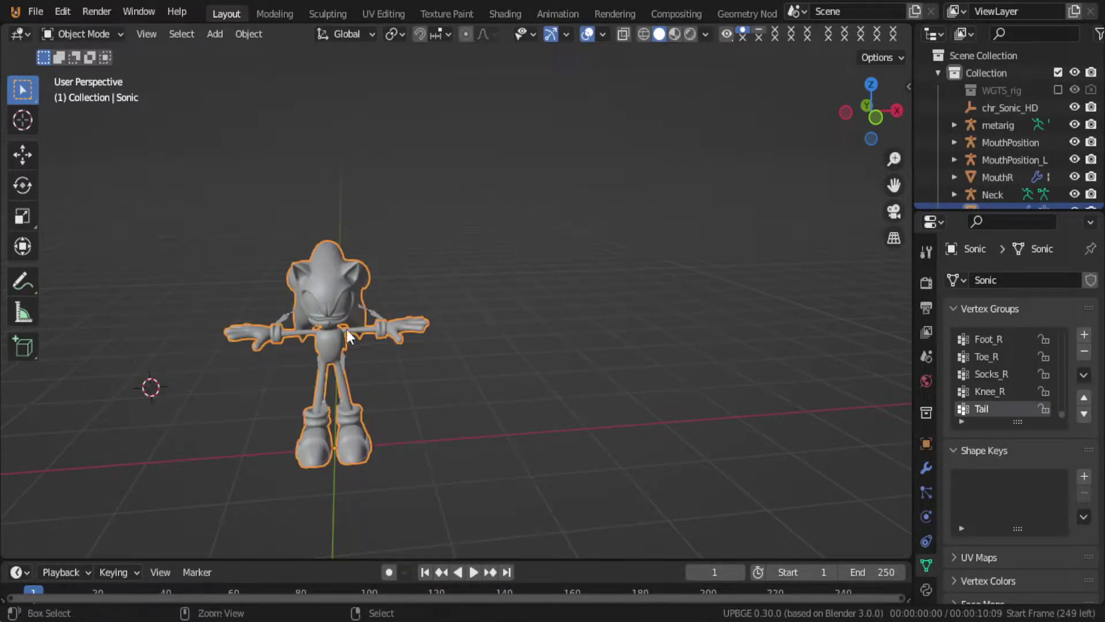
Step: Apply the scale of the Sonic mesh
key(ctrl+a)
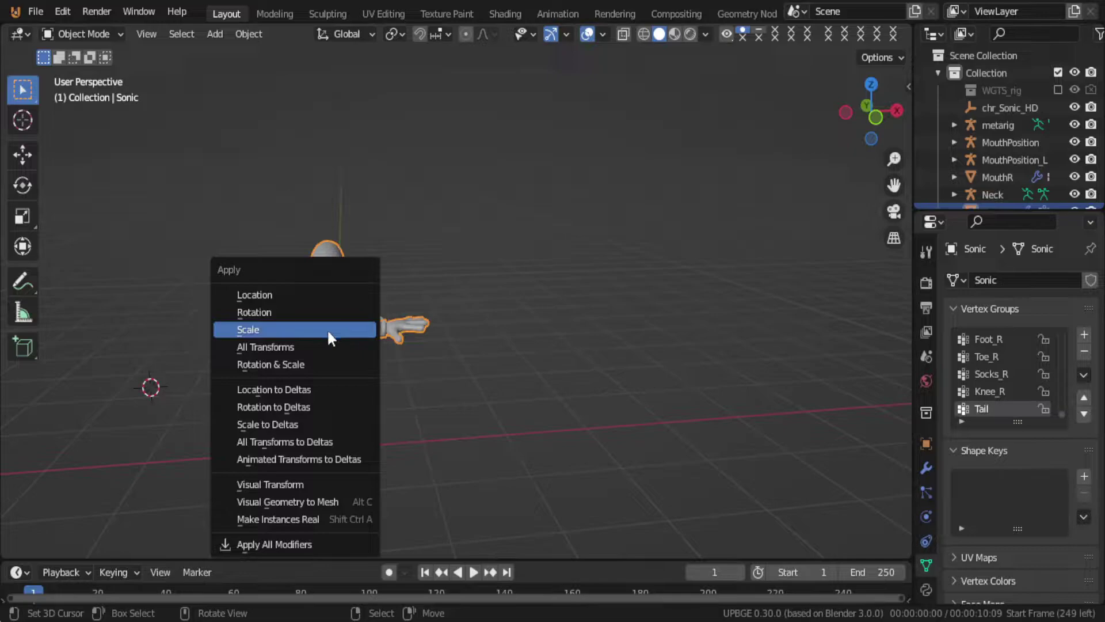
click(328, 329)
Step: Turn off Wiggle Armature for the meta-rig and collapse its Paper Model Islands and Rigify Buttons settings
click(375, 315)
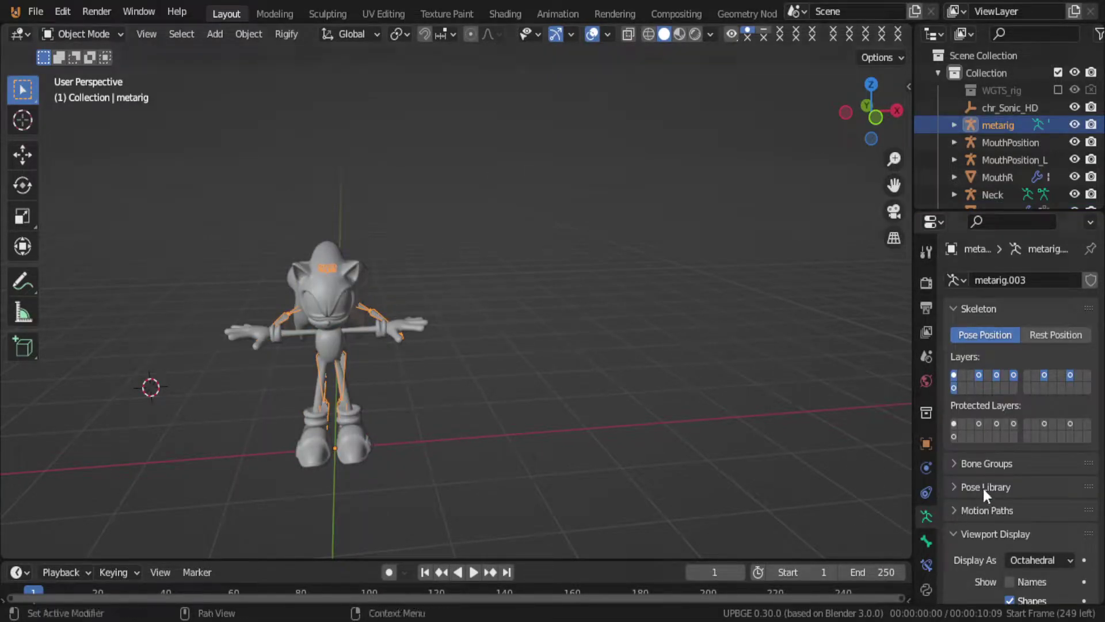
scroll(983, 488, down, 8)
scroll(993, 518, down, 6)
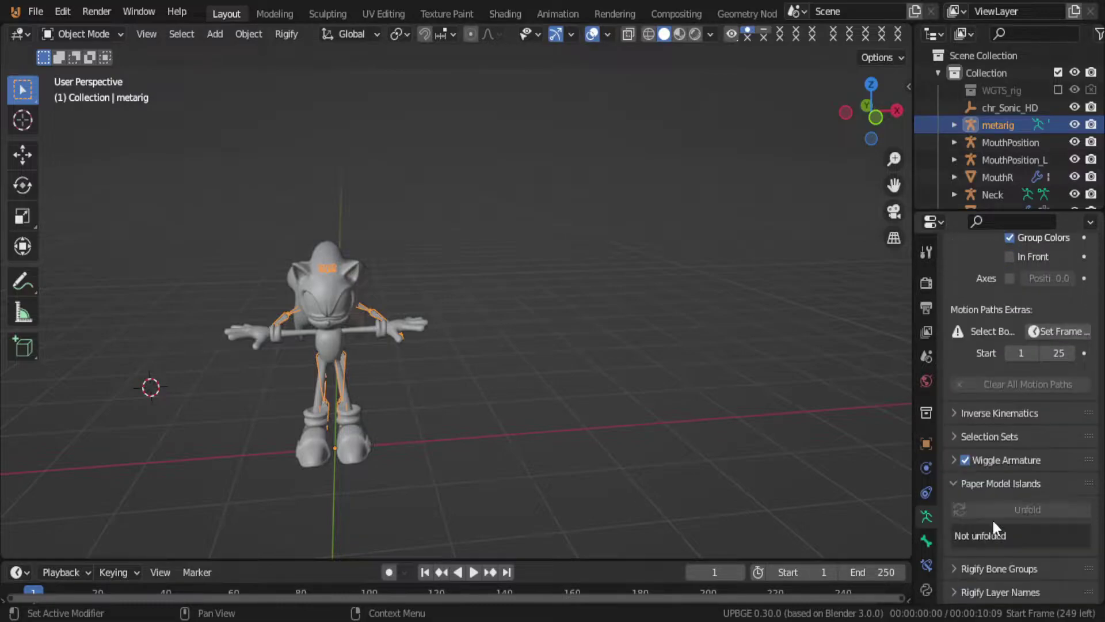
scroll(961, 476, down, 6)
scroll(961, 479, up, 7)
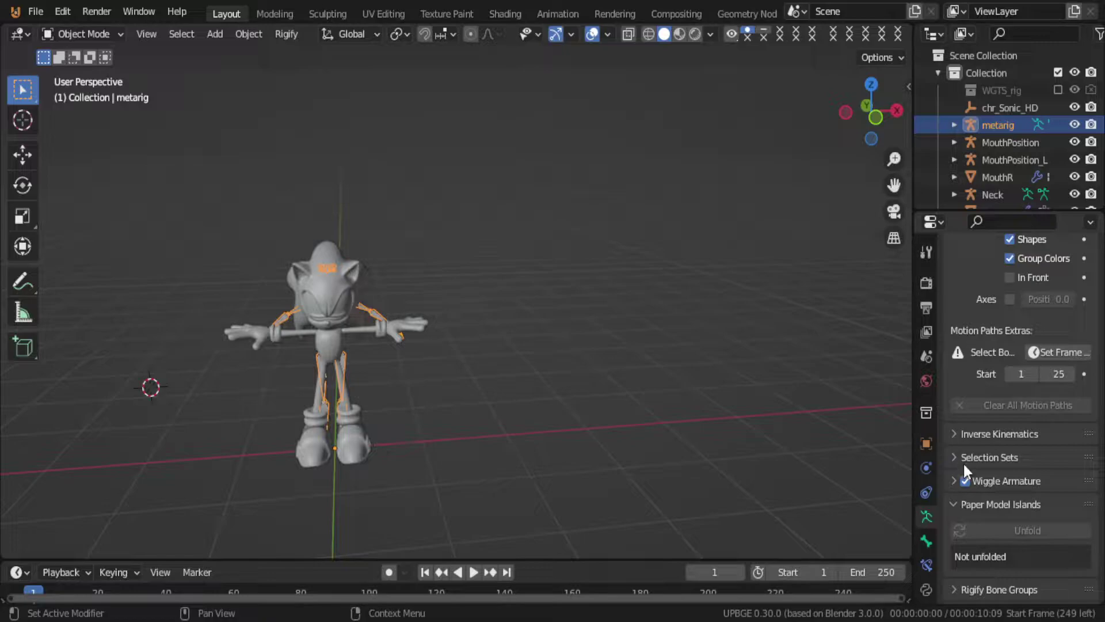
click(963, 480)
scroll(961, 491, down, 3)
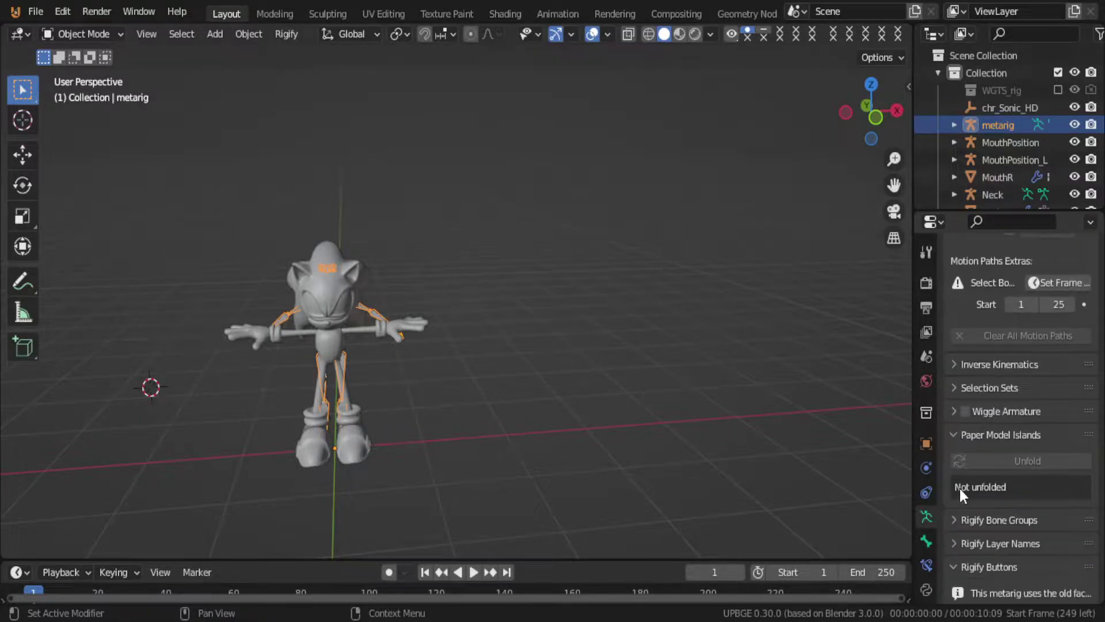
click(954, 433)
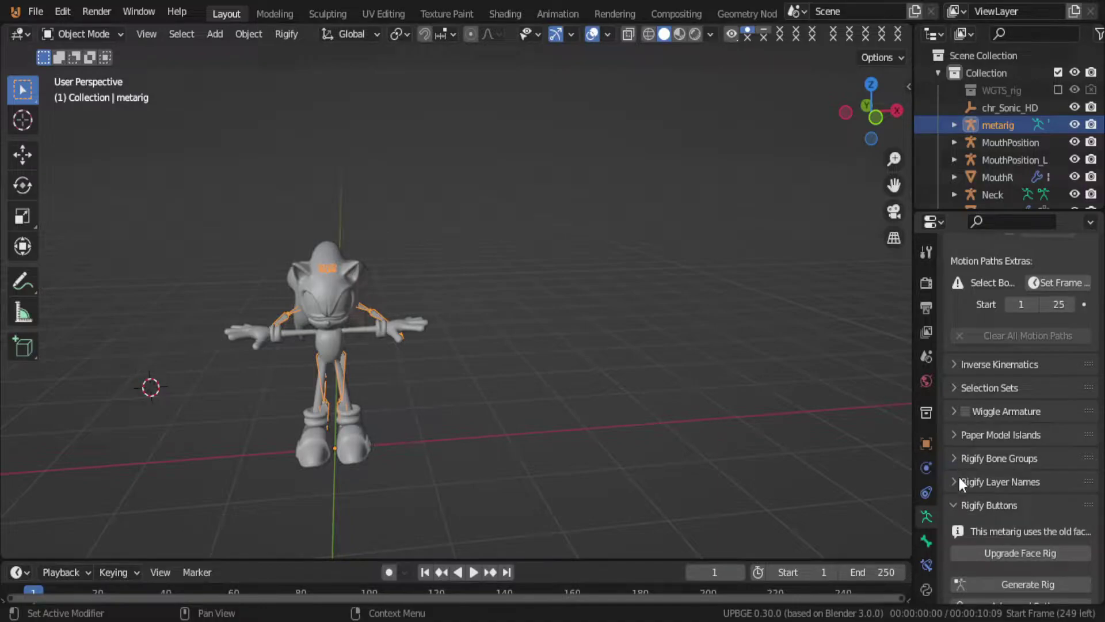
click(958, 512)
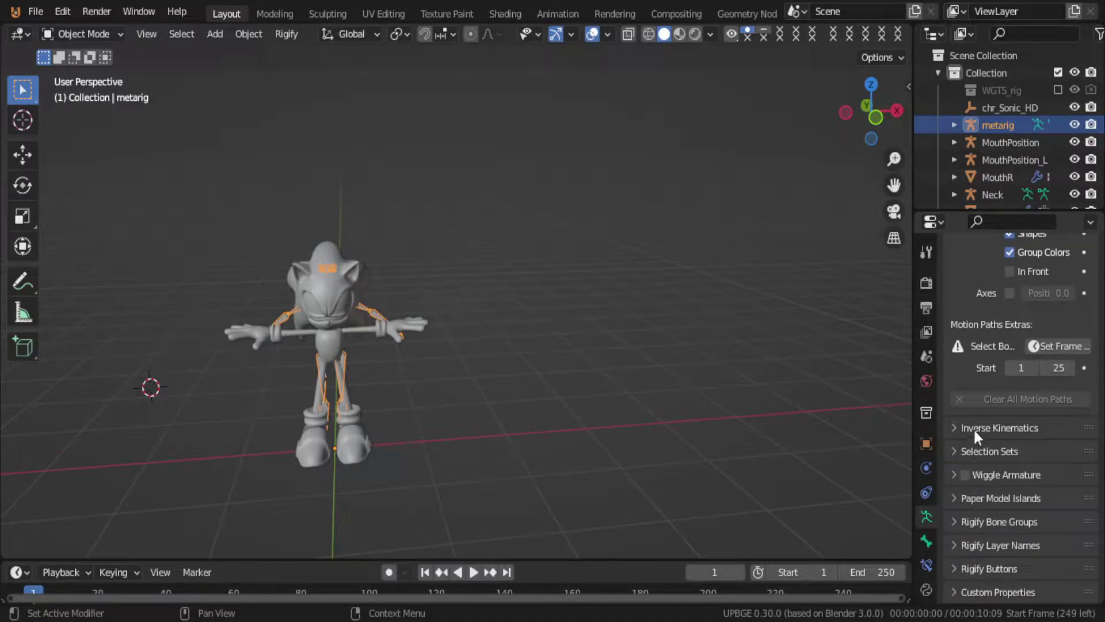
Step: Set the meta-rig's viewport display to In Front so its bones draw over the character mesh
scroll(982, 372, up, 4)
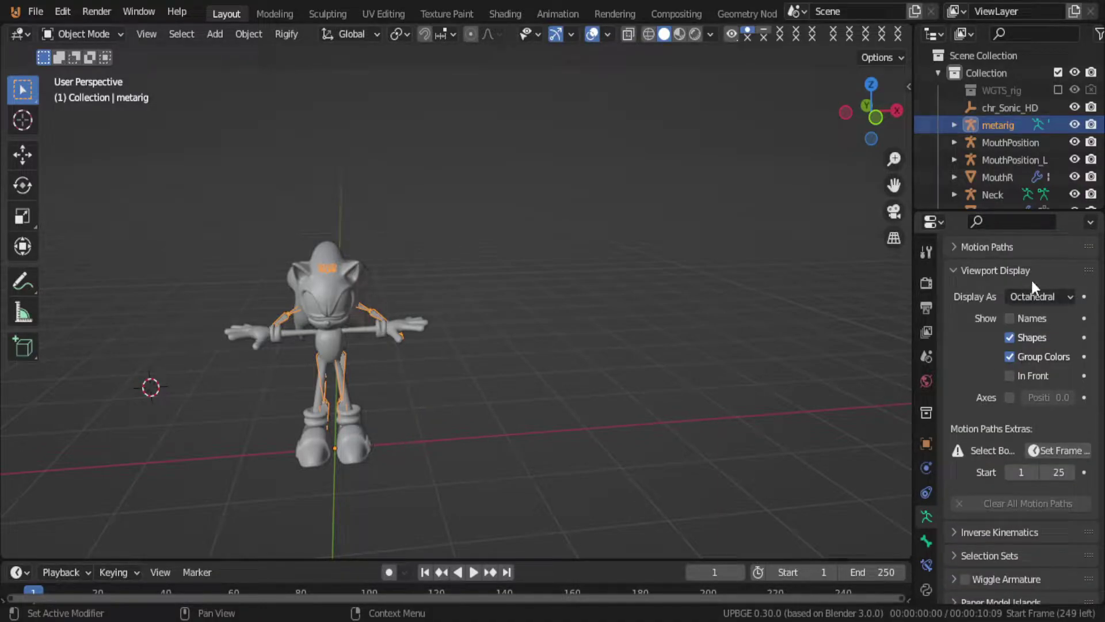
click(1009, 375)
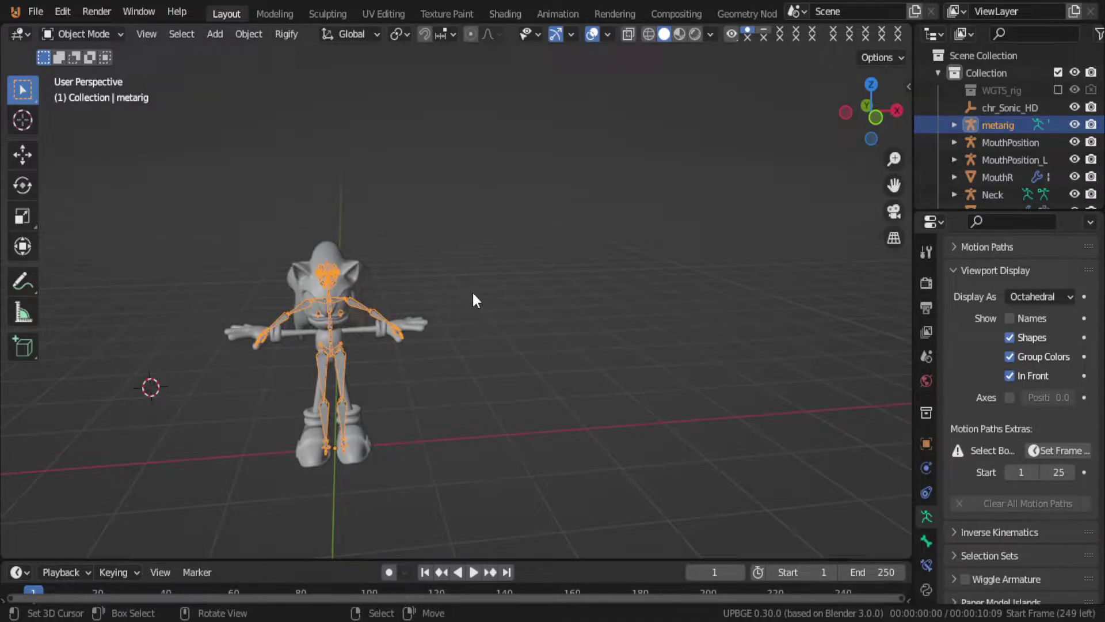
key(Tab)
middle_drag(471, 294, 402, 284)
scroll(363, 284, up, 6)
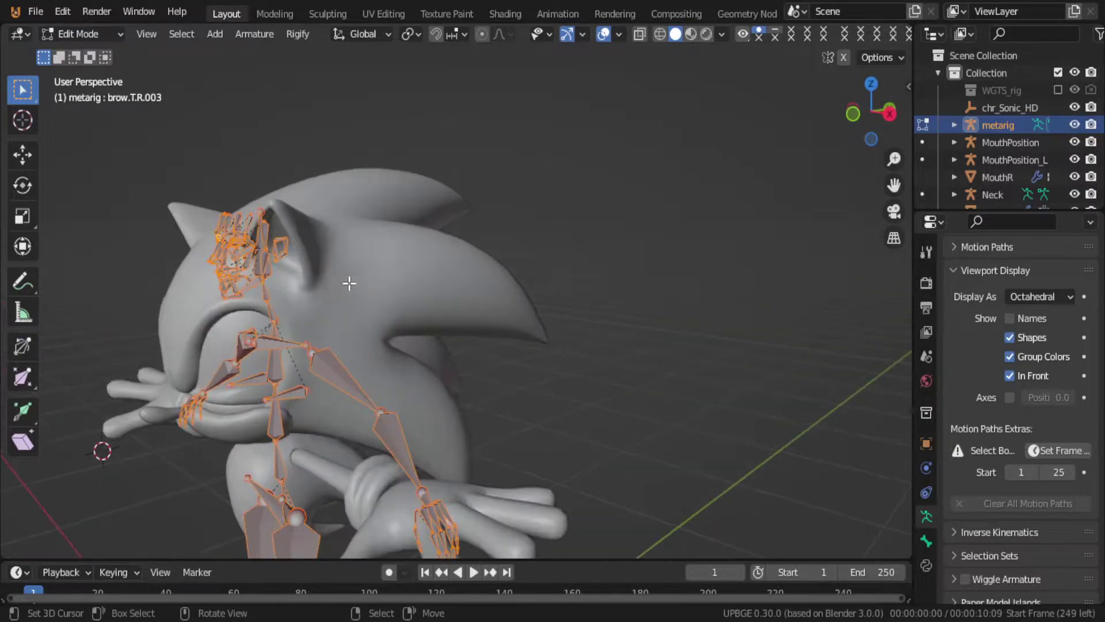
scroll(345, 285, up, 2)
middle_drag(320, 296, 616, 365)
scroll(555, 383, up, 4)
scroll(533, 389, down, 10)
key(s)
right_click(612, 365)
key(Tab)
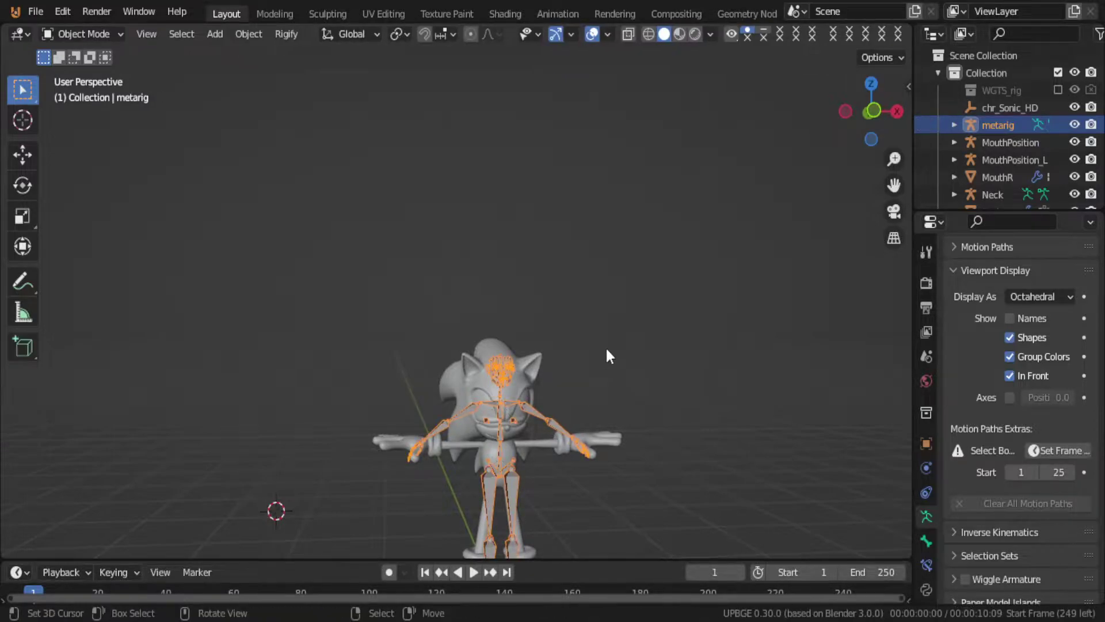
Step: Scale the whole meta-rig down to about 0.85 in Object Mode to fit the character's body
key(s)
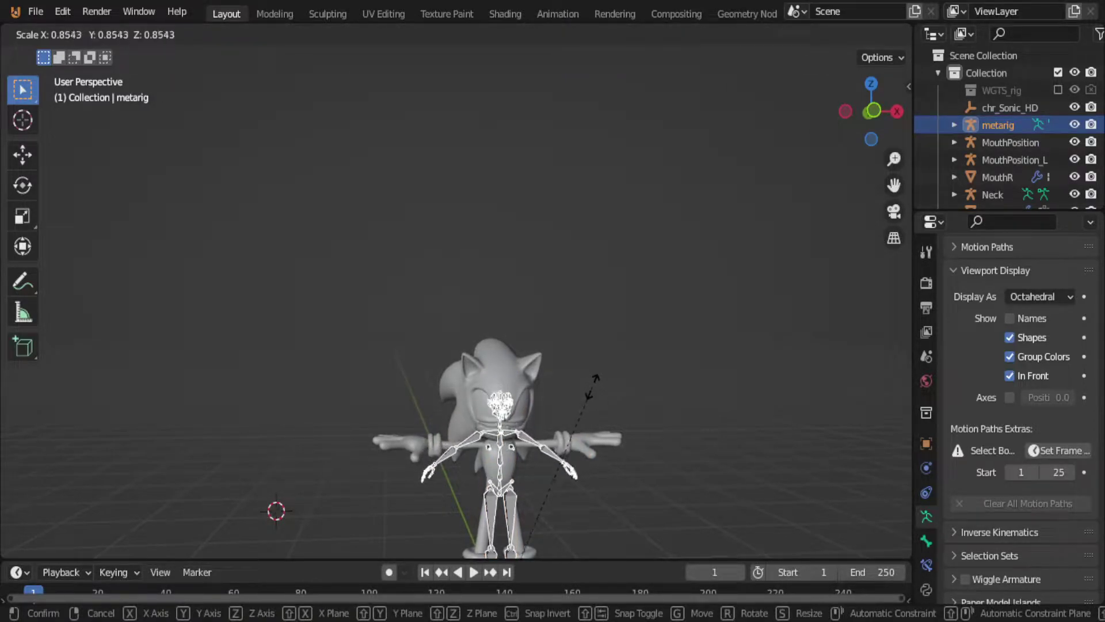
click(589, 390)
scroll(557, 408, up, 8)
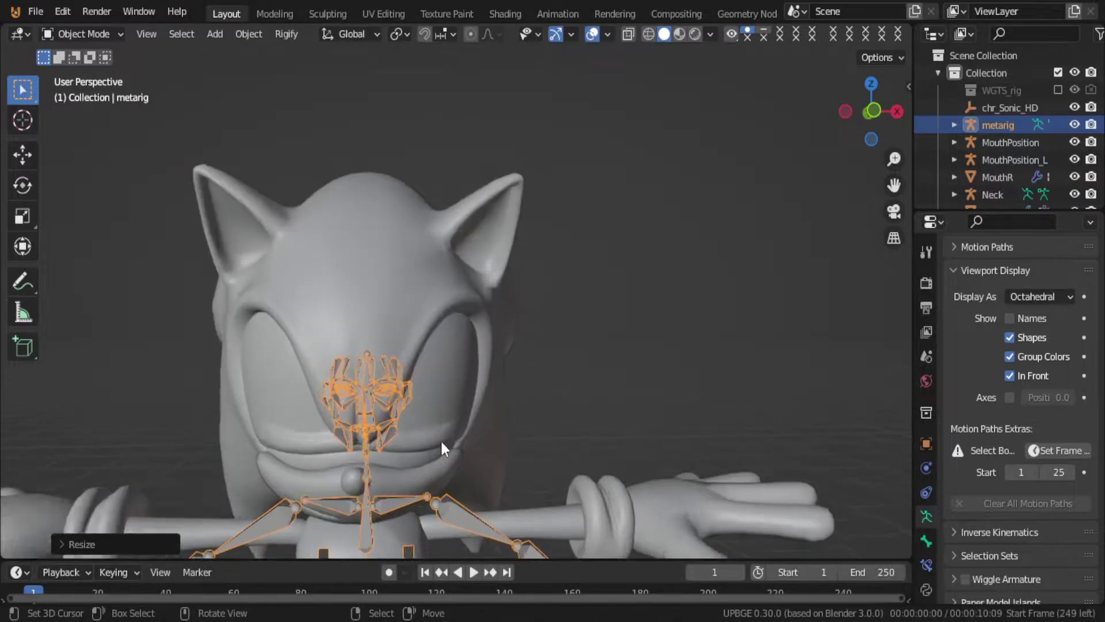
Step: Enter Edit Mode on the meta-rig and box-select all the face and head bones
scroll(441, 443, up, 3)
click(327, 407)
click(317, 410)
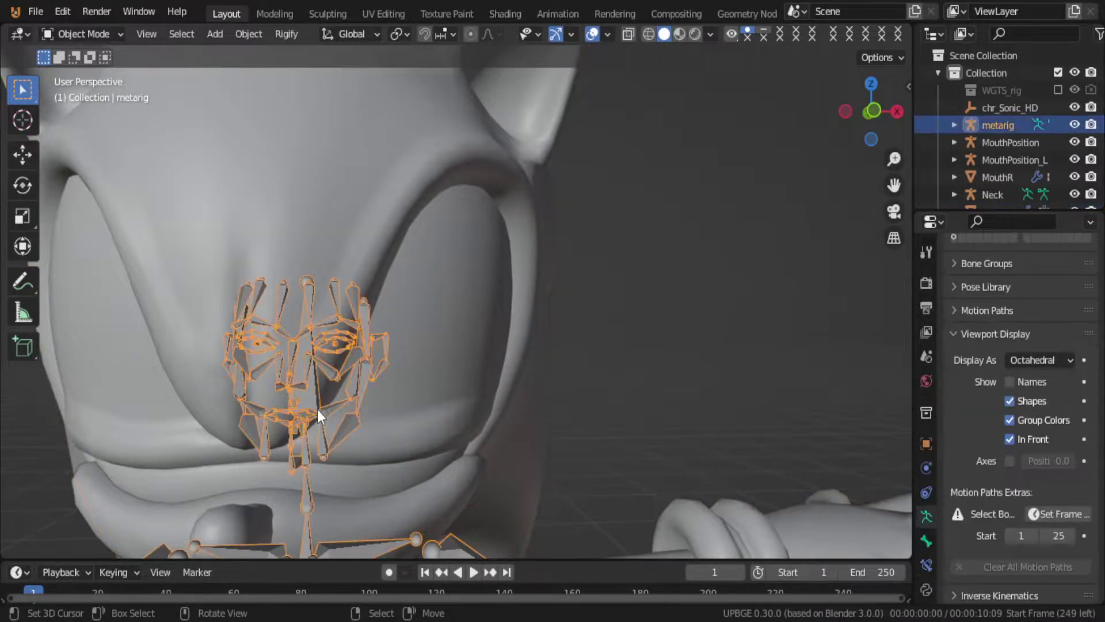
key(Tab)
scroll(318, 414, down, 4)
key(b)
drag(176, 239, 392, 457)
click(304, 425)
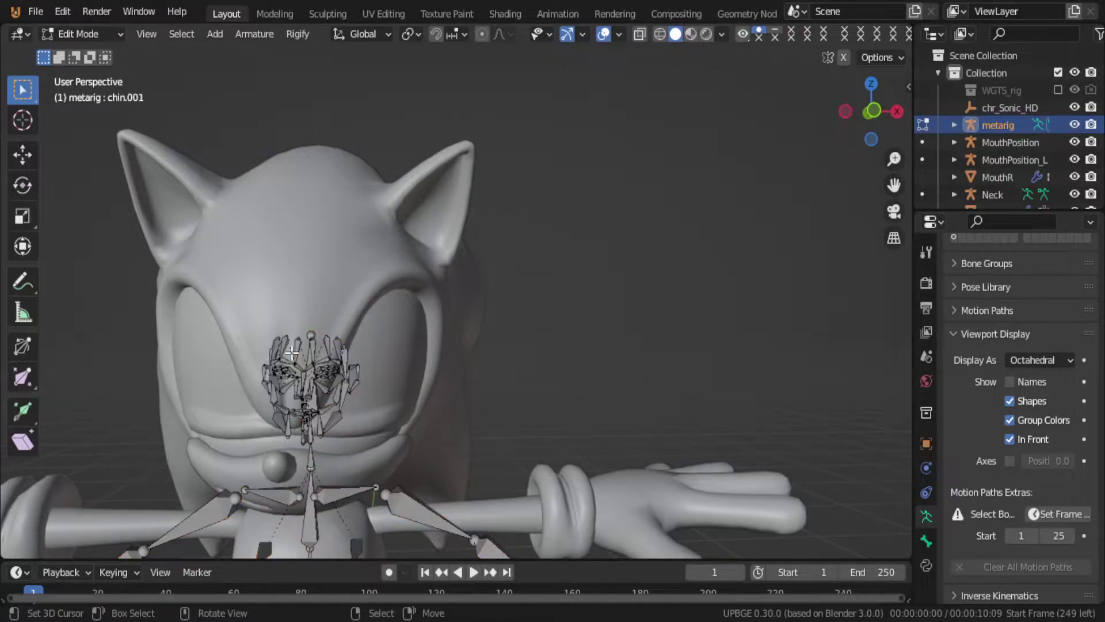
key(b)
drag(228, 231, 429, 461)
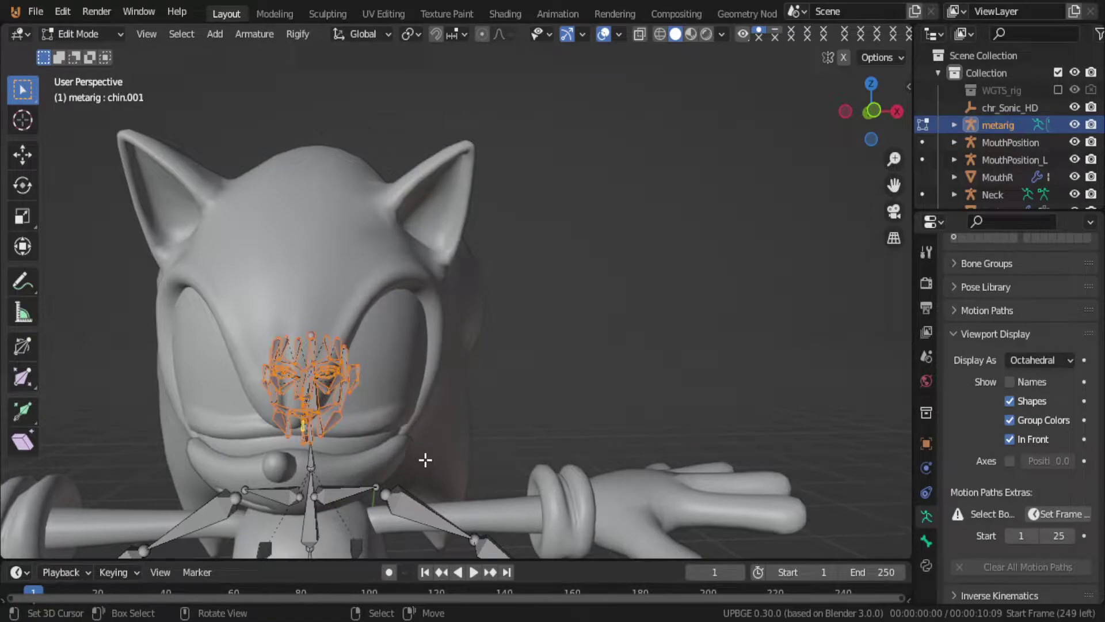
Step: Try to scale the selected face and head bones up to the width of the character's face
key(s)
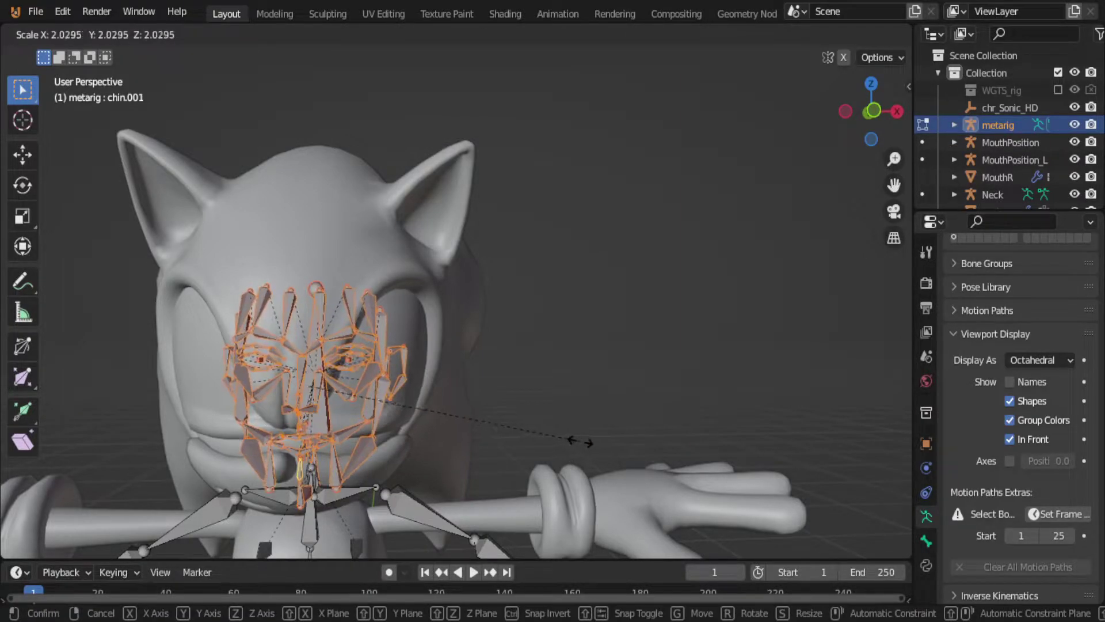
right_click(159, 428)
key(s)
right_click(352, 419)
key(s)
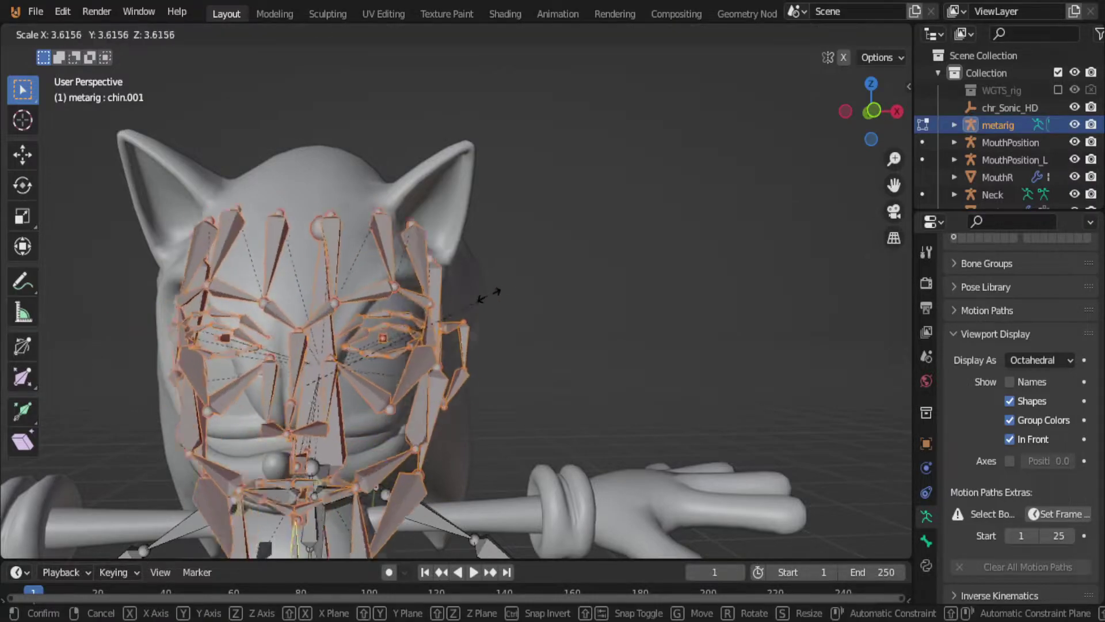
click(451, 307)
Step: Try to raise the enlarged face and head bones along the Z axis
key(g)
right_click(454, 296)
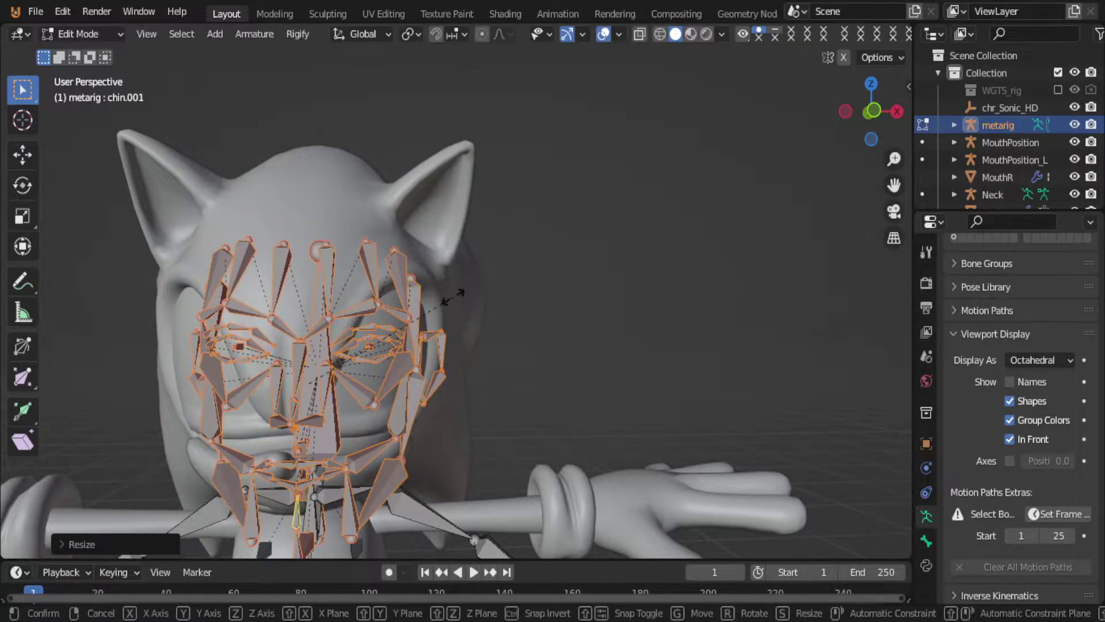
key(z)
right_click(453, 277)
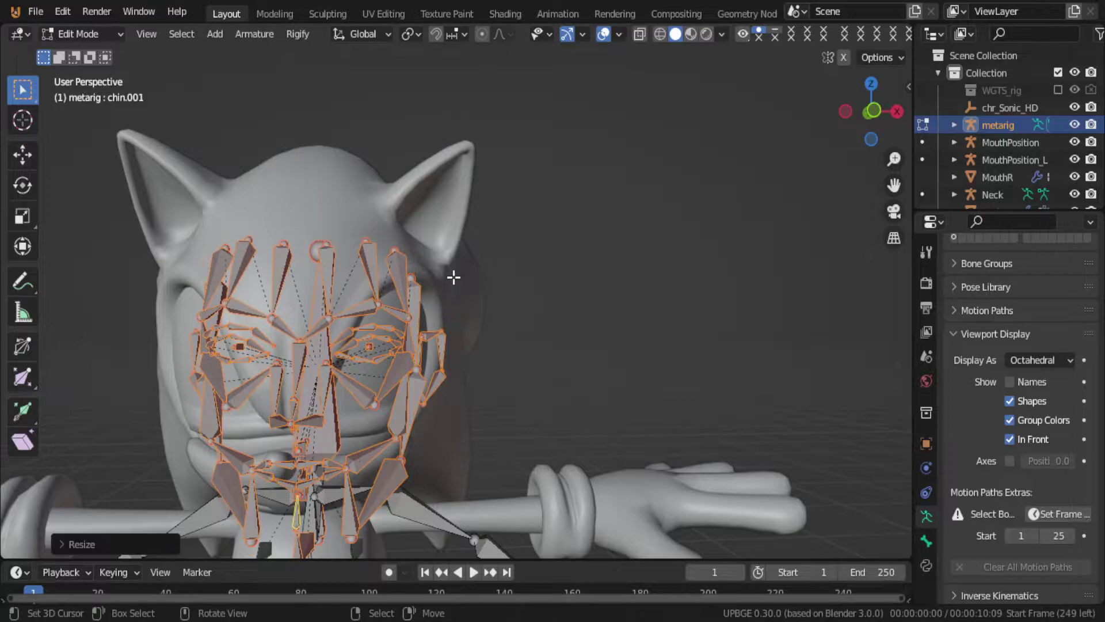
key(g)
key(z)
click(446, 225)
Step: Undo the enlargement and upward move of the face bones, and clear the bone selection
middle_drag(446, 225, 250, 214)
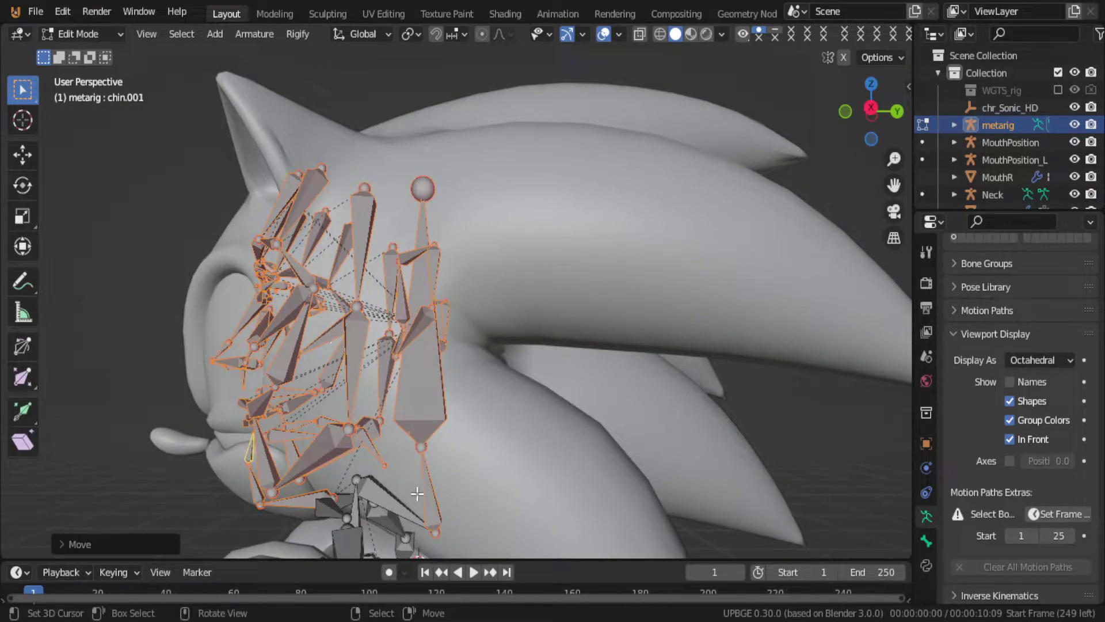
text(s0.35)
key(Return)
key(alt+a)
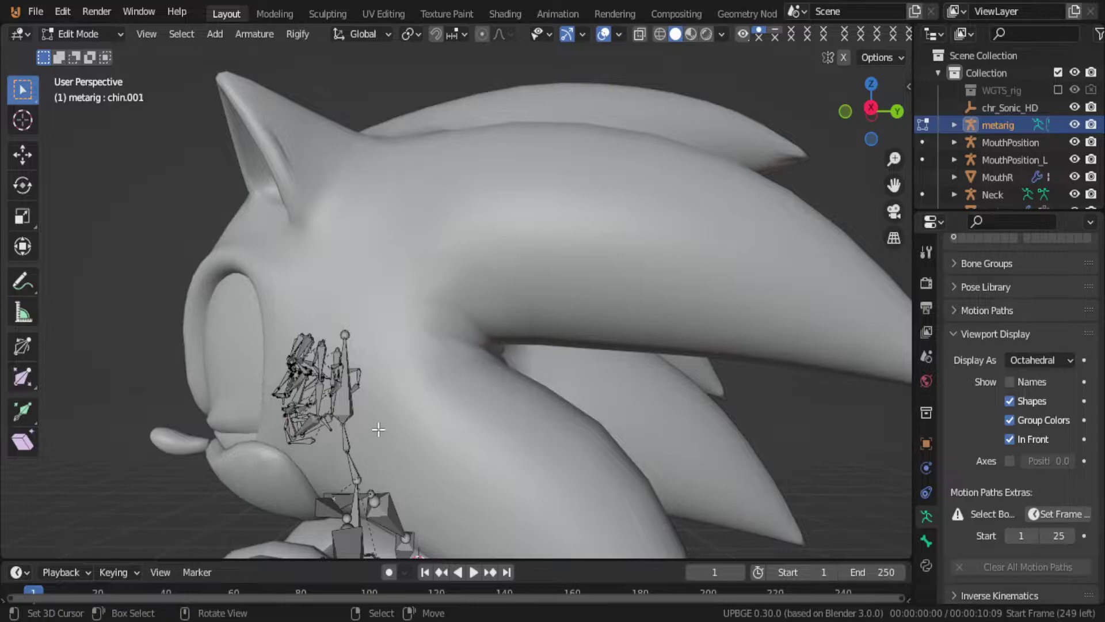
Step: Box-select the face and head bones from the side, leaving out the neck bones, and scale them up to head size
key(b)
drag(162, 219, 419, 447)
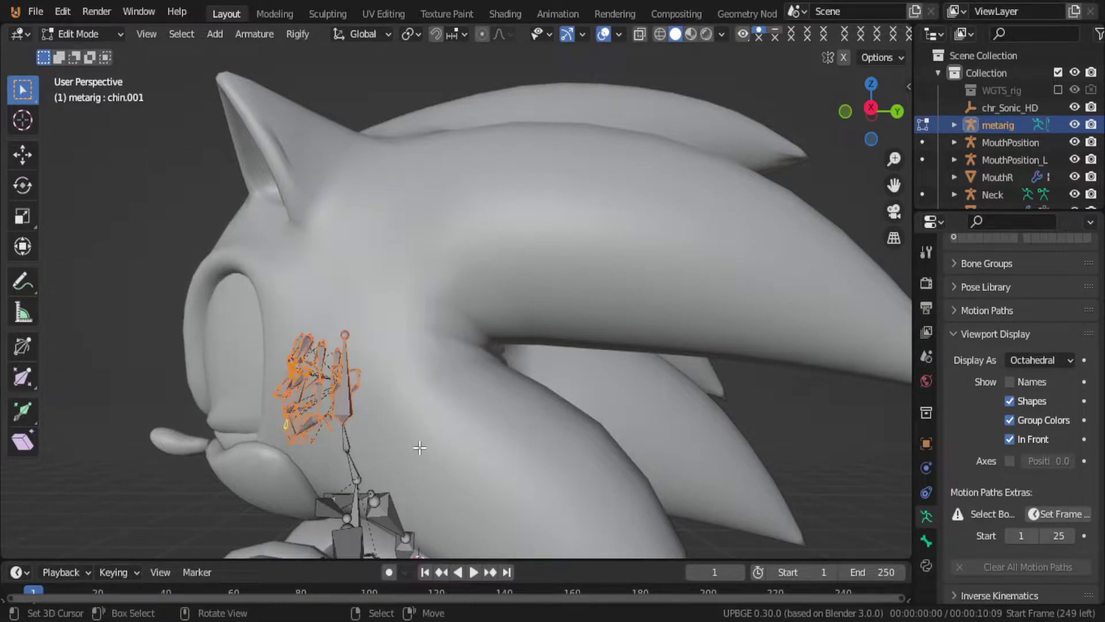
key(s)
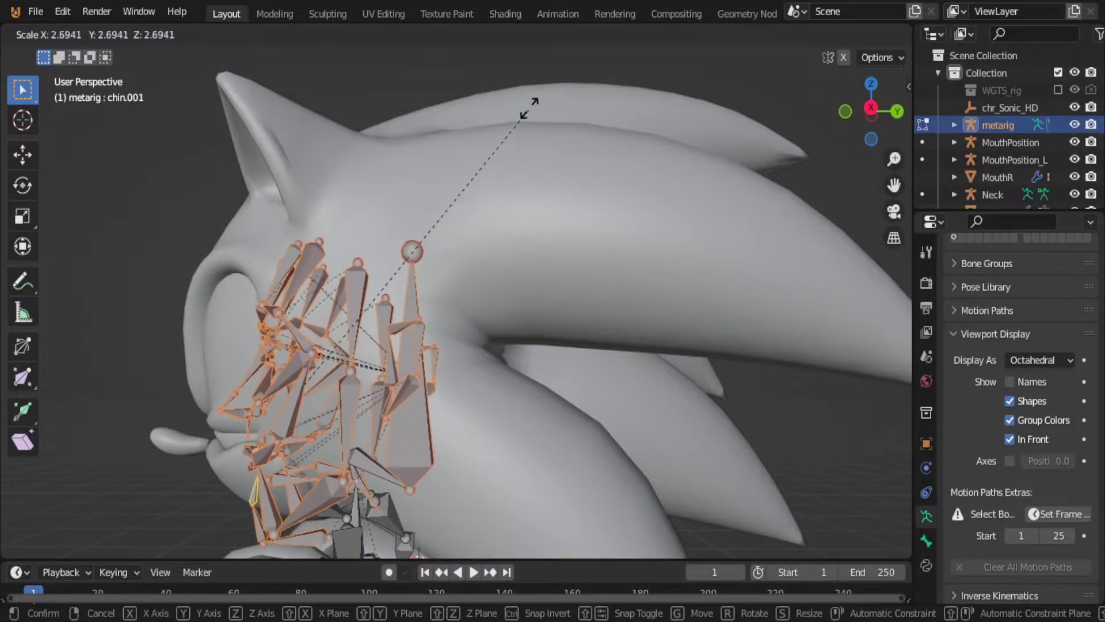
click(543, 75)
Step: Move the enlarged face and head bones along the Z and Y axes to line them up with the front of the head
key(g)
key(z)
click(464, 187)
key(g)
key(y)
click(383, 240)
key(g)
key(z)
click(387, 373)
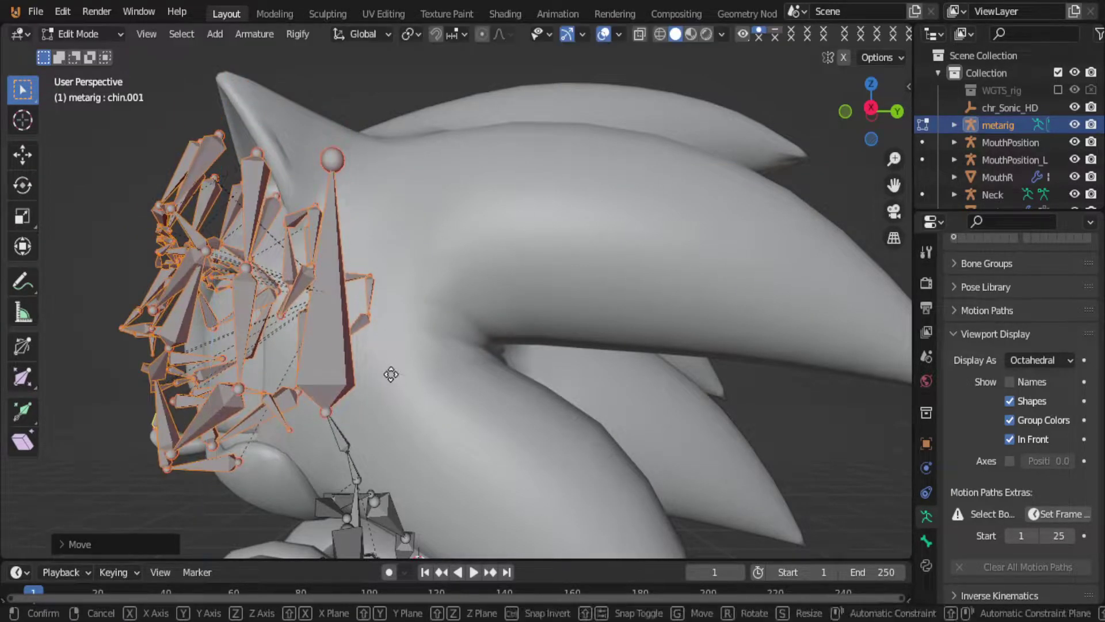
key(g)
key(y)
click(413, 376)
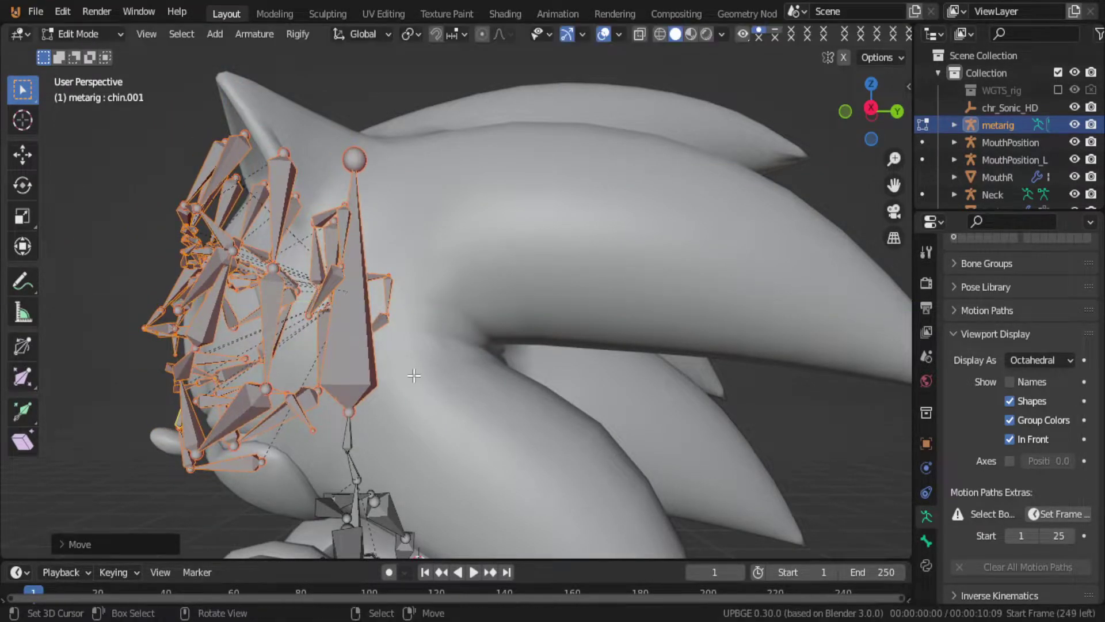
Step: Add the upper neck bone spine.005 to the selection and move it with the head bones slightly back and down
shift+click(349, 434)
key(g)
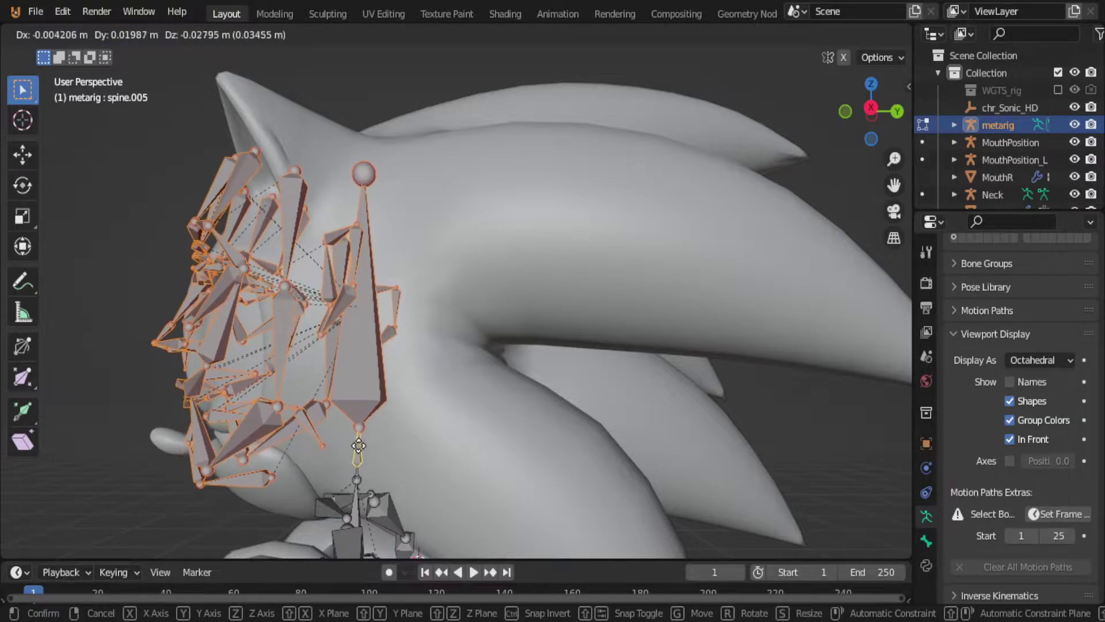
click(357, 449)
shift+click(356, 432)
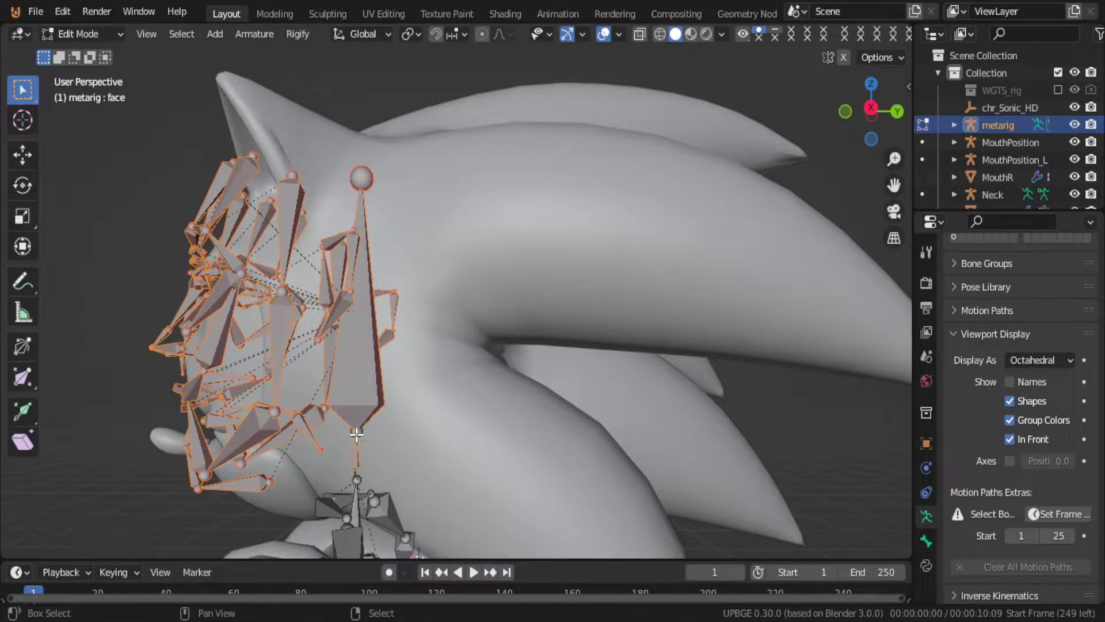
key(g)
key(z)
key(Escape)
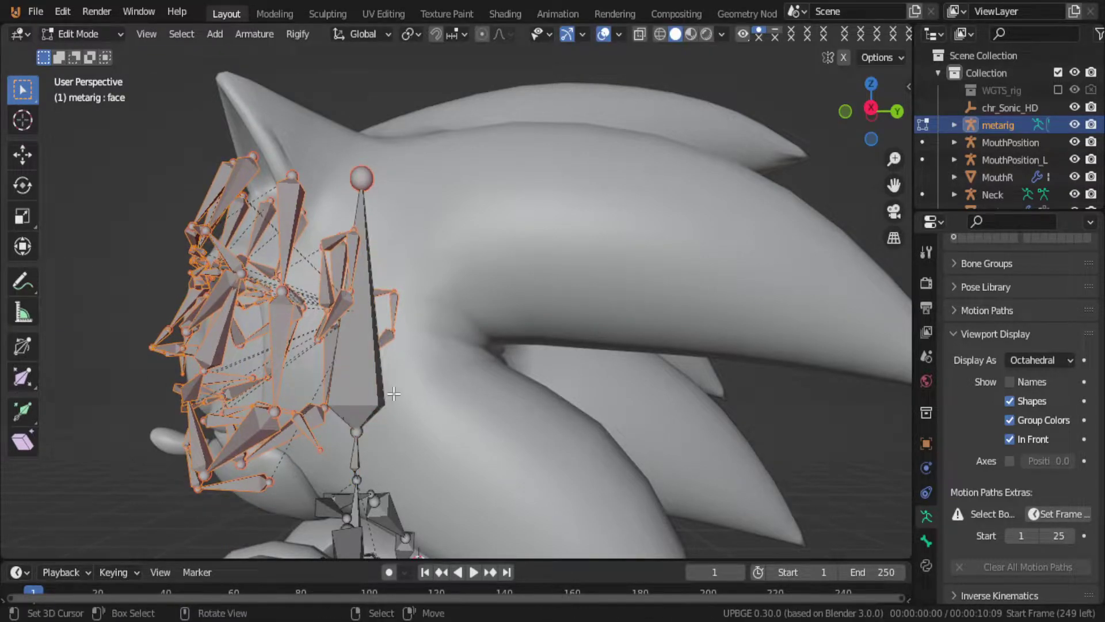
Step: Add the head bone spine.006 to the selection and lower it with the face bones along the Z axis
shift+click(372, 385)
key(g)
key(z)
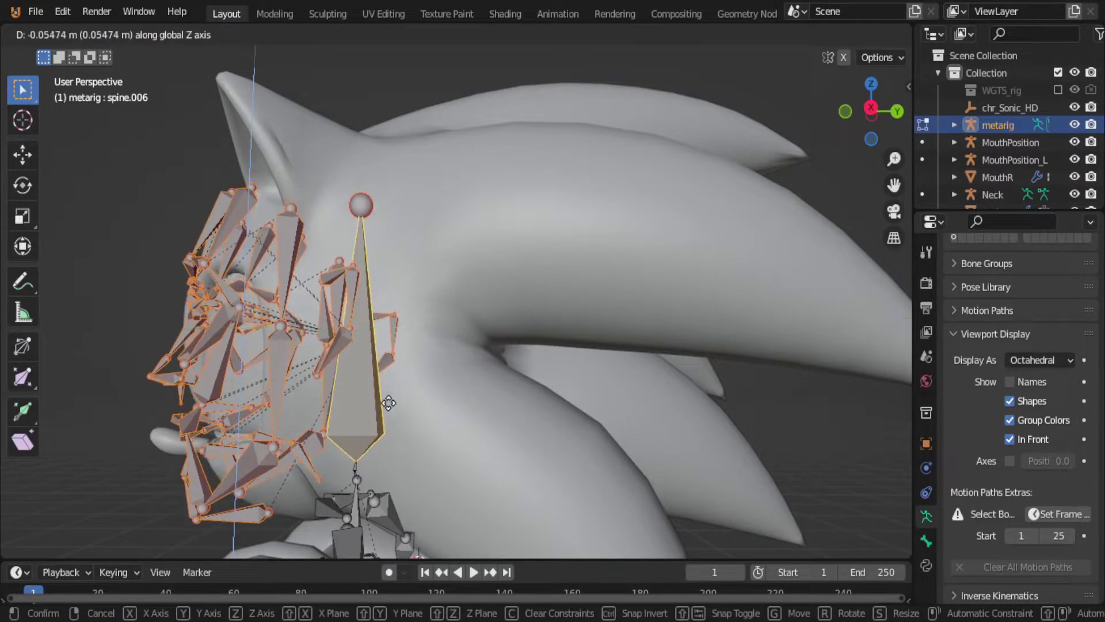
click(388, 406)
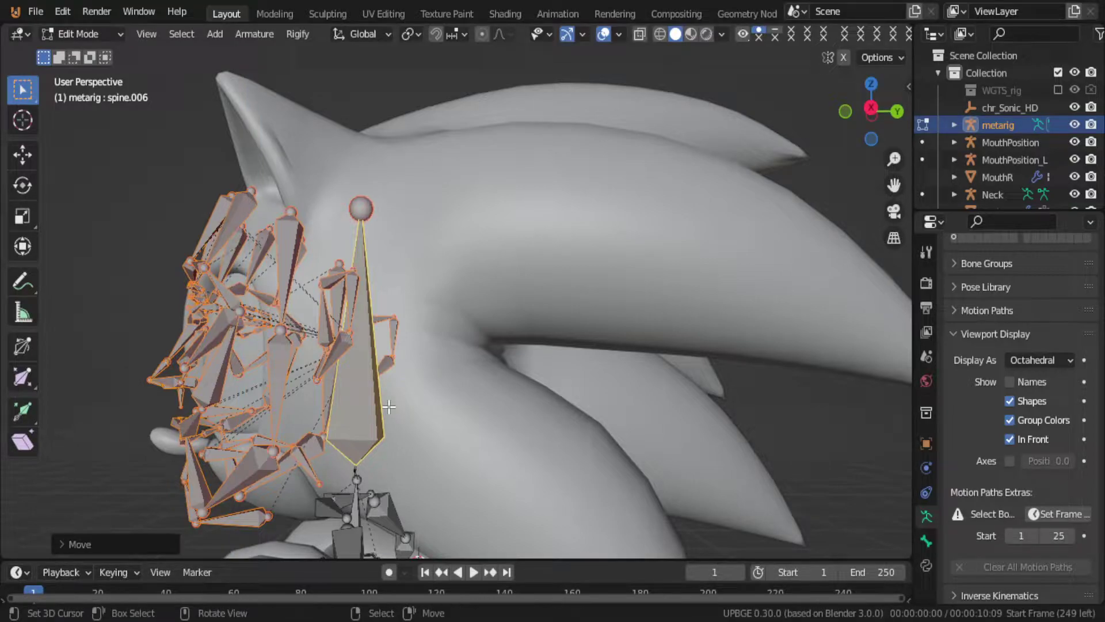
Step: Switch the viewport to wireframe and delete the face bone inside the head bone
key(shift+z)
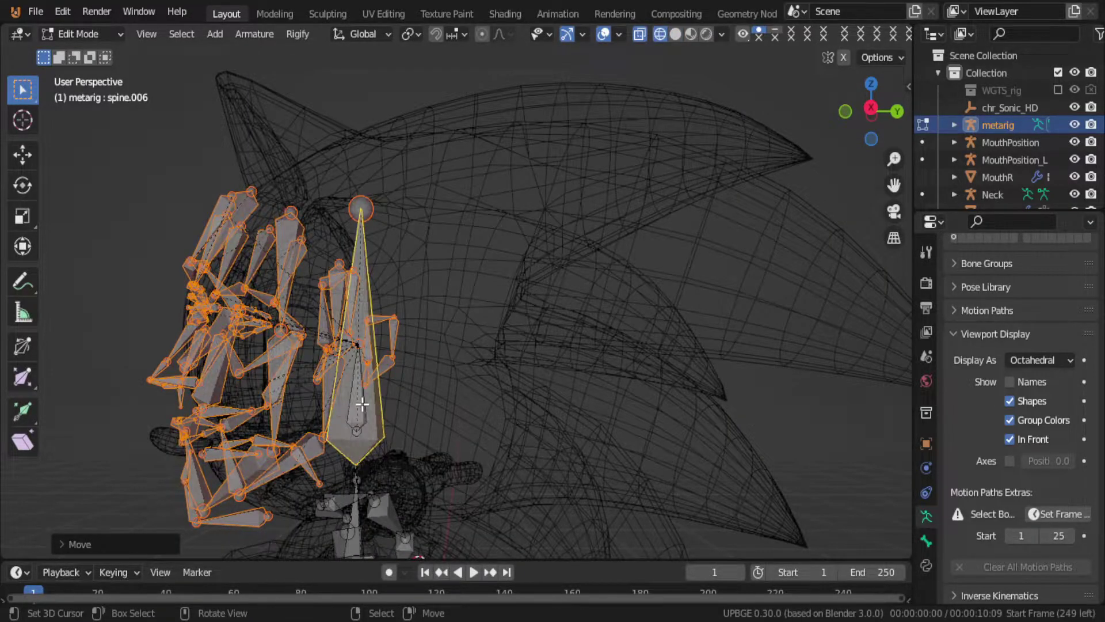
scroll(362, 403, up, 5)
click(363, 404)
click(358, 415)
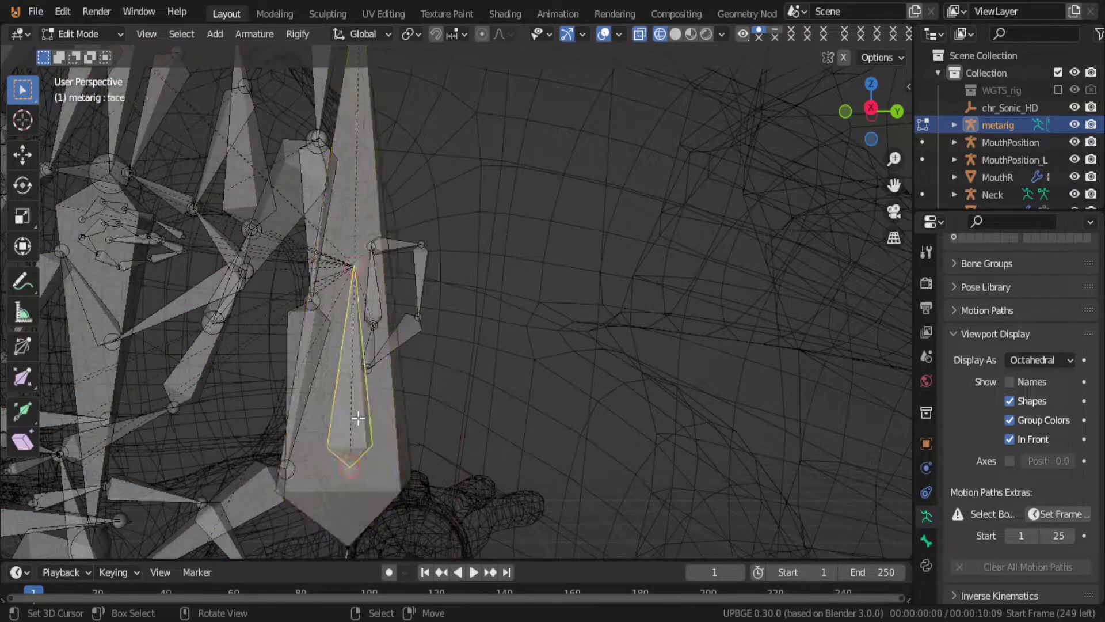
key(x)
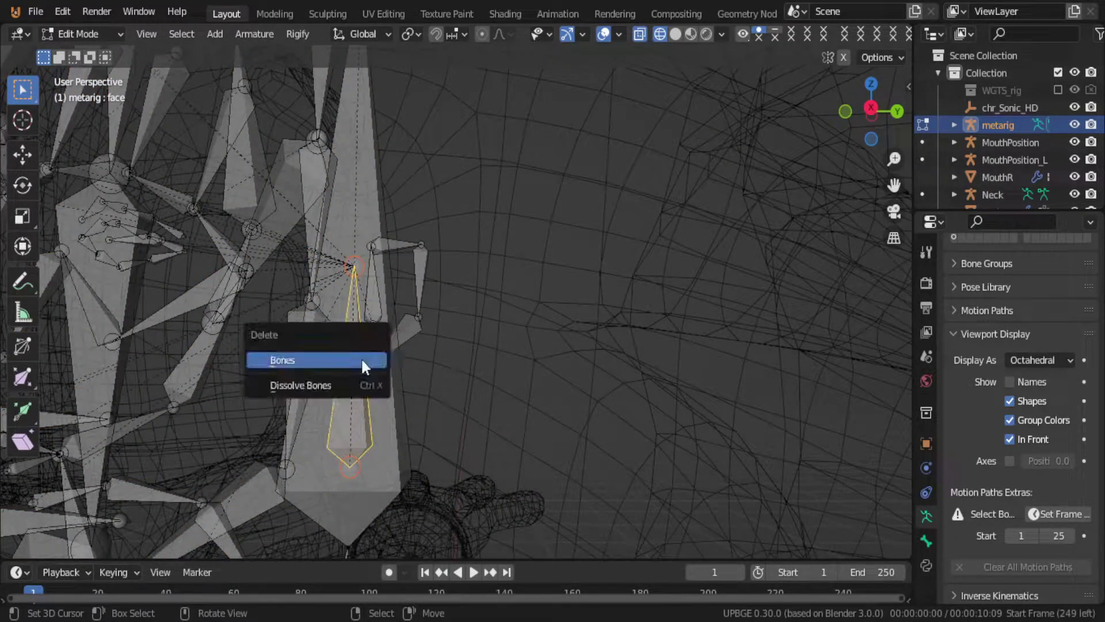
click(361, 357)
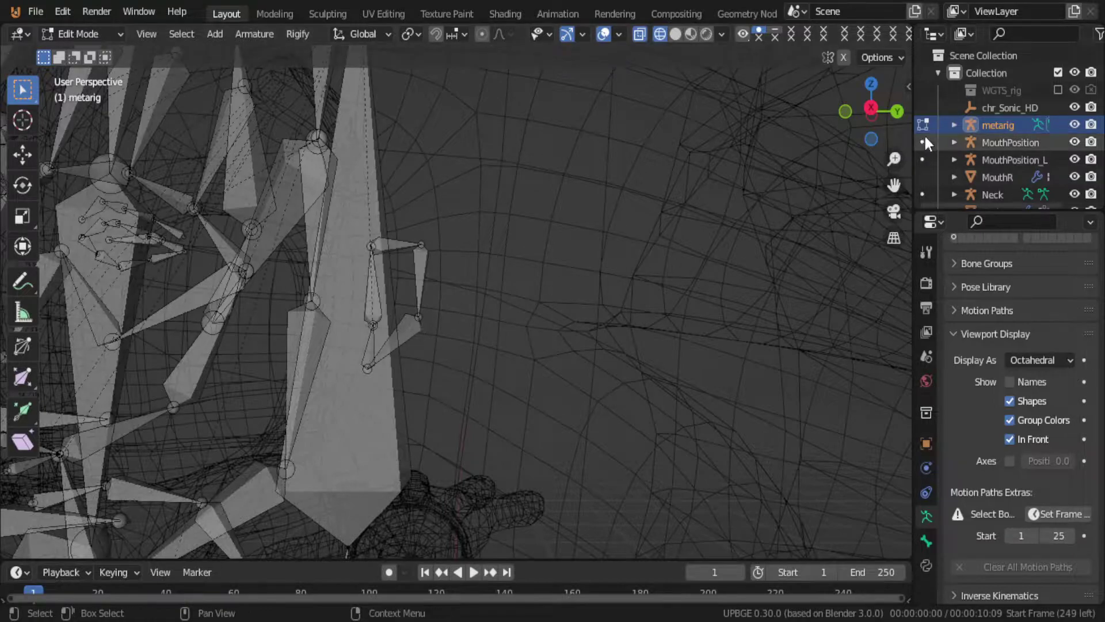
Step: Turn on X-axis mirroring, then box-select the facial bones in front of the head bone and delete them
click(843, 57)
scroll(494, 370, down, 2)
scroll(494, 370, down, 3)
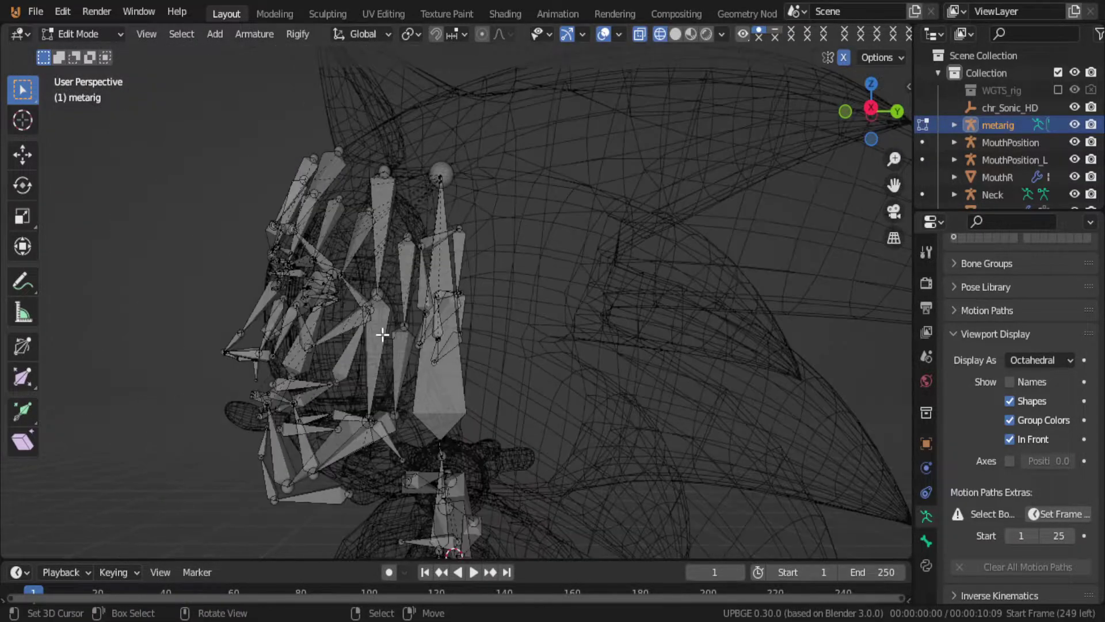
key(b)
drag(184, 139, 391, 561)
key(x)
click(355, 486)
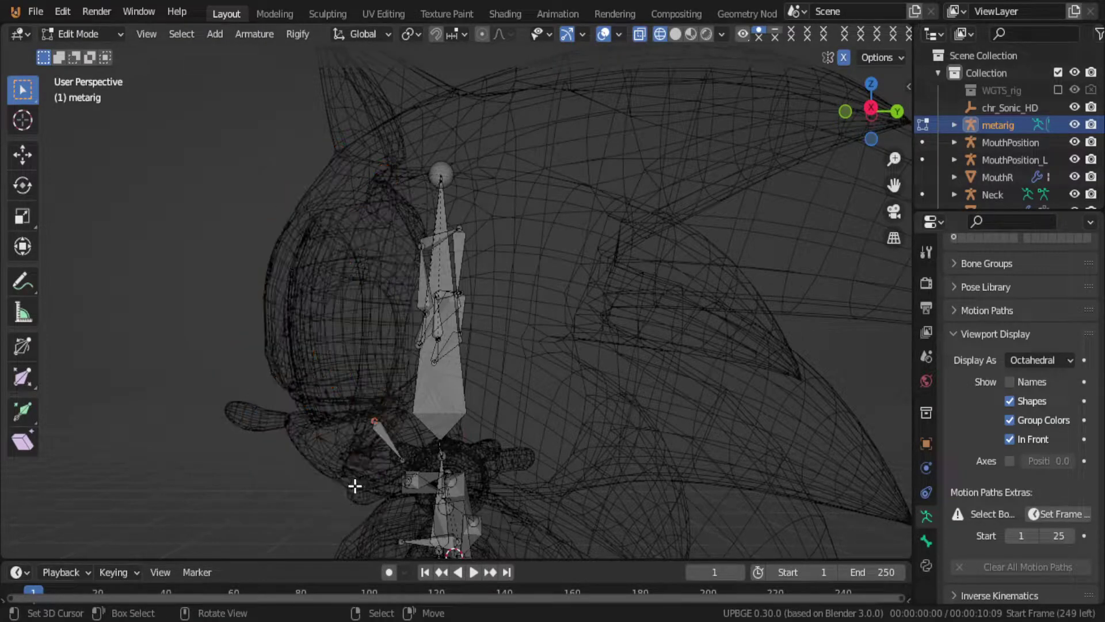
Step: Box-select the ear bones beside the head bone and delete them on both sides
middle_drag(452, 194, 353, 347)
drag(218, 203, 379, 493)
key(x)
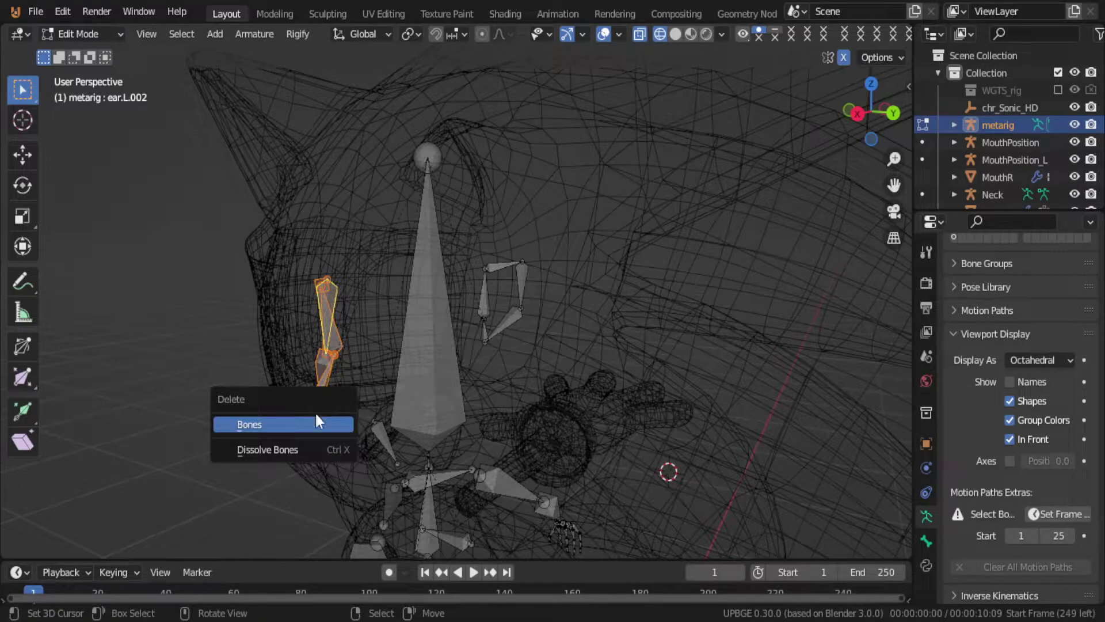
click(317, 423)
Step: View the metarig from the front and delete its two breast bones in Edit Mode
middle_drag(315, 414, 425, 449)
key(Tab)
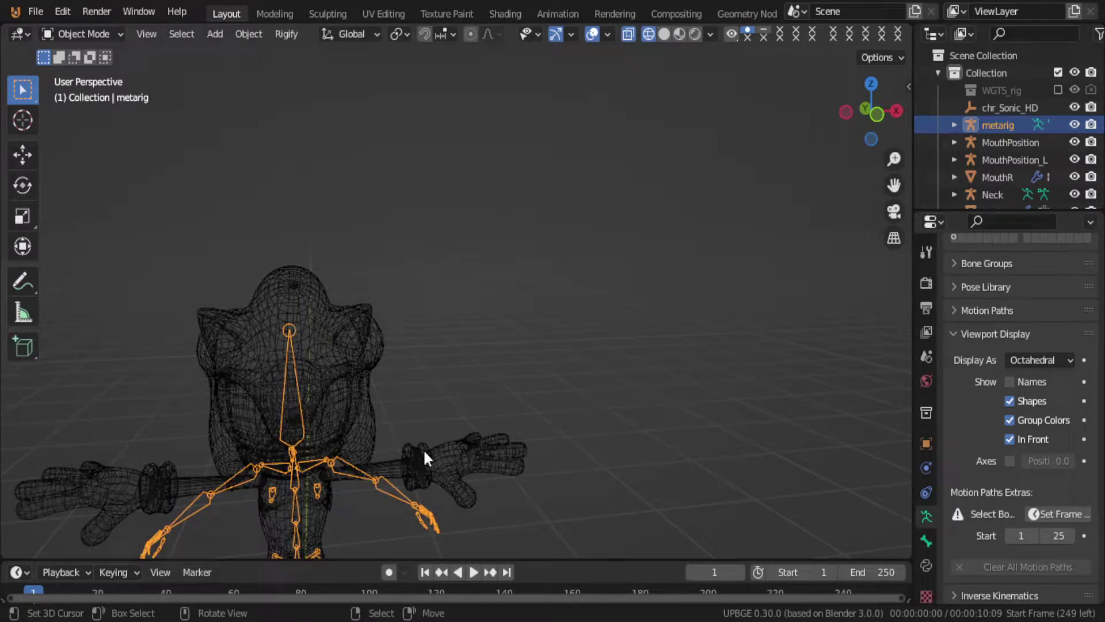
key(KP_1)
scroll(423, 448, up, 5)
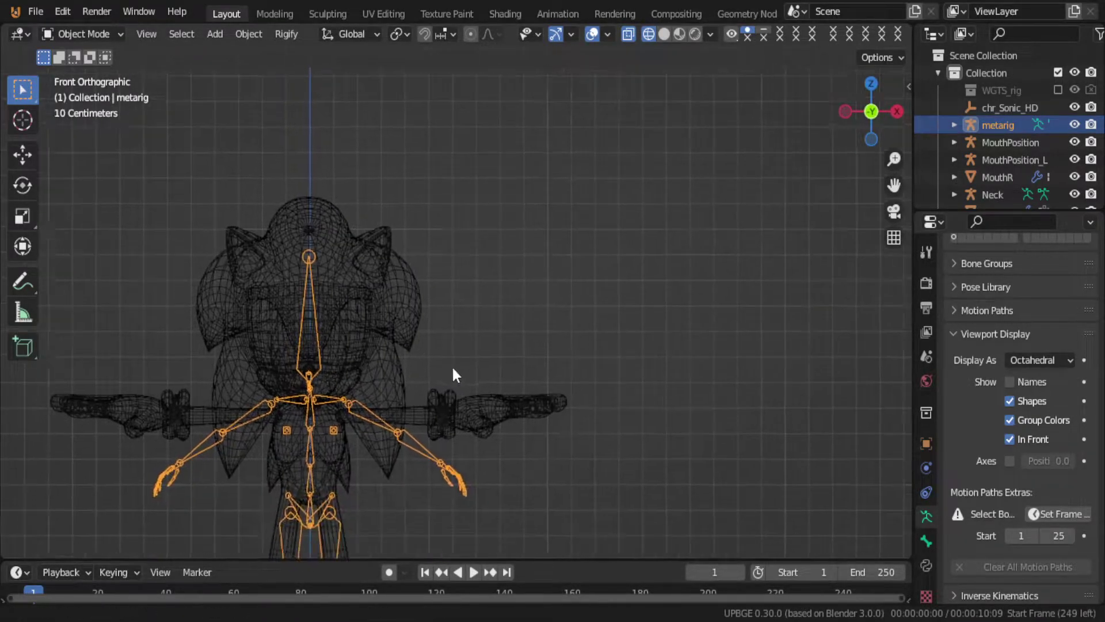
key(Tab)
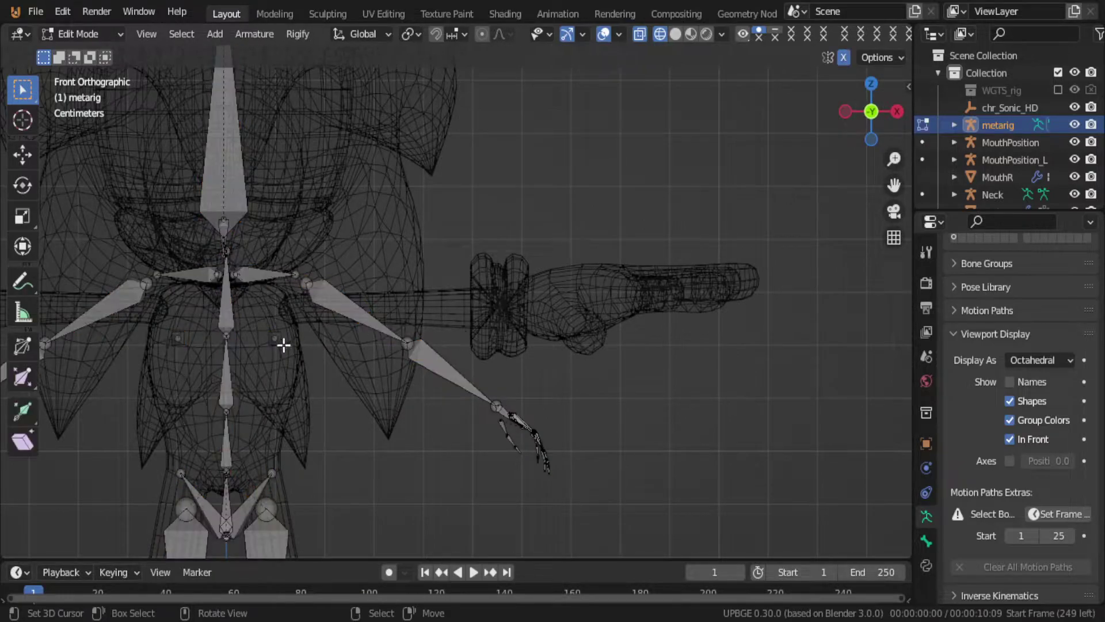
key(x)
click(290, 364)
Step: Lower the inner ends of the shoulder bones along the Z axis on both sides
scroll(303, 285, up, 2)
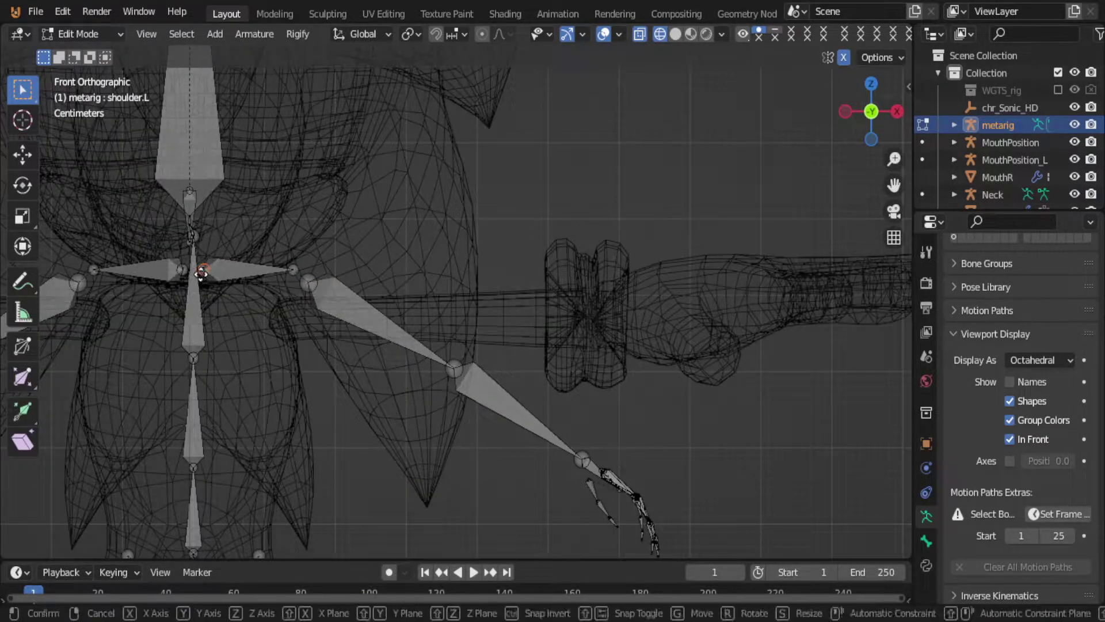
key(g)
key(z)
click(200, 311)
Step: Select the pelvis bones together with the lowest spine bone and raise them along the Z axis to the mesh's hips
shift+middle_drag(172, 439, 248, 294)
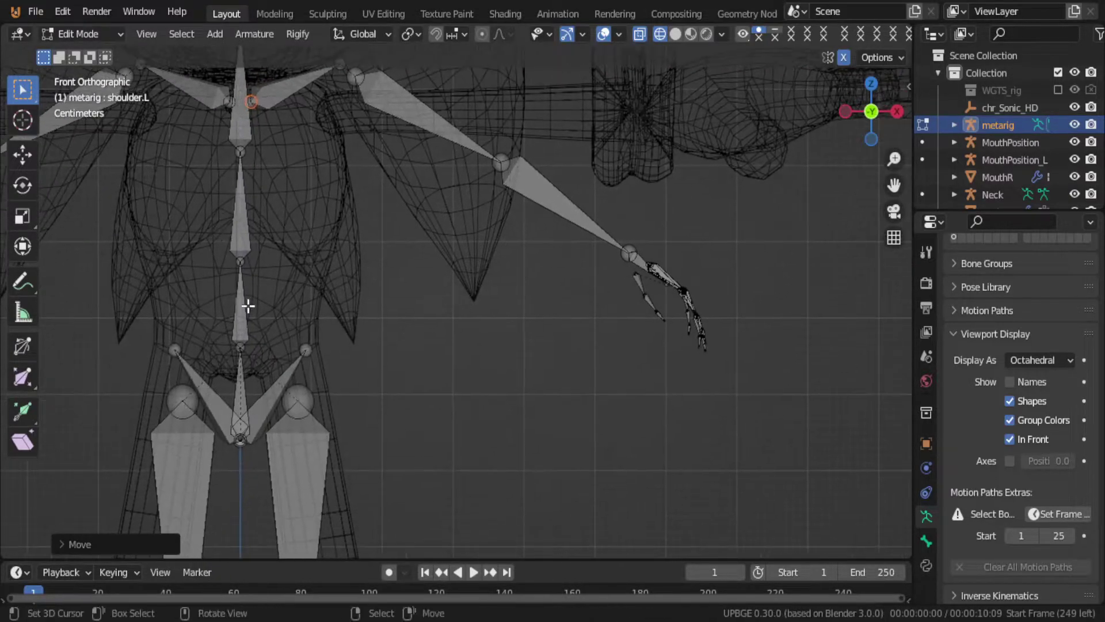
click(231, 416)
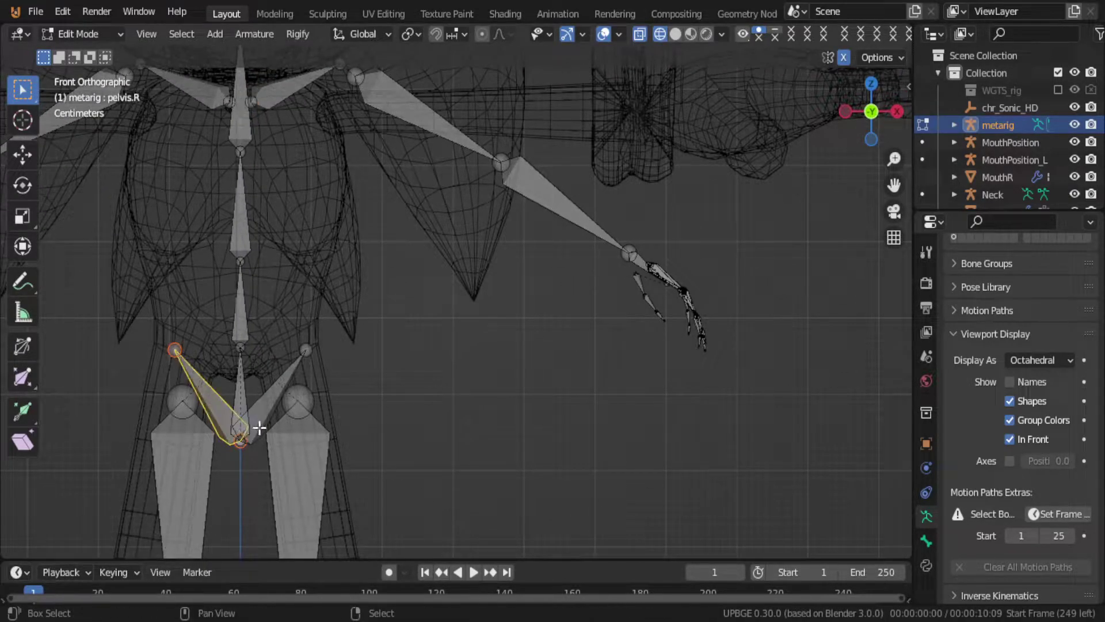
key(g)
key(z)
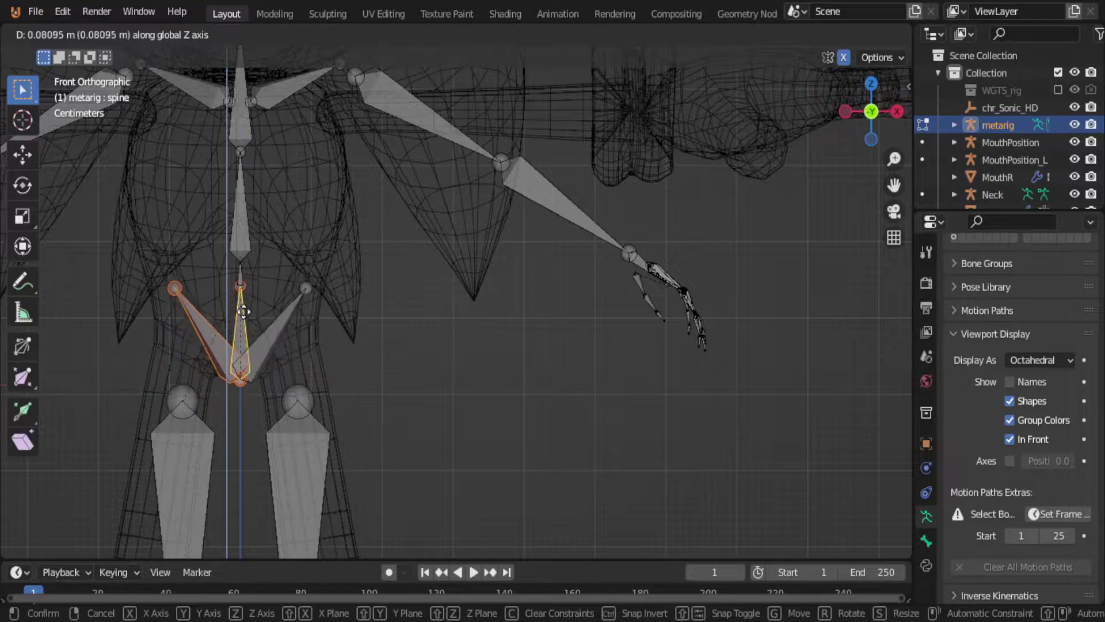
click(246, 302)
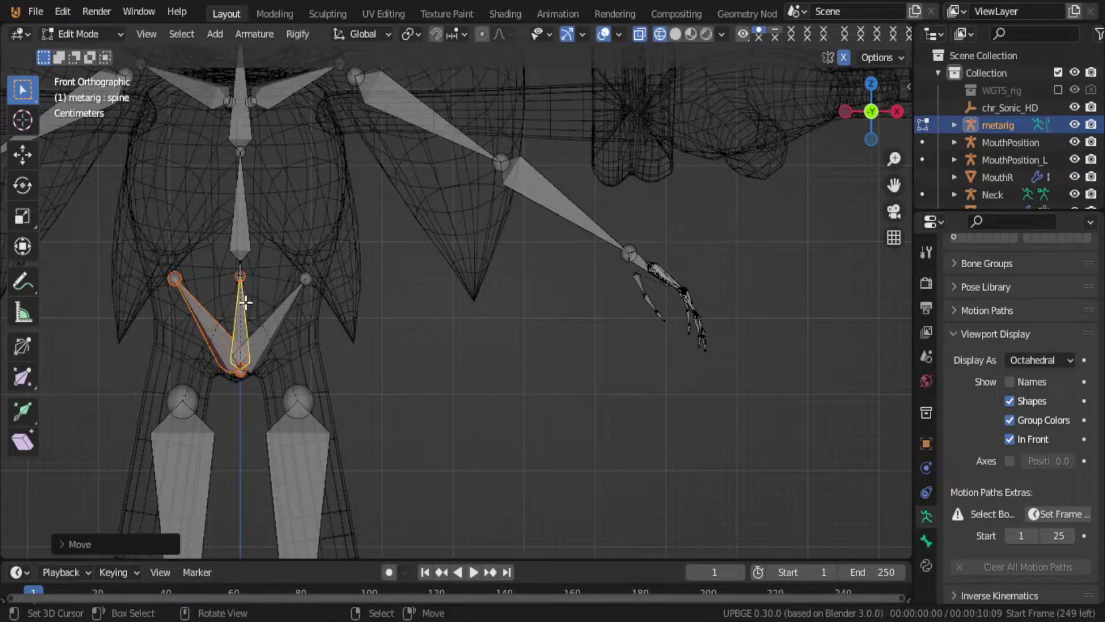
Step: Raise the spine.001/spine.002 joint and the spine.002/spine.003 joint along the Z axis to space the spine within the torso
click(241, 254)
key(g)
key(z)
click(256, 254)
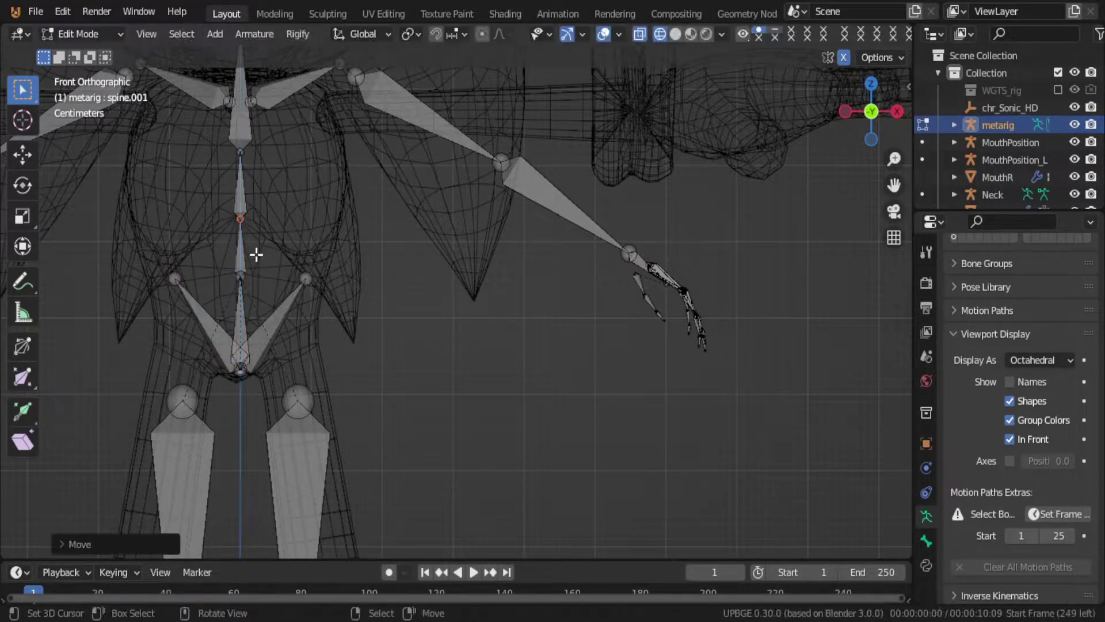
shift+scroll(245, 159, up, 5)
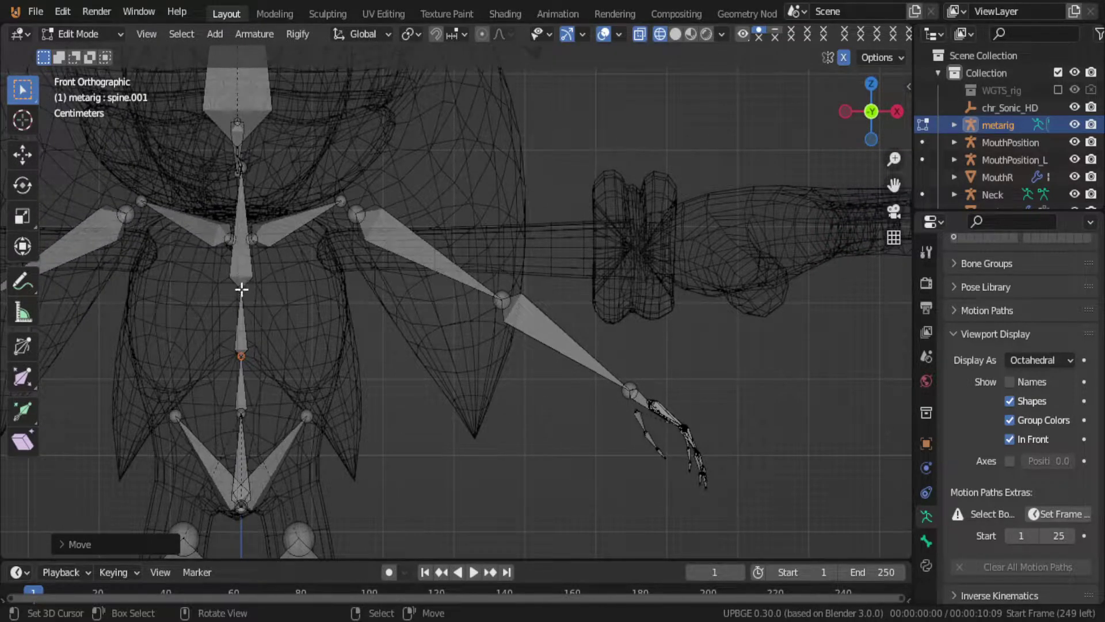
click(241, 288)
key(g)
key(z)
click(240, 283)
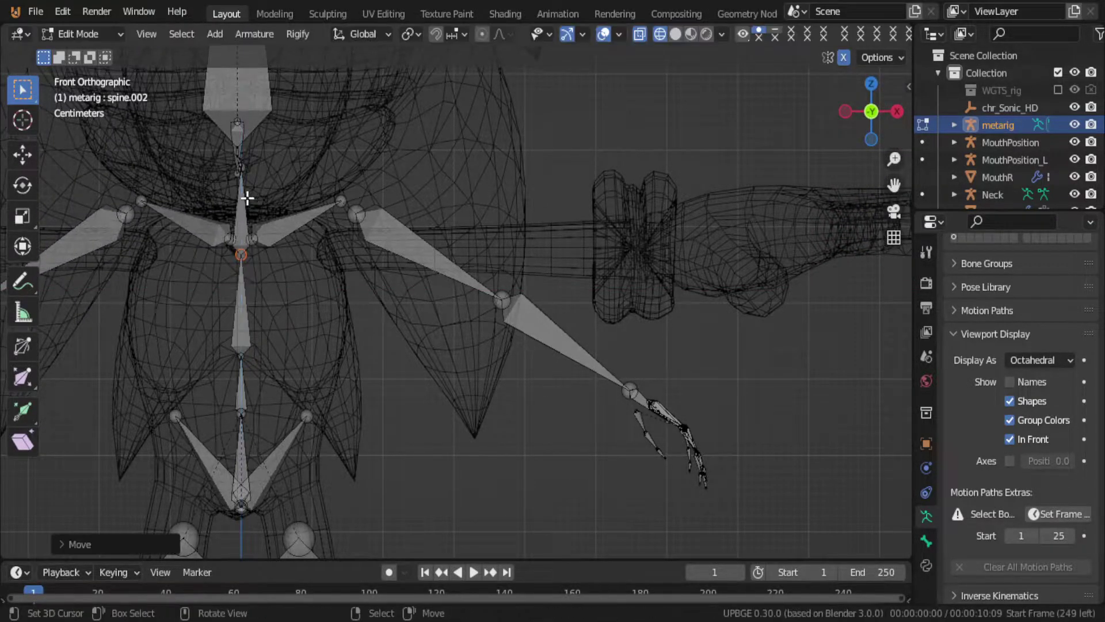
Step: Delete the leftover face bone near the base of the neck
click(244, 172)
middle_drag(245, 215, 169, 180)
key(x)
click(237, 158)
Step: Lower the upper end of spine.003 along the Z axis towards the shoulders
scroll(282, 190, up, 4)
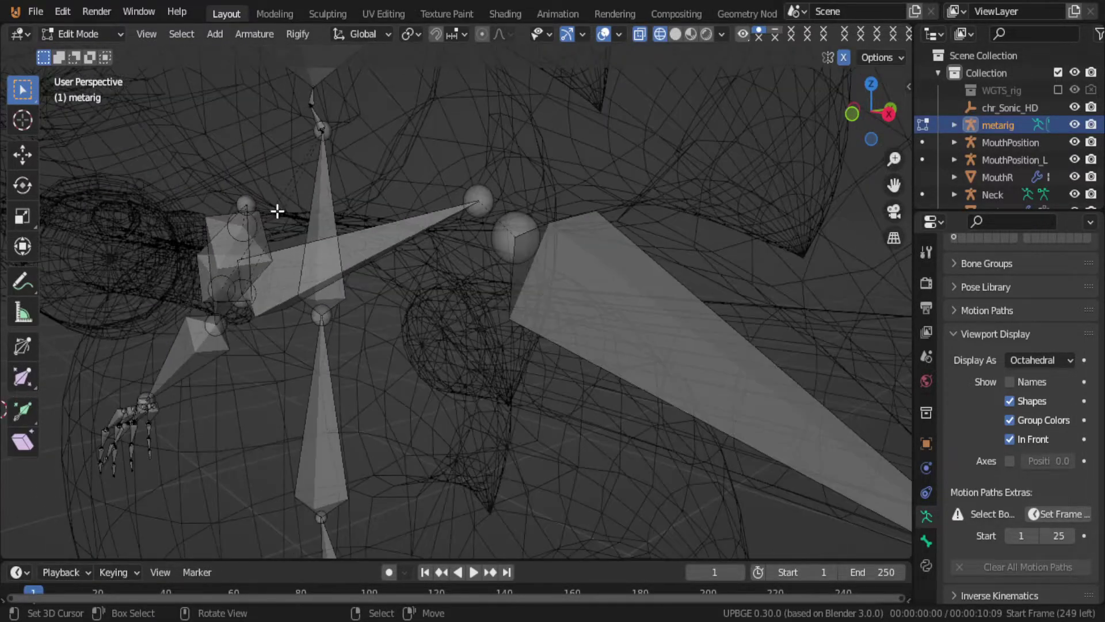
middle_drag(277, 211, 368, 87)
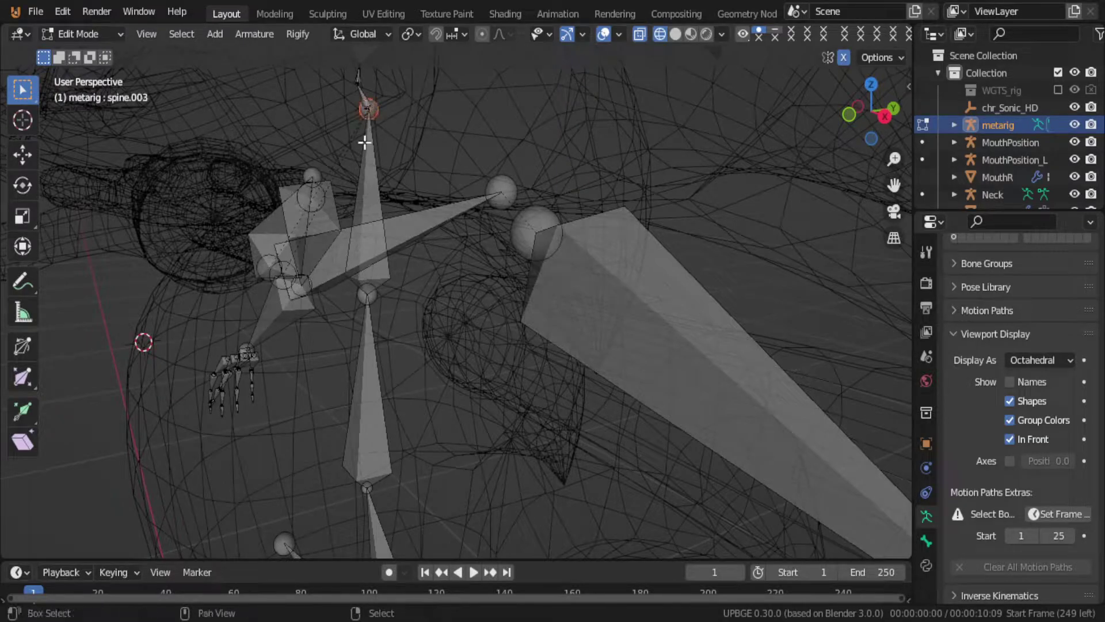
key(g)
key(z)
click(345, 104)
Step: Lower the joint between spine.004 and spine.005 along the Z axis and fine-tune its position in the neck
middle_drag(345, 103, 348, 156)
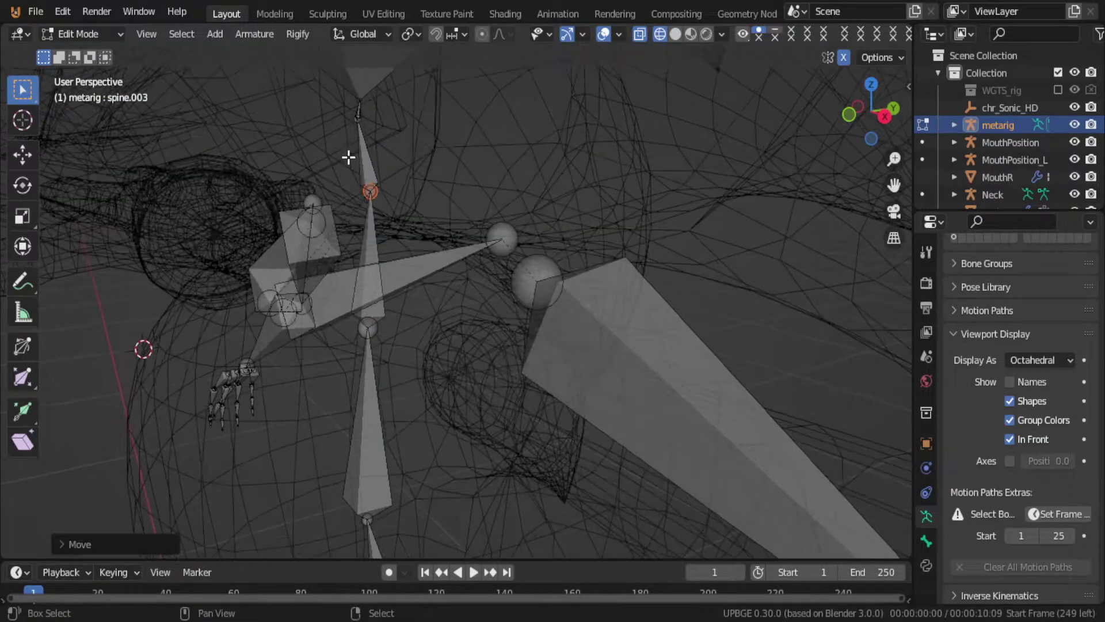
click(357, 118)
key(g)
key(z)
click(362, 186)
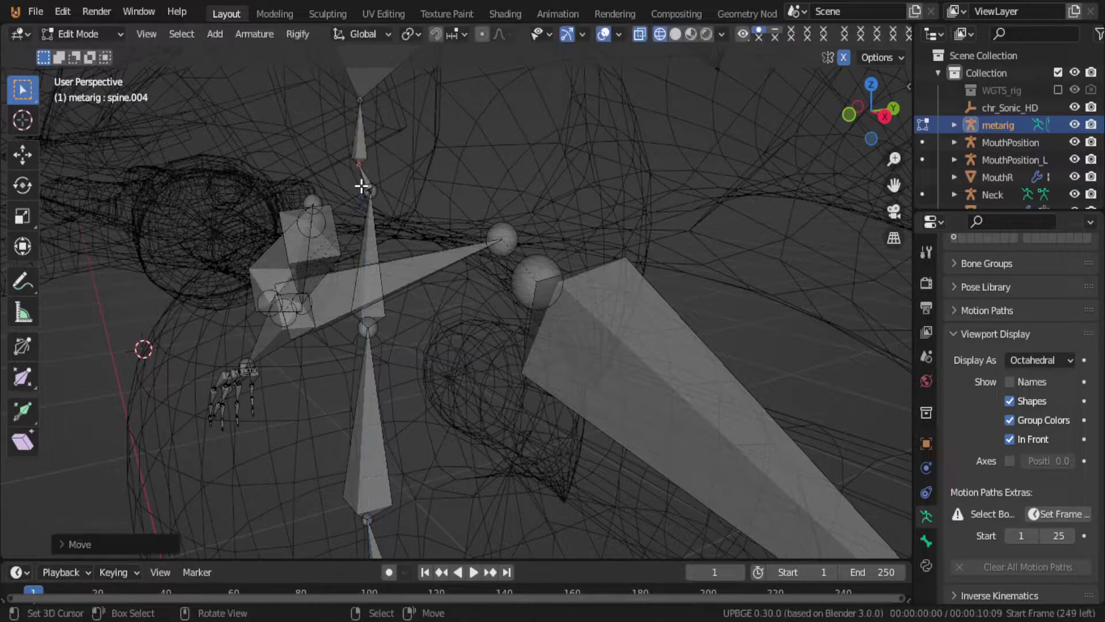
key(g)
click(357, 168)
middle_drag(358, 169, 303, 177)
key(g)
key(x)
click(326, 178)
Step: Lower the joint between spine.005 and the head bone along the Z axis by about 0.03 m
scroll(360, 169, up, 5)
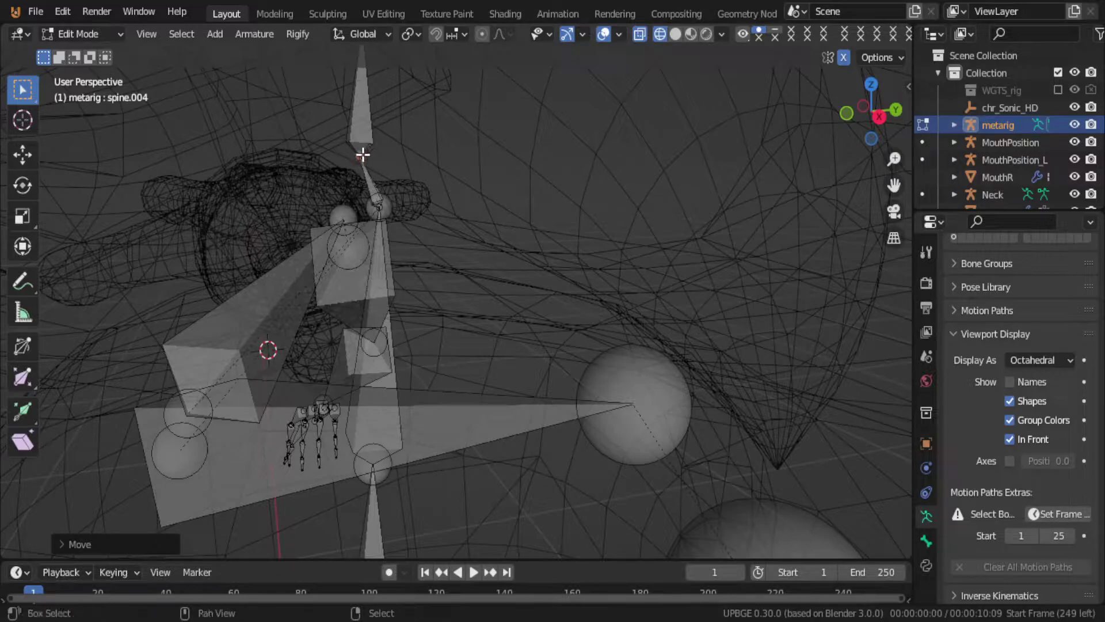
click(358, 99)
middle_drag(358, 100, 330, 236)
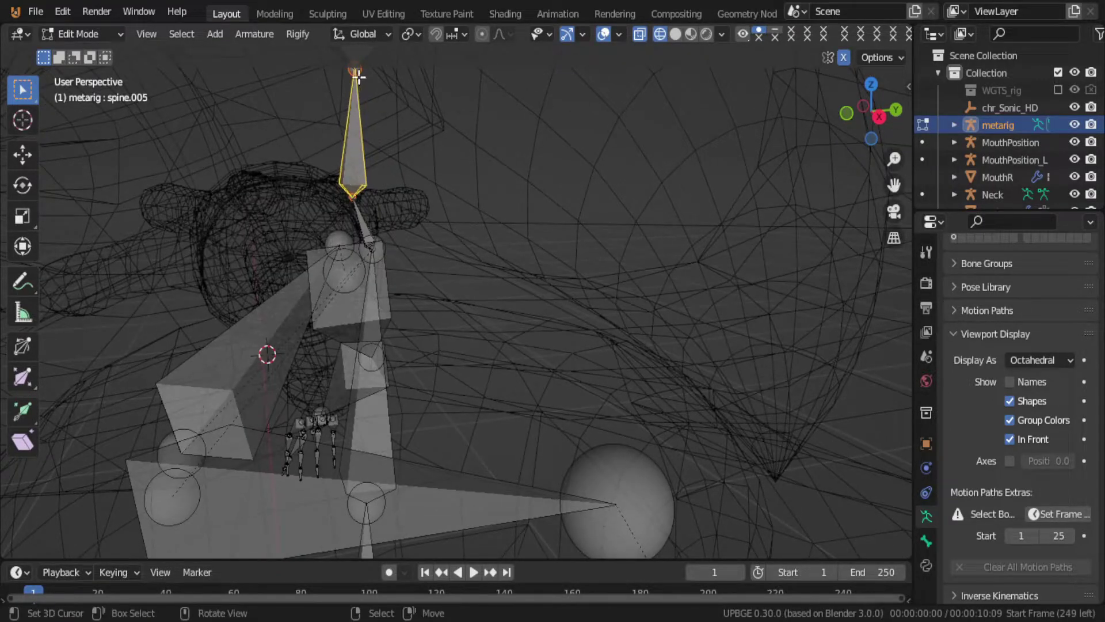
key(g)
key(z)
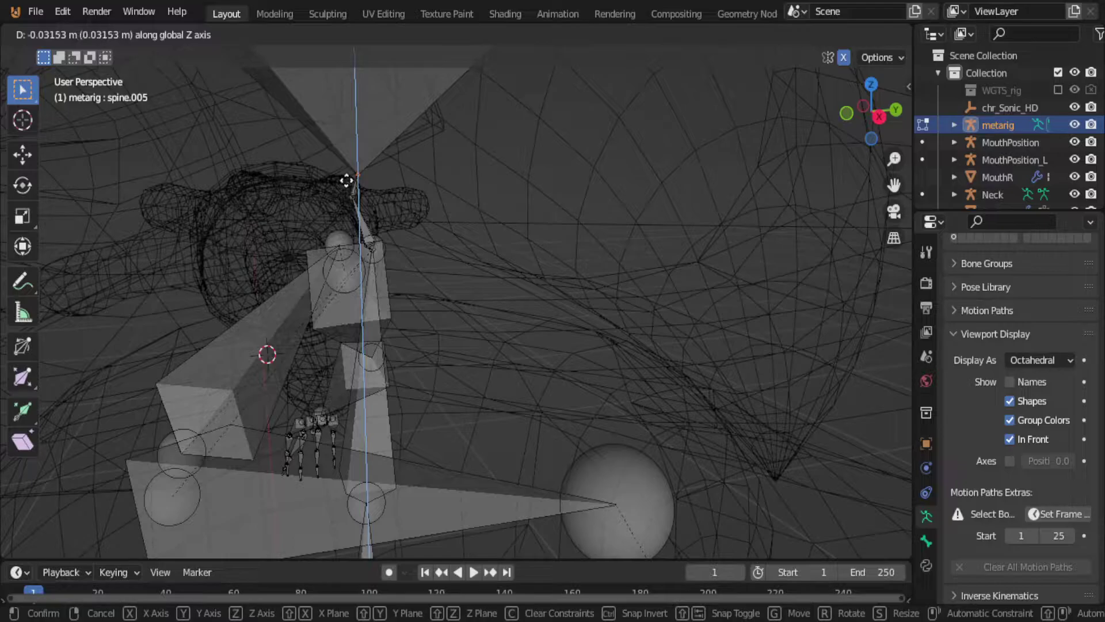
click(346, 180)
Step: Select both shoulder bones and the left upper arm's base joint and lower them about 0.06 m along the Z axis
scroll(339, 187, down, 4)
middle_drag(338, 190, 382, 221)
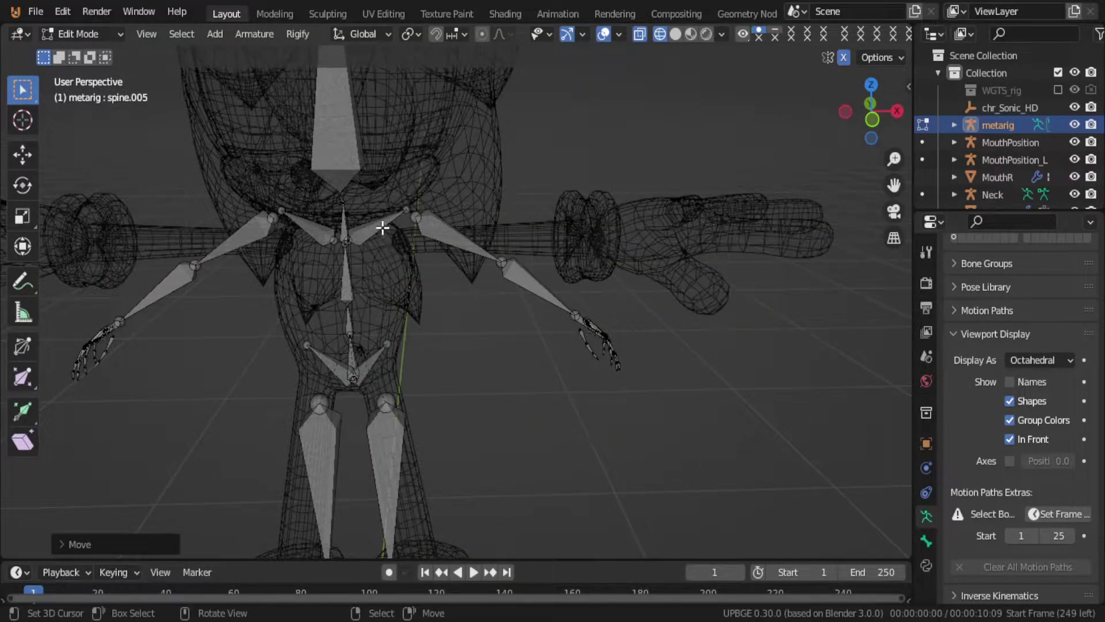
click(376, 232)
key(g)
key(z)
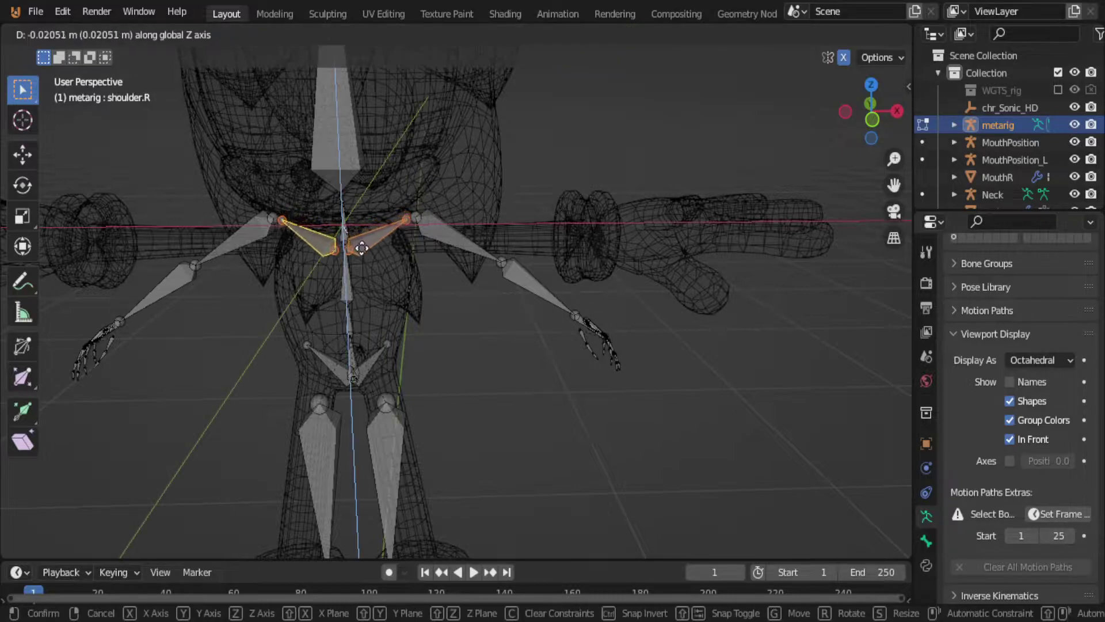
key(Escape)
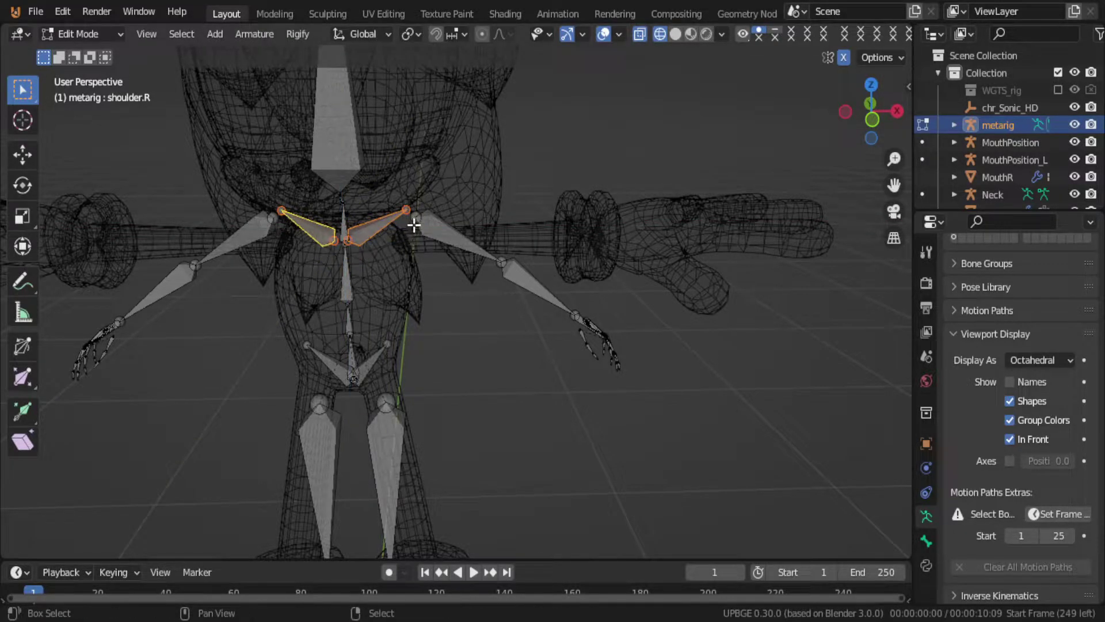
key(g)
key(z)
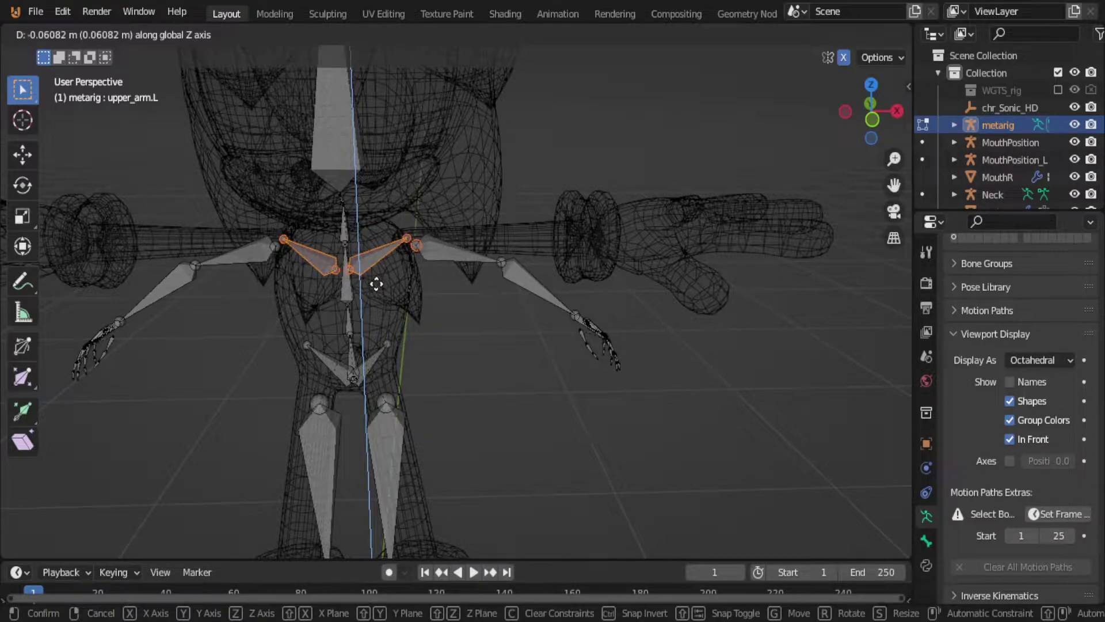
click(384, 280)
Step: Snap the 3D cursor to the outer tip of the left shoulder bone
scroll(386, 278, up, 3)
middle_drag(387, 278, 427, 286)
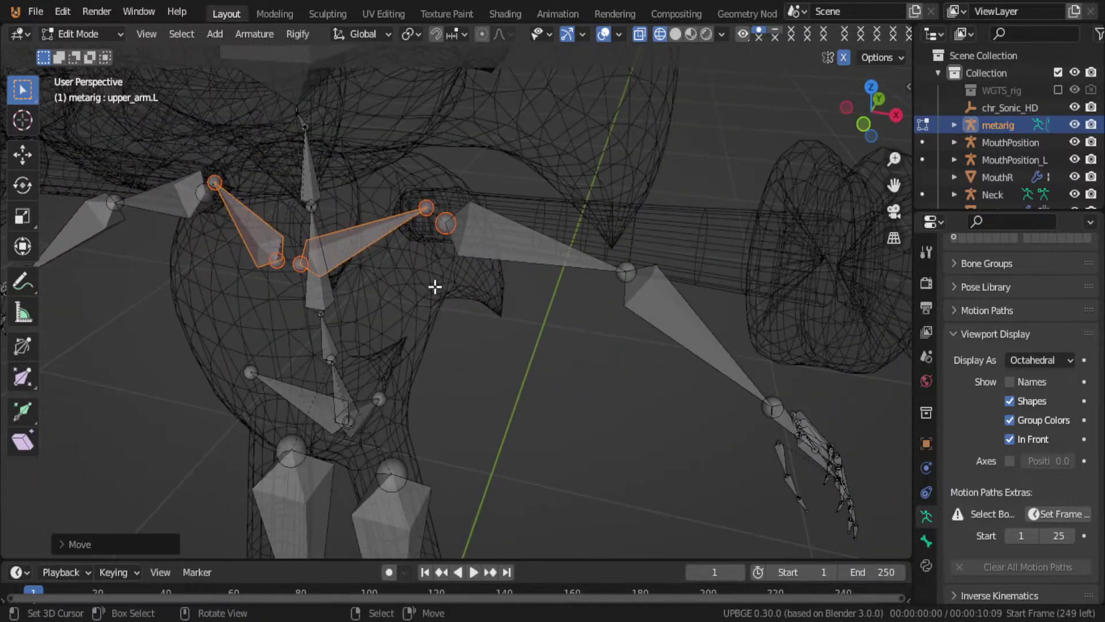
click(439, 230)
middle_drag(486, 236, 423, 216)
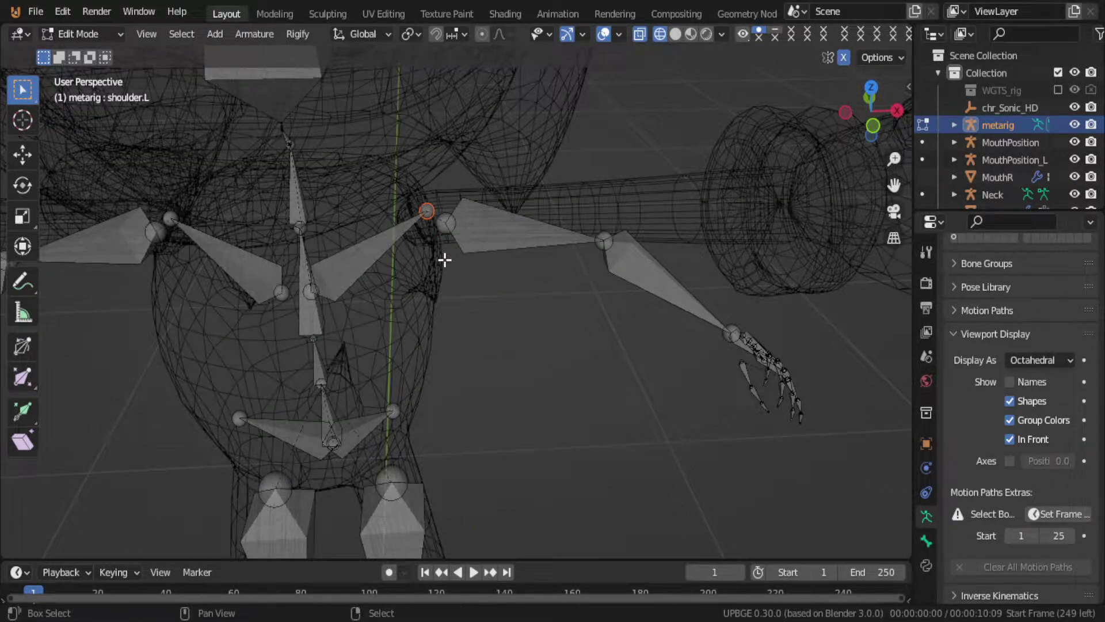
key(shift+s)
key(q)
key(q)
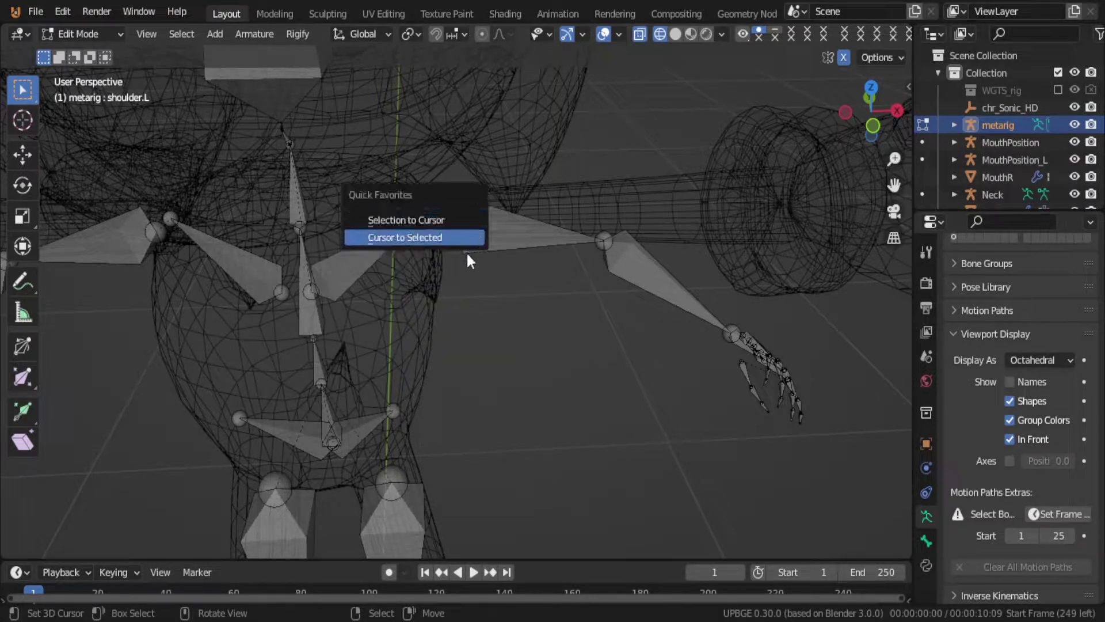
click(438, 239)
Step: Snap the 3D cursor midway between the left shoulder's tip and the upper arm's base, and set the pivot point to 3D Cursor
click(449, 227)
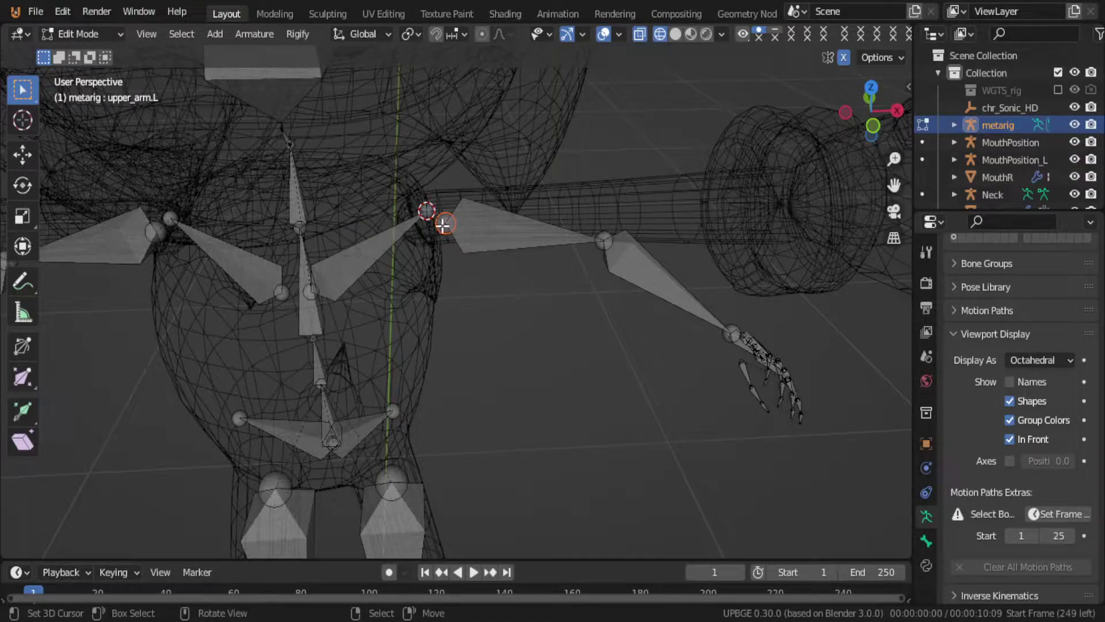
click(430, 217)
key(q)
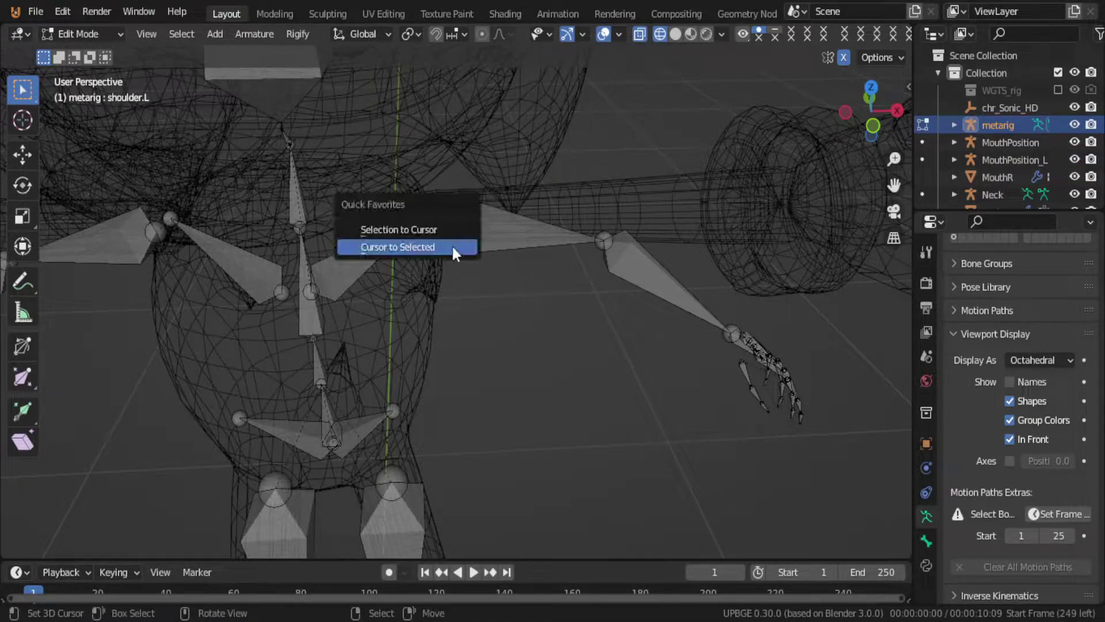
click(437, 248)
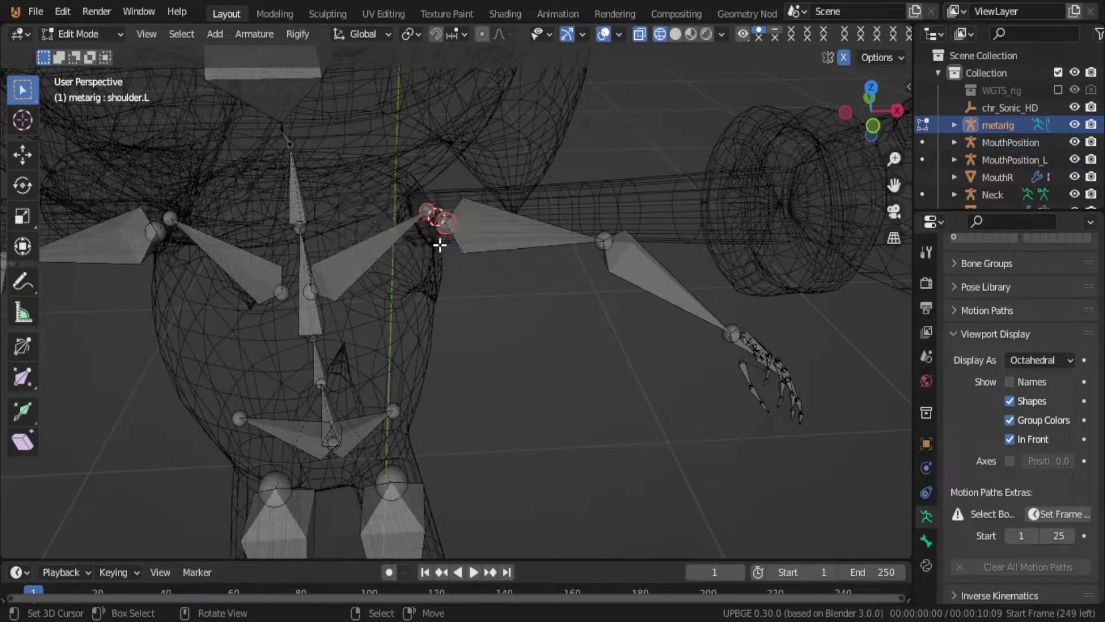
click(411, 34)
click(444, 71)
Step: Select the left upper arm, forearm and hand bones and rotate them upward around the 3D cursor to align the upper arm with the mesh
click(521, 233)
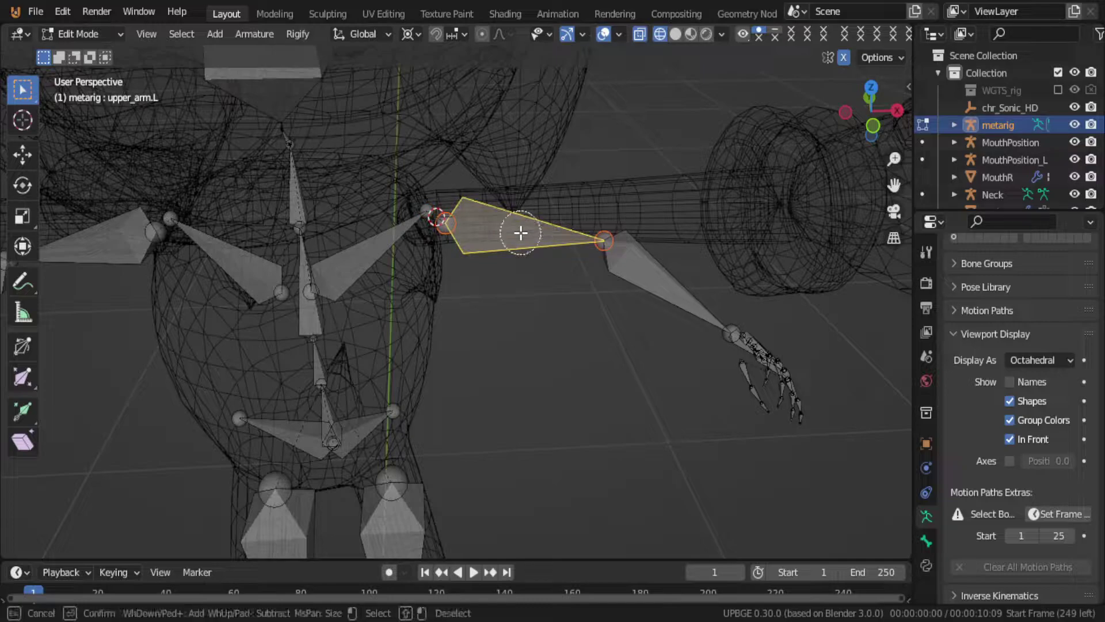
key(ctrl+l)
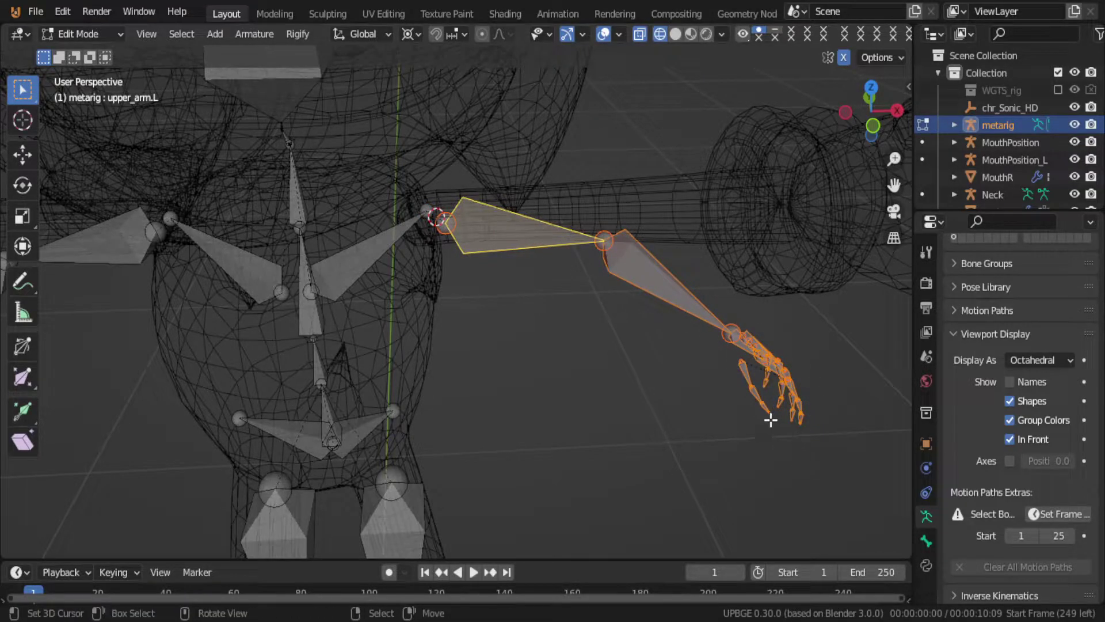
key(e)
key(Escape)
key(ctrl+z)
key(r)
click(747, 324)
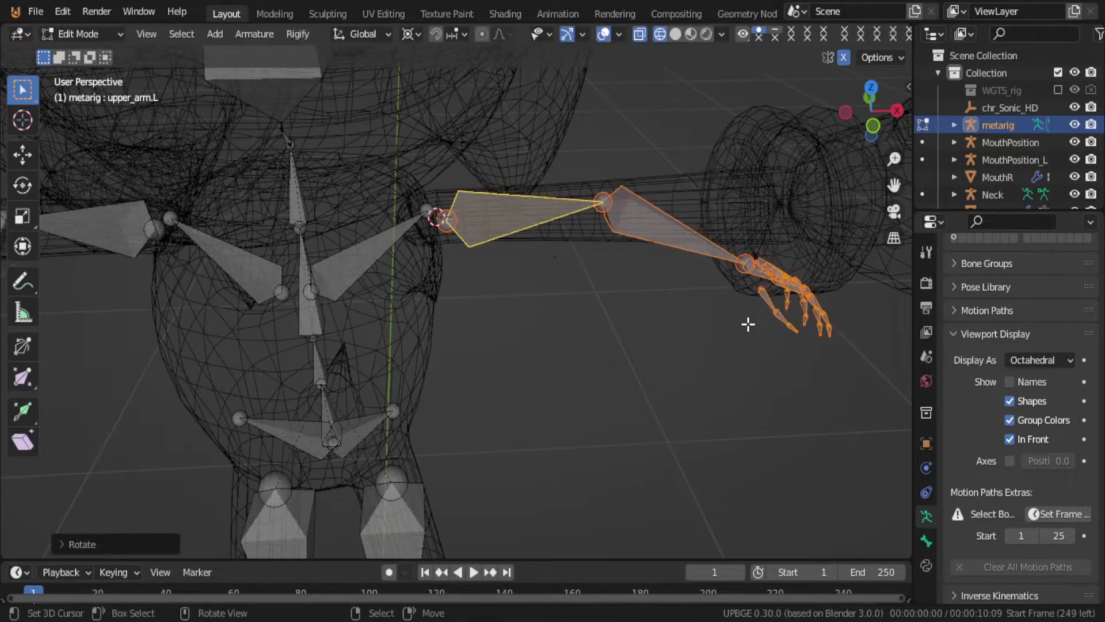
Step: Try to rotate the left forearm and hand bones upward about 16° around the elbow with the 3D cursor placed there
mouse_move(597, 333)
middle_down()
mouse_move(535, 346)
mouse_move(531, 358)
mouse_move(614, 321)
mouse_move(594, 318)
middle_up()
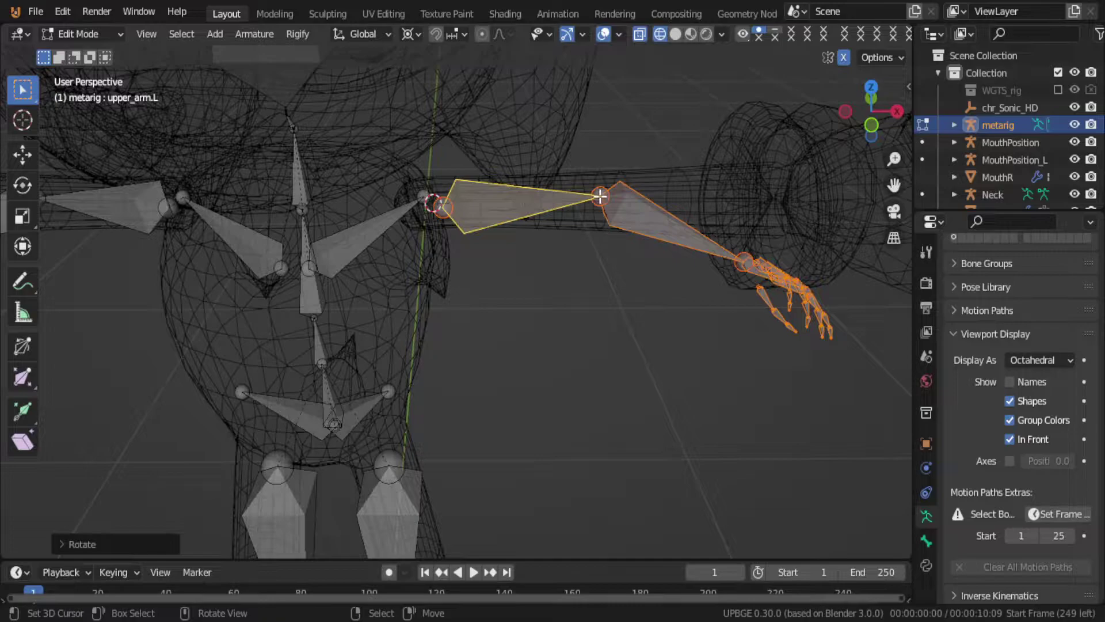
key(ctrl+z)
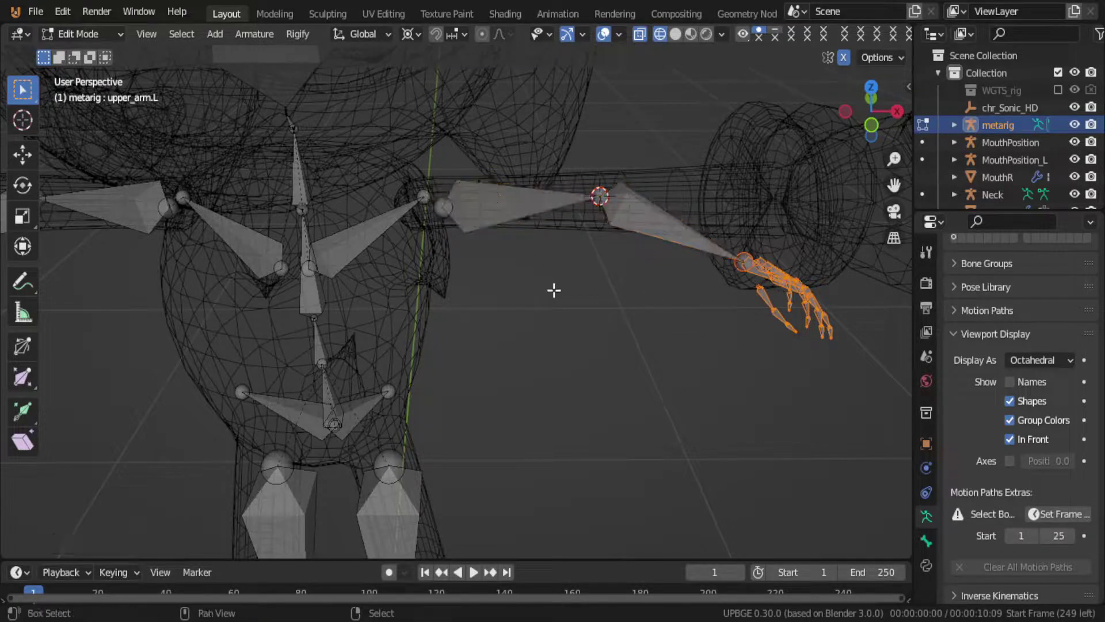
key(e)
key(Escape)
key(ctrl+z)
shift+click(680, 253)
key(r)
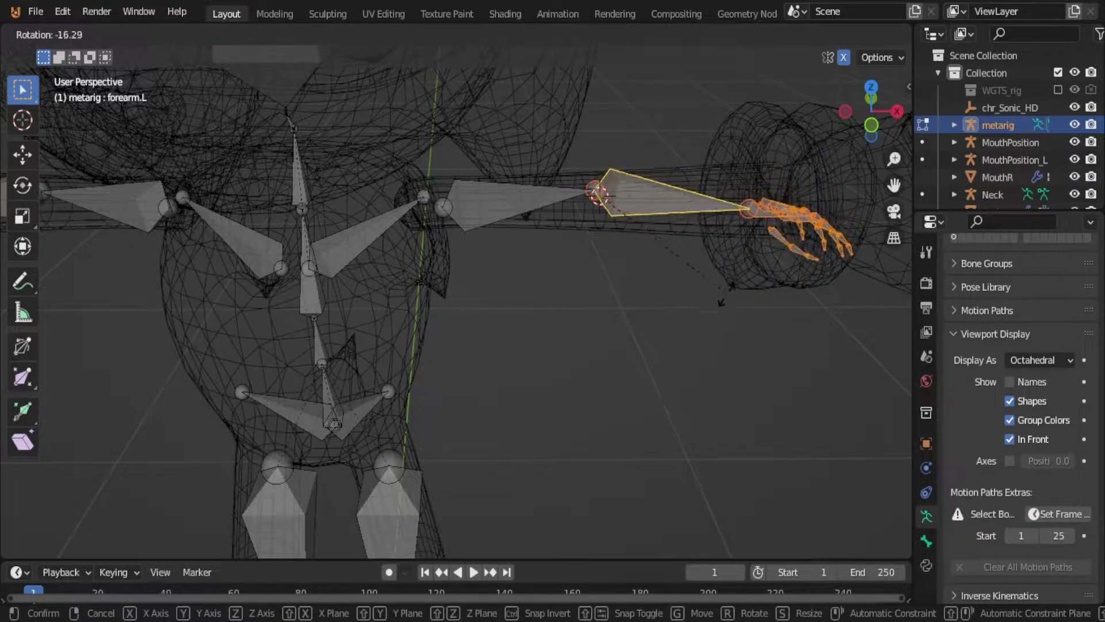
click(662, 259)
Step: Move the left forearm and hand bones about -0.08 m along the Y axis into the arm mesh
middle_drag(679, 317, 626, 191)
middle_drag(622, 148, 493, 301)
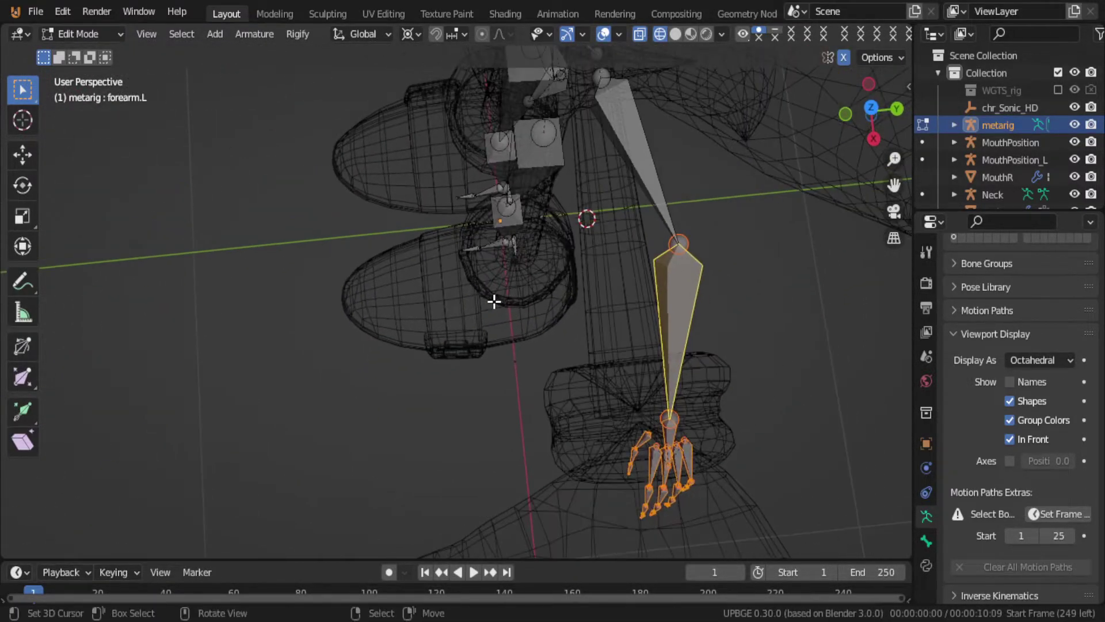
key(g)
key(y)
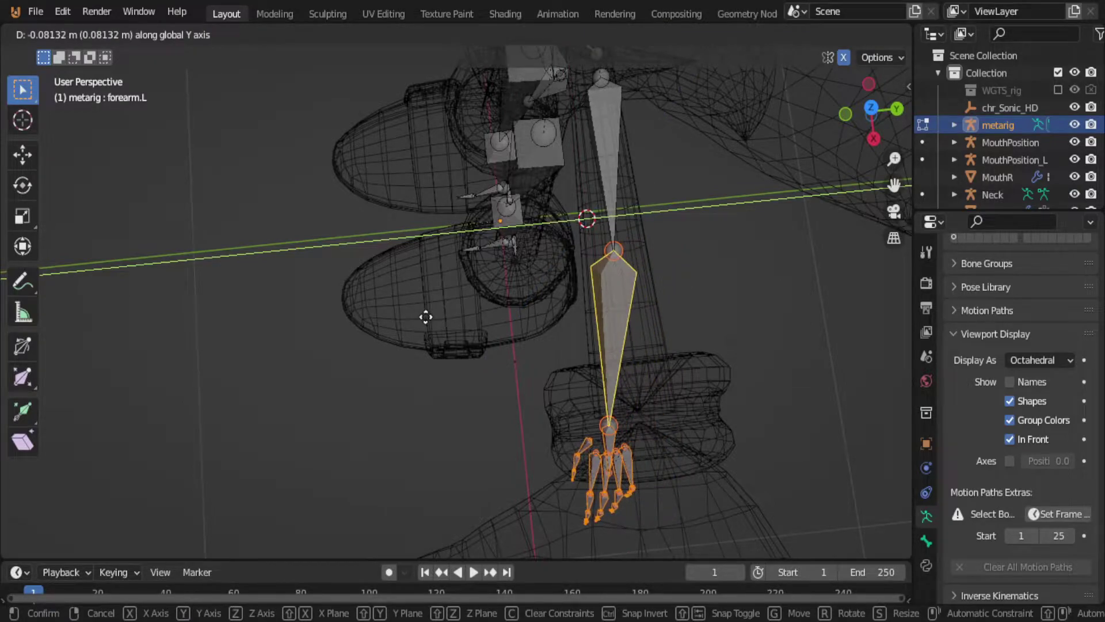
click(425, 317)
Step: Snap the 3D cursor to the left elbow joint and select the left forearm together with all its hand bones
click(618, 257)
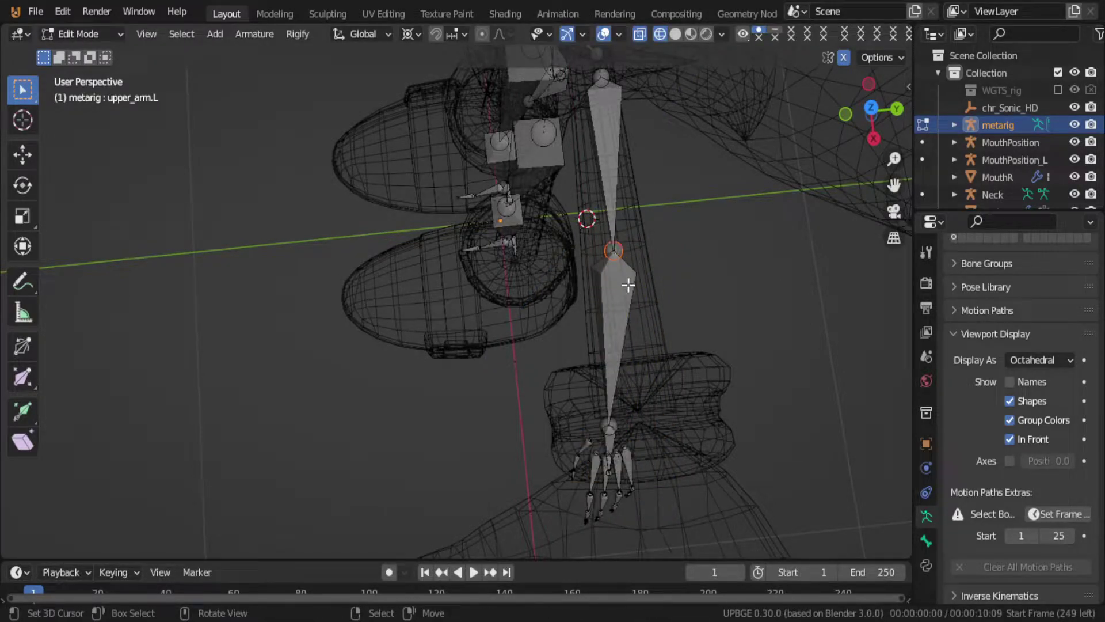
key(q)
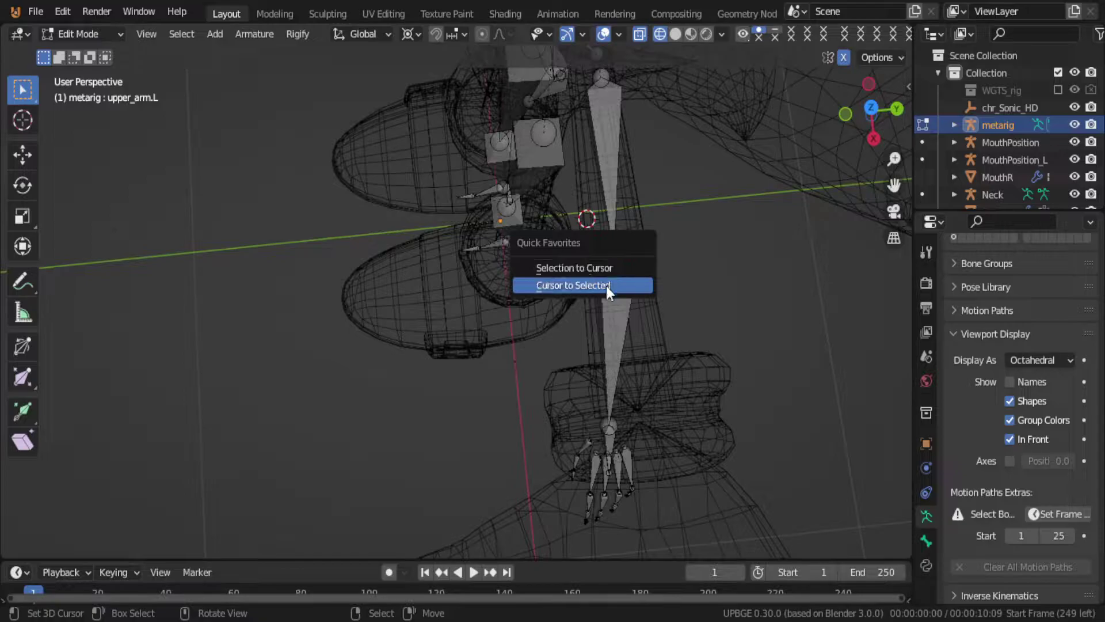
click(606, 285)
middle_drag(547, 258, 713, 140)
click(682, 270)
scroll(679, 292, down, 2)
shift+click(613, 266)
middle_drag(613, 266, 673, 282)
click(673, 282)
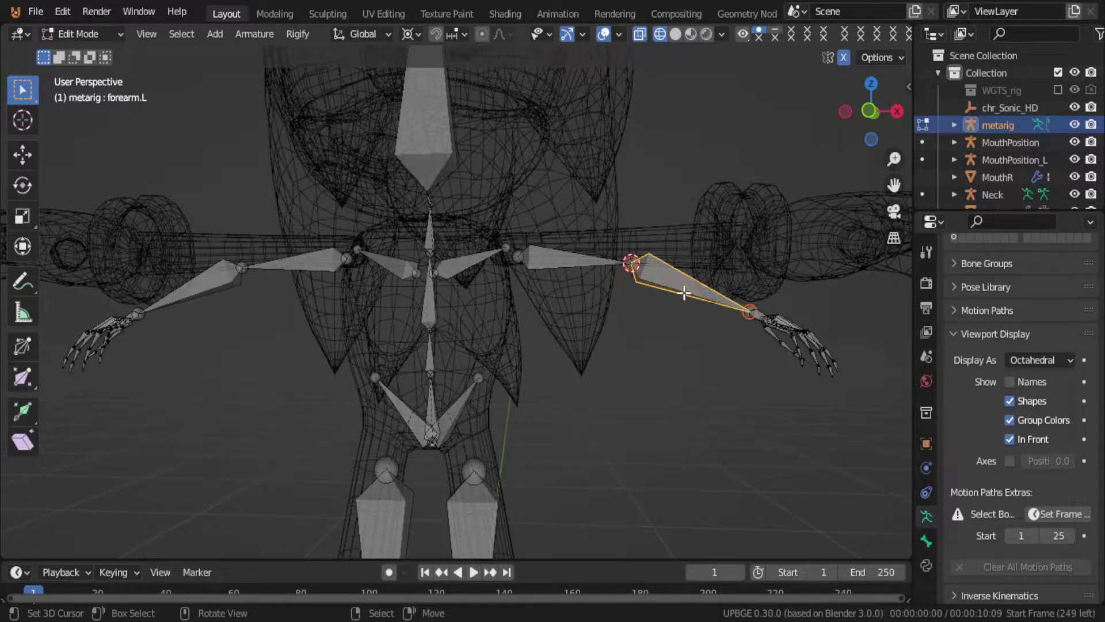
key(l)
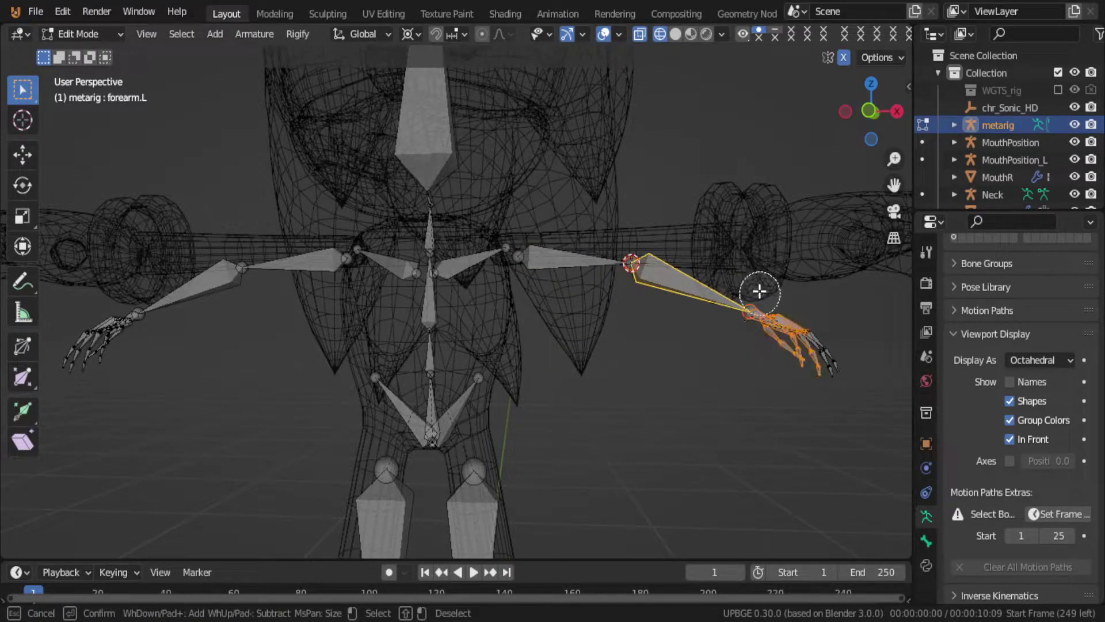
key(e)
key(Escape)
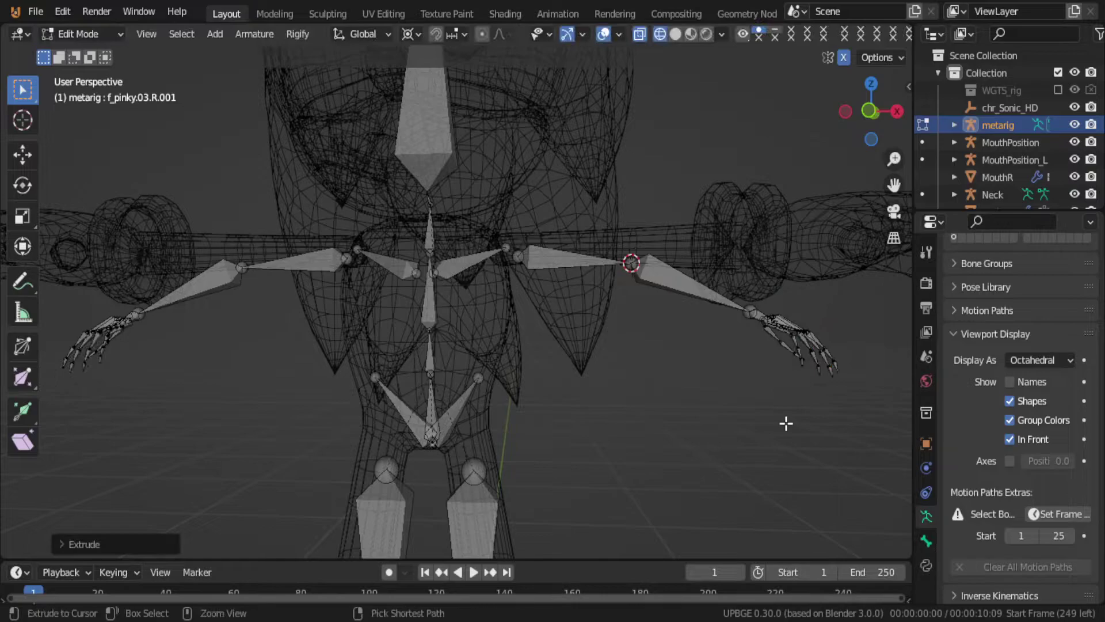
key(ctrl+z)
Step: Try to rotate the left forearm and hand bones upward about 22° and place the 3D cursor at the upper arm's base
key(r)
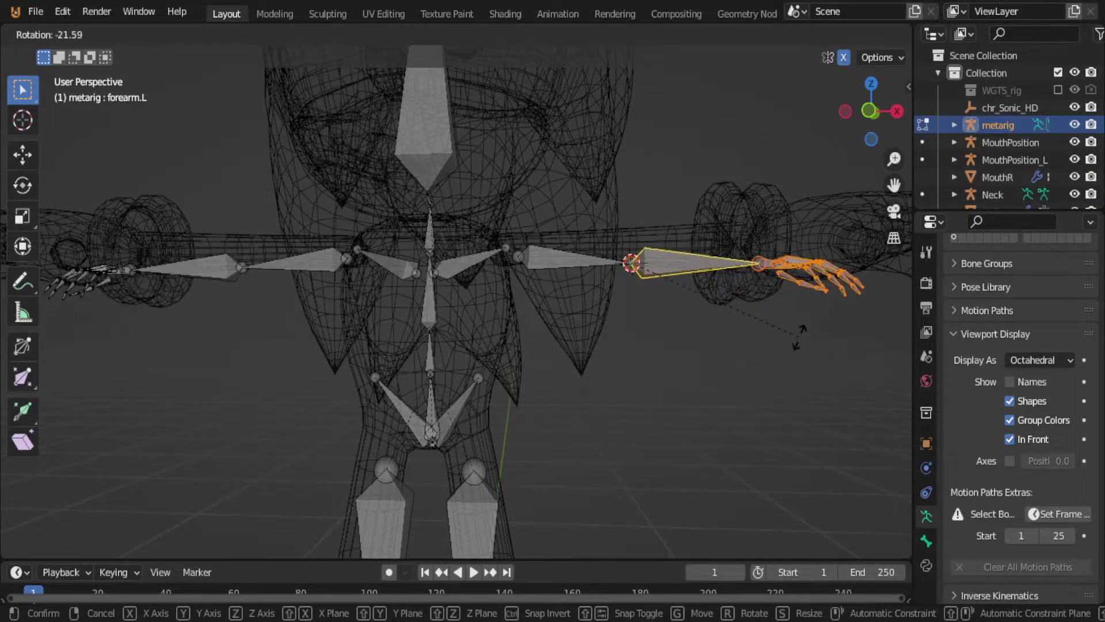
click(716, 301)
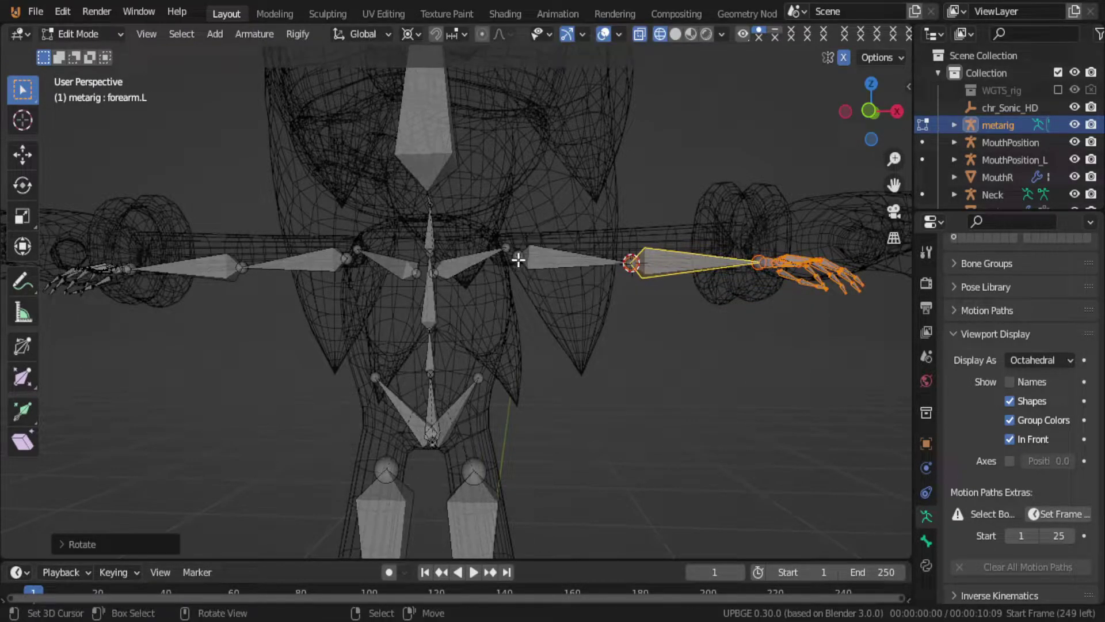
scroll(584, 318, up, 5)
scroll(582, 326, down, 4)
middle_drag(582, 328, 656, 402)
key(ctrl+z)
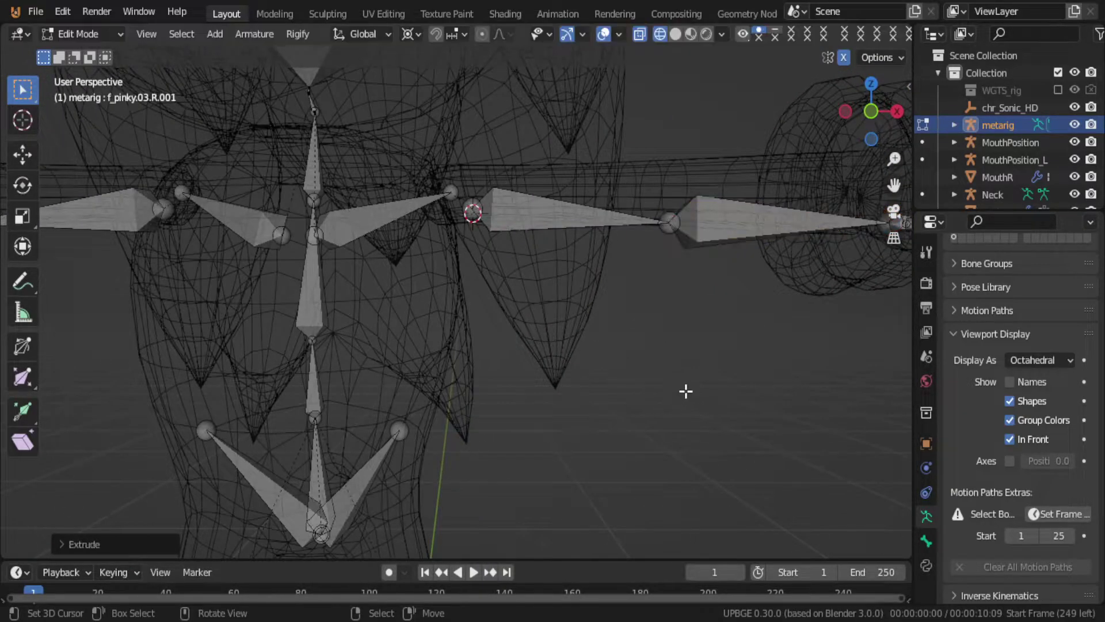
Step: Try to rotate the whole left arm, from upper arm to fingers, about 5° upward around the 3D cursor
click(564, 215)
scroll(563, 216, down, 7)
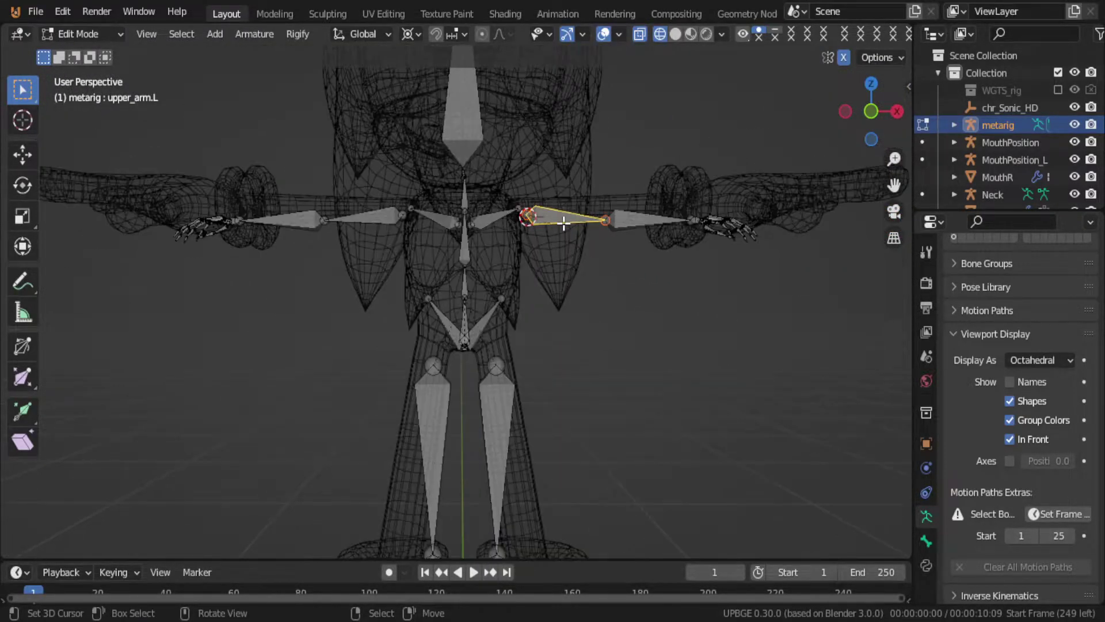
key(b)
drag(570, 173, 815, 292)
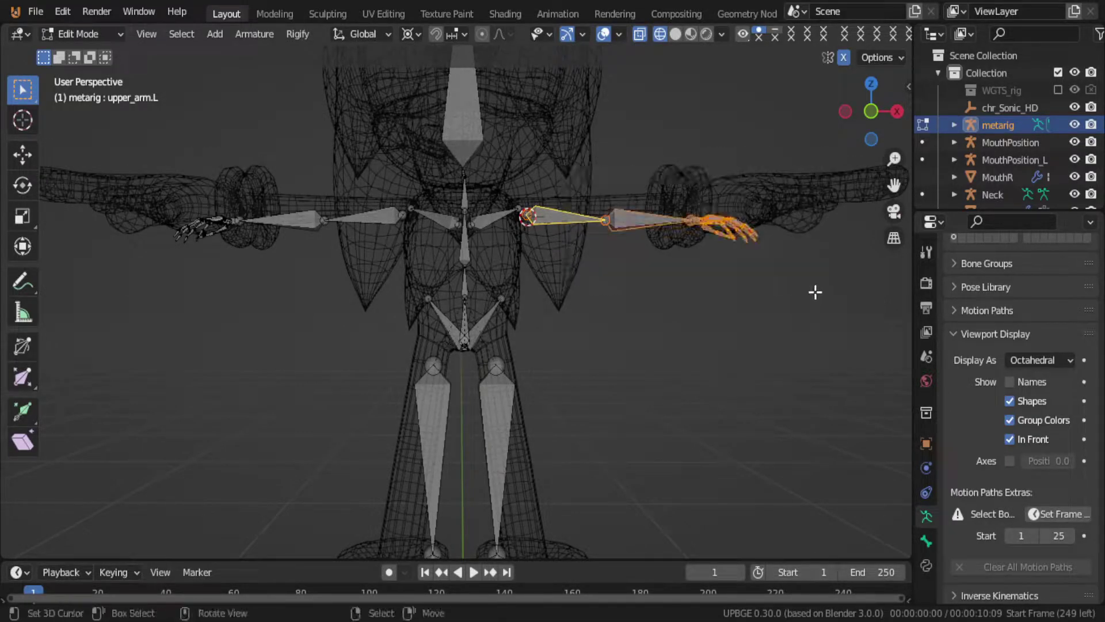
key(r)
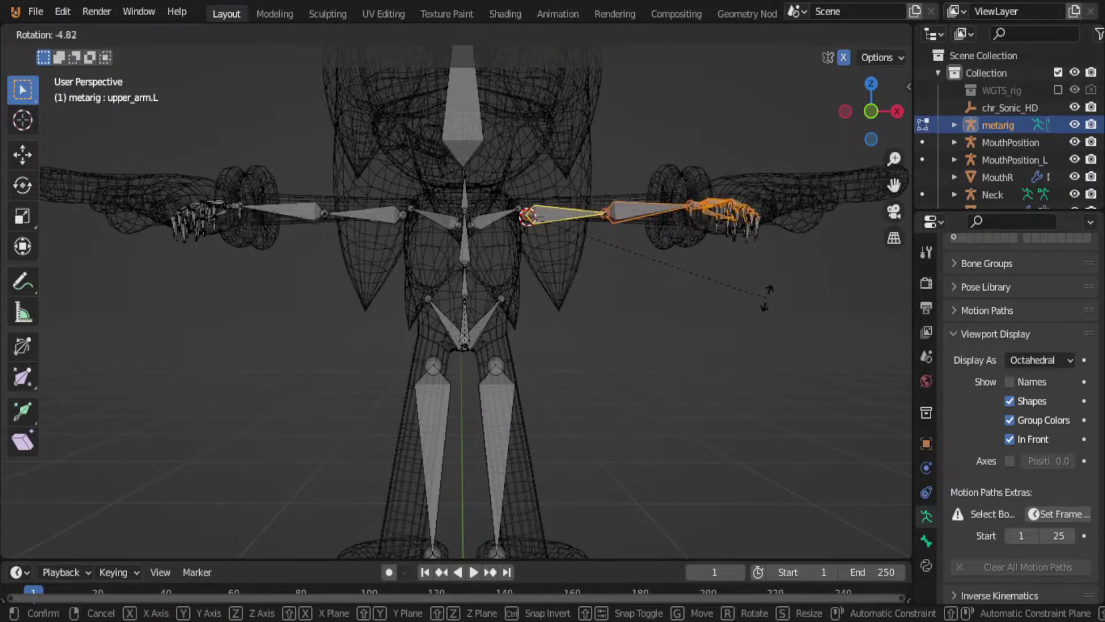
click(767, 295)
Step: Try to raise the whole left arm about 0.017 m along the Z axis
key(g)
key(z)
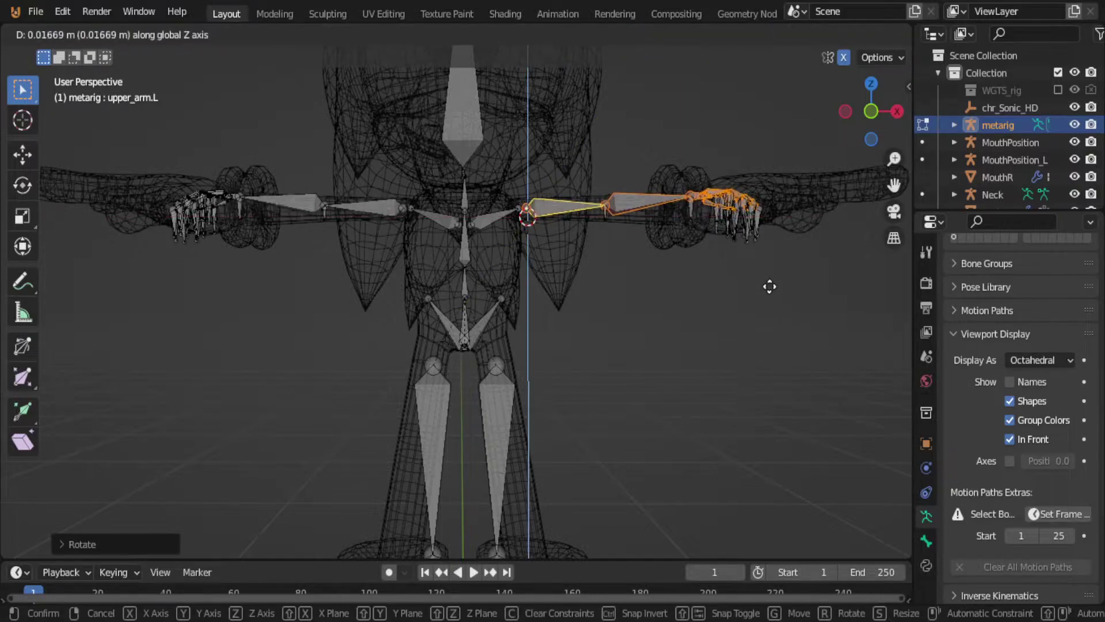
click(774, 288)
scroll(737, 292, up, 5)
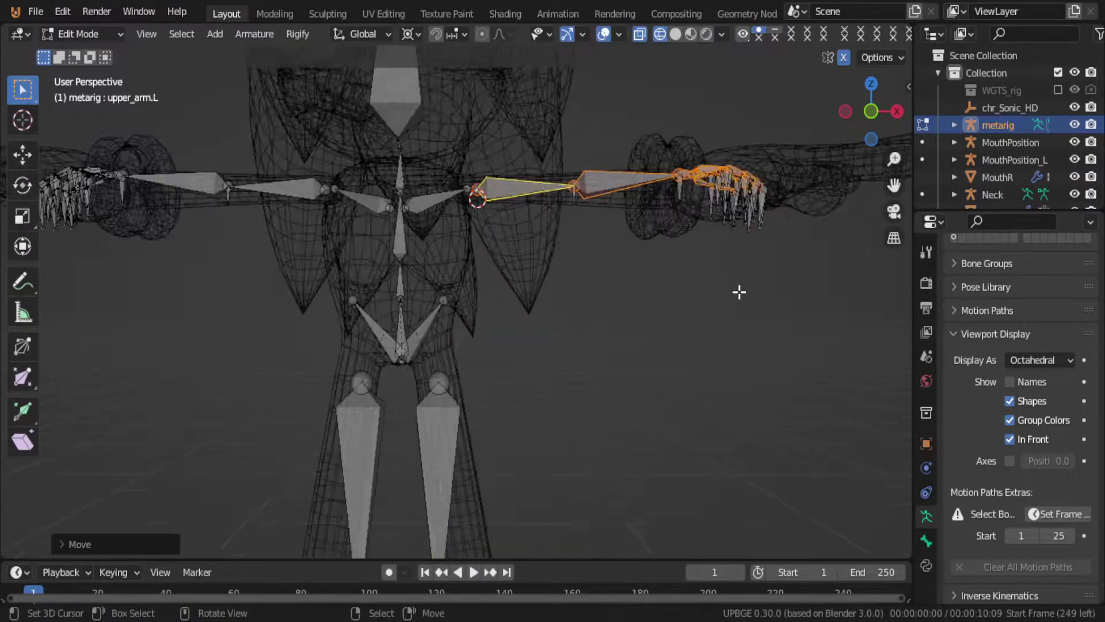
shift+middle_drag(653, 303, 612, 388)
Step: Undo the recent arm moves, rotations and stray finger extrusions back to before the left forearm's rotation
key(ctrl+z)
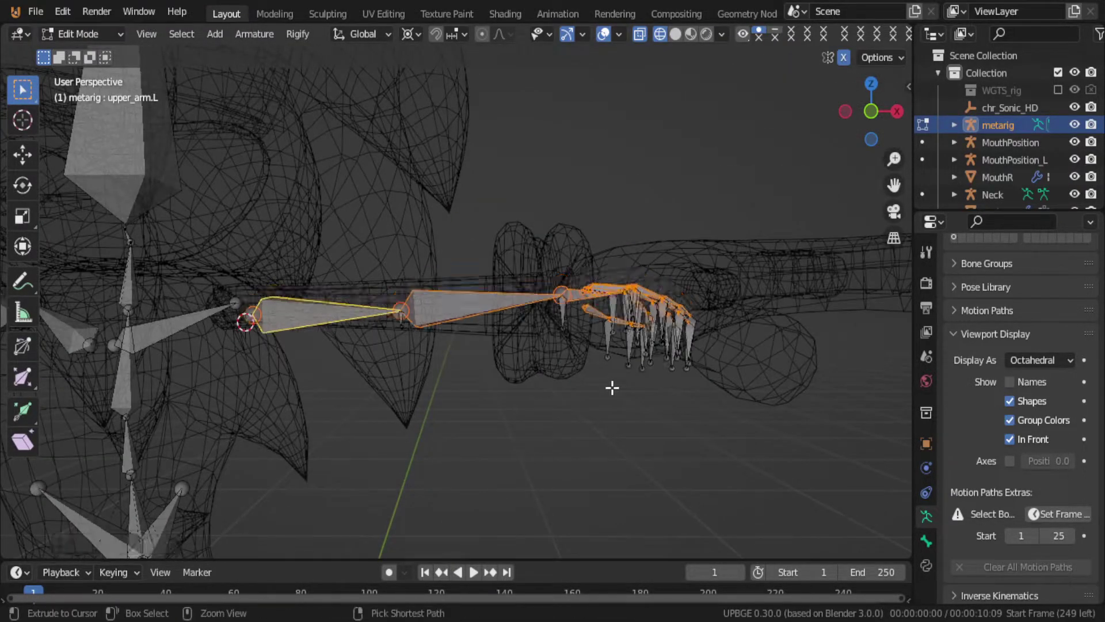
key(ctrl+z)
key(ctrl+z)
key(ctrl+z)
key(ctrl+z)
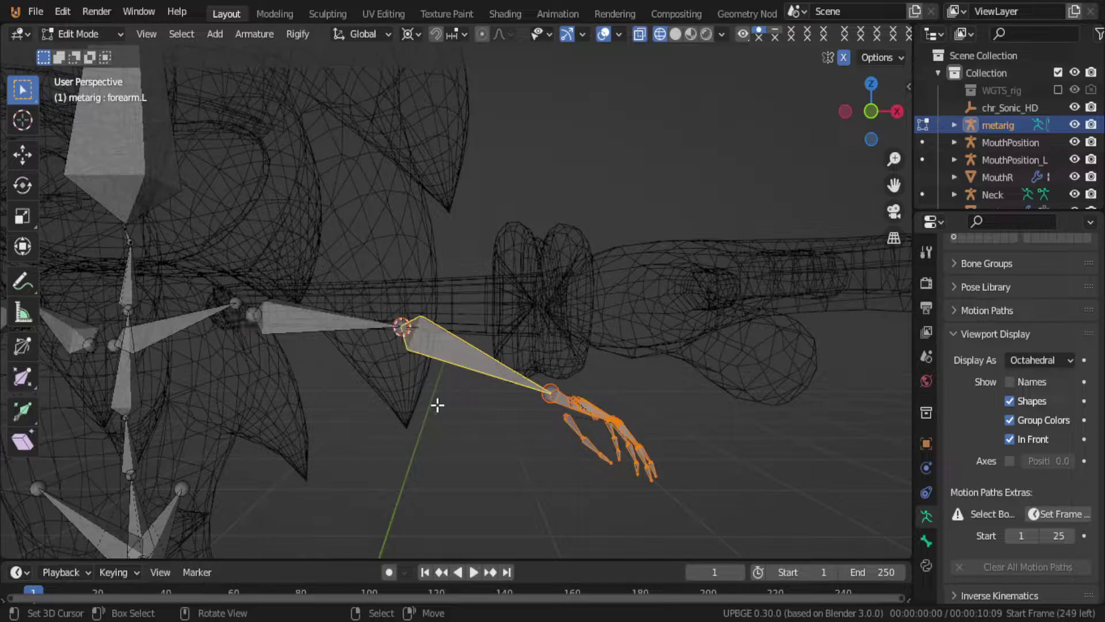
Step: Rotate the left forearm and hand up around the elbow to near horizontal, and raise the whole left arm about 0.03 m along Z
key(r)
click(176, 329)
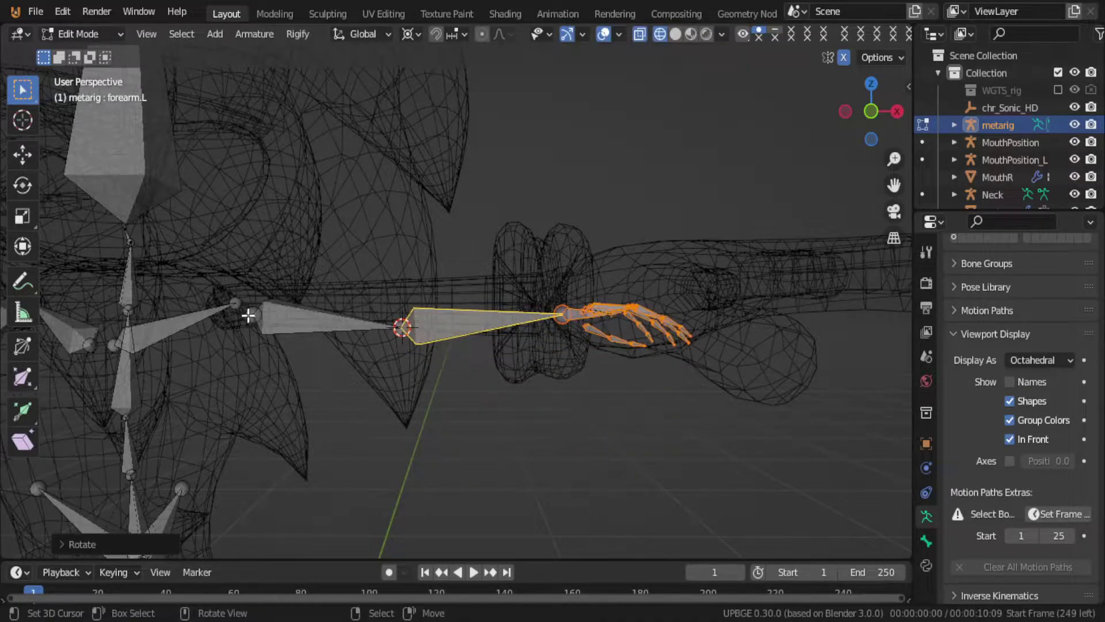
click(297, 322)
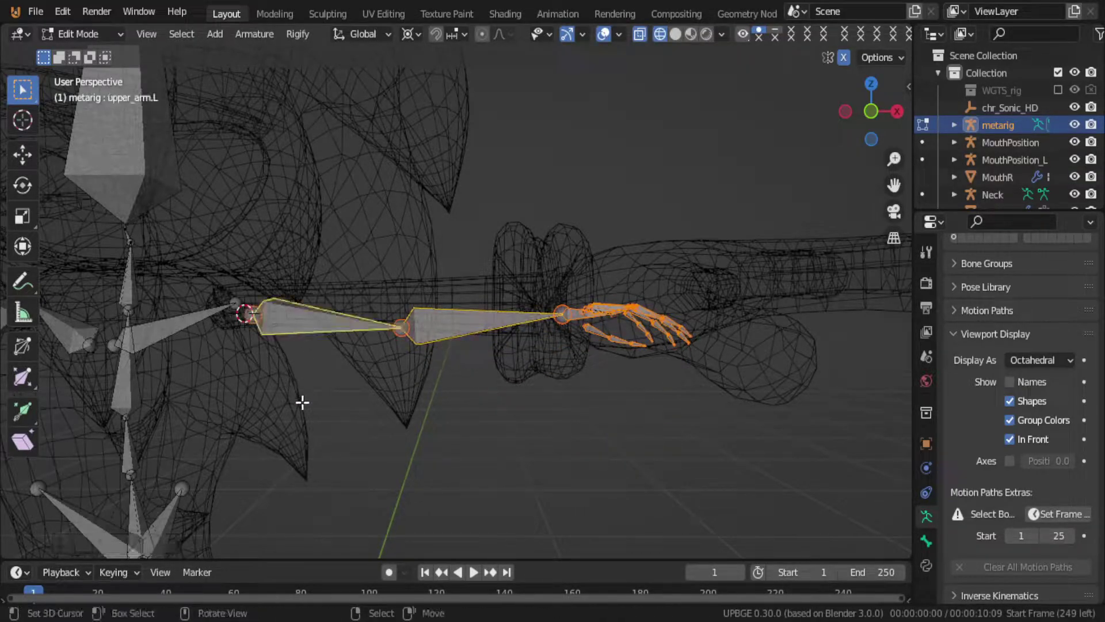
key(g)
key(z)
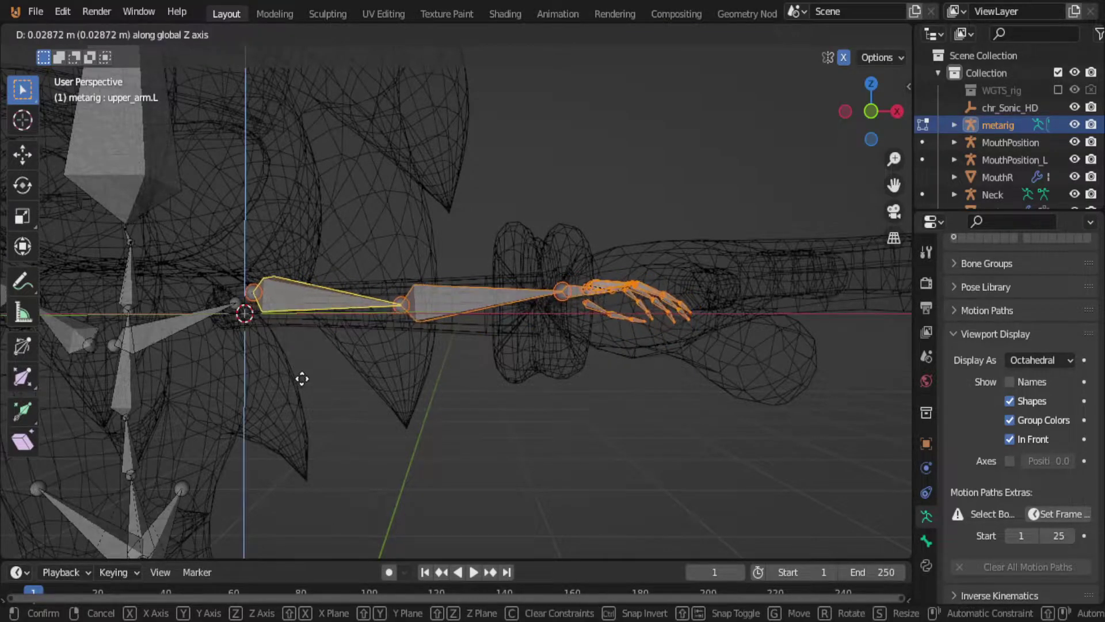
click(301, 381)
Step: Set the transform pivot to Median Point and move the left wrist joint slightly toward the elbow along the X axis
click(399, 308)
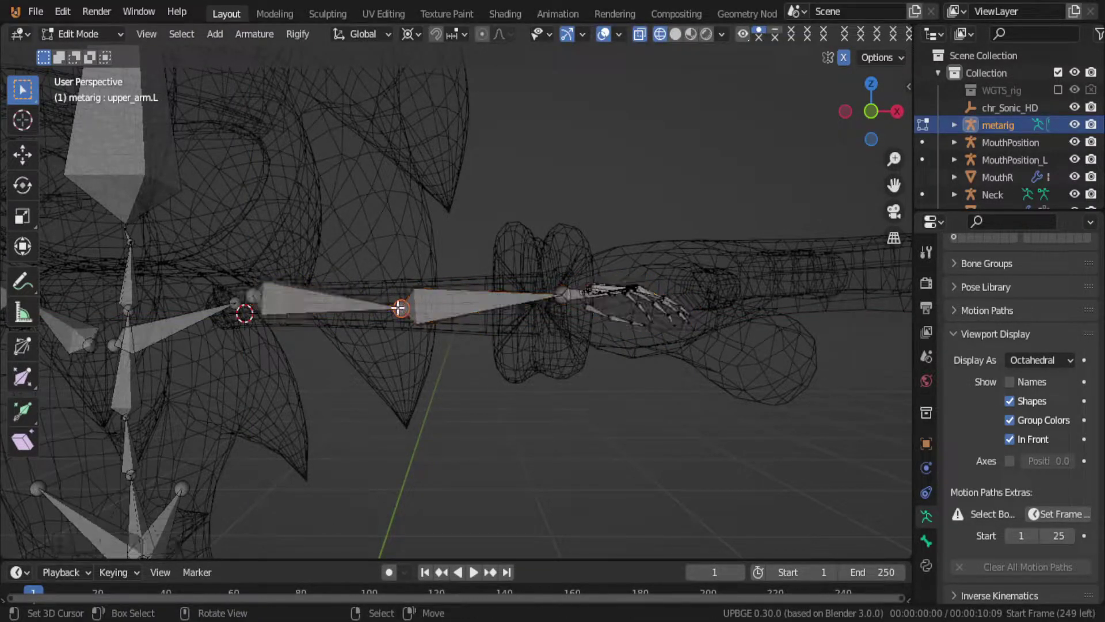
shift+middle_drag(432, 317, 414, 464)
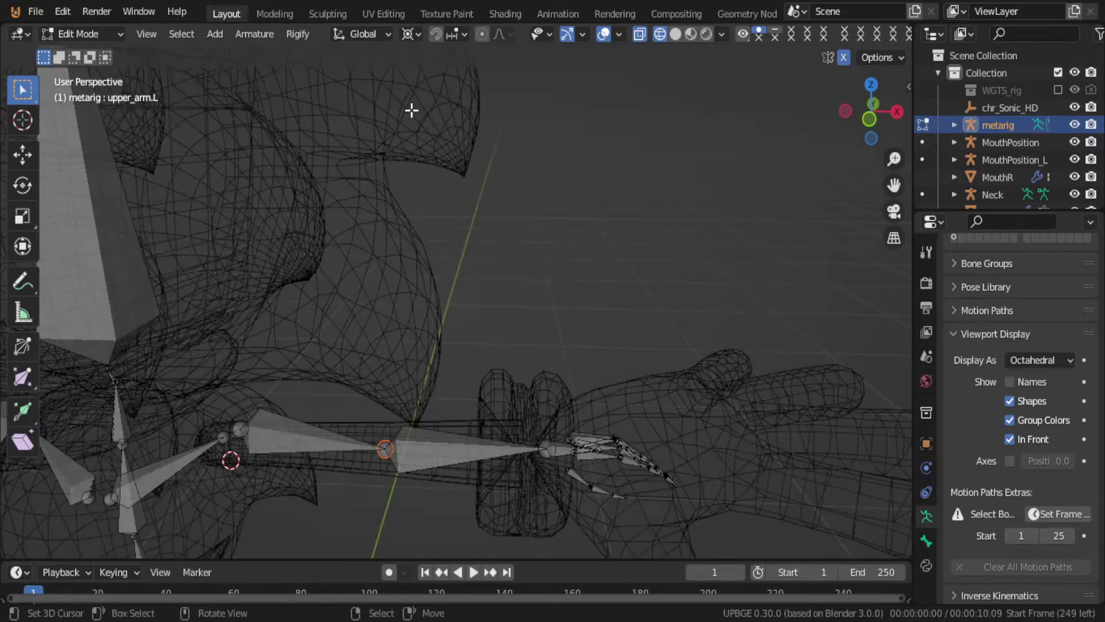
click(411, 34)
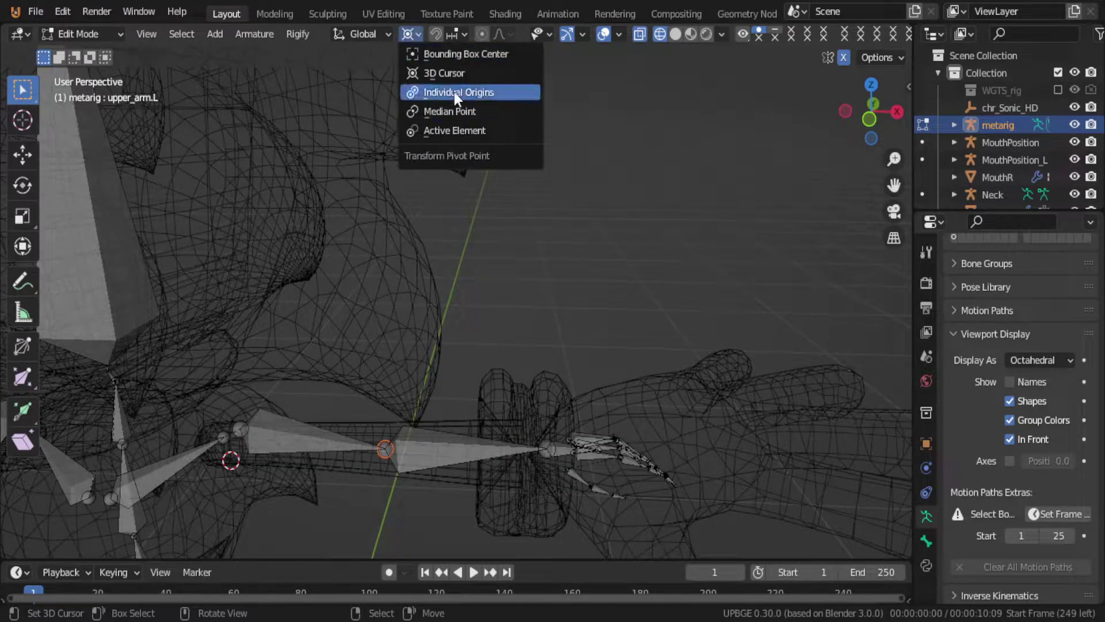
click(452, 112)
middle_drag(435, 321, 548, 331)
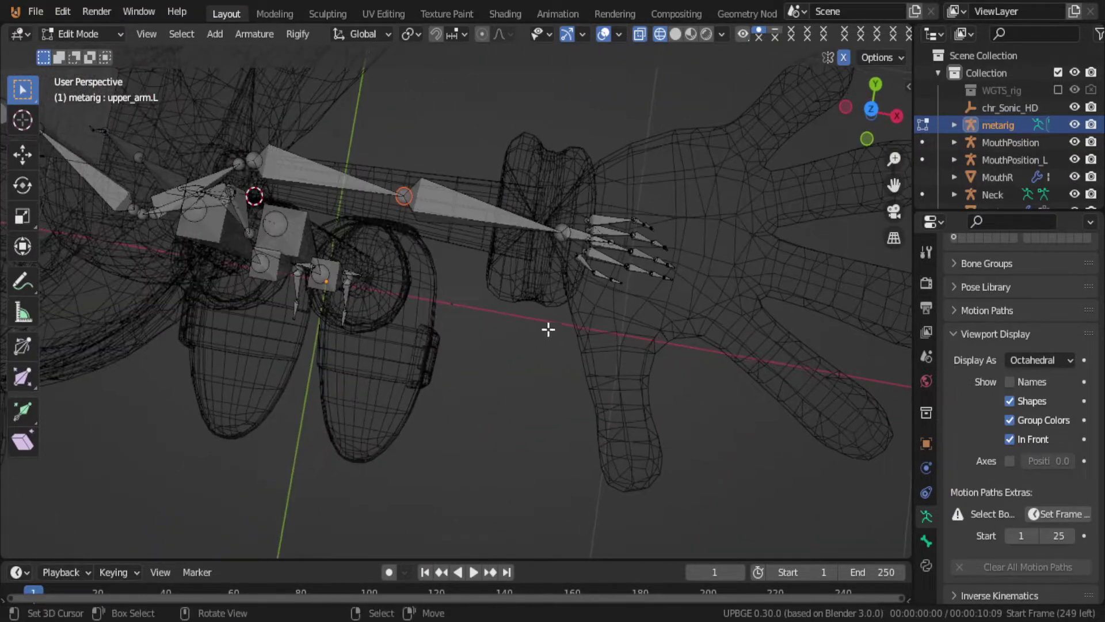
key(g)
key(x)
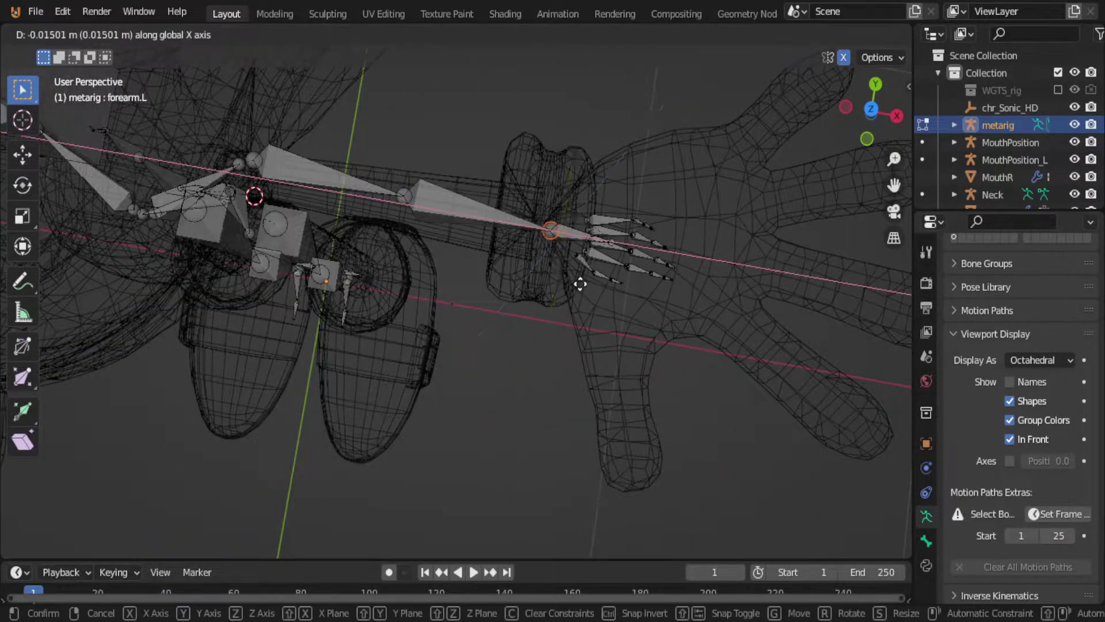
click(571, 278)
middle_drag(572, 278, 583, 117)
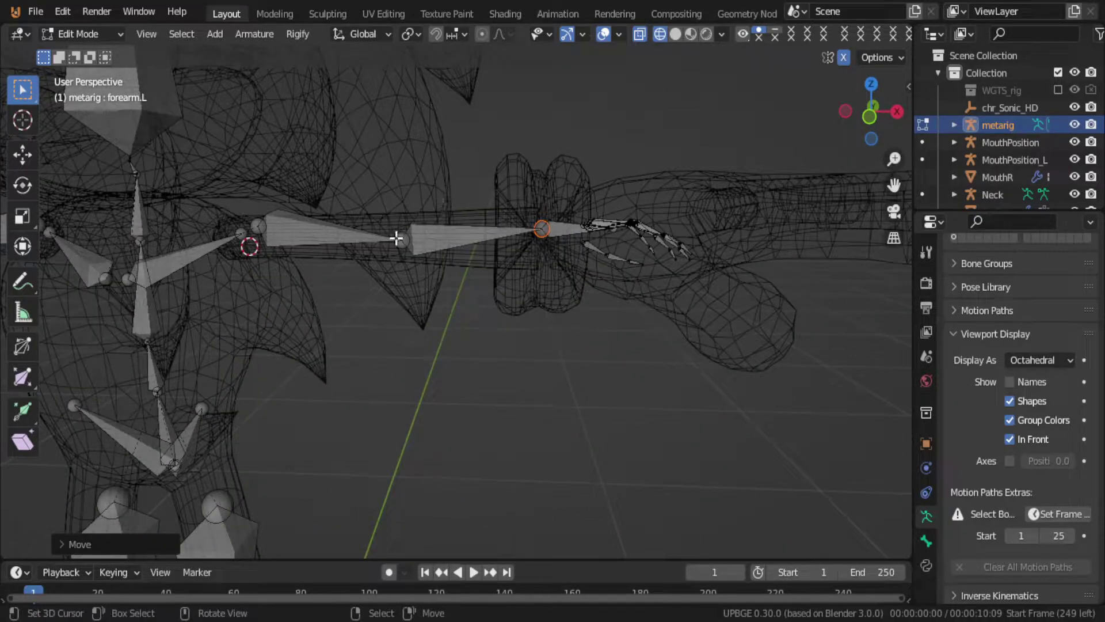
Step: Flatten the left forearm and upper arm bones to one height by scaling them to 0 along Z
click(433, 234)
shift+click(330, 232)
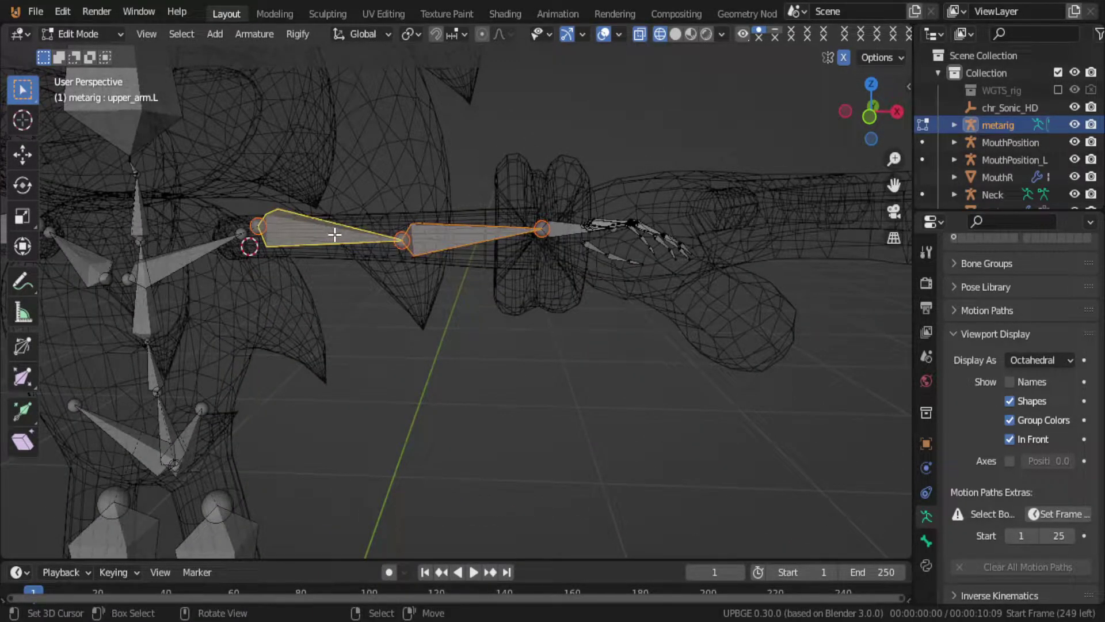
key(s)
key(z)
key(0)
key(Return)
Step: Move the left elbow joint about 0.006 m along the Y axis
middle_drag(434, 197, 308, 314)
click(429, 187)
key(g)
key(z)
key(y)
key(Escape)
key(g)
key(y)
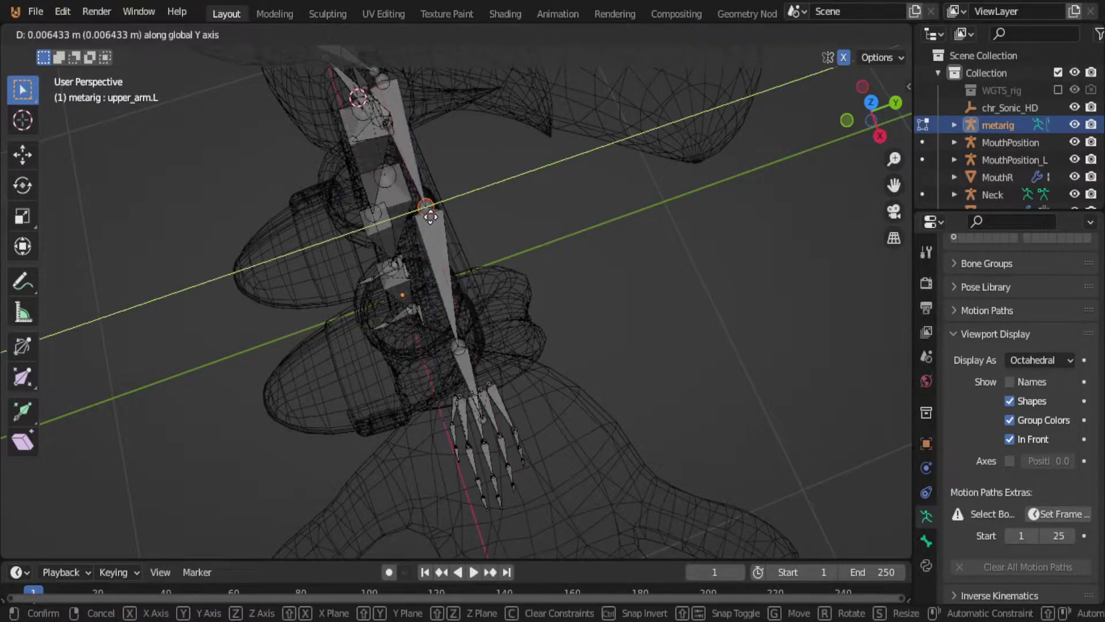
click(440, 329)
Step: Select all palm, finger and thumb bones of the left hand
click(468, 425)
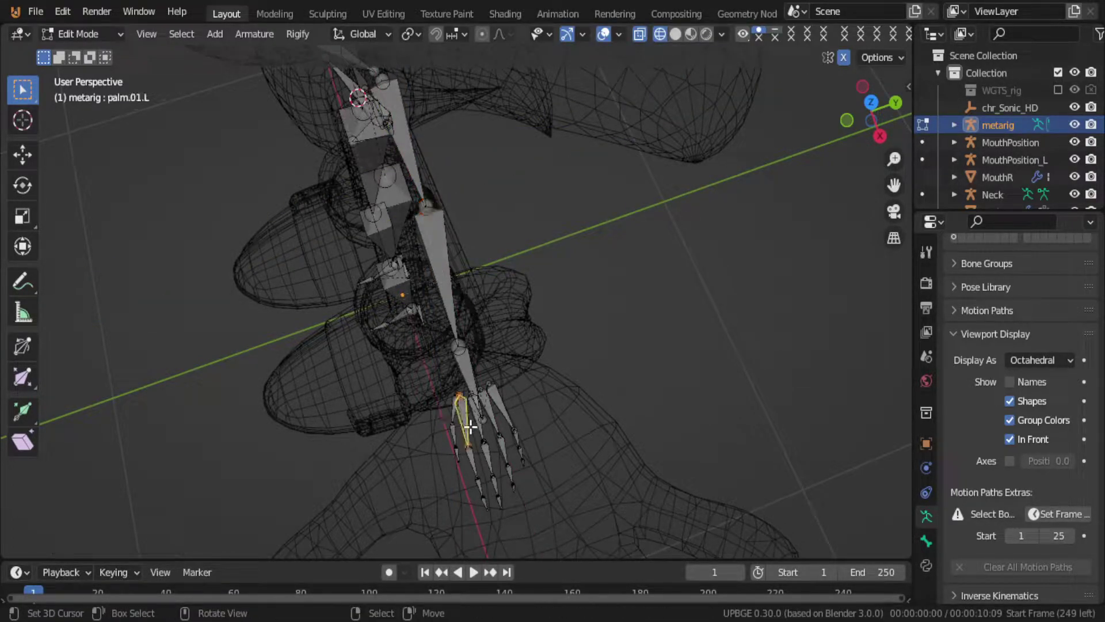
drag(438, 392, 690, 524)
shift+click(502, 406)
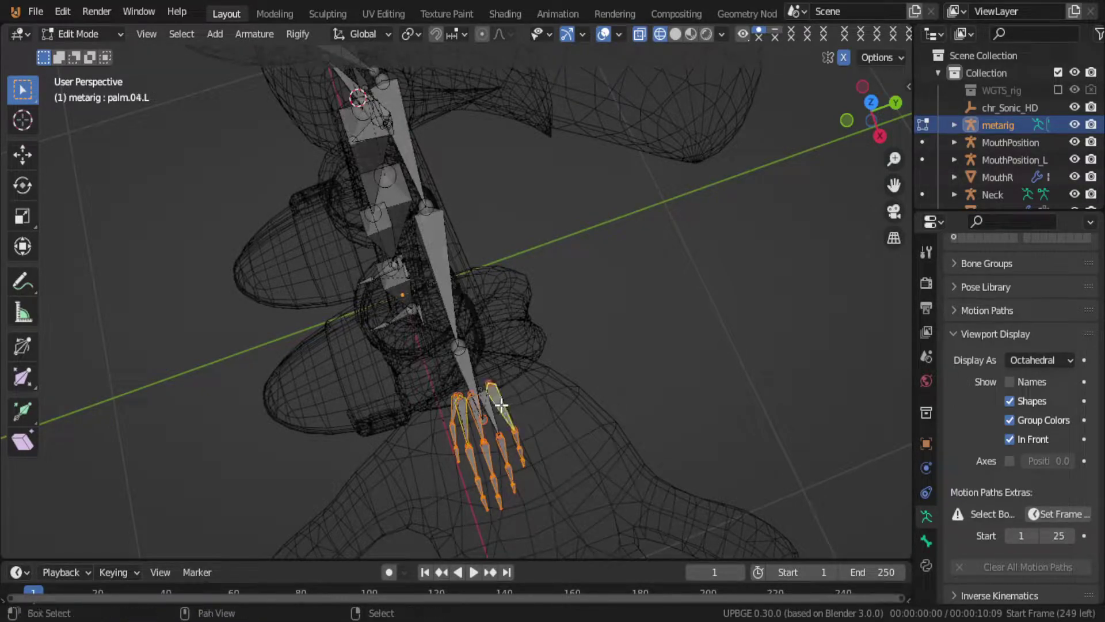
Step: Try to enlarge the left palm, finger and thumb bones about three times, and undo the scaling
key(s)
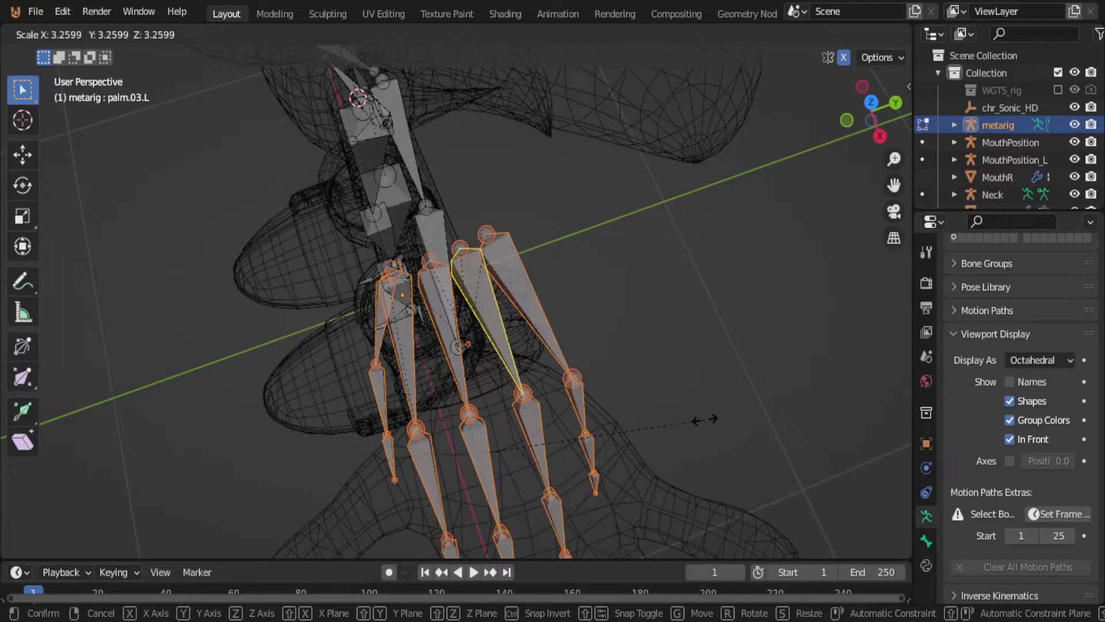
click(492, 370)
middle_drag(492, 370, 464, 316)
key(g)
key(x)
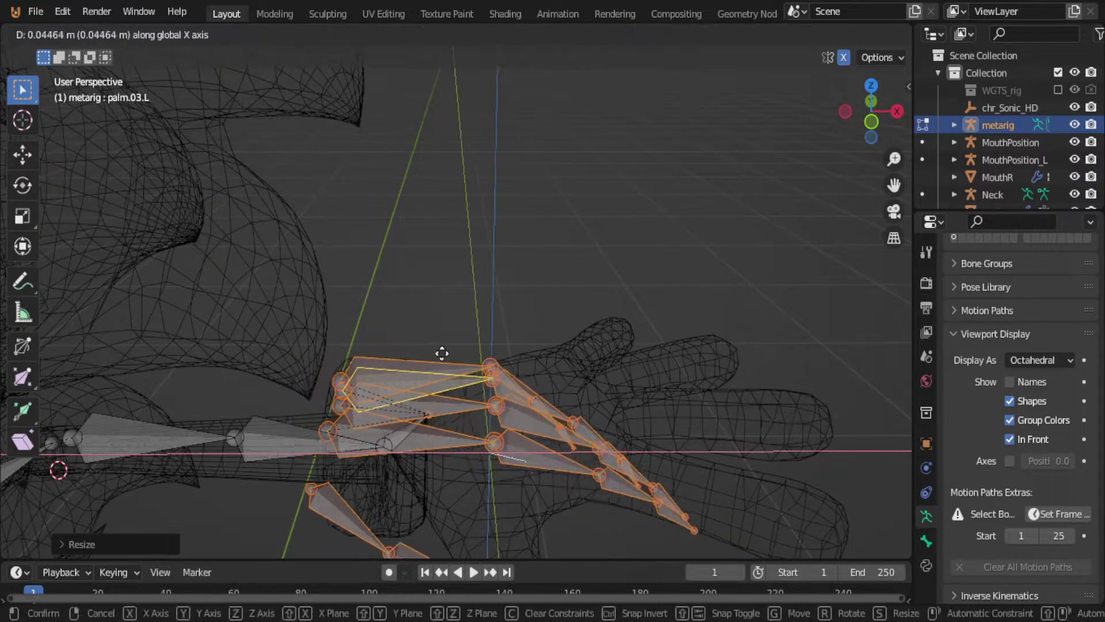
right_click(475, 388)
key(ctrl+z)
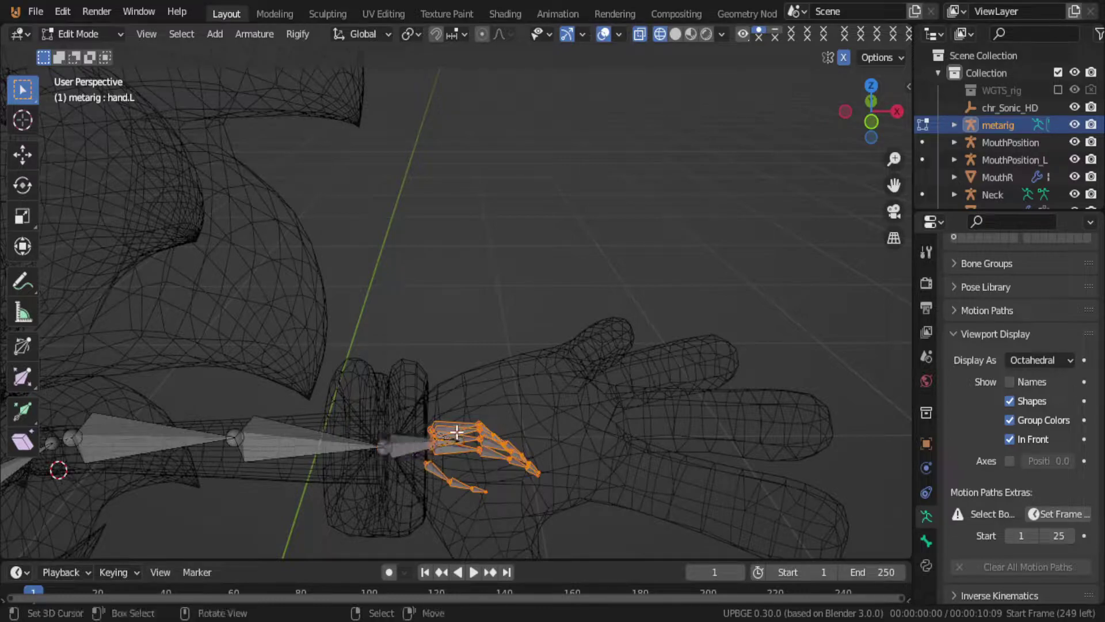
Step: Scale the left palm, finger and thumb bones up about four times and move them outward along X into the hand mesh
key(s)
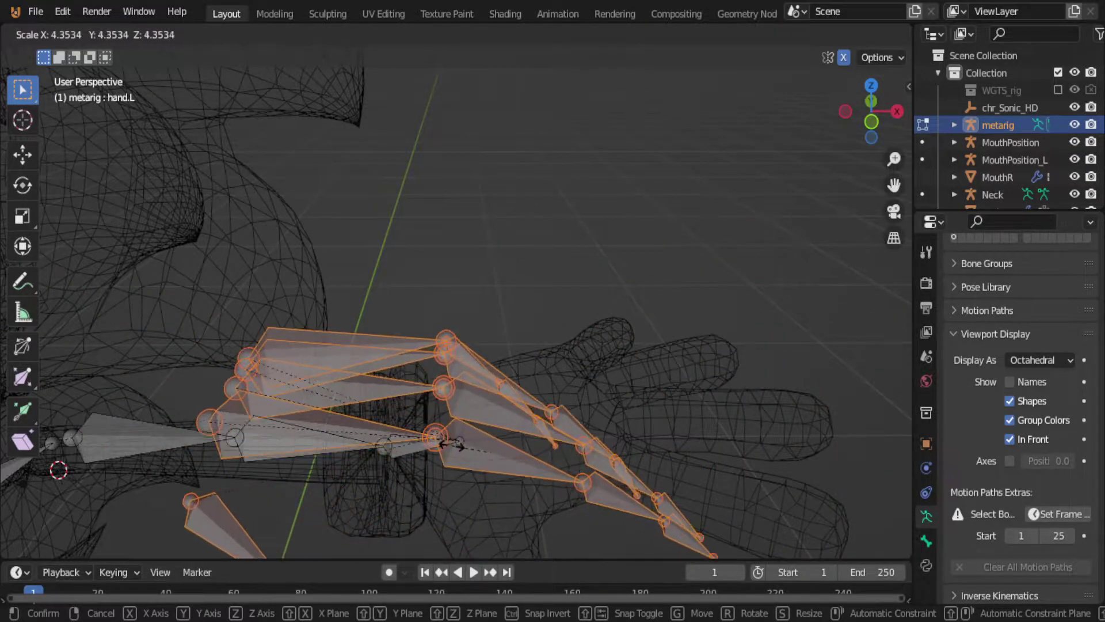
click(449, 442)
key(g)
key(x)
click(644, 464)
middle_drag(644, 465, 444, 80)
middle_drag(551, 205, 382, 317)
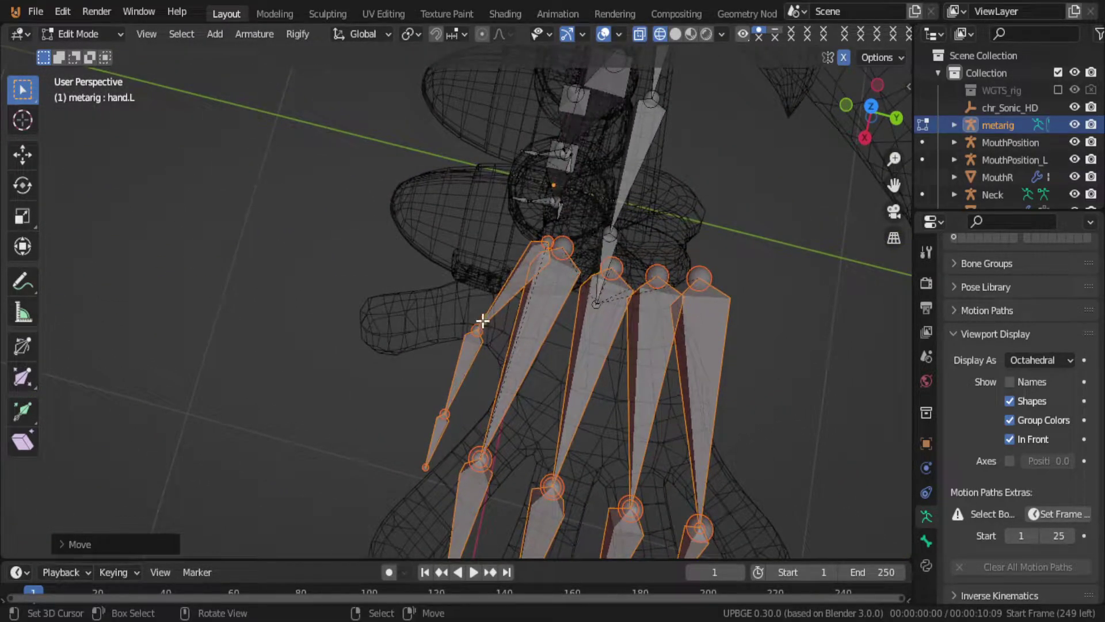
Step: Rotate the three left thumb bones outward and position them along the thumb of the hand mesh
click(482, 321)
shift+click(458, 374)
shift+click(434, 434)
key(r)
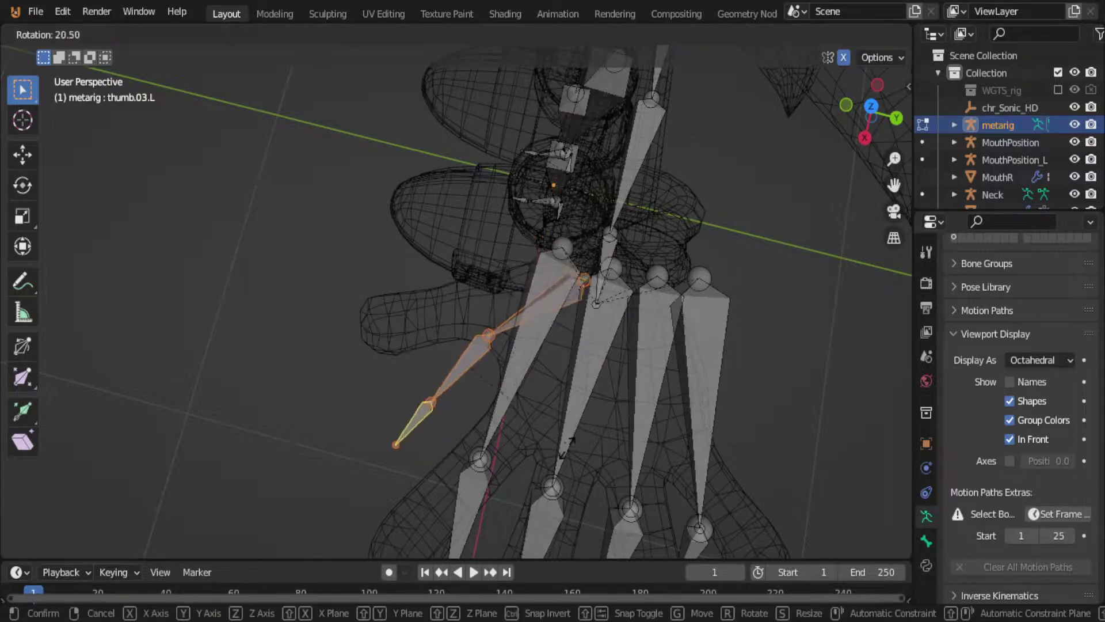
click(498, 431)
key(g)
click(486, 403)
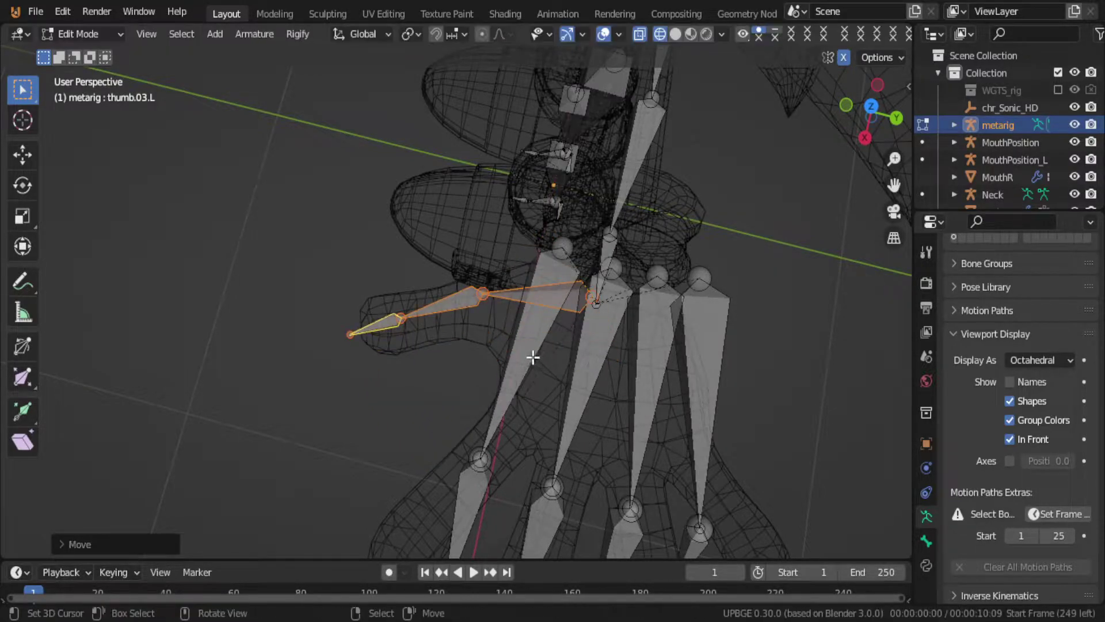
key(ctrl+z)
Step: Rotate the left index finger bones outward and move them toward the index finger of the mesh
middle_drag(533, 358, 491, 392)
click(486, 392)
shift+click(451, 478)
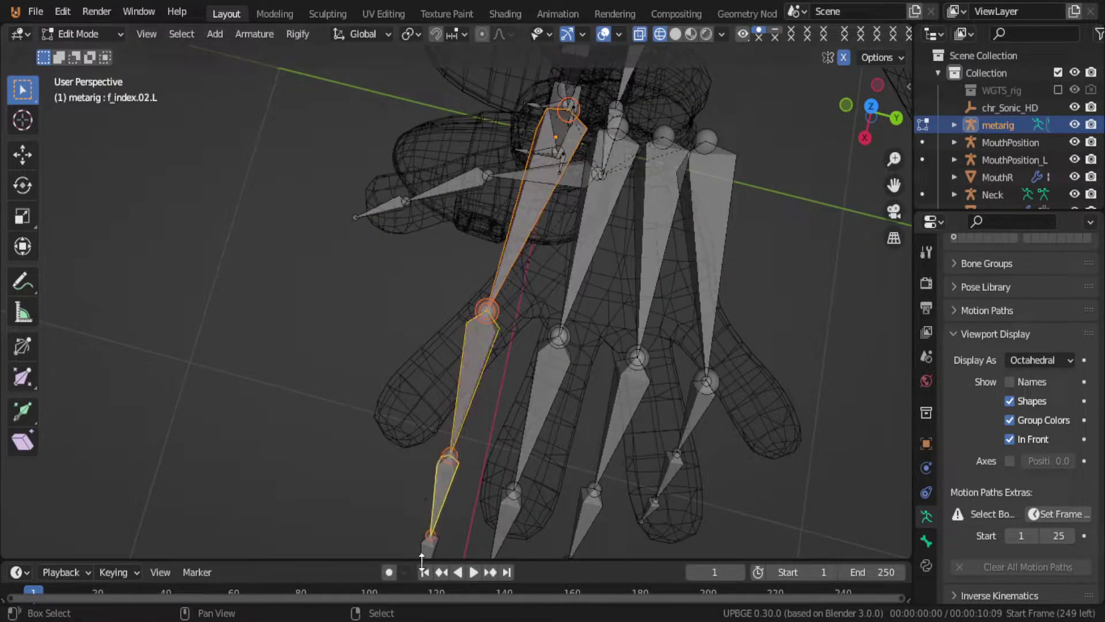
shift+middle_drag(423, 562, 446, 470)
shift+click(455, 437)
key(r)
click(567, 452)
key(g)
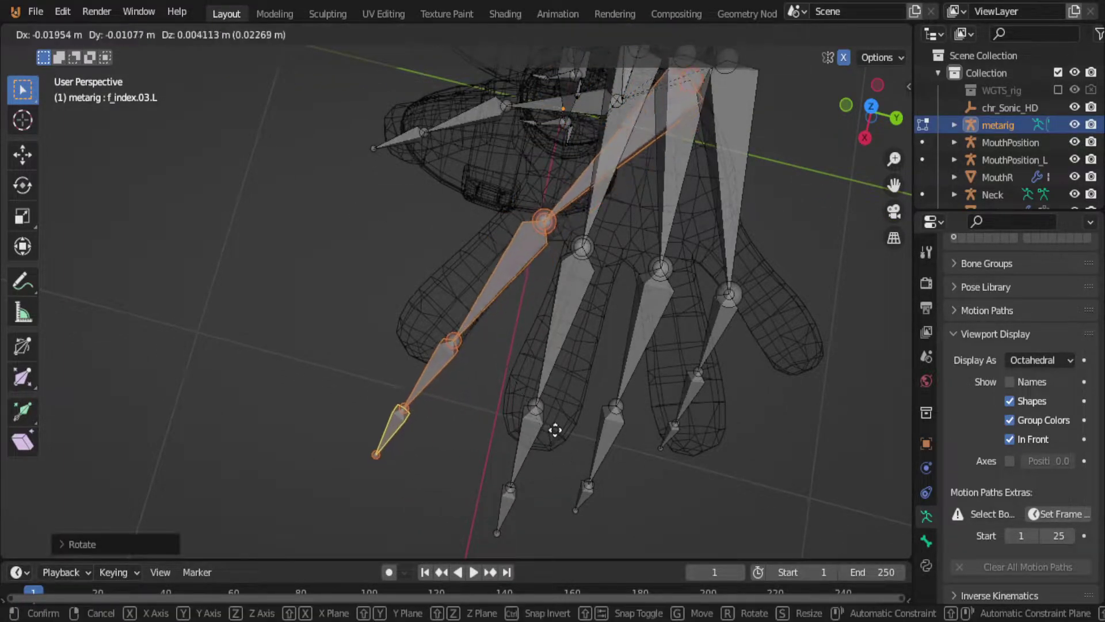
click(554, 430)
Step: Scale down the left index finger bones and fine-tune their rotation and position inside the mesh finger
key(s)
click(531, 382)
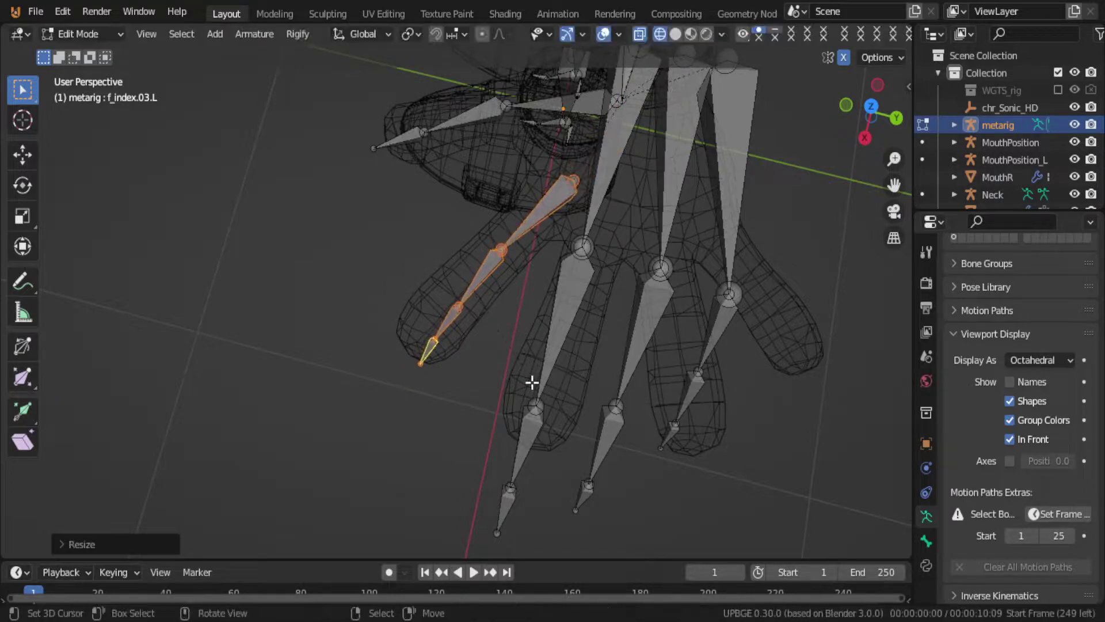
key(r)
click(620, 327)
key(g)
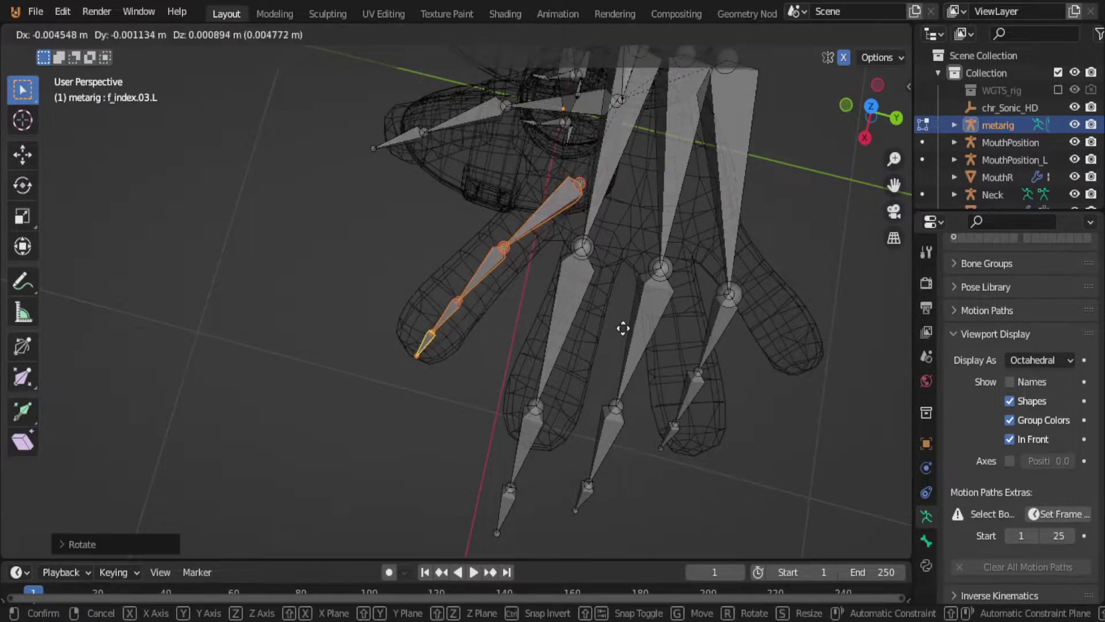
click(610, 276)
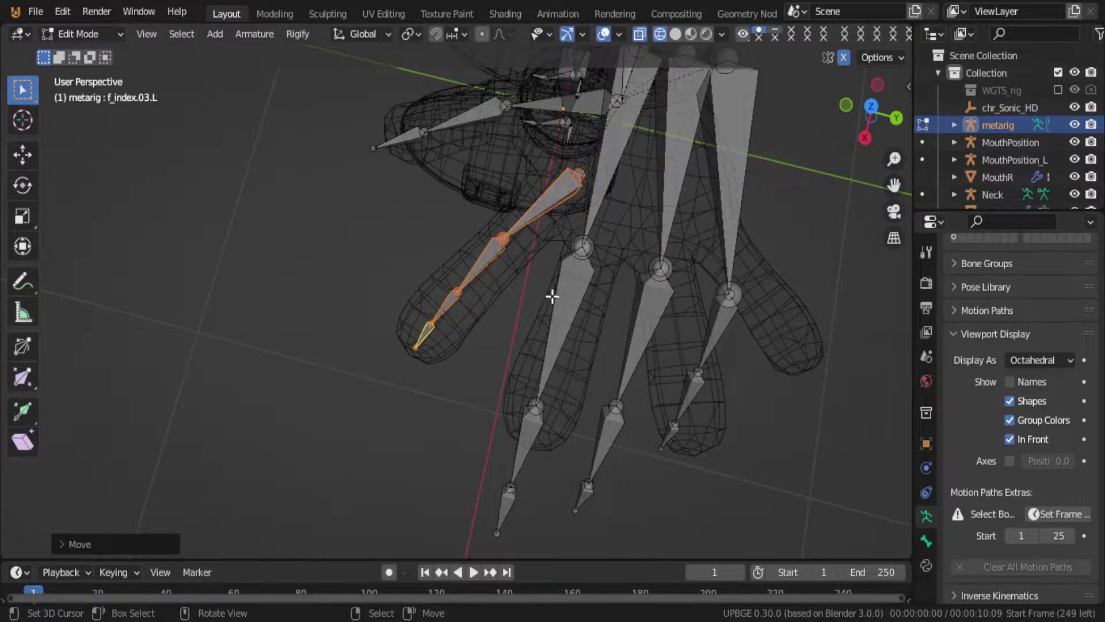
Step: Scale down the left middle finger bones and move them, with their knuckle joint, into the mesh's middle finger
click(532, 410)
shift+click(523, 448)
key(s)
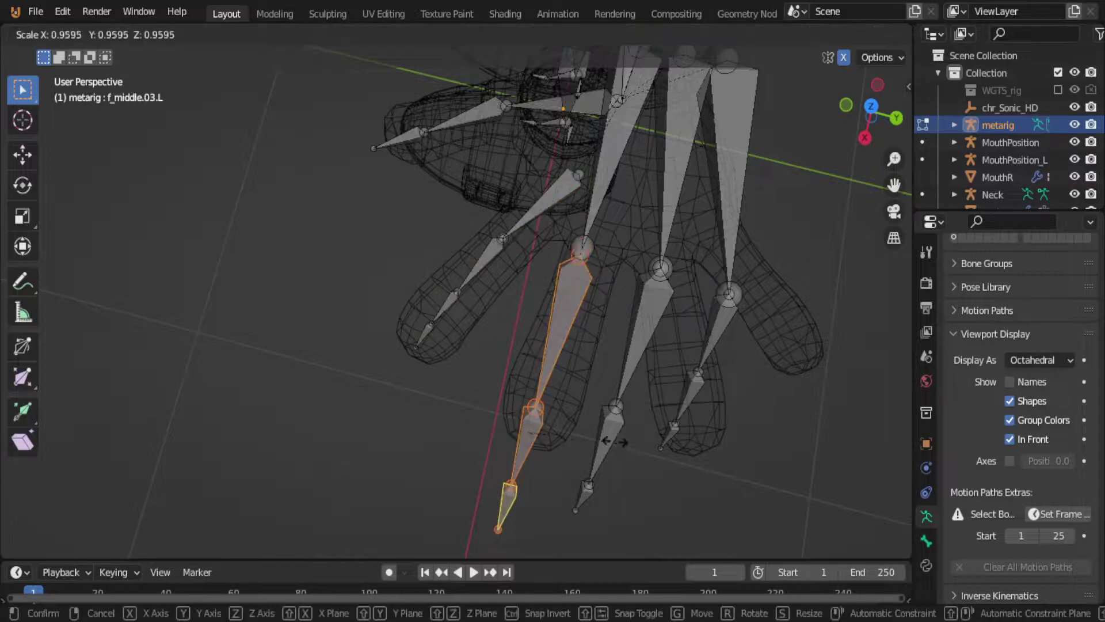
key(Escape)
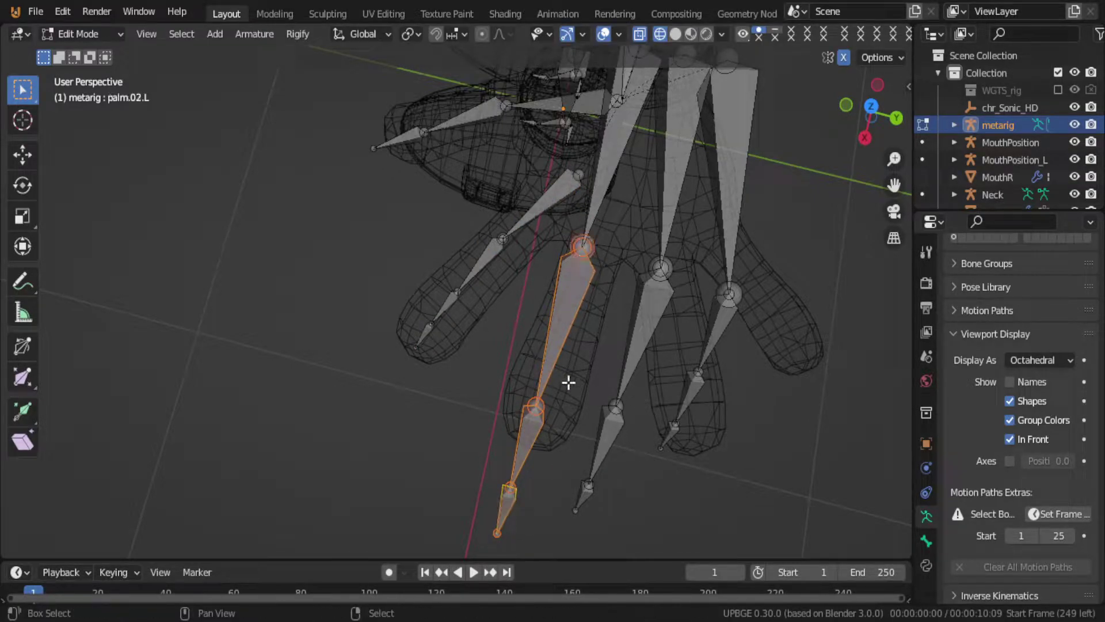
key(s)
click(564, 372)
key(g)
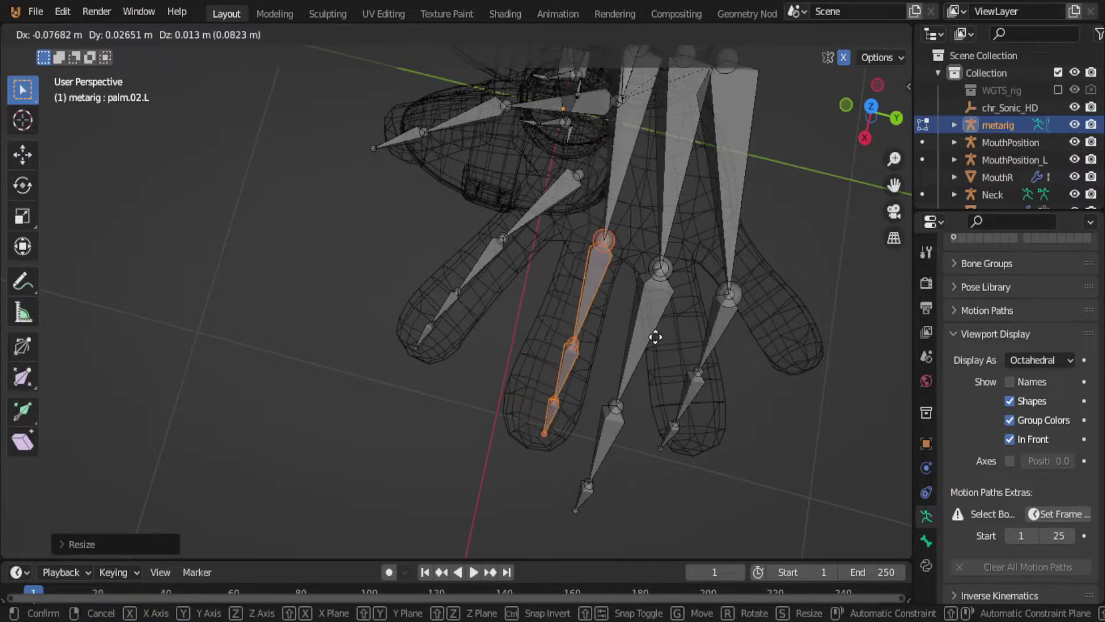
click(647, 336)
Step: In the top view, shift and slightly rotate the left middle finger bones to follow the mesh finger's centerline
key(KP_7)
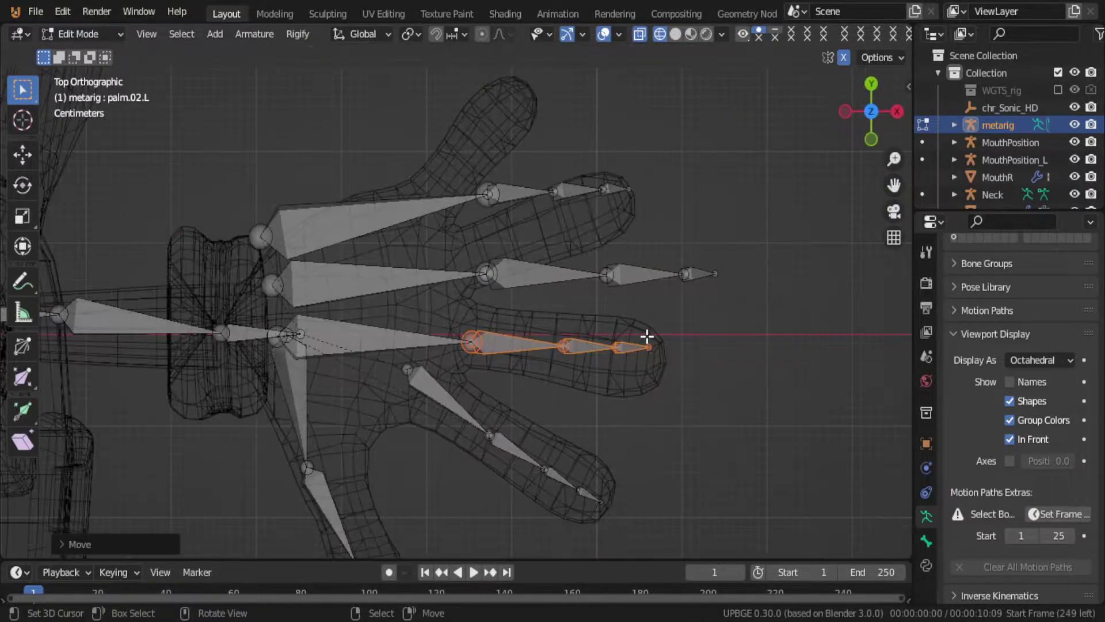
key(g)
click(673, 347)
key(r)
click(710, 352)
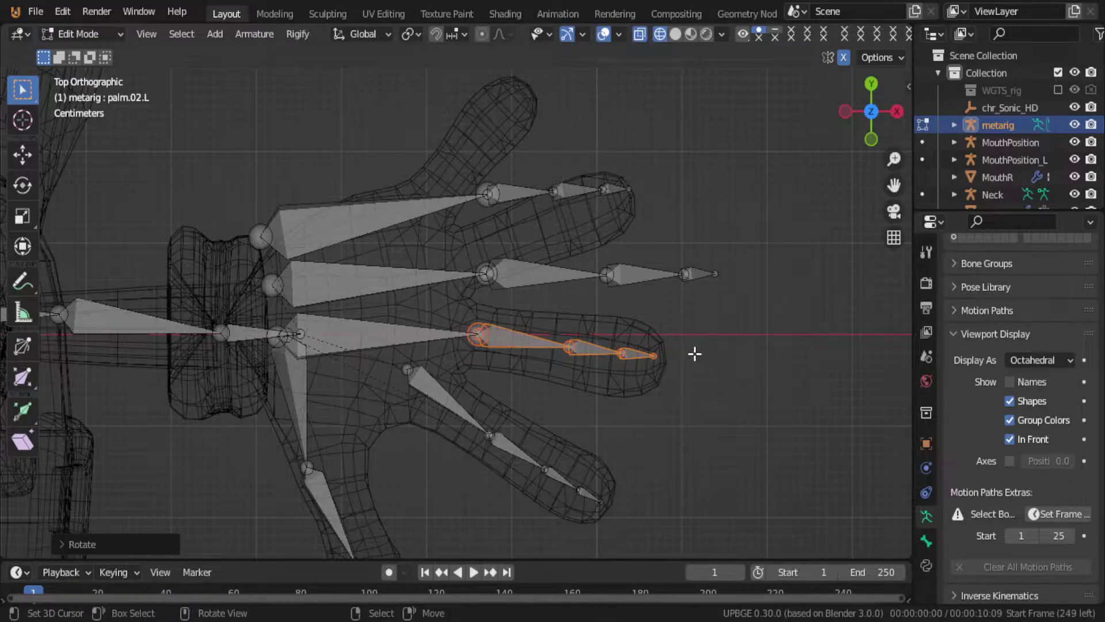
Step: Rotate the left pinky bones outward and move them, with their knuckle joint, into the pinky of the mesh
click(529, 277)
click(488, 194)
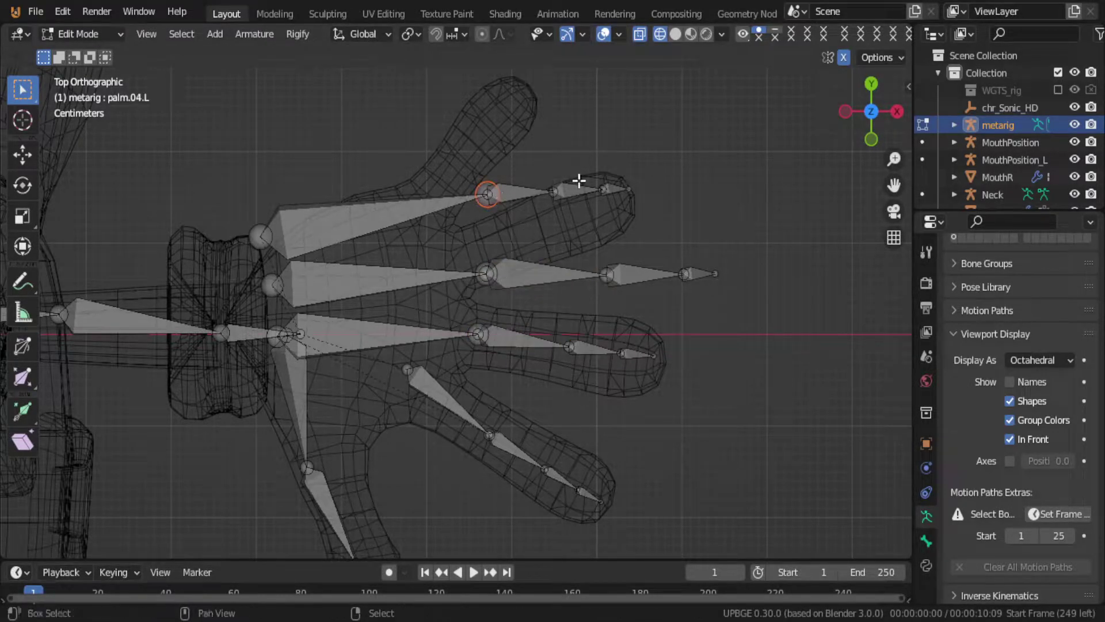
shift+click(609, 190)
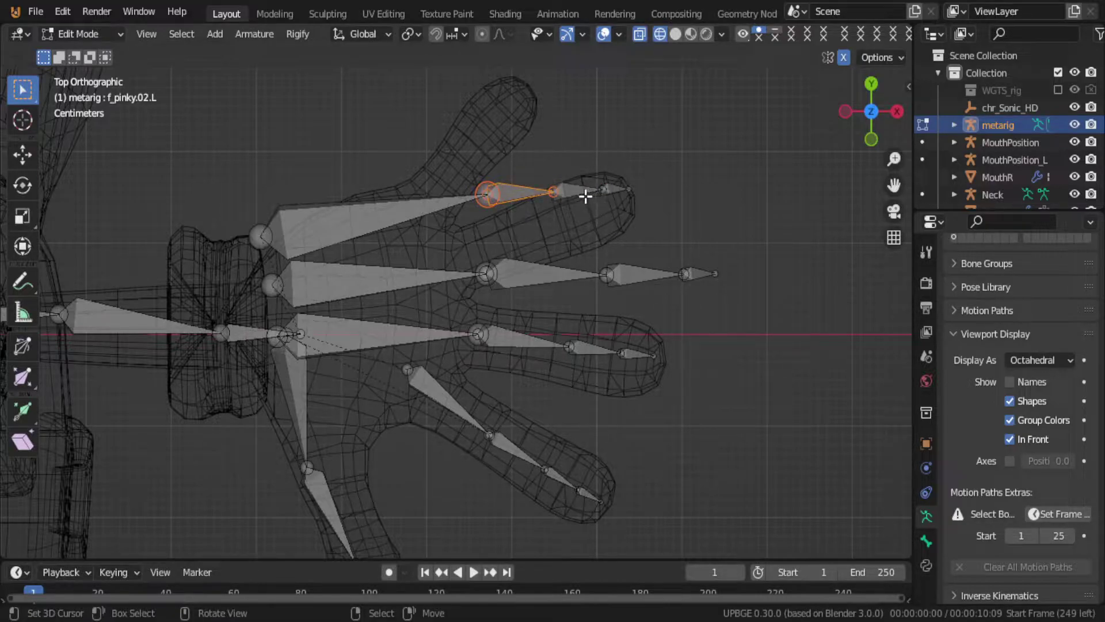
key(r)
click(602, 192)
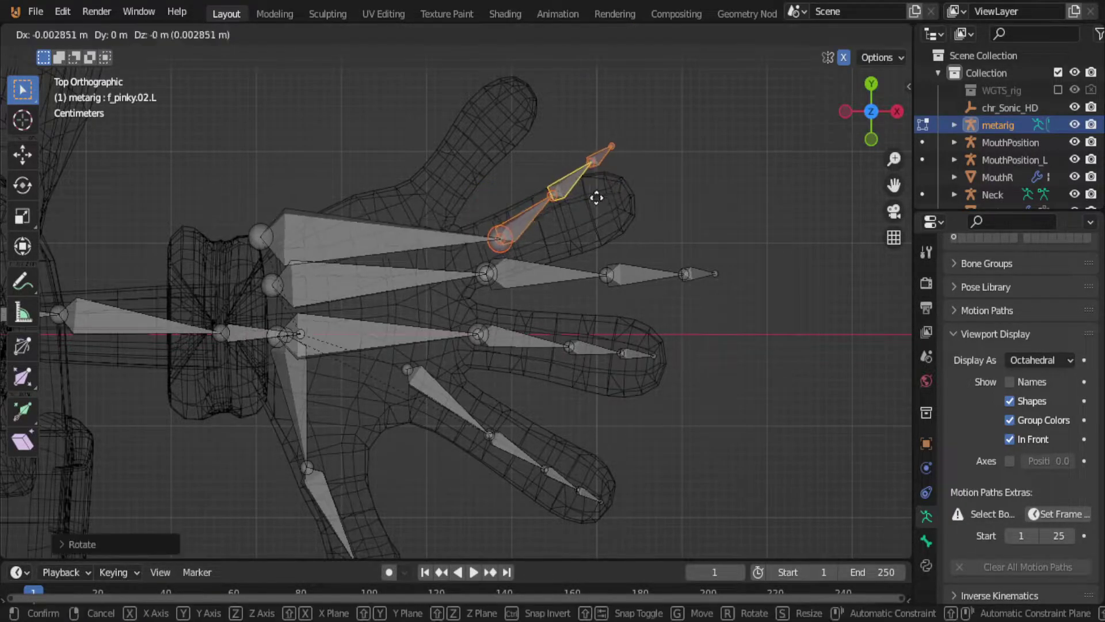
key(g)
click(536, 149)
key(r)
click(582, 146)
key(g)
click(558, 167)
Step: Rotate the left ring finger bones and knuckle joint to the mesh finger's angle and move them into the finger
click(599, 275)
shift+click(645, 275)
shift+click(697, 274)
key(r)
key(Escape)
shift+click(487, 274)
key(r)
click(703, 276)
key(g)
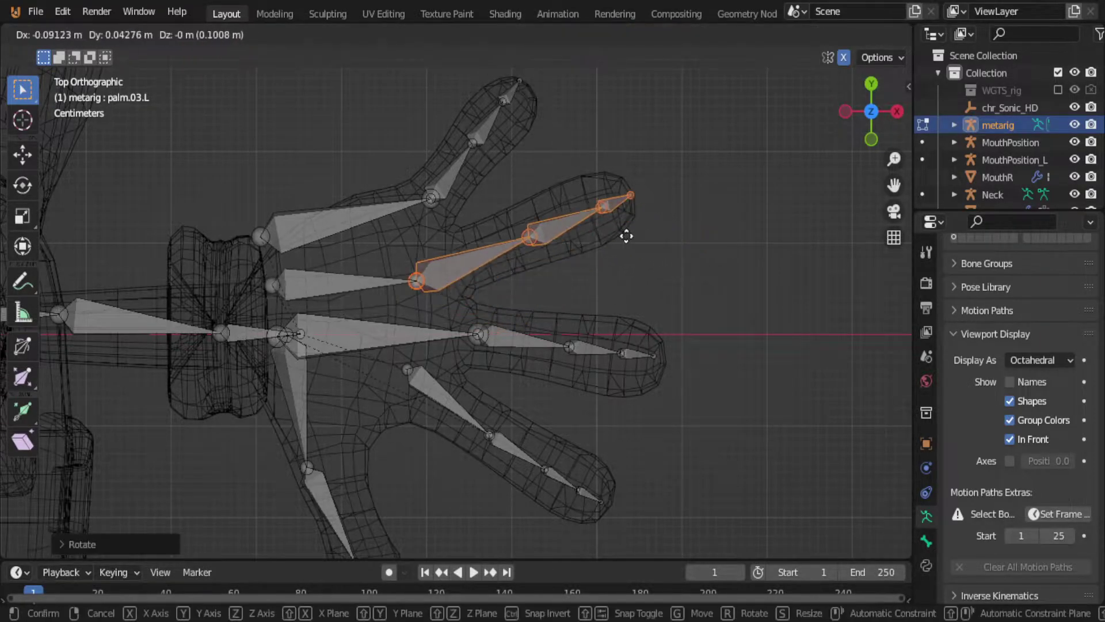
click(604, 240)
Step: Scale down the left ring finger bones and shift them outward to fit the length of the mesh finger
key(s)
click(636, 240)
key(g)
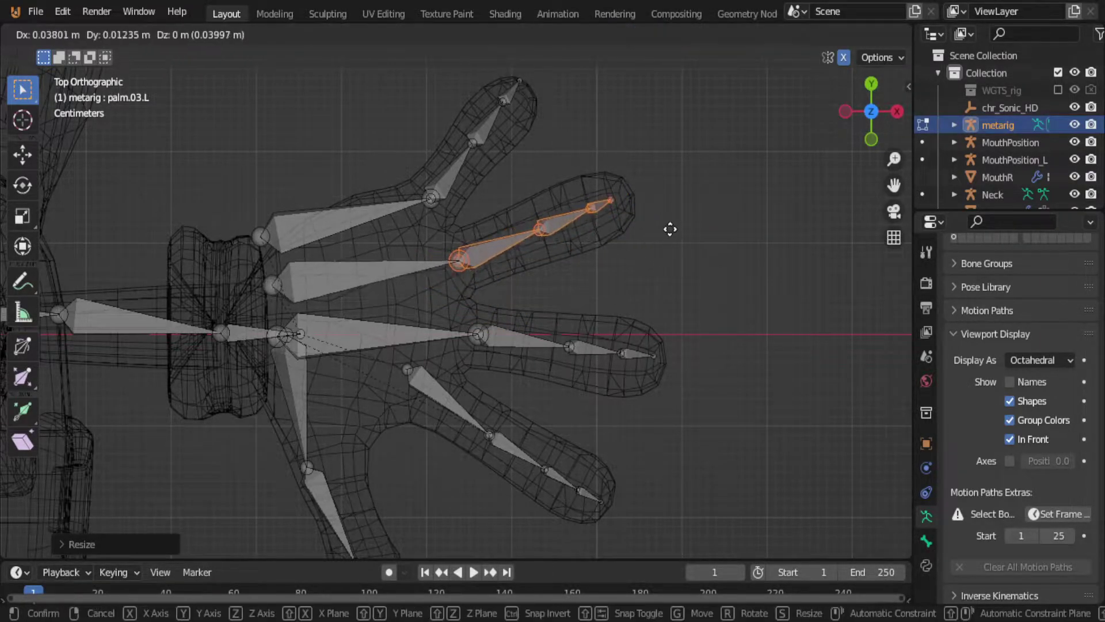
click(680, 224)
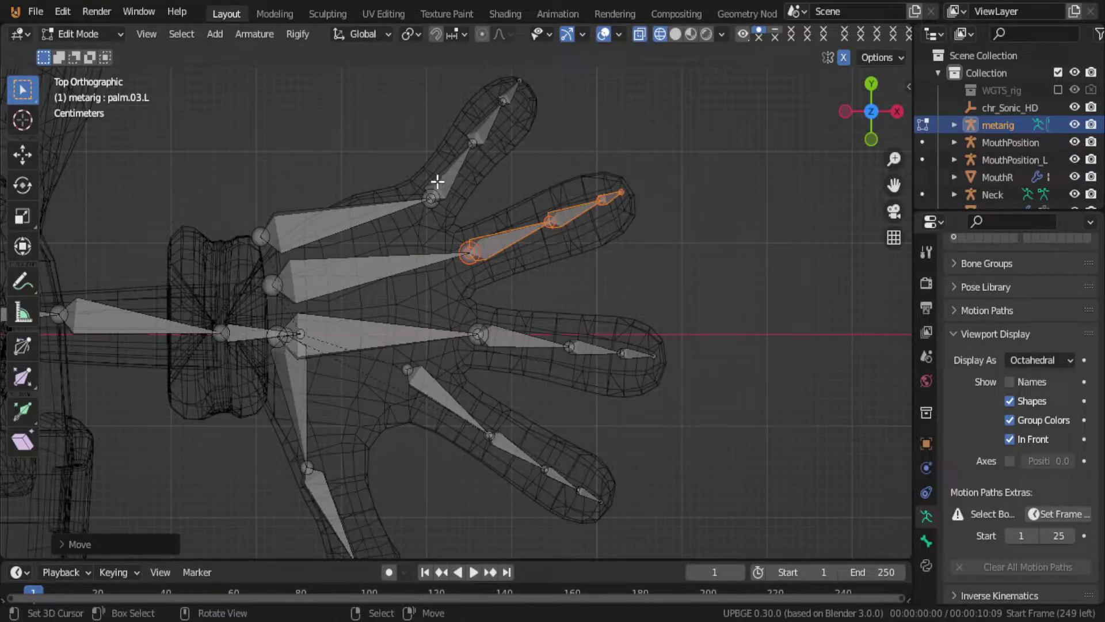
Step: Select the left index, middle, ring and pinky finger bones and flatten them by scaling to 0 along Z
key(l)
key(l)
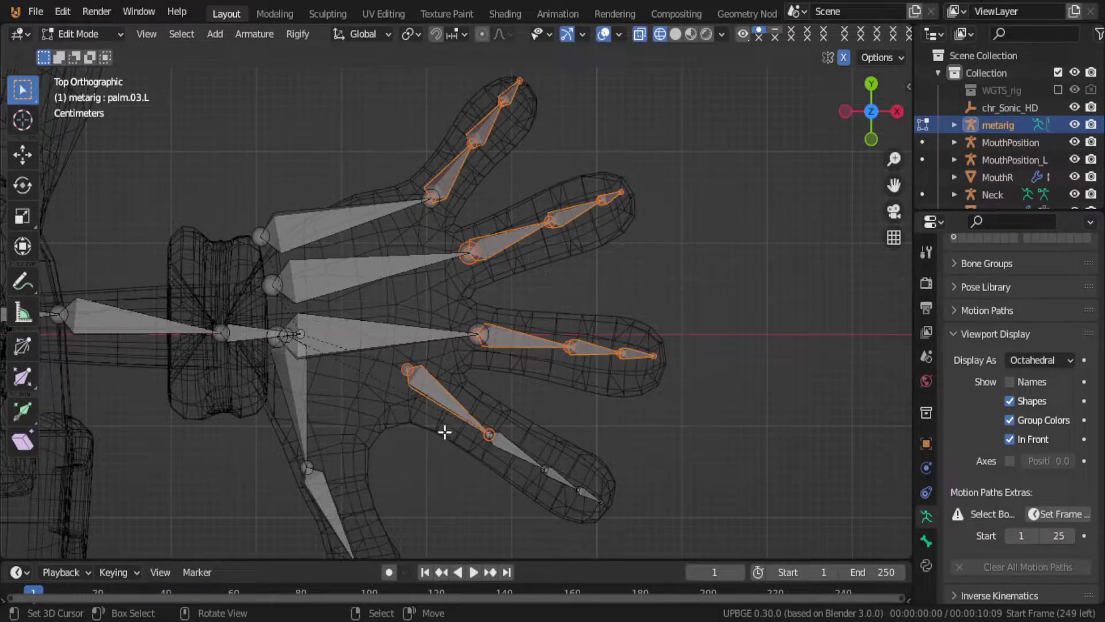
shift+middle_drag(478, 495, 478, 414)
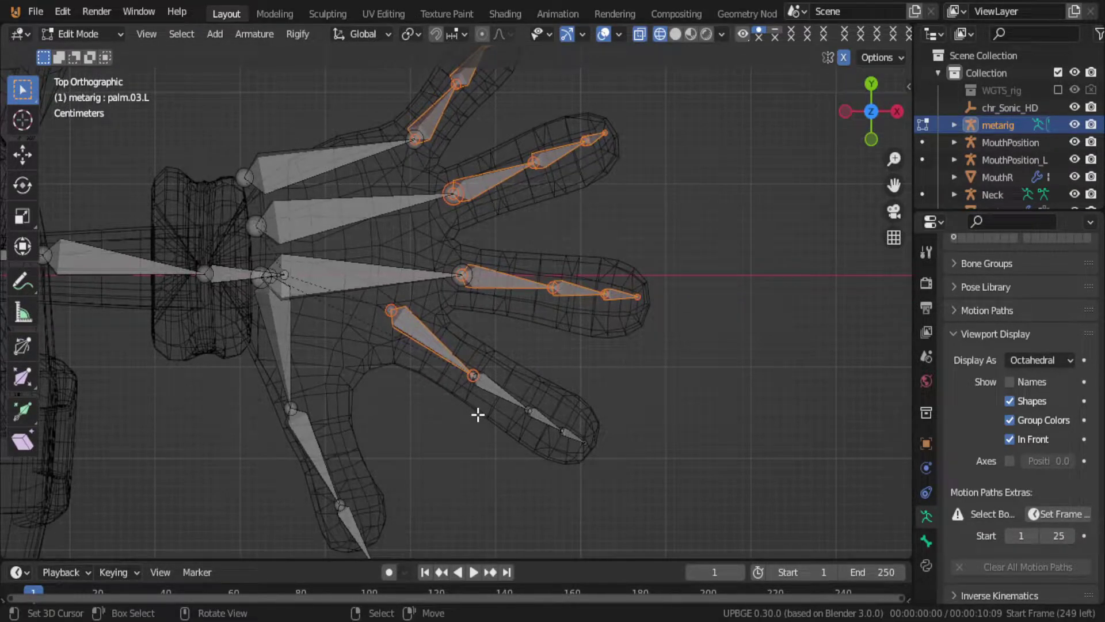
click(491, 391)
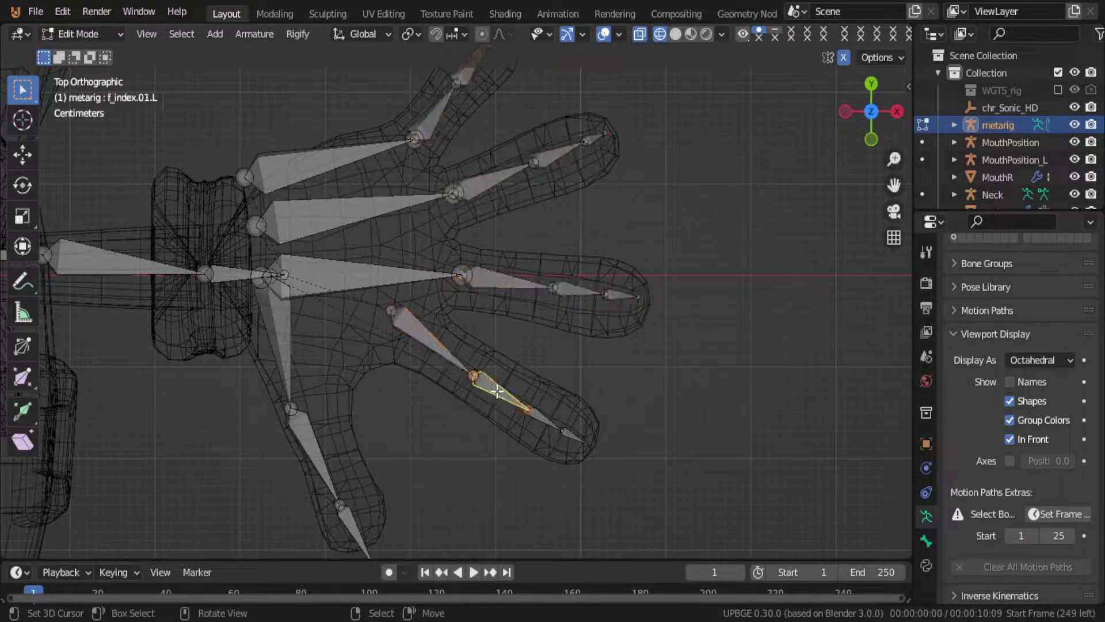
key(l)
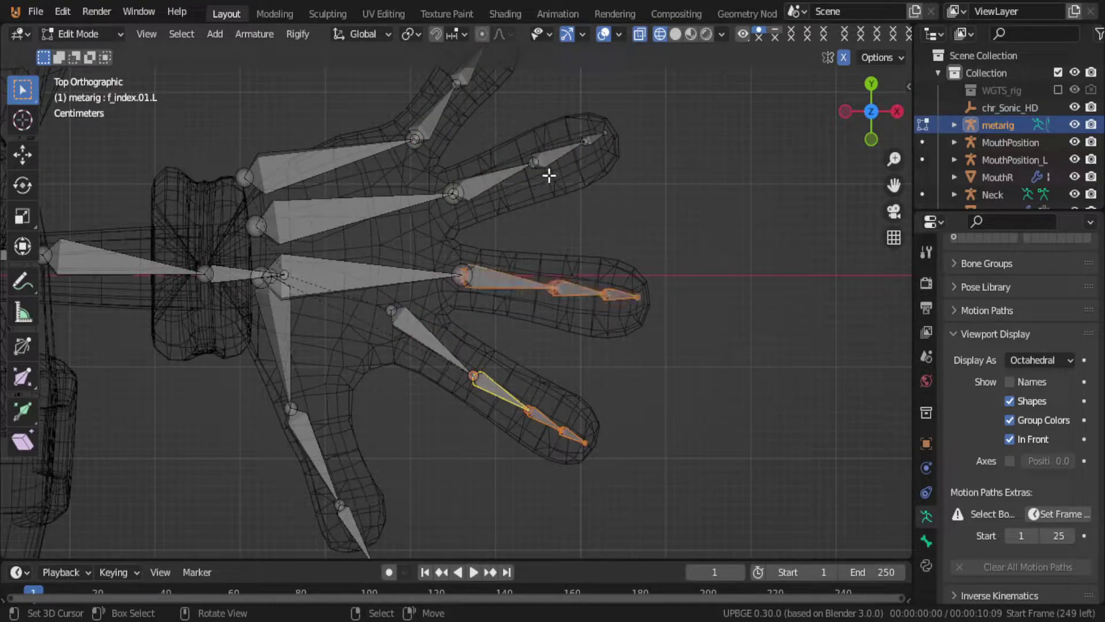
shift+click(418, 136)
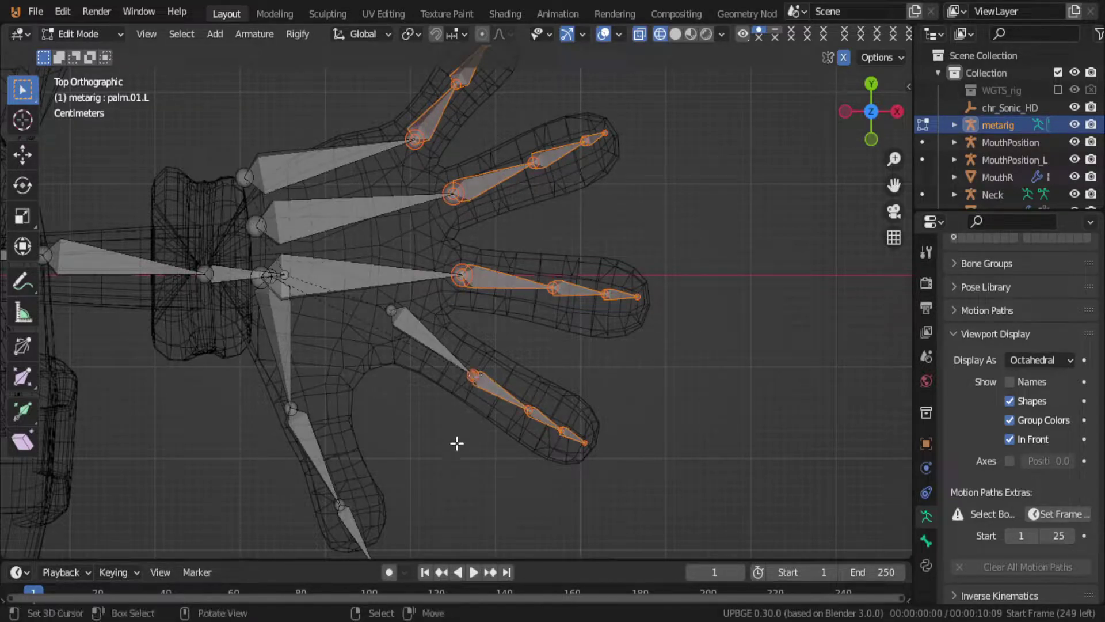
text(sz)
text(0)
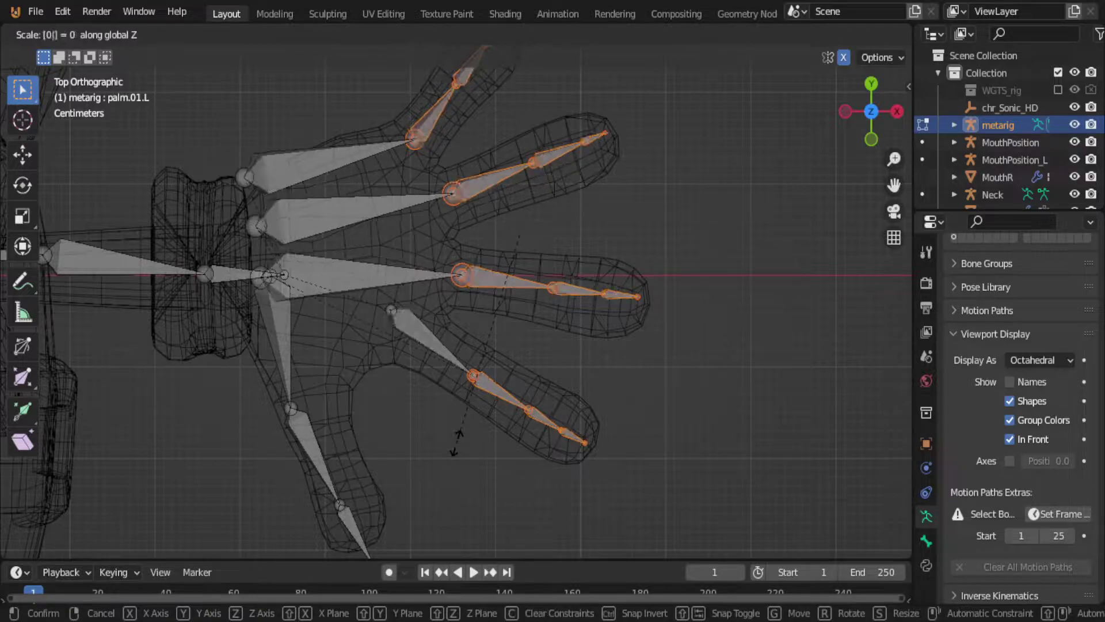
key(Return)
Step: Shift the flattened left finger bones vertically along Z to sit inside the mesh fingers
middle_drag(510, 395, 439, 303)
key(g)
key(z)
click(524, 214)
Step: Raise the middle bones of the left index, middle, ring and pinky fingers slightly along Z
click(448, 313)
shift+click(544, 262)
shift+click(574, 190)
shift+click(530, 154)
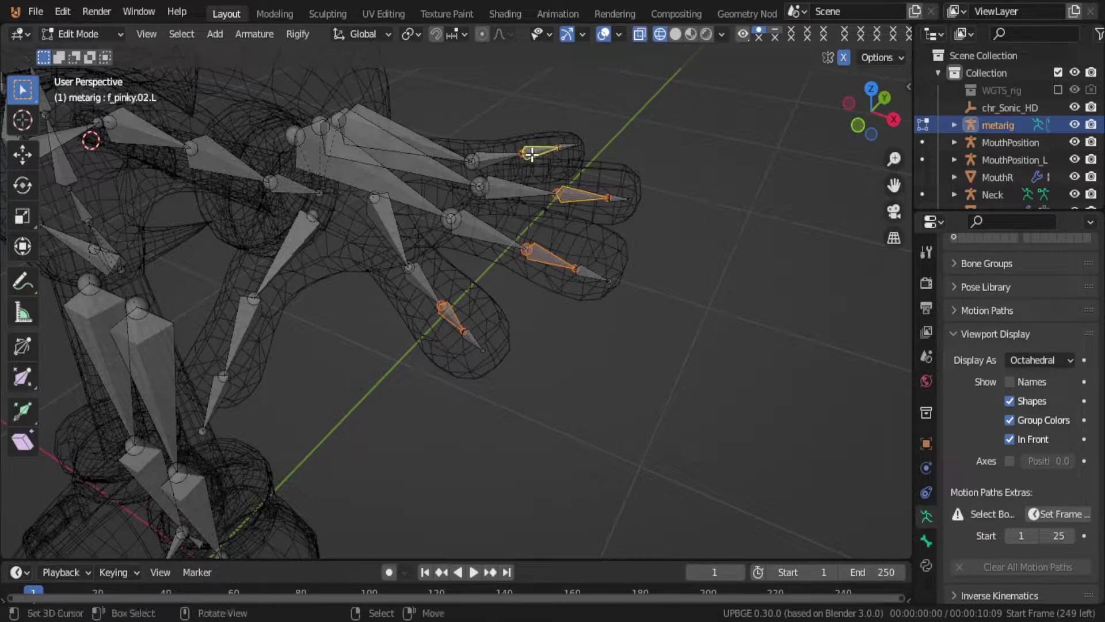
key(g)
key(z)
click(547, 212)
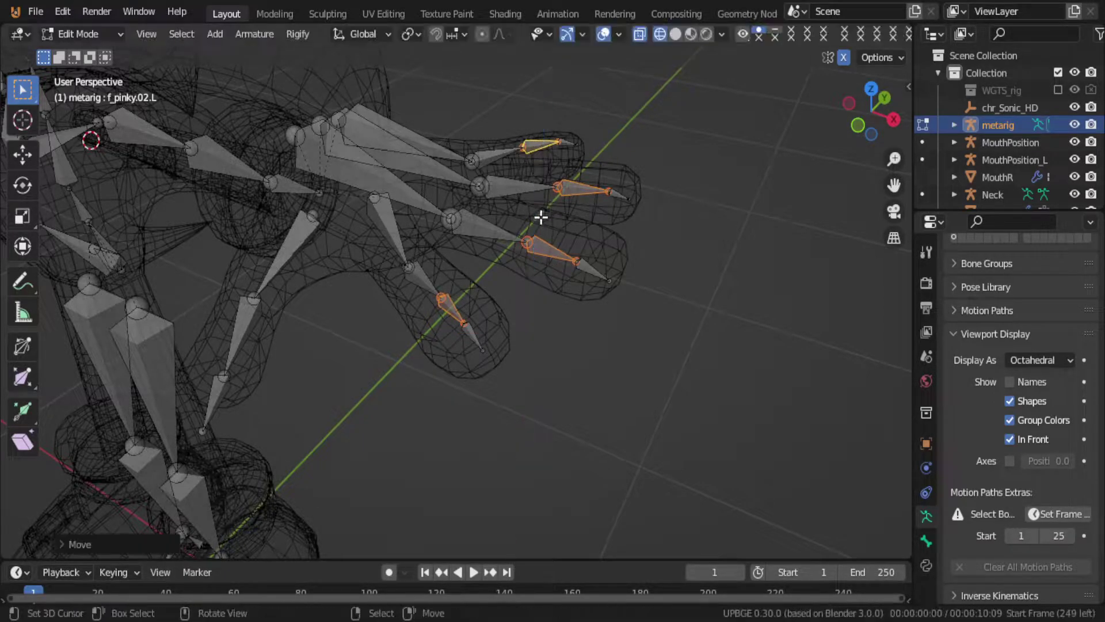
click(408, 267)
middle_drag(409, 265, 436, 316)
click(402, 249)
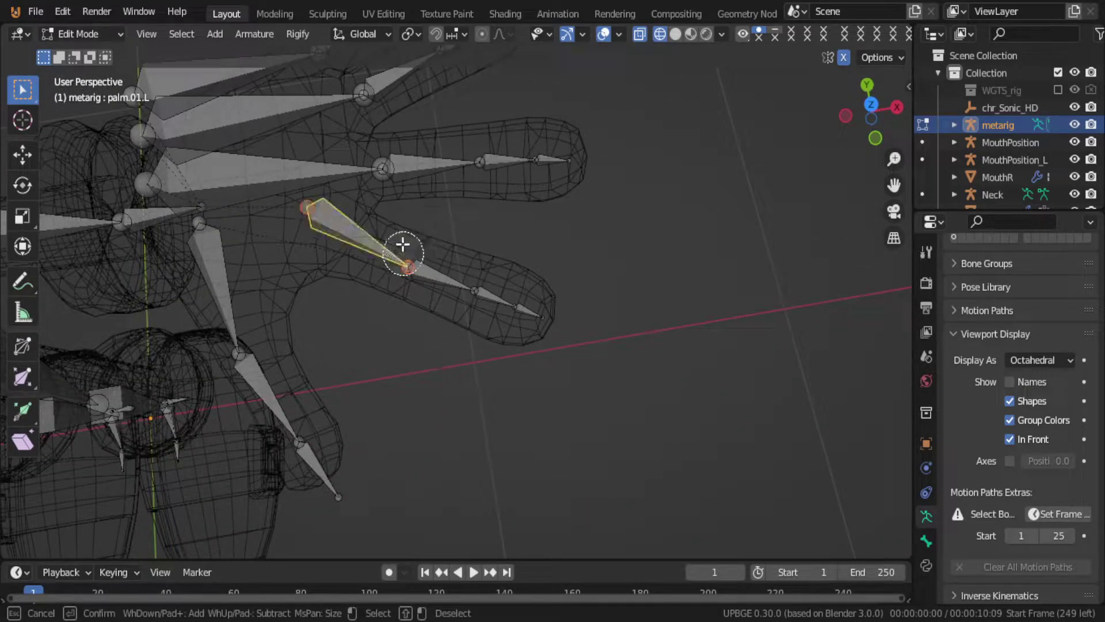
key(c)
click(391, 151)
drag(391, 151, 338, 69)
key(Escape)
mouse_move(343, 113)
middle_down()
mouse_move(387, 249)
mouse_move(438, 234)
middle_up()
Step: In the top view, move the base of the left index palm bone back toward the wrist
click(425, 247)
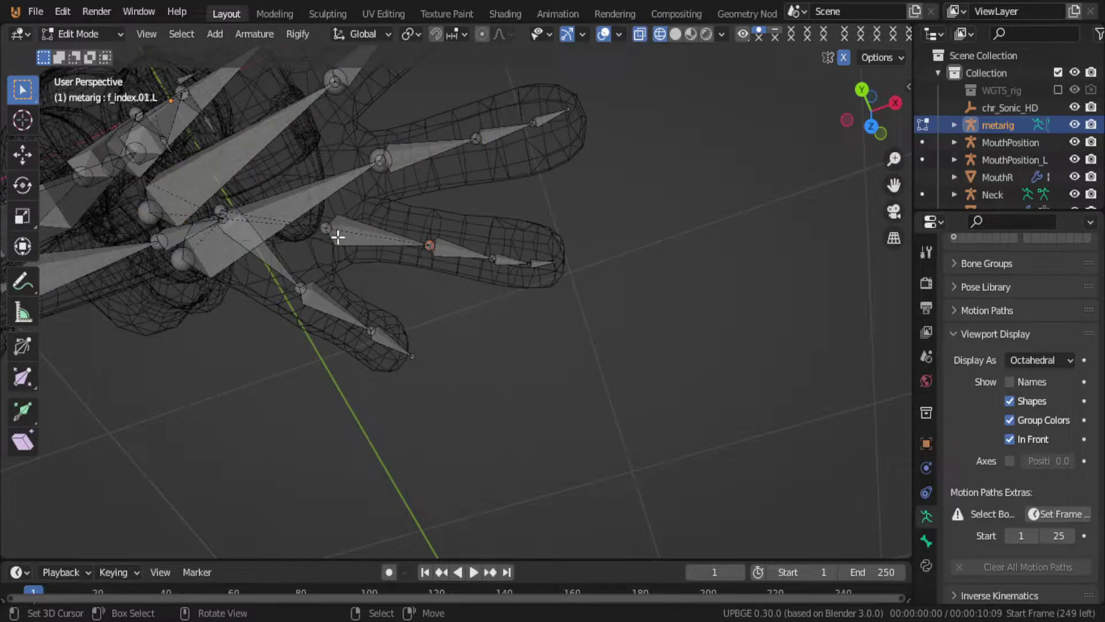
shift+middle_drag(426, 250, 474, 266)
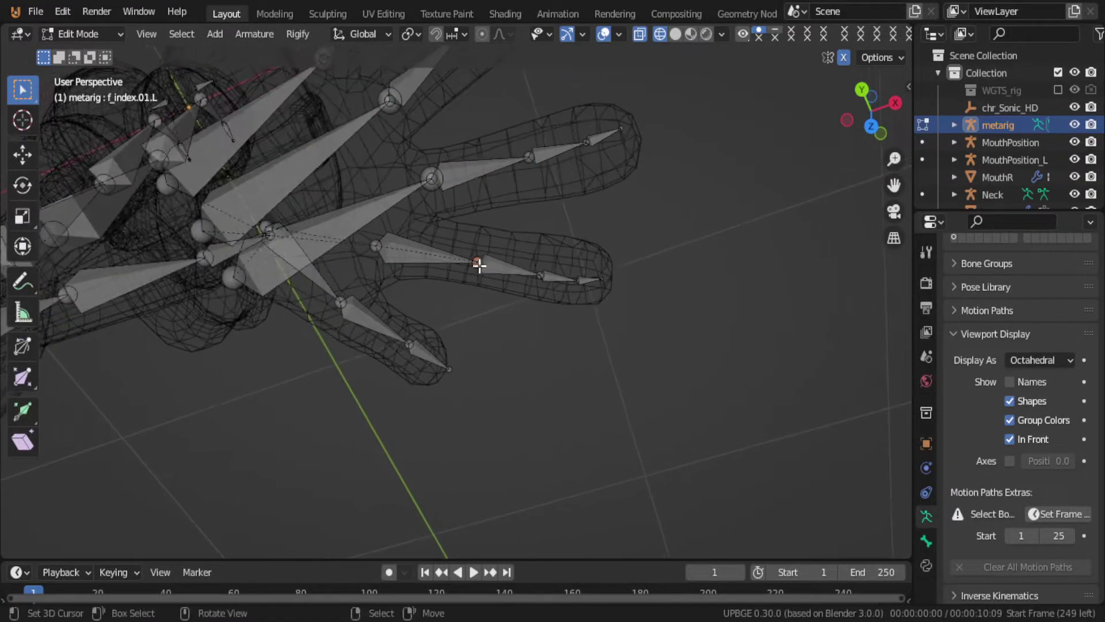
drag(480, 262, 476, 261)
key(KP_7)
shift+middle_drag(481, 259, 543, 362)
drag(479, 299, 375, 301)
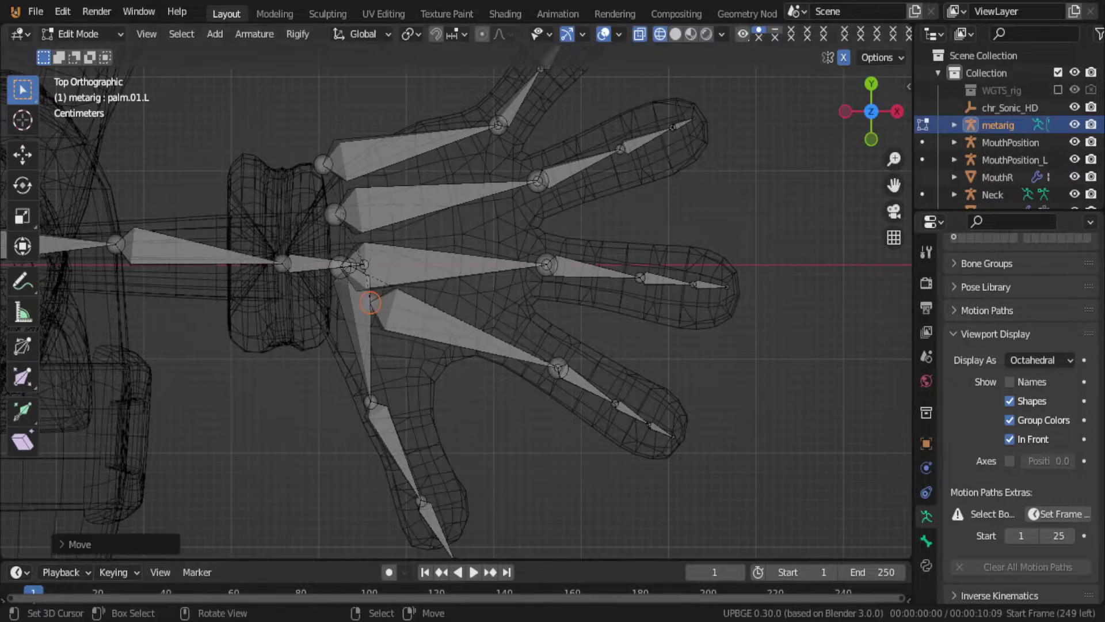
Step: Set the transform orientation to Normal and slide the left index knuckle back along its bone toward the palm
click(411, 35)
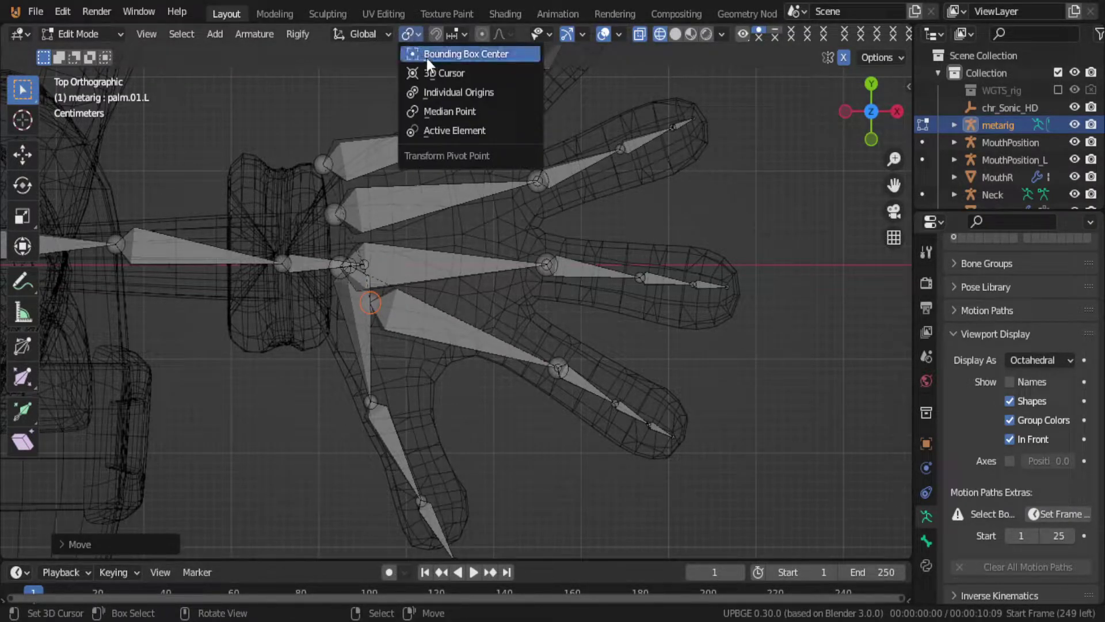
click(362, 35)
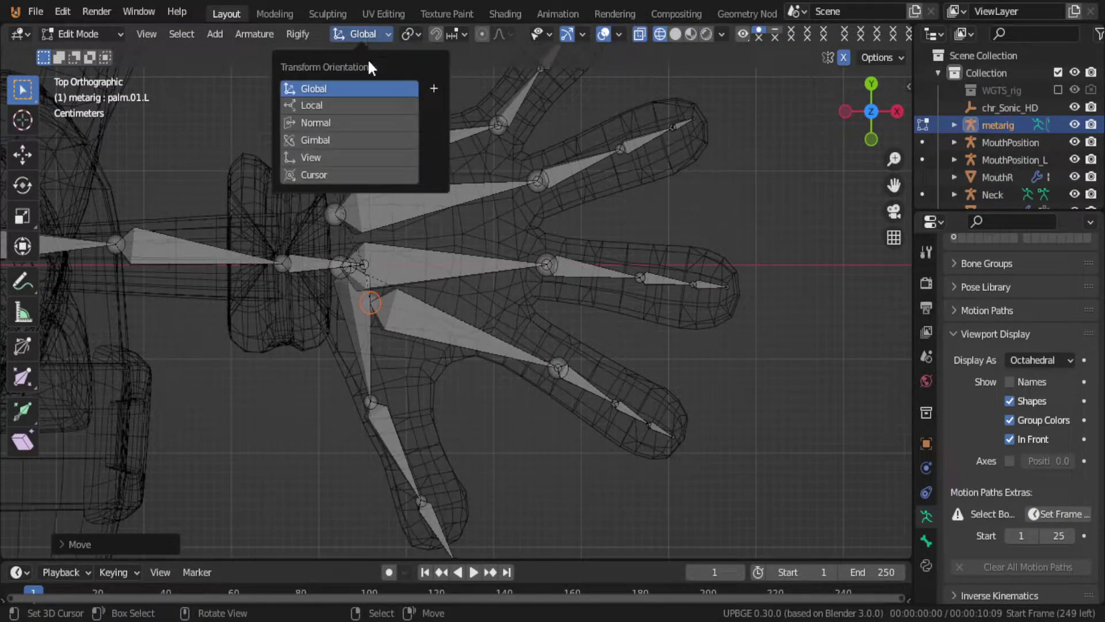
click(337, 122)
click(555, 367)
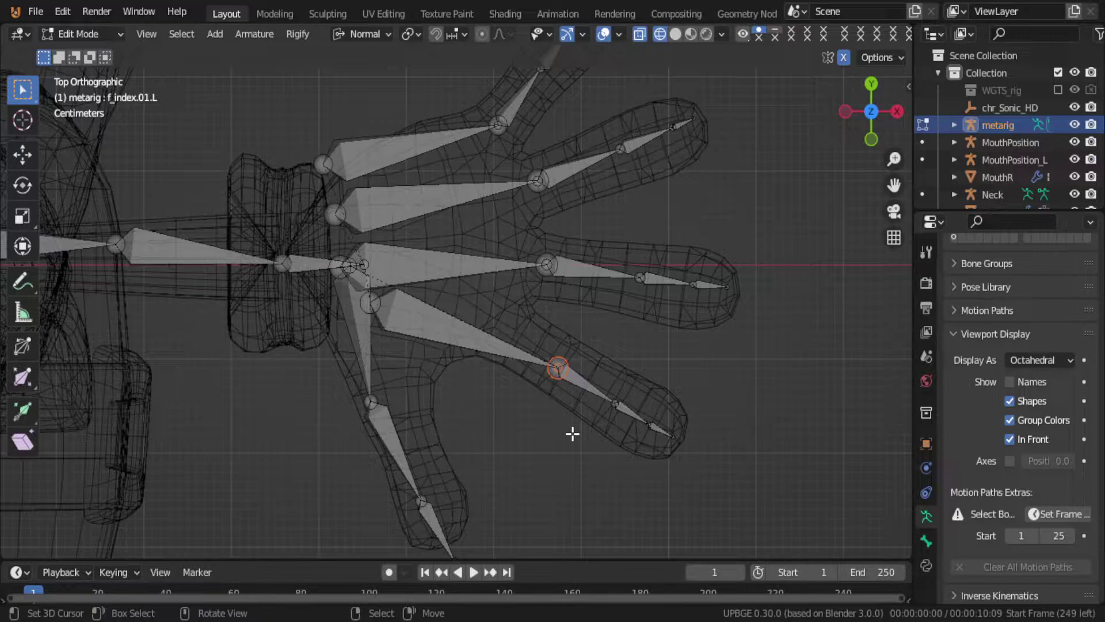
click(23, 154)
drag(616, 393, 553, 354)
Step: Slide the two outer joints of the left index finger back along the finger to even out the bone lengths
click(615, 402)
drag(665, 433, 644, 420)
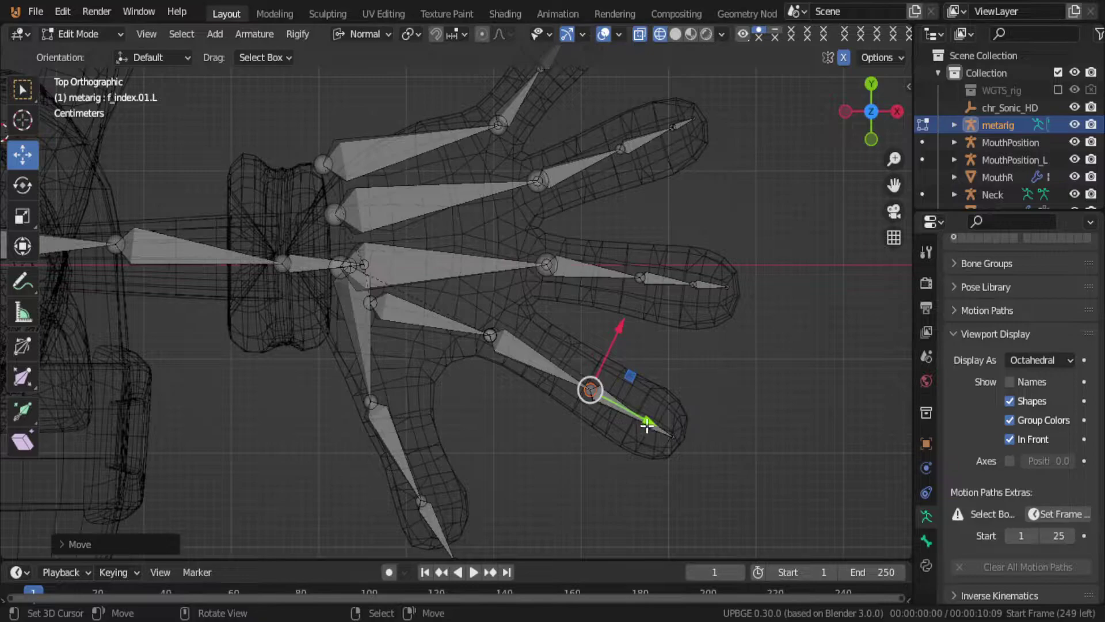
click(647, 425)
drag(699, 454, 670, 445)
Step: Slide the left middle finger knuckle back along its bone toward the palm
click(544, 266)
drag(554, 280, 540, 263)
drag(603, 278, 592, 264)
Step: Rotate and shift the three left index finger bones to follow the centerline of the mesh finger
scroll(569, 341, up, 3)
scroll(569, 340, up, 2)
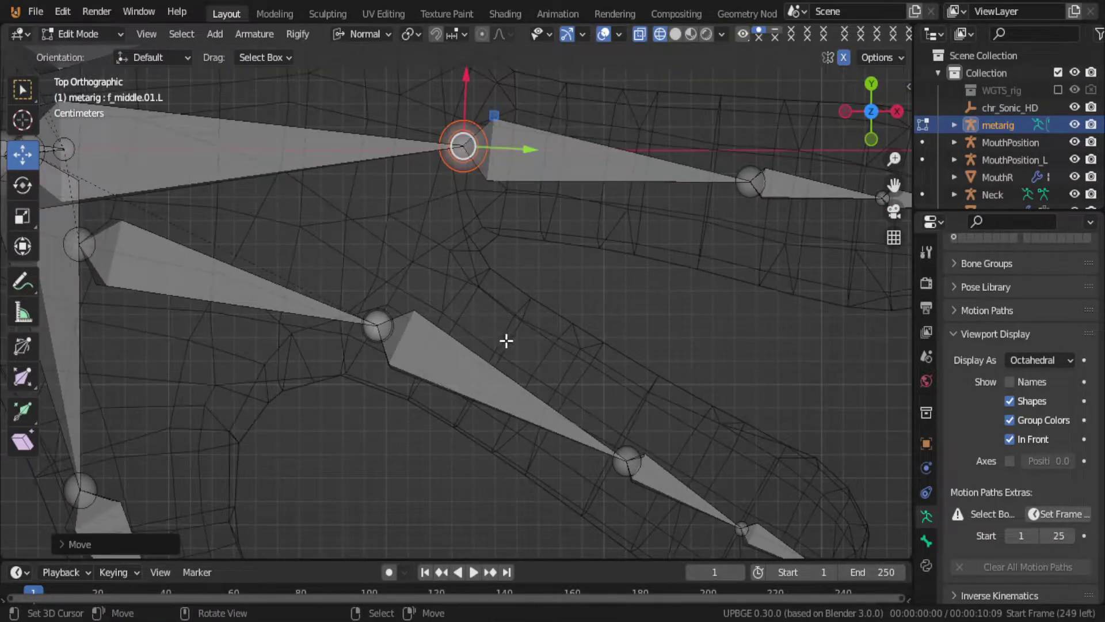
click(368, 326)
click(447, 374)
shift+click(667, 488)
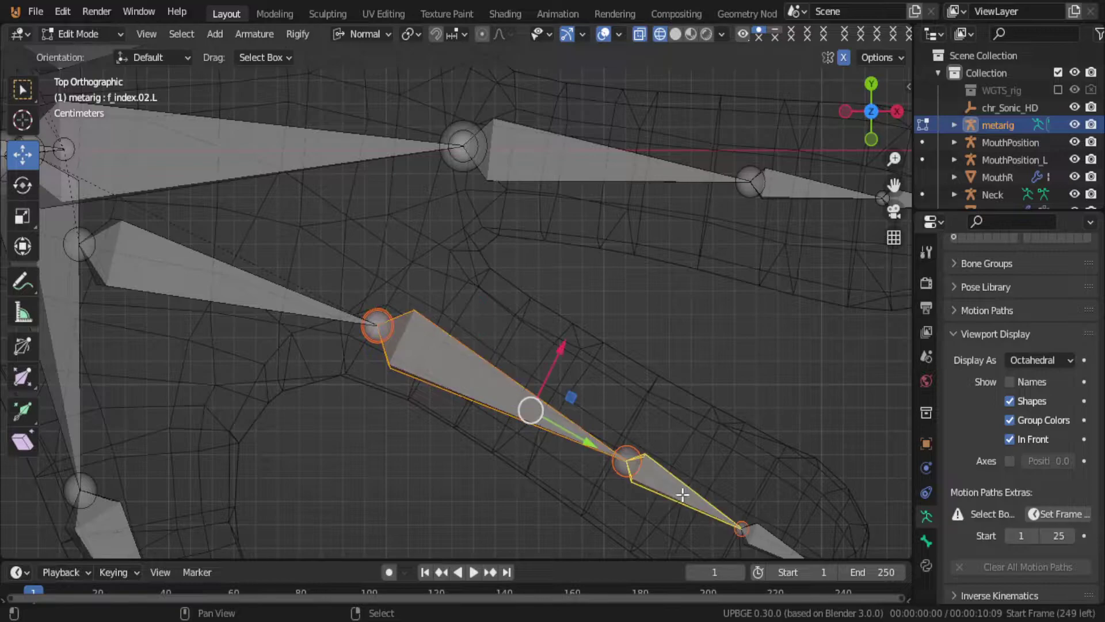
shift+scroll(720, 496, down, 3)
shift+click(755, 485)
key(r)
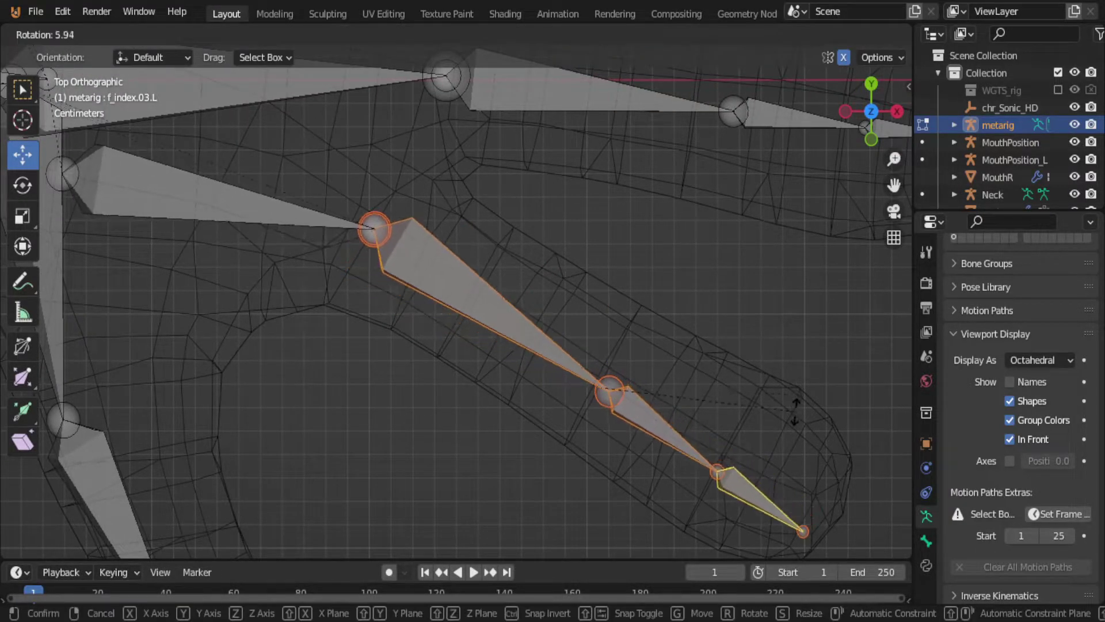
click(799, 399)
key(g)
click(804, 389)
key(r)
click(779, 384)
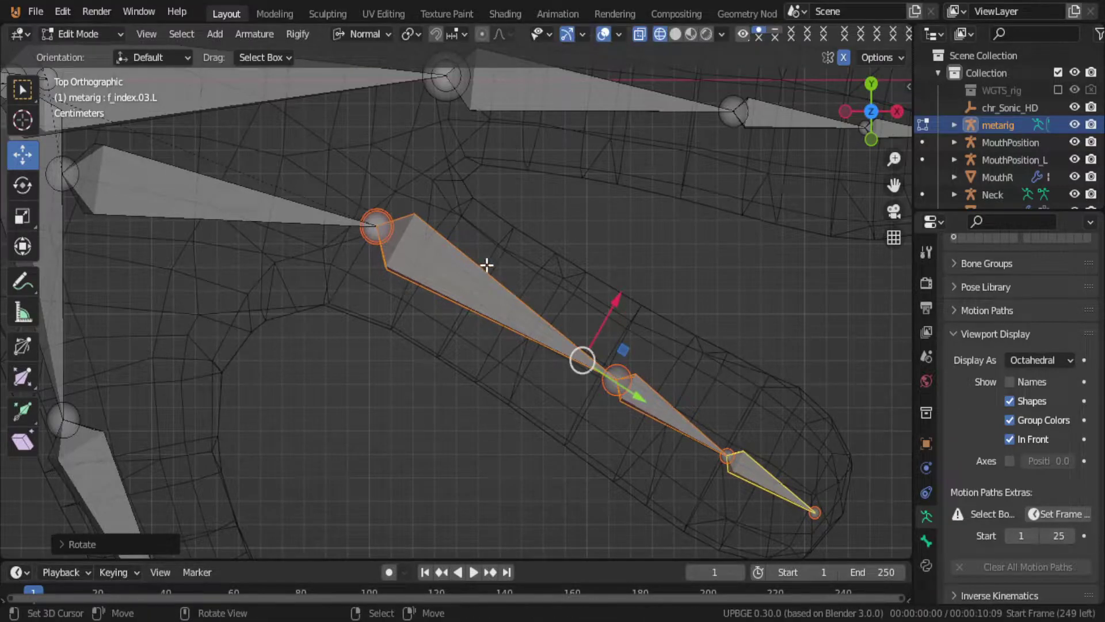
Step: Slide the left ring finger knuckle back toward the palm along its normal Y axis
scroll(567, 320, down, 1)
shift+middle_drag(567, 320, 624, 412)
click(506, 365)
scroll(611, 292, up, 1)
shift+middle_drag(612, 293, 544, 465)
click(550, 266)
key(g)
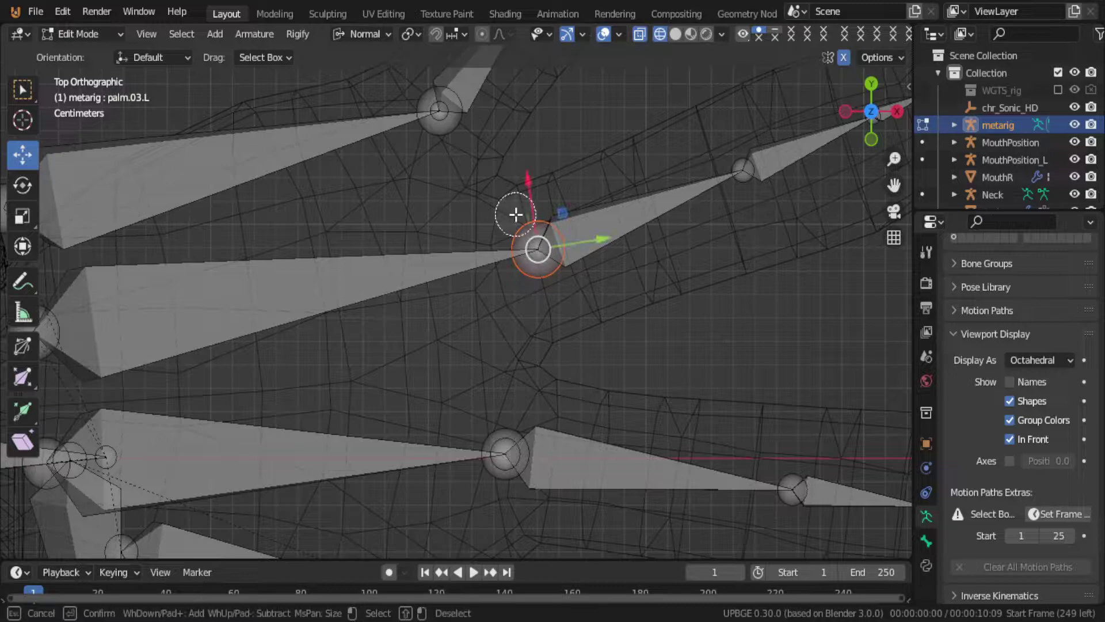
right_click(549, 272)
key(g)
key(y)
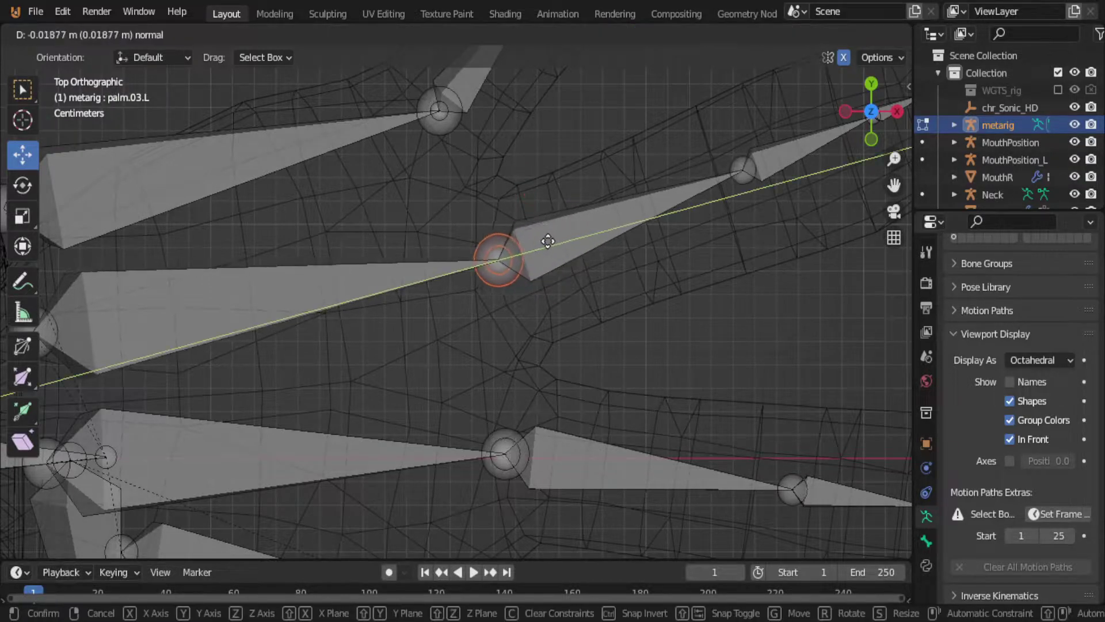
click(534, 245)
Step: Rotate and shift the left ring finger bones together with their knuckle joint to center them in the mesh finger
shift+middle_drag(534, 245, 518, 365)
click(530, 350)
shift+click(742, 273)
key(r)
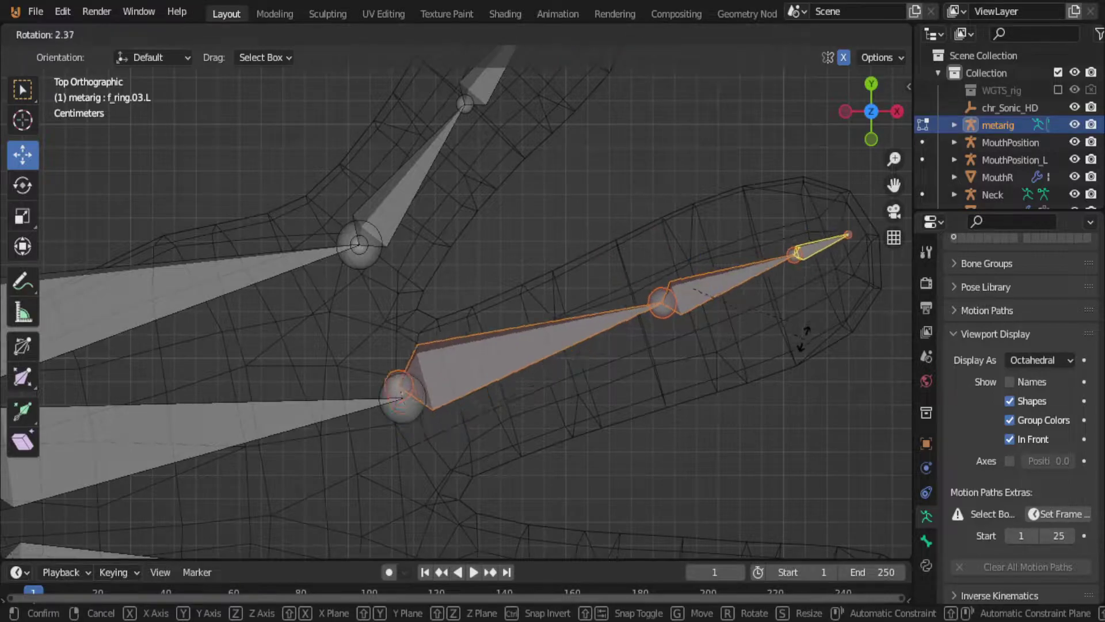
right_click(636, 367)
shift+click(384, 420)
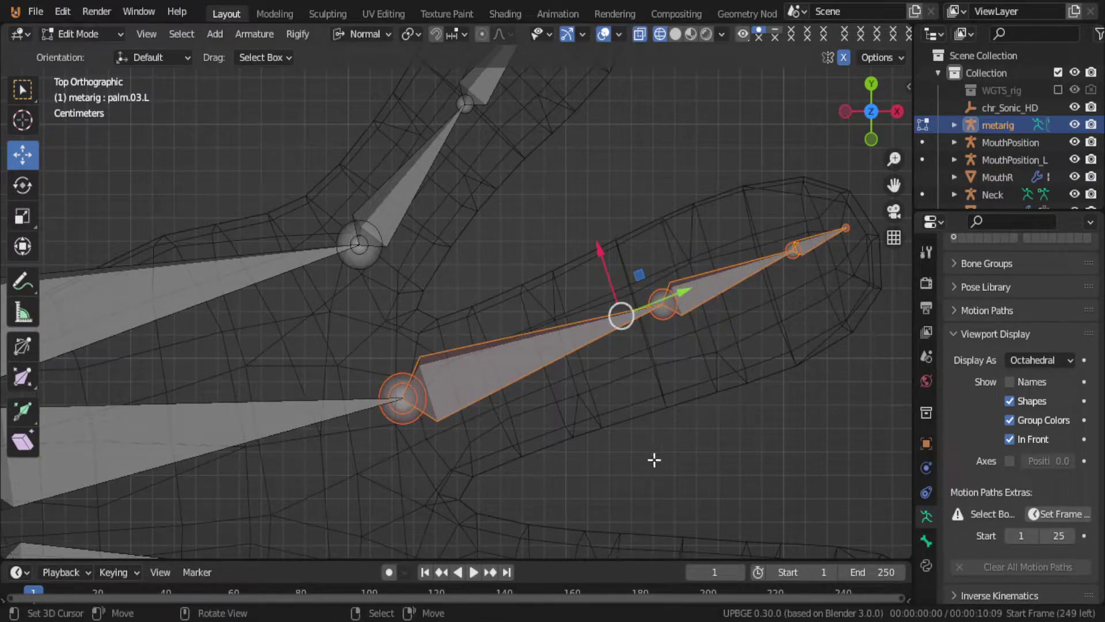
key(r)
click(823, 433)
key(g)
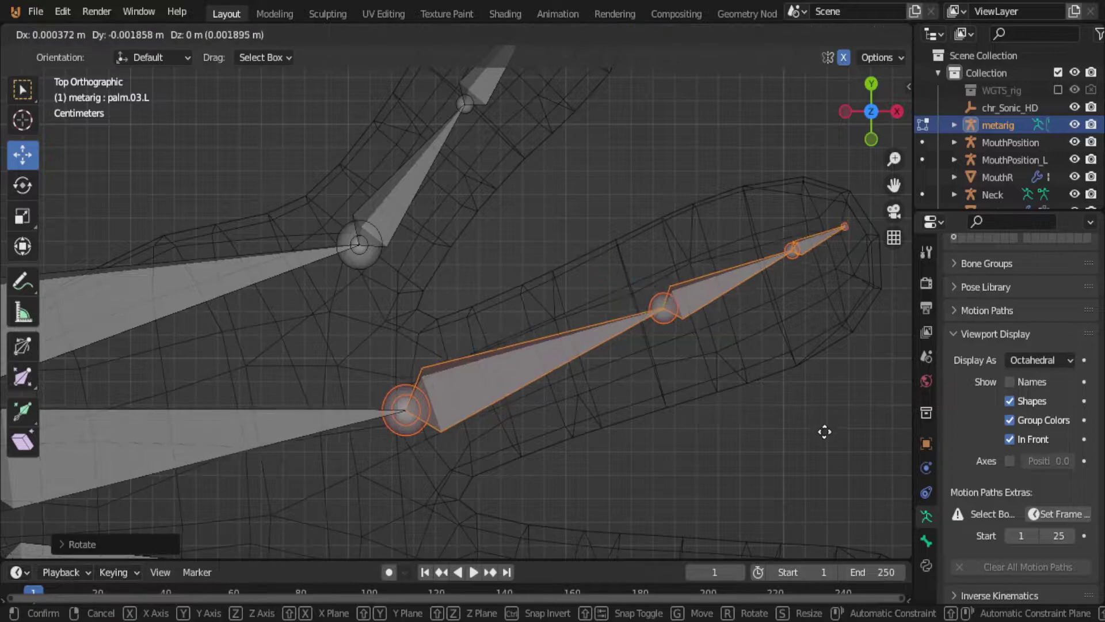
click(827, 436)
key(r)
click(802, 325)
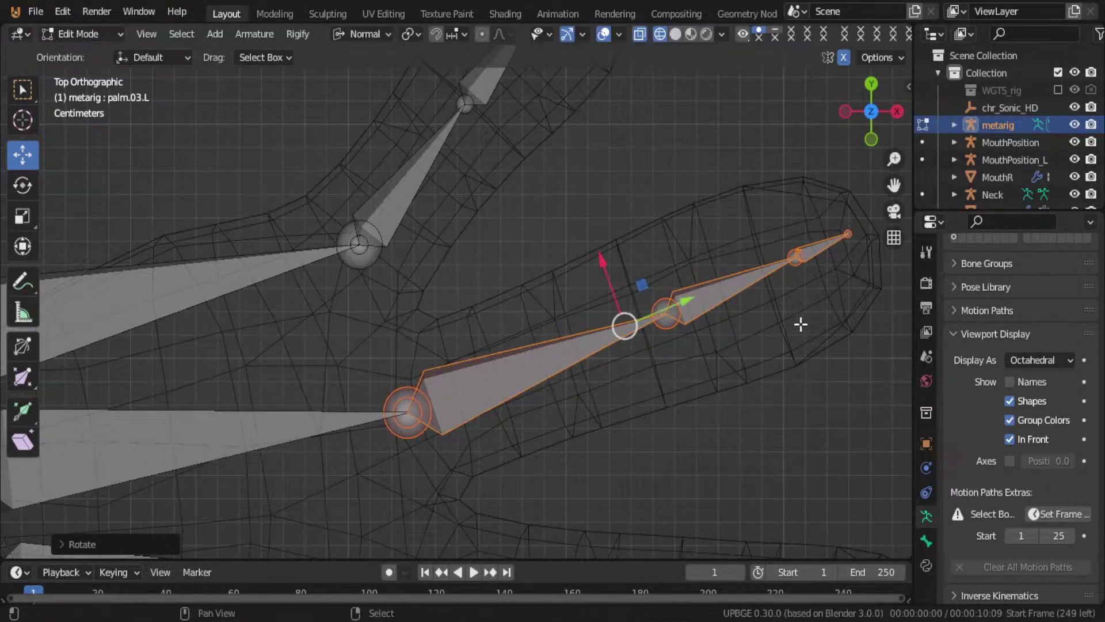
Step: Rotate and move the left pinky bones together with their knuckle joint to follow the mesh pinky's centerline
shift+middle_drag(803, 326, 811, 470)
click(380, 396)
click(387, 397)
key(g)
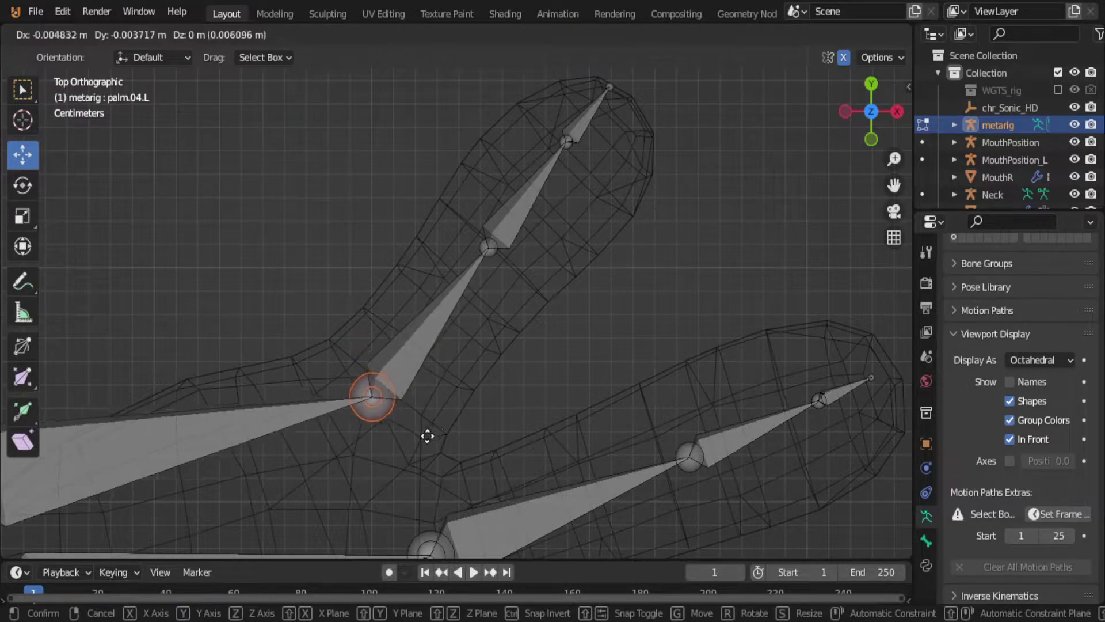
right_click(426, 435)
click(431, 321)
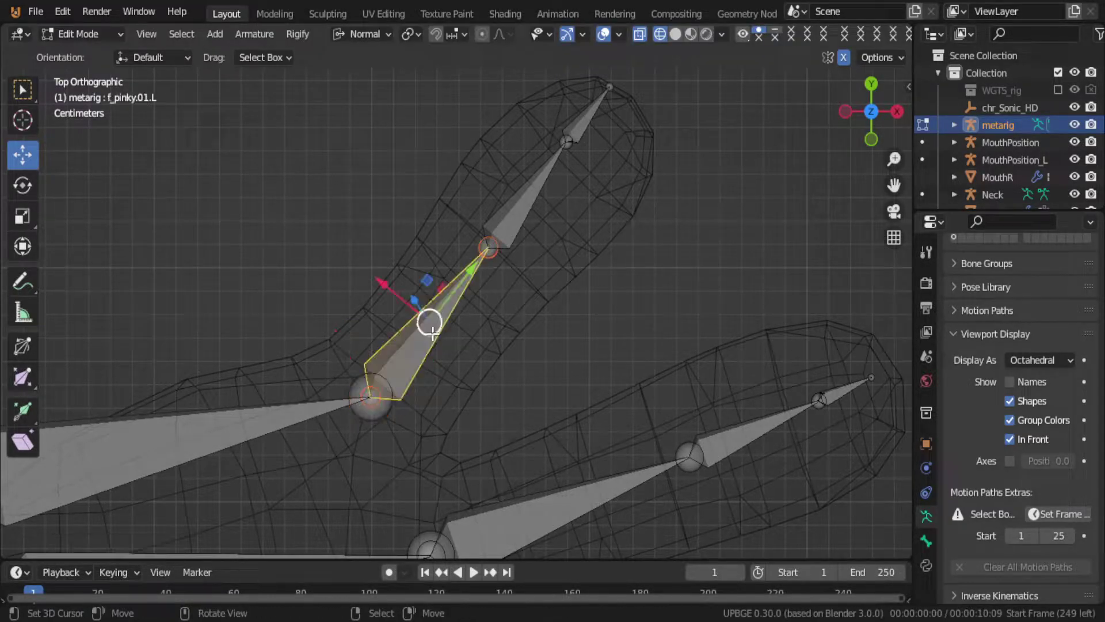
shift+click(569, 143)
shift+click(584, 121)
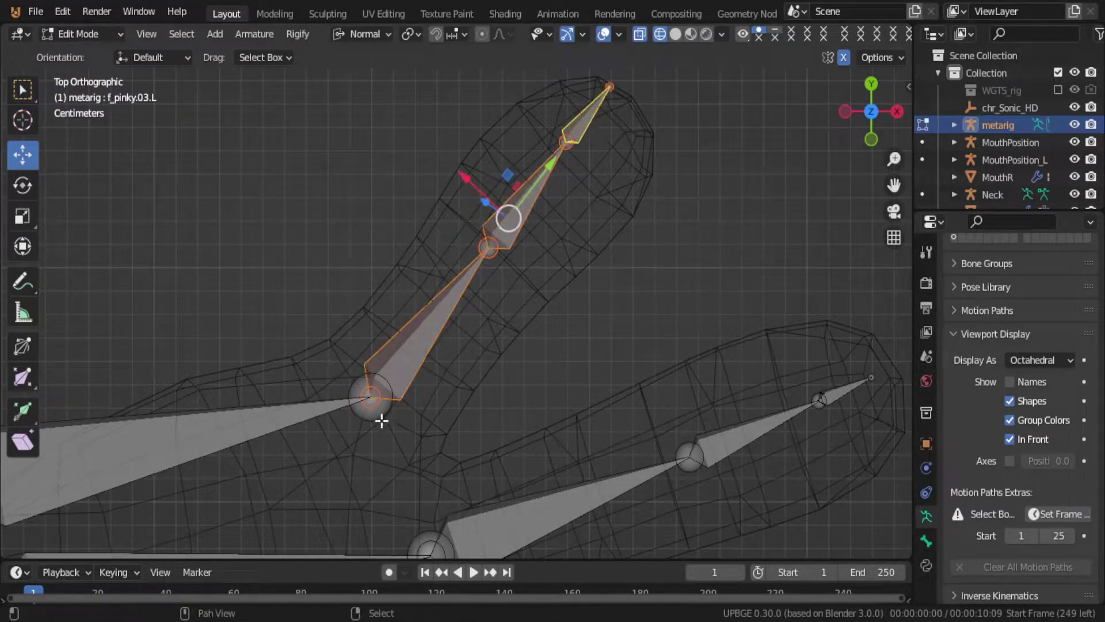
shift+click(396, 407)
key(r)
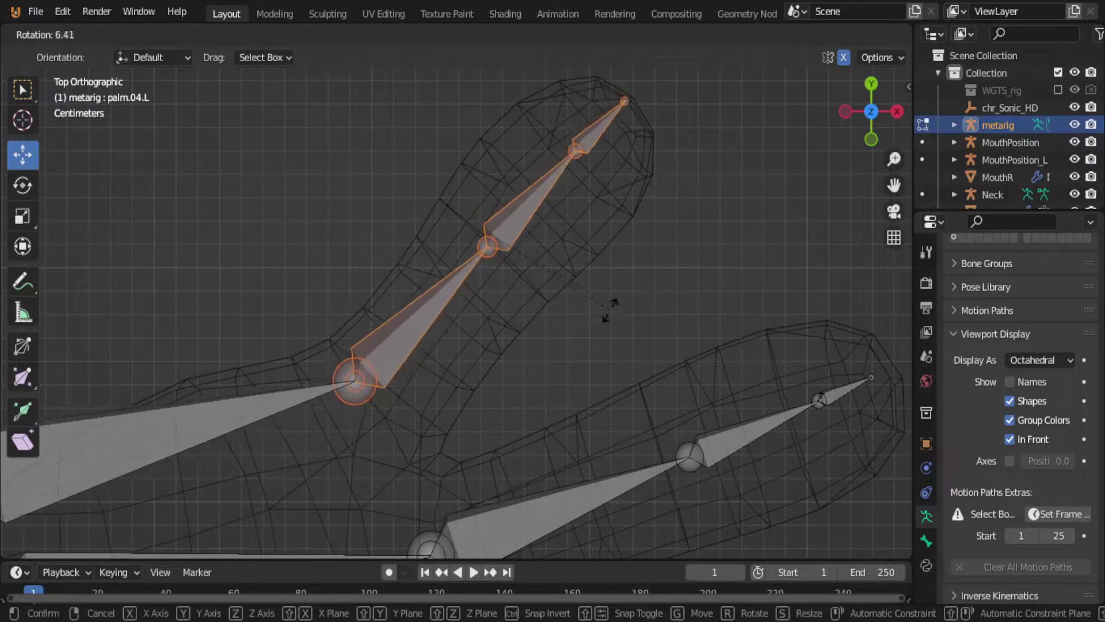
key(g)
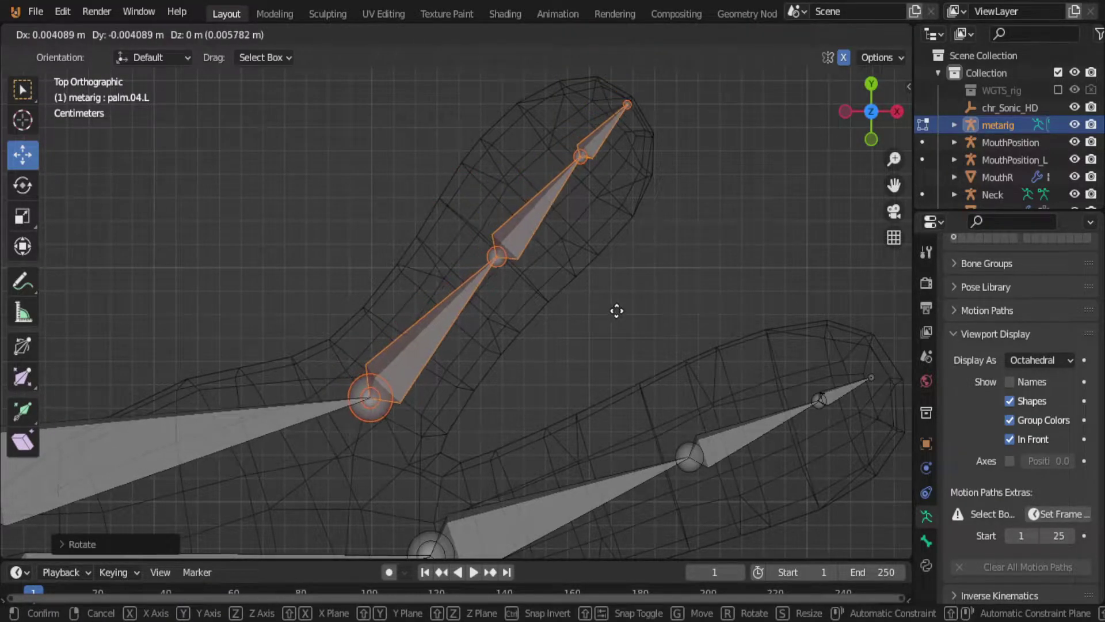
click(611, 309)
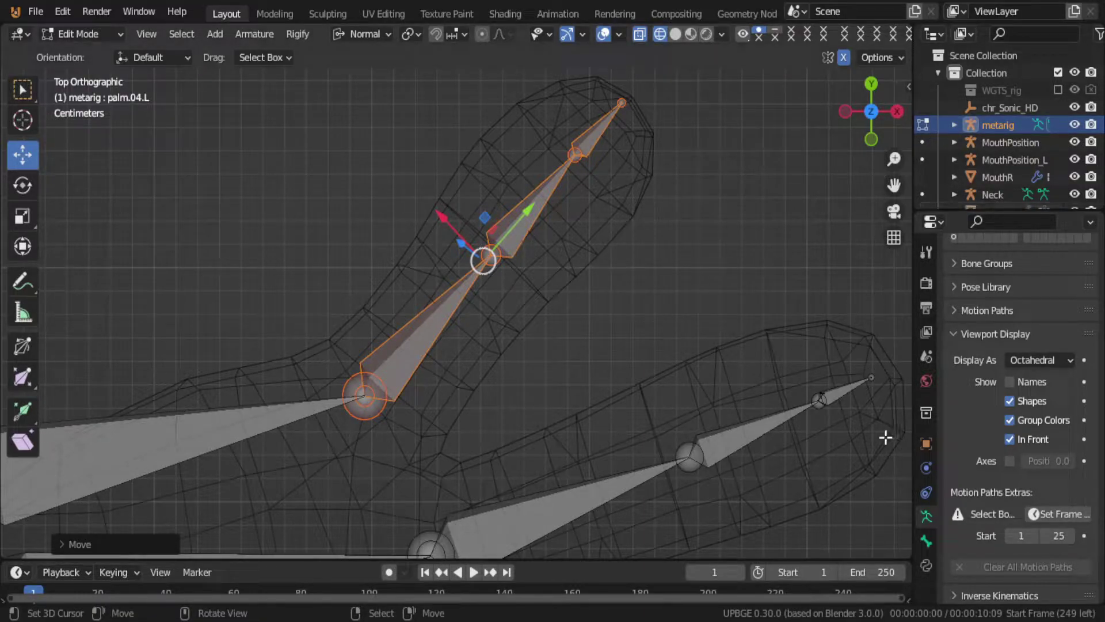
Step: Turn on the Screencast Keys display and collapse its settings
drag(913, 88, 799, 91)
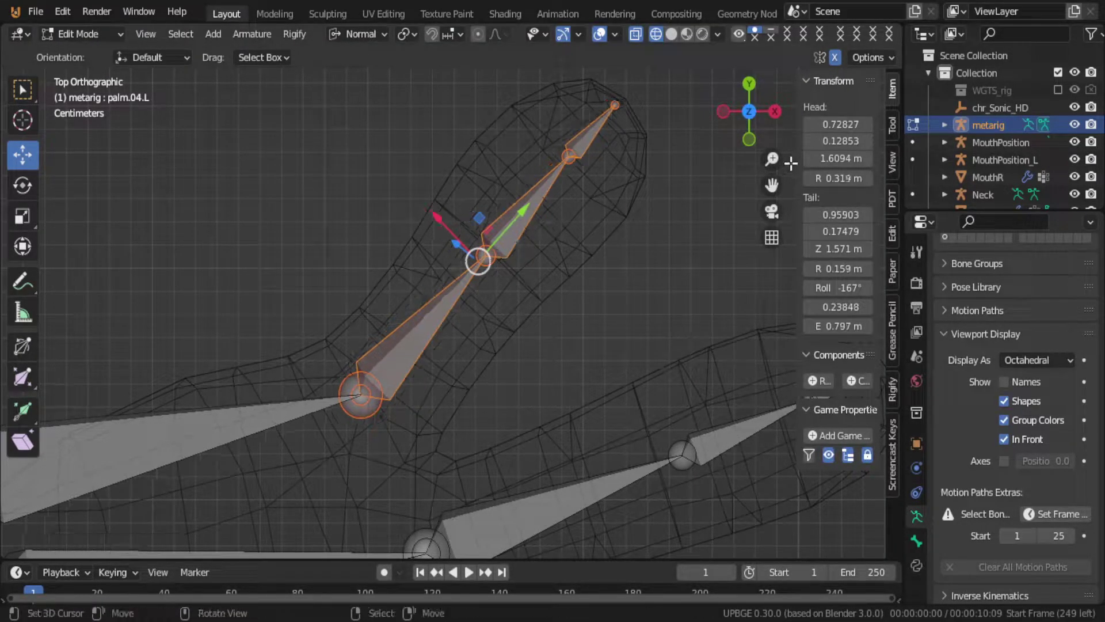
click(893, 472)
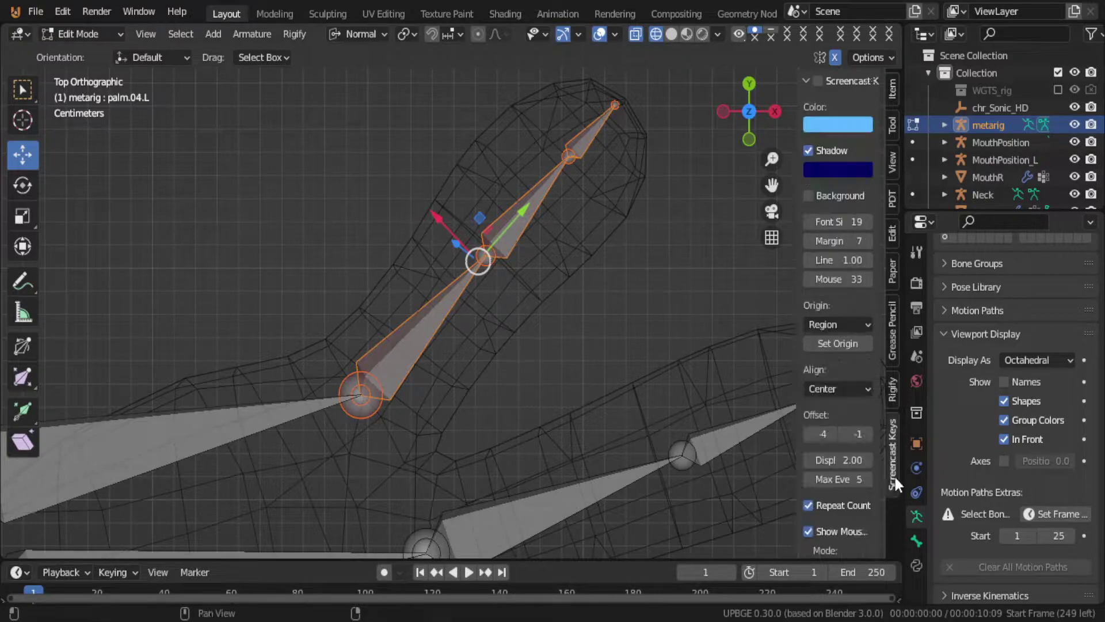
click(817, 80)
click(809, 80)
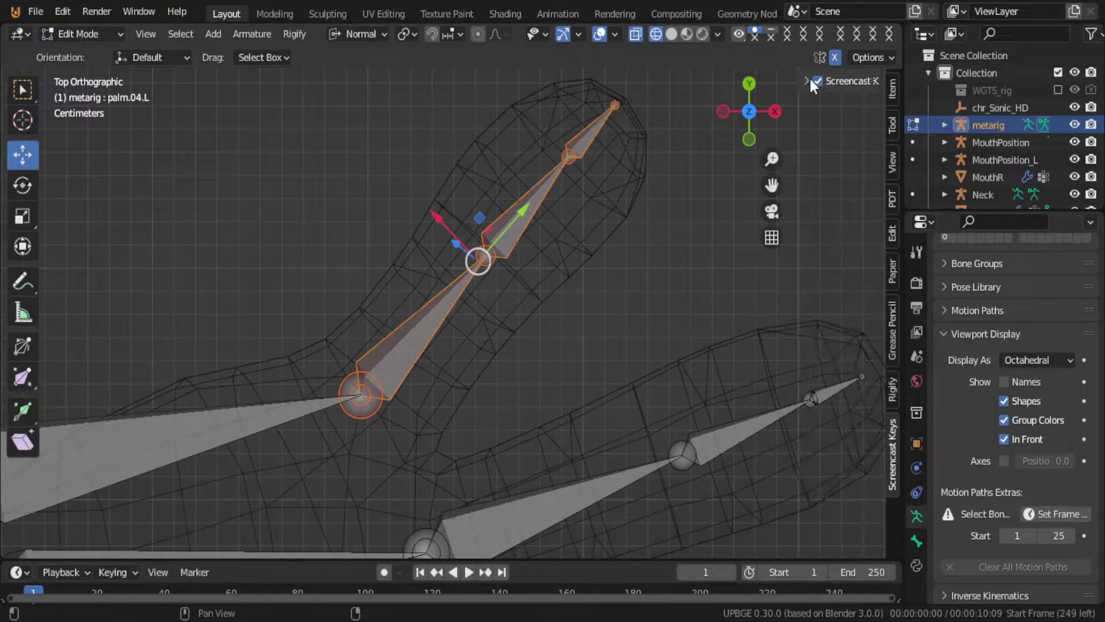
key(g)
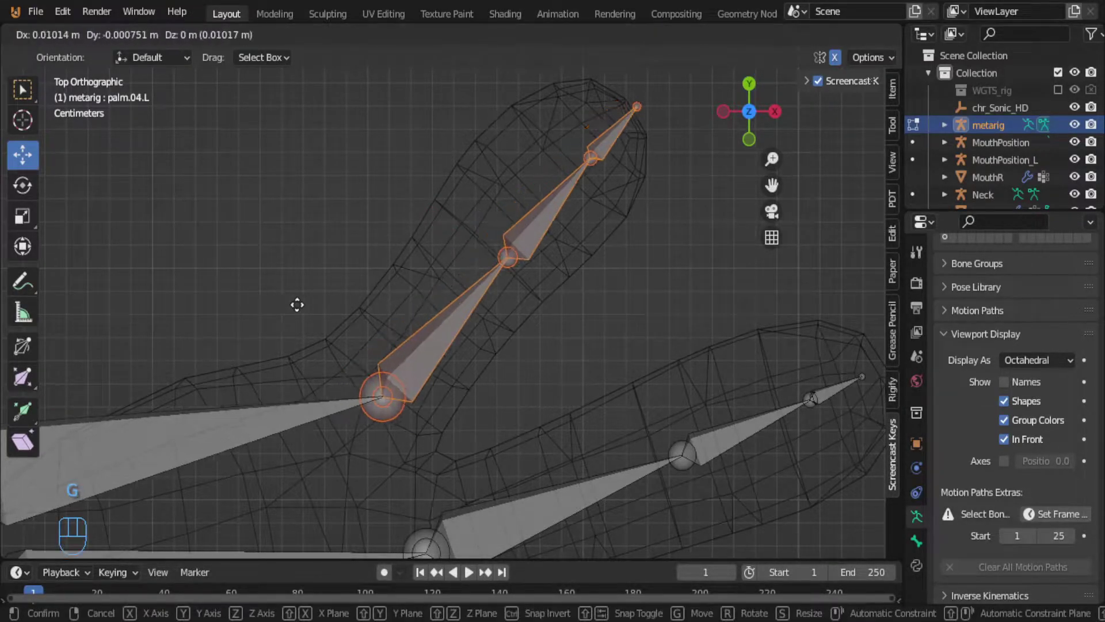
right_click(282, 299)
scroll(405, 361, down, 4)
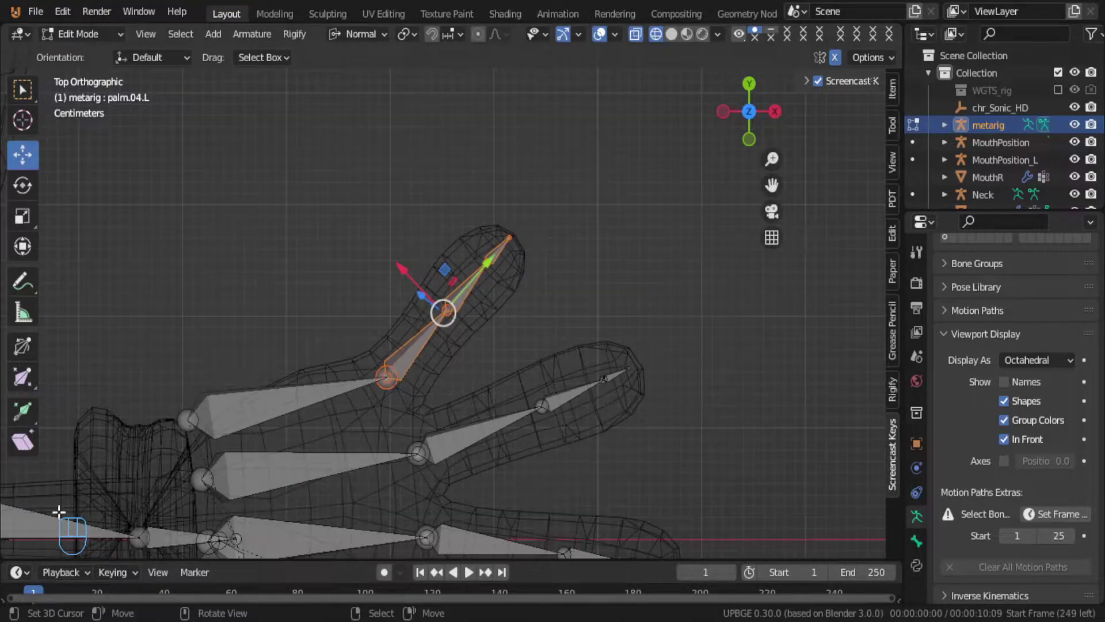
scroll(458, 375, up, 1)
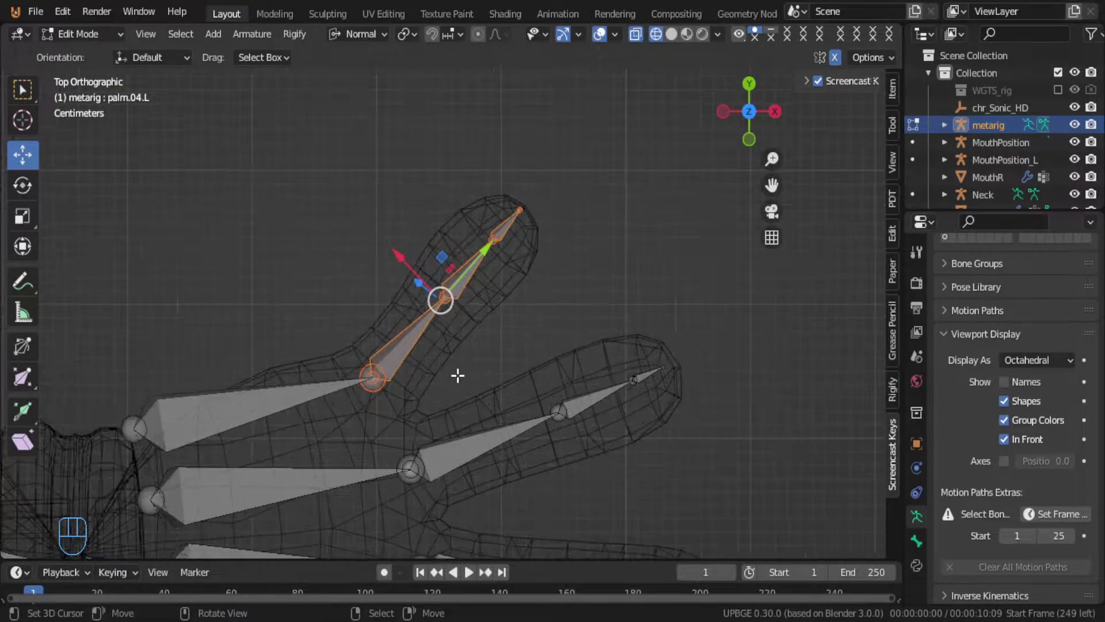
Step: Shift the wrist-side end of the left pinky palm bone inward toward the middle of the hand
click(132, 429)
shift+middle_drag(133, 427, 266, 328)
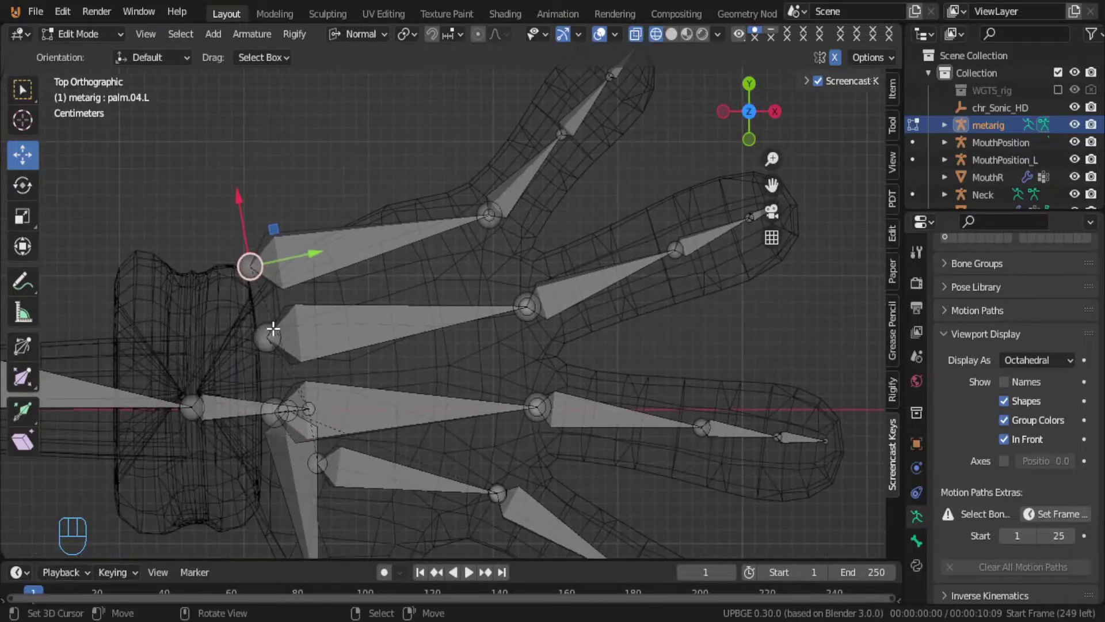
key(g)
click(278, 366)
Step: Slide the base of the left ring palm bone toward its knuckle along normal Y and shift it inward along normal X
click(264, 341)
key(g)
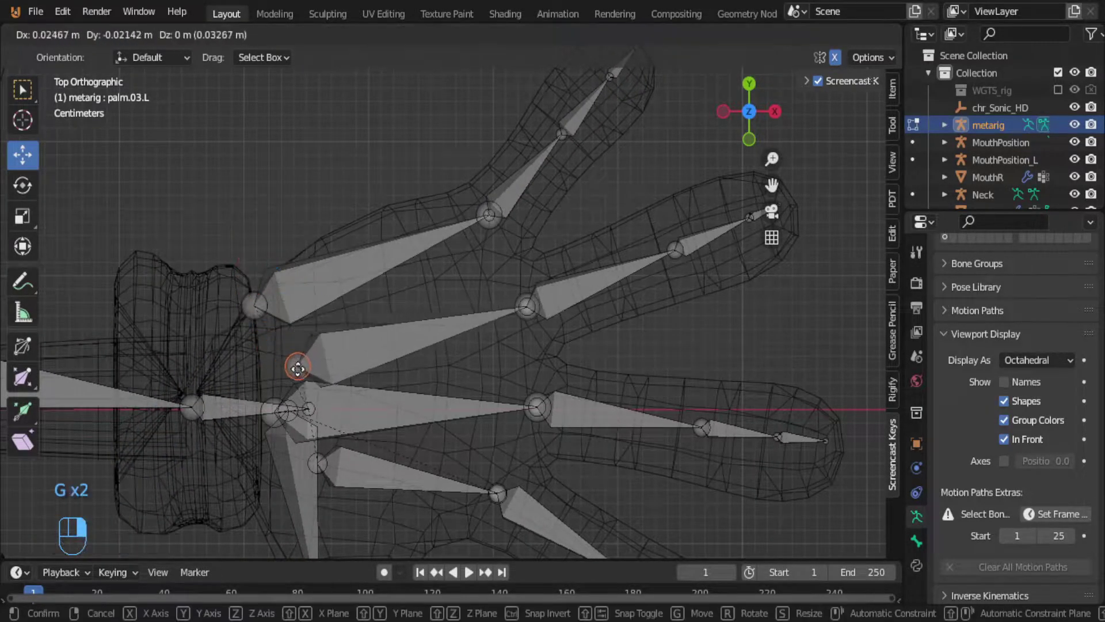
right_click(335, 361)
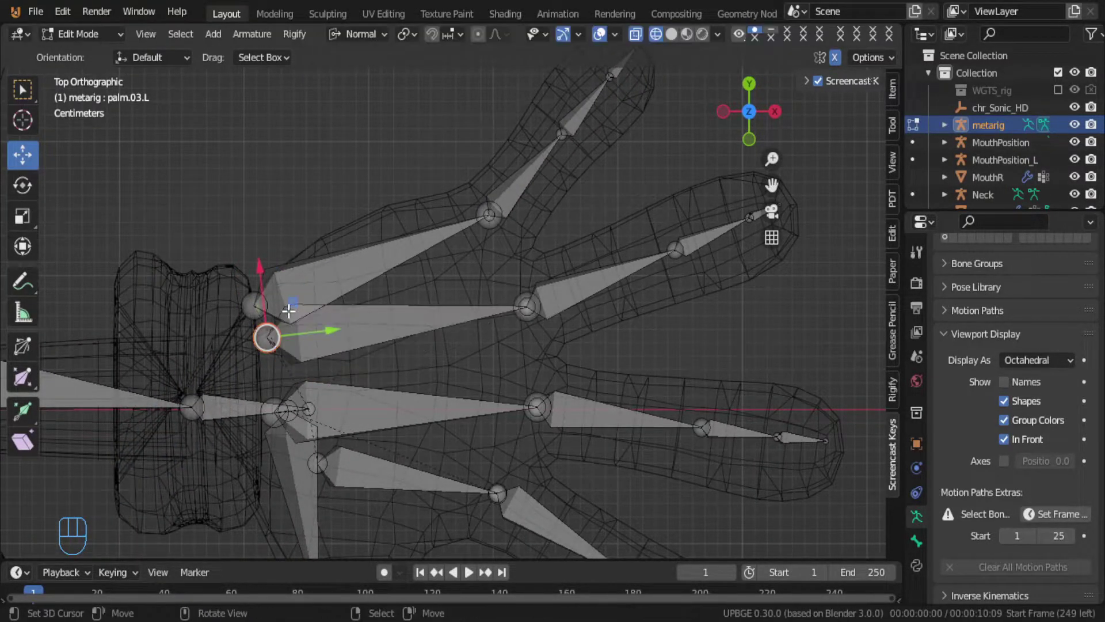
key(g)
key(y)
key(y)
click(344, 325)
key(g)
key(x)
key(x)
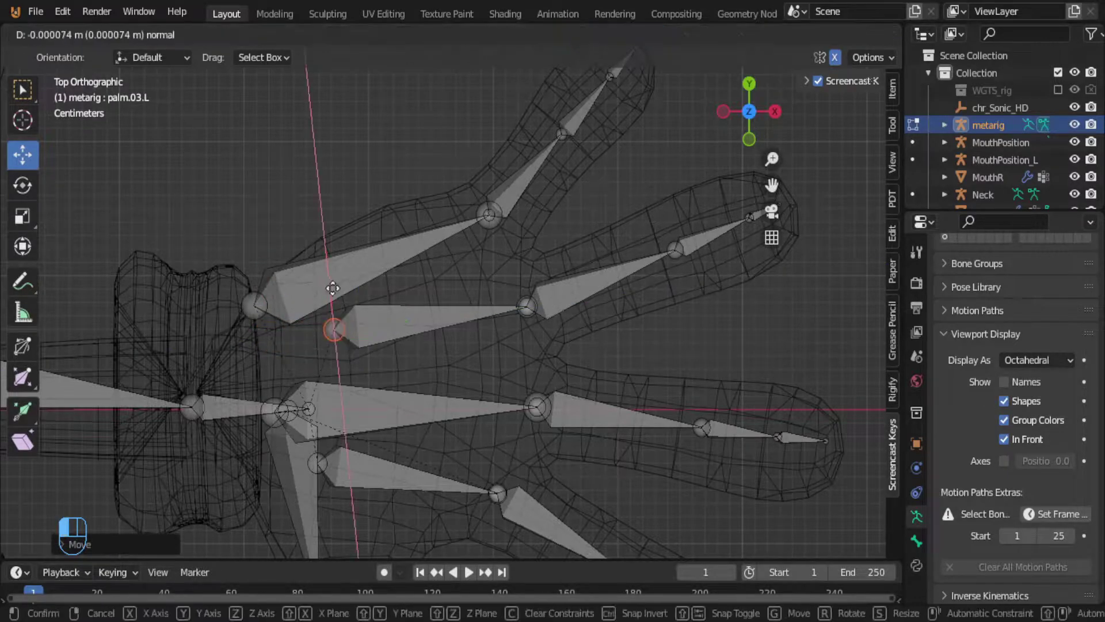
right_click(346, 320)
Step: Shorten the left pinky palm bone by moving its base toward the knuckle and placing it beside the ring palm bone's base
click(256, 305)
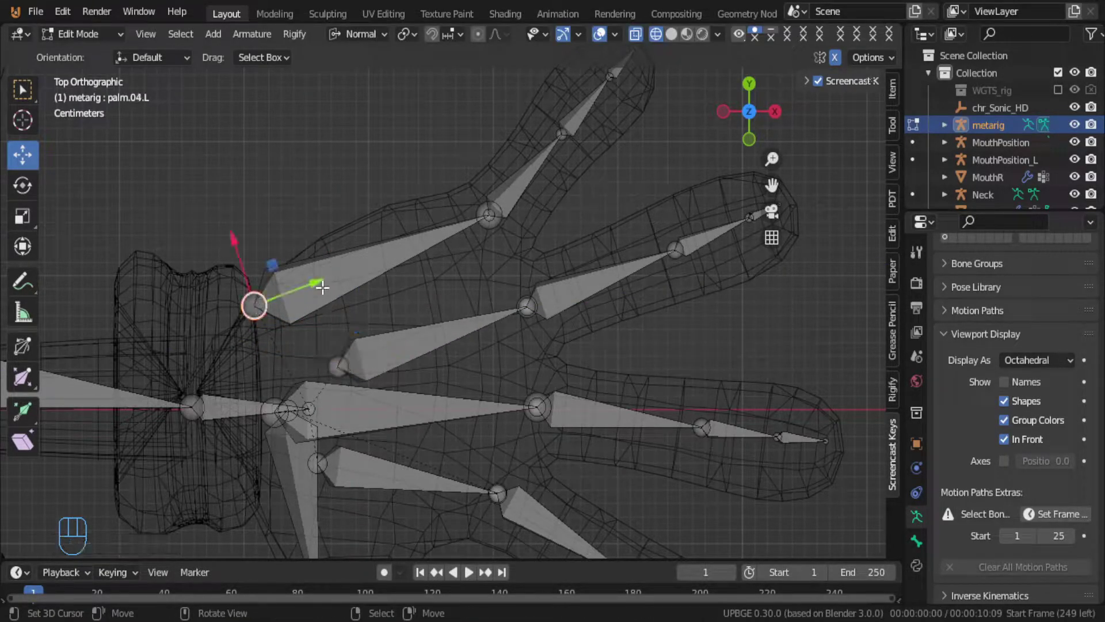
key(g)
key(y)
key(y)
click(421, 258)
key(g)
key(y)
key(y)
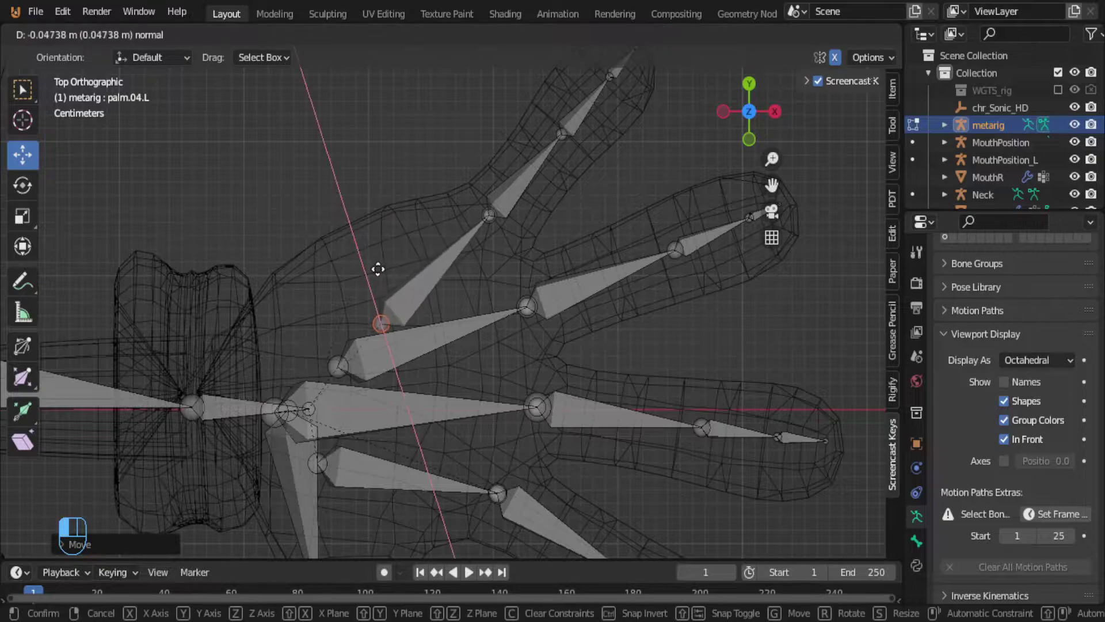
click(371, 256)
key(g)
click(375, 306)
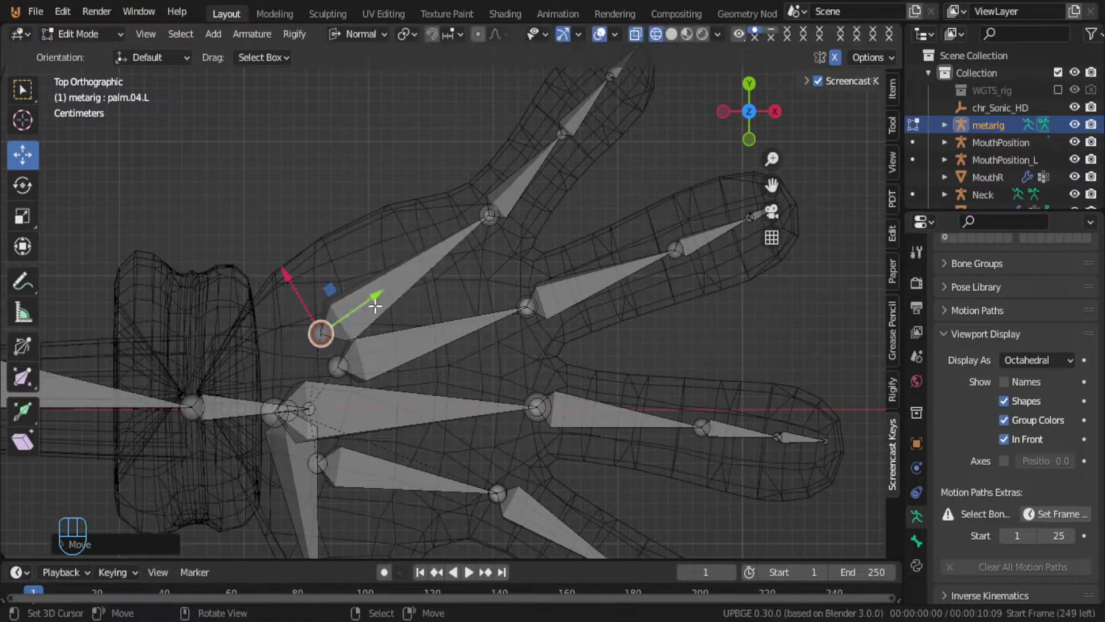
click(345, 405)
click(286, 414)
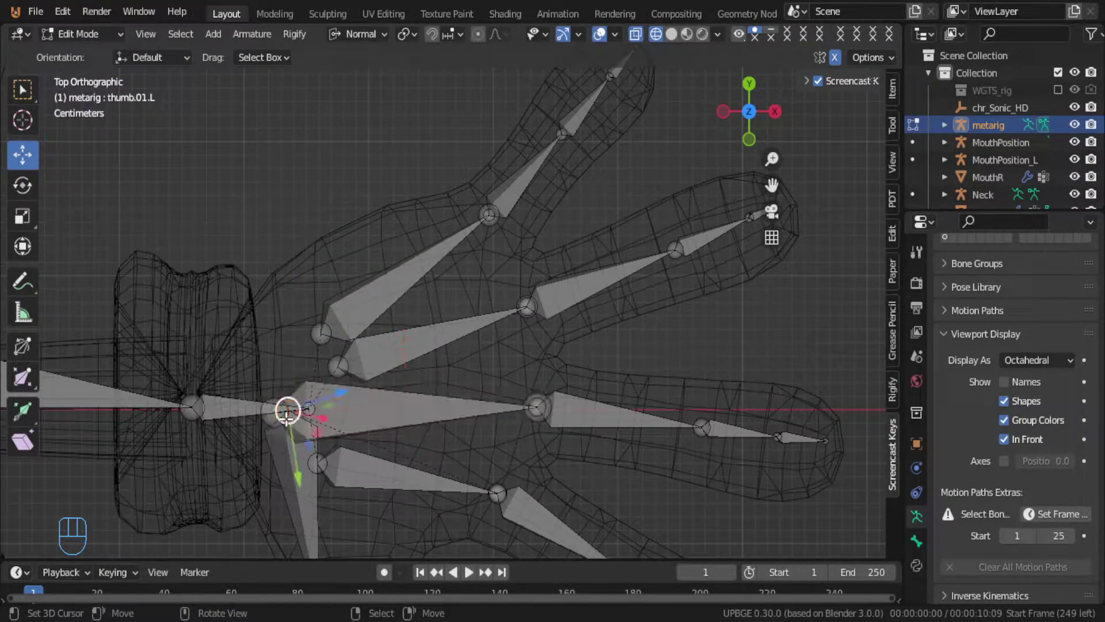
click(429, 412)
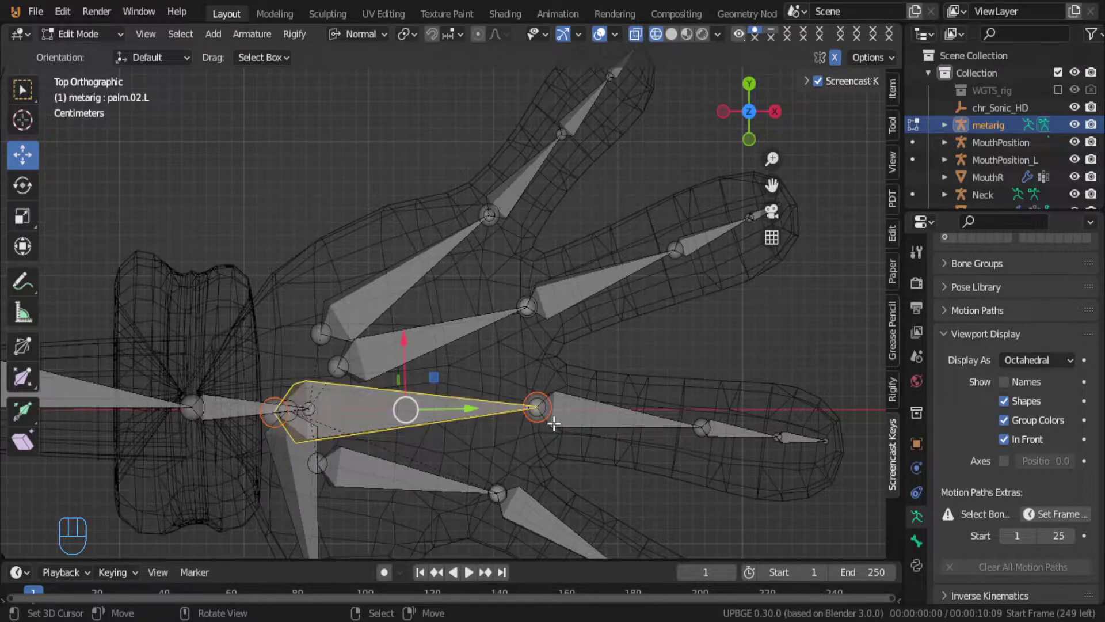
shift+click(537, 407)
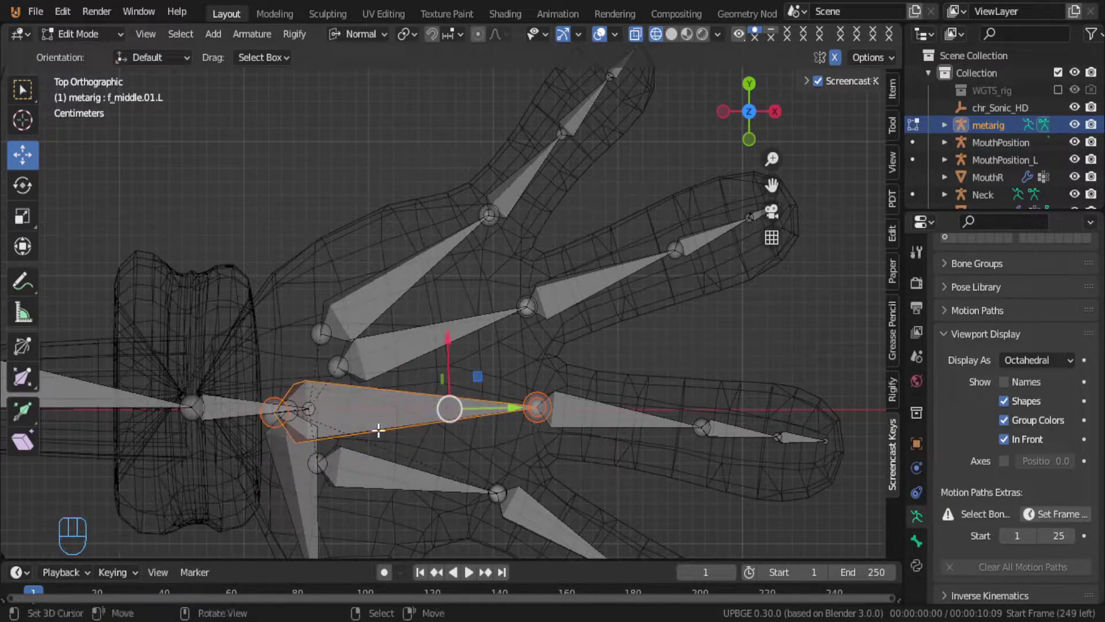
click(538, 407)
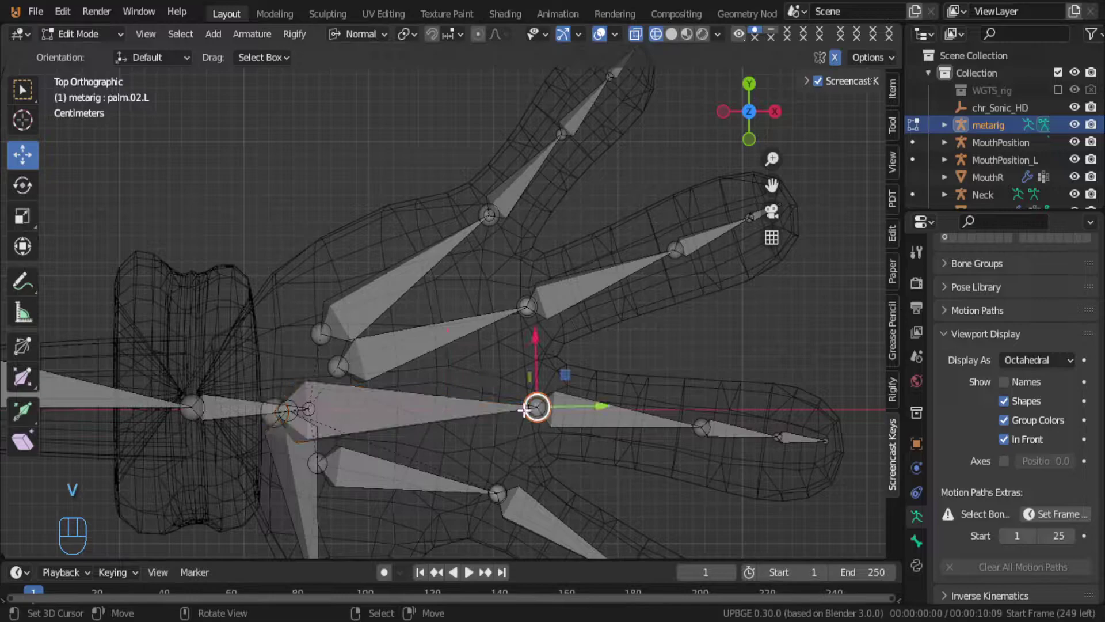
middle_drag(478, 417, 447, 316)
key(g)
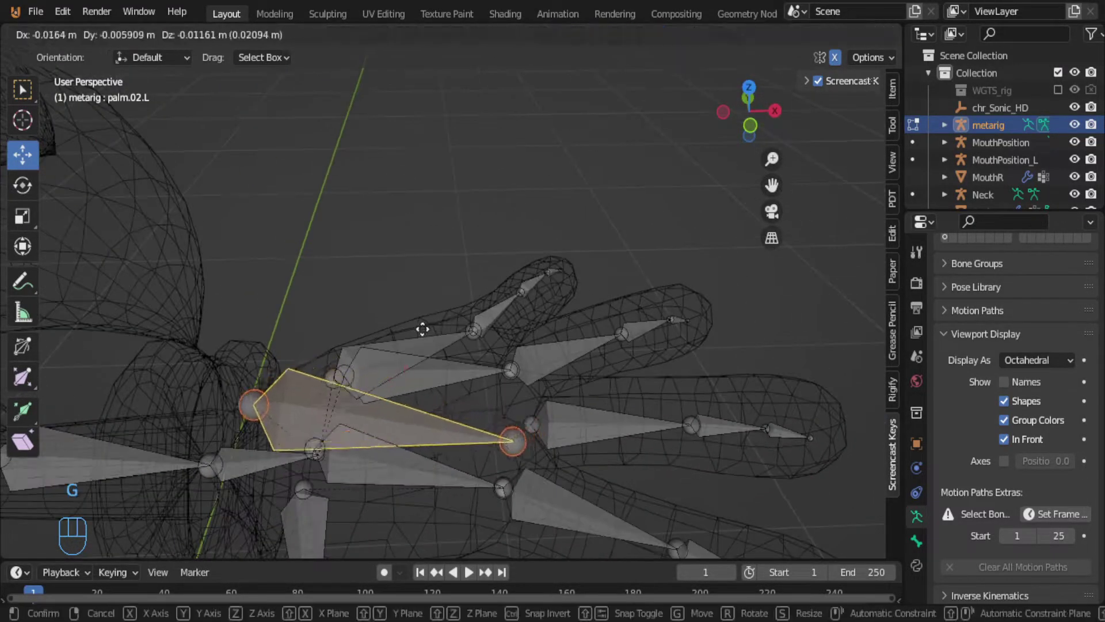
right_click(354, 321)
Step: Shorten the left middle palm bone by sliding its base toward the knuckle along the Y axis
click(276, 391)
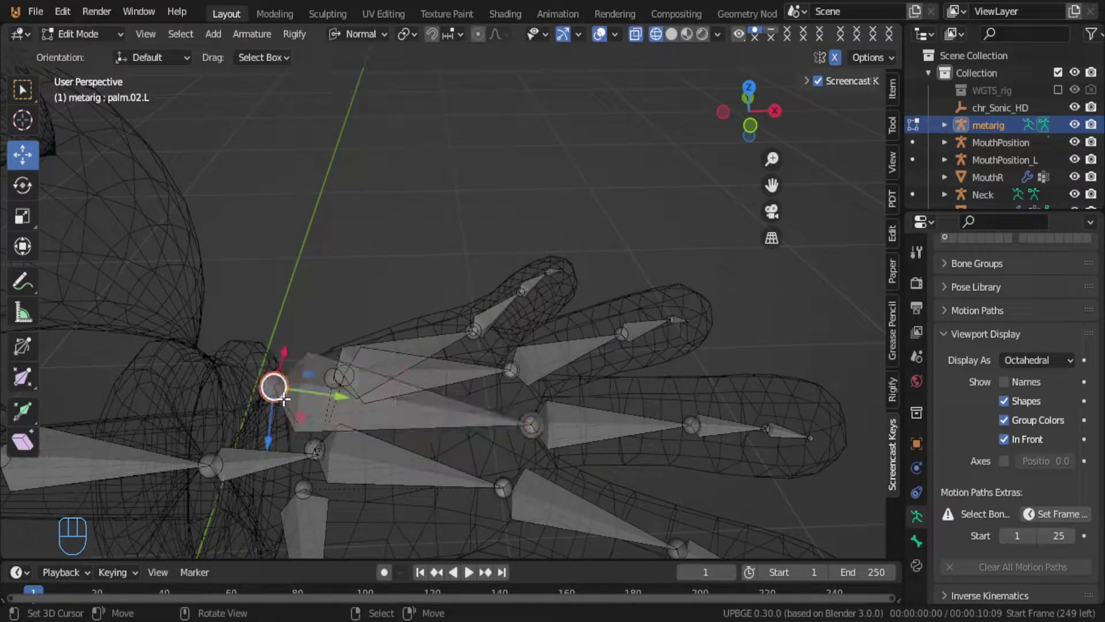
key(g)
key(y)
click(440, 419)
Step: Shorten the left index palm bone by moving its base toward the knuckle, using the bone's normal Y axis
middle_drag(440, 419, 323, 454)
click(323, 451)
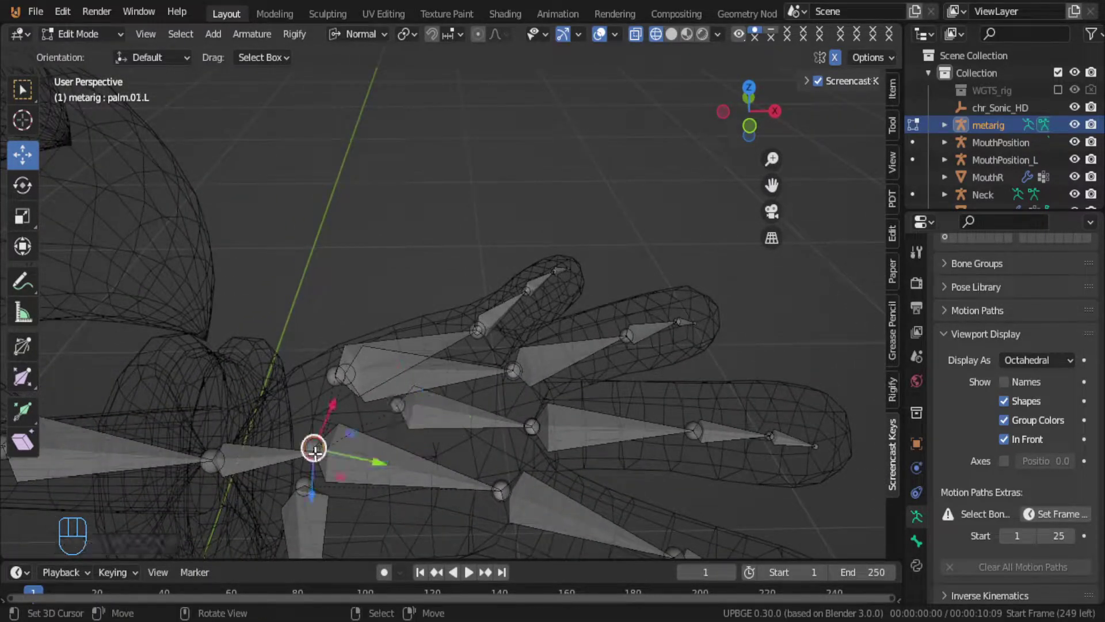
key(g)
click(403, 479)
key(g)
key(y)
key(y)
click(420, 412)
Step: Adjust the bases of the left middle and index palm bones so they sit close together inside the palm
click(398, 405)
middle_drag(429, 465, 367, 557)
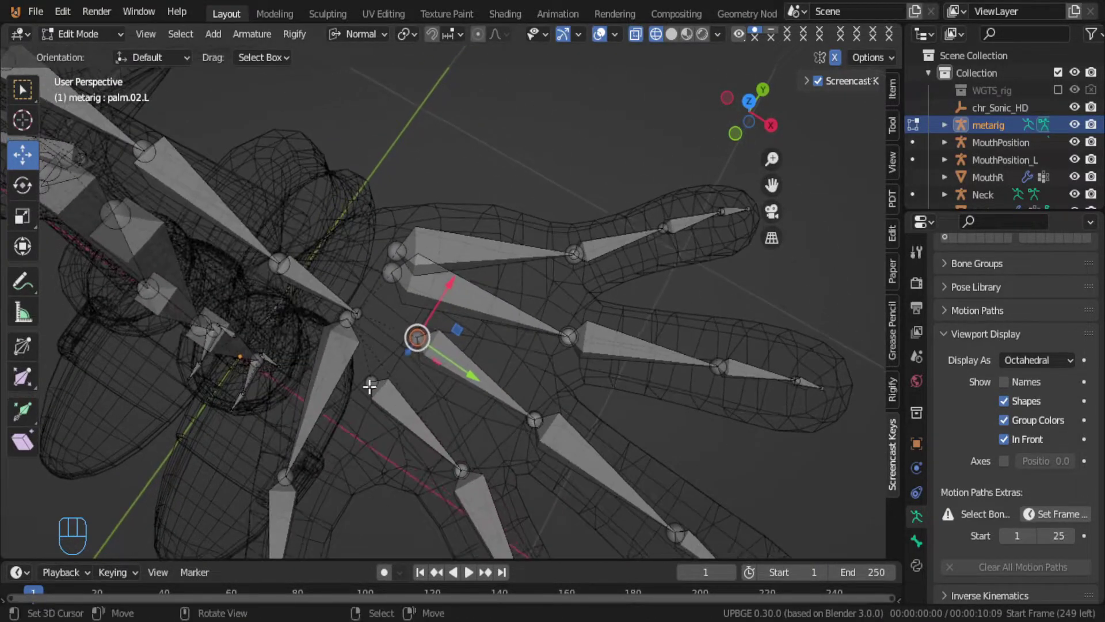
click(418, 336)
drag(418, 336, 459, 324)
drag(444, 400, 438, 432)
click(418, 338)
drag(419, 338, 476, 375)
Step: Move the bases of the left ring and pinky palm bones toward their knuckles, fanning them with the other palm bones
click(391, 272)
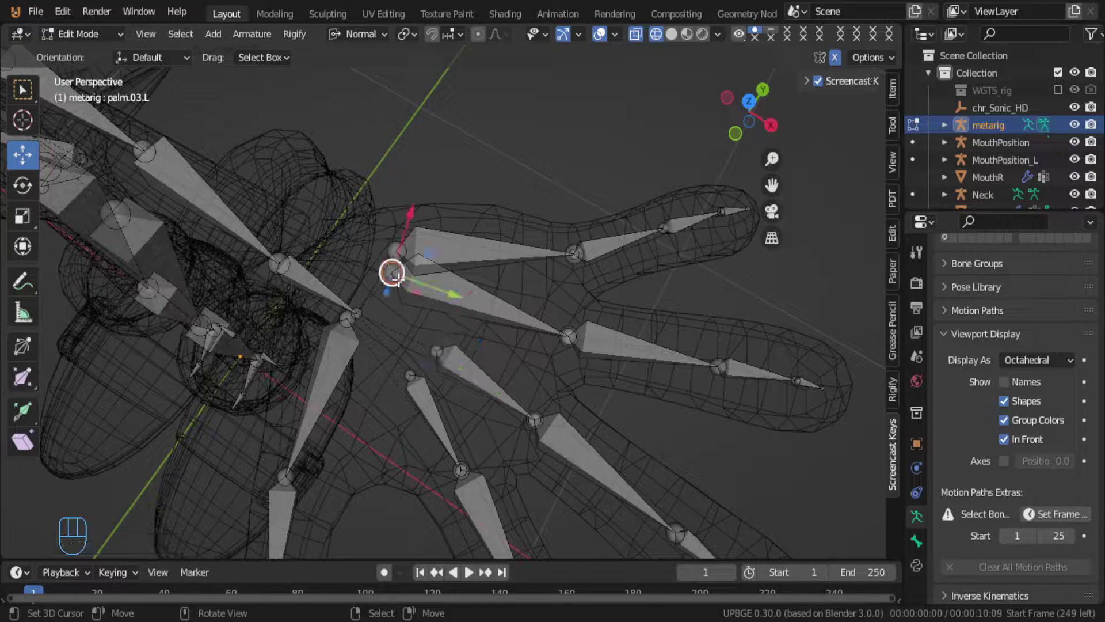
drag(453, 288, 456, 252)
click(387, 250)
drag(418, 214, 457, 270)
click(435, 300)
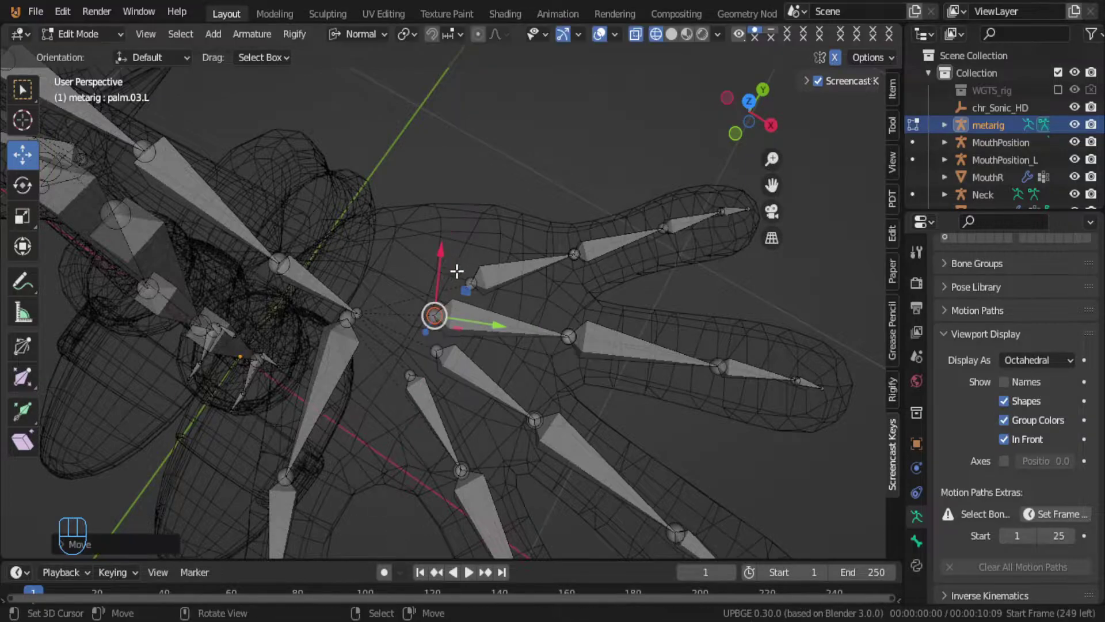
Step: Scale the left ring finger chain, from palm bone to fingertip, along its normal X axis to straighten it
shift+click(530, 326)
shift+click(651, 352)
shift+click(774, 377)
shift+click(808, 378)
key(s)
key(x)
click(692, 373)
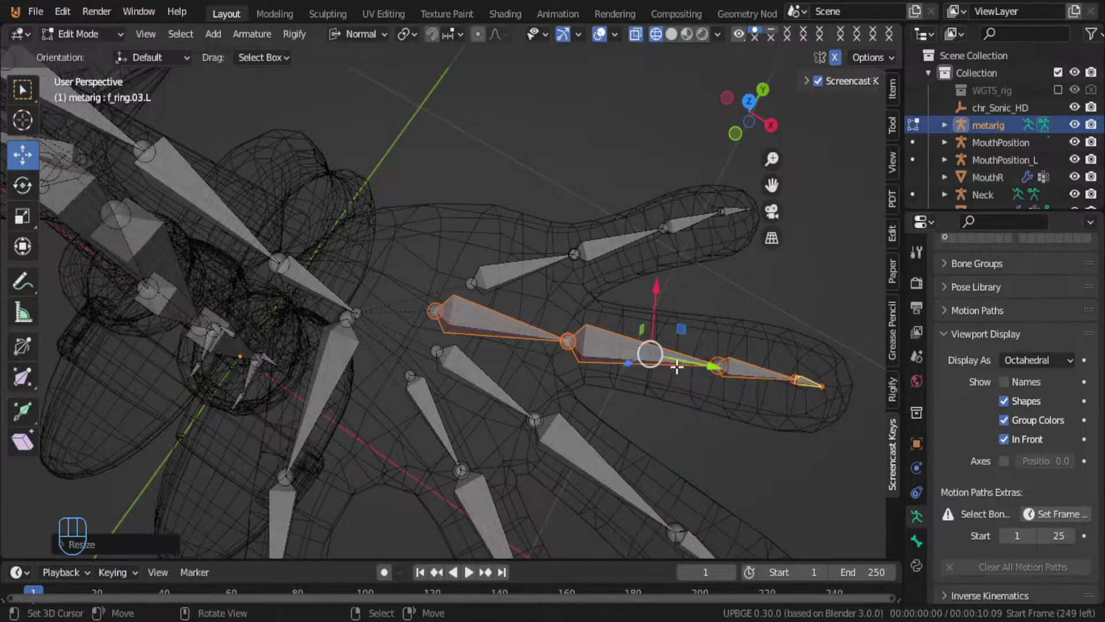
Step: Scale the left pinky chain, from palm bone to fingertip, along its normal X axis to straighten it
click(534, 263)
shift+click(683, 225)
shift+click(730, 212)
shift+click(728, 230)
shift+click(710, 214)
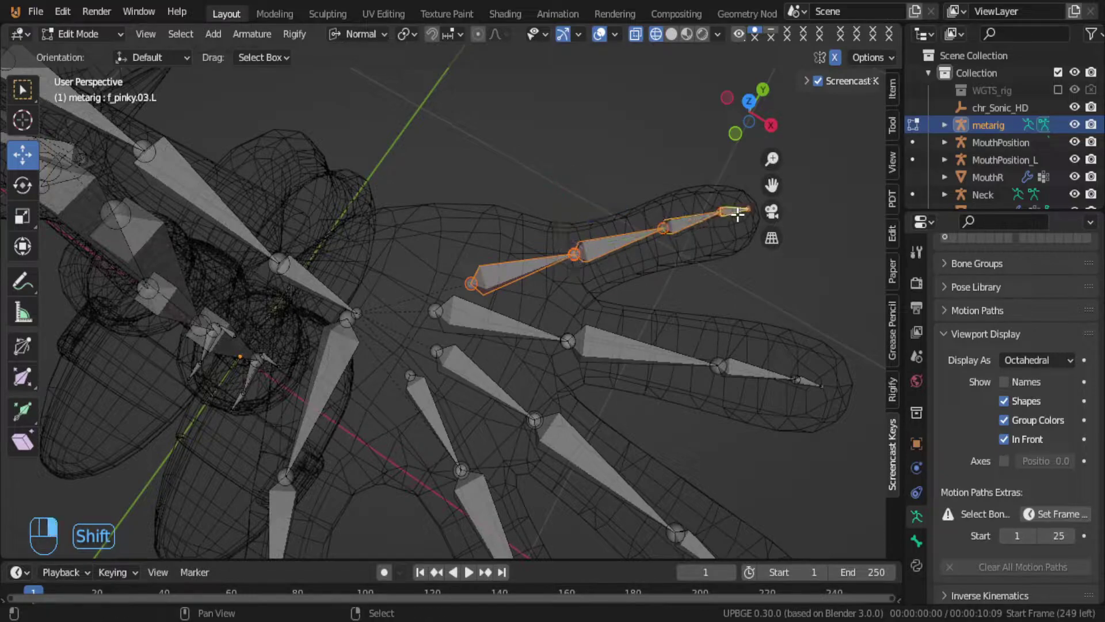
key(s)
key(x)
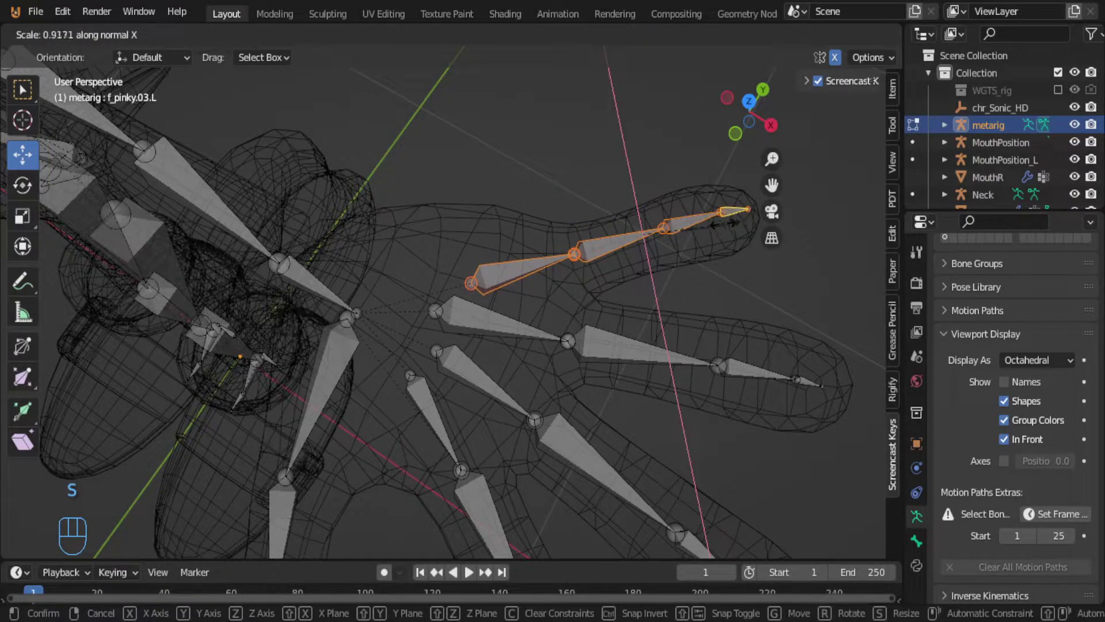
click(654, 372)
Step: Scale the left middle finger chain, from palm bone to fingertip, along its normal X axis to straighten it
click(489, 393)
shift+click(604, 476)
shift+middle_drag(666, 530, 637, 439)
shift+click(699, 504)
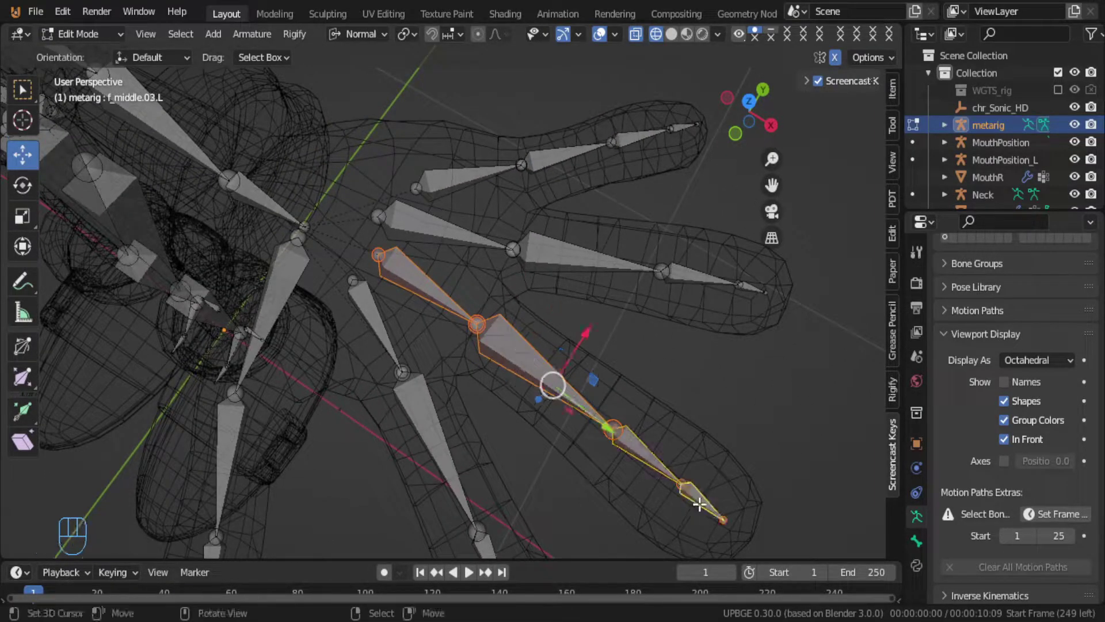
key(s)
key(x)
click(693, 502)
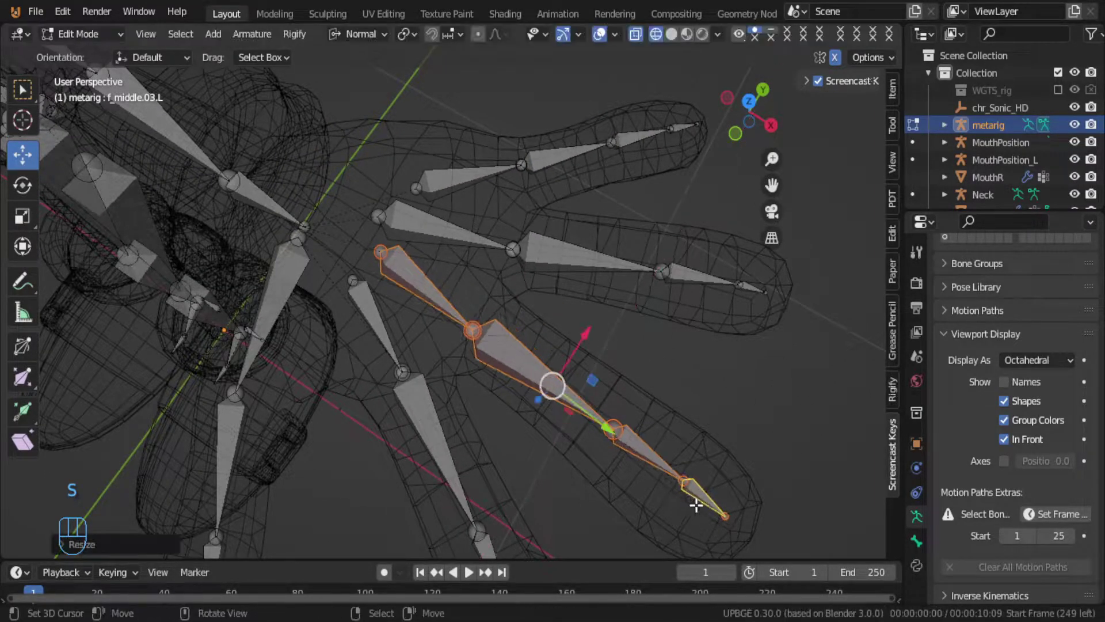
Step: Scale the left index finger chain, from palm bone to fingertip, along its normal X axis to straighten it
click(385, 325)
shift+click(429, 446)
shift+middle_drag(458, 478, 495, 424)
shift+click(495, 425)
shift+click(541, 502)
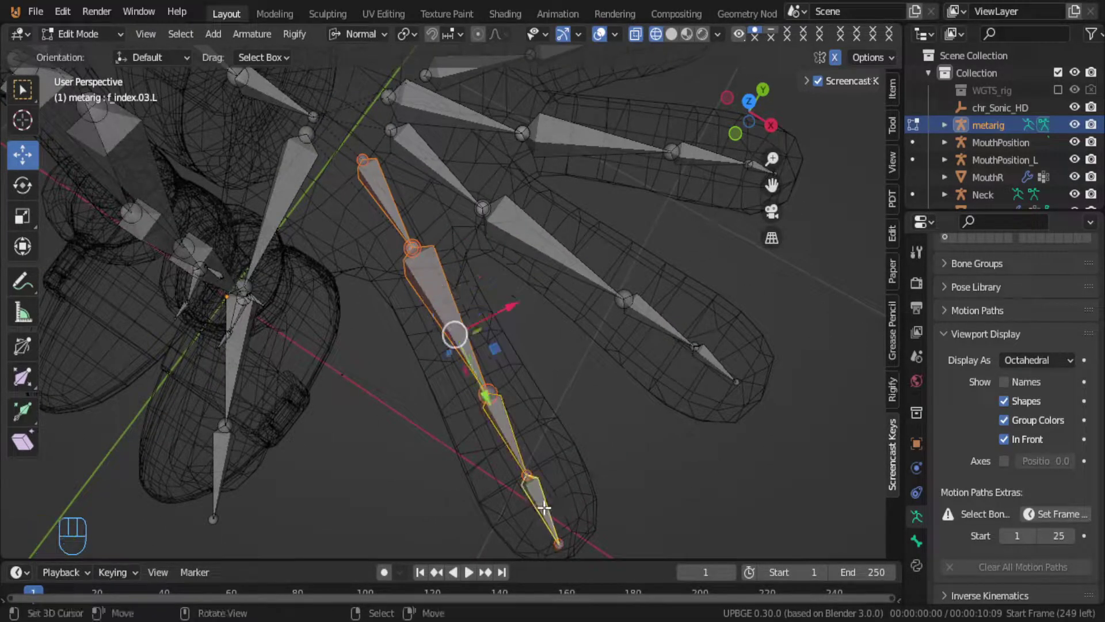
key(s)
key(x)
click(544, 506)
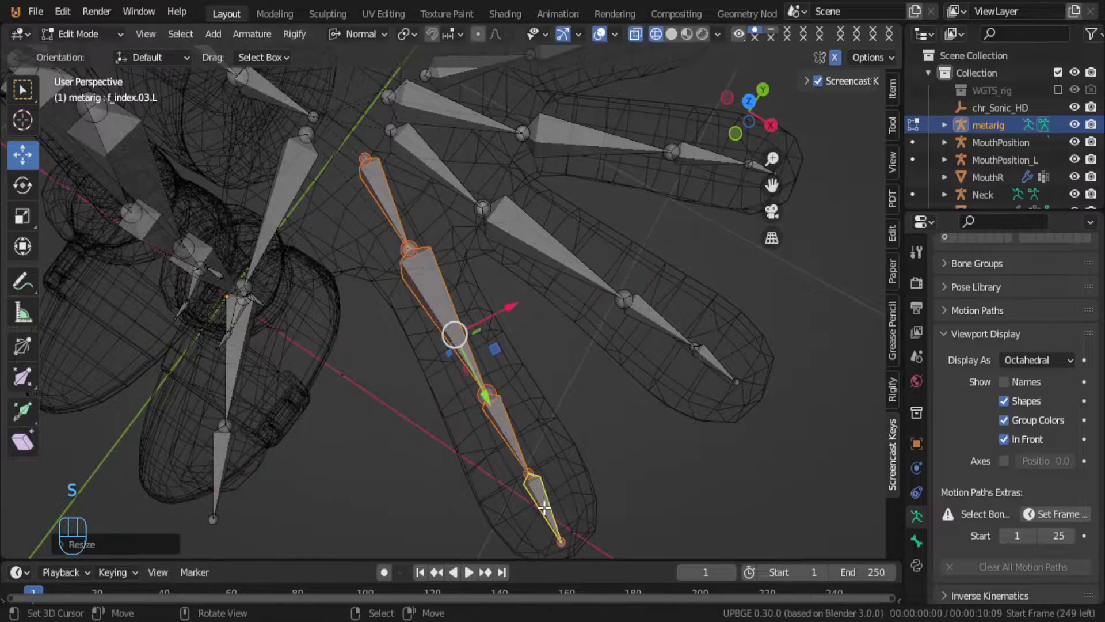
Step: In top view, slide the left ring finger's tip outward along its normal Y axis to the end of the mesh finger
shift+middle_drag(405, 508, 449, 419)
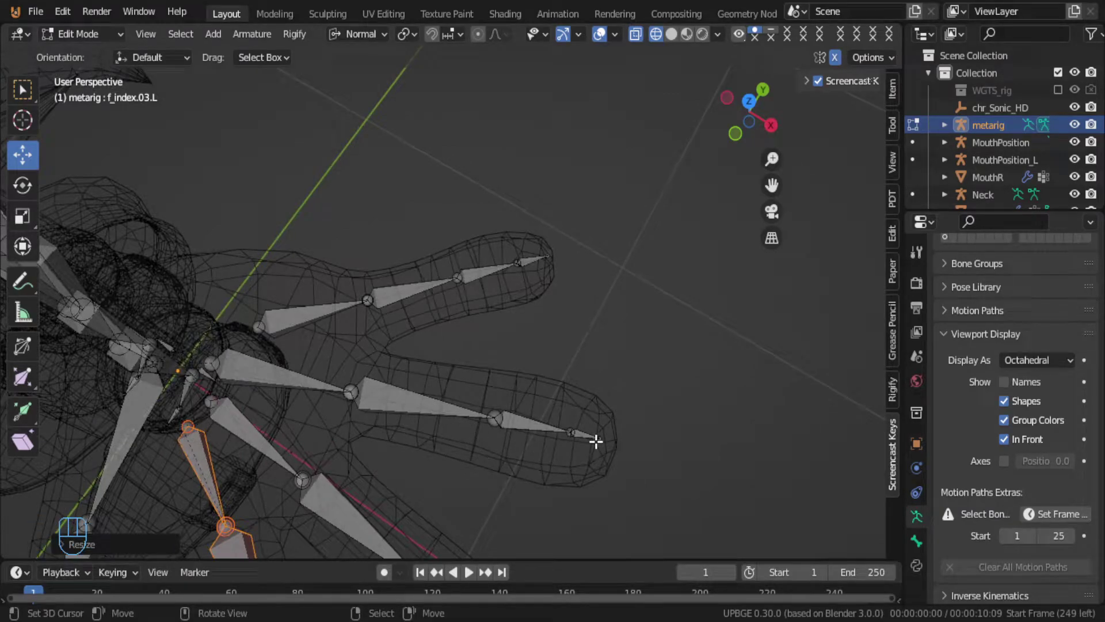
key(KP_7)
scroll(595, 441, up, 3)
shift+middle_drag(417, 357, 597, 468)
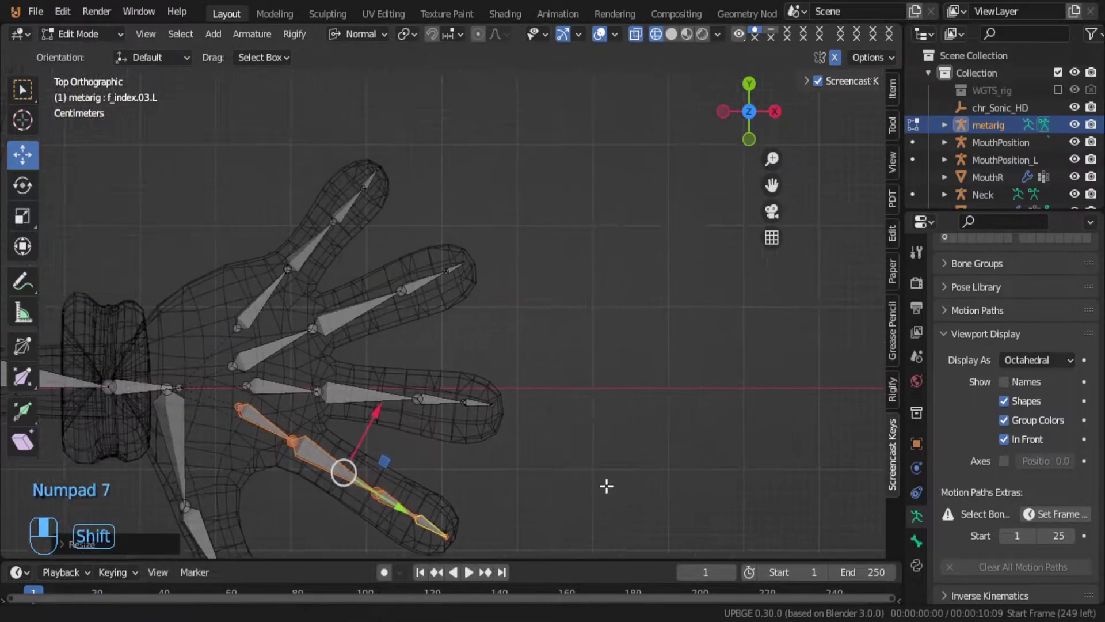
scroll(548, 503, up, 2)
shift+middle_drag(406, 276, 435, 282)
click(467, 214)
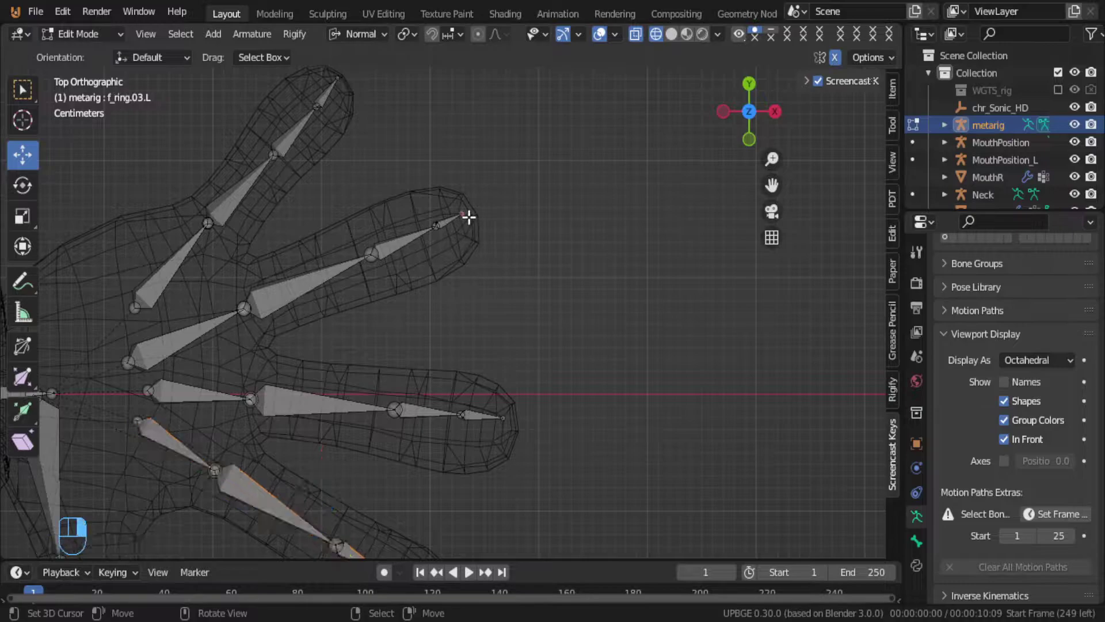
key(g)
key(y)
key(y)
click(512, 198)
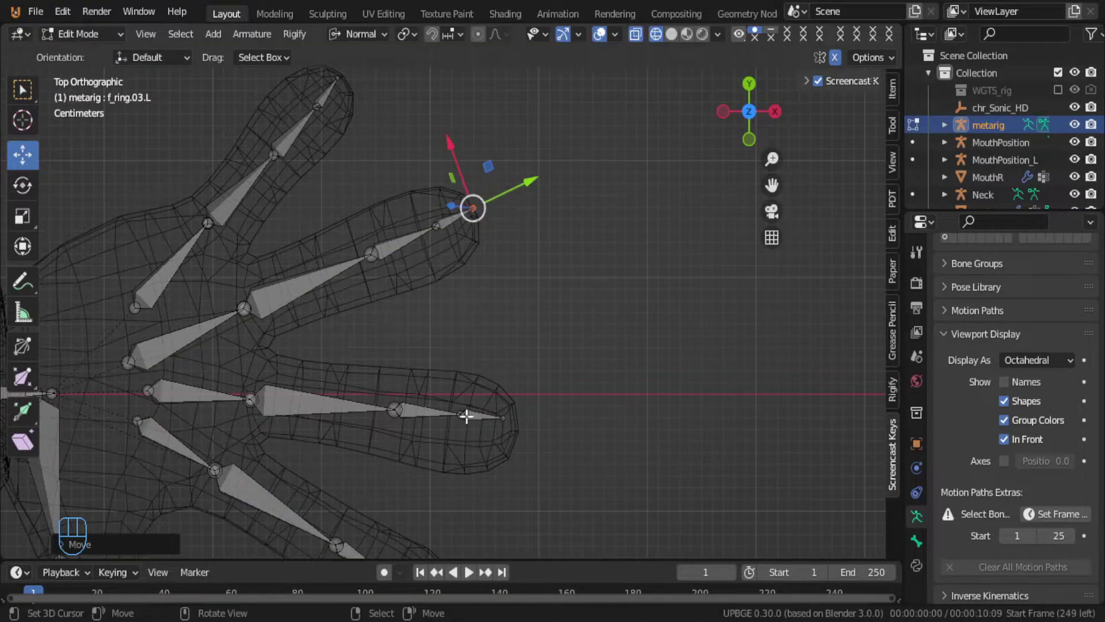
Step: Slide the left ring finger's outermost joint back toward the palm along its normal Y axis
click(432, 229)
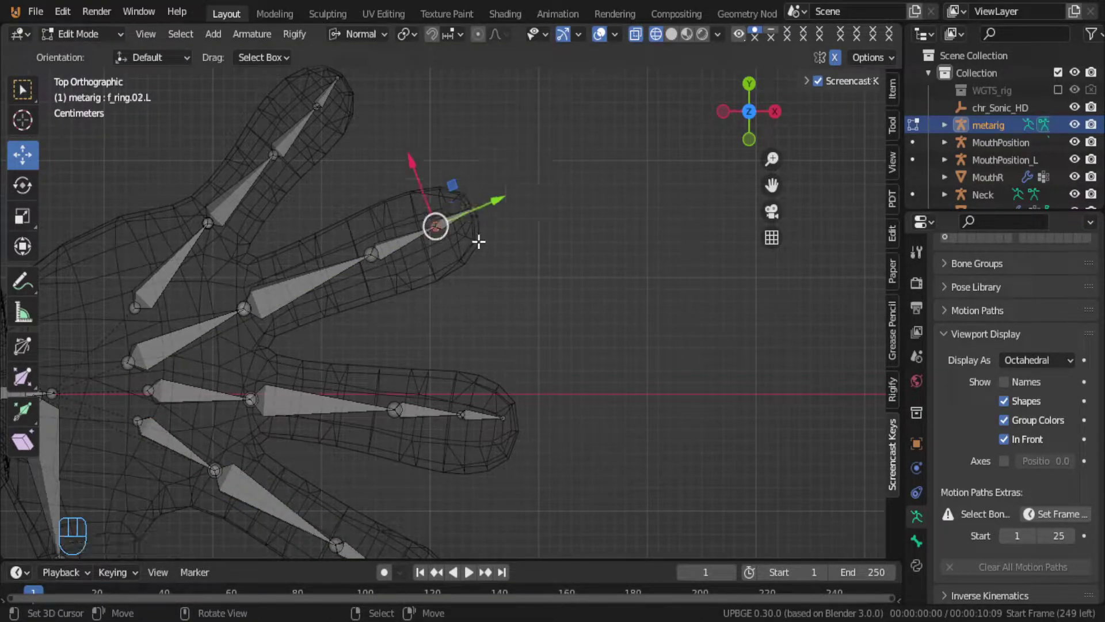
key(g)
key(y)
key(y)
click(468, 208)
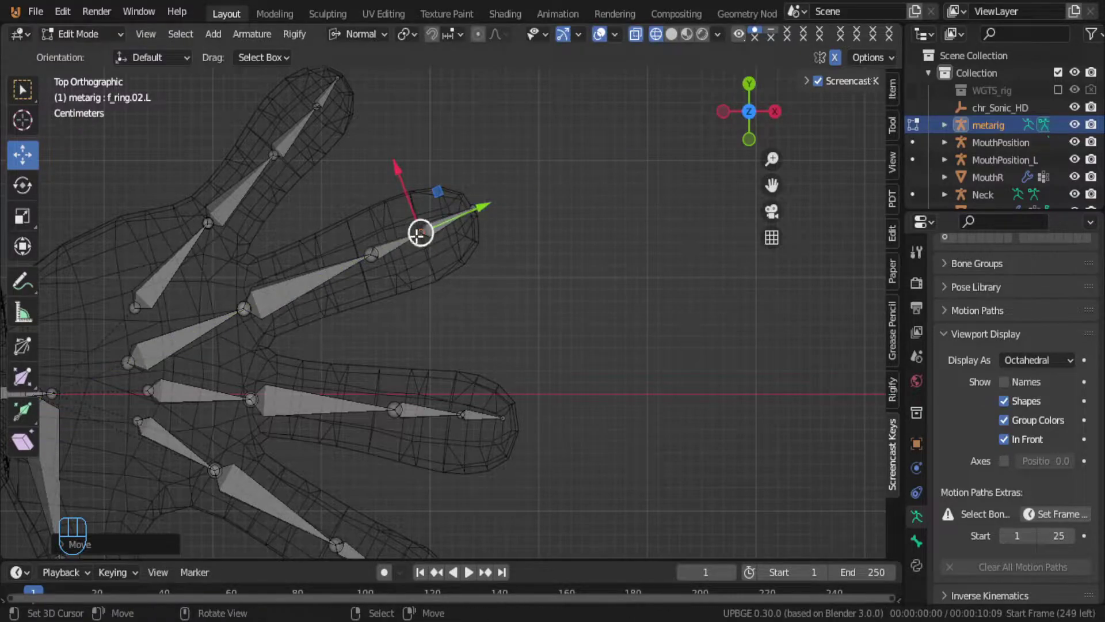
Step: Slide the left ring finger's middle joint, between its first and second bones, slightly back along its normal Y axis
click(365, 267)
key(g)
key(y)
key(y)
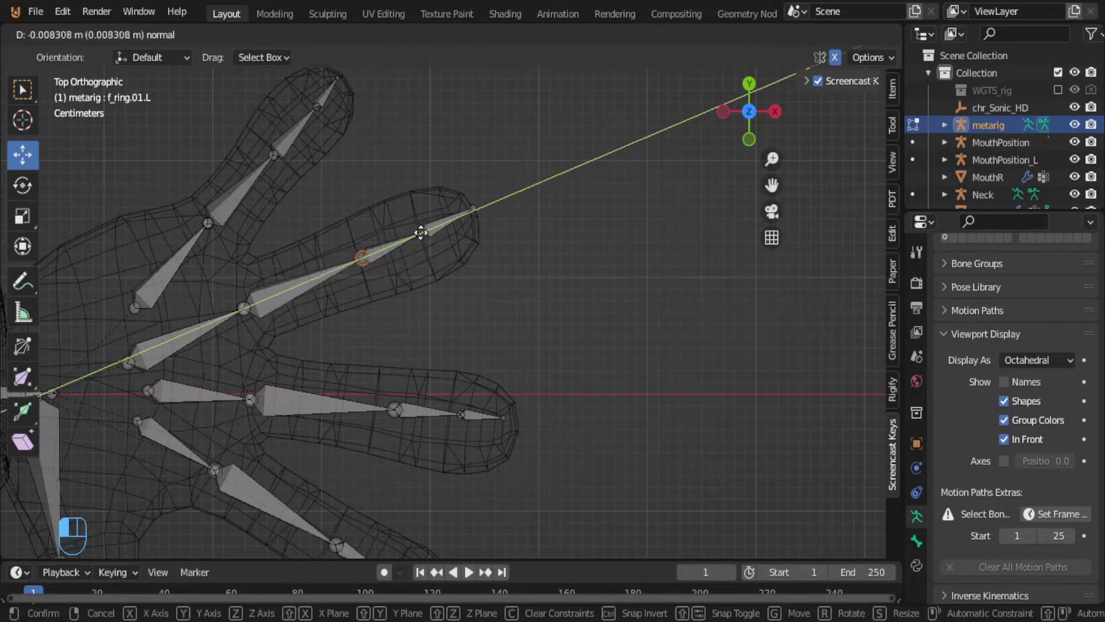
click(418, 235)
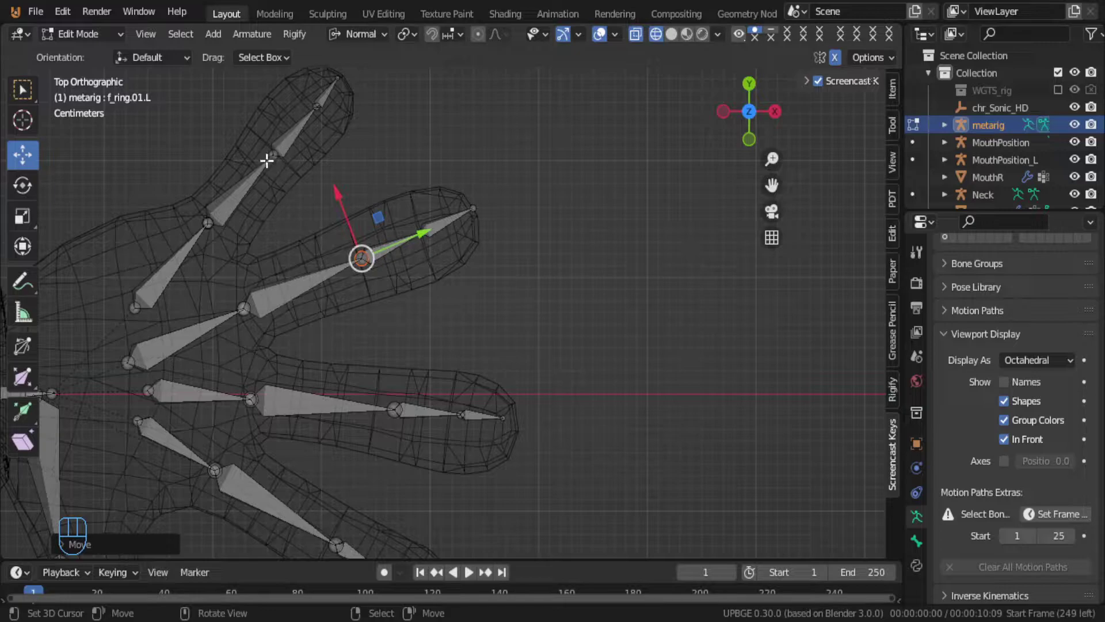
Step: Slide the left pinky's outermost joint slightly back toward the palm along its normal Y axis
click(315, 106)
shift+middle_drag(321, 105, 377, 232)
key(g)
key(y)
key(y)
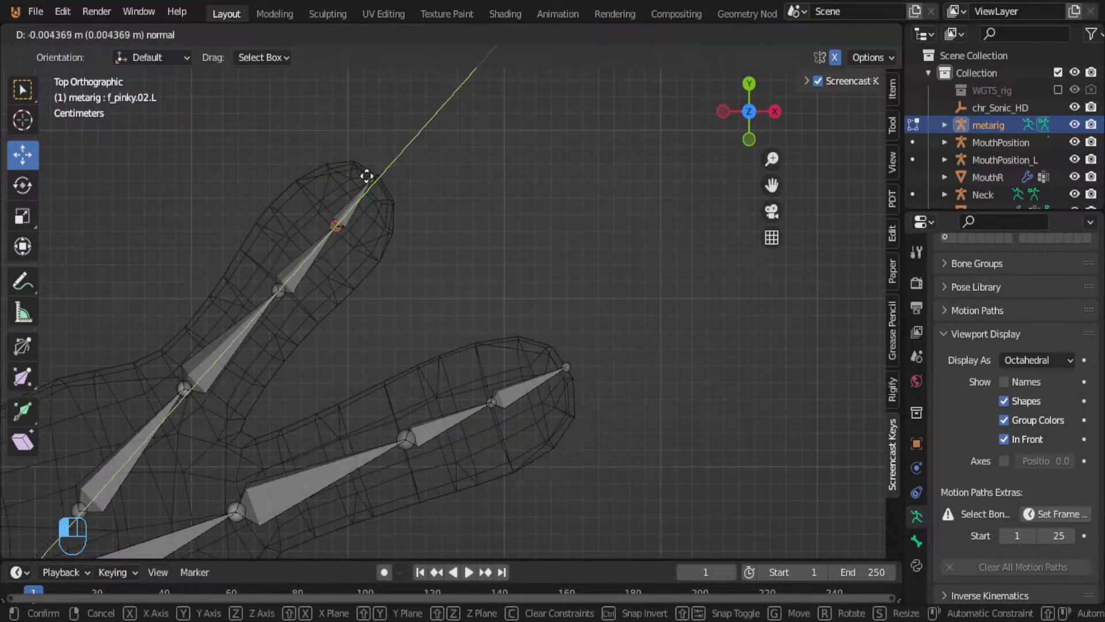
click(369, 177)
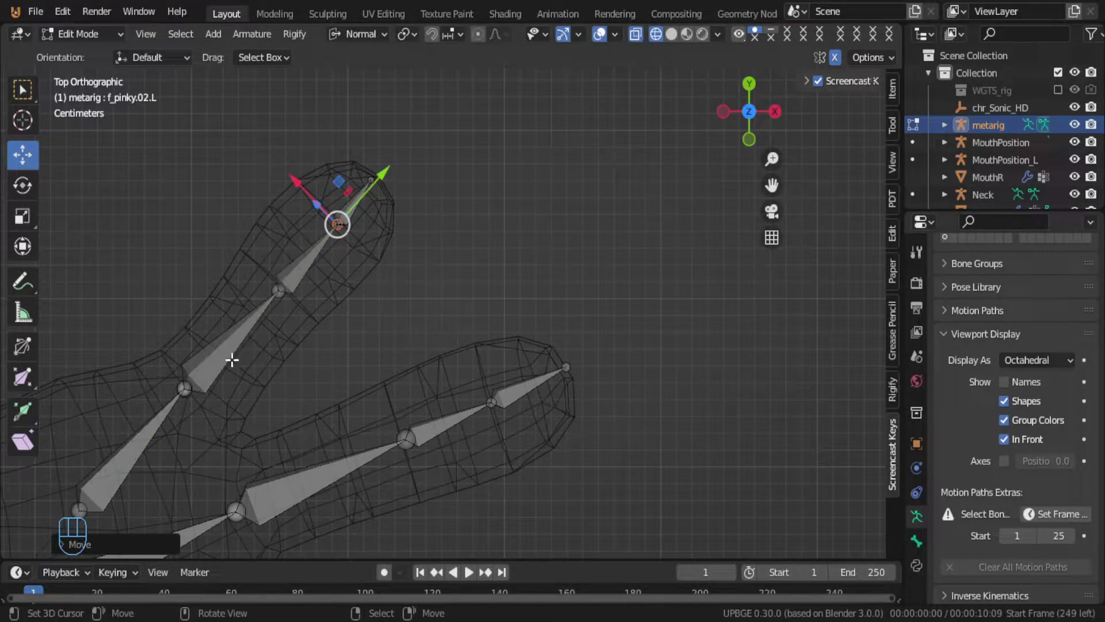
Step: Slide the left index finger's middle joint, between its first and second bones, slightly back along its normal Y axis
shift+middle_drag(183, 396, 415, 351)
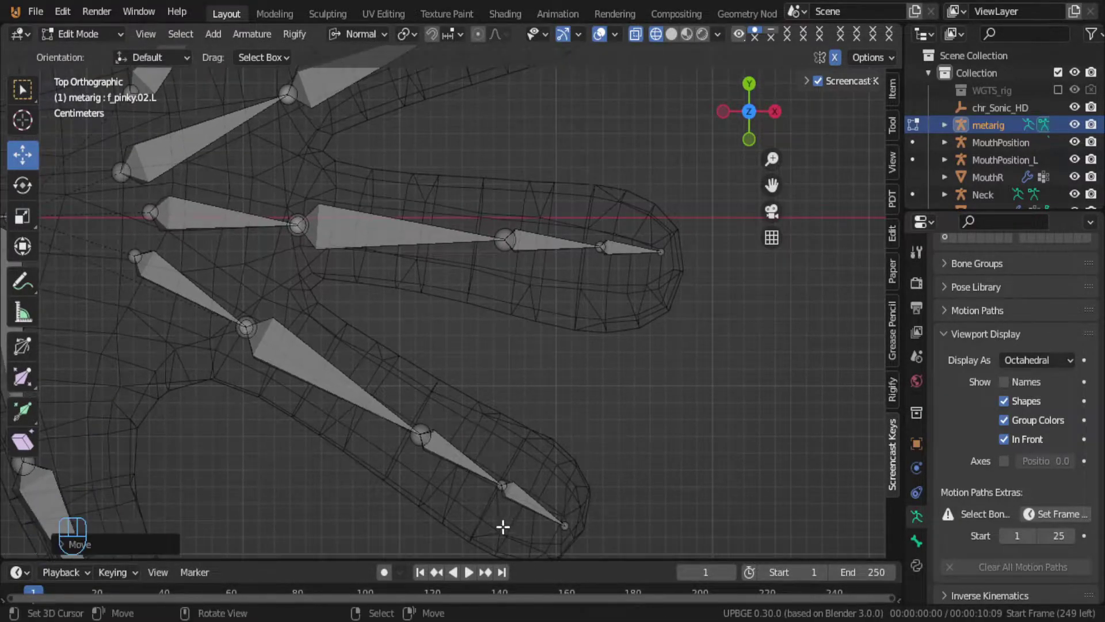
click(419, 433)
key(g)
key(y)
key(y)
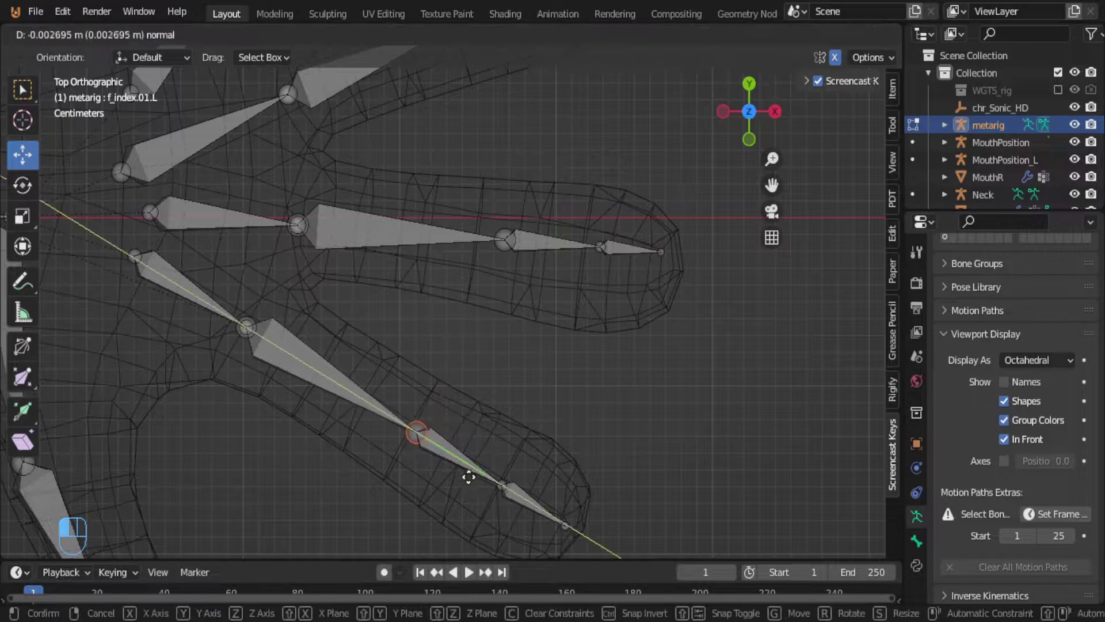
click(467, 473)
Step: Slide the left index knuckle, where the palm bone meets the first finger bone, back toward the wrist along its normal Y axis
click(249, 326)
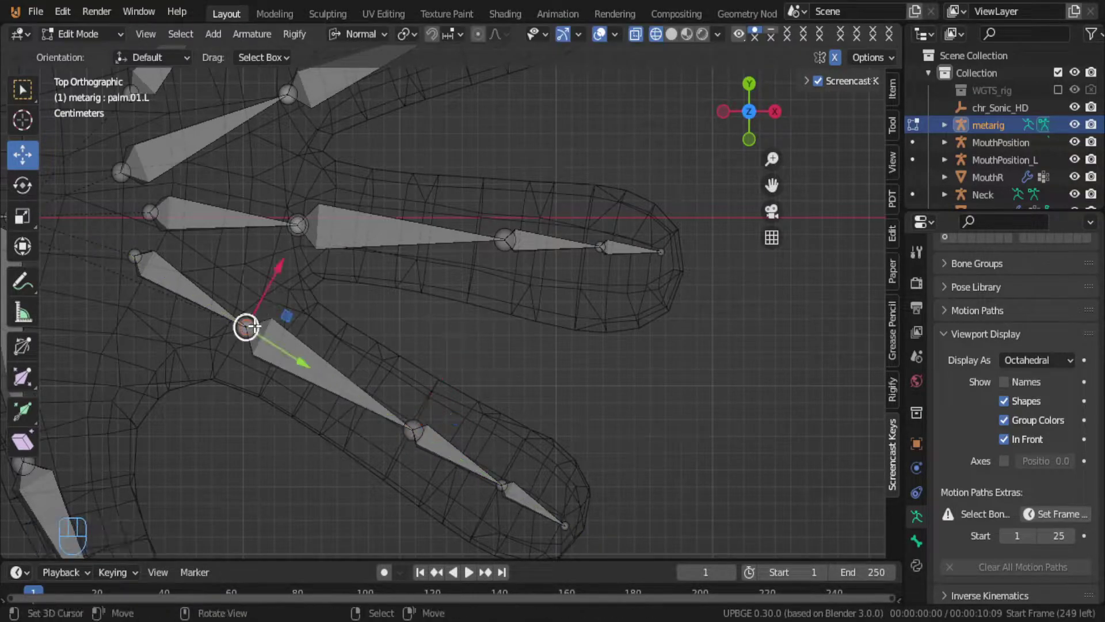
key(g)
key(y)
key(y)
right_click(278, 345)
shift+click(259, 339)
key(g)
key(y)
key(y)
click(273, 354)
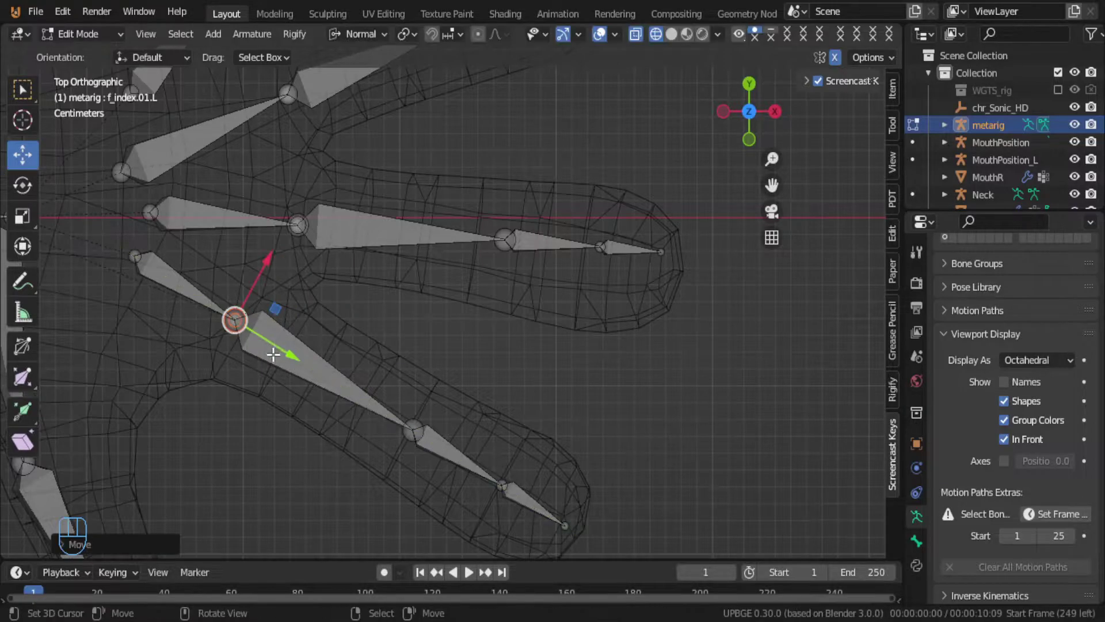
Step: Select the three bones of the left thumb chain
scroll(269, 376, down, 5)
shift+middle_drag(224, 444, 281, 375)
click(260, 343)
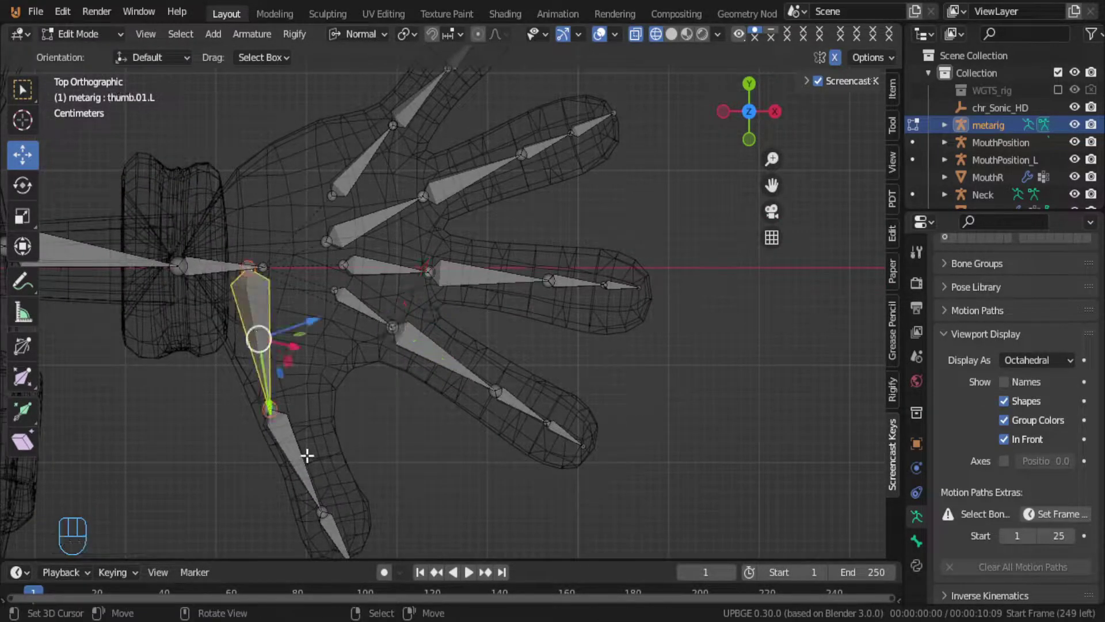
shift+click(285, 455)
key(e)
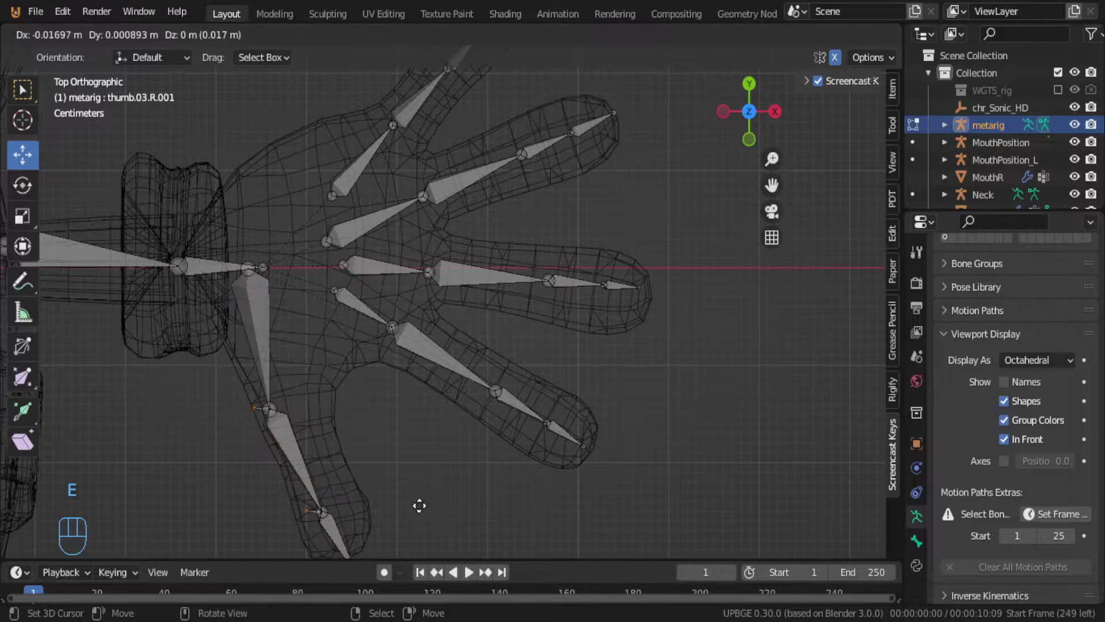
right_click(420, 503)
key(ctrl+z)
Step: Fit the left thumb chain inside the mesh thumb in top view by scaling it down and moving it away from the wrist
key(r)
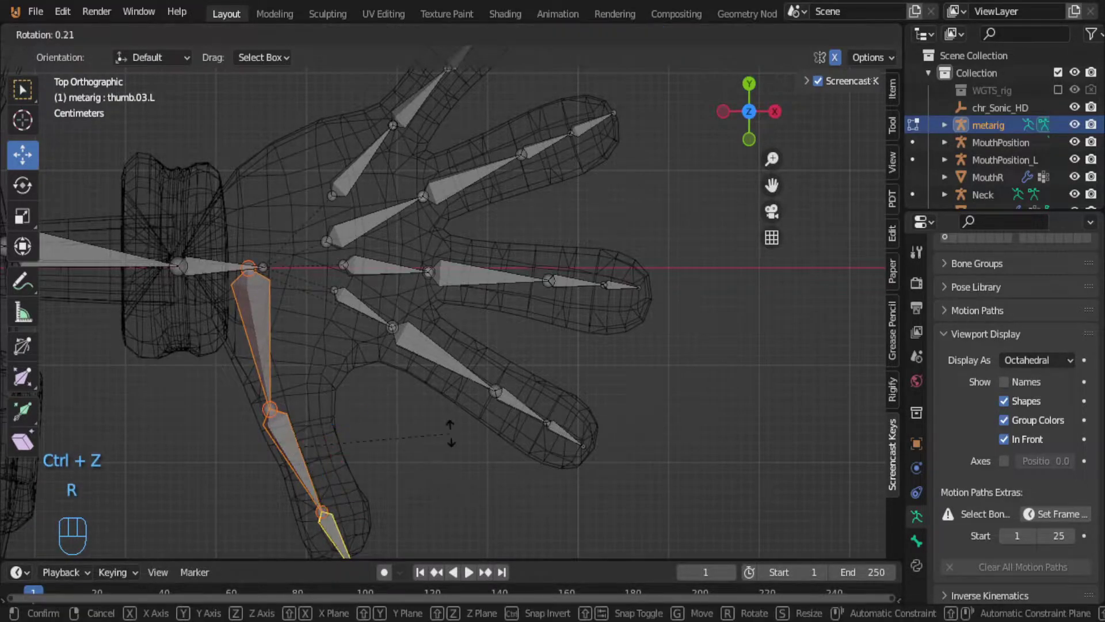
click(441, 444)
key(g)
key(s)
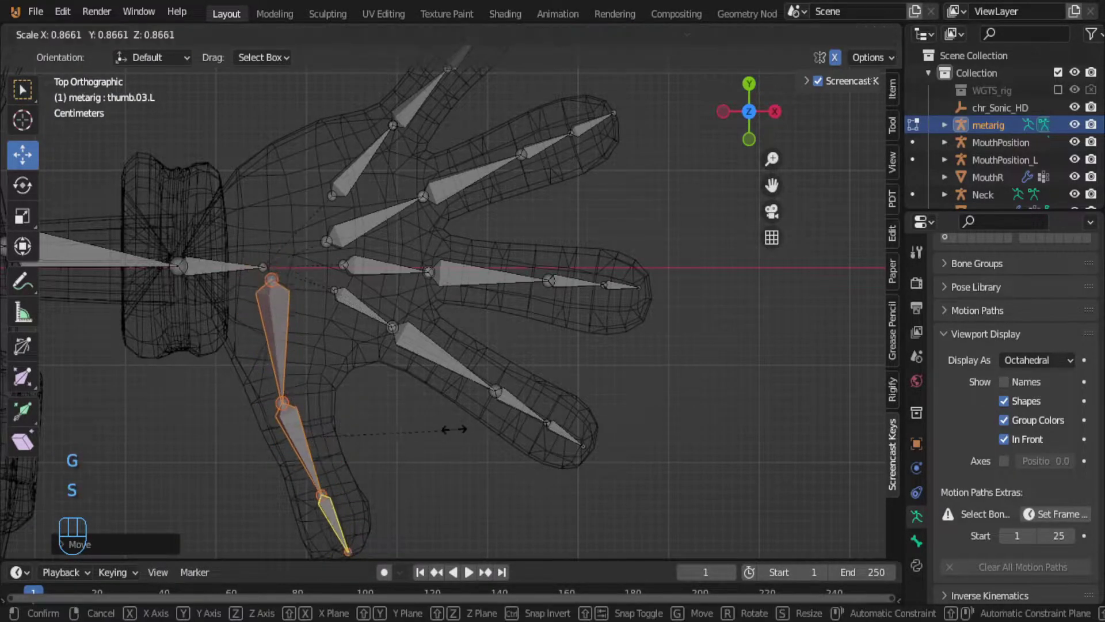
click(427, 432)
key(g)
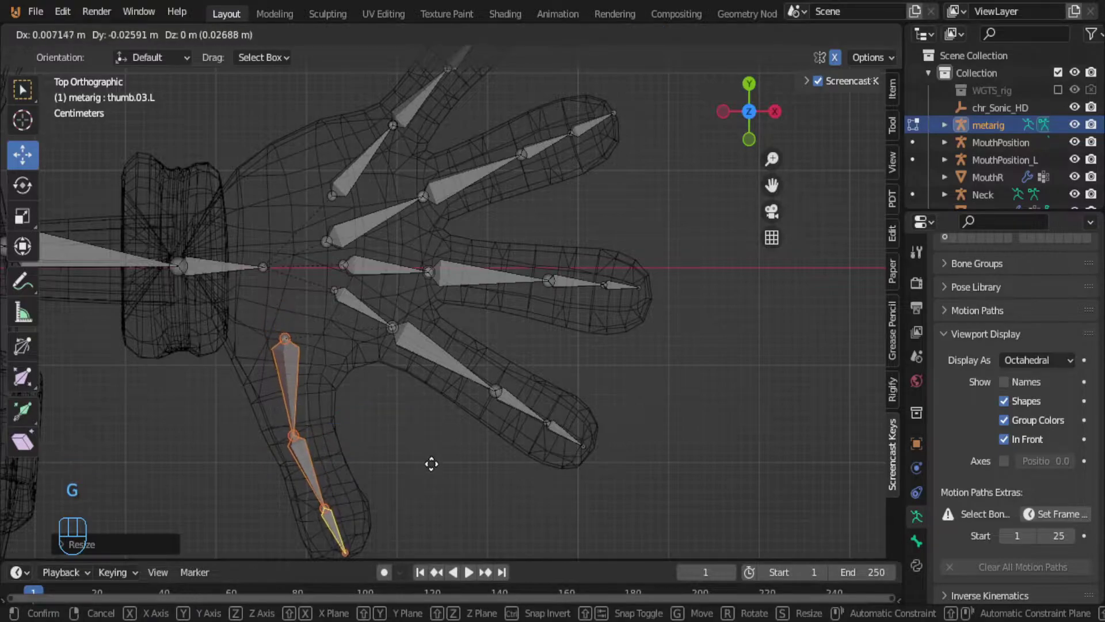
click(431, 460)
Step: In front view, raise the left thumb chain along global Z to center it in the mesh thumb
key(KP_1)
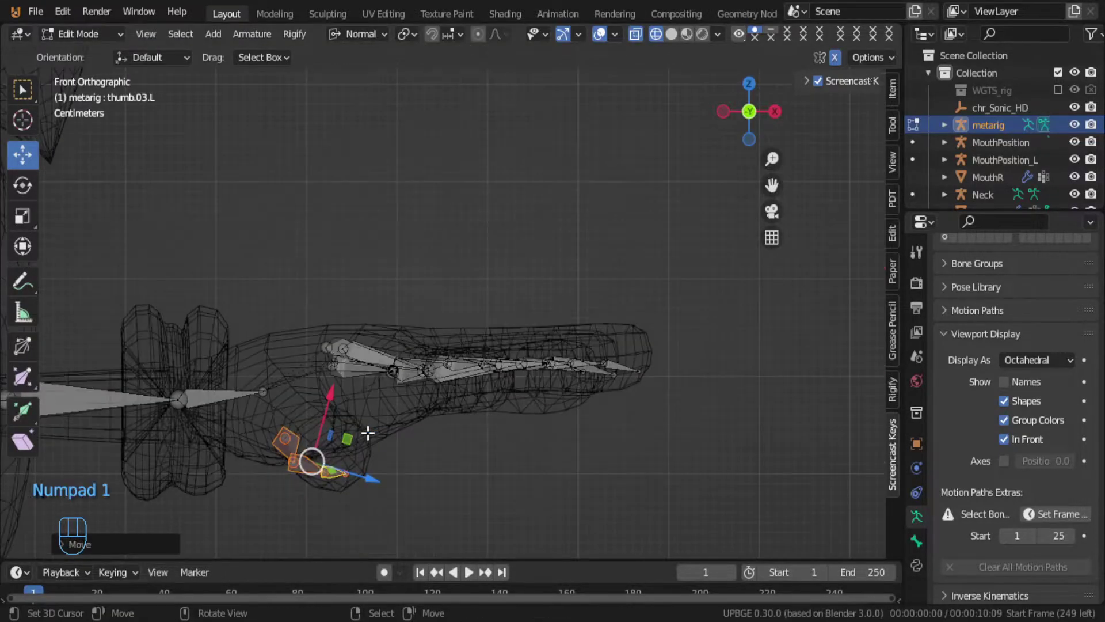
key(g)
key(z)
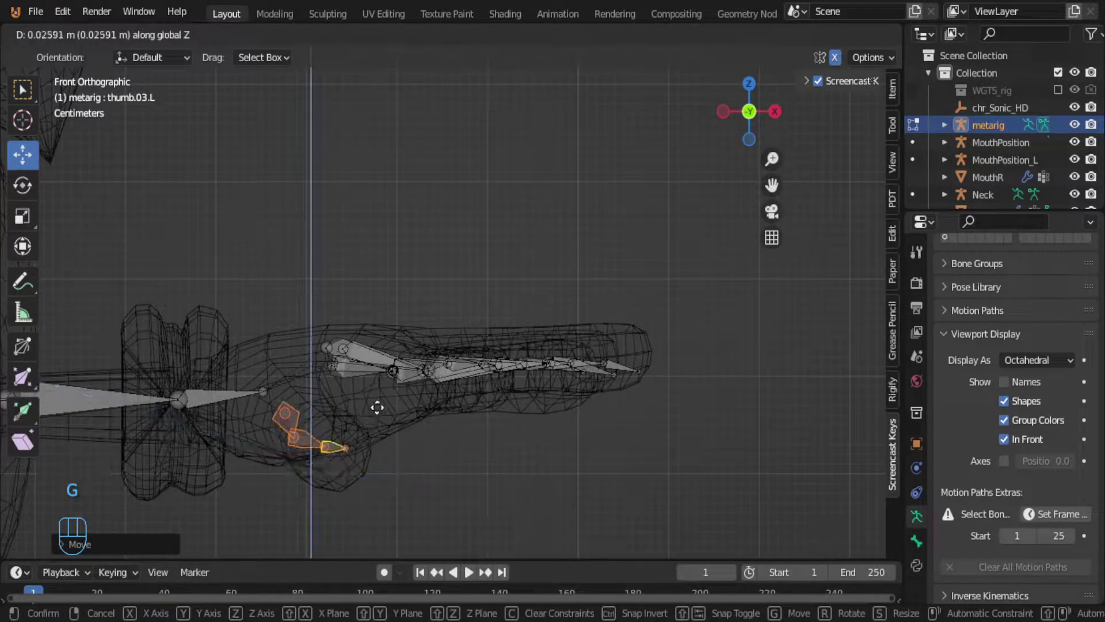
click(383, 412)
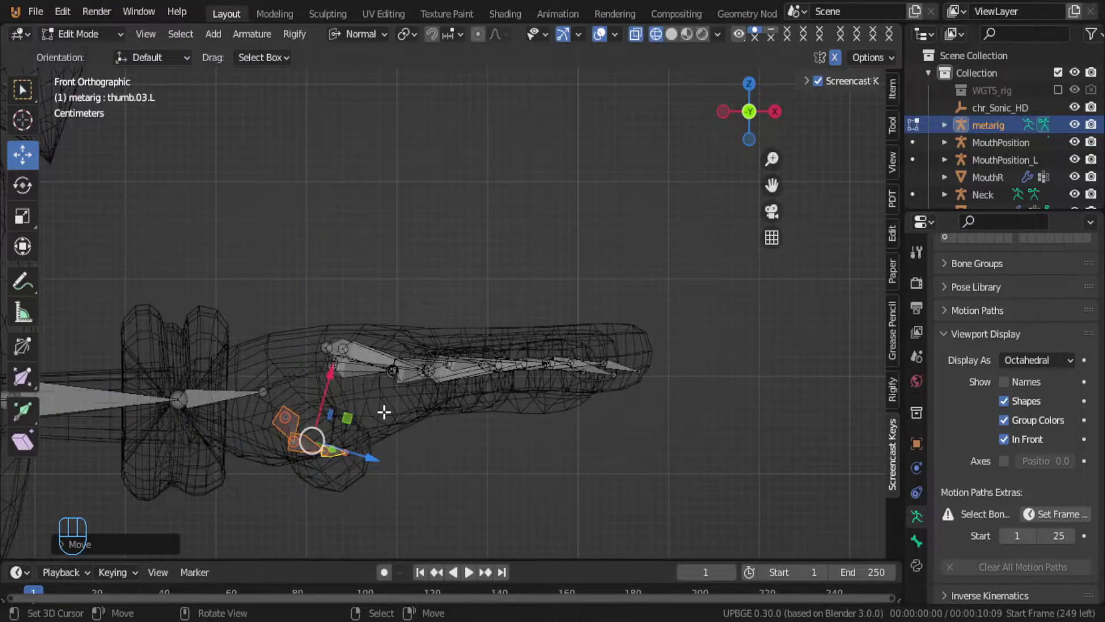
middle_drag(383, 411, 373, 432)
Step: In top view, adjust the left thumb's outermost joint along its normal Z axis
key(KP_7)
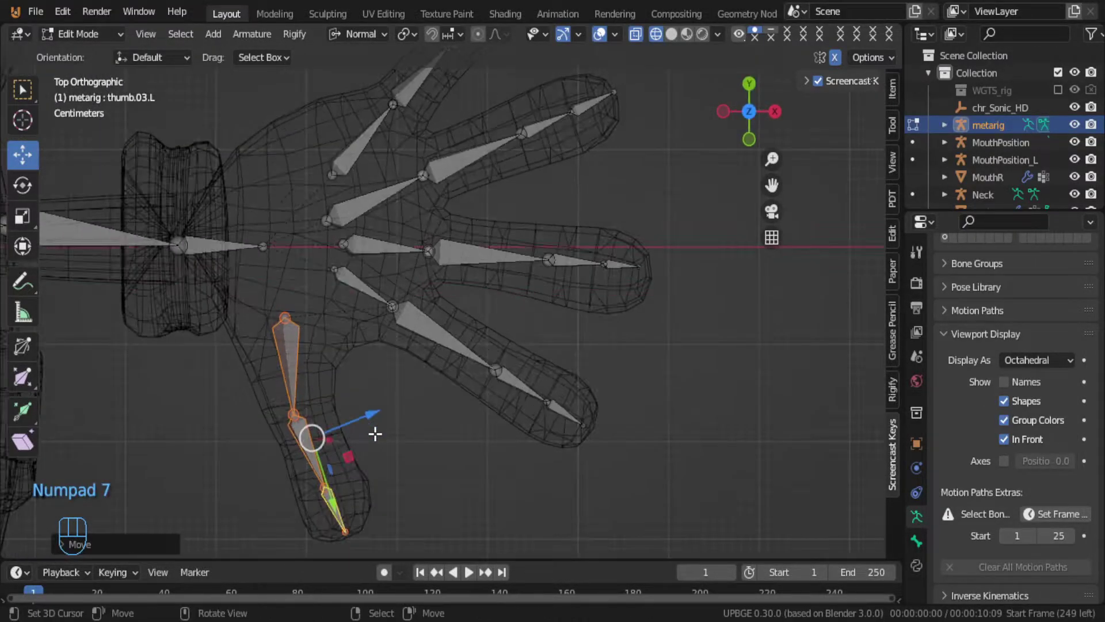
mouse_move(314, 449)
ctrl+middle_down()
mouse_move(313, 439)
mouse_move(323, 461)
ctrl+middle_up()
shift+middle_drag(340, 536, 366, 414)
click(358, 404)
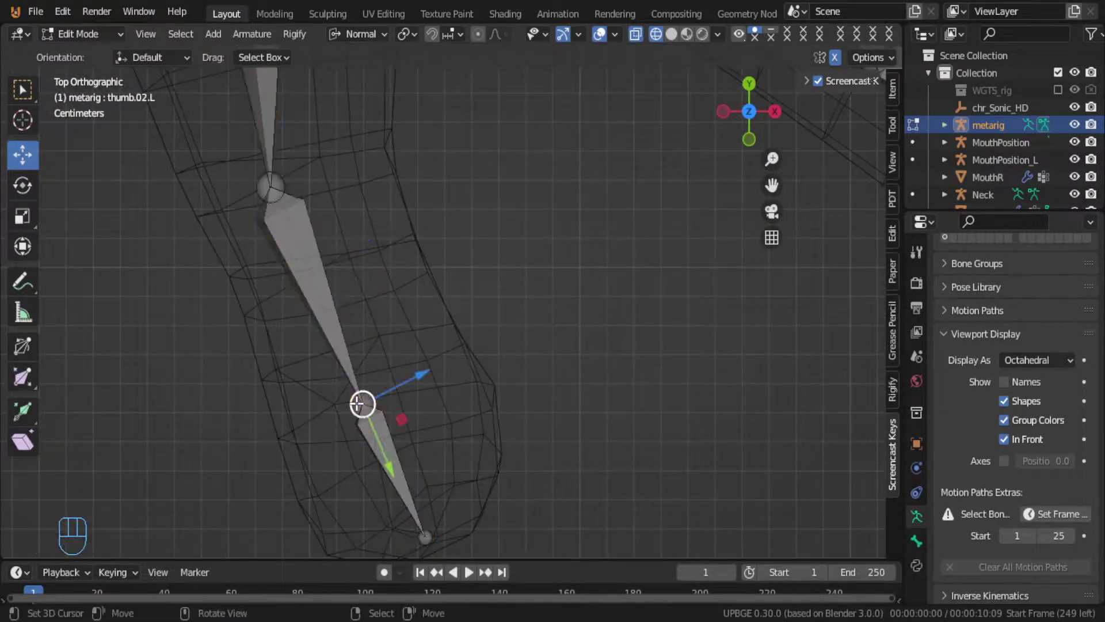
key(g)
key(z)
key(z)
right_click(375, 417)
key(g)
key(z)
key(z)
right_click(375, 348)
Step: Return to Object Mode and examine from an angled view how the left hand and thumb bones sit in the mesh
scroll(375, 347, up, 3)
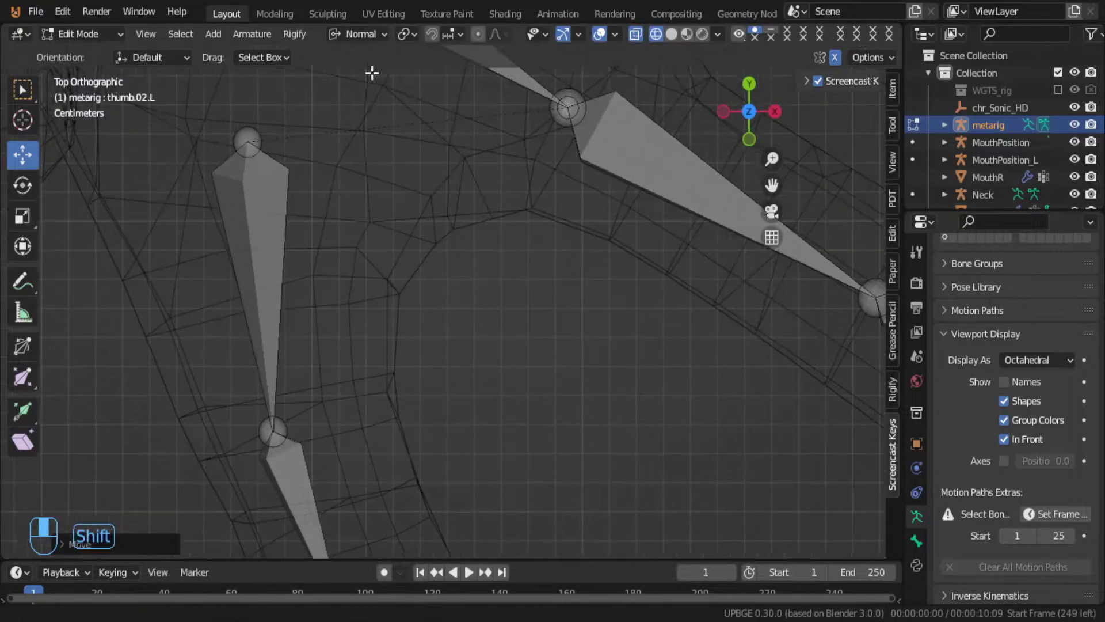
shift+middle_drag(375, 347, 296, 182)
scroll(259, 234, down, 6)
shift+middle_drag(259, 234, 362, 264)
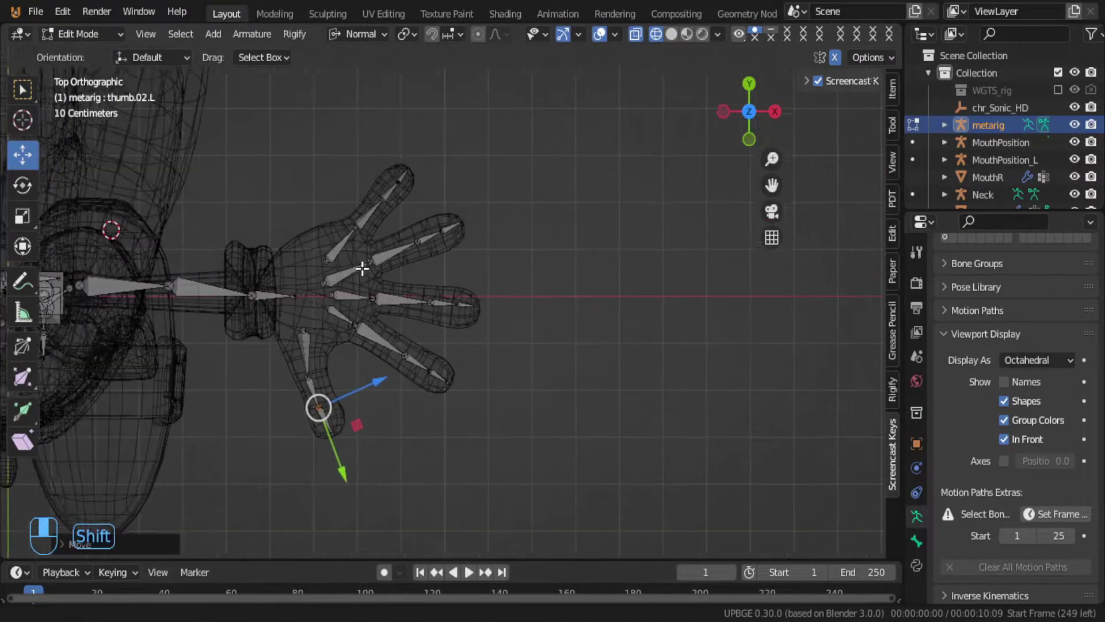
key(Tab)
middle_drag(209, 323, 233, 169)
scroll(295, 143, up, 4)
shift+middle_drag(296, 143, 283, 188)
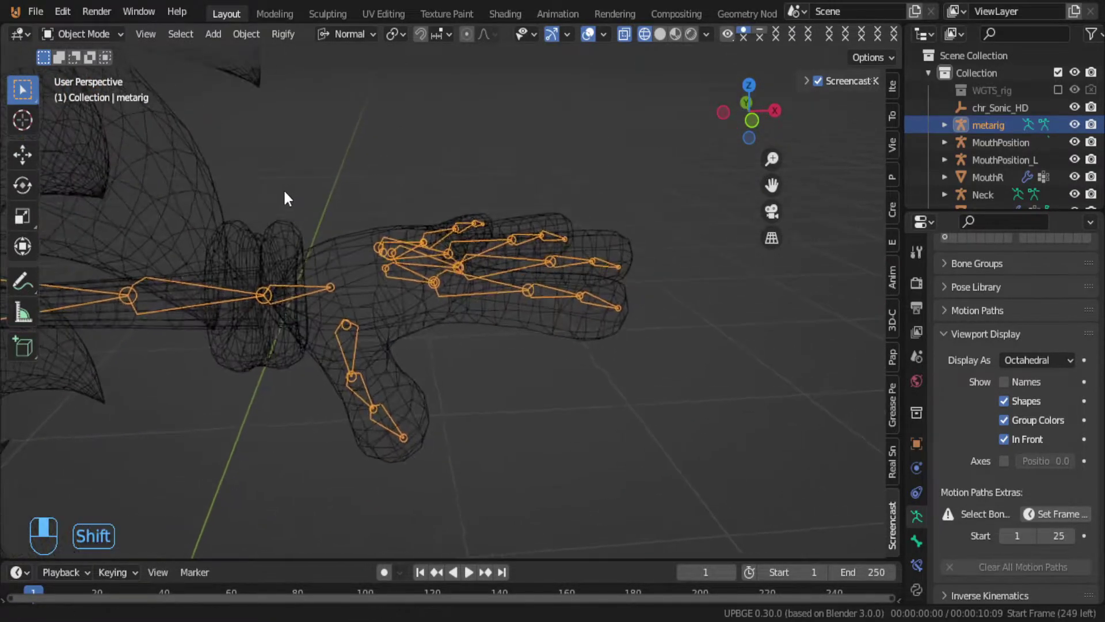
scroll(396, 235, up, 2)
Step: In Edit Mode, lower the wrist-side ends of the four left palm bones along global Z
key(Tab)
click(373, 283)
middle_drag(376, 281, 390, 246)
shift+click(378, 235)
middle_drag(414, 168, 451, 173)
key(g)
key(z)
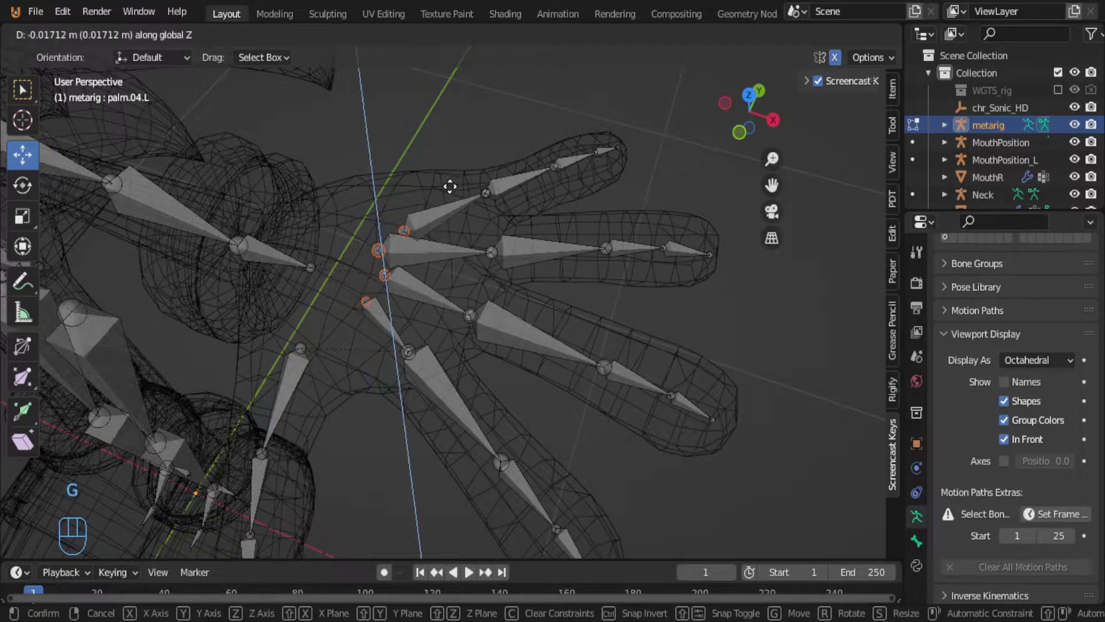
click(451, 177)
Step: Level the wrist-side ends of the left palm bones with a Z scale of 0 and nudge them slightly lower
middle_drag(451, 178, 408, 173)
key(s)
key(z)
key(0)
key(Return)
drag(381, 312, 381, 320)
Step: Lengthen the left hand bone by moving its end along its Y axis toward the bases of the palm bones
middle_drag(382, 320, 497, 293)
middle_drag(459, 259, 505, 293)
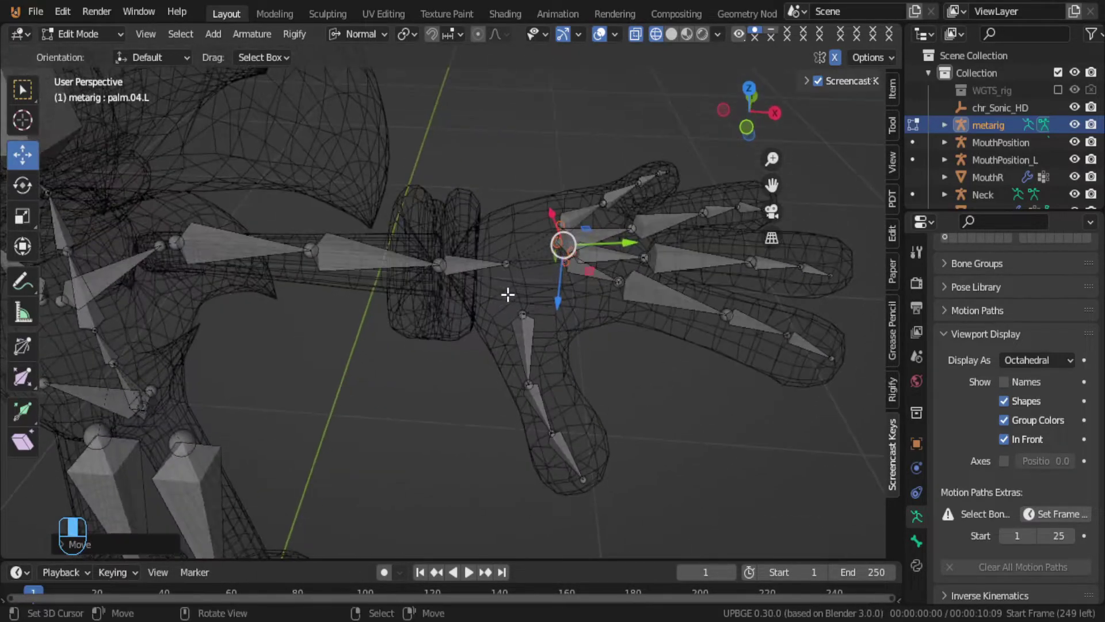
click(508, 256)
drag(546, 270, 588, 265)
middle_drag(588, 265, 457, 388)
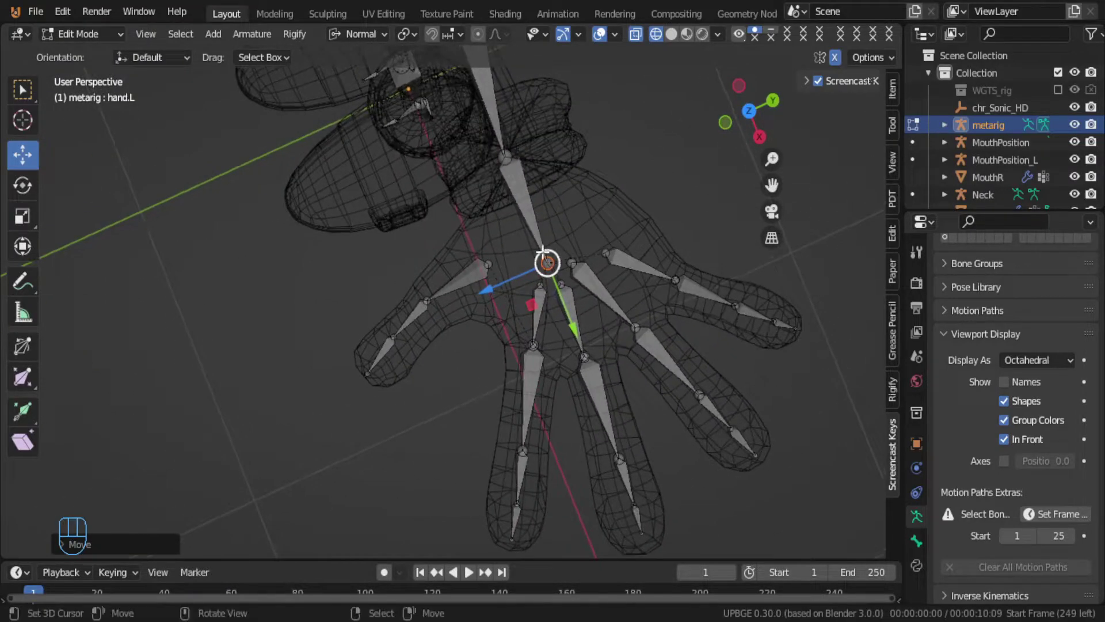
Step: In front view, raise the top joint of the left thigh bone along global Z to the hip
scroll(432, 256, down, 2)
shift+middle_drag(382, 252, 546, 325)
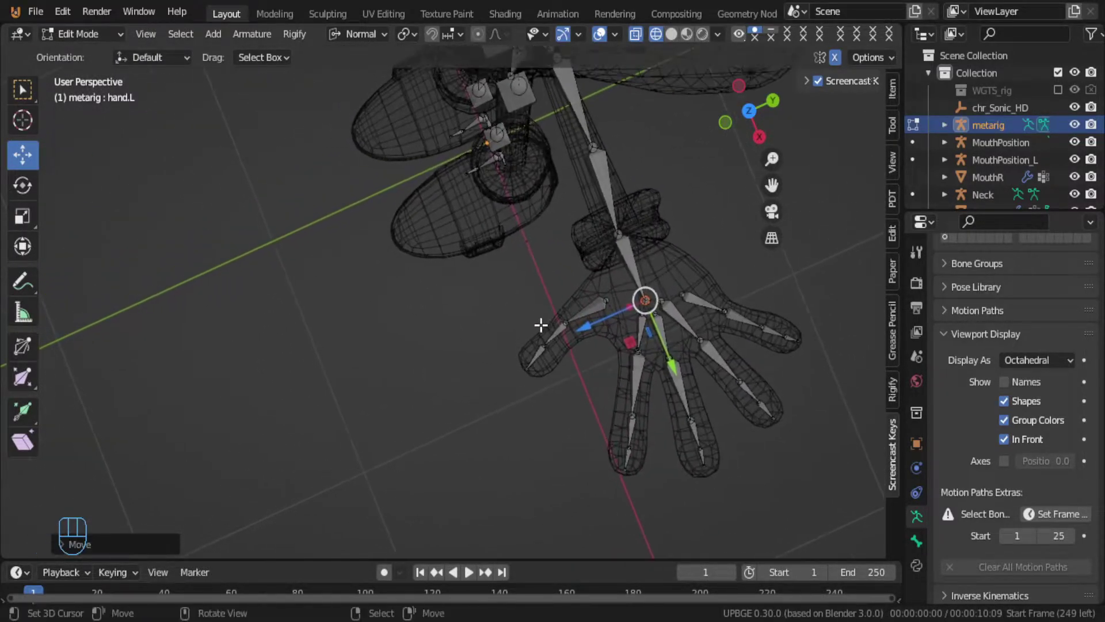
key(KP_1)
shift+middle_drag(378, 451, 485, 313)
click(469, 302)
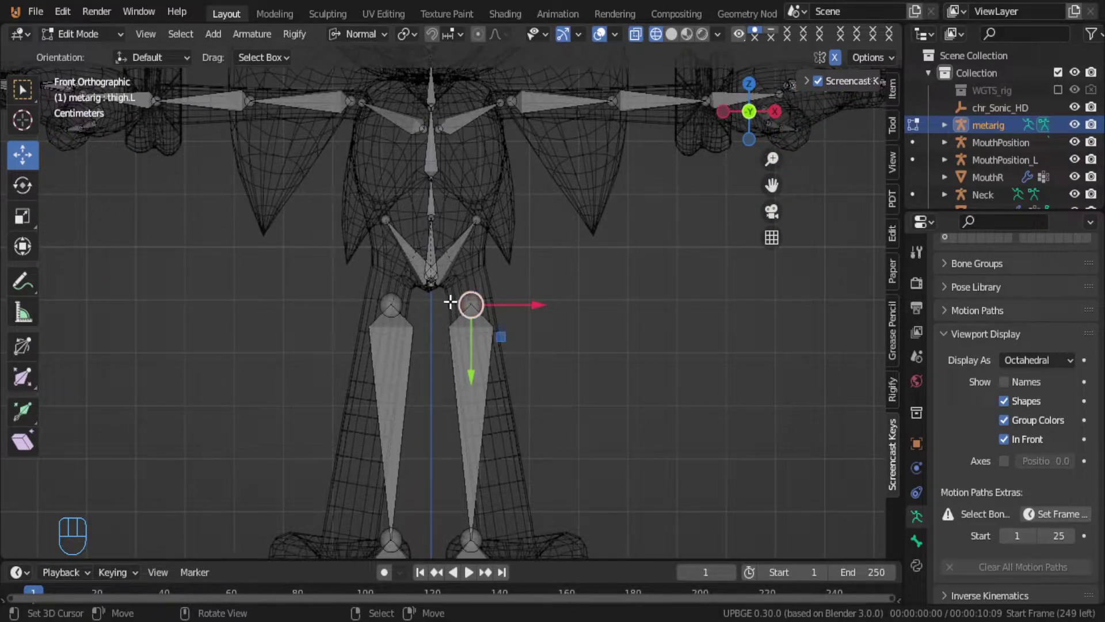
key(g)
key(z)
click(475, 276)
Step: Snap the 3D cursor to the left thigh's top joint and set the transform pivot point to 3D Cursor
key(Tab)
key(Tab)
key(q)
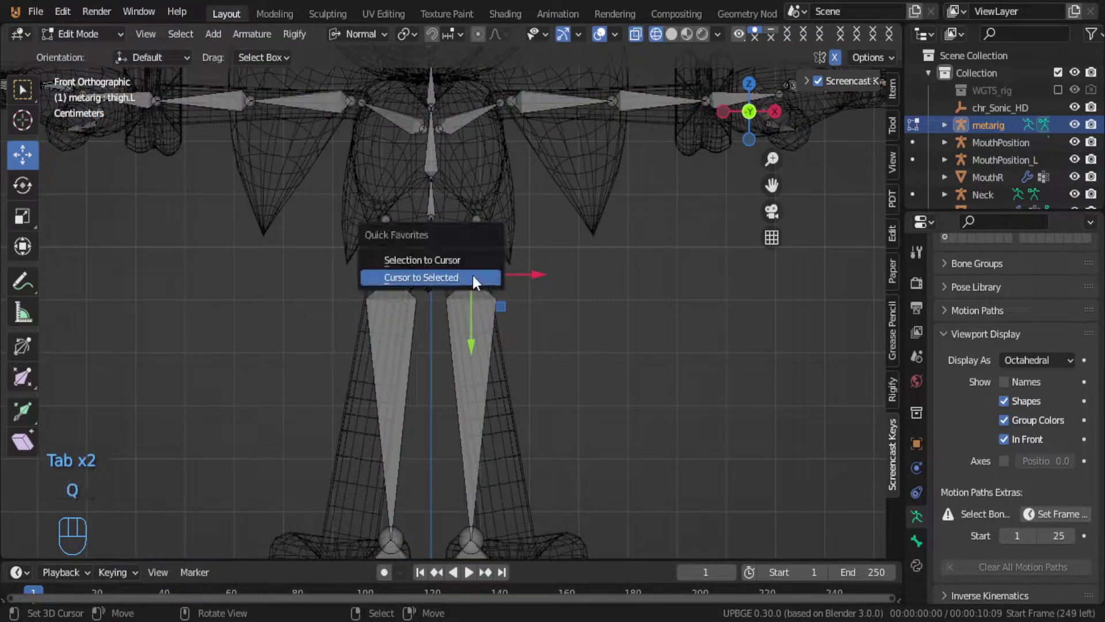
click(469, 278)
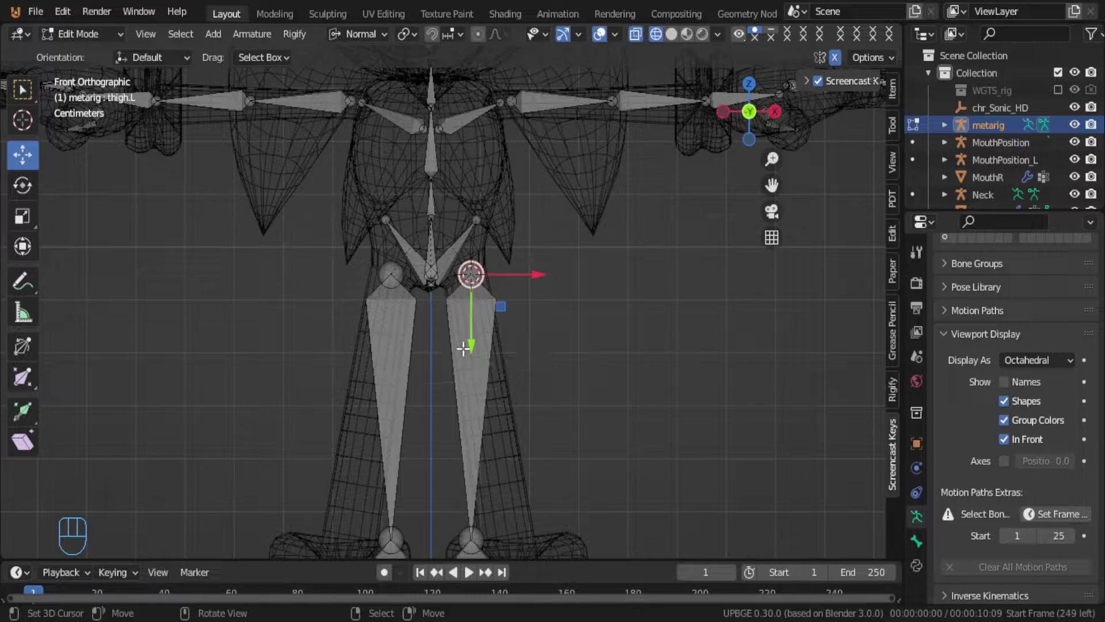
click(405, 34)
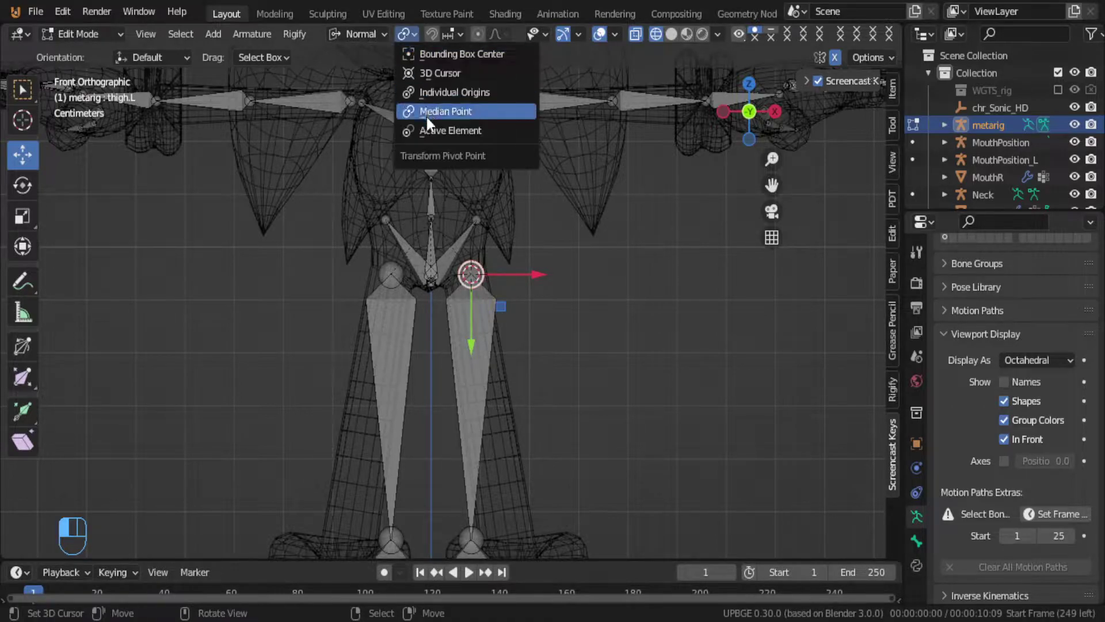
click(456, 74)
Step: Select the whole left leg chain from thigh to foot and heel and rotate it outward by about 8 degrees around the 3D cursor
scroll(444, 506, down, 4)
shift+middle_drag(444, 506, 457, 320)
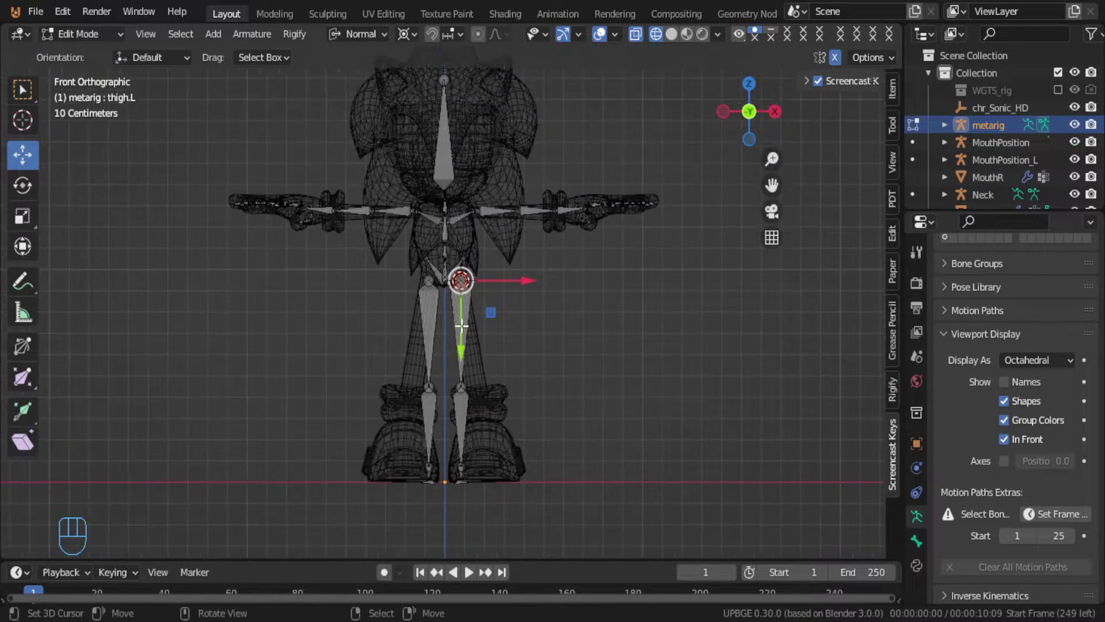
key(c)
click(460, 324)
mouse_move(460, 324)
mouse_down()
mouse_move(470, 400)
mouse_move(457, 488)
mouse_up()
right_click(456, 489)
key(r)
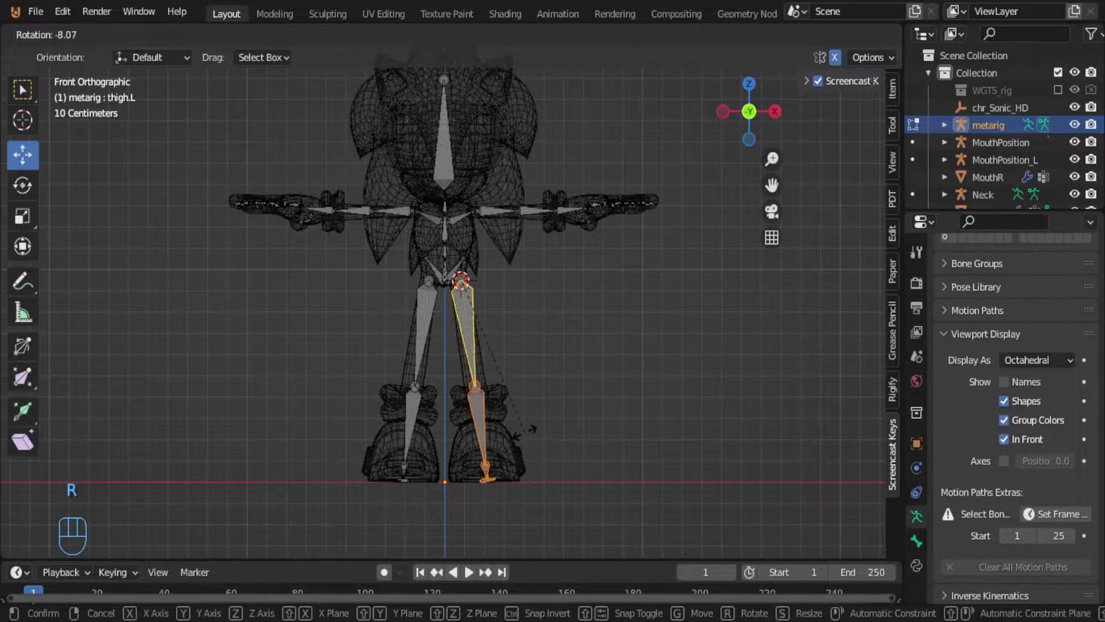
click(524, 431)
Step: Try scaling the left heel bone along Z to flatten it, and undo the scaling
scroll(509, 475, up, 5)
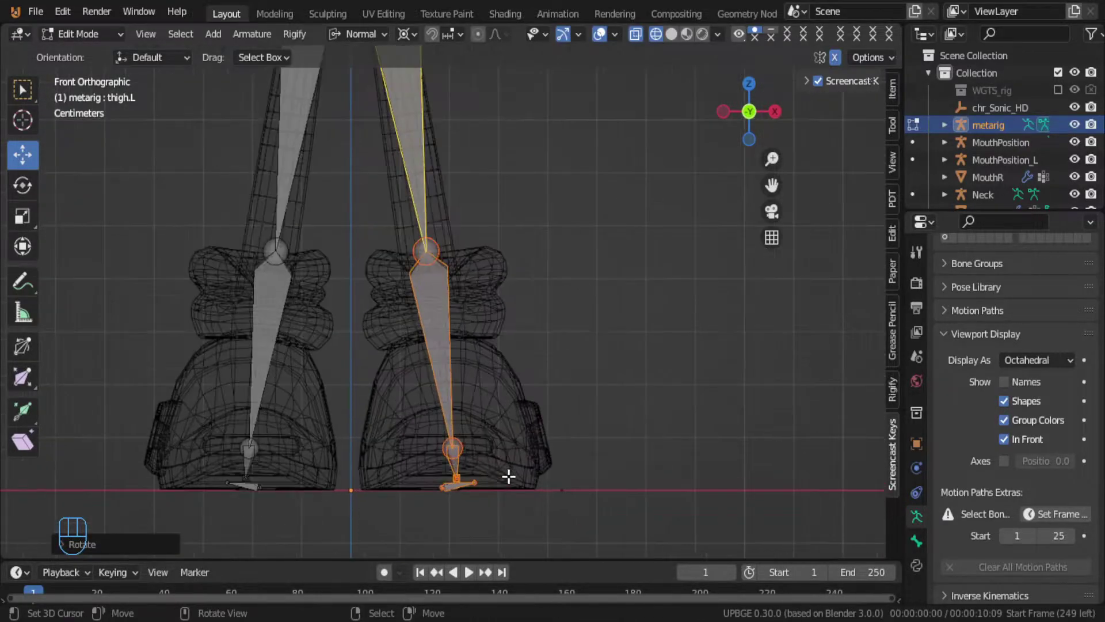
click(462, 484)
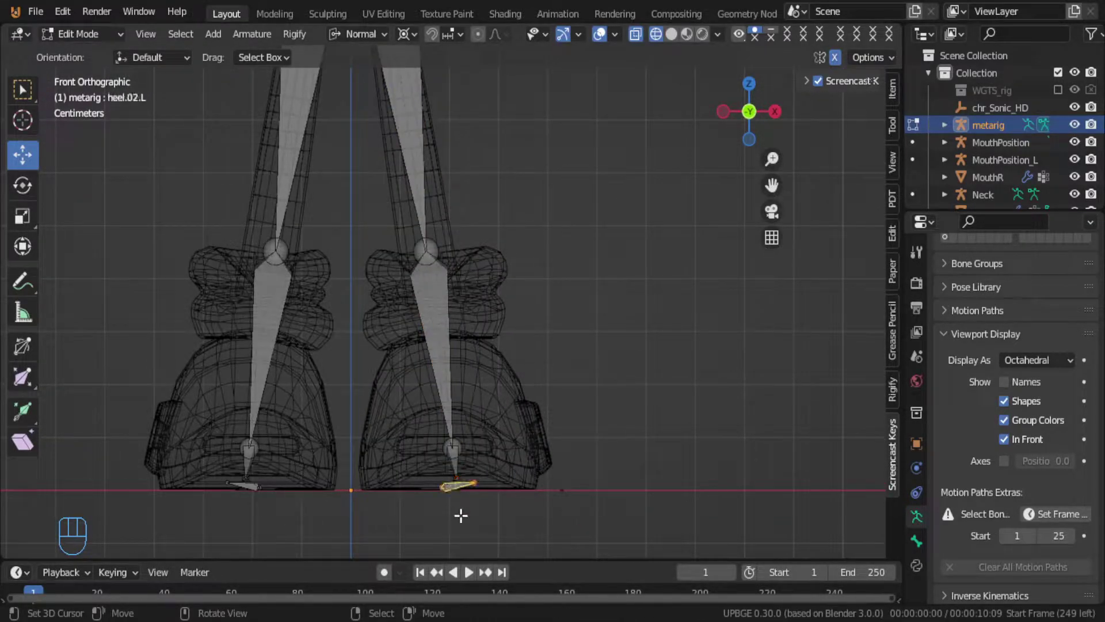
key(s)
key(z)
click(460, 516)
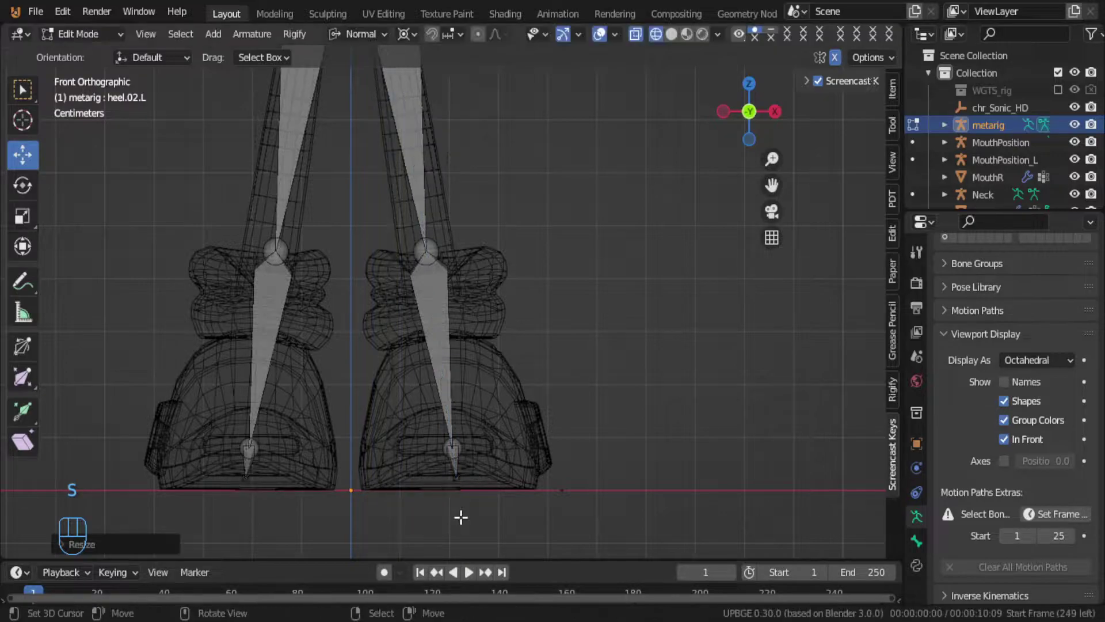
key(ctrl+z)
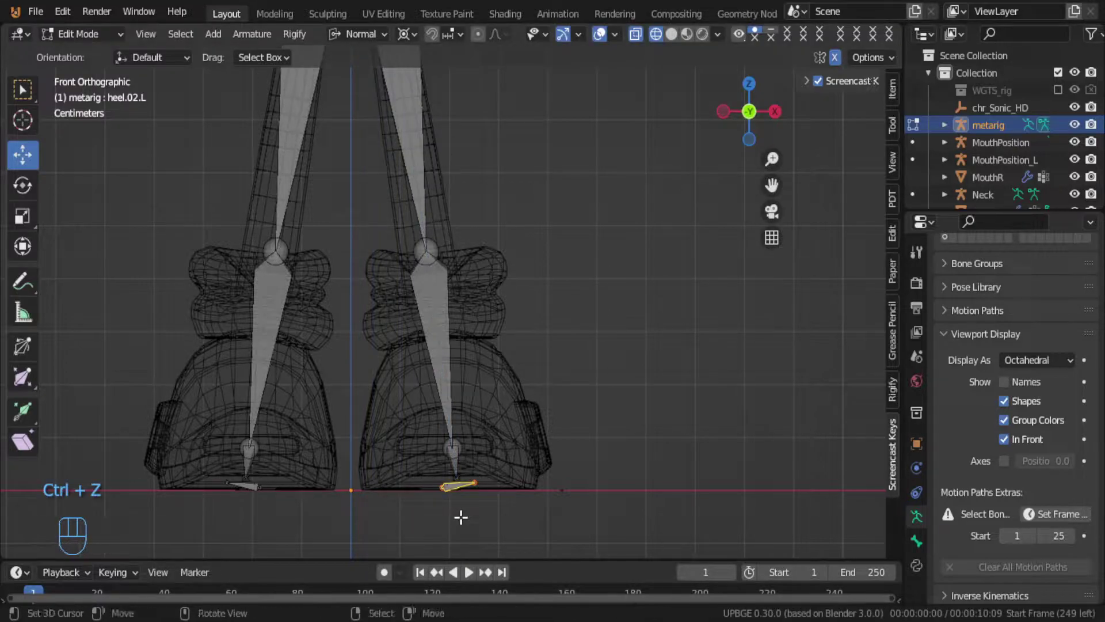
Step: Try flattening the left heel bone with a scale of 0 along global Z, check it from behind, and undo it
key(s)
key(z)
key(z)
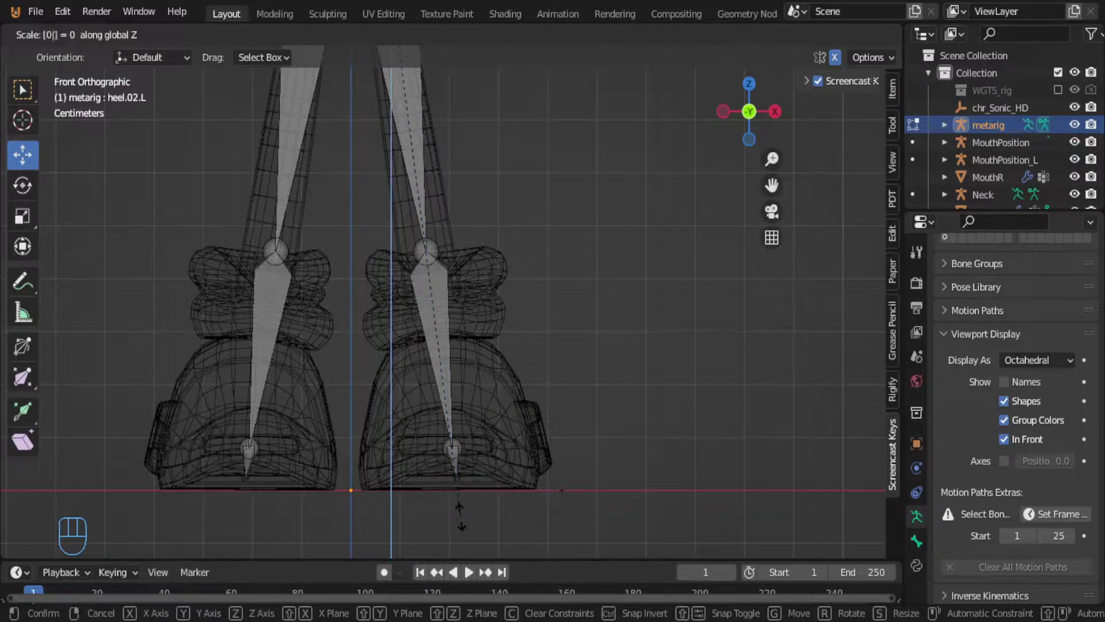
click(461, 516)
middle_drag(459, 516, 156, 446)
key(ctrl+z)
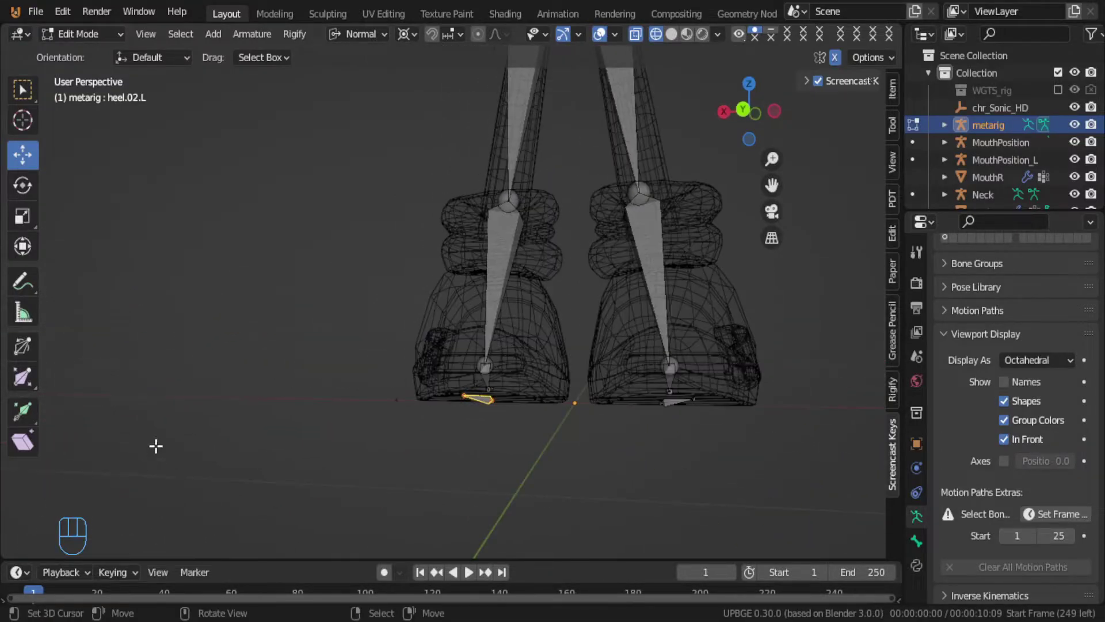
Step: Set the transform orientation to Global and try scaling the left heel bone along the Z axis
click(360, 37)
click(307, 91)
key(s)
key(z)
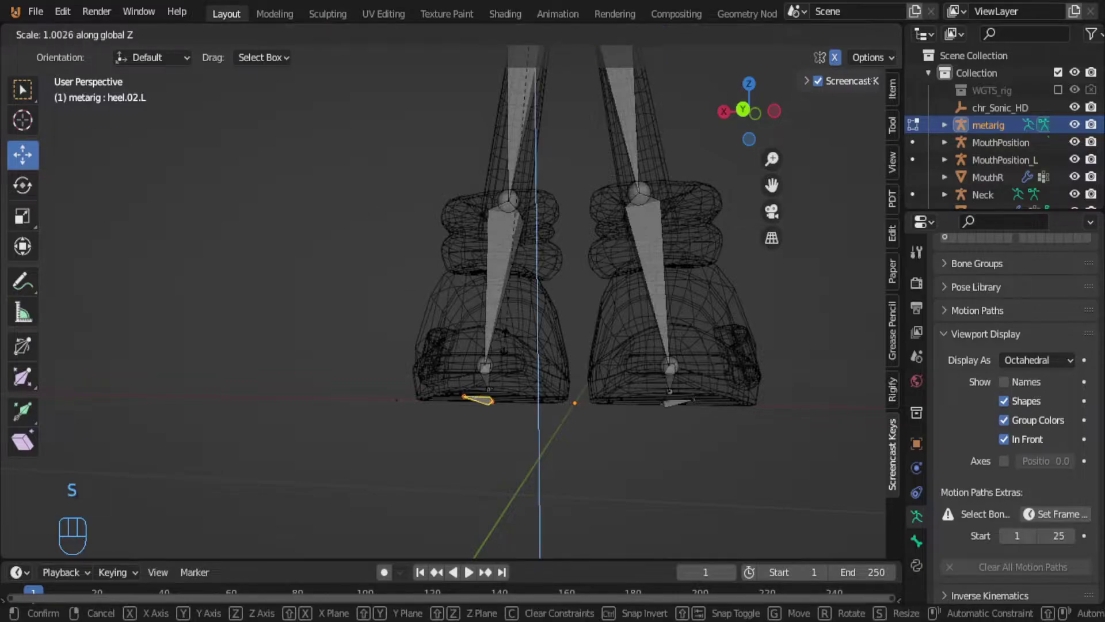
key(Return)
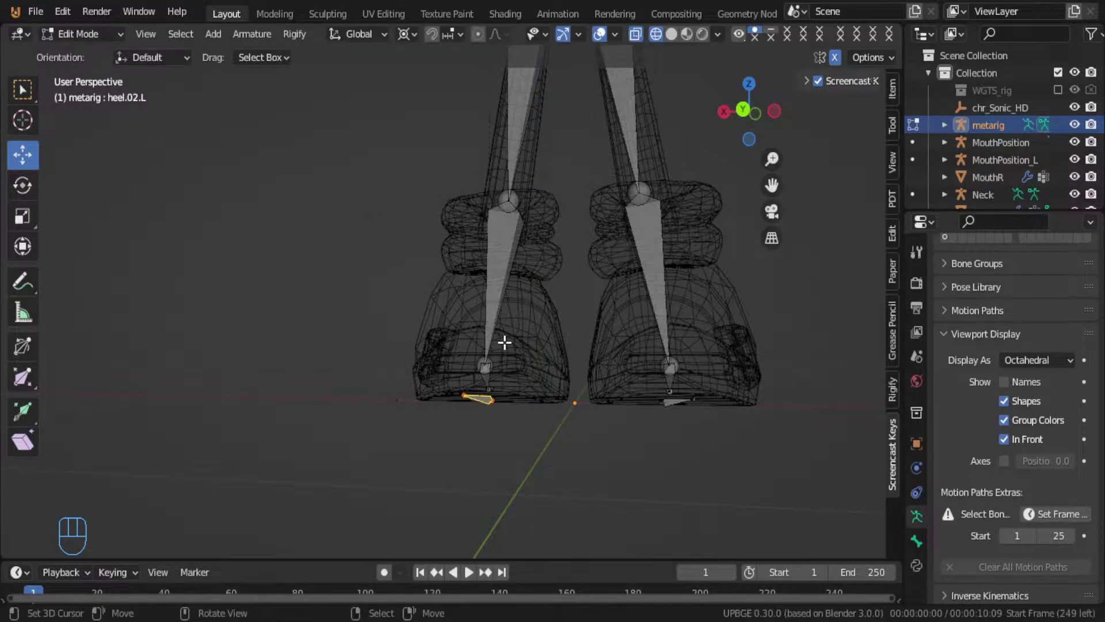
Step: Set the transform pivot point to Median Point and flatten the left heel bone by scaling it along global Z
click(407, 34)
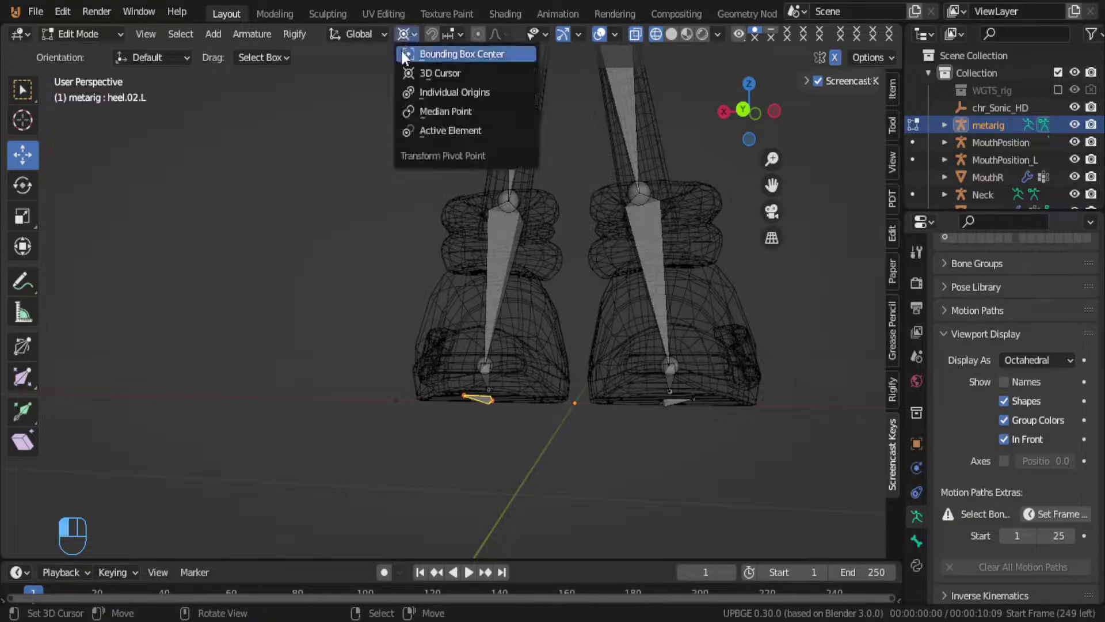
click(460, 112)
key(s)
key(z)
click(498, 282)
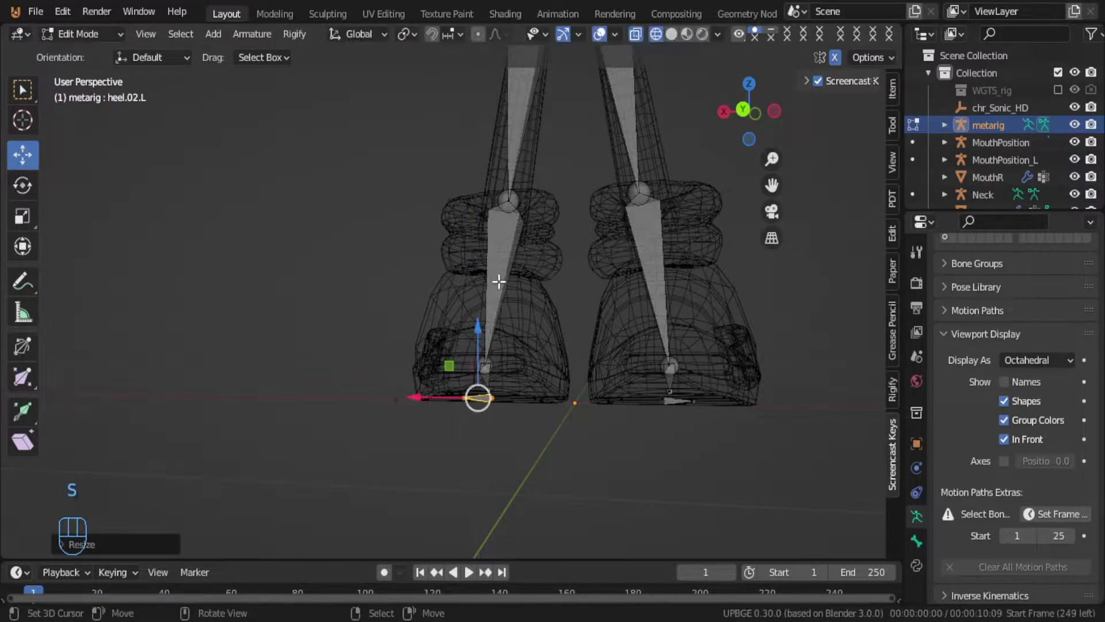
Step: Move the tip of the left toe bone forward along global Y towards the front of the shoe
middle_drag(486, 294, 449, 405)
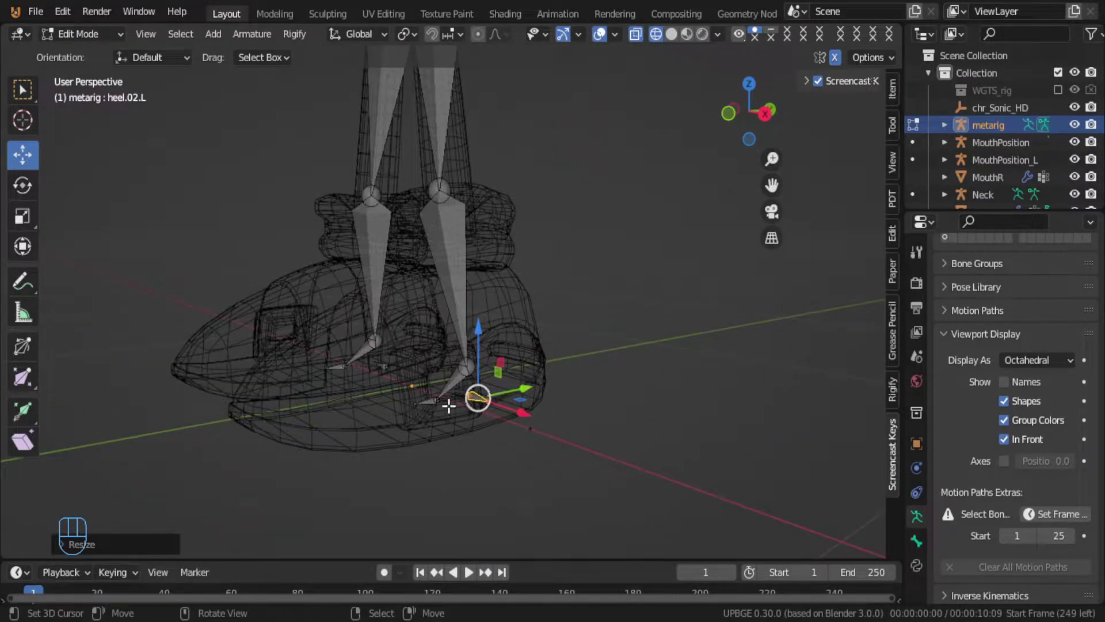
click(416, 403)
key(g)
key(y)
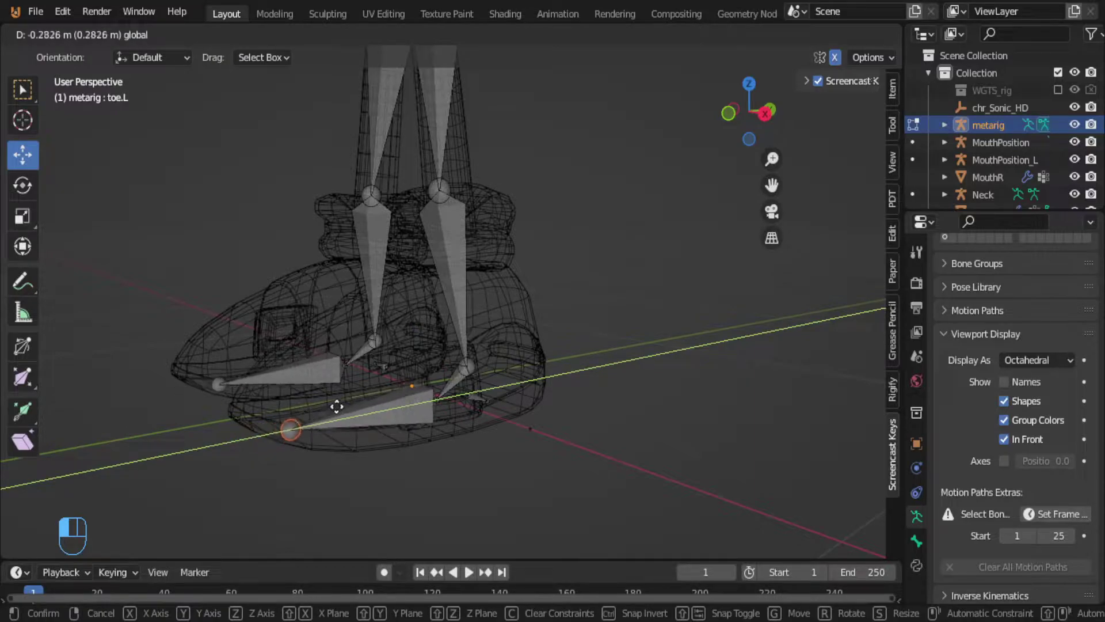
click(345, 404)
Step: Raise the left ankle joint along global Z to near the top of the shoe
click(470, 364)
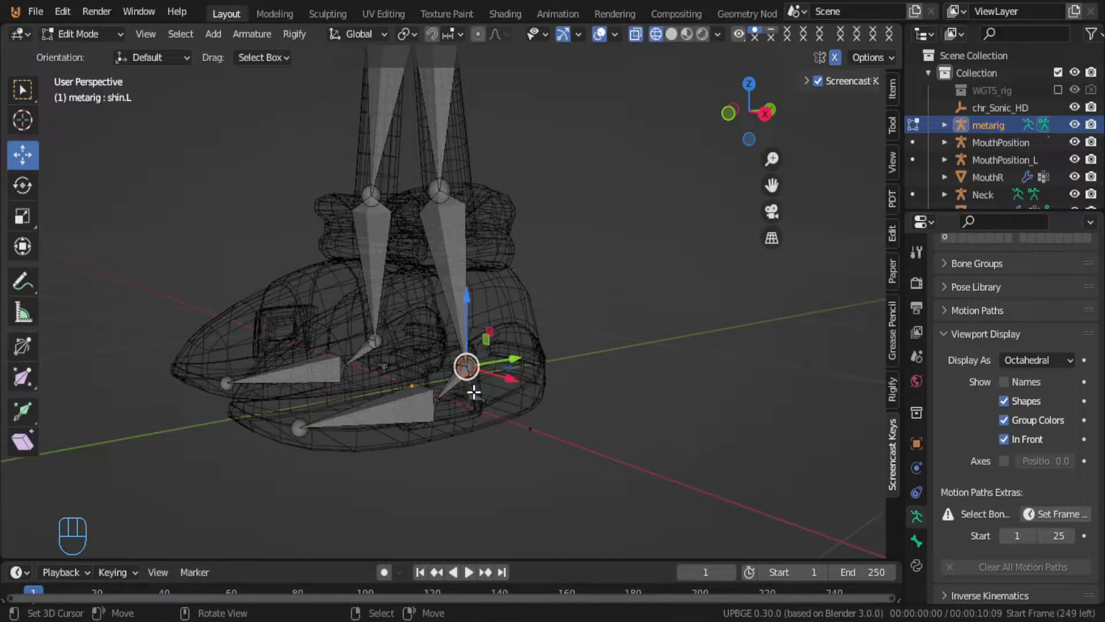
key(g)
key(z)
click(415, 195)
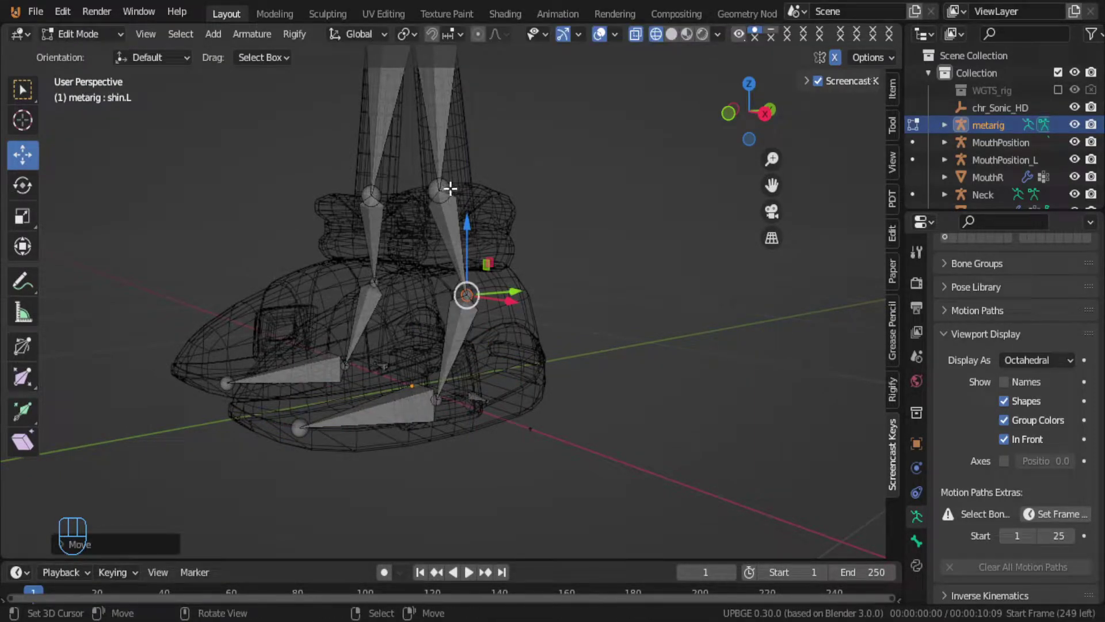
Step: Set the transform orientation to Normal and slide the left knee joint up along the thigh bone's own Y axis
click(449, 188)
click(357, 34)
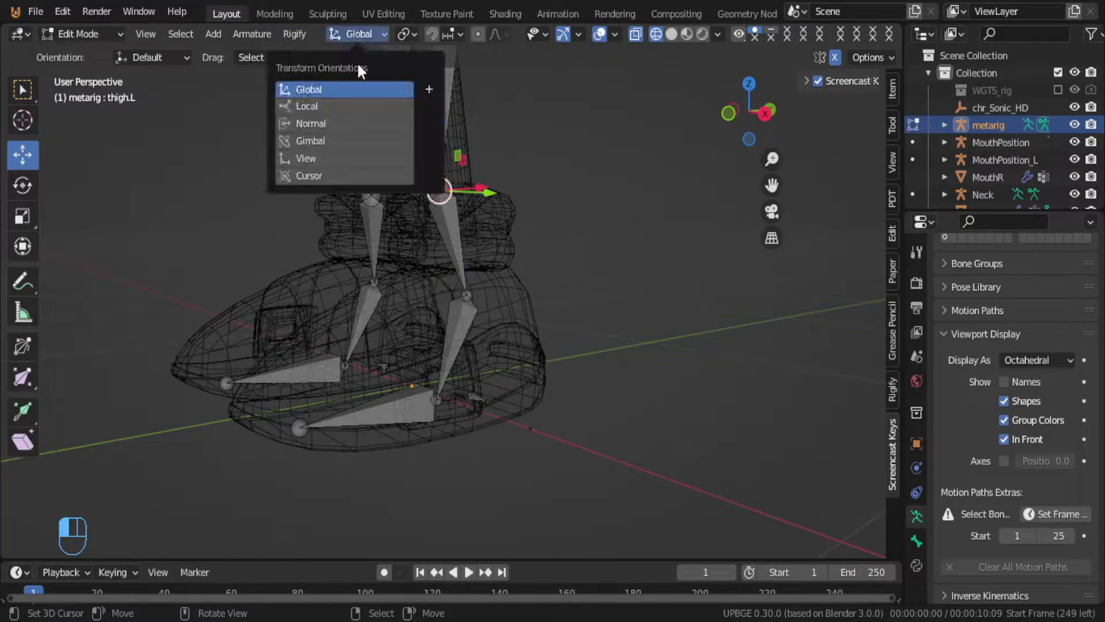
click(322, 124)
drag(441, 264, 450, 171)
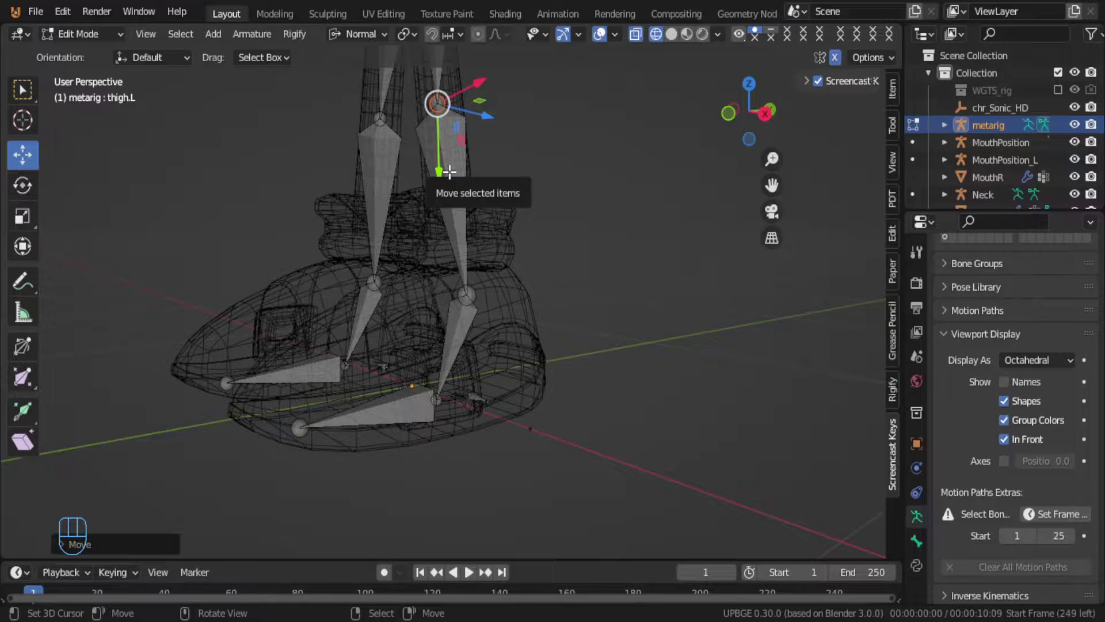
Step: From the right side view, lower the left knee joint slightly along the thigh bone's own Y axis
key(KP_6)
key(KP_3)
scroll(432, 132, up, 5)
shift+scroll(402, 134, up, 1)
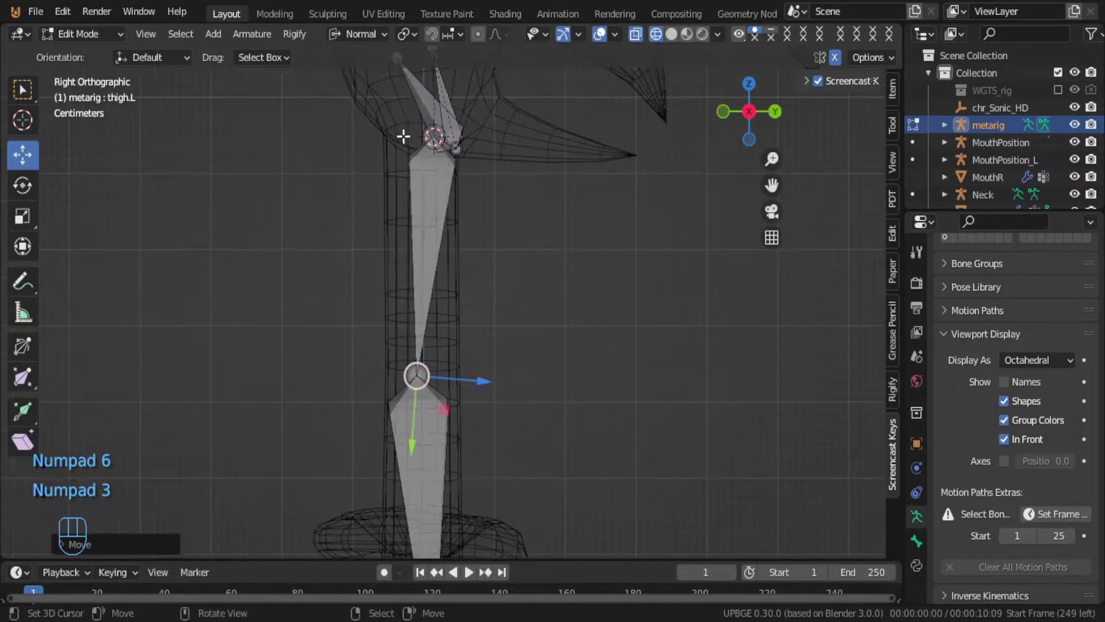
drag(489, 381, 441, 359)
right_click(441, 359)
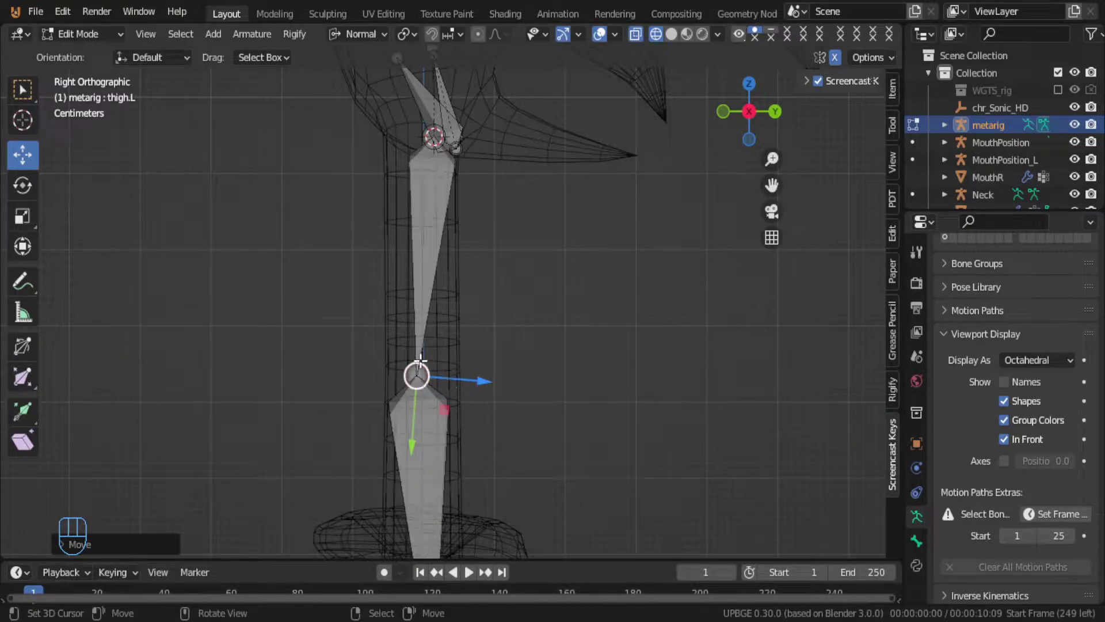
drag(411, 414, 407, 444)
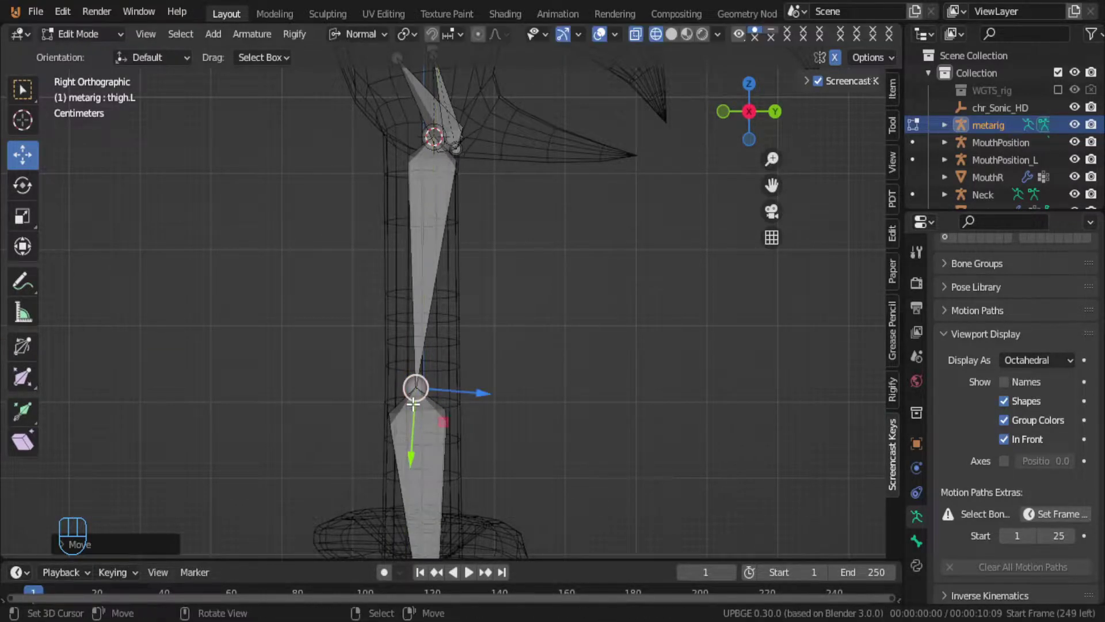
Step: Raise the left ankle joint along the shin bone's own Y axis into the lower sock cuff
scroll(405, 440, down, 4)
shift+scroll(401, 433, up, 2)
shift+middle_drag(400, 431, 501, 308)
click(501, 309)
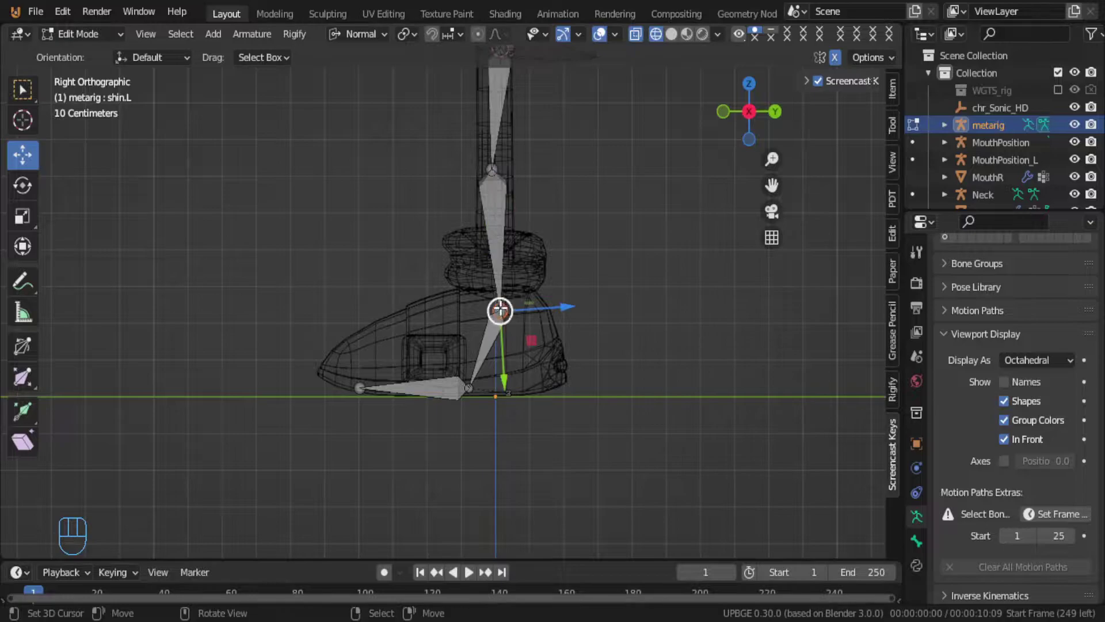
drag(500, 393, 515, 357)
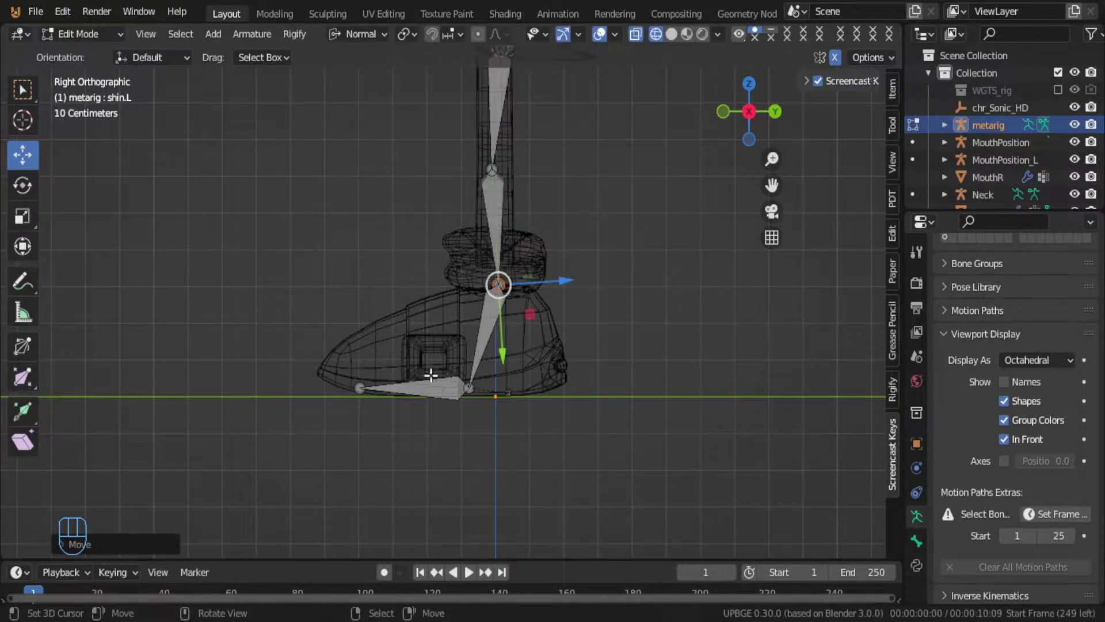
Step: Raise the left toe bone to mid-shoe height and extend its tip along its Y axis to the front of the shoe
click(413, 382)
drag(416, 340, 421, 309)
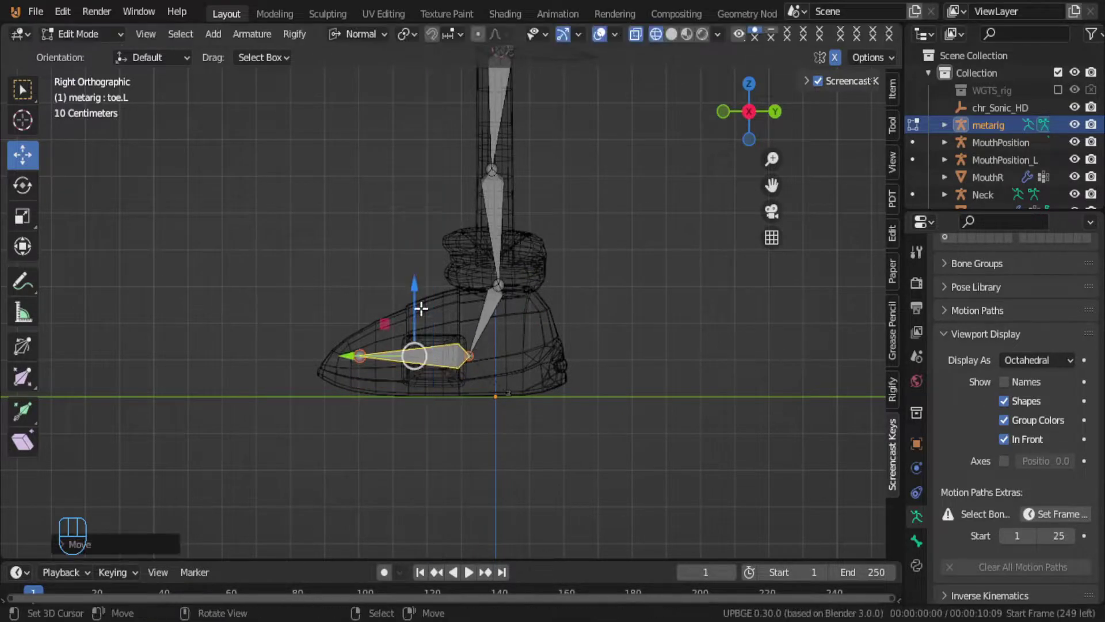
click(478, 359)
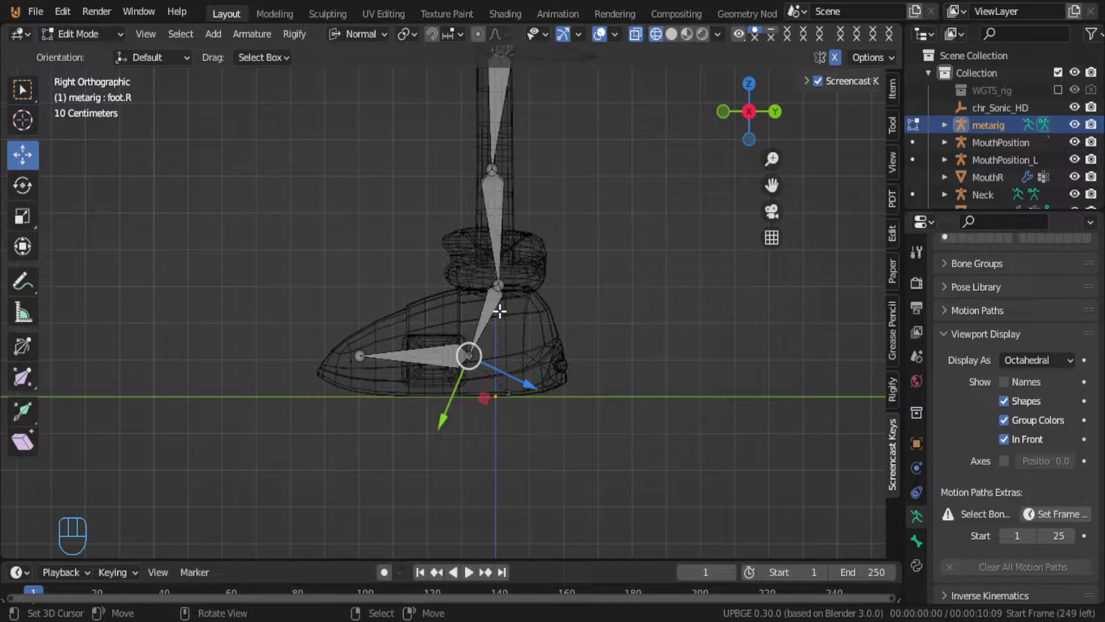
click(359, 356)
key(g)
key(y)
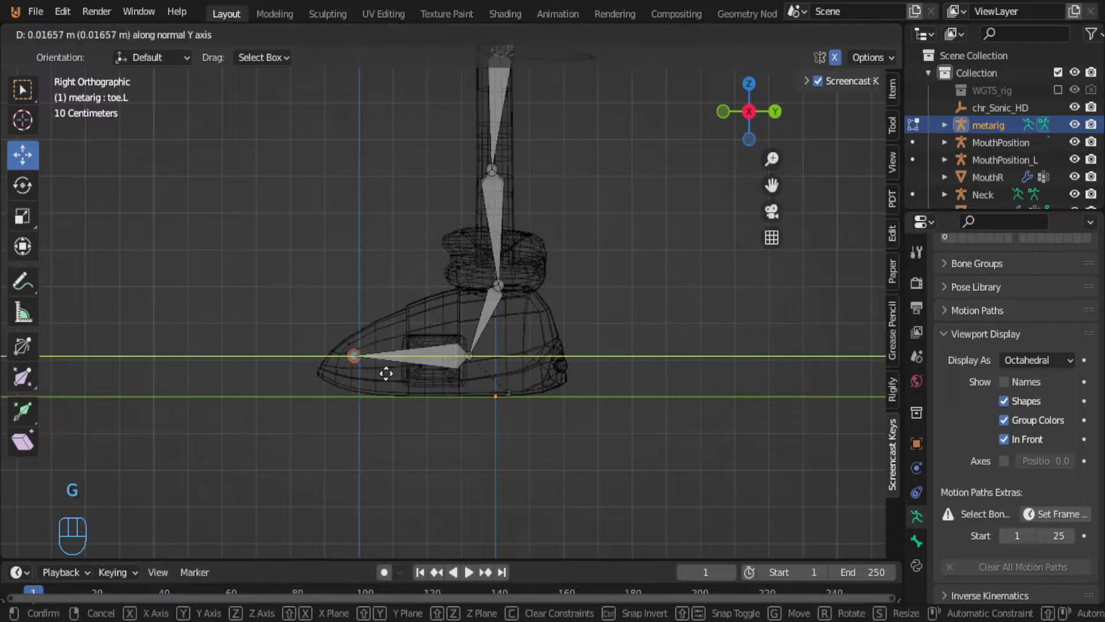
key(g)
click(373, 355)
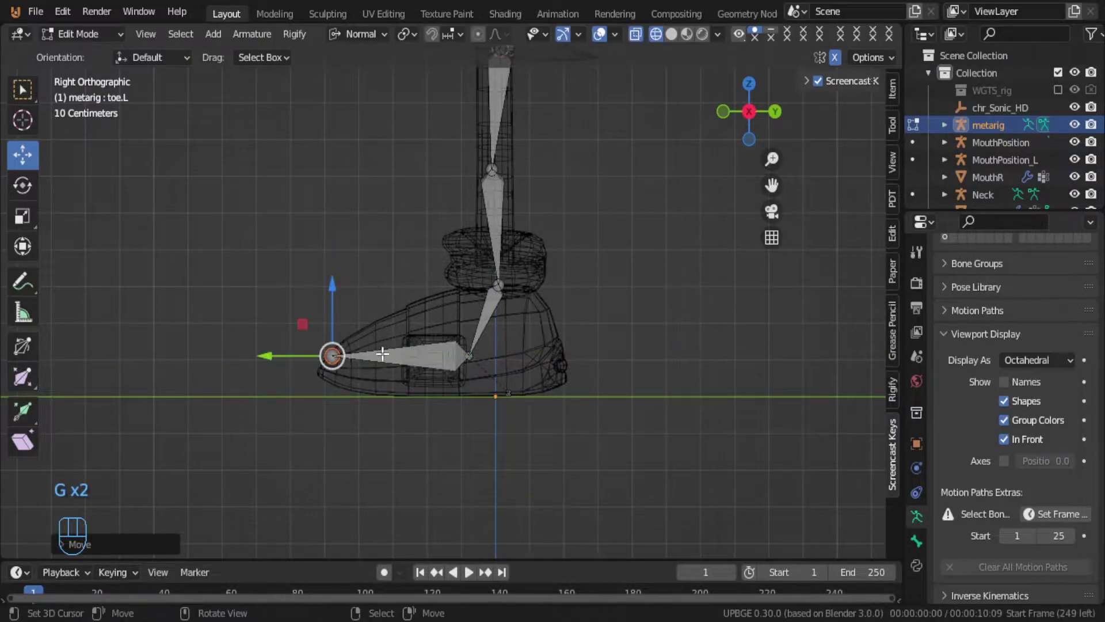
Step: Move the joint between the foot and toe bones forward along global Y, past the shoe buckle
click(414, 356)
click(469, 357)
key(g)
key(z)
click(497, 368)
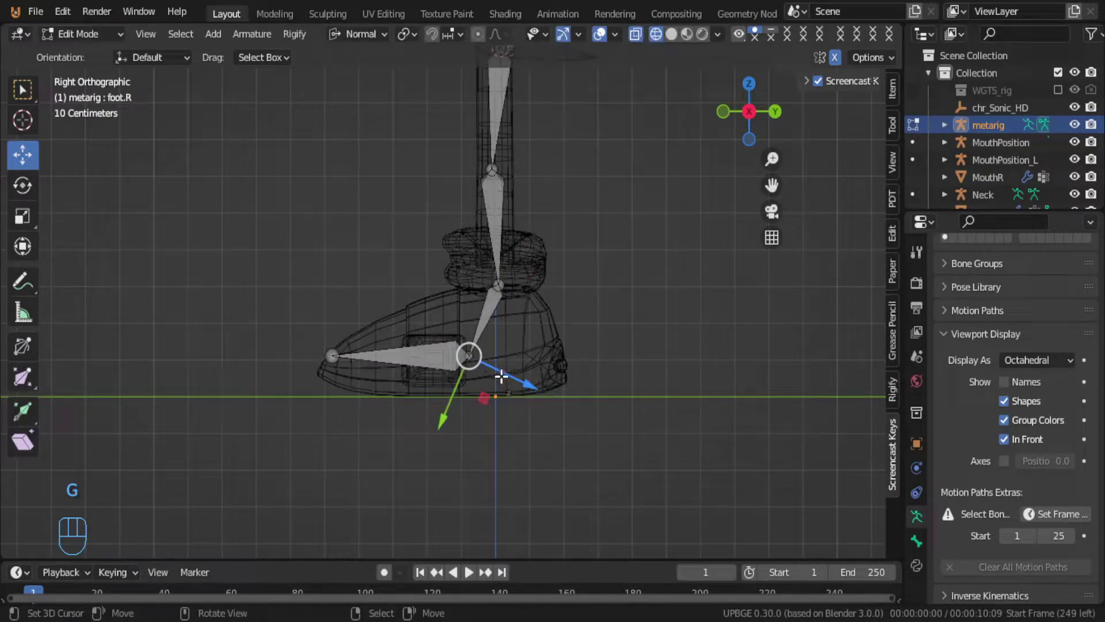
key(g)
key(z)
key(y)
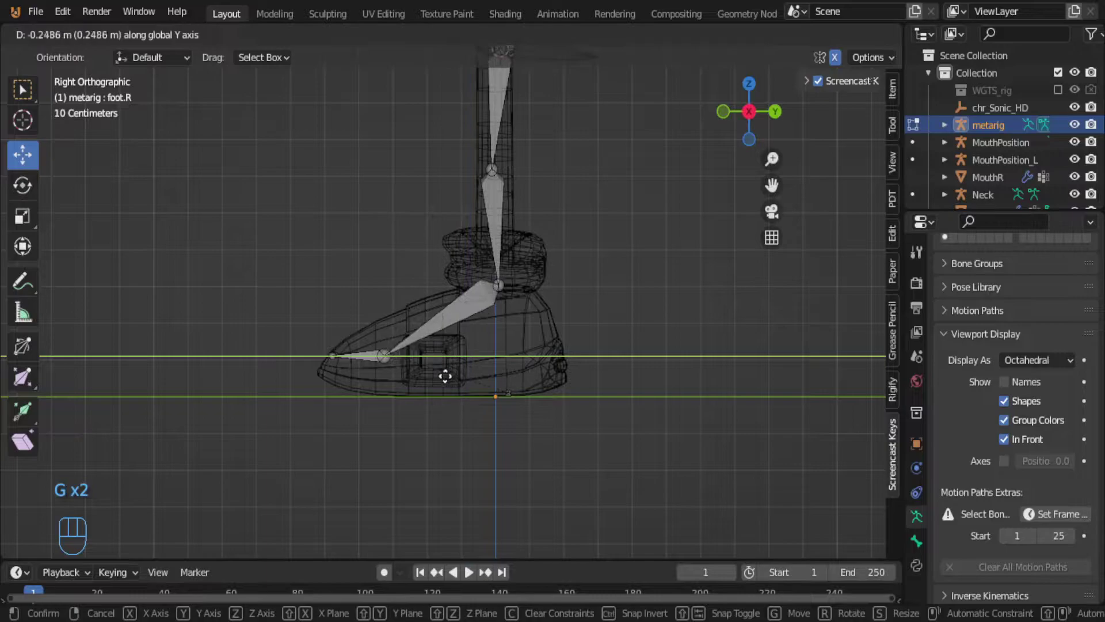
click(442, 376)
click(499, 285)
key(g)
key(z)
key(x)
key(x)
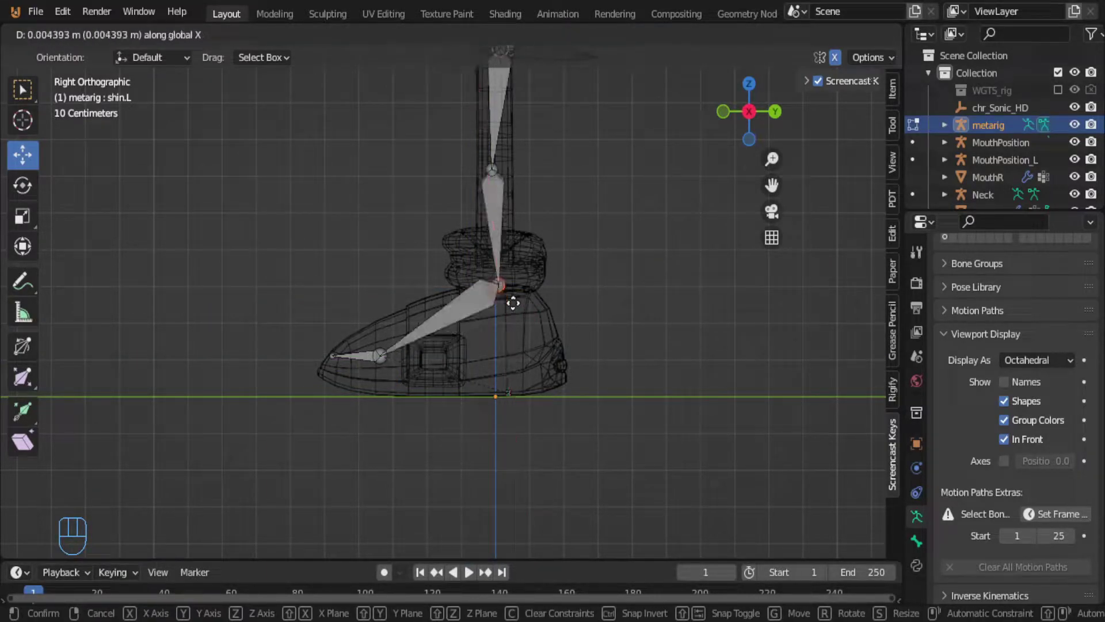
key(x)
right_click(505, 320)
Step: Fine-tune the left ankle joint's position inside the sock cuff, moving it along Y and checking from several angles
middle_drag(505, 320, 509, 347)
key(g)
key(y)
click(513, 358)
middle_drag(469, 333, 514, 307)
mouse_move(511, 331)
mouse_down()
mouse_move(512, 344)
mouse_move(512, 328)
mouse_up()
mouse_move(495, 322)
middle_down()
mouse_move(469, 328)
mouse_move(491, 335)
mouse_move(476, 323)
mouse_move(500, 321)
middle_up()
drag(500, 321, 506, 329)
middle_drag(506, 329, 523, 393)
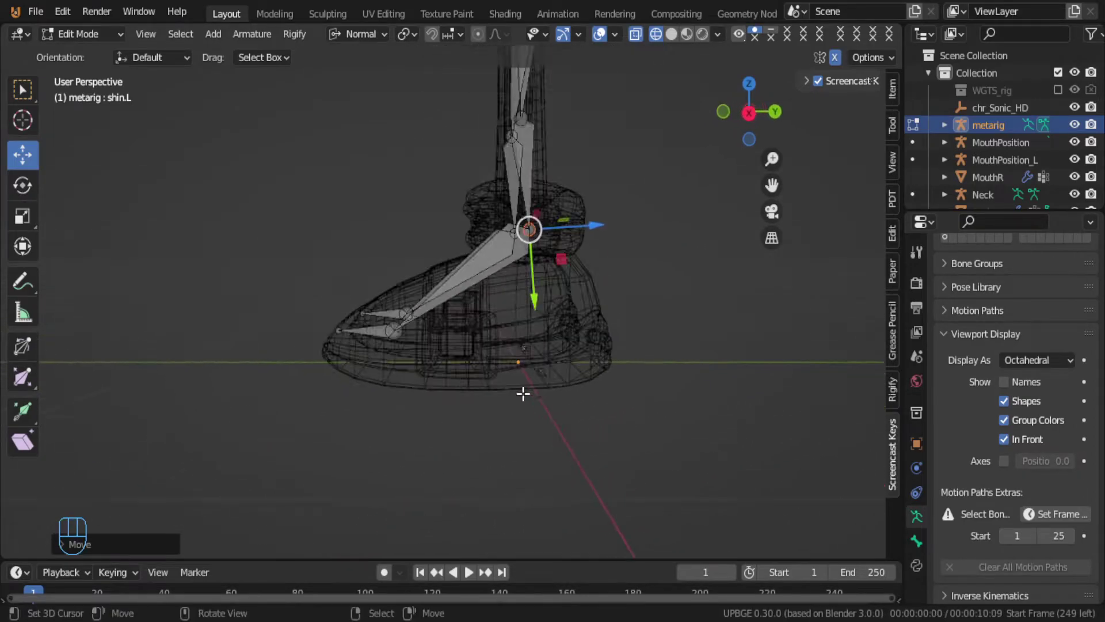
Step: Move the left heel bone backward along its own X axis to the rear of the shoe
scroll(523, 393, up, 3)
click(550, 356)
drag(493, 367, 575, 359)
right_click(576, 359)
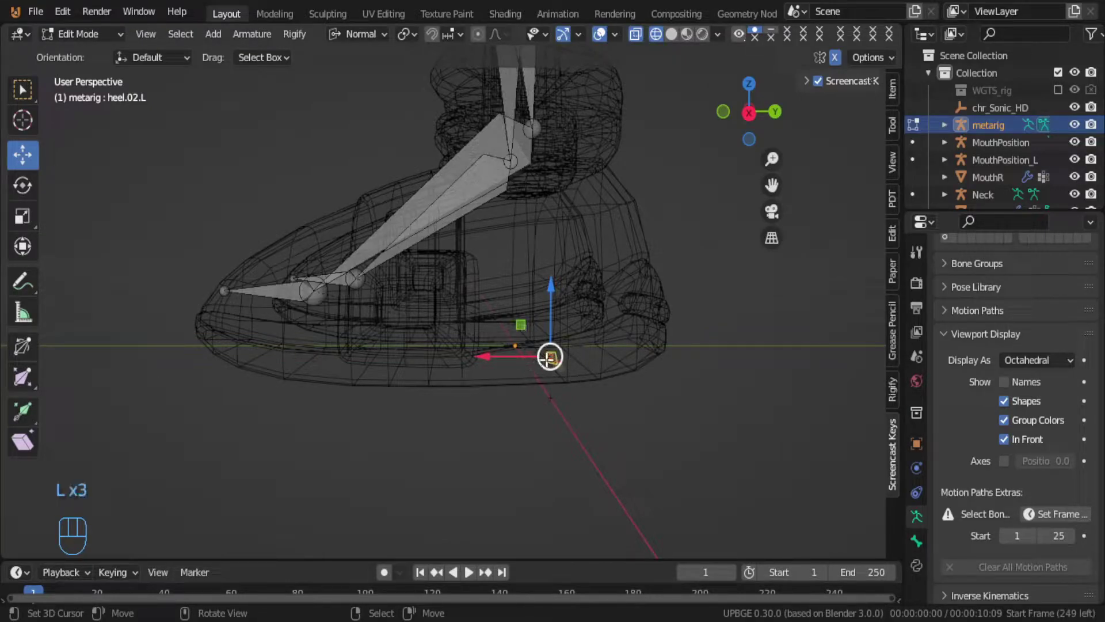
drag(519, 356, 633, 352)
Step: Switch the viewport to solid shading and adjust the left heel bone's height at the back of the shoe
mouse_move(633, 352)
middle_down()
mouse_move(464, 316)
mouse_move(543, 376)
mouse_move(612, 382)
mouse_move(593, 353)
mouse_move(520, 330)
middle_up()
key(z)
click(666, 377)
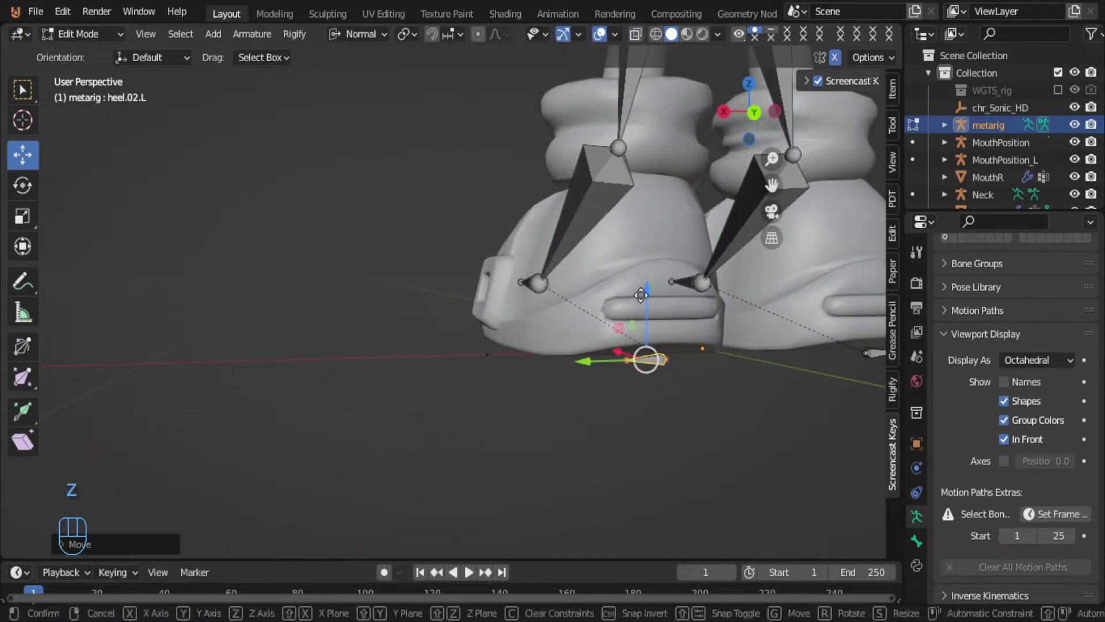
drag(642, 294, 644, 334)
right_click(645, 333)
mouse_move(645, 334)
middle_down()
mouse_move(718, 308)
mouse_move(645, 334)
middle_up()
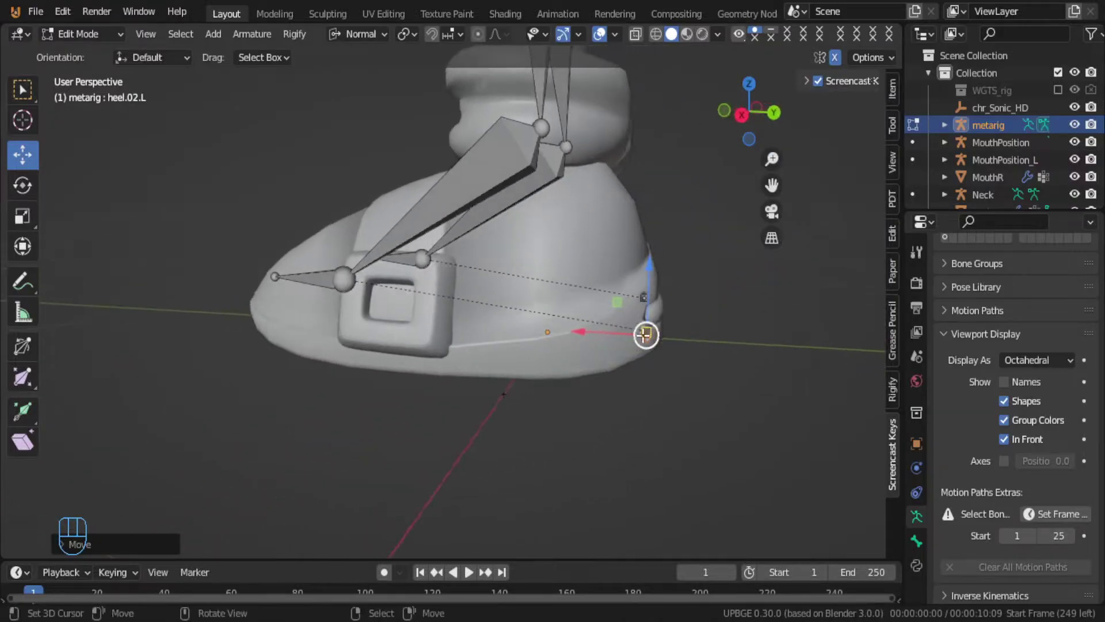
Step: Shift the left heel bone slightly forward along its own X axis so it sits inside the shoe's heel
drag(614, 329, 593, 329)
right_click(592, 329)
middle_drag(593, 329, 657, 374)
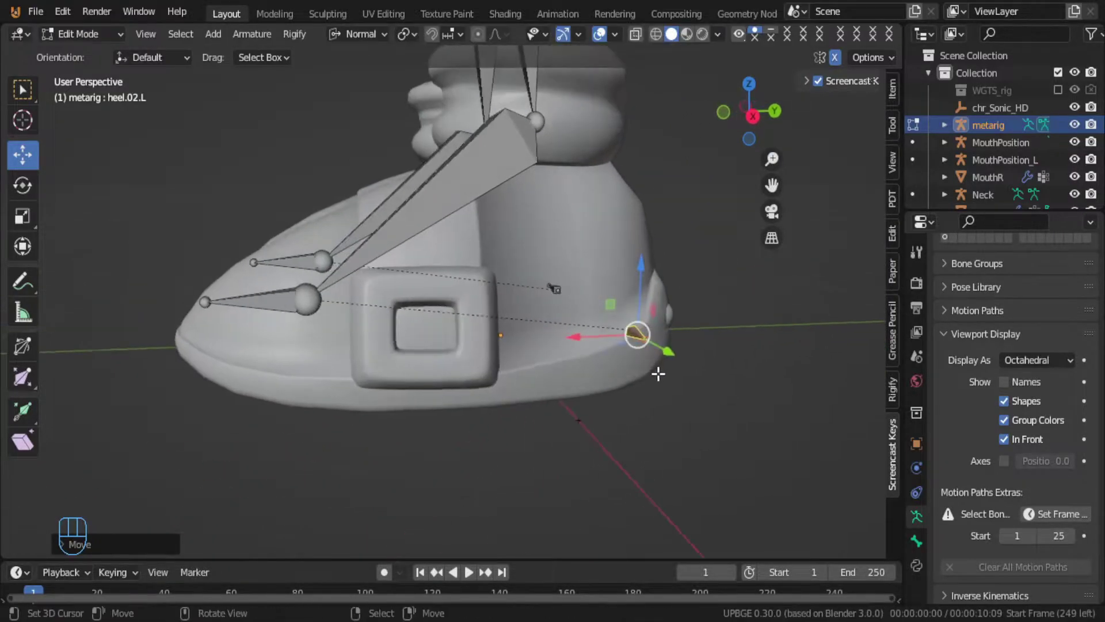
drag(612, 343, 591, 344)
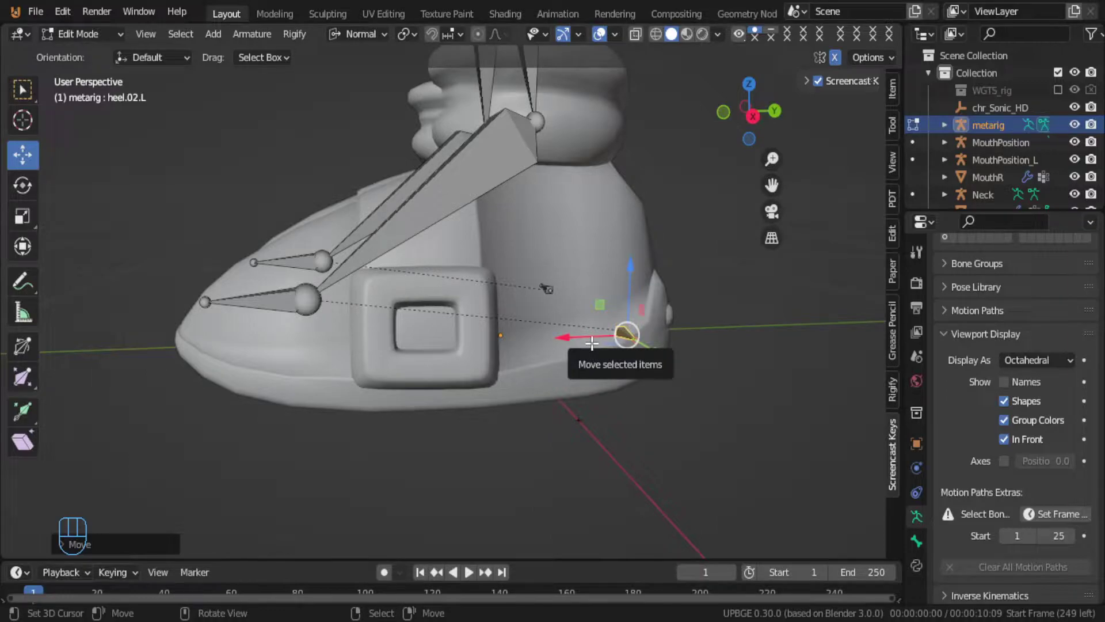
Step: From the right side view, lower the left toe bone slightly inside the shoe tip
key(KP_3)
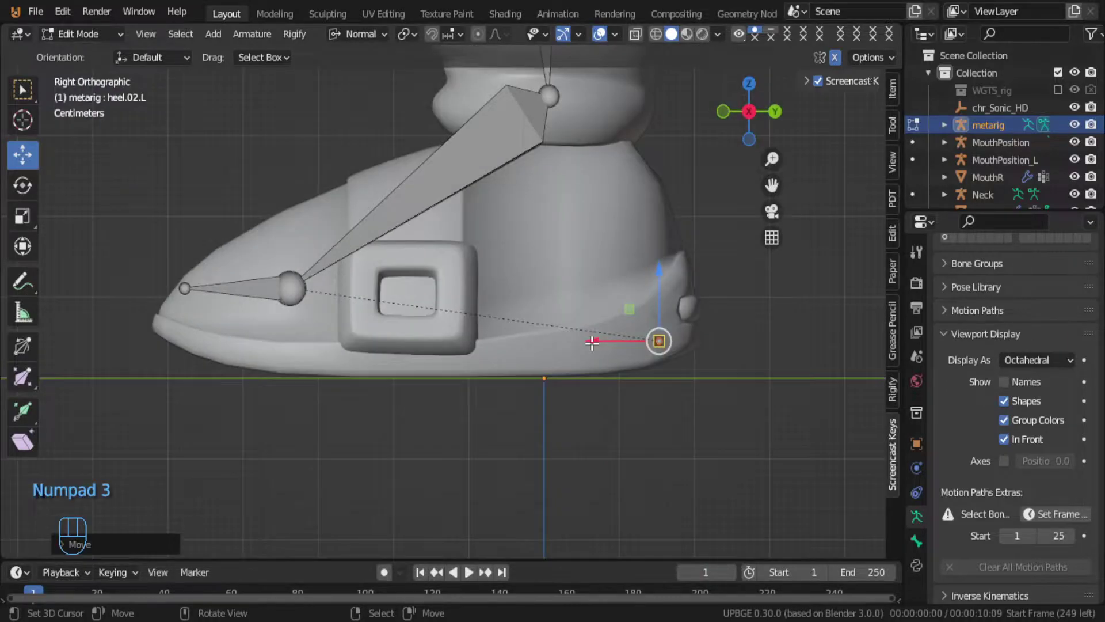
click(297, 295)
click(243, 297)
drag(231, 237, 230, 257)
Step: Slide the left knee joint slightly upward along the thigh bone's own Y axis
scroll(315, 245, down, 4)
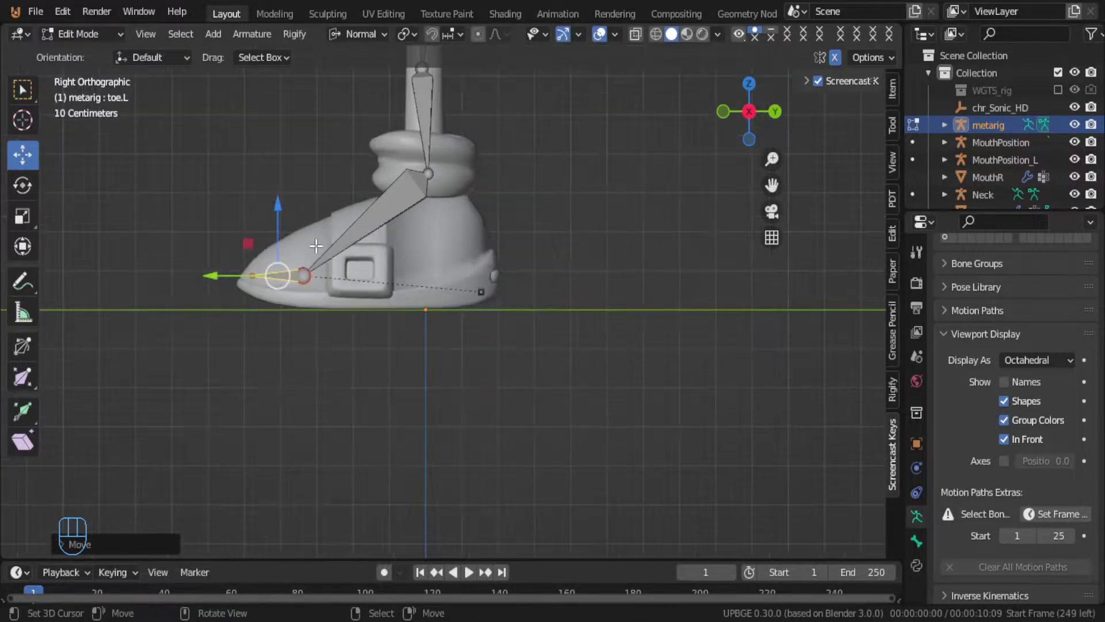
scroll(315, 246, down, 3)
shift+middle_drag(328, 195, 353, 357)
scroll(353, 363, up, 2)
scroll(412, 297, up, 4)
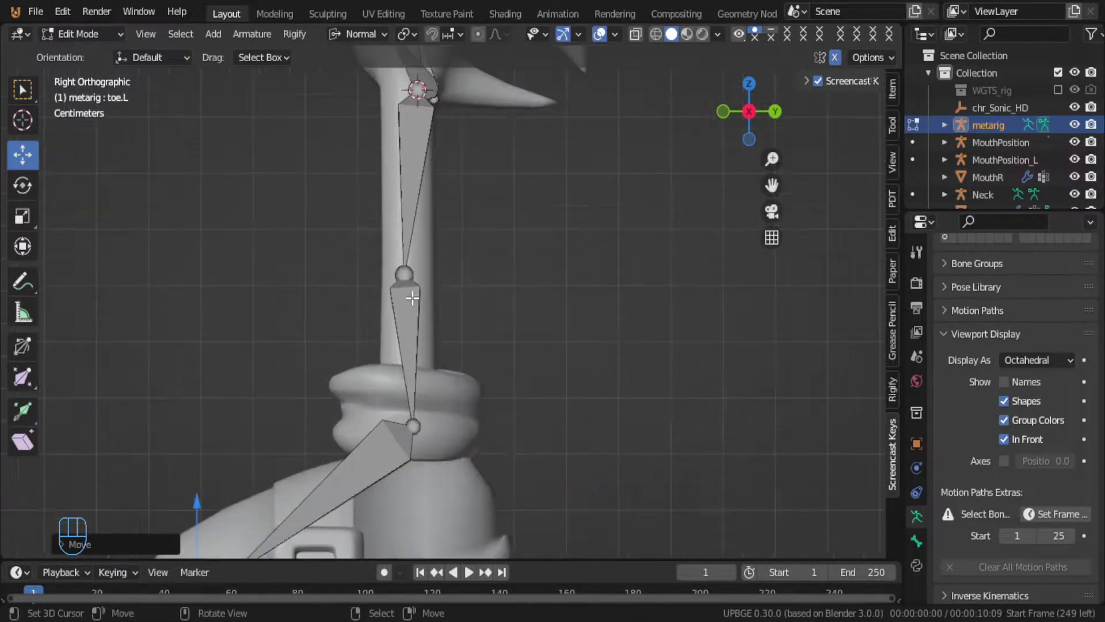
click(407, 264)
drag(399, 344, 395, 318)
Step: Shorten the left pelvis bone by moving its outer tip inward along its own Y axis, inside the hip mesh
scroll(395, 310, down, 4)
scroll(395, 311, down, 3)
middle_drag(368, 200, 493, 217)
scroll(385, 199, up, 3)
scroll(386, 200, down, 3)
middle_drag(386, 199, 457, 330)
scroll(459, 359, up, 5)
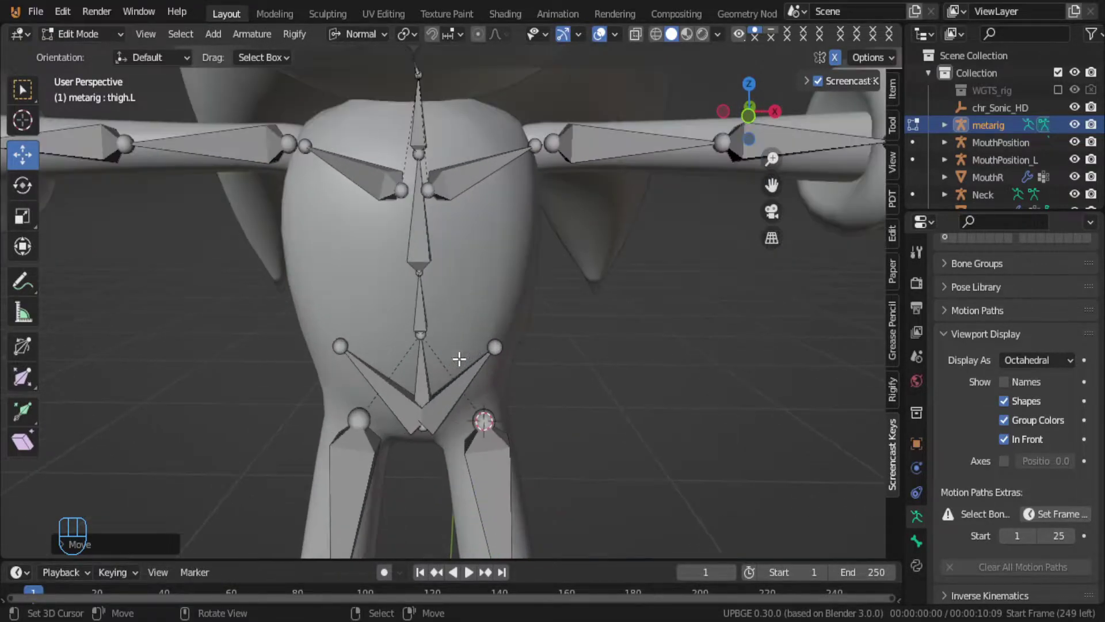
click(530, 337)
drag(550, 306, 520, 330)
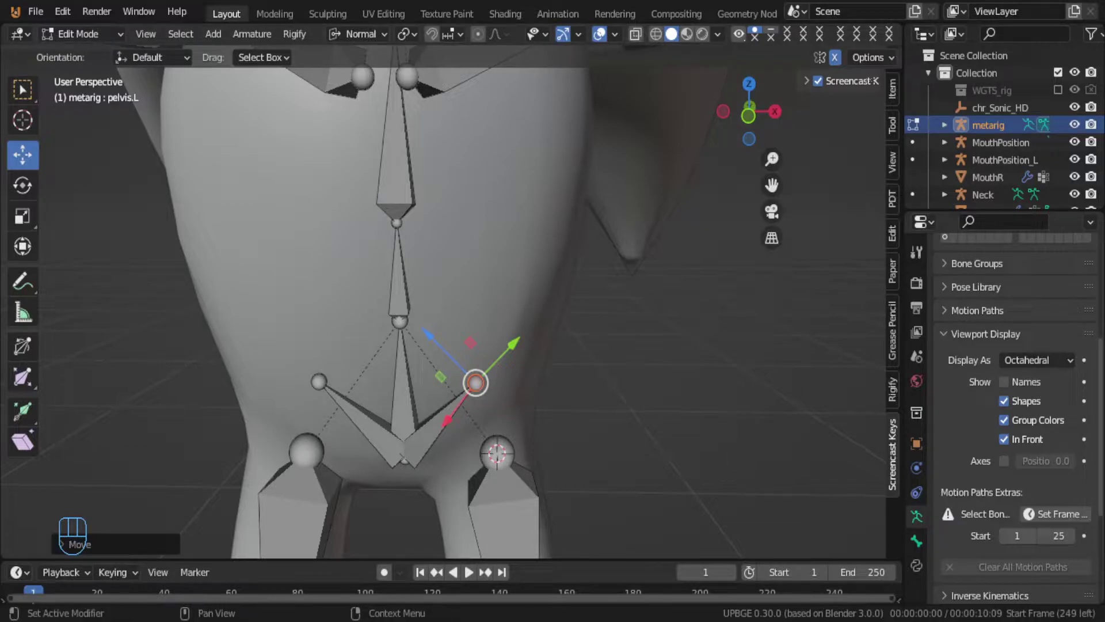
scroll(518, 420, down, 4)
middle_drag(496, 430, 502, 397)
scroll(506, 400, up, 2)
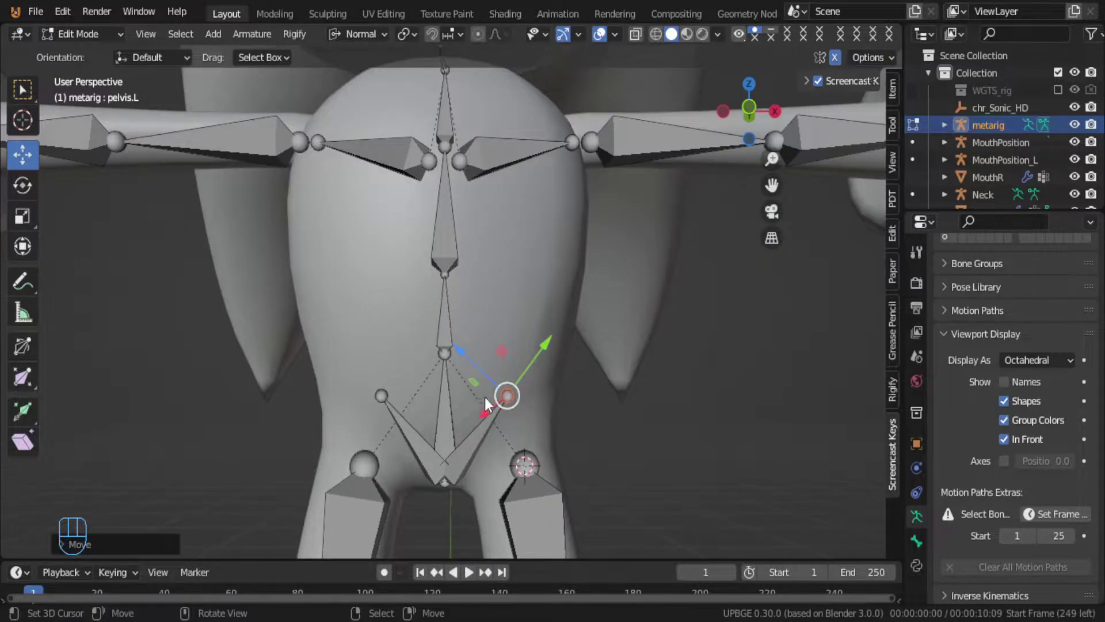
key(g)
click(501, 409)
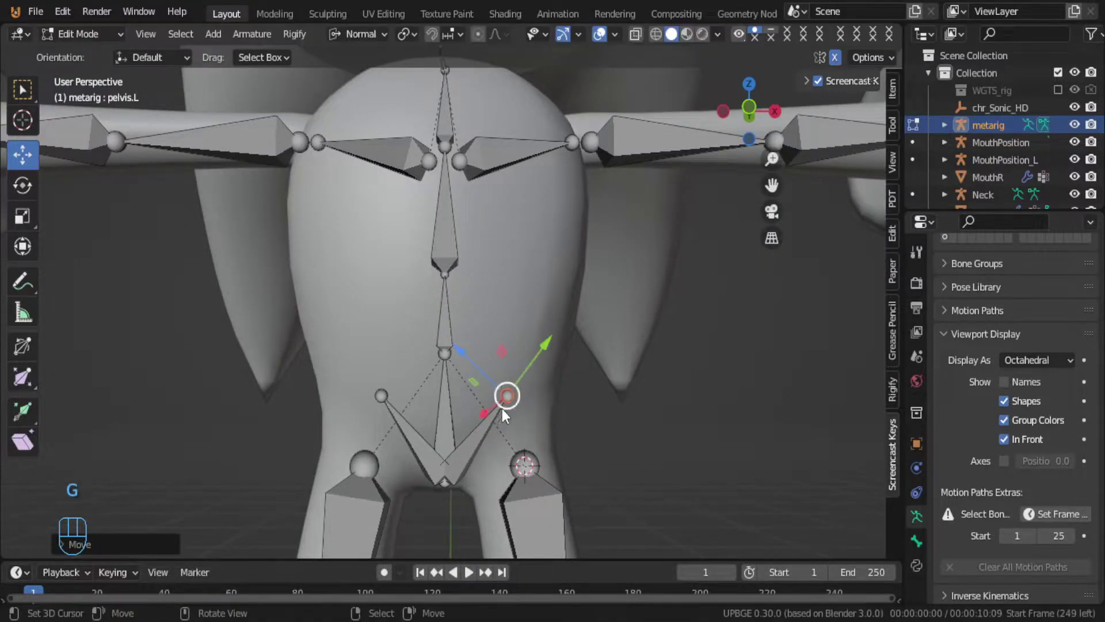
Step: Shift the hip joint of the left thigh bone slightly upward inside the hip mesh
click(525, 465)
key(g)
click(528, 492)
scroll(529, 491, down, 4)
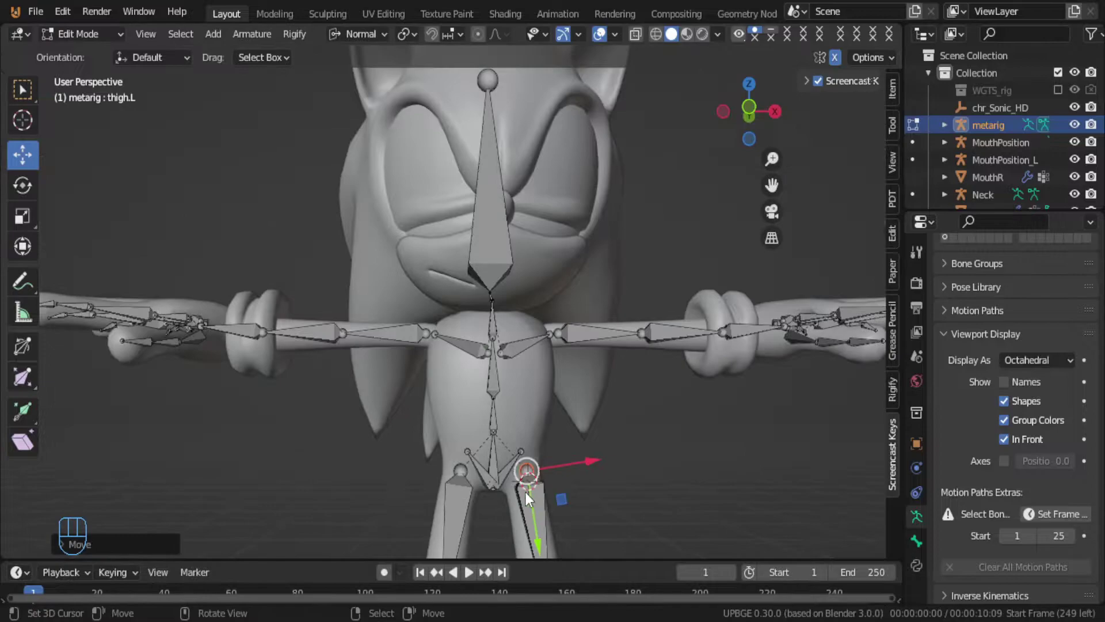
Step: From the top view, select the three right thumb bones and move them together inside the thumb mesh
shift+middle_drag(528, 491, 542, 234)
scroll(599, 405, down, 3)
shift+middle_drag(589, 417, 597, 322)
scroll(598, 322, down, 3)
shift+middle_drag(583, 538, 548, 195)
scroll(548, 195, up, 3)
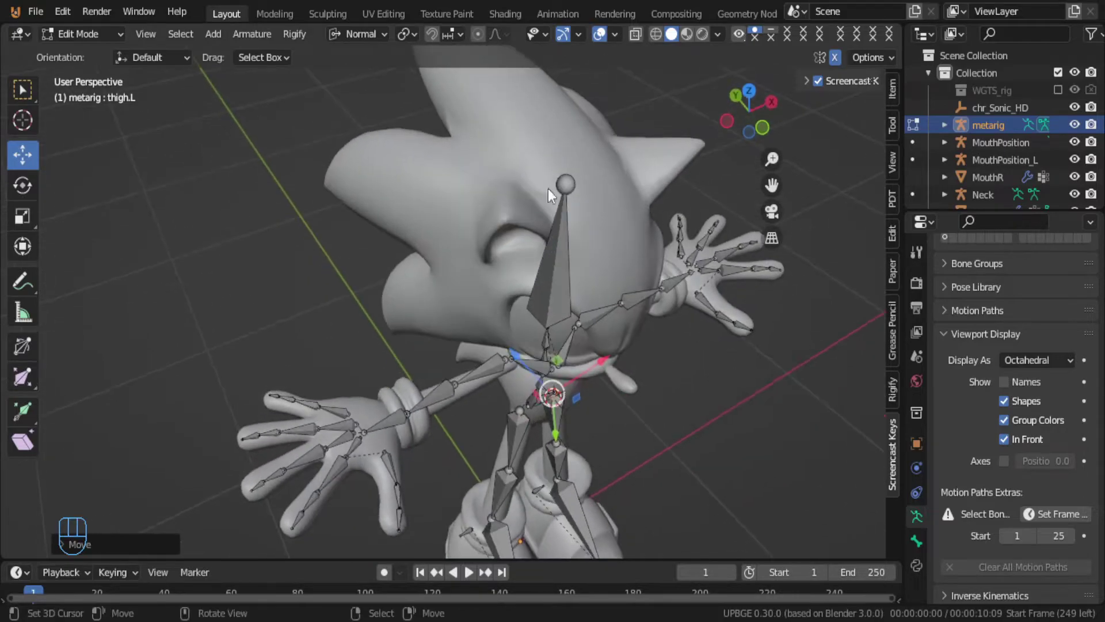
click(384, 454)
shift+middle_drag(385, 454, 410, 220)
scroll(412, 341, up, 4)
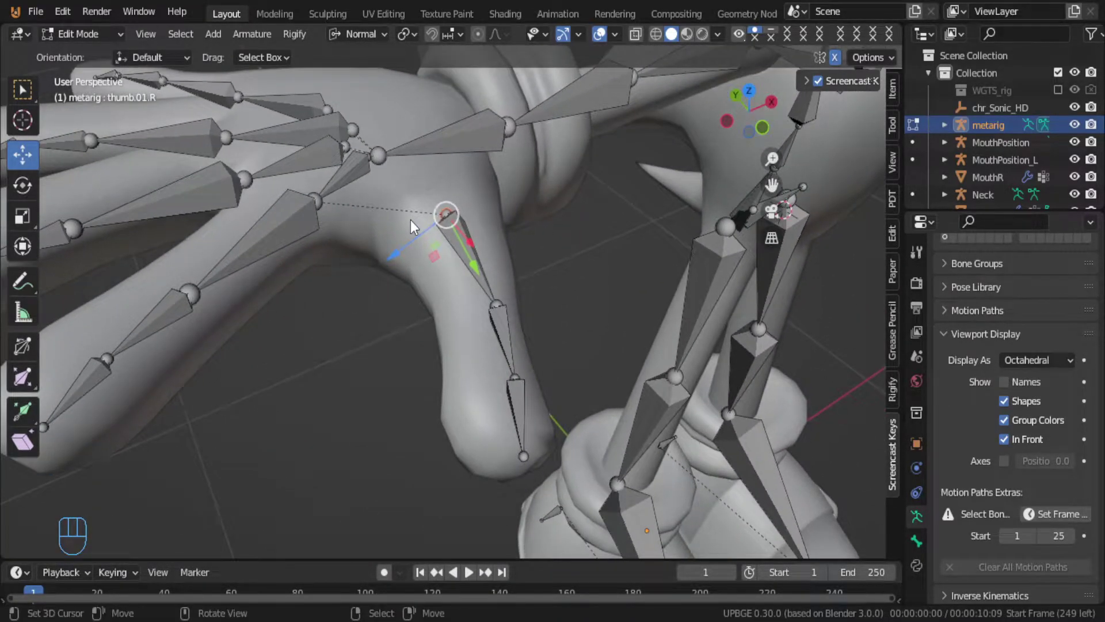
key(KP_7)
click(431, 264)
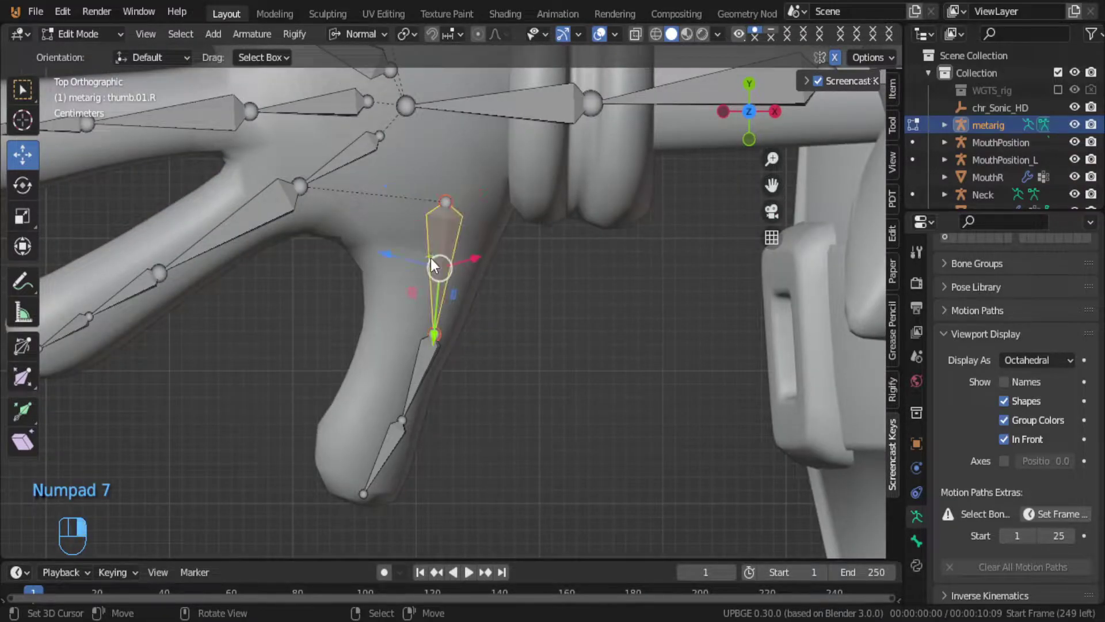
shift+click(412, 394)
shift+click(405, 432)
key(g)
click(430, 432)
Step: Fine-tune the position of the three right thumb bones, checking their depth in the thumb from several angles
drag(410, 362, 356, 347)
middle_drag(381, 367, 406, 182)
drag(335, 364, 340, 355)
middle_drag(340, 355, 364, 276)
drag(410, 415, 410, 404)
Step: Rotate the three right thumb bones slightly about their normal Y axis
mouse_move(482, 360)
middle_down()
mouse_move(469, 382)
mouse_move(473, 414)
mouse_move(477, 378)
middle_up()
key(r)
key(r)
right_click(514, 331)
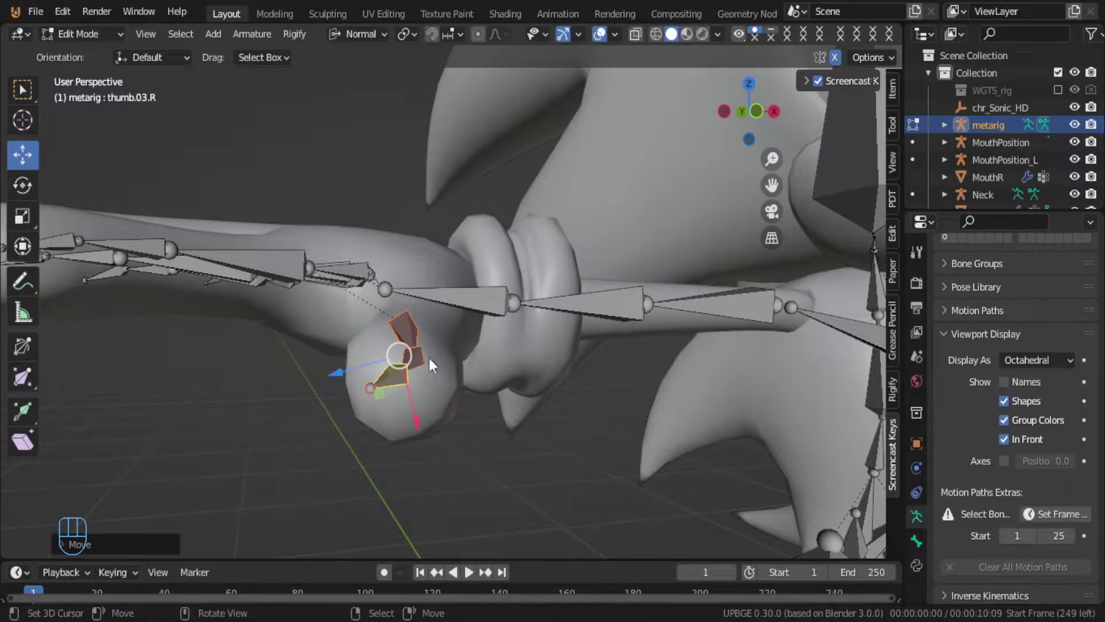
key(r)
key(y)
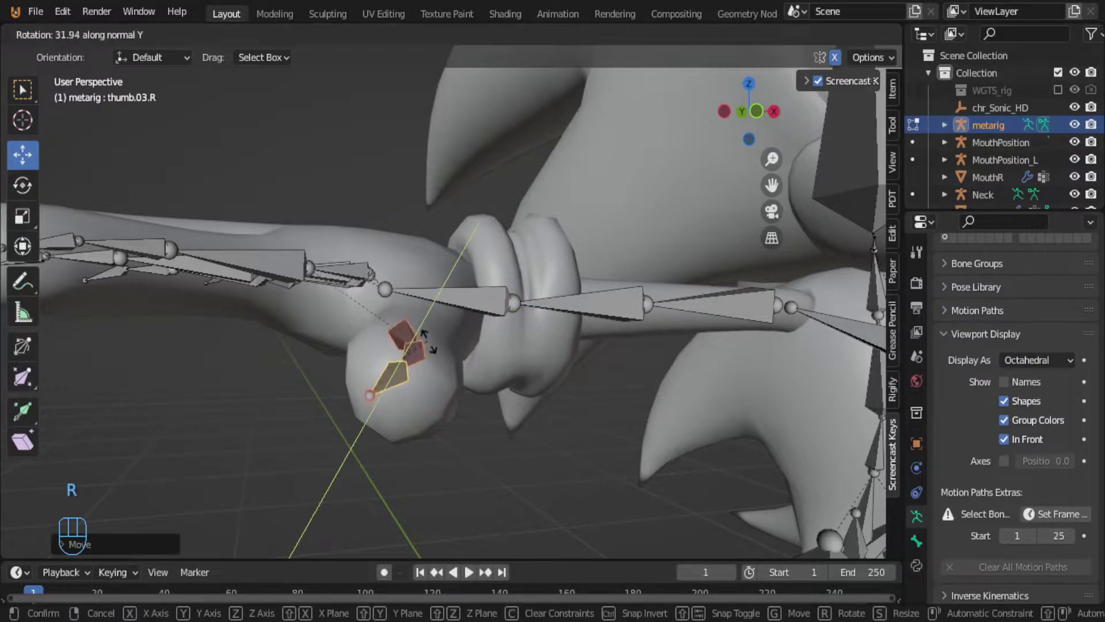
click(402, 385)
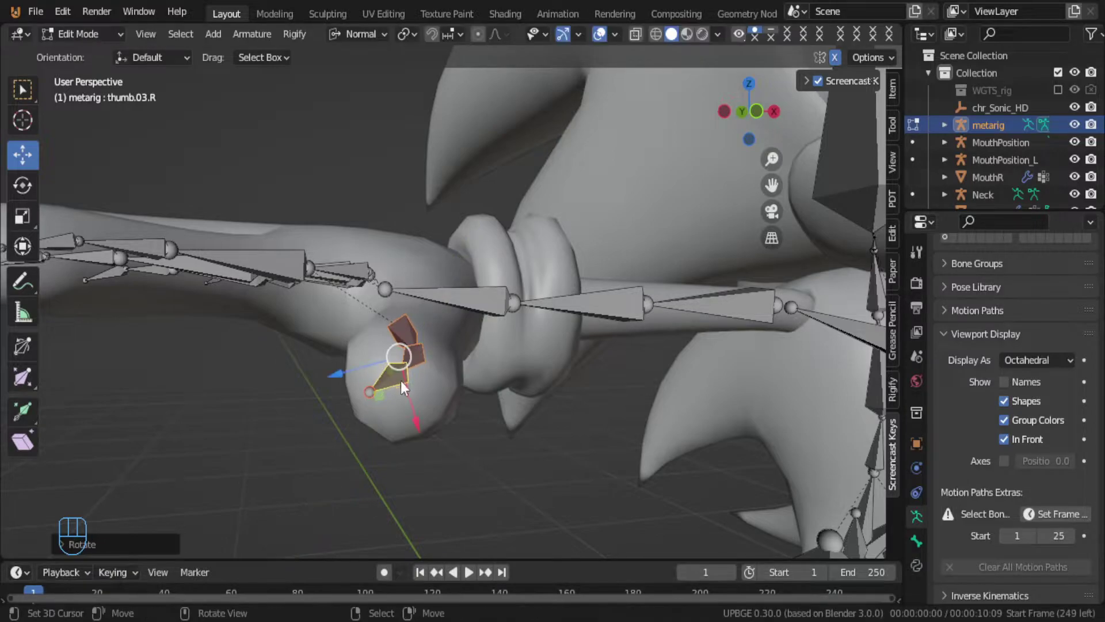
Step: Check the whole skeleton against the character, select the head bone and return the metarig to Object Mode
middle_drag(389, 378, 435, 431)
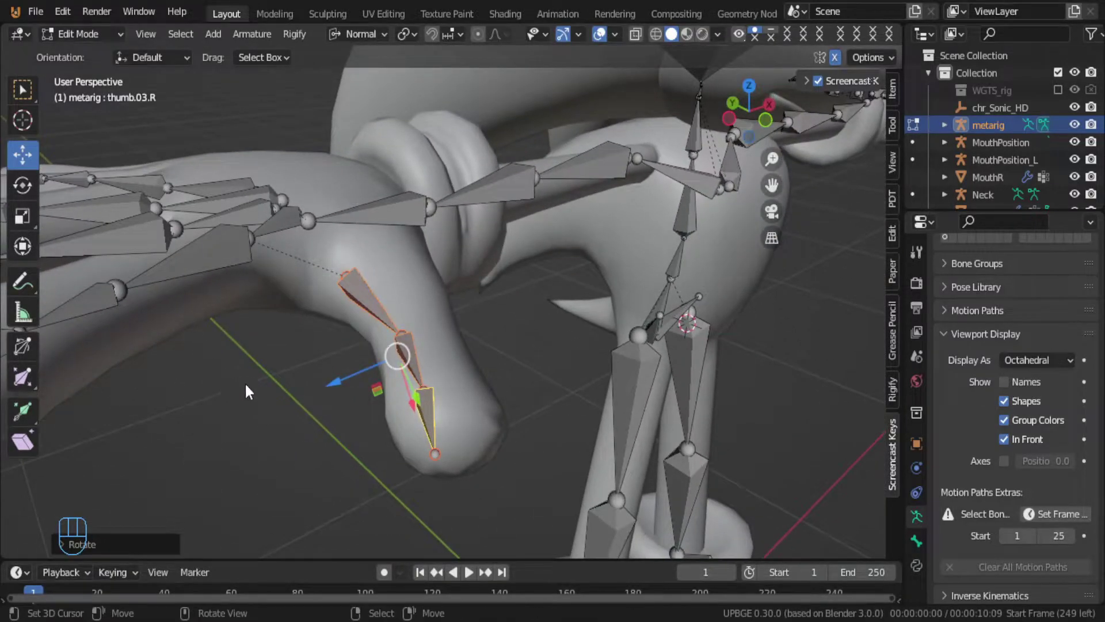
middle_drag(420, 379, 367, 312)
scroll(368, 313, down, 8)
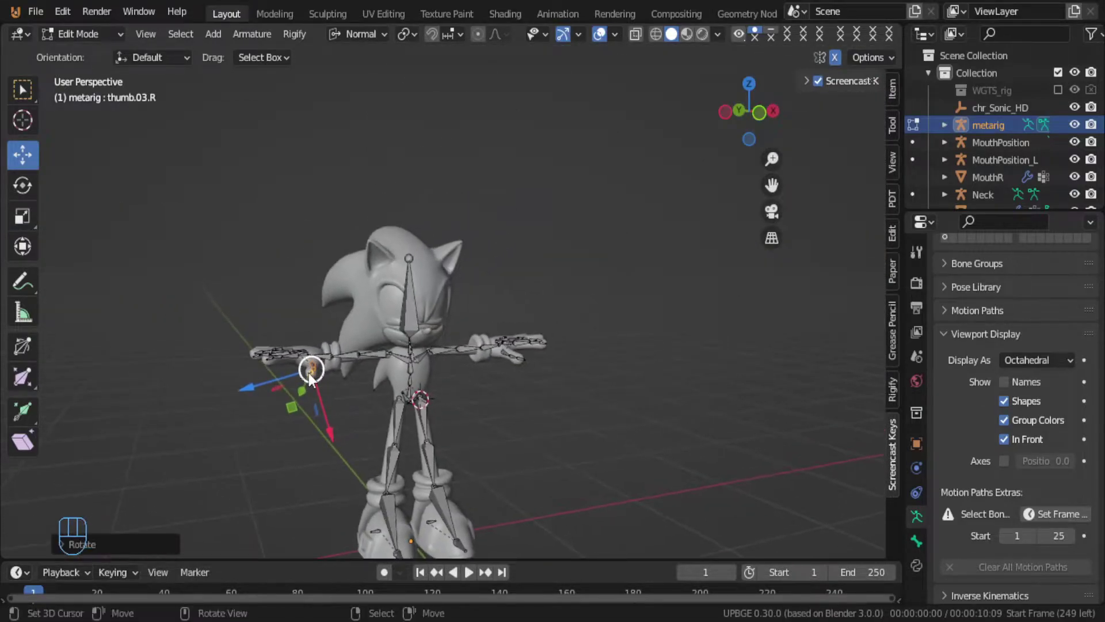
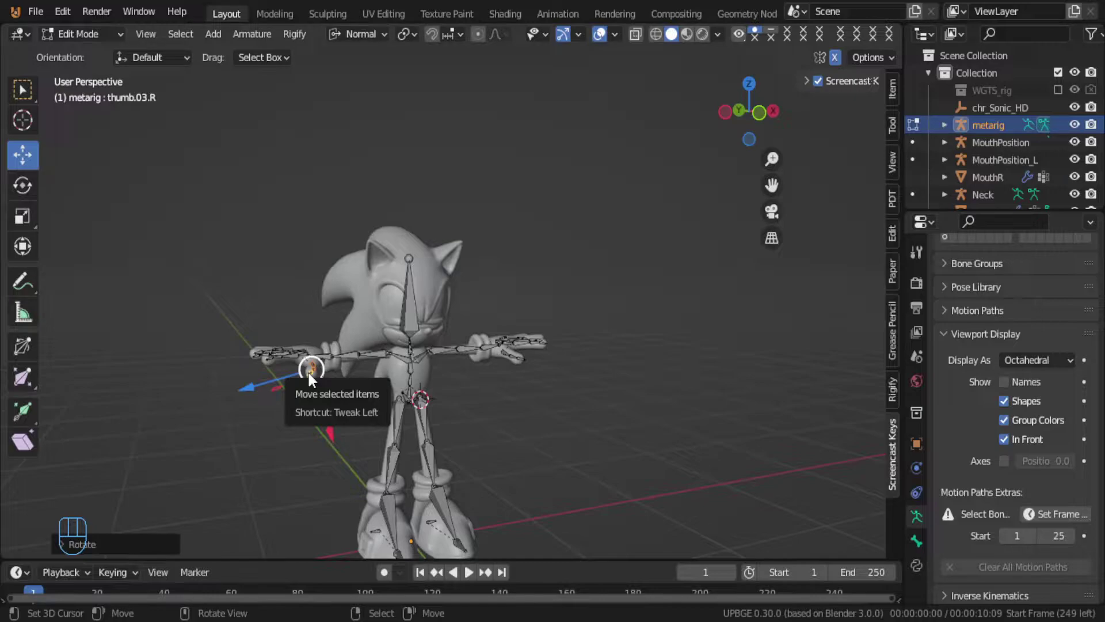
middle_drag(512, 304, 438, 334)
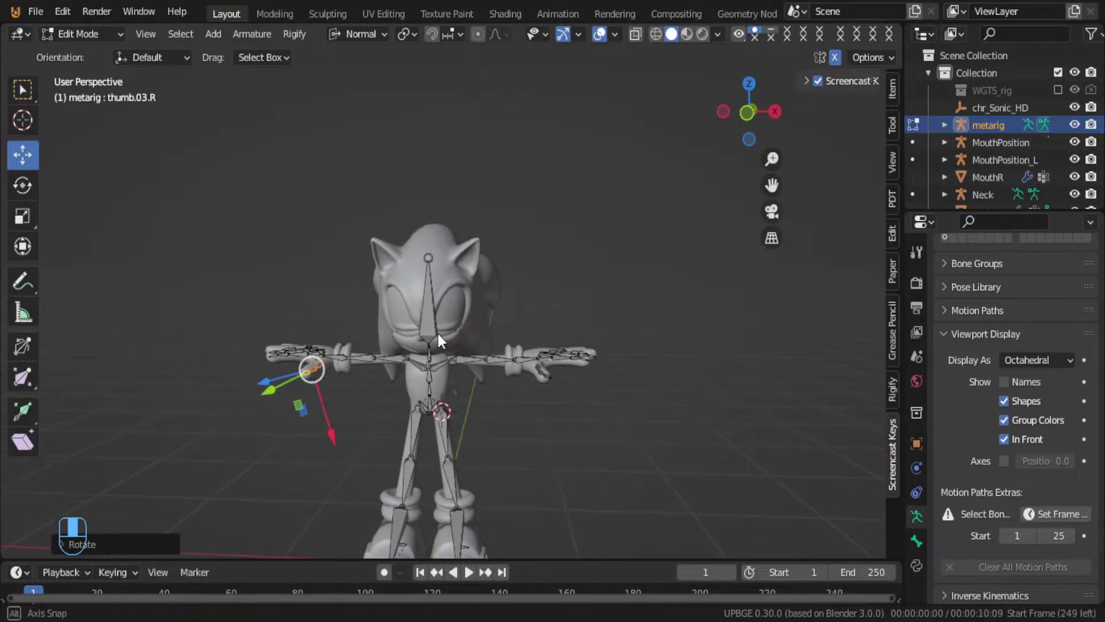
click(428, 303)
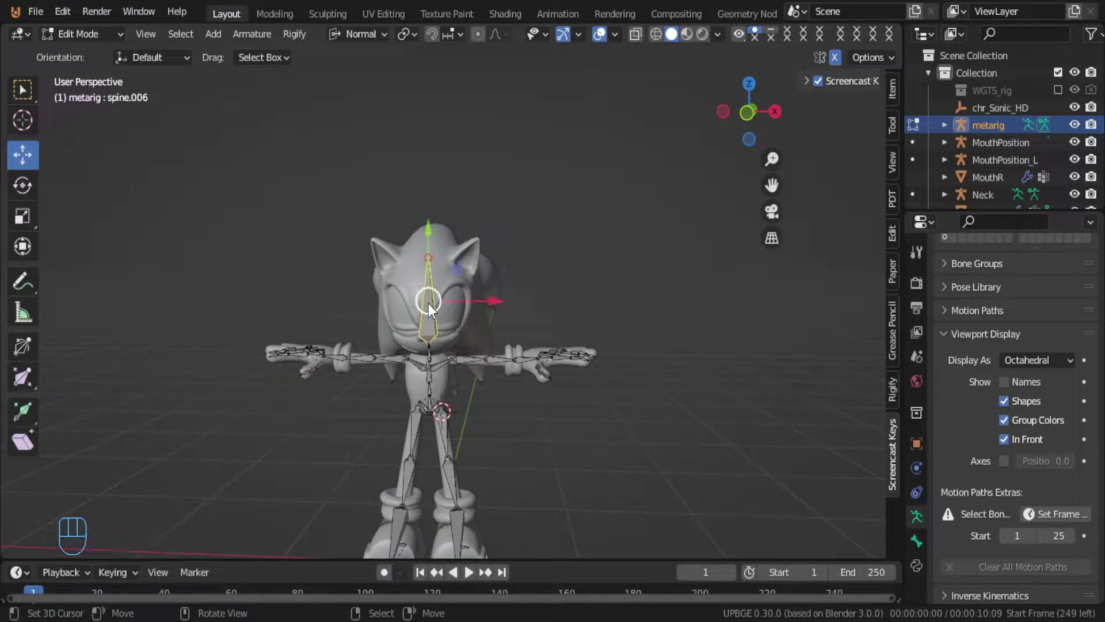
key(Tab)
Step: Generate a Rigify rig from the metarig and delete the generated rig
scroll(951, 550, down, 6)
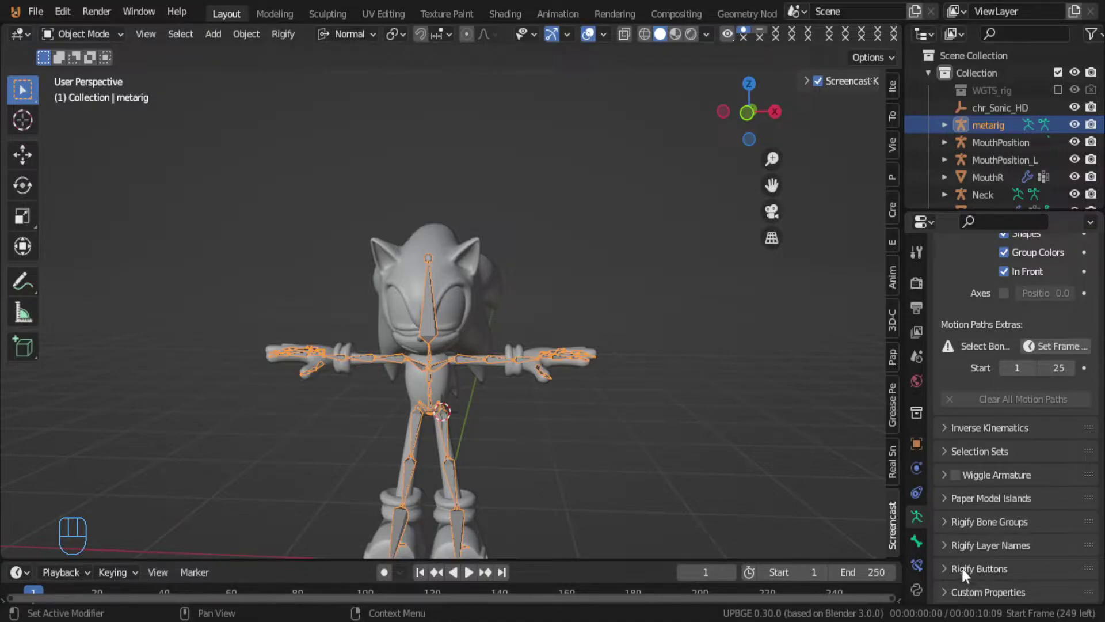
scroll(961, 564, down, 3)
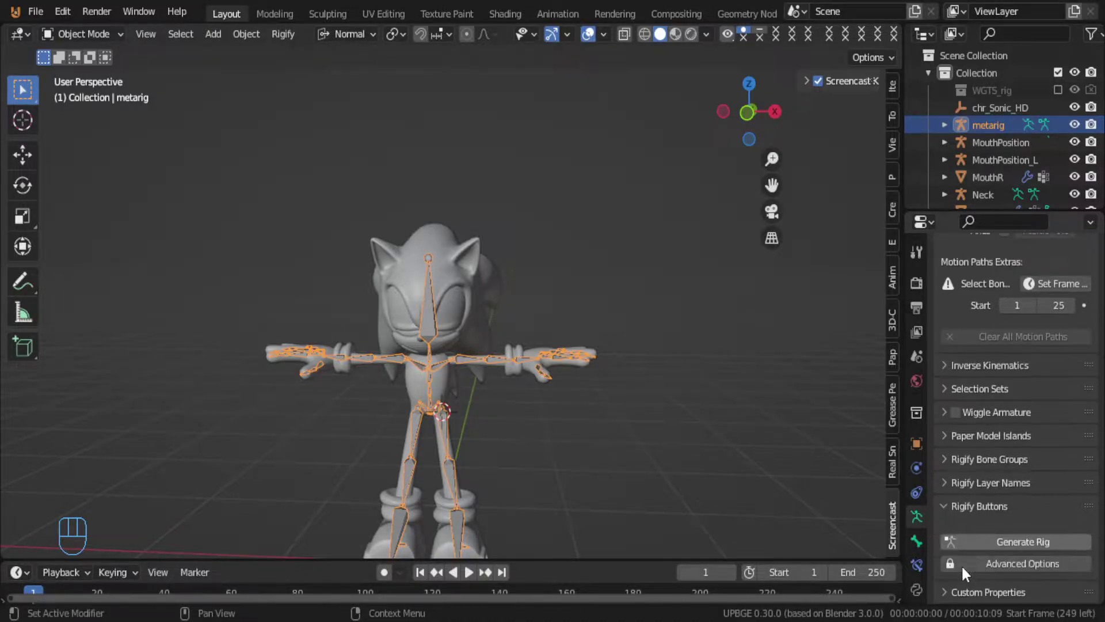
click(1051, 541)
middle_drag(664, 416, 619, 308)
key(x)
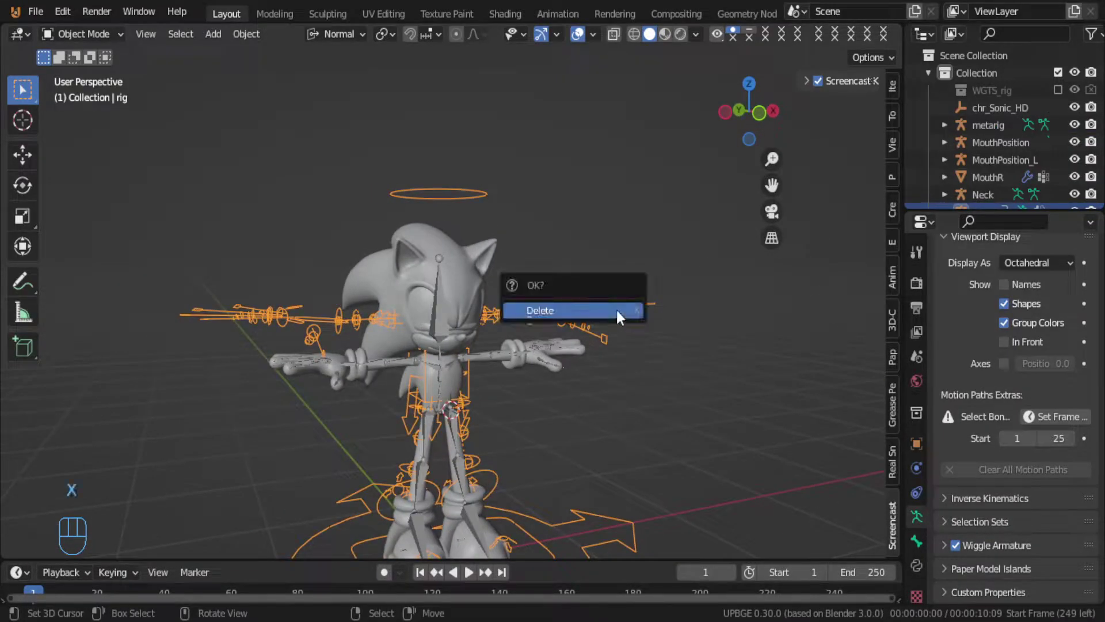
click(616, 310)
Step: Select the metarig and apply its scale
click(442, 389)
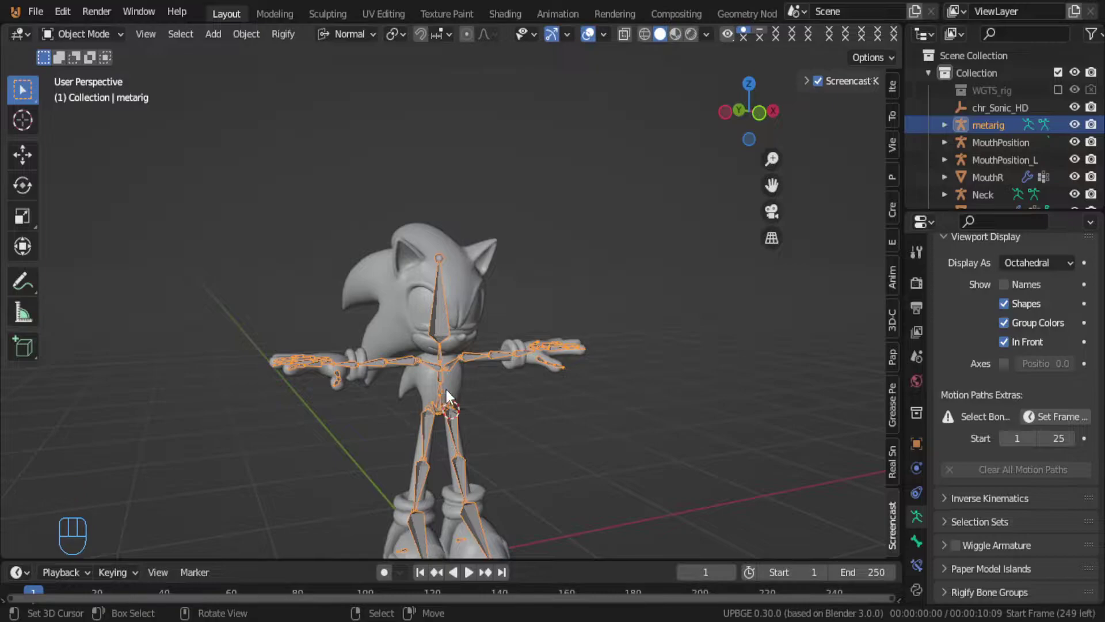
key(ctrl)
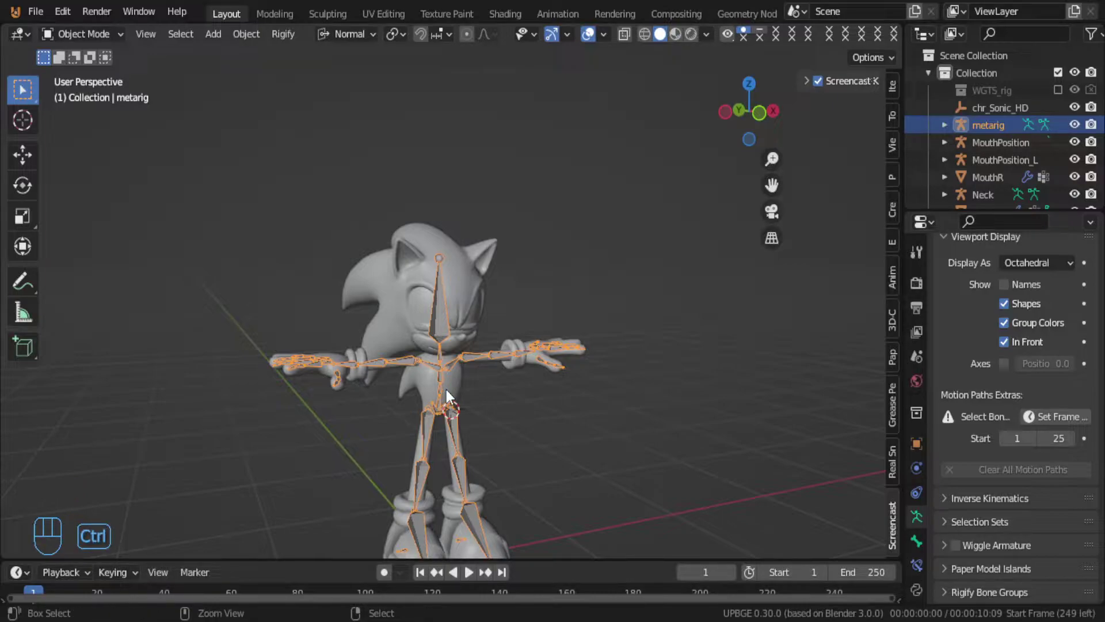
key(ctrl+a)
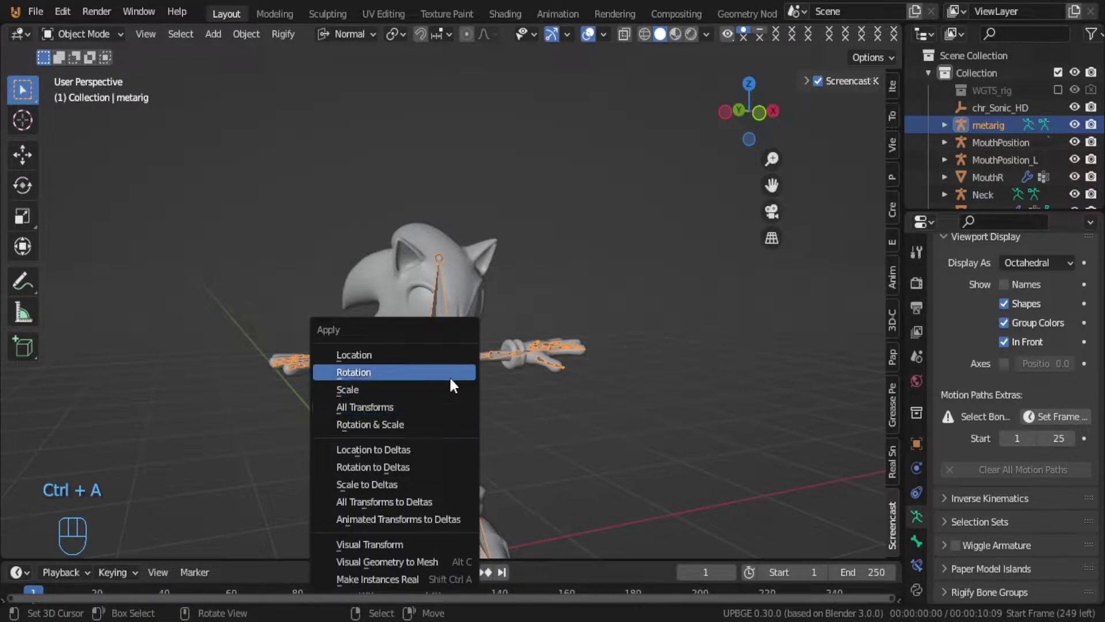
click(455, 391)
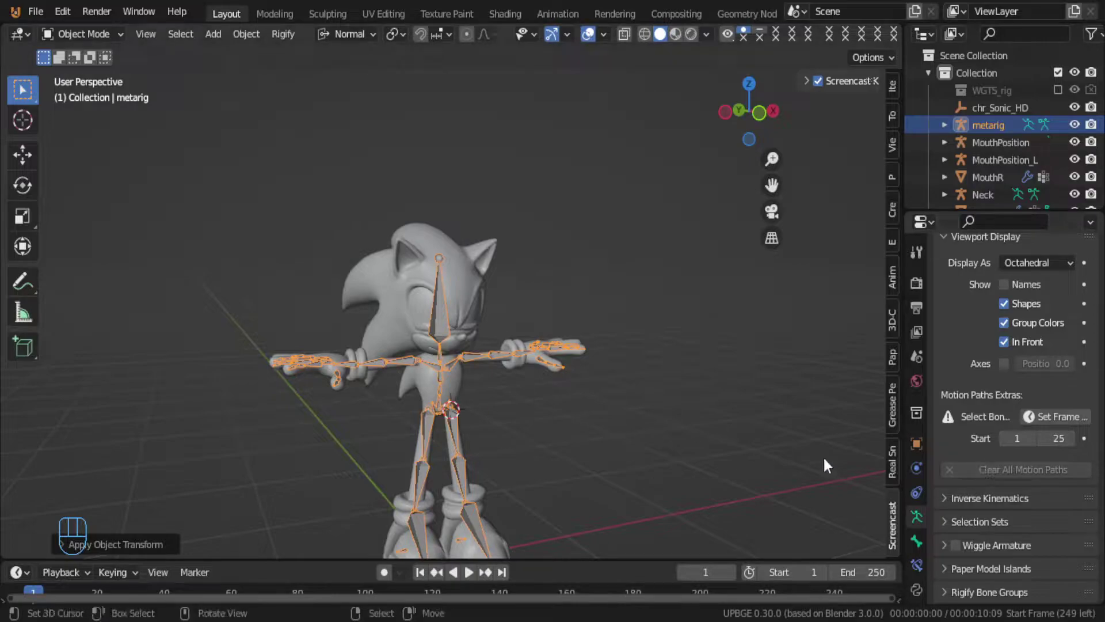
Step: Generate the Rigify control rig from the scale-applied metarig
key(Tab)
key(Tab)
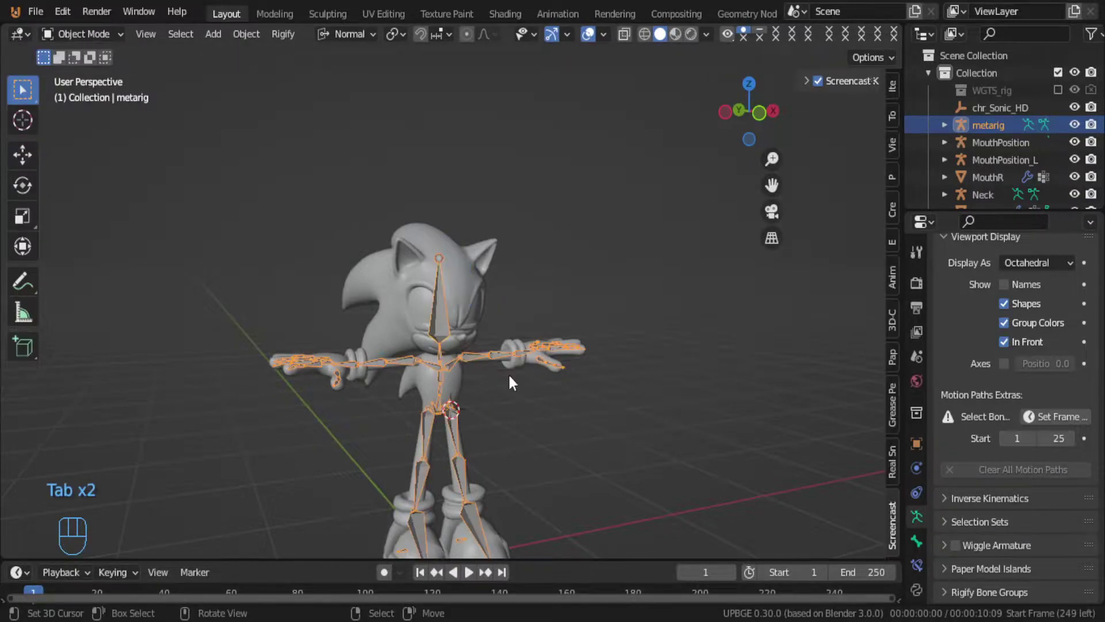
scroll(979, 558, down, 5)
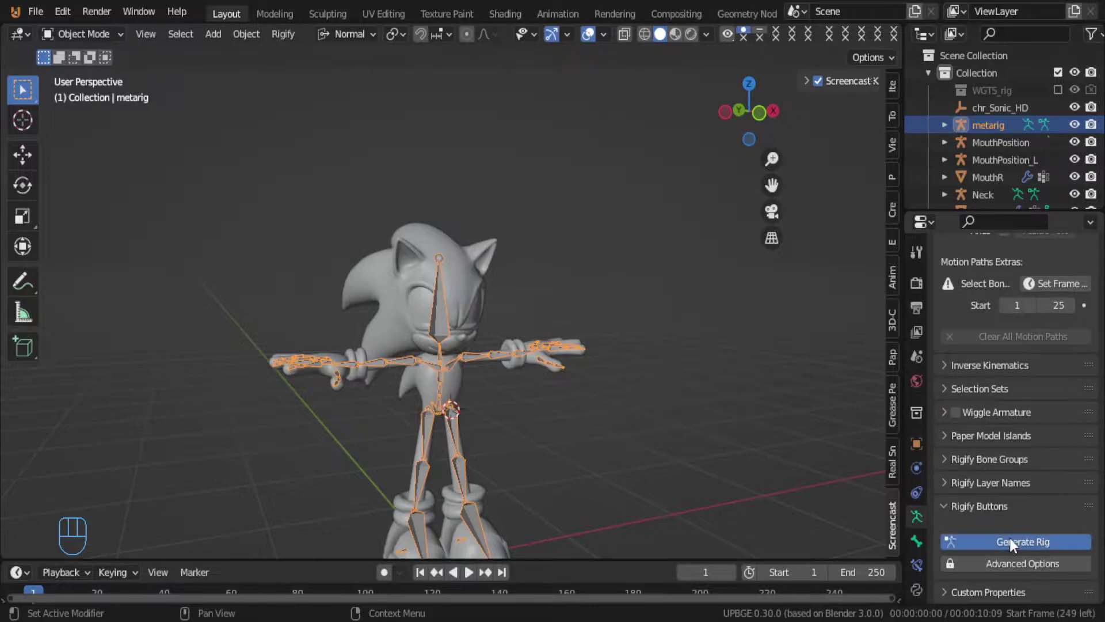
click(1012, 544)
Step: Parent the Sonic mesh to the generated rig with automatic weights
middle_drag(535, 437, 561, 502)
click(457, 276)
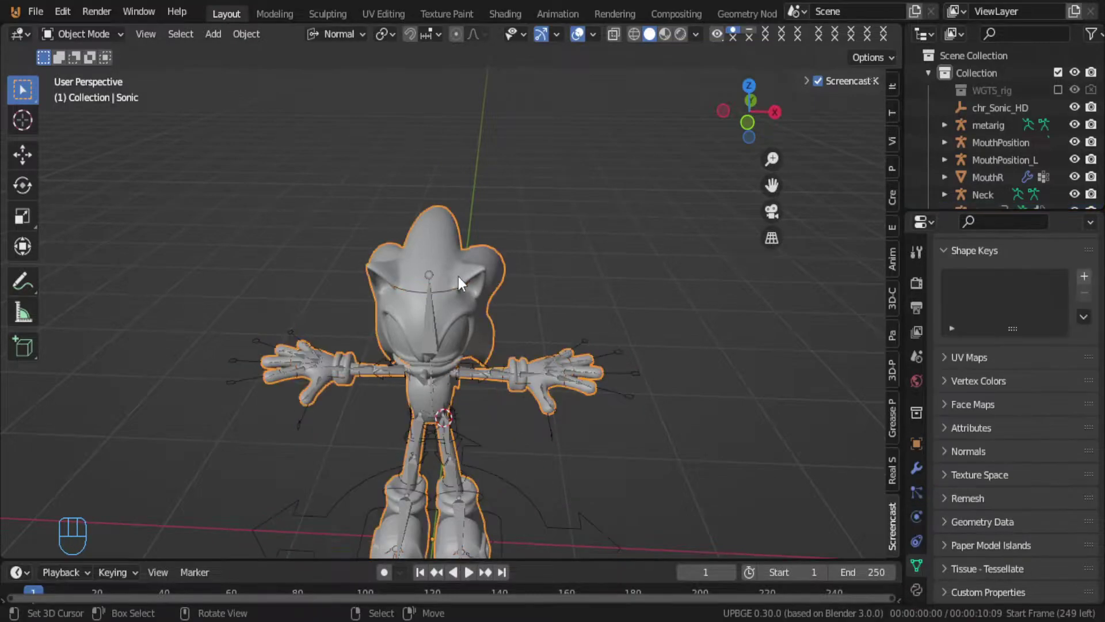
shift+click(639, 397)
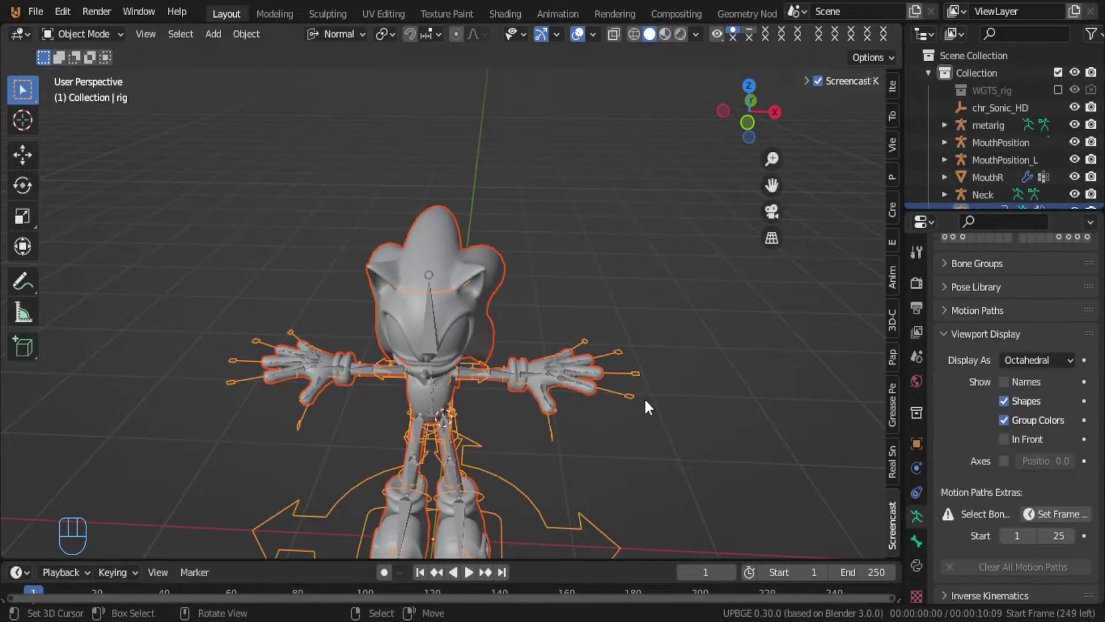
key(ctrl+p)
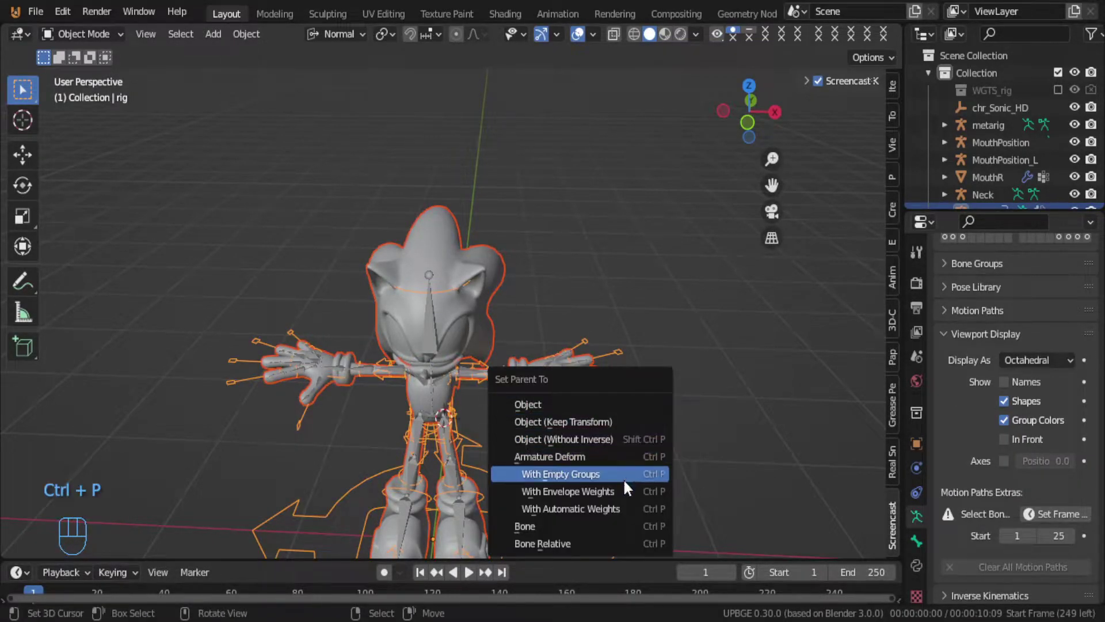
click(623, 505)
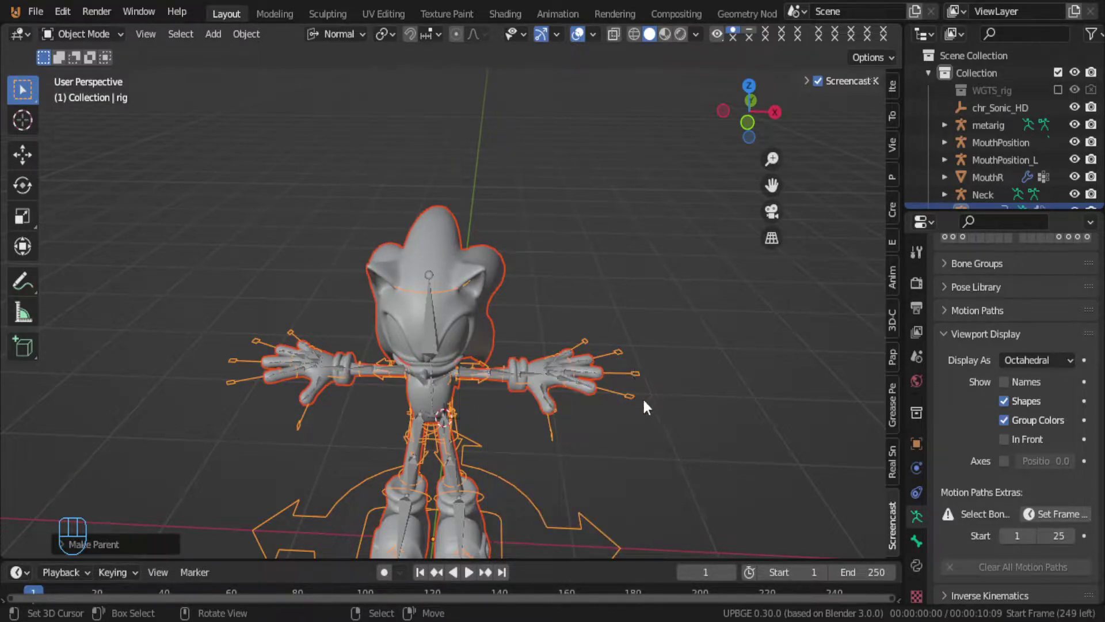
Step: Switch the rig to Pose Mode and test curling the left index and middle fingers by scaling their master controls
scroll(643, 397, up, 5)
key(ctrl+Tab)
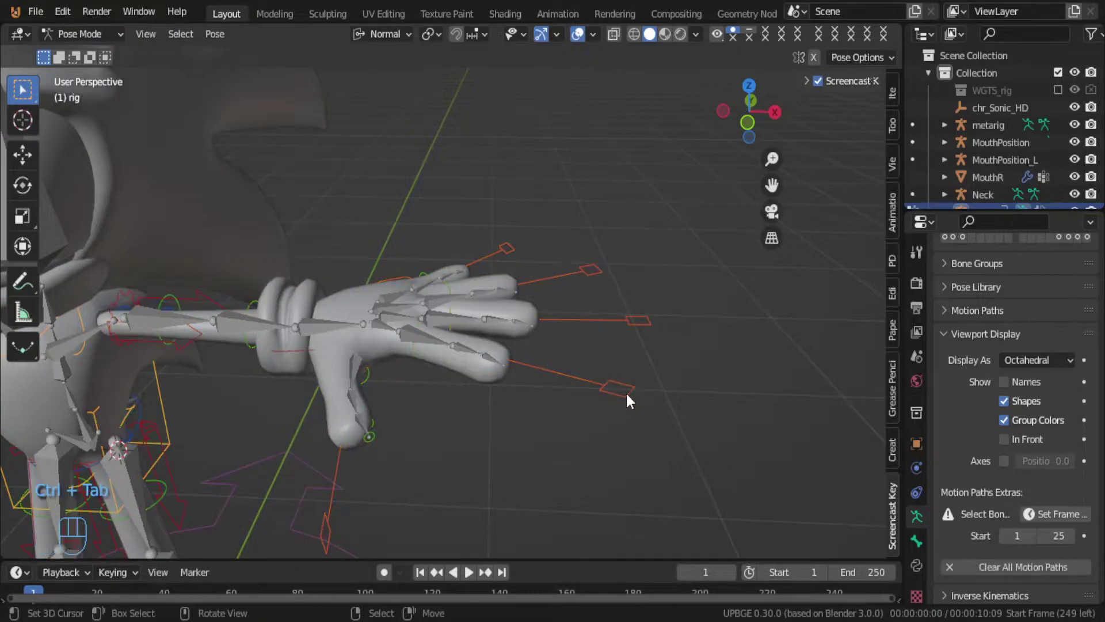
click(625, 395)
key(s)
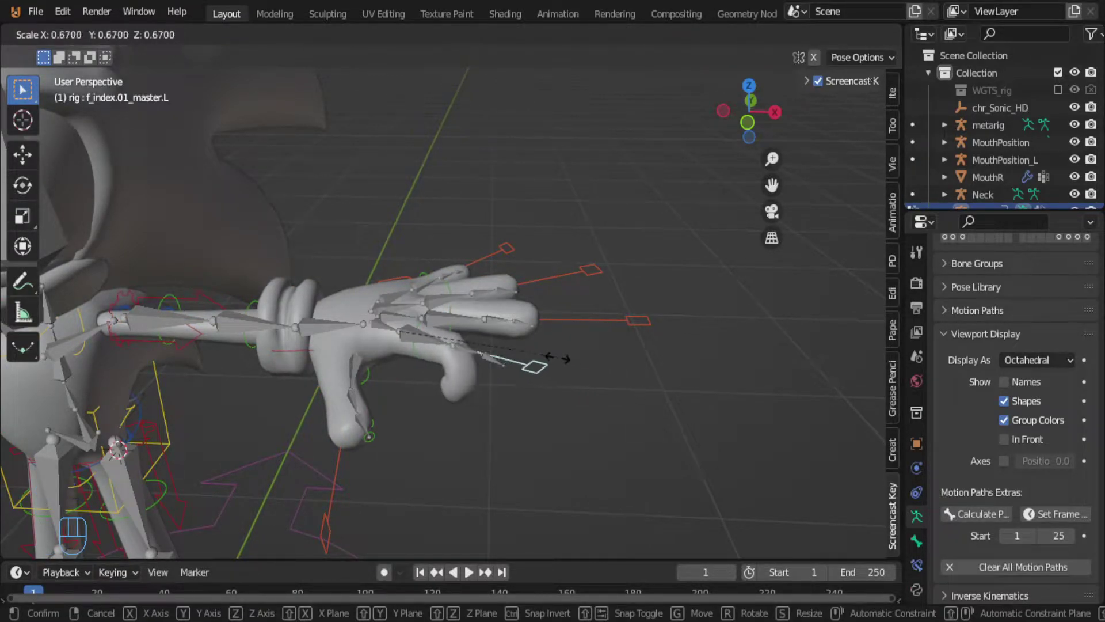
key(Escape)
click(642, 333)
key(s)
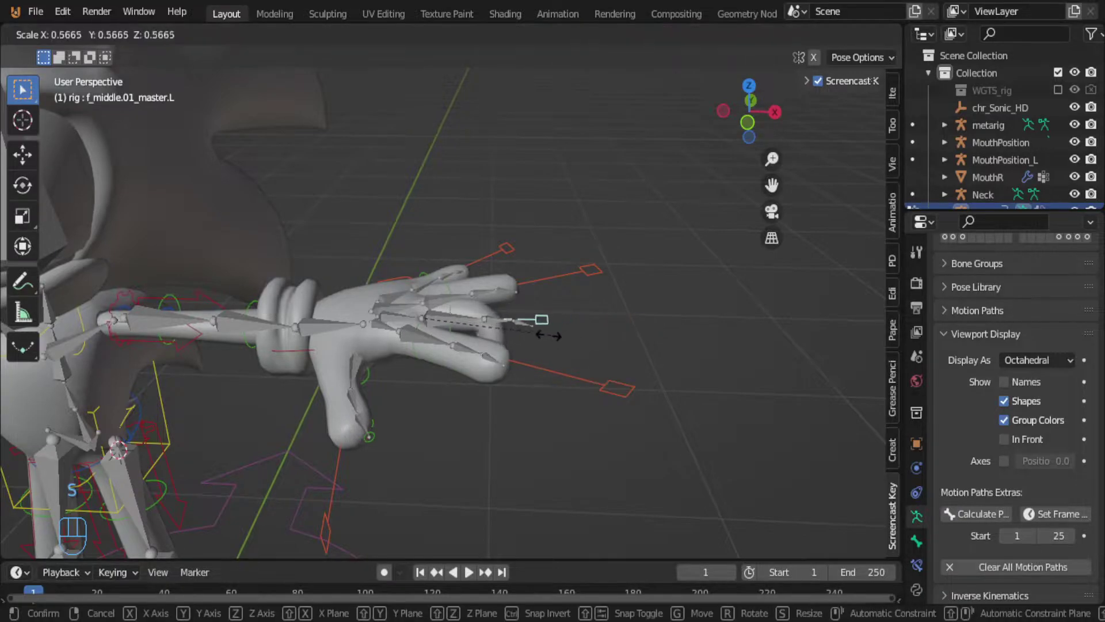
key(Escape)
Step: Try scaling the left ring finger and thumb master controls, and try a rotation on the hand's controls
click(595, 274)
key(s)
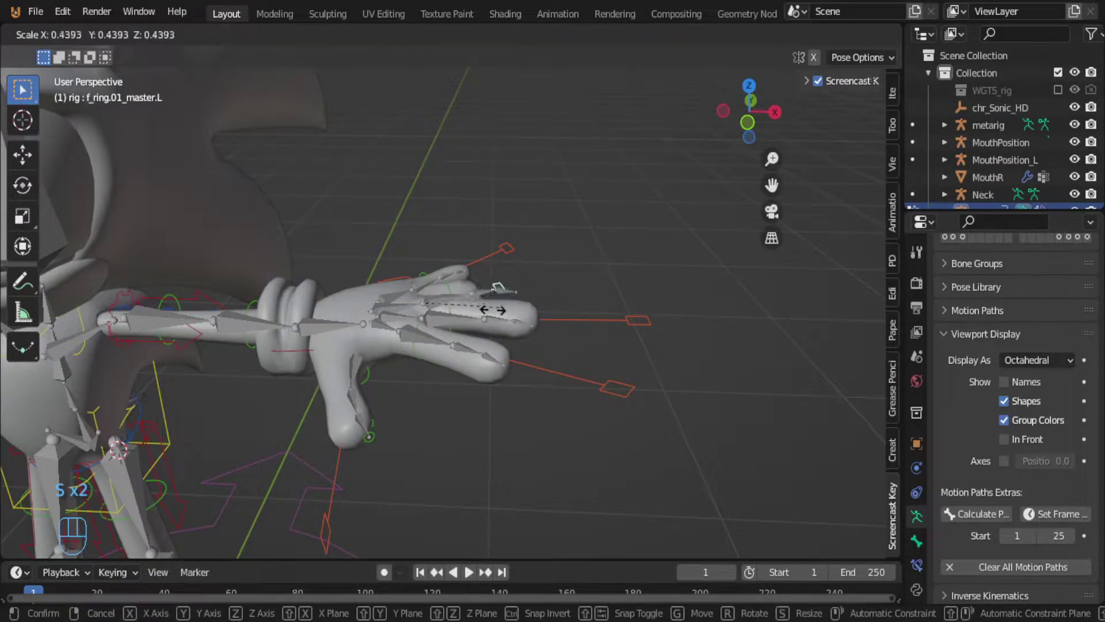
key(Escape)
key(s)
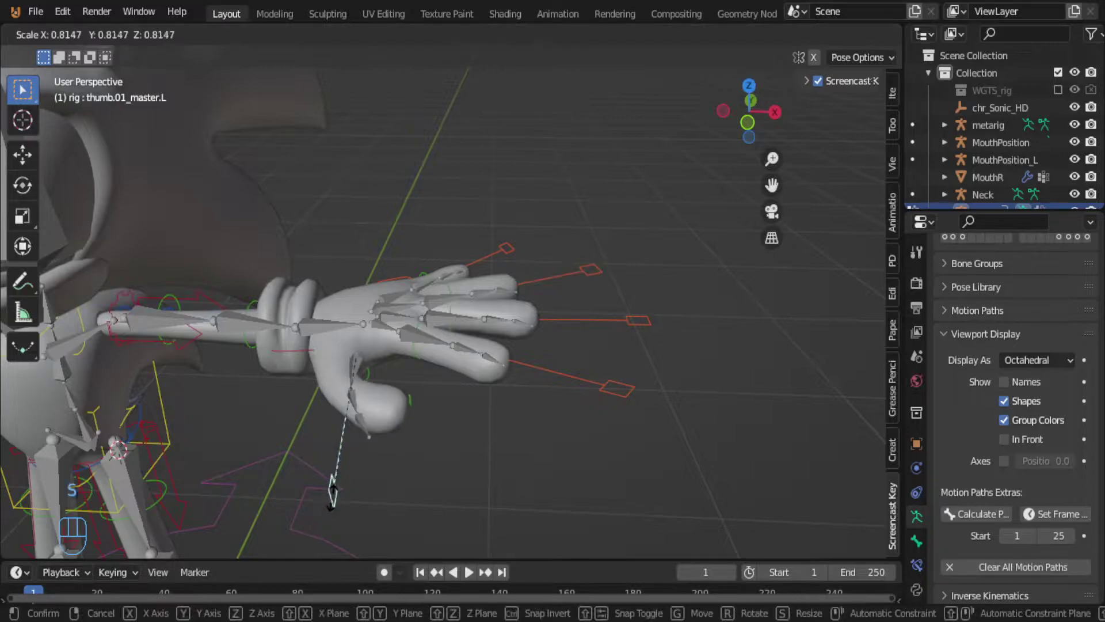
key(Escape)
middle_drag(336, 488, 401, 346)
key(r)
key(Escape)
key(r)
click(389, 384)
Step: Try moving the controls around the hips one at a time
scroll(389, 384, down, 3)
click(345, 372)
key(g)
right_click(340, 369)
click(325, 366)
key(g)
right_click(335, 372)
Step: Try lowering the torso control several times to test how the legs bend
click(333, 373)
key(g)
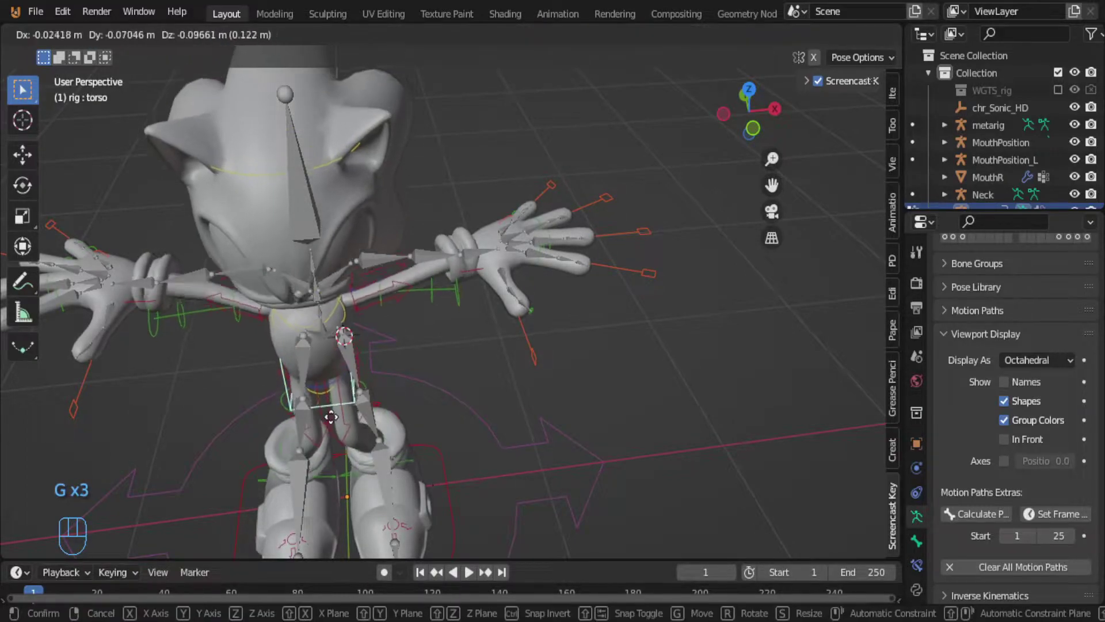
right_click(326, 412)
shift+middle_drag(326, 412, 335, 299)
key(g)
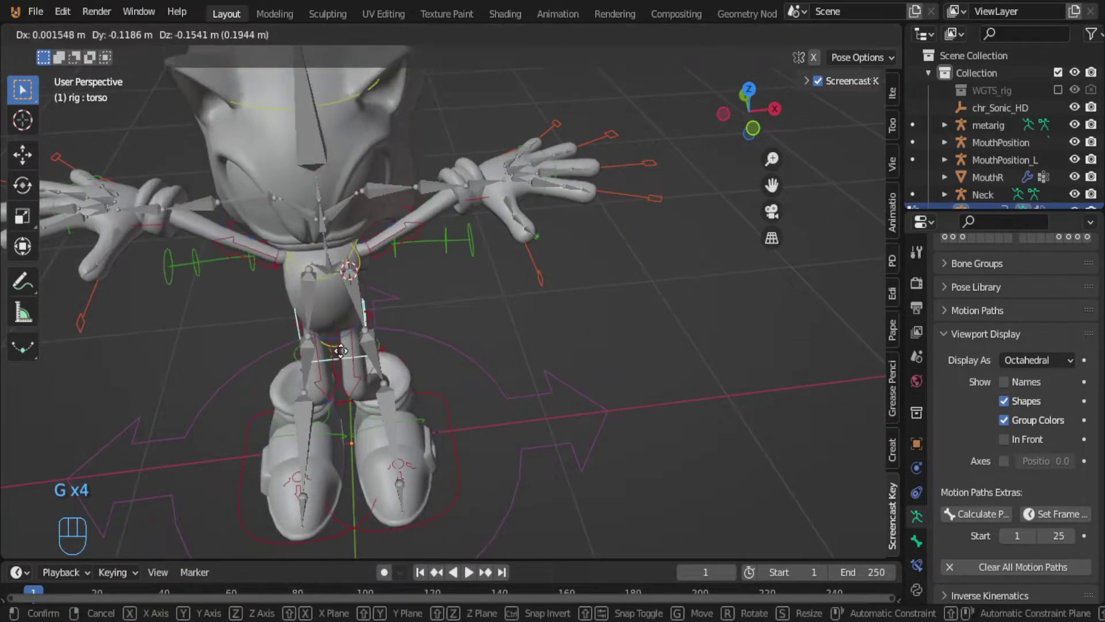
right_click(336, 352)
middle_drag(337, 352, 335, 237)
key(g)
right_click(323, 315)
Step: Select the left thigh IK control and examine how the leg bones sit in the mesh
mouse_move(324, 314)
middle_down()
mouse_move(340, 348)
mouse_move(340, 327)
middle_up()
click(341, 326)
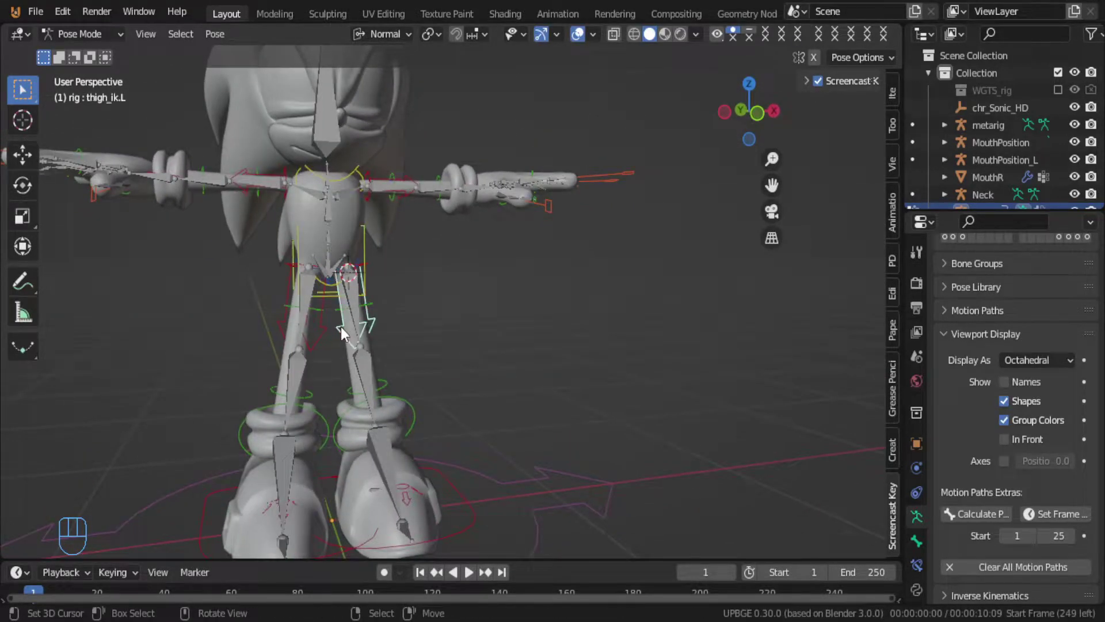
middle_drag(423, 328, 347, 401)
scroll(347, 397, up, 4)
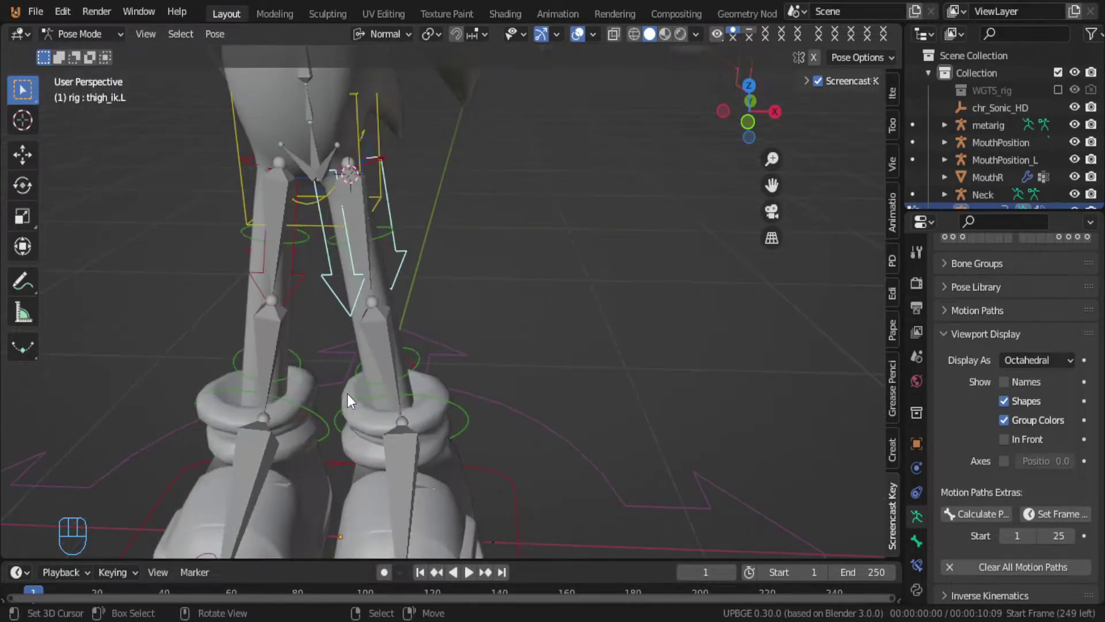
scroll(341, 339, down, 5)
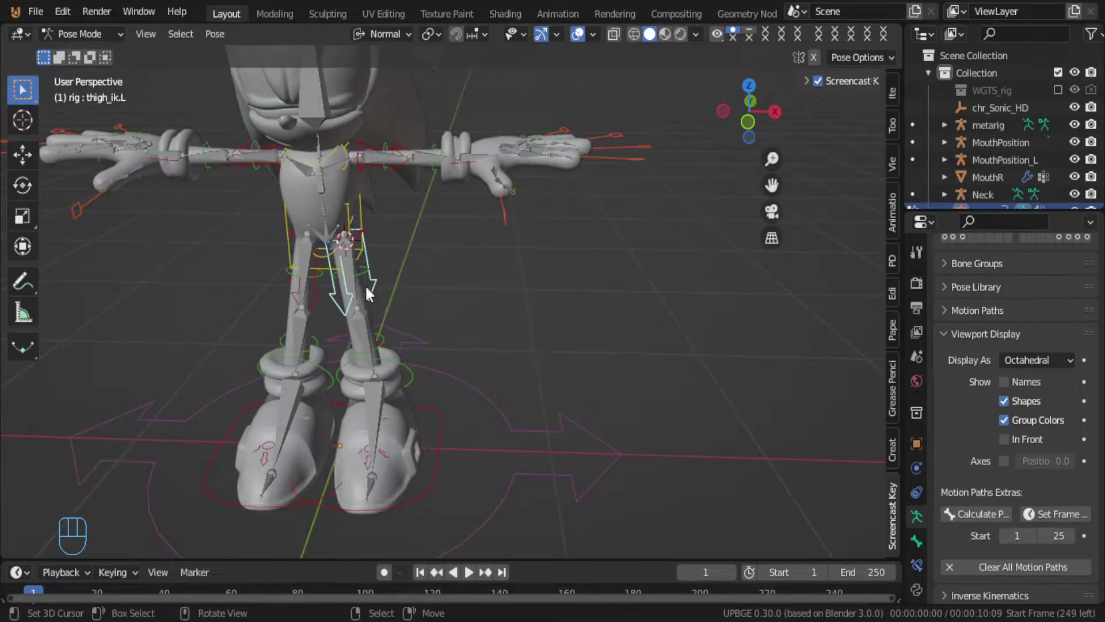
Step: Return to Object Mode, delete the generated control rig and select the metarig
key(Tab)
key(Tab)
key(Tab)
key(Tab)
key(ctrl+Tab)
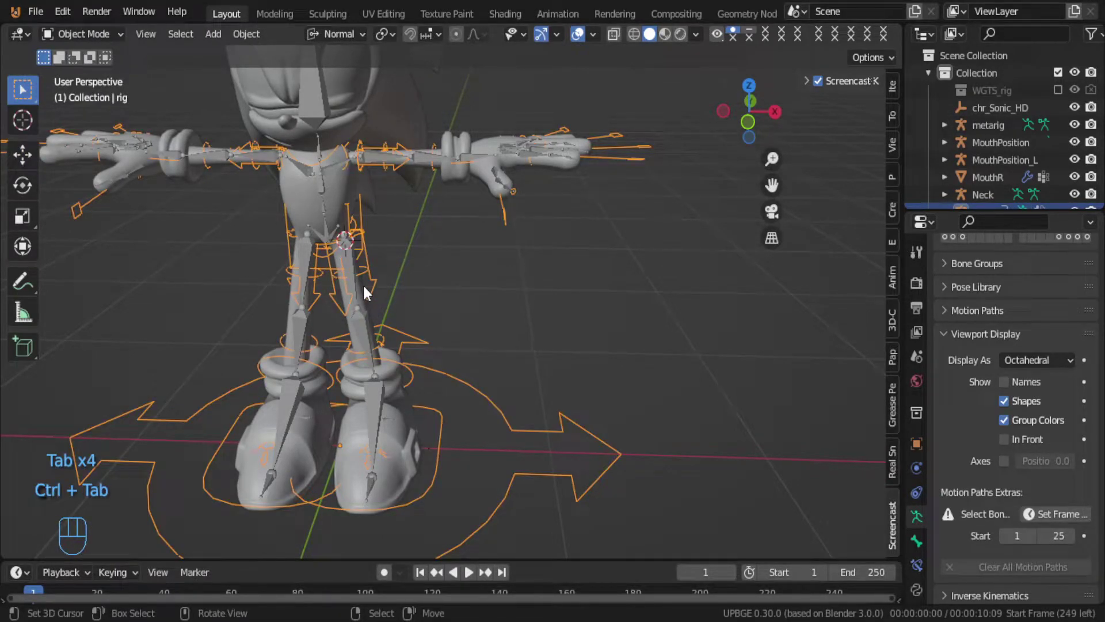
key(x)
click(363, 283)
click(354, 332)
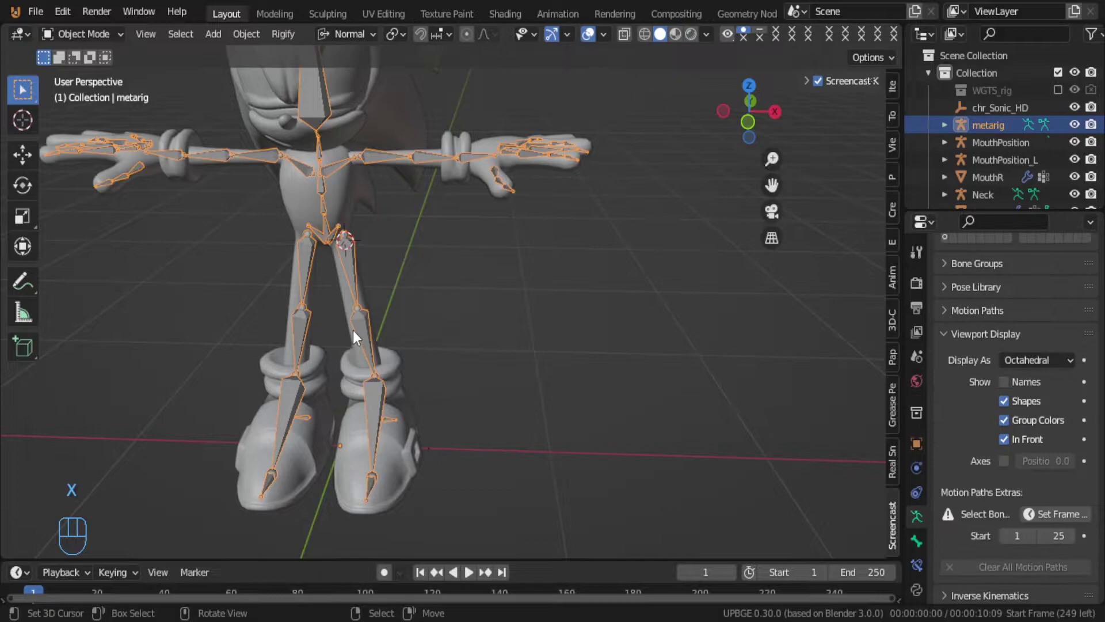
Step: Slightly resize the metarig's left thigh and shin bones in Edit Mode and check their fit inside the leg
key(Tab)
click(368, 327)
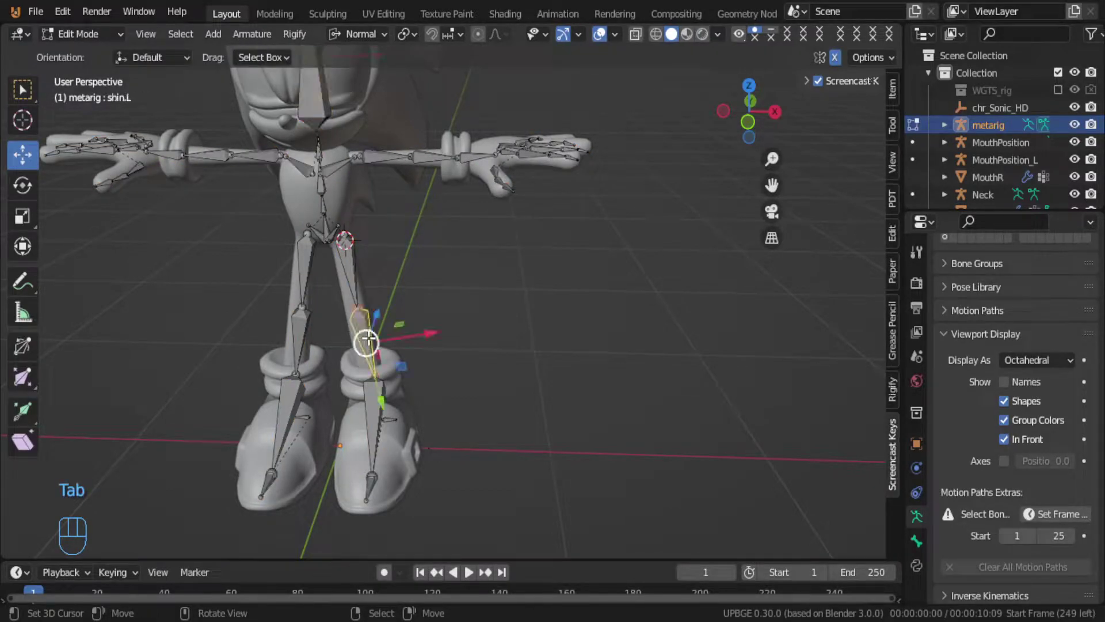
shift+middle_drag(368, 328, 348, 288)
key(s)
key(x)
key(0)
click(365, 311)
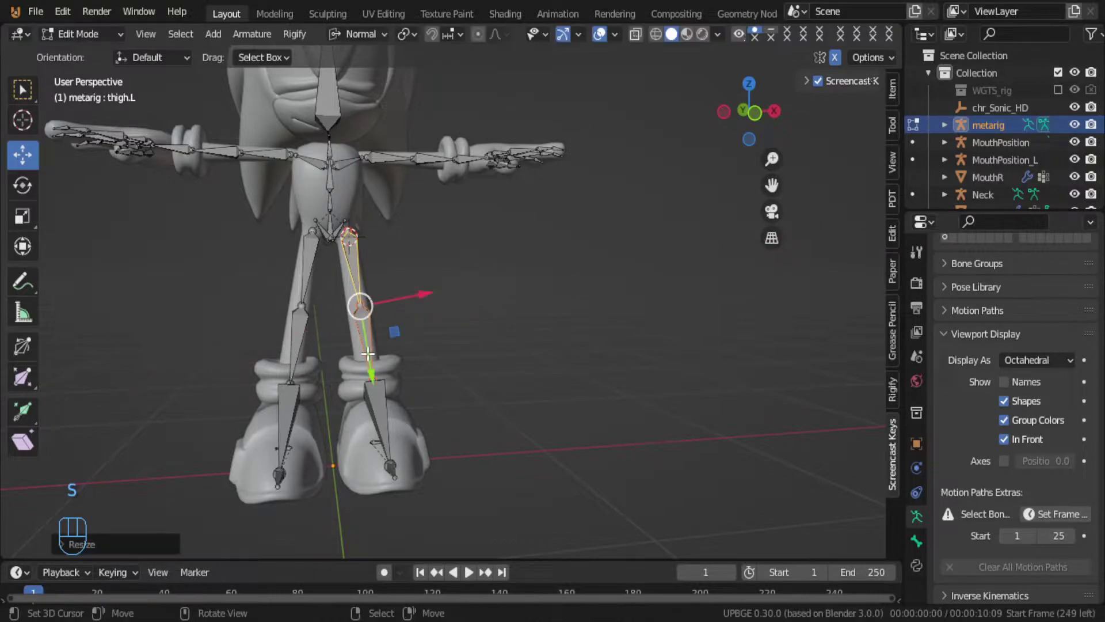
scroll(369, 288, up, 5)
middle_drag(402, 244, 84, 249)
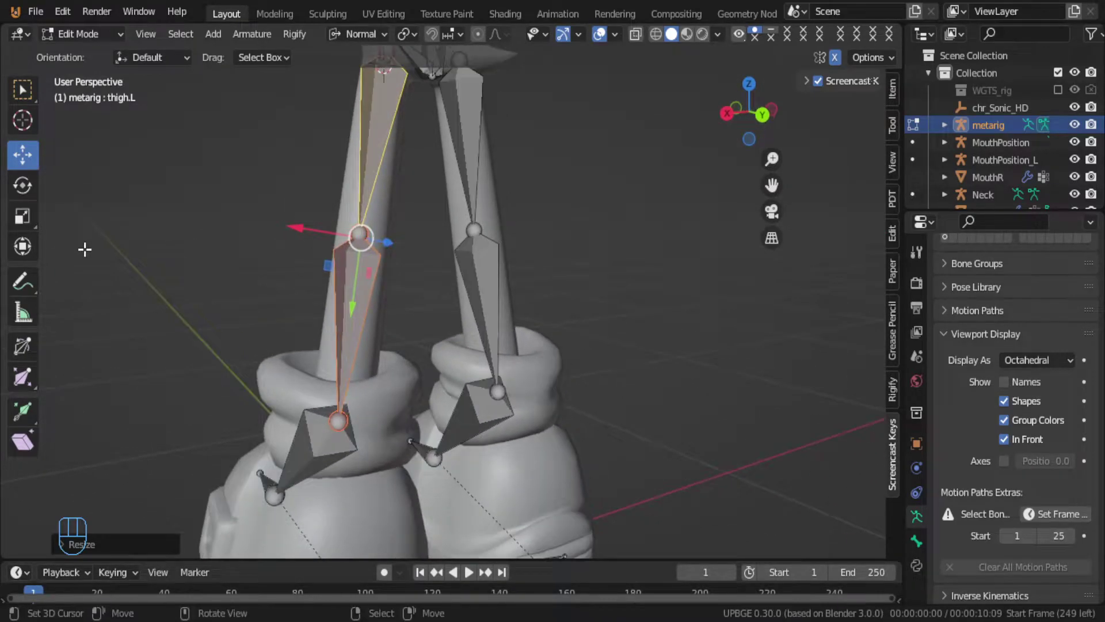
key(KP_1)
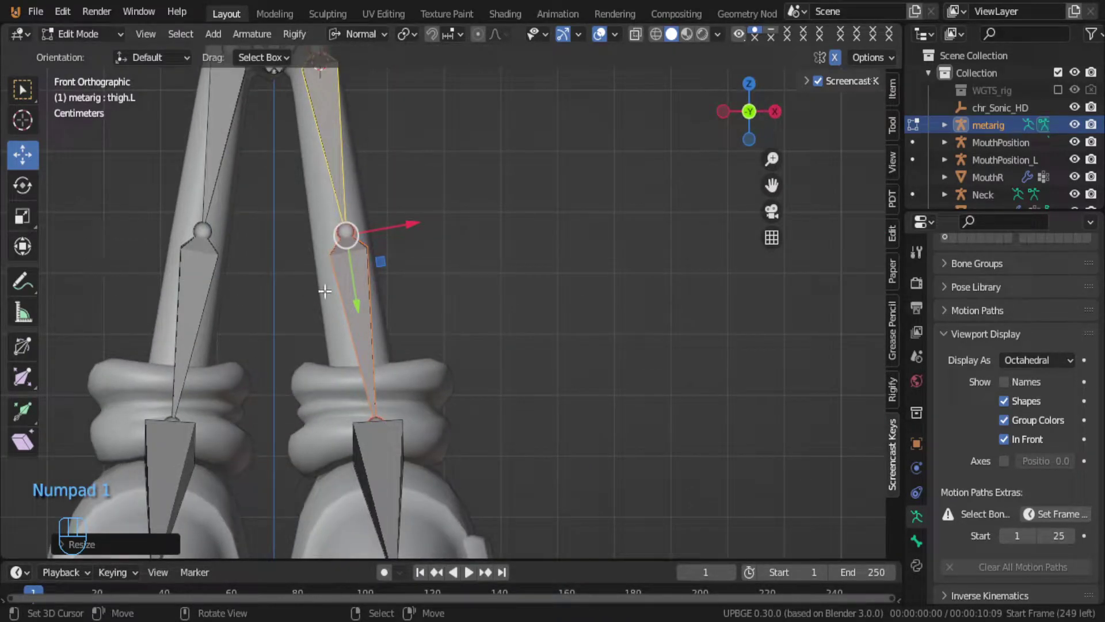
middle_drag(493, 293, 426, 293)
scroll(426, 293, down, 4)
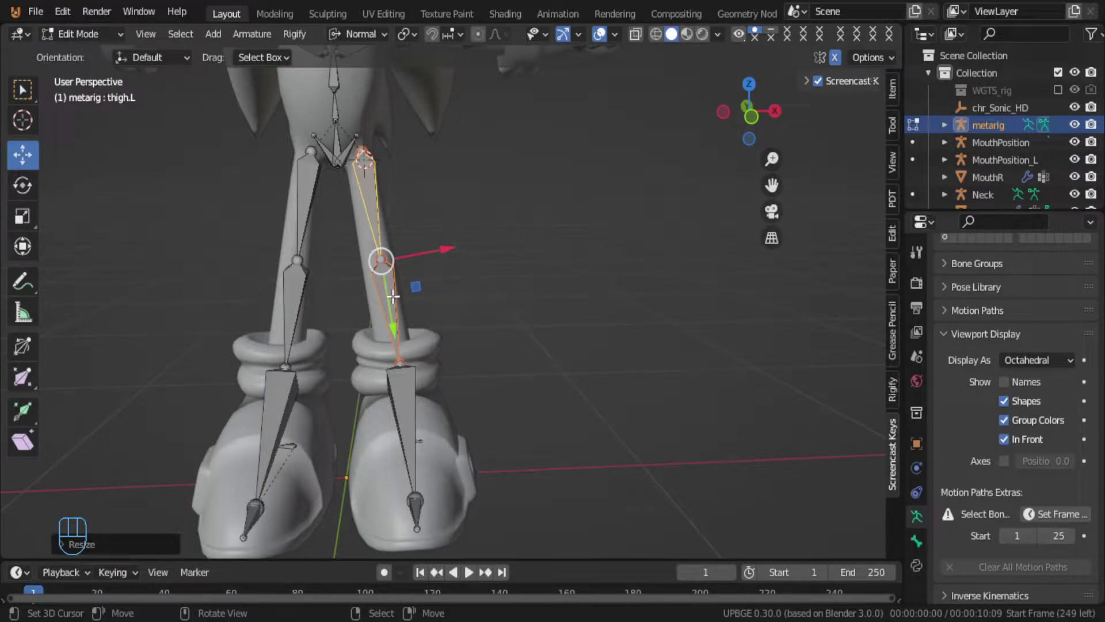
Step: Return to Object Mode and generate a new Rigify control rig from the metarig
key(Tab)
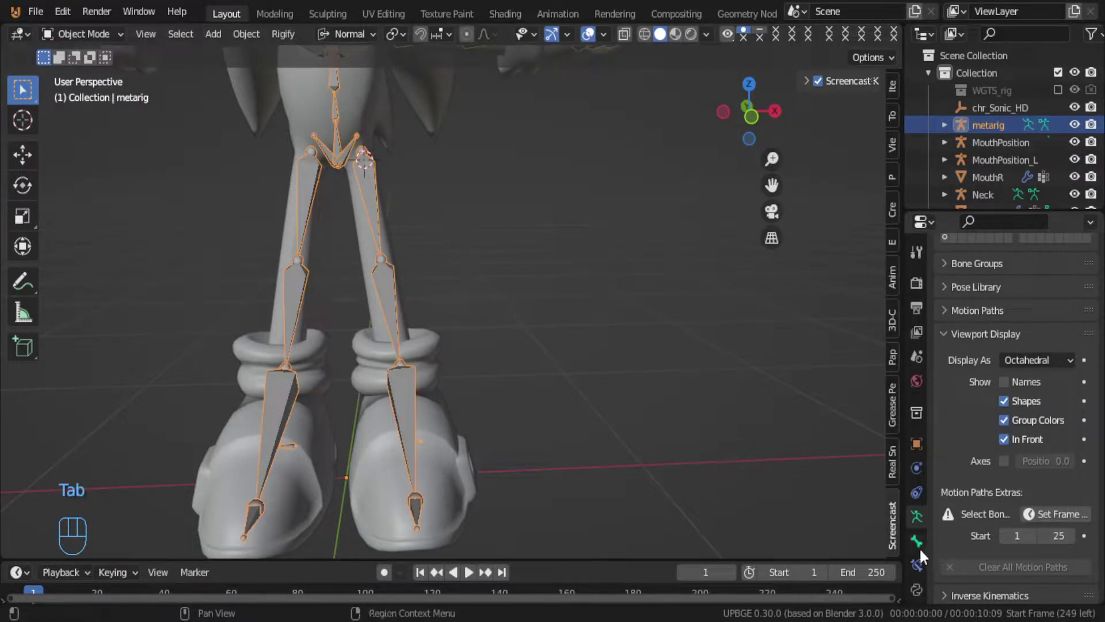
scroll(1002, 539, down, 8)
click(1005, 542)
scroll(437, 276, down, 4)
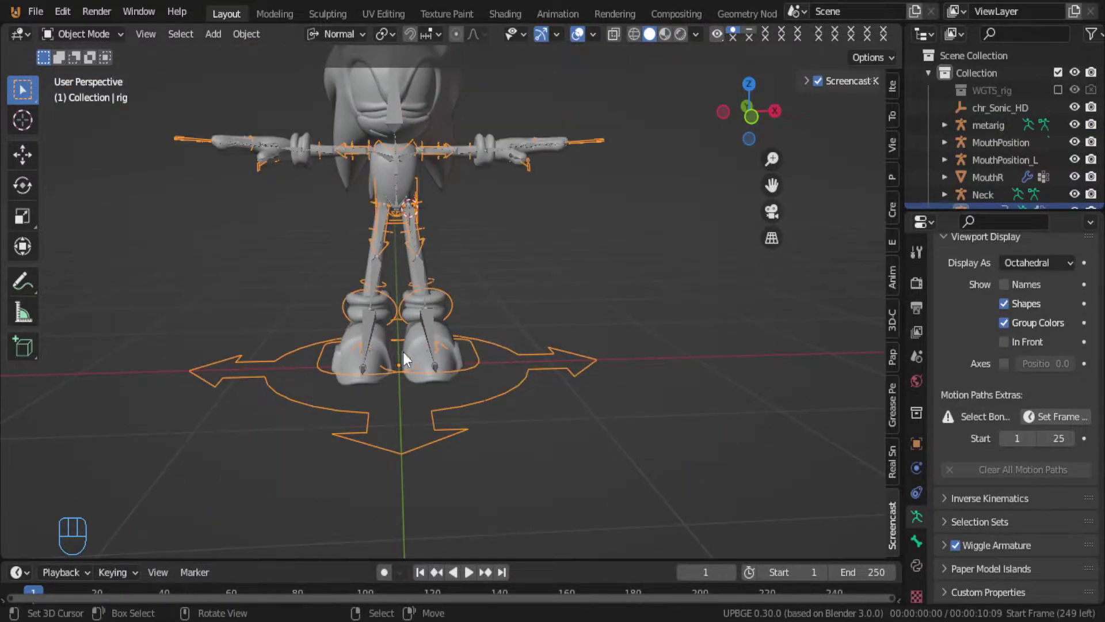
Step: Parent the Sonic mesh to the new rig with automatic weights
shift+click(406, 366)
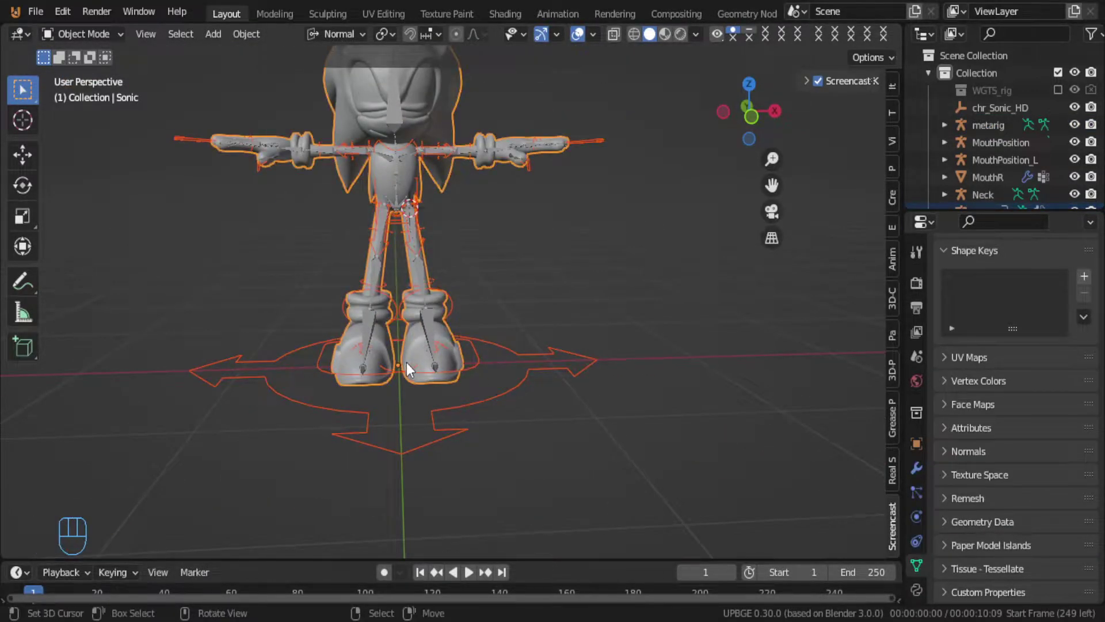
shift+click(437, 415)
key(ctrl+p)
click(439, 419)
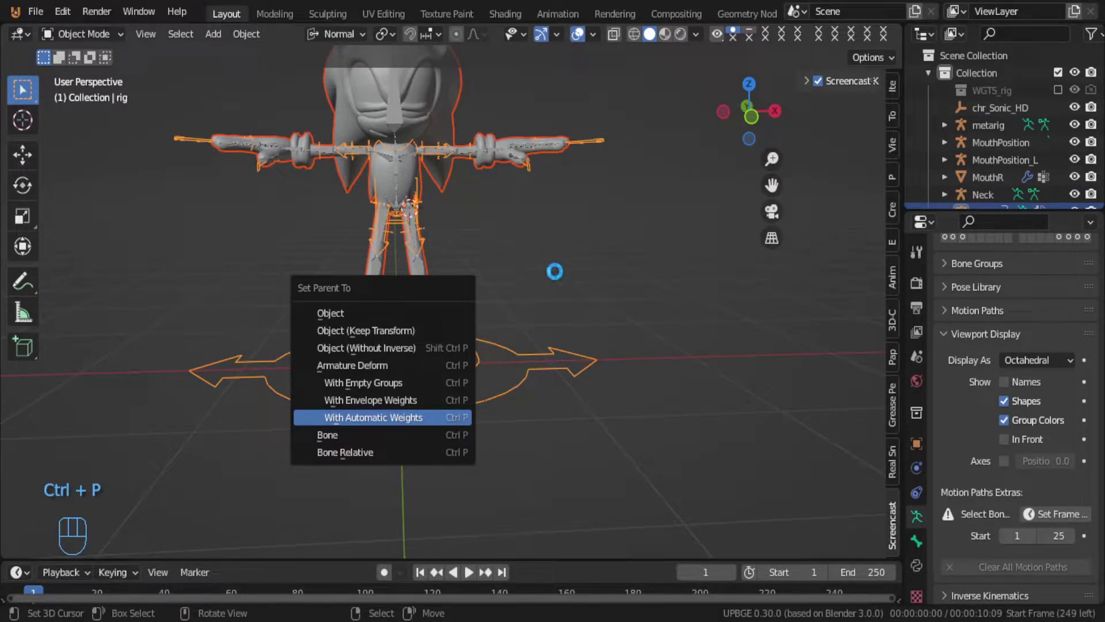
key(Tab)
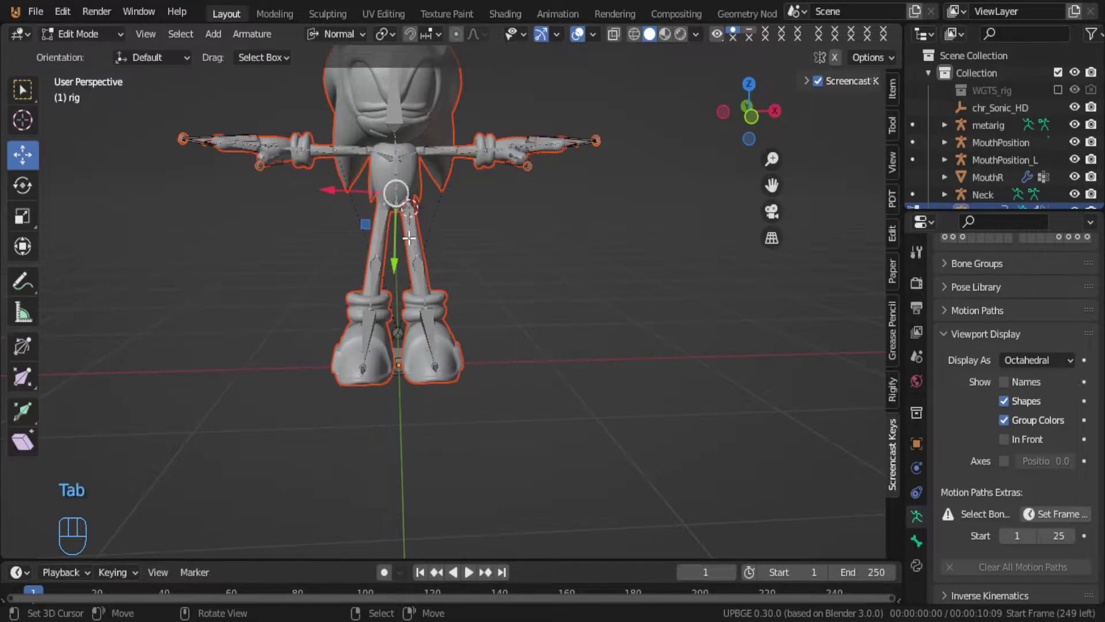
scroll(408, 237, up, 5)
scroll(409, 237, down, 3)
key(Tab)
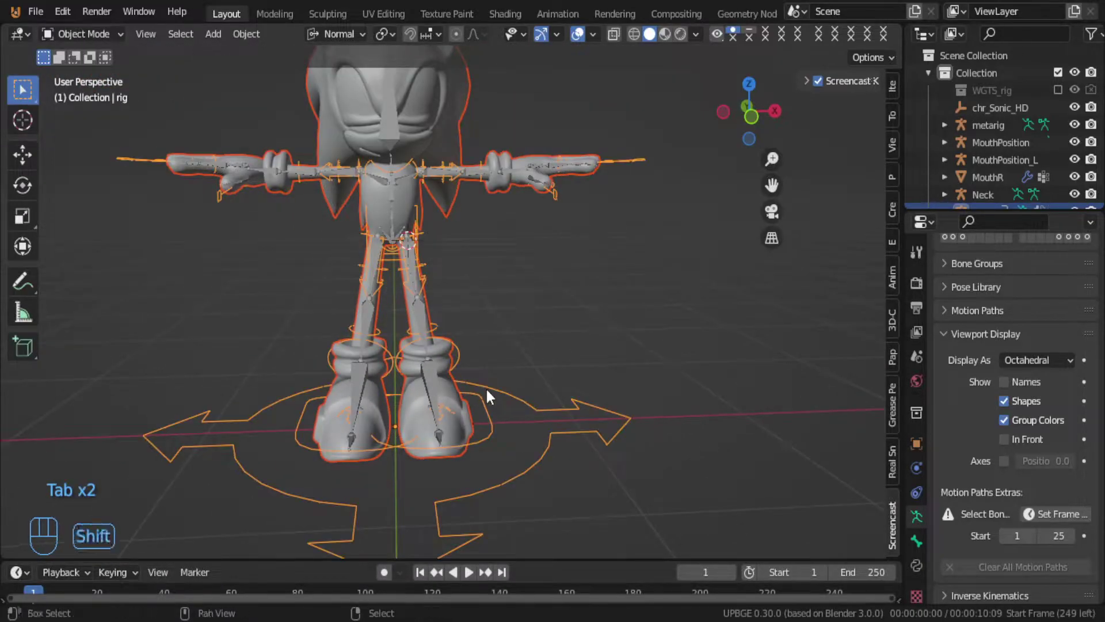
key(shift+Tab)
scroll(456, 410, up, 3)
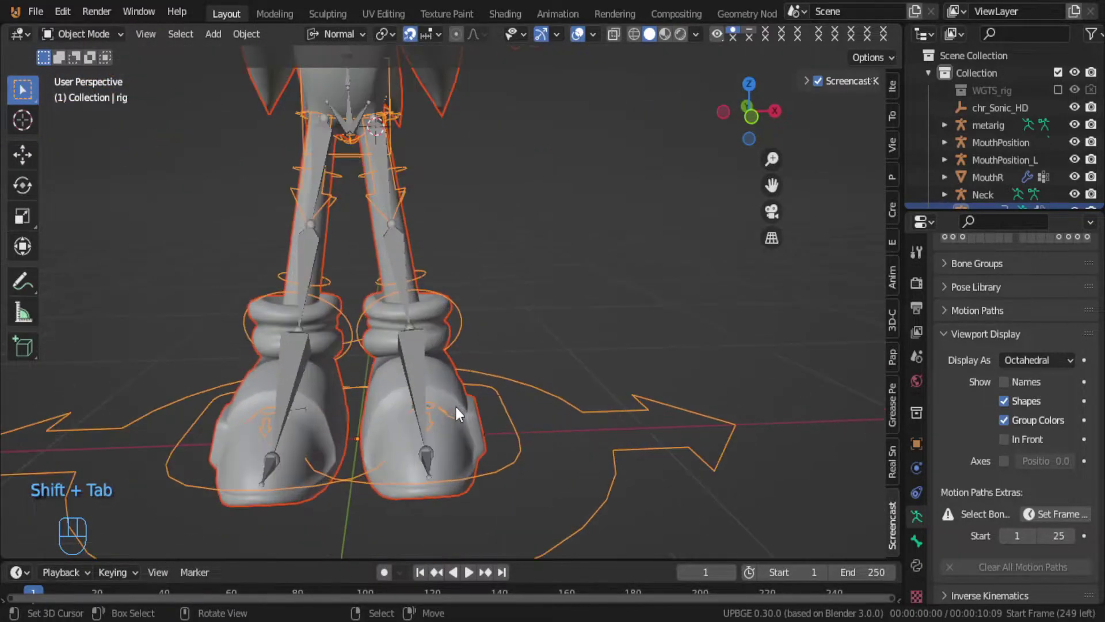
scroll(456, 410, down, 4)
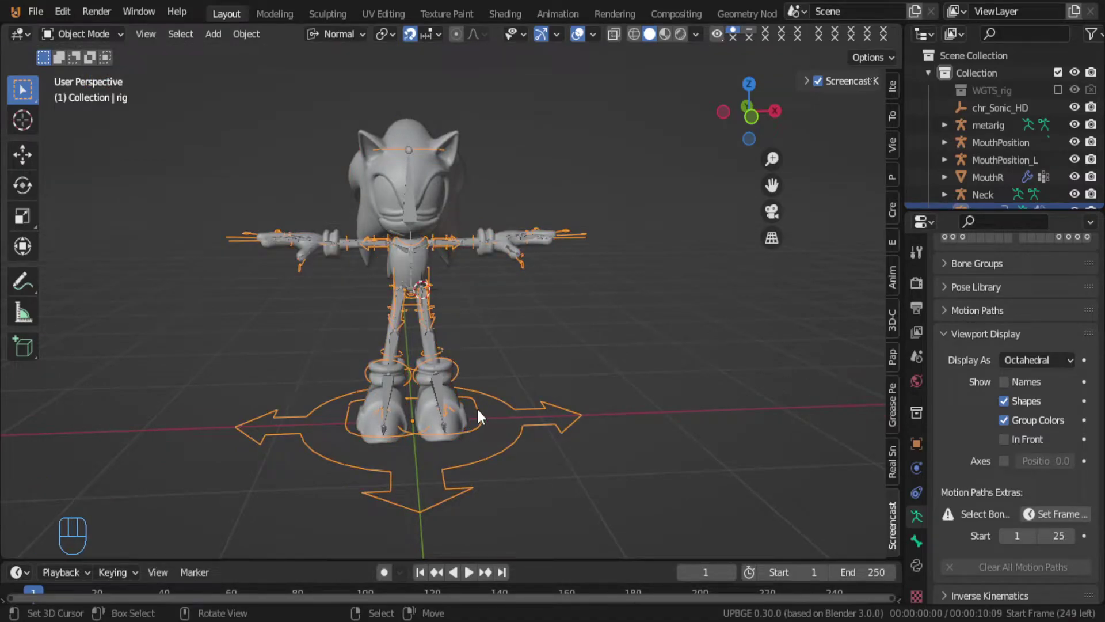
key(shift)
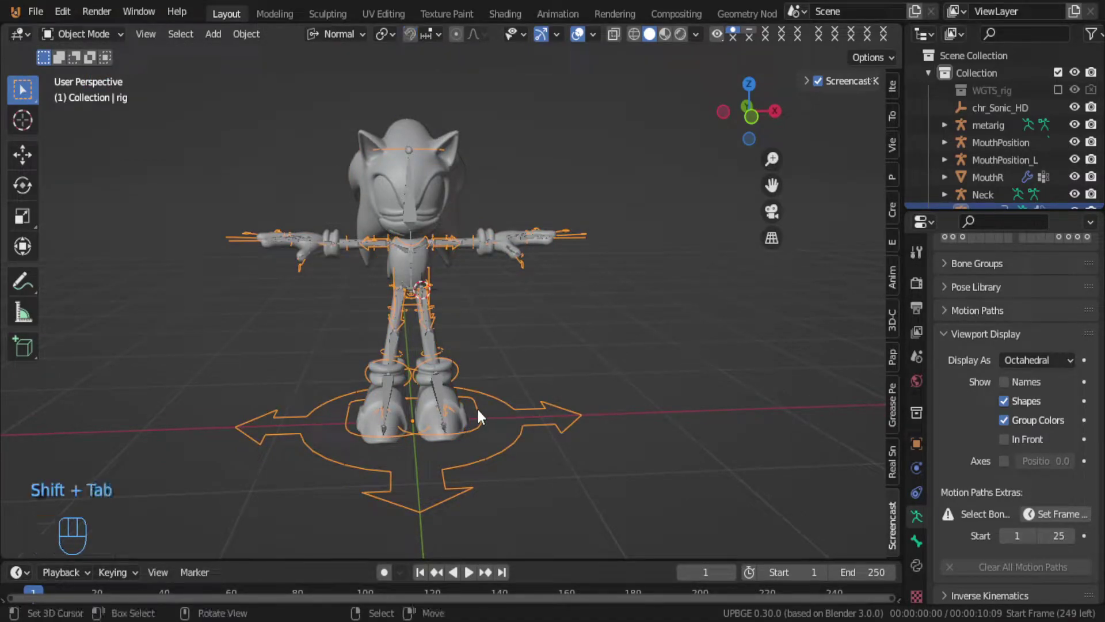
Step: Switch the rig to Pose Mode and try moving the left foot IK control freely and along Z
key(ctrl+Tab)
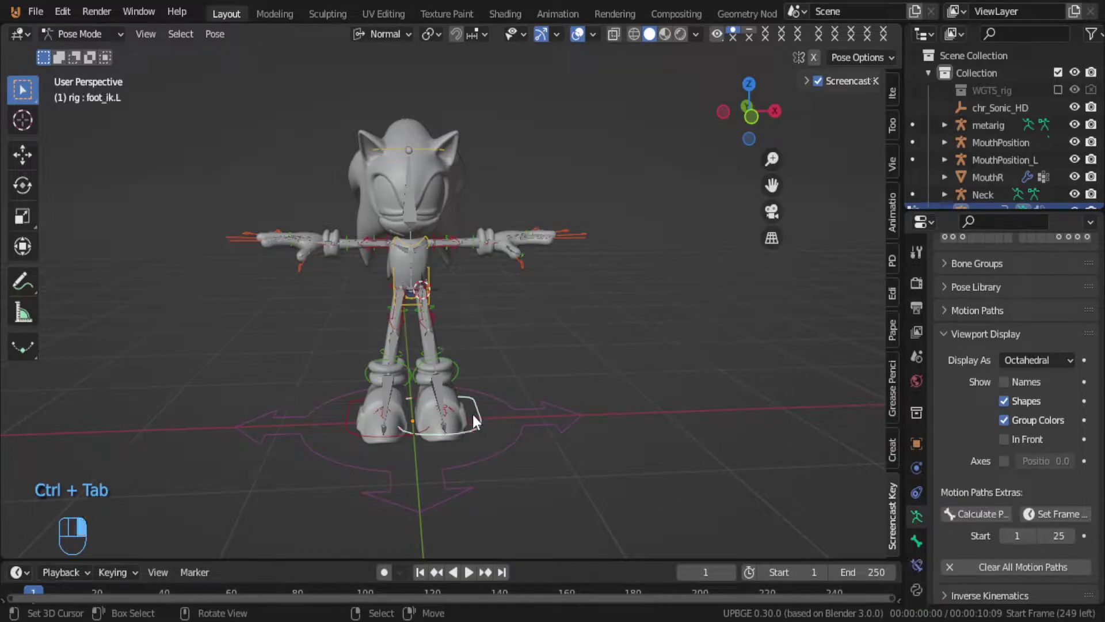
click(472, 412)
key(g)
click(489, 395)
middle_drag(489, 395, 439, 436)
key(g)
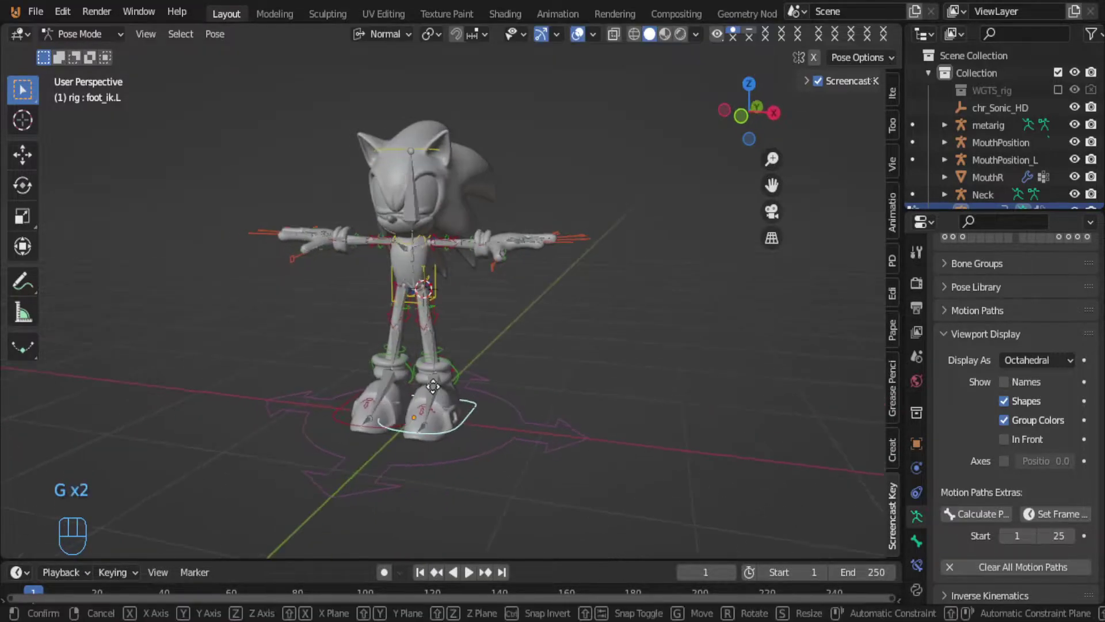
click(446, 362)
middle_drag(446, 362, 382, 370)
key(g)
key(z)
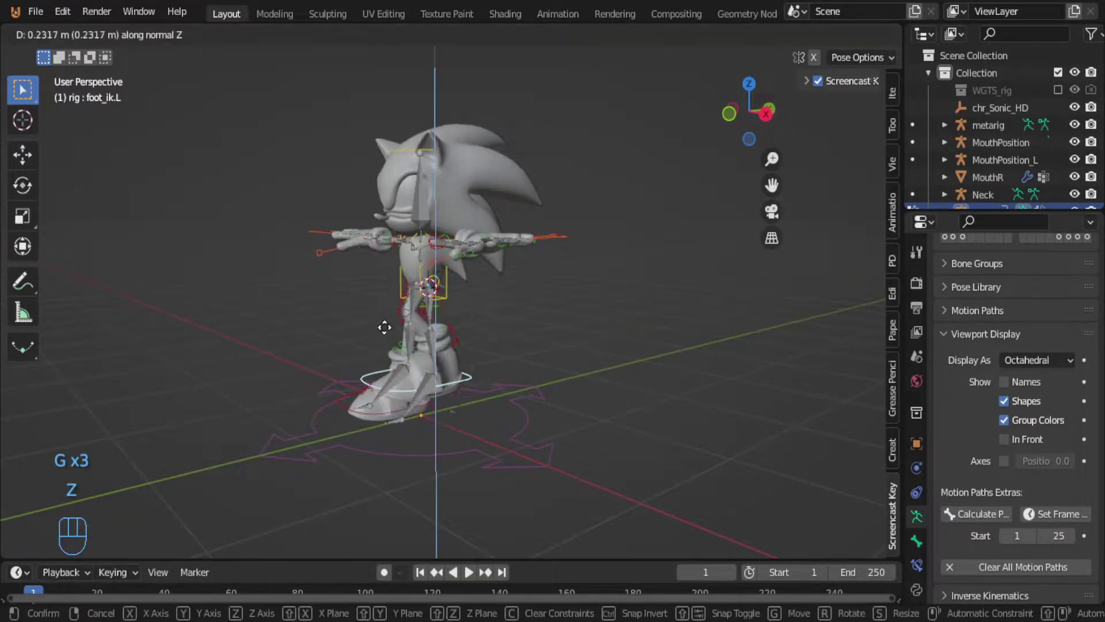
right_click(401, 305)
Step: Try moving the torso control to test how the arms and legs bend
middle_drag(402, 304, 431, 302)
click(396, 298)
key(g)
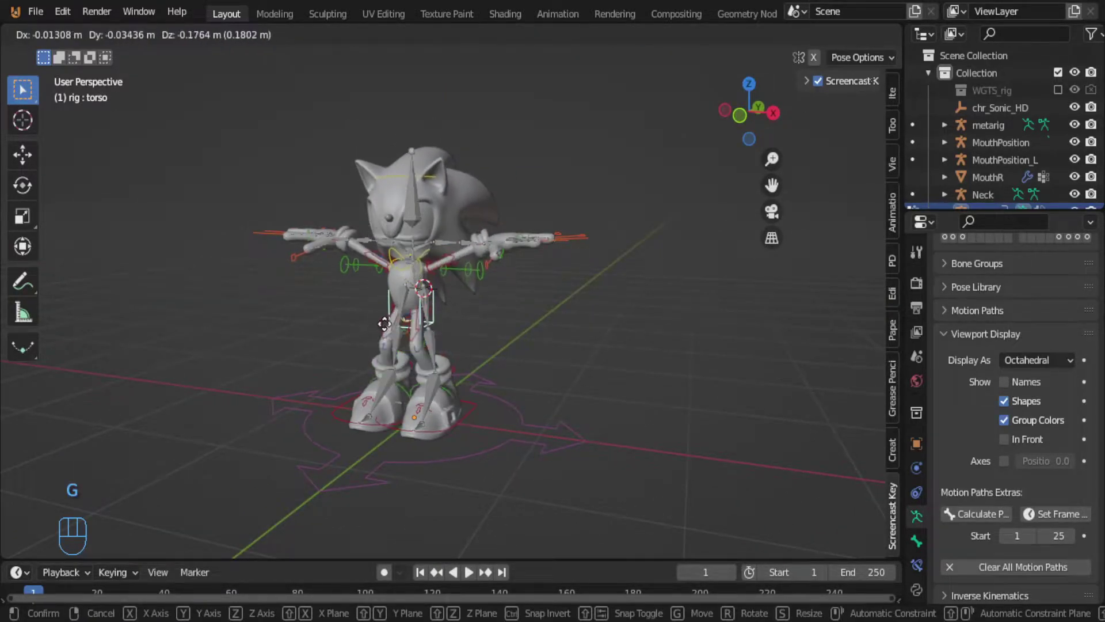
right_click(385, 323)
middle_drag(384, 323, 410, 327)
key(g)
right_click(446, 370)
Step: Try rotating the left hand IK control
middle_drag(446, 370, 475, 236)
click(494, 242)
key(r)
right_click(501, 263)
key(r)
right_click(525, 272)
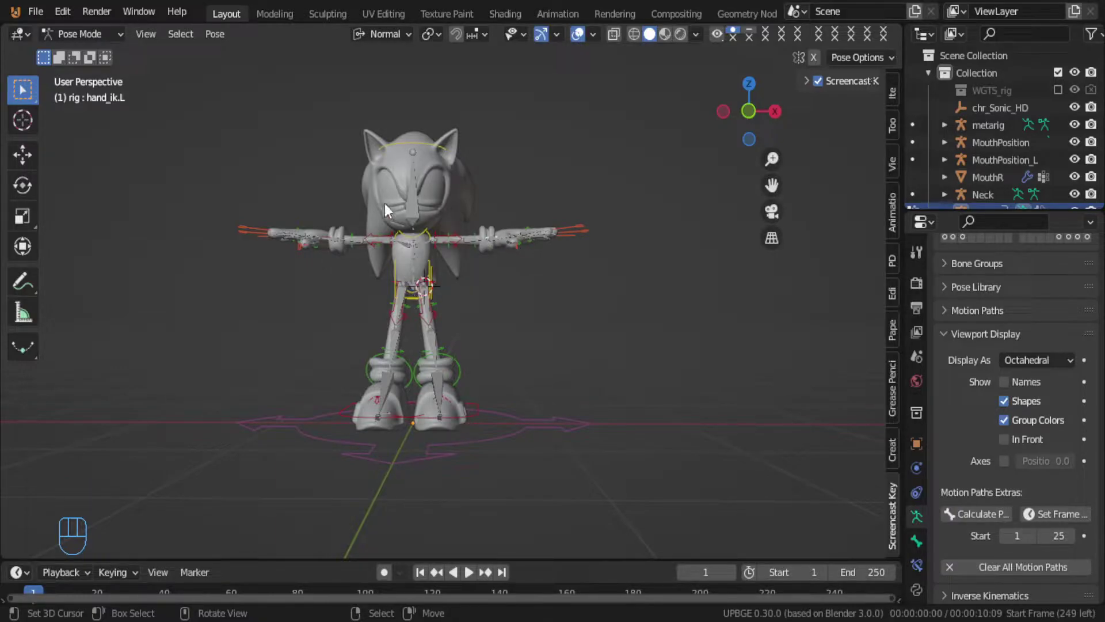
Step: Try rotating the head control in both directions to test how the head mesh deforms
click(447, 153)
key(r)
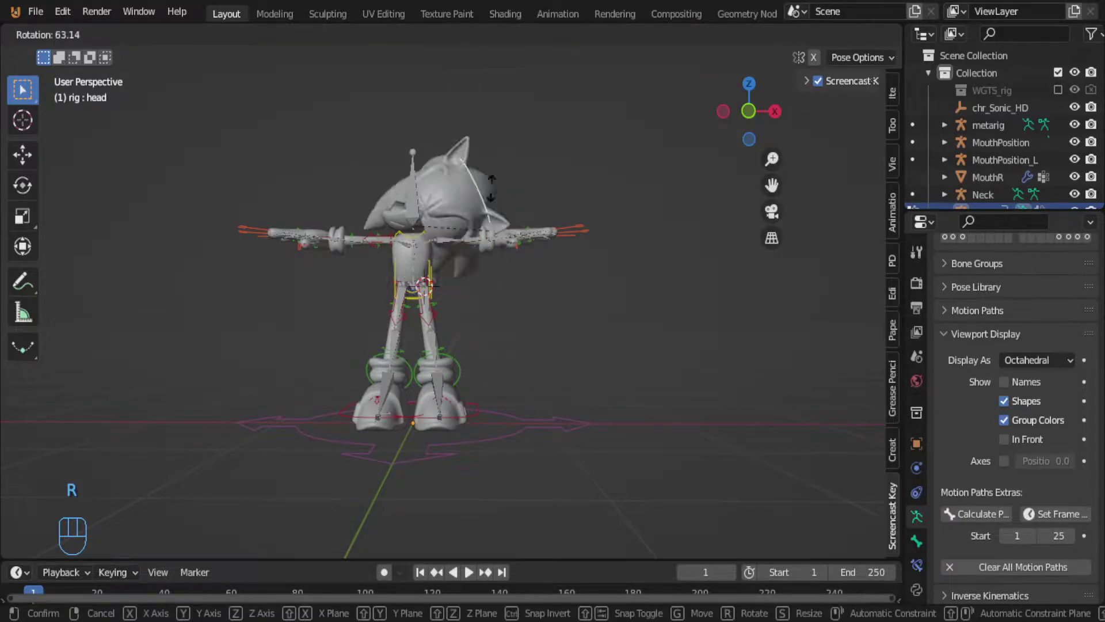
right_click(447, 187)
scroll(440, 189, up, 3)
key(r)
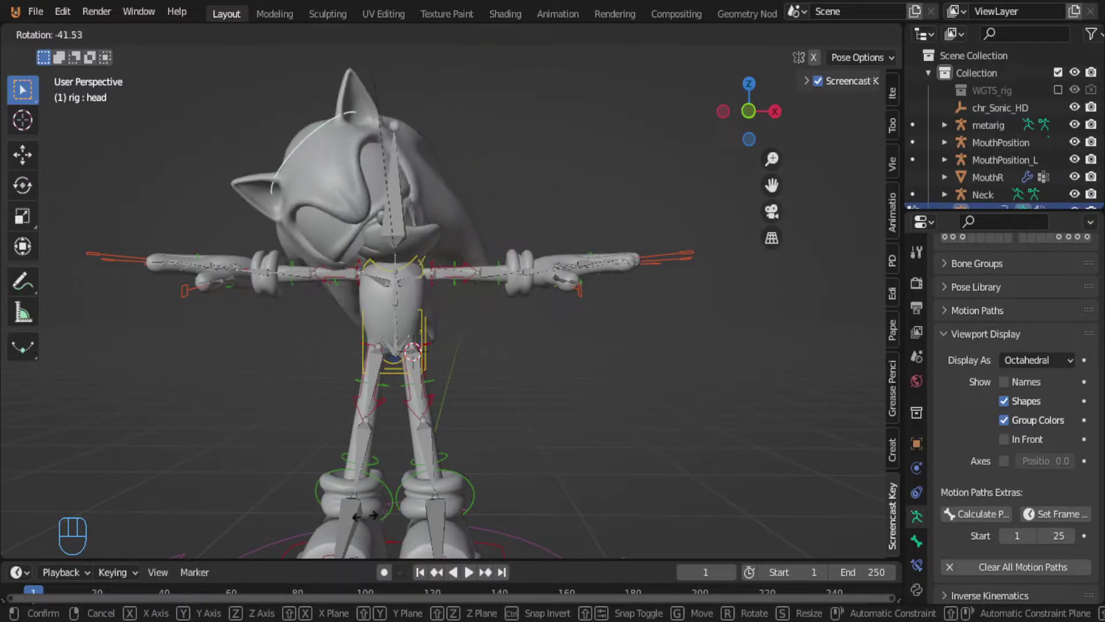
right_click(488, 535)
Step: Switch to Object Mode, select the MouthR mesh and try moving it away from the face
scroll(402, 273, up, 3)
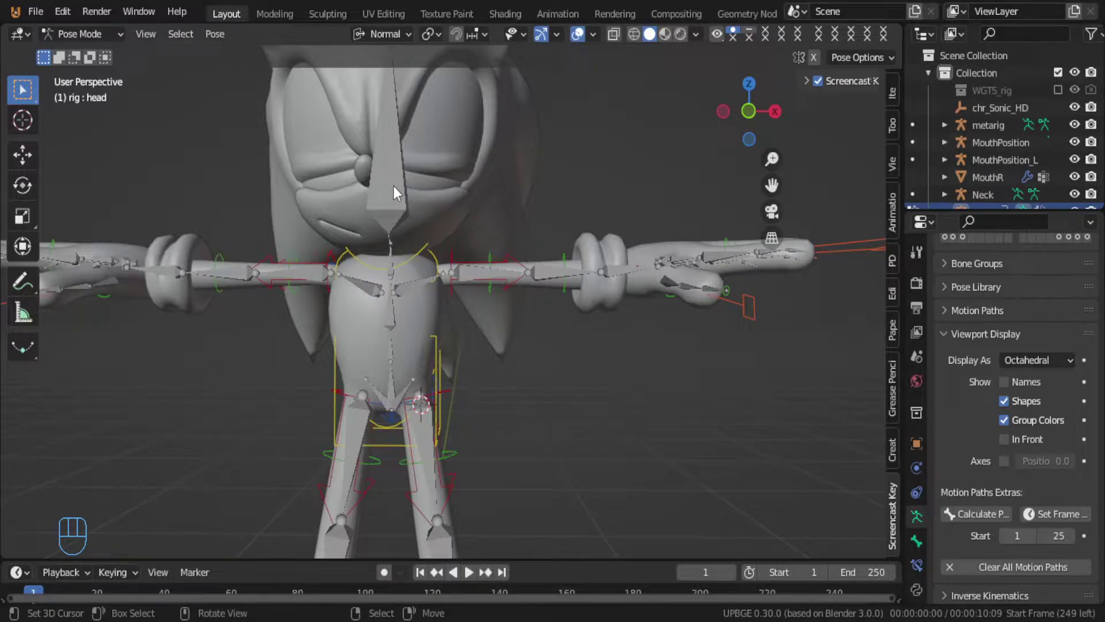
key(ctrl+Tab)
click(354, 212)
key(g)
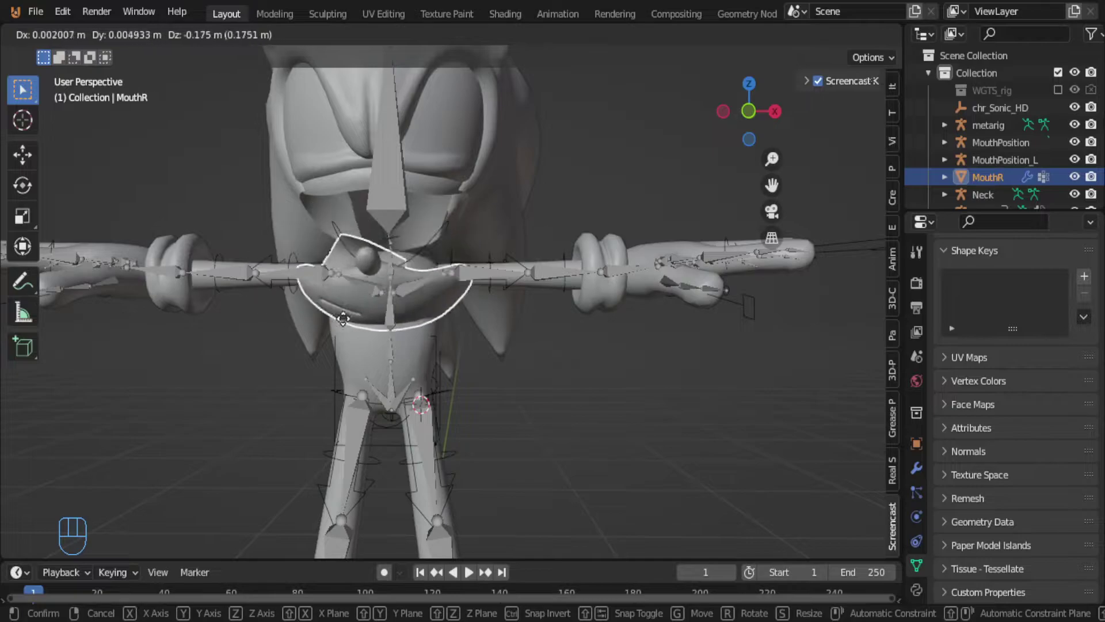
right_click(343, 318)
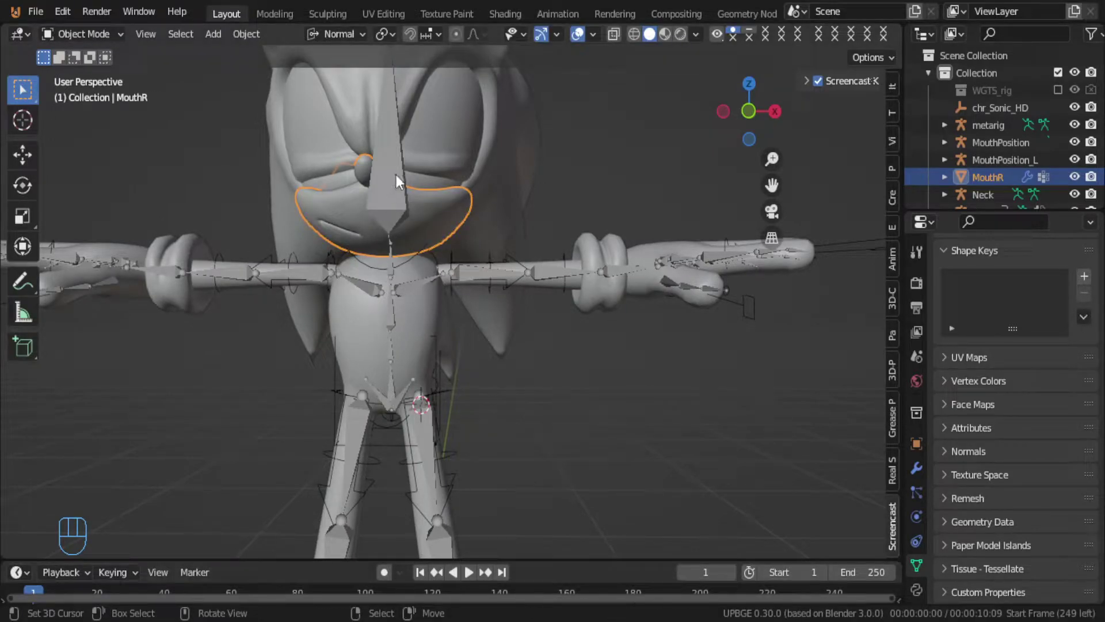
Step: Add the rig to the MouthR selection as the active object and enter Pose Mode
shift+click(444, 386)
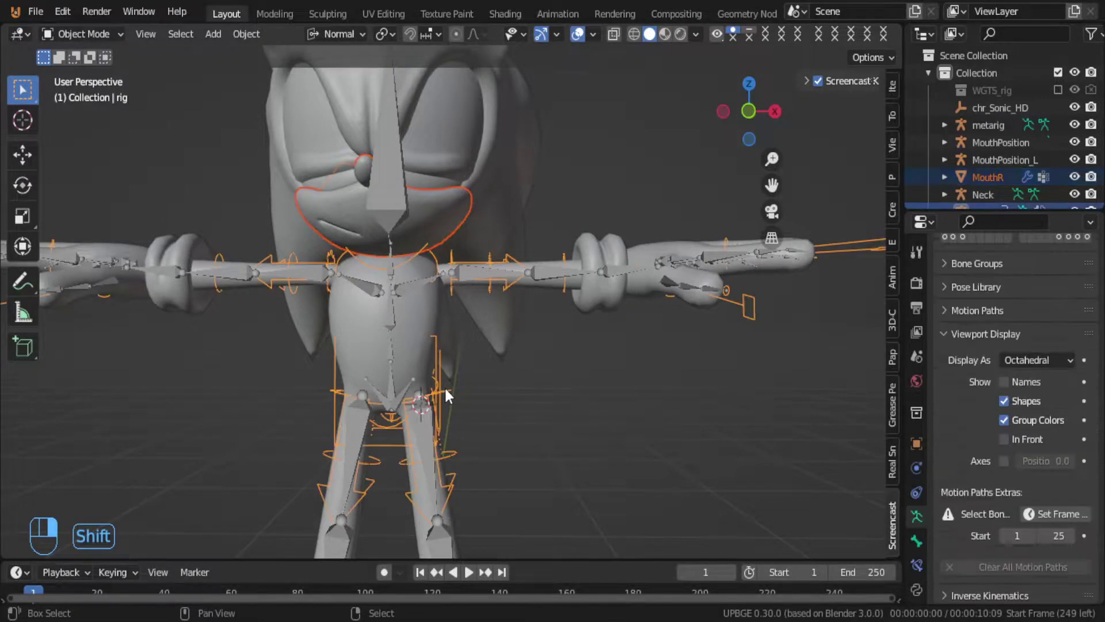
key(Tab)
key(Tab)
key(ctrl+Tab)
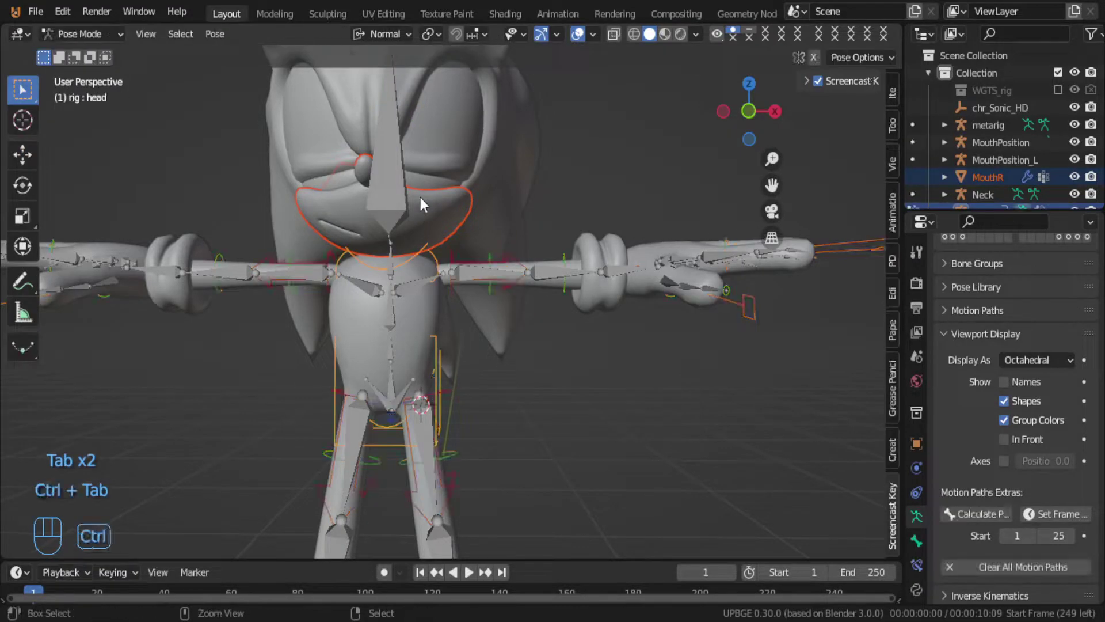
shift+middle_drag(401, 120, 429, 353)
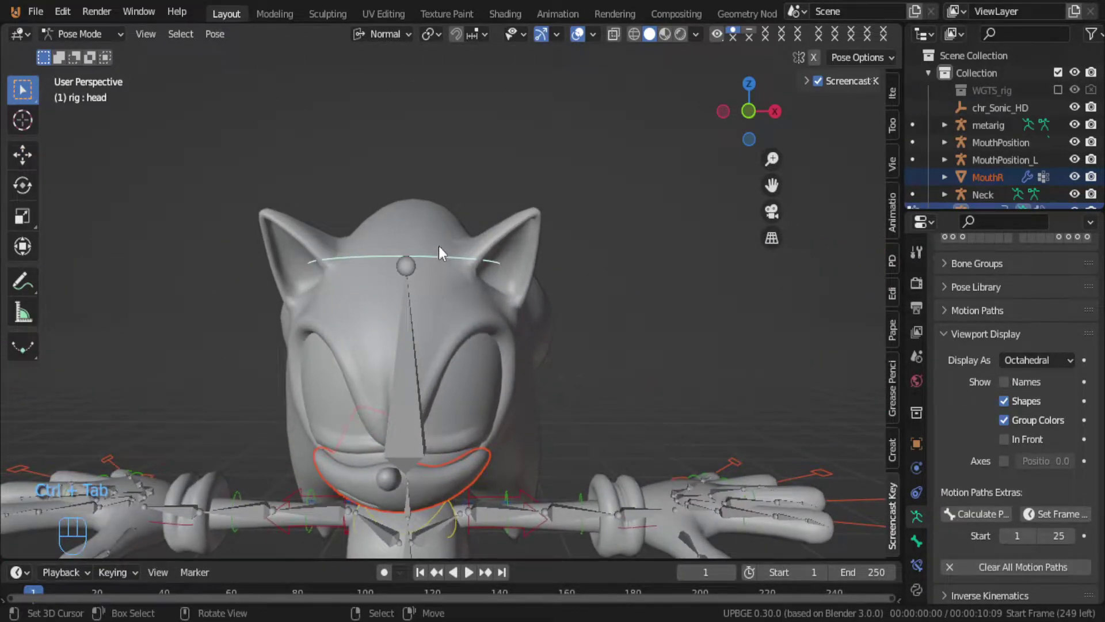
key(Tab)
key(ctrl+p)
click(423, 506)
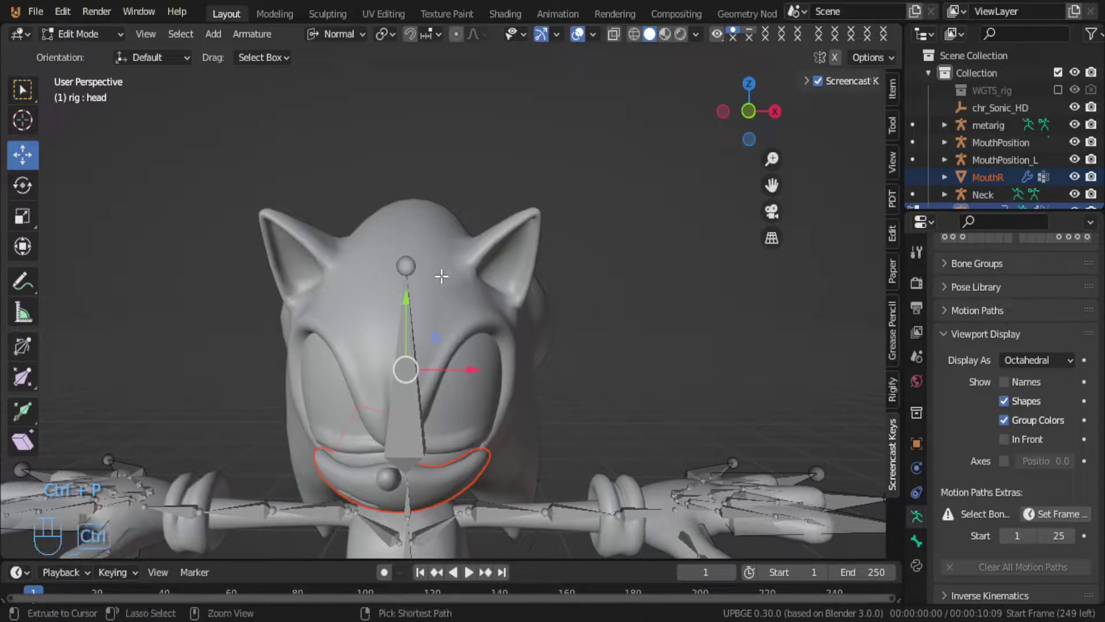
Step: Switch to Object Mode and parent the mouth mesh to the rig's head bone using the Bone option
key(Tab)
key(ctrl+Tab)
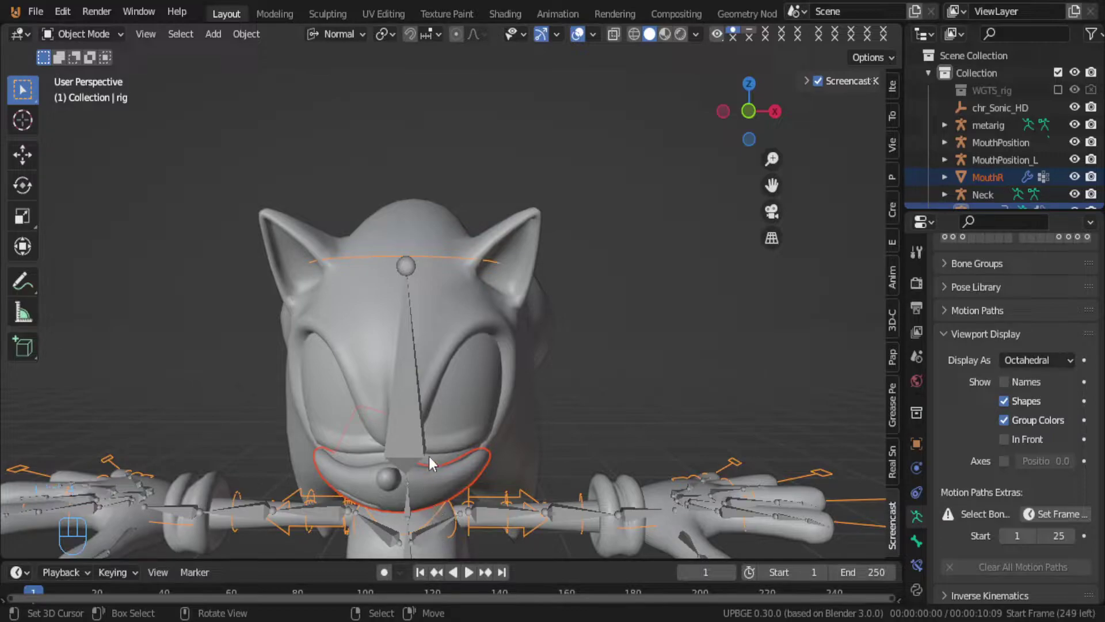
key(ctrl+p)
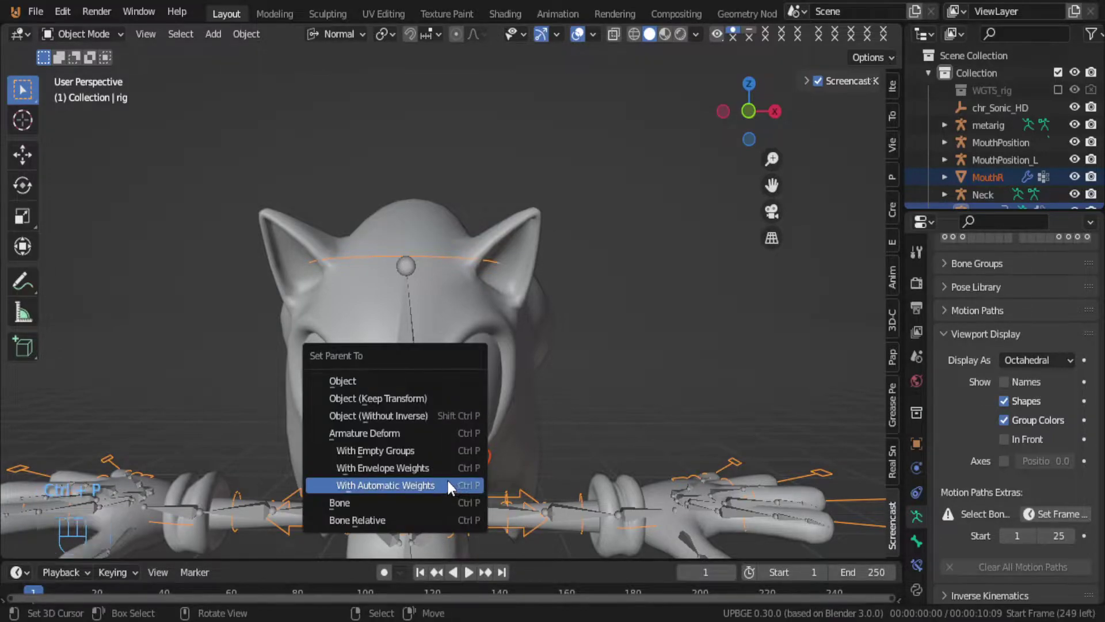
click(435, 501)
Step: Select the rig's head control in Pose Mode and try rotating it to test the mouth parenting
key(Tab)
key(Tab)
click(447, 266)
click(446, 260)
key(Tab)
key(Tab)
key(ctrl+Tab)
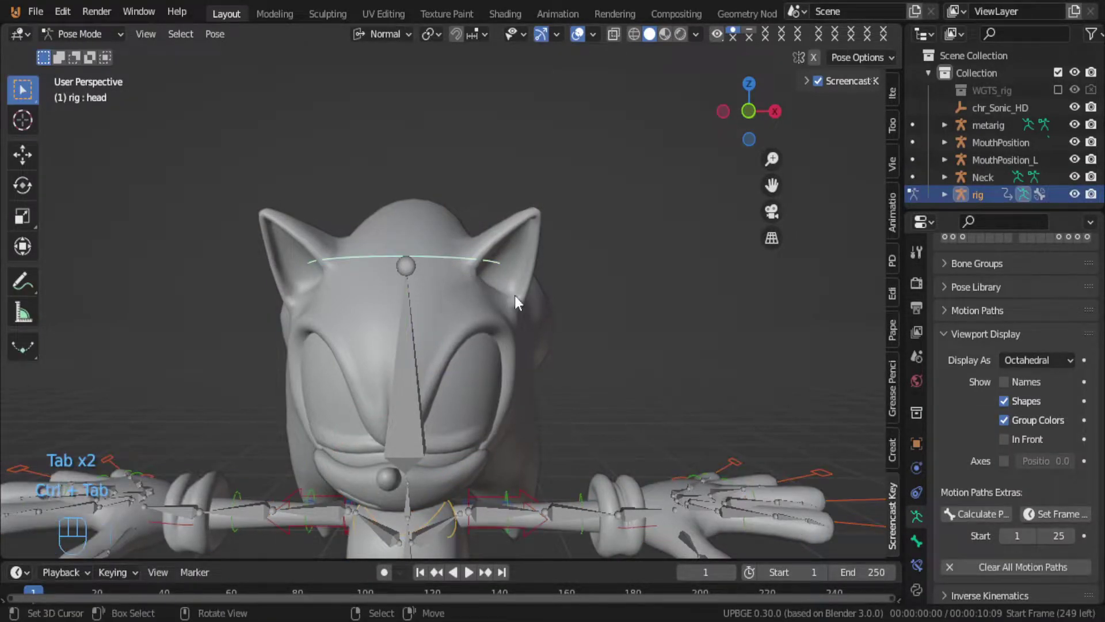
key(r)
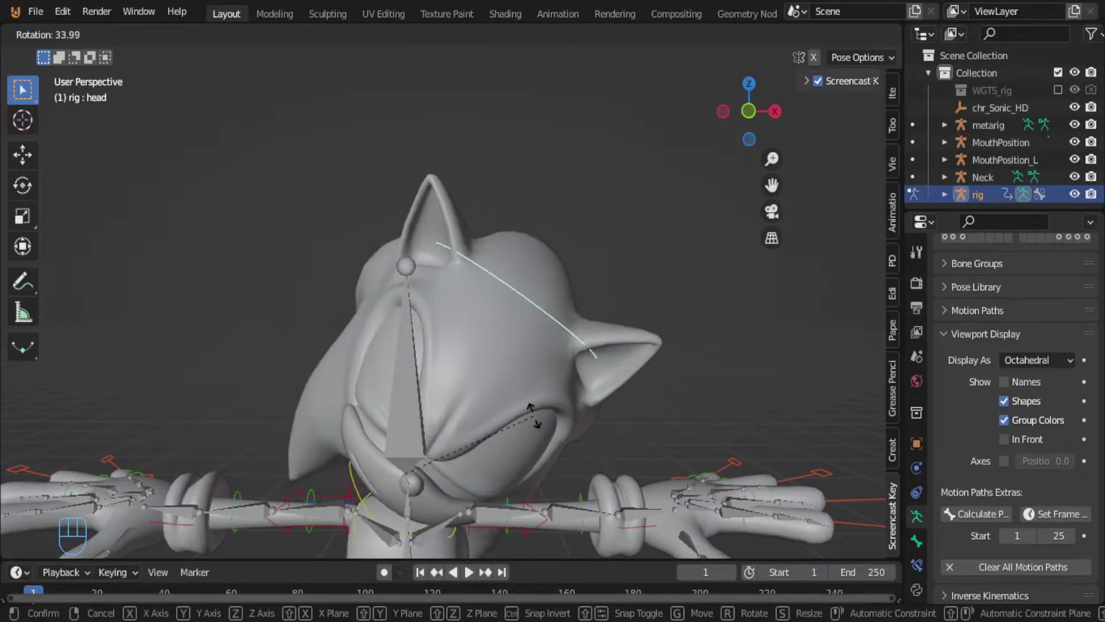
right_click(486, 427)
Step: Switch to Object Mode, select the metarig and hide it
shift+middle_drag(486, 427, 612, 152)
scroll(488, 248, down, 4)
scroll(370, 182, up, 2)
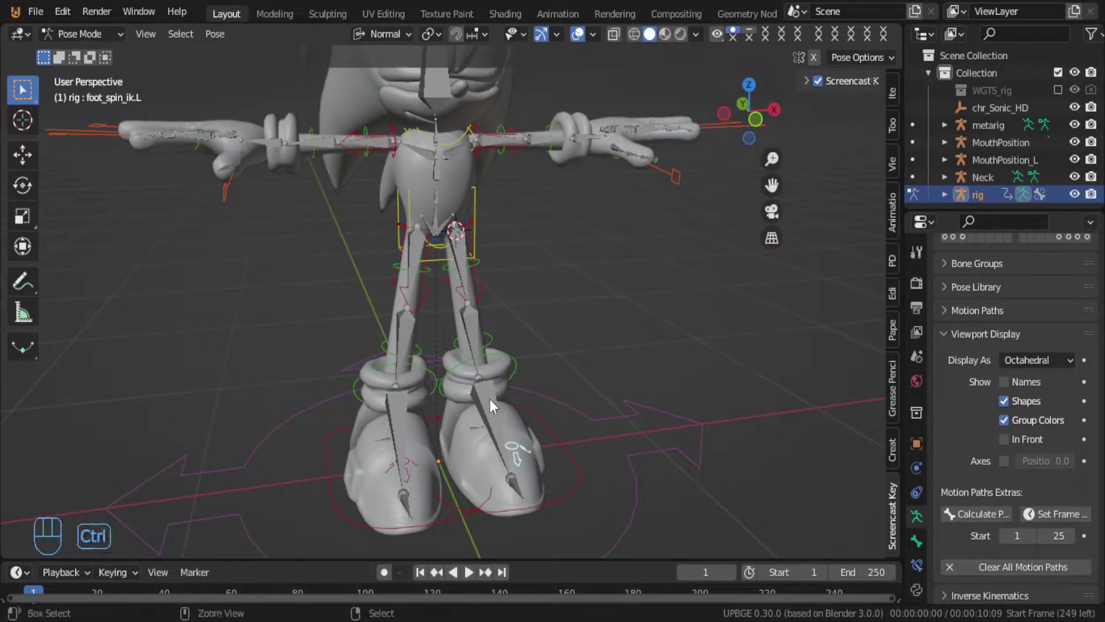
key(ctrl+Tab)
click(507, 427)
click(492, 422)
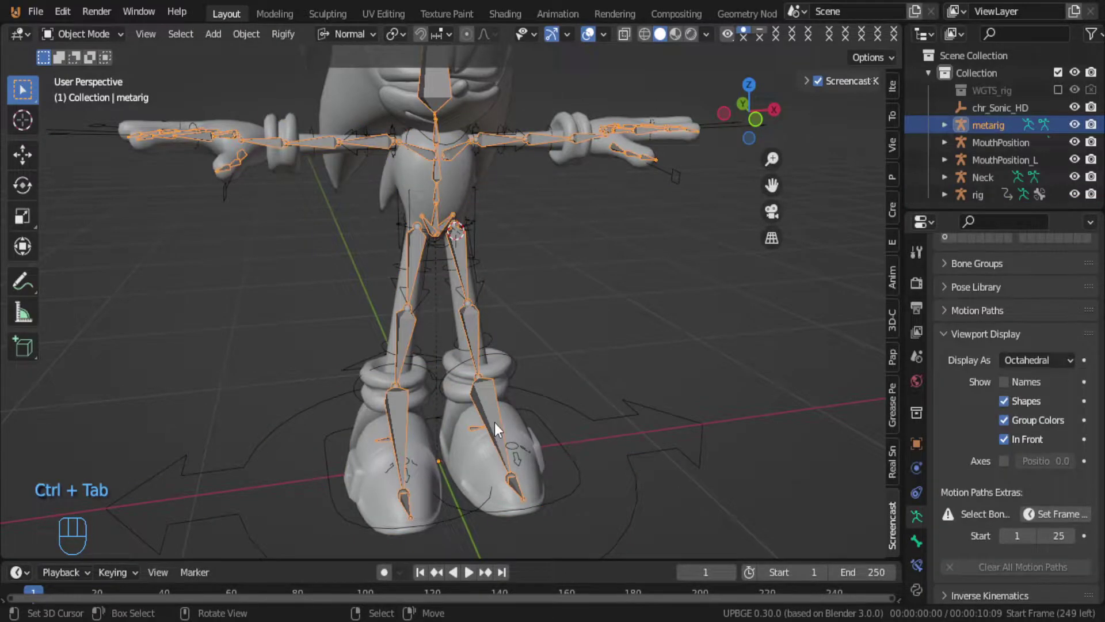
key(g)
right_click(558, 431)
key(h)
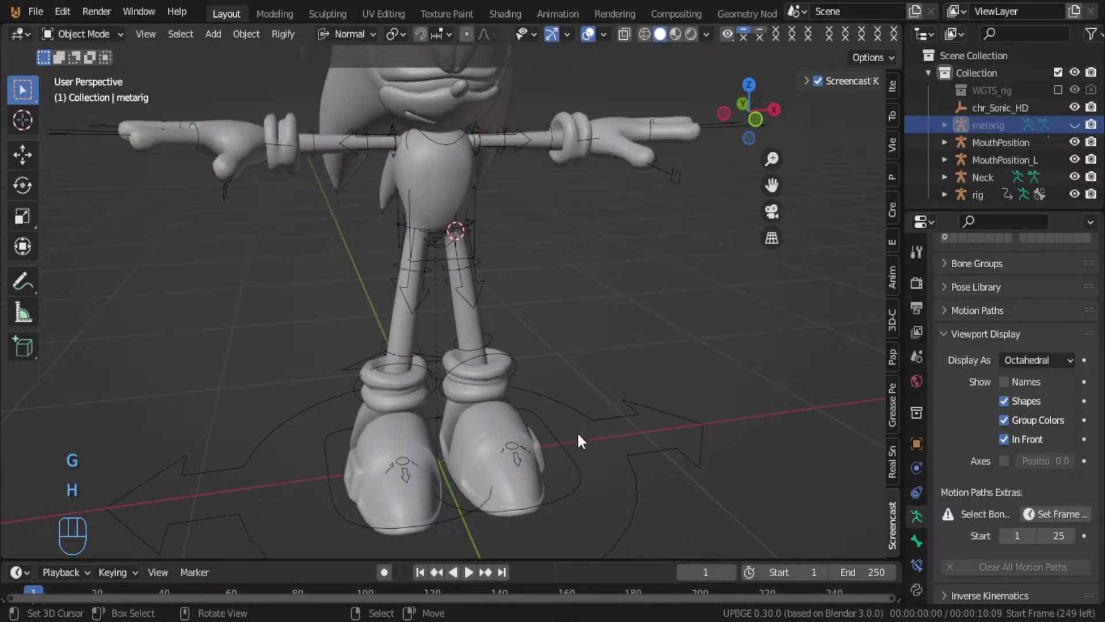
Step: Select the rig and put it back in Pose Mode
middle_drag(578, 436, 428, 415)
click(588, 440)
key(Tab)
key(Tab)
key(ctrl+Tab)
middle_drag(592, 450, 548, 444)
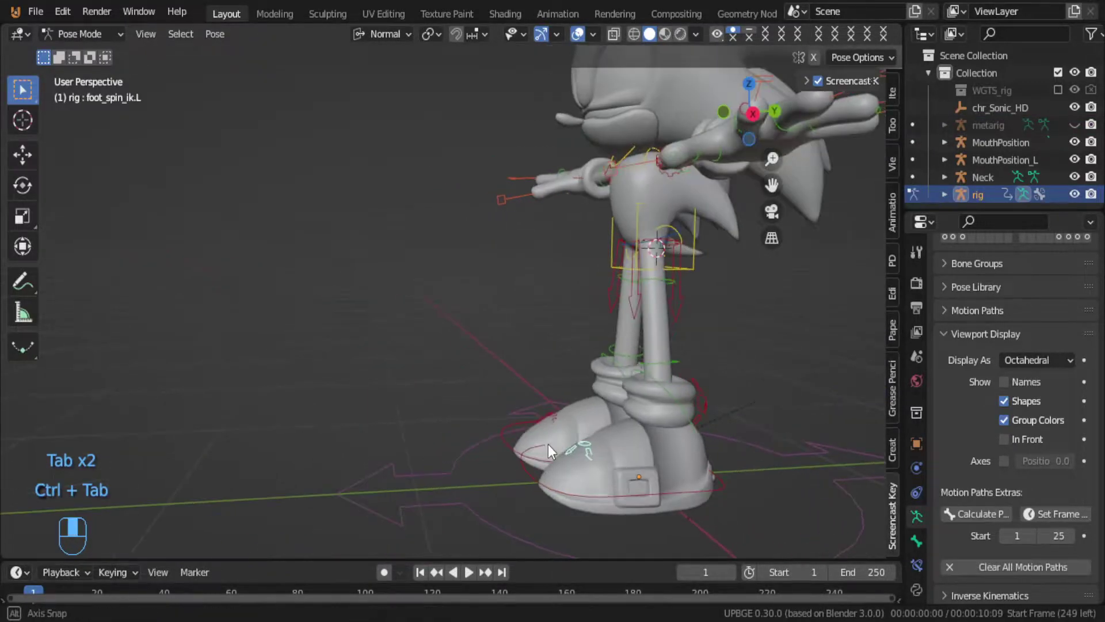
Step: Try rotating the left foot's spin, IK and heel controls to test how the foot deforms
key(r)
right_click(730, 475)
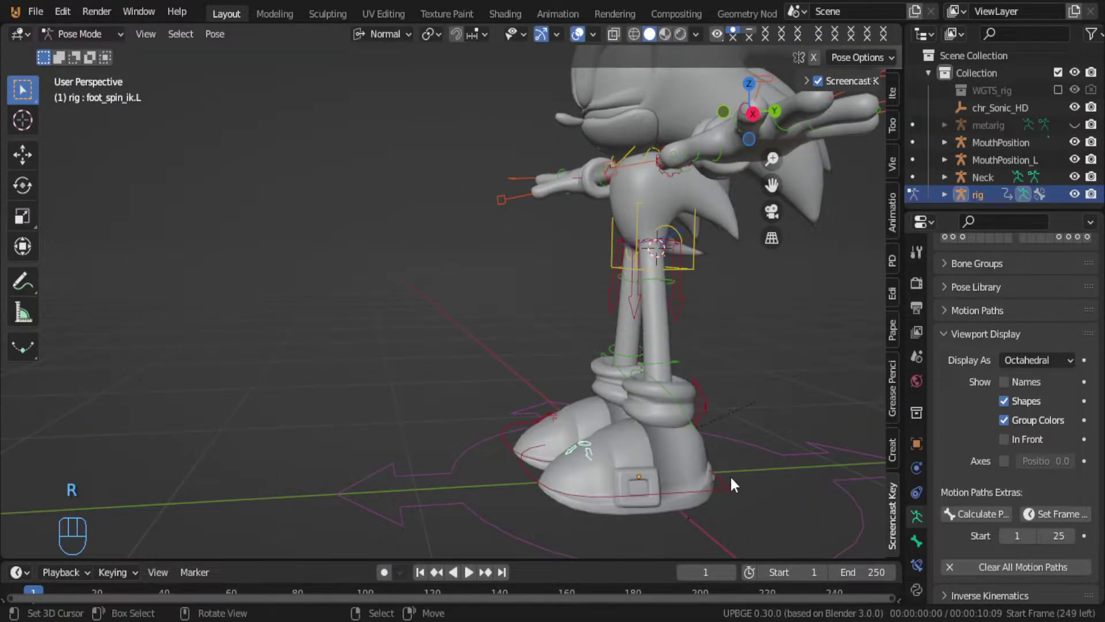
click(719, 469)
key(r)
right_click(722, 471)
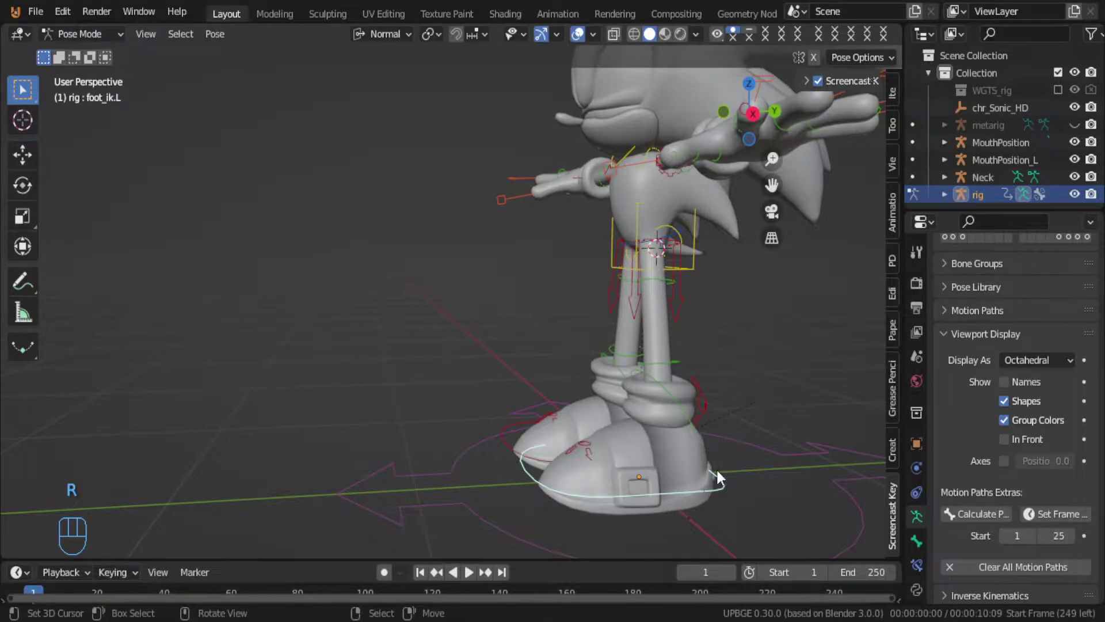
click(703, 408)
key(r)
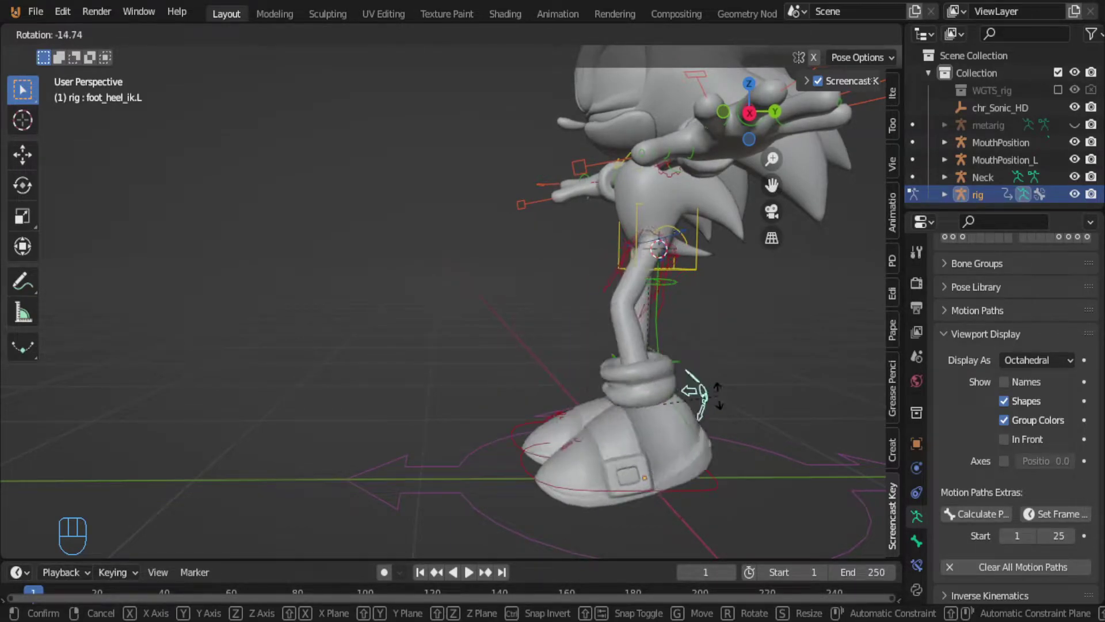
right_click(701, 395)
Step: Try moving the left hand IK control and the torso control to test the arm and body
mouse_move(673, 380)
middle_down()
mouse_move(747, 325)
mouse_move(688, 266)
mouse_move(646, 311)
mouse_move(651, 351)
mouse_move(675, 385)
middle_up()
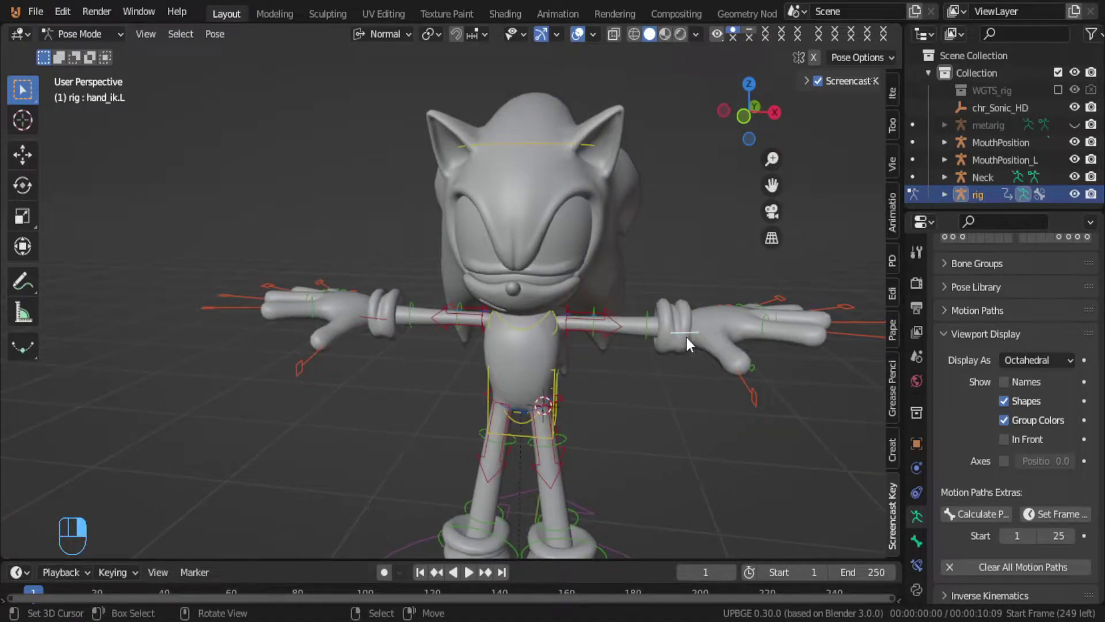
key(g)
right_click(567, 322)
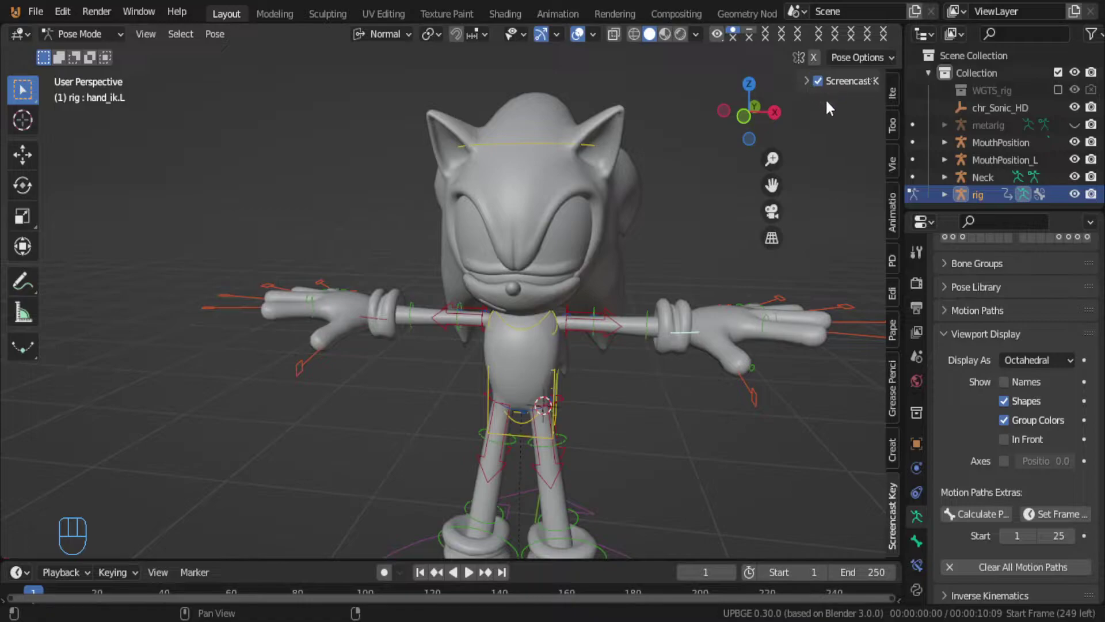
click(558, 378)
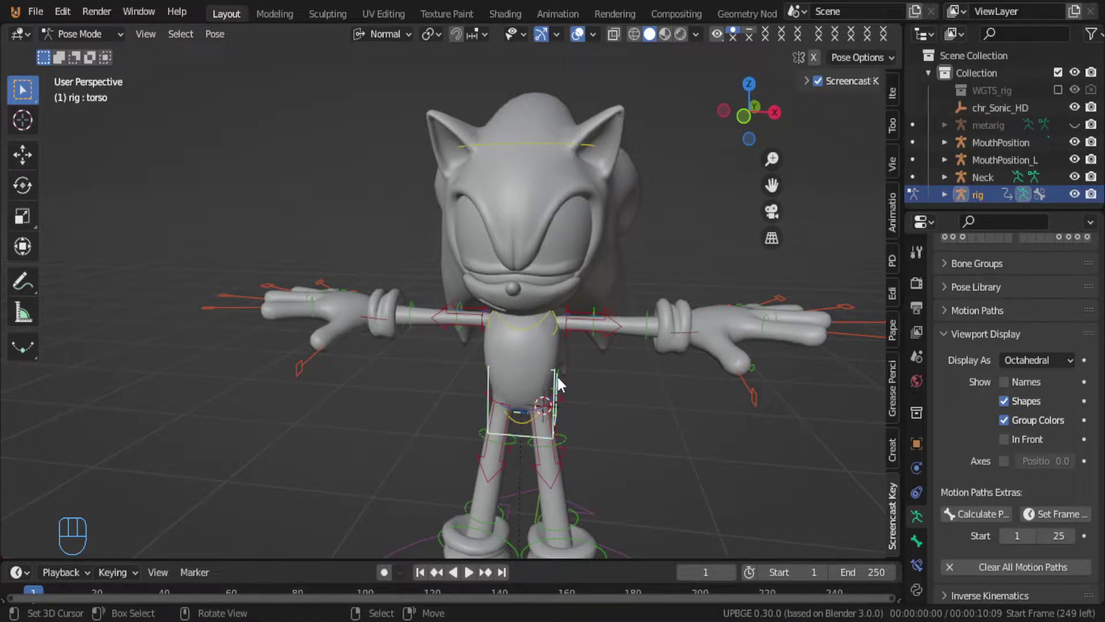
key(g)
right_click(690, 174)
Step: Select the left hand IK control and enable In Front display for the rig
click(690, 336)
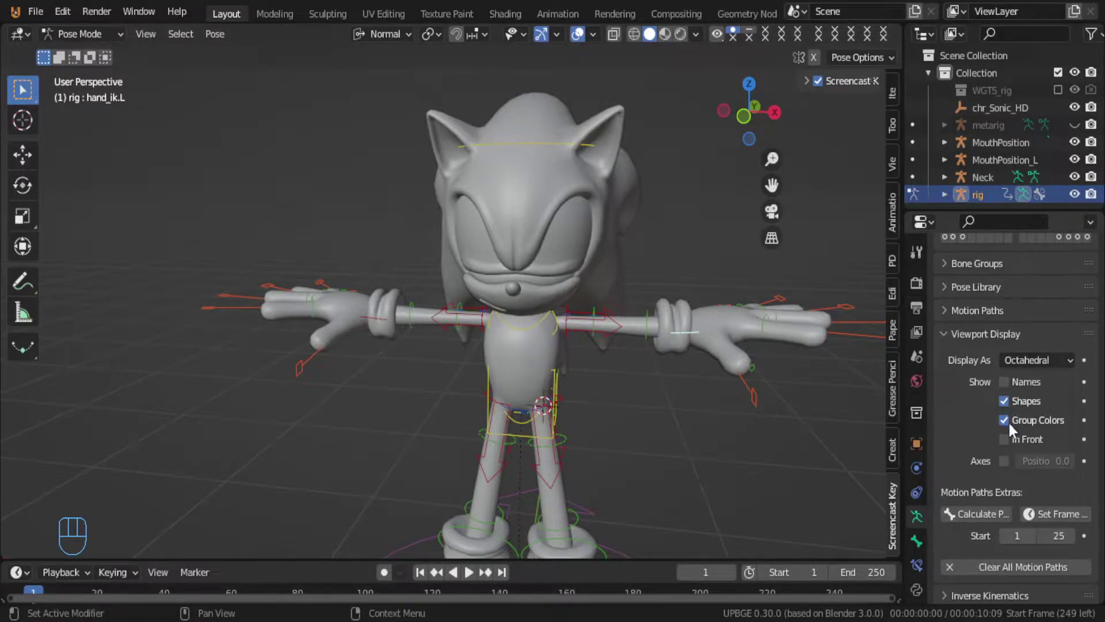
click(1005, 438)
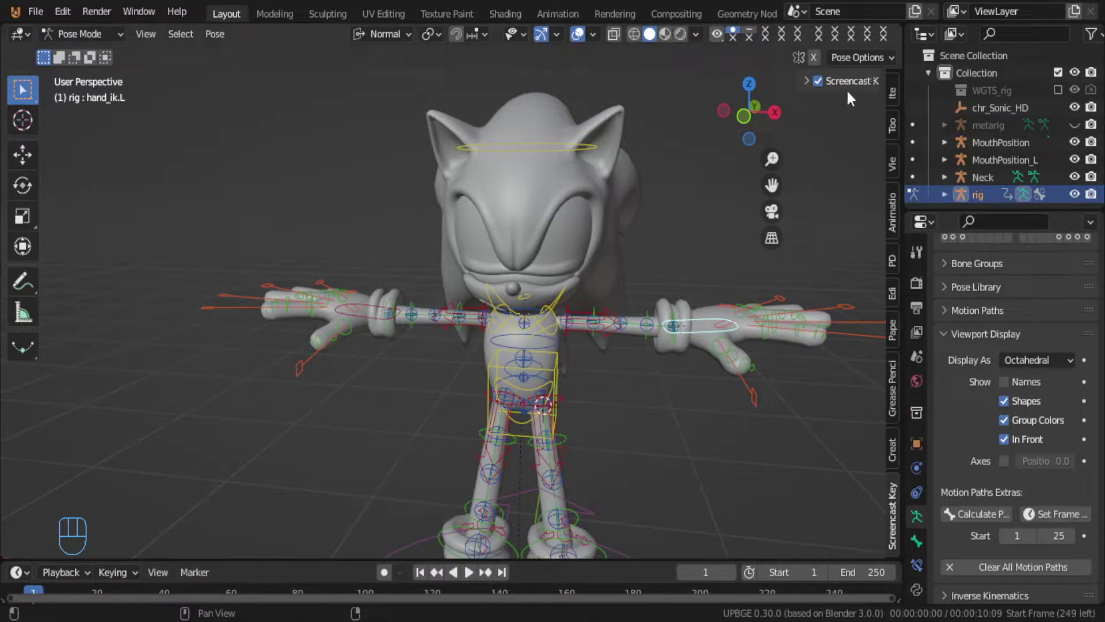
key(t)
key(t)
Step: Show the rig's main properties at a readable width and set the left hand's IK Parent to 2
ctrl+scroll(891, 145, up, 9)
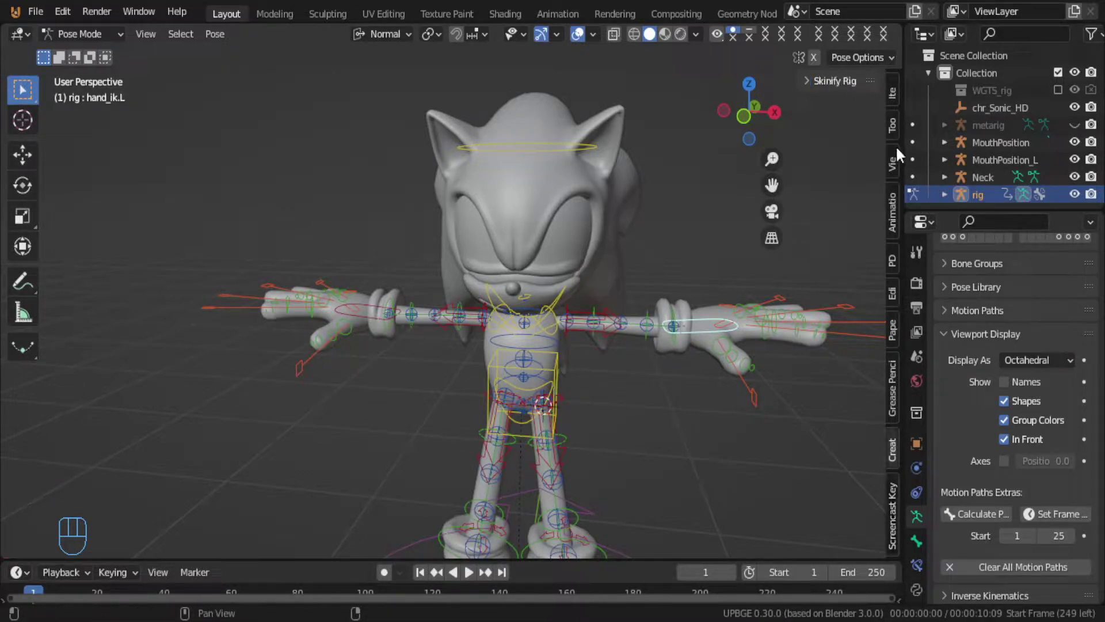
scroll(813, 323, down, 12)
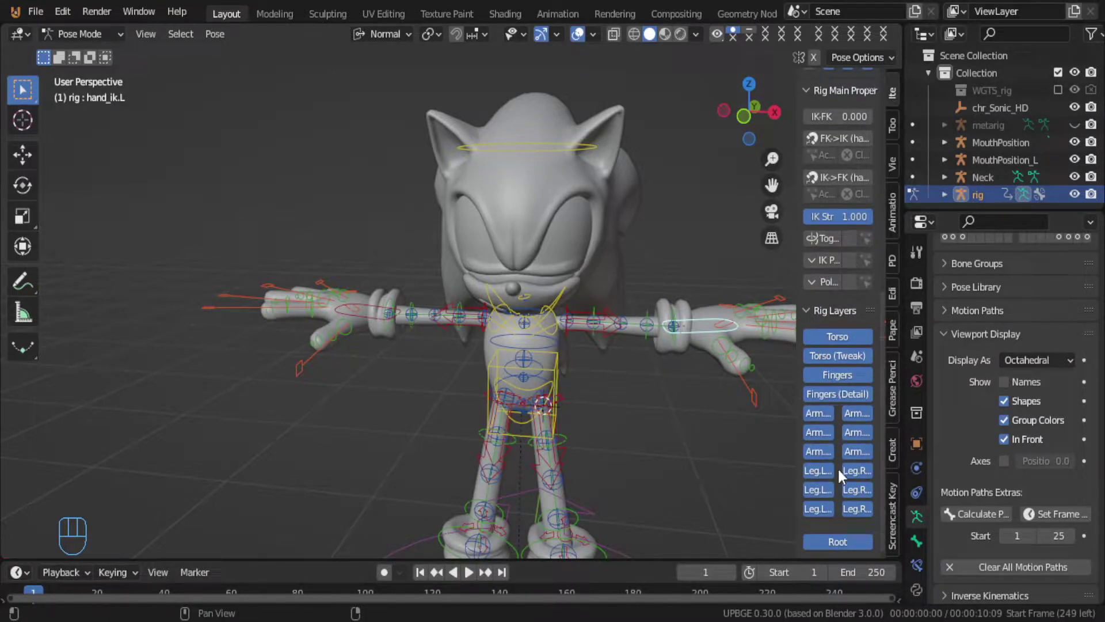
scroll(838, 468, up, 4)
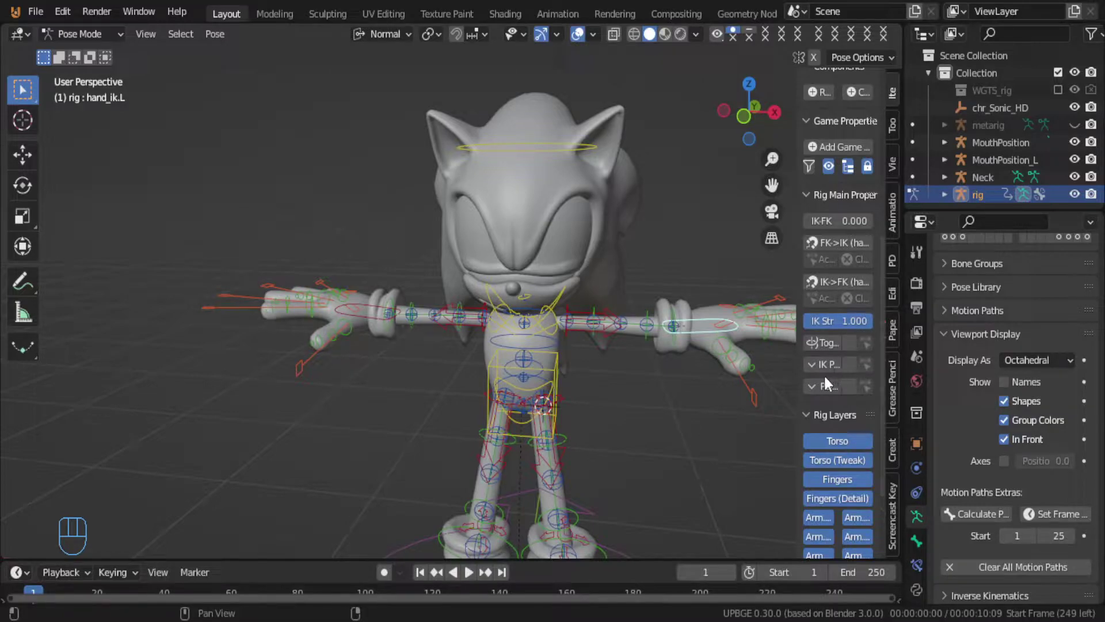
drag(799, 355, 722, 350)
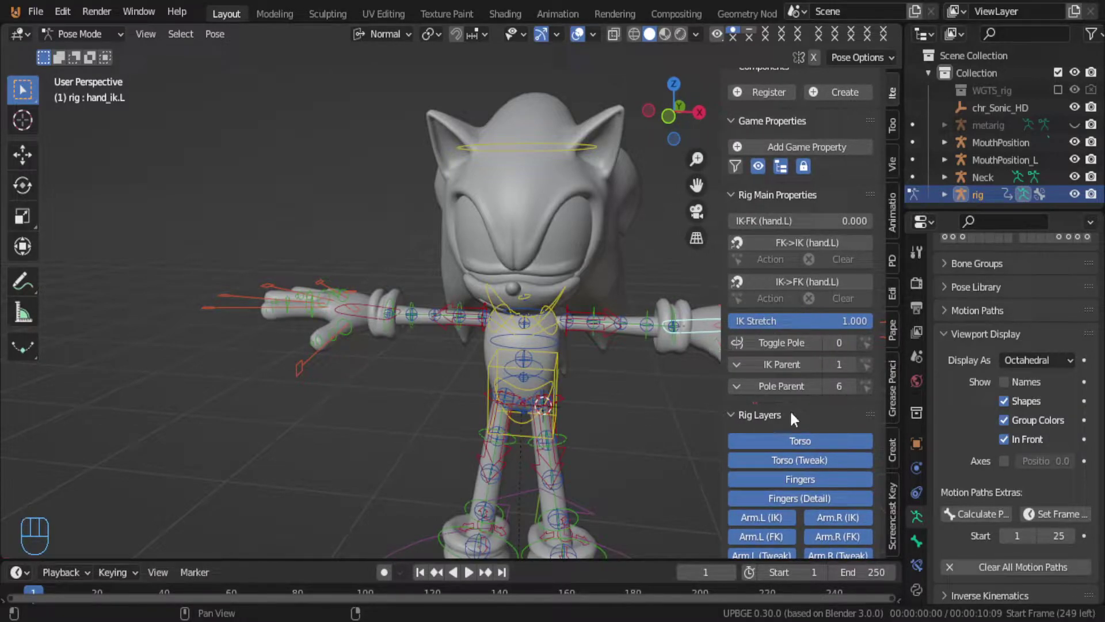
click(852, 364)
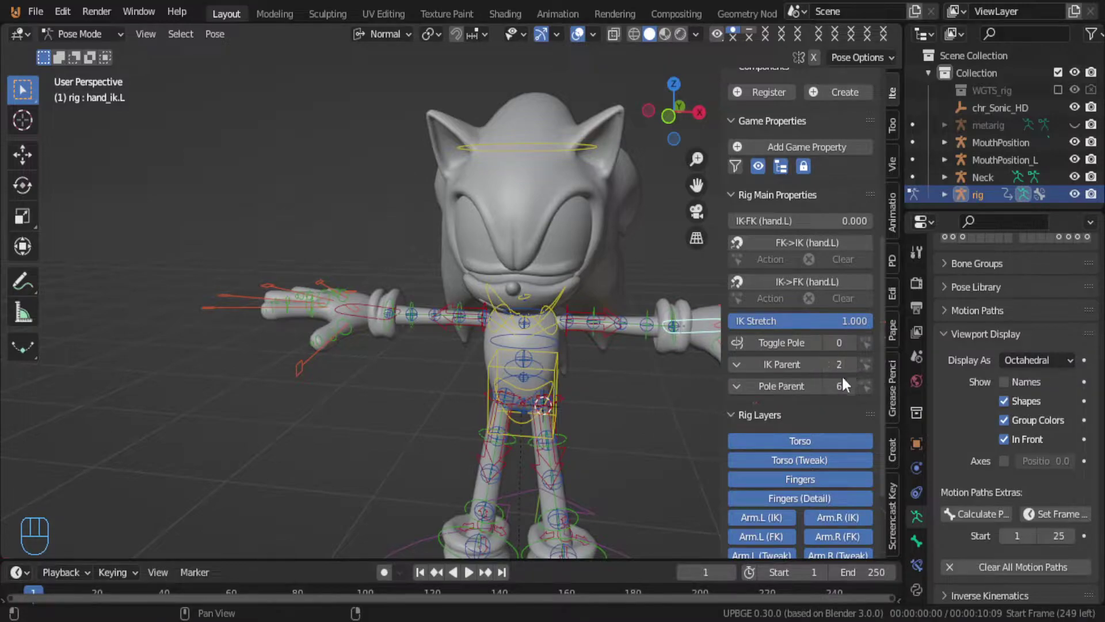
Step: Try lowering the torso control to compare how the two hands follow it
click(341, 313)
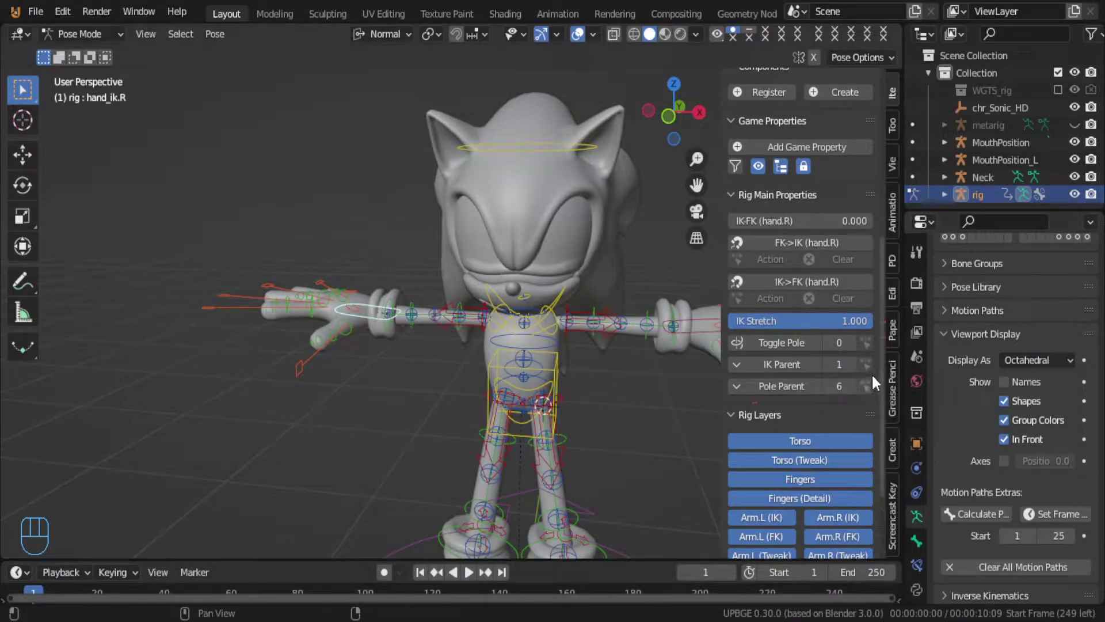
click(561, 369)
key(g)
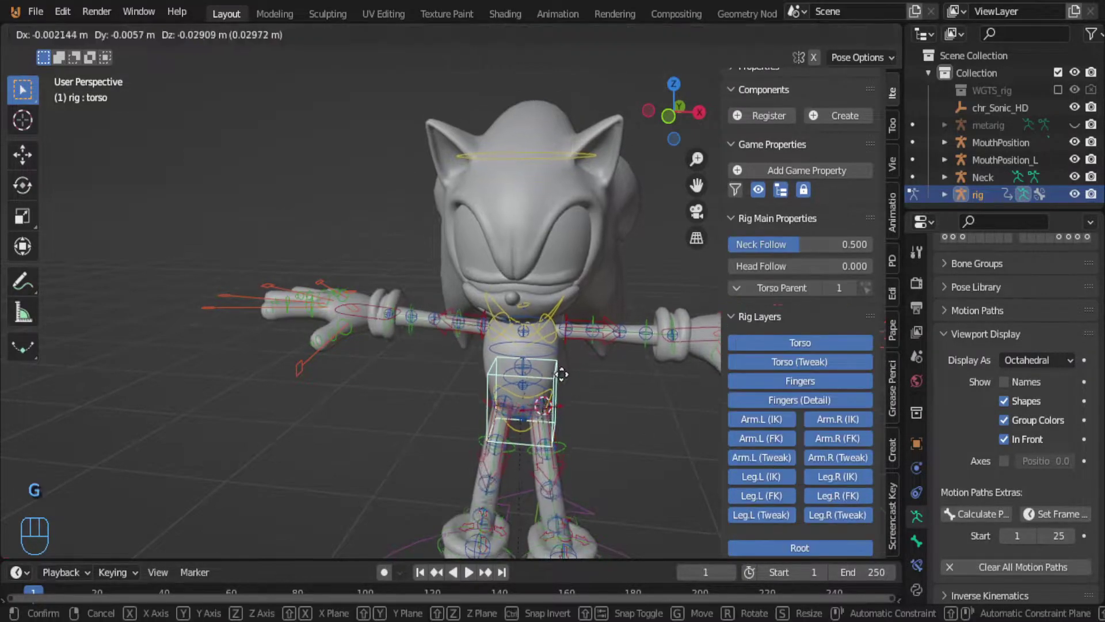
click(563, 429)
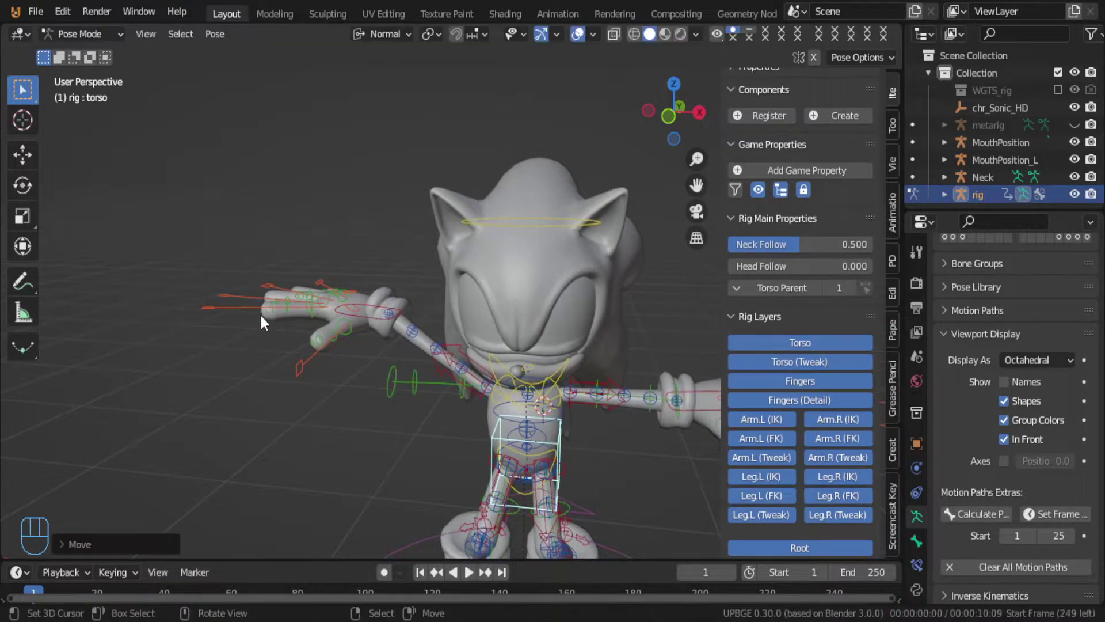
Step: Set the right hand IK control's IK Parent to 2
click(380, 326)
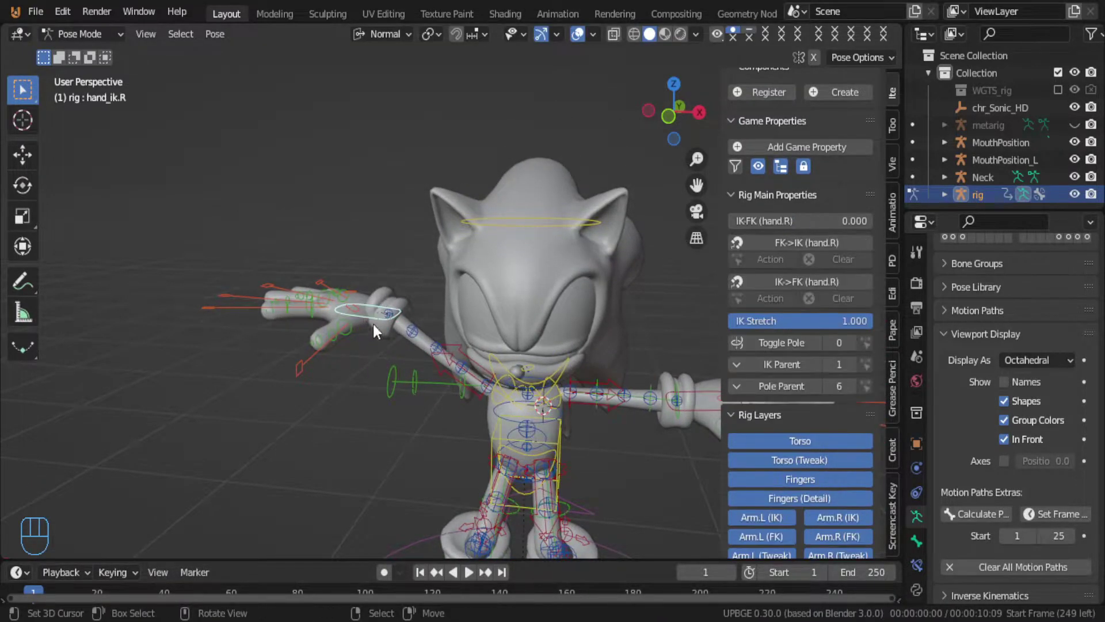
click(852, 365)
middle_drag(450, 399, 521, 447)
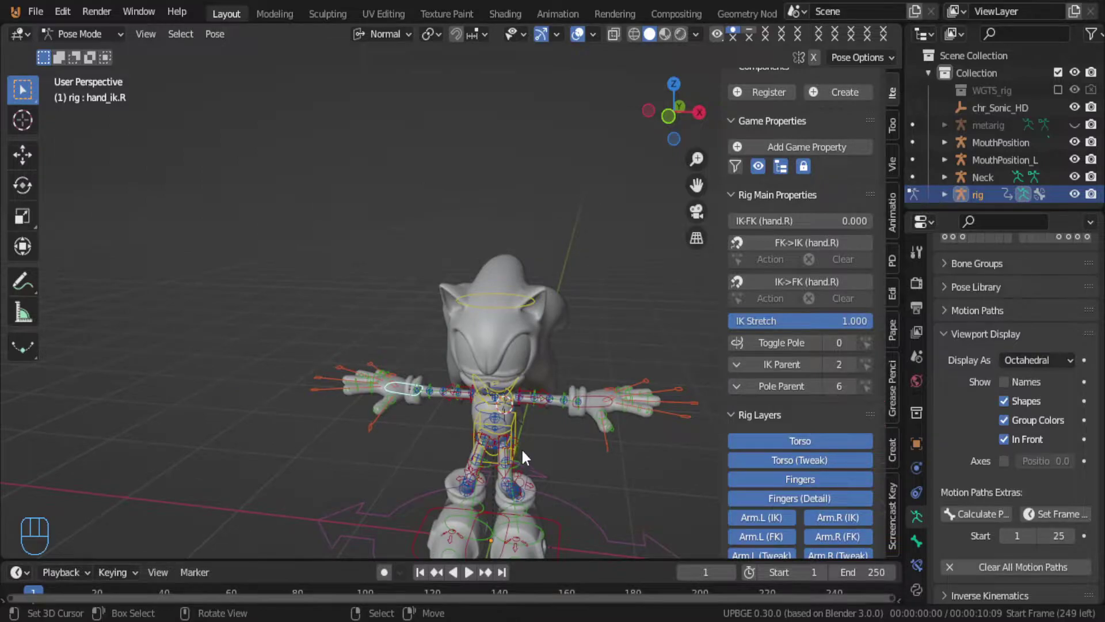
Step: Try moving the torso control with both hands following, and clear its location
click(516, 418)
key(g)
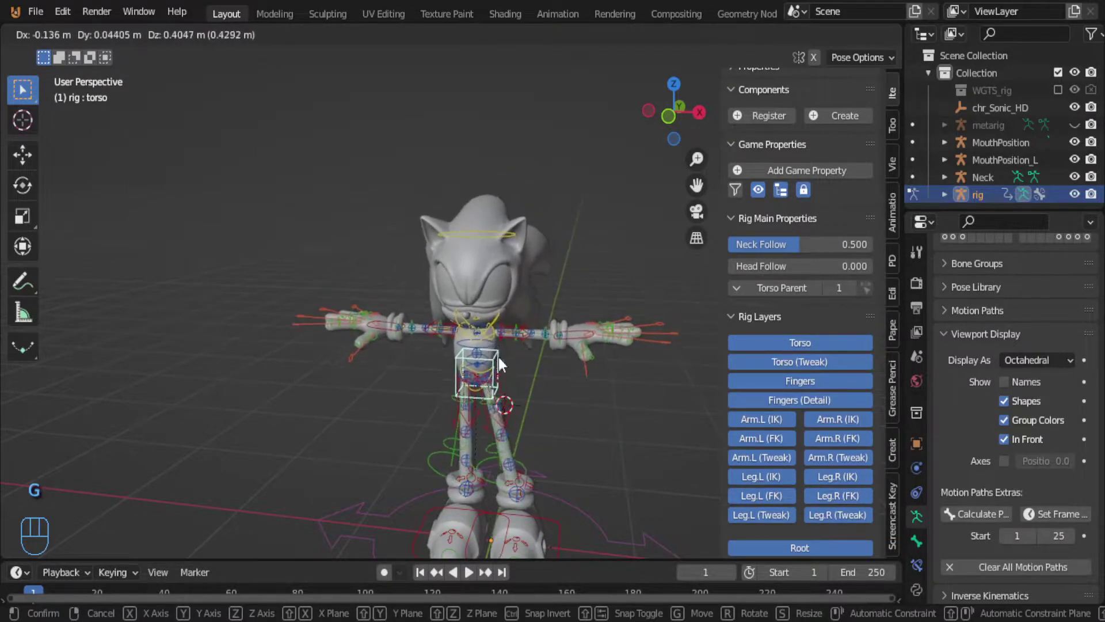
right_click(518, 466)
key(alt)
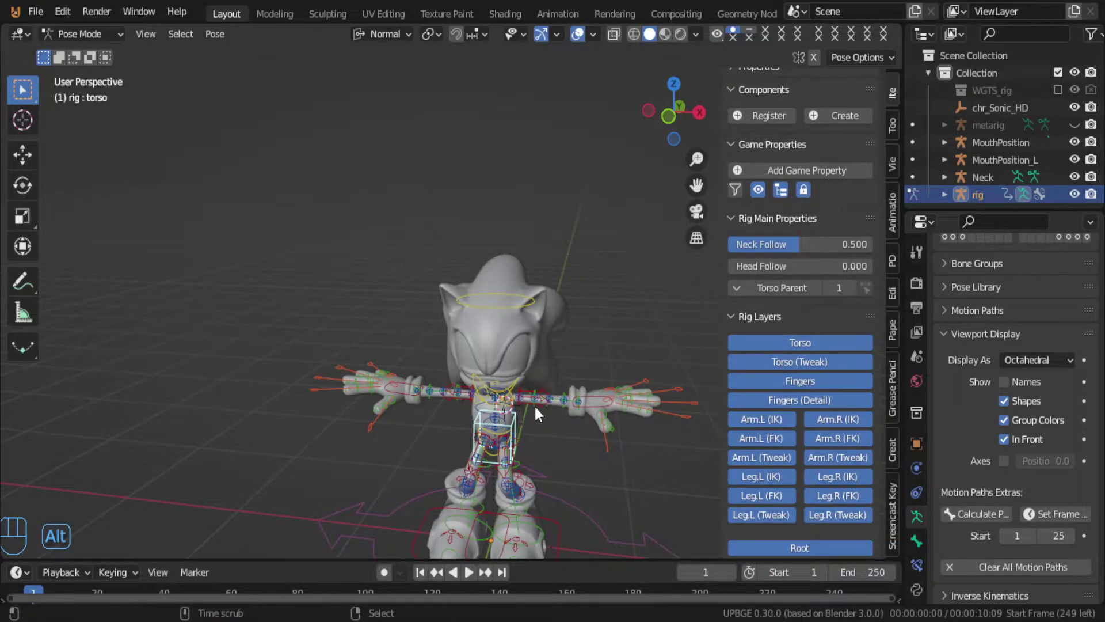
key(alt+g)
Step: Try rotating the torso control and a neighbouring upper-body control
middle_drag(534, 404, 562, 382)
key(r)
right_click(604, 360)
click(506, 361)
key(r)
key(r)
right_click(539, 365)
Step: Try rotating the chest control and the upper spine FK control
scroll(539, 365, up, 5)
click(396, 322)
key(r)
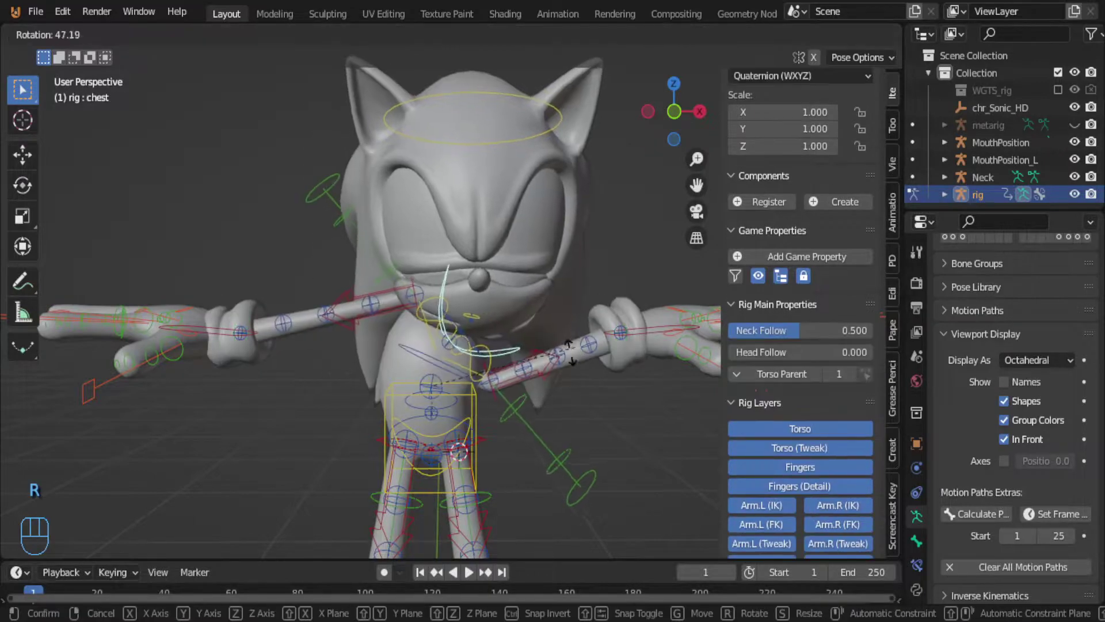
right_click(471, 350)
click(474, 354)
click(507, 365)
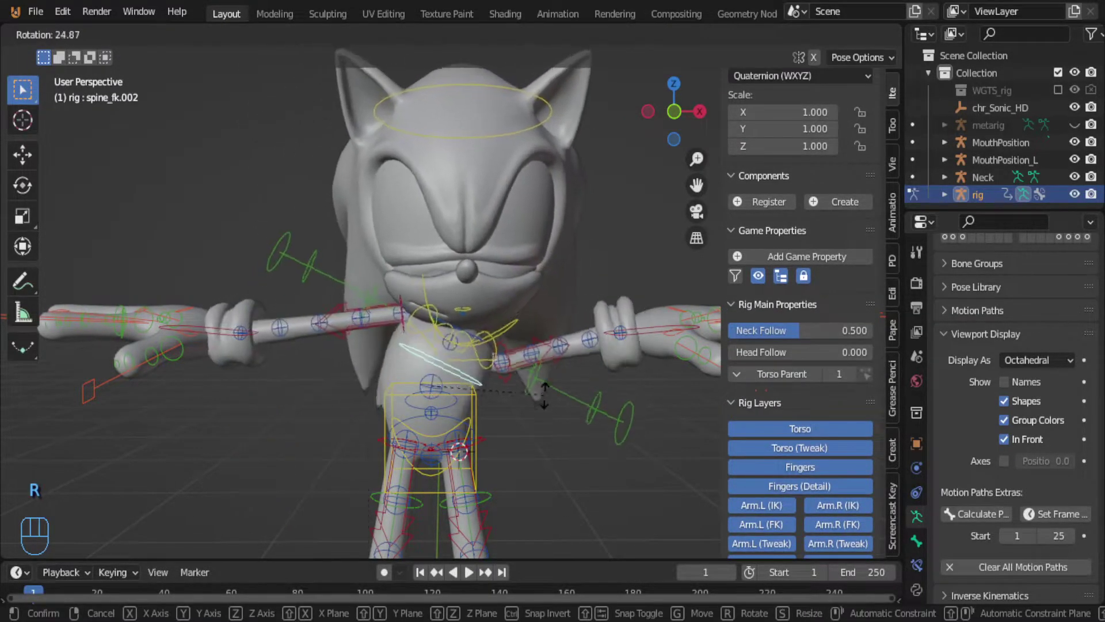
right_click(491, 385)
Step: Try rotating the lower spine FK control and the hips control
click(458, 402)
key(r)
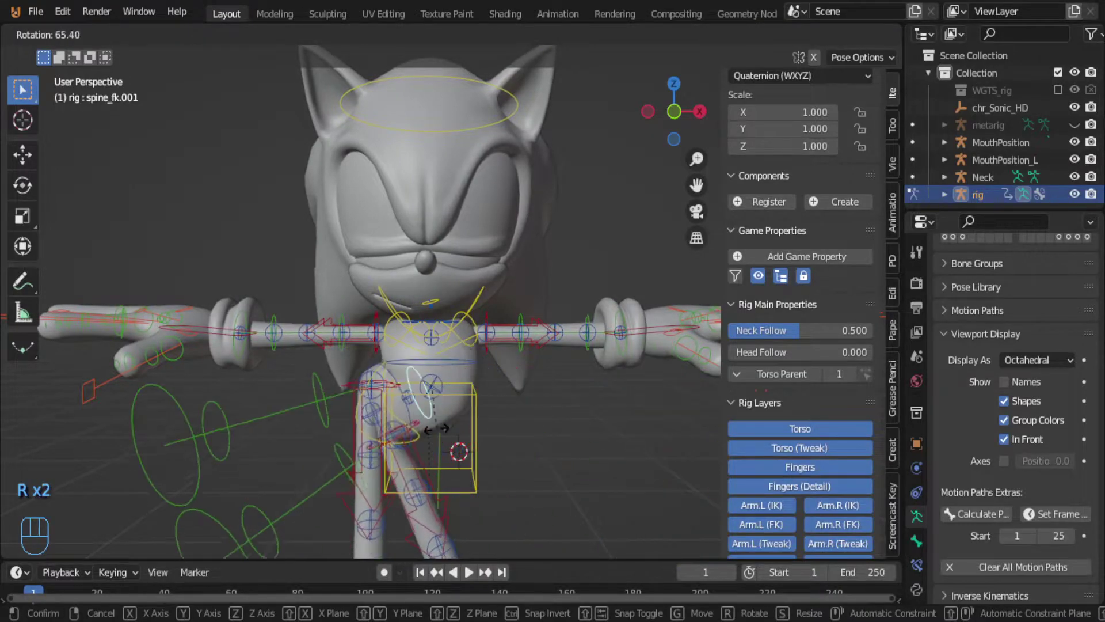
right_click(454, 432)
click(451, 431)
key(r)
right_click(457, 420)
click(457, 422)
key(r)
key(r)
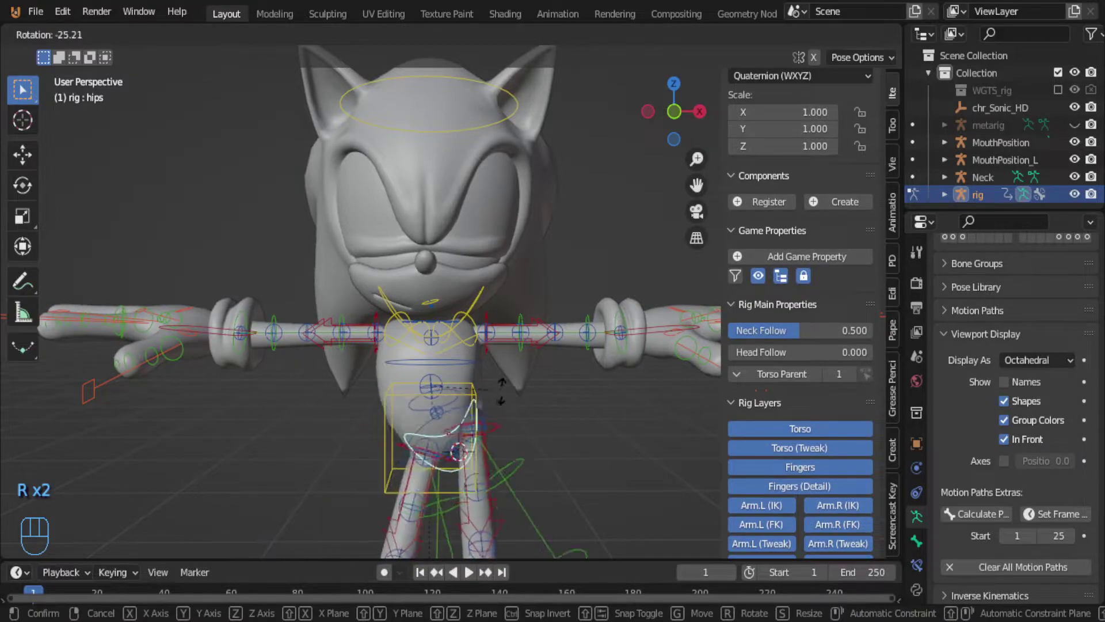
right_click(521, 424)
scroll(464, 455, down, 2)
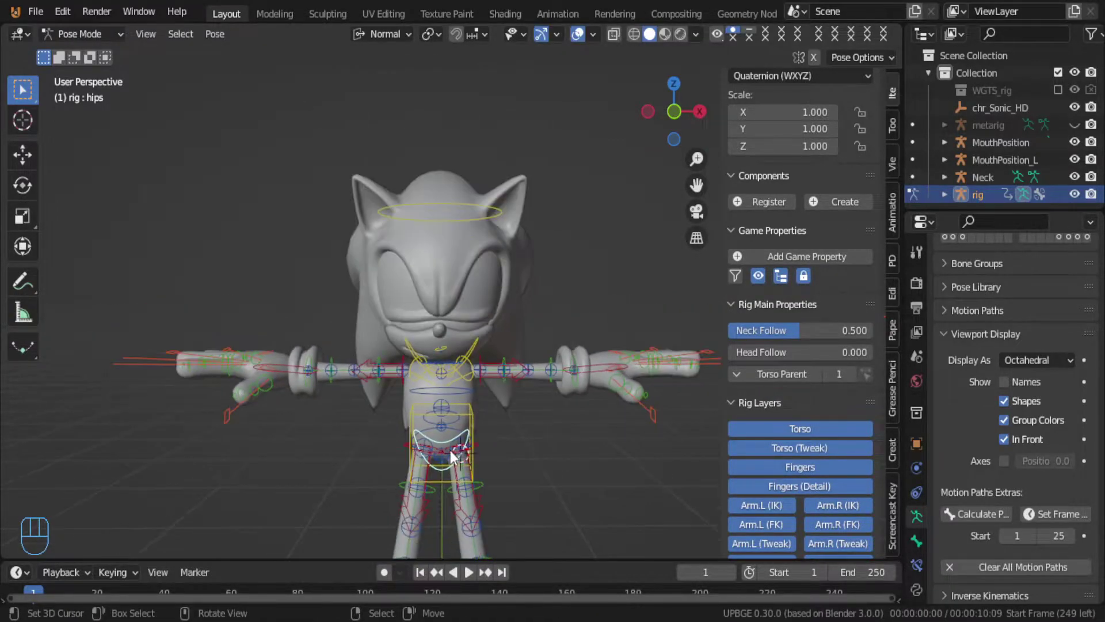
Step: Leave Pose Mode, select the Sonic mesh and open it in Edit Mode around the eye
key(ctrl+Tab)
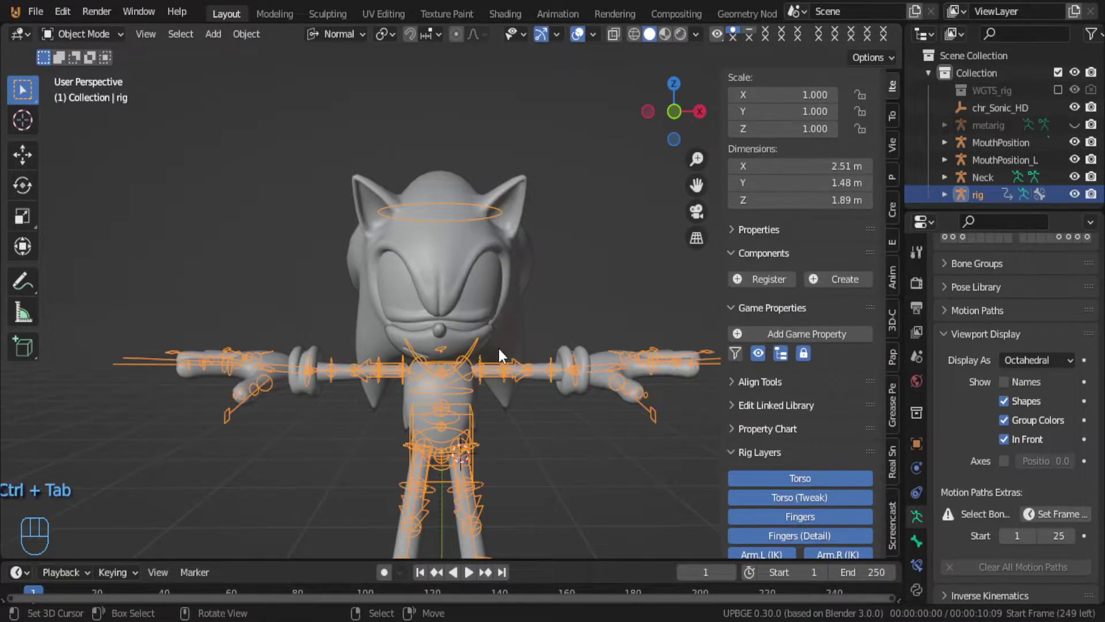
click(457, 274)
scroll(472, 329, up, 2)
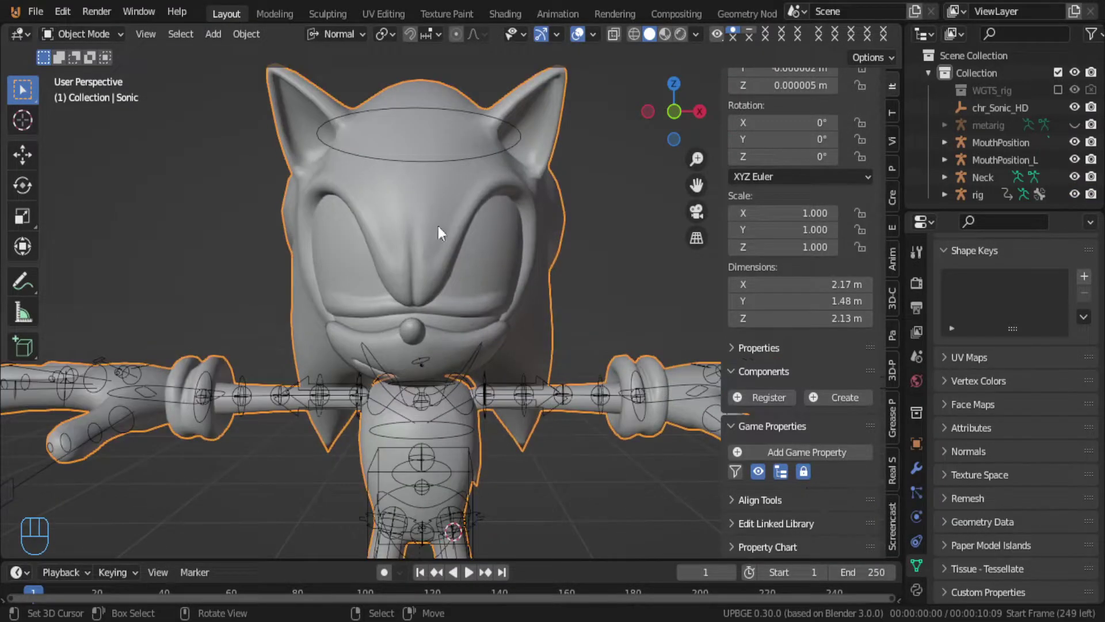
key(Tab)
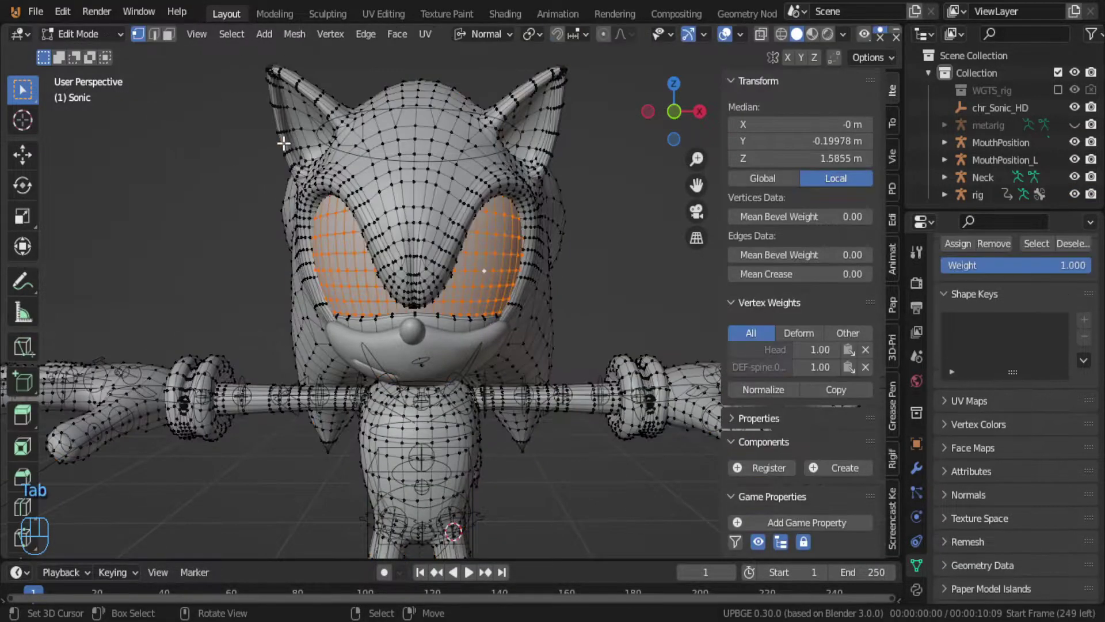
middle_drag(410, 267, 434, 305)
scroll(442, 287, up, 2)
key(g)
key(Escape)
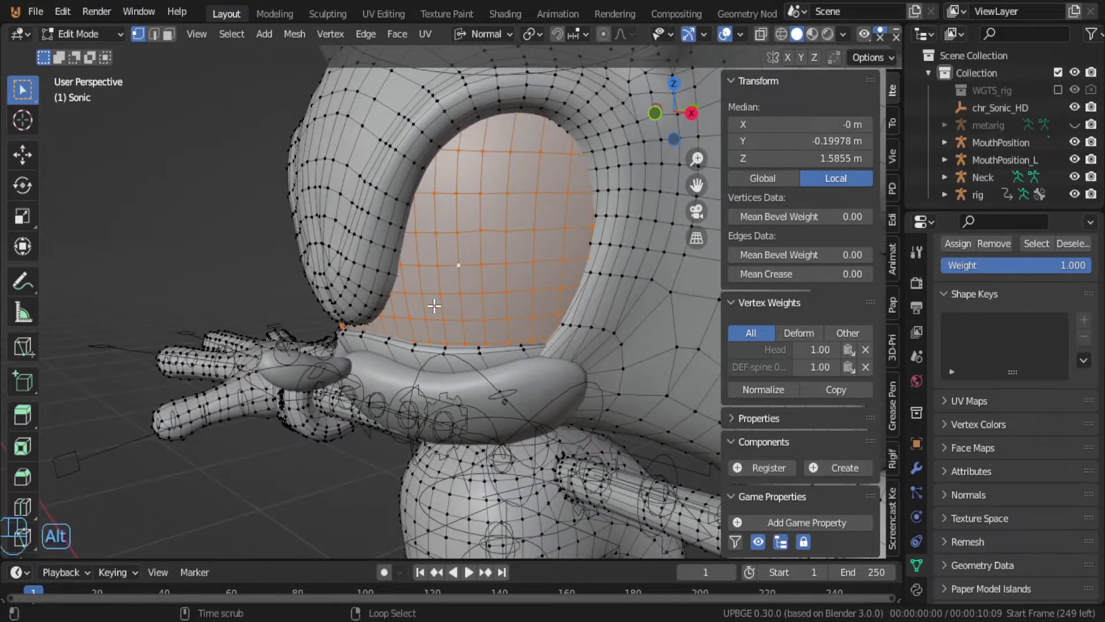
Step: Reveal the mesh's hidden geometry, select the whole linked eyelid part and return to Object Mode
key(alt+h)
click(530, 302)
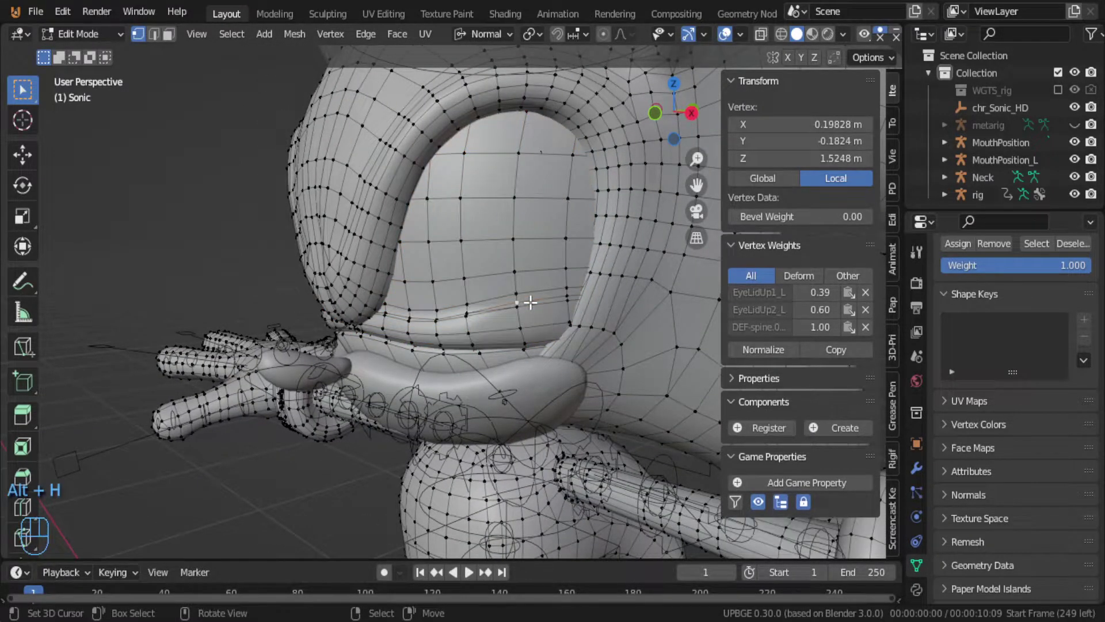
key(l)
mouse_move(533, 301)
middle_down()
mouse_move(370, 247)
mouse_move(498, 282)
mouse_move(535, 313)
middle_up()
scroll(521, 299, down, 4)
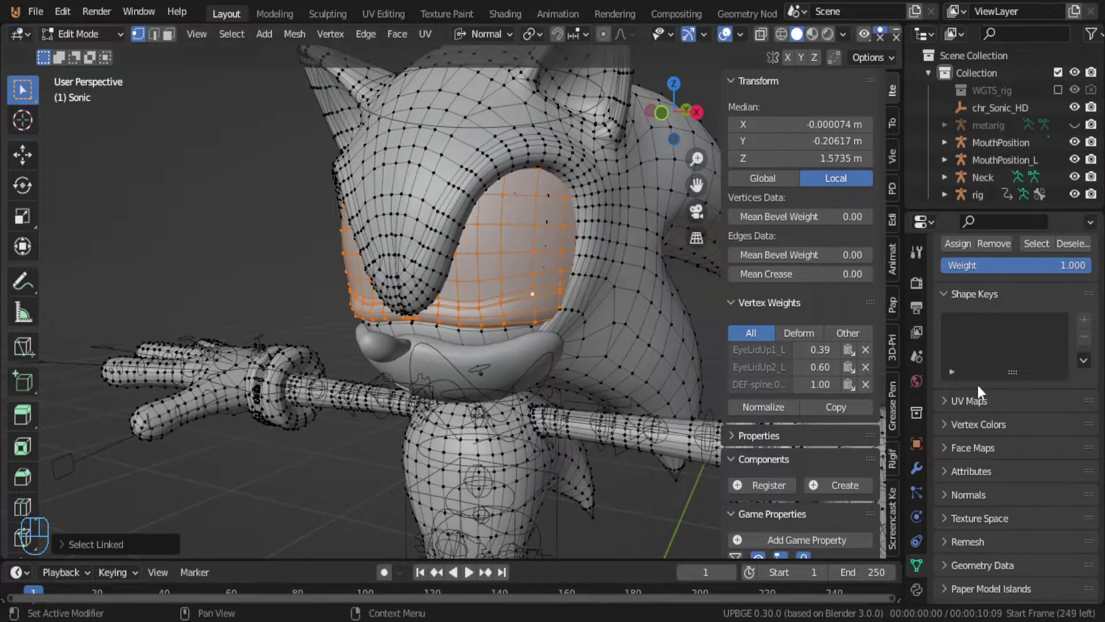
key(Tab)
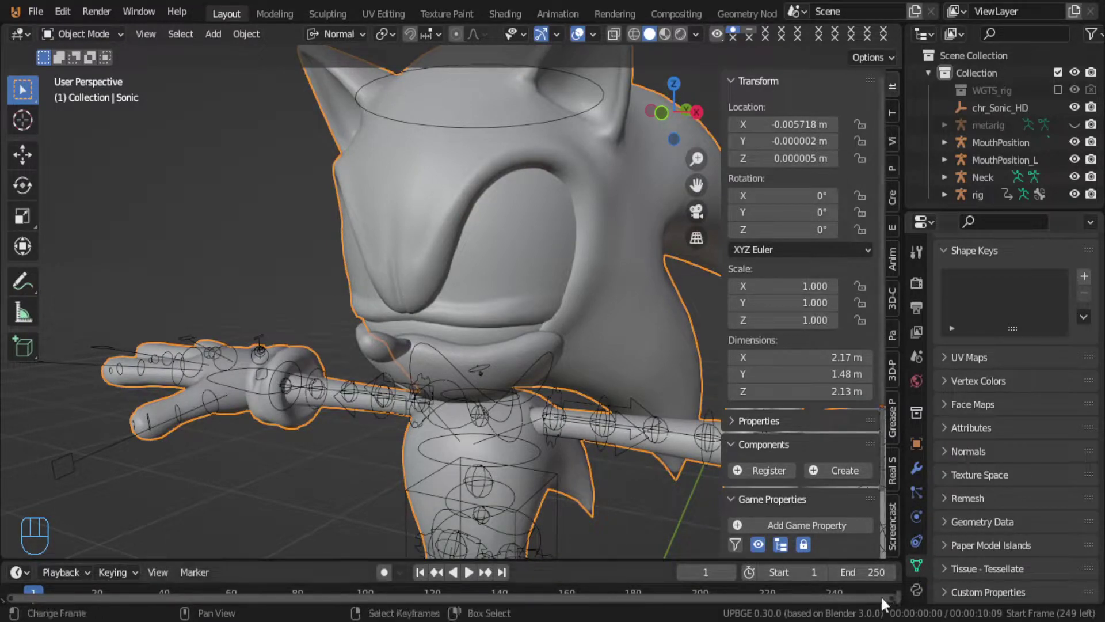
Step: Add a Basis shape key and one named EYELIDS to the Sonic mesh, and enter Edit Mode on EYELIDS
scroll(1034, 352, up, 4)
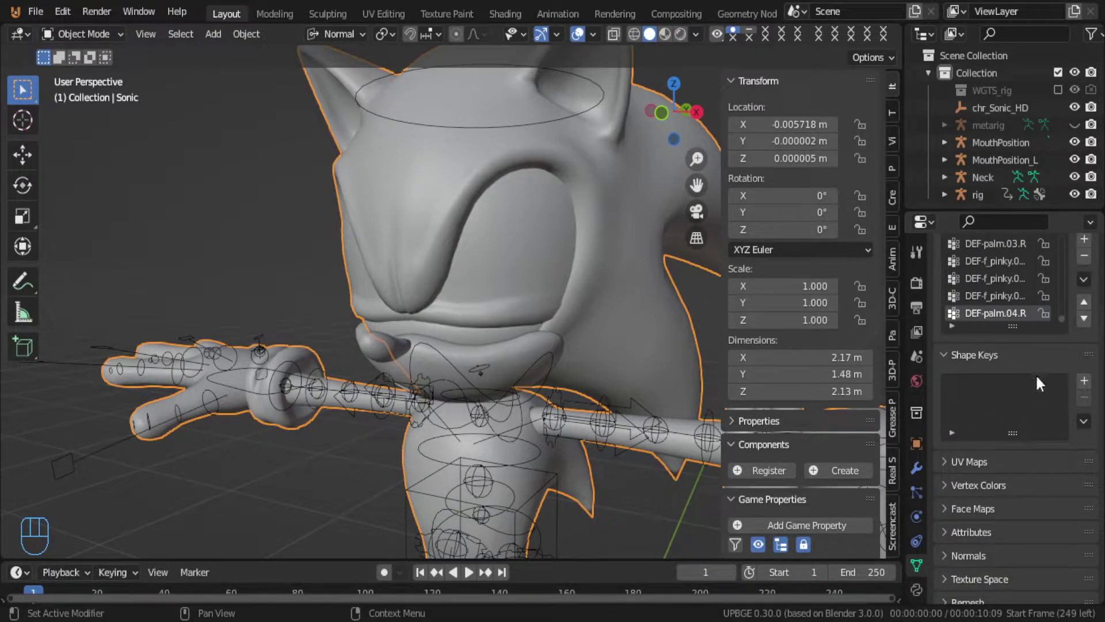
click(1086, 381)
click(1085, 381)
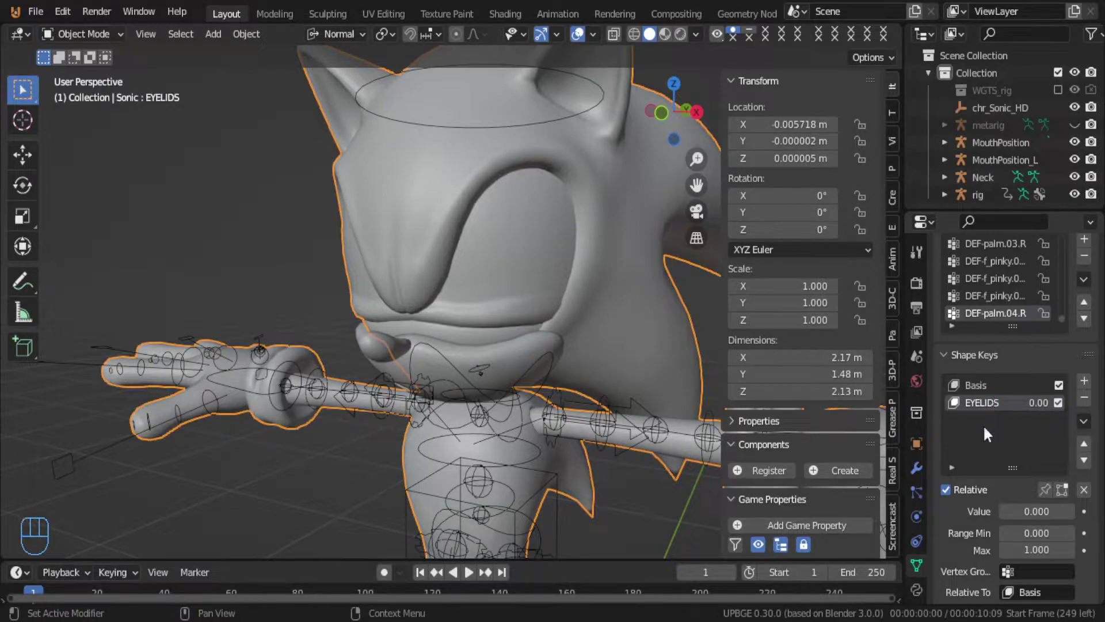
scroll(677, 365, up, 4)
key(Tab)
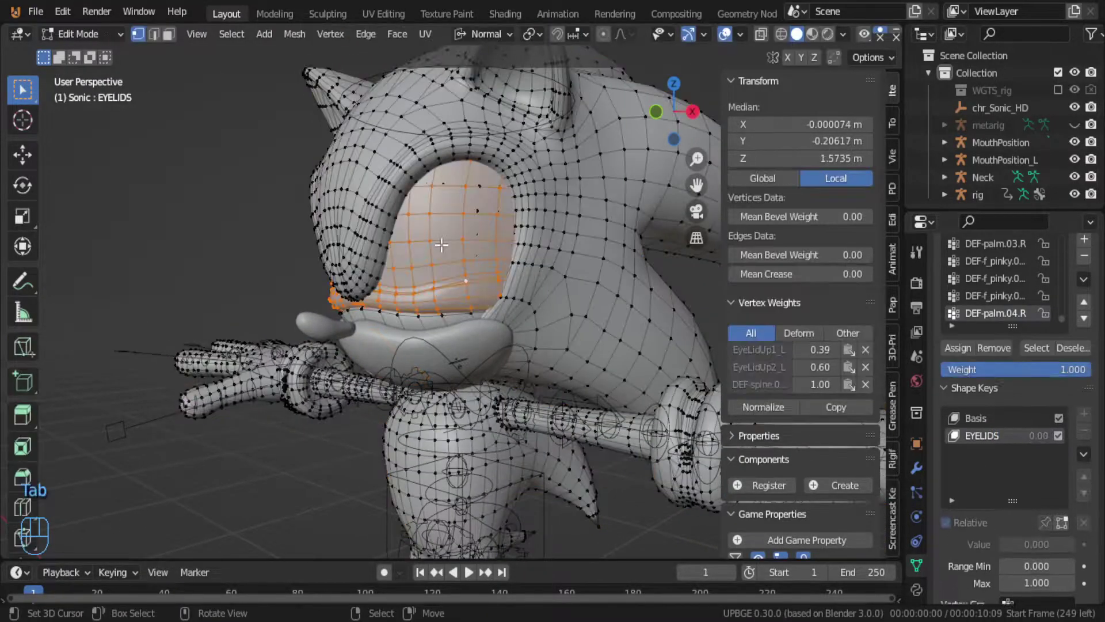
middle_drag(472, 171, 453, 167)
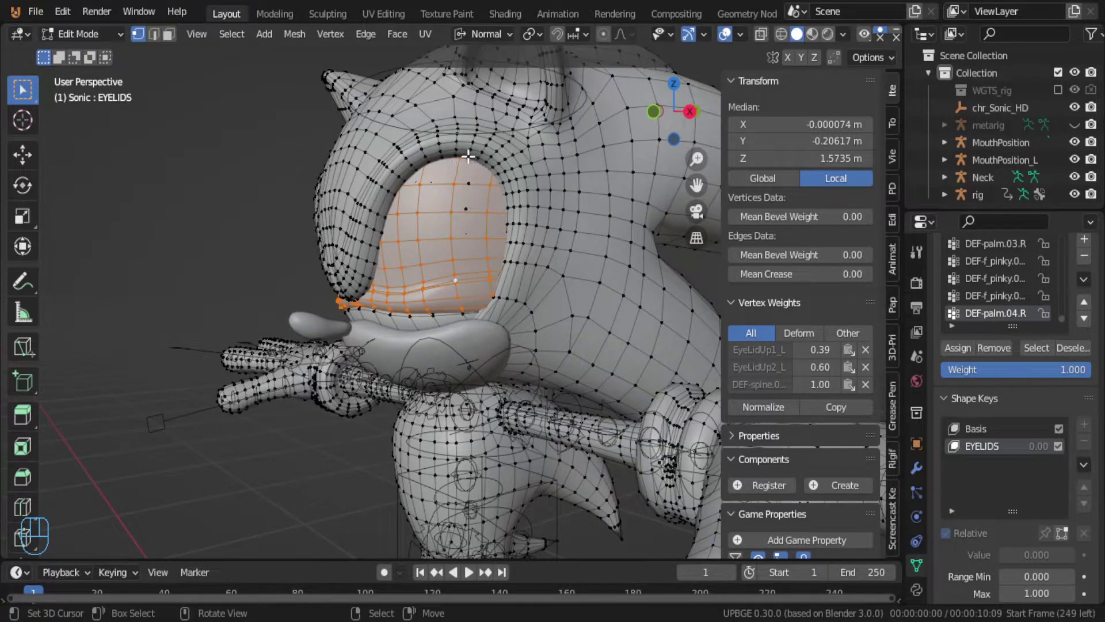
scroll(446, 149, down, 4)
scroll(455, 164, up, 5)
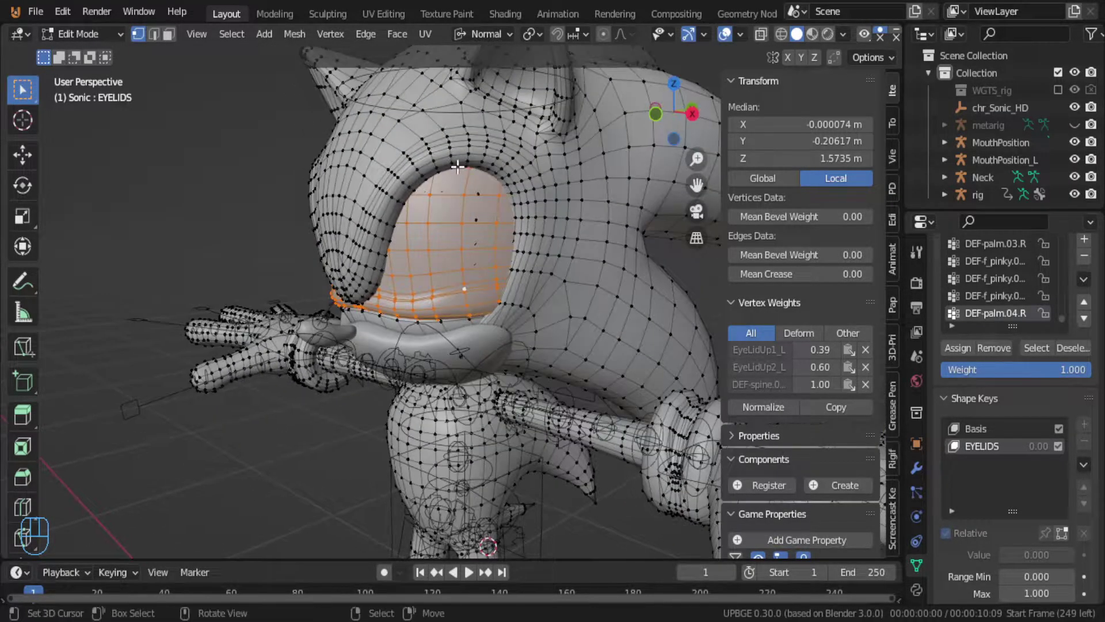
middle_drag(485, 226, 446, 241)
click(407, 152)
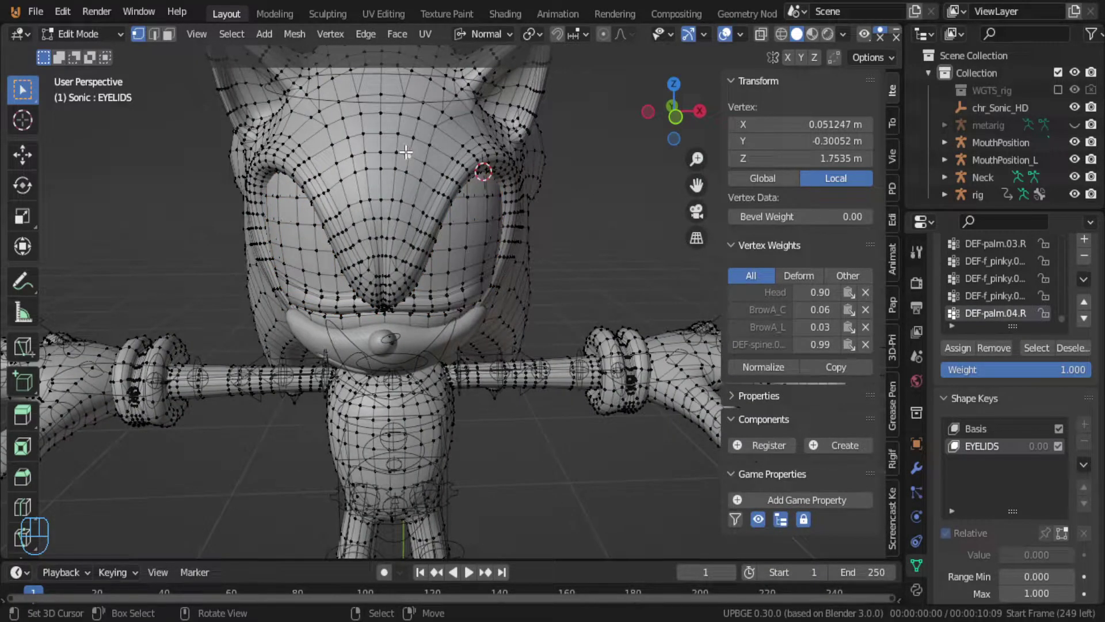
key(h)
key(ctrl+z)
key(x)
key(alt+z)
scroll(447, 200, up, 4)
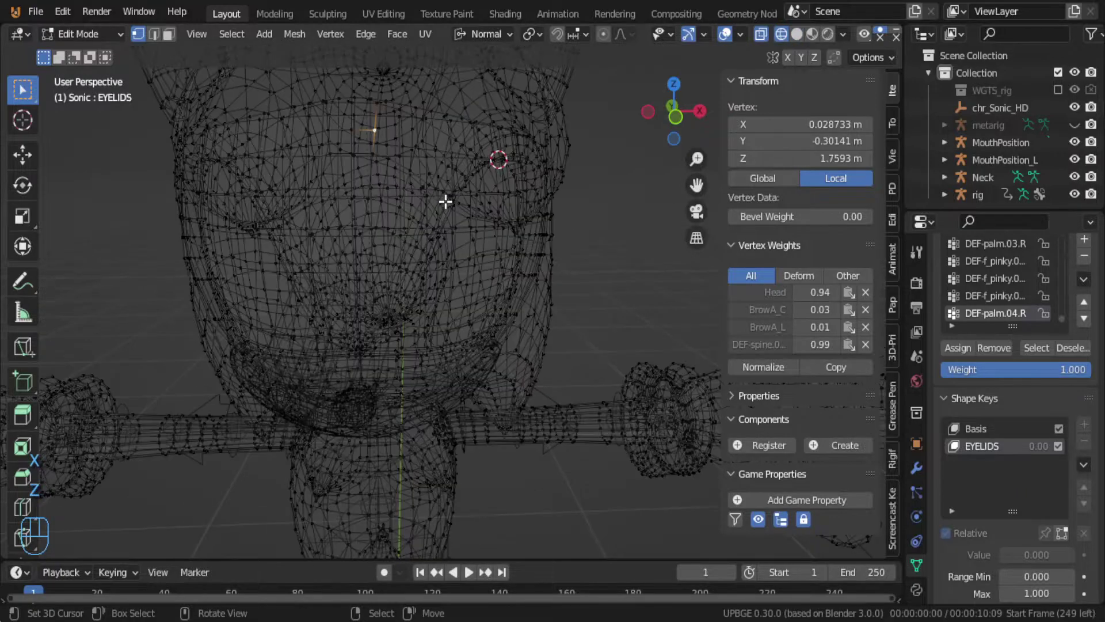
key(alt+z)
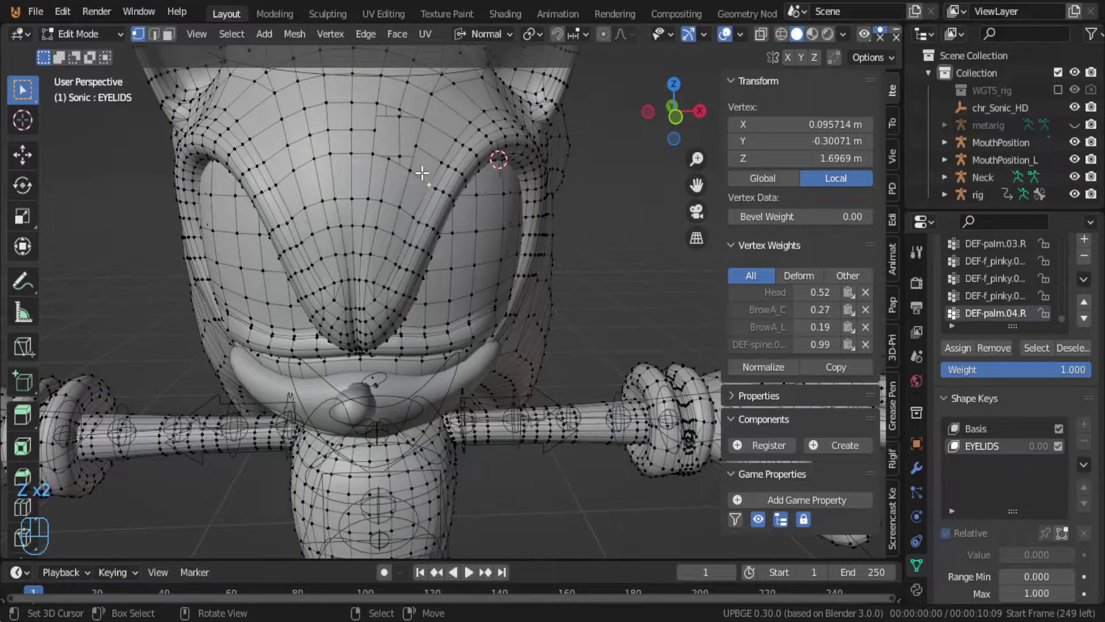
Step: Hide the linked head geometry so that the eyelid mesh is isolated on the face
key(l)
key(h)
middle_drag(361, 117, 247, 119)
key(alt+h)
key(h)
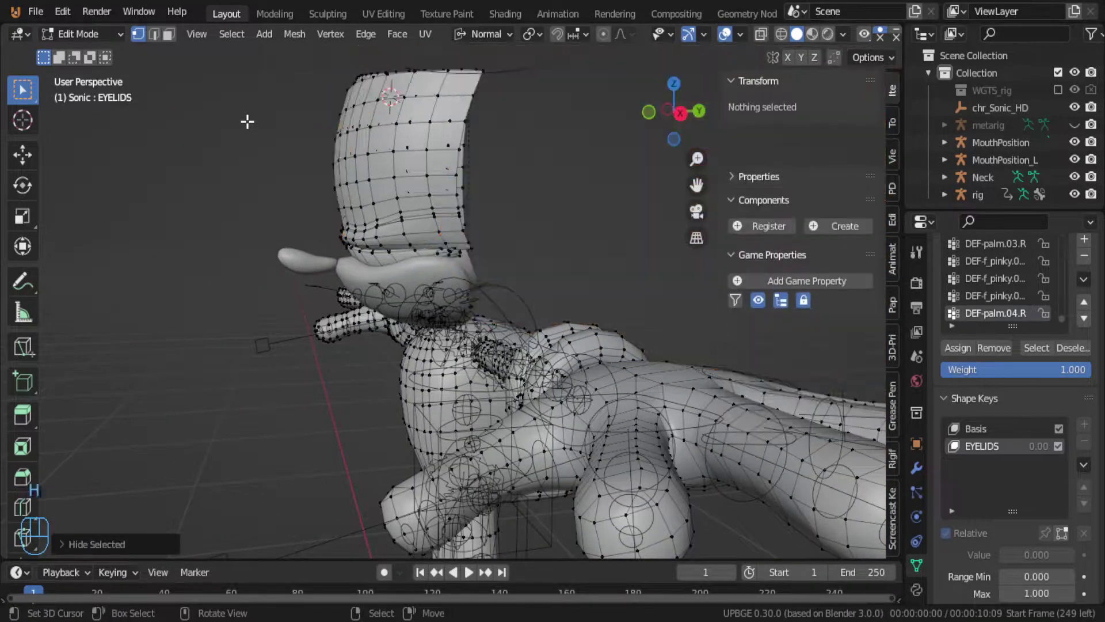
Step: Select the centre vertex near the eyelid mesh's upper edge and snap the 3D cursor to it
middle_drag(254, 42, 366, 197)
click(352, 191)
middle_drag(400, 288, 469, 247)
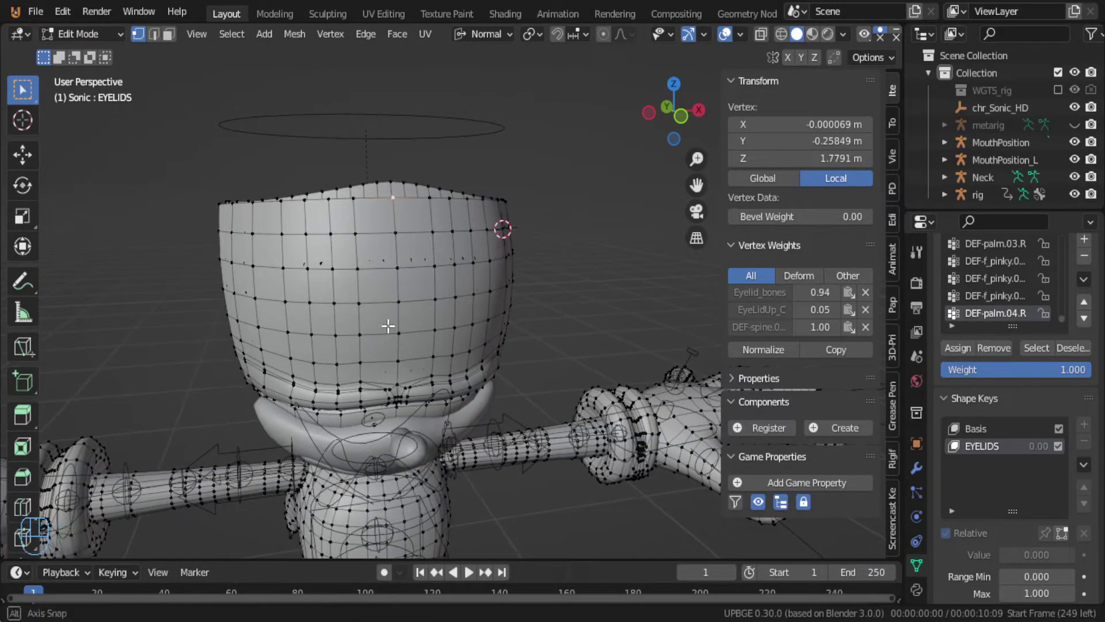
middle_drag(387, 320, 370, 313)
key(a)
key(a)
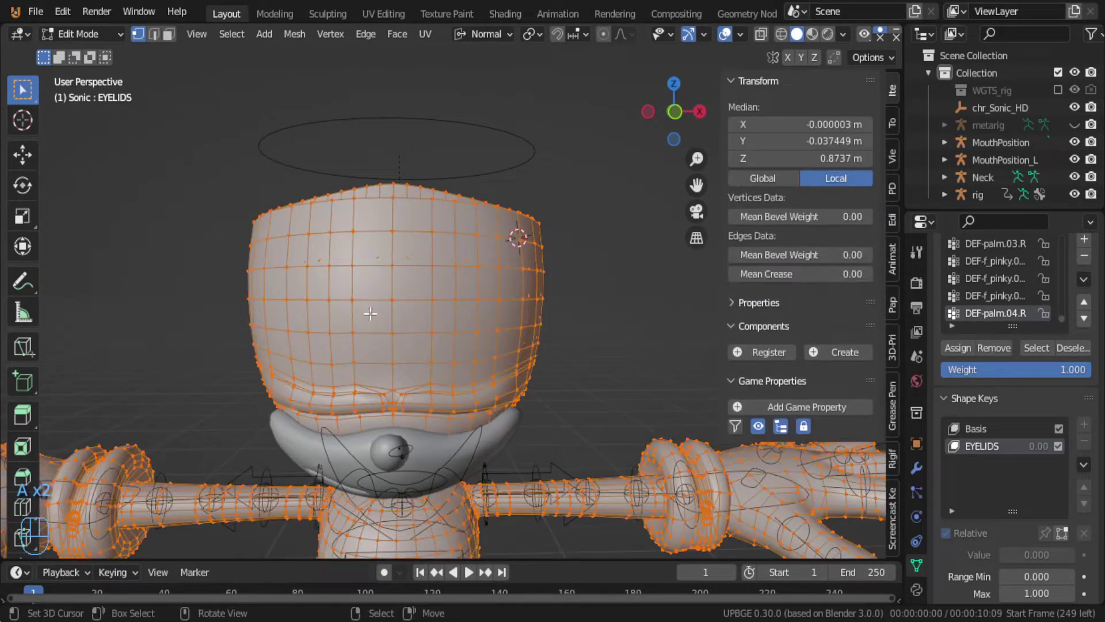
click(394, 180)
middle_drag(393, 184, 418, 261)
click(388, 202)
key(q)
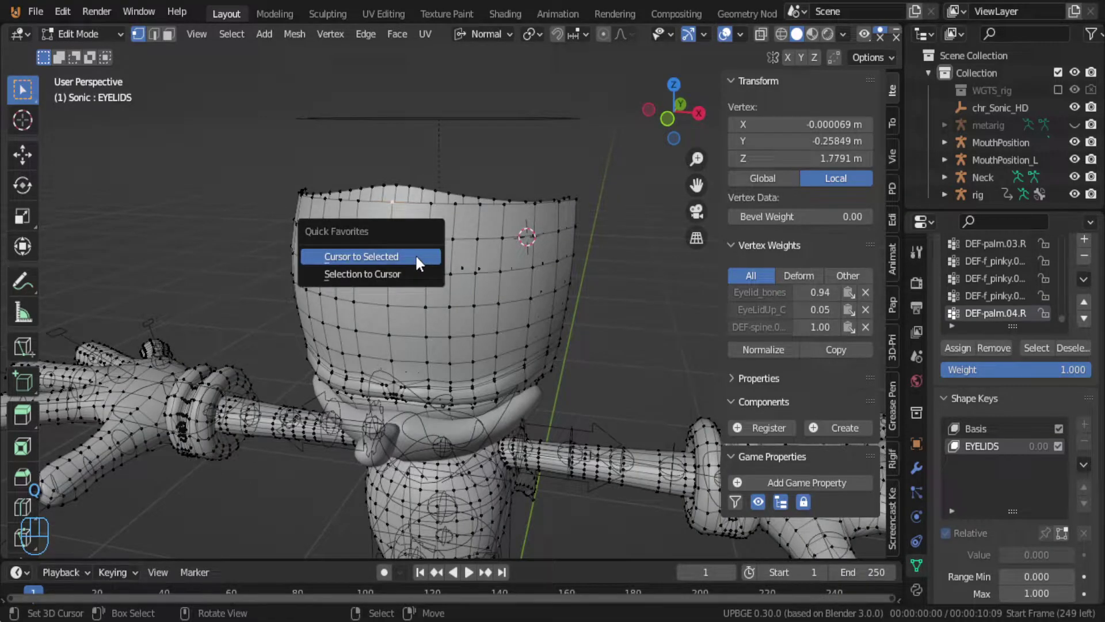
click(419, 256)
Step: Select the entire linked eyelid mesh and set the transform pivot point to the 3D Cursor
key(Tab)
middle_drag(474, 242, 395, 232)
key(Tab)
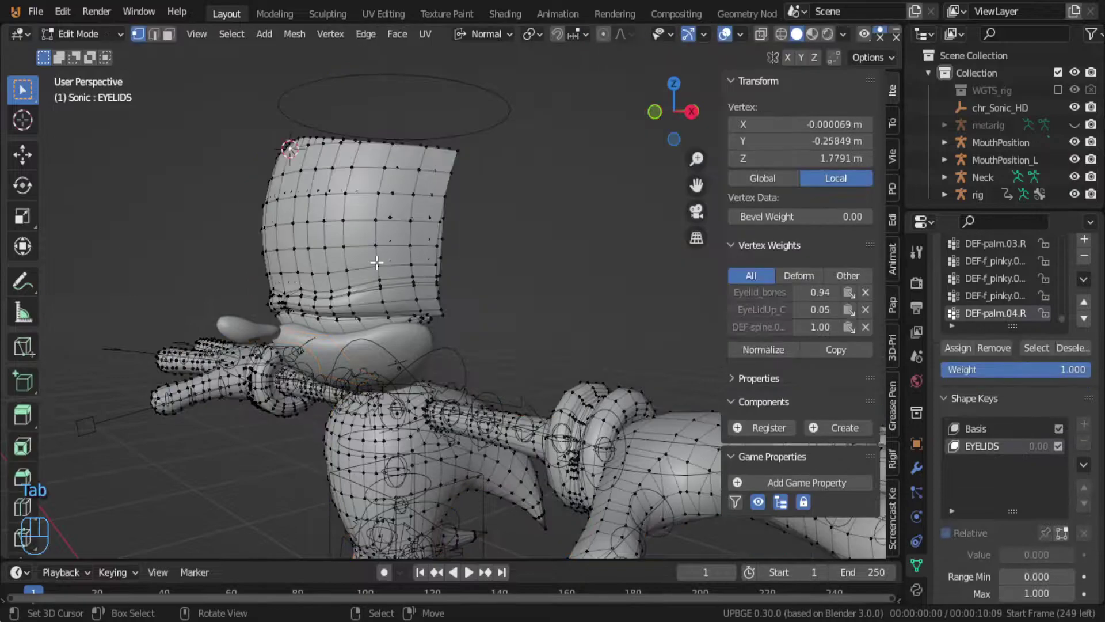
key(ctrl+l)
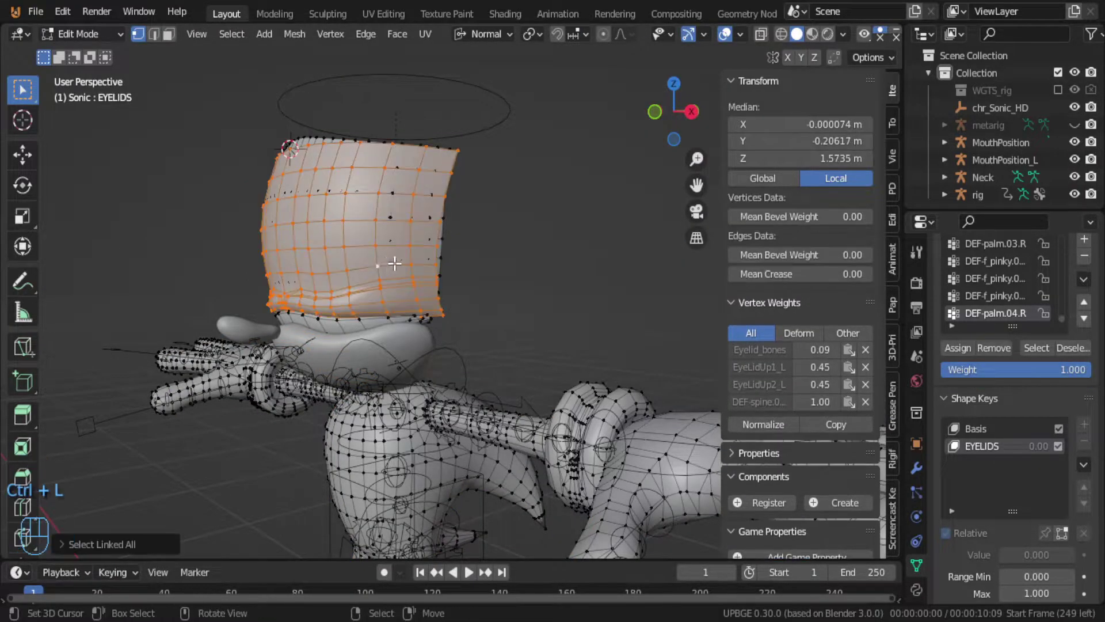
middle_drag(377, 277, 447, 291)
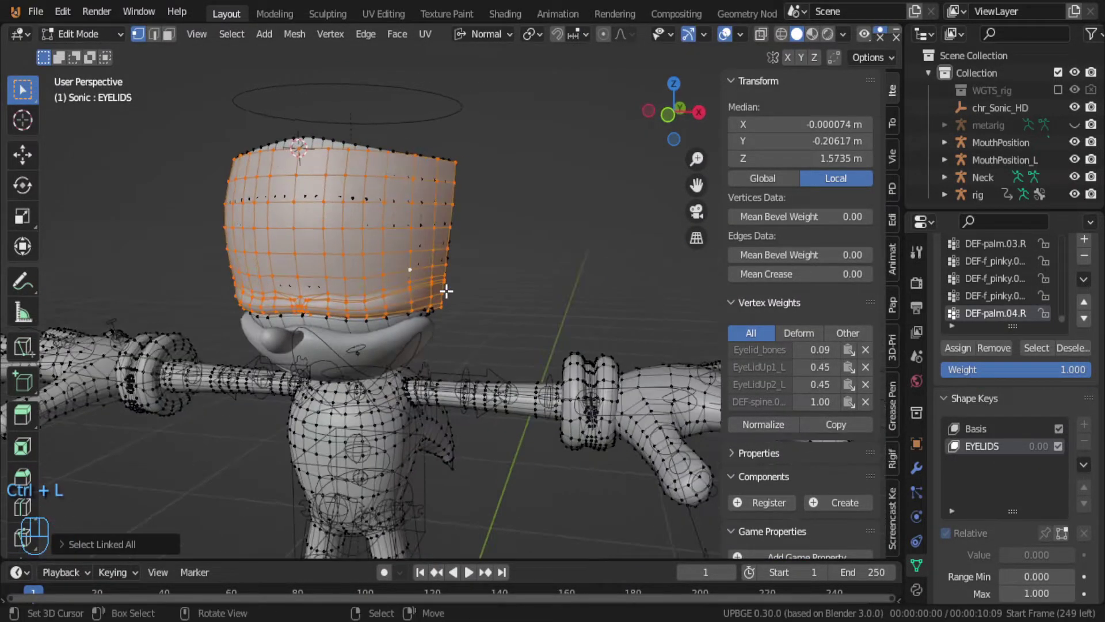
click(486, 34)
click(529, 33)
click(533, 35)
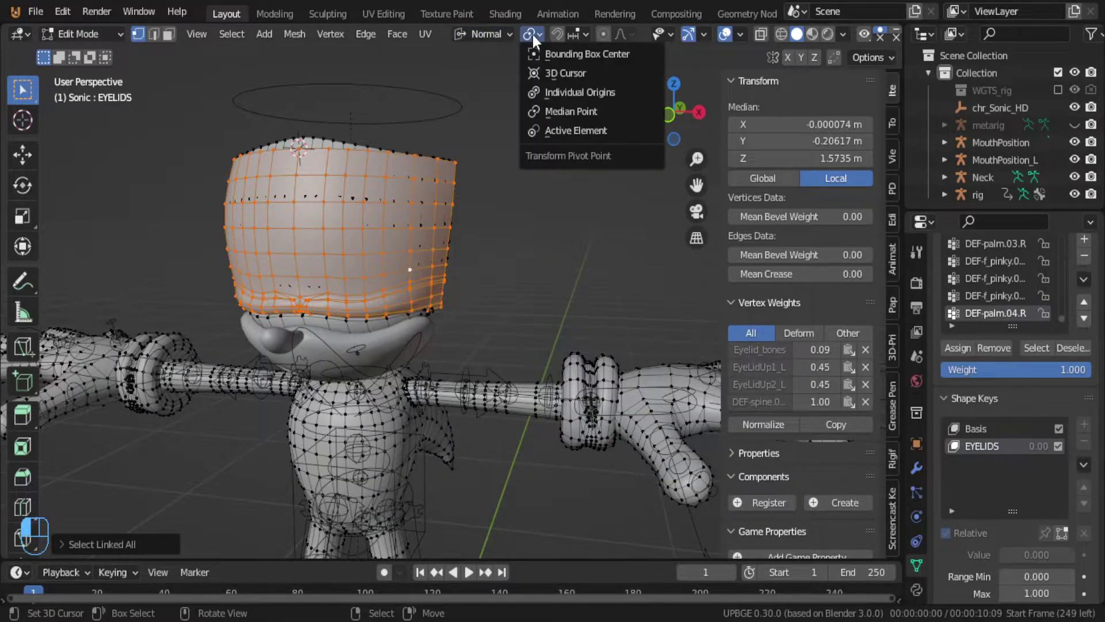
click(564, 73)
key(s)
key(z)
key(z)
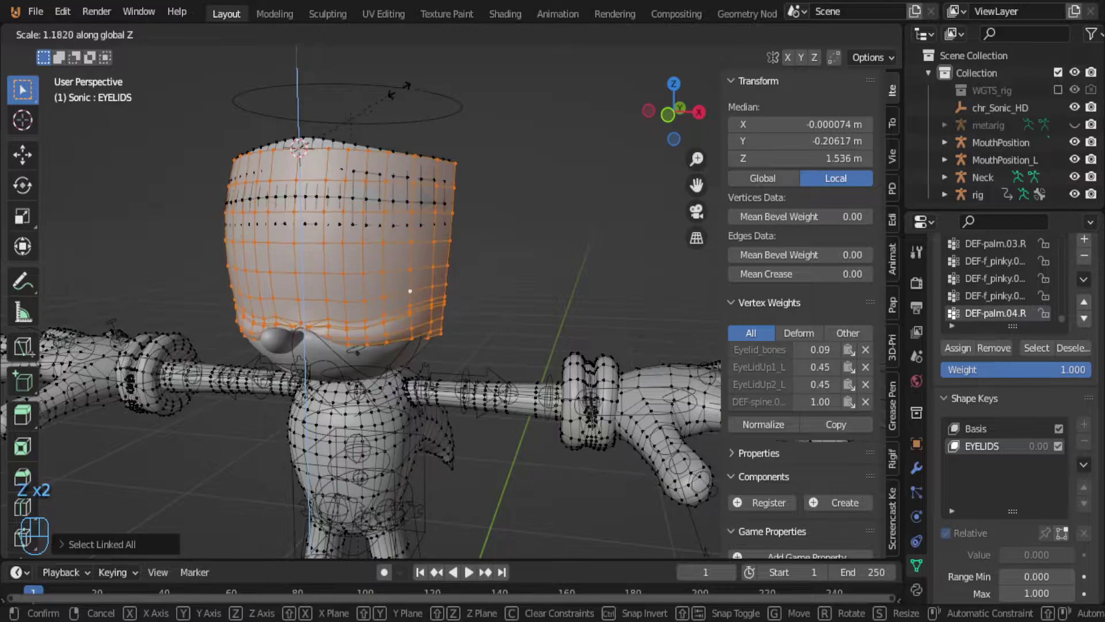
click(368, 122)
key(x)
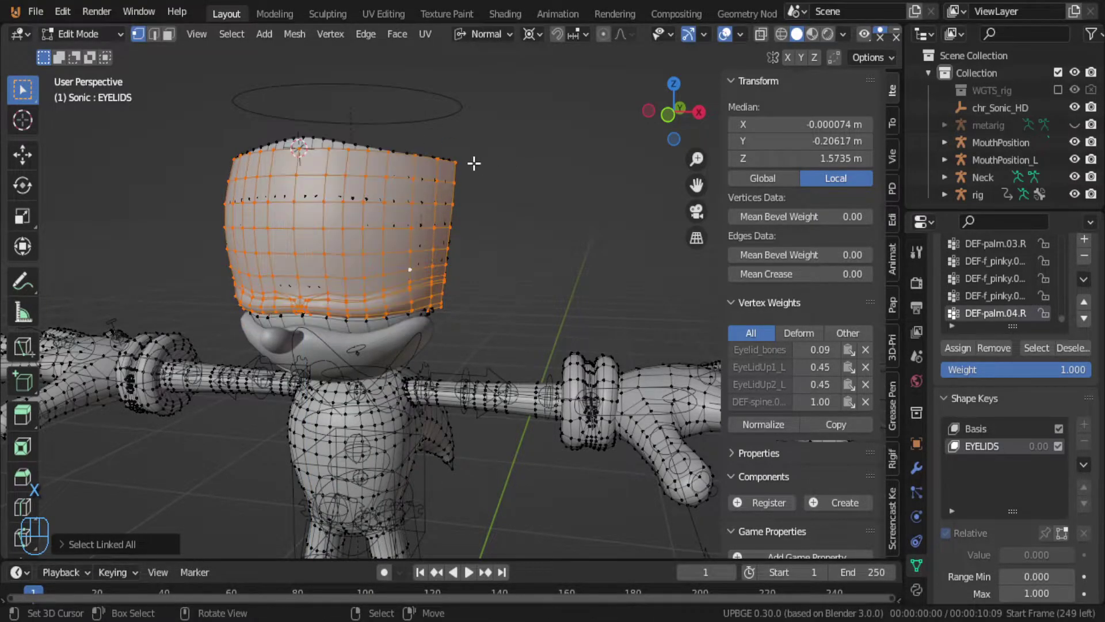
Step: Scale the eyelid mesh down along global Z into a thin band at the upper edge of the eyes
key(s)
key(z)
key(z)
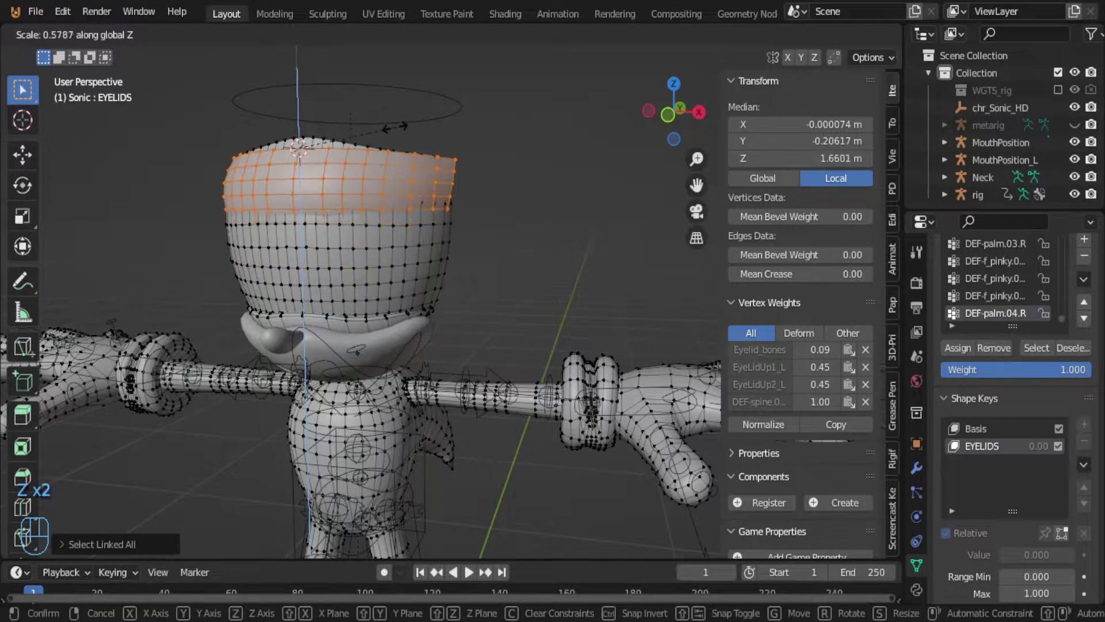
click(315, 130)
middle_drag(447, 215, 432, 239)
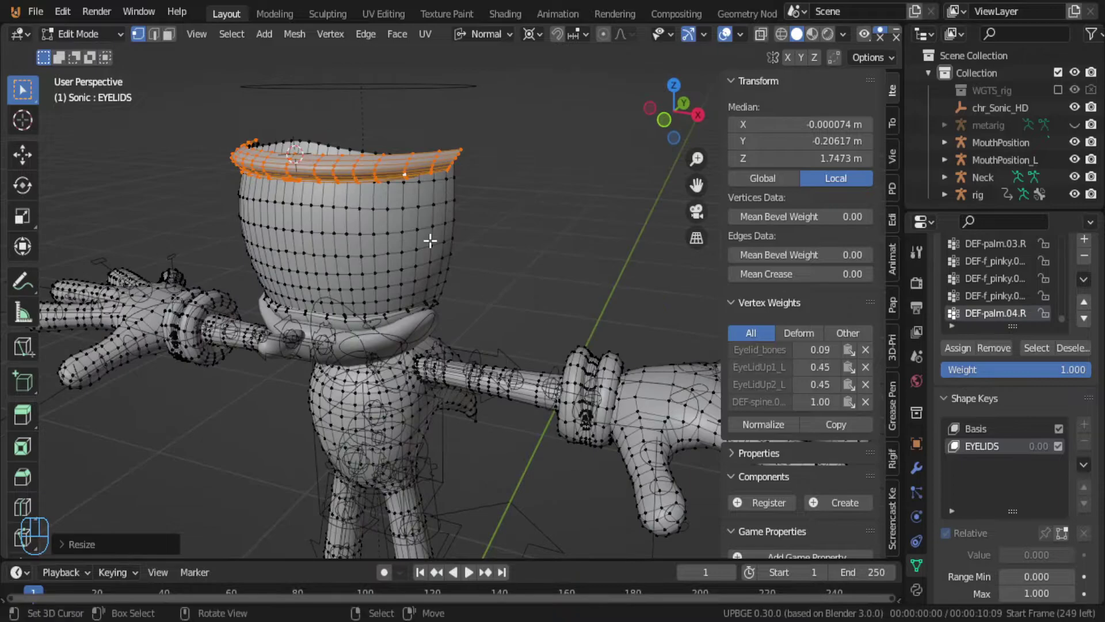
Step: Return to Object Mode and set the EYELIDS shape key's value to 0.271
scroll(489, 255, up, 4)
key(Tab)
middle_drag(483, 264, 516, 230)
scroll(517, 229, down, 3)
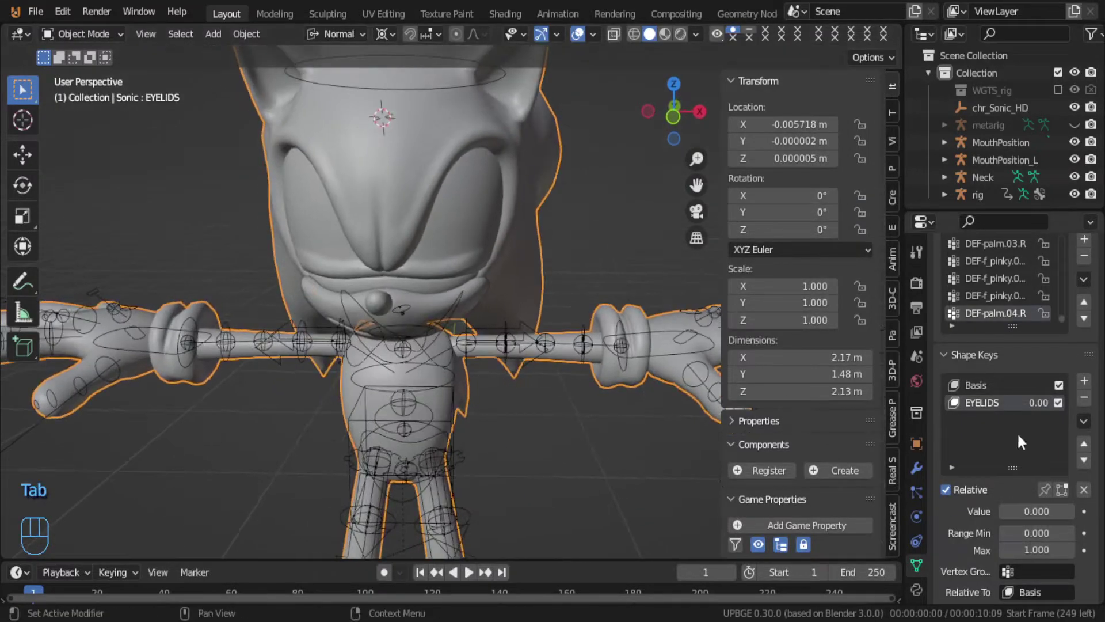
drag(1048, 511, 1065, 511)
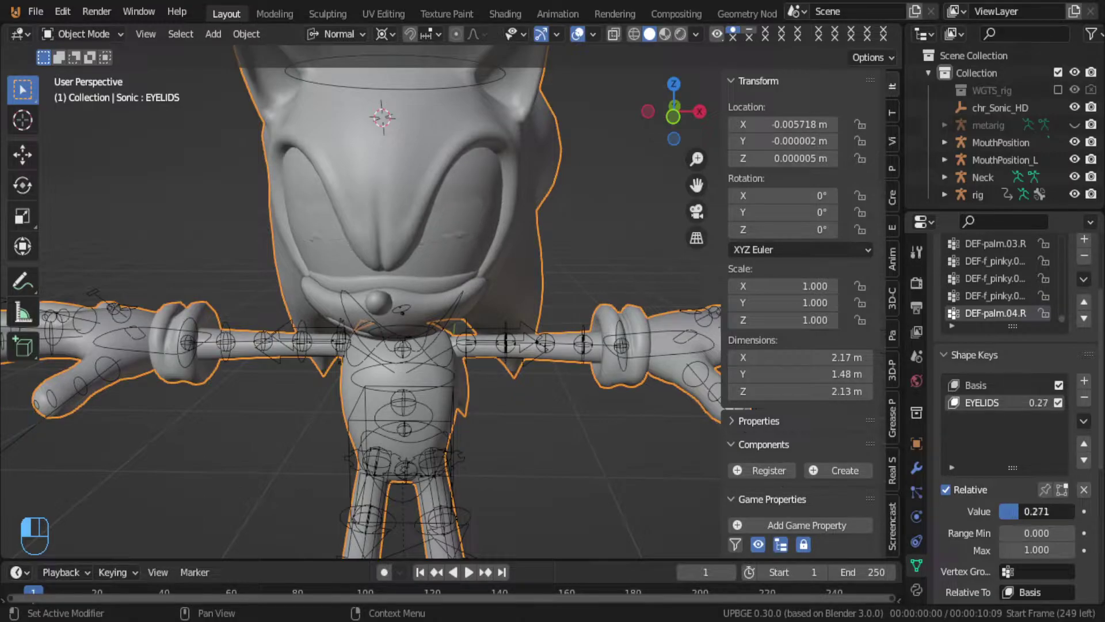
Step: Examine the raised eyelids from the side in Edit Mode and through the eye opening in Object Mode
key(Tab)
middle_drag(533, 291, 369, 278)
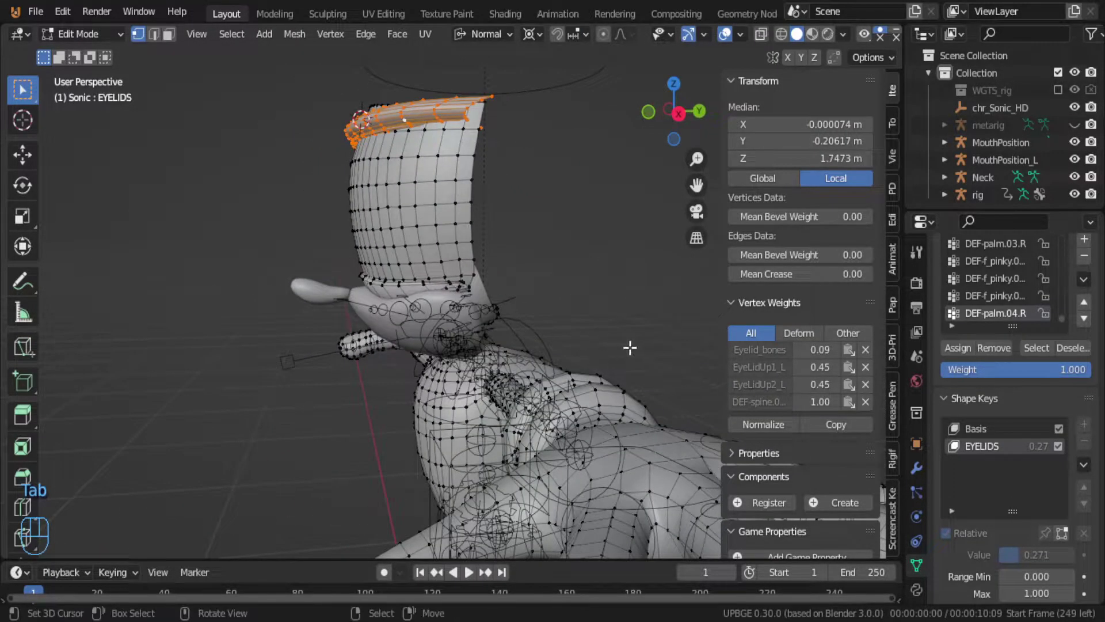
middle_drag(562, 358, 516, 301)
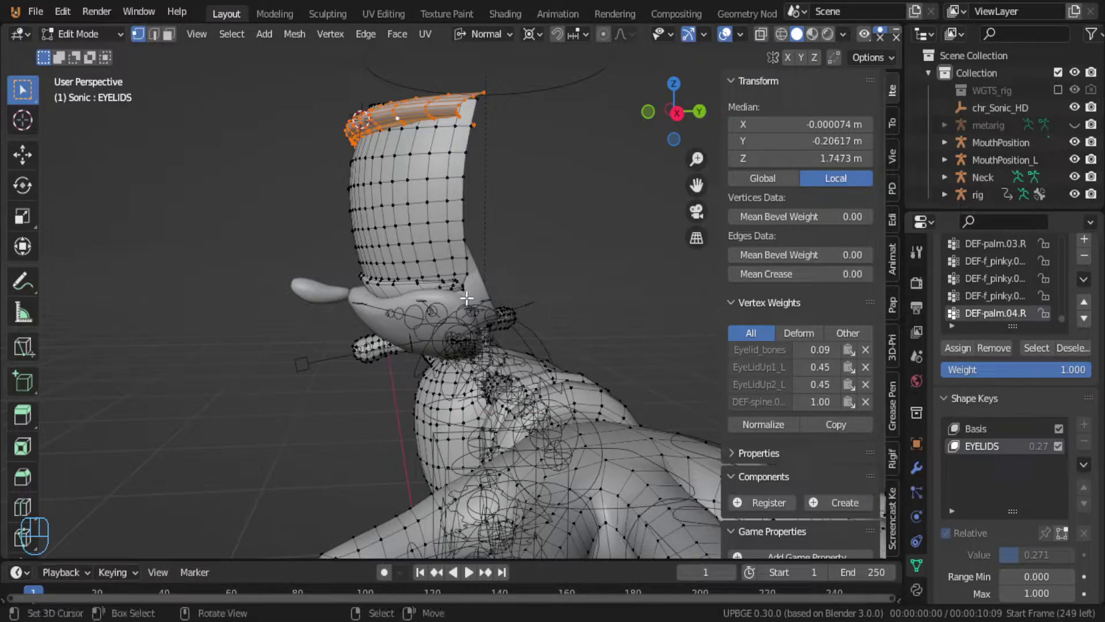
middle_drag(573, 311, 572, 308)
scroll(572, 313, up, 4)
key(Tab)
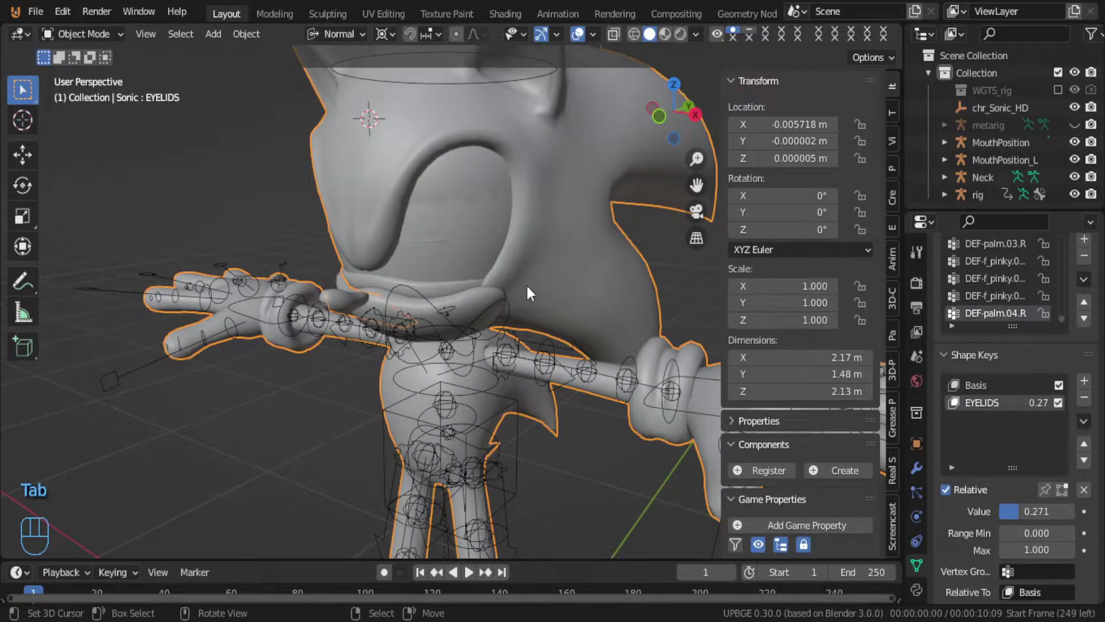
middle_drag(472, 260, 432, 250)
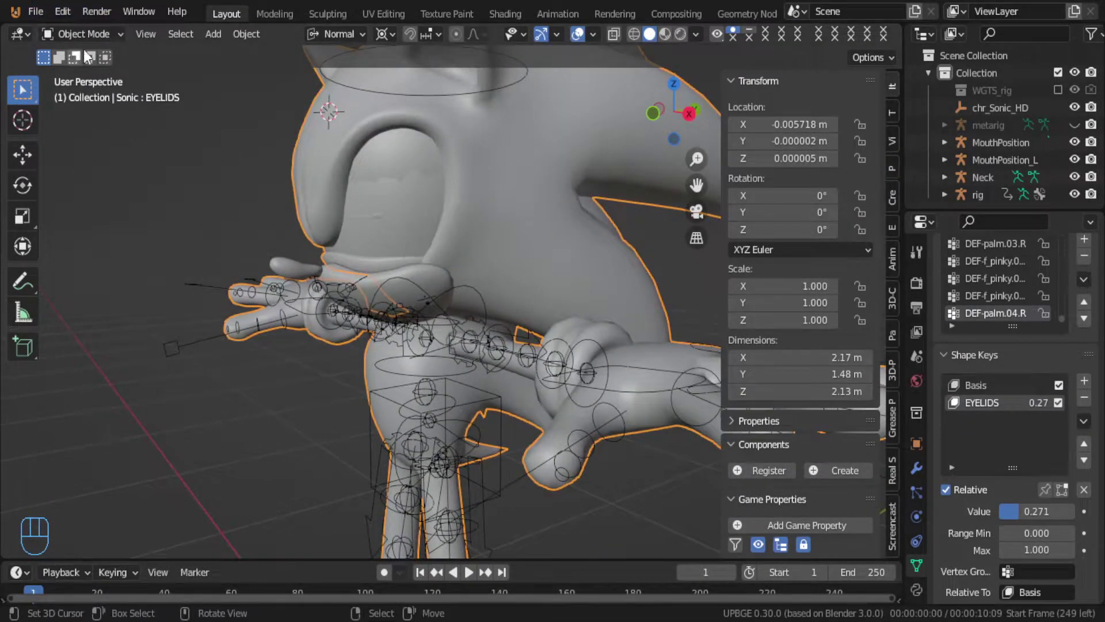
Step: Try smoothing the eyelid surface with the Smooth brush in Sculpt Mode
click(74, 34)
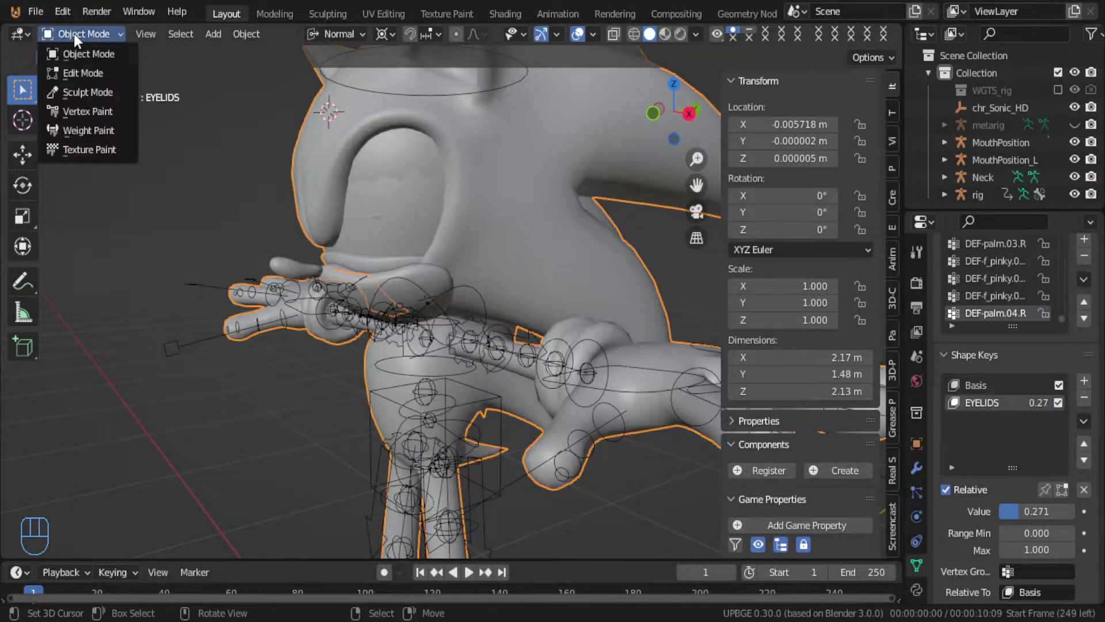
click(88, 91)
middle_drag(134, 100, 334, 162)
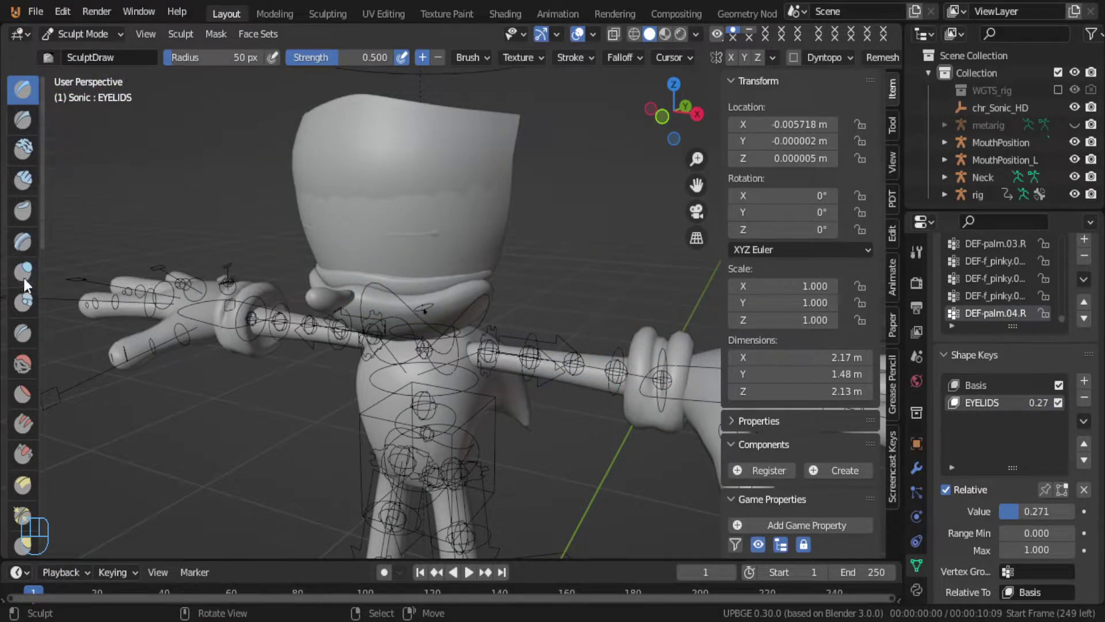
click(23, 362)
mouse_move(345, 198)
mouse_down()
mouse_move(433, 211)
mouse_move(403, 207)
mouse_up()
middle_drag(299, 150, 406, 195)
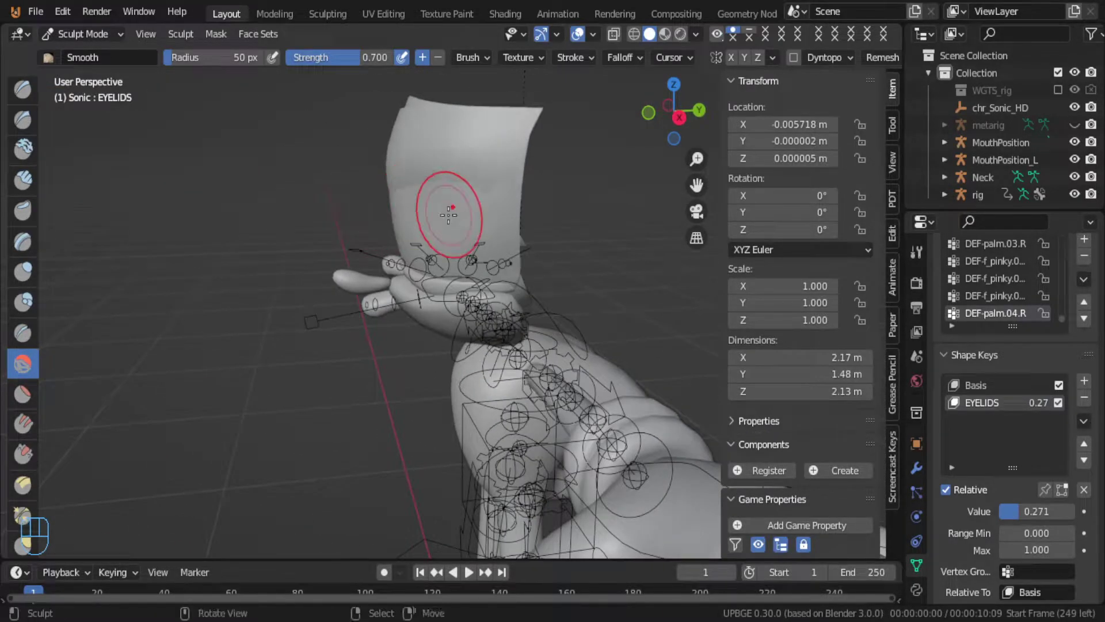
Step: Undo the smoothing strokes on the eyelids and return to Object Mode
key(ctrl+z)
key(ctrl+z)
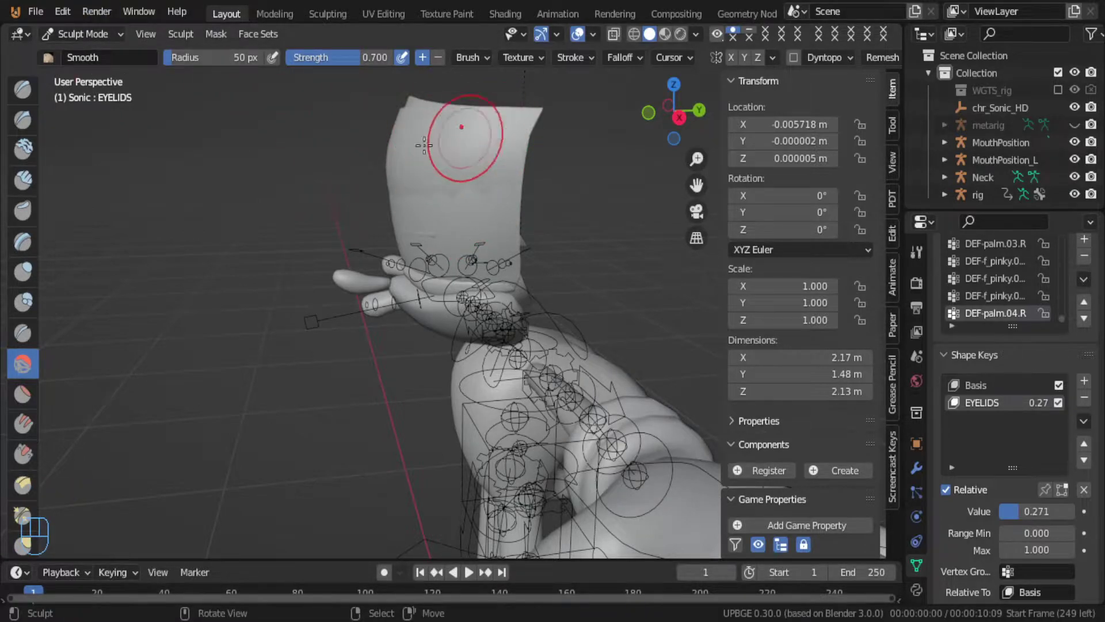
click(90, 30)
click(99, 54)
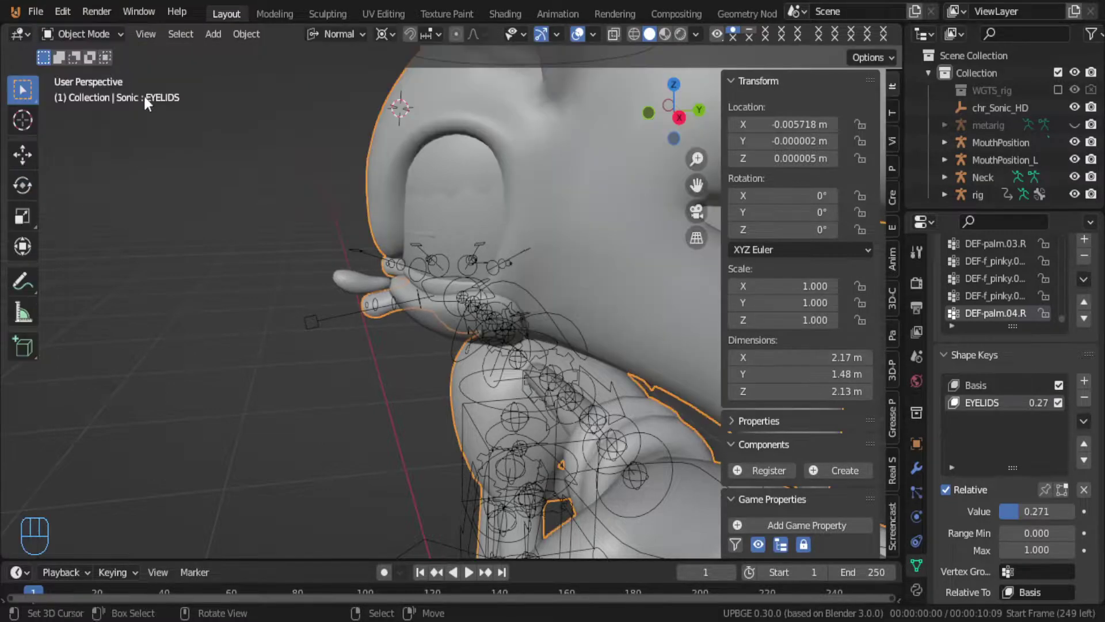
Step: Check the eyelids in Edit Mode, remove the EYELIDS shape key in Object Mode and add a fresh shape key in its place
middle_drag(409, 180, 499, 193)
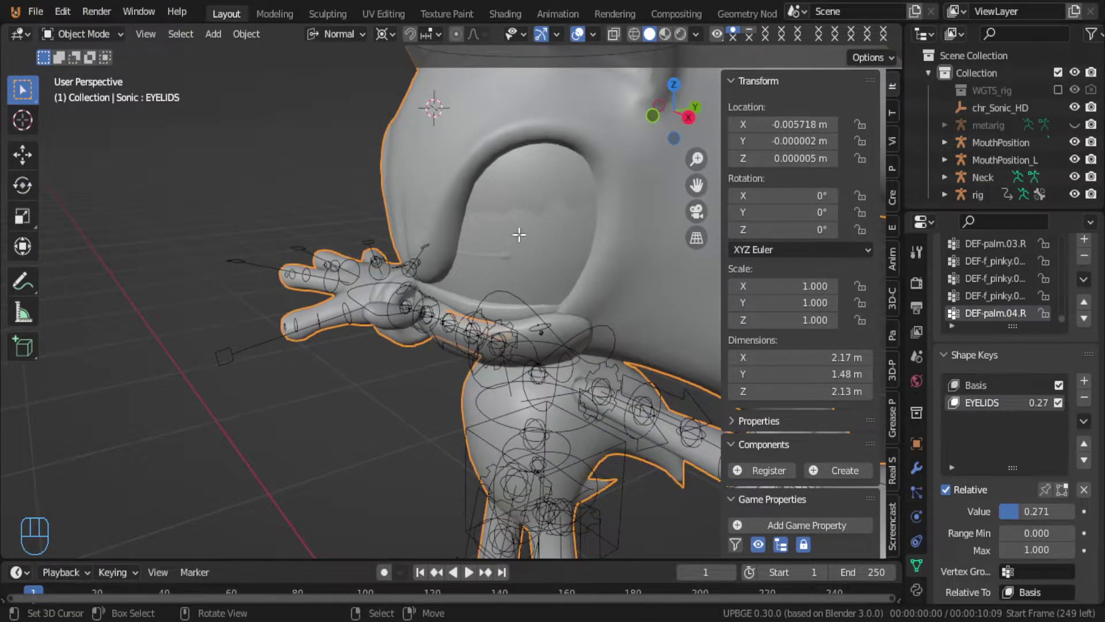
key(Tab)
middle_drag(519, 234, 474, 216)
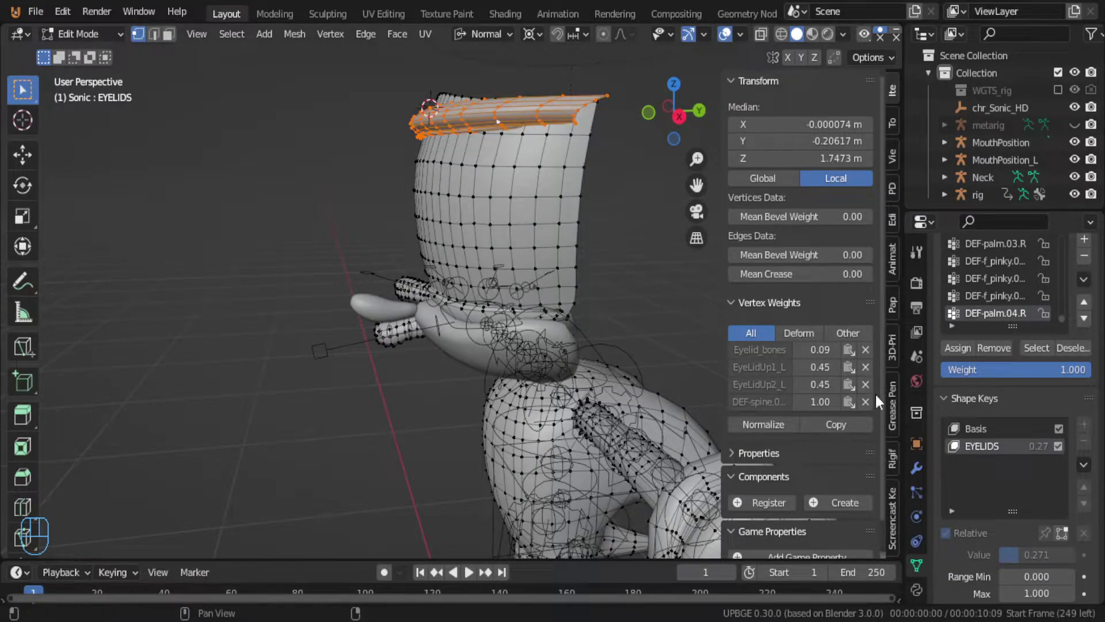
key(Tab)
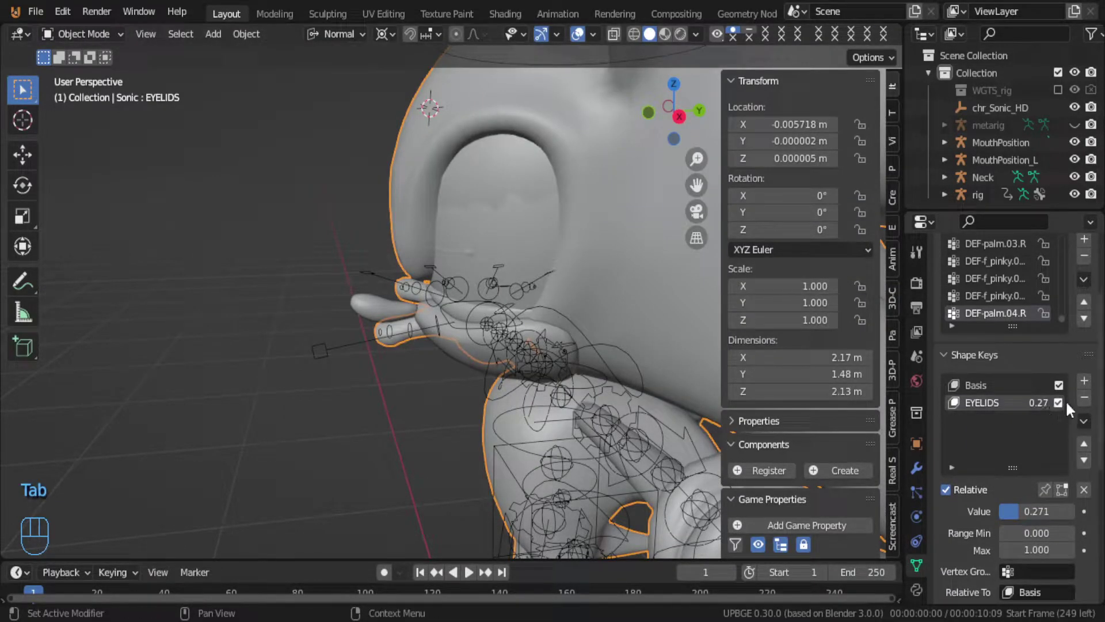
click(1085, 398)
click(1085, 381)
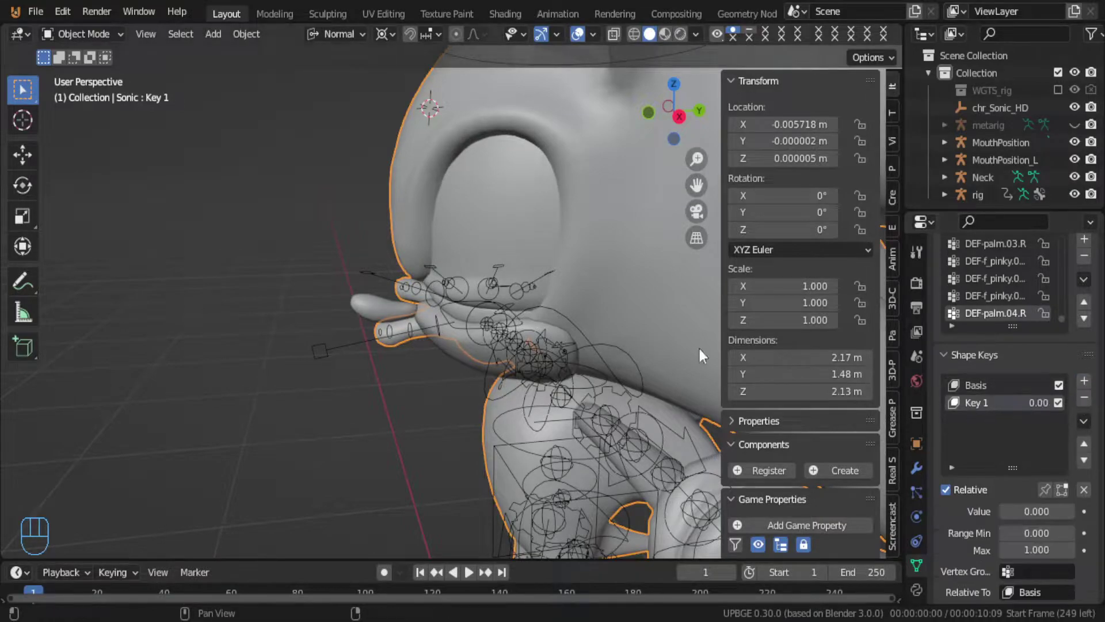
Step: In Edit Mode on the new shape key, scale the eyelid mesh down along global Z toward its upper edge
key(Tab)
middle_drag(589, 282, 499, 301)
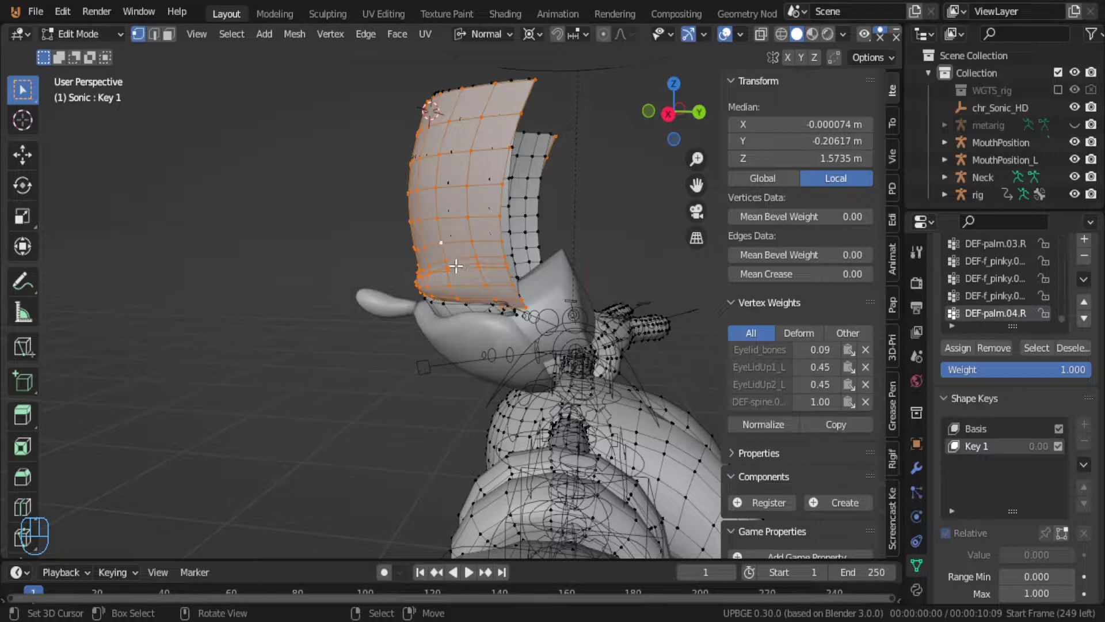
key(s)
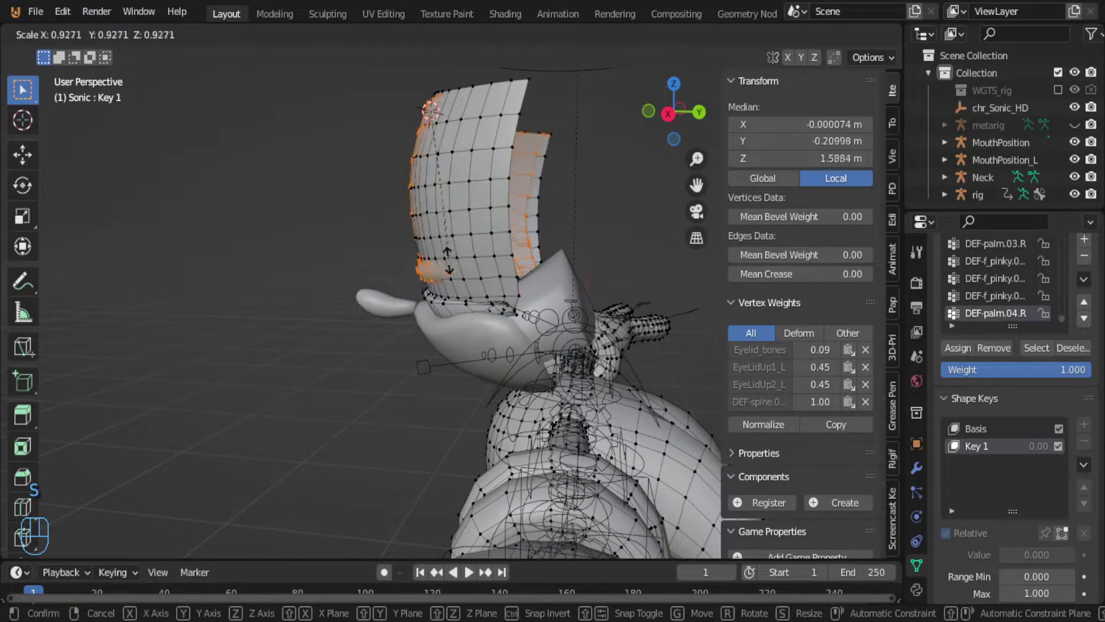
key(z)
click(443, 237)
key(g)
key(z)
key(z)
right_click(455, 232)
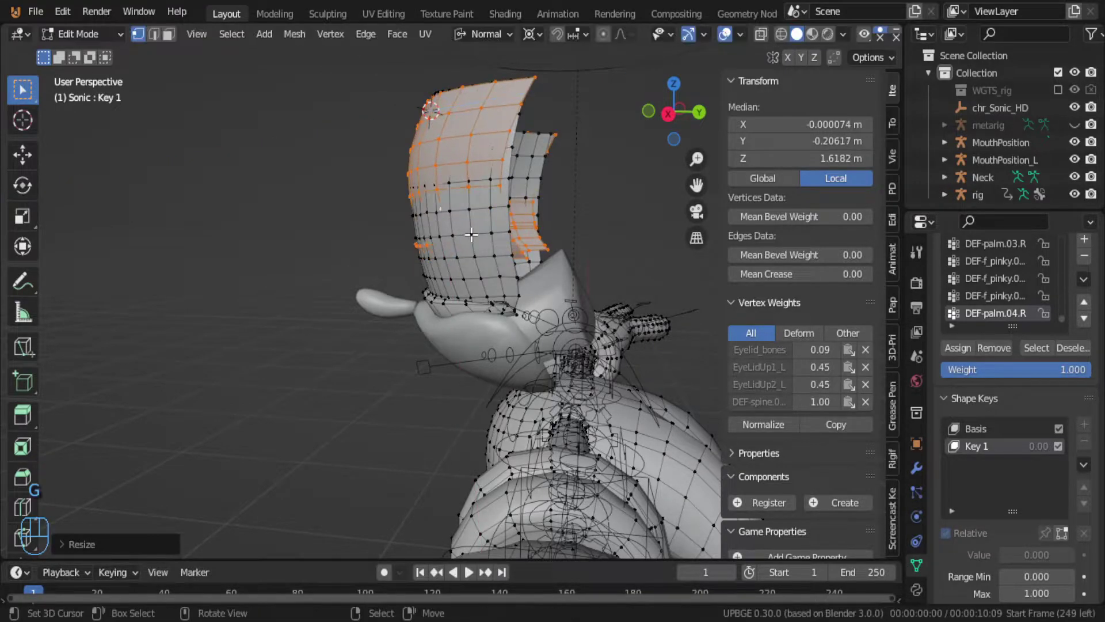
Step: Move the eyelid mesh forward about 0.028 m along its normal Z axis
key(s)
key(z)
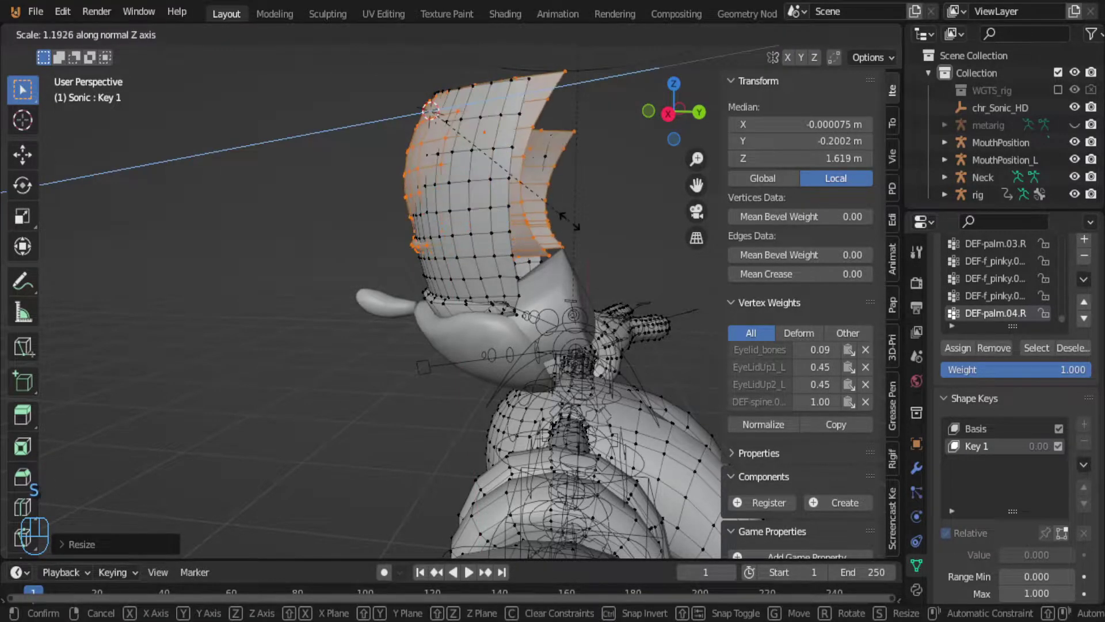
key(g)
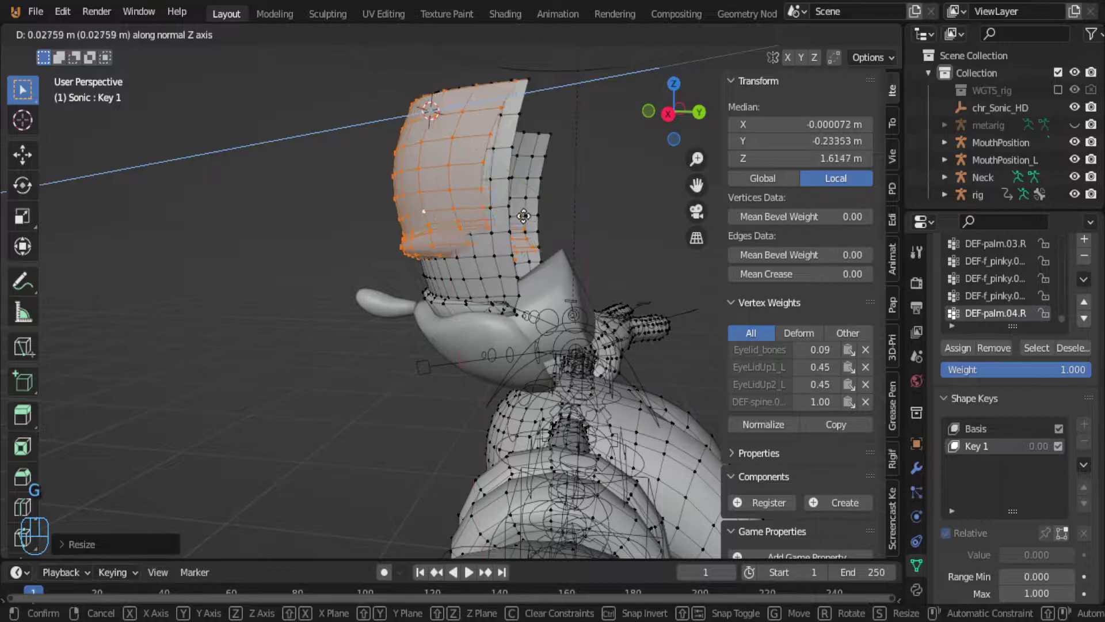
click(523, 215)
Step: Adjust the eyelid mesh's scale along Y and shorten it further along global Z
middle_drag(524, 215, 506, 236)
key(s)
key(y)
click(604, 242)
key(s)
key(z)
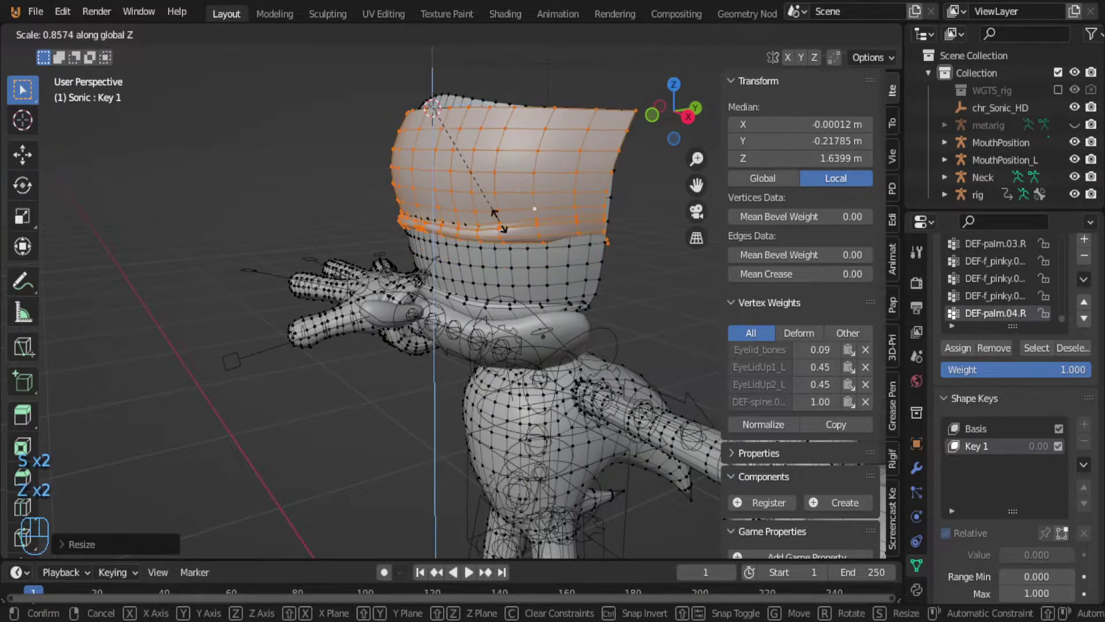
click(511, 158)
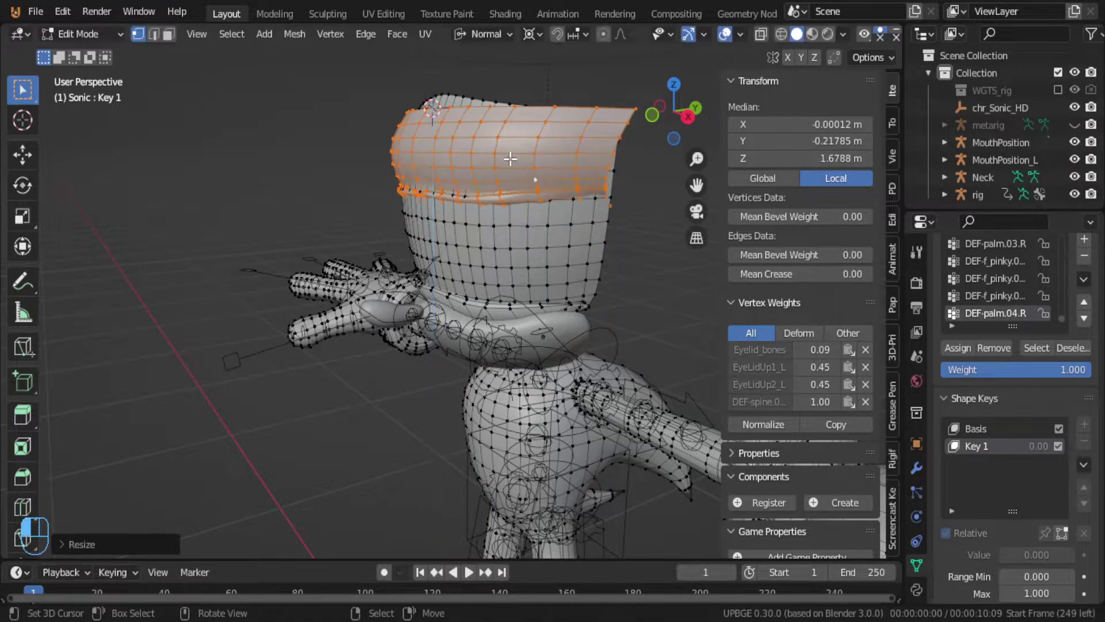
Step: Try stretching the eyelid mesh along its normal Z axis, and move it slightly forward in side view instead
middle_drag(510, 158, 432, 168)
key(s)
key(z)
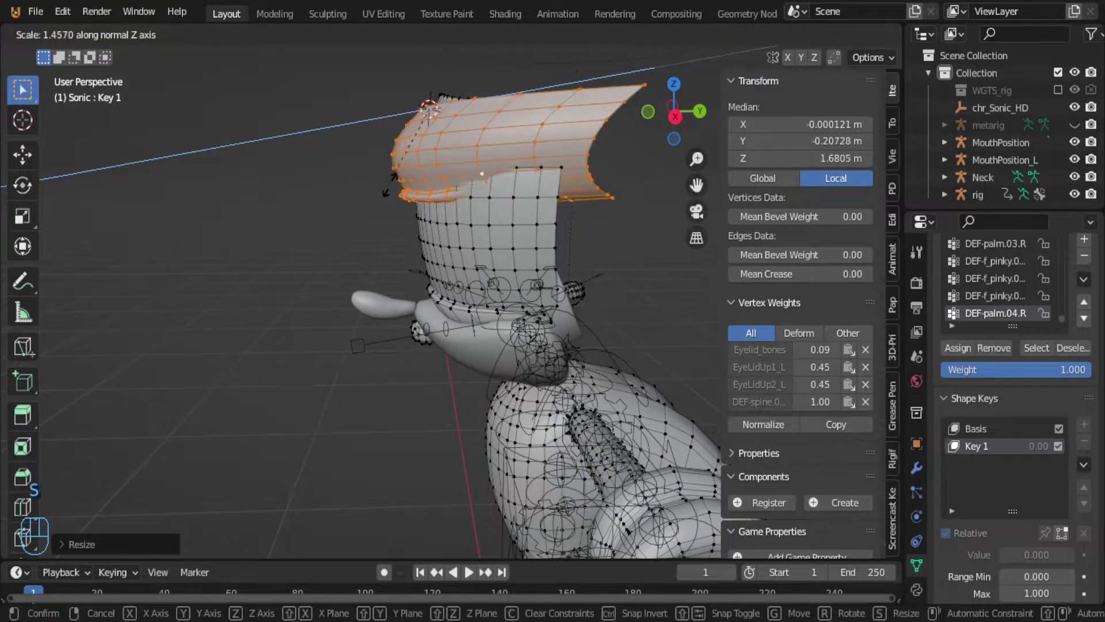
click(454, 173)
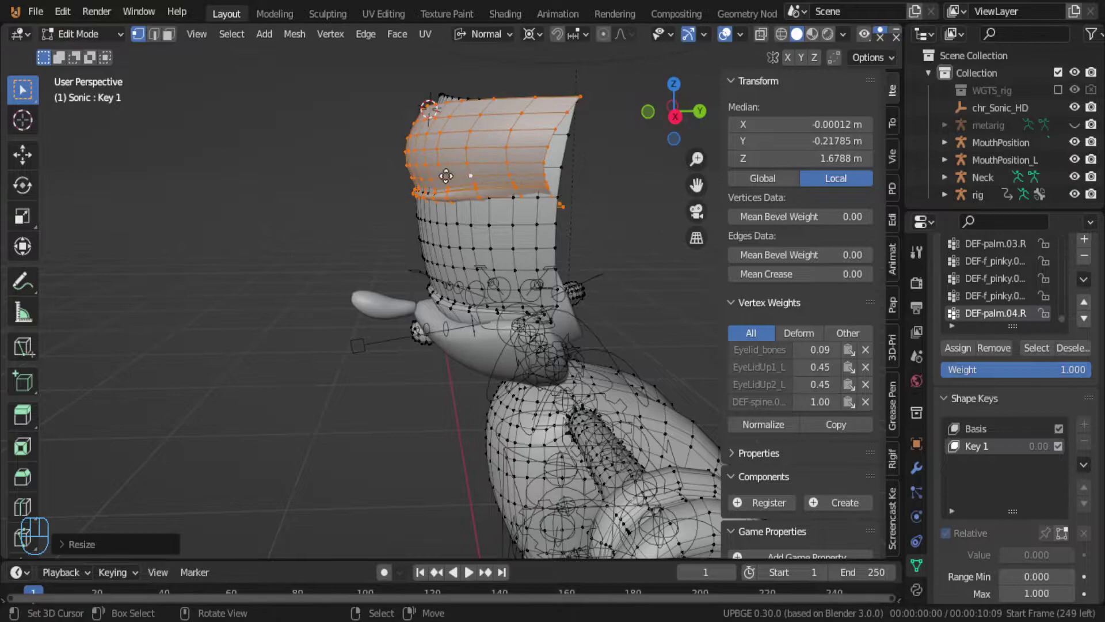
key(g)
click(409, 161)
Step: Scale the eyelid mesh along global Z past zero into a thin inverted band above the eyes
key(s)
key(z)
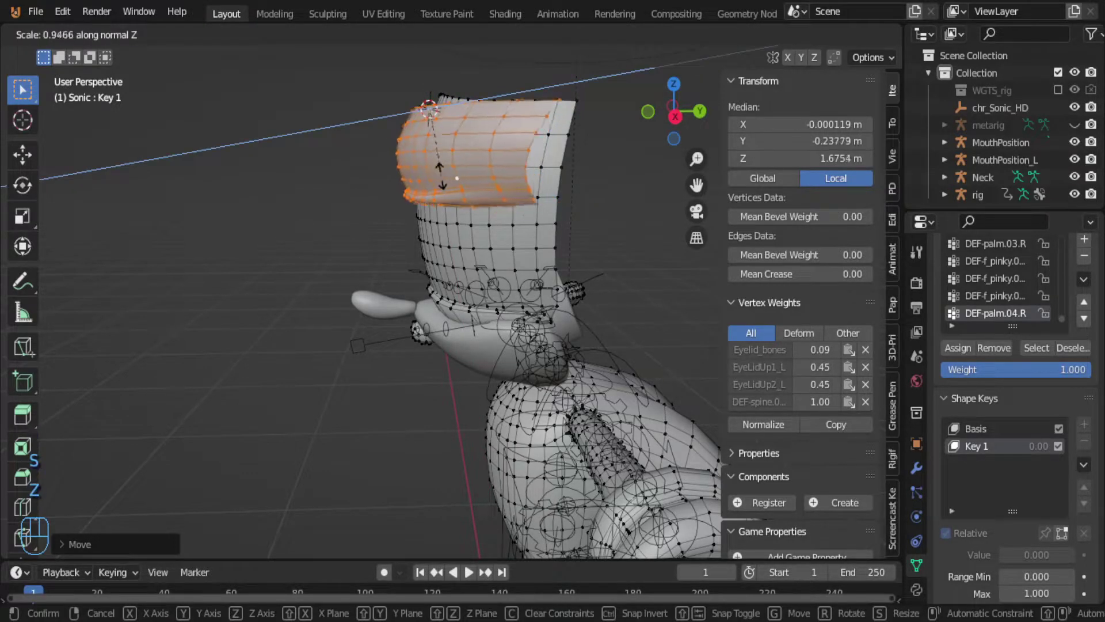
key(z)
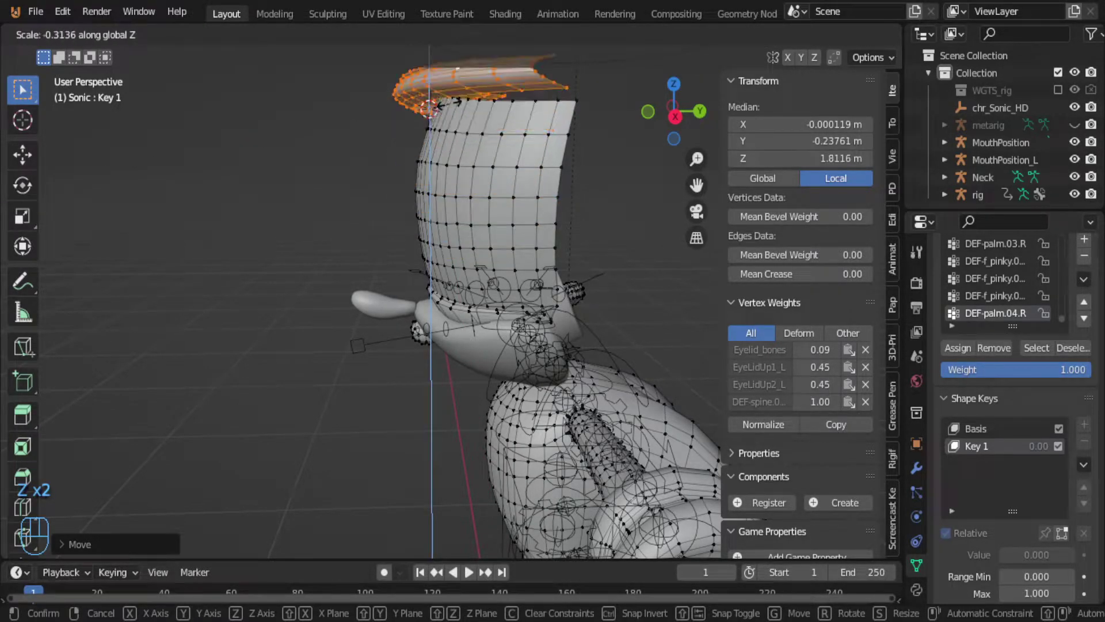
click(431, 107)
Step: Return to Object Mode and set the Key 1 shape key's value to 1.000
middle_drag(430, 107, 466, 329)
key(Tab)
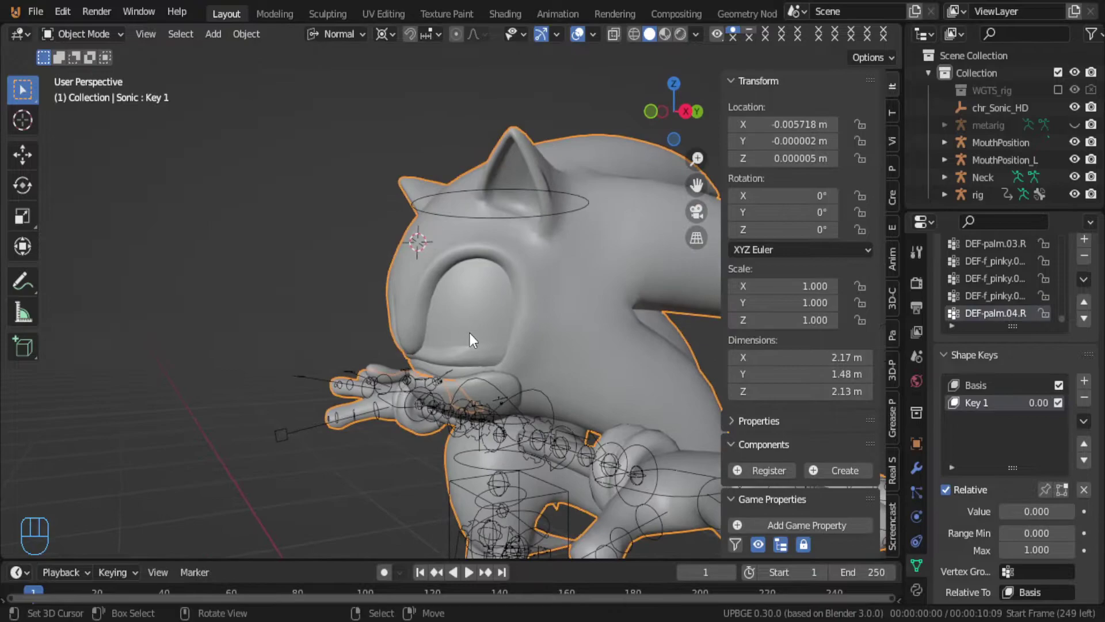
drag(1036, 511, 1073, 511)
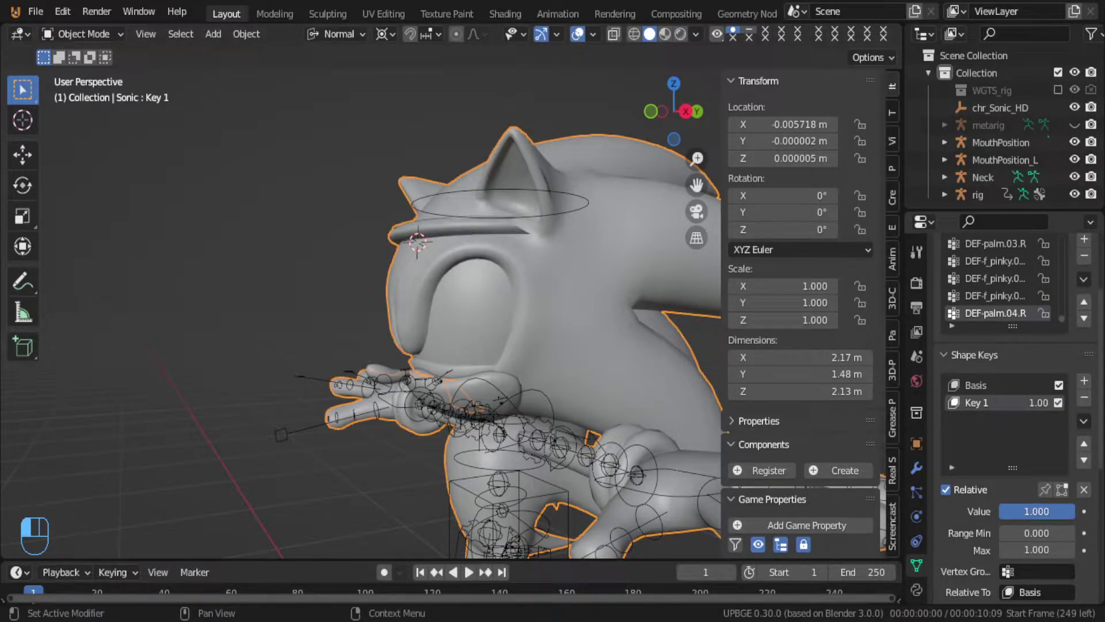
Step: Scale the eyelid mesh by a negative factor along global Z to flip it back below the 3D cursor, and check the fit
key(Tab)
key(s)
key(z)
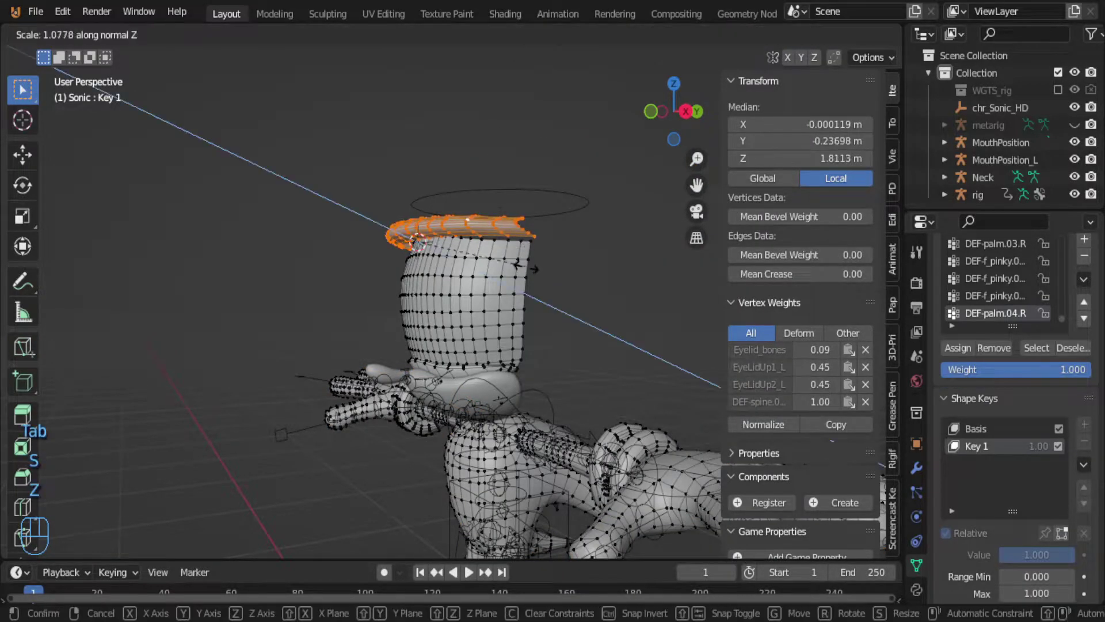
key(z)
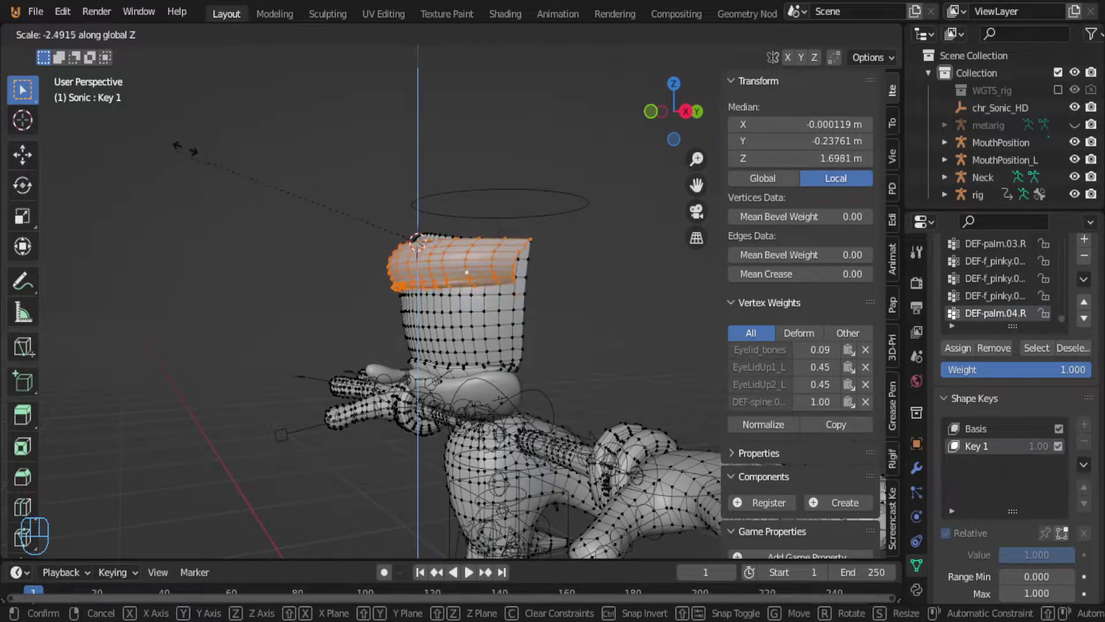
click(262, 135)
key(Tab)
middle_drag(285, 215, 282, 258)
key(Tab)
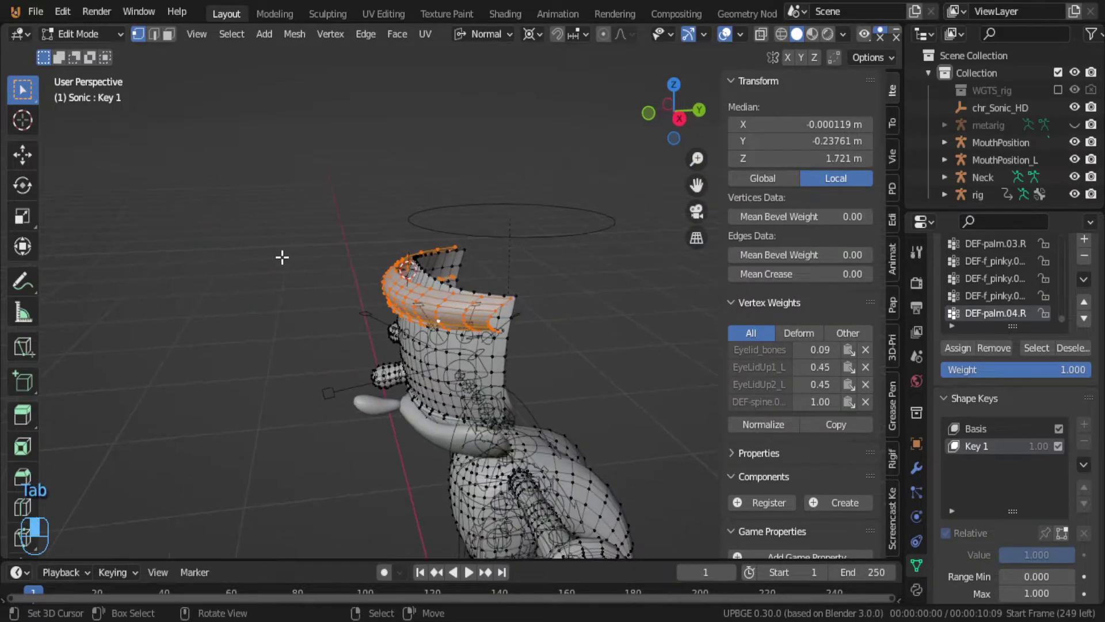
Step: Move the eyelid band backward along its normal Z axis into the head and check it in Object Mode
middle_drag(376, 279, 352, 281)
key(s)
key(z)
click(377, 286)
key(g)
key(z)
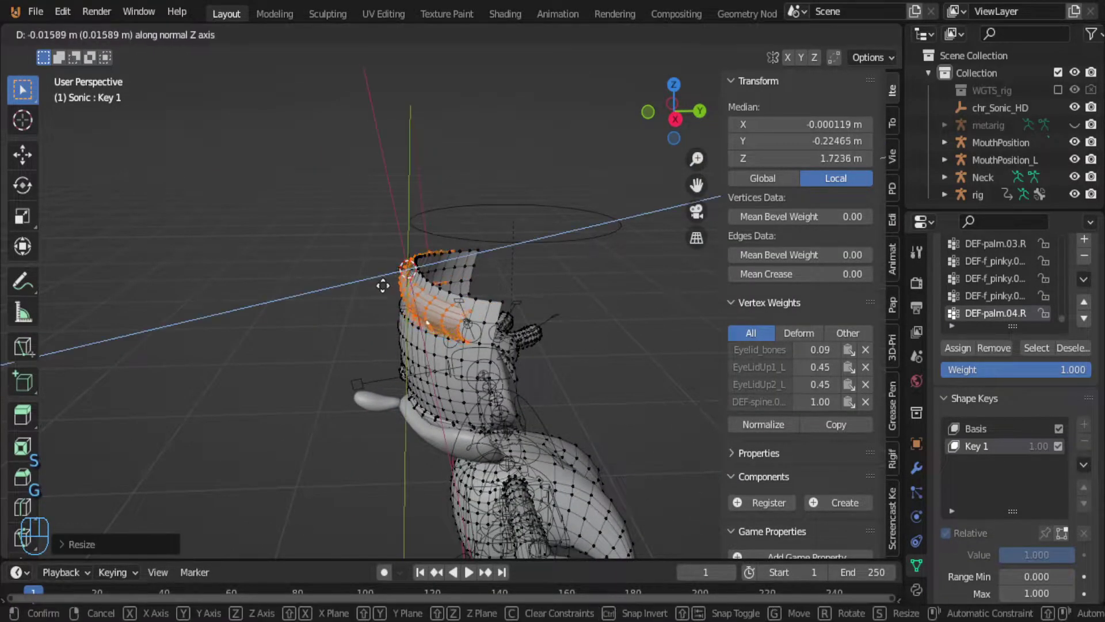
click(388, 286)
key(Tab)
scroll(385, 281, up, 3)
middle_drag(384, 280, 587, 316)
Step: Scale the eyelid band slightly narrower in Edit Mode so it fits inside the head, and check it in Object Mode
key(Tab)
scroll(400, 236, down, 3)
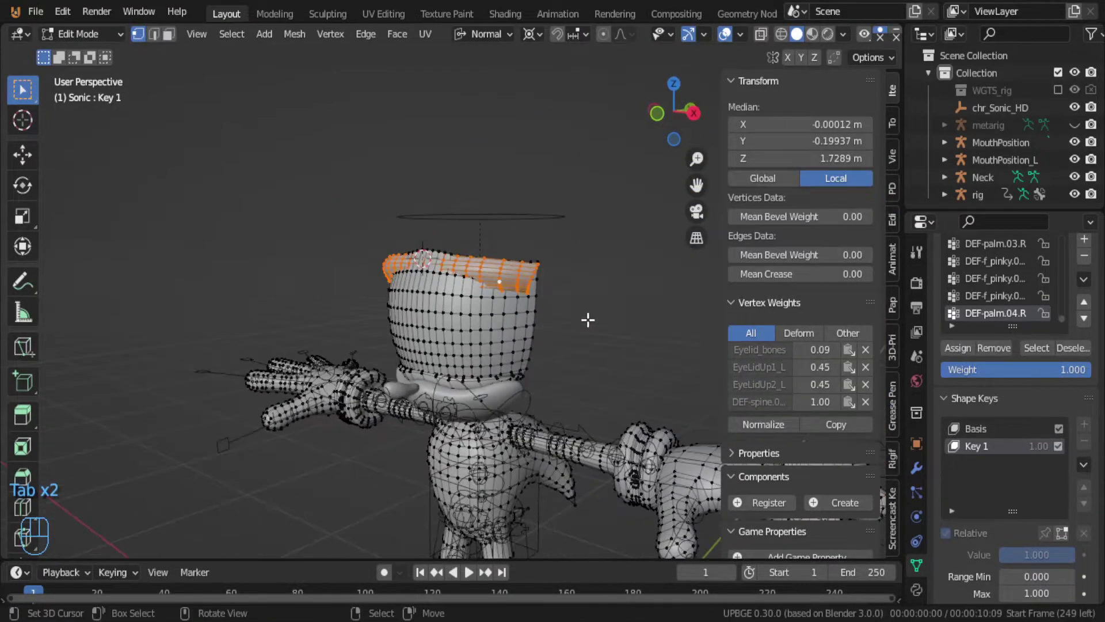
key(s)
click(570, 313)
key(Tab)
scroll(570, 312, up, 3)
middle_drag(510, 301, 645, 369)
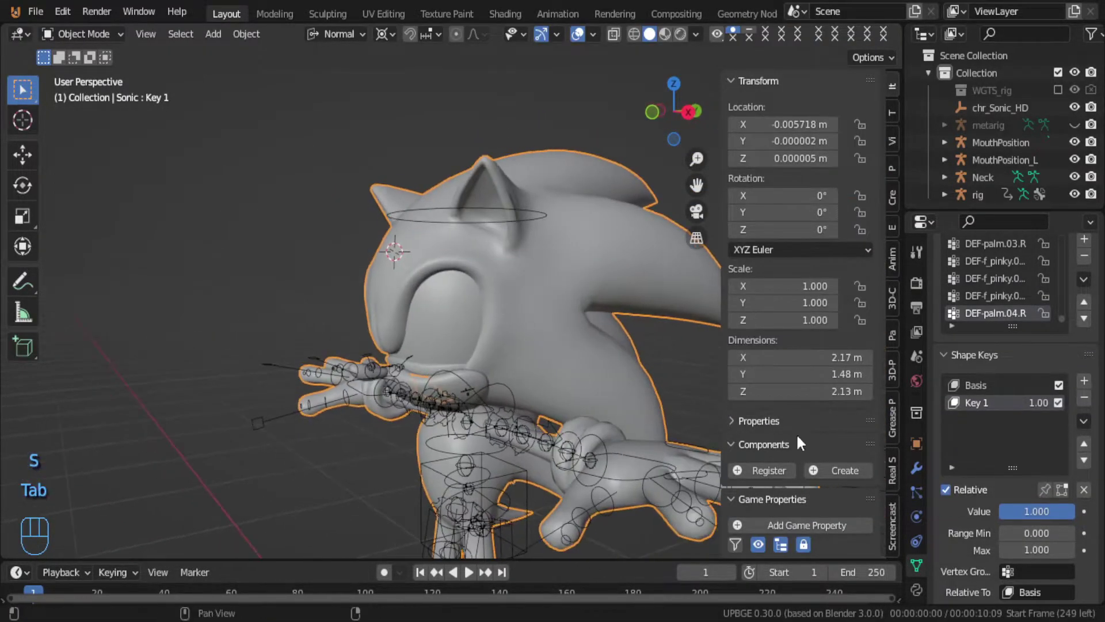
Step: Lower Key 1's value to 0.271 and try scaling the eyelid band again in Edit Mode
drag(1066, 511, 1008, 511)
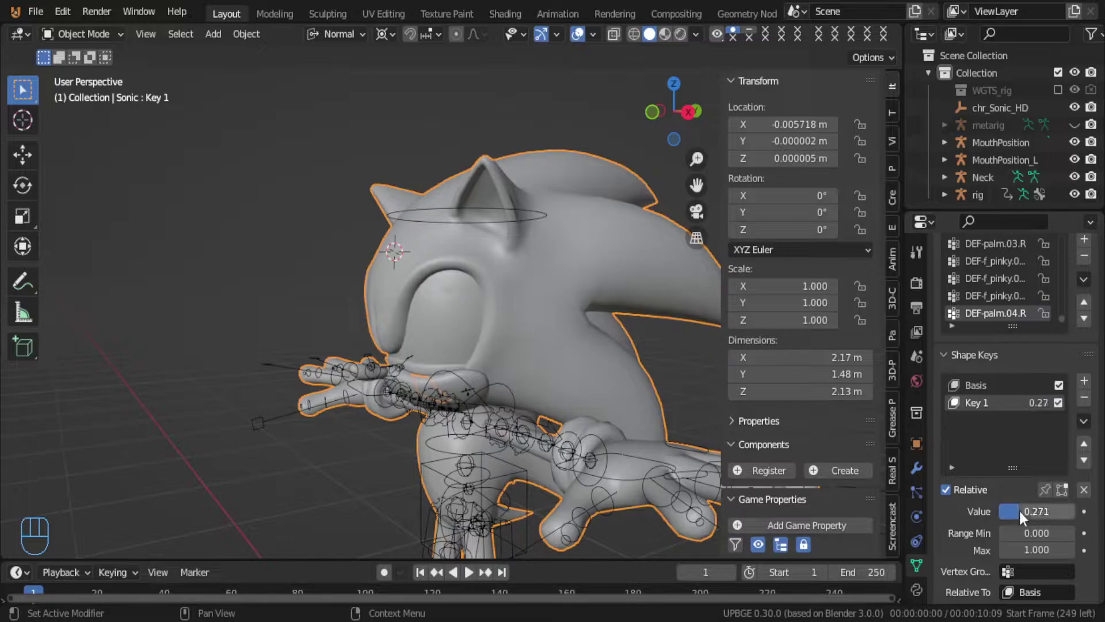
key(Tab)
middle_drag(433, 299, 443, 303)
key(s)
click(417, 313)
mouse_move(373, 306)
middle_down()
mouse_move(335, 315)
mouse_move(370, 321)
middle_up()
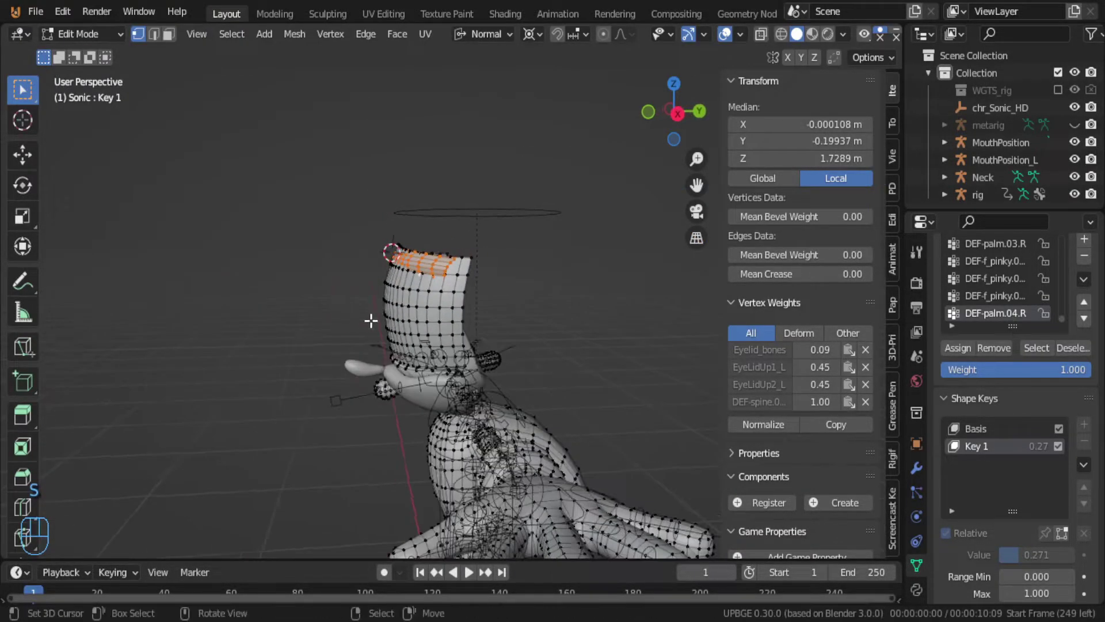
Step: Return to Object Mode and lower the Key 1 shape key's value to 0.001
key(shift)
scroll(972, 518, down, 5)
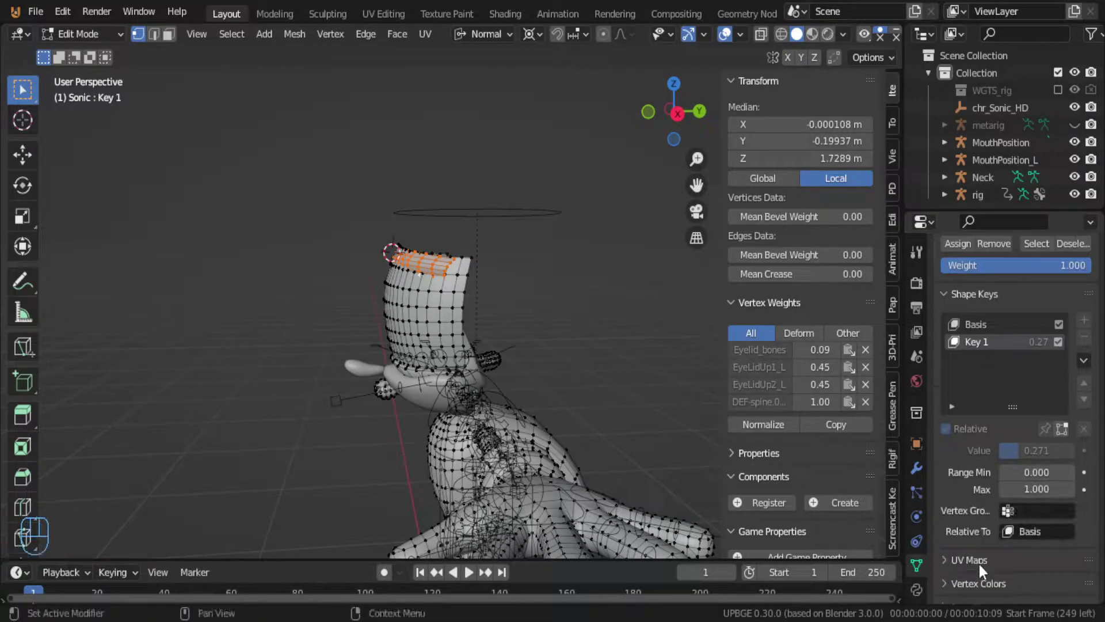
drag(1031, 489, 1053, 489)
key(Tab)
mouse_move(1039, 428)
mouse_down()
mouse_move(1012, 428)
mouse_move(1070, 407)
mouse_move(1053, 428)
mouse_move(1002, 445)
mouse_move(1042, 448)
mouse_up()
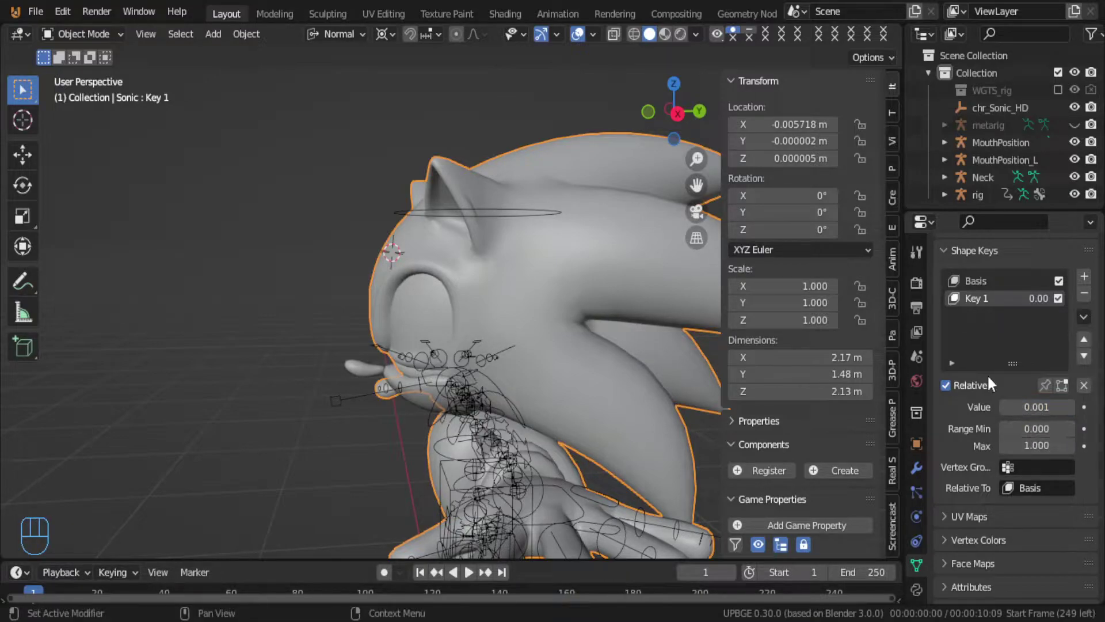
Step: Raise the Key 1 shape key's value to 0.999 and examine the raised eyelids from the front and side
mouse_move(1013, 406)
mouse_down()
mouse_move(1070, 406)
mouse_move(1013, 428)
mouse_move(1036, 428)
mouse_move(1027, 410)
mouse_move(1005, 431)
mouse_move(1026, 433)
mouse_move(1018, 406)
mouse_up()
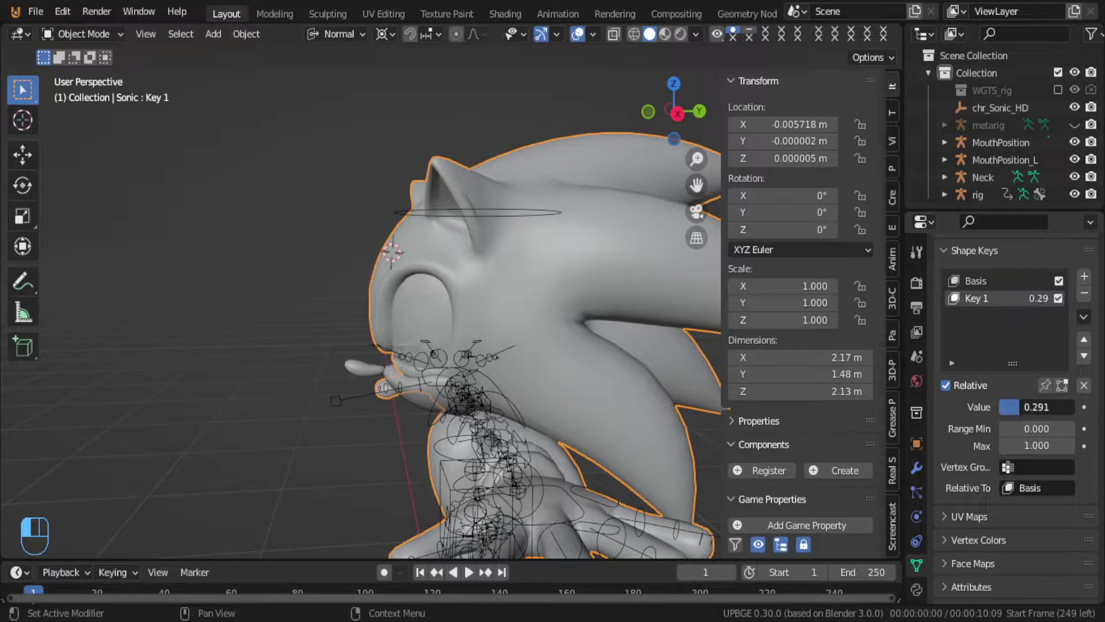
drag(1021, 406, 997, 404)
middle_drag(486, 292, 584, 265)
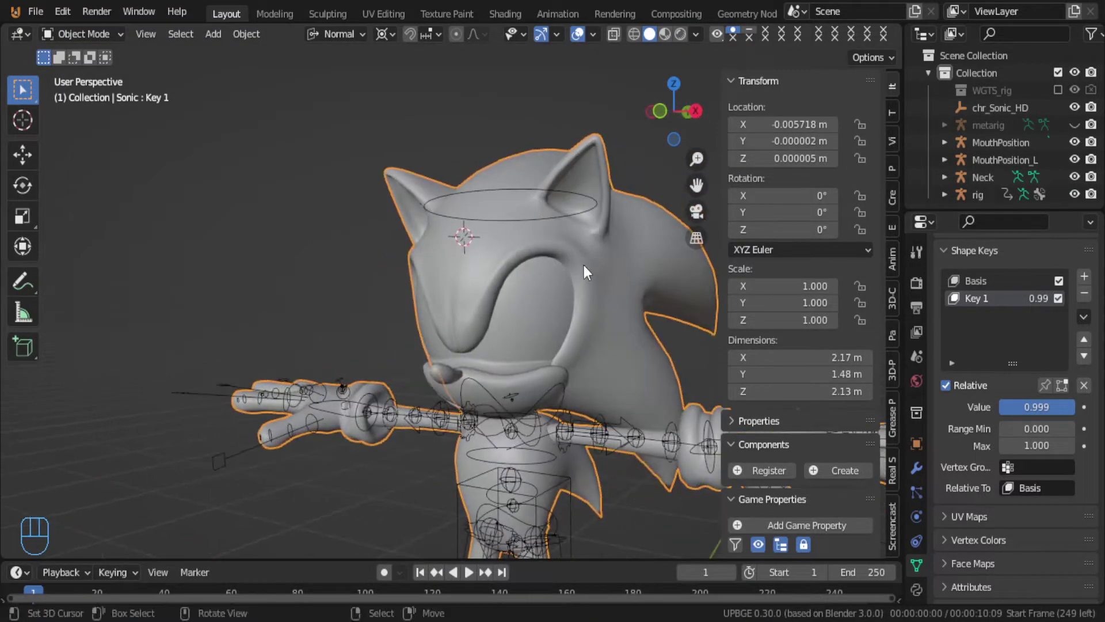
middle_drag(636, 317, 460, 318)
scroll(460, 320, up, 3)
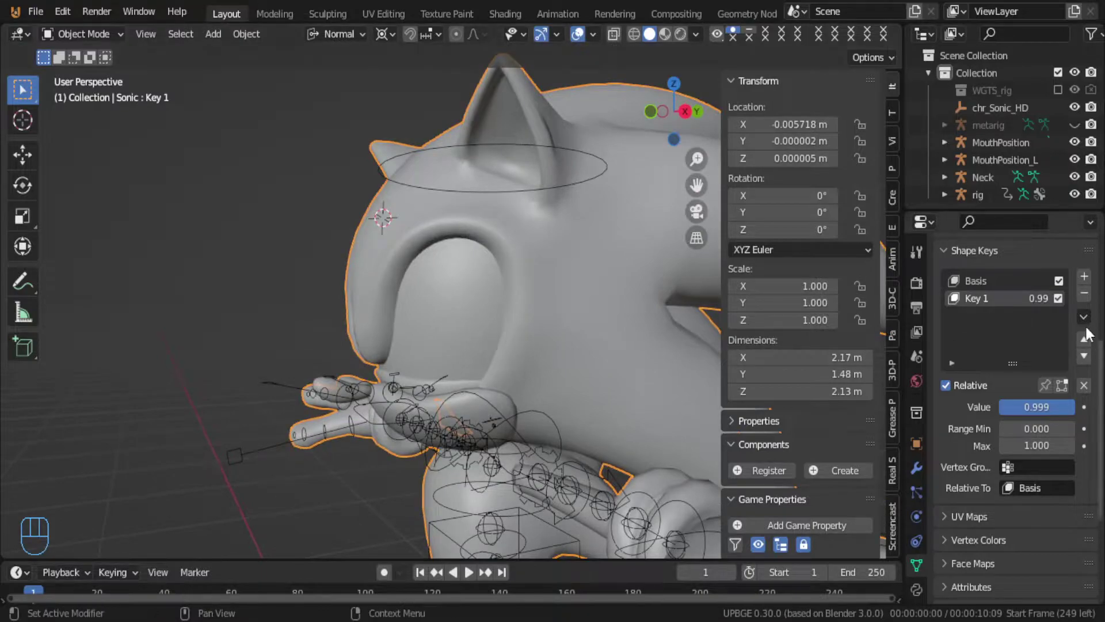
Step: Delete the Key 1 shape key, add two new keys above Basis, and open Key 1 in Edit Mode
click(1084, 293)
middle_drag(477, 315, 514, 323)
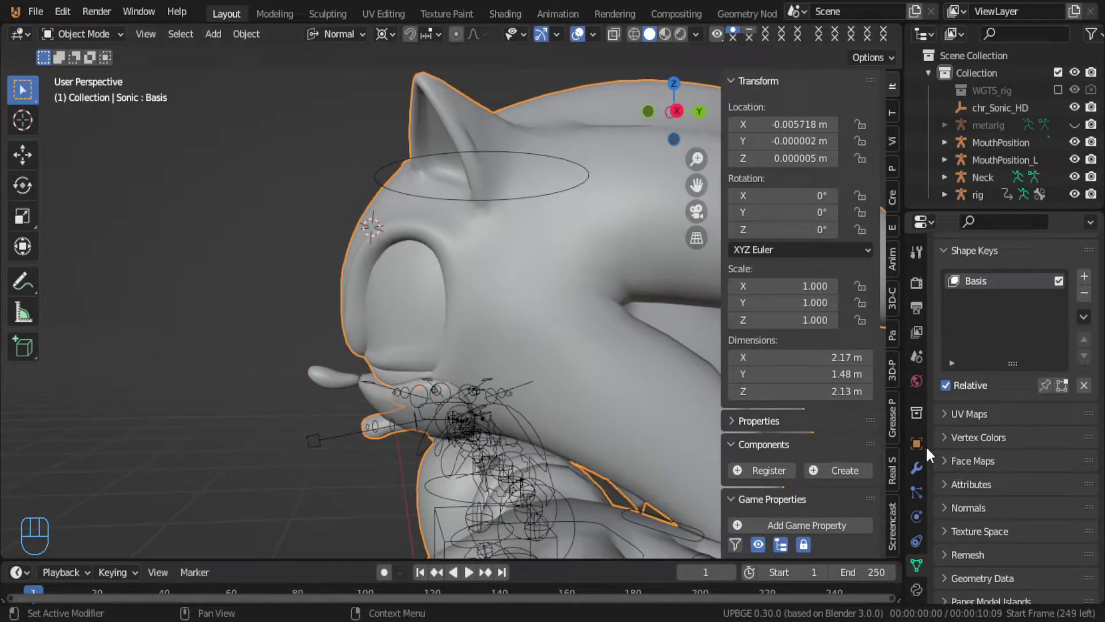
click(1084, 277)
click(1084, 277)
click(986, 297)
key(Tab)
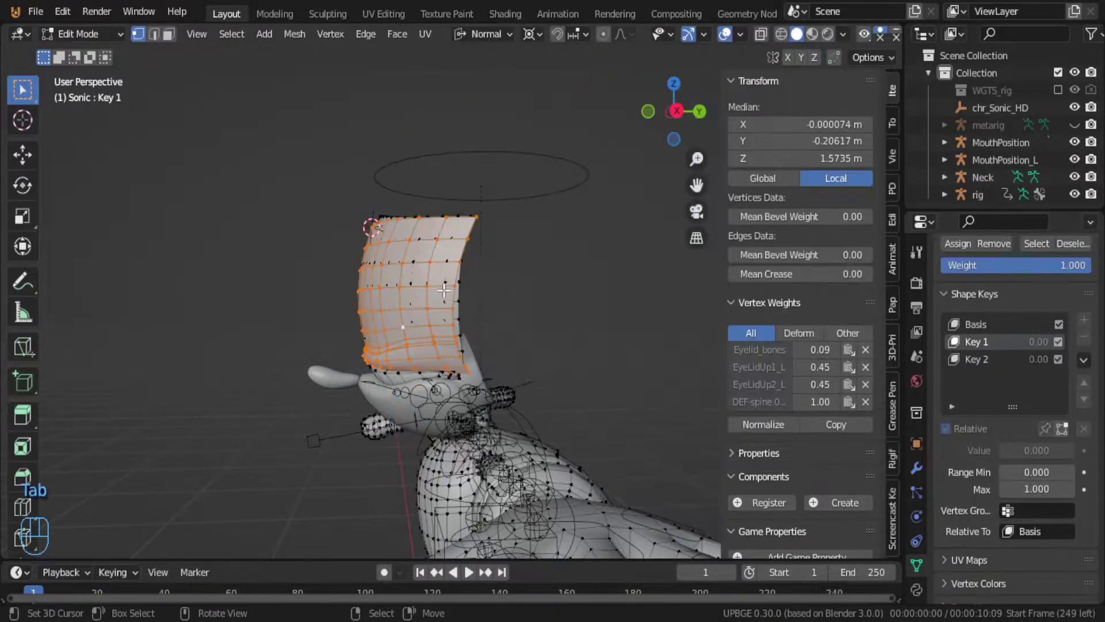
Step: Scale the eyelid band shorter along the global Z axis so its lower edge rises
key(s)
key(z)
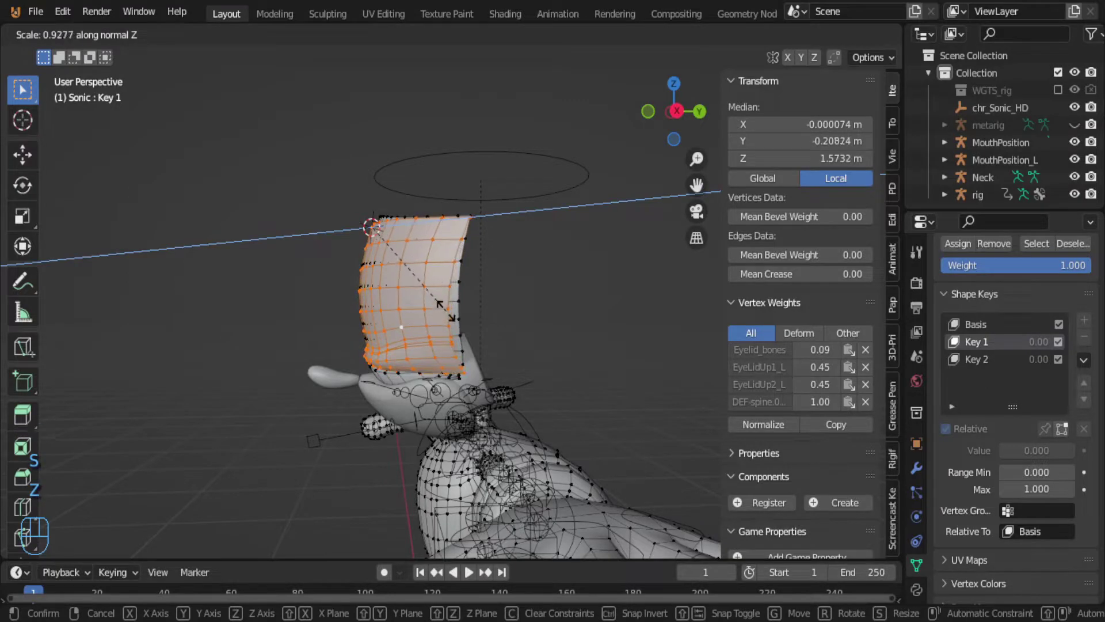
key(z)
click(448, 308)
key(g)
key(z)
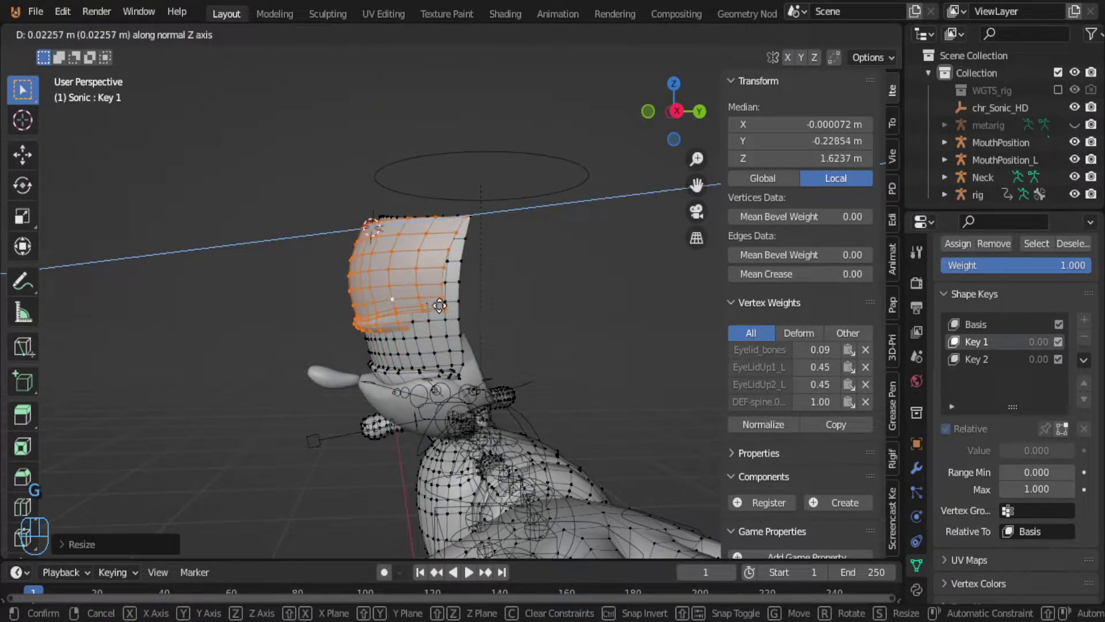
click(438, 304)
key(s)
key(z)
click(434, 301)
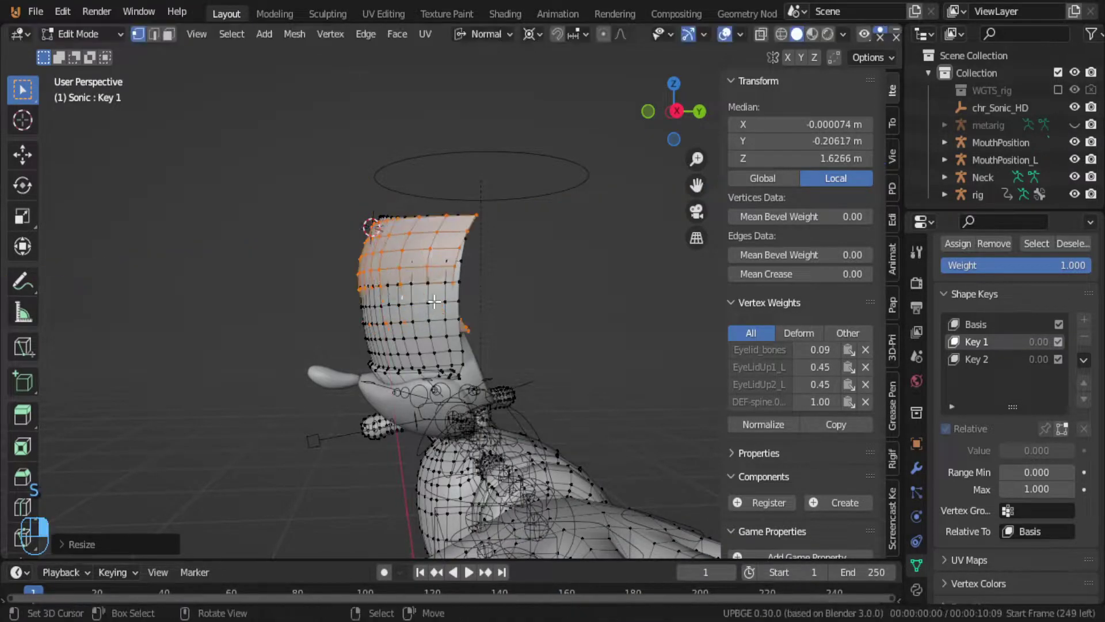
key(s)
key(z)
key(z)
click(457, 307)
key(s)
key(z)
key(z)
click(446, 300)
key(g)
key(z)
key(z)
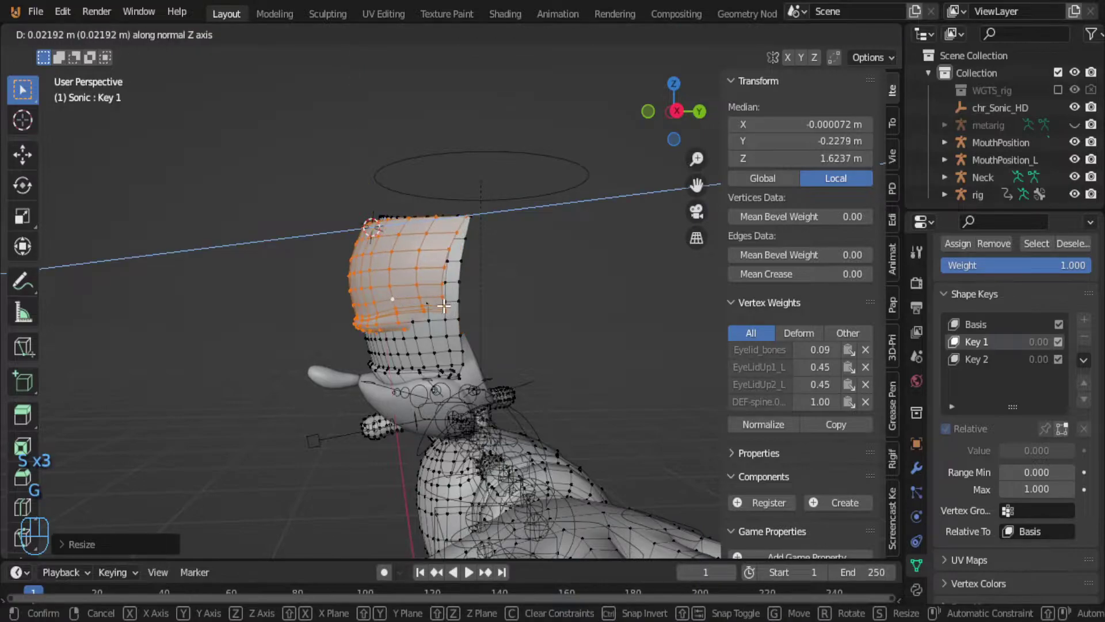
click(395, 316)
Step: Select a single vertex near the middle of the eyelid's lower edge and enable proportional editing
middle_drag(470, 323, 378, 345)
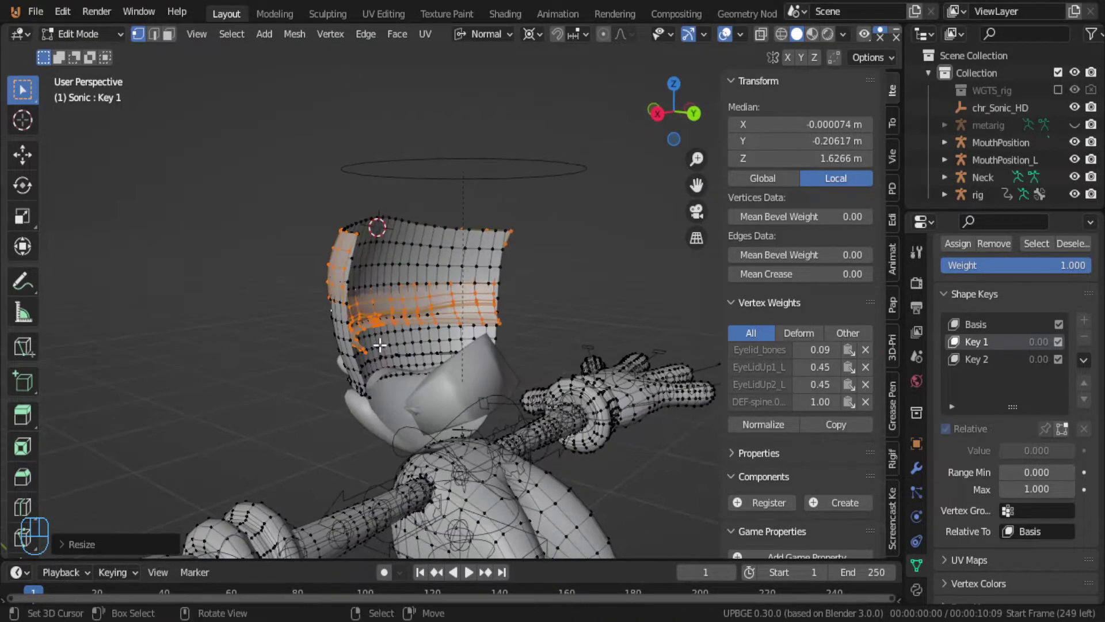
drag(404, 320, 389, 324)
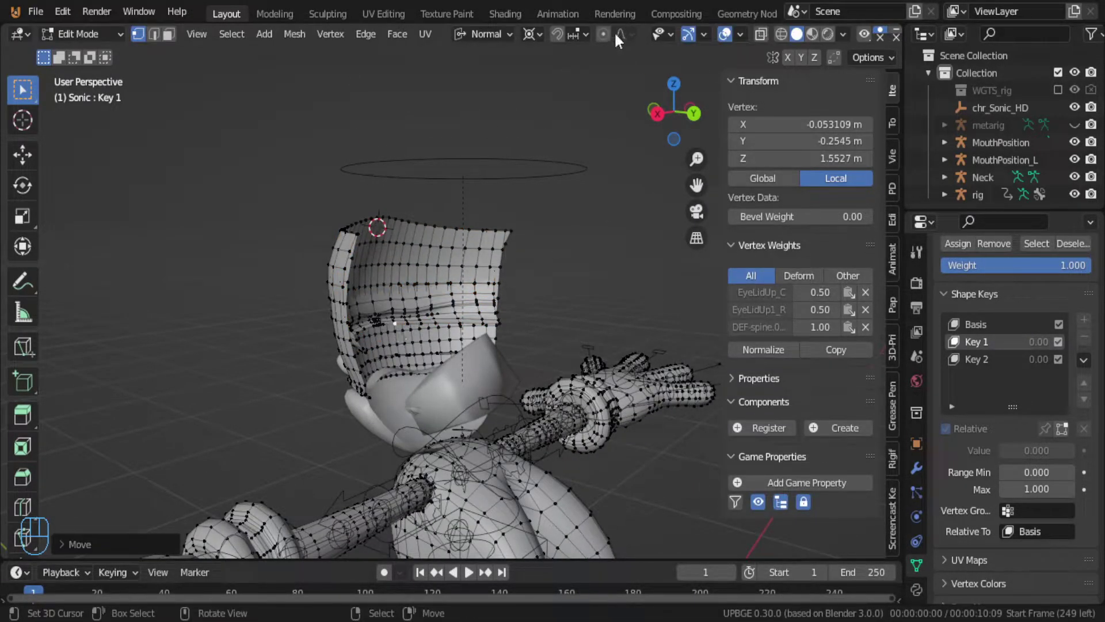
middle_drag(589, 65, 609, 256)
key(g)
right_click(613, 331)
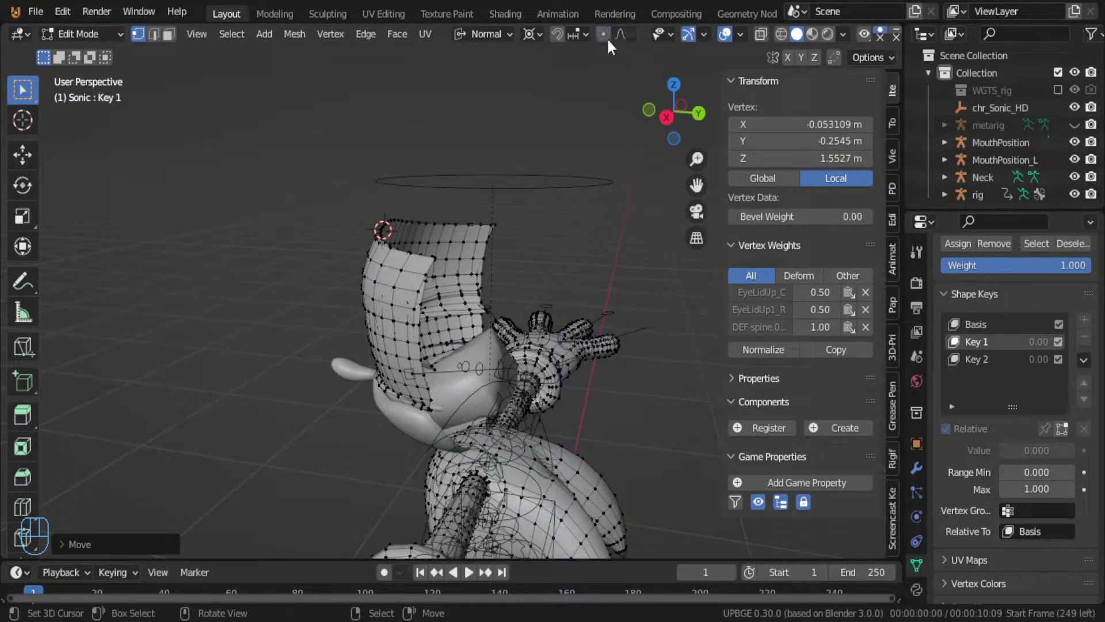
click(632, 34)
click(603, 72)
key(g)
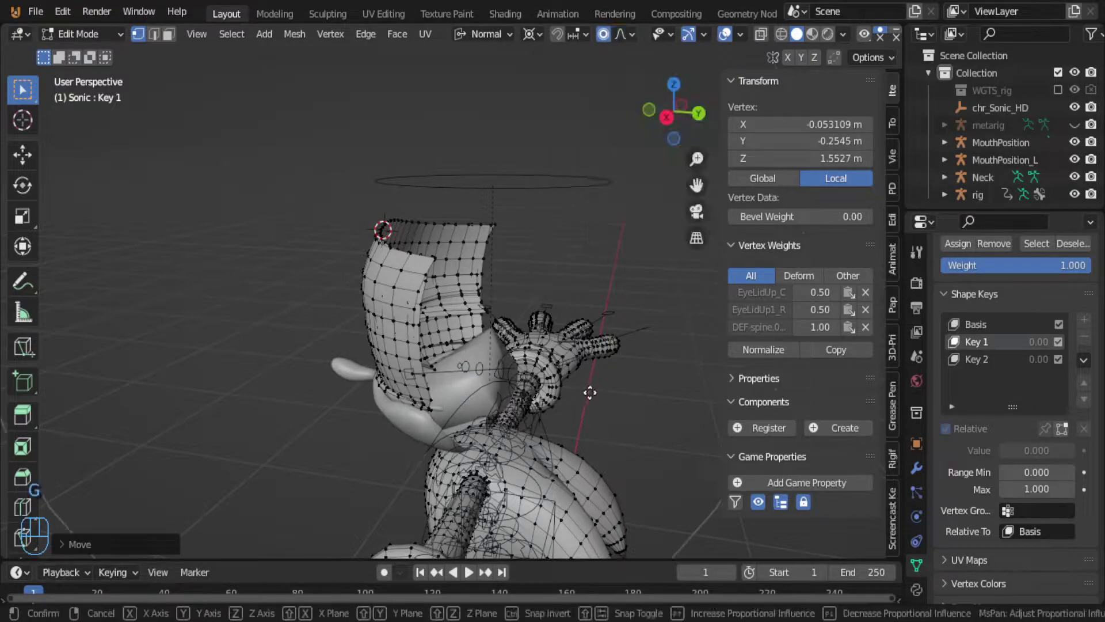
right_click(581, 387)
Step: Move the selected lower-edge vertex along the Y axis with proportional editing
middle_drag(419, 452, 463, 438)
key(g)
key(y)
key(y)
click(443, 427)
Step: Scale the eyelid around the selected vertex along the Y axis and check the fit in Object Mode
key(s)
key(z)
key(y)
key(y)
click(496, 385)
key(Tab)
middle_drag(496, 385, 574, 327)
key(Tab)
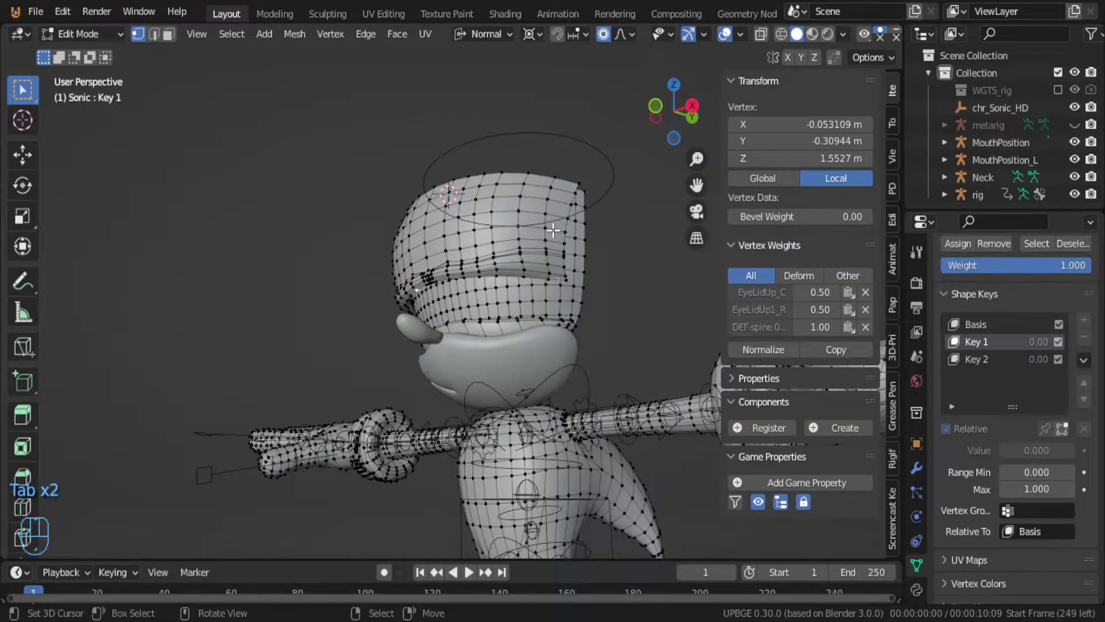
Step: From the front, scale the eyelid slightly along the normal Z axis with proportional size 1.00
middle_drag(554, 230, 660, 279)
key(s)
key(z)
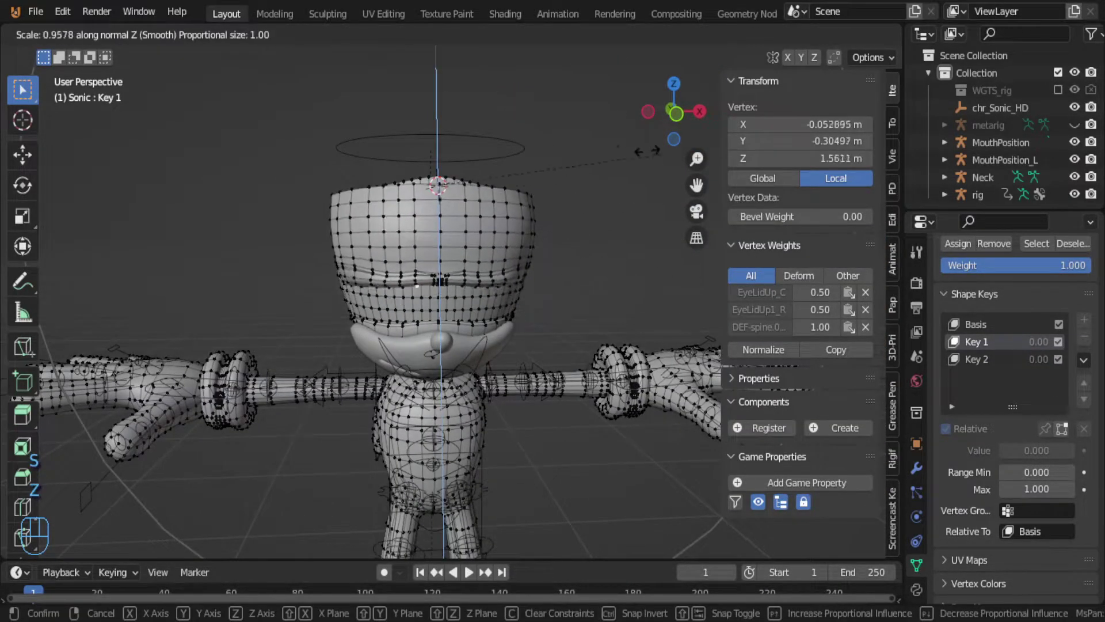
click(442, 185)
middle_drag(442, 185, 353, 192)
Step: Return to Object Mode and raise Key 1's value to 1.000 to inspect the eyelids
key(Tab)
middle_drag(516, 254, 610, 239)
drag(1043, 403, 1094, 403)
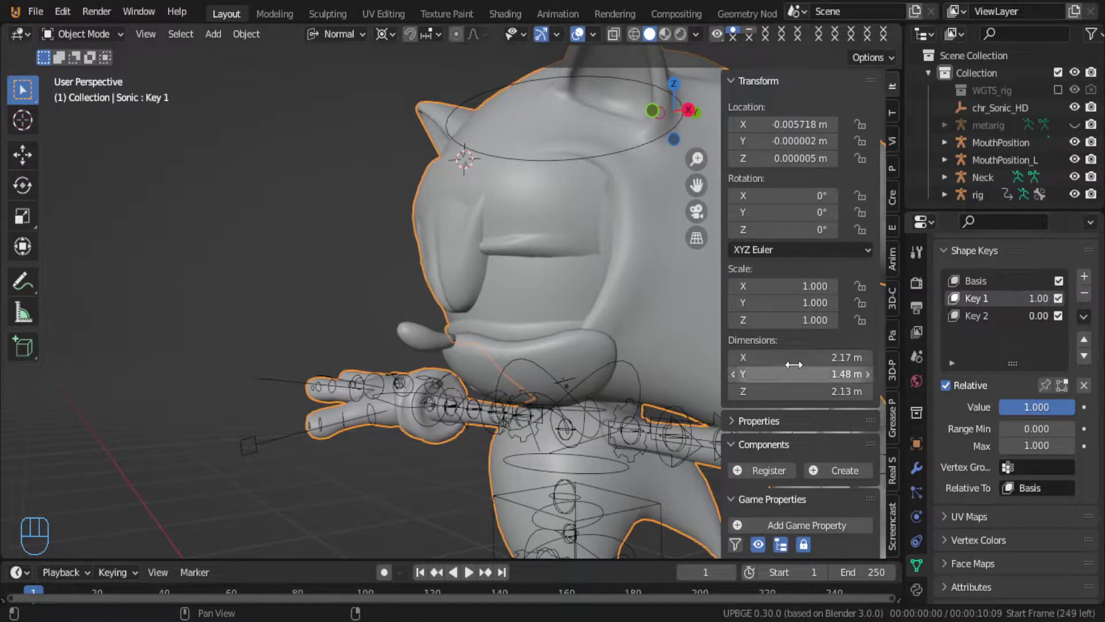
middle_drag(485, 258, 429, 269)
Step: Move a vertex near the eyelid's upper front edge about 0.049 m inward along normal Z, using a proportional size of about 0.47 m
key(Tab)
click(457, 266)
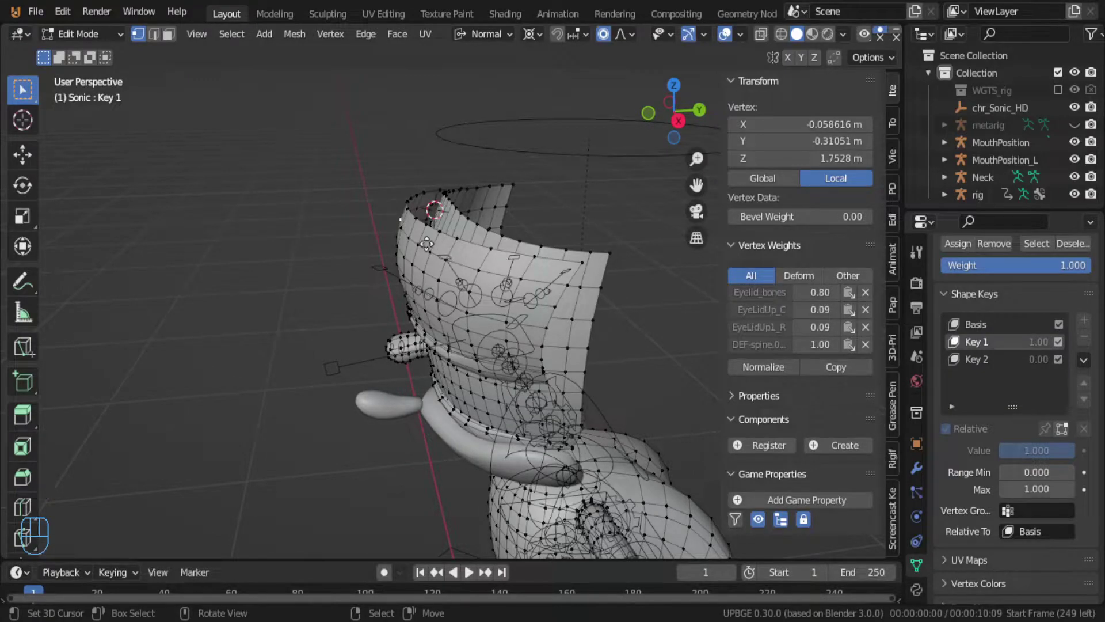
key(g)
key(z)
scroll(438, 244, up, 8)
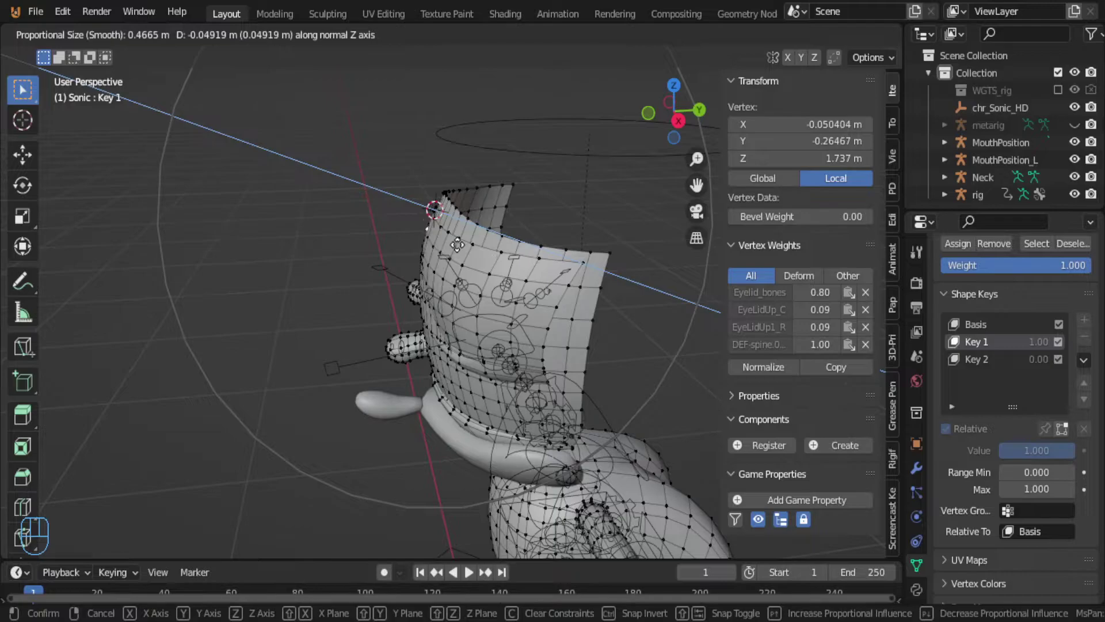
click(457, 245)
key(Tab)
middle_drag(474, 249, 526, 217)
key(Tab)
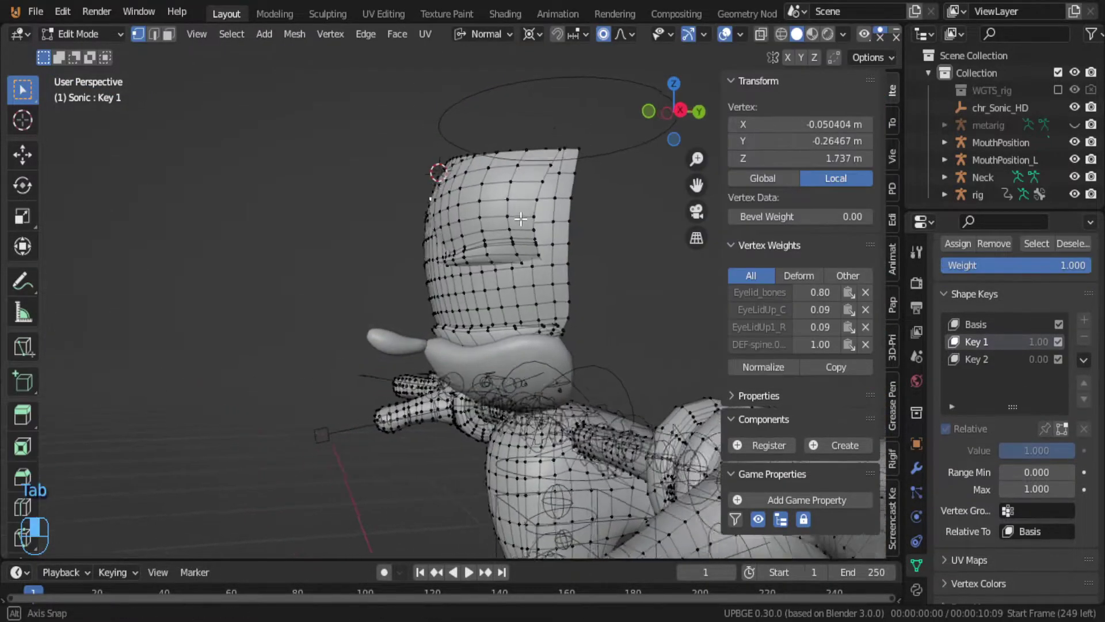
Step: Select a vertex on the side of the eyelid and try moving it with proportional editing
click(522, 223)
key(g)
right_click(551, 225)
middle_drag(551, 225, 587, 290)
key(g)
click(673, 250)
key(g)
right_click(500, 254)
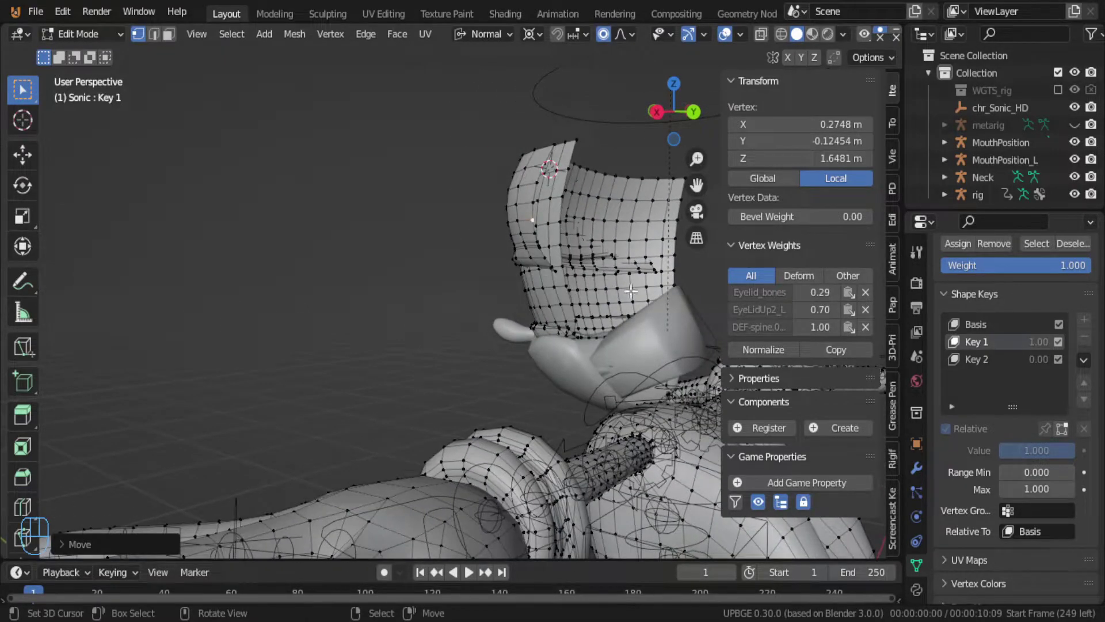
Step: Try scaling the side of the eyelid along X, and scale it by about 1.1 along the global Y axis
key(s)
key(x)
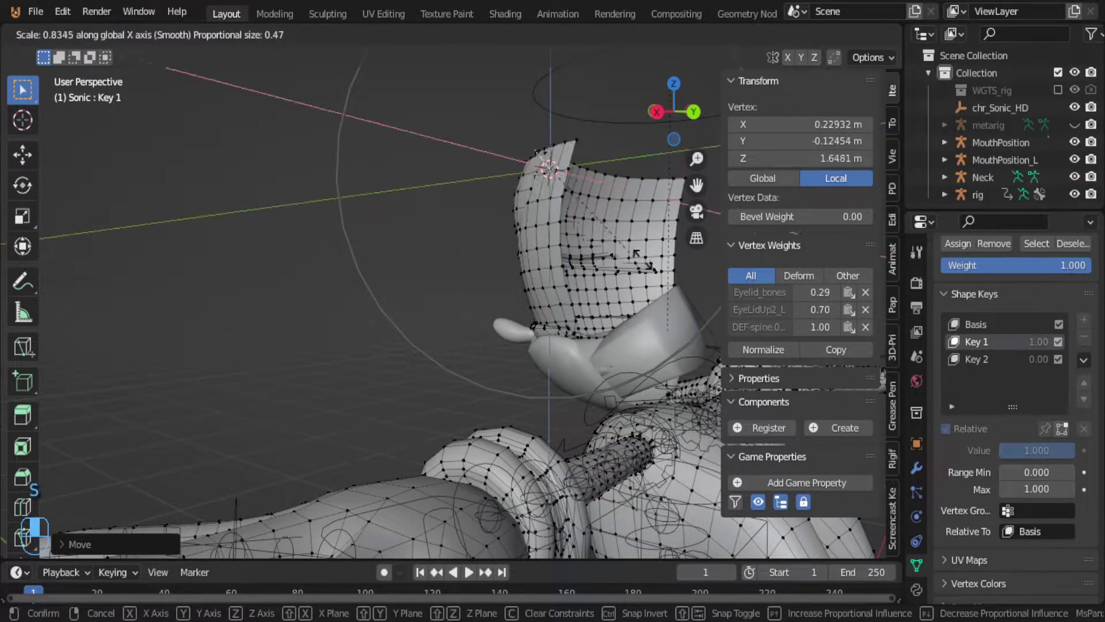
click(611, 268)
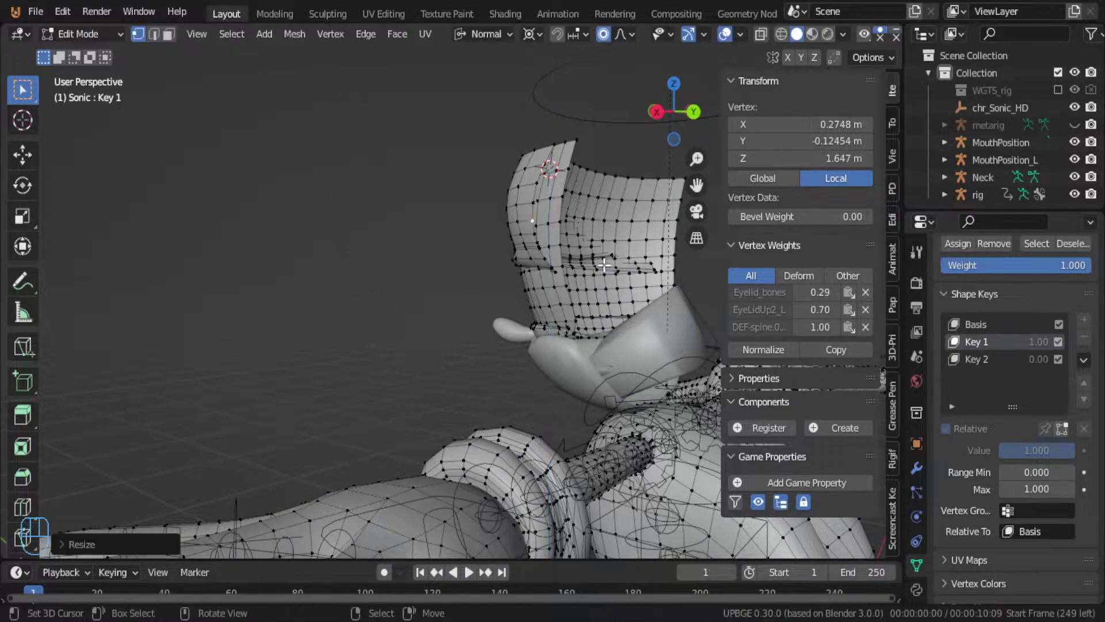
middle_drag(611, 268, 645, 266)
key(s)
key(x)
key(x)
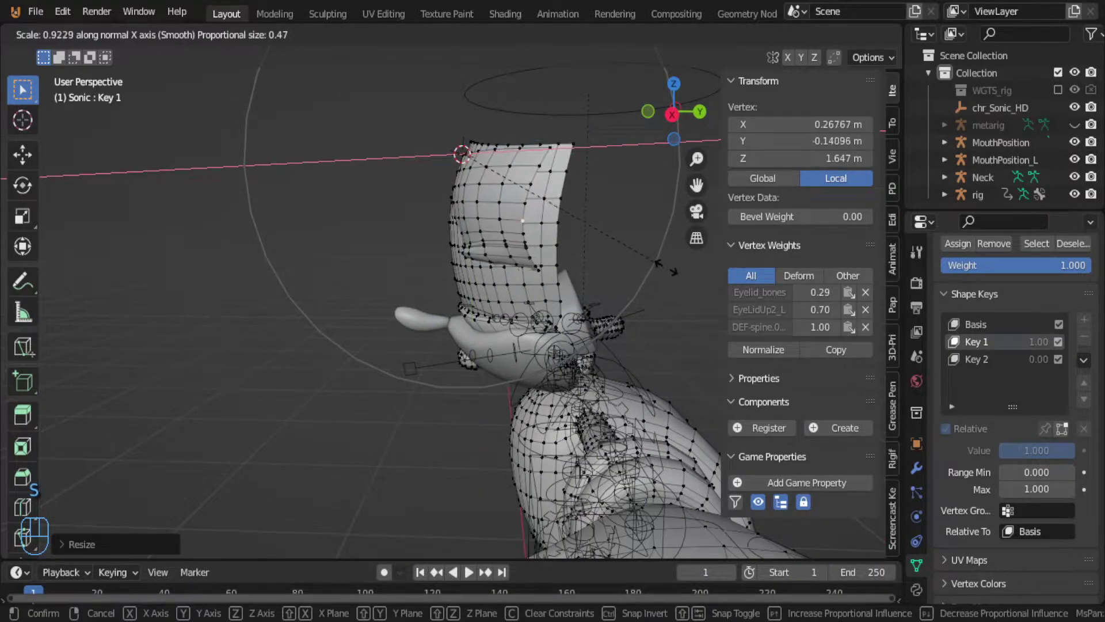
key(y)
key(y)
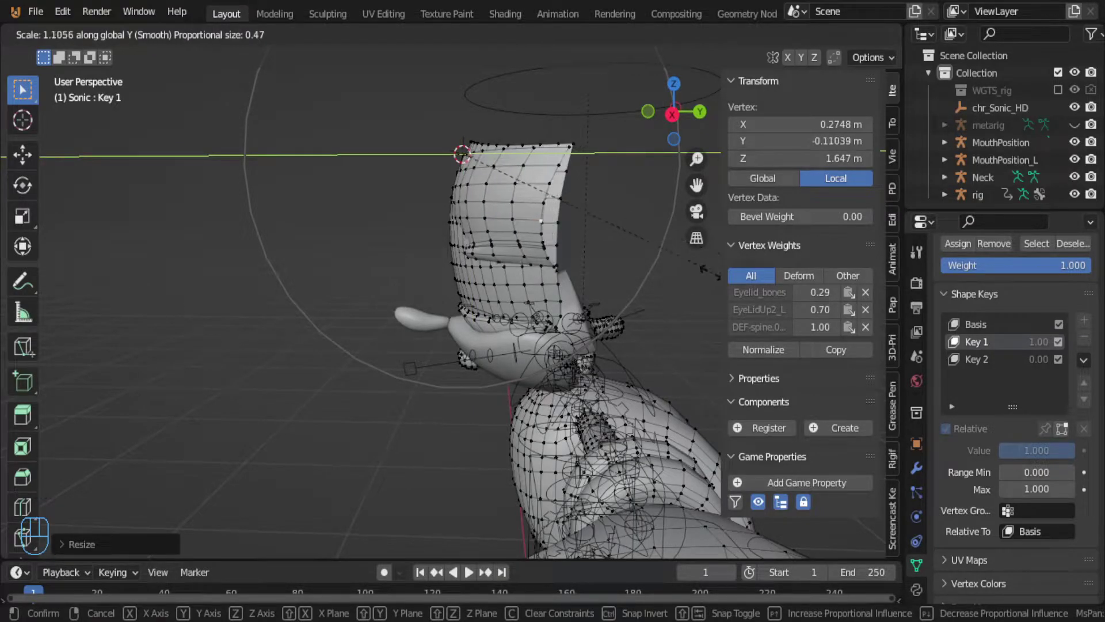
click(705, 268)
Step: Select the vertex at the centre of the eyelid's lower edge and view it from the side
middle_drag(607, 293, 710, 246)
scroll(624, 257, up, 2)
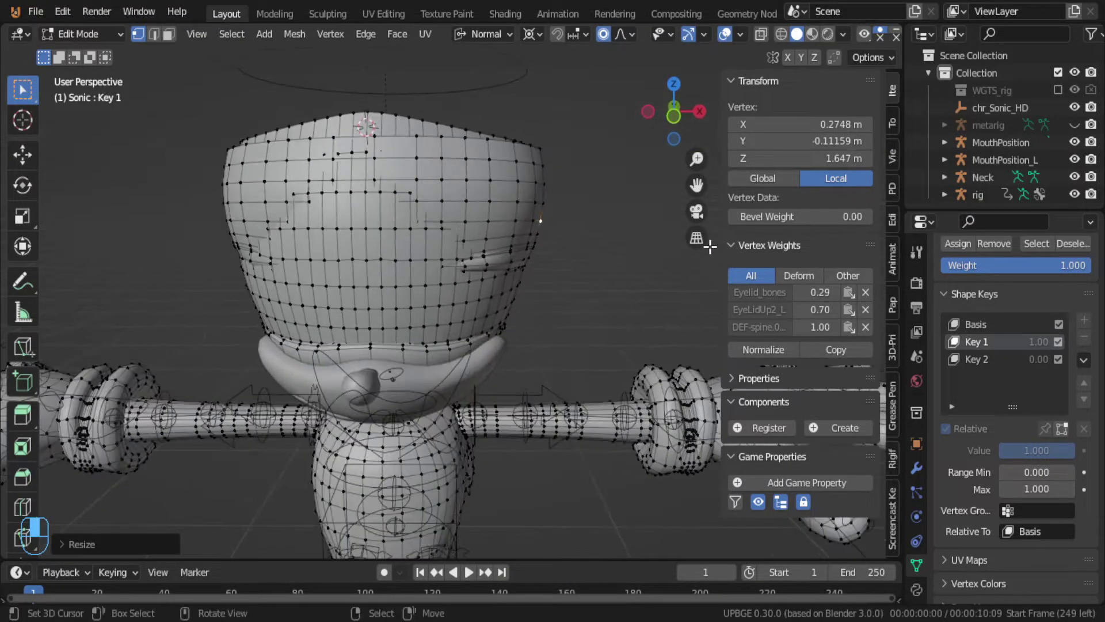
mouse_move(399, 207)
middle_down()
mouse_move(463, 187)
mouse_move(395, 213)
middle_up()
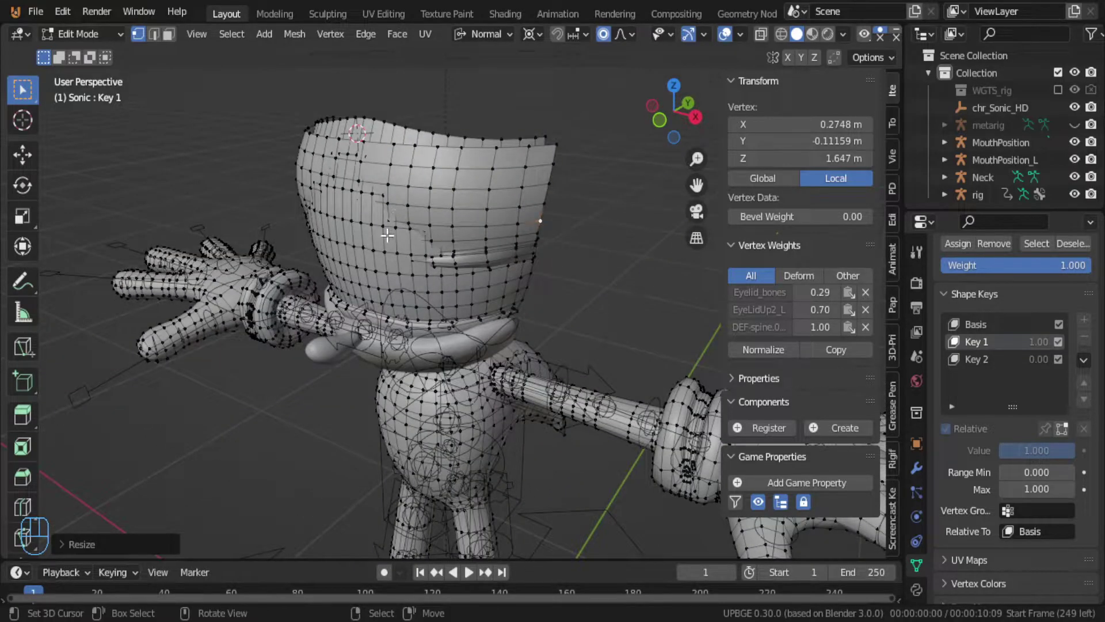
click(382, 257)
middle_drag(365, 176, 340, 242)
middle_drag(437, 256, 552, 250)
key(g)
right_click(535, 306)
Step: Move the centre vertex about 0.04 m inward along its normal Y axis with a proportional size of about 0.24 m
key(g)
key(y)
key(y)
scroll(526, 258, up, 4)
scroll(518, 259, up, 3)
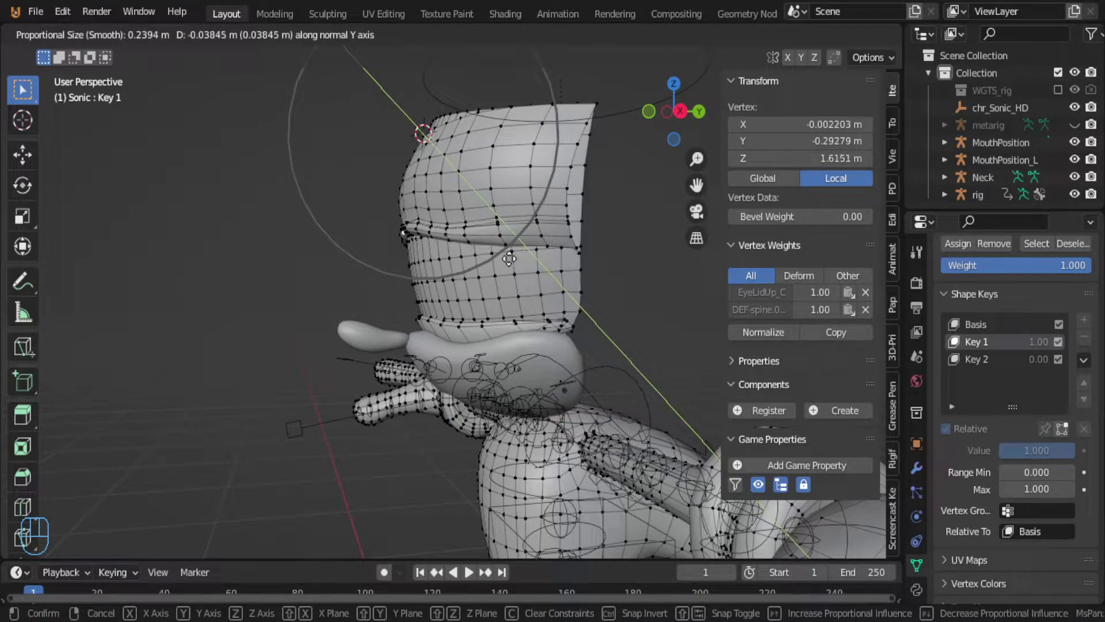
click(504, 259)
Step: Return to Object Mode and test Key 1's value at 0.000 and 1.000 to check the eyelid movement
middle_drag(503, 259, 615, 281)
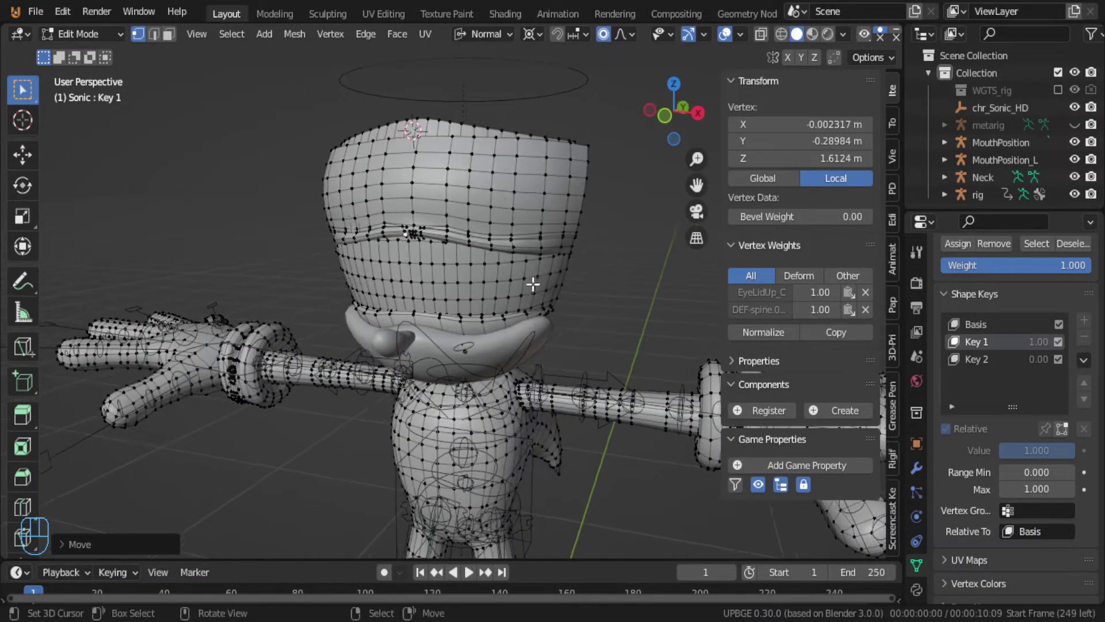
key(Tab)
scroll(522, 272, down, 2)
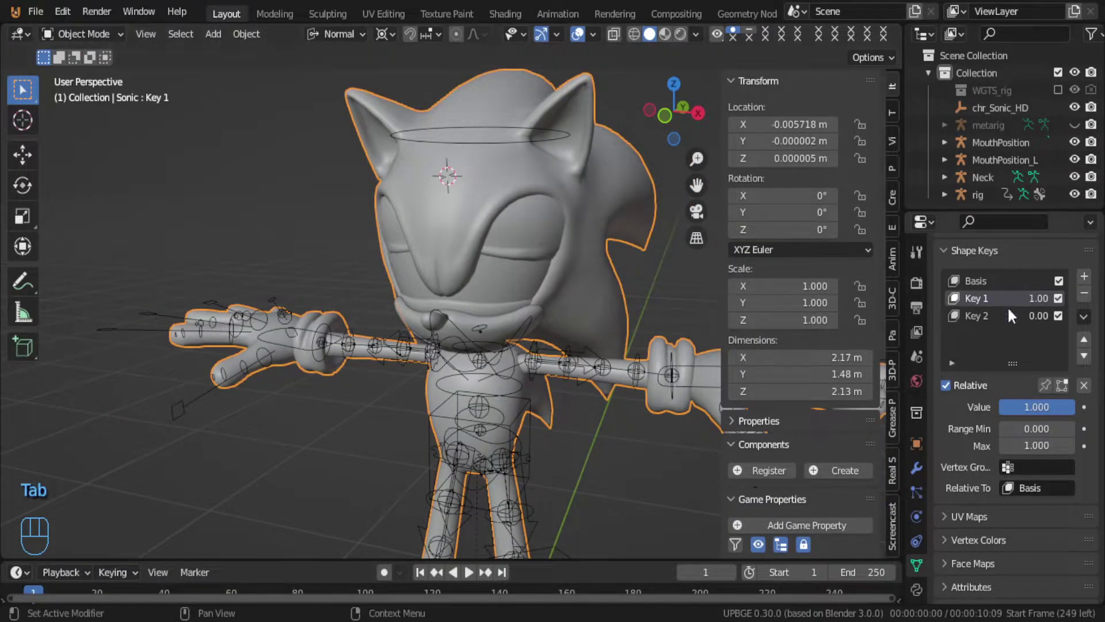
key(BackSpace)
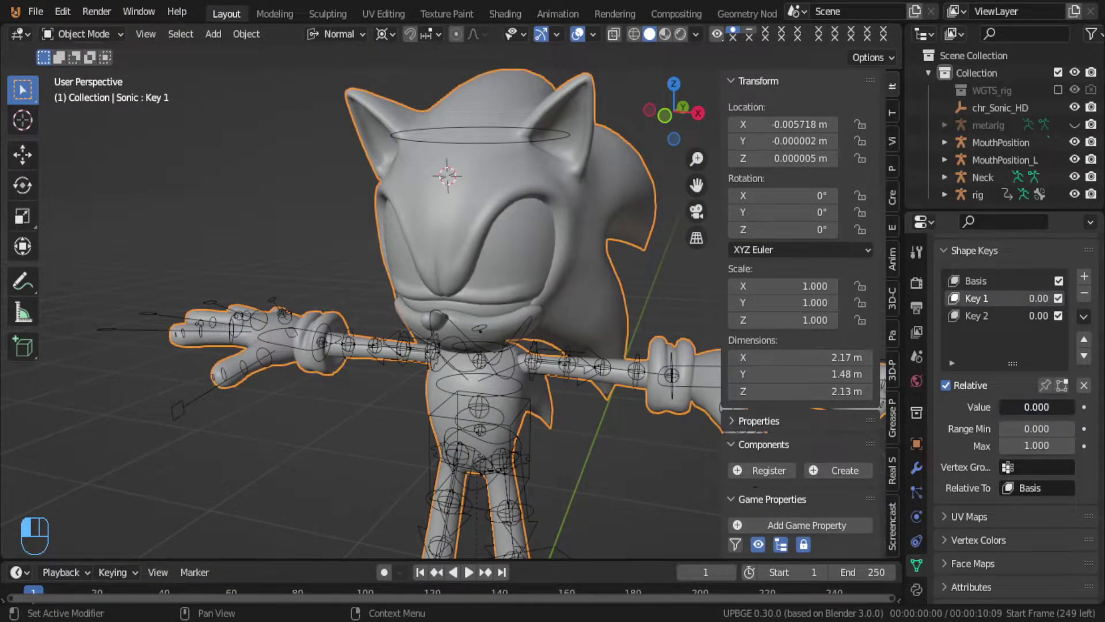
drag(1002, 407, 1074, 407)
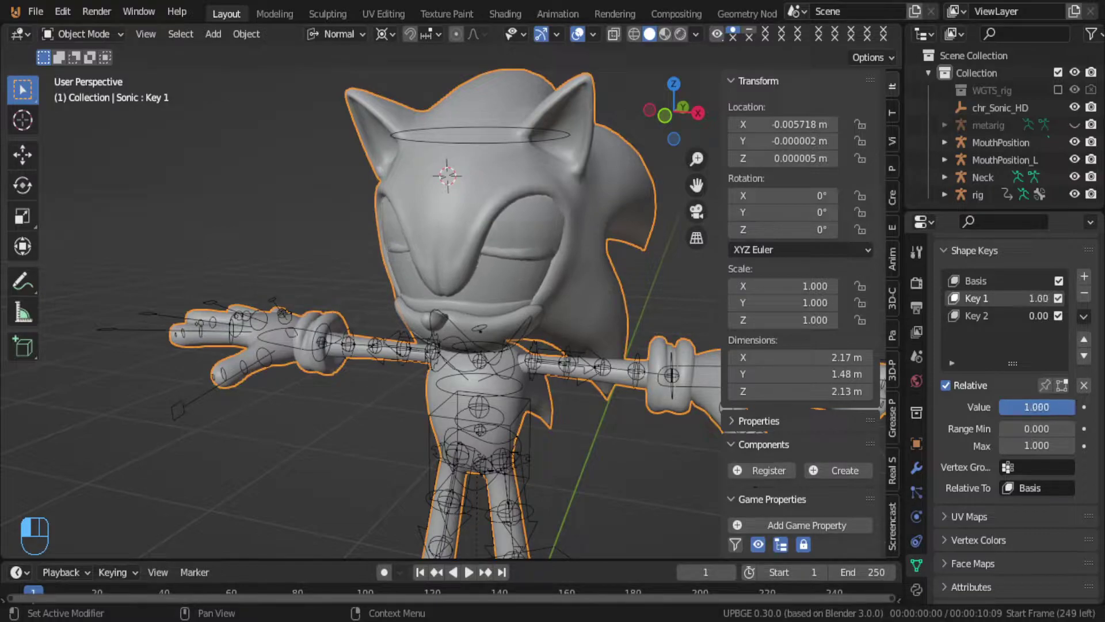
Step: Replace Key 2 with a newly added shape key, raise its value to 0.999 and enter Edit Mode
click(999, 316)
key(Tab)
mouse_move(420, 183)
middle_down()
mouse_move(387, 208)
mouse_move(438, 196)
middle_up()
key(Tab)
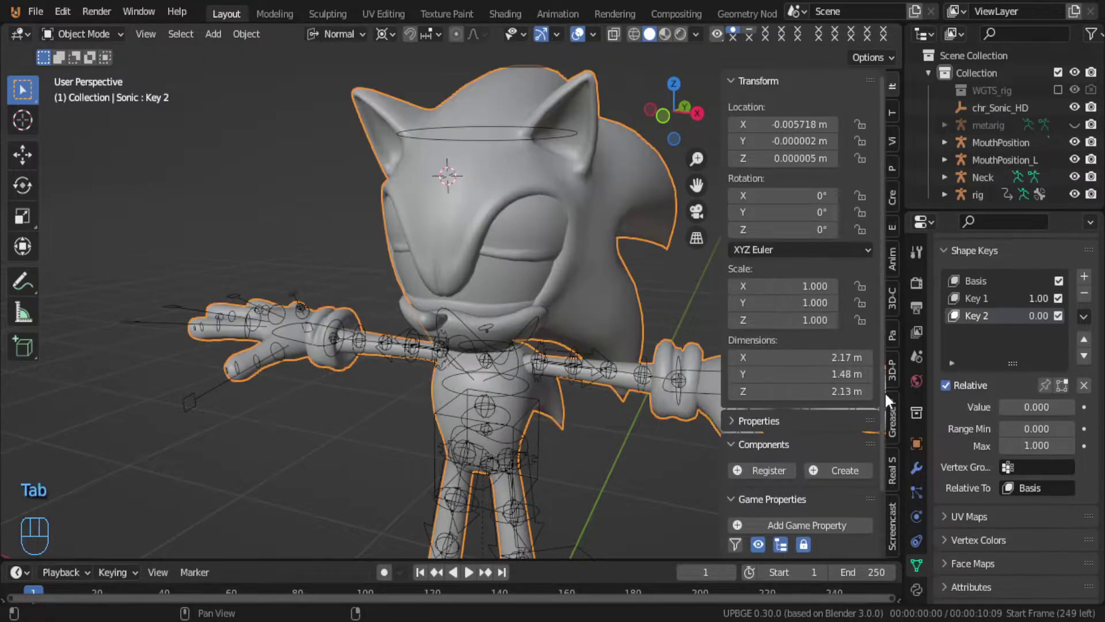
click(1084, 293)
click(1084, 280)
key(Tab)
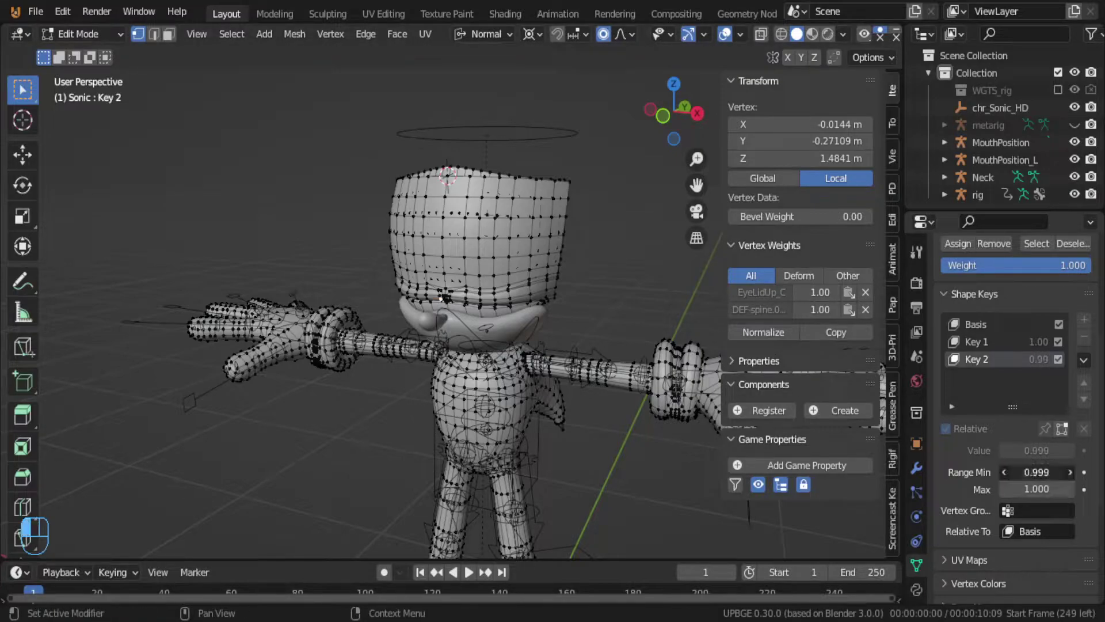
key(ctrl+z)
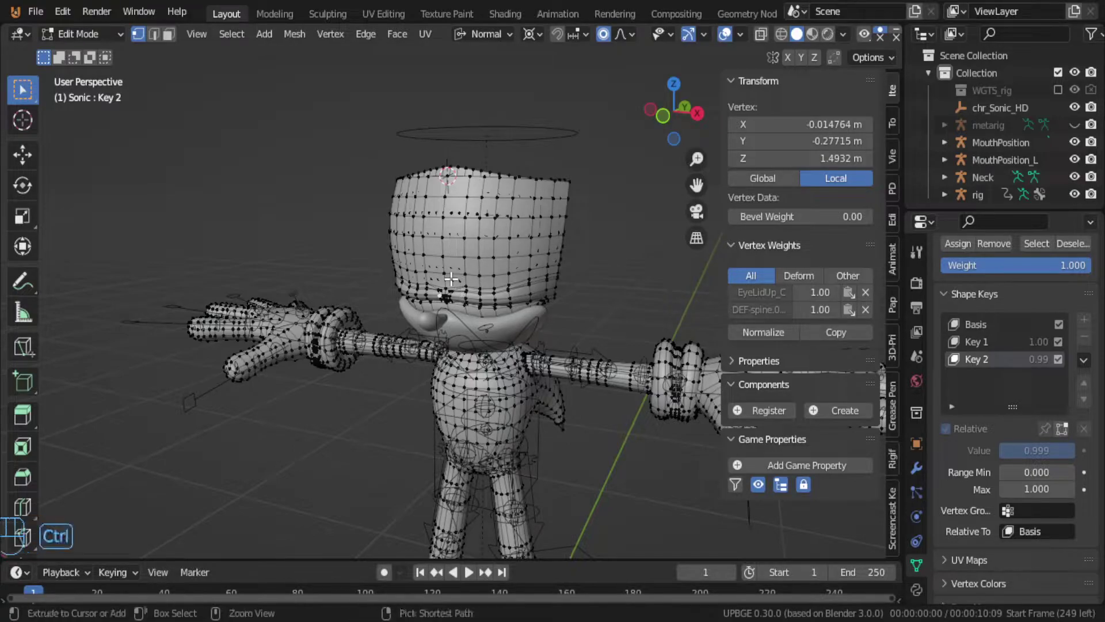
Step: Select the whole linked eyelid mesh, flatten it upward along the global Z axis, and check it in Object Mode
key(ctrl+l)
key(s)
key(z)
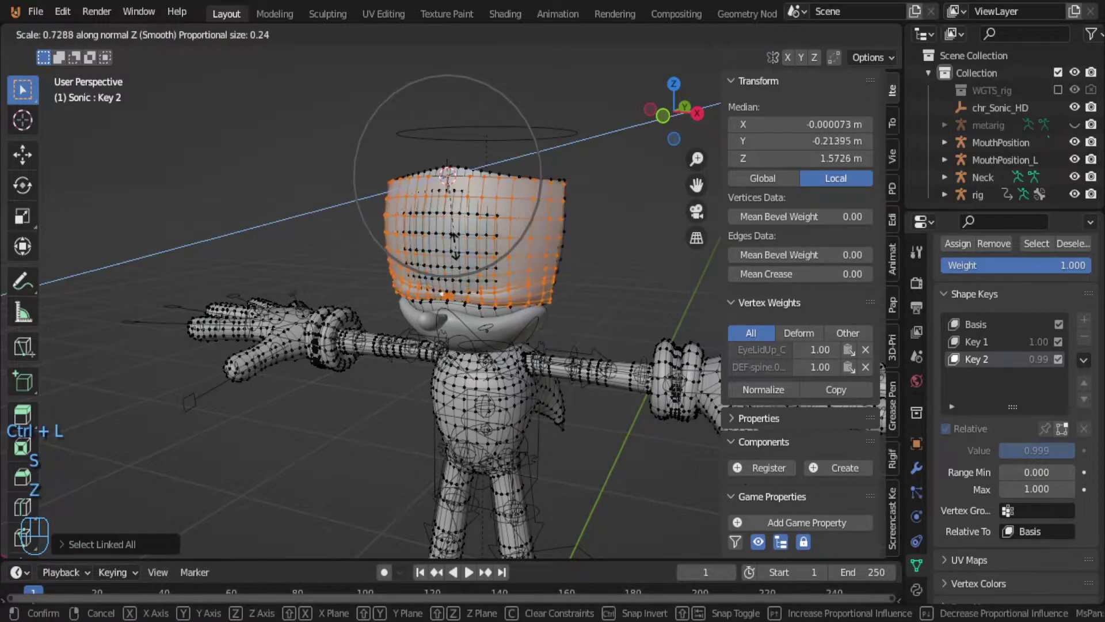
key(z)
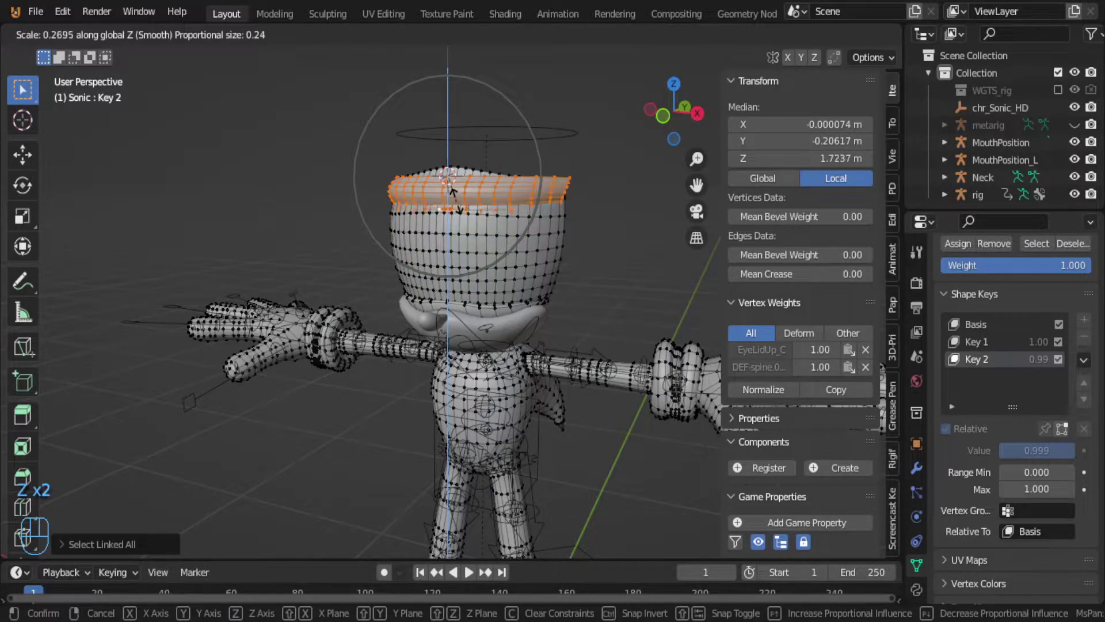
click(452, 189)
middle_drag(452, 190, 383, 215)
key(Tab)
scroll(381, 206, down, 3)
key(Tab)
Step: Rescale the eyelid mesh along the global Z axis so its lower edge extends further down
key(s)
key(z)
key(z)
click(506, 268)
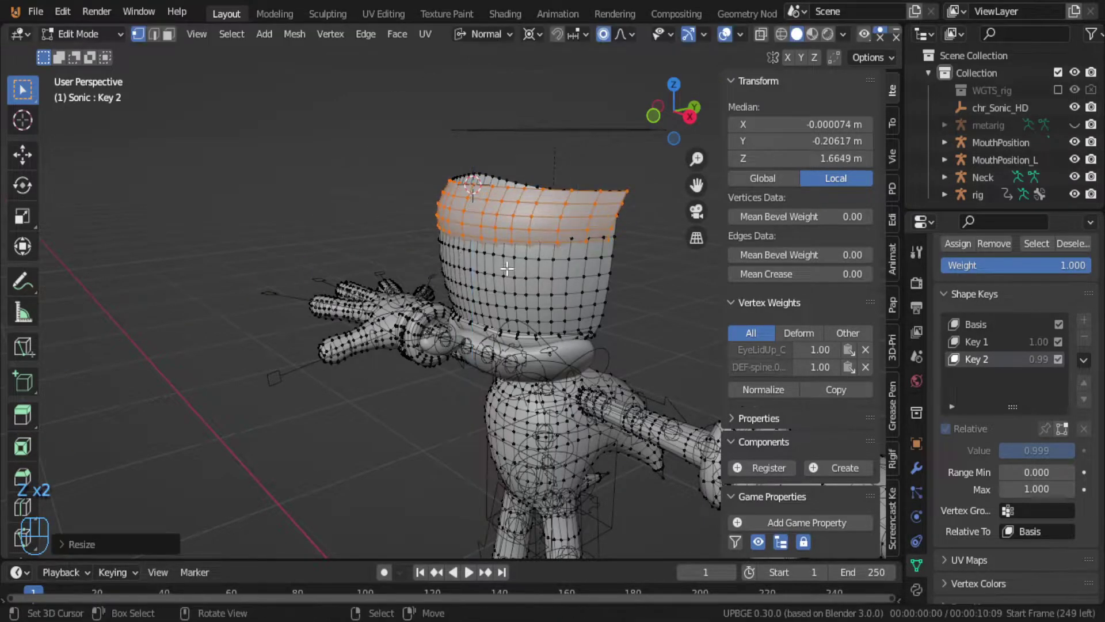
Step: Scale the selected upper eyelid vertices slightly smaller along the normal Y axis with proportional editing and check the fit in Object Mode
key(Tab)
middle_drag(509, 261, 575, 259)
key(Tab)
key(s)
key(y)
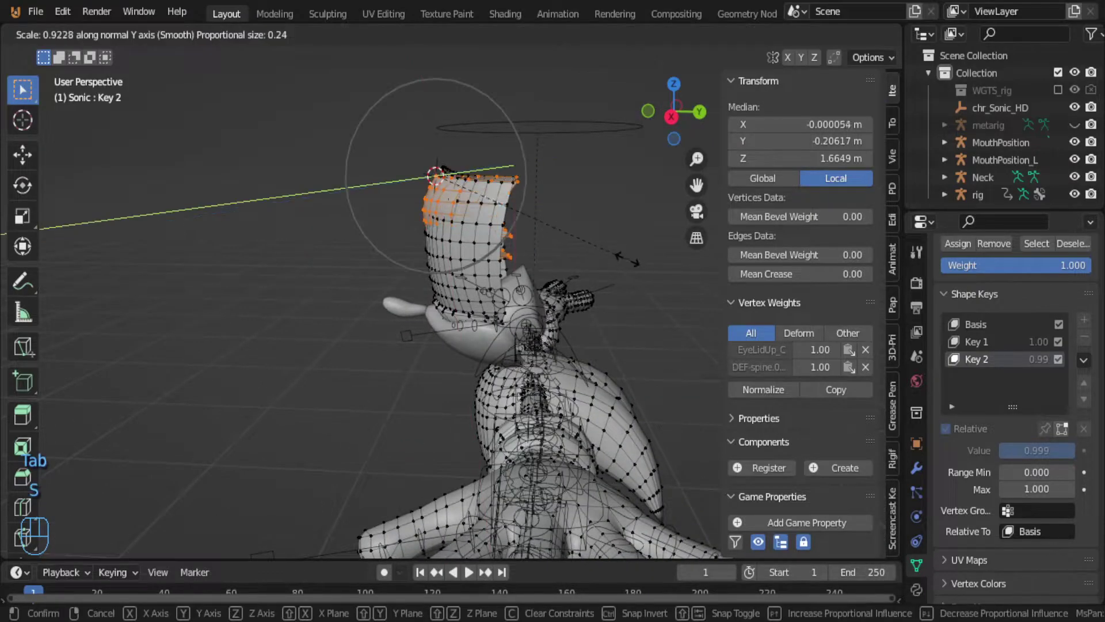
click(641, 262)
key(Tab)
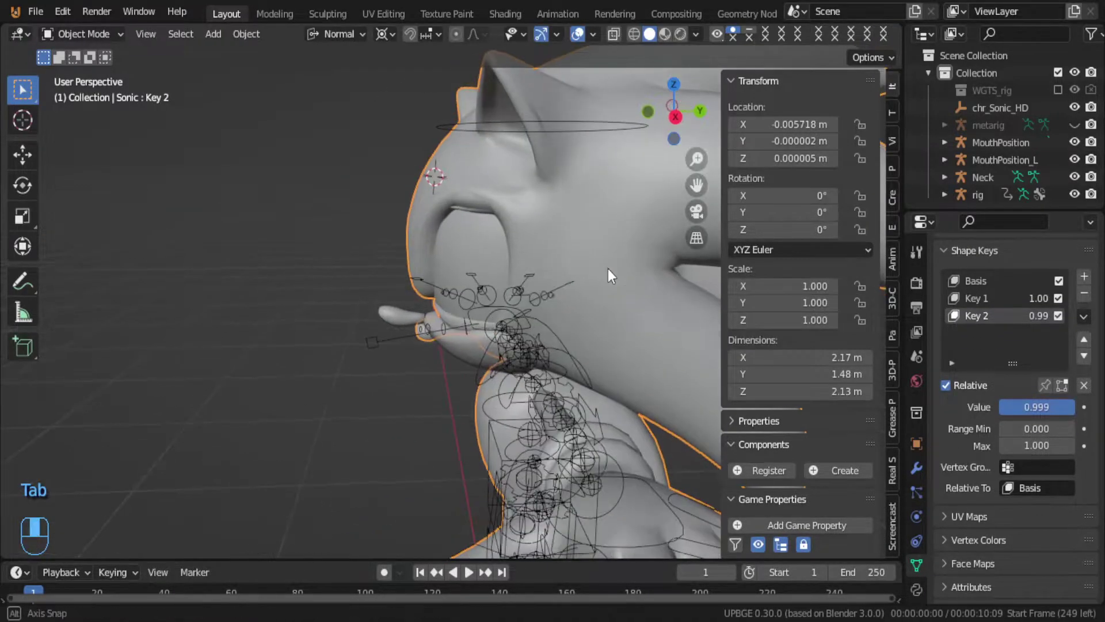
Step: Raise a vertex on the side of the eyelid with proportional editing and check the eye in Object Mode
key(Tab)
click(455, 242)
key(g)
right_click(467, 251)
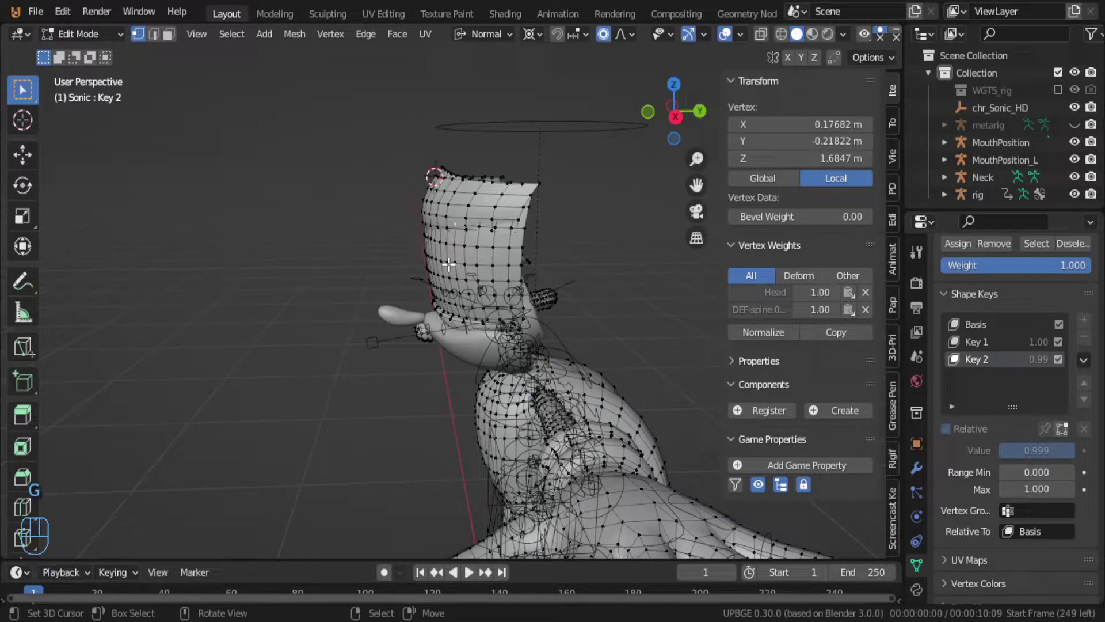
click(449, 264)
key(g)
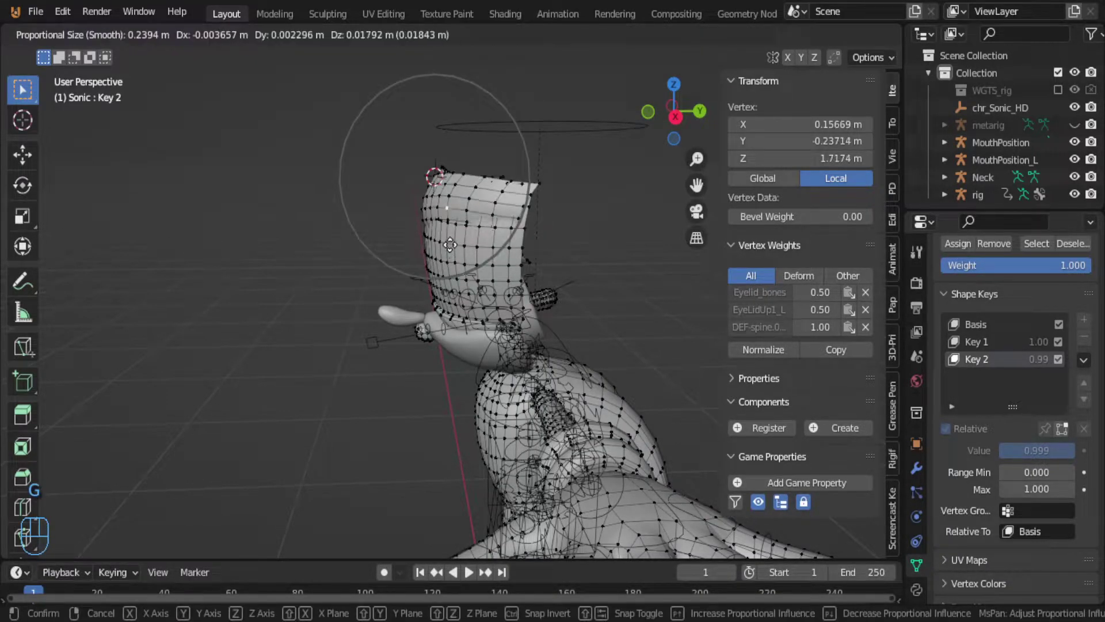
click(450, 245)
key(Tab)
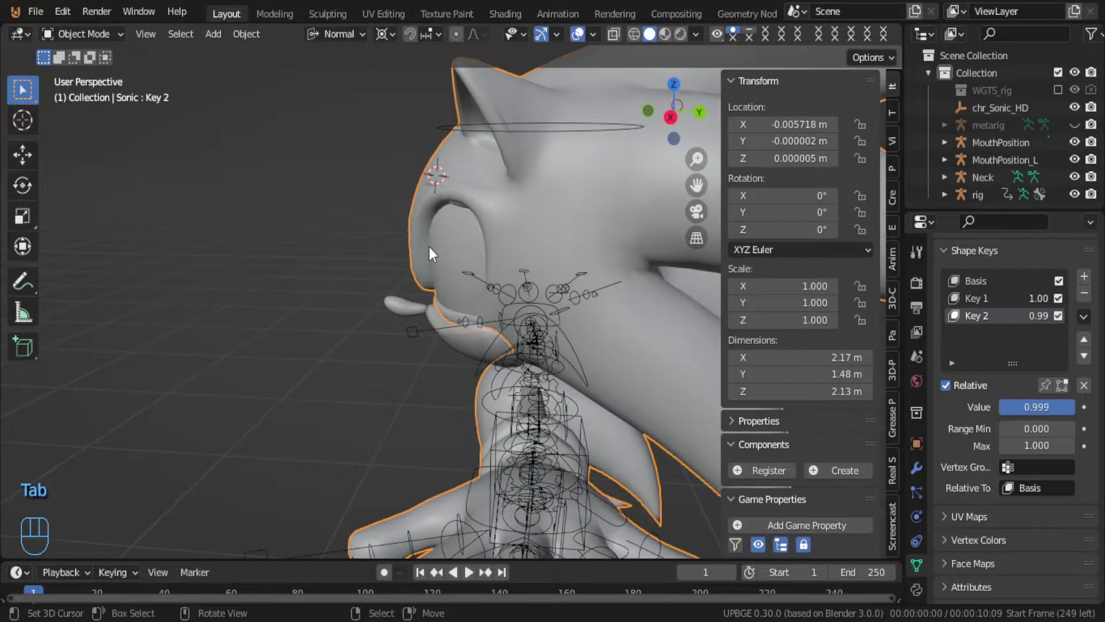
Step: Reposition a vertex on the upper part of the eyelid with proportional editing and inspect the socket in Object Mode
key(Tab)
click(451, 222)
key(g)
click(471, 236)
key(Tab)
middle_drag(471, 236, 498, 241)
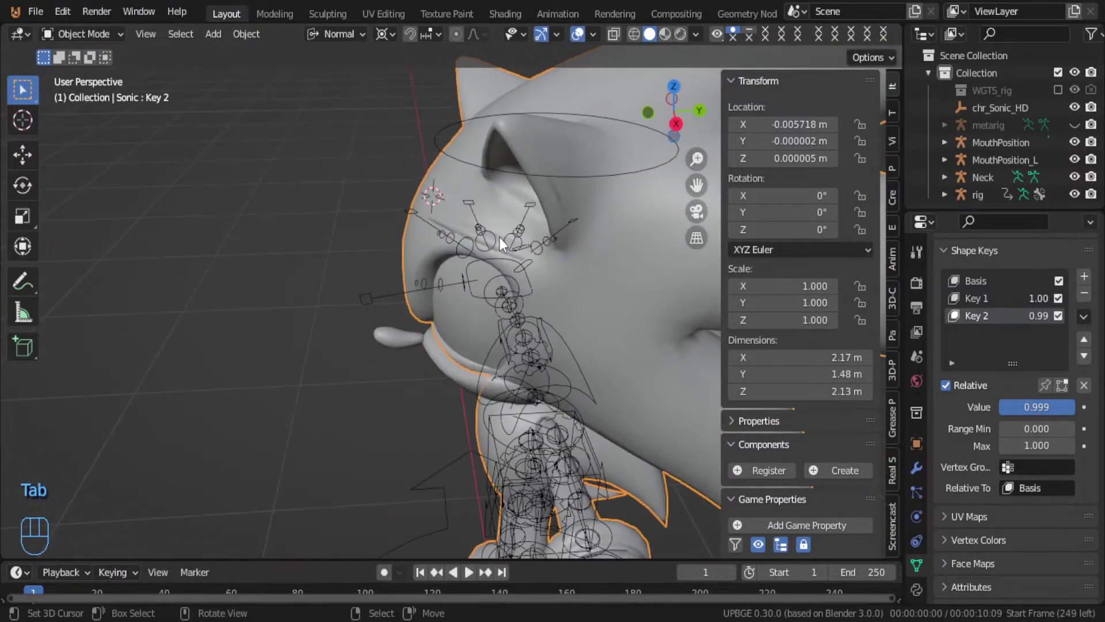
Step: Nudge a vertex near the eyelid's upper edge slightly with proportional editing and look at the mesh from the front side
key(Tab)
click(474, 223)
key(g)
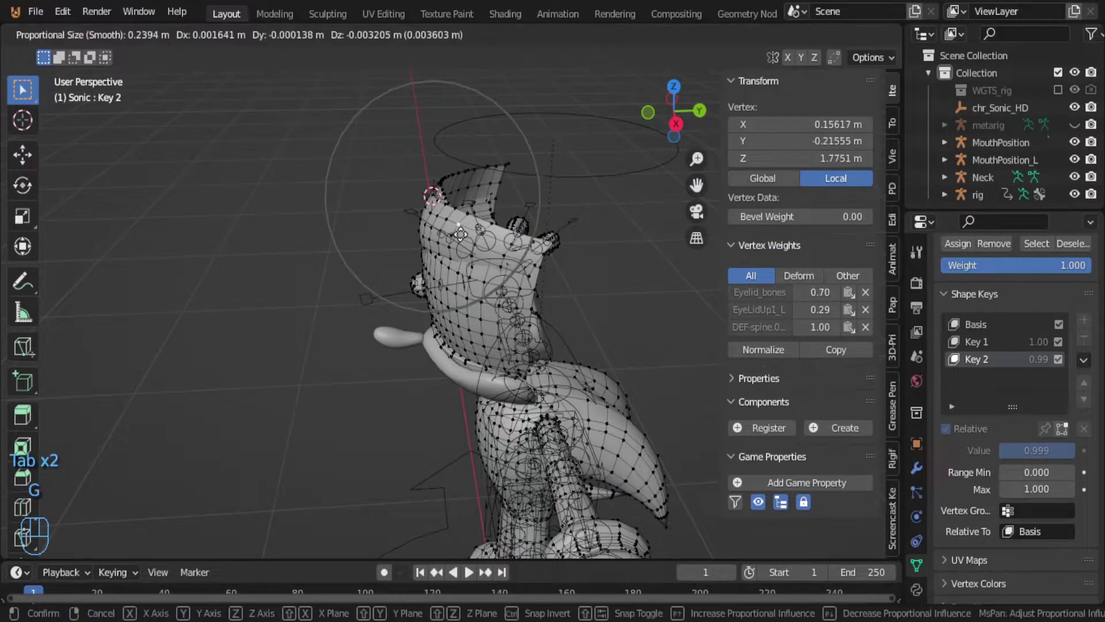
click(458, 237)
middle_drag(458, 237, 555, 217)
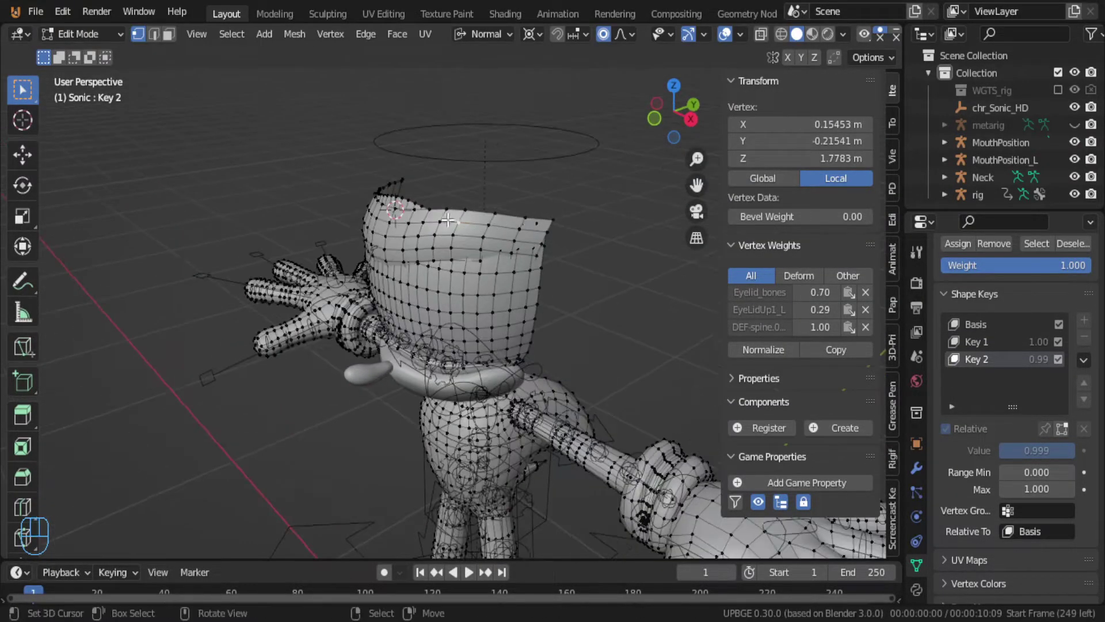
Step: Select the vertices along the eyelid's upper outer edge, move them with proportional editing and check them in Object Mode
click(465, 210)
shift+click(495, 214)
shift+click(534, 219)
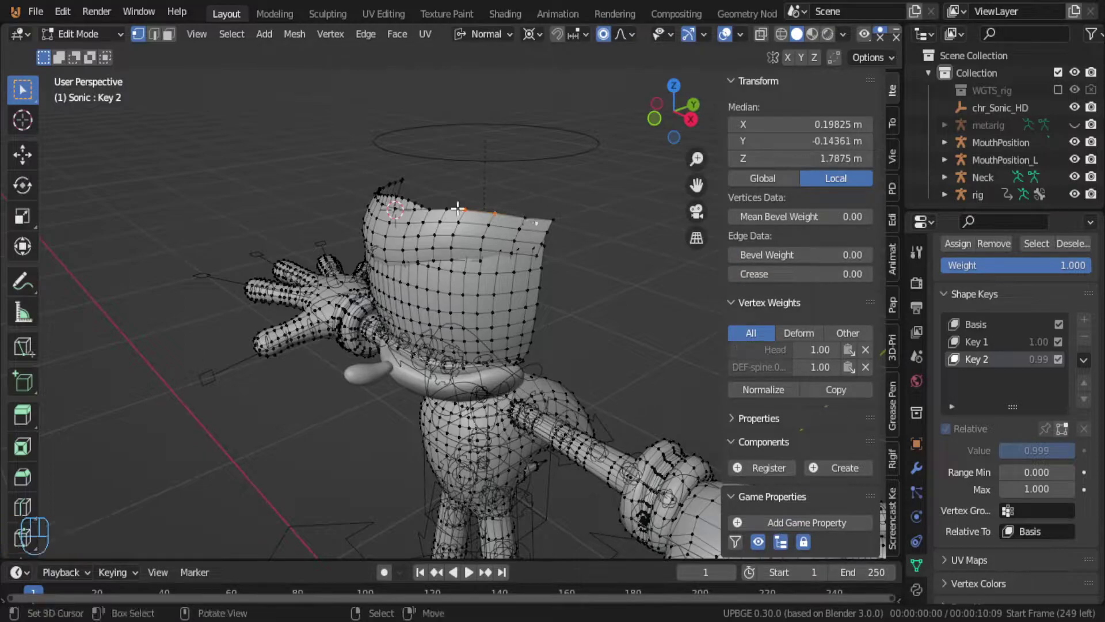
key(g)
right_click(515, 209)
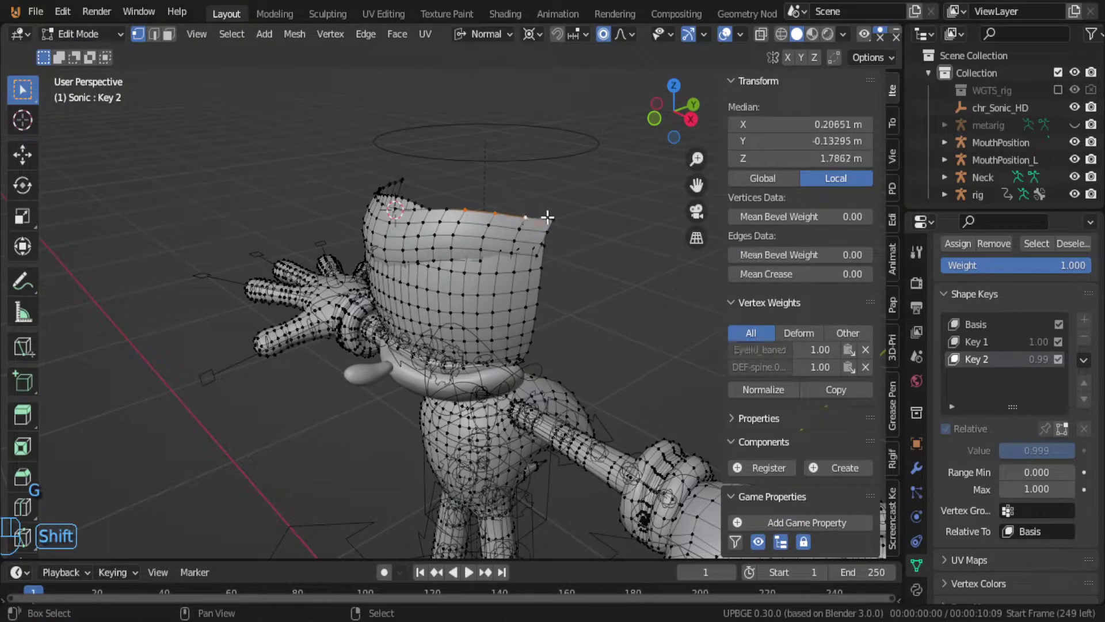
click(513, 206)
shift+click(487, 207)
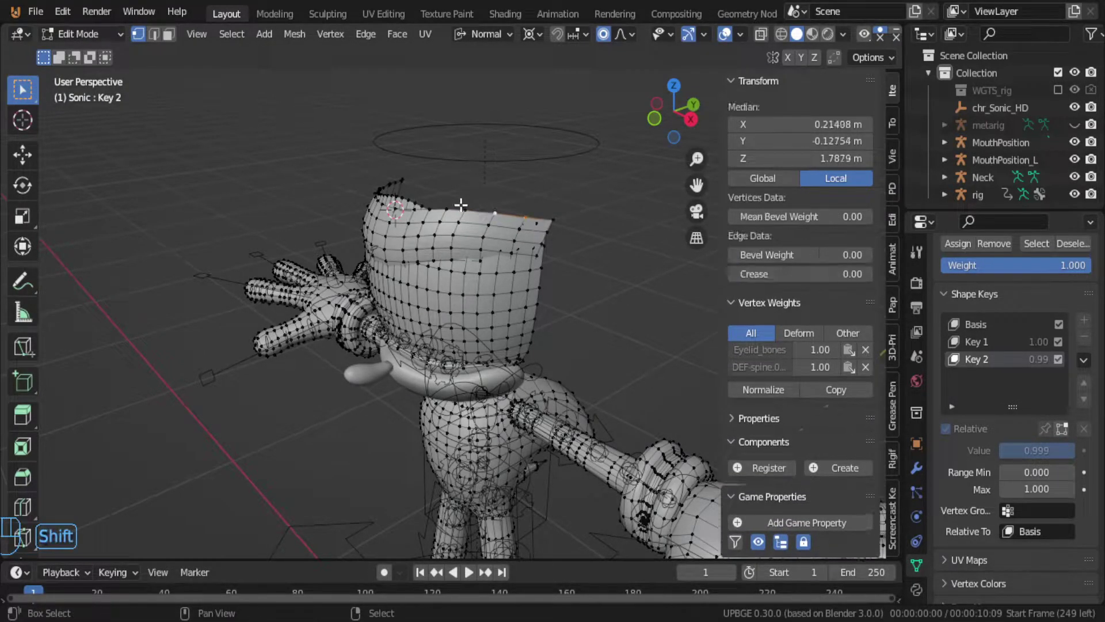
key(g)
click(486, 247)
key(Tab)
middle_drag(486, 249, 519, 205)
Step: Move the same upper-edge eyelid vertices again so the lid tucks further inside the head
key(Tab)
key(g)
click(443, 231)
key(Tab)
Step: Reposition individual vertices on the eyelid's outer side with proportional editing, checking them against the eye socket in Object Mode
key(Tab)
click(473, 190)
key(g)
click(445, 190)
key(Tab)
key(Tab)
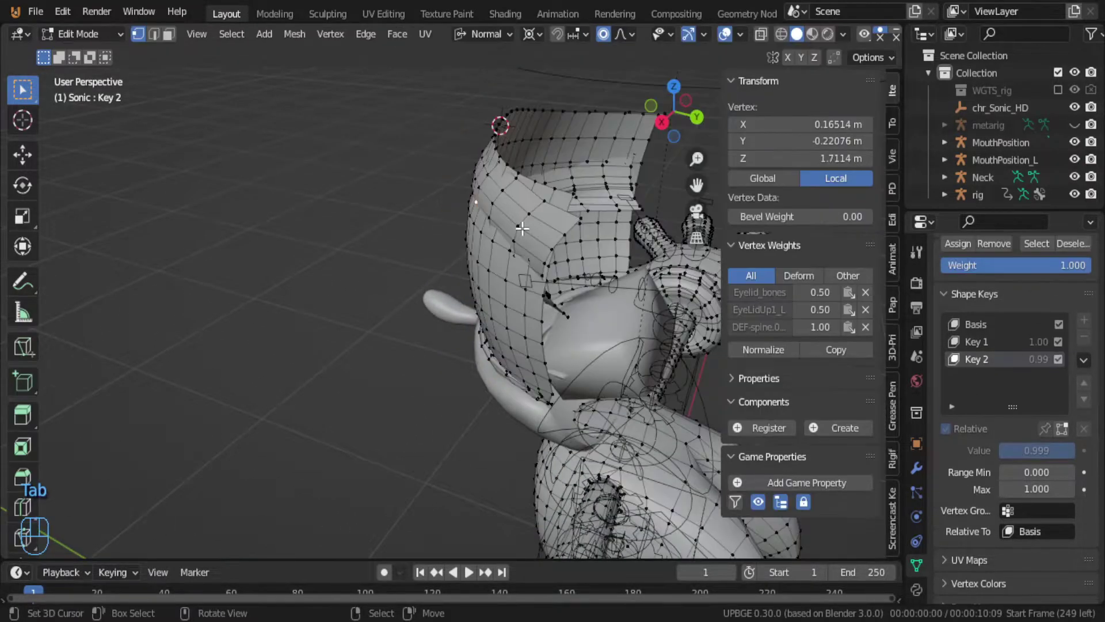
key(g)
key(Tab)
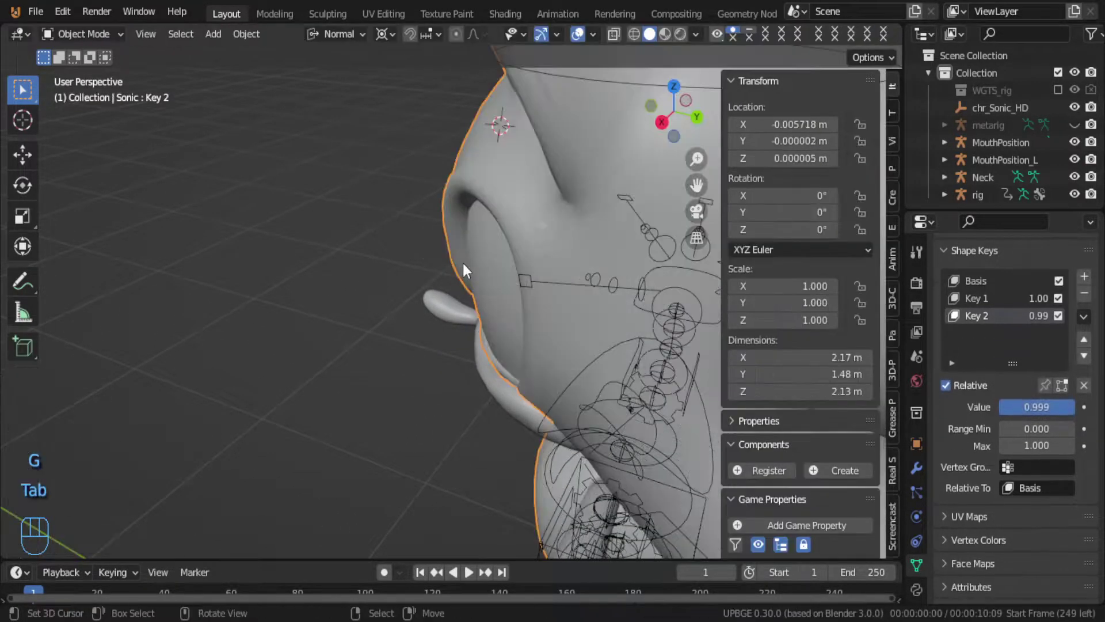
key(Tab)
key(Tab)
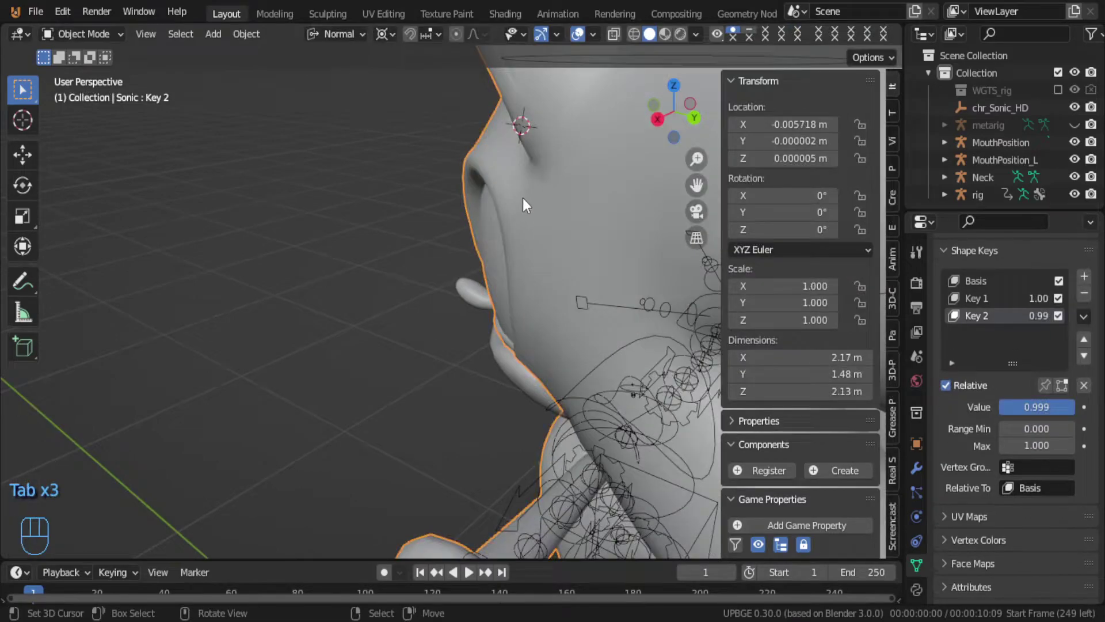
key(Tab)
key(g)
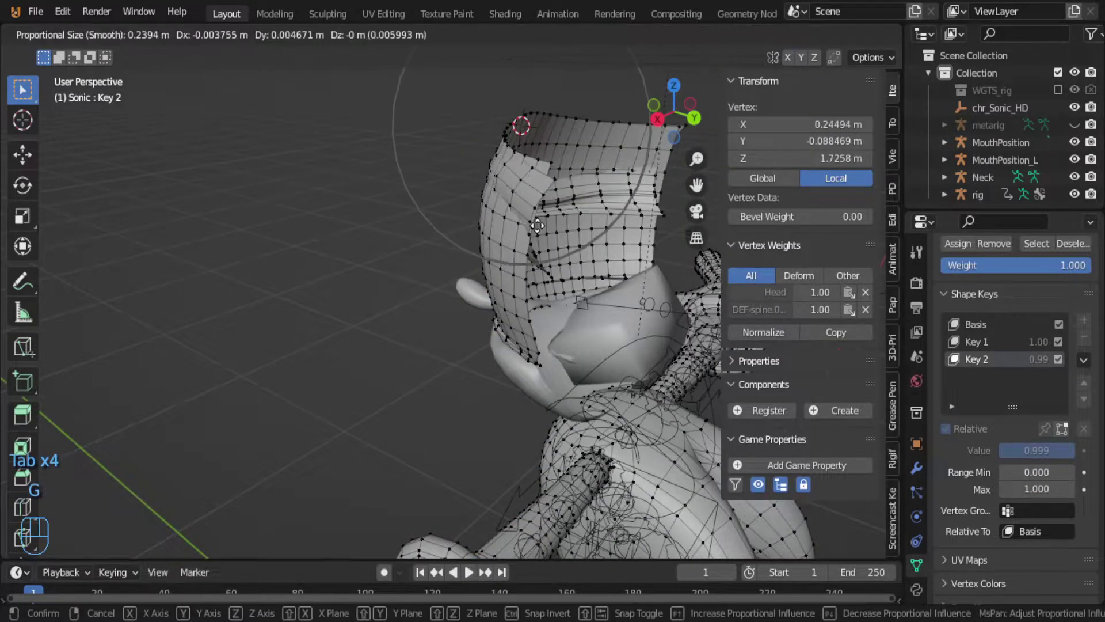
right_click(528, 224)
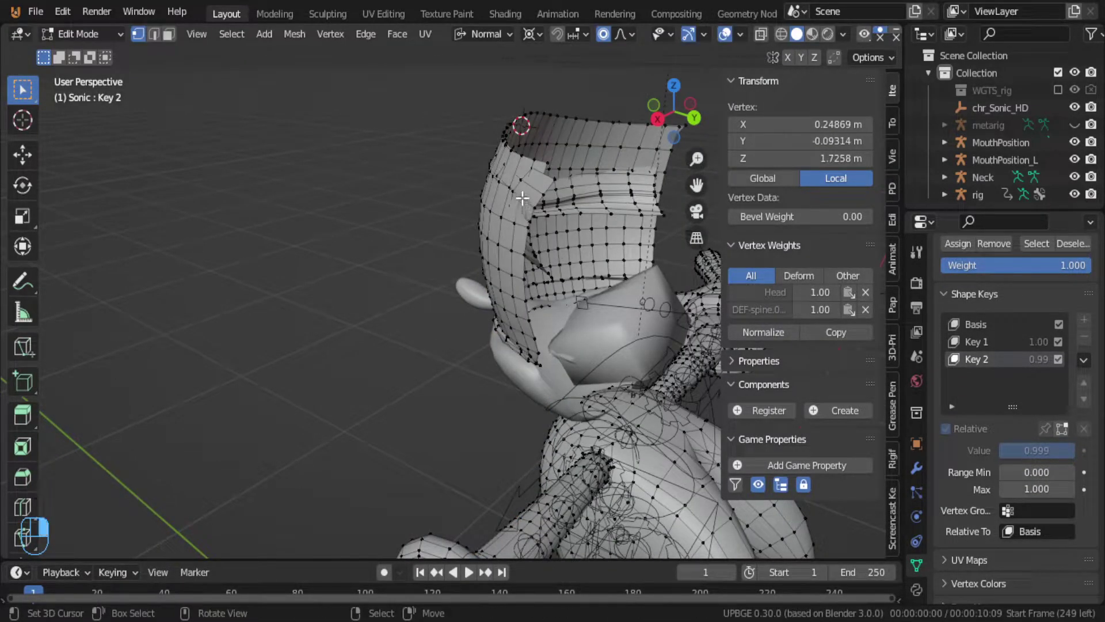
key(g)
right_click(529, 227)
click(540, 209)
key(g)
right_click(538, 231)
key(Tab)
mouse_move(537, 232)
middle_down()
mouse_move(506, 236)
mouse_move(679, 201)
mouse_move(657, 219)
mouse_move(536, 226)
middle_up()
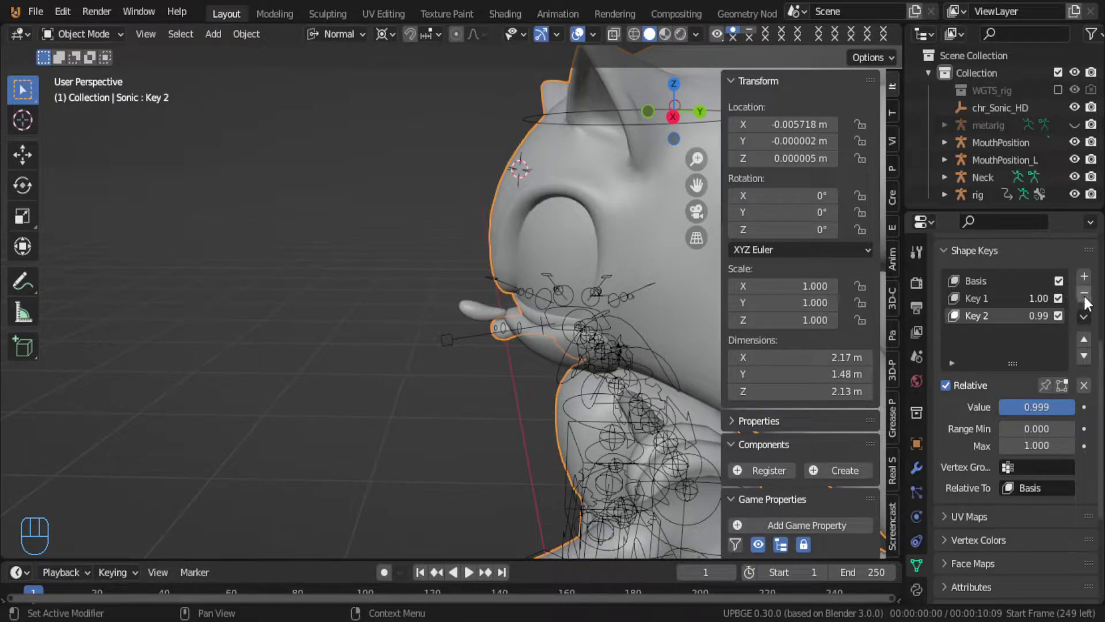
Step: Move a vertex on the opposite side of the eyelid along the Z axis with proportional editing and return to Object Mode
middle_drag(353, 153, 420, 124)
key(Tab)
key(g)
key(z)
click(620, 309)
key(Tab)
scroll(464, 137, down, 4)
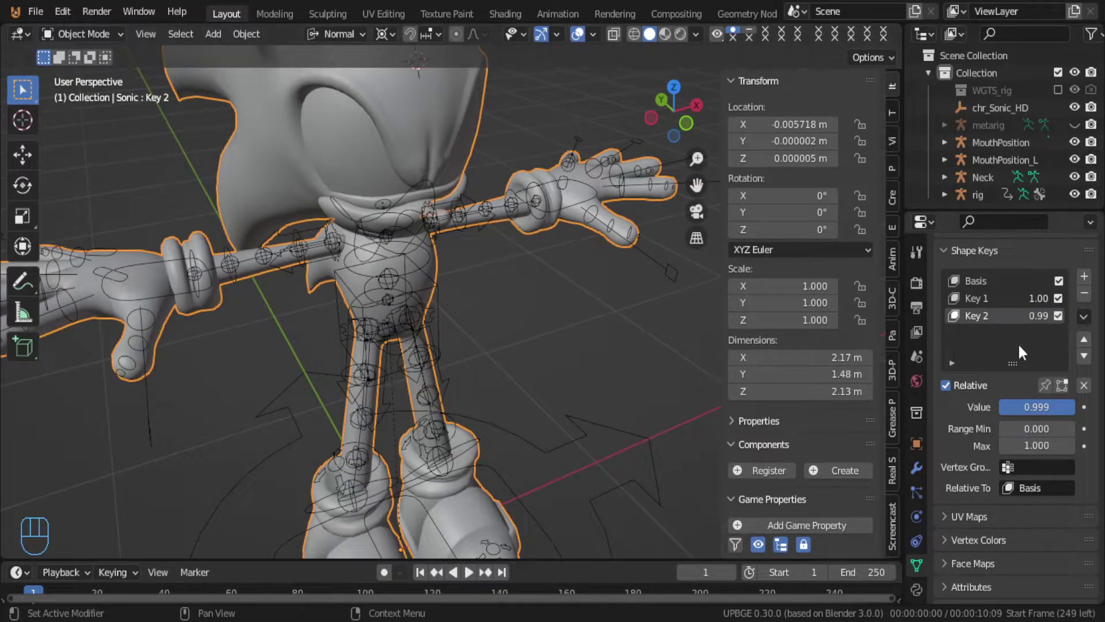
Step: Set Key 2's value to 0.000 and examine the eyelids from several angles in Object and Edit Mode
drag(1036, 406, 1002, 407)
mouse_move(460, 130)
middle_down()
mouse_move(485, 106)
mouse_move(478, 124)
middle_up()
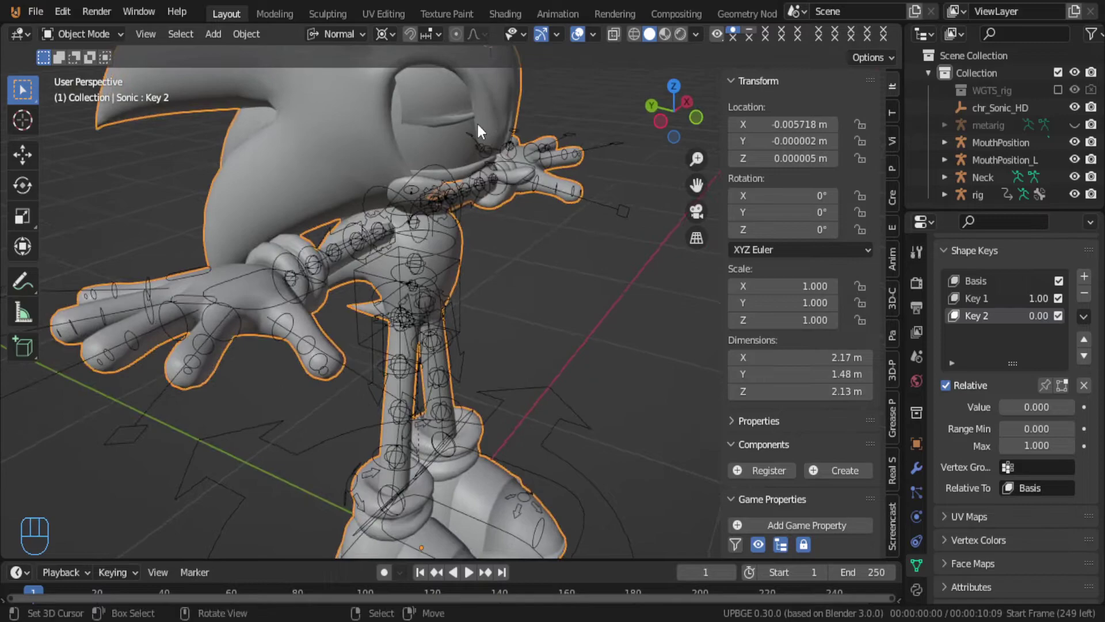
key(Tab)
middle_drag(358, 108, 461, 150)
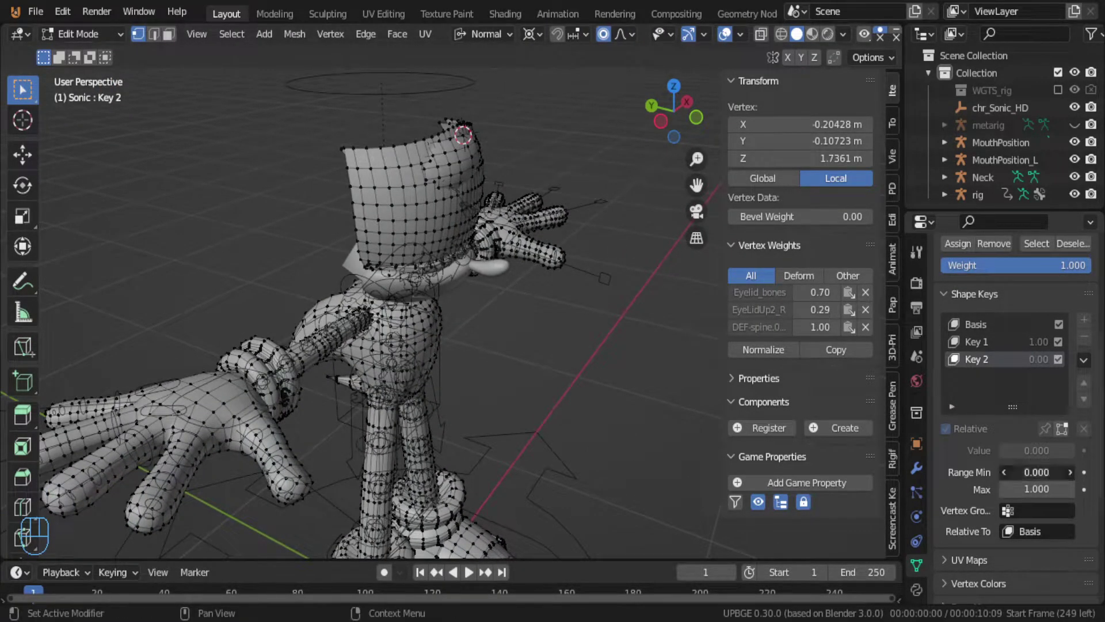
key(Tab)
middle_drag(588, 214, 666, 241)
mouse_move(594, 260)
middle_down()
mouse_move(519, 243)
mouse_move(595, 267)
middle_up()
drag(1031, 407, 921, 407)
middle_drag(738, 264, 759, 267)
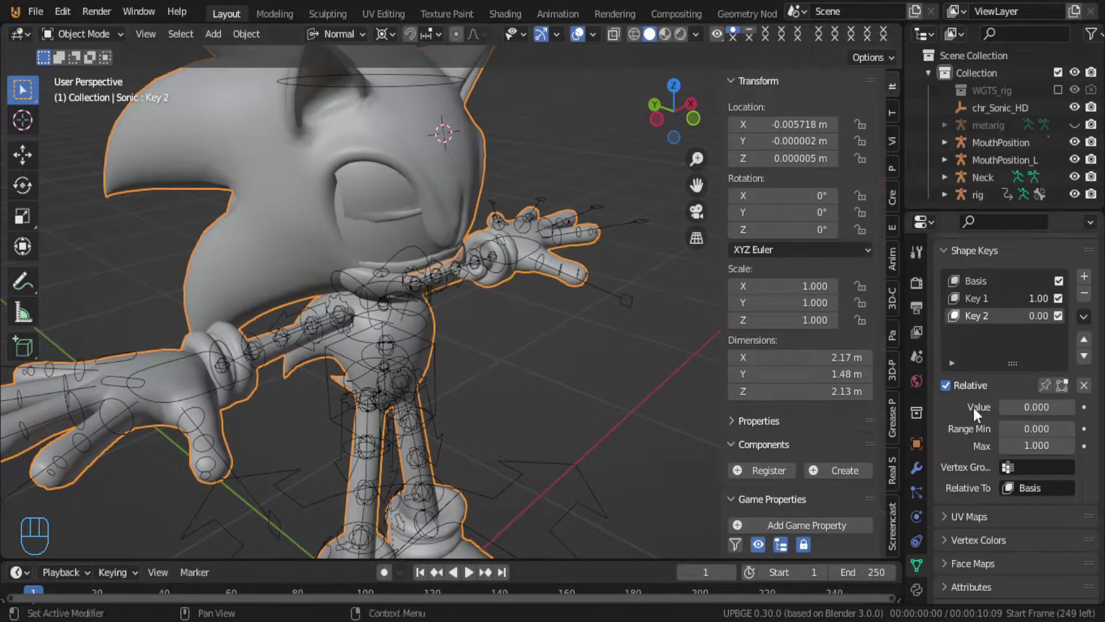
middle_drag(498, 226, 287, 198)
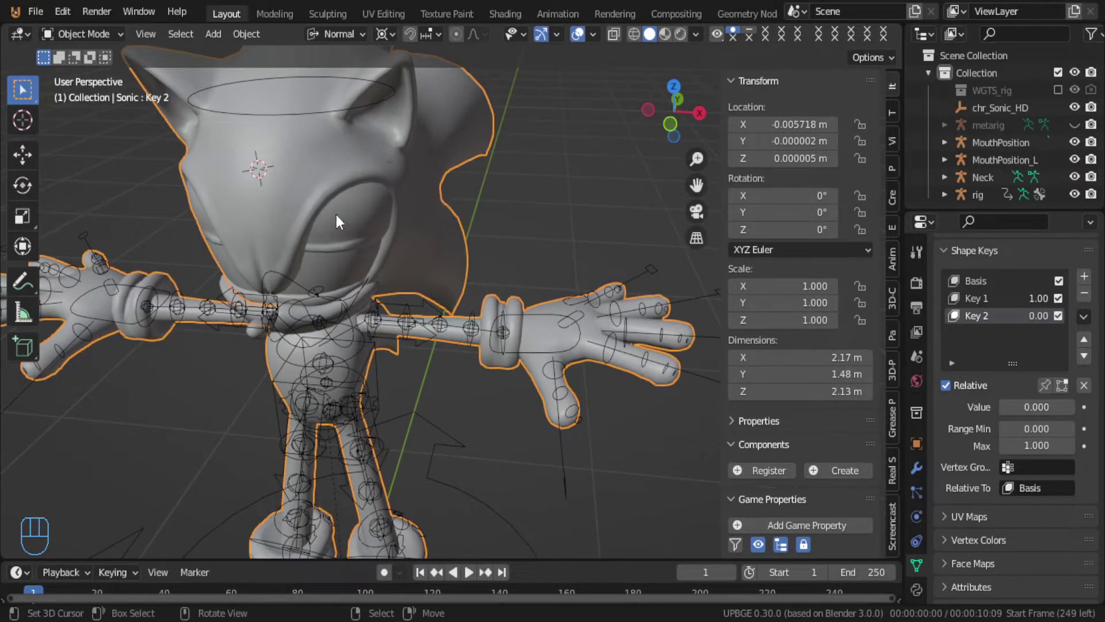
Step: Delete Key 2, Key 1 and the Basis shape key from the Sonic mesh
click(1082, 296)
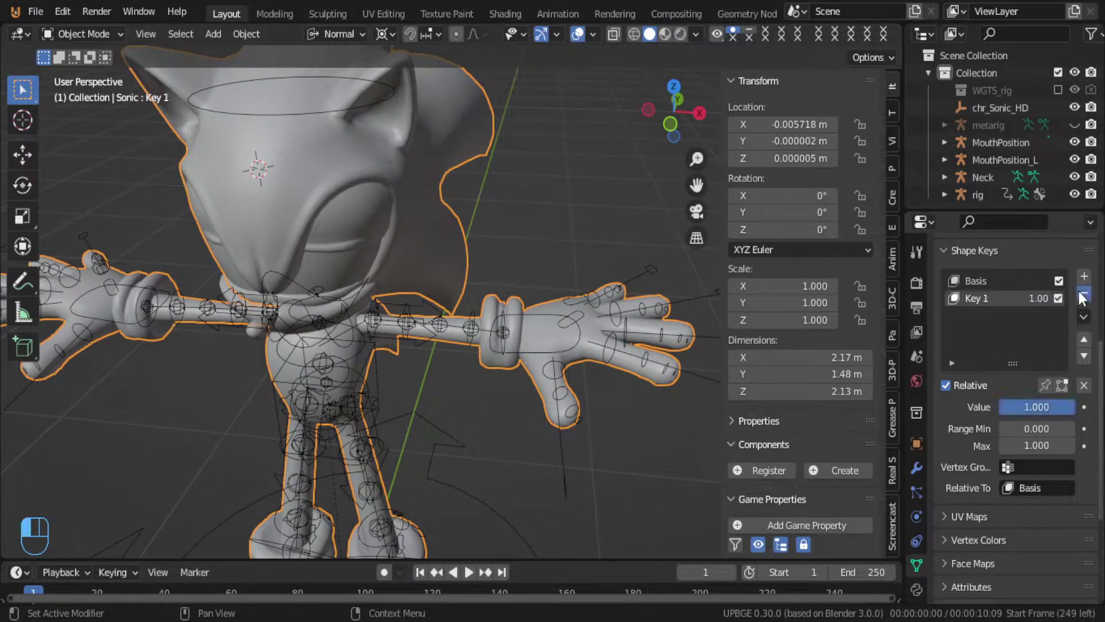
click(1082, 295)
click(1080, 294)
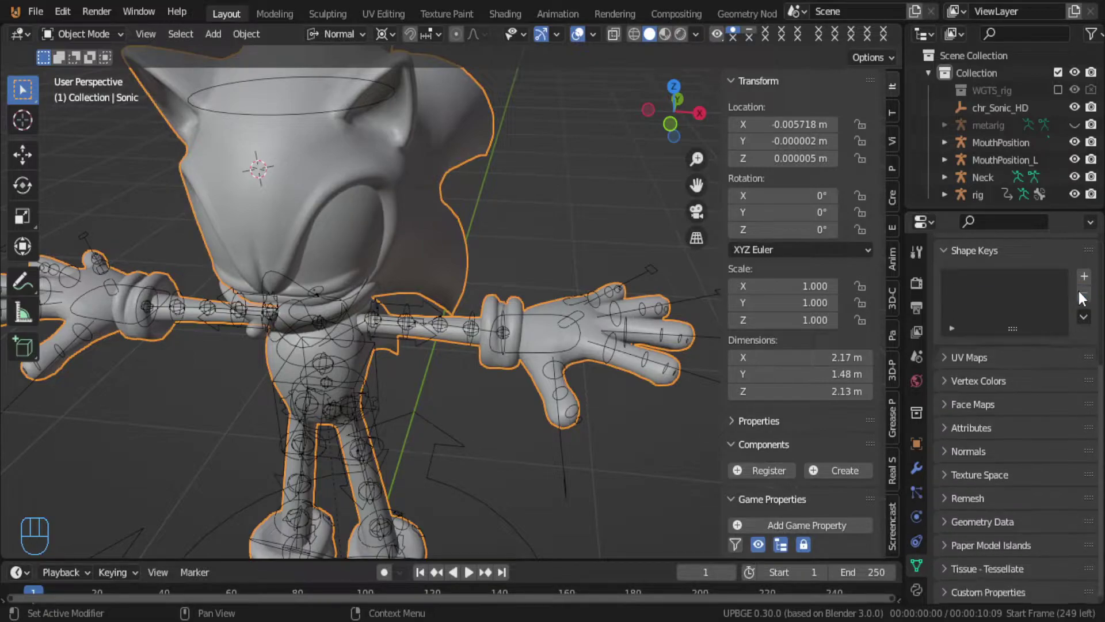
Step: Remove the Armature modifier that has no target object and auto-mirror the Sonic mesh across X with positive orientation
click(917, 468)
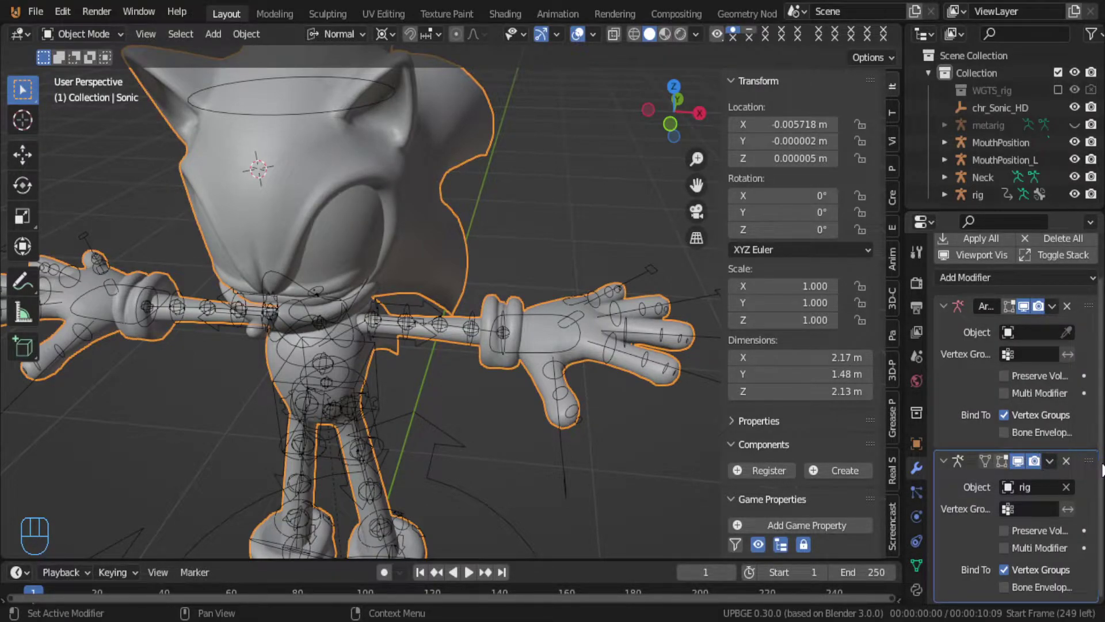
click(1069, 303)
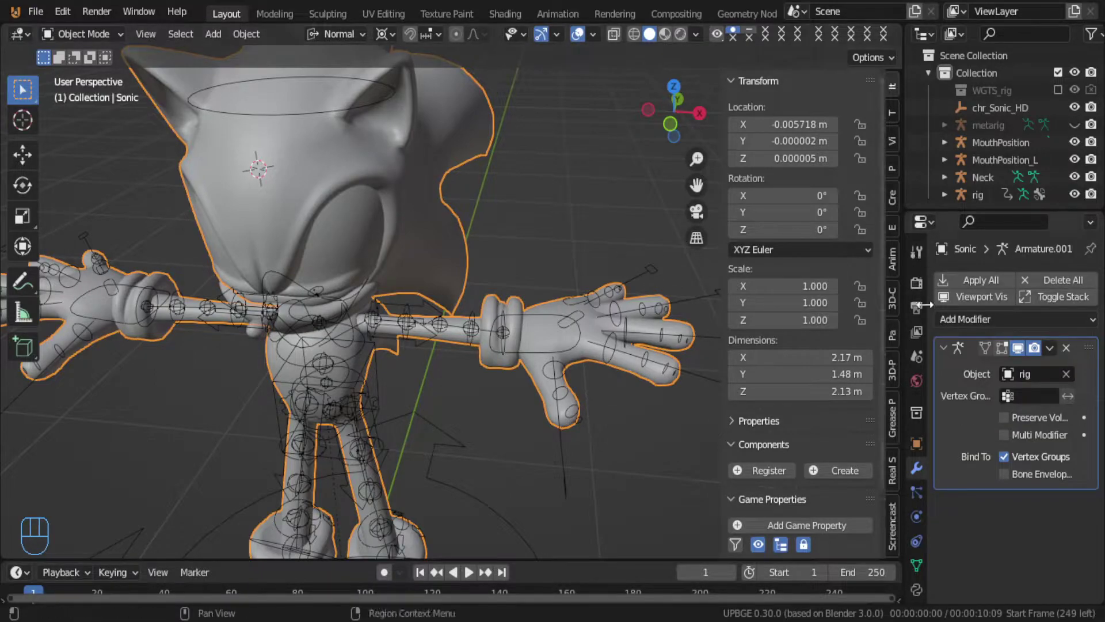
scroll(892, 350, down, 5)
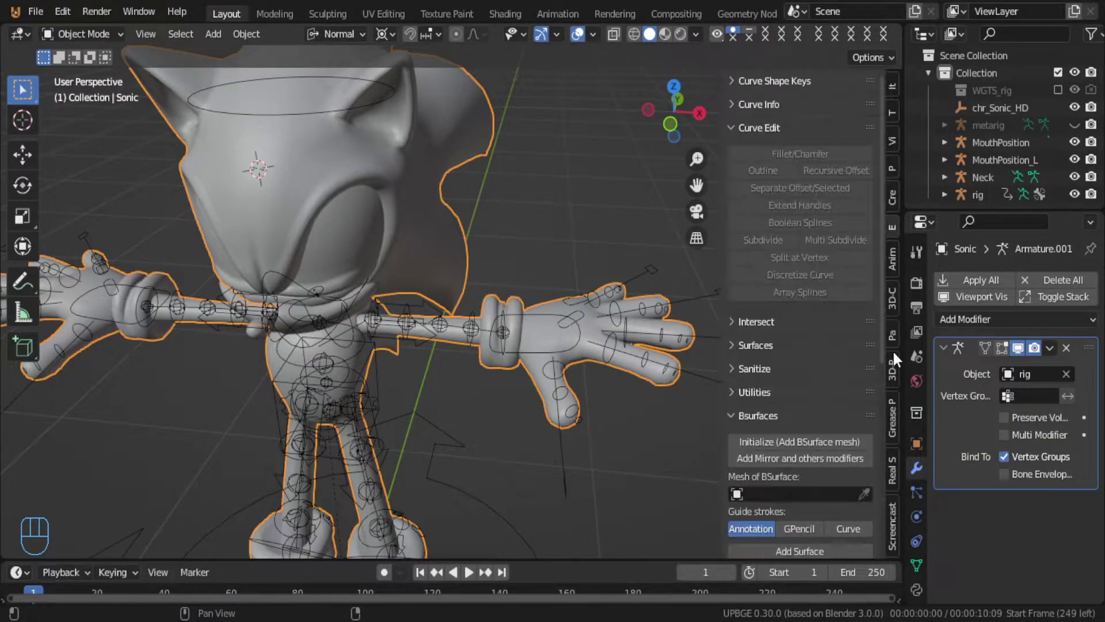
scroll(802, 491, down, 10)
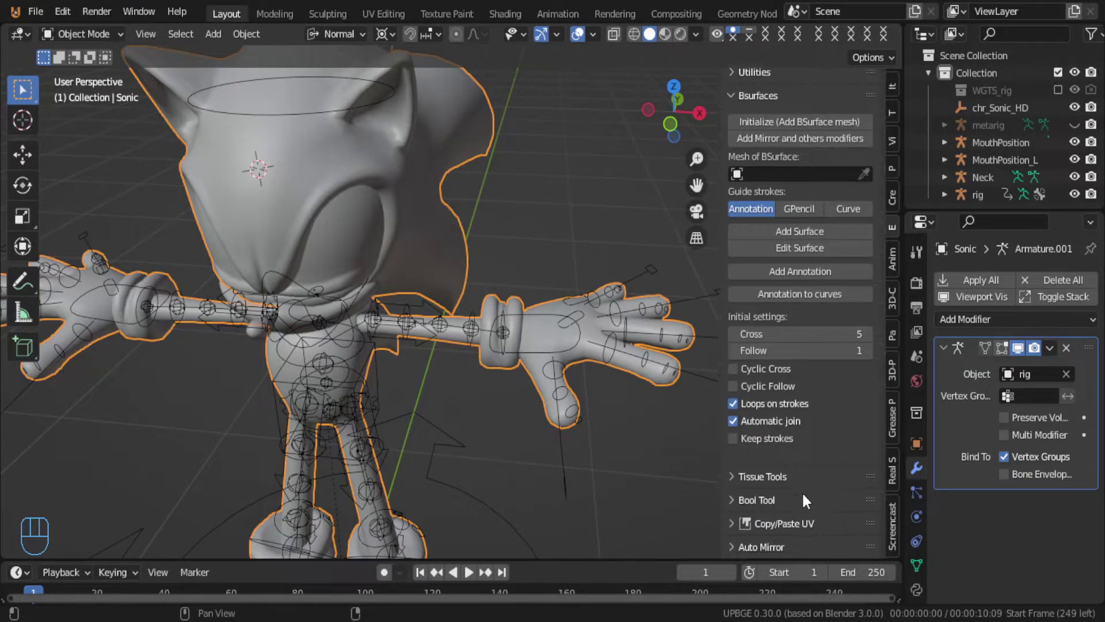
click(755, 546)
scroll(755, 545, down, 8)
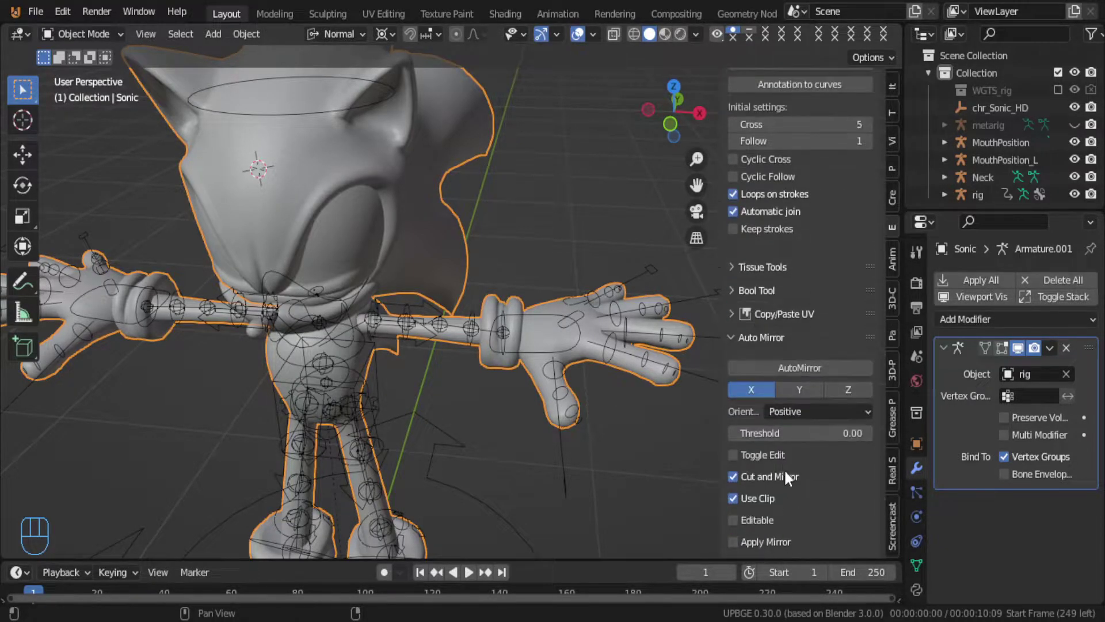
click(806, 368)
middle_drag(387, 282, 359, 231)
key(Tab)
key(Tab)
Step: Undo the auto-mirror and the removal of the empty Armature modifier
key(ctrl)
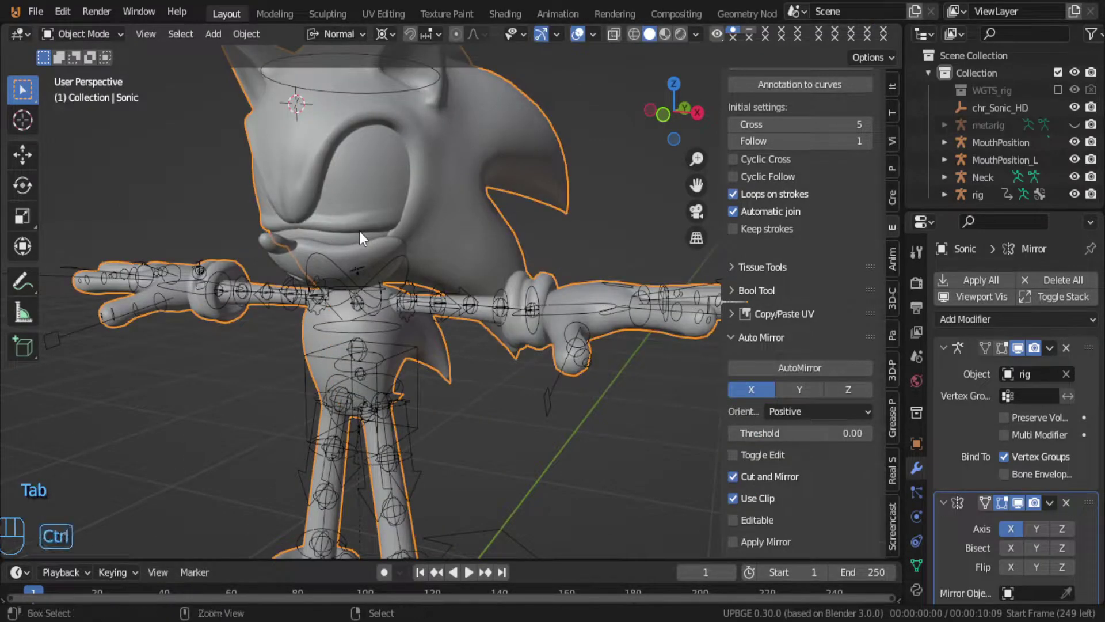
key(ctrl+z)
key(ctrl+z)
key(ctrl+z)
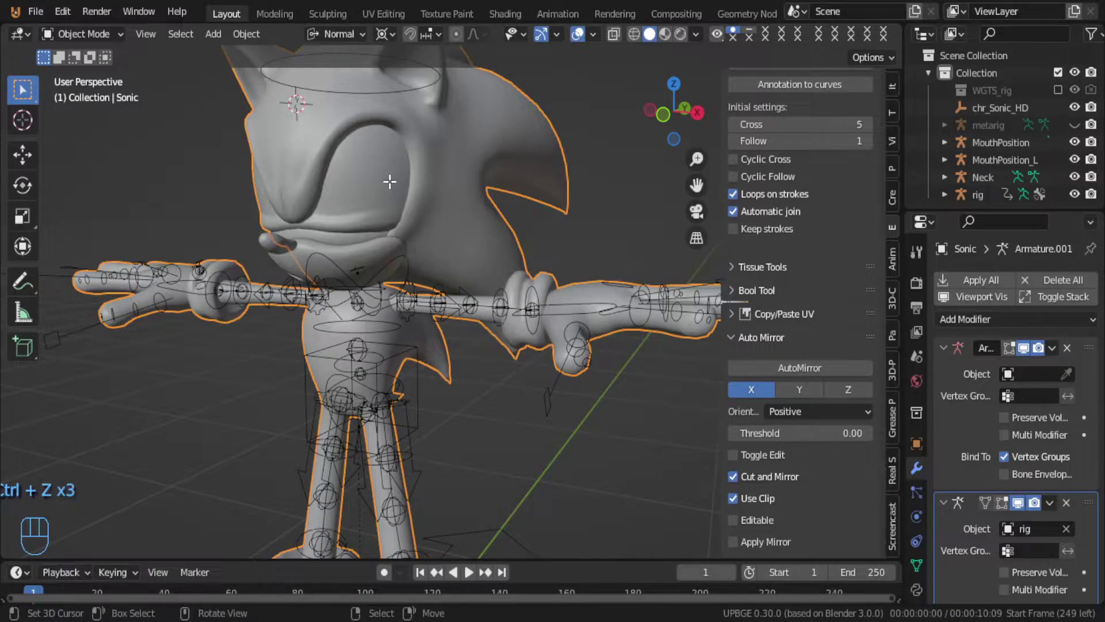
Step: Enter Edit Mode and select the linked geometry of the eyelid mesh
key(Tab)
middle_drag(381, 182, 310, 203)
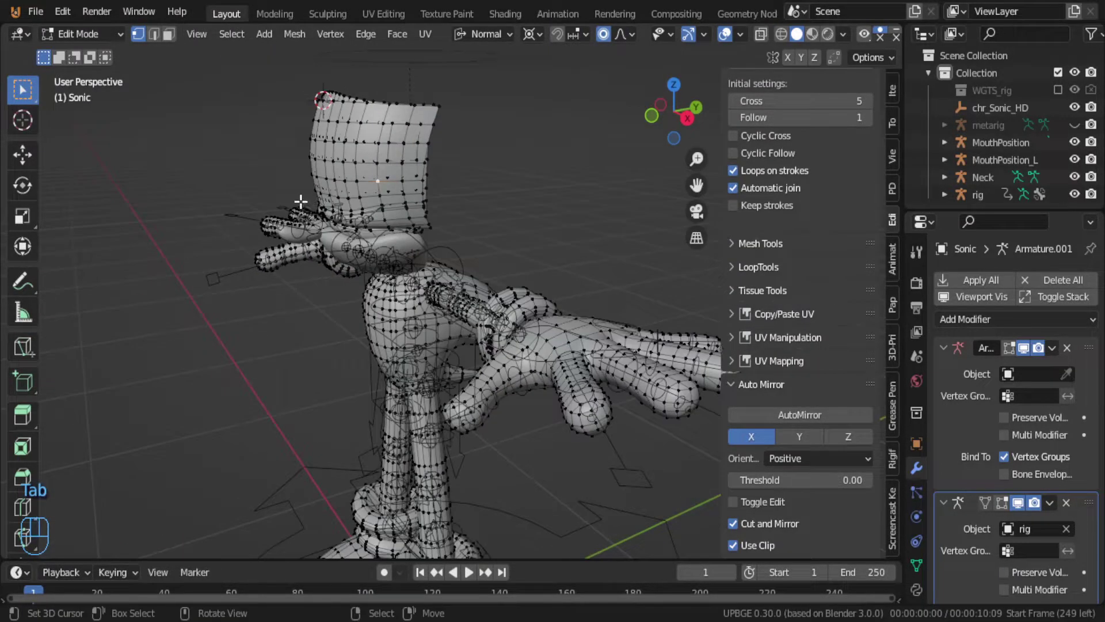
key(l)
key(l)
middle_drag(364, 139, 330, 195)
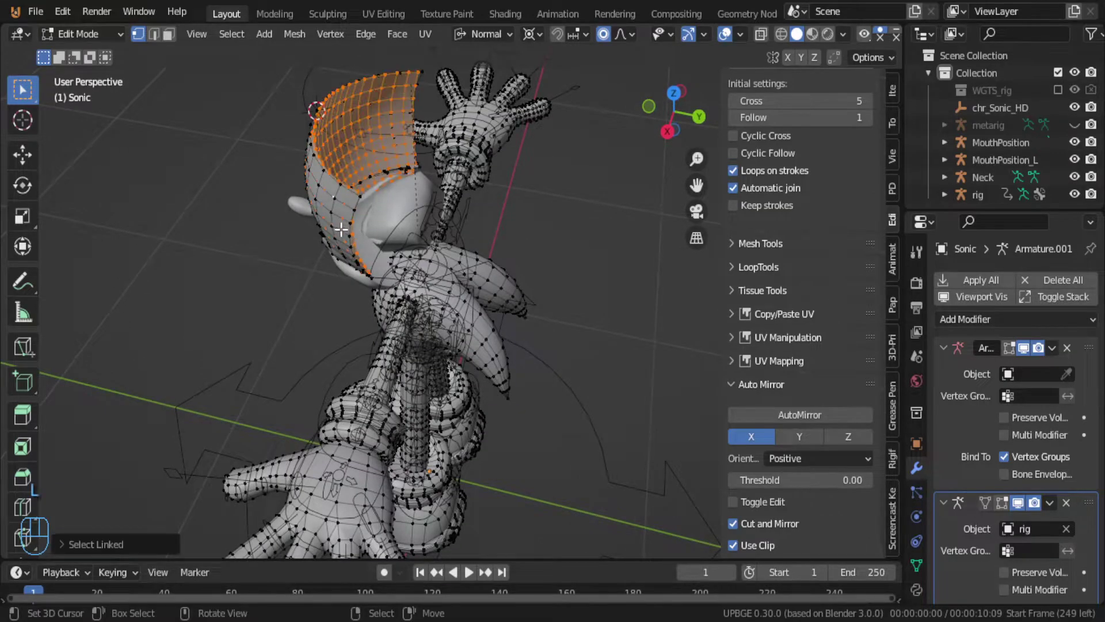
Step: Try to select the linked geometry of the front eyelid surface
middle_drag(348, 236, 352, 216)
right_click(353, 212)
key(l)
right_click(335, 205)
key(l)
right_click(335, 205)
key(l)
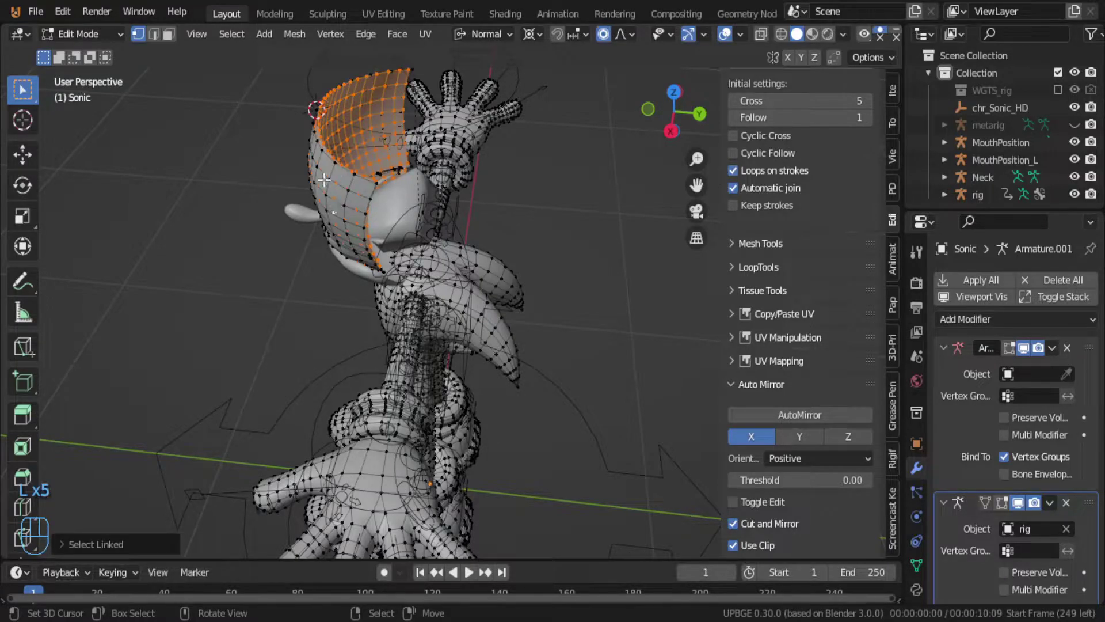
right_click(324, 180)
middle_drag(331, 133, 342, 165)
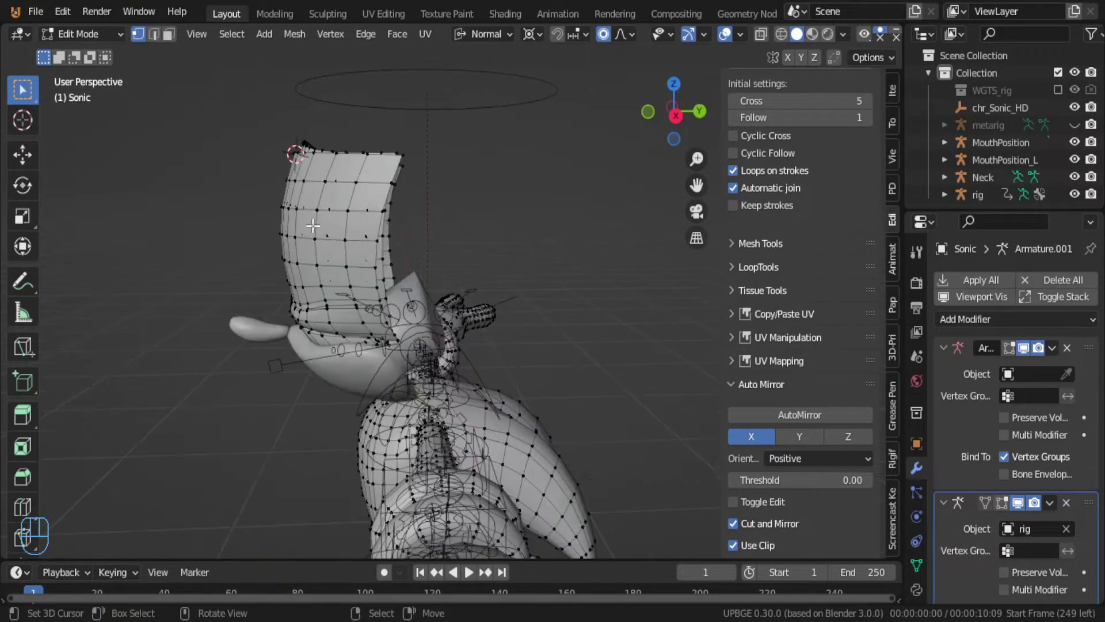
Step: Select the linked front eyelid surface, separate the selection into its own object and return to Object Mode
key(l)
key(l)
middle_drag(324, 320, 385, 313)
key(p)
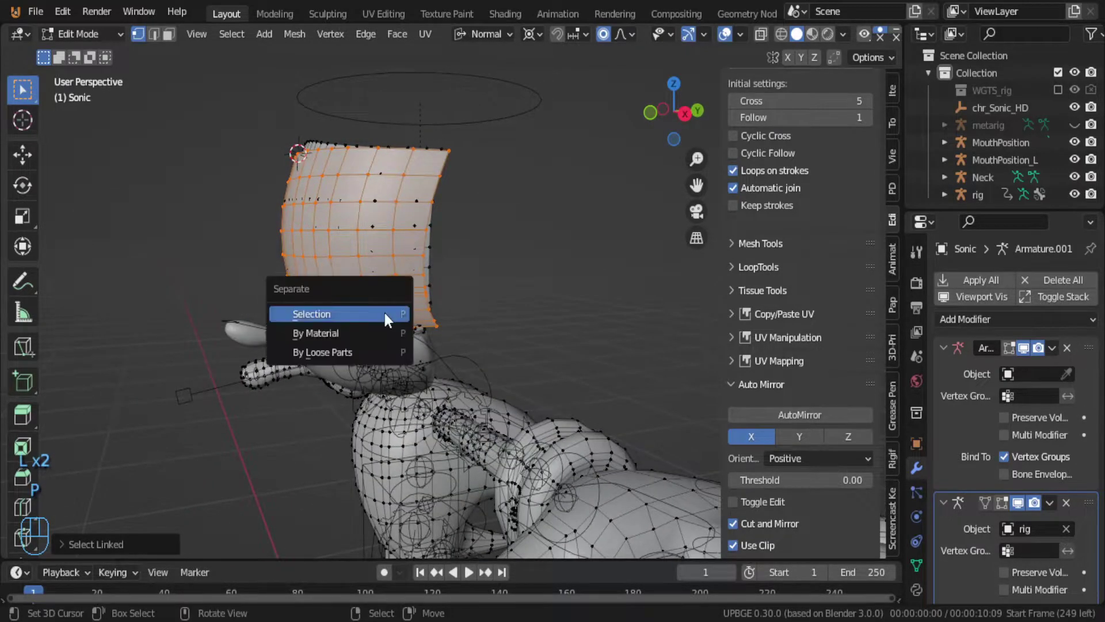
click(383, 311)
key(Tab)
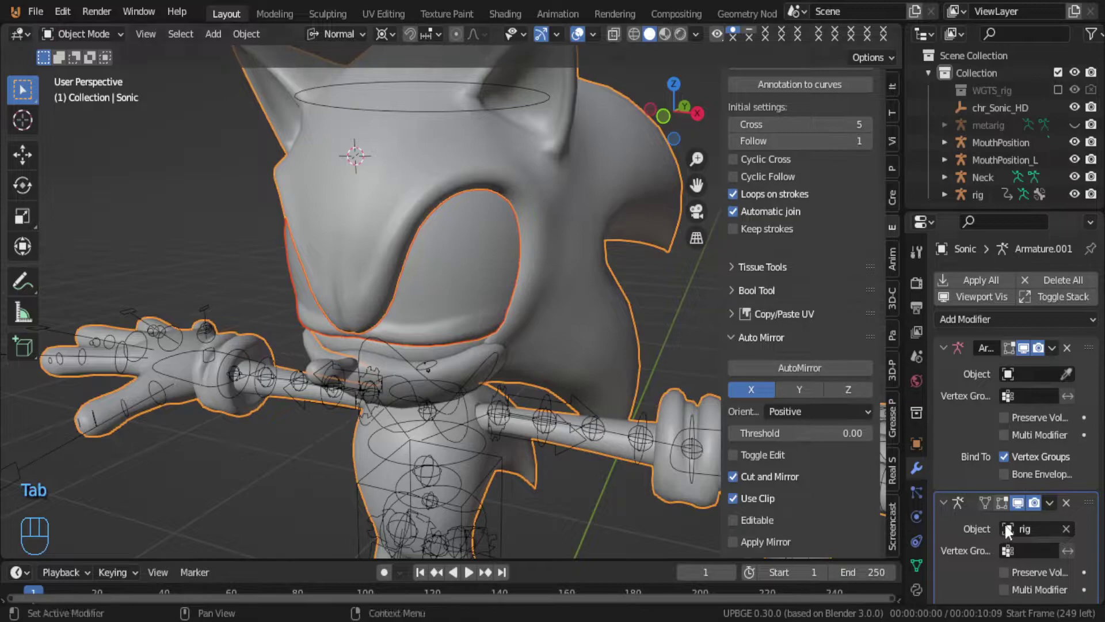
Step: Replace the Sonic mesh's untargeted Armature modifier with an X-axis auto-mirror placed above the rig's Armature modifier
click(1066, 348)
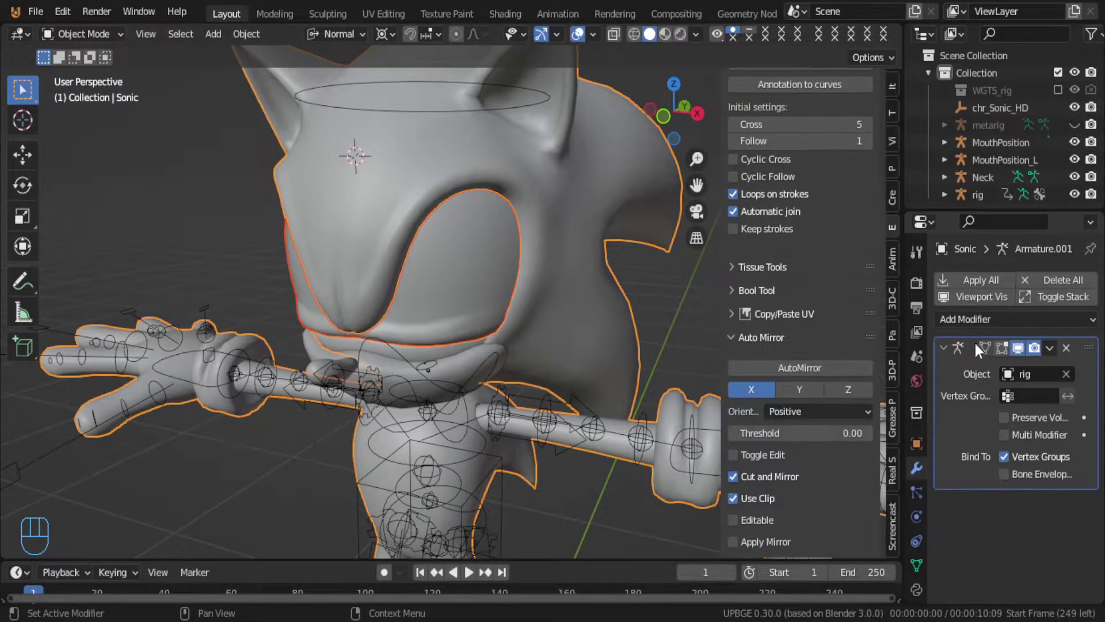
click(828, 370)
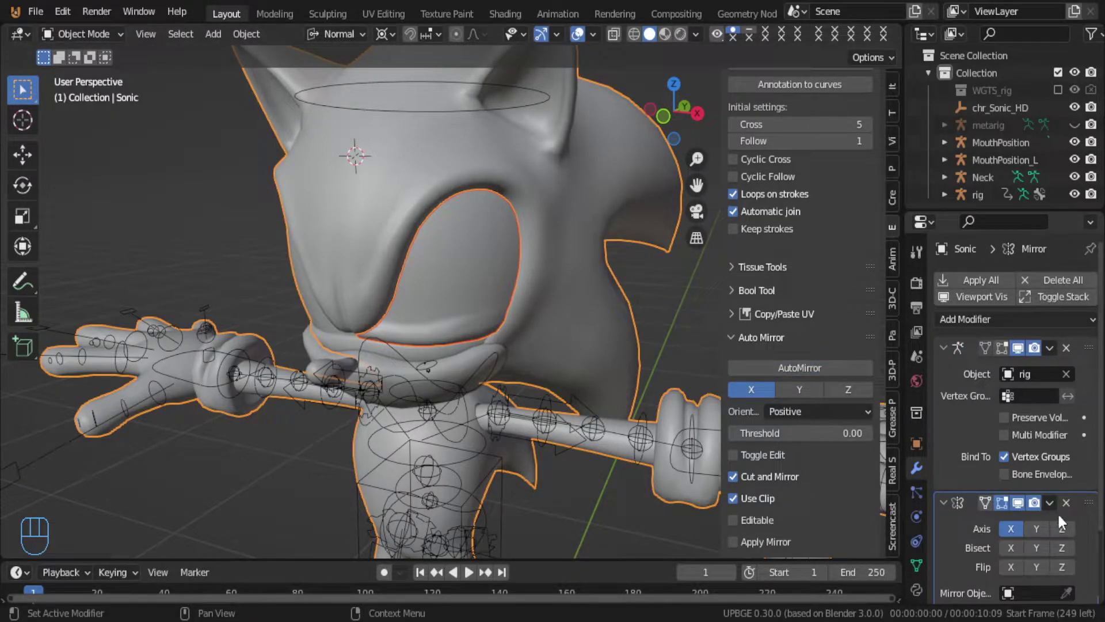
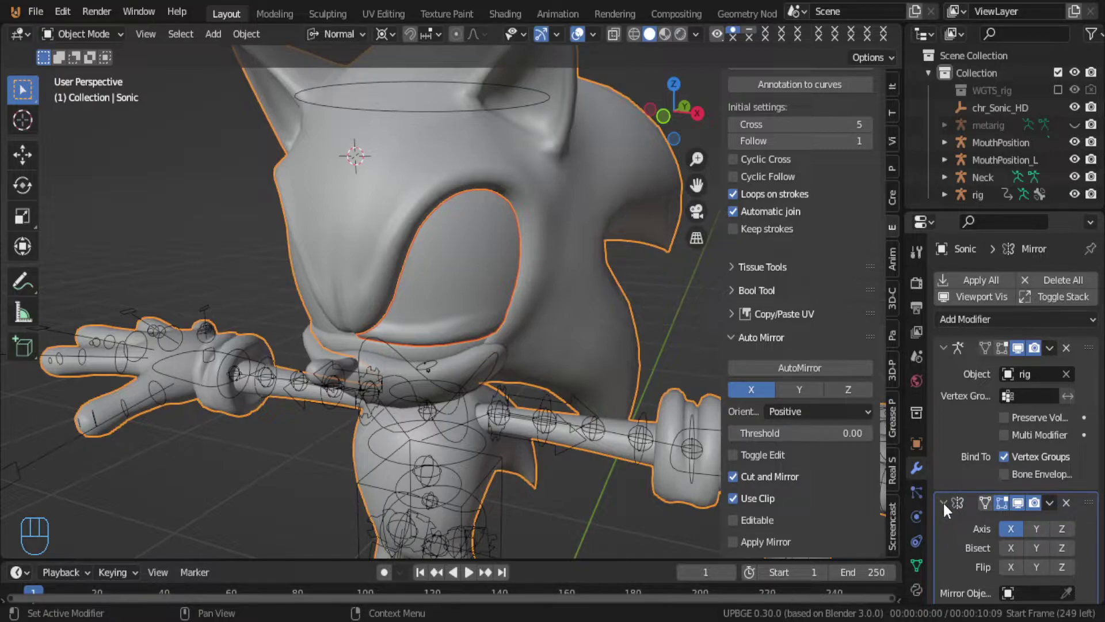
drag(1083, 503, 1059, 332)
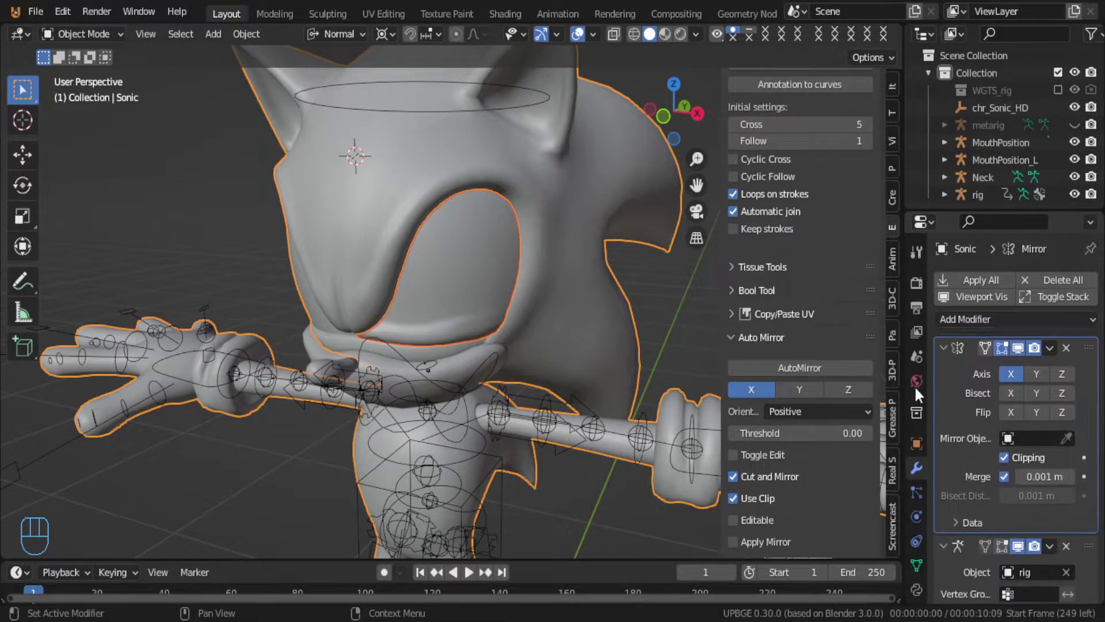
Step: Reveal all hidden geometry of the Sonic mesh in Edit Mode and return to Object Mode
key(Tab)
middle_drag(407, 259, 382, 271)
key(alt+h)
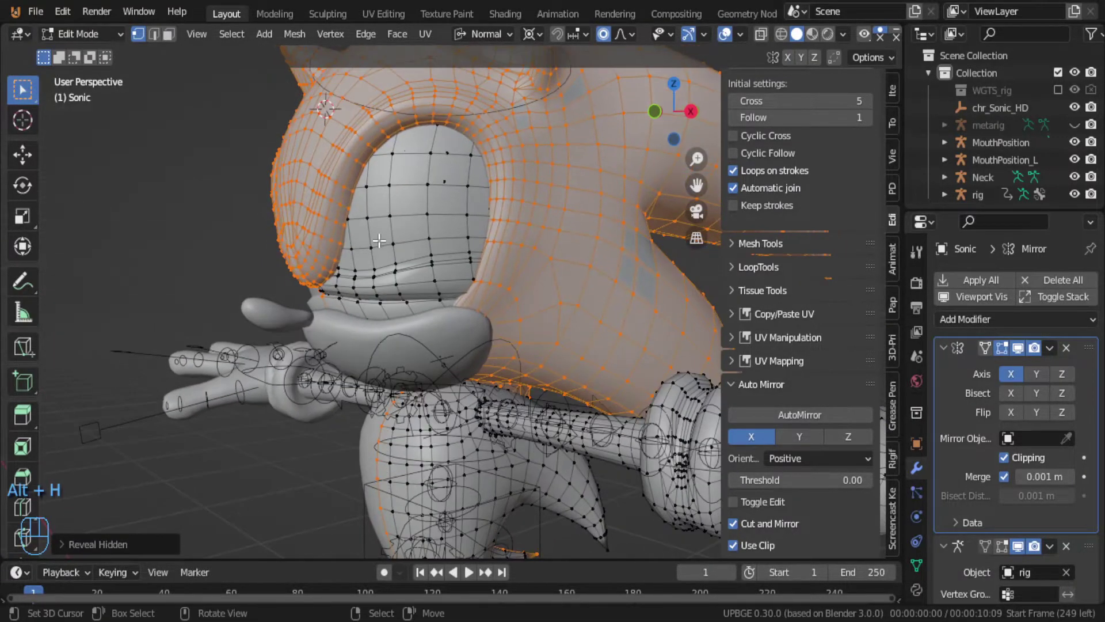
key(Tab)
Step: Select the separated eyelid object and open it in Edit Mode
click(383, 271)
click(393, 271)
key(Tab)
middle_drag(392, 271, 377, 287)
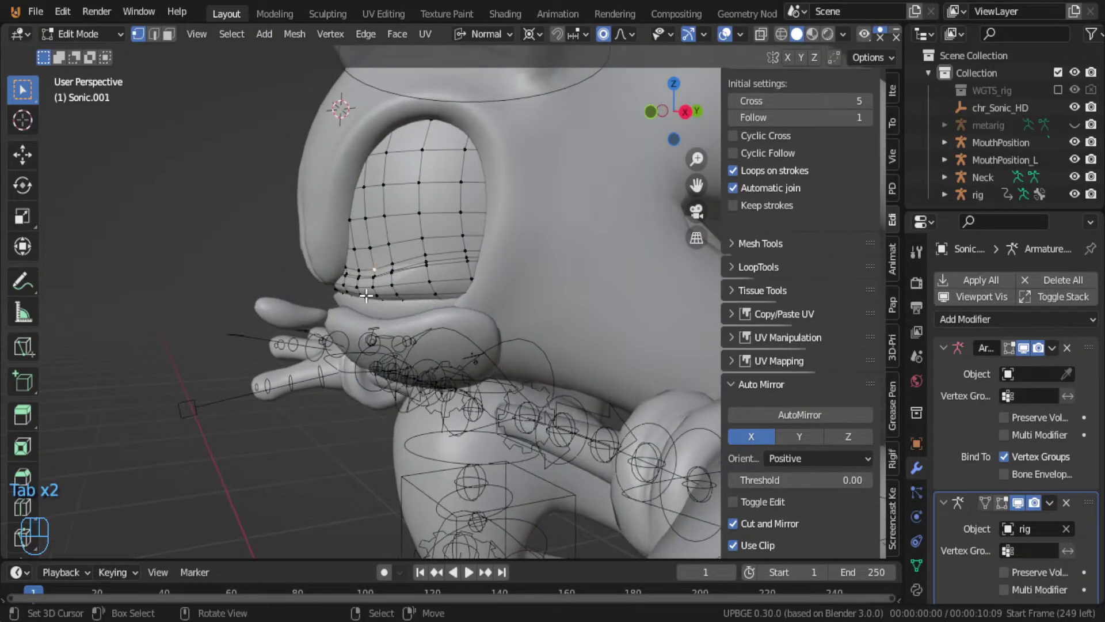
Step: Try raising vertices on the eyelid's lower edge with smooth proportional editing
middle_drag(353, 230, 440, 238)
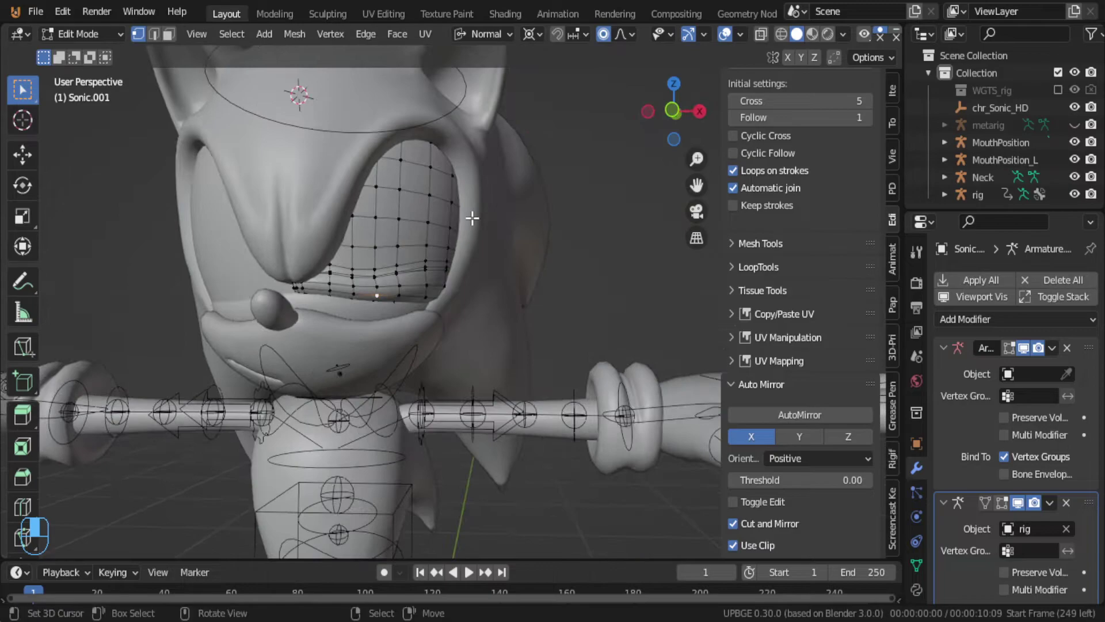
key(g)
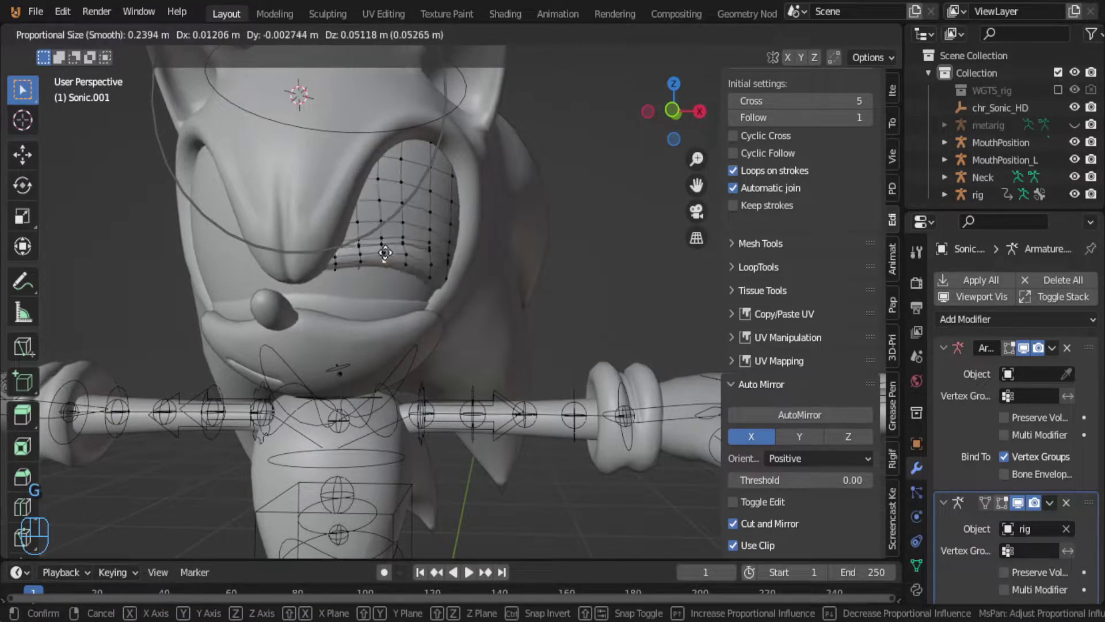
click(385, 264)
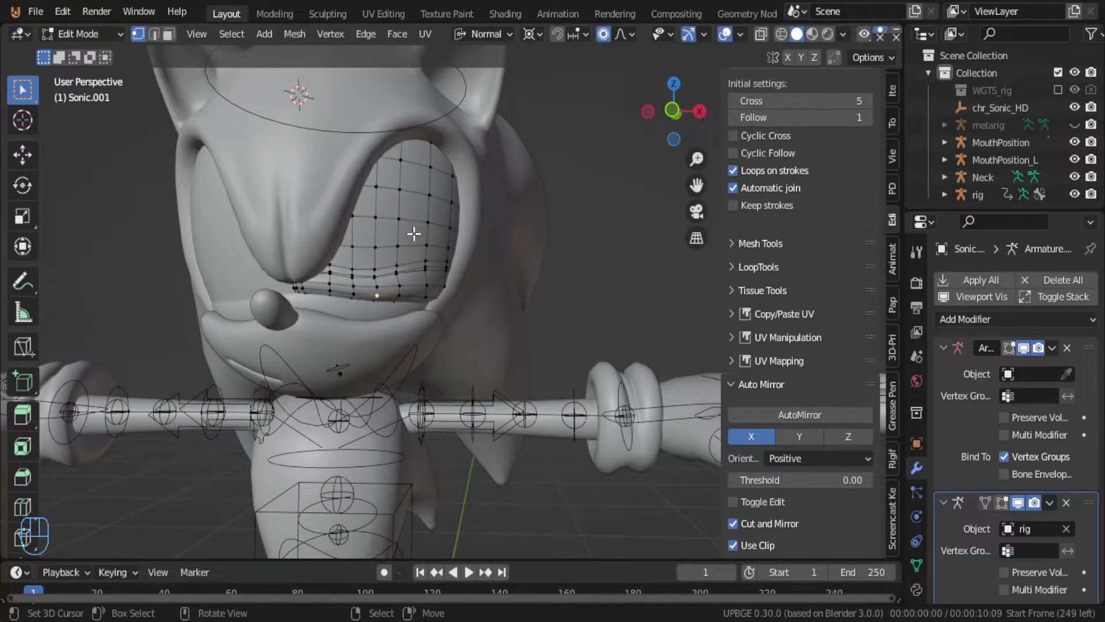
middle_drag(420, 262, 457, 291)
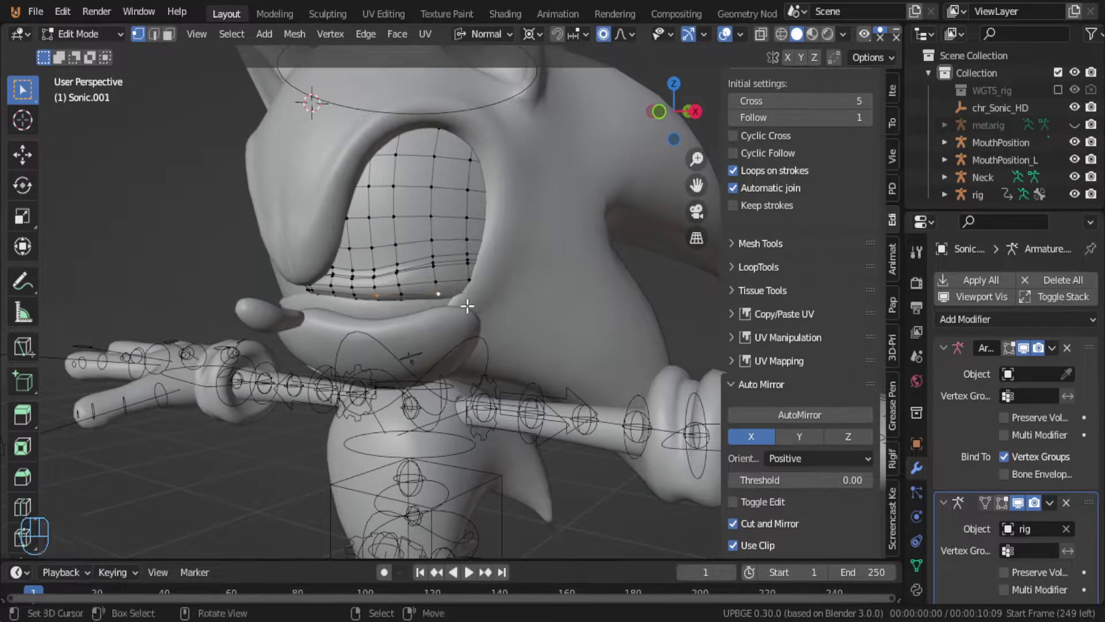
key(g)
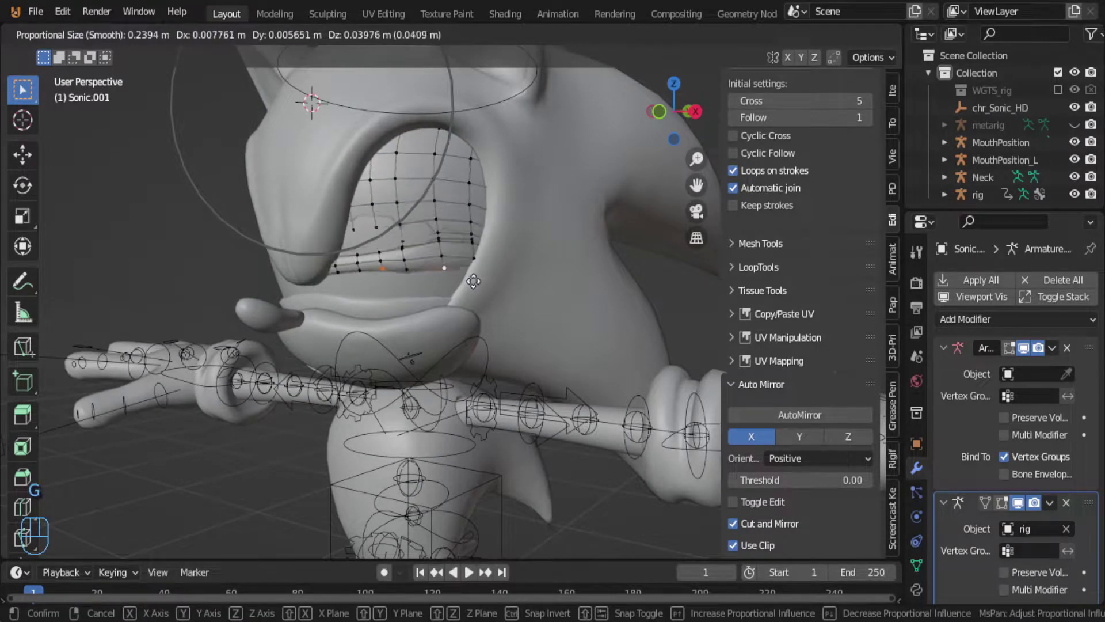
click(463, 291)
Step: Try scaling the whole eyelid mesh along the global Z axis
key(a)
key(a)
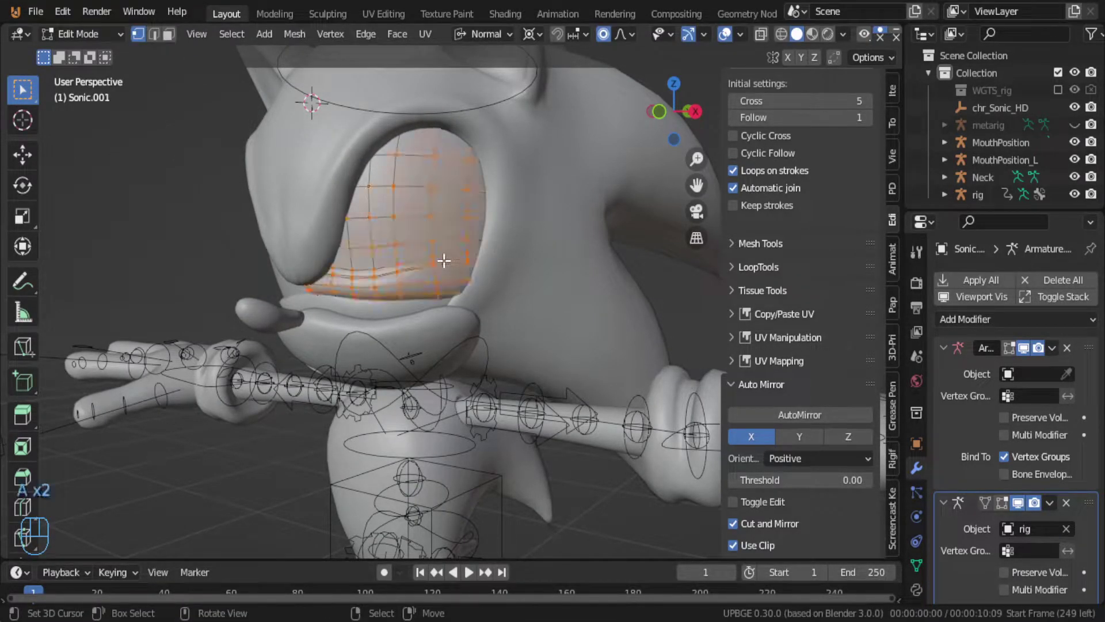
key(s)
key(z)
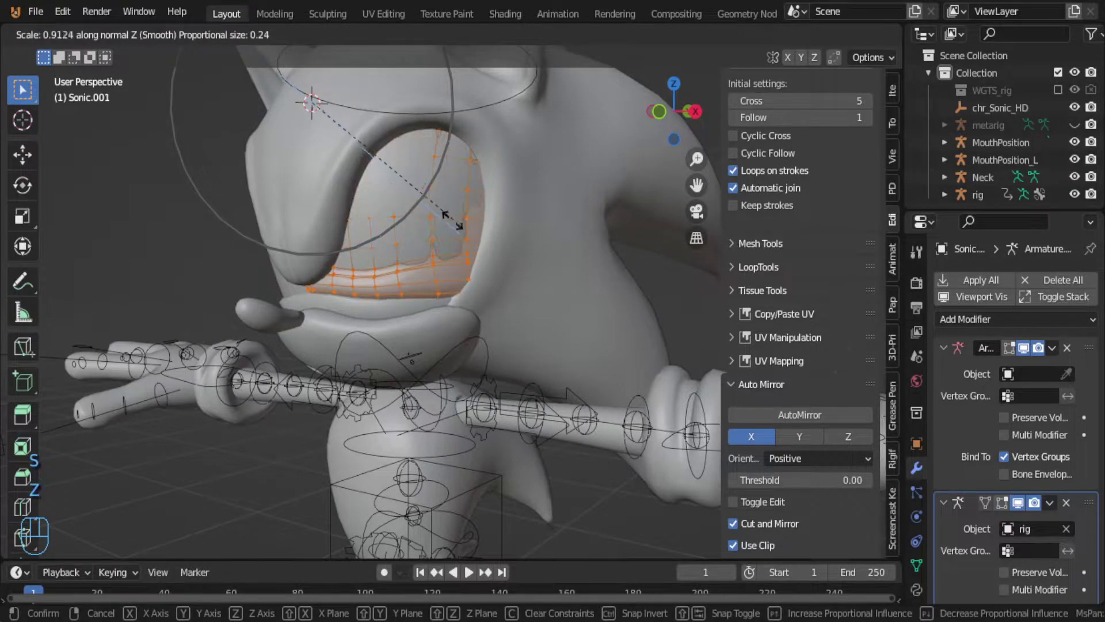
key(z)
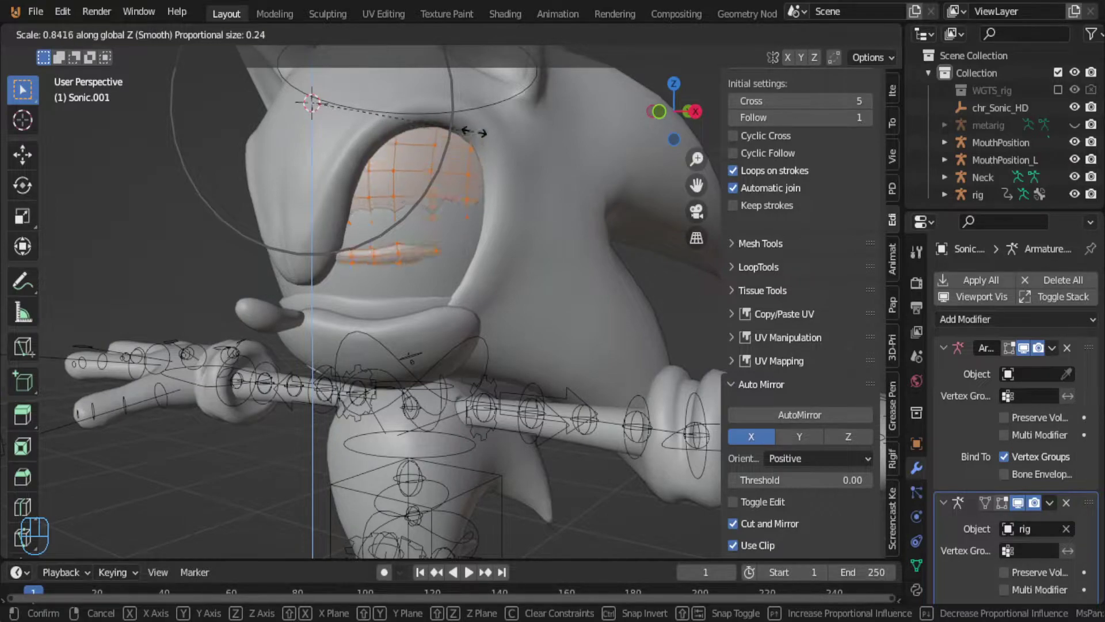
key(Return)
Step: Try moving a lower eyelid vertex with proportional editing as seen from the side of the head
click(407, 249)
middle_drag(416, 221, 346, 282)
key(g)
click(358, 271)
key(g)
click(402, 271)
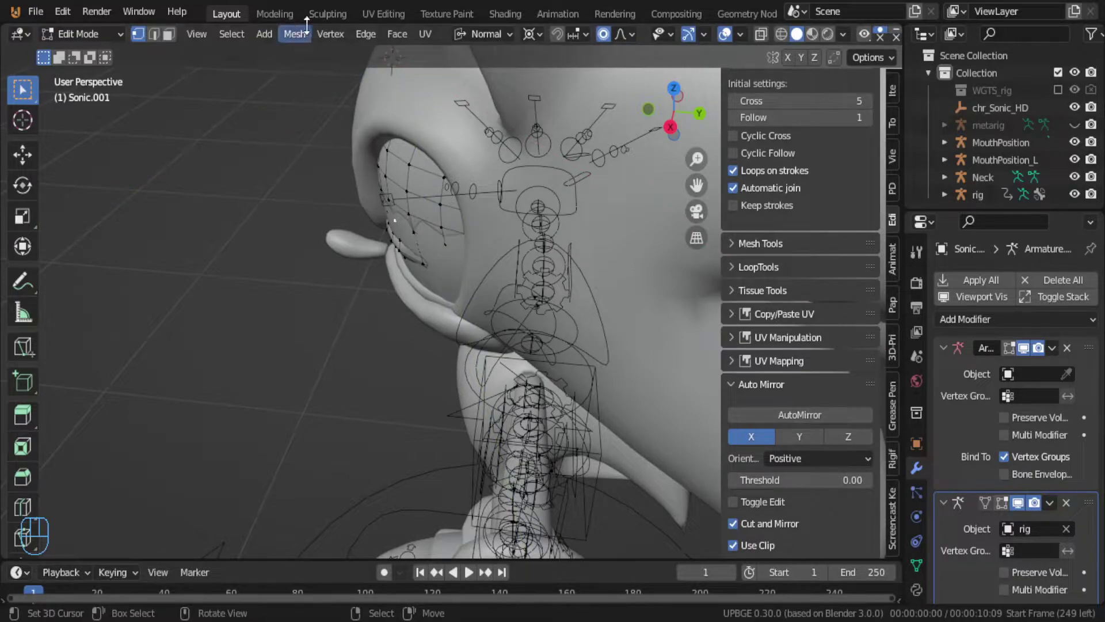
Step: Try shifting the lower eyelid vertices along single axes with the Move tool and proportional editing
click(28, 157)
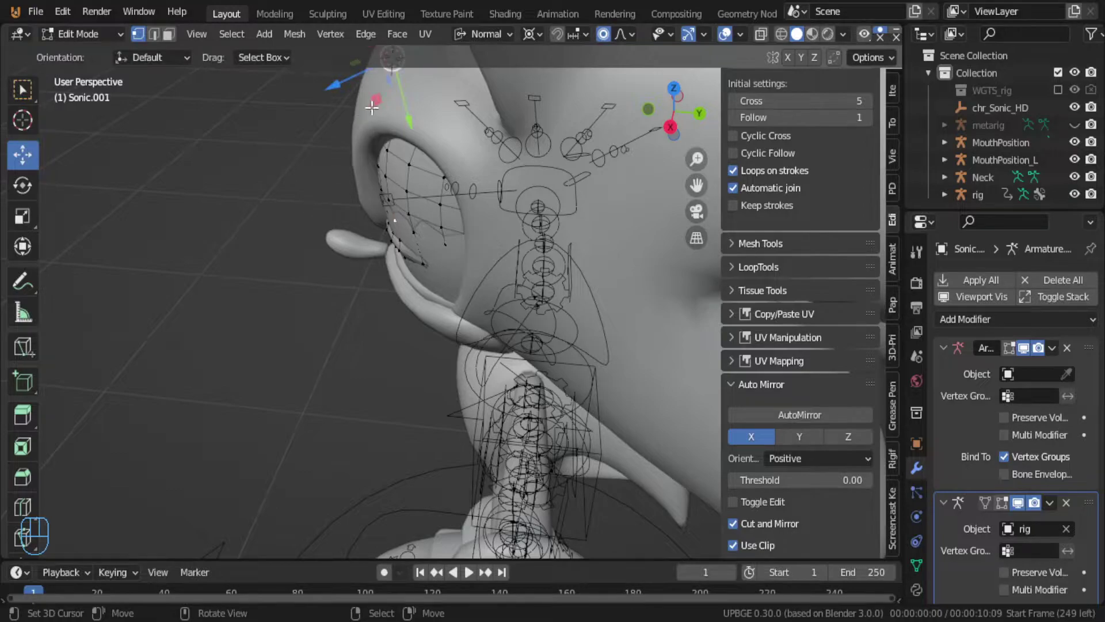
drag(347, 84, 340, 85)
right_click(453, 276)
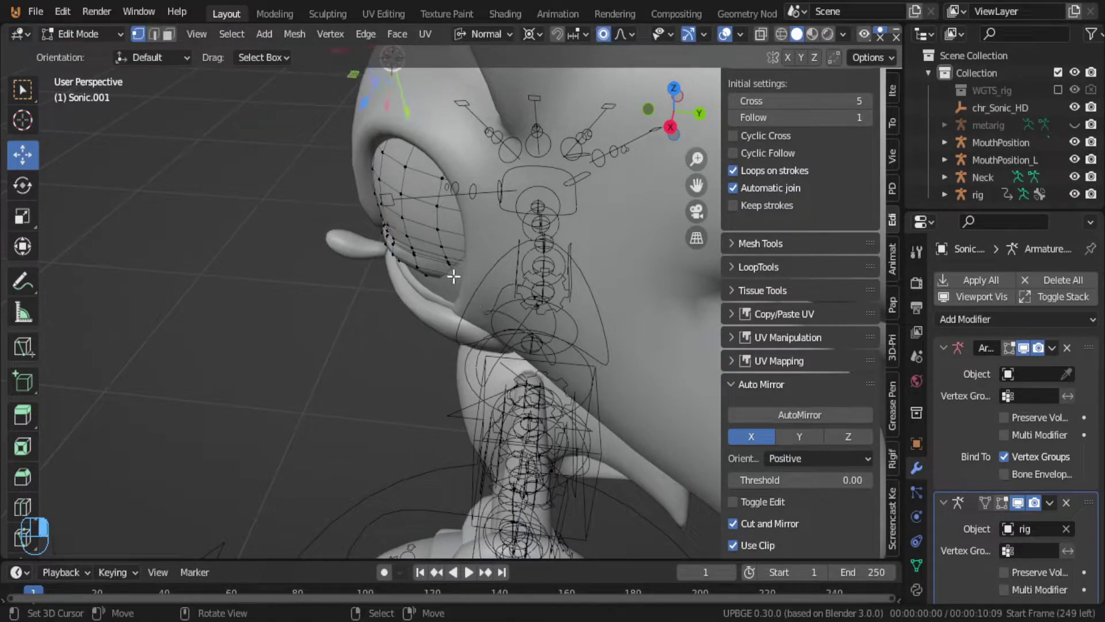
drag(360, 114, 356, 120)
Step: Try opening the eyelid by pulling its lower and inner edge vertices upward with proportional editing
middle_drag(392, 240, 468, 181)
right_click(370, 269)
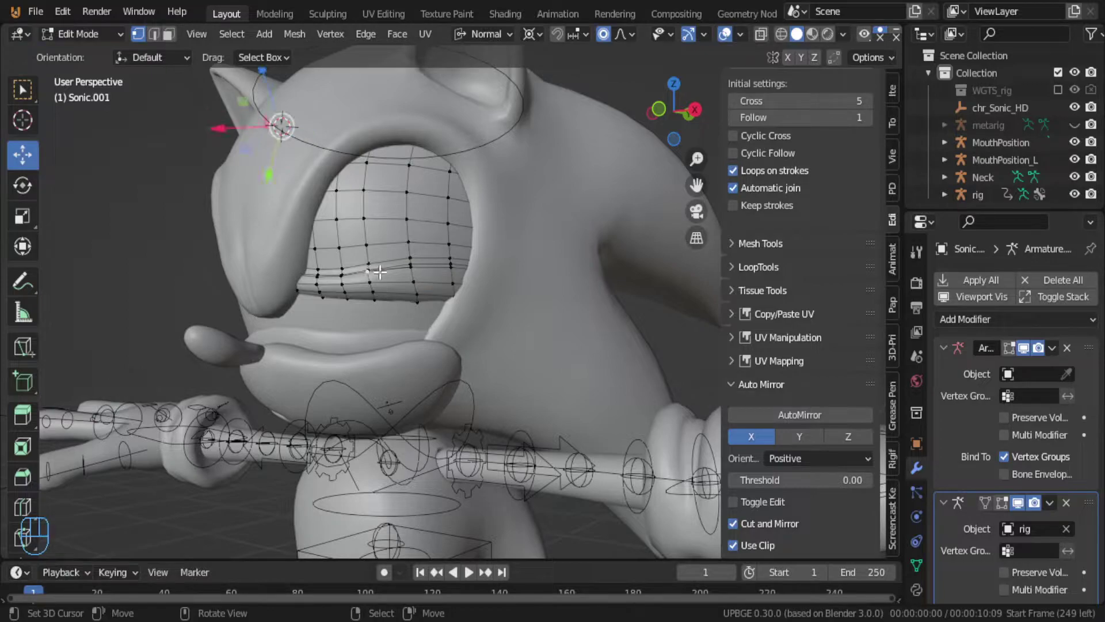
key(g)
click(521, 293)
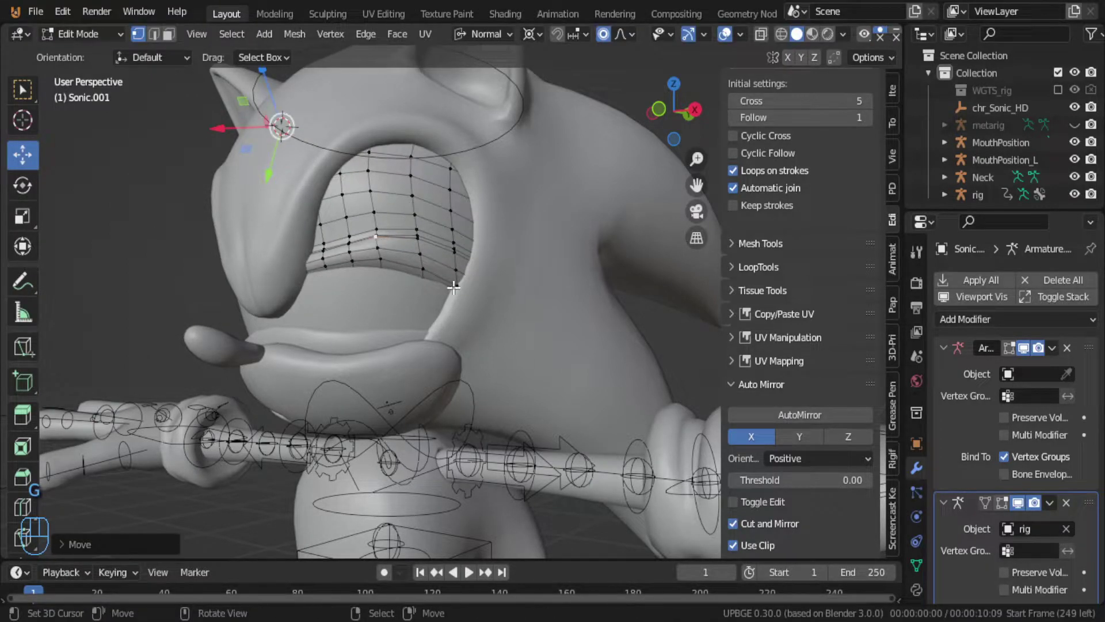
middle_drag(471, 304, 530, 303)
key(g)
click(536, 304)
key(g)
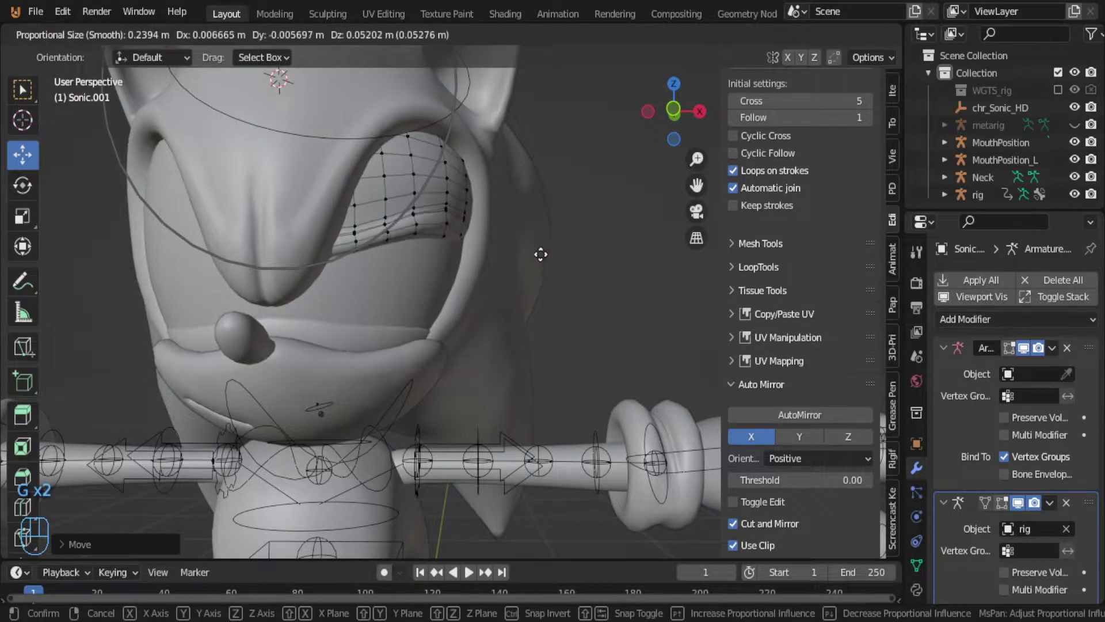
click(541, 254)
key(g)
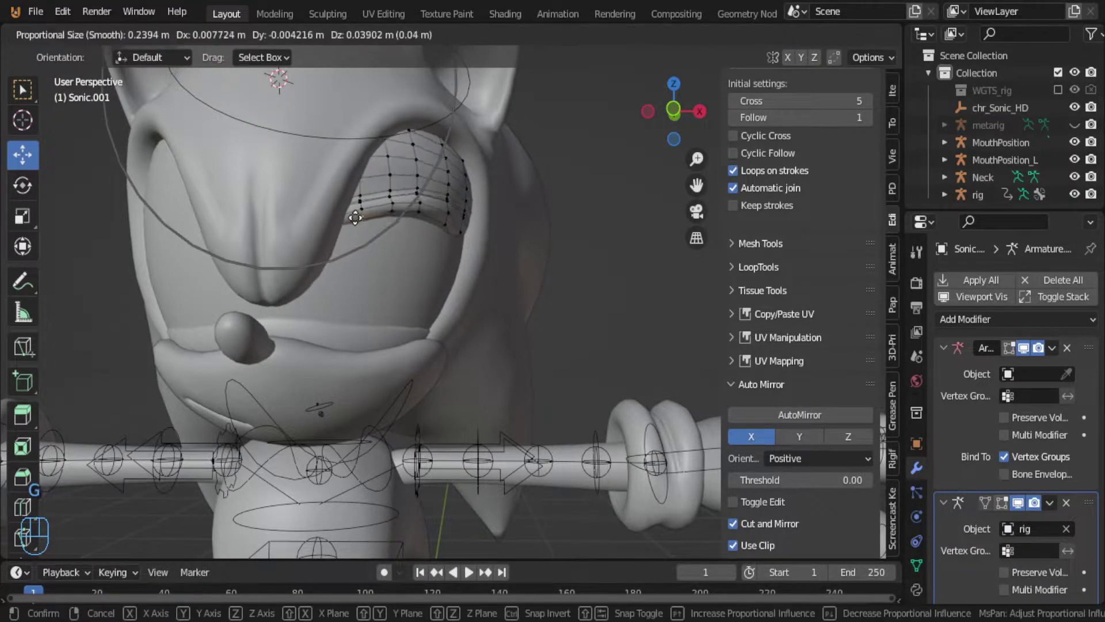
click(356, 210)
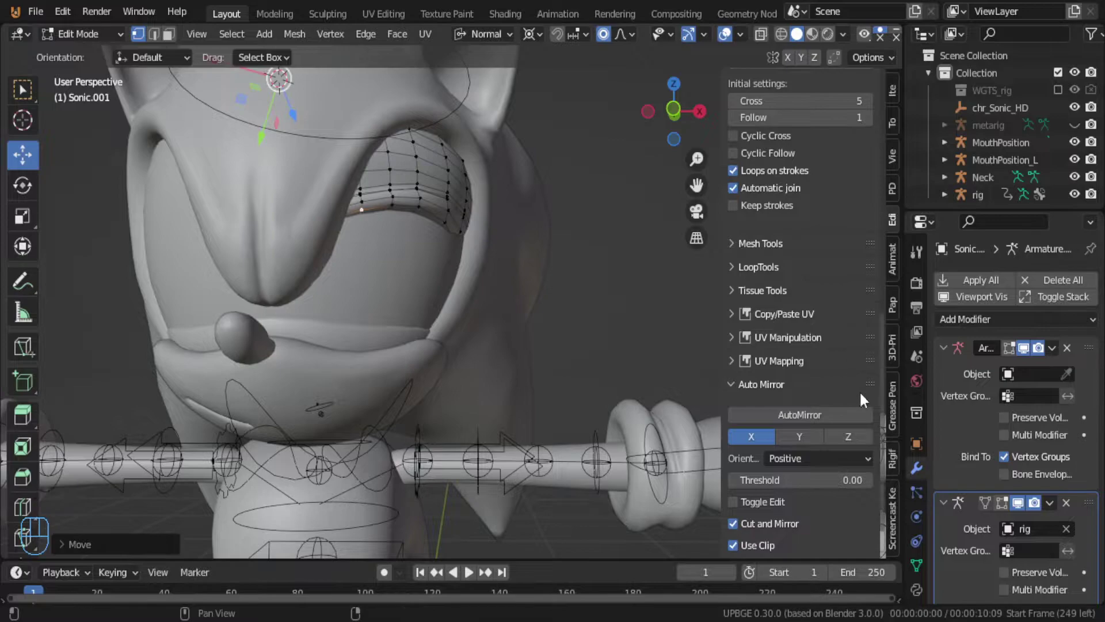
Step: Undo all the eyelid vertex moves, back to the closed eyelid in Object Mode
key(ctrl+z)
key(ctrl+z)
key(ctrl+z)
key(ctrl+z)
key(ctrl+z)
key(ctrl+z)
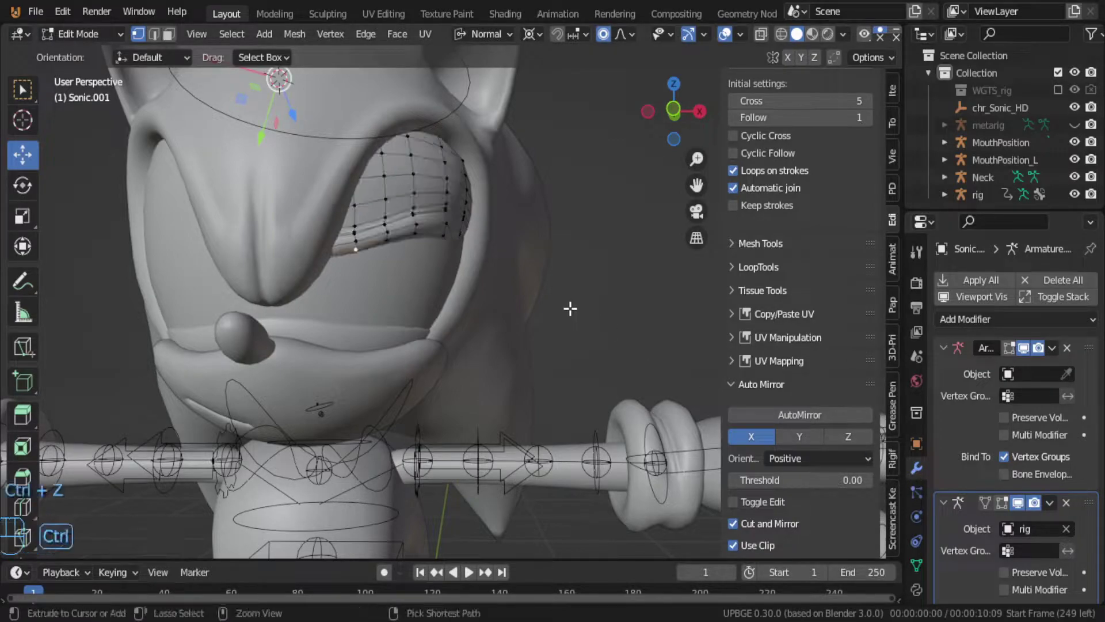
key(ctrl+z)
key(ctrl+z)
key(ctrl+z)
key(ctrl+z)
key(ctrl+z)
key(ctrl+z)
key(ctrl+z)
key(ctrl+z)
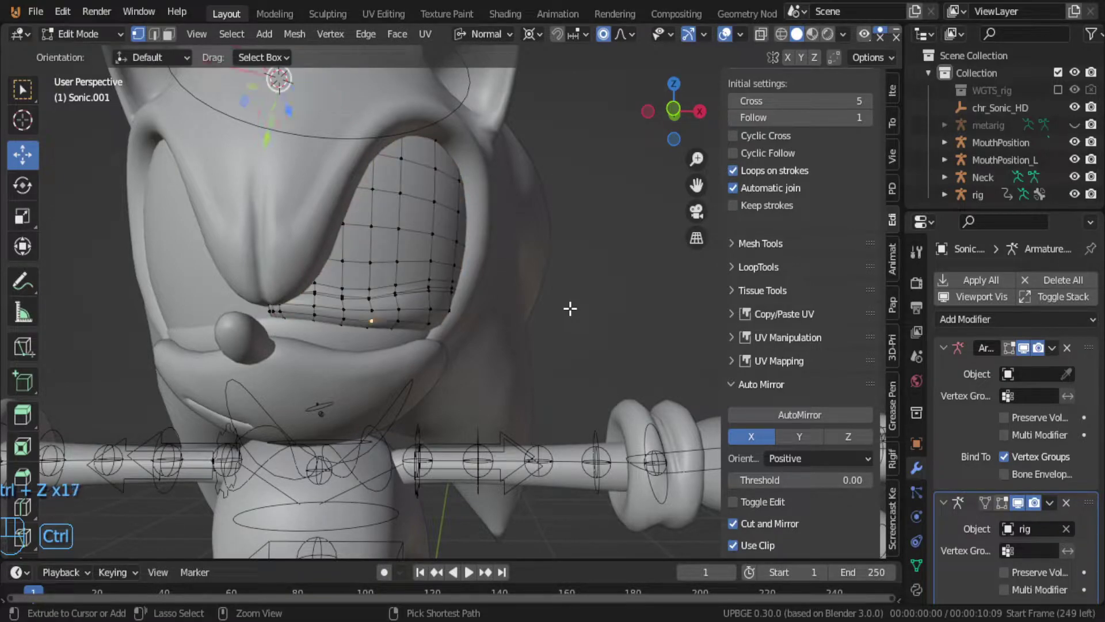
key(ctrl+z)
key(ctrl+z)
key(ctrl+z)
Step: Add the shape keys Basis, Key 1 and Key 2 to the separated eyelid and make Key 1 active
click(448, 292)
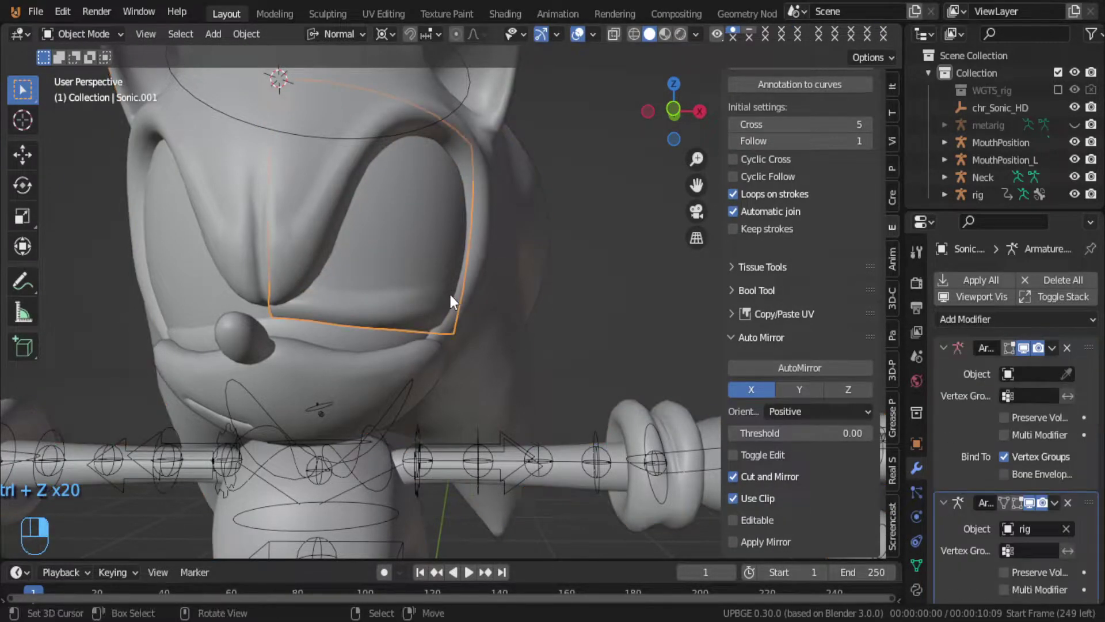
middle_drag(448, 292, 437, 328)
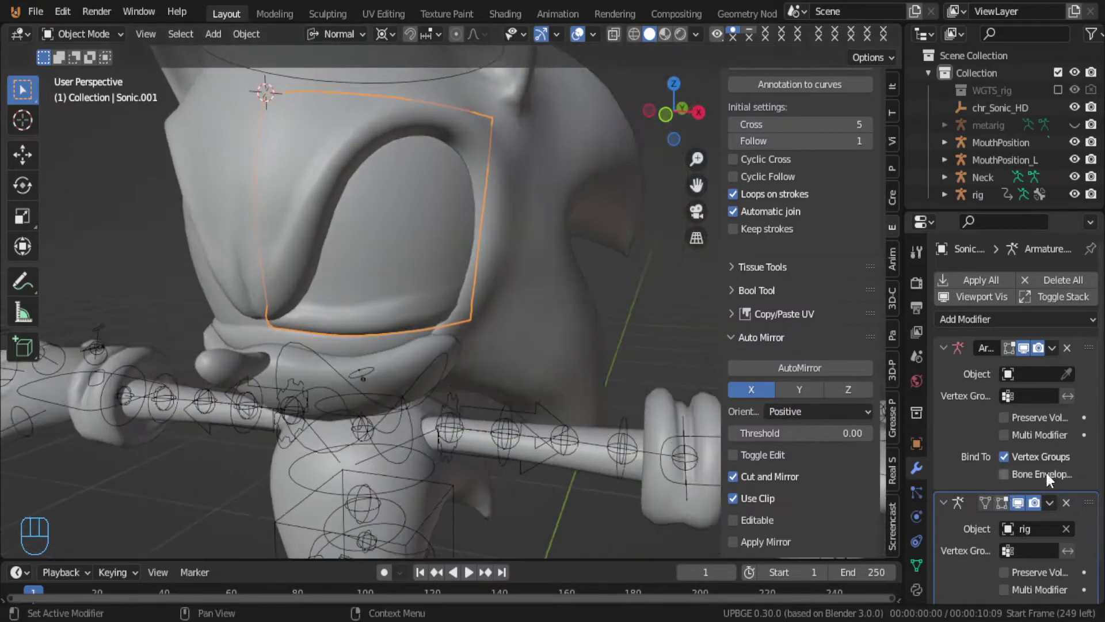
click(916, 563)
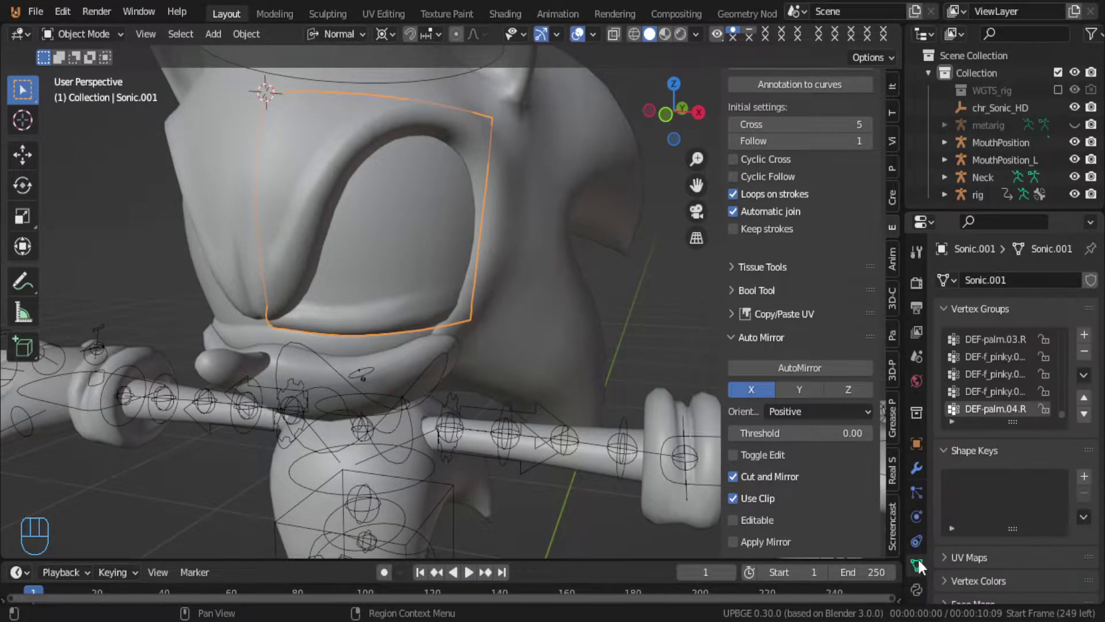
click(1084, 478)
click(1085, 478)
click(1085, 477)
click(1000, 497)
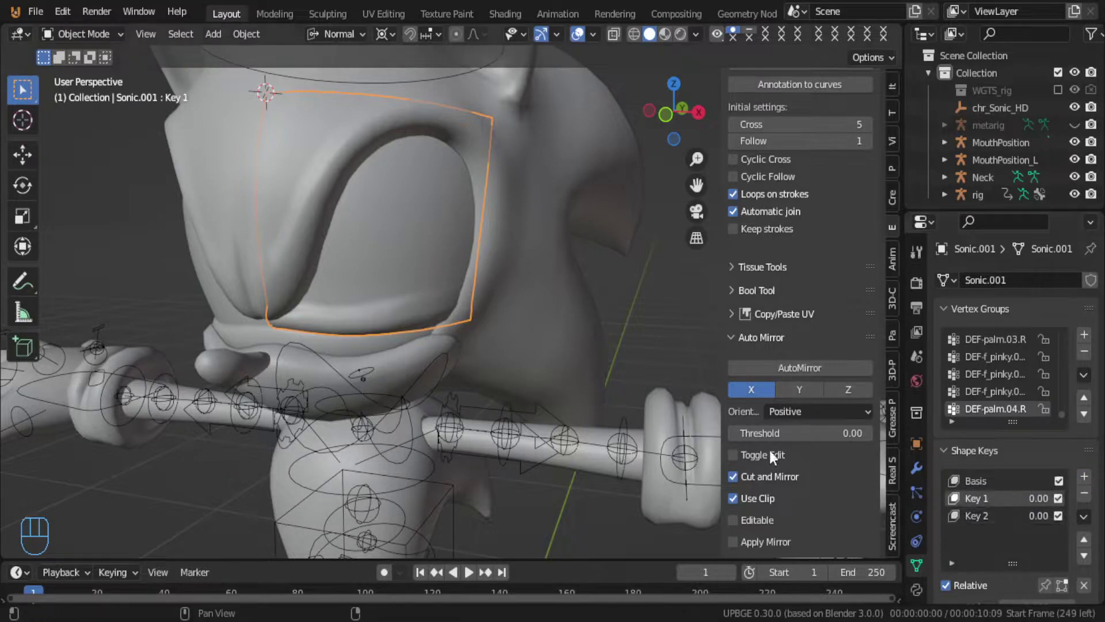
Step: In Edit Mode on Key 1, pull the eyelid's lower and outer edge vertices upward with proportional editing
key(Tab)
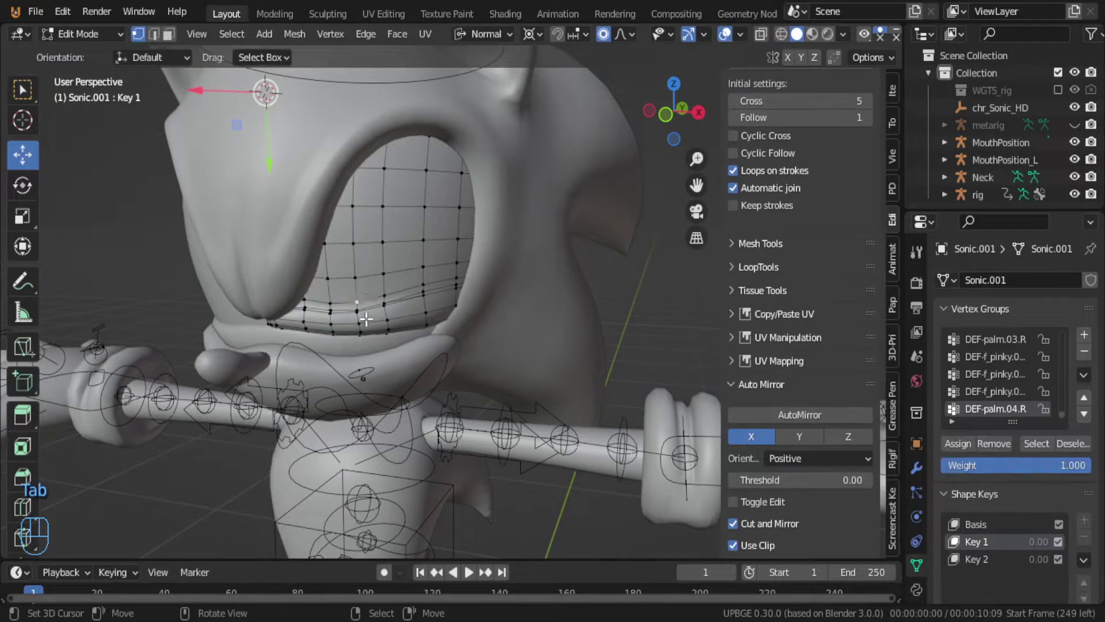
key(g)
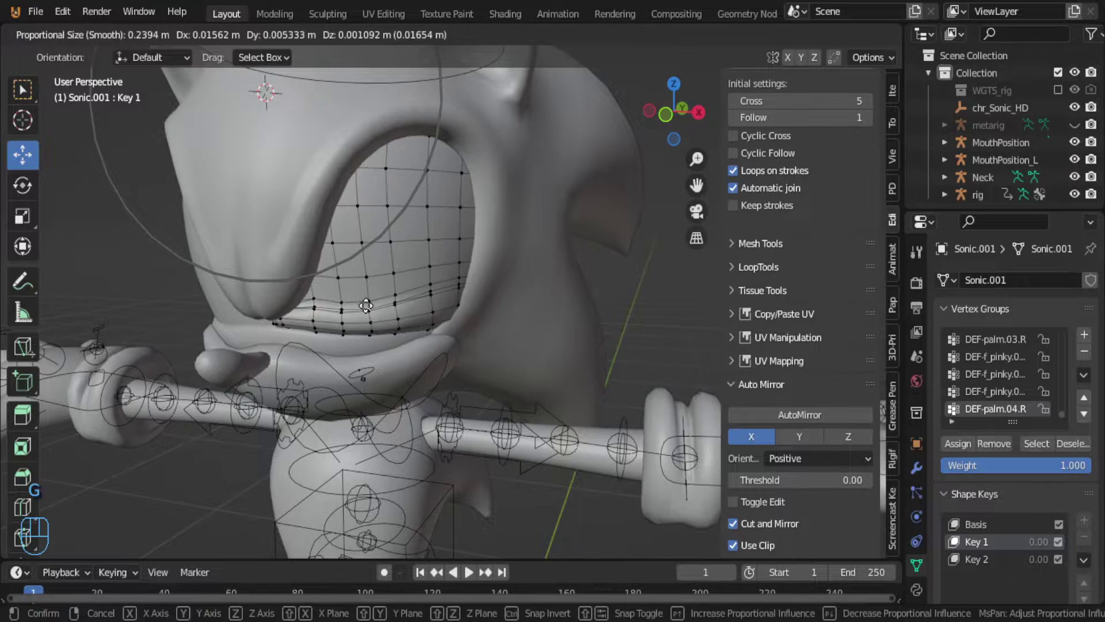
click(367, 305)
key(g)
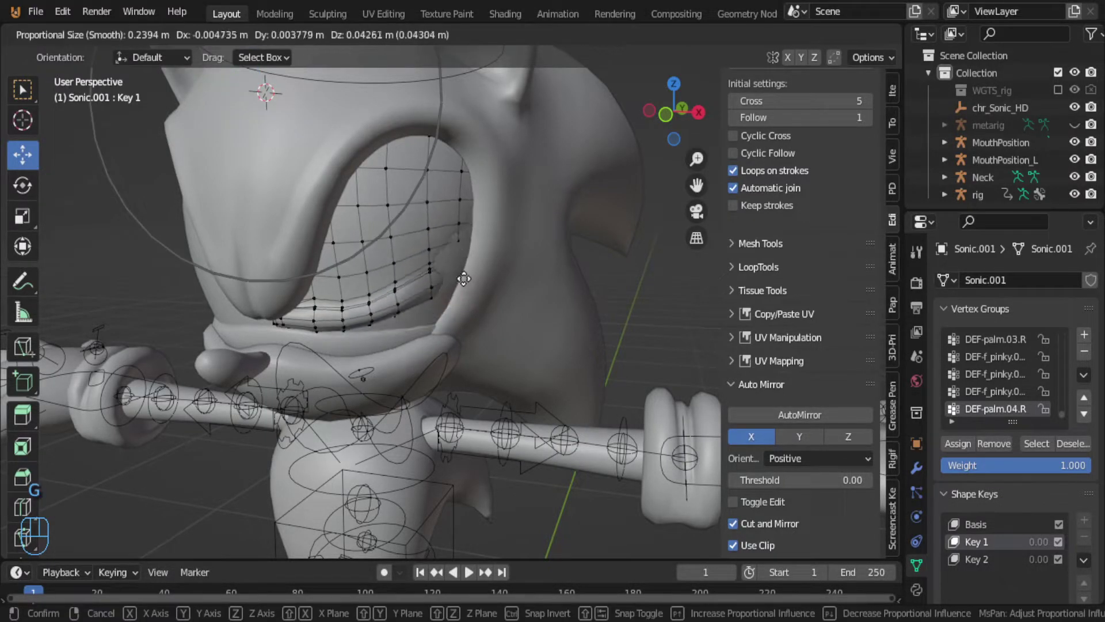
click(473, 282)
middle_drag(477, 277, 490, 279)
key(g)
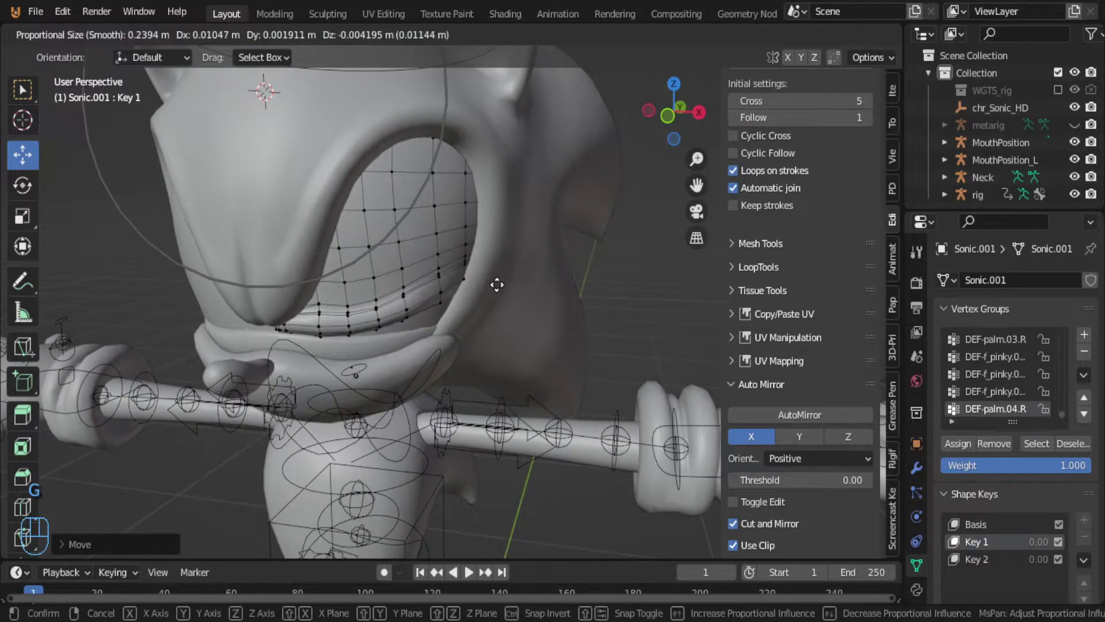
click(495, 285)
Step: Raise the eyelid's inner lower corner along global Z and fit it to the eye socket with proportional editing
key(g)
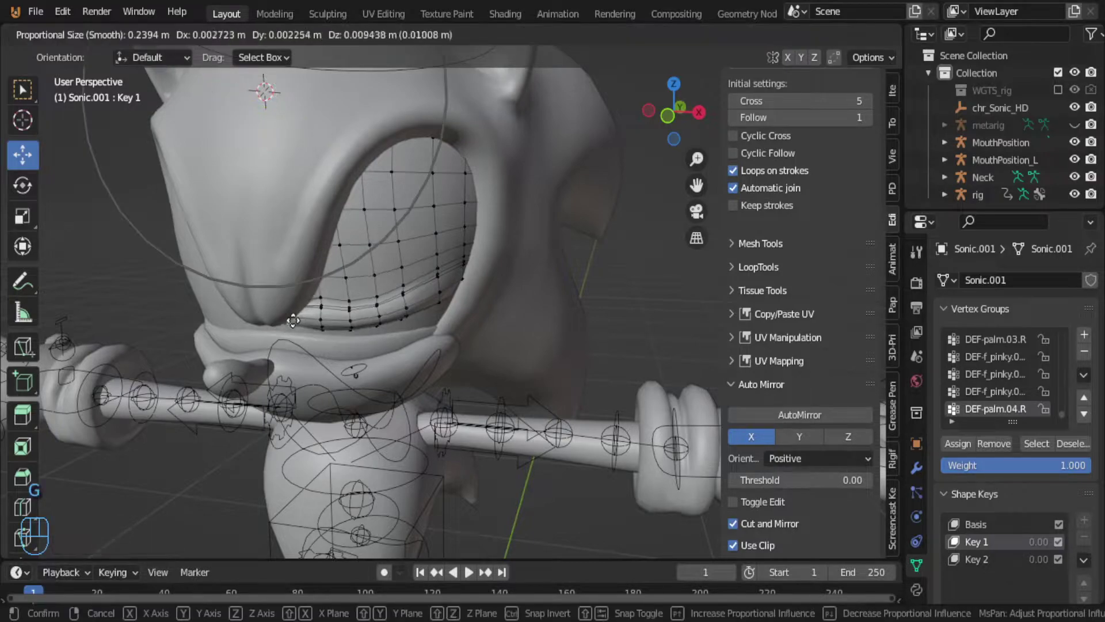
key(z)
key(z)
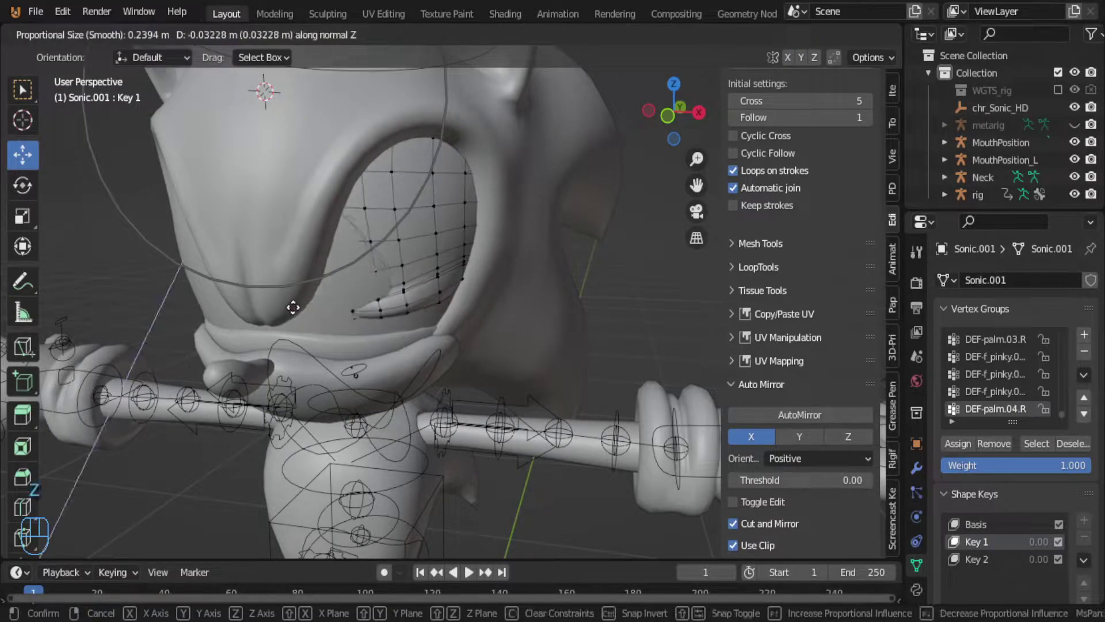
click(394, 260)
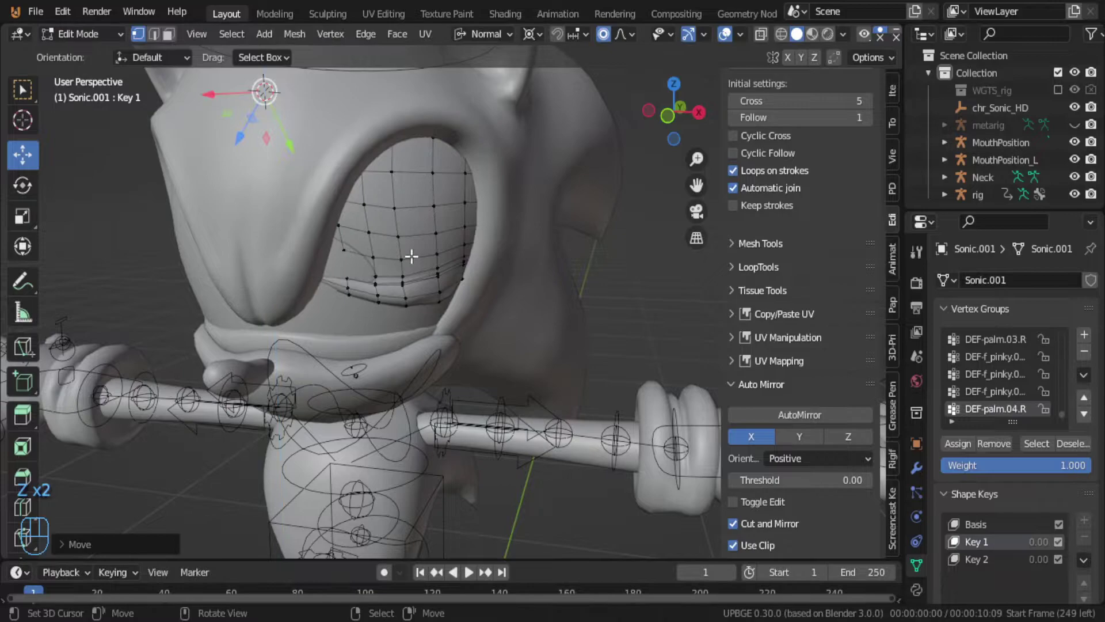
middle_drag(331, 256, 262, 283)
key(g)
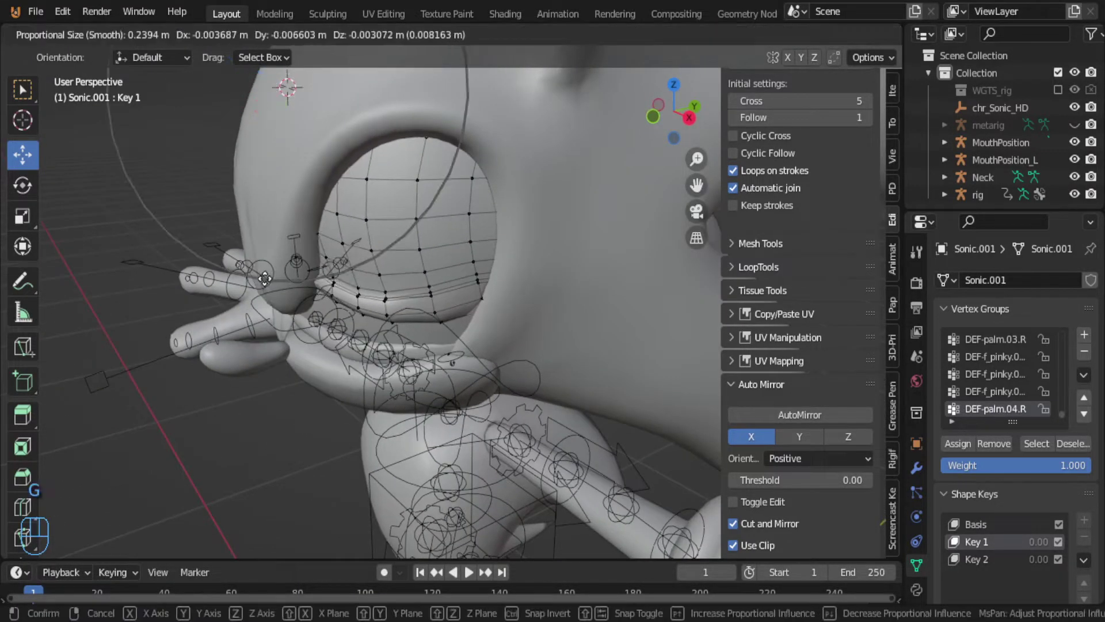
click(262, 283)
Step: Lift the middle of the eyelid's lower edge along global Z and adjust its inner corner
key(g)
key(z)
key(z)
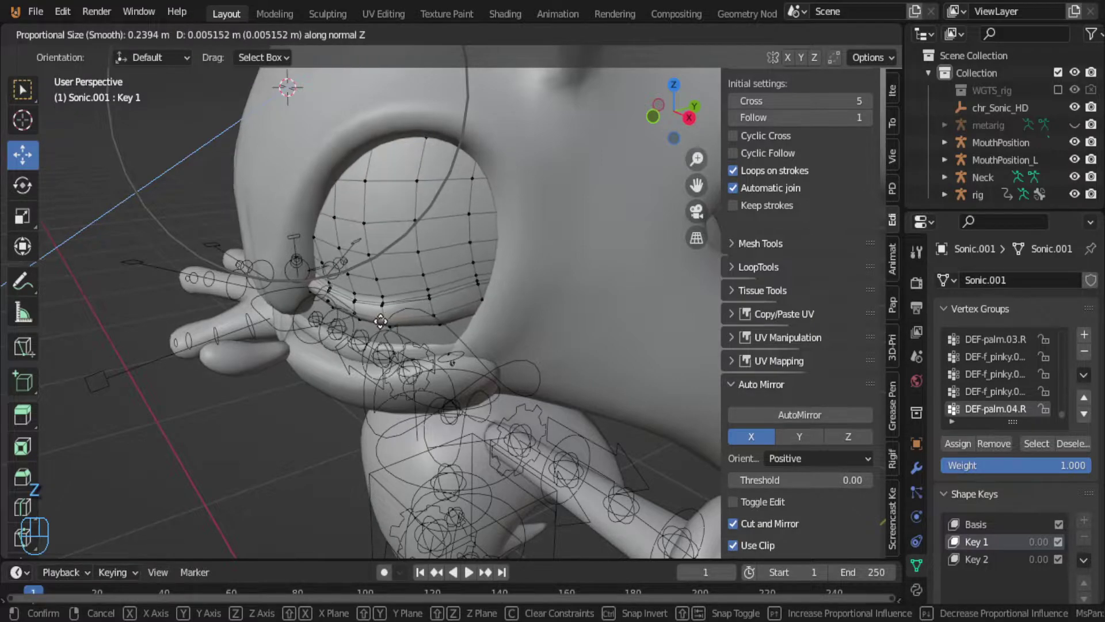
key(z)
key(z)
click(370, 274)
middle_drag(370, 264, 414, 253)
key(g)
click(305, 288)
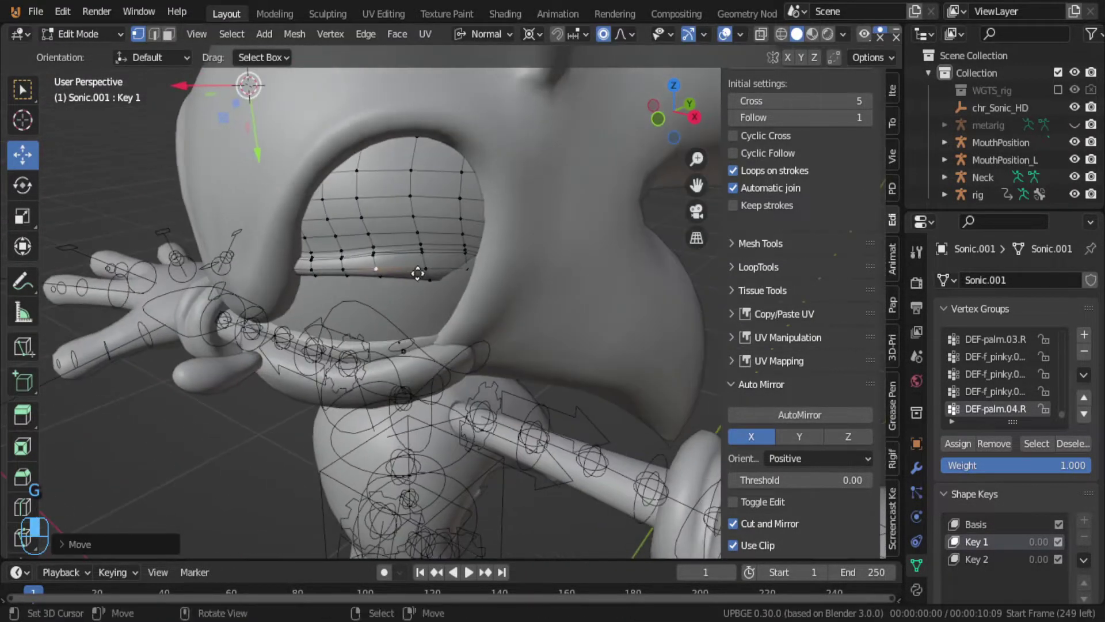
Step: Raise the eyelid's lower edge further along global Z into an arched, mostly open shape
key(g)
key(z)
key(z)
key(z)
key(z)
click(437, 173)
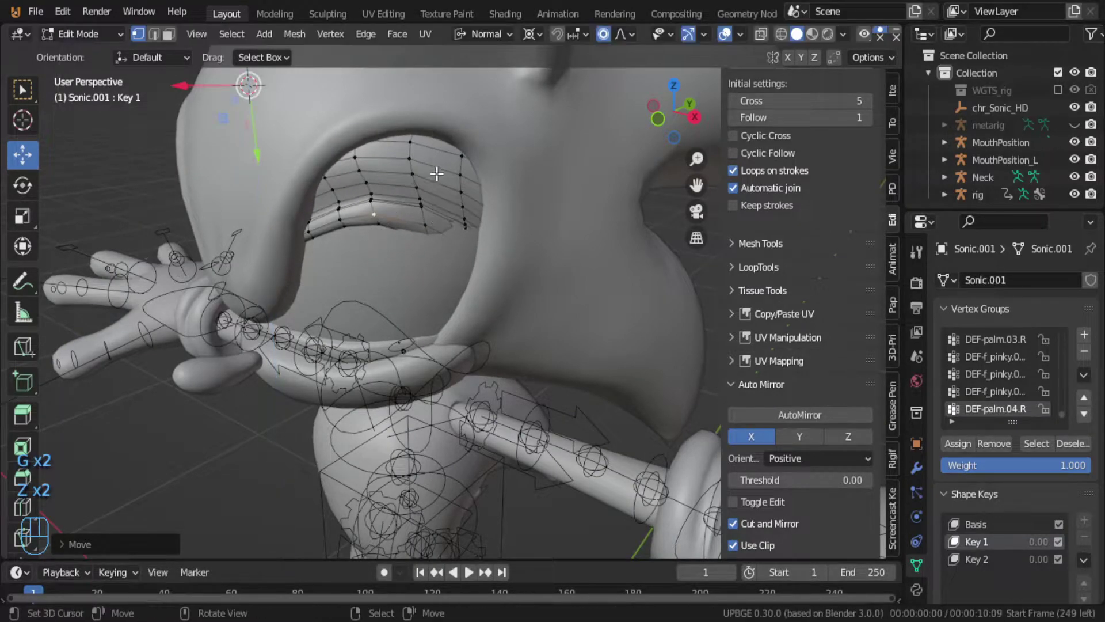
key(a)
key(a)
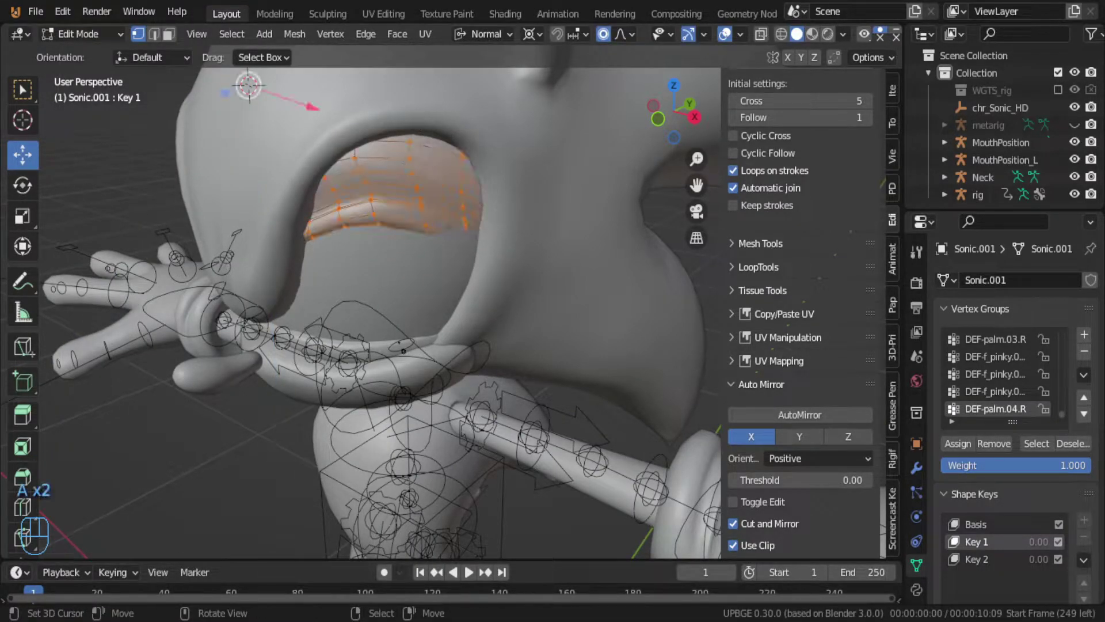
key(s)
key(z)
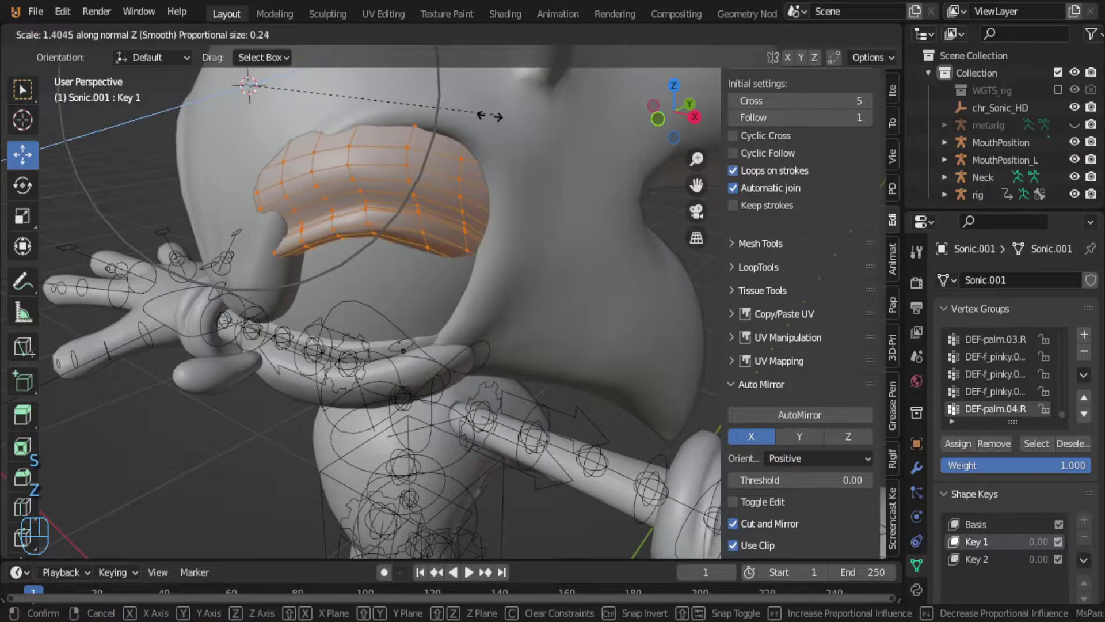
click(448, 129)
Step: Return to Object Mode and set the Key 1 shape key value to 1.000
key(Tab)
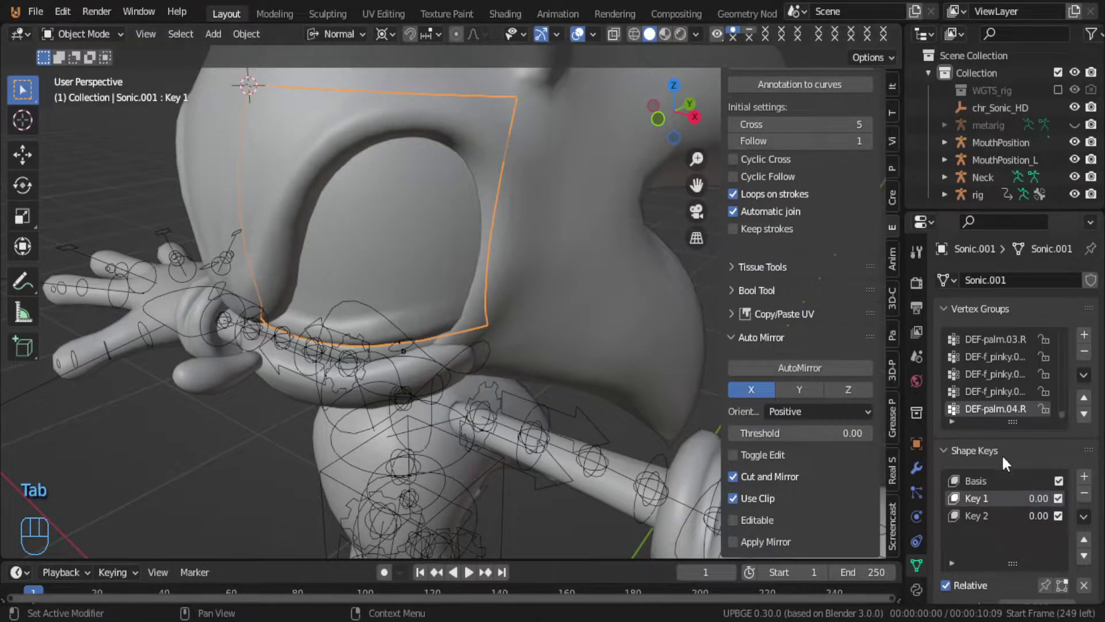
scroll(982, 515, down, 4)
drag(1034, 498, 1104, 498)
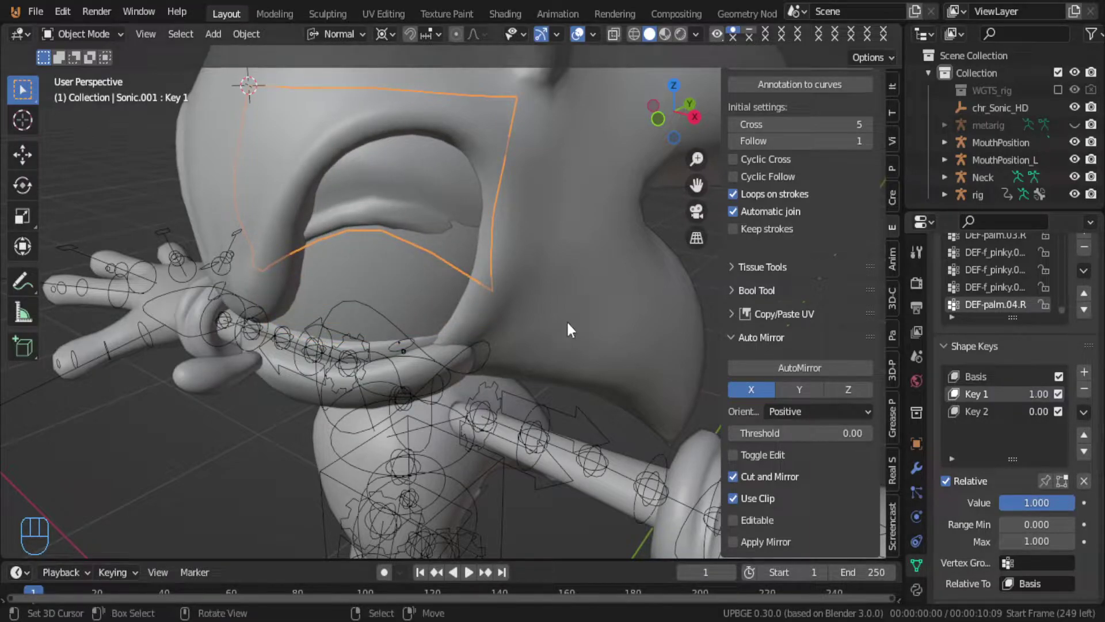
Step: Refine the opened eyelid's lower edge vertices in Edit Mode using a smaller proportional editing radius
key(Tab)
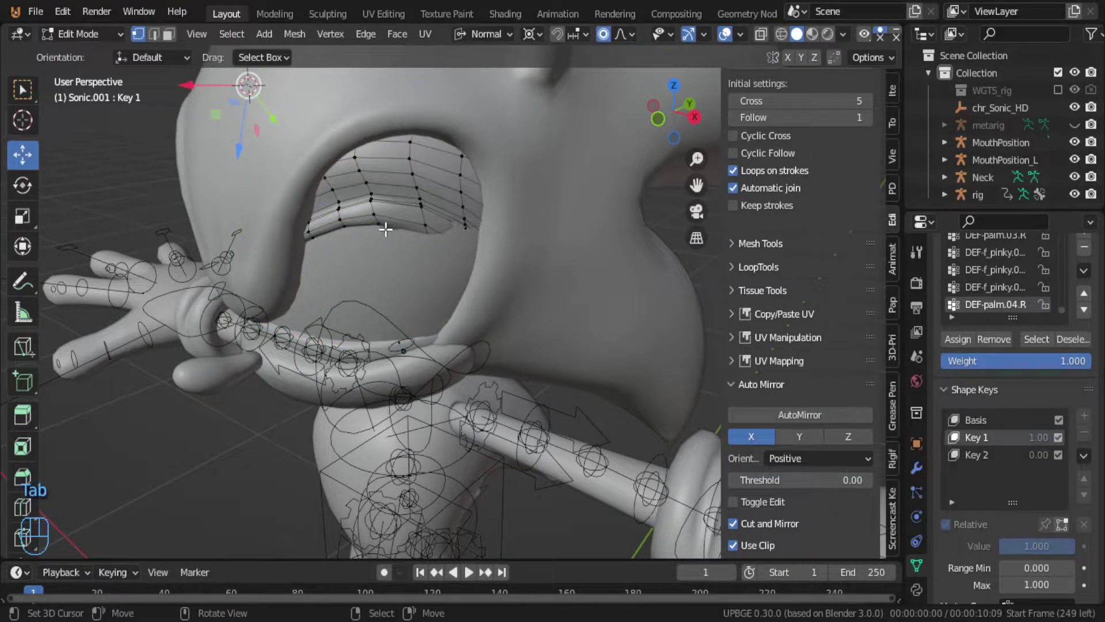
key(g)
scroll(383, 239, up, 6)
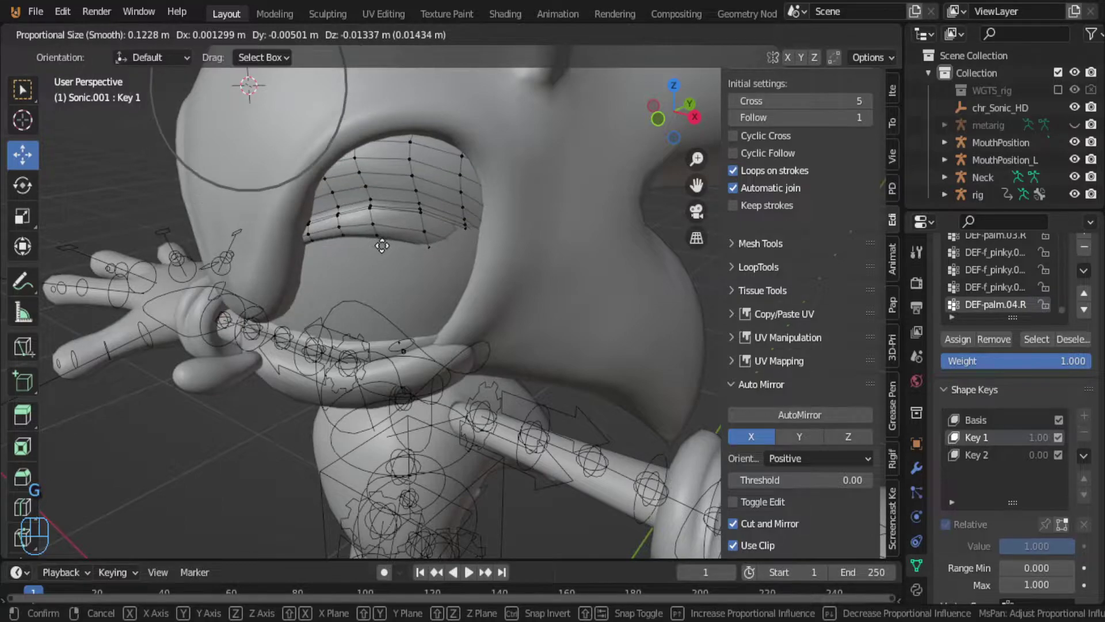
click(386, 250)
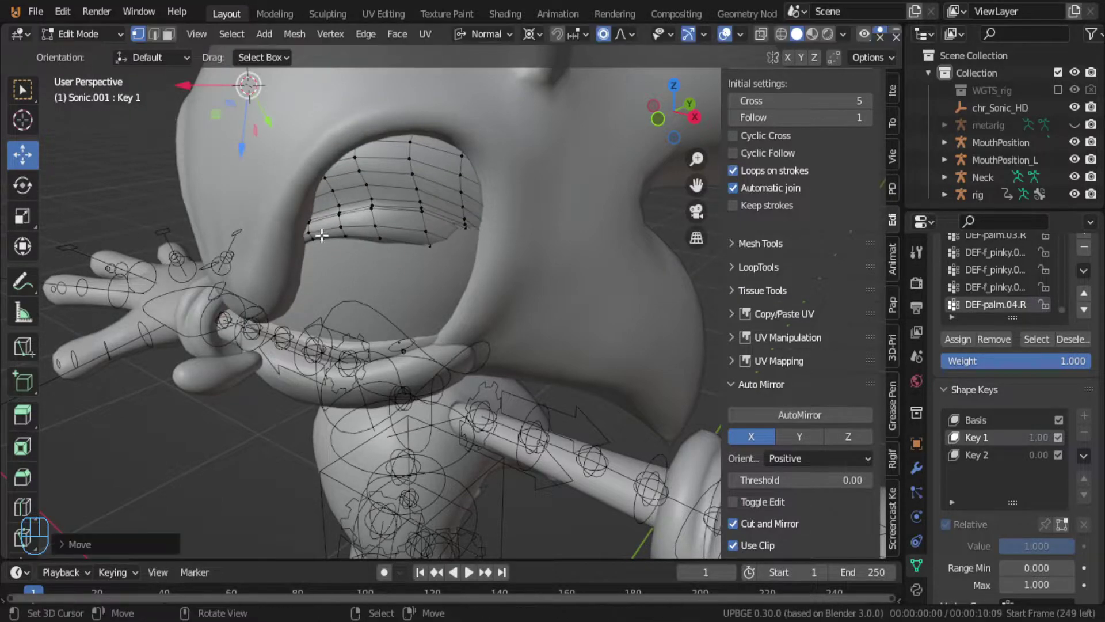
key(g)
click(340, 252)
Step: Adjust the depth of the eyelid's edge vertices from a side view to follow the eye's curvature
middle_drag(466, 240, 383, 328)
key(g)
click(371, 337)
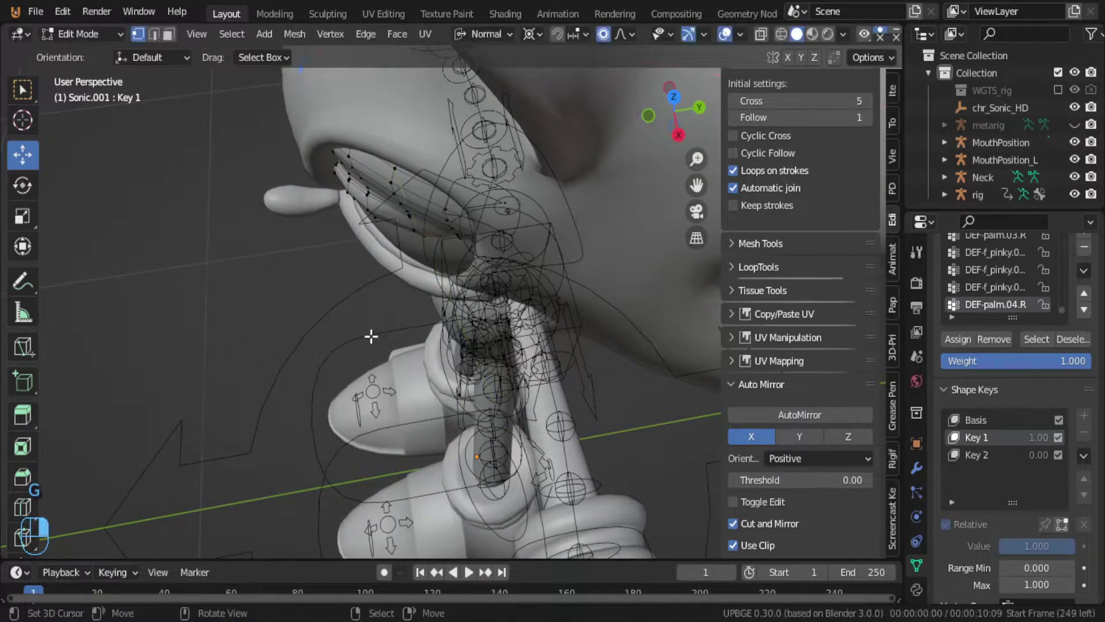
middle_drag(427, 241, 209, 206)
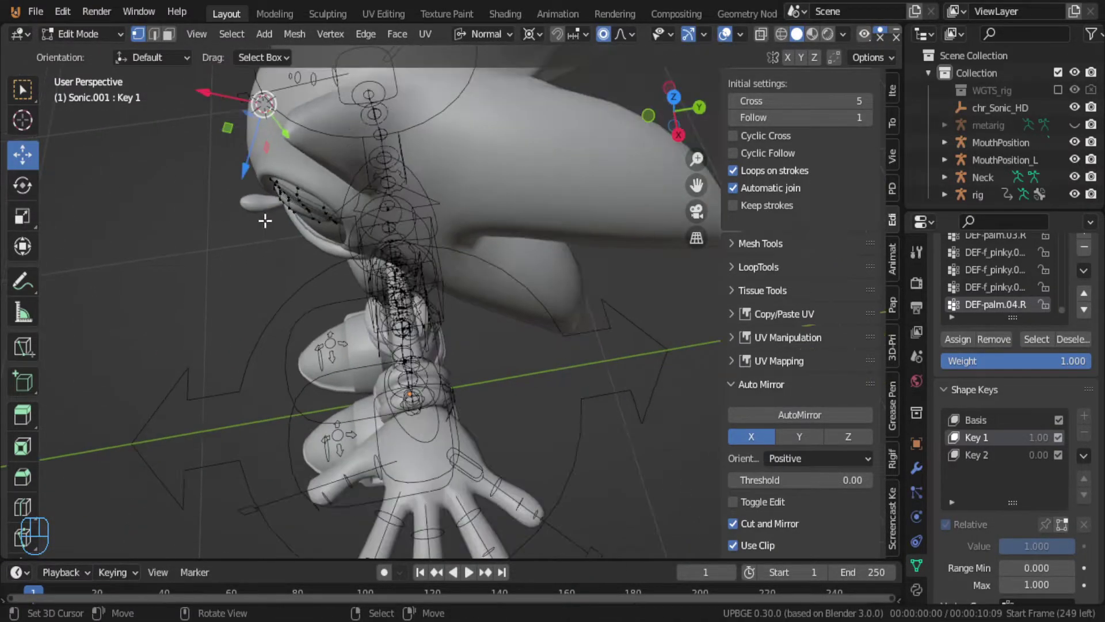
key(g)
click(242, 173)
Step: Shift the eyelid's outer corner vertex along its normal X axis to fit the edge of the socket
middle_drag(241, 173, 362, 200)
scroll(368, 207, up, 6)
middle_drag(397, 242, 437, 246)
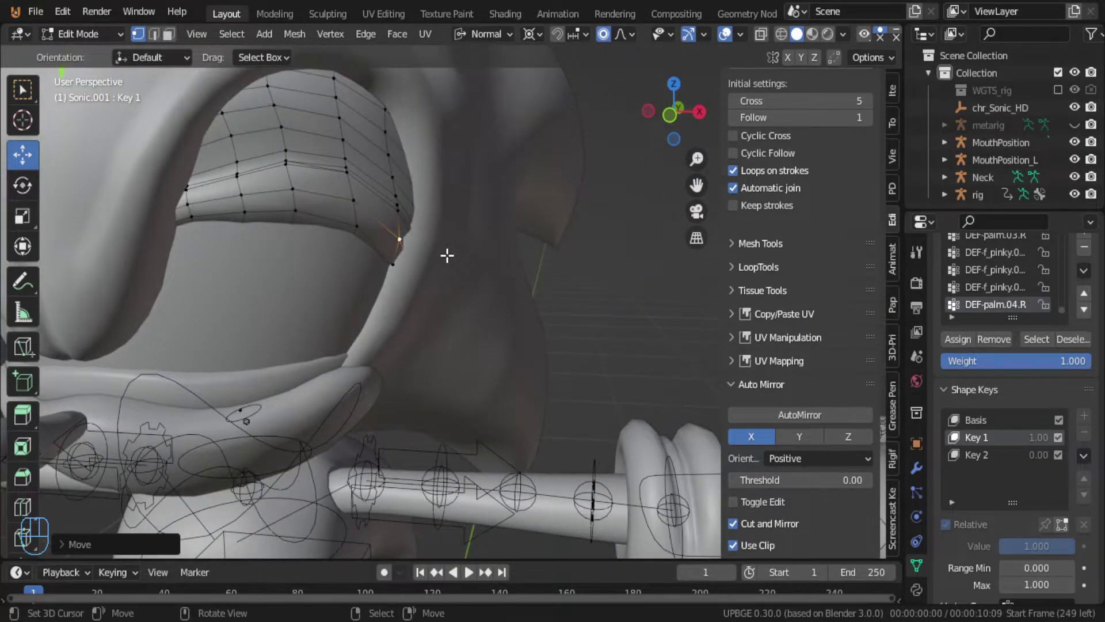
key(g)
key(x)
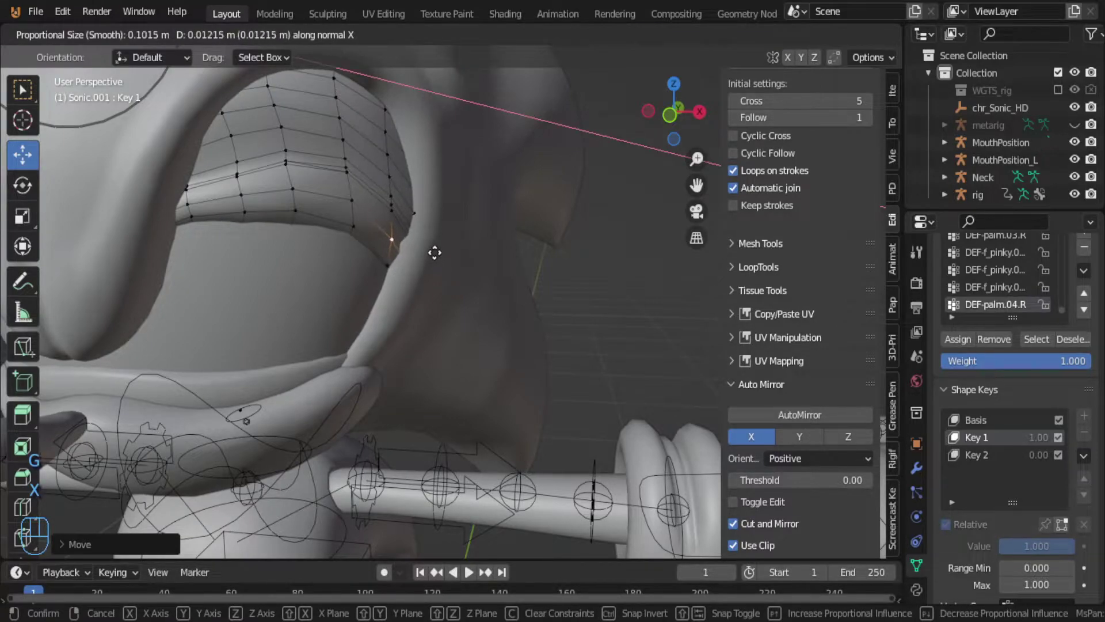
click(429, 251)
Step: Check the opened eyelid in Object Mode by varying the Key 1 value, leaving it at 1.000
key(Tab)
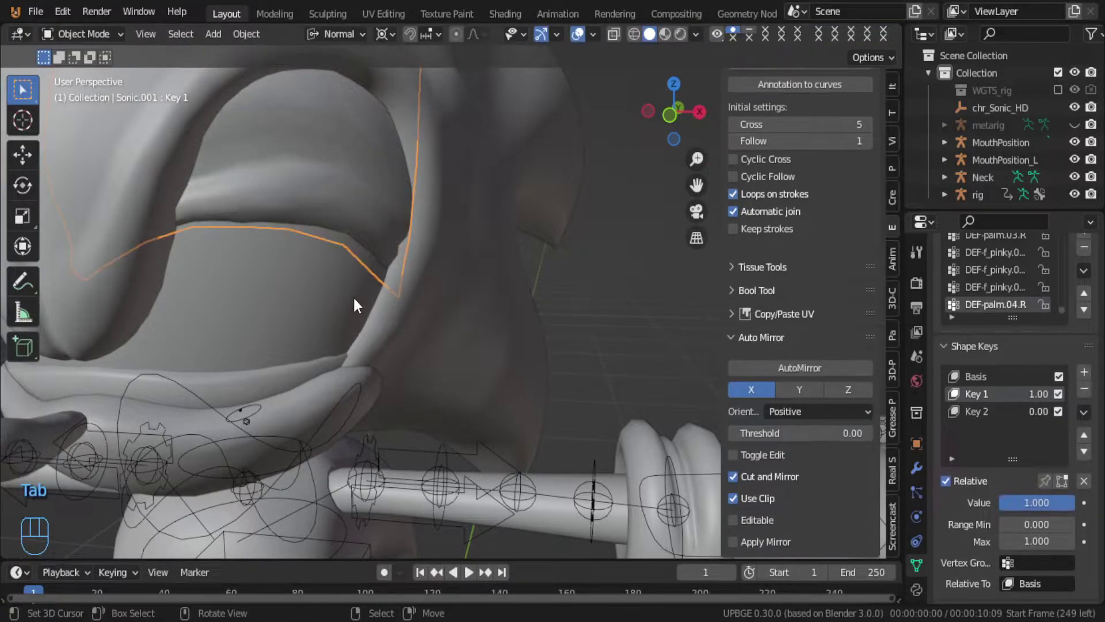
scroll(353, 295, down, 5)
middle_drag(353, 294, 243, 297)
drag(1036, 503, 1074, 503)
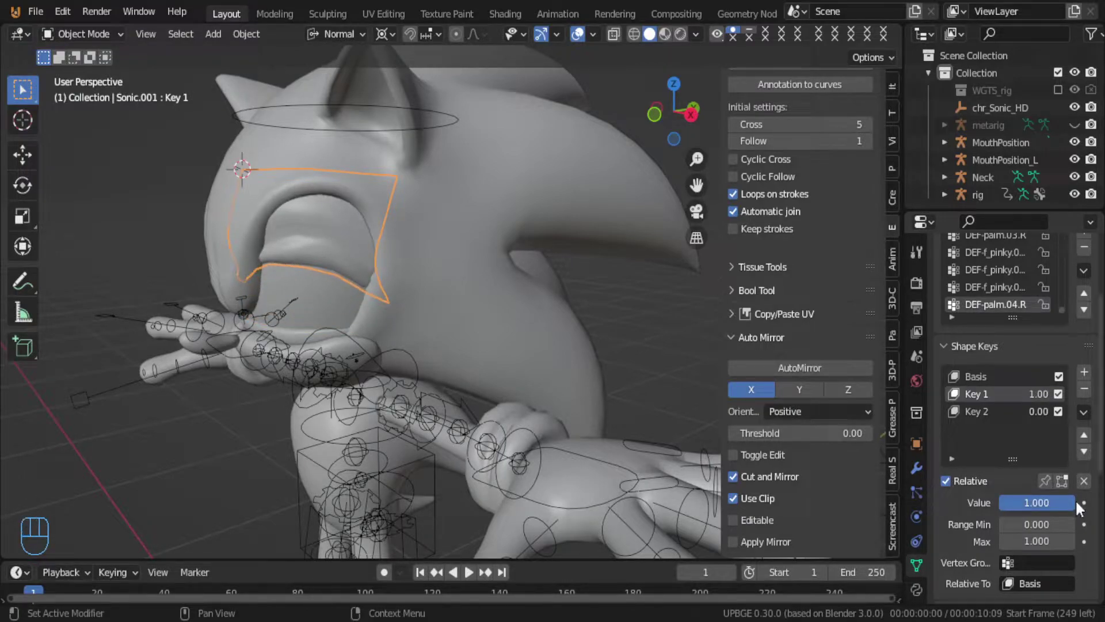
Step: Make Key 2 active and scale the whole eyelid mesh down along its normal Y axis in Edit Mode
click(969, 416)
key(Tab)
key(Tab)
key(Tab)
key(a)
key(a)
key(s)
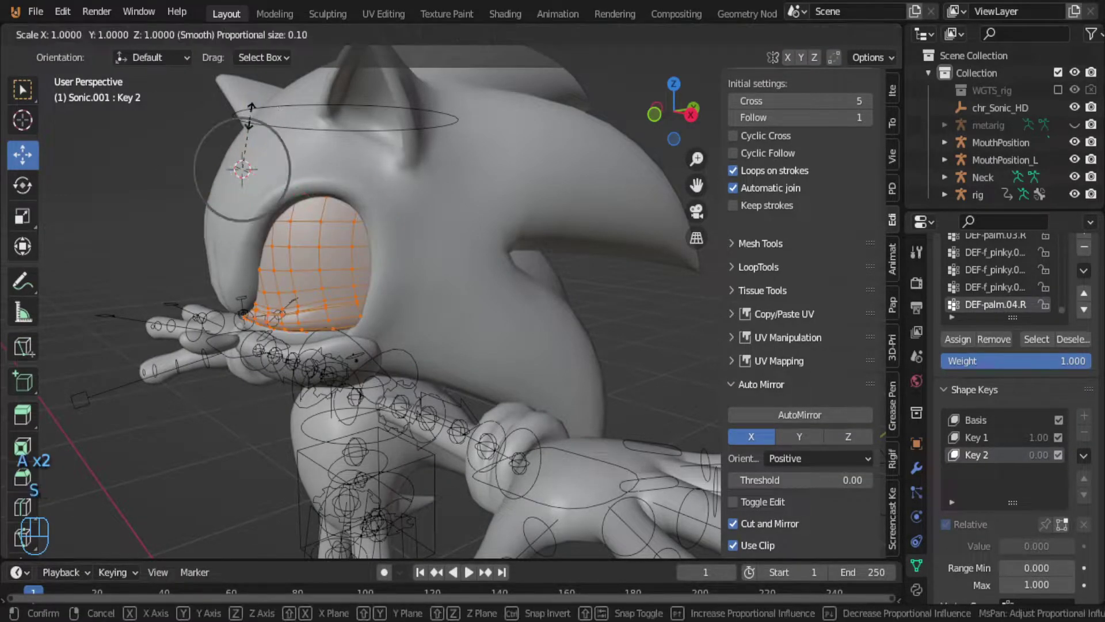
key(y)
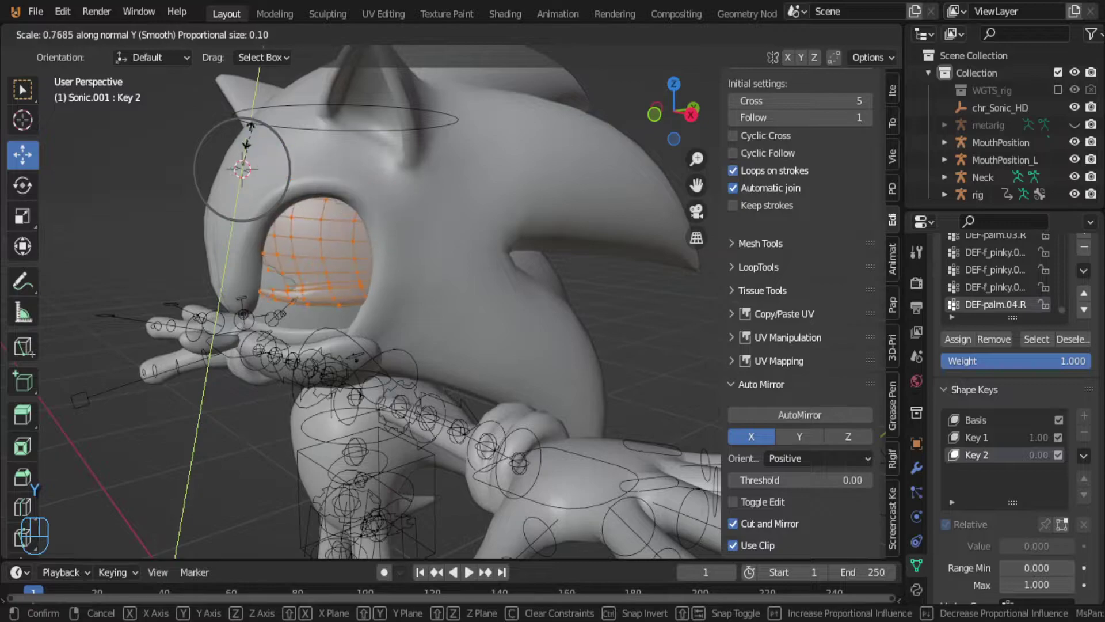
click(243, 147)
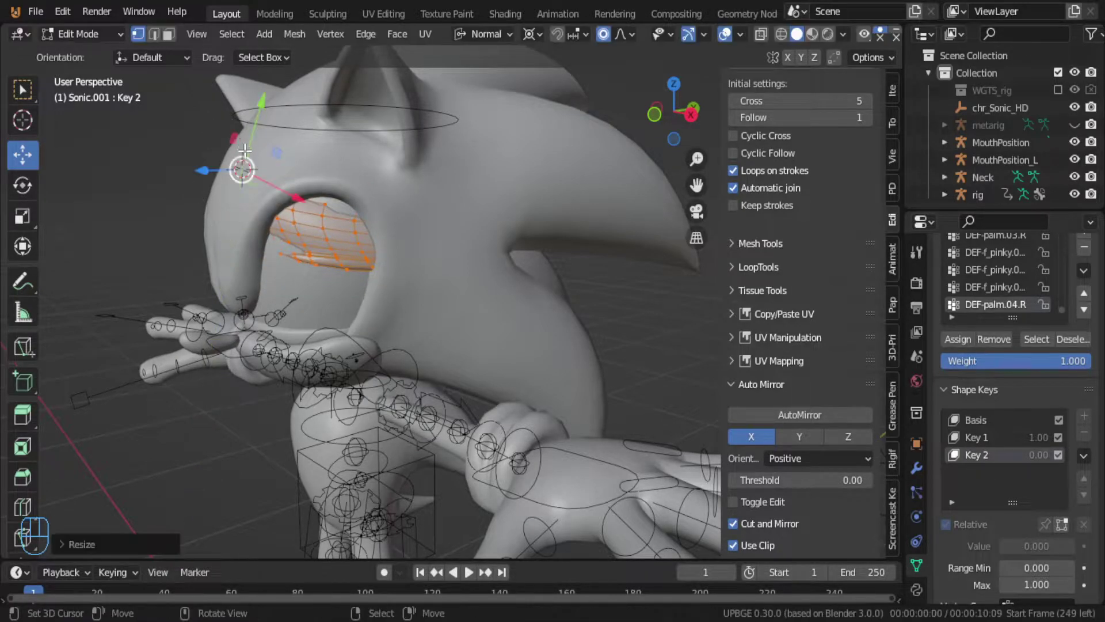
Step: Move the squashed eyelid up toward the top of the socket, then adjust its sideways position, size and depth
key(g)
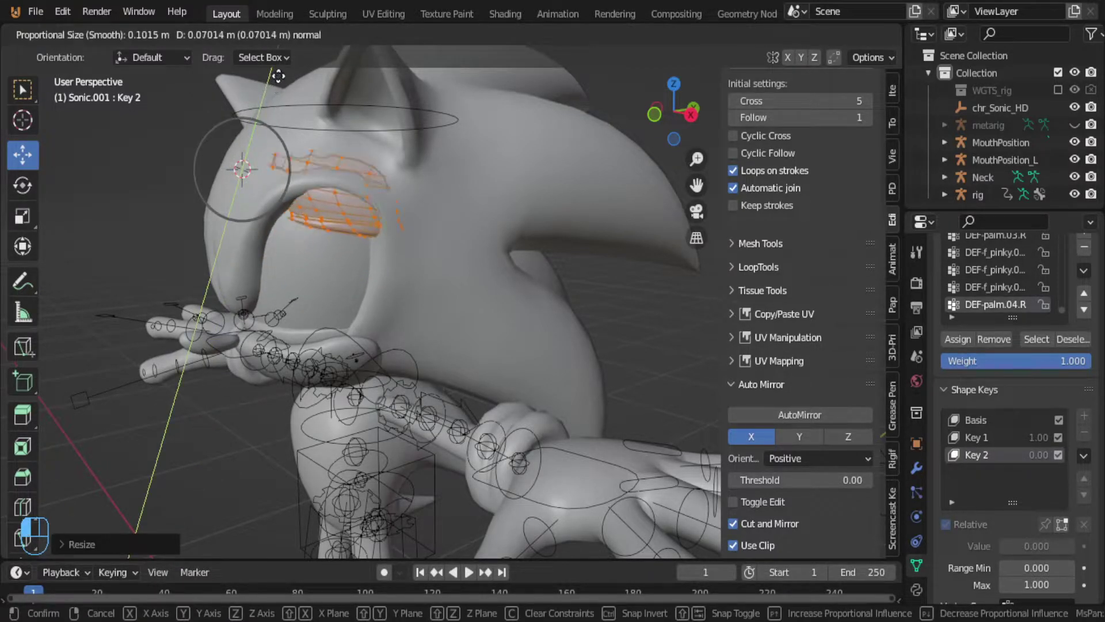
click(289, 118)
middle_drag(289, 118, 422, 204)
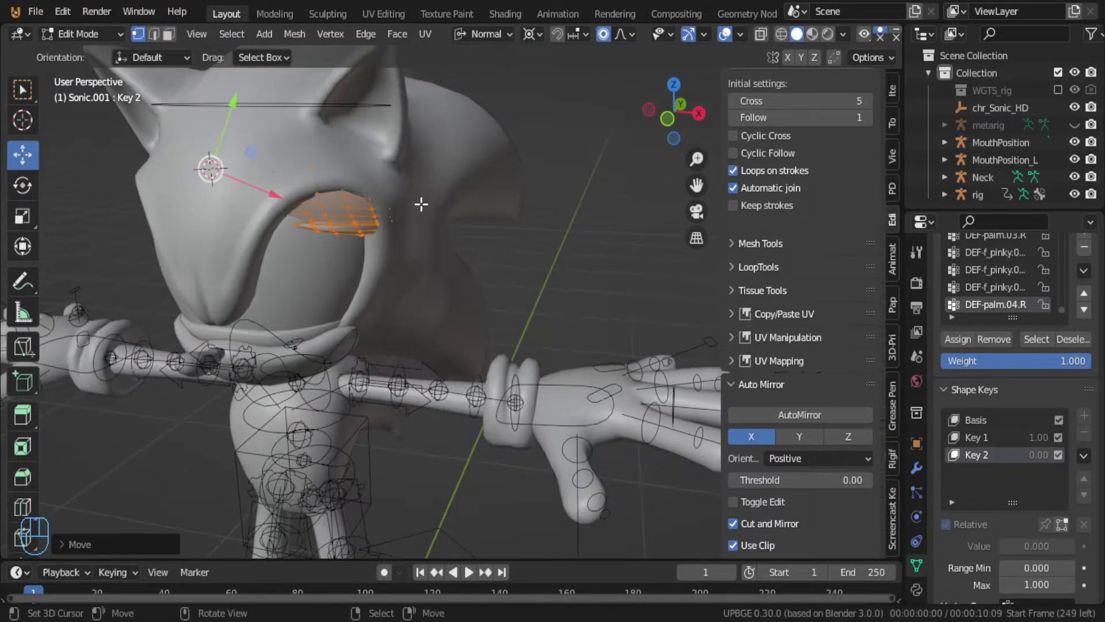
drag(273, 196, 456, 230)
key(s)
middle_drag(457, 229, 241, 190)
drag(204, 183, 207, 184)
Step: Rotate the eyelid from the side view to match the brow's slope and move it farther up
middle_drag(360, 168, 400, 130)
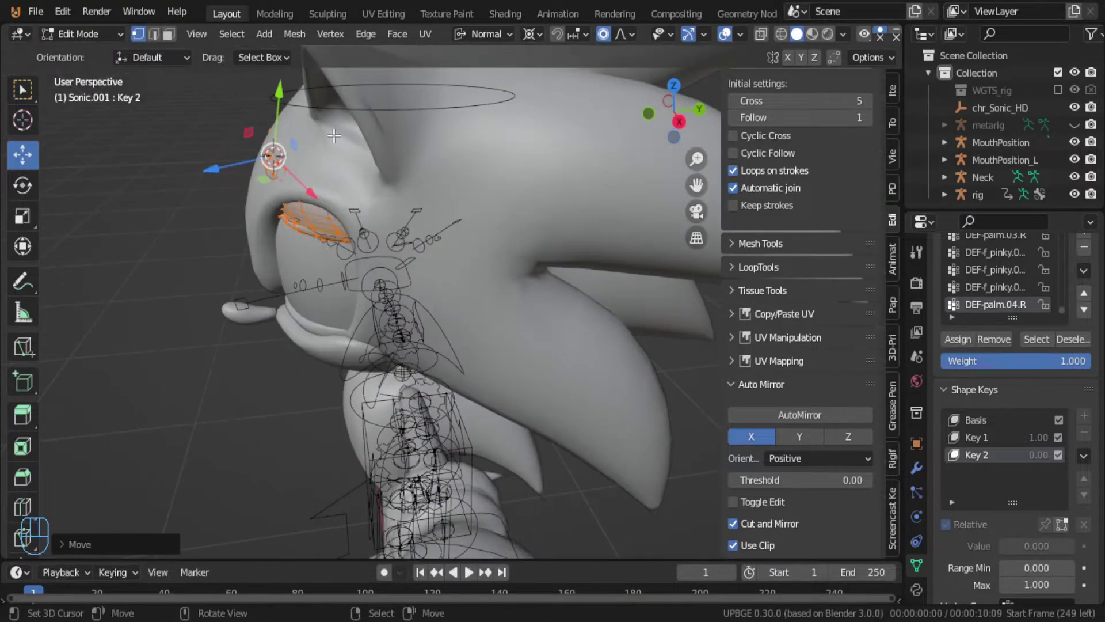
key(r)
click(401, 135)
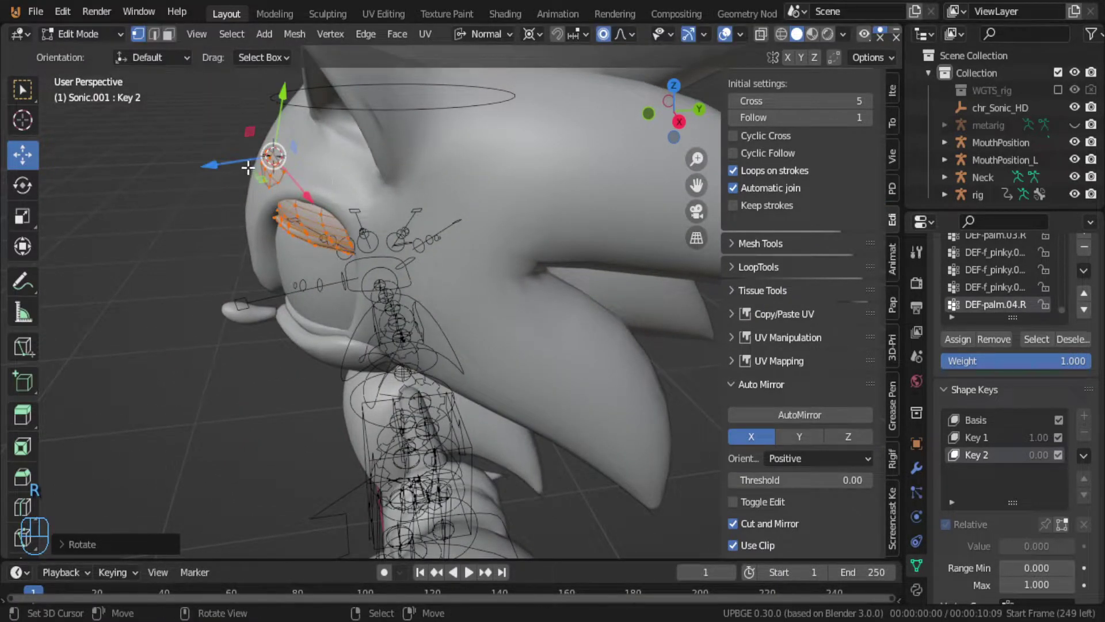
drag(289, 119, 287, 88)
Step: Flatten the eyelid by scaling it along global Z and reposition it vertically at the socket's upper rim
key(s)
key(z)
key(z)
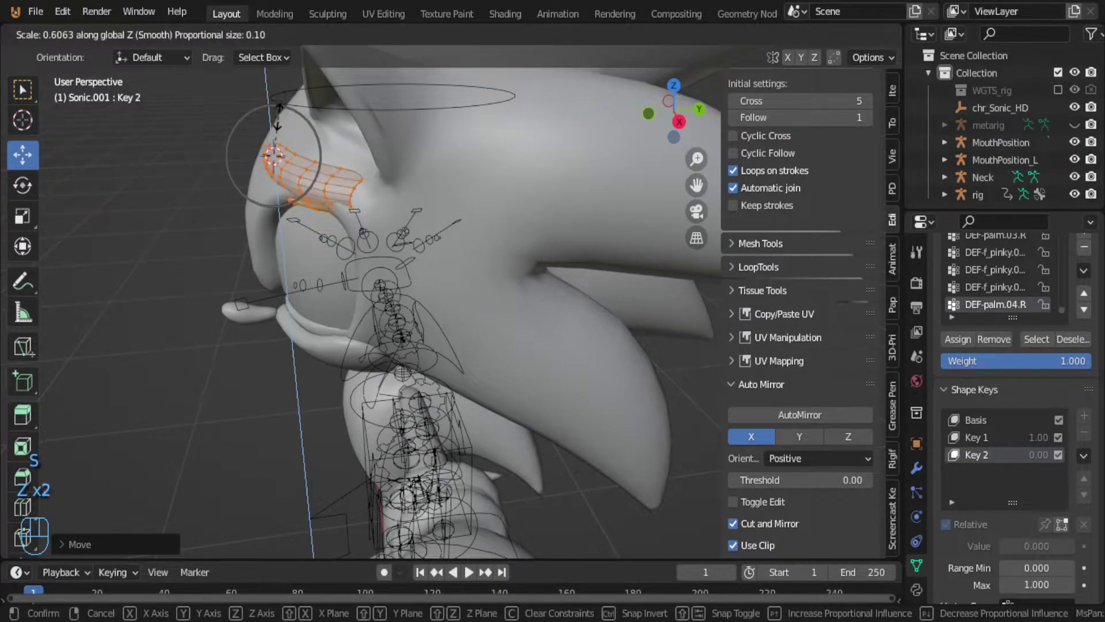
click(278, 133)
key(g)
key(z)
key(z)
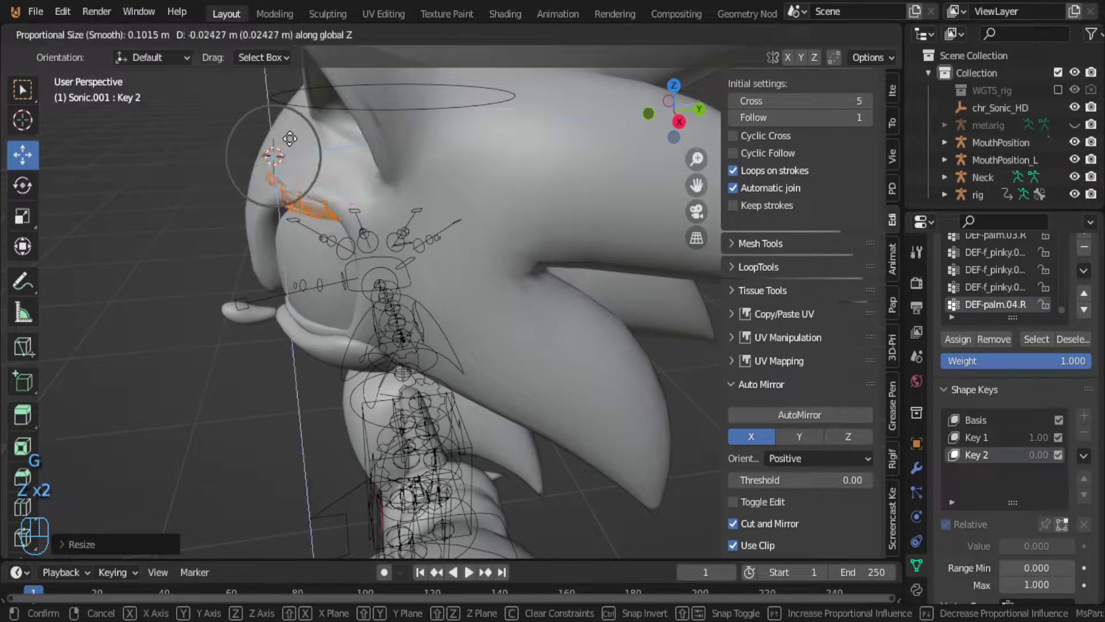
click(292, 147)
Step: Scale the eyelid down uniformly and move it up until it is hidden inside the head above the eye
middle_drag(292, 148, 469, 220)
key(s)
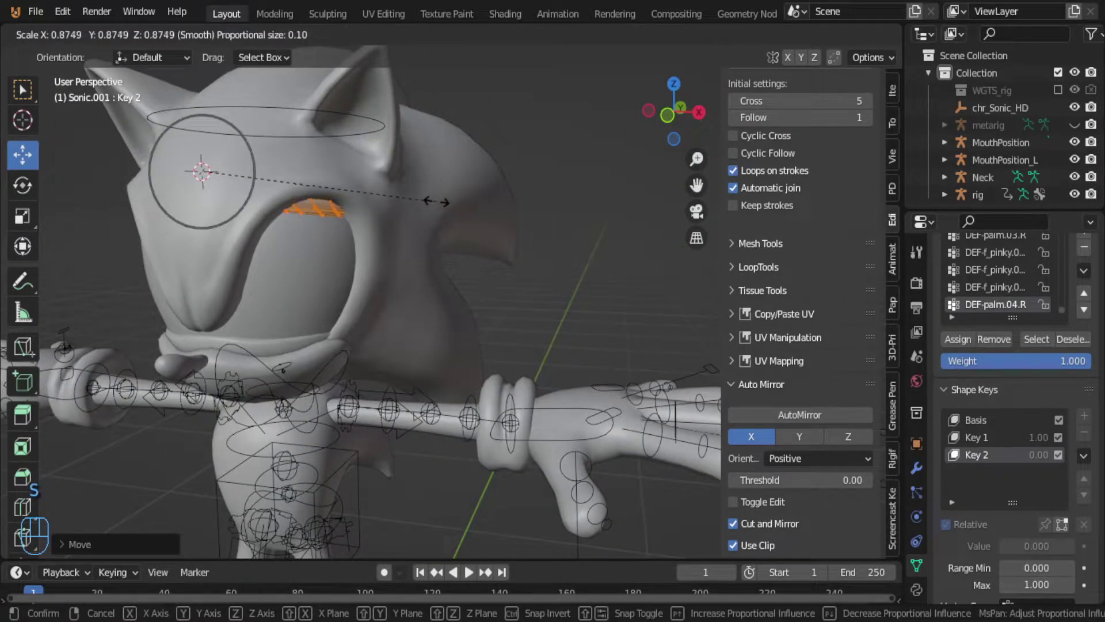
click(430, 201)
drag(212, 115, 203, 91)
key(s)
click(467, 277)
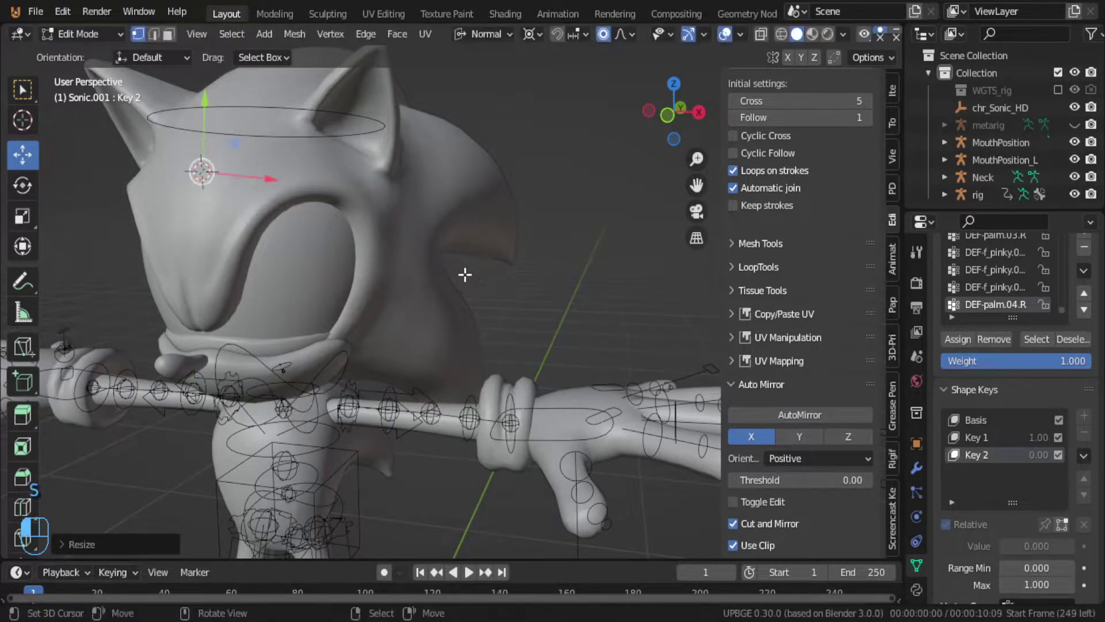
Step: Return the eyelid to Object Mode and set the Key 2 shape key's value to 1.000 to check the open pose
key(Tab)
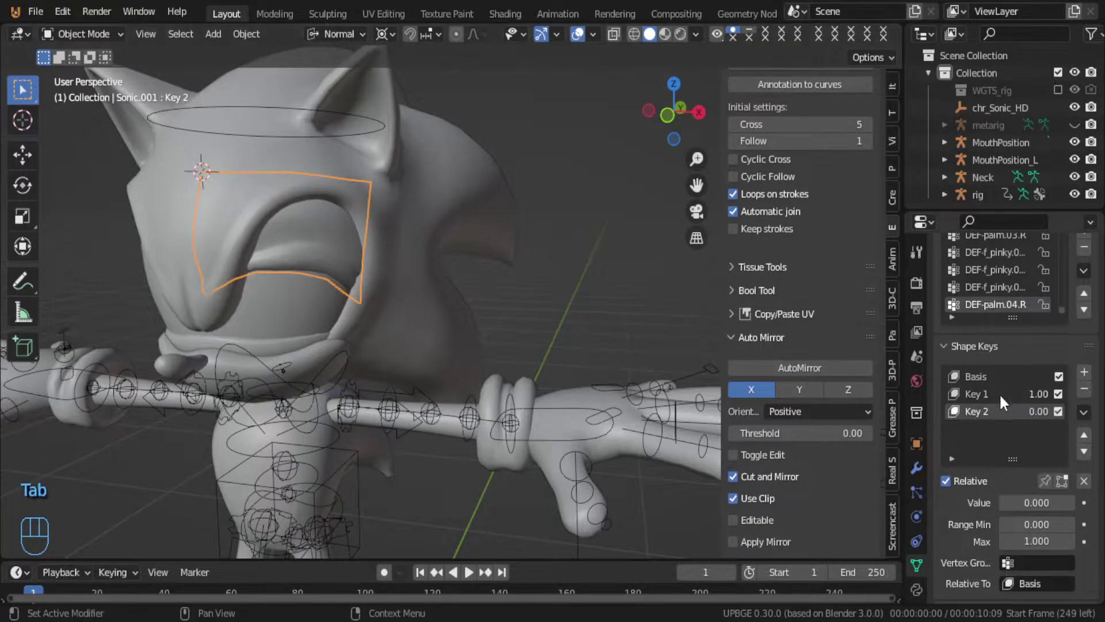
drag(1026, 506, 1059, 505)
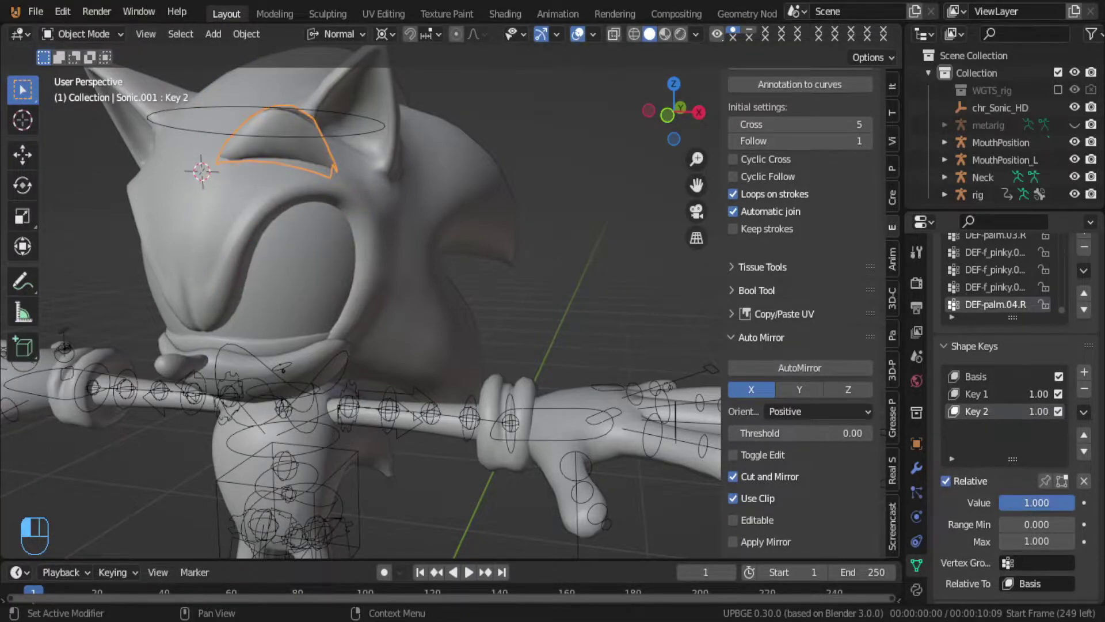
key(Tab)
middle_drag(422, 205, 389, 227)
key(Tab)
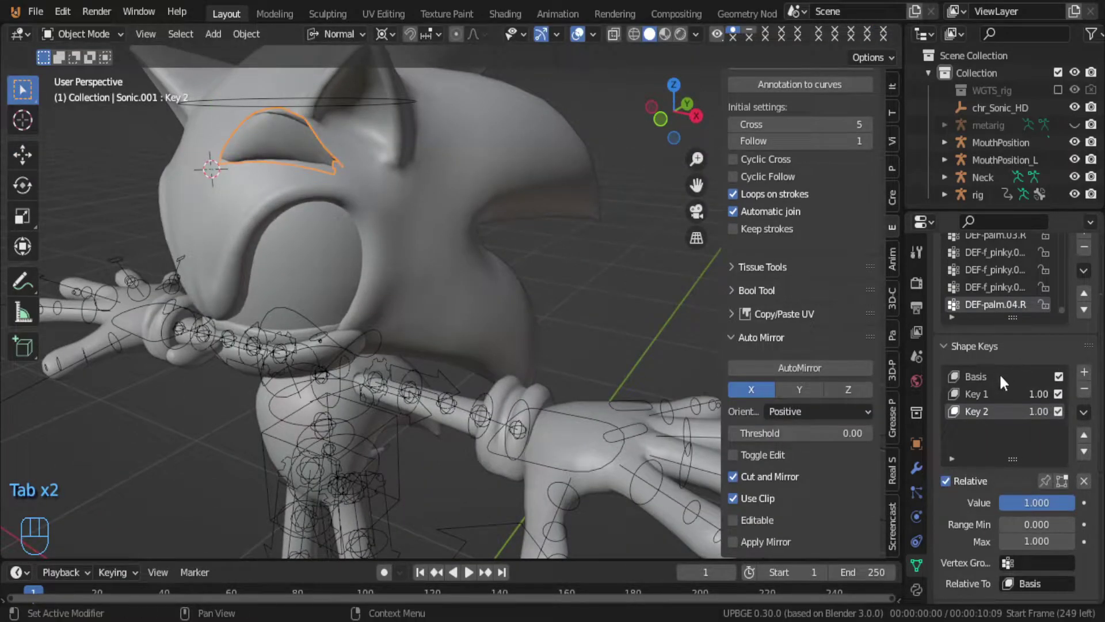
Step: Set the Key 1 shape key's value to 0.000 and enable shape key display in Edit Mode
click(1002, 397)
drag(1066, 503, 1030, 504)
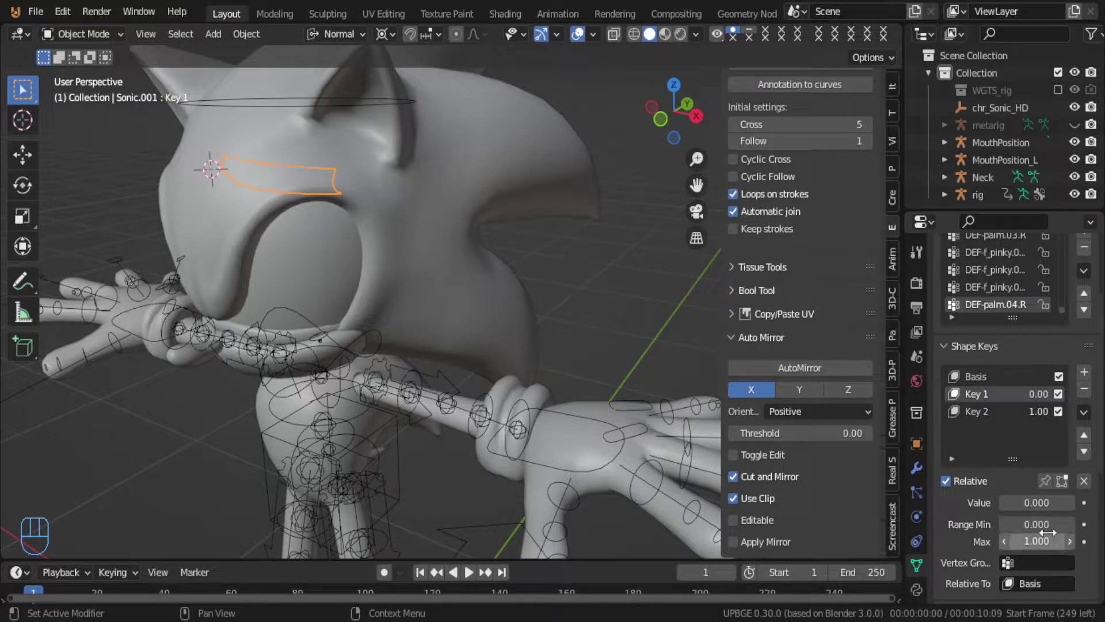
click(1061, 481)
key(Tab)
key(Tab)
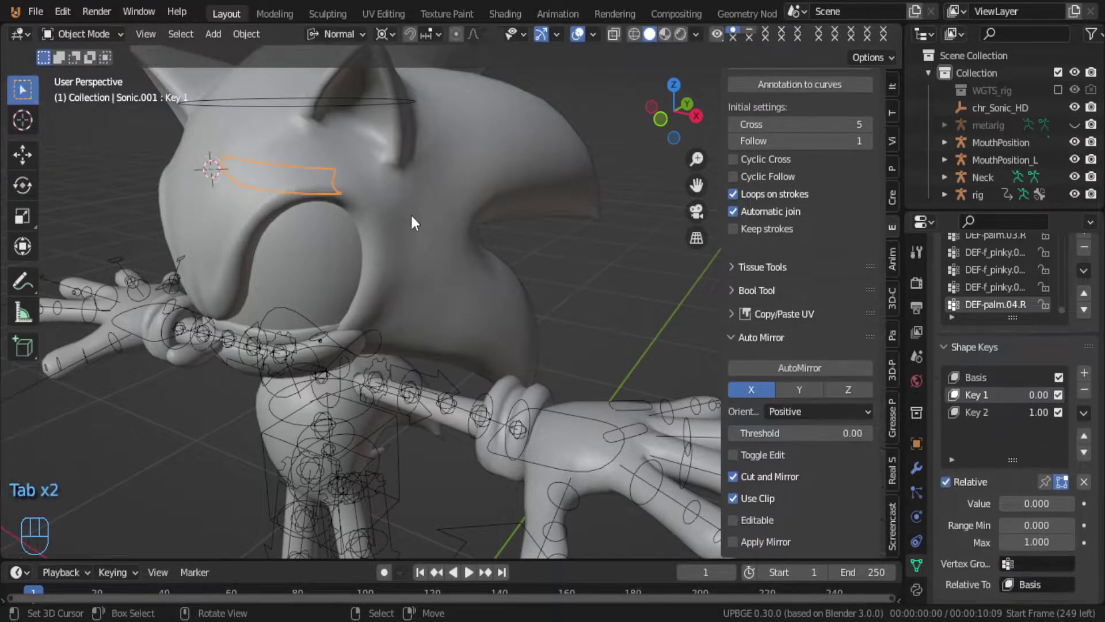
Step: Set Key 1's value to 1.000 and try placing it below Key 2 before restoring the shape key order
drag(1030, 502, 1070, 502)
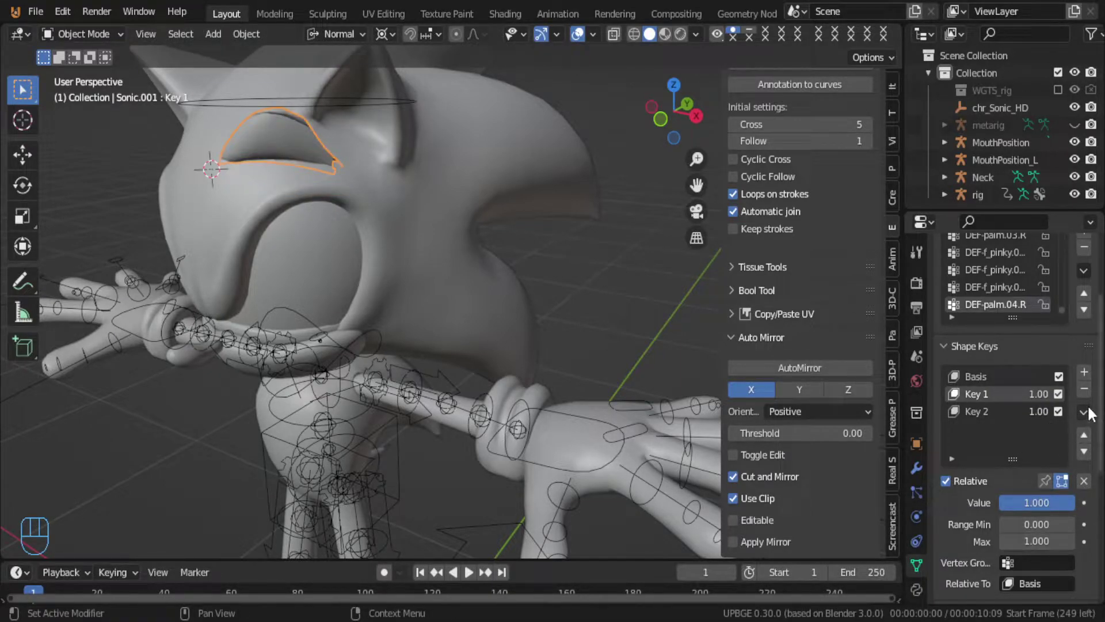
click(1084, 451)
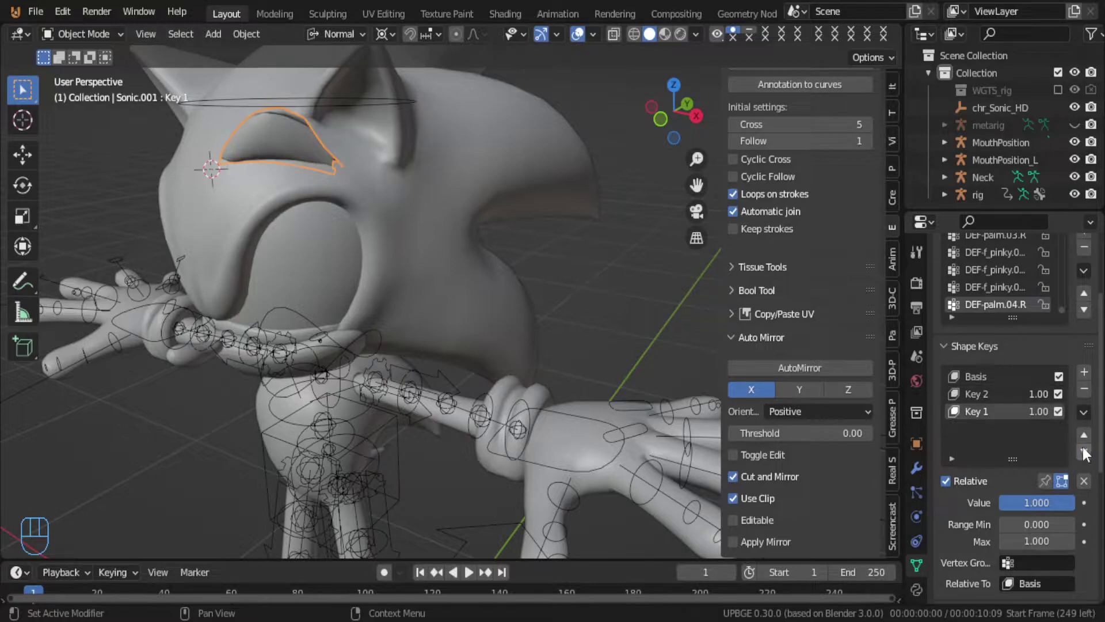
click(1083, 436)
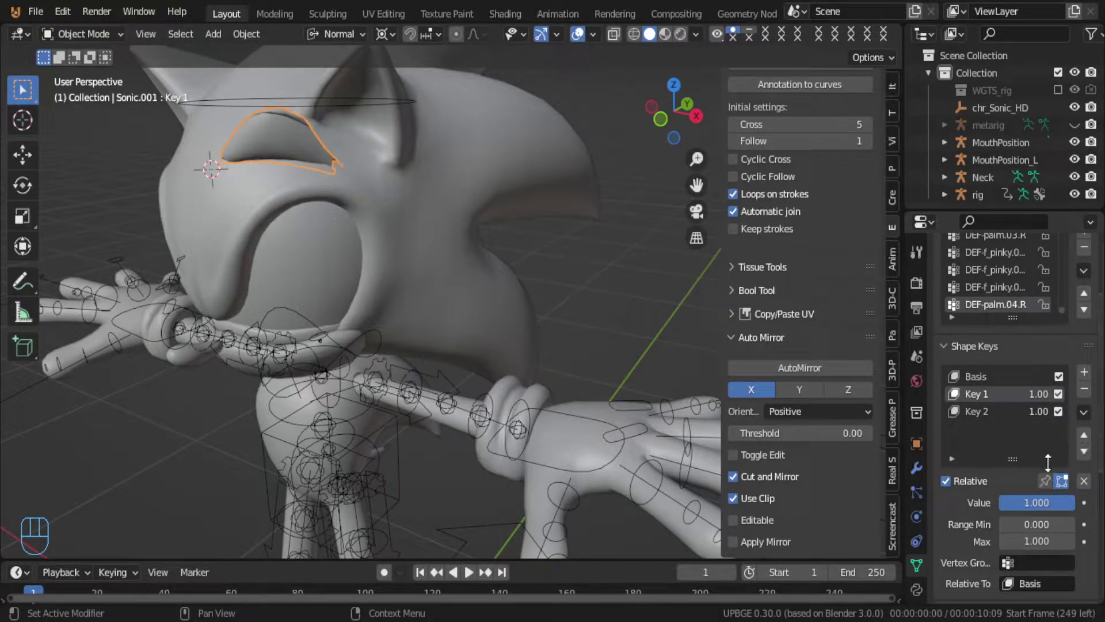
Step: Turn off Relative for the eyelid's shape keys and raise the evaluation time to 28.300
click(945, 481)
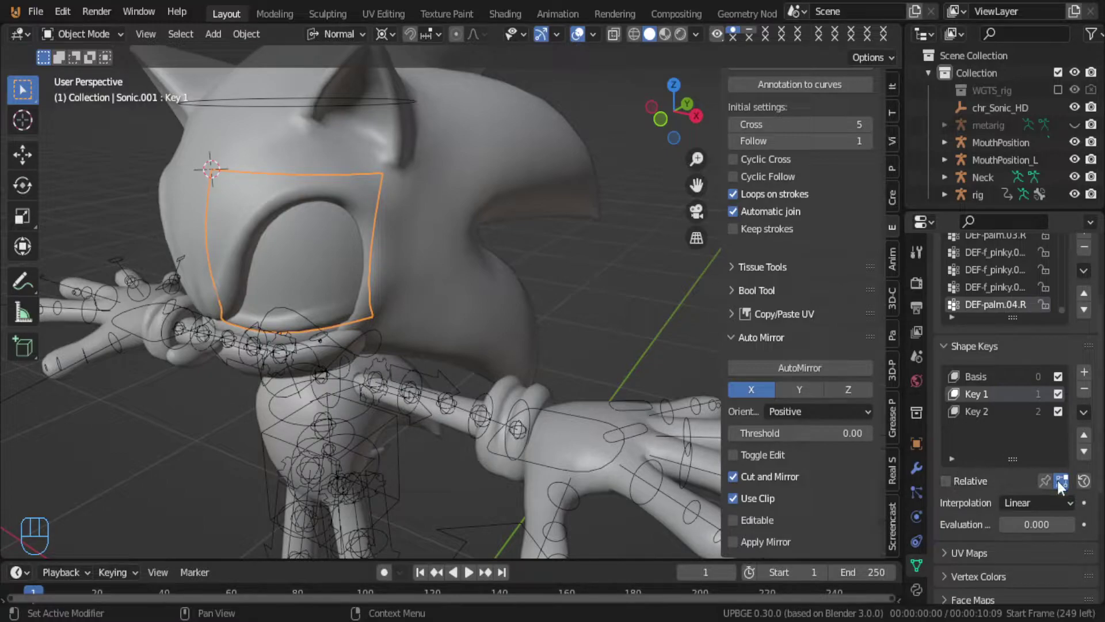
drag(1025, 525, 1069, 525)
middle_drag(364, 332, 379, 275)
key(Tab)
key(Tab)
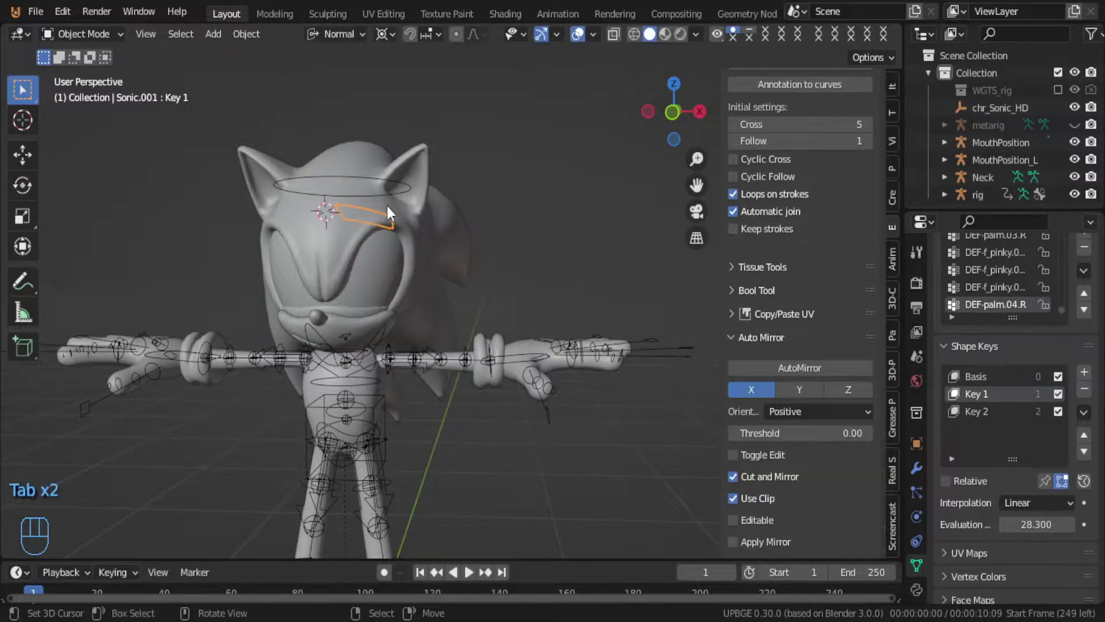
Step: Rotate the rig's head bone in Pose Mode to test how the head and eyelid follow, ending in Object Mode
click(382, 194)
key(ctrl+Tab)
click(402, 191)
key(r)
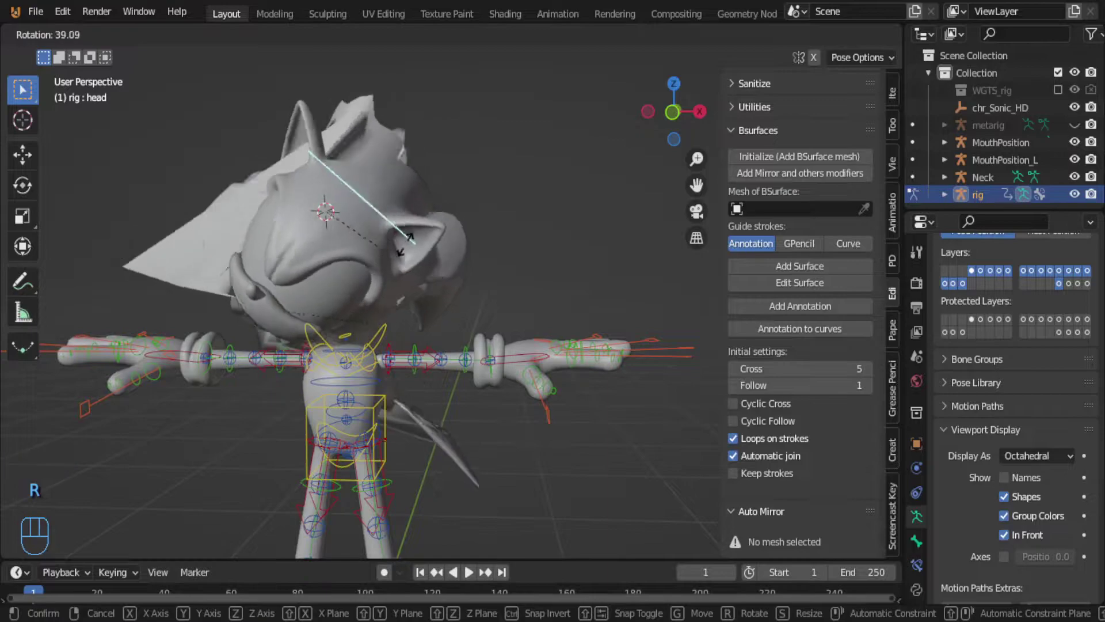
click(416, 102)
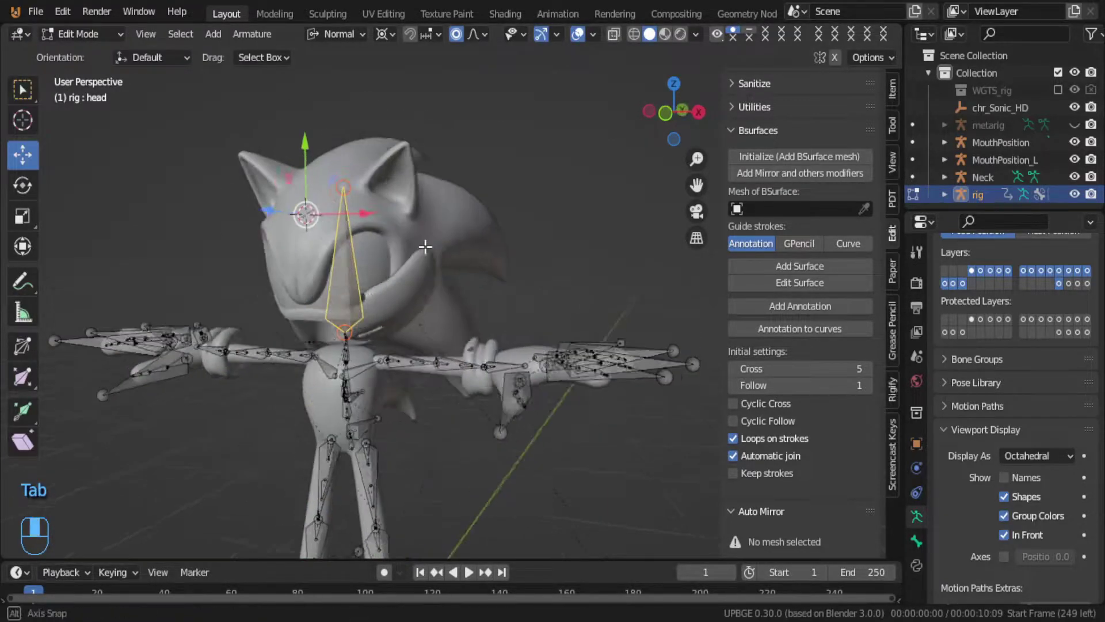
key(Tab)
key(ctrl+Tab)
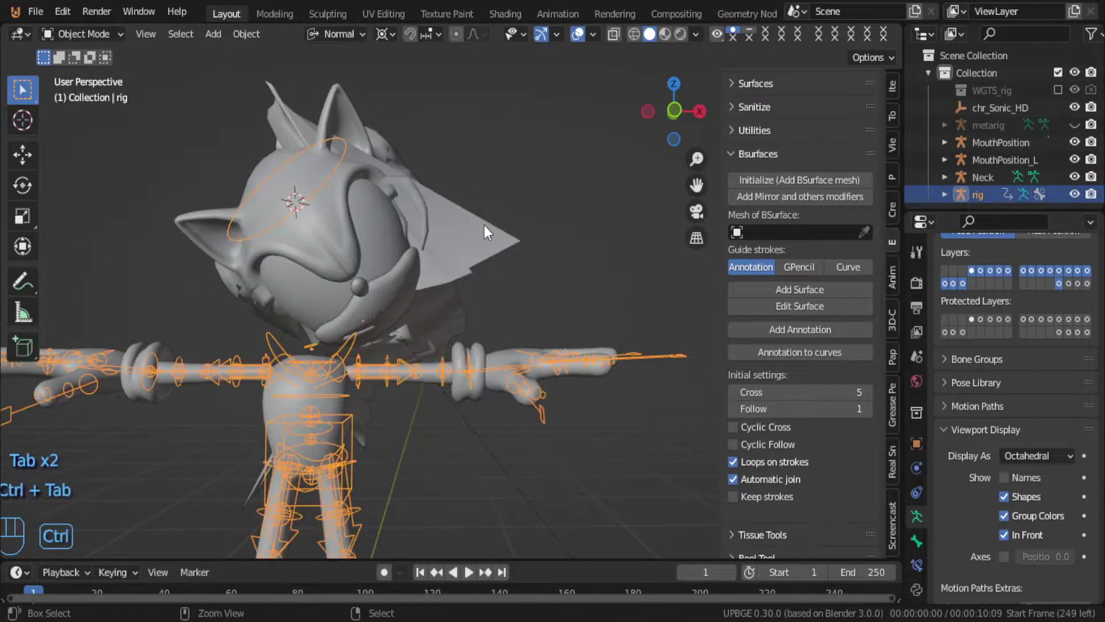
Step: Try re-parenting the Sonic body mesh to the rig with envelope weights, and undo it
click(485, 226)
middle_drag(486, 272, 591, 341)
key(Tab)
key(Tab)
scroll(485, 282, up, 3)
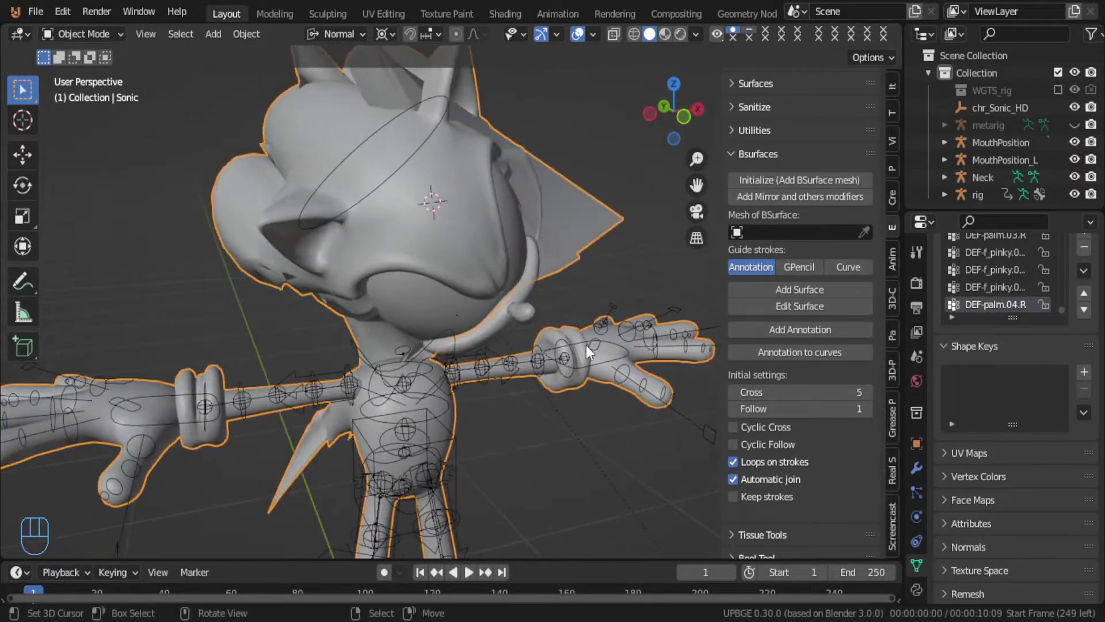
shift+click(417, 417)
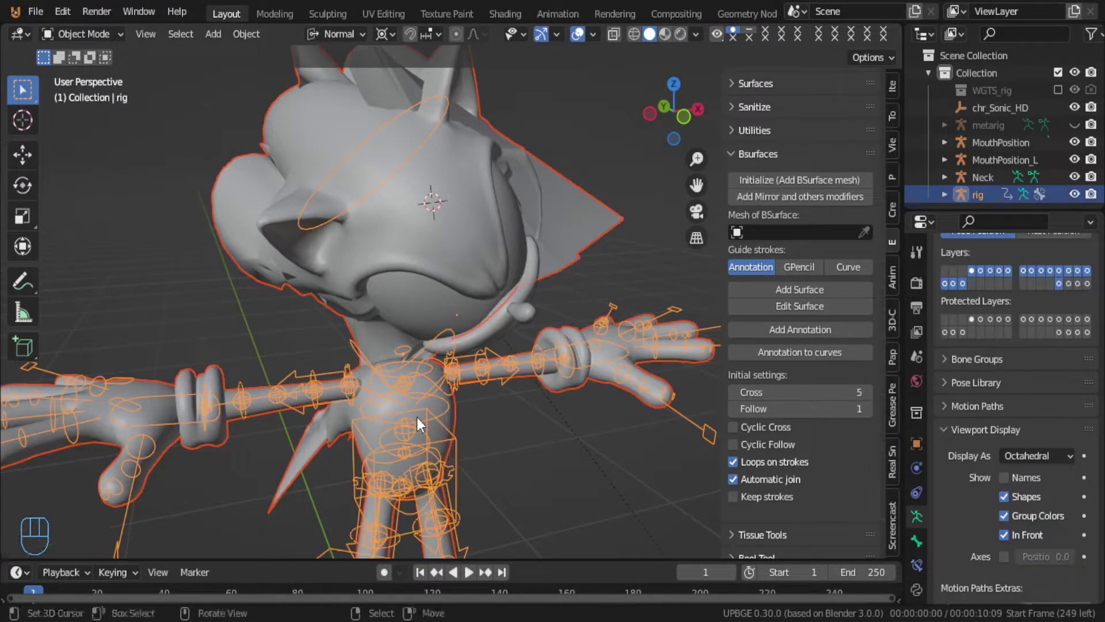
key(ctrl+p)
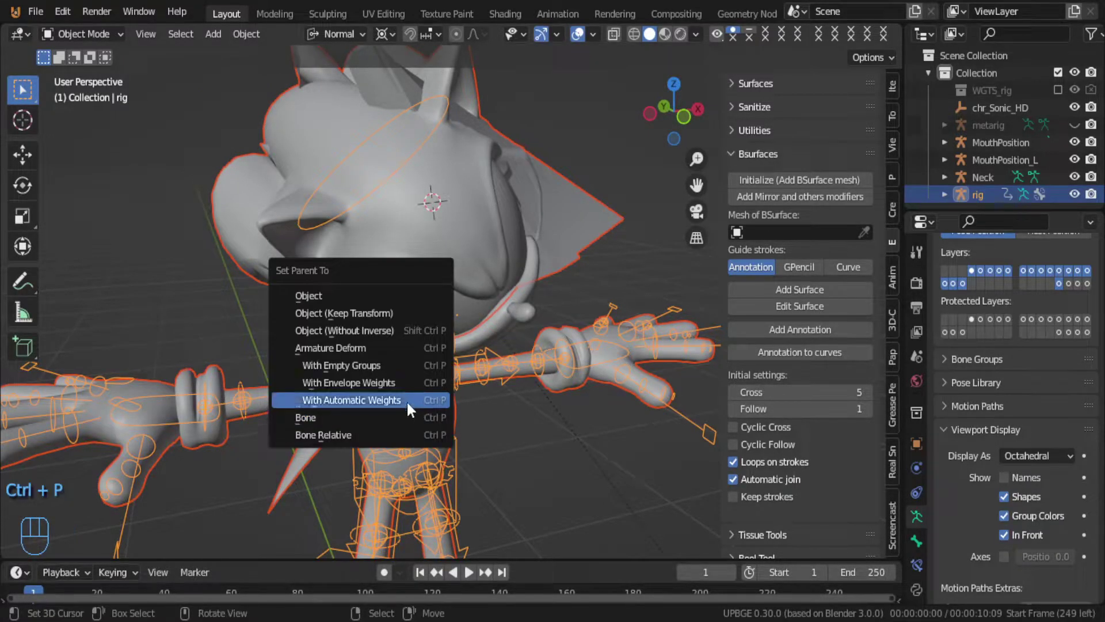
click(395, 381)
middle_drag(395, 381, 391, 339)
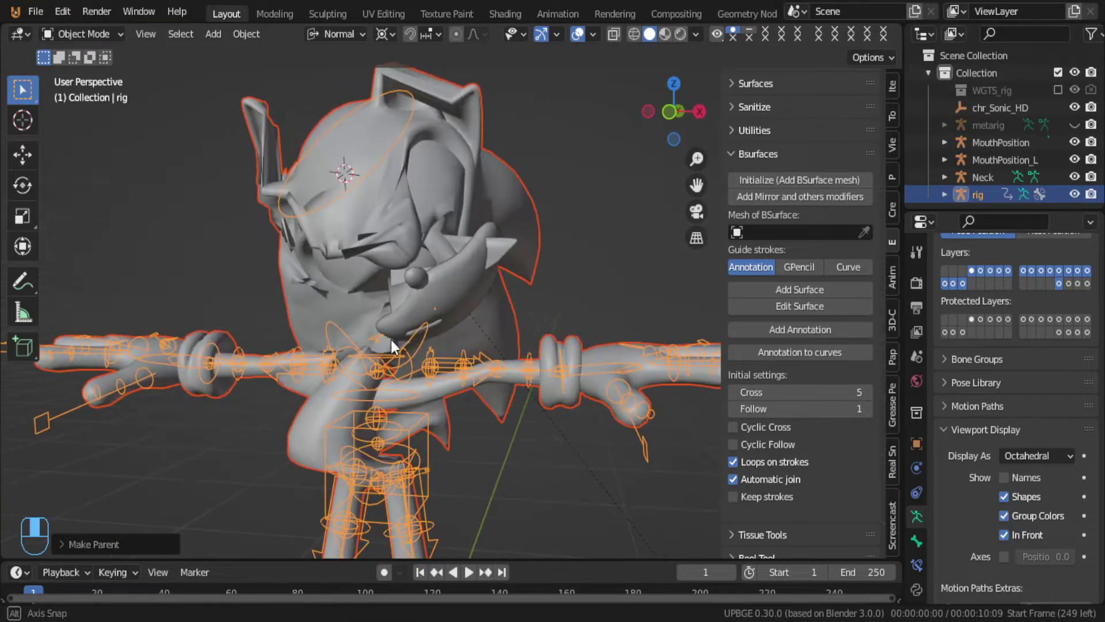
key(ctrl+z)
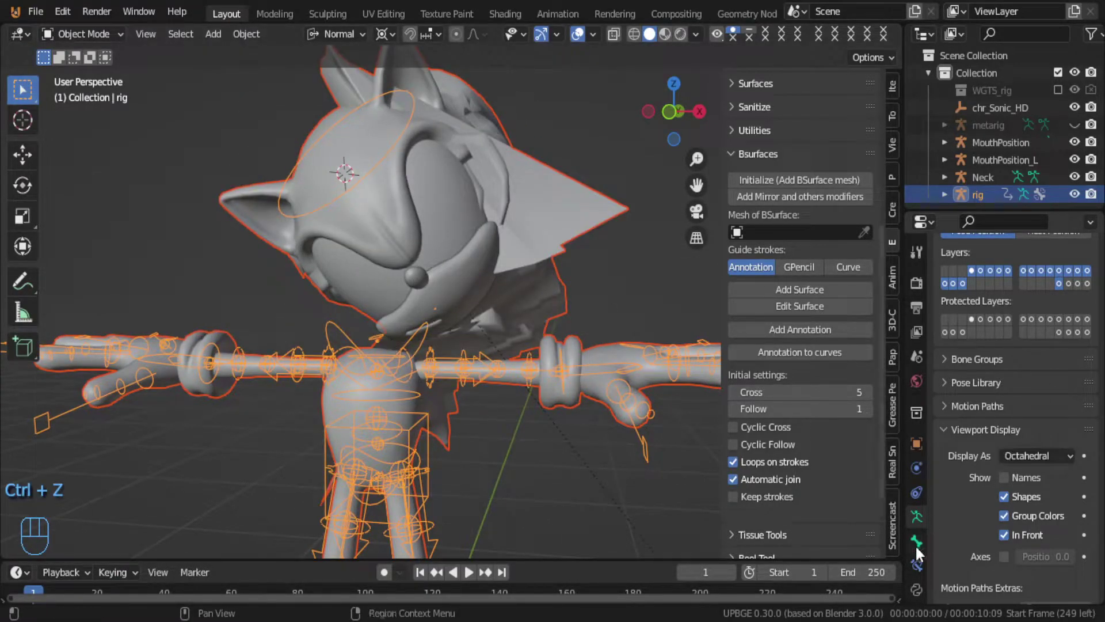
Step: Remove the Mirror modifier from the Sonic body mesh and check the deformed model
key(Tab)
key(Tab)
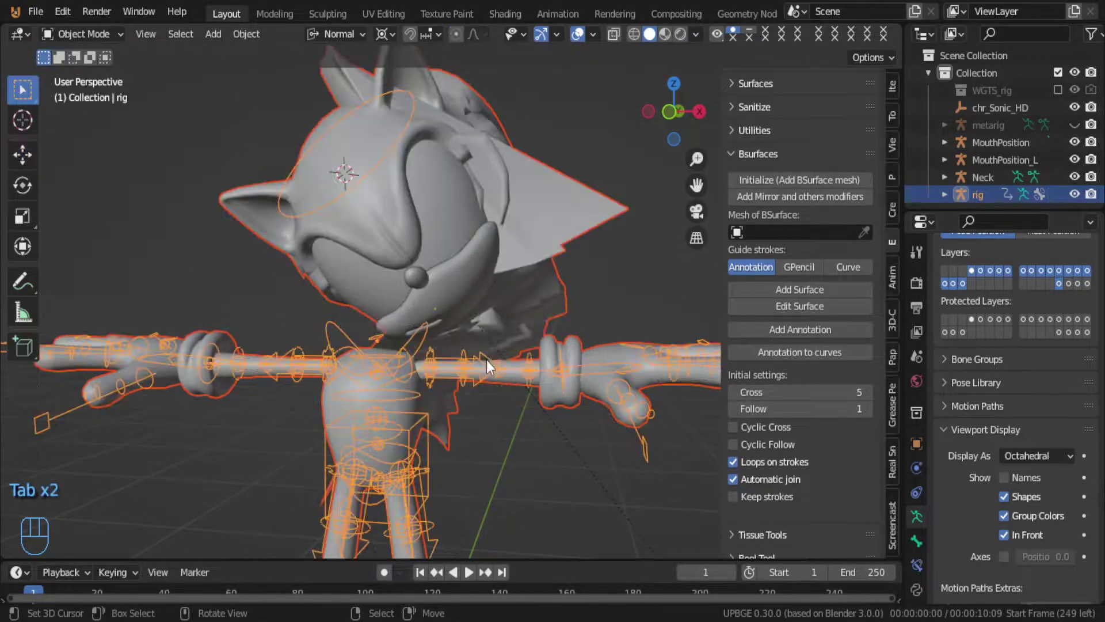
click(544, 198)
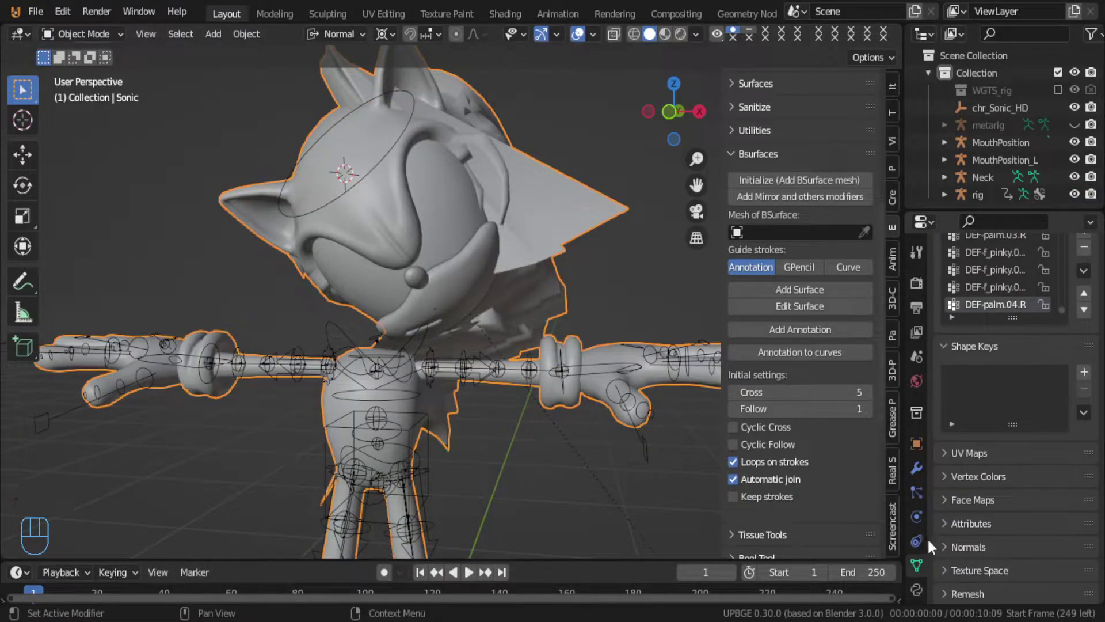
click(915, 467)
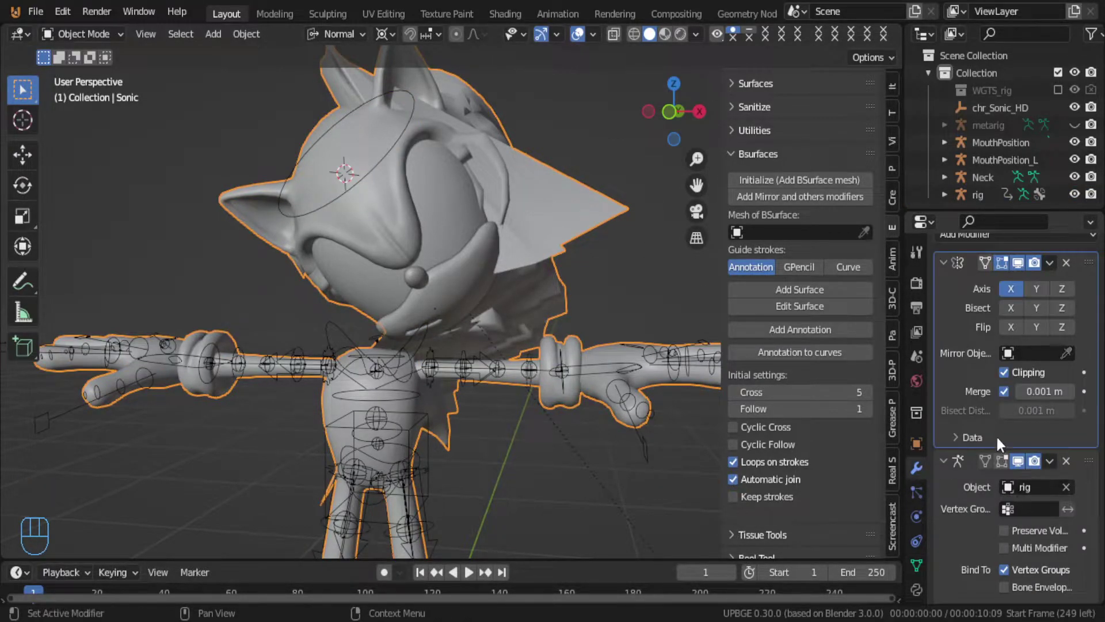
click(1067, 262)
mouse_move(599, 322)
middle_down()
mouse_move(564, 339)
mouse_move(621, 316)
mouse_move(610, 311)
middle_up()
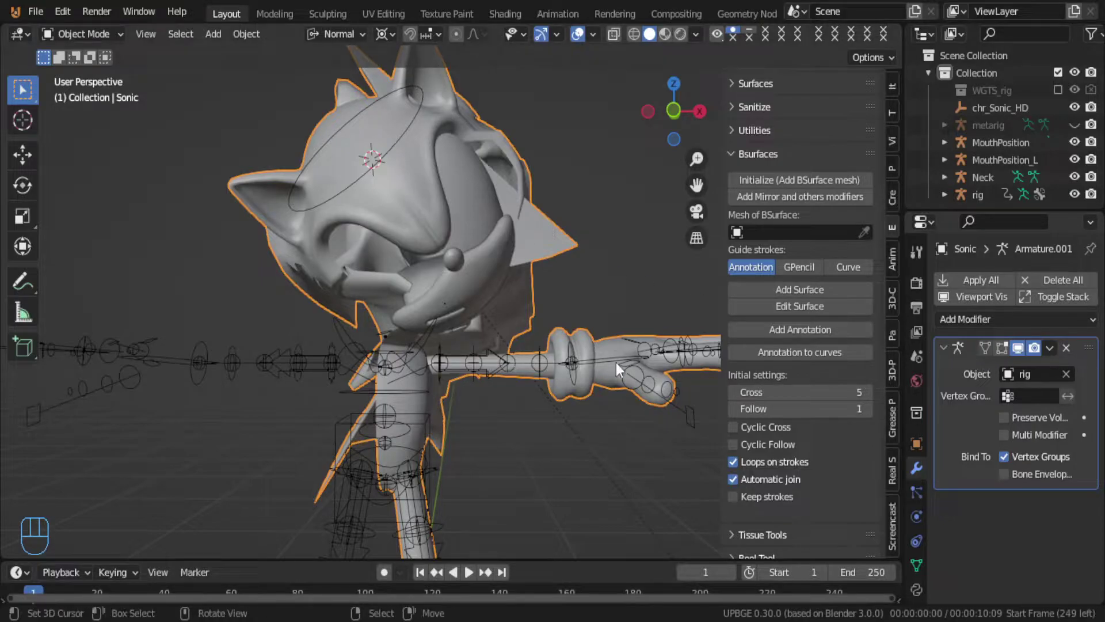
mouse_move(426, 381)
middle_down()
mouse_move(752, 391)
mouse_move(600, 416)
mouse_move(426, 396)
middle_up()
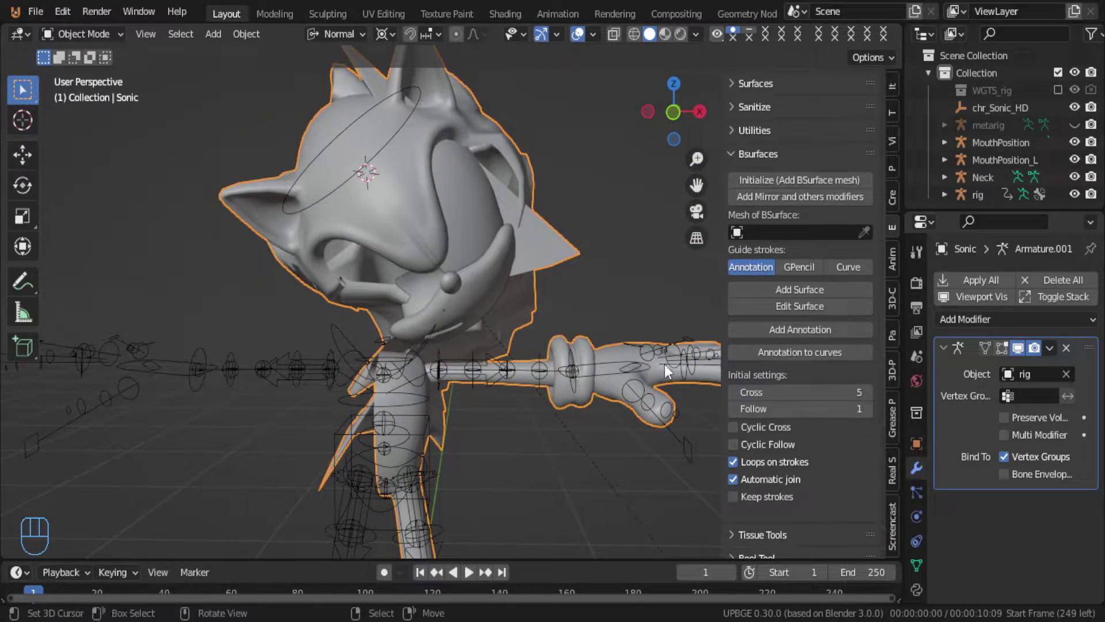
scroll(500, 312, down, 4)
scroll(499, 310, up, 4)
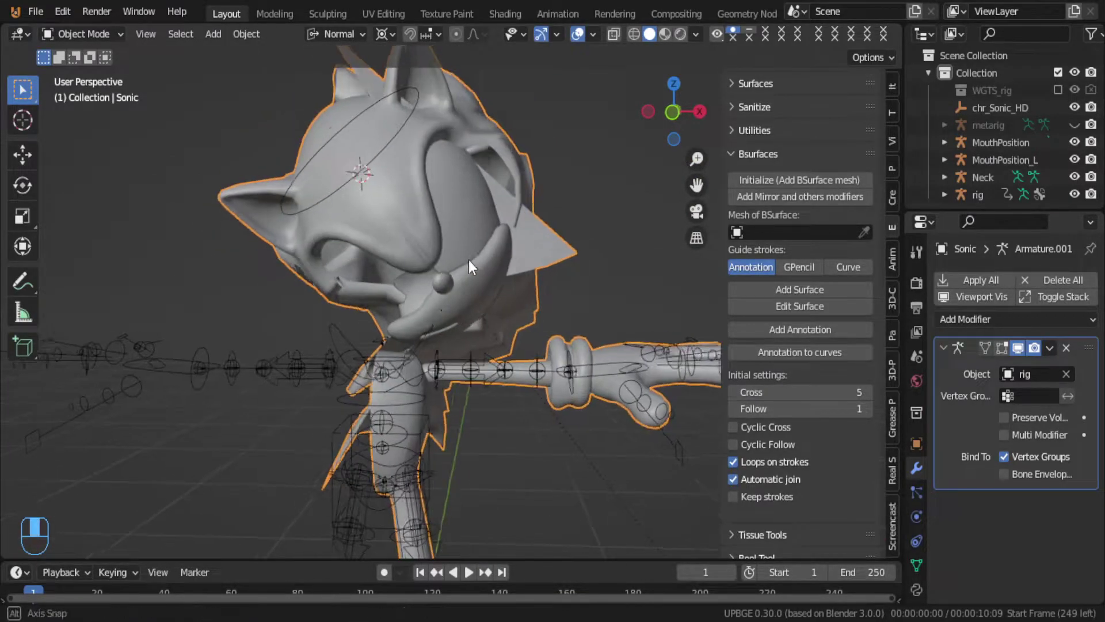
Step: Delete the Sonic body mesh and select the remaining eyelid piece
scroll(404, 241, up, 3)
key(x)
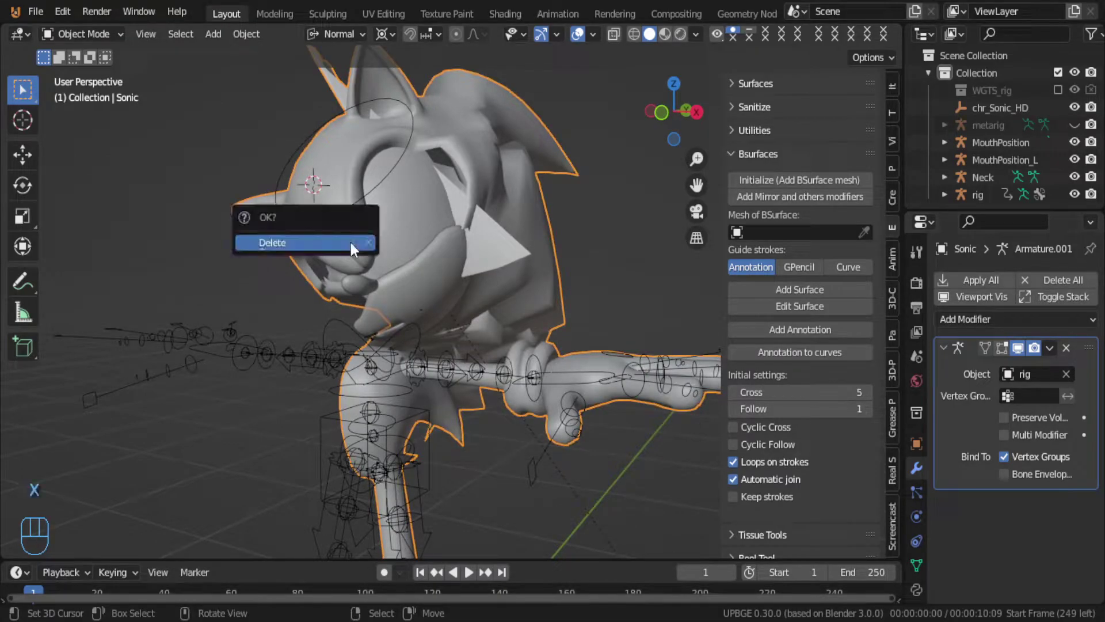
click(351, 243)
click(429, 277)
middle_drag(388, 229, 370, 191)
click(352, 156)
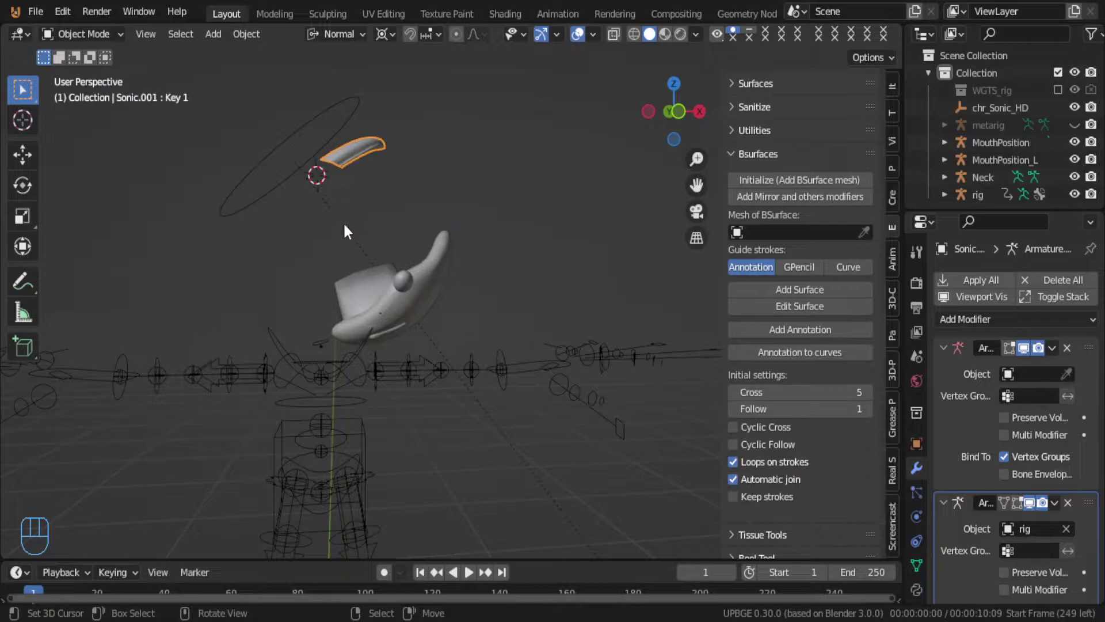
key(Tab)
scroll(344, 230, down, 2)
key(Tab)
scroll(340, 251, down, 2)
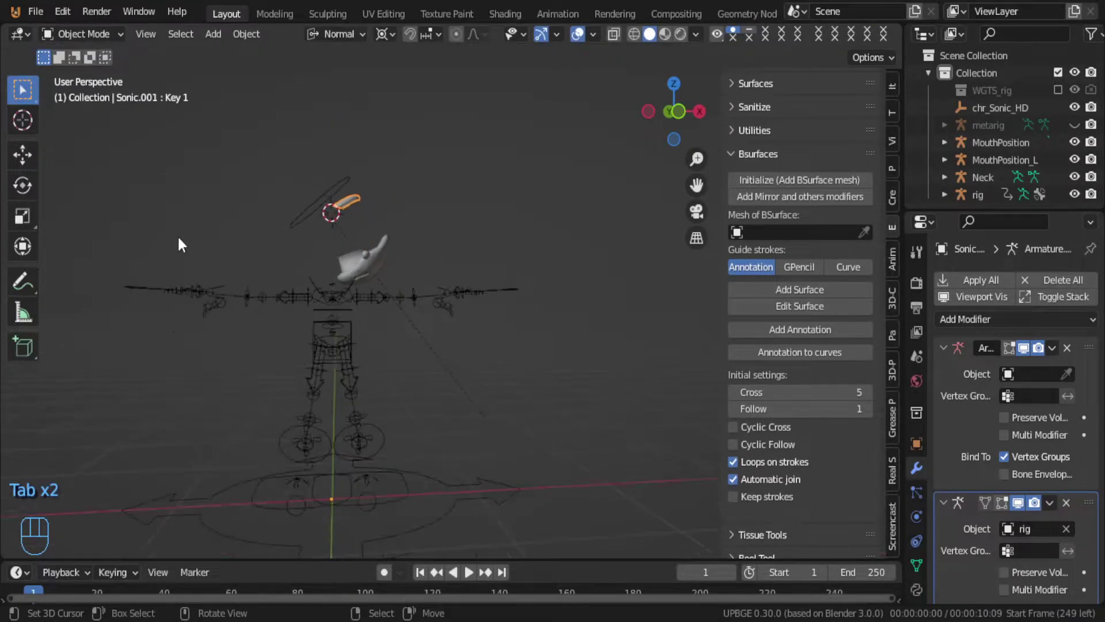
Step: Import a fresh copy of the Sonic HD model into the scene
click(35, 12)
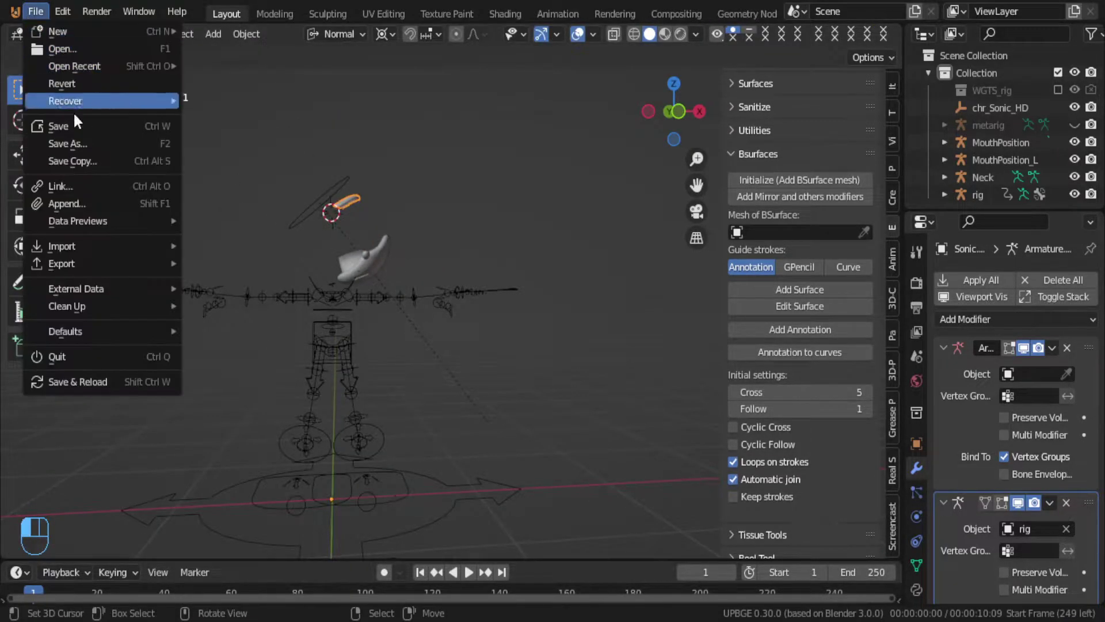
mouse_move(93, 241)
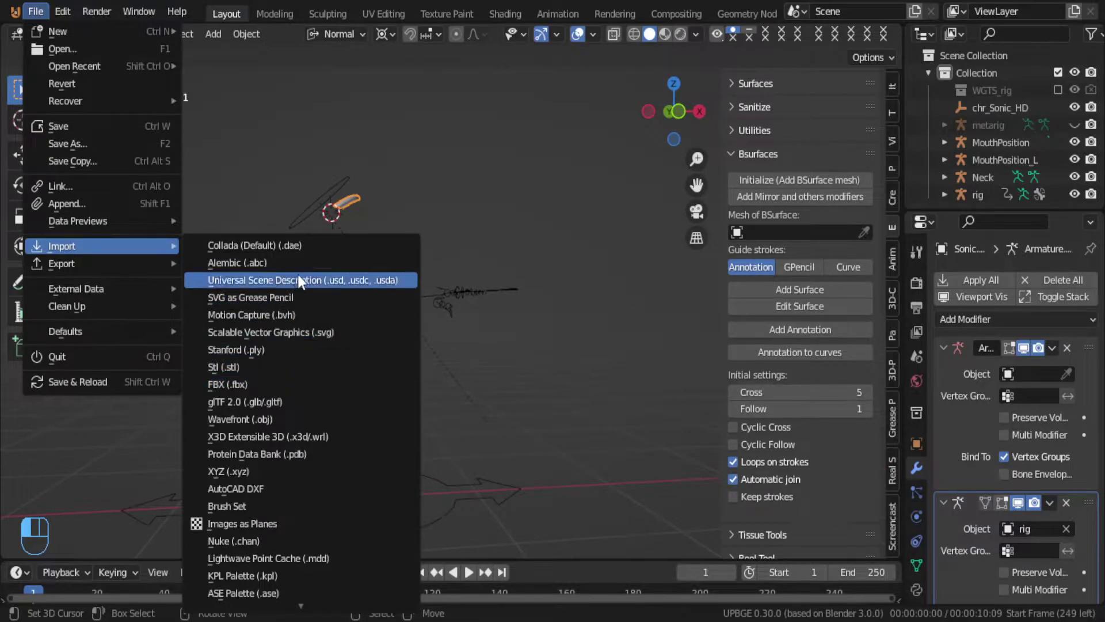
key(Escape)
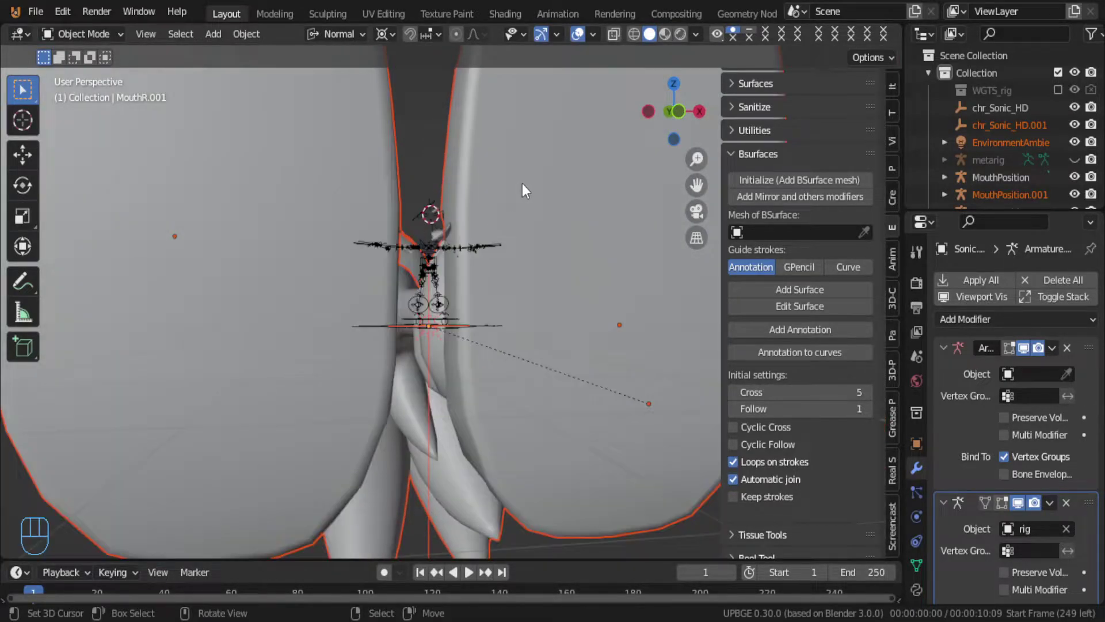
Step: Try to scale the imported Sonic objects and clear their rotation
key(s)
click(415, 285)
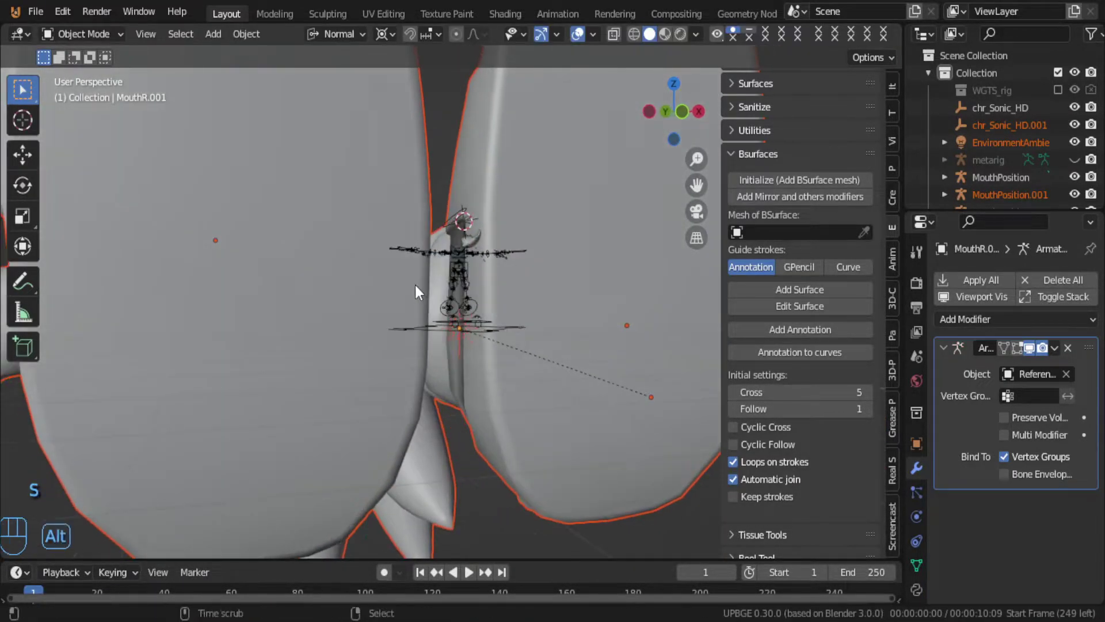
key(alt+r)
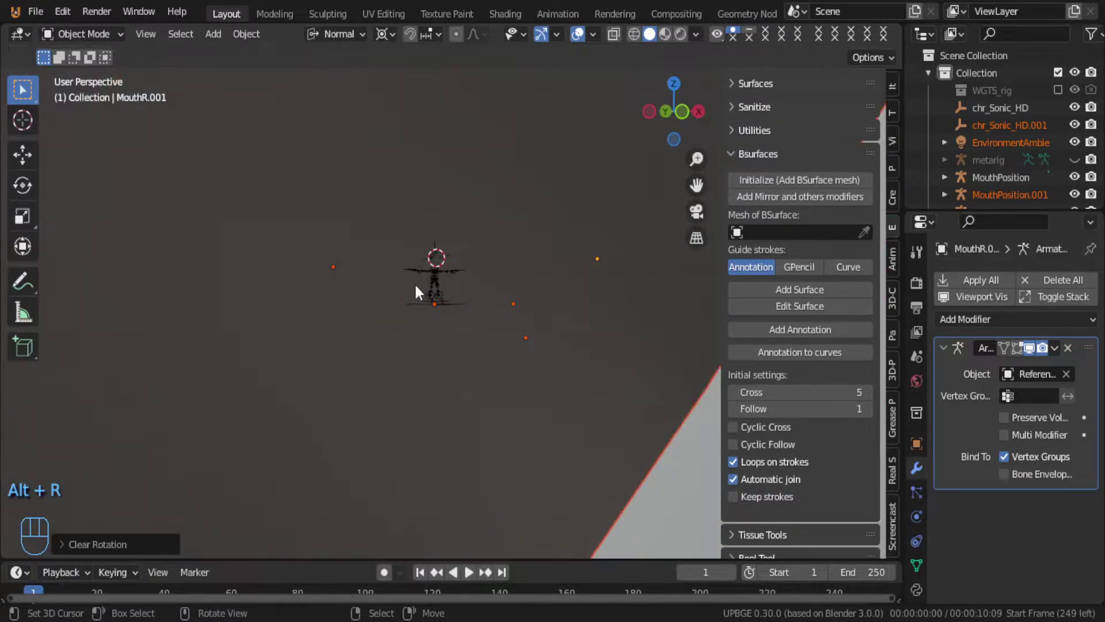
Step: Delete the oversized imported Sonic mesh
click(523, 328)
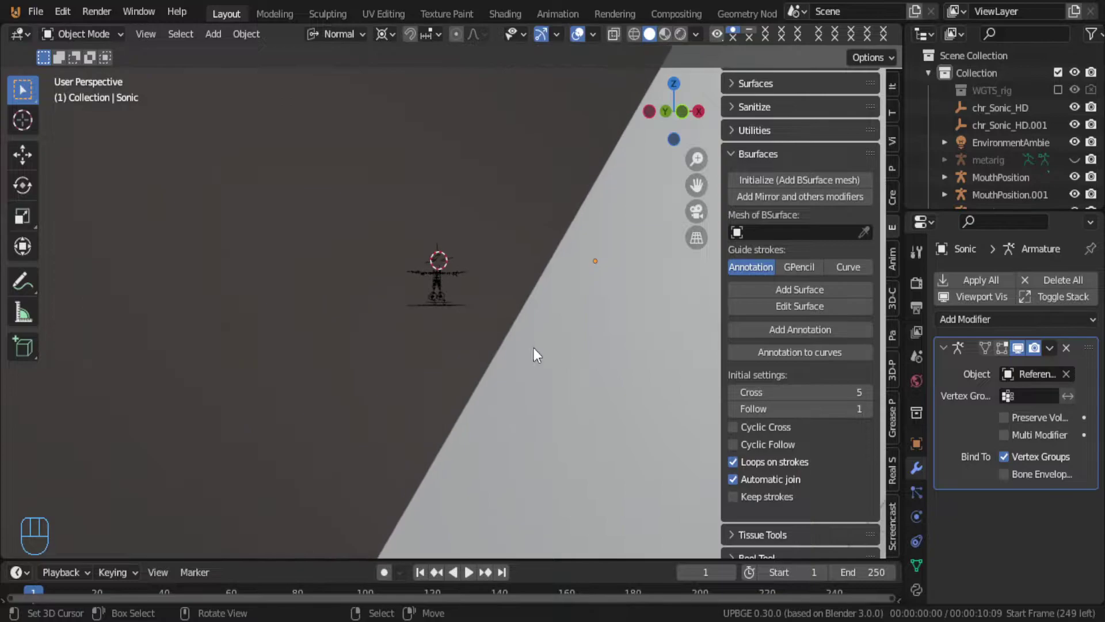
key(x)
click(591, 290)
Step: Scale down the imported MouthL mesh and keep it selected
middle_drag(543, 316, 574, 327)
click(521, 265)
key(s)
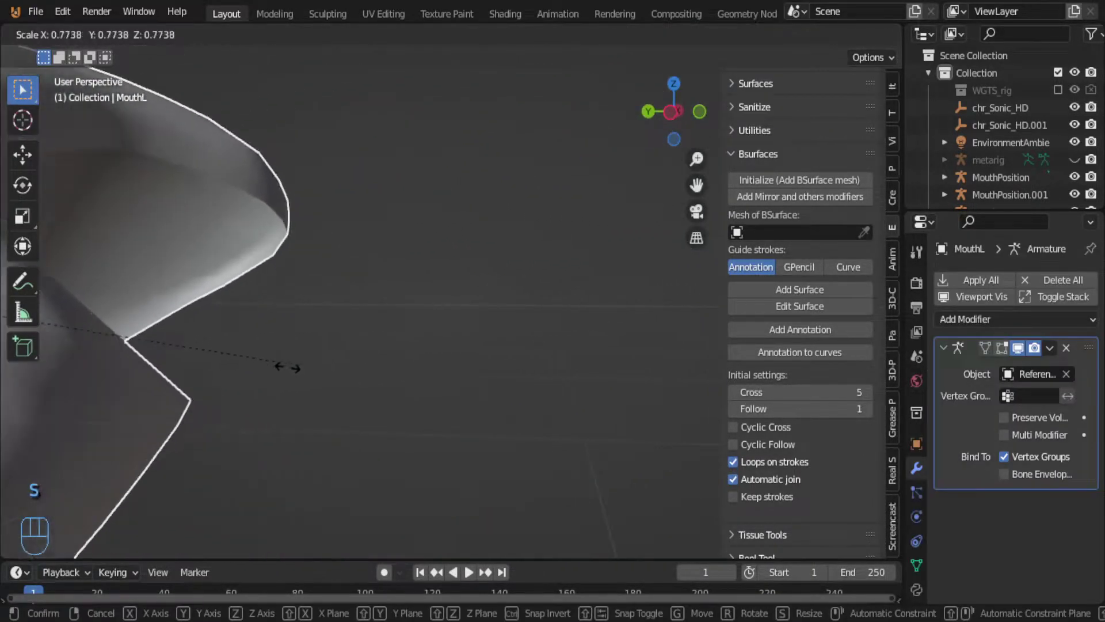
click(157, 342)
key(shift+f)
click(451, 302)
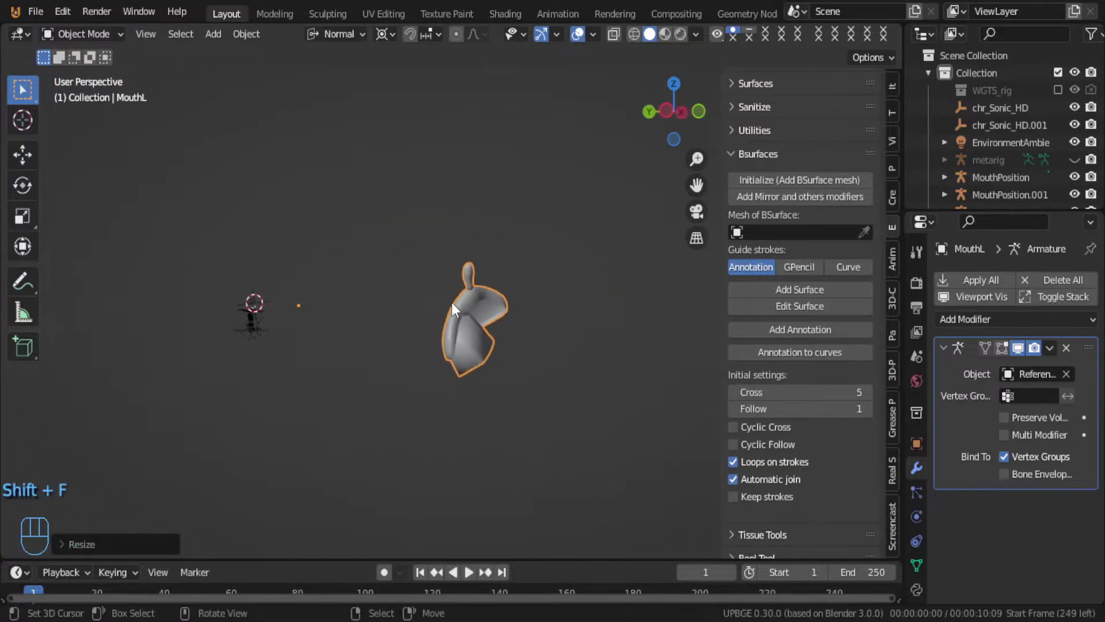
Step: Undo the MouthL scaling and the deletion of the imported Sonic mesh
key(ctrl+z)
key(ctrl+z)
key(ctrl+z)
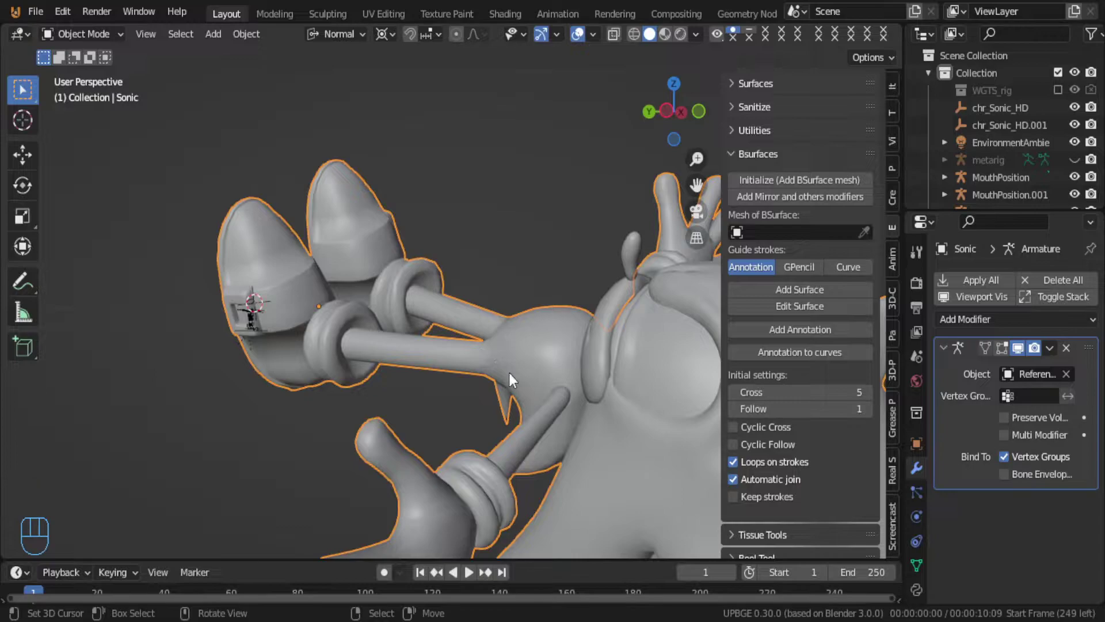
Step: Clear the imported Sonic mesh's rotation and rotate it 90° about the X axis
key(alt+r)
key(r)
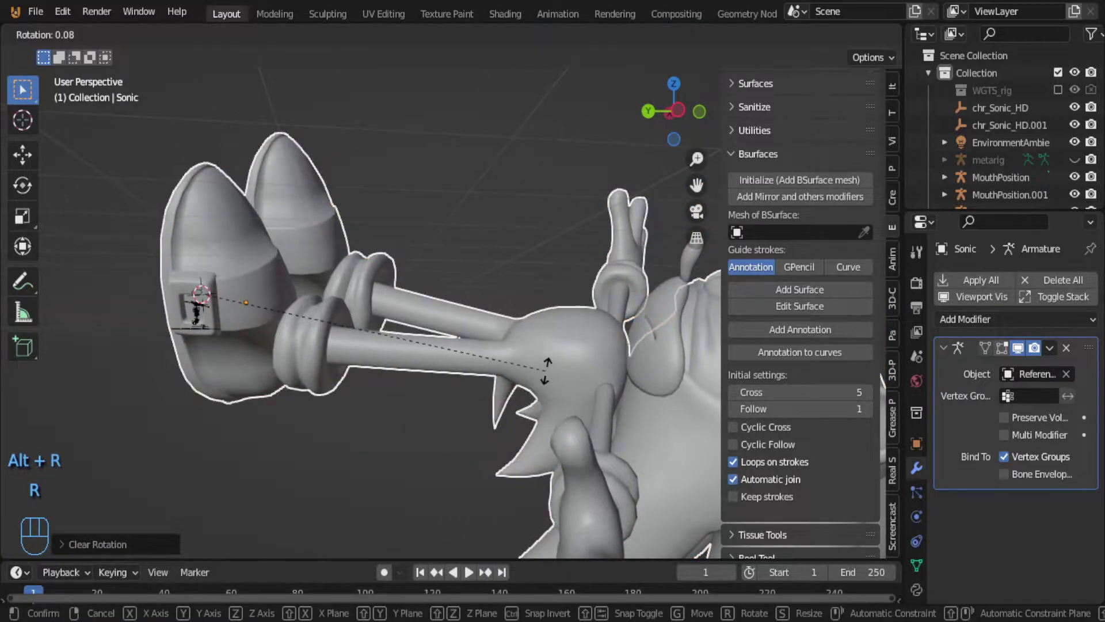
key(x)
key(9)
key(0)
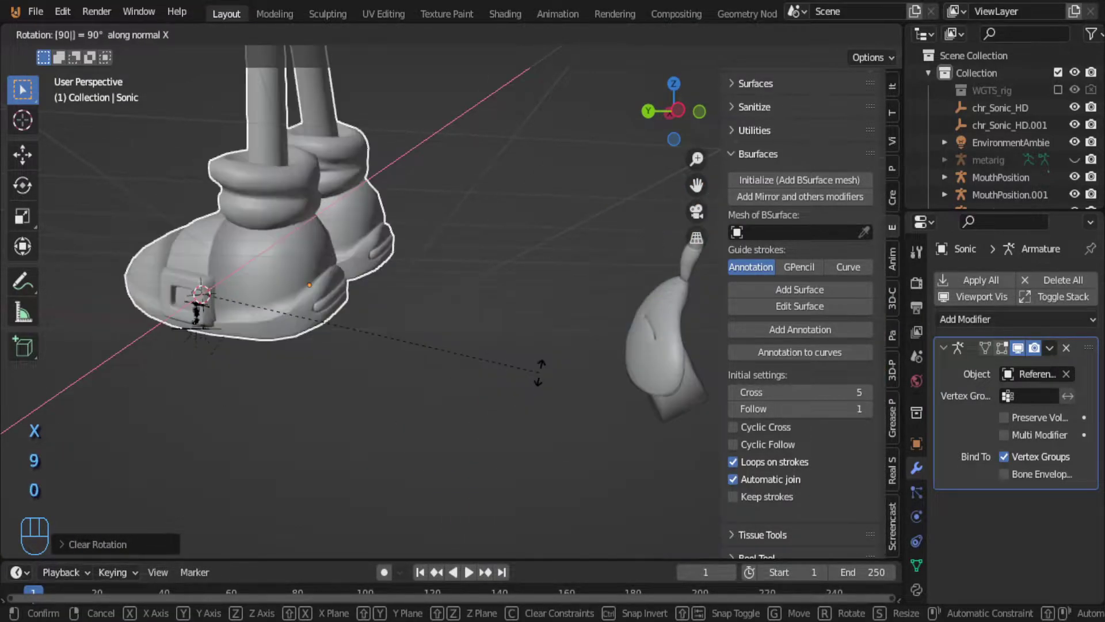
key(Return)
Step: Delete the imported mouth mesh beside the Sonic body
click(668, 357)
key(x)
click(651, 353)
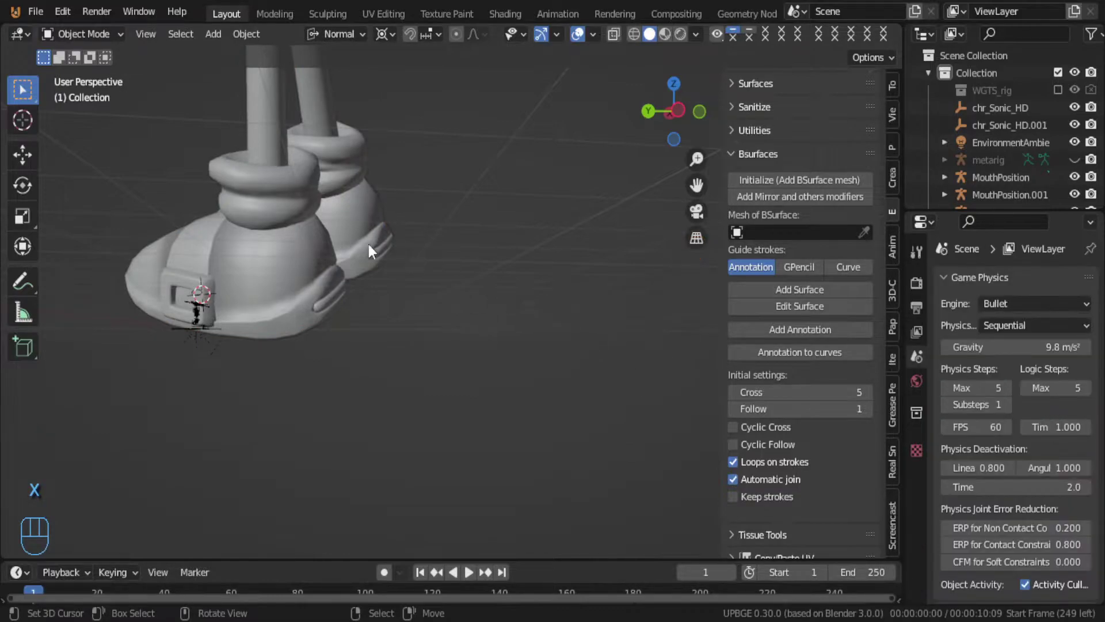
Step: Try to reset the imported Sonic mesh to the world origin by clearing its location and rotation
click(389, 243)
key(s)
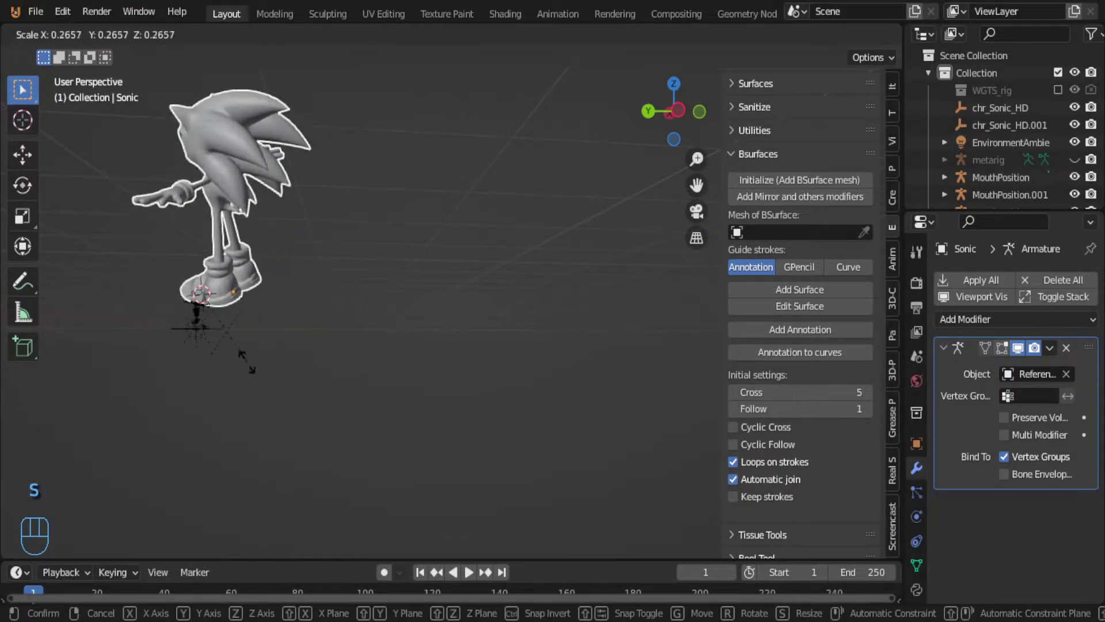
right_click(259, 347)
key(alt+g)
middle_drag(259, 347, 437, 392)
scroll(446, 393, up, 2)
key(alt+r)
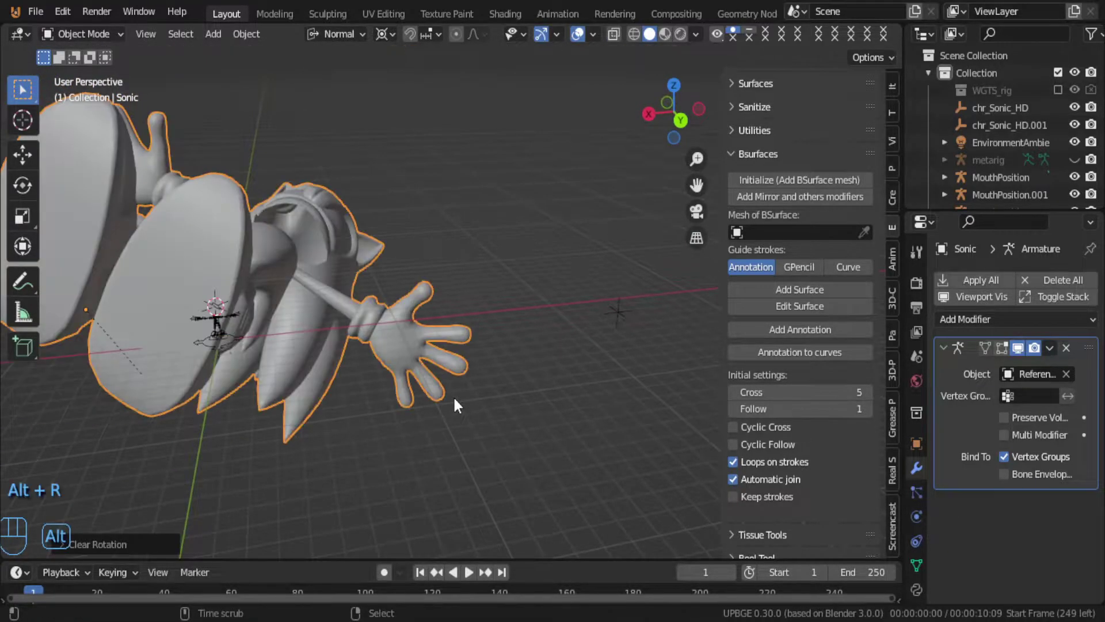
key(alt+r)
middle_drag(426, 382, 673, 435)
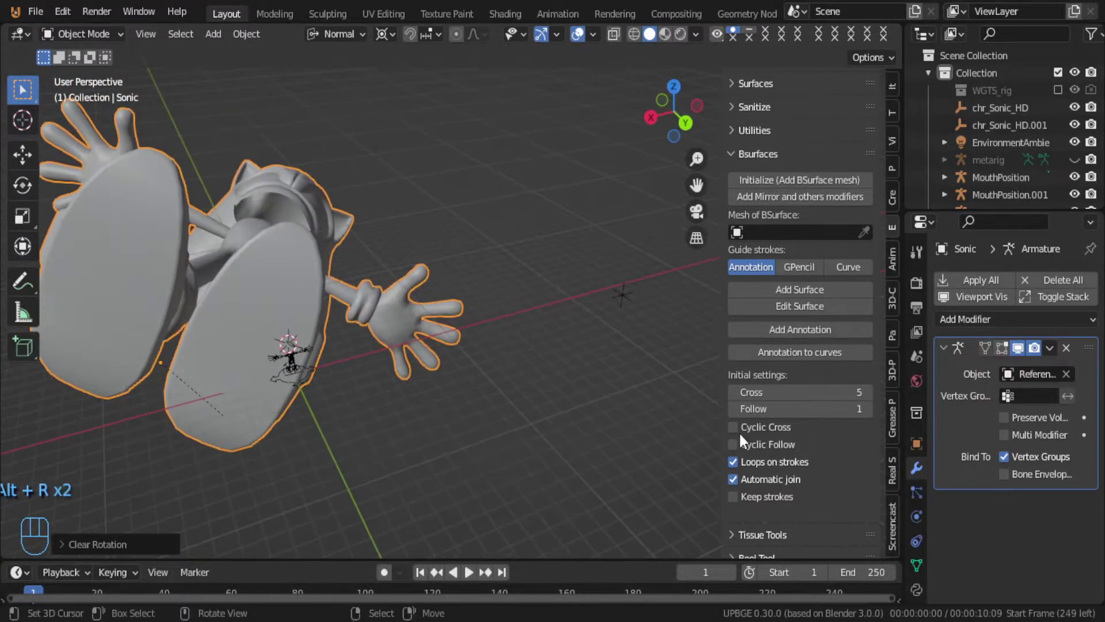
Step: Remove the Armature modifier from the imported Sonic mesh and clear the mesh's rotation
click(1067, 347)
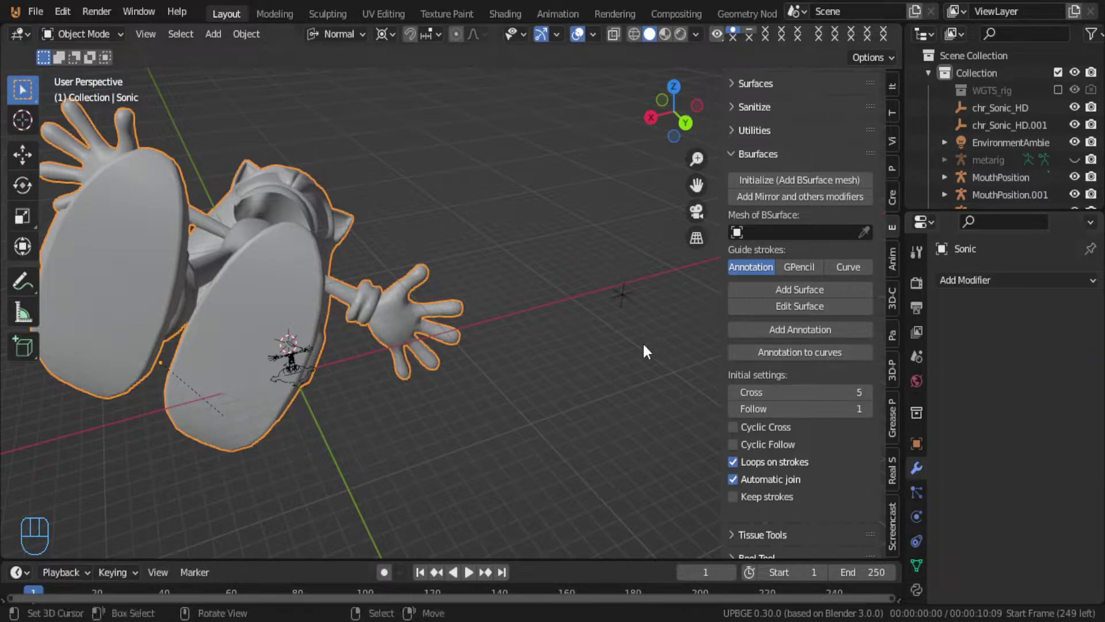
middle_drag(487, 375, 229, 296)
key(alt+r)
Step: Undo the modifier removal and the preceding transforms of the Sonic mesh
key(ctrl+z)
key(ctrl+z)
key(ctrl+z)
key(ctrl+z)
key(ctrl+z)
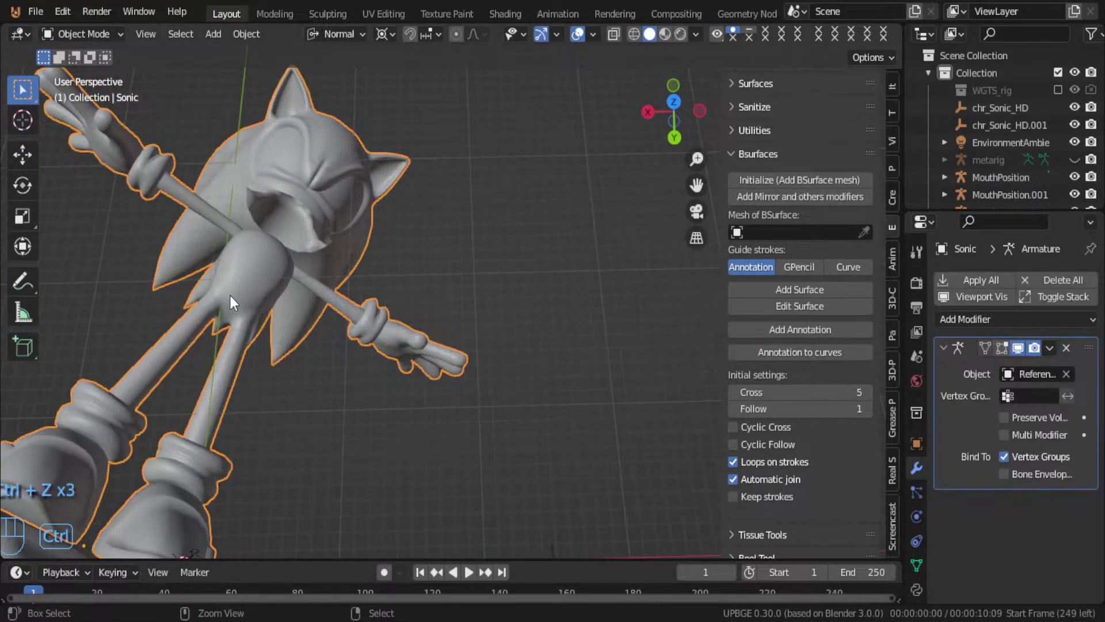
key(ctrl+z)
scroll(306, 292, down, 8)
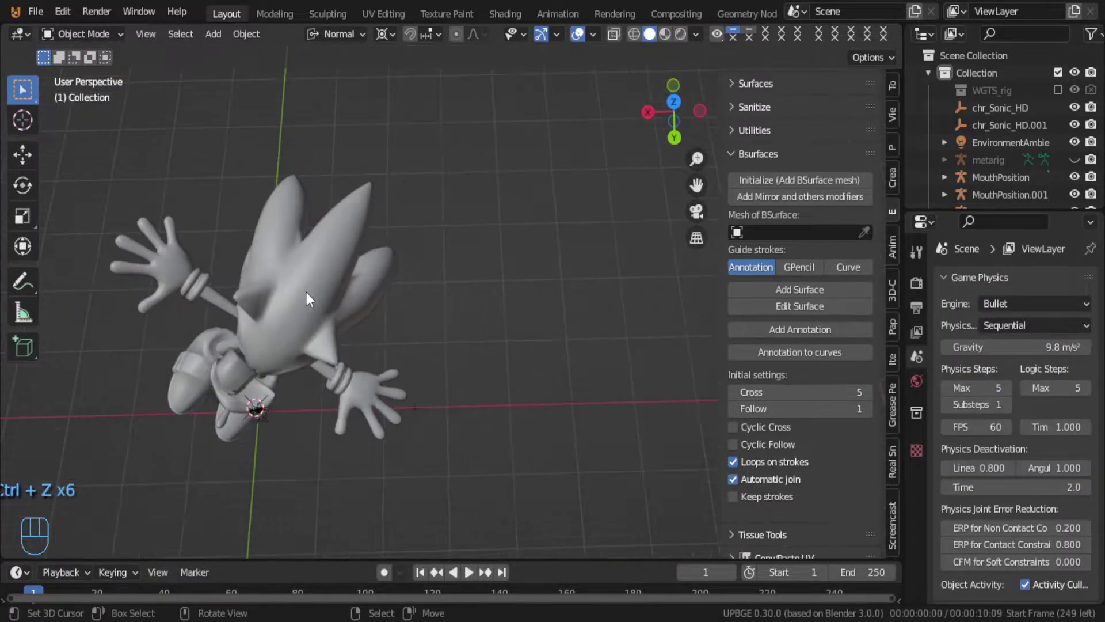
Step: Try clearing the Sonic mesh's rotation, and undo back to the freshly imported model with all its parts
click(306, 292)
key(alt+r)
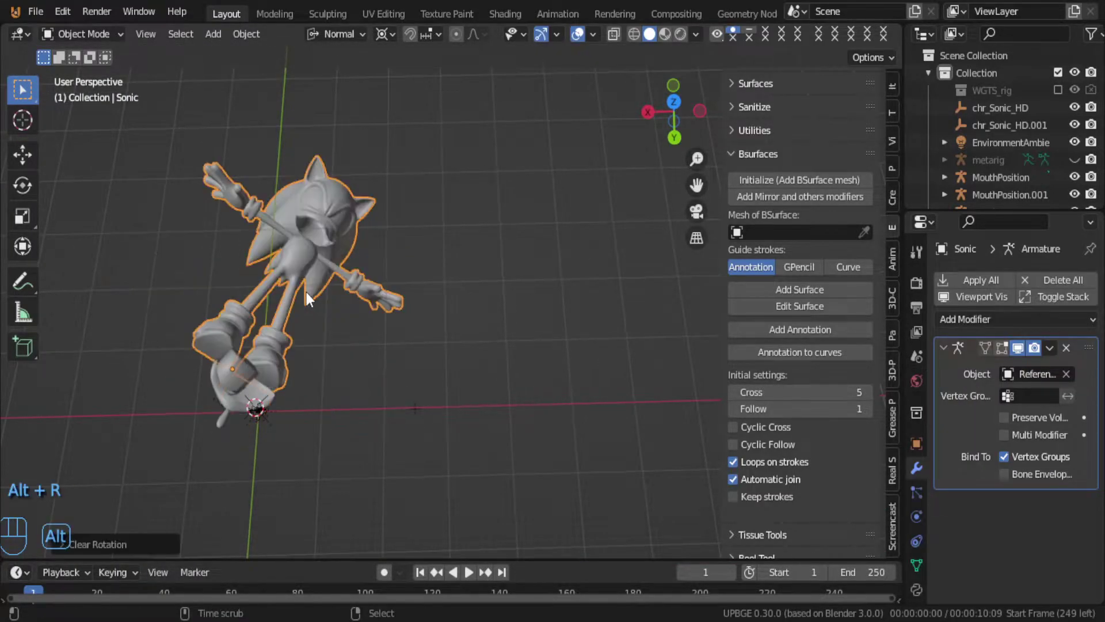
middle_drag(306, 292, 332, 184)
key(ctrl+z)
key(ctrl+z)
key(ctrl+z)
key(ctrl+z)
key(ctrl+z)
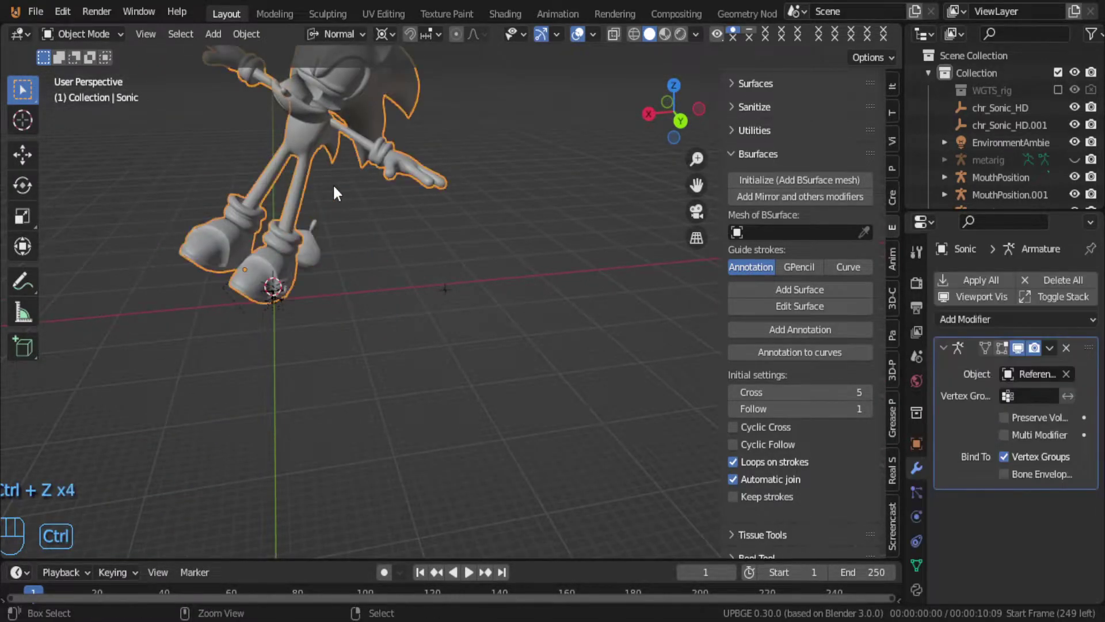
key(ctrl+z)
key(ctrl+z)
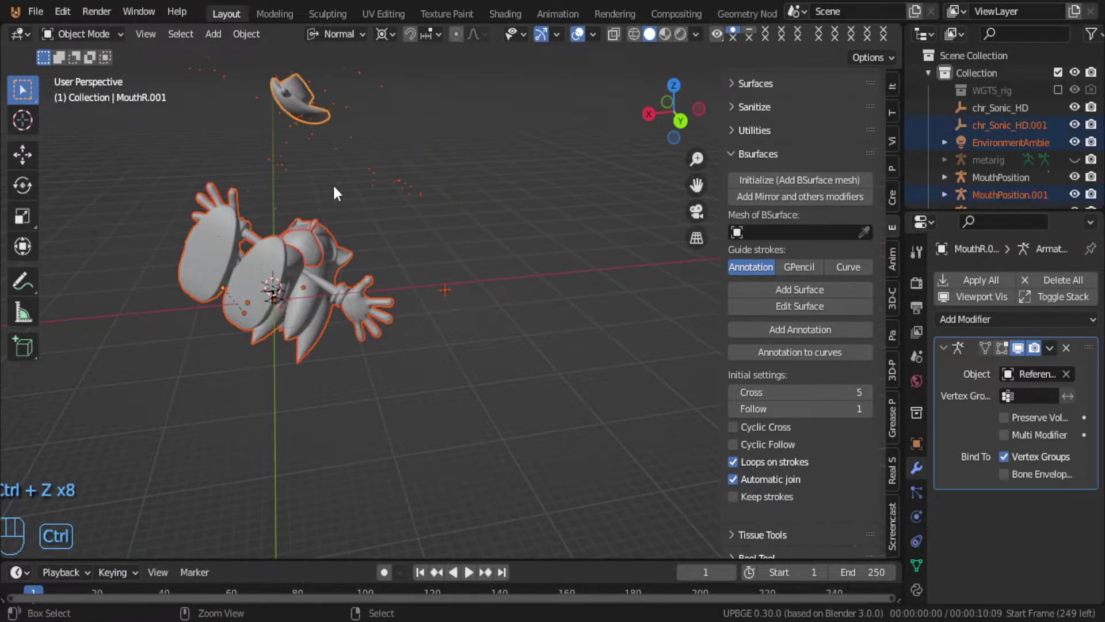
key(ctrl+z)
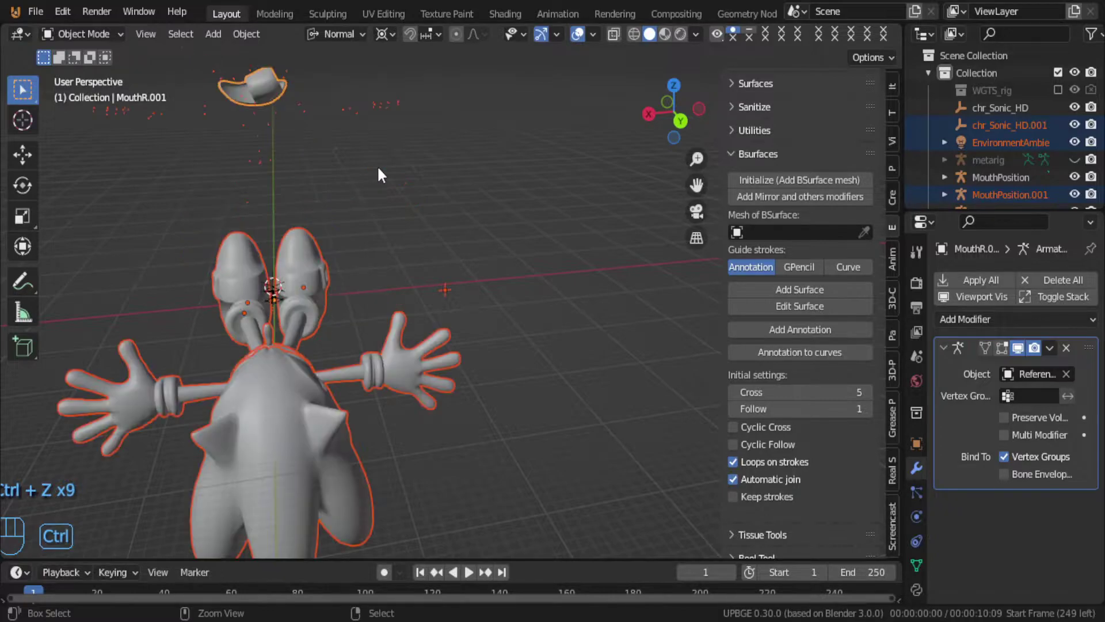
Step: Delete the reference armature that came with the imported Sonic model
click(372, 105)
key(x)
click(372, 104)
Step: Scale the imported Sonic mesh down towards the size of the rig
middle_drag(372, 103, 329, 227)
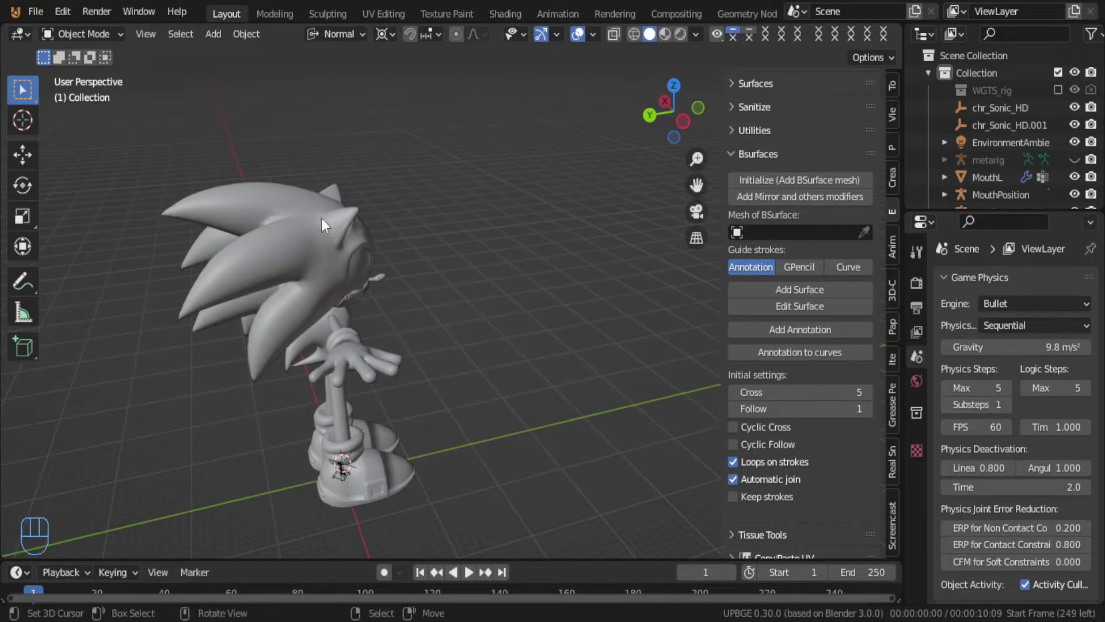
click(329, 226)
key(s)
click(342, 358)
Step: Delete the two leftover imported mouth meshes
click(347, 259)
key(x)
click(347, 258)
click(341, 272)
key(x)
click(340, 270)
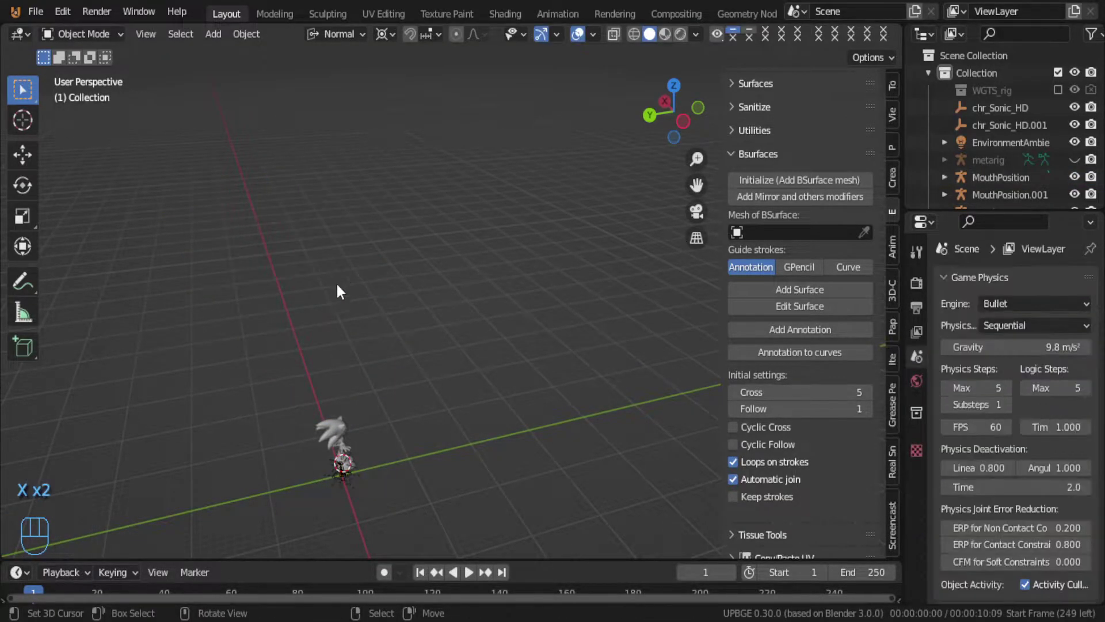
Step: Scale the Sonic mesh down further and clear its location so it stands on the rig, seen from the front
key(shift+f)
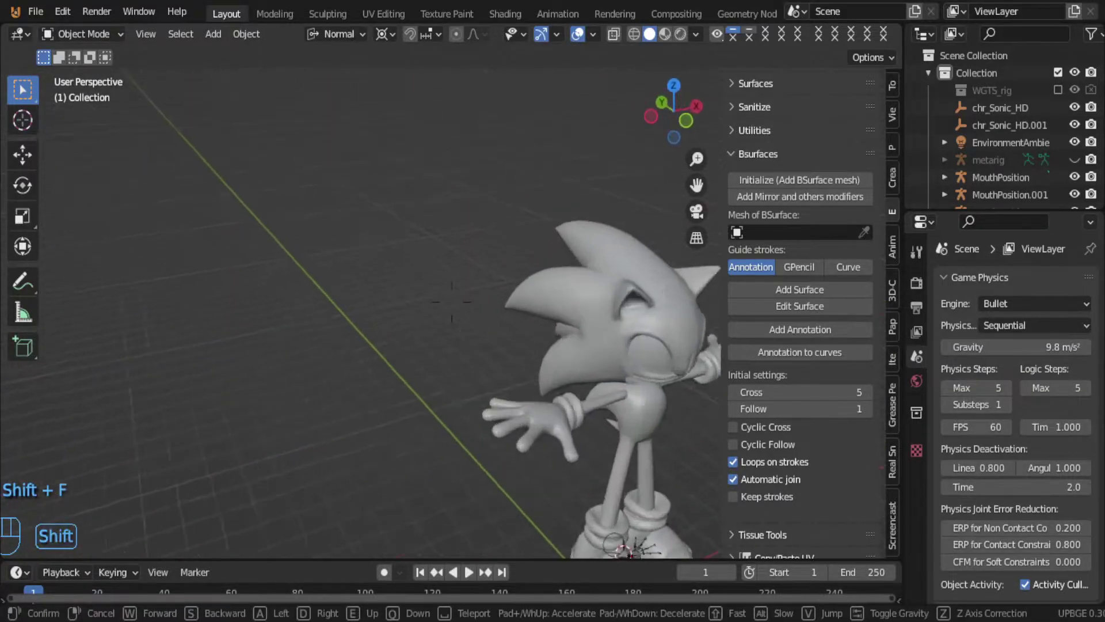
click(455, 299)
click(510, 250)
key(s)
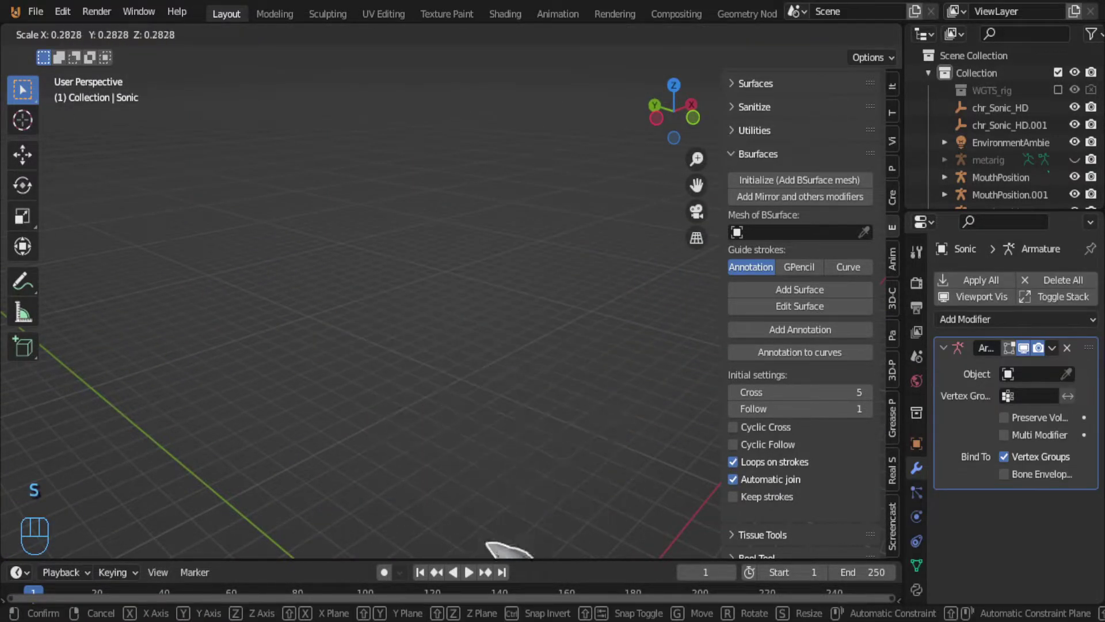
click(496, 84)
shift+middle_drag(496, 84, 502, 495)
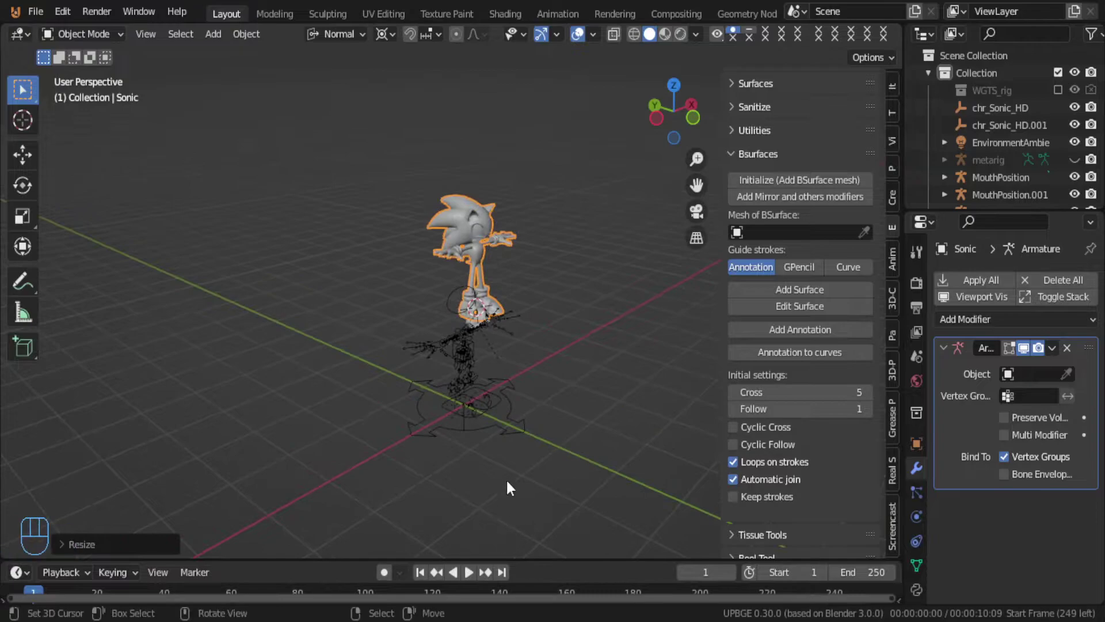
key(alt+g)
key(KP_1)
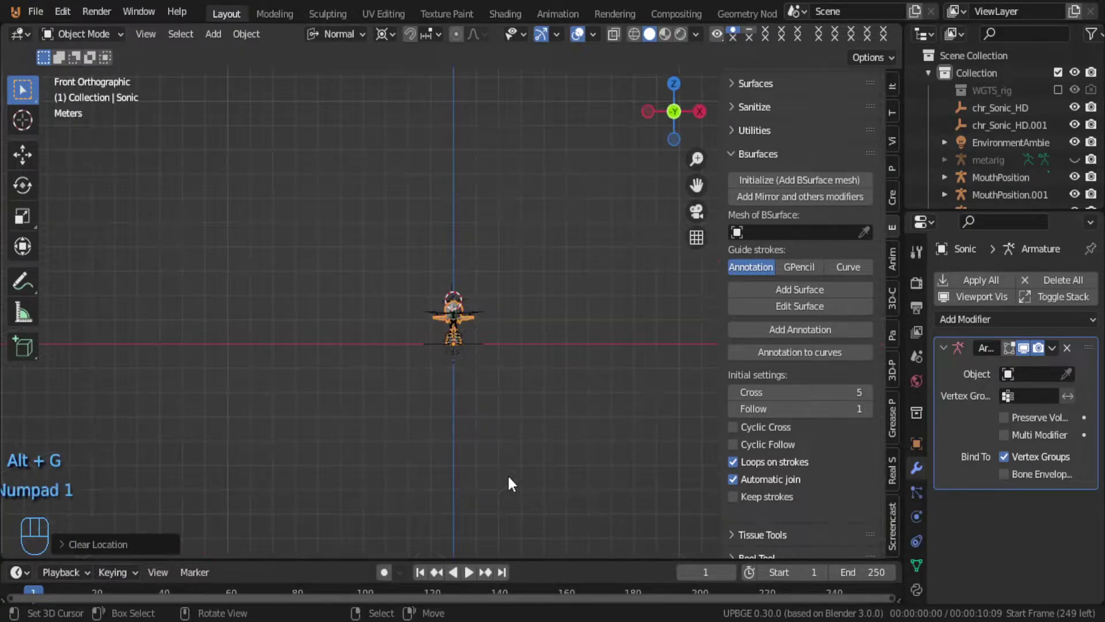
scroll(507, 474, up, 5)
shift+scroll(537, 491, up, 5)
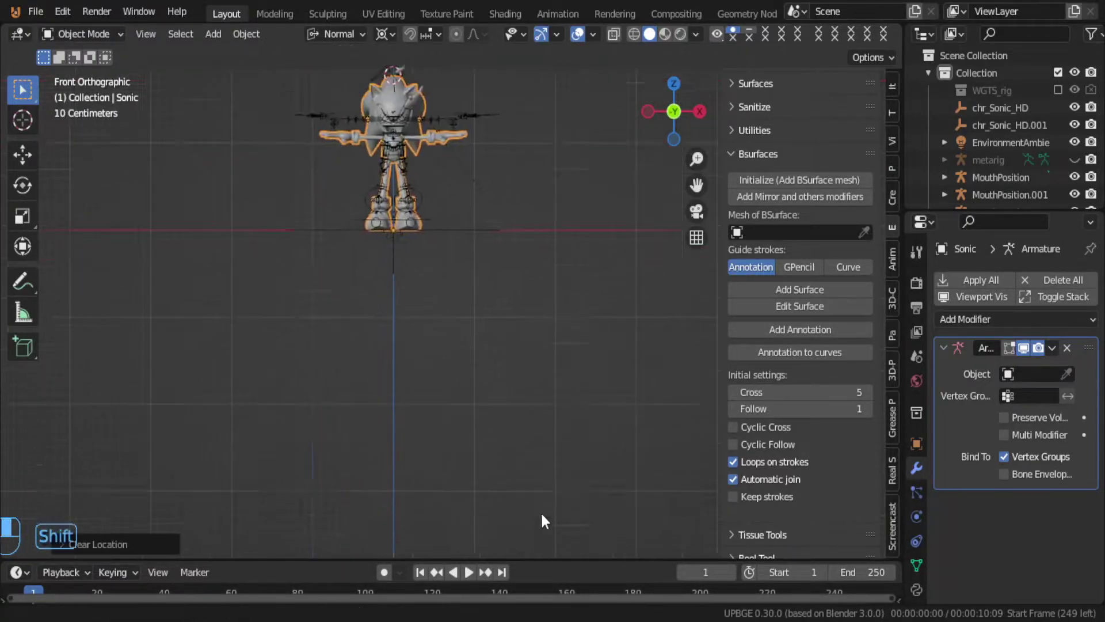
scroll(466, 257, up, 7)
key(s)
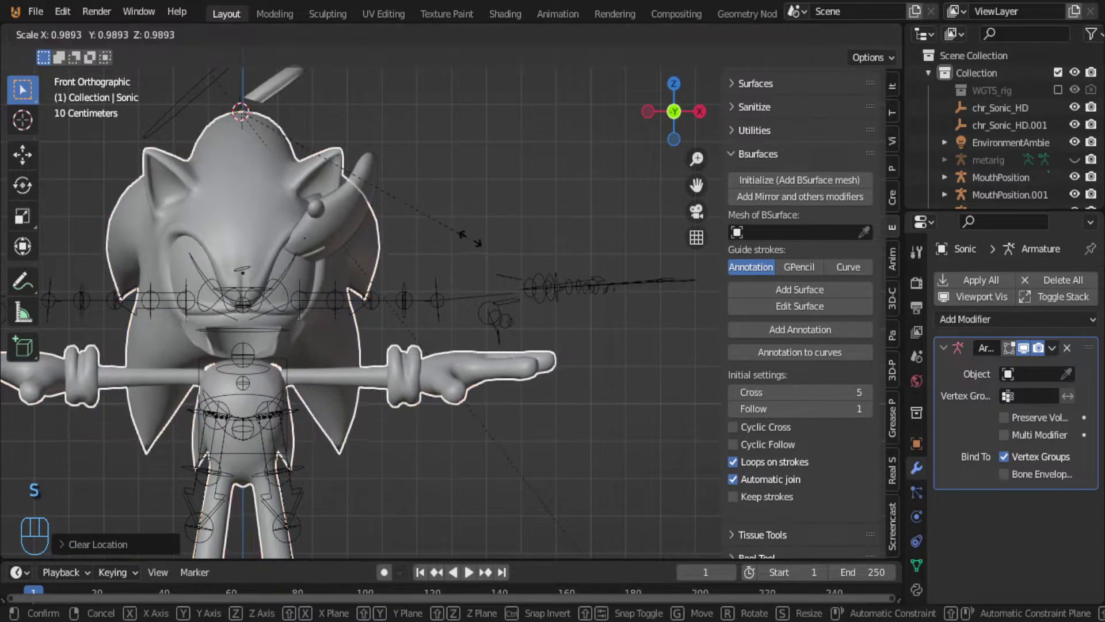
key(s)
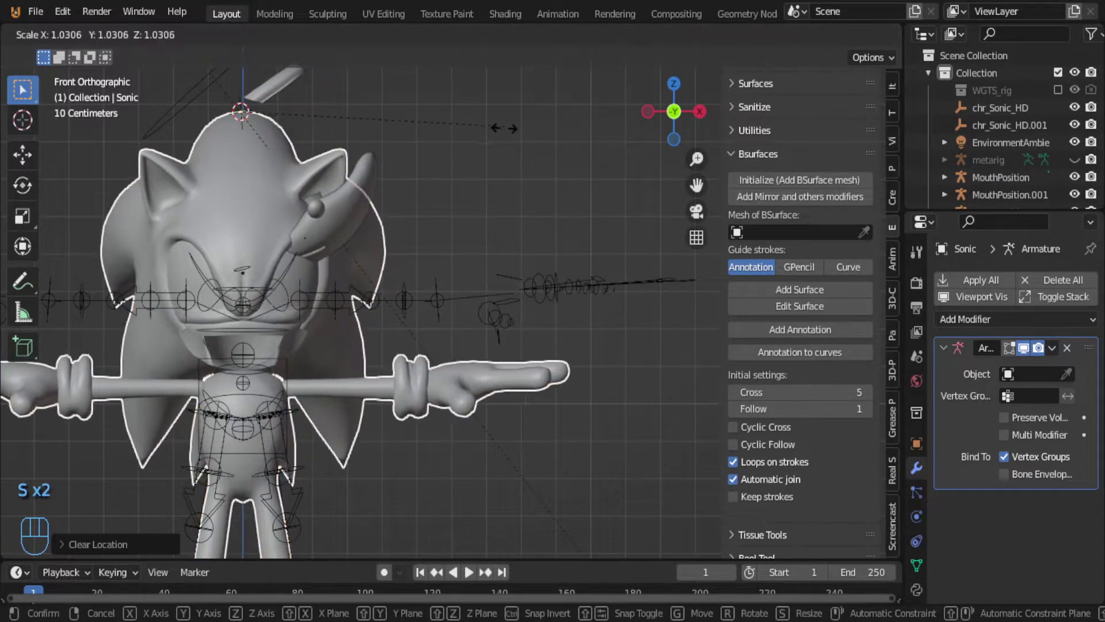
right_click(314, 112)
Step: Set the transform pivot to Median Point and scale the Sonic mesh up by about 1.19 to match the rig
click(381, 35)
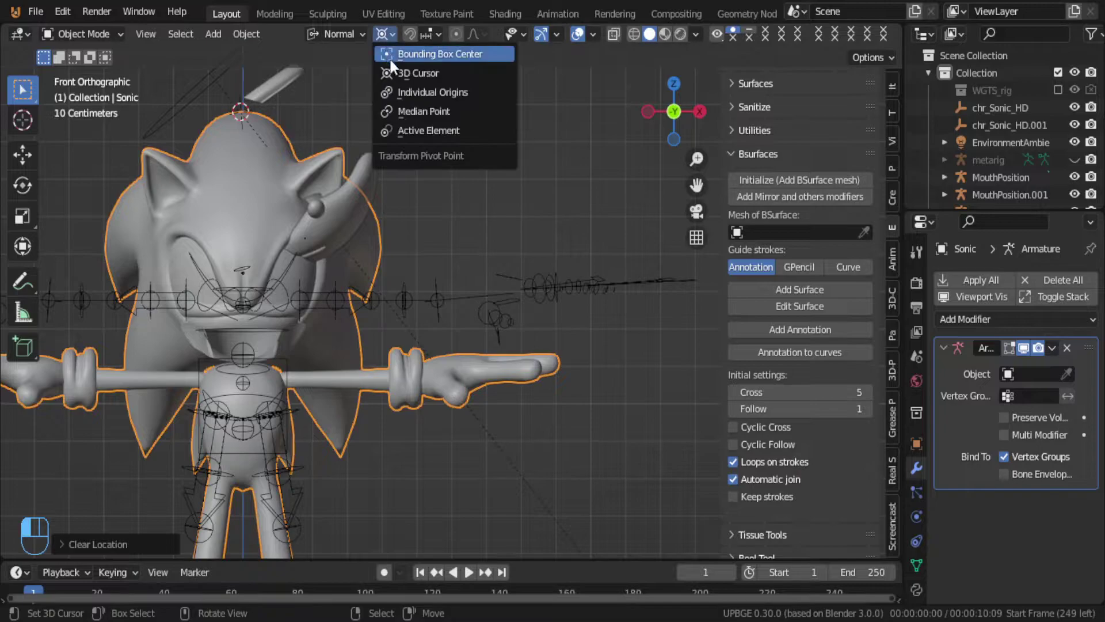
click(409, 112)
key(s)
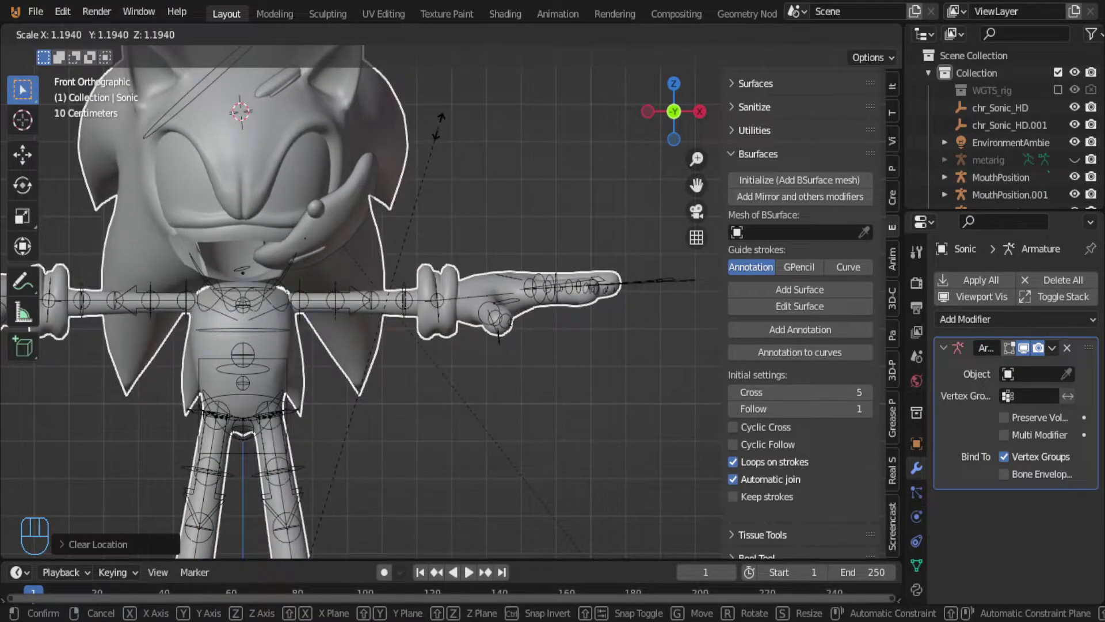
click(439, 126)
Step: Reveal the metarig to check how its arm bones line up with the Sonic mesh, and hide it again
scroll(426, 160, up, 5)
shift+middle_drag(433, 210, 512, 164)
key(alt+h)
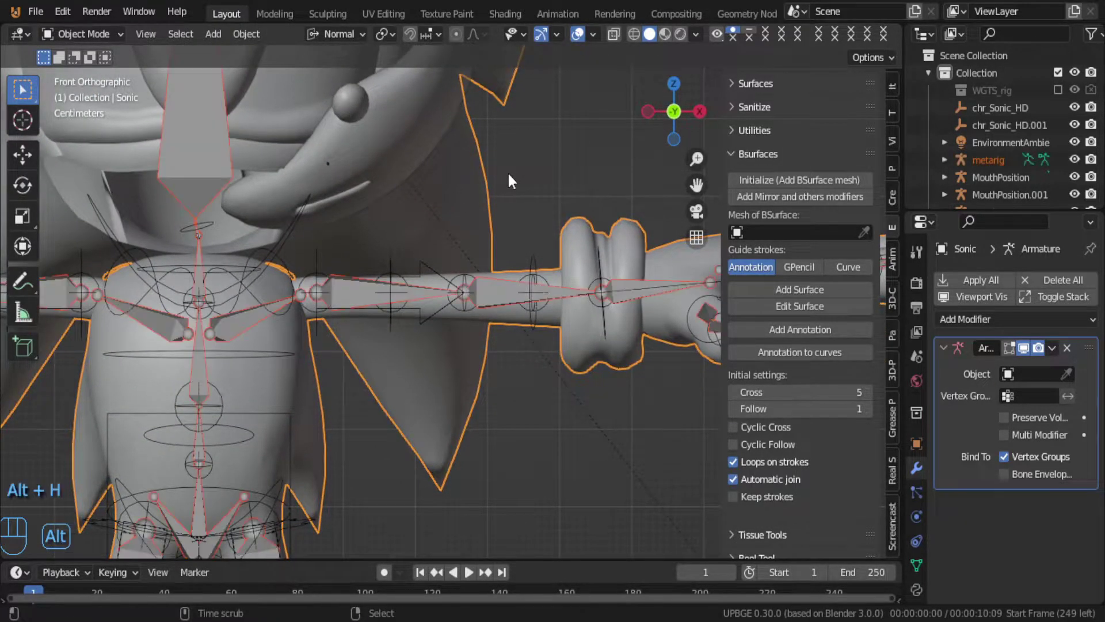
shift+middle_drag(520, 315, 465, 311)
click(455, 306)
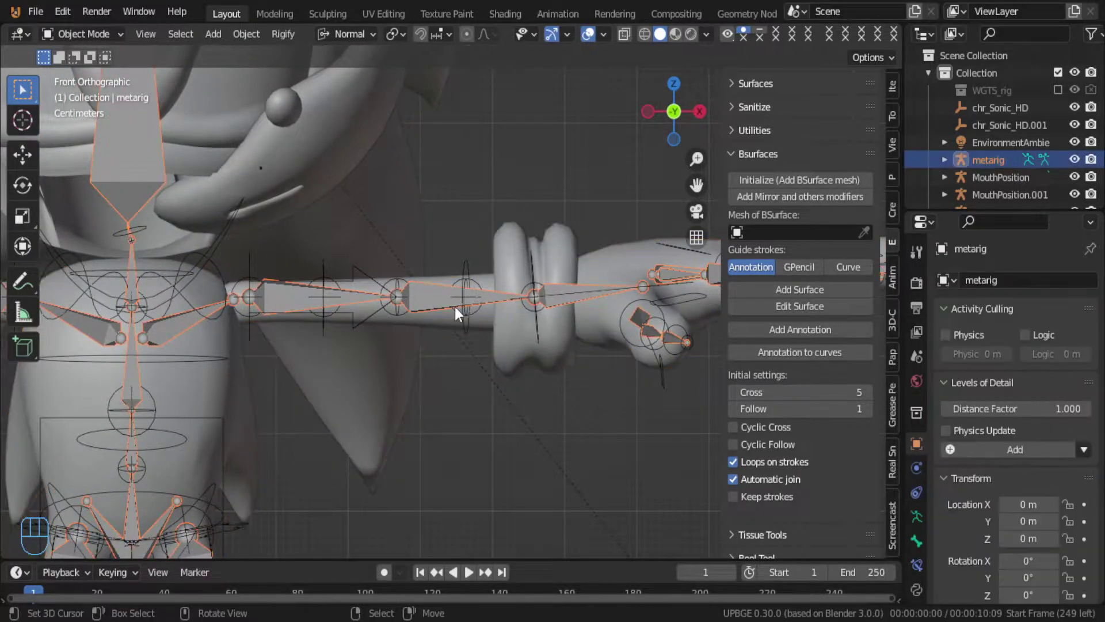
key(h)
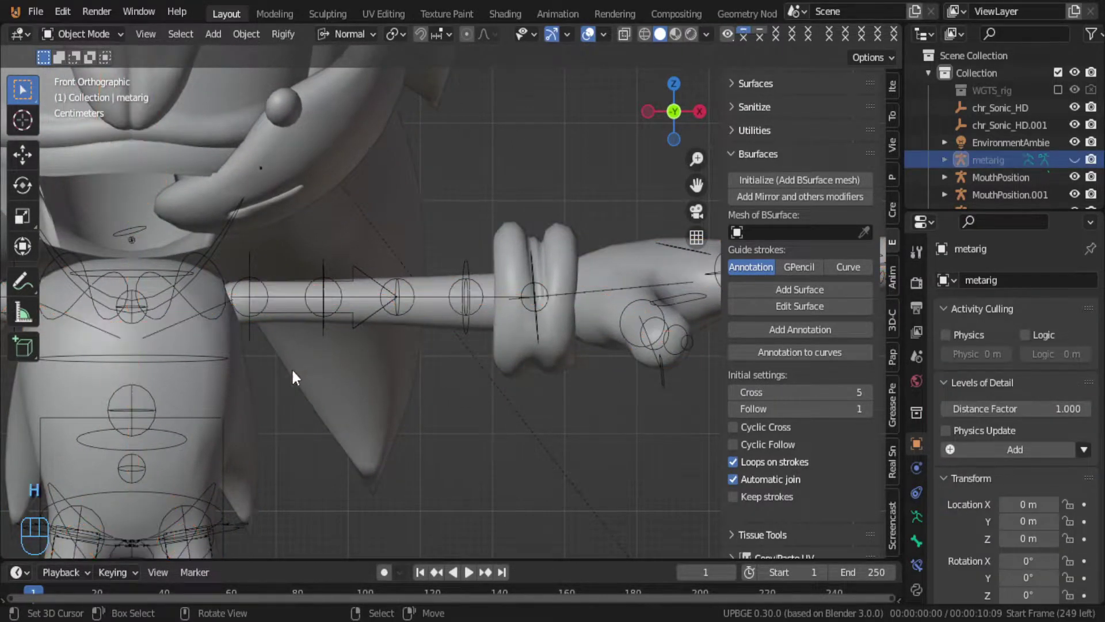
Step: Remove the Armature modifier from the scaled Sonic mesh
click(230, 393)
scroll(231, 393, down, 8)
shift+middle_drag(230, 393, 436, 361)
scroll(431, 367, up, 5)
scroll(427, 371, down, 4)
scroll(427, 371, up, 2)
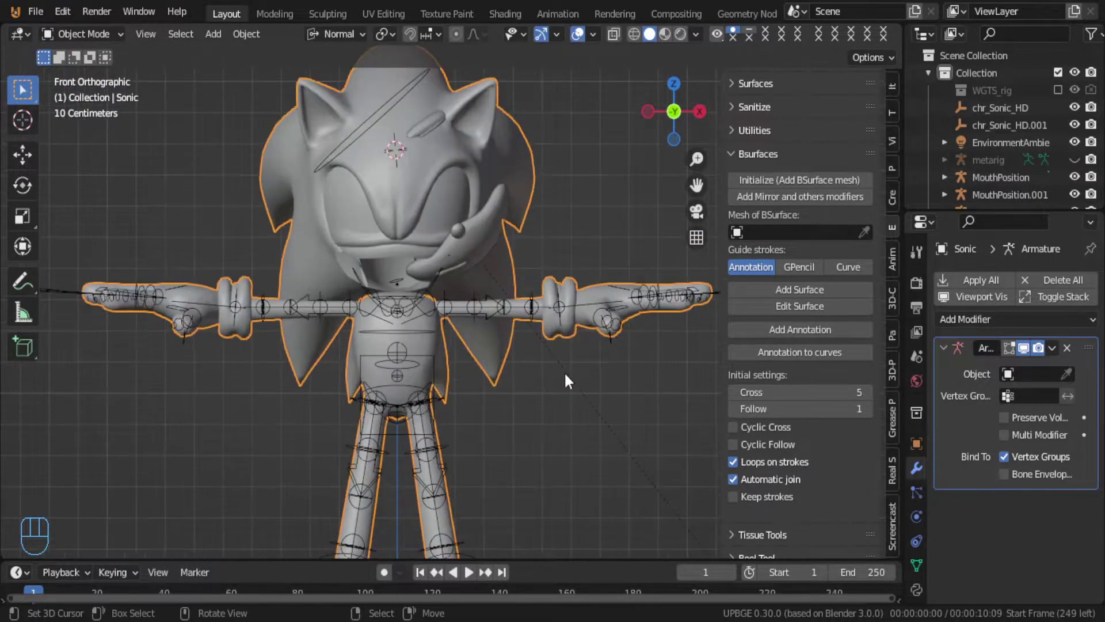
click(1069, 348)
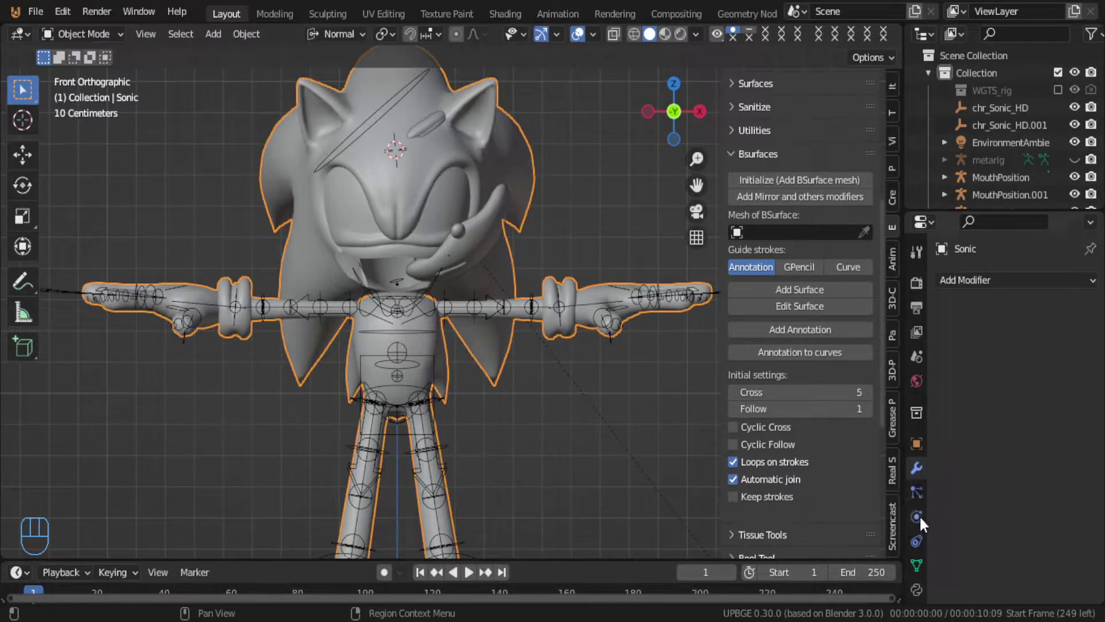
Step: Delete all the imported vertex groups from the Sonic mesh
click(916, 565)
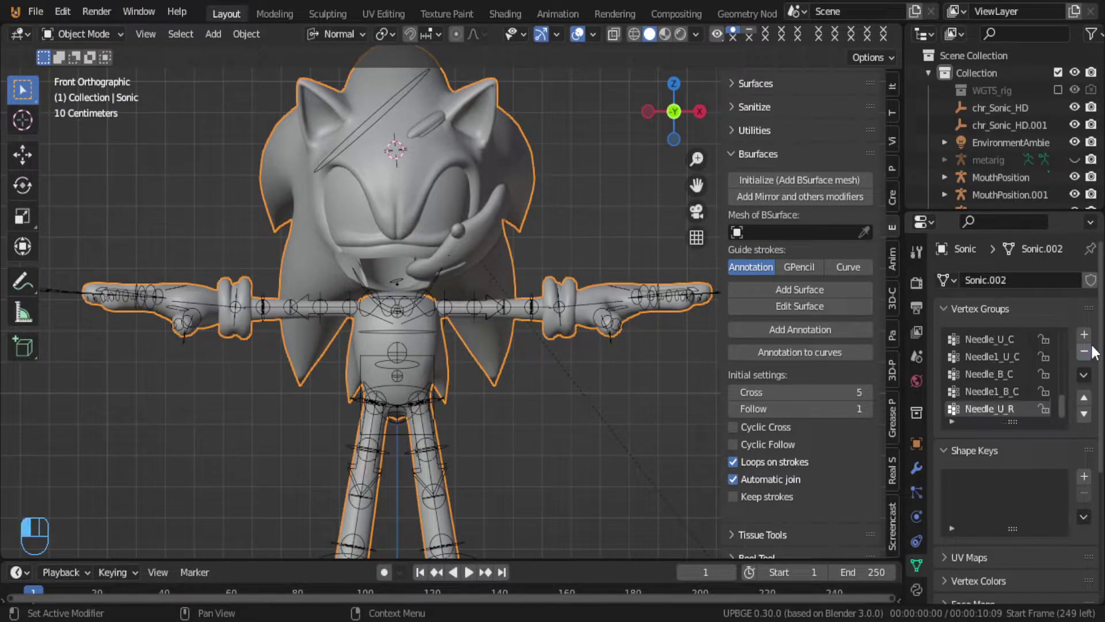
click(1084, 351)
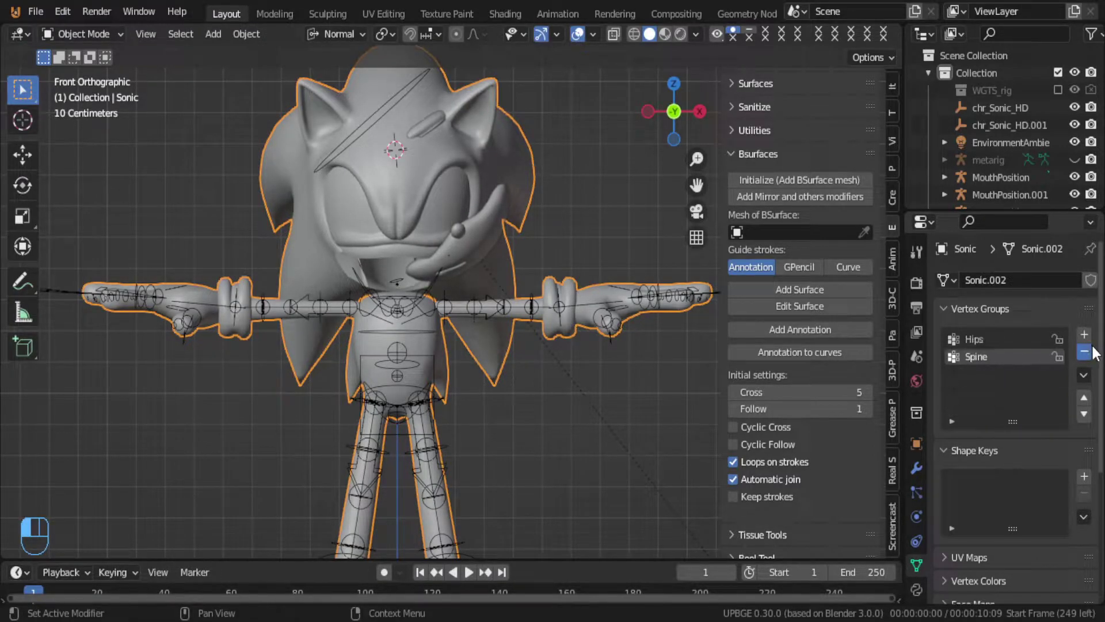
click(1084, 351)
Step: Clear the rotation and location of the rig's head bone in Pose Mode
middle_drag(457, 292, 500, 218)
click(461, 213)
click(365, 95)
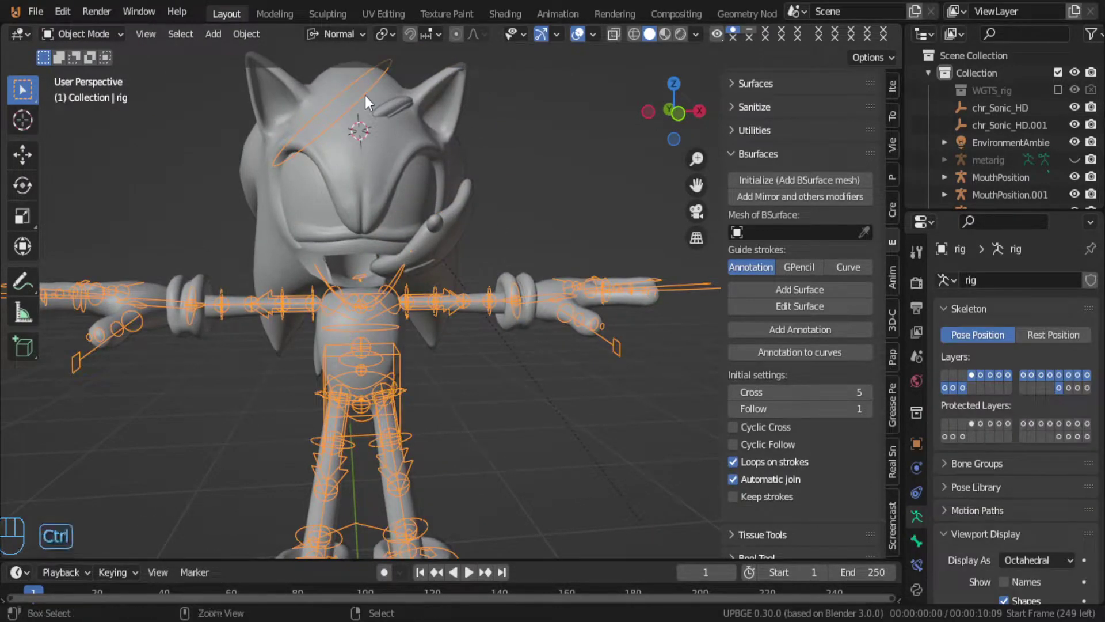
key(ctrl+Tab)
key(alt+r)
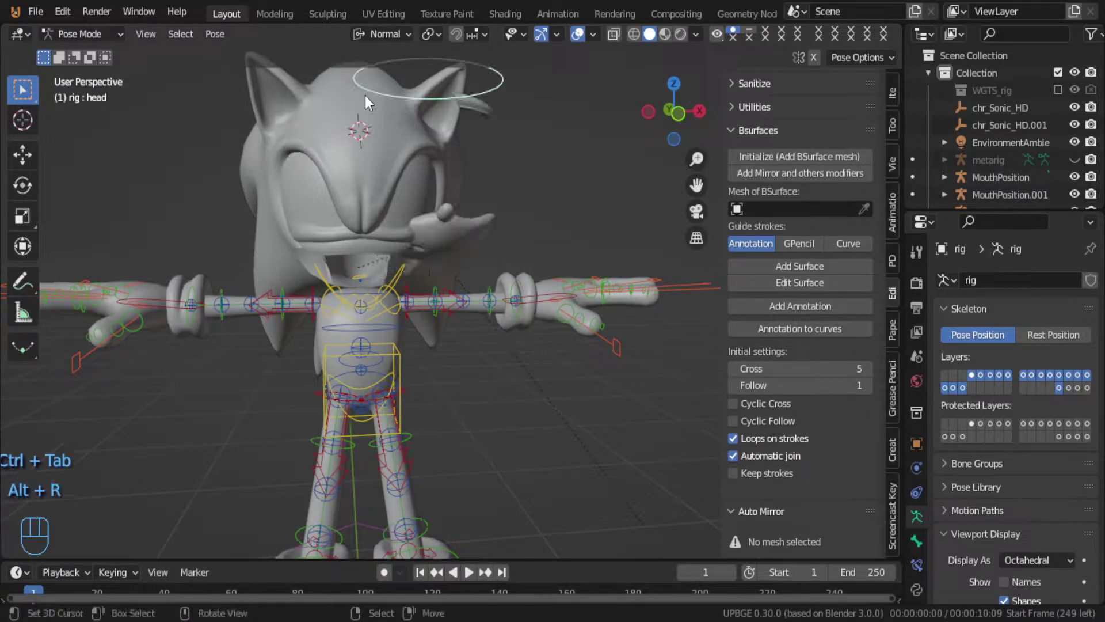
key(alt+g)
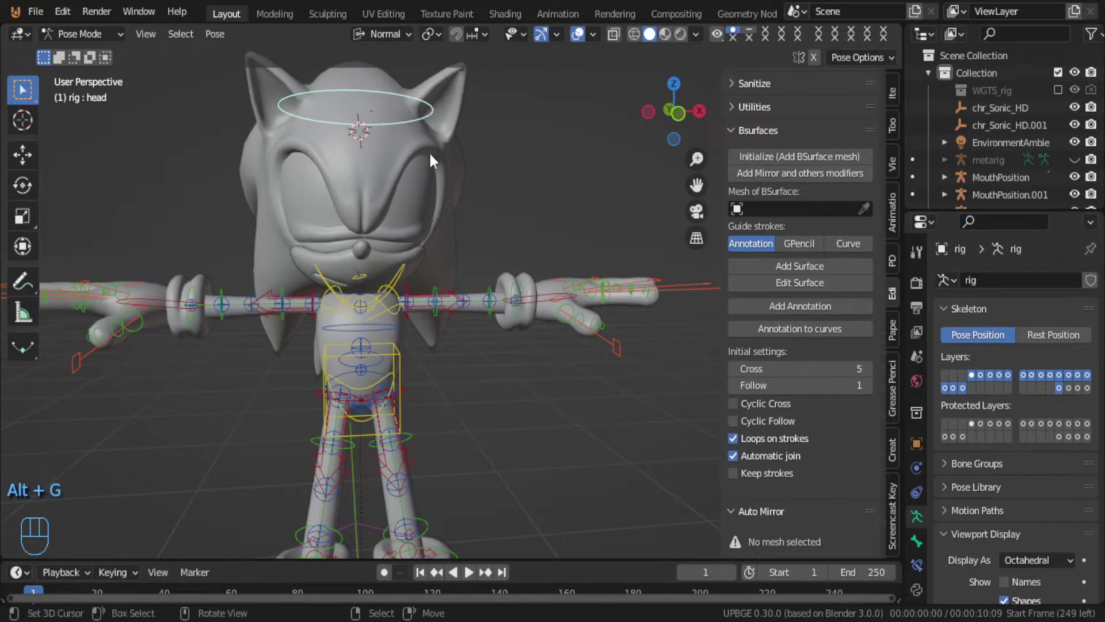
Step: Scale the Sonic mesh by a factor of about 1.002 in Object Mode
scroll(392, 196, up, 8)
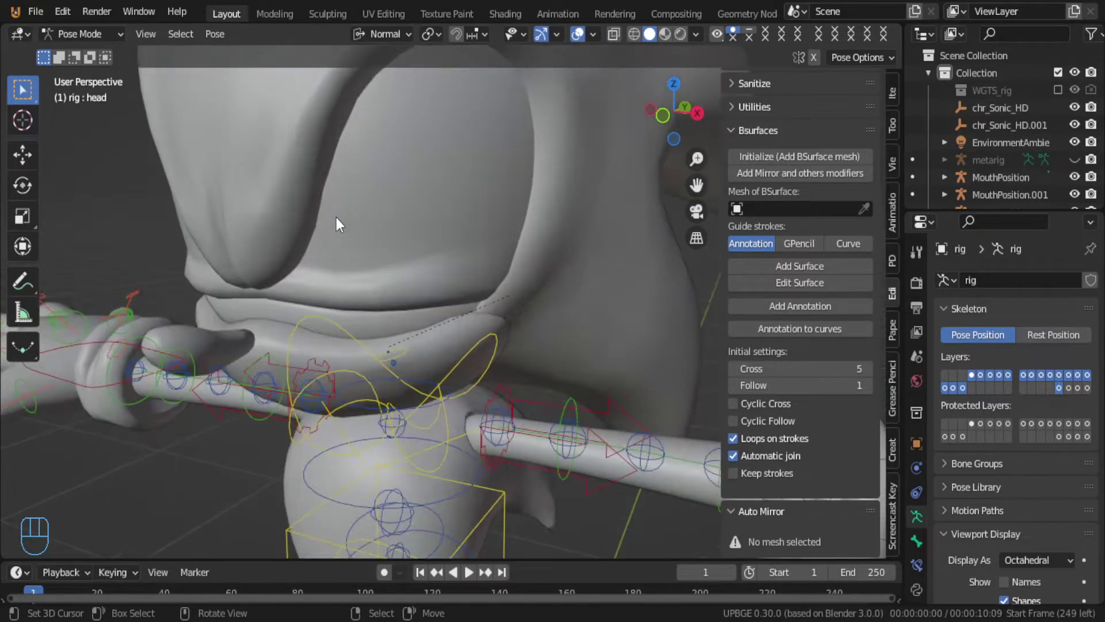
middle_drag(336, 216, 585, 235)
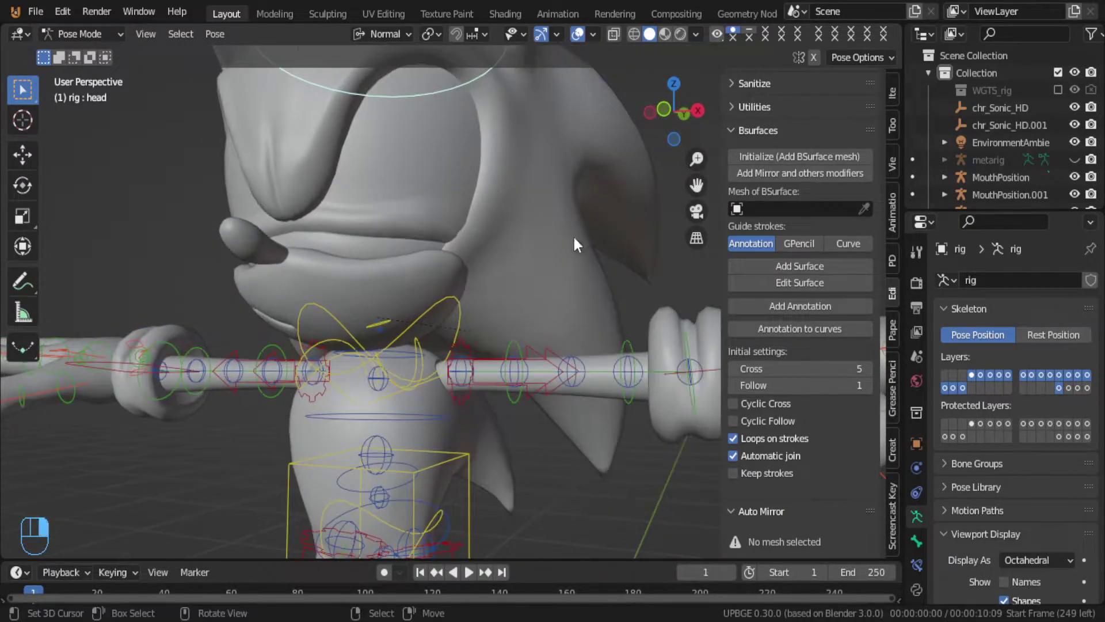
key(ctrl+Tab)
click(568, 253)
key(s)
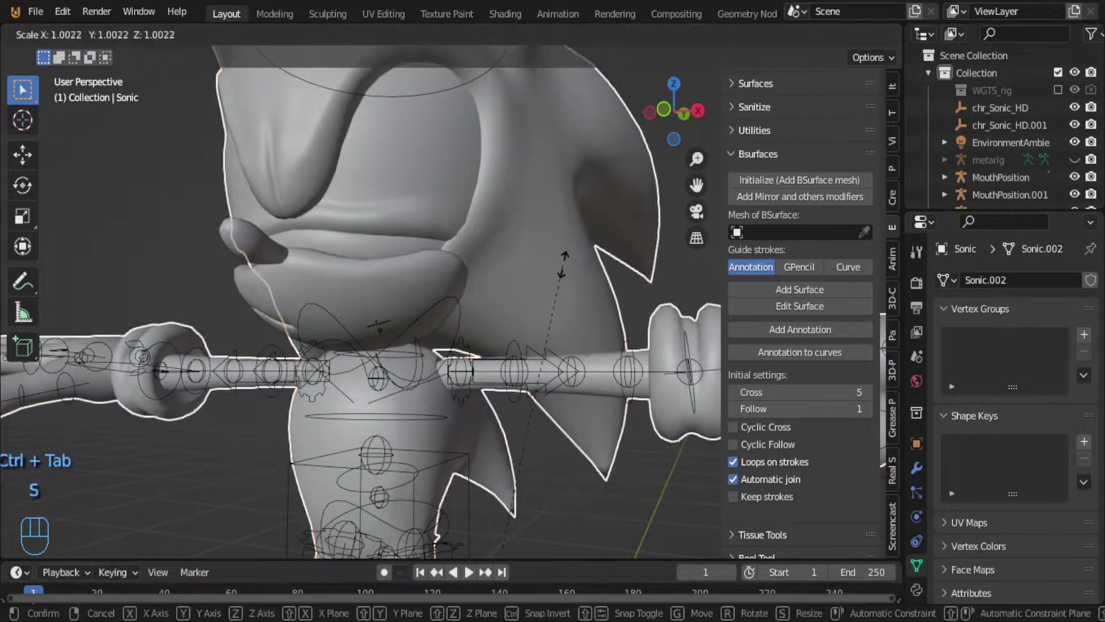
click(562, 268)
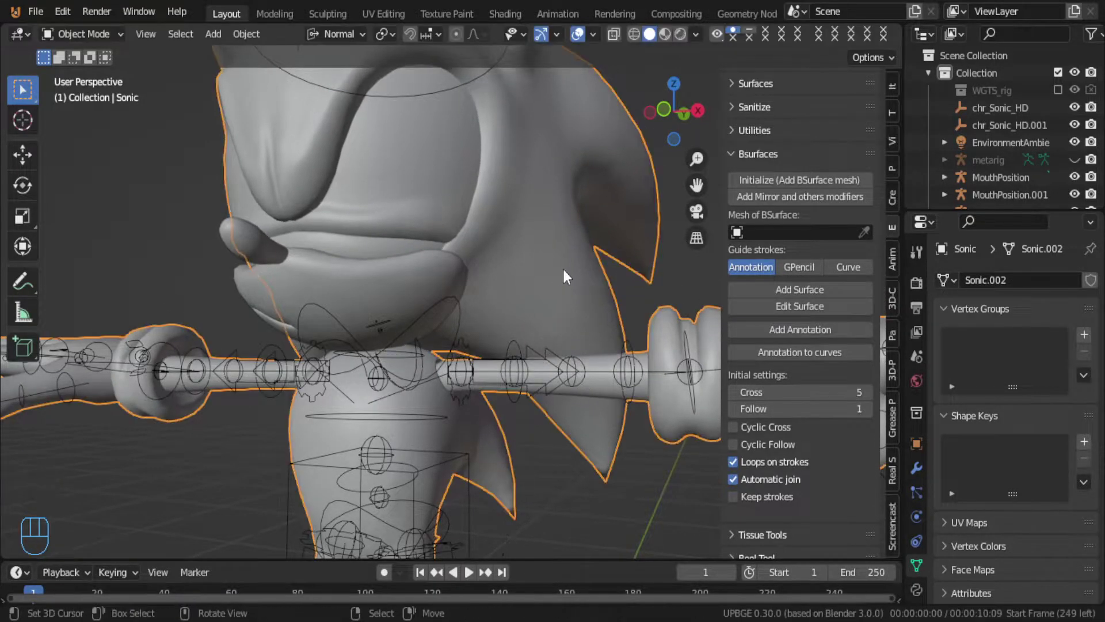
Step: Delete the separate linked geometry lying over the eyes of the Sonic mesh in Edit Mode
scroll(492, 273, down, 8)
middle_drag(492, 273, 578, 278)
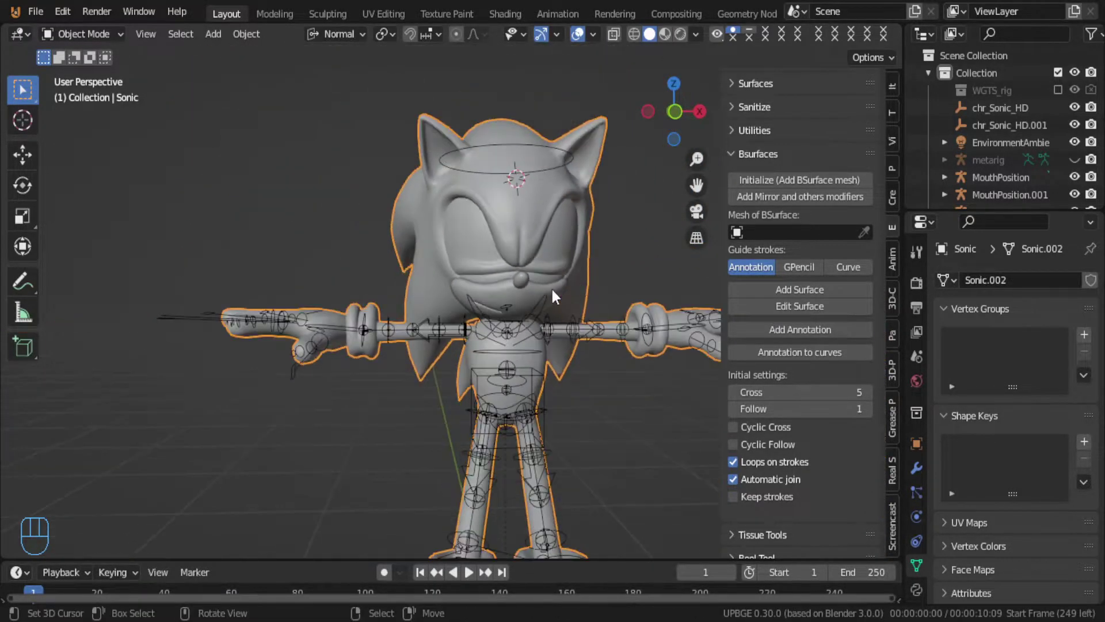
middle_drag(556, 251, 509, 231)
key(Tab)
scroll(507, 250, up, 8)
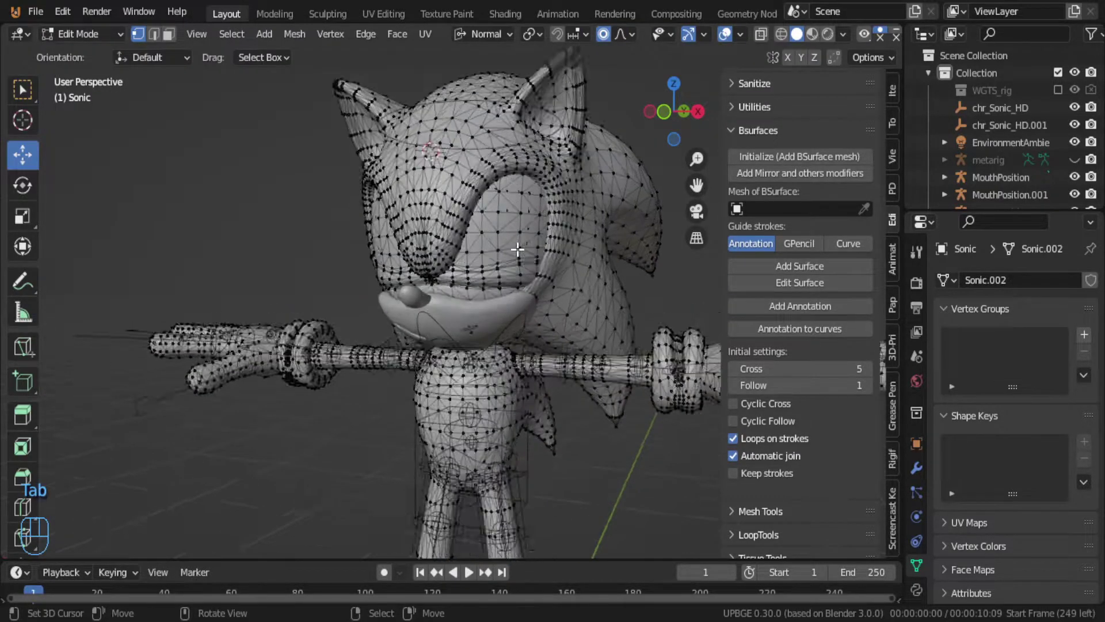
click(492, 313)
key(ctrl+l)
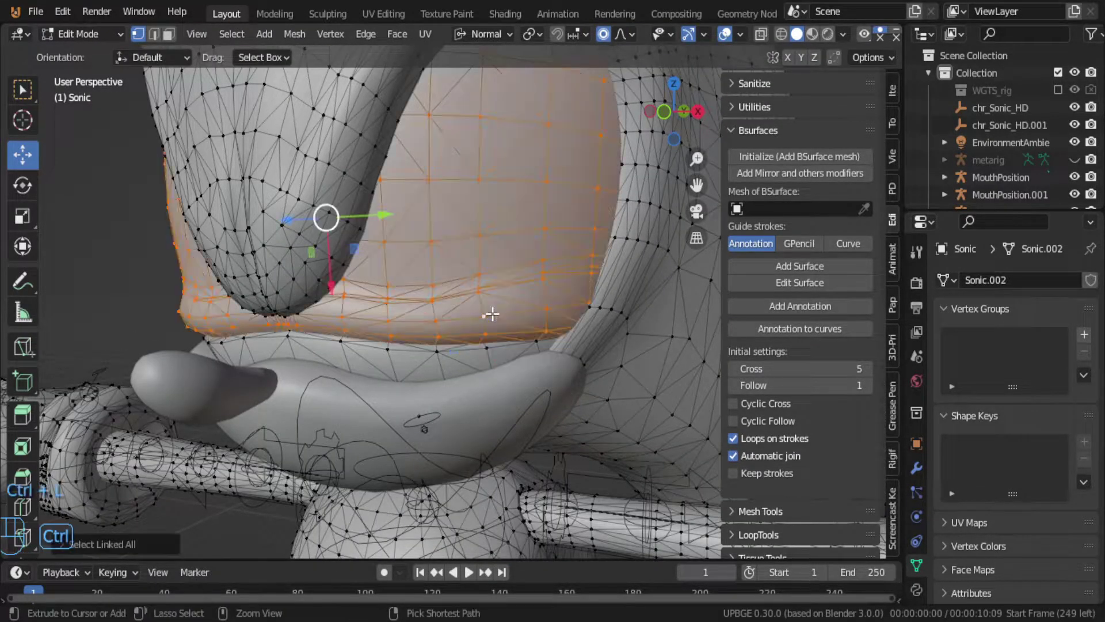
key(x)
click(485, 357)
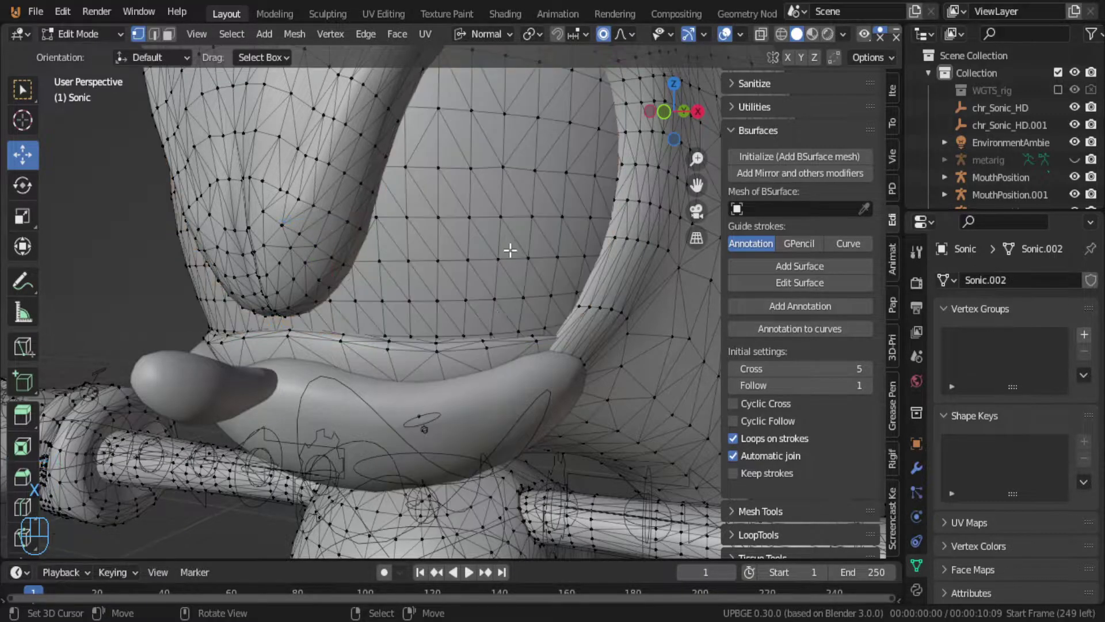
Step: Merge all vertices of the Sonic mesh by distance
scroll(506, 249, down, 5)
key(a)
key(a)
key(a)
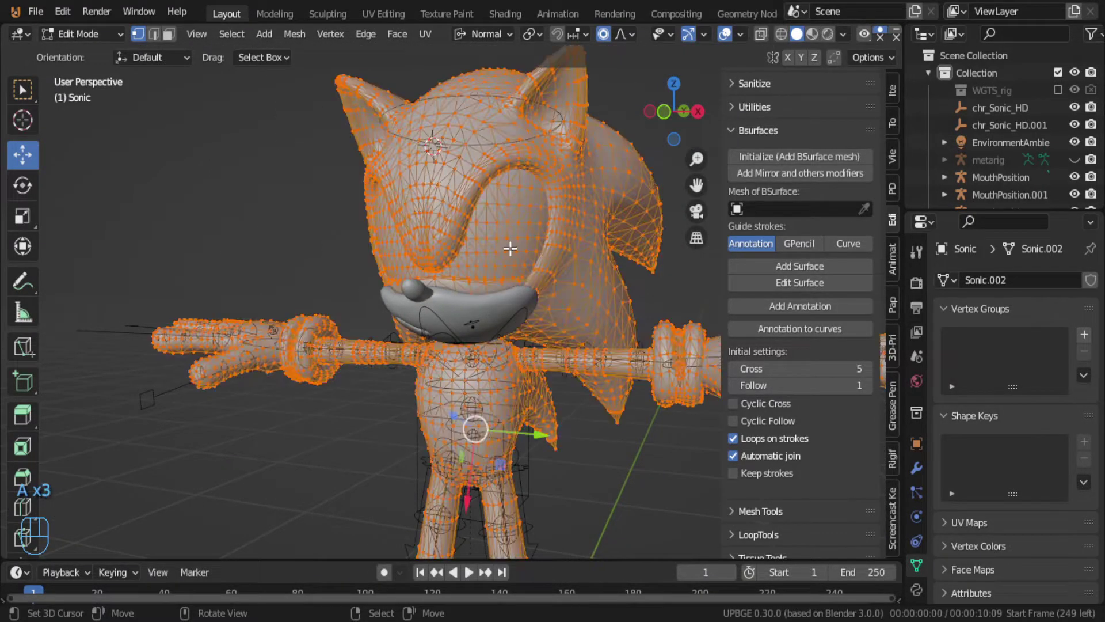
key(space)
text(MERG)
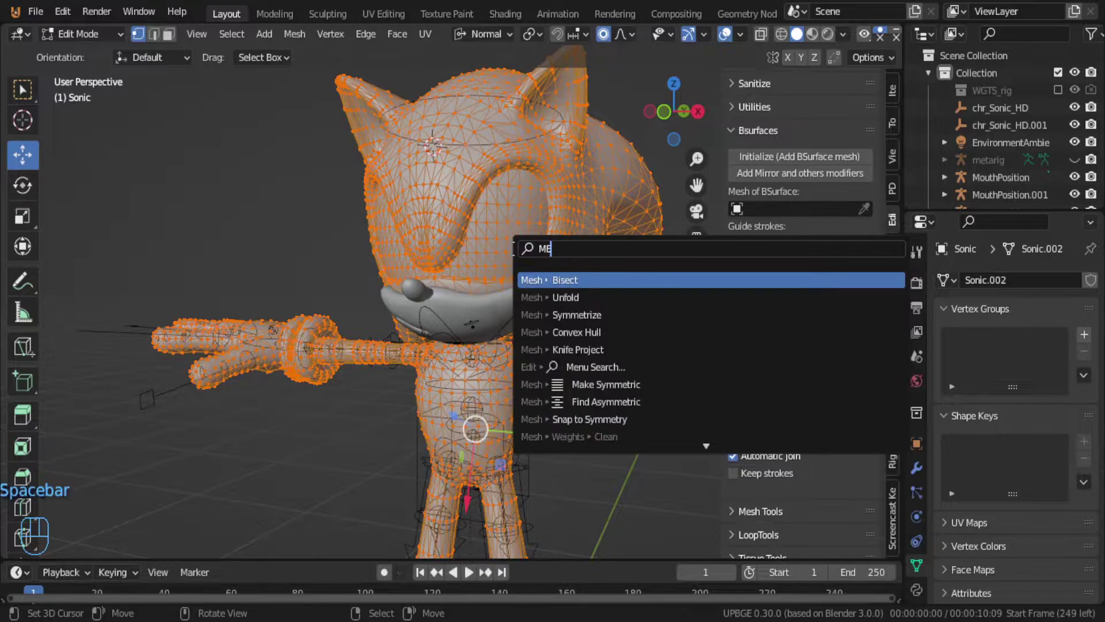
key(Down)
key(Down)
key(Down)
key(Down)
key(Down)
key(Down)
key(Down)
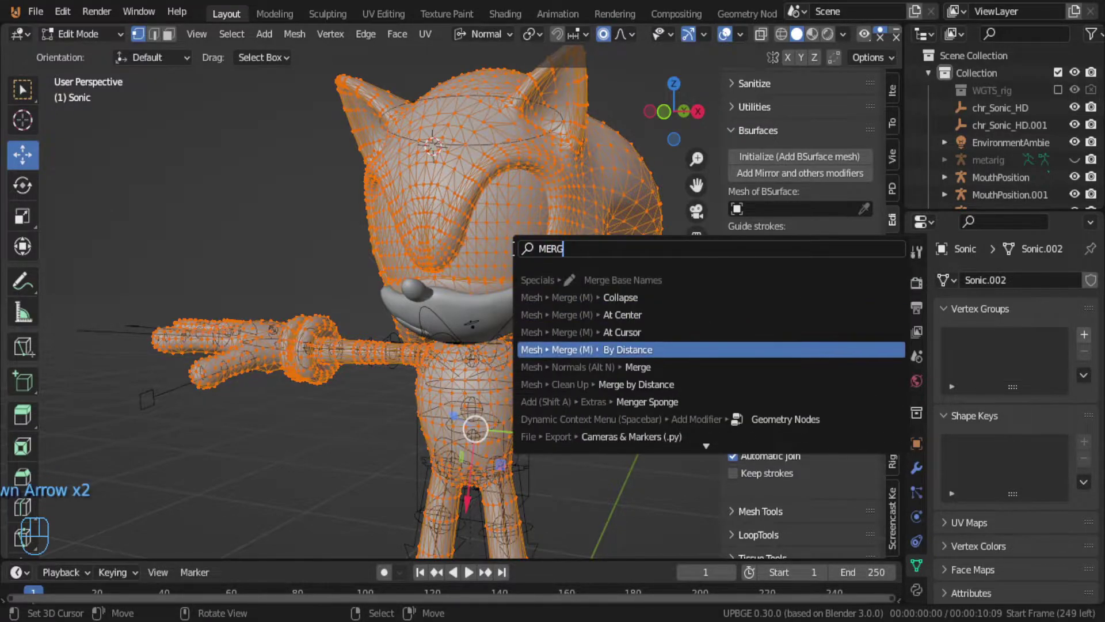
key(Up)
key(Return)
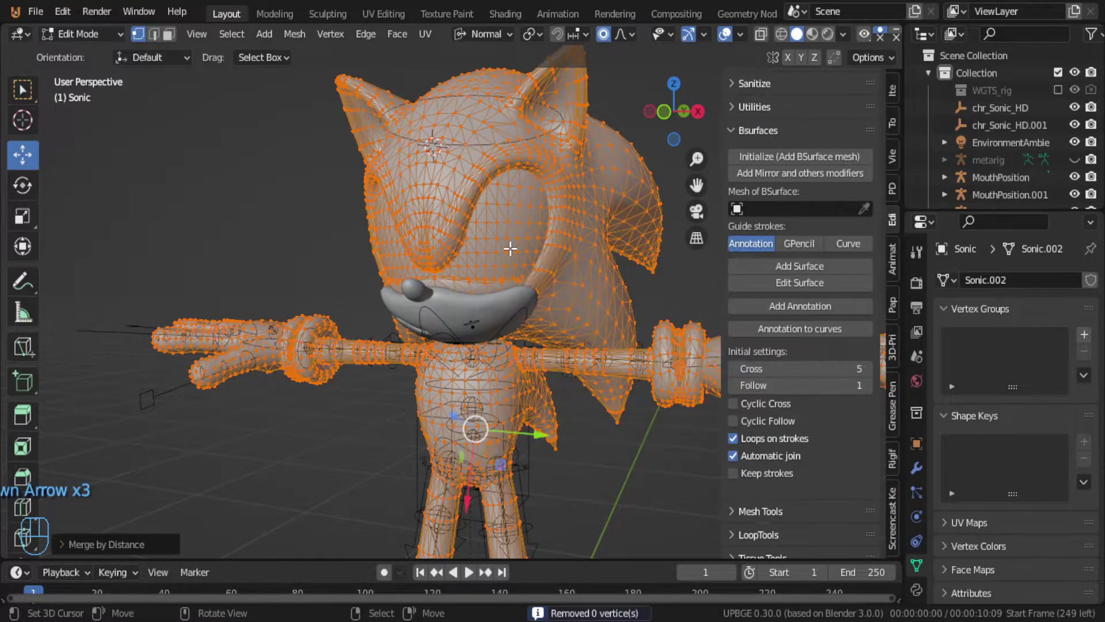
Step: Convert the selected triangles of the whole Sonic mesh to quads with Tris to Quads
key(space)
click(522, 215)
key(BackSpace)
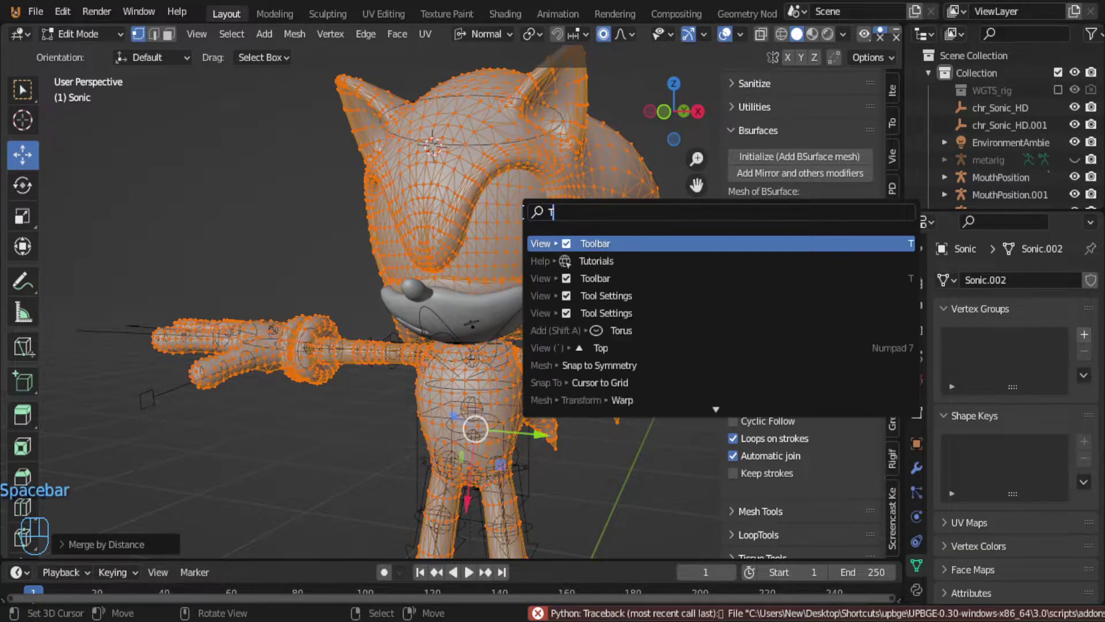
text(TRIS)
key(Return)
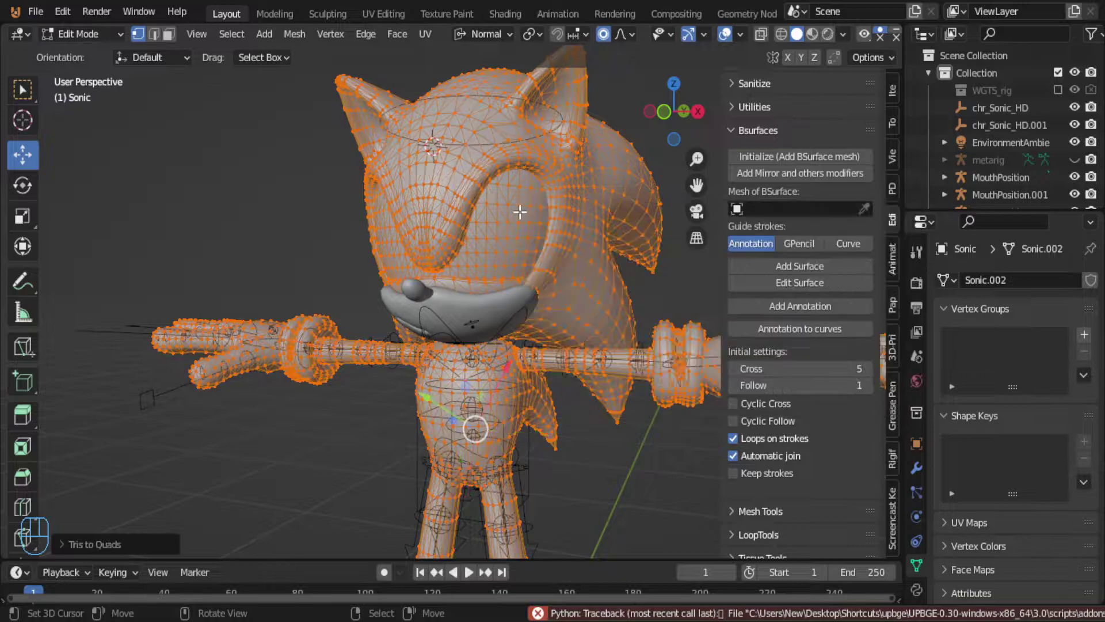
Step: Parent the Sonic mesh to the rig with automatic weights in Object Mode
key(Tab)
middle_drag(519, 209, 574, 235)
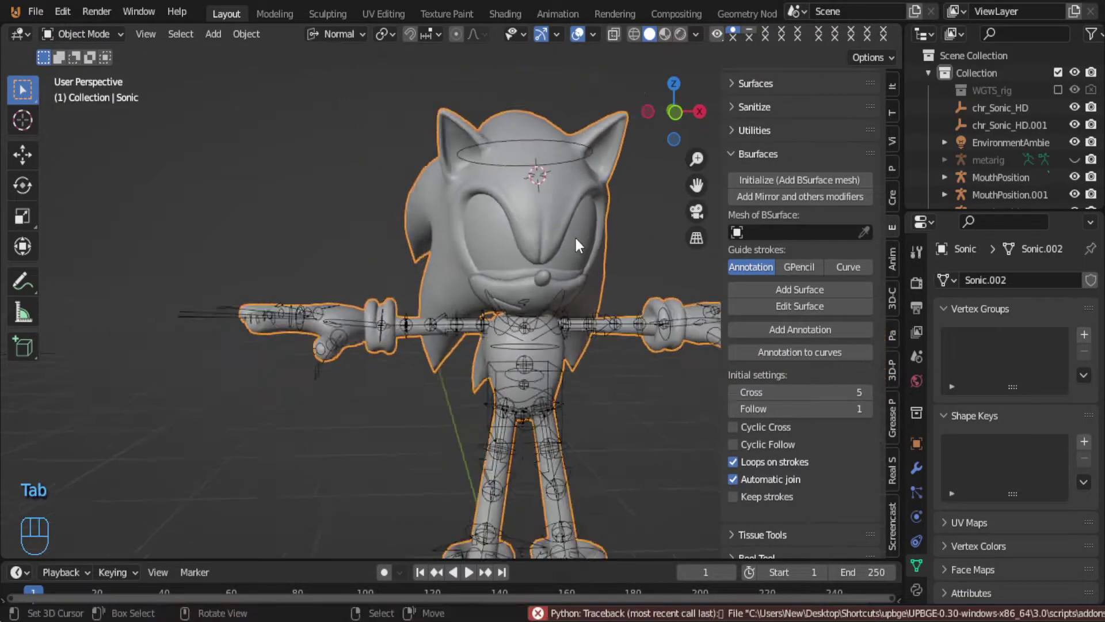
shift+click(550, 351)
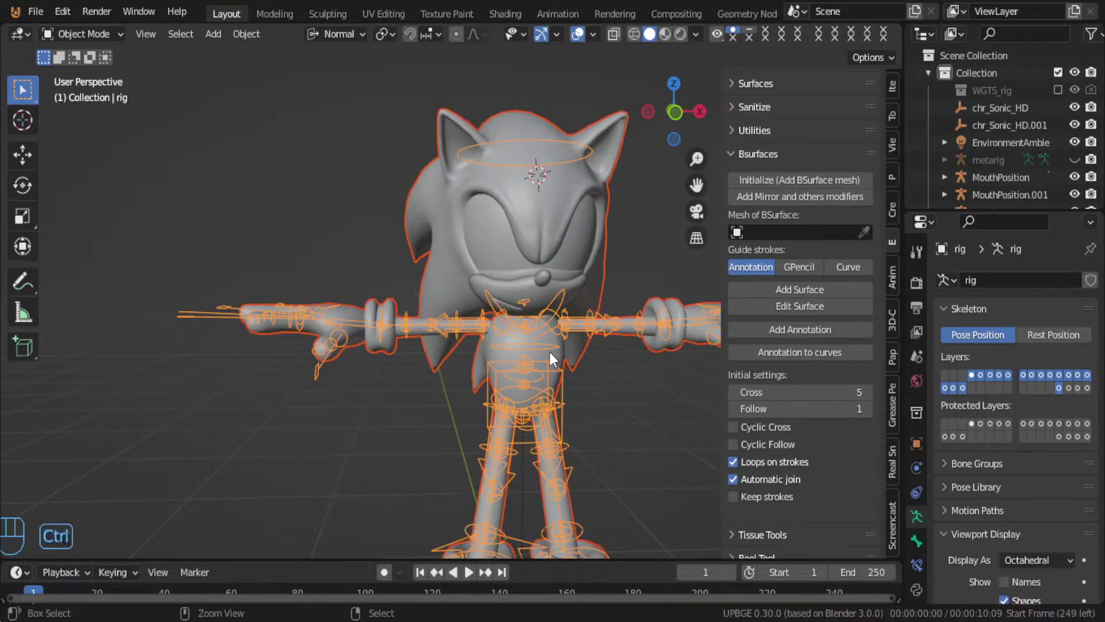
key(ctrl+p)
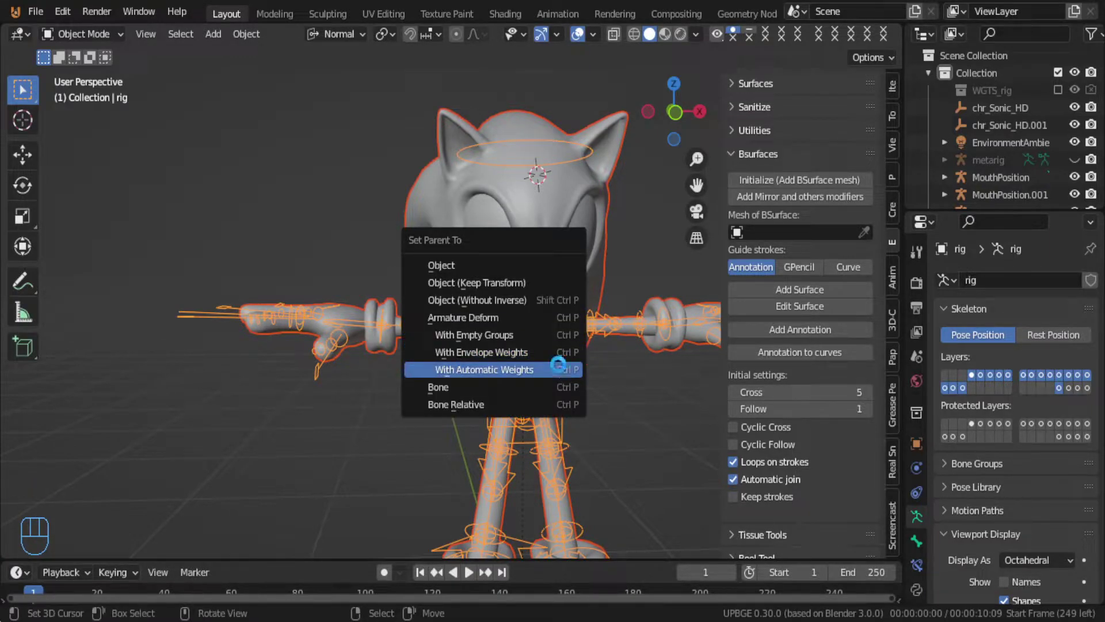
click(489, 370)
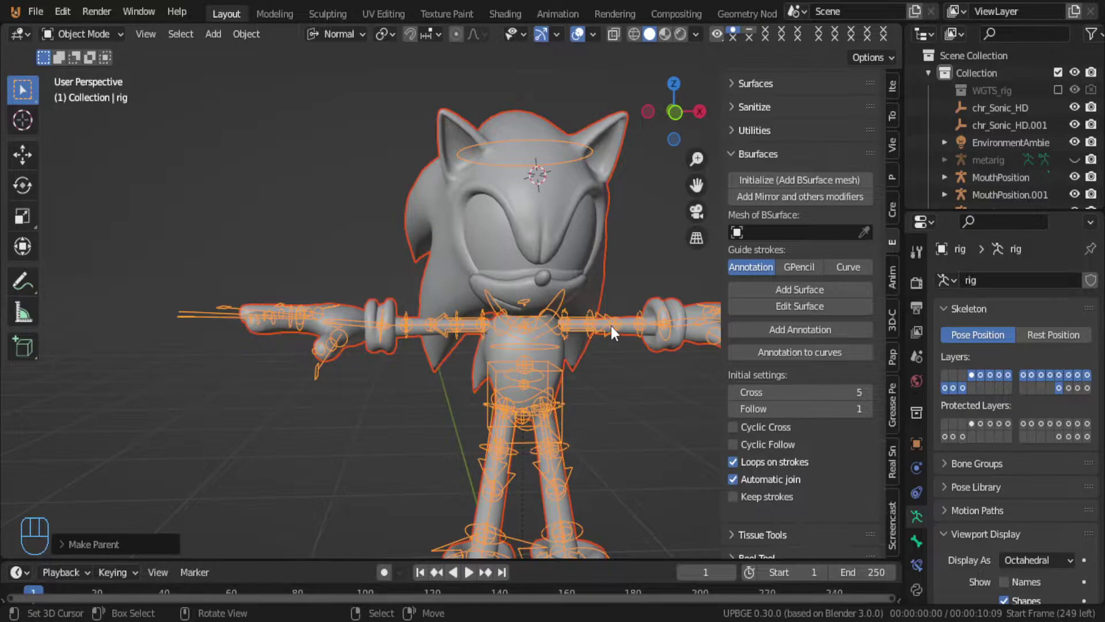
Step: Test the arm deformation by temporarily moving the rig's left hand IK bone in Pose Mode
click(658, 326)
ctrl+click(659, 326)
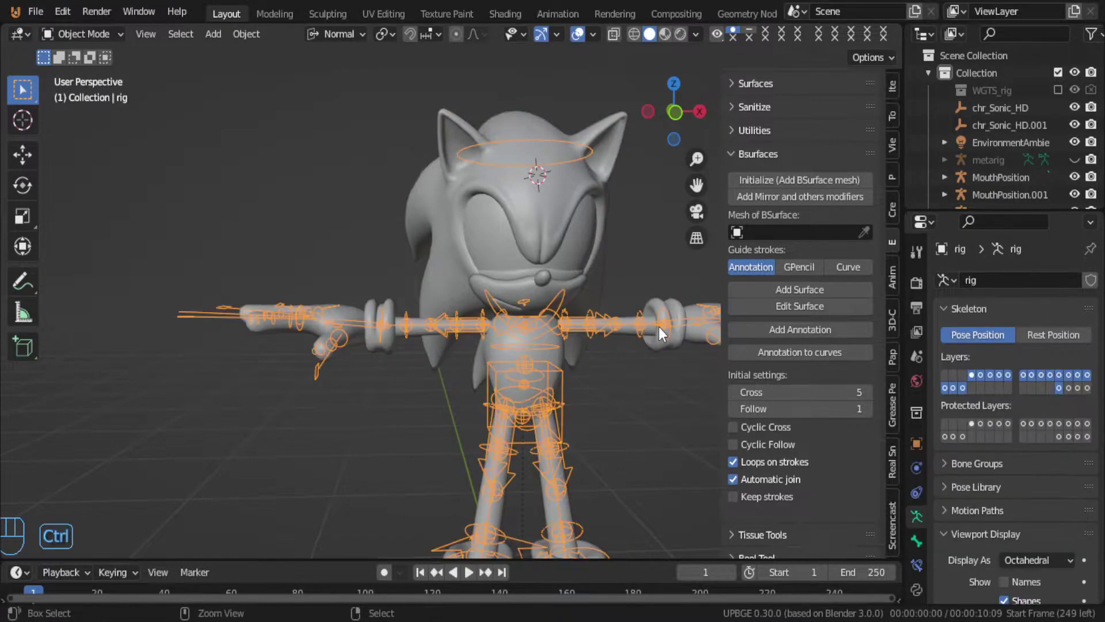
key(ctrl+Tab)
click(670, 326)
key(g)
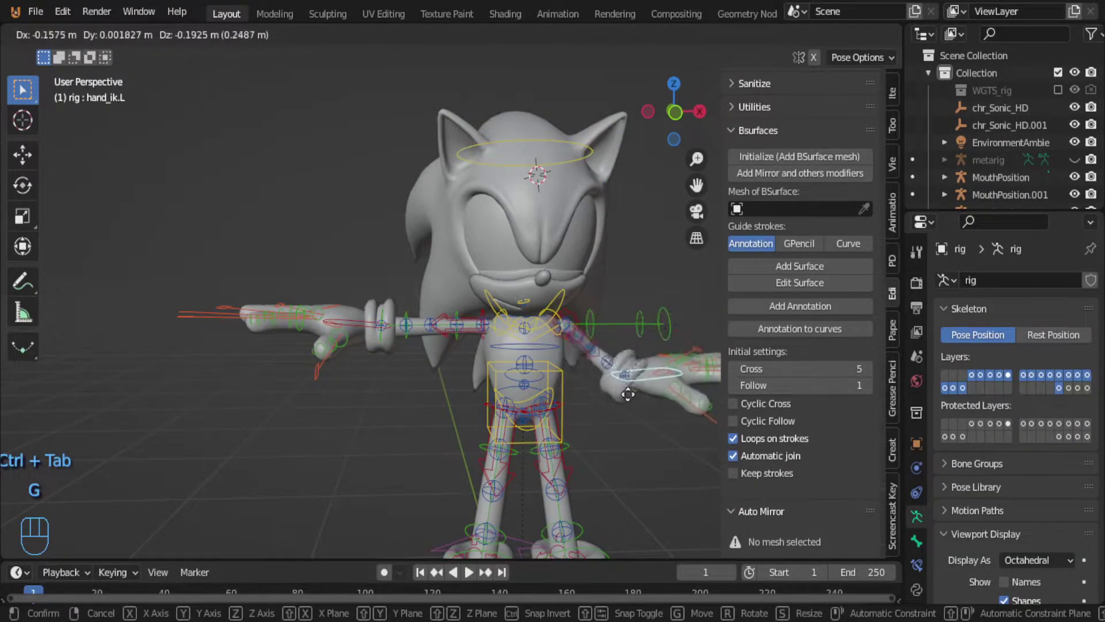
key(Escape)
middle_drag(554, 395, 545, 251)
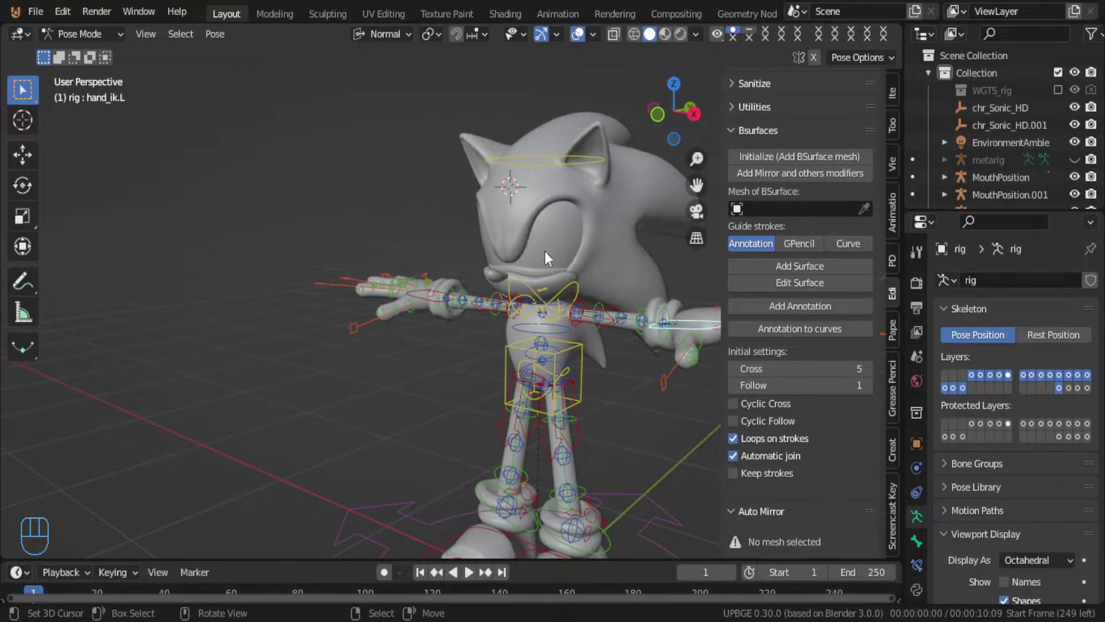
Step: Test the head and right thumb deformation by temporarily rotating their control bones
click(572, 170)
key(r)
right_click(596, 173)
middle_drag(596, 173, 548, 209)
click(348, 355)
key(r)
right_click(550, 424)
Step: Test the leg deformation by temporarily moving the left foot control, and inspect the character from the side
scroll(551, 460, up, 3)
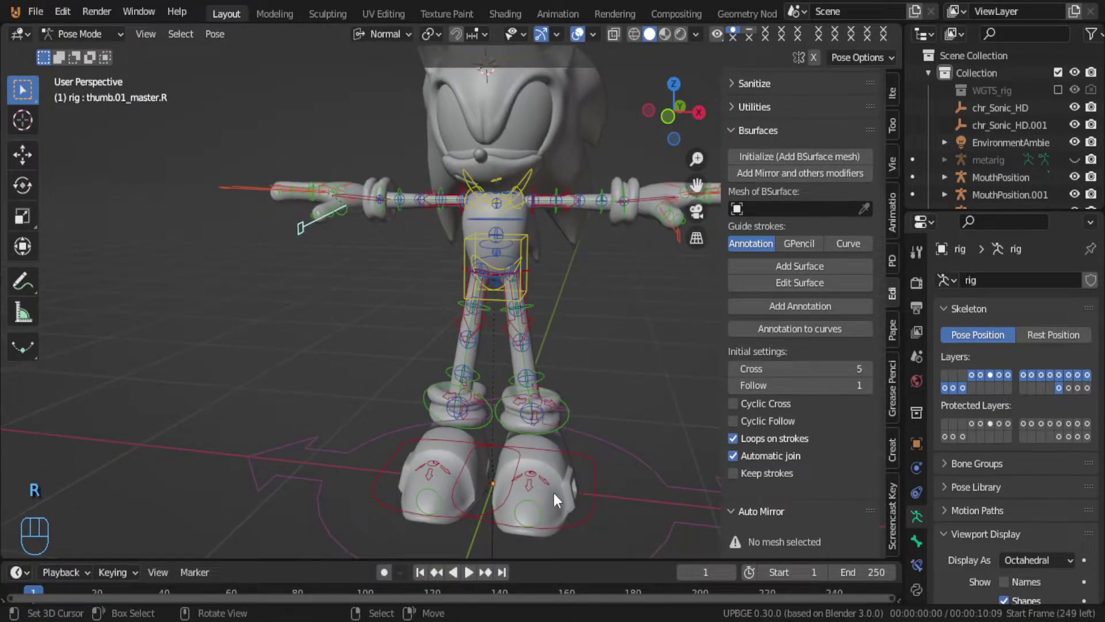
click(586, 519)
key(g)
right_click(606, 457)
middle_drag(548, 284, 530, 354)
ctrl+middle_drag(527, 223, 610, 213)
Step: Try to move the Sonic mesh off the rig in Object Mode
key(ctrl+Tab)
key(g)
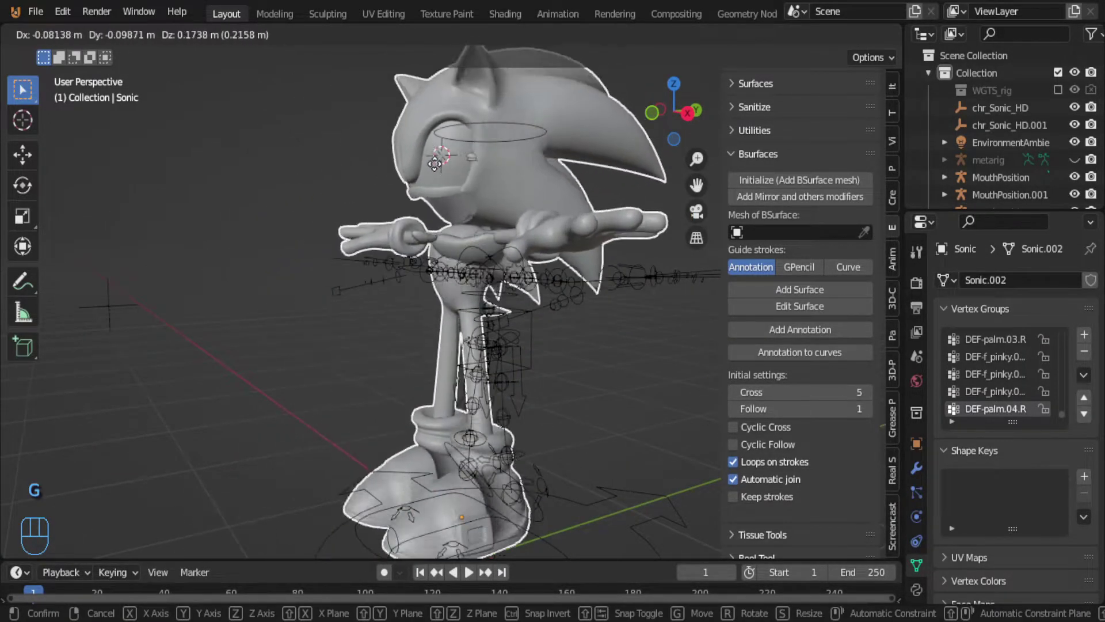
right_click(434, 164)
middle_drag(471, 158, 534, 218)
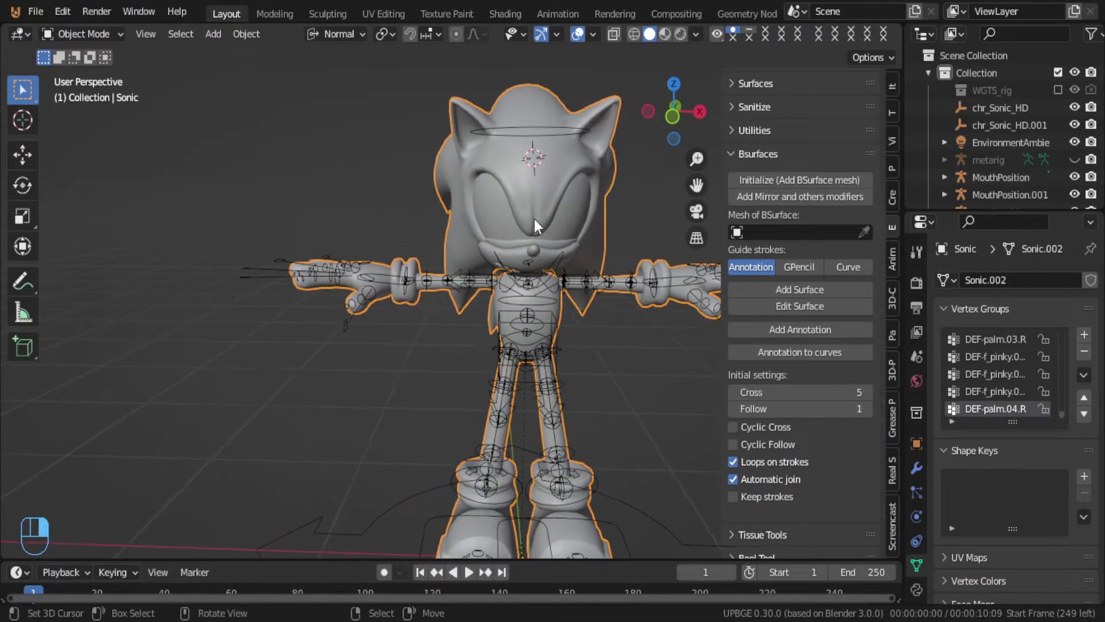
Step: Select a single vertex at the lower tip of Sonic's brow in Edit Mode
key(Tab)
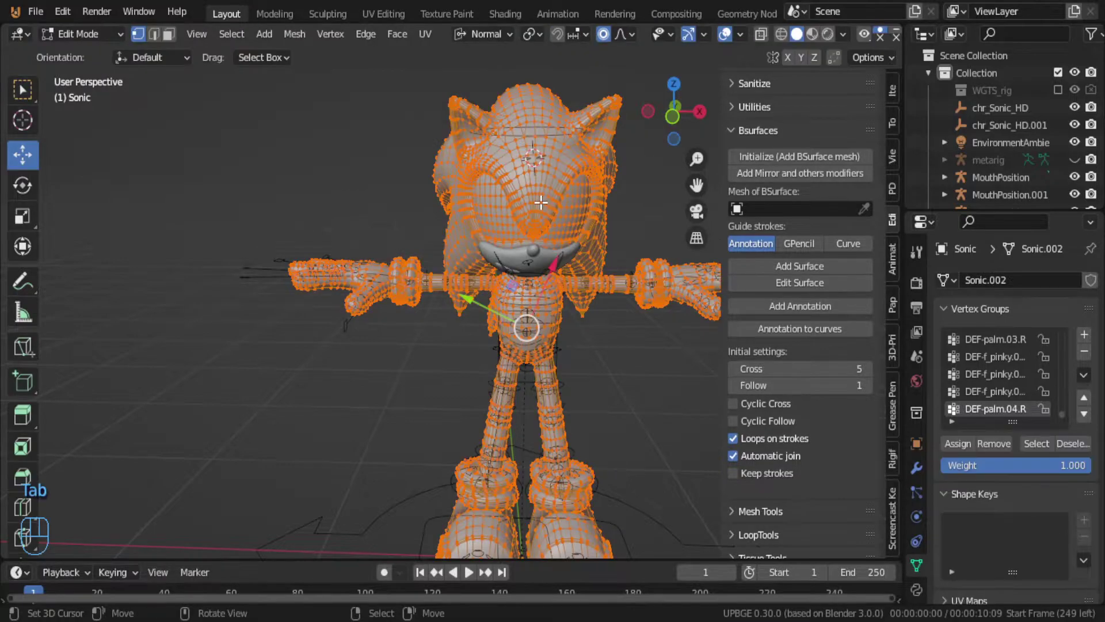
click(541, 202)
click(536, 228)
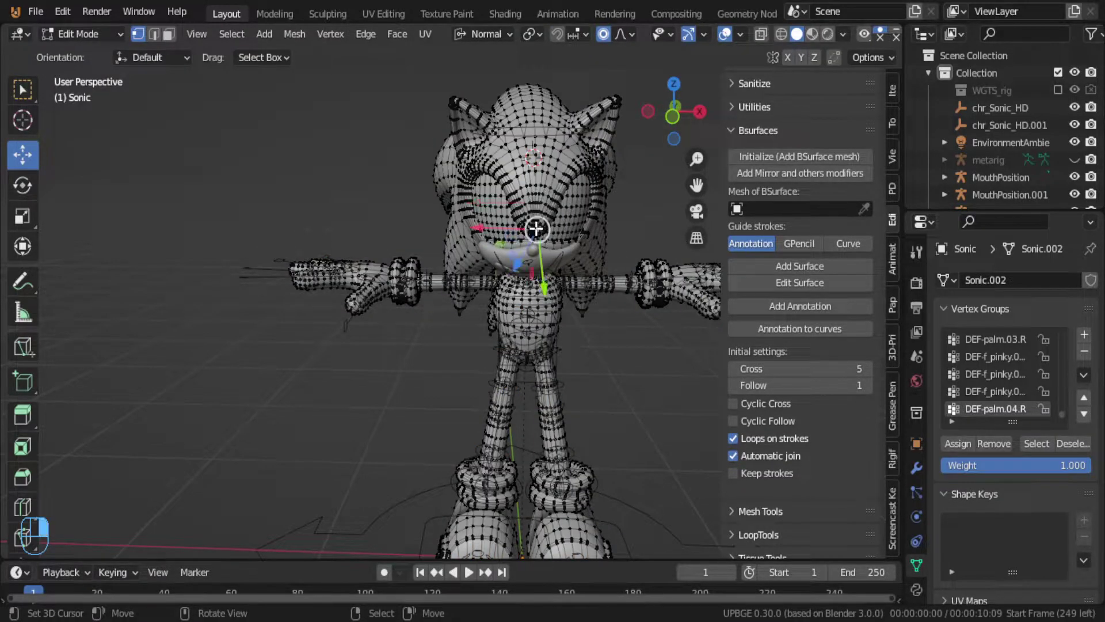
Step: Switch the Sonic mesh to Object Mode and add a basis plus two further shape keys
key(Tab)
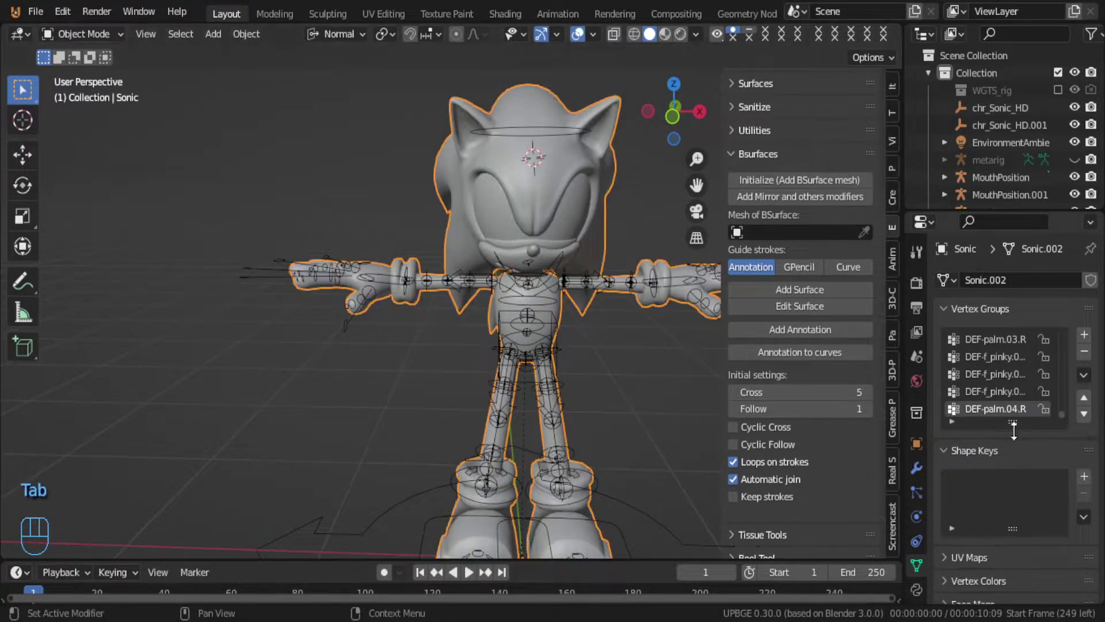
click(1084, 477)
click(1084, 477)
click(1084, 477)
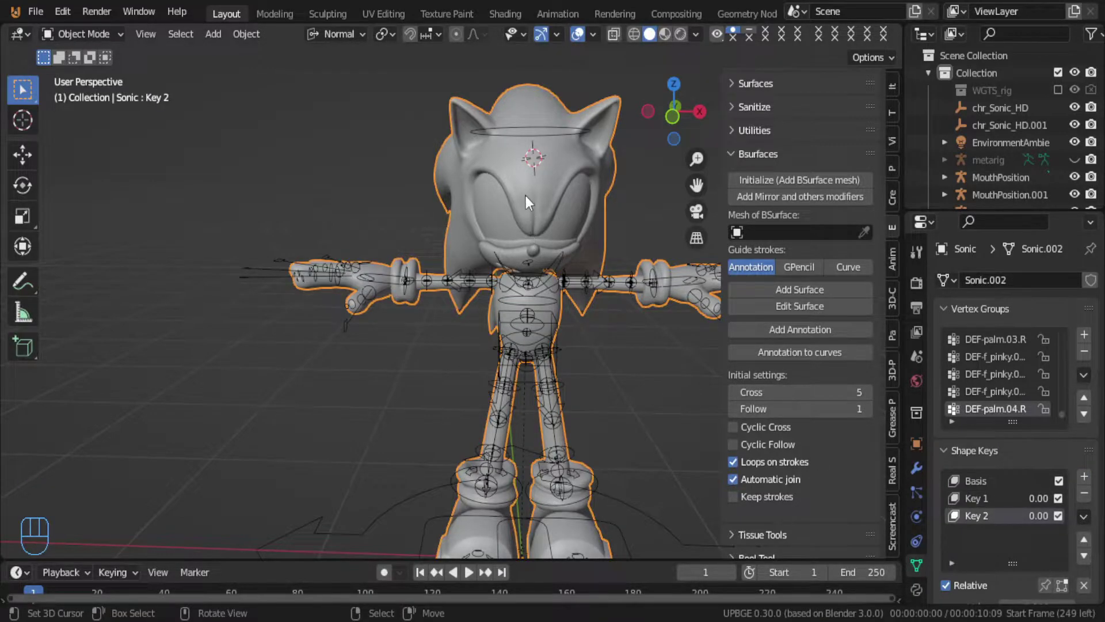
Step: In Key 2, raise the brow's centre vertex about 0.097 m in Edit Mode using proportional editing with an enlarged influence of 0.2633 m
key(Tab)
scroll(523, 230, up, 5)
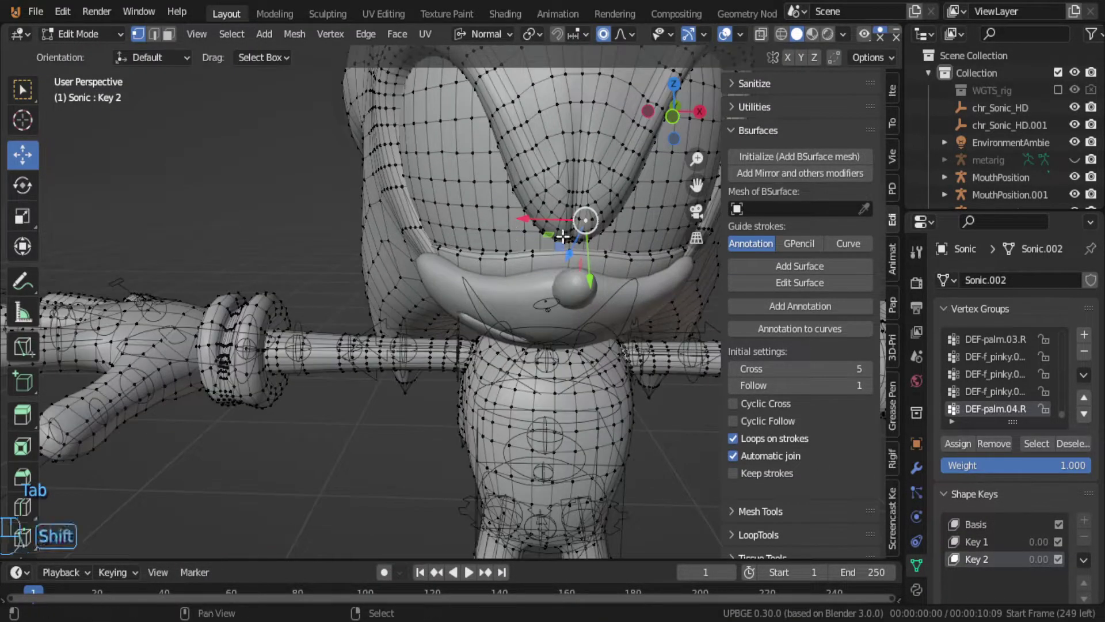
key(g)
scroll(567, 201, up, 10)
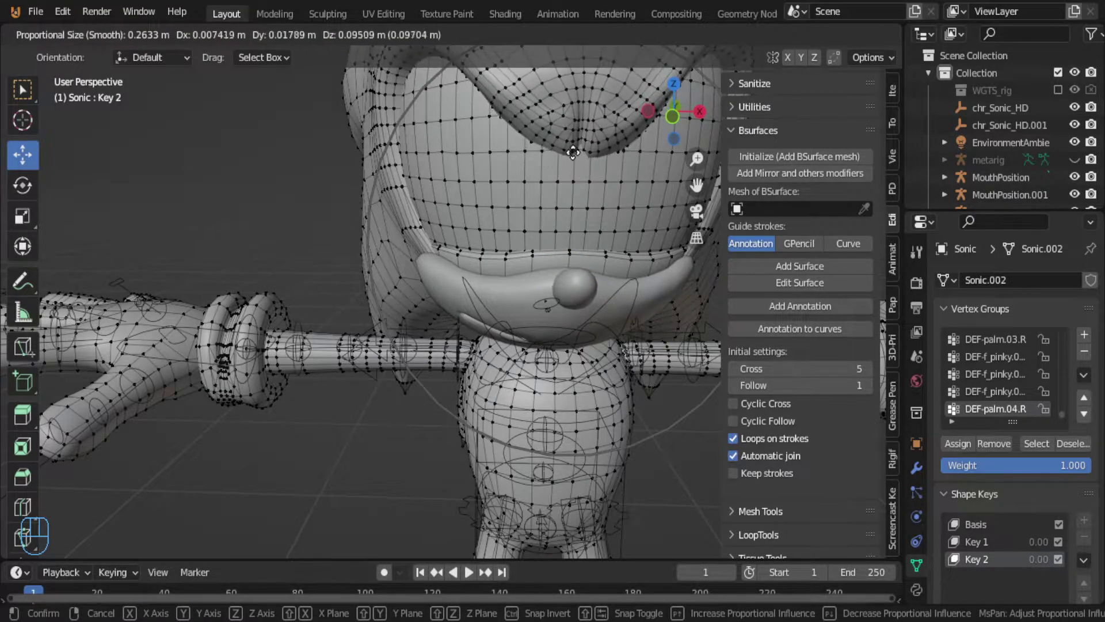
click(574, 156)
scroll(574, 154, down, 5)
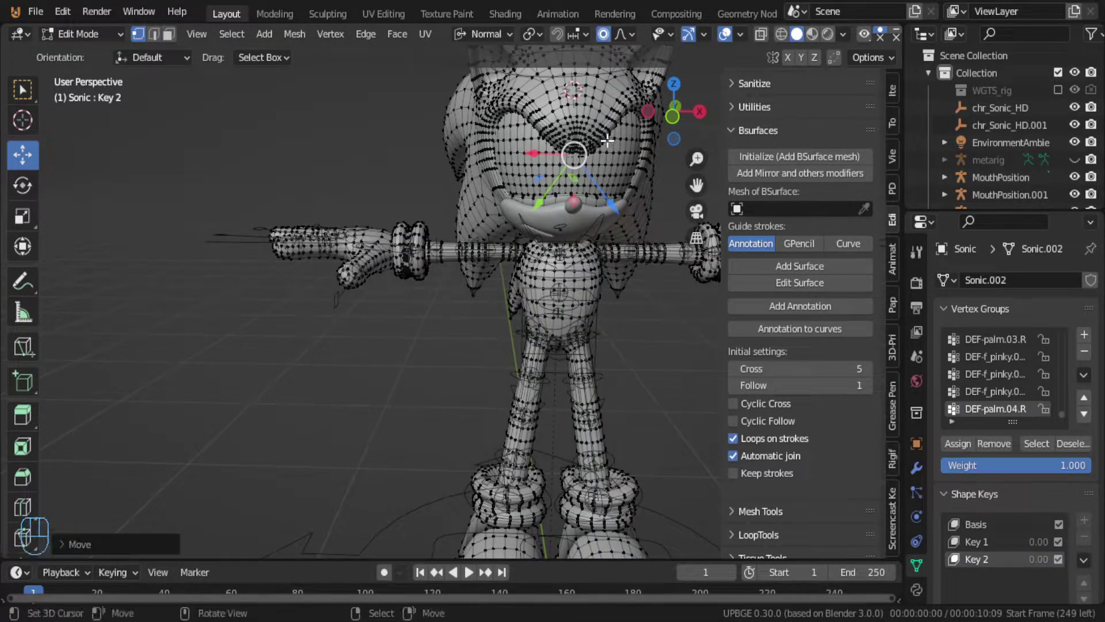
Step: Return to Object Mode, set Key 2's value to 1.000 and reorder it above Key 1
key(Tab)
scroll(578, 150, up, 3)
middle_drag(578, 150, 803, 334)
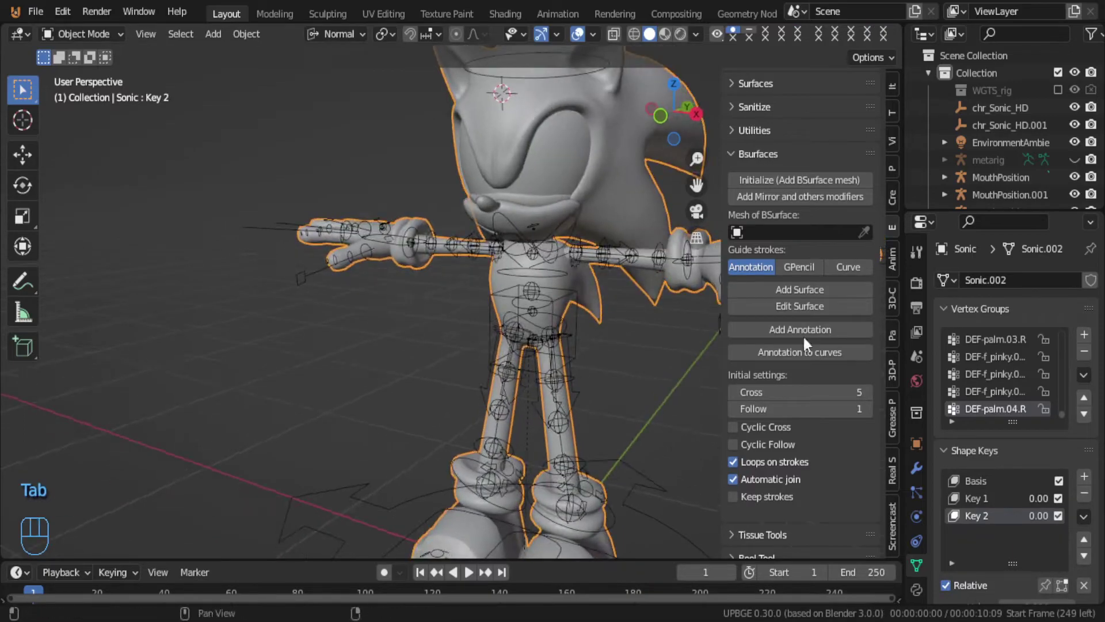
click(1016, 499)
scroll(989, 547, down, 3)
drag(1027, 532, 1071, 536)
click(959, 447)
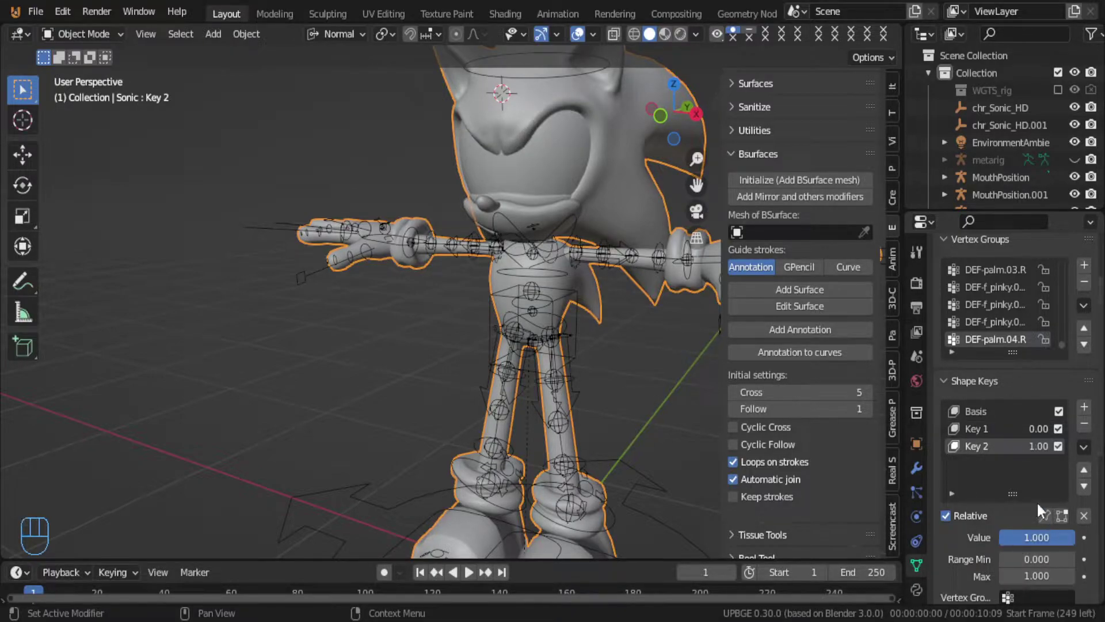
click(1083, 469)
Step: Enter Edit Mode on the Sonic mesh with Key 2 active, facing the brow close up
middle_drag(684, 284, 543, 293)
key(Tab)
scroll(541, 200, up, 5)
key(s)
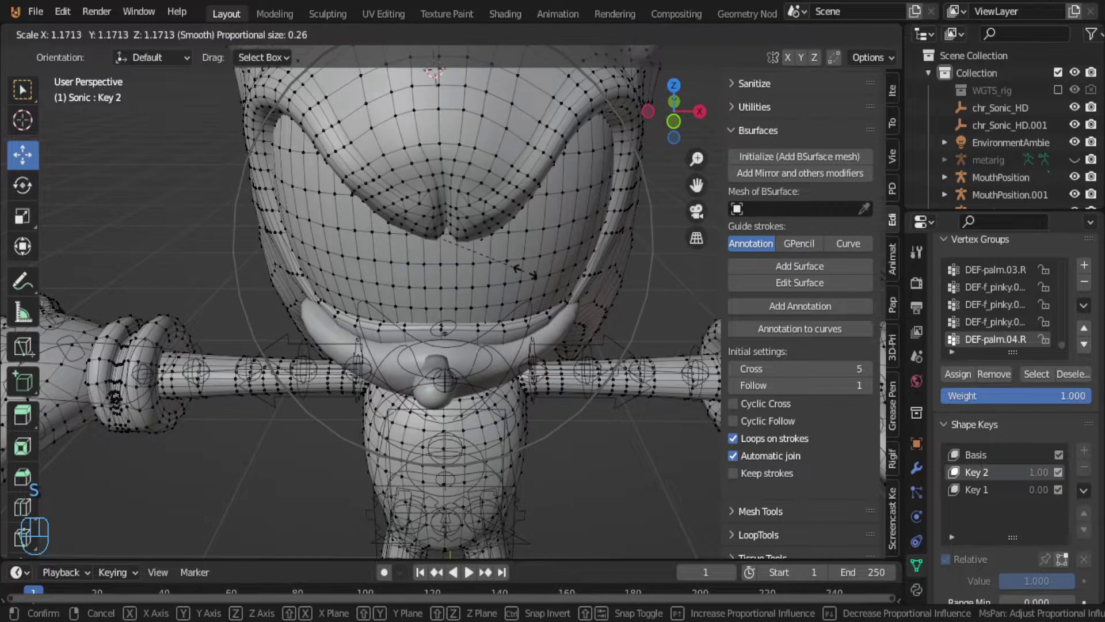
key(x)
key(x)
right_click(579, 240)
key(s)
right_click(604, 242)
key(s)
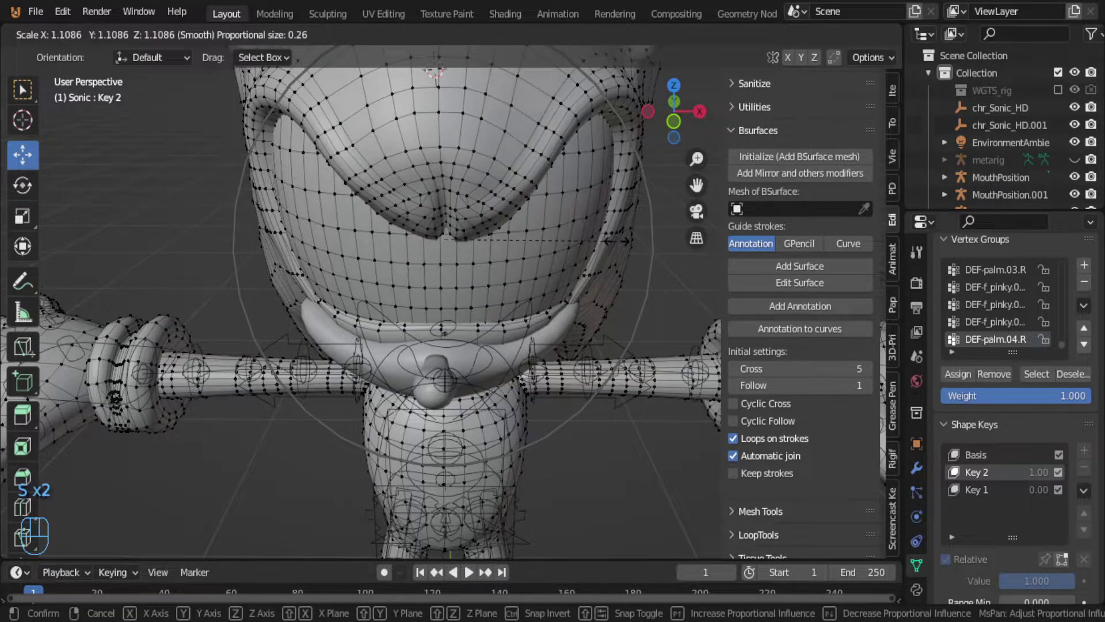
right_click(616, 241)
Step: Set the transform orientation to Global and try scaling the brow's centre area with proportional editing
middle_drag(601, 242, 506, 229)
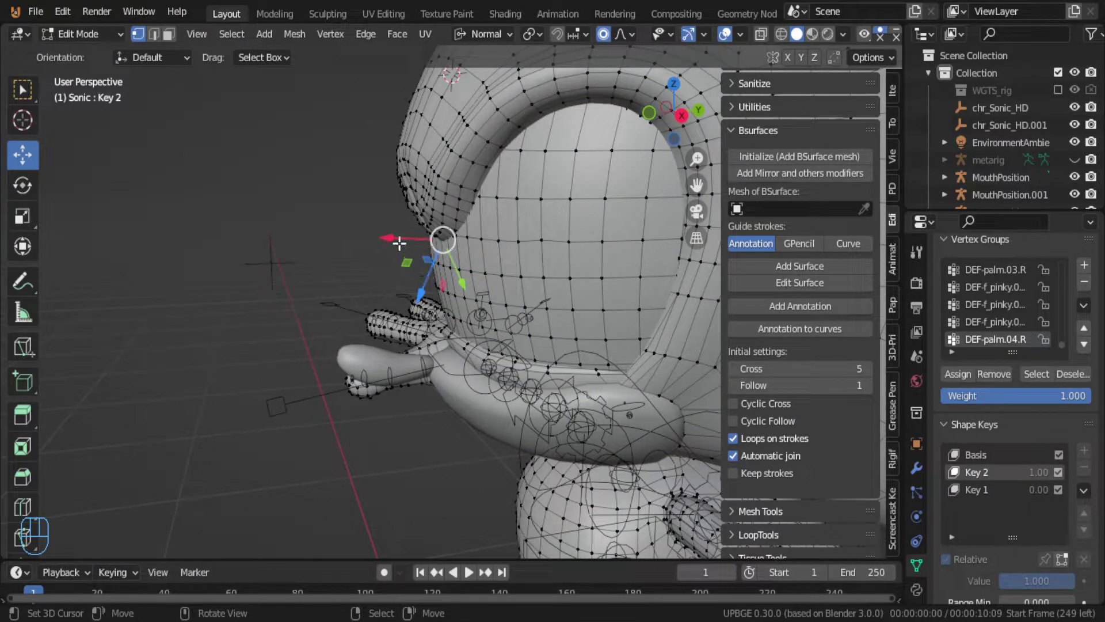
click(473, 36)
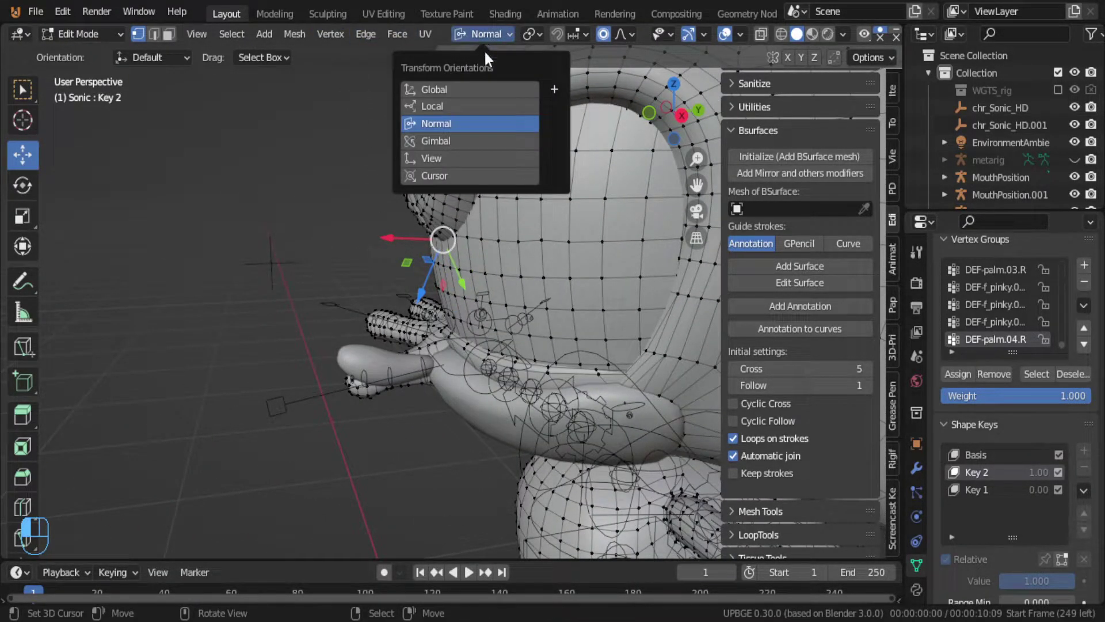
click(465, 88)
key(s)
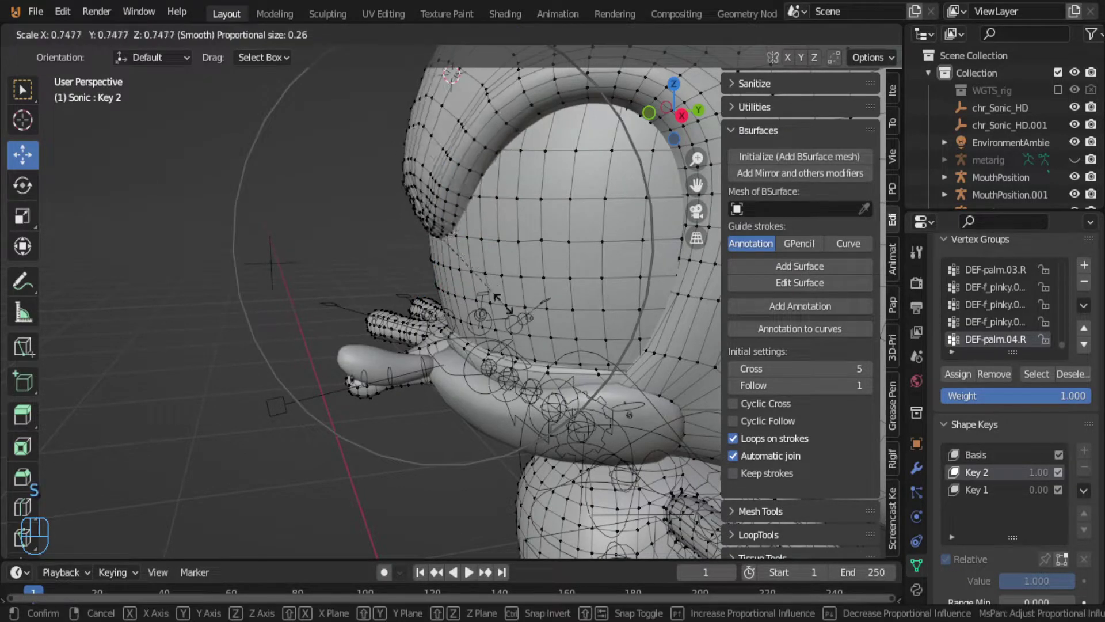
click(458, 230)
Step: Nudge the brow's centre vertex in Key 2 along the global axes and make Key 1 the active shape key
drag(497, 236, 495, 236)
middle_drag(495, 236, 479, 267)
drag(451, 192, 454, 176)
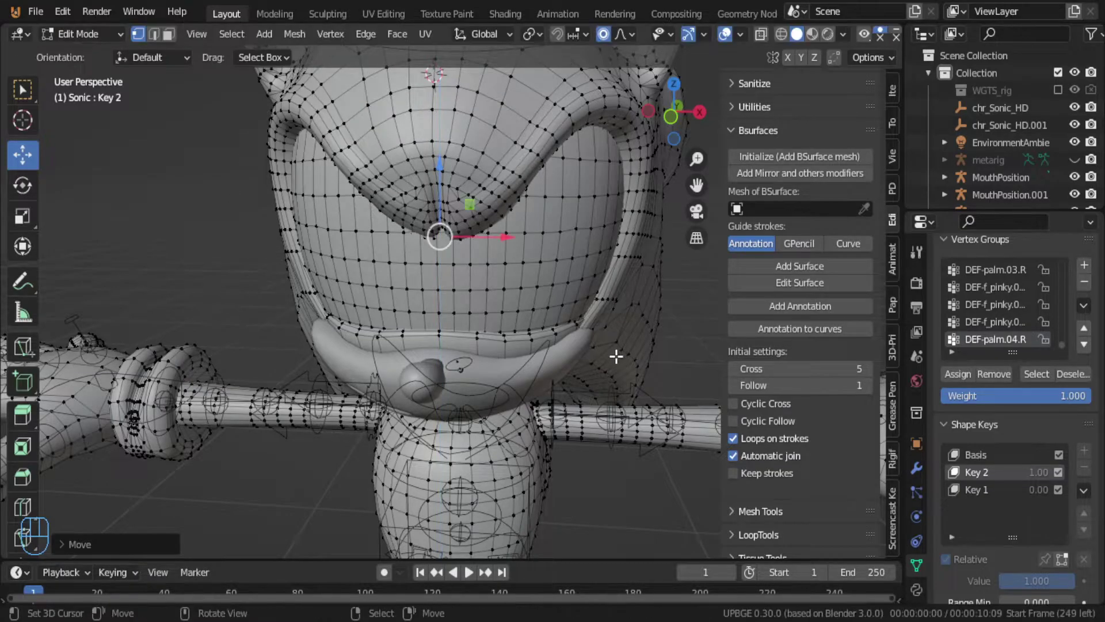
click(993, 488)
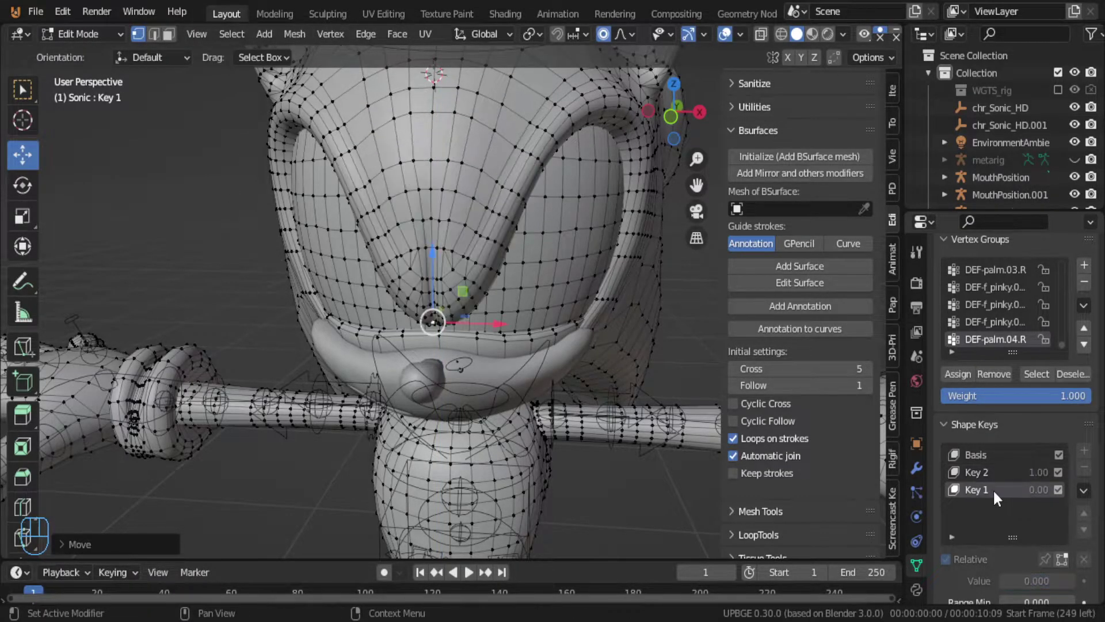
click(604, 123)
shift+click(444, 129)
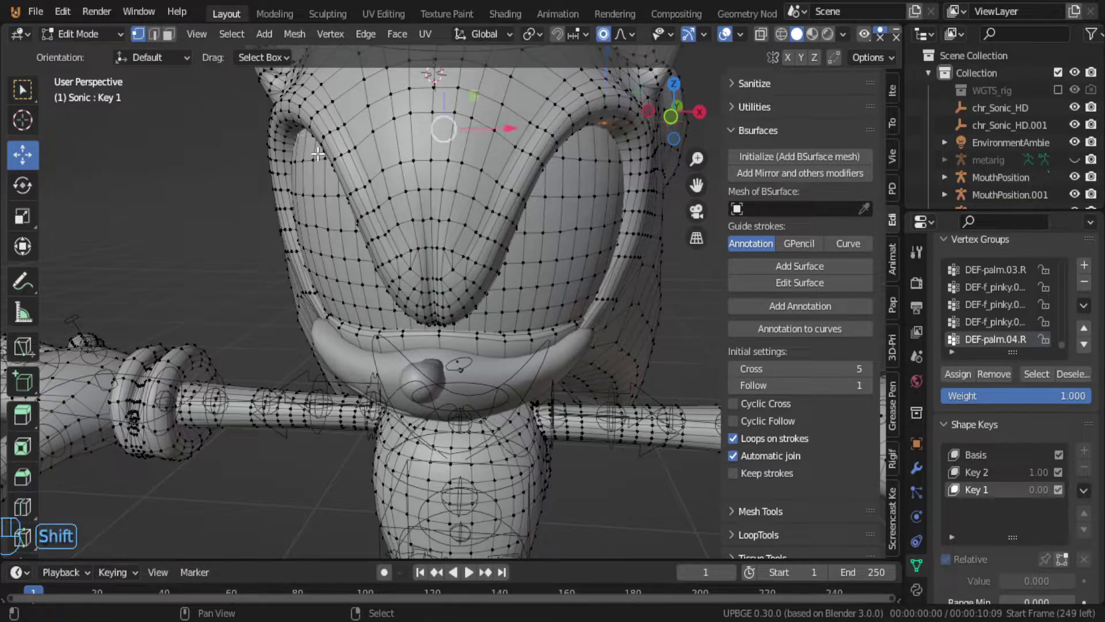
key(g)
key(z)
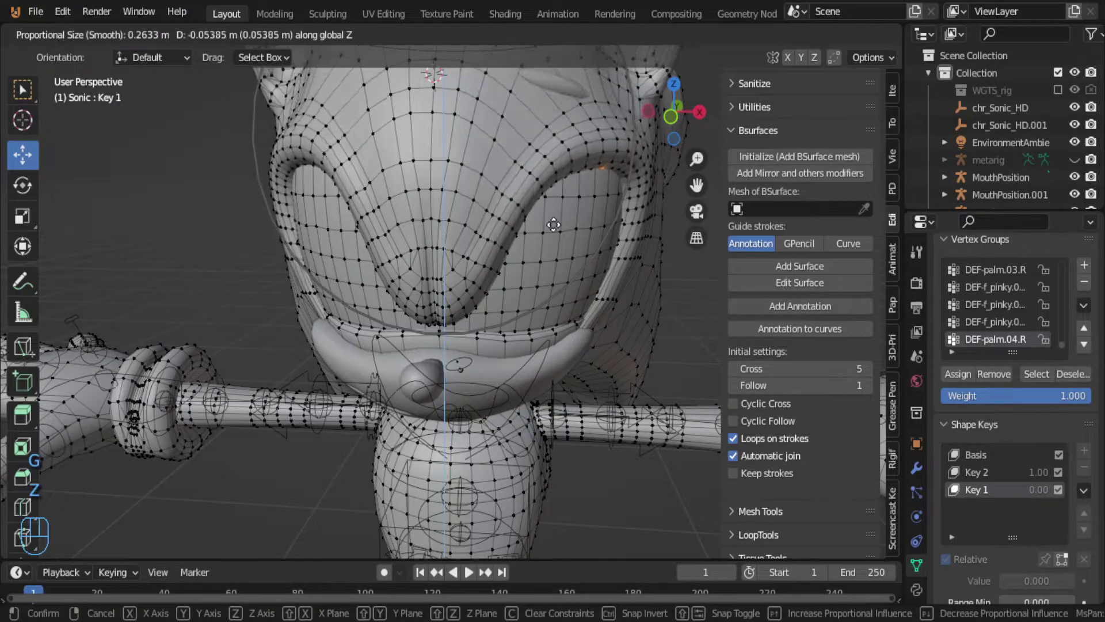
click(560, 216)
middle_drag(561, 217, 541, 196)
middle_drag(472, 114, 549, 196)
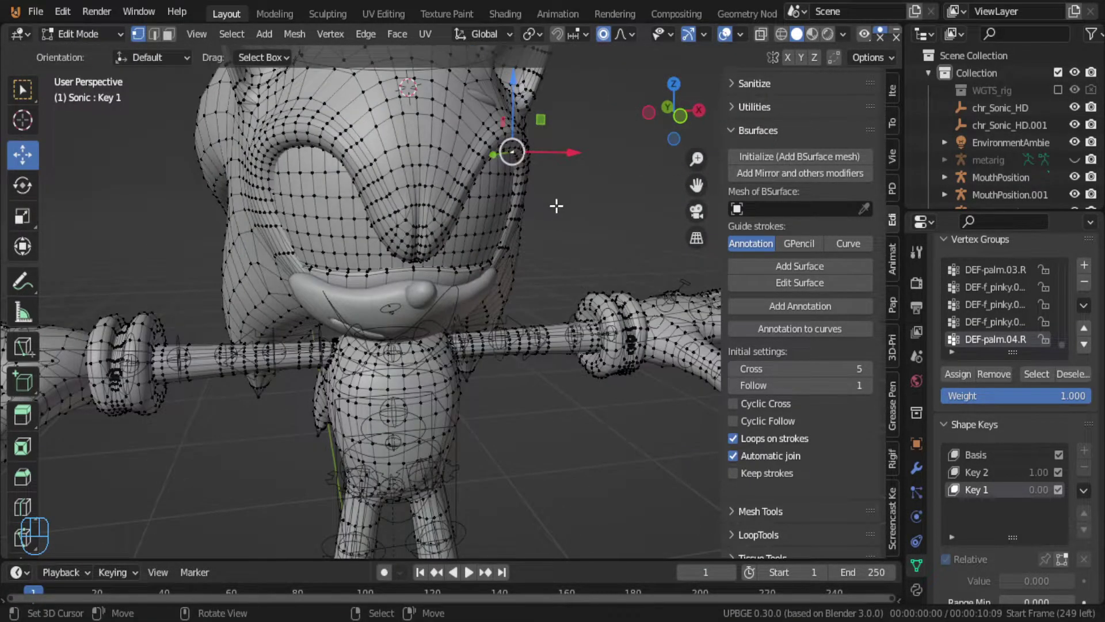
key(g)
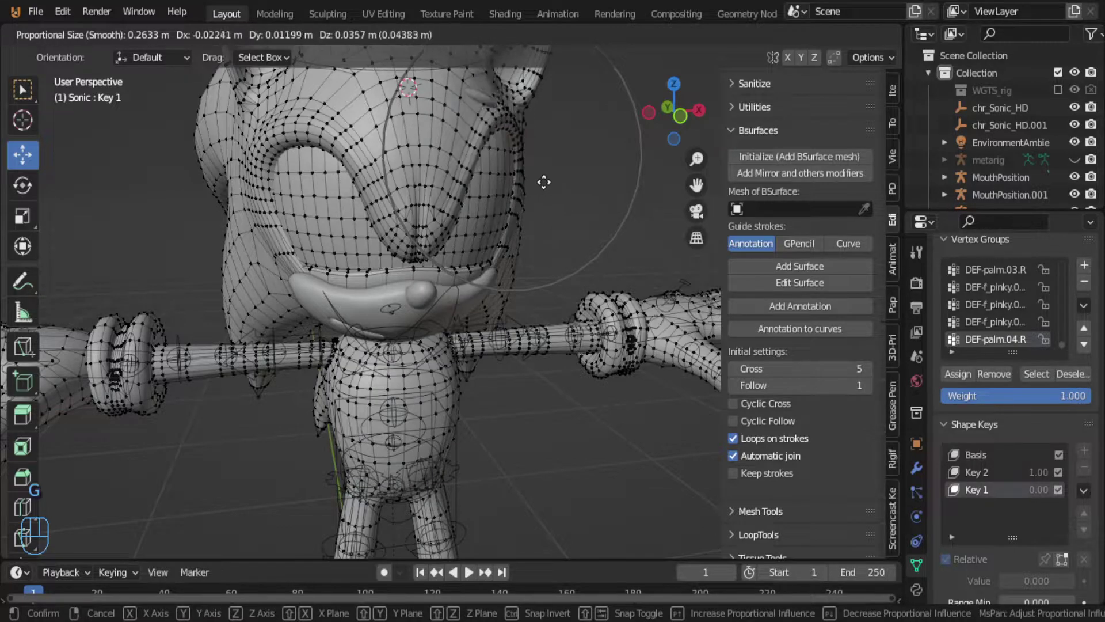
click(544, 182)
key(ctrl+z)
key(ctrl+z)
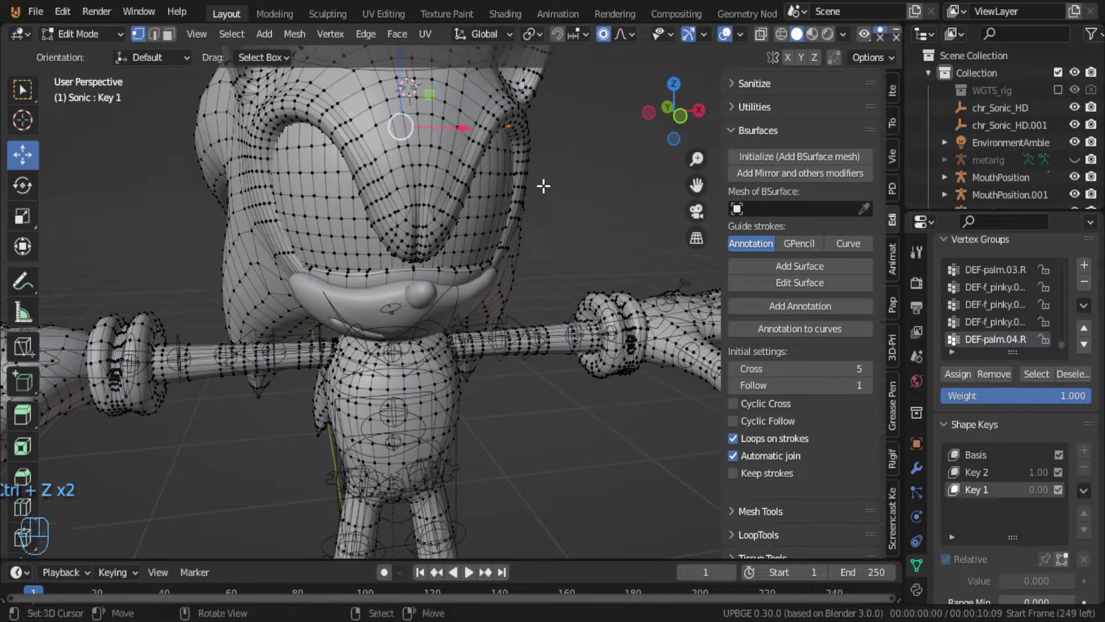
Step: In Key 1, lower an upper-eyelid vertex of the character's right eye about 0.047 m with proportional editing and return to Object Mode
click(509, 124)
click(290, 135)
key(g)
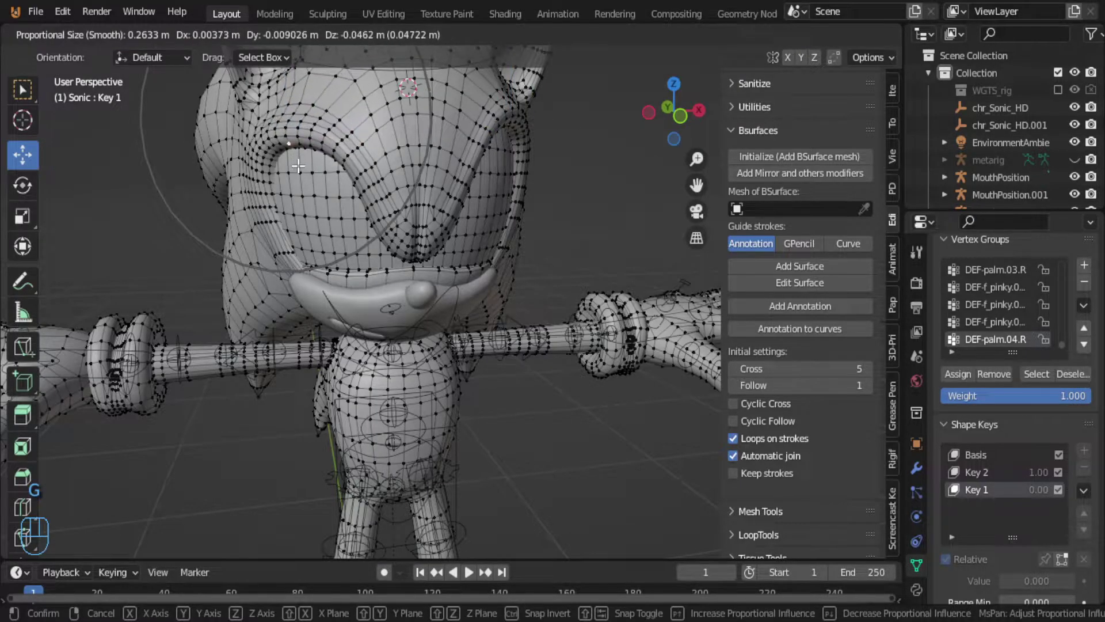
click(298, 166)
scroll(495, 262, down, 5)
middle_drag(490, 262, 485, 274)
key(Tab)
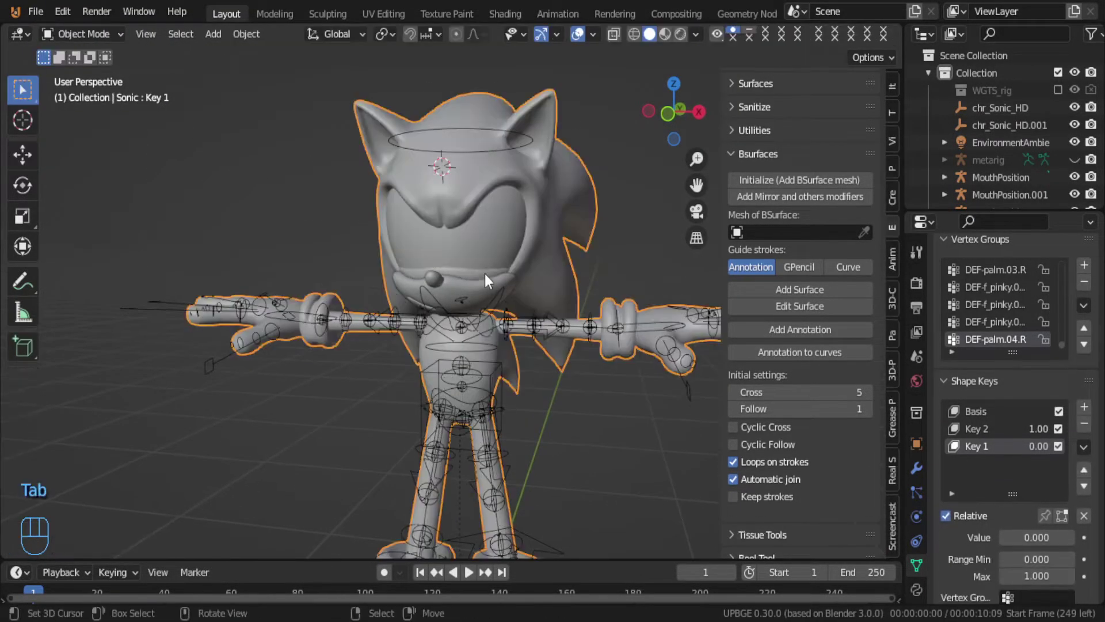
Step: Set Key 2's value to 0 and Key 1's value to 0.999 with a range minimum of -9.800
scroll(485, 274, up, 2)
scroll(985, 518, down, 4)
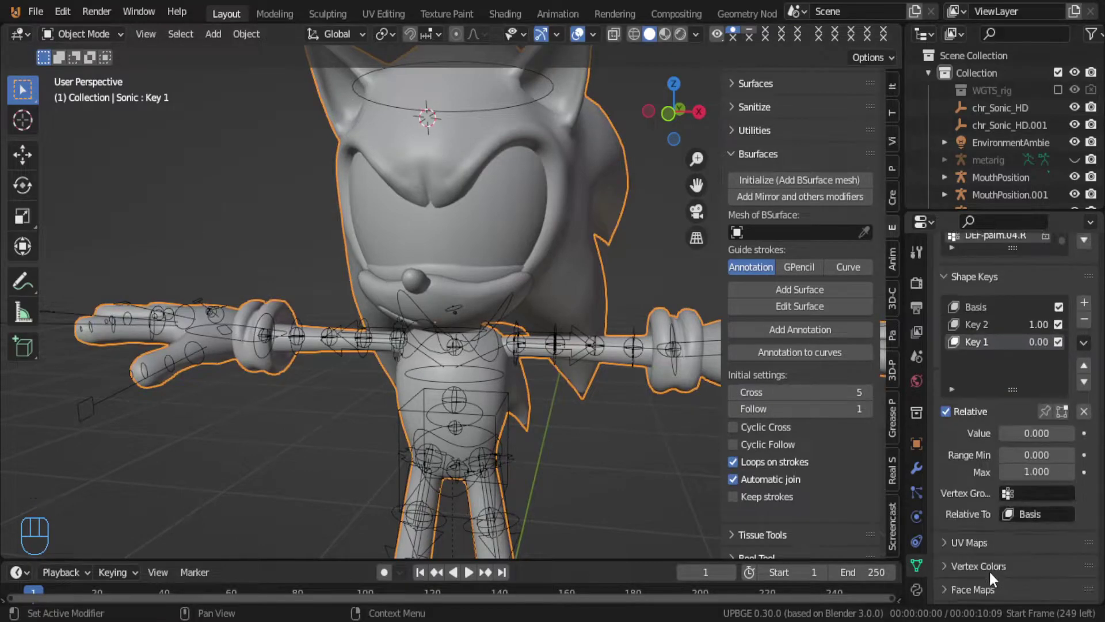
drag(1024, 433, 1040, 455)
click(985, 324)
click(973, 342)
Step: In Key 1, reposition the inner upper-eyelid vertex of the character's left eye in Edit Mode with proportional editing
middle_drag(299, 210, 371, 220)
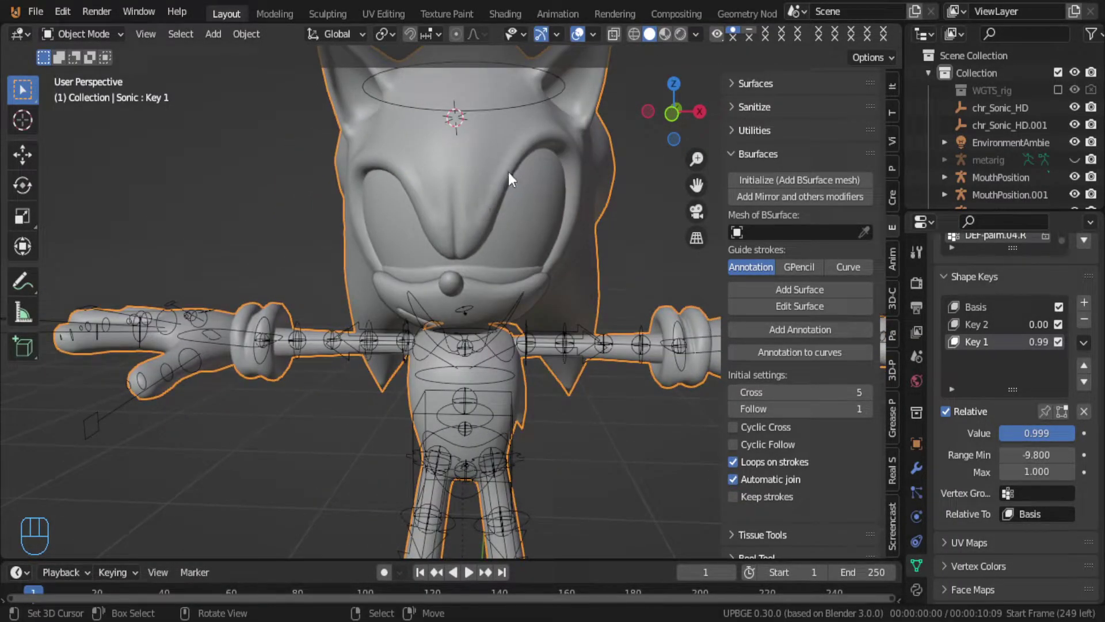
key(Tab)
key(g)
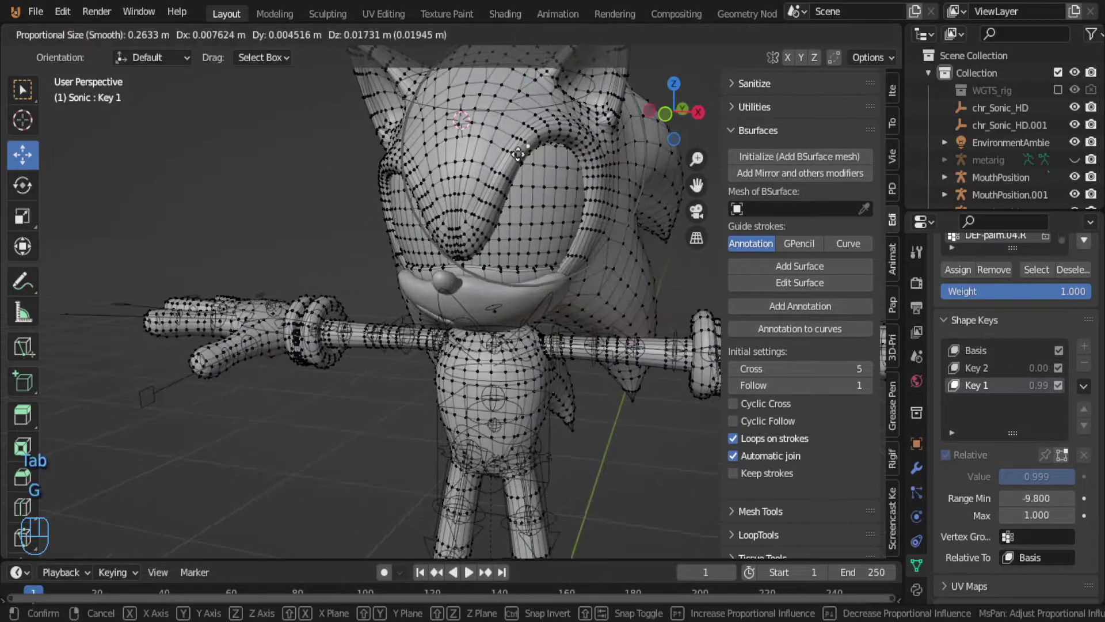
click(515, 184)
key(Tab)
middle_drag(513, 191, 646, 282)
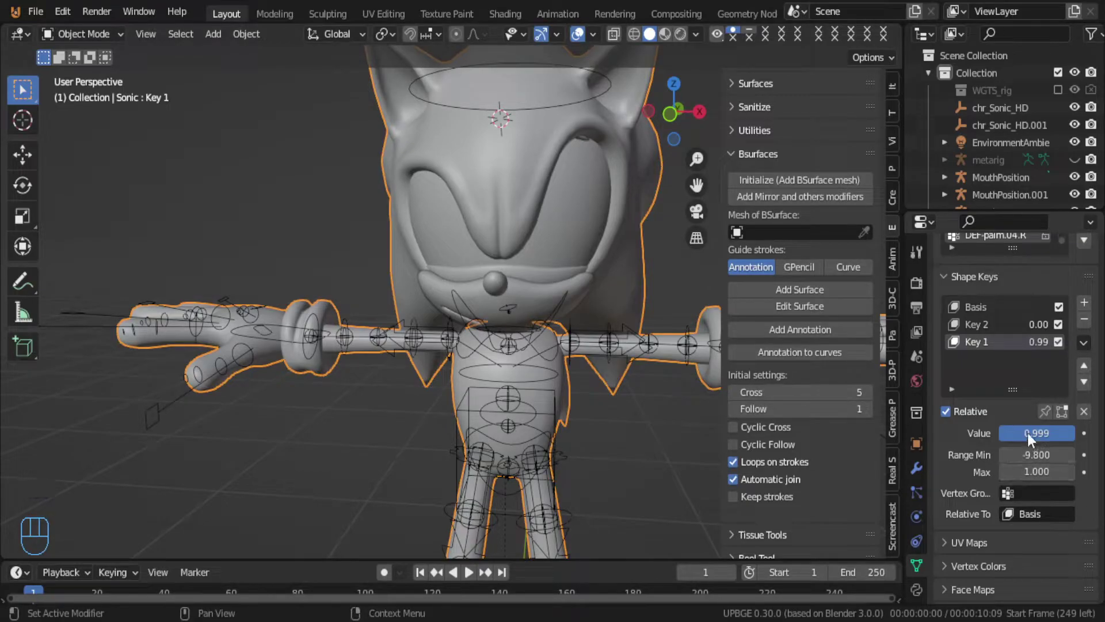
Step: Readjust the left eye's upper-eyelid vertex in Edit Mode and set Key 1's value to 1.000 in Object Mode
key(Tab)
middle_drag(638, 168, 575, 167)
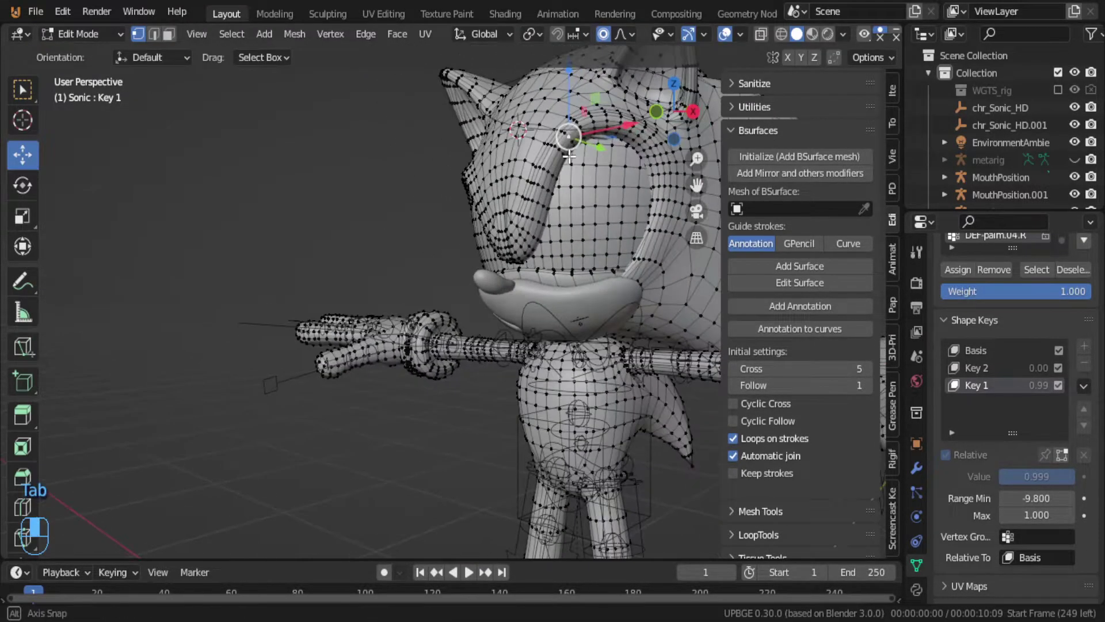
key(g)
click(579, 173)
key(Tab)
middle_drag(662, 206, 690, 237)
scroll(690, 237, up, 4)
mouse_move(1047, 428)
mouse_down()
mouse_move(1013, 432)
mouse_move(1059, 431)
mouse_up()
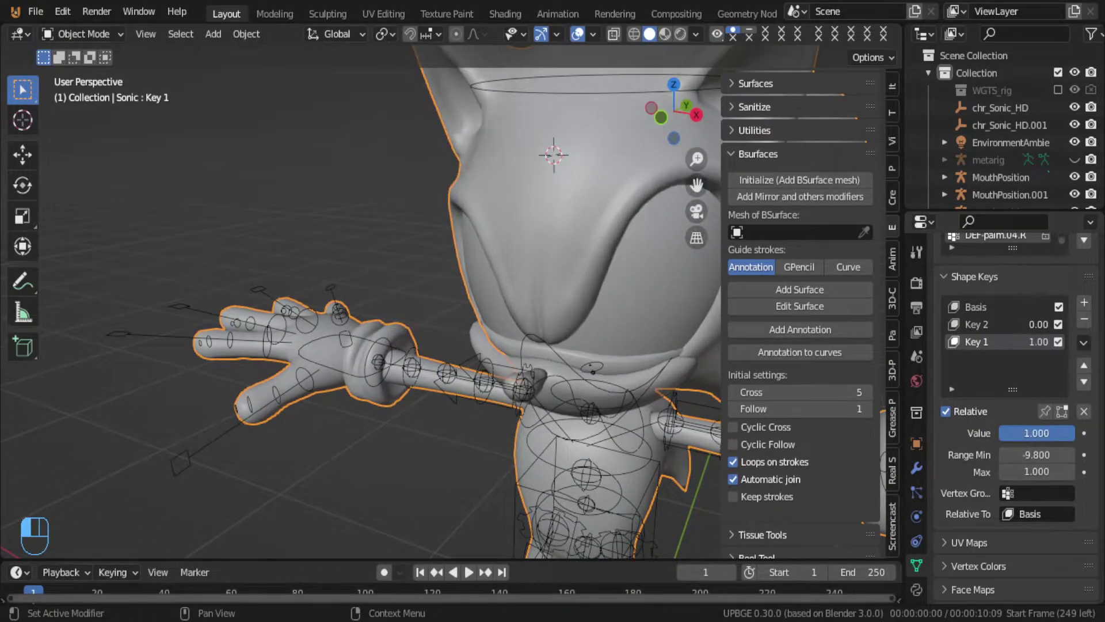
mouse_move(668, 347)
middle_down()
mouse_move(648, 338)
mouse_move(675, 330)
middle_up()
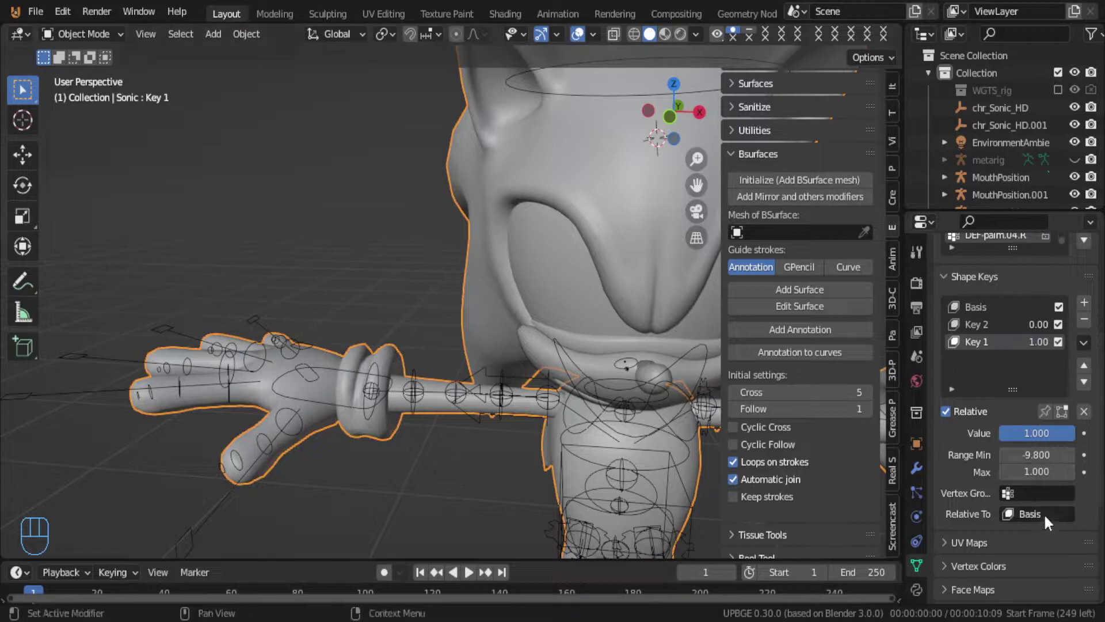
Step: Turn off Relative for the shape keys and scrub the evaluation time up to 48.700 and back down to 1.300
click(948, 413)
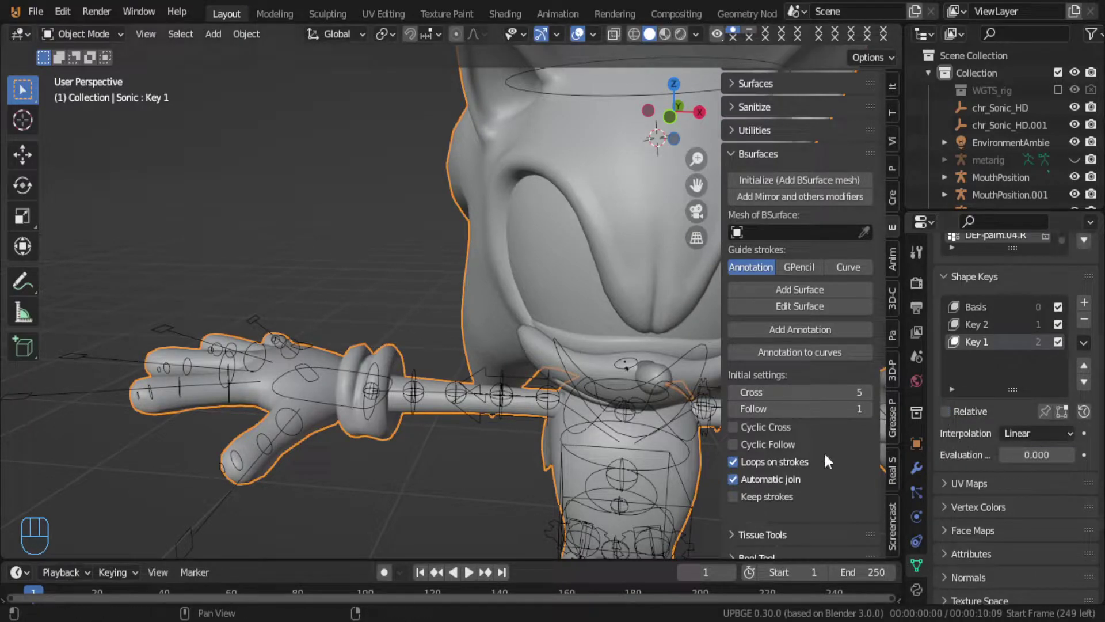
drag(1030, 455, 1064, 455)
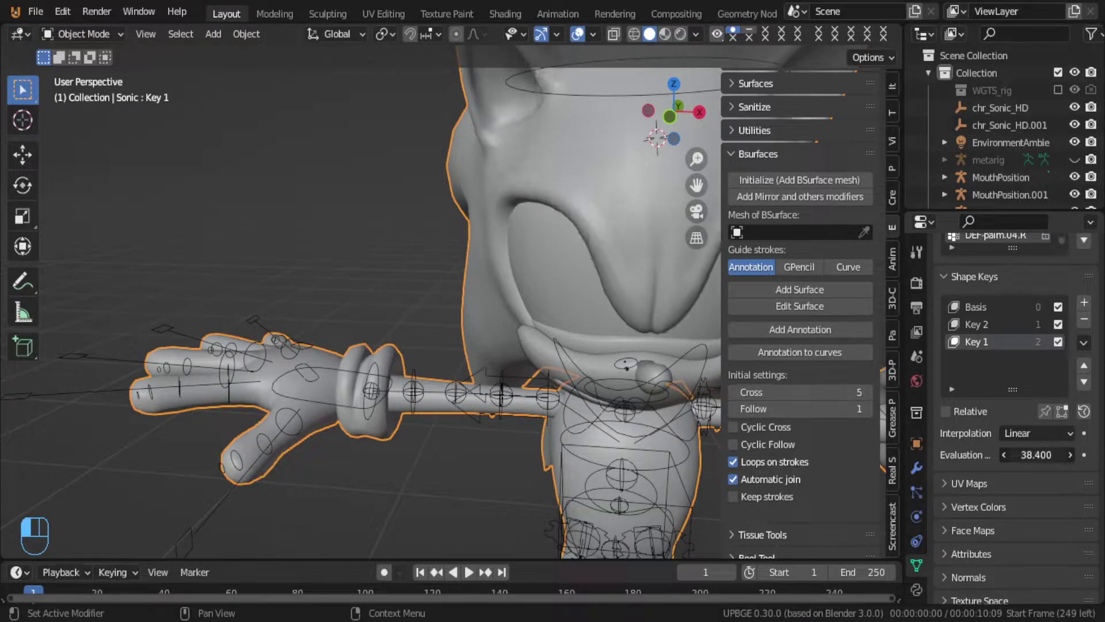
shift+middle_drag(605, 361, 403, 381)
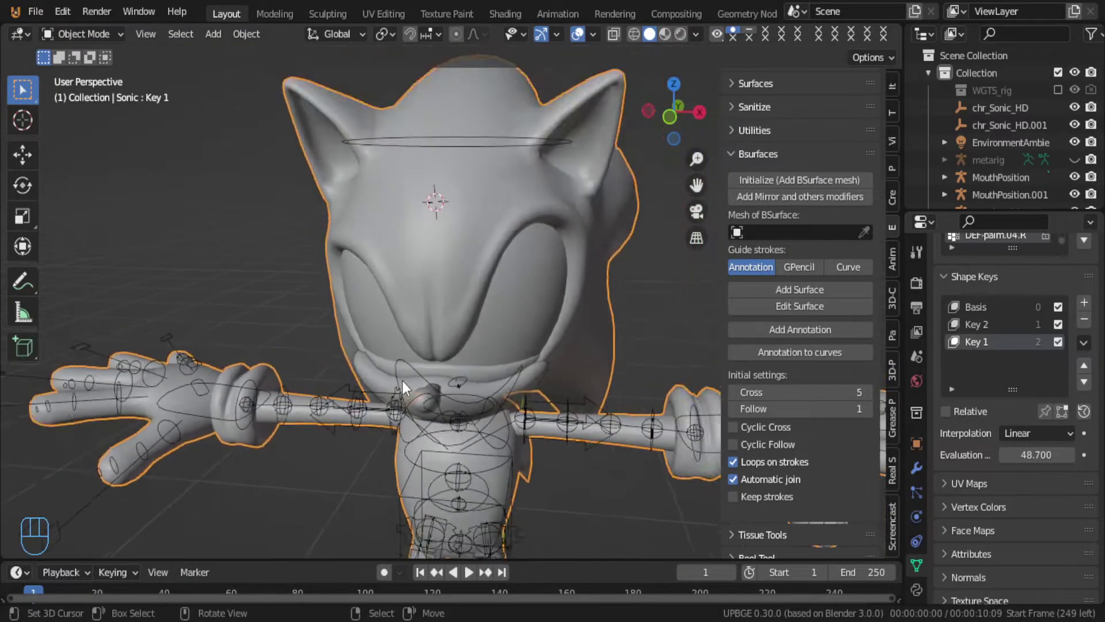
mouse_move(1036, 455)
mouse_down()
mouse_move(1054, 454)
mouse_move(1014, 455)
mouse_move(1059, 454)
mouse_move(1013, 454)
mouse_move(1044, 455)
mouse_move(1013, 455)
mouse_move(1040, 454)
mouse_move(1027, 455)
mouse_up()
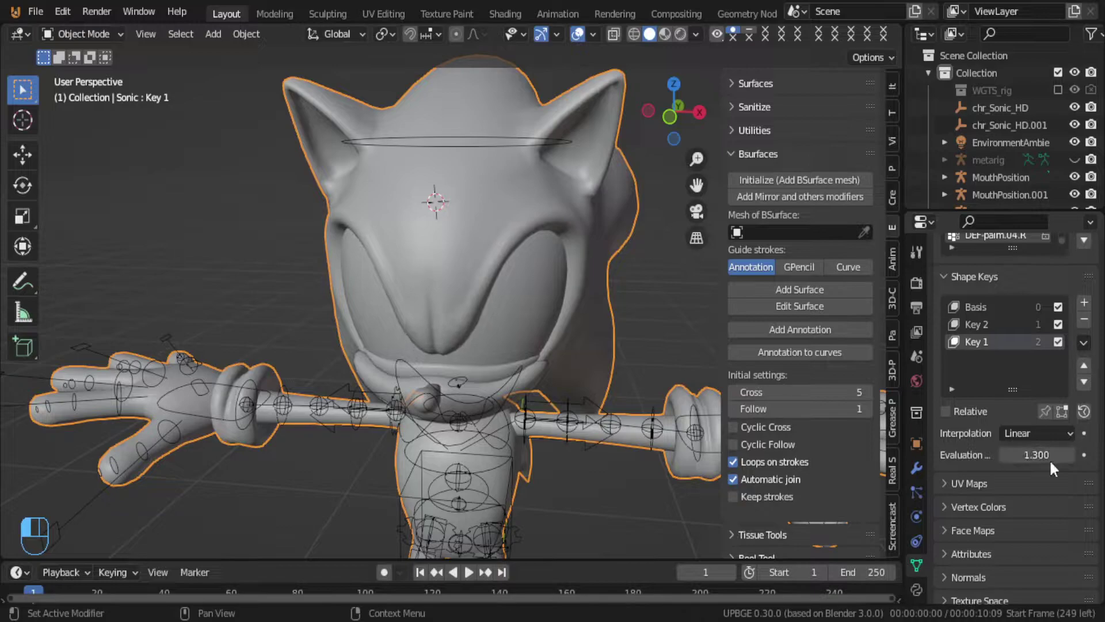
Step: Scrub the evaluation time again with Key 2 selected and turn Relative back on
click(994, 323)
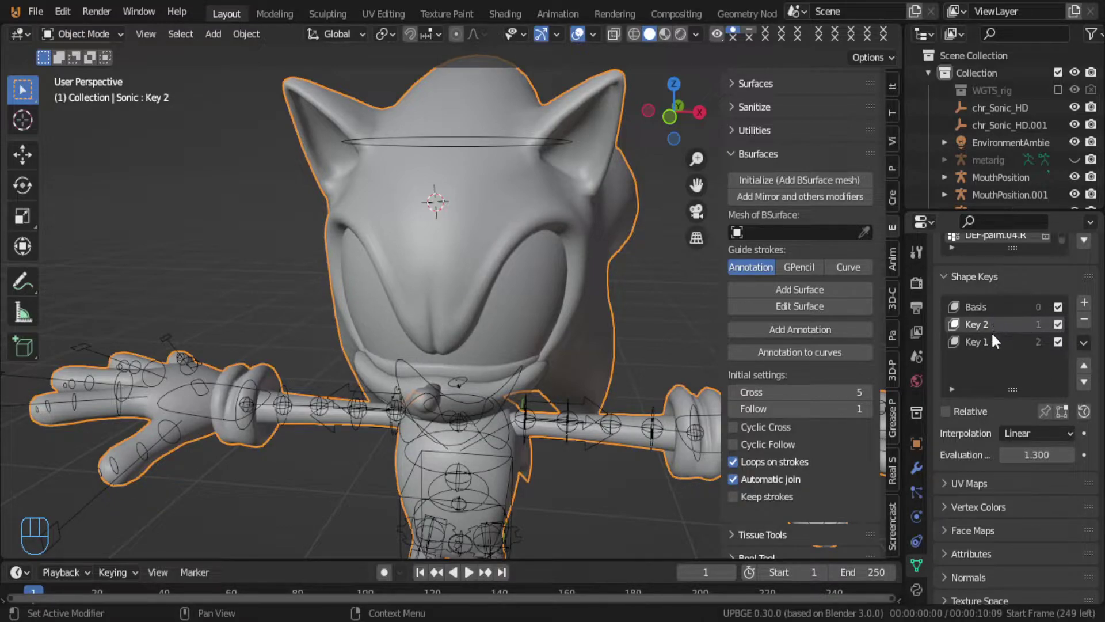
drag(1036, 455, 1005, 438)
click(945, 411)
Step: Set Key 1's value to -9.800 with Relative enabled and make Key 2 the active shape key
click(978, 342)
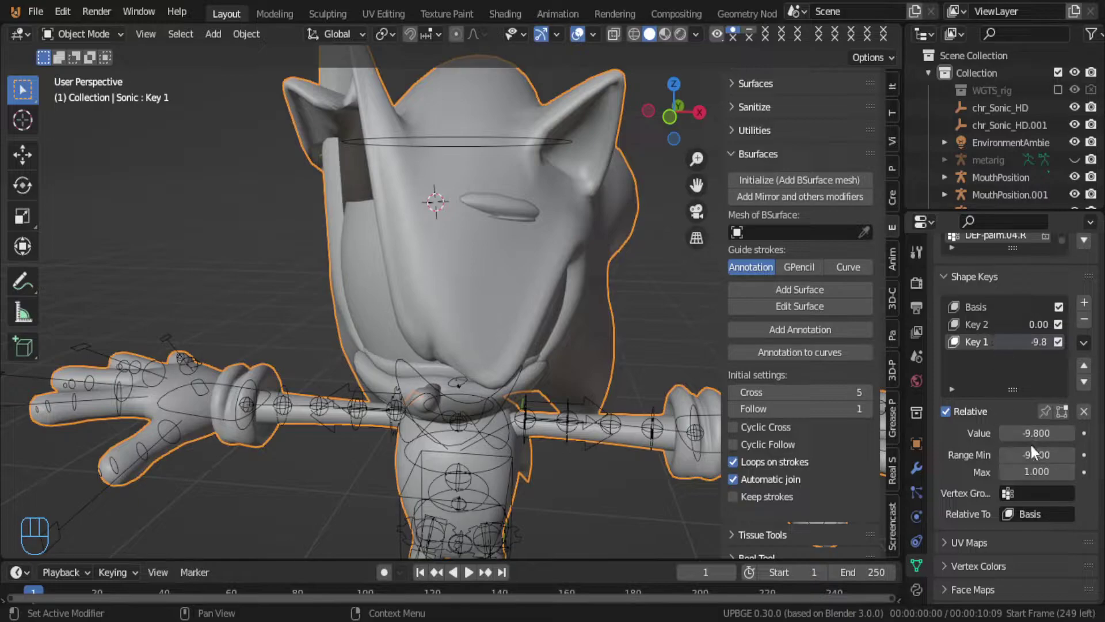
click(945, 410)
click(948, 410)
click(1020, 323)
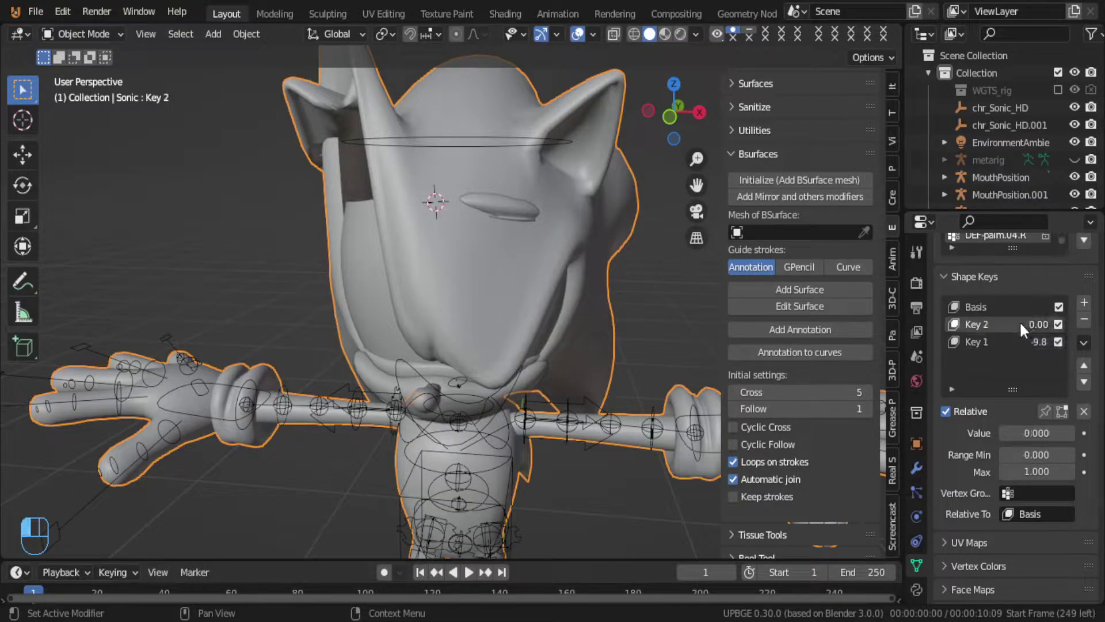
Step: Set Key 1's value to 1.000 and delete the Key 2 and Key 1 shape keys, keeping only Basis
click(1057, 341)
key(Tab)
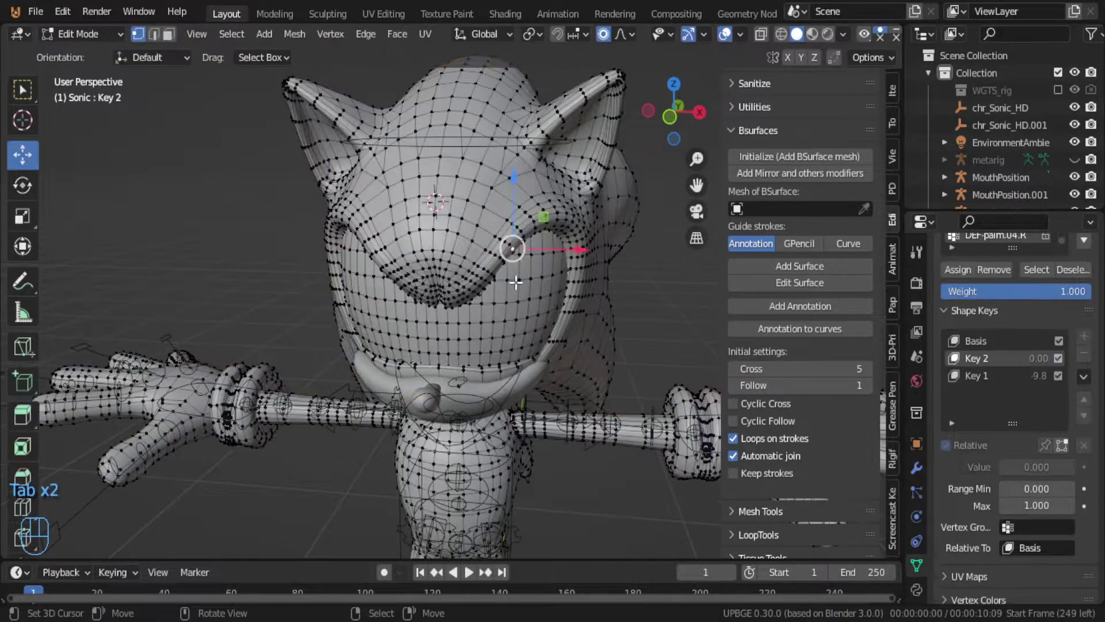
key(Tab)
click(1084, 323)
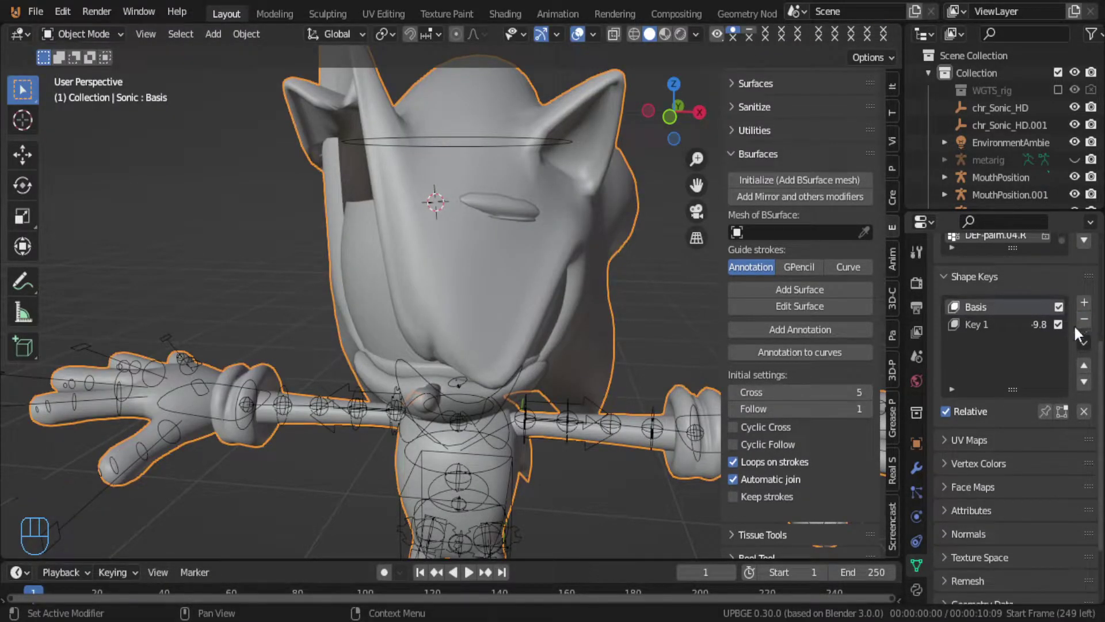
click(985, 325)
drag(1027, 439, 1064, 437)
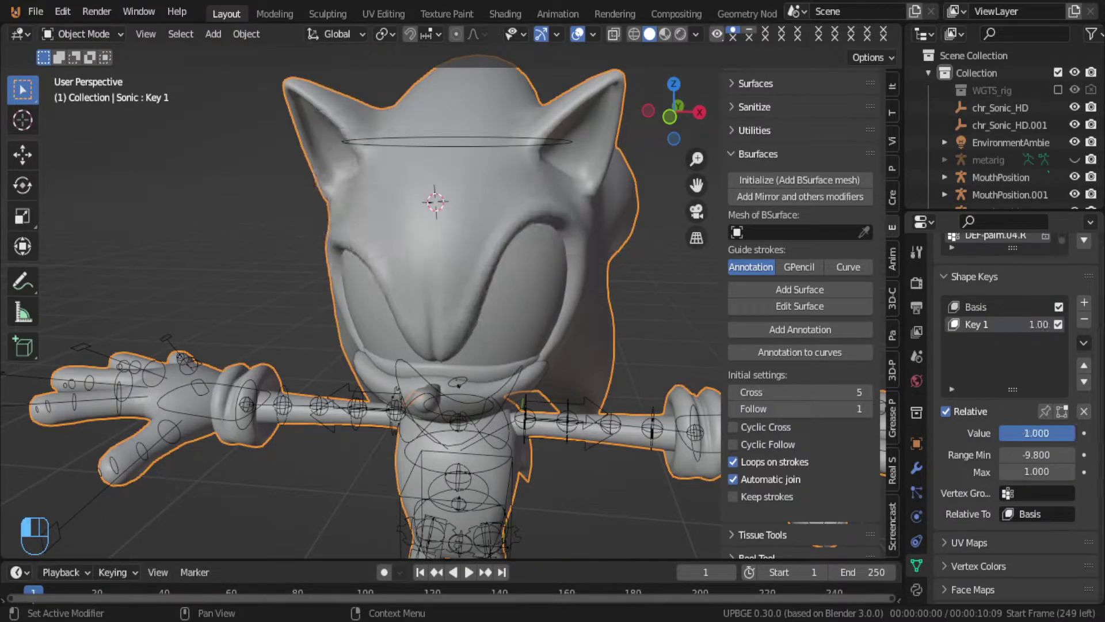
click(1084, 320)
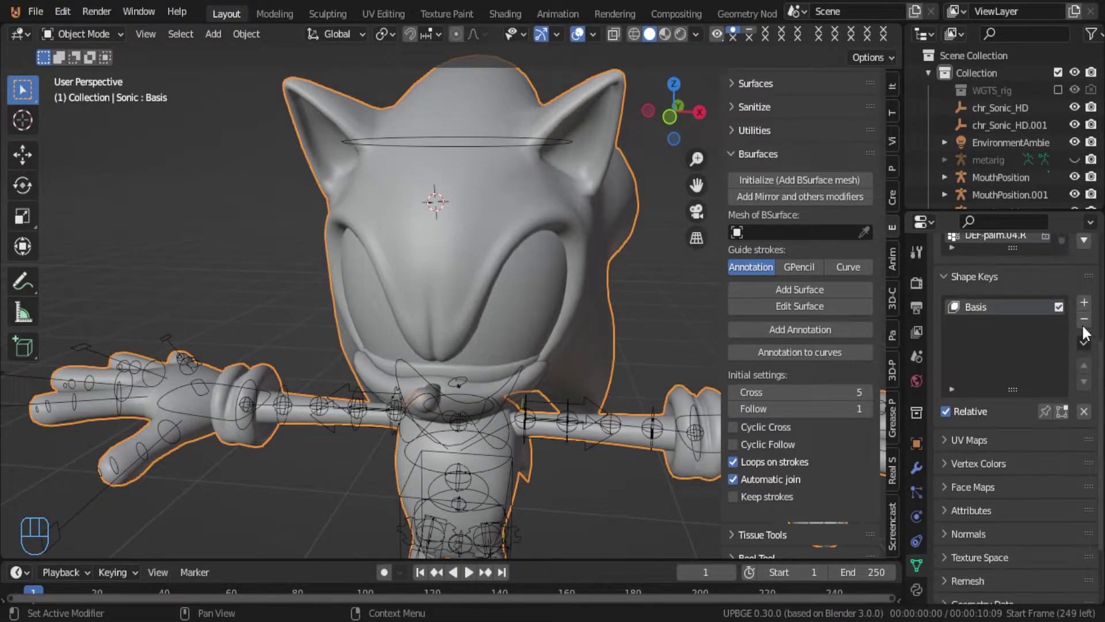
Step: Add two new shape keys and, in Key 1, raise the lower tip of the brow between the eyes in Edit Mode
click(1085, 304)
click(1085, 304)
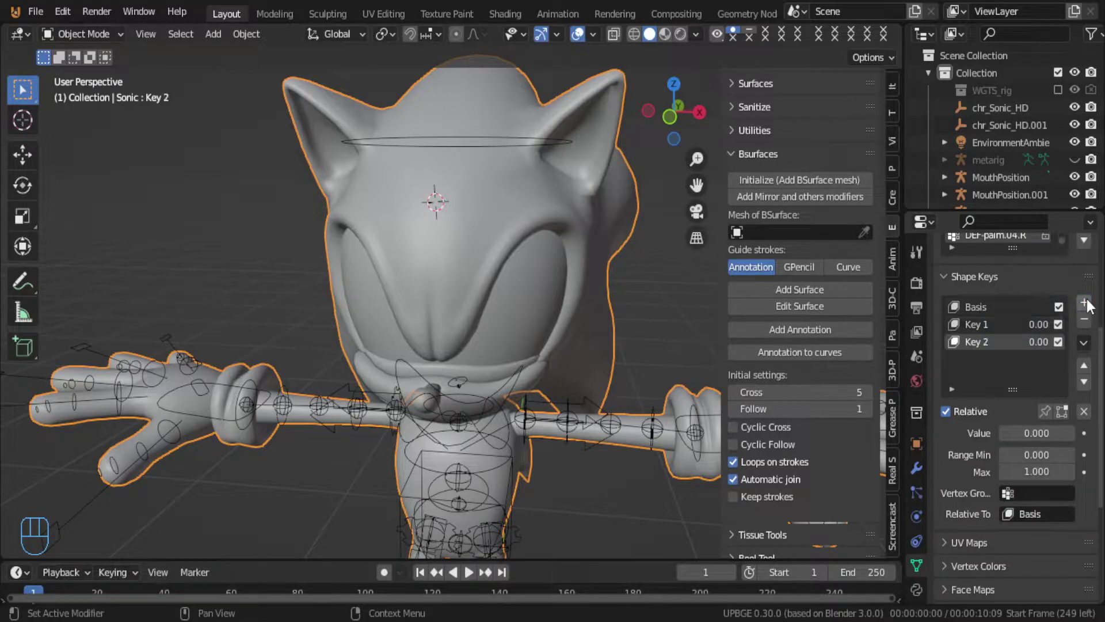
click(999, 324)
key(Tab)
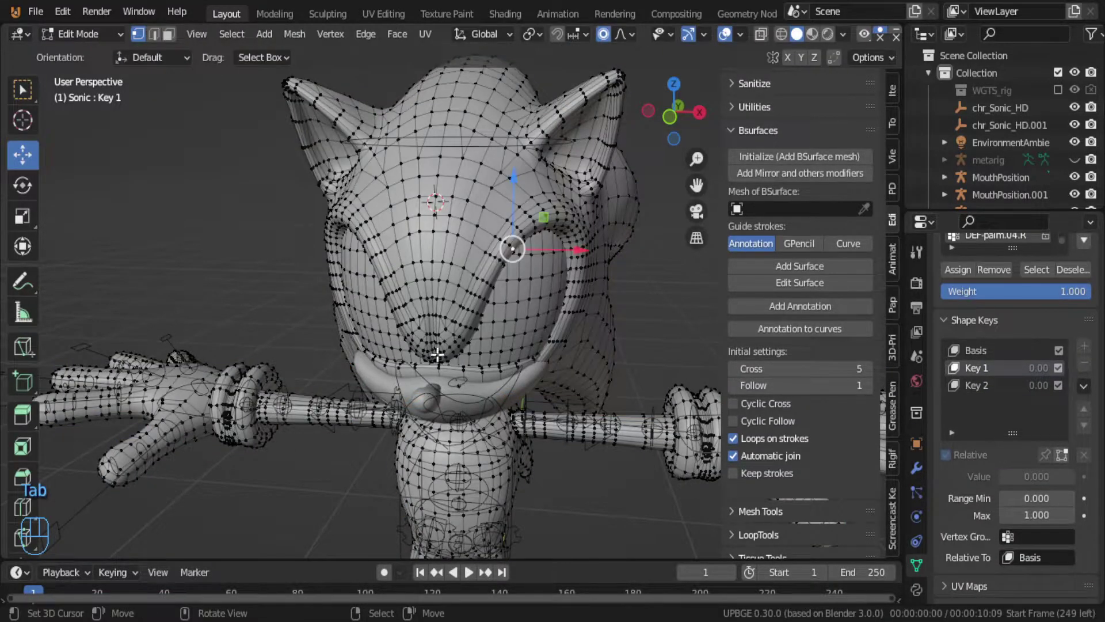
key(g)
click(364, 429)
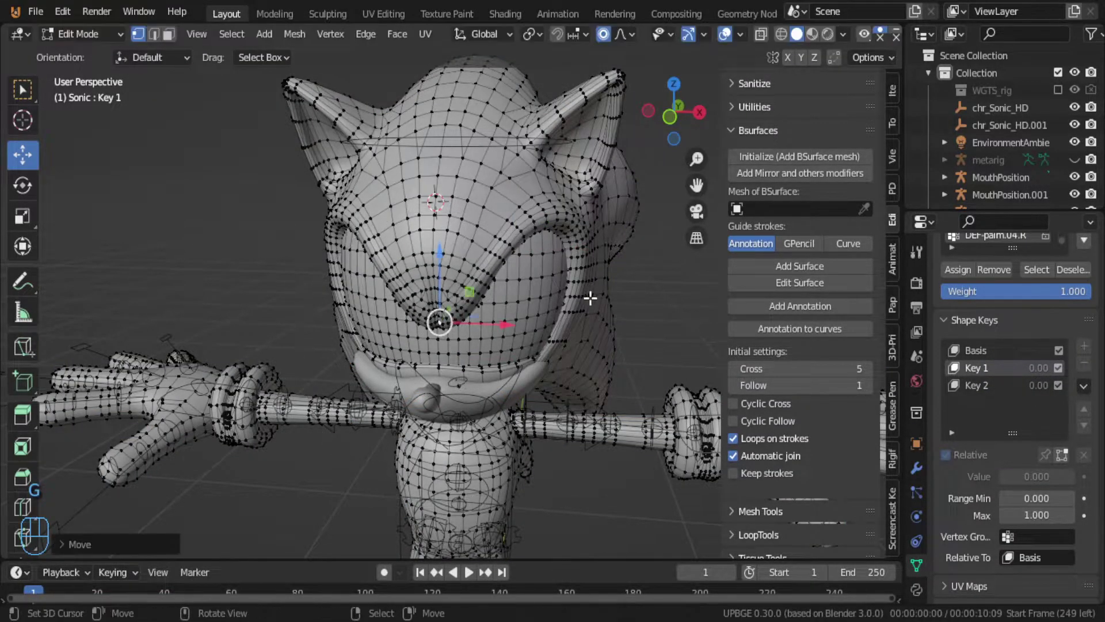
Step: Make Key 2 active and reshape the upper and inner edges of the left eye with proportional vertex moves
click(983, 384)
key(Tab)
key(Tab)
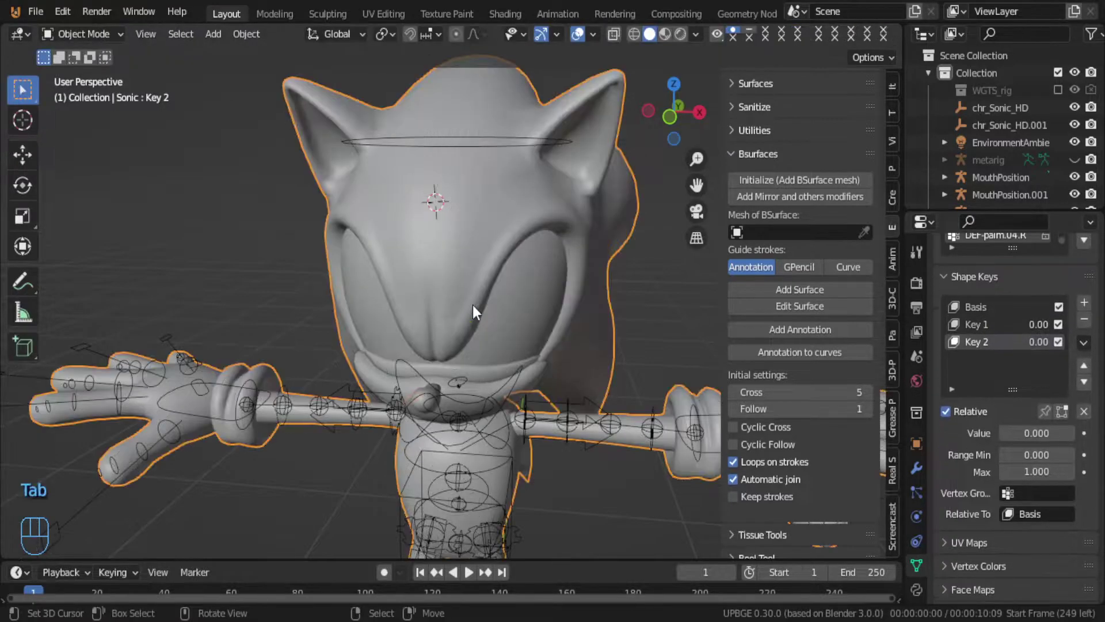
key(g)
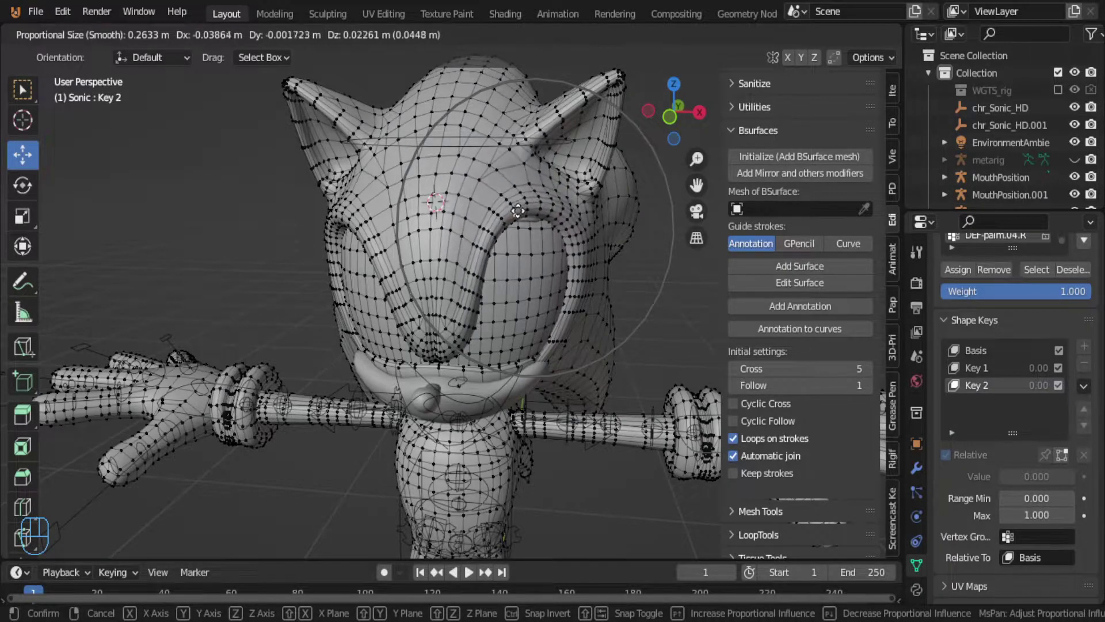
click(520, 202)
middle_drag(521, 207, 489, 260)
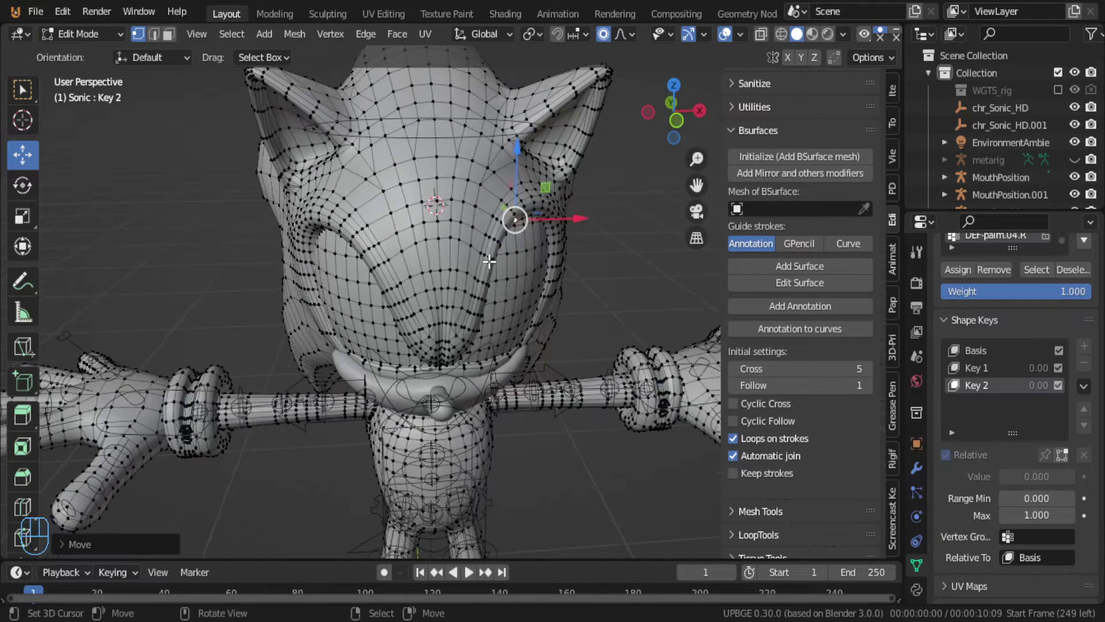
key(g)
click(480, 257)
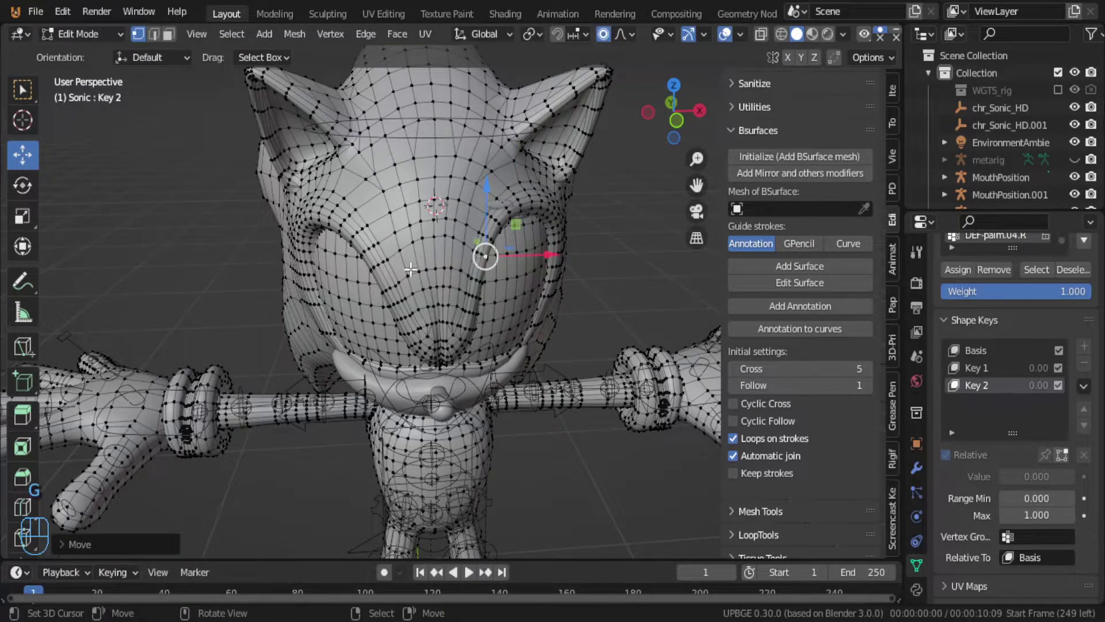
Step: Adjust the right eye's upper edge in Key 2 and set the key's value to 1.000 in Object Mode
mouse_move(316, 224)
middle_down()
mouse_move(408, 208)
mouse_move(316, 229)
middle_up()
key(g)
click(402, 208)
key(Tab)
drag(1047, 435, 1070, 432)
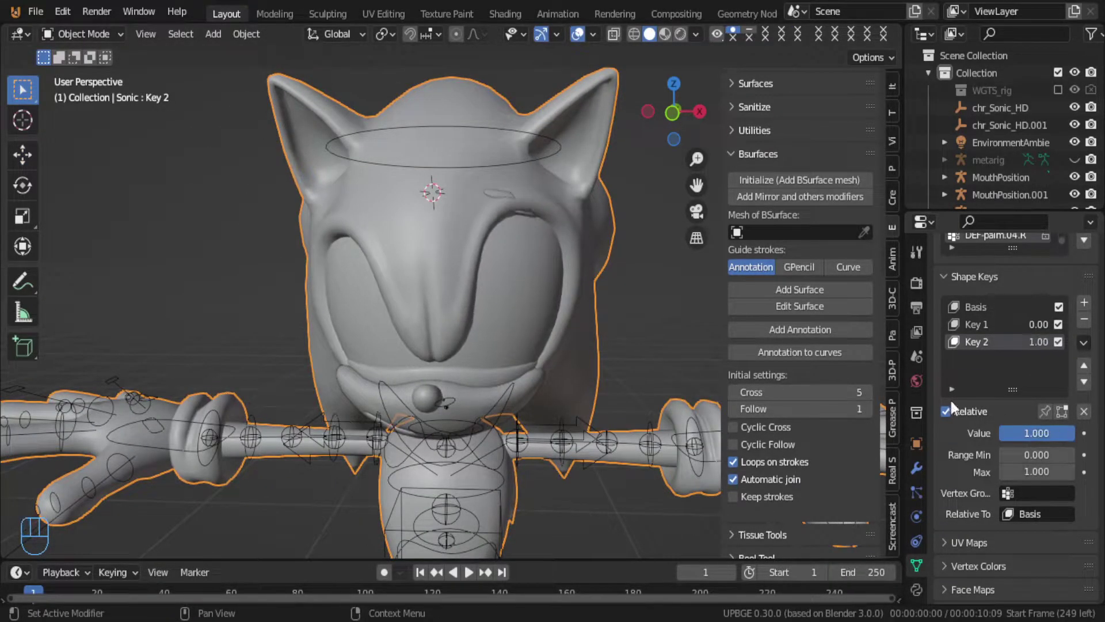
Step: Select the left eyelid mesh and scale its geometry in Edit Mode with Key 2 active
click(496, 195)
middle_drag(517, 232, 588, 282)
key(g)
click(444, 254)
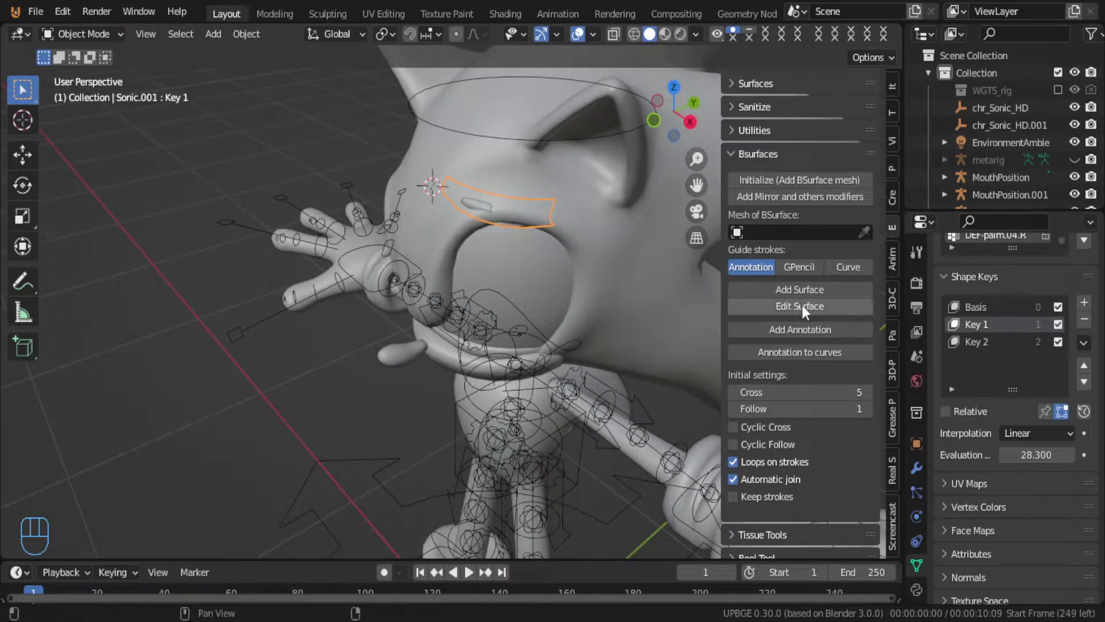
key(Tab)
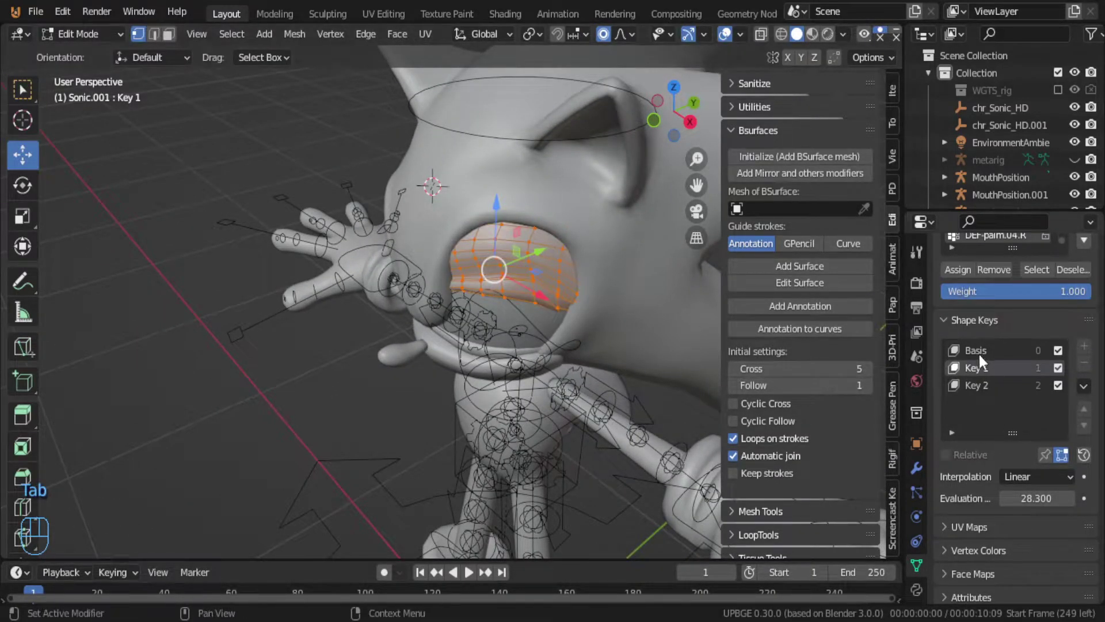
click(984, 385)
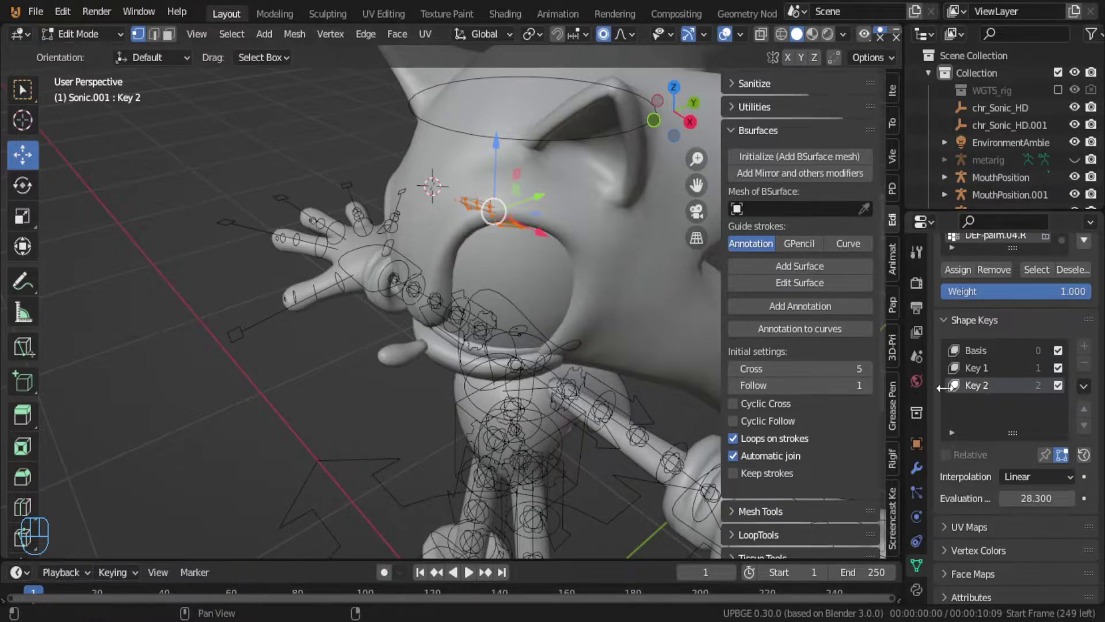
middle_drag(648, 317, 593, 276)
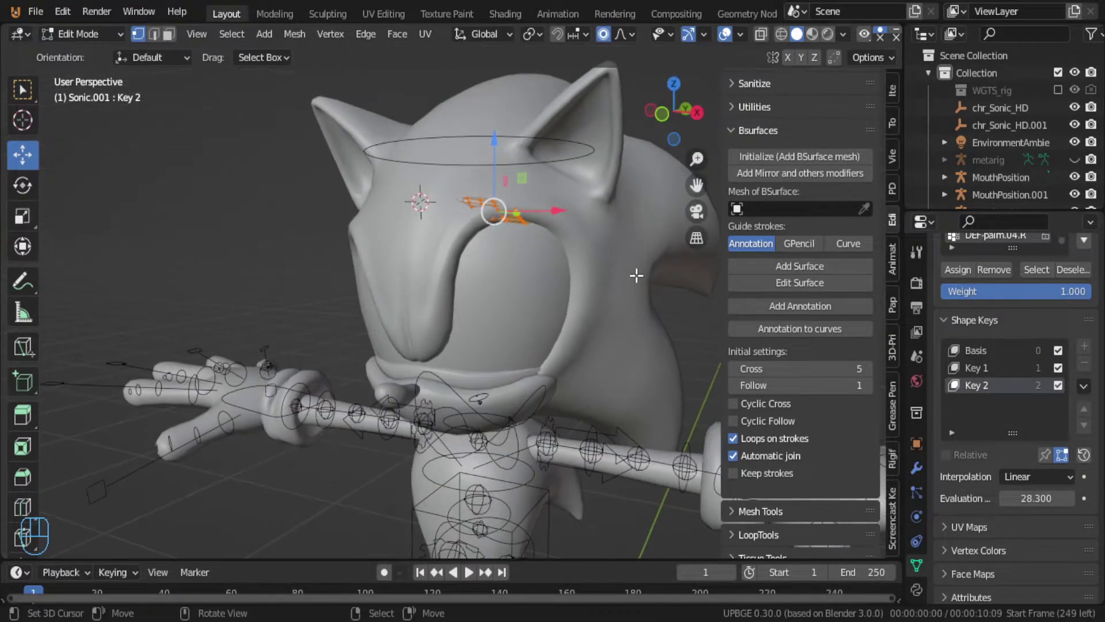
key(s)
click(569, 249)
Step: Reposition geometry around the left eye in Edit Mode, return to Object Mode and select the Sonic body mesh
key(Tab)
mouse_move(506, 302)
middle_down()
mouse_move(578, 288)
mouse_move(515, 247)
mouse_move(495, 304)
mouse_move(473, 296)
mouse_move(380, 311)
mouse_move(533, 316)
mouse_move(485, 301)
middle_up()
key(Tab)
key(g)
click(473, 290)
key(g)
right_click(374, 314)
scroll(533, 316, down, 2)
key(Tab)
click(476, 307)
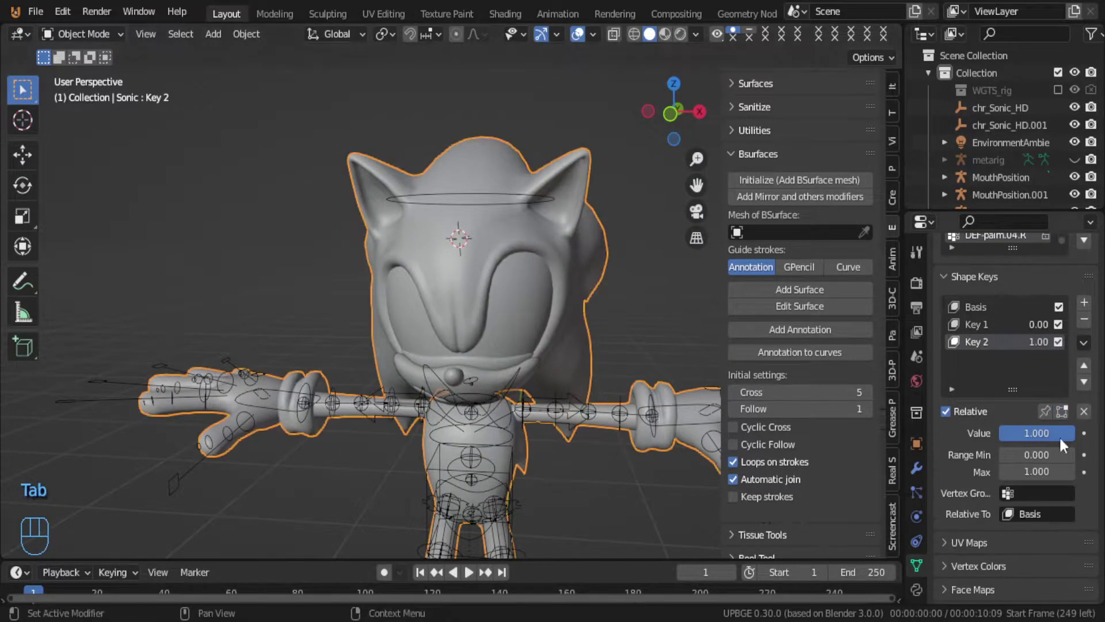
Step: Turn off Relative for the body's shape keys and add two more shape keys
drag(1036, 432, 1028, 457)
click(945, 411)
middle_drag(710, 325, 559, 312)
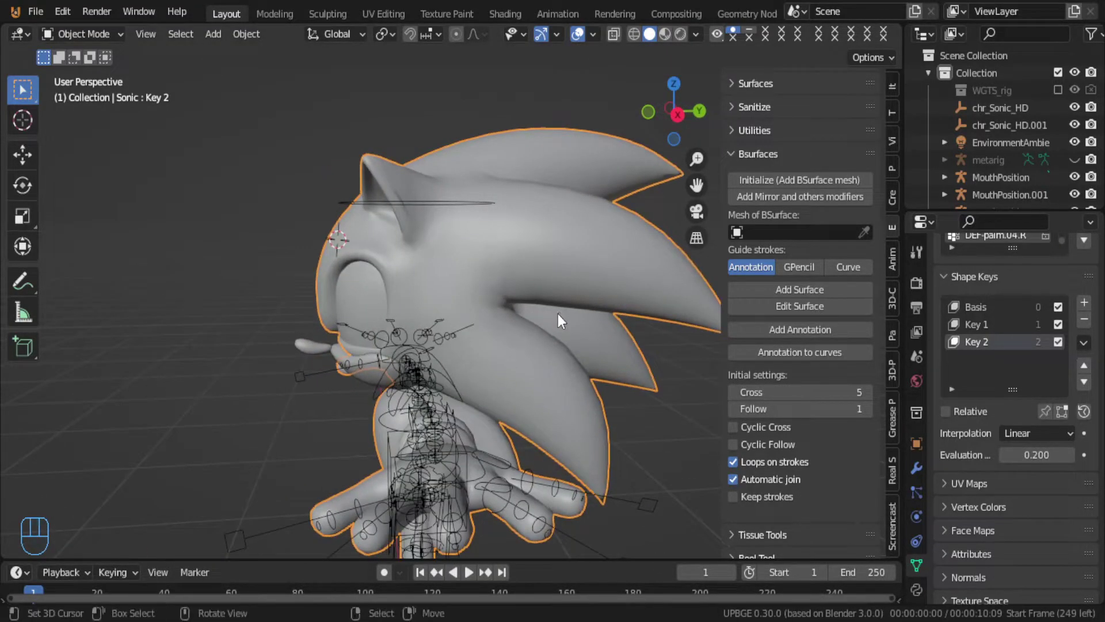
click(1085, 302)
click(1085, 301)
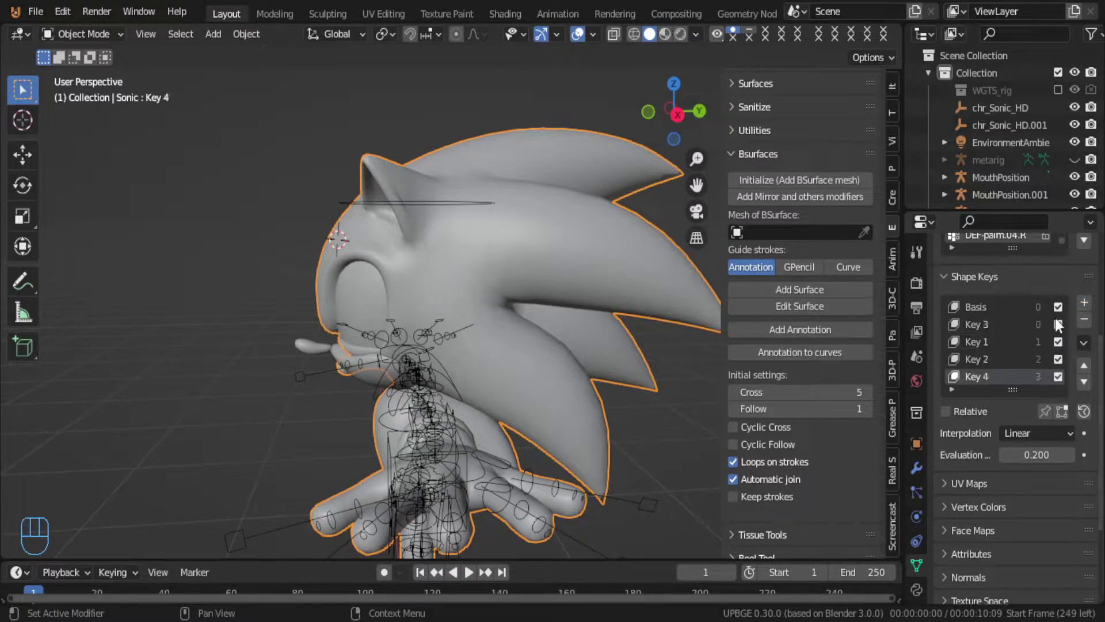
Step: Make Key 2 active with Relative turned on and move the lower left quill's tip in Edit Mode
click(969, 358)
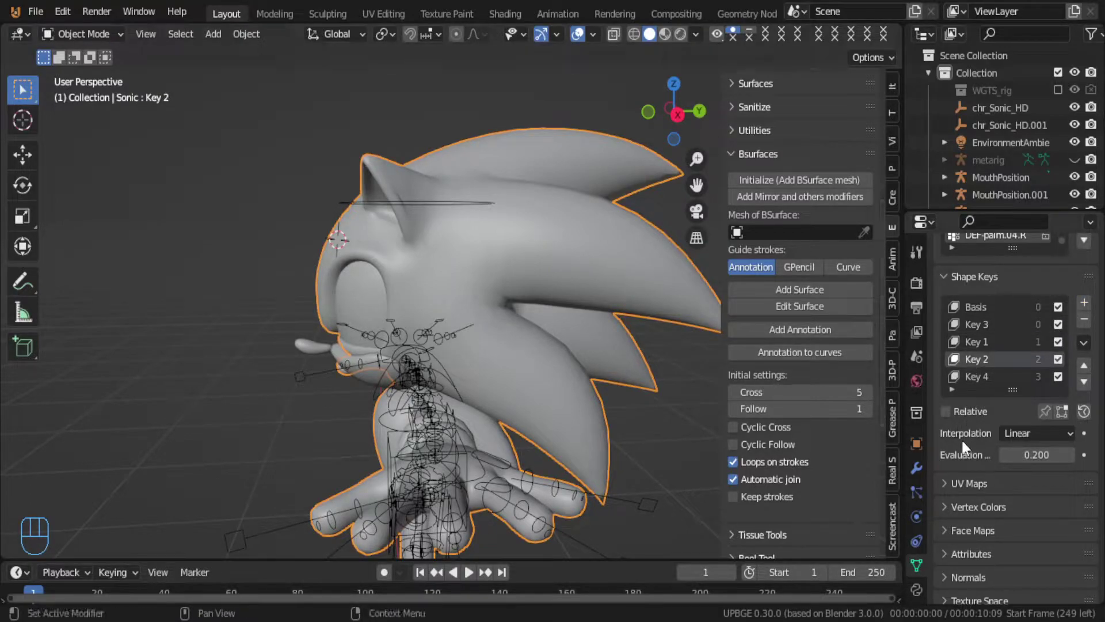
click(946, 411)
key(Tab)
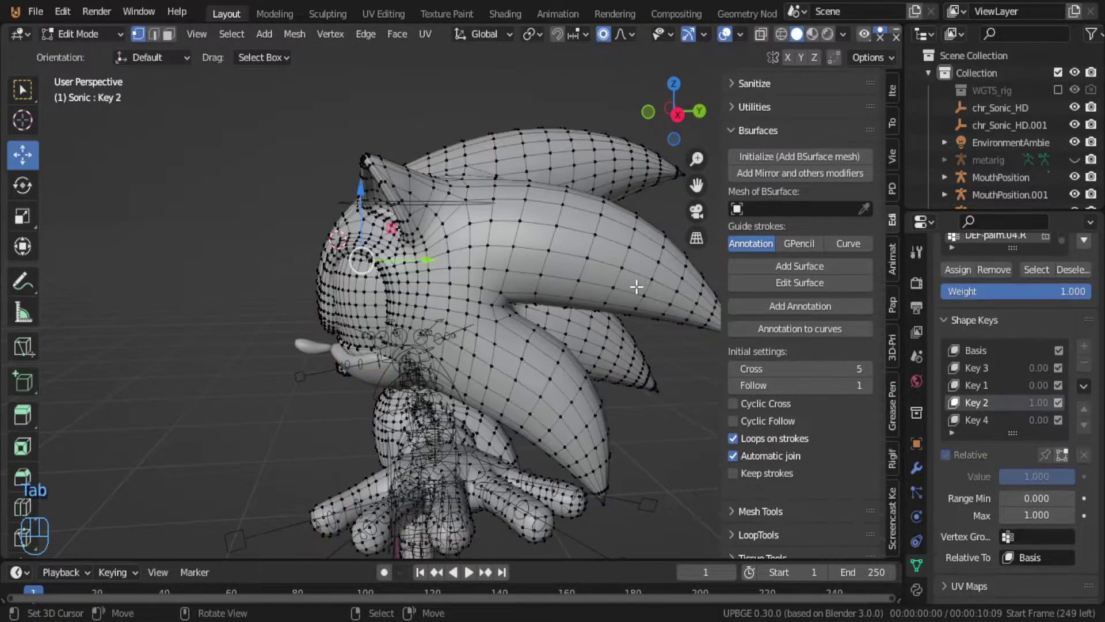
middle_drag(637, 286, 564, 419)
key(g)
click(528, 466)
Step: Pull the left quill inward and rotate it about the global Z axis with proportional editing in Key 2
middle_drag(528, 466, 418, 429)
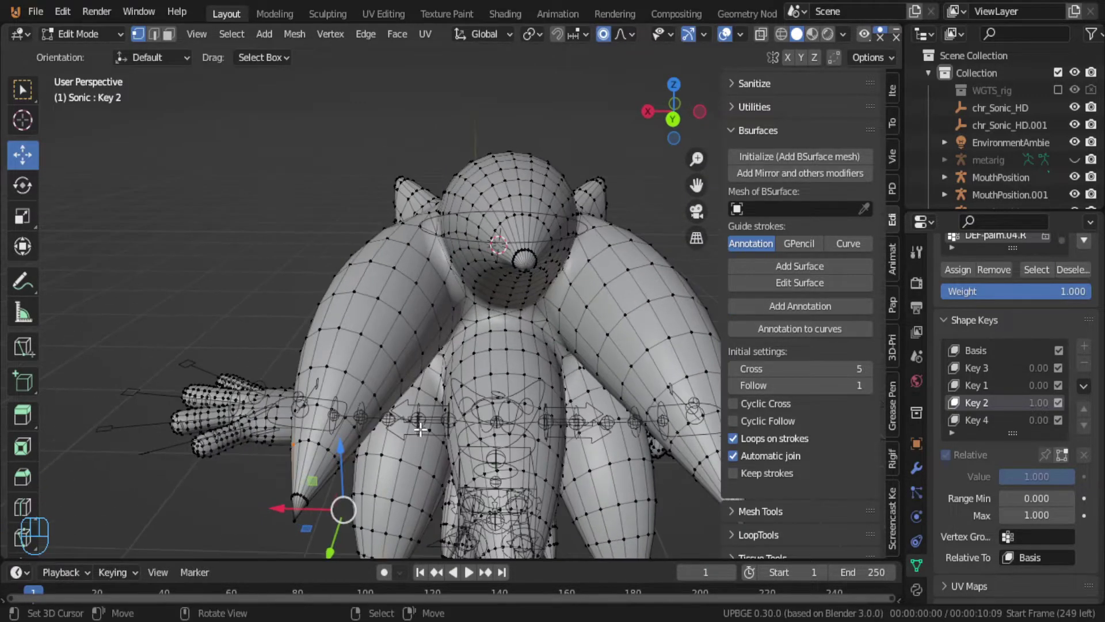
key(g)
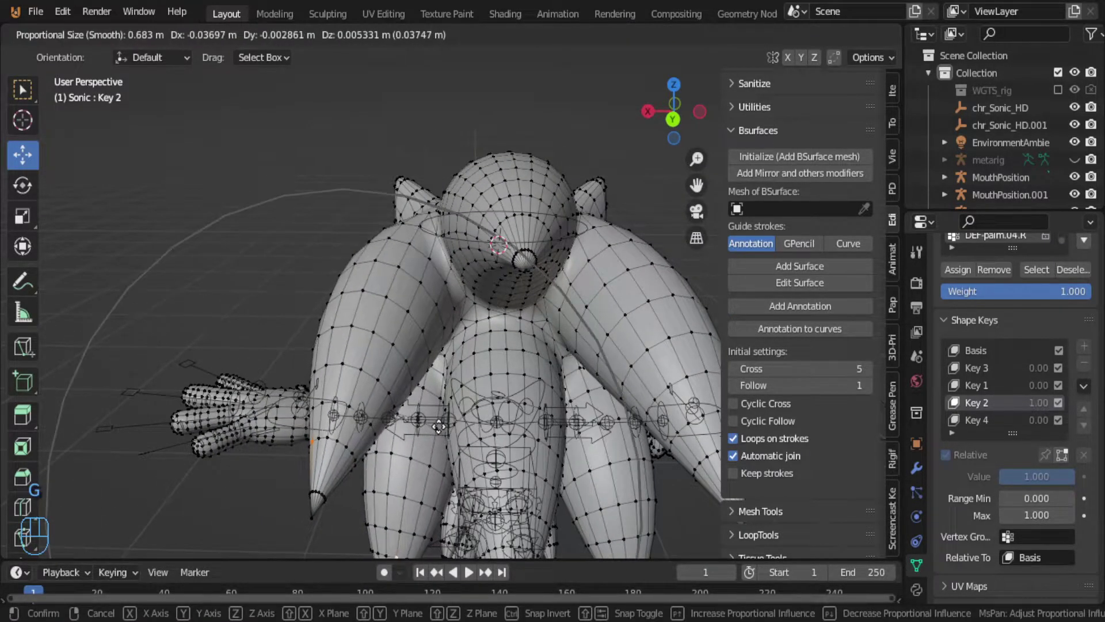
click(438, 426)
key(r)
key(z)
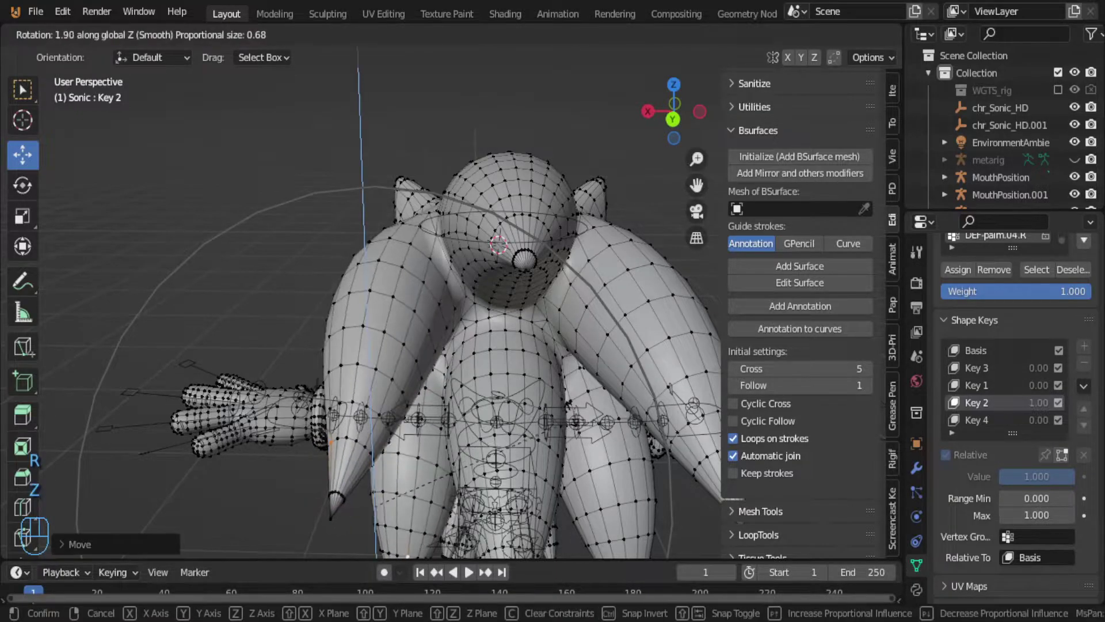
click(365, 506)
key(g)
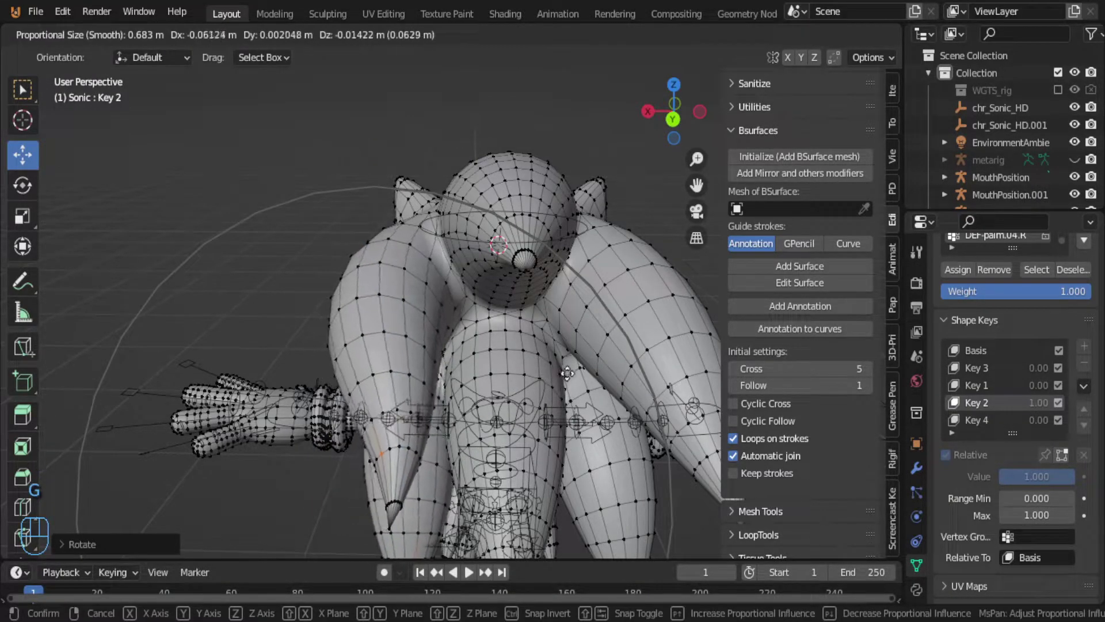
click(563, 373)
Step: Rotate the right quill about the global Z axis and shift it along X to bend it inward
scroll(688, 375, down, 2)
shift+middle_drag(688, 375, 675, 401)
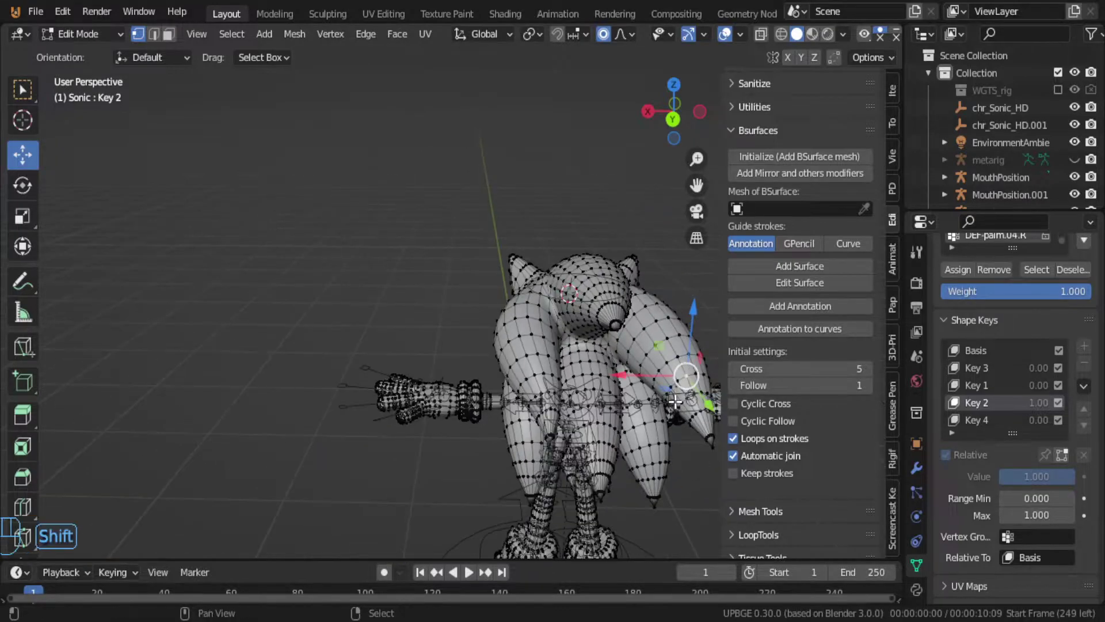
key(r)
key(z)
click(661, 457)
key(g)
key(x)
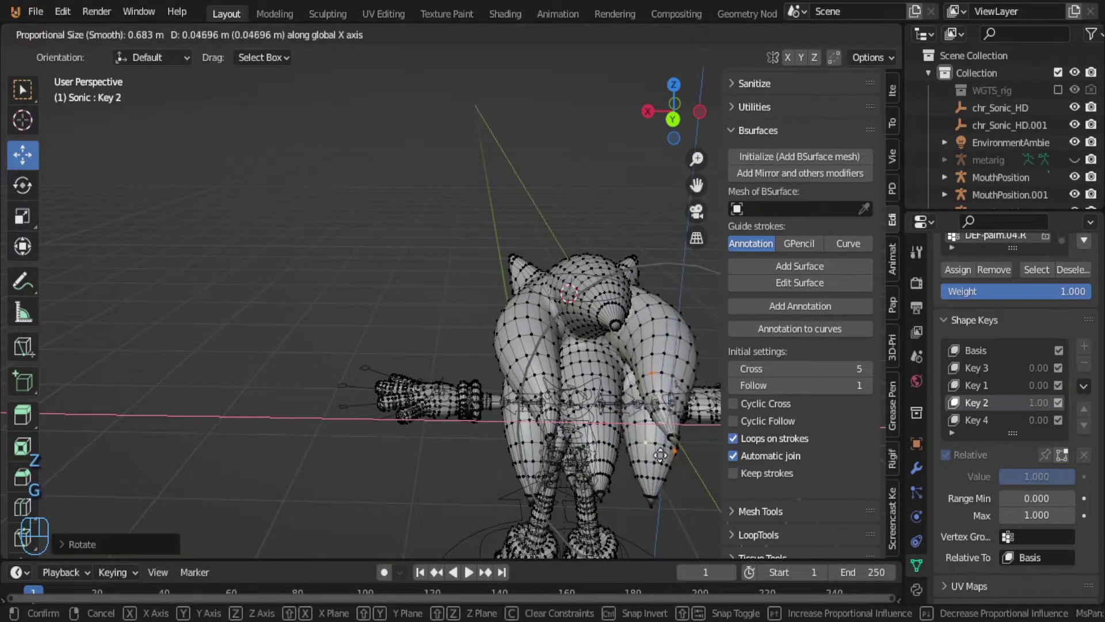
click(654, 454)
Step: Select the lowest right head quill's tip, then rotate and raise it to point backward
middle_drag(653, 454, 513, 378)
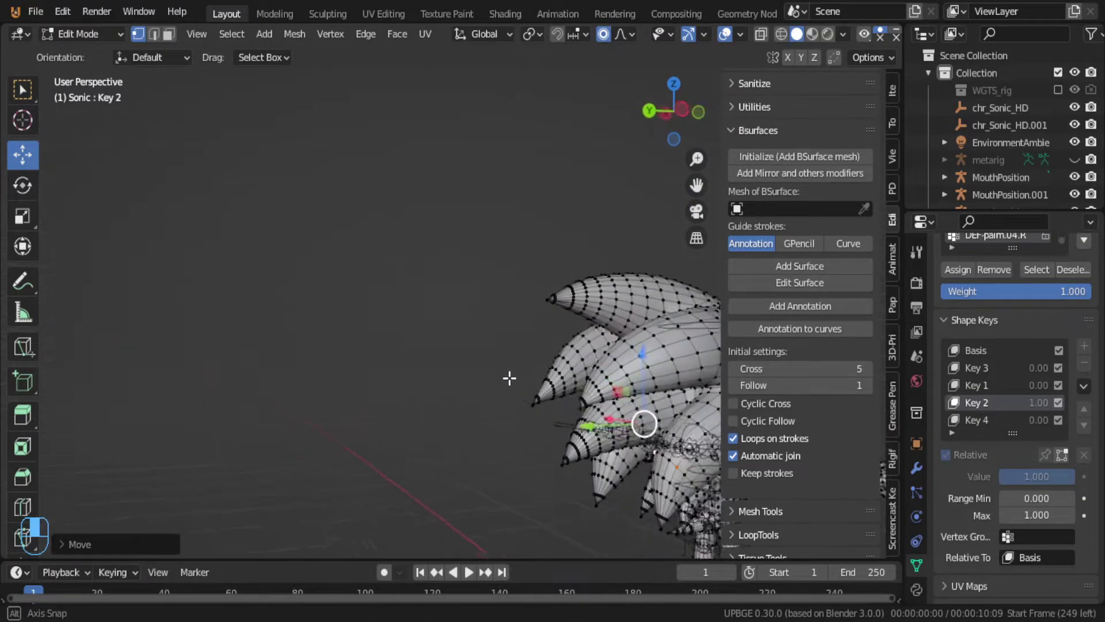
key(r)
right_click(505, 359)
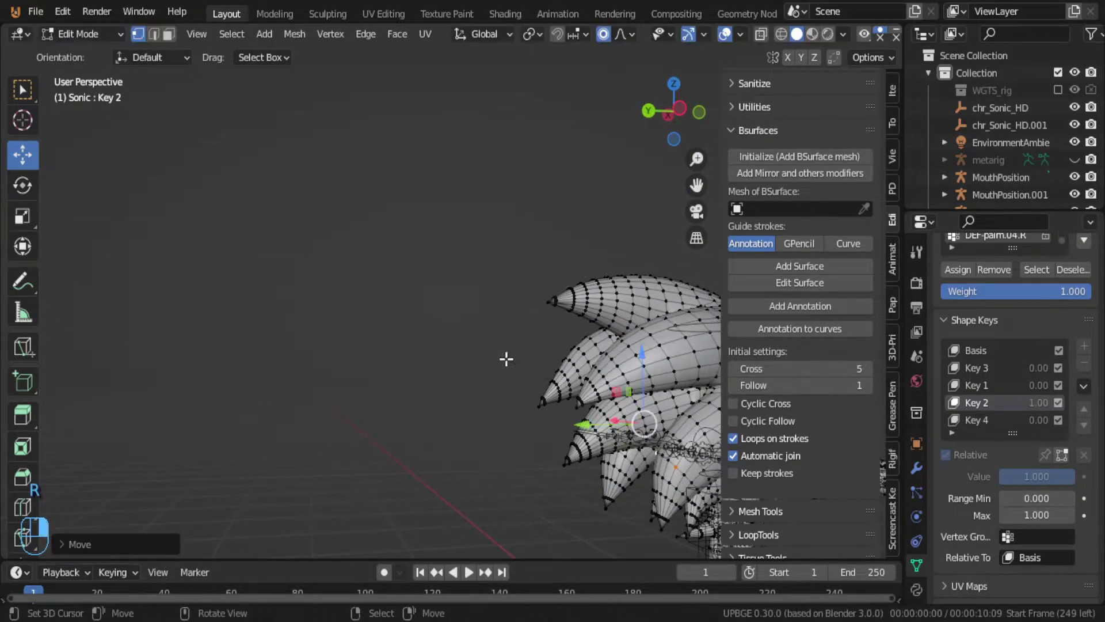
shift+click(591, 403)
mouse_move(667, 536)
middle_down()
mouse_move(599, 521)
mouse_move(660, 495)
middle_up()
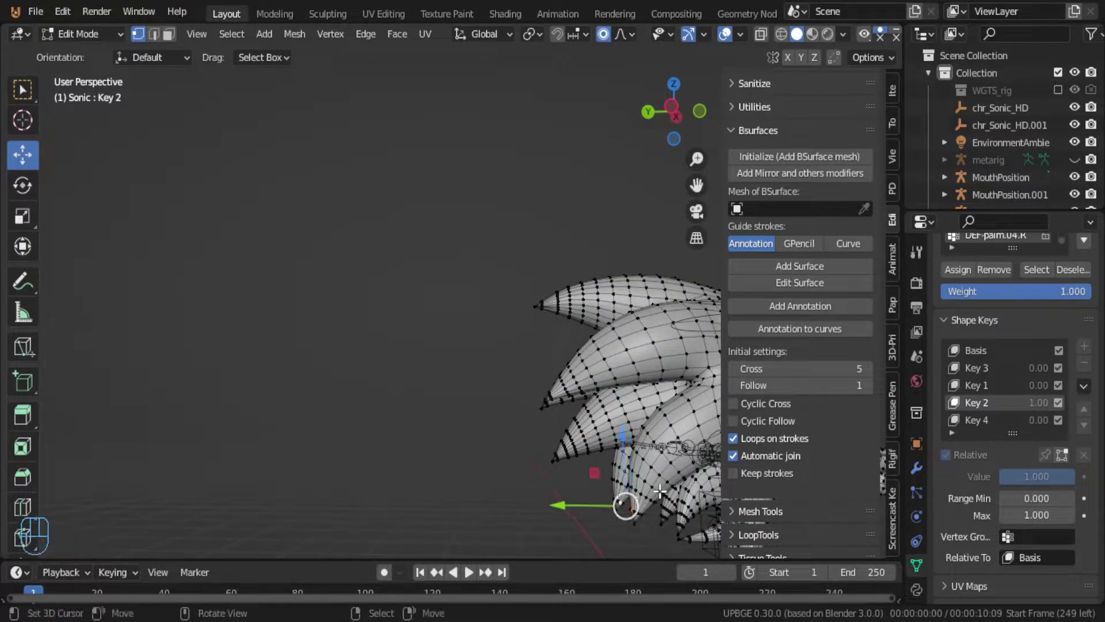
key(r)
click(642, 506)
key(g)
key(x)
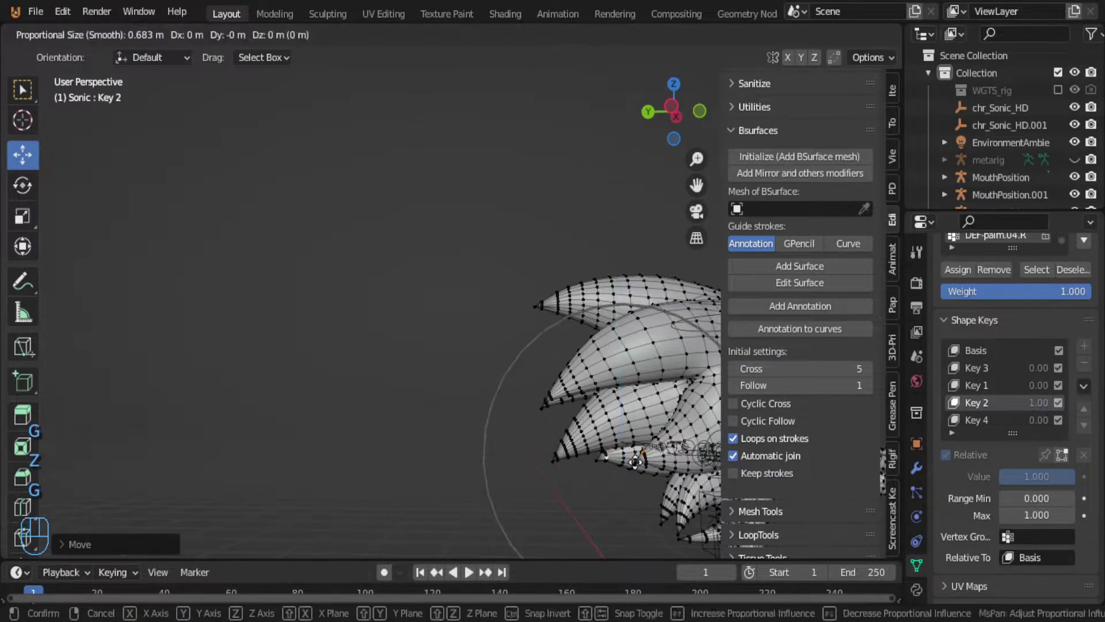
click(576, 456)
Step: Rotate and reposition the tip of the middle back quill with proportional editing
middle_drag(576, 456, 568, 451)
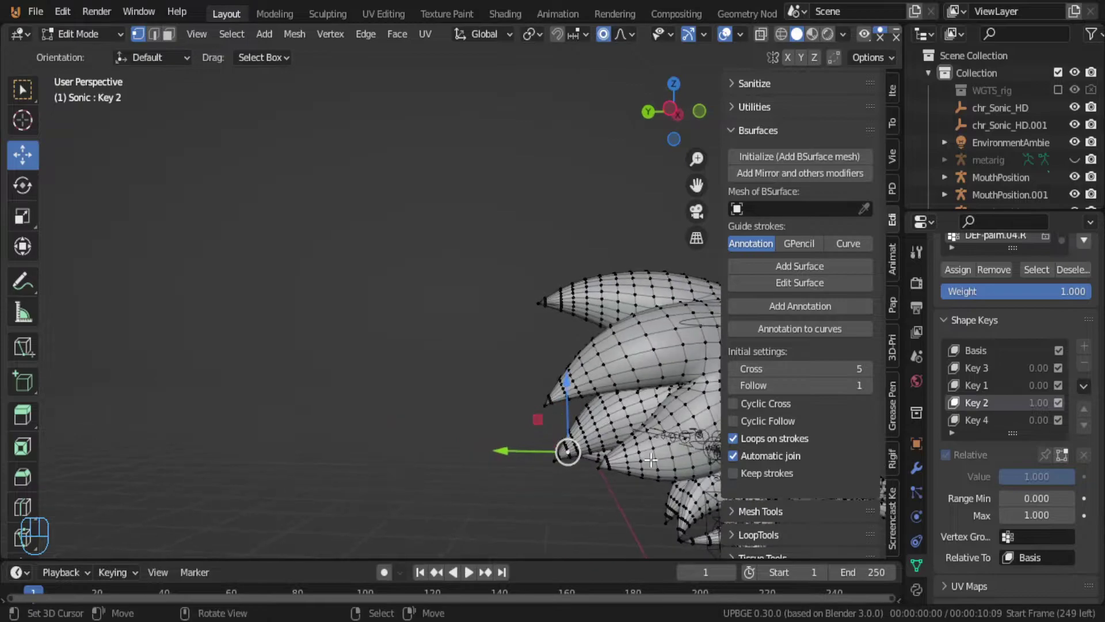
key(r)
click(568, 452)
key(g)
key(z)
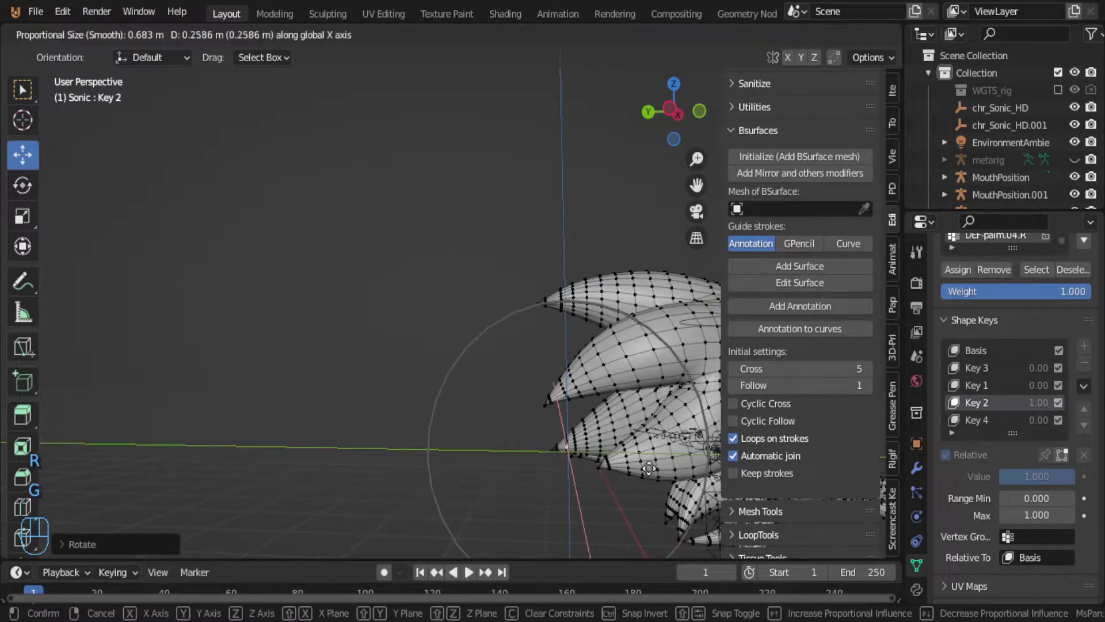
click(652, 457)
scroll(580, 422, down, 4)
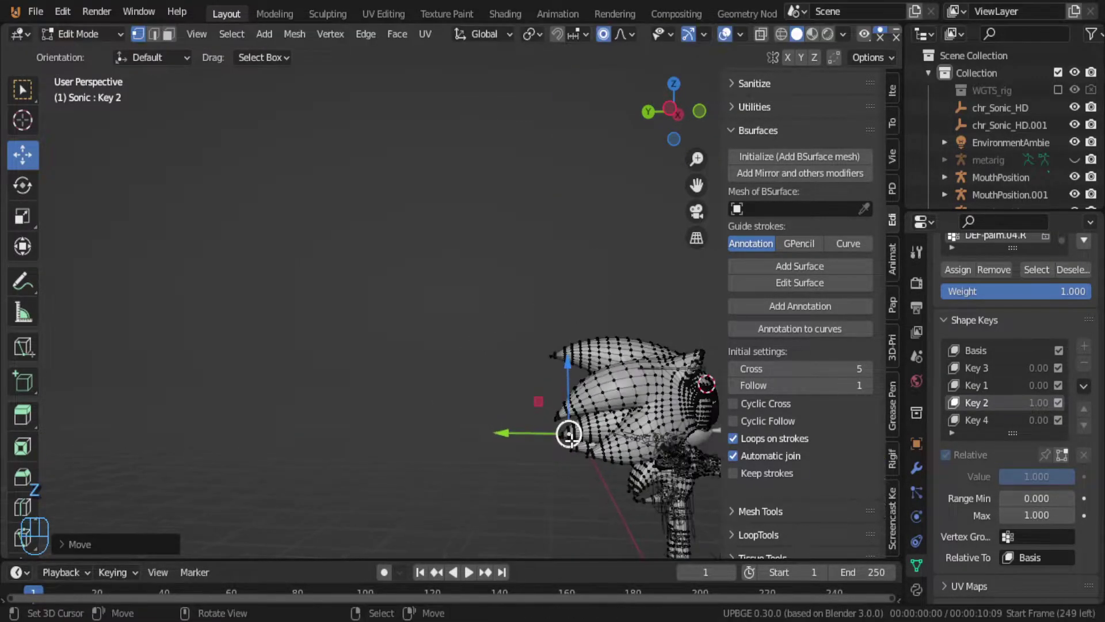
scroll(580, 422, up, 4)
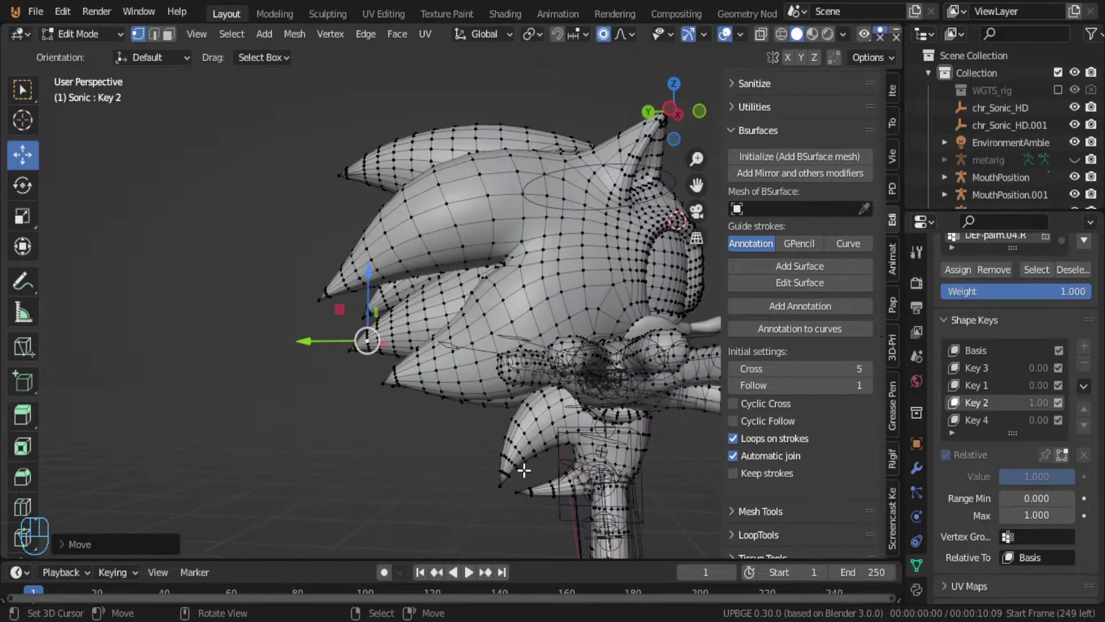
Step: Try to rotate the upper spike's tip on Sonic's back and move it along local Z with a proportional size of about 0.20
click(504, 473)
key(r)
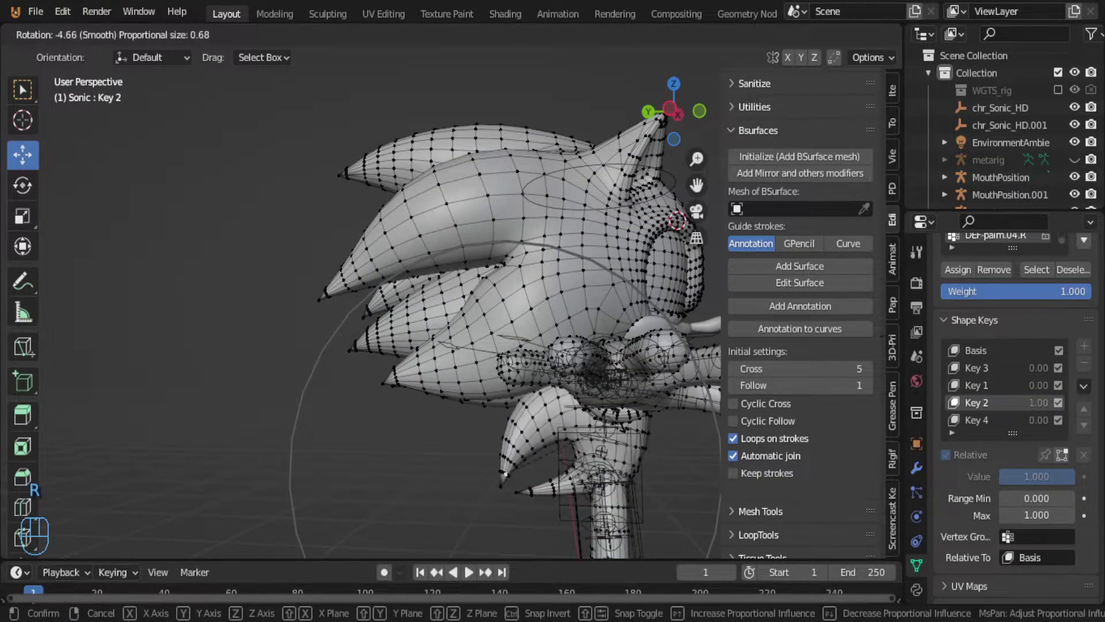
scroll(506, 473, up, 9)
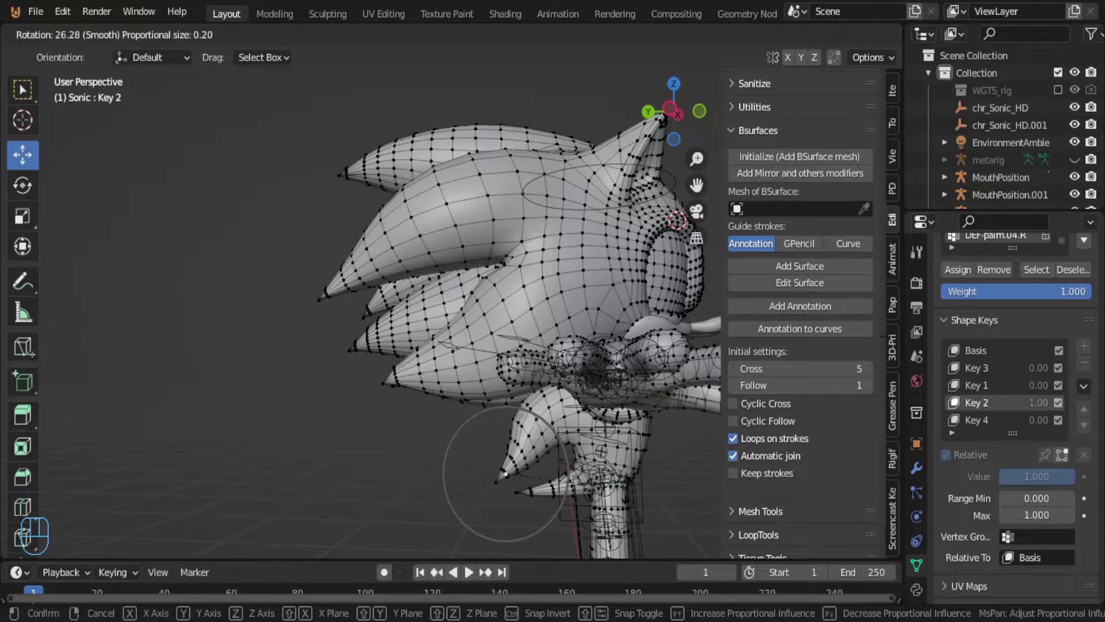
click(505, 473)
key(g)
key(z)
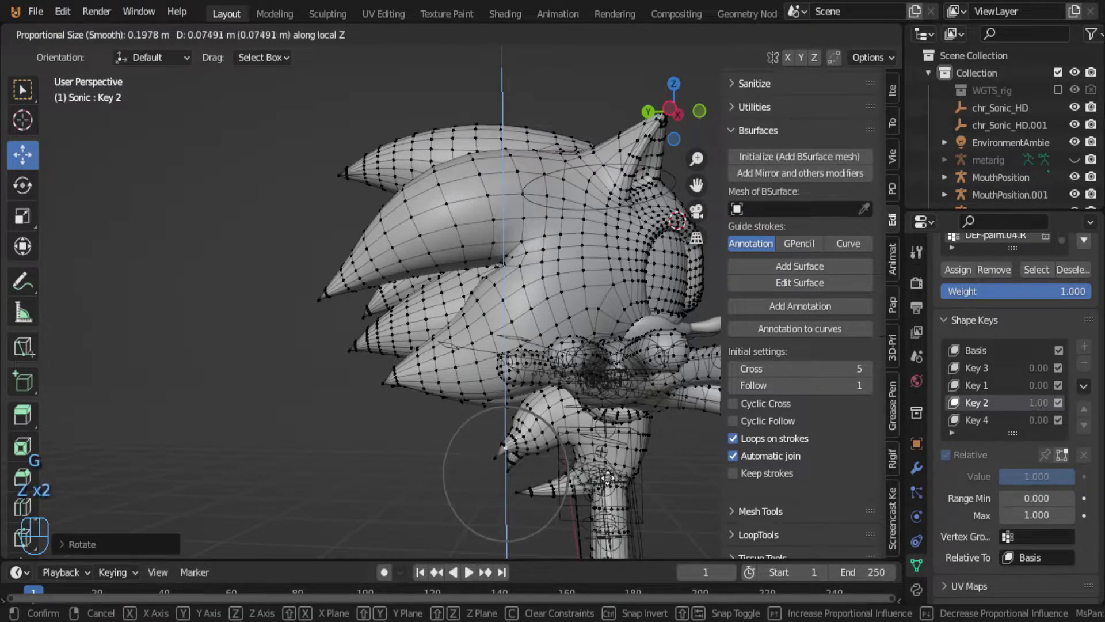
key(z)
click(602, 466)
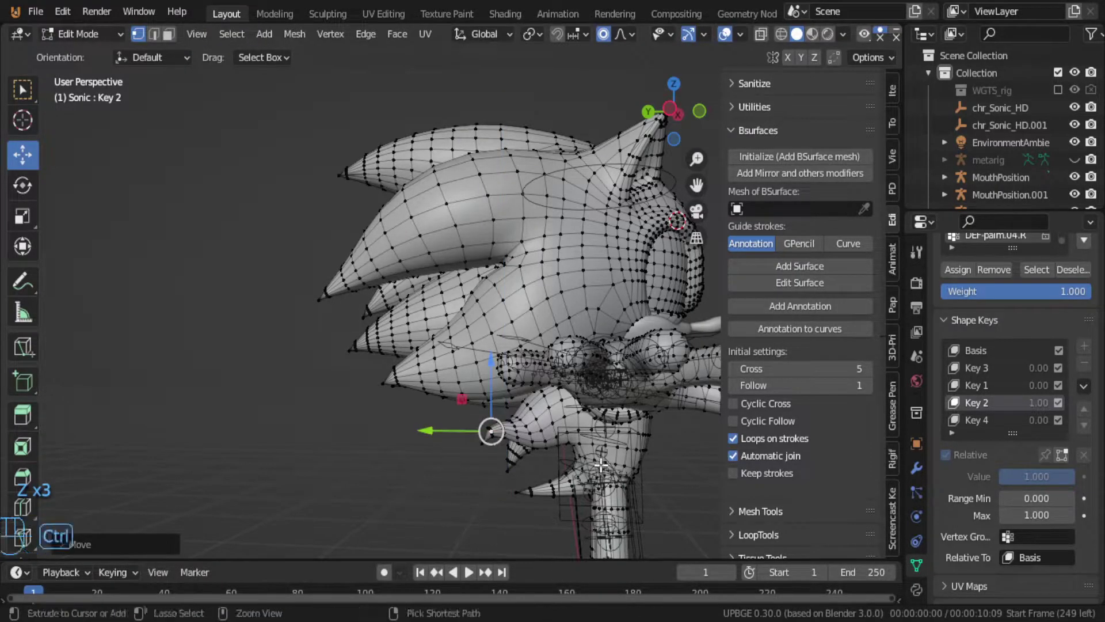
key(ctrl+z)
key(ctrl+z)
Step: Rotate the upper back spike's tip about the global X axis, then shift it backward along Y and raise it along Z
middle_drag(601, 465, 508, 464)
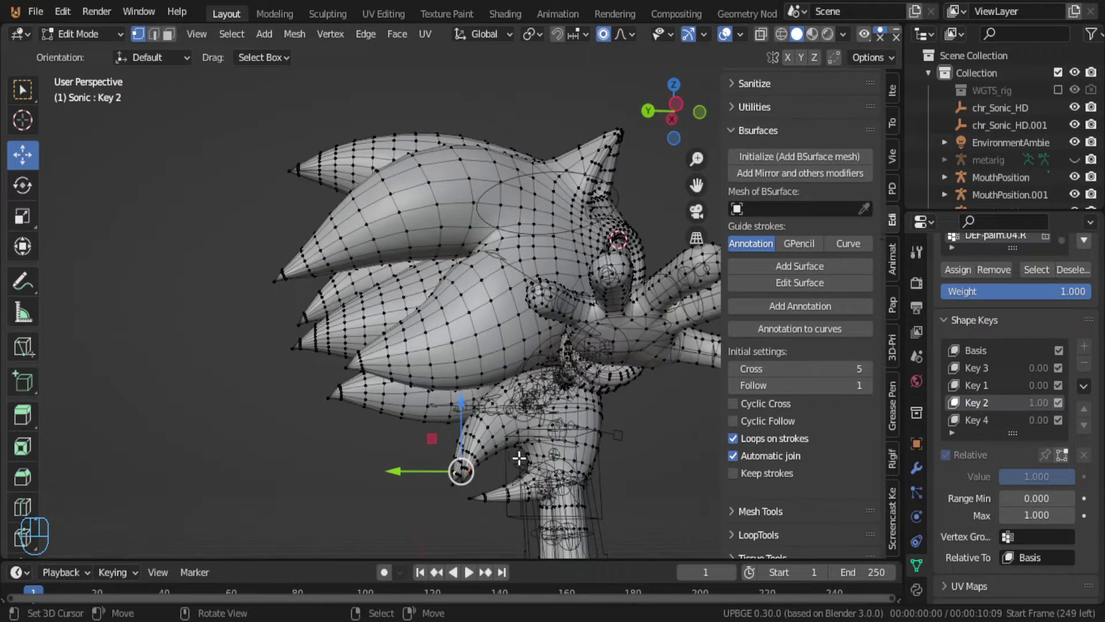
key(r)
key(x)
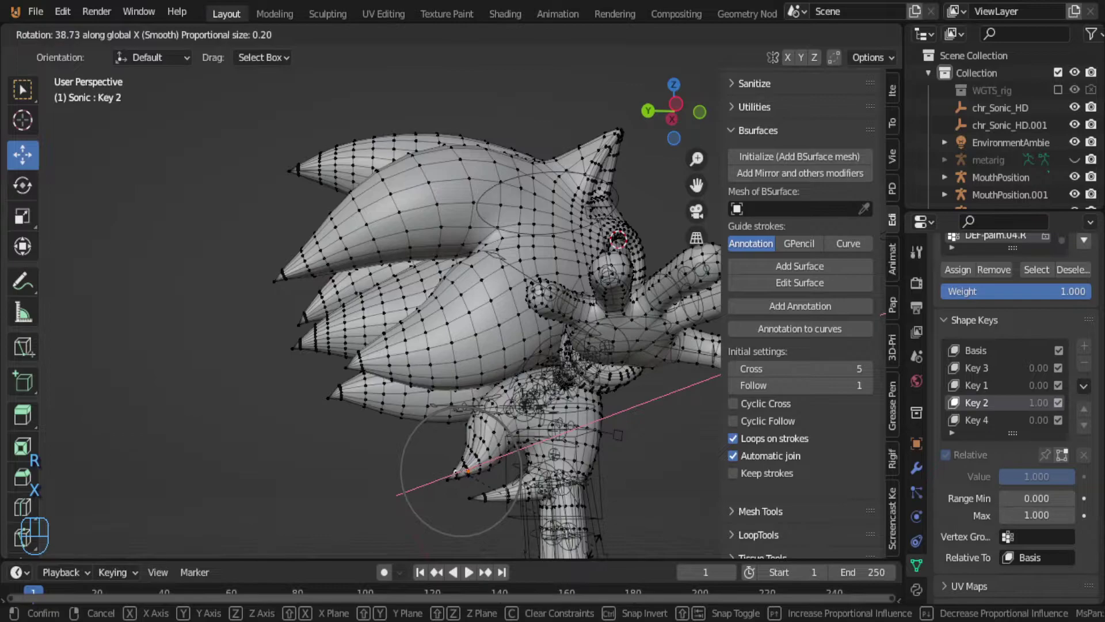
click(454, 471)
key(g)
key(y)
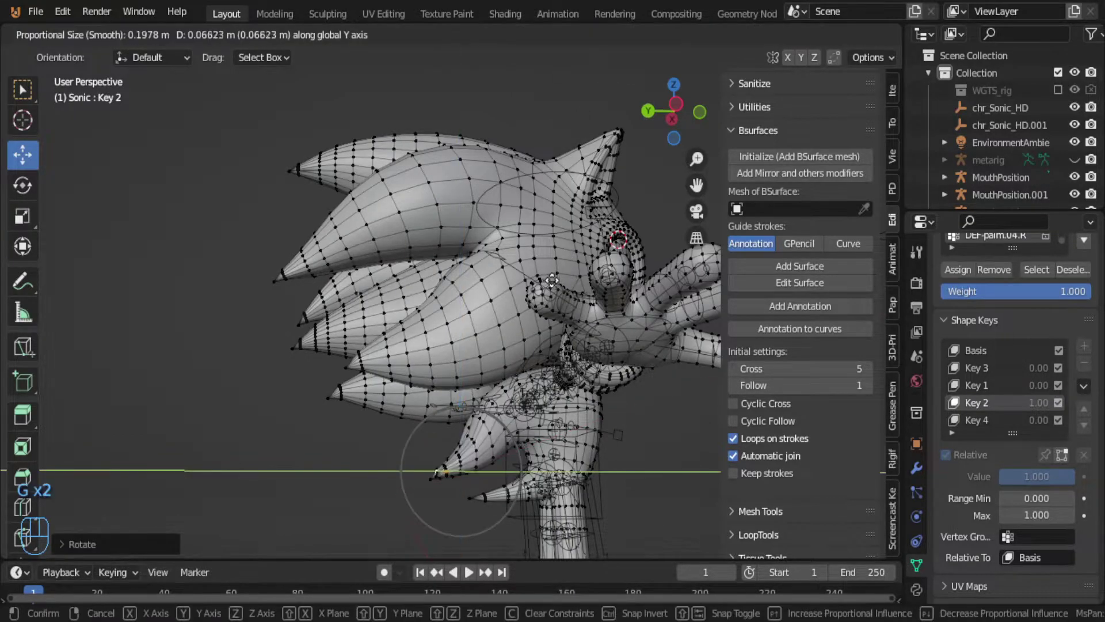
click(549, 282)
key(g)
key(z)
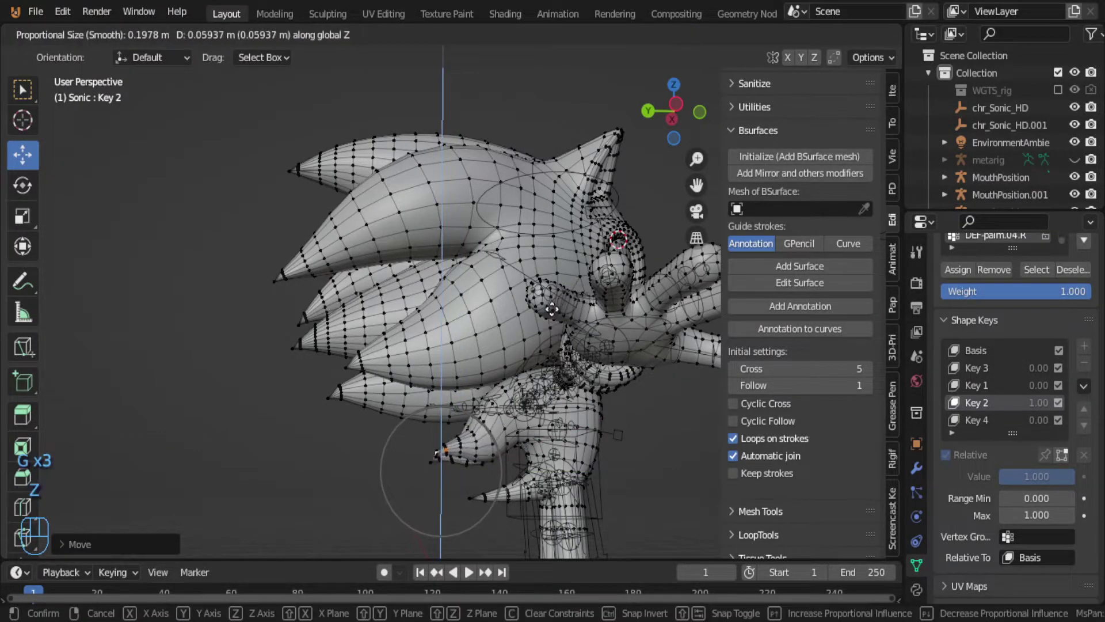
click(551, 309)
Step: Return to Object Mode and adjust Key 2's value up to 1.000 to preview the quill deformation from several sides
middle_drag(488, 505, 513, 500)
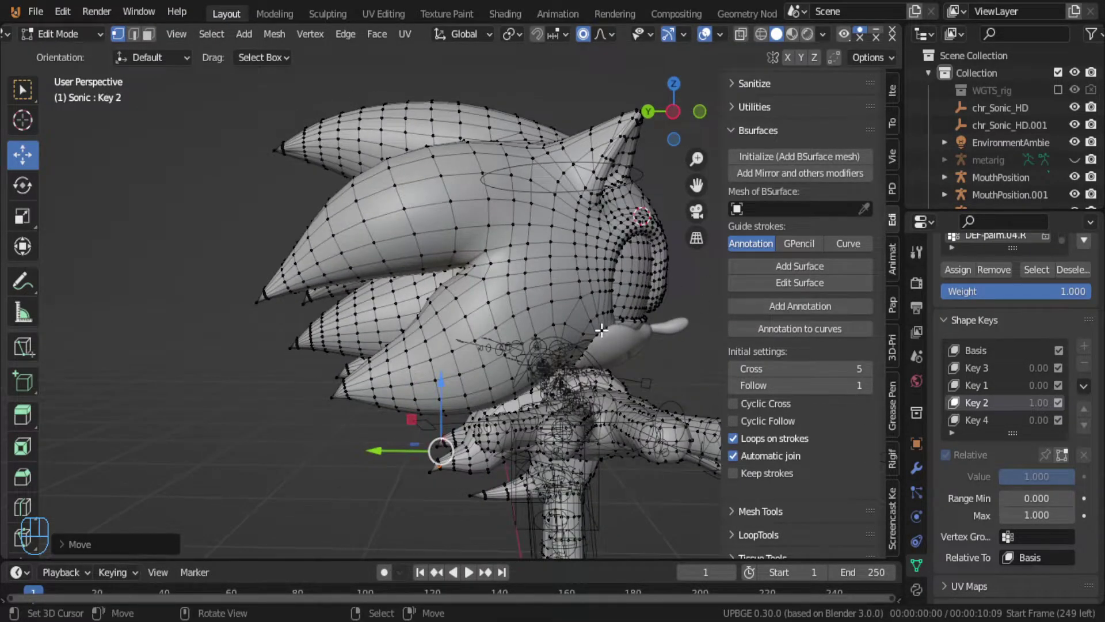
key(Tab)
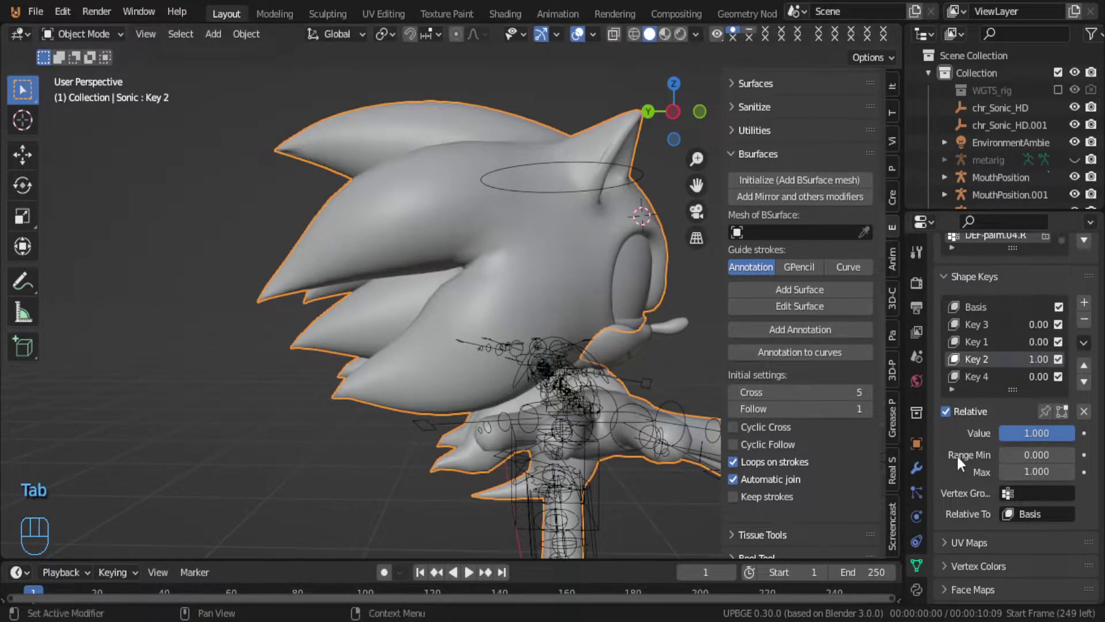
drag(1037, 432, 1074, 432)
middle_drag(538, 388, 99, 329)
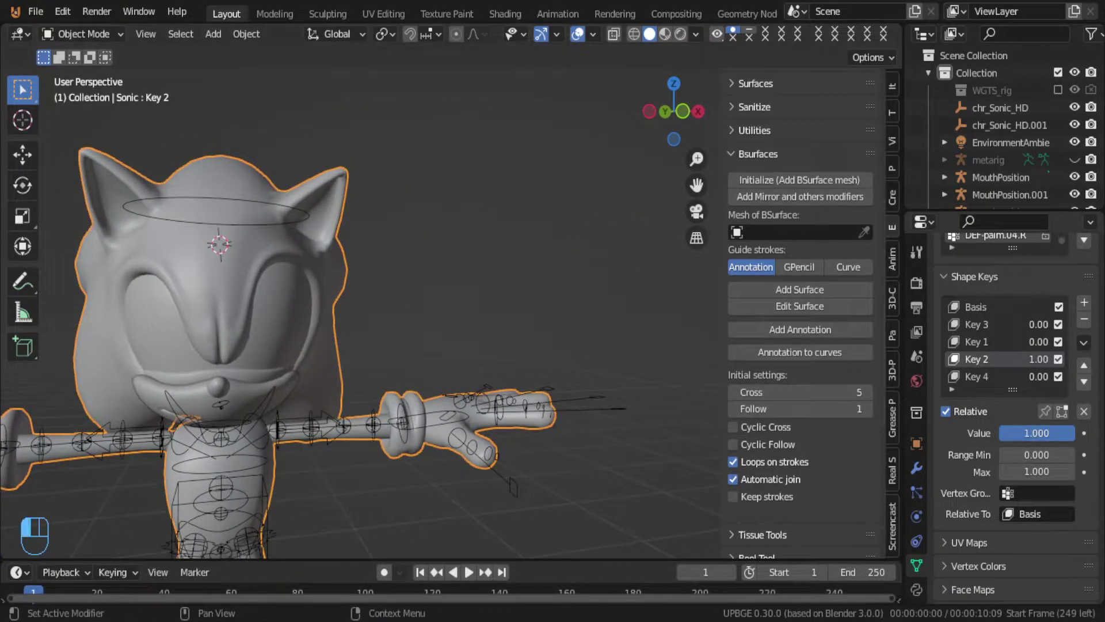
mouse_move(1074, 433)
mouse_down()
mouse_move(1002, 433)
mouse_move(1074, 433)
mouse_up()
Step: Reenter Edit Mode, select both ear tips and pull them backward in Key 2 with proportional editing
key(Tab)
middle_drag(173, 207, 241, 204)
shift+click(404, 189)
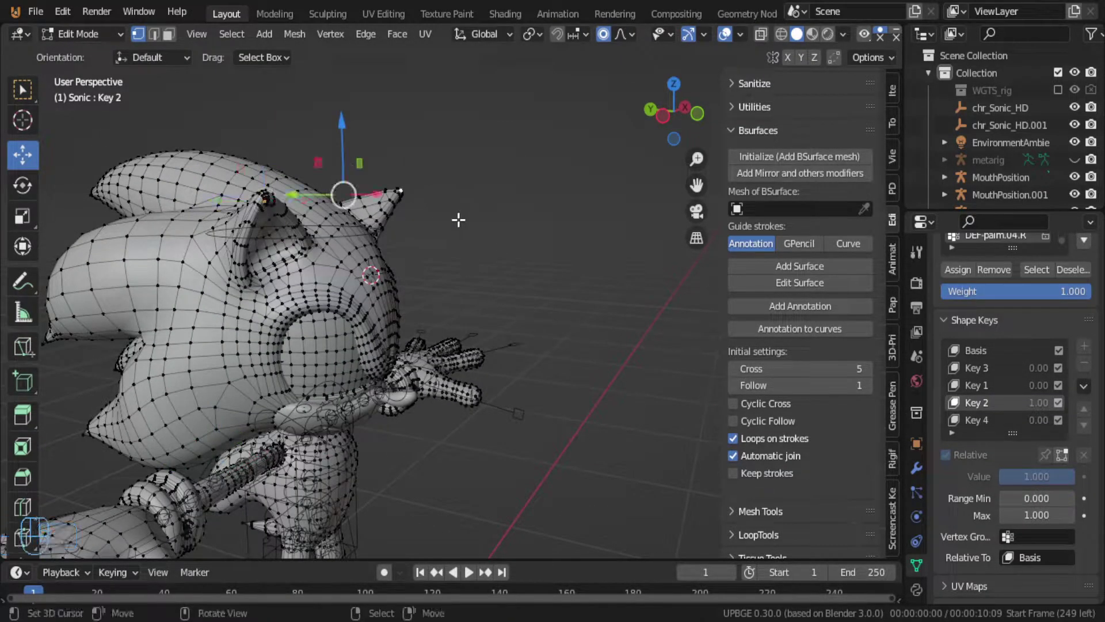
scroll(454, 220, up, 2)
key(g)
scroll(478, 217, down, 3)
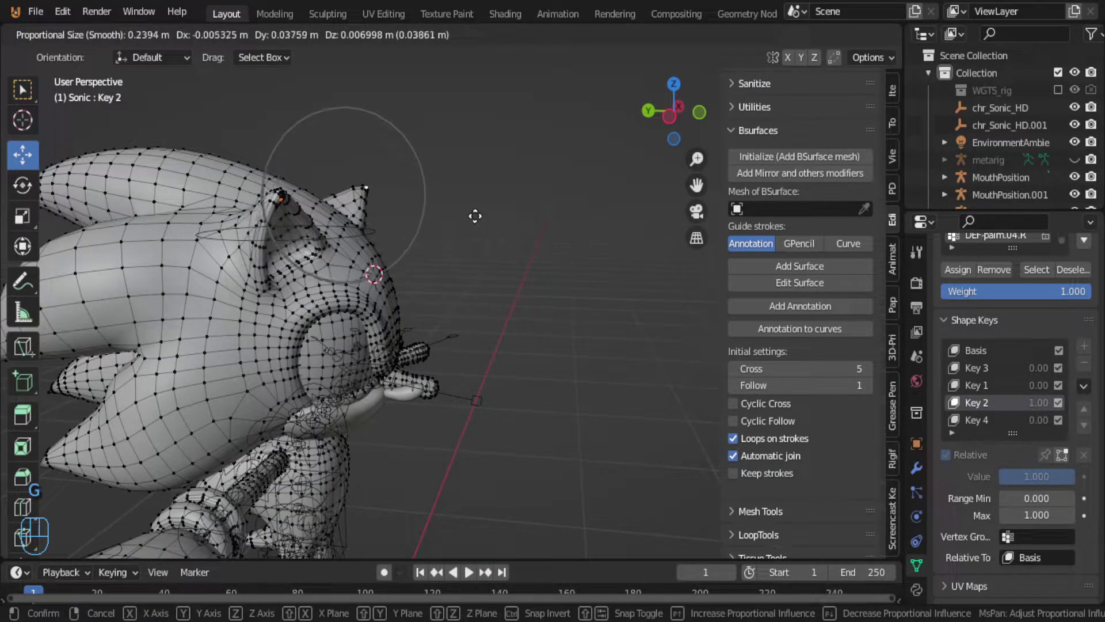
click(469, 214)
Step: Undo the last ear edit and rotate both ear tips about -22° around local X with proportional editing
middle_drag(468, 214, 407, 213)
click(205, 197)
middle_drag(297, 232, 167, 172)
key(ctrl)
key(r)
key(x)
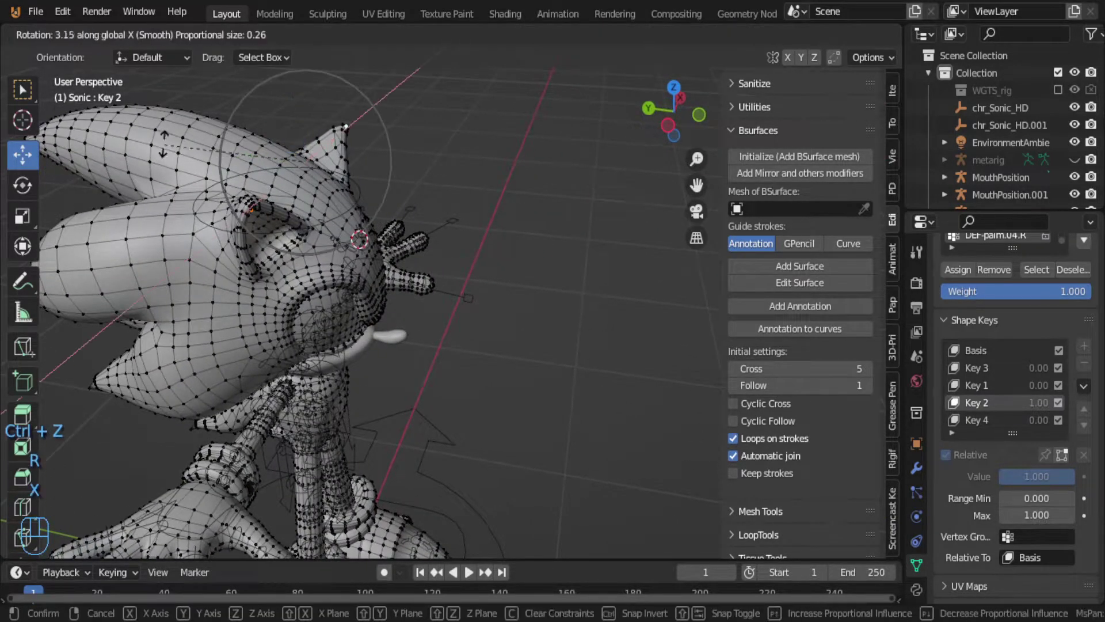
key(x)
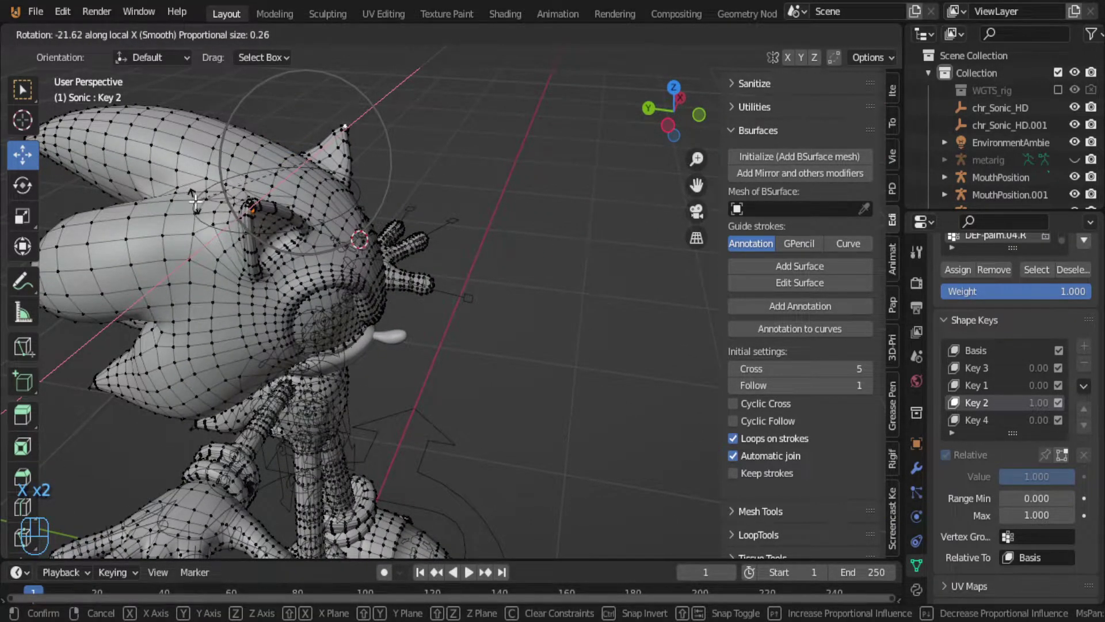
click(194, 201)
Step: Return to Object Mode and lower Key 2's value to 0.000, checking the character's shape
key(Tab)
middle_drag(202, 207, 98, 223)
scroll(89, 219, down, 4)
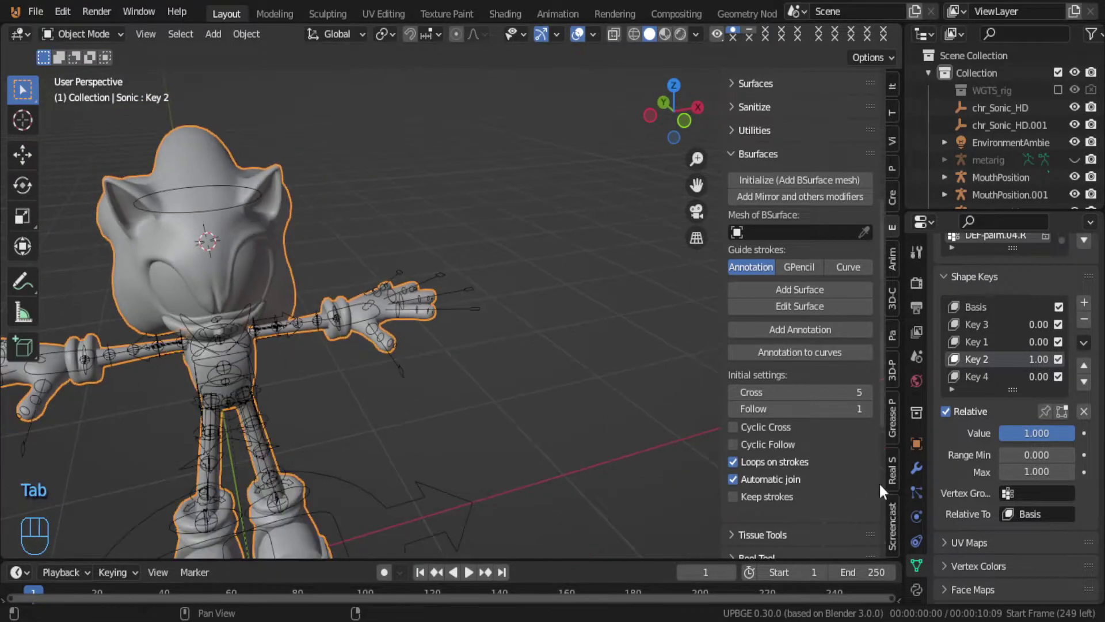
mouse_move(1013, 438)
mouse_down()
mouse_move(1074, 438)
mouse_move(999, 438)
mouse_up()
middle_drag(264, 329, 226, 284)
scroll(359, 270, down, 2)
scroll(359, 271, up, 2)
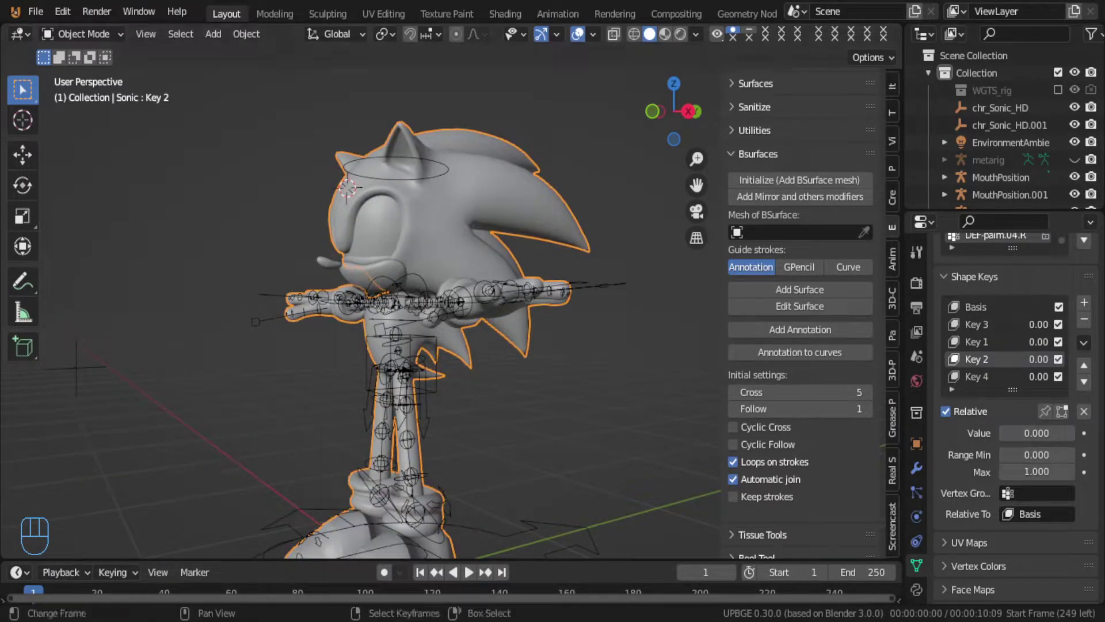
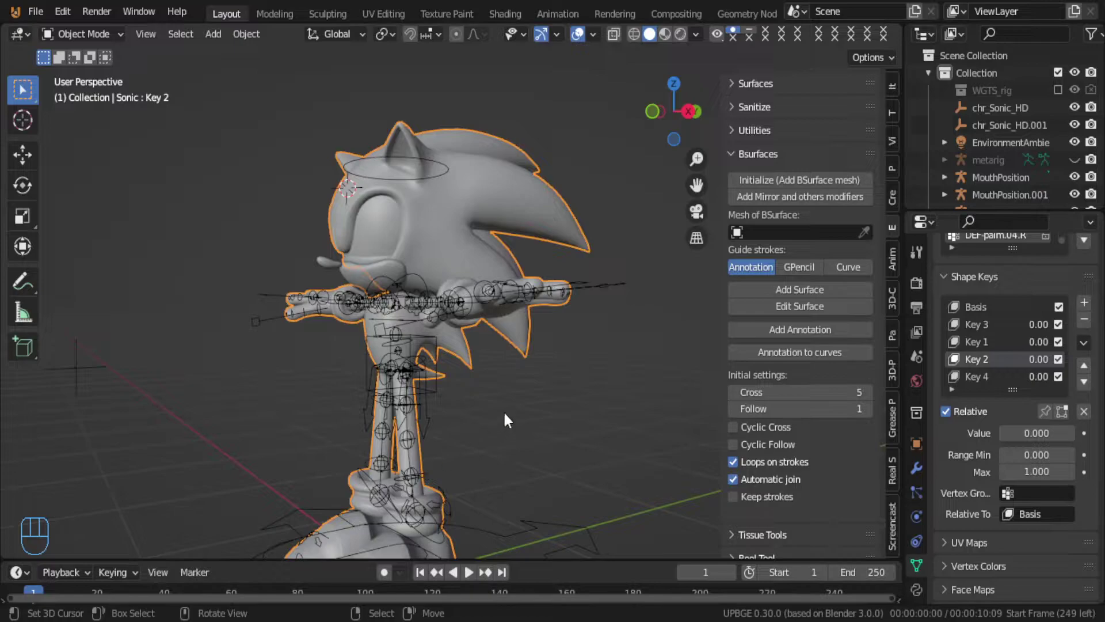
Step: Select Sonic's rig and switch it to Pose Mode
click(450, 168)
key(ctrl+Tab)
middle_drag(451, 169, 468, 395)
Step: Try to rotate the first bone of the left thumb, then undo the rotation
click(551, 387)
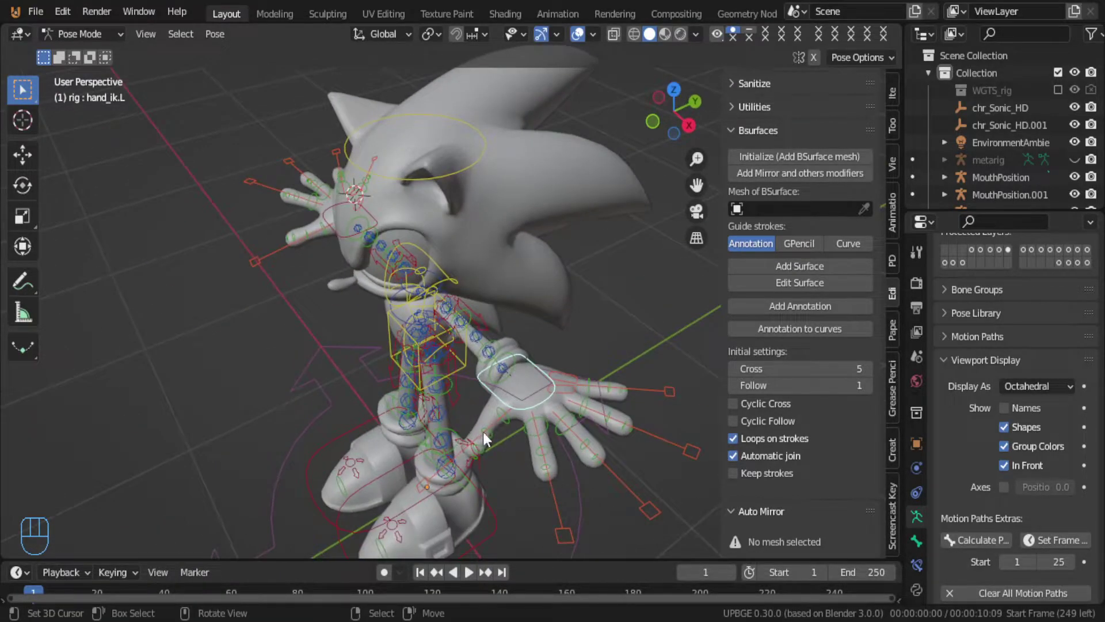
click(508, 420)
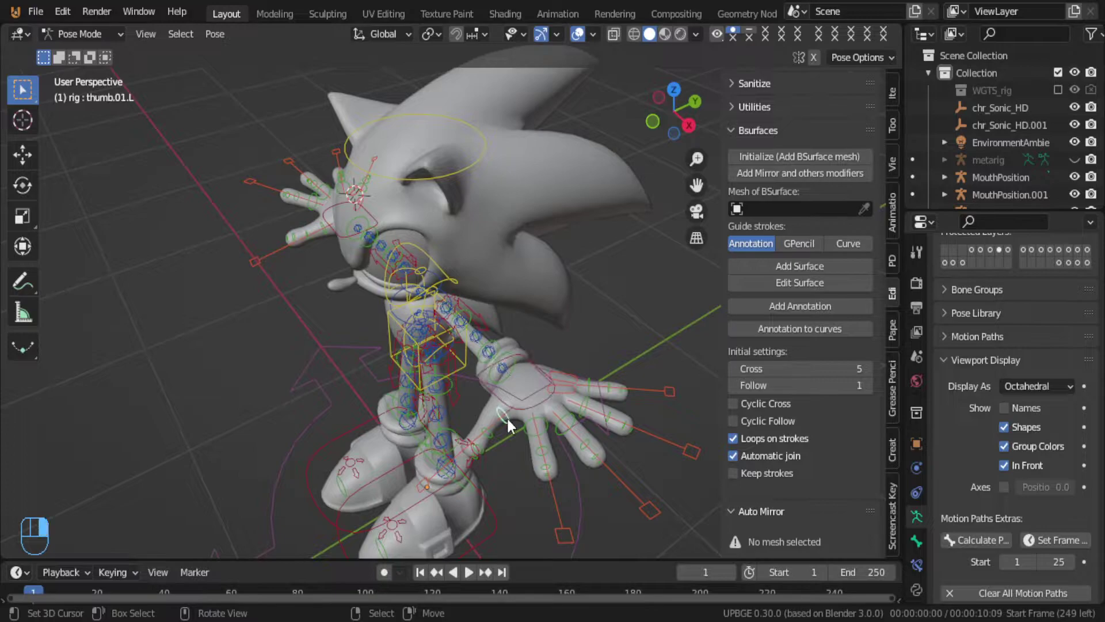
middle_drag(643, 392, 573, 431)
scroll(530, 472, up, 2)
key(r)
click(571, 437)
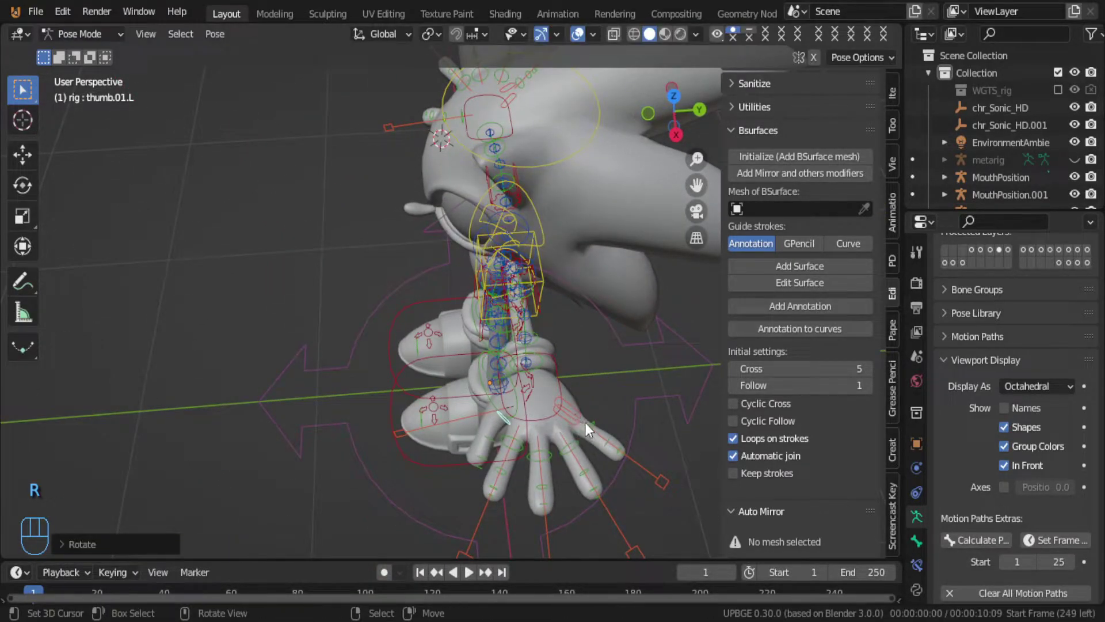
click(613, 454)
key(ctrl+z)
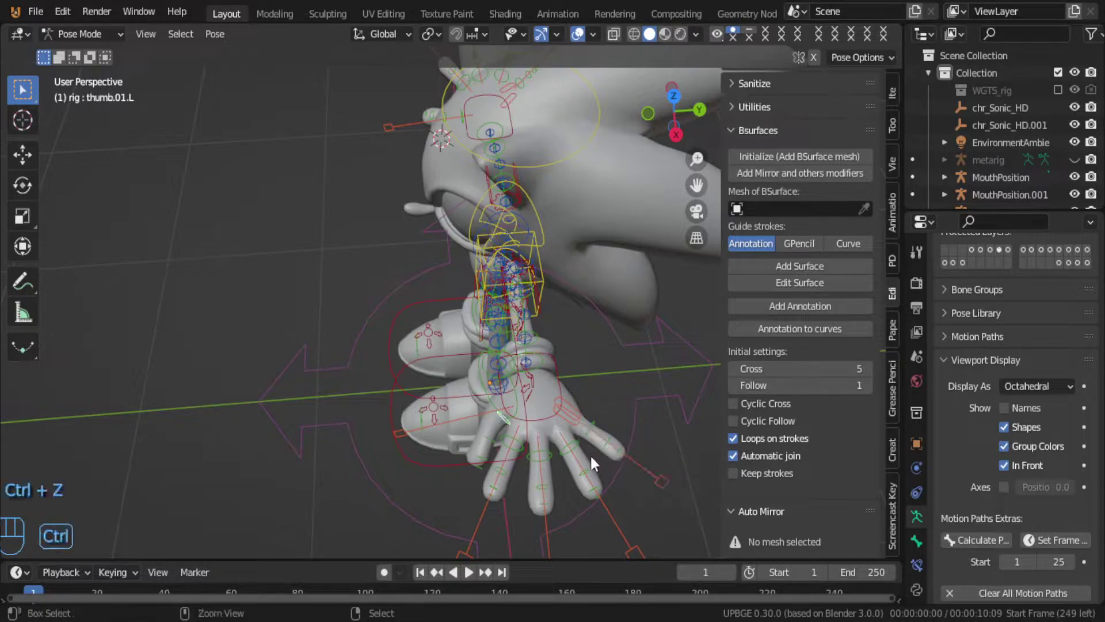
key(ctrl+z)
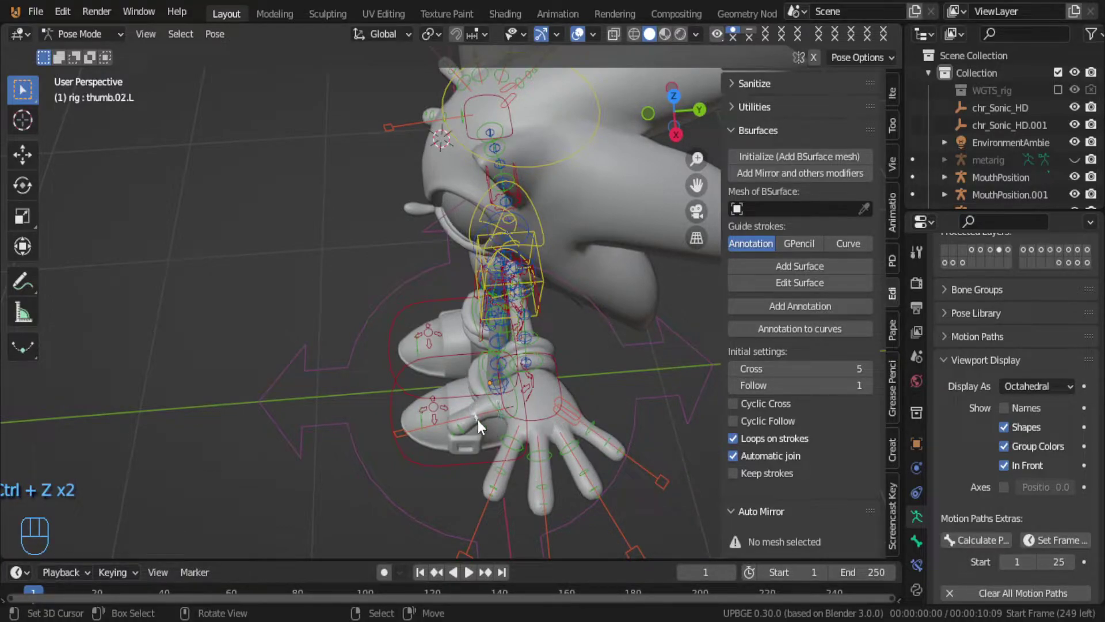
Step: Rotate the left thumb's master control about 33° and the left index finger's master control around the global Z axis
click(482, 412)
key(r)
key(z)
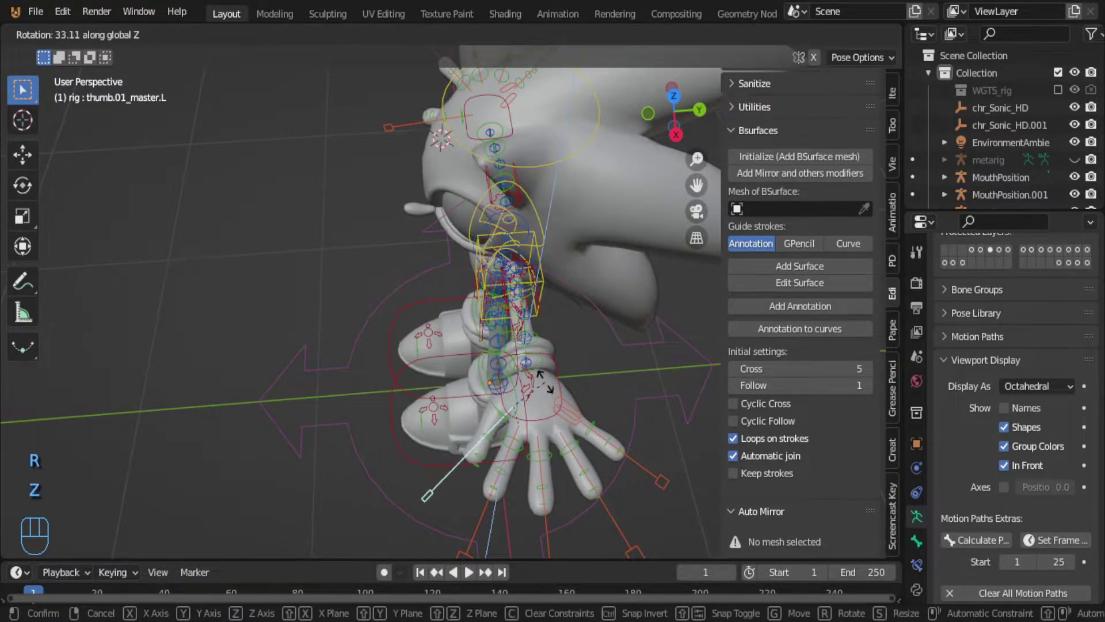
click(544, 382)
click(519, 428)
key(r)
key(z)
click(547, 434)
Step: Select the left palm control together with the little finger's master control and rotate both inward around global Z
click(573, 421)
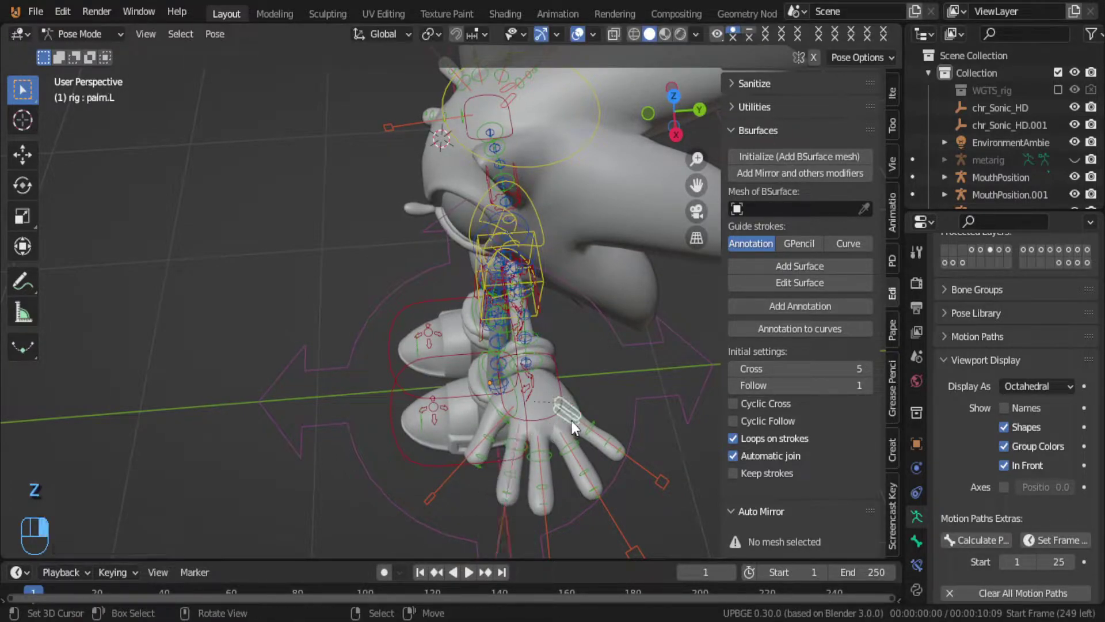
click(581, 426)
shift+click(575, 412)
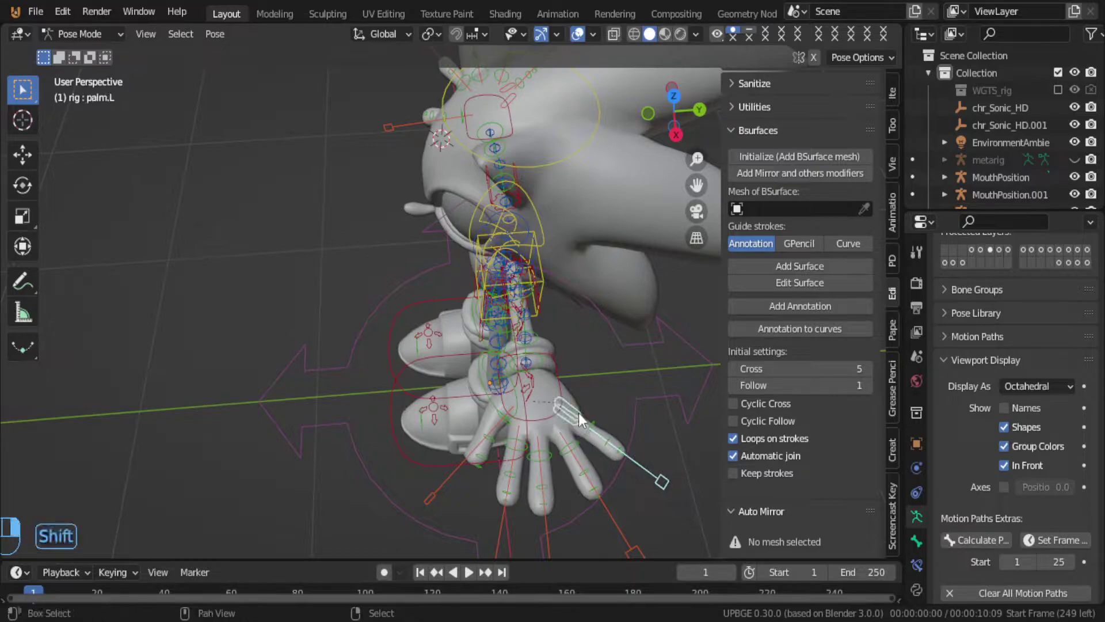
key(r)
key(z)
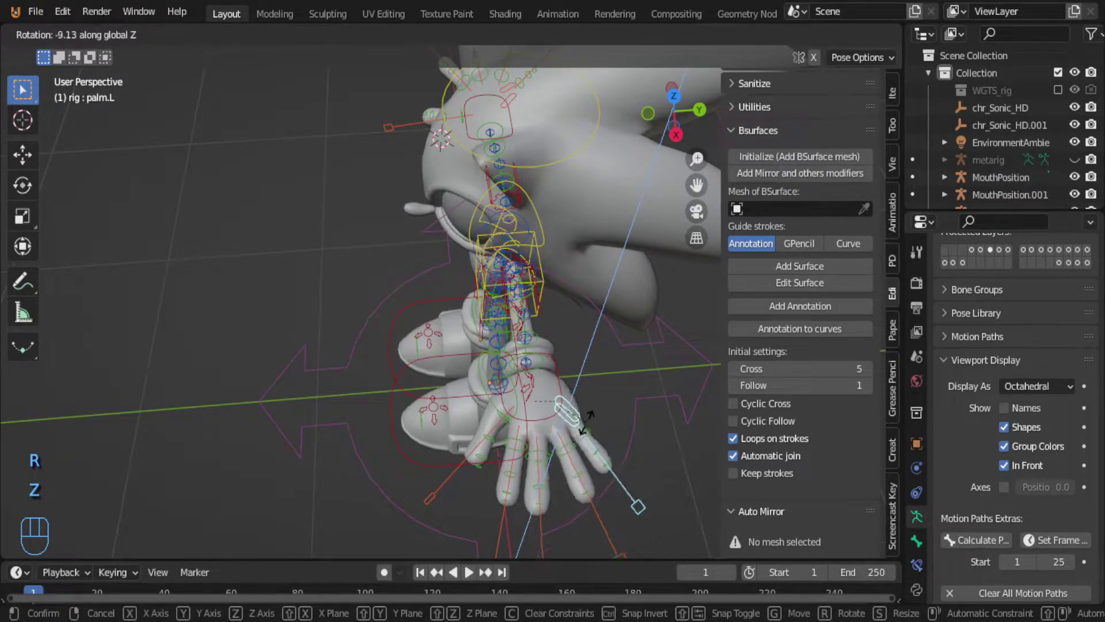
click(581, 425)
Step: Rotate the left ring finger's master control around the global Z axis
click(565, 446)
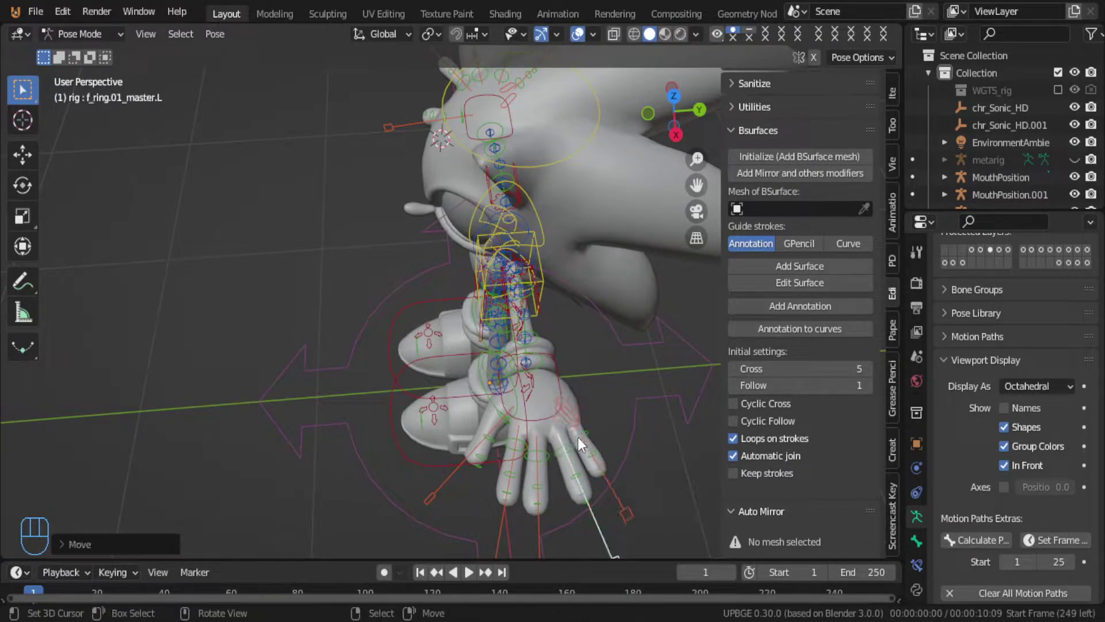
key(r)
key(z)
click(579, 438)
Step: Select the torso control and lower it along global Z so the knees bend
middle_drag(478, 445, 574, 344)
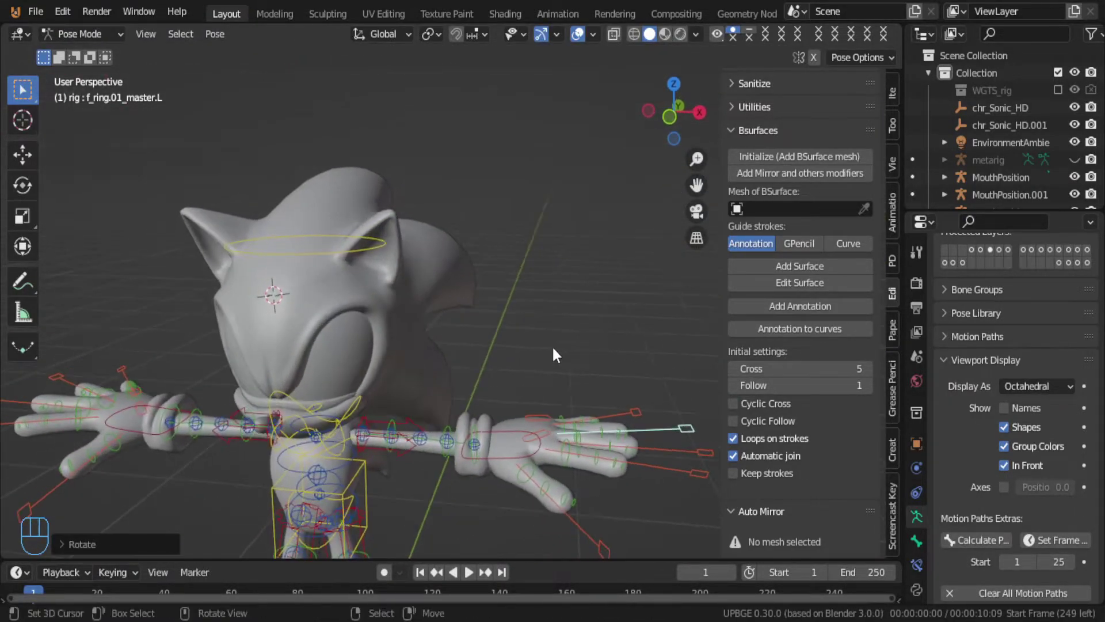
scroll(492, 362, down, 3)
scroll(420, 421, up, 5)
middle_drag(420, 421, 482, 364)
click(474, 355)
key(g)
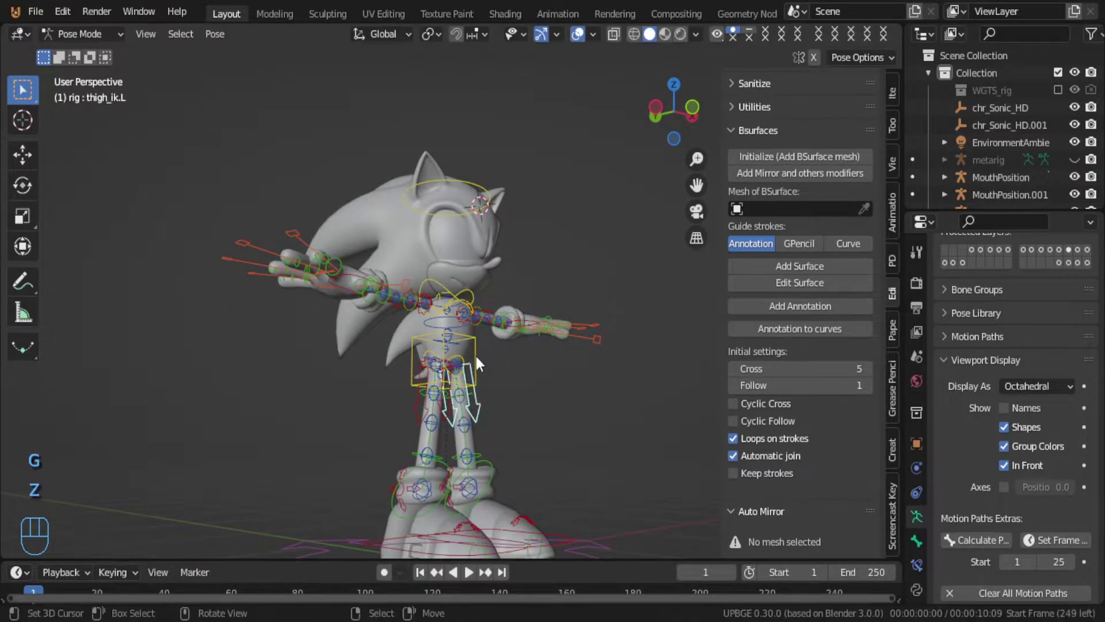
key(z)
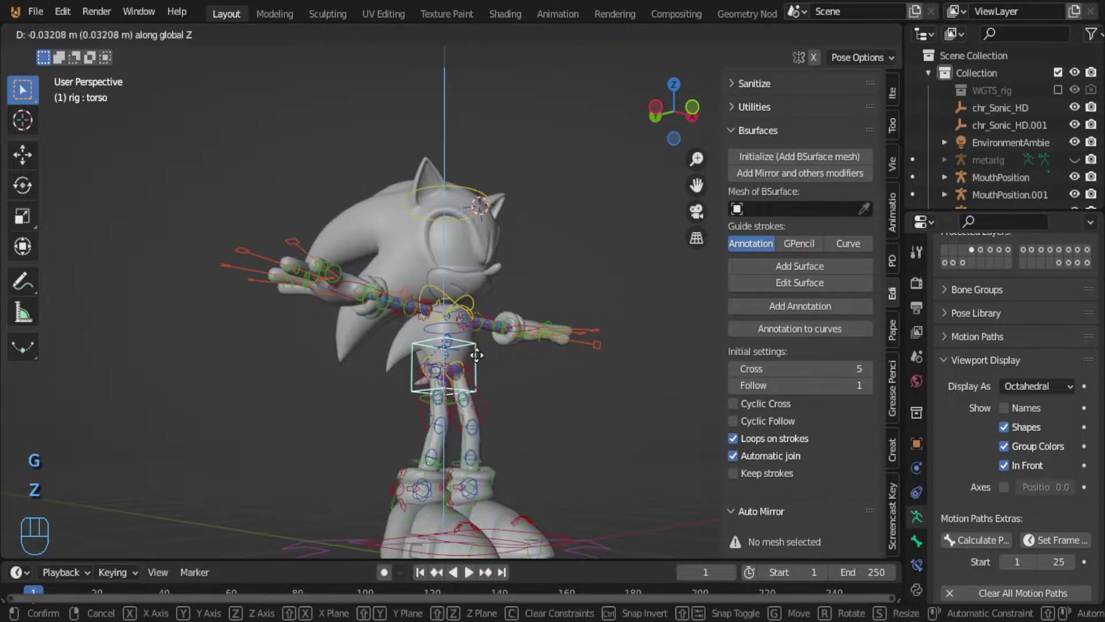
click(478, 407)
Step: Enlarge the timeline area and move the right foot IK control backward along the global Y axis
middle_drag(478, 408, 344, 458)
drag(220, 556, 254, 513)
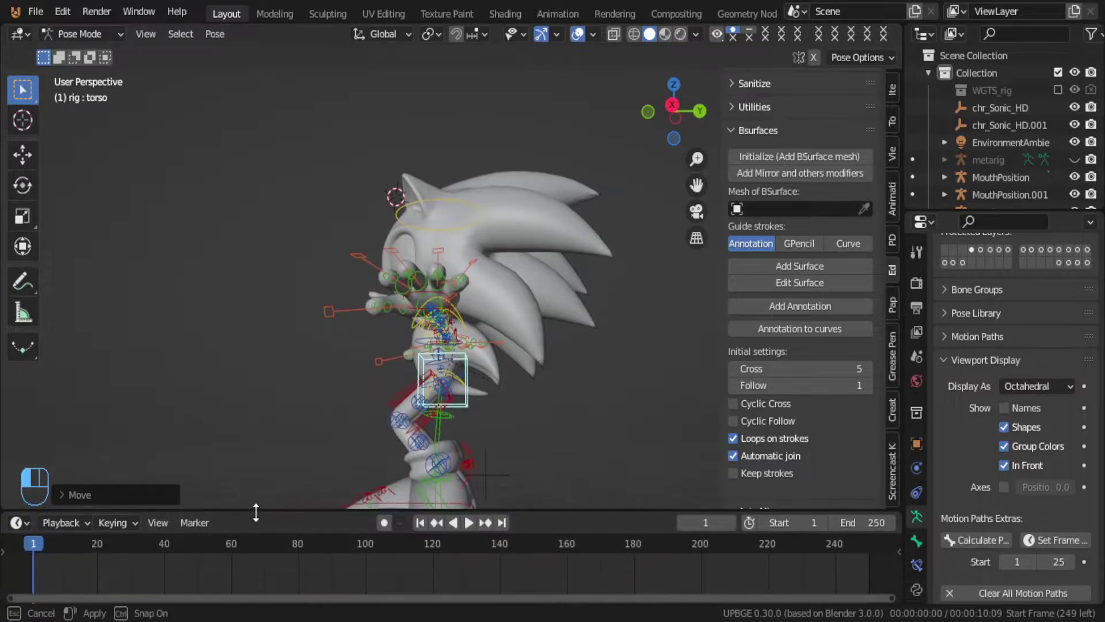
shift+middle_drag(397, 382, 462, 284)
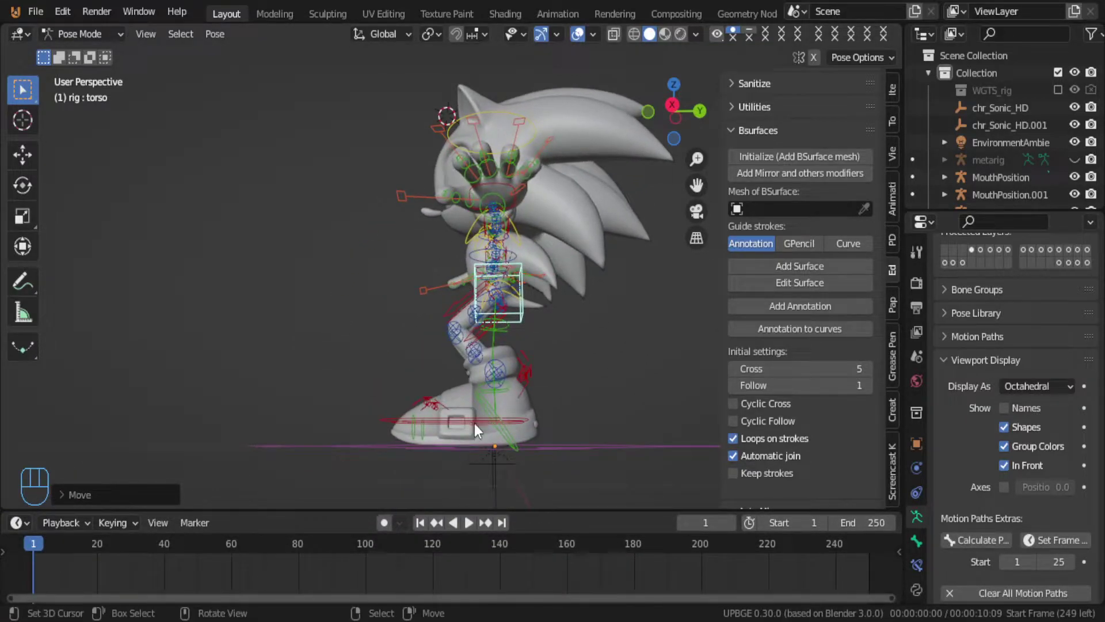
click(474, 423)
key(g)
key(y)
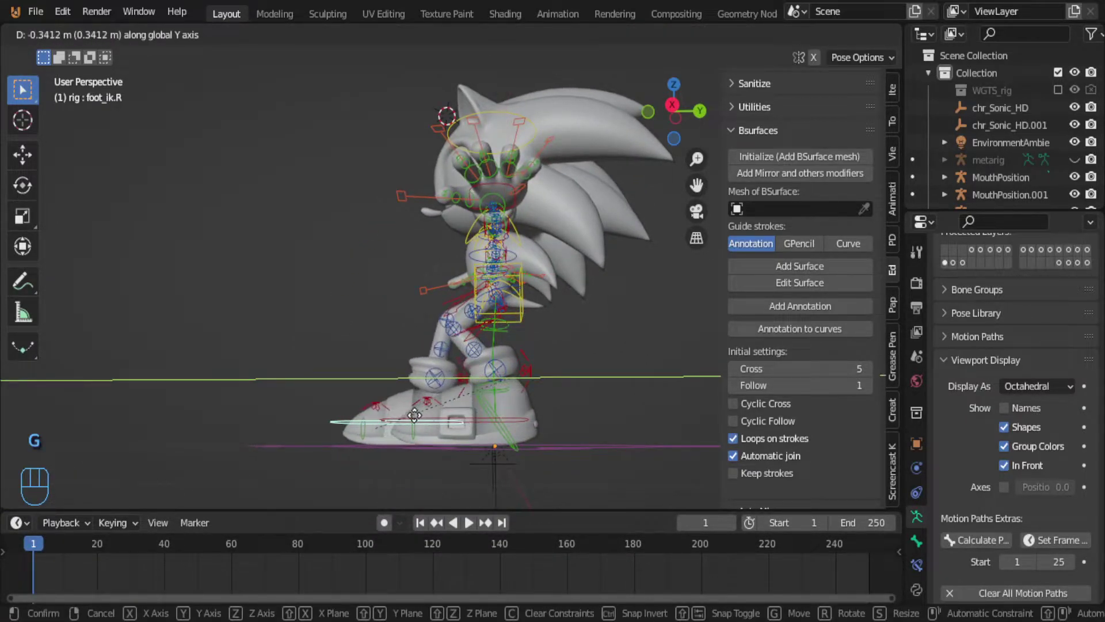
click(495, 435)
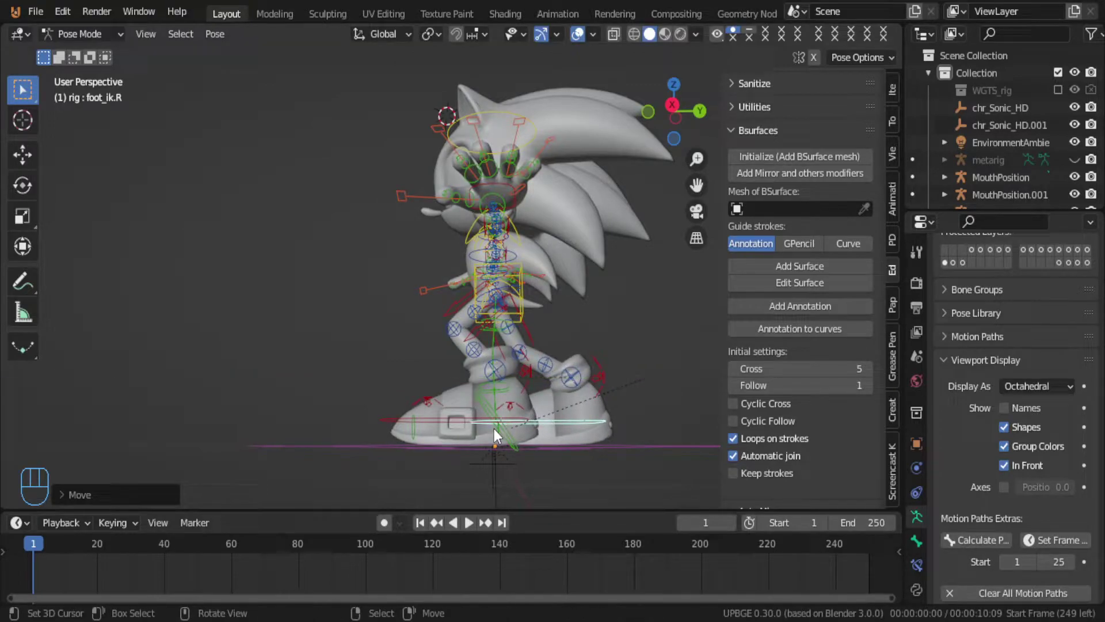
Step: Move the left foot IK control forward along the global Y axis and rotate it so the toes lift off the ground
click(463, 427)
key(g)
key(y)
click(380, 426)
key(r)
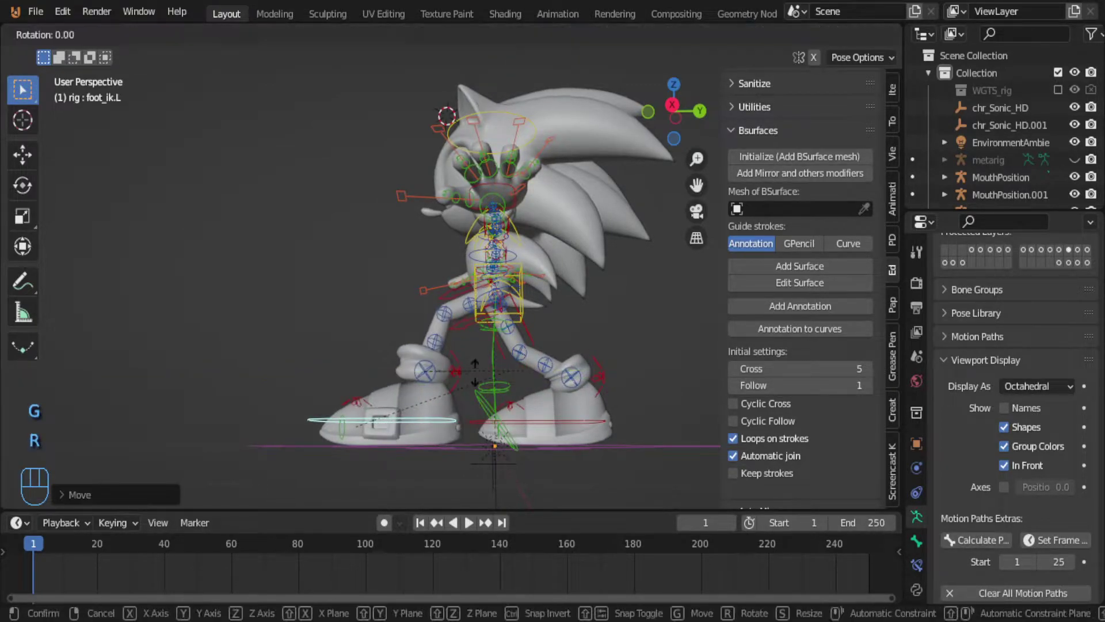
click(461, 390)
Step: Rotate the left foot's heel control and its spin control to adjust the tilt of the raised left foot
click(462, 388)
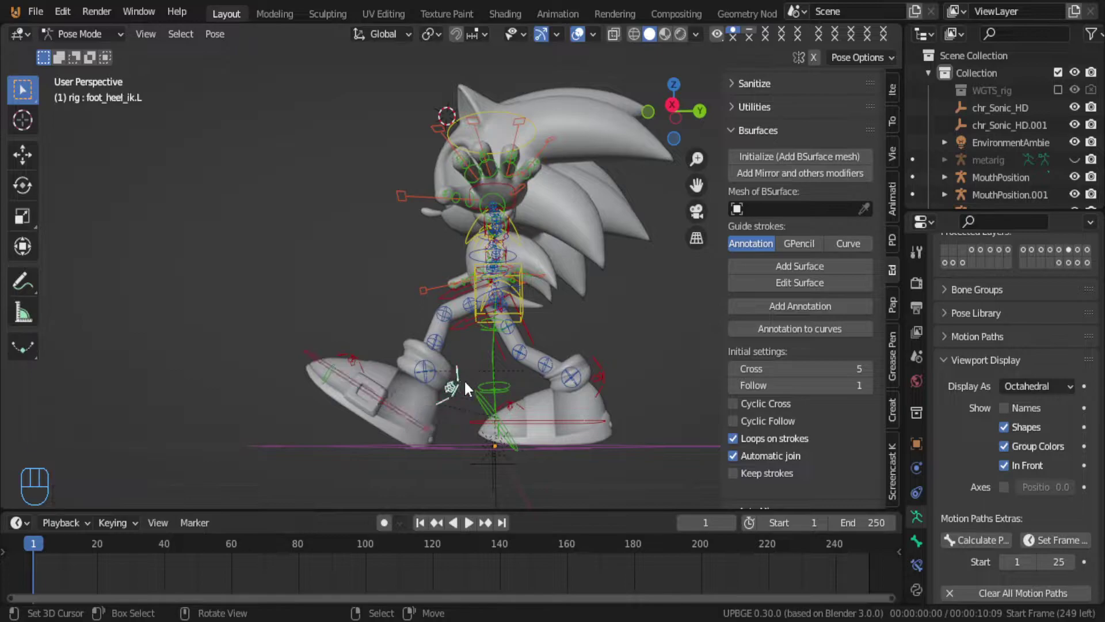
key(r)
click(373, 373)
click(371, 371)
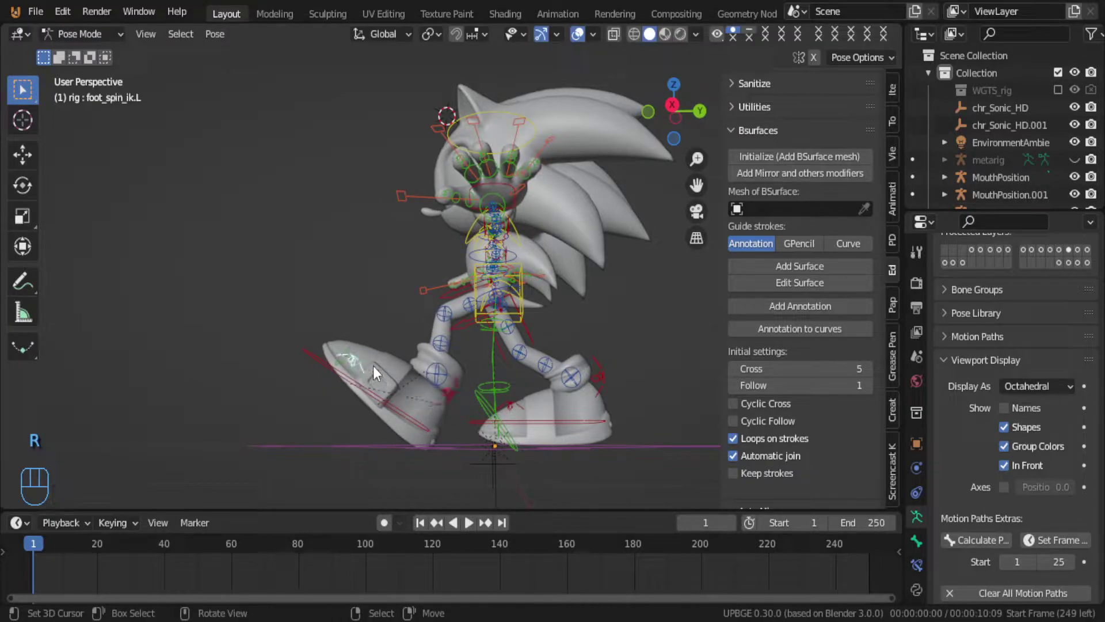
key(r)
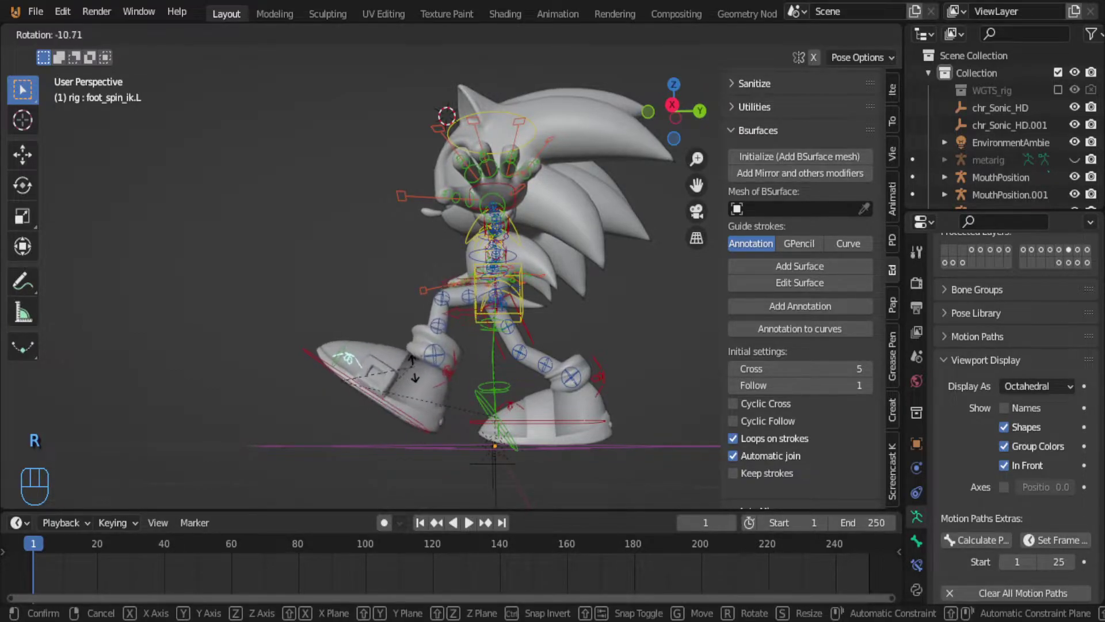
click(463, 418)
Step: Rotate the right heel control to lift the heel and move the right foot IK control farther back along global Y
click(597, 380)
key(r)
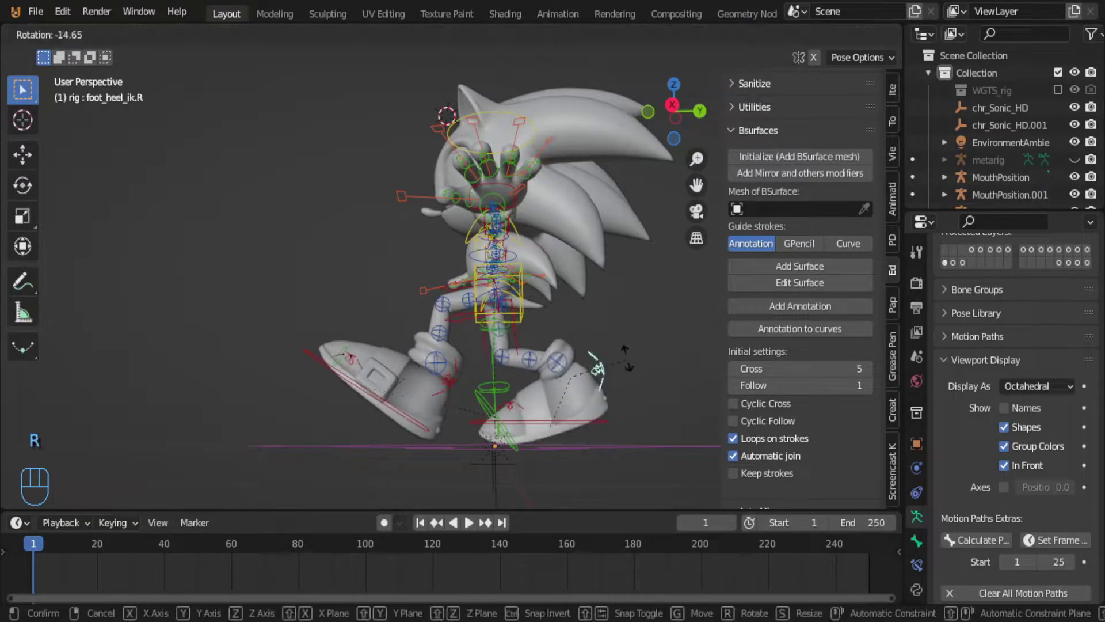
click(559, 404)
click(551, 426)
key(g)
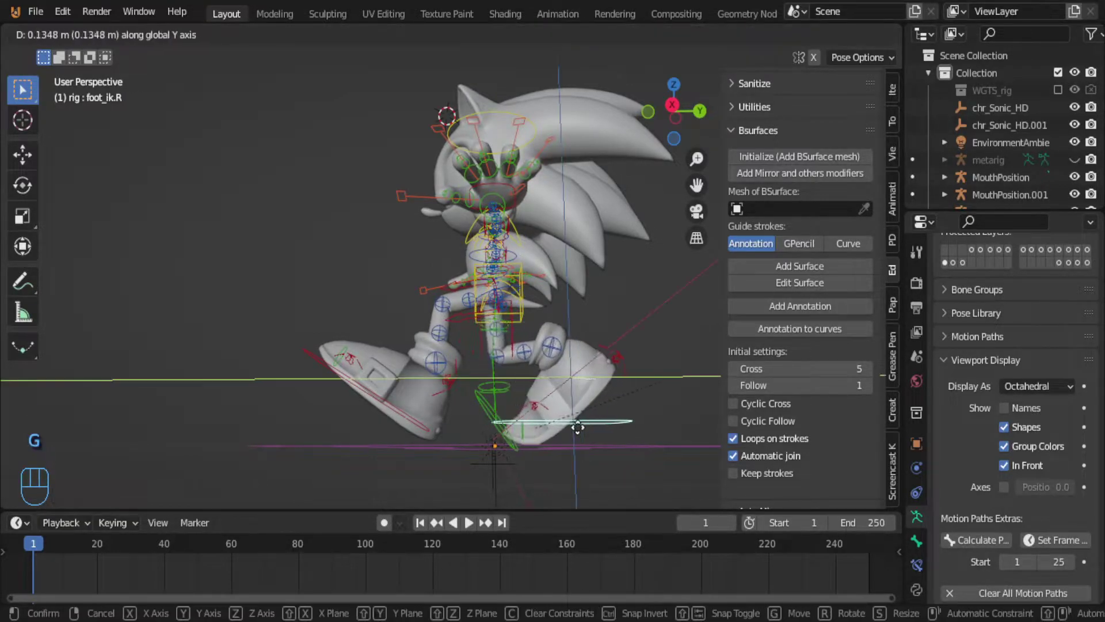
click(546, 430)
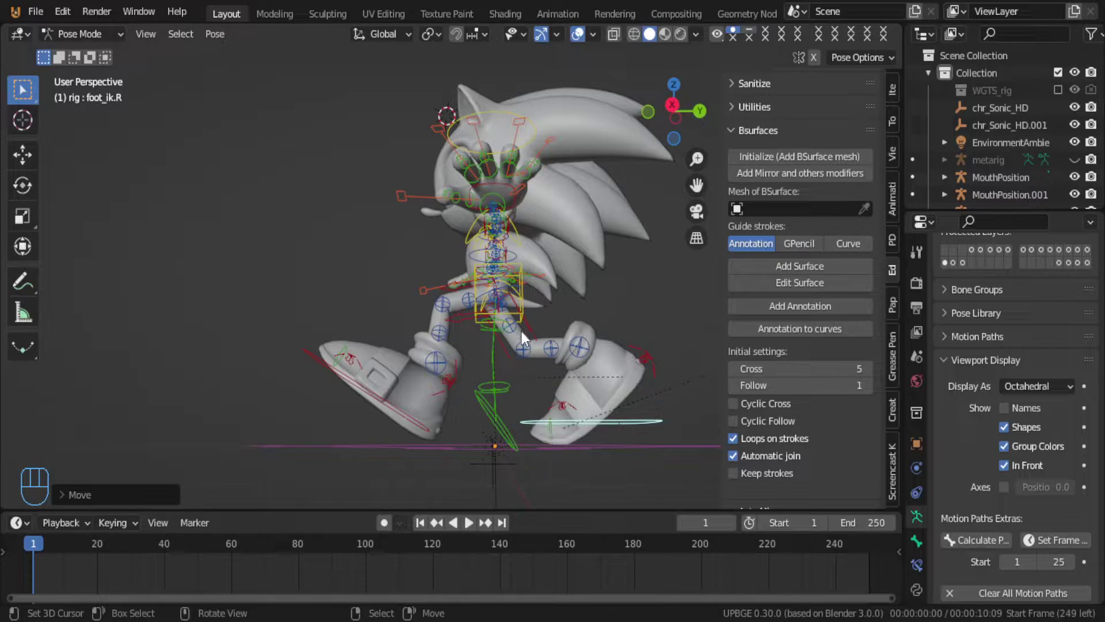
Step: Move the left foot IK control farther forward along the global Y axis to widen the stride
shift+middle_drag(522, 314, 470, 426)
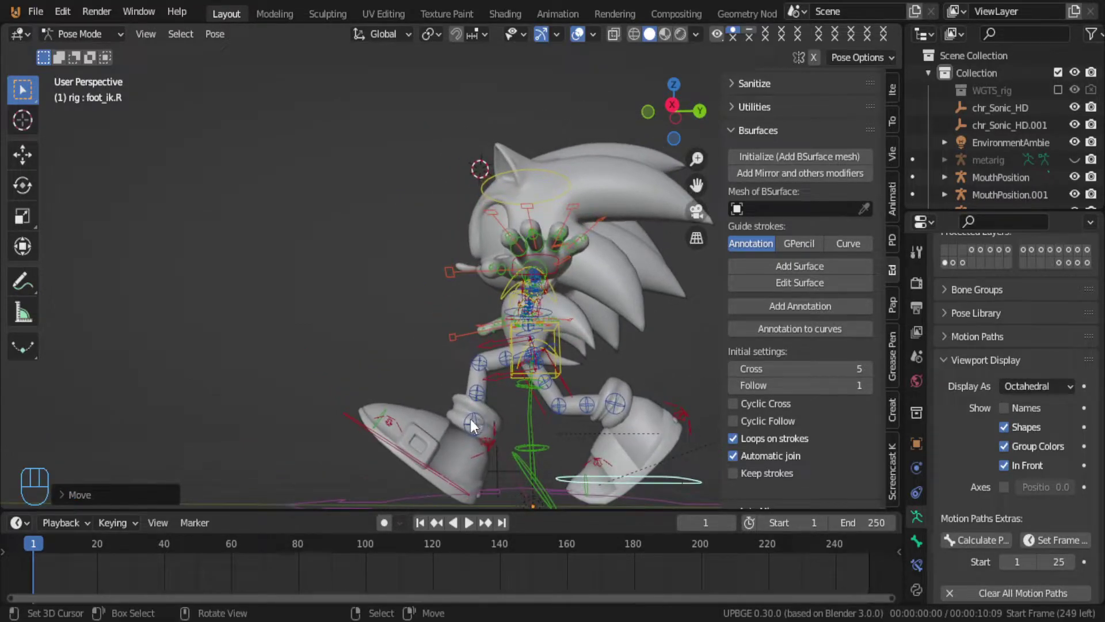
click(447, 488)
key(g)
key(y)
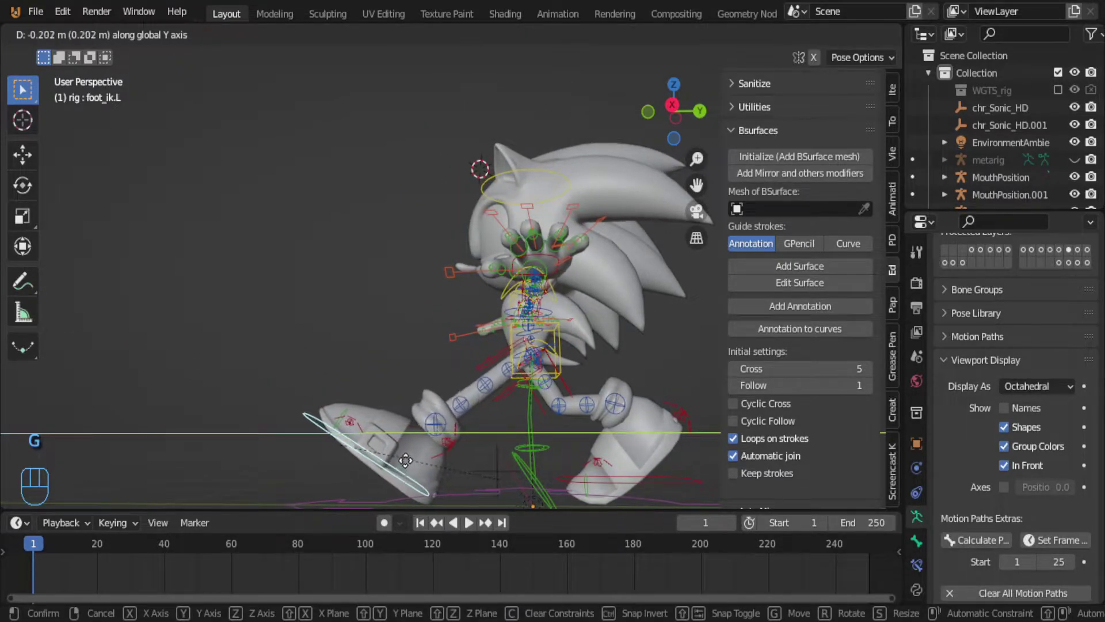
click(617, 461)
middle_drag(554, 343, 897, 353)
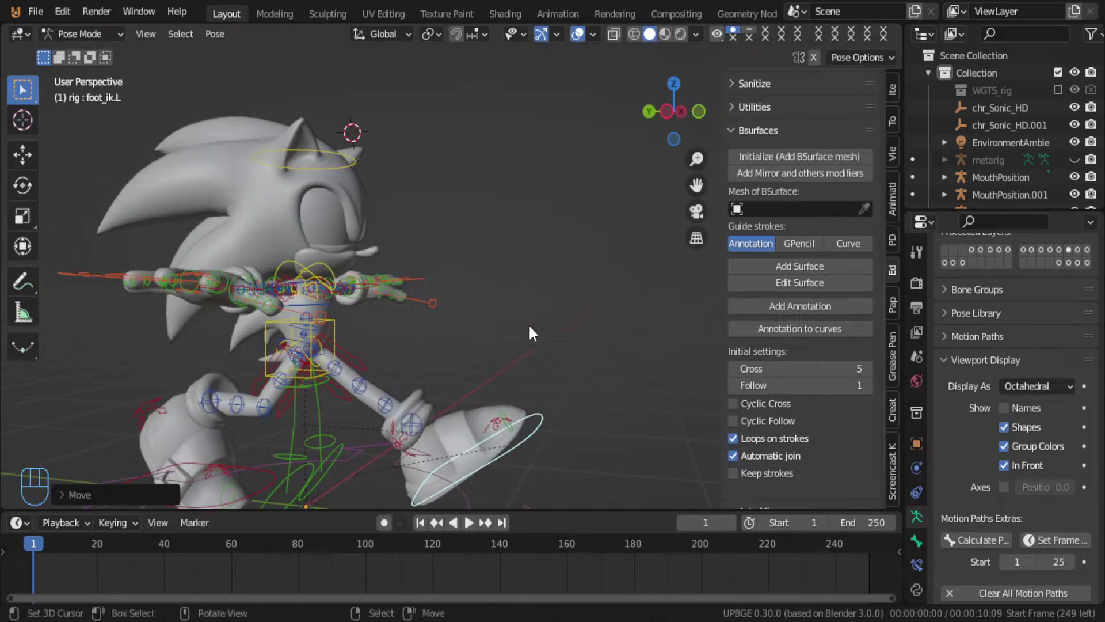
Step: Select all rig controls, set the active keying set to Location & Rotation, and insert a keyframe at frame 1
key(KP_3)
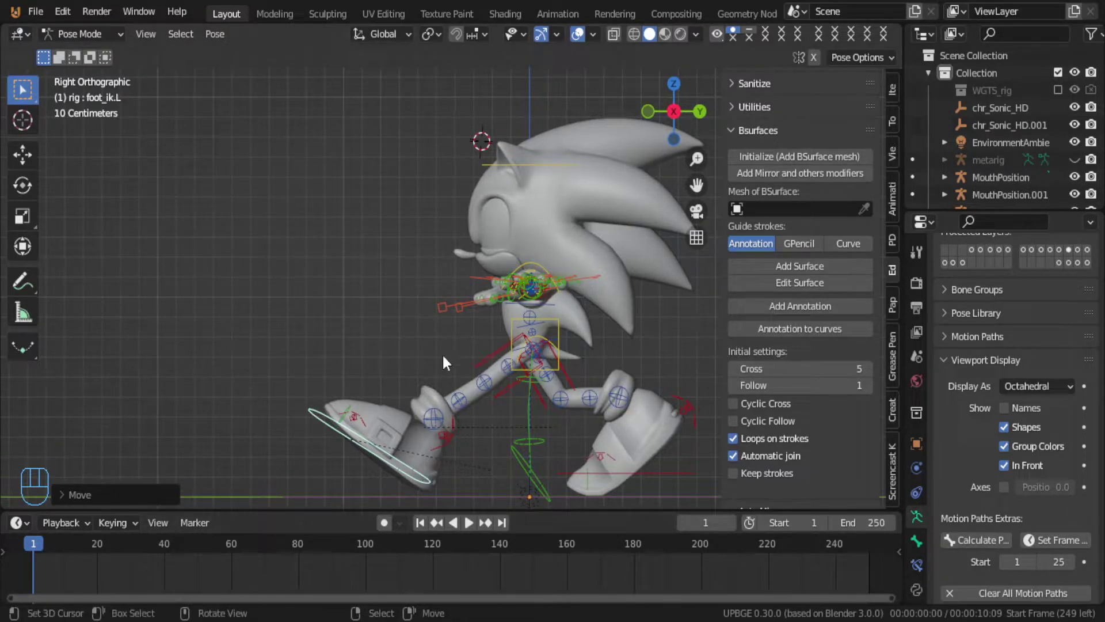
key(a)
key(a)
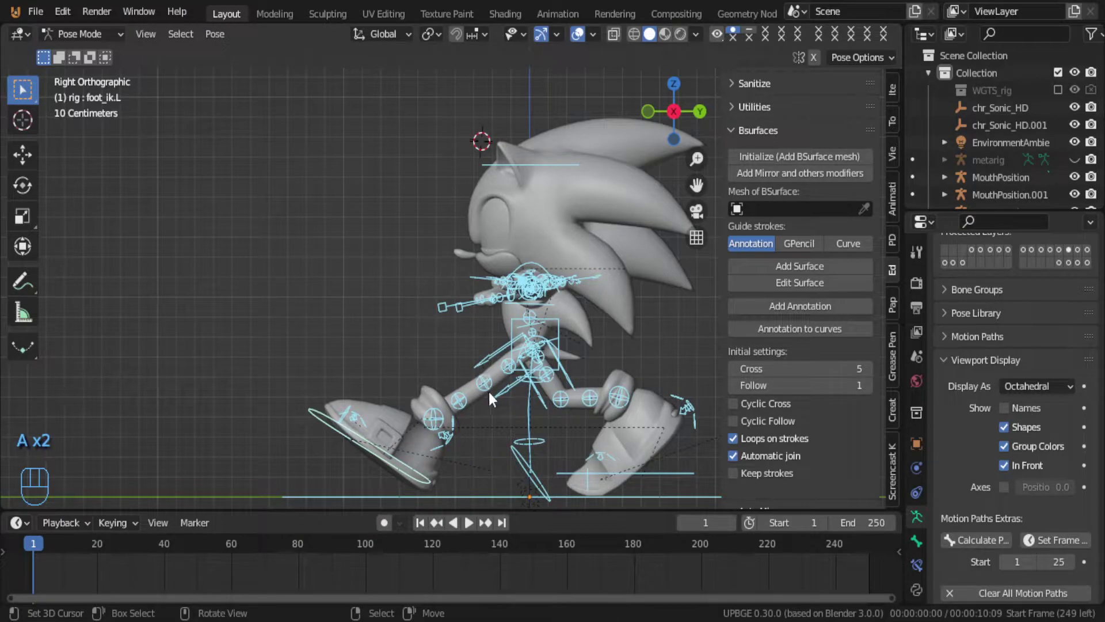
key(i)
click(402, 448)
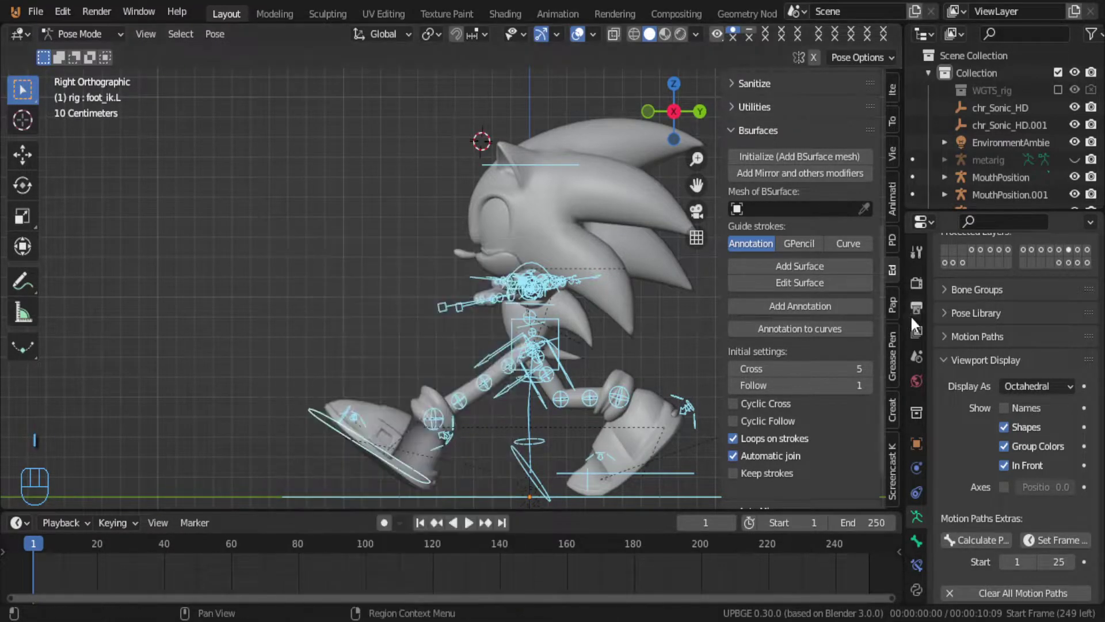
click(24, 525)
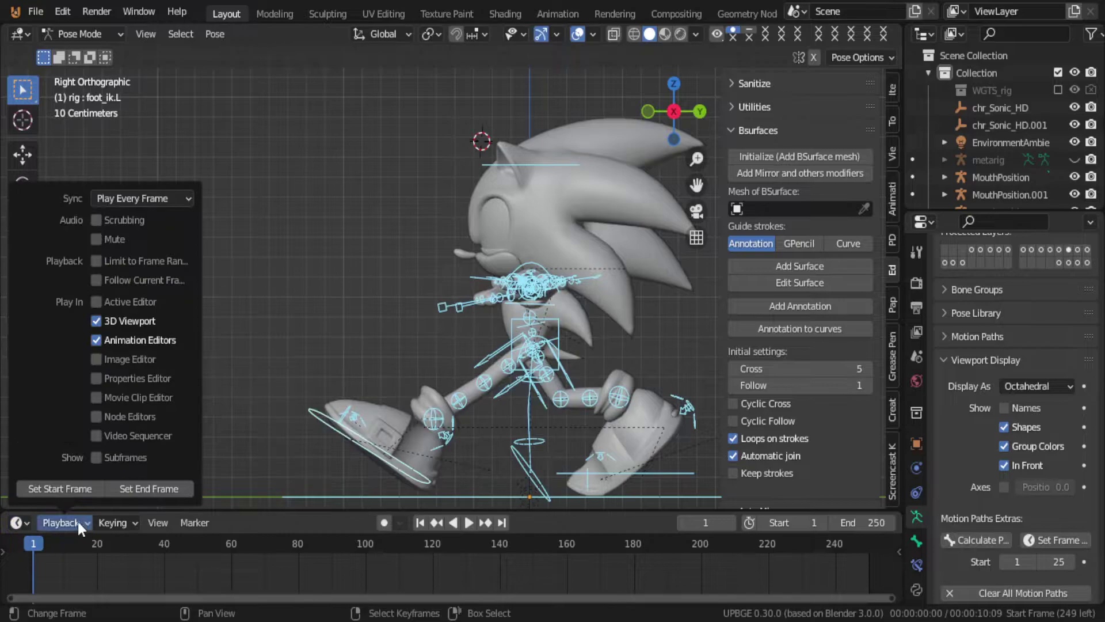
mouse_move(121, 521)
click(109, 427)
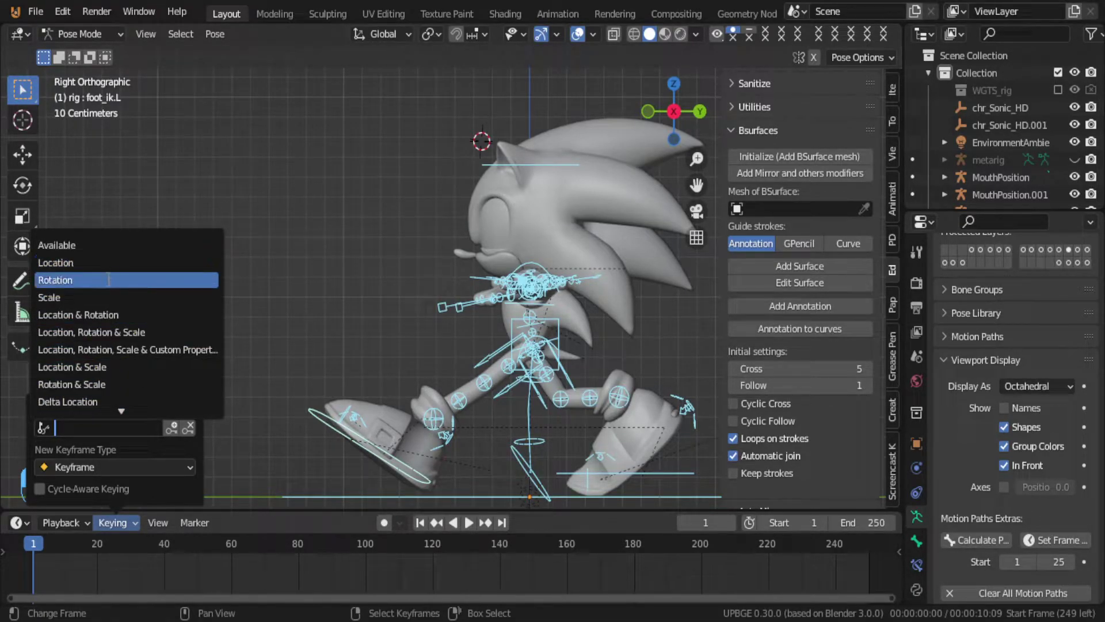
click(113, 314)
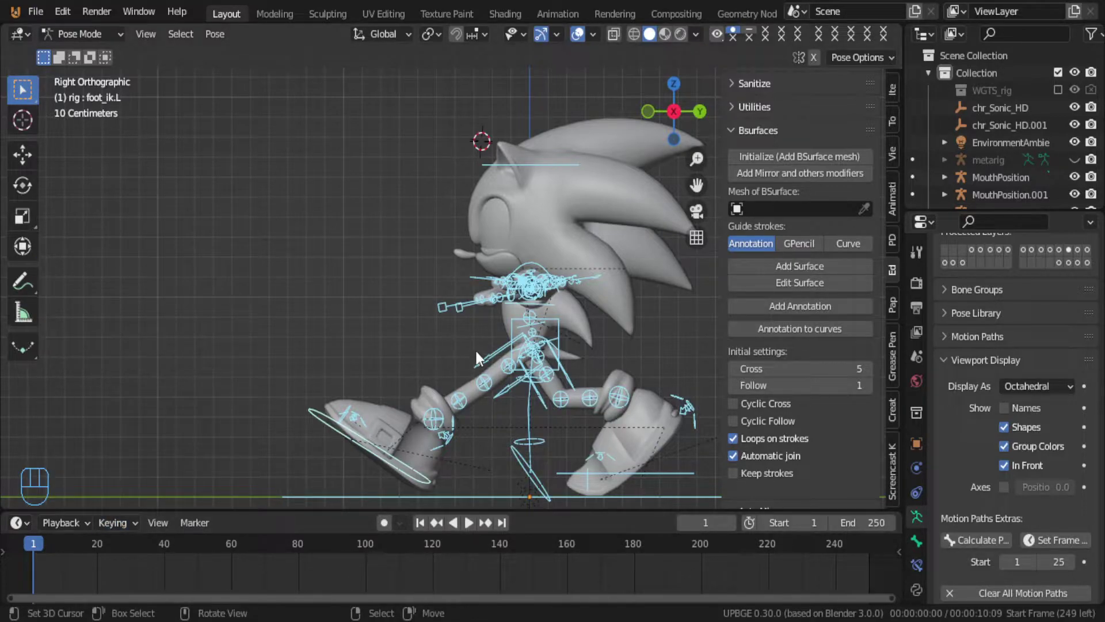
key(i)
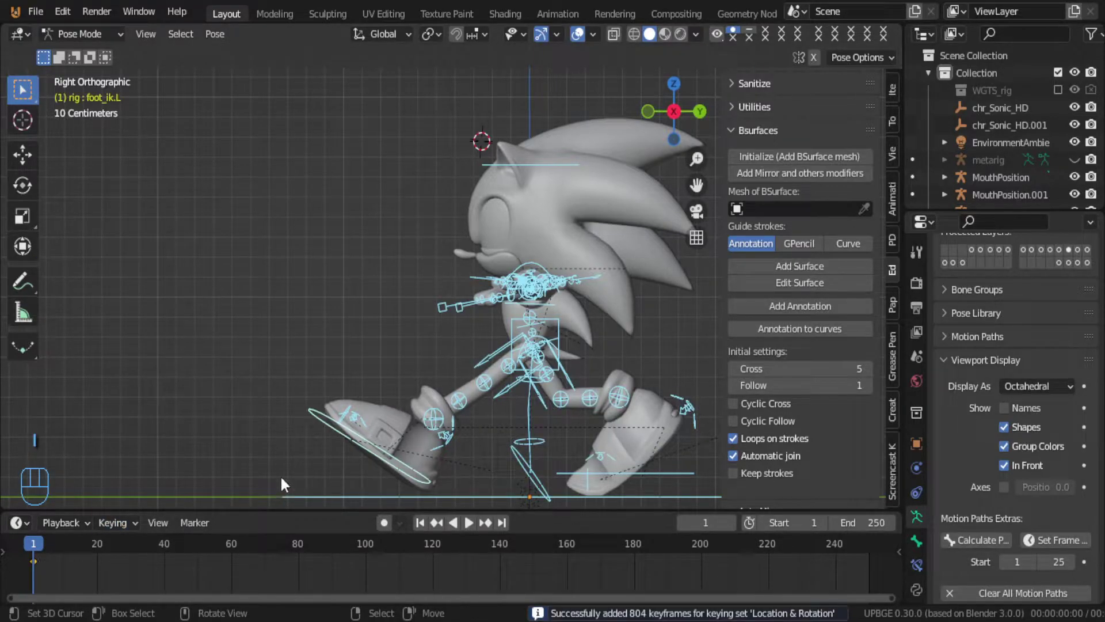
Step: Go to frame 10 and clear the location and rotation of both foot IK controls
click(61, 577)
click(64, 572)
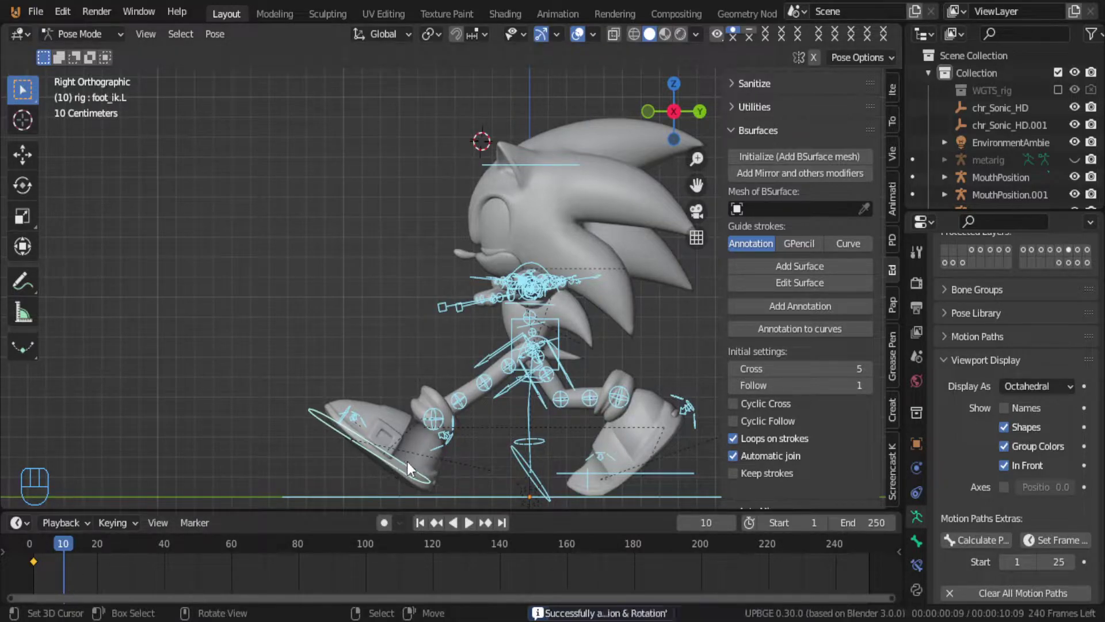
click(651, 444)
shift+click(664, 467)
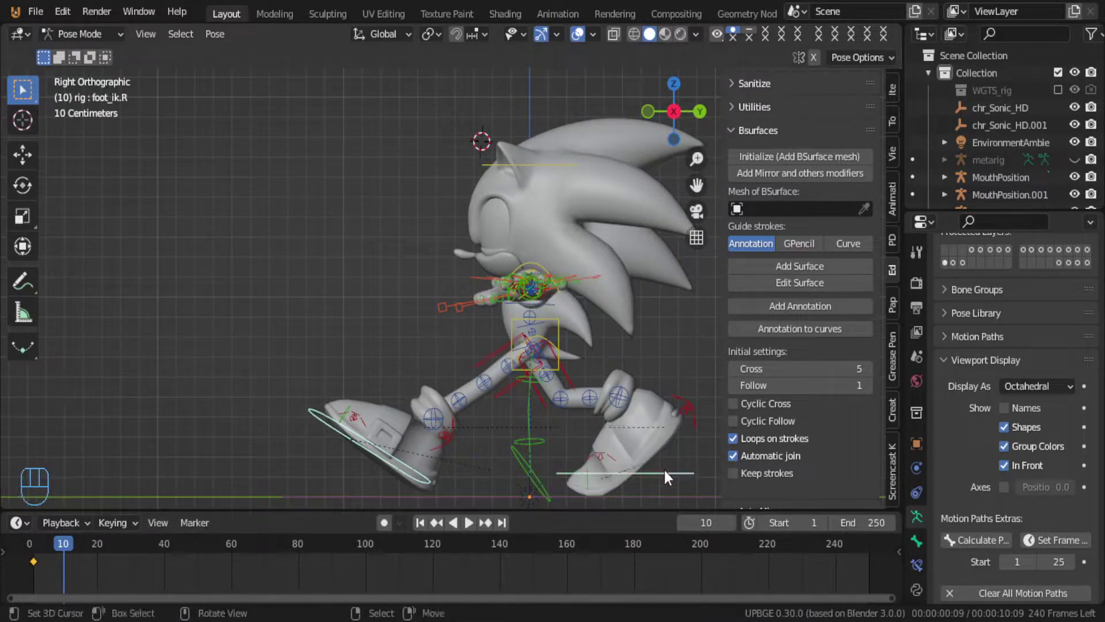
key(alt+g)
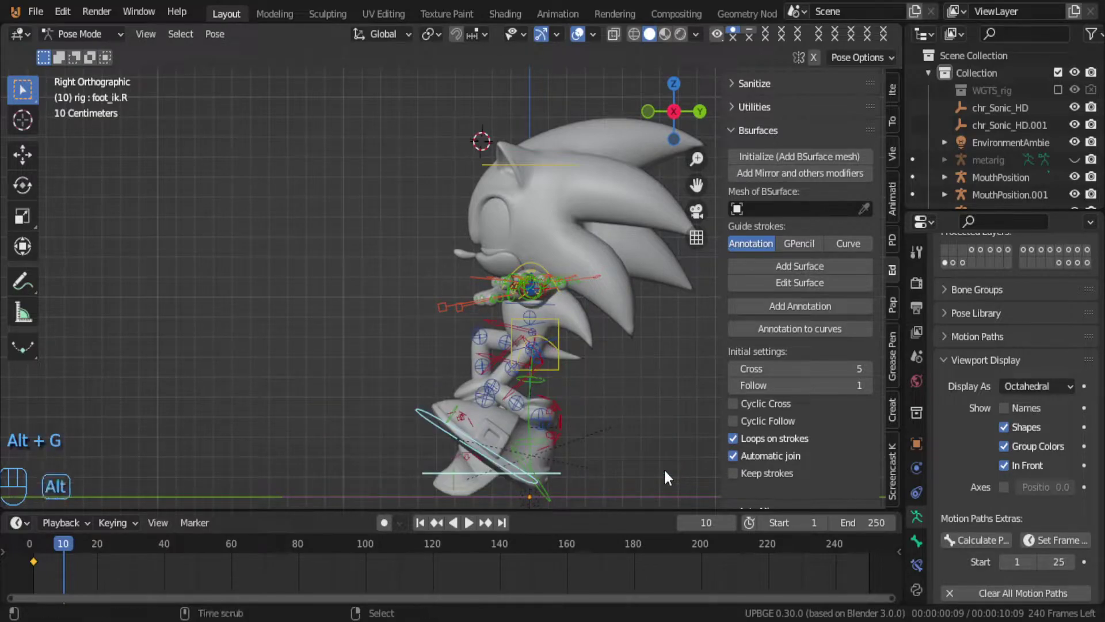
key(alt+r)
Step: Clear the rotation of all the controls around the feet, keyframe them at frame 10, and scrub the timeline around that frame
key(b)
drag(394, 401, 621, 555)
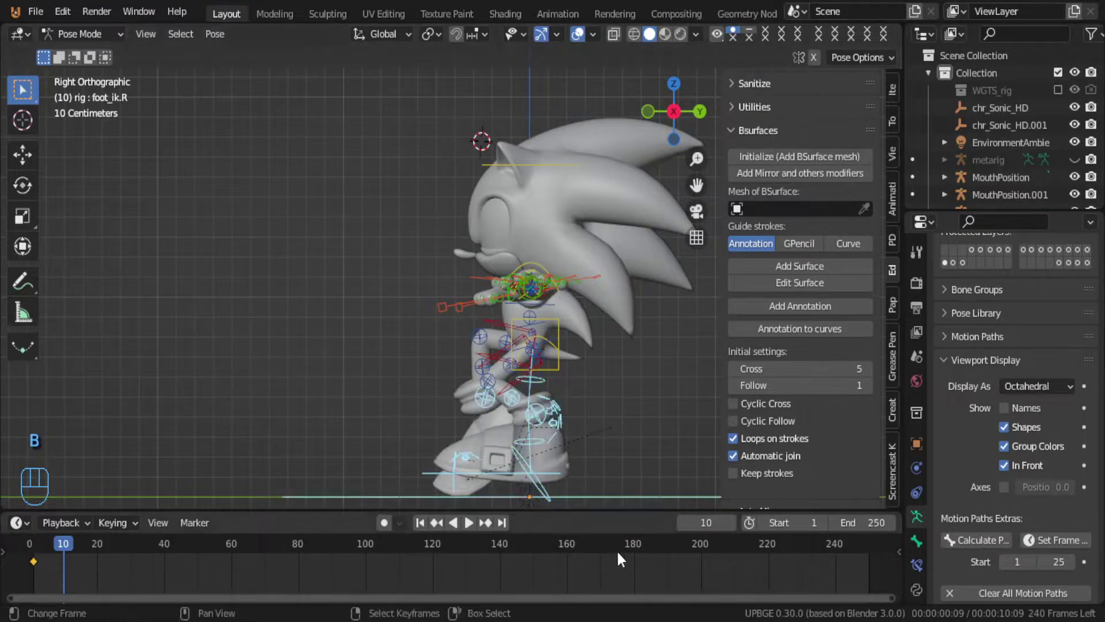
key(alt+r)
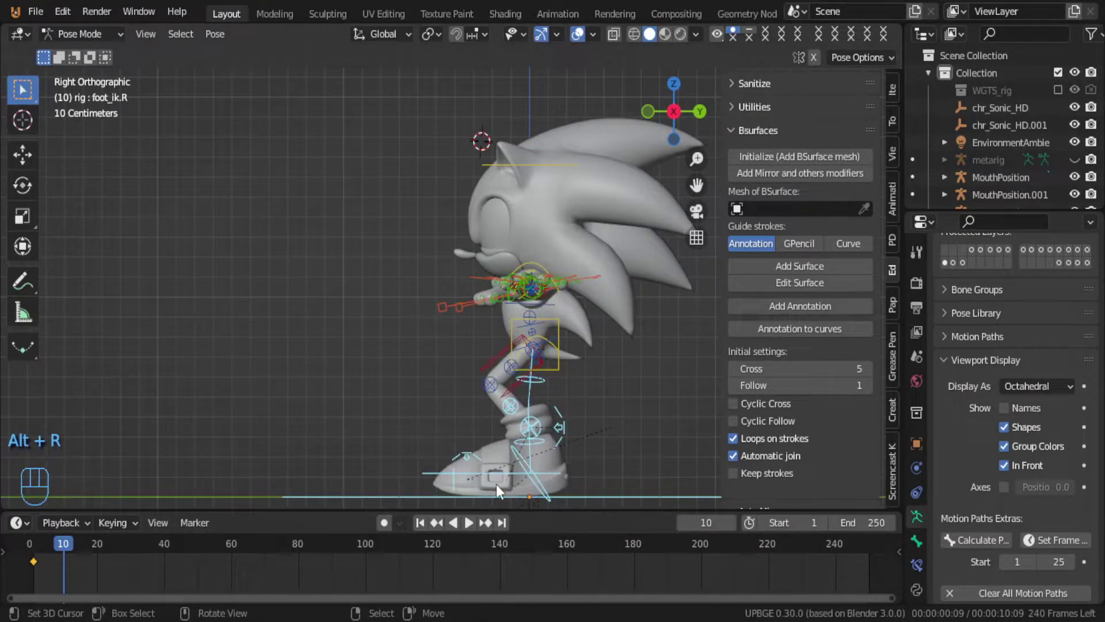
key(i)
drag(84, 555, 64, 578)
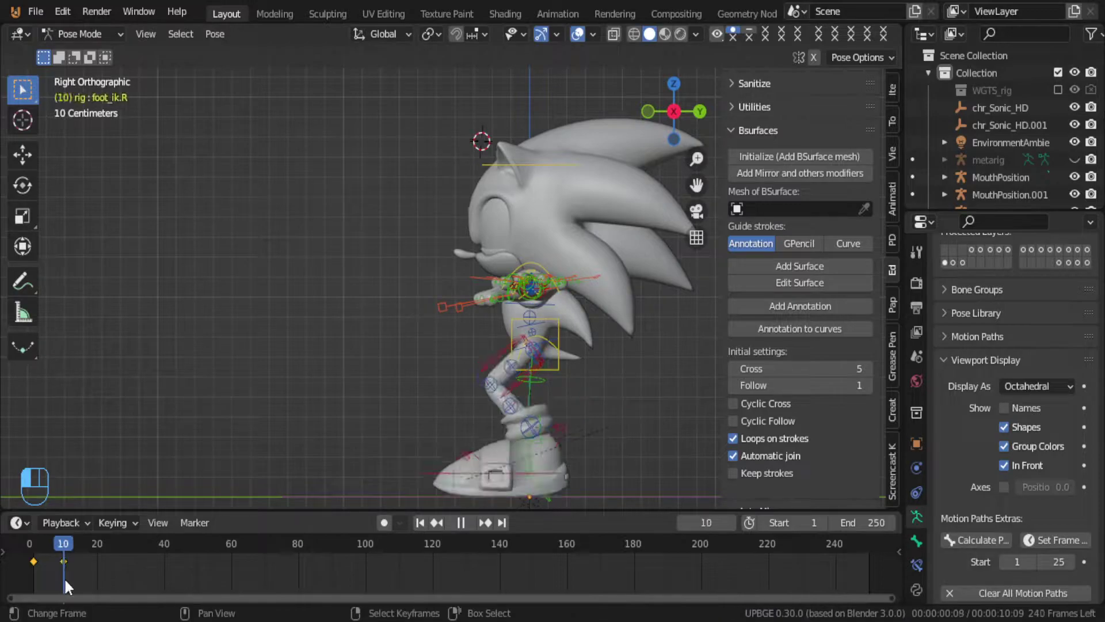
Step: Raise the right foot IK control about 0.16 m along global Z and lift the torso control slightly on the same axis
key(g)
key(z)
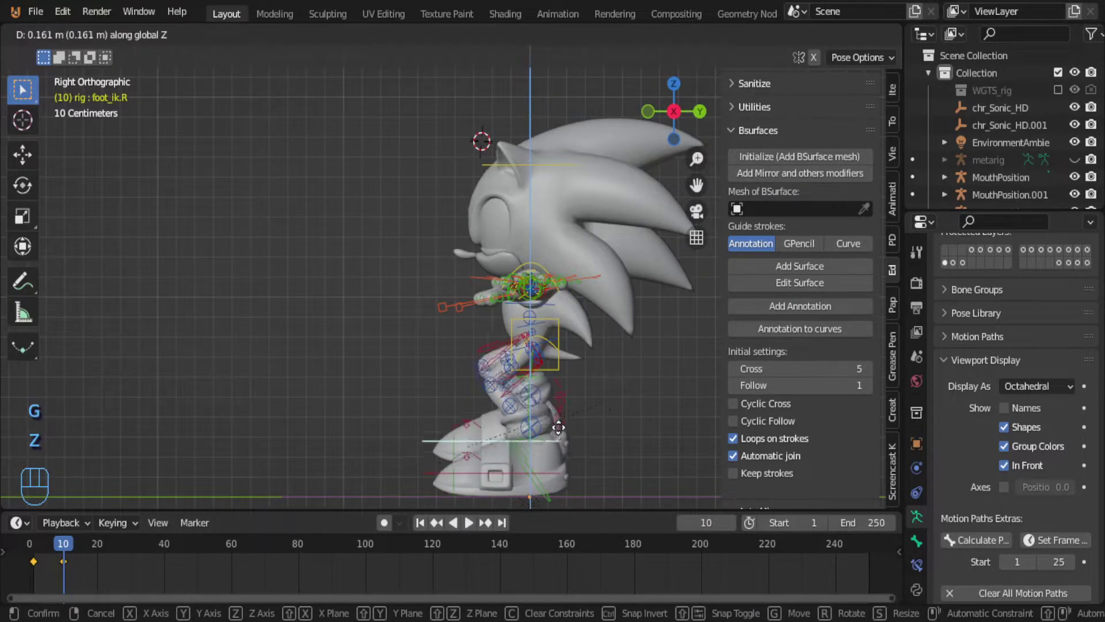
click(552, 374)
right_click(551, 368)
key(g)
key(z)
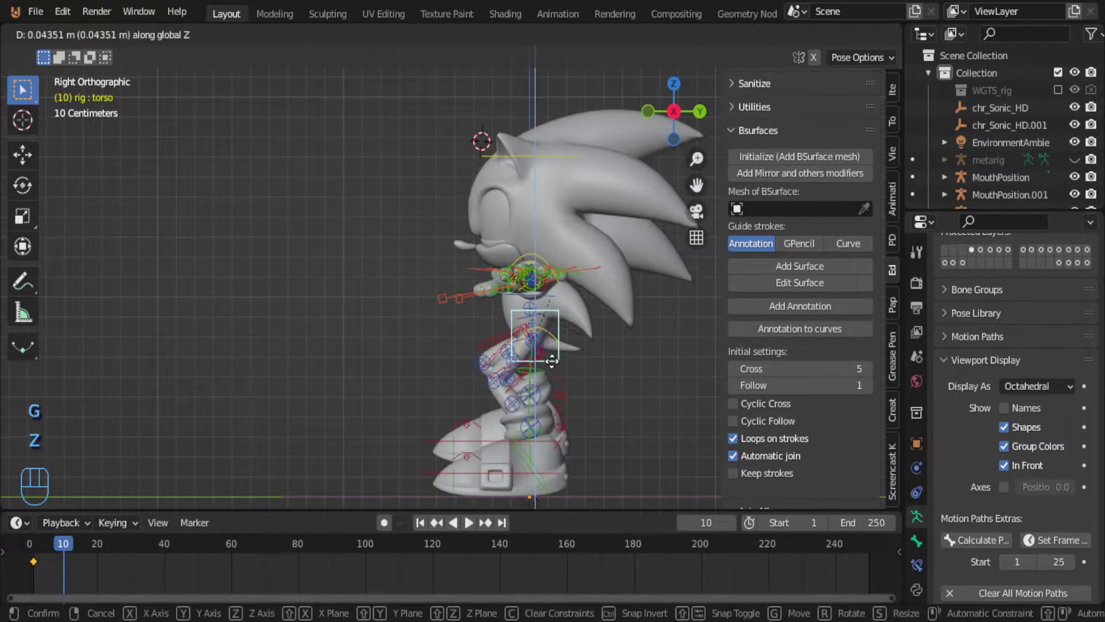
click(551, 356)
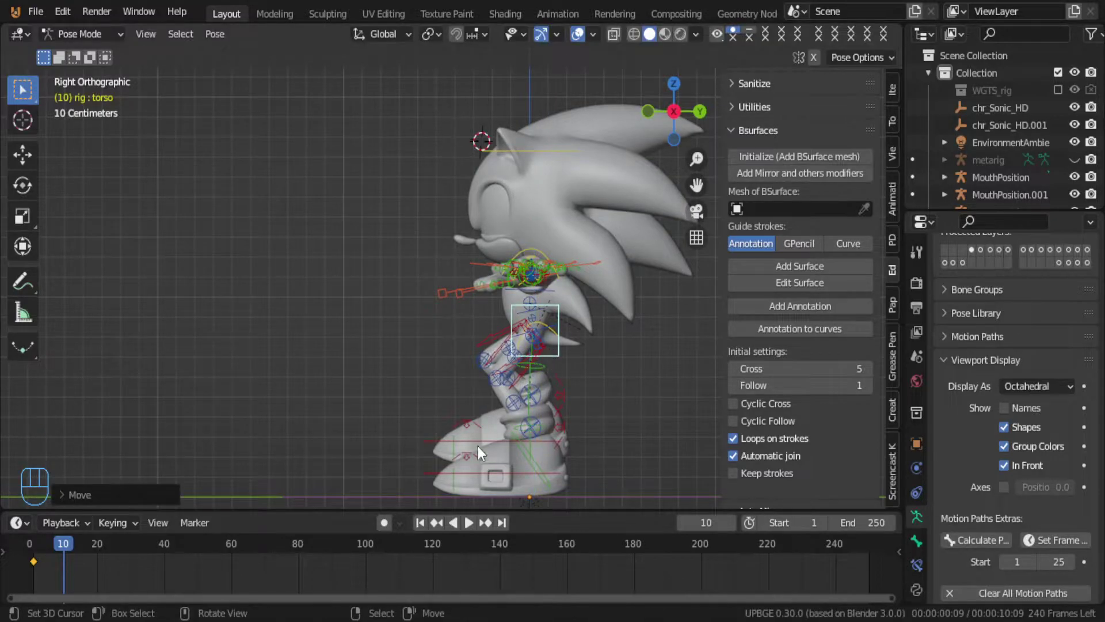
Step: Rotate the right foot IK control about 37° so the toes point down, and raise it farther along global Z
right_click(495, 441)
key(r)
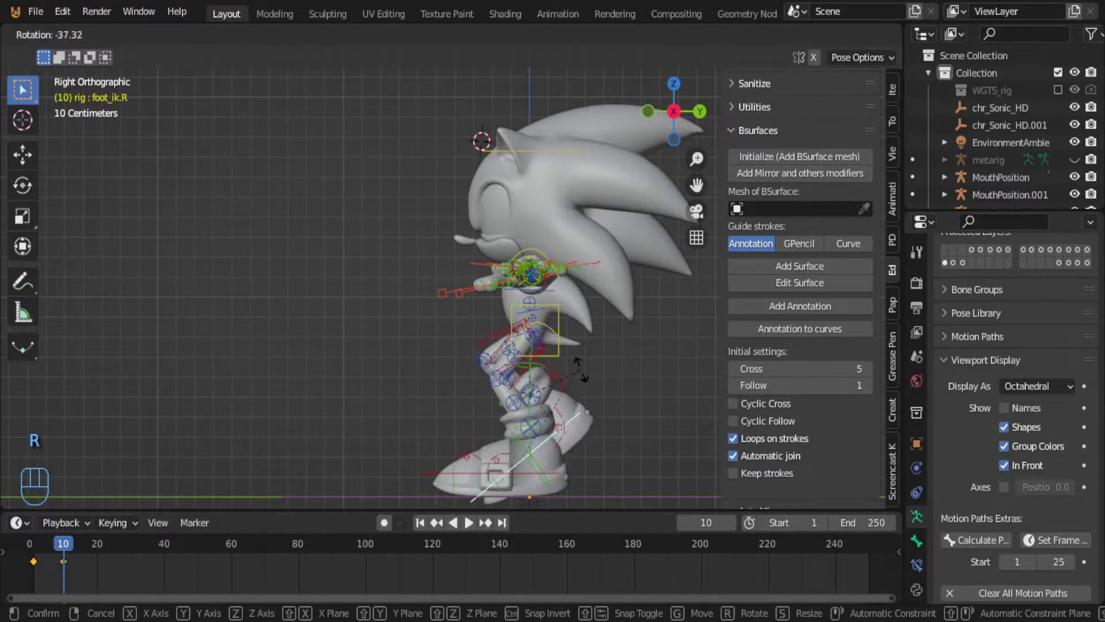
click(581, 370)
key(g)
key(z)
click(492, 380)
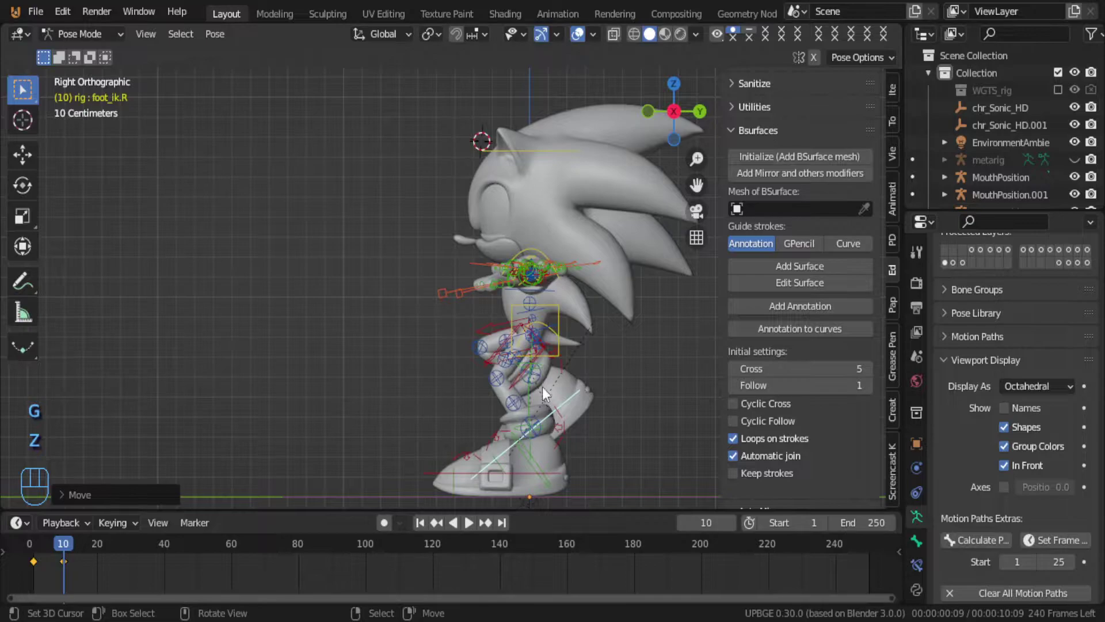
Step: Rotate the left heel control slightly, then select all rig controls and keyframe the pose at frame 10
right_click(562, 423)
key(r)
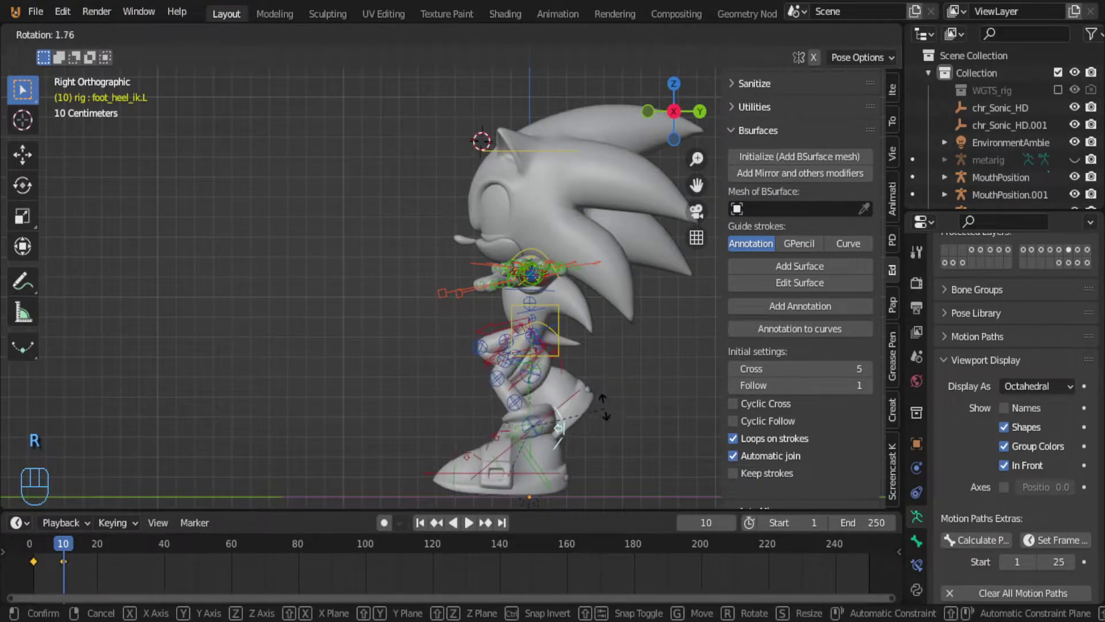
click(594, 410)
key(a)
key(a)
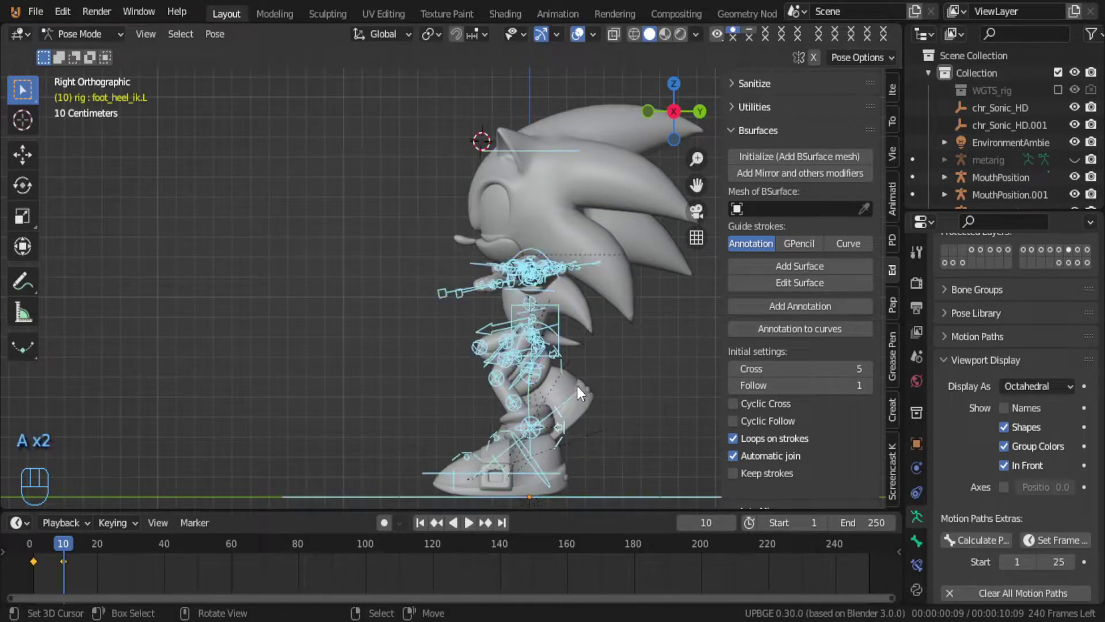
key(i)
Step: At frame 20, move the right foot IK control forward along global Y and replace its rotation with a toes-up tilt
drag(60, 575, 96, 571)
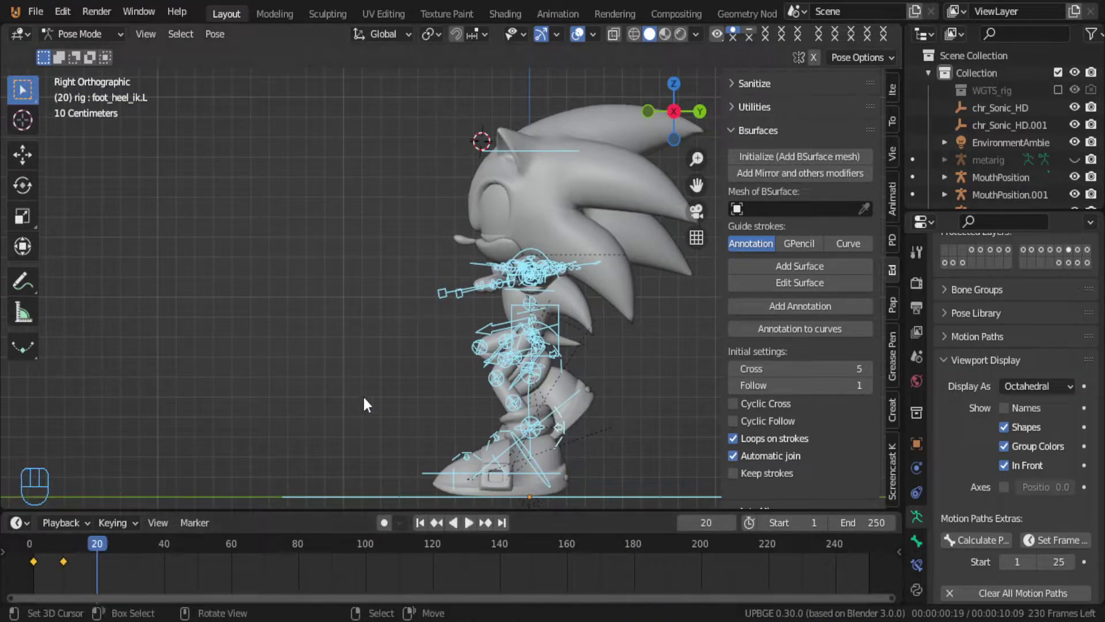
click(571, 403)
key(g)
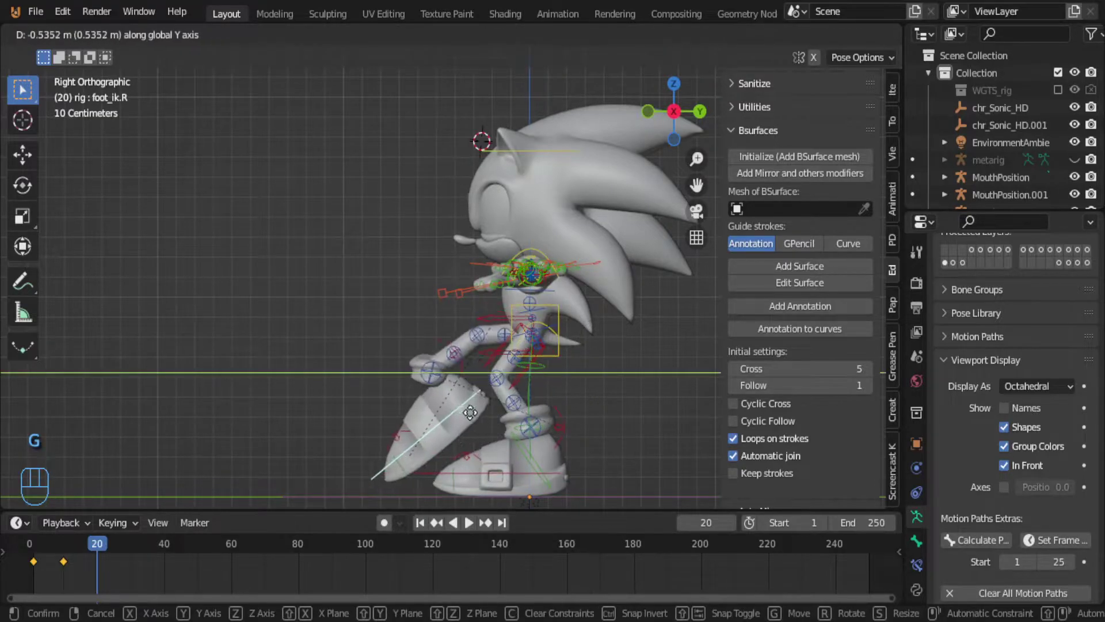
click(520, 330)
key(alt+r)
key(r)
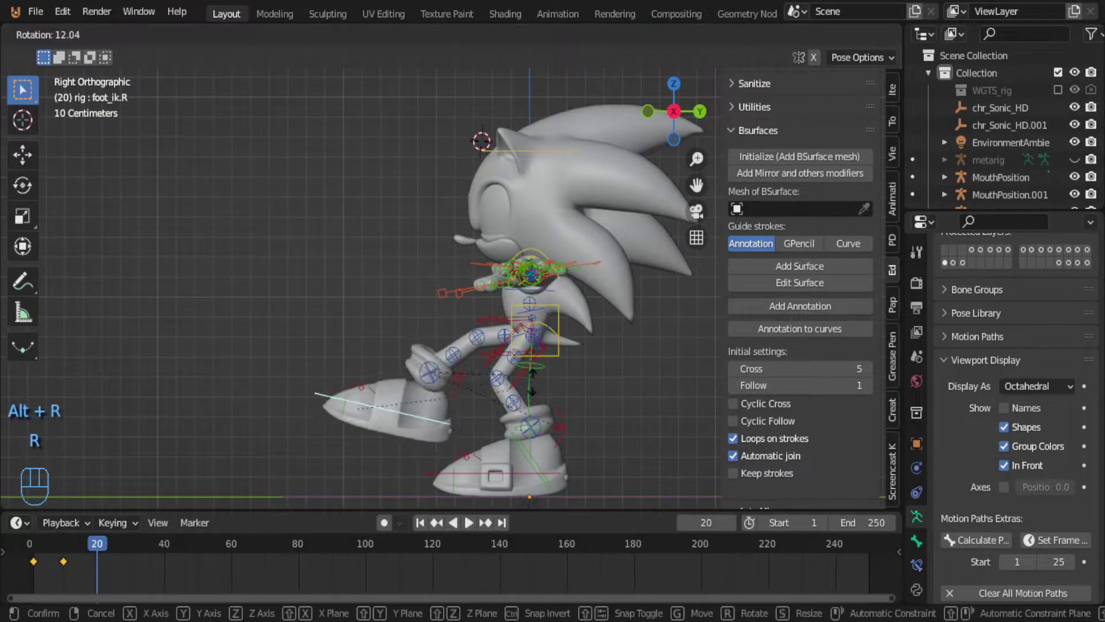
click(481, 443)
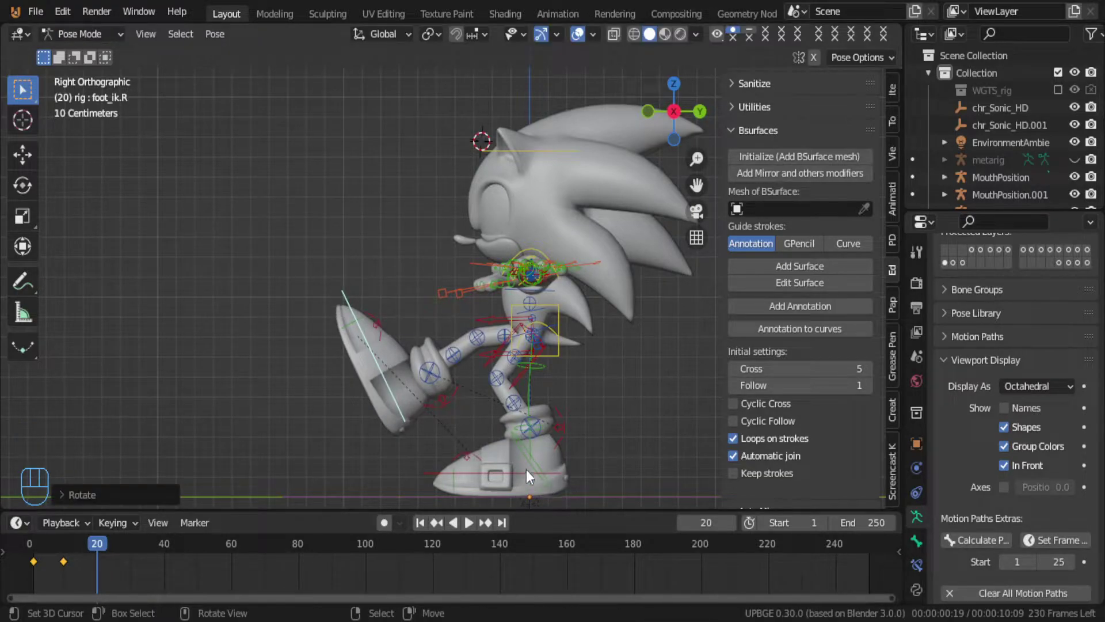
Step: Move the left foot IK control backward along the global Y axis at frame 20
click(526, 471)
key(g)
click(500, 441)
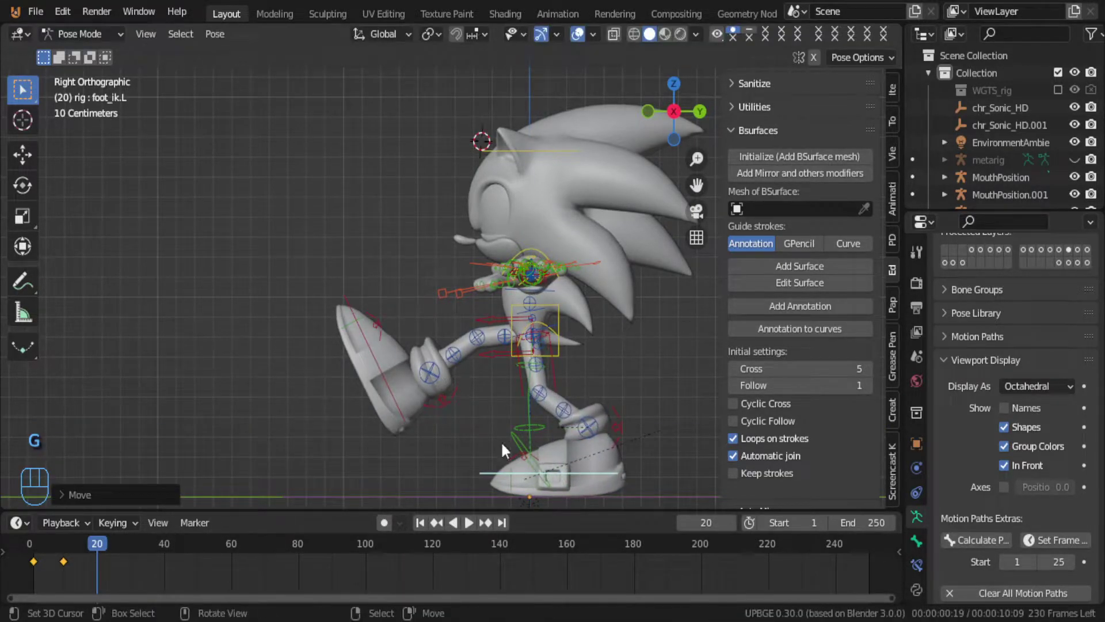
Step: Lower the right foot IK control along global Z and move the left foot IK control farther back along global Y
click(379, 384)
key(g)
key(z)
click(584, 455)
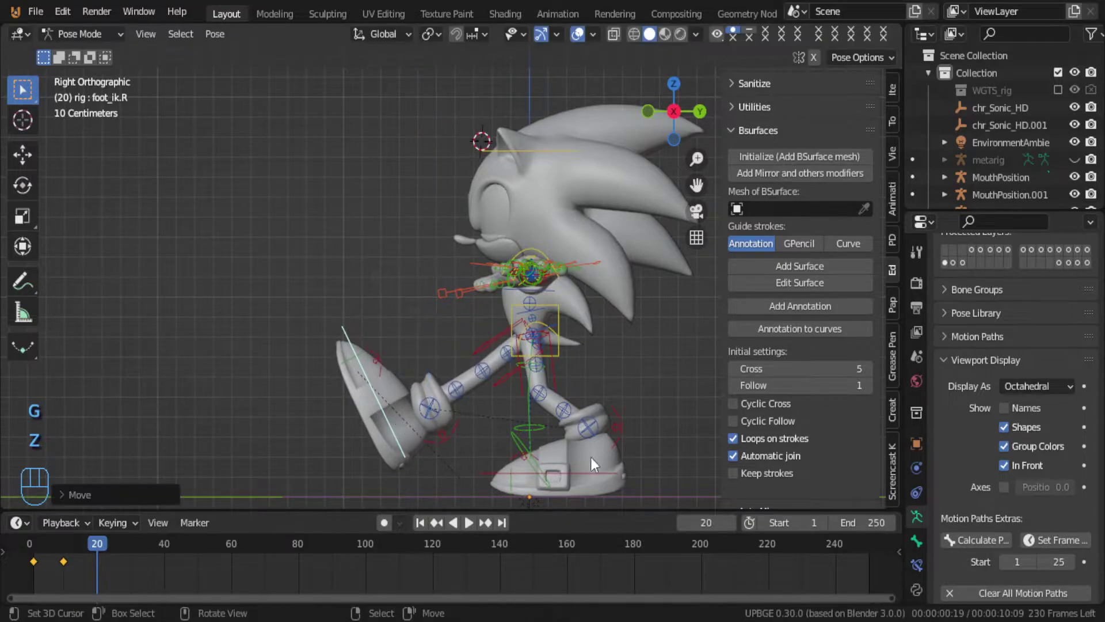
click(612, 479)
key(g)
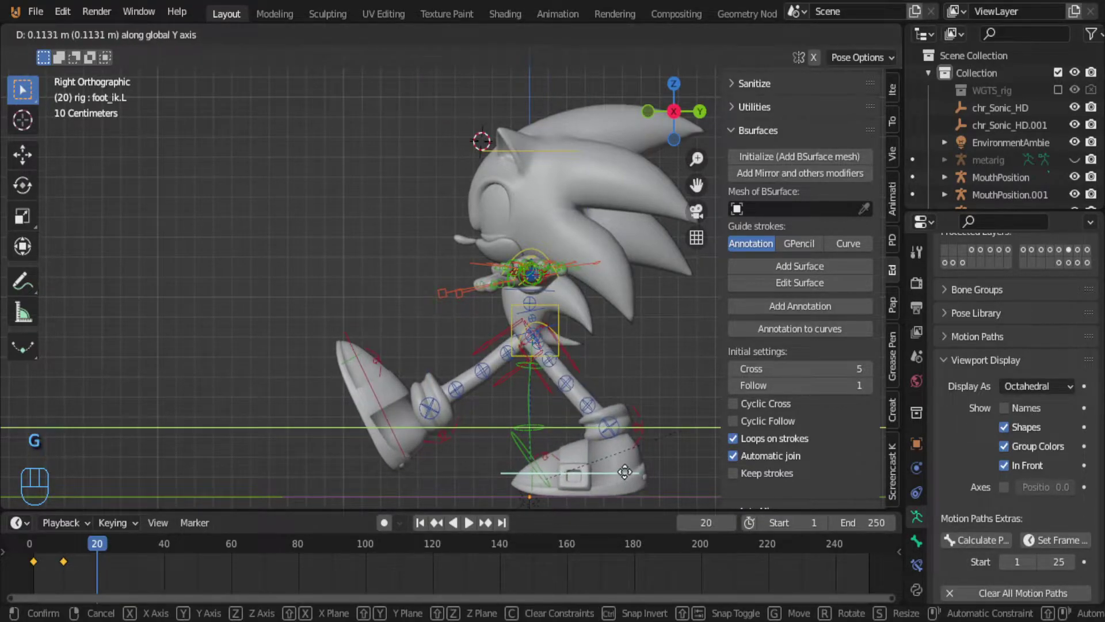
click(599, 479)
Step: Rotate the left heel control to lift the heel, and shift the left foot IK control farther back along global Y
click(643, 424)
key(r)
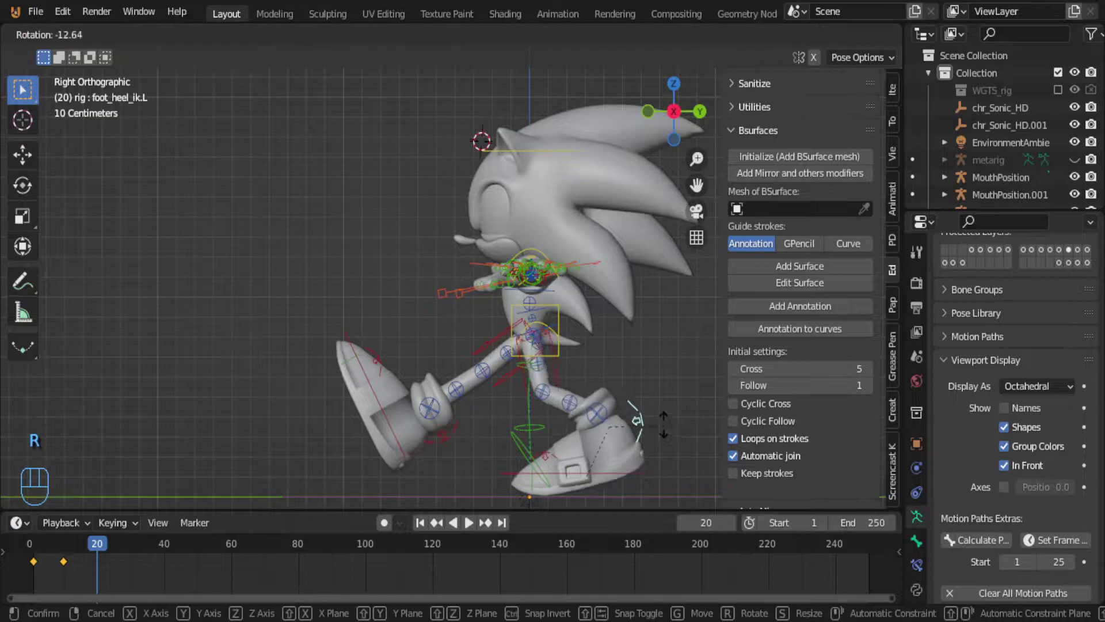
click(617, 464)
click(619, 471)
key(g)
key(y)
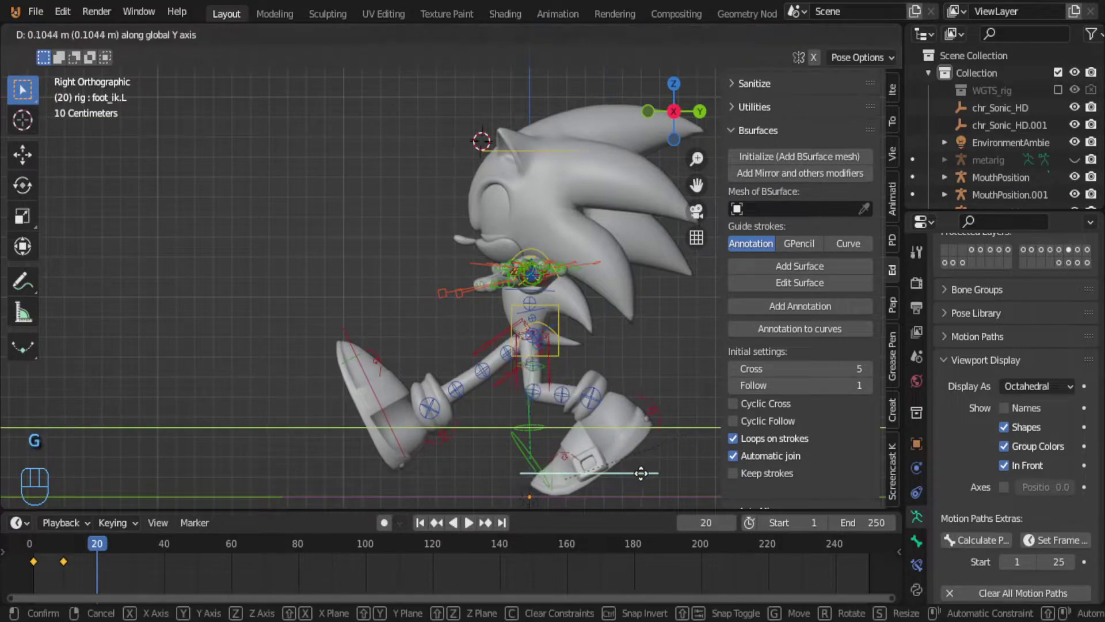
click(647, 470)
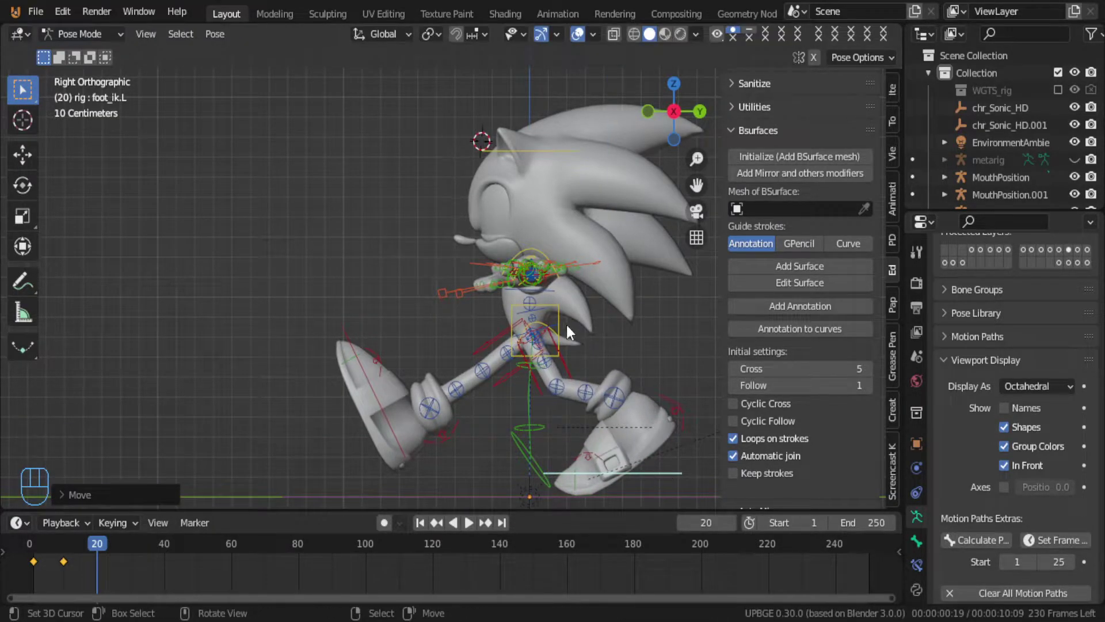
Step: Select all rig controls, keyframe the pose at frame 20, and play the animation back briefly from the start
key(a)
key(a)
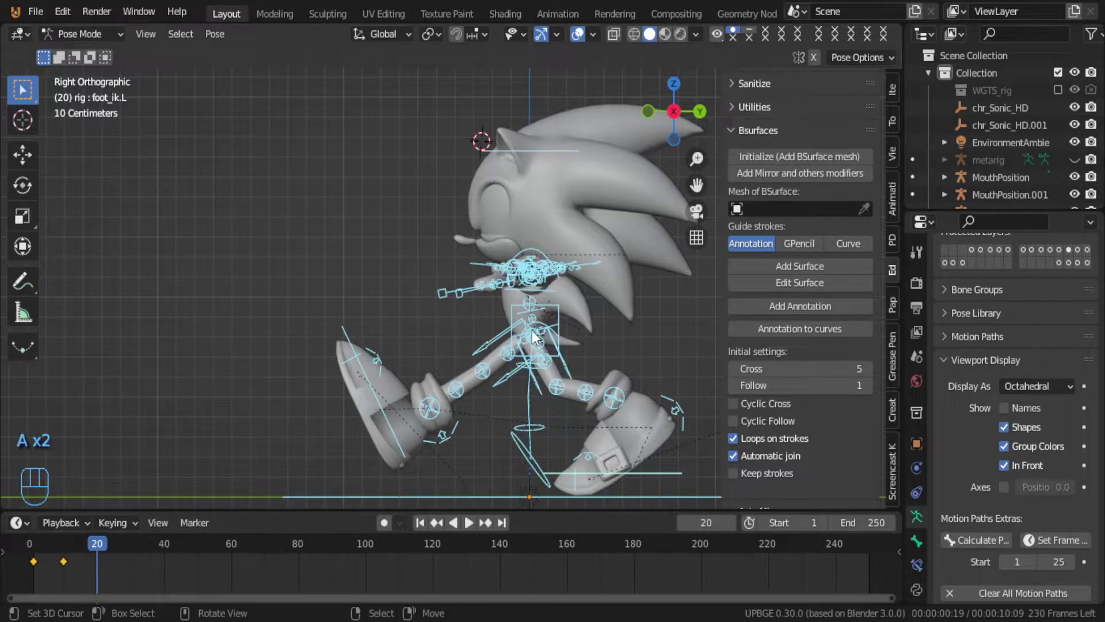
key(i)
key(space)
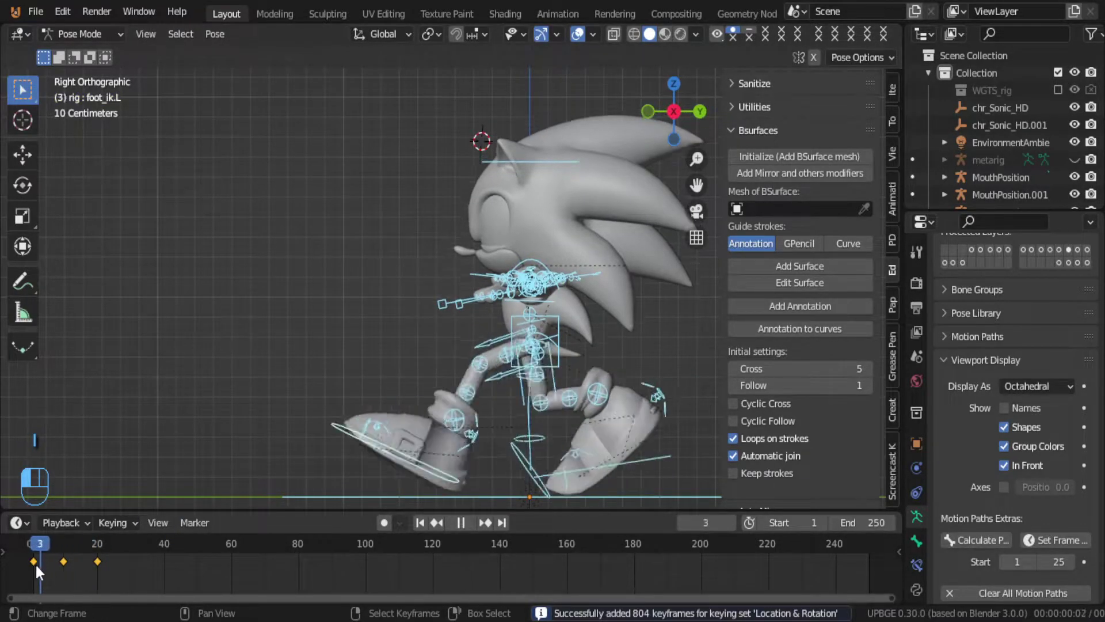
click(15, 561)
key(space)
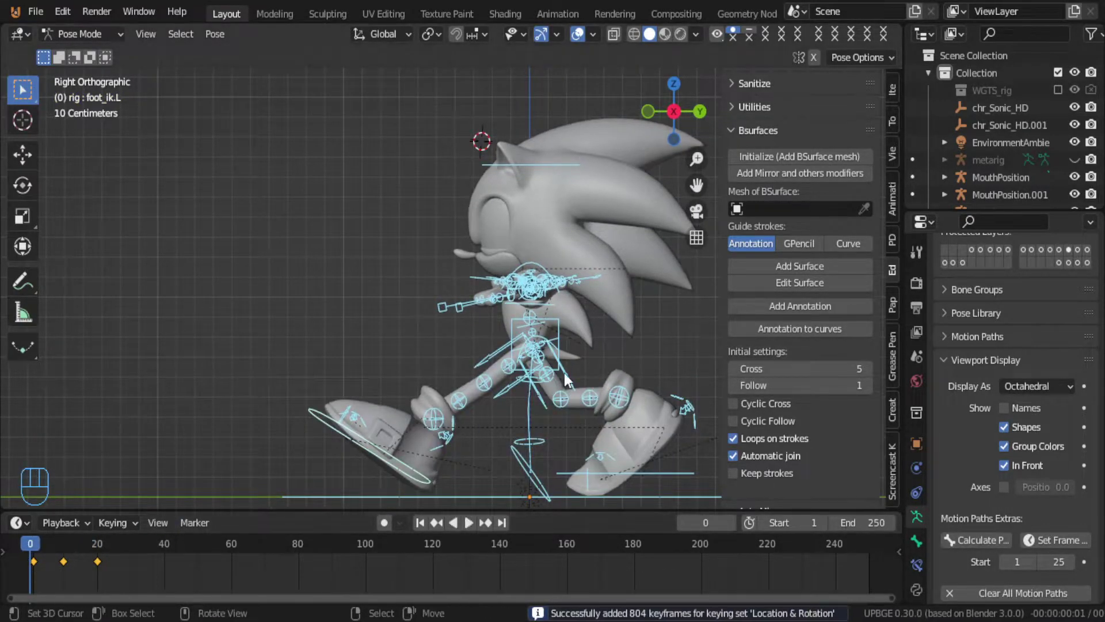
Step: Try to copy the torso control's local location at frame 0 and paste it at frame 20
click(560, 322)
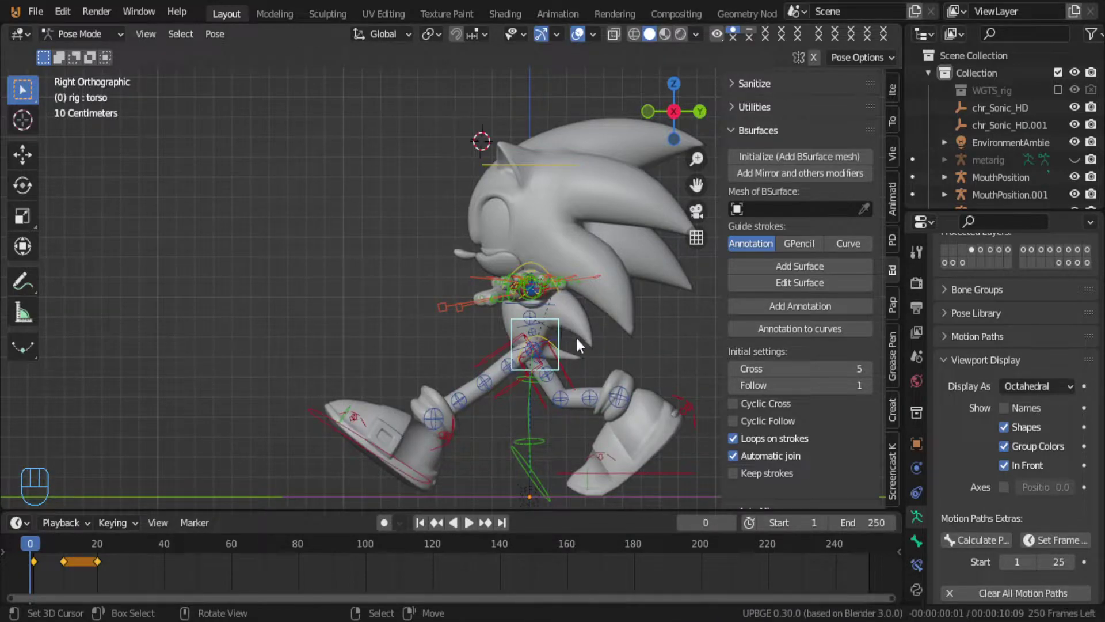
key(ctrl)
key(ctrl+c)
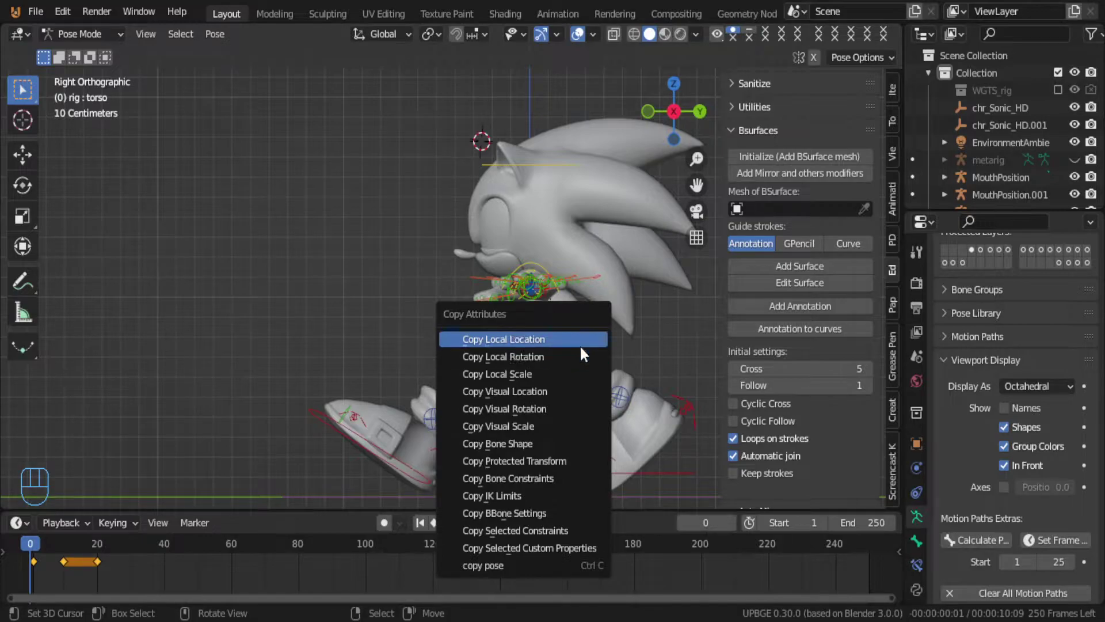
click(579, 344)
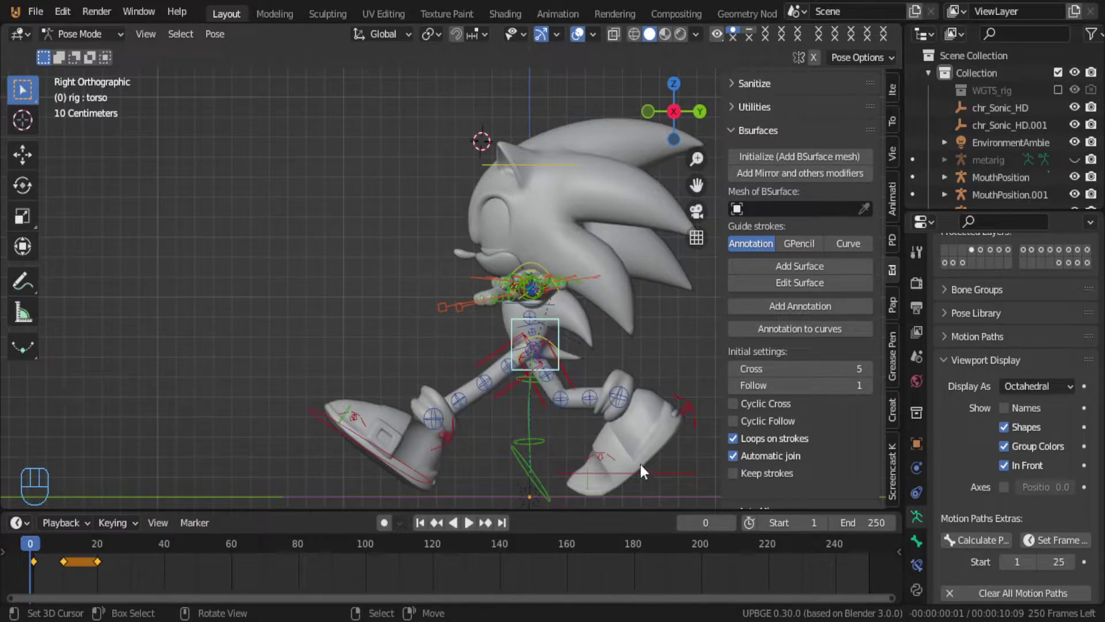
click(96, 564)
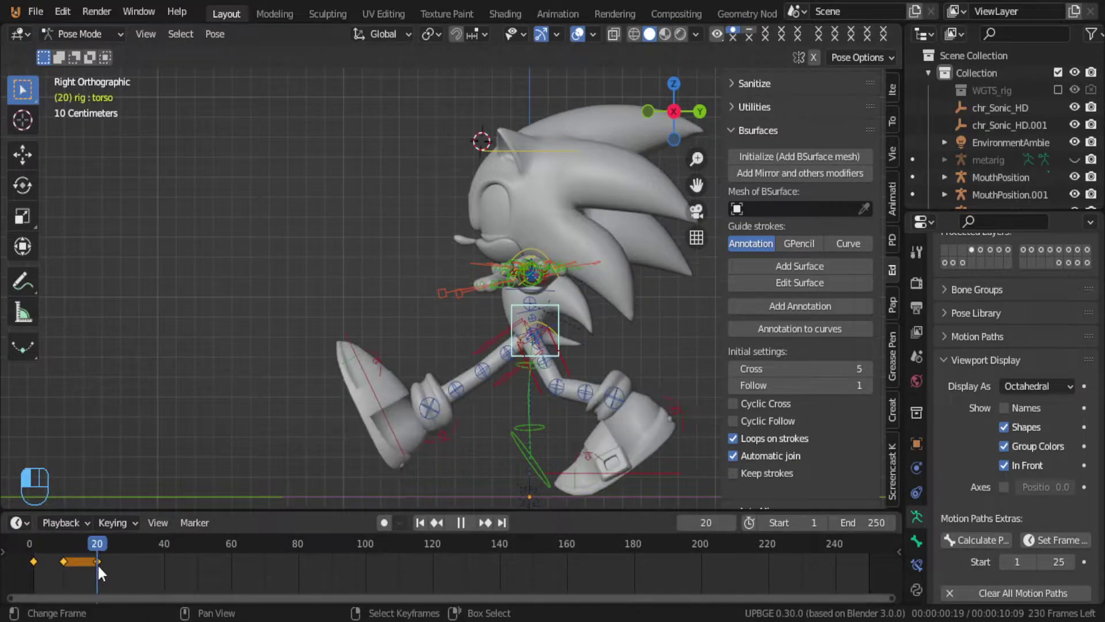
key(ctrl+v)
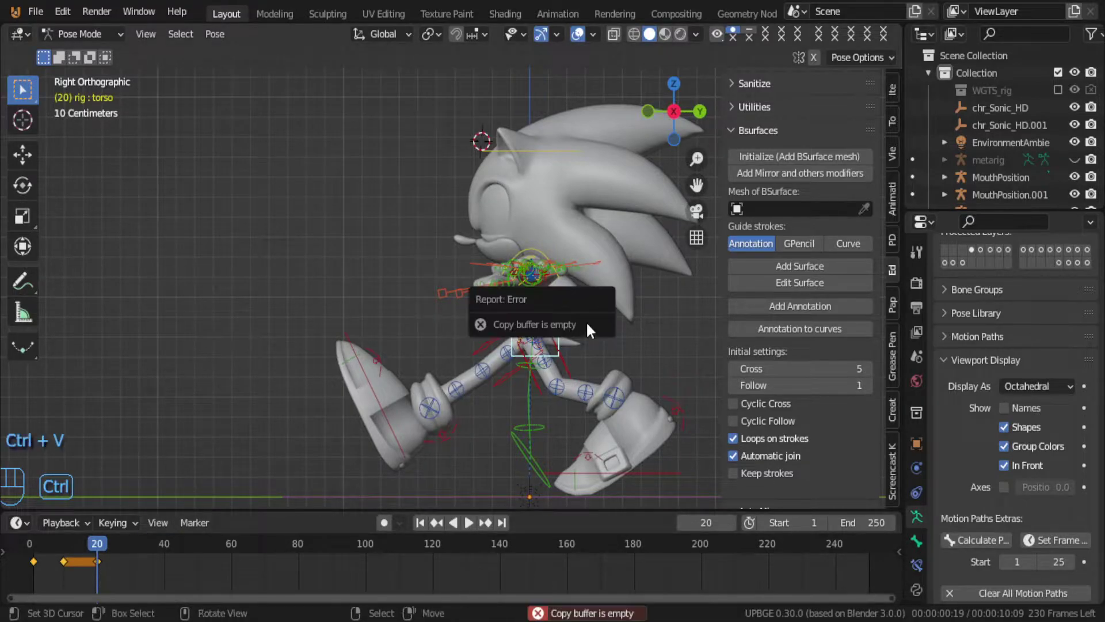
key(ctrl+v)
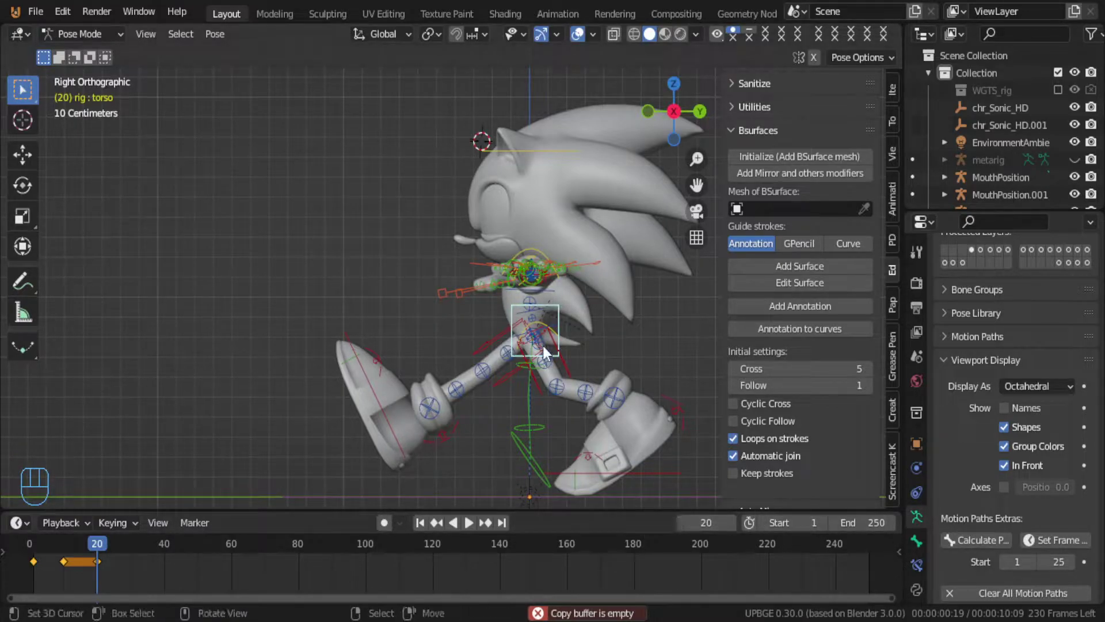
Step: Try again to transfer the torso's local location, copying it at frame 1 and pasting it at frame 20
mouse_move(34, 575)
mouse_down()
mouse_move(22, 575)
mouse_move(33, 576)
mouse_up()
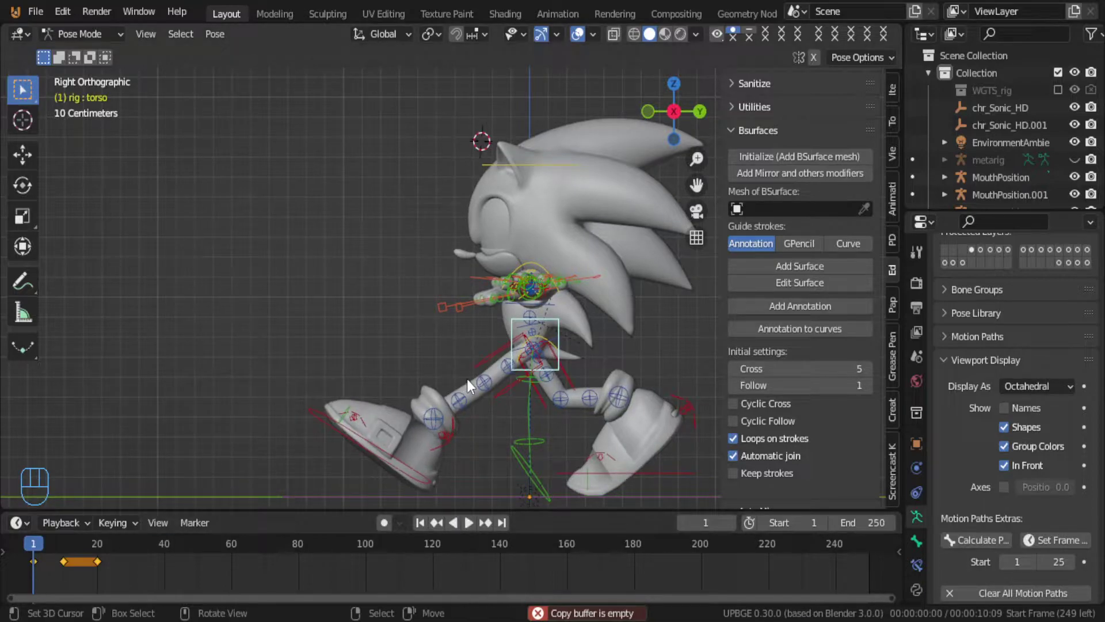
key(ctrl+c)
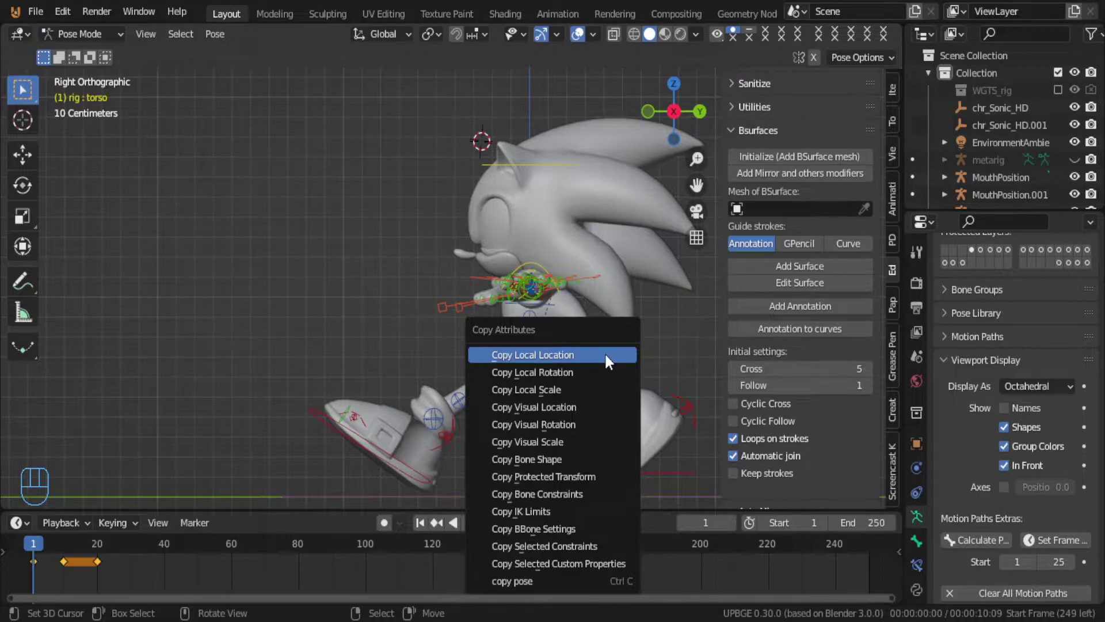
click(604, 352)
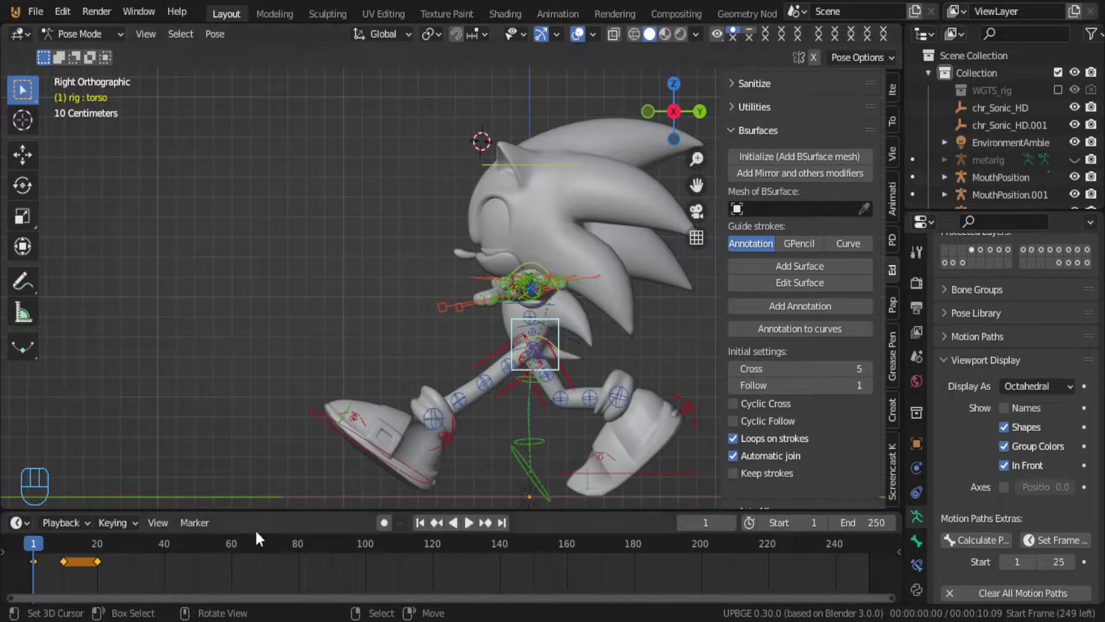
click(98, 564)
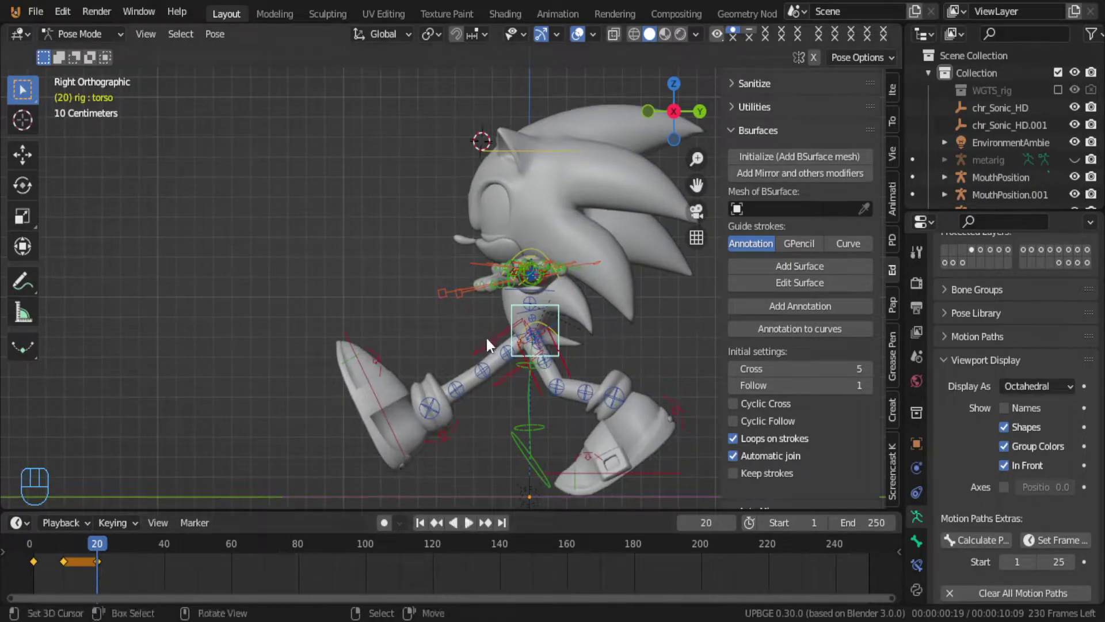
key(ctrl)
key(ctrl+v)
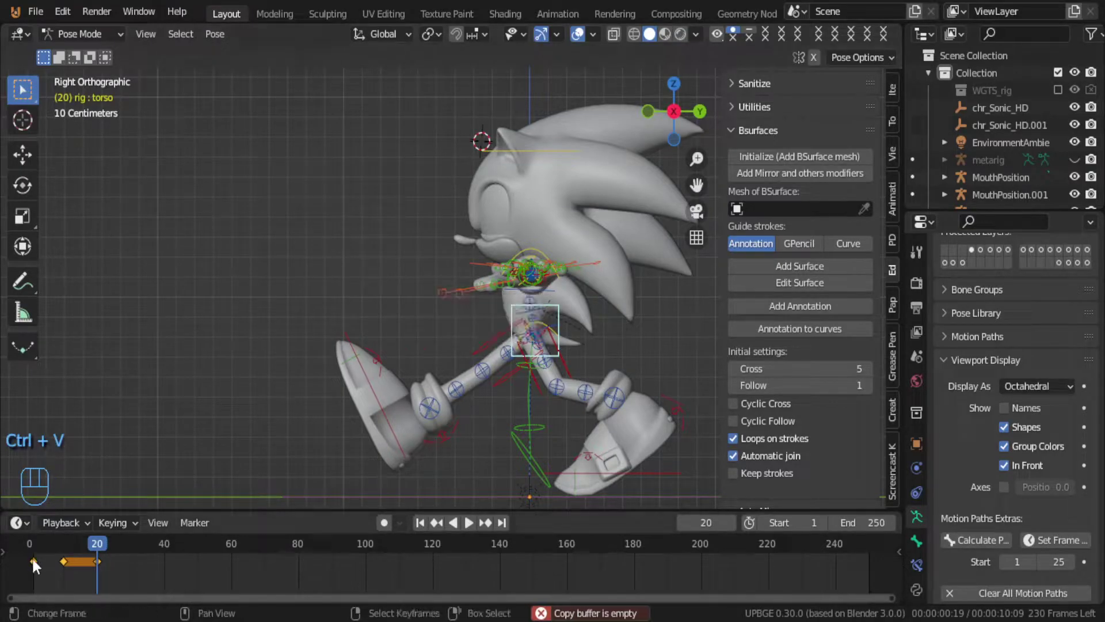
Step: Return to frame 1 and display the torso control's transform values
click(30, 564)
mouse_move(33, 561)
mouse_down()
mouse_move(44, 565)
mouse_move(34, 568)
mouse_up()
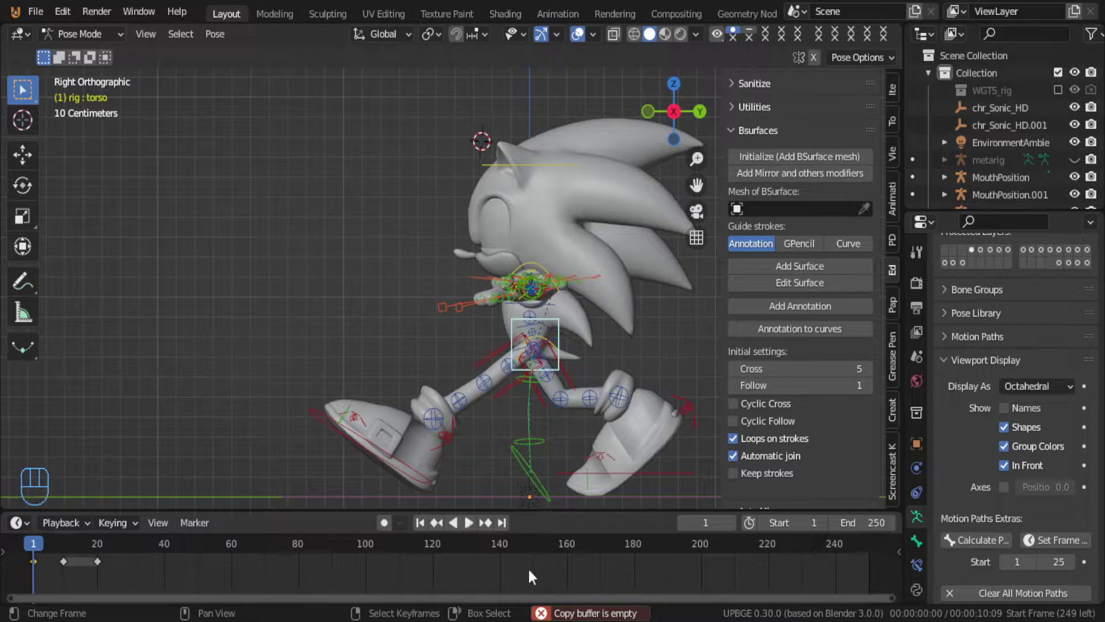
scroll(815, 475, up, 1)
scroll(817, 477, down, 3)
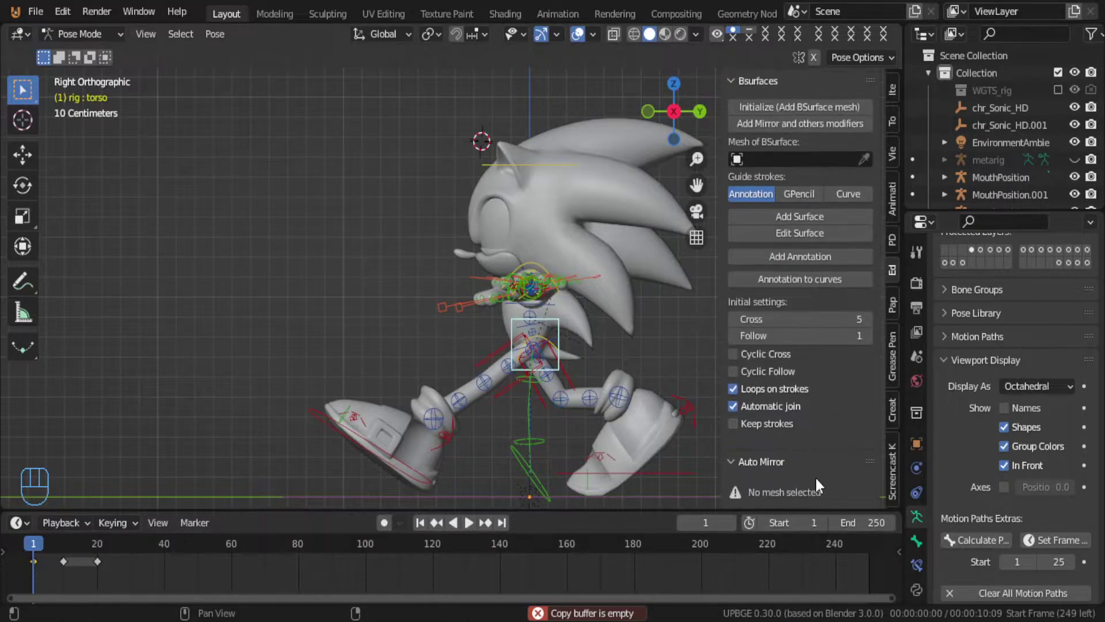
click(894, 87)
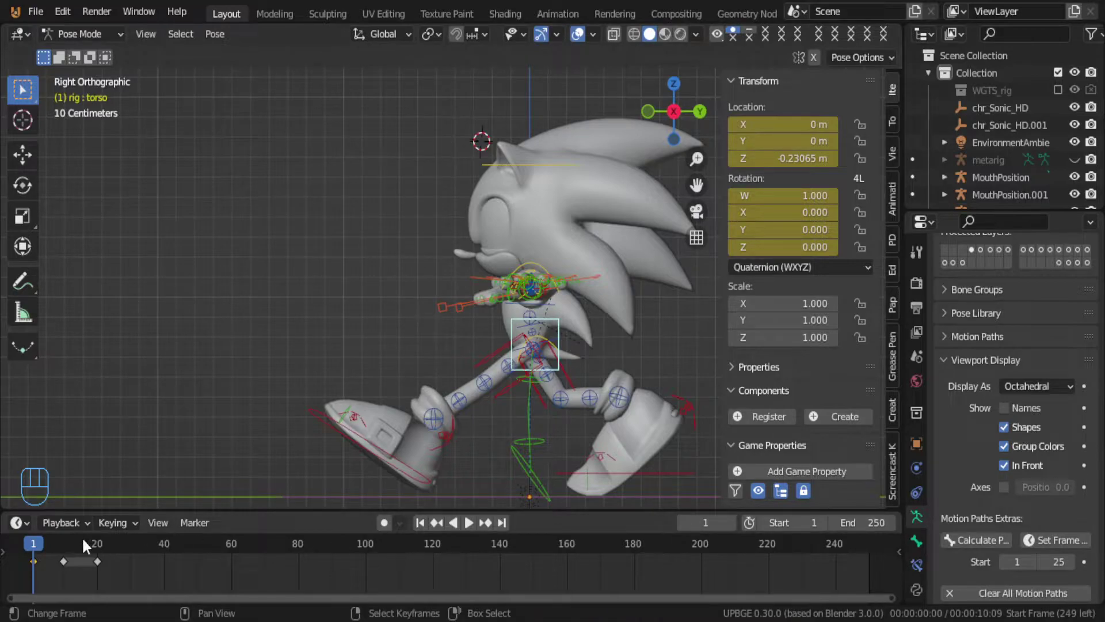
Step: Change the timeline area to a Dope Sheet and split it into two stacked editors of similar height
click(17, 523)
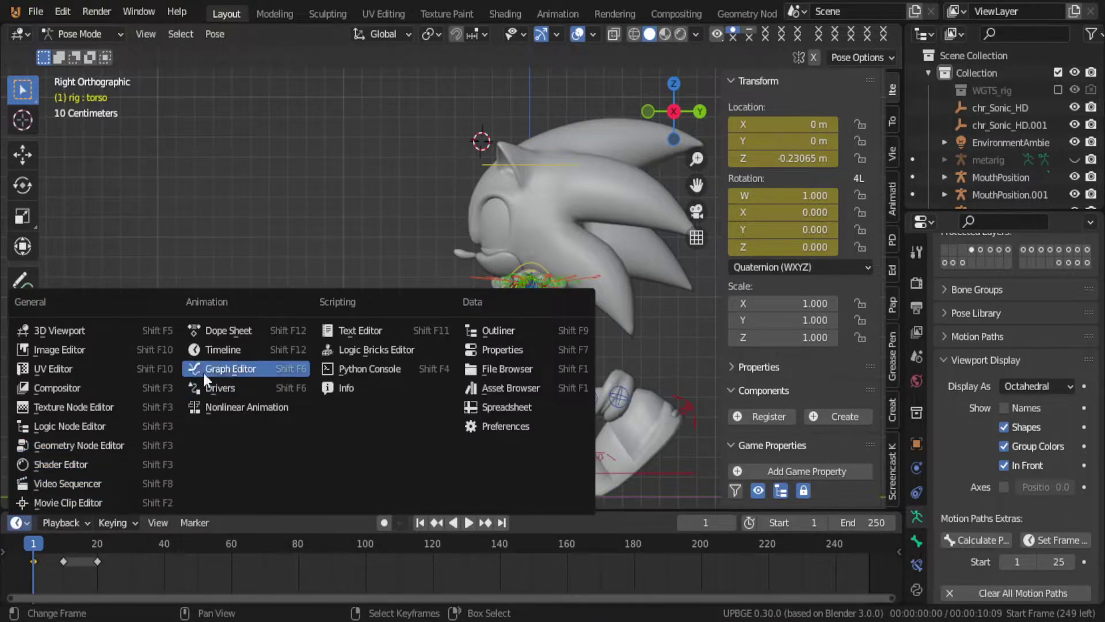
click(247, 332)
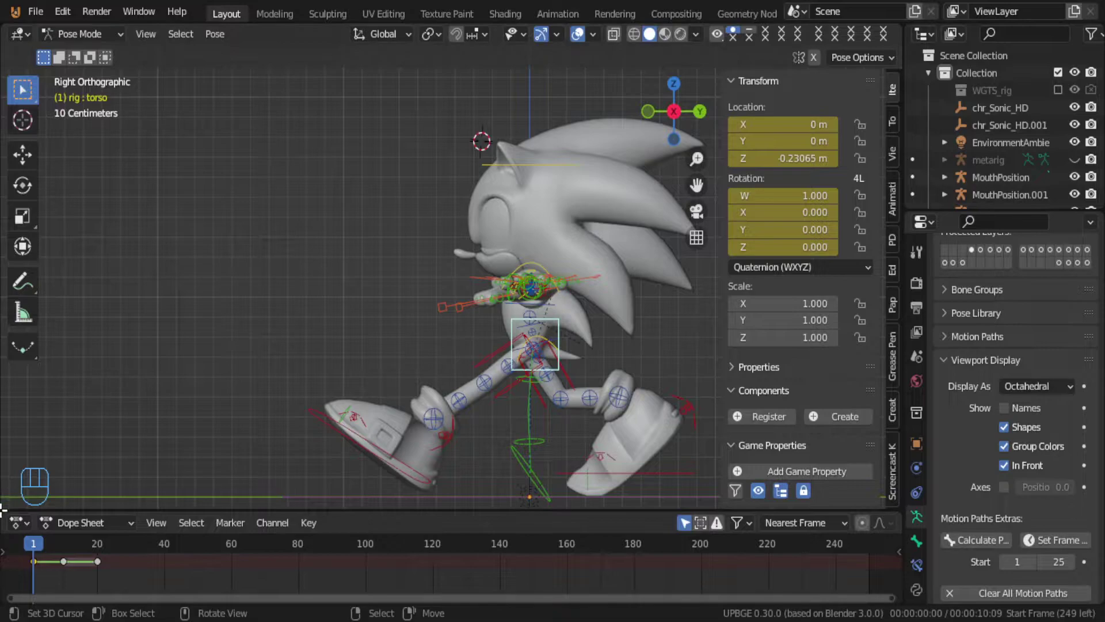
click(3, 485)
drag(163, 472, 164, 470)
drag(898, 515, 885, 469)
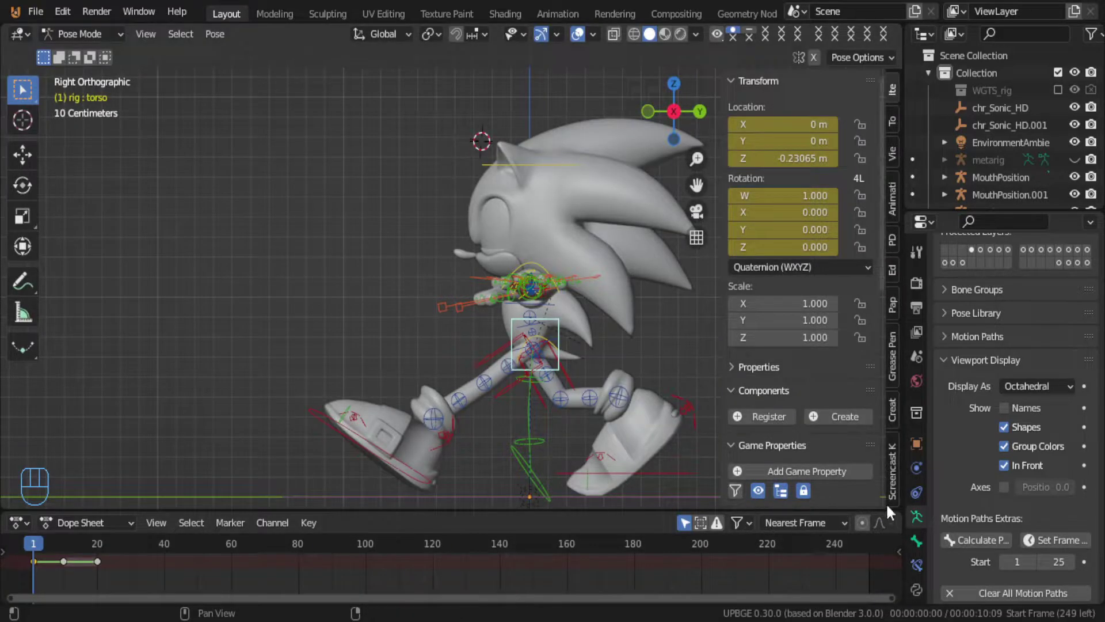
drag(897, 511, 868, 483)
drag(900, 600, 895, 553)
drag(204, 509, 168, 459)
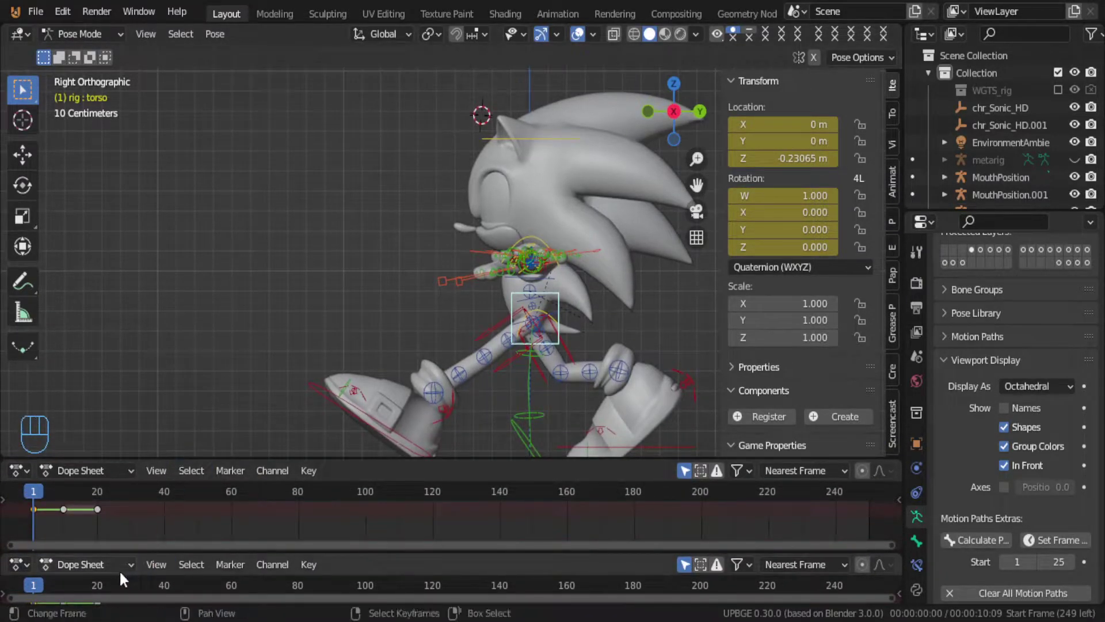
drag(124, 548, 126, 524)
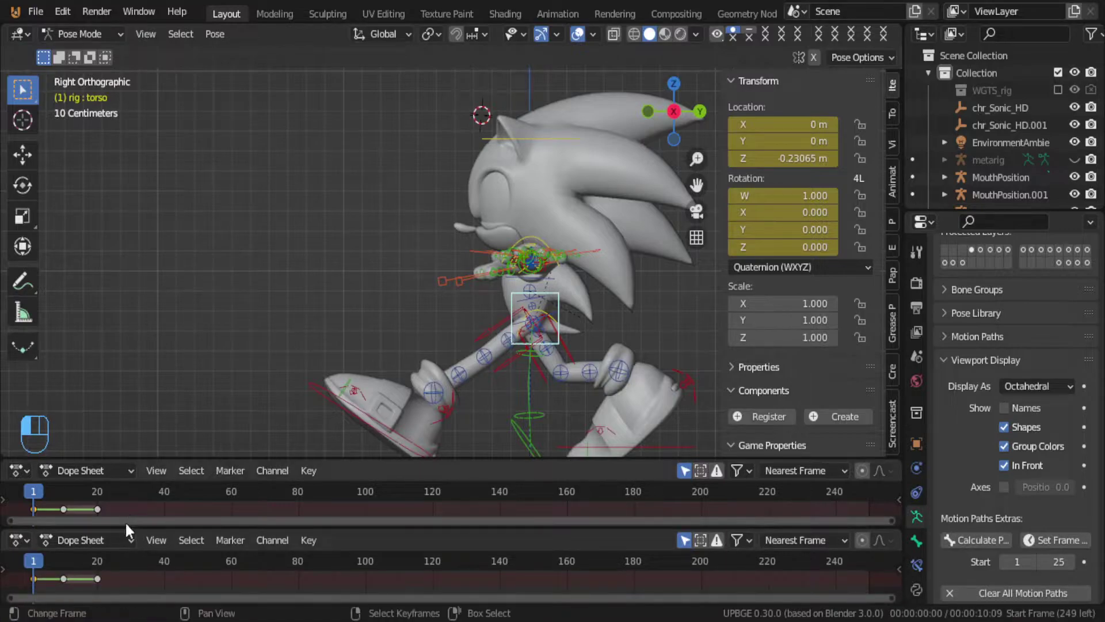
Step: Keep the lower editor as a Dope Sheet and change the upper one to a Timeline
click(20, 538)
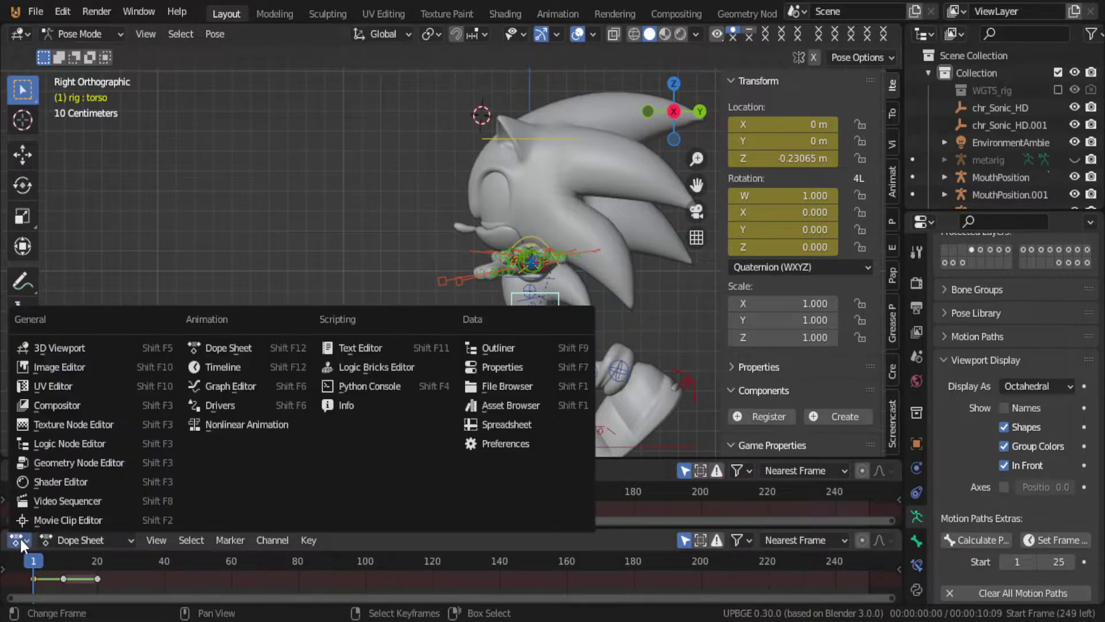
click(238, 349)
click(19, 469)
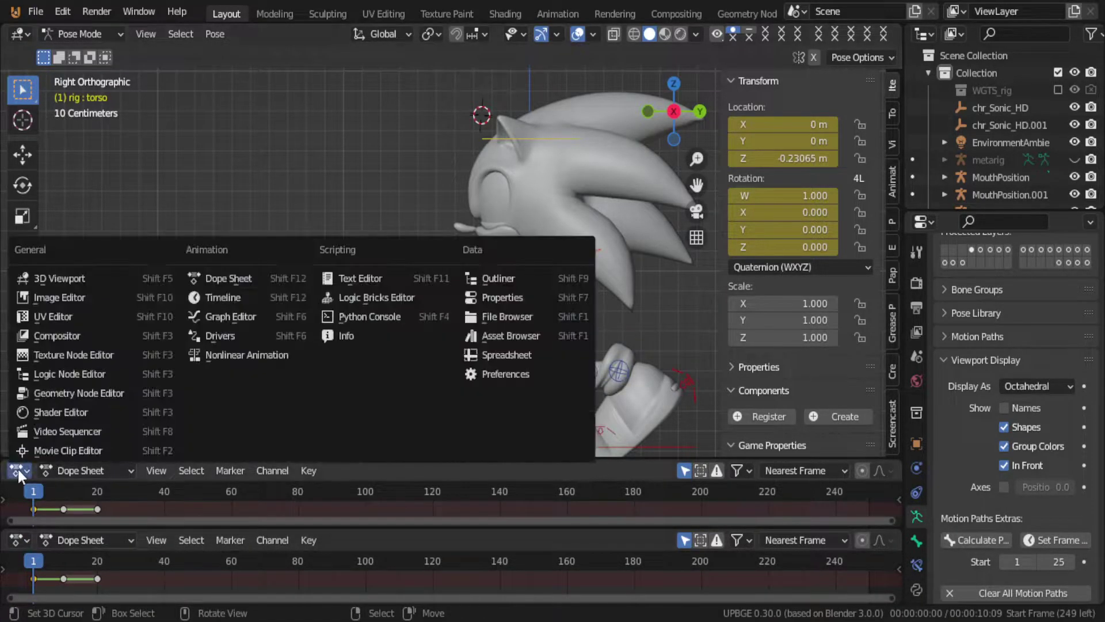
click(213, 299)
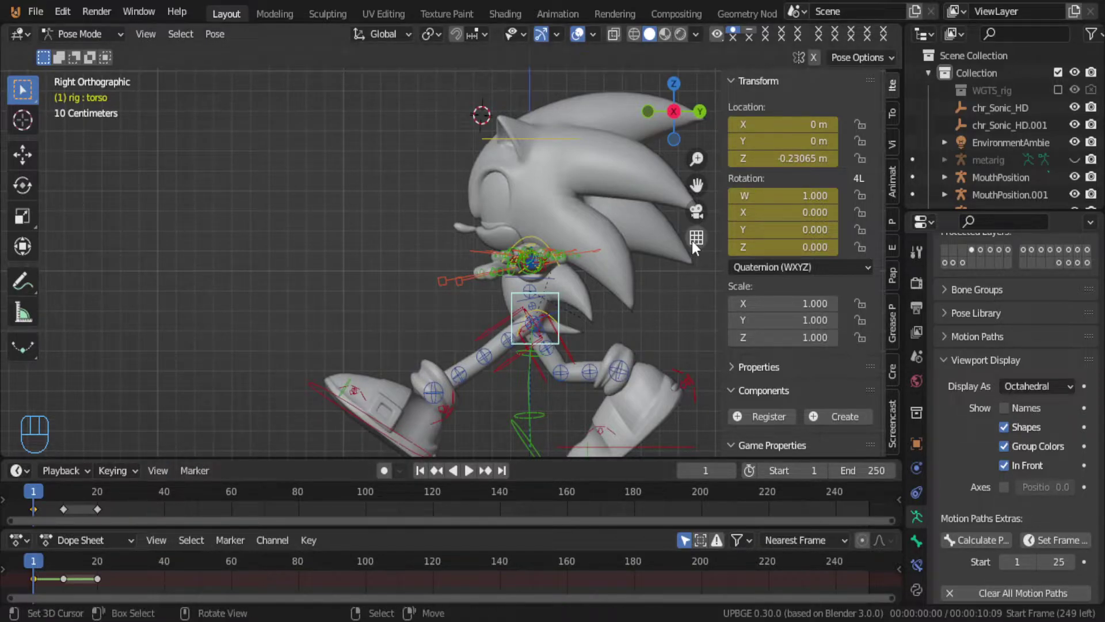
Step: Copy the torso's Z location from frame 1 and set it to -0.23065 m at frame 20
click(777, 161)
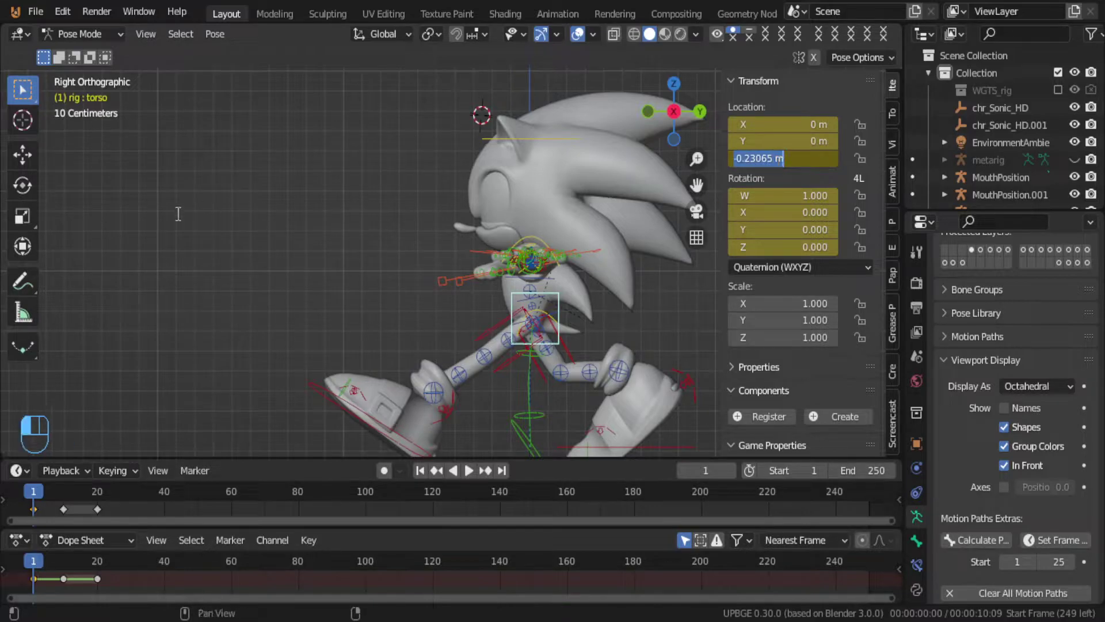
key(Escape)
click(95, 503)
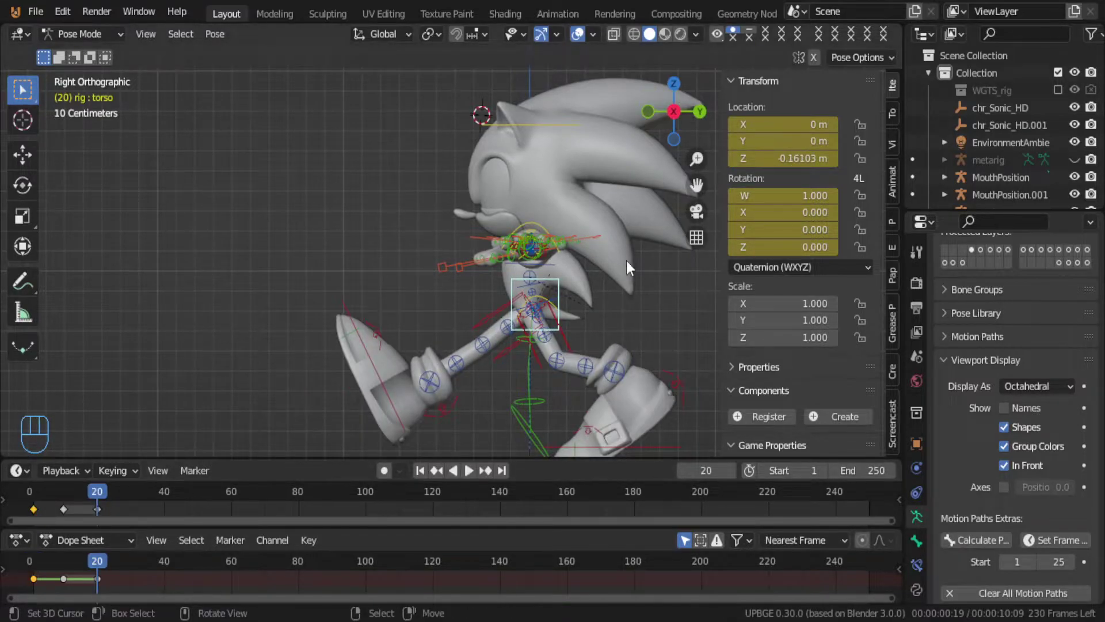
click(782, 158)
key(ctrl+v)
key(Return)
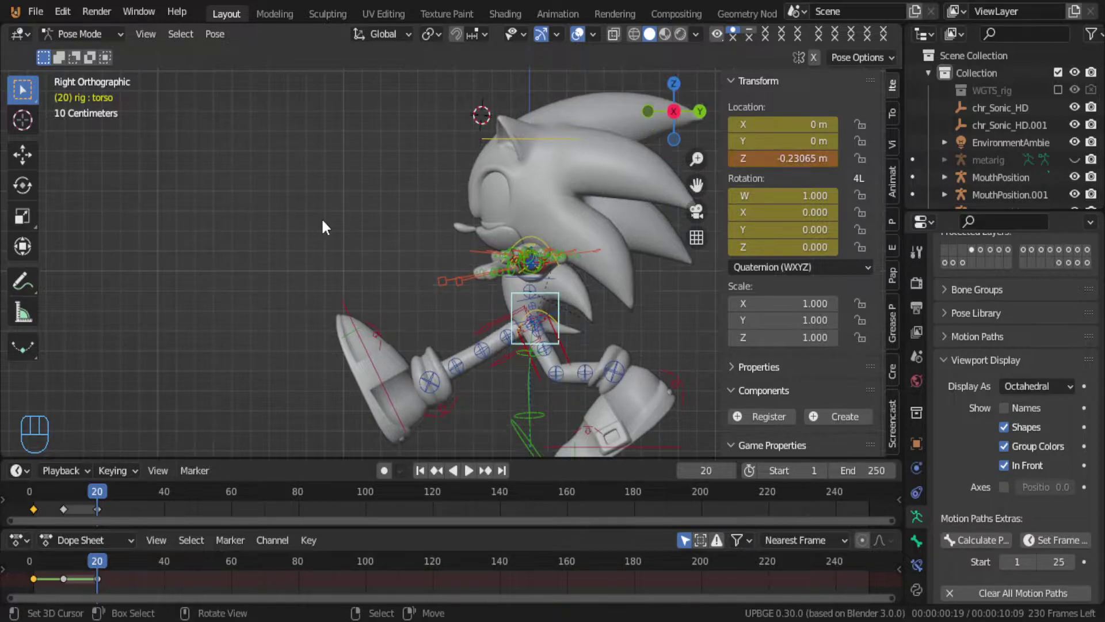
Step: Copy the torso's Z location value at frame 0
mouse_move(85, 567)
mouse_down()
mouse_move(12, 579)
mouse_move(110, 573)
mouse_move(98, 578)
mouse_up()
click(30, 510)
click(809, 157)
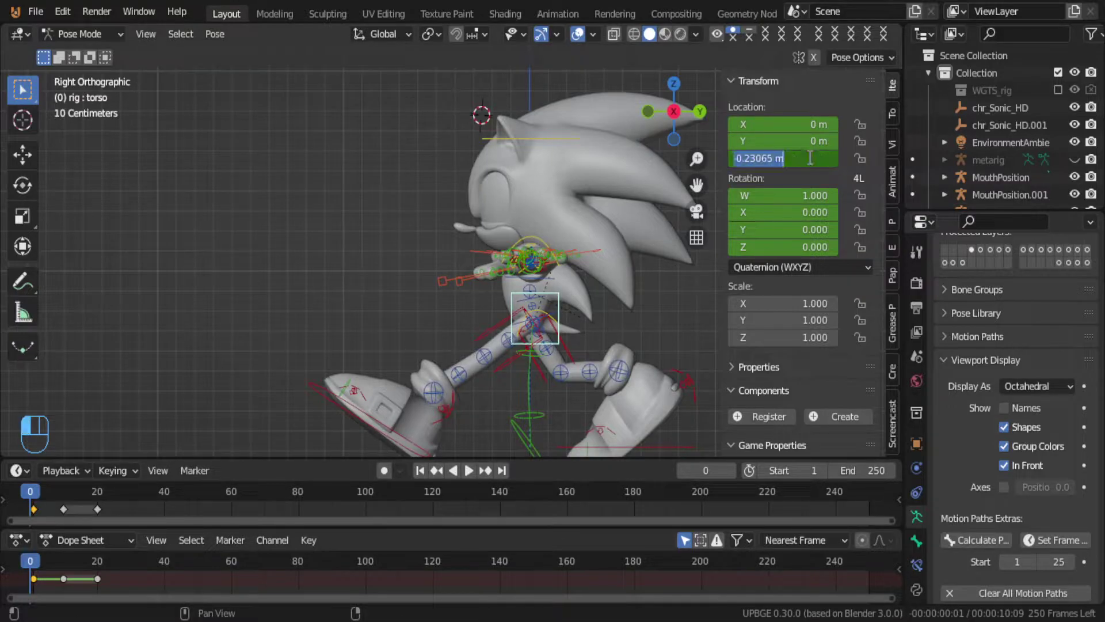
key(ctrl+c)
key(Escape)
click(67, 540)
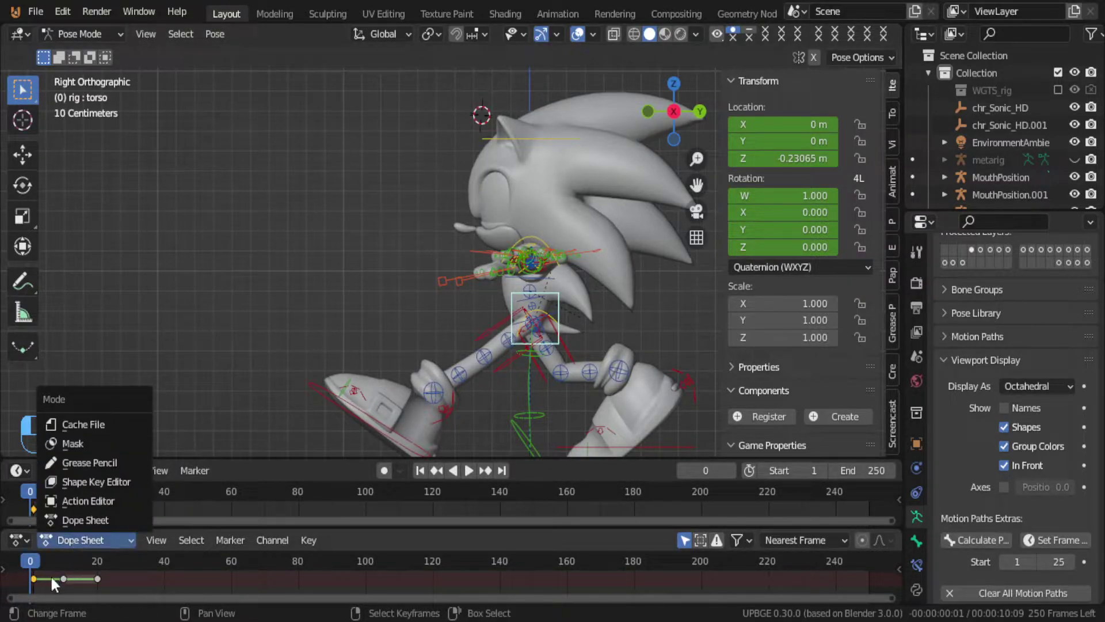
Step: Set the torso's Z location to -0.23065 m at frame 20 and insert a Location & Rotation keyframe
key(space)
drag(102, 506, 98, 510)
key(space)
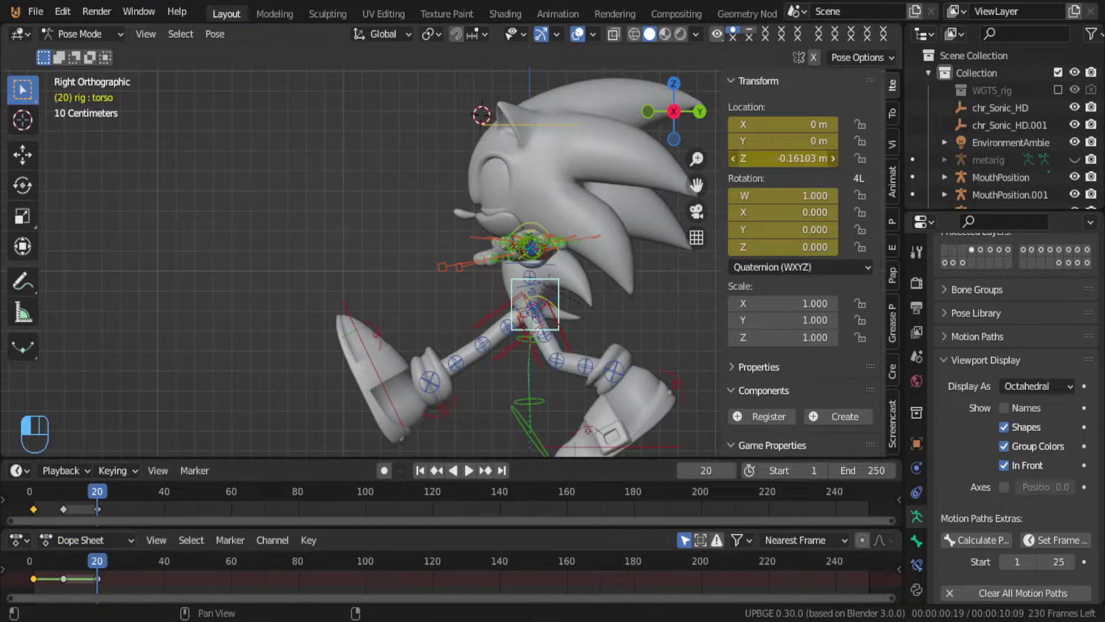
click(782, 158)
key(ctrl+v)
key(Return)
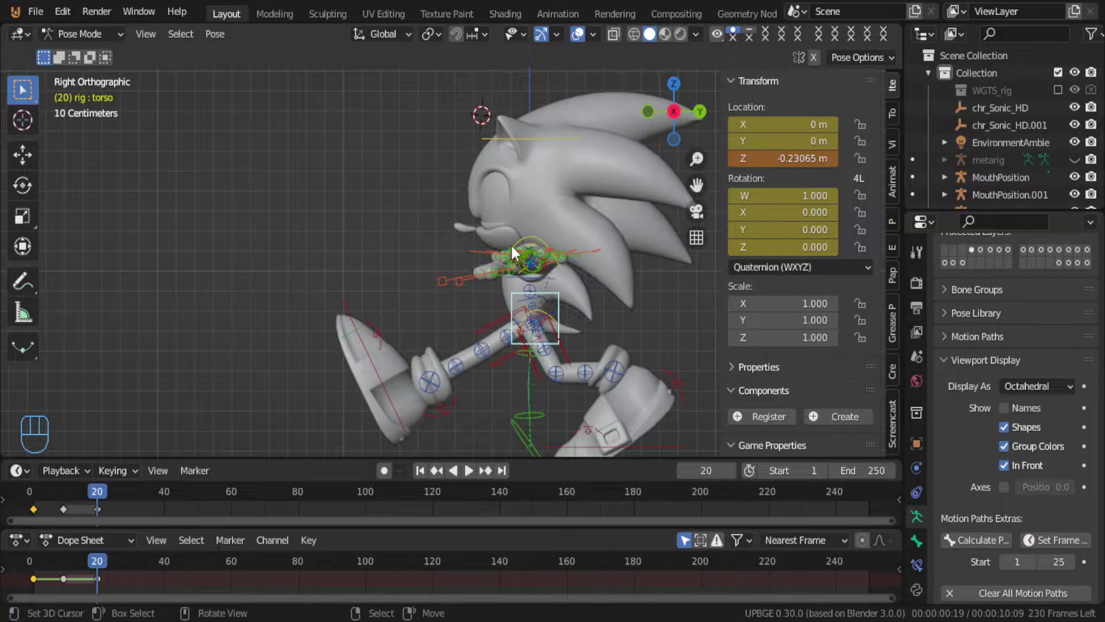
key(i)
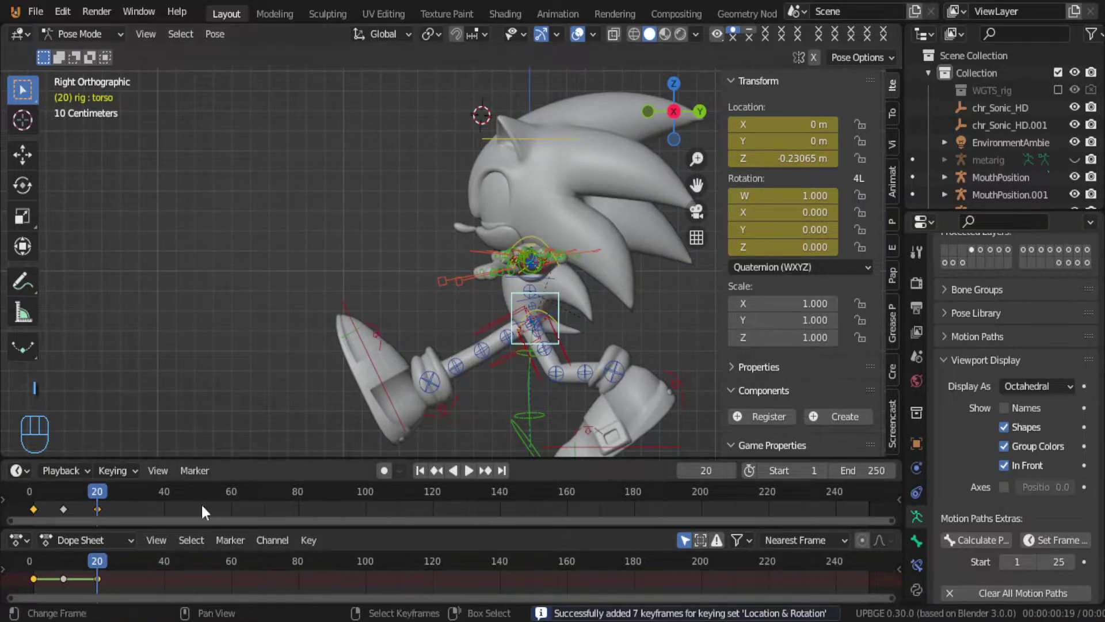
Step: Play the walk animation from frame 0 twice to review the torso's motion
click(78, 512)
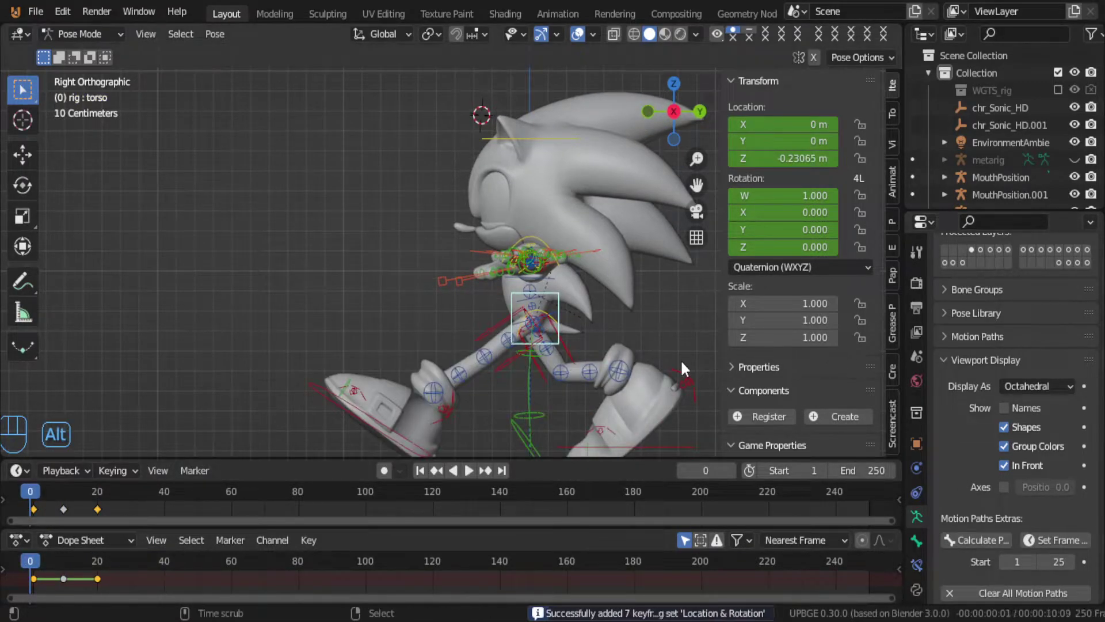
key(alt+a)
key(alt+a)
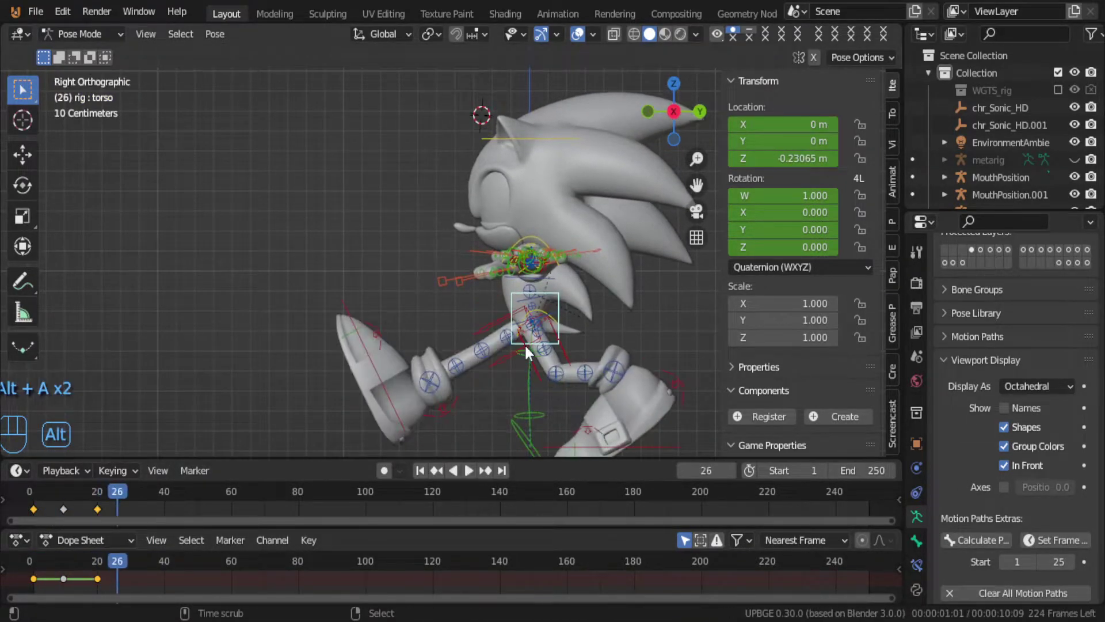
drag(104, 514, 26, 515)
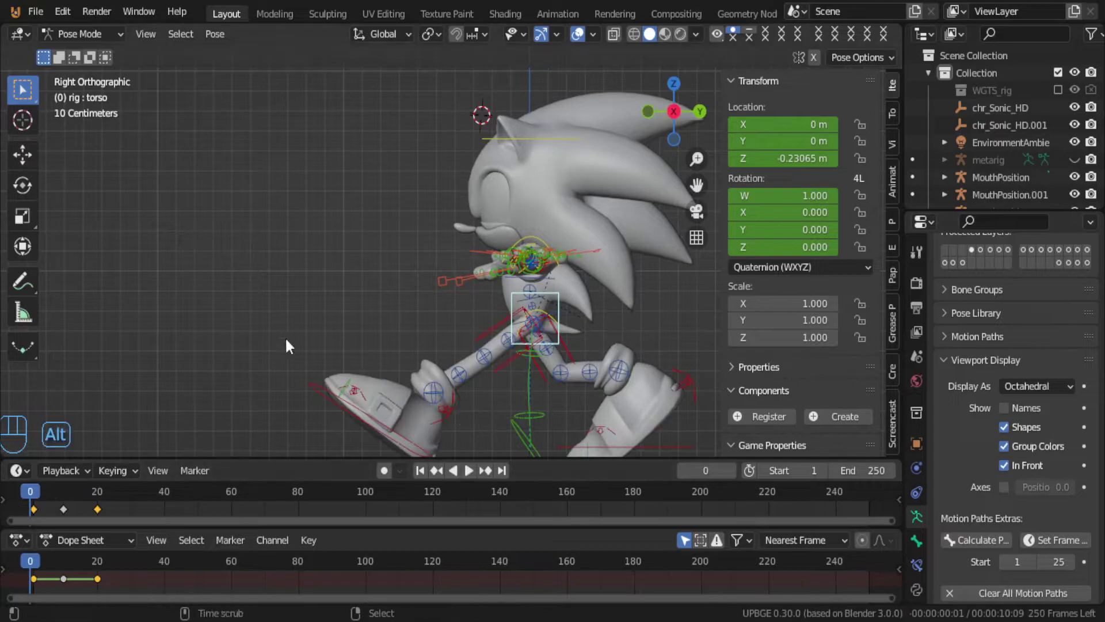
key(alt+a)
key(alt+a)
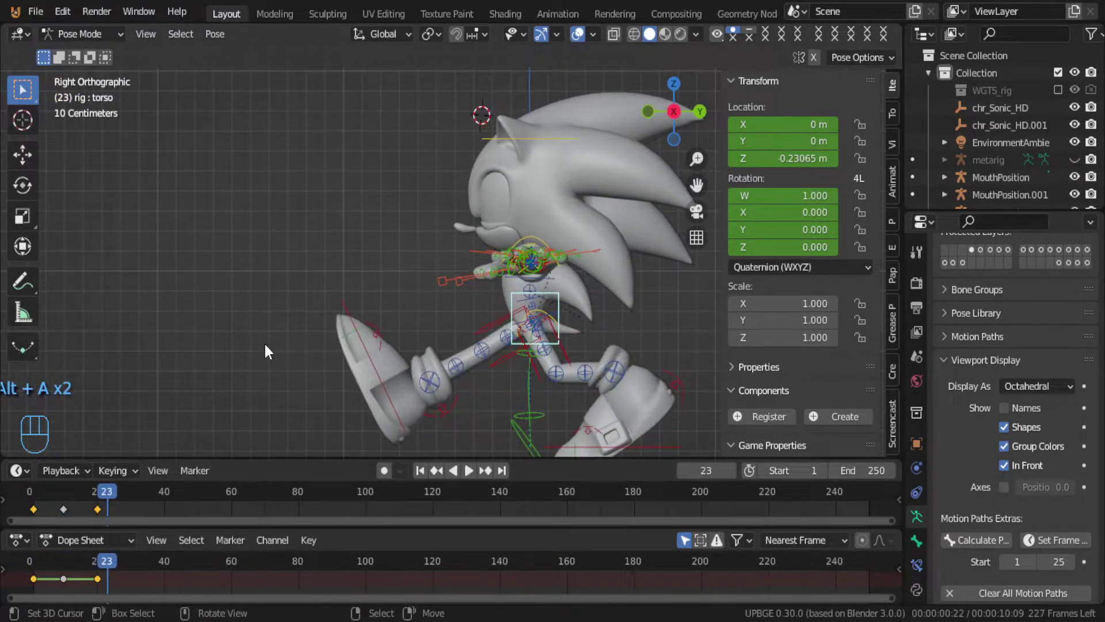
Step: Select the torso keyframes at frames 1, 10 and 20 in the timeline
click(62, 509)
shift+click(97, 509)
shift+click(63, 509)
shift+click(62, 509)
shift+click(33, 508)
mouse_move(72, 508)
middle_down()
mouse_move(125, 483)
mouse_move(68, 494)
middle_up()
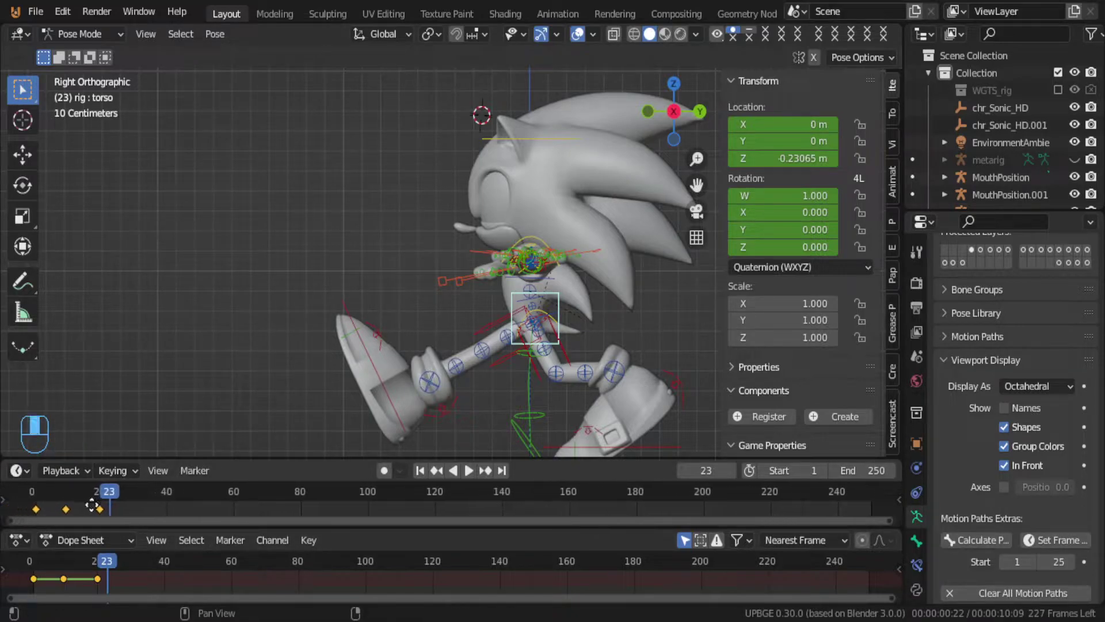
Step: Duplicate the selected keyframes with the copies starting at frame 23, and undo the marker added at that frame
key(shift+d)
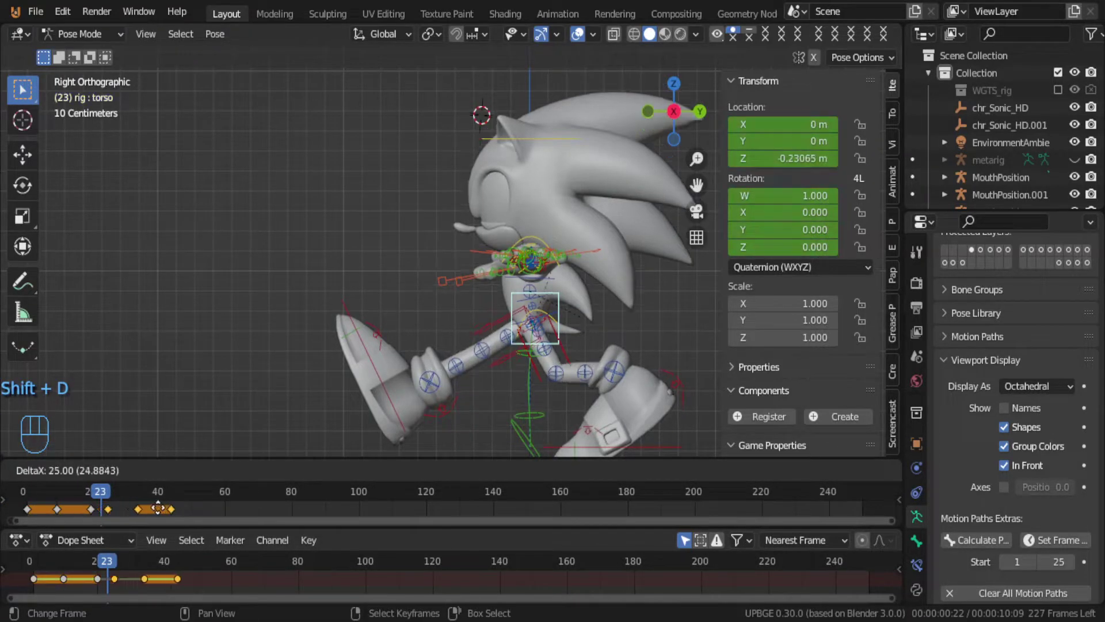
click(149, 508)
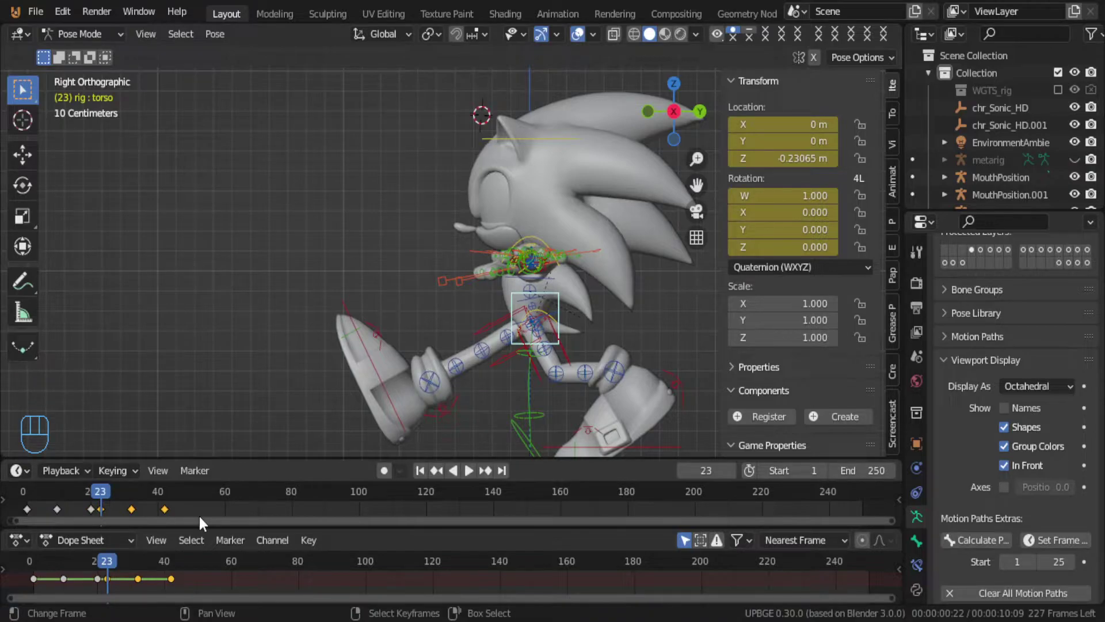
key(ctrl+m)
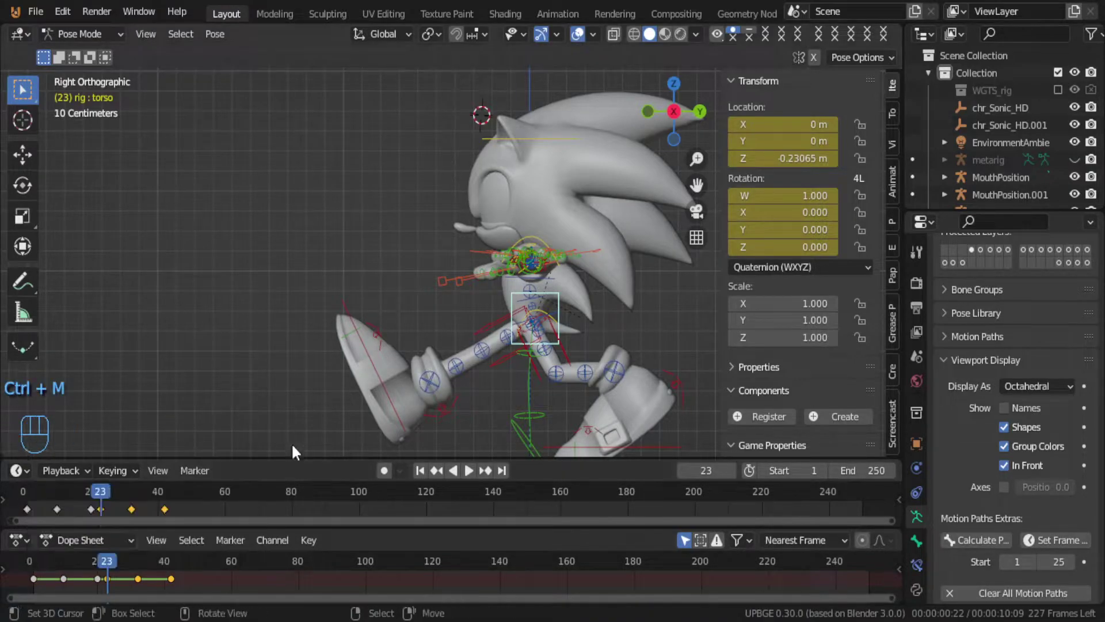
key(m)
key(m)
scroll(144, 509, down, 2)
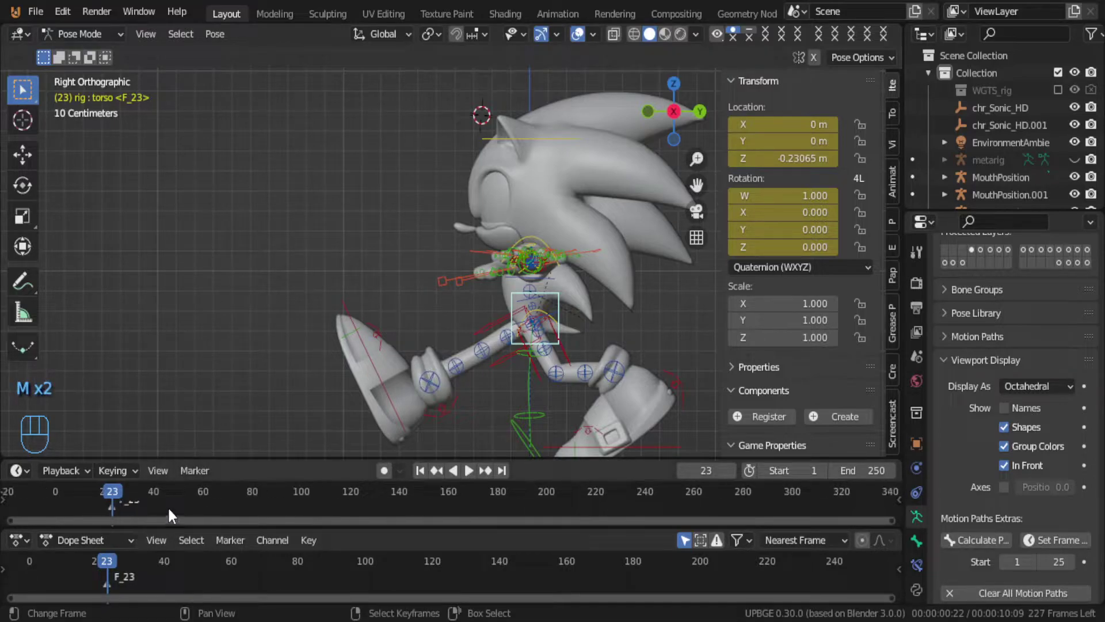
scroll(168, 506, up, 8)
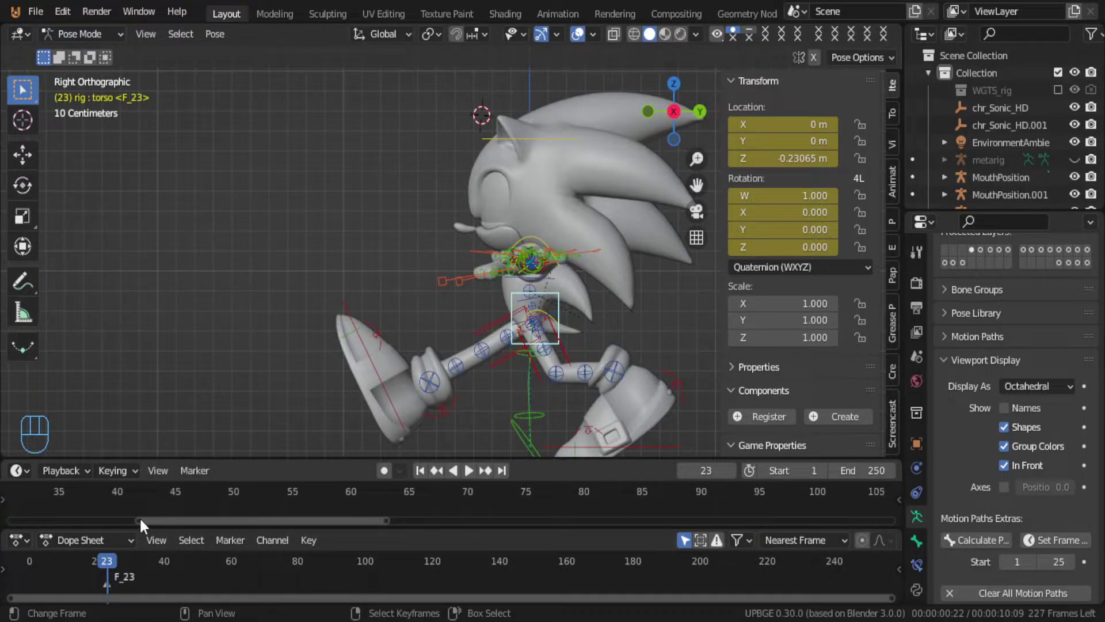
shift+scroll(321, 508, left, 3)
key(ctrl+z)
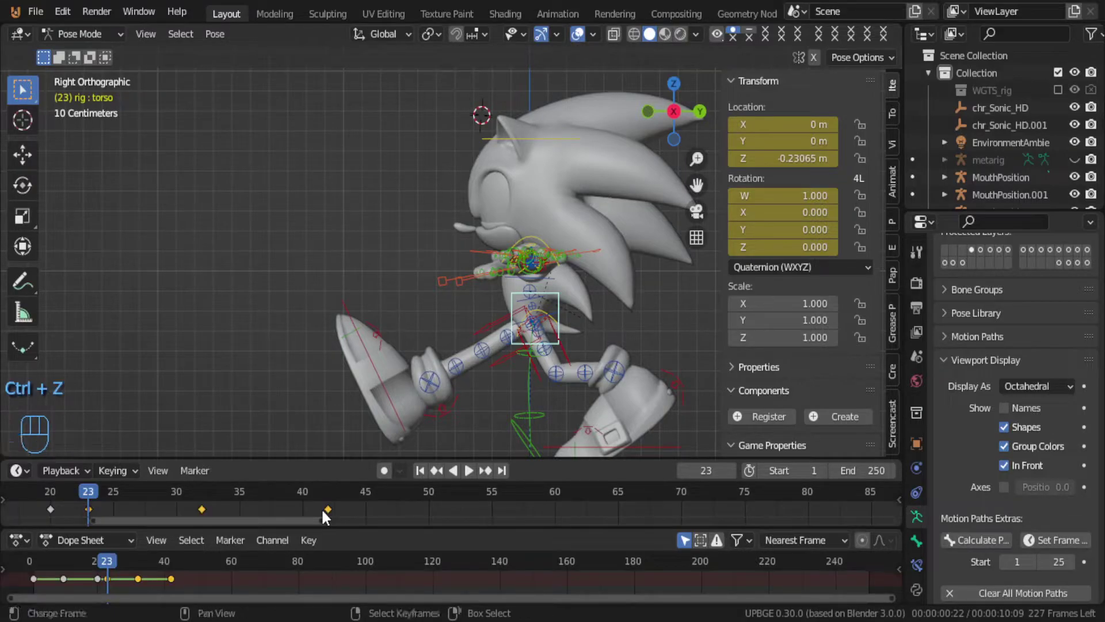
Step: Try mirroring the duplicated keyframes by times over the current frame, 23
key(ctrl+m)
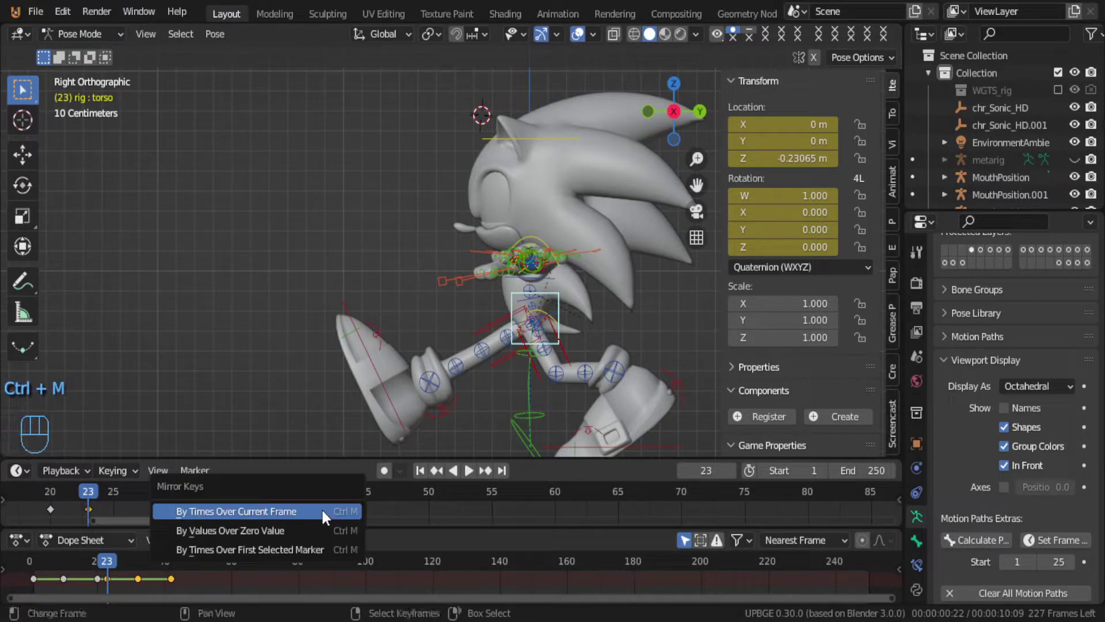
click(321, 507)
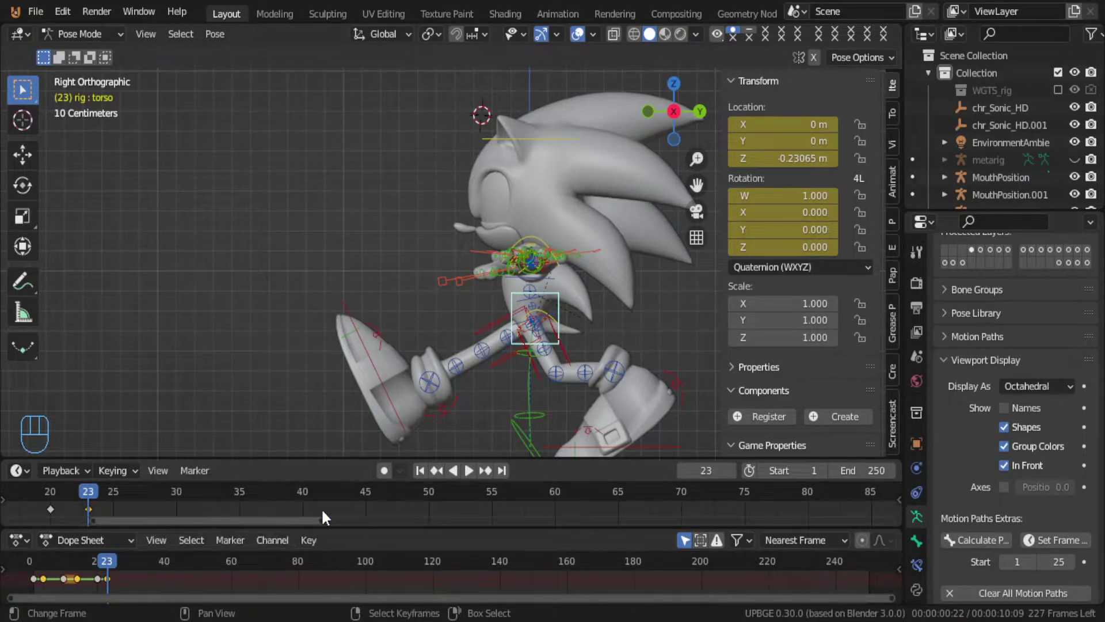
scroll(202, 506, down, 2)
shift+scroll(164, 519, left, 6)
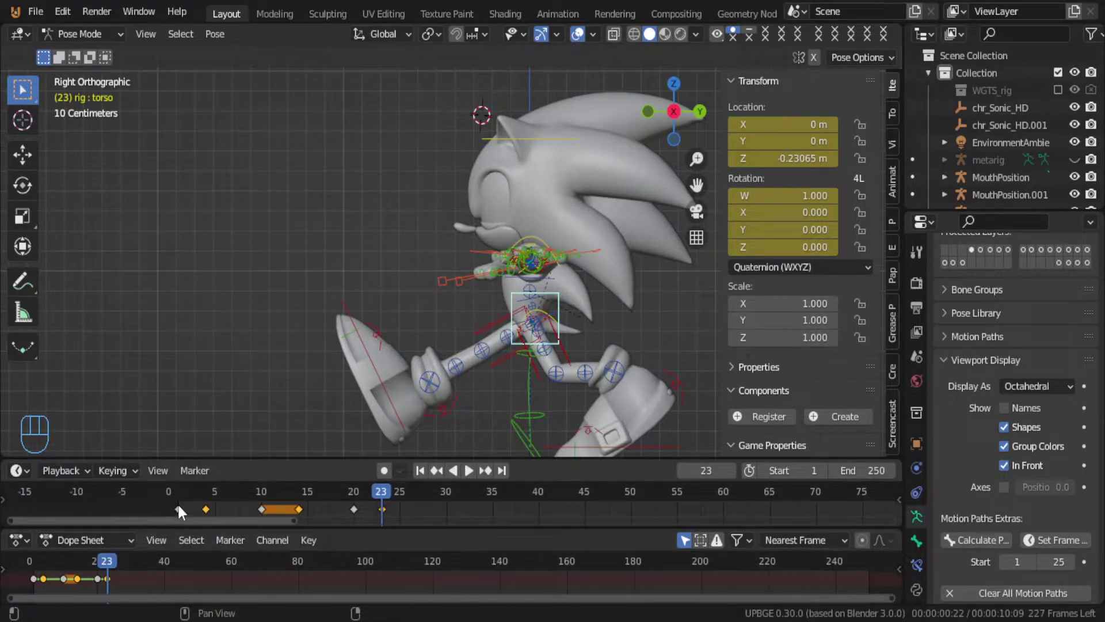
key(space)
key(space)
Step: Undo the mirroring and the duplication of the torso keyframes
key(ctrl+z)
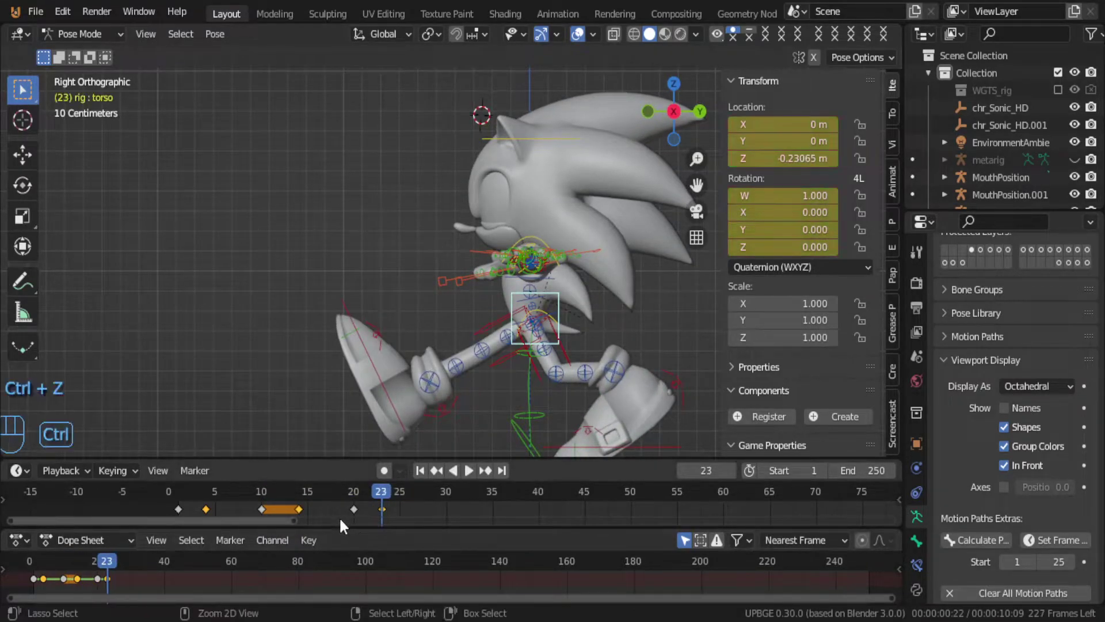
key(ctrl+z)
key(ctrl+z)
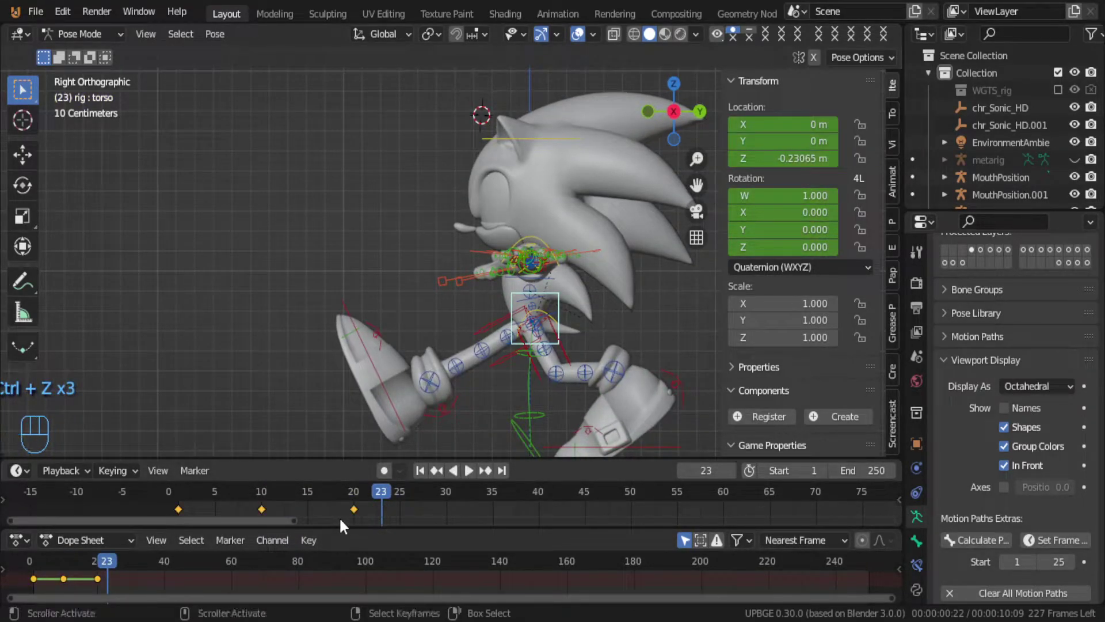
Step: Try mirroring the three torso keyframes by times over frame 20, scrub the result, and undo it
key(space)
click(355, 514)
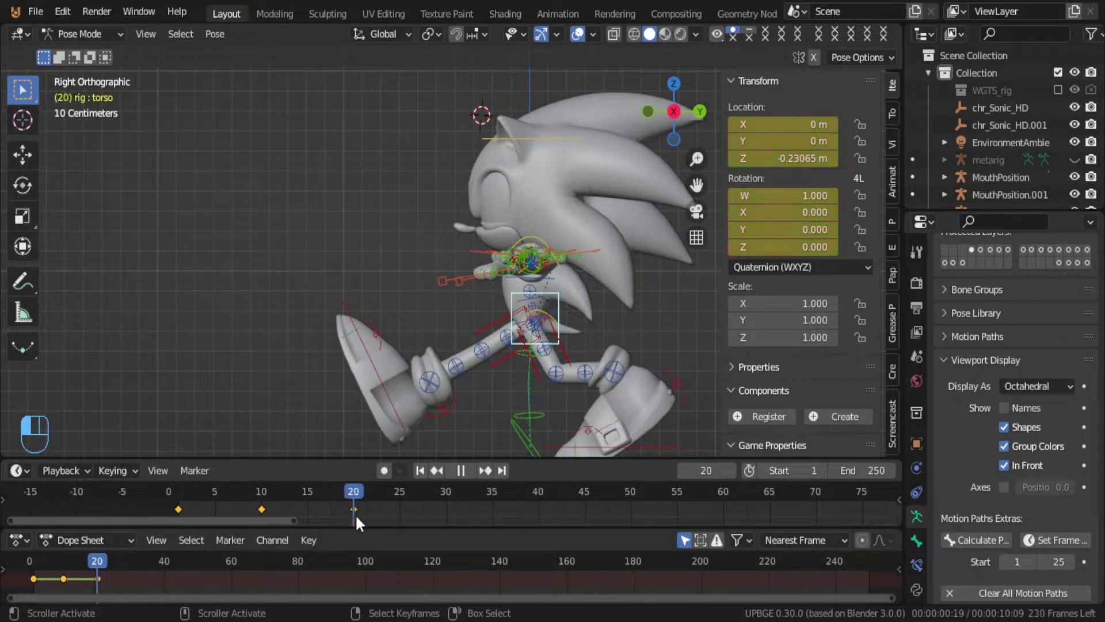
key(ctrl)
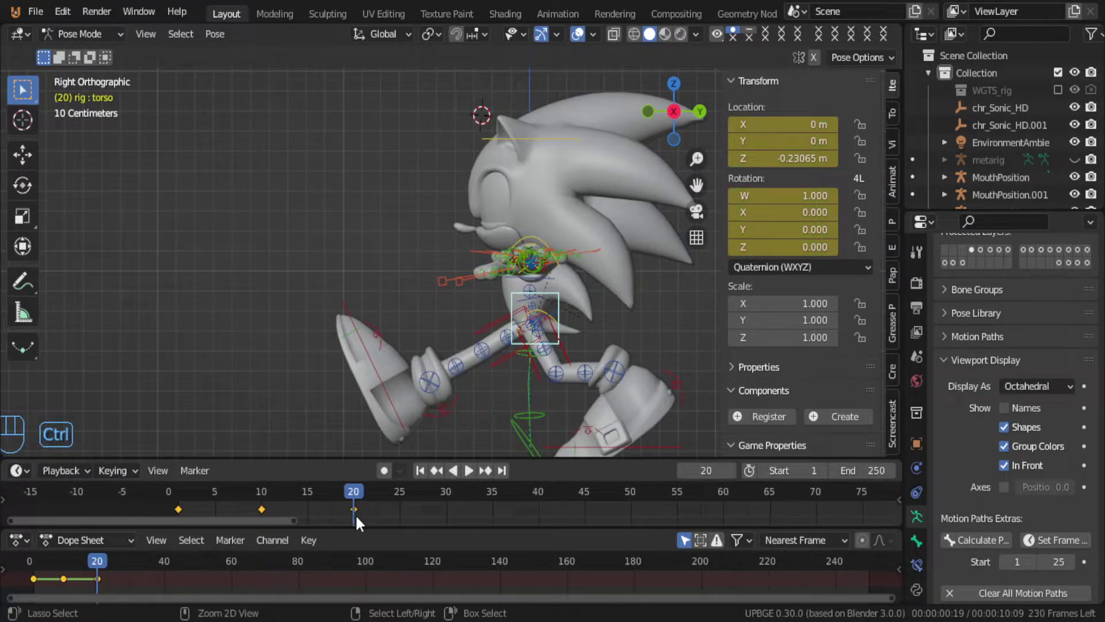
key(ctrl+m)
click(355, 514)
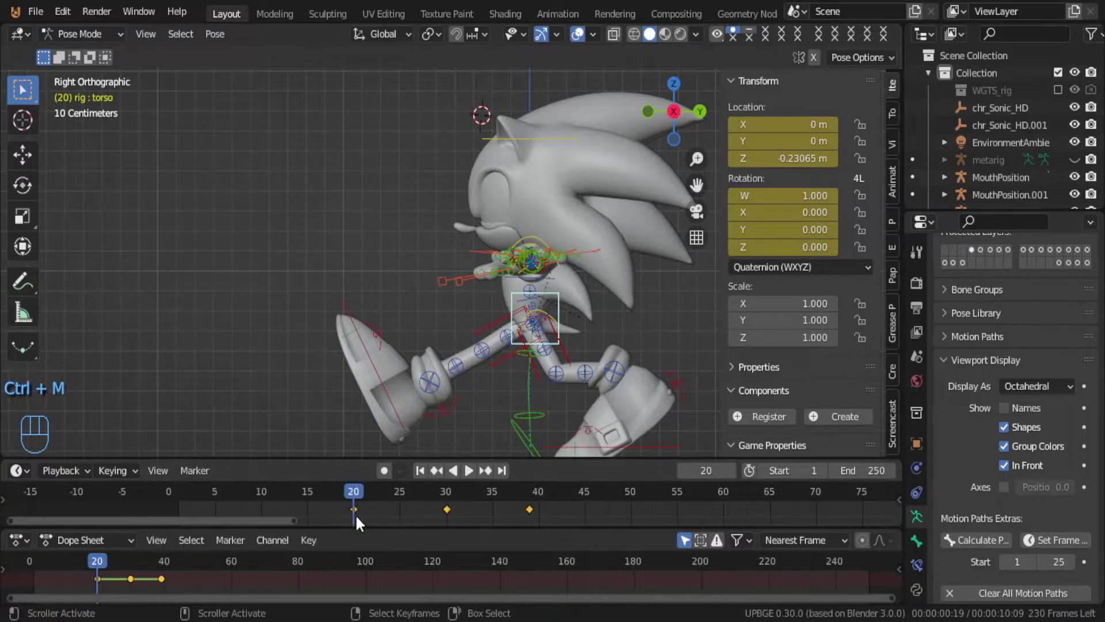
drag(455, 527, 177, 524)
drag(332, 508, 364, 505)
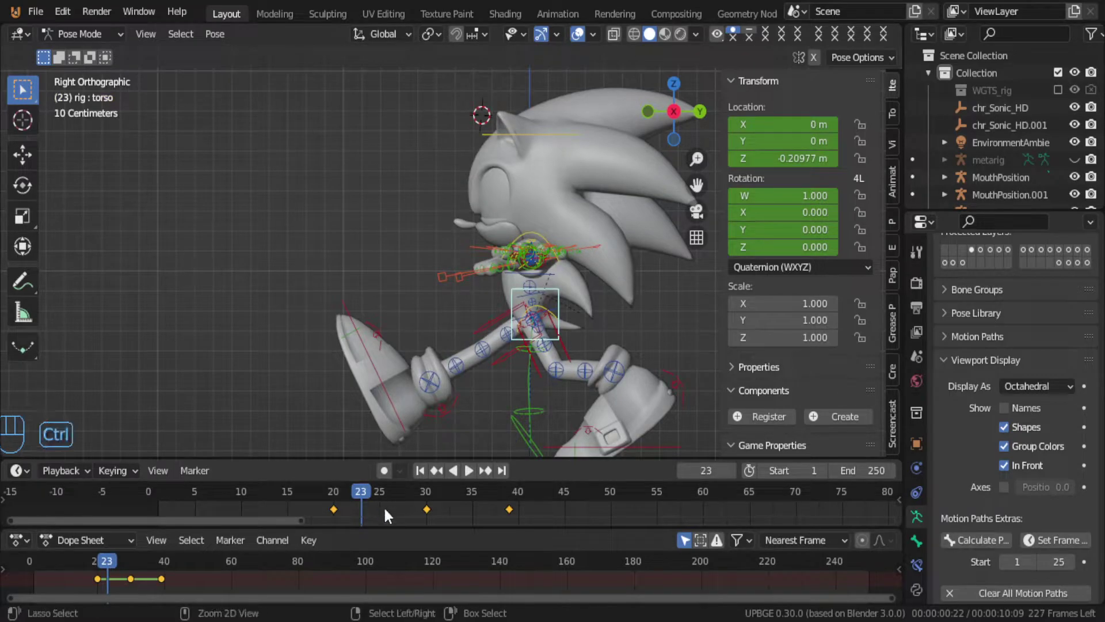
key(ctrl+z)
key(ctrl+z)
Step: Select all of the rig's bones in the viewport
key(a)
key(a)
key(a)
key(a)
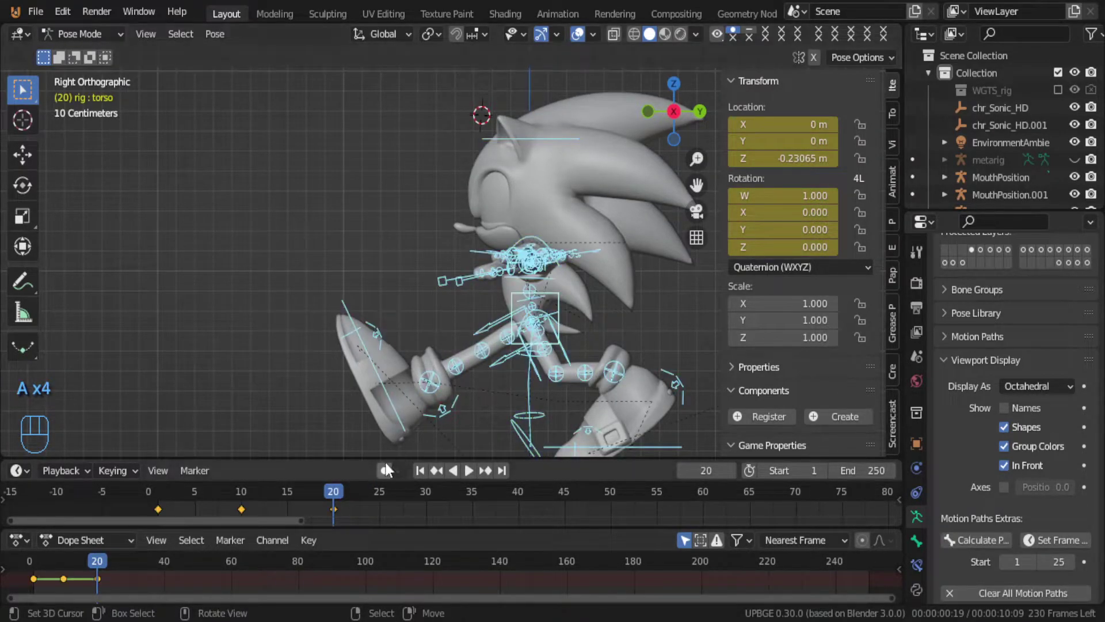
Step: Try to copy the selected bones' pose and paste it into the timeline
key(ctrl)
key(ctrl+c)
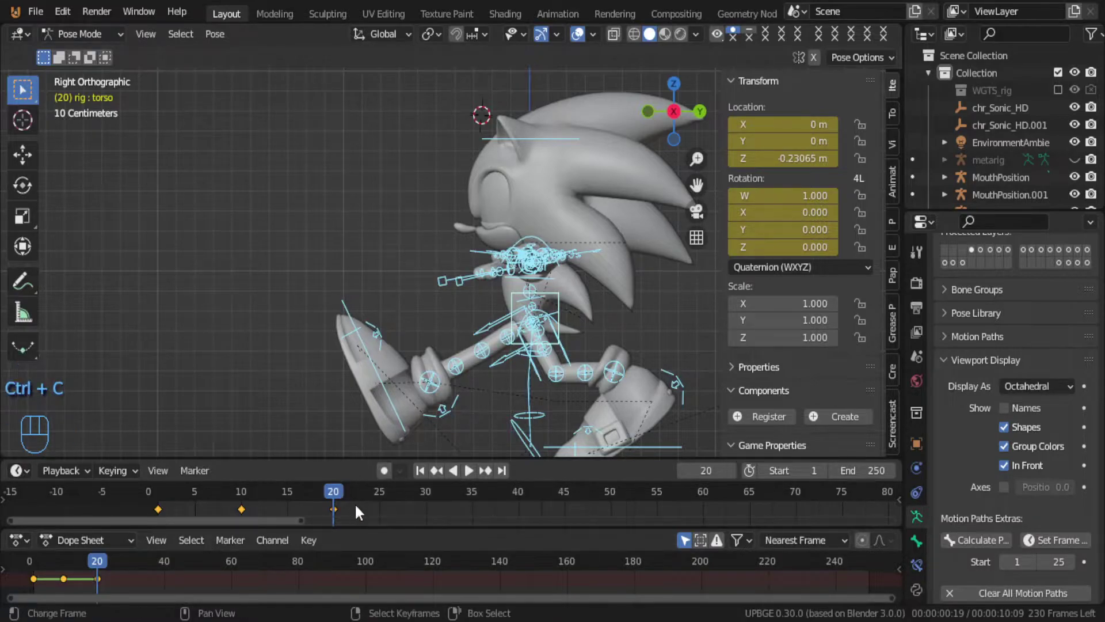
key(shift)
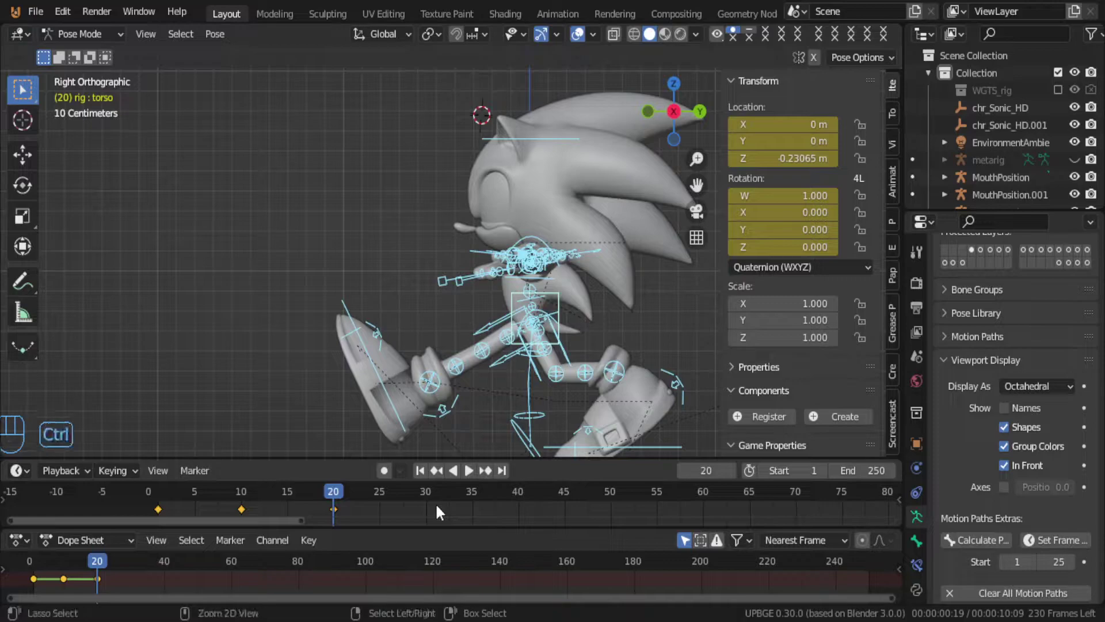
key(ctrl+v)
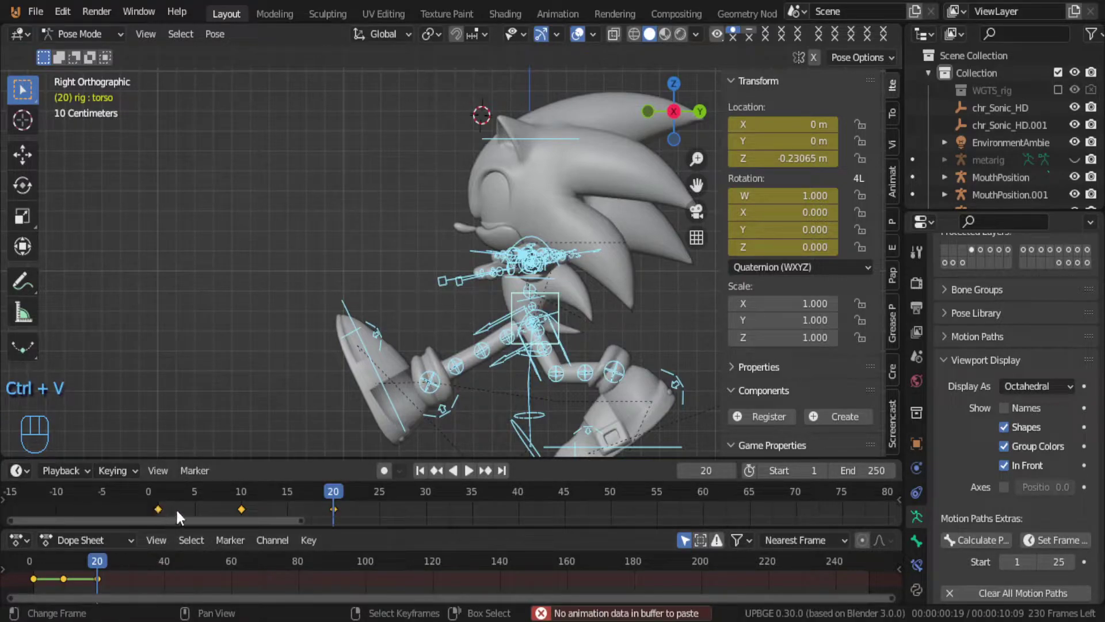
Step: Duplicate the keyframes at frames 1, 10 and 20 with the first copy on frame 20, and move the other copies to frames 30 and 40
key(shift+d)
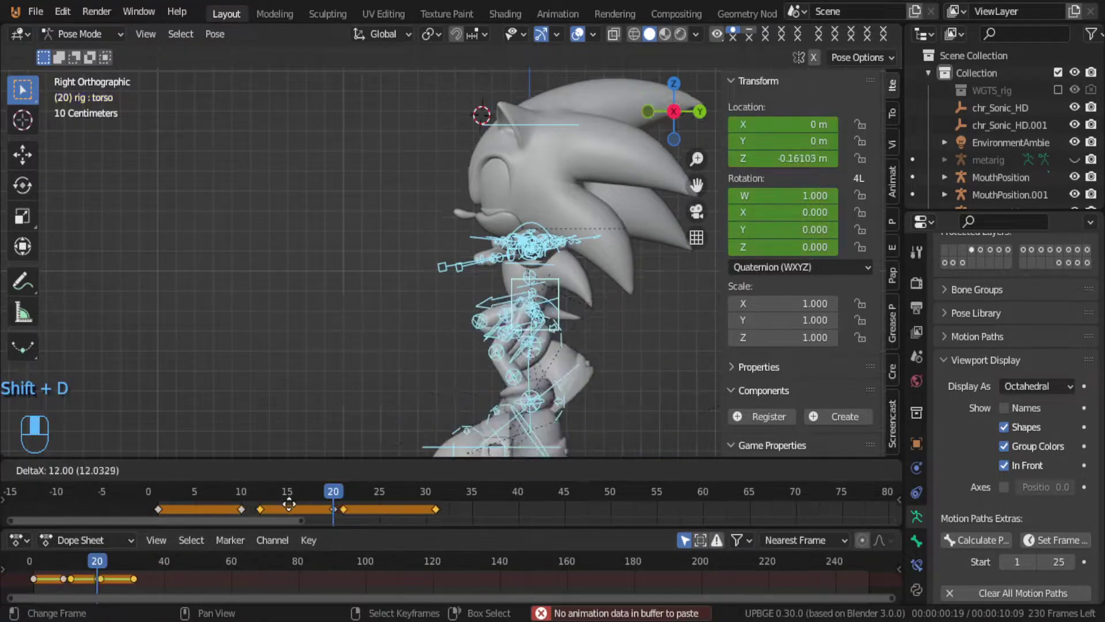
click(352, 523)
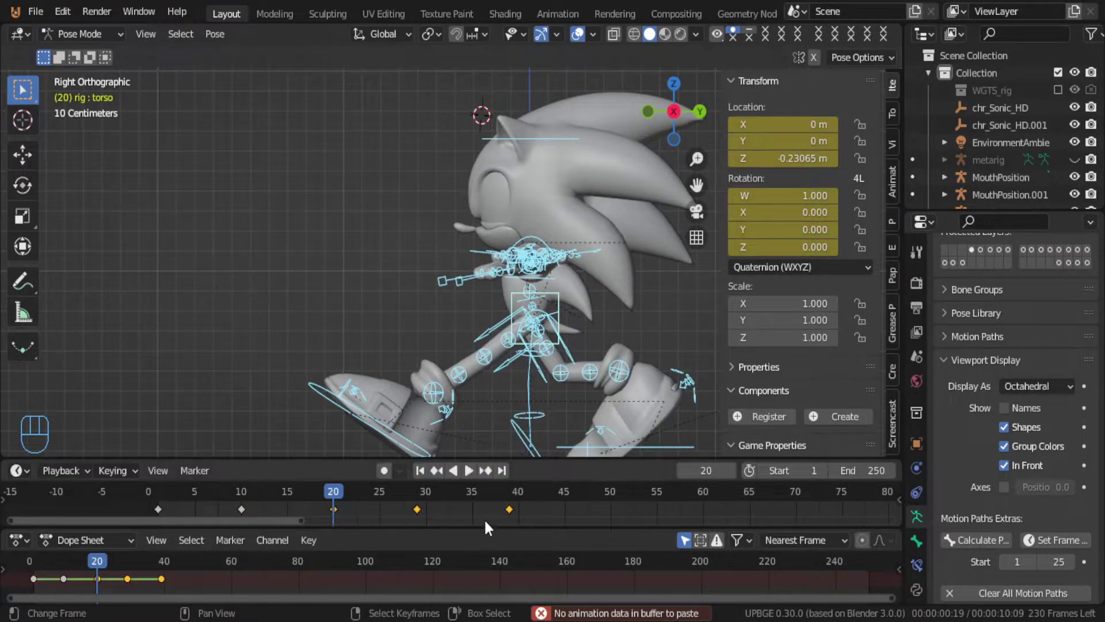
click(415, 509)
scroll(438, 508, up, 3)
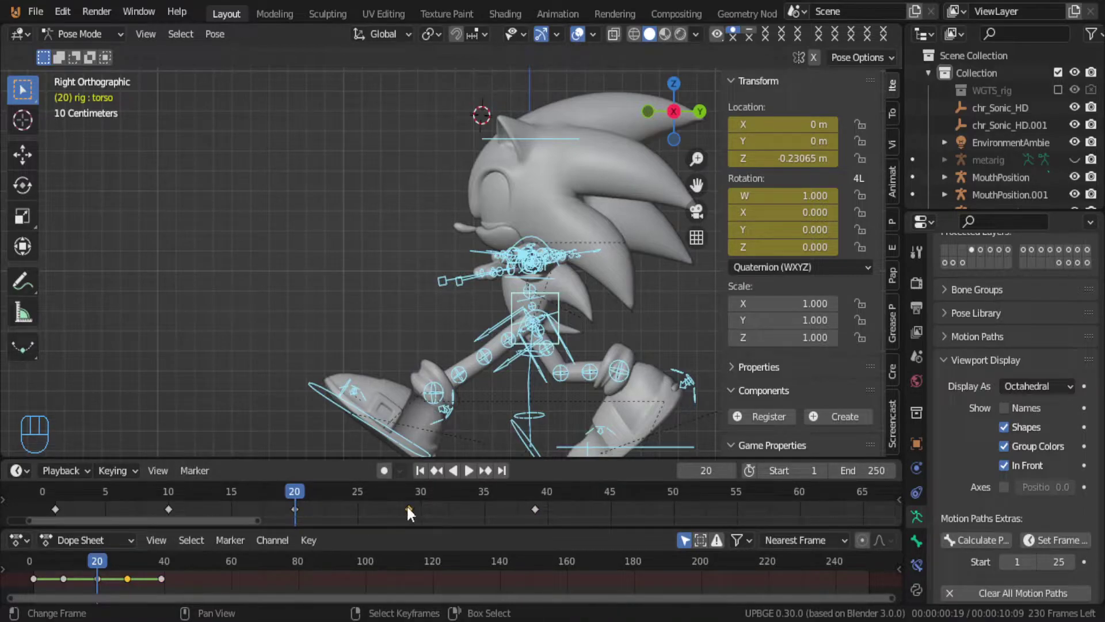
key(g)
click(436, 510)
click(533, 511)
key(g)
click(546, 516)
Step: Swap the two copied keyframes so the frame 39 pose sits on frame 30 and the frame 29 pose on frame 40
click(419, 509)
key(g)
click(458, 510)
click(547, 507)
right_click(547, 506)
key(g)
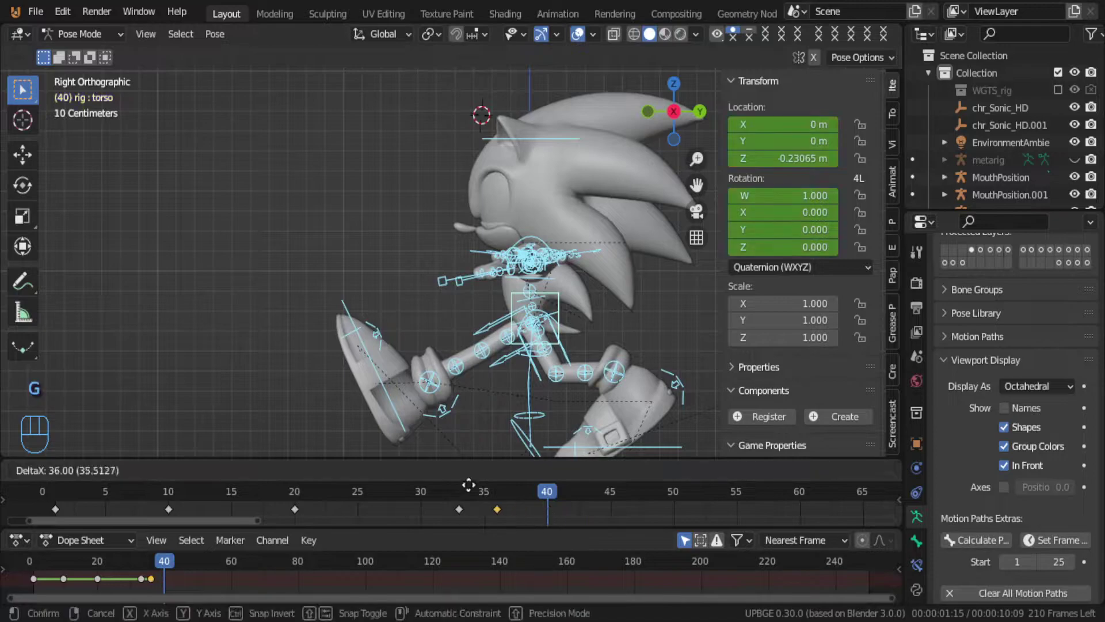
click(419, 491)
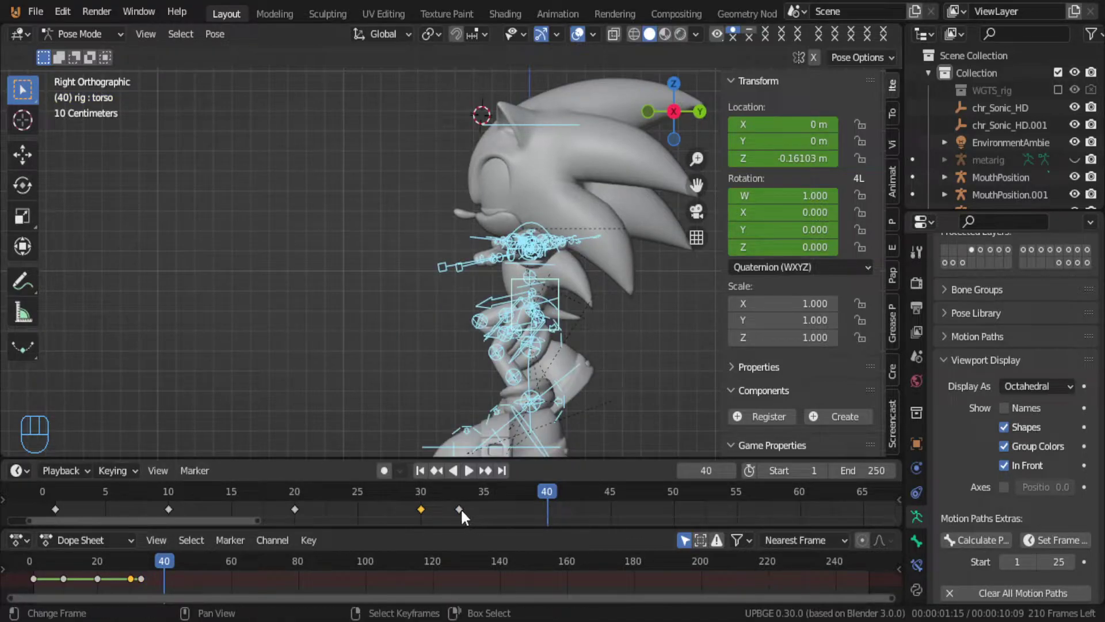
click(459, 509)
key(g)
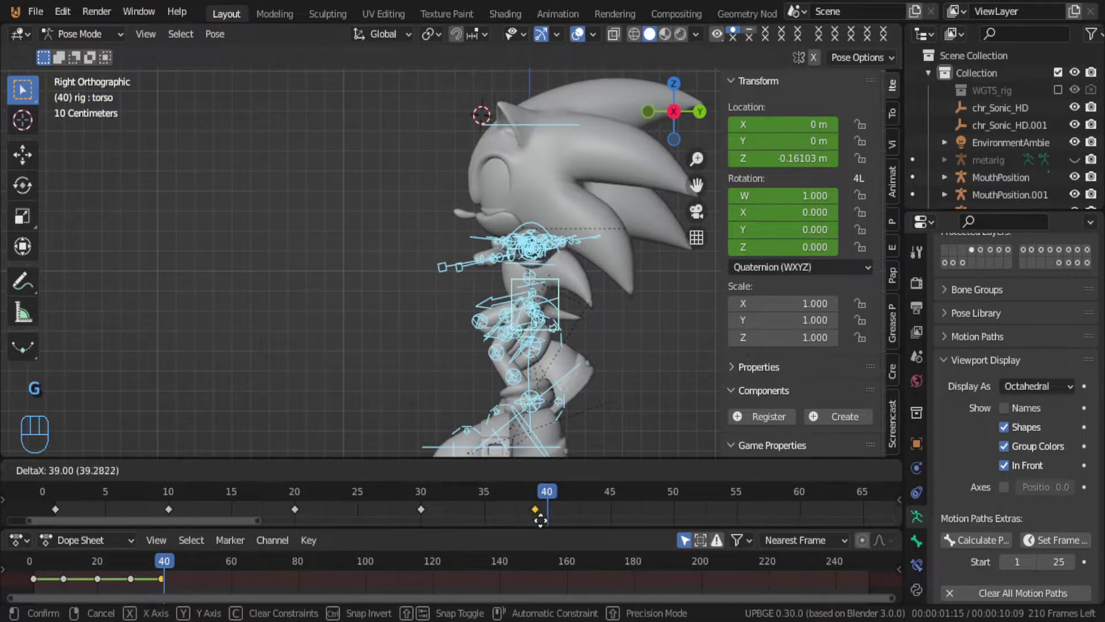
click(546, 522)
Step: Play and scrub the rearranged walk cycle from the start to review the poses across the timeline
drag(383, 513, 42, 502)
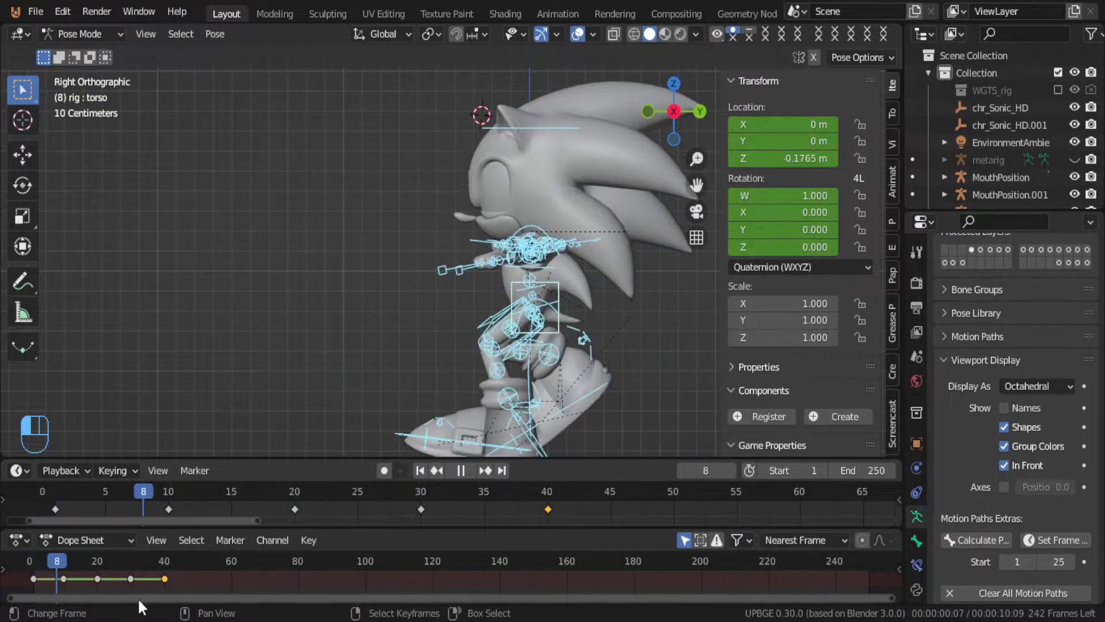
key(space)
click(55, 508)
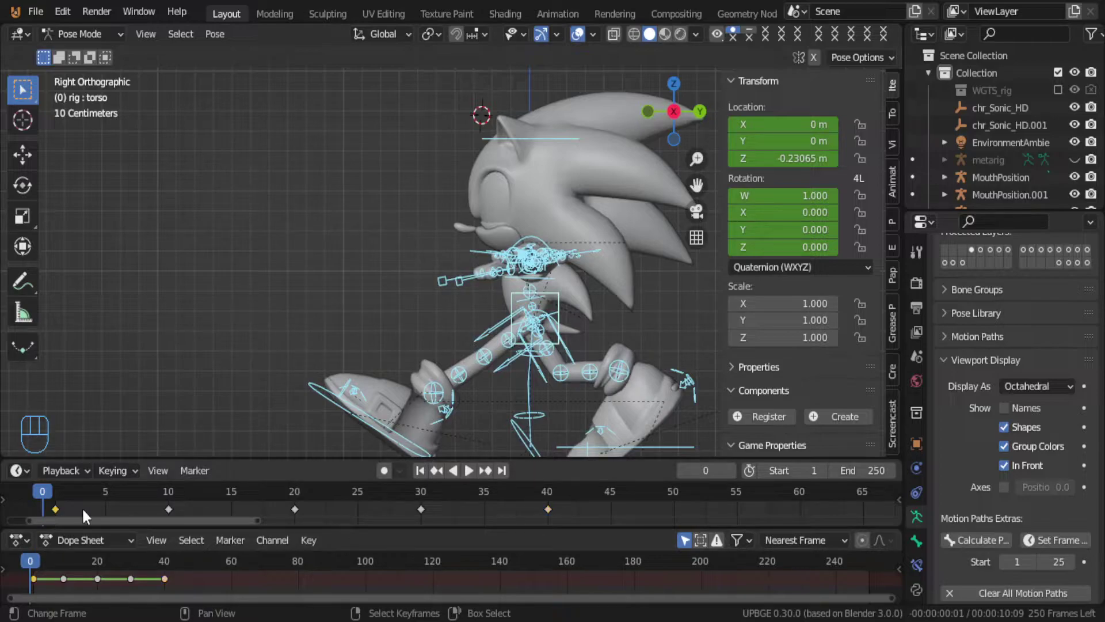
key(space)
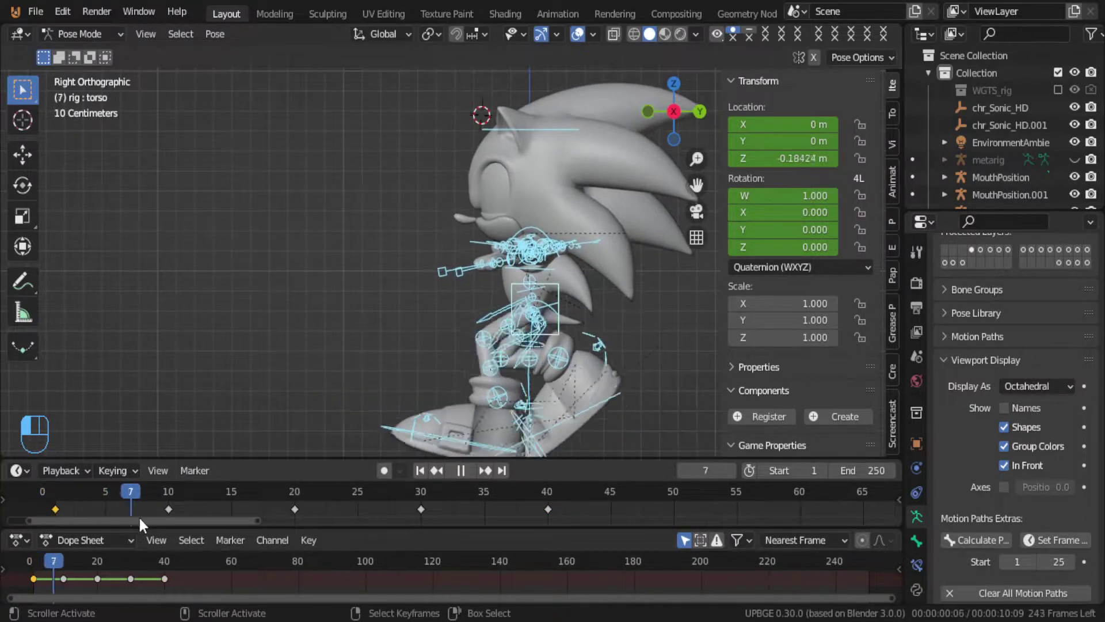
drag(192, 523, 195, 523)
right_click(296, 509)
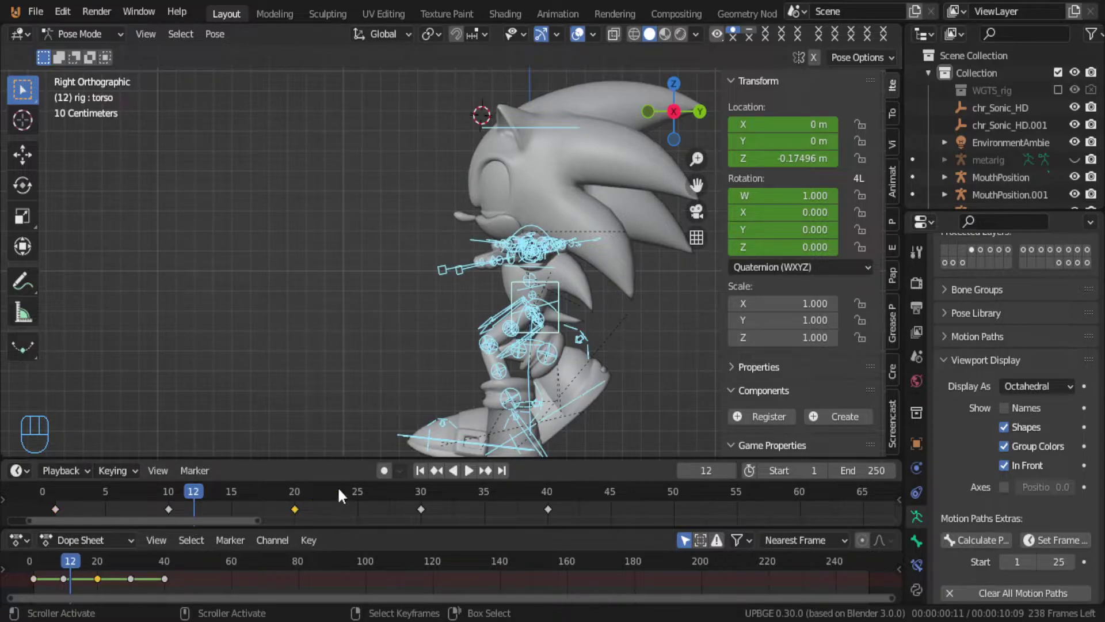
drag(288, 508, 437, 511)
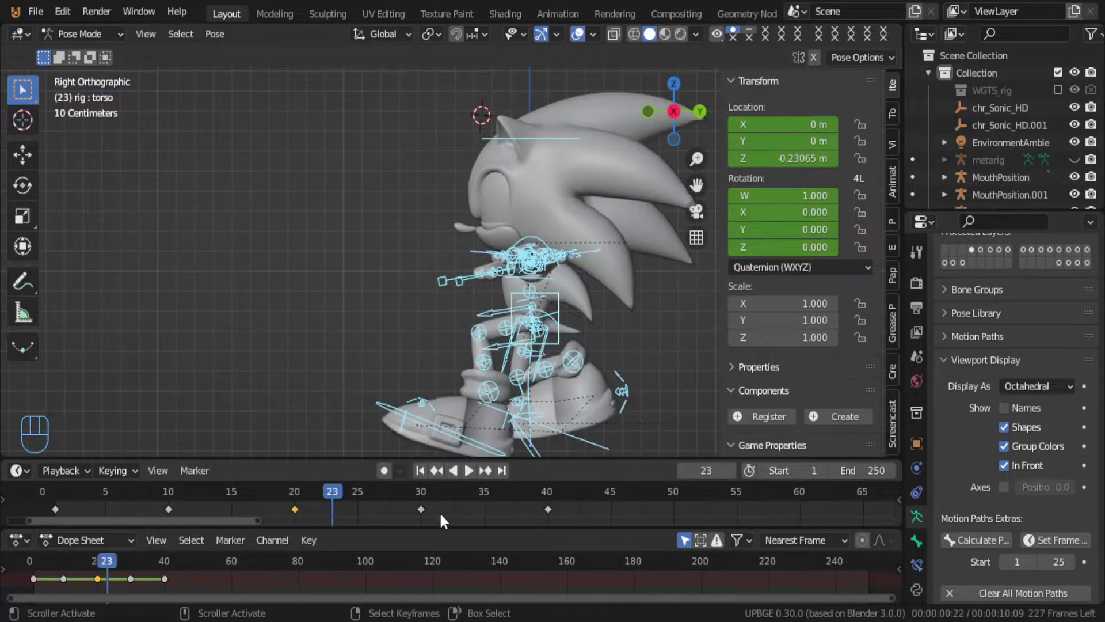
Step: Undo the keyframe swap and the duplication, back to the original keyframes at frames 1, 10 and 20
key(ctrl+z)
key(ctrl+x)
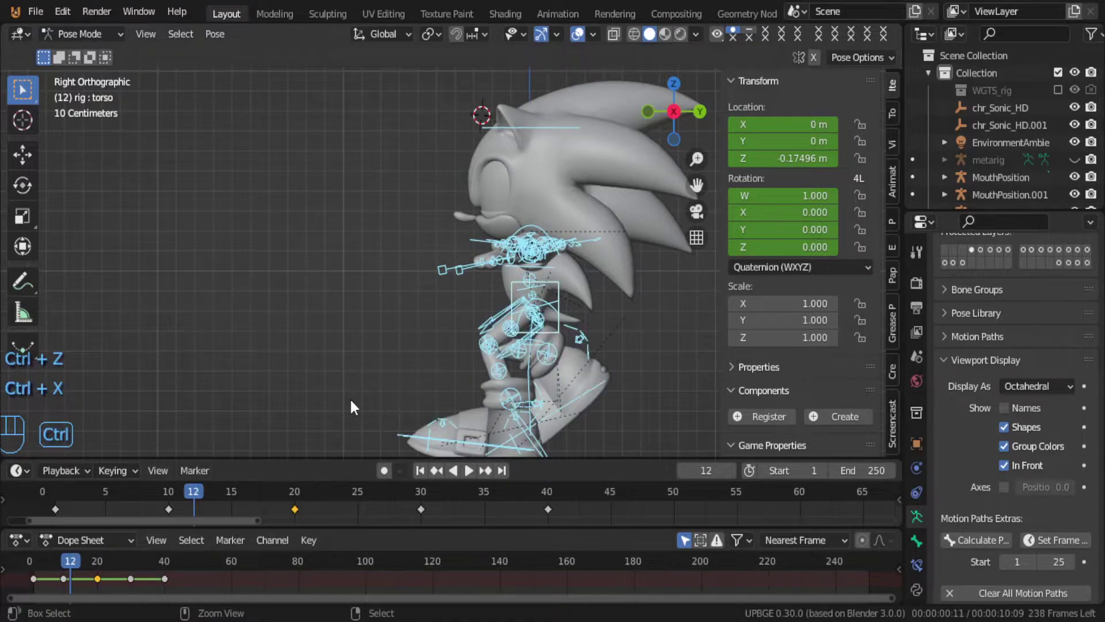
key(ctrl+z)
key(ctrl+z)
key(ctrl+z)
key(ctrl+z)
key(ctrl+z)
key(ctrl+z)
key(ctrl+z)
key(ctrl+z)
key(ctrl+z)
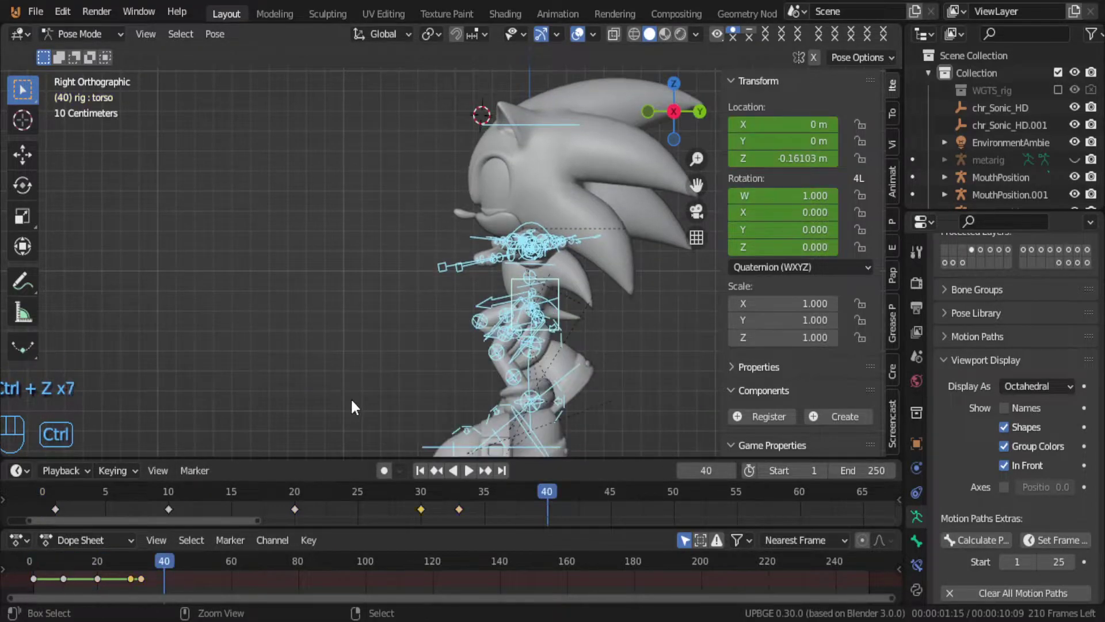
key(ctrl+z)
key(ctrl+z)
key(ctrl+z)
key(ctrl+z)
key(ctrl+z)
key(ctrl+z)
key(ctrl+z)
key(ctrl+z)
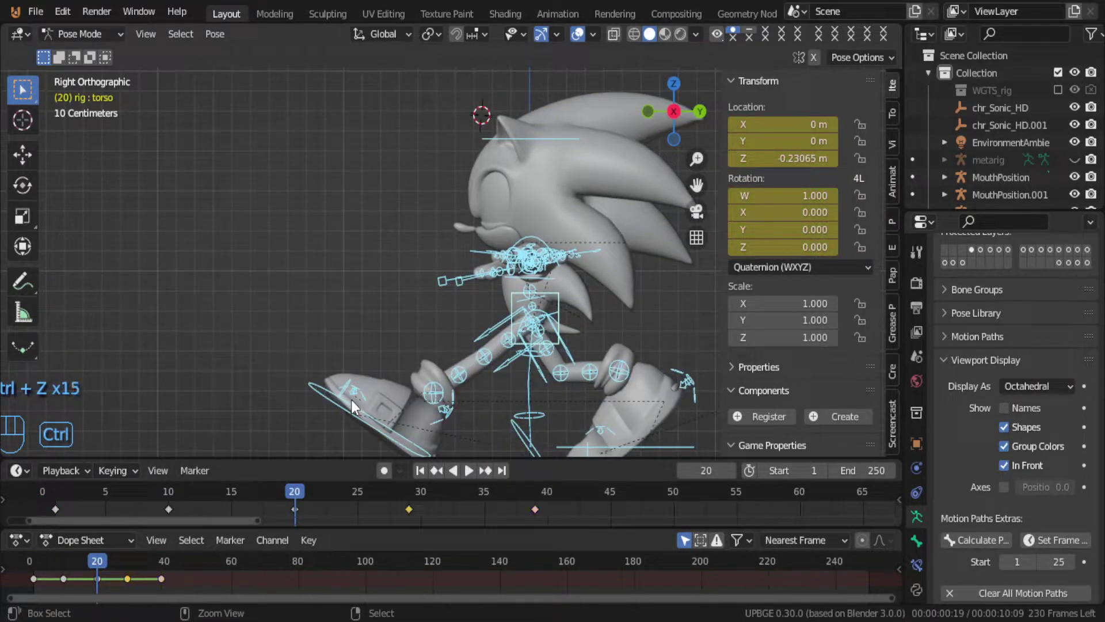
key(ctrl+z)
key(ctrl+z)
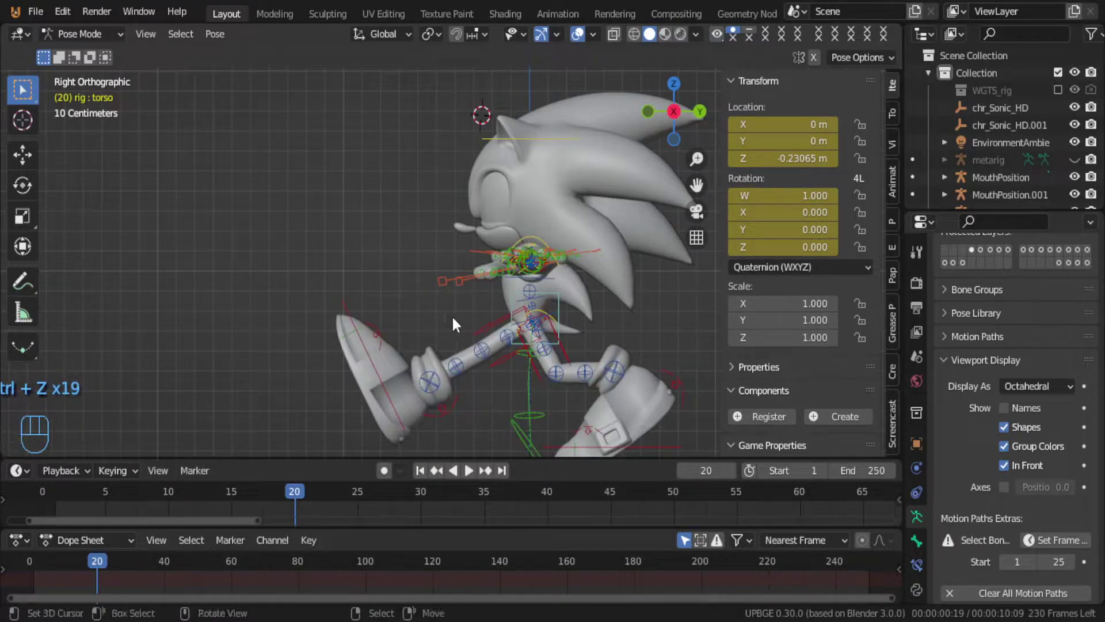
Step: Select all of the rig's bones and duplicate only the keyframes at frames 1 and 10 onto frames 30 and 39
key(a)
drag(83, 499, 297, 538)
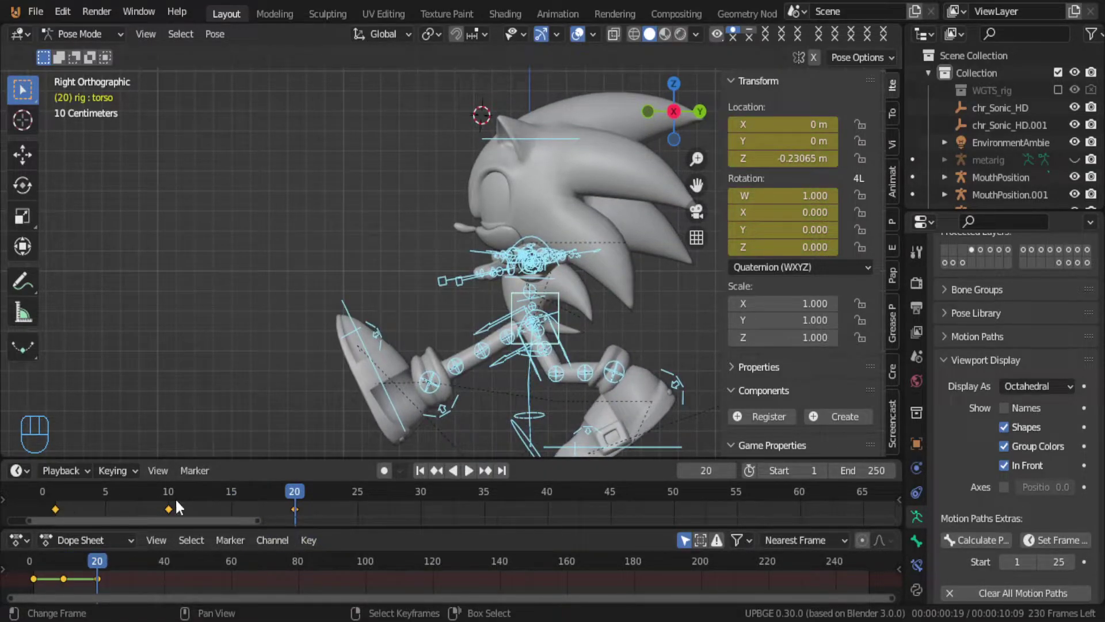
key(shift)
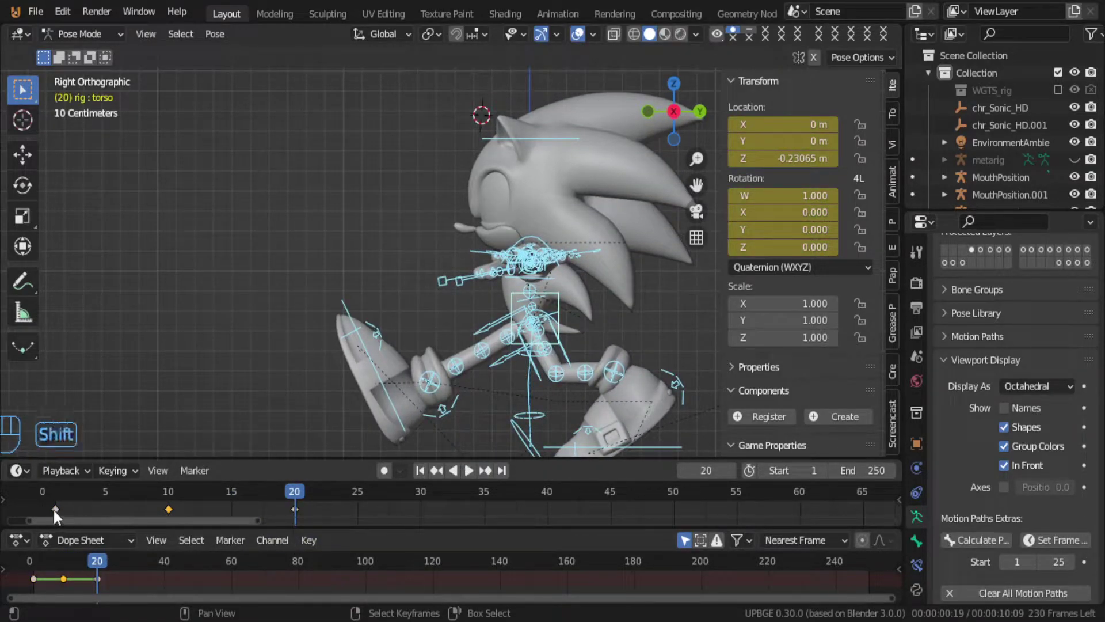
ctrl+scroll(44, 516, right, 3)
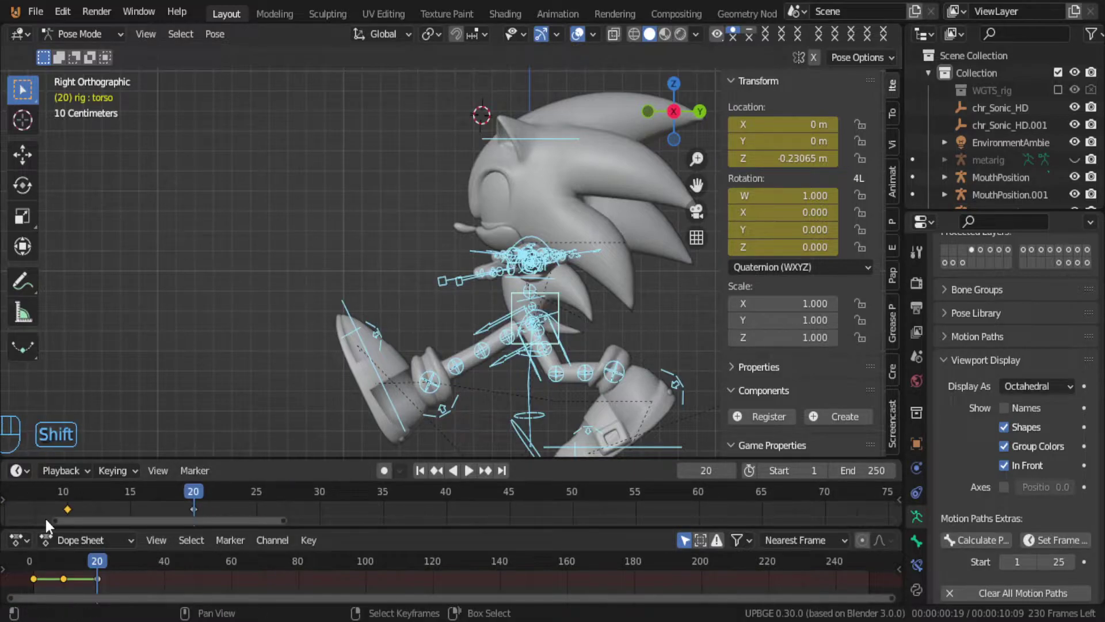
key(shift+d)
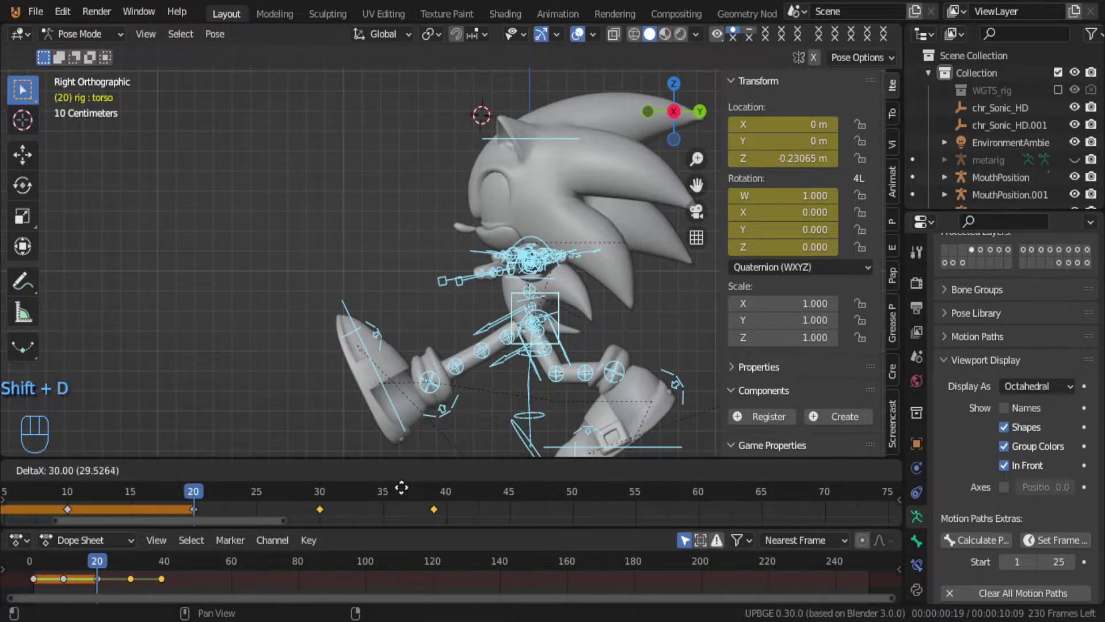
click(409, 487)
click(321, 509)
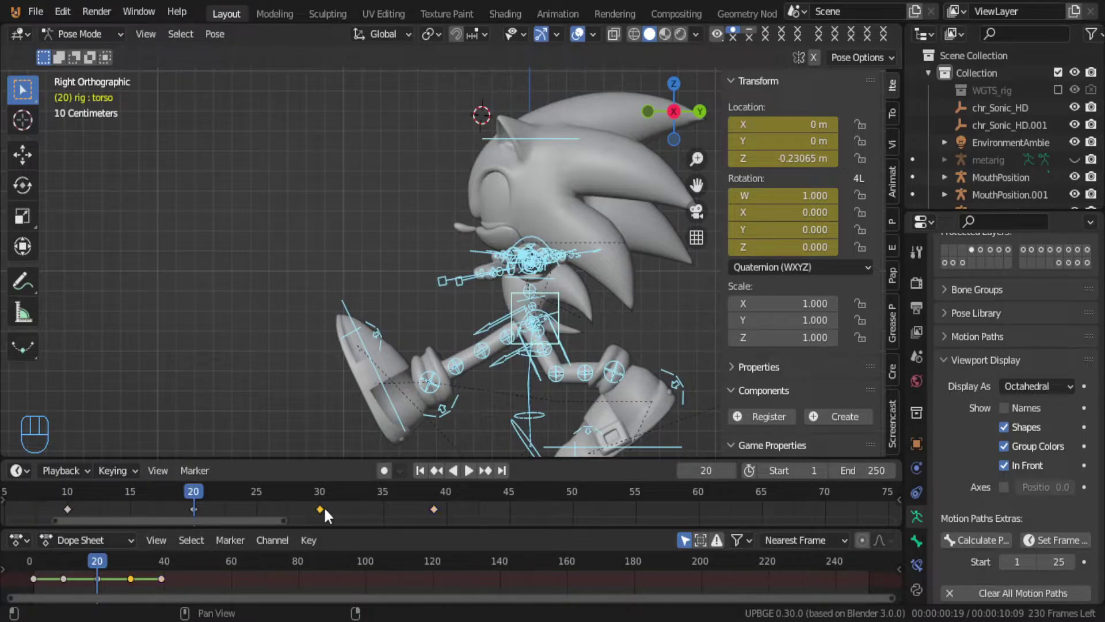
Step: Swap the two copies so the frame 10 pose sits on frame 30 and the frame 1 pose on frame 39, and scrub the result
click(435, 509)
key(g)
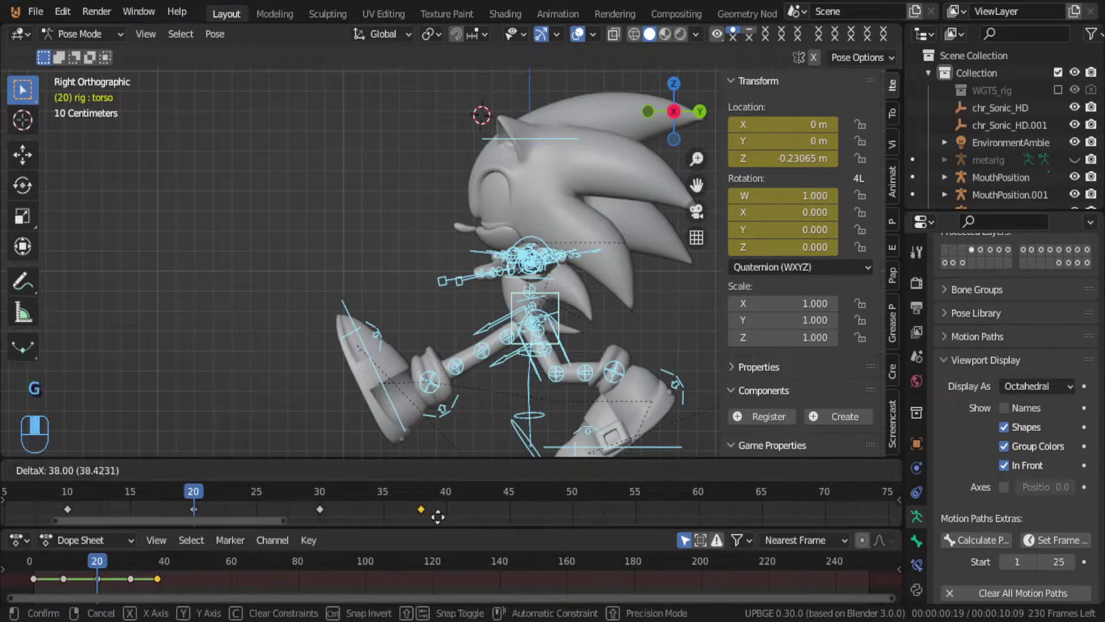
click(347, 488)
click(316, 509)
key(g)
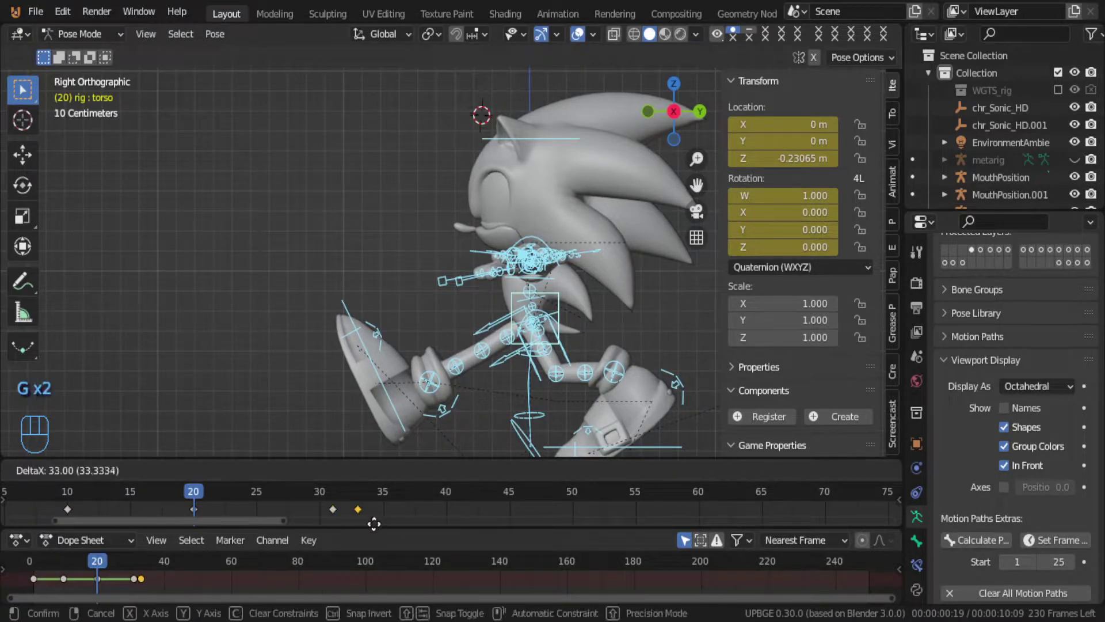
click(436, 499)
click(333, 508)
key(g)
click(319, 513)
drag(319, 513, 26, 519)
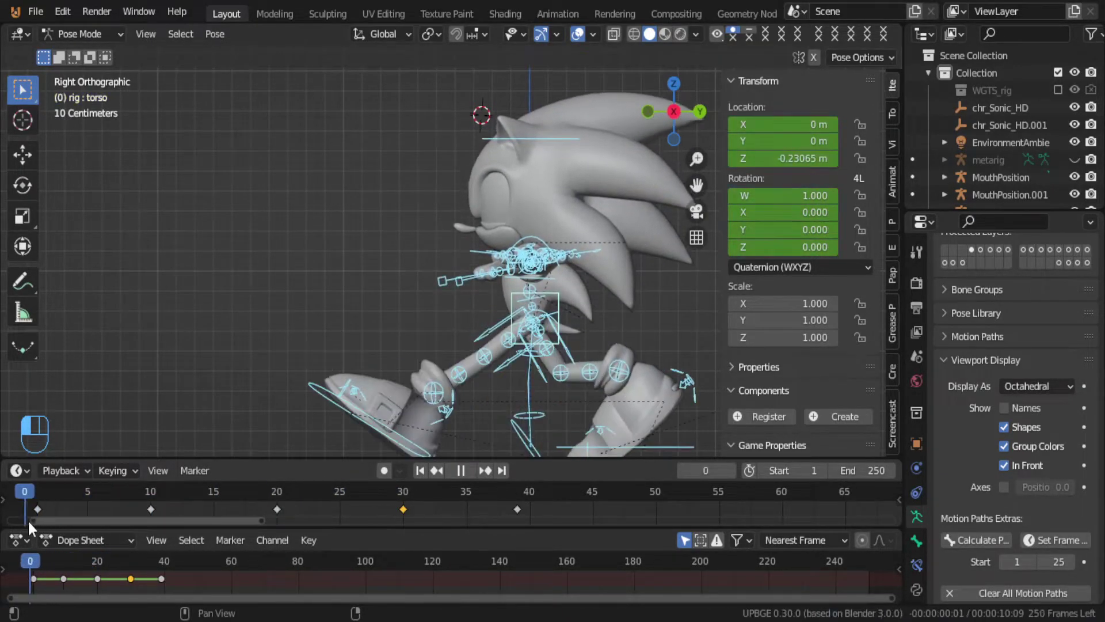
drag(136, 517, 16, 563)
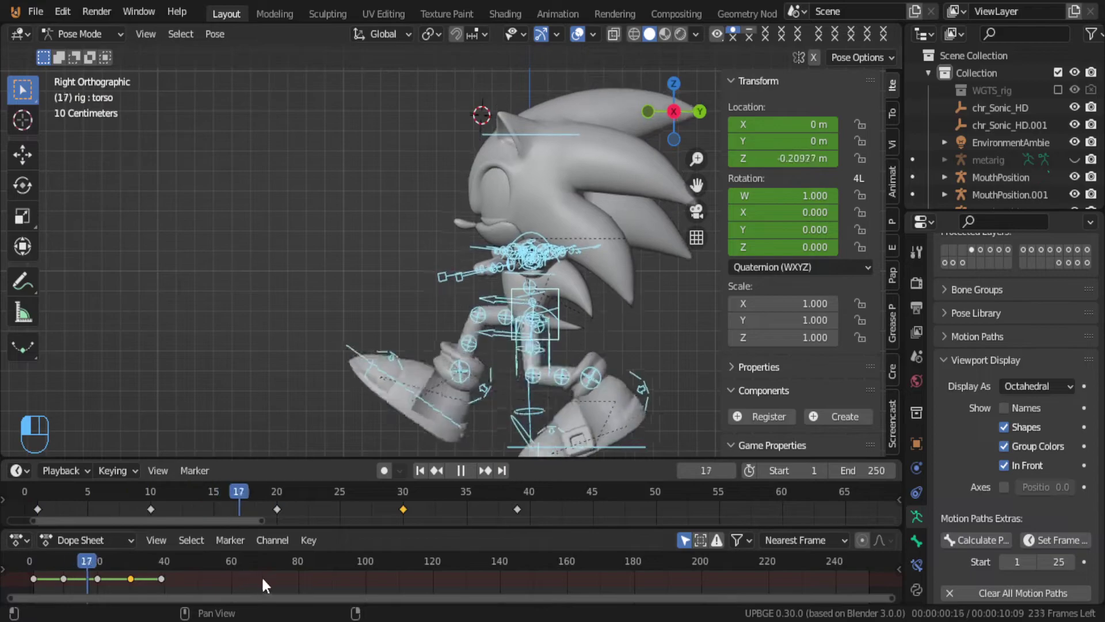
Step: At frame 30, clear the rotation and location of the right foot IK control
drag(424, 582, 402, 551)
middle_drag(427, 354, 569, 372)
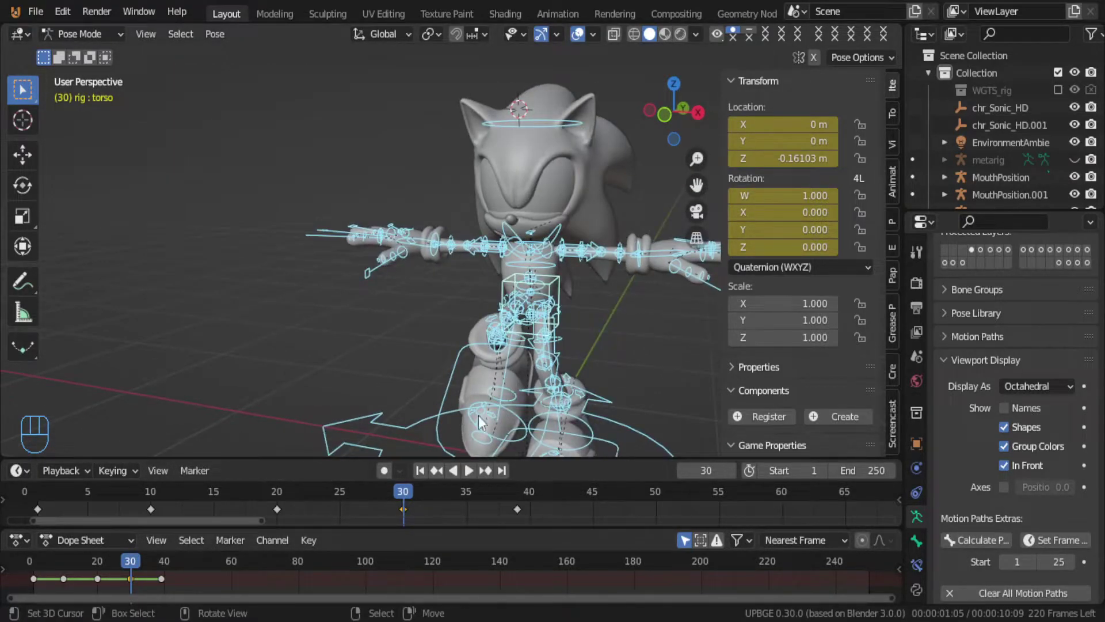
click(446, 411)
key(alt+r)
key(alt+g)
middle_drag(445, 402, 368, 362)
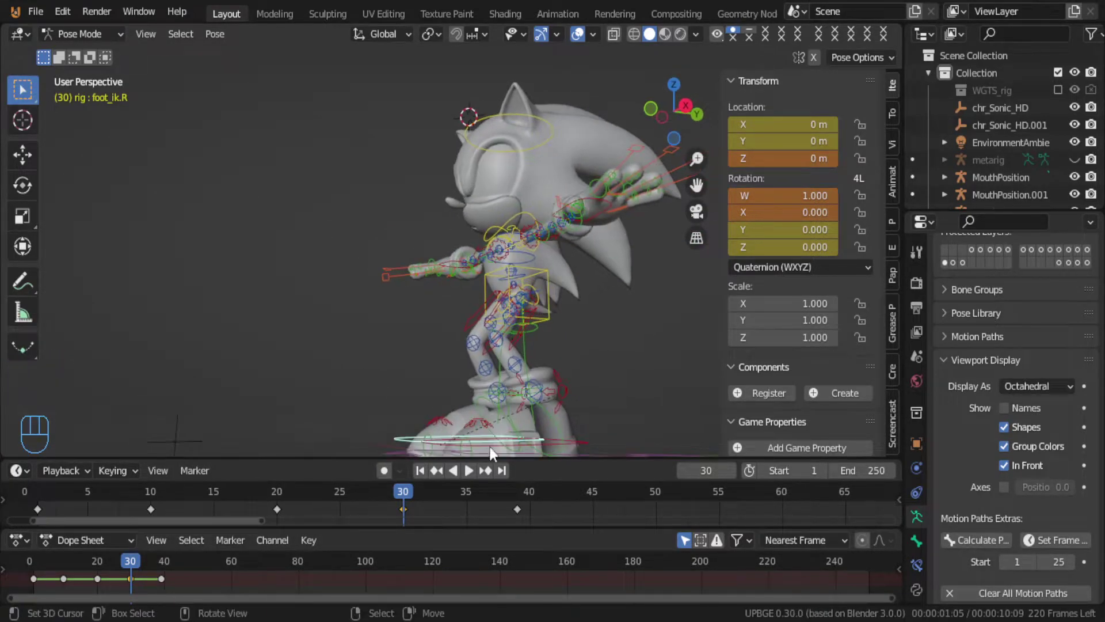
Step: Raise the left foot IK control about 0.24 m along Z and tilt it slightly at frame 30
click(572, 438)
key(g)
key(z)
click(560, 392)
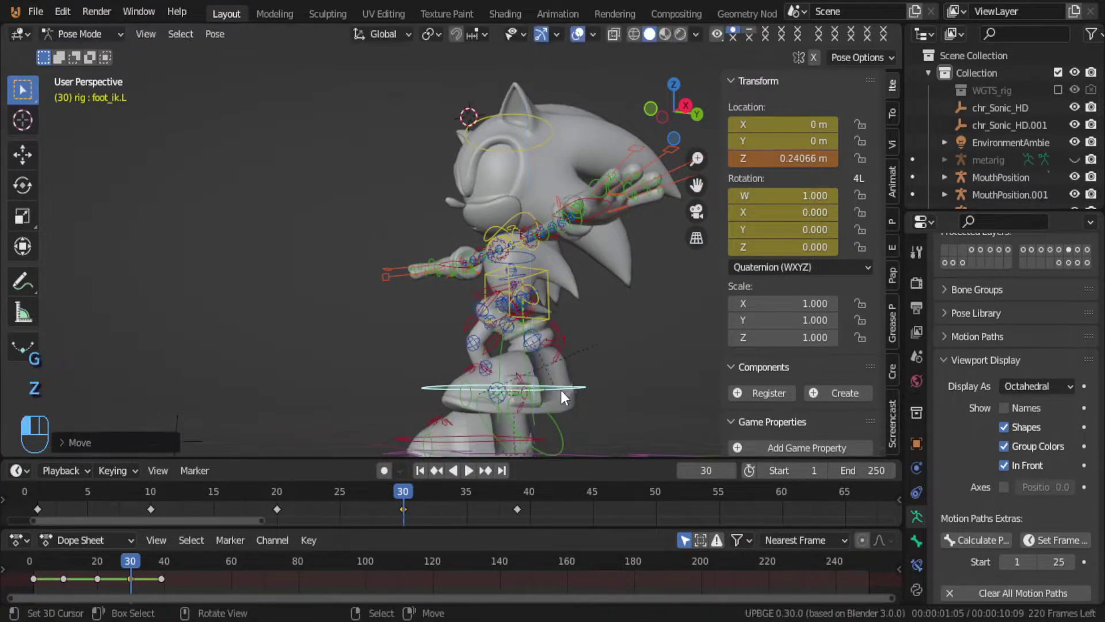
middle_drag(561, 391, 498, 396)
key(r)
click(576, 371)
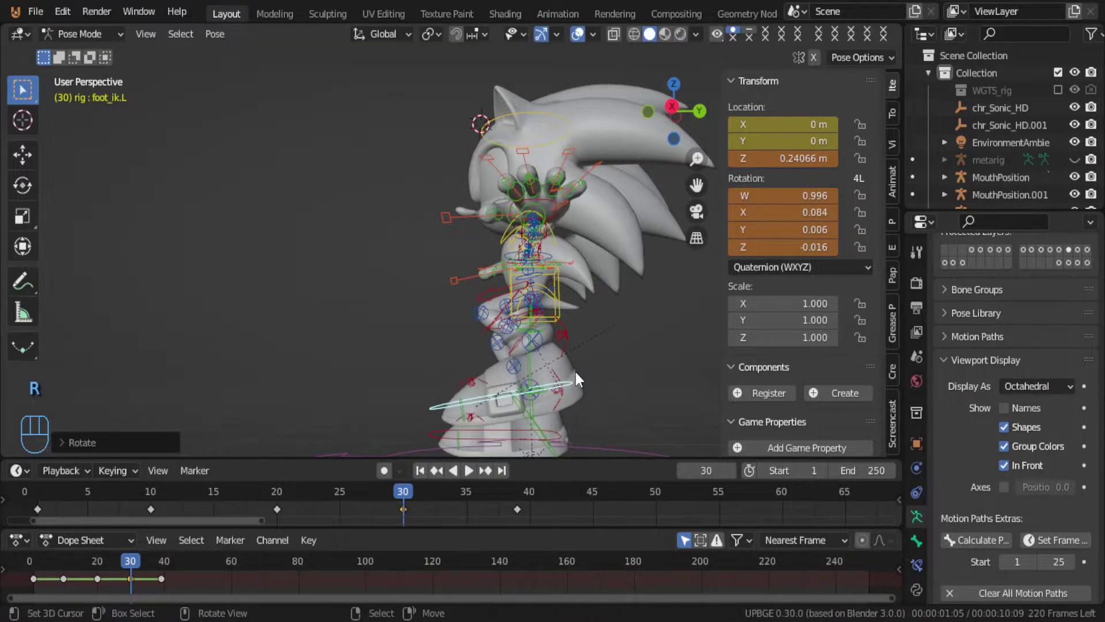
Step: Insert location and rotation keyframes for all of the rig's bones at frame 30
key(alt+a)
key(a)
key(i)
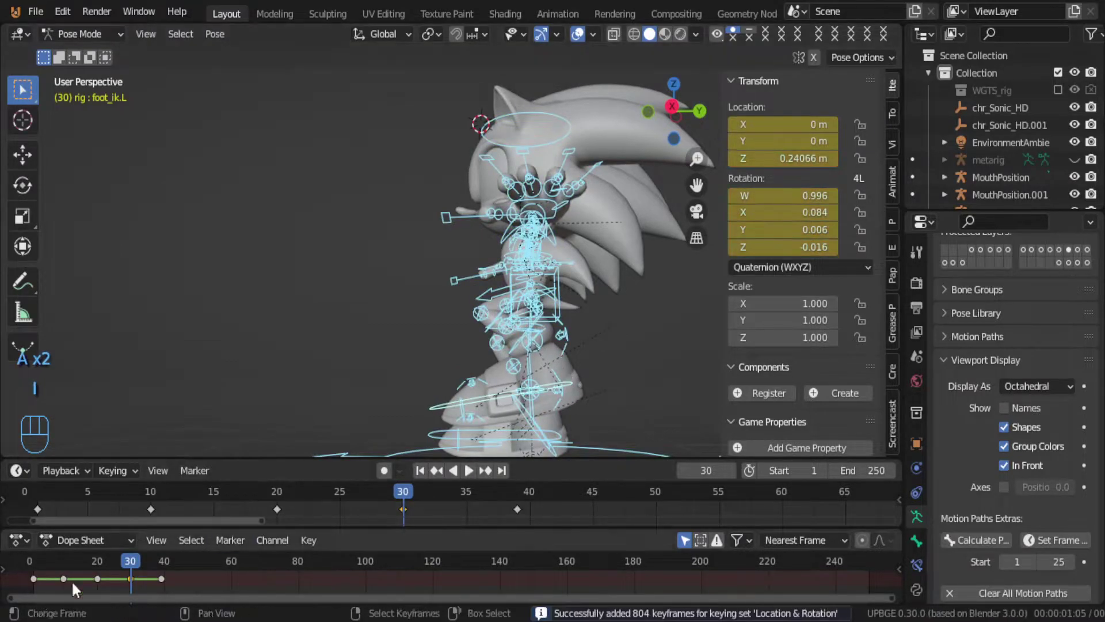
Step: Play the walk animation from the start to check the new frame 30 pose
drag(62, 577, 34, 599)
key(alt+a)
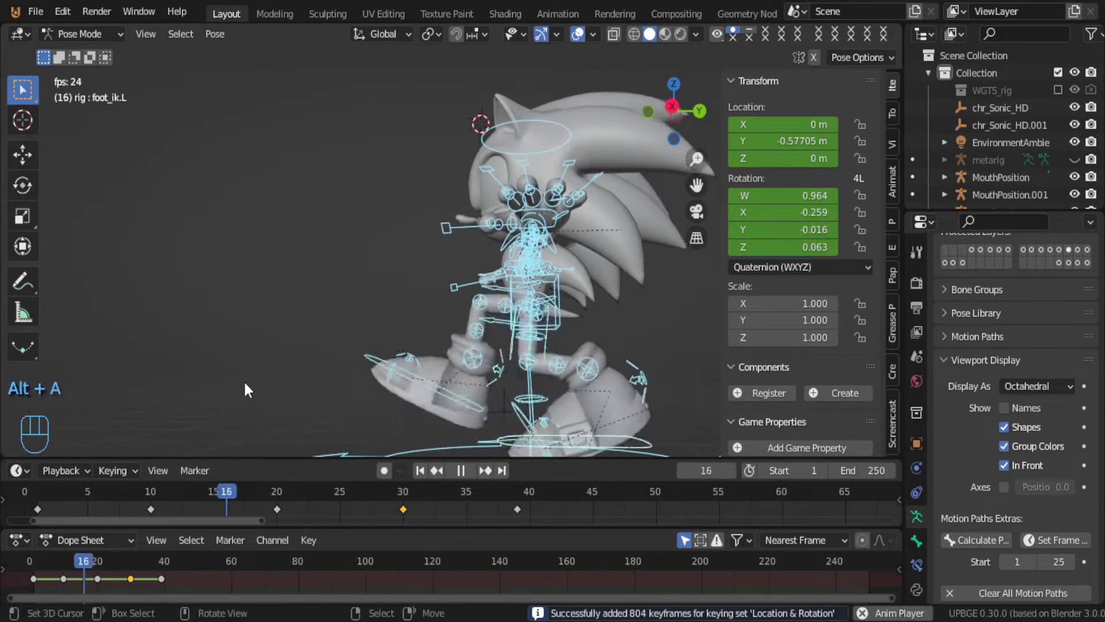
key(alt+a)
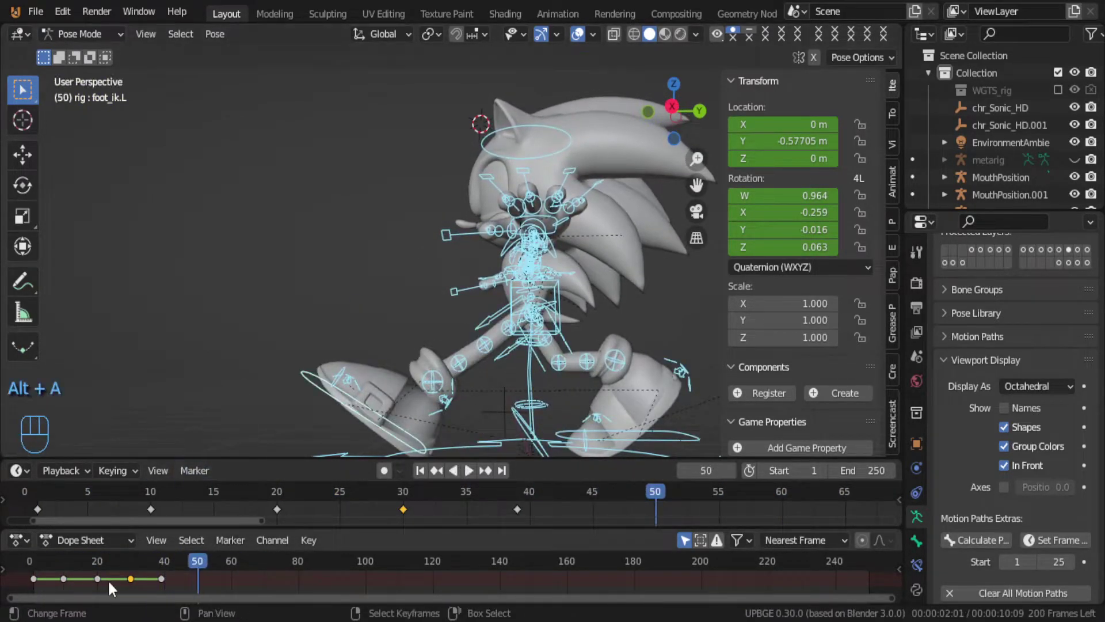
click(44, 584)
Step: At frame 25 in the right side view, lower the left foot IK control to about 0.02 m on Z
drag(44, 586, 116, 593)
shift+middle_drag(210, 451, 440, 143)
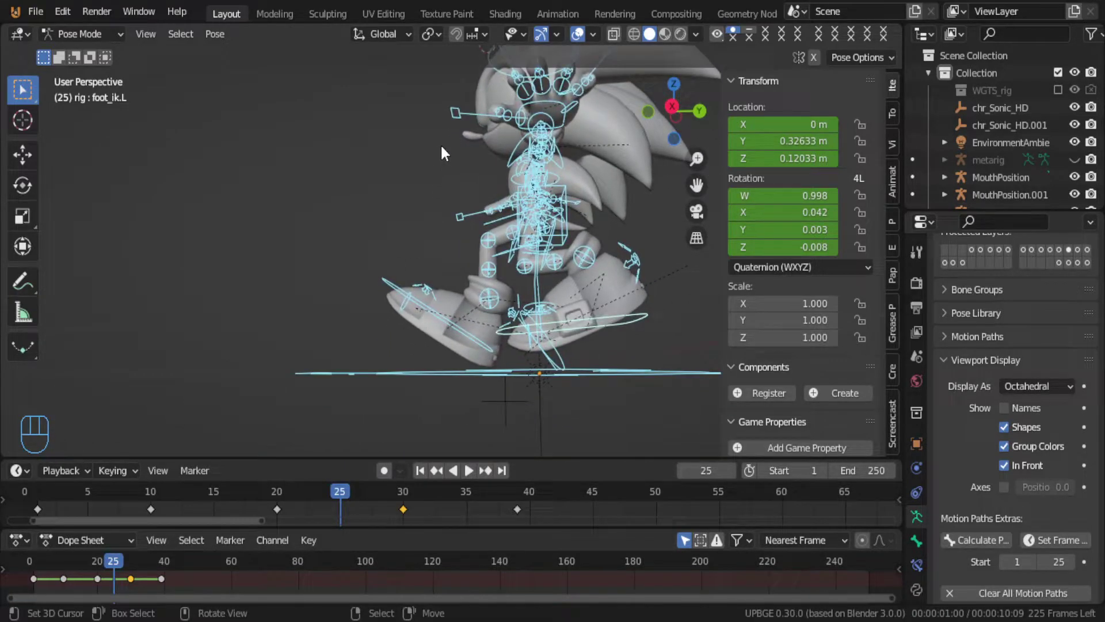
key(KP_3)
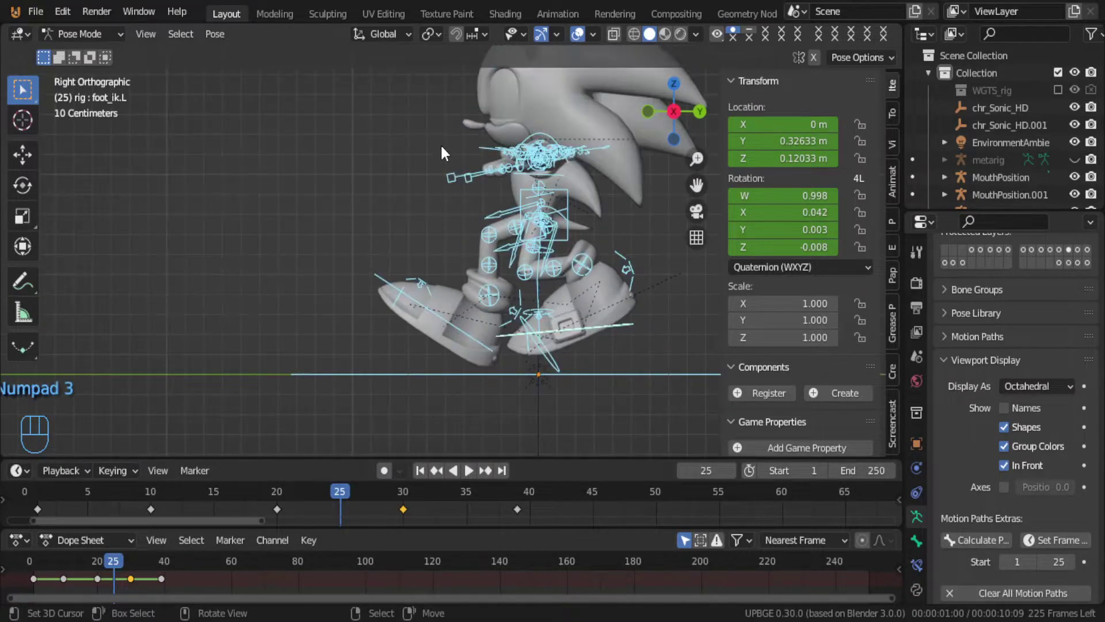
click(565, 332)
key(g)
key(z)
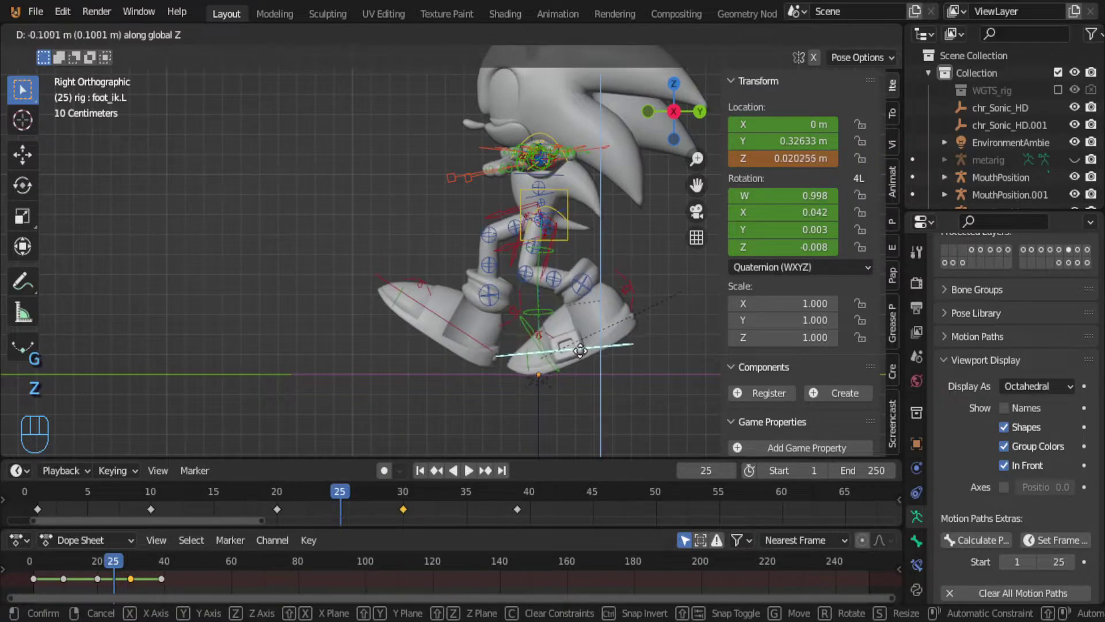
click(580, 351)
Step: Rotate the left heel control to about 34.5° on X and lower the left foot slightly along Z
click(627, 286)
key(r)
click(648, 282)
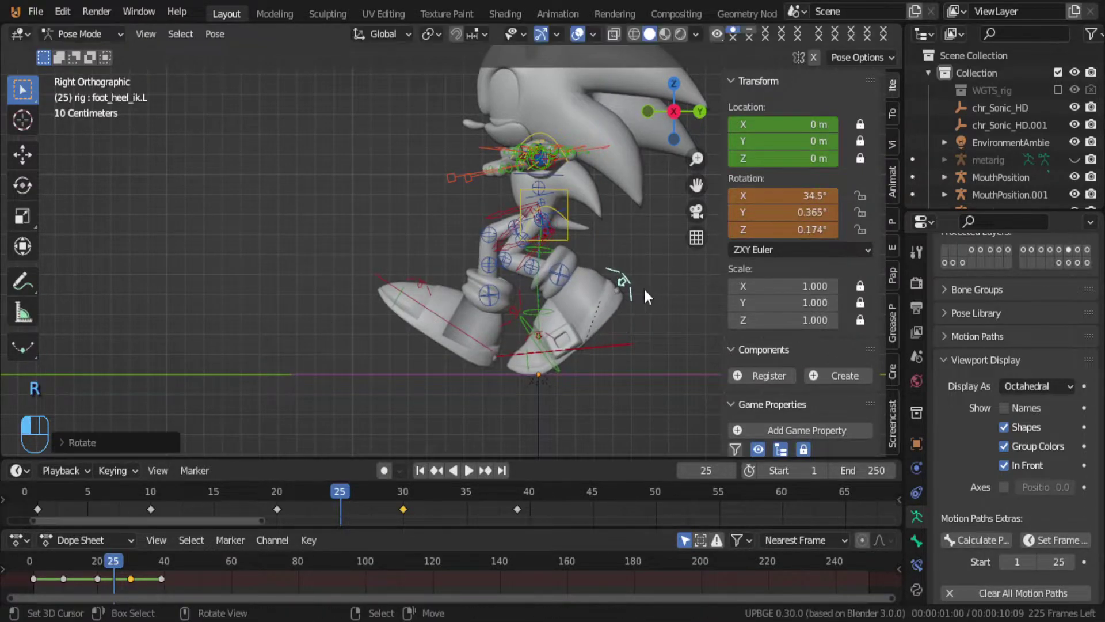
click(574, 346)
key(g)
key(z)
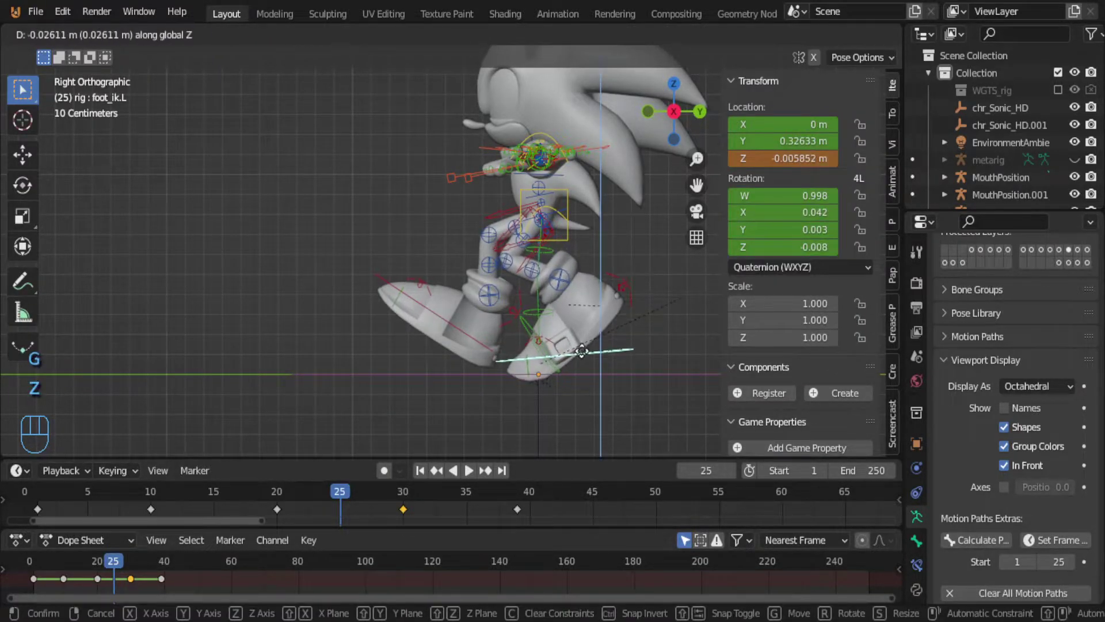
click(573, 351)
Step: Move the right foot IK control to about 0.074 m on Z and -0.407 m on Y at frame 25
click(481, 335)
key(g)
key(z)
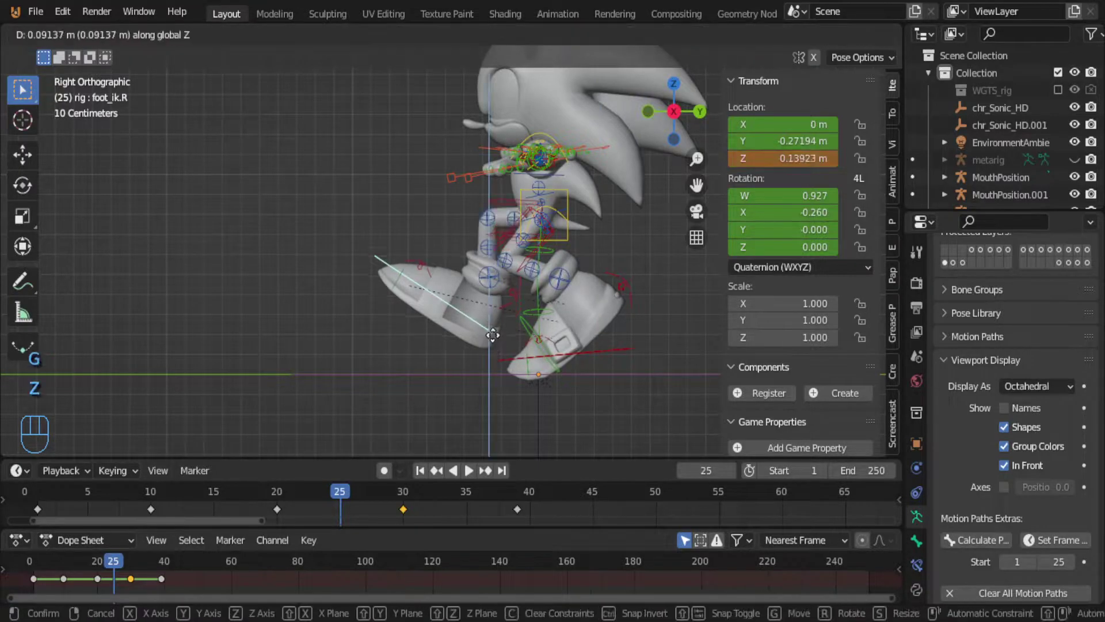
click(512, 357)
key(g)
key(y)
click(482, 358)
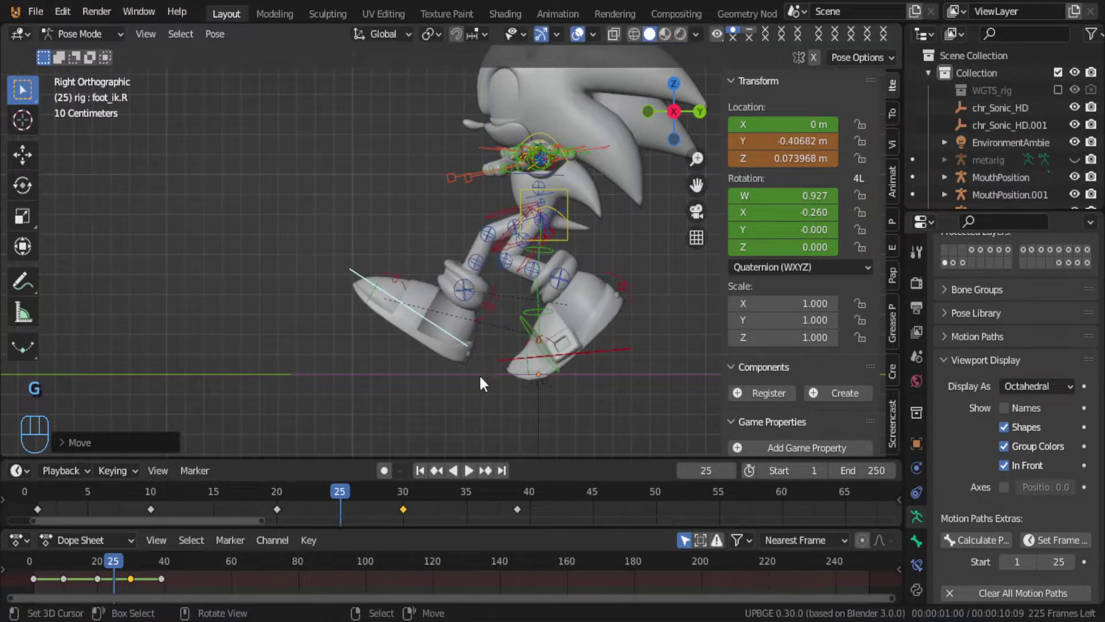
Step: Key location and rotation for all rig controls at frame 25 and turn on auto keying
key(alt+a)
key(a)
key(i)
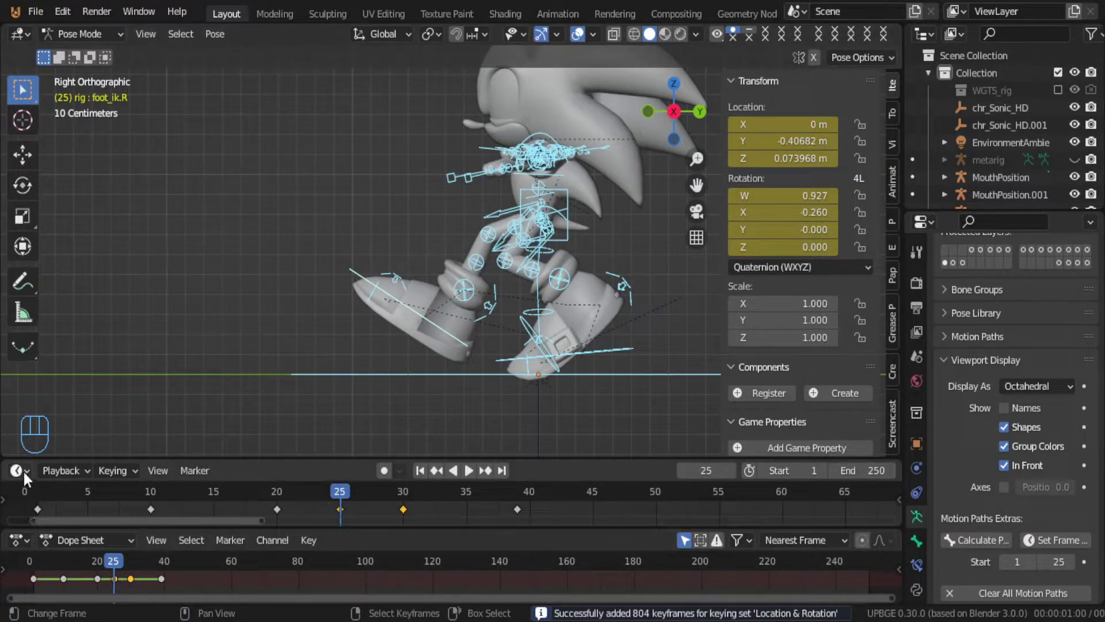
click(122, 469)
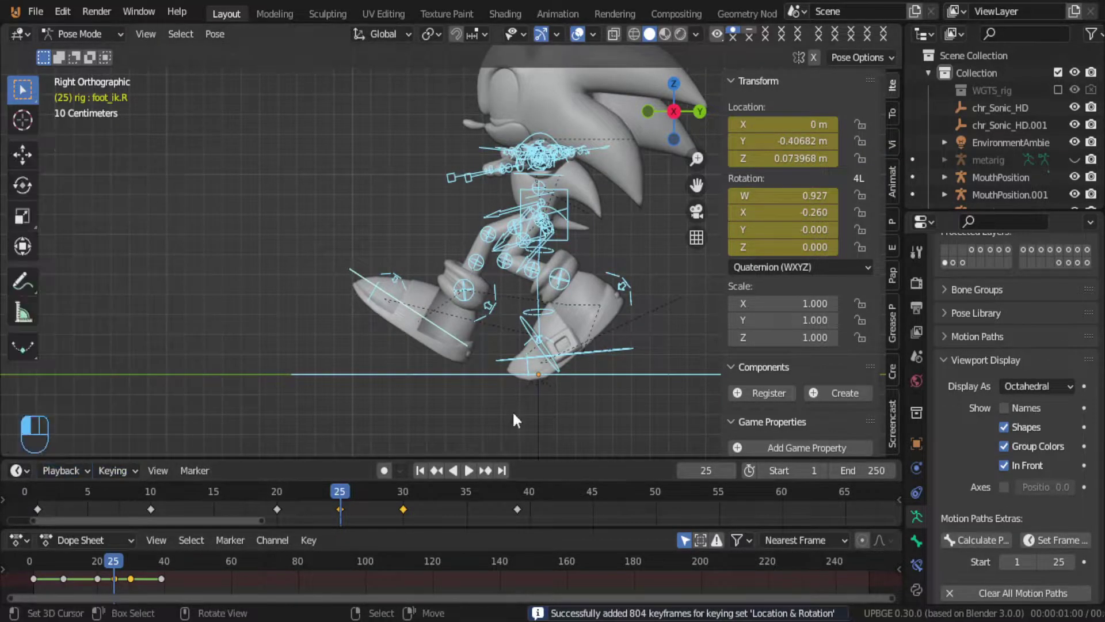
click(384, 470)
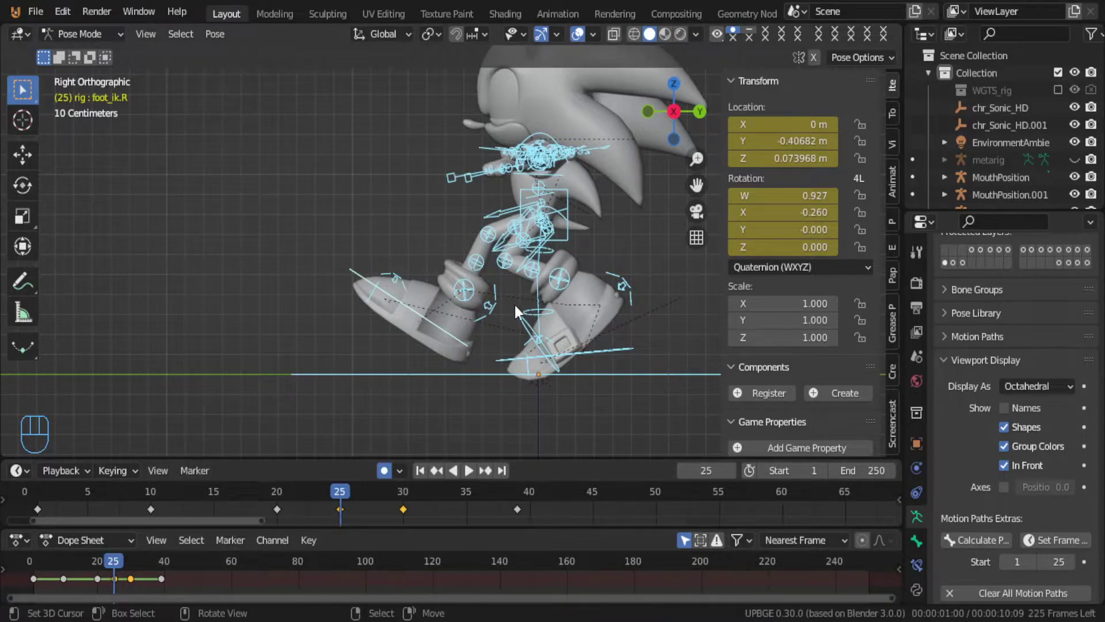
Step: At frame 23, lower the right foot IK control to about 0.017 m on Z and rotate it slightly
mouse_move(313, 507)
mouse_down()
mouse_move(6, 497)
mouse_move(901, 506)
mouse_move(90, 507)
mouse_move(327, 532)
mouse_move(92, 502)
mouse_move(226, 533)
mouse_move(315, 518)
mouse_up()
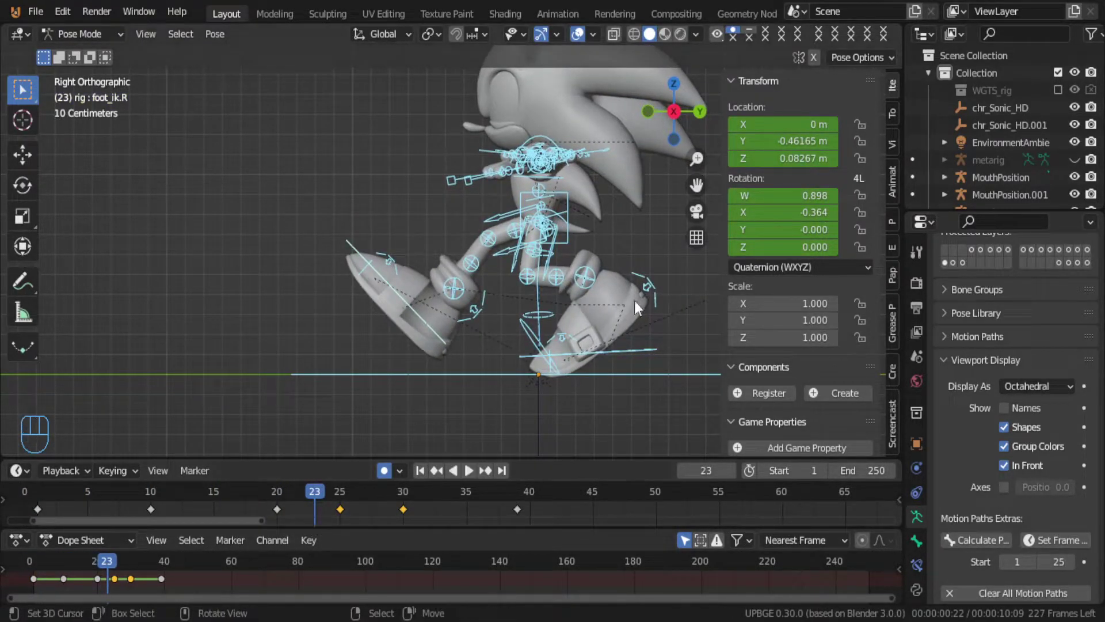
click(436, 347)
drag(308, 512, 315, 514)
key(g)
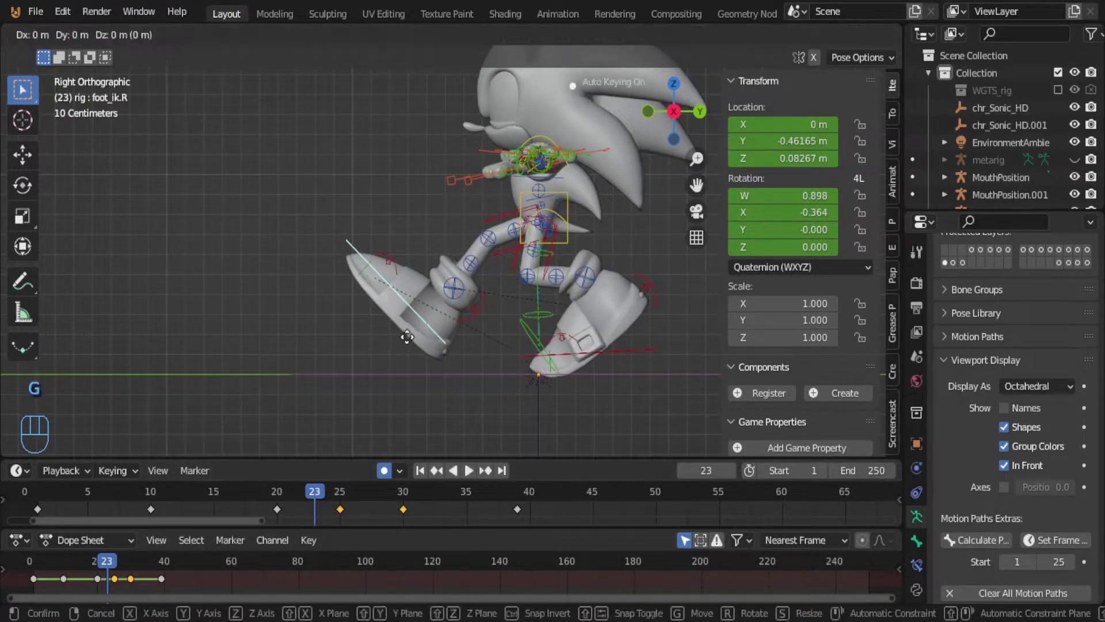
key(z)
click(407, 350)
key(r)
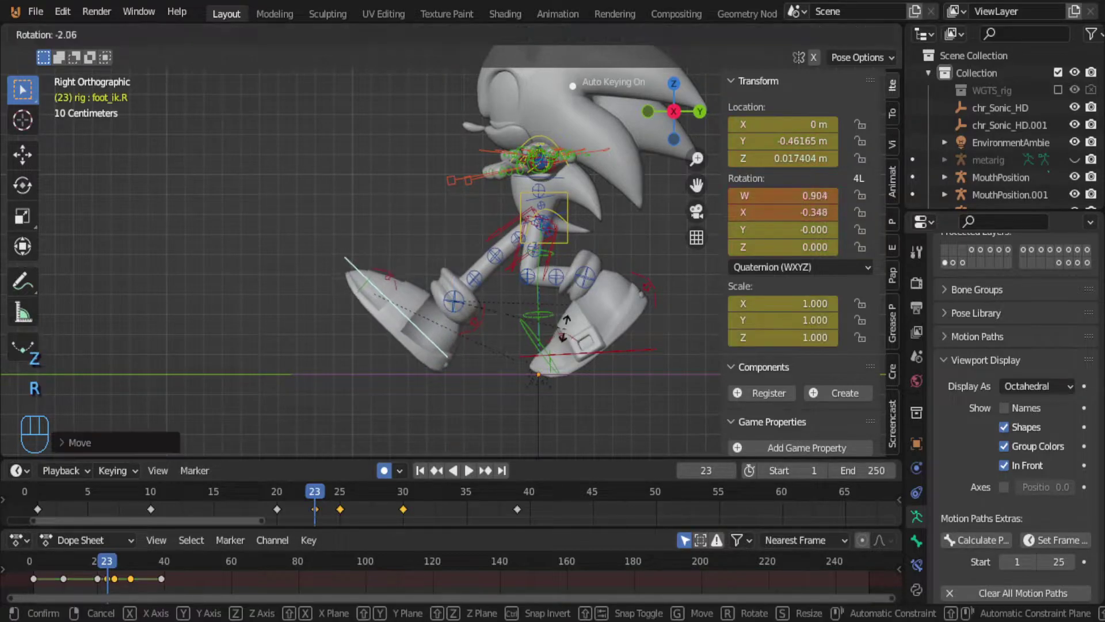
click(546, 317)
Step: Rotate the left foot IK control at frame 23 to a quaternion X of about 0.22 and raise it to about 0.195 m on Z
click(645, 353)
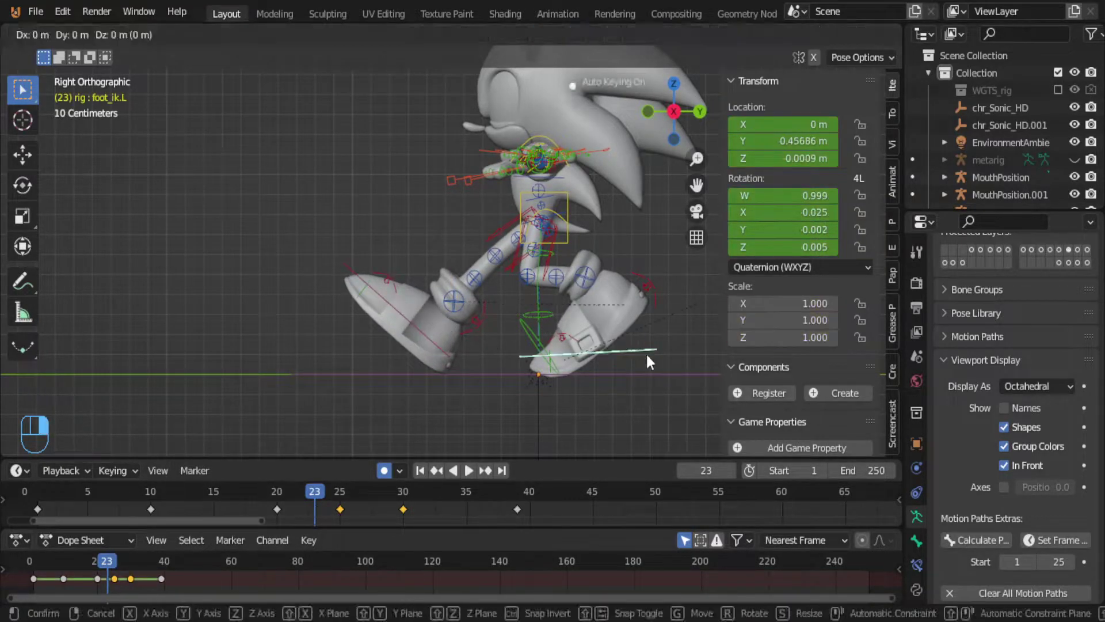
key(r)
click(654, 327)
key(g)
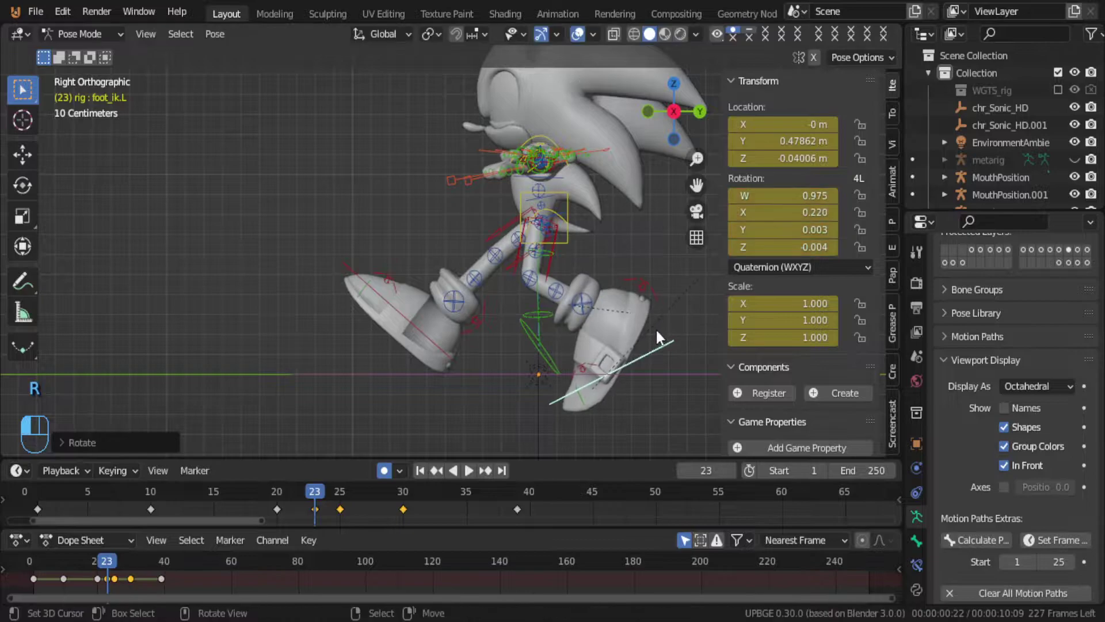
key(z)
click(650, 290)
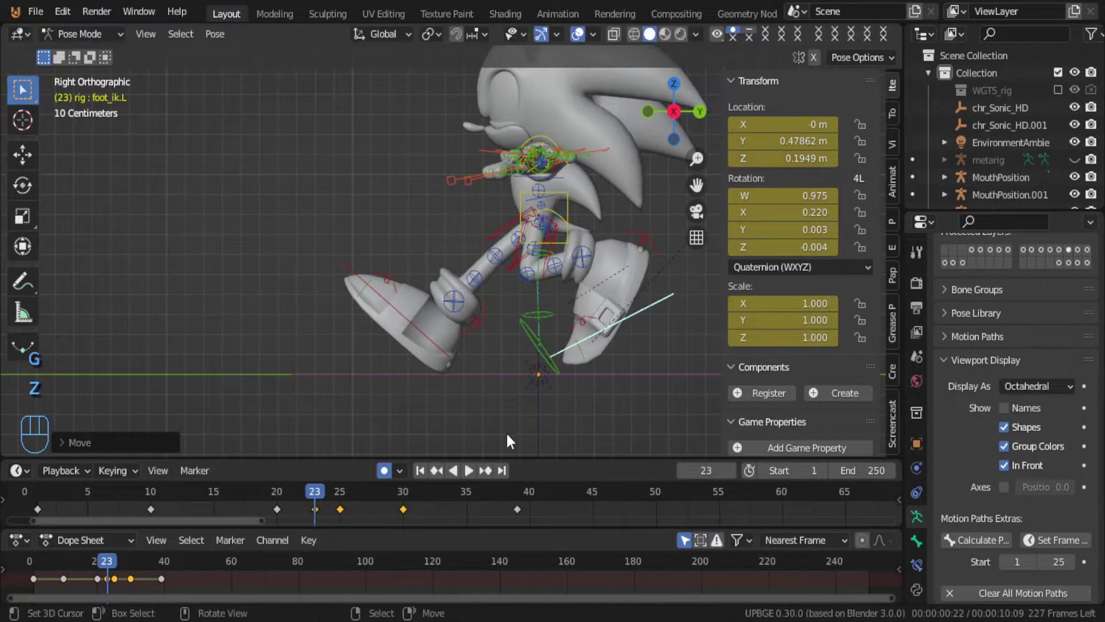
Step: At frame 25, lower the right foot IK control to 0 m on Z and clear its rotation
drag(322, 505, 340, 475)
click(455, 333)
key(g)
key(z)
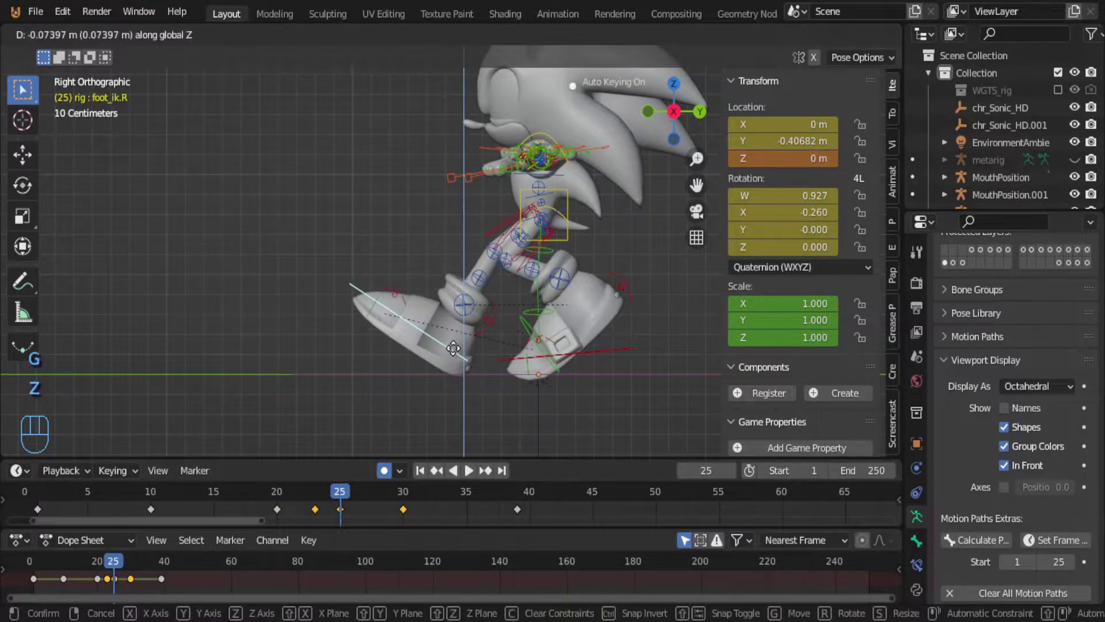
click(467, 354)
key(alt+r)
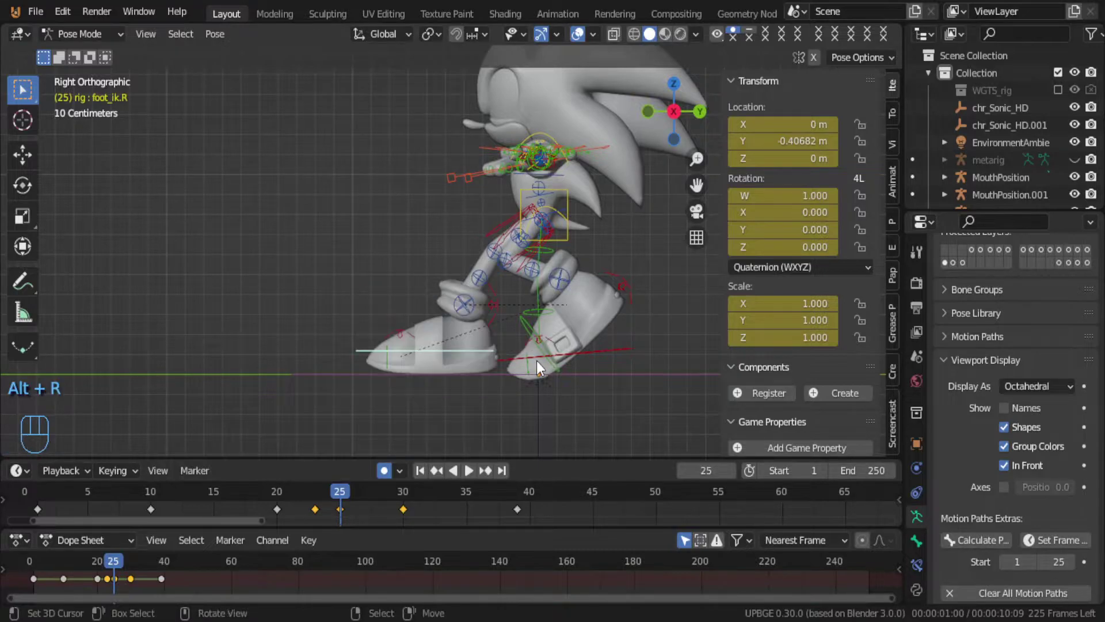
click(322, 520)
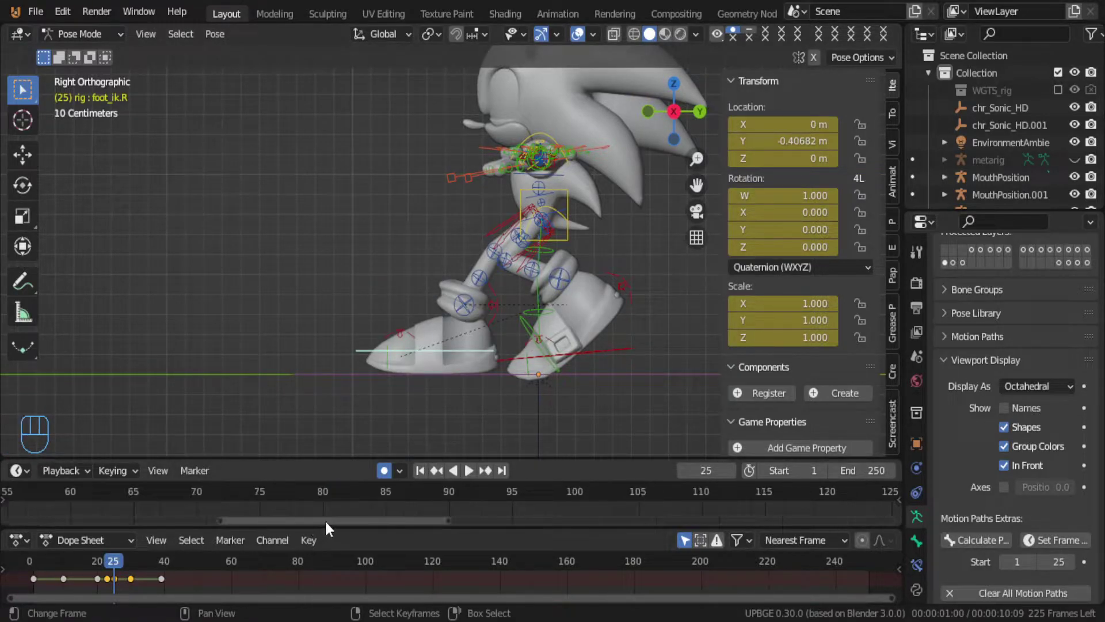
drag(295, 509, 879, 591)
drag(402, 519, 2, 614)
middle_drag(668, 503, 343, 495)
drag(343, 495, 792, 498)
middle_drag(792, 498, 739, 512)
ctrl+scroll(603, 520, down, 5)
drag(581, 506, 474, 510)
key(shift+Left)
drag(354, 521, 68, 521)
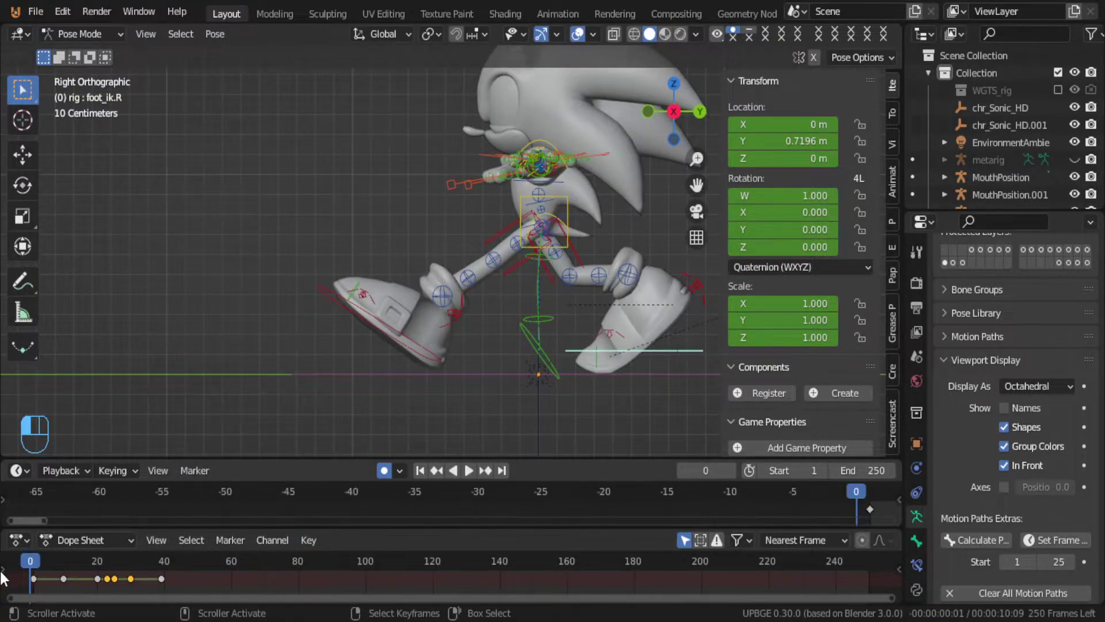
drag(336, 389, 358, 395)
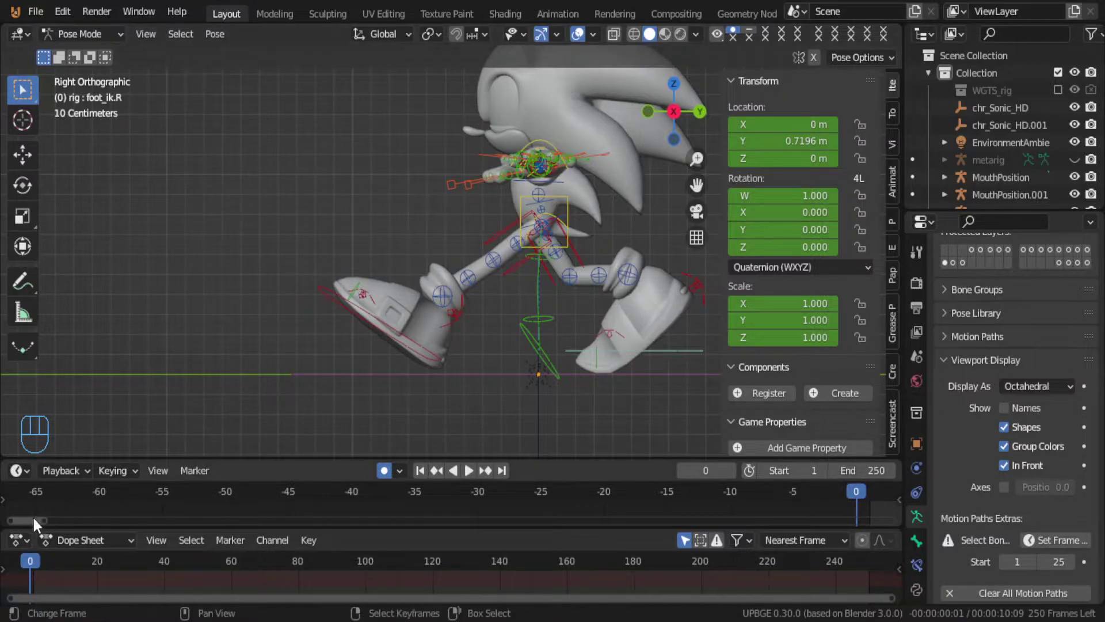
Step: At frame 3, lower the left foot IK control to about -0.03 m on Z and clear its rotation
drag(36, 561, 50, 562)
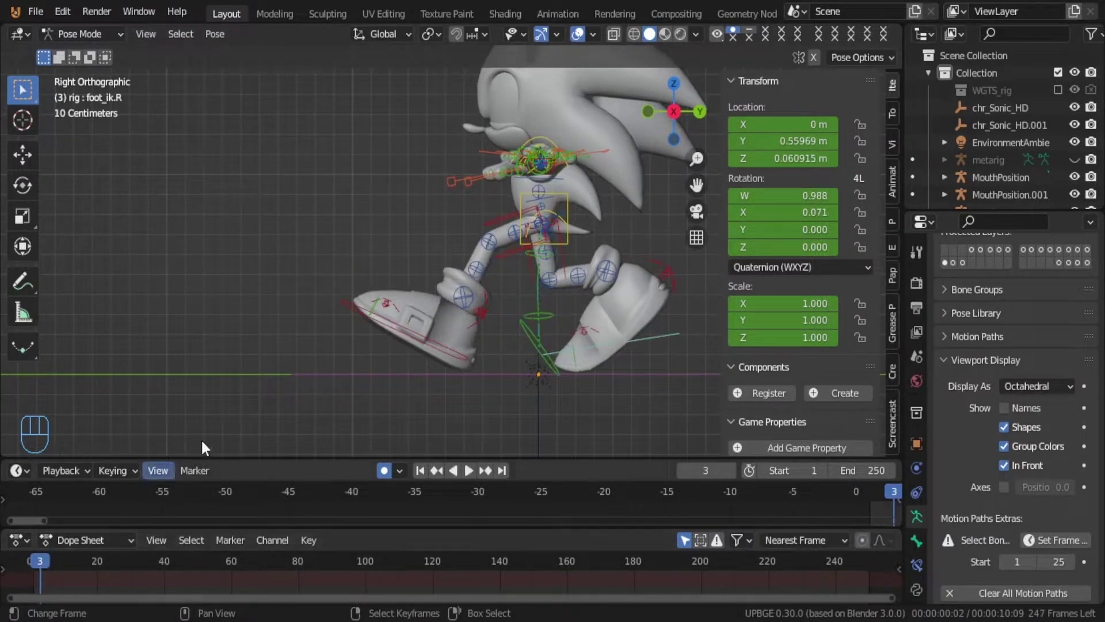
click(450, 348)
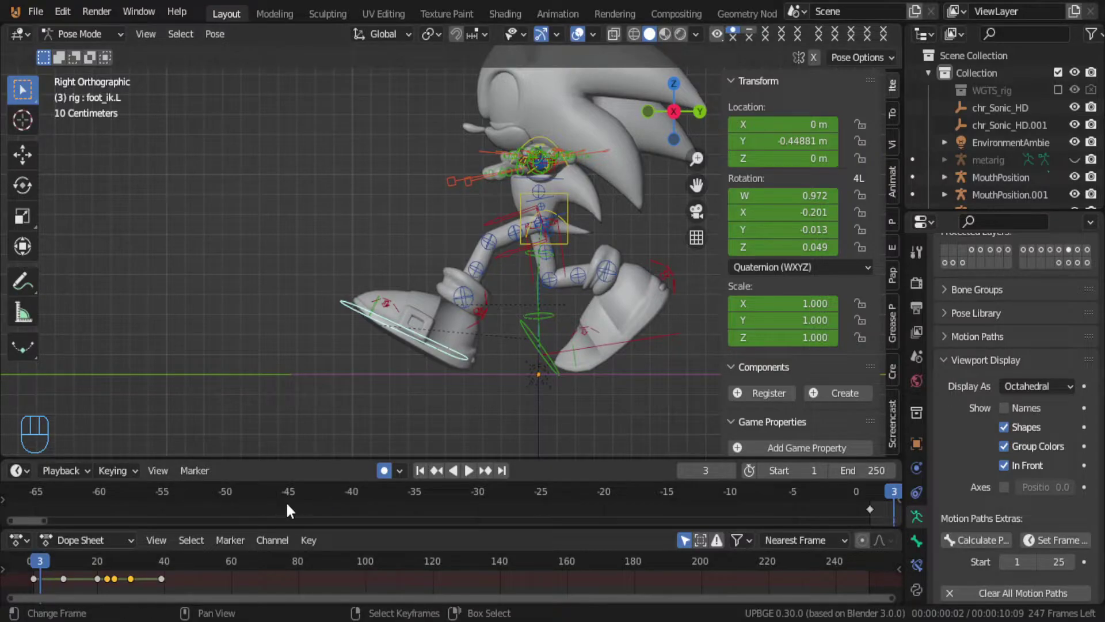
key(g)
key(z)
click(447, 359)
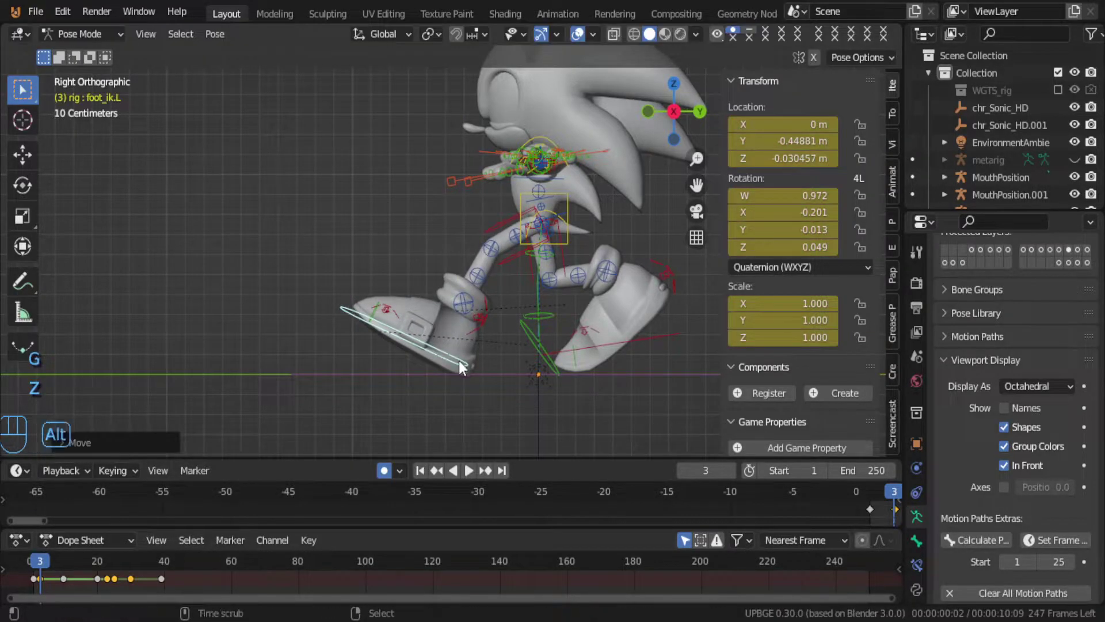
key(alt+r)
Step: Raise the right foot IK control at frame 3 to about 0.139 m on Z with a slight tilt, and clear the right heel control's rotation
click(650, 341)
key(g)
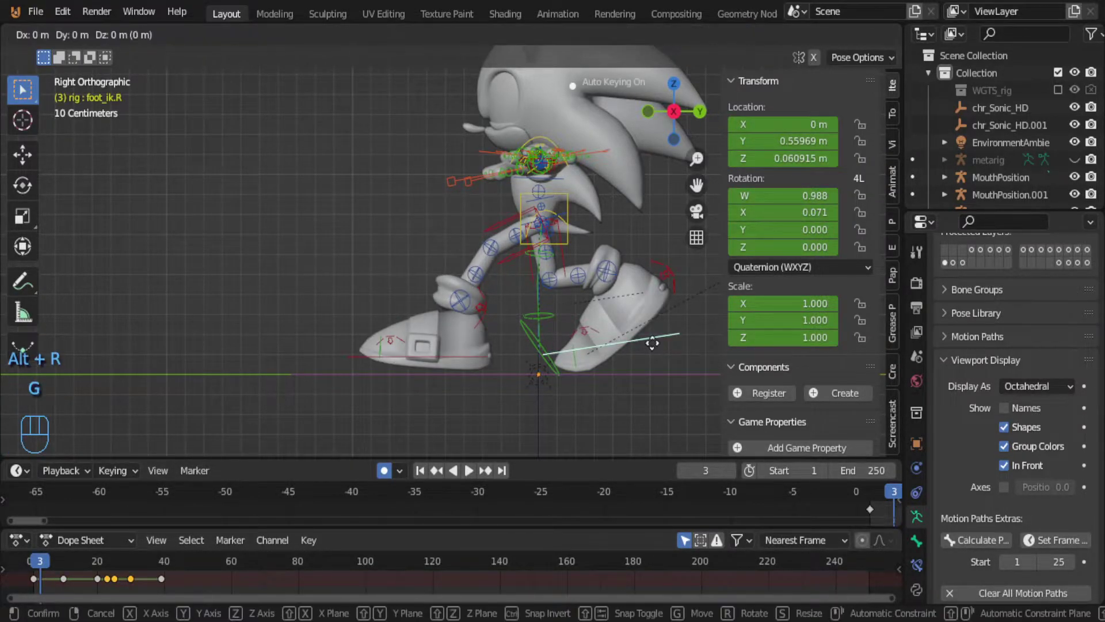
key(z)
click(653, 326)
key(r)
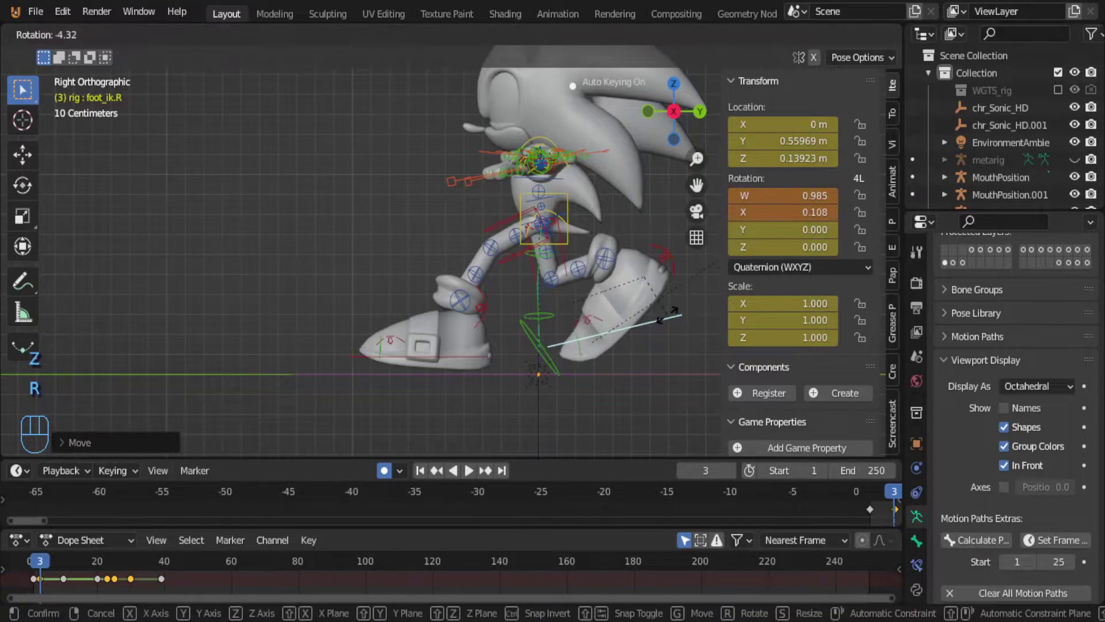
click(654, 267)
key(alt+r)
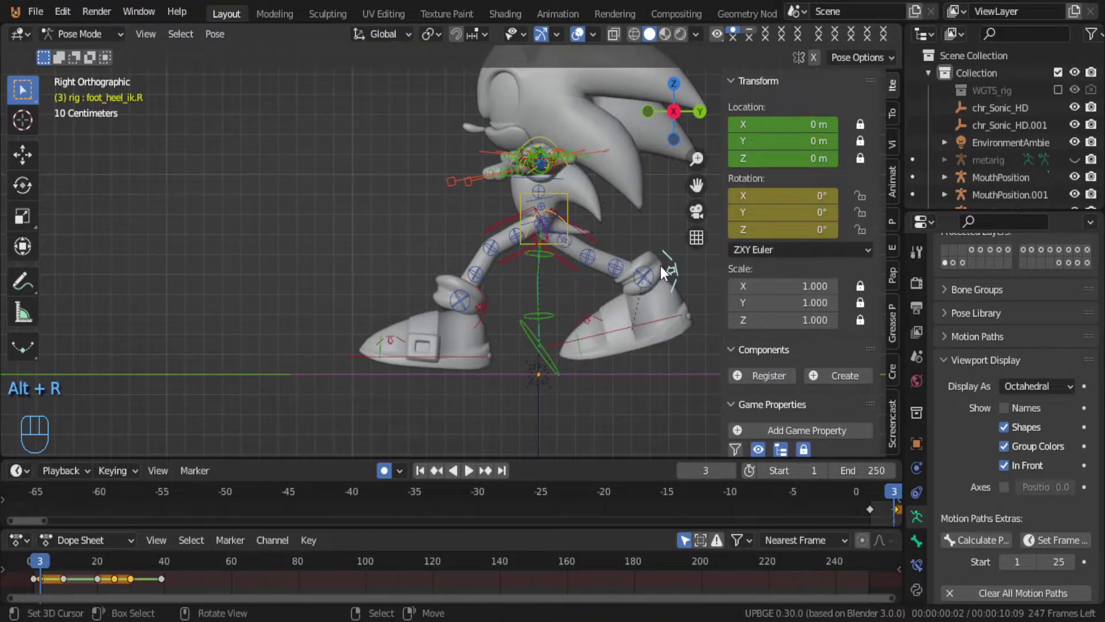
Step: Rotate the right foot IK control to a quaternion X of about 0.199 and raise it to about 0.244 m on Z
key(r)
click(675, 326)
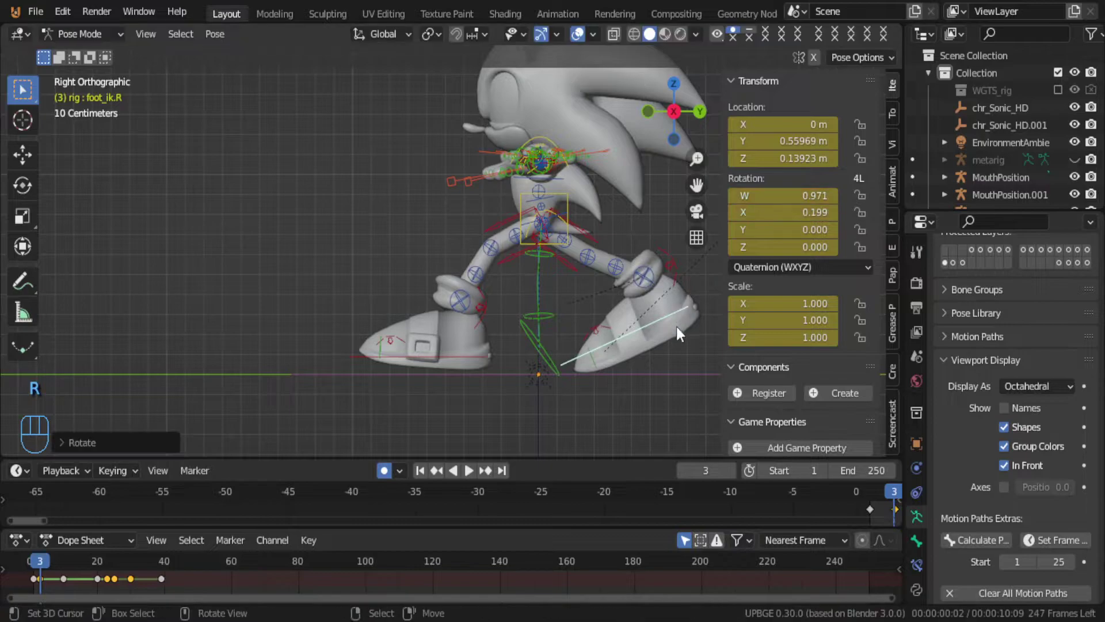
key(g)
key(z)
click(623, 342)
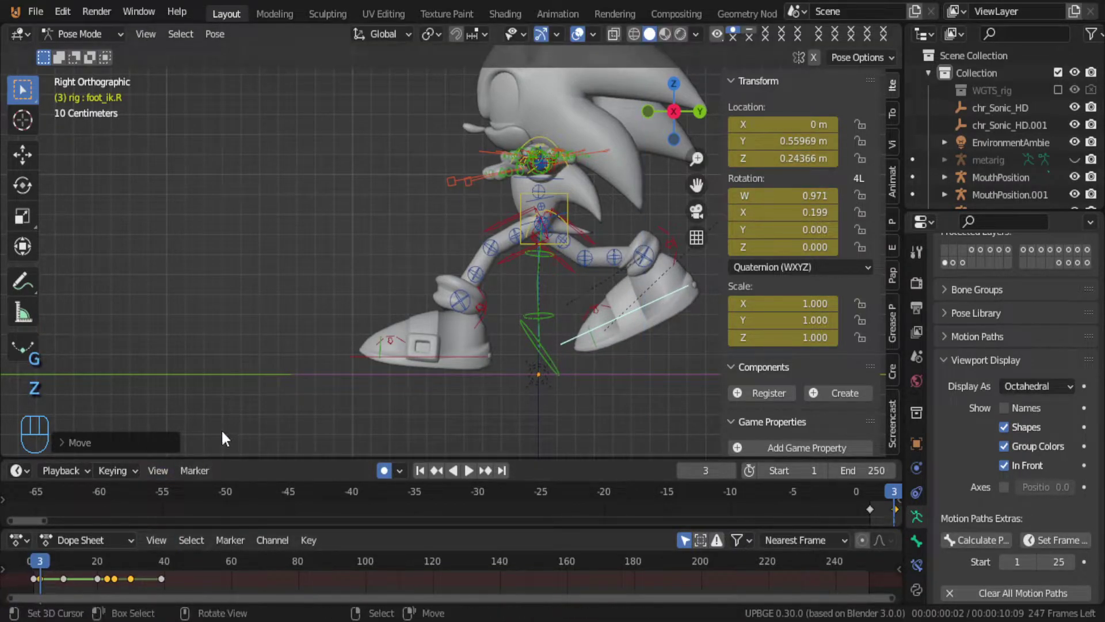
Step: Select all rig controls and move the frame 3 keyframes to frame 5
click(14, 578)
mouse_move(13, 578)
mouse_down()
mouse_move(88, 576)
mouse_move(23, 578)
mouse_up()
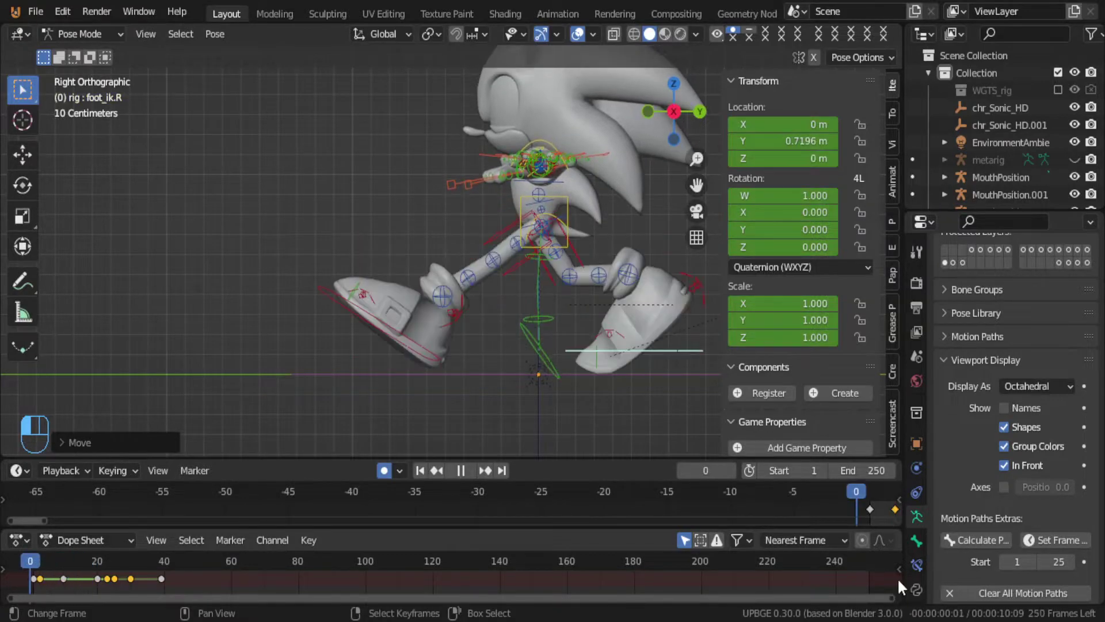
click(50, 580)
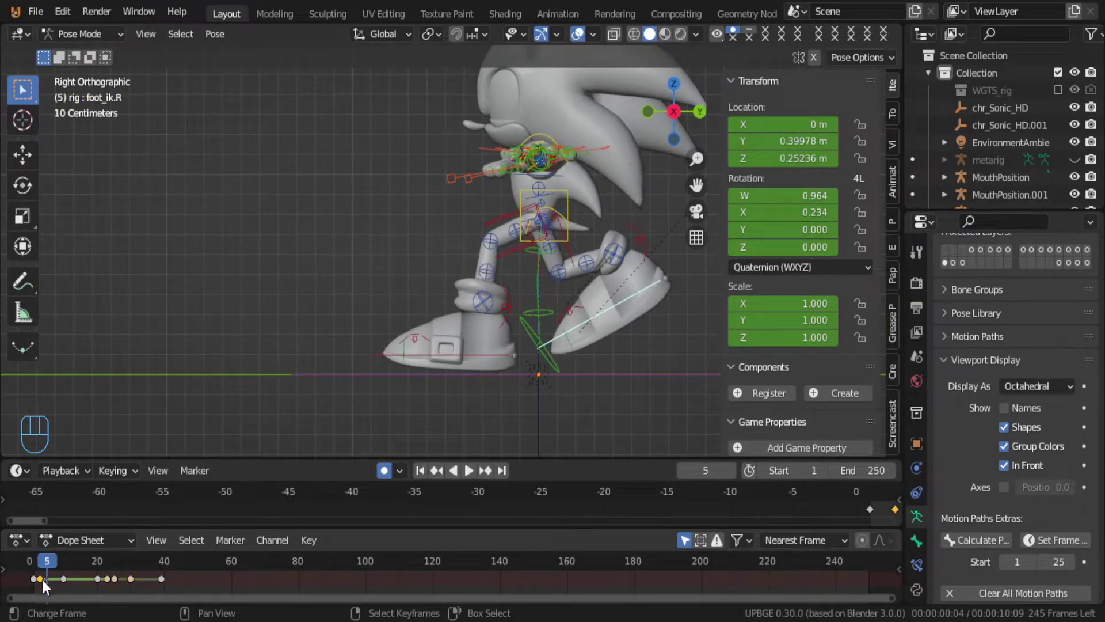
key(a)
key(a)
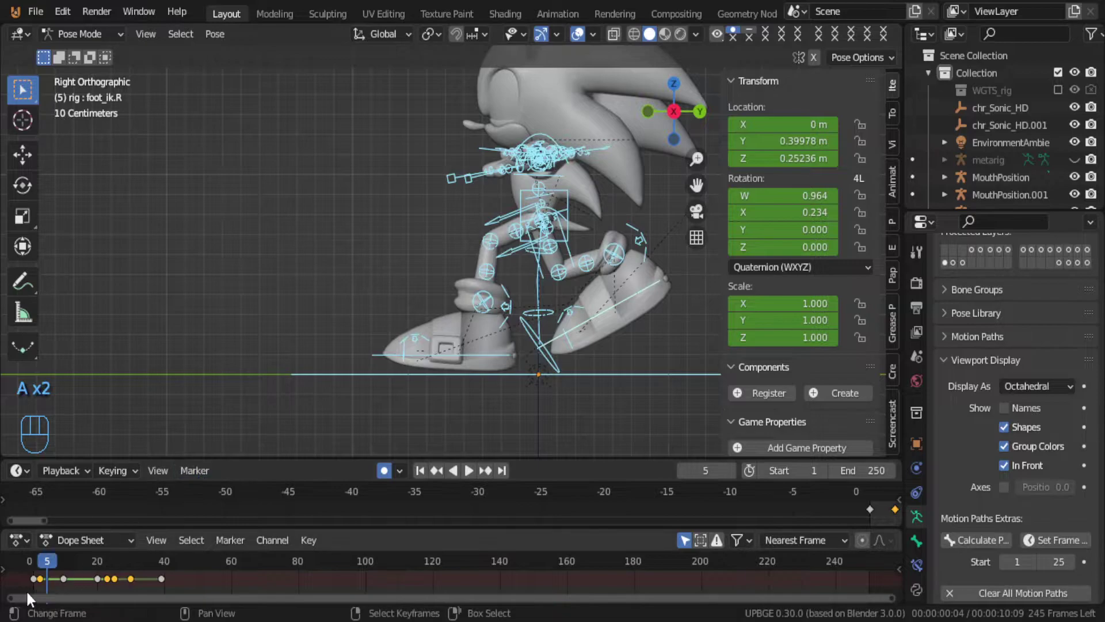
right_click(42, 579)
key(g)
click(47, 578)
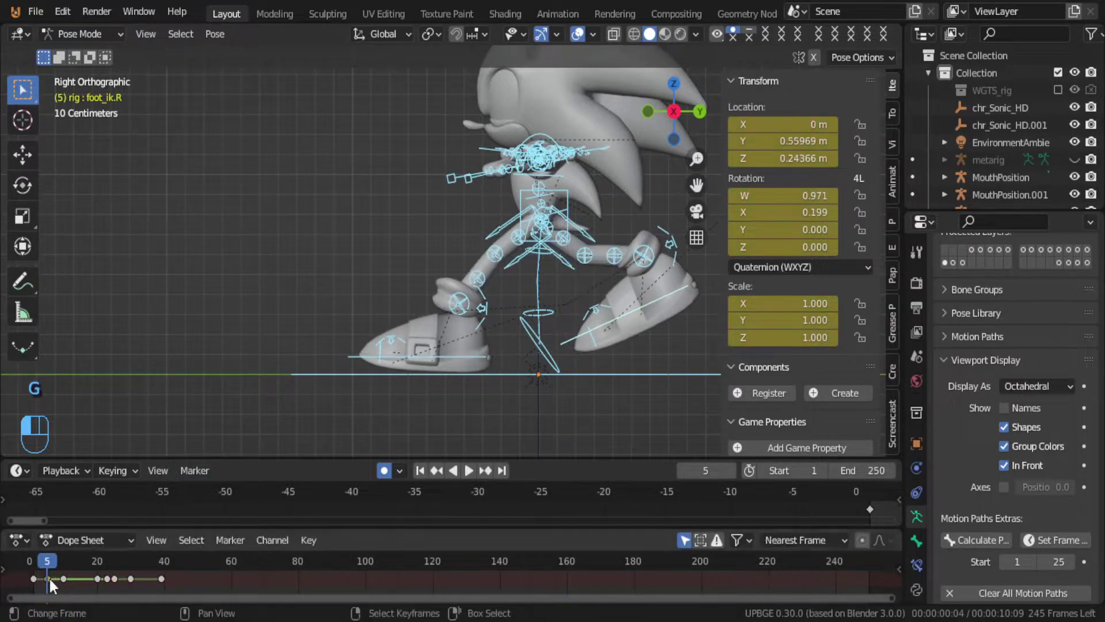
Step: Play the walk animation in the side view to check the shifted frame 5 pose
mouse_move(46, 581)
mouse_down()
mouse_move(9, 581)
mouse_move(188, 586)
mouse_move(29, 588)
mouse_up()
key(alt+a)
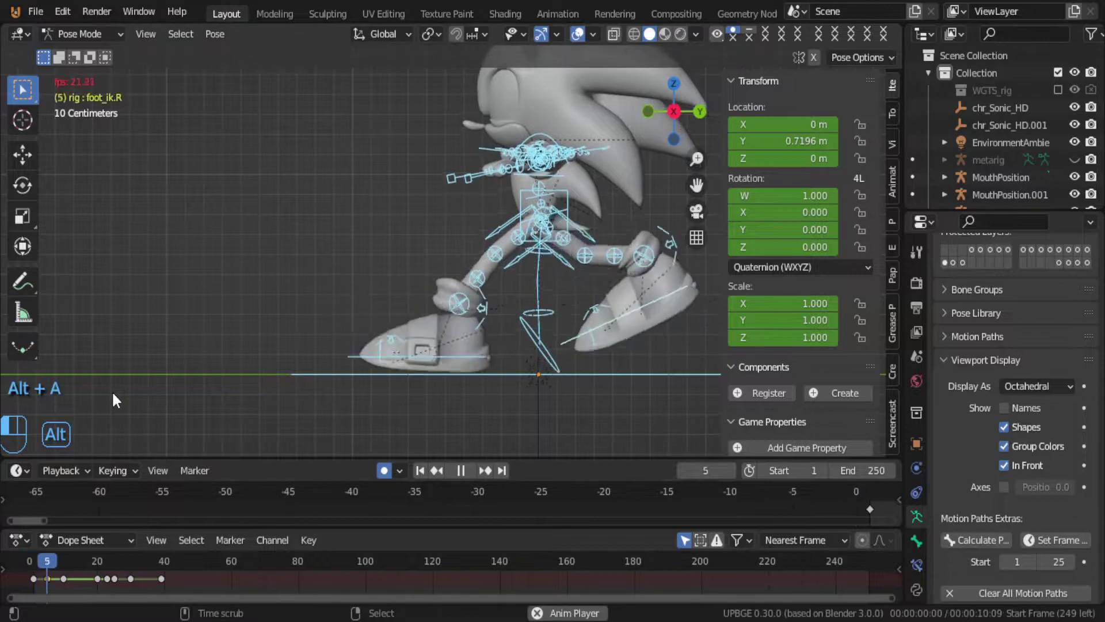
key(alt+a)
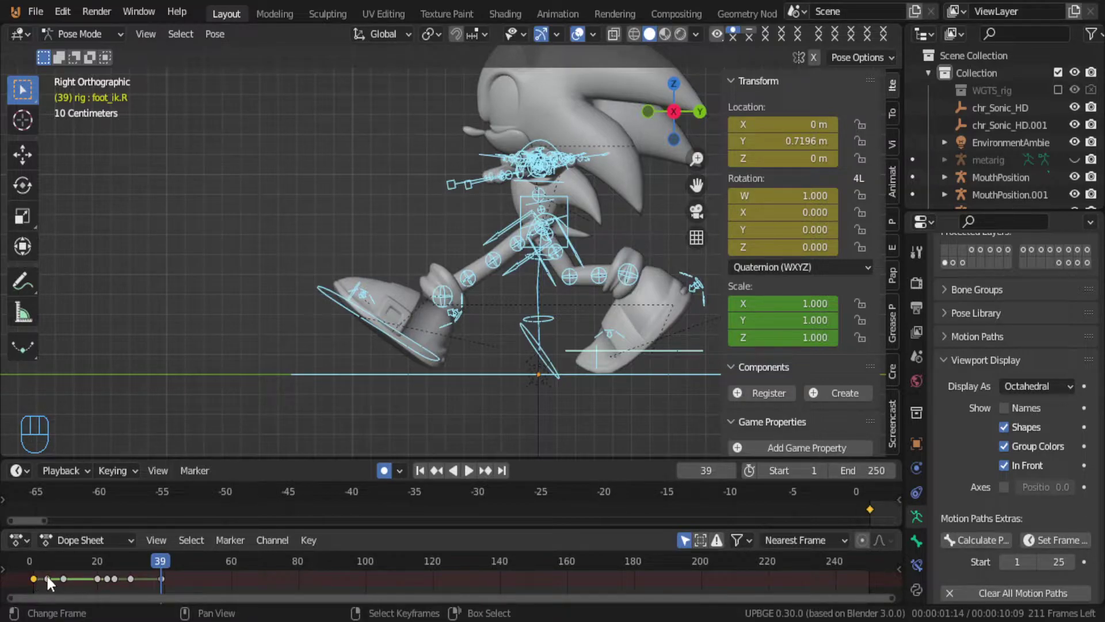
Step: Compare the first and last walk poses and play the animation from an angled perspective view
drag(153, 560, 160, 591)
middle_drag(216, 396, 329, 380)
key(shift+Left)
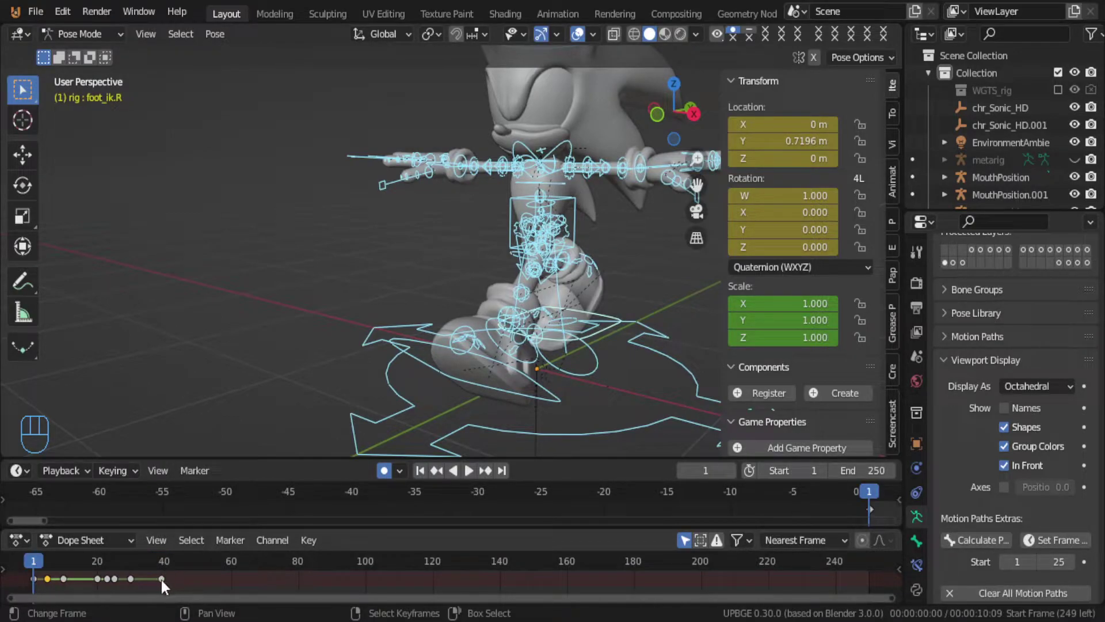
click(161, 579)
middle_drag(189, 569, 203, 563)
click(51, 576)
key(space)
click(60, 572)
key(space)
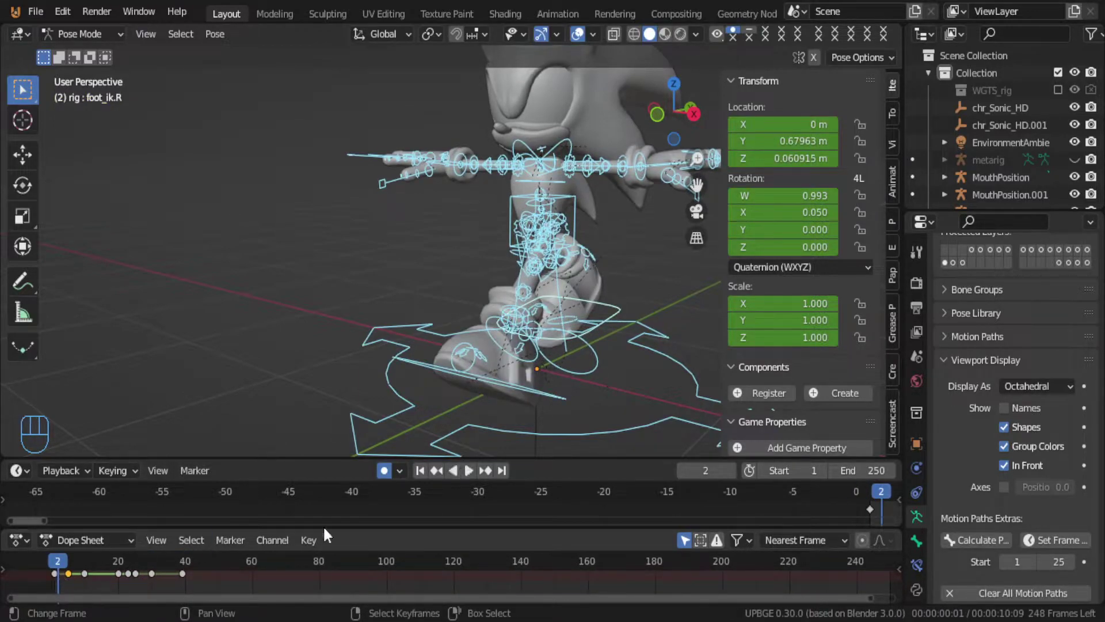
Step: Set the scene's end frame to 39 so the playback range covers only the walk keyframes
ctrl+scroll(749, 518, right, 10)
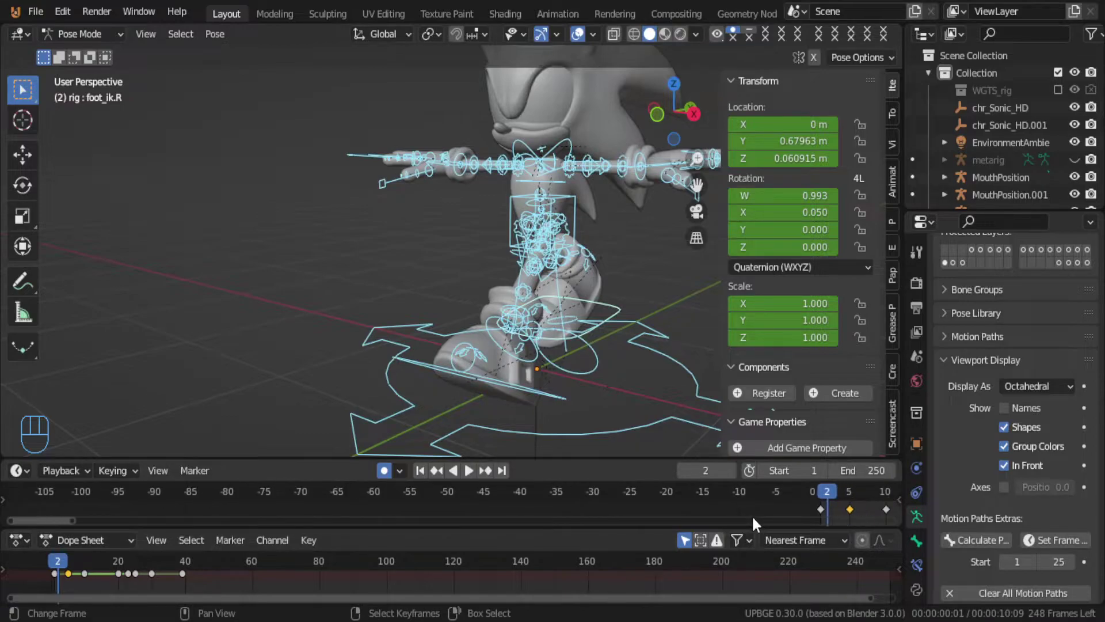
drag(744, 520, 393, 528)
drag(859, 470, 789, 469)
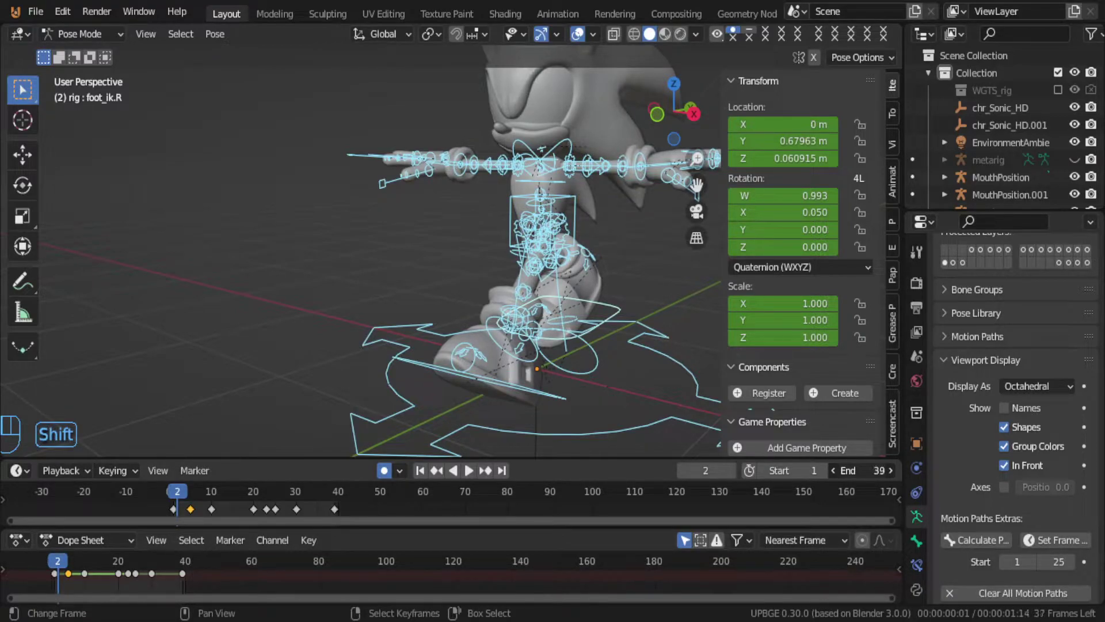
Step: Play the looping walk cycle and inspect it from the front and the side
key(alt+a)
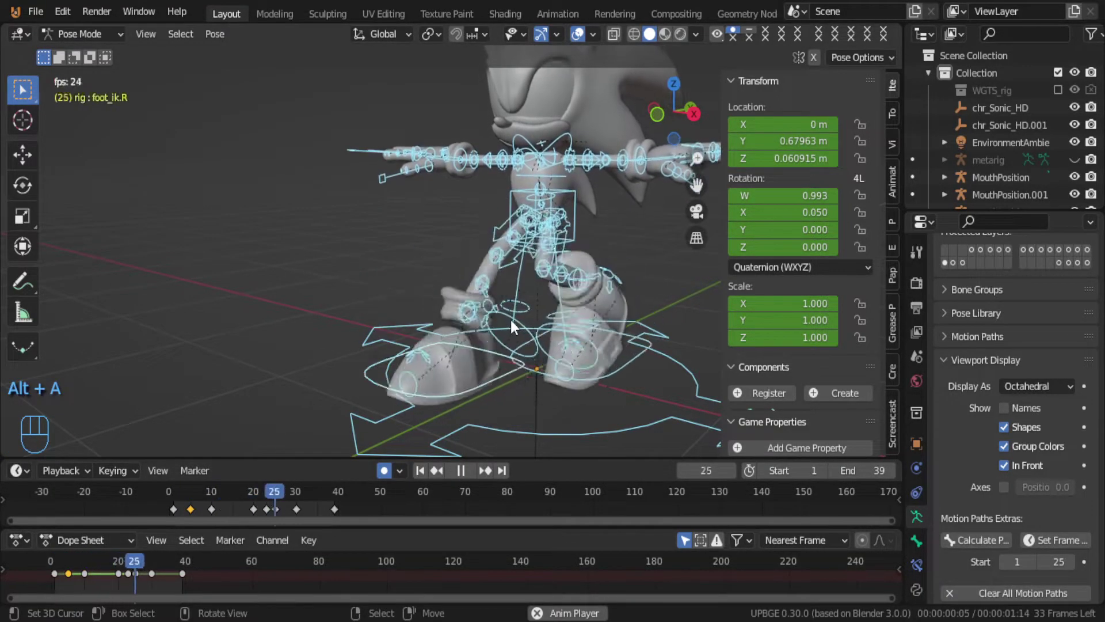
middle_drag(510, 319, 427, 276)
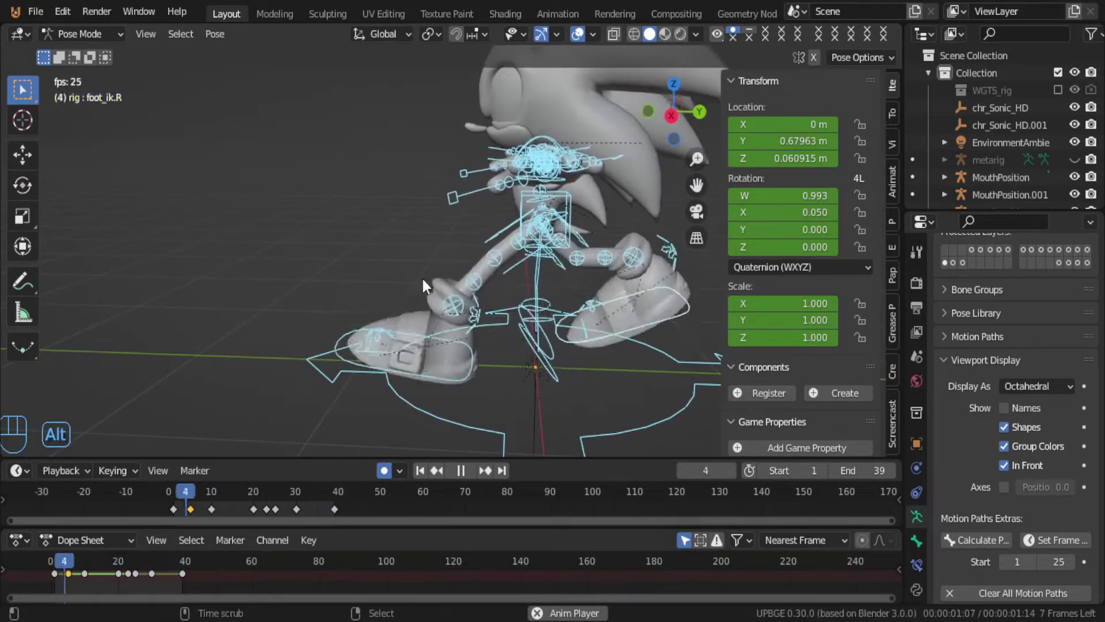
key(alt+a)
Step: Scale all walk keyframes down from frame 1 so the cycle ends at frame 20, and play it
key(a)
key(a)
key(s)
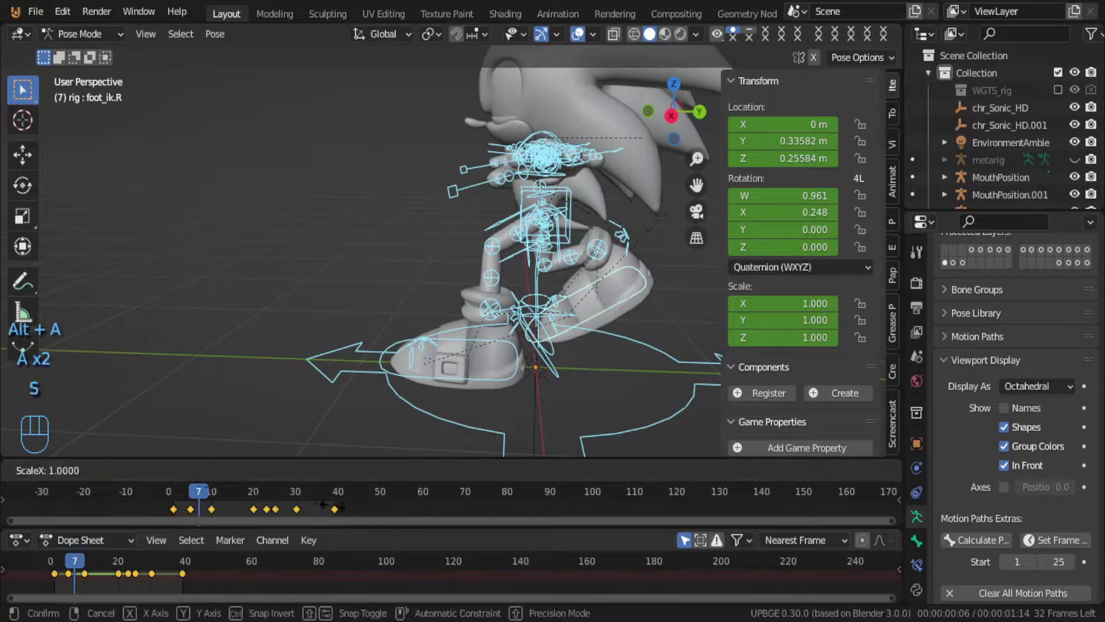
key(Escape)
key(space)
click(168, 506)
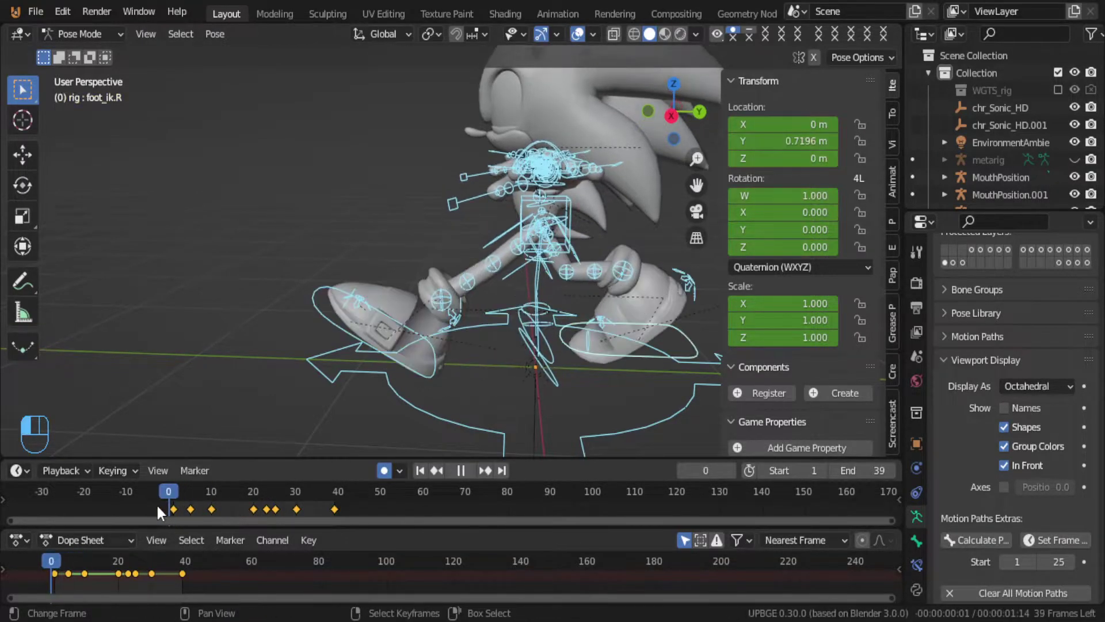
click(174, 503)
key(space)
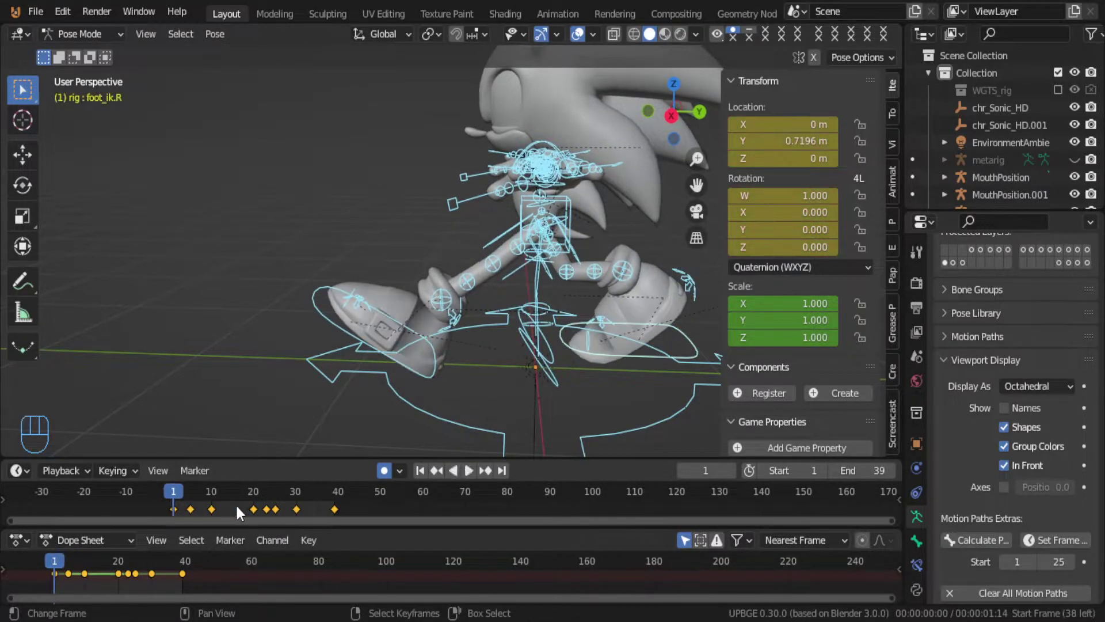
key(s)
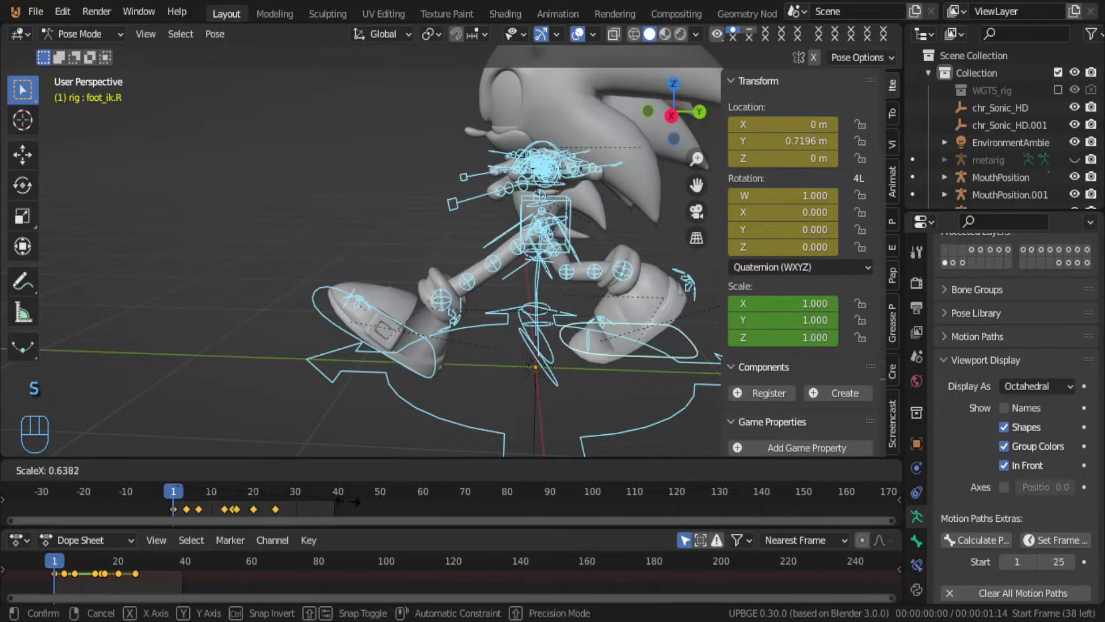
click(307, 501)
key(alt+s)
key(alt+a)
key(alt+a)
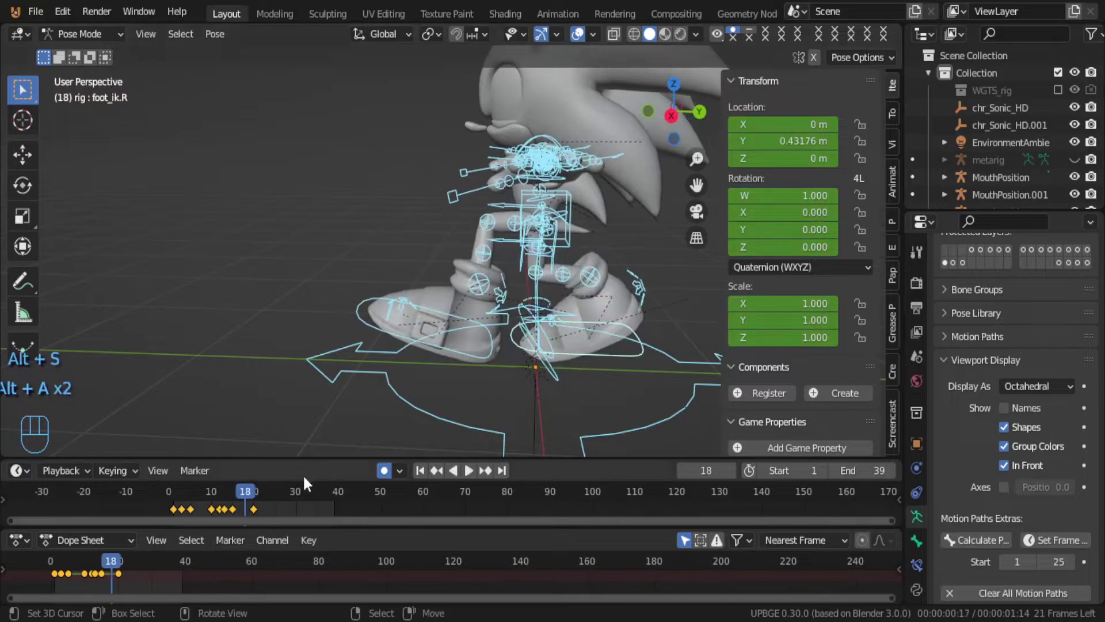
Step: Scale all the keyframes down again from frame 1 so the cycle ends at frame 11
scroll(253, 500, up, 6)
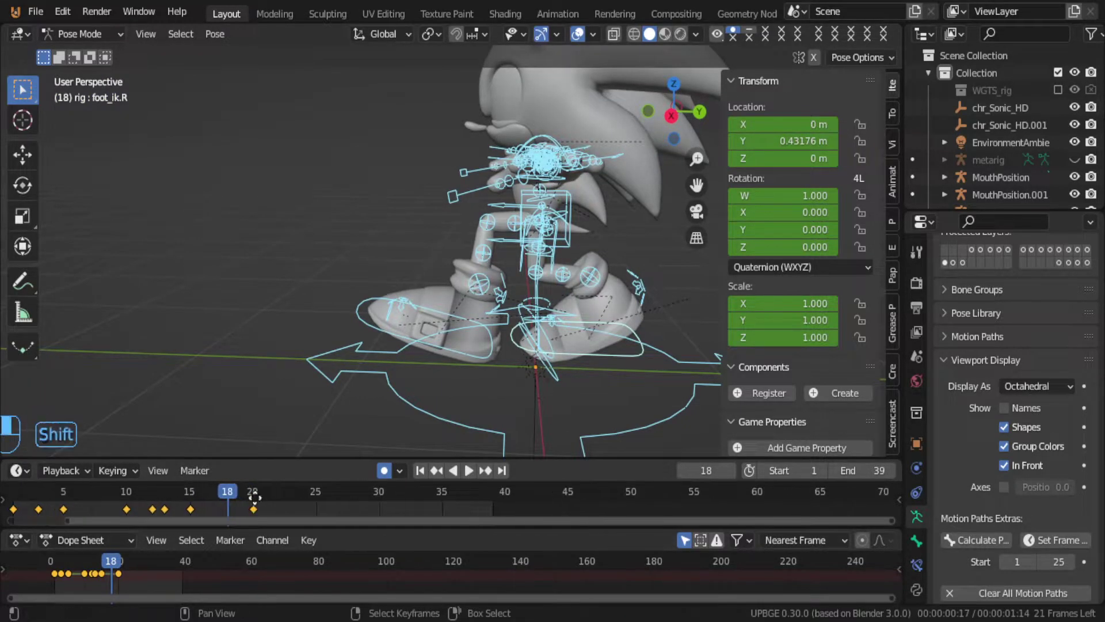
shift+middle_drag(253, 497, 409, 506)
key(s)
click(411, 508)
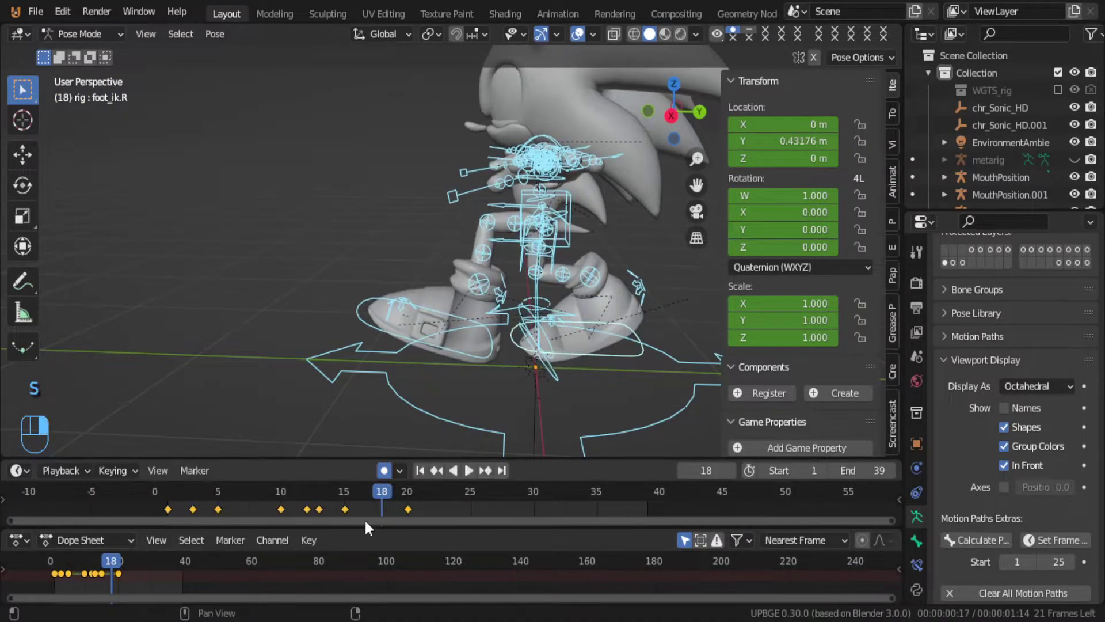
key(shift+Left)
key(s)
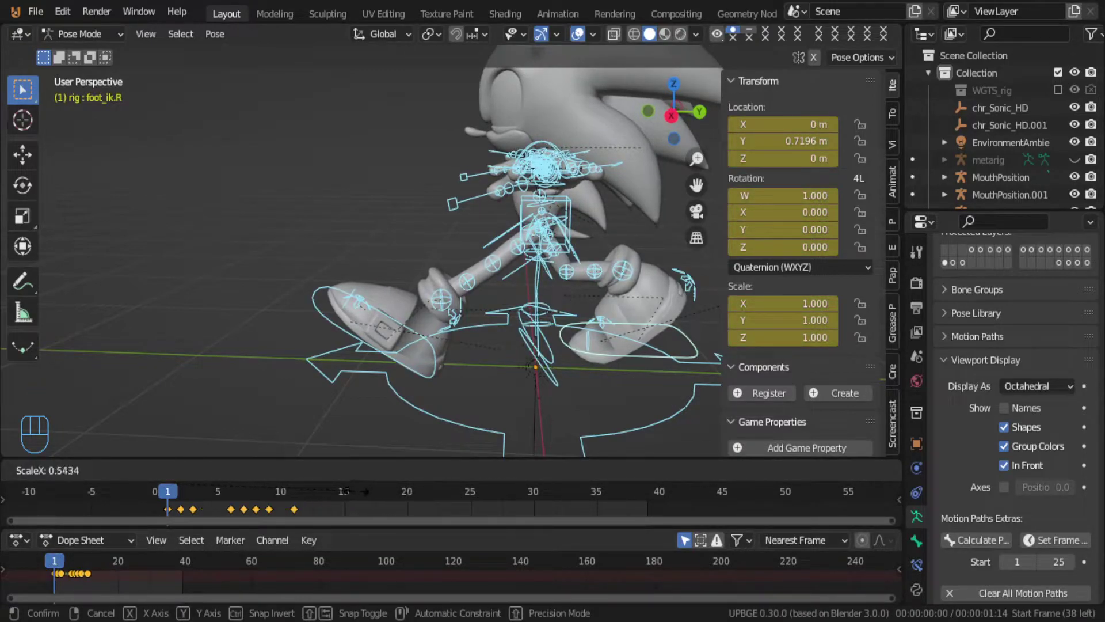
click(333, 366)
Step: Set the scene's end frame to 11 and play the shortened cycle from an angled view
key(alt+a)
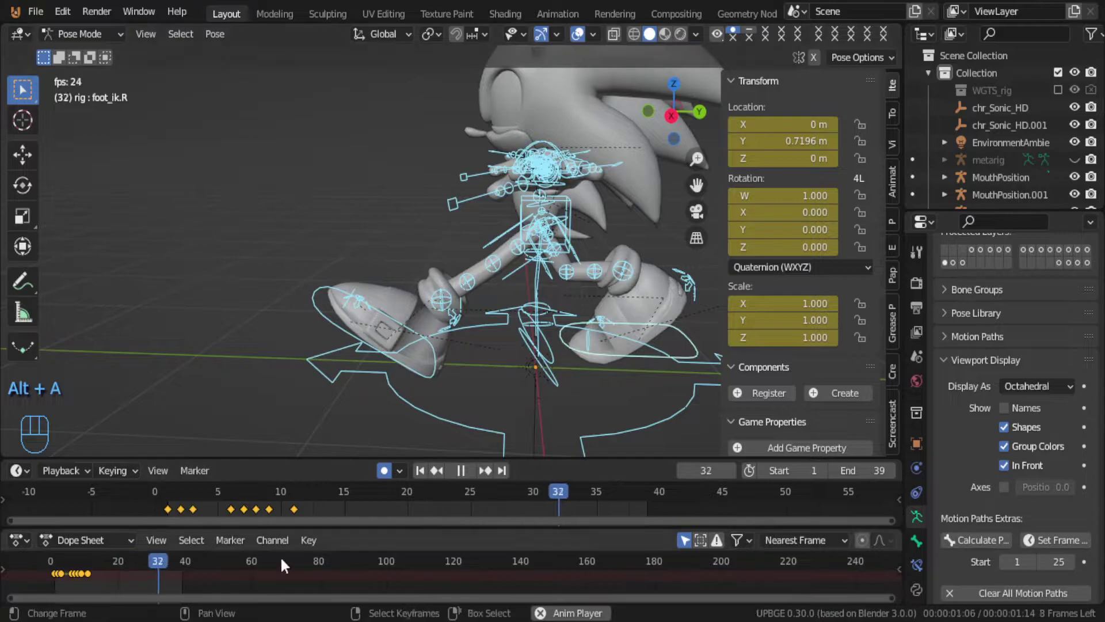
drag(864, 470, 783, 470)
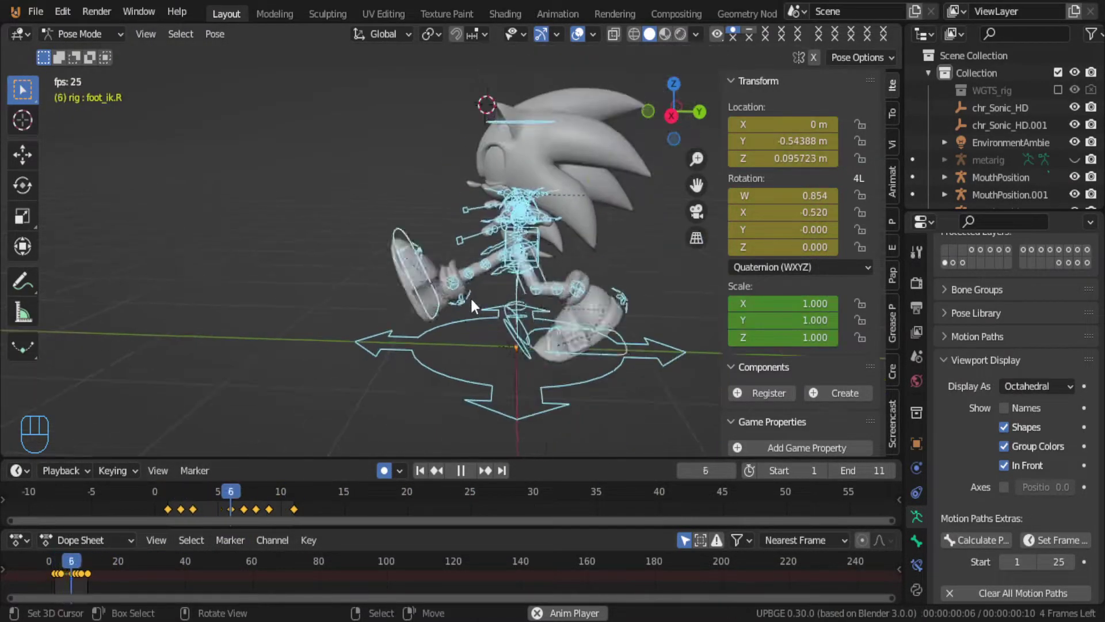
scroll(469, 299, down, 4)
middle_drag(467, 299, 579, 247)
scroll(578, 242, up, 2)
key(alt+a)
Step: Select all arm, hand and finger controls on both sides and delete their keyframes
middle_drag(397, 265, 324, 367)
middle_drag(471, 282, 374, 236)
scroll(404, 289, up, 2)
click(400, 278)
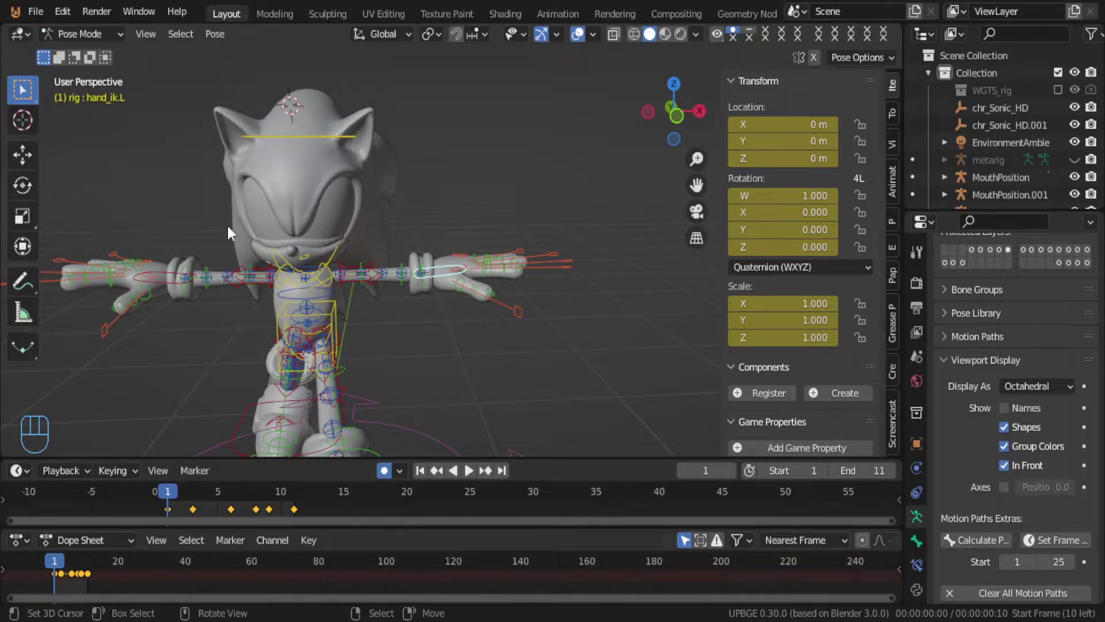
key(b)
drag(125, 249, 187, 299)
drag(253, 311, 254, 311)
key(b)
drag(420, 244, 555, 329)
key(b)
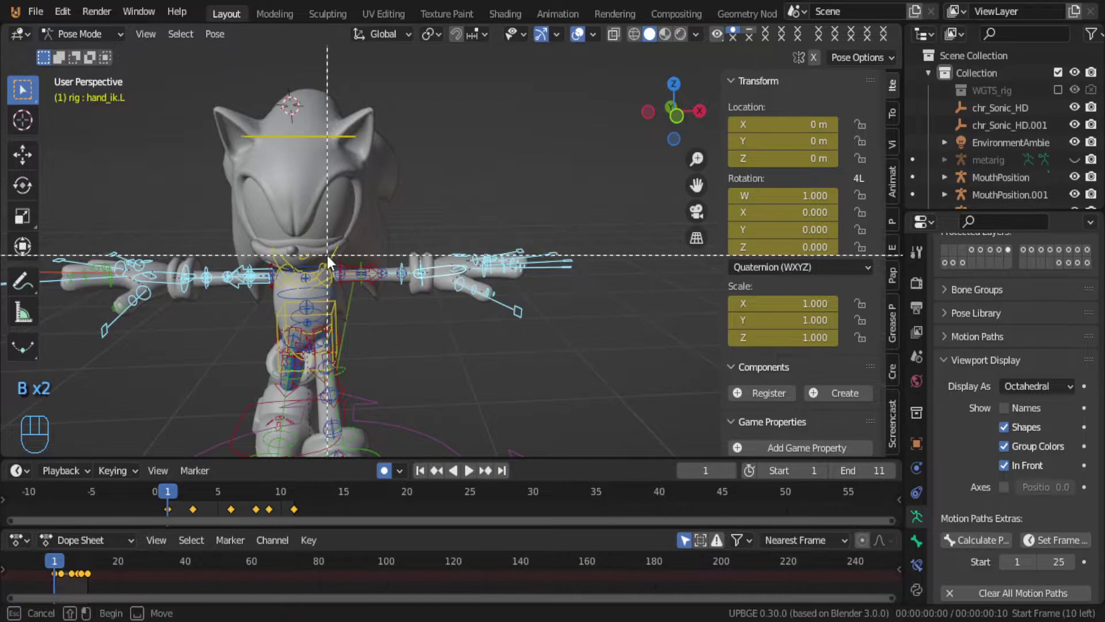
drag(334, 261, 651, 319)
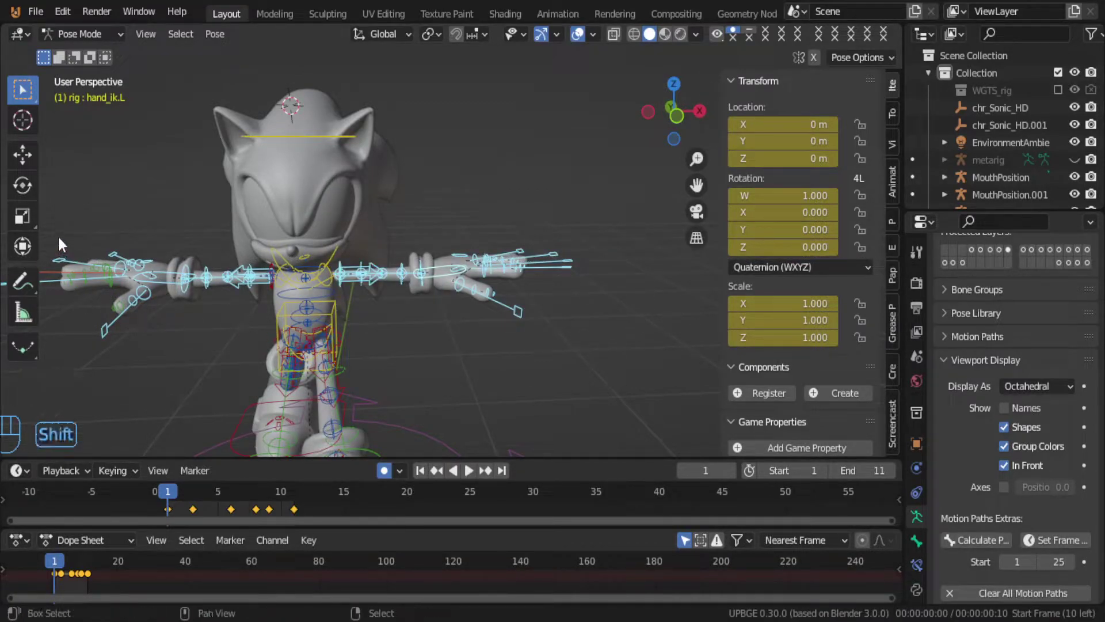
shift+middle_drag(60, 239, 225, 246)
key(b)
drag(138, 228, 312, 328)
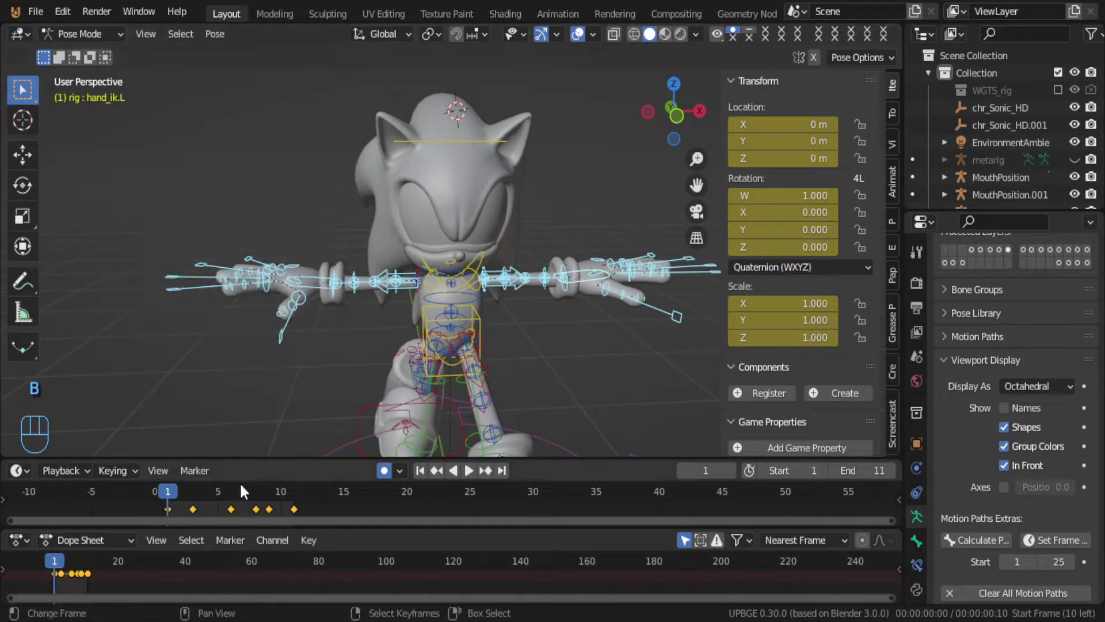
key(x)
click(239, 500)
key(a)
key(a)
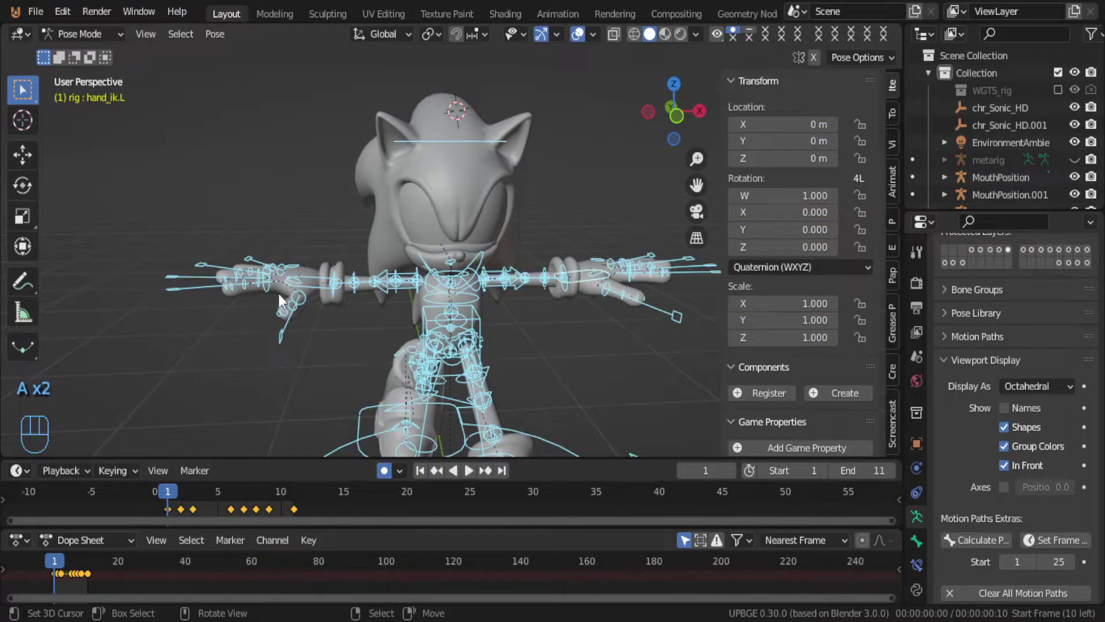
Step: Move the right hand's IK control so the arm extends behind the body at frame 1, and rotate it about the global Z axis
click(303, 287)
middle_drag(330, 292, 452, 316)
click(308, 279)
middle_drag(308, 279, 380, 300)
key(g)
click(302, 298)
key(r)
key(z)
click(279, 384)
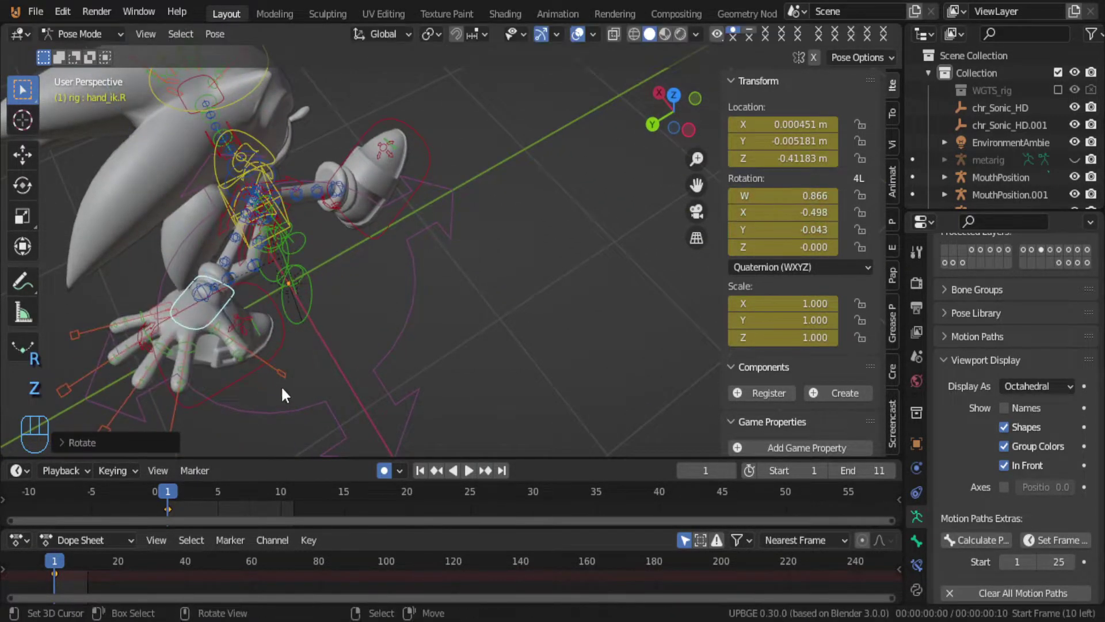
Step: Rotate the master controls of the right thumb and index finger about the global Z axis
click(284, 376)
key(r)
key(z)
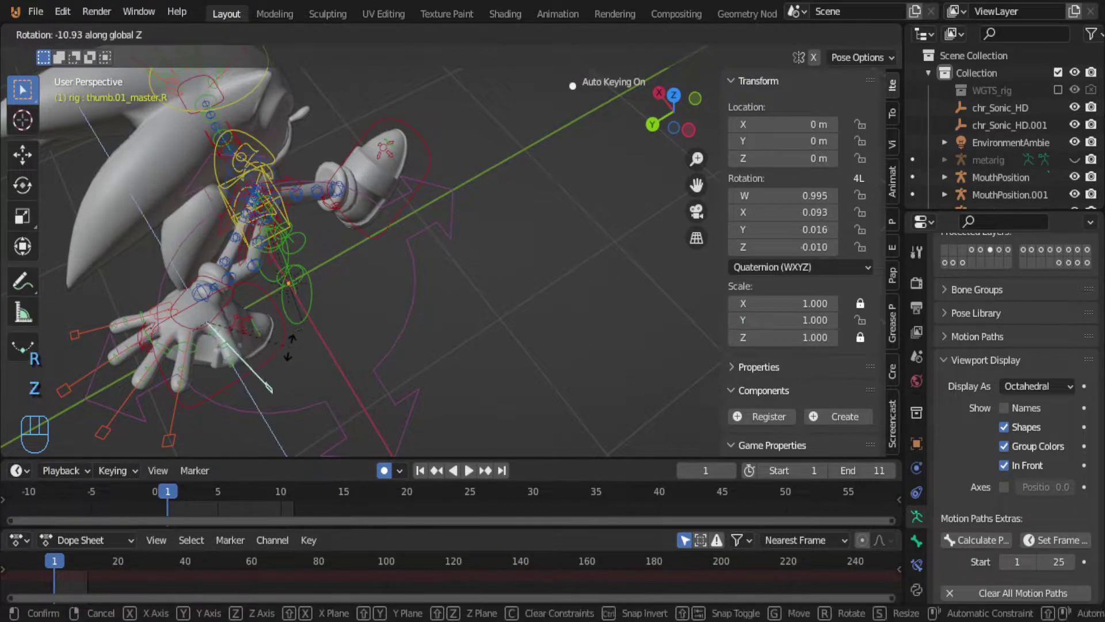
click(224, 377)
click(179, 401)
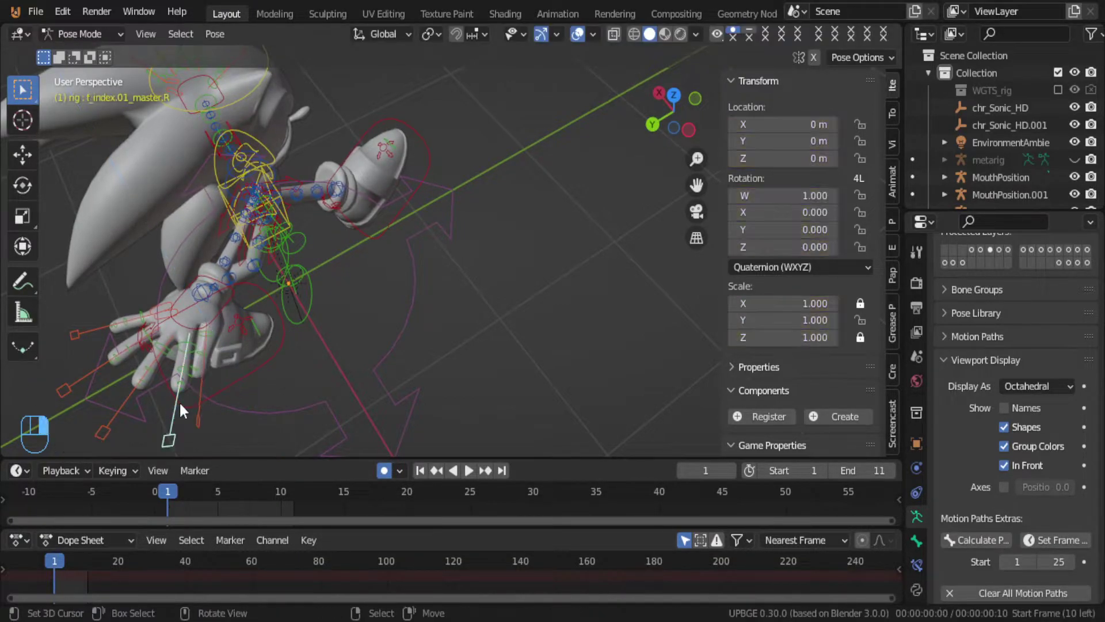
middle_drag(178, 401, 241, 397)
key(r)
key(z)
click(133, 361)
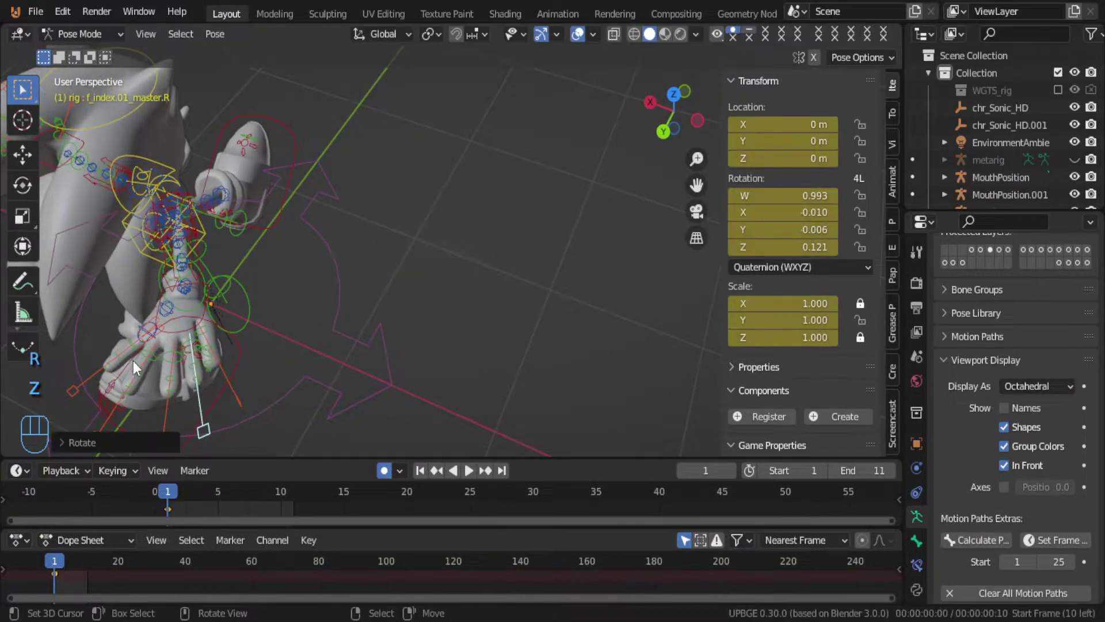
Step: Rotate the right middle finger's master control about the global Z axis
middle_drag(133, 361, 178, 365)
click(195, 400)
key(r)
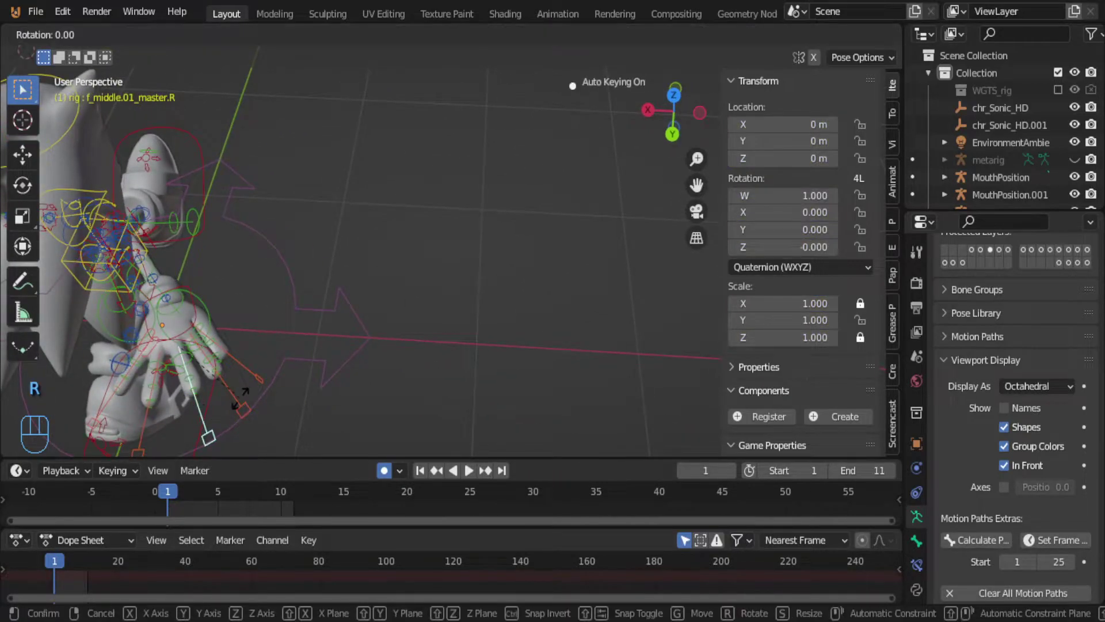
key(z)
click(160, 382)
Step: Rotate the master controls of the right pinky and ring finger about the global Z axis
click(140, 361)
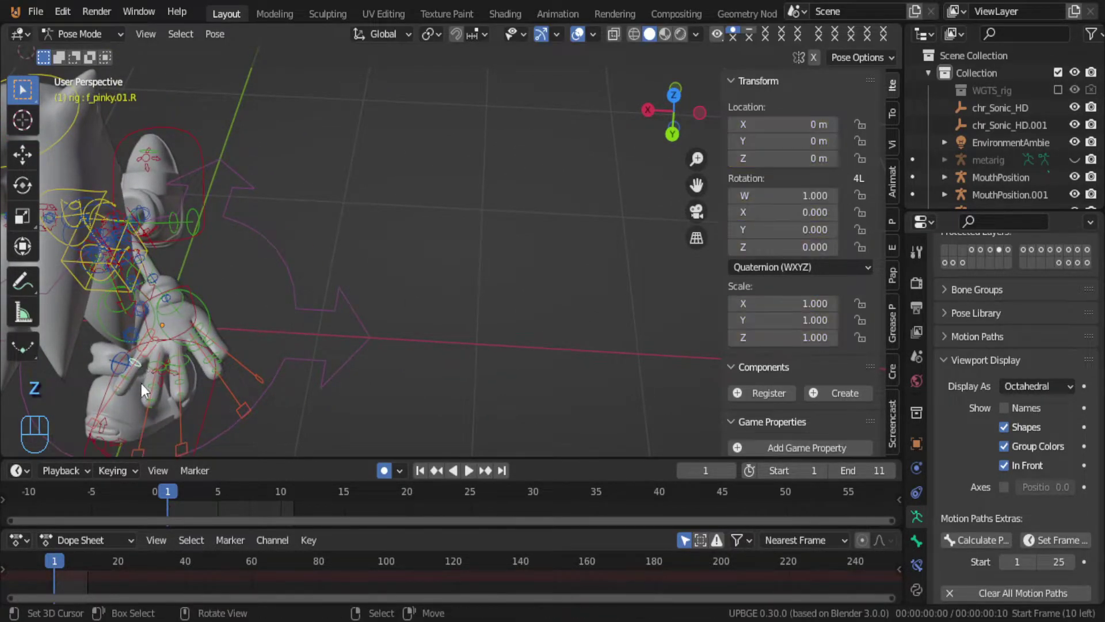
key(r)
key(z)
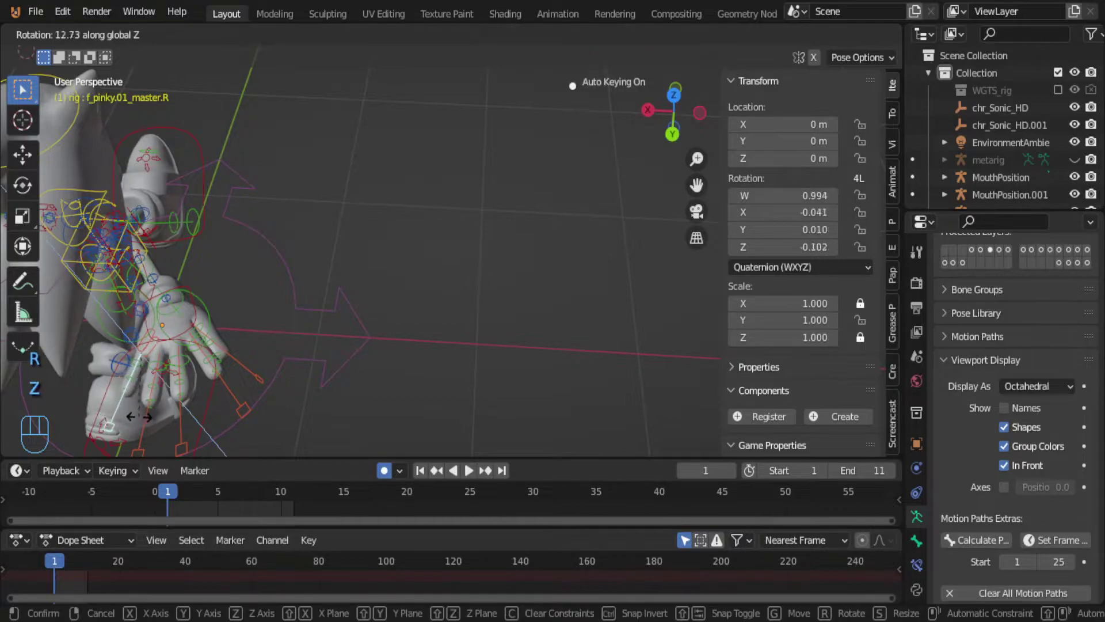
click(147, 394)
click(143, 419)
key(r)
key(z)
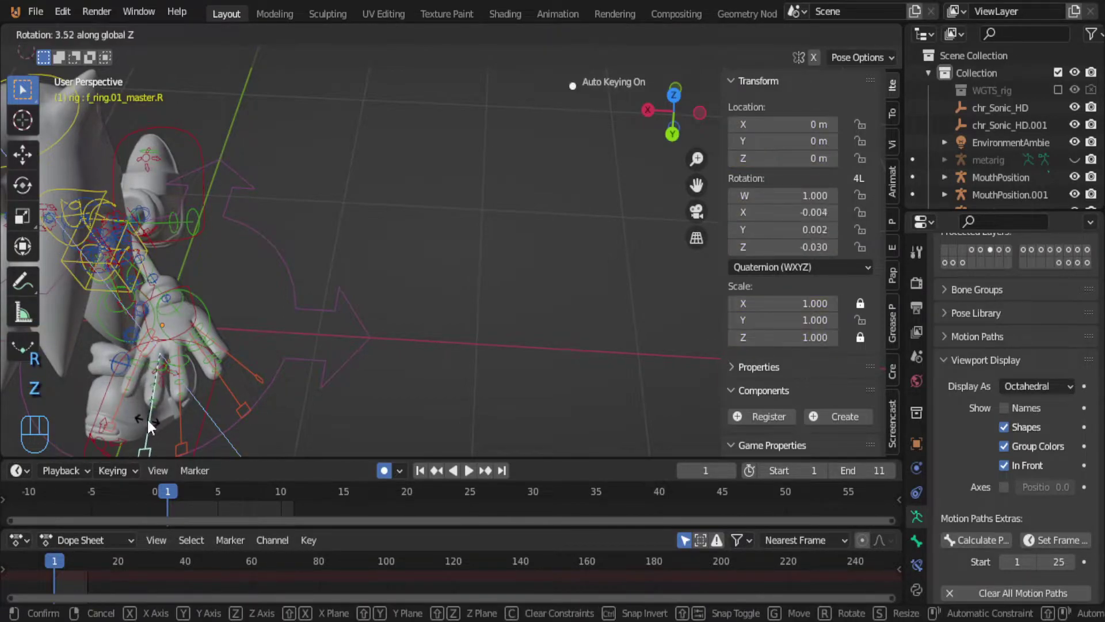
click(178, 423)
click(181, 443)
shift+click(195, 404)
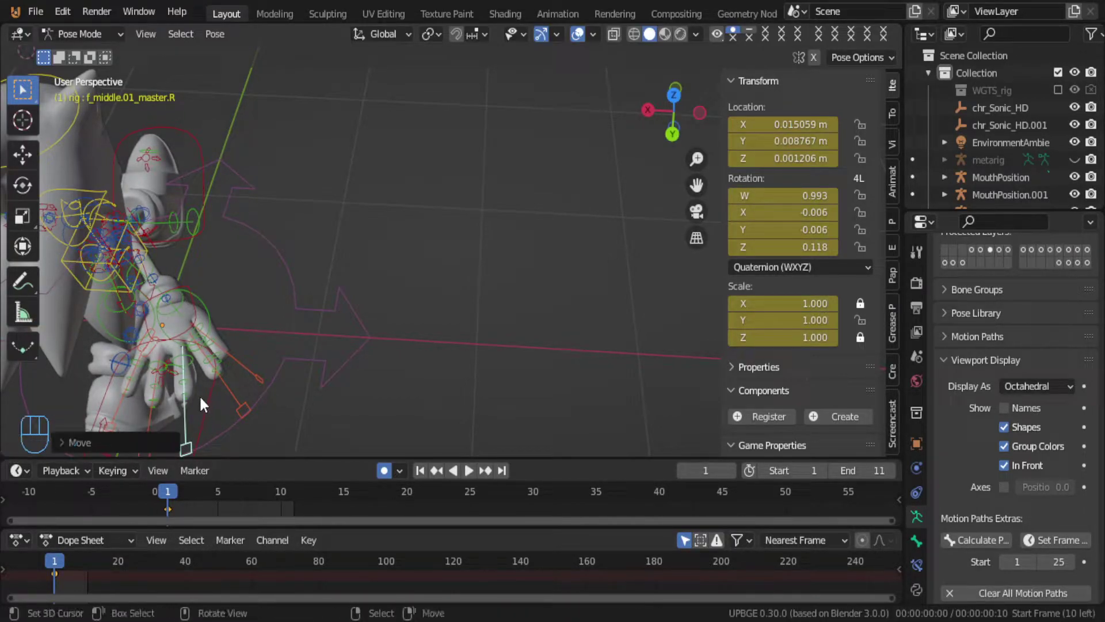
key(ctrl+z)
Step: Select all five finger master controls of the right hand and scale them to about 0.645 to curl the fingers
middle_drag(182, 370, 197, 330)
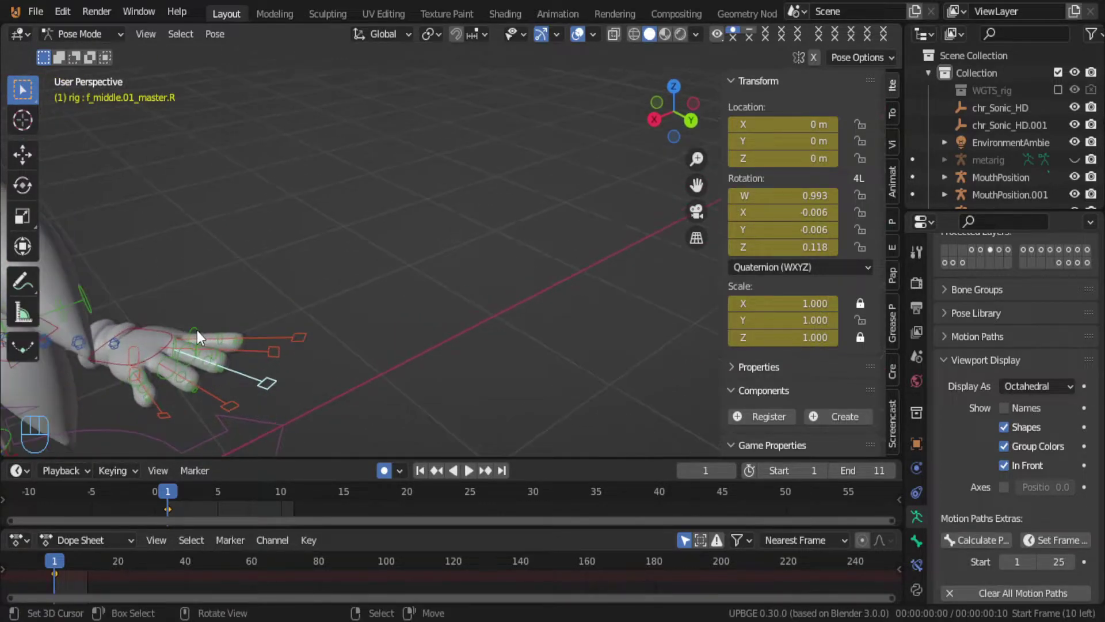
shift+click(169, 409)
shift+click(229, 404)
shift+click(276, 353)
shift+click(297, 340)
key(s)
click(265, 361)
Step: Rotate the right thumb's base joint control in a side view of the hand
middle_drag(265, 361, 464, 461)
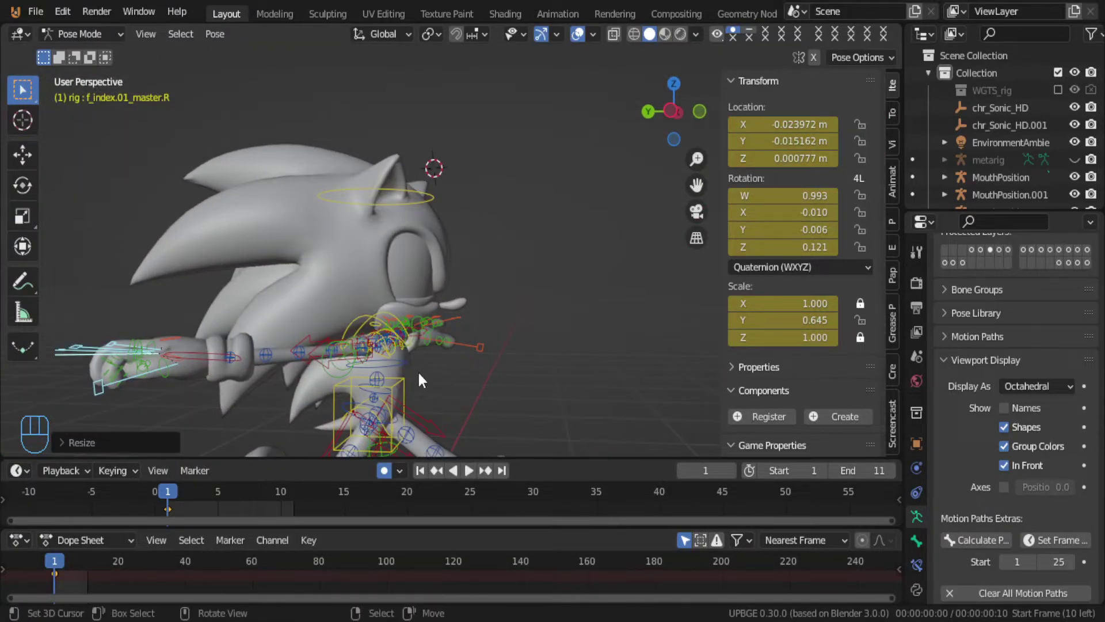
scroll(361, 383, up, 3)
shift+middle_drag(153, 350, 222, 314)
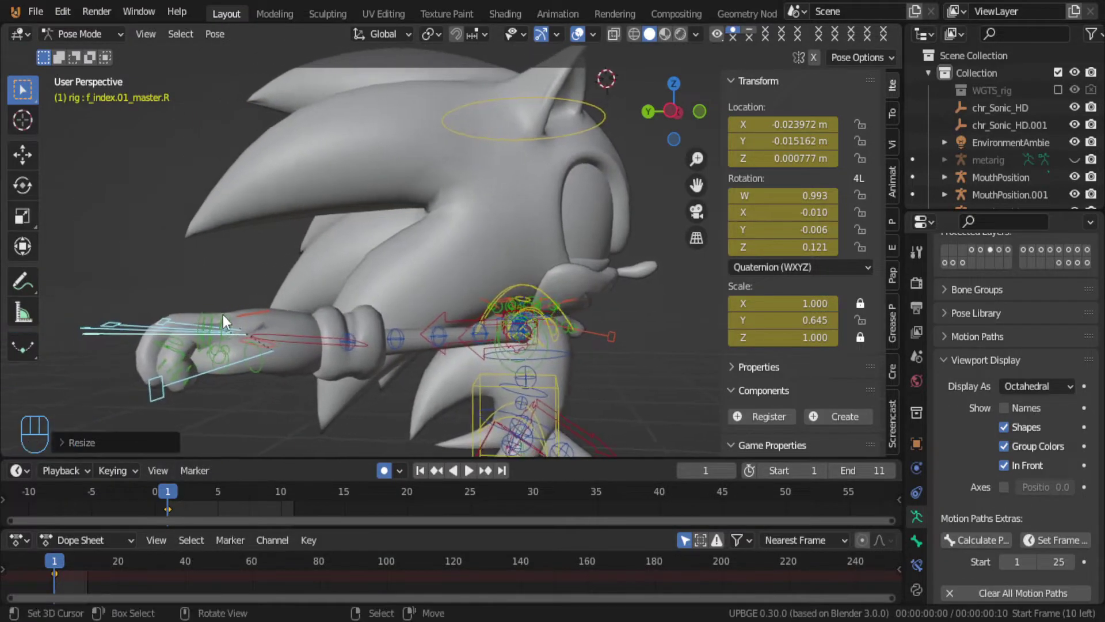
click(254, 355)
middle_drag(256, 354, 196, 343)
key(r)
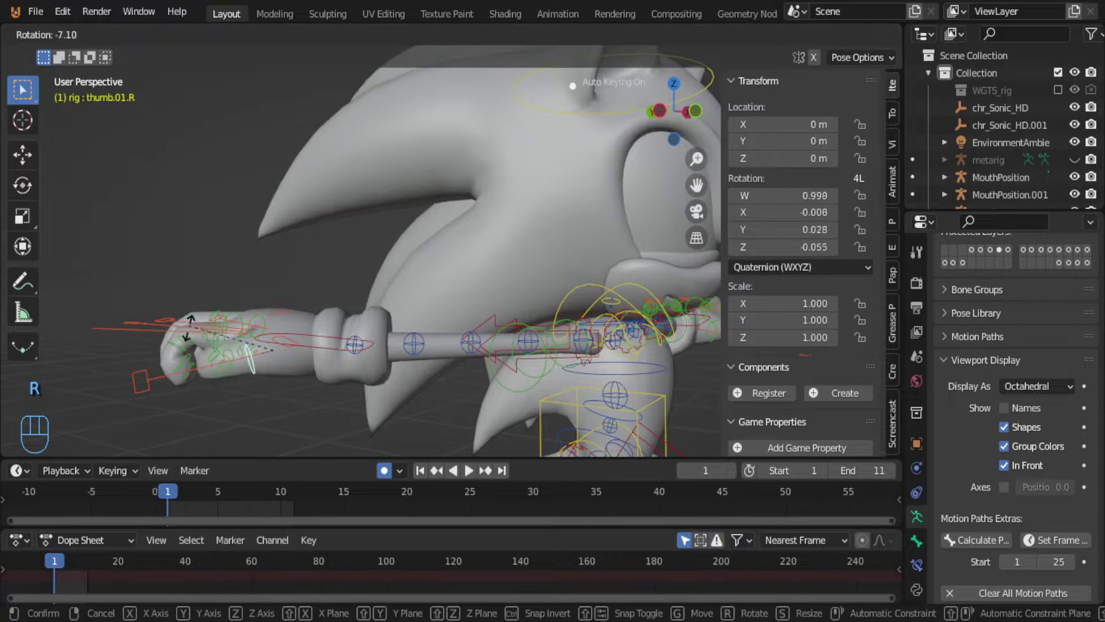
click(192, 347)
Step: Scale the right thumb's master control to adjust how far the thumb curls
middle_drag(251, 311, 270, 352)
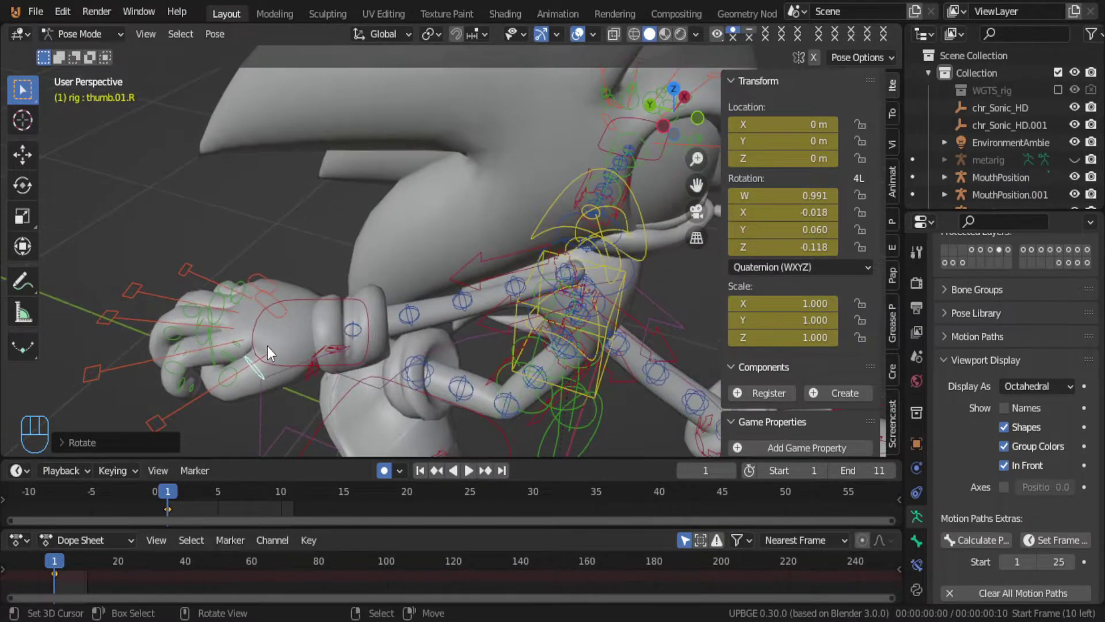
click(154, 426)
key(s)
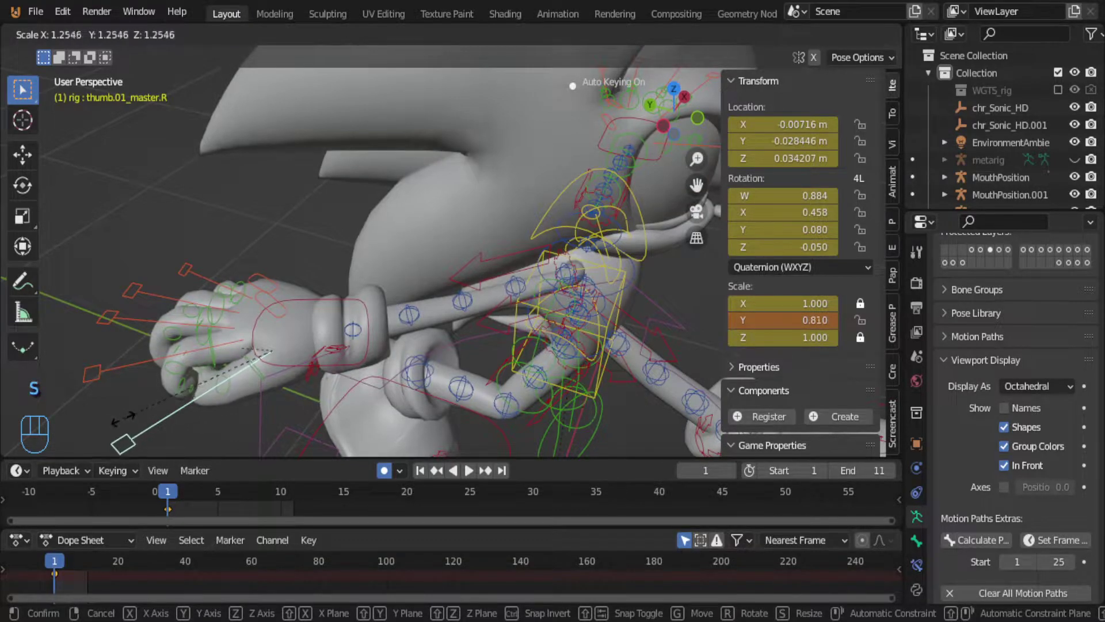
click(193, 323)
Step: Select the base joint controls of the four fingers on the right hand
click(209, 329)
shift+click(216, 314)
click(225, 294)
middle_drag(225, 293, 239, 329)
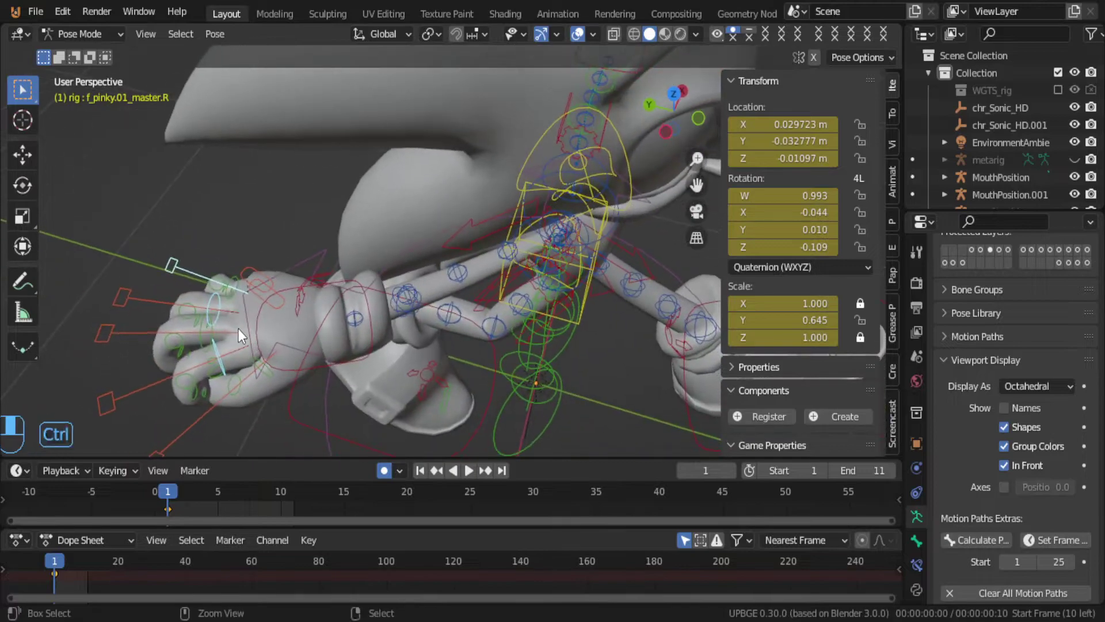
key(ctrl+z)
click(195, 329)
key(ctrl+z)
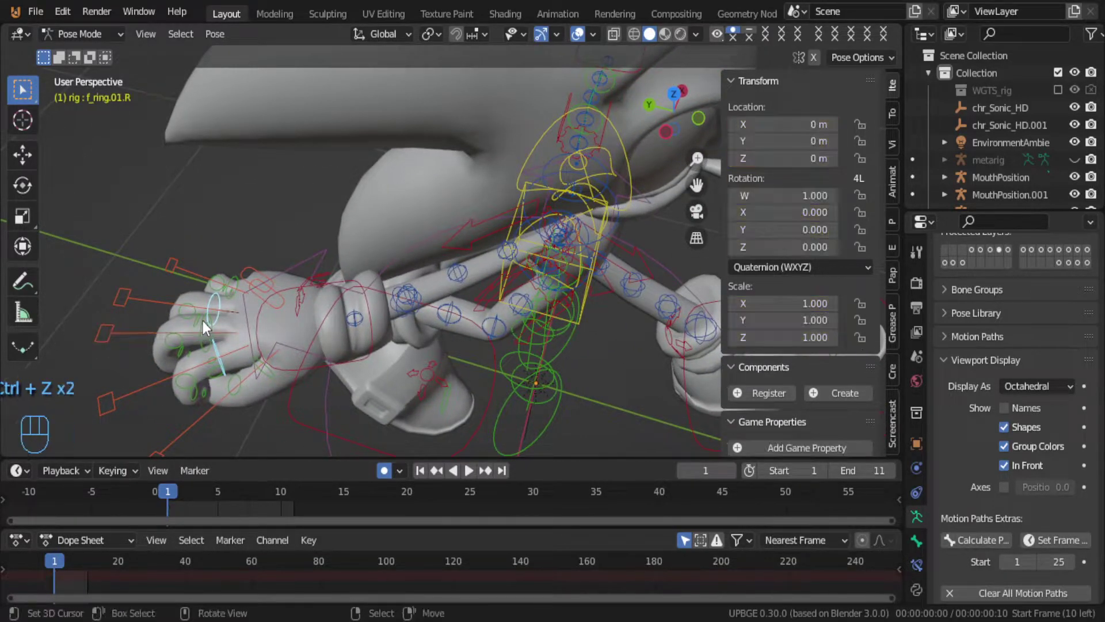
shift+click(202, 322)
shift+click(235, 277)
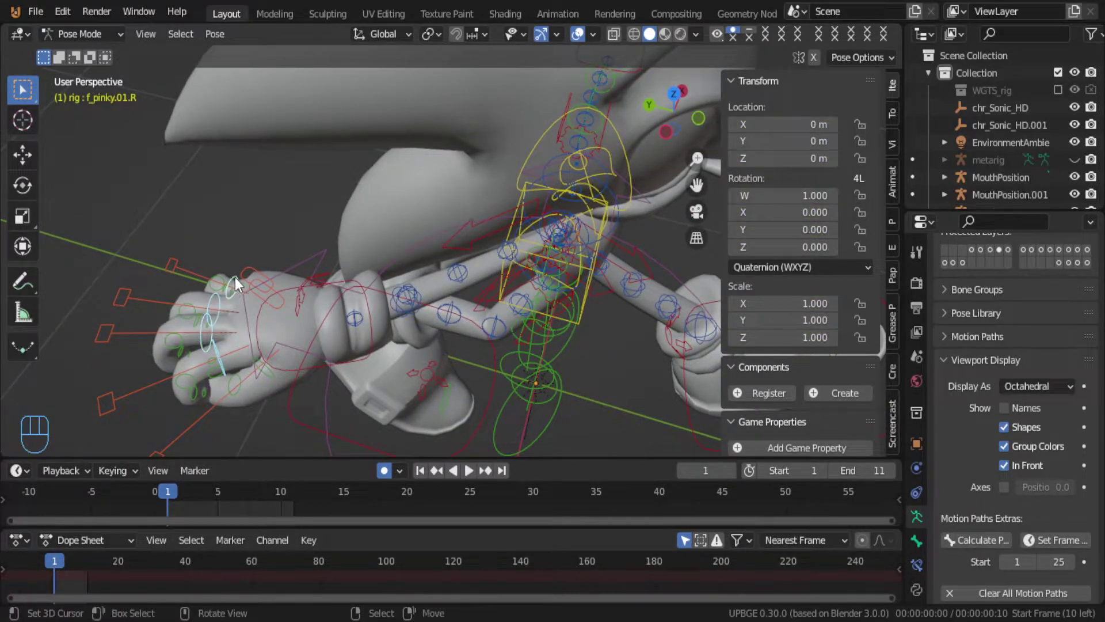
middle_drag(235, 277, 257, 263)
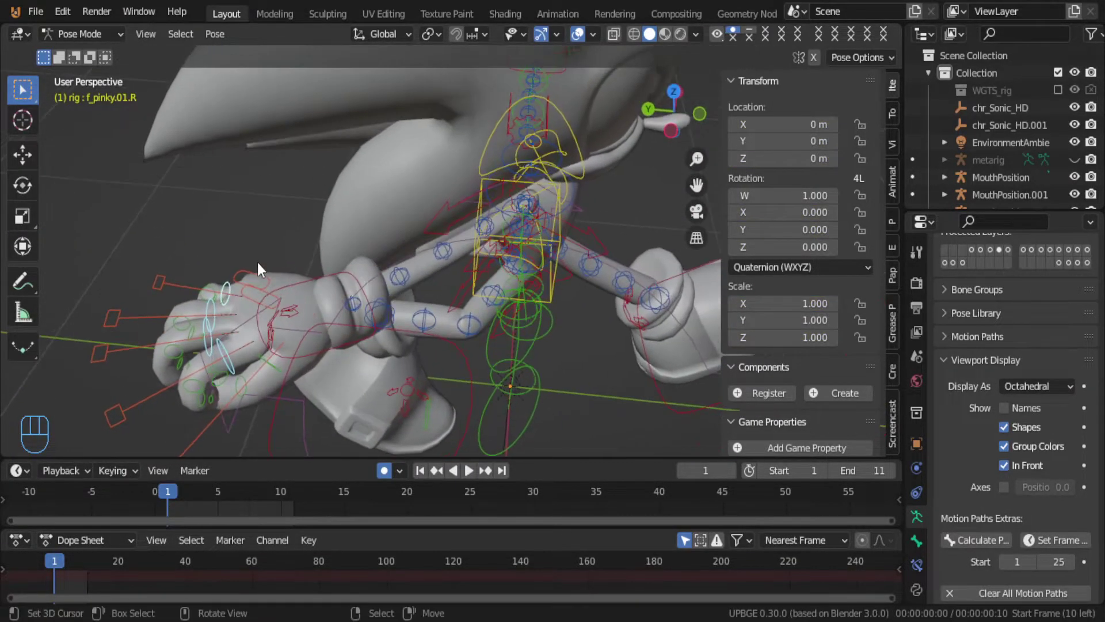
Step: Set the transform orientation to Normal and rotate the right hand's selected base finger joints inward about the X axis
click(378, 33)
click(353, 125)
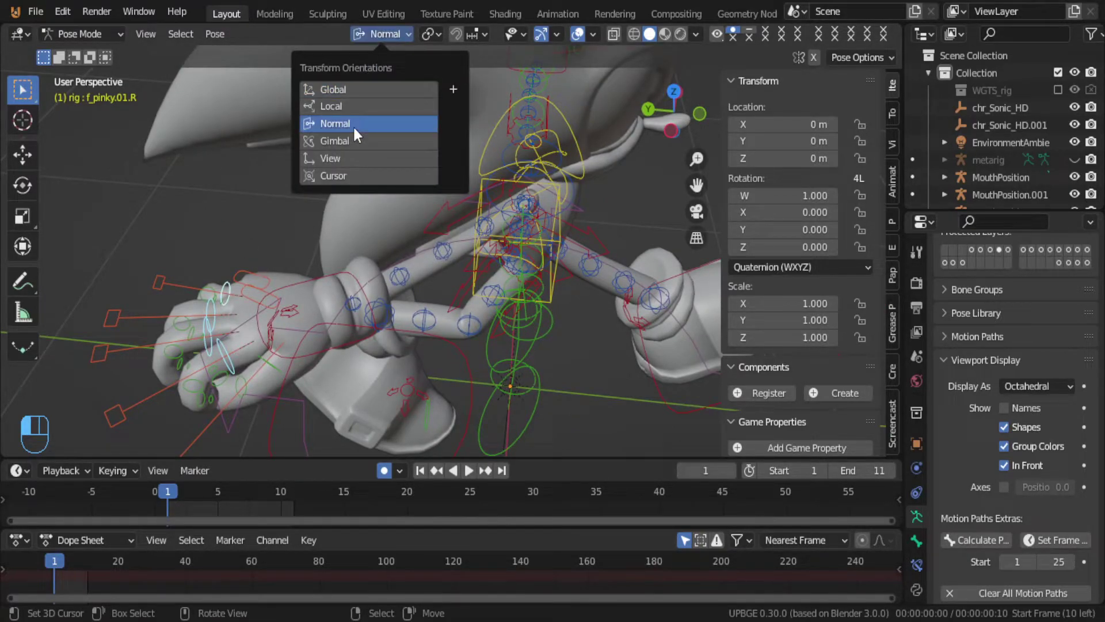
click(23, 184)
drag(233, 275, 174, 298)
middle_drag(182, 366, 133, 253)
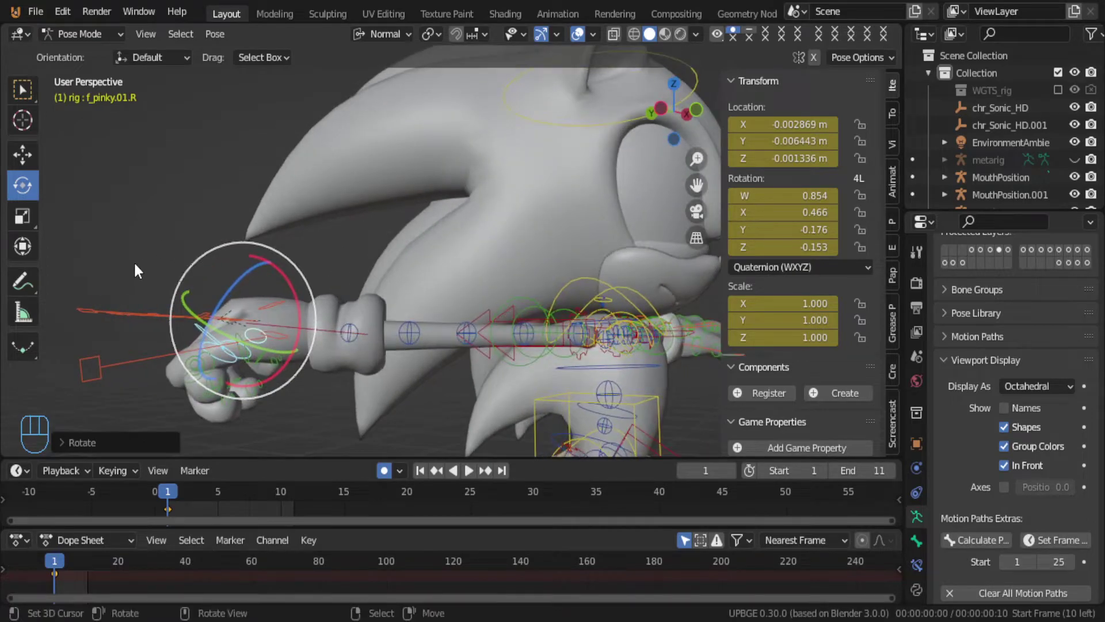
drag(295, 294, 274, 302)
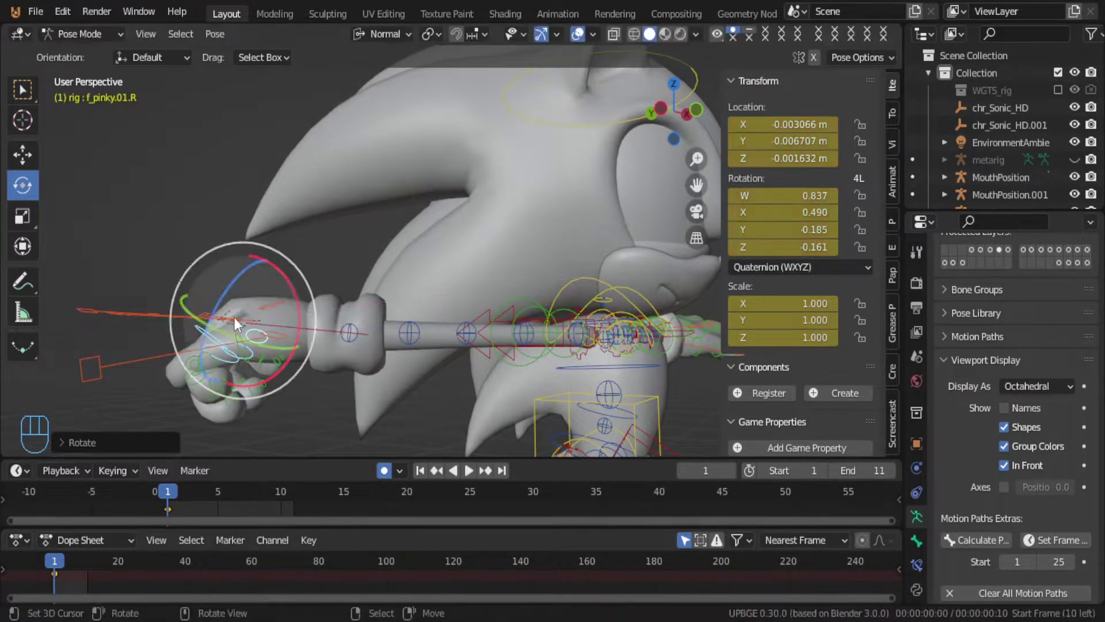
middle_drag(92, 302, 95, 382)
Step: Select the right hand's index, middle, ring and pinky master controls and scale them to about 0.539 to tighten the curl
click(104, 368)
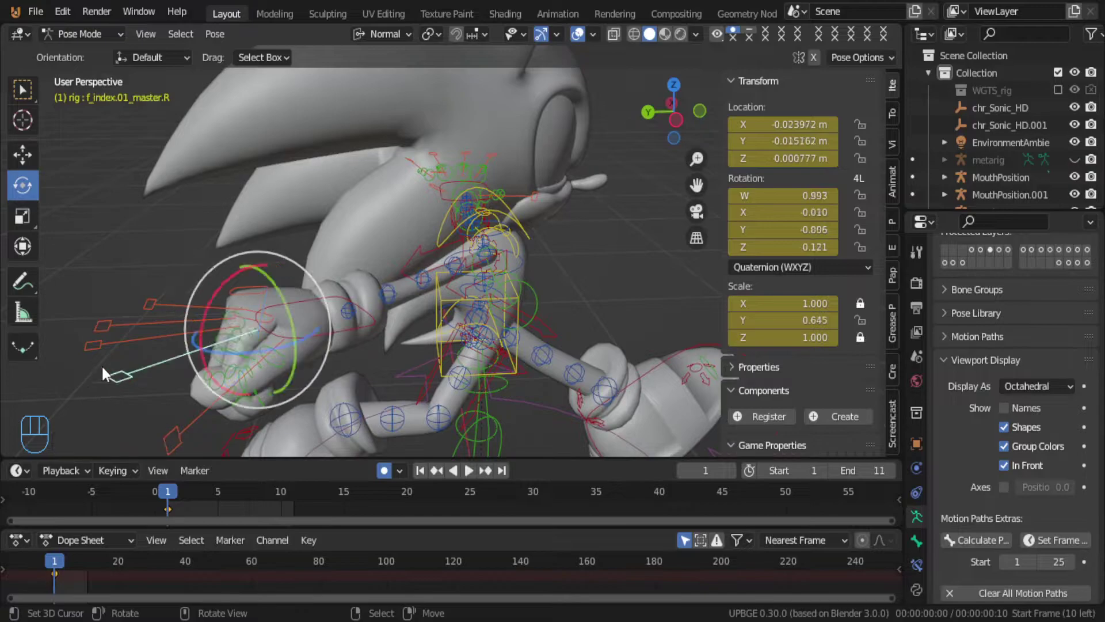
shift+click(96, 344)
shift+click(102, 324)
shift+click(151, 301)
middle_drag(151, 301, 213, 271)
key(s)
click(138, 310)
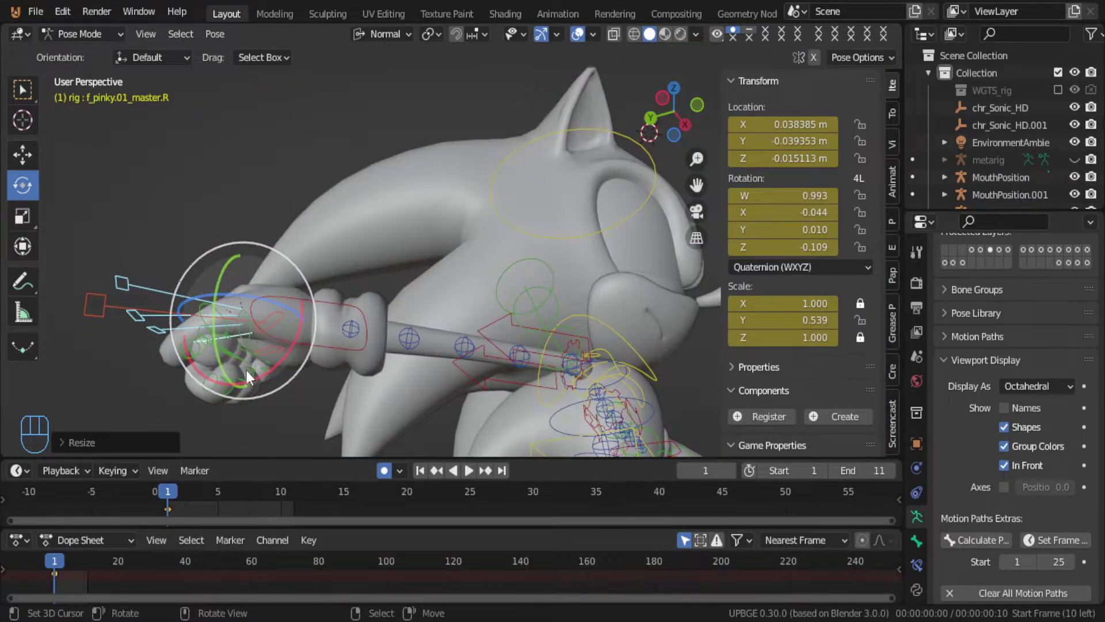
Step: Rotate the right thumb's base joint control and scale the thumb's master control to fold it against the fist
click(215, 382)
middle_drag(215, 382, 243, 364)
click(264, 320)
middle_drag(265, 319, 314, 371)
key(r)
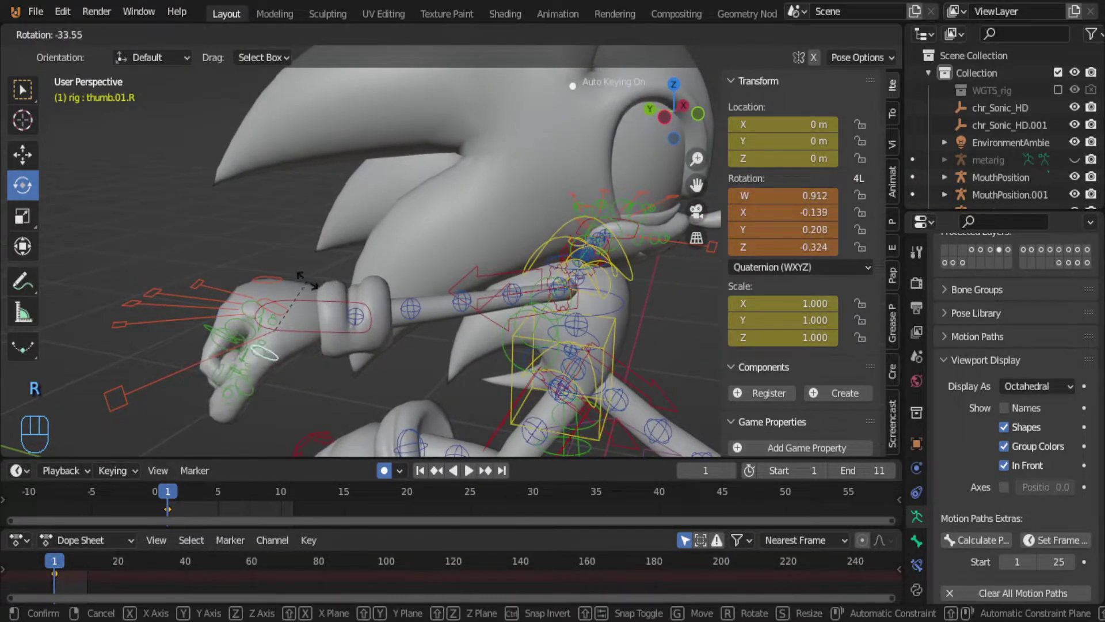
click(171, 380)
click(111, 402)
key(s)
click(153, 375)
Step: Rotate the right hand's IK control about -34° on its normal X axis and move it along its normal Y axis
middle_drag(153, 375, 362, 20)
click(202, 327)
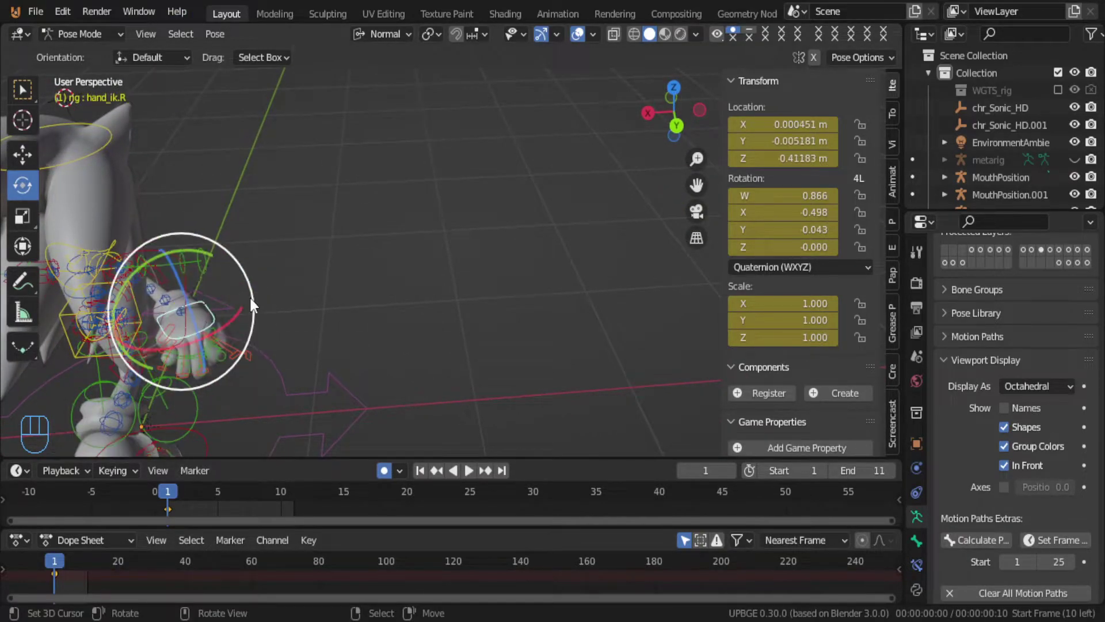
middle_drag(250, 295, 251, 299)
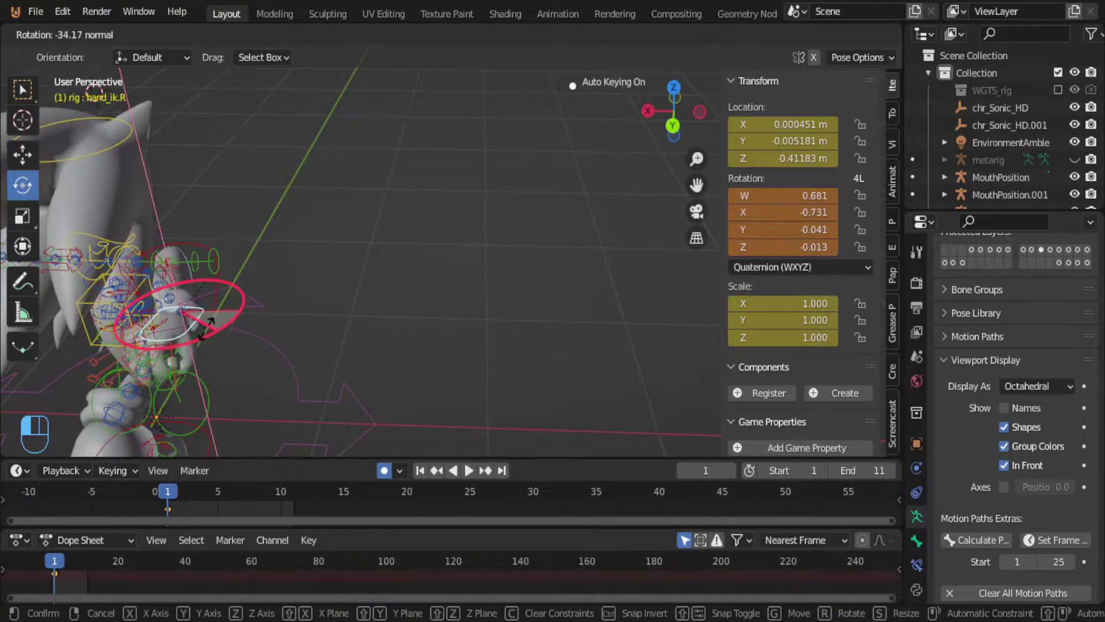
click(287, 254)
middle_drag(287, 253, 147, 328)
key(g)
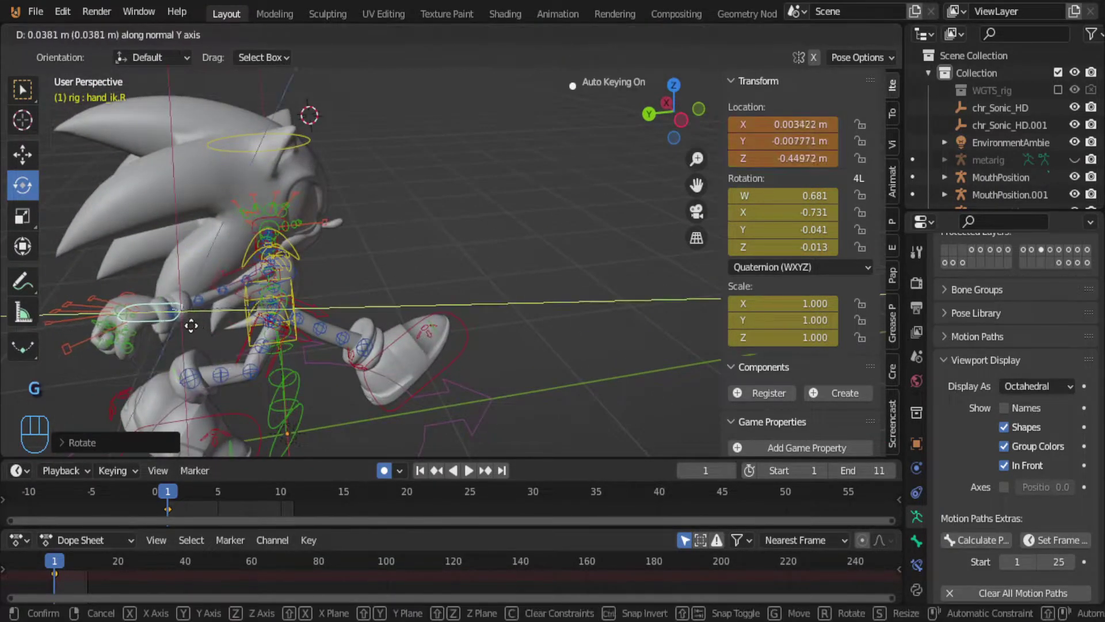
click(219, 318)
Step: Select the left hand's index, middle, ring and pinky master controls and scale them to about 0.570 to curl the fingers
middle_drag(219, 318, 848, 234)
scroll(496, 319, up, 5)
middle_drag(496, 318, 491, 423)
click(322, 391)
shift+click(460, 418)
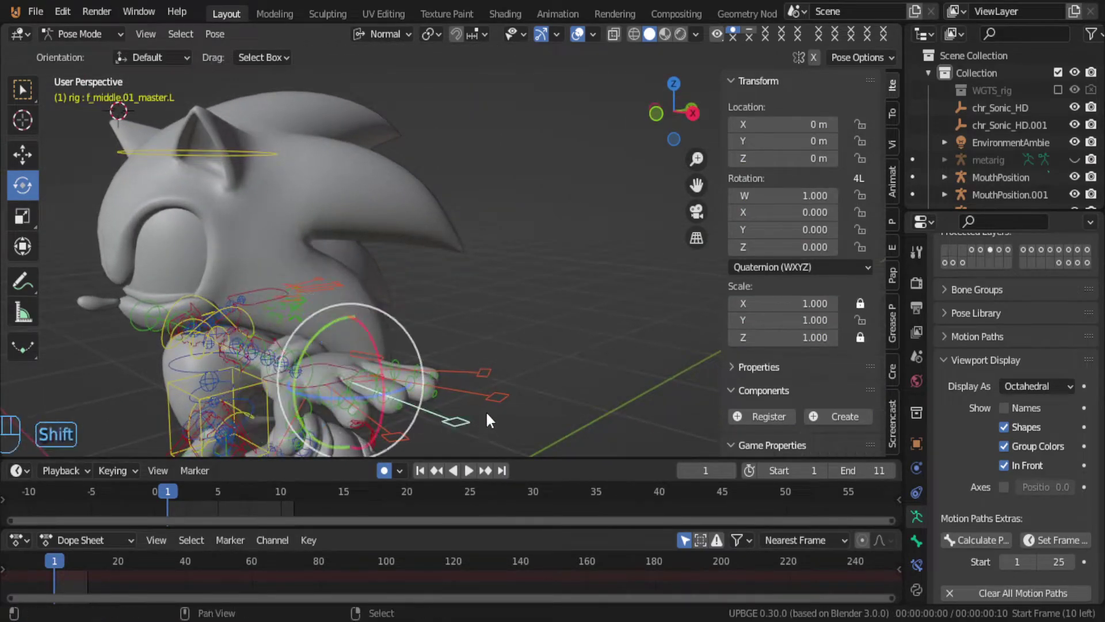
shift+click(504, 399)
shift+click(491, 361)
middle_drag(490, 361, 510, 344)
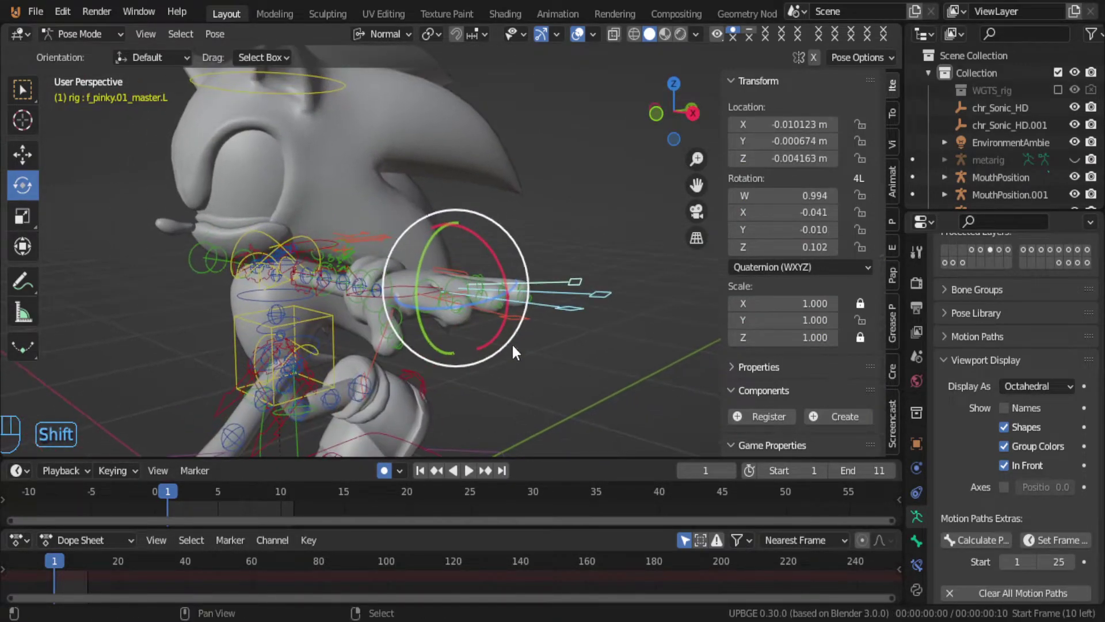
shift+click(516, 315)
key(s)
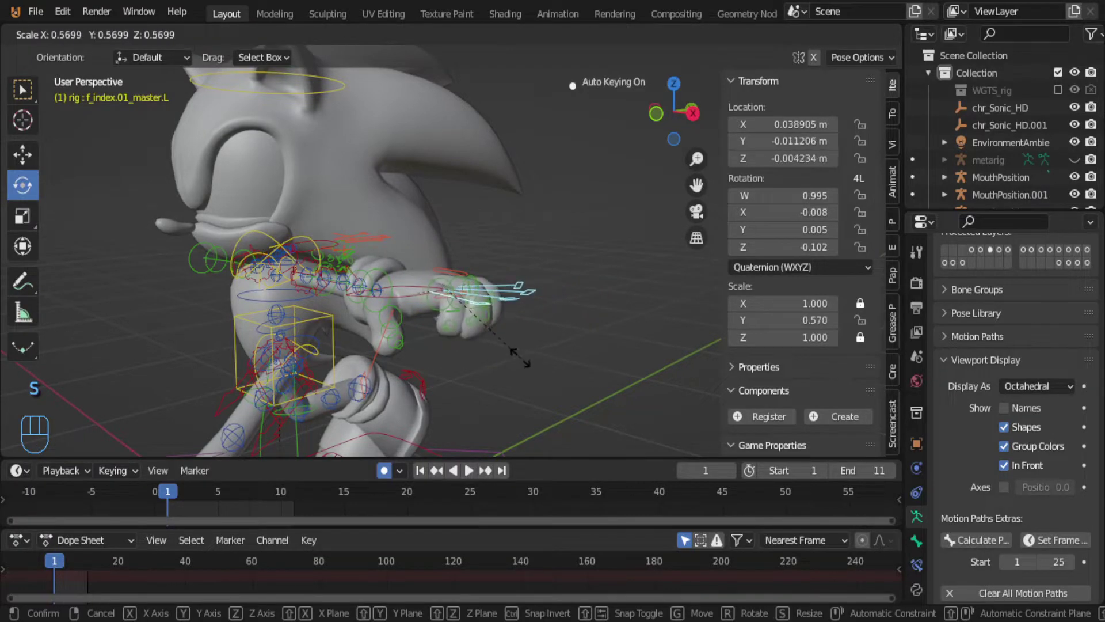
click(537, 369)
middle_drag(538, 370, 485, 357)
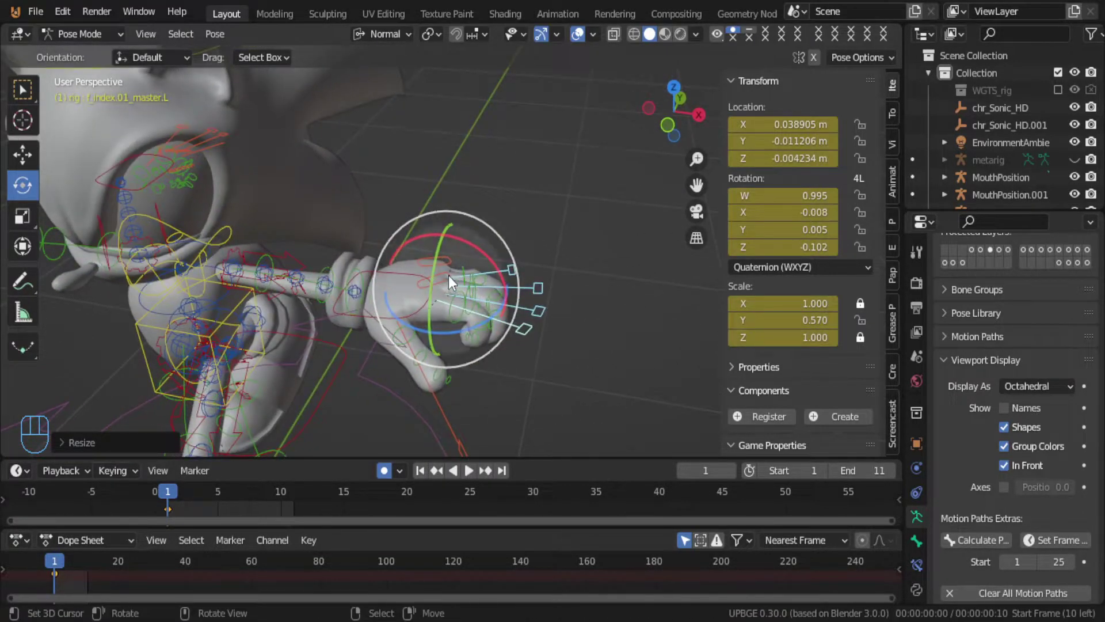
Step: Select the base joint controls of the left hand's four fingers and rotate them inward about the X axis to close the fist
middle_drag(448, 275, 470, 318)
click(467, 300)
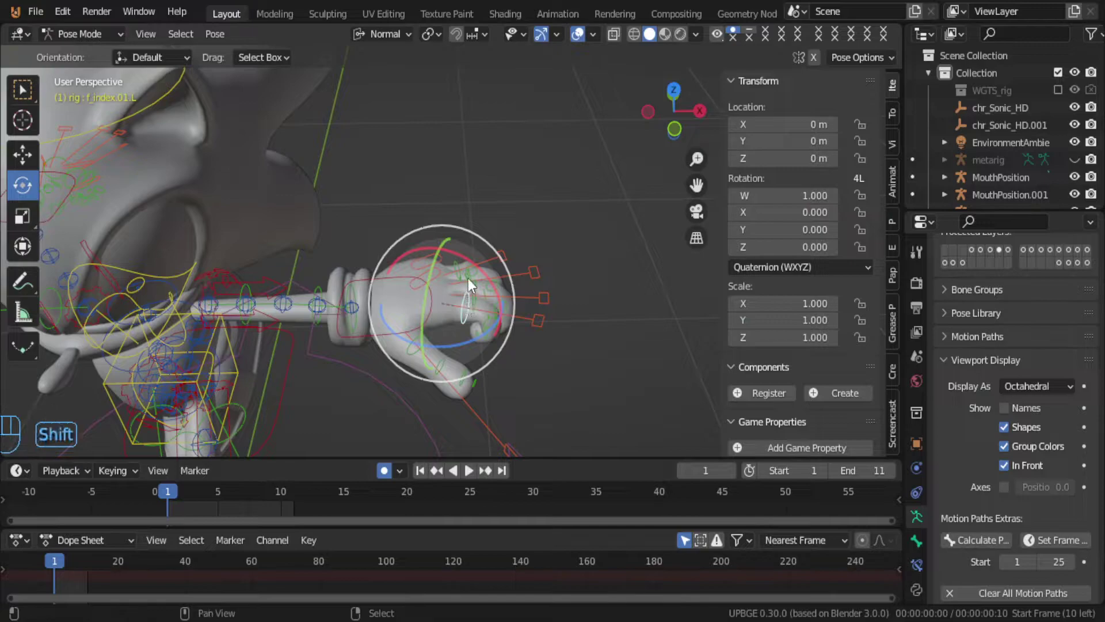
shift+click(478, 295)
key(ctrl+z)
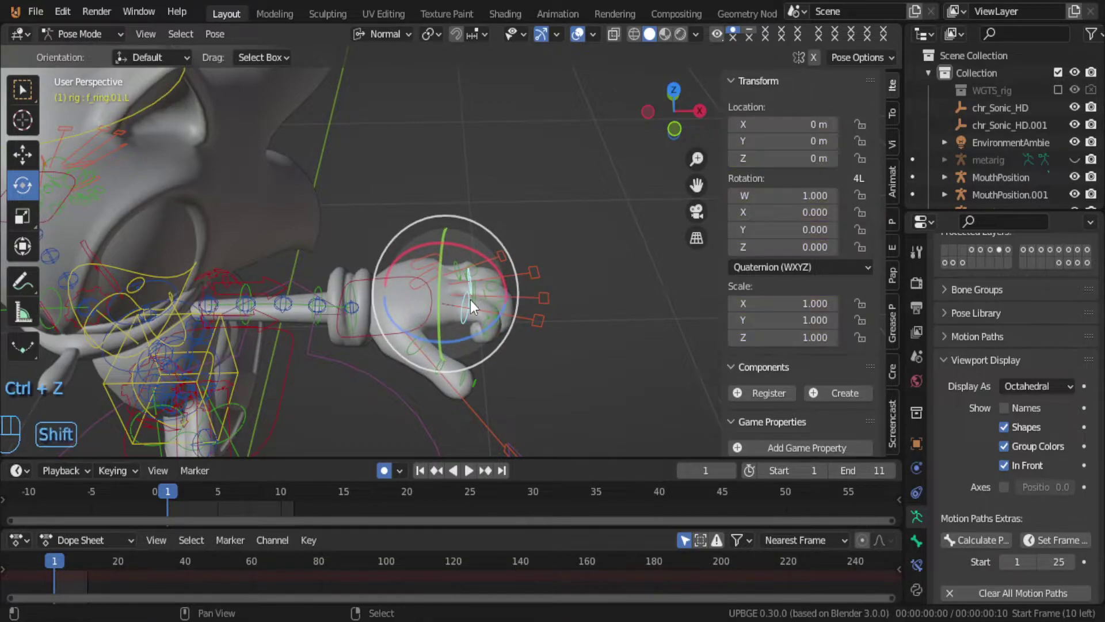
click(451, 264)
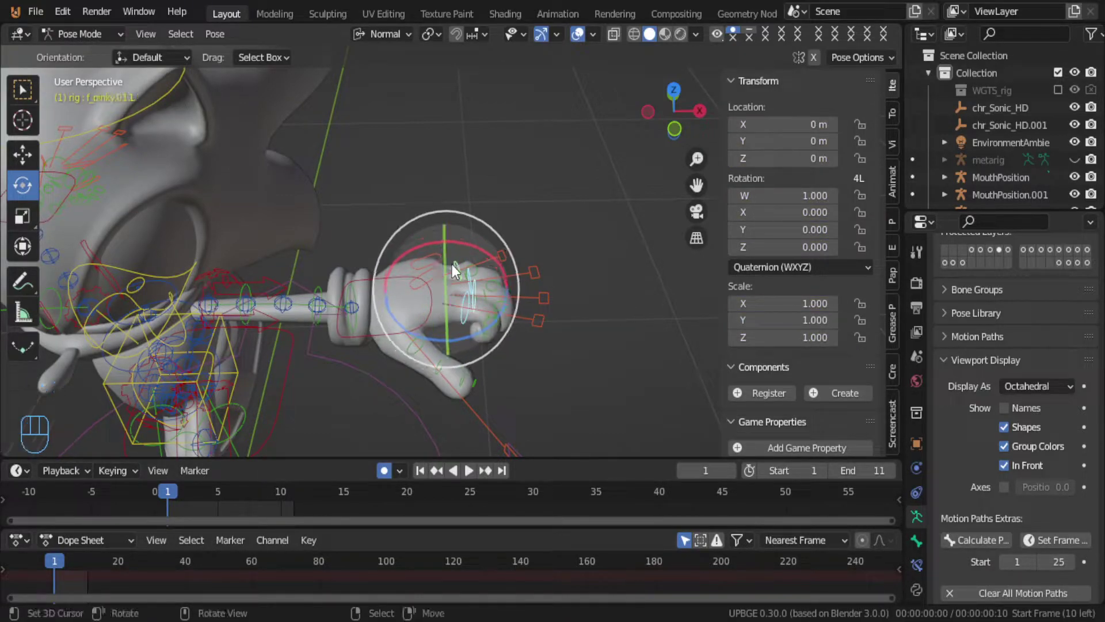
drag(470, 242, 454, 323)
middle_drag(452, 326, 468, 214)
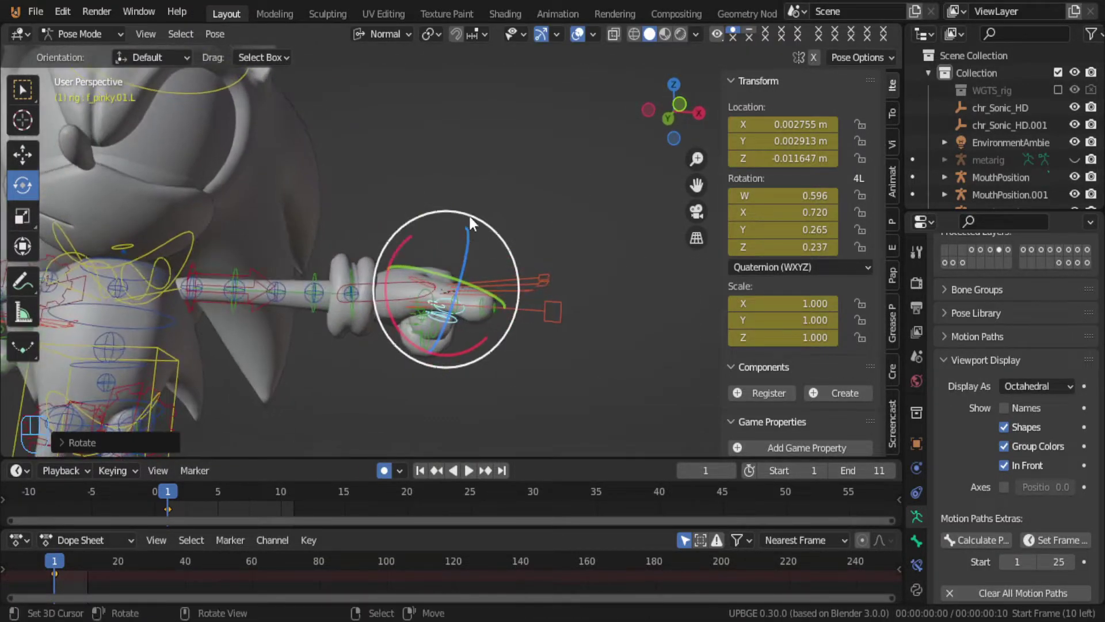
Step: Scale the left thumb's master control to about 0.617 and rotate the thumb's base joint control
click(553, 313)
key(s)
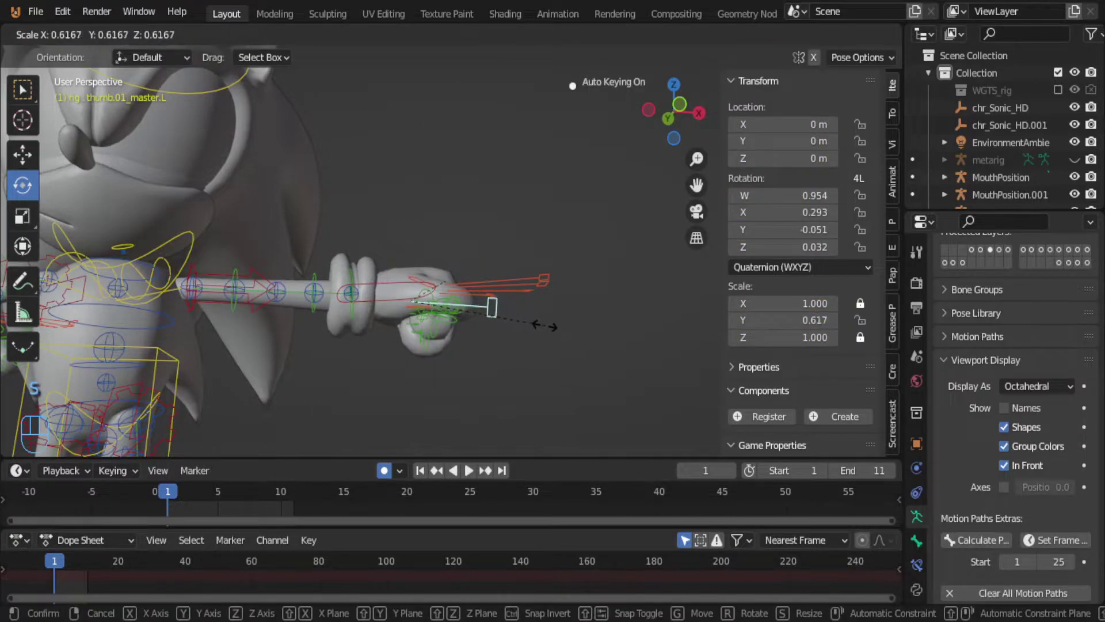
click(521, 333)
middle_drag(521, 333, 472, 361)
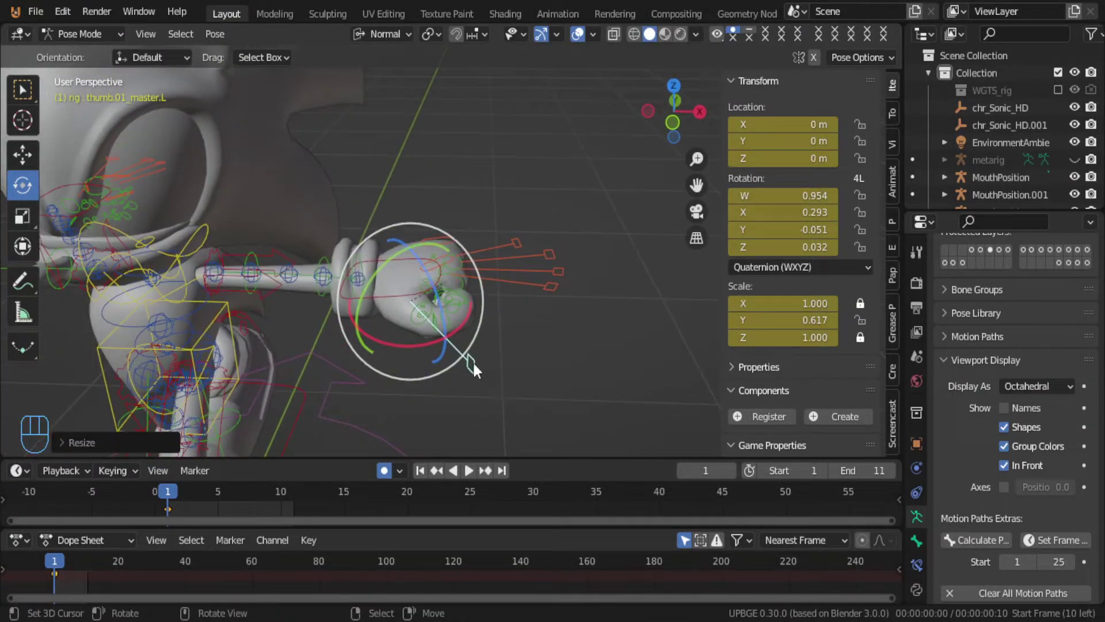
click(423, 318)
mouse_move(444, 247)
mouse_down()
mouse_move(472, 282)
mouse_move(410, 322)
mouse_move(420, 322)
mouse_move(447, 256)
mouse_up()
middle_drag(447, 256, 284, 224)
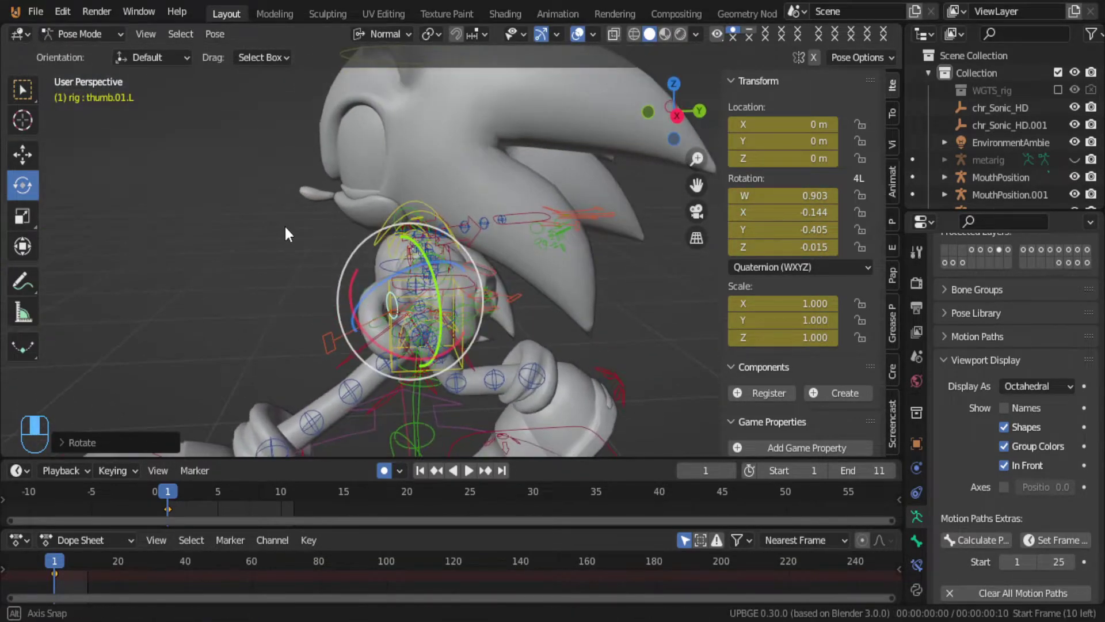
Step: Scale the left thumb's master control to about 0.527 and move it slightly in a side view
click(329, 346)
key(s)
click(346, 341)
key(g)
click(348, 336)
Step: Rotate the left thumb's master control in a front view and shift it closer to the fist
scroll(369, 325, up, 3)
middle_drag(368, 326, 544, 294)
key(r)
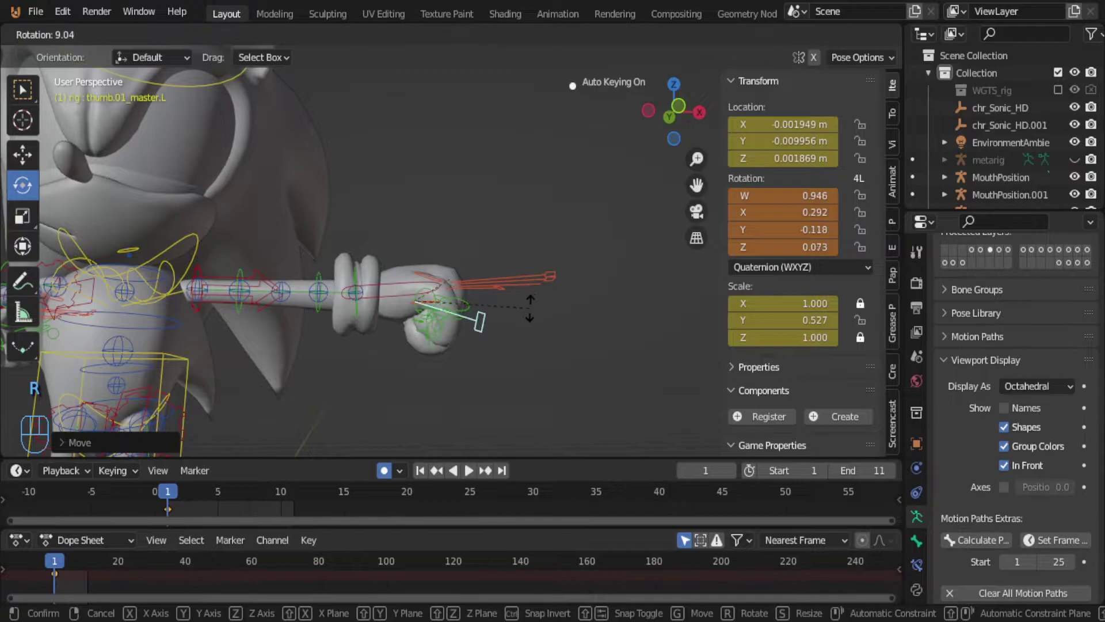
click(530, 308)
key(g)
click(524, 323)
middle_drag(525, 324, 499, 354)
Step: Select another control on the left hand and rotate it to refine the closed fist
click(455, 305)
middle_drag(454, 302, 388, 295)
click(383, 330)
click(402, 308)
key(r)
click(440, 329)
Step: Select the left hand's IK control and rotate it about its X axis
click(371, 327)
middle_drag(485, 297, 349, 347)
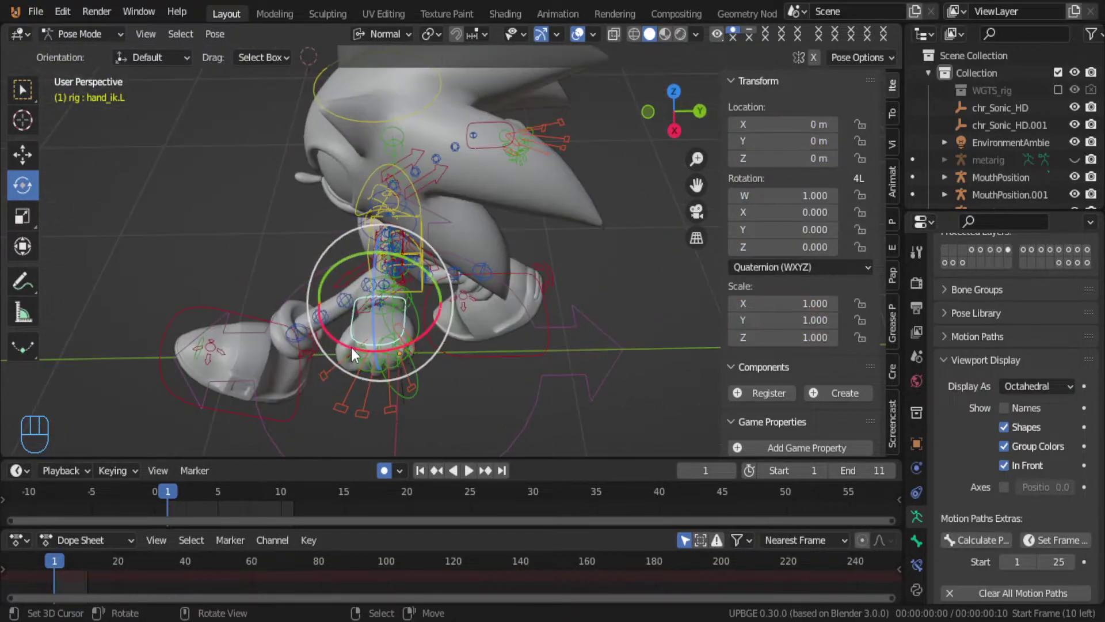
drag(406, 340, 503, 270)
key(r)
key(x)
click(503, 270)
Step: Move the left hand's IK control along the global Z and Y axes to a location of about Y -0.110 m, Z -0.337 m
middle_drag(503, 271, 403, 340)
key(g)
key(z)
key(z)
click(433, 337)
key(g)
key(y)
key(y)
click(497, 311)
key(g)
key(z)
key(z)
click(523, 358)
Step: Rotate the left hand's IK control about the global Z axis to a rotation of about W 0.793, X -0.609
key(r)
key(z)
key(z)
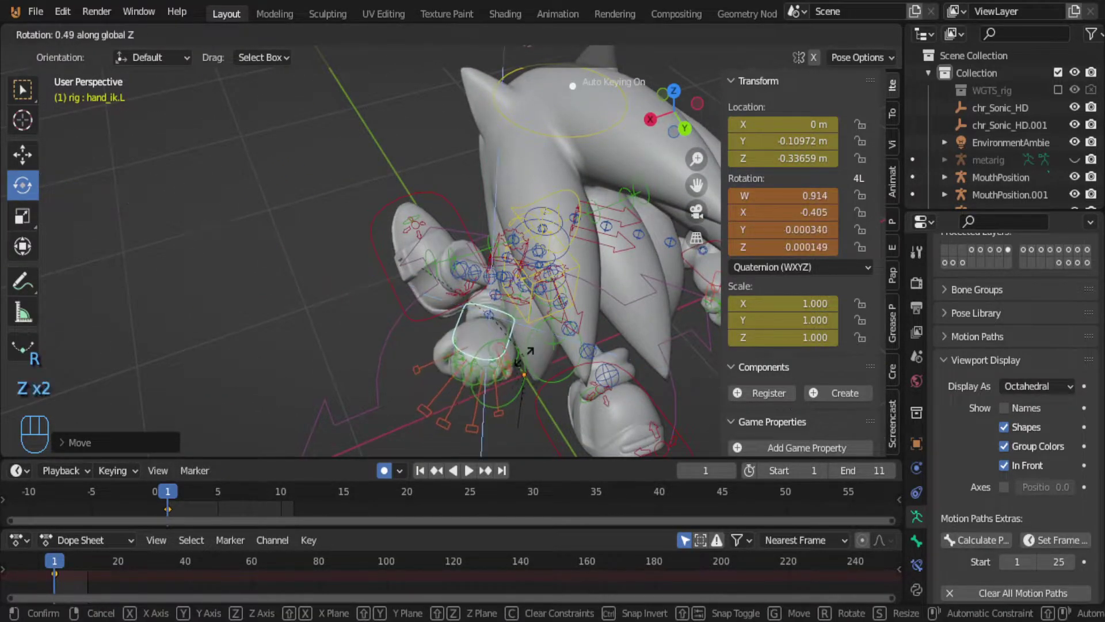
click(510, 323)
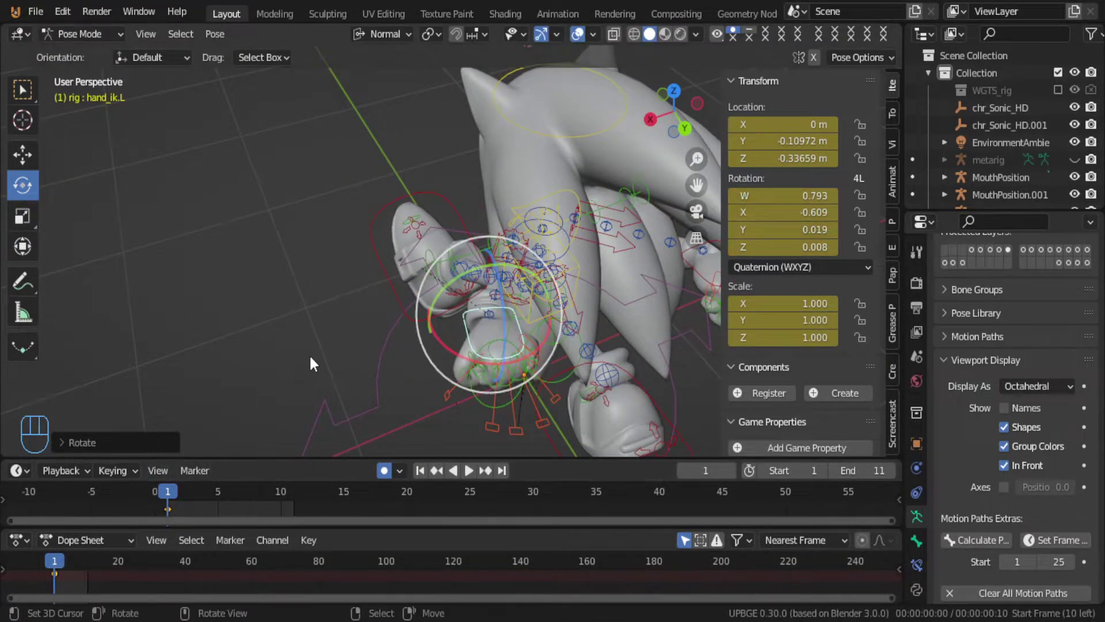
Step: Select both hand IK controls and lower them along global Z at frame 3, bringing the left hand's X location to 0.0823 m
middle_drag(241, 421, 495, 315)
shift+click(678, 291)
shift+click(495, 314)
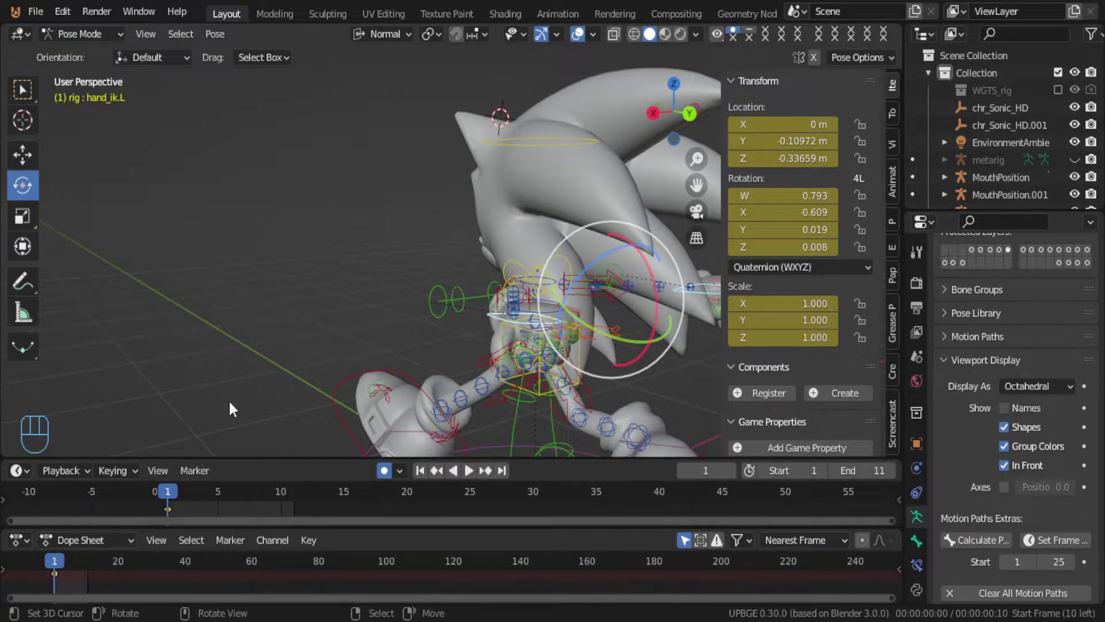
key(Right)
middle_drag(289, 336, 379, 336)
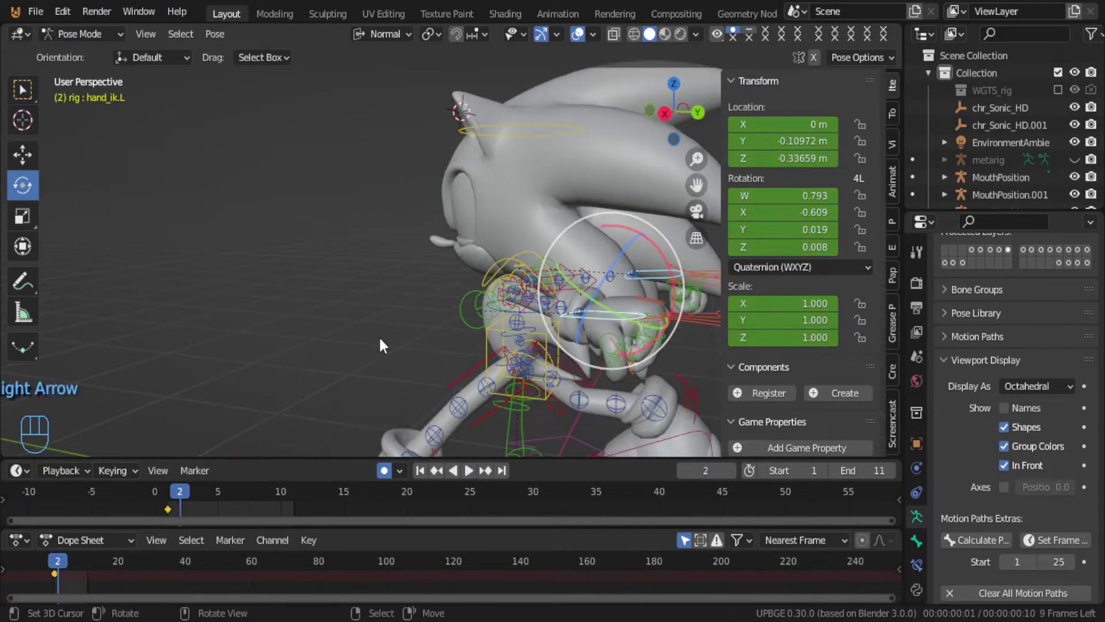
key(Right)
key(Right)
key(Left)
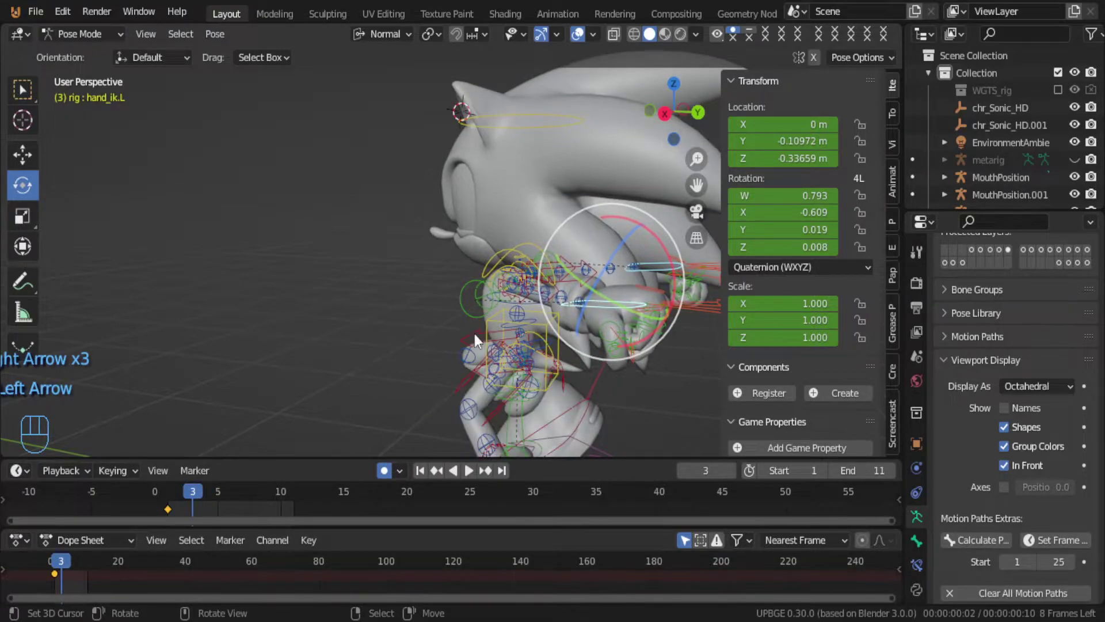
key(g)
key(z)
key(z)
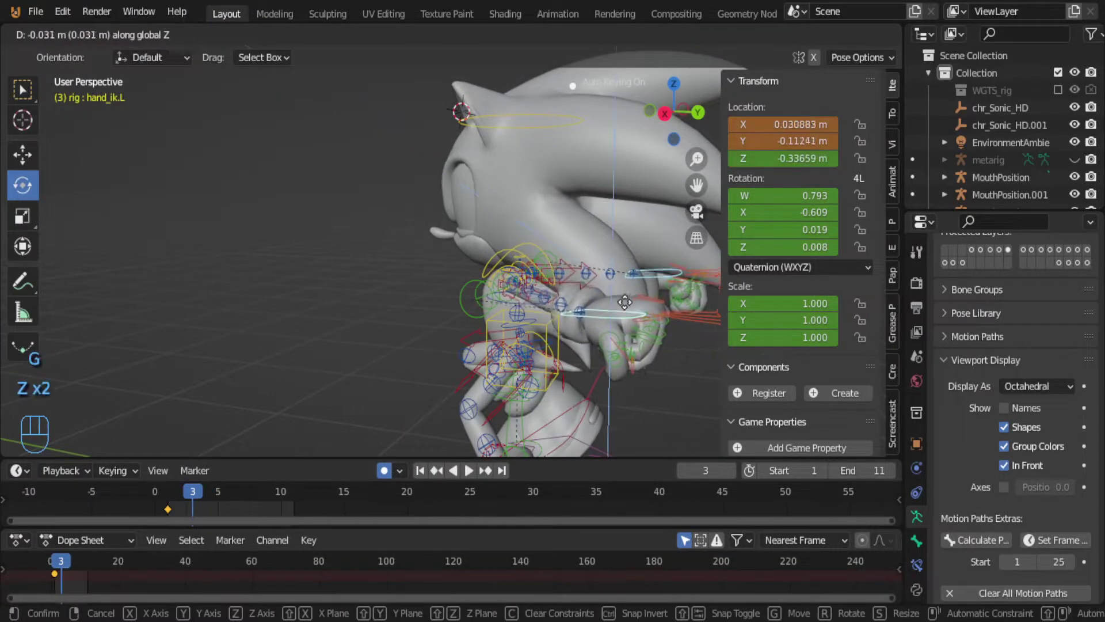
click(616, 322)
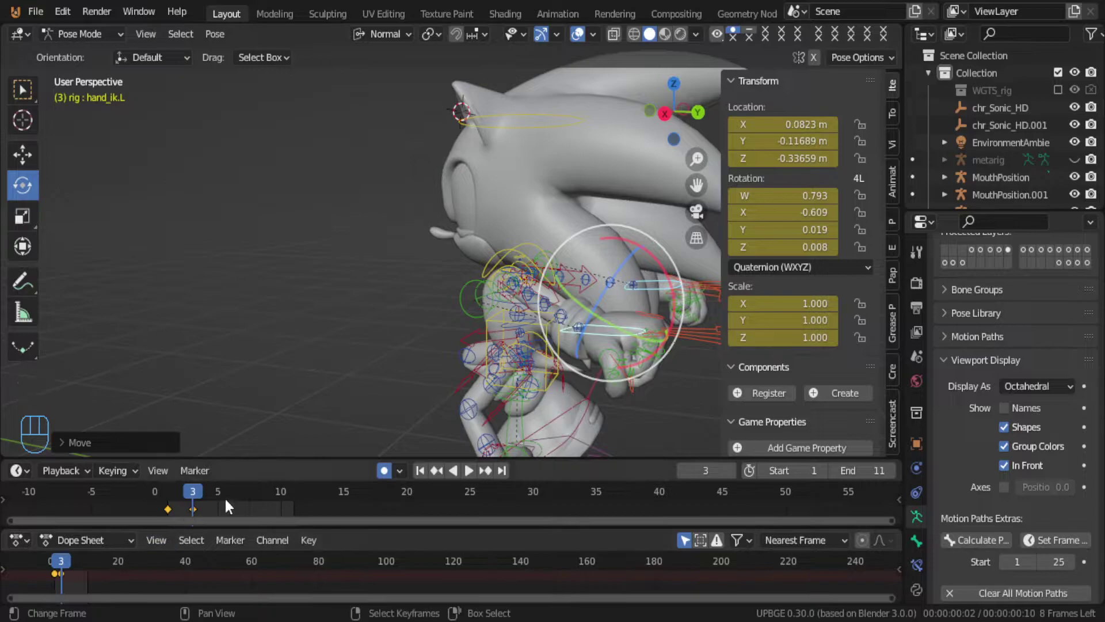
Step: At frame 6, raise both hand IK controls along global Z, bringing the left hand's X location to 0.022911 m
key(Right)
key(Right)
key(Right)
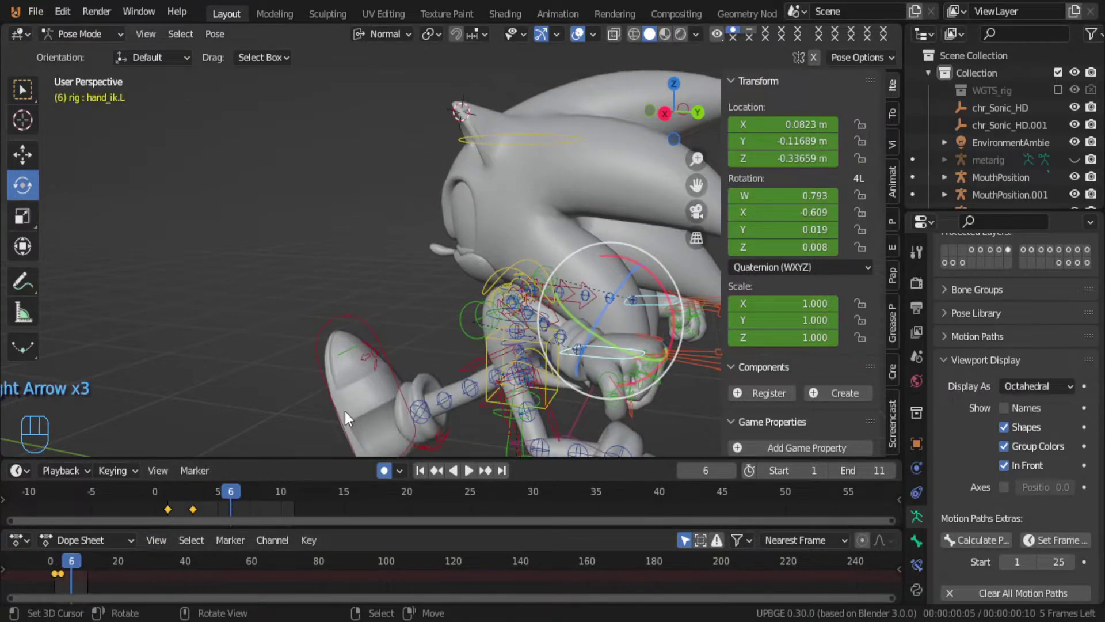
key(Right)
key(Left)
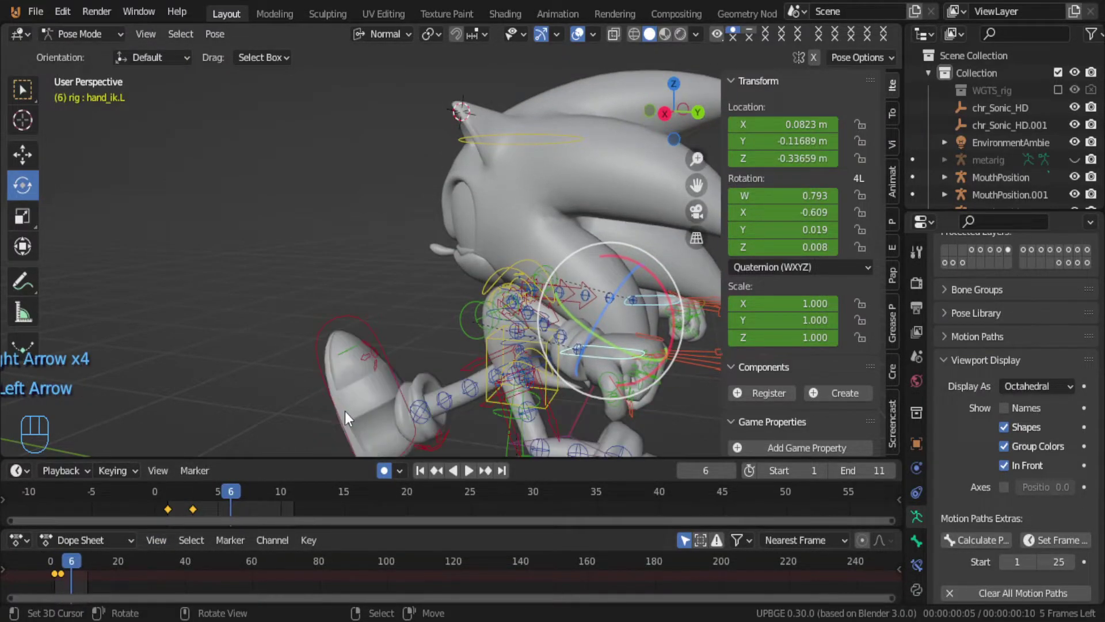
key(g)
key(z)
key(z)
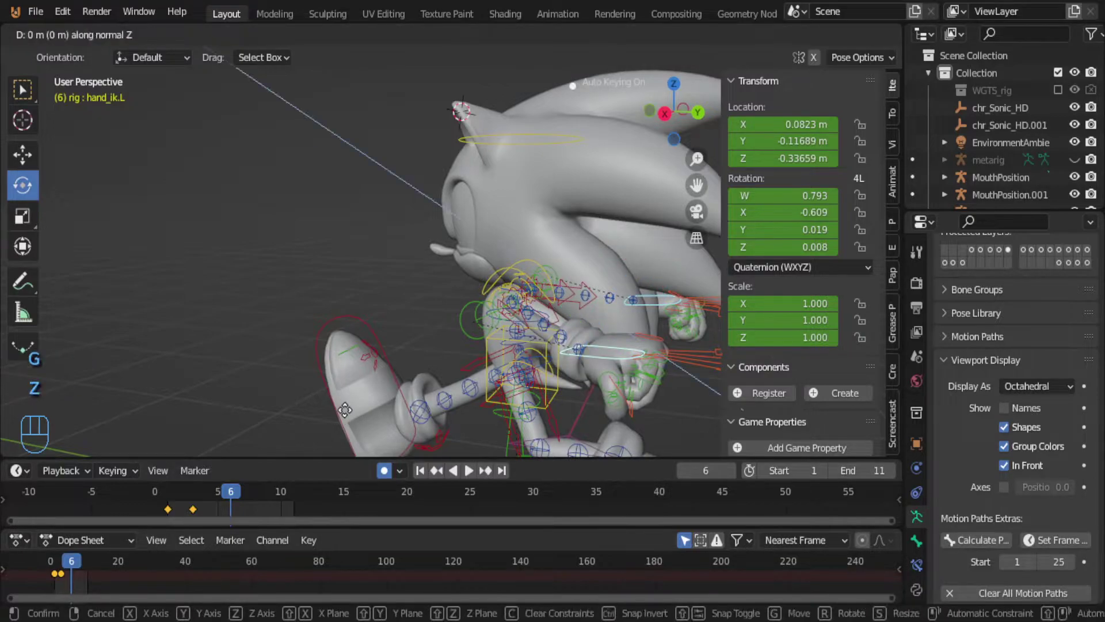
click(352, 397)
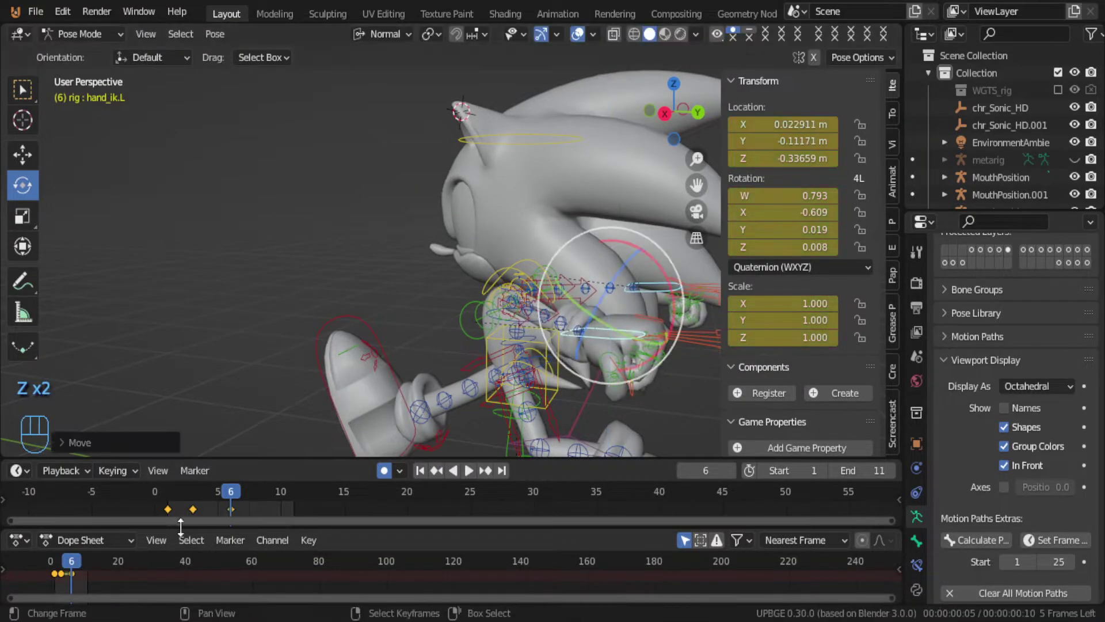
Step: Move back and forth between the hand keyframes at frames 1, 3 and 6 to compare the arm heights
mouse_move(67, 575)
mouse_down()
mouse_move(43, 576)
mouse_move(92, 589)
mouse_move(77, 593)
mouse_up()
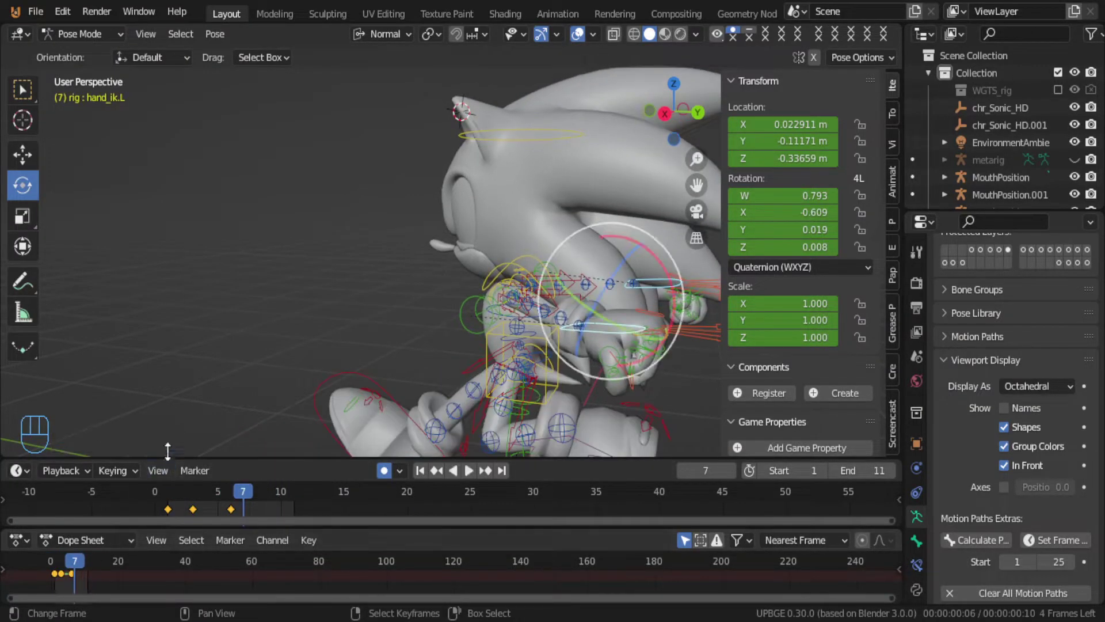
key(Right)
key(Down)
key(Down)
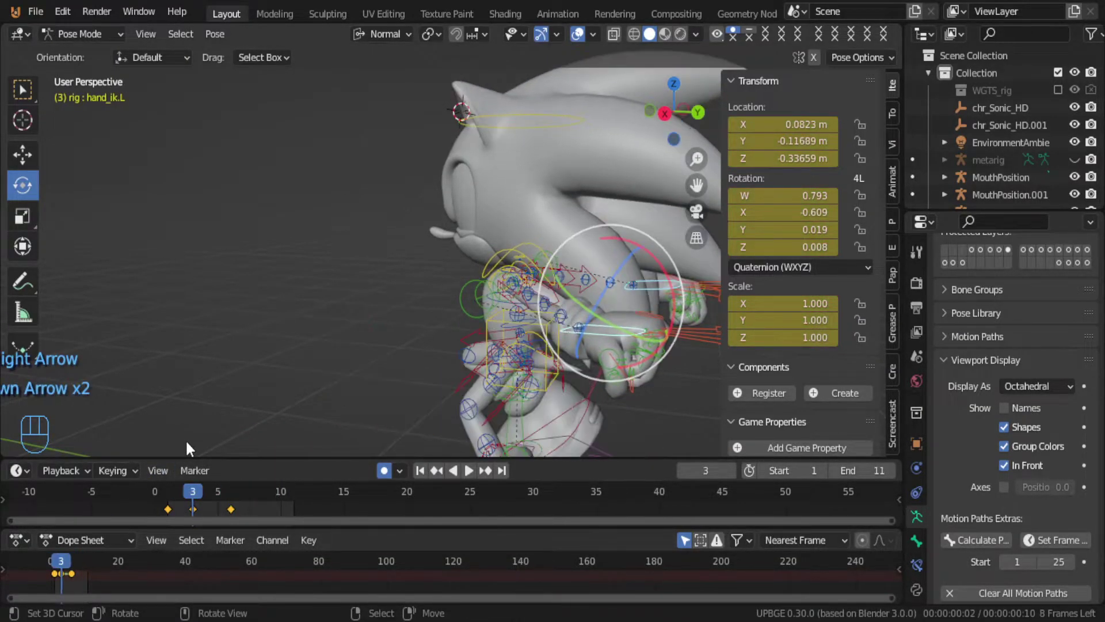
key(Down)
key(Up)
key(Up)
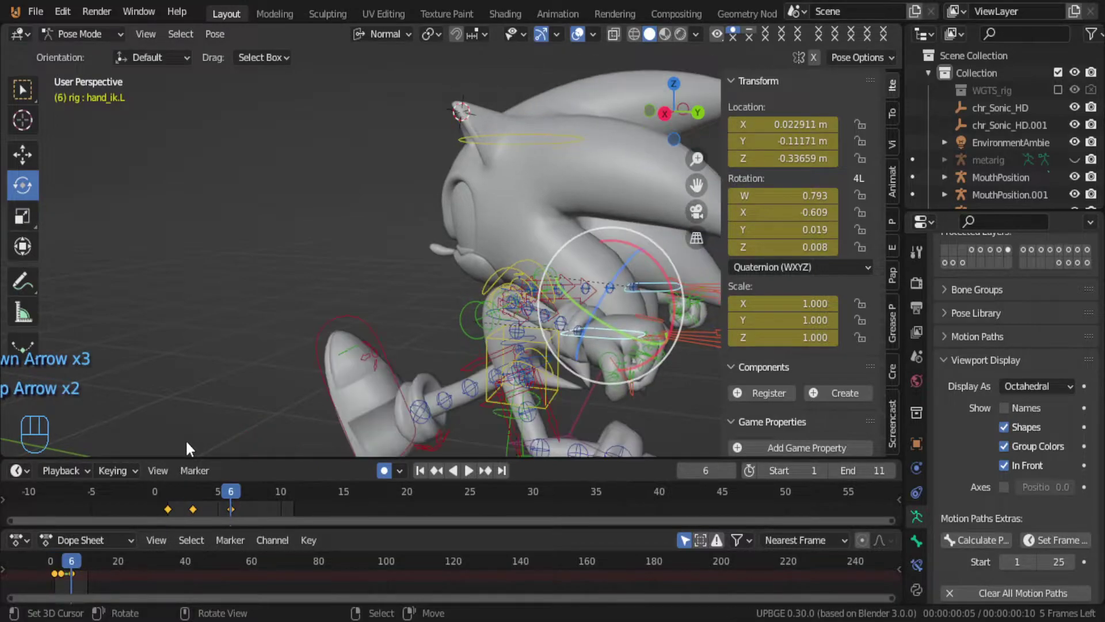
key(Up)
Step: At frame 8, lower both hand IK controls along global Z, bringing the left hand's X location to 0.073812 m
key(Right)
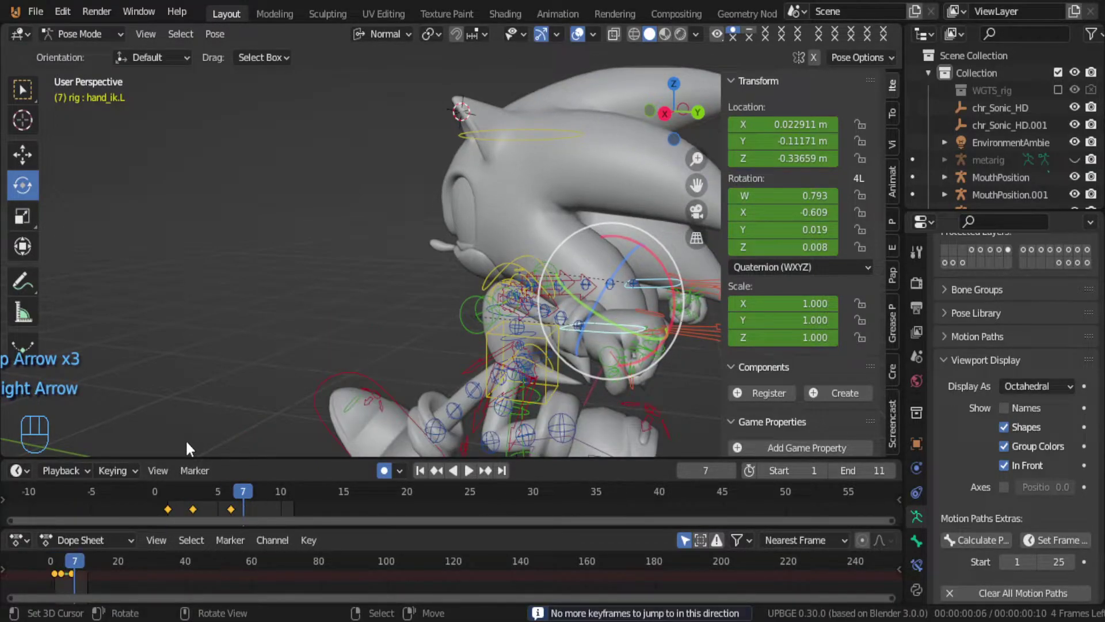
key(Right)
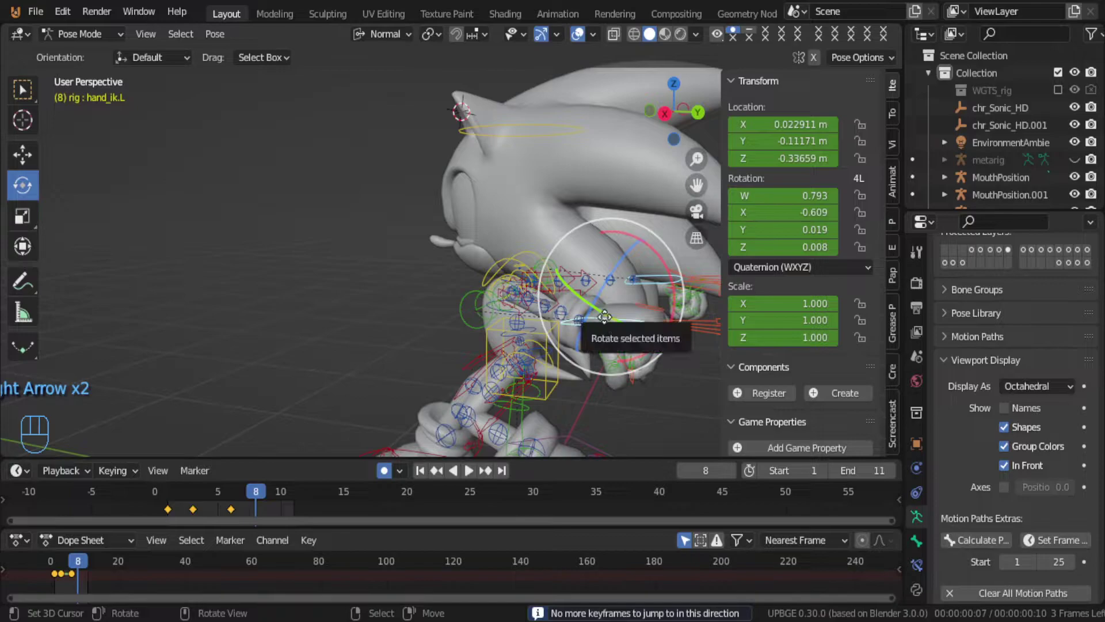
key(g)
key(z)
key(z)
click(465, 402)
Step: Go through the frames one by one from frame 9 back to frame 1 to check the hands' bobbing motion
key(Right)
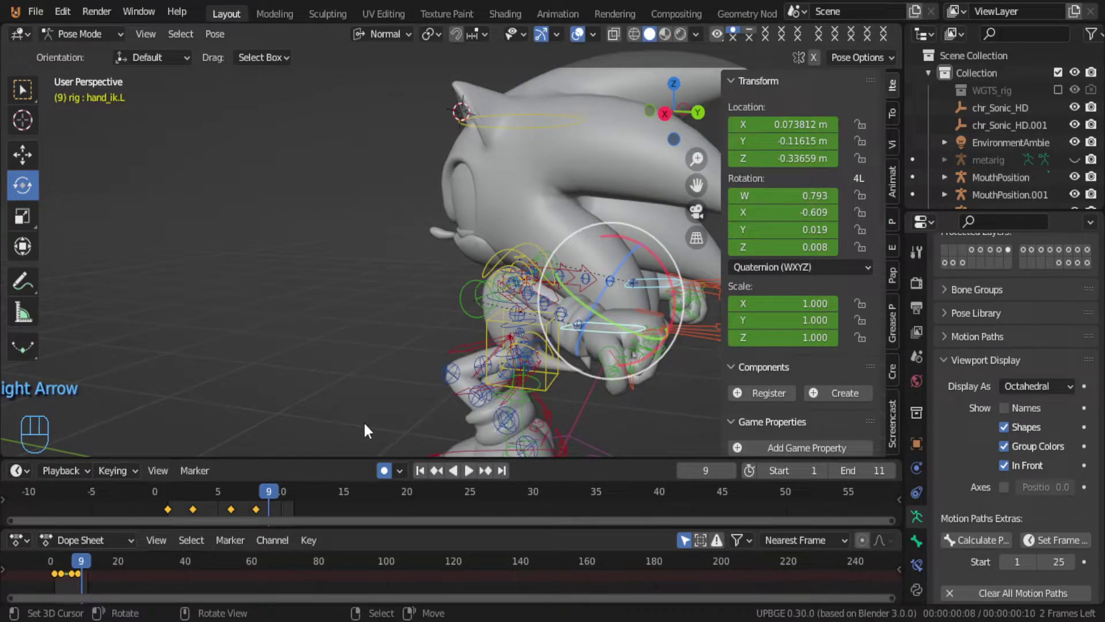
key(Left)
key(Left)
key(Left)
key(Left)
key(Left)
key(Left)
key(Left)
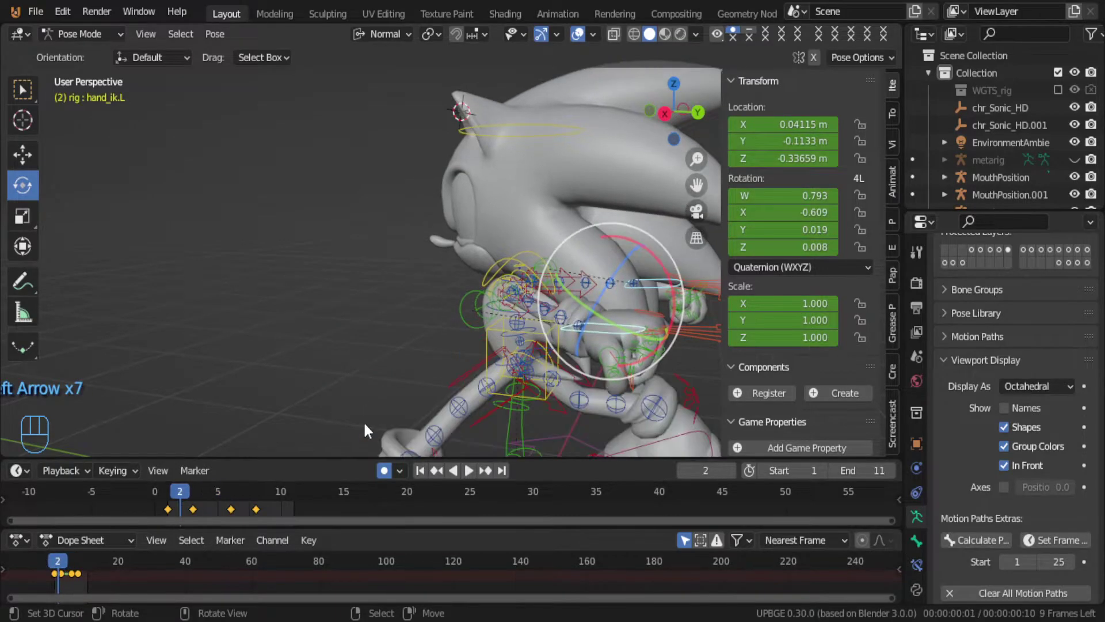
key(Left)
Step: Duplicate the hand controls' frame 1 keyframe to frame 11 so the bobbing motion loops
scroll(84, 564, up, 4)
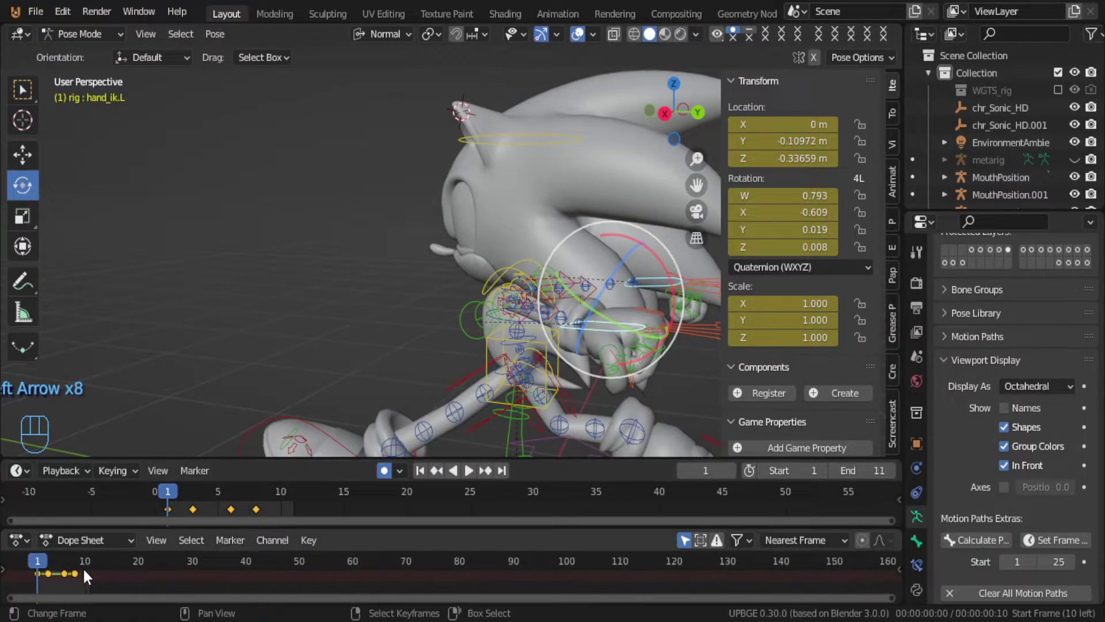
click(26, 574)
key(shift+s)
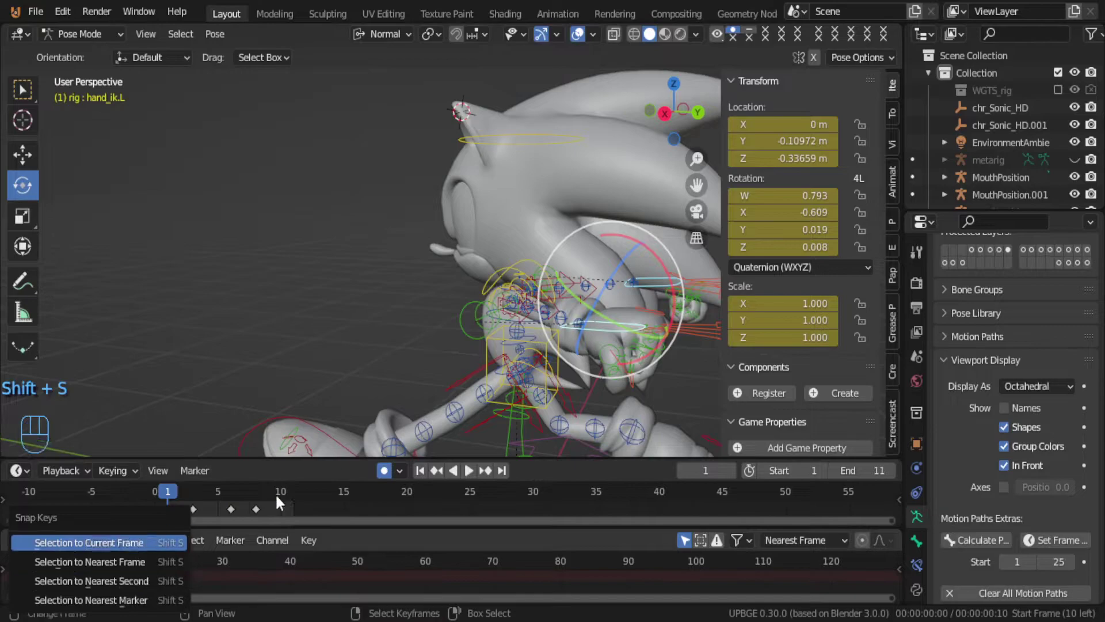
click(86, 542)
key(shift+d)
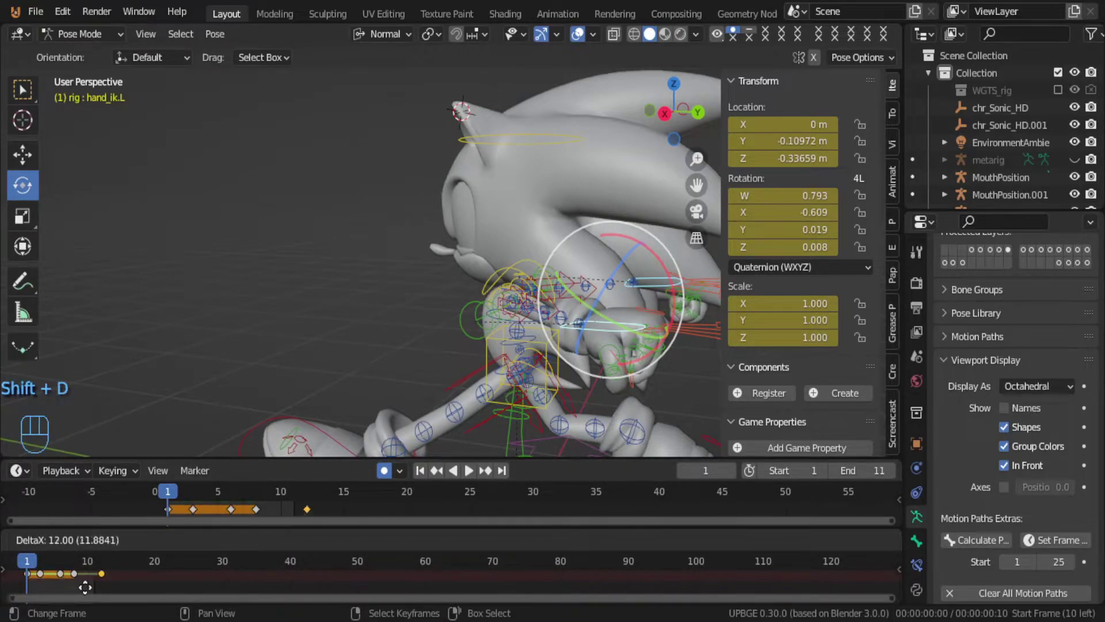
click(76, 586)
Step: Play the run cycle and examine the arm bobbing from a side view, stopping the playback when done
key(alt+a)
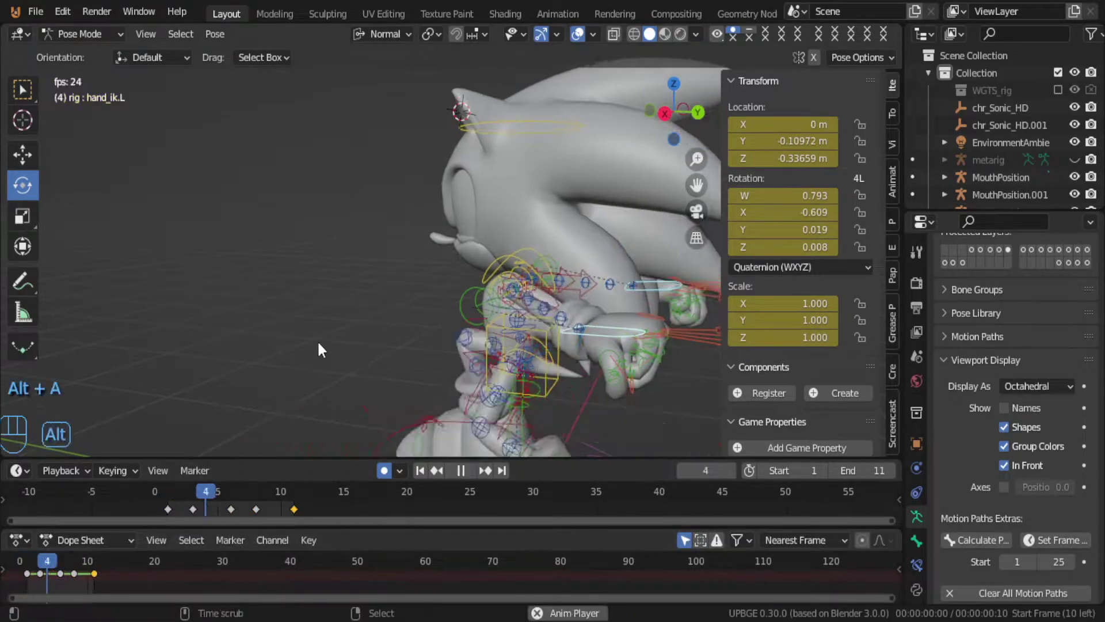
middle_drag(375, 296, 440, 271)
key(ctrl+a)
click(499, 281)
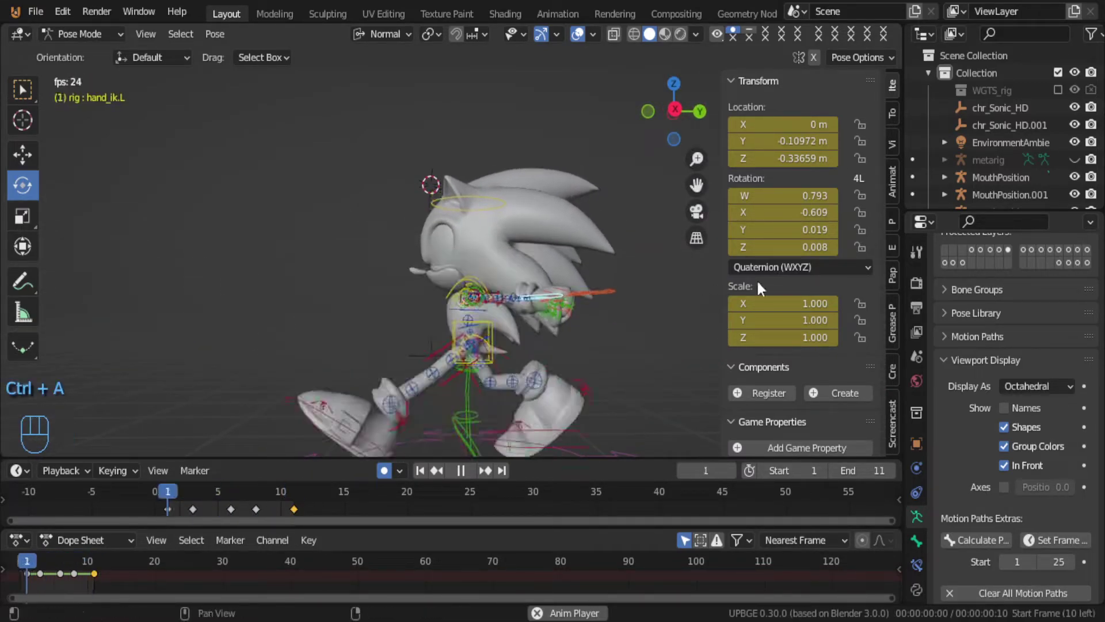
key(ctrl+a)
key(Escape)
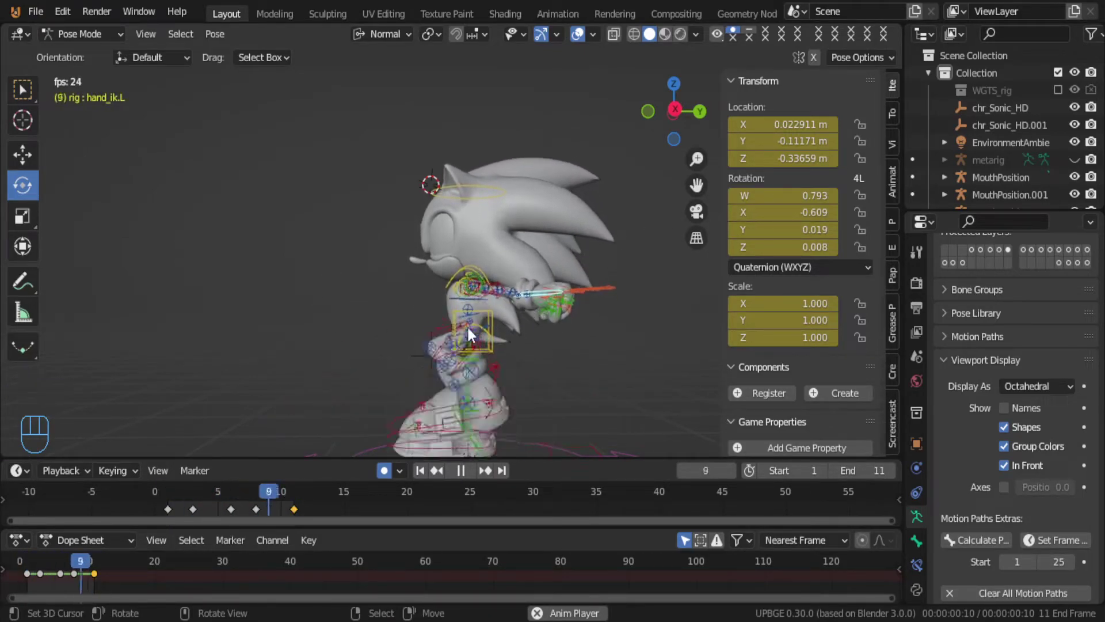
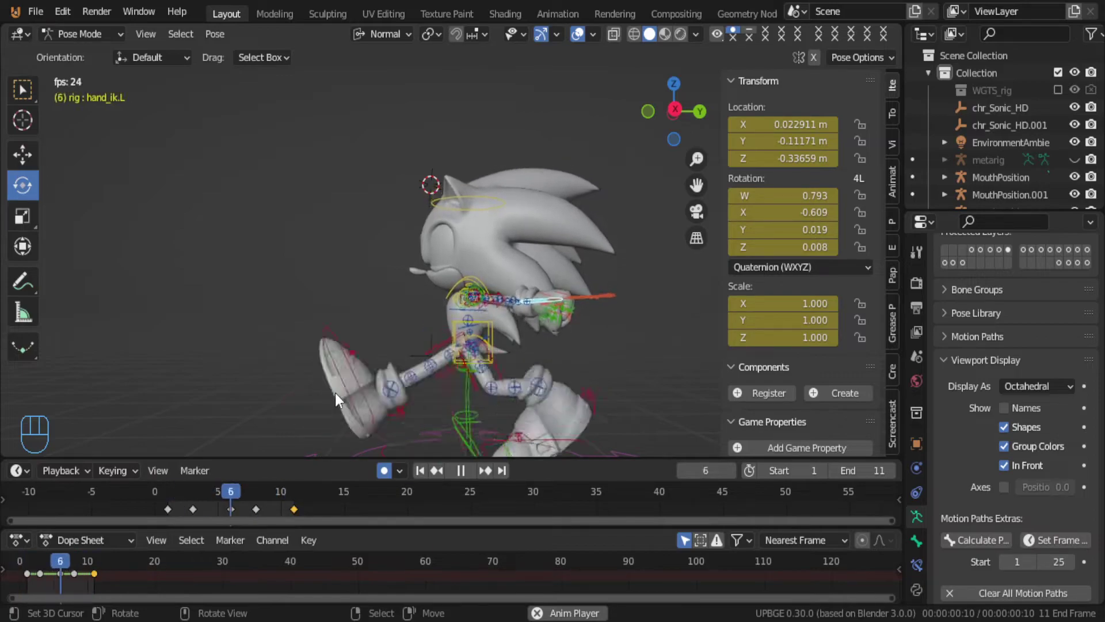
key(ctrl+a)
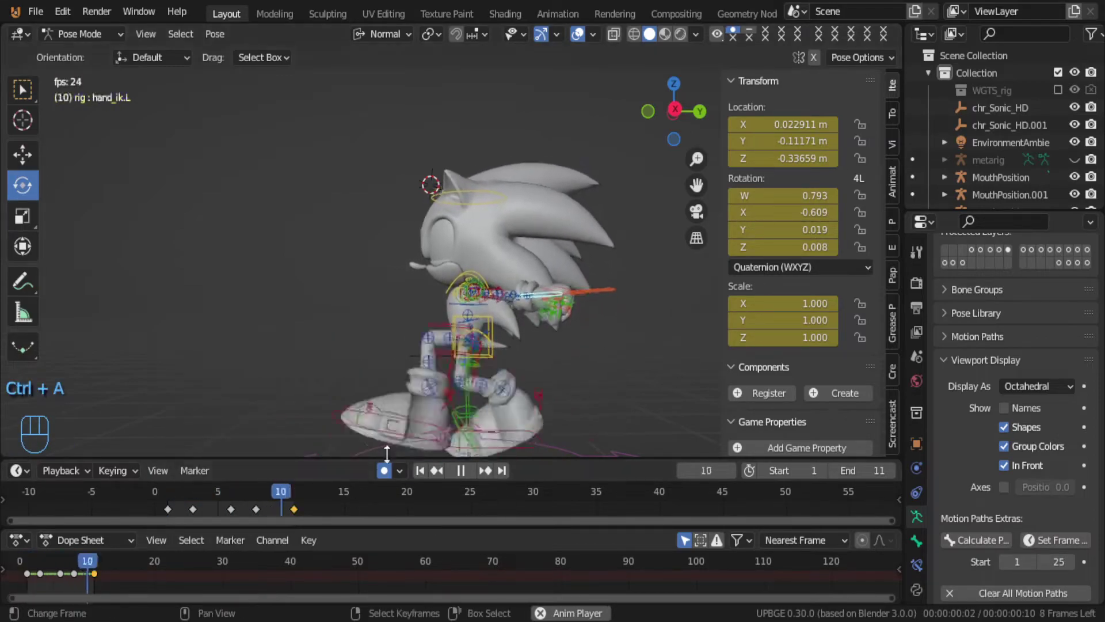
key(space)
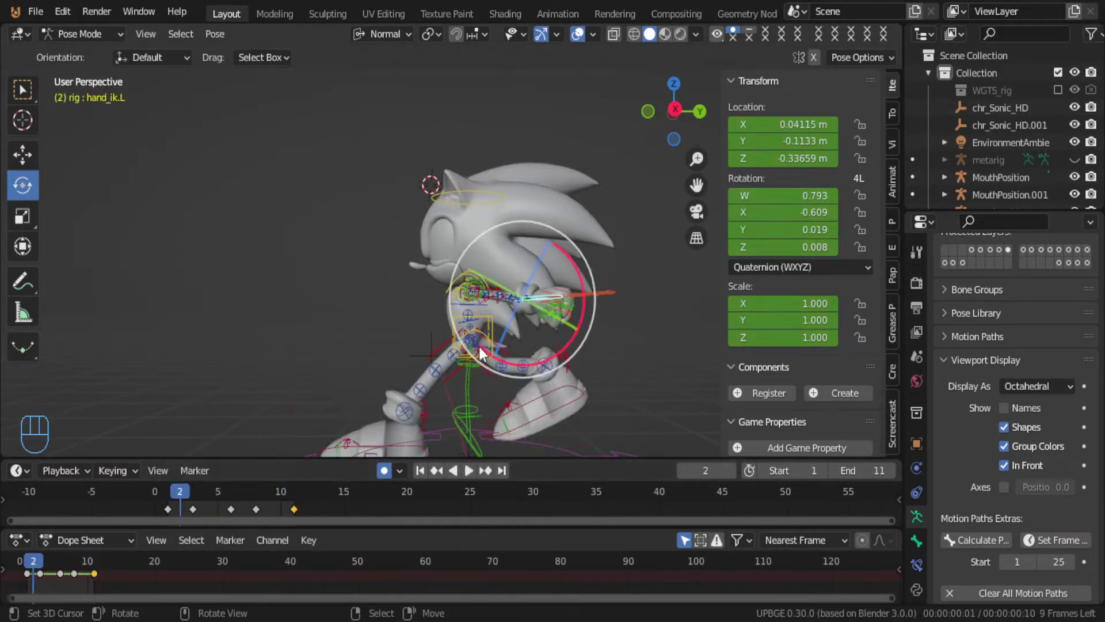
Step: At frame 0, delete all keyframes of the torso control and rotate the torso so the body leans forward
click(20, 581)
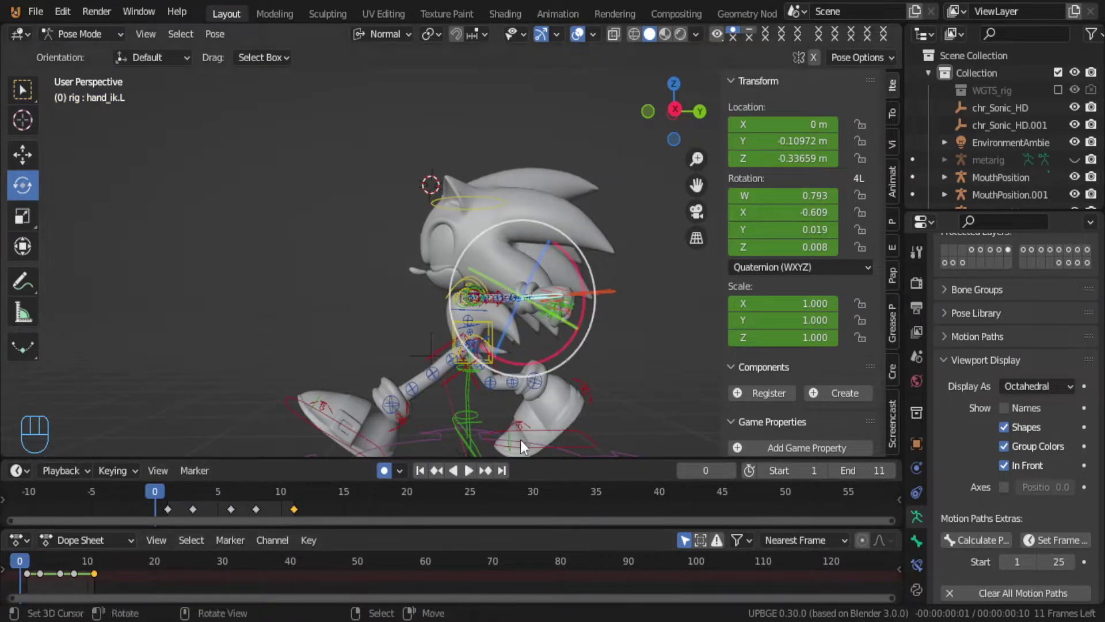
click(493, 351)
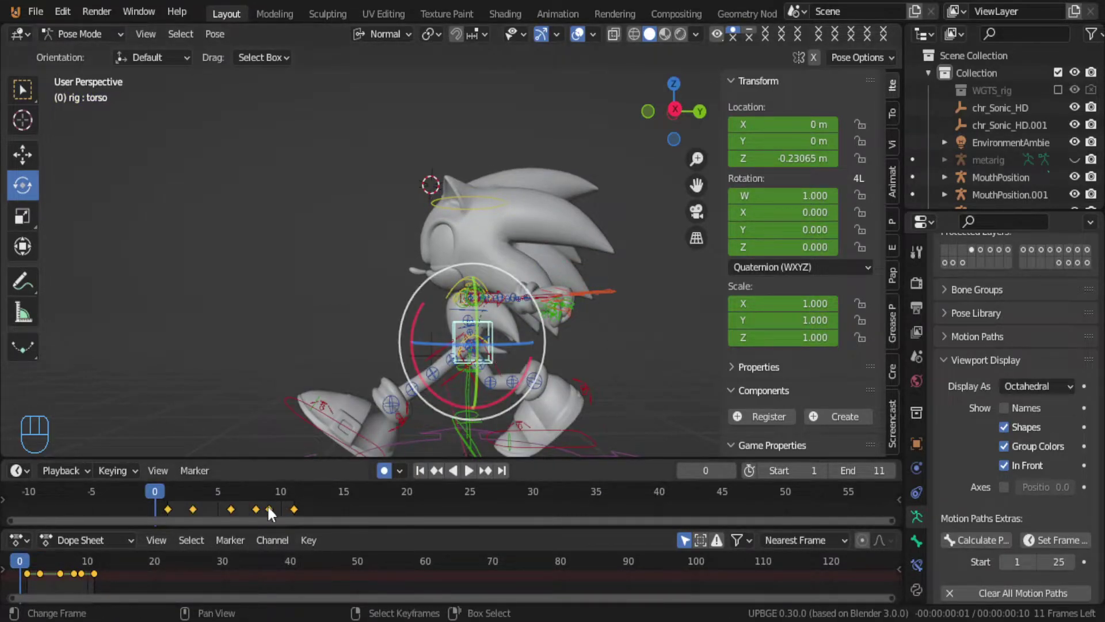
key(x)
click(215, 585)
key(x)
click(219, 557)
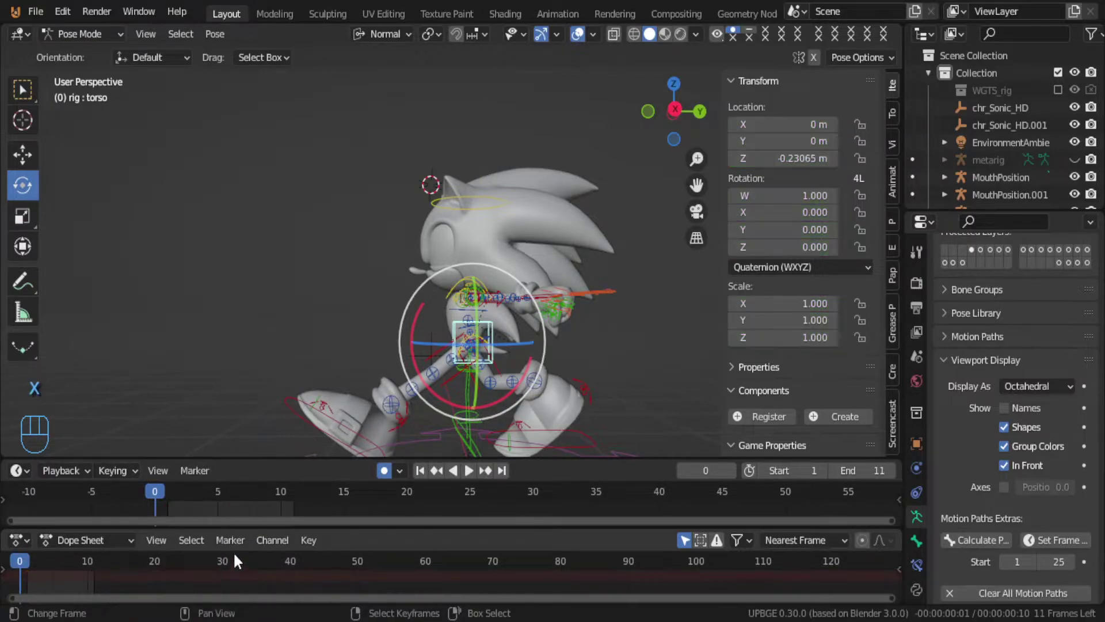
key(r)
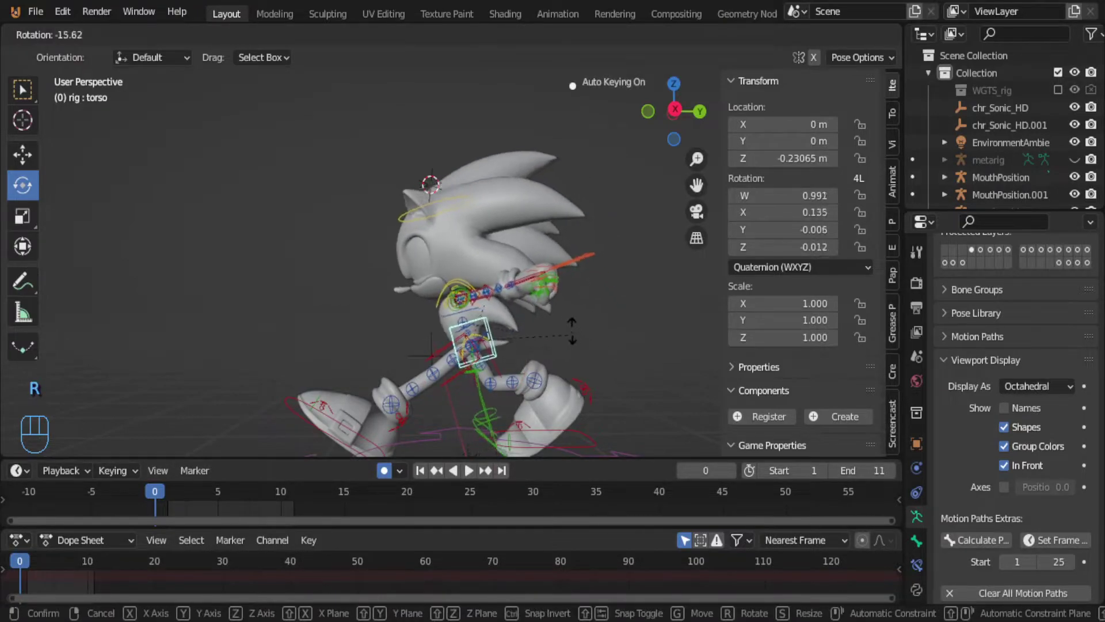
click(494, 269)
Step: Select the head control and delete all of its keyframes
click(414, 217)
key(a)
key(a)
key(a)
key(x)
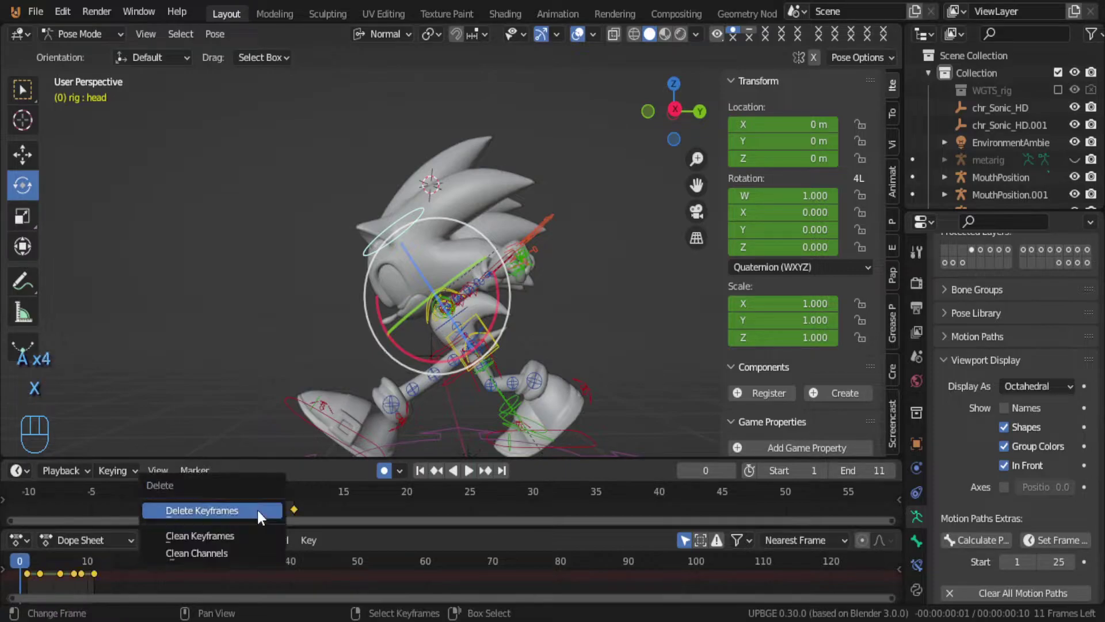
click(257, 512)
key(r)
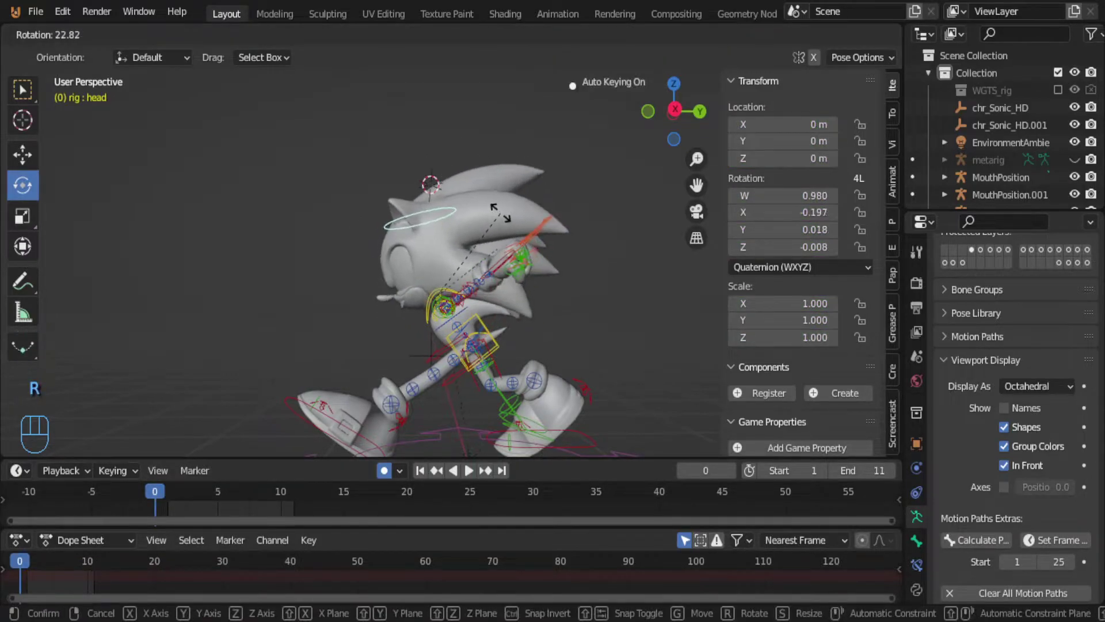
right_click(475, 230)
key(g)
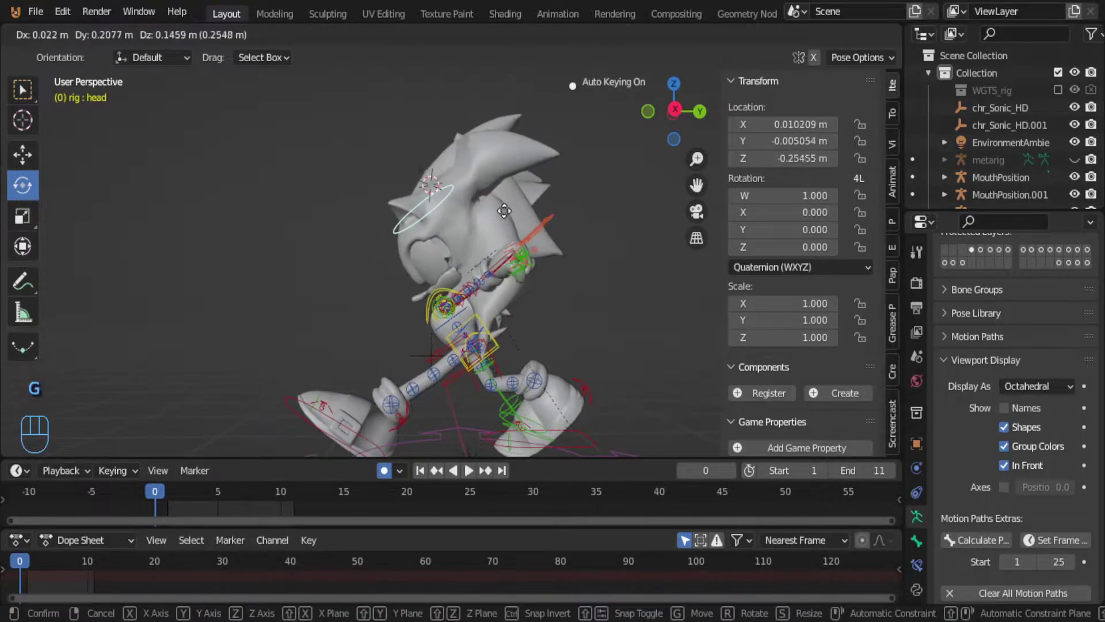
right_click(455, 239)
Step: Rotate the head control back upward at frame 0 to about W 0.993, X -0.117, and play the animation
key(r)
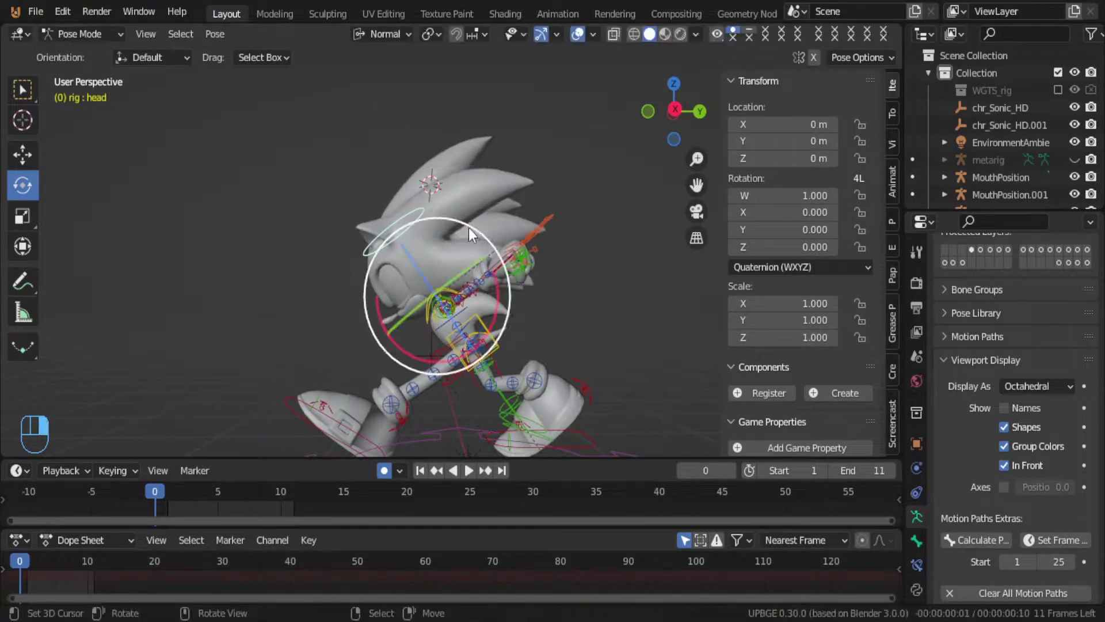
click(506, 241)
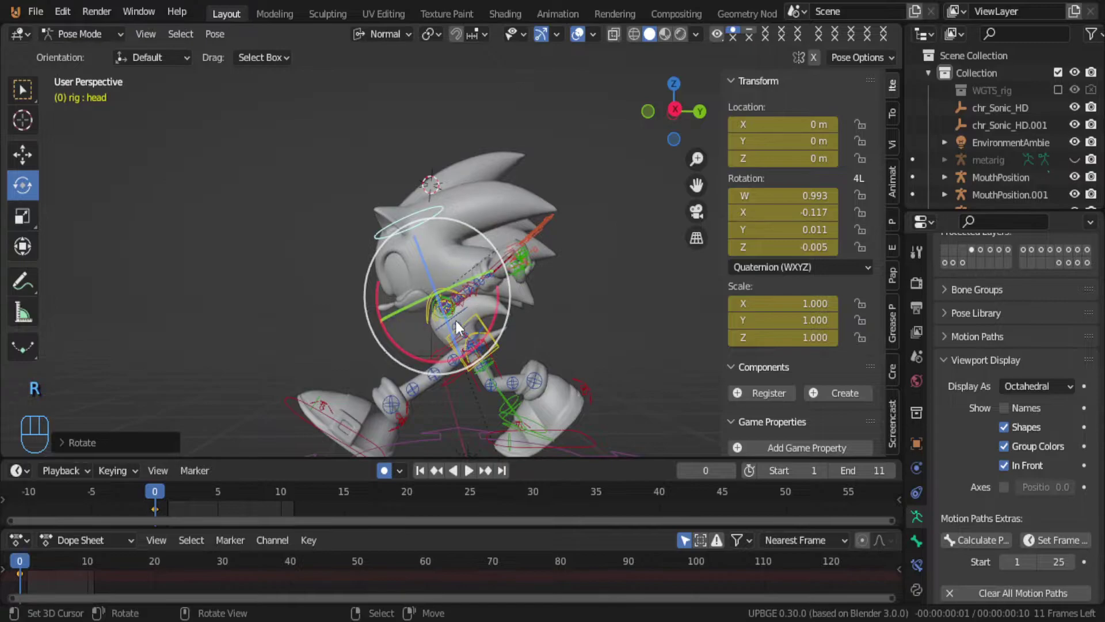
key(alt+a)
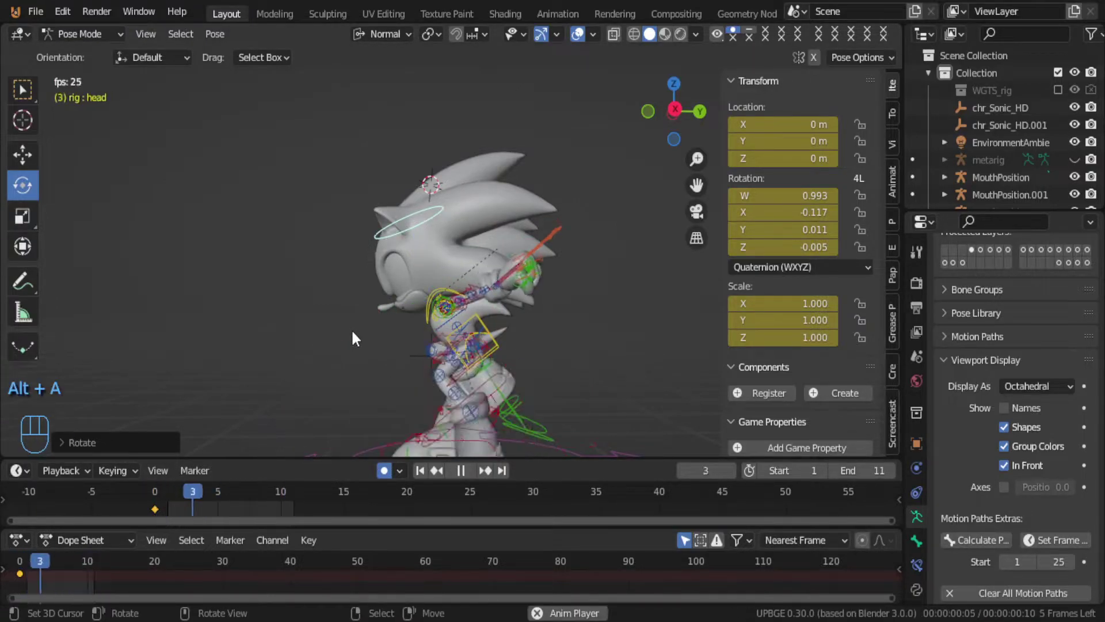
Step: Pause the run cycle at frame 3 and examine the keyframe timing of the torso, left foot and all rig controls
key(alt+a)
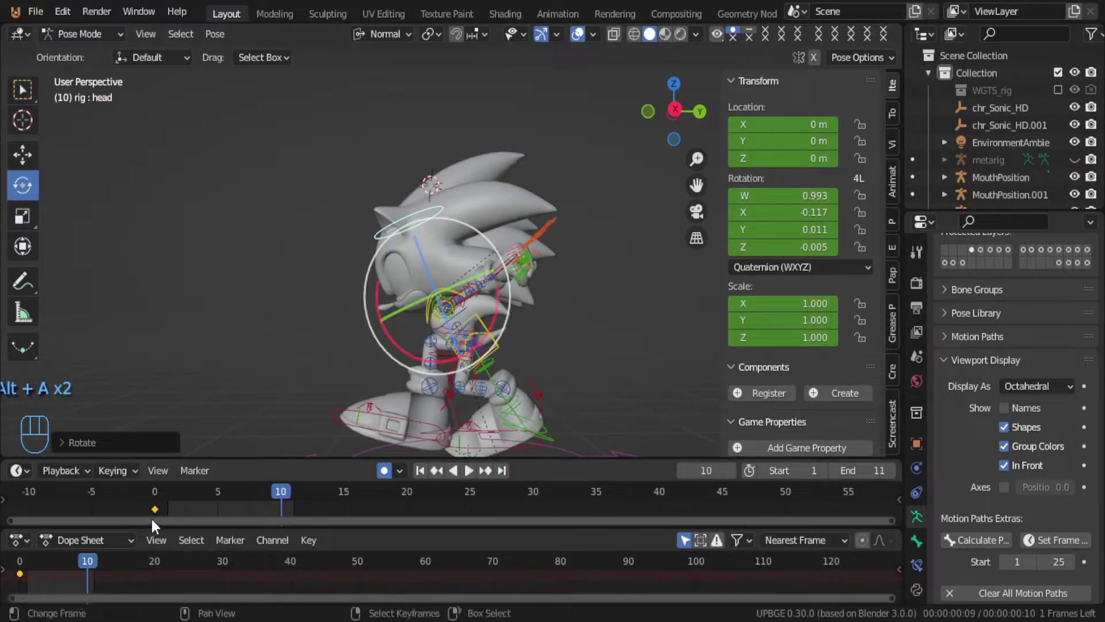
key(alt+a)
key(alt+a)
mouse_move(25, 570)
mouse_down()
mouse_move(13, 571)
mouse_move(38, 568)
mouse_up()
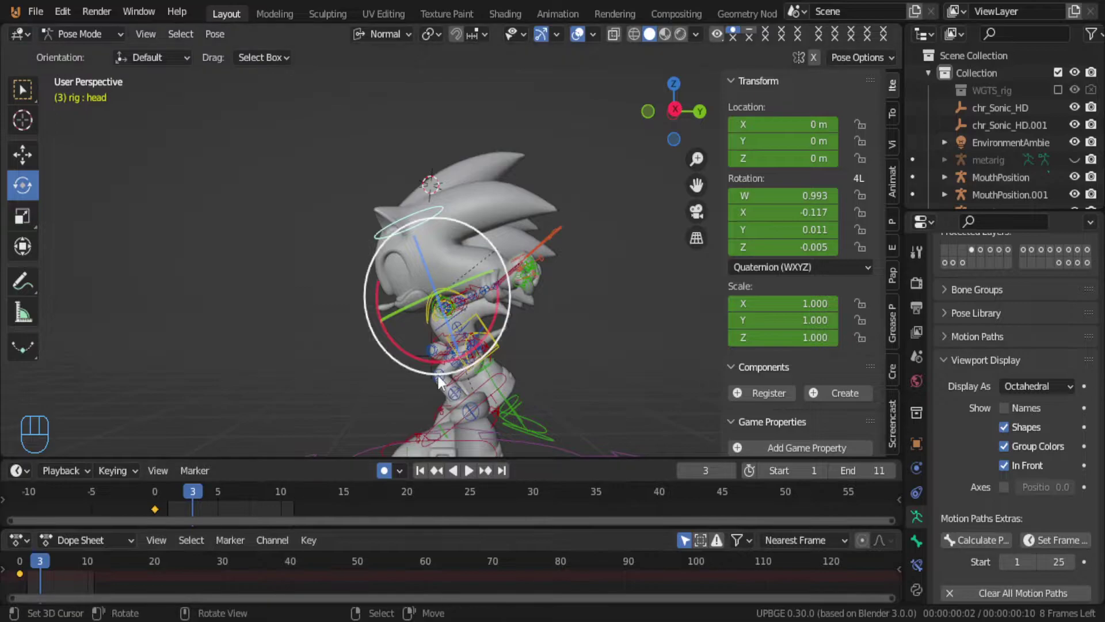
click(487, 323)
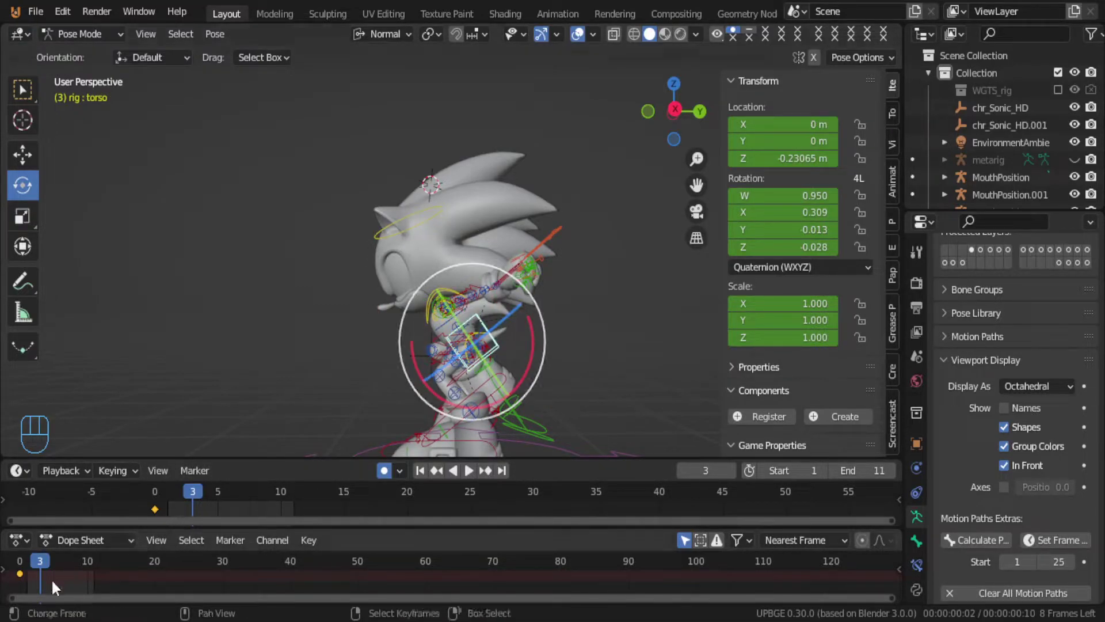
shift+click(412, 435)
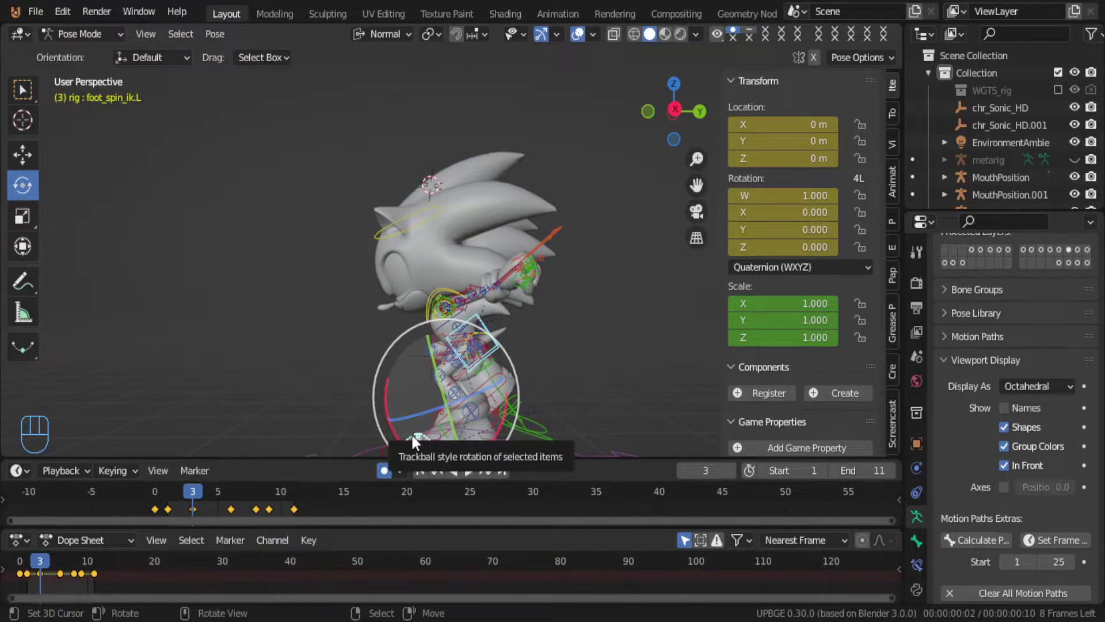
key(a)
key(a)
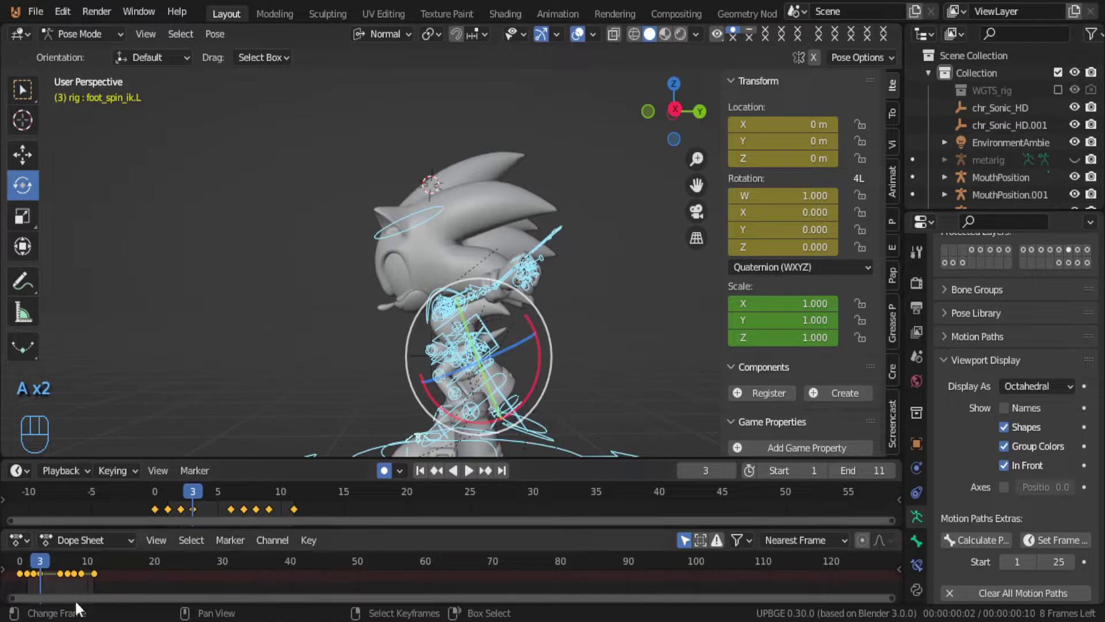
scroll(88, 570, up, 3)
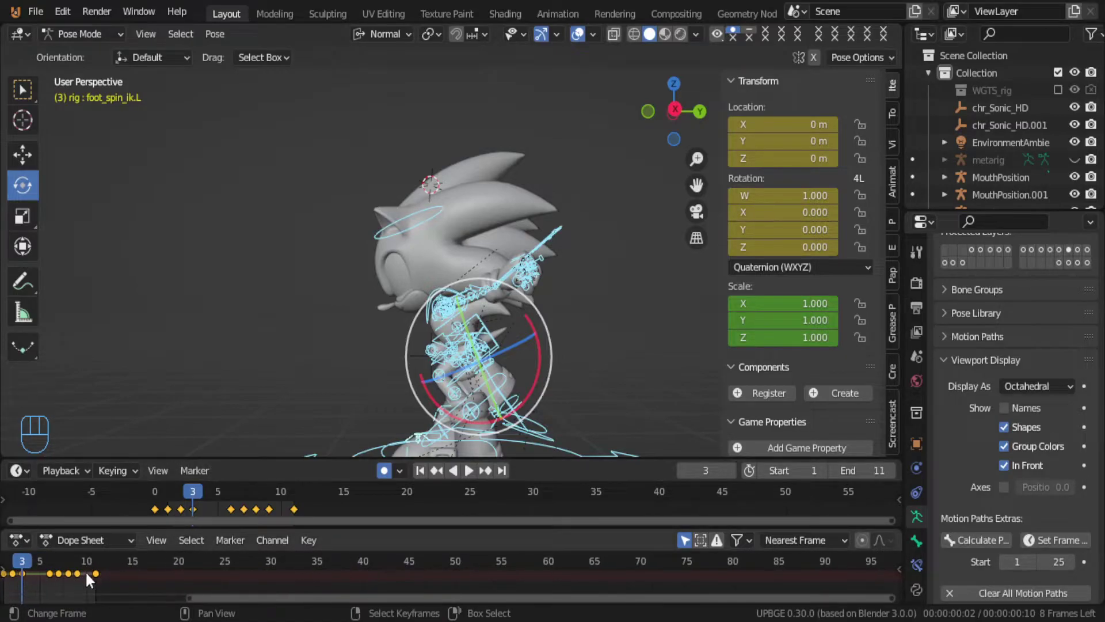
shift+middle_drag(84, 574, 280, 577)
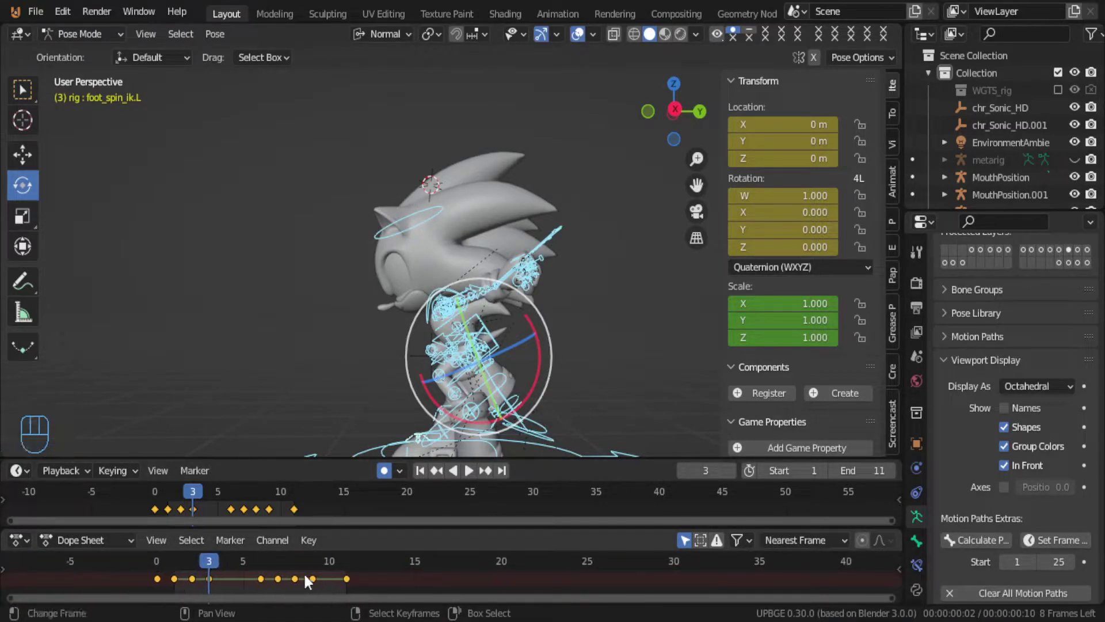
key(g)
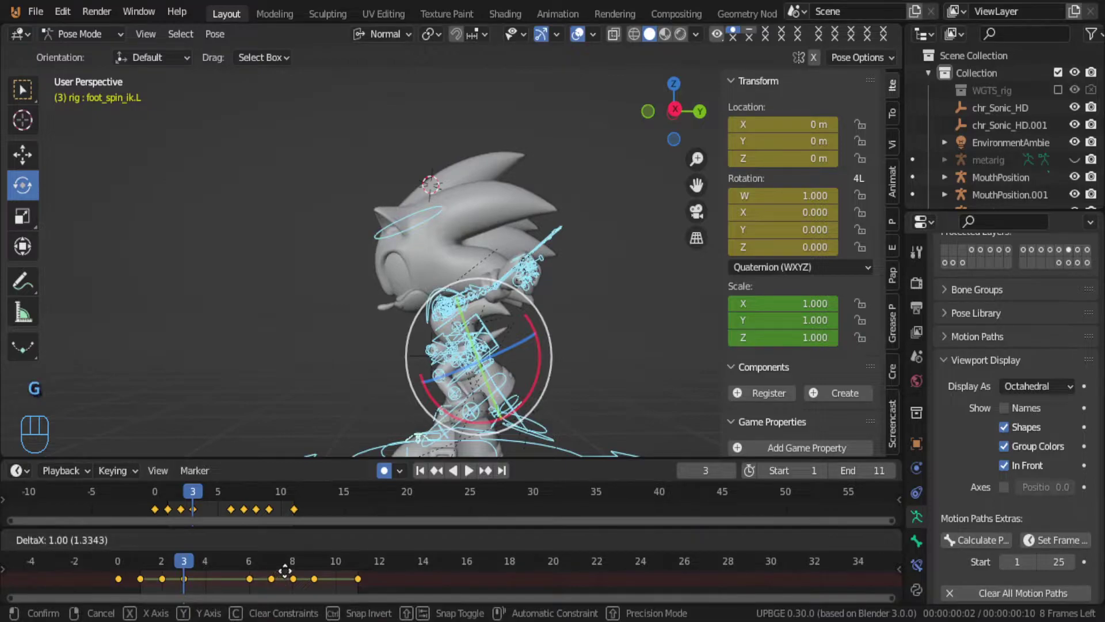
click(285, 571)
Step: Compare the keyframes of the torso control with those of the chest area around frames 2 and 3
middle_drag(377, 333, 501, 235)
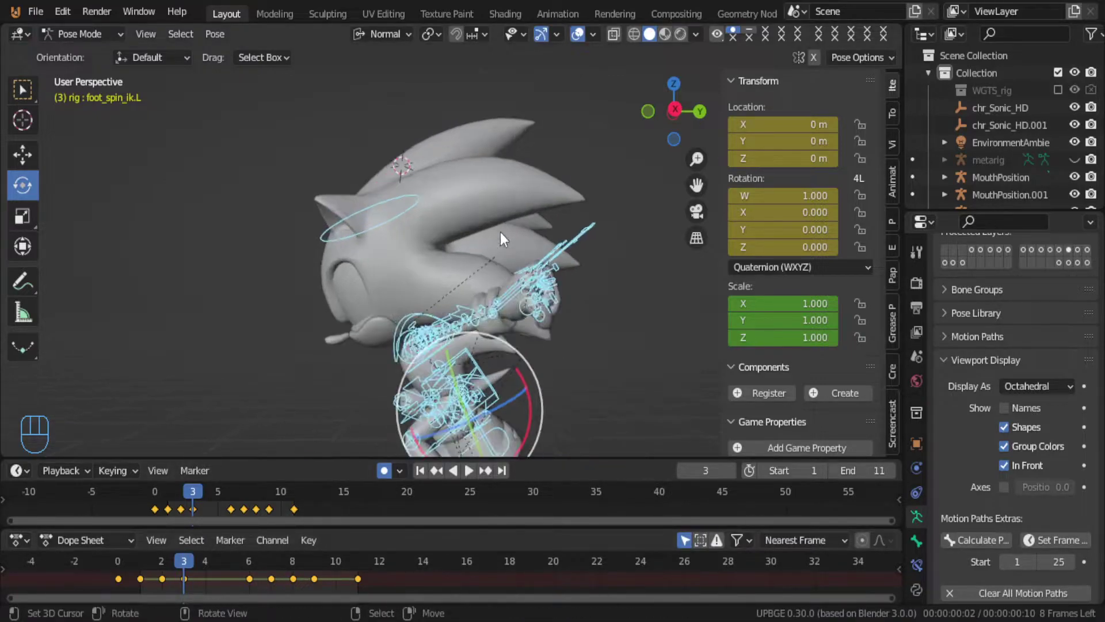
click(486, 374)
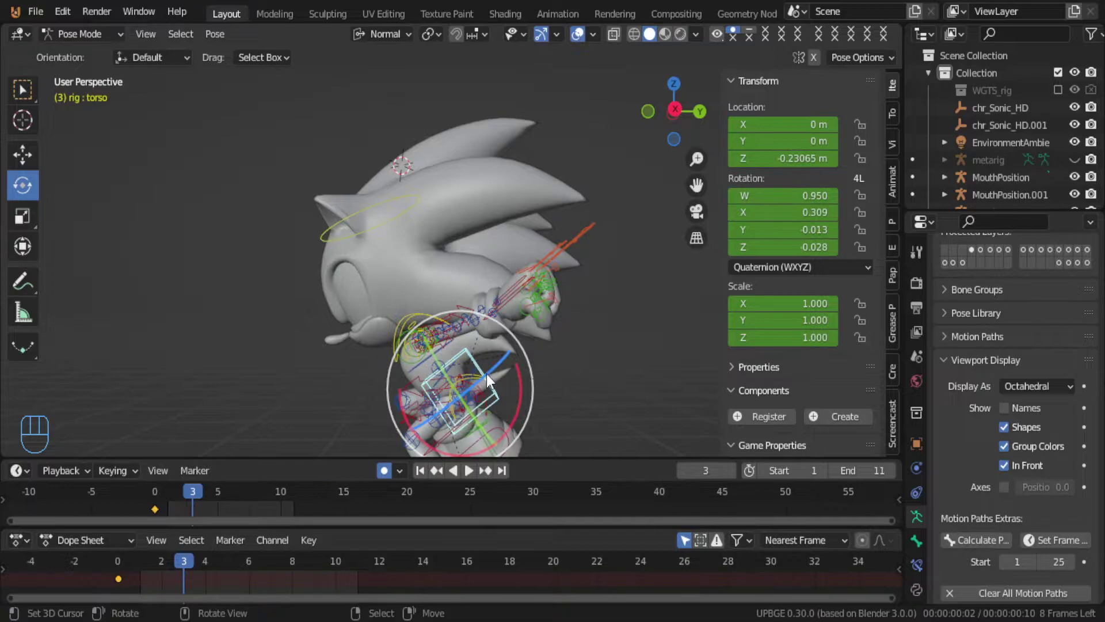
click(171, 576)
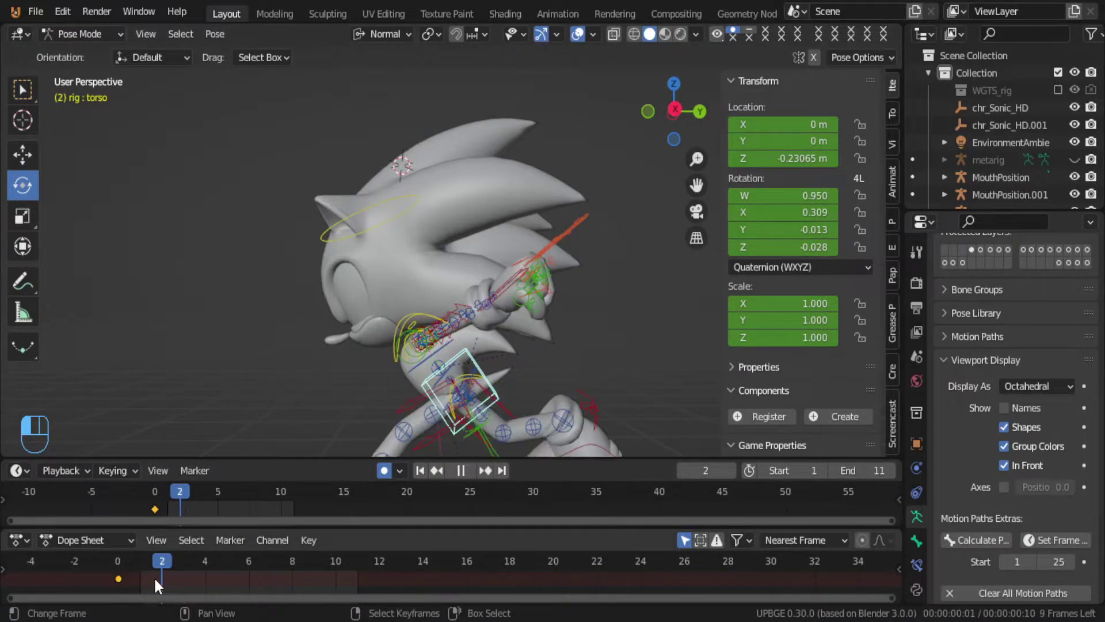
shift+click(410, 337)
shift+click(422, 309)
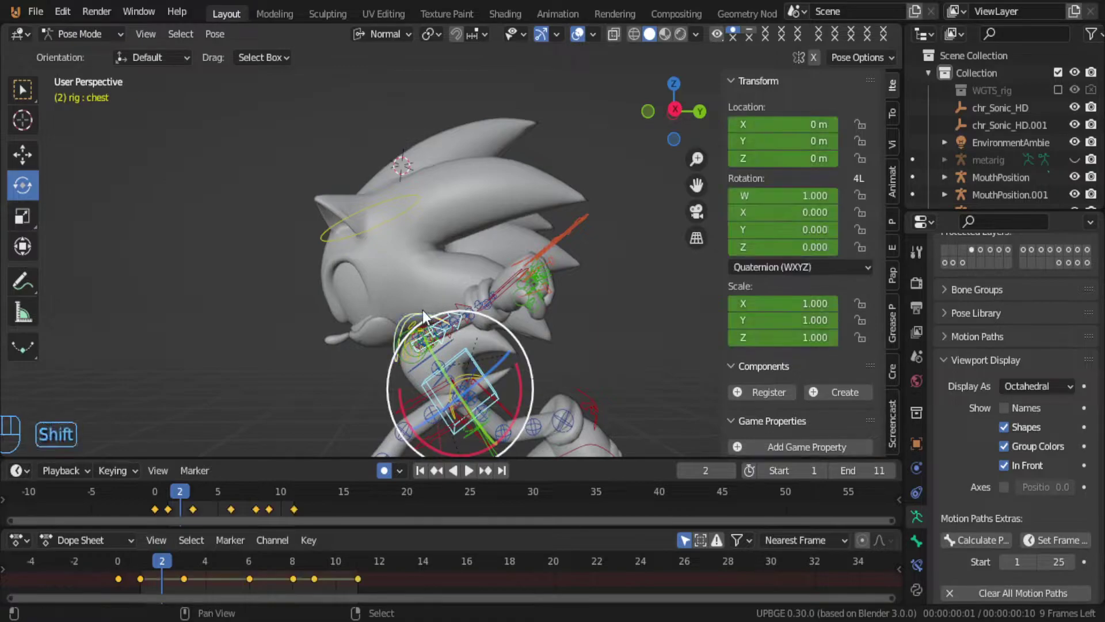
mouse_move(191, 575)
mouse_down()
mouse_move(170, 578)
mouse_move(180, 578)
mouse_up()
Step: At frame 3, raise the torso control along global Z to about -0.053 m and play the run cycle from frame 0
click(479, 358)
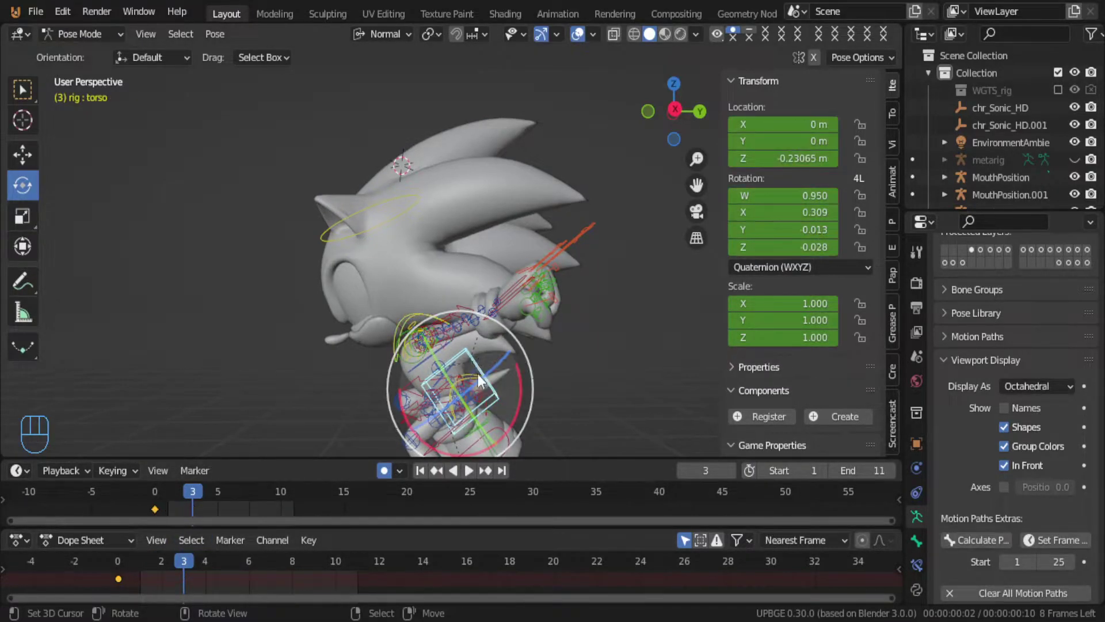
scroll(509, 350, down, 3)
shift+middle_drag(509, 350, 511, 295)
key(g)
key(z)
key(z)
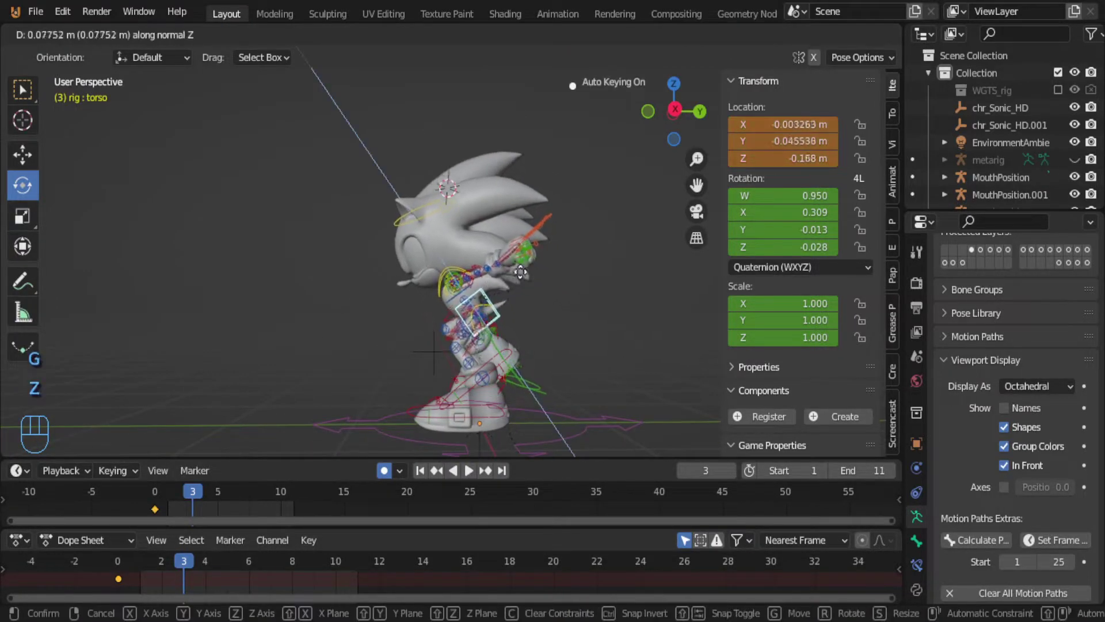
click(518, 279)
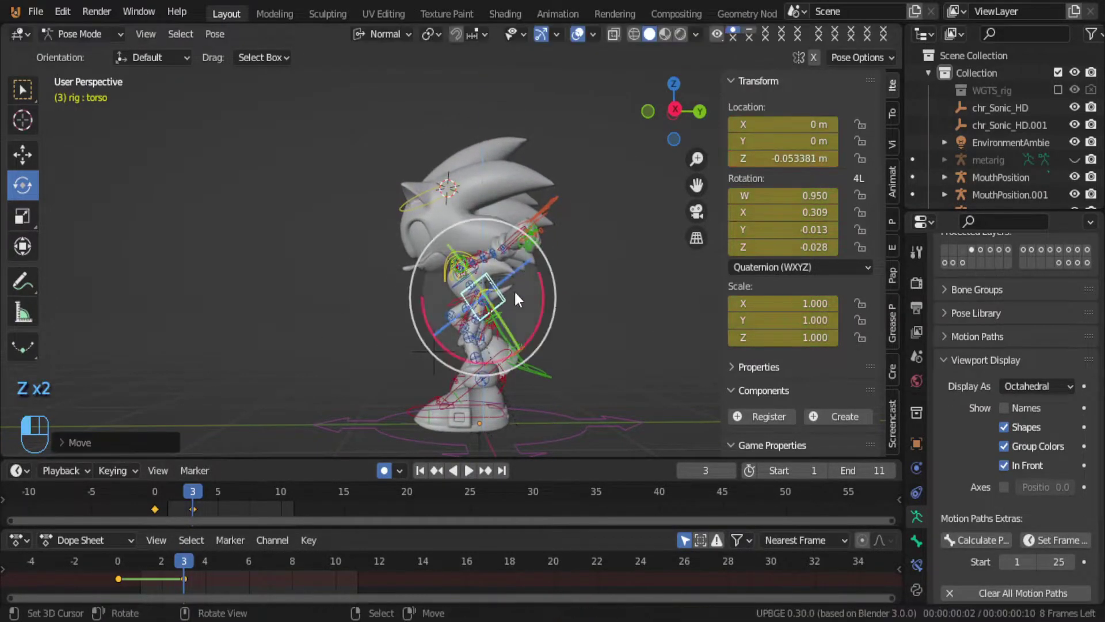
drag(170, 578, 99, 570)
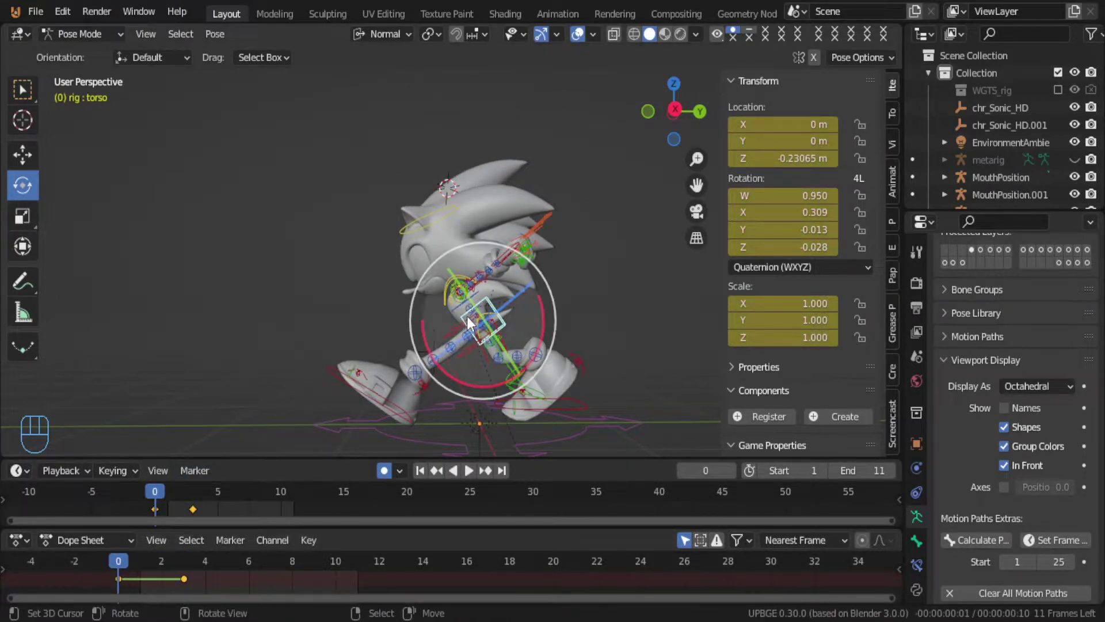
key(alt+a)
key(alt+a)
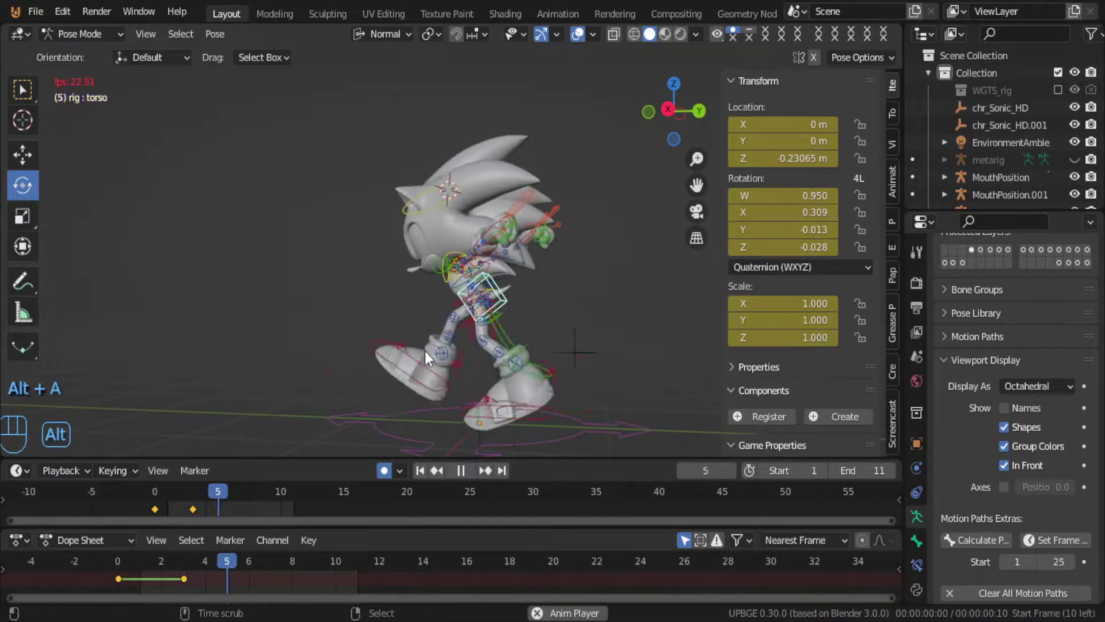
Step: Return to frame 0 and copy the torso control's Z location value
drag(172, 578, 115, 584)
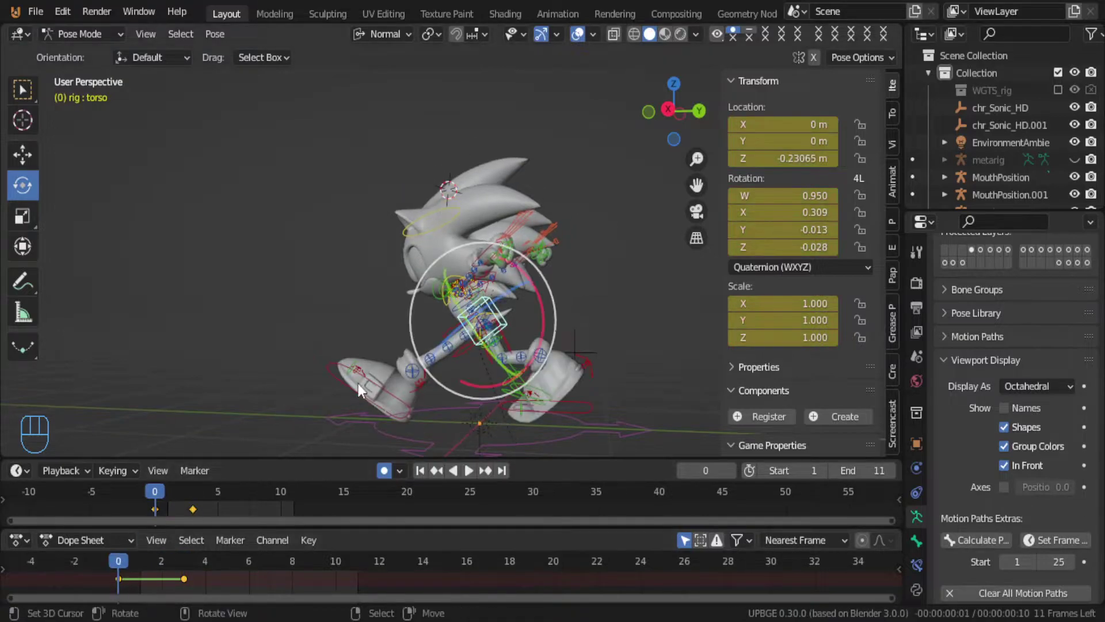
click(804, 159)
key(ctrl+c)
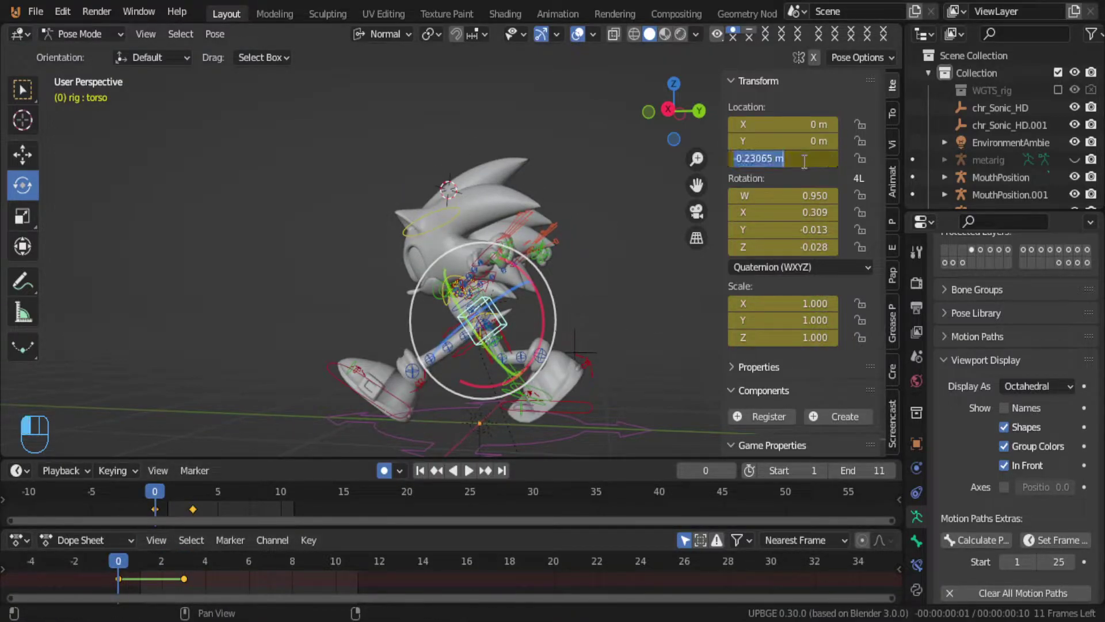
click(283, 262)
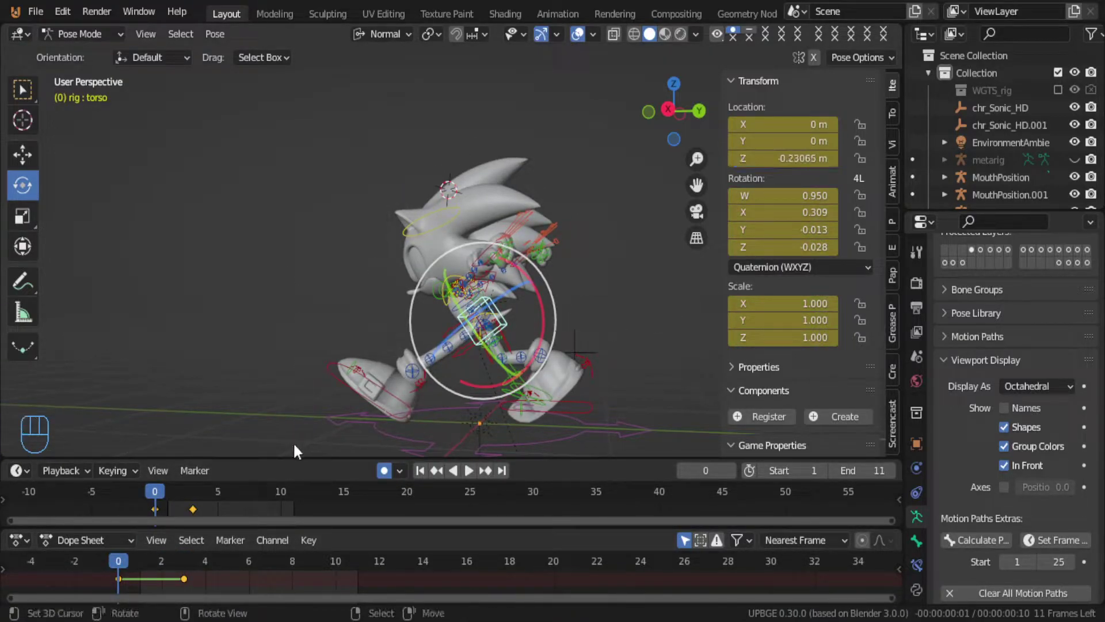
Step: Go through the keyframed poses of the foot controls, comparing them with the torso, up to the contact pose at frame 6
click(579, 399)
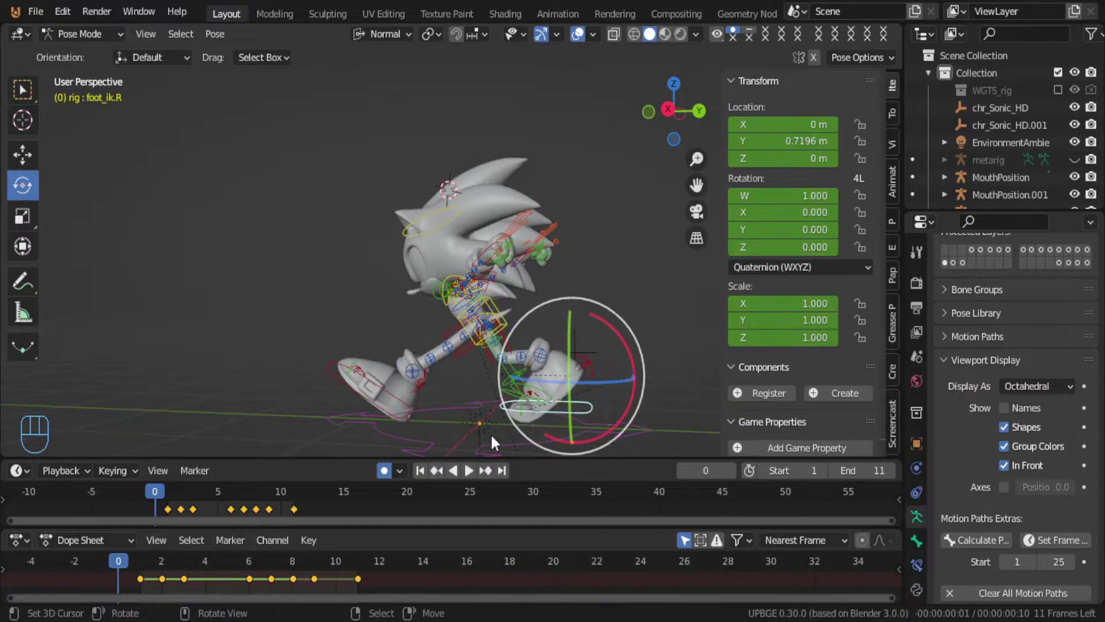
key(Right)
key(Up)
key(Up)
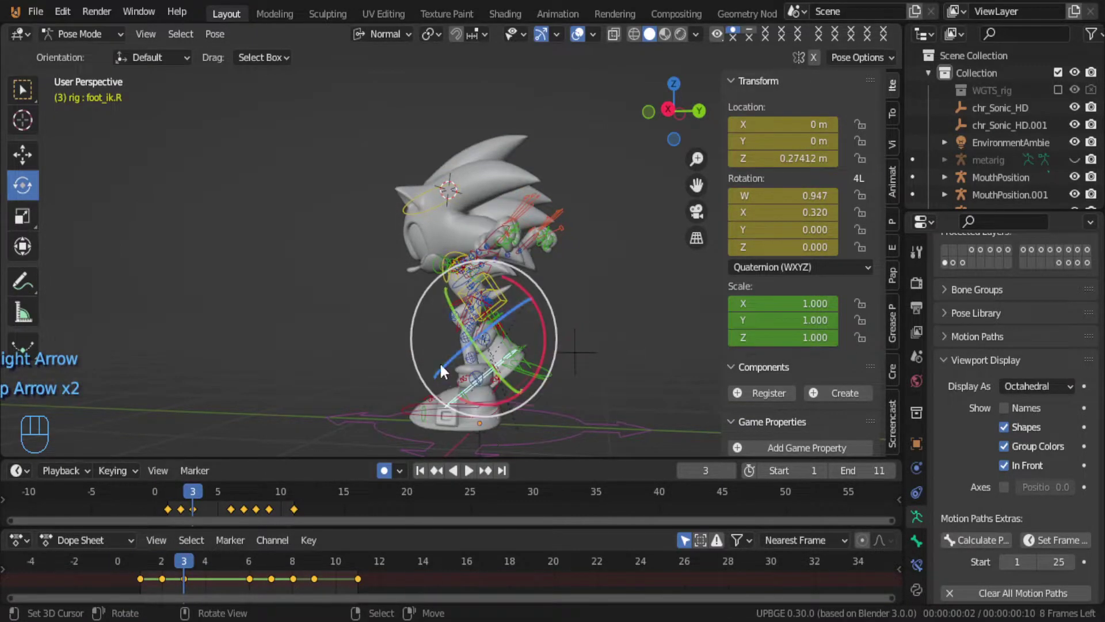
middle_drag(482, 309, 506, 321)
click(509, 424)
click(508, 302)
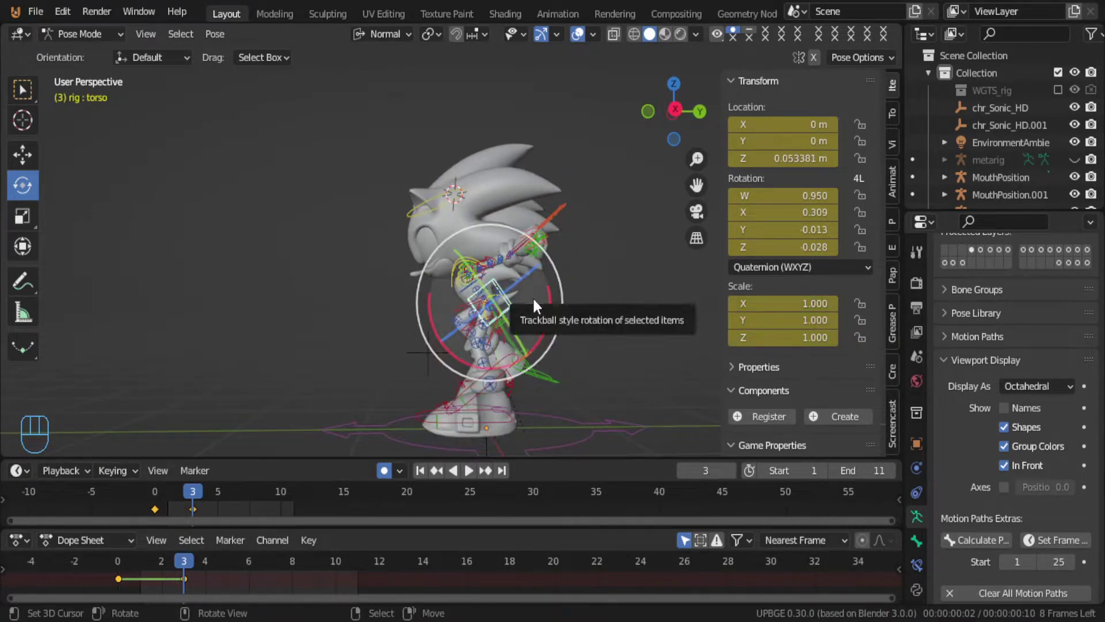
click(496, 422)
key(Up)
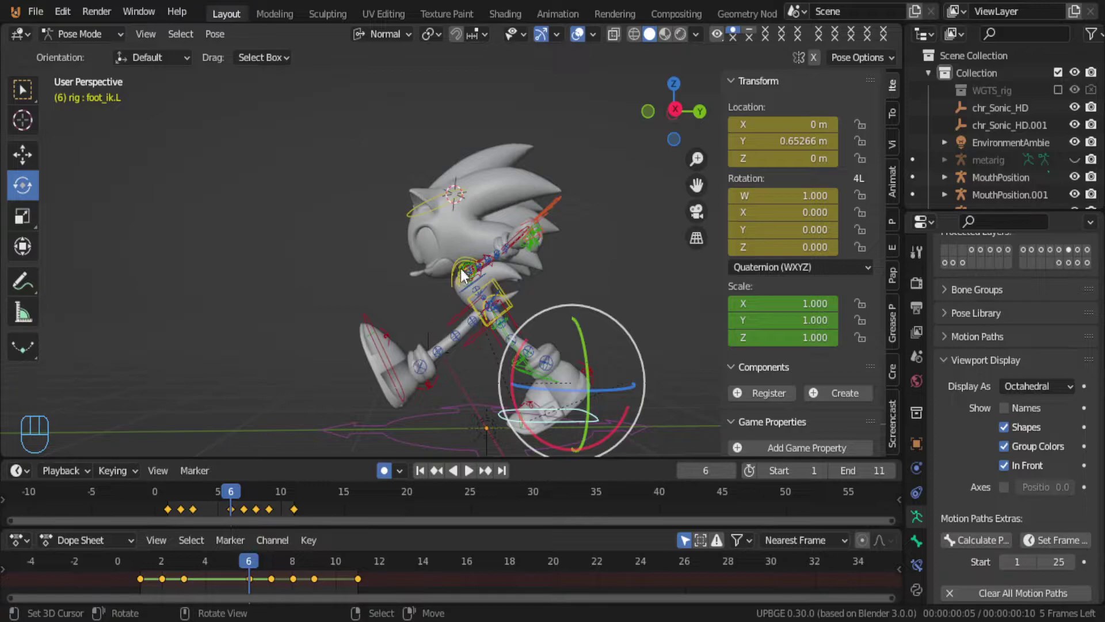
Step: At frame 6, set the torso control's Z location to the copied value of -0.23065 m
click(532, 233)
click(485, 261)
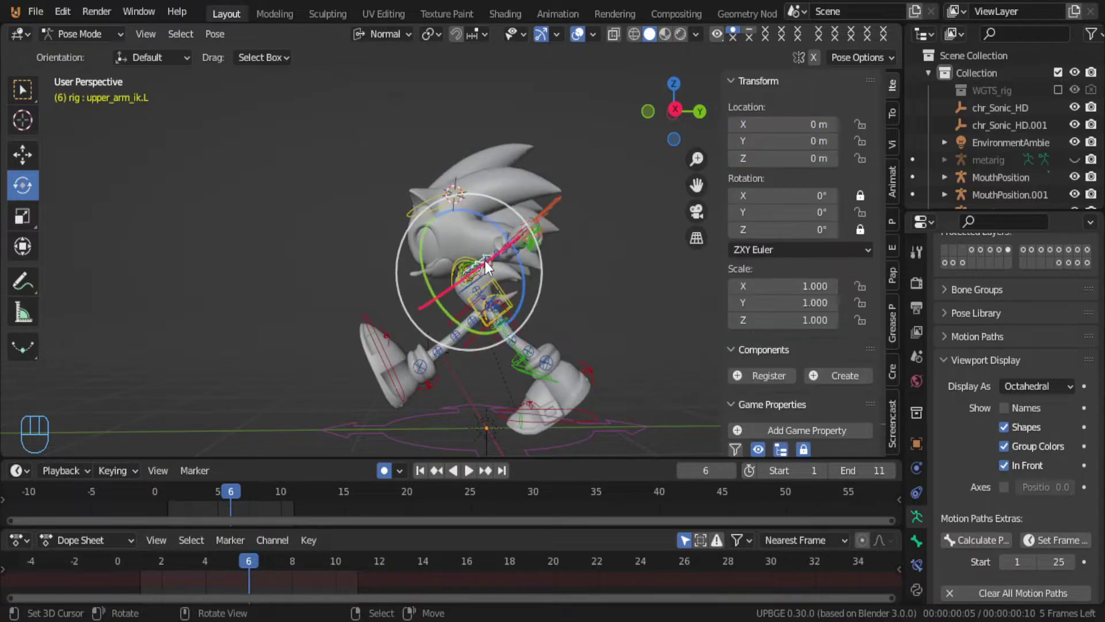
click(480, 333)
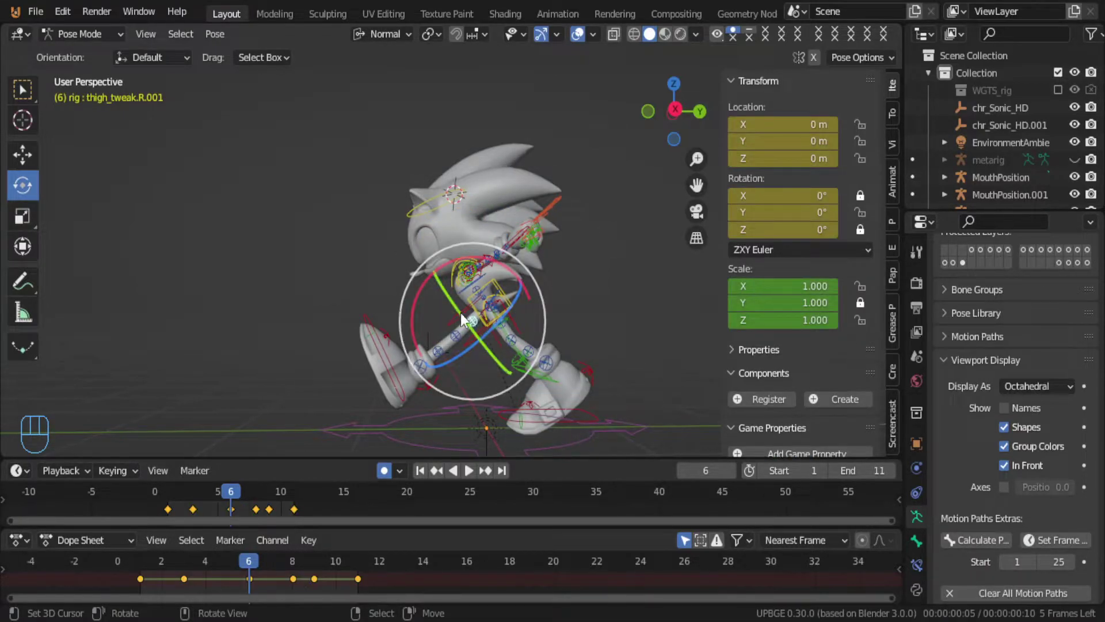
click(472, 307)
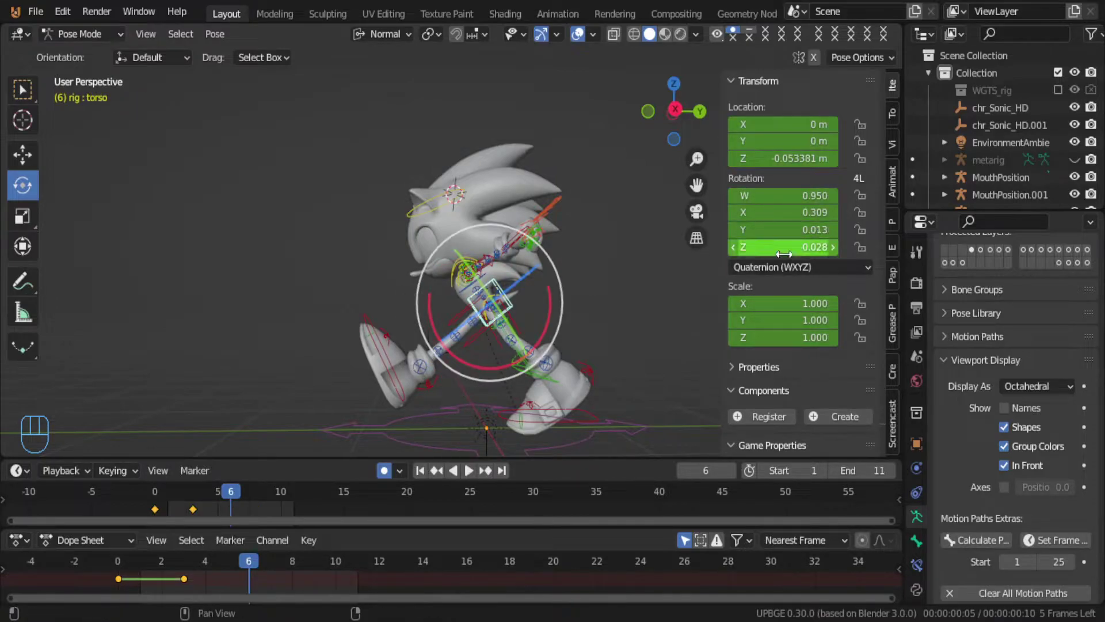
click(766, 164)
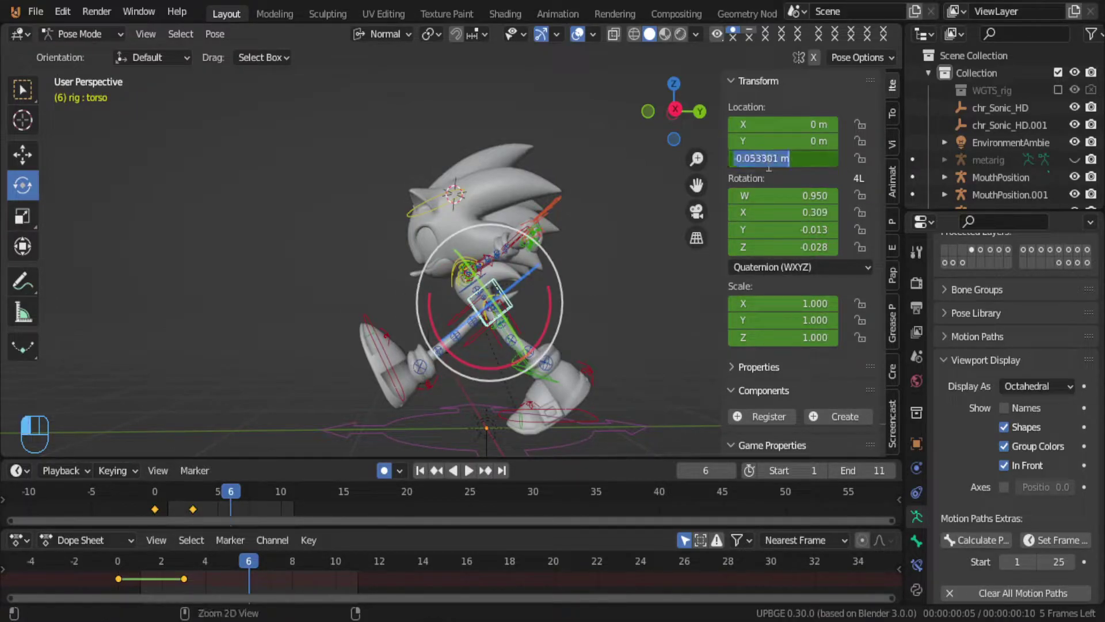
key(ctrl+v)
key(Return)
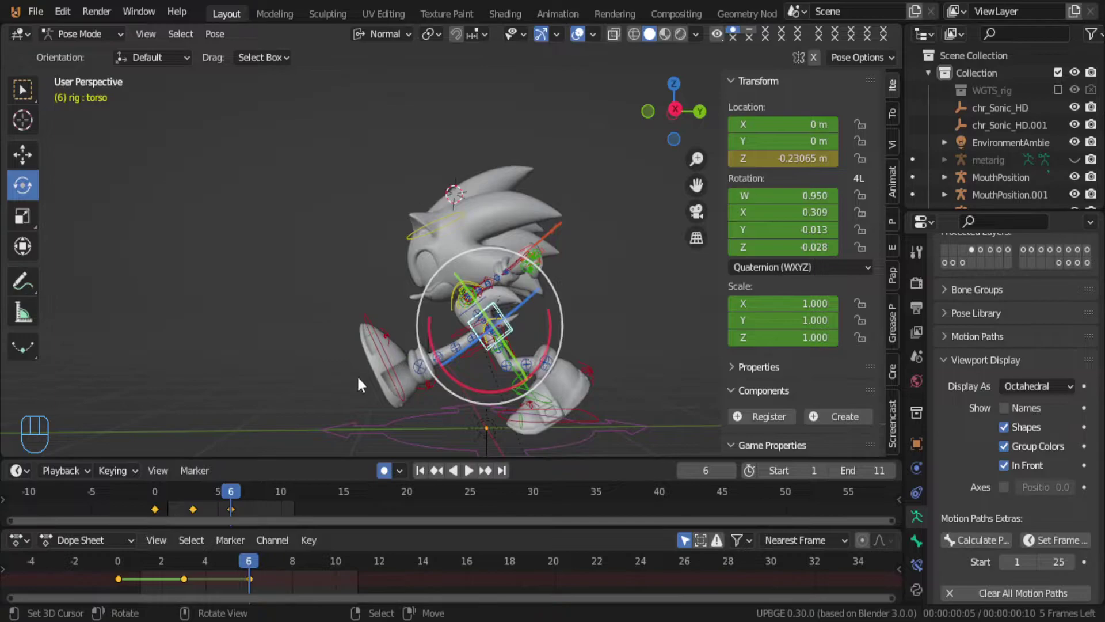
Step: Duplicate the torso control's frame 3 keyframe to frame 8
drag(247, 578, 202, 584)
click(183, 578)
key(shift+d)
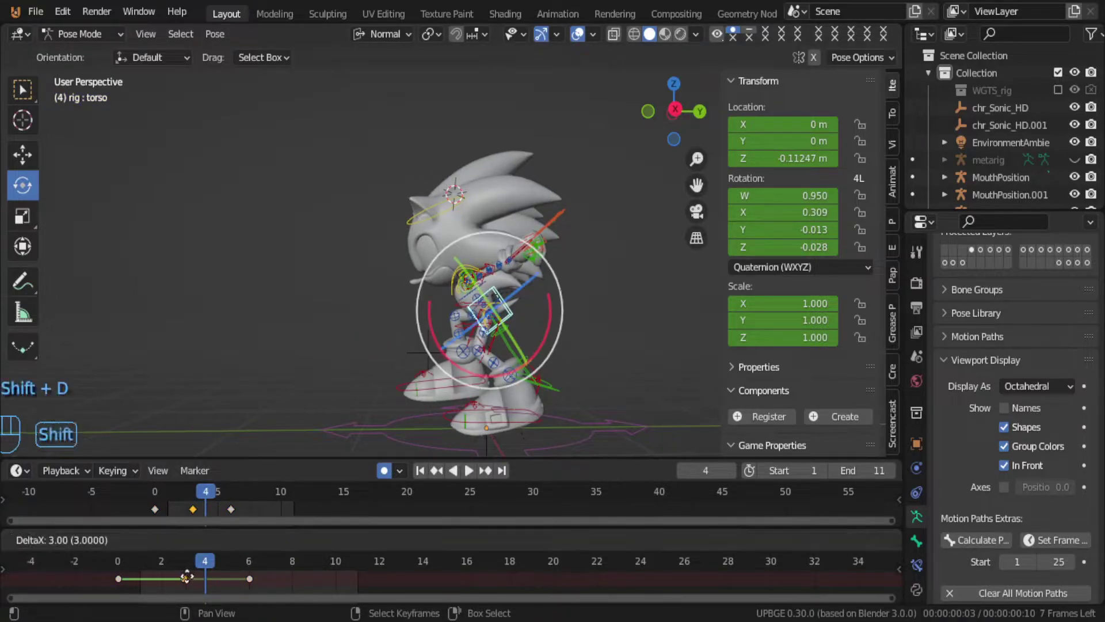
click(290, 575)
Step: Duplicate the torso control's frame 0 keyframe to frame 11 and play the run cycle to check the body bobbing
click(121, 577)
key(shift+d)
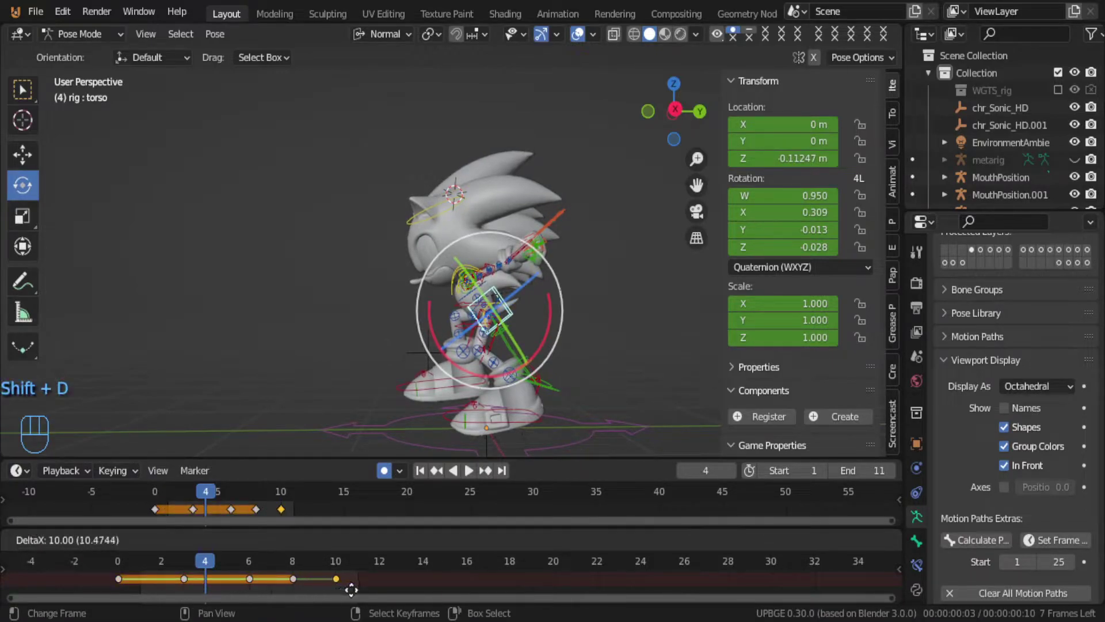
click(357, 589)
key(alt+a)
middle_drag(487, 281, 471, 258)
key(alt+a)
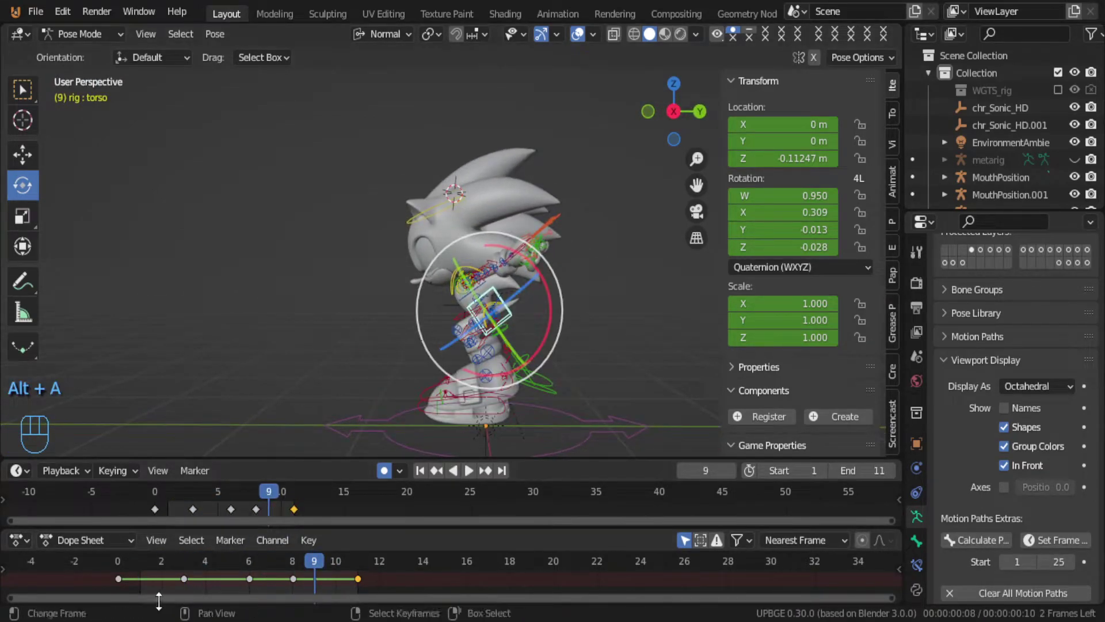
Step: At frame 0, rotate the head control forward to about W 0.999, X -0.038, and play the animation
drag(160, 598, 130, 593)
click(141, 573)
right_click(447, 225)
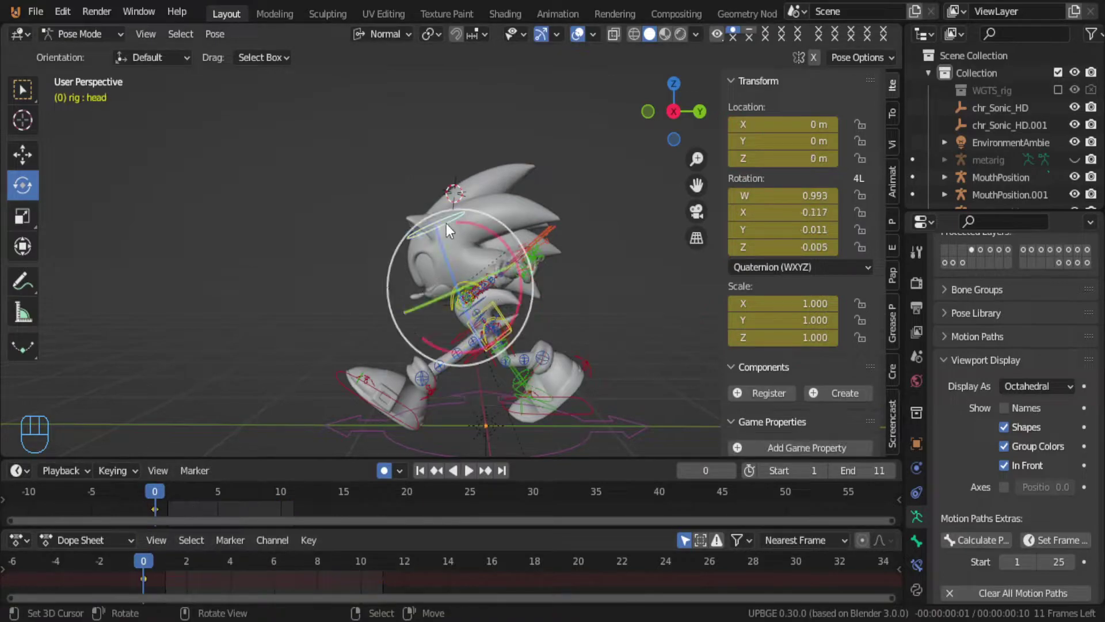
key(r)
mouse_move(511, 244)
mouse_down()
mouse_move(519, 171)
mouse_move(527, 207)
mouse_move(505, 229)
mouse_move(506, 218)
mouse_move(484, 214)
mouse_move(506, 230)
mouse_up()
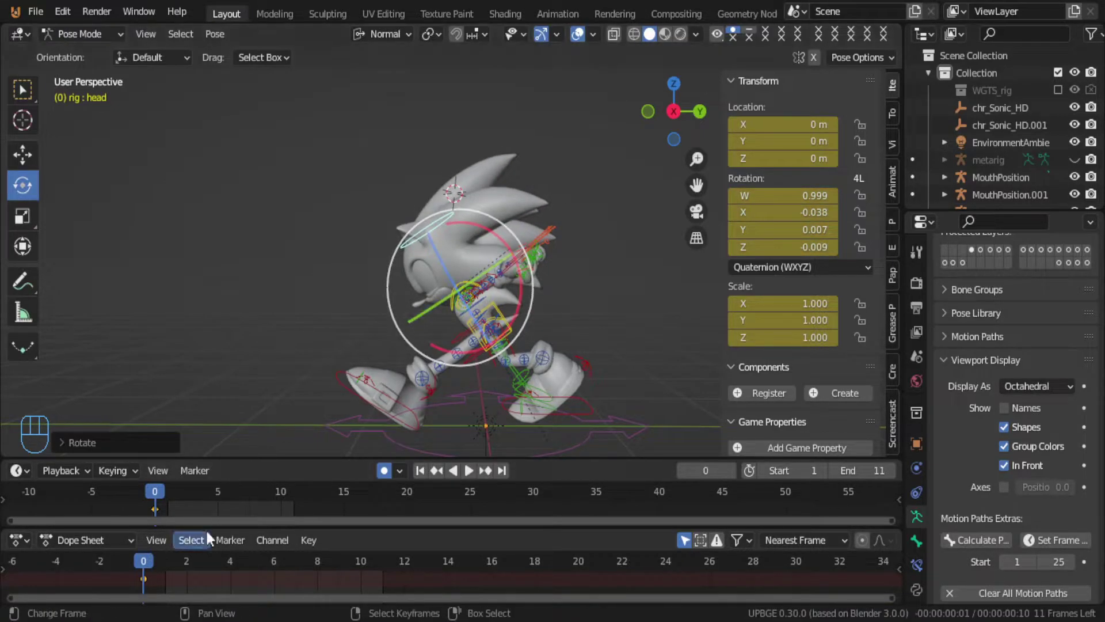
key(space)
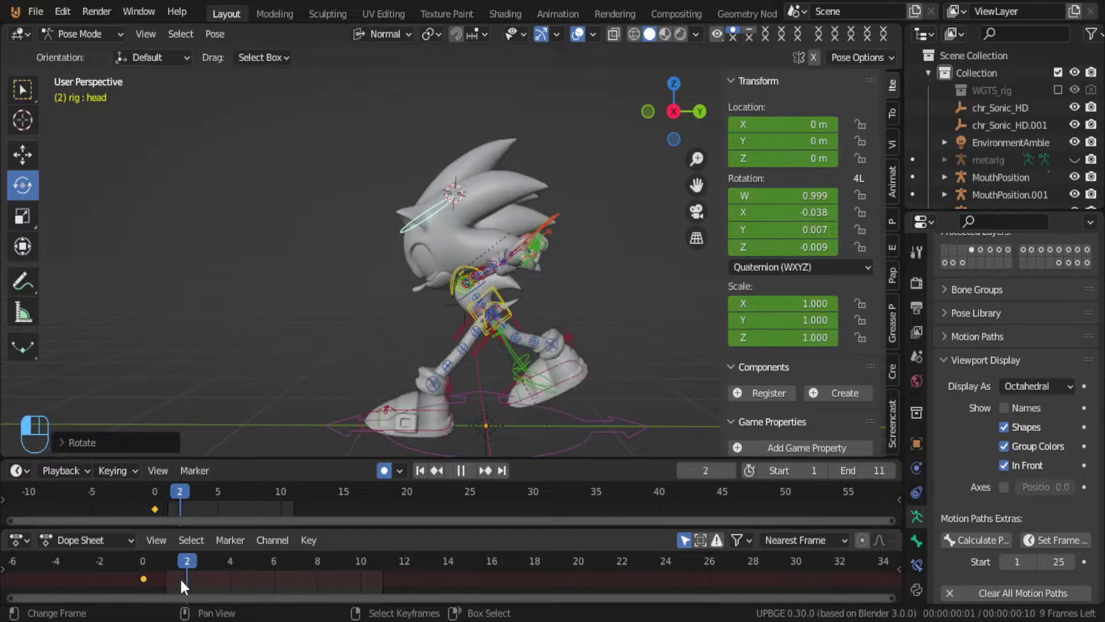
Step: At frame 3, rotate the head control forward to about W 0.996, X -0.083
click(216, 581)
key(space)
drag(489, 205, 486, 226)
drag(241, 555, 187, 578)
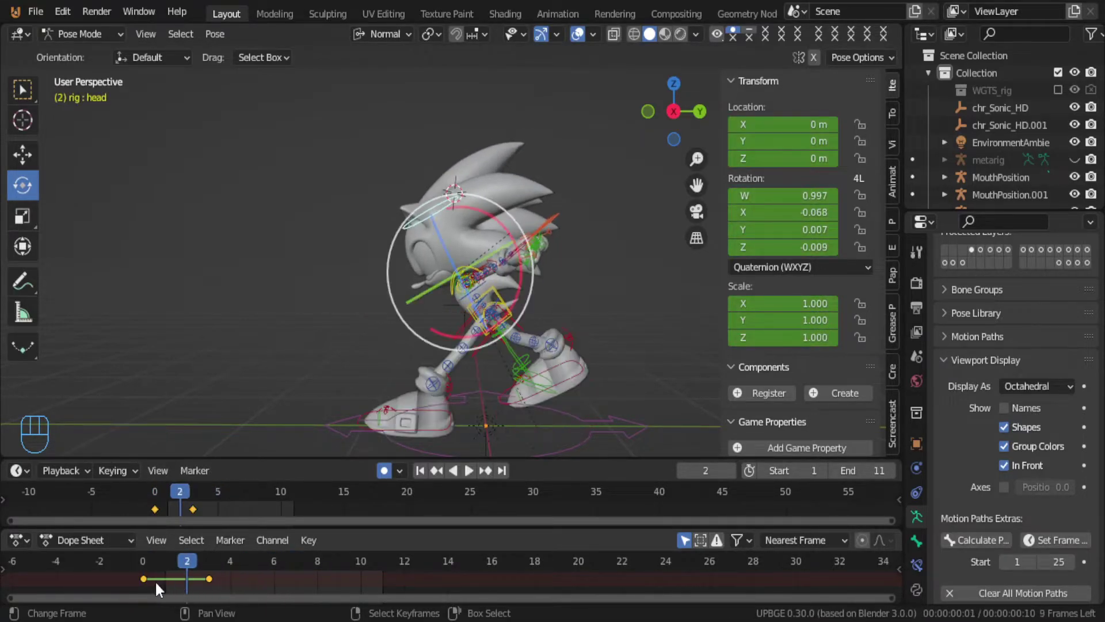
Step: Duplicate the head control's keyframes from frames 0 and 3 to frames 8 and 11, and play the animation
key(shift+d)
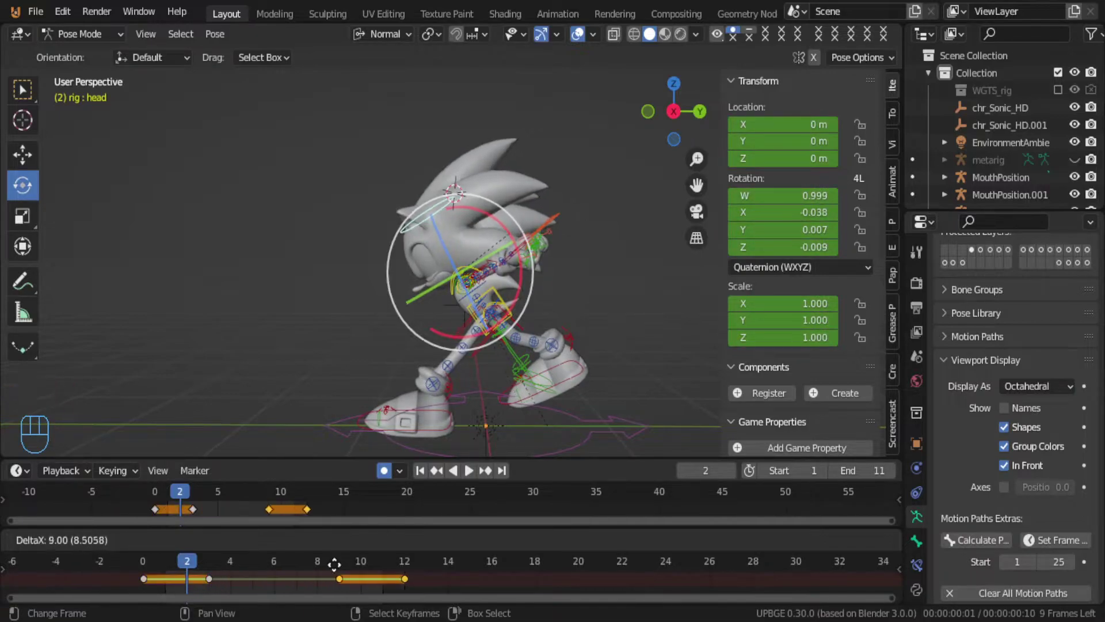
click(363, 571)
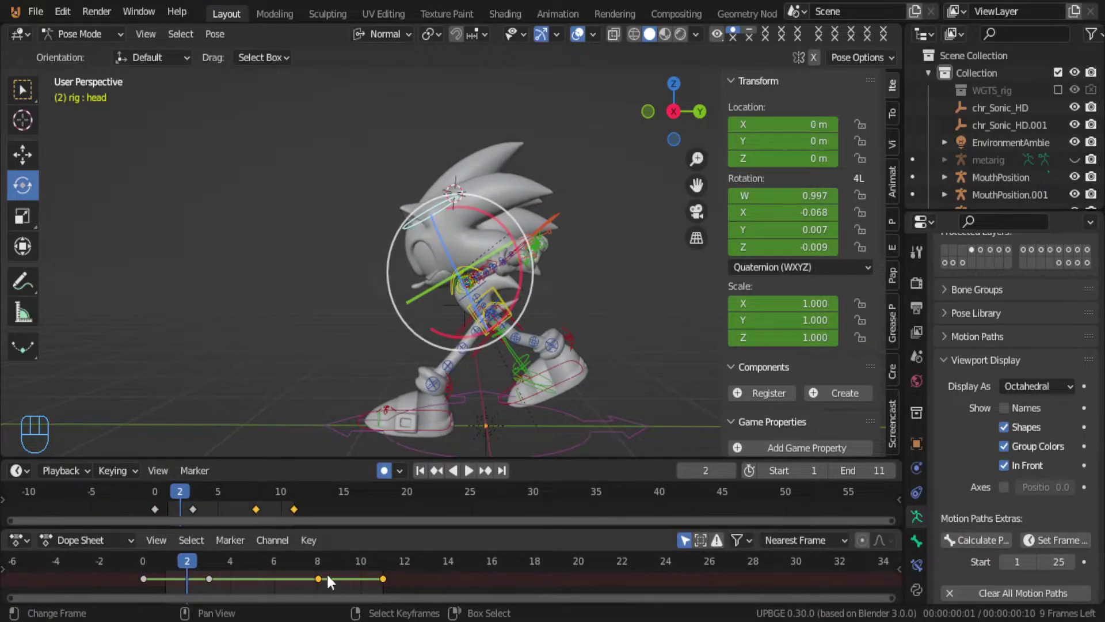
key(space)
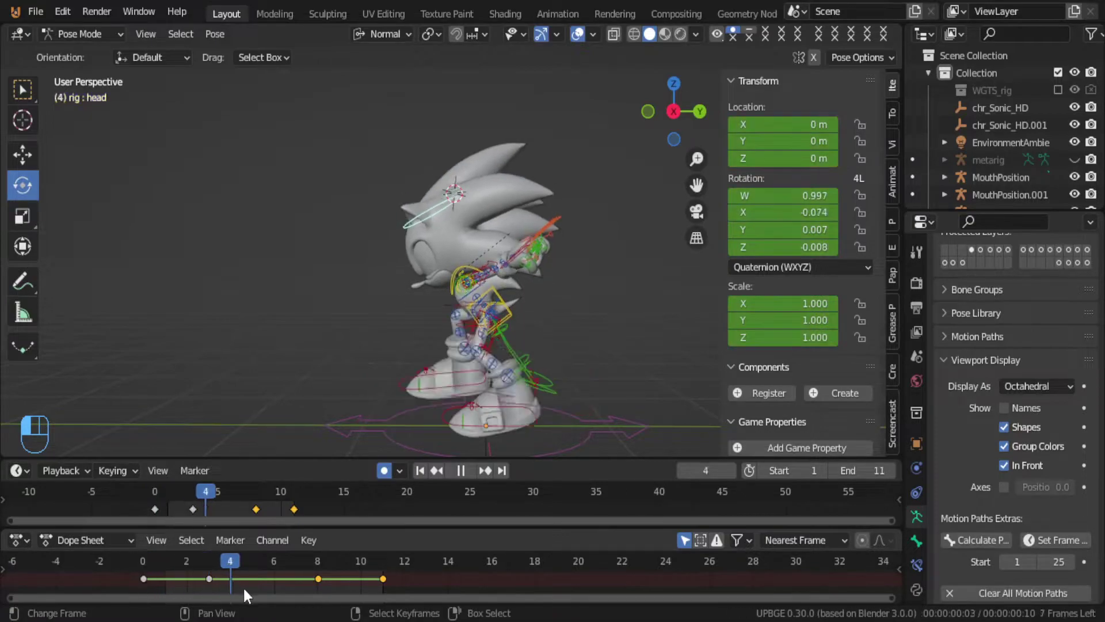
Step: At frame 3, lower the head control by about 0.094 m along the global Z axis
key(space)
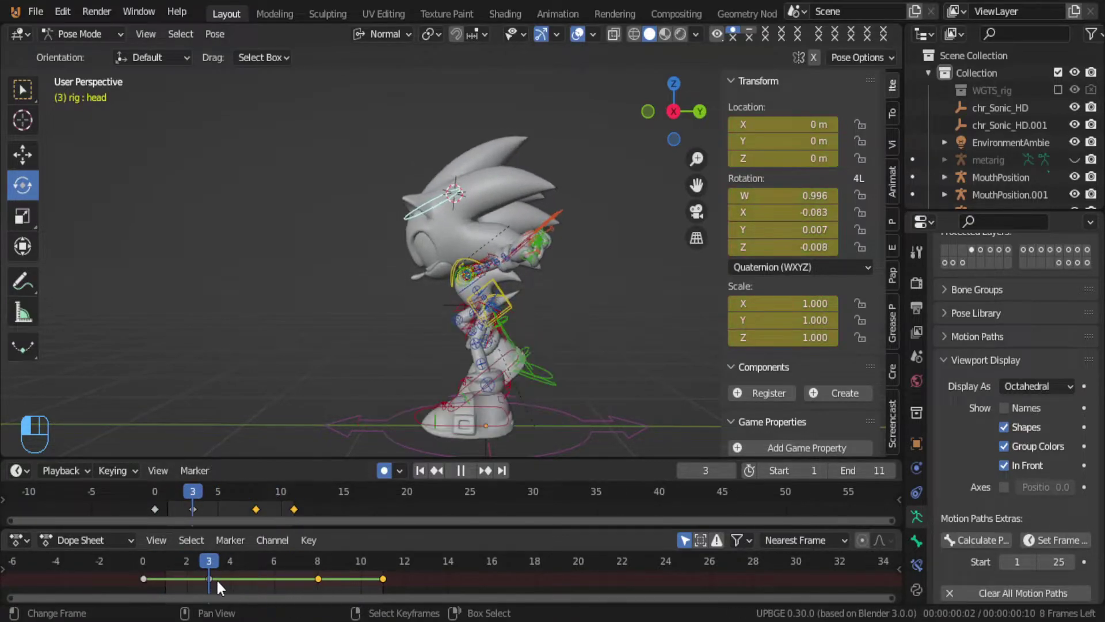
key(g)
key(z)
key(z)
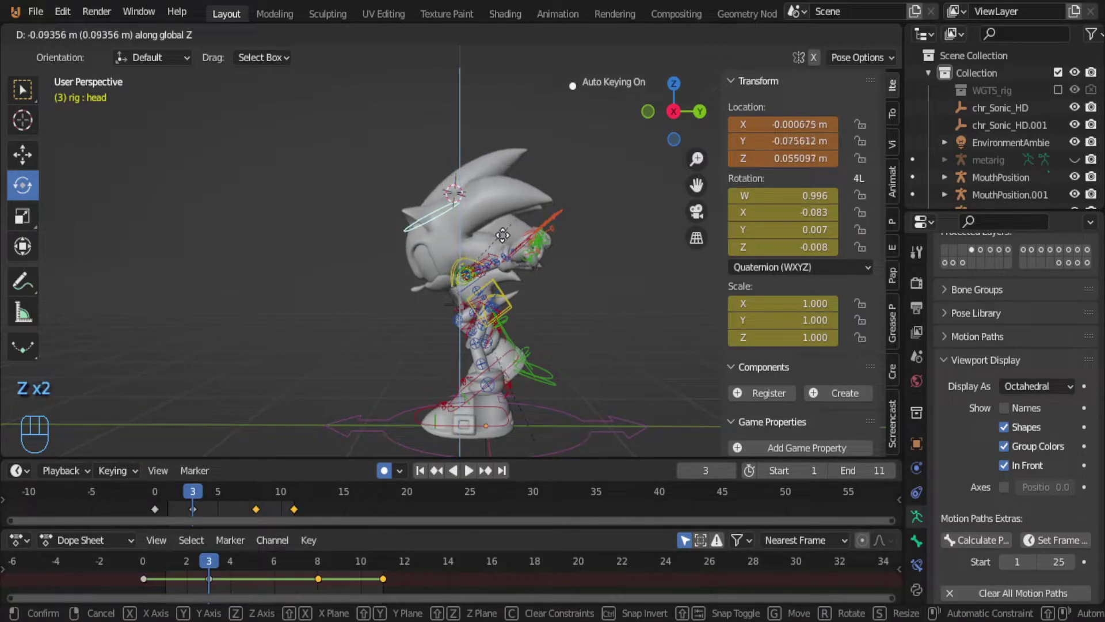
click(498, 247)
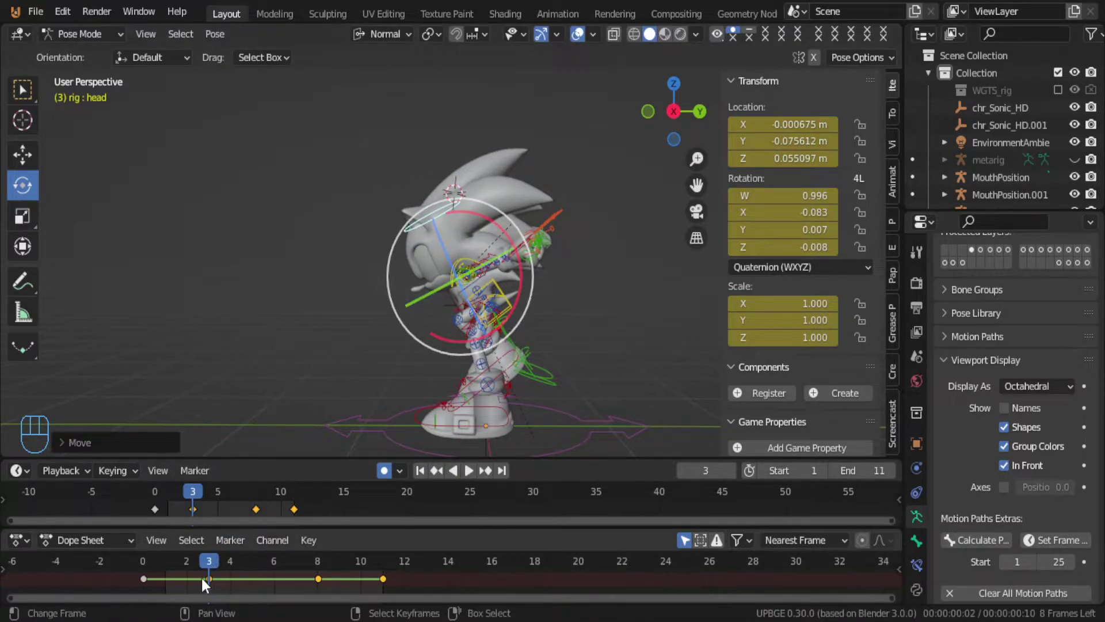
Step: Delete the head control's keyframes at frames 8 and 11
key(space)
drag(174, 554, 316, 561)
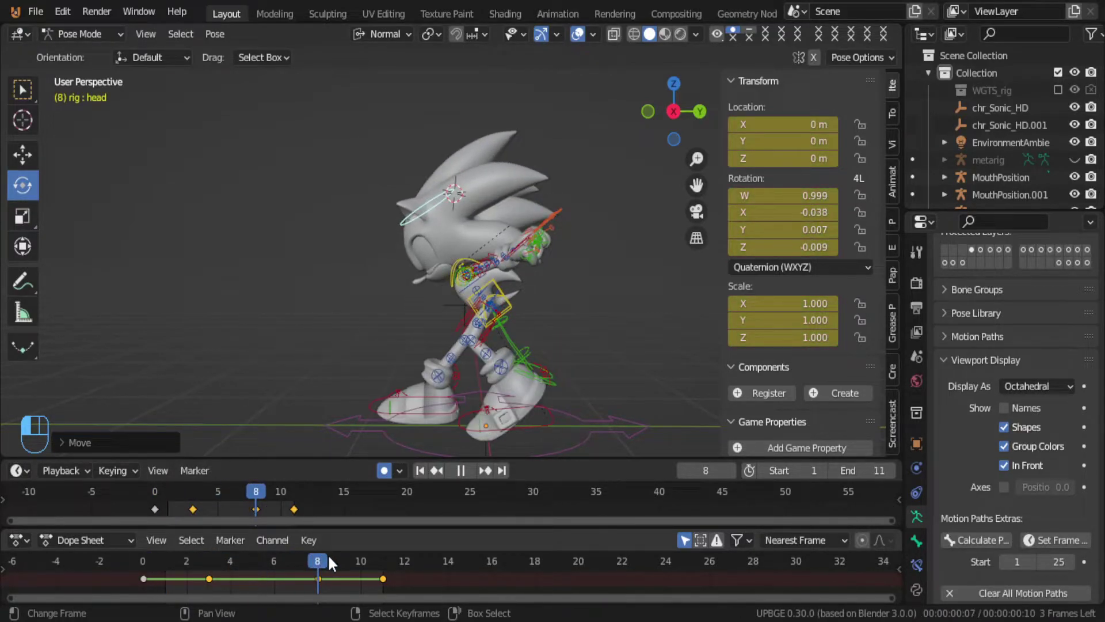
key(space)
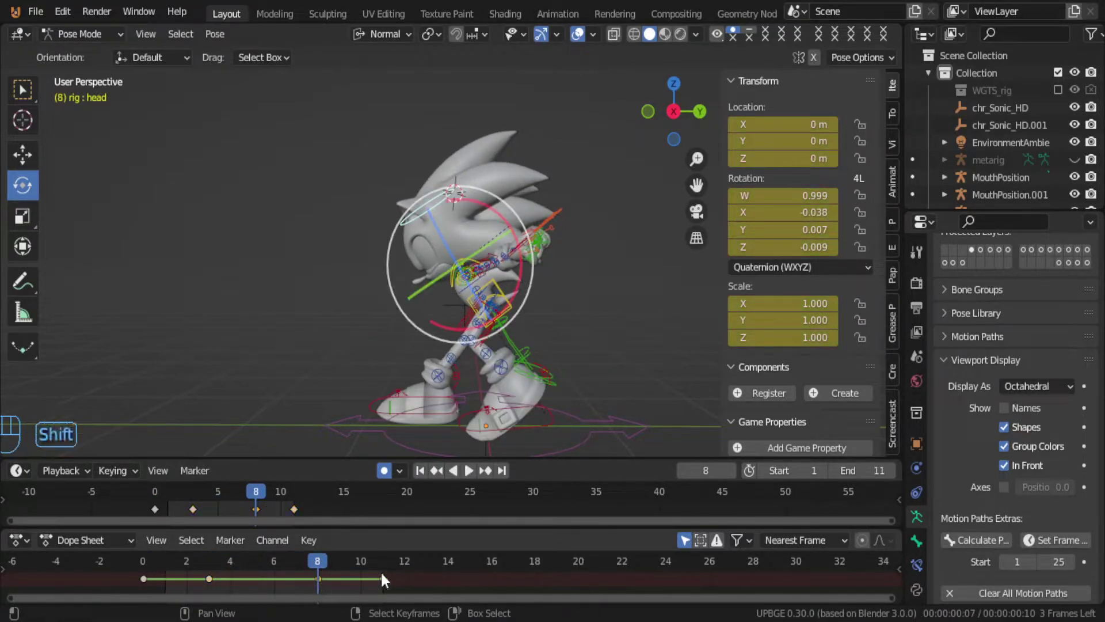
shift+click(382, 579)
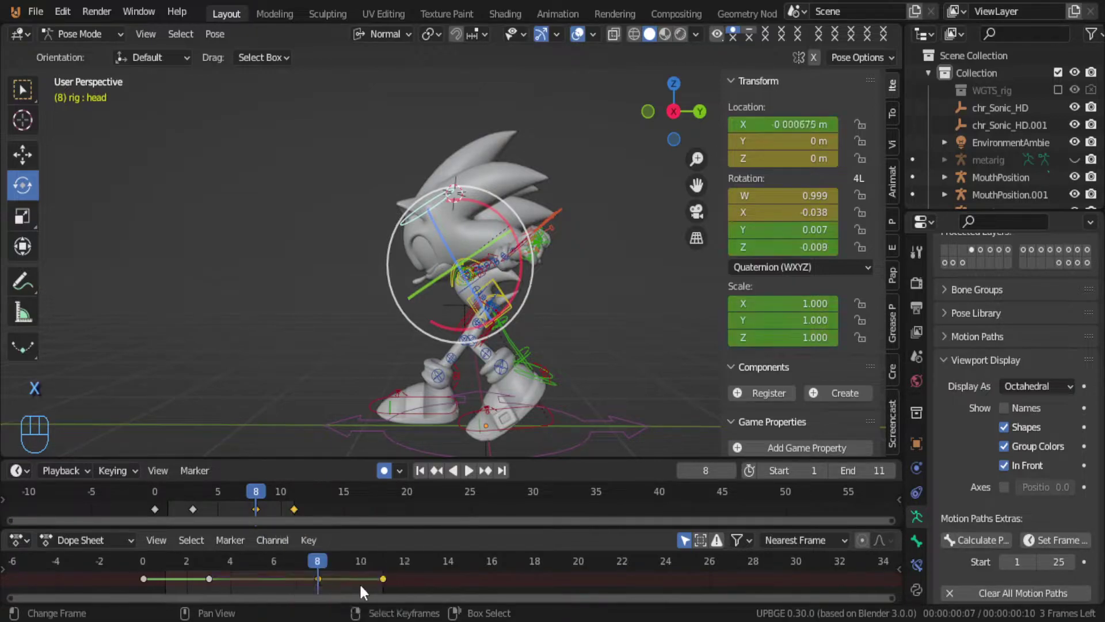
key(x)
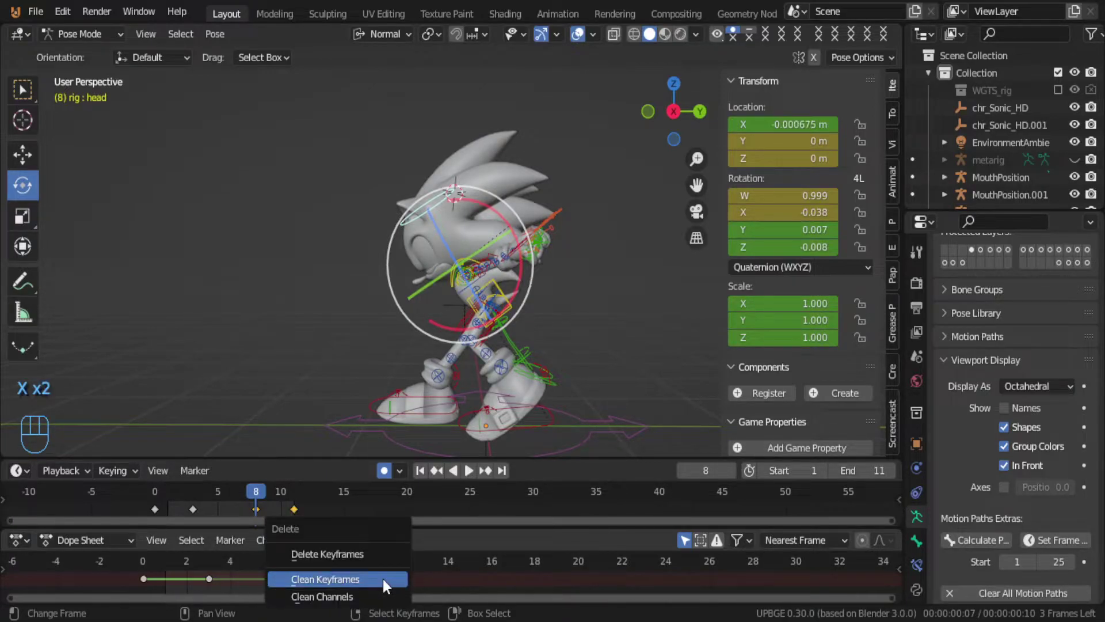
click(378, 548)
Step: At frame 6, matching the torso's keyframe, rotate the head control to about W 0.992, X -0.123
click(210, 577)
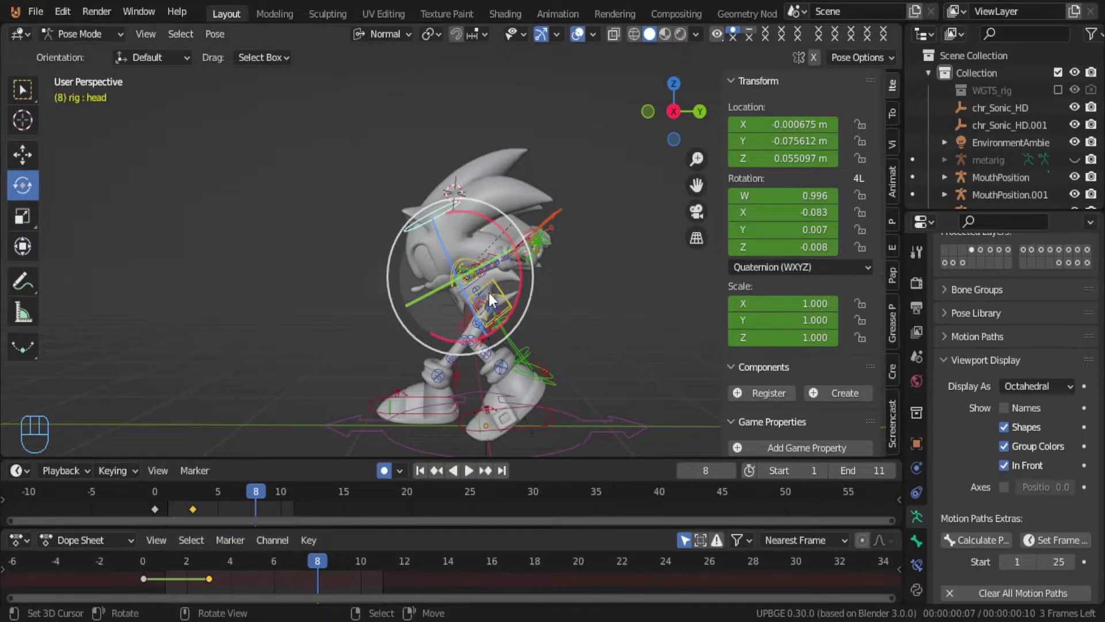
click(505, 297)
key(Down)
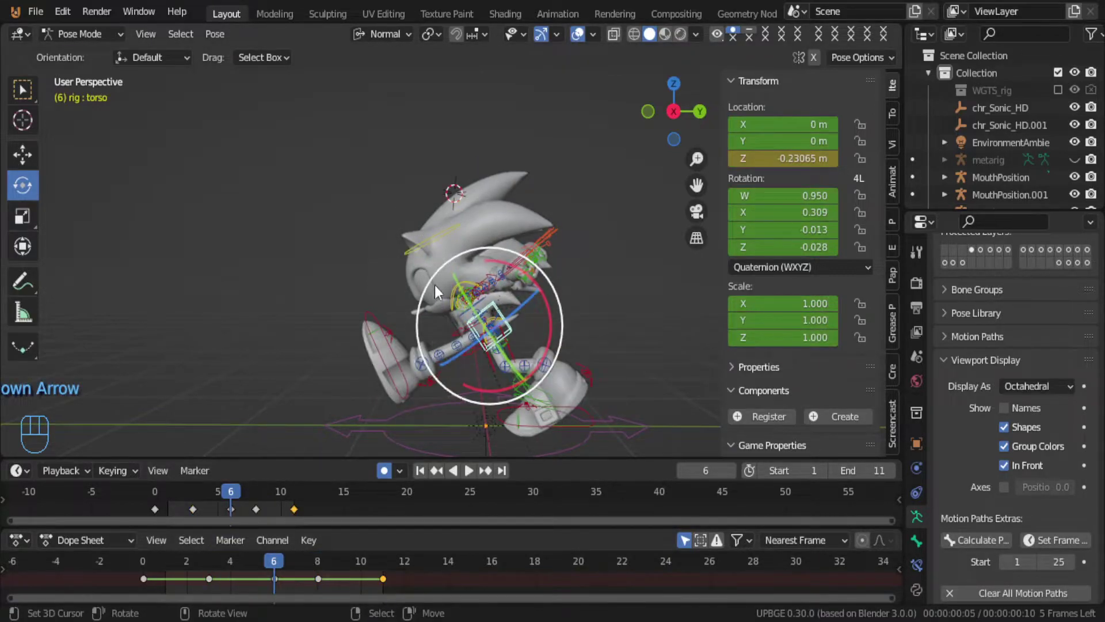
click(430, 246)
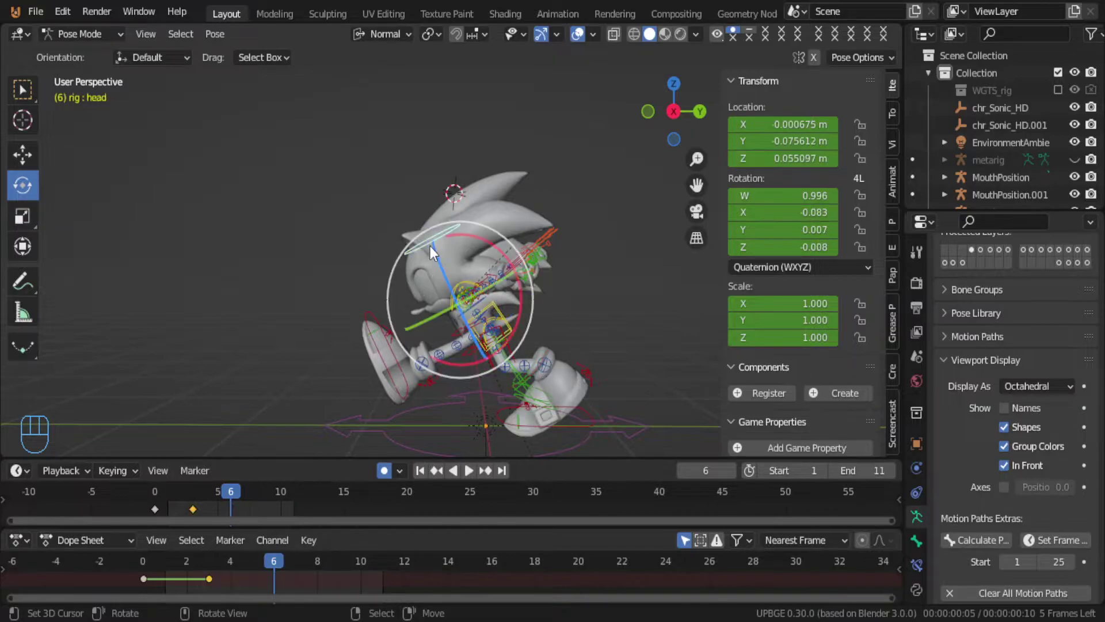
key(r)
click(622, 295)
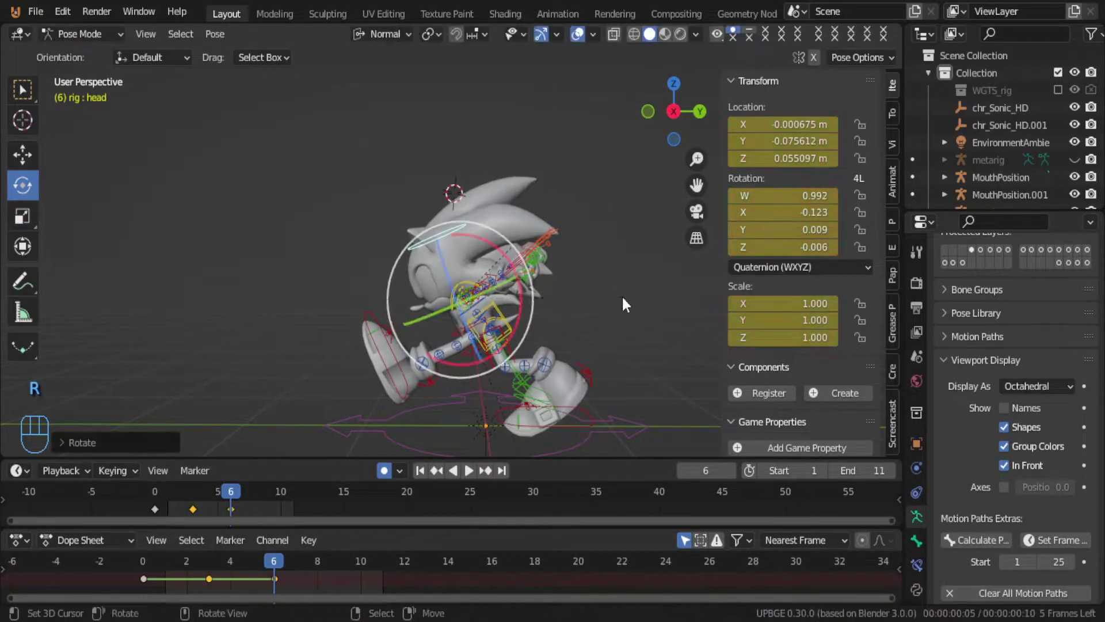
Step: At frame 6, raise the head control by about 0.127 m along the global Z axis
key(g)
key(z)
key(z)
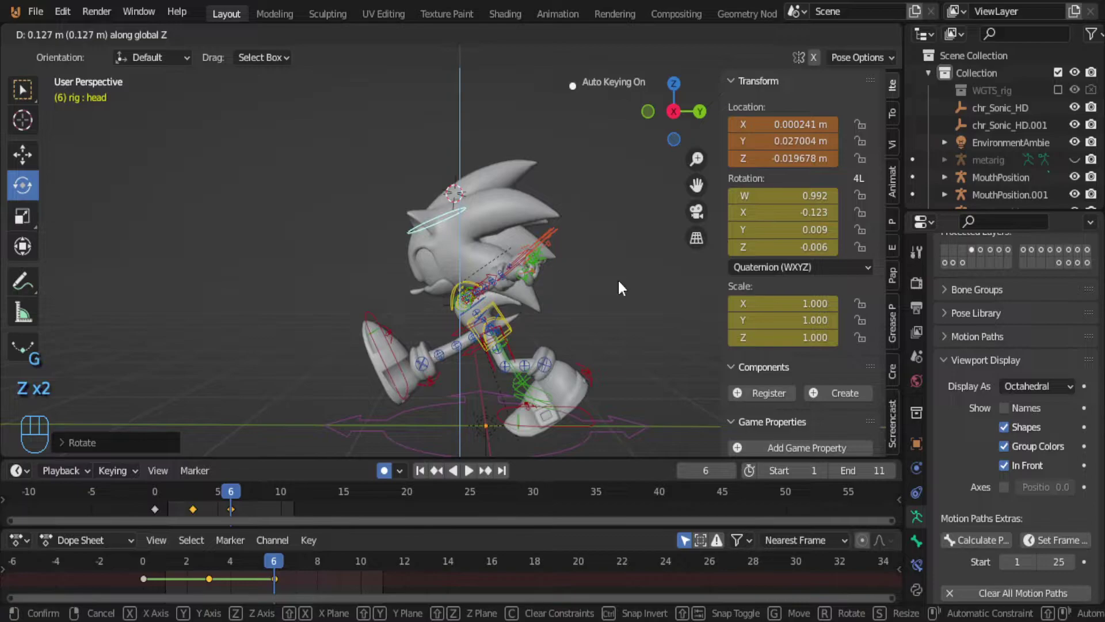
click(463, 461)
Step: Duplicate the head control's frame 3 keyframe to frame 8
drag(275, 571, 286, 543)
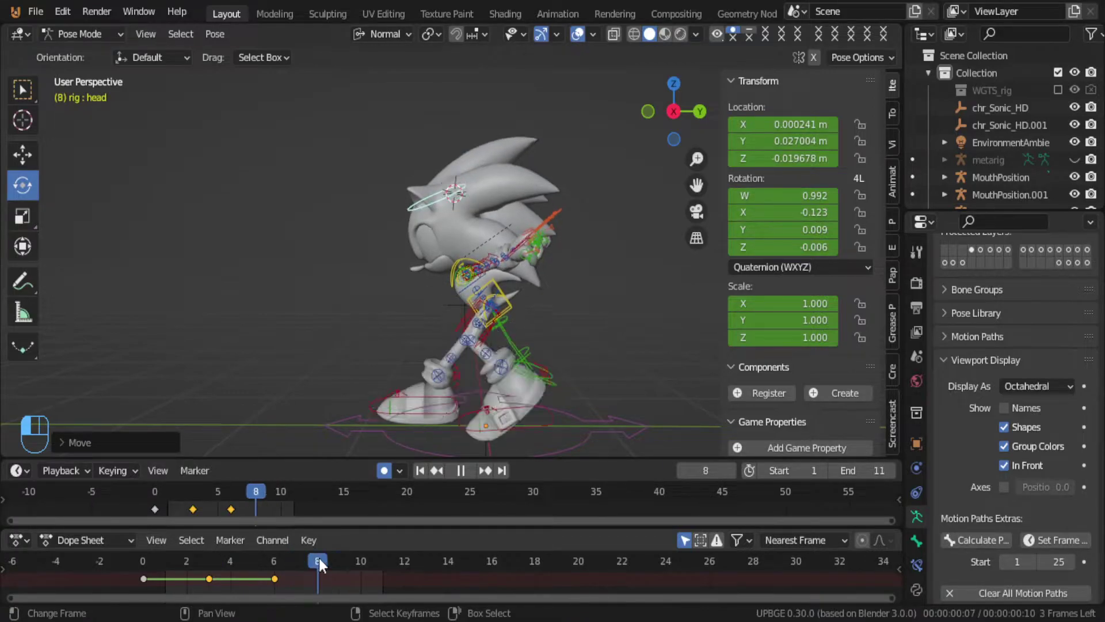
key(space)
click(208, 576)
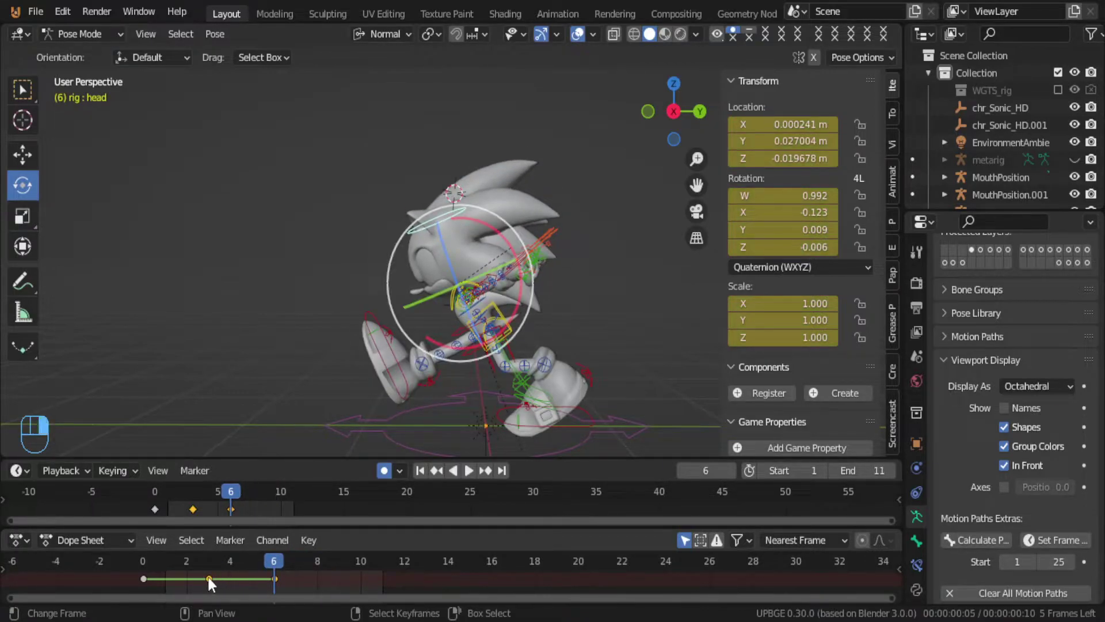
key(shift+d)
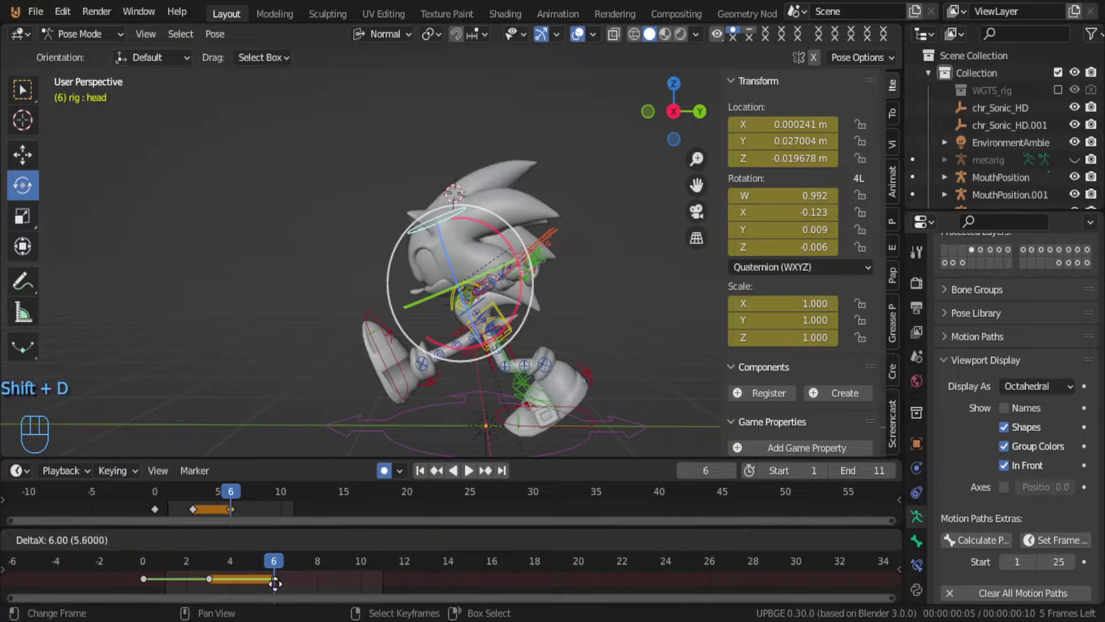
click(308, 584)
key(g)
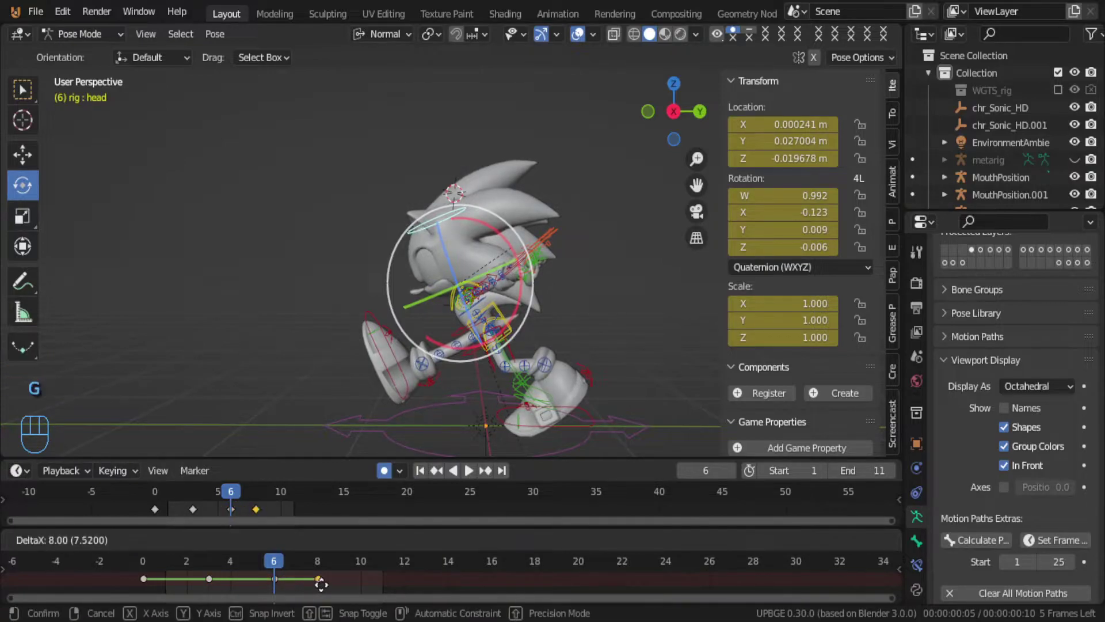
click(323, 583)
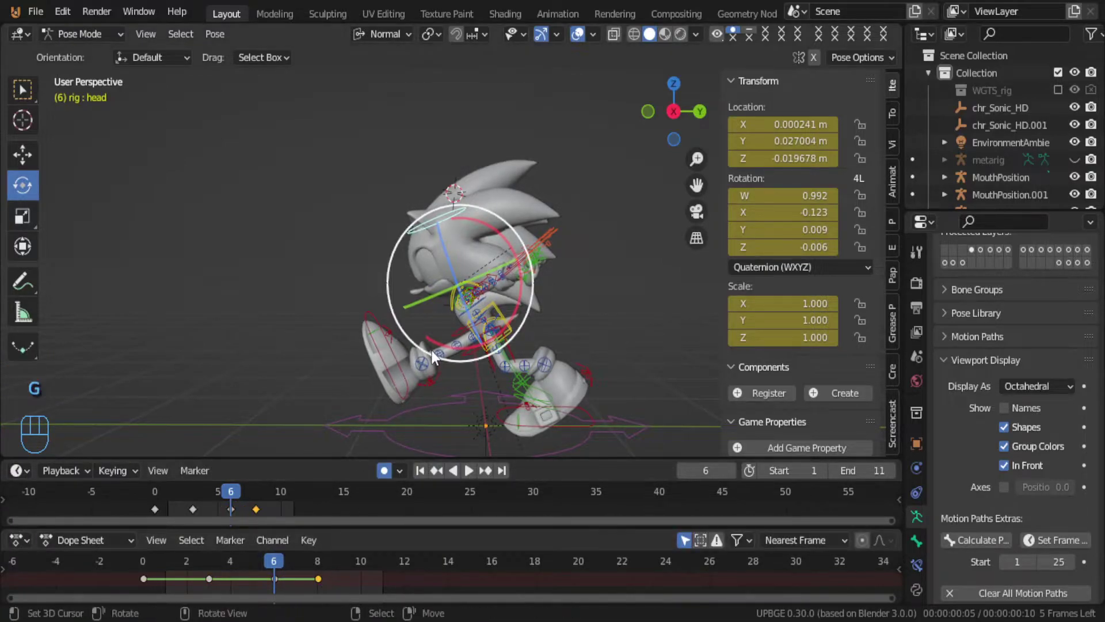
Step: Select the torso and head controls together and compare their keyframe timing, checking frames 3 and 6
click(502, 324)
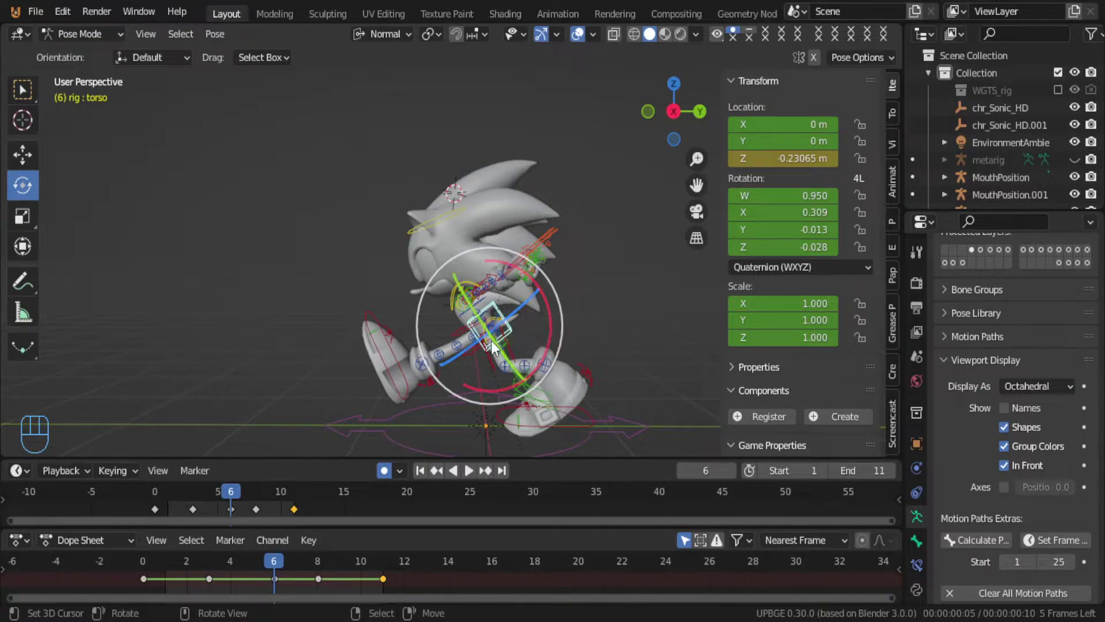
shift+click(440, 223)
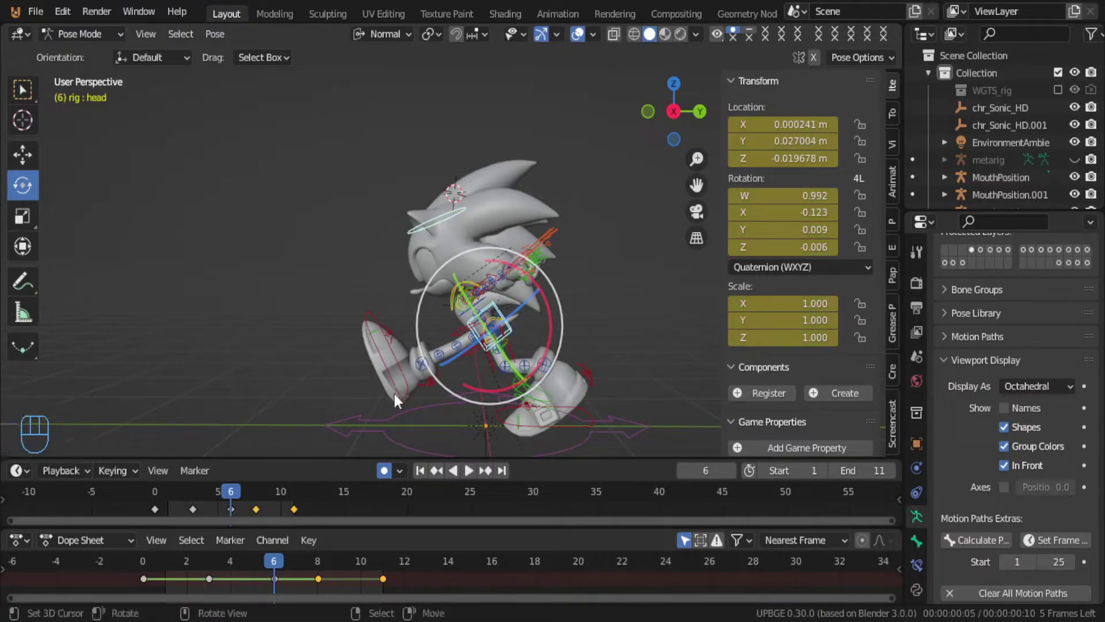
scroll(336, 501, up, 2)
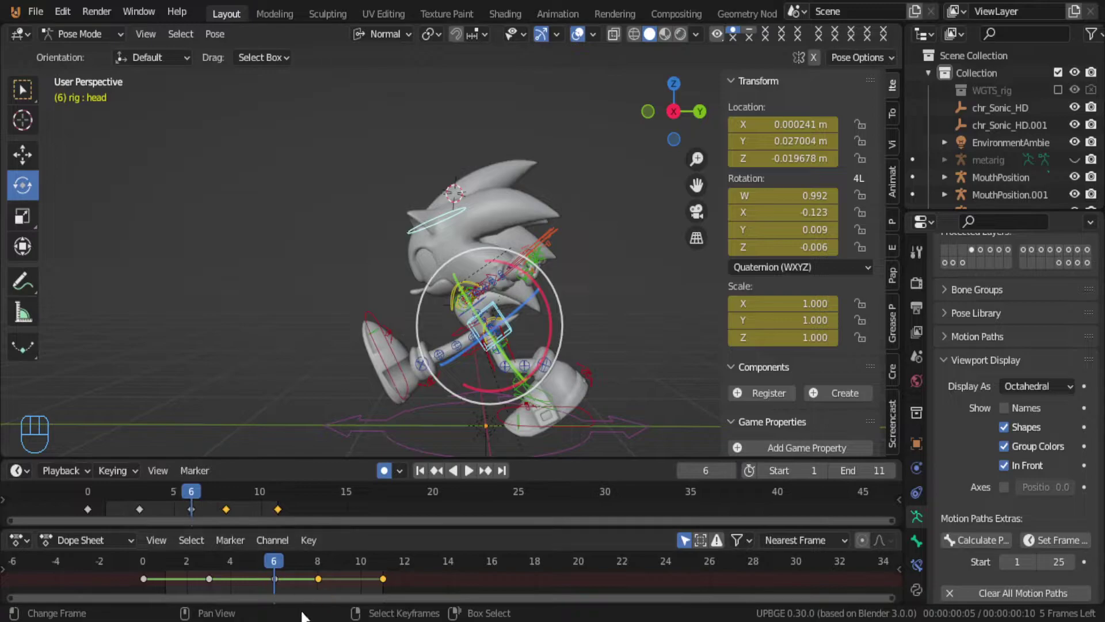
drag(255, 567, 216, 576)
click(275, 578)
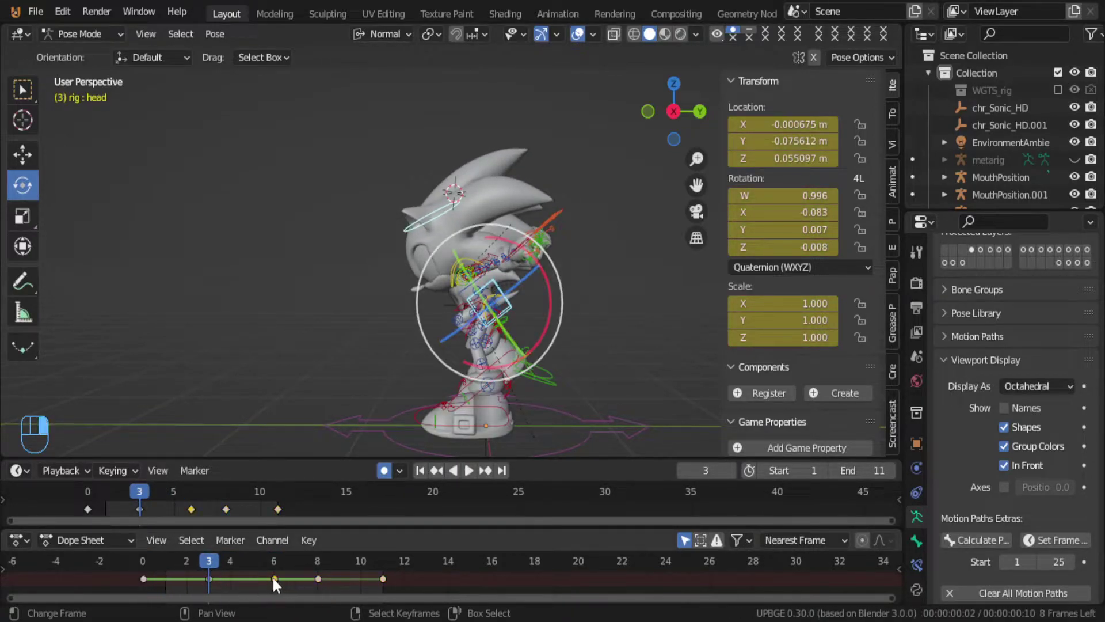
key(g)
click(275, 580)
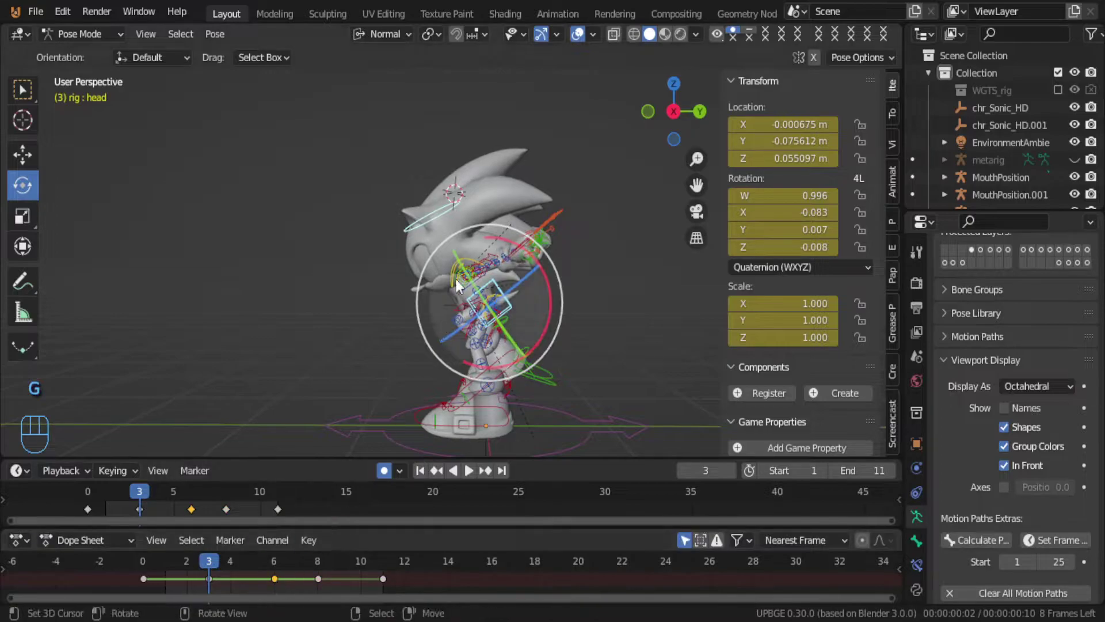
Step: Duplicate the head control's frame 0 keyframe to frame 11 and play the run cycle, viewing it from behind
click(436, 212)
click(146, 585)
key(shift+d)
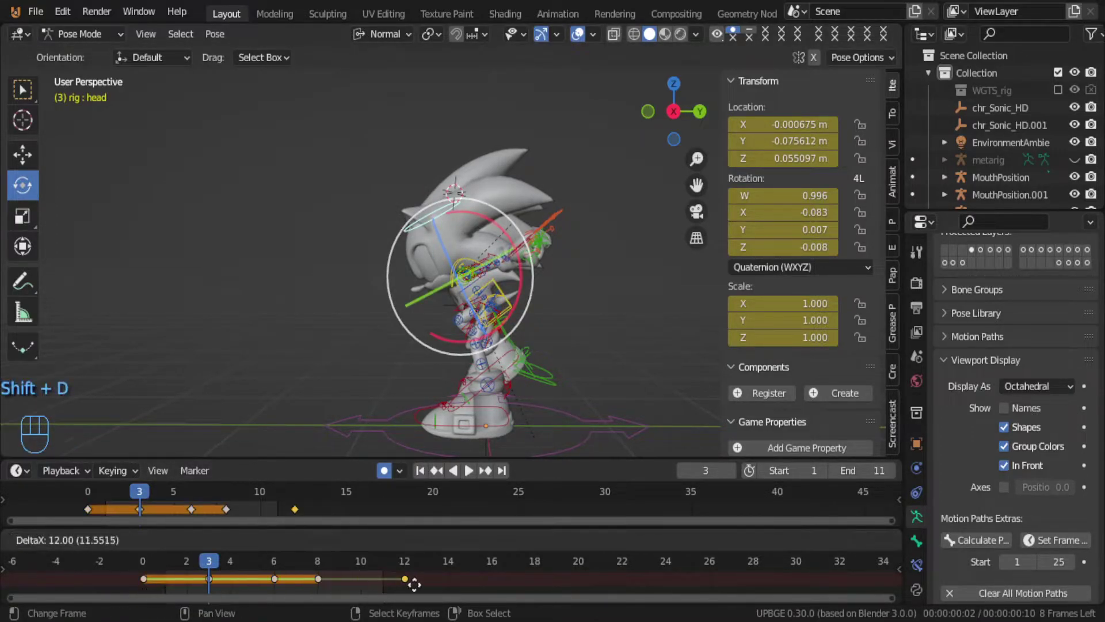
click(393, 584)
key(alt+a)
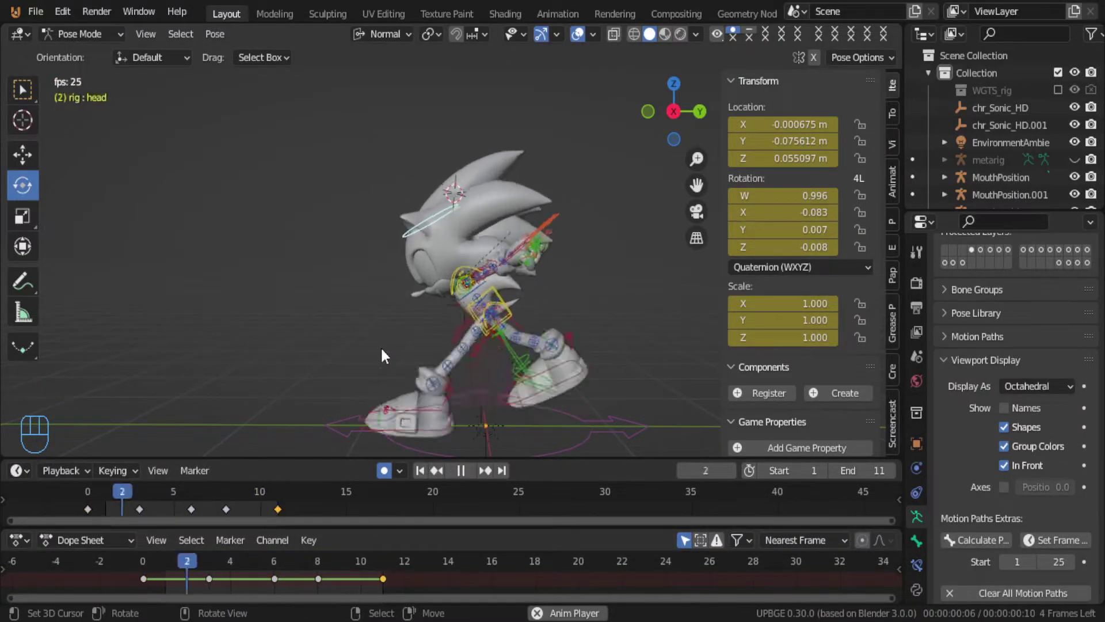
middle_drag(622, 247, 309, 254)
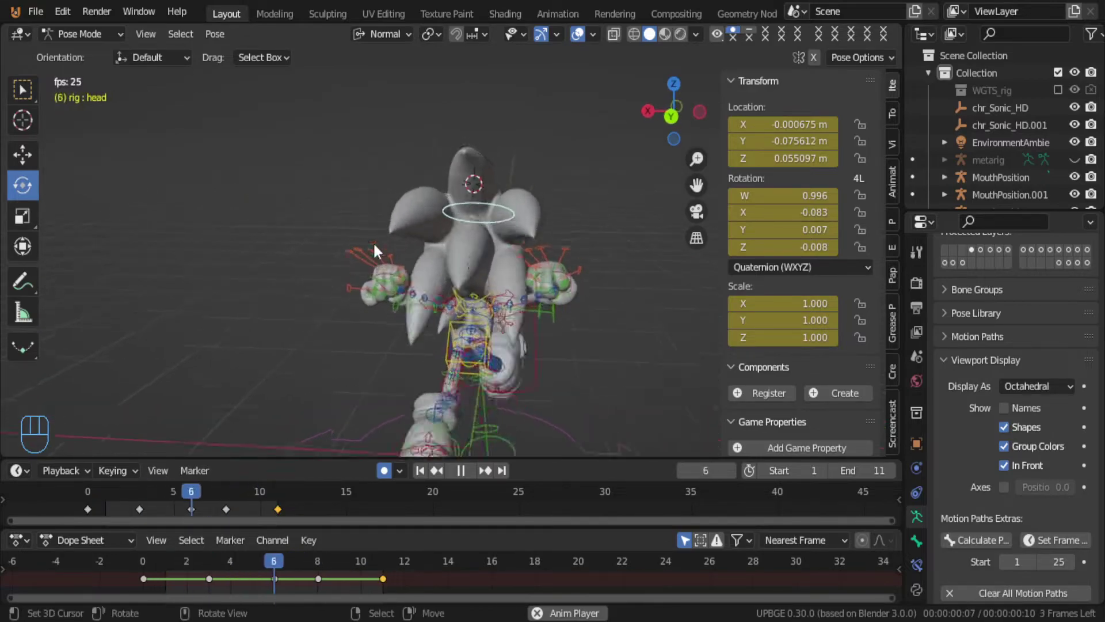
scroll(375, 242, up, 2)
shift+middle_drag(377, 242, 436, 179)
key(alt+a)
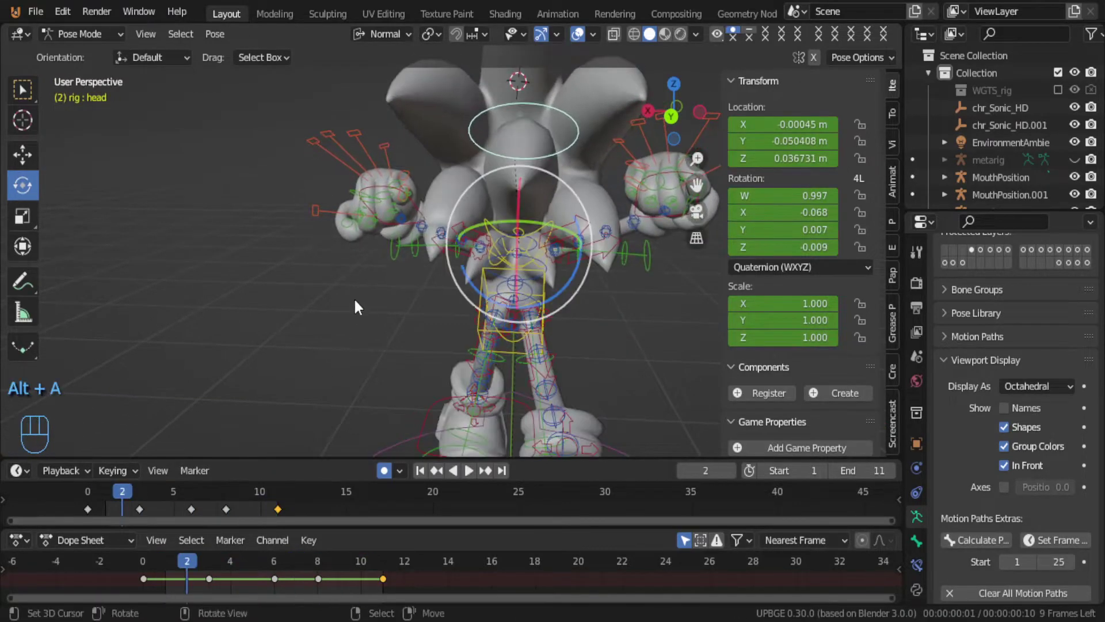
Step: At frame 3, tilt the chest control sideways by about 18° as seen from the front
shift+click(551, 230)
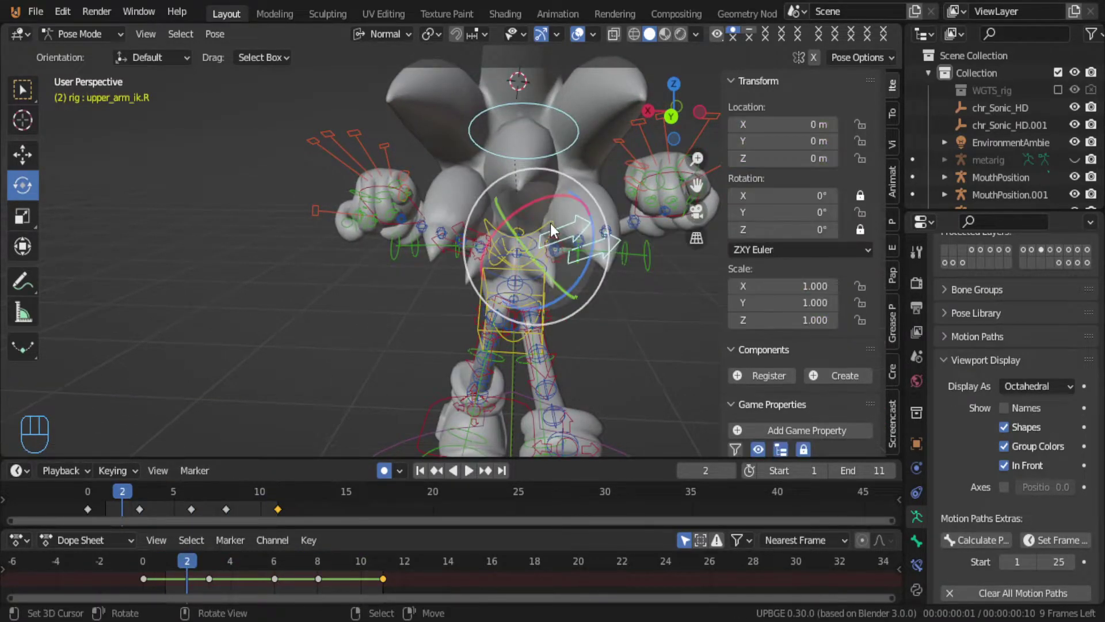
click(551, 230)
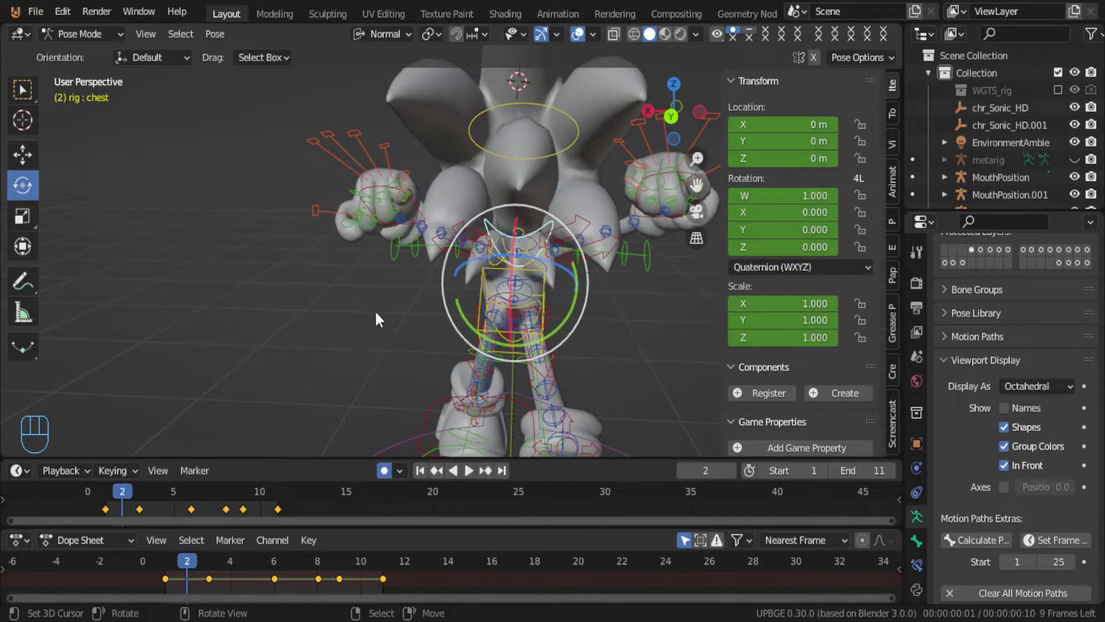
mouse_move(129, 510)
mouse_down()
mouse_move(108, 509)
mouse_move(137, 505)
mouse_up()
middle_drag(601, 275, 551, 344)
scroll(460, 377, down, 2)
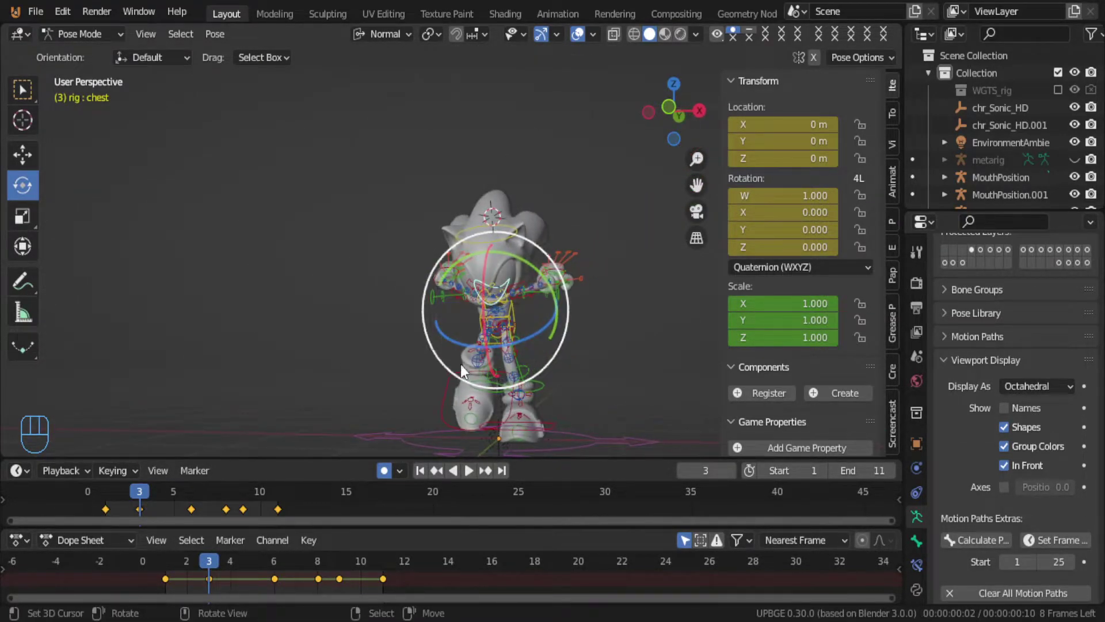
key(r)
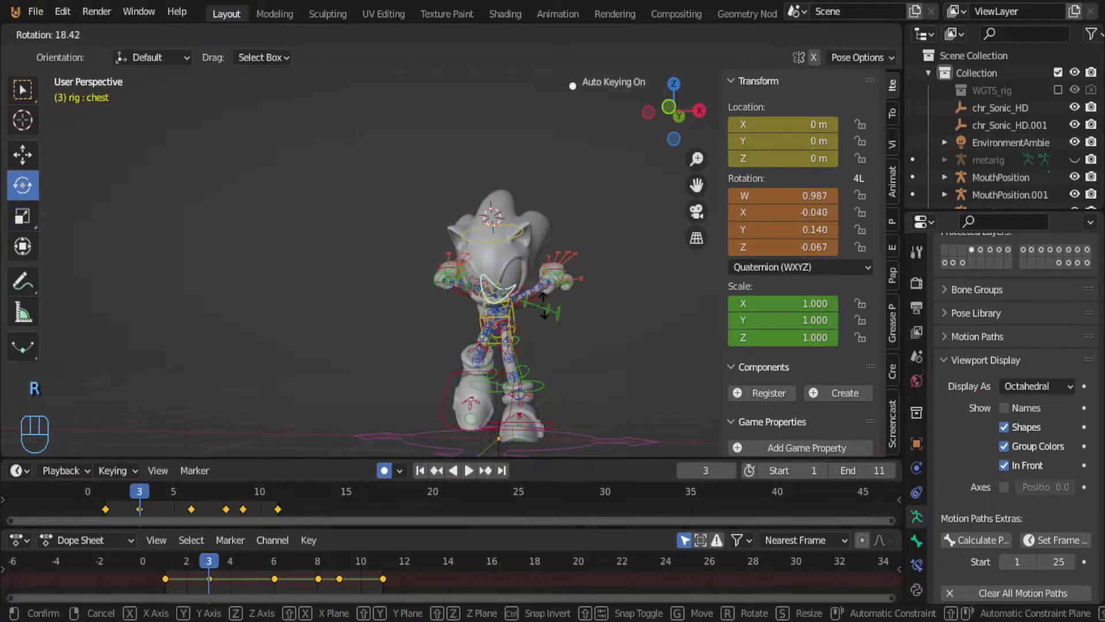
click(543, 302)
Step: At frame 8, tilt the chest control sideways by about 13° in the direction opposite to frame 3
key(space)
drag(201, 584, 319, 575)
key(r)
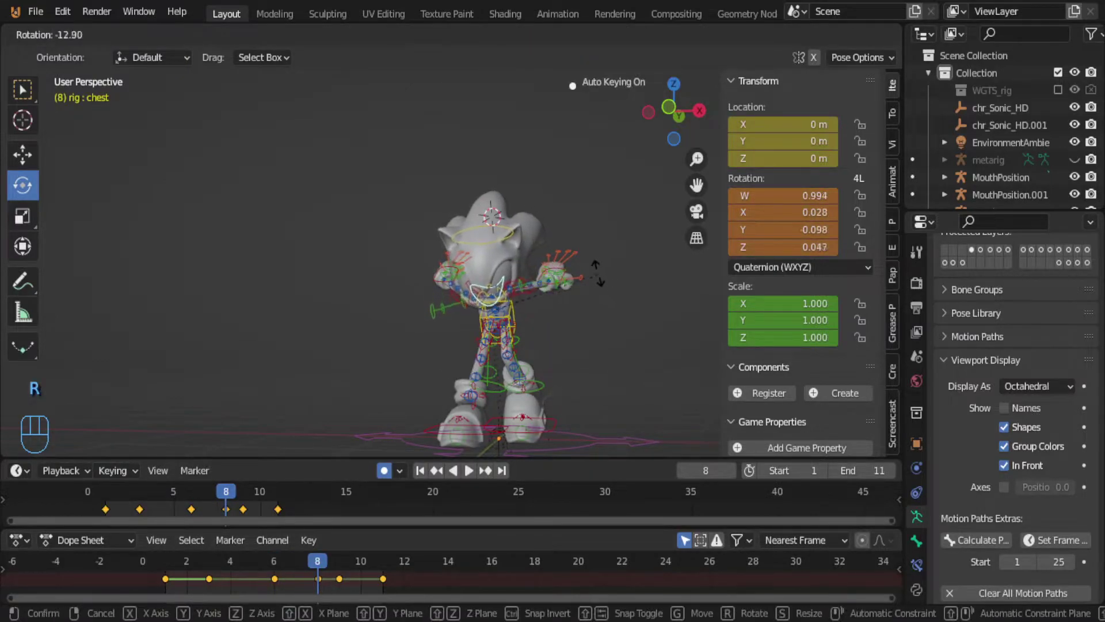
click(582, 264)
Step: At frame 9, tilt the chest control sideways in the frame 8 direction, to a quaternion Y of about -0.079
drag(321, 575, 330, 574)
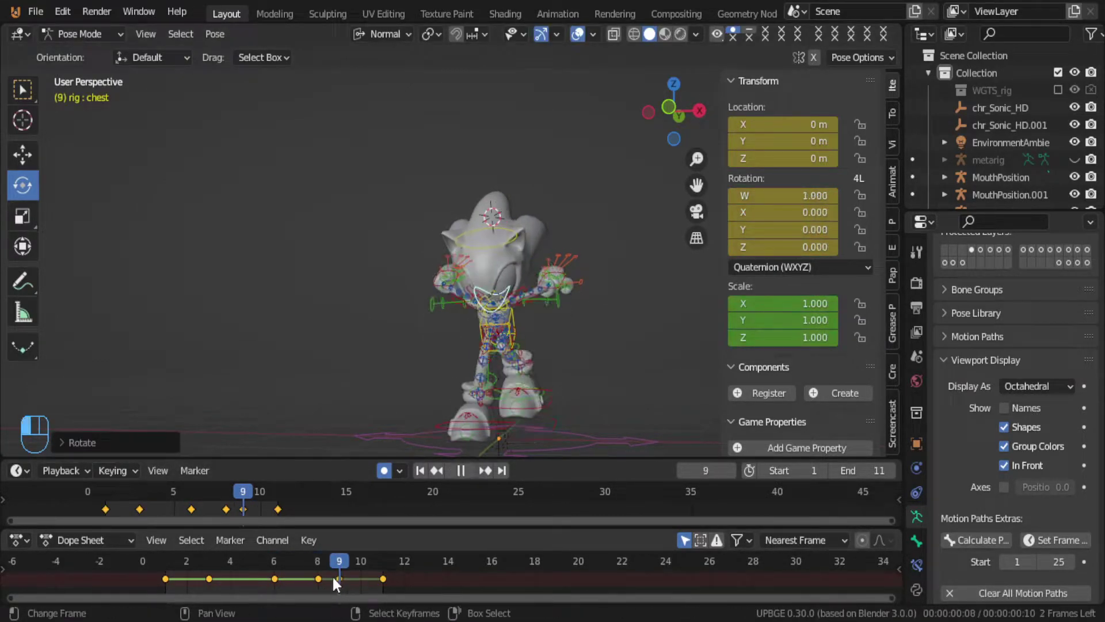
key(r)
click(512, 359)
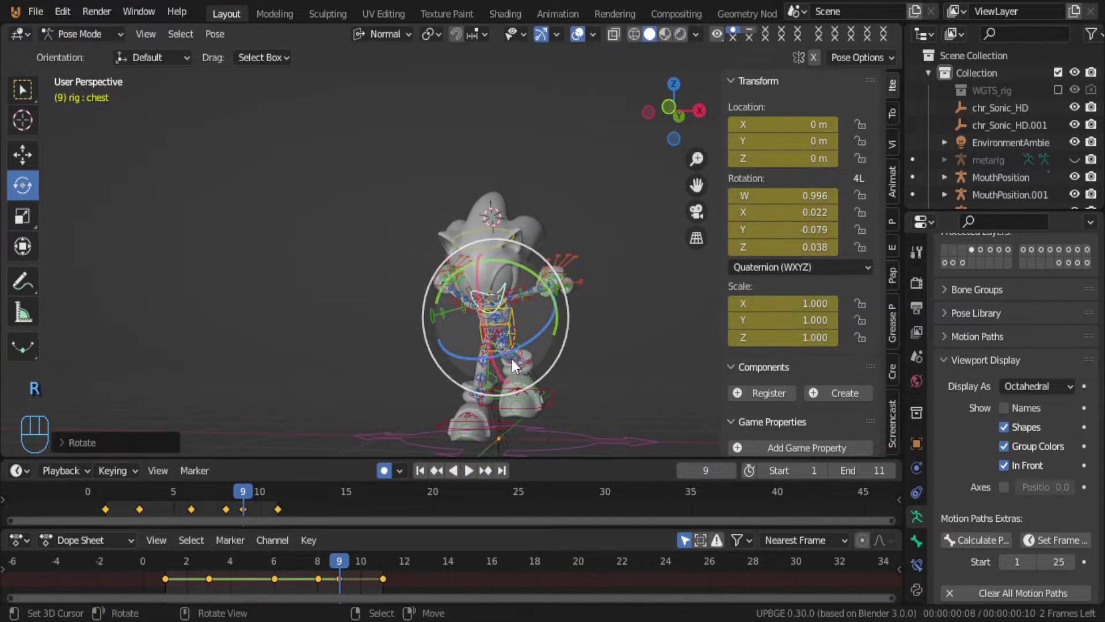
Step: Play the run cycle and examine the chest tilt from the side and from behind
key(alt+a)
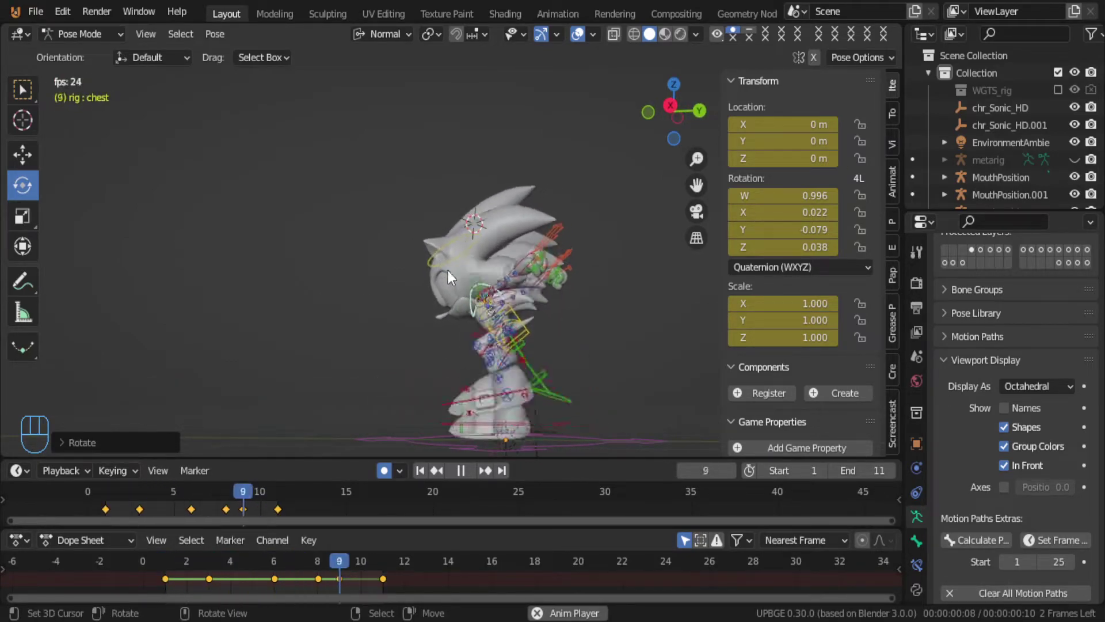
middle_drag(466, 325, 335, 356)
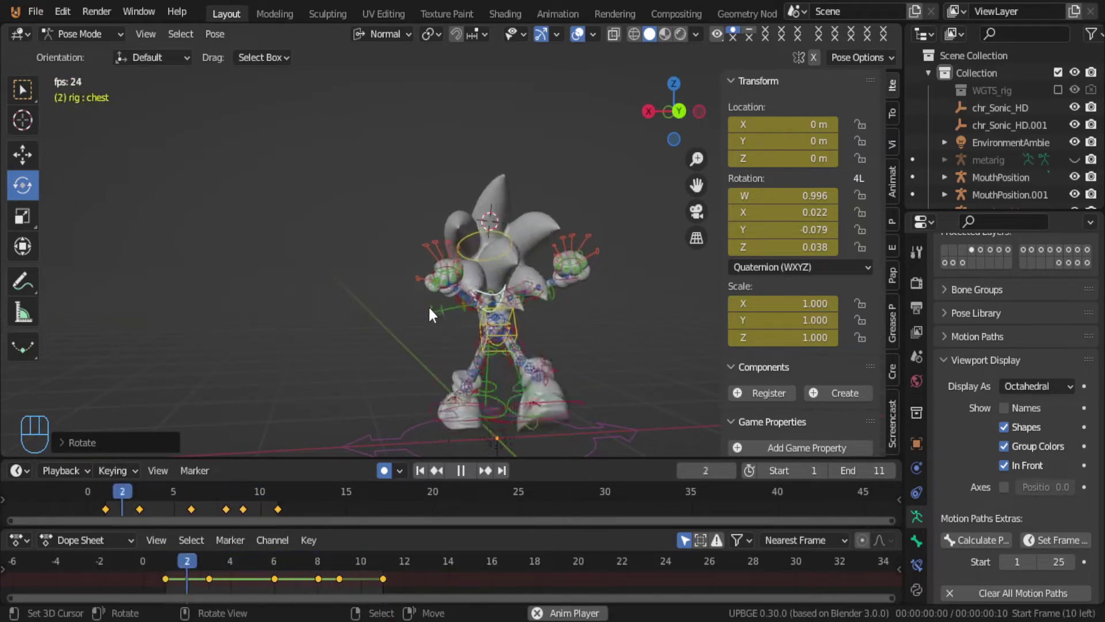
scroll(387, 311, up, 3)
middle_drag(388, 305, 557, 237)
key(alt+a)
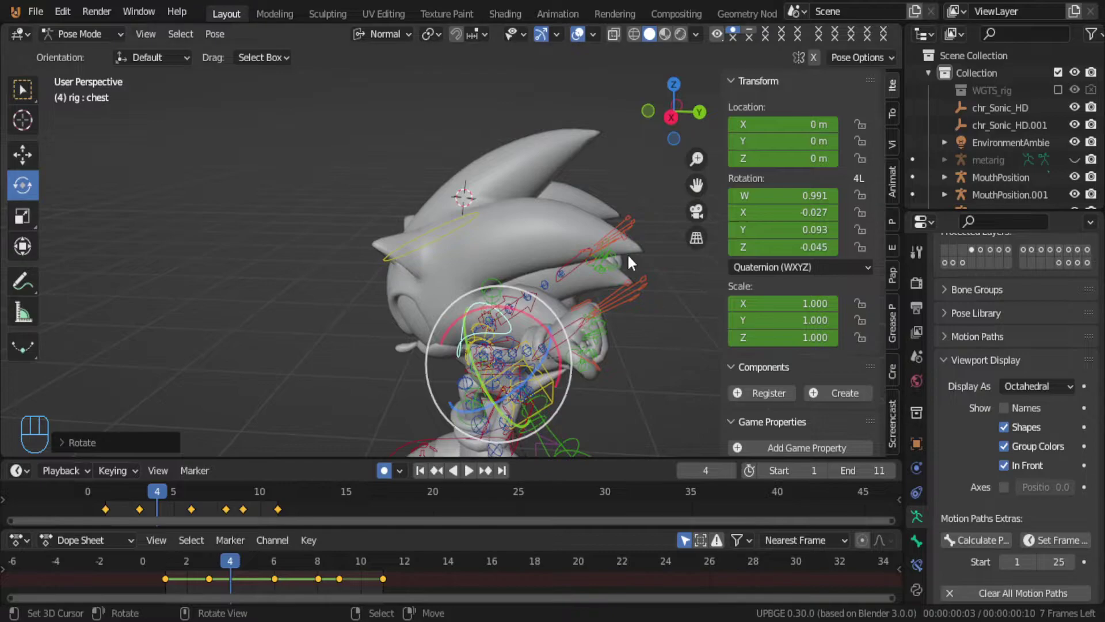
Step: On the Sonic mesh in Object Mode, preview the Key 2 shape key at 1, reset it to 0 and keyframe it at frame 1
key(alt+a)
click(169, 586)
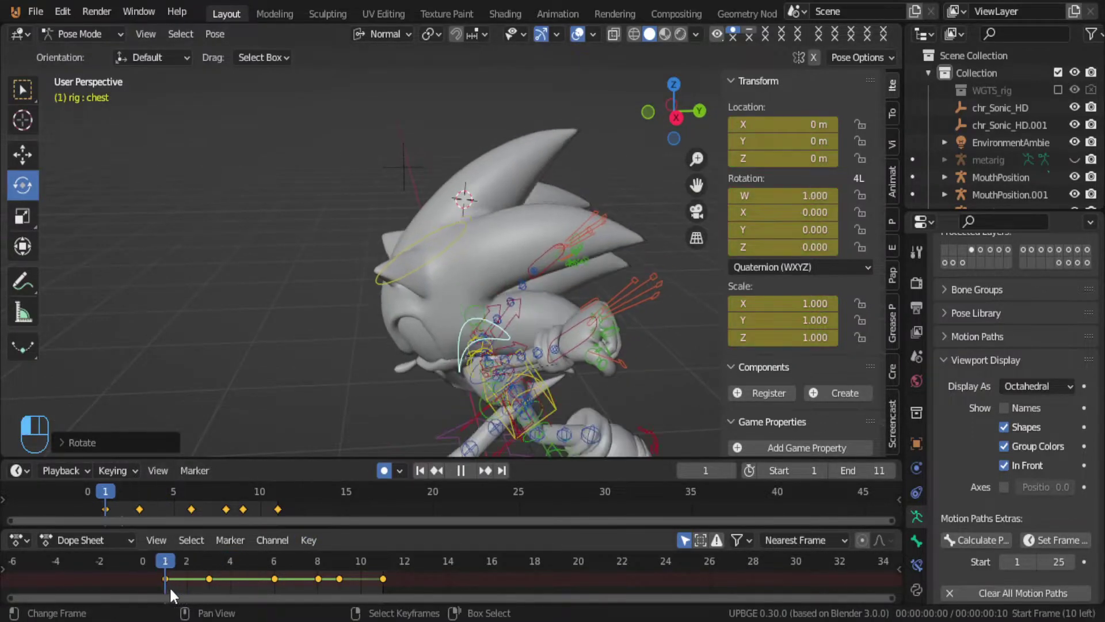
key(alt+a)
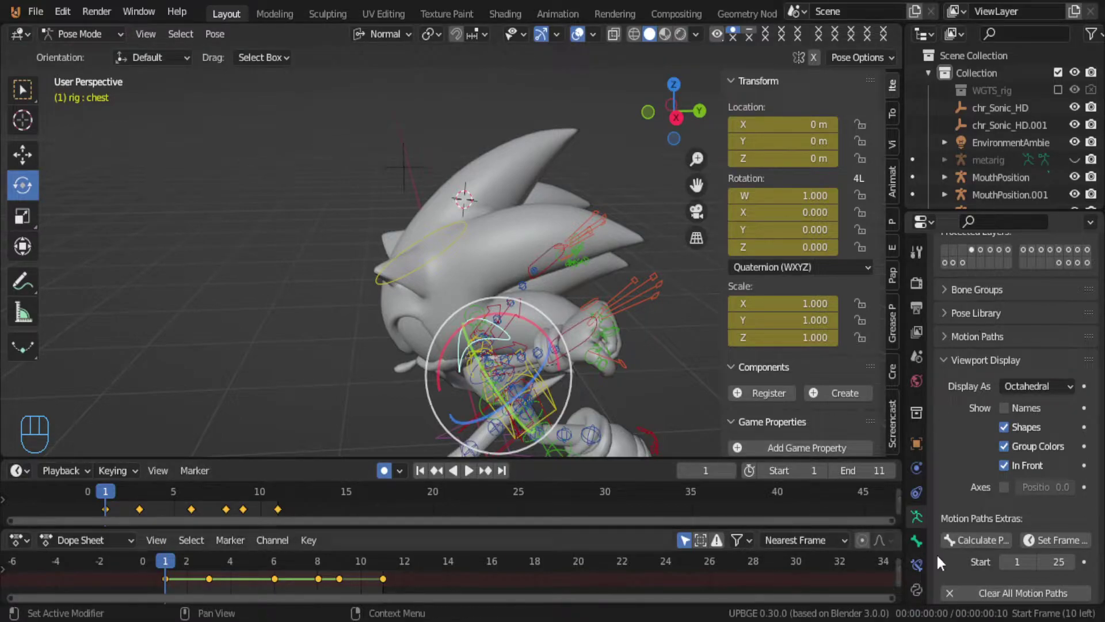
key(ctrl+Tab)
click(508, 236)
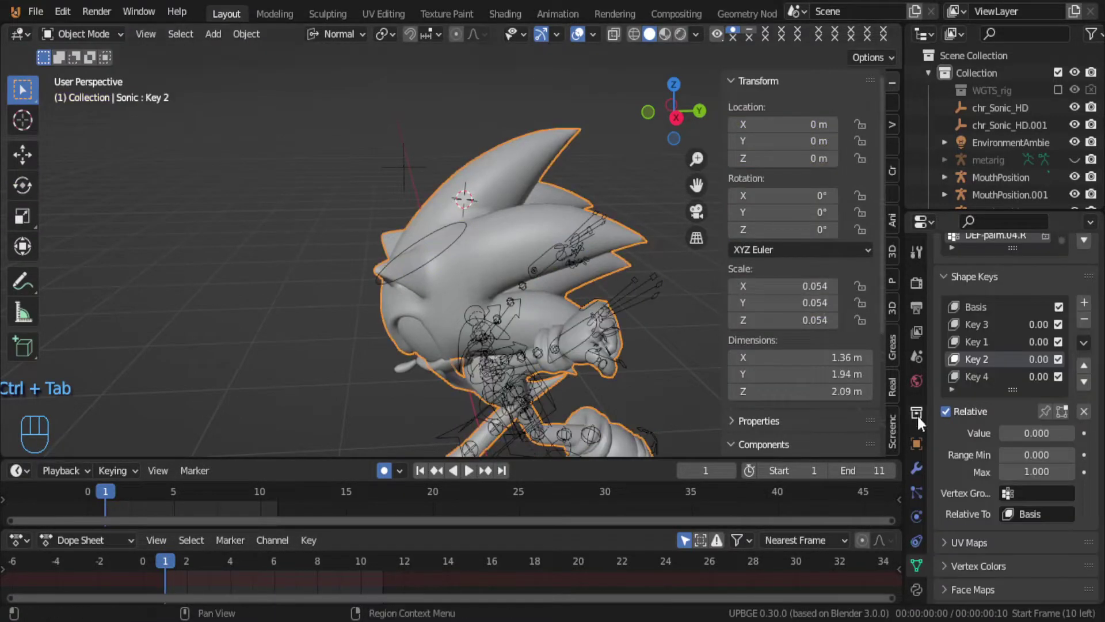
mouse_move(1038, 433)
mouse_down()
mouse_move(1013, 432)
mouse_move(1070, 433)
mouse_move(1054, 435)
mouse_up()
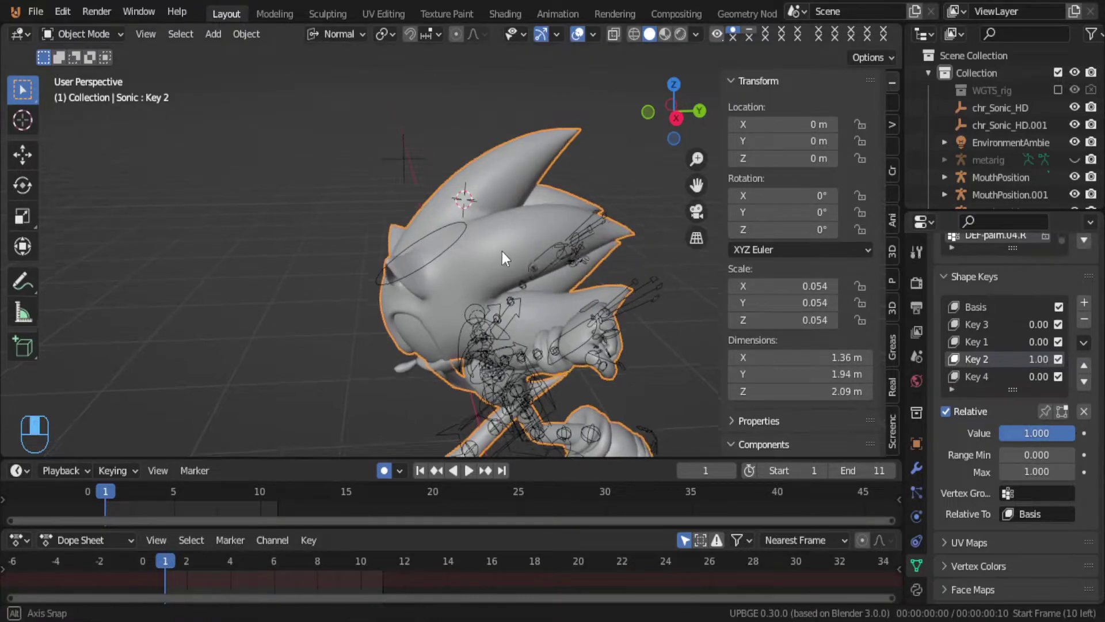
middle_drag(503, 250, 410, 232)
drag(1037, 433, 999, 437)
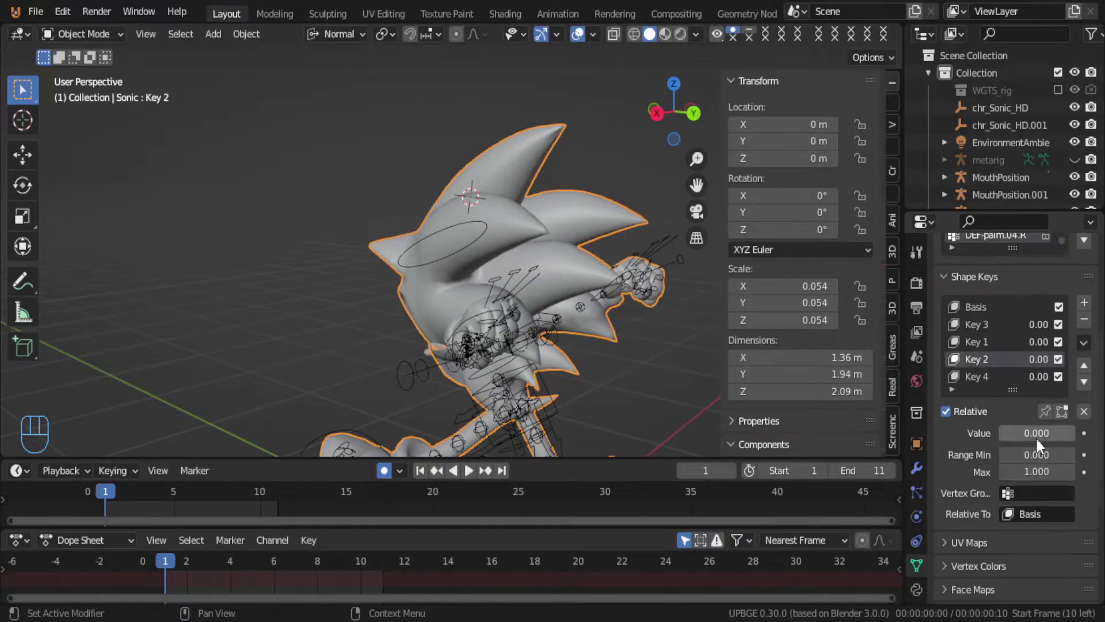
key(i)
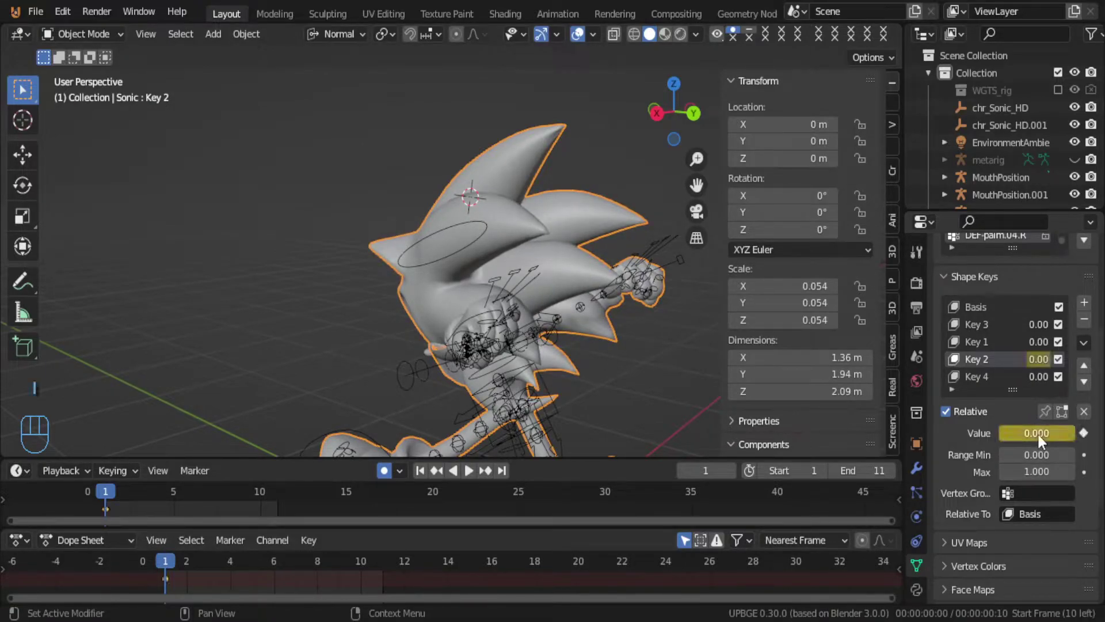
Step: Keyframe the Key 2 shape key at 0.417 on frame 6 and at 0 on frame 11
click(274, 574)
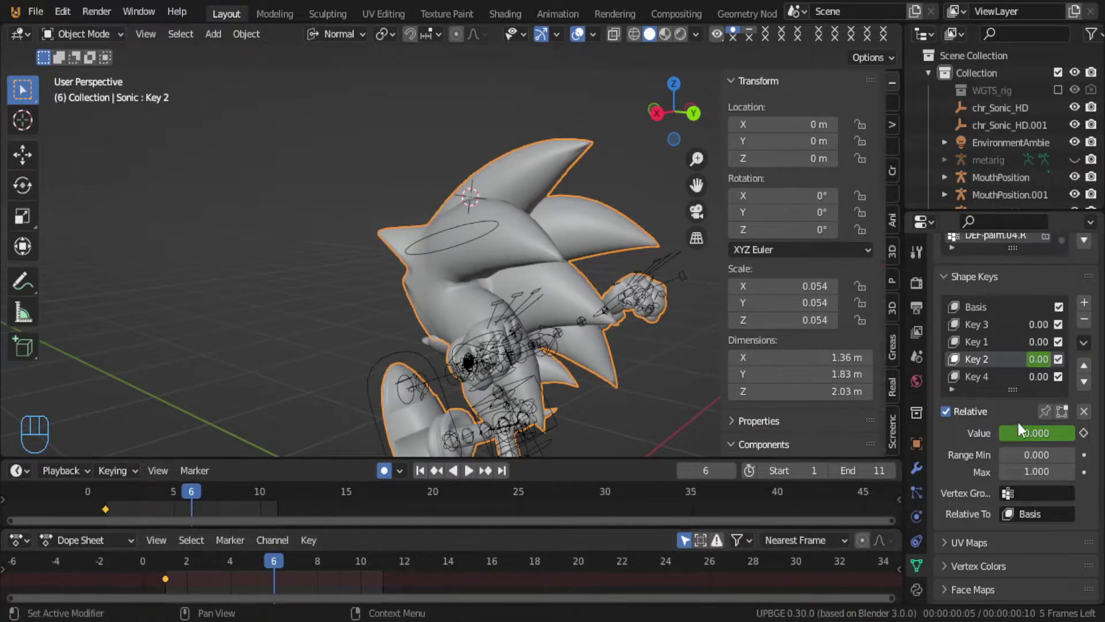
drag(1043, 432, 1069, 432)
key(i)
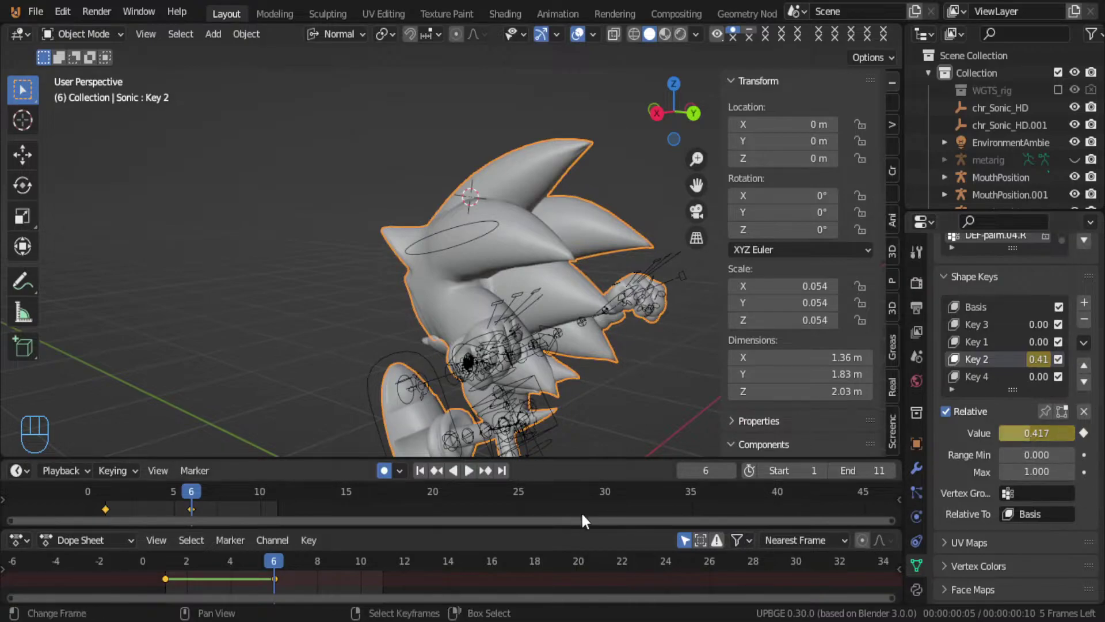
drag(275, 579, 383, 584)
drag(1051, 433, 1013, 433)
Step: Play the quill motion from behind and raise the Key 2 shape key to 0.708 at frame 6
key(alt+a)
middle_drag(426, 295, 273, 229)
key(alt+a)
click(269, 586)
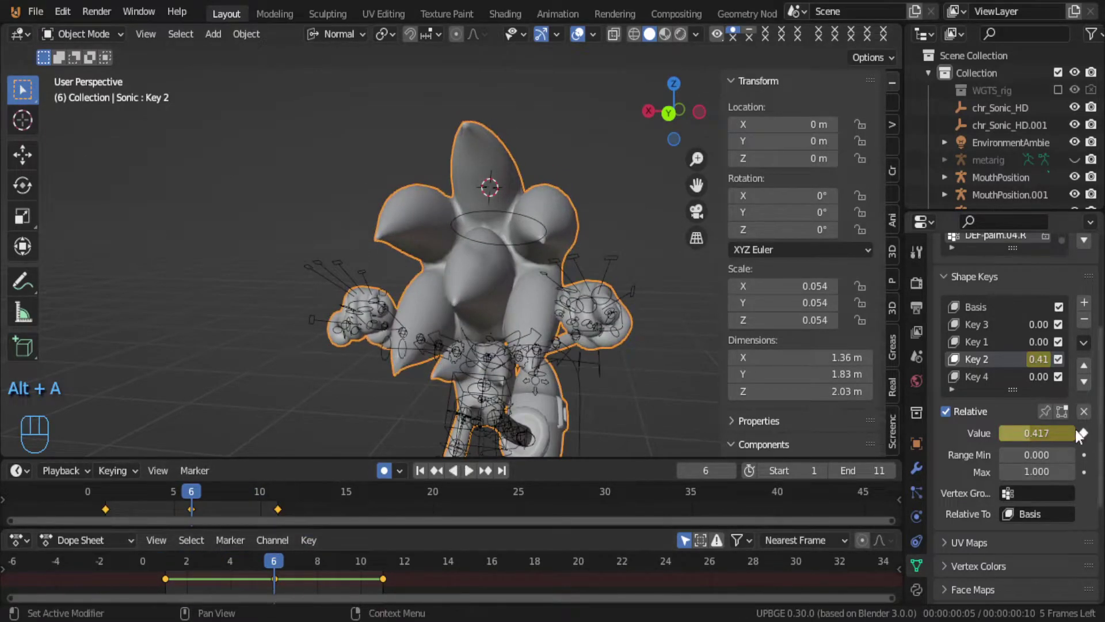
drag(1040, 433, 1073, 433)
key(i)
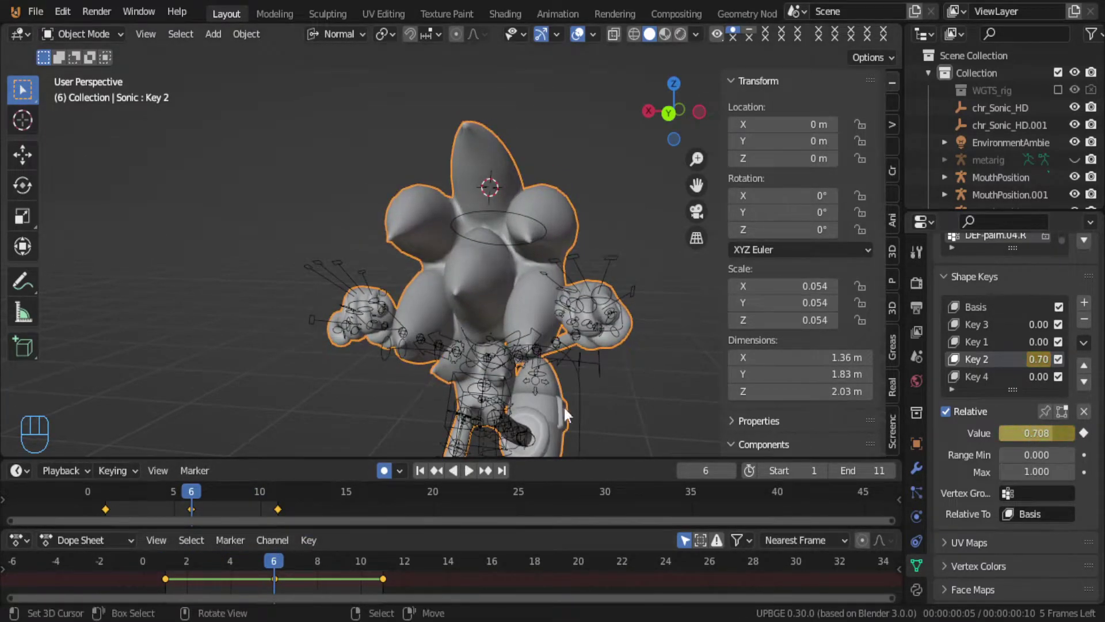
mouse_move(385, 326)
middle_down()
mouse_move(577, 342)
mouse_move(665, 325)
mouse_move(366, 337)
middle_up()
key(alt+a)
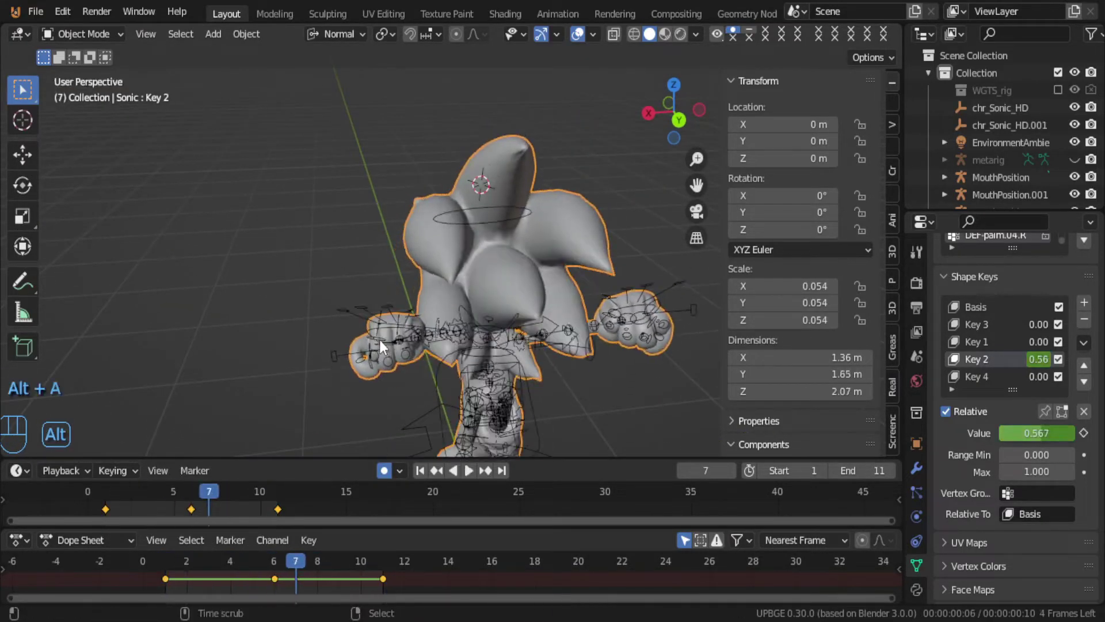
Step: Set the Key 2 shape key's value to 1 at frame 6
click(378, 568)
drag(386, 569, 273, 576)
drag(1049, 437, 1062, 433)
Step: Play the run cycle and examine the quill motion from the side and from behind
key(alt+a)
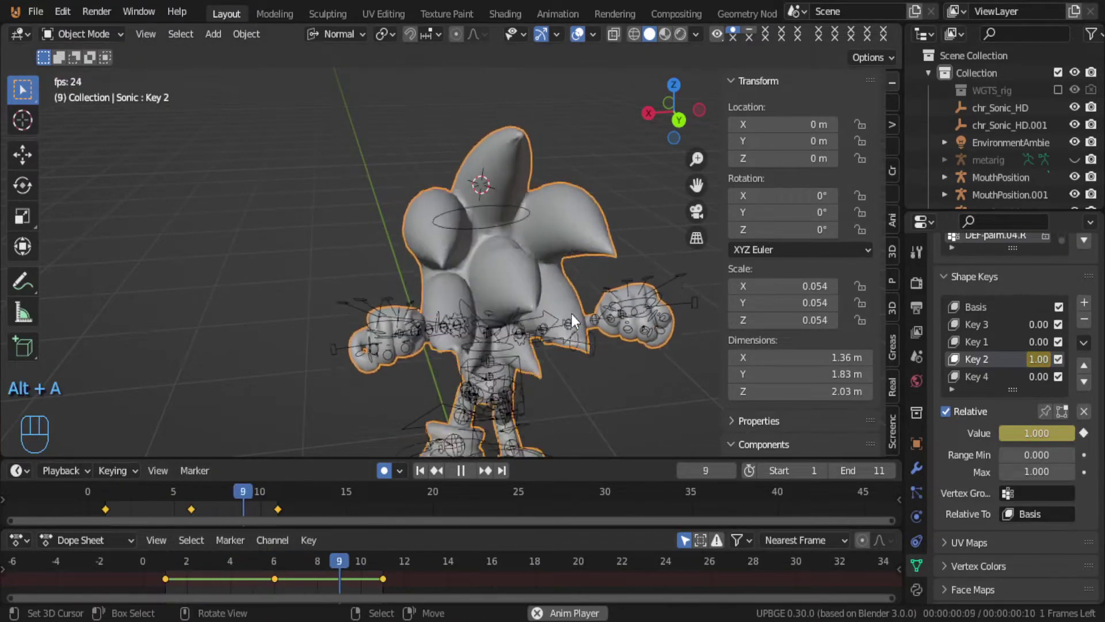
middle_drag(519, 281, 383, 216)
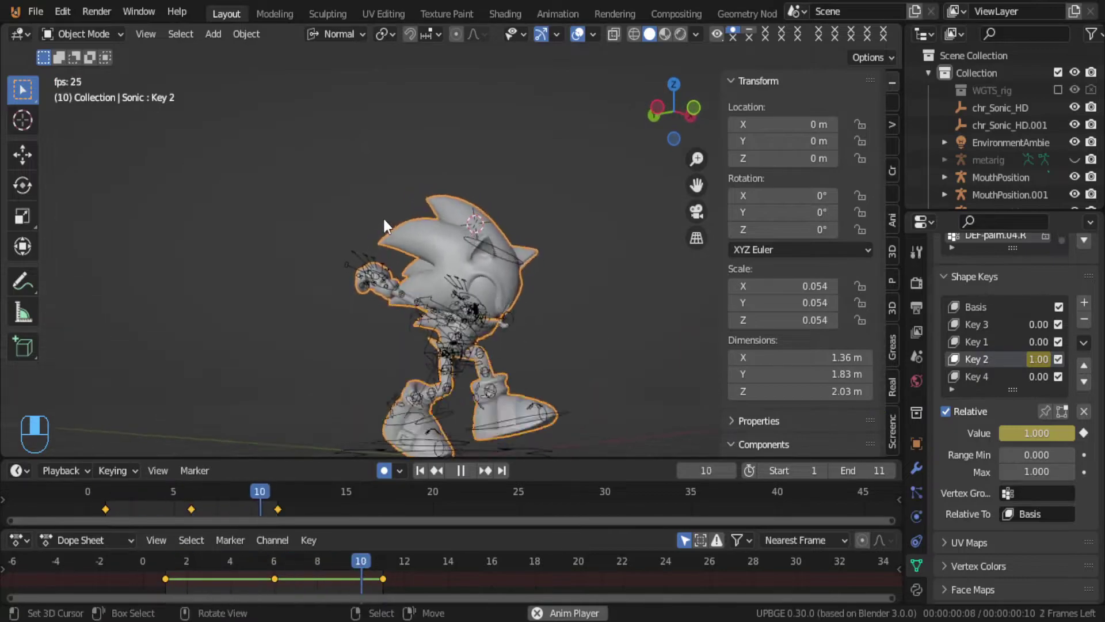
scroll(537, 322, up, 2)
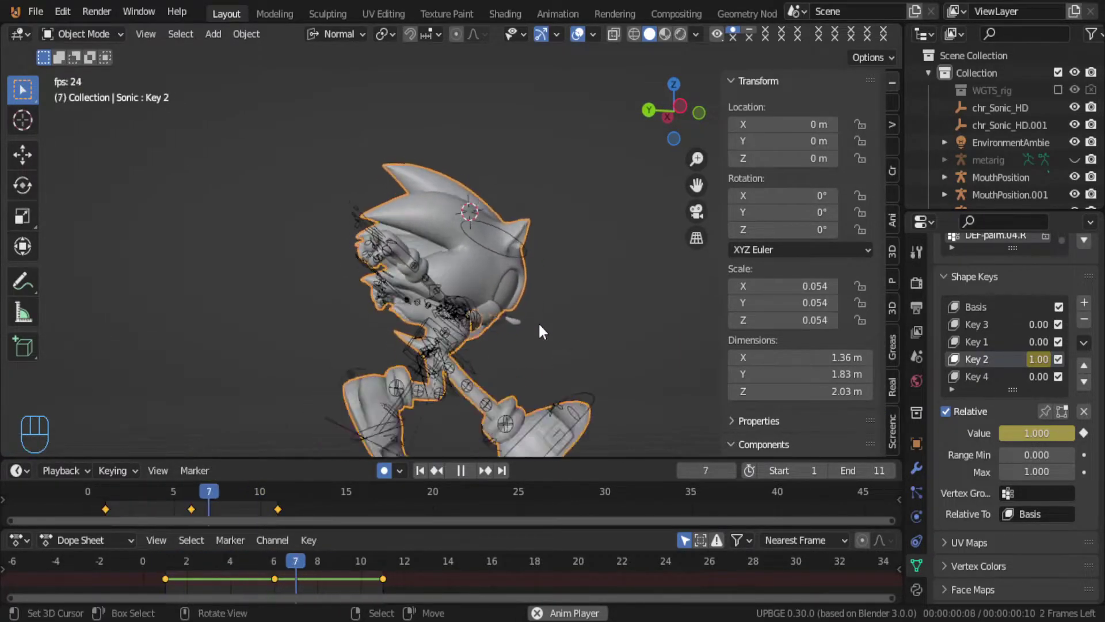
scroll(540, 332, down, 2)
middle_drag(537, 322, 603, 387)
key(alt+a)
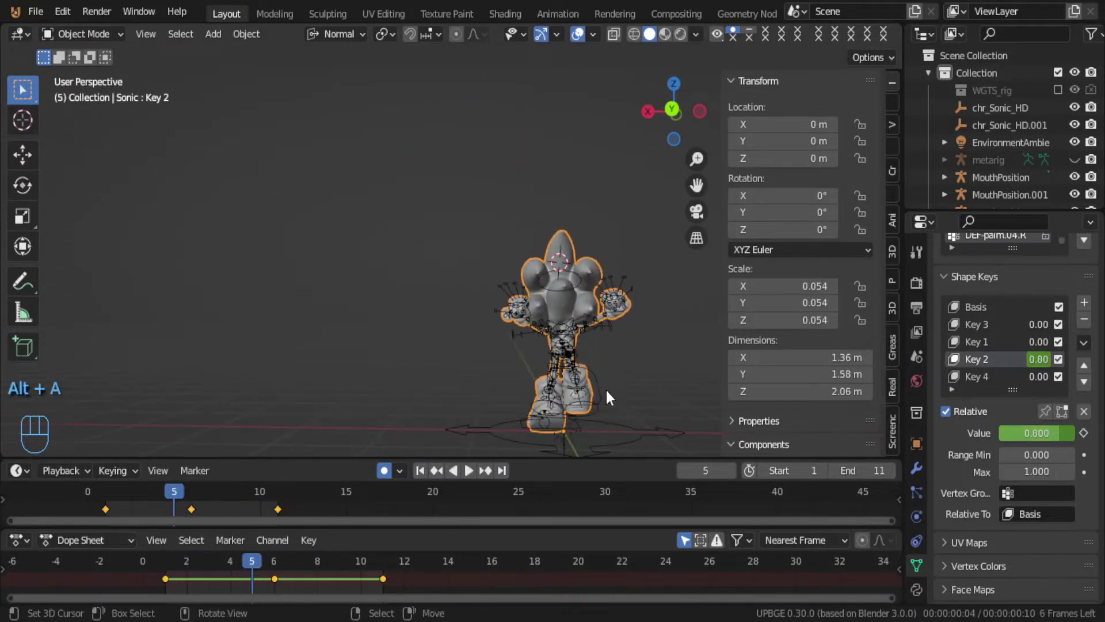
Step: With the rig in Pose Mode at frame 0, move the right foot control inward by about 0.17 m
click(599, 404)
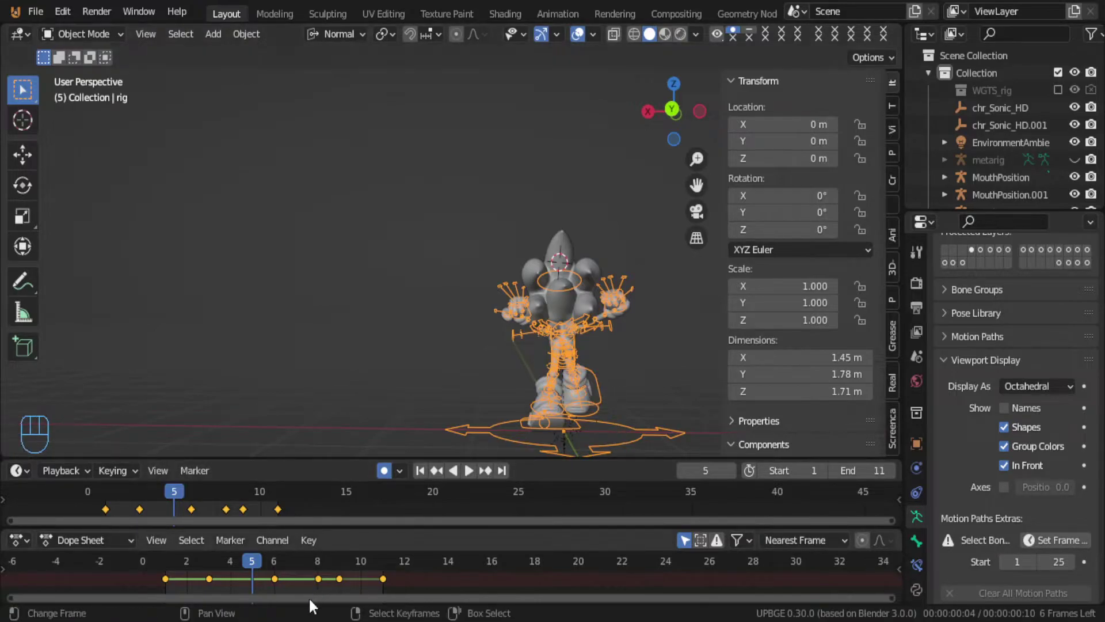
drag(278, 578, 205, 605)
middle_drag(412, 446, 291, 89)
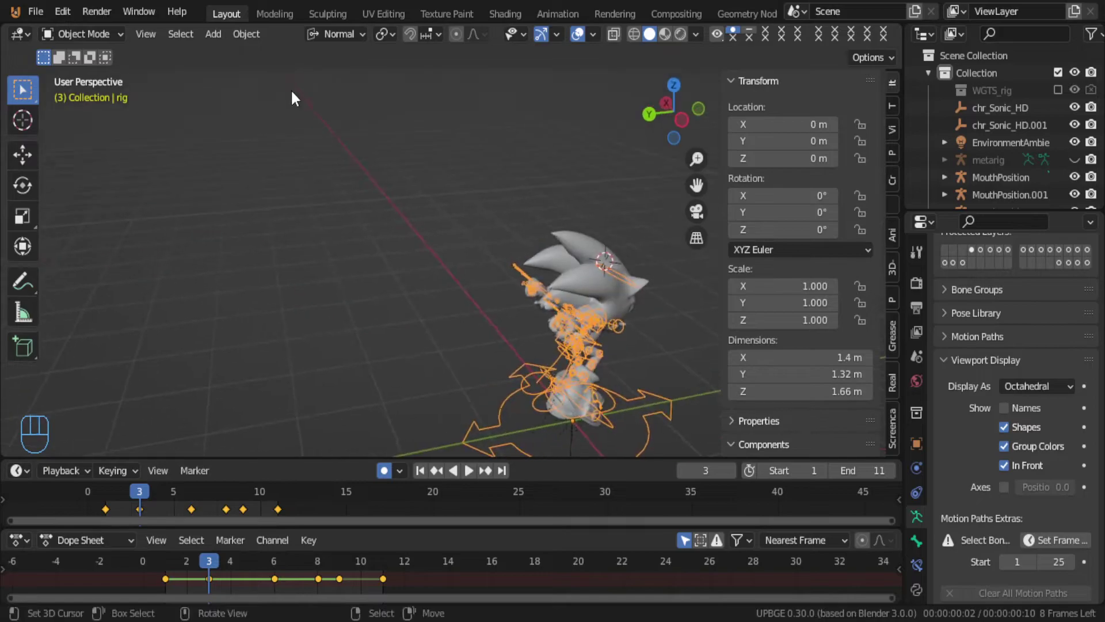
middle_drag(485, 211, 357, 207)
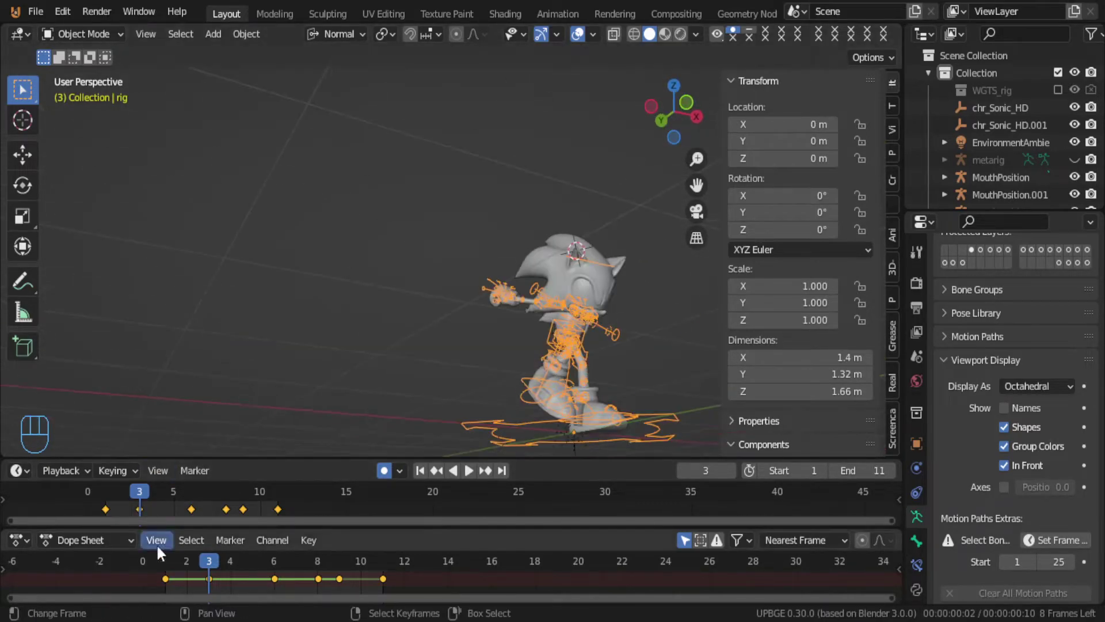
drag(174, 576, 151, 575)
middle_drag(513, 263, 433, 327)
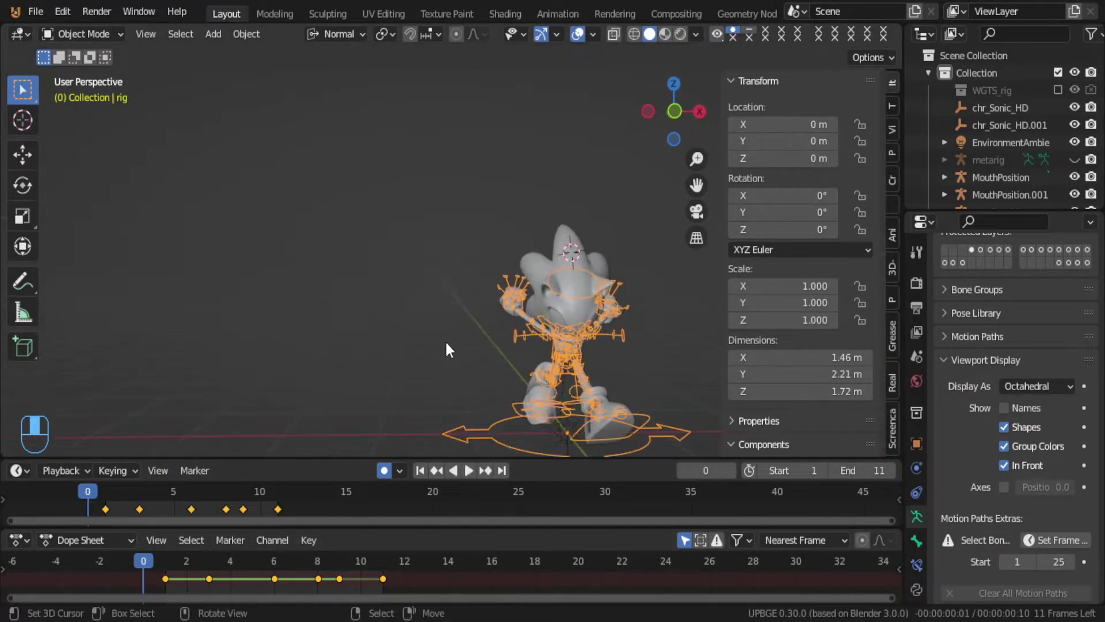
key(ctrl+Tab)
click(505, 410)
key(g)
click(516, 411)
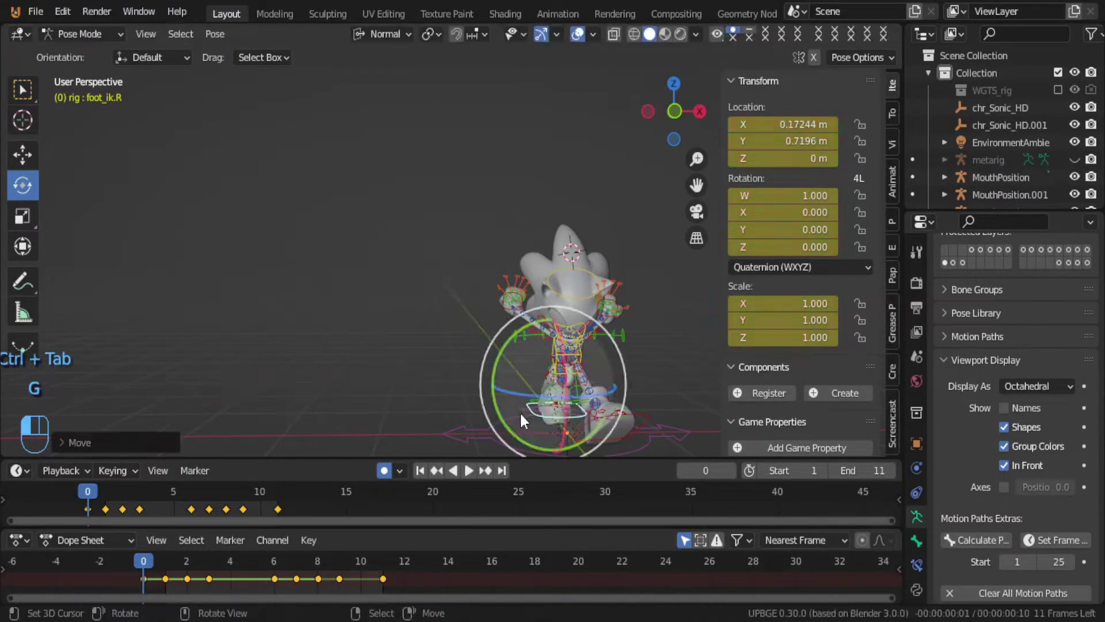
Step: At frame 0, move the left foot control inward by about 0.22 m
click(590, 430)
key(g)
click(559, 428)
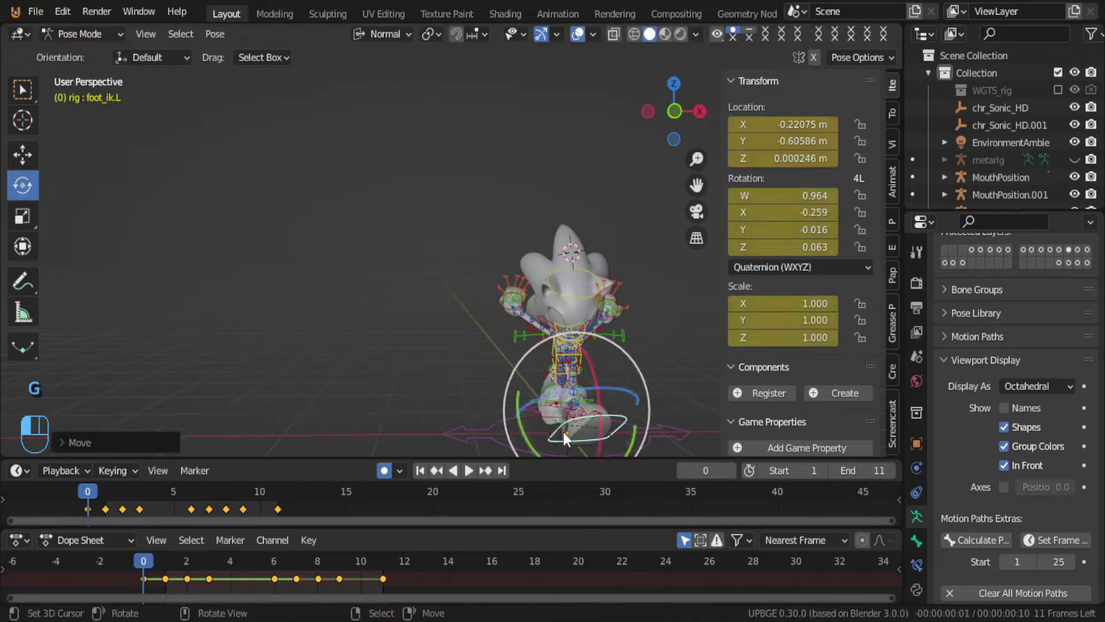
Step: Check the sideways placement of the feet at frames 1 and 2 from the front and from behind
middle_drag(536, 408, 507, 406)
key(space)
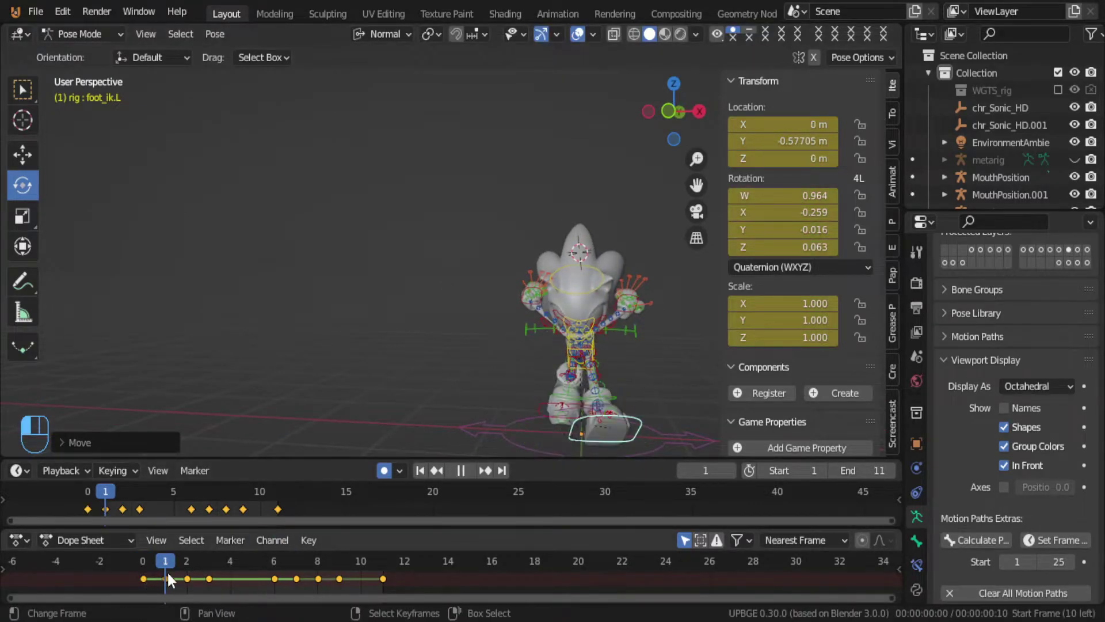
key(space)
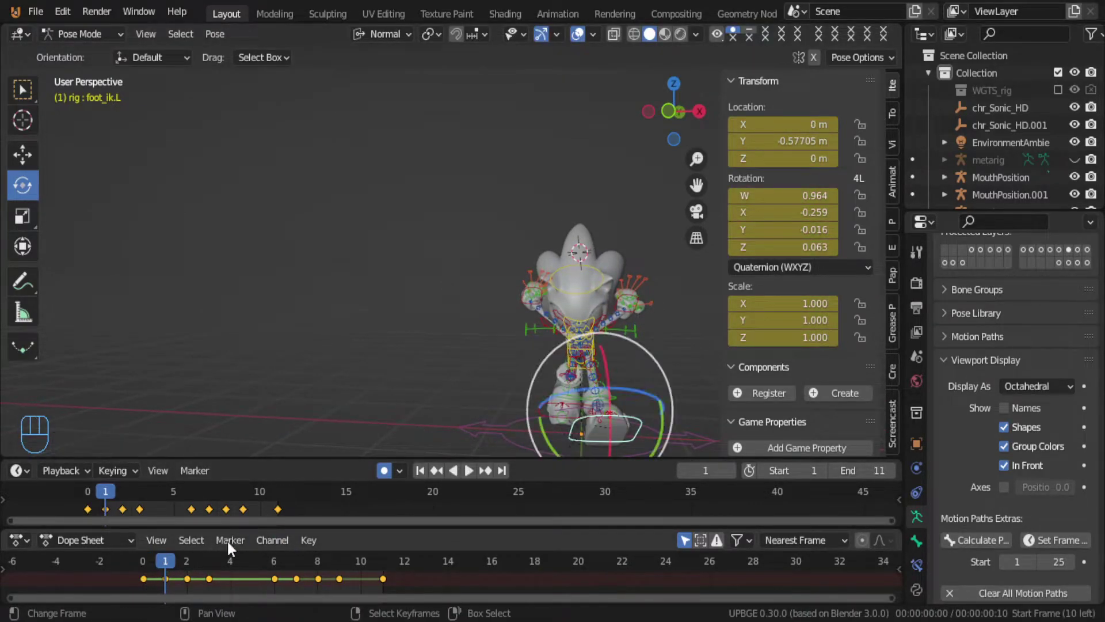
click(186, 579)
middle_drag(597, 385, 404, 390)
middle_drag(582, 392, 489, 379)
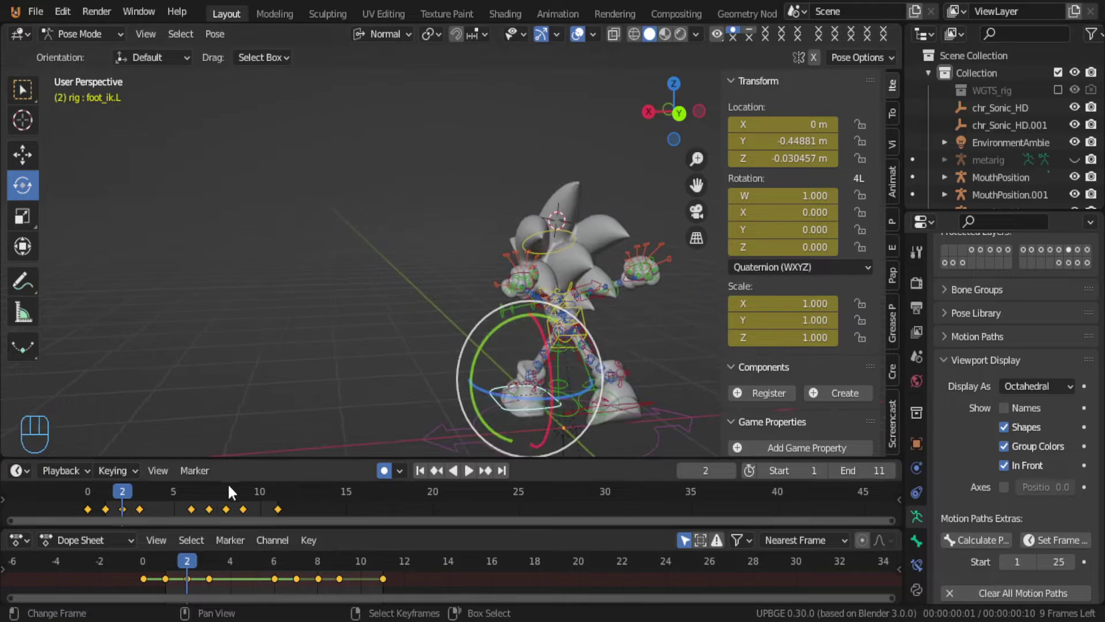
Step: At frame 6, move the right foot control inward along the X axis, toward the body's centre line
drag(143, 578, 275, 578)
middle_drag(458, 279, 606, 377)
click(550, 379)
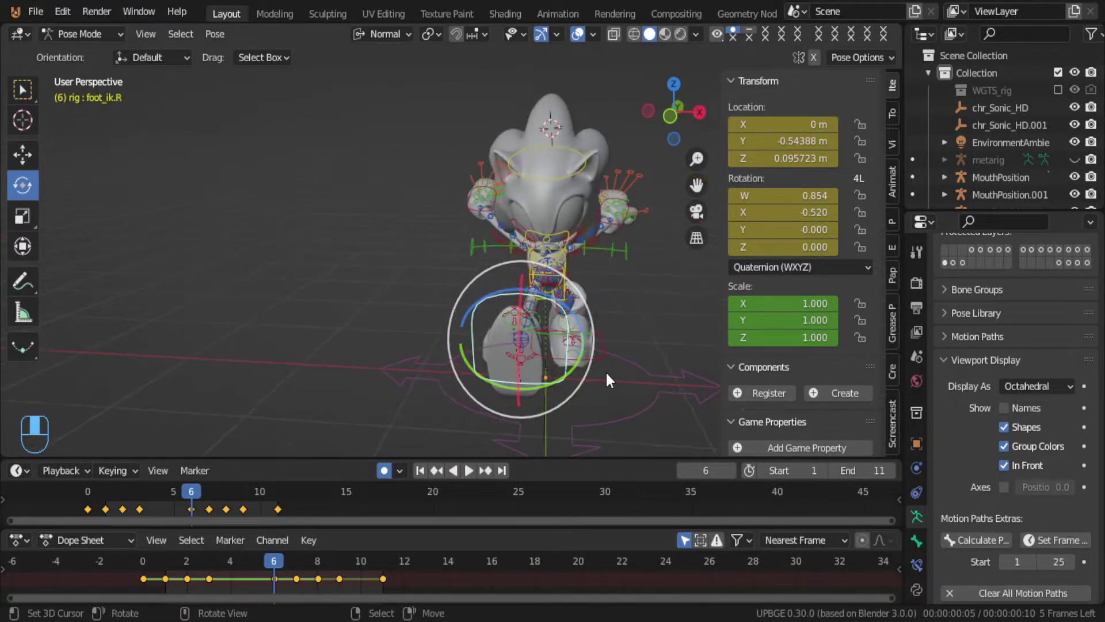
key(g)
key(x)
click(605, 366)
Step: At frame 6, move the left foot control inward along the X axis by about 0.125 m
click(626, 360)
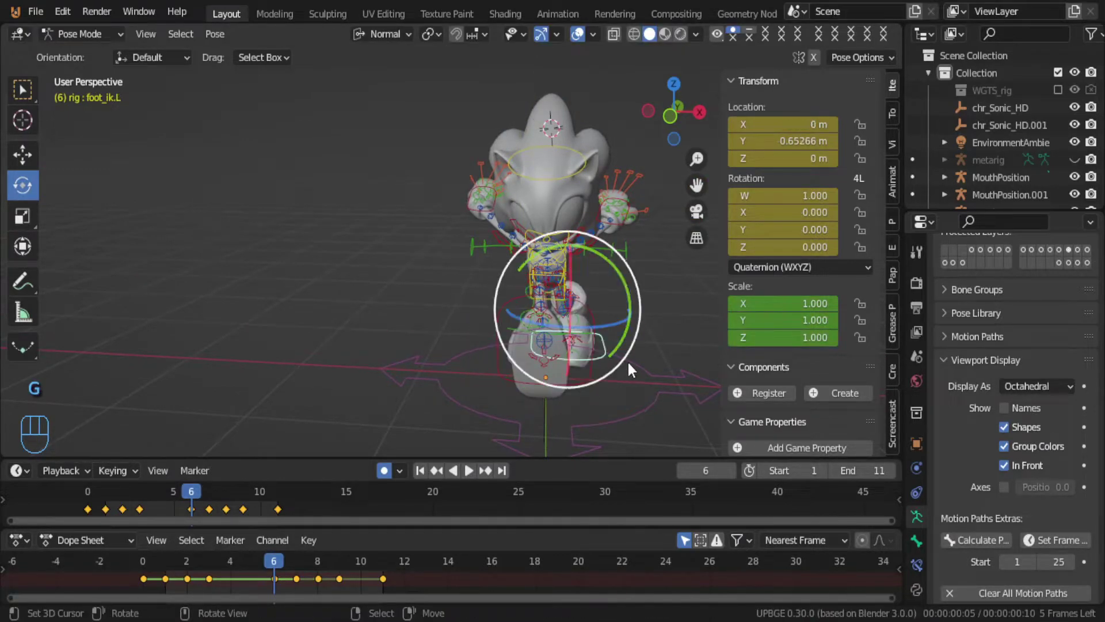
key(g)
key(x)
click(602, 365)
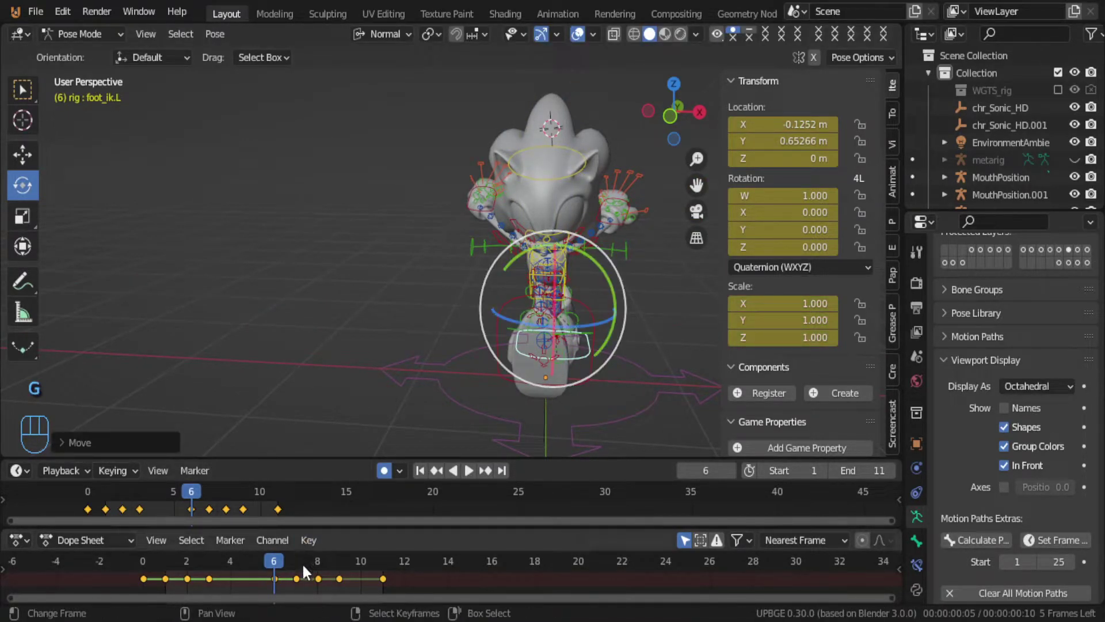
Step: At frame 7, move the right foot control inward along the X axis by about 0.1 m
key(space)
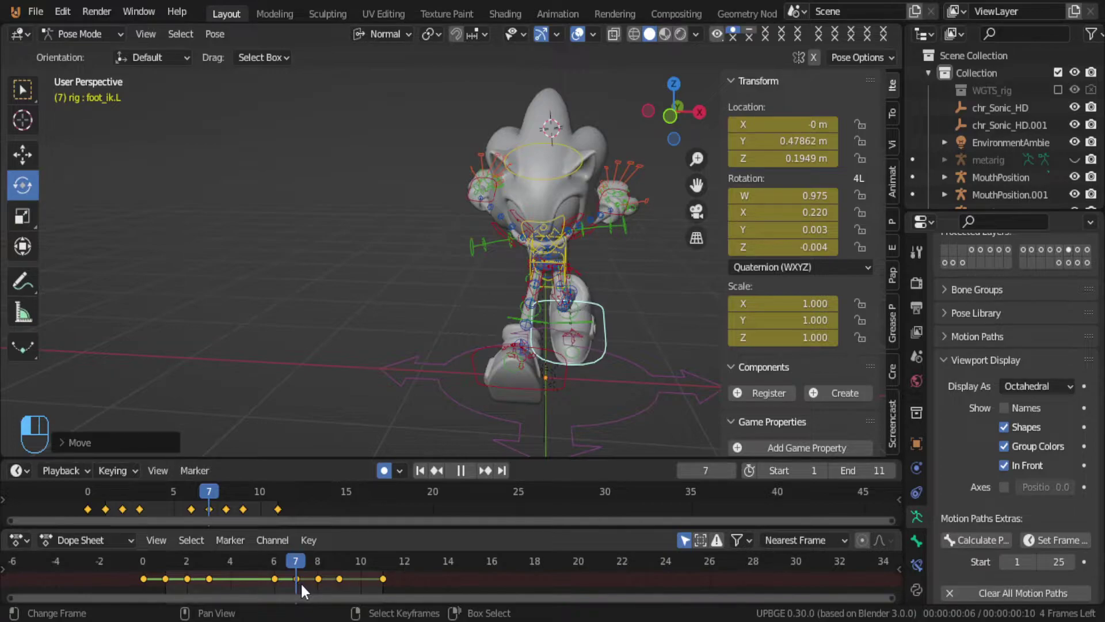
click(303, 583)
key(space)
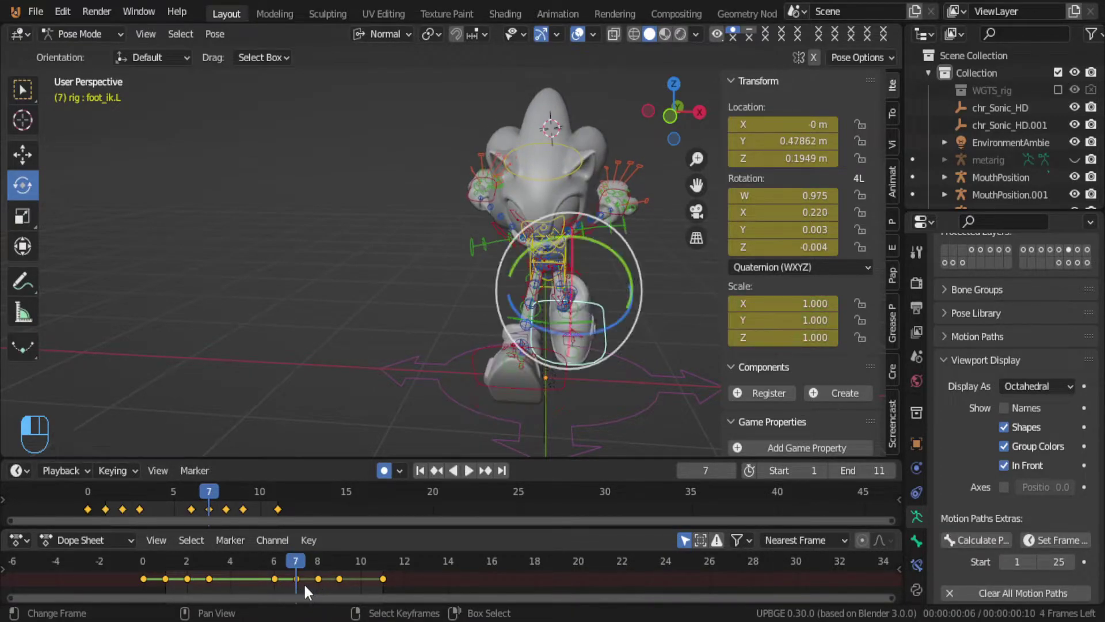
click(560, 382)
key(g)
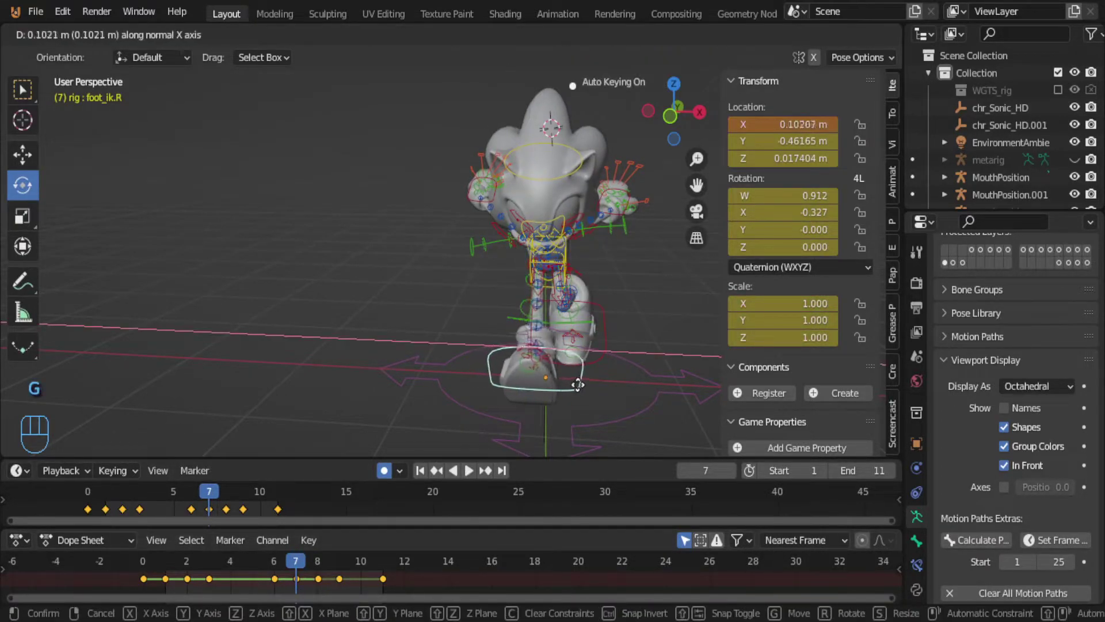
click(588, 370)
Step: At frame 7, move the left foot control inward along the X axis by about 0.05 m
click(593, 358)
key(g)
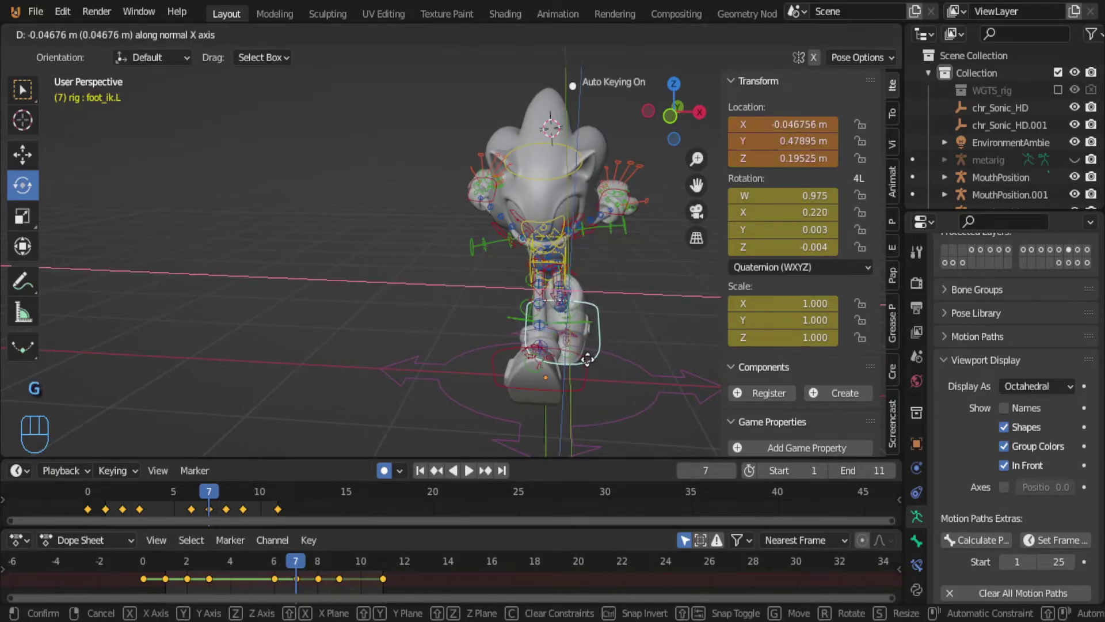
click(592, 357)
Step: Play back the run cycle in Material Preview shading and examine the foot placement from behind and from the side
drag(285, 571, 316, 571)
middle_drag(510, 311, 282, 265)
key(alt+a)
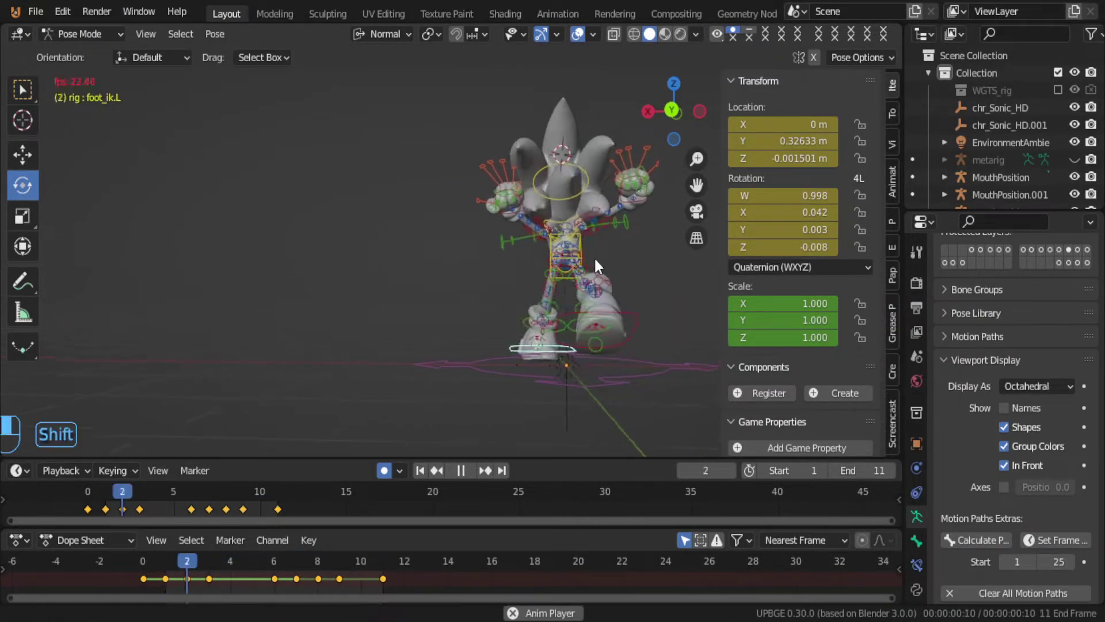
shift+middle_drag(599, 256, 570, 257)
click(664, 34)
middle_drag(588, 216, 230, 192)
scroll(230, 185, up, 4)
shift+middle_drag(333, 162, 627, 251)
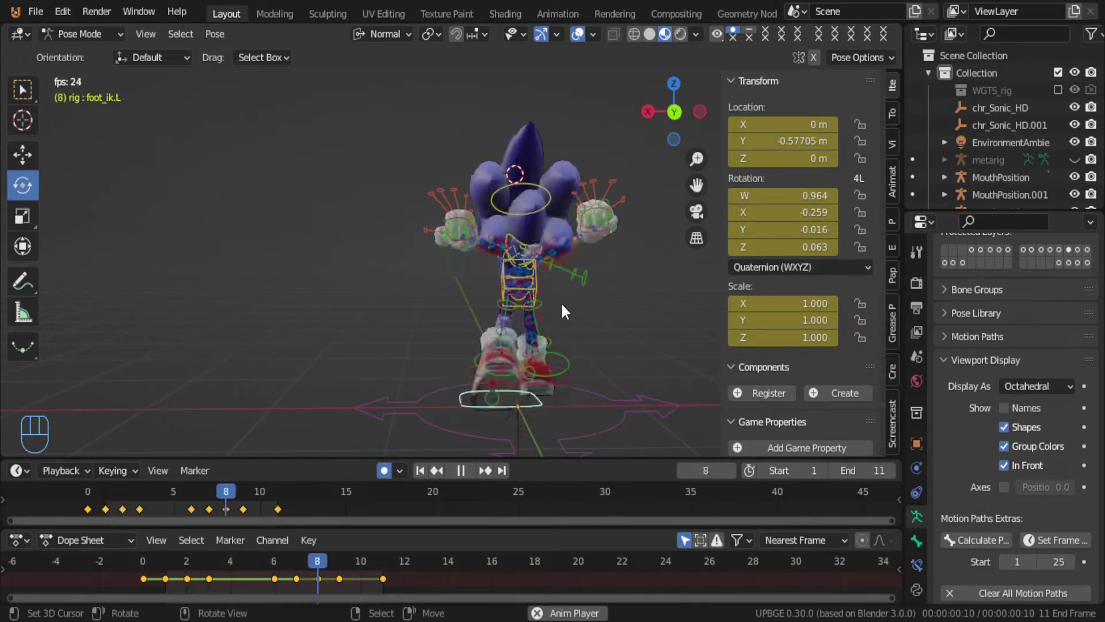
middle_drag(446, 373, 232, 378)
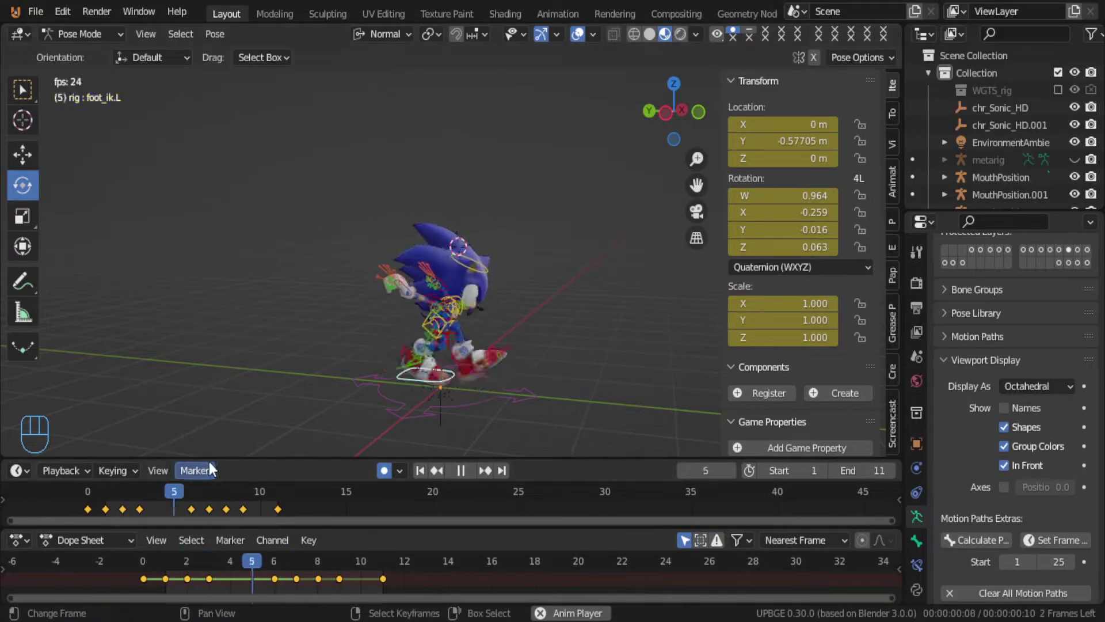
middle_drag(410, 323, 355, 316)
key(alt+a)
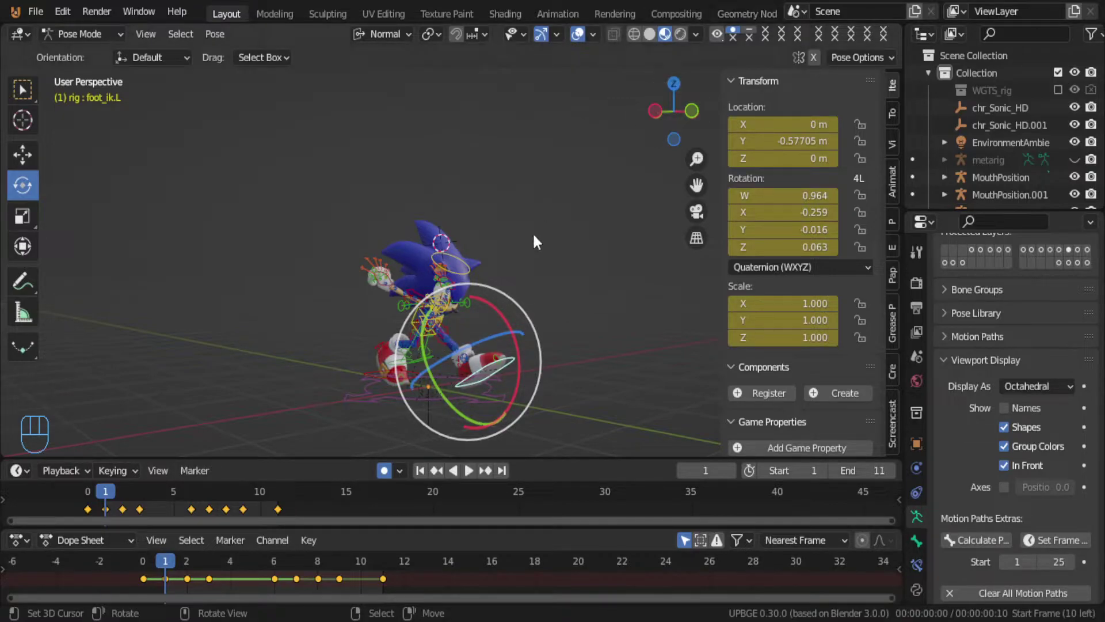
Step: Show the character in Rendered shading and switch the rig from Pose Mode to Object Mode
middle_drag(520, 243, 557, 261)
scroll(557, 265, up, 3)
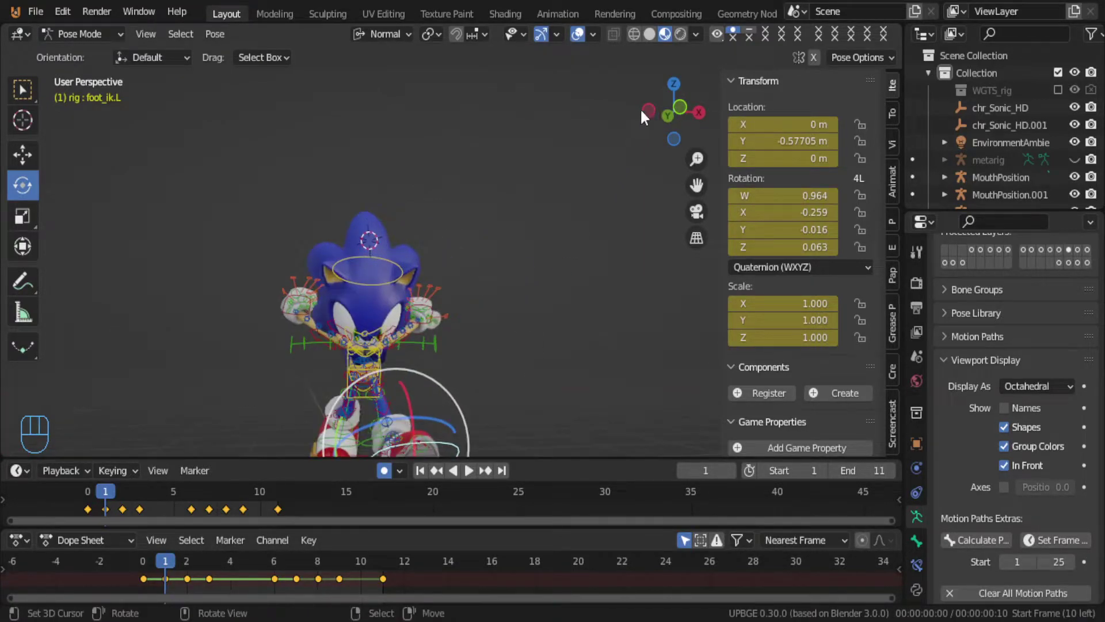
click(680, 34)
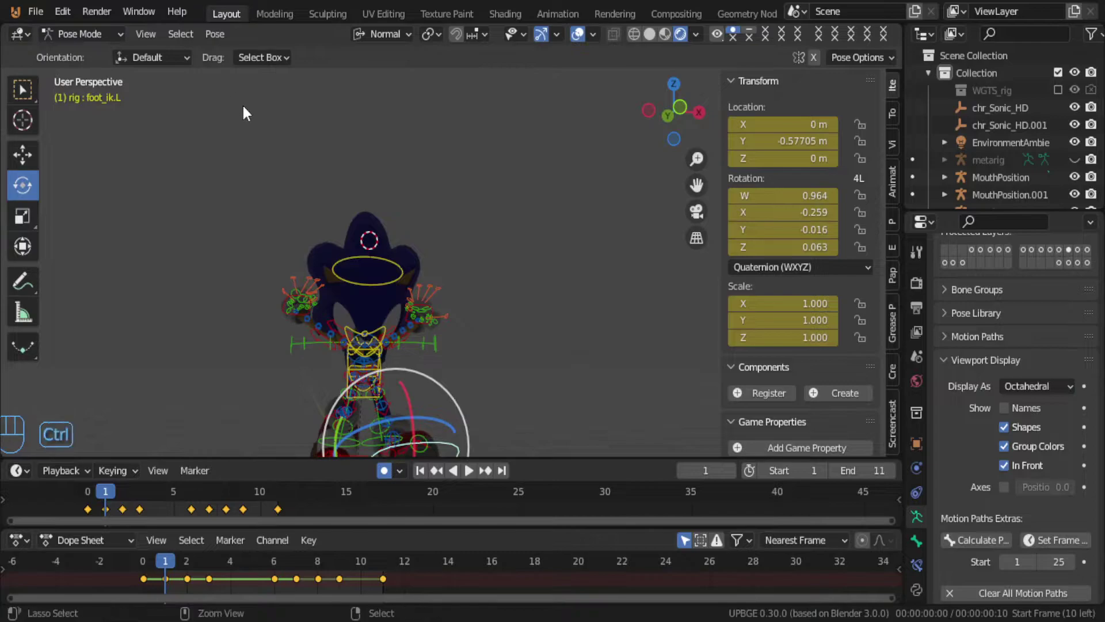
key(ctrl+Tab)
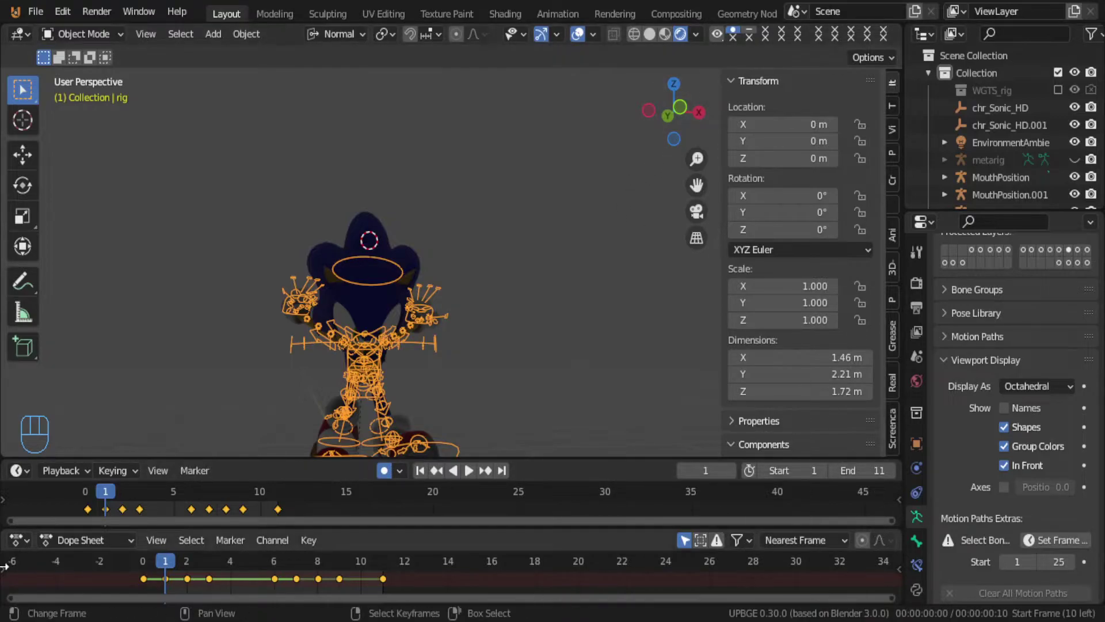
Step: Change the Dope Sheet area to the Logic Bricks Editor and add a Keyboard sensor to the rig
click(19, 541)
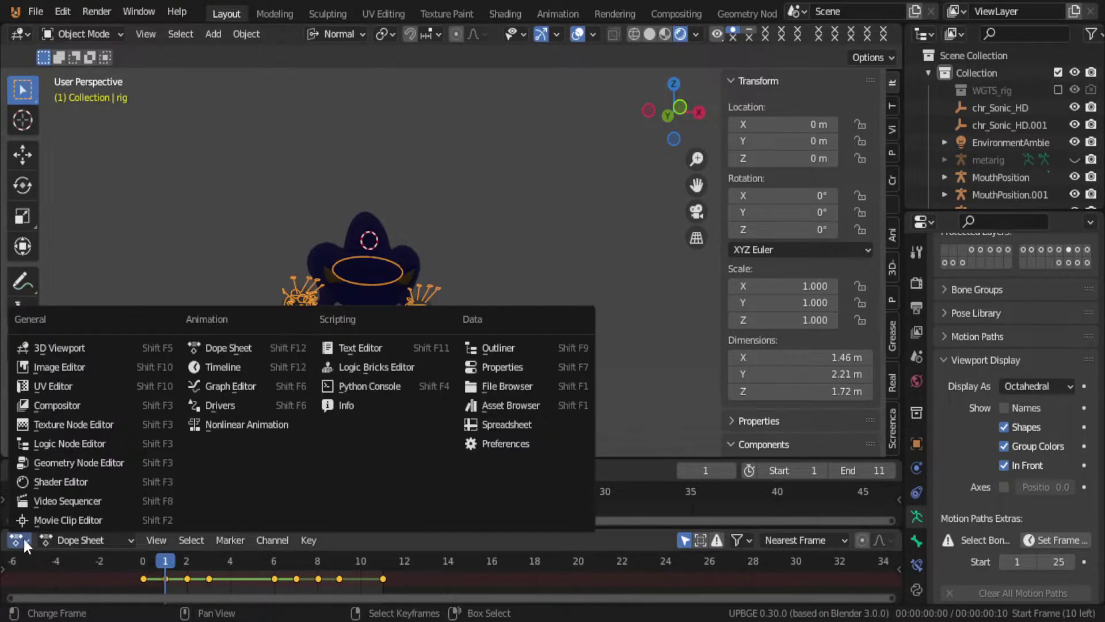
click(379, 369)
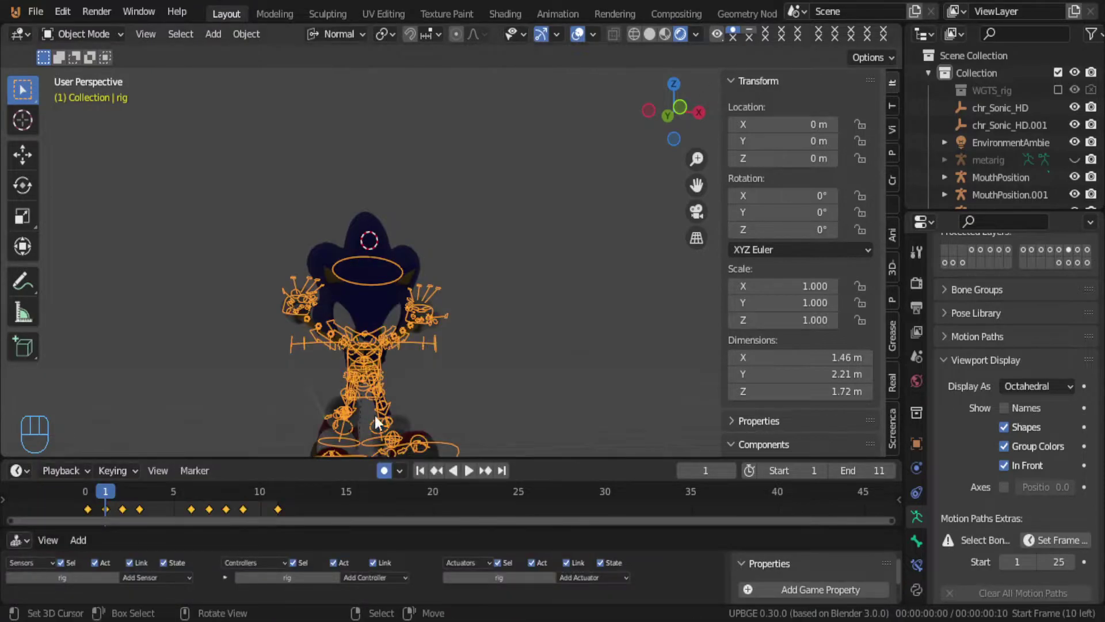
click(151, 575)
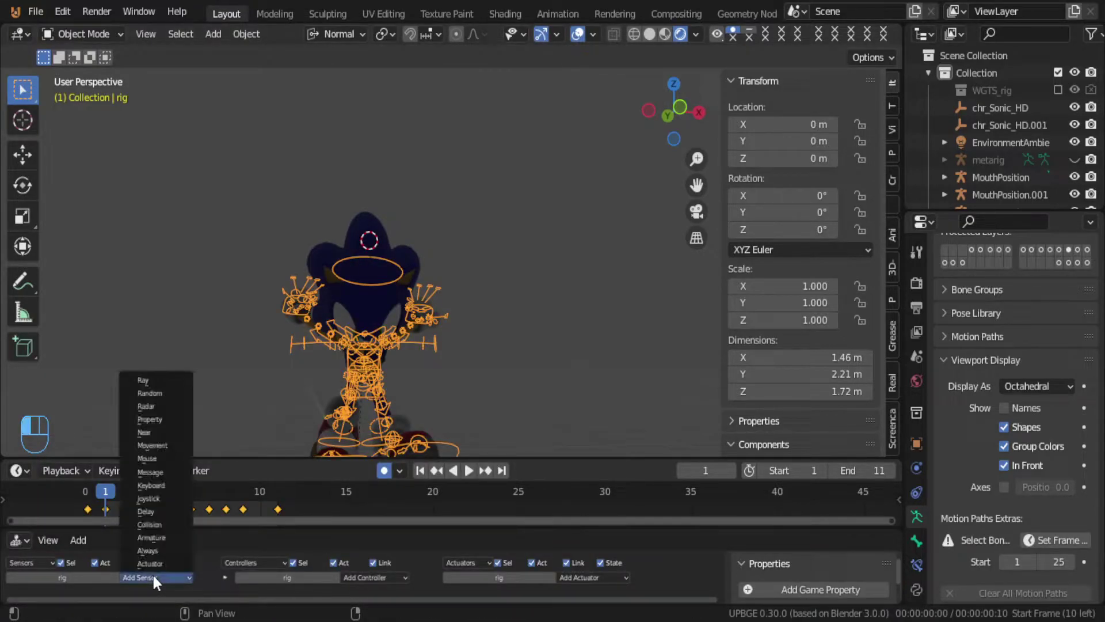
click(166, 485)
middle_drag(277, 384, 346, 394)
Step: Enlarge the timeline area and change it to the Nonlinear Animation editor
drag(186, 457, 198, 304)
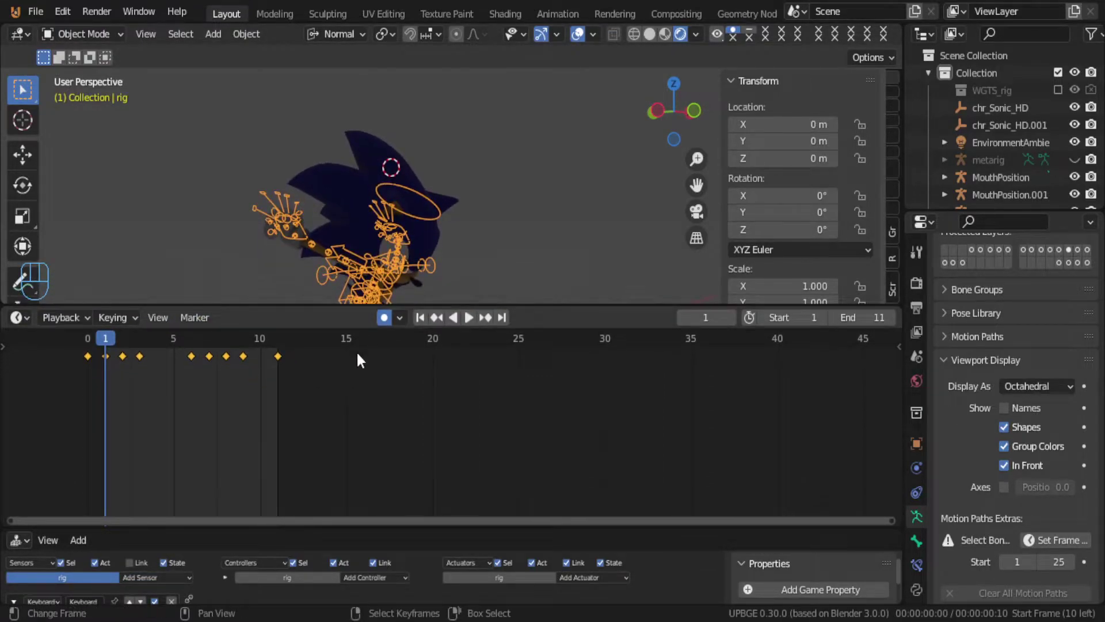
click(16, 317)
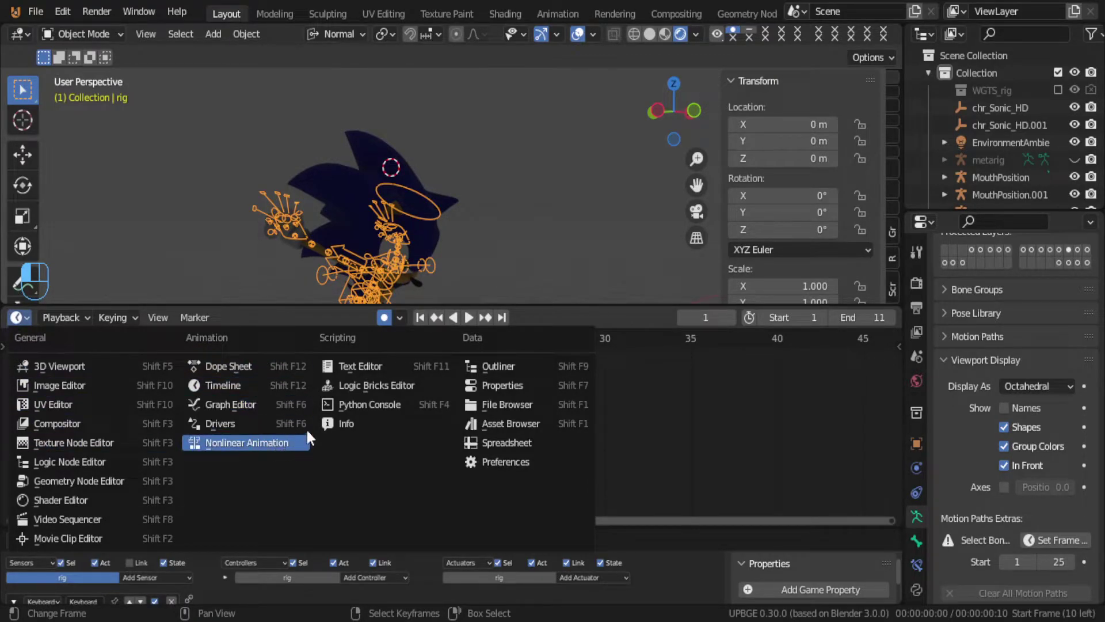
click(275, 443)
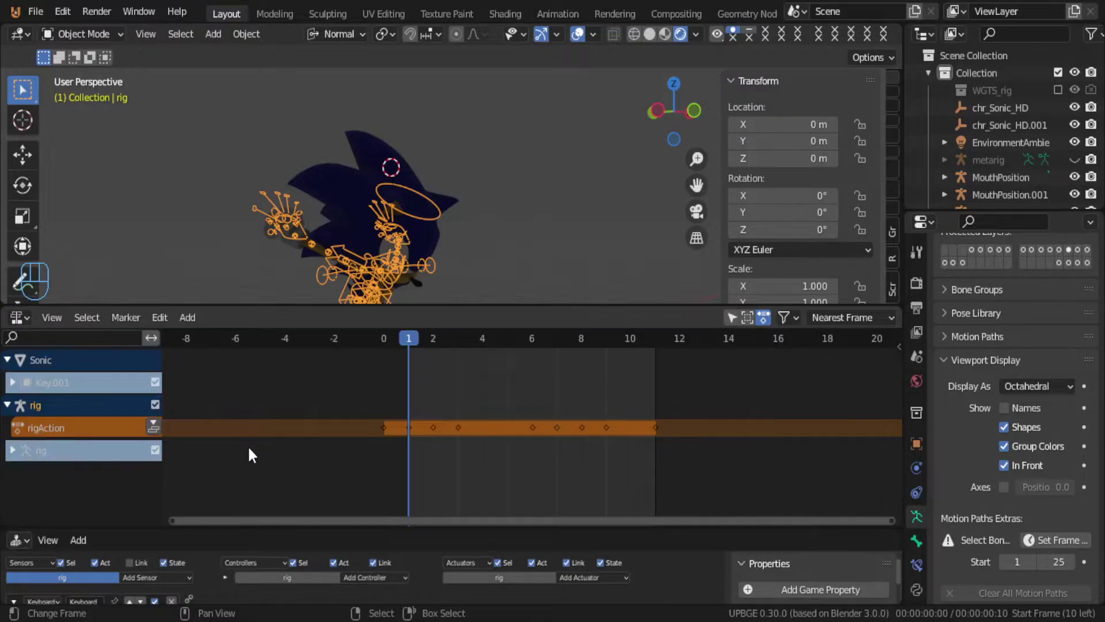
Step: Rename Sonic's shape-key data Key.001 as QUIL ANIM and the rig's action as RUN
double_click(68, 382)
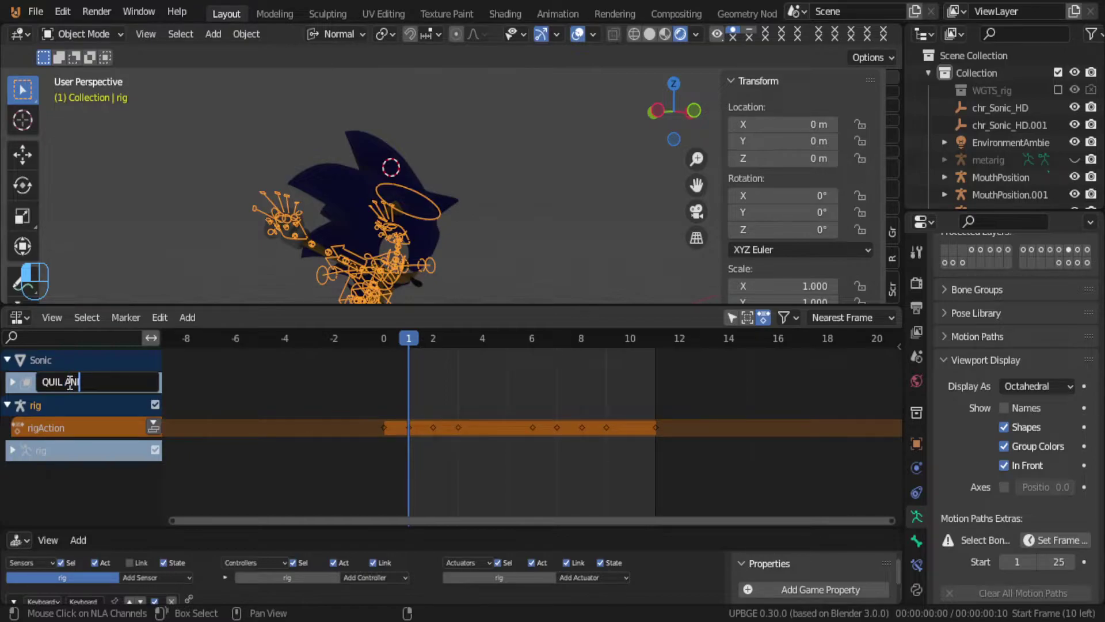
key(Return)
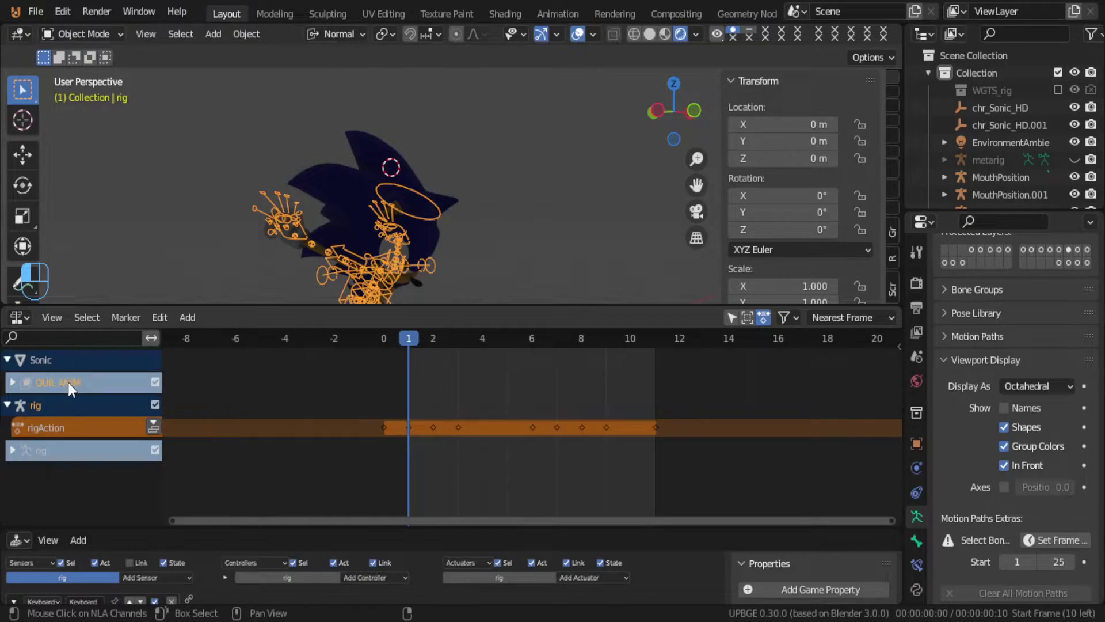
double_click(67, 427)
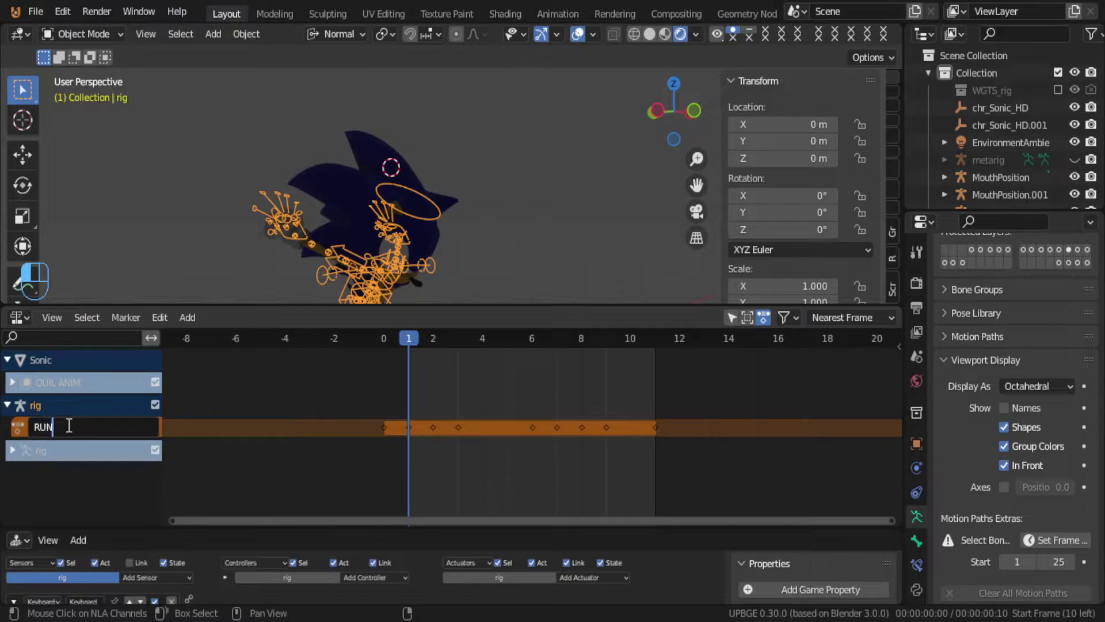
key(Return)
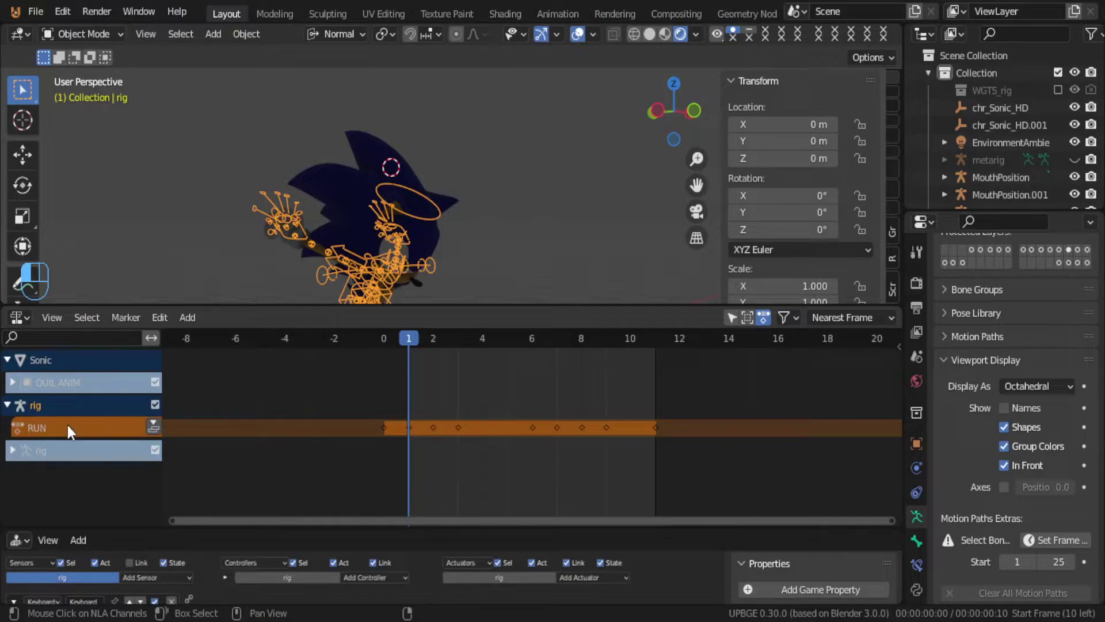
Step: Push down the rig's RUN action and Sonic's quill shape-key action onto NLA tracks
click(14, 449)
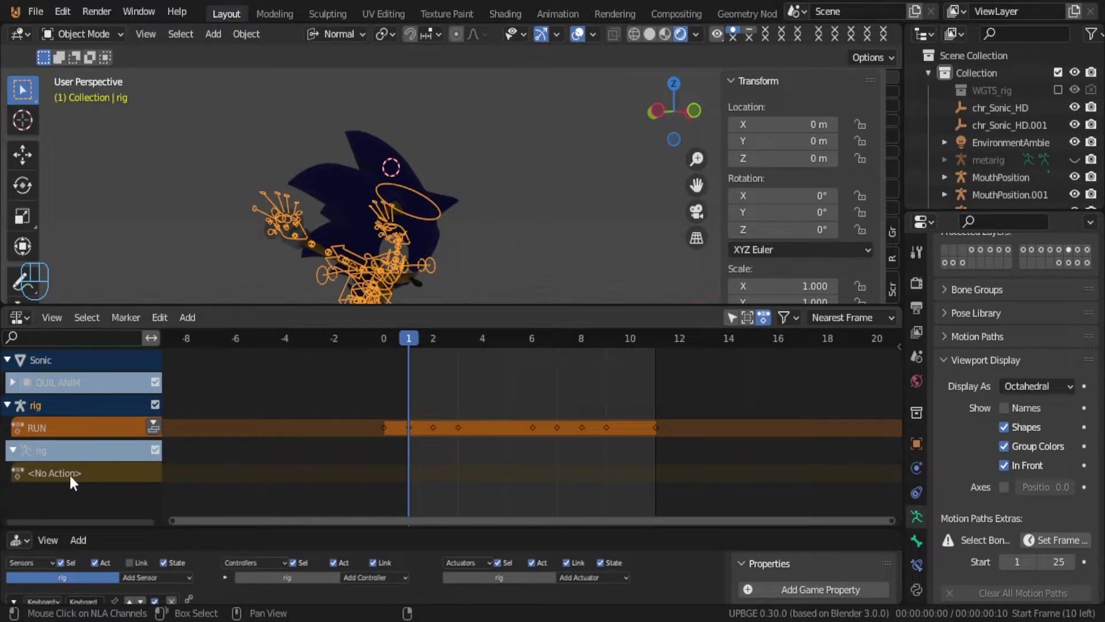
click(153, 426)
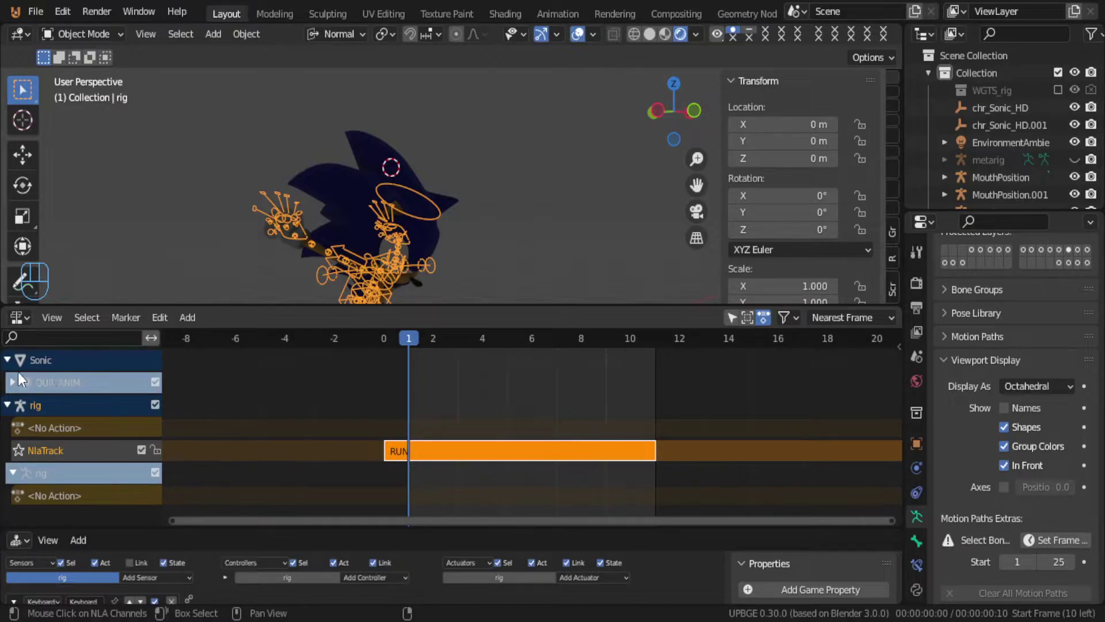
click(13, 383)
click(153, 404)
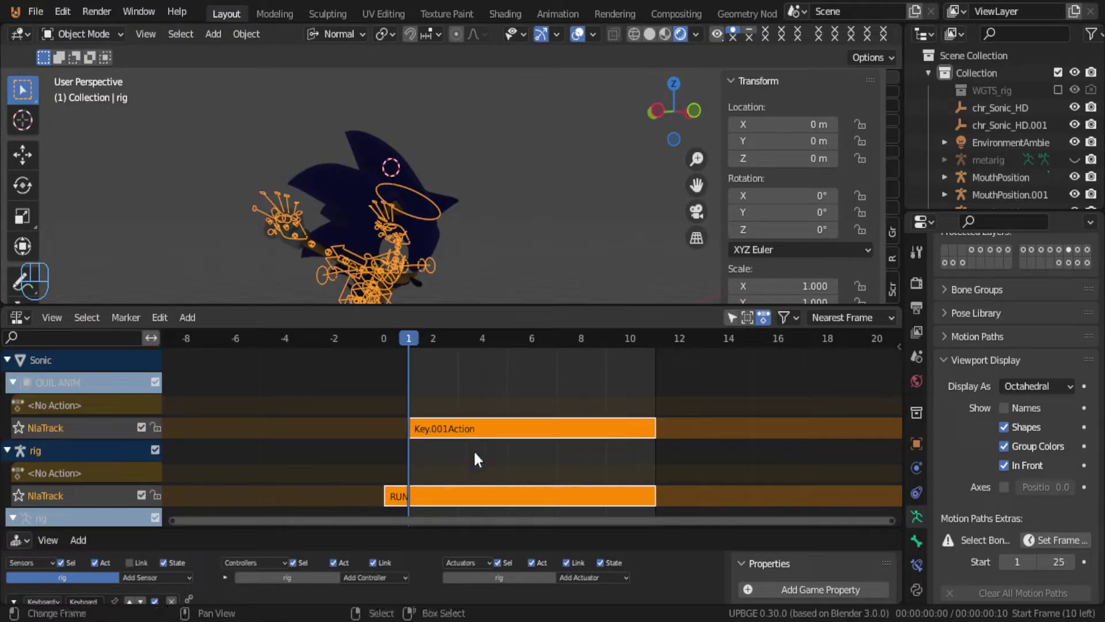
Step: Shift the RUN strip so it starts at frame 1, in line with the shape-key strip
click(393, 501)
key(g)
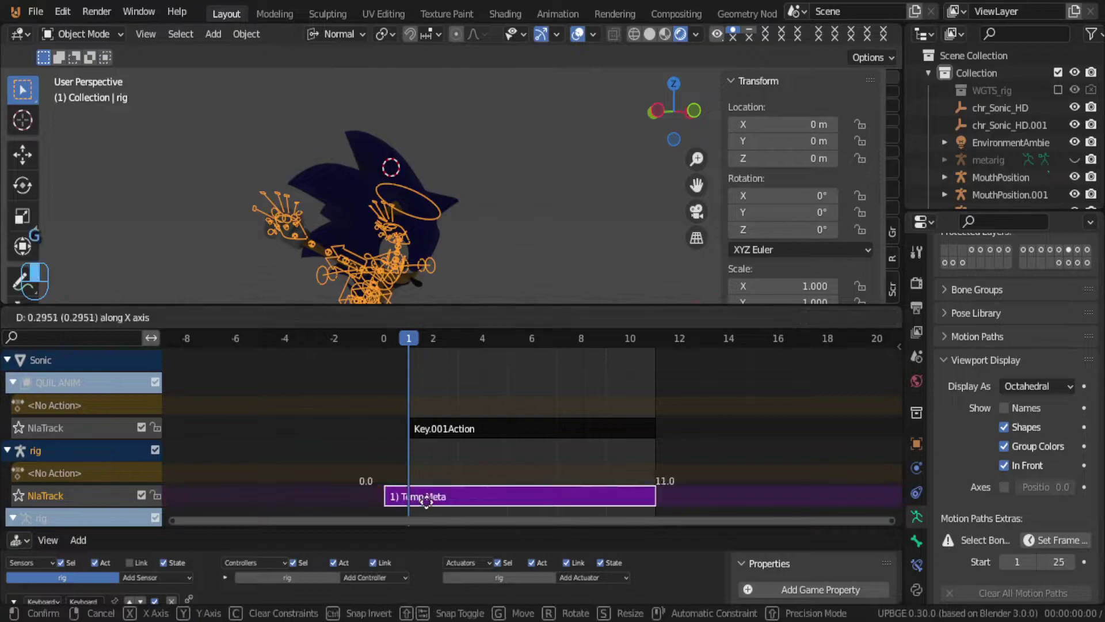
key(Escape)
Step: Play back the combined RUN and quill strips and examine the motion from the front and the side
key(alt+a)
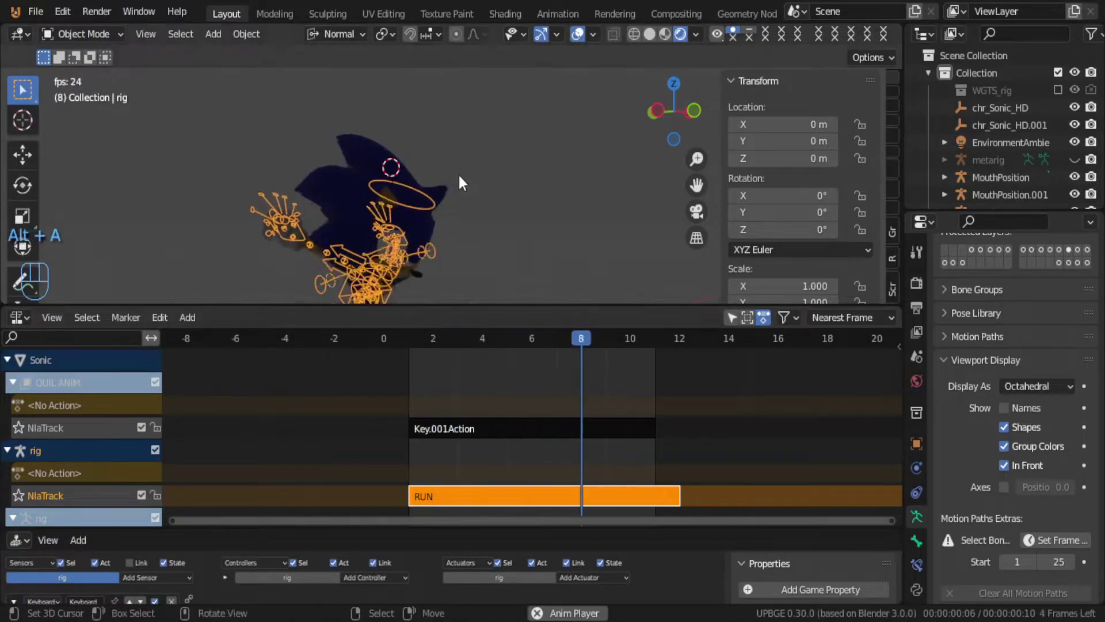
middle_drag(484, 155, 409, 171)
key(alt+a)
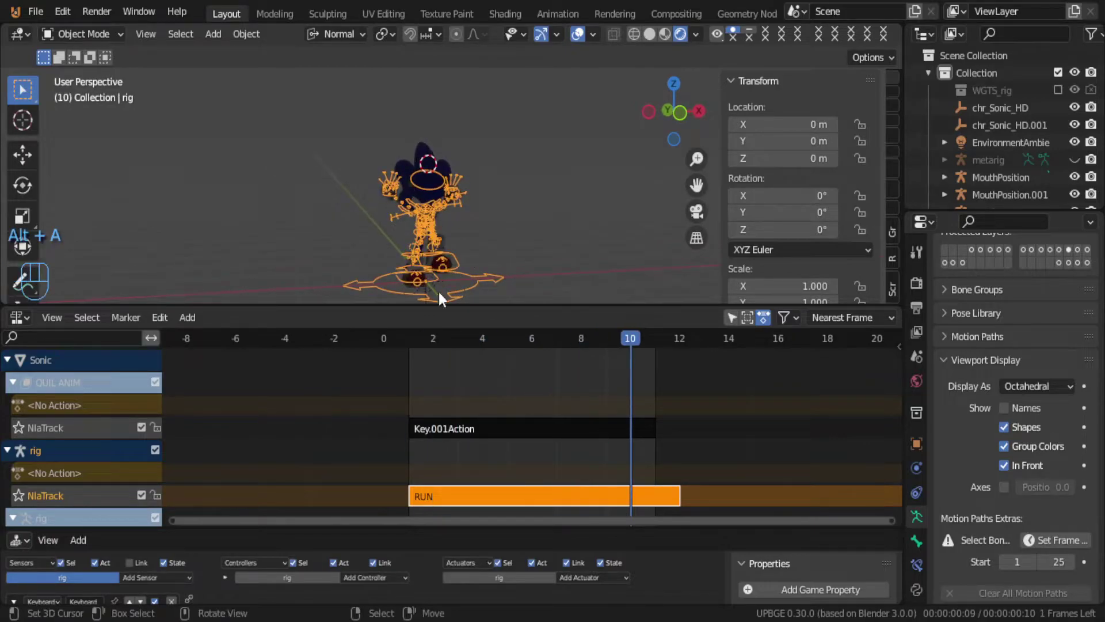
key(alt+a)
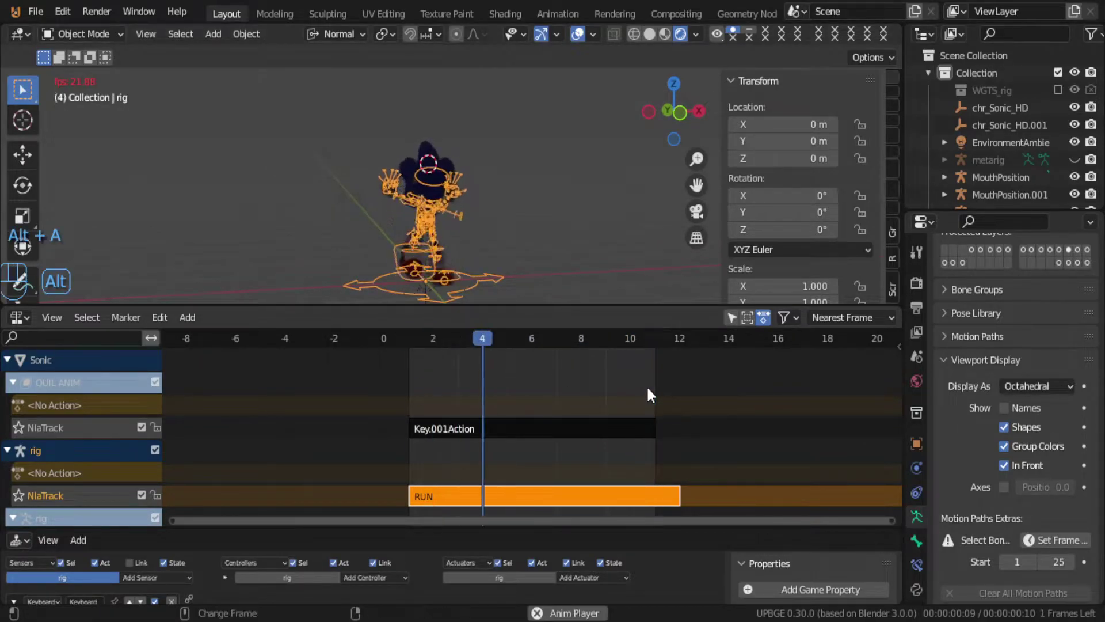
middle_drag(495, 209, 369, 222)
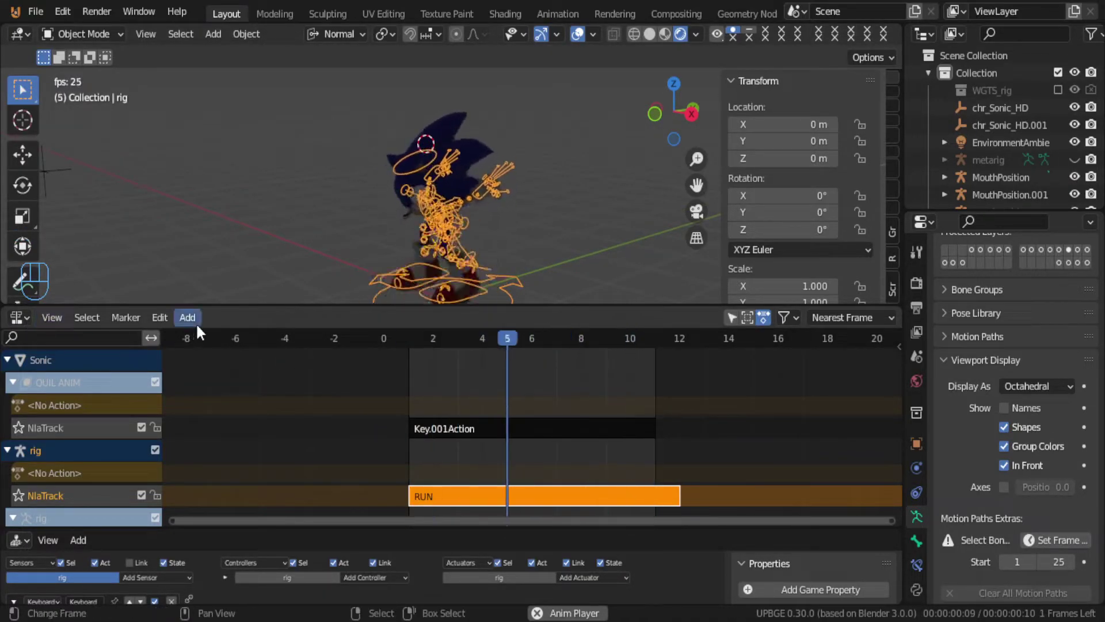
scroll(239, 576, down, 2)
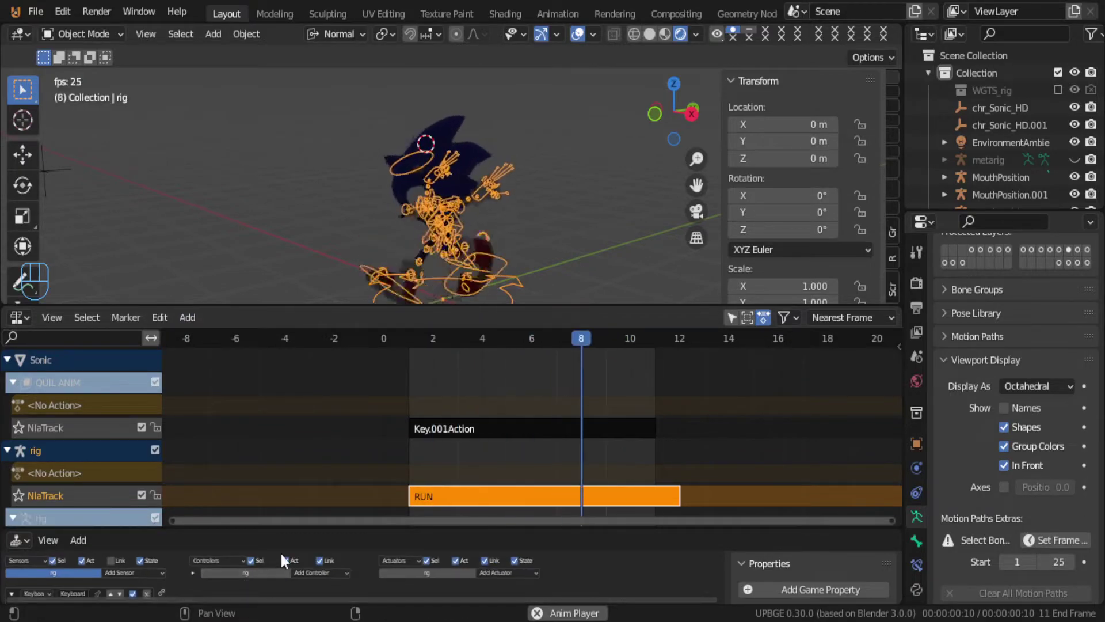
Step: Change the Nonlinear Animation area back to the Timeline and set the scene's end frame to 12
click(19, 318)
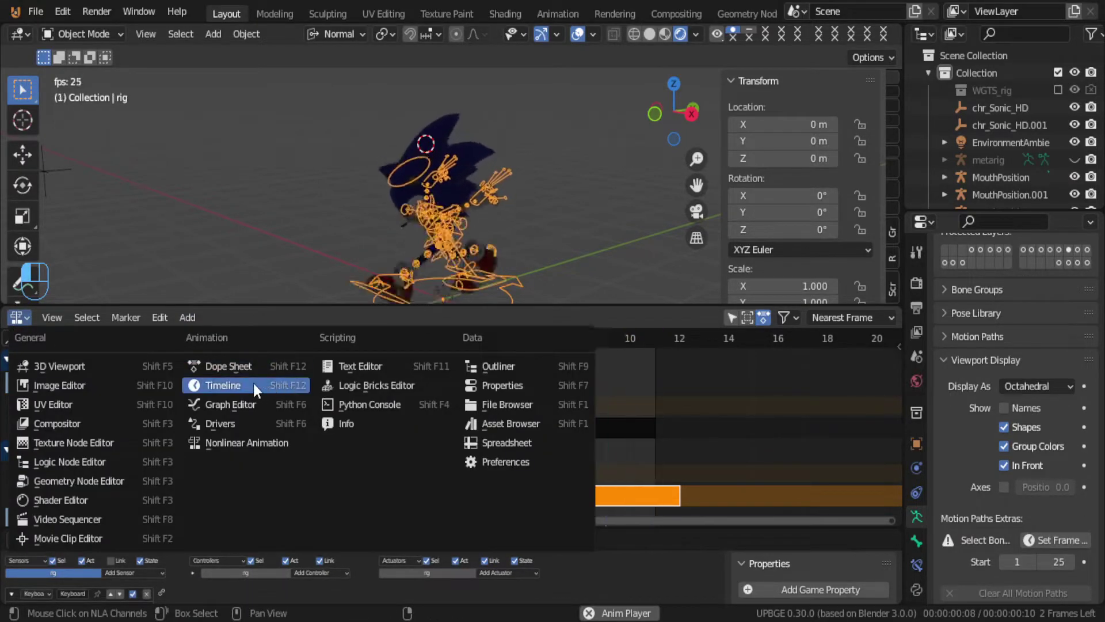
click(253, 384)
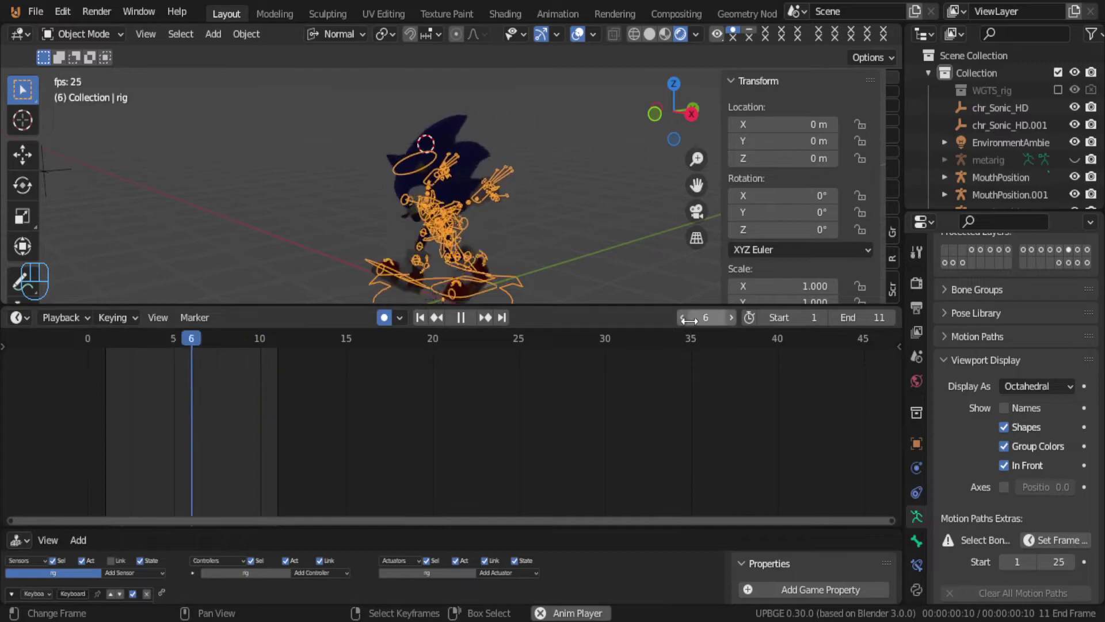
click(889, 317)
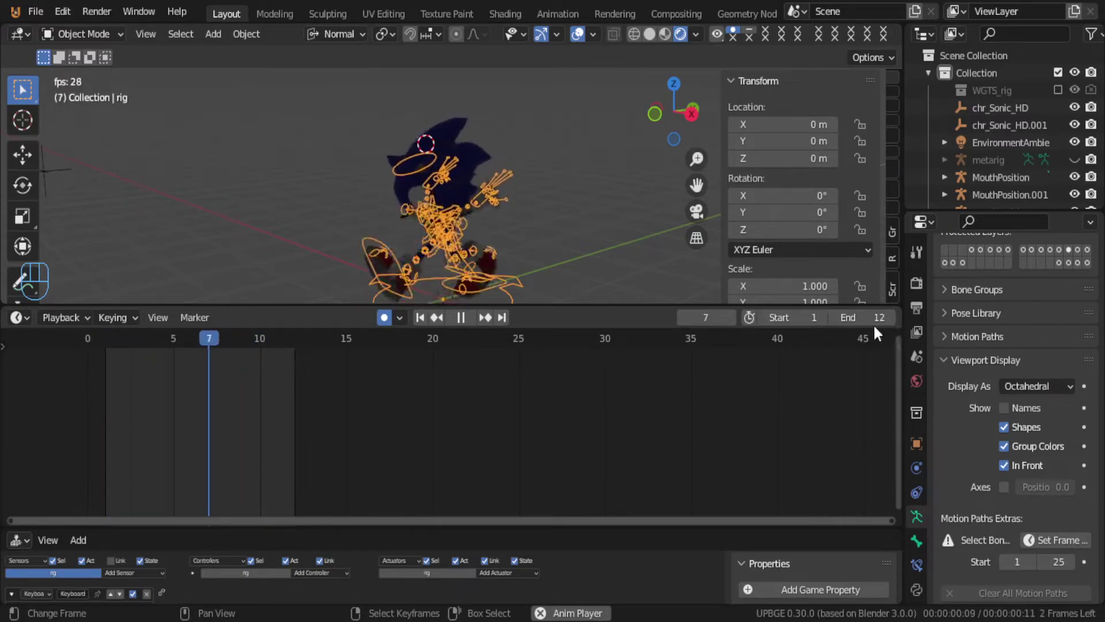
Step: Check the looping feet up close from the side, and set the scene's end frame to 13
middle_drag(433, 223, 344, 121)
scroll(518, 216, up, 3)
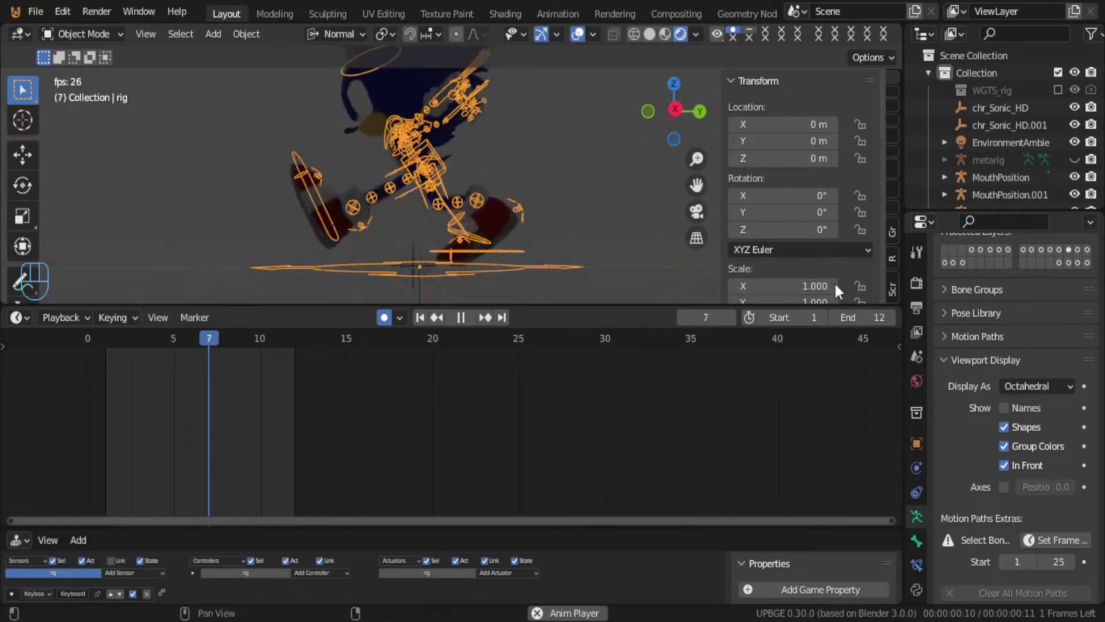
click(889, 317)
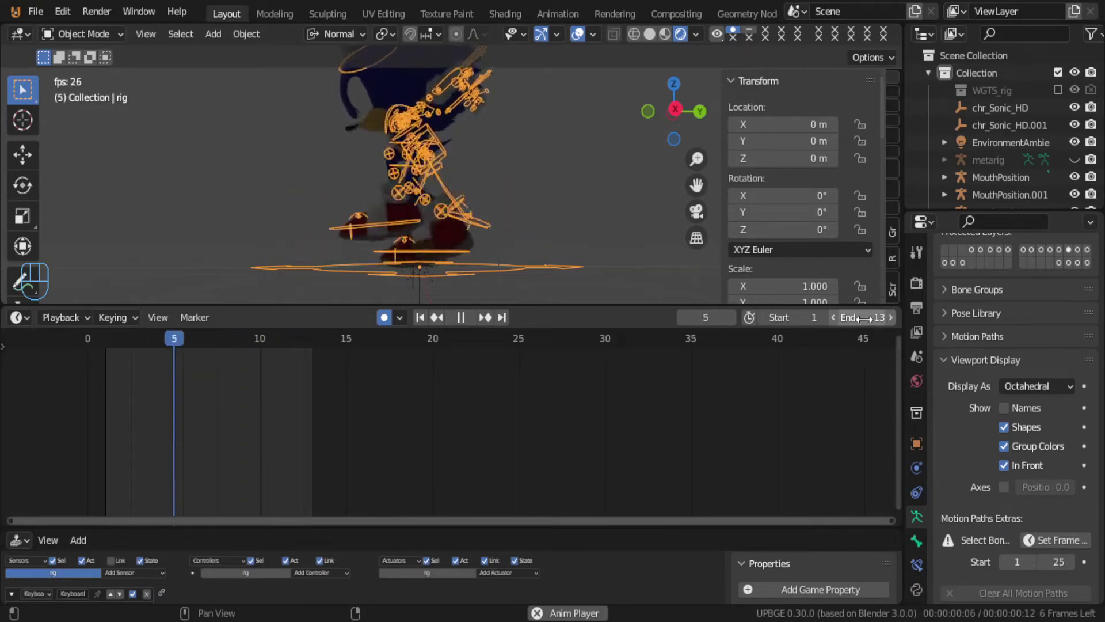
Step: Set the scene's end frame to 11 and stop the running animation playback
click(834, 320)
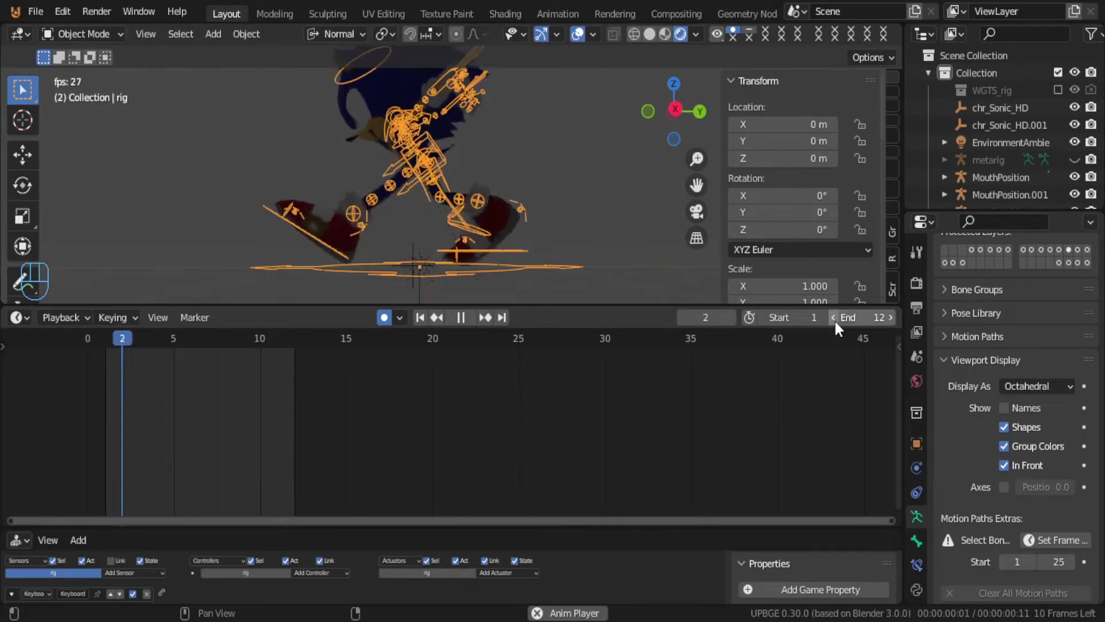
click(834, 320)
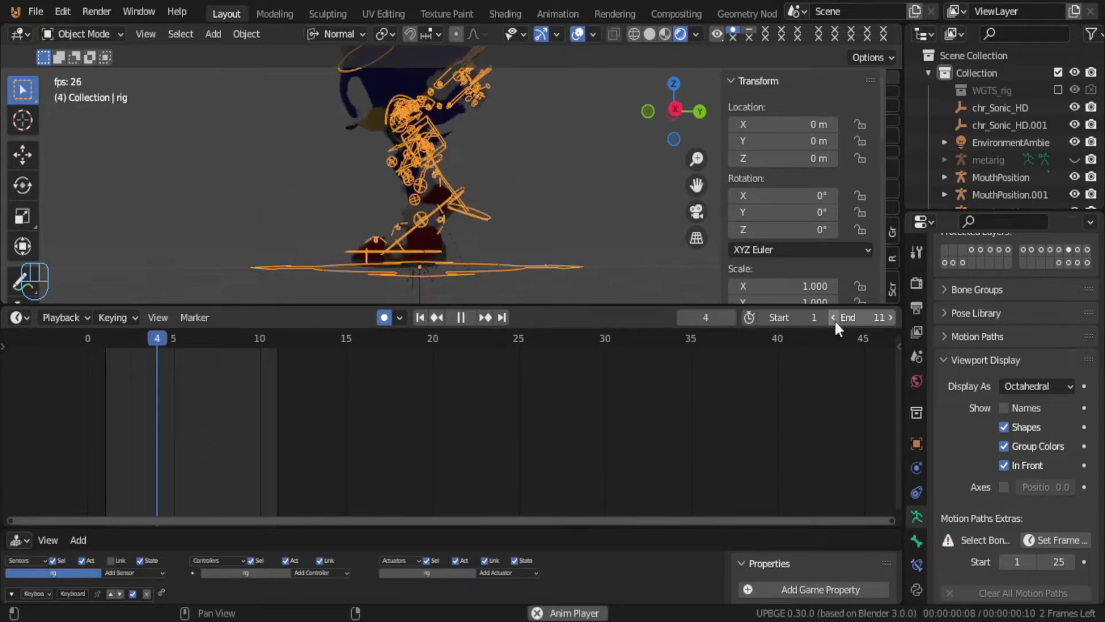
scroll(329, 175, down, 4)
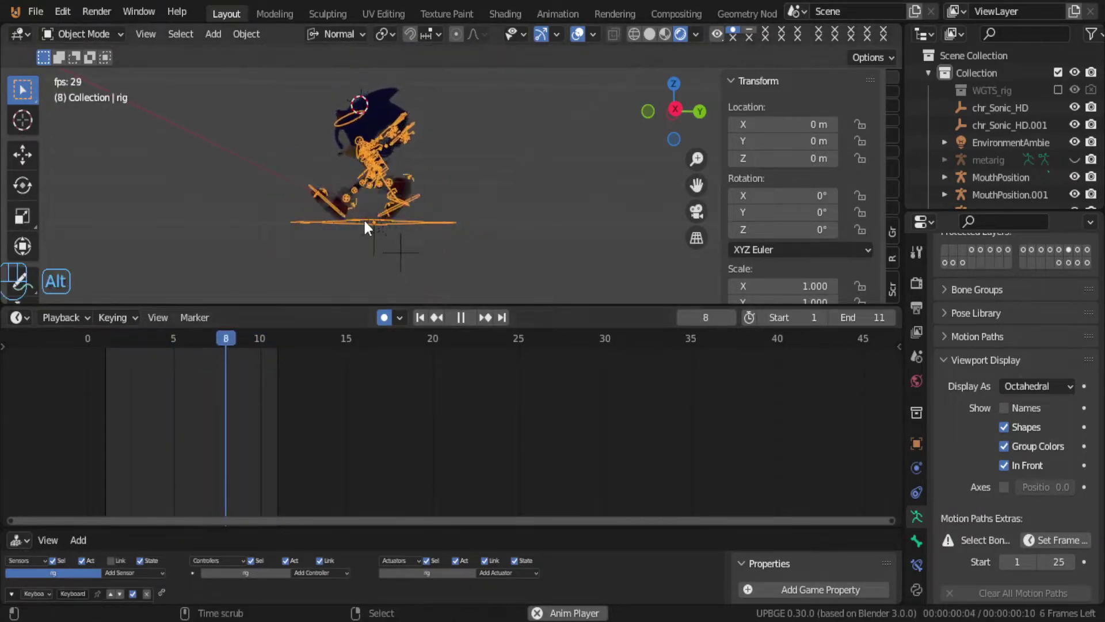
key(alt+a)
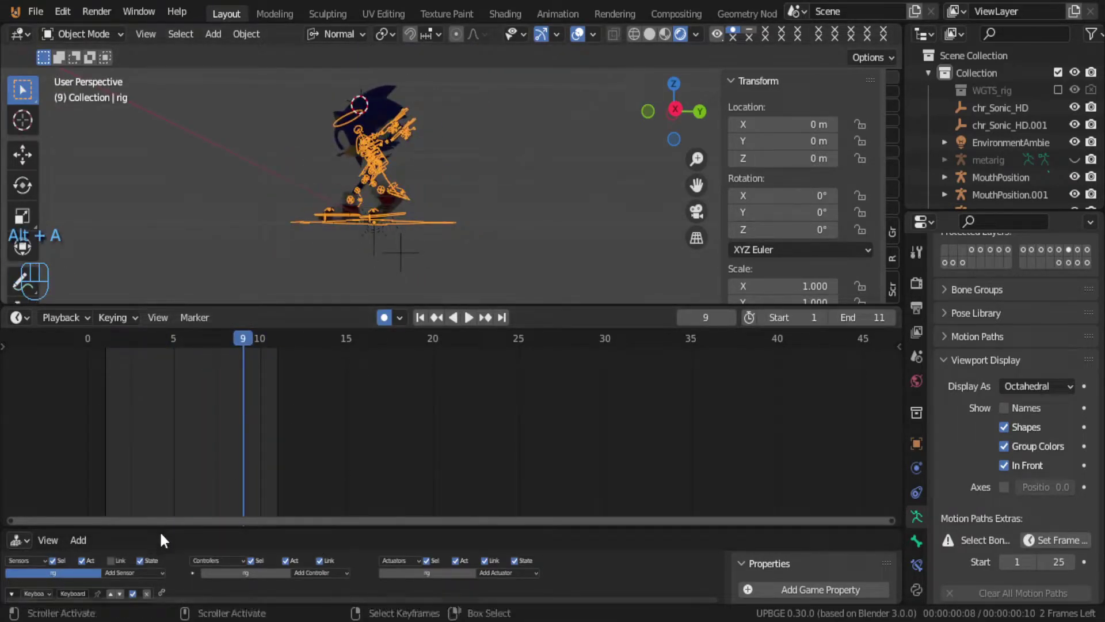
Step: Resize the Logic Bricks area and switch the rig from Object Mode to Pose Mode
drag(156, 525, 154, 387)
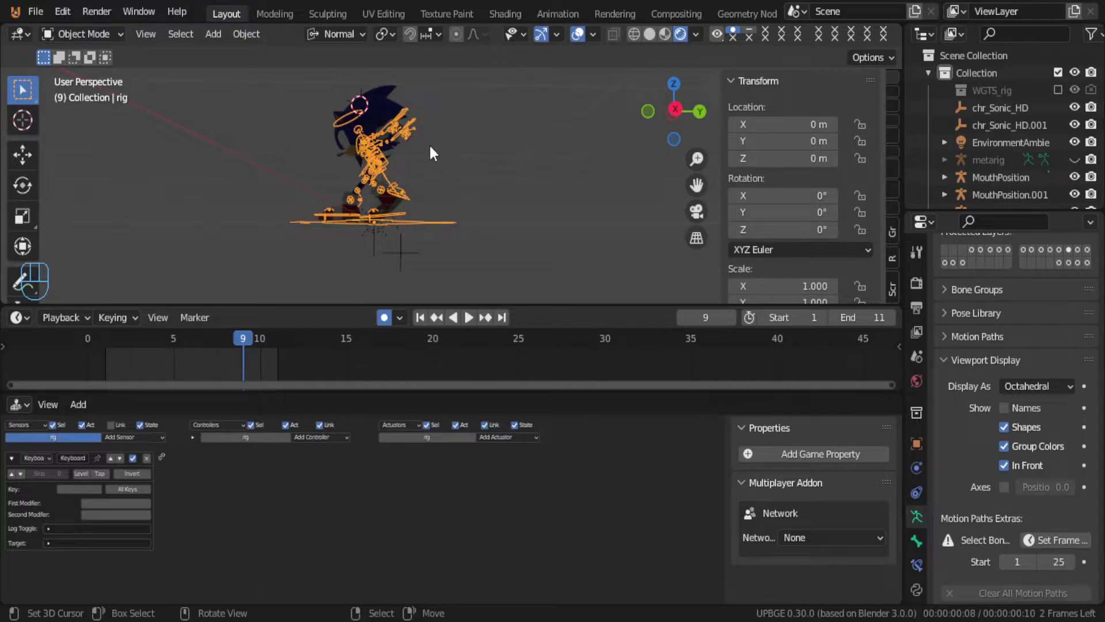
key(Tab)
key(Tab)
key(ctrl+Tab)
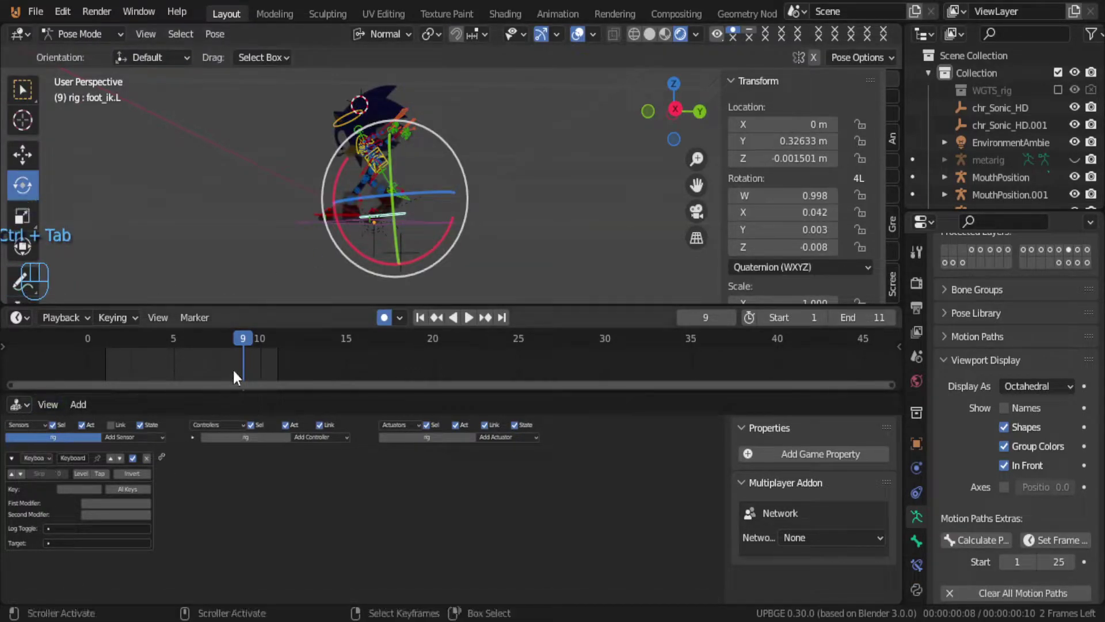
Step: Change the Timeline area to the Nonlinear Animation editor and give it more height, showing the Sonic and rig tracks
drag(239, 390, 199, 488)
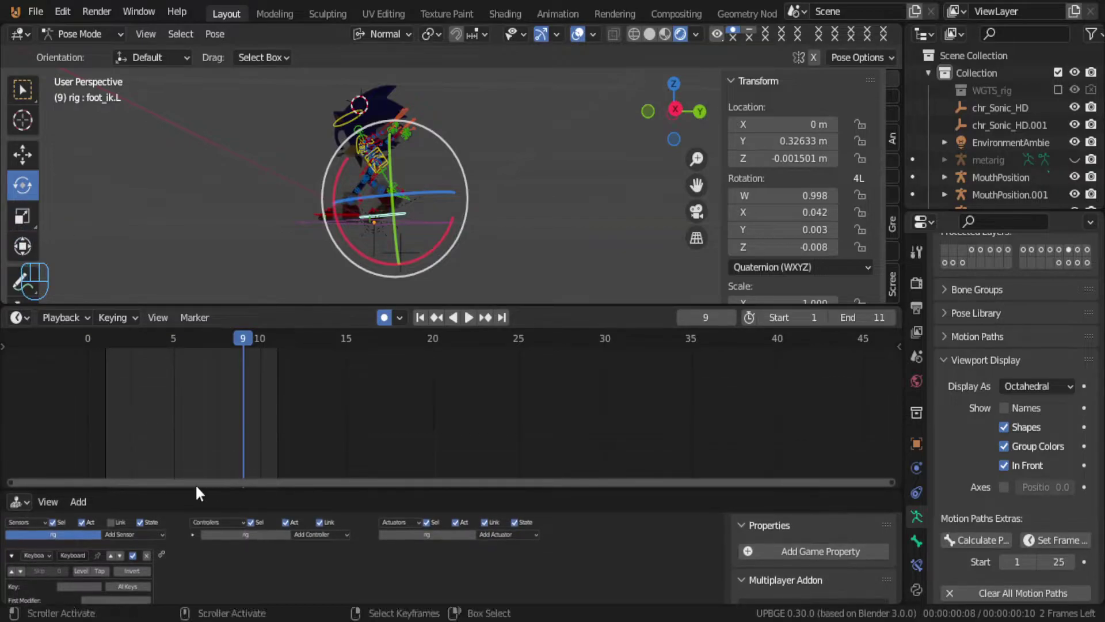
click(19, 314)
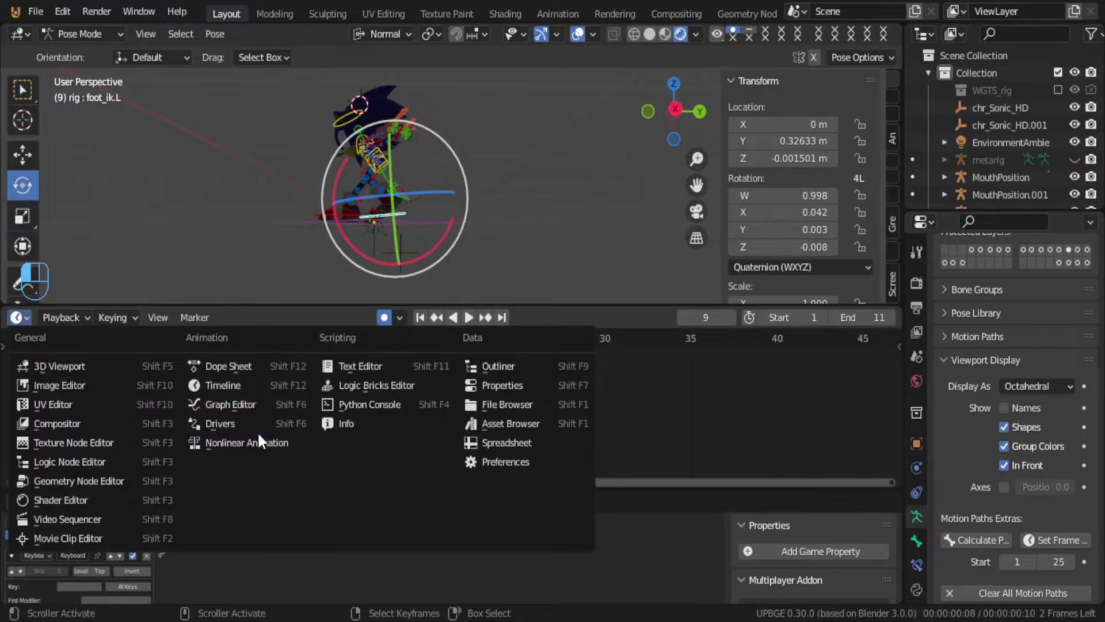
click(236, 436)
drag(154, 385, 157, 447)
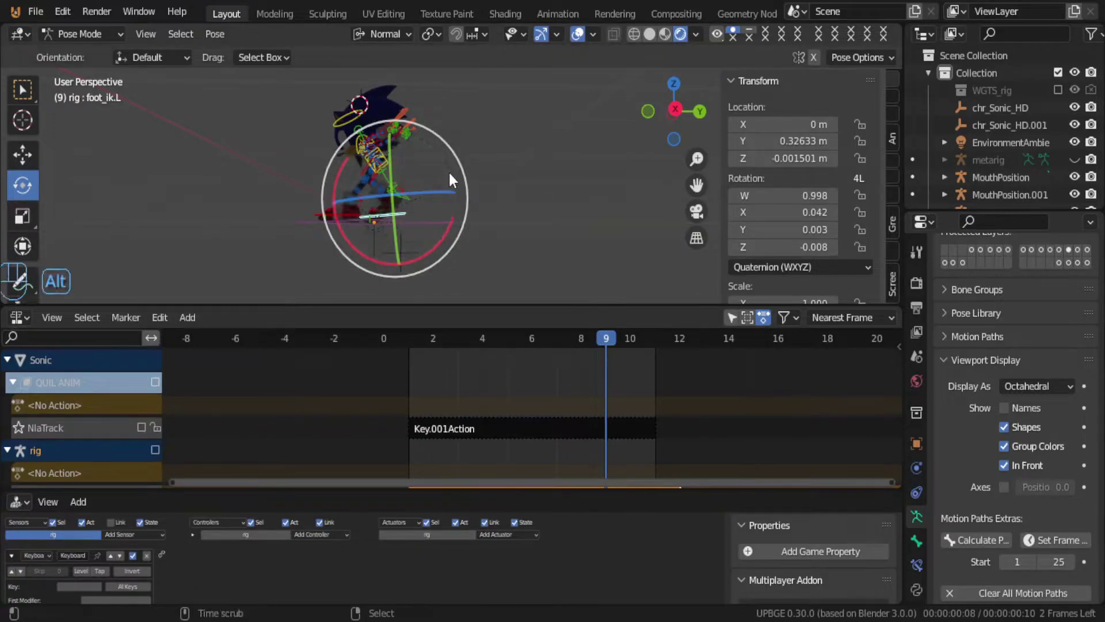
Step: Select every bone of the rig with the playhead at frame 0
key(alt+a)
key(alt+a)
key(a)
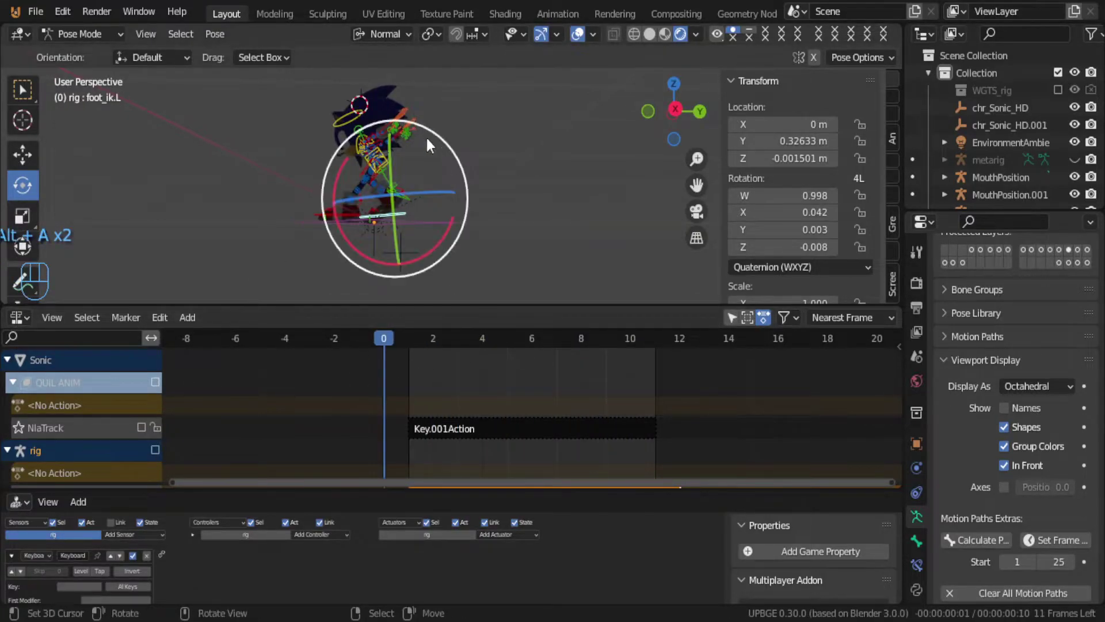
Step: Try clearing the location and rotation of all the rig's bones at frame 0, and undo both resets
key(alt+g)
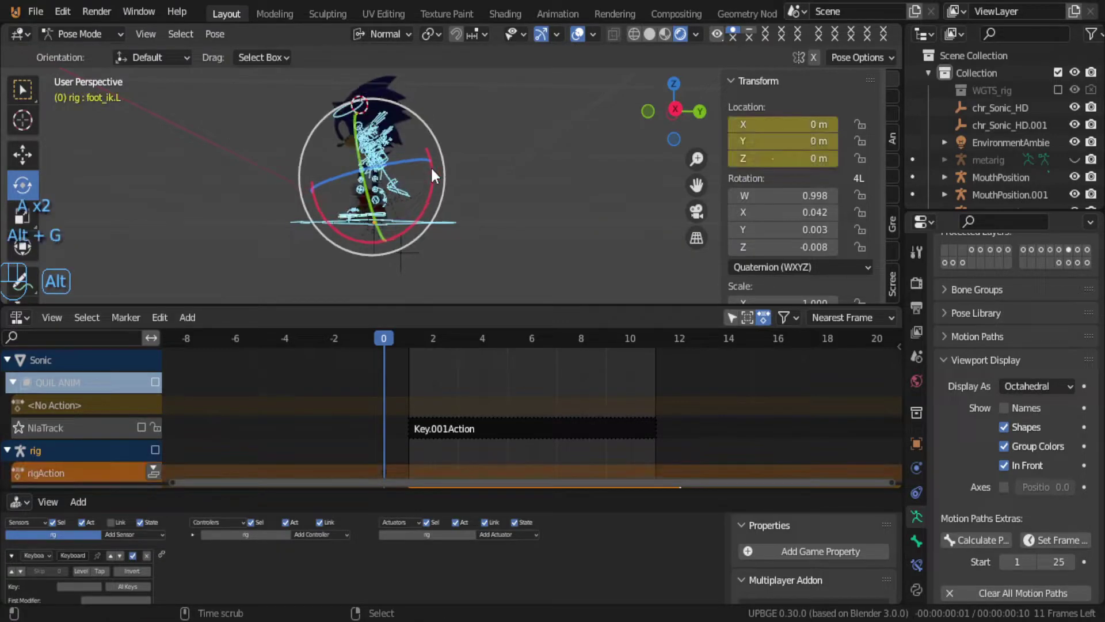
key(alt+r)
scroll(485, 168, up, 5)
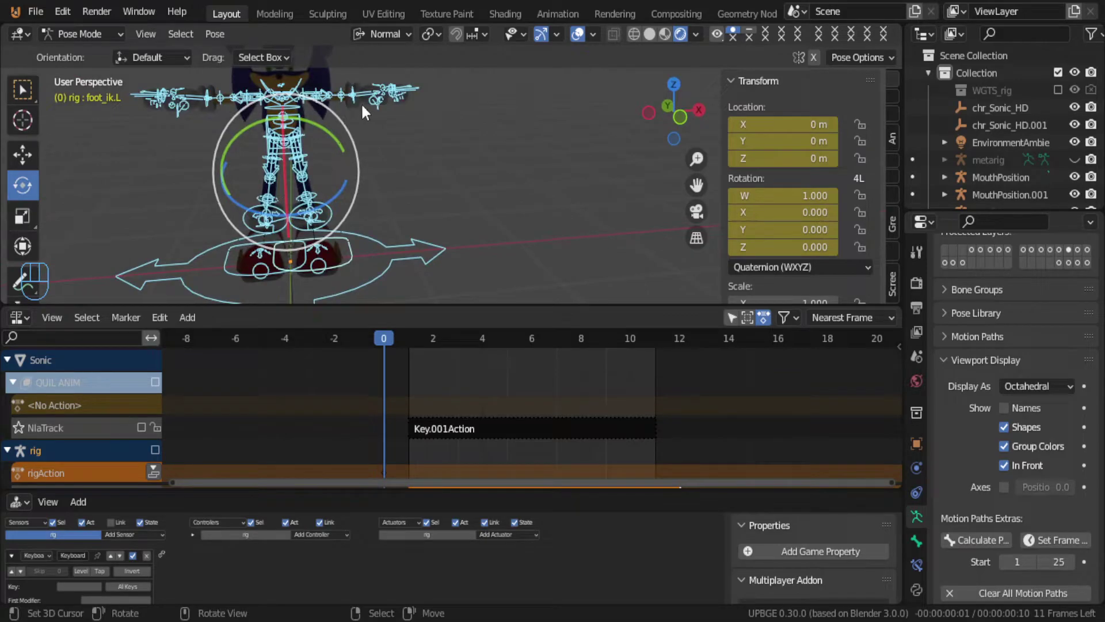
key(ctrl+z)
key(ctrl+z)
Step: Remove the hand and finger bones from the selection and clear the location and rotation of all remaining bones
middle_drag(310, 108, 249, 98)
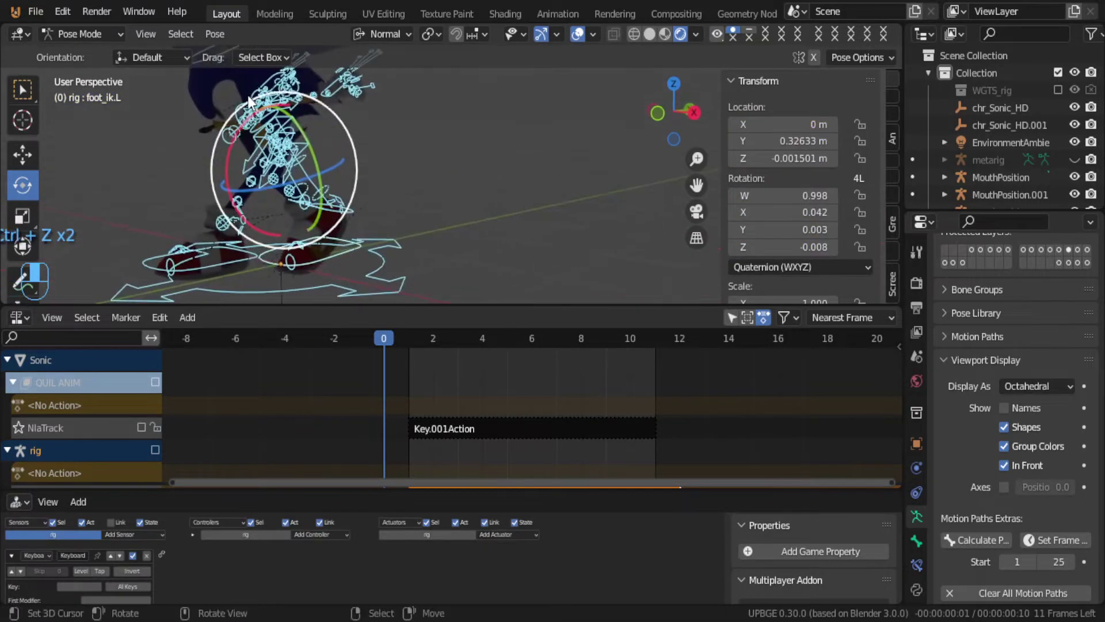
key(b)
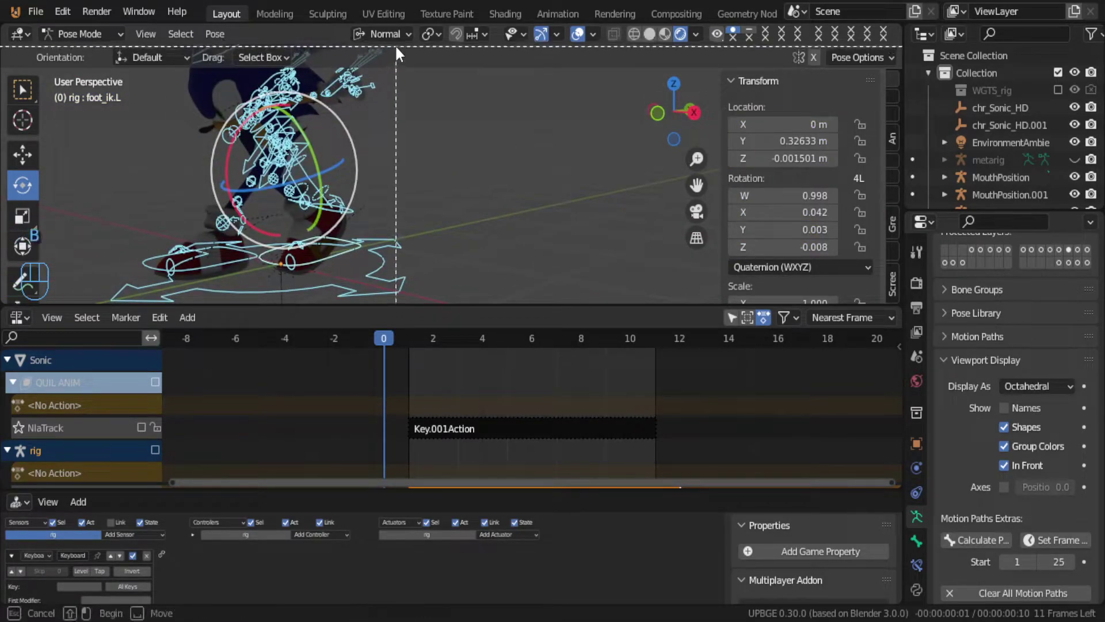
middle_drag(428, 126, 280, 122)
drag(167, 61, 224, 94)
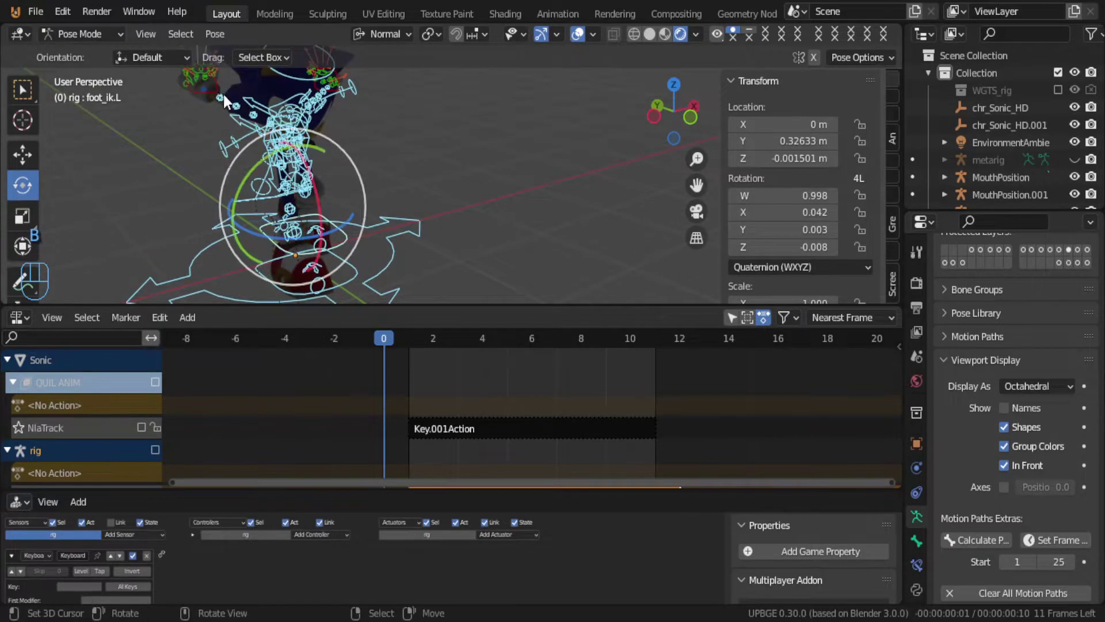
key(alt+g)
key(alt+r)
Step: Clear the location and rotation of the hand_ik.R and hand_ik.L controls so both arms return to the rest pose
middle_drag(215, 114, 189, 136)
click(187, 138)
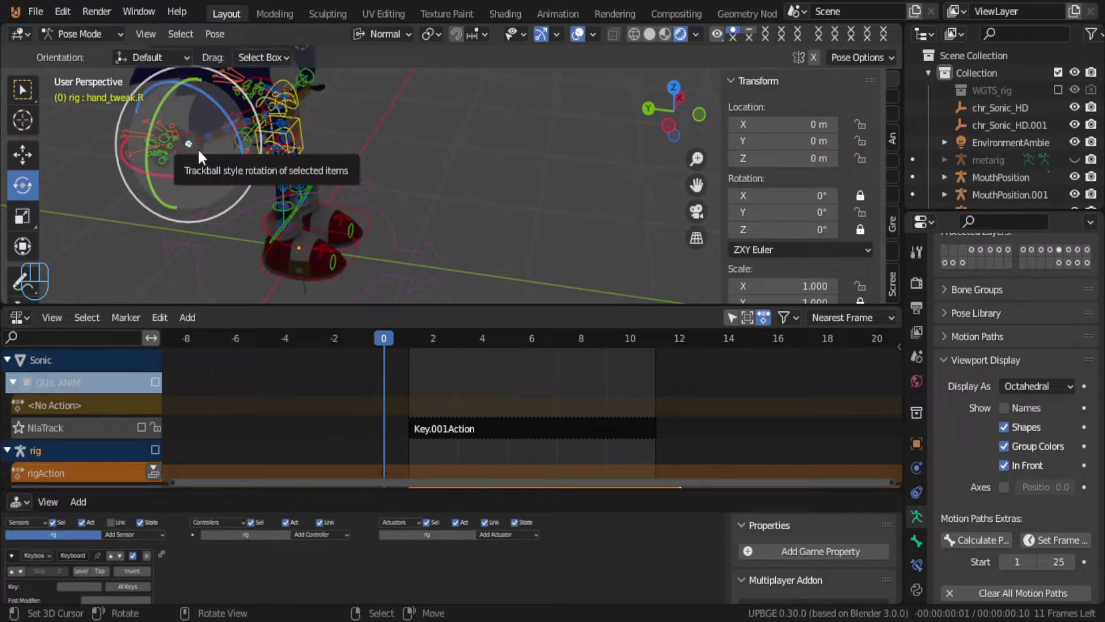
key(alt+g)
key(alt+r)
middle_drag(201, 142, 1, 177)
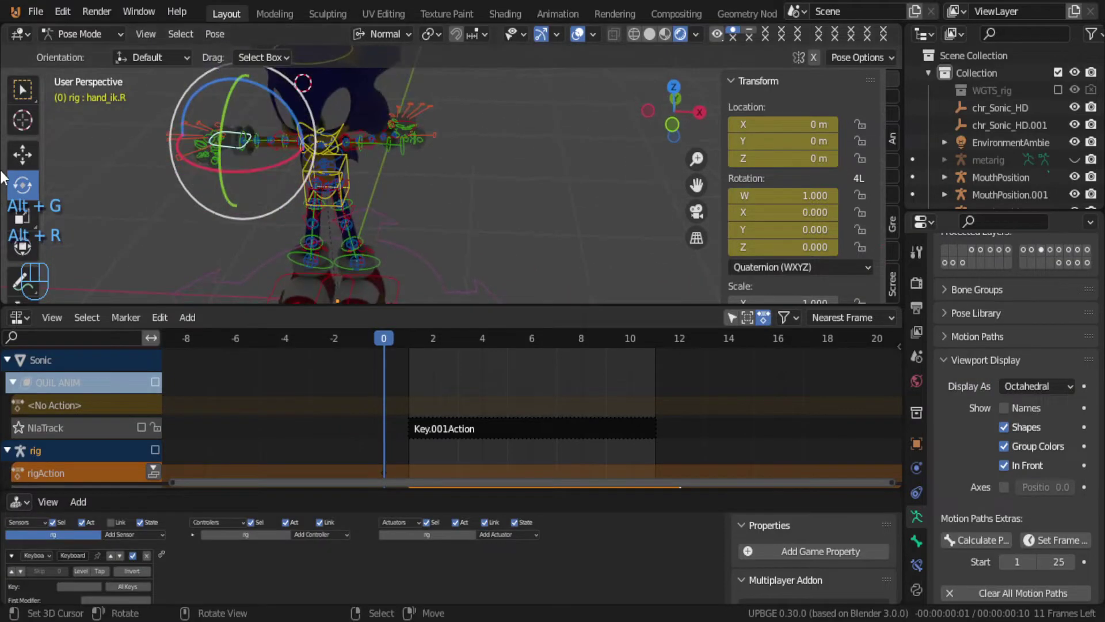
click(414, 124)
key(alt+r)
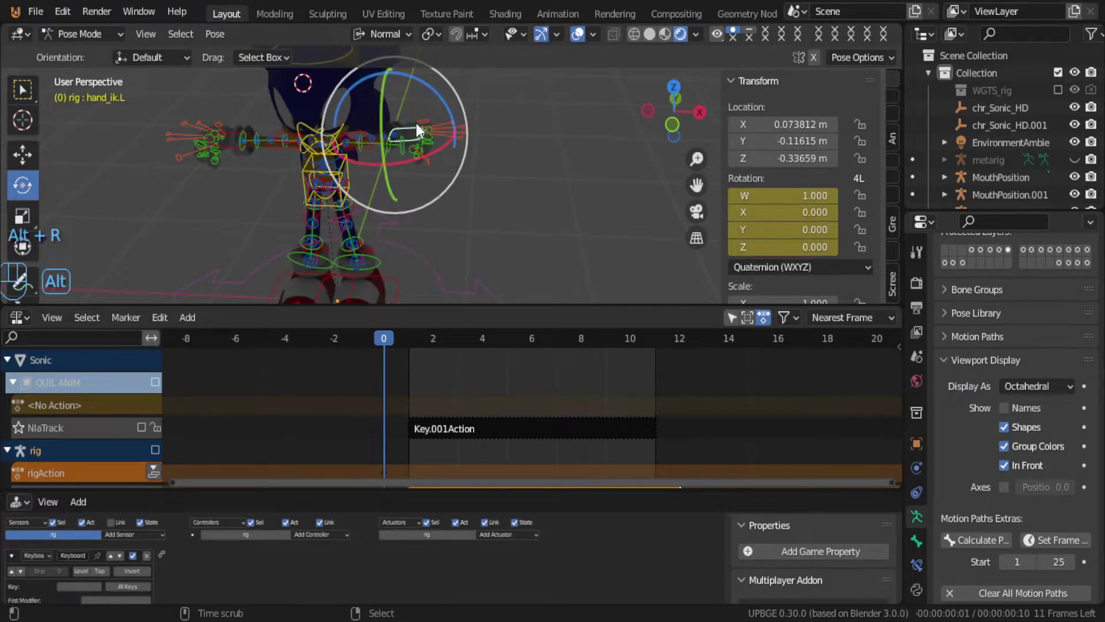
key(alt+g)
Step: Rotate hand_ik.L downward and lower it beside the body, to about X 0.456 m and Y -0.220 m
middle_drag(416, 121, 444, 77)
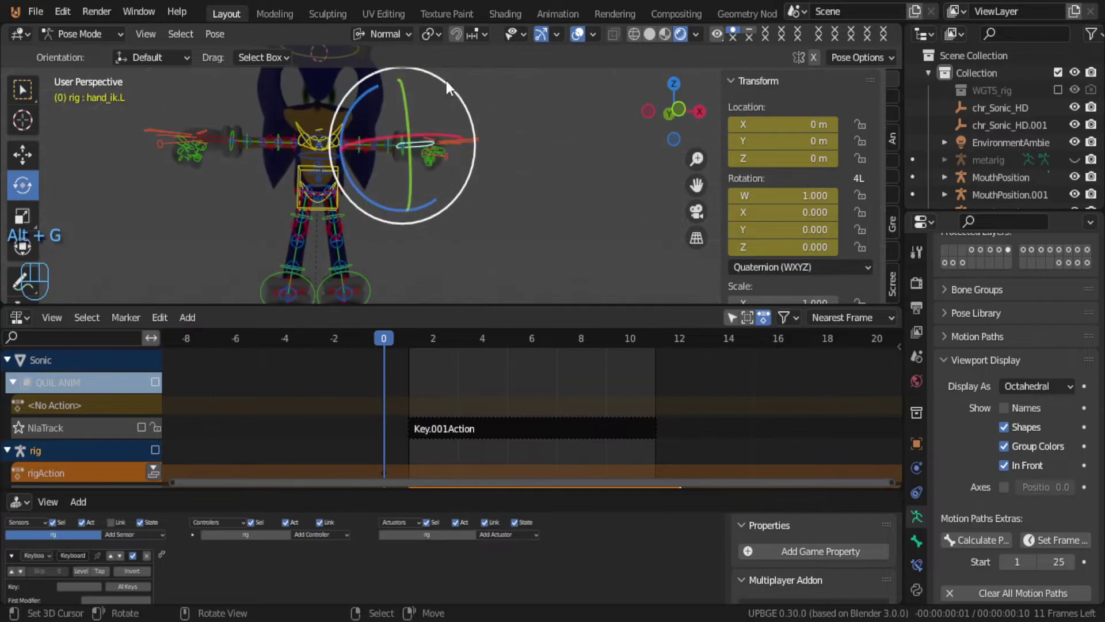
drag(425, 214, 349, 188)
key(g)
key(z)
key(z)
click(353, 250)
key(g)
middle_click(386, 234)
click(365, 234)
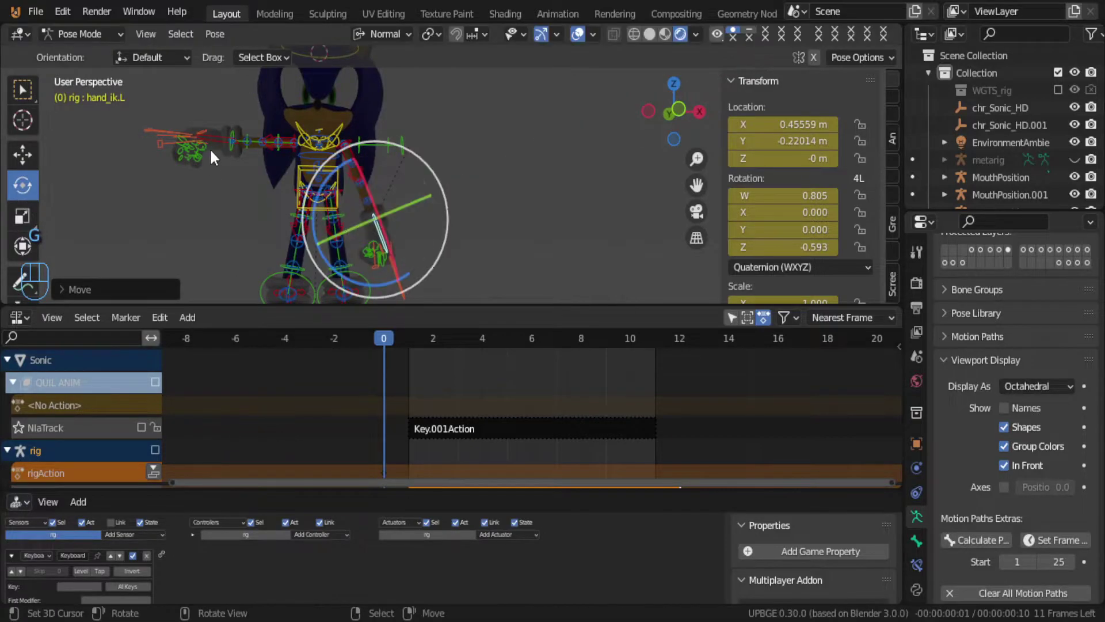
Step: Lower hand_ik.R, rotate it downward and place it beside the body, at about X -0.397 m, Y -0.241 m and Z 0.038 m
click(219, 130)
key(g)
key(z)
key(z)
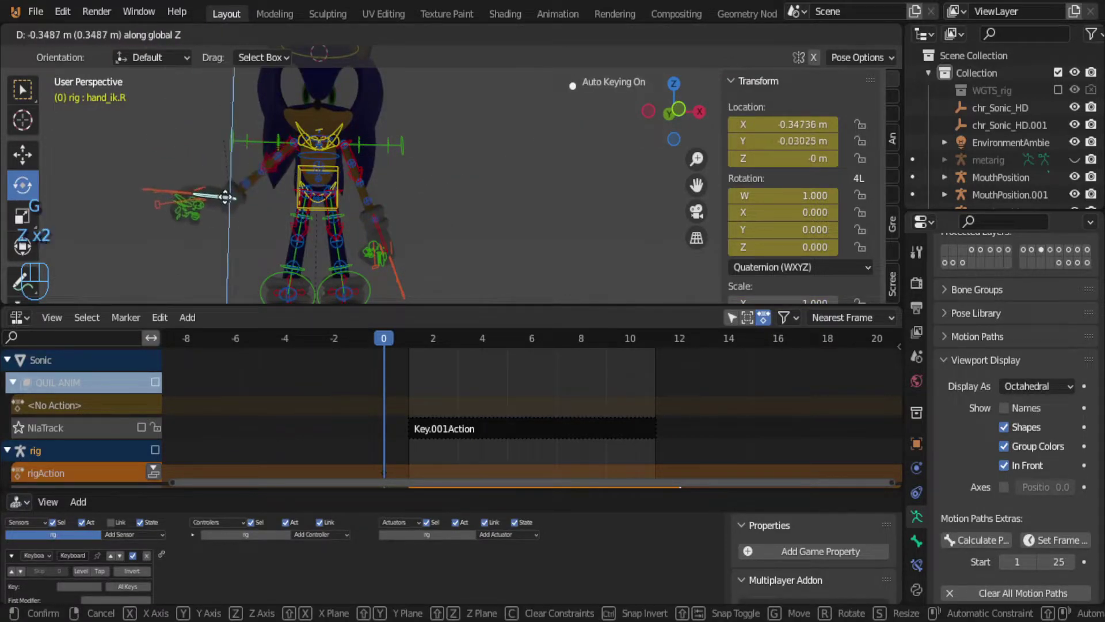
click(236, 198)
drag(197, 152, 213, 219)
key(g)
key(x)
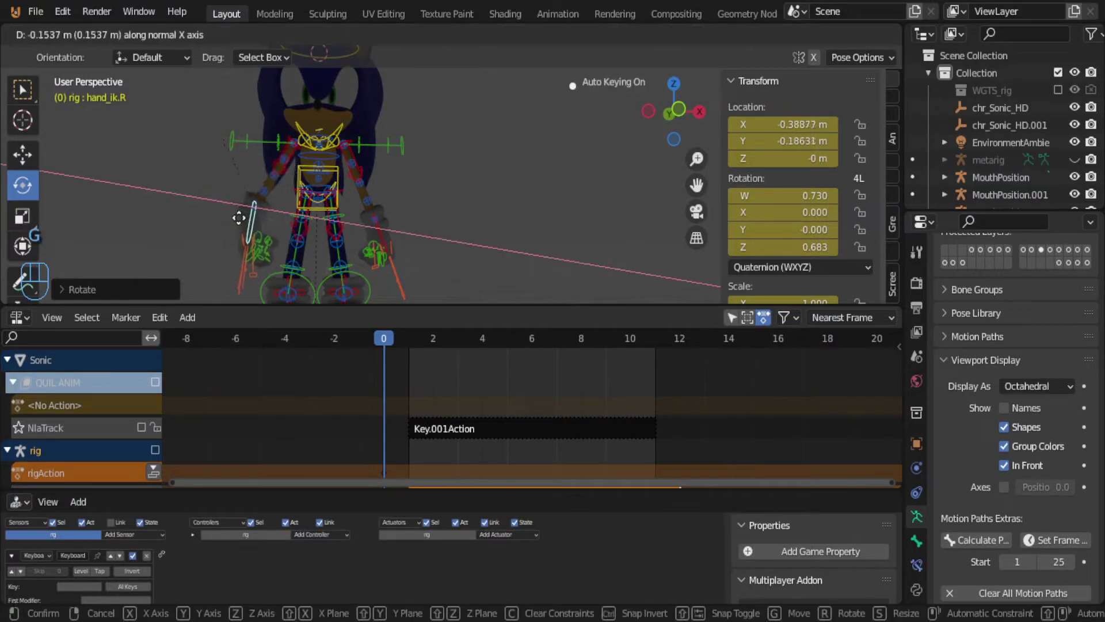
key(x)
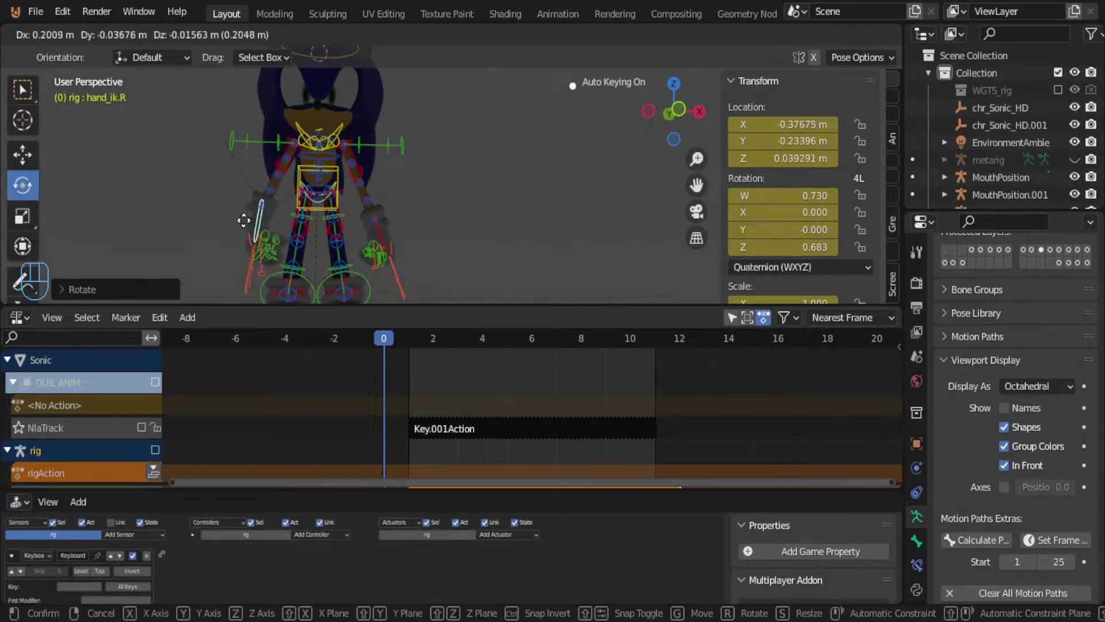
click(232, 199)
Step: Insert a keyframe for the standing pose on all of the rig's bones at frame 1
mouse_move(232, 192)
middle_down()
mouse_move(341, 209)
mouse_move(294, 222)
mouse_move(221, 202)
middle_up()
middle_drag(364, 185, 300, 190)
click(416, 385)
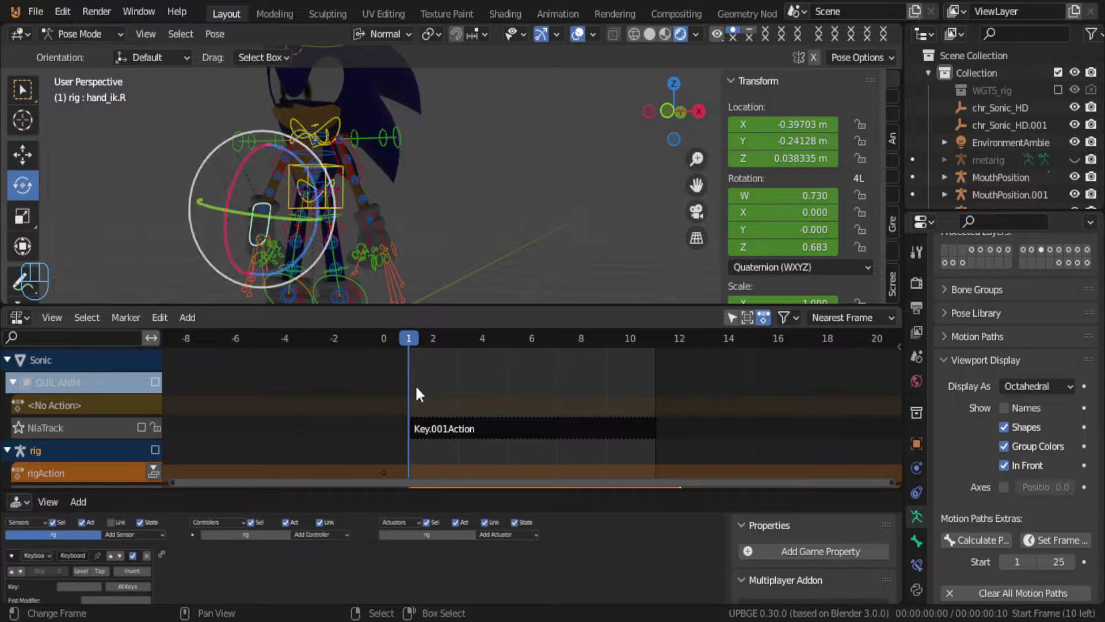
key(a)
key(a)
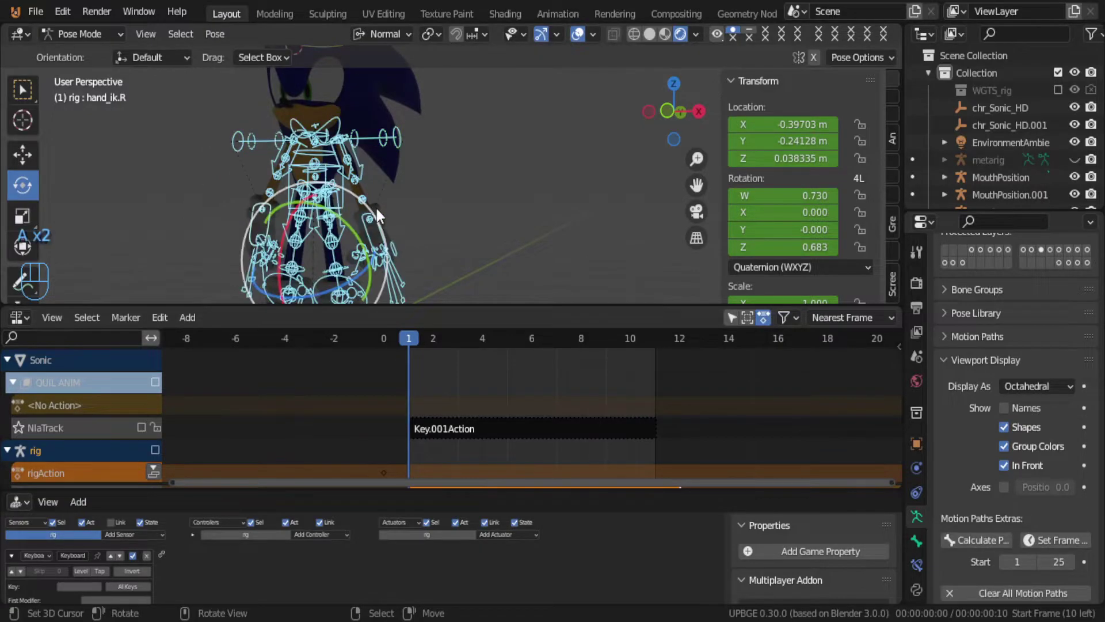
key(i)
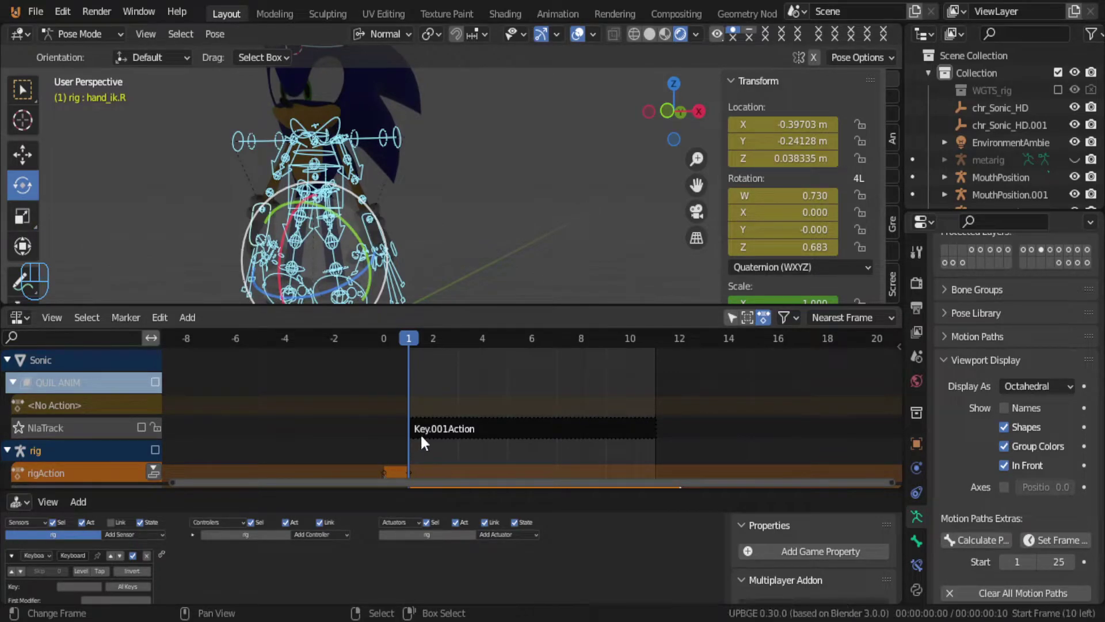
Step: Change the Nonlinear Animation area back to the Timeline and delete the keyframe at frame 0
scroll(420, 433, up, 1)
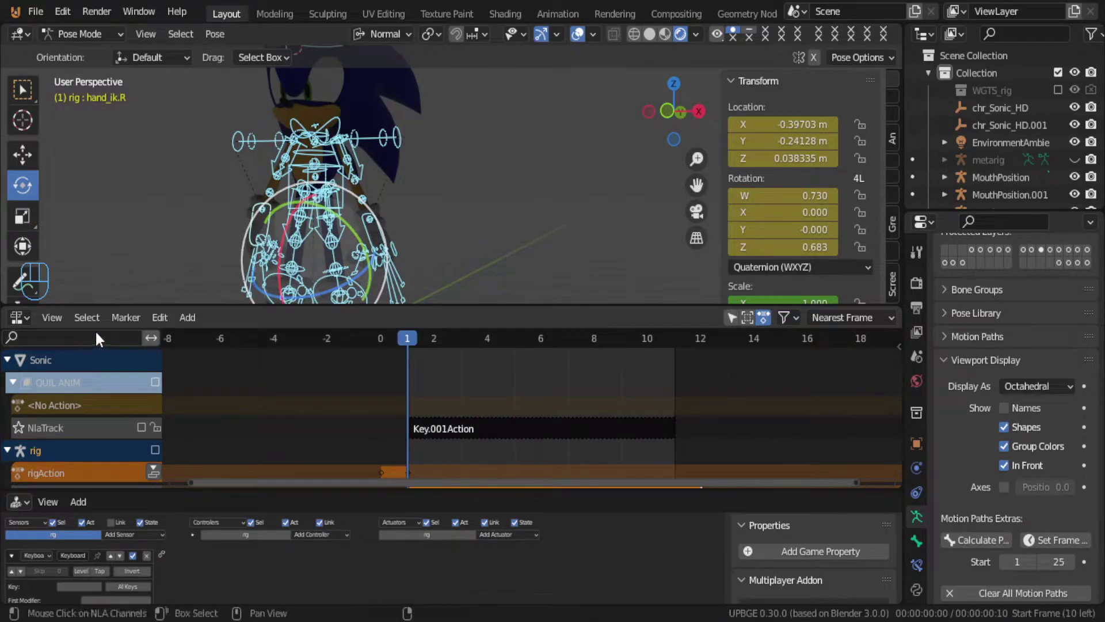
click(16, 317)
click(238, 385)
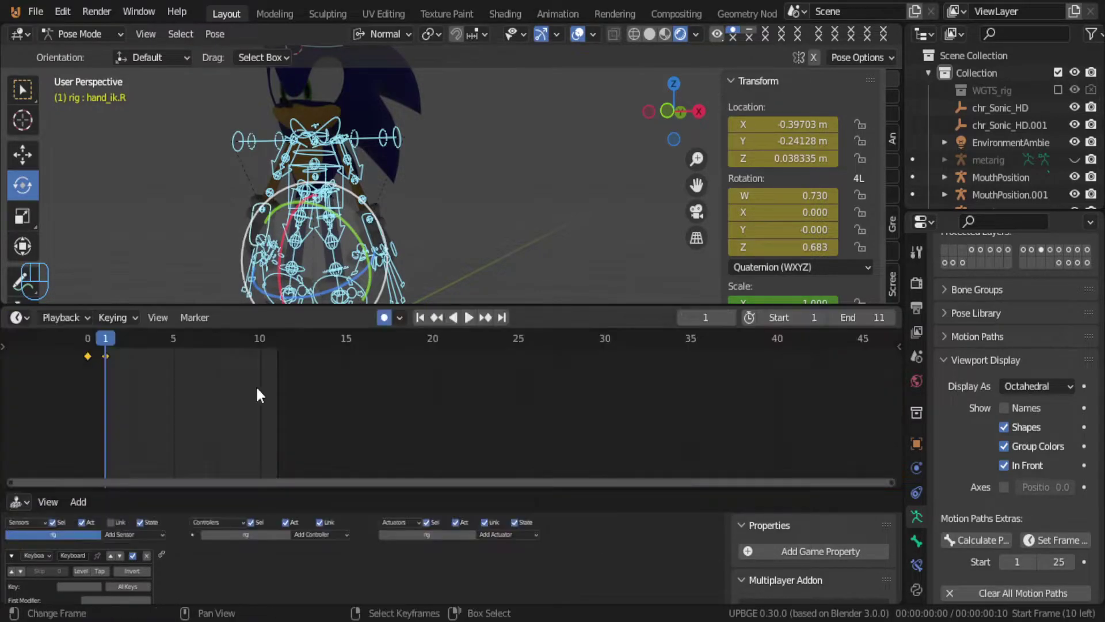
click(89, 351)
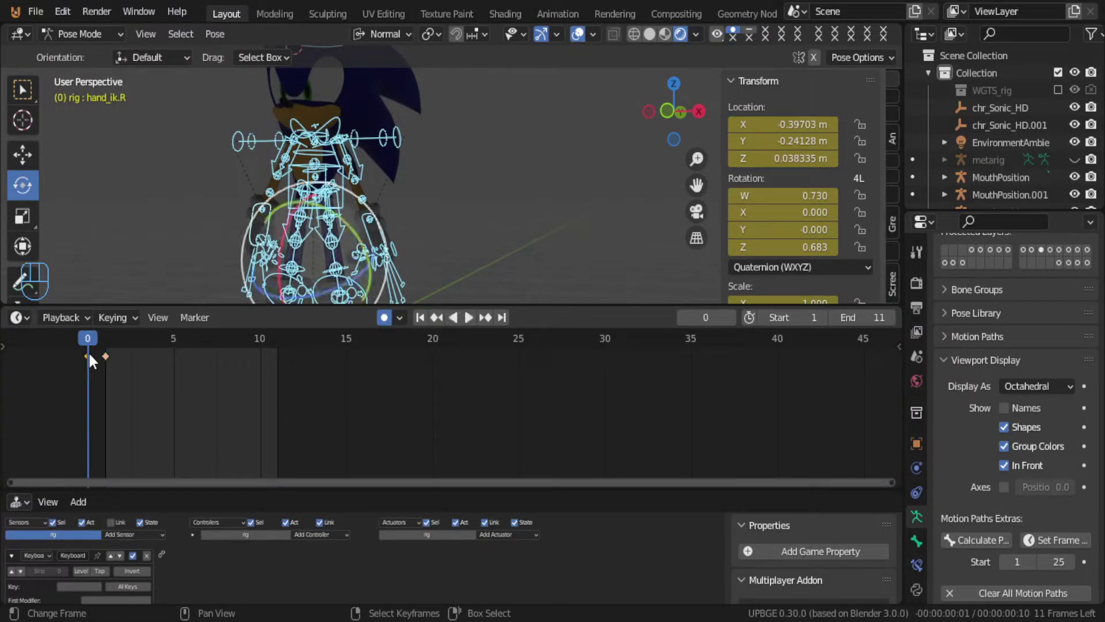
key(x)
click(101, 371)
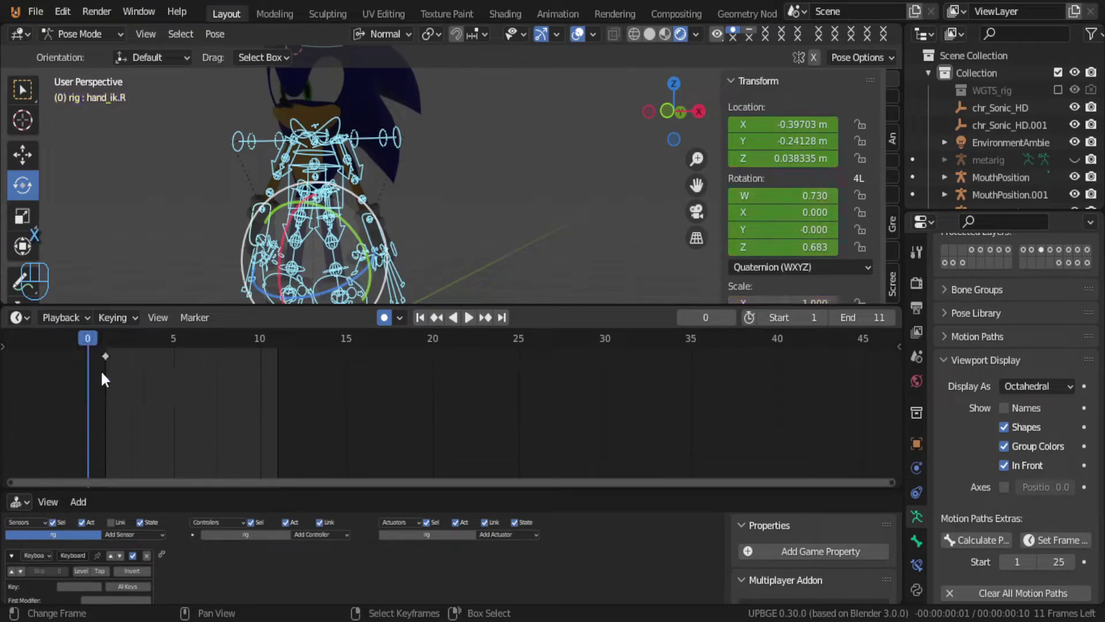
Step: Lower the torso control about 0.068 m along global Z at frame 6
key(space)
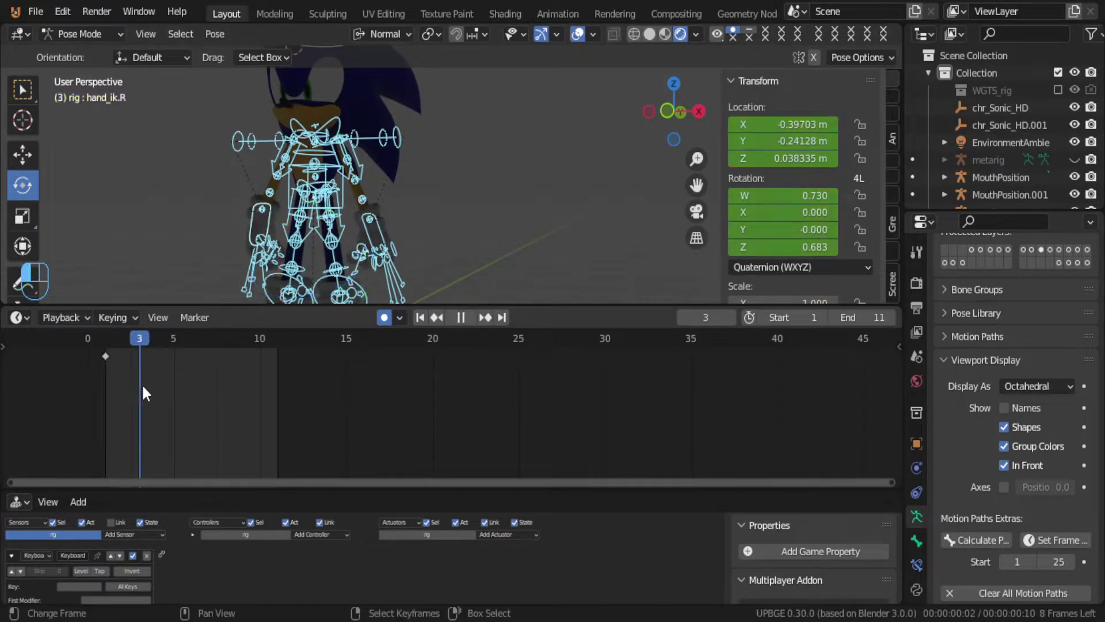
key(space)
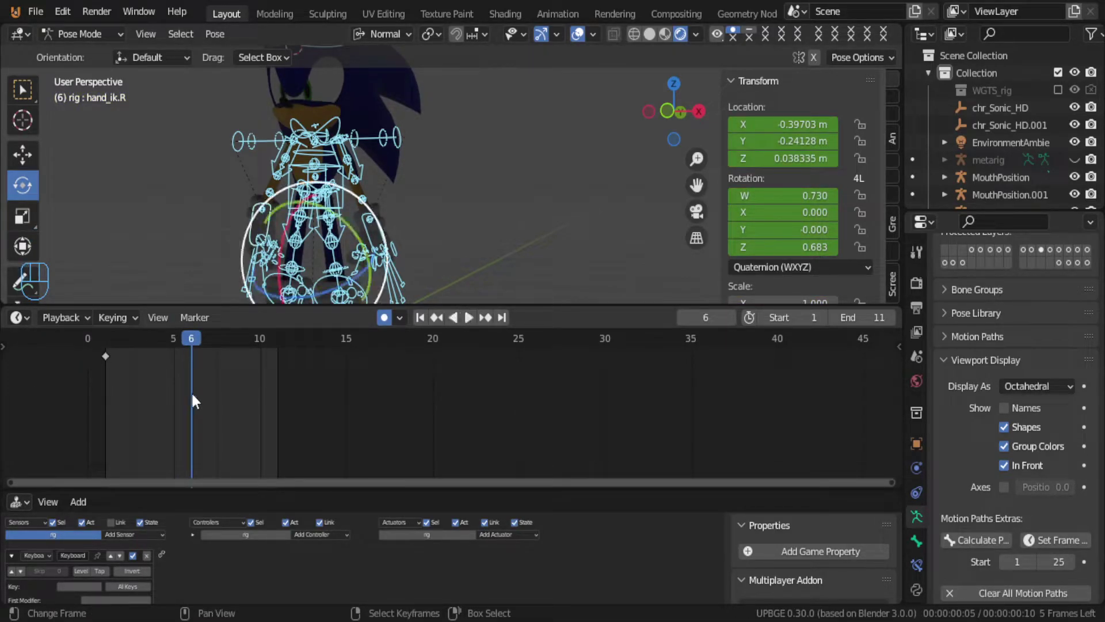
click(339, 206)
key(g)
key(z)
key(z)
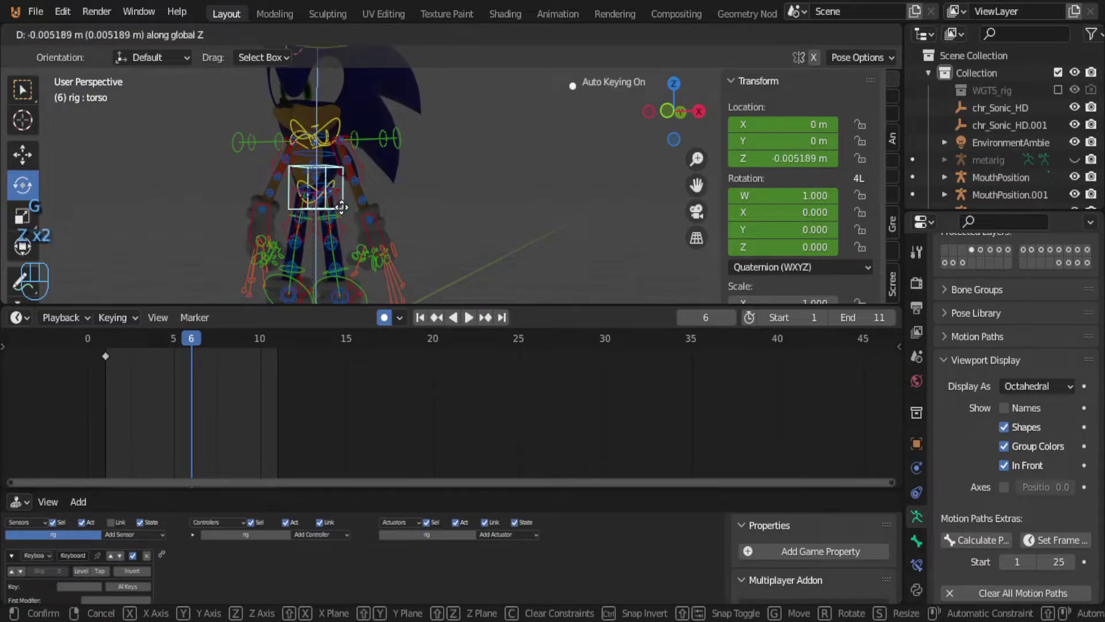
click(344, 216)
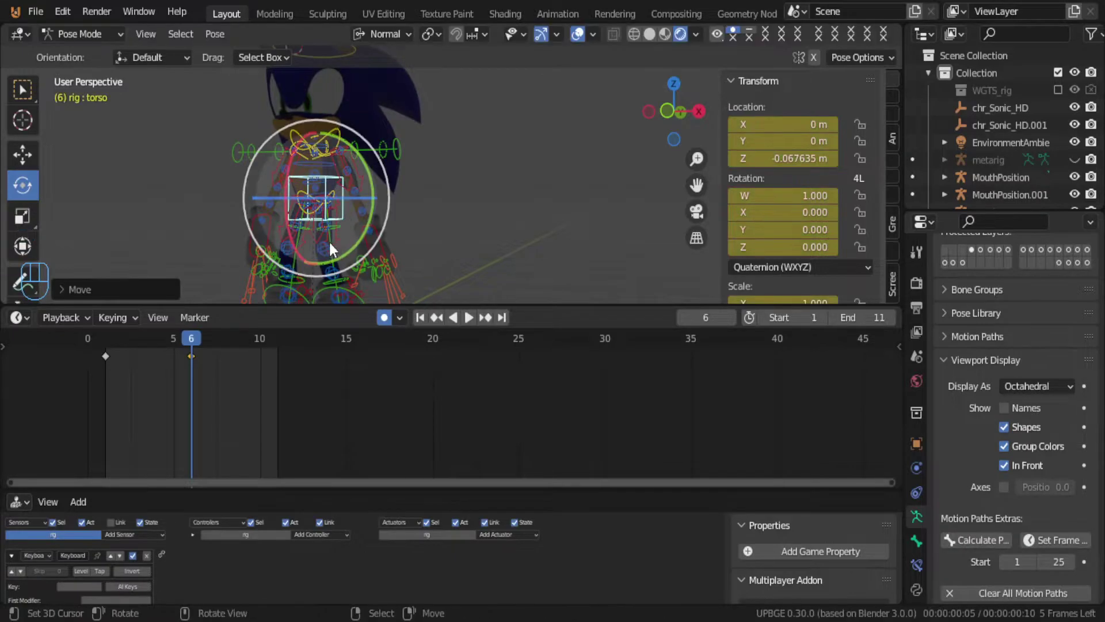
Step: Duplicate the torso keyframe at frame 1 to frame 11 to close the idle loop
click(107, 356)
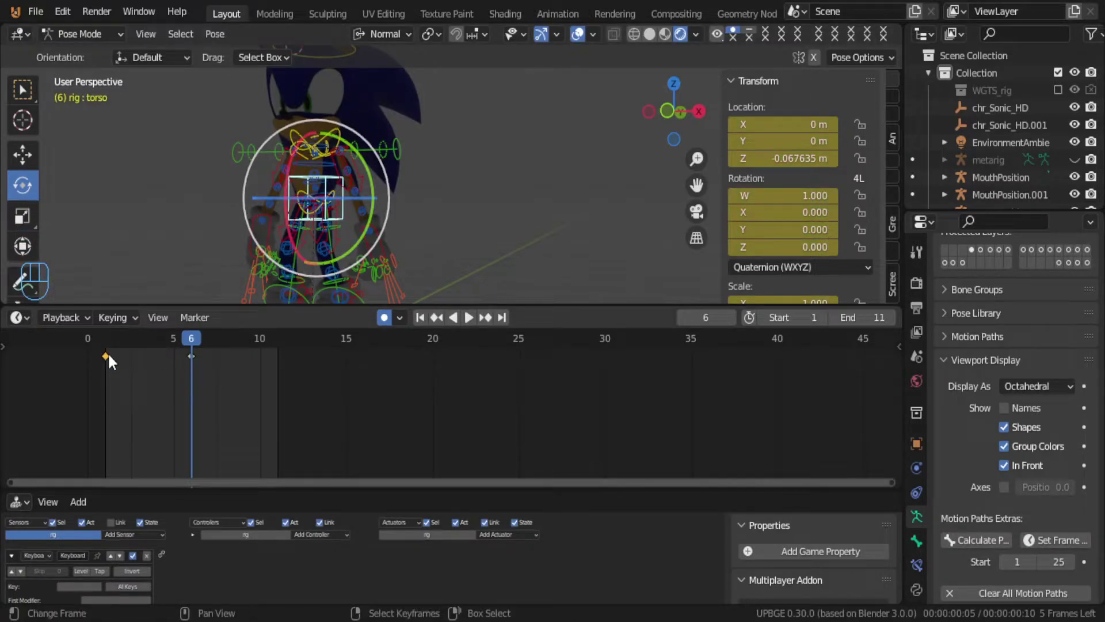
key(shift+d)
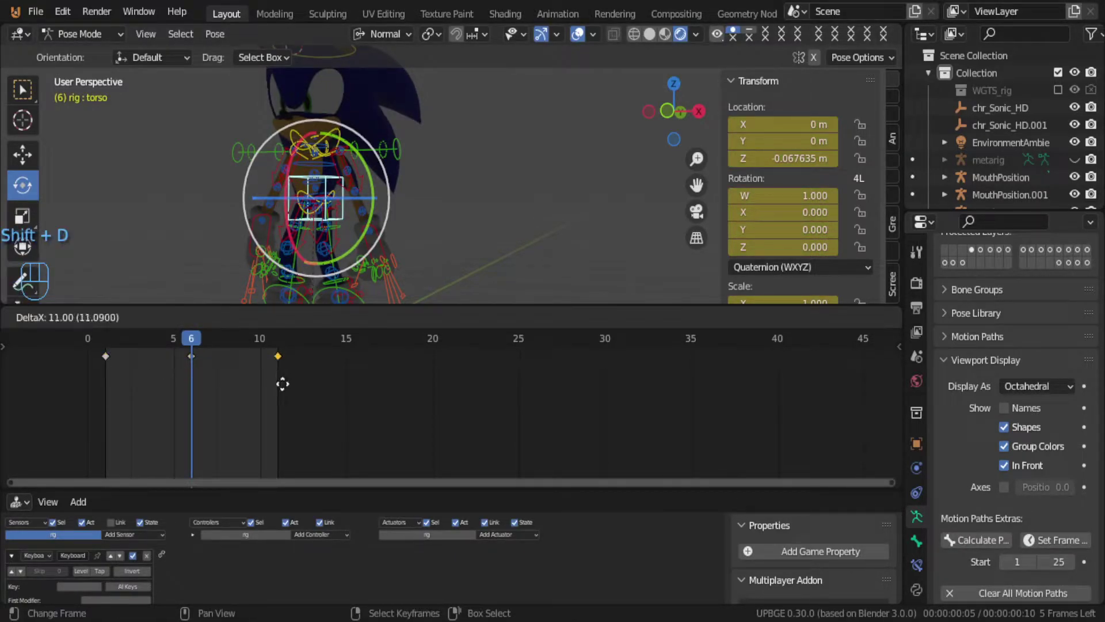
click(282, 384)
Step: Play the idle animation and examine Sonic's body and head from the back, sides and close up
key(alt+a)
middle_drag(377, 201, 80, 220)
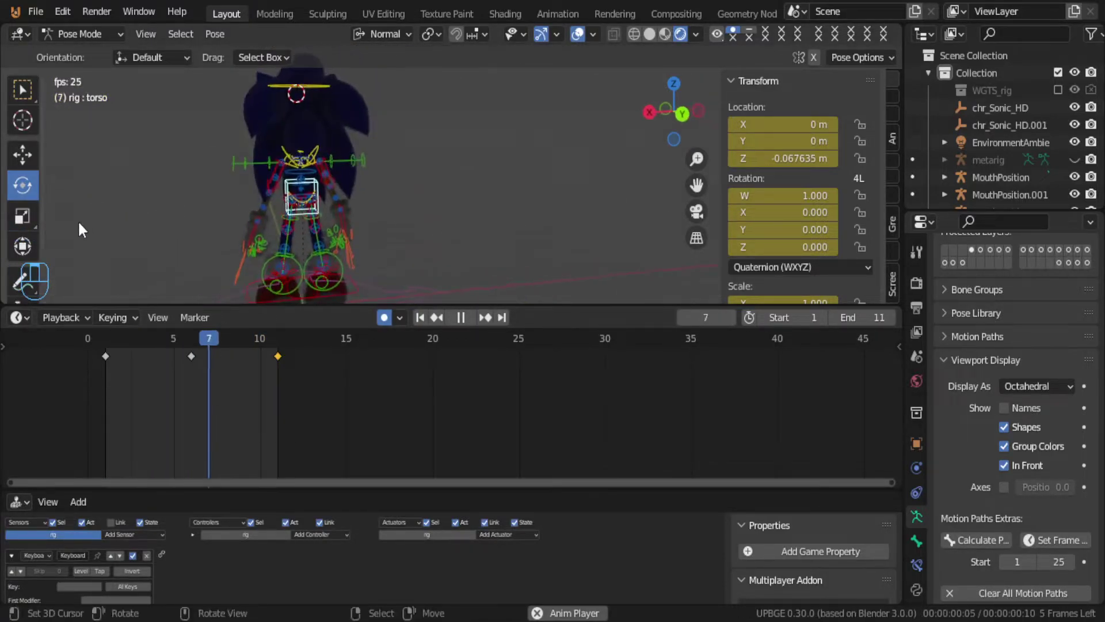
middle_drag(257, 135, 65, 147)
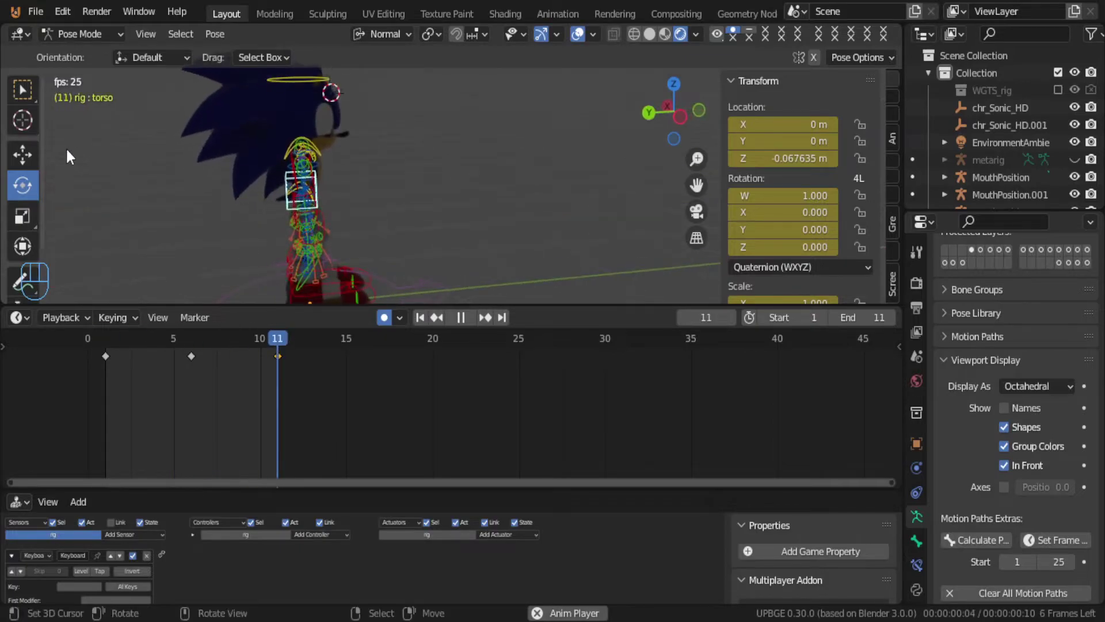
middle_drag(377, 141, 235, 109)
scroll(251, 136, up, 5)
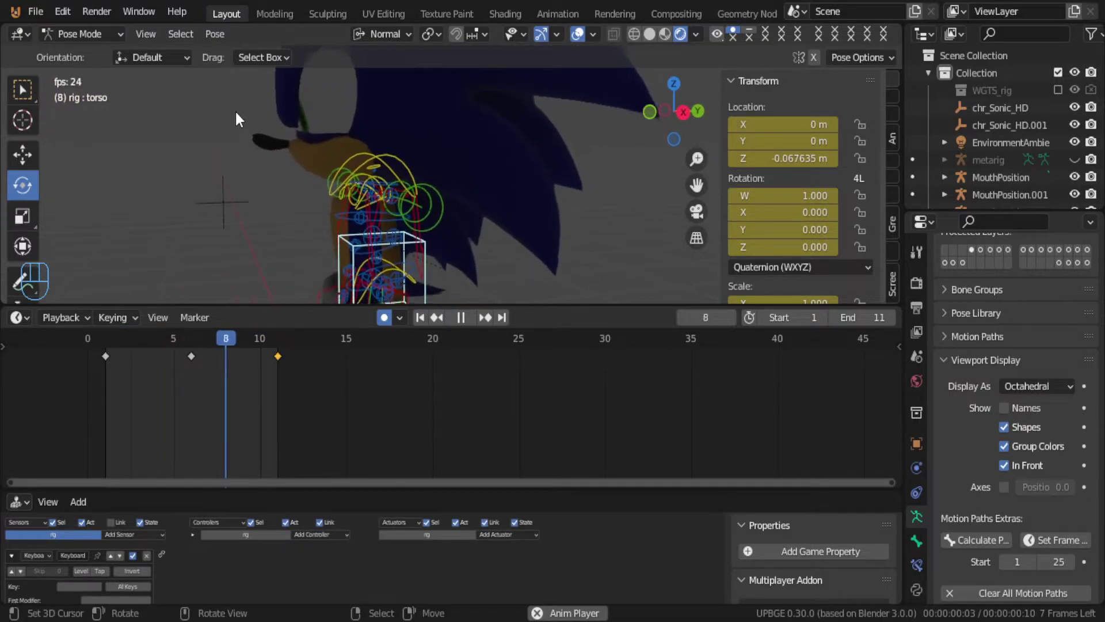
scroll(235, 109, down, 3)
shift+middle_drag(243, 105, 279, 217)
scroll(295, 210, up, 4)
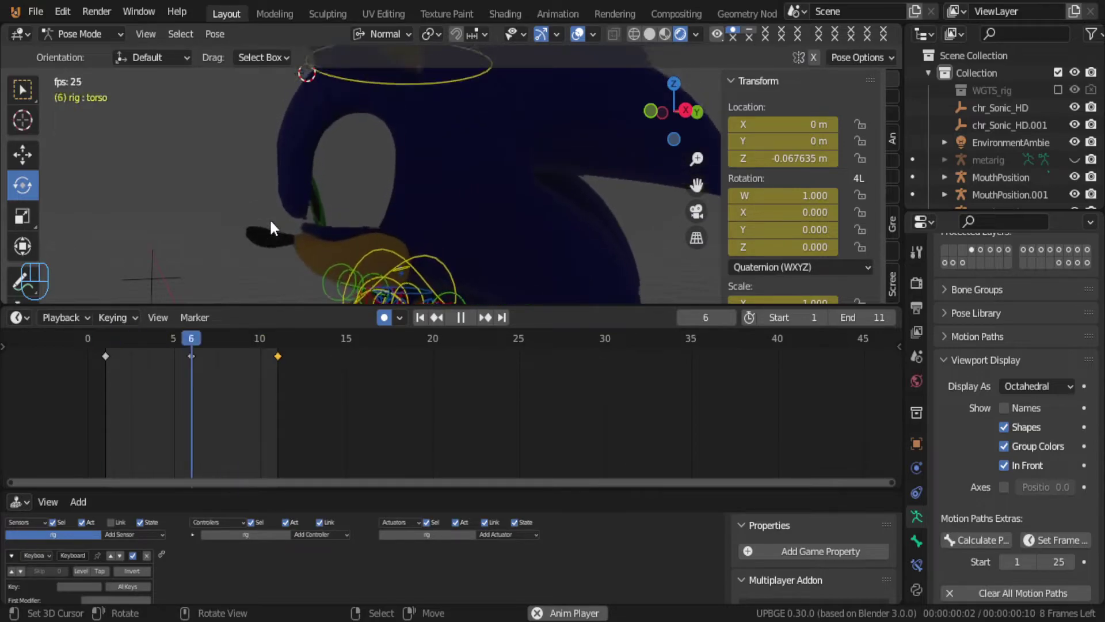
key(ctrl+Tab)
click(271, 222)
middle_drag(270, 218, 225, 213)
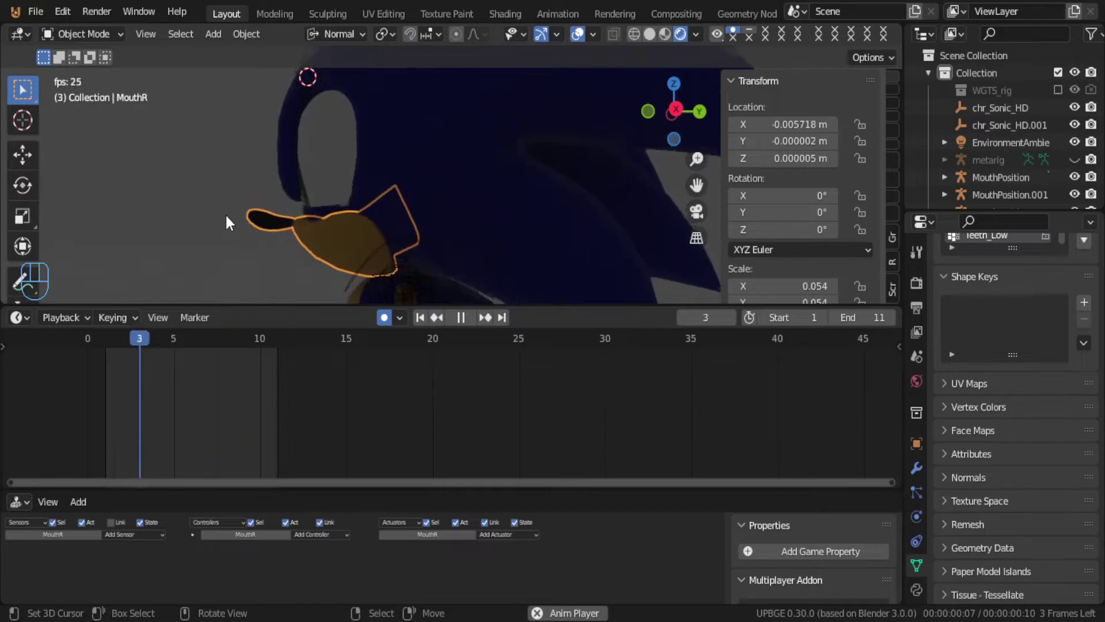
key(Tab)
scroll(226, 214, down, 4)
key(Tab)
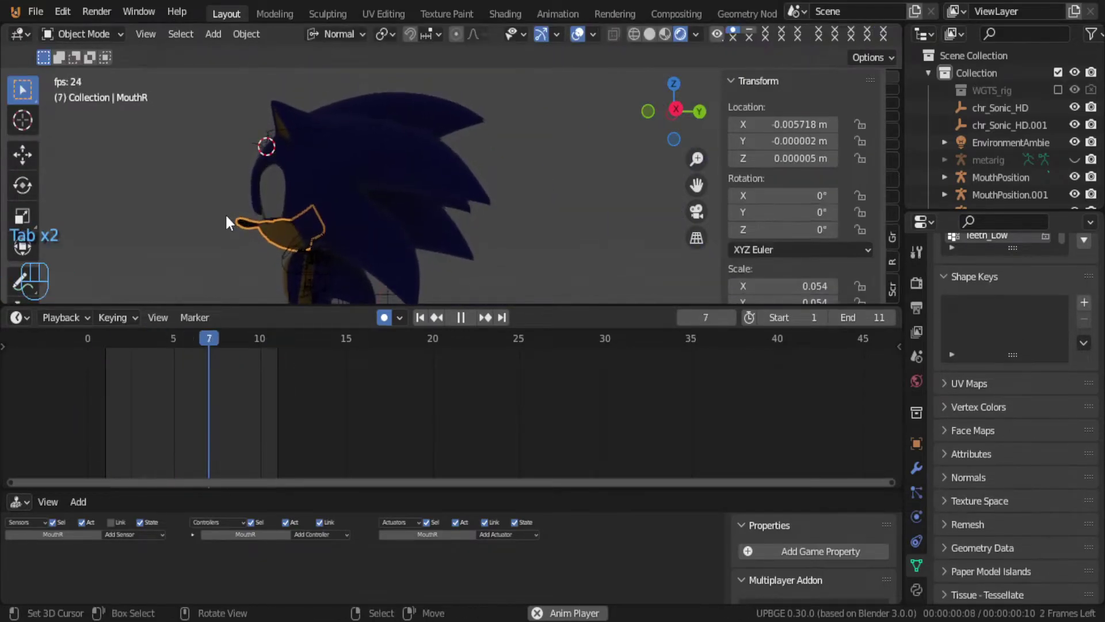
key(ctrl+Tab)
key(ctrl+Tab)
mouse_move(225, 213)
shift+middle_down()
mouse_move(251, 212)
mouse_move(284, 152)
mouse_move(313, 150)
mouse_move(385, 196)
mouse_move(367, 85)
mouse_move(354, 122)
mouse_move(284, 141)
mouse_move(313, 165)
mouse_move(395, 99)
mouse_move(419, 134)
shift+middle_up()
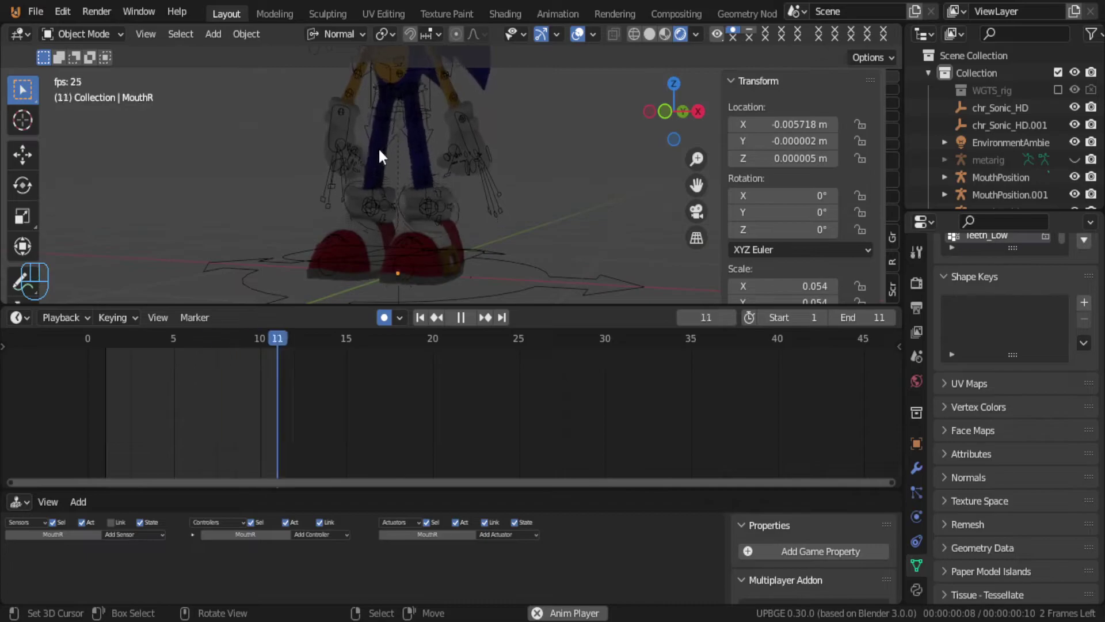
shift+scroll(378, 147, down, 2)
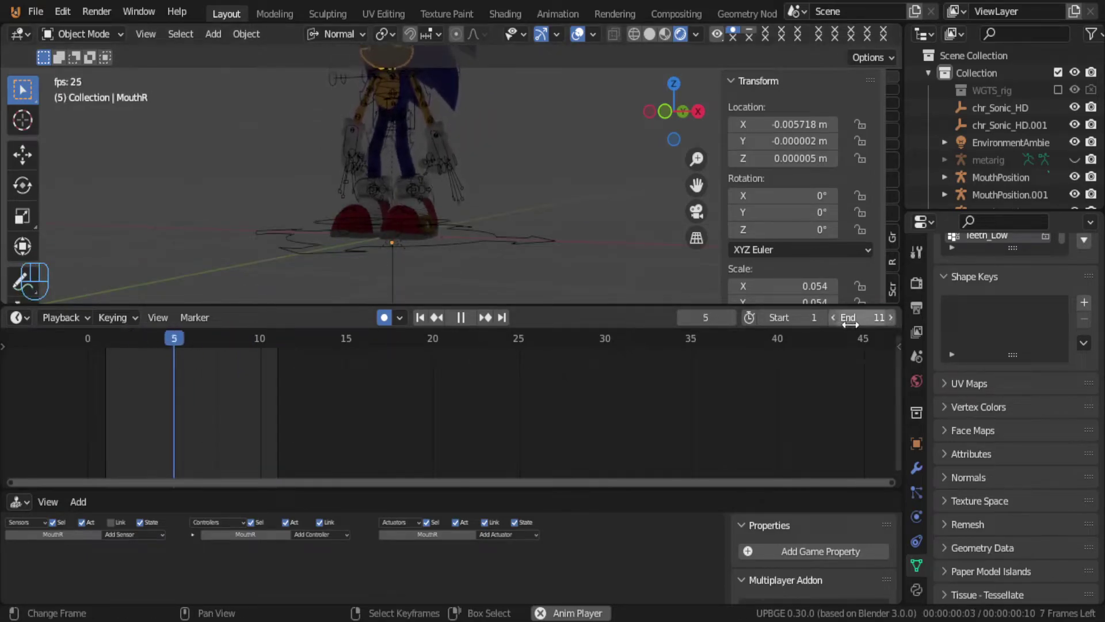
Step: Set the animation's end frame to 20
click(889, 317)
click(889, 317)
click(889, 317)
click(889, 316)
click(890, 317)
click(889, 317)
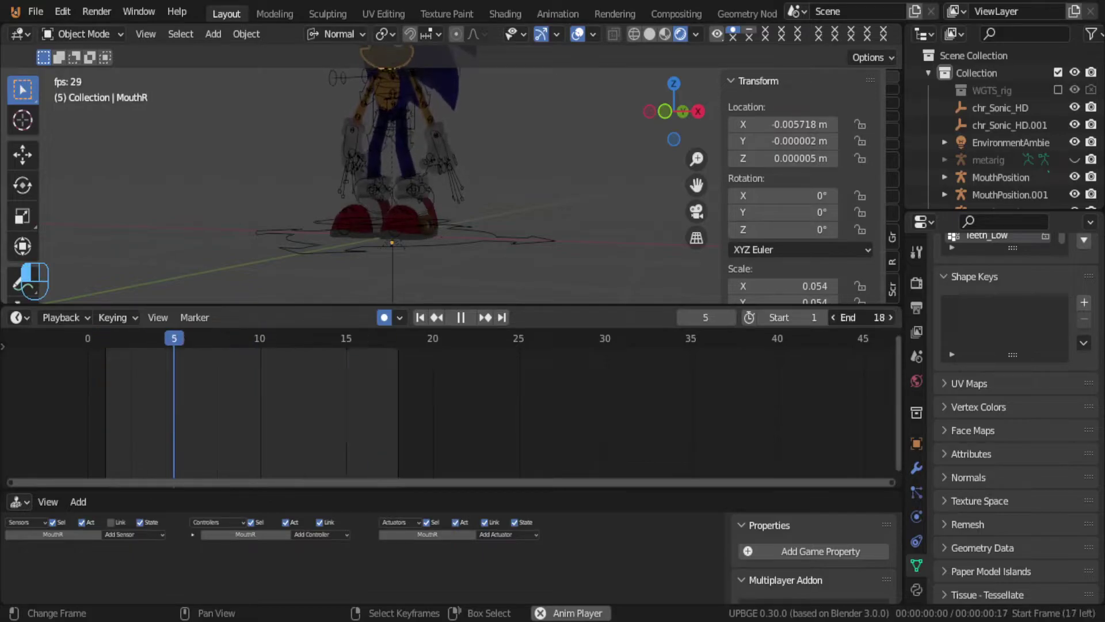
click(889, 316)
click(889, 317)
click(890, 317)
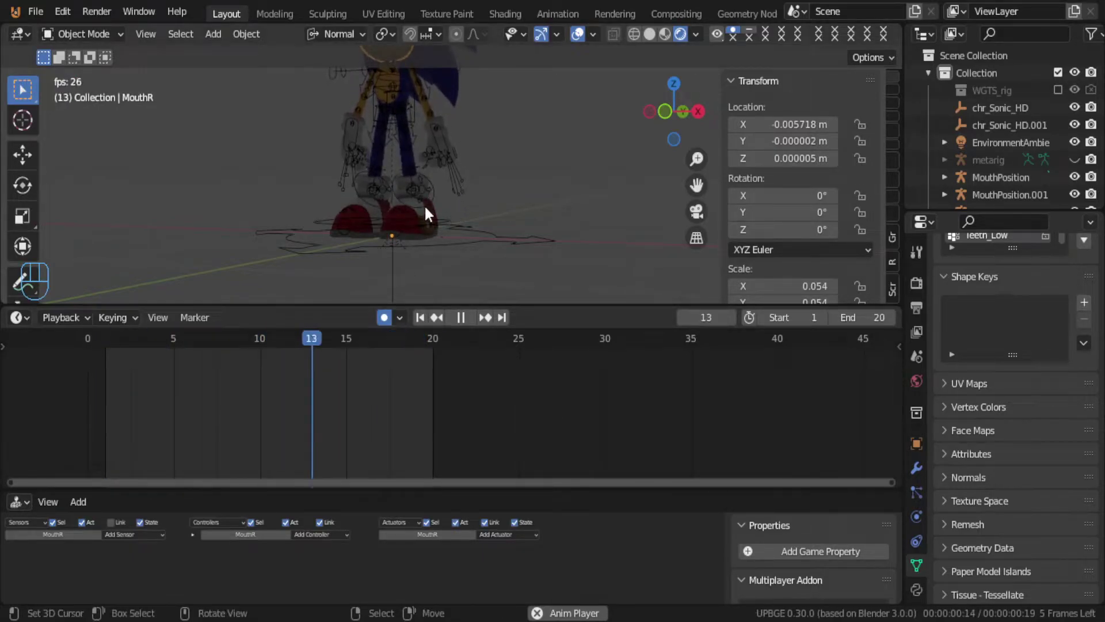
Step: Return the rig to Pose Mode and move the torso's last keyframe to frame 20
click(440, 232)
click(446, 240)
click(449, 248)
key(a)
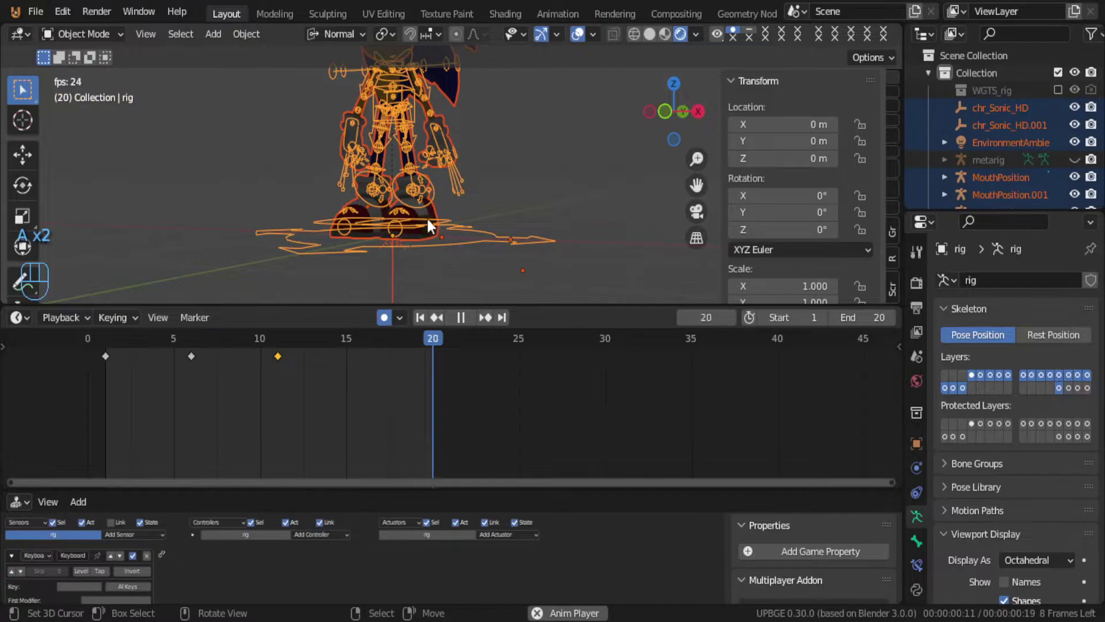
key(ctrl+Tab)
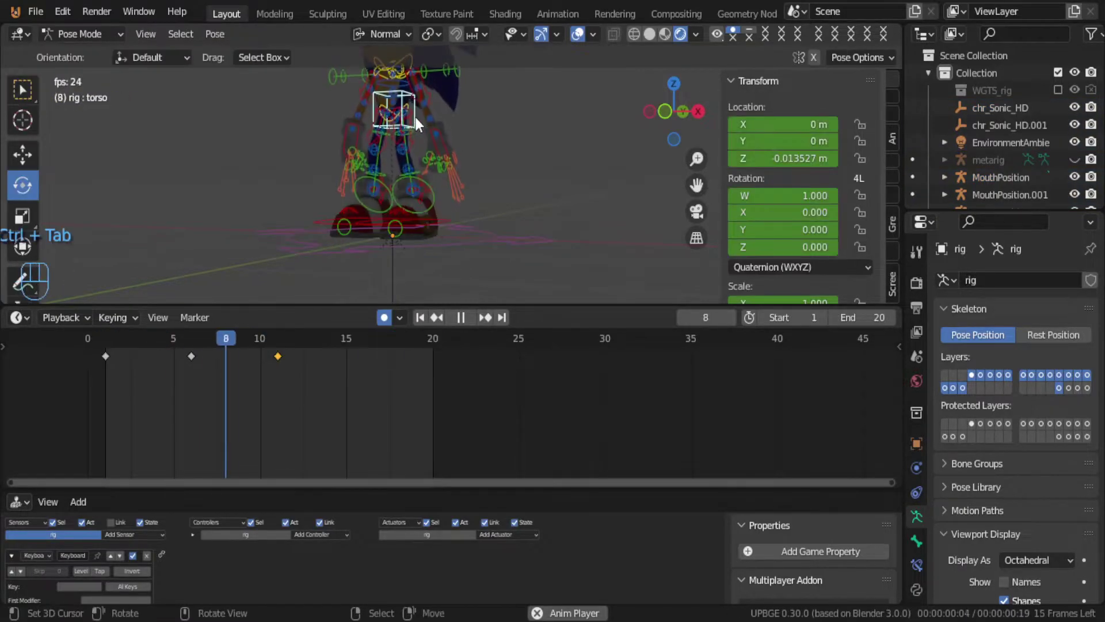
click(410, 113)
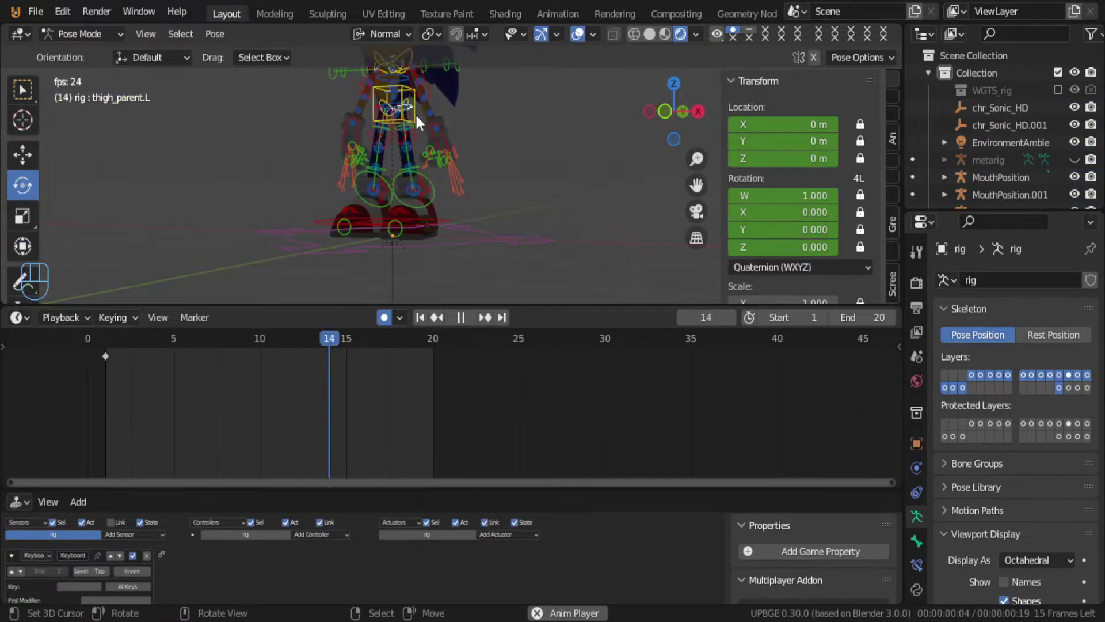
key(g)
click(441, 374)
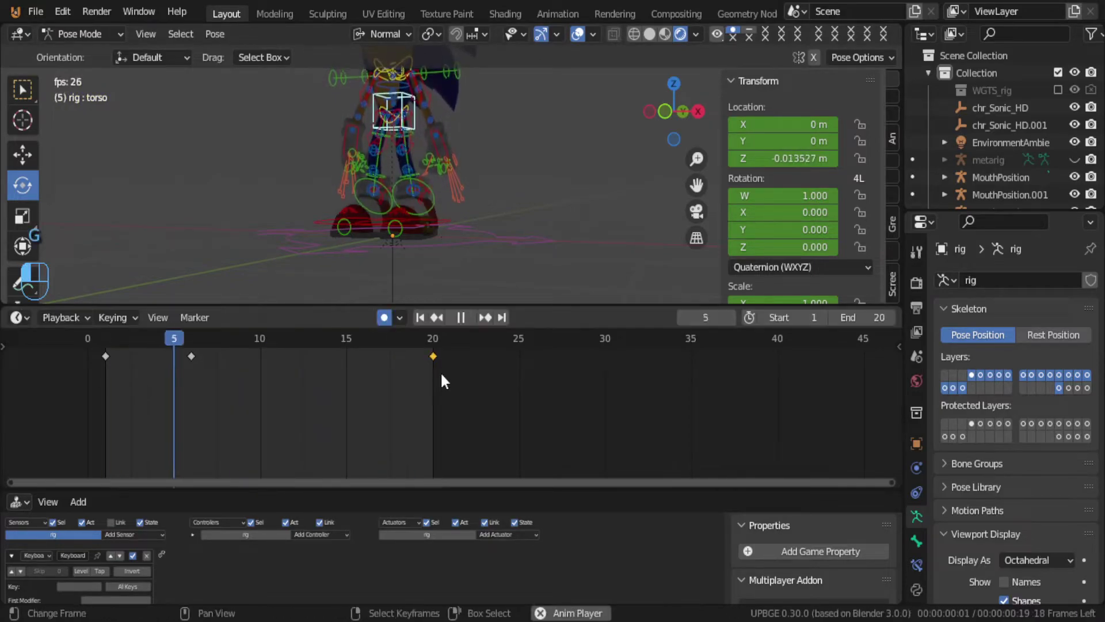
Step: Move the torso's middle keyframe to frame 10
click(188, 356)
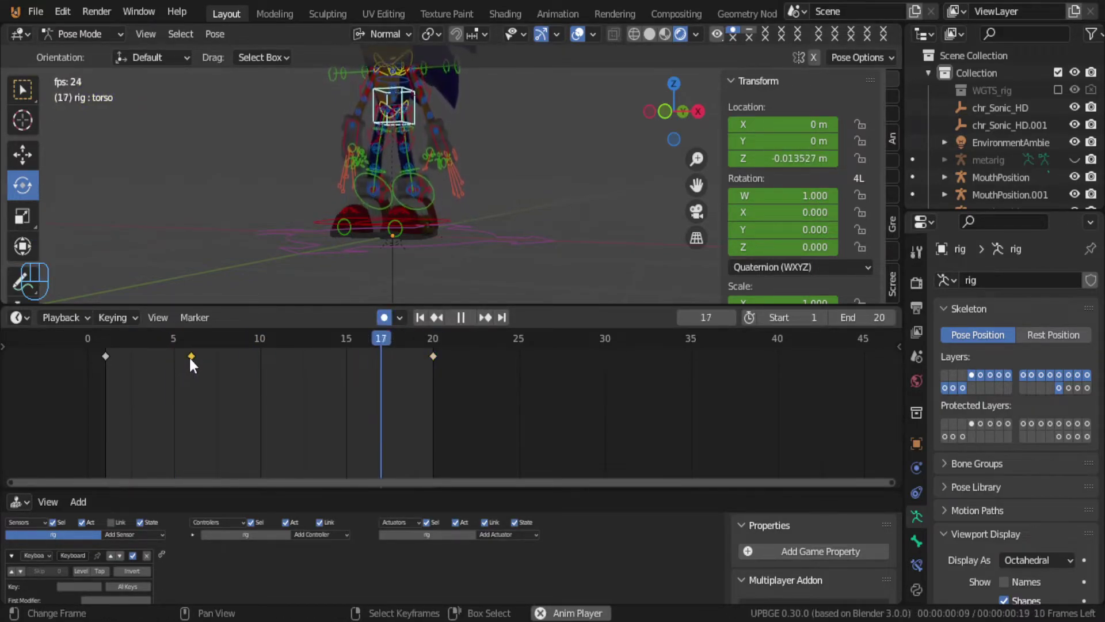
key(g)
click(267, 374)
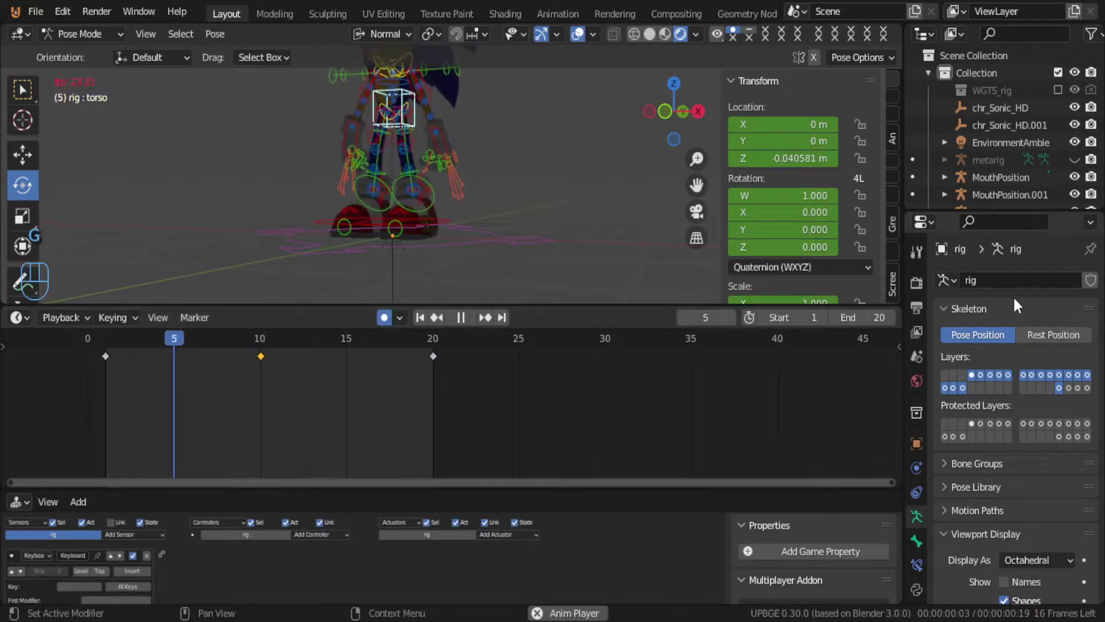
Step: Examine the slower idle loop during playback from the front and side
shift+middle_drag(398, 176, 428, 307)
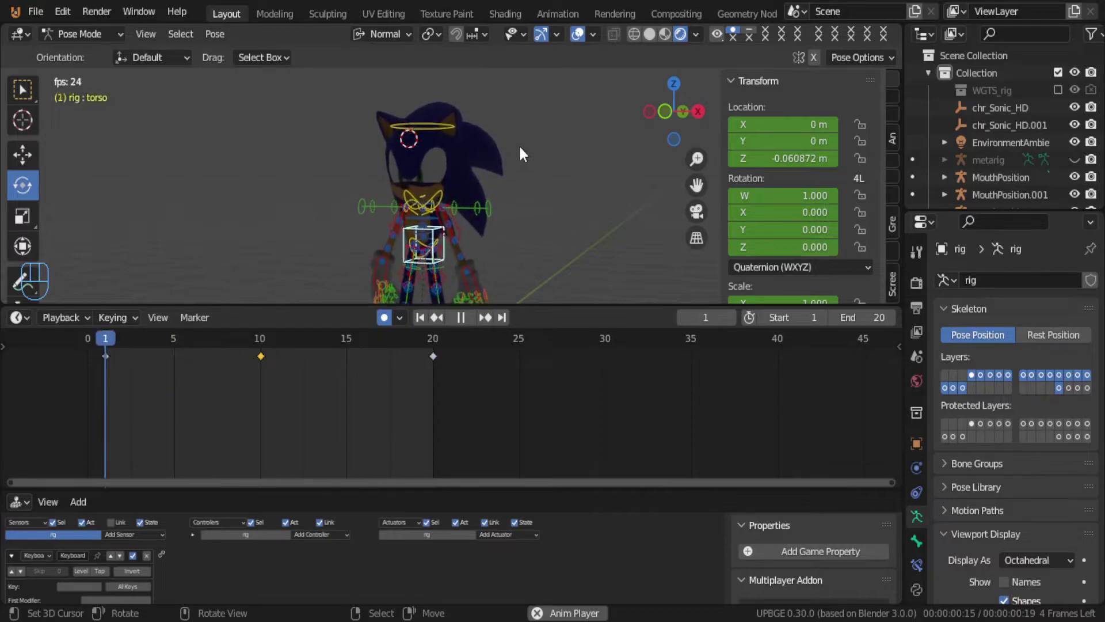
scroll(519, 148, up, 4)
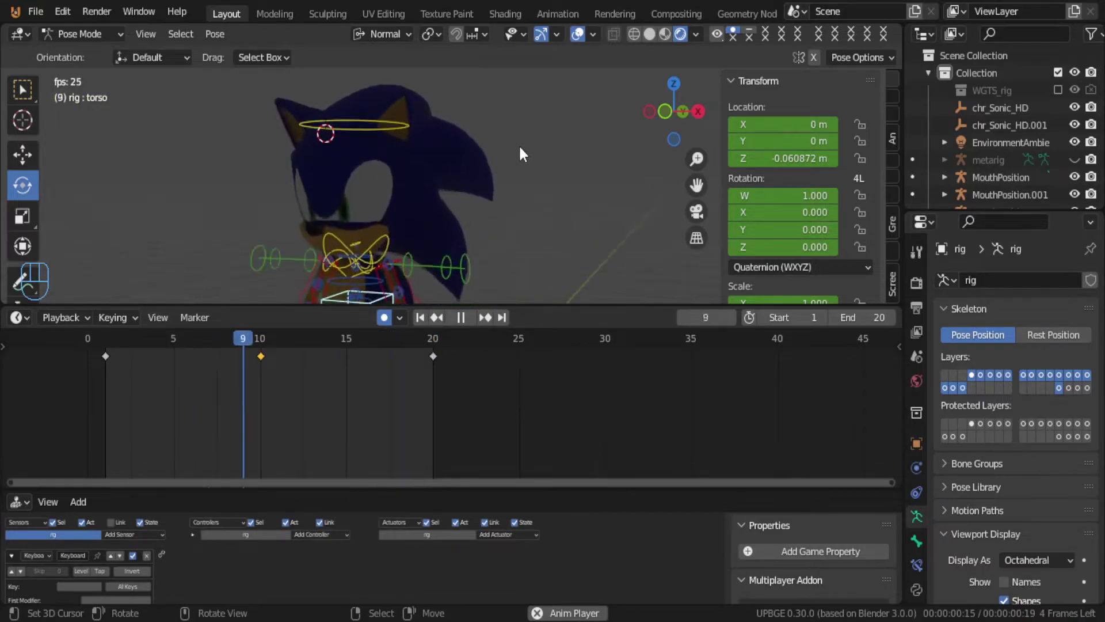
middle_drag(519, 143, 556, 133)
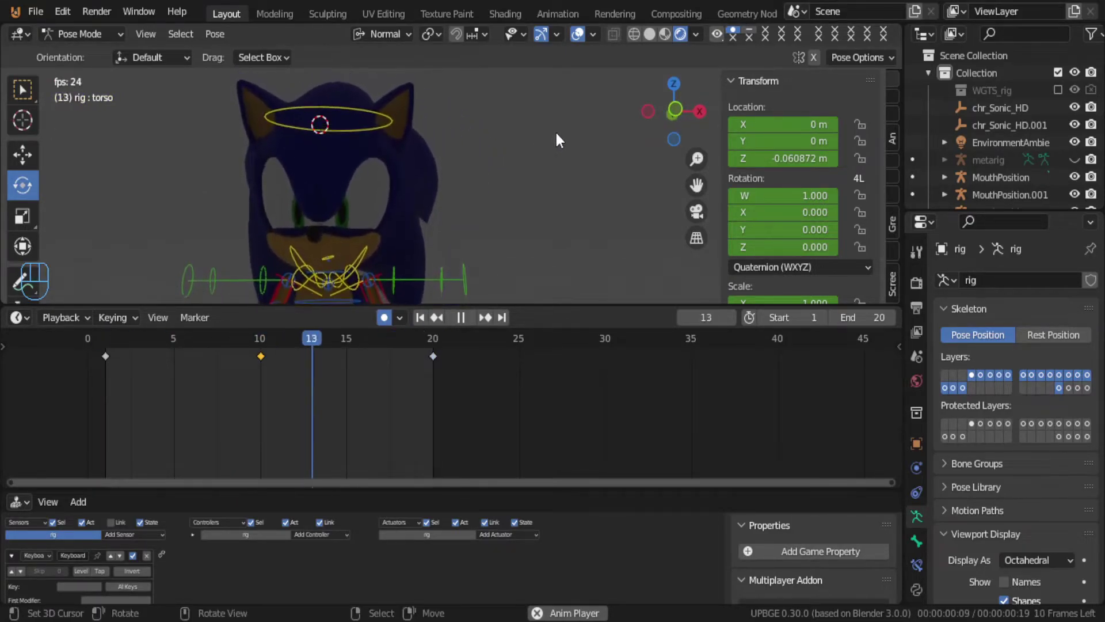
scroll(555, 130, down, 5)
shift+middle_drag(580, 221, 371, 165)
scroll(496, 152, up, 4)
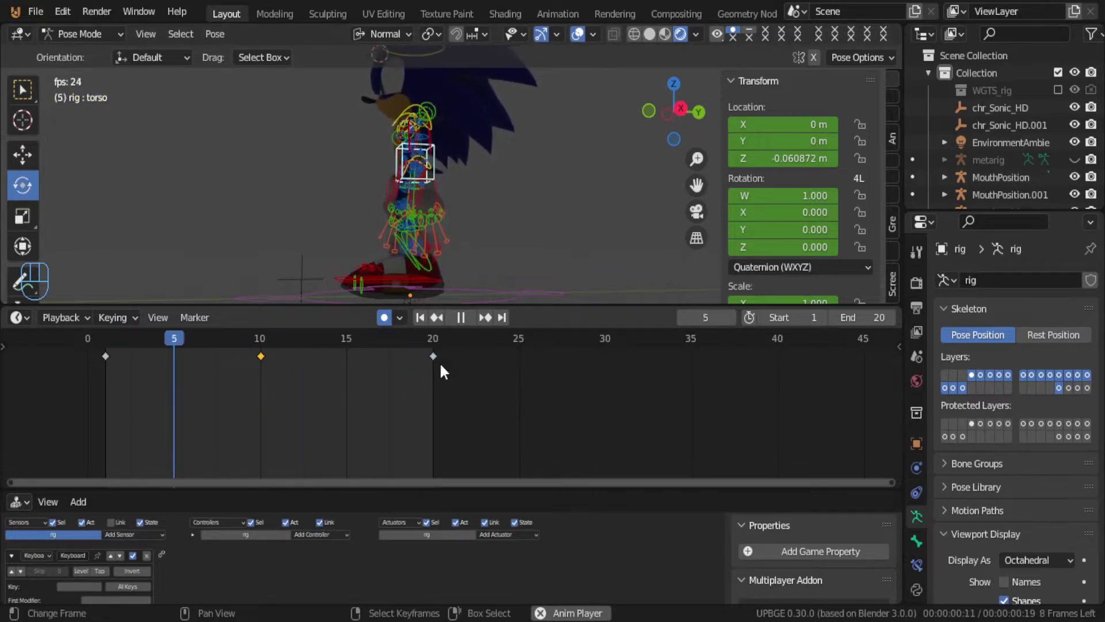
Step: Stop playback, set the frame range to start at 20 and end at 60, and advance to frame 35
key(alt+a)
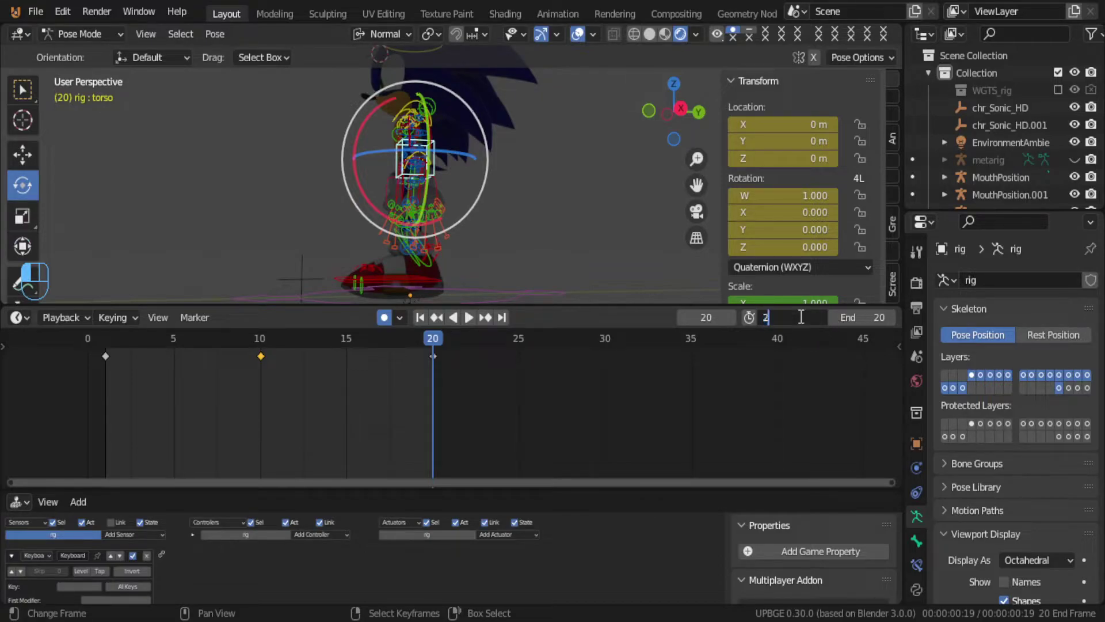
key(Return)
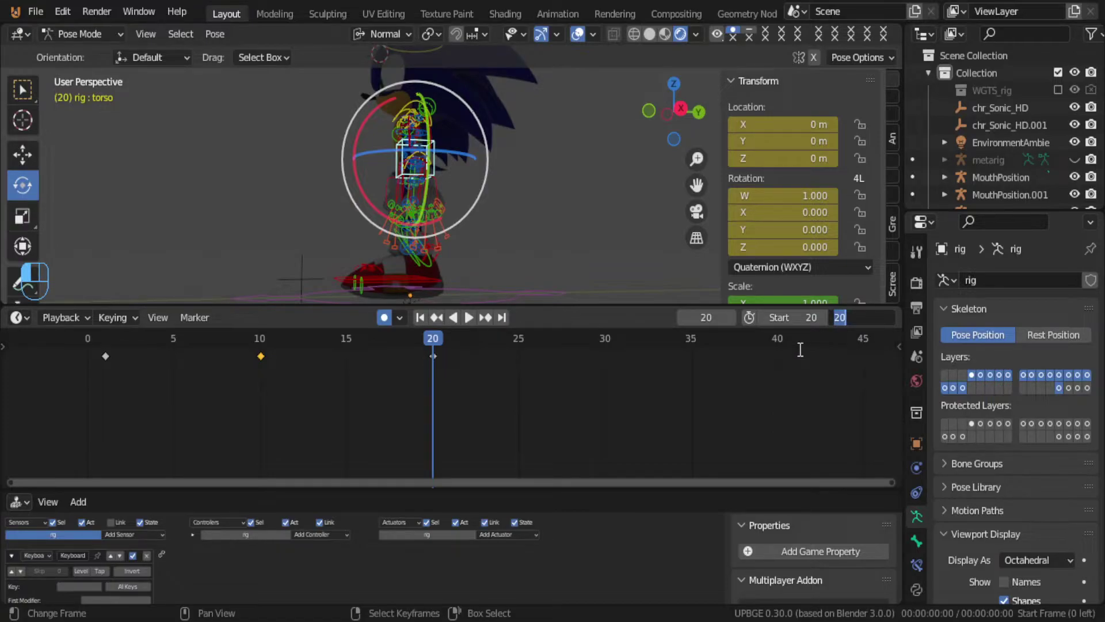
key(Return)
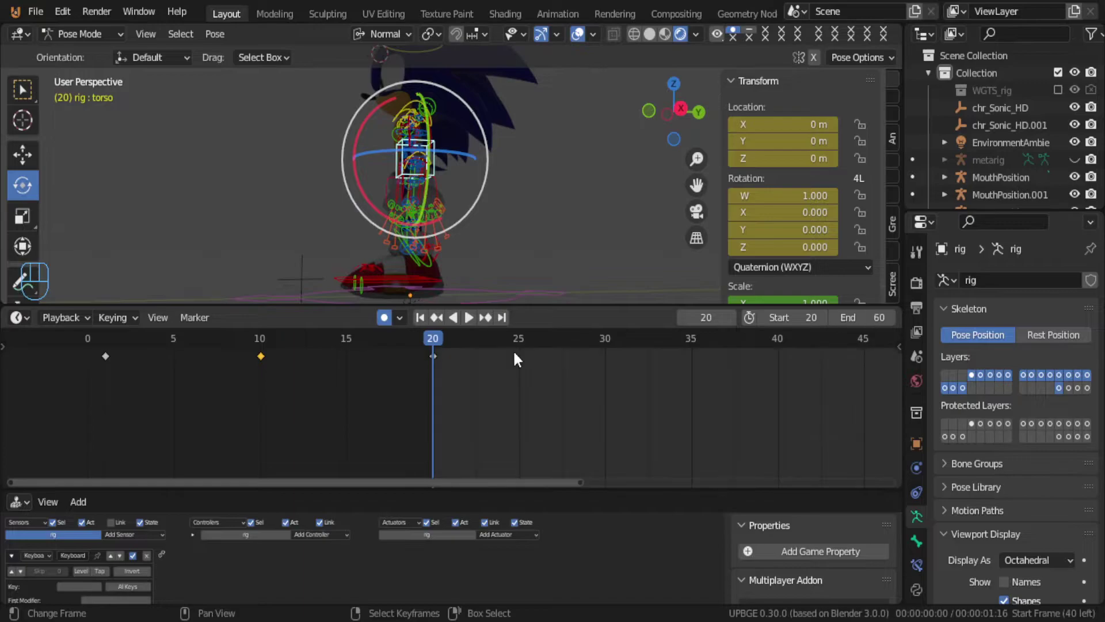
scroll(514, 351, down, 3)
shift+middle_drag(430, 182, 501, 298)
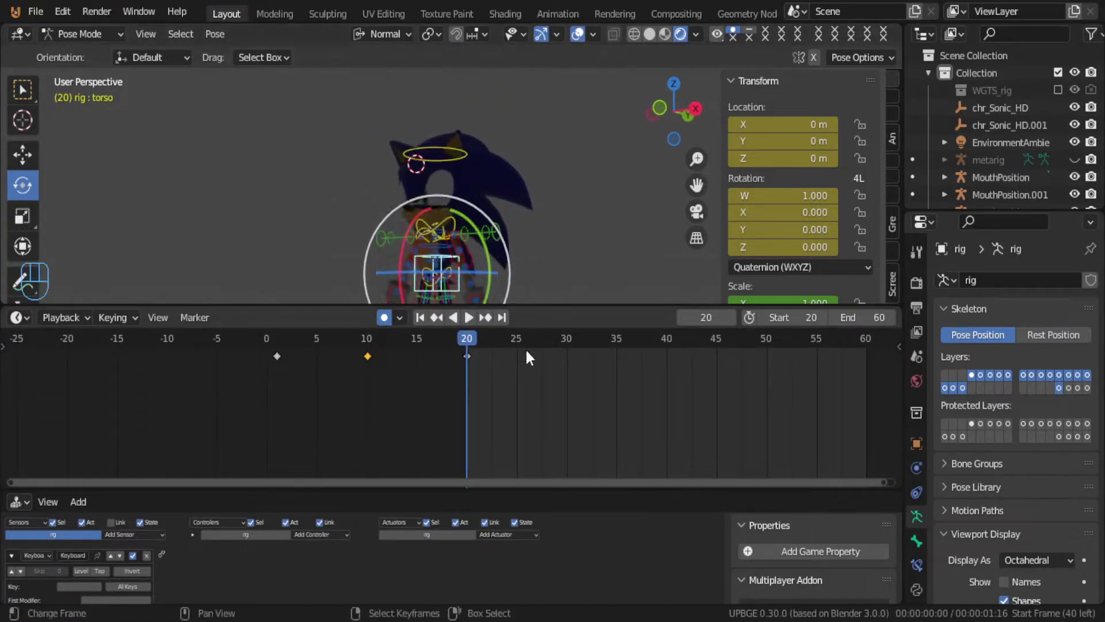
key(space)
key(space)
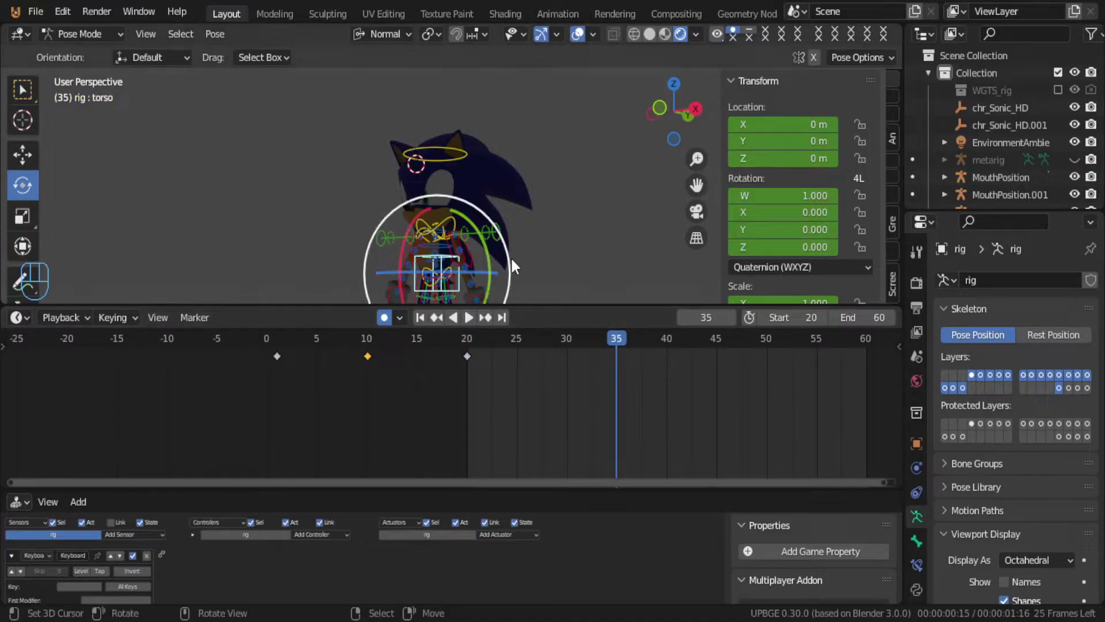
Step: Raise hand_ik.L along global Z at frame 35, to about X 0.189 m and Y -0.197 m
scroll(509, 257, up, 5)
shift+middle_drag(532, 251, 496, 133)
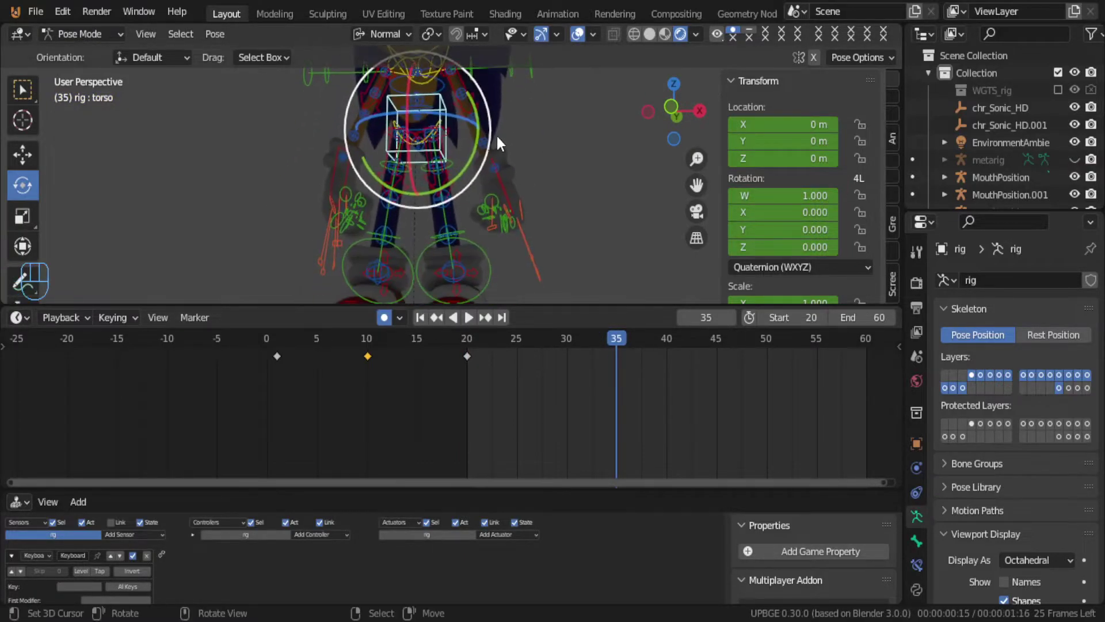
click(511, 201)
middle_drag(511, 202, 275, 213)
key(g)
key(z)
key(z)
click(391, 153)
Step: Rotate hand_ik.L and reposition it in front of the torso at frame 35
middle_drag(481, 153, 641, 189)
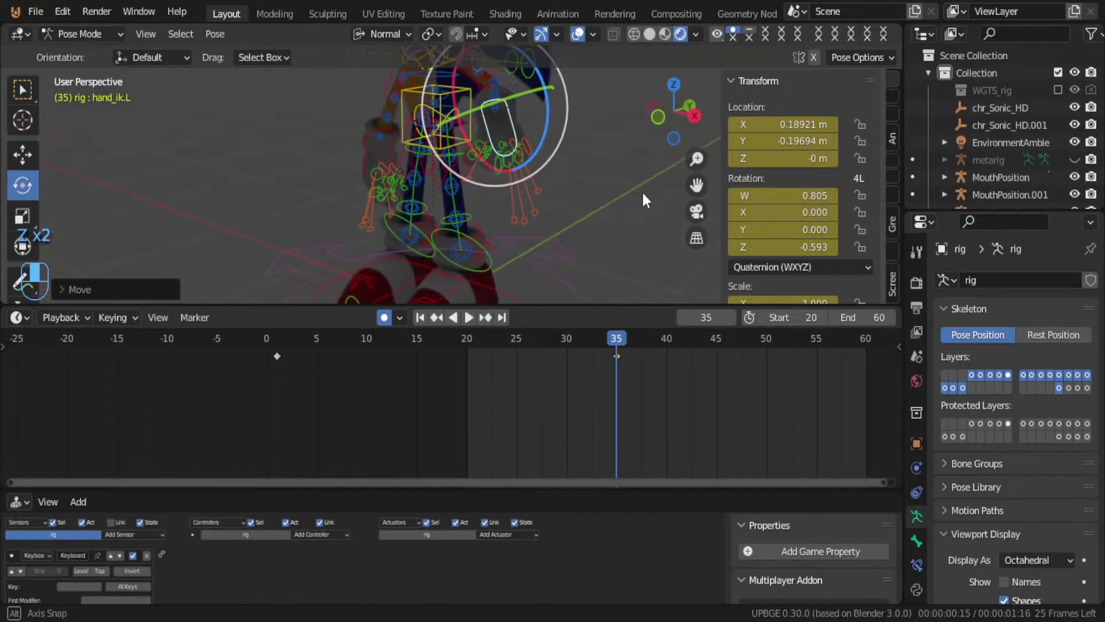
key(r)
click(567, 190)
middle_drag(567, 190, 437, 147)
key(g)
click(563, 167)
Step: Rotate upper_arm_ik.L with trackball rotation to about 93.2° on Y at frame 35
click(439, 91)
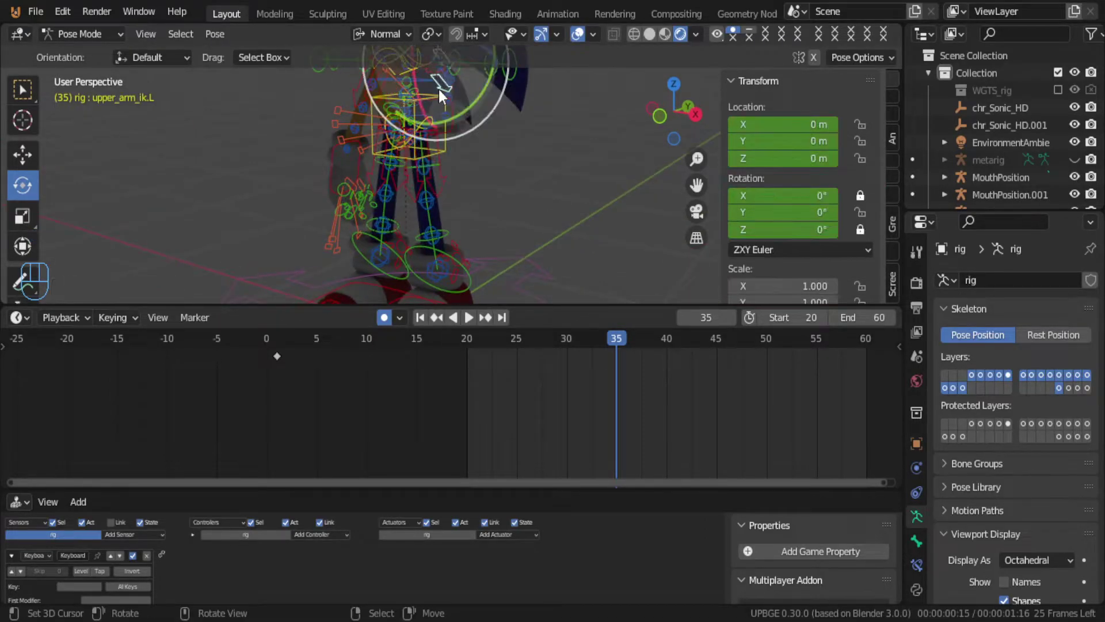
middle_drag(439, 88, 491, 107)
key(r)
key(r)
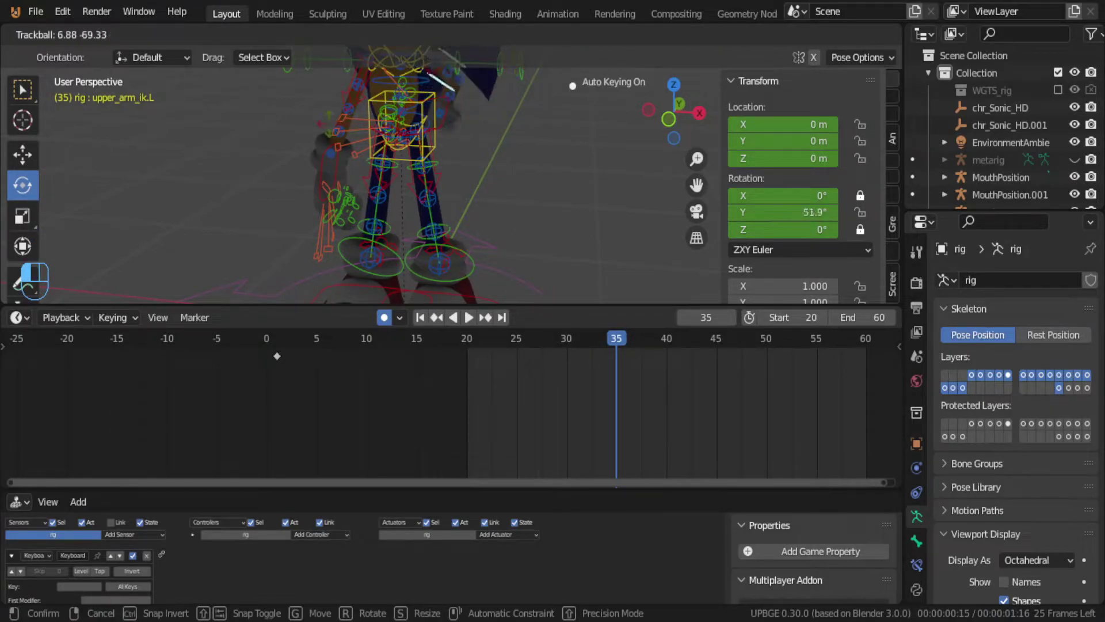
key(Return)
middle_drag(391, 135, 322, 144)
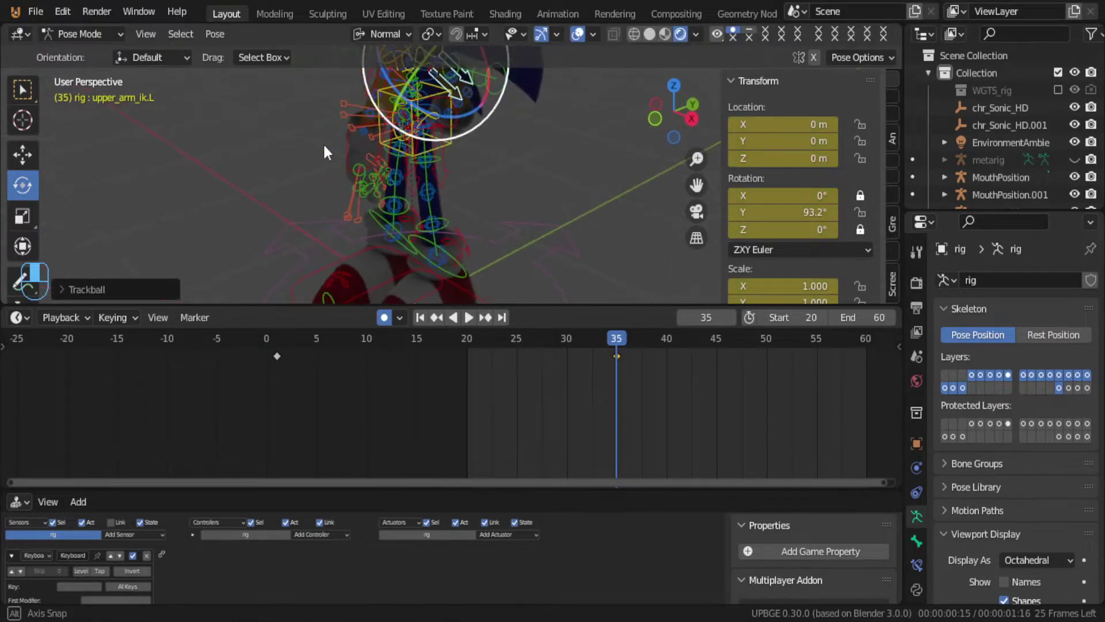
middle_drag(391, 134, 455, 133)
Step: Box-select the torso and leg control bones and hide them
click(426, 194)
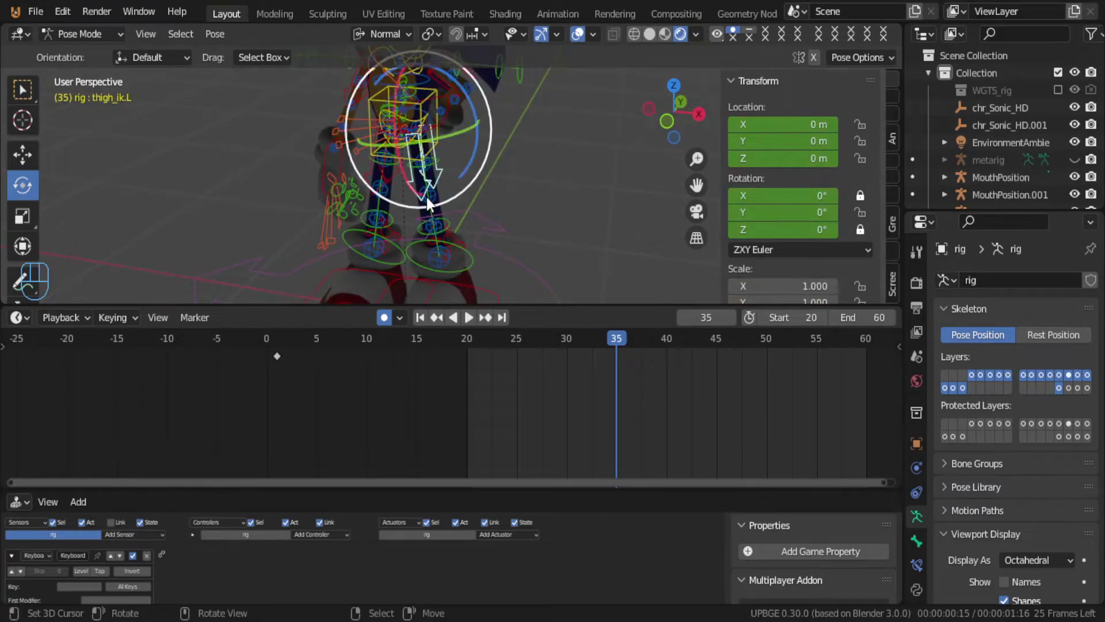
key(b)
drag(391, 150, 471, 309)
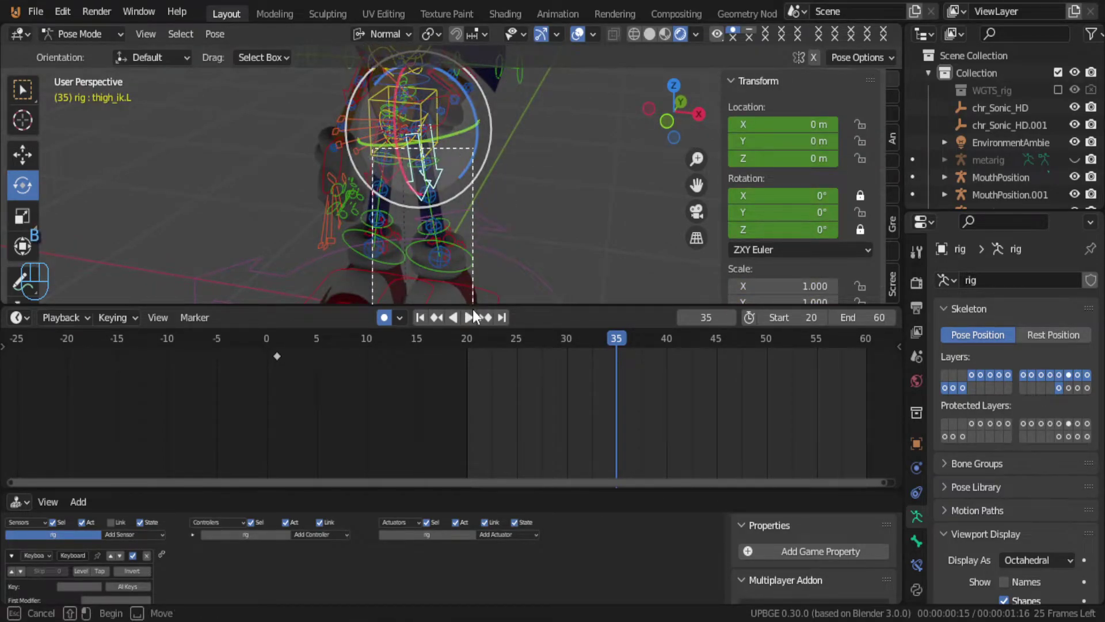
key(h)
shift+middle_drag(450, 219, 482, 34)
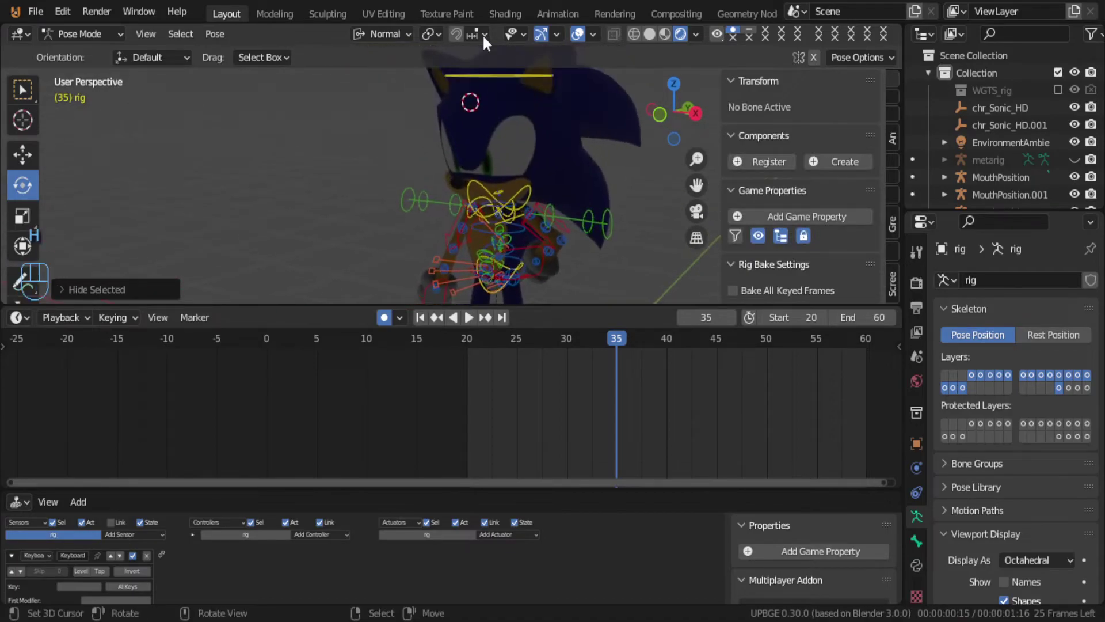
Step: Hide the head control together with the upper torso control
click(520, 192)
shift+click(537, 73)
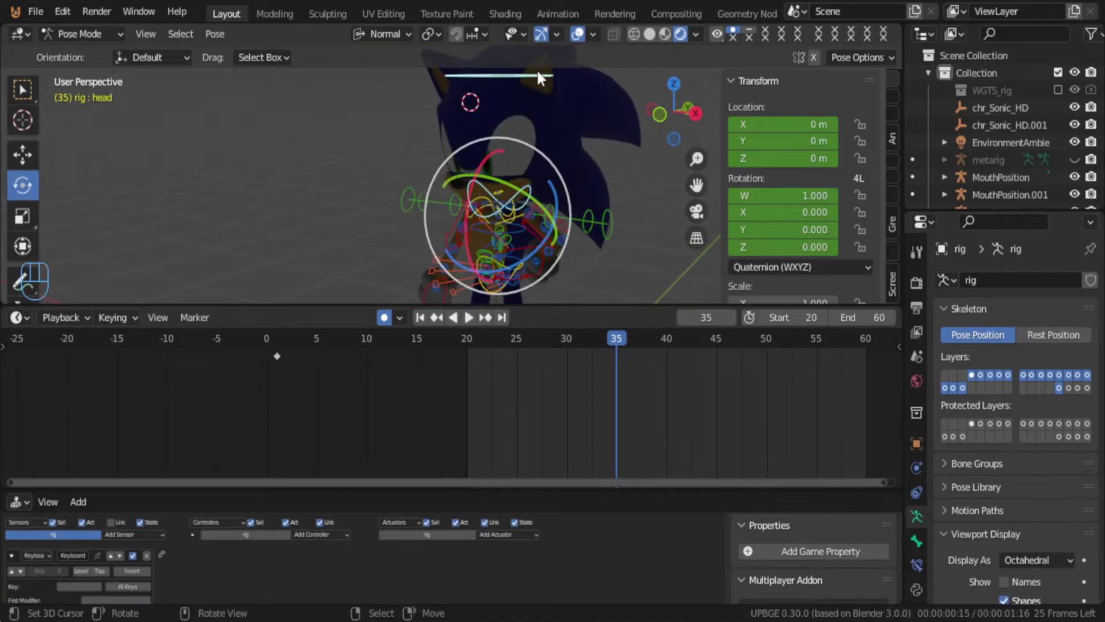
key(h)
middle_drag(492, 117, 533, 125)
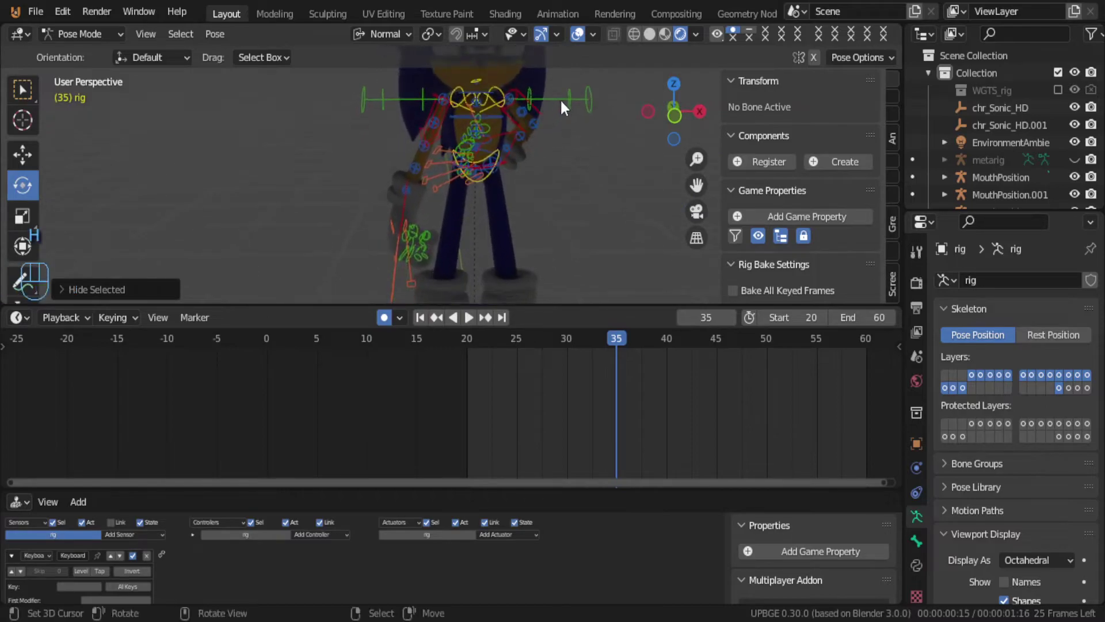
Step: Hide the FK control bones of the left and right arms
scroll(527, 131, up, 2)
click(564, 83)
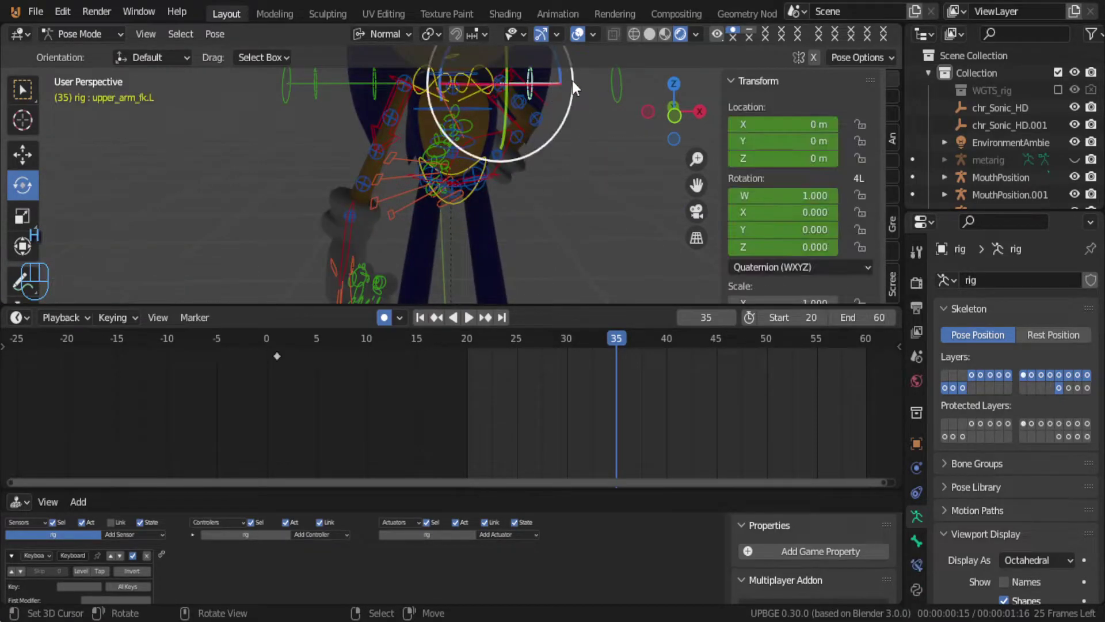
shift+click(615, 85)
key(h)
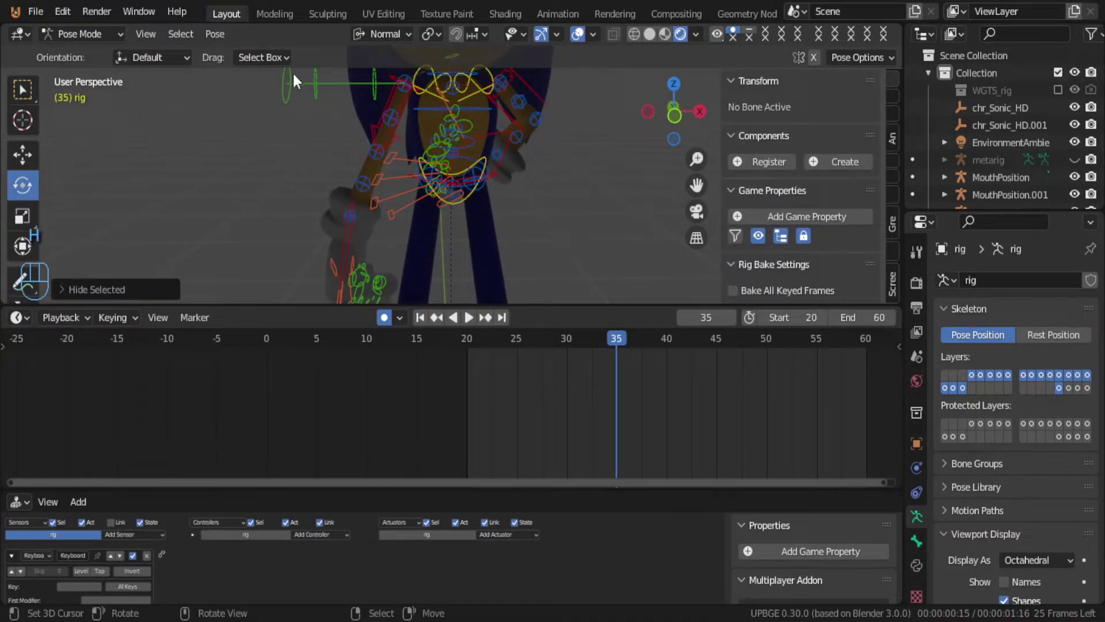
click(292, 94)
key(b)
drag(275, 88, 339, 96)
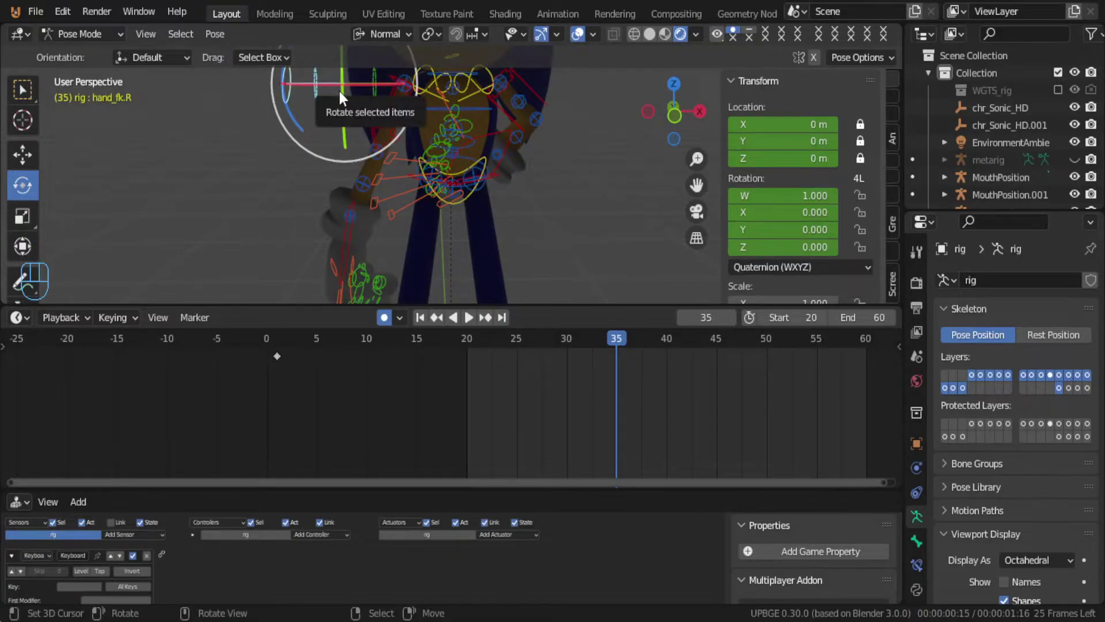
key(h)
click(360, 83)
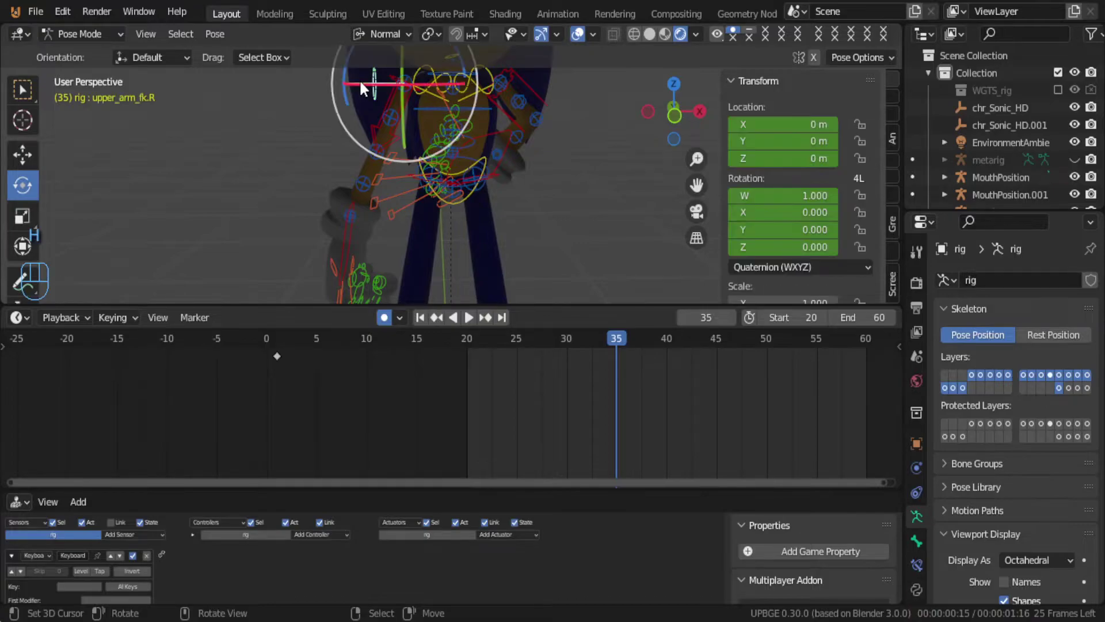
key(h)
Step: Reposition hand_ik.L at frame 35 to about X 0.203 m, Y -0.412 m and Z 0.139 m
middle_drag(382, 164, 402, 184)
click(499, 165)
mouse_move(499, 165)
middle_down()
mouse_move(424, 184)
mouse_move(384, 177)
mouse_move(496, 168)
middle_up()
key(g)
key(y)
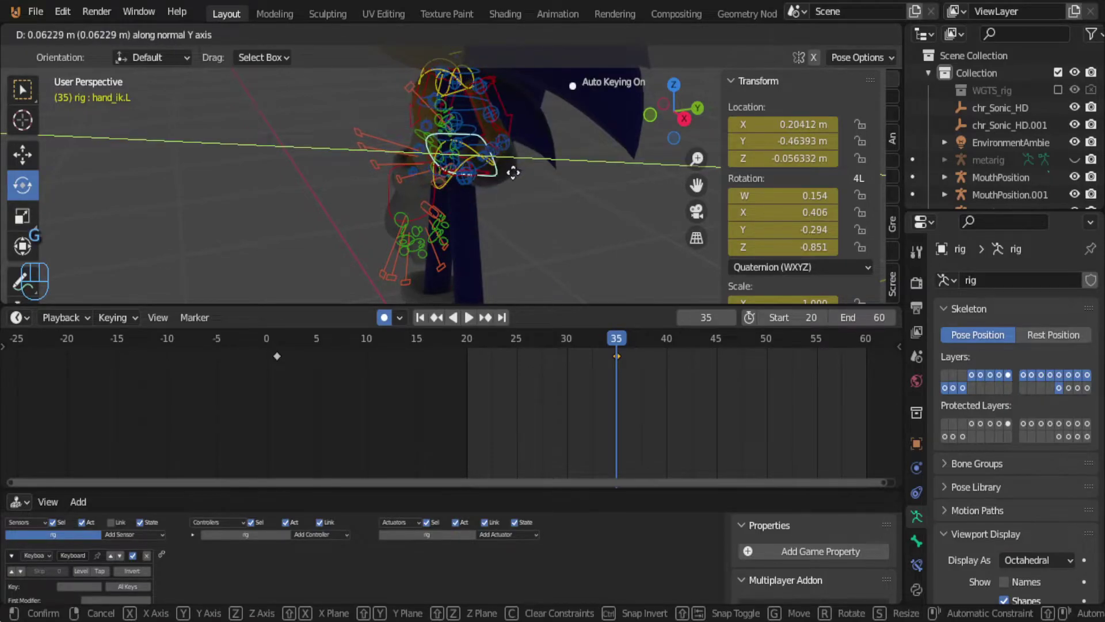
key(y)
click(471, 196)
middle_drag(471, 195, 498, 184)
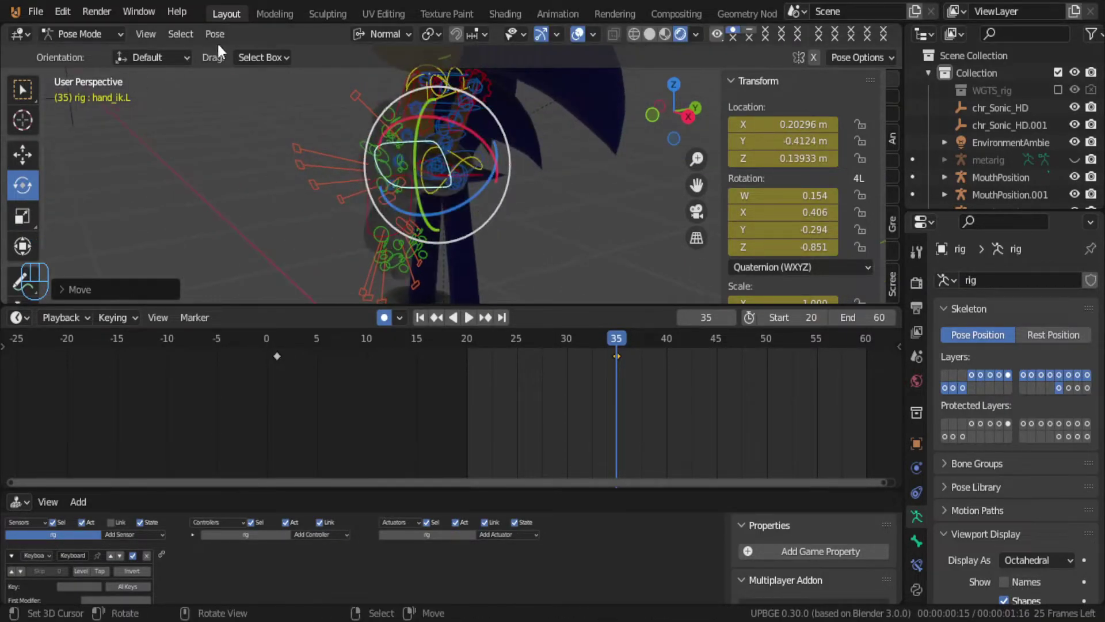
Step: Switch the transform orientation to Global and move hand_ik.L along global Y to about Z 0.136 m in its location values
click(384, 33)
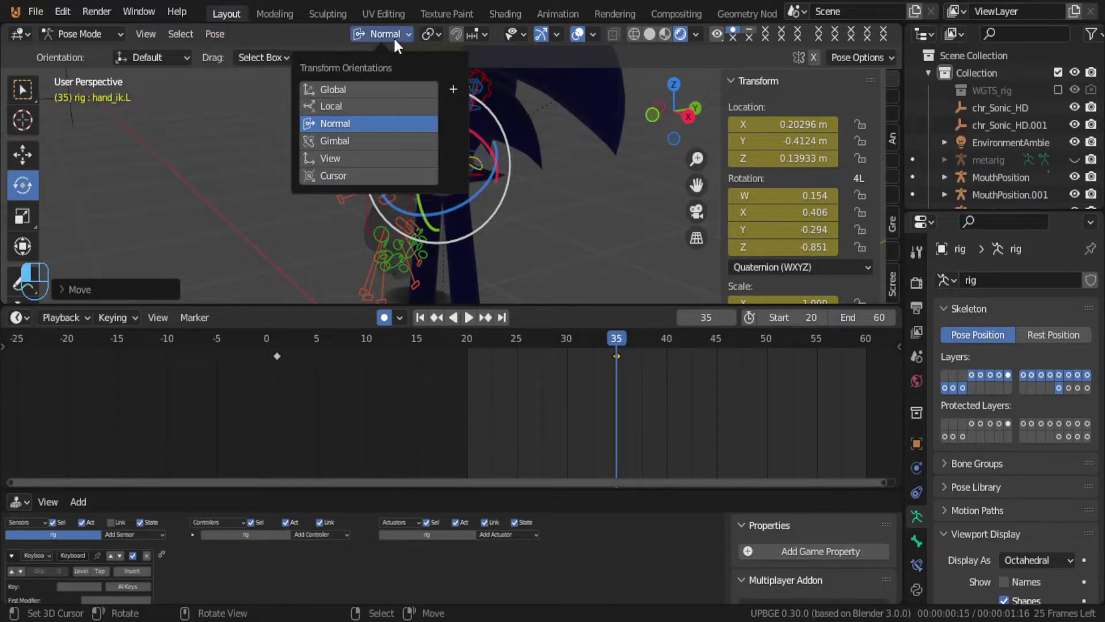
click(367, 104)
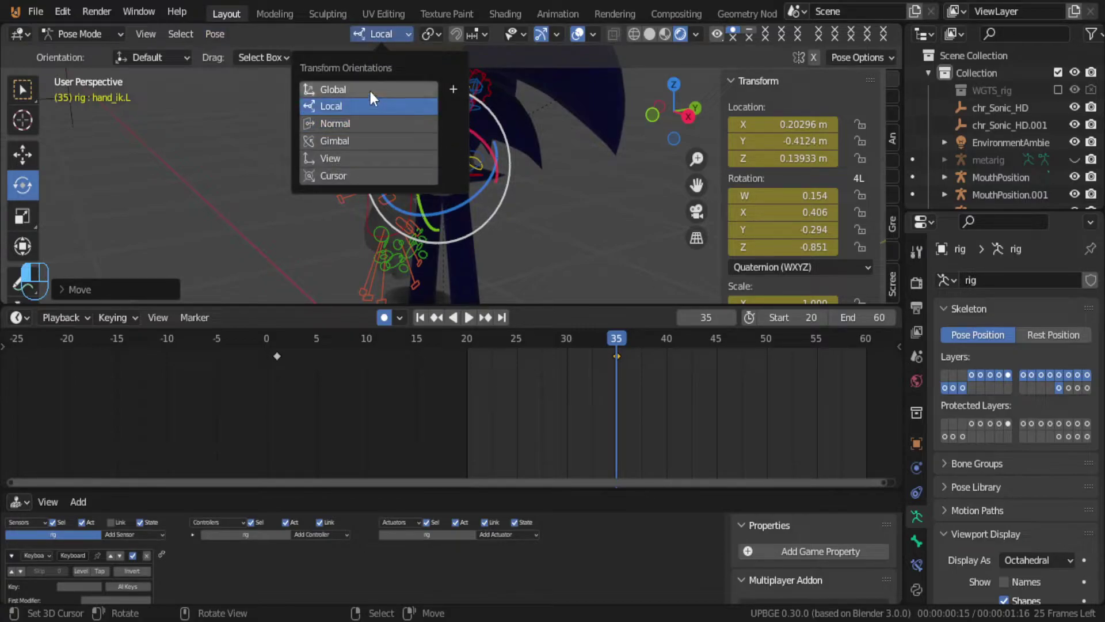
key(g)
key(y)
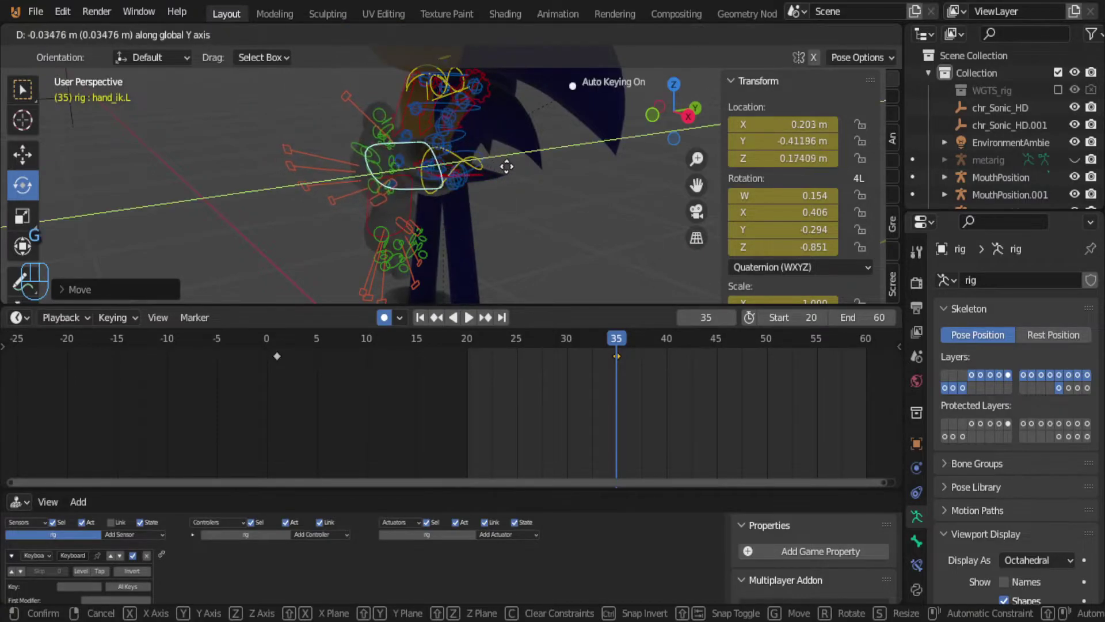
click(504, 167)
middle_drag(448, 165, 584, 144)
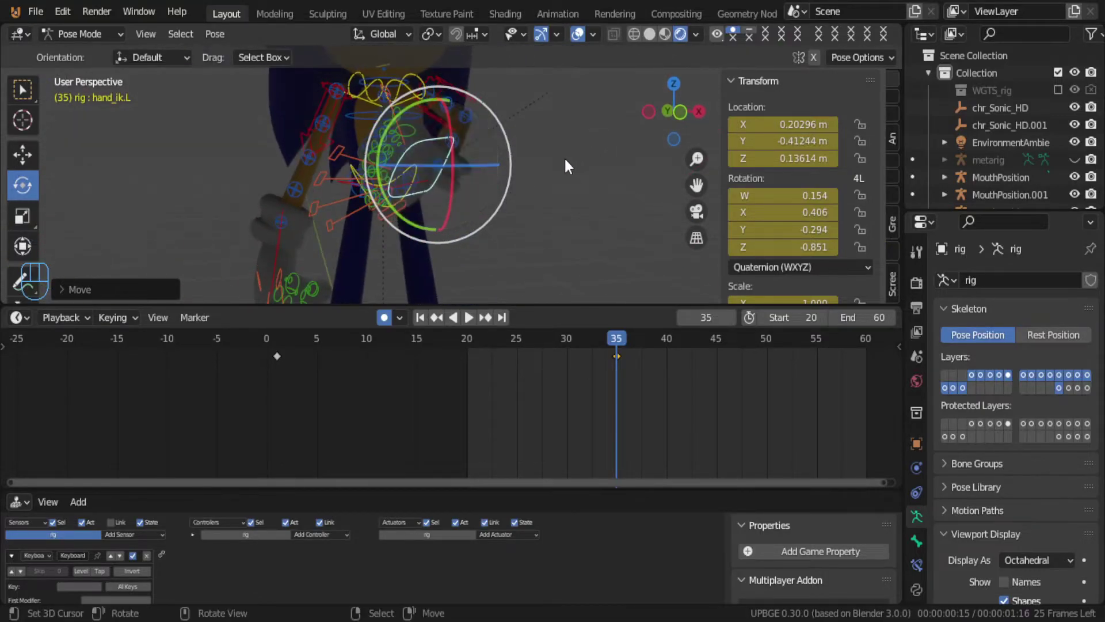
Step: Rotate hand_ik.R and move it along global Z at frame 35, to about X -0.171 m and Y -0.222 m
click(281, 237)
mouse_move(327, 231)
mouse_down()
mouse_move(322, 187)
mouse_move(311, 218)
mouse_move(305, 154)
mouse_move(311, 223)
mouse_up()
key(g)
key(z)
click(305, 171)
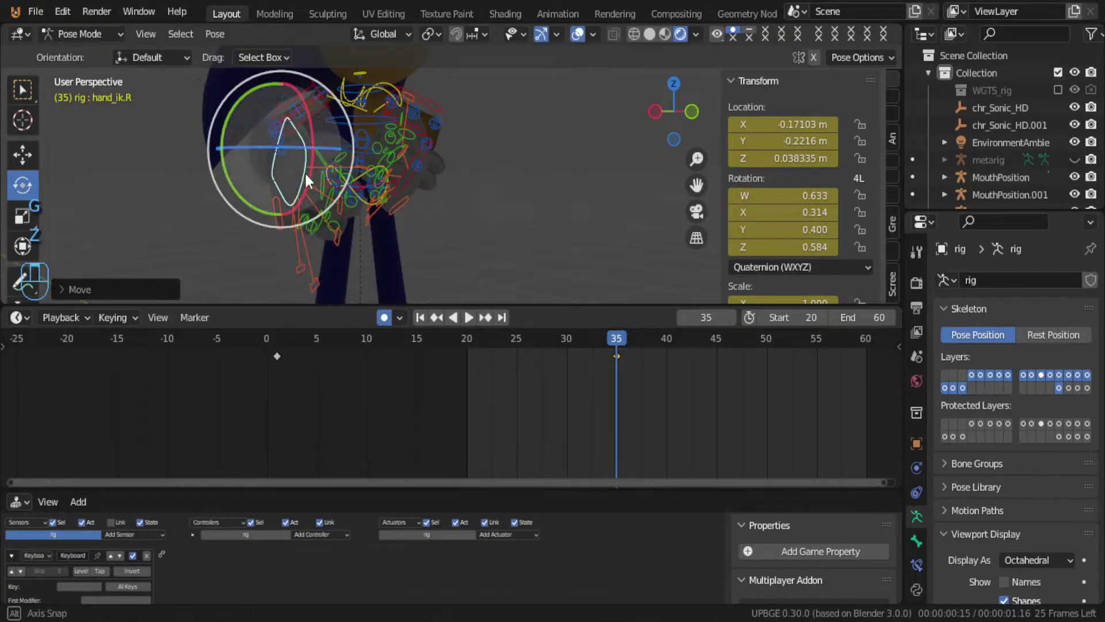
Step: Move hand_ik.R along global Y at frame 35, bringing its Z location value to about 0.185 m
key(g)
key(y)
click(403, 189)
middle_drag(403, 190, 289, 189)
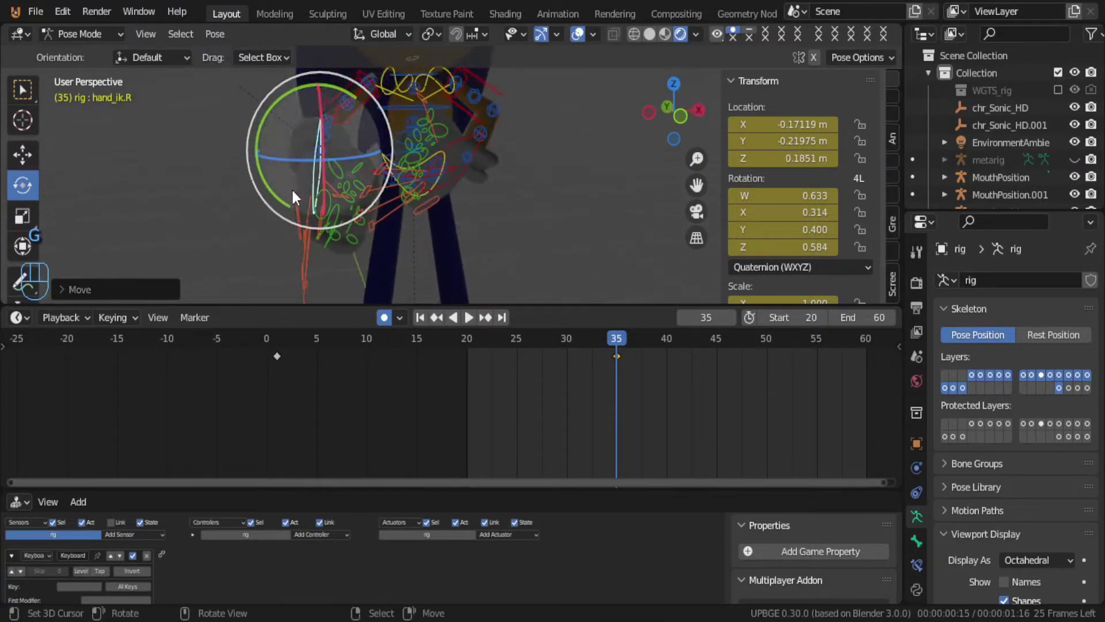
Step: Rotate hand_ik.R and move it along global X and Z to about X -0.153 m, Y -0.432 m, Z 0.093 m
drag(350, 156, 310, 164)
middle_drag(310, 164, 461, 233)
key(g)
key(x)
click(359, 155)
key(g)
key(z)
click(345, 185)
scroll(468, 185, up, 5)
scroll(479, 171, down, 5)
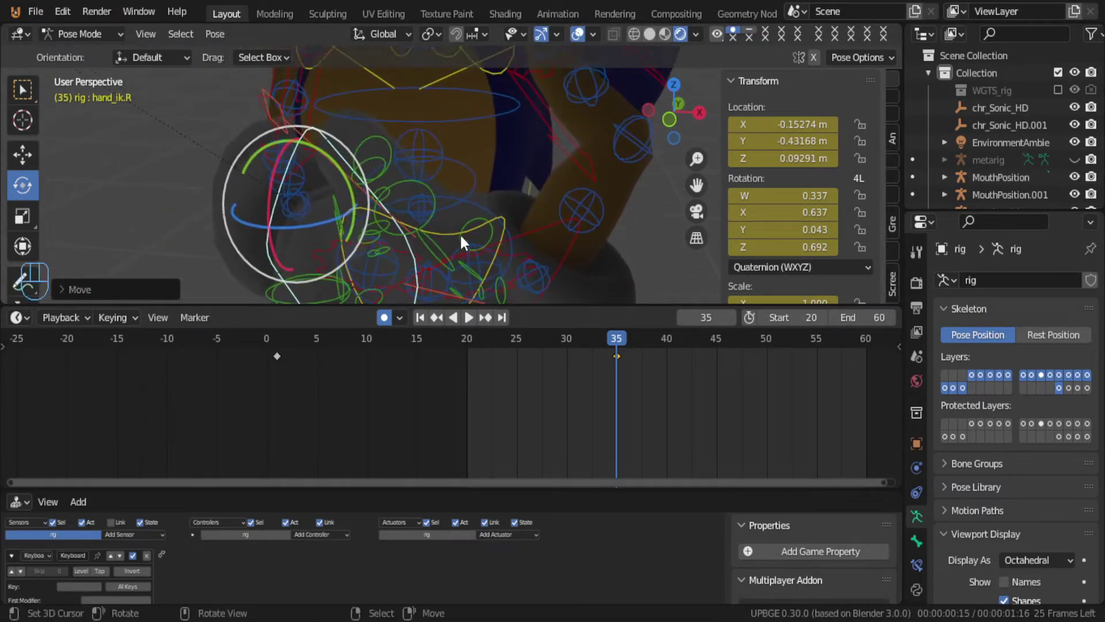
Step: Go to frame 13, circle-select the right hand's thumb and finger controls, and hide them
scroll(460, 233, up, 4)
key(alt+a)
drag(580, 351, 397, 357)
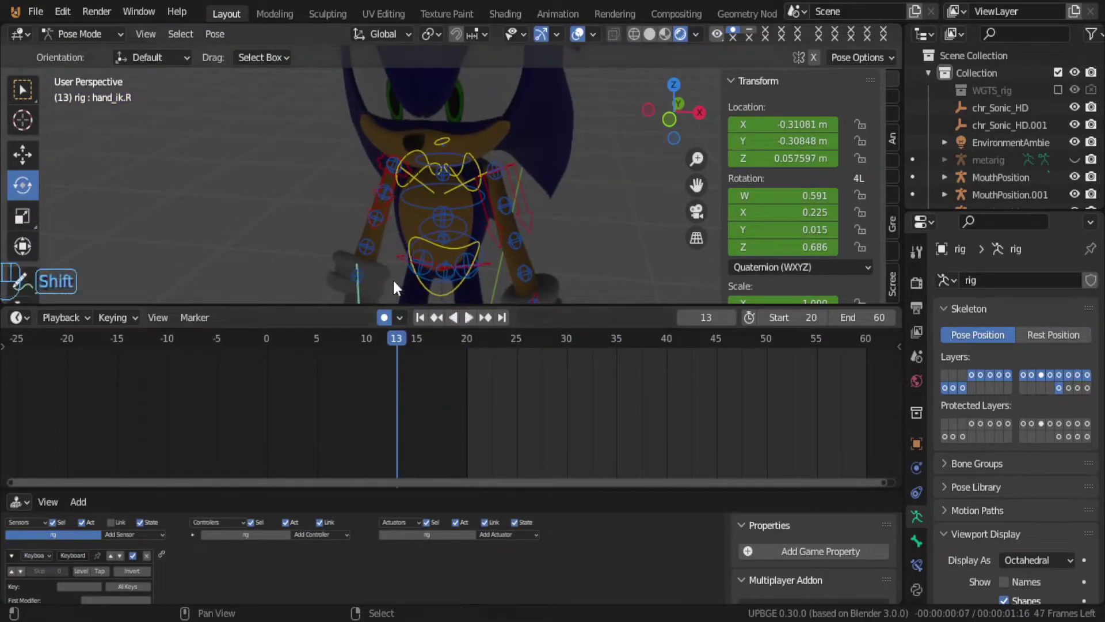
shift+middle_drag(394, 296, 430, 114)
click(427, 196)
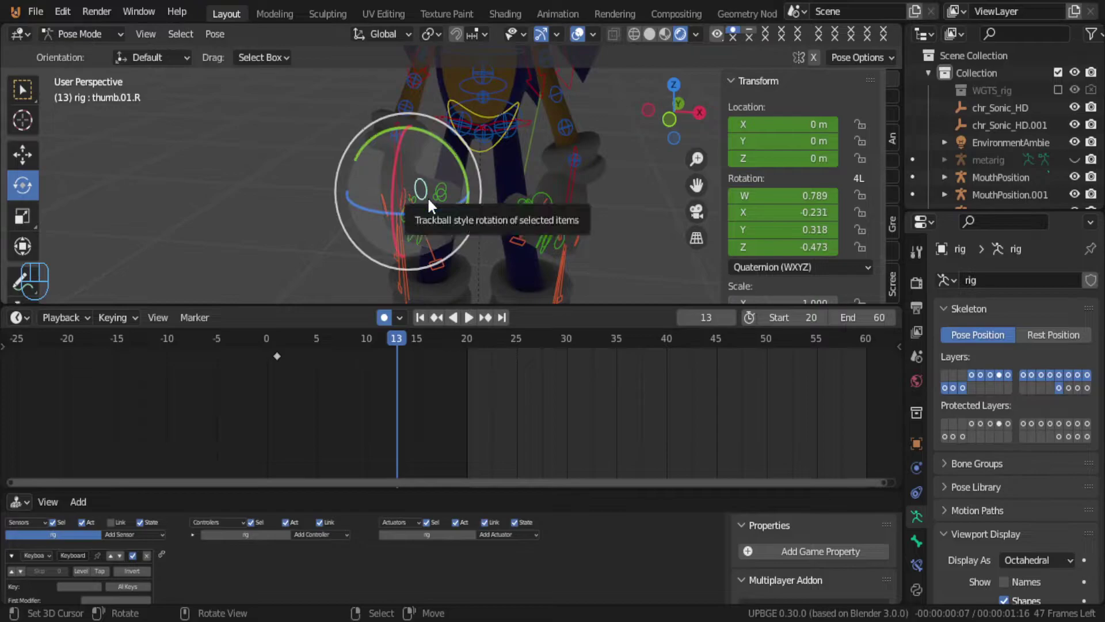
key(c)
drag(438, 178, 427, 227)
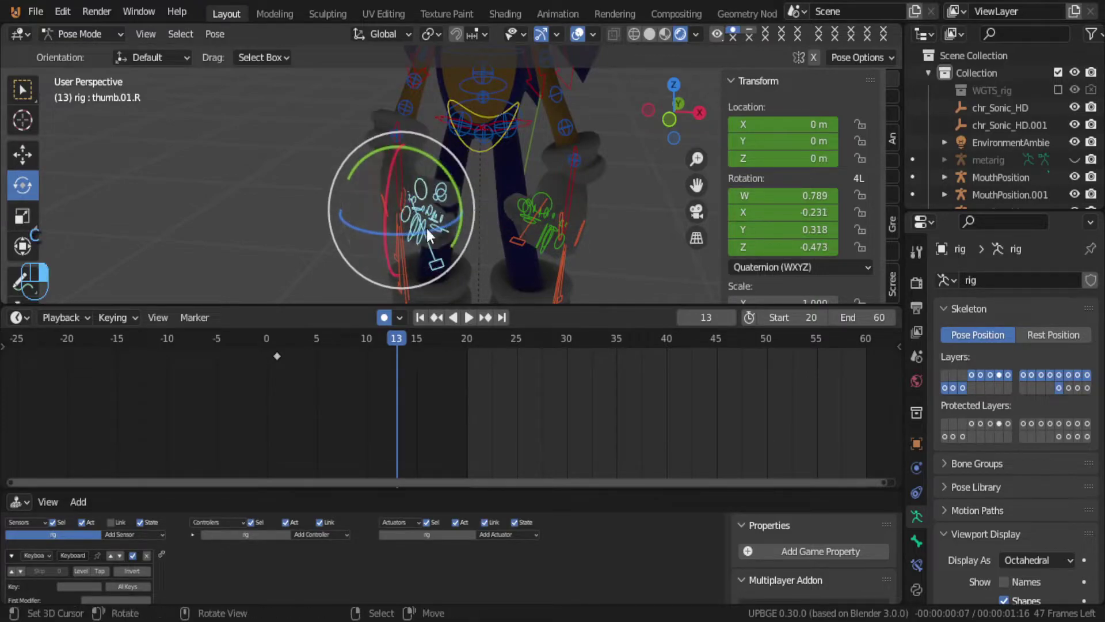
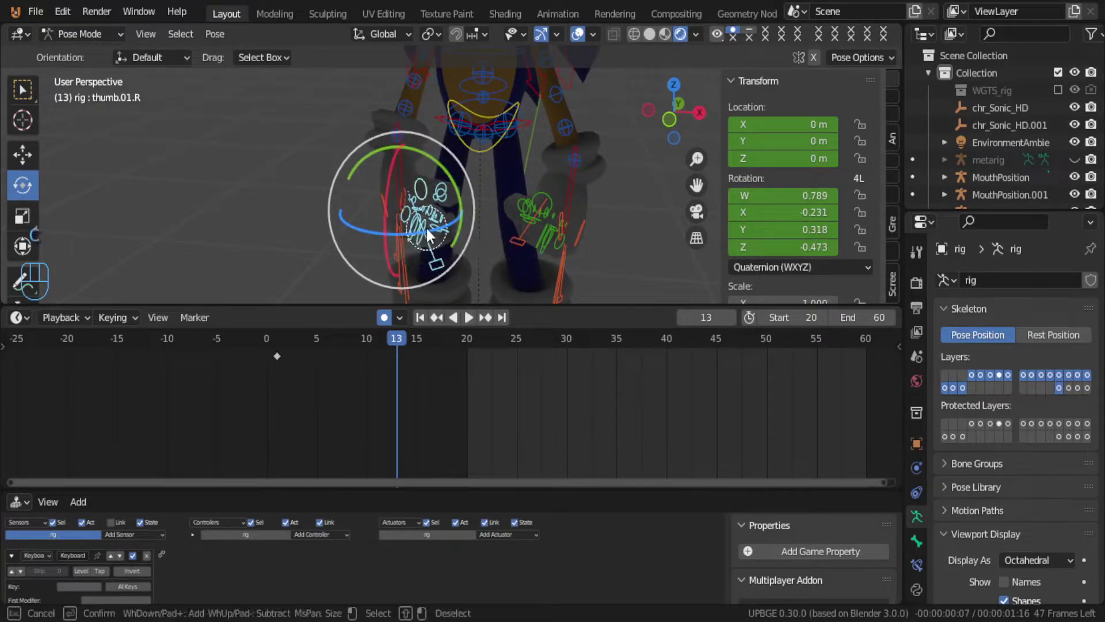
right_click(426, 229)
key(h)
Step: Select the remaining palm and finger master controls of the right hand and hide them
middle_drag(502, 206, 409, 216)
scroll(409, 224, up, 3)
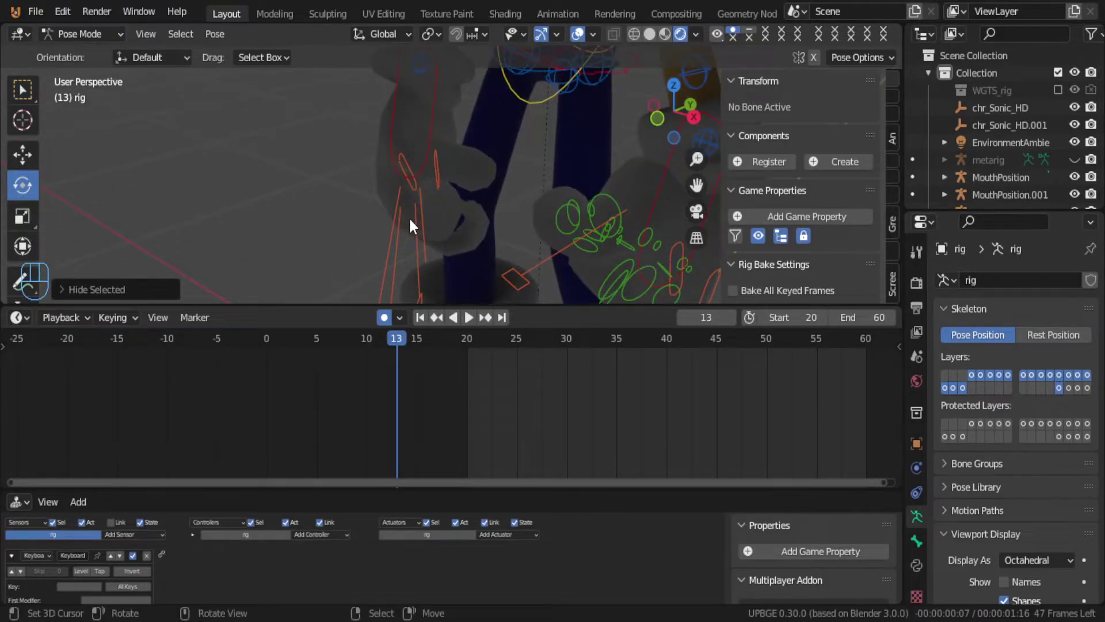
click(415, 182)
shift+click(393, 262)
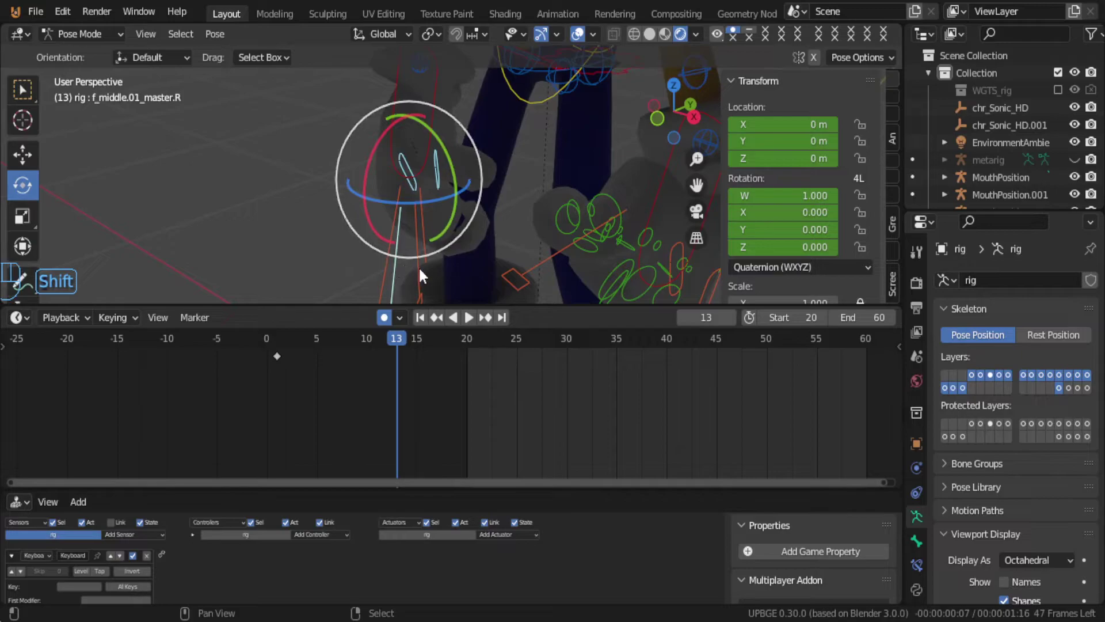
shift+click(423, 232)
shift+click(389, 253)
shift+click(389, 253)
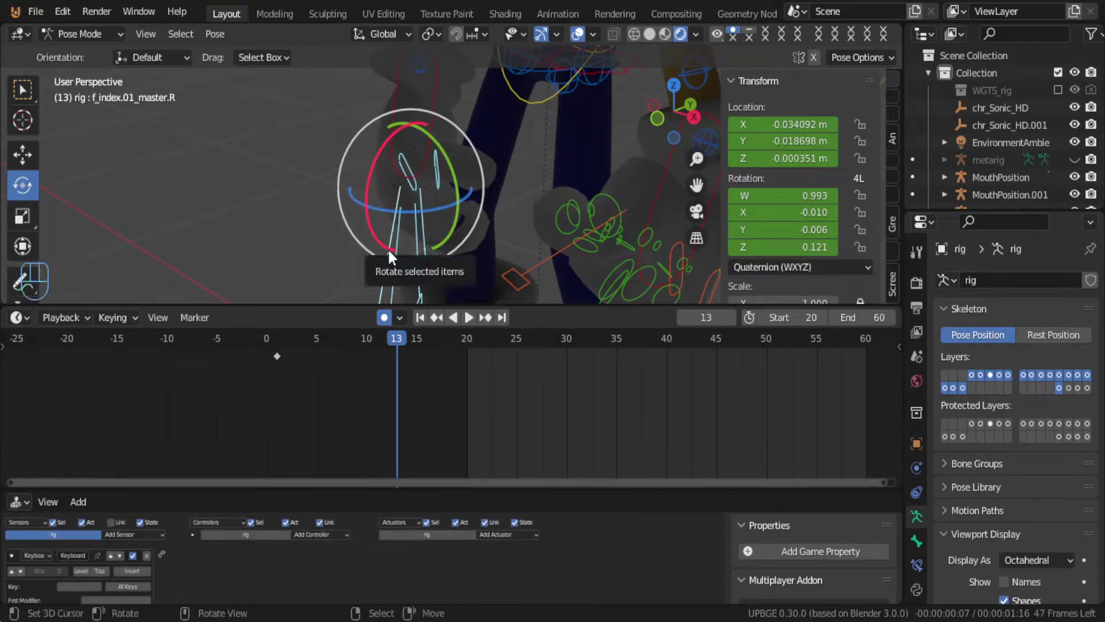
key(h)
Step: Circle-select the left hand's thumb and small finger controls and hide them
middle_drag(648, 185, 688, 194)
click(621, 203)
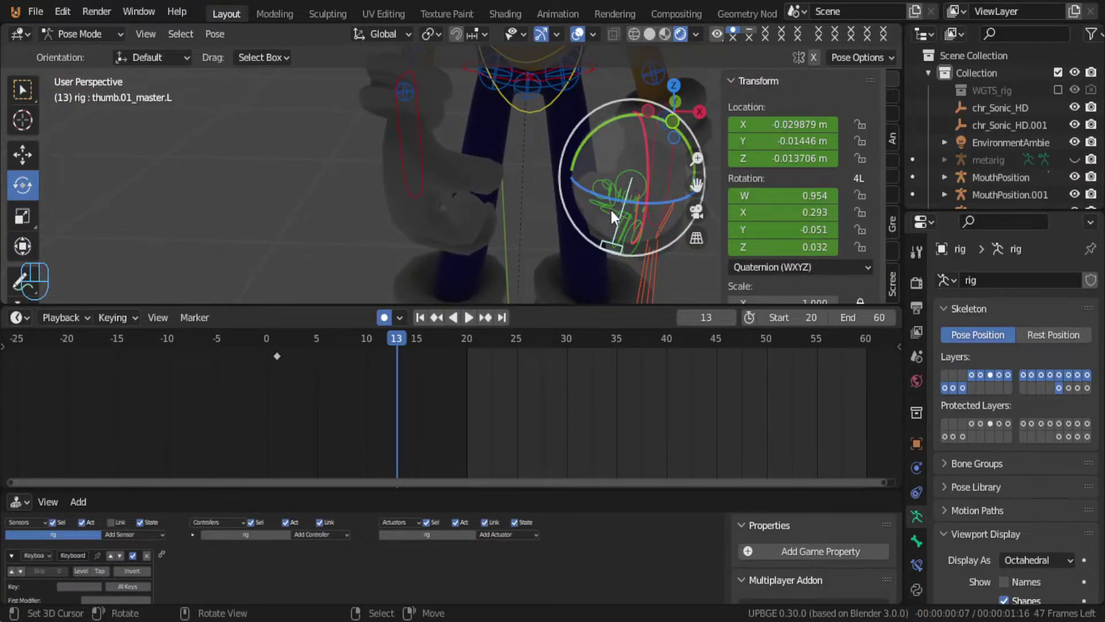
key(c)
key(Escape)
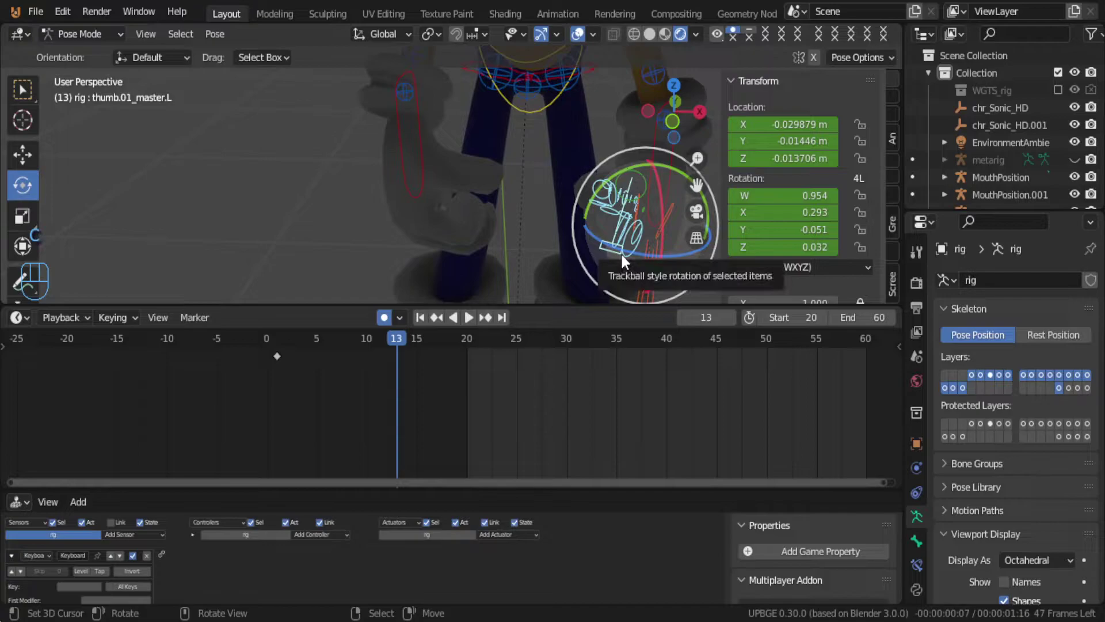
key(h)
Step: Select the left hand's palm controls and remaining finger master bones and hide them
middle_drag(610, 251, 564, 233)
shift+middle_drag(626, 261, 520, 137)
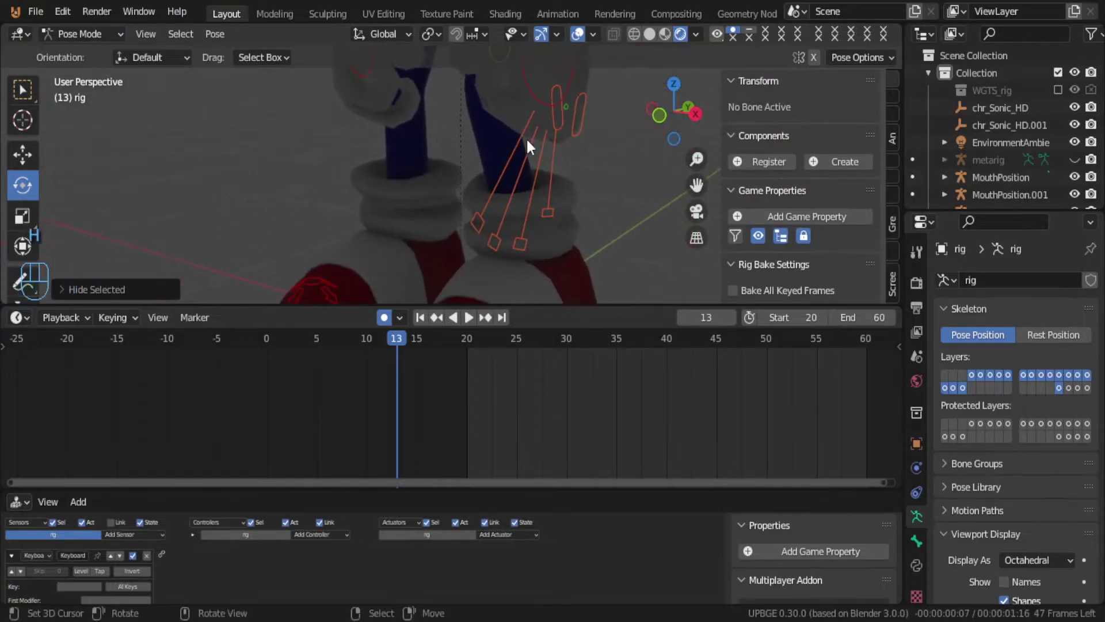
shift+click(557, 125)
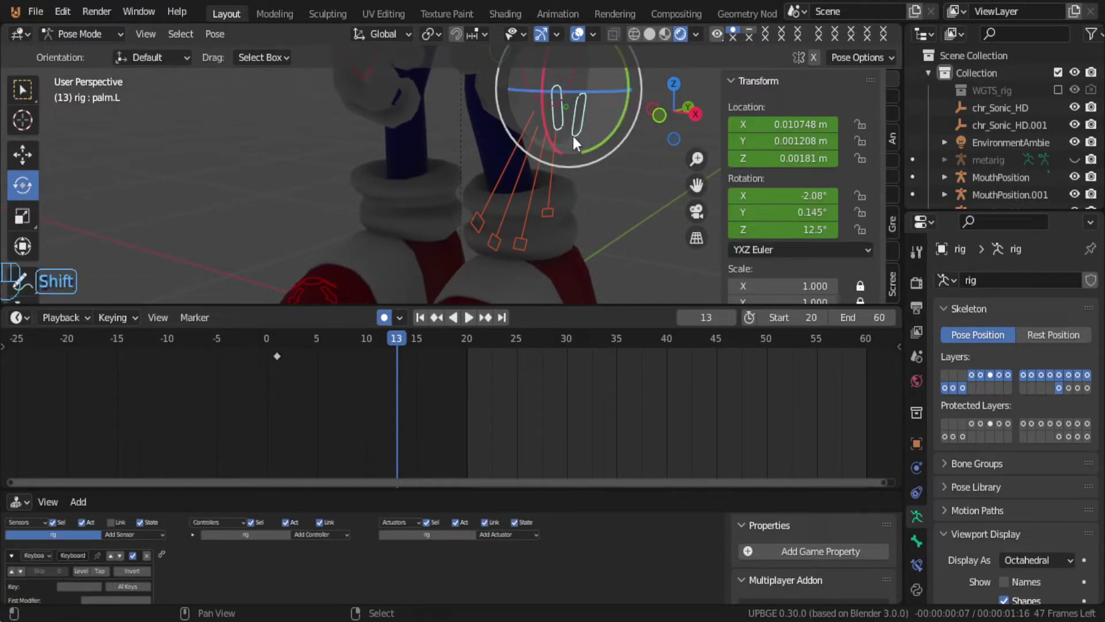
shift+click(520, 188)
shift+click(527, 195)
shift+click(547, 192)
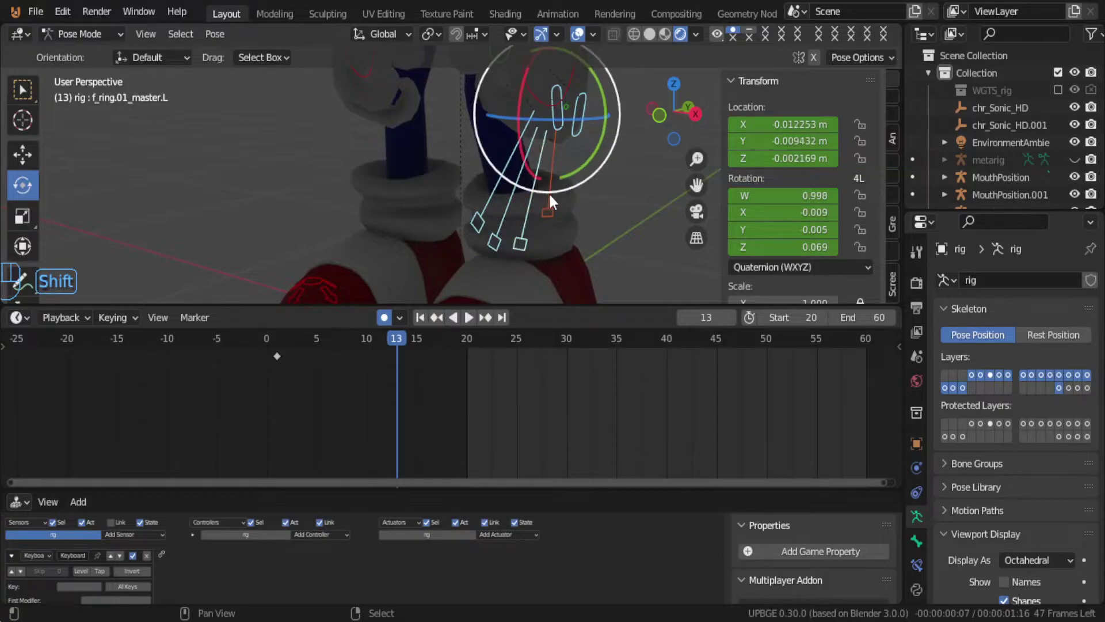
shift+click(550, 194)
key(h)
Step: Play the arm animation to check the motion and stop it at frame 39
scroll(539, 186, down, 5)
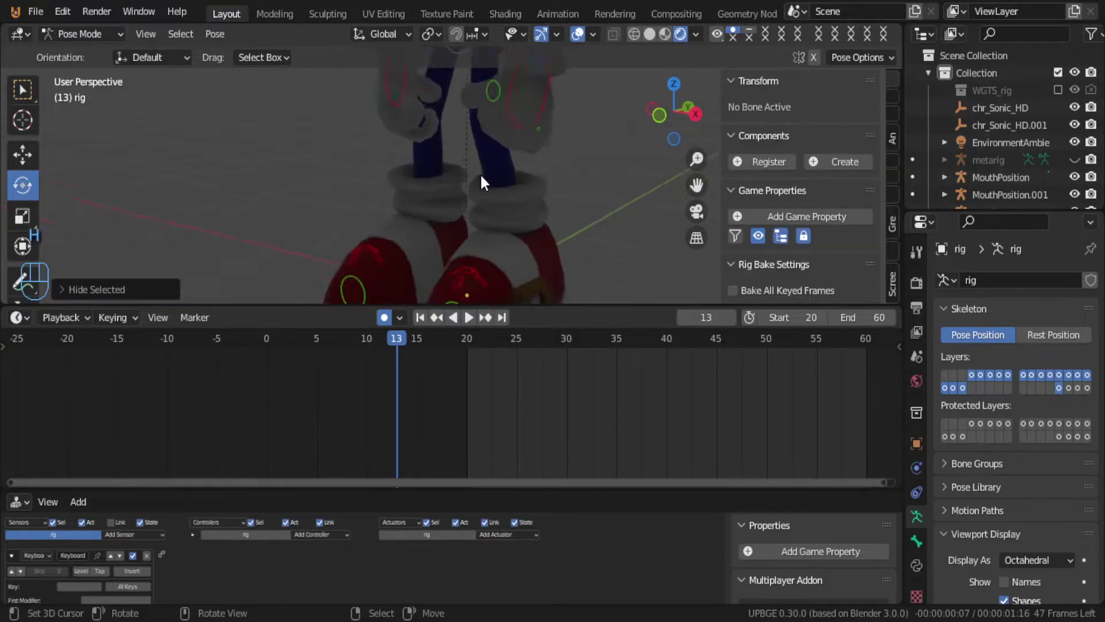
scroll(489, 187, up, 2)
key(space)
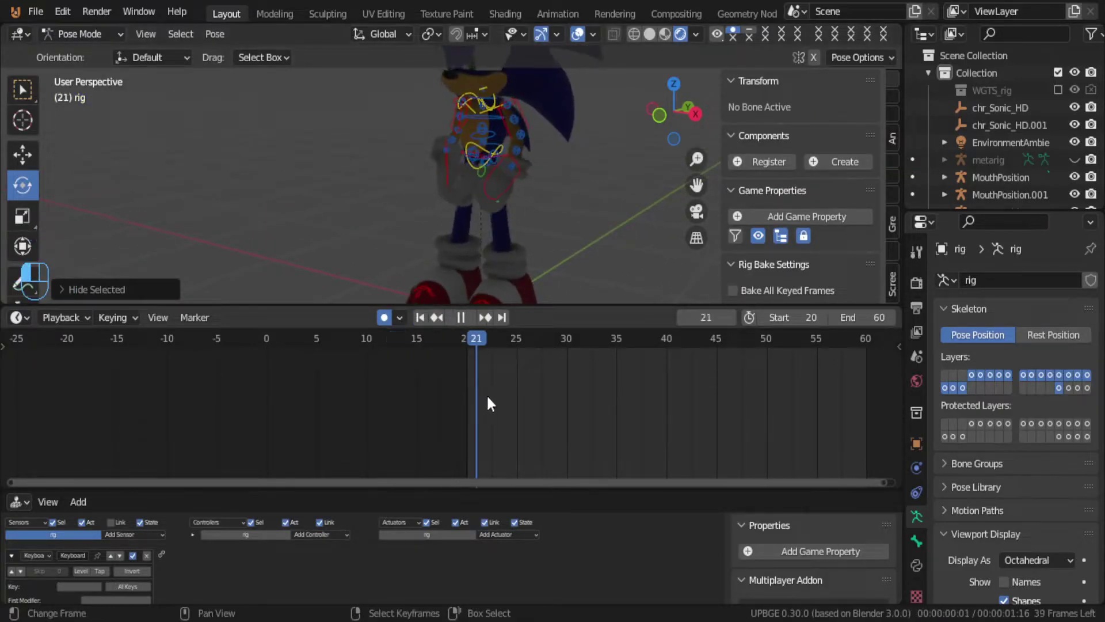
key(space)
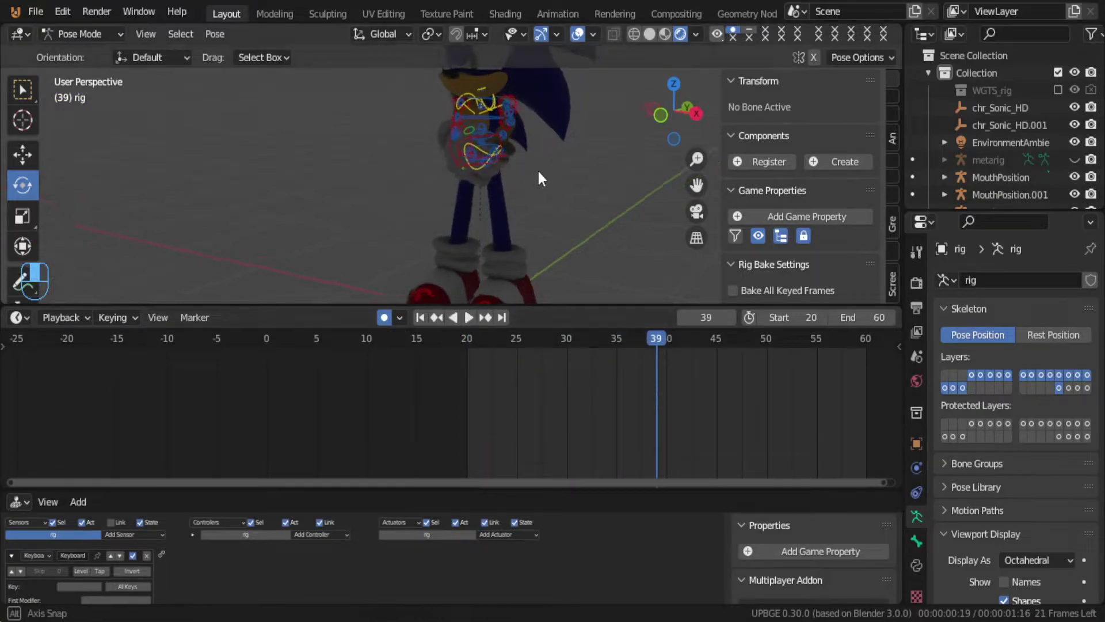
Step: Rotate upper_arm_ik.R about global Y at frame 39, to about -15.7° on its Y rotation
scroll(626, 171, up, 4)
shift+middle_drag(626, 171, 474, 151)
click(360, 90)
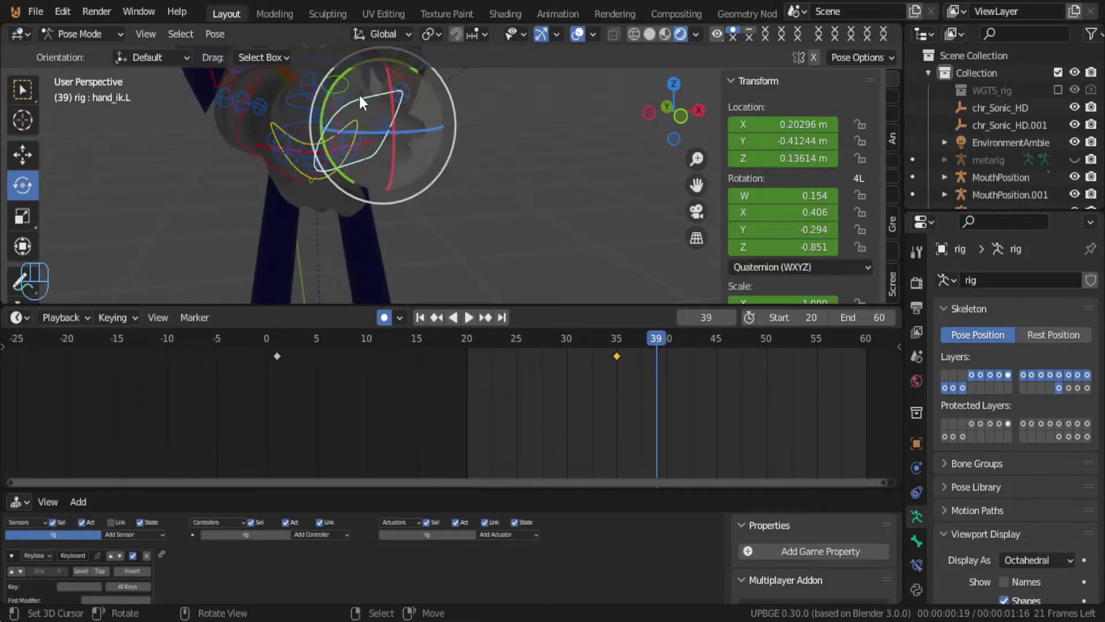
shift+middle_drag(346, 71, 361, 167)
click(289, 129)
key(r)
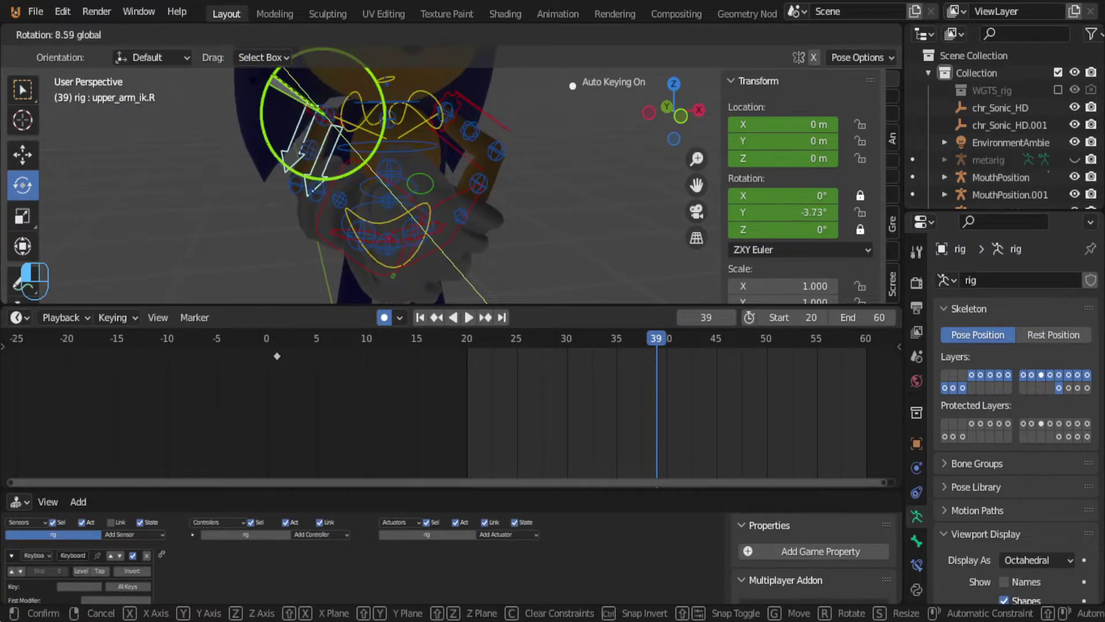
click(344, 208)
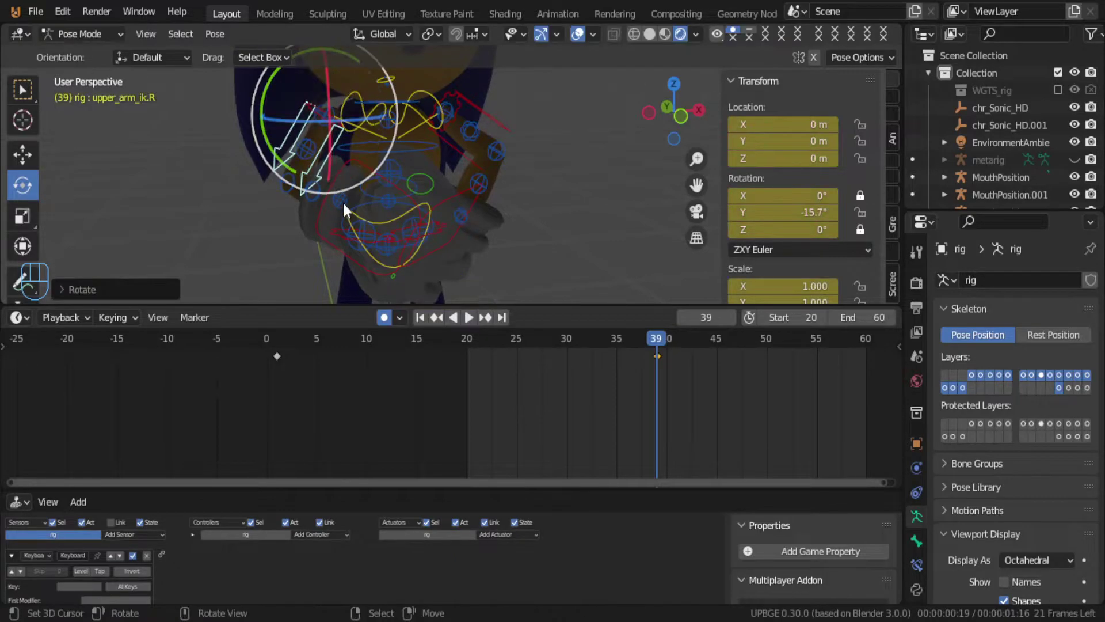
click(331, 195)
middle_drag(331, 196, 337, 221)
key(r)
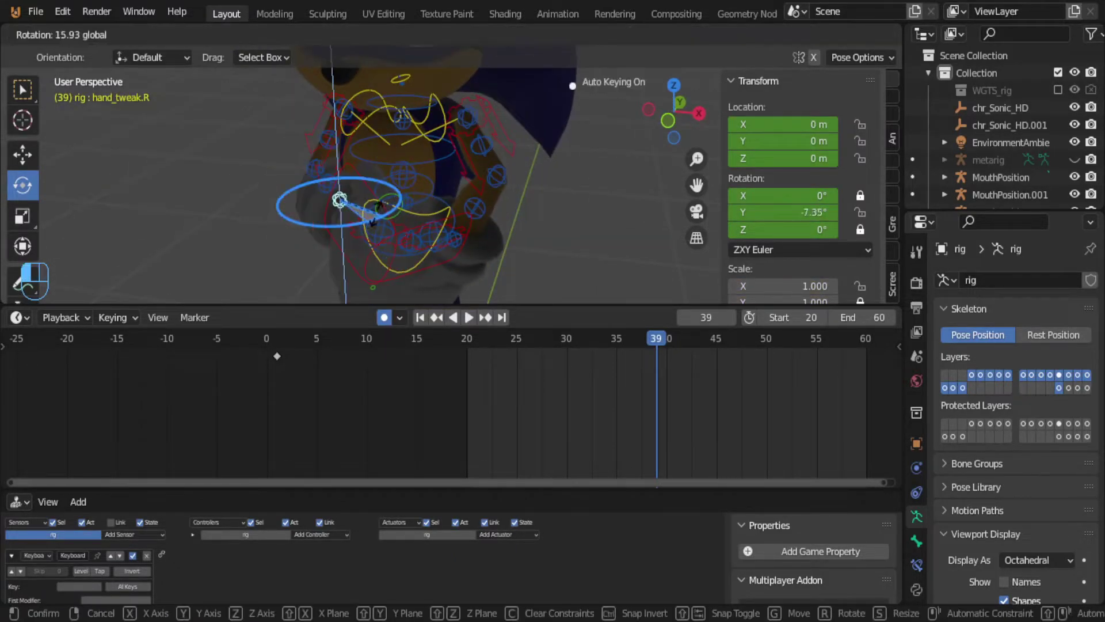
click(385, 197)
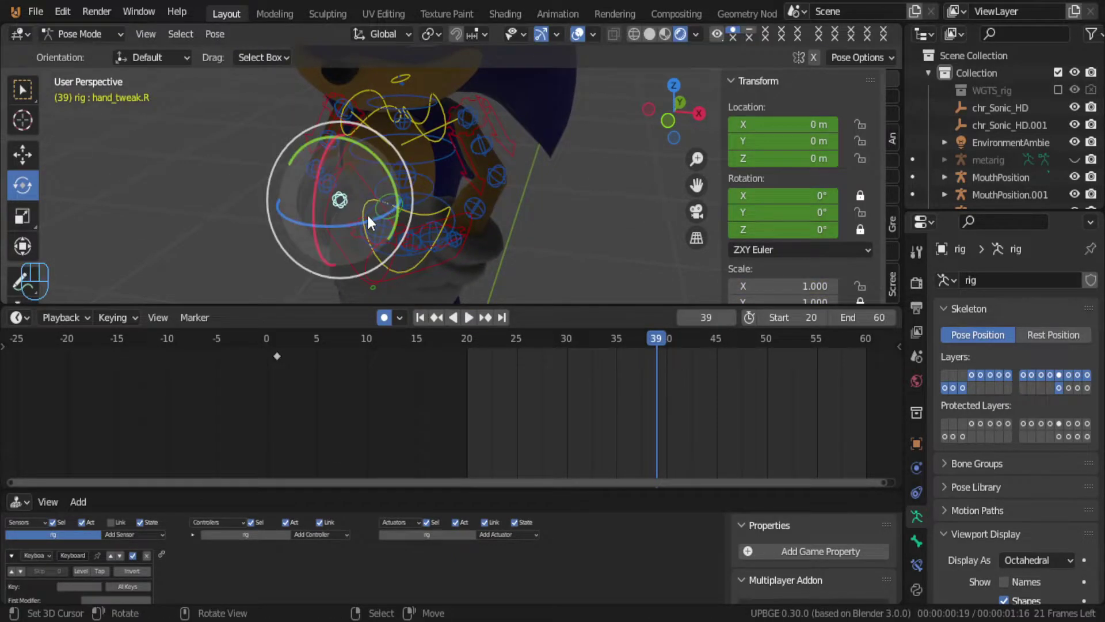
Step: Rotate hand_ik.R at frame 39 to a quaternion of about W 0.034, X 0.784, Y 0.066, Z 0.616
click(339, 242)
key(r)
click(350, 222)
middle_drag(350, 222, 471, 133)
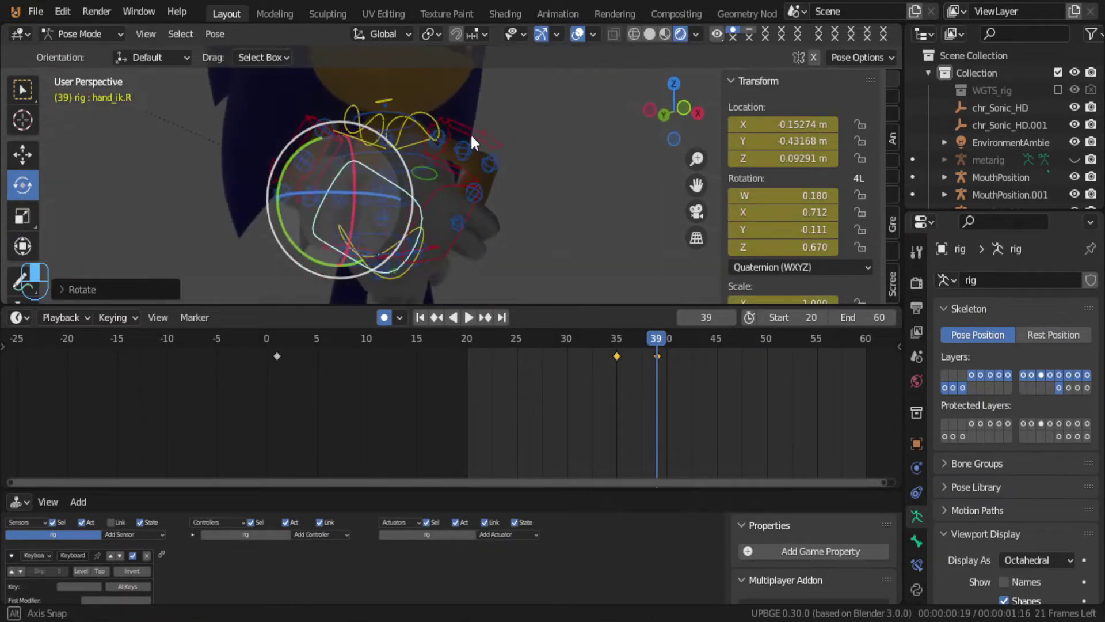
key(r)
click(451, 149)
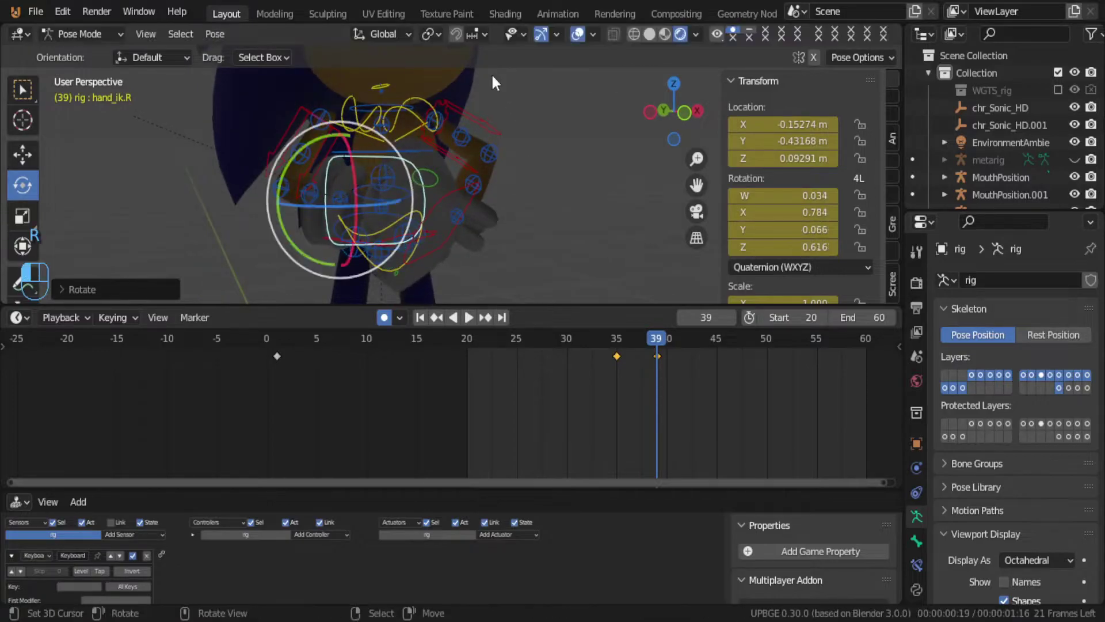
Step: Lower hand_ik.L along global Z and rotate it to a quaternion of about W 0.280, X 0.444, Y -0.229, Z -0.819
middle_drag(451, 150, 381, 213)
click(477, 178)
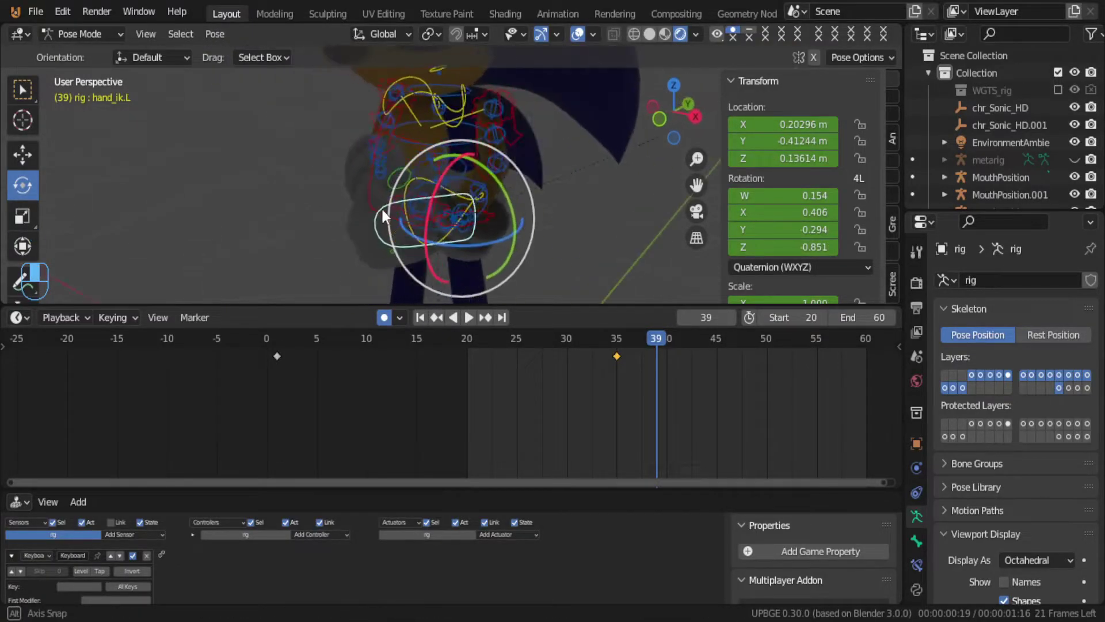
key(g)
key(z)
click(375, 215)
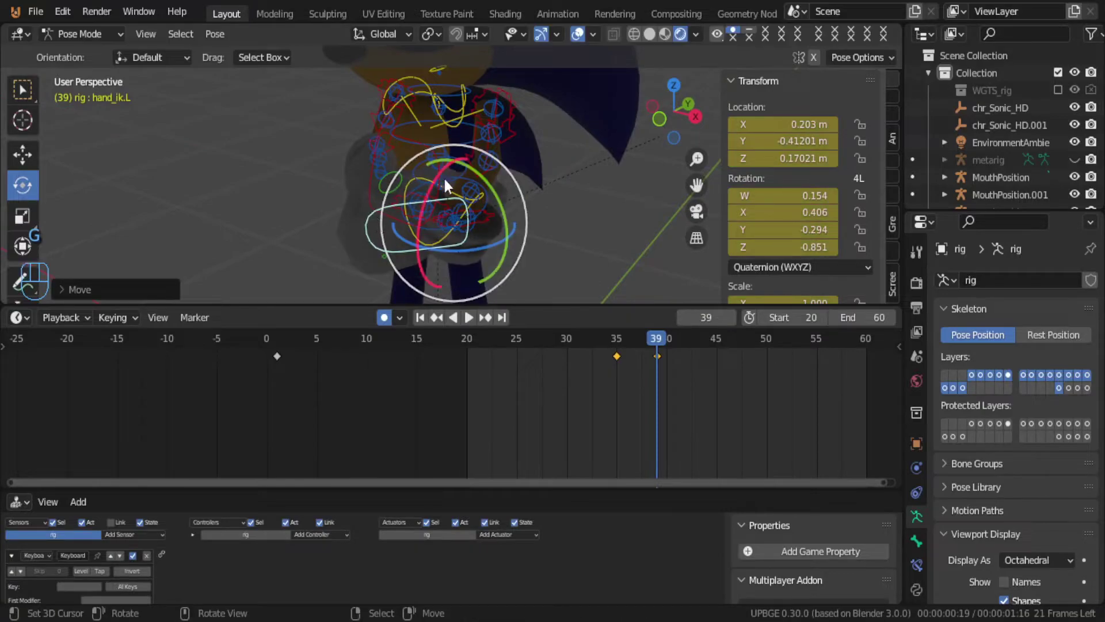
key(r)
middle_drag(455, 193, 528, 134)
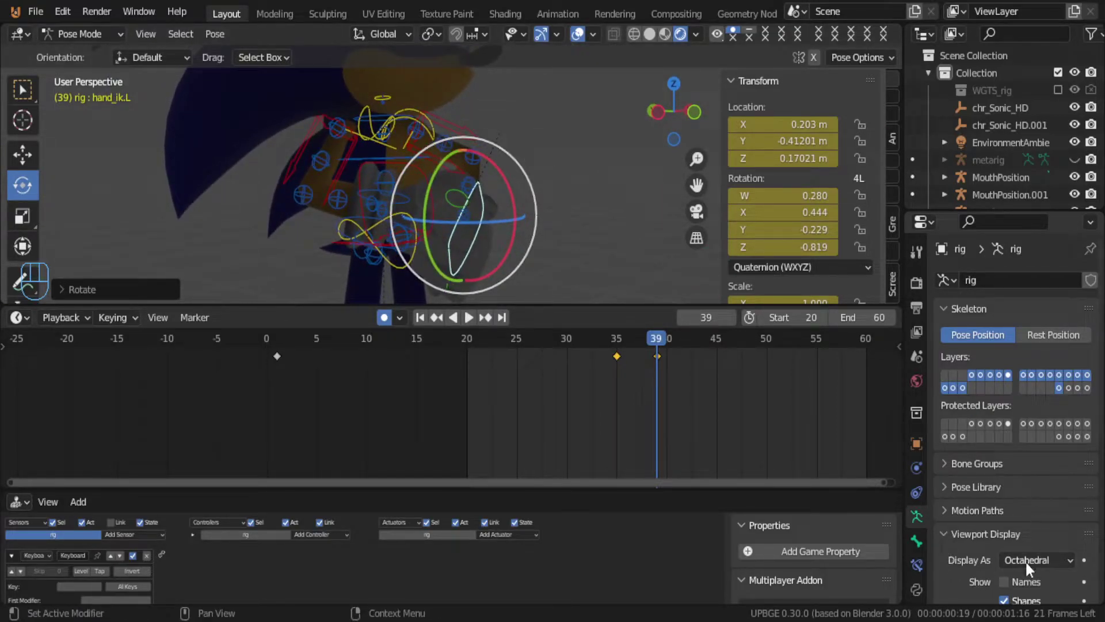
Step: Turn off In Front for the rig's viewport display and move hand_ik.L to about X 0.077 m, Y -0.476 m
scroll(1016, 600, down, 4)
click(1005, 535)
mouse_move(553, 291)
middle_down()
mouse_move(512, 267)
mouse_move(425, 272)
mouse_move(468, 227)
mouse_move(558, 220)
mouse_move(471, 273)
mouse_move(295, 265)
mouse_move(372, 297)
mouse_move(496, 248)
mouse_move(475, 268)
mouse_move(292, 278)
mouse_move(336, 265)
mouse_move(384, 205)
mouse_move(473, 226)
middle_up()
key(g)
click(349, 199)
key(g)
key(Escape)
click(411, 254)
key(g)
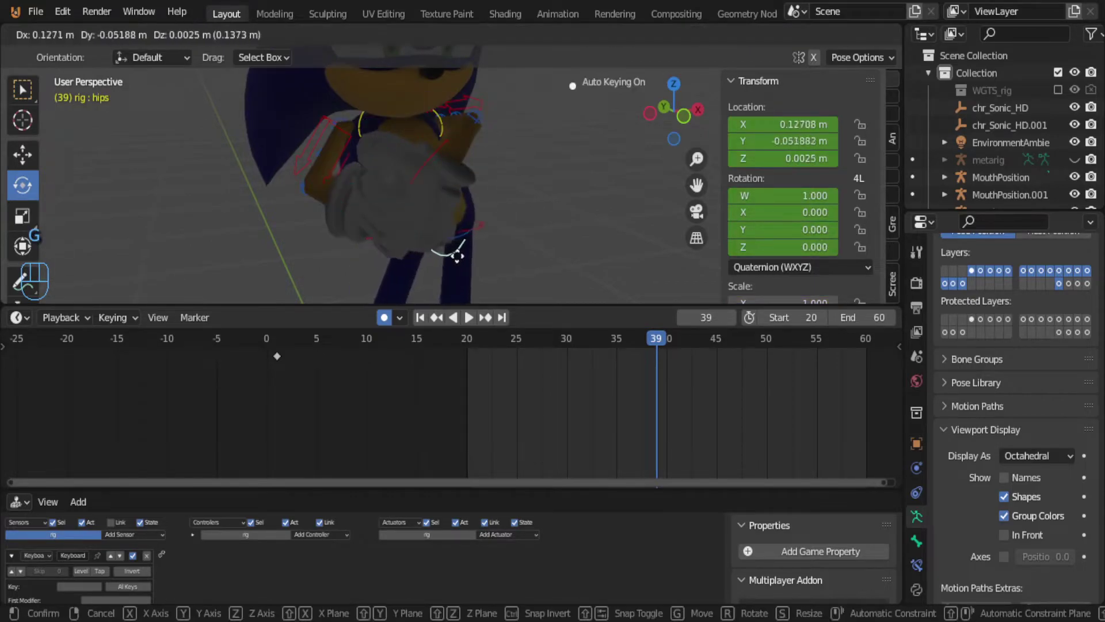
key(Escape)
click(377, 226)
key(s)
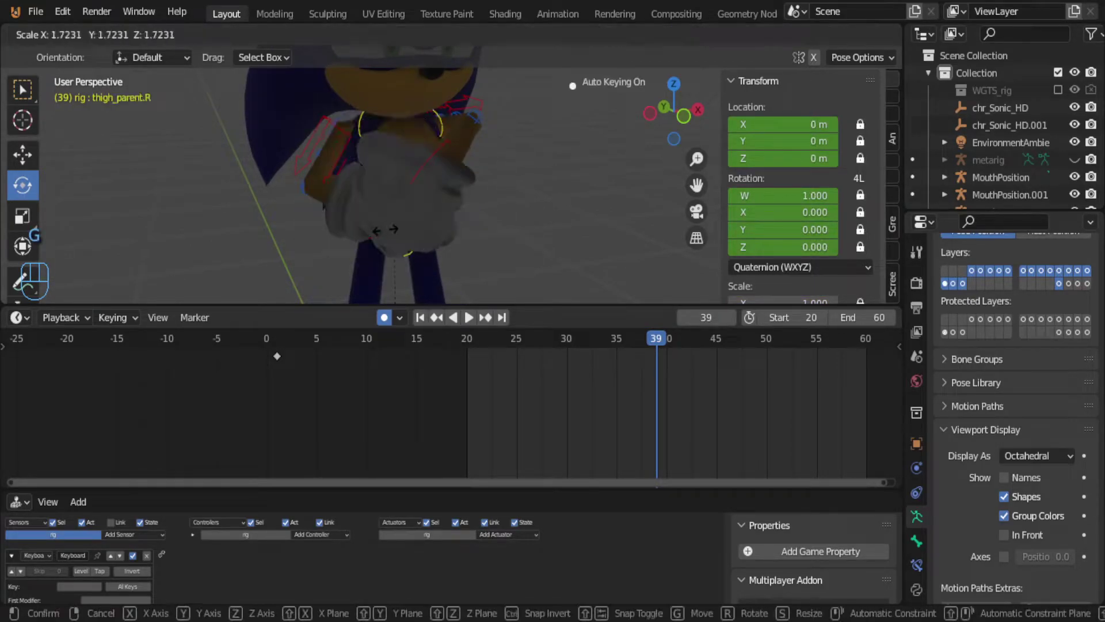
key(Escape)
Step: Move hand_ik.R in front of the chest to about X -0.060 m, Y -0.418 m, Z 0.161 m
click(363, 230)
key(g)
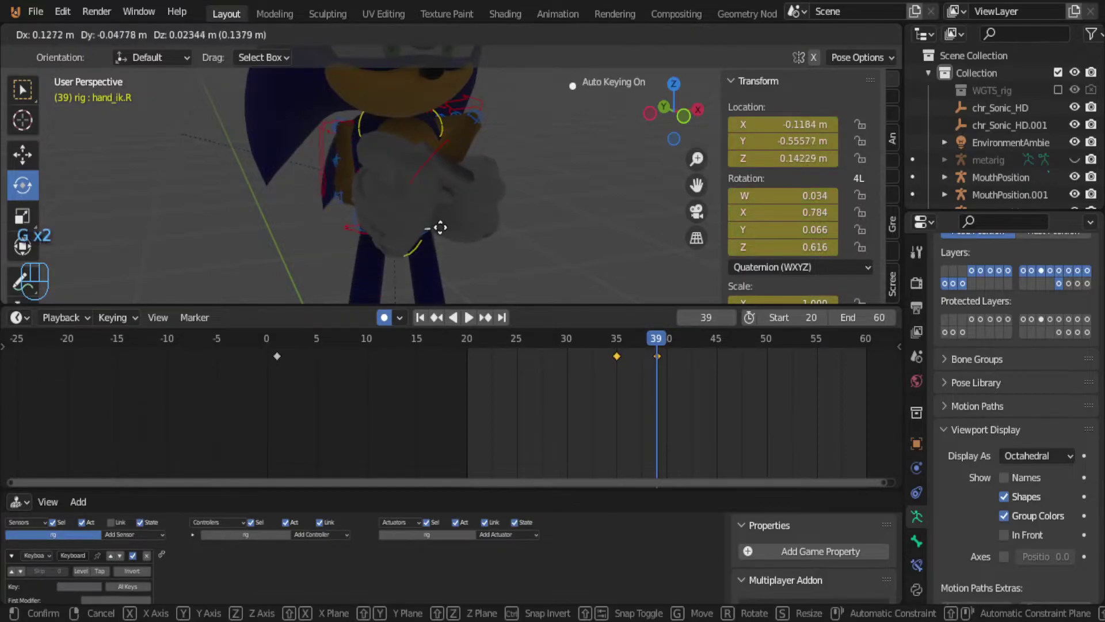
click(404, 196)
middle_drag(403, 191, 281, 175)
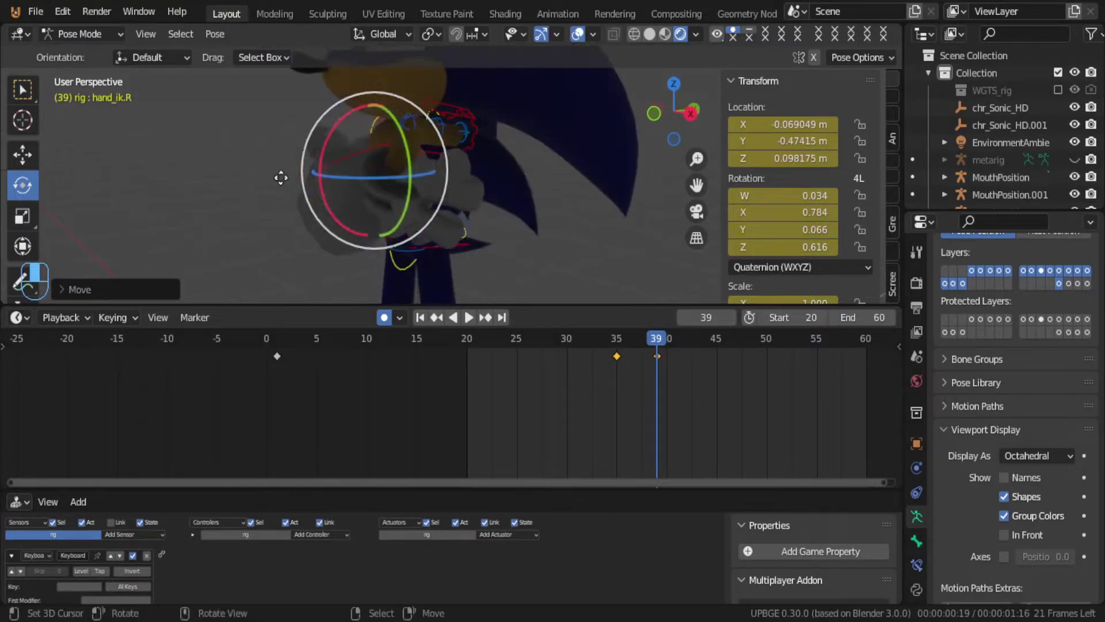
key(g)
click(254, 173)
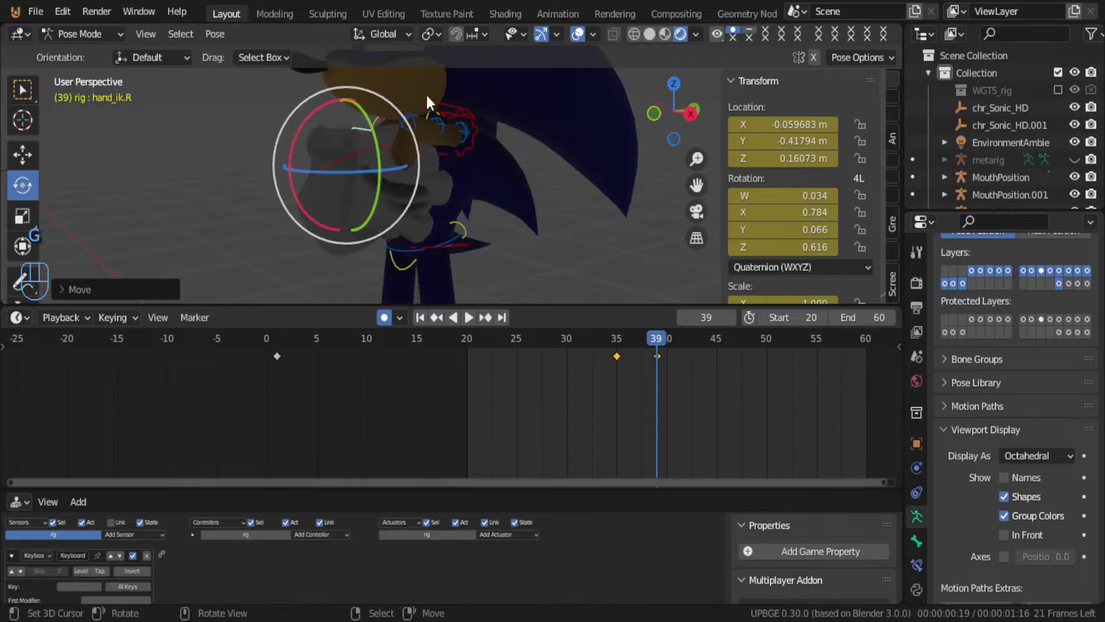
Step: Rotate upper_arm_ik.L at frame 39 to about 31.7° on its Y rotation
click(448, 111)
middle_drag(447, 110, 520, 119)
drag(522, 128, 472, 205)
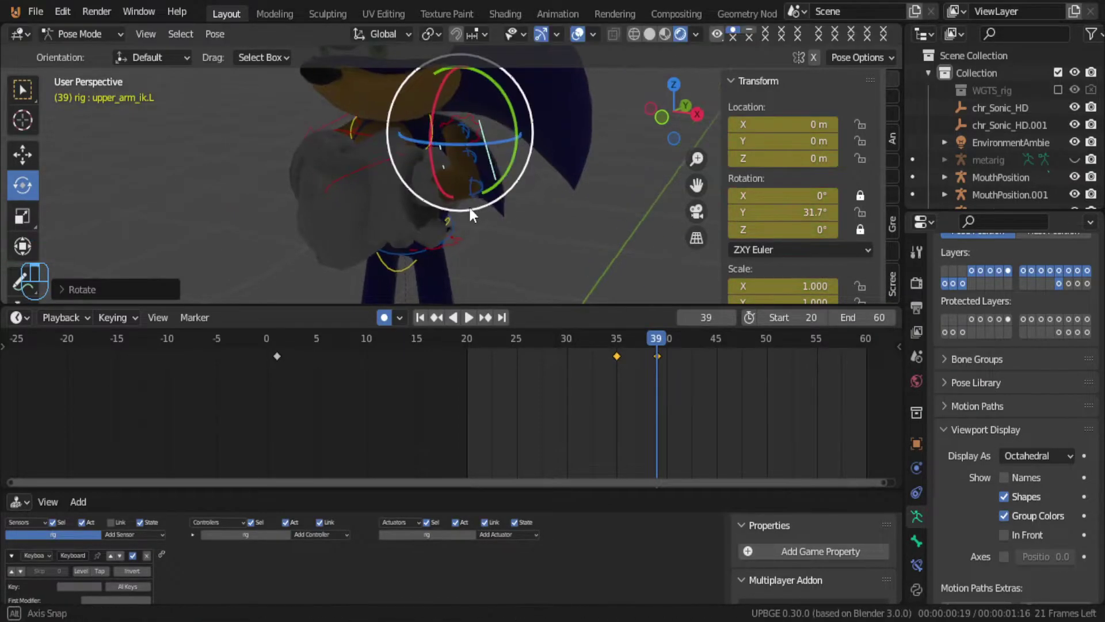
middle_drag(472, 205, 423, 222)
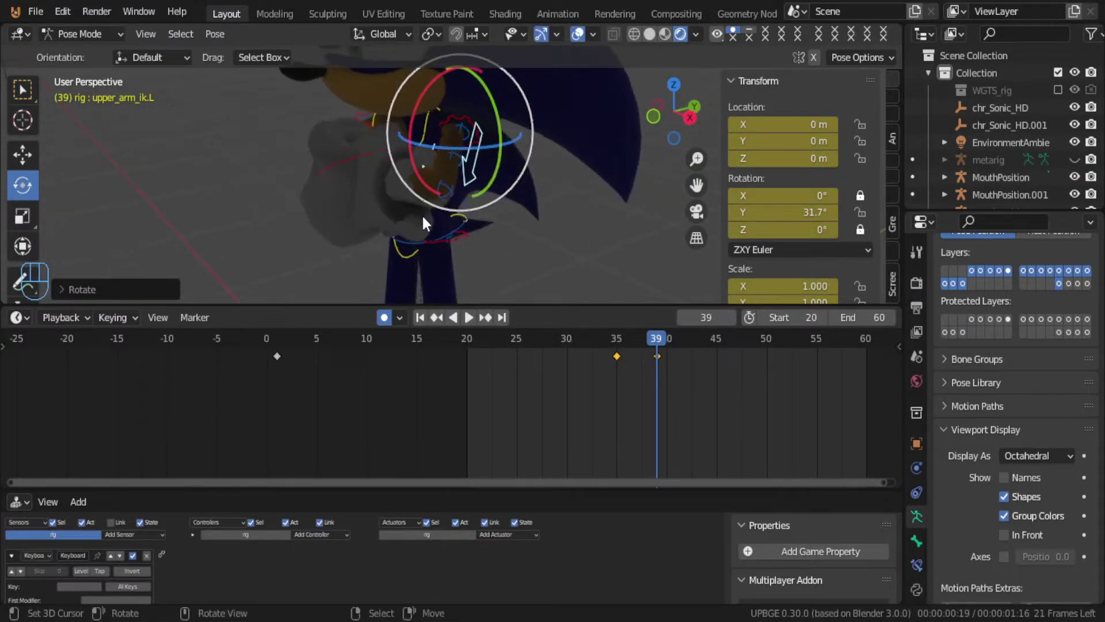
Step: Rotate upper_arm_ik.R at frame 39 to about 20.8° on its Y rotation
click(364, 153)
middle_drag(364, 154, 550, 146)
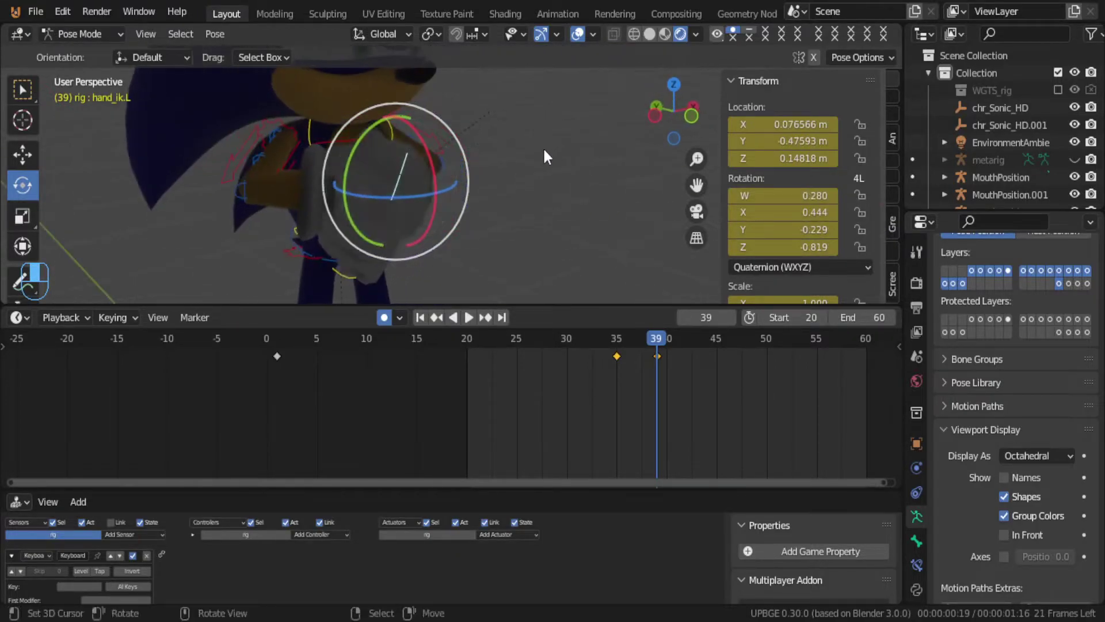
click(246, 142)
drag(227, 110, 370, 168)
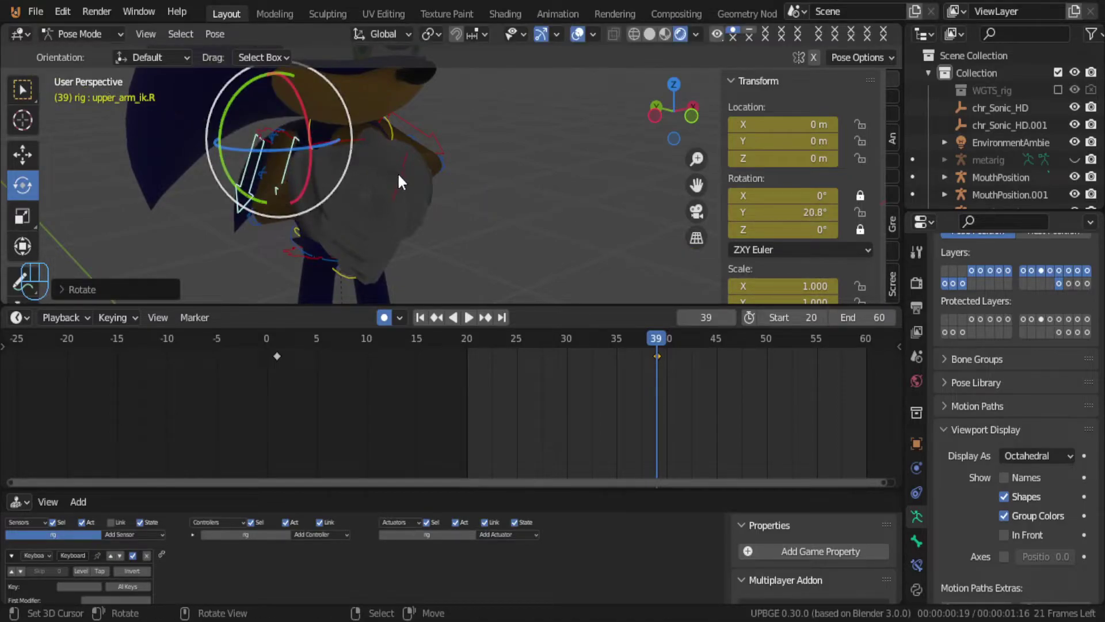
Step: Move hand_ik.L and rotate it to a quaternion of about W -0.044, X 0.565, Y 0.279, Z -0.775
click(400, 179)
key(g)
click(343, 163)
middle_drag(343, 163, 411, 179)
drag(409, 174, 354, 207)
Step: Shift hand_ik.L along global Y and rotate it about global Y
key(g)
key(y)
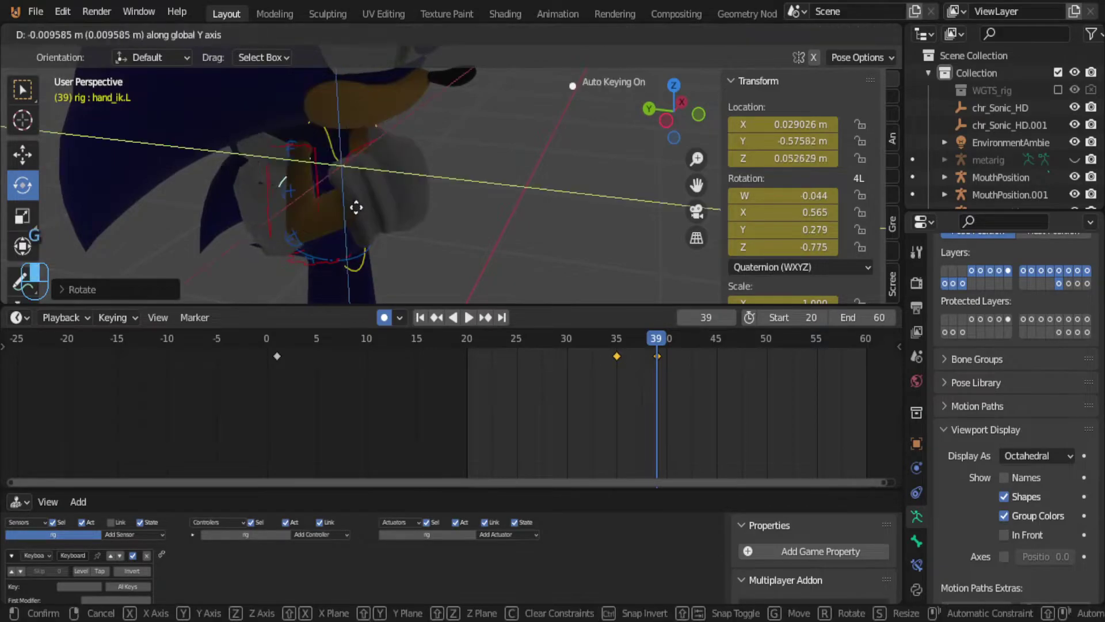
click(375, 209)
middle_drag(376, 208, 351, 200)
key(r)
key(y)
click(343, 159)
Step: Try a trackball rotation on spine_fk.001 and a global Z rotation on thigh_parent.R
click(393, 206)
key(r)
key(r)
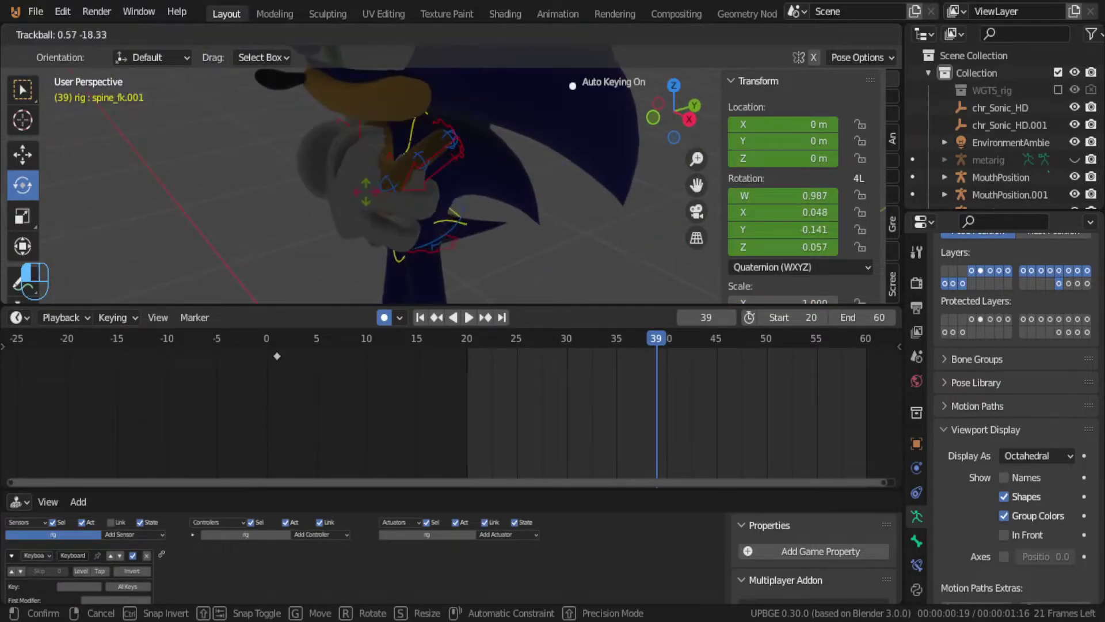
click(389, 213)
click(374, 210)
key(r)
key(z)
click(368, 244)
key(a)
key(a)
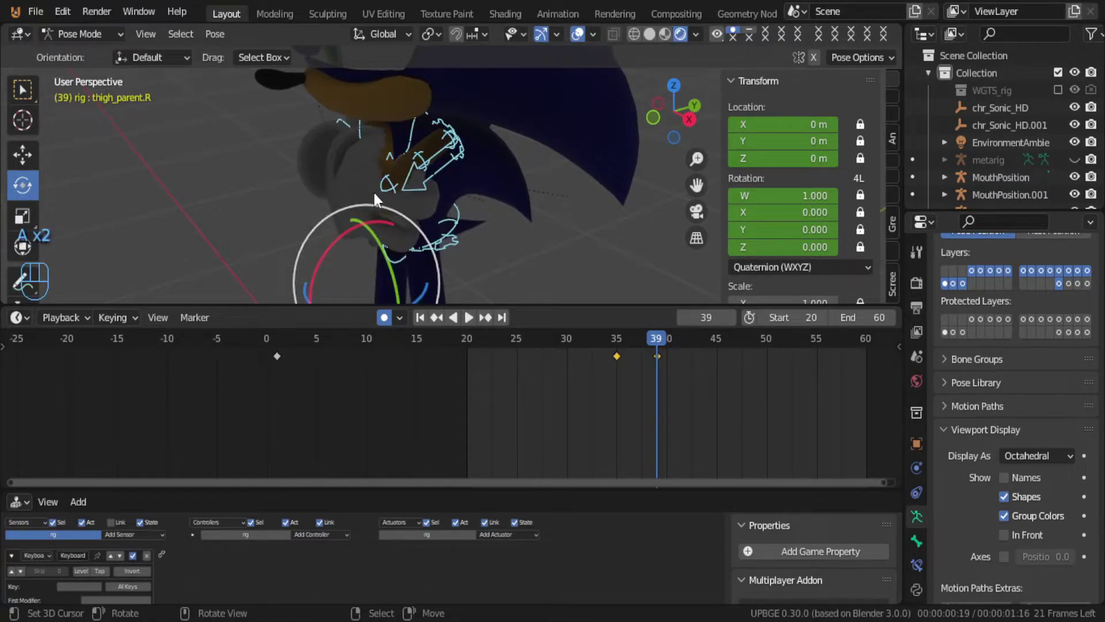
click(361, 159)
drag(360, 158, 399, 166)
key(Escape)
Step: Select hand_ik.R using wireframe display and leave the viewport in solid shading
key(z)
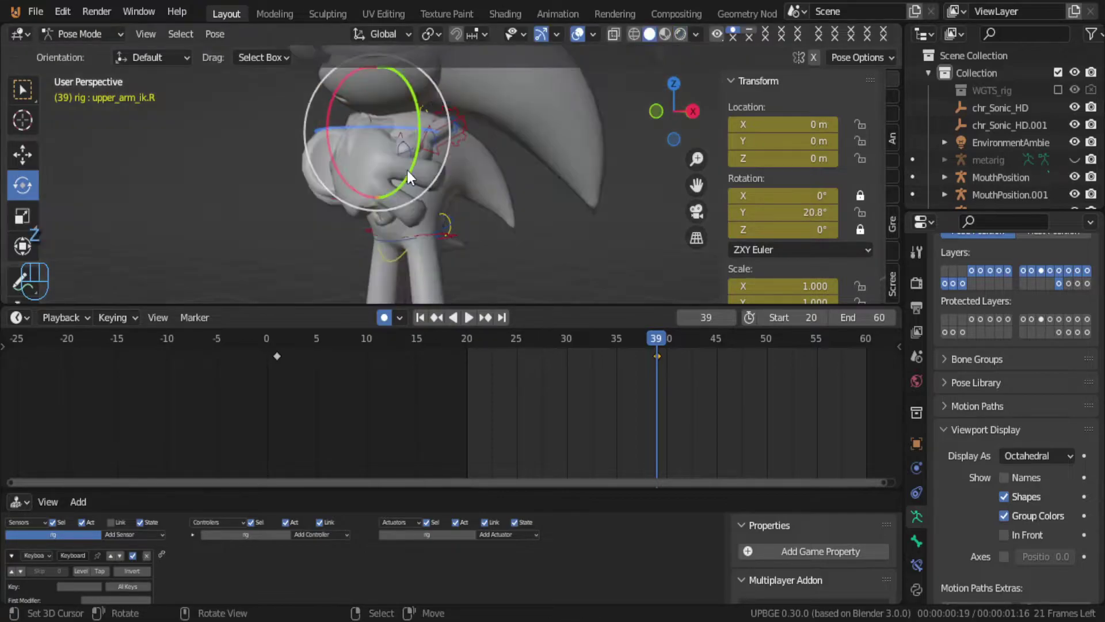
key(z)
click(409, 202)
click(409, 203)
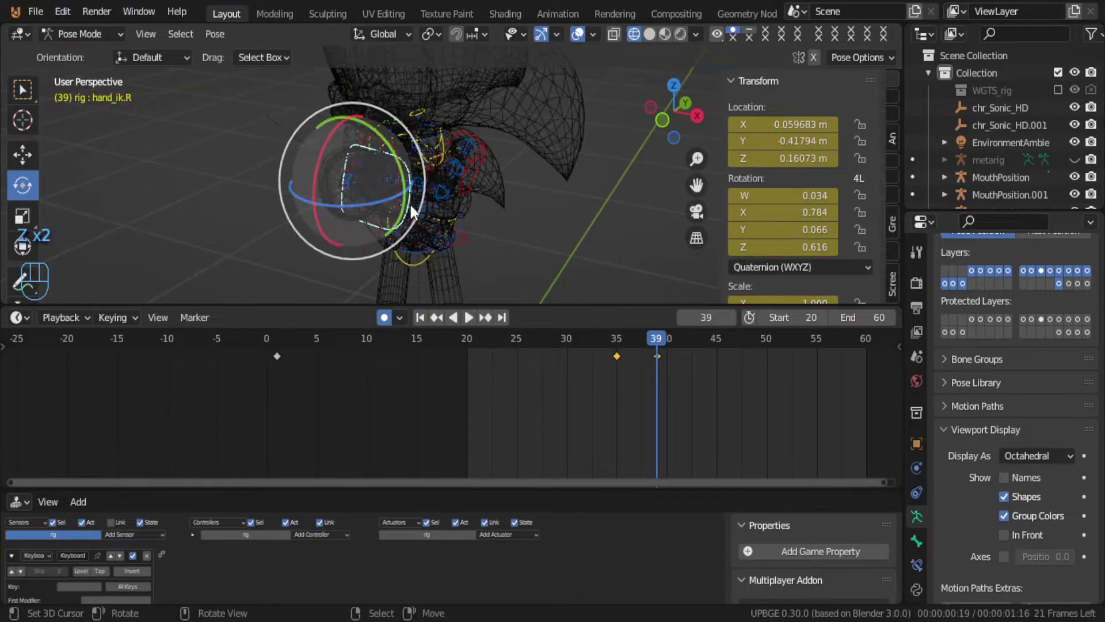
click(409, 203)
click(409, 202)
click(406, 189)
click(407, 191)
key(z)
Step: Move hand_ik.R at frame 39 to about X -0.020 m, Y -0.440 m, Z 0.119 m
mouse_move(409, 192)
middle_down()
mouse_move(375, 191)
mouse_move(429, 178)
mouse_move(558, 185)
mouse_move(427, 199)
mouse_move(409, 177)
mouse_move(352, 210)
middle_up()
key(g)
click(389, 172)
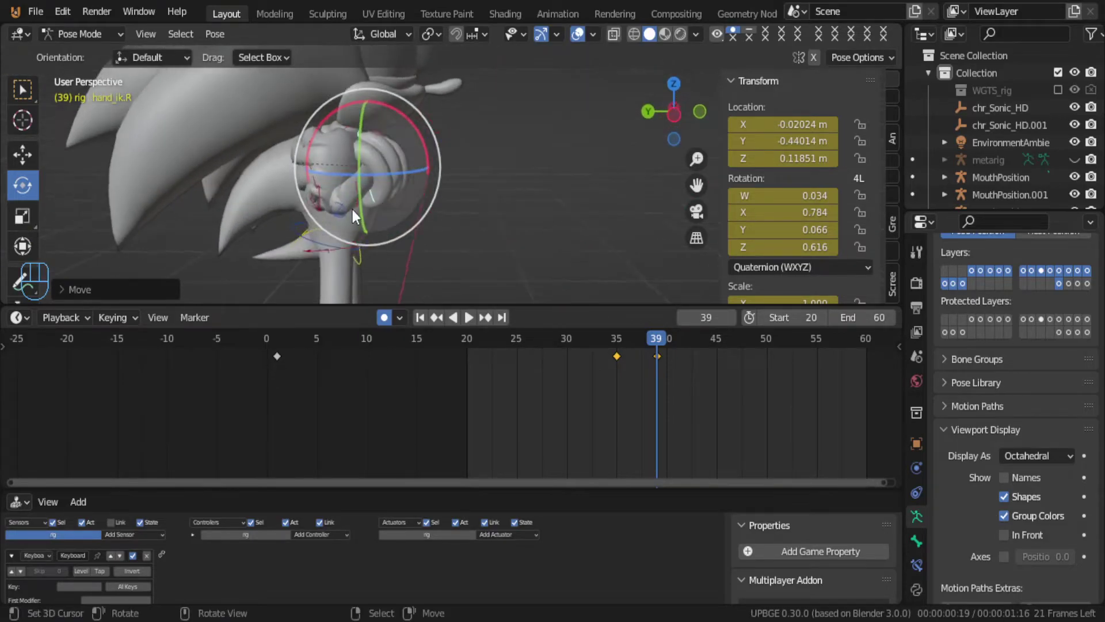
Step: Reposition forearm_tweak.R in two moves to reshape the right forearm at frame 39
click(346, 208)
key(g)
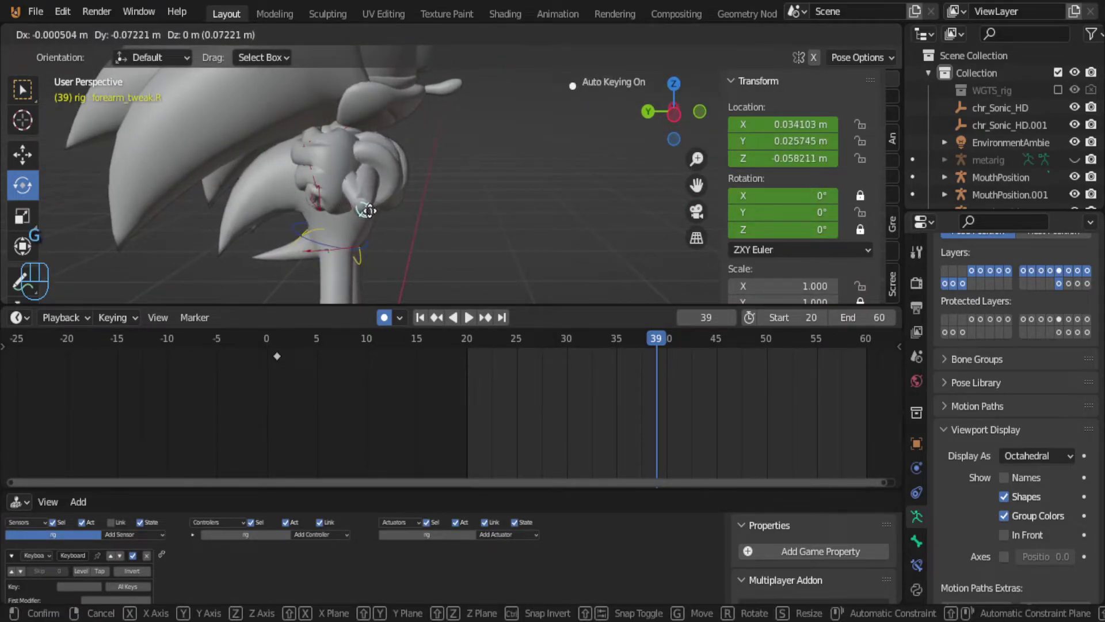
click(371, 208)
middle_drag(374, 206, 325, 178)
key(g)
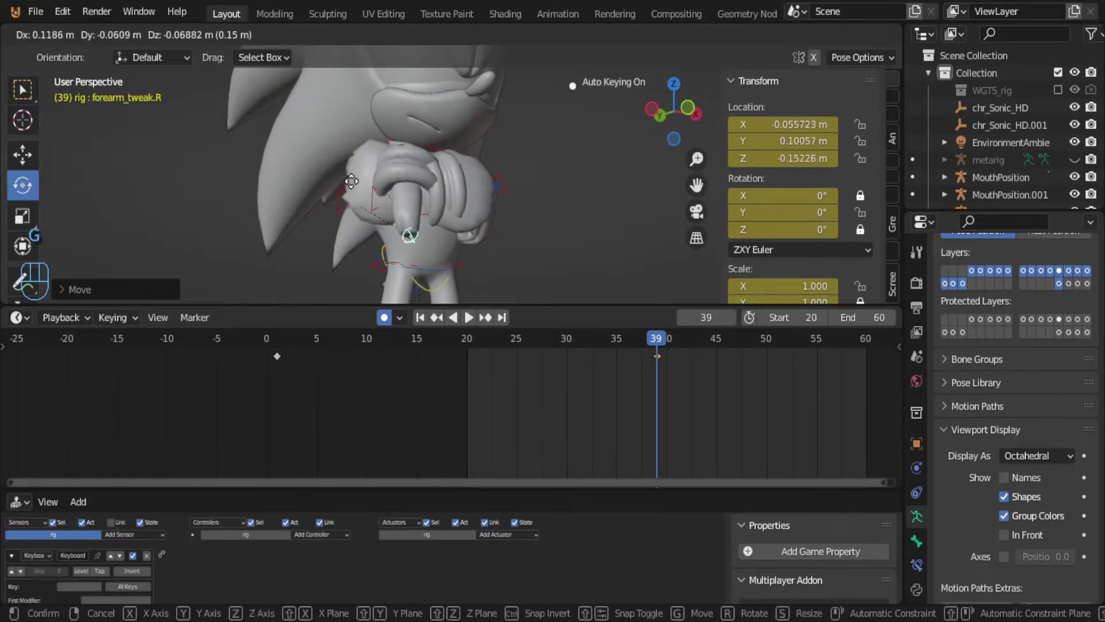
click(305, 161)
Step: Move upper_arm_ik.L slightly downward to adjust the left arm at frame 39
middle_drag(305, 161, 320, 205)
click(488, 163)
key(g)
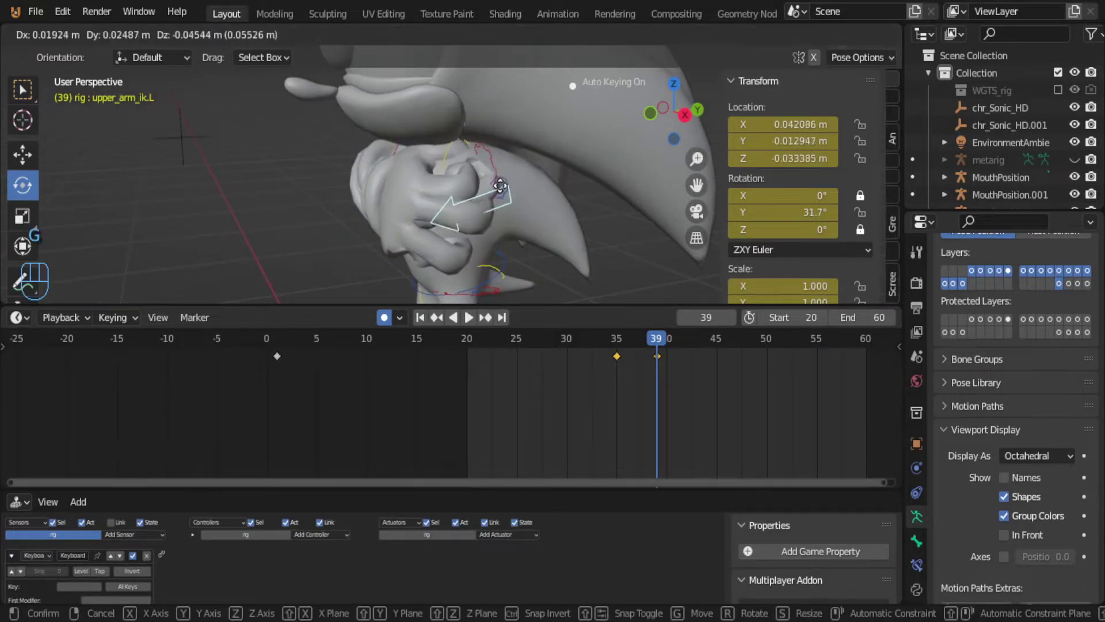
click(427, 232)
Step: Reposition forearm_tweak.L in several small moves to reshape the left forearm at frame 39
click(410, 223)
key(g)
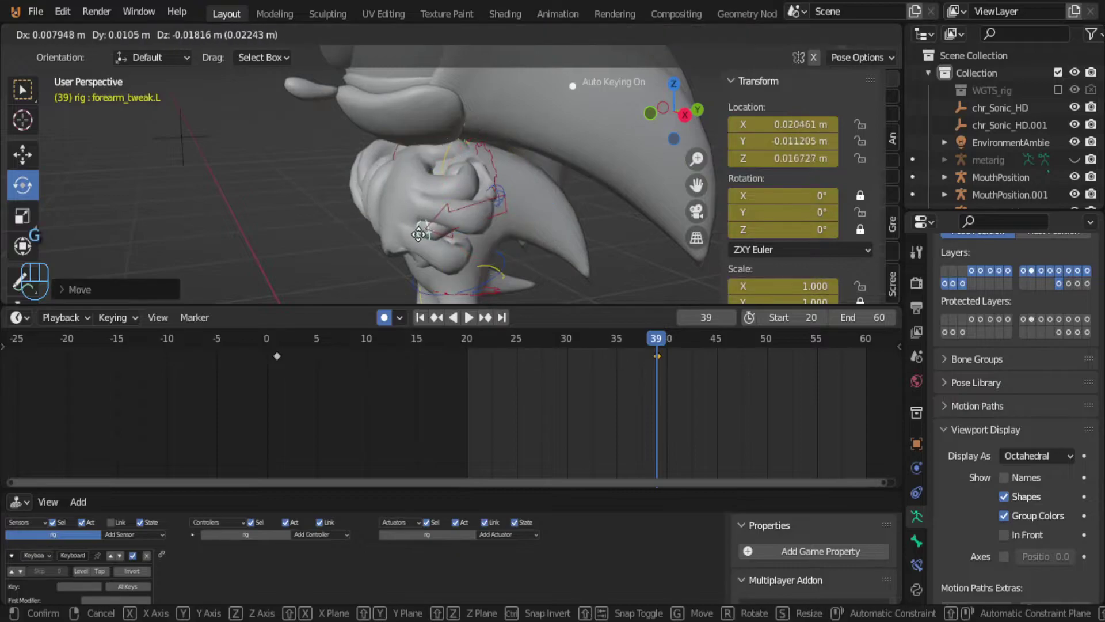
click(440, 243)
middle_drag(455, 240, 444, 136)
key(g)
click(500, 234)
key(g)
click(526, 176)
key(g)
click(345, 150)
Step: Rotate the hips control at frame 39 to a quaternion of about W 0.997, X -0.029, Y -0.068, Z 0.006
middle_drag(346, 150, 403, 156)
scroll(426, 266, up, 4)
click(389, 138)
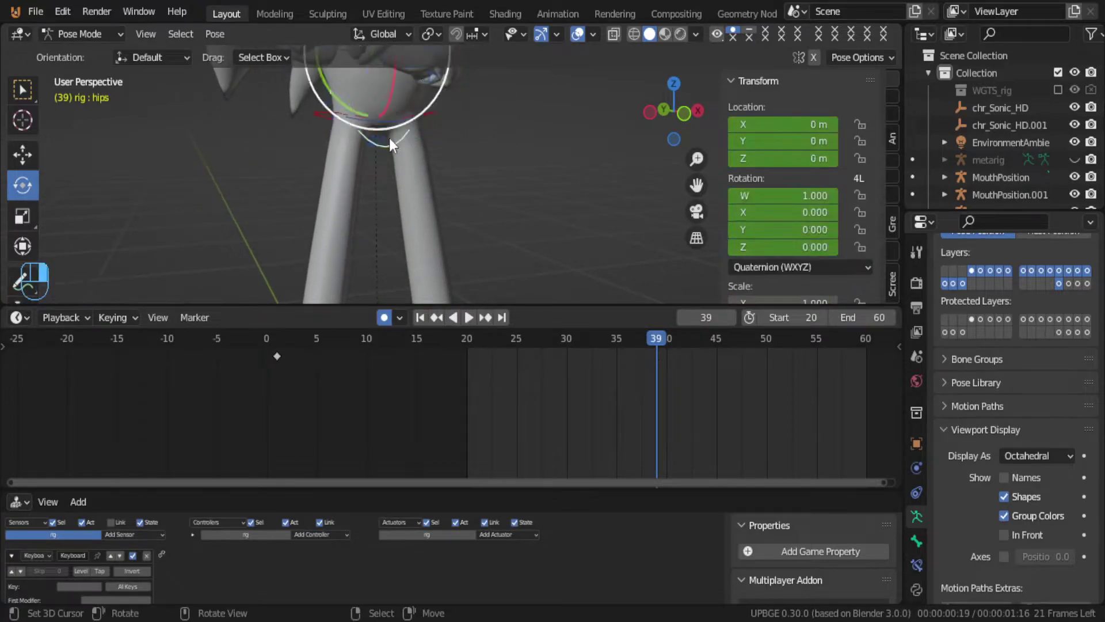
key(r)
click(502, 156)
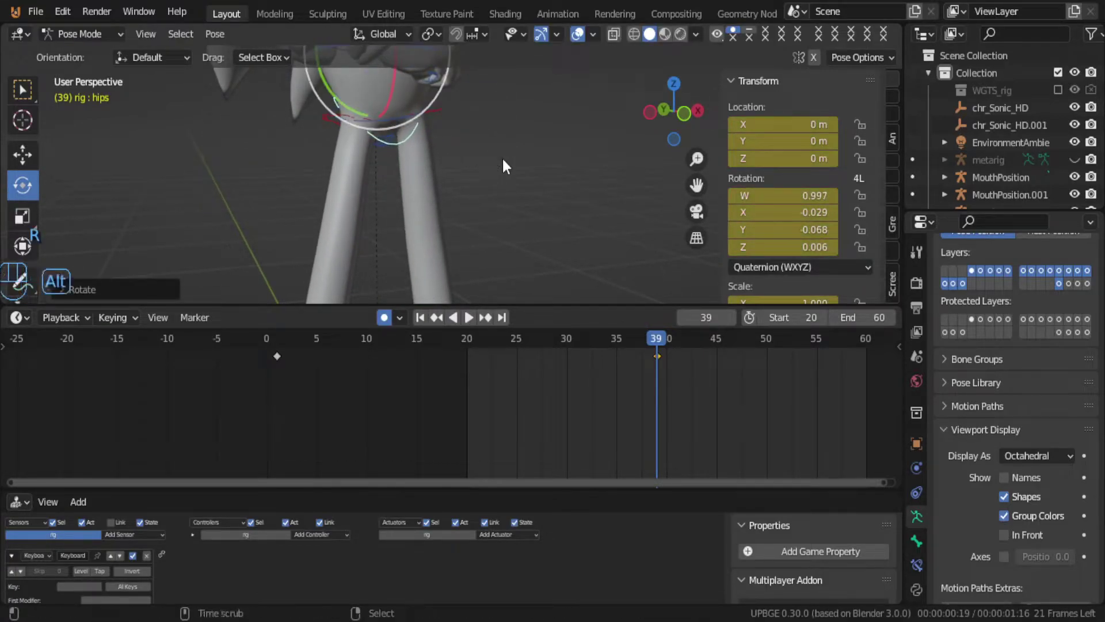
Step: Reveal all hidden rig controls and rotate foot_ik.R about global Z to about W 0.958, Z -0.286
key(alt+h)
middle_drag(502, 156, 447, 222)
click(435, 283)
key(r)
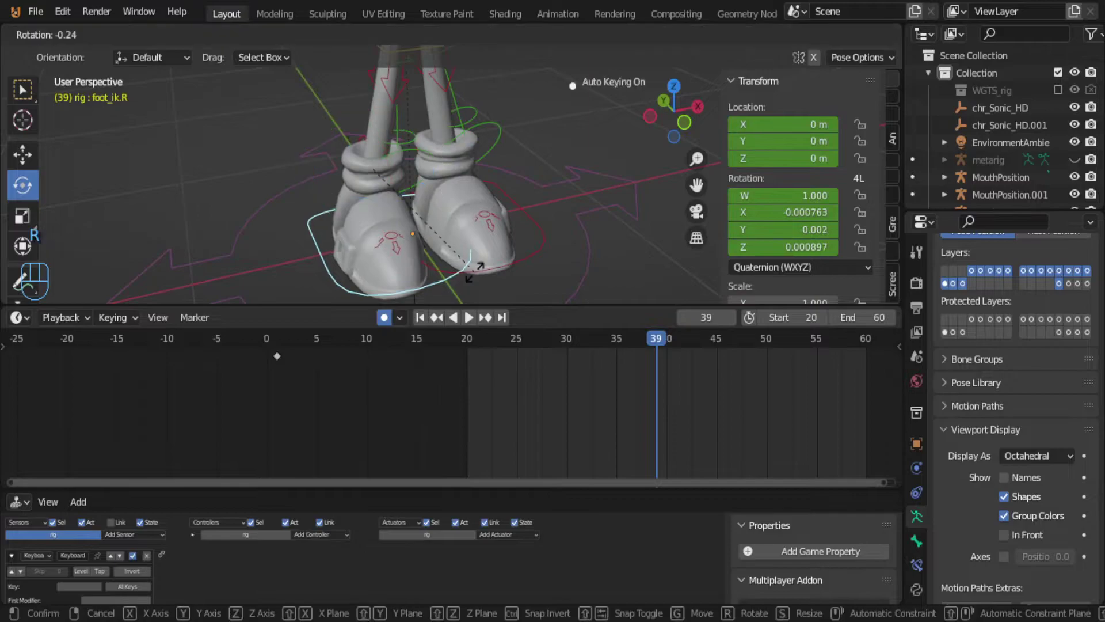
key(z)
right_click(399, 290)
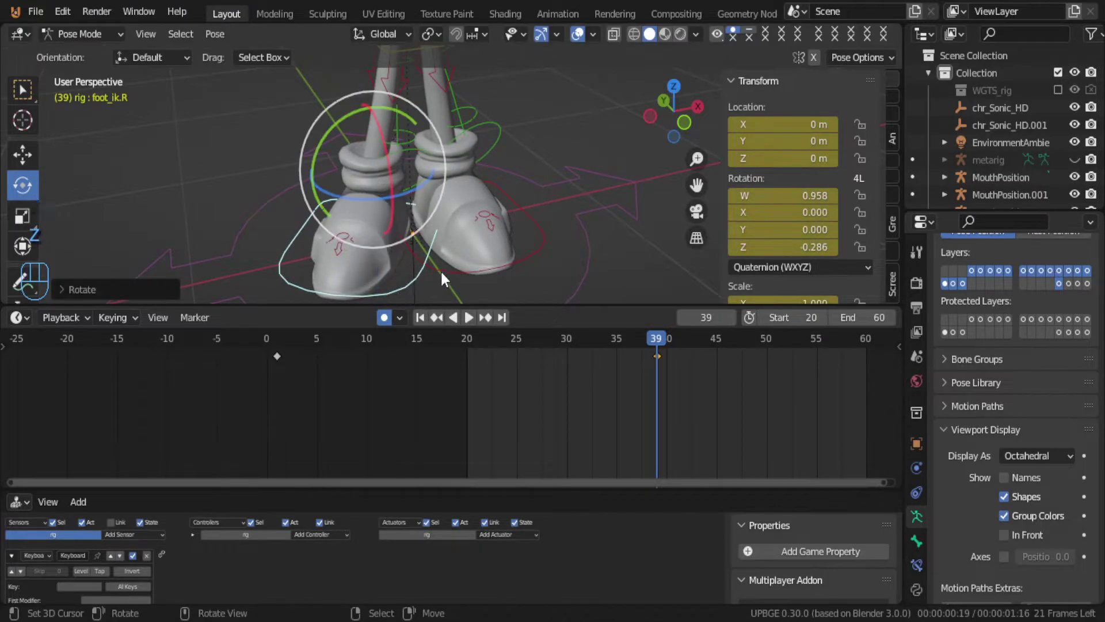
Step: Lower the torso control along global Z at frame 39 to about -0.082 m
scroll(440, 269, down, 3)
click(440, 161)
key(g)
key(z)
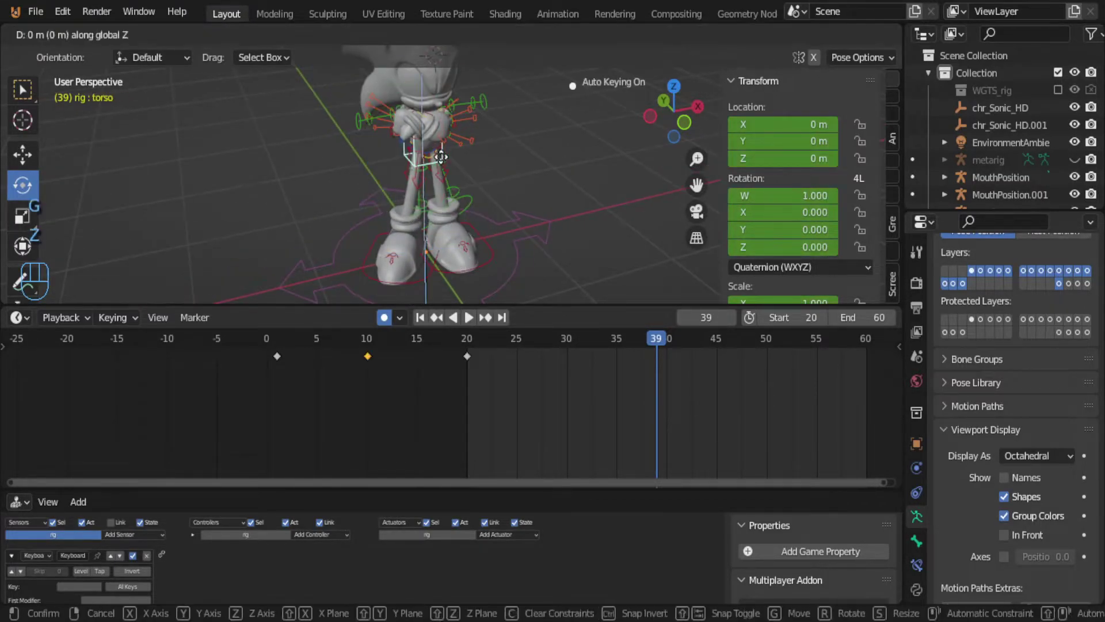
click(430, 178)
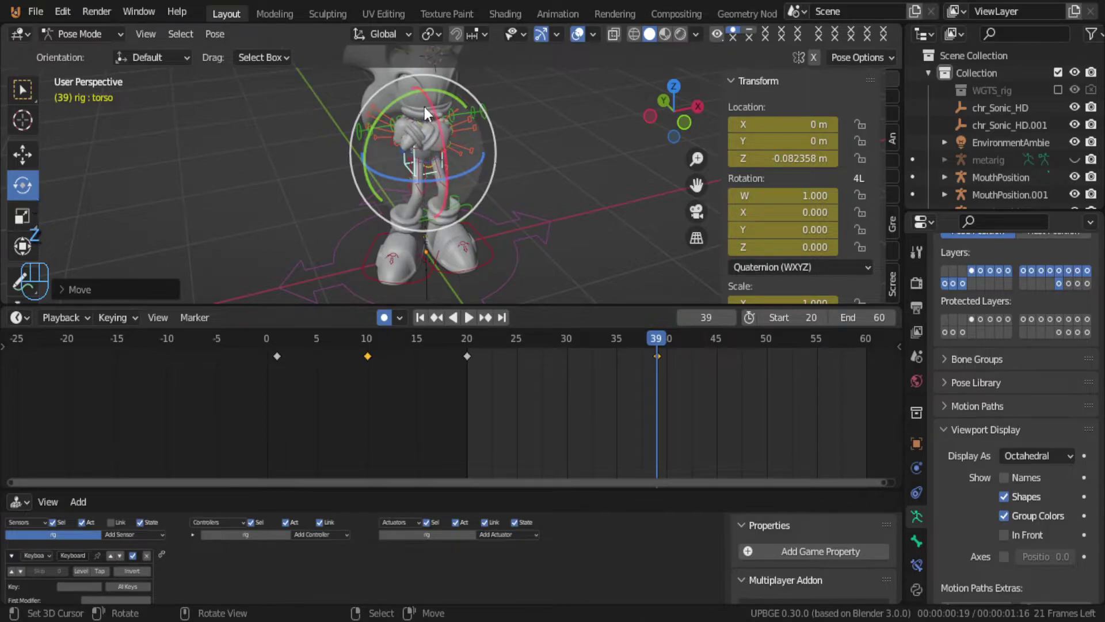
Step: Tilt the head control at frame 39 to a rotation of about W 0.996, X 0.094
scroll(435, 132, up, 2)
click(448, 157)
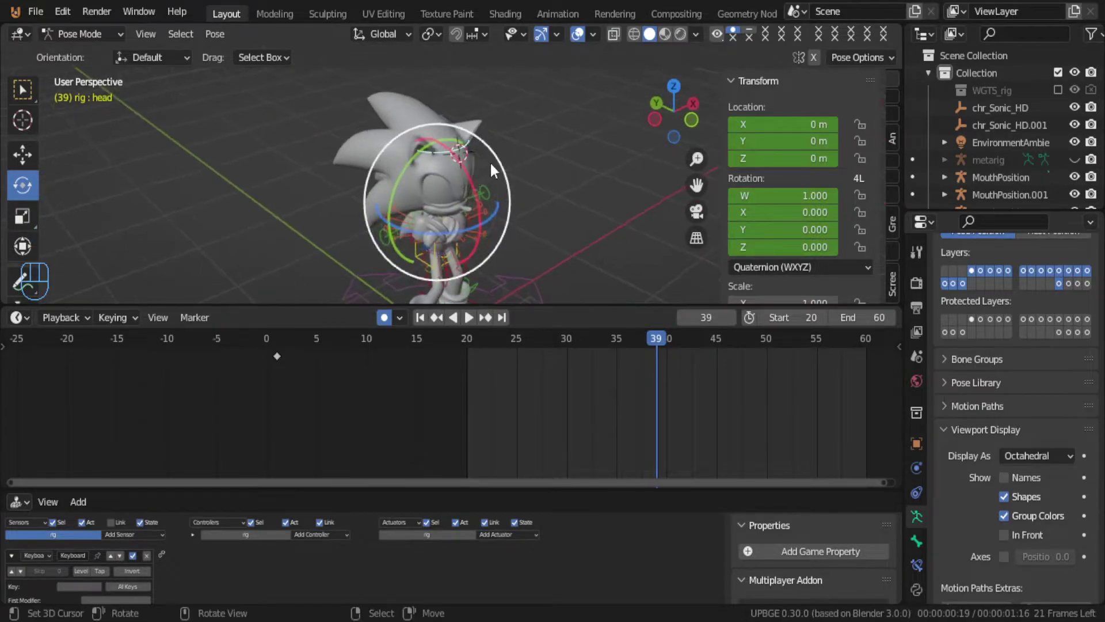
drag(468, 173, 471, 254)
shift+middle_drag(471, 254, 444, 112)
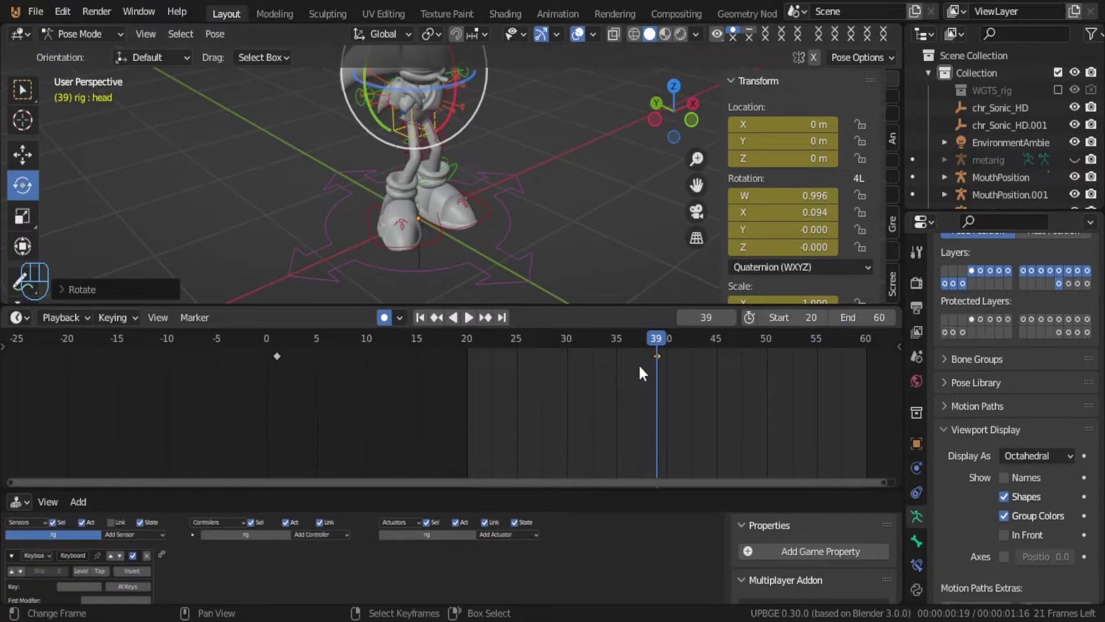
Step: Go to frame 29 and move foot_ik.R, adjusting it along global Z as well
drag(638, 364, 556, 429)
click(441, 237)
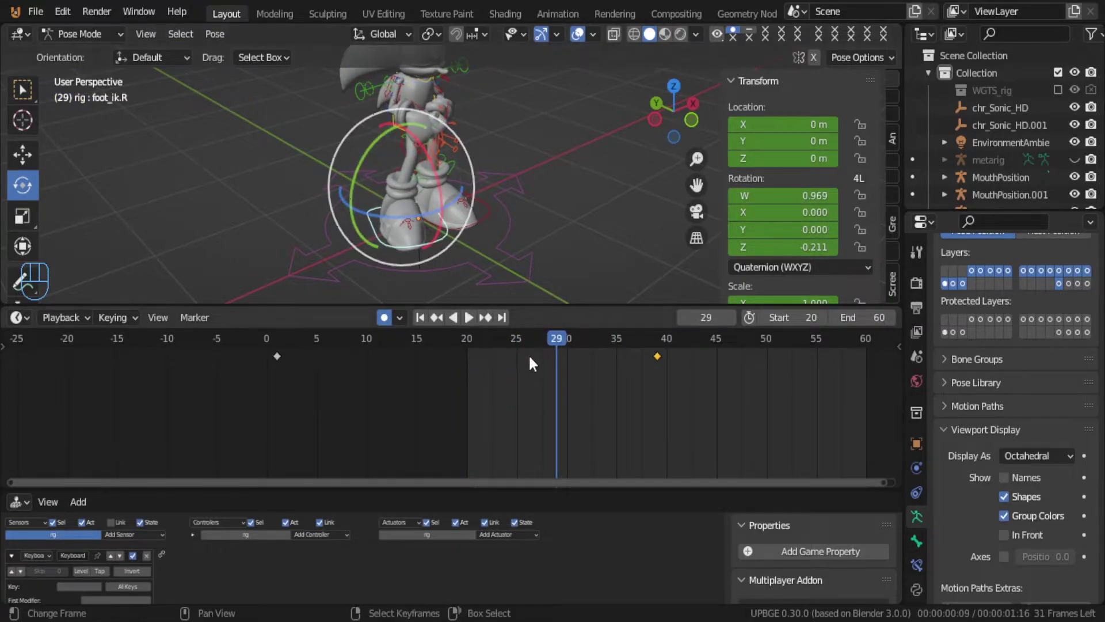
drag(528, 354, 557, 442)
key(g)
click(443, 234)
key(g)
key(z)
click(502, 253)
Step: Move hand_ik.R at frame 29 to about X -0.206 m, Y -0.278 m, Z 0.272 m
click(406, 133)
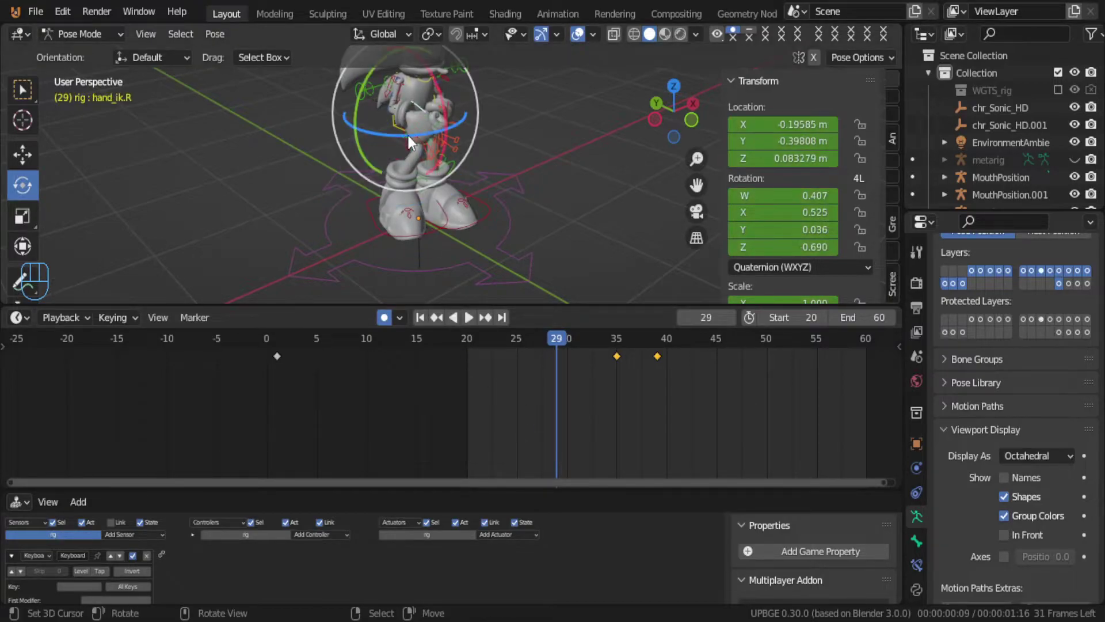
key(g)
click(392, 120)
middle_drag(392, 120, 299, 250)
key(g)
right_click(477, 187)
key(g)
click(450, 192)
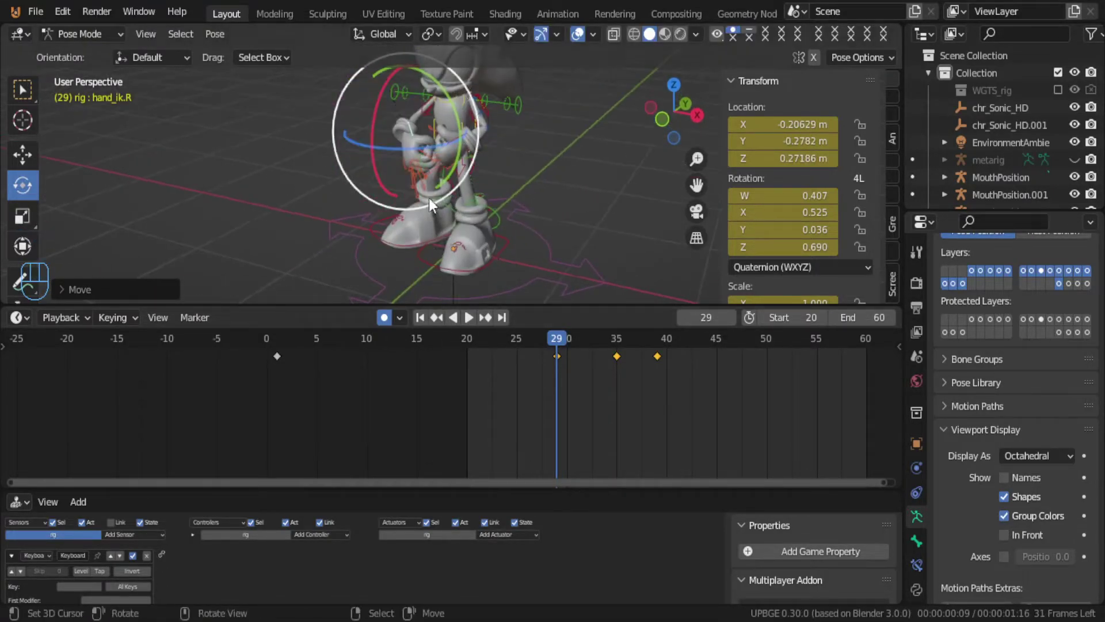
Step: Move hand_ik.L at frame 29 to adjust the crossed-arm pose, and play the animation
click(451, 128)
click(452, 137)
middle_drag(454, 143, 518, 257)
key(g)
click(495, 147)
click(547, 378)
key(space)
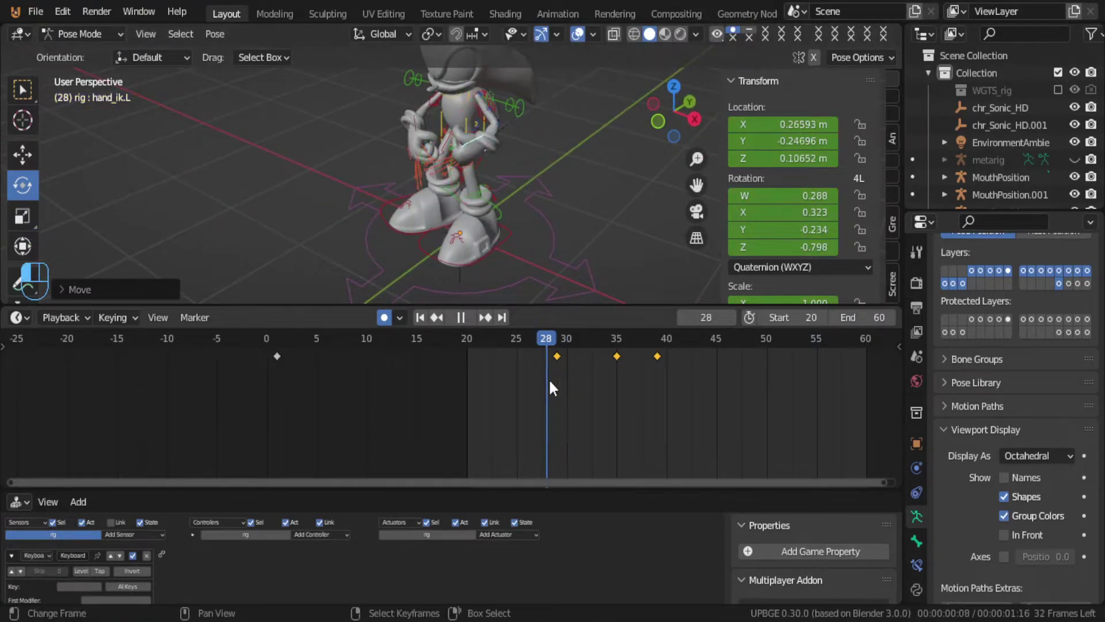
Step: Go to frame 20, select all rig controls and apply a move in place to keyframe the whole pose
drag(543, 380, 463, 387)
key(space)
click(484, 163)
click(410, 154)
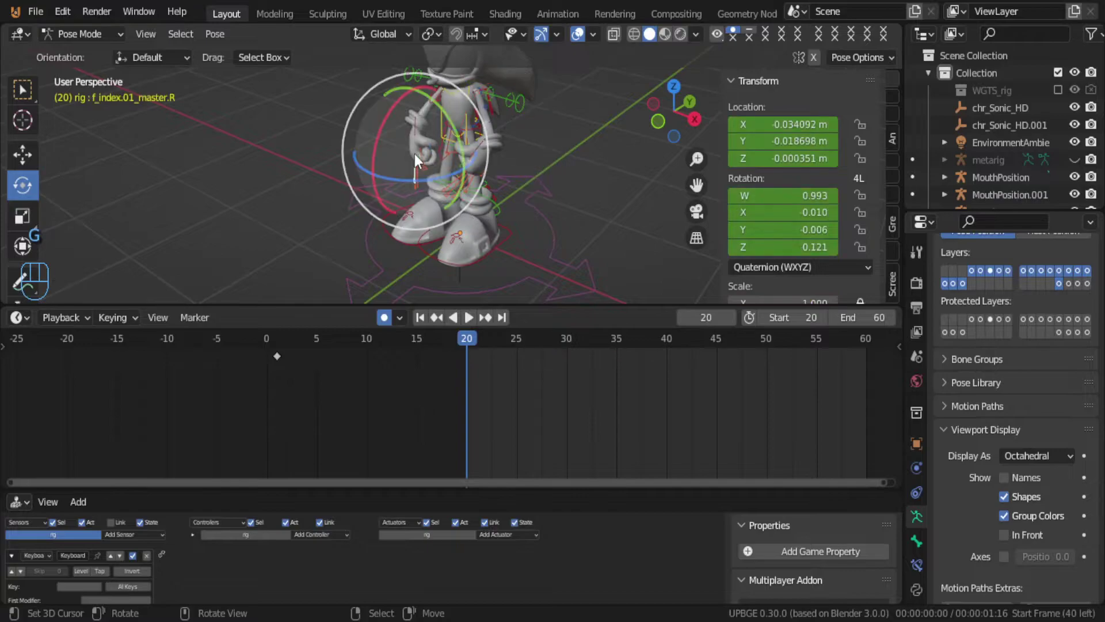
click(421, 160)
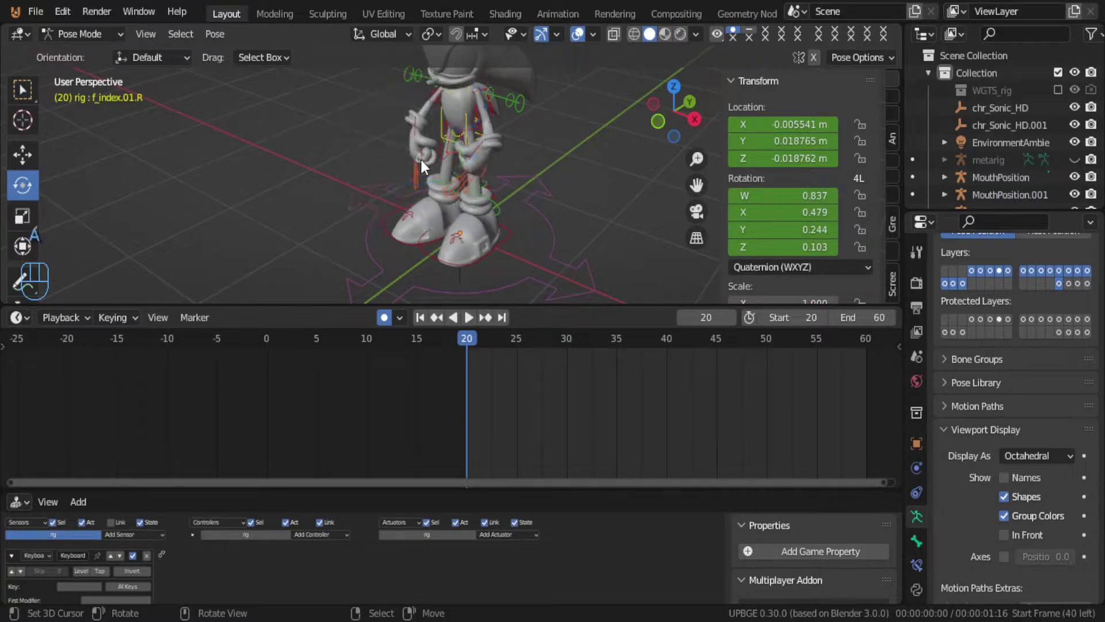
key(a)
key(g)
click(420, 160)
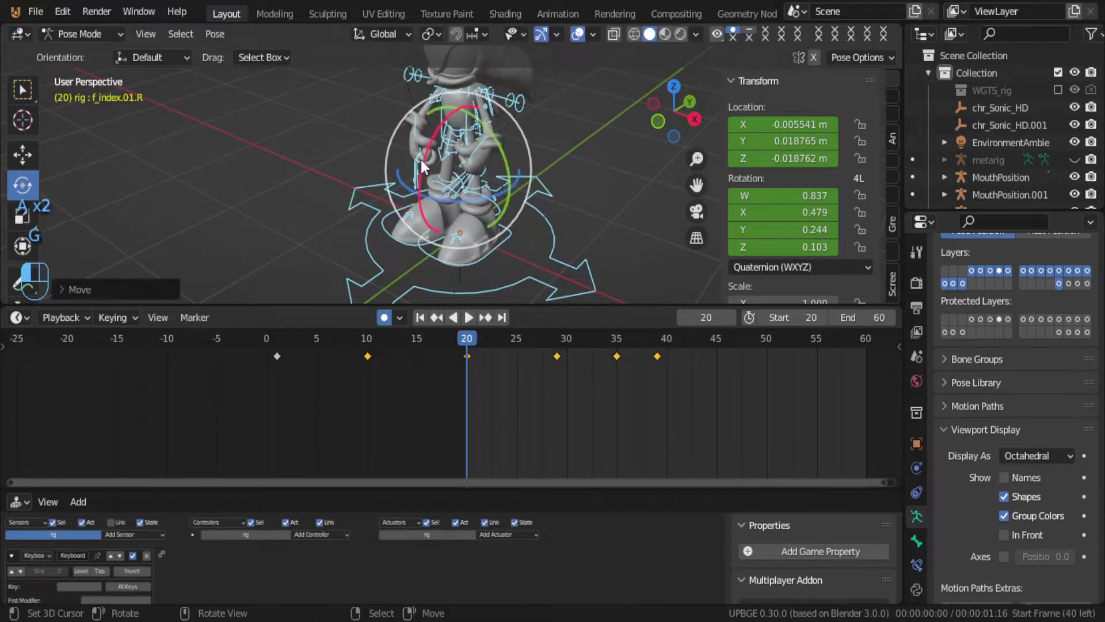
Step: Scrub past frame 39 to frame 42, select foot_ik.R and switch the transform orientation to Local
click(475, 371)
drag(477, 379, 650, 395)
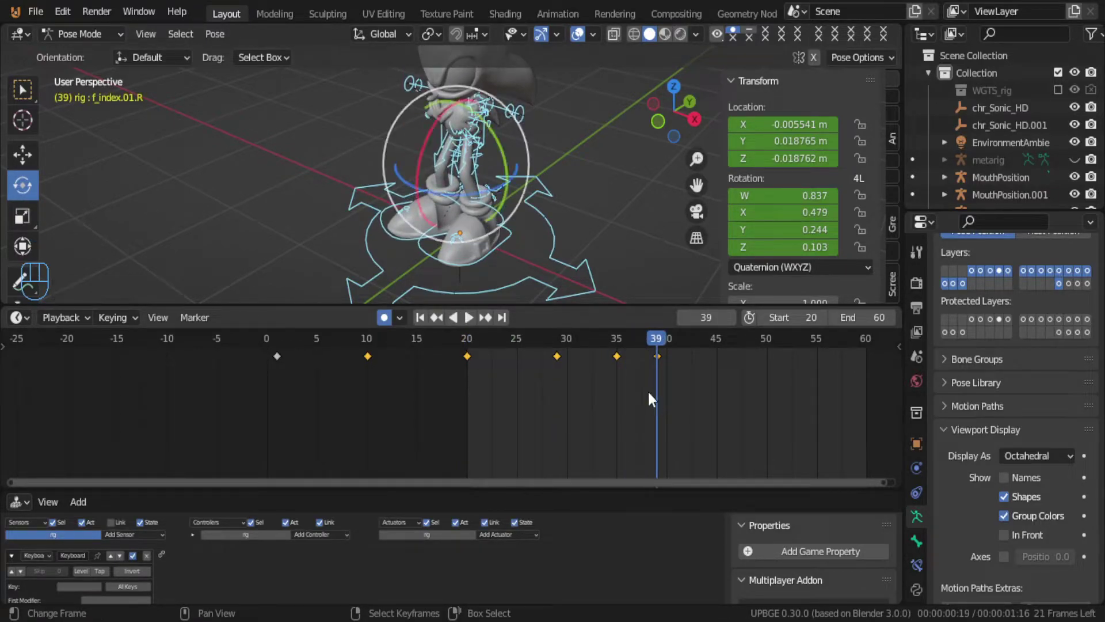
middle_drag(571, 216, 564, 288)
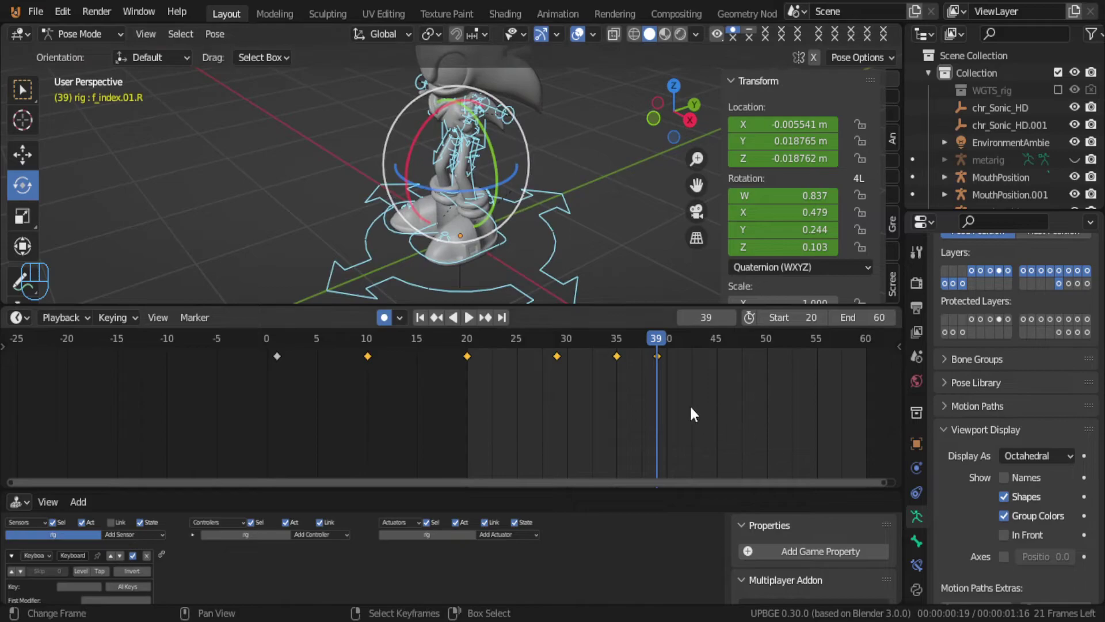
drag(658, 395, 686, 391)
click(395, 229)
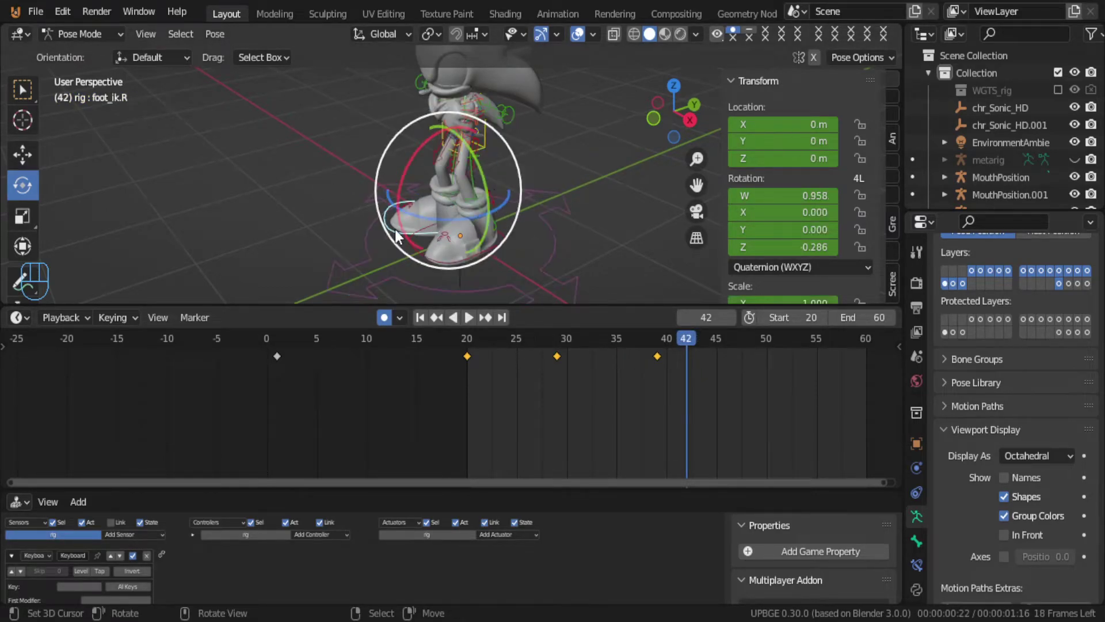
middle_drag(468, 253, 506, 213)
click(392, 36)
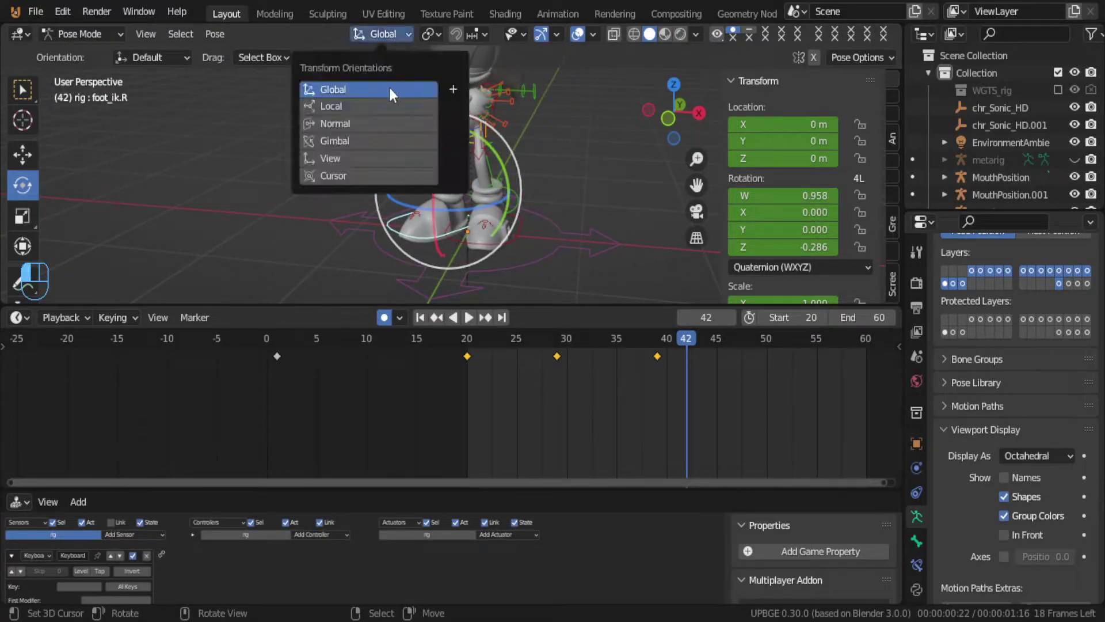
click(381, 109)
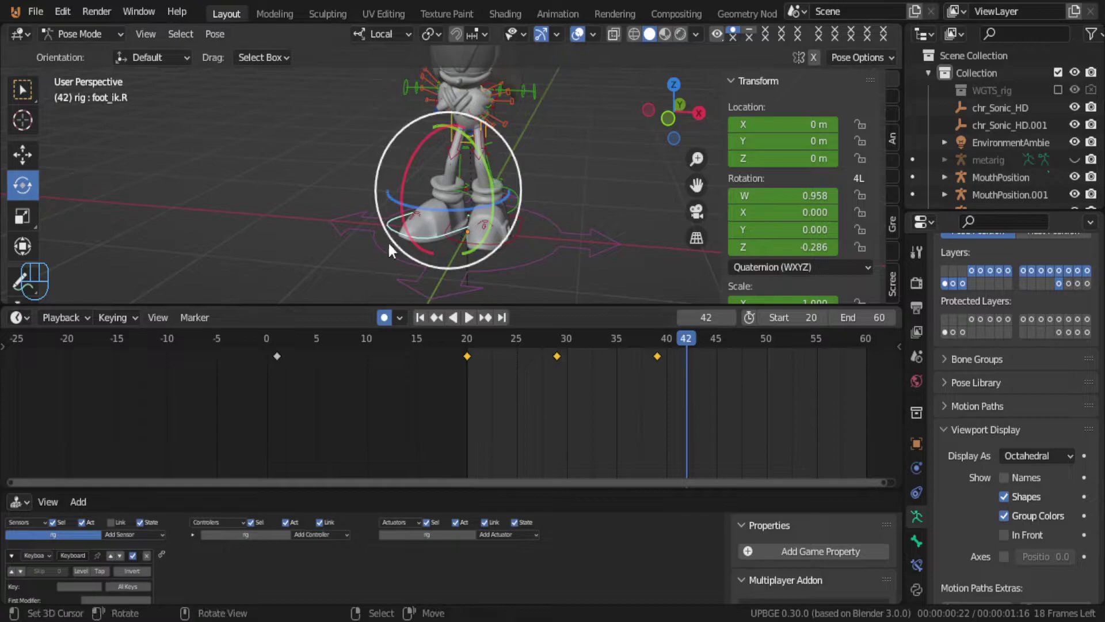
Step: Raise the toe of foot_ik.R at frame 43 by rotating it to about W 0.942, X -0.177, Y 0.053, Z -0.281
mouse_move(686, 393)
mouse_down()
mouse_move(702, 393)
mouse_move(659, 385)
mouse_move(695, 382)
mouse_up()
drag(394, 188, 414, 163)
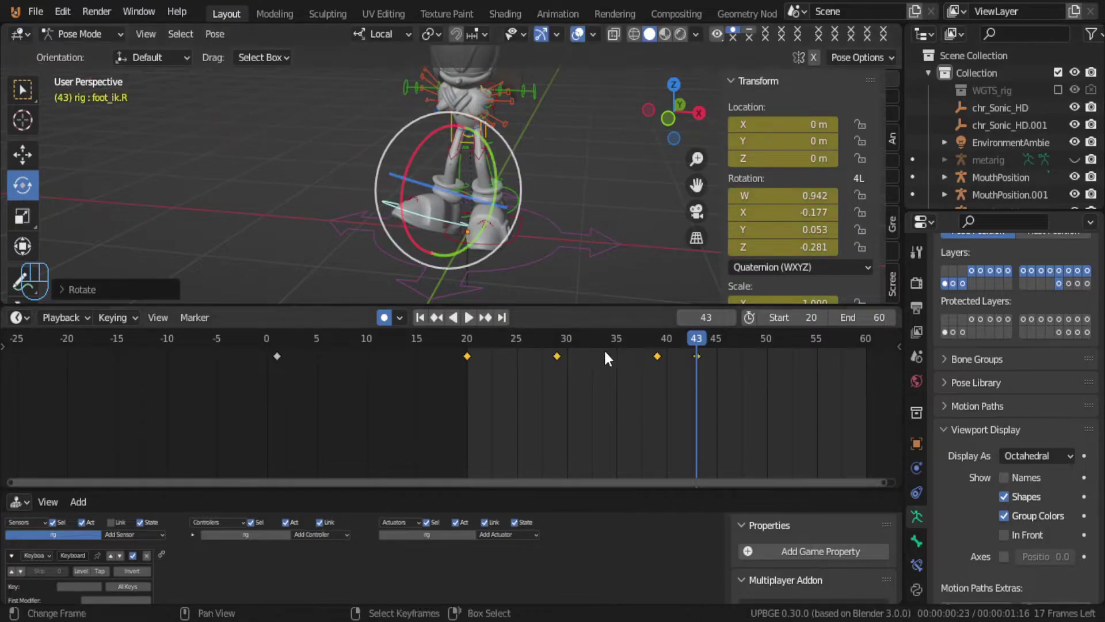
drag(720, 364, 675, 364)
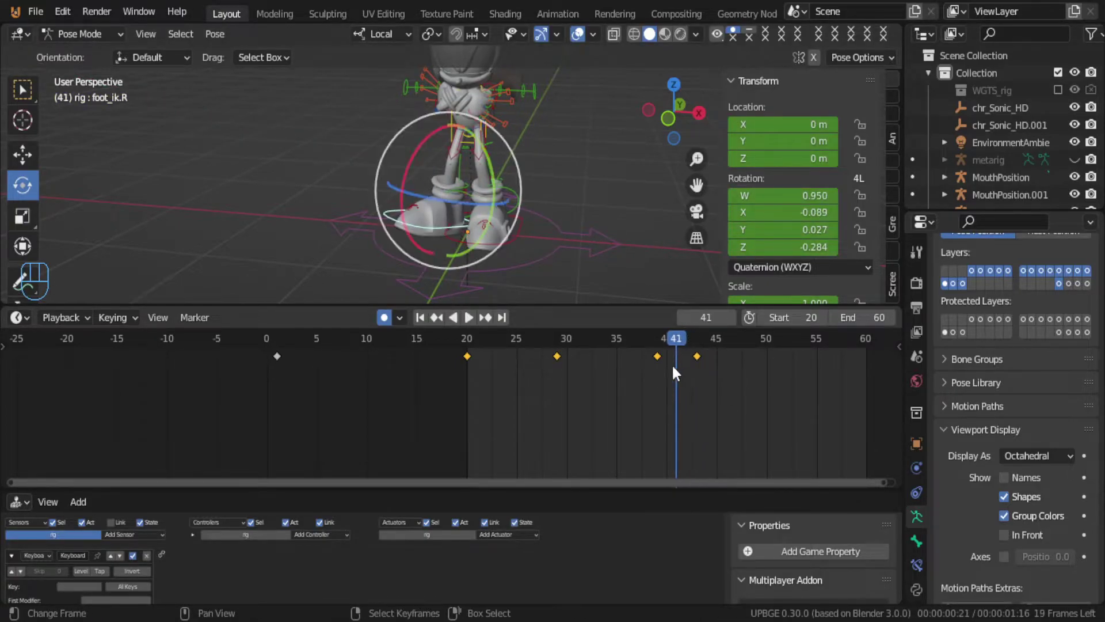
Step: Duplicate foot_ik.R's foot-tap keyframes to frames 45, 48 and 50, and play back the tapping
key(shift)
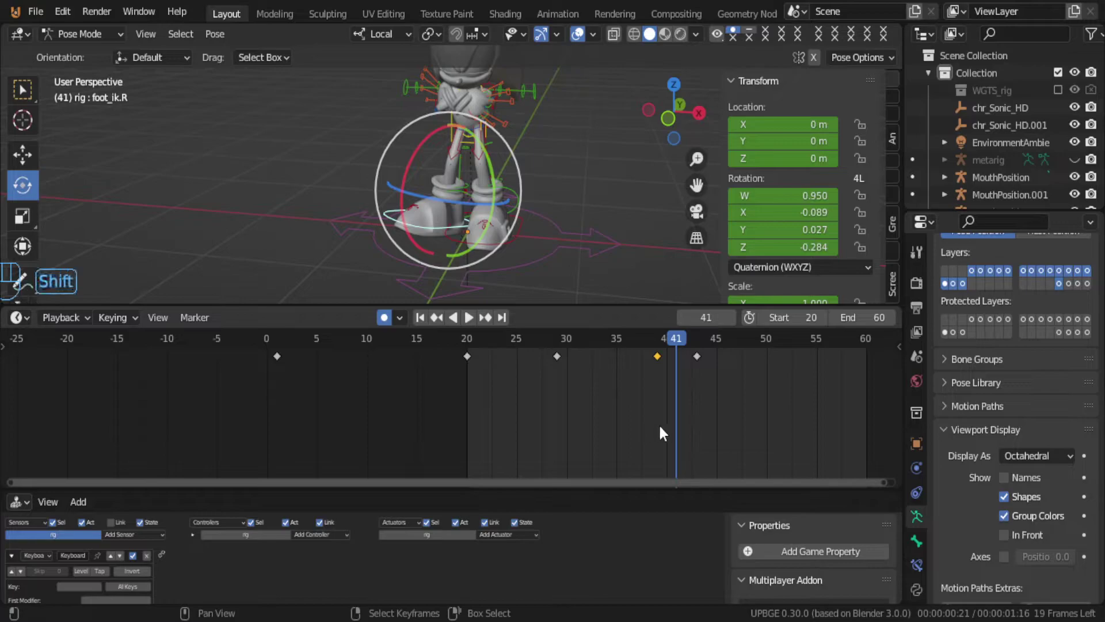
key(shift+d)
click(719, 433)
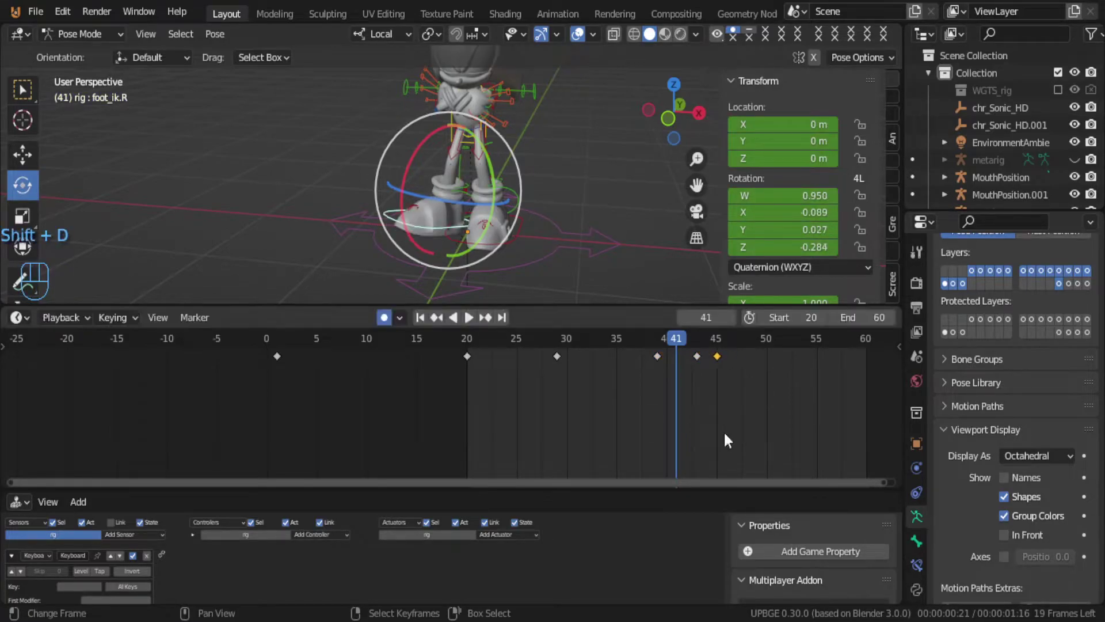
key(shift+d)
click(747, 381)
key(shift+d)
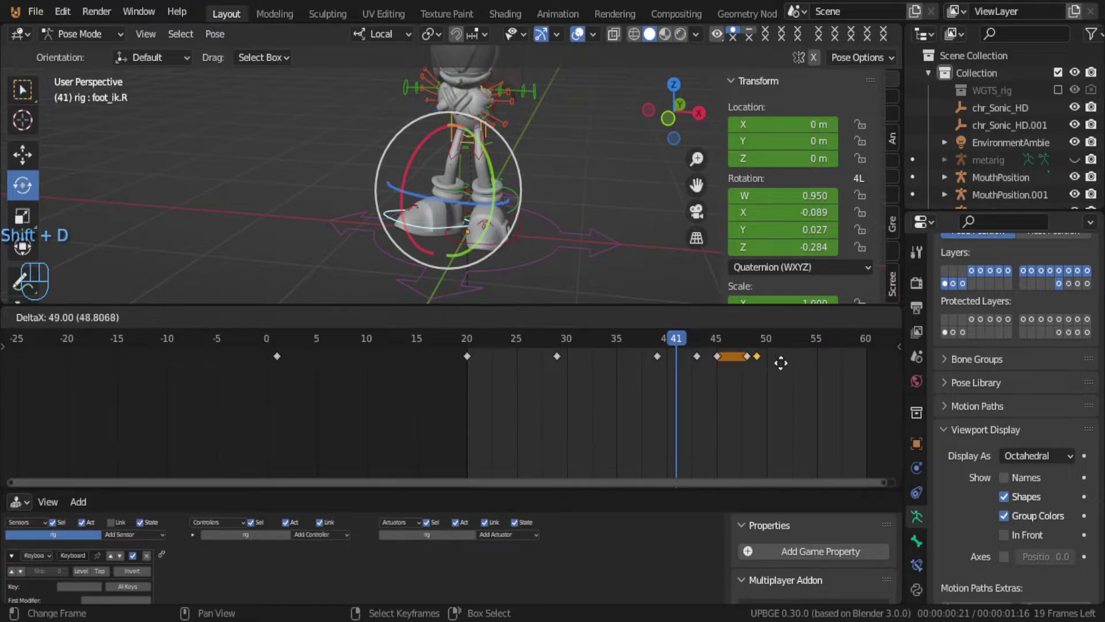
click(722, 379)
click(654, 375)
key(alt+a)
key(alt+a)
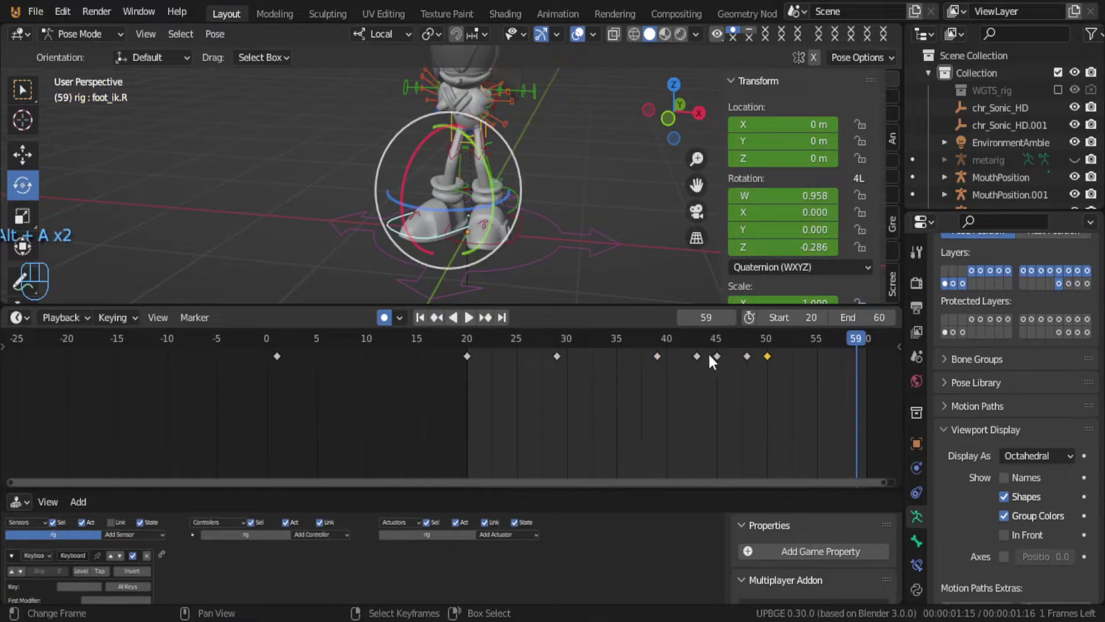
Step: Shift the four foot-tap keyframes after frame 39 to frames 41, 43, 46 and 48, and replay the tapping
key(shift)
shift+click(767, 356)
key(g)
click(747, 359)
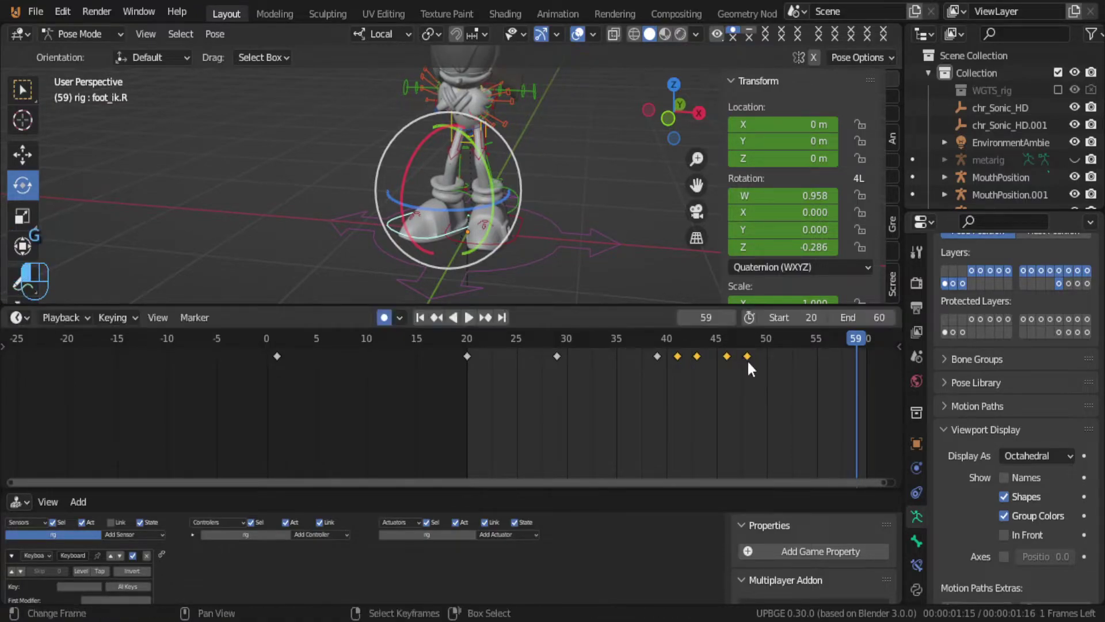
click(652, 372)
key(alt+a)
key(alt+a)
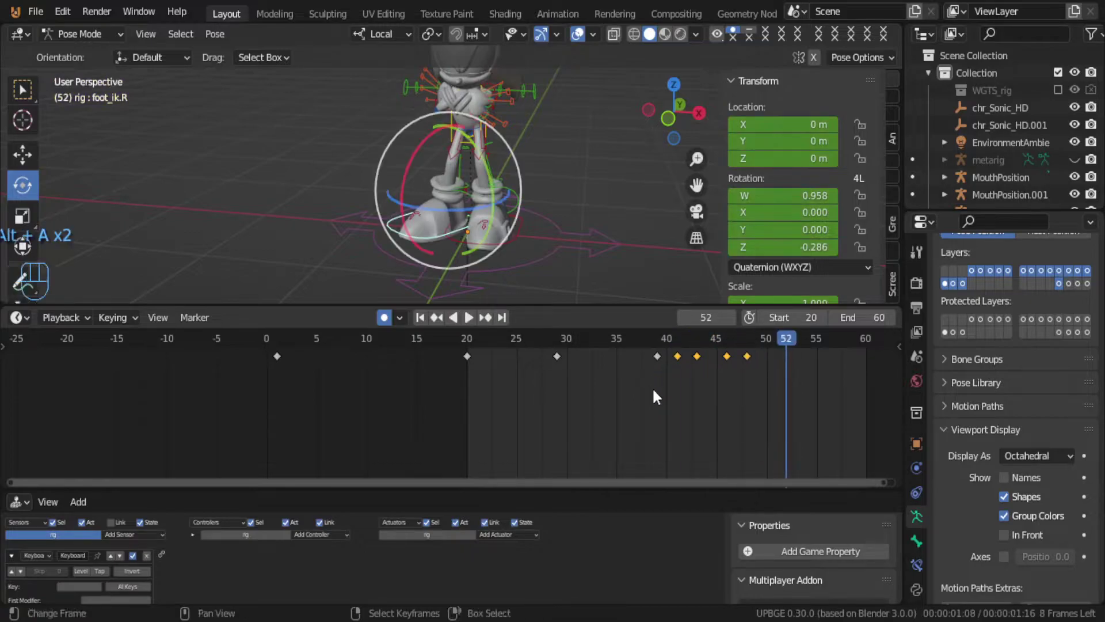
Step: Duplicate the four foot-tap keyframes at frames 41 to 48, placing the copies at frames 50, 52, 55 and 57
shift+click(697, 356)
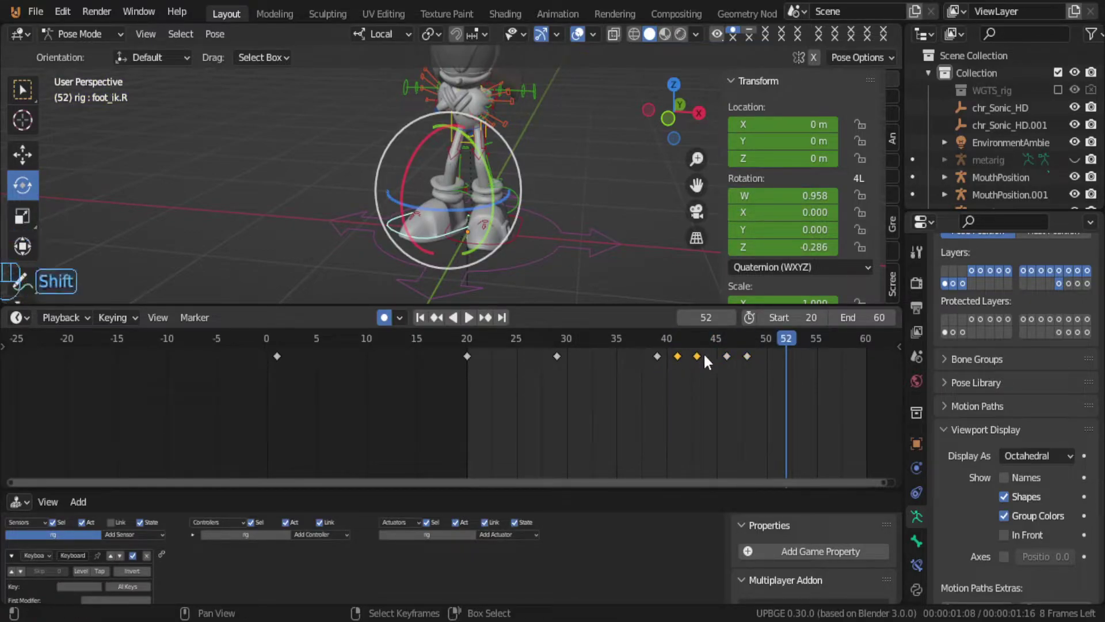
shift+click(747, 357)
key(shift+d)
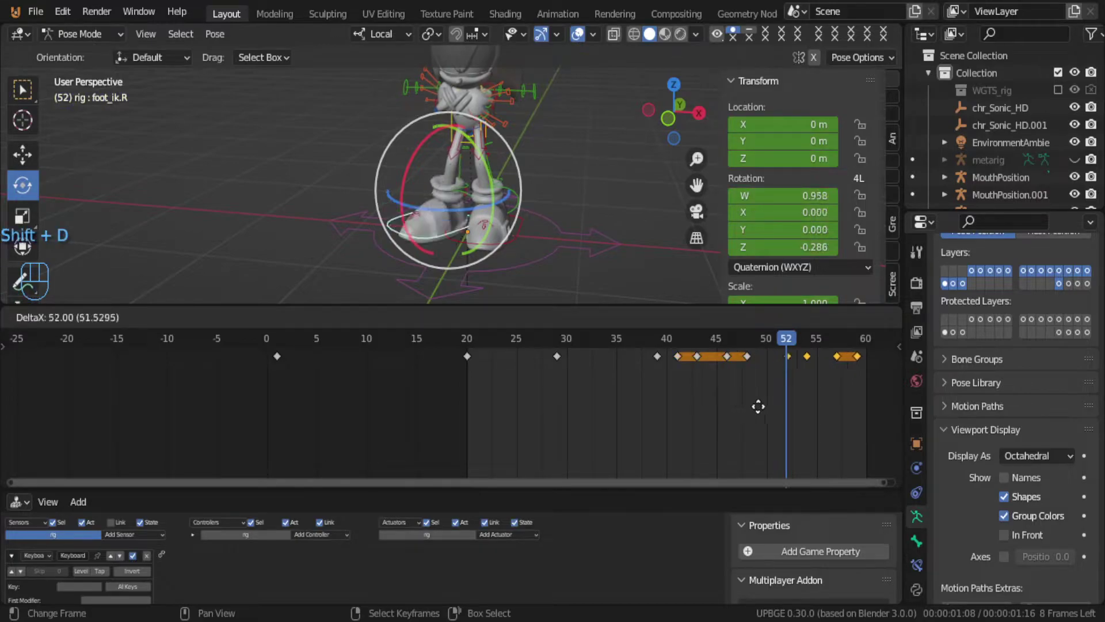
click(741, 408)
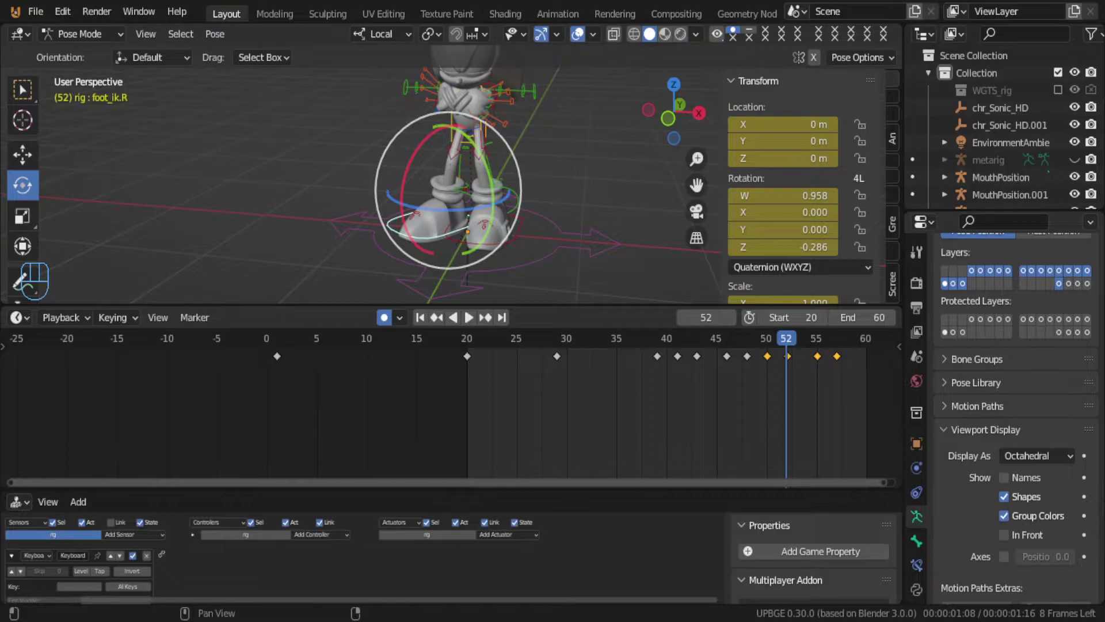
key(XF86AudioPlay)
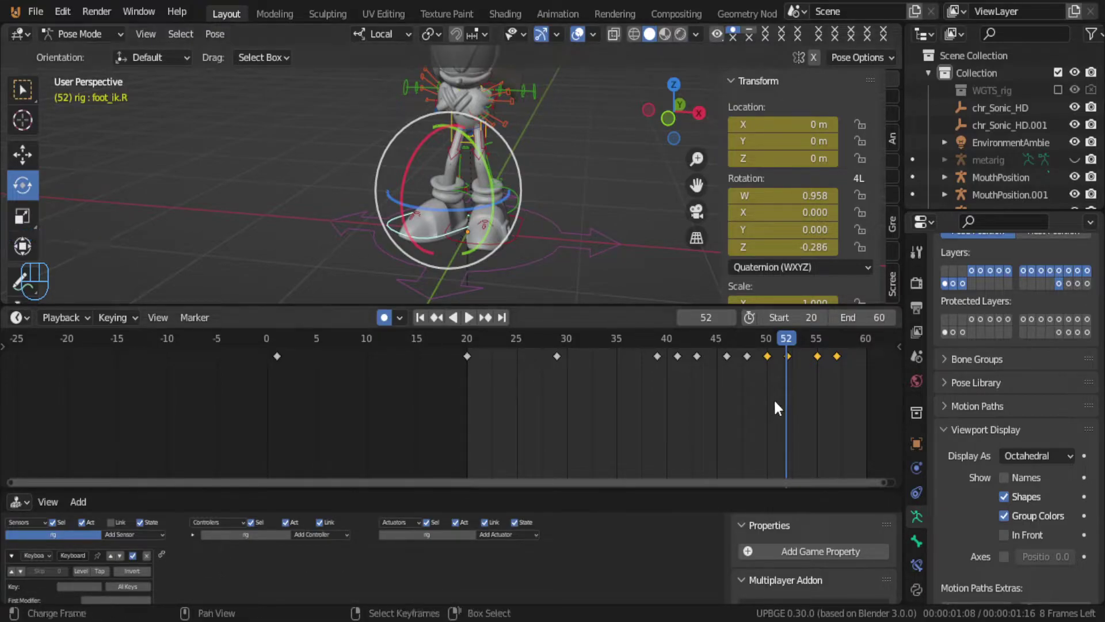
scroll(771, 397, down, 3)
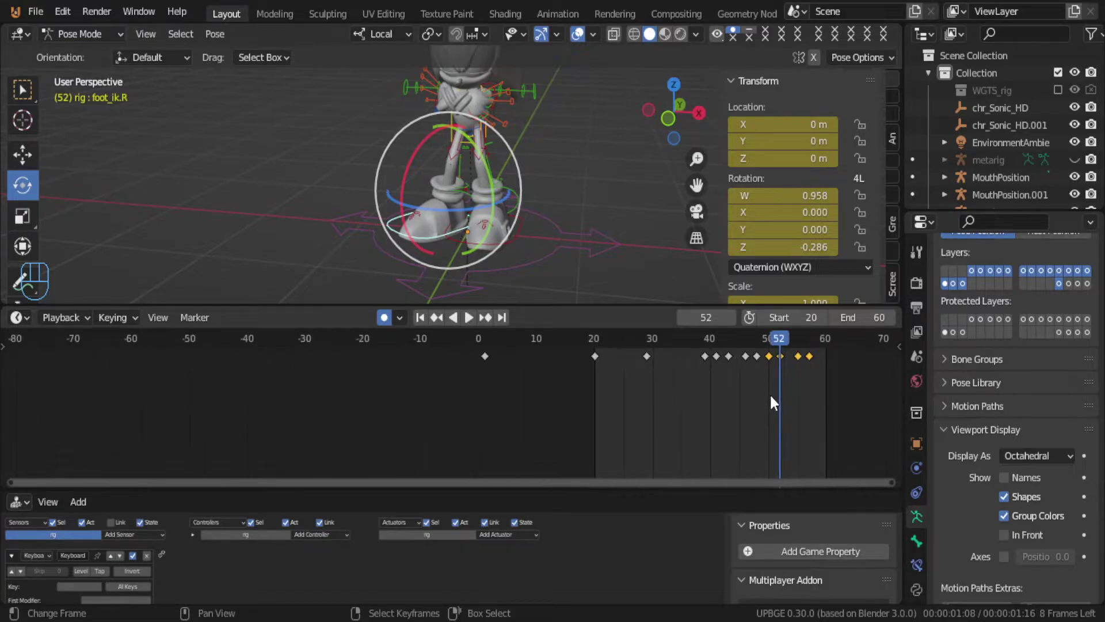
Step: Duplicate the foot_ik.R keyframe at frame 55 to frame 60
scroll(772, 401, up, 2)
click(817, 356)
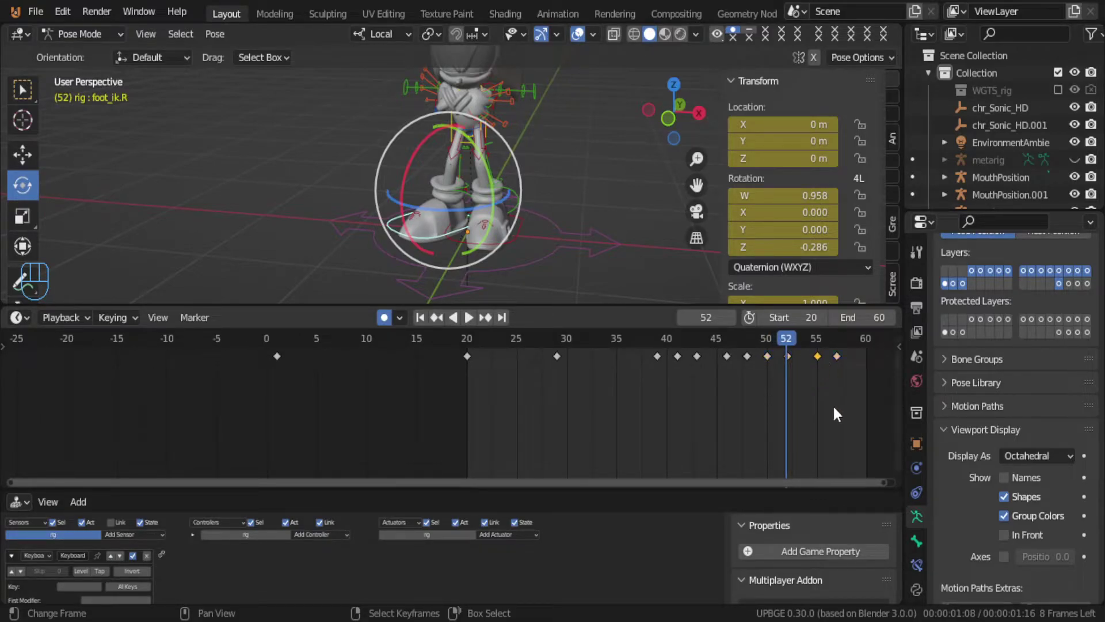
key(shift+s)
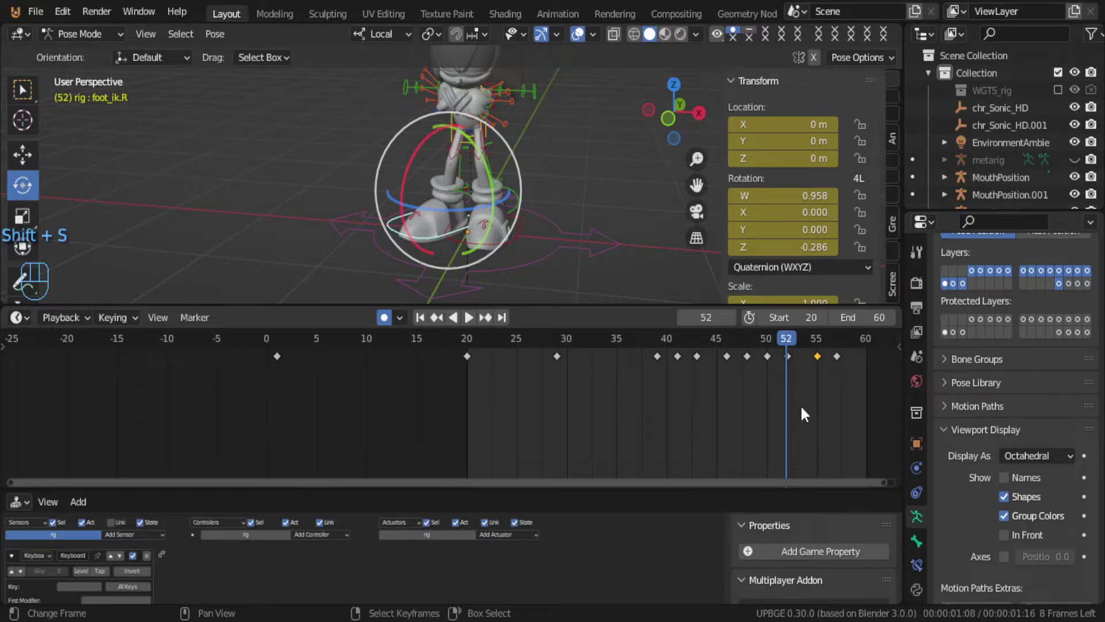
key(shift+d)
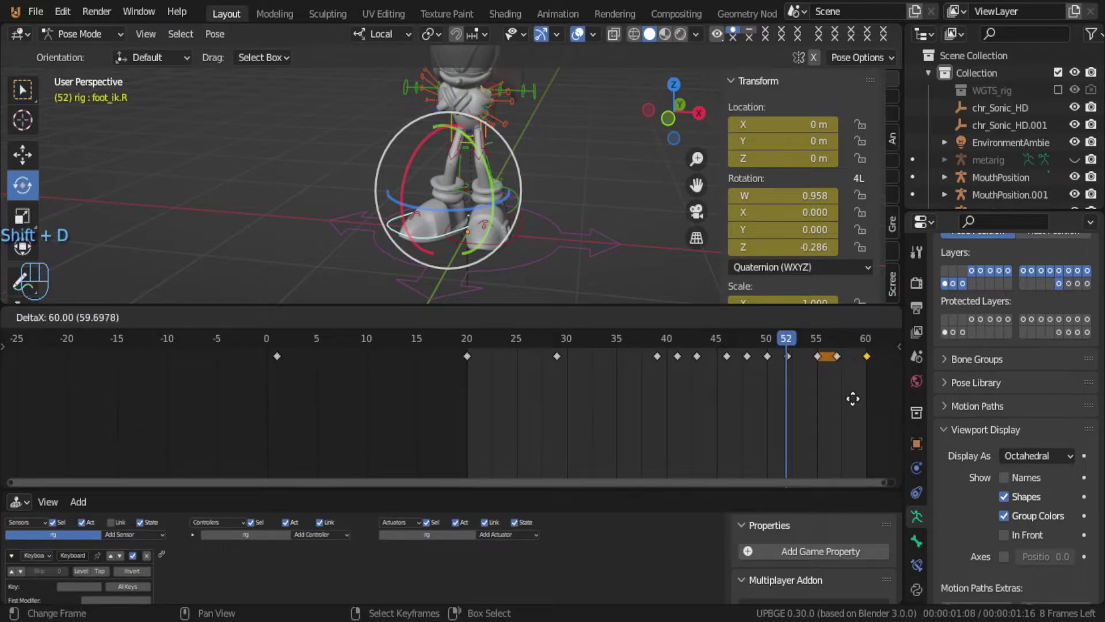
click(853, 398)
Step: Play back the animation and check the right foot's tapping motion from a slightly rotated angle
key(alt+a)
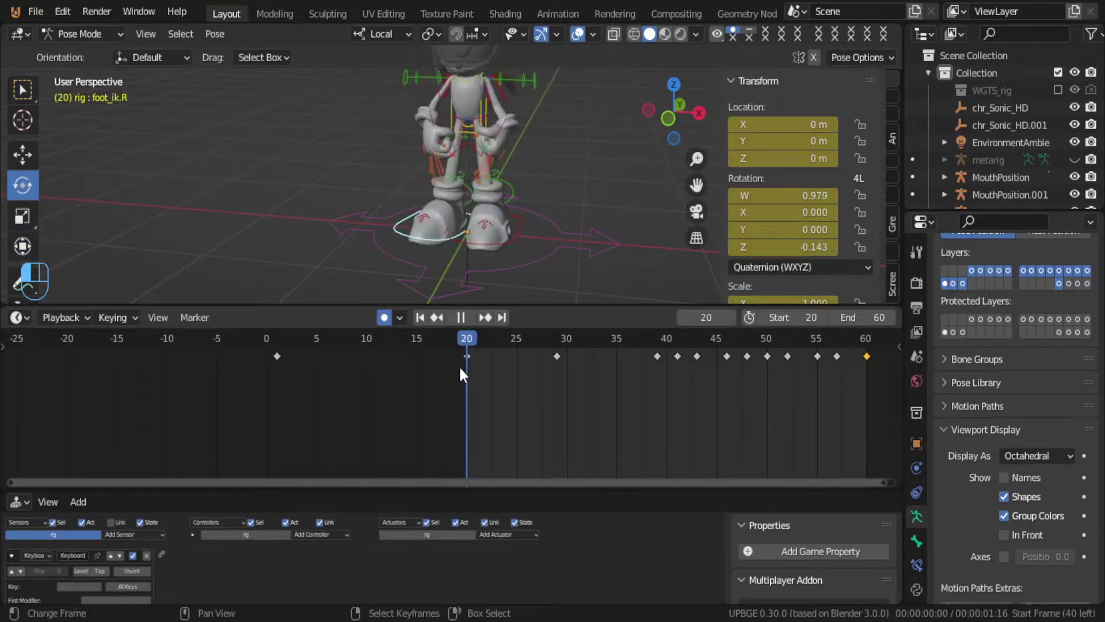
key(alt+a)
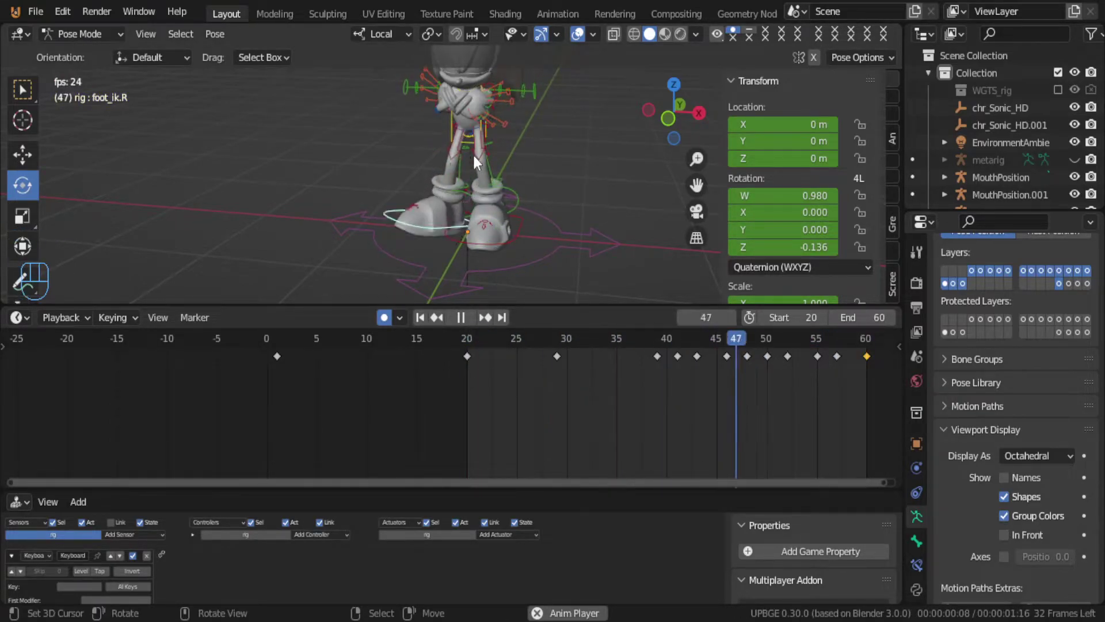
key(alt+a)
middle_drag(536, 171, 507, 168)
key(alt+a)
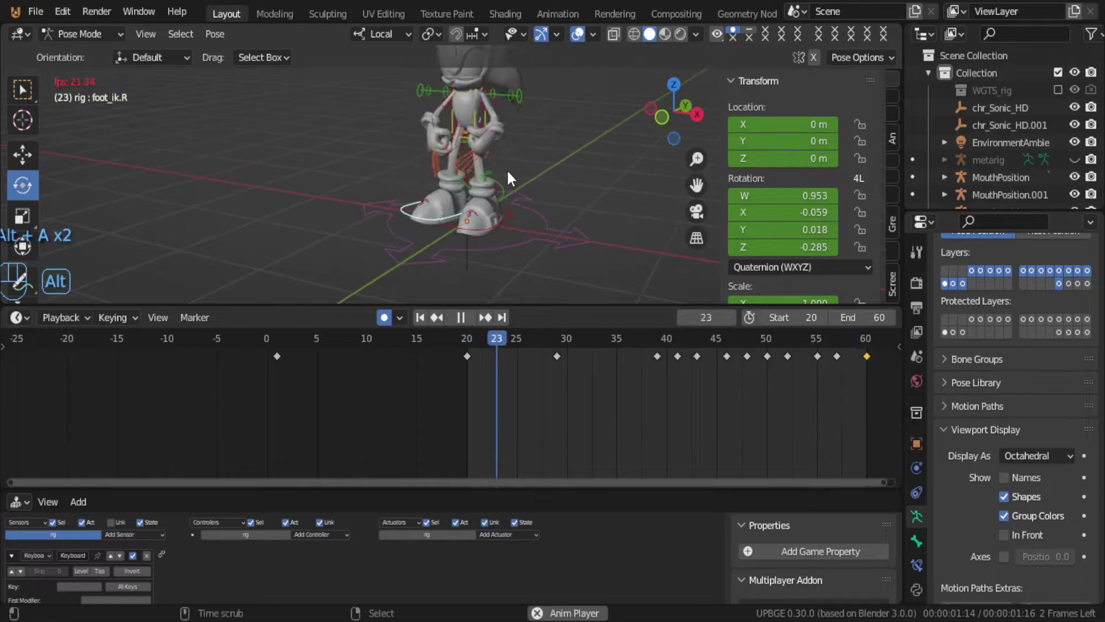
key(alt+a)
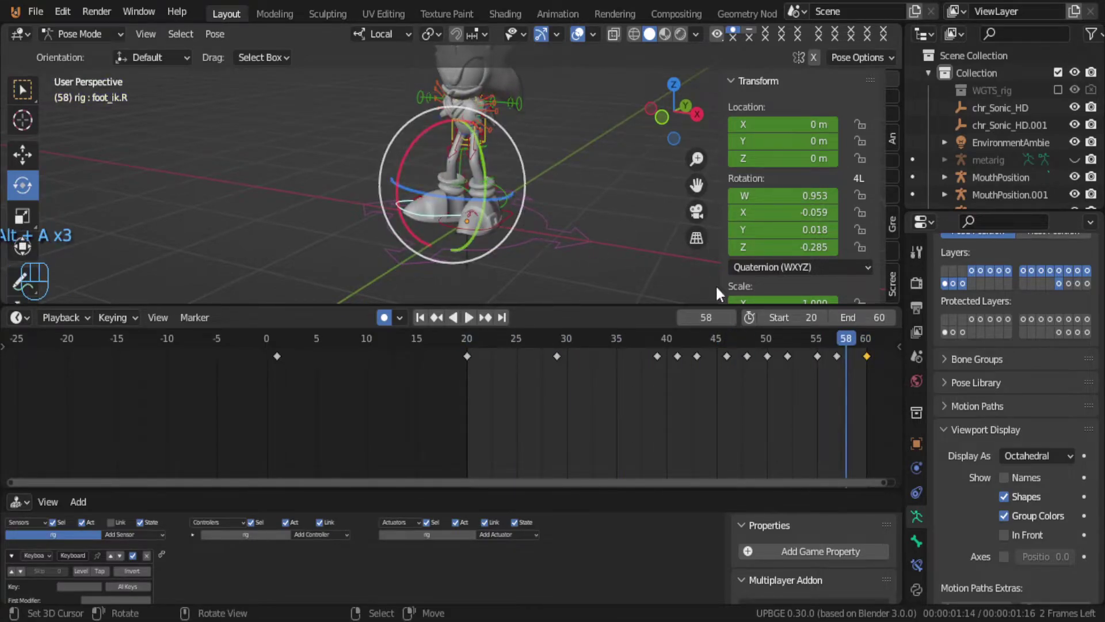
Step: Delete the right foot's keyframe at frame 57
drag(845, 383, 825, 368)
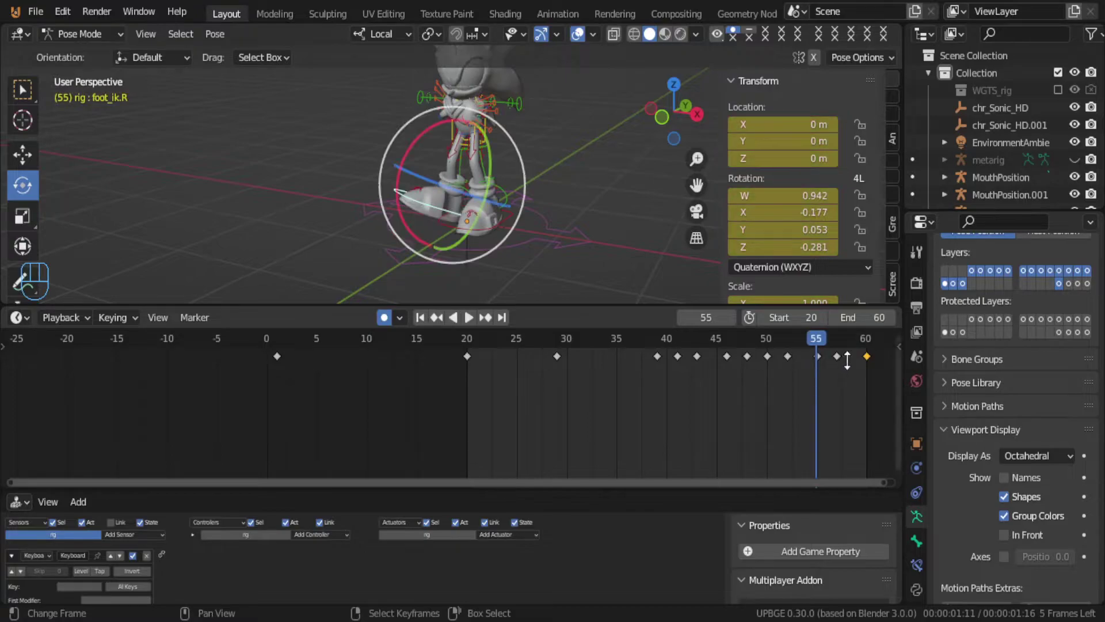
click(837, 357)
click(838, 357)
key(x)
click(840, 358)
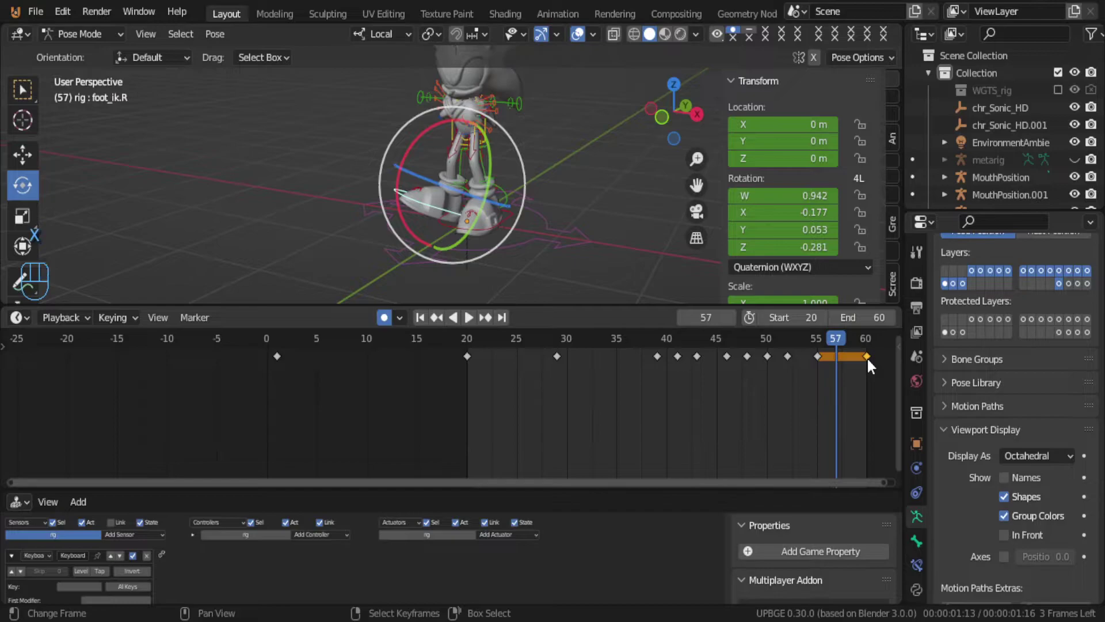
Step: Try clearing the right foot control's rotation at frame 60, and undo the change
click(866, 356)
key(alt+r)
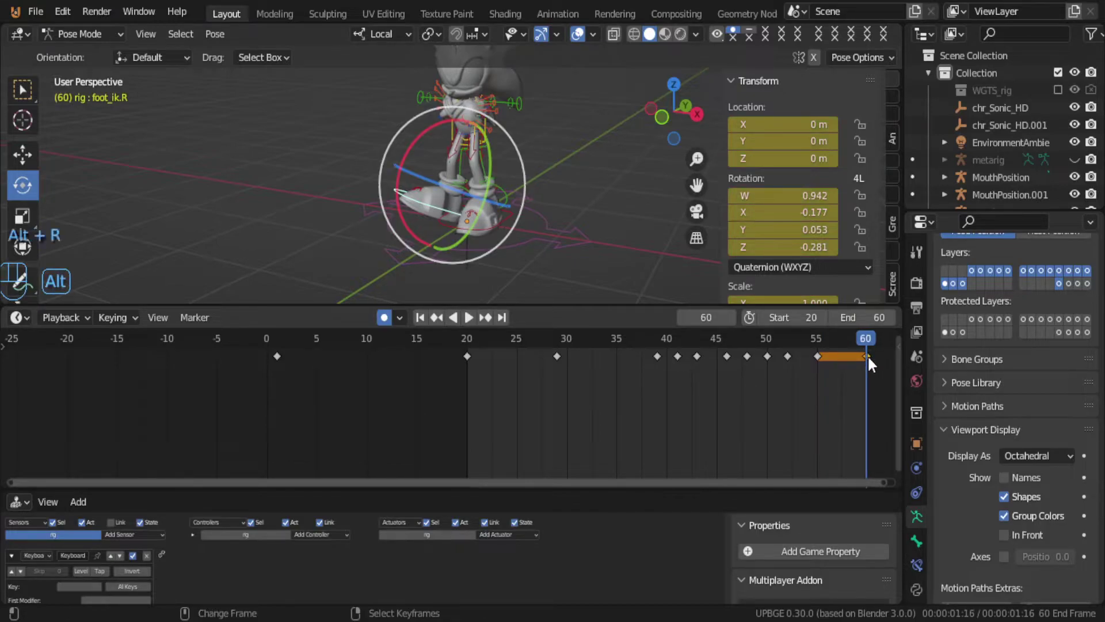
click(821, 361)
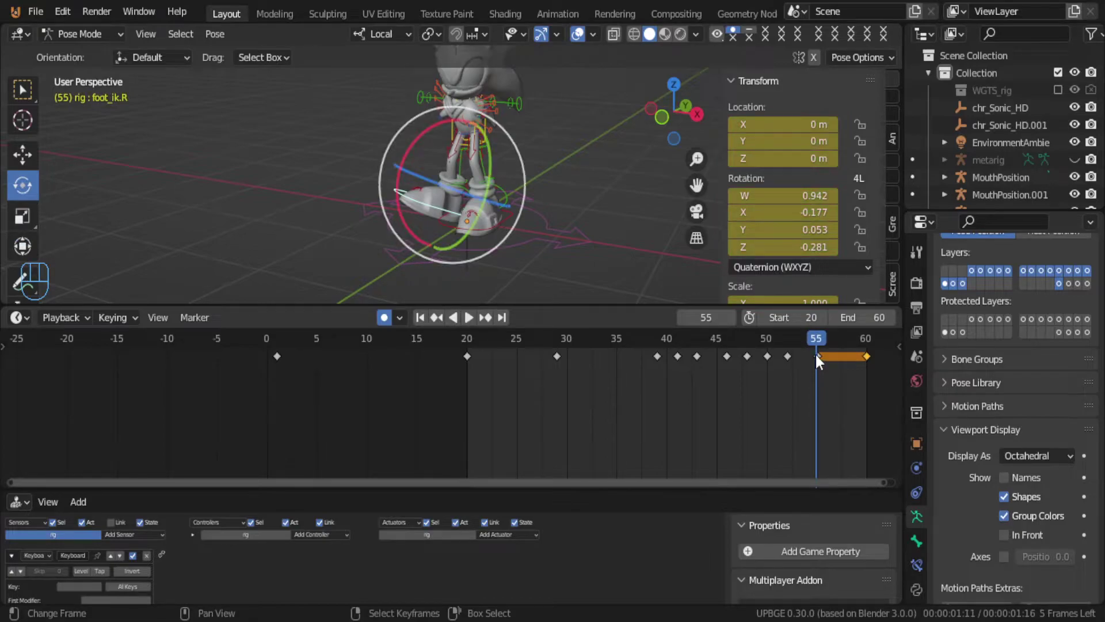
key(space)
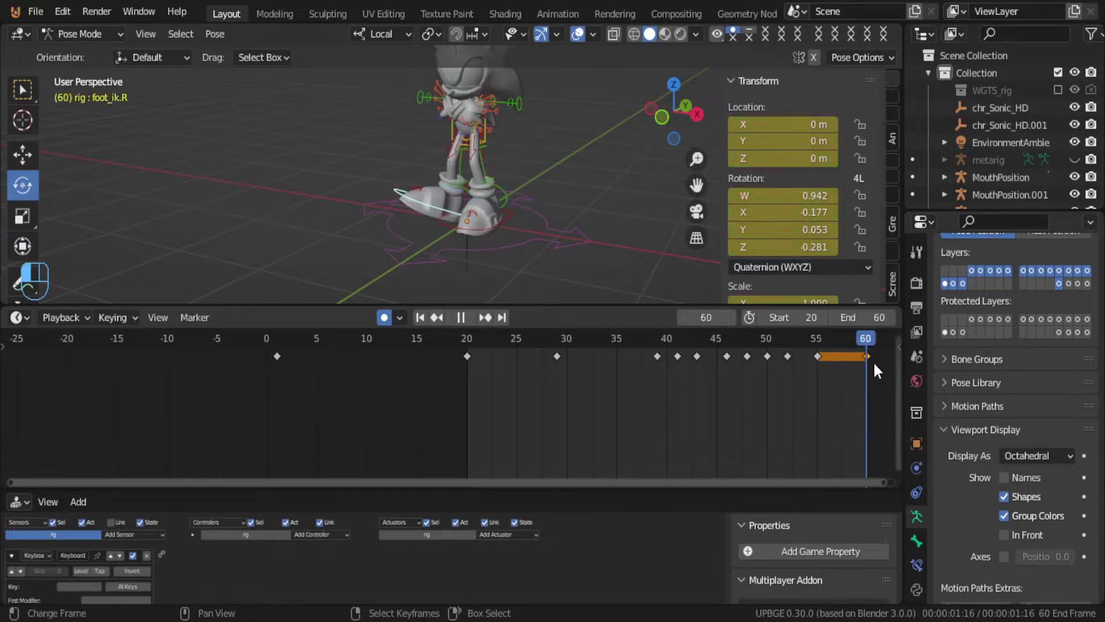
key(space)
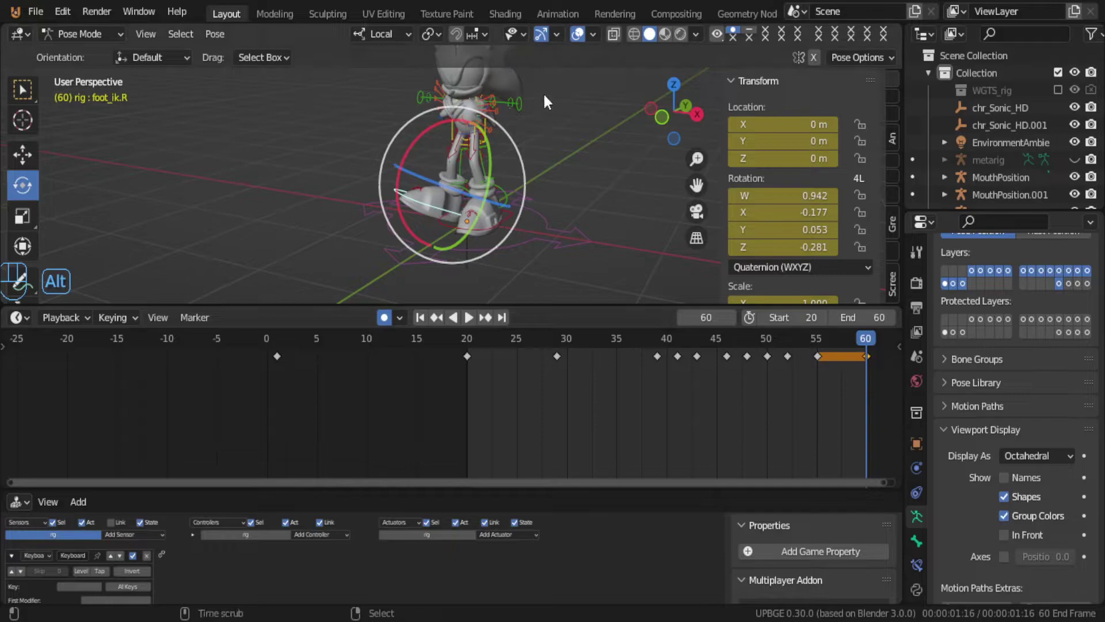
key(alt+r)
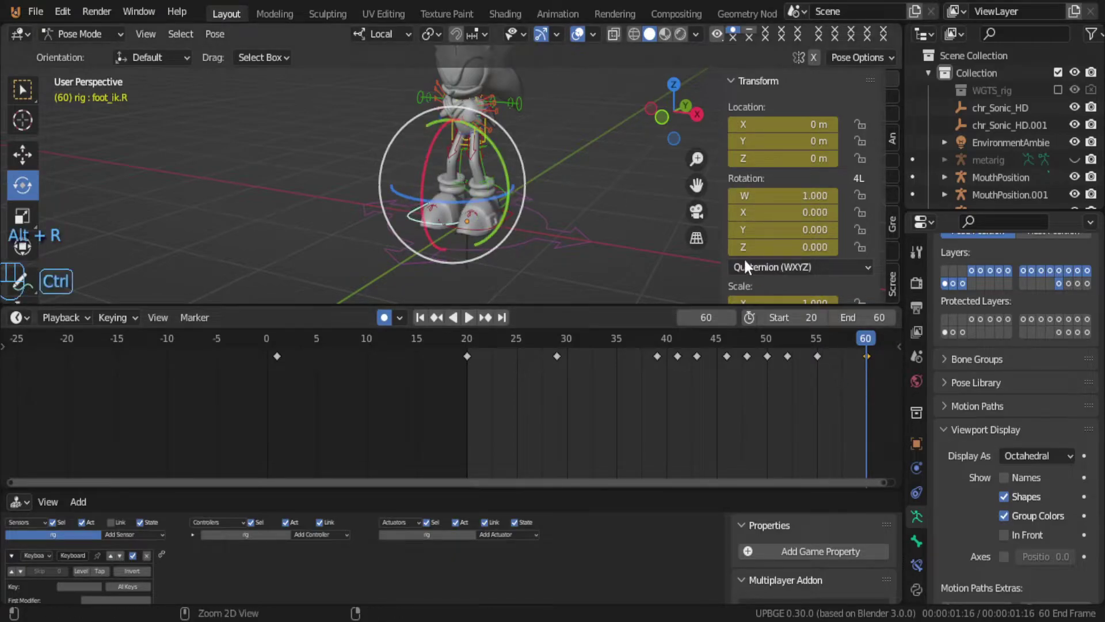
key(ctrl+z)
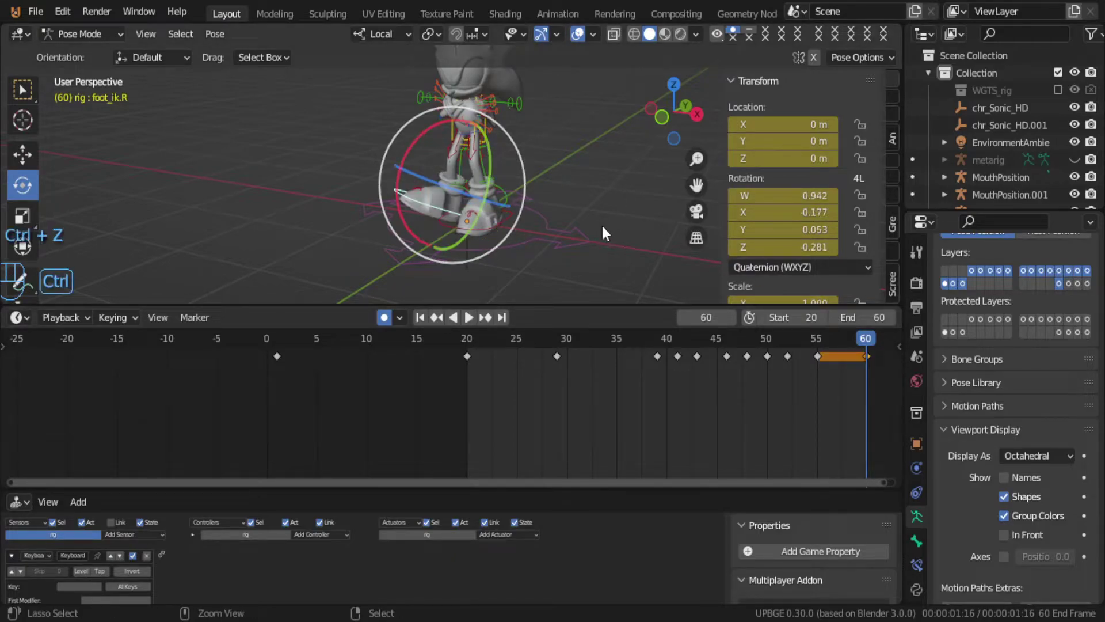
Step: Duplicate the keyframe at frame 50 onto frame 60
click(767, 356)
key(shift+d)
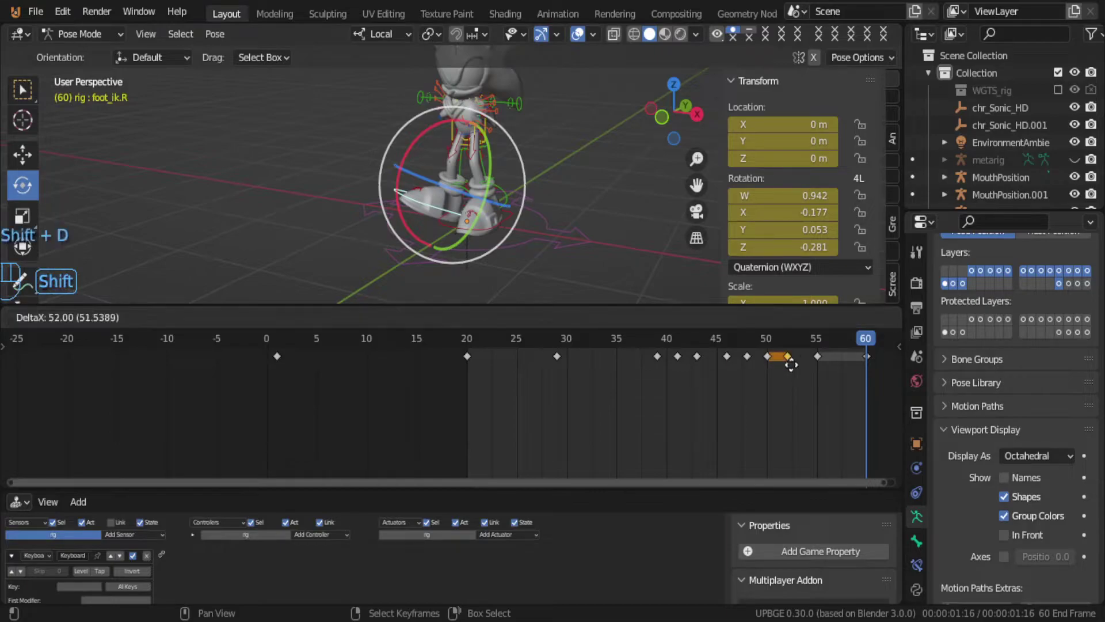
click(864, 370)
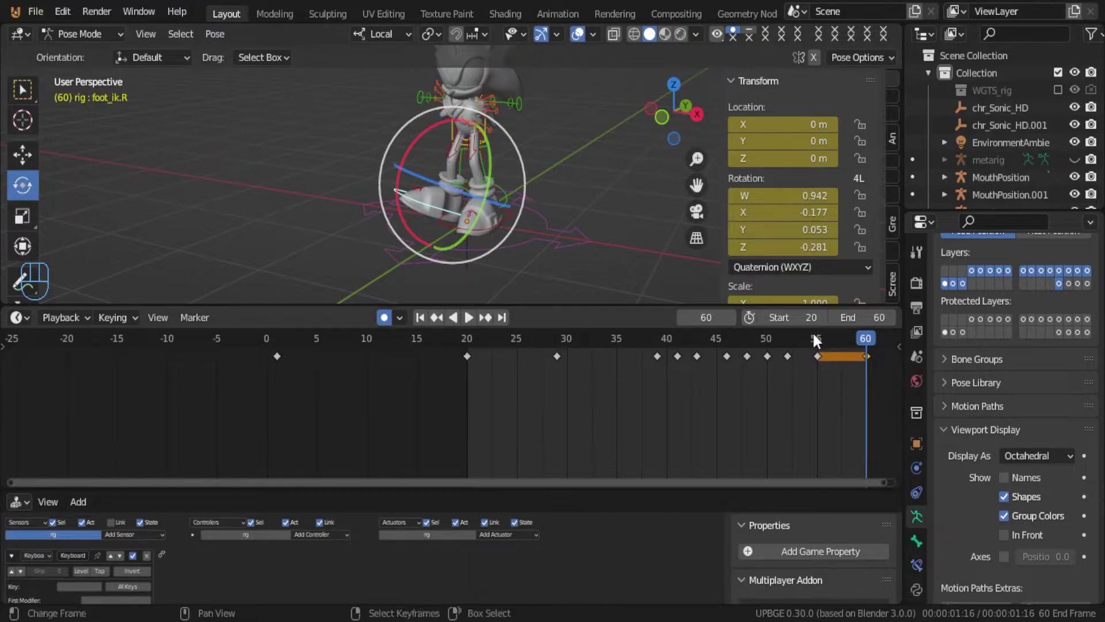
Step: Move the keyframe at frame 52 onto frame 55, replacing the key already there
scroll(800, 360, up, 2)
mouse_move(822, 348)
mouse_down()
mouse_move(800, 361)
mouse_move(817, 361)
mouse_up()
click(783, 357)
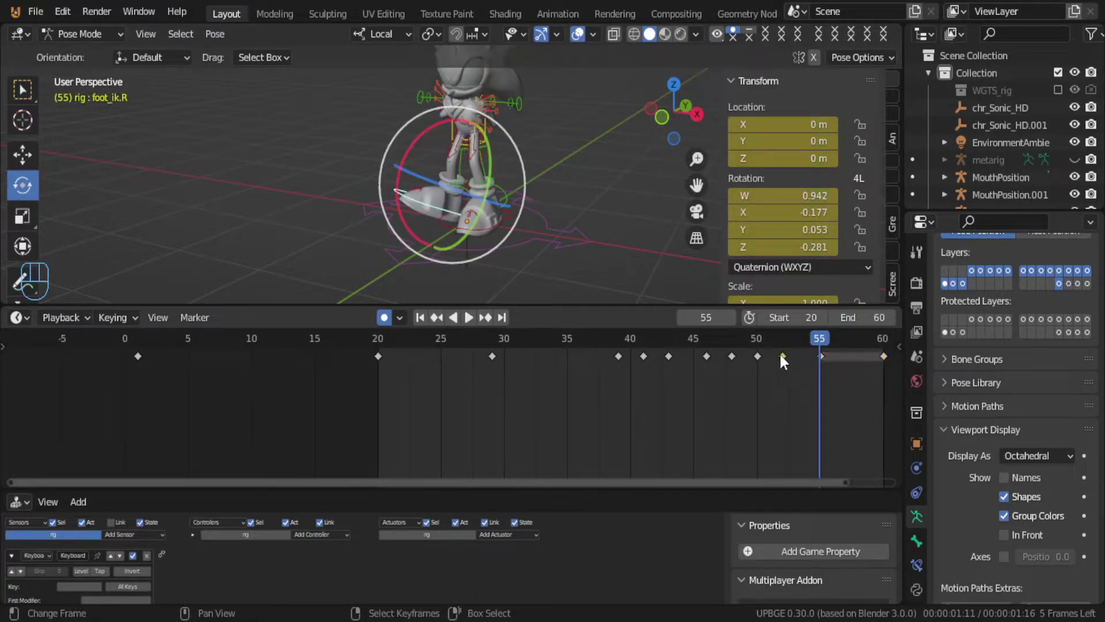
key(space)
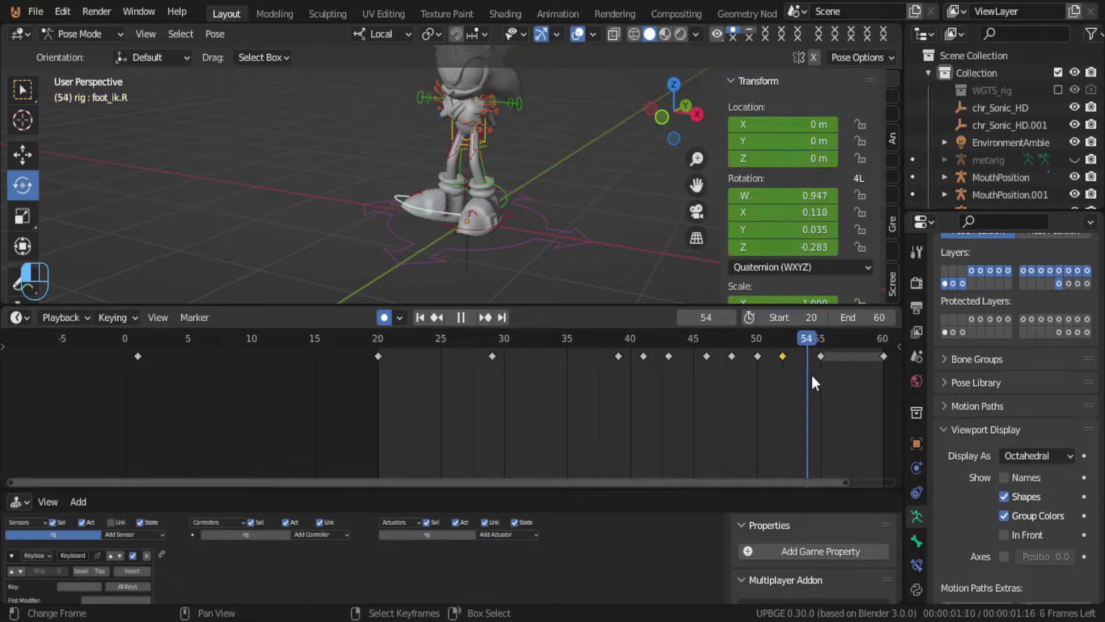
key(space)
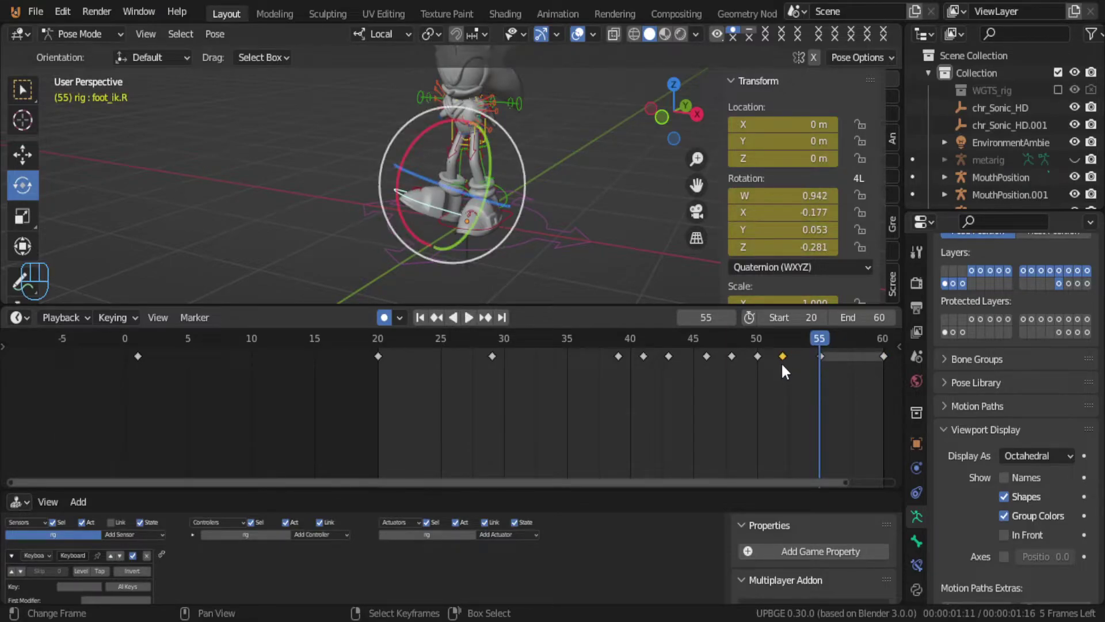
key(g)
right_click(790, 375)
key(g)
click(826, 374)
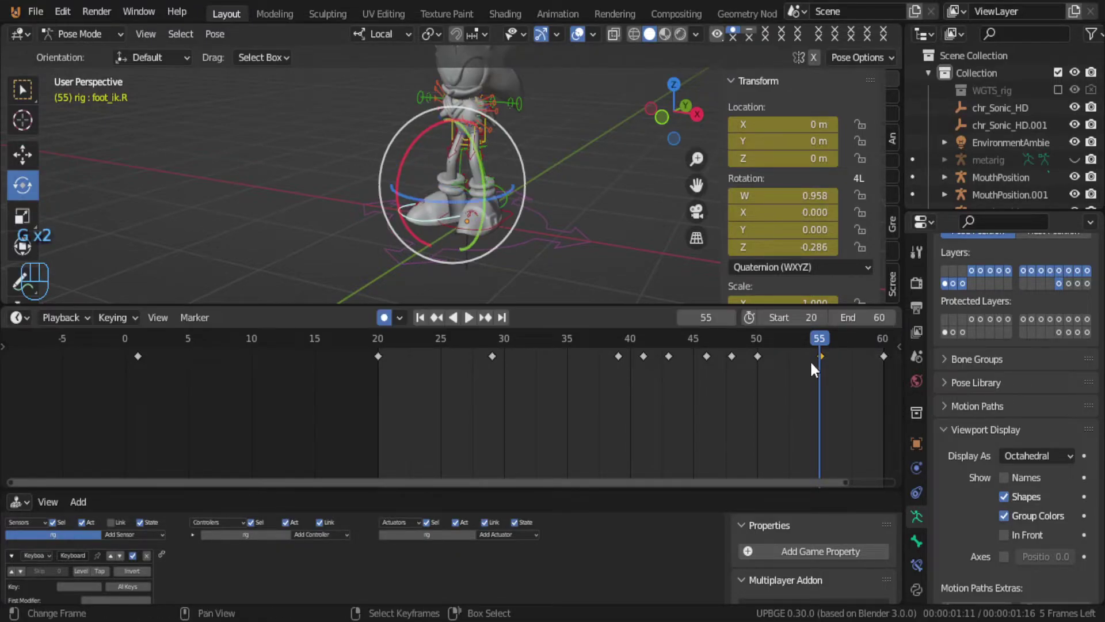
Step: Delete the right foot's keyframe at frame 48
click(736, 352)
key(x)
click(735, 354)
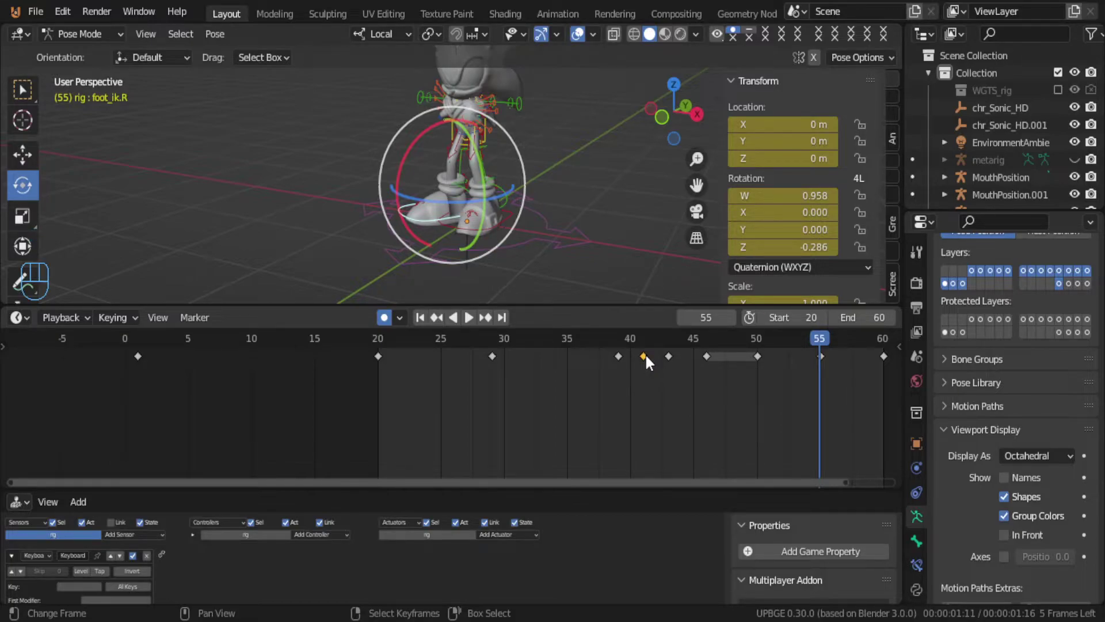
Step: Try a copy of the frame 41 keyframe at frame 48, and delete that copy again
key(shift+d)
click(742, 373)
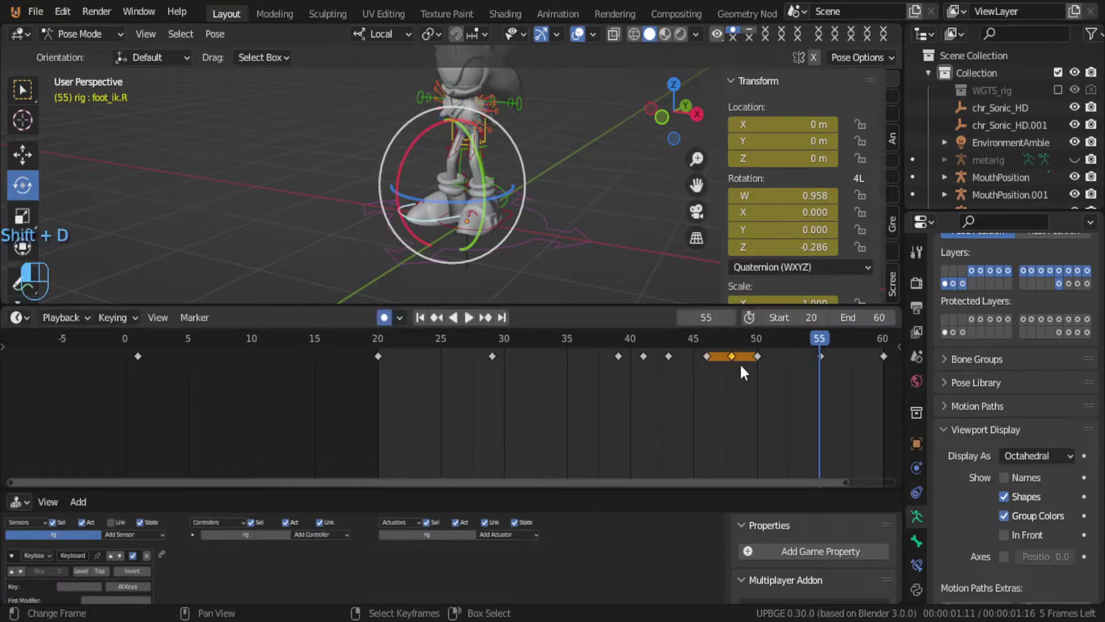
mouse_move(752, 367)
mouse_down()
mouse_move(781, 382)
mouse_move(713, 378)
mouse_move(735, 379)
mouse_up()
key(x)
click(735, 352)
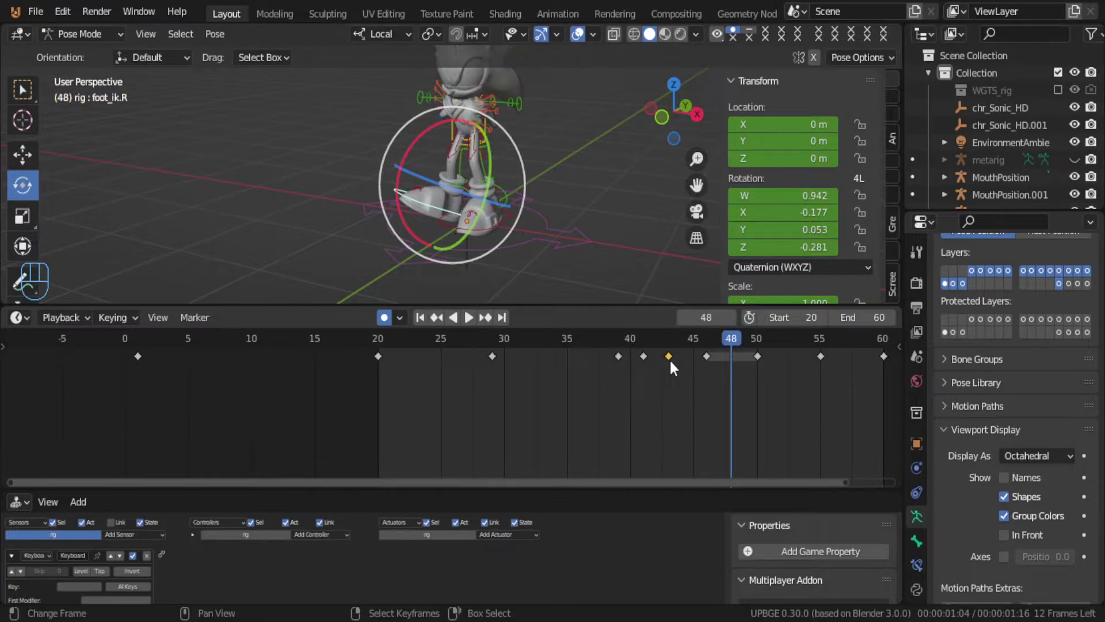
Step: Duplicate the keyframe at frame 43 to frame 48
key(shift)
key(shift+d)
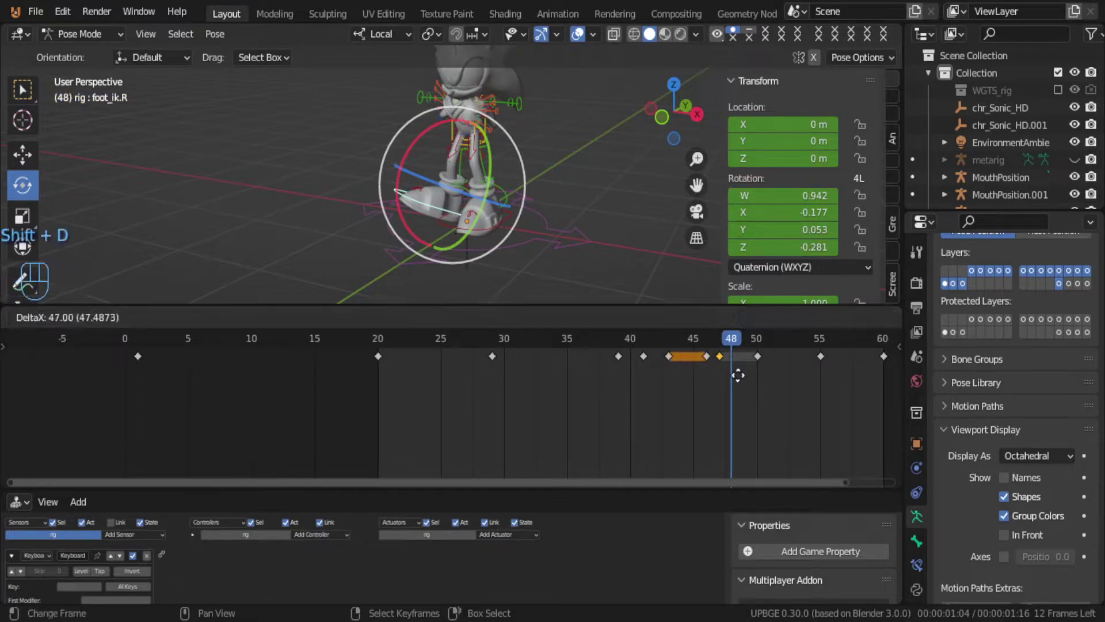
click(736, 372)
Step: Play back the animation to check the timing of the foot tap around frame 48
key(ctrl+shift+space)
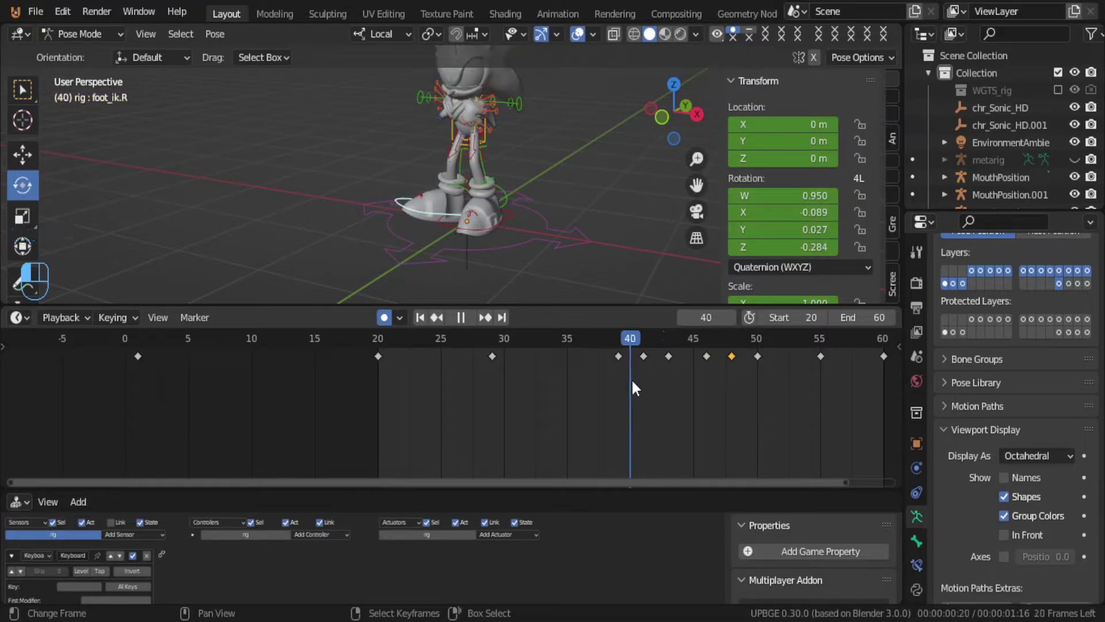
key(alt+a)
key(alt+a)
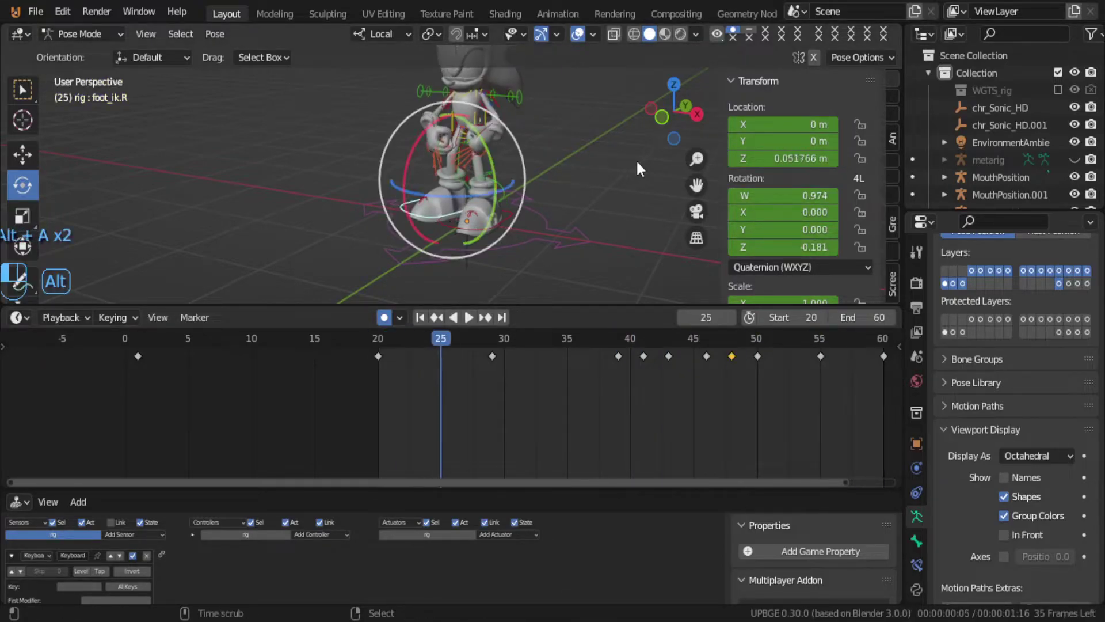
key(alt+a)
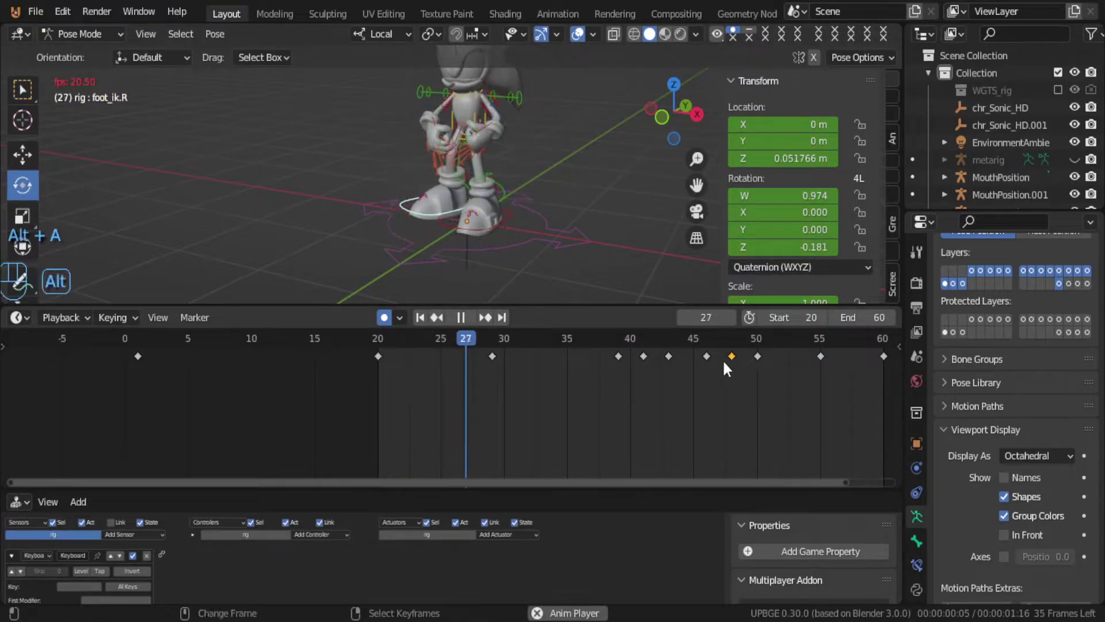
key(alt+a)
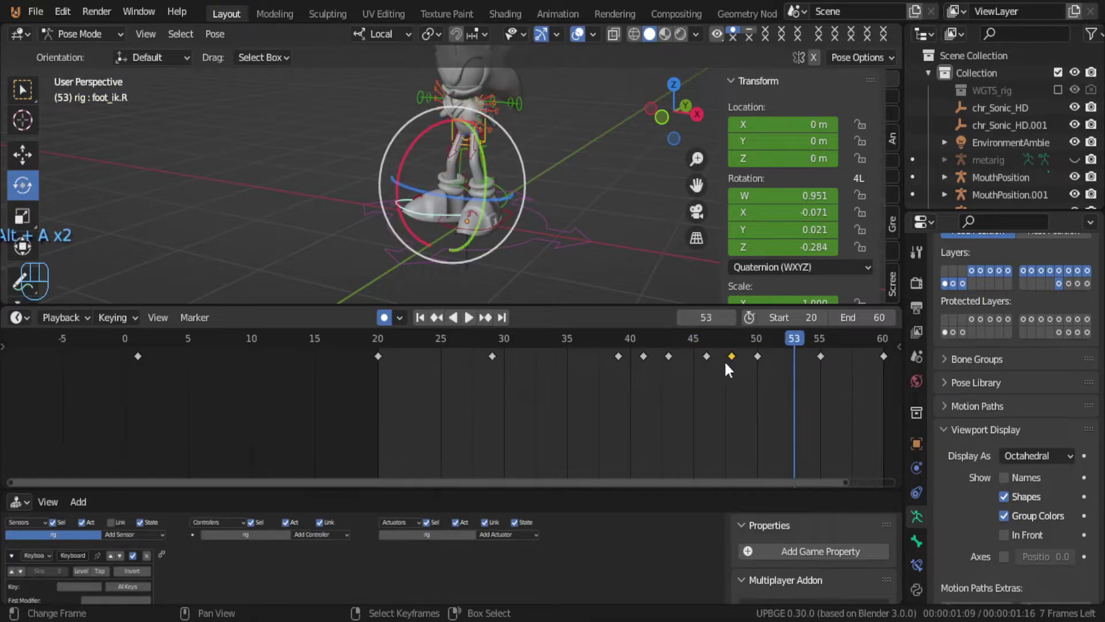
Step: Remove the copied keyframe at frame 48 and replay the foot animation
key(x)
click(727, 354)
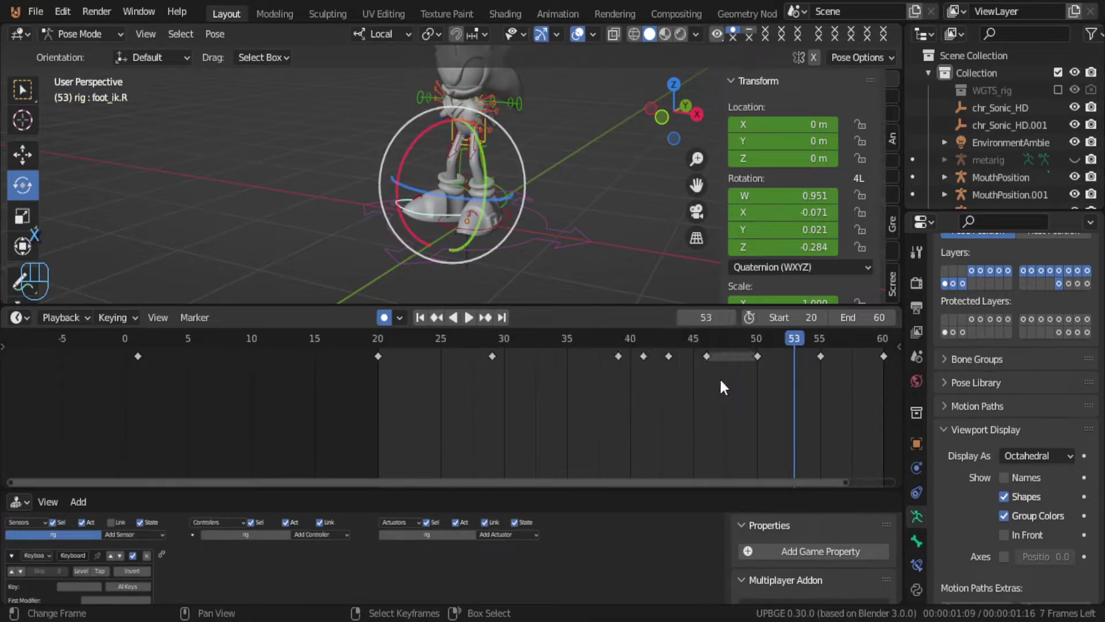
key(alt+a)
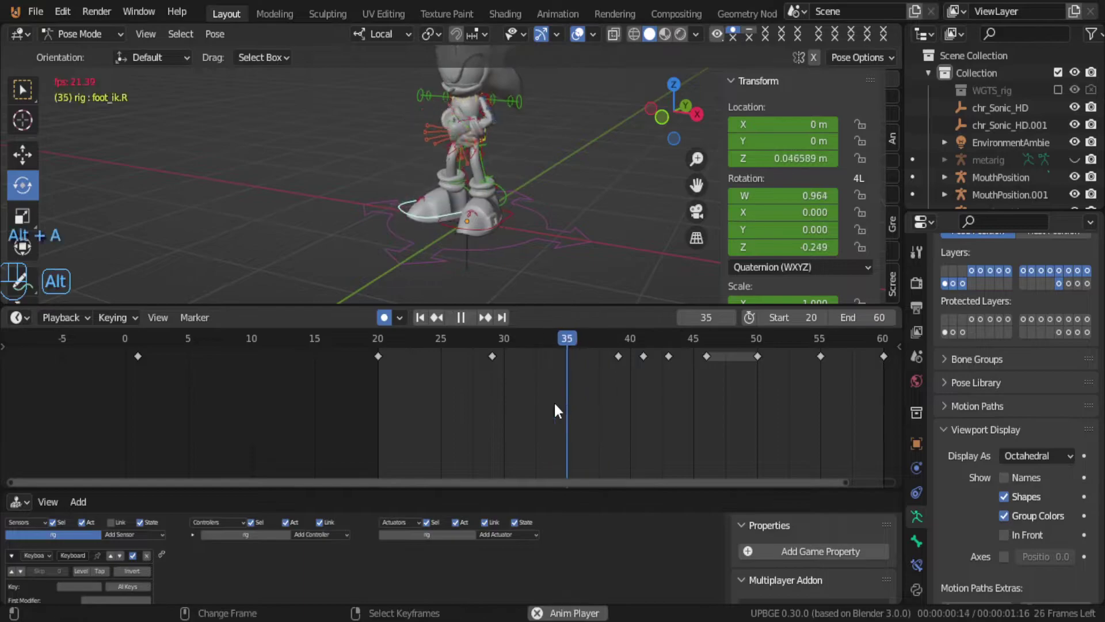
key(alt+a)
Step: Delete the right foot's keyframe at frame 41
click(644, 356)
key(x)
click(645, 356)
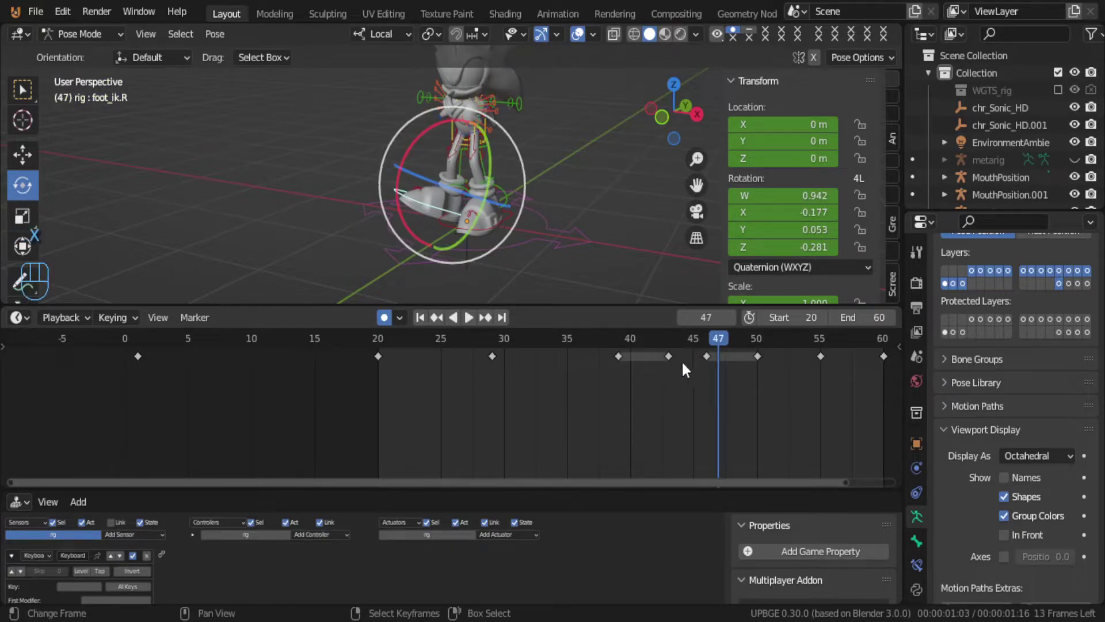
Step: Try duplicating the keyframe at frame 55 to frame 50, then undo the copy
scroll(827, 361, down, 2)
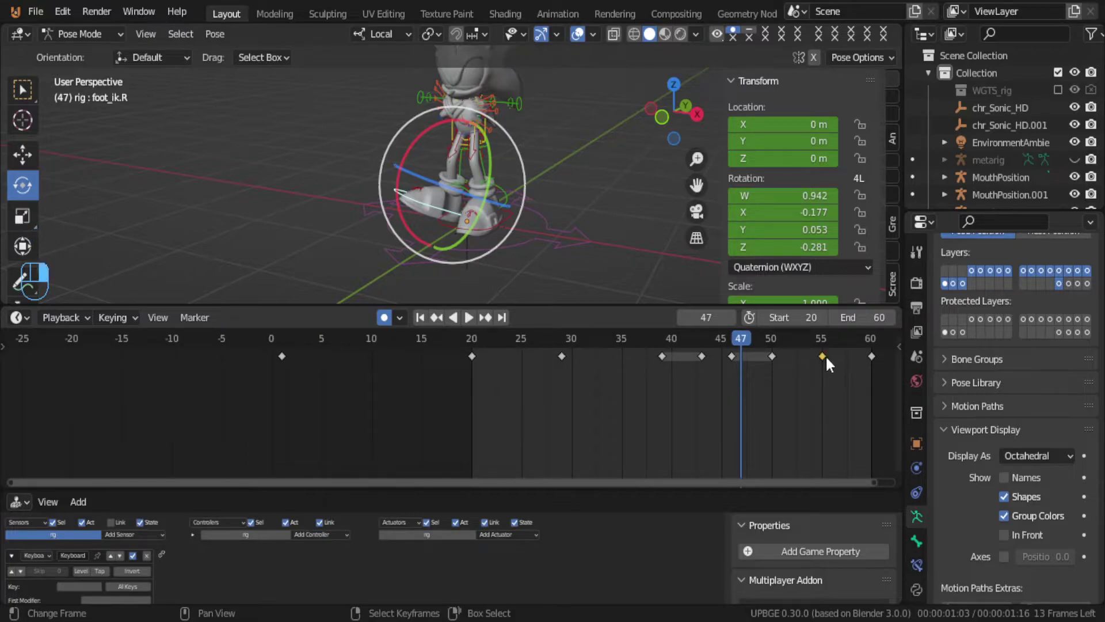
key(shift+s)
click(817, 358)
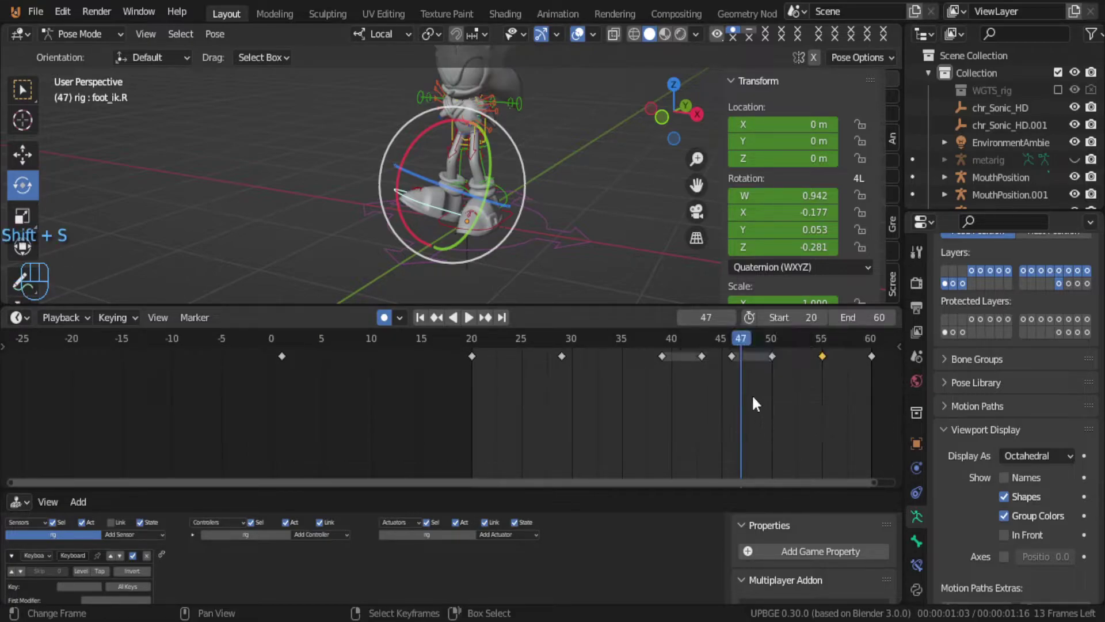
key(shift+d)
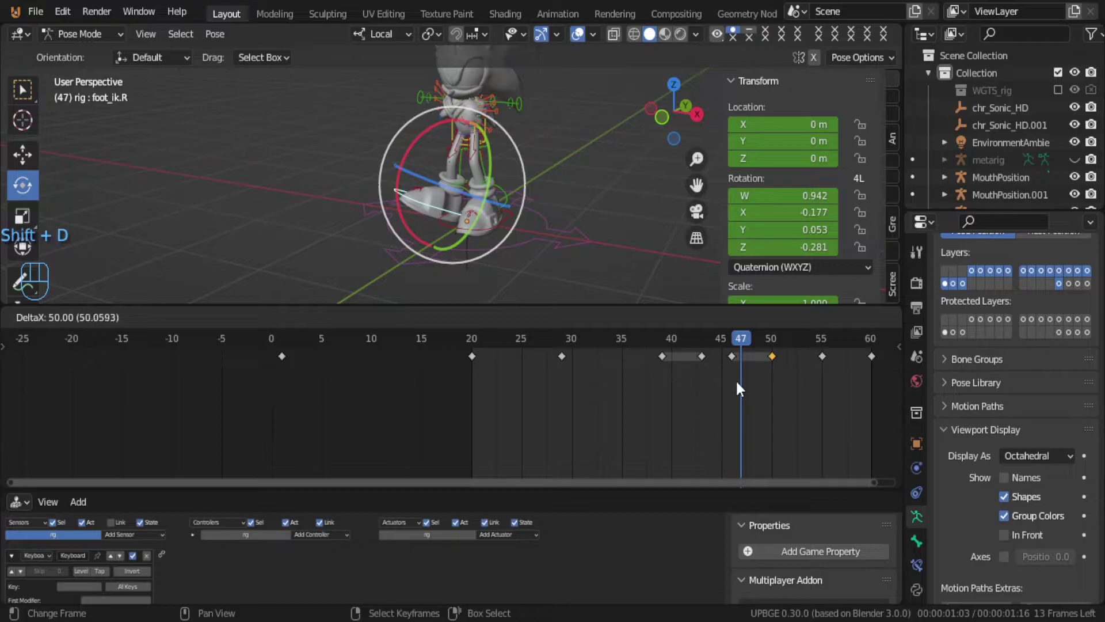
click(737, 378)
key(ctrl+z)
key(shift+s)
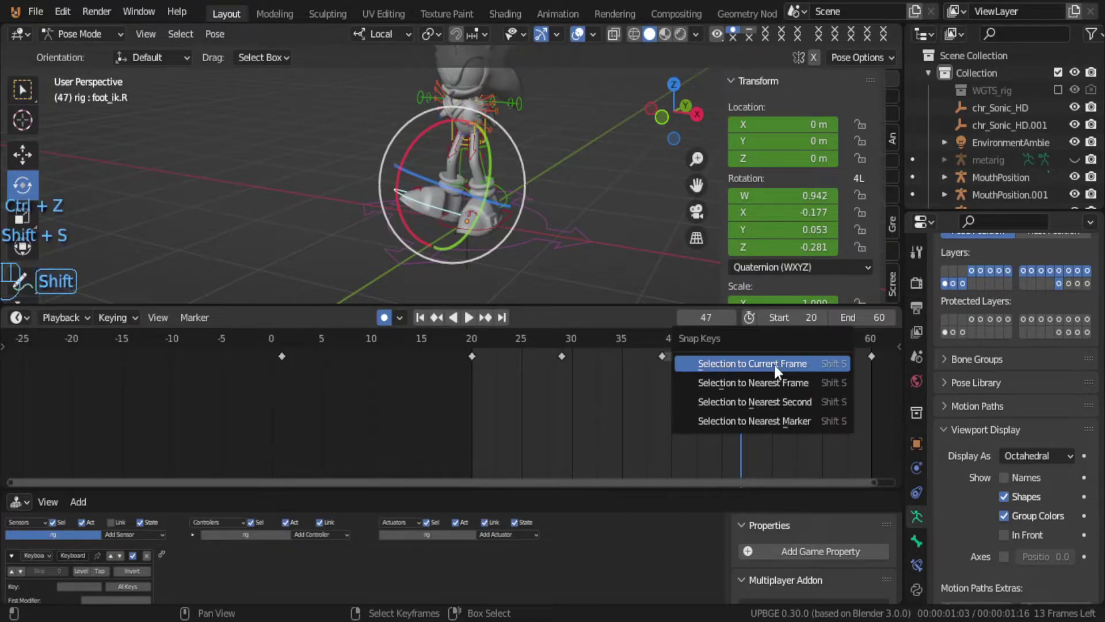
click(843, 360)
Step: Duplicate the keyframe at frame 55 to frames 46 and 39, and play back the foot animation
key(shift+d)
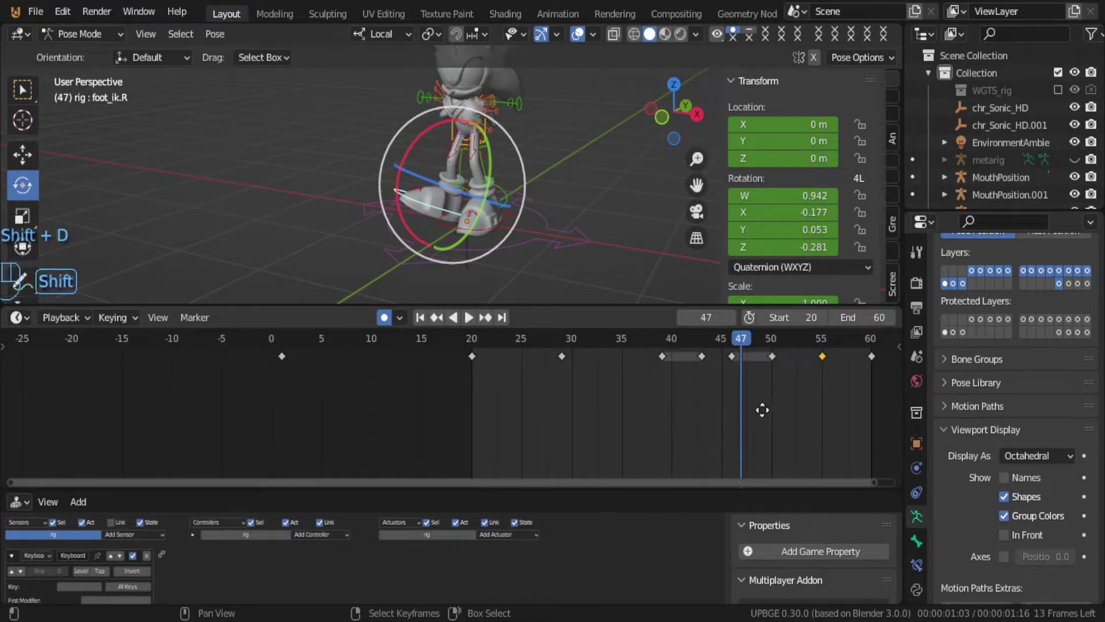
right_click(719, 409)
key(shift+d)
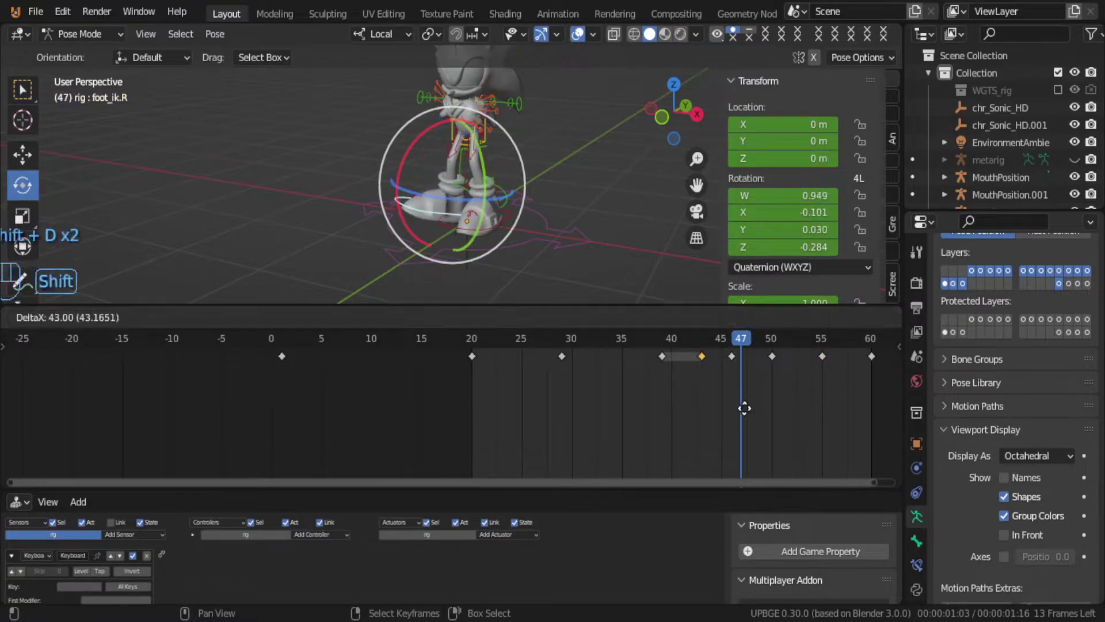
click(713, 421)
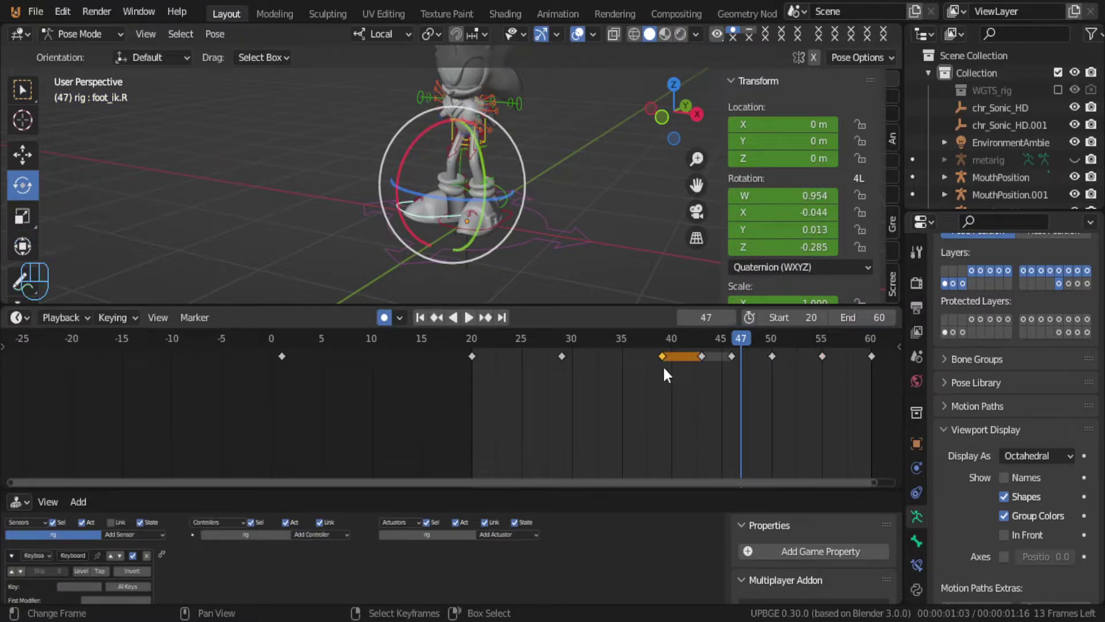
key(alt+a)
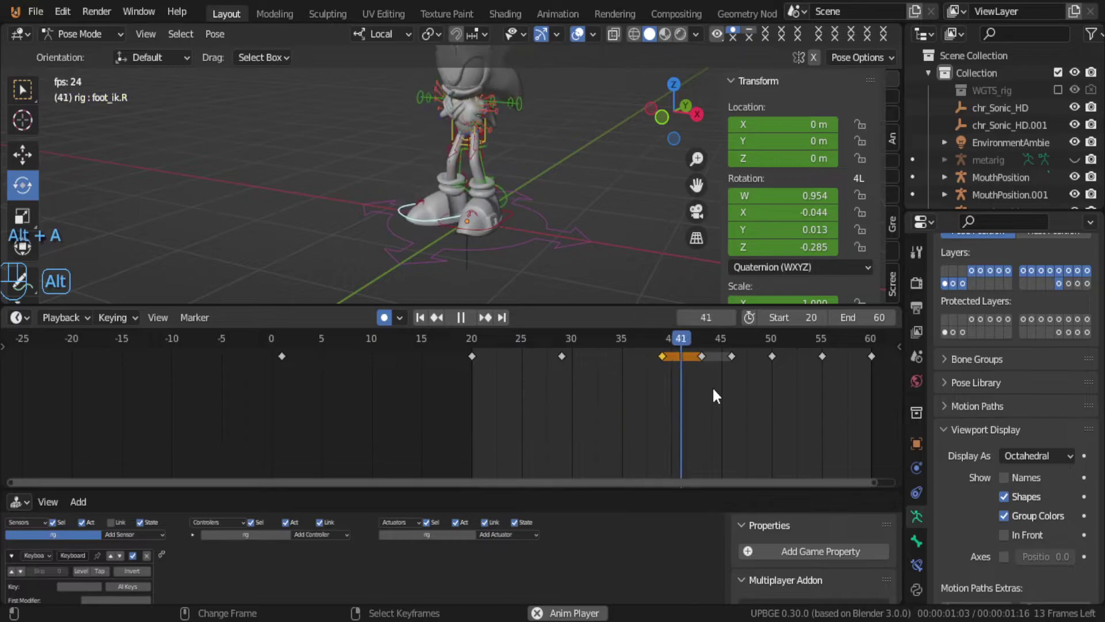
key(alt+a)
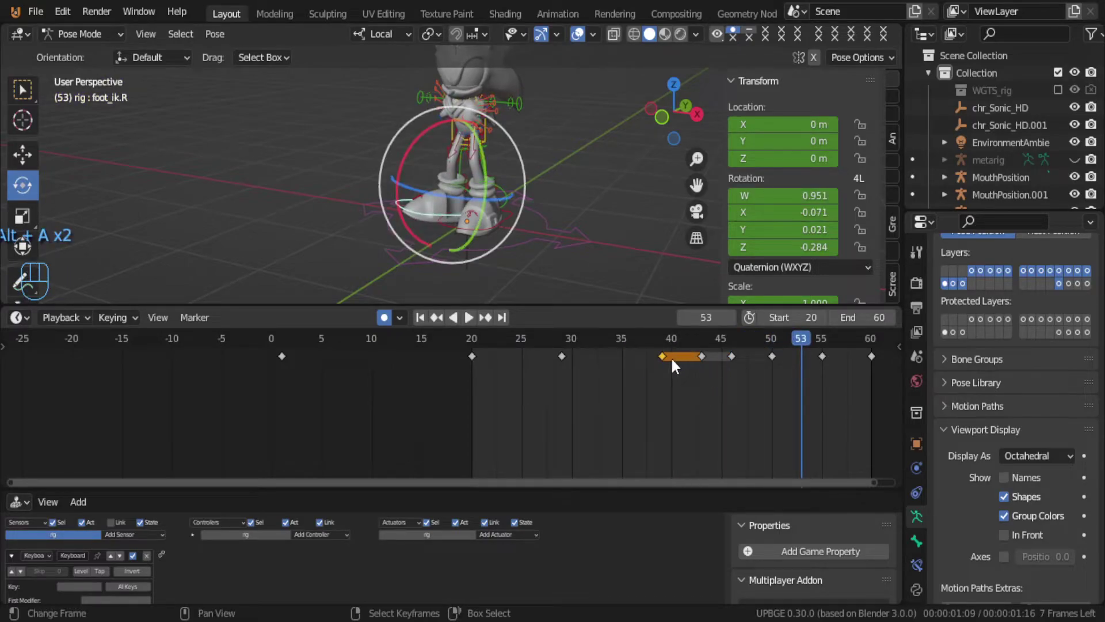
Step: Duplicate the keyframe at frame 46 onto frame 39 and replay the animation
click(726, 356)
key(shift+s)
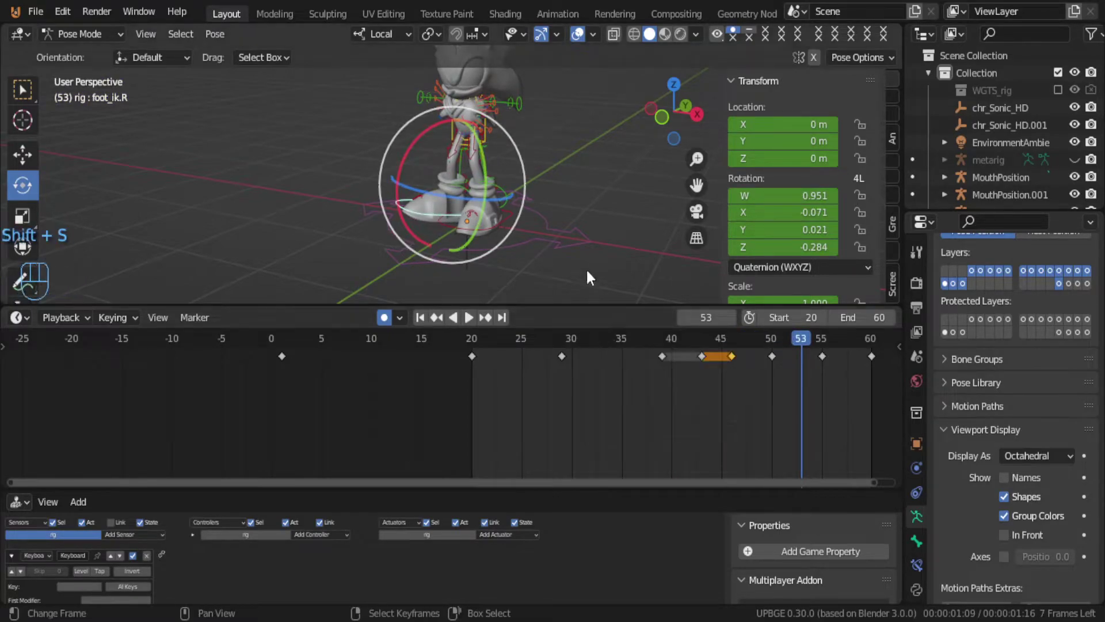
key(shift+d)
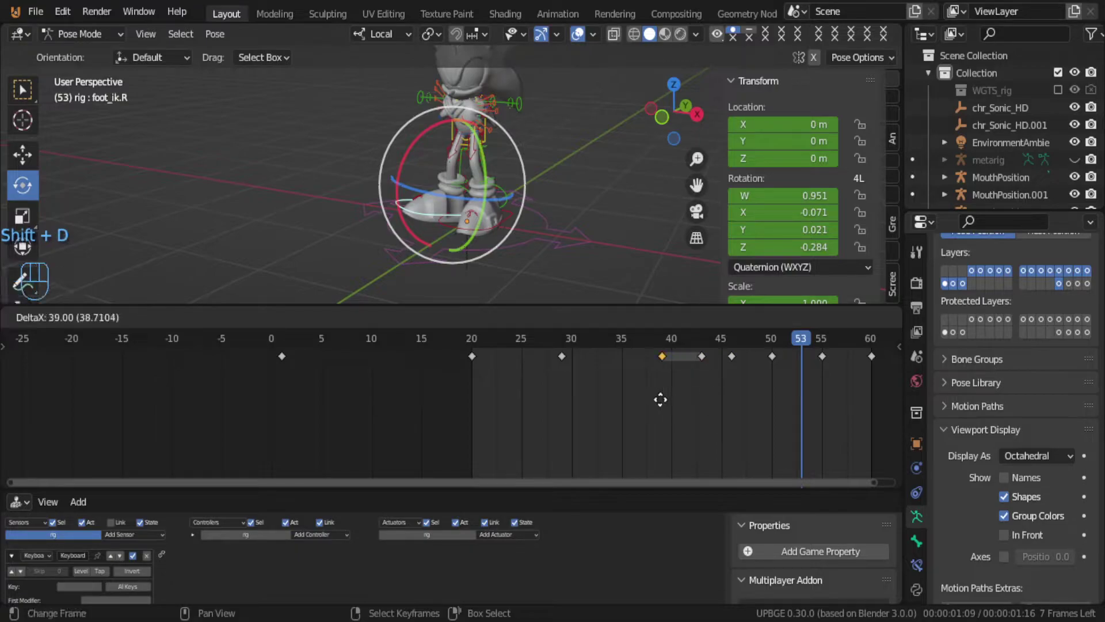
click(658, 397)
key(alt+a)
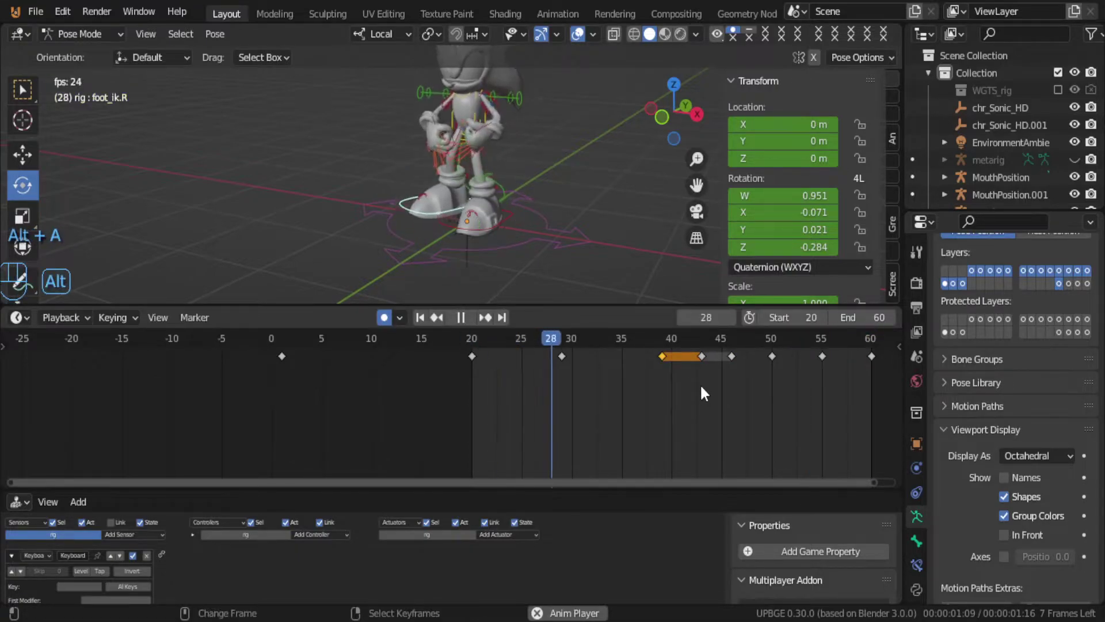
key(alt+a)
Step: Duplicate the raised-foot keyframe at frame 50 onto frame 39
drag(659, 356, 791, 363)
click(772, 356)
key(shift+s)
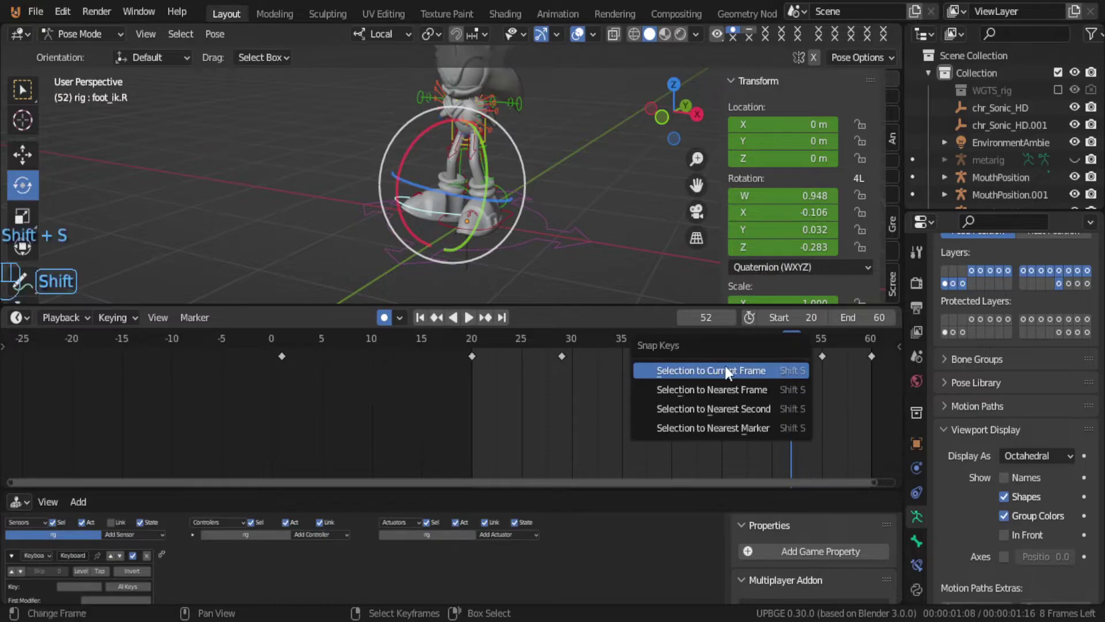
click(721, 396)
key(shift+d)
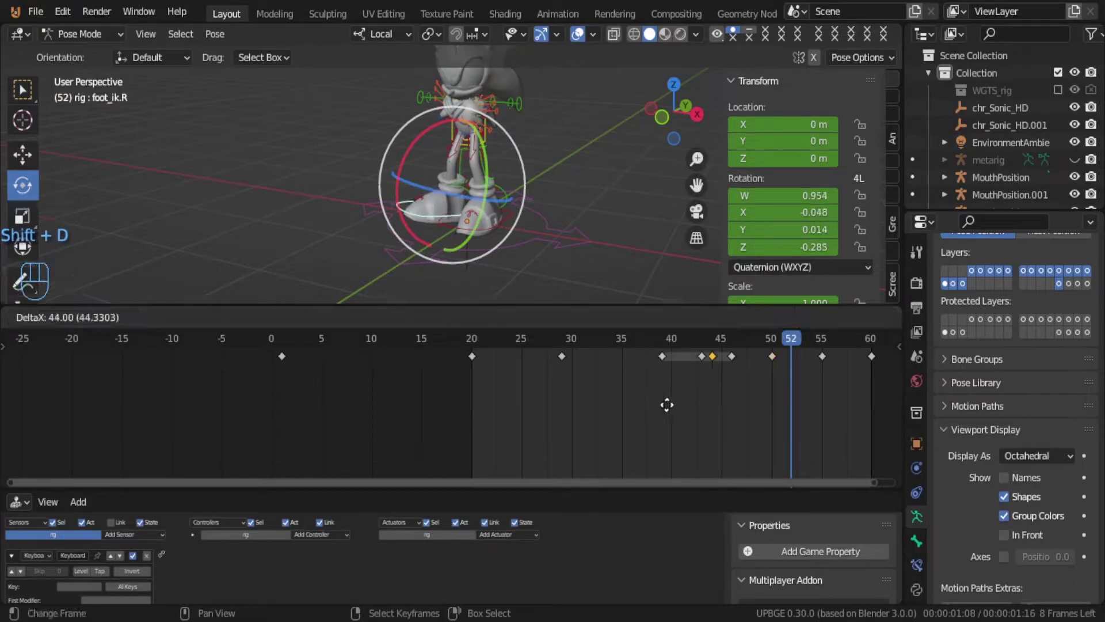
click(612, 408)
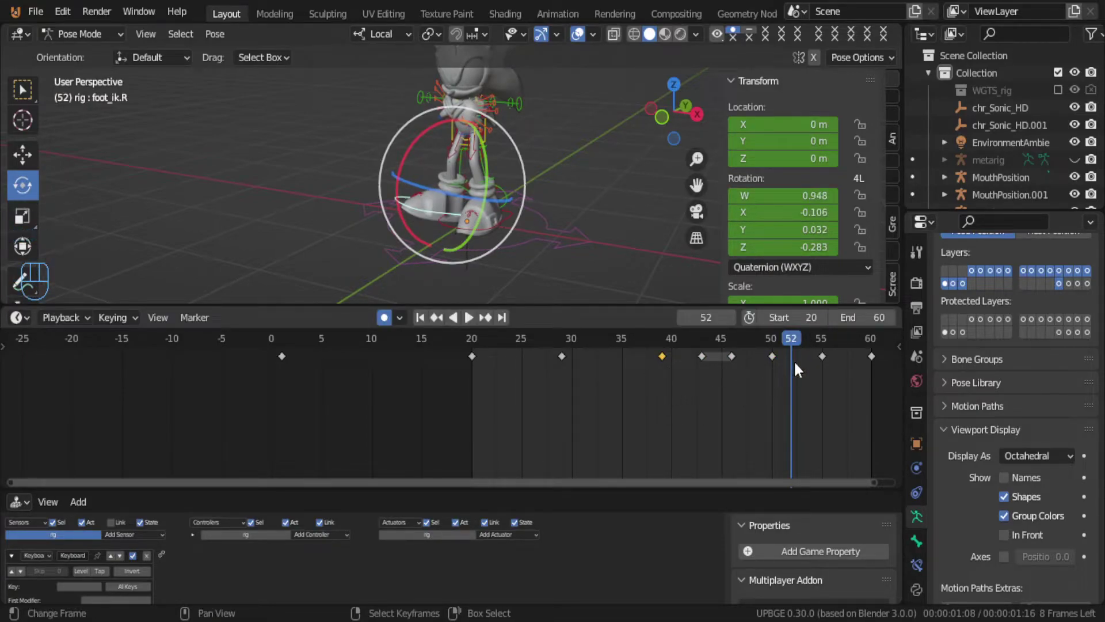
Step: Duplicate the raised-foot keyframe at frame 39 onto frame 46
shift+click(702, 356)
key(shift+d)
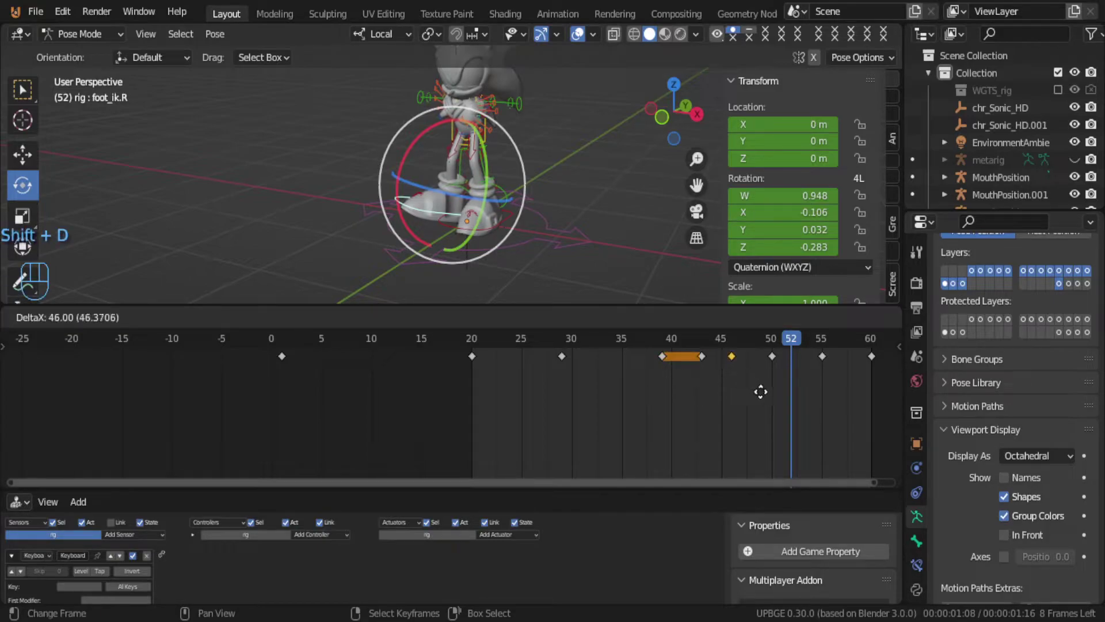
click(749, 424)
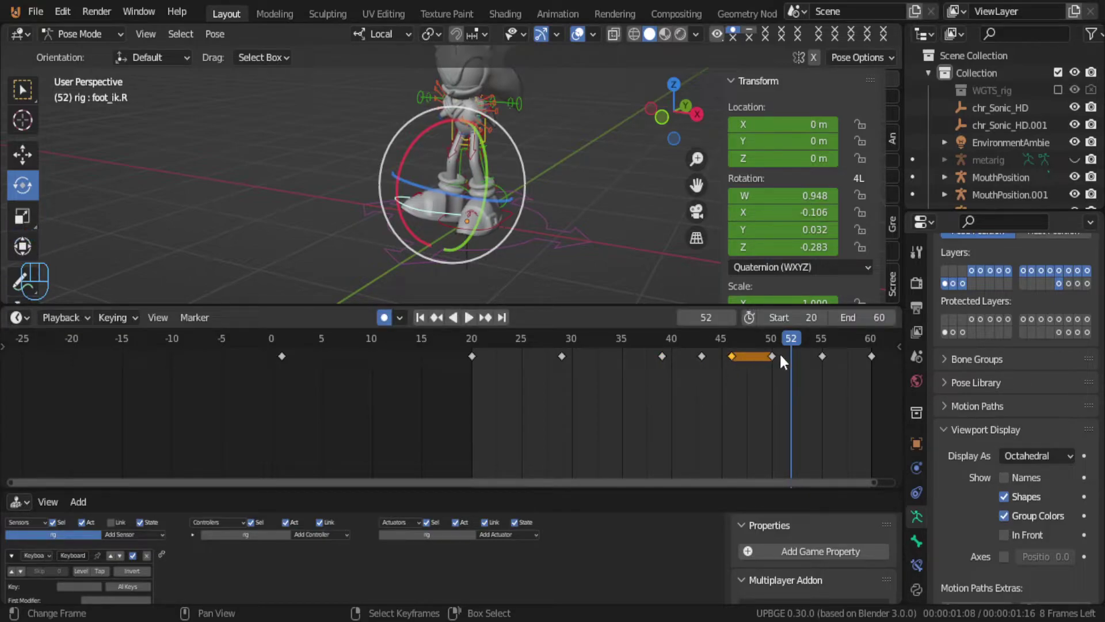
Step: Try duplicating the keyframe at frame 50 onto frame 55, then undo the copy
key(shift+d)
click(815, 362)
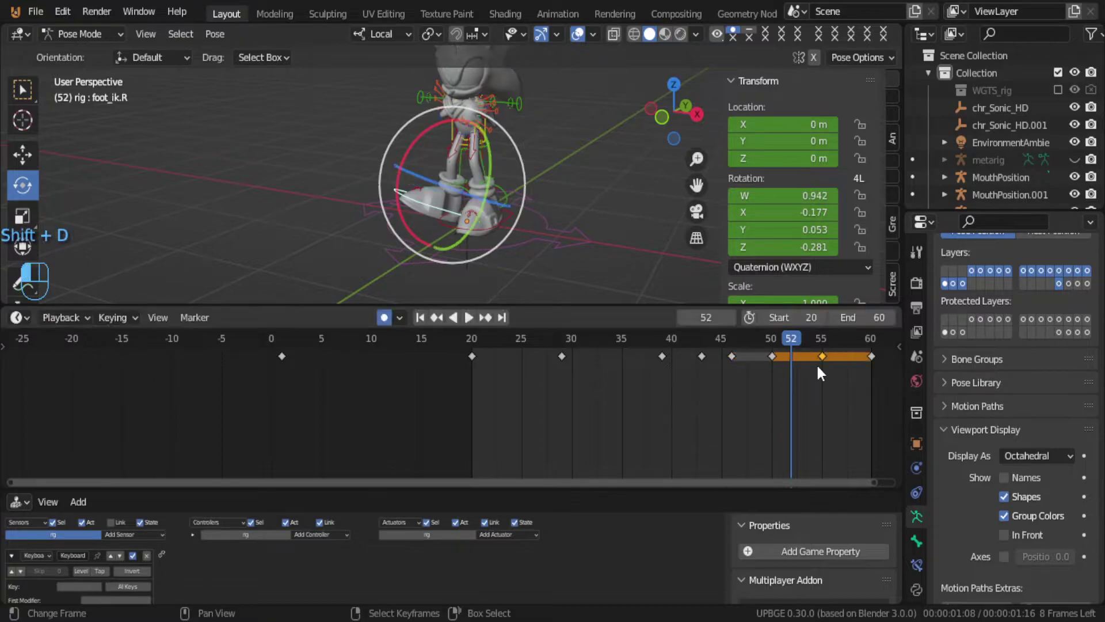
click(772, 355)
key(ctrl+z)
key(ctrl+z)
key(ctrl+z)
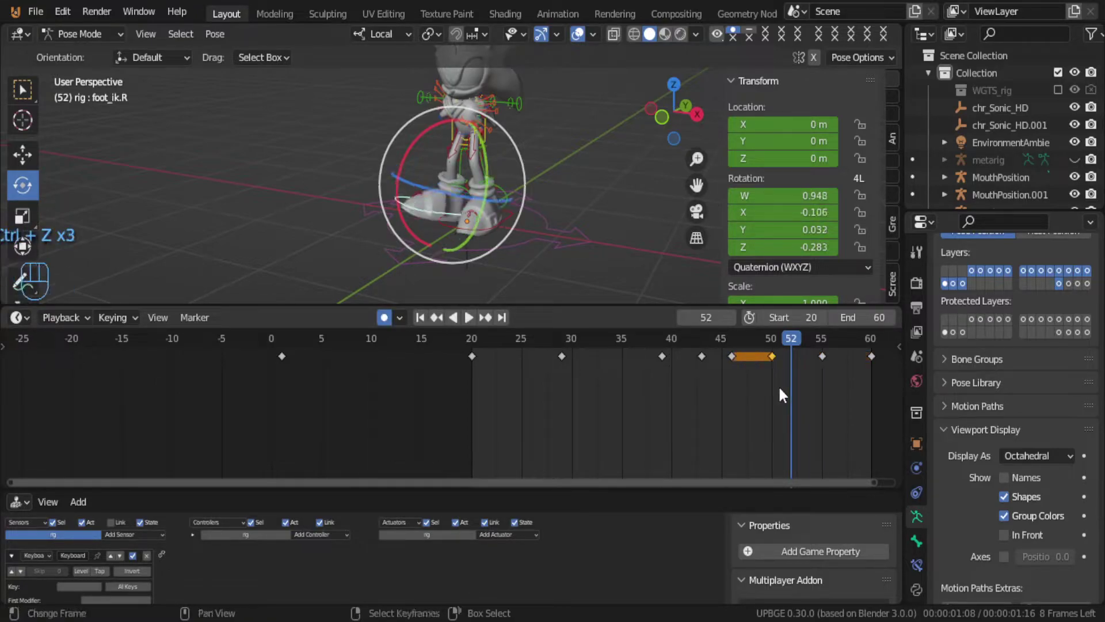
Step: Duplicate the keyframe at frame 55 to frame 49
drag(817, 360, 771, 395)
click(822, 356)
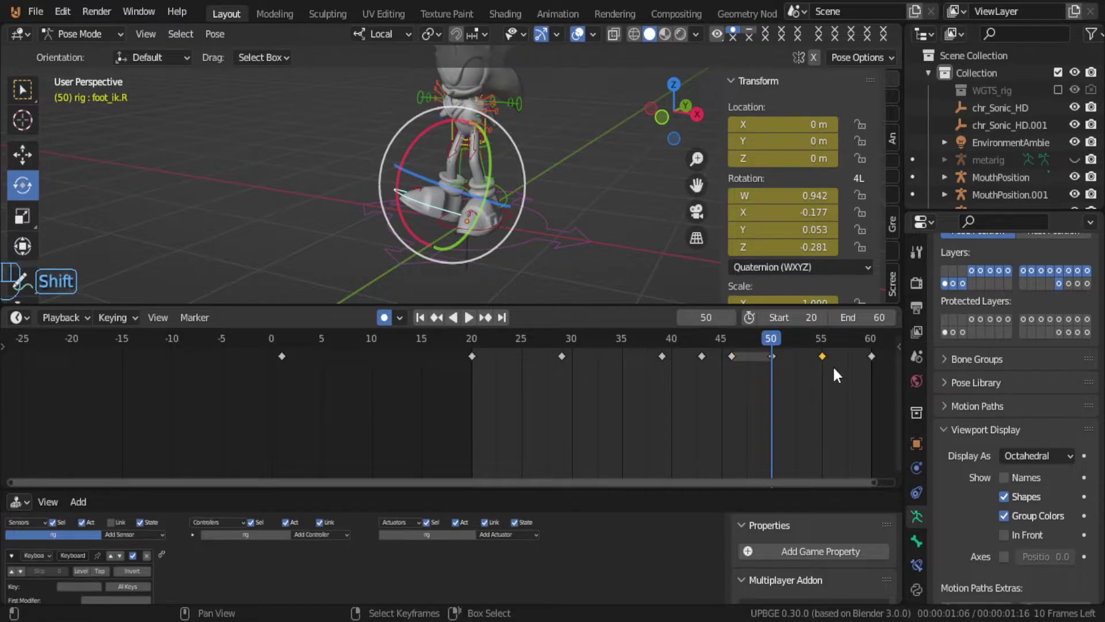
key(shift+d)
click(775, 369)
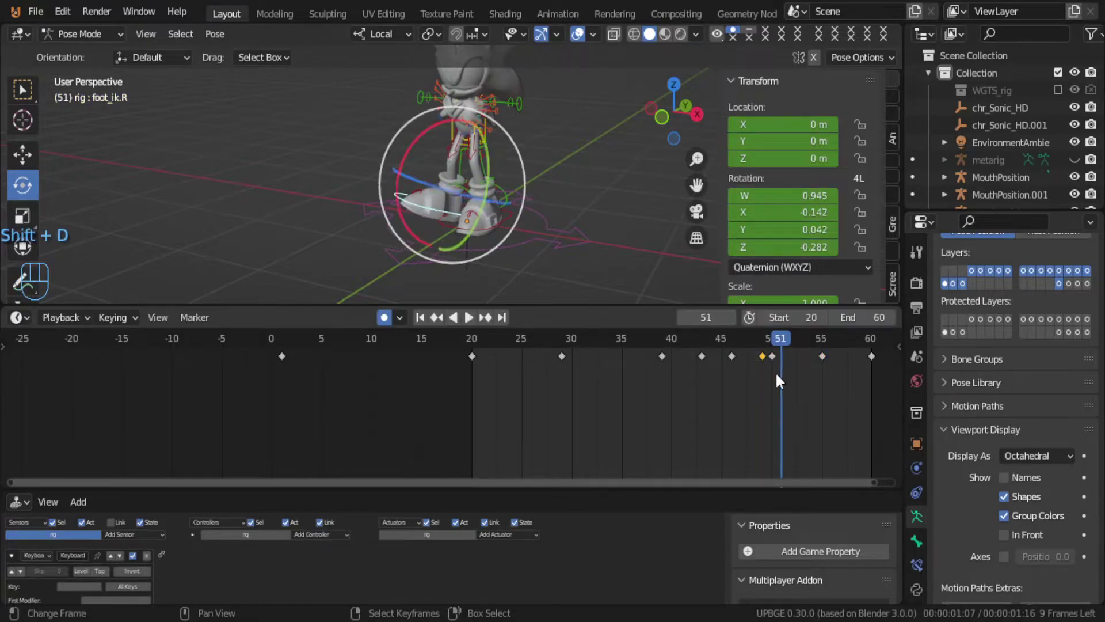
Step: Move the keyframe at frame 50 onto frame 60
key(g)
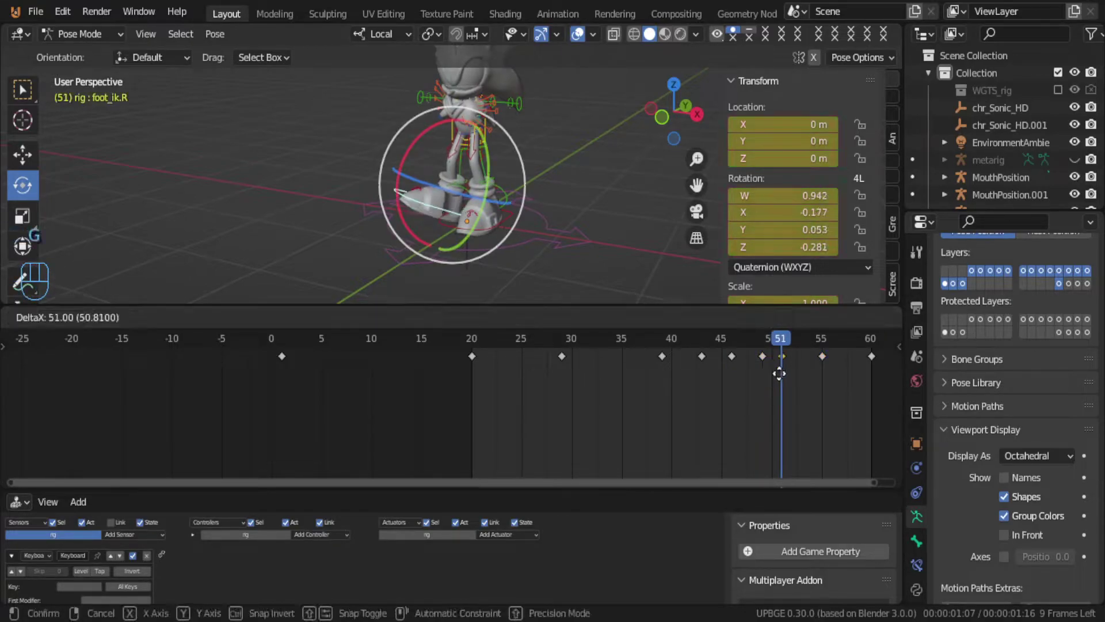
click(858, 382)
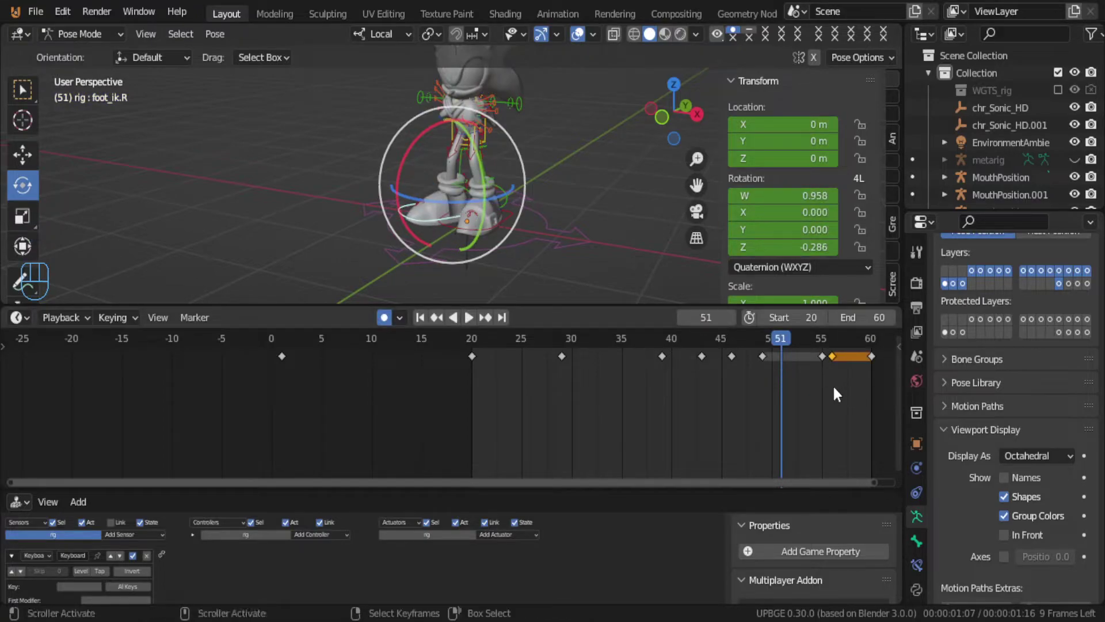
key(g)
click(866, 386)
key(g)
click(861, 380)
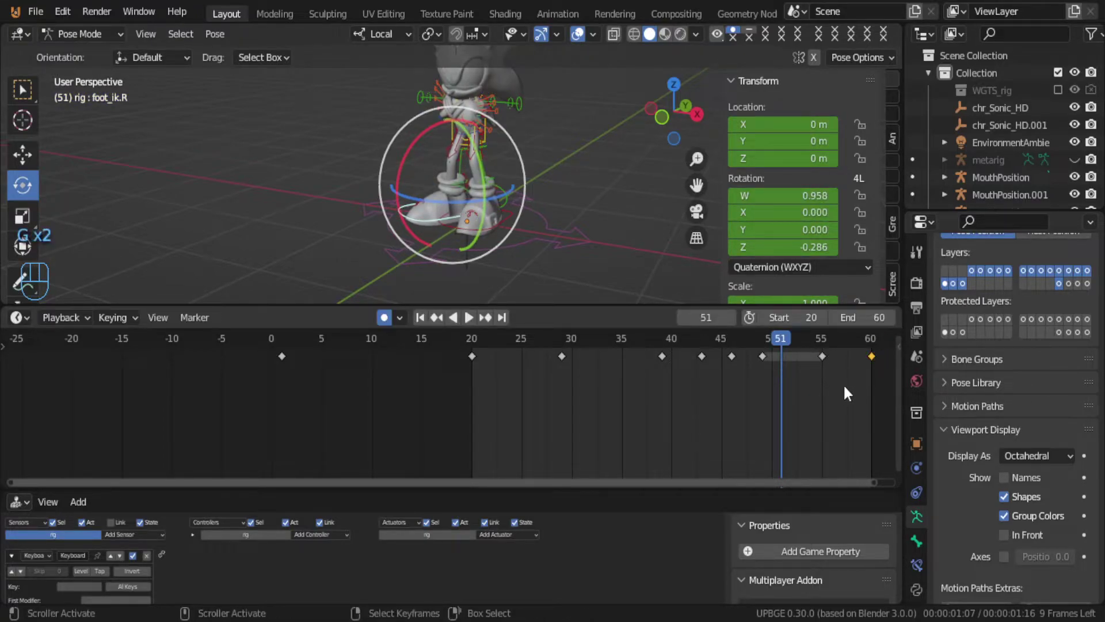
Step: Try moving the keyframe at frame 55 onto frame 49, then move it back to frame 55
click(762, 355)
click(822, 356)
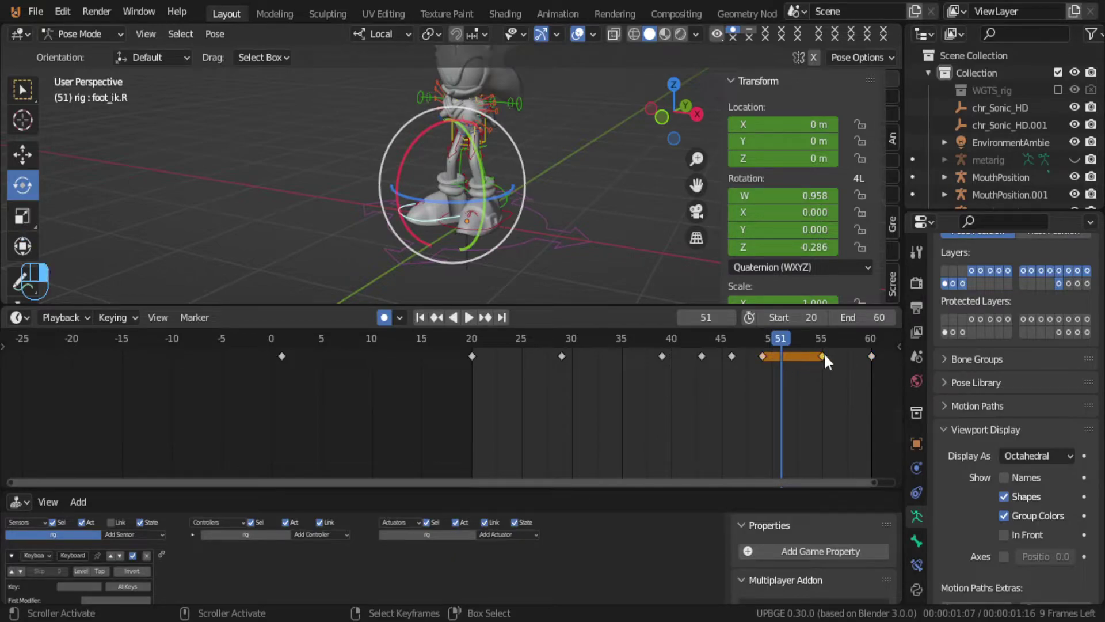
key(g)
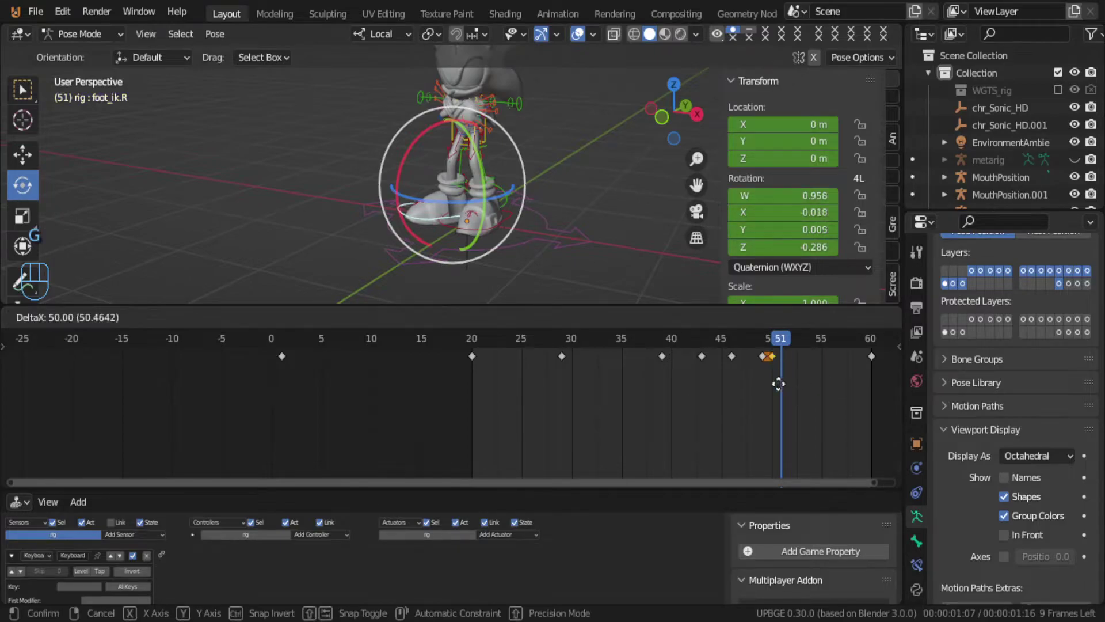
click(766, 381)
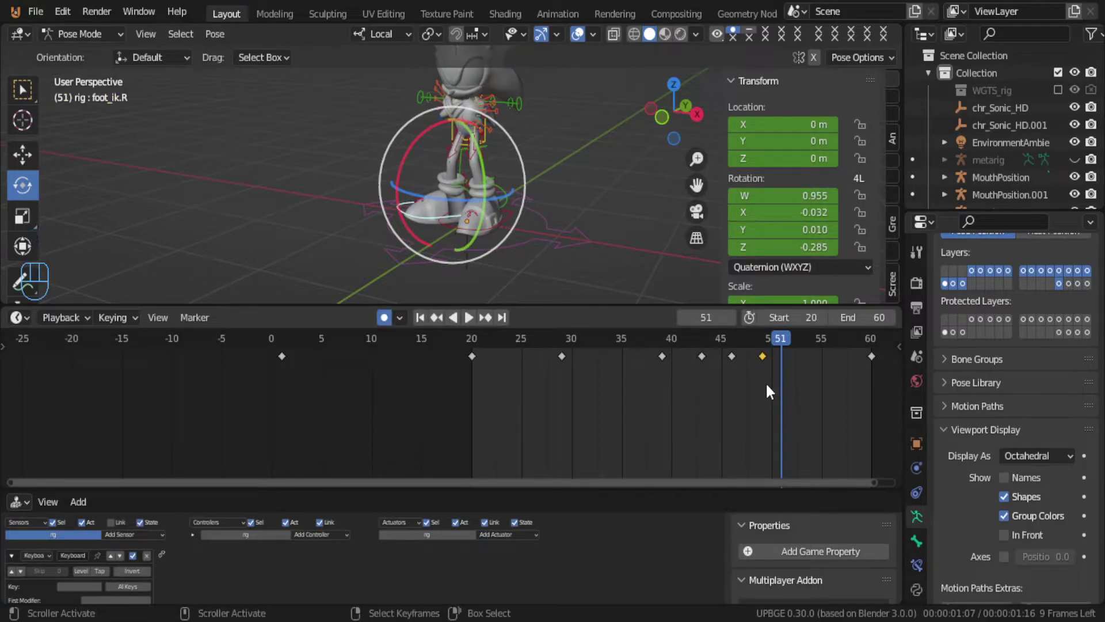
key(g)
click(822, 387)
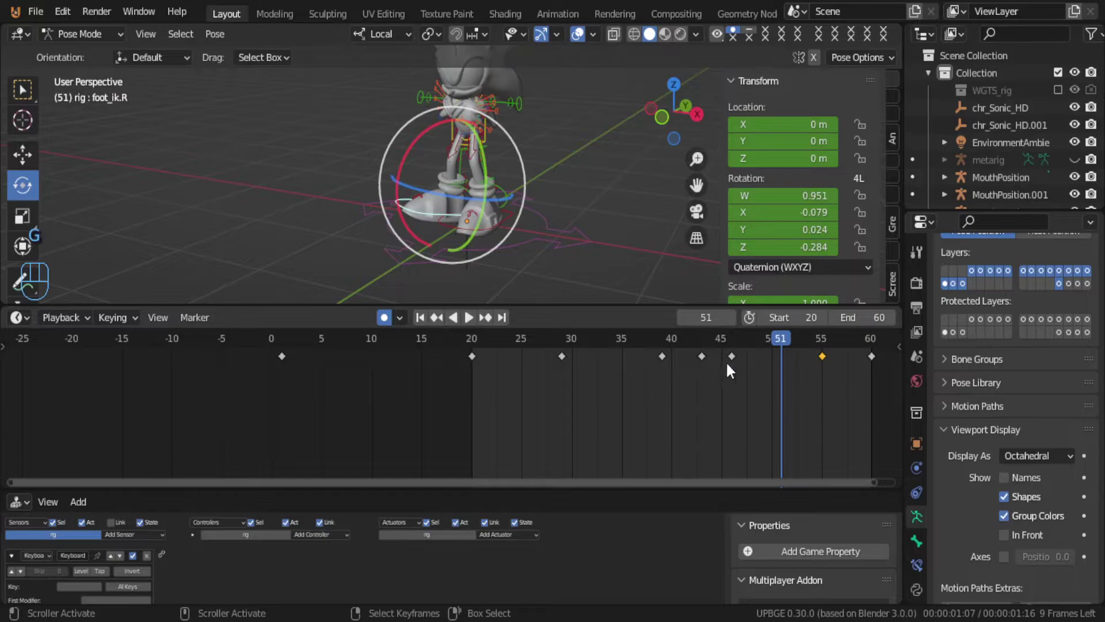
Step: Move the right foot's keyframe at frame 46 to frame 49 and the one at frame 43 to frame 45
key(g)
click(760, 373)
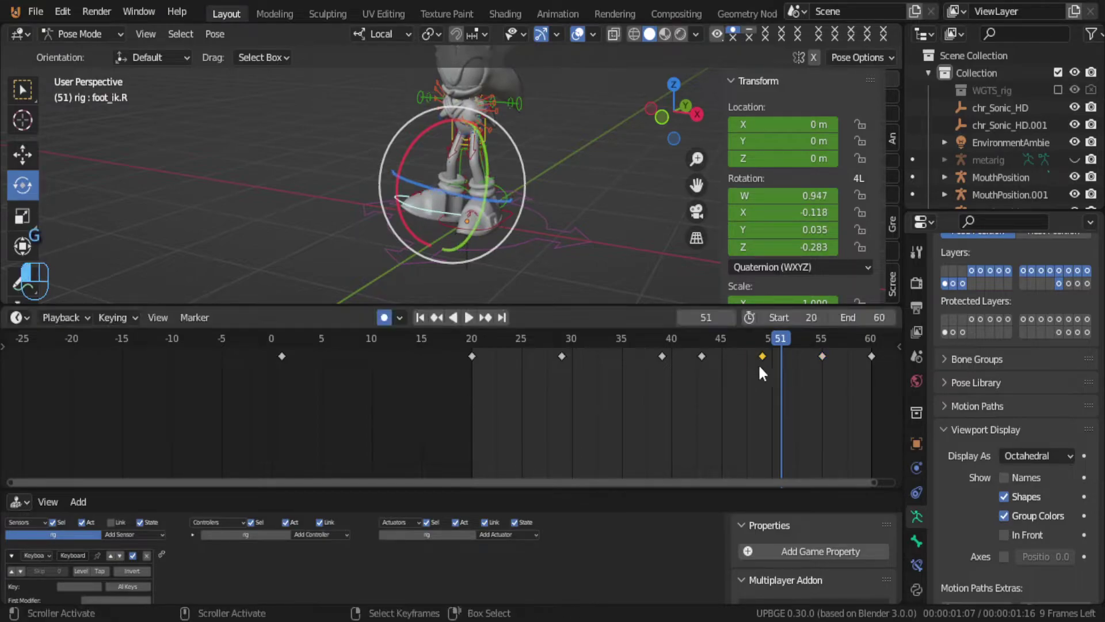
click(701, 356)
key(g)
click(727, 373)
Step: Play back the foot animation and scrub through the timeline to frame 49 to check the tap timing
key(alt+a)
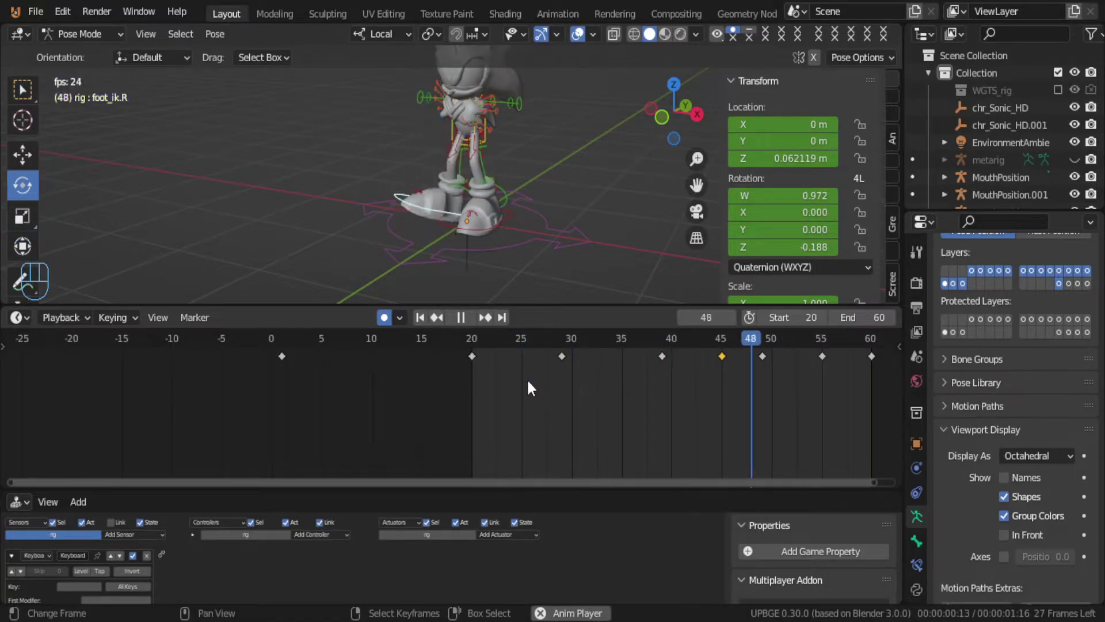
key(alt+a)
drag(598, 367, 543, 393)
drag(570, 400, 758, 426)
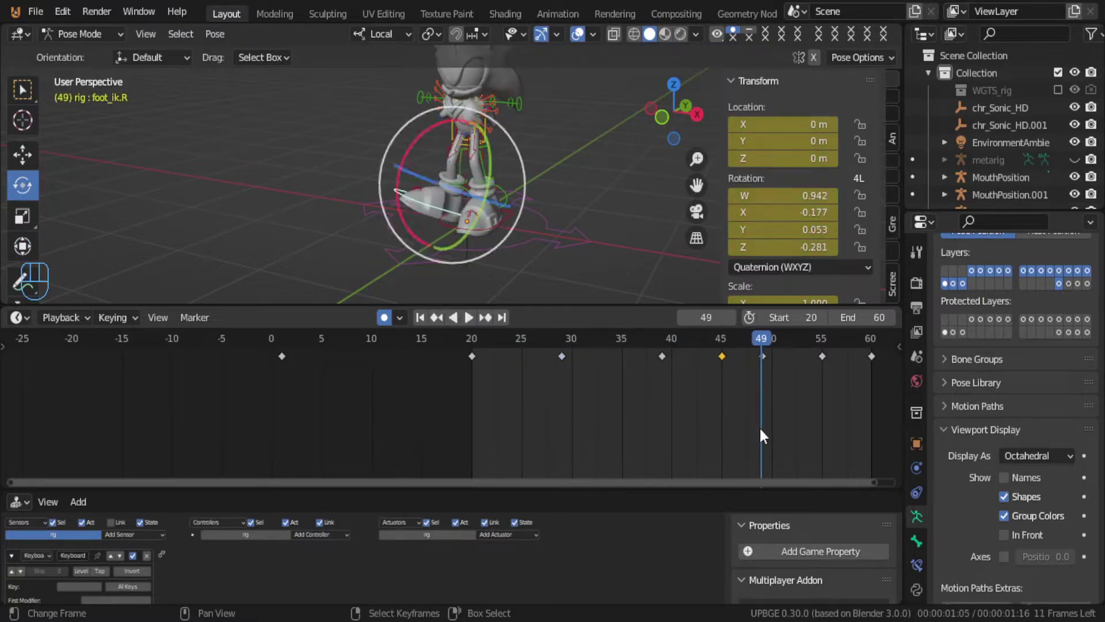
Step: Set the animation's end frame to 67 and duplicate the keyframes at frames 20 and 29 past frame 60
scroll(758, 426, down, 4)
mouse_move(851, 317)
mouse_down()
mouse_move(870, 317)
mouse_move(851, 318)
mouse_up()
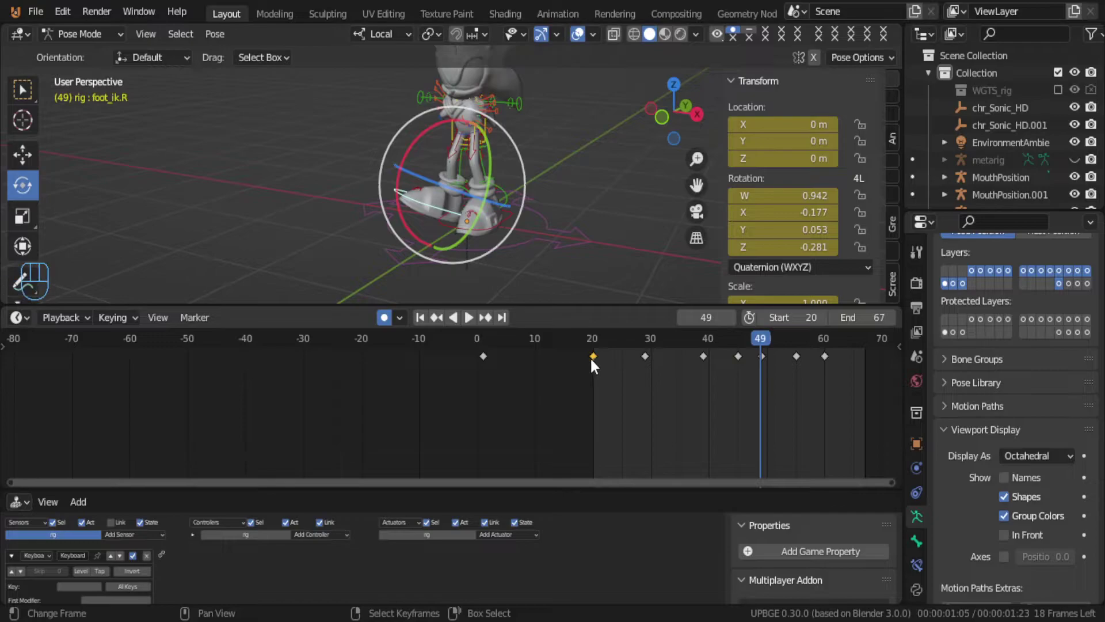
scroll(590, 357, down, 3)
shift+click(628, 355)
middle_drag(628, 356, 434, 476)
key(shift+d)
click(664, 465)
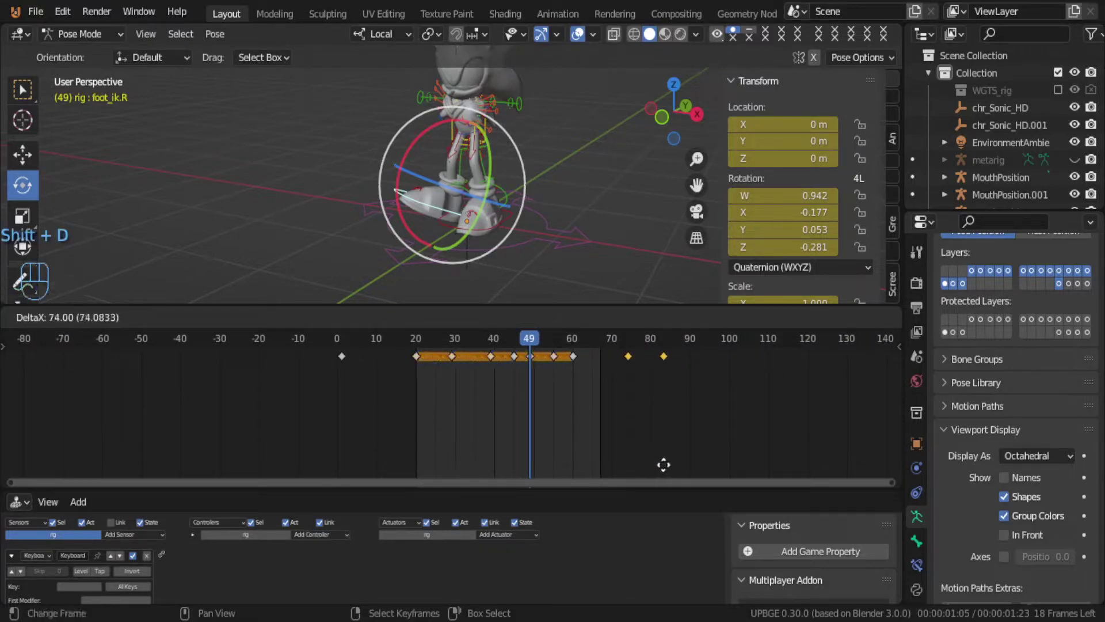
click(625, 462)
Step: Move the two copied keyframes to frames 65 and 74, and set the animation's end frame to 74
key(g)
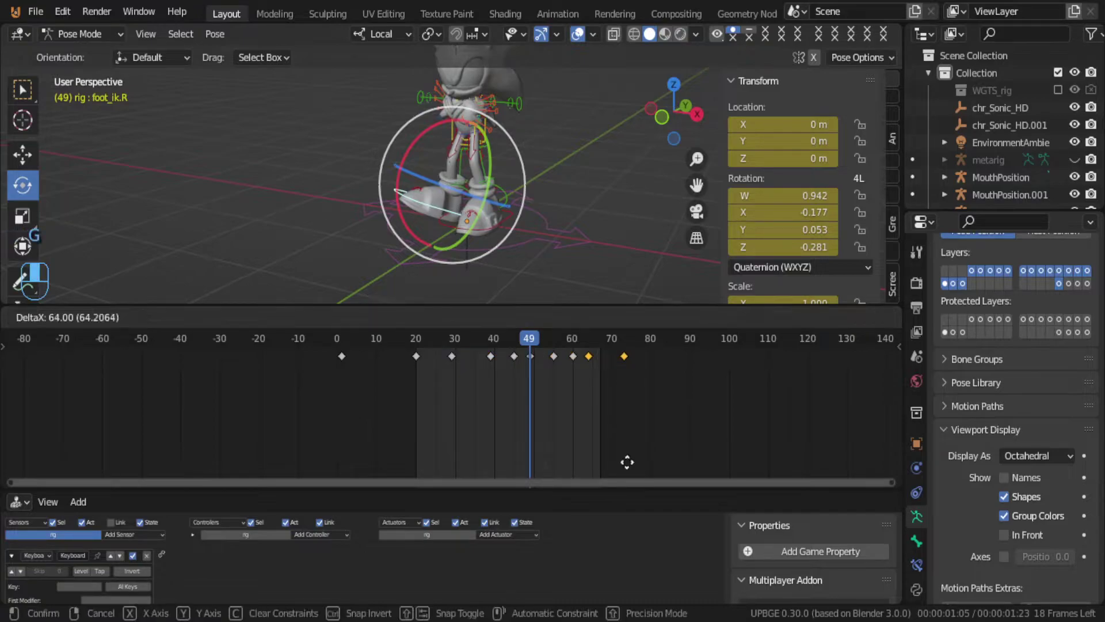
click(627, 461)
mouse_move(848, 317)
mouse_down()
mouse_move(886, 317)
mouse_move(858, 317)
mouse_up()
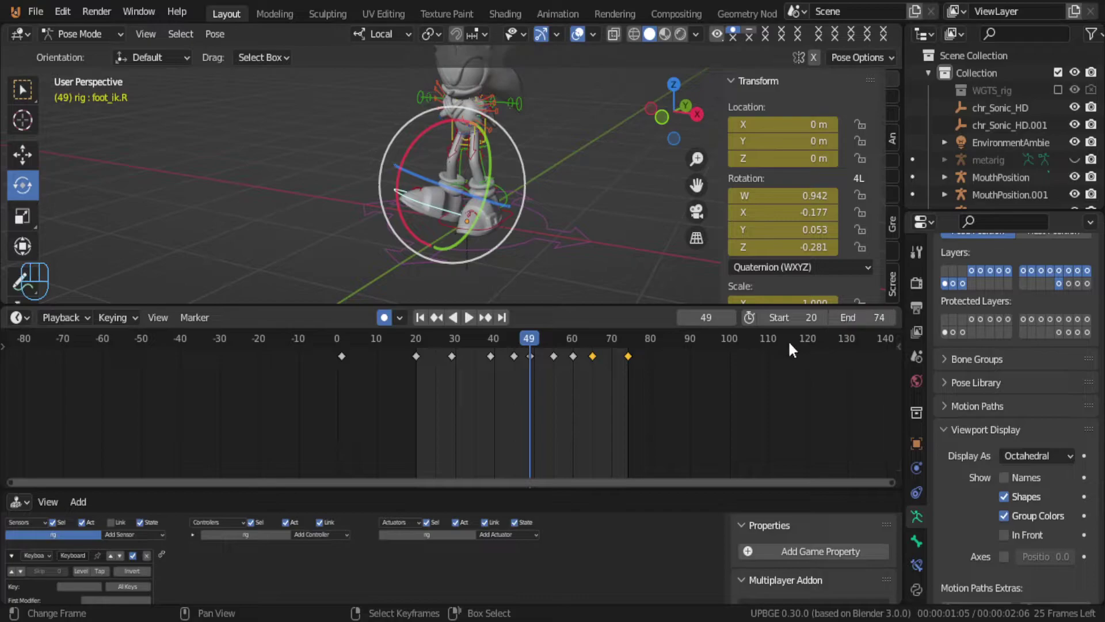
Step: Play back the foot tap briefly and move the right foot's last keyframe to frame 73
key(alt+a)
key(alt+a)
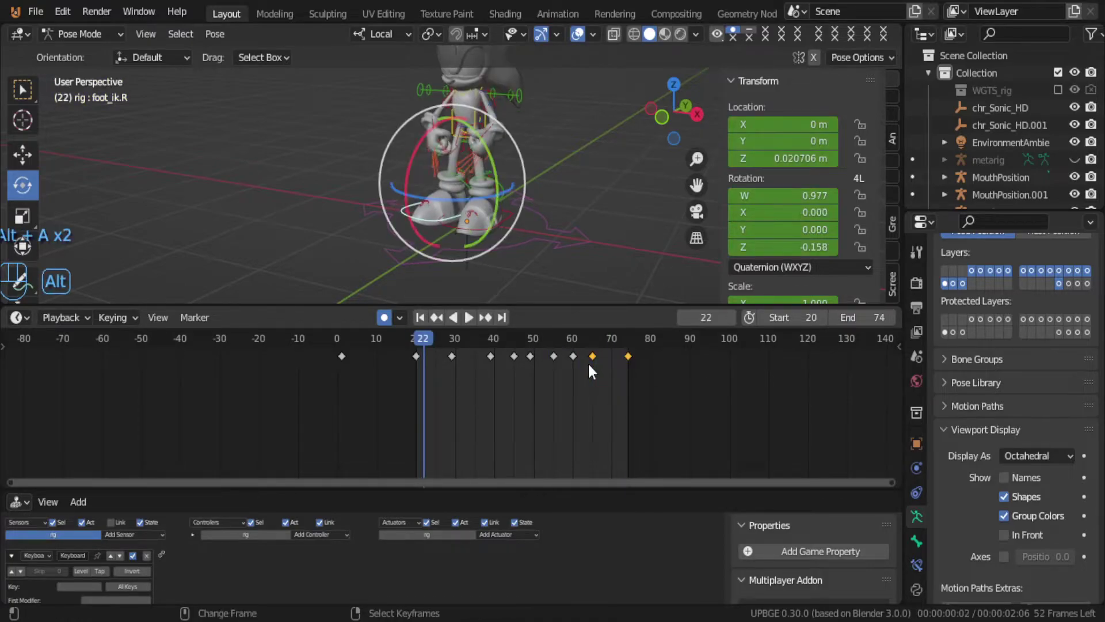
key(g)
click(627, 357)
key(g)
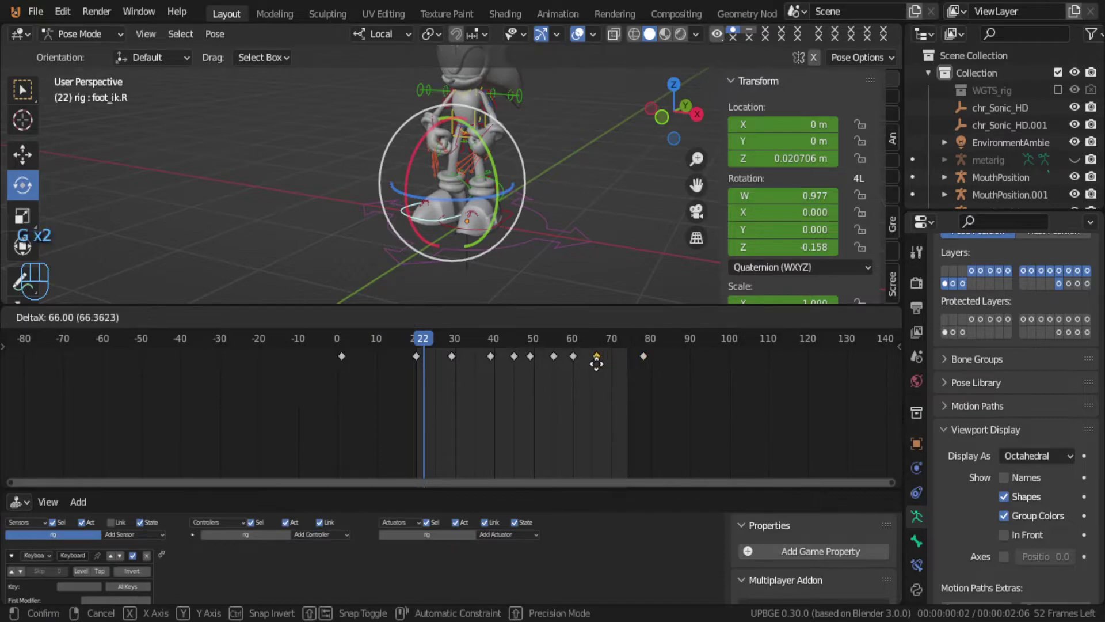
click(593, 363)
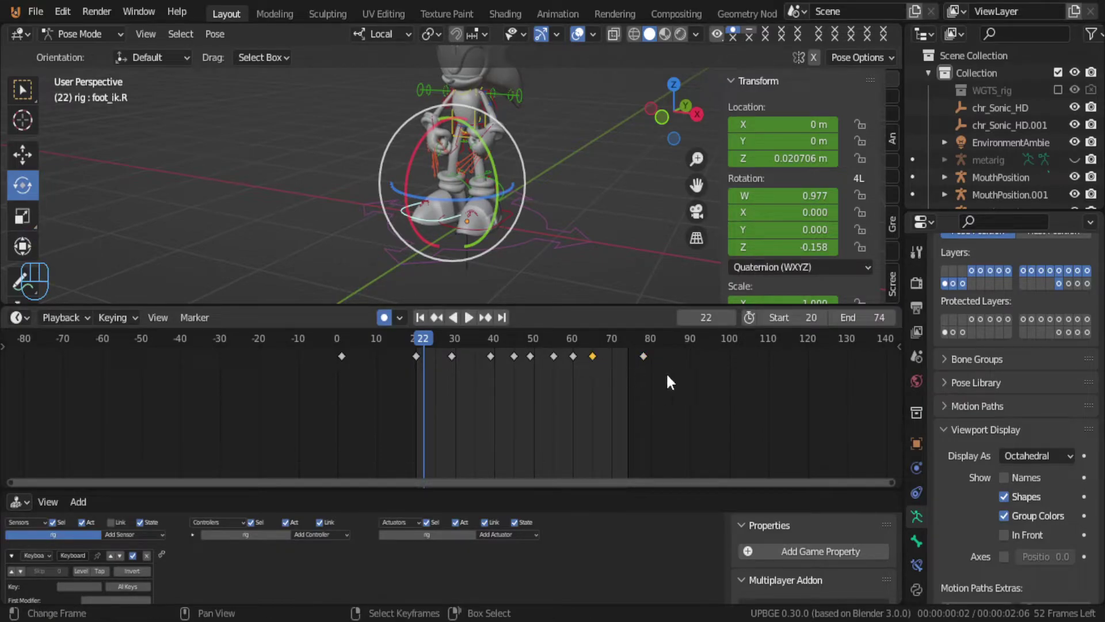
key(g)
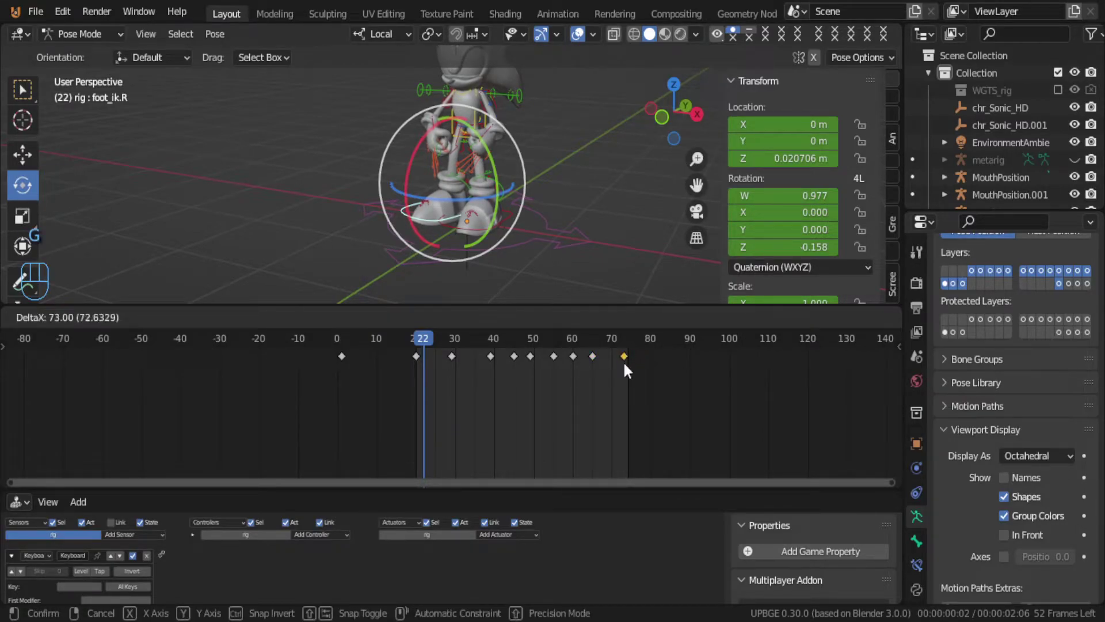
click(624, 363)
Step: Play back the foot animation and view the character from the front
key(alt+a)
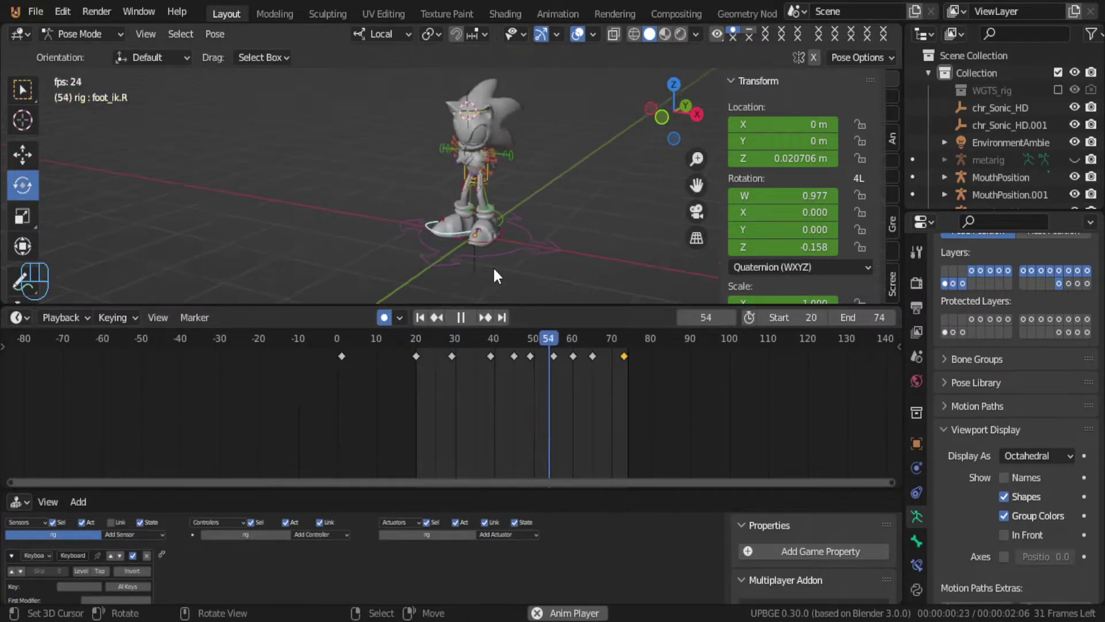
alt+middle_drag(493, 266, 461, 215)
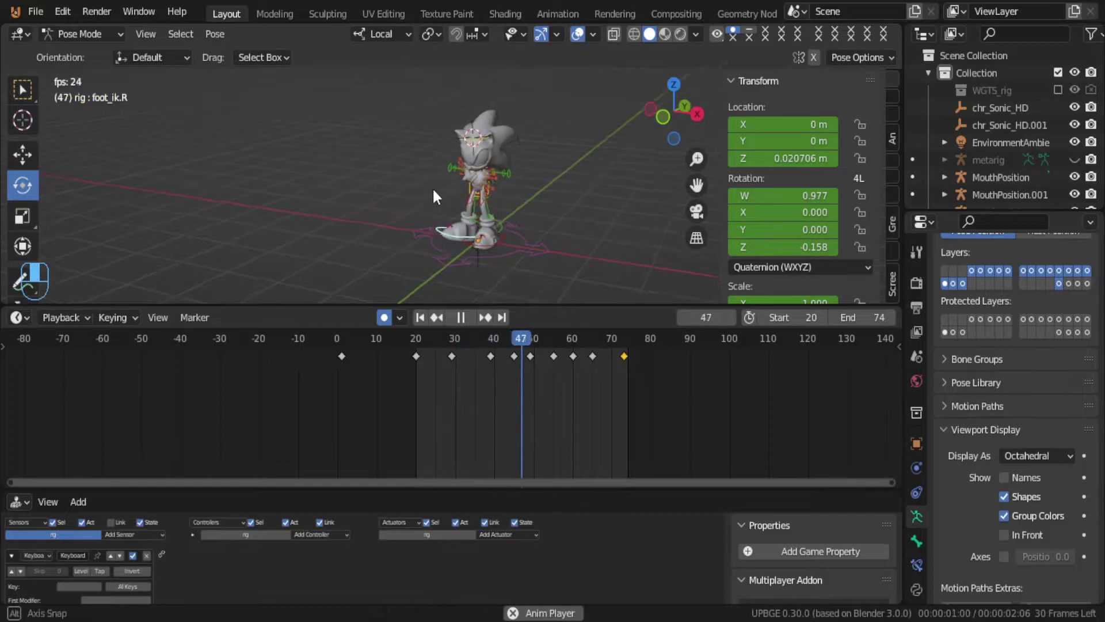
key(alt+a)
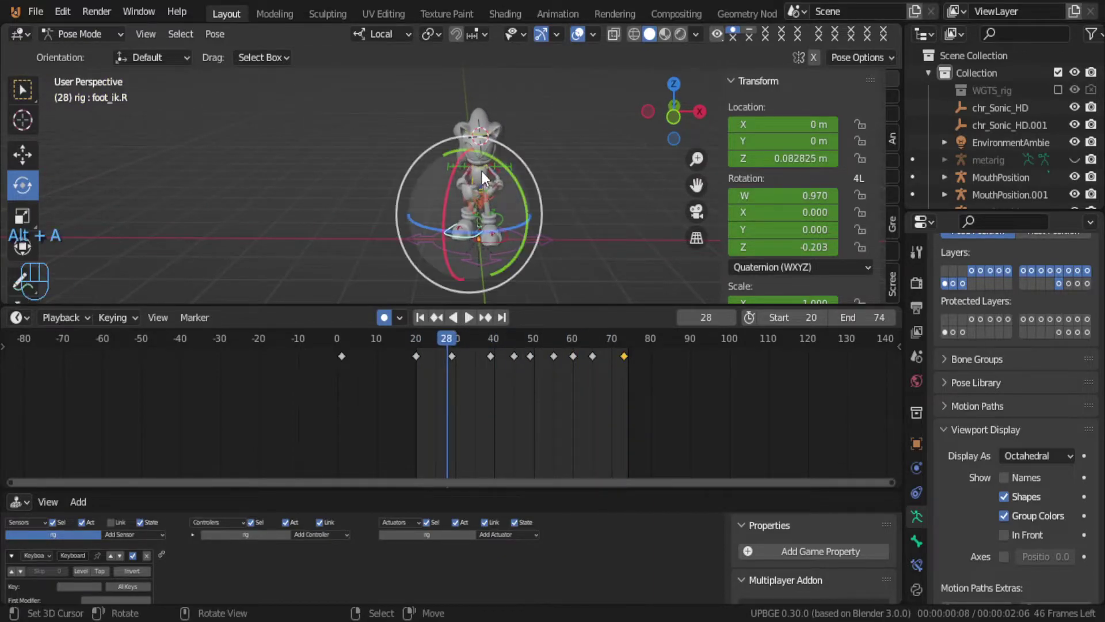
Step: Select all of the rig's bones and play and scrub the animation to frame 54
key(a)
key(a)
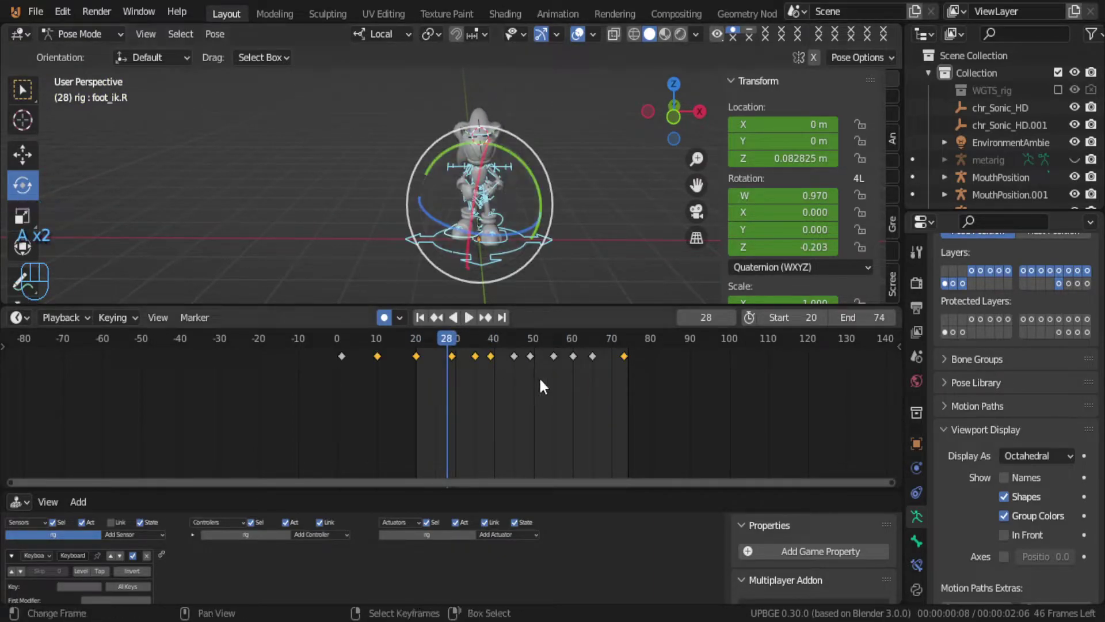
scroll(547, 385, up, 1)
scroll(544, 377, up, 1)
key(alt+a)
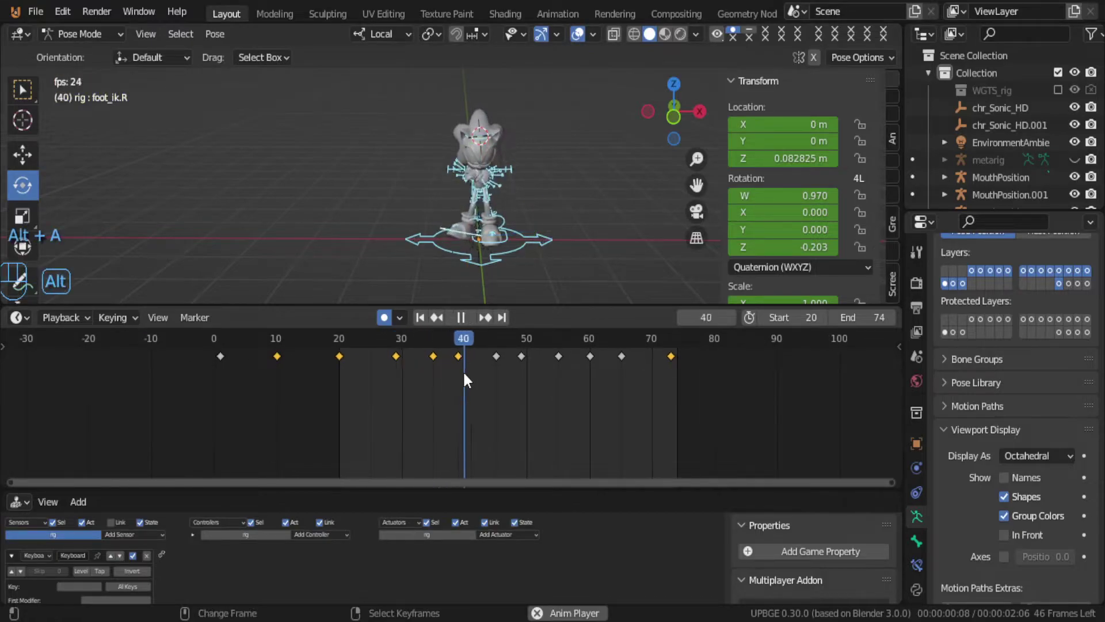
key(alt+a)
drag(585, 363, 553, 373)
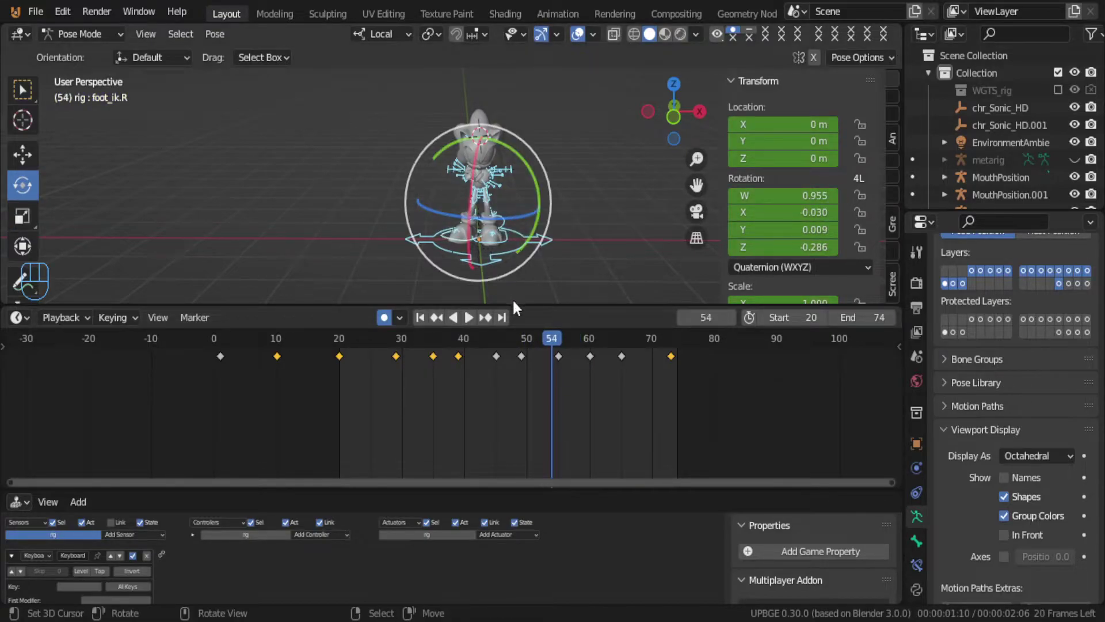
Step: Duplicate the whole rig's frame 20 keyframes to frame 73 and the intermediate hand pose keyframes to frame 65
drag(393, 357, 348, 361)
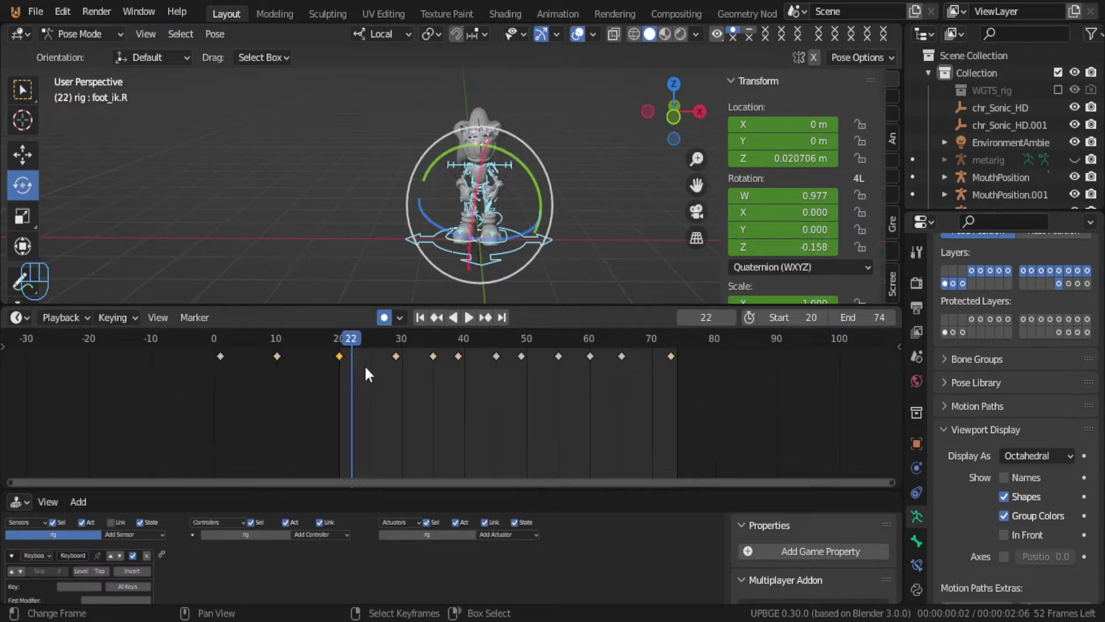
key(shift+d)
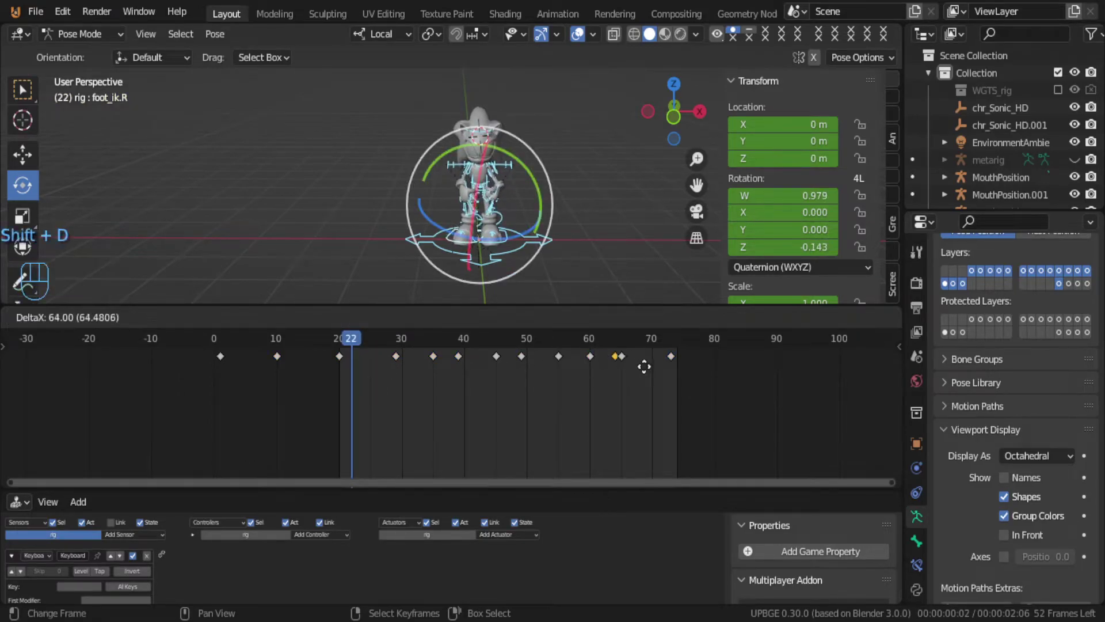
click(698, 365)
key(shift+d)
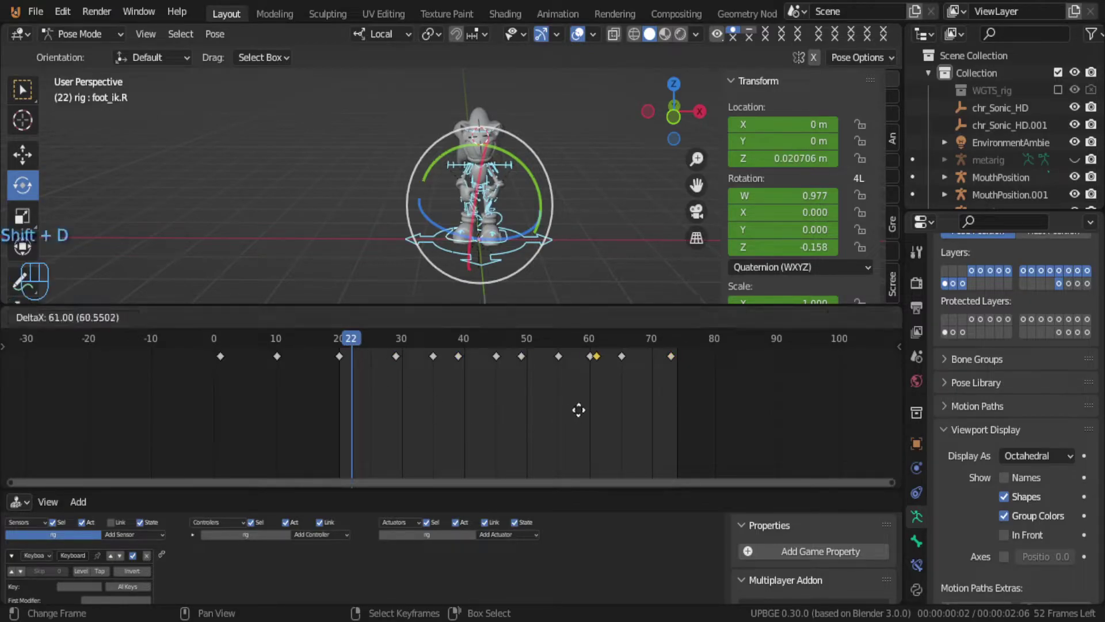
click(603, 411)
Step: Play back the full-rig animation and return to frame 20
key(alt+a)
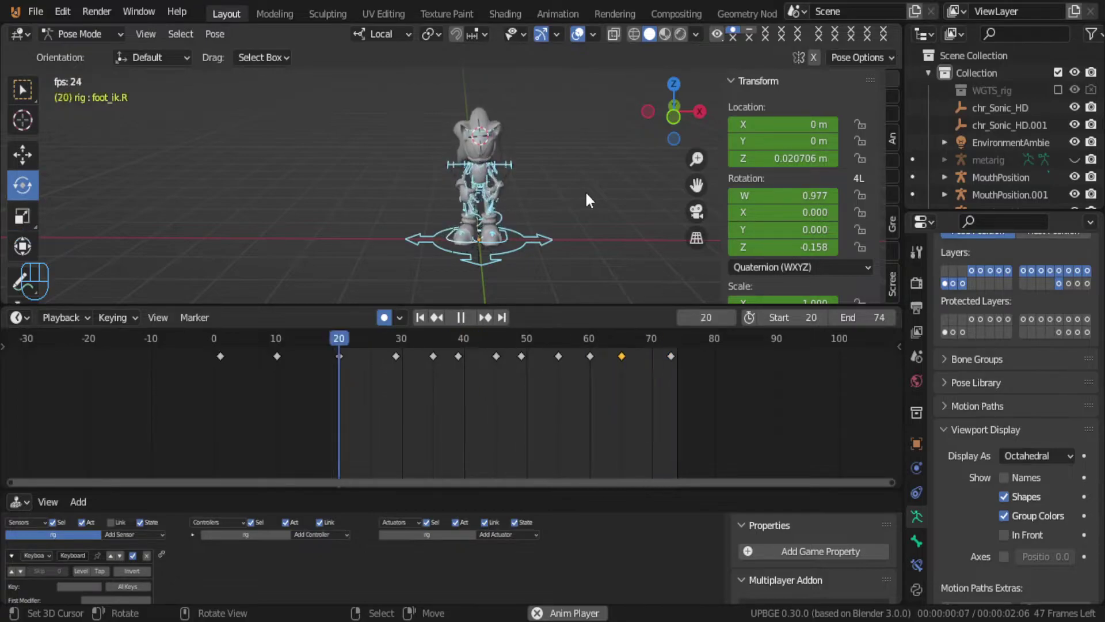
key(alt+a)
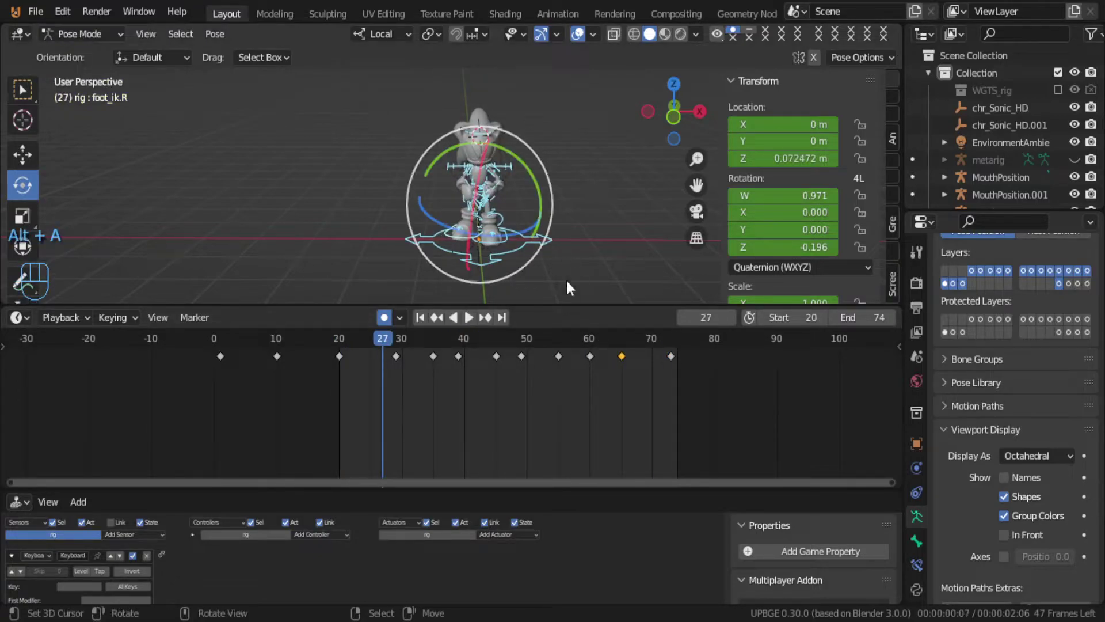
scroll(510, 146, up, 4)
drag(371, 377, 340, 372)
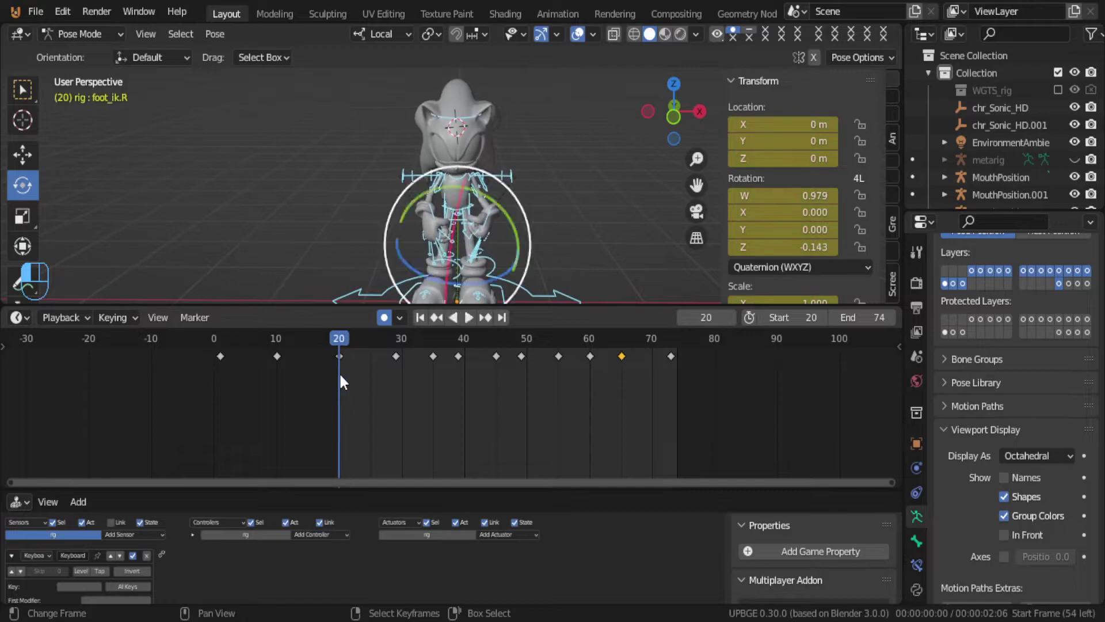
Step: Select the torso control and play and scrub the animation to check the torso's movement
click(458, 201)
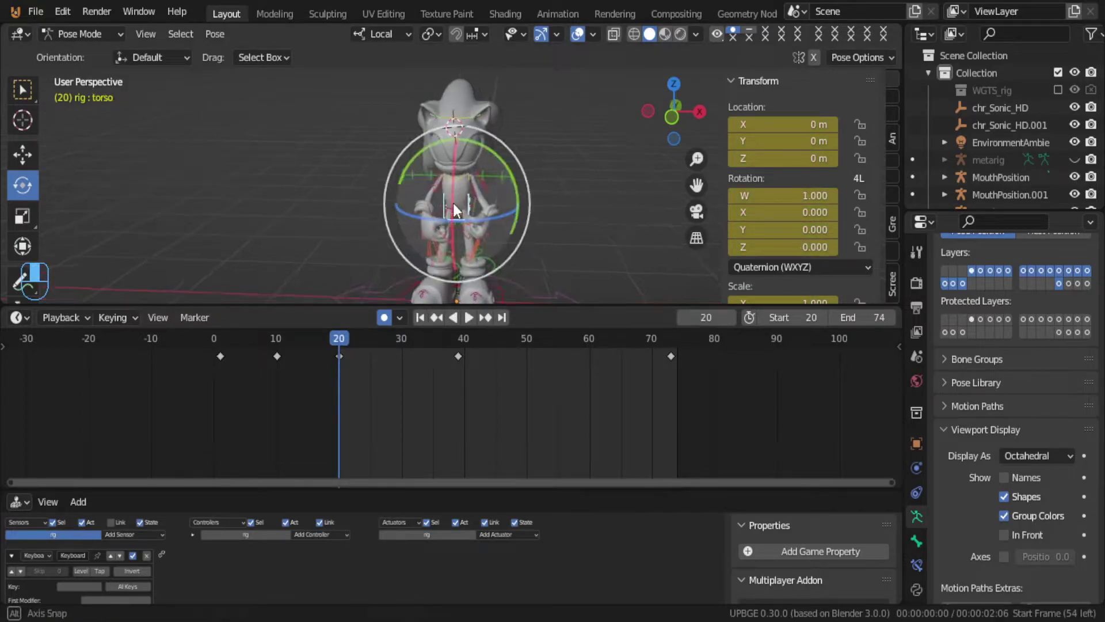
middle_drag(456, 202, 382, 180)
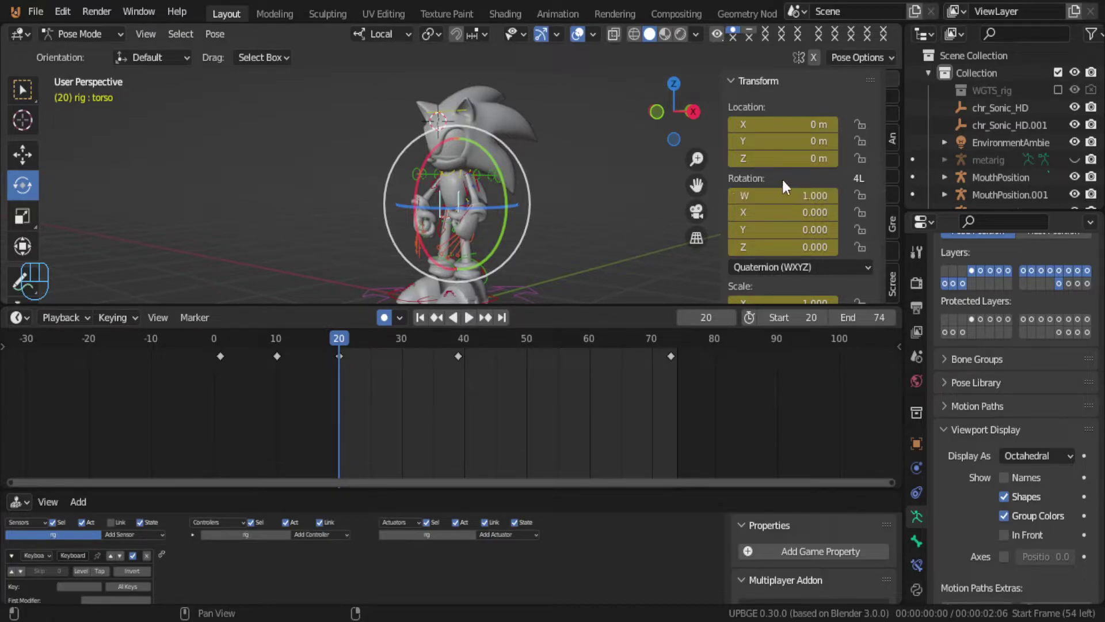
key(space)
drag(318, 352, 463, 352)
key(space)
key(space)
drag(471, 400, 313, 385)
key(alt+a)
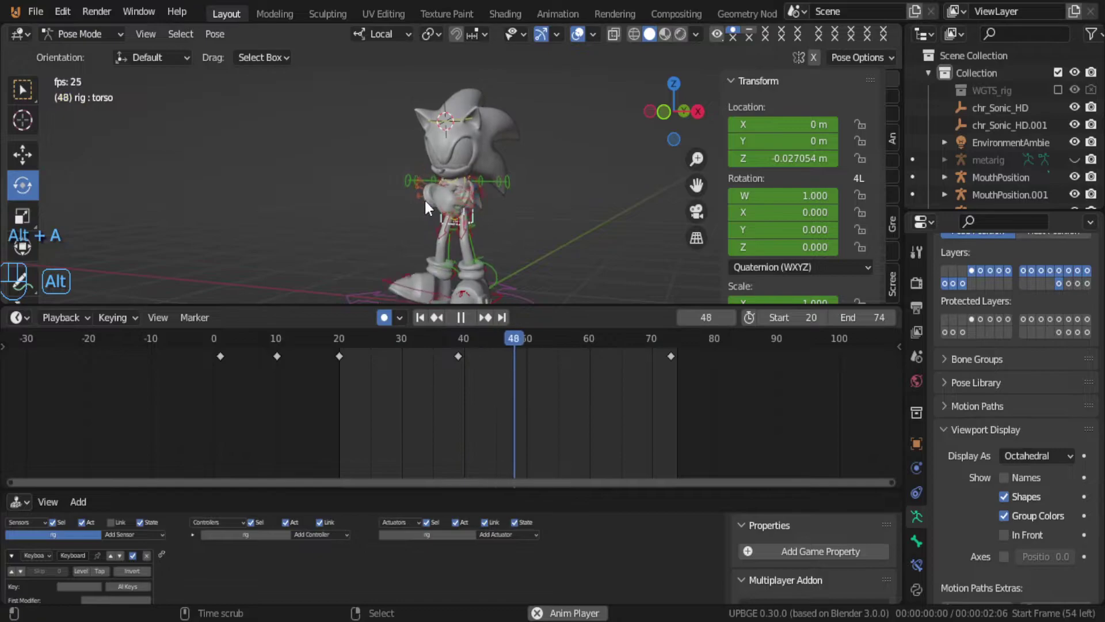
key(alt+a)
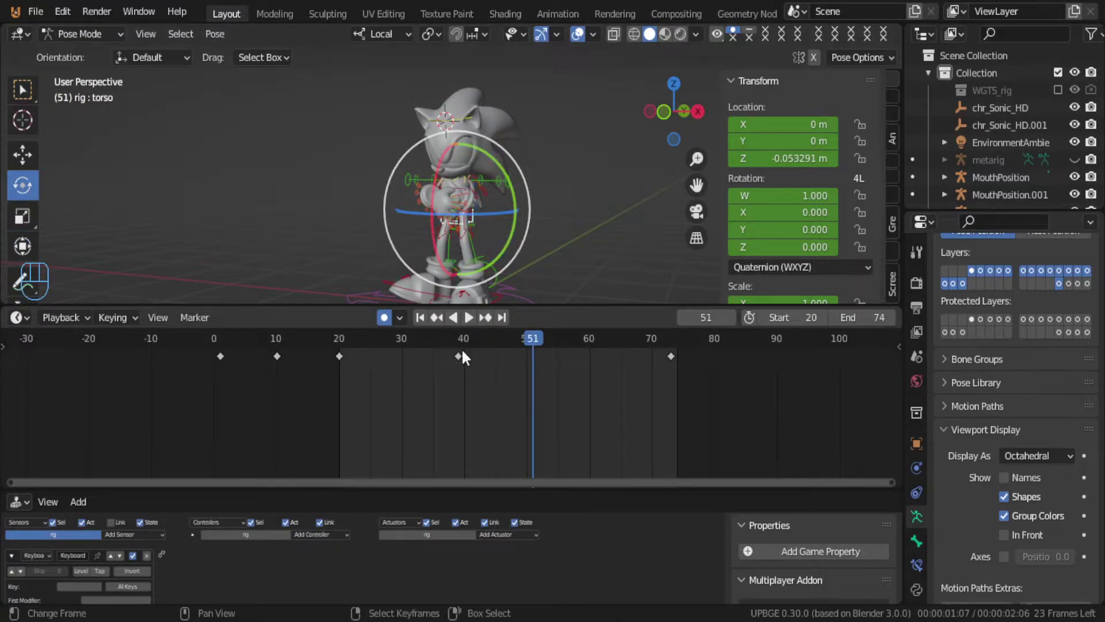
Step: Duplicate the torso's frame 39 keyframe to frame 67 and play back the held pose
key(shift+d)
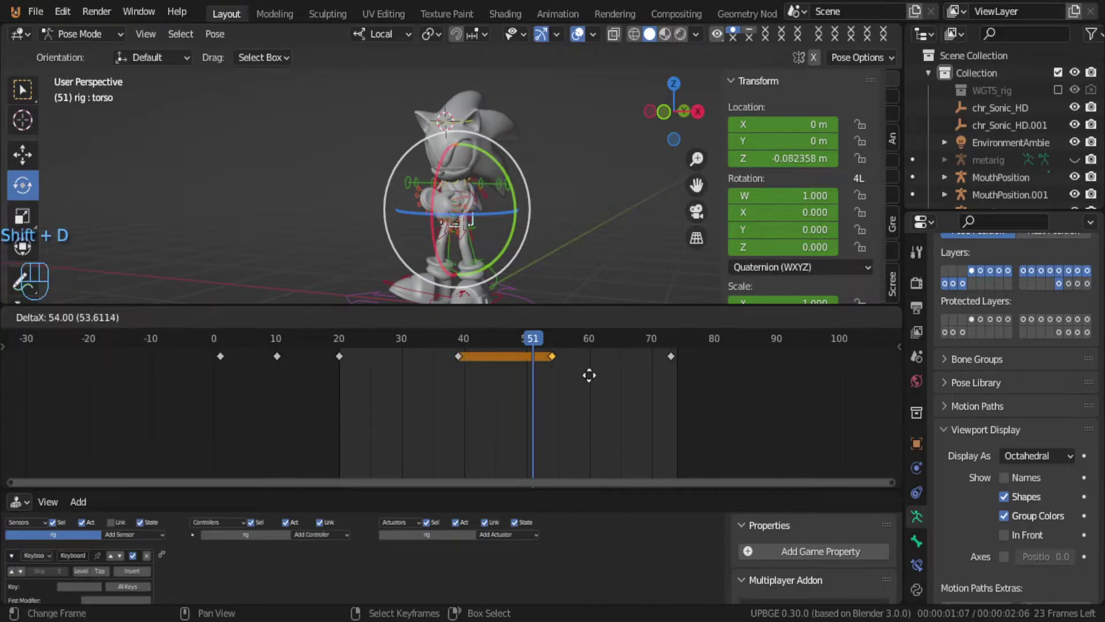
click(634, 382)
key(alt+a)
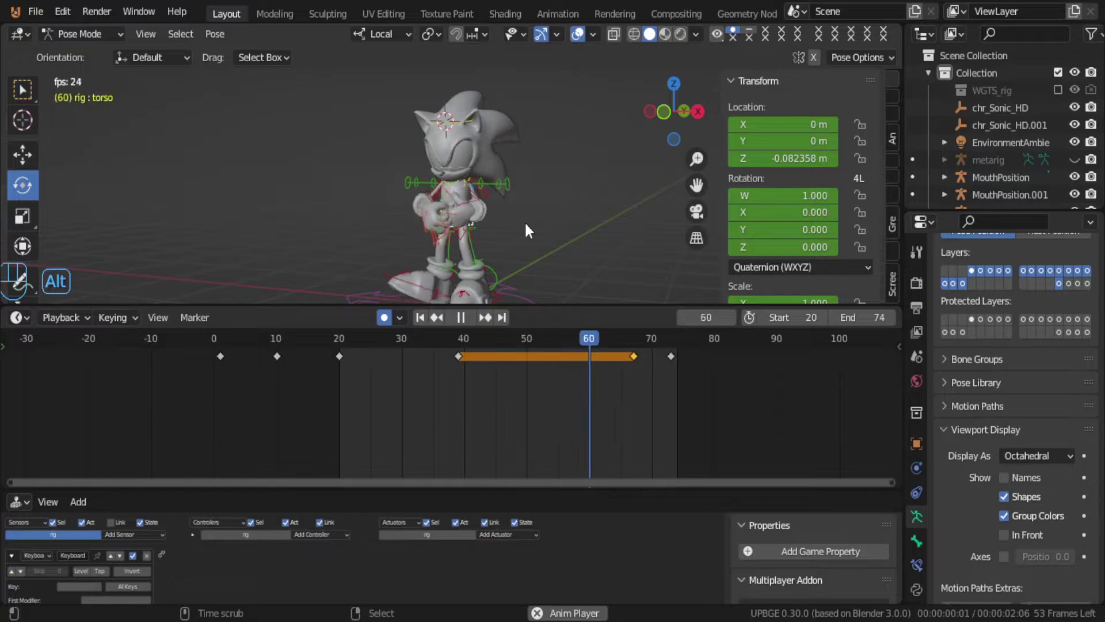
key(alt+a)
key(alt+a)
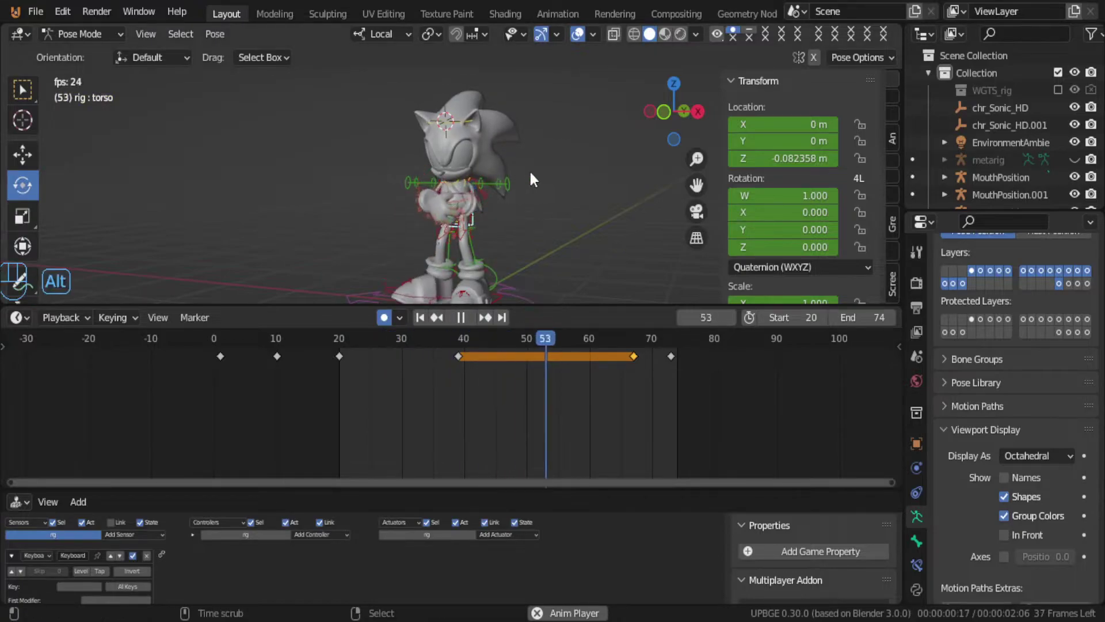
key(alt+a)
Step: Select both hand IK controls and their keyframe at frame 39
scroll(457, 220, up, 3)
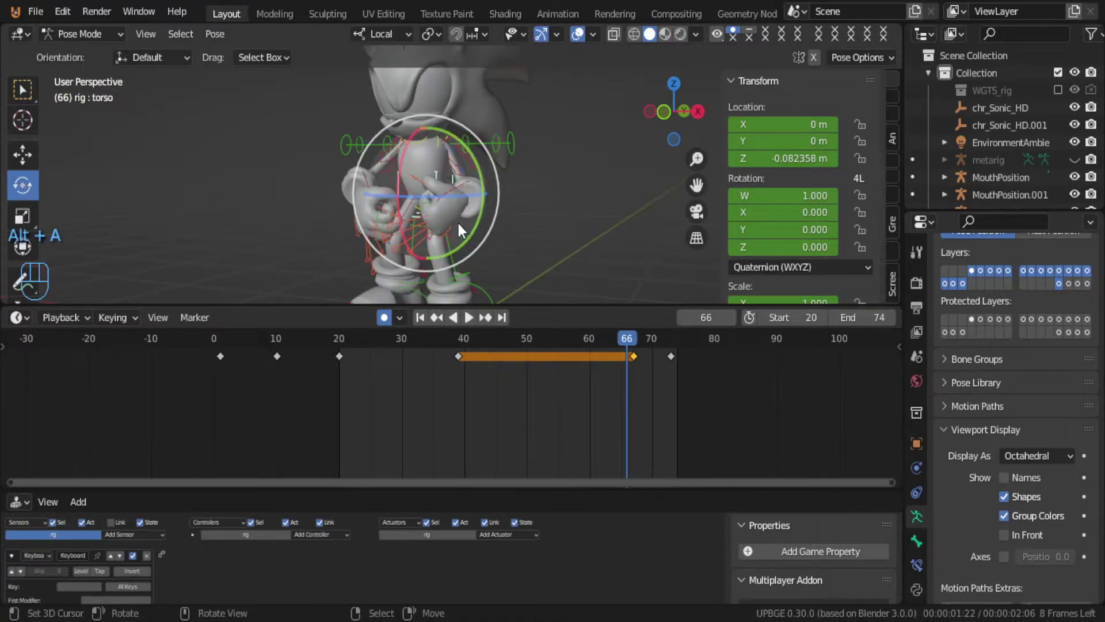
click(454, 189)
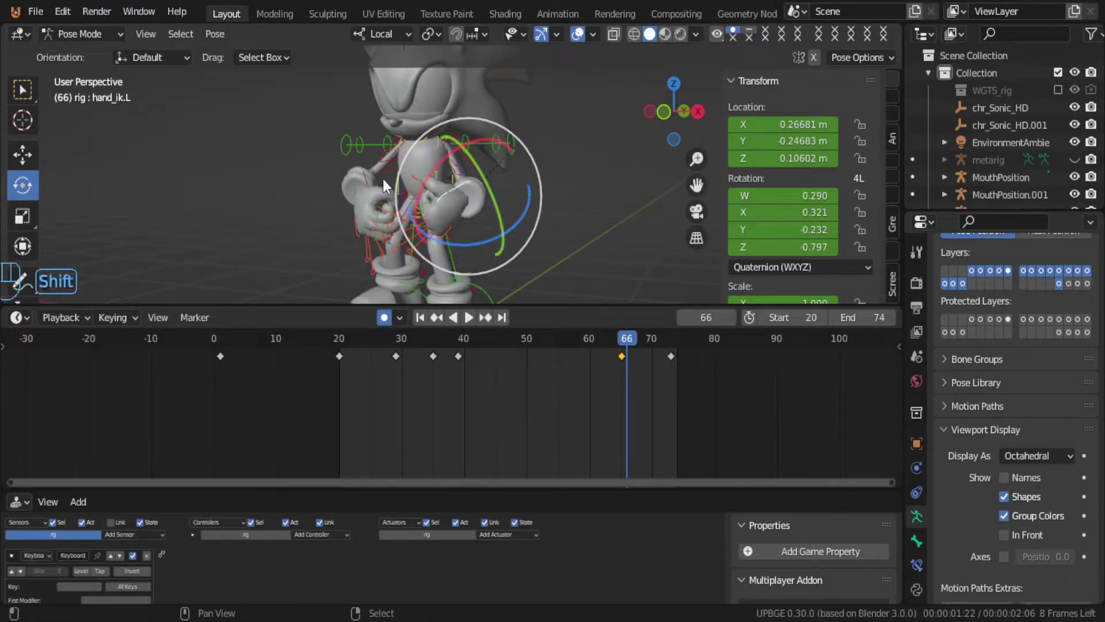
click(375, 184)
click(388, 215)
click(397, 193)
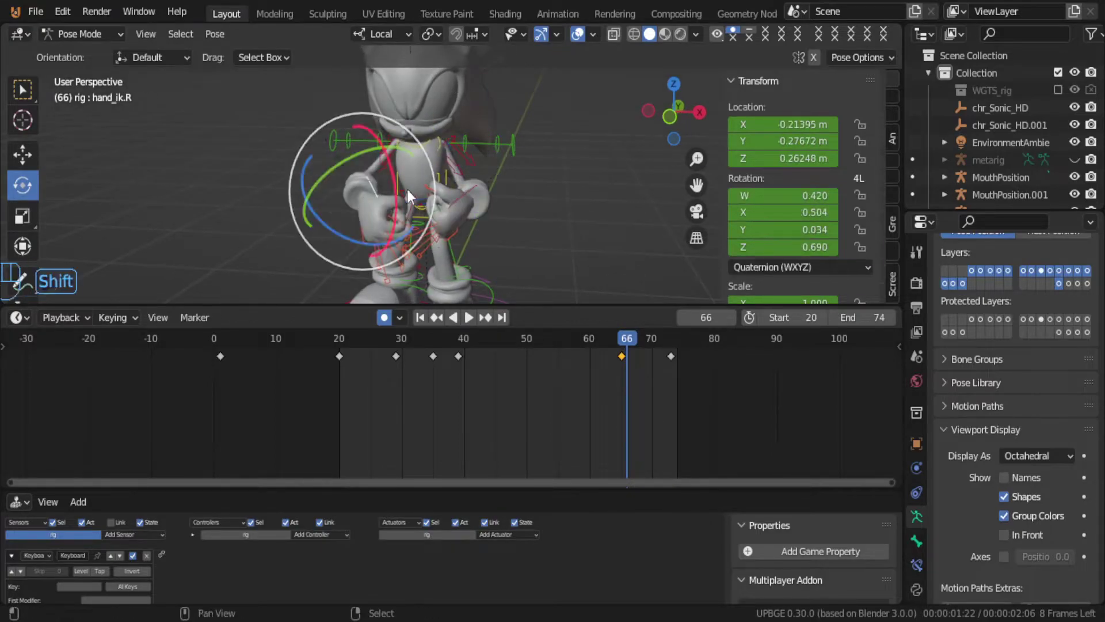
click(466, 194)
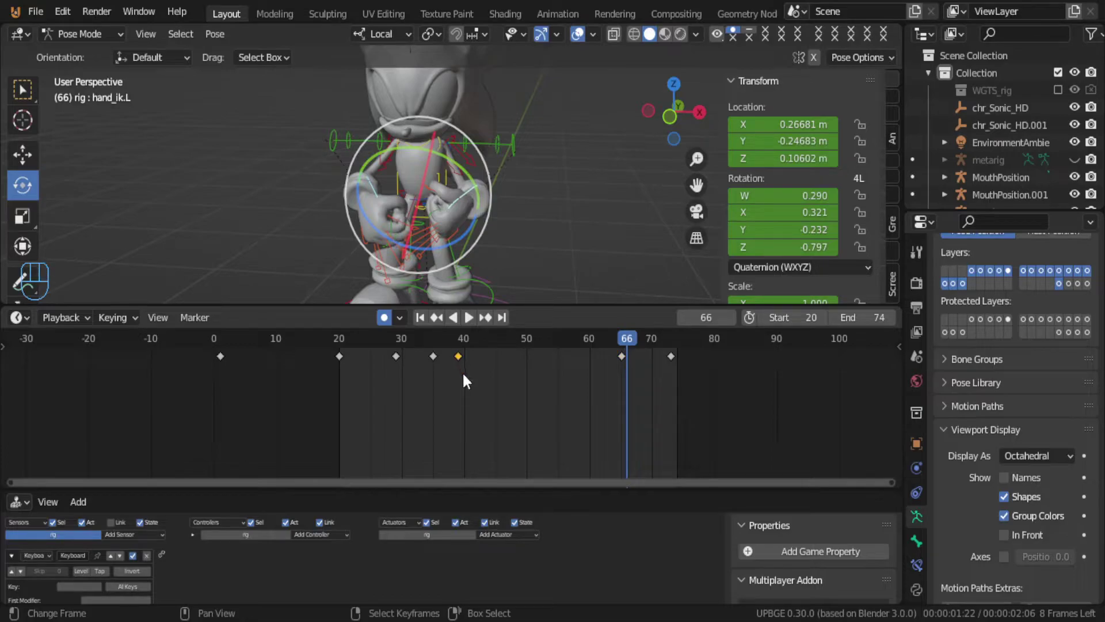
key(g)
click(547, 397)
drag(624, 385, 416, 416)
key(ctrl+z)
key(ctrl+z)
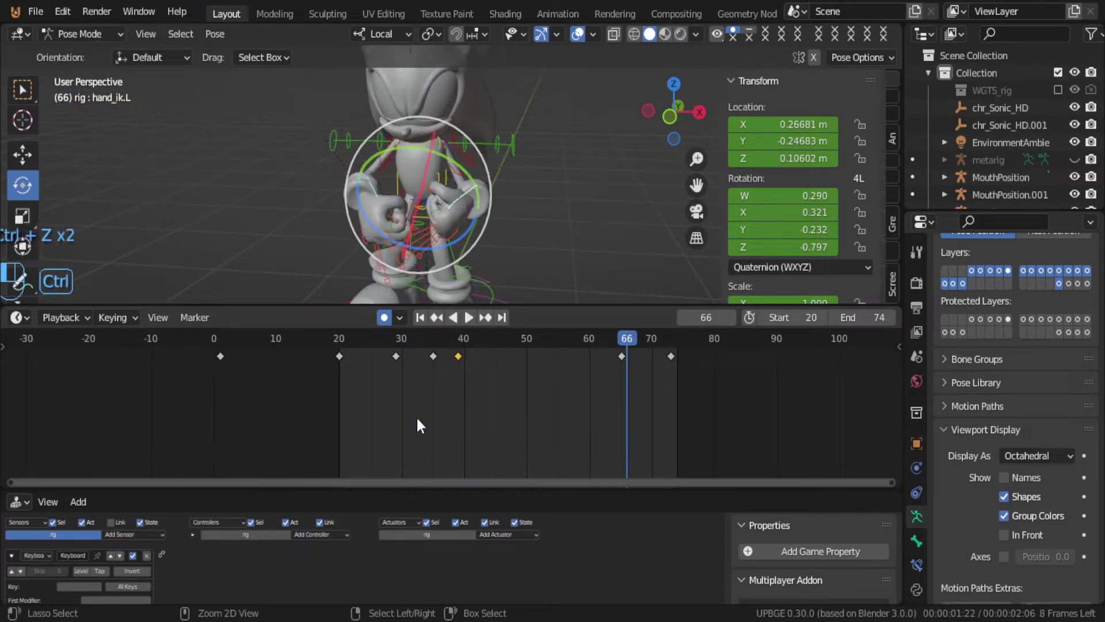
Step: Duplicate the hands' frame 39 keyframe to frame 56 and play back the animation from frame 20
key(shift+d)
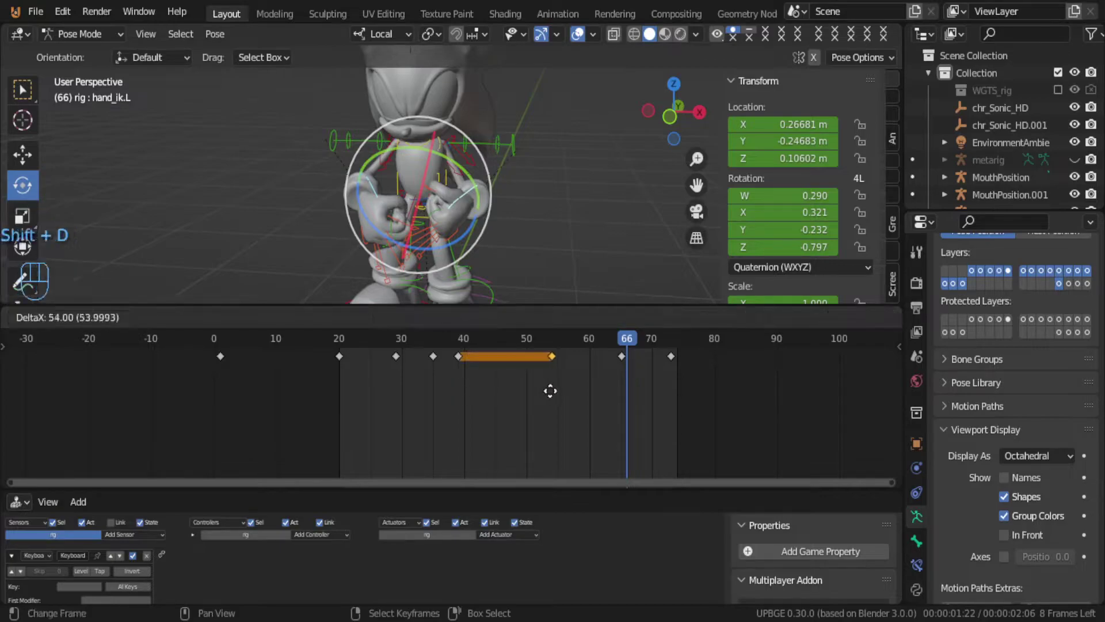
click(559, 391)
drag(648, 395, 343, 399)
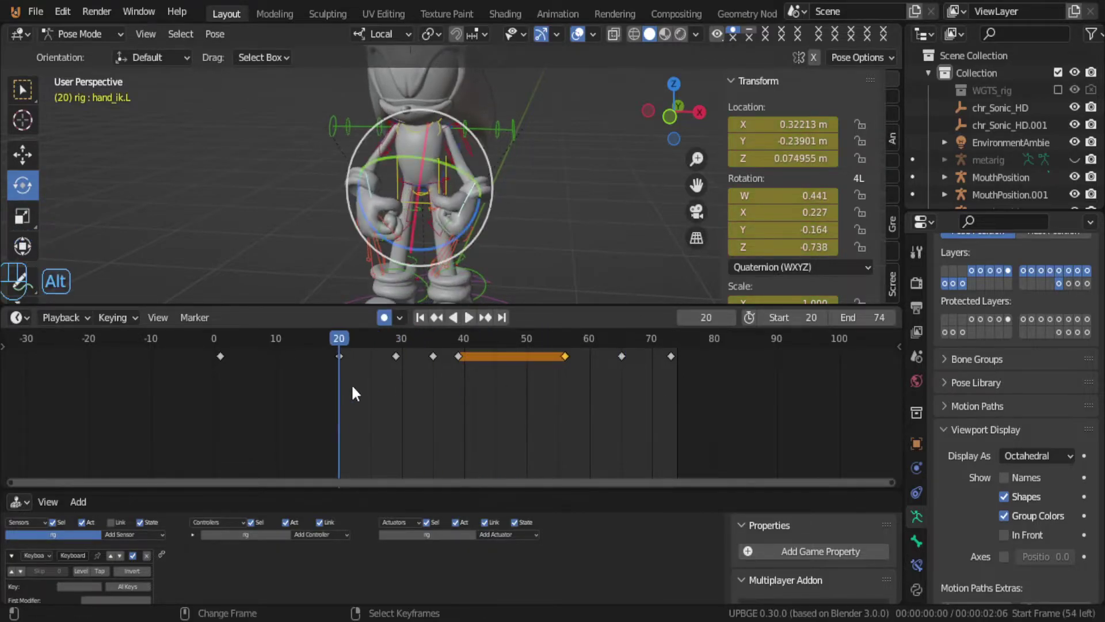
key(alt+a)
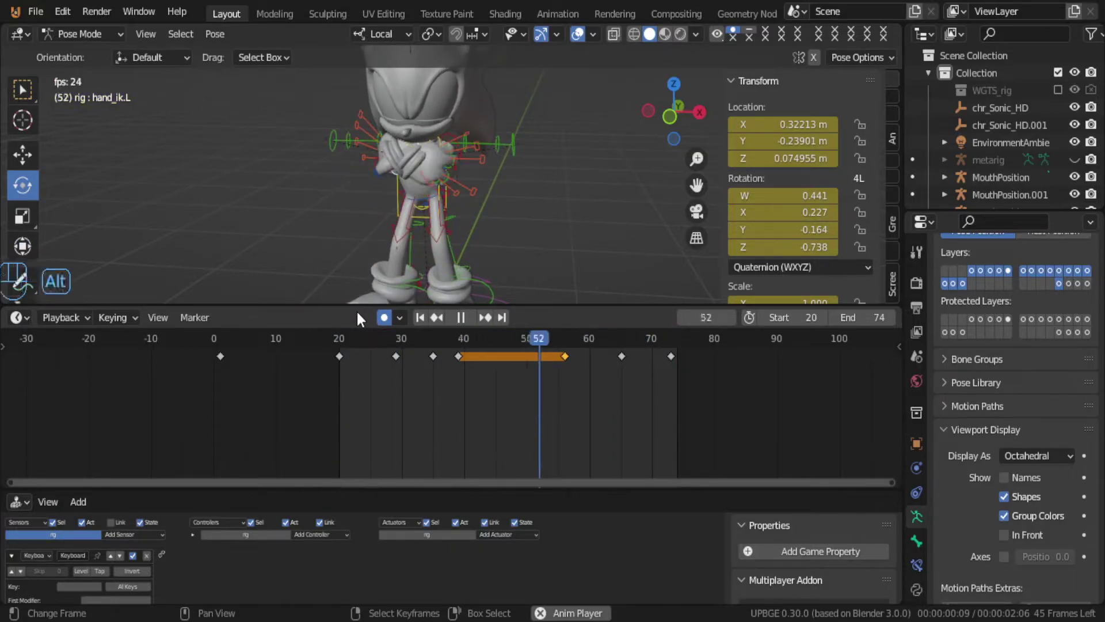
key(alt+a)
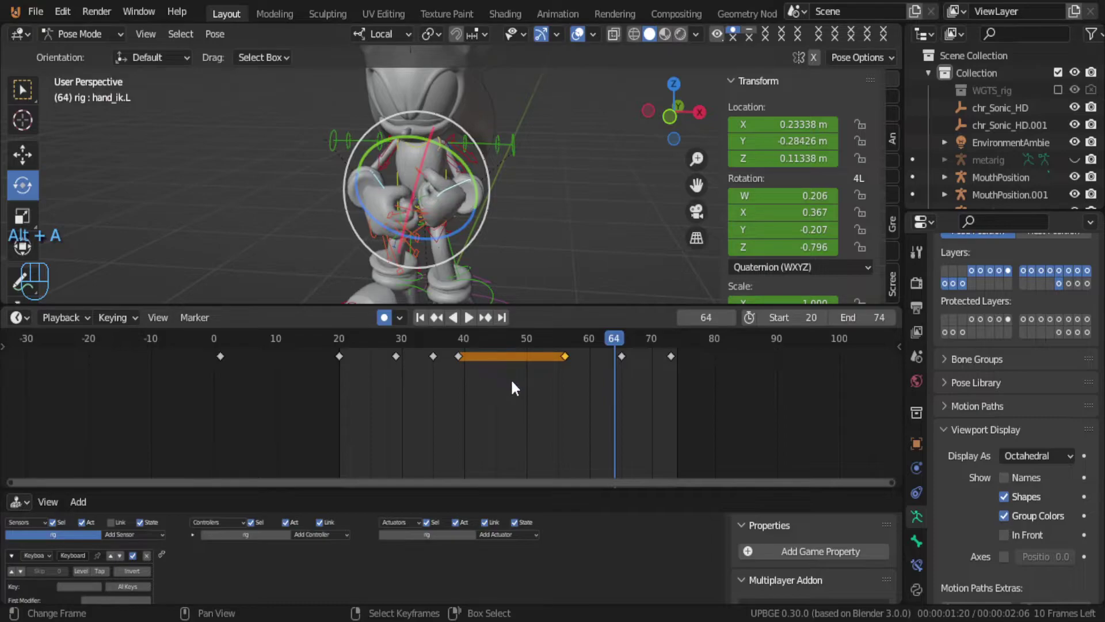
middle_drag(440, 151, 344, 96)
shift+click(471, 215)
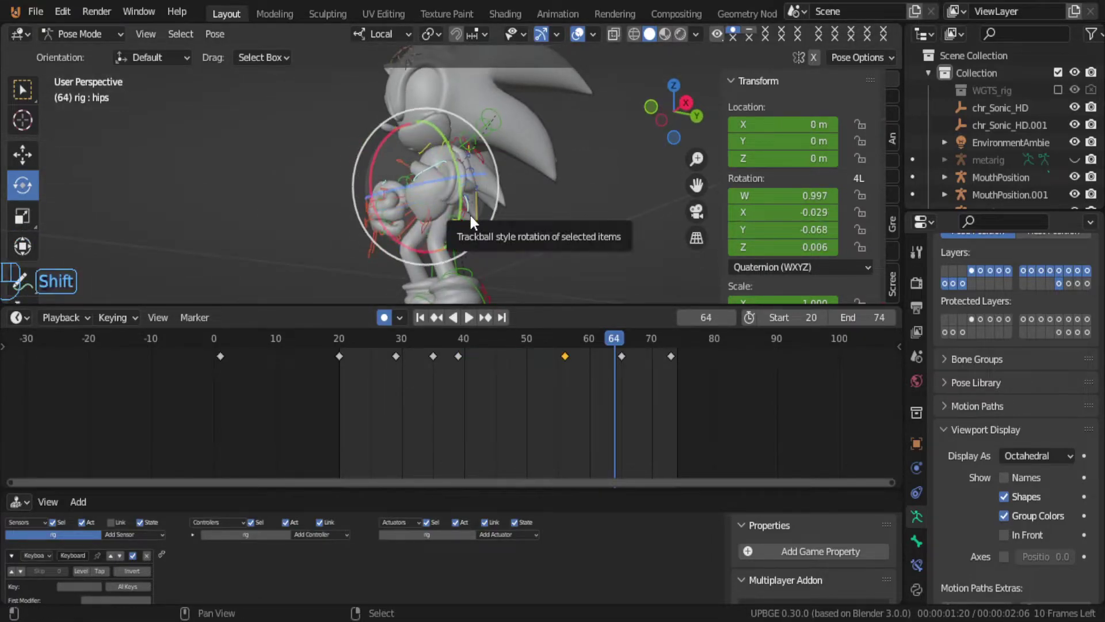
scroll(618, 429, up, 4)
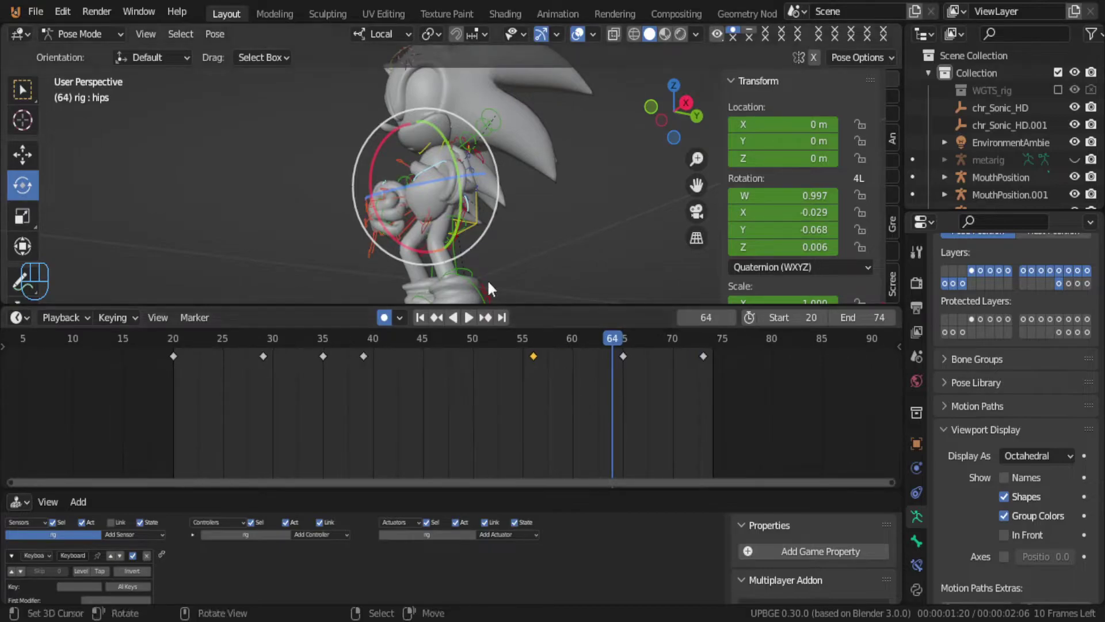
click(463, 222)
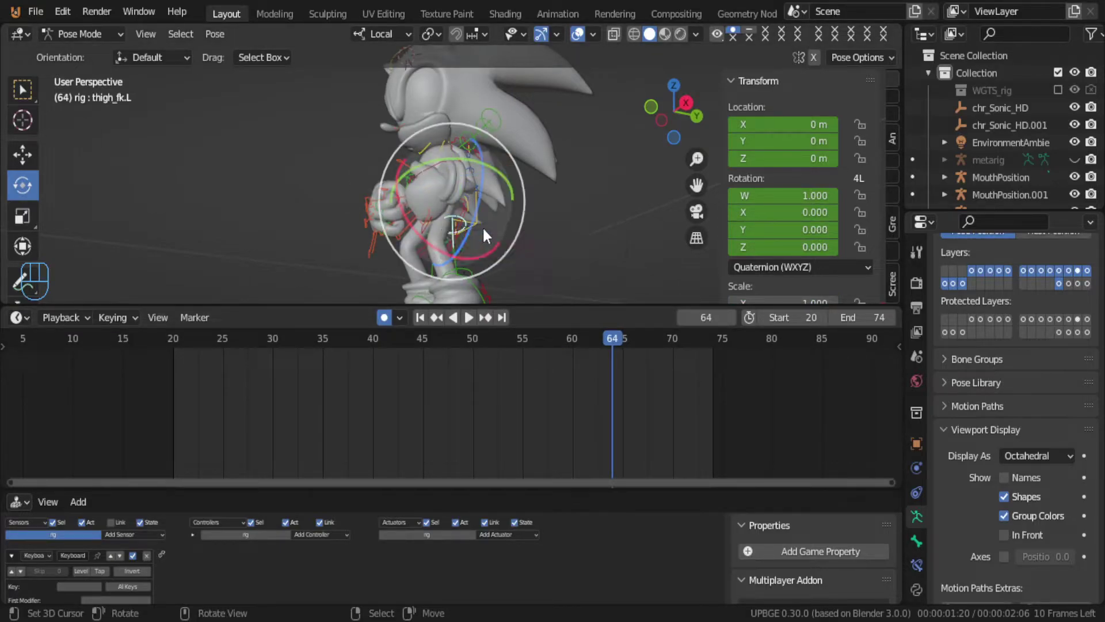
click(477, 215)
drag(621, 379, 640, 379)
mouse_move(484, 206)
middle_down()
mouse_move(537, 267)
mouse_move(480, 213)
middle_up()
Step: Select both hand IK controls, move their frame 56 keyframe to frame 65 and play back the result
click(480, 222)
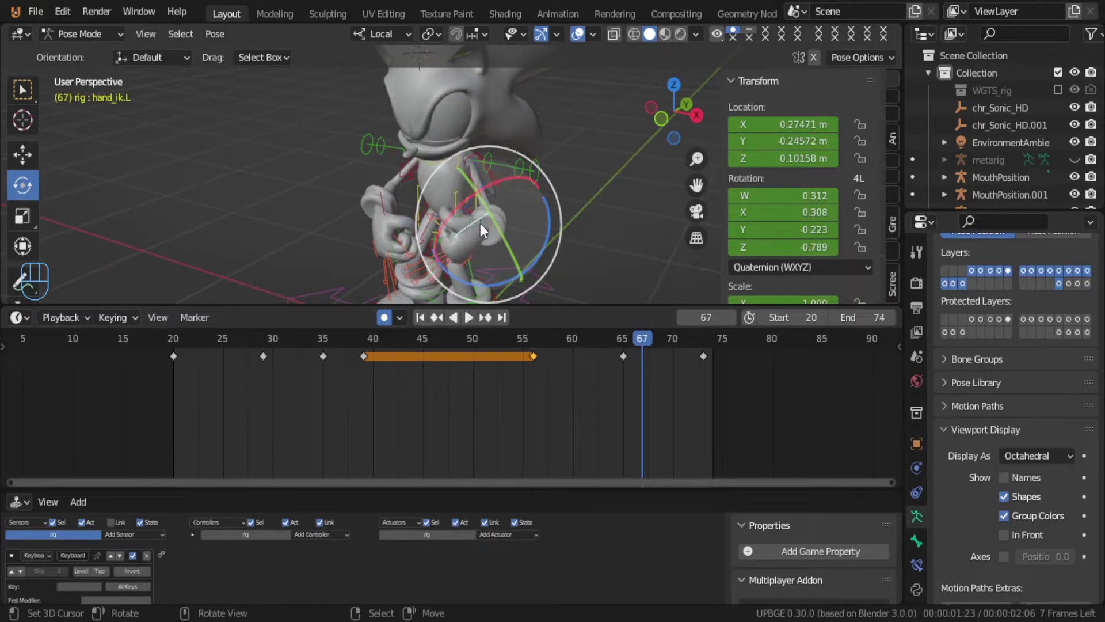
shift+click(385, 209)
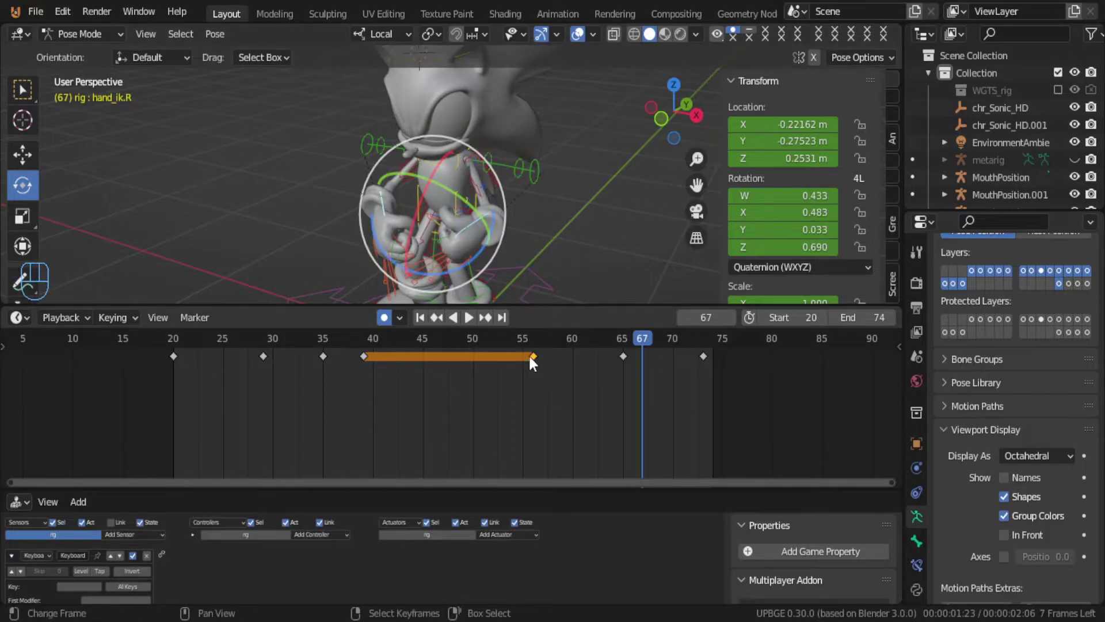
key(g)
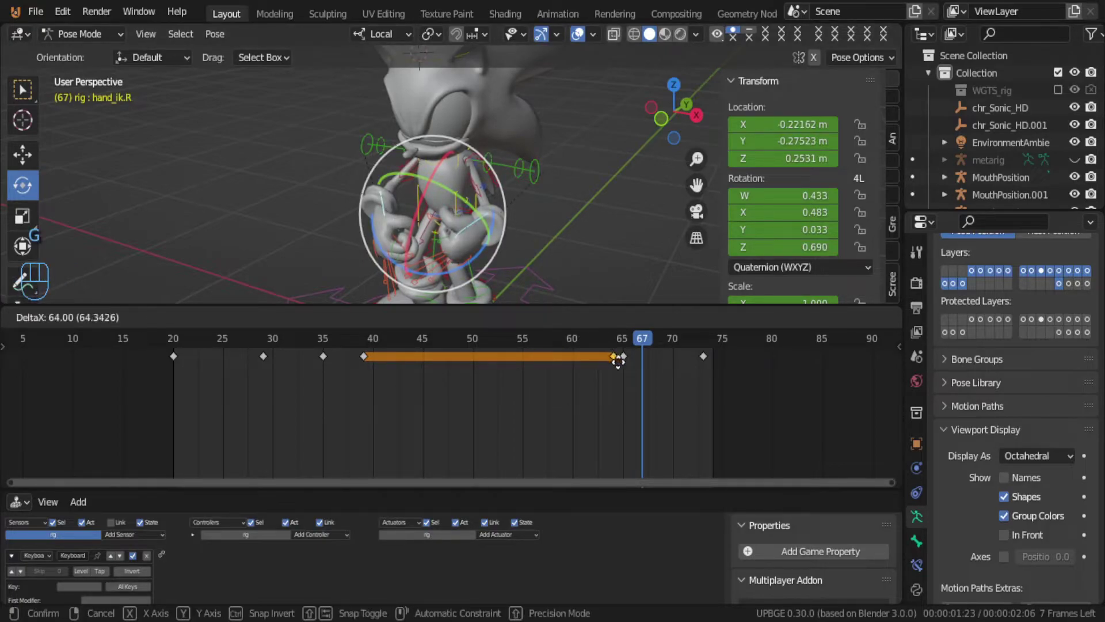
click(623, 364)
click(485, 400)
key(alt+a)
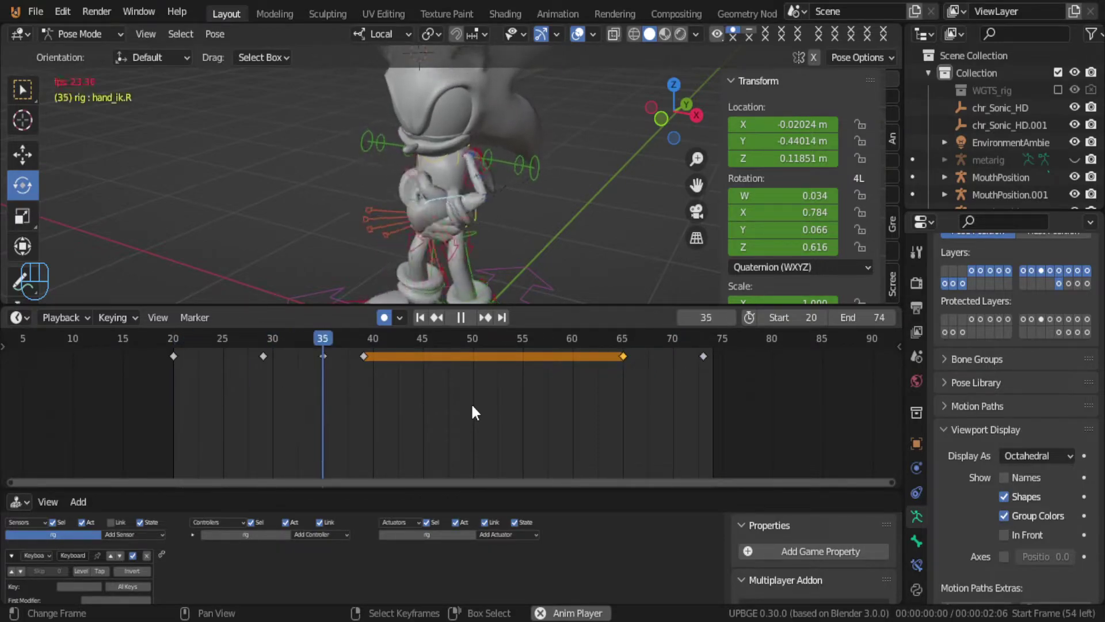
Step: Set the playback range's start frame to 0 and watch the full-body animation
click(785, 317)
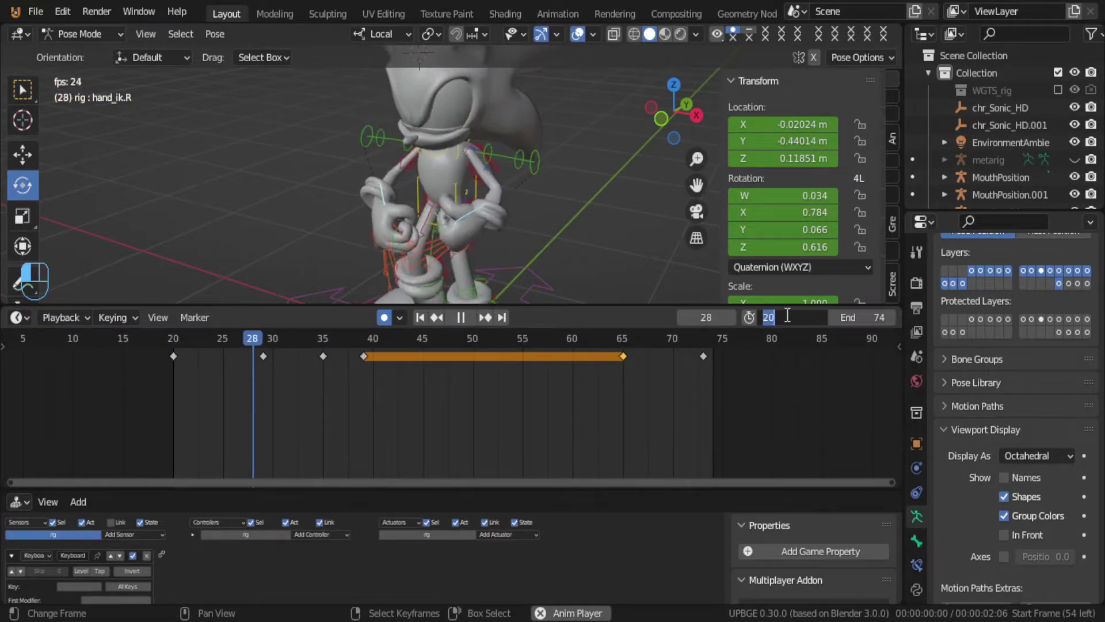
text(0)
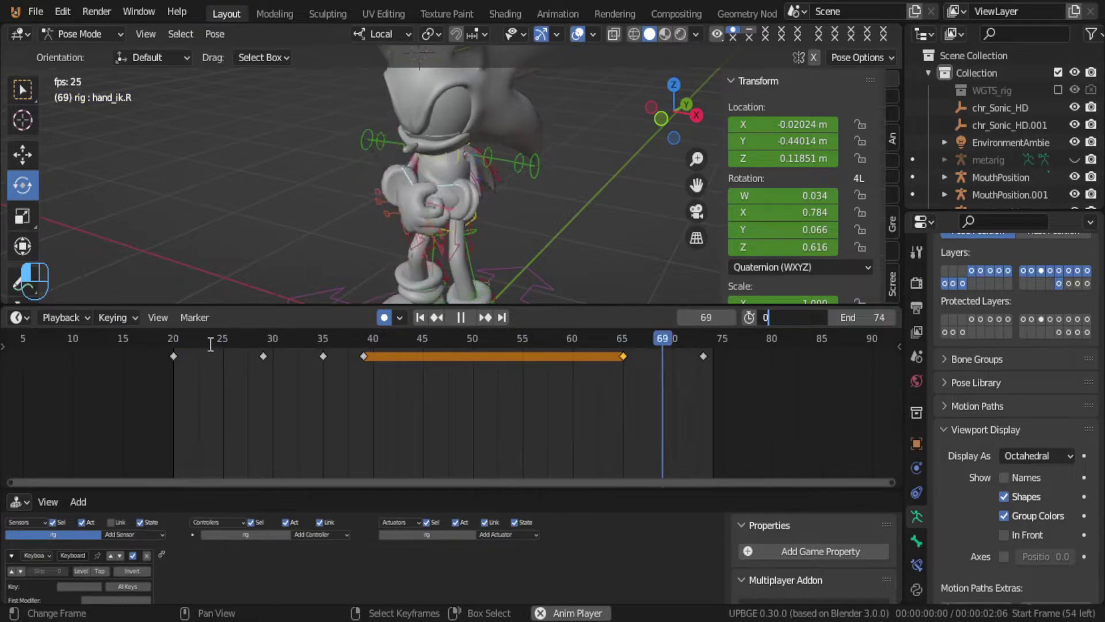
key(Return)
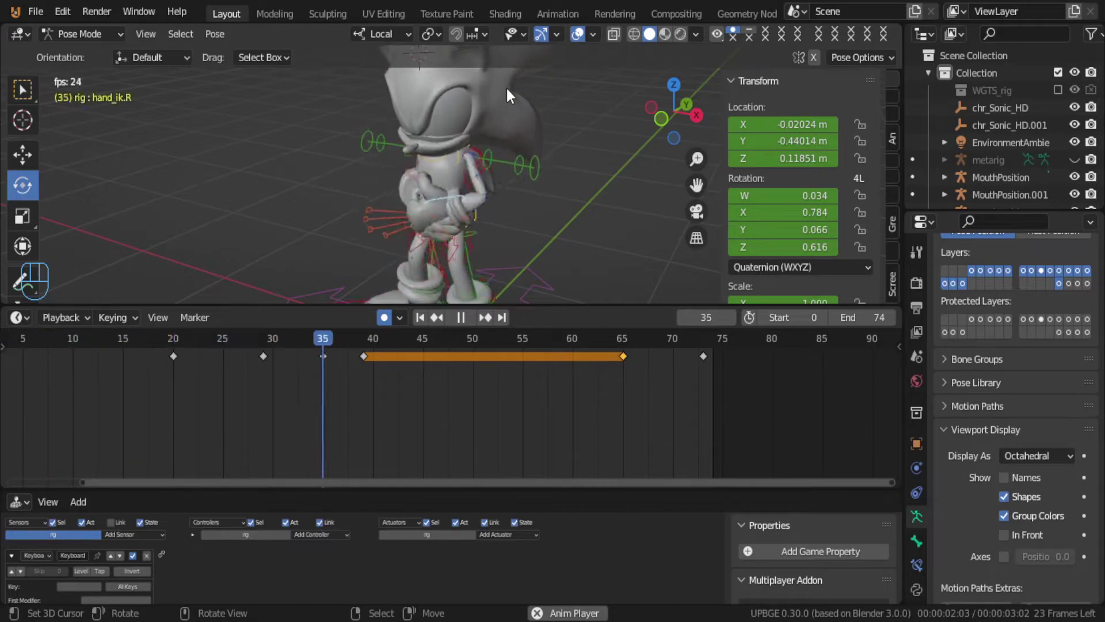
scroll(426, 166, down, 3)
shift+middle_drag(381, 205, 461, 238)
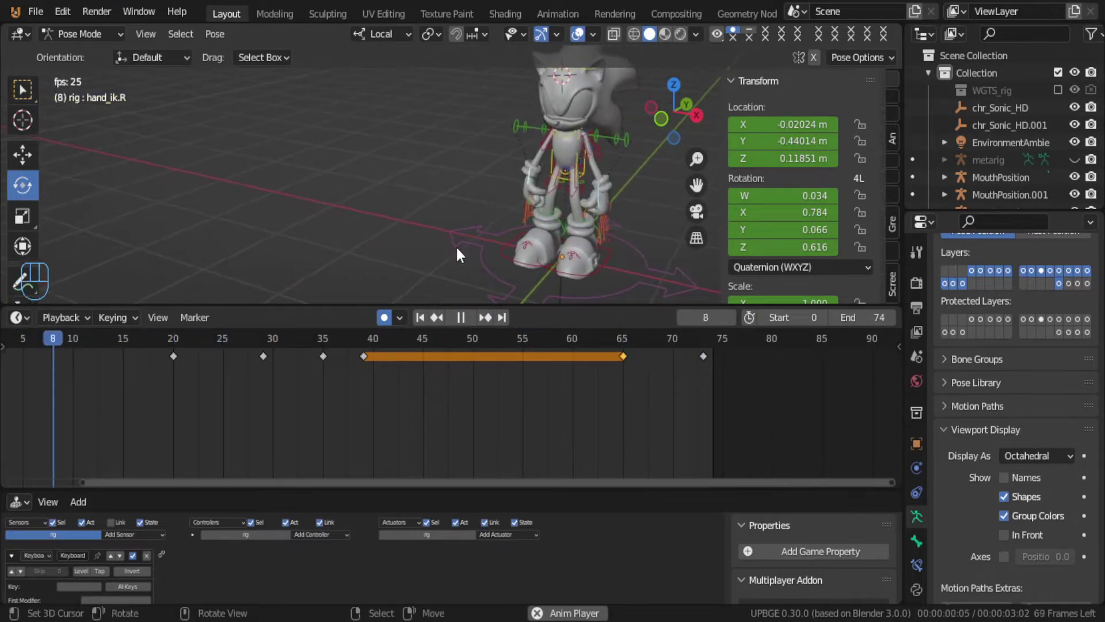
Step: Select all the rig's controls, stop playback and scrub from the start to frame 10 to examine the opening motion
middle_drag(351, 377, 563, 402)
click(553, 243)
key(a)
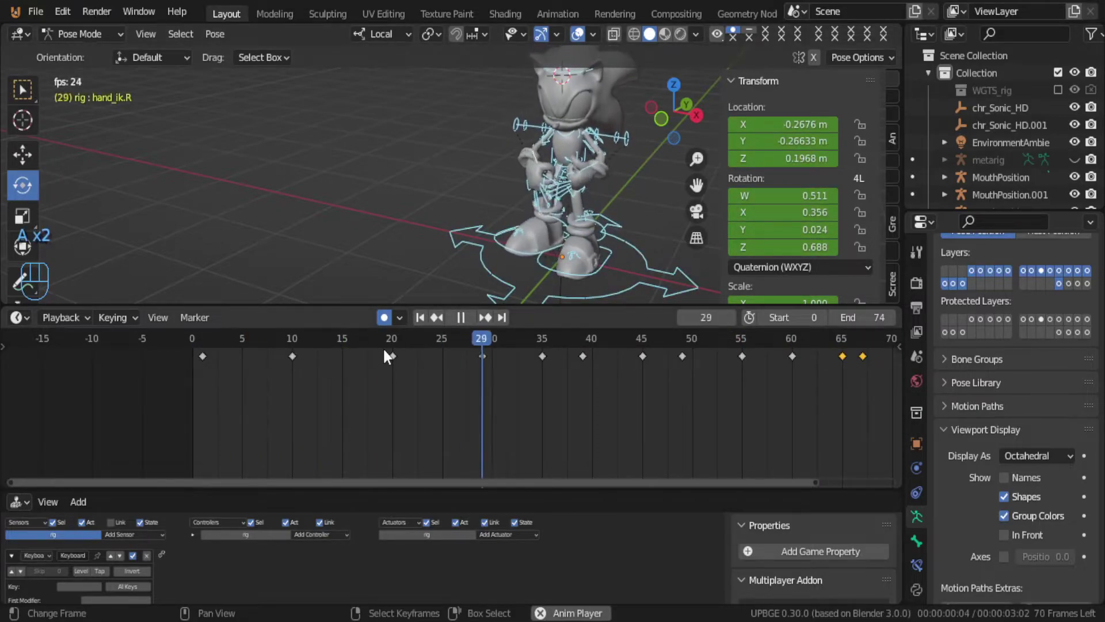
key(alt+a)
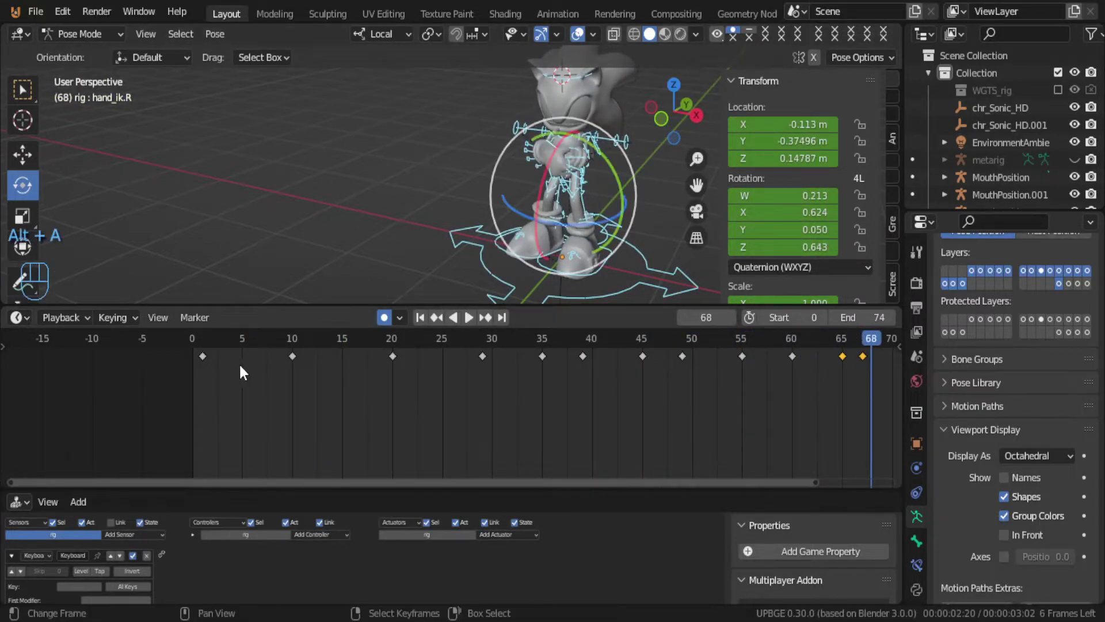
click(213, 371)
drag(213, 371, 292, 365)
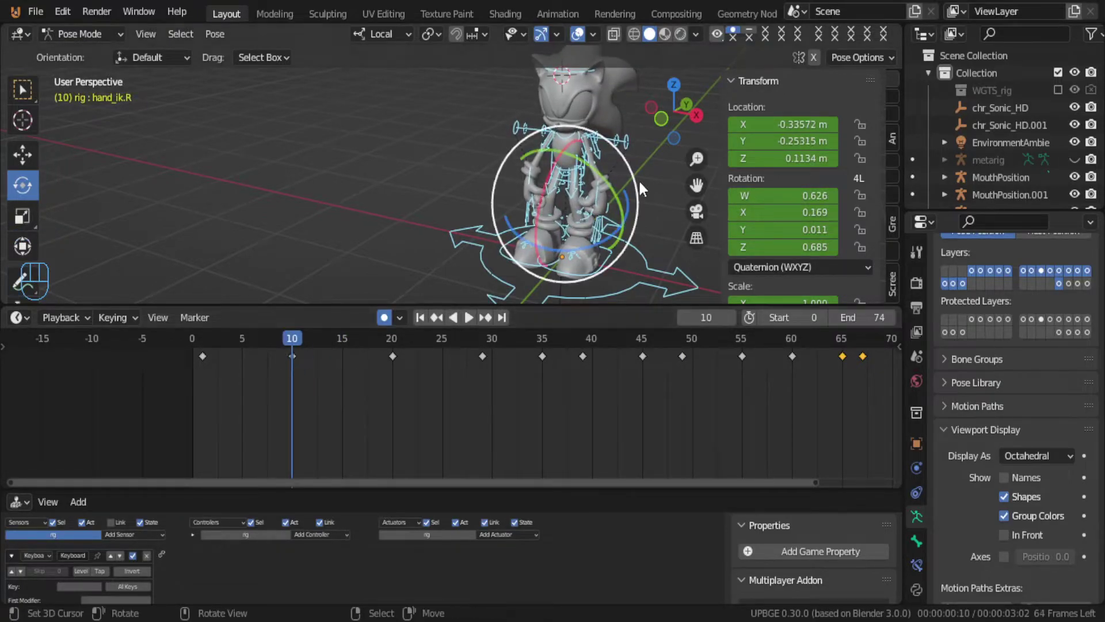
Step: Go to frame 1 and select both hand IK controls
click(591, 201)
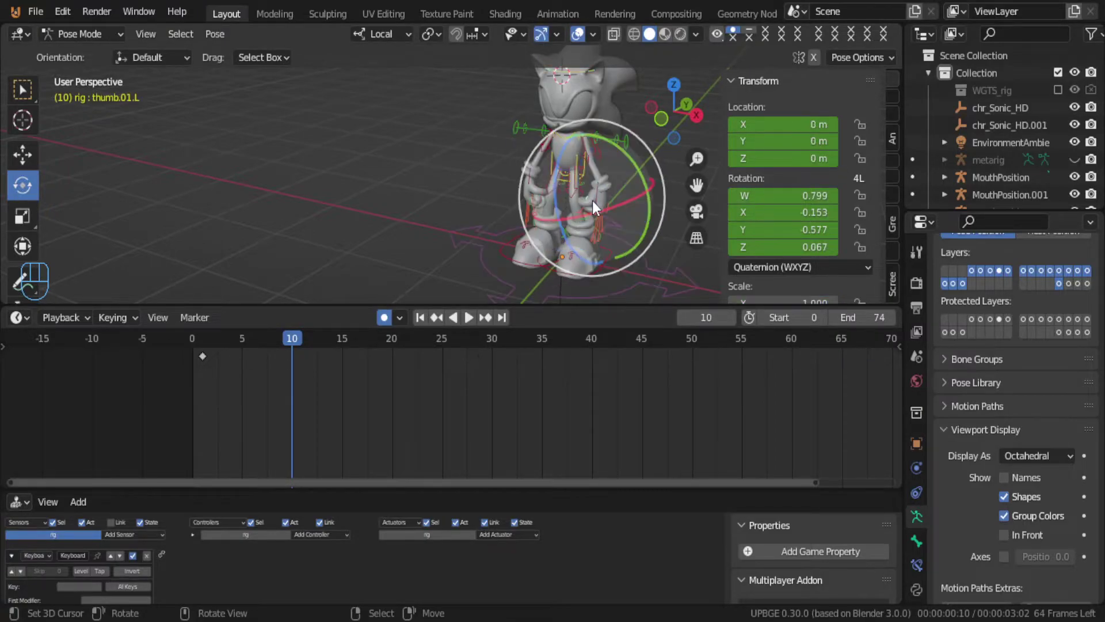
click(212, 359)
key(space)
key(Escape)
scroll(488, 222, up, 4)
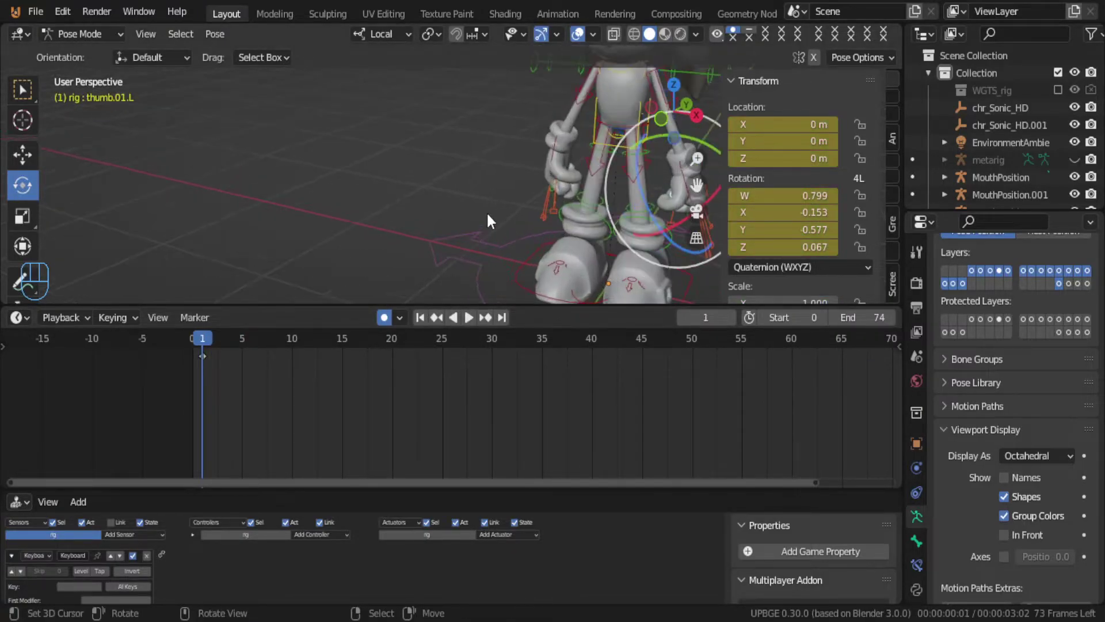
click(551, 160)
shift+middle_drag(551, 160, 554, 188)
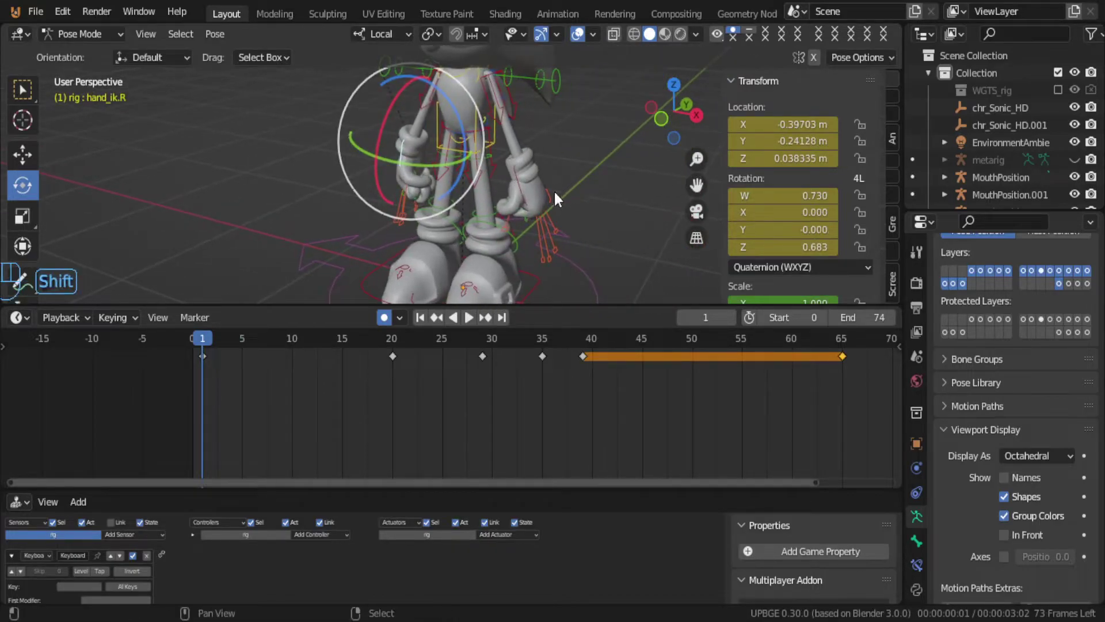
shift+click(522, 195)
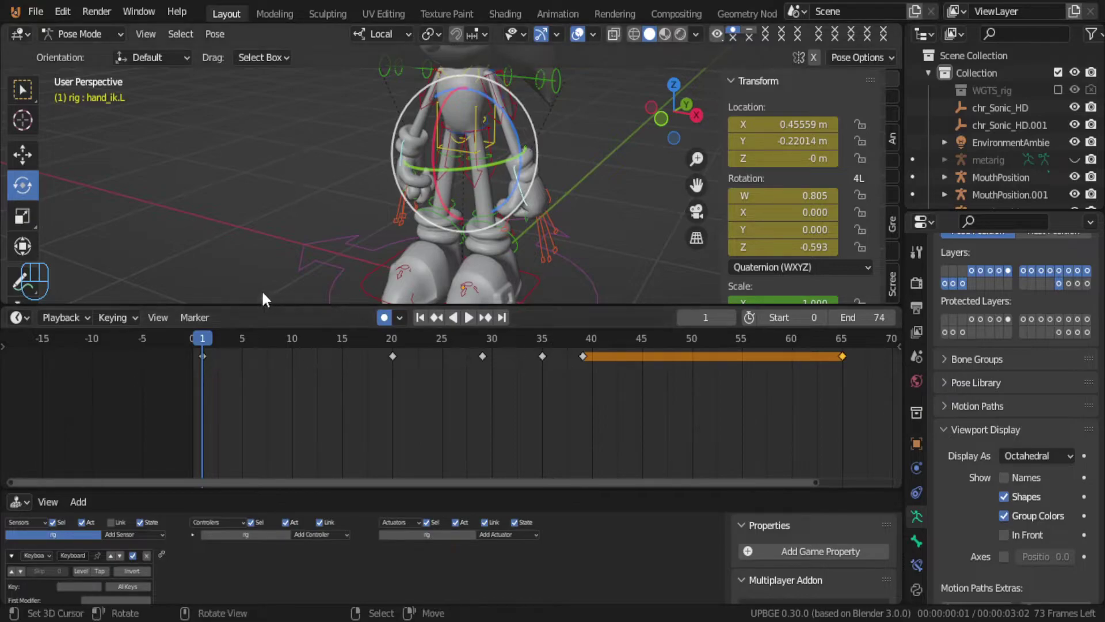
click(163, 317)
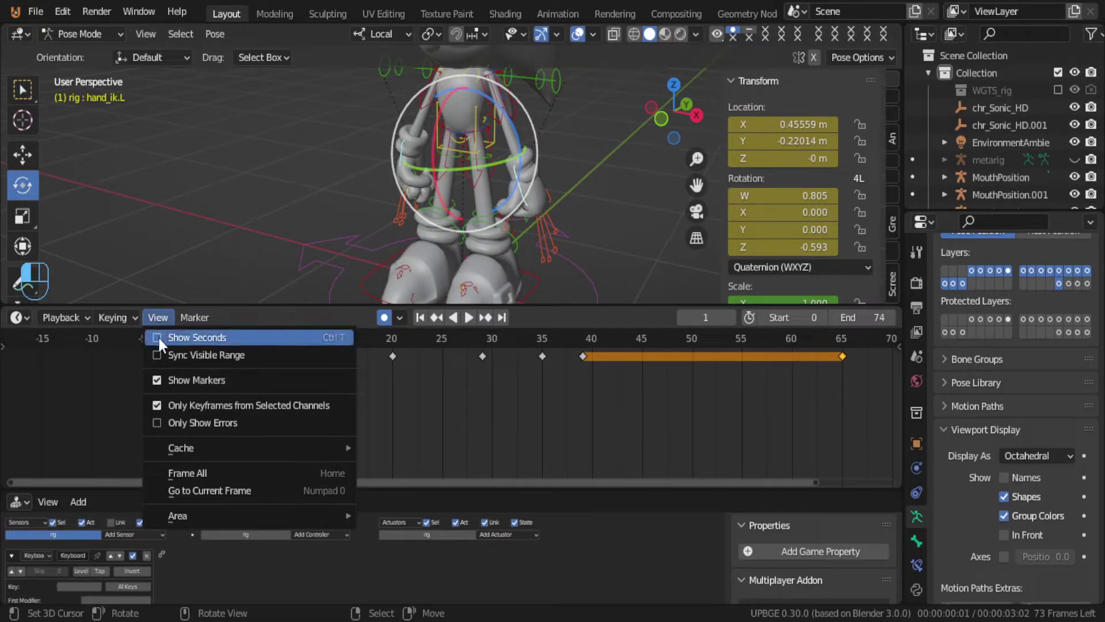
click(160, 339)
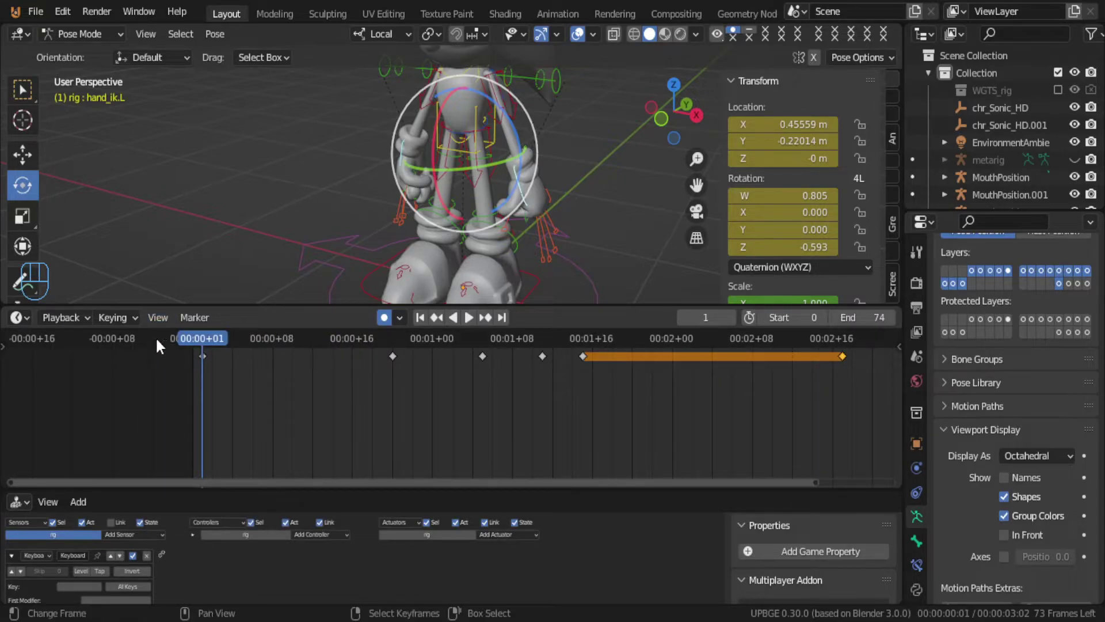
click(151, 318)
click(160, 342)
click(151, 318)
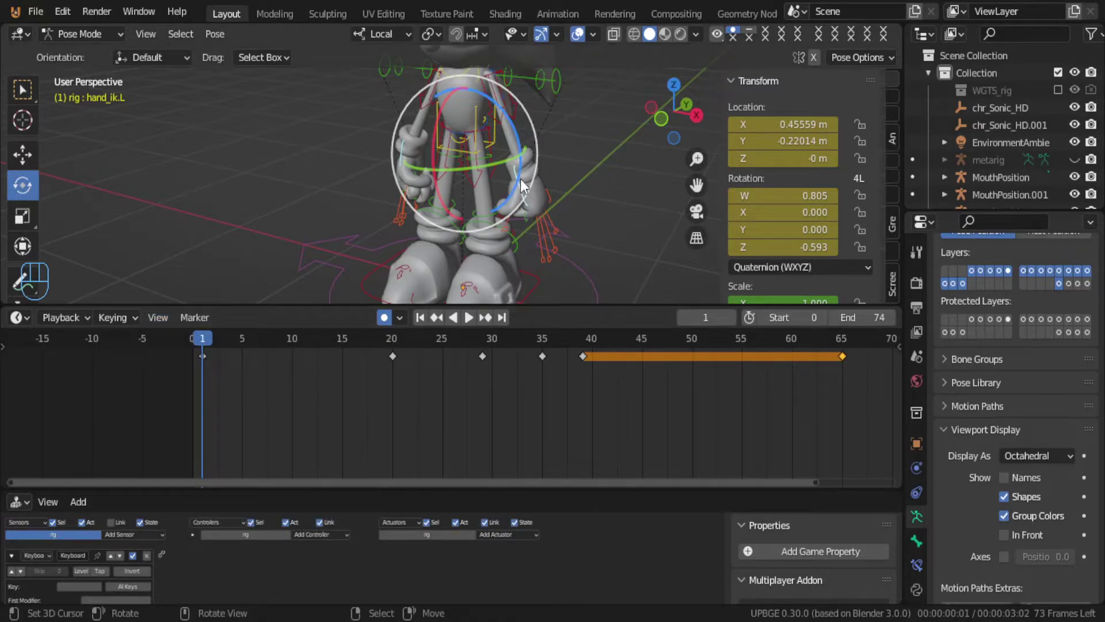
Step: Copy the hand controls' pose at frame 1, paste it at frame 20 and go to frame 11
key(ctrl+v)
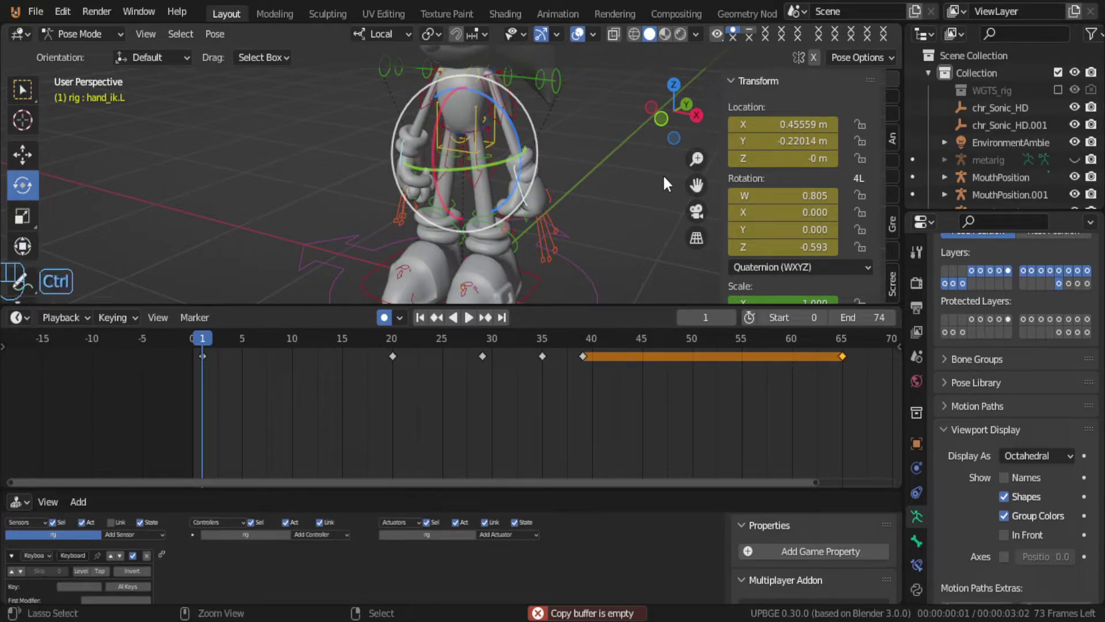
key(ctrl+c)
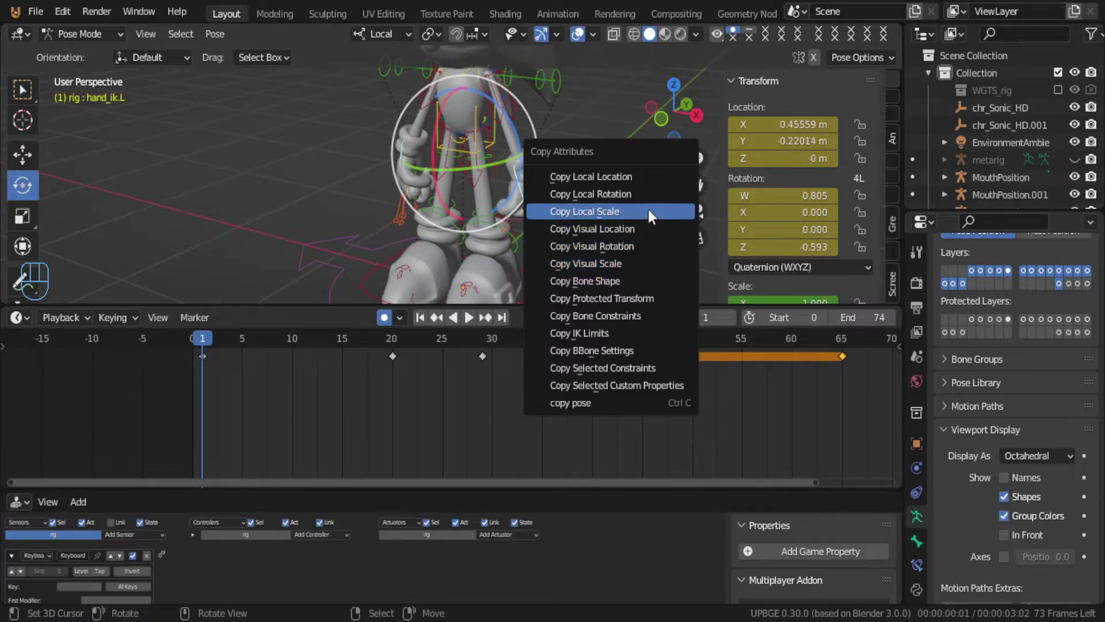
click(640, 397)
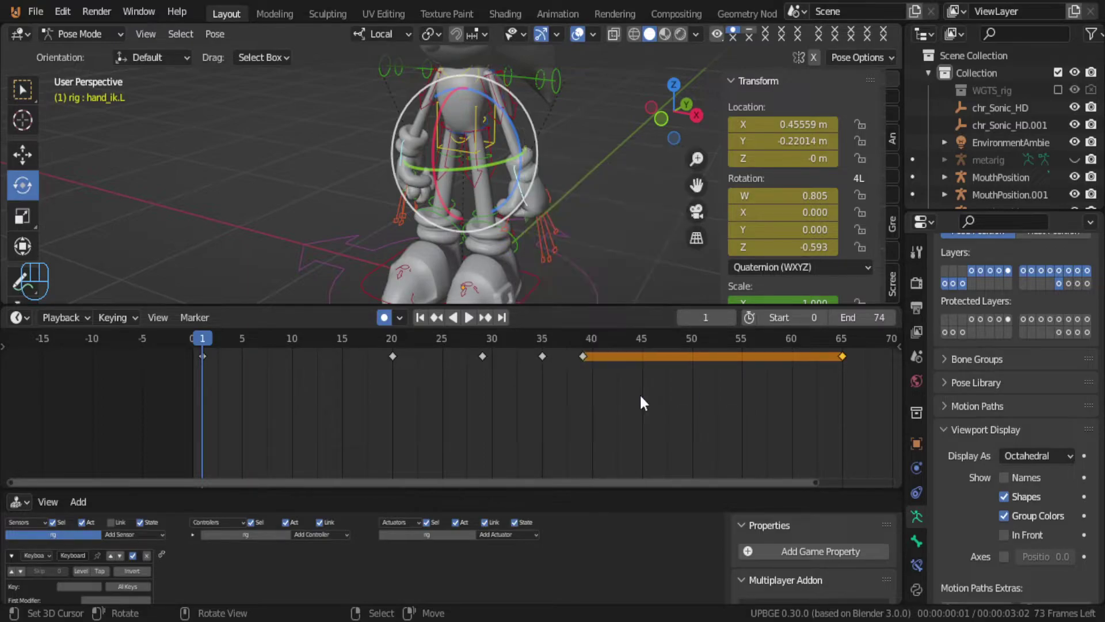
mouse_move(279, 389)
mouse_down()
mouse_move(240, 399)
mouse_move(406, 375)
mouse_move(394, 381)
mouse_up()
key(ctrl)
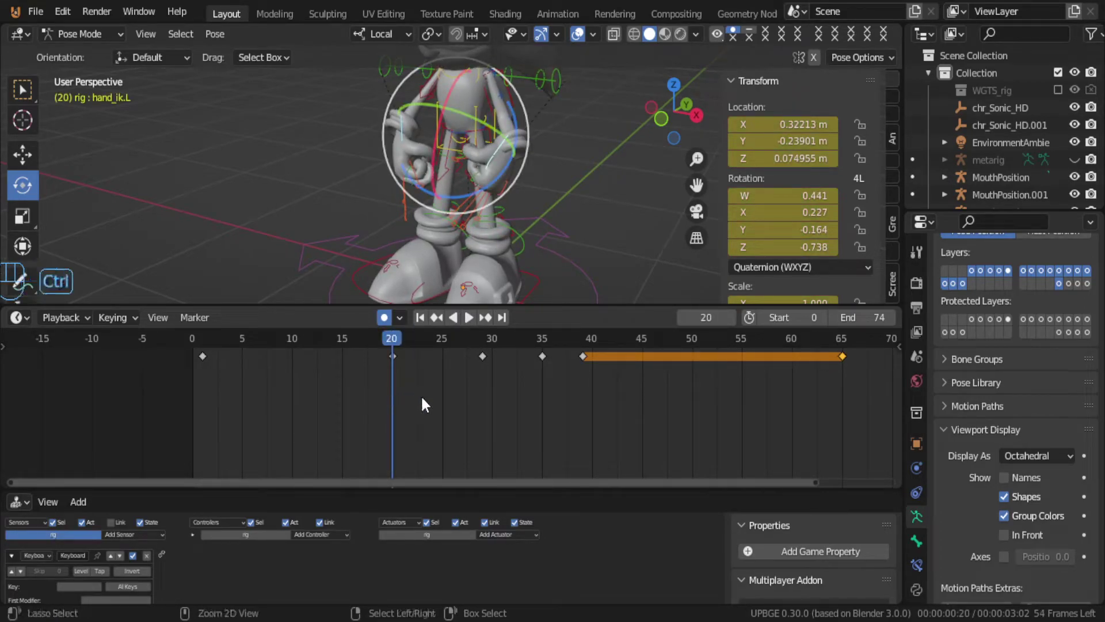
key(ctrl+v)
key(ctrl+v)
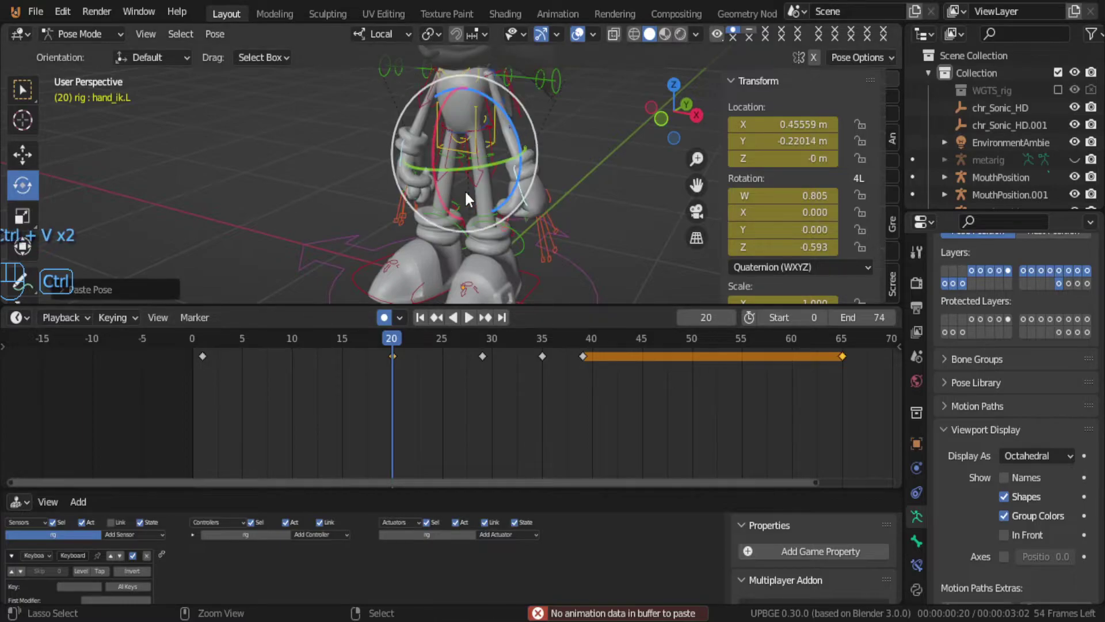
key(shift+ctrl+space)
drag(262, 365, 297, 358)
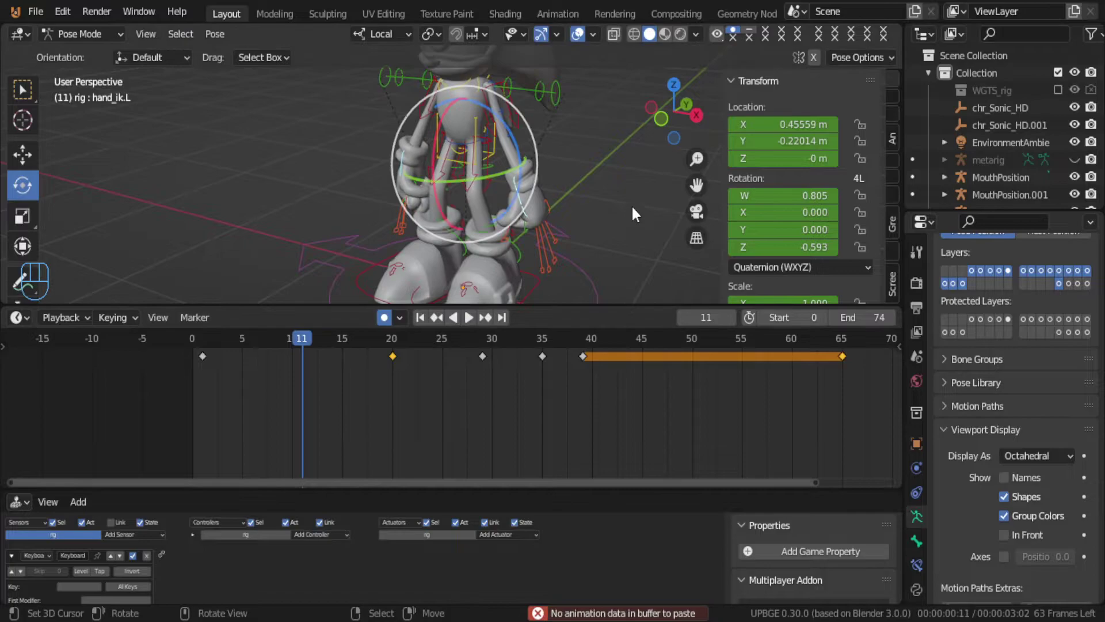
click(528, 221)
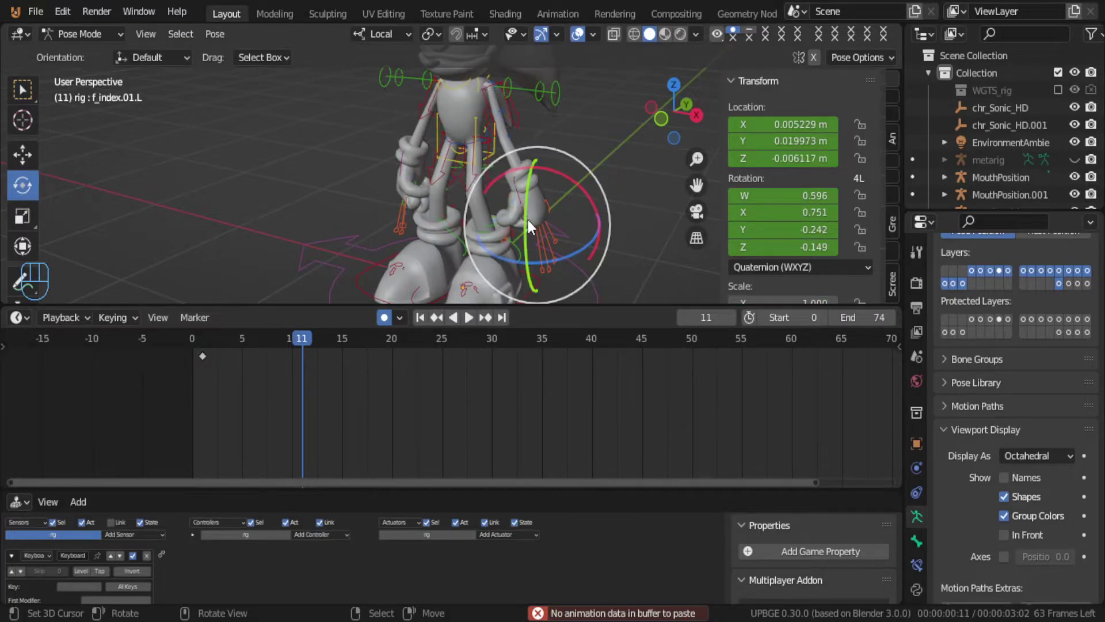
click(399, 178)
key(g)
key(z)
key(z)
click(405, 244)
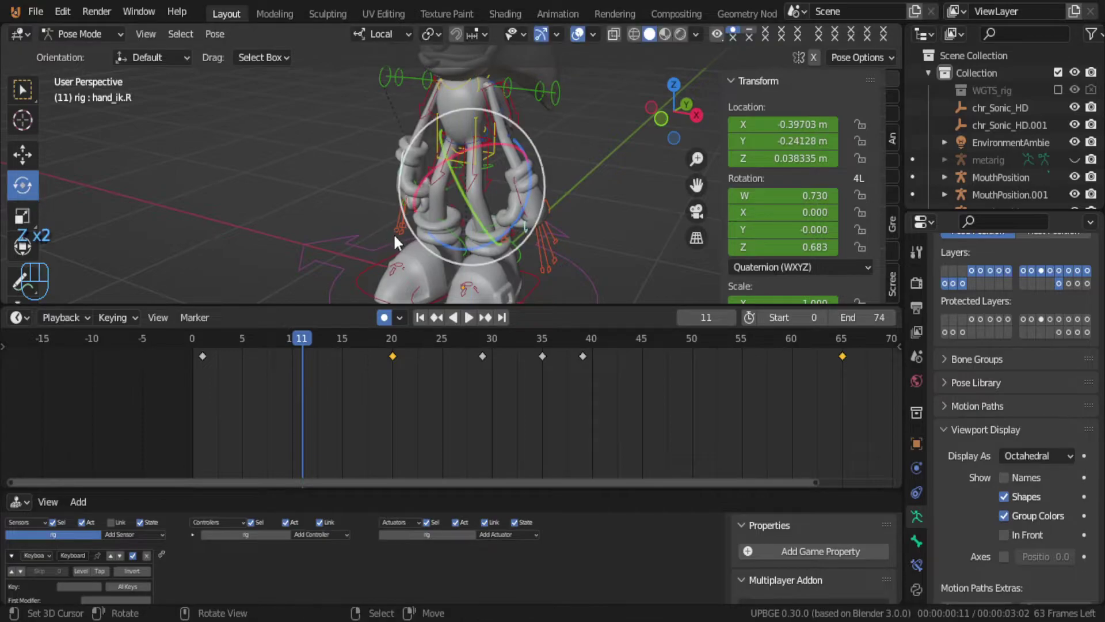
click(524, 216)
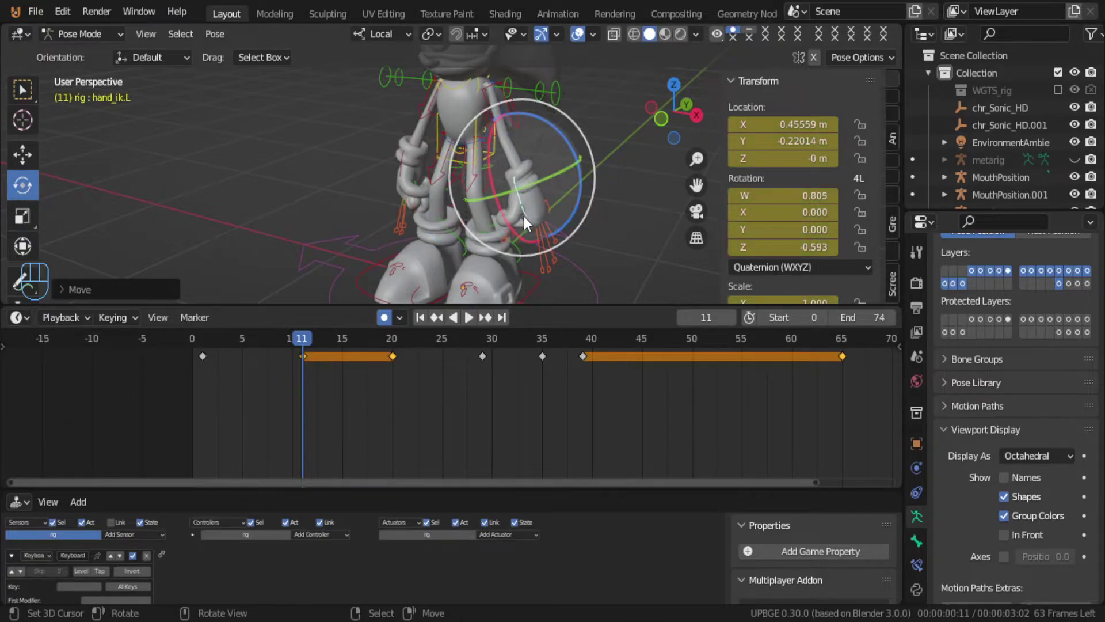
shift+click(405, 177)
key(g)
key(z)
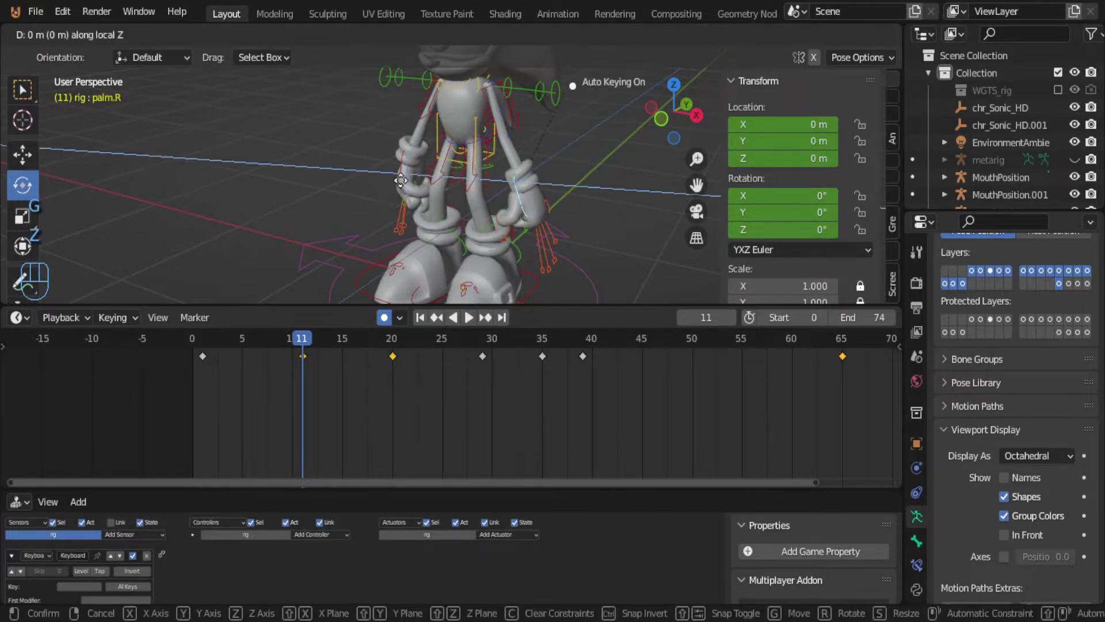
click(406, 176)
Step: Raise both hand IK controls along the global Z axis at frame 11 and play back the animation from the start
click(405, 177)
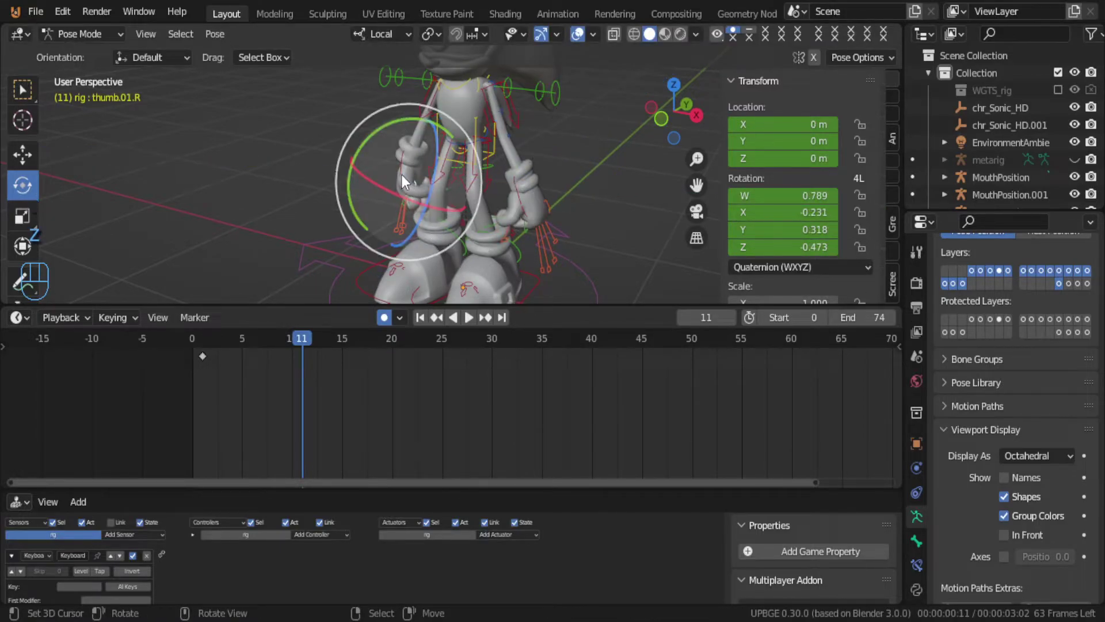
shift+click(524, 216)
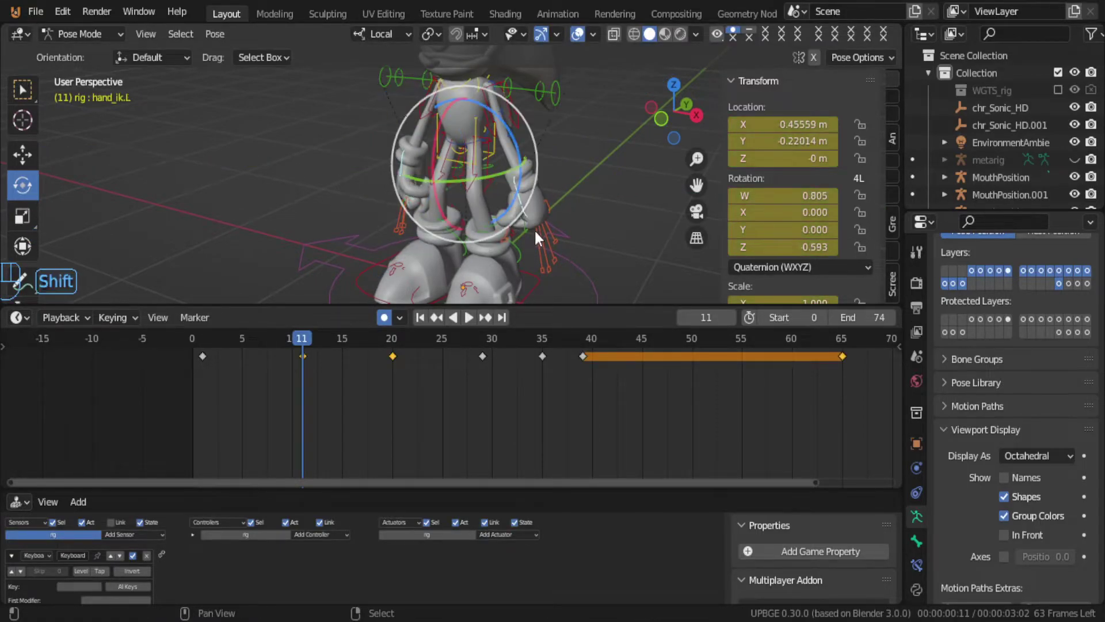
key(g)
key(z)
key(z)
click(509, 212)
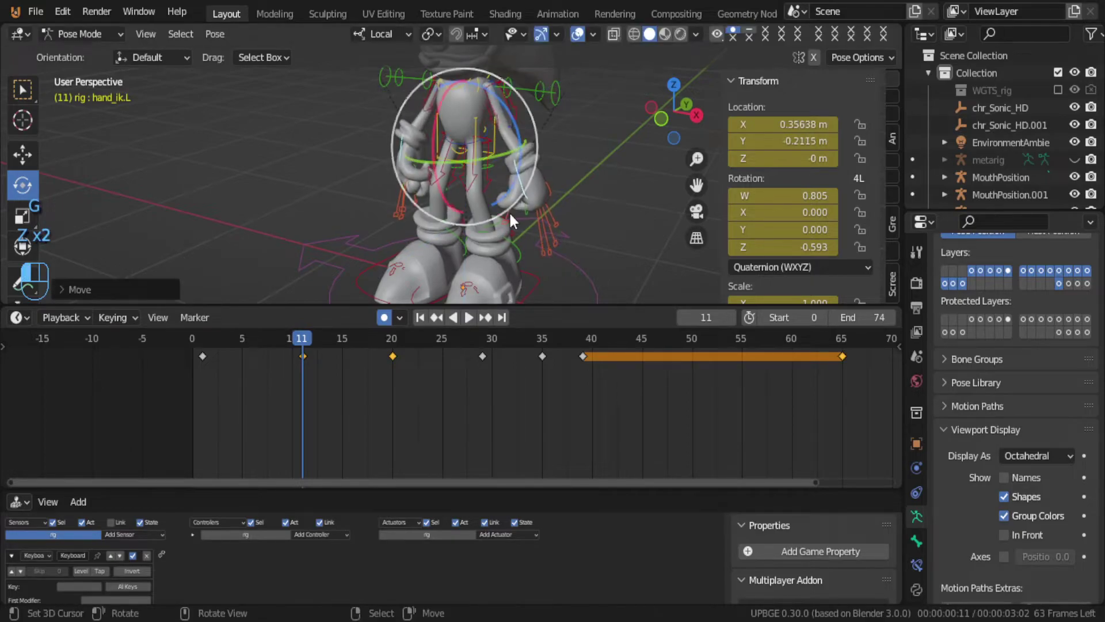
drag(277, 408, 196, 416)
key(alt+a)
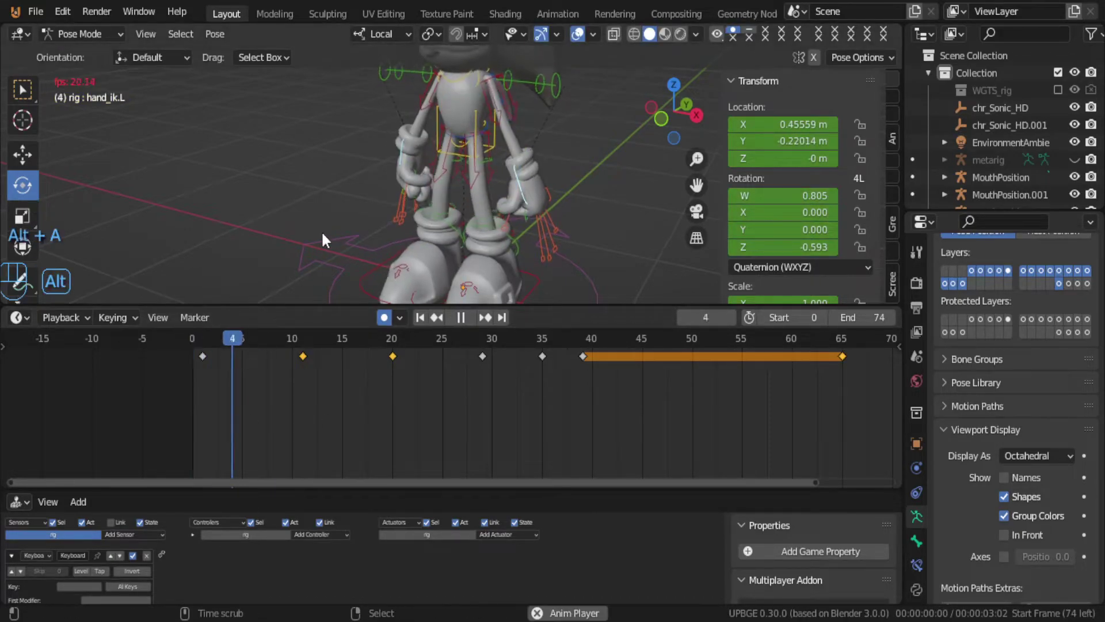
Step: Stop playback, scrub the hands' motion to frame 19, select the right foot IK control and go to frame 0
key(alt+a)
click(431, 387)
drag(420, 394, 385, 380)
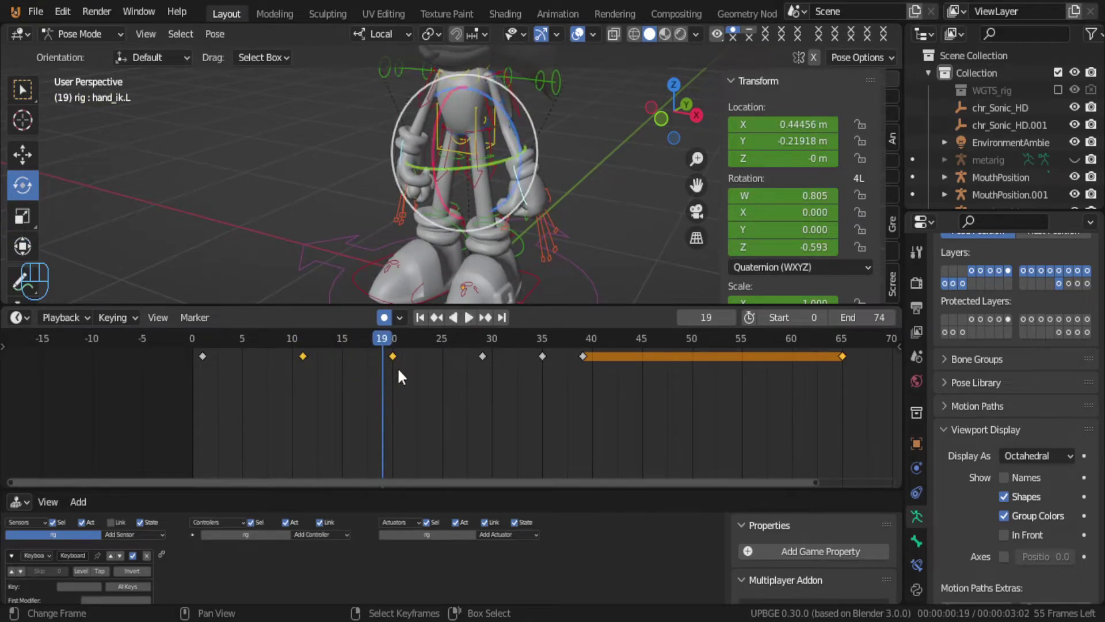
click(361, 277)
drag(379, 331, 11, 393)
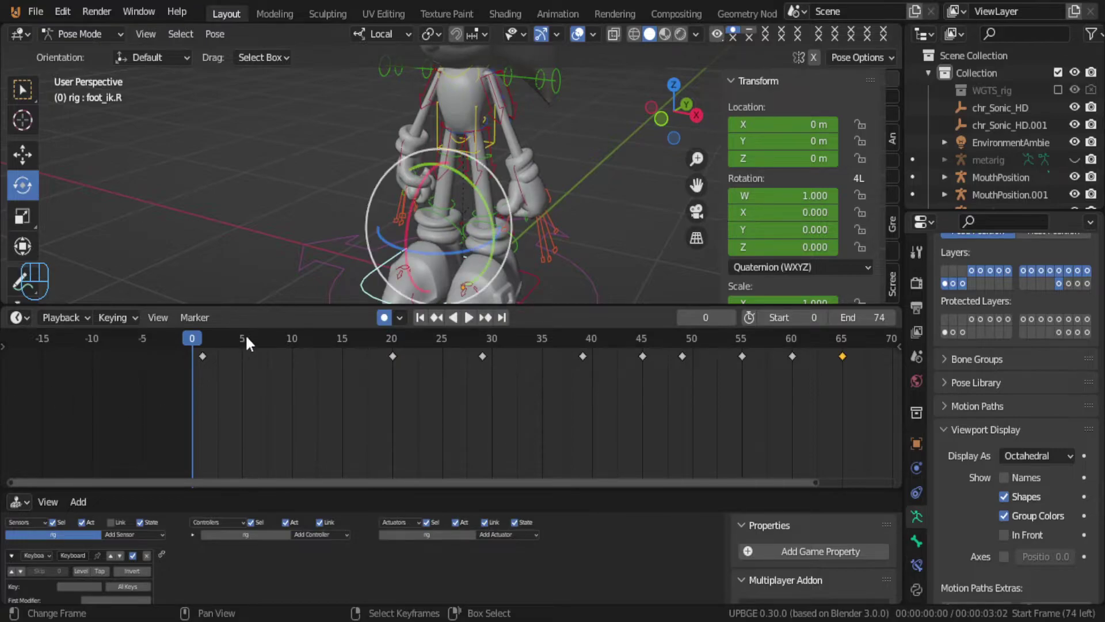
Step: Copy the right foot IK control's pose at frame 0, paste it at frame 20 and play back the animation
key(ctrl+c)
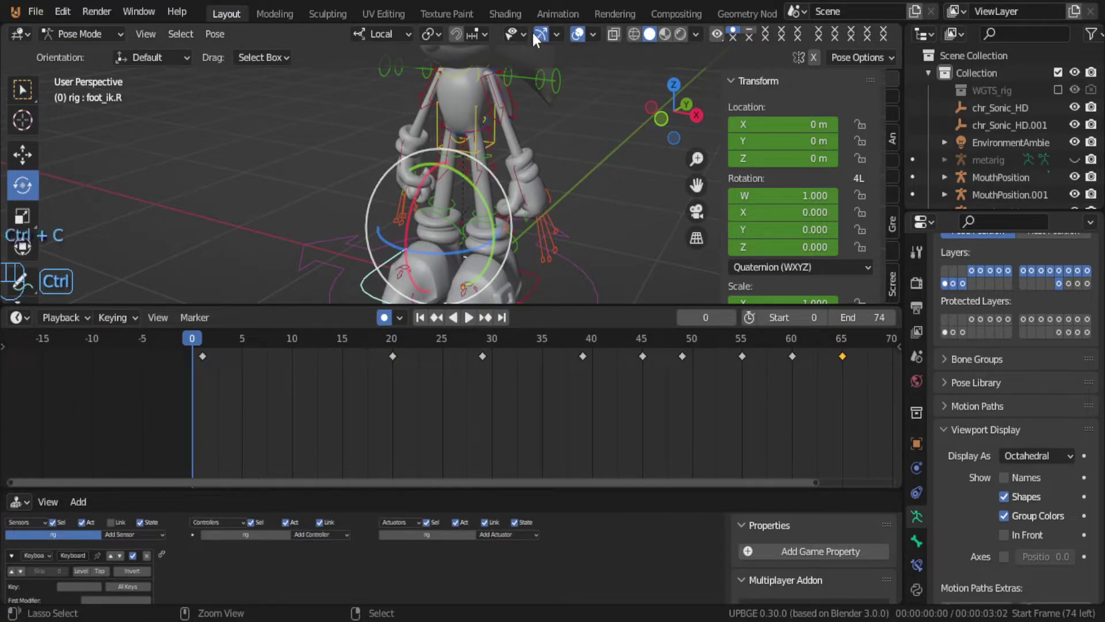
key(ctrl+c)
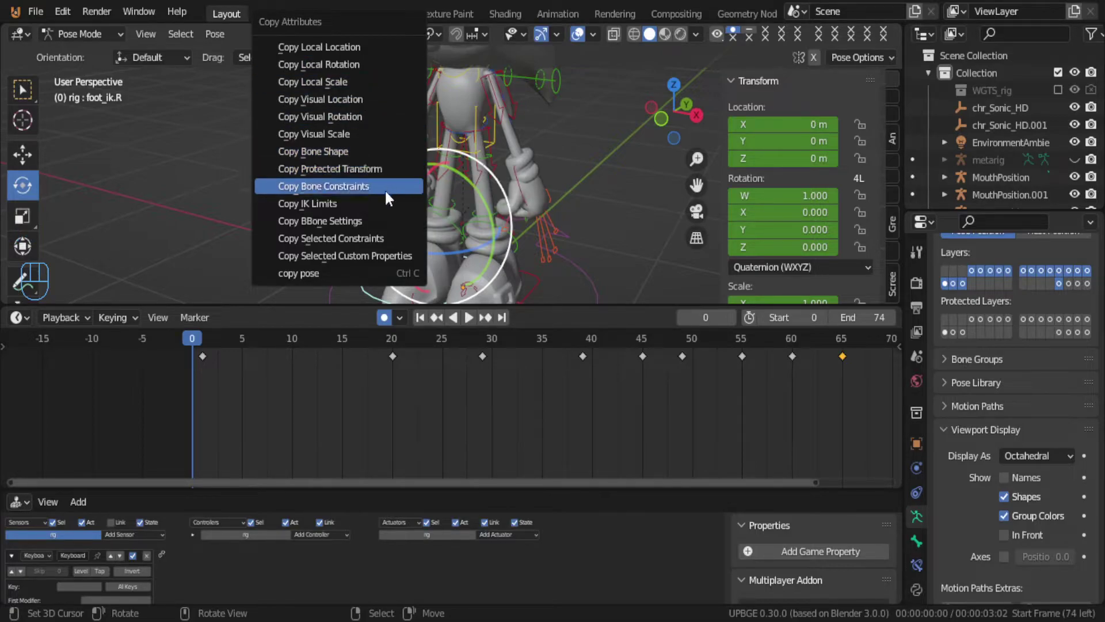
click(353, 271)
drag(174, 390, 582, 367)
key(ctrl+v)
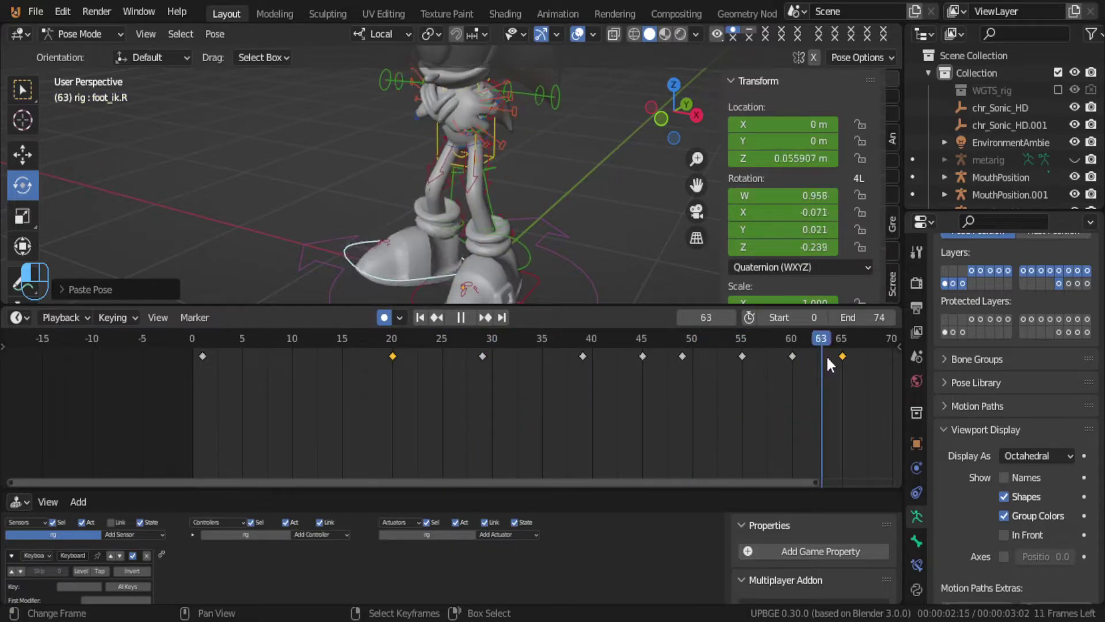
key(Escape)
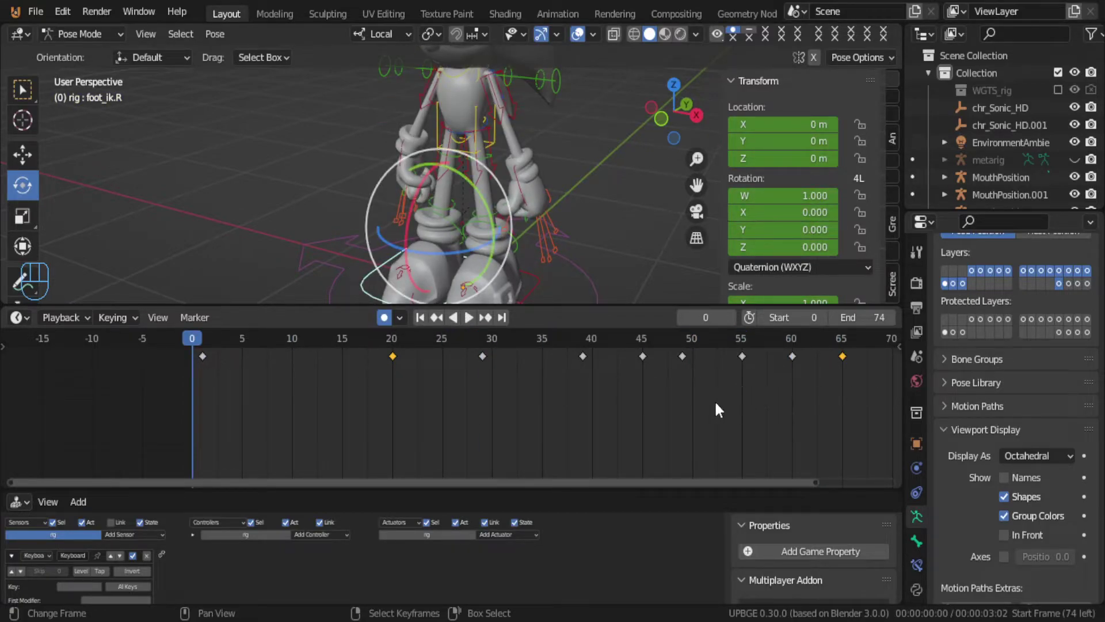
Step: Play the idle animation again from frame 0 to examine the foot and hand motion
click(22, 317)
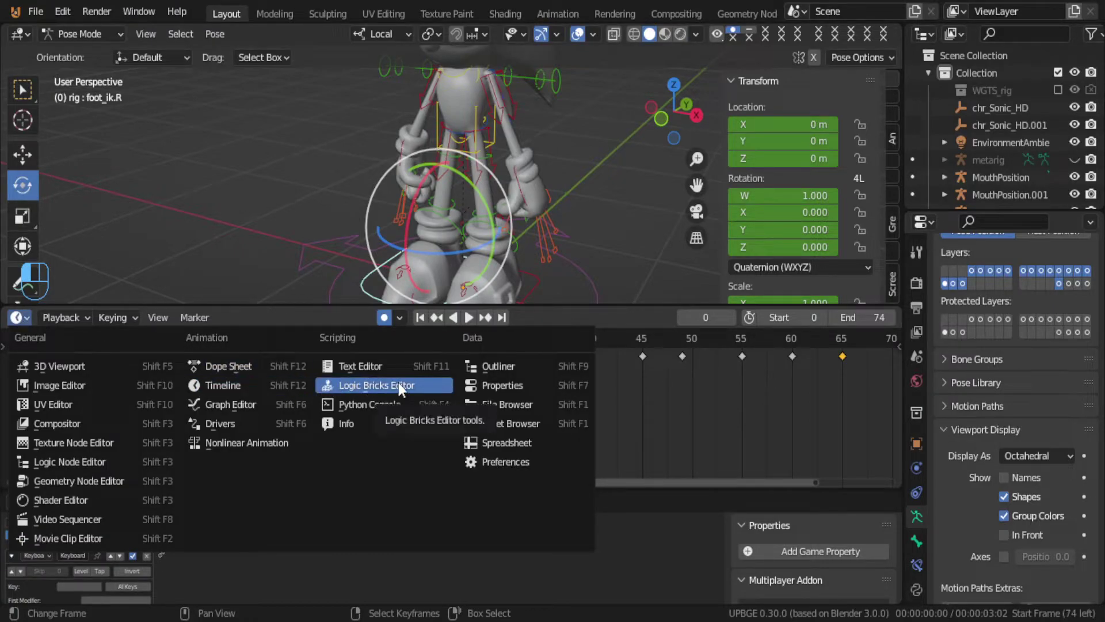
drag(405, 426, 904, 438)
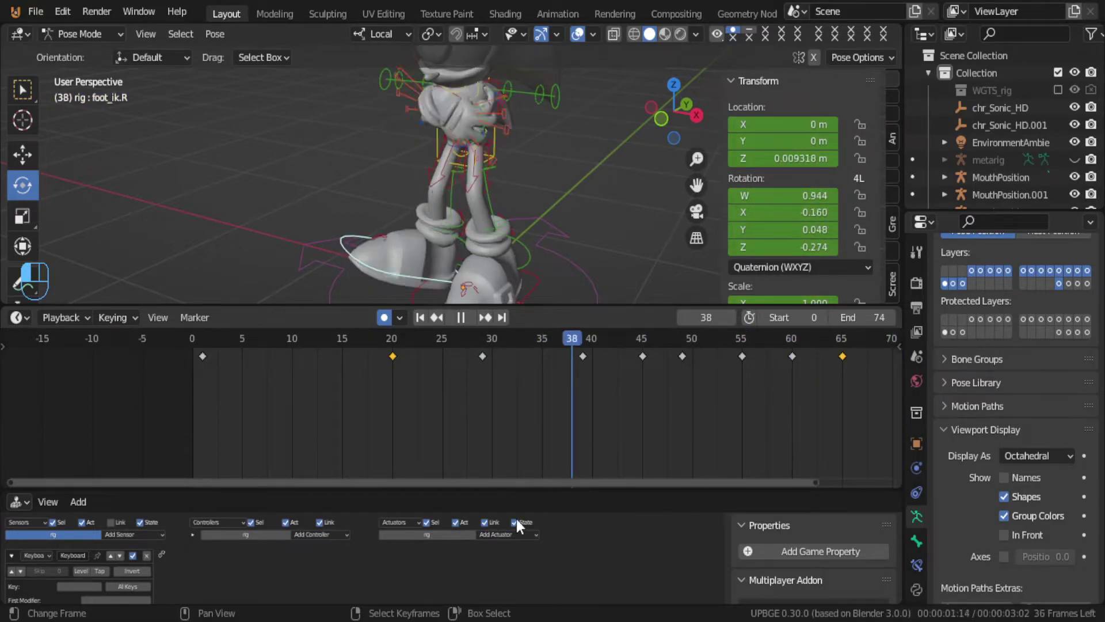
key(space)
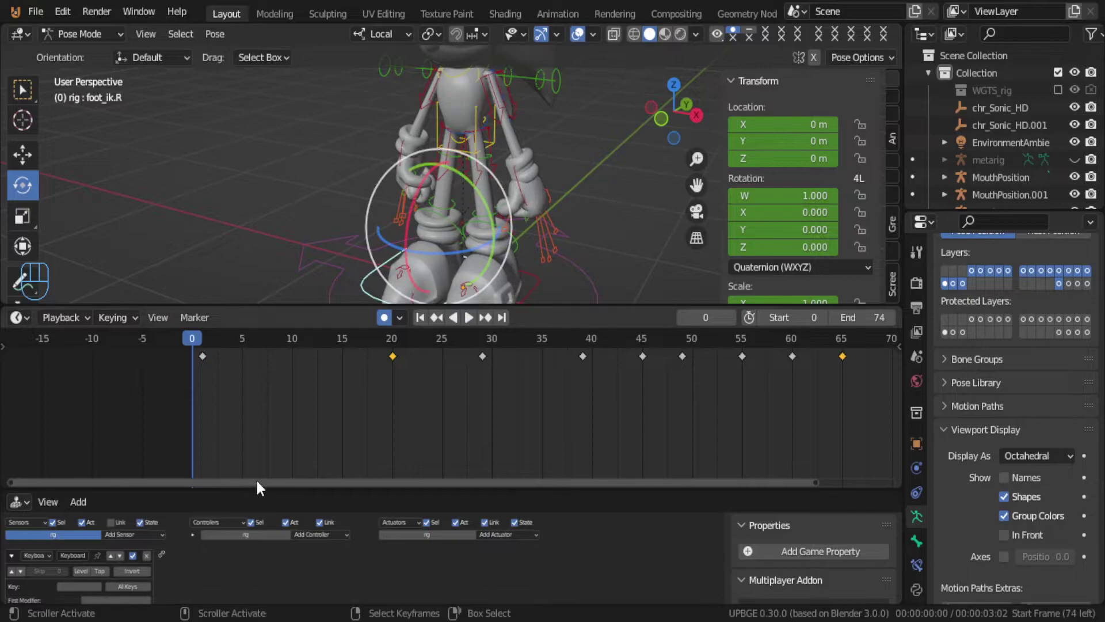
Step: Switch the timeline area to the Nonlinear Animation editor and collapse the Sonic object's channels to reach the rig's action
click(61, 317)
click(16, 317)
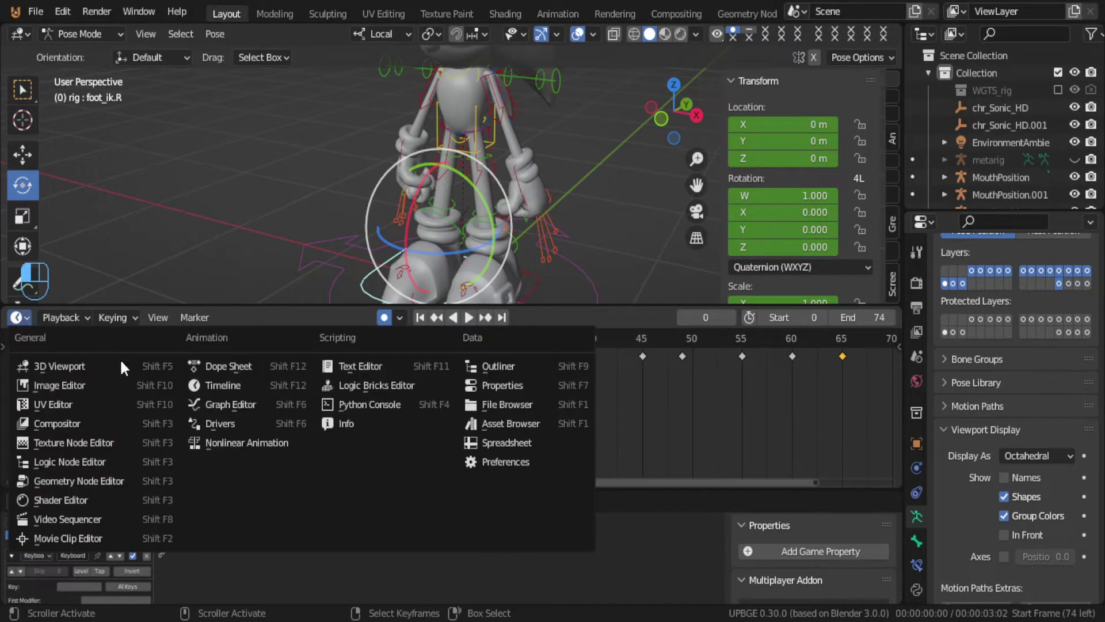
click(240, 444)
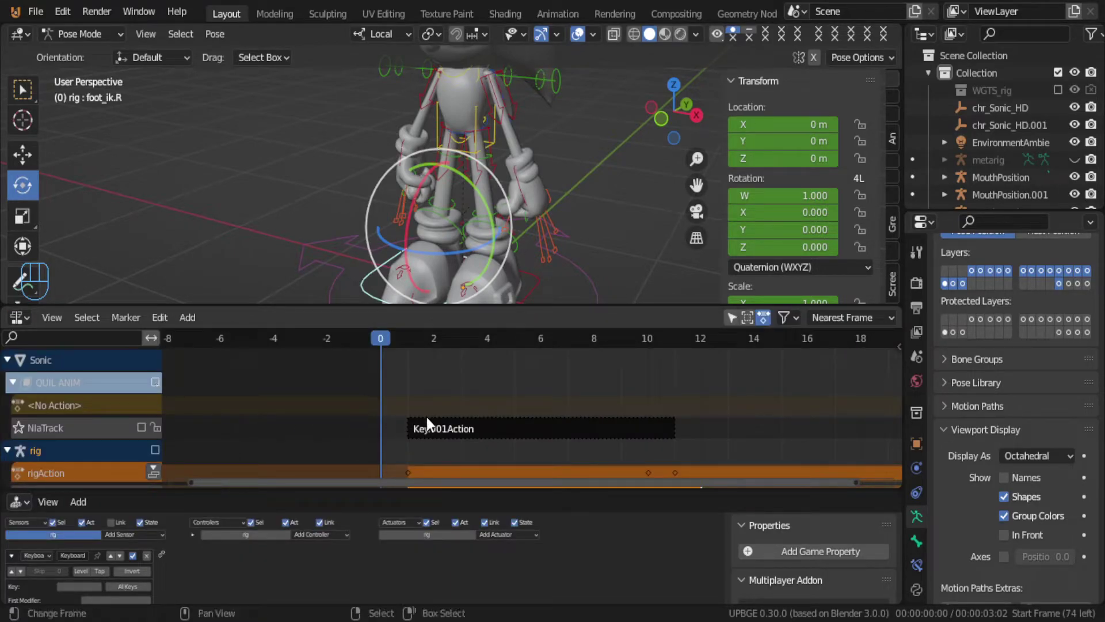
scroll(62, 478, down, 3)
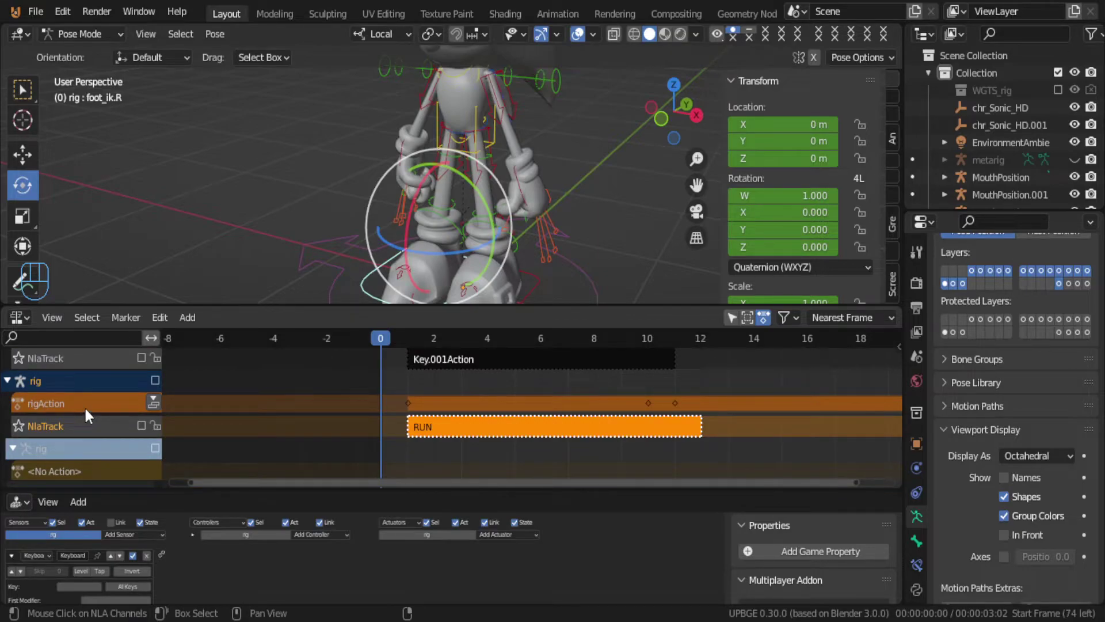
click(8, 379)
click(8, 380)
scroll(51, 430, down, 1)
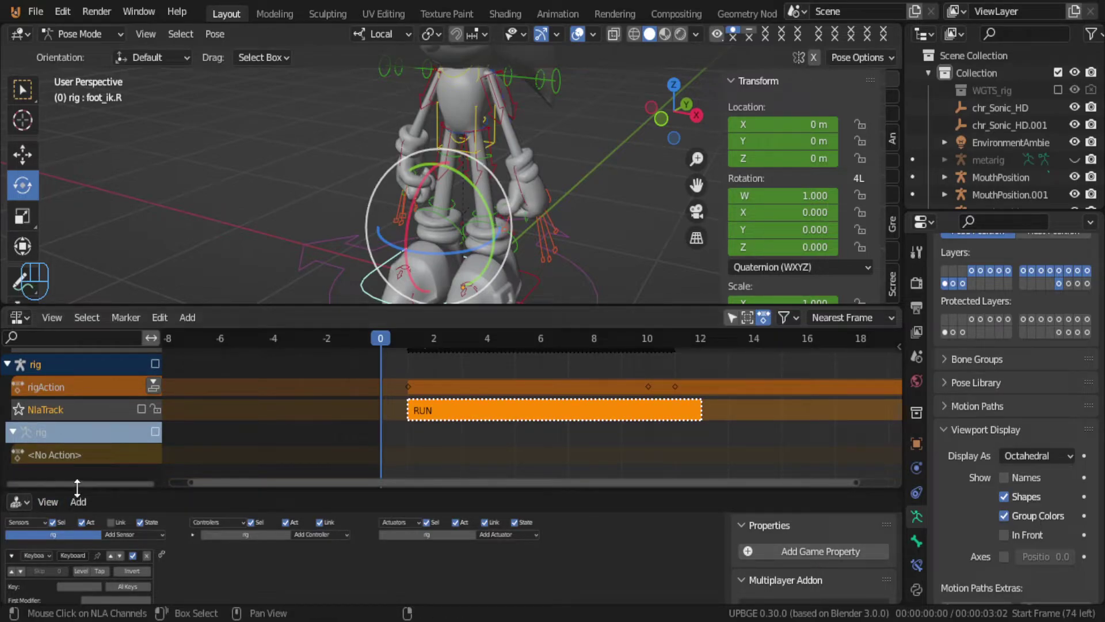
scroll(58, 416, up, 5)
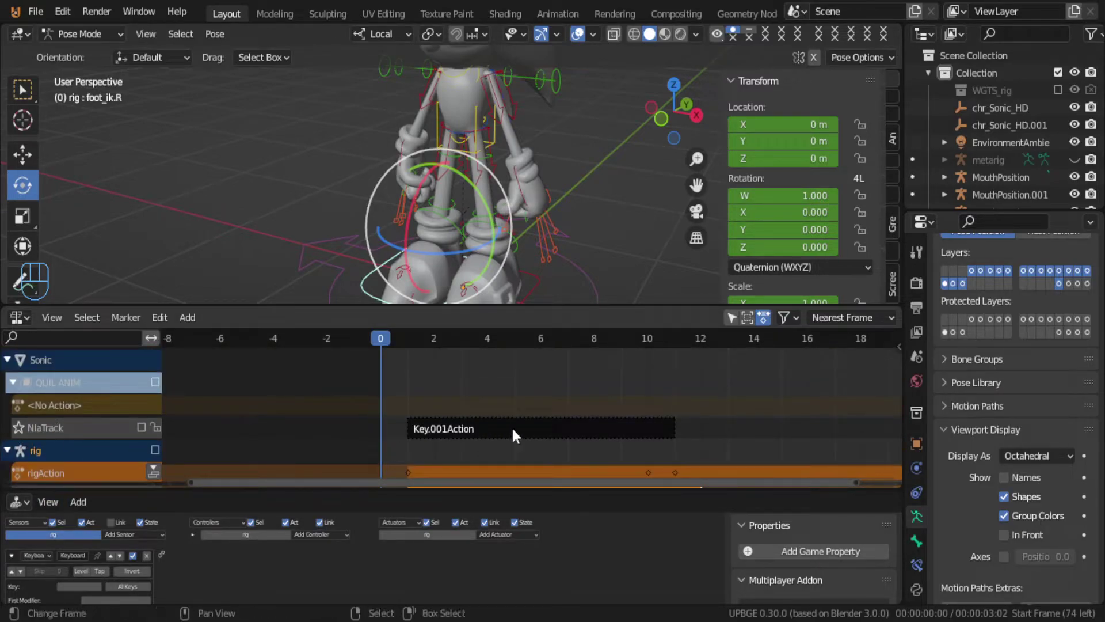
click(7, 360)
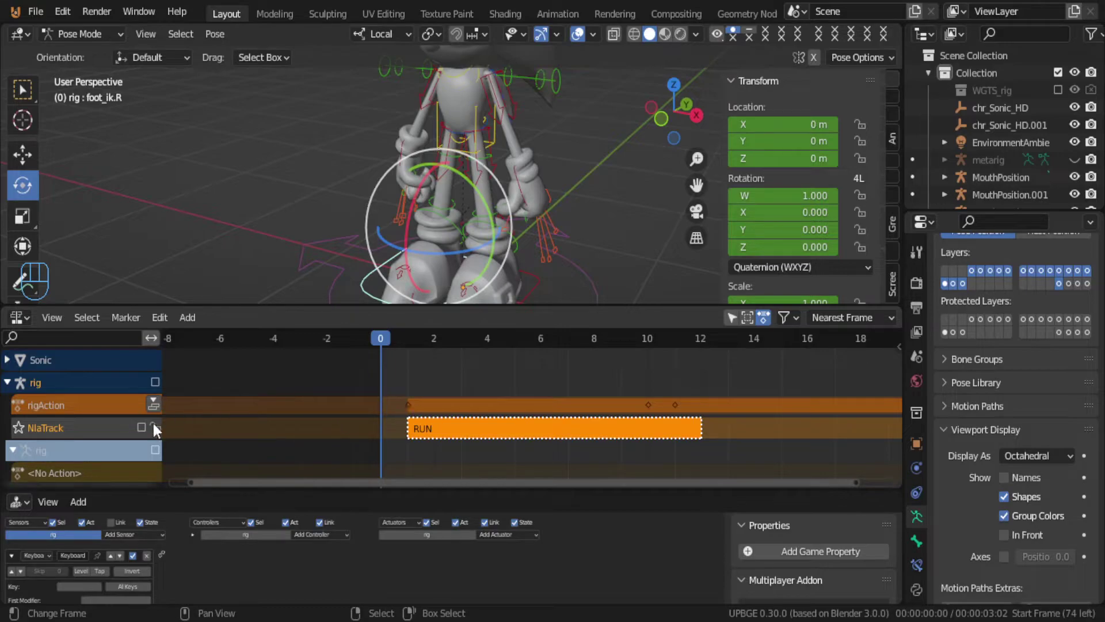
Step: Rename the rig's action as IDLE LOOP and push it down onto its own NLA track
double_click(75, 405)
key(BackSpace)
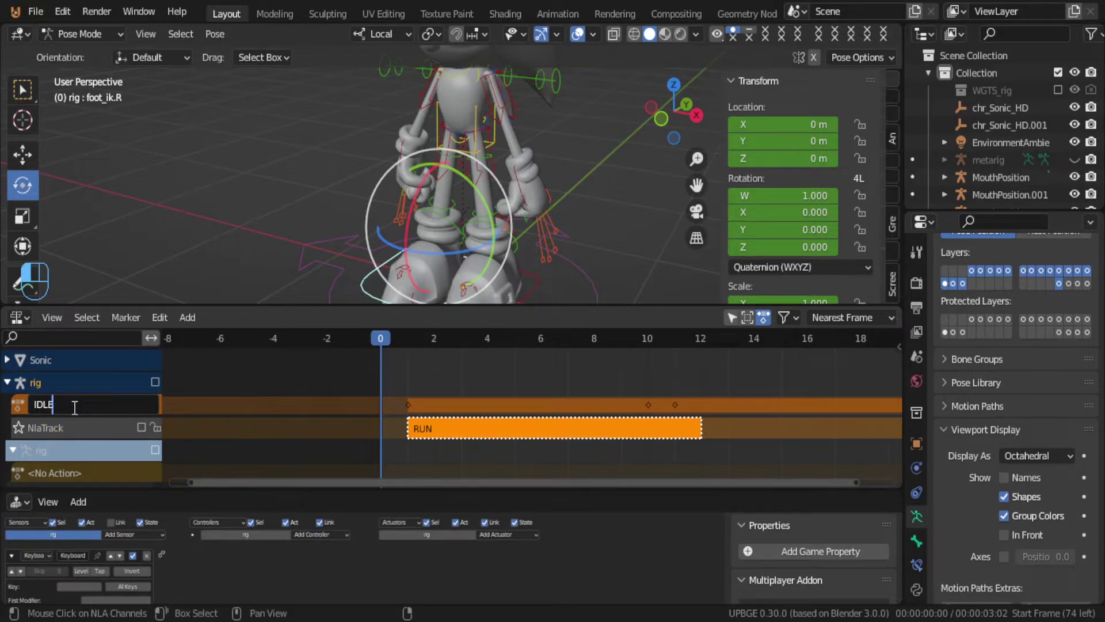
text(LOOP)
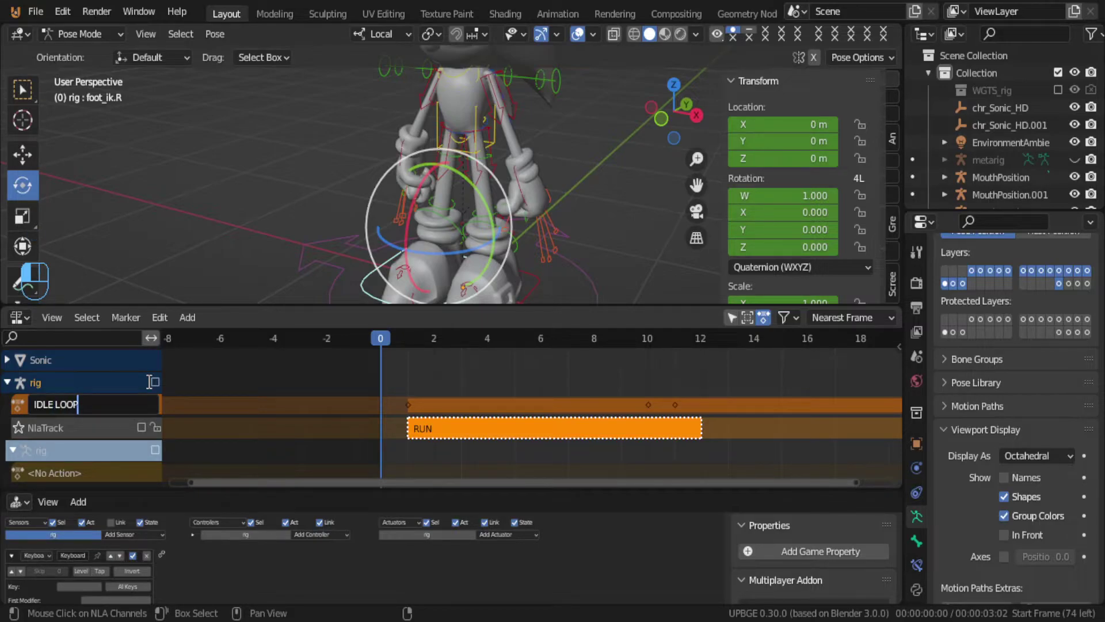
key(Return)
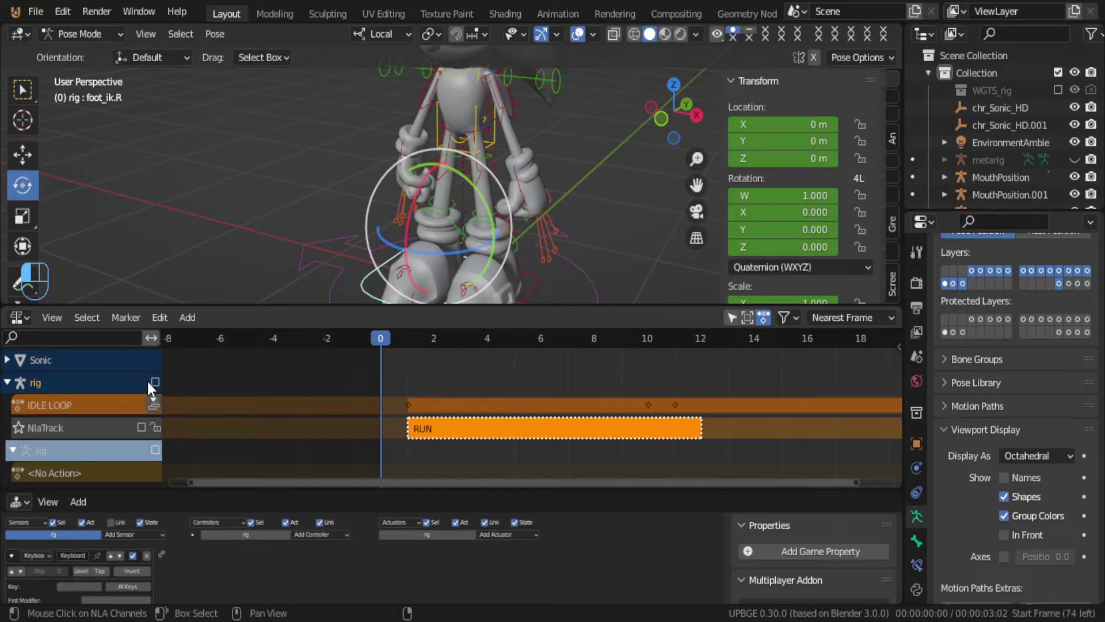
click(153, 402)
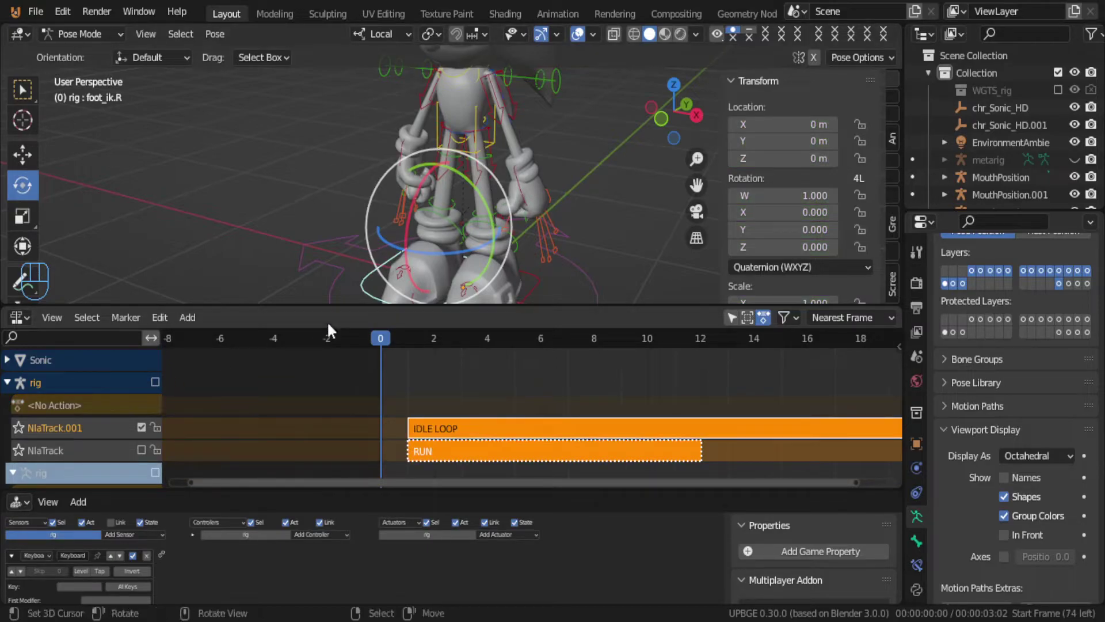
Step: Add another Keyboard sensor to the rig's logic bricks
scroll(300, 568, up, 2)
scroll(299, 568, up, 1)
middle_drag(251, 571, 298, 562)
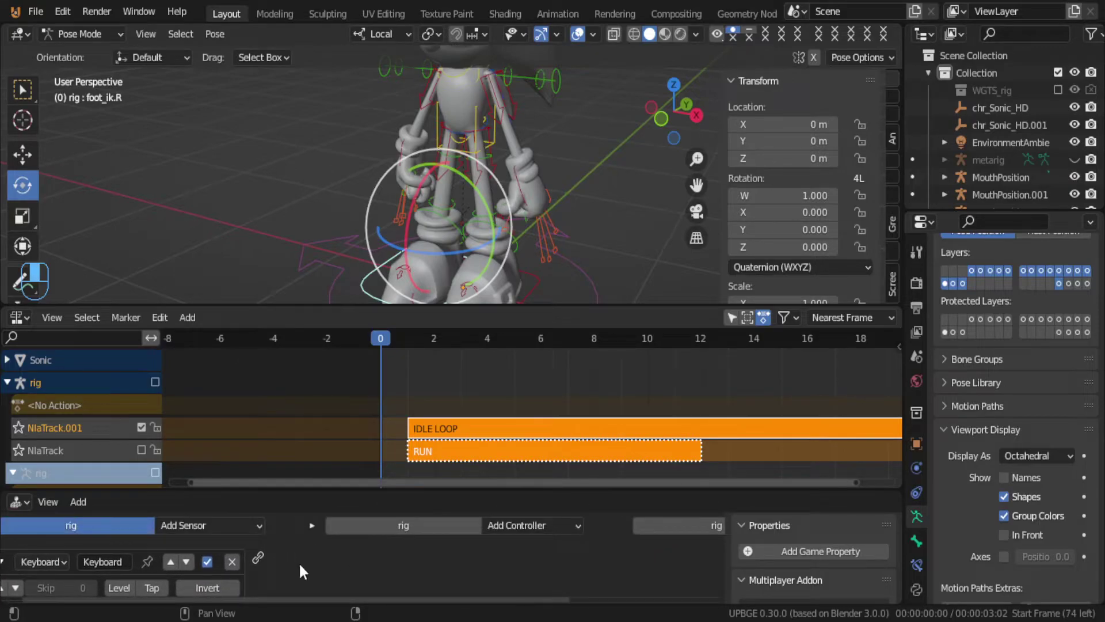
click(222, 523)
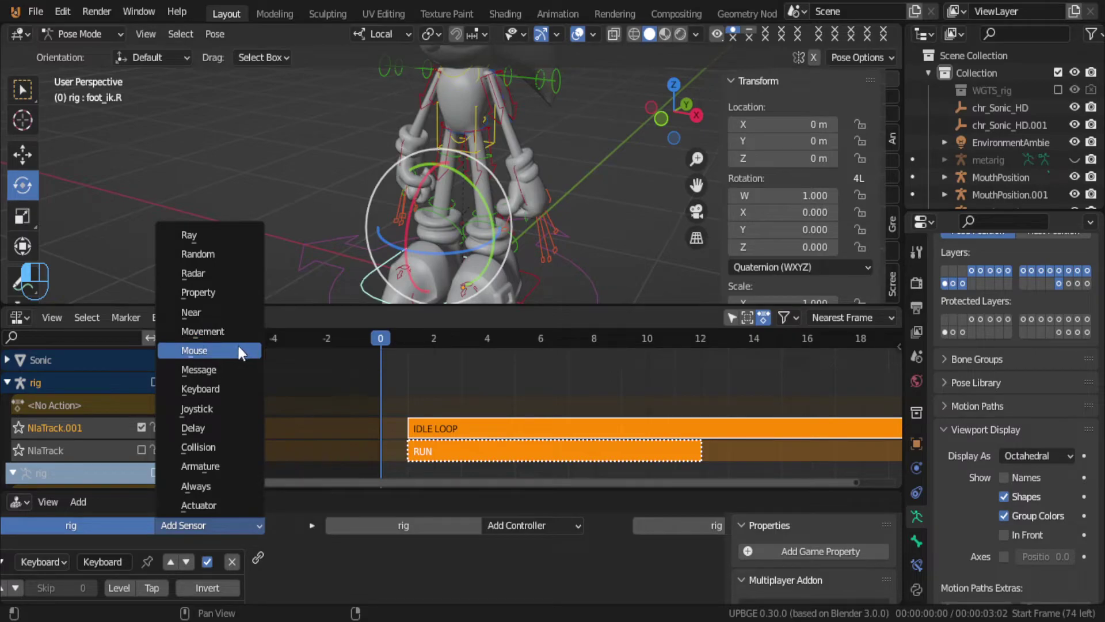
click(235, 388)
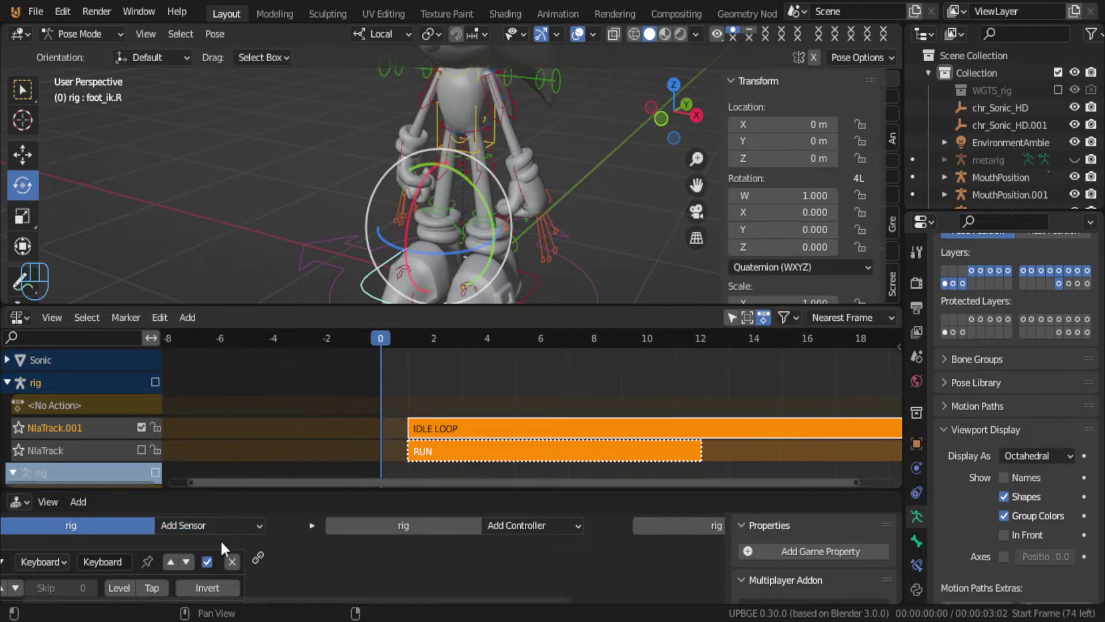
Step: Enable Invert and All Keys on the rig's first Keyboard sensor
scroll(230, 543, down, 3)
ctrl+scroll(247, 551, down, 2)
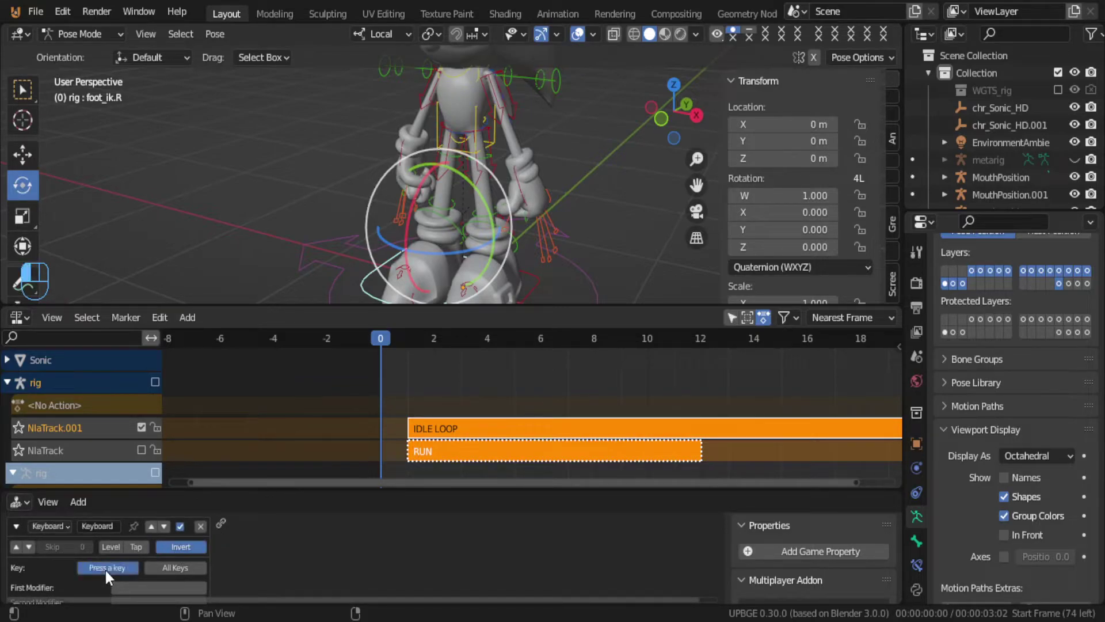
click(183, 569)
ctrl+scroll(182, 566, down, 2)
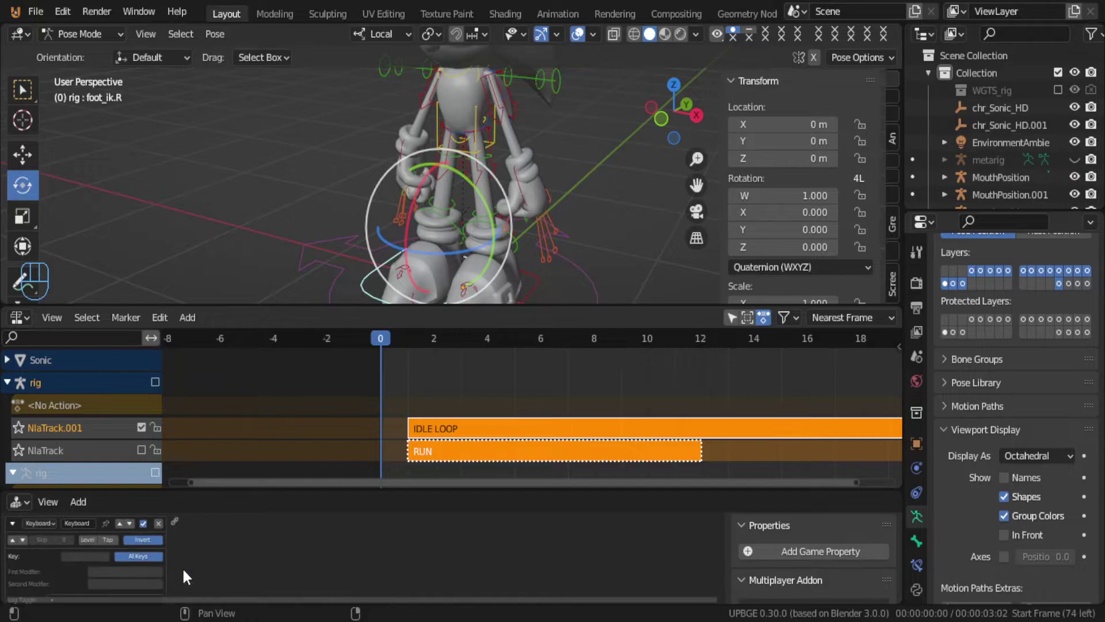
Step: Enlarge the logic area, add a State actuator set to state 2 and link it to the inverted Keyboard sensor through an And controller
drag(373, 488, 374, 397)
scroll(247, 506, up, 3)
middle_drag(202, 517, 13, 487)
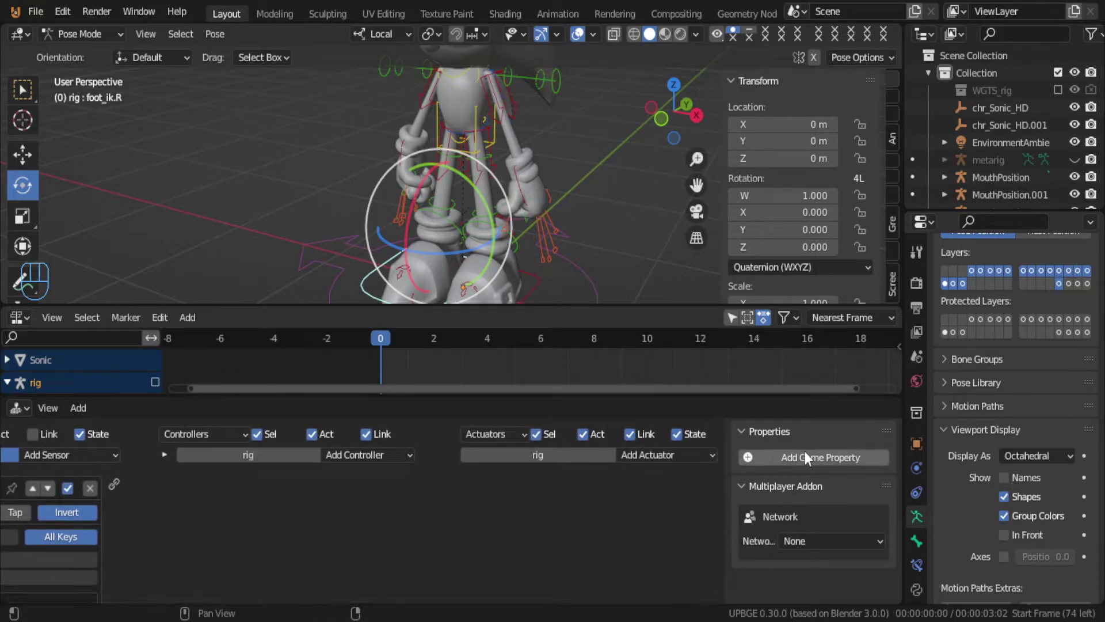
click(658, 456)
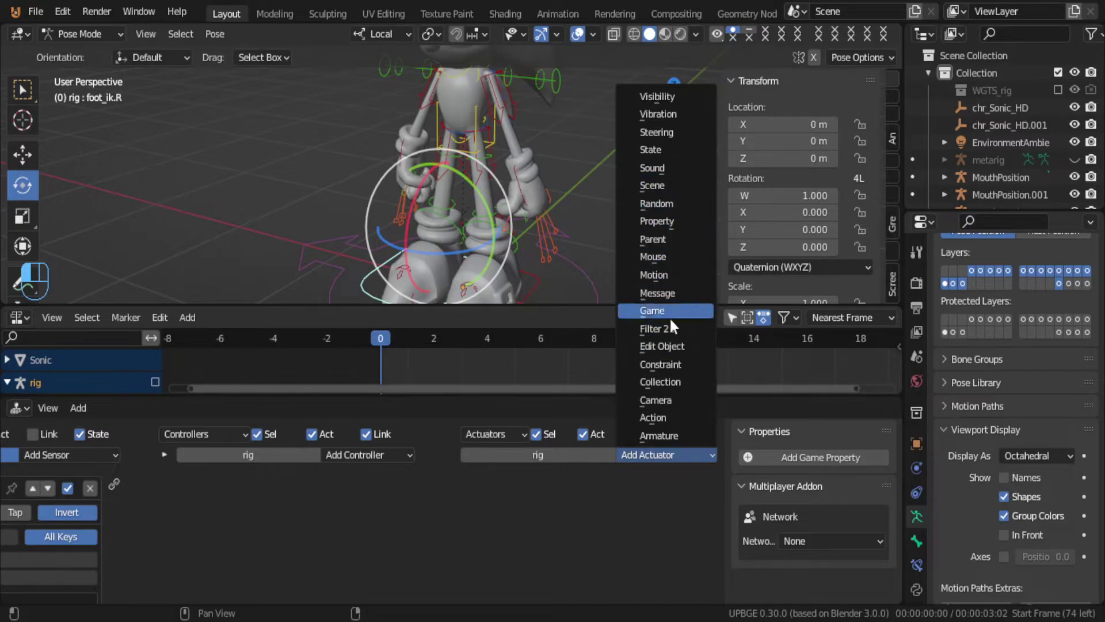
click(666, 150)
drag(270, 458, 466, 483)
click(574, 510)
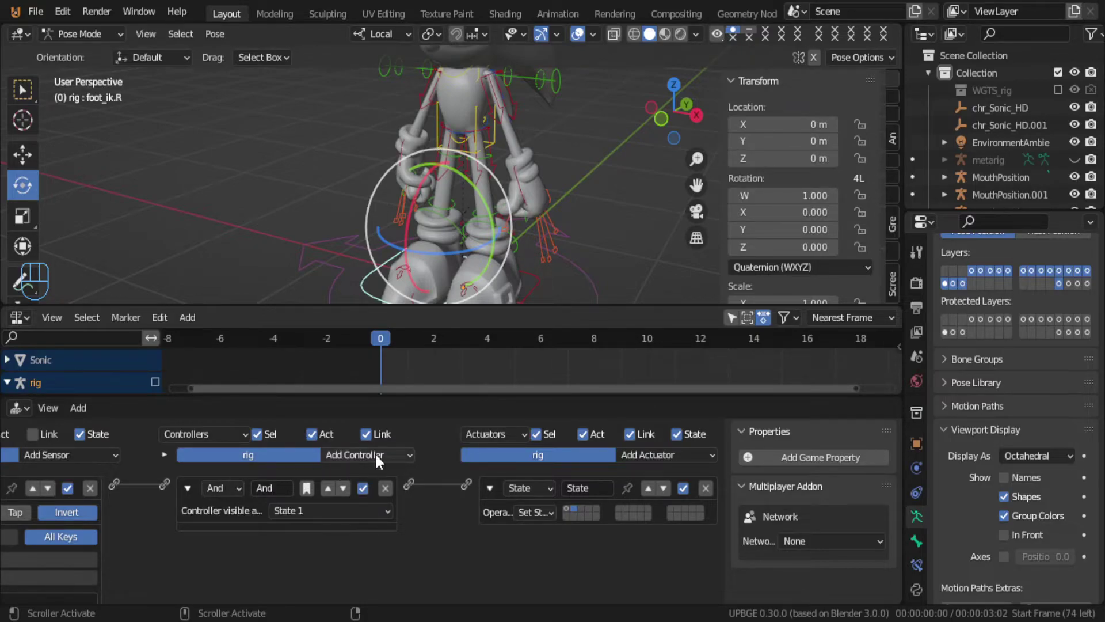
Step: Expand the rig's controller states, show state 2 and add a Delay sensor
click(165, 454)
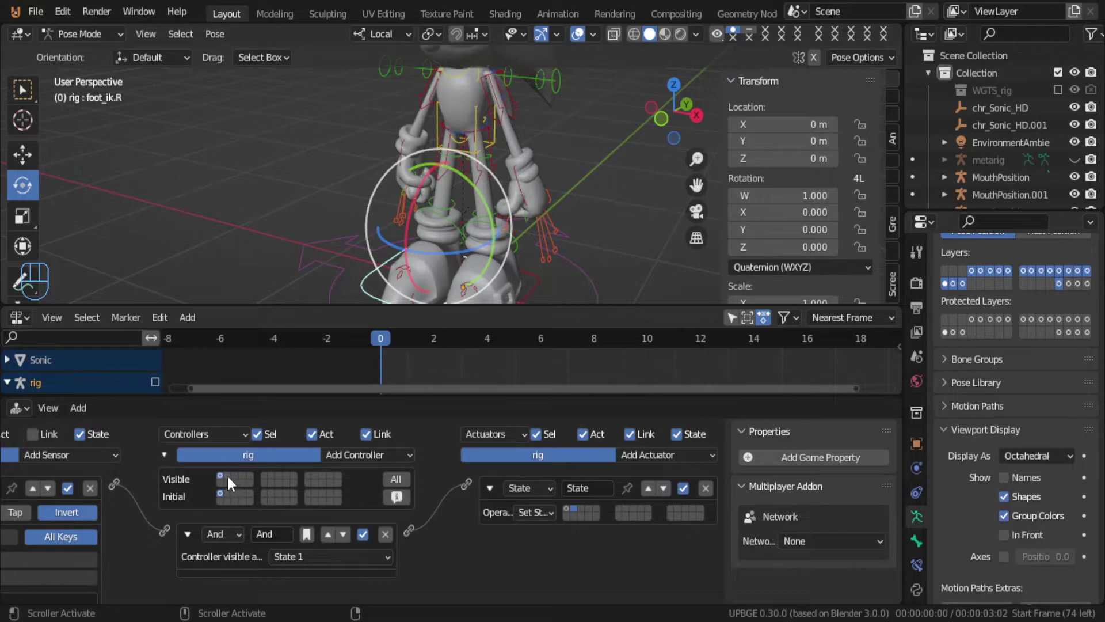
middle_drag(118, 493, 258, 511)
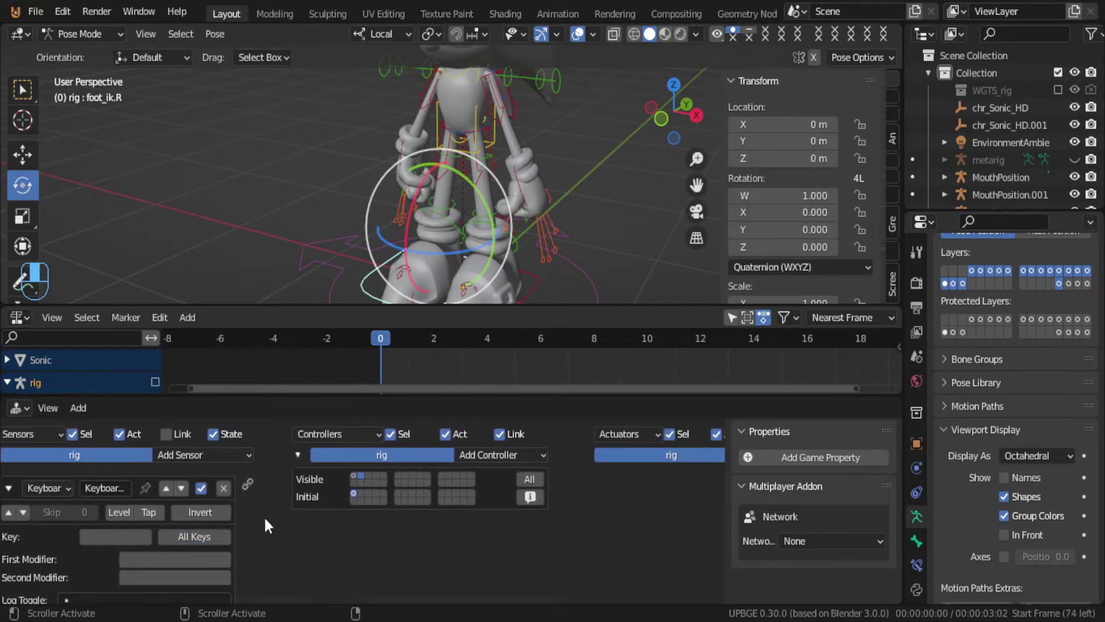
click(218, 453)
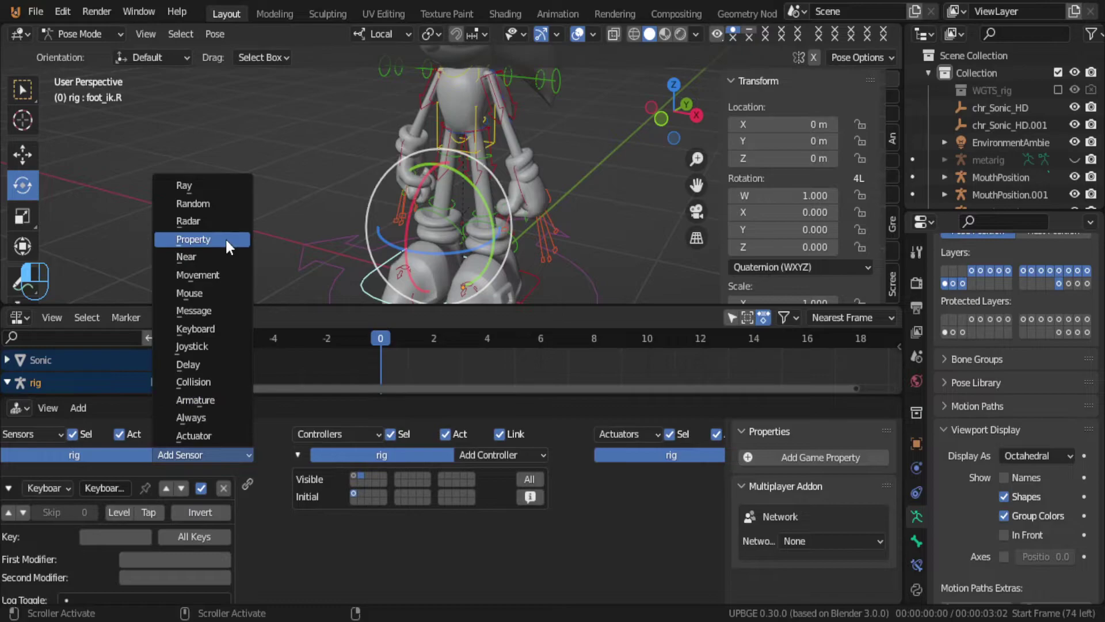
click(235, 358)
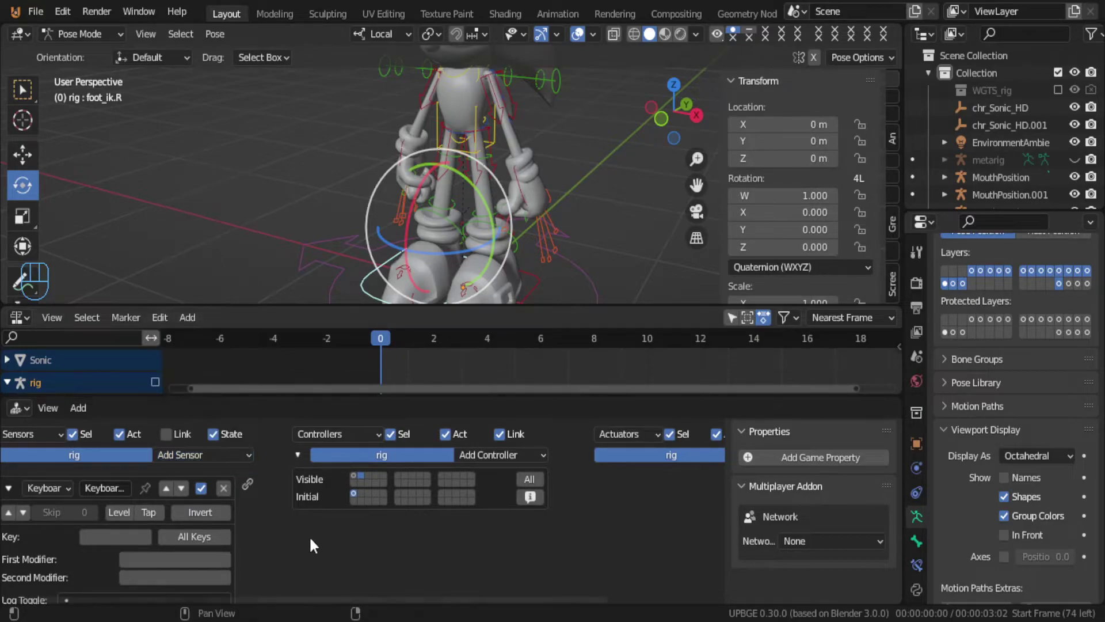
scroll(306, 527, down, 5)
scroll(115, 506, down, 3)
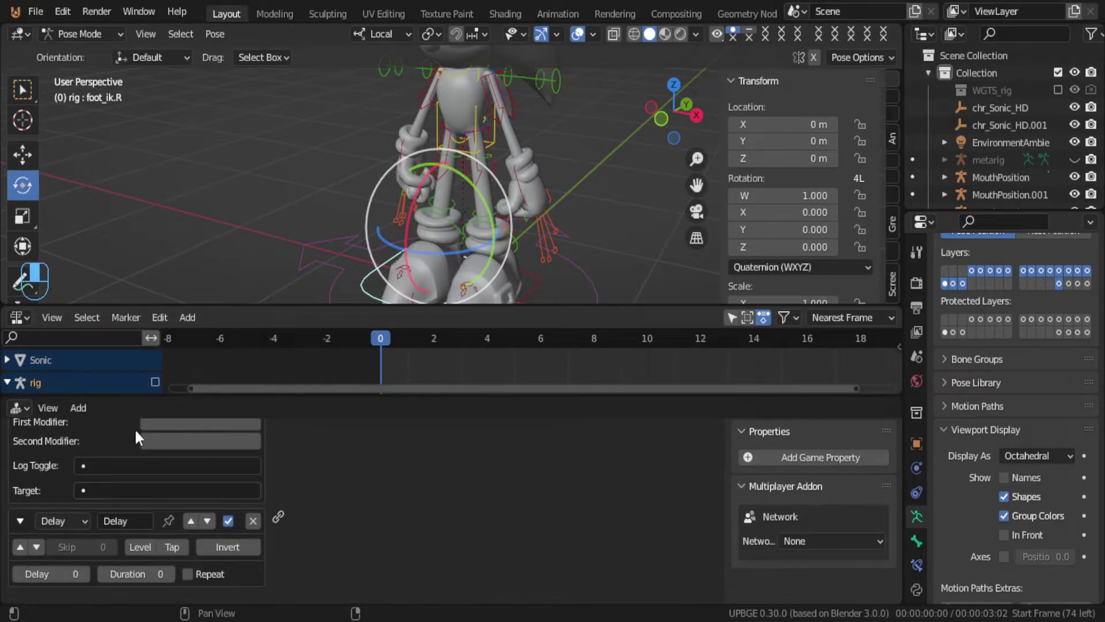
Step: Set the Delay sensor to a delay of 100 and a duration of 100, with Repeat and true-level pulse triggering enabled
click(62, 574)
text(1)
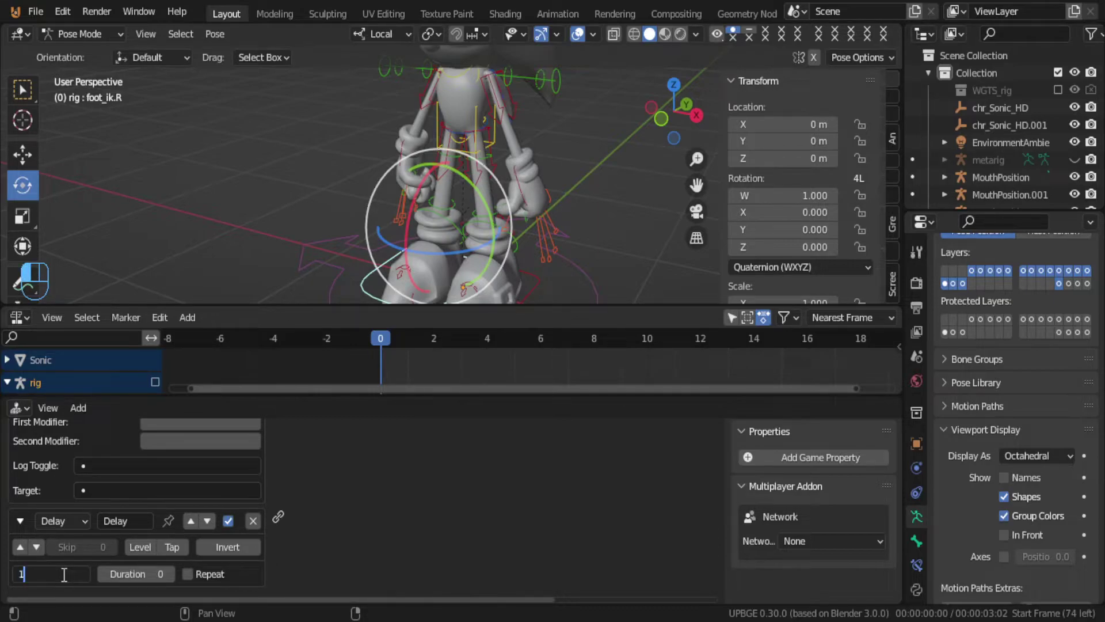
text(00)
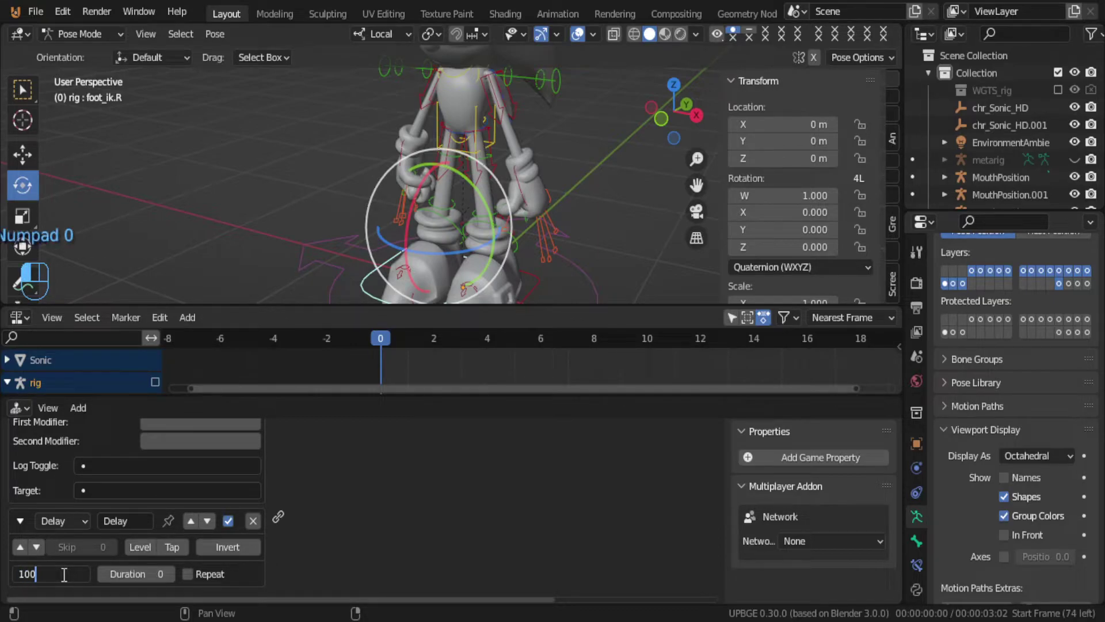
click(126, 573)
text(100)
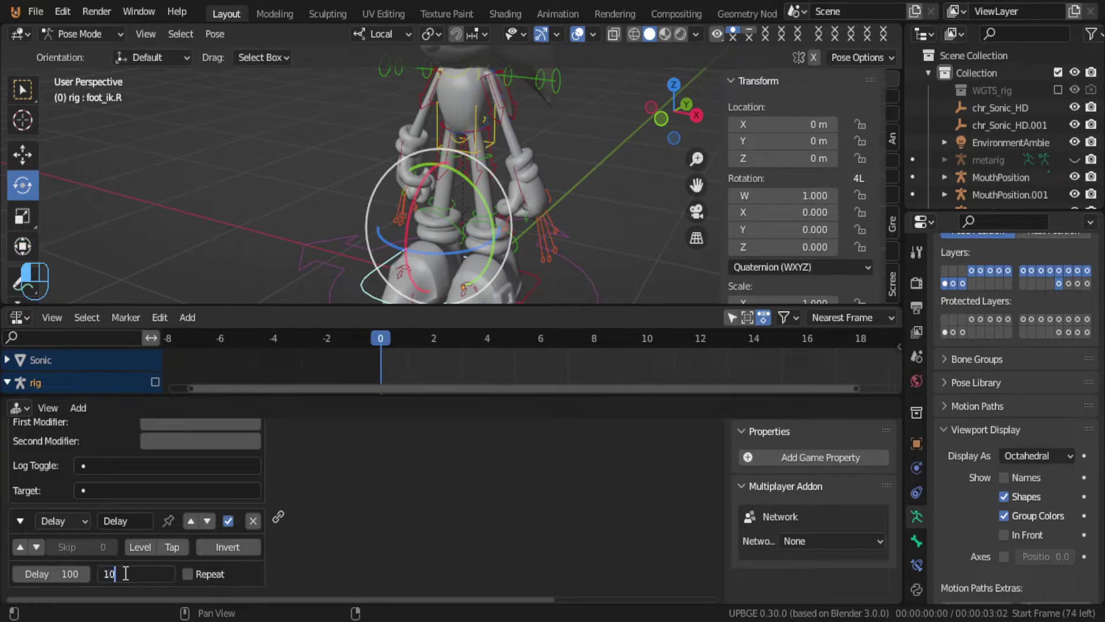
key(Return)
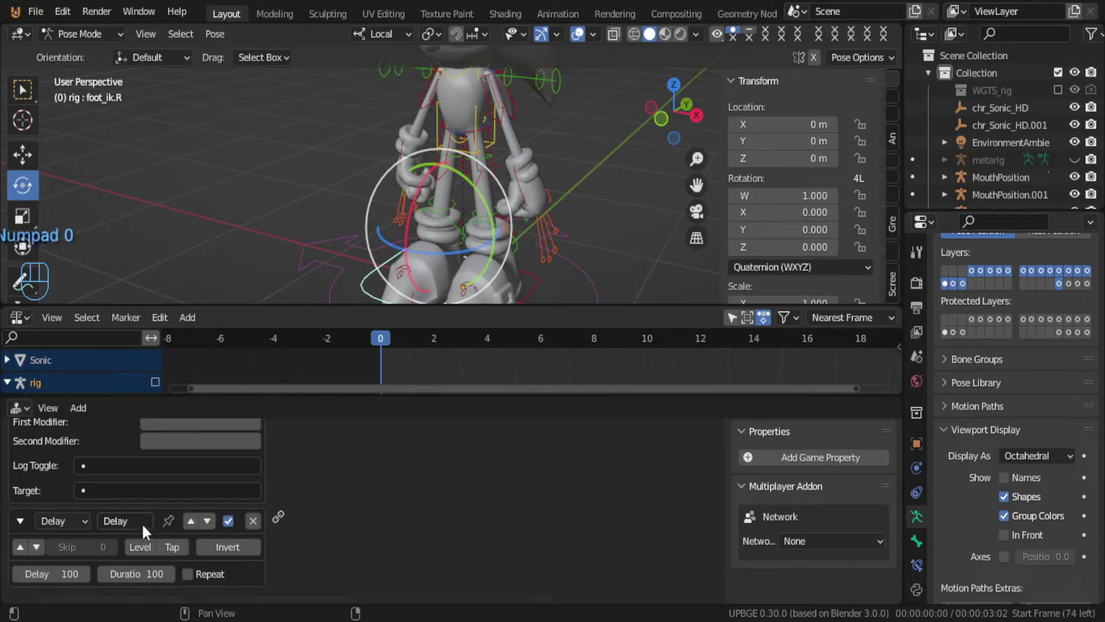
click(187, 574)
click(21, 547)
Step: Add a State actuator set to state 3 and link the Delay sensor to it through an And controller
ctrl+scroll(221, 518, down, 3)
scroll(221, 518, up, 3)
click(619, 444)
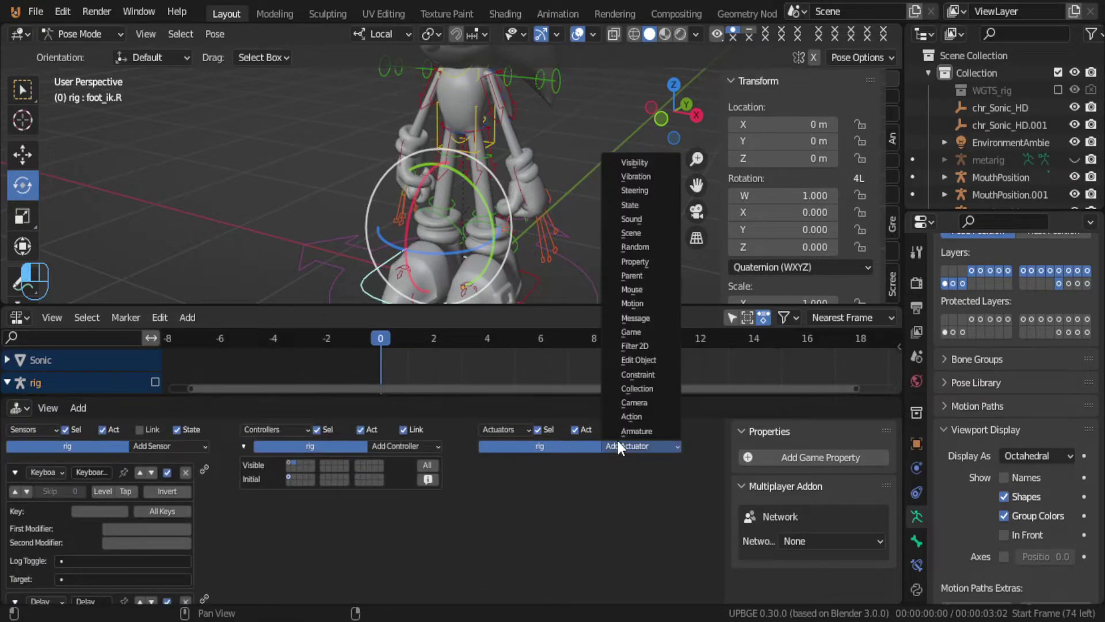
click(635, 206)
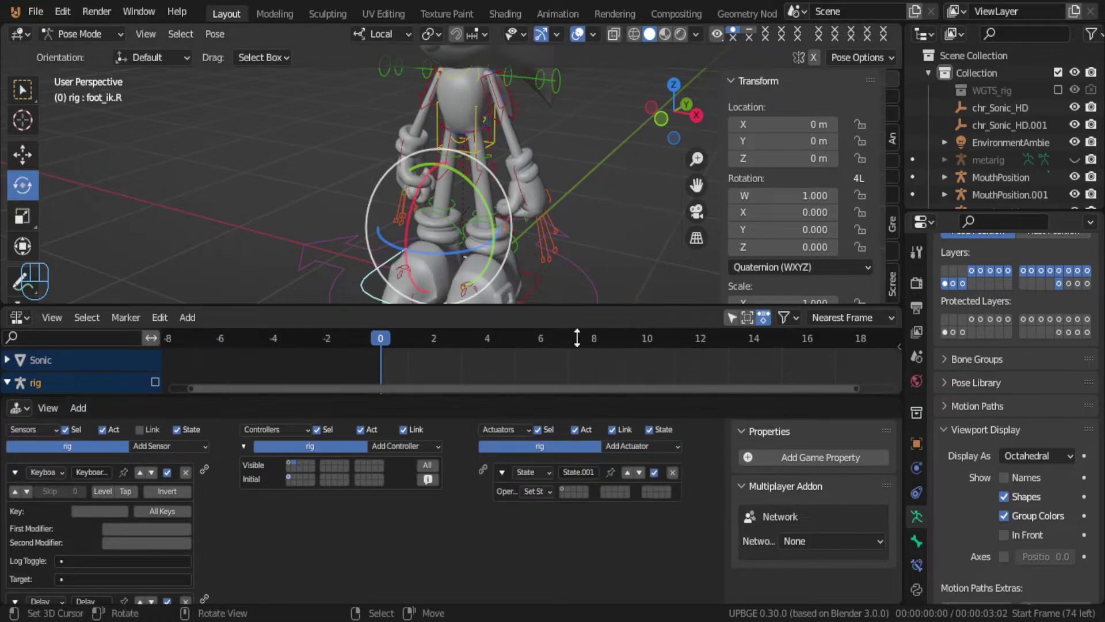
scroll(224, 581, down, 1)
drag(209, 548, 479, 421)
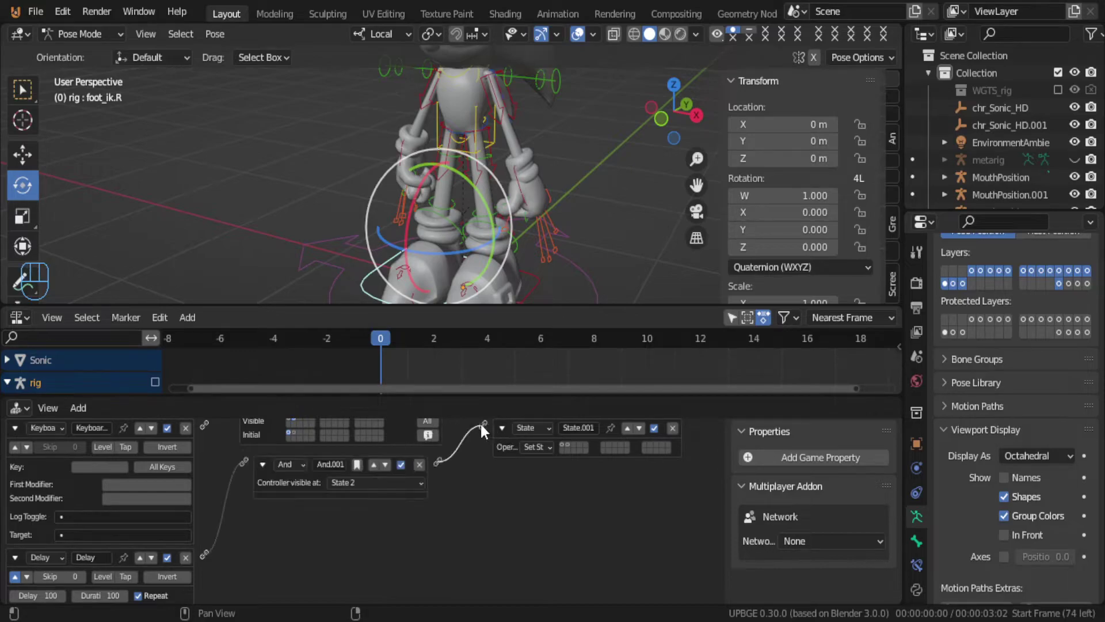
scroll(548, 489, up, 4)
click(637, 466)
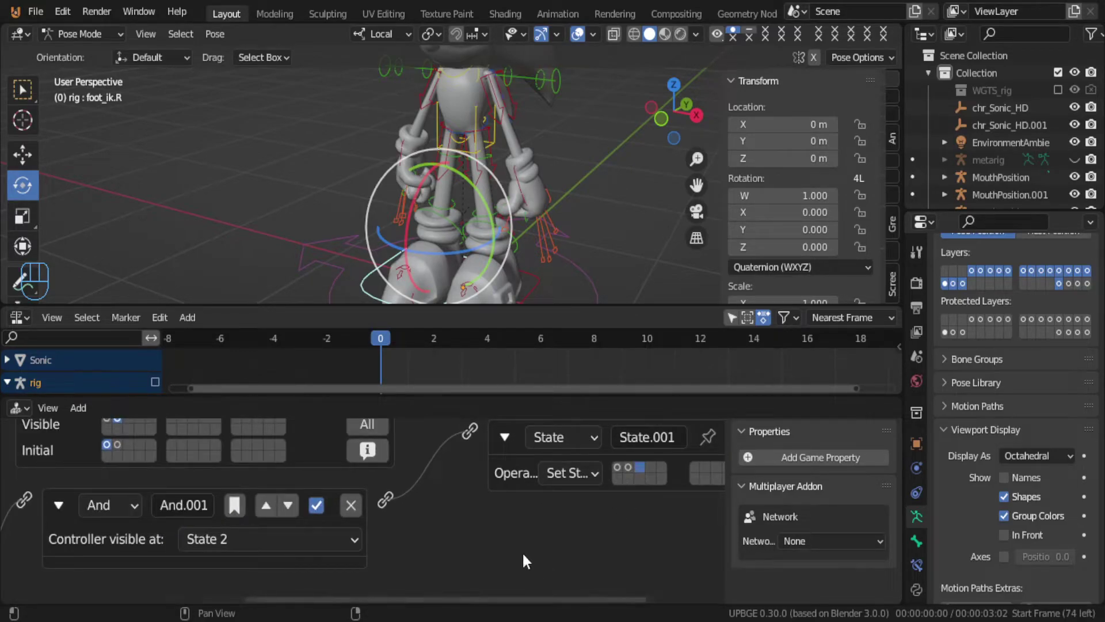
Step: Show the rig's state 3, add an Always sensor and link it through an And controller to a new Armature actuator set to Run Armature
scroll(126, 441, up, 3)
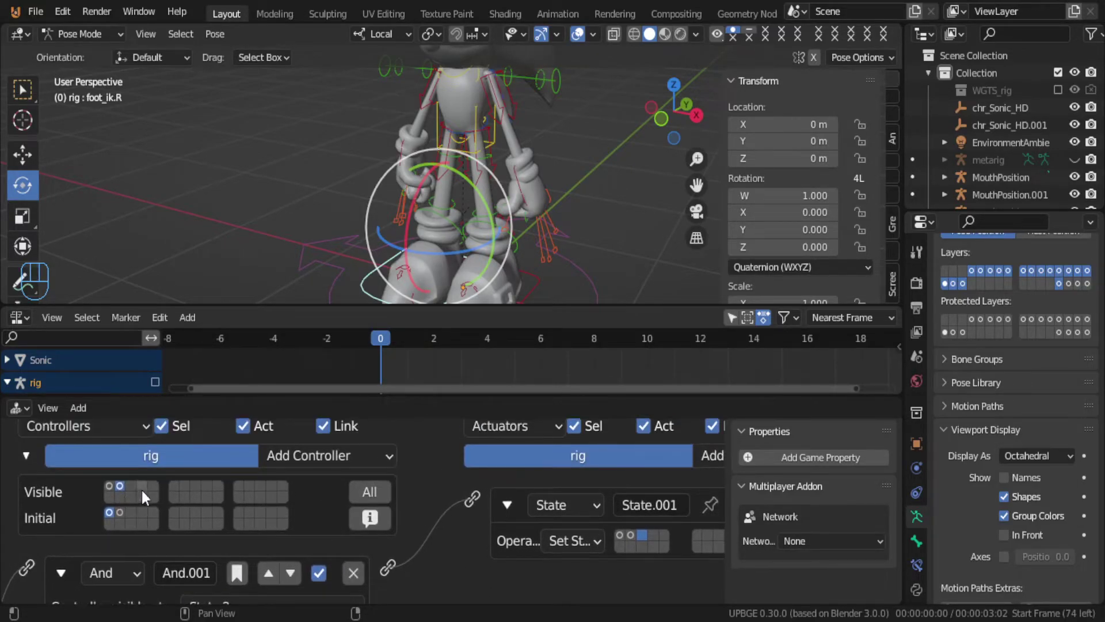
click(127, 487)
ctrl+scroll(123, 526, left, 5)
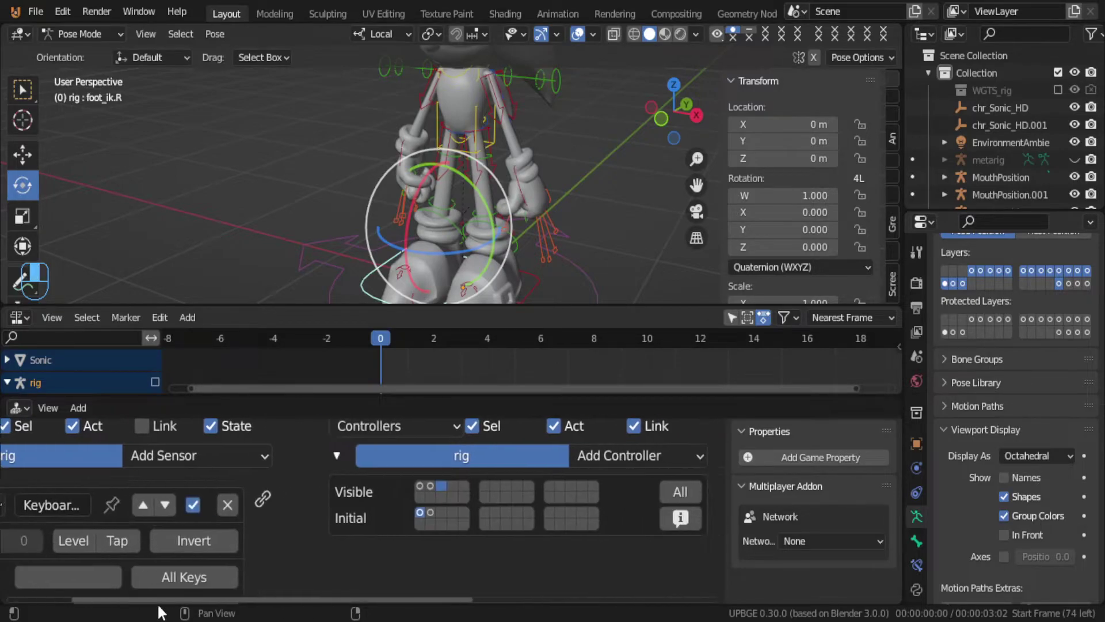
scroll(254, 503, down, 6)
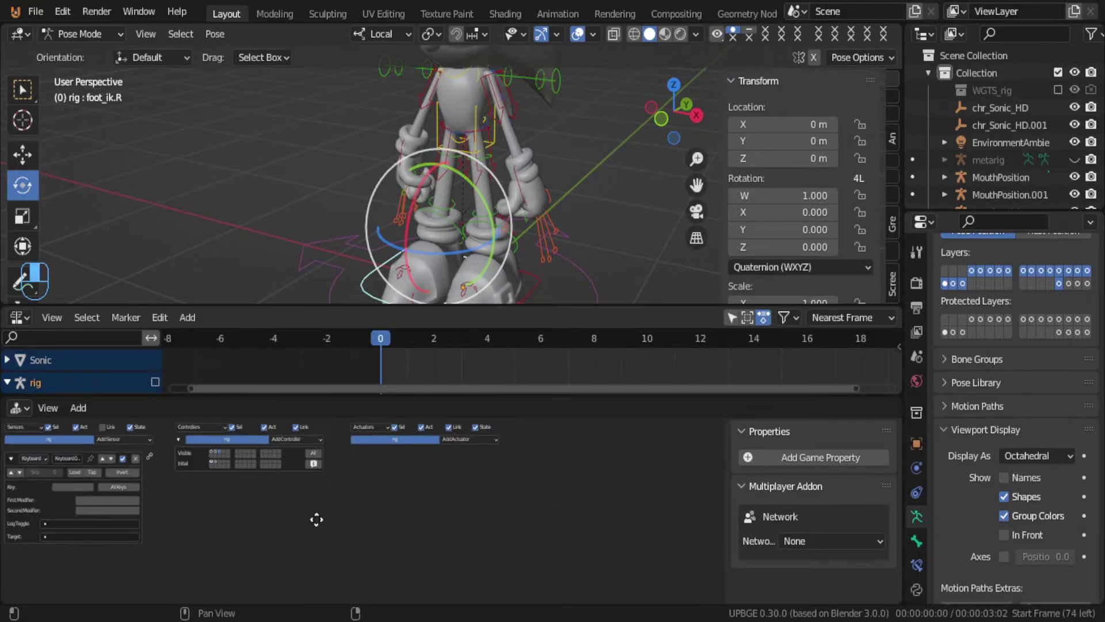
click(124, 439)
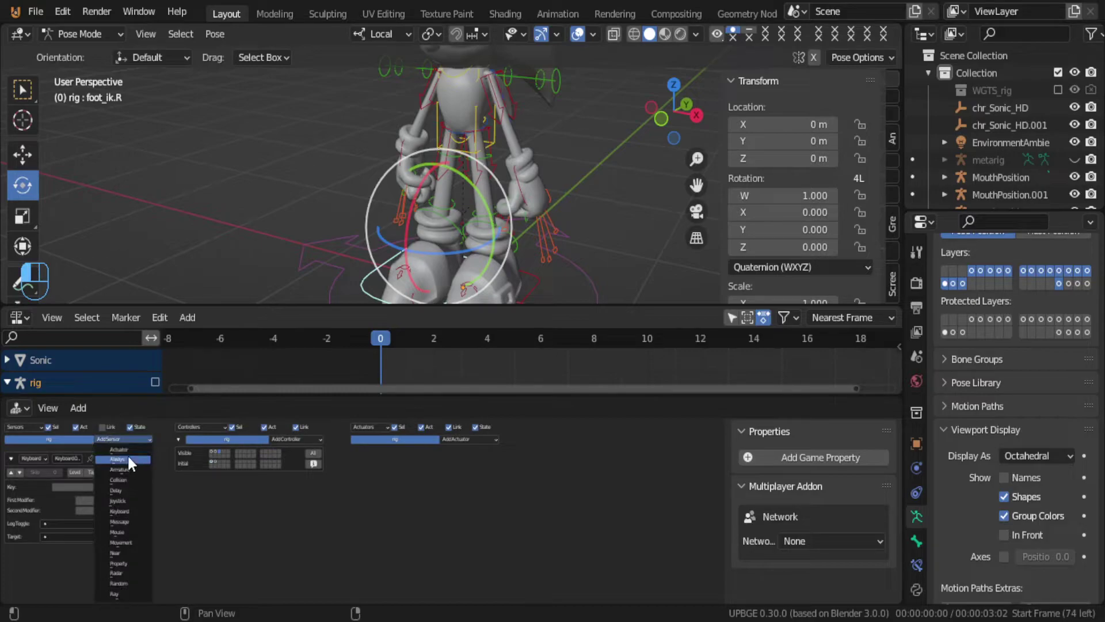
click(125, 458)
click(447, 440)
click(448, 439)
drag(149, 549, 352, 454)
scroll(363, 531, up, 3)
scroll(363, 531, up, 2)
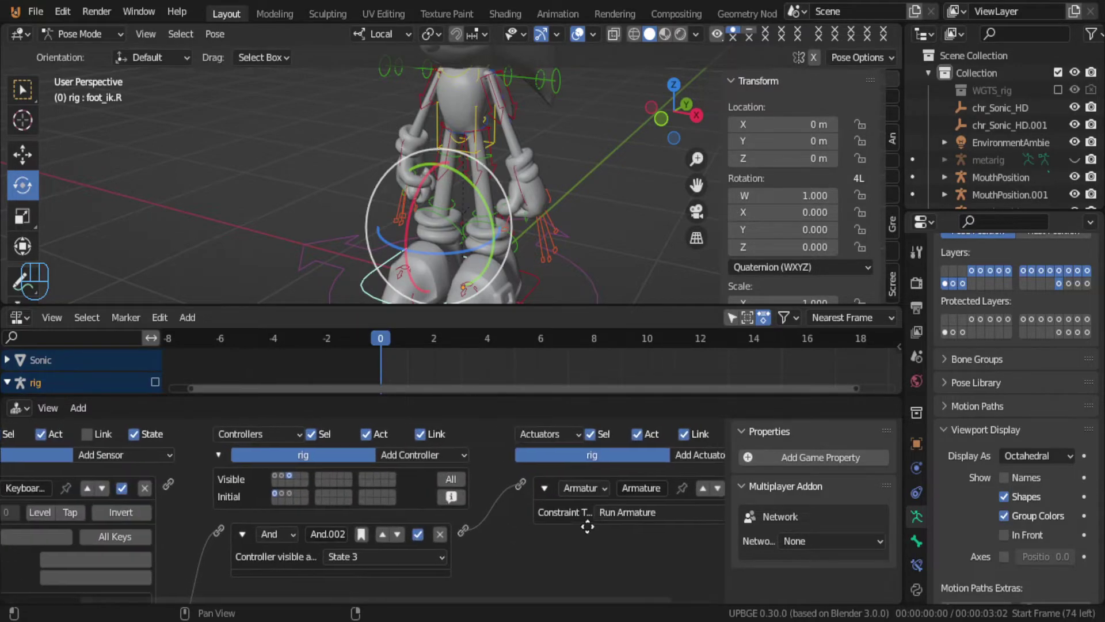
scroll(518, 521, up, 2)
Step: Add an Action actuator and link it to the state 3 And controller alongside the Armature actuator
click(606, 518)
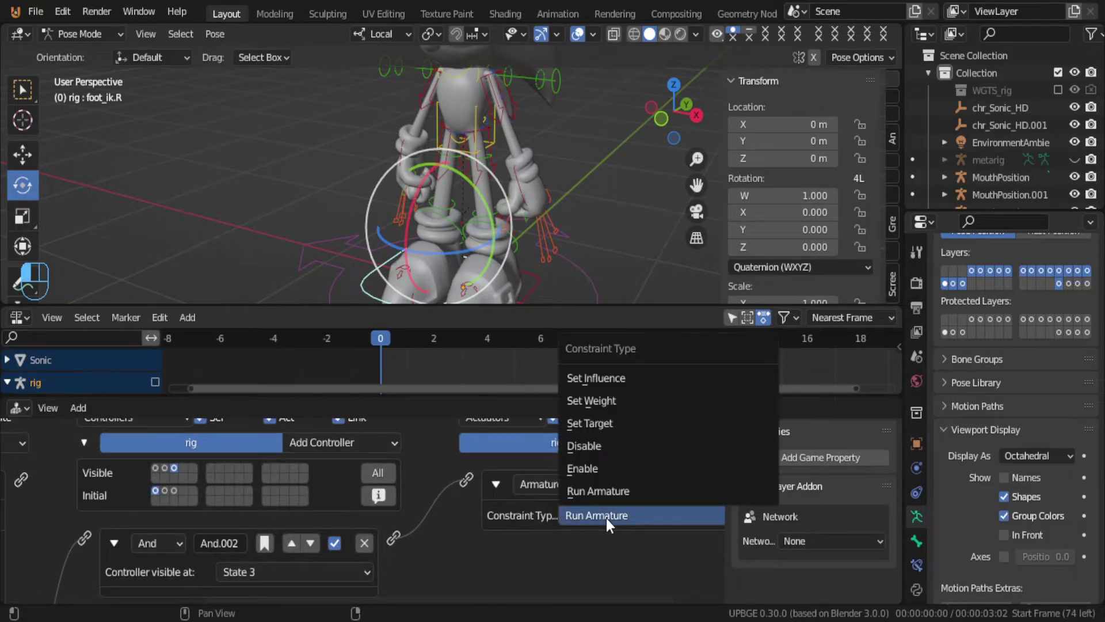
click(539, 483)
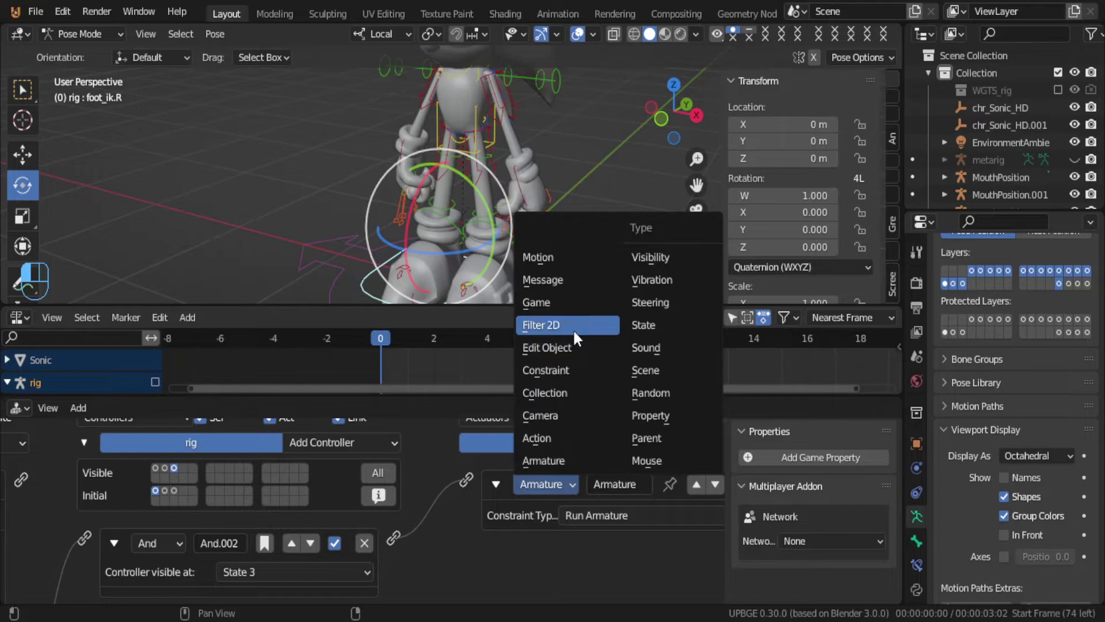
middle_drag(624, 503, 516, 520)
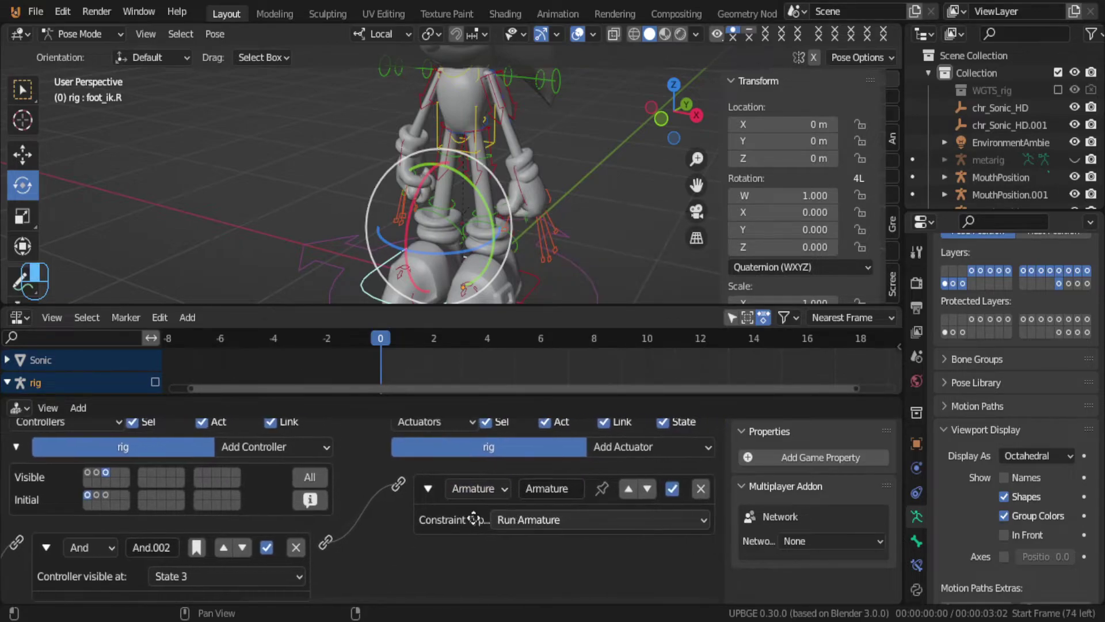
click(626, 450)
click(643, 400)
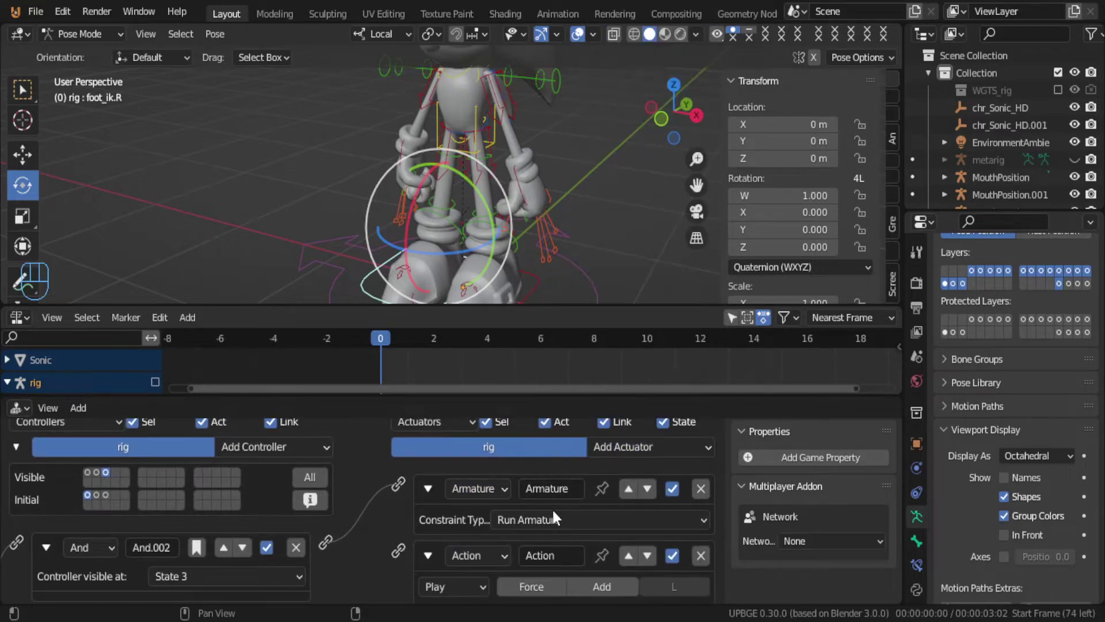
drag(324, 541, 398, 550)
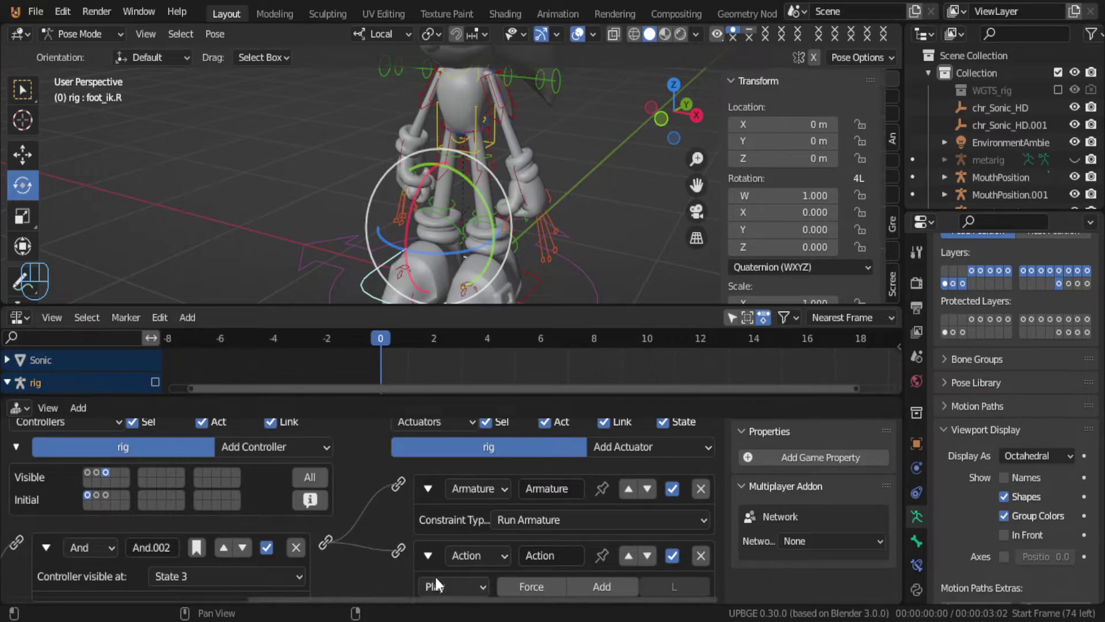
Step: Set the Action actuator's play mode to Loop Stop
middle_drag(434, 575, 444, 500)
click(455, 512)
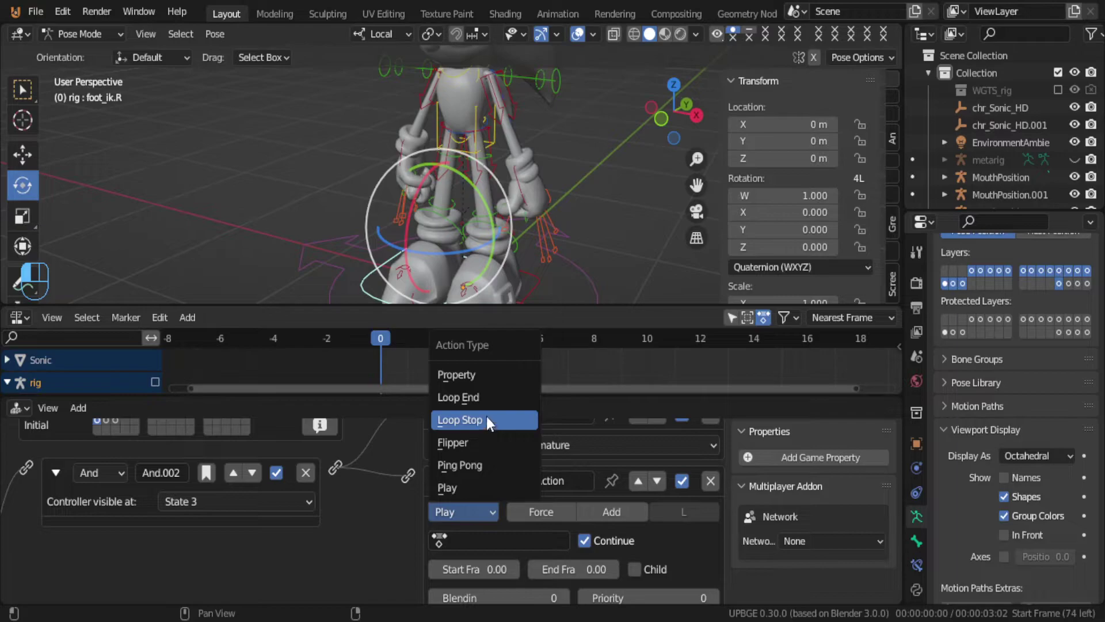
click(487, 396)
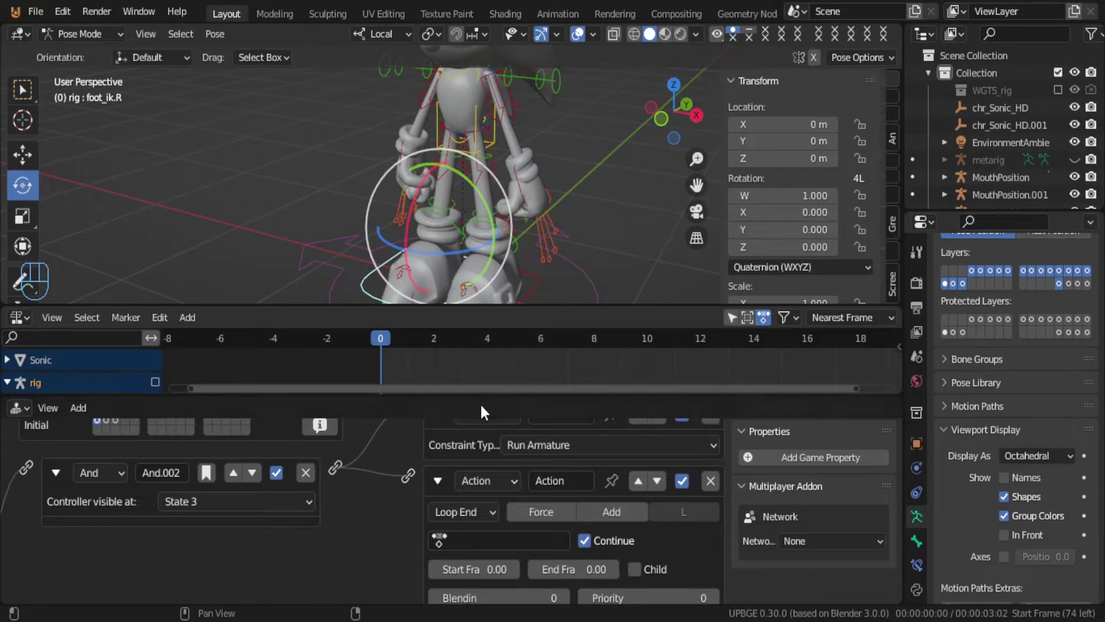
click(487, 538)
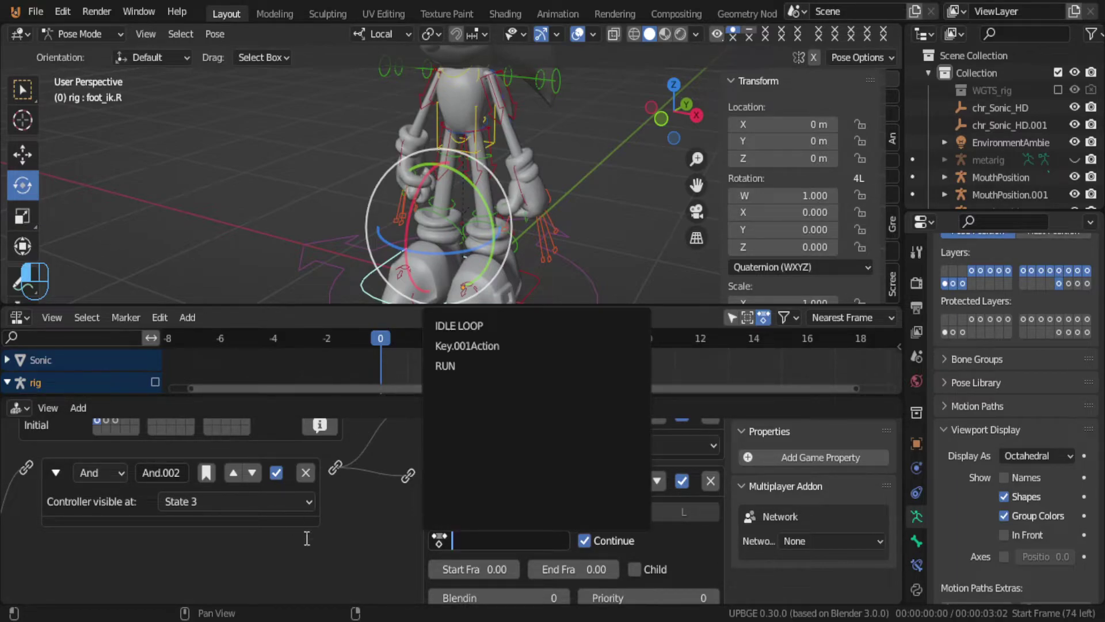
key(Escape)
click(467, 508)
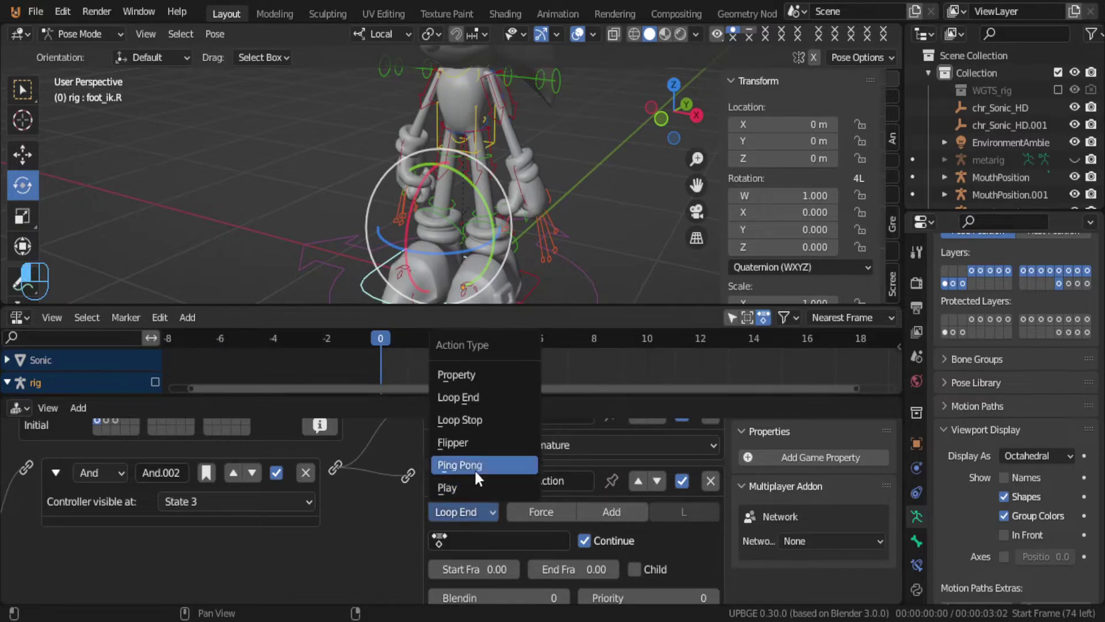
click(487, 420)
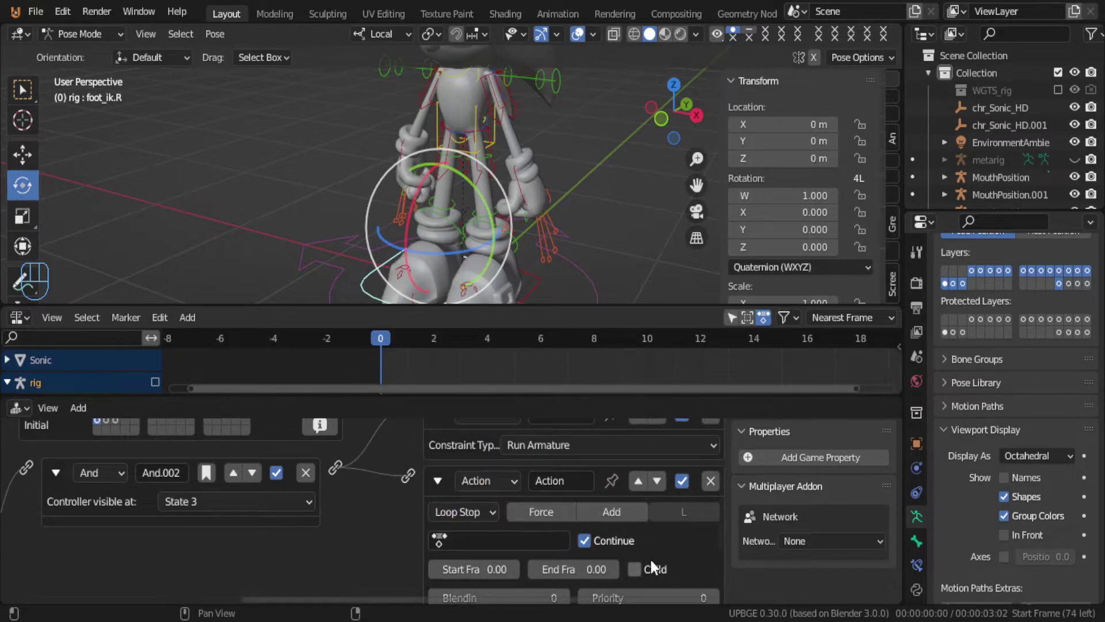
Step: Assign the IDLE LOOP action to the Action actuator on layer 6 with a layer weight of 1.000
scroll(673, 535, down, 3)
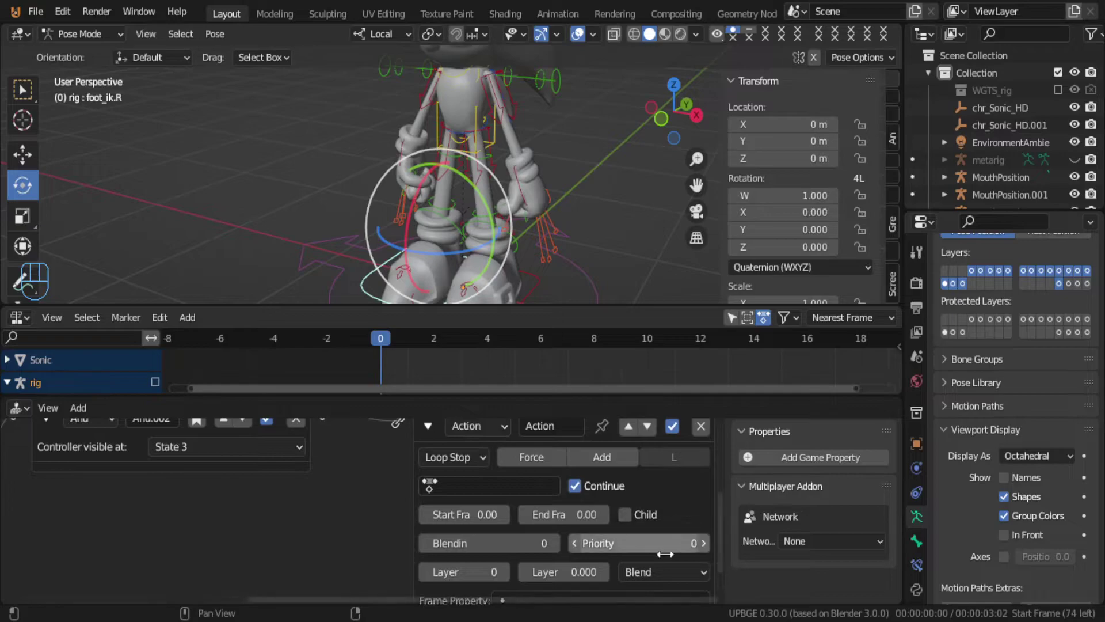
click(498, 571)
text(6)
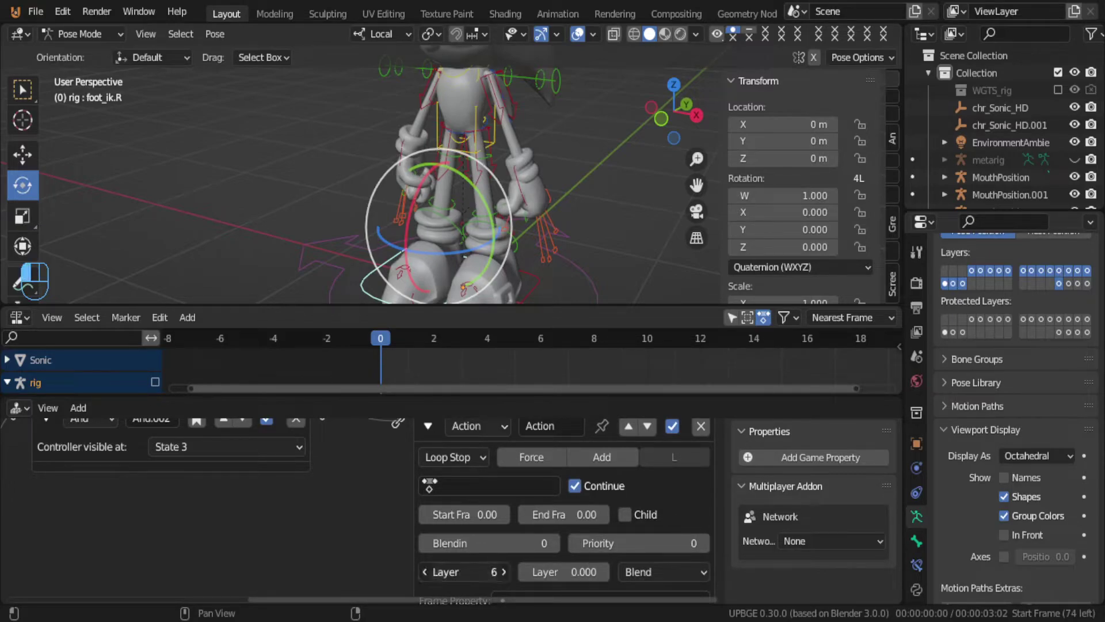
key(Return)
drag(552, 571, 570, 572)
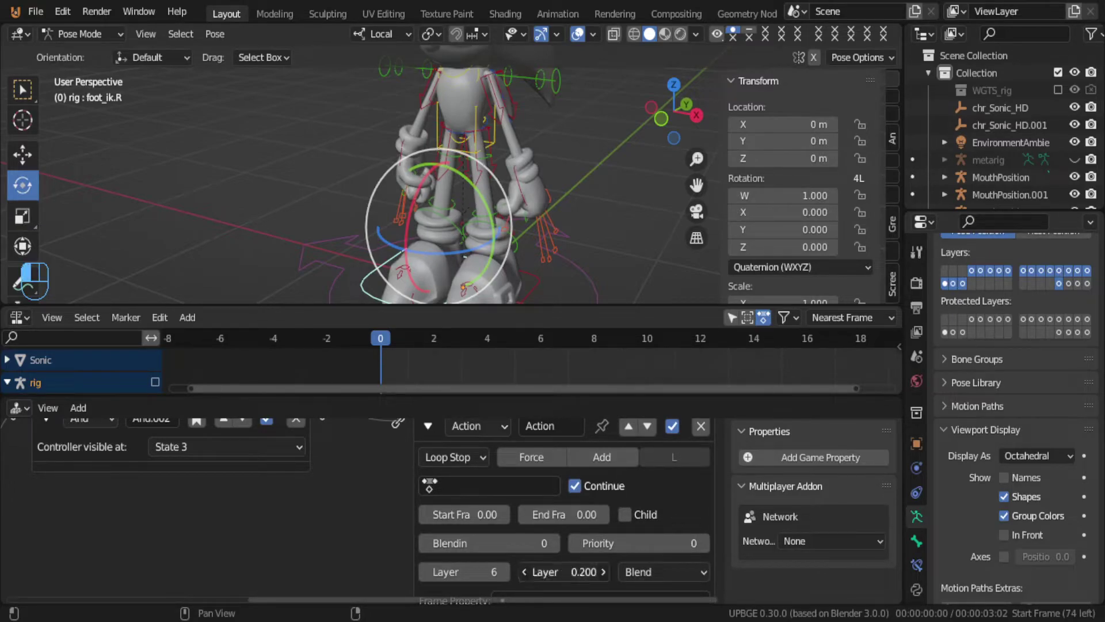
click(504, 489)
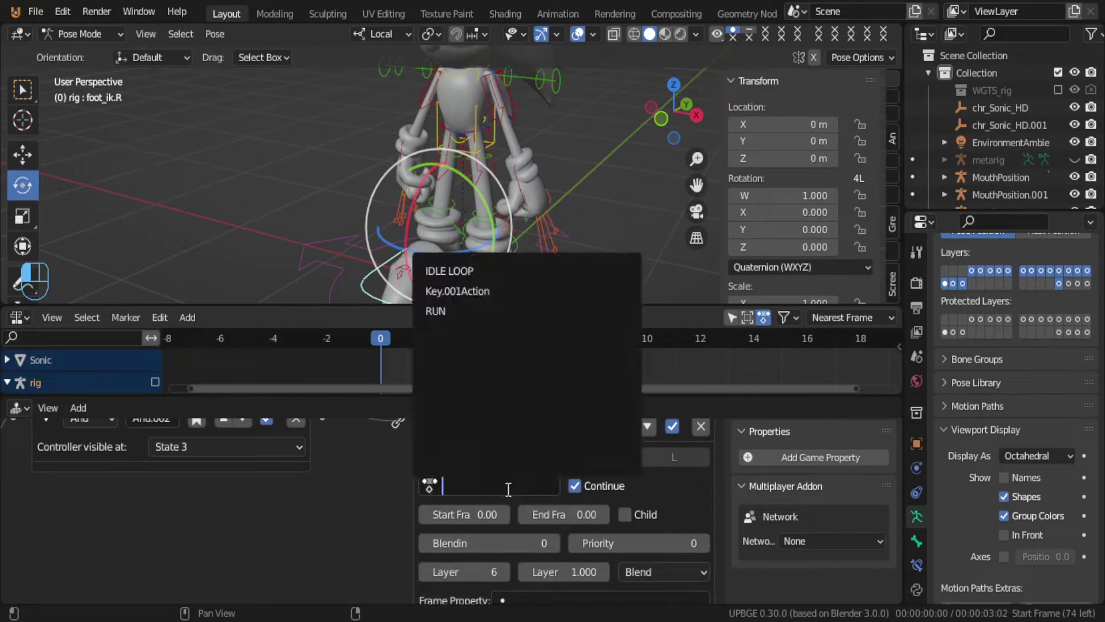
click(490, 269)
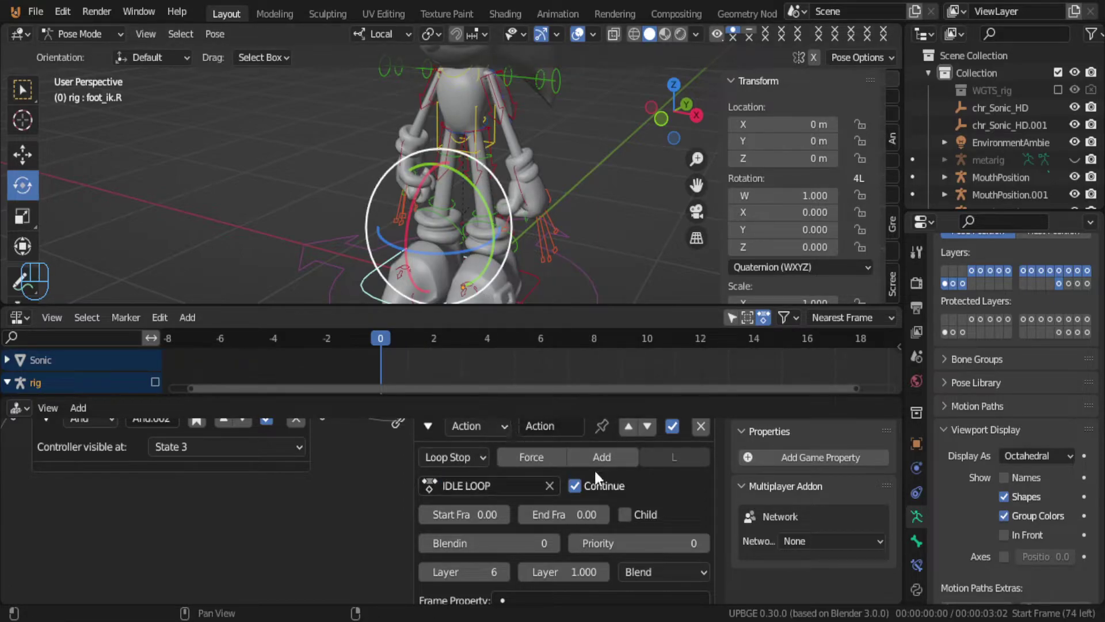
Step: Switch the rig to Object Mode and test-run the game
scroll(516, 498, down, 3)
scroll(516, 498, up, 2)
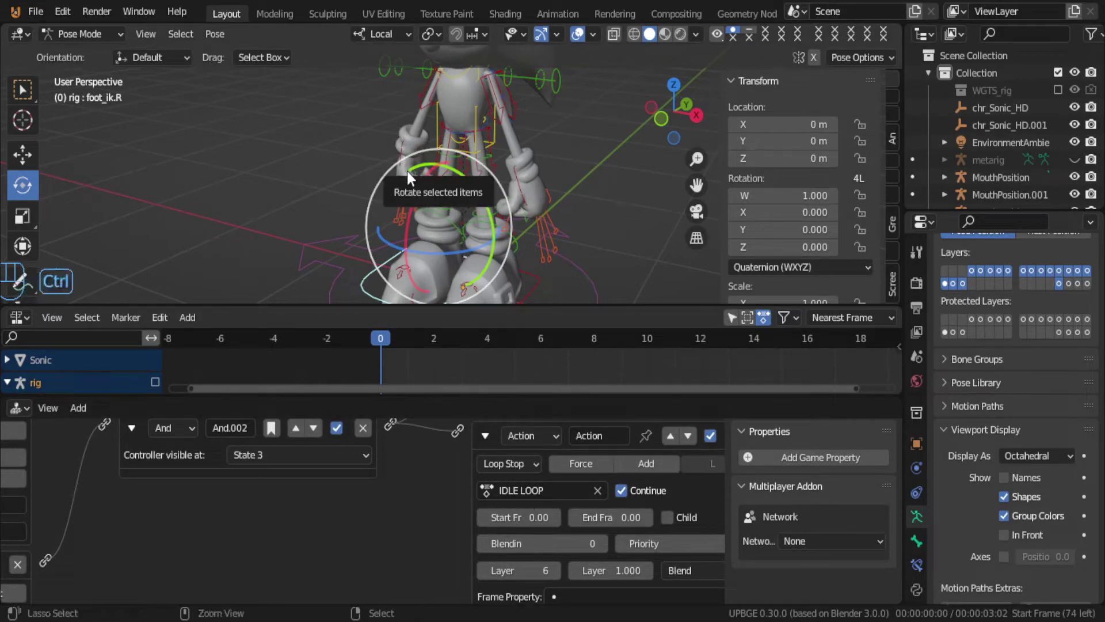
key(ctrl+Tab)
key(p)
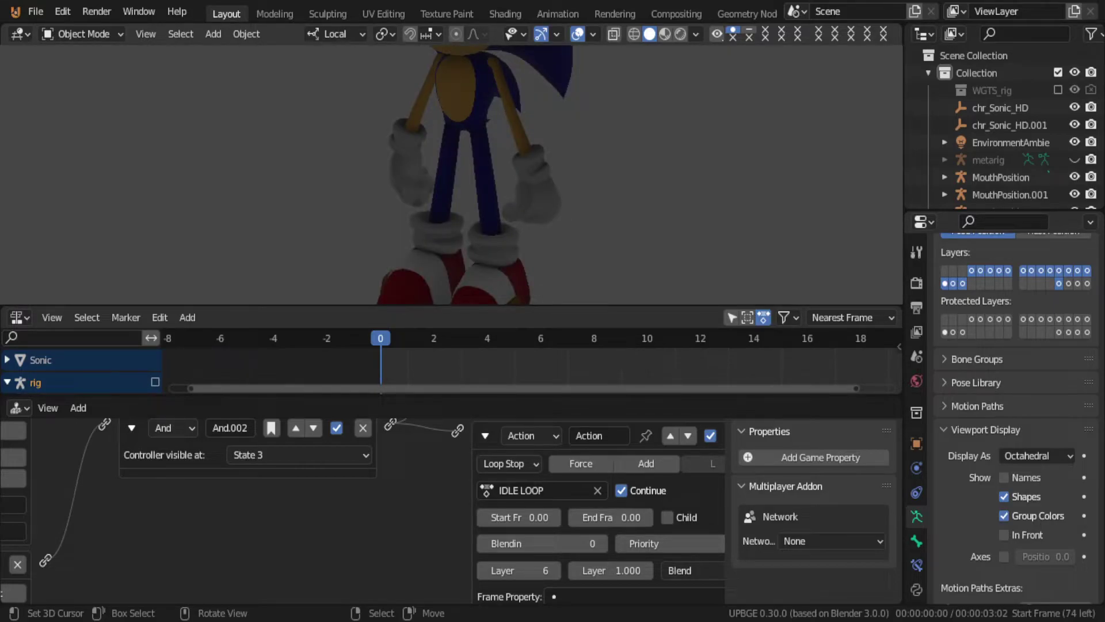
key(Escape)
Step: Make state 3 the rig's initial state and run the game again to test the idle action directly
scroll(442, 516, down, 3)
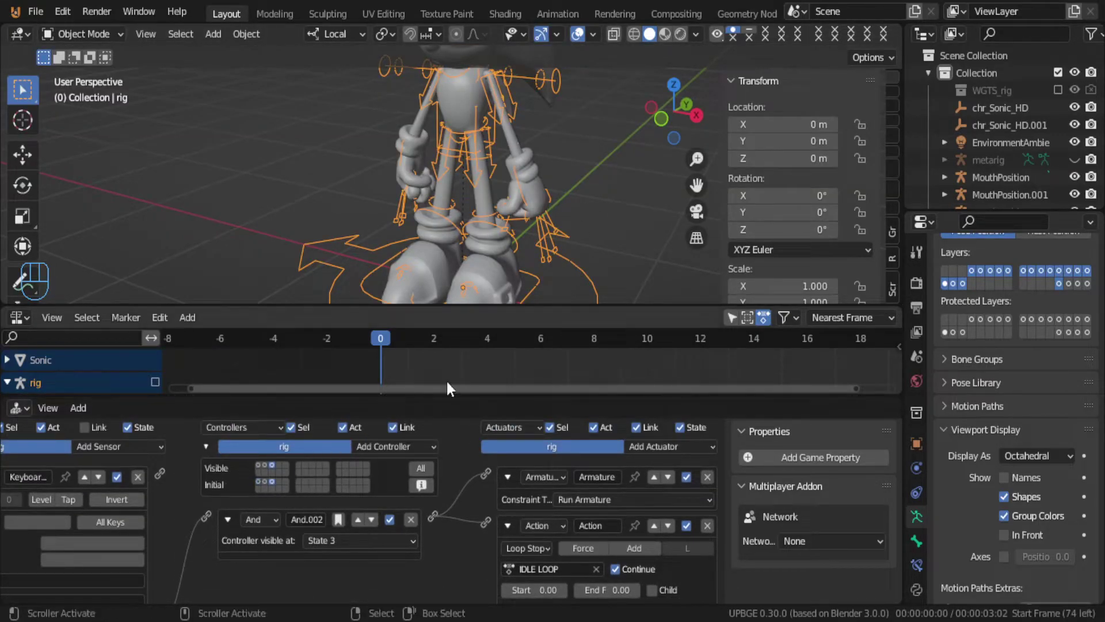
key(p)
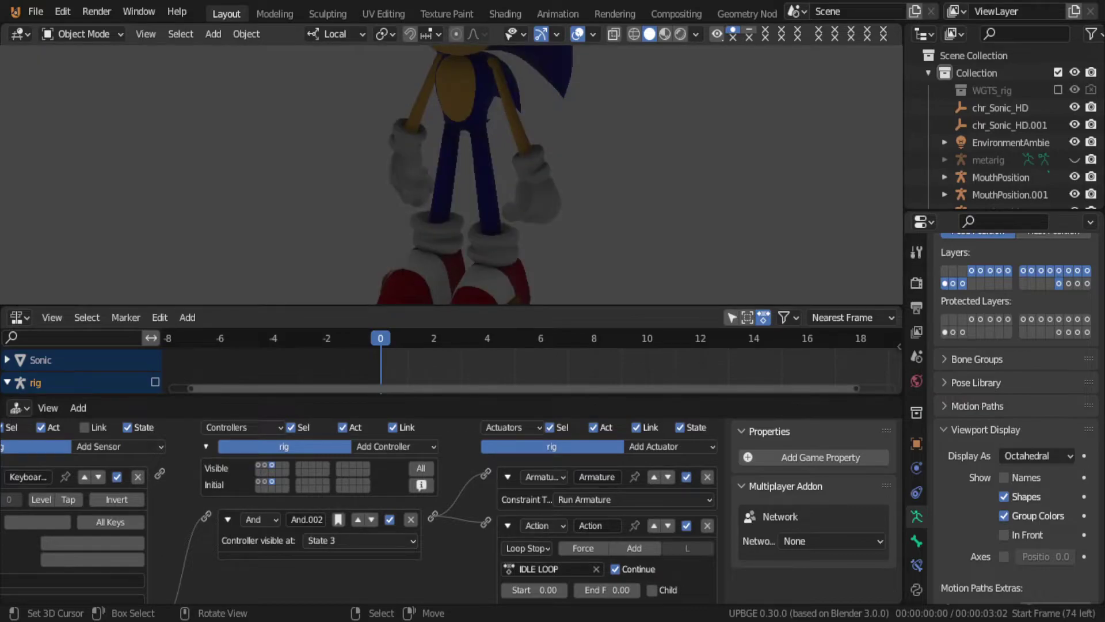
key(Escape)
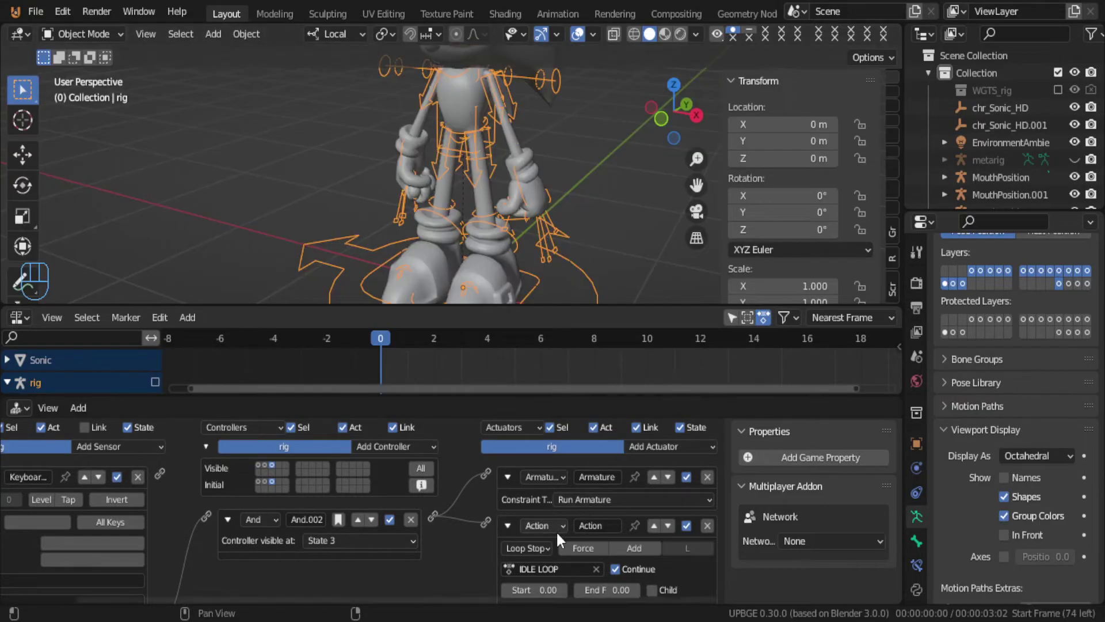
Step: Set the Action actuator's end frame for IDLE LOOP to 60
scroll(612, 533, up, 3)
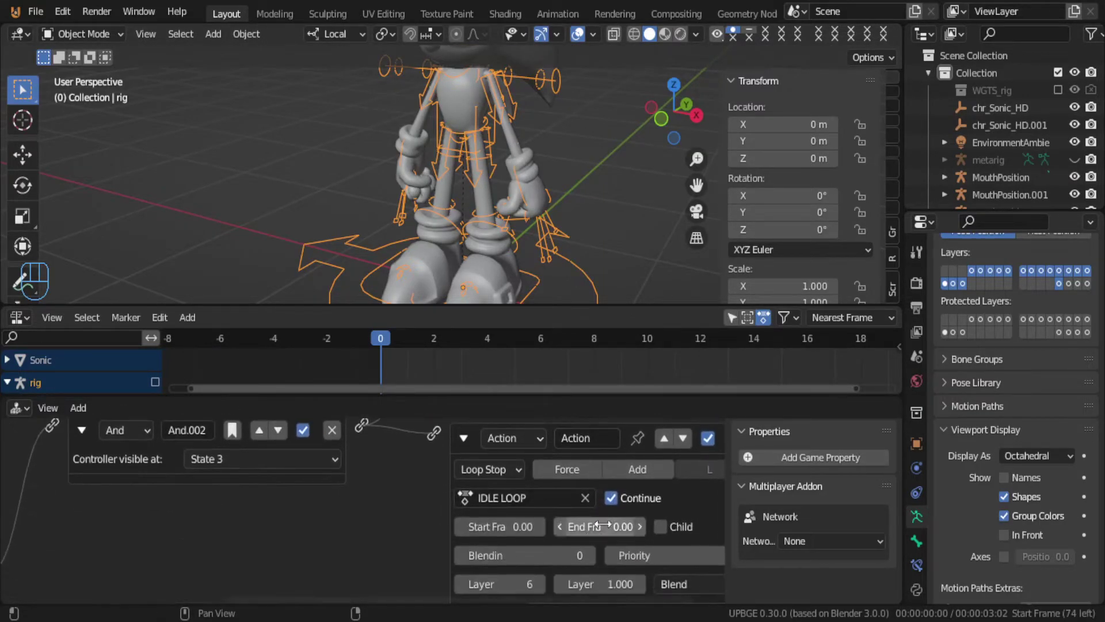
click(603, 528)
text(60)
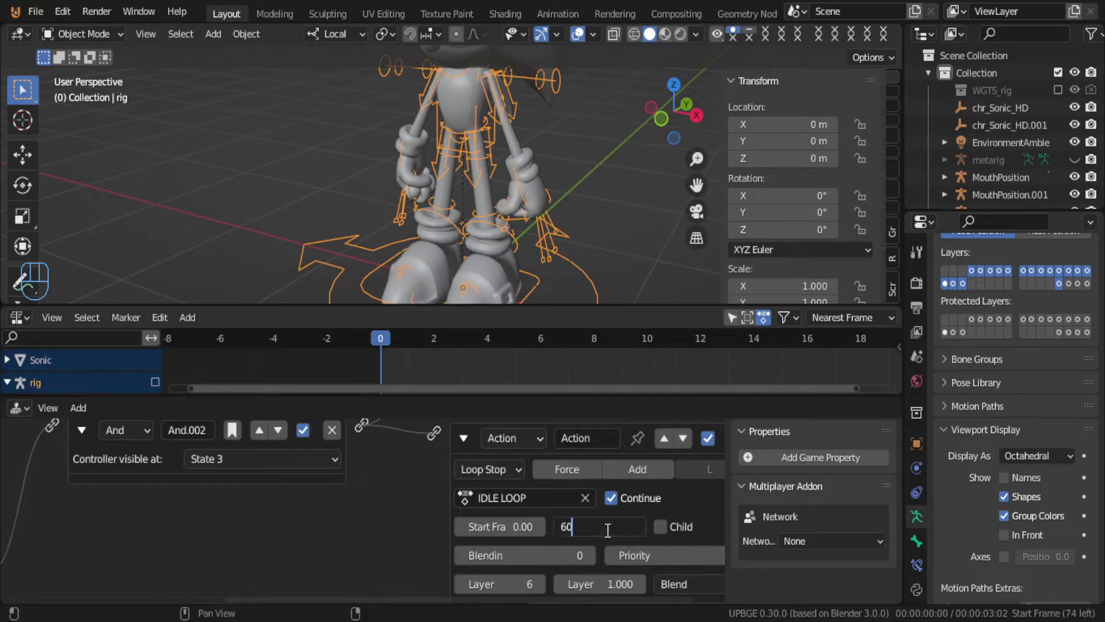
key(Return)
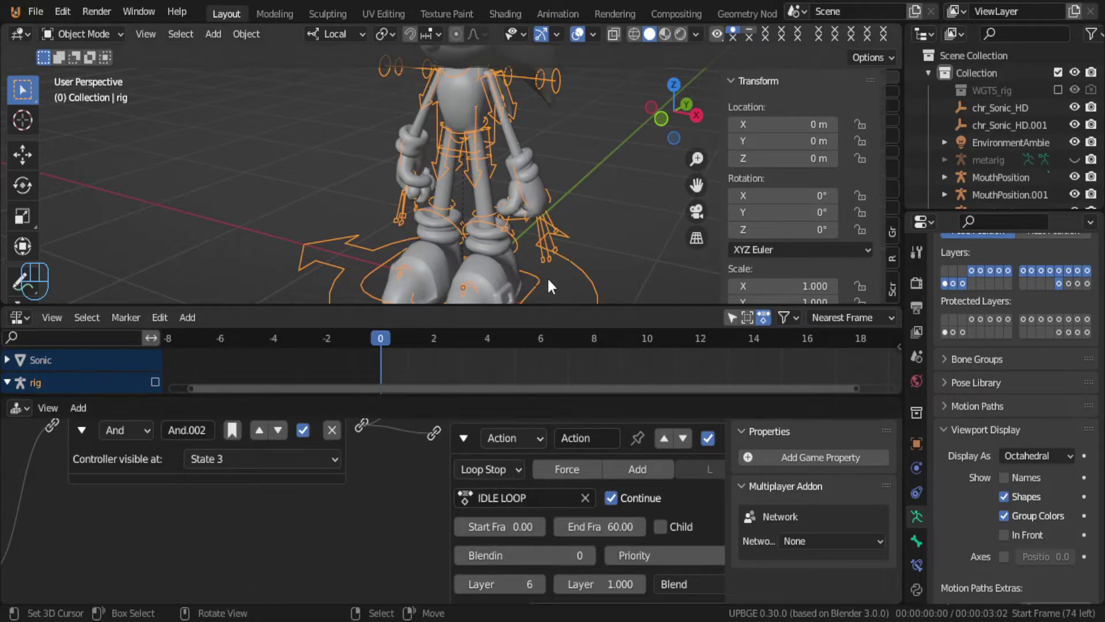
Step: Scrub to the end of the IDLE LOOP strip at frame 73 and set the Action actuator's end frame to 73
scroll(289, 459, down, 1)
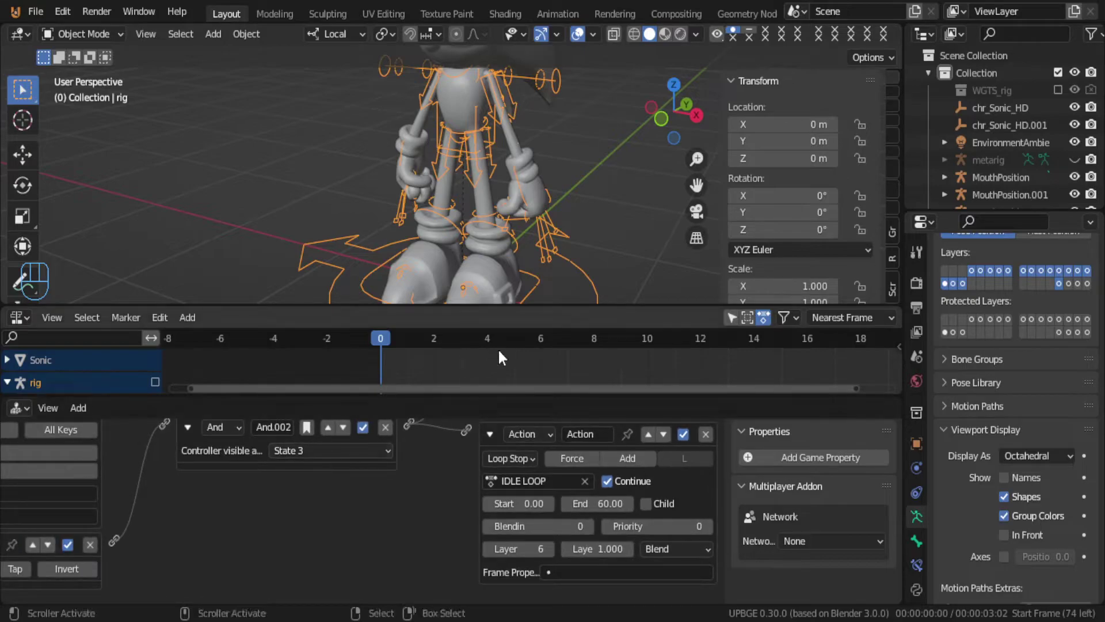
scroll(498, 347, down, 5)
ctrl+scroll(498, 347, down, 2)
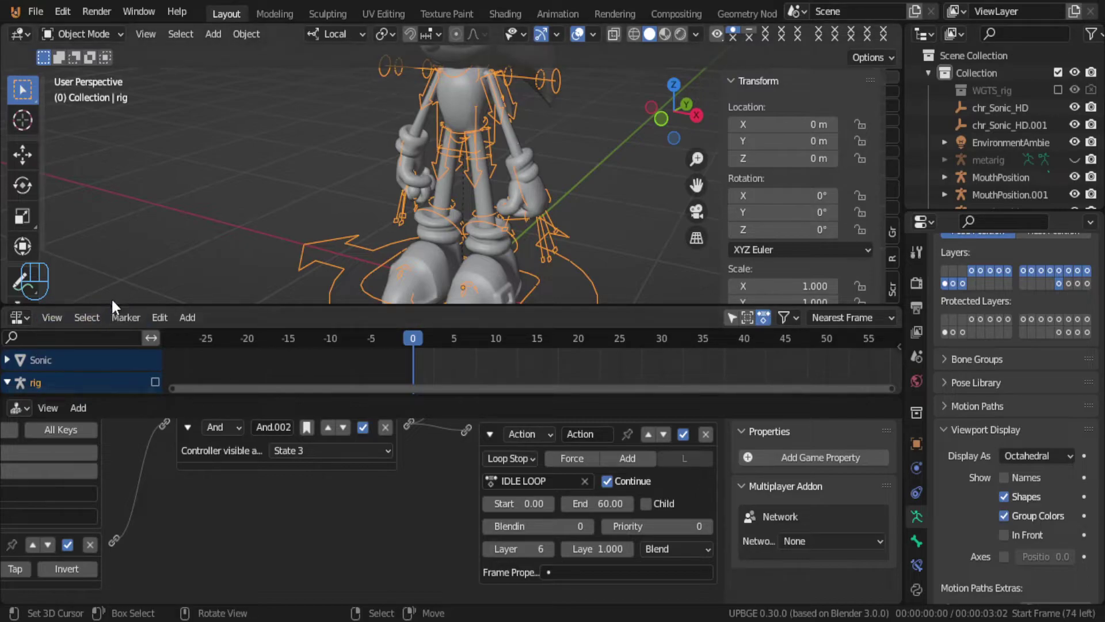
drag(111, 306, 114, 208)
middle_drag(391, 286, 800, 284)
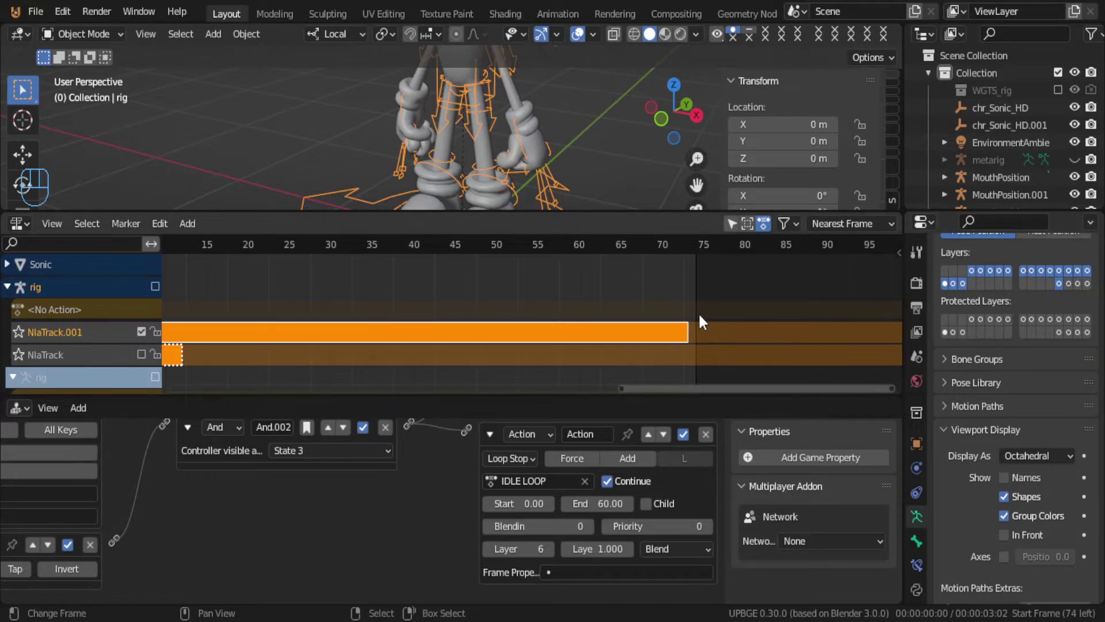
drag(693, 314, 689, 314)
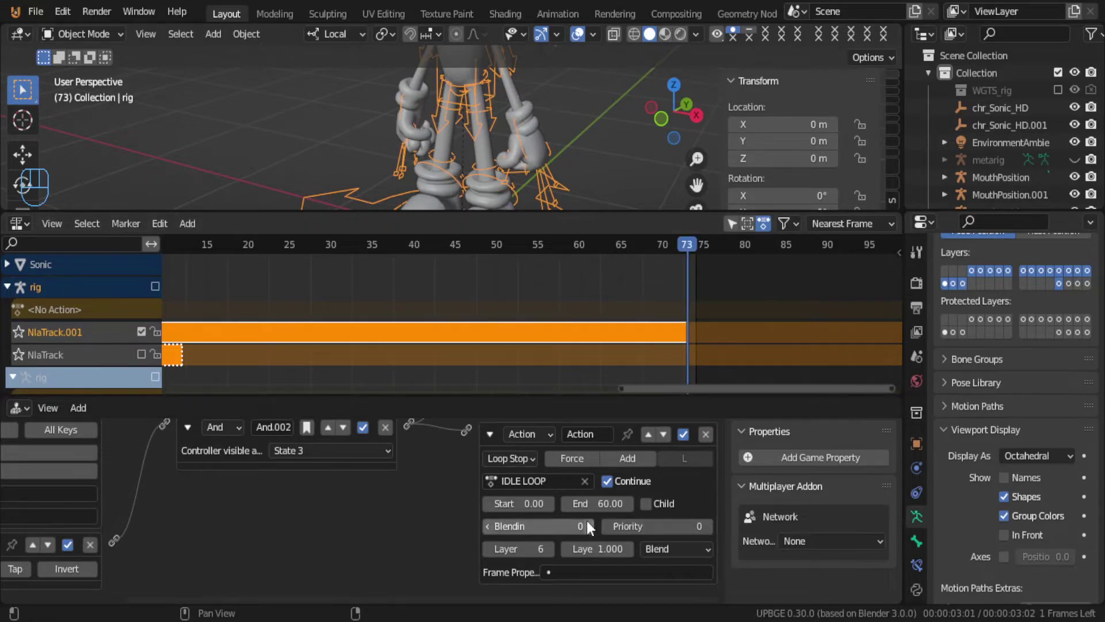
click(605, 506)
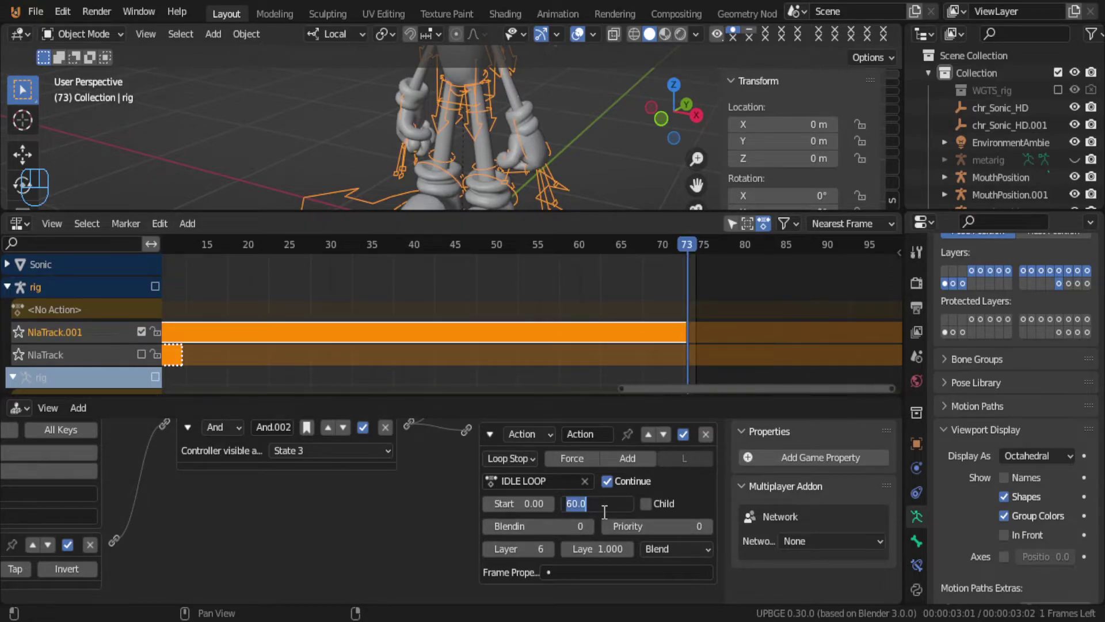
text(73)
key(Return)
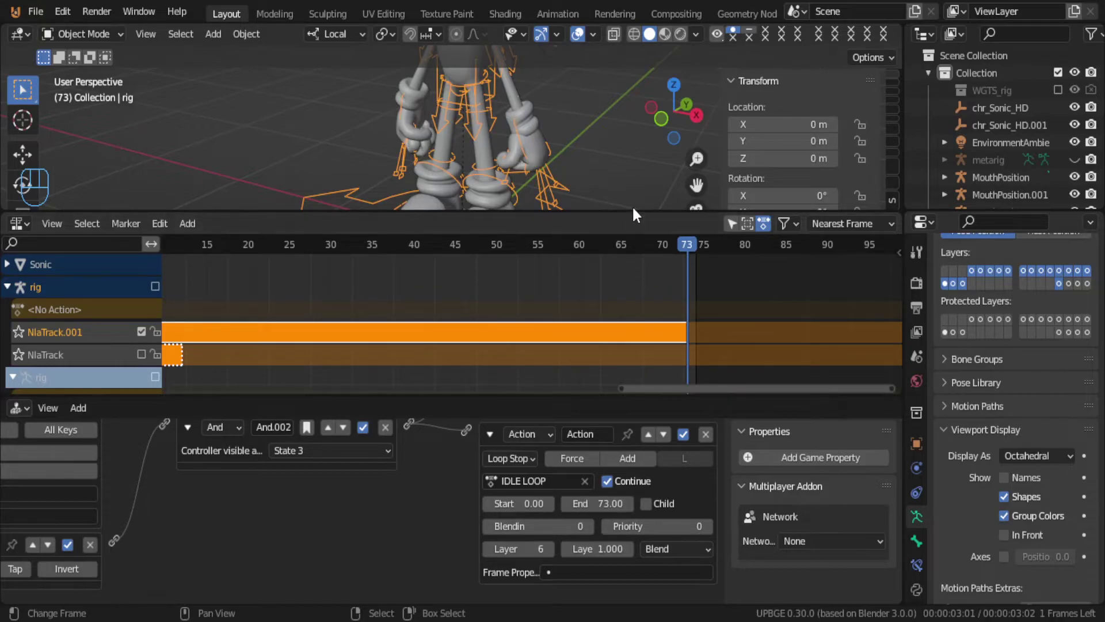
Step: Enlarge the 3D viewport and run the game to check how the IDLE LOOP action plays
drag(633, 210, 633, 341)
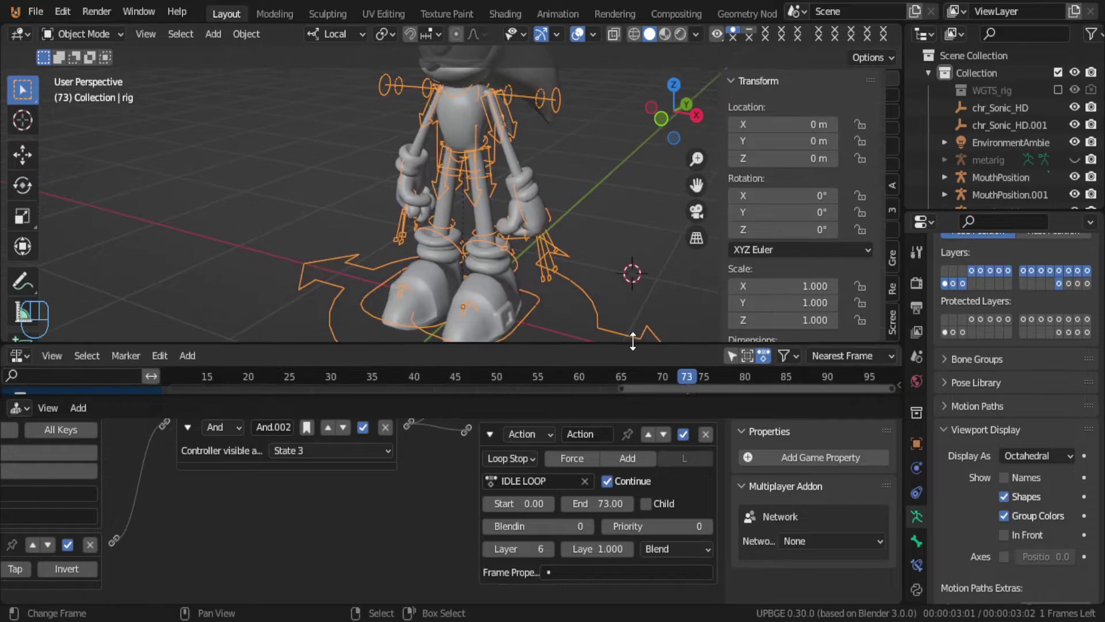
key(p)
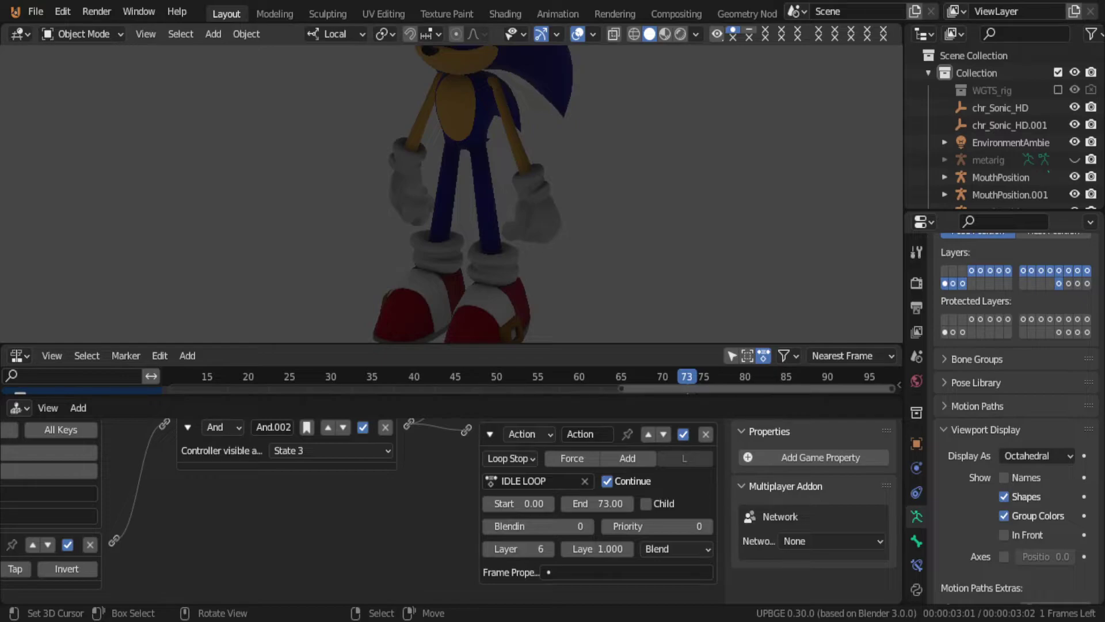
key(Escape)
Step: Toggle true level triggering on the Always sensor that drives the state 3 controller
middle_drag(147, 490, 291, 509)
scroll(182, 539, down, 1)
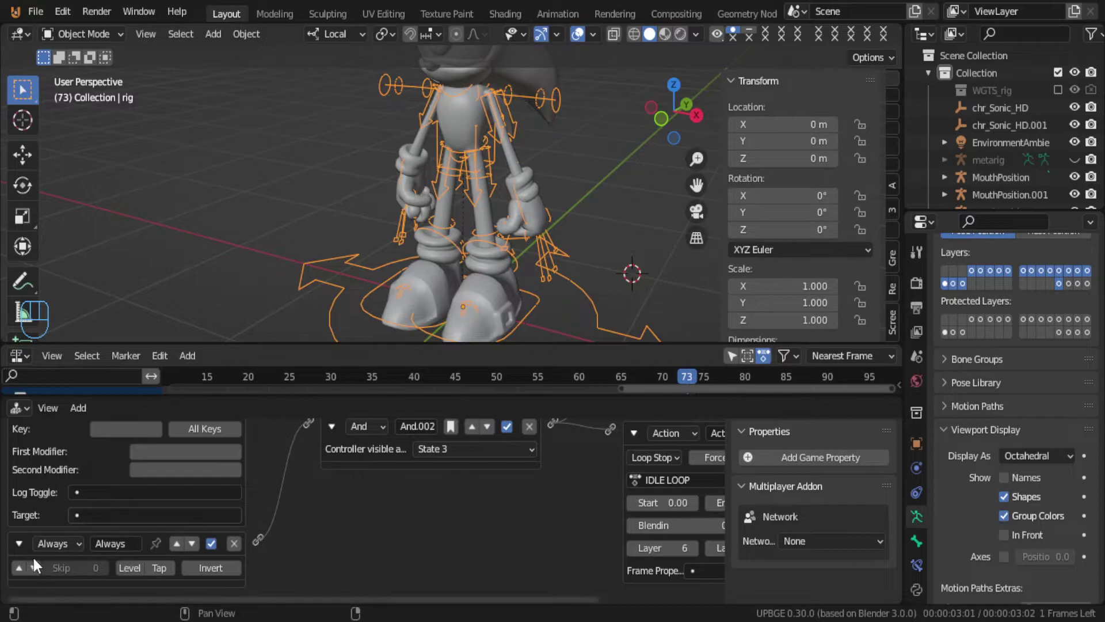
click(21, 569)
Step: Disable the rig's Run Armature actuator and test-run the game
middle_drag(685, 477, 555, 554)
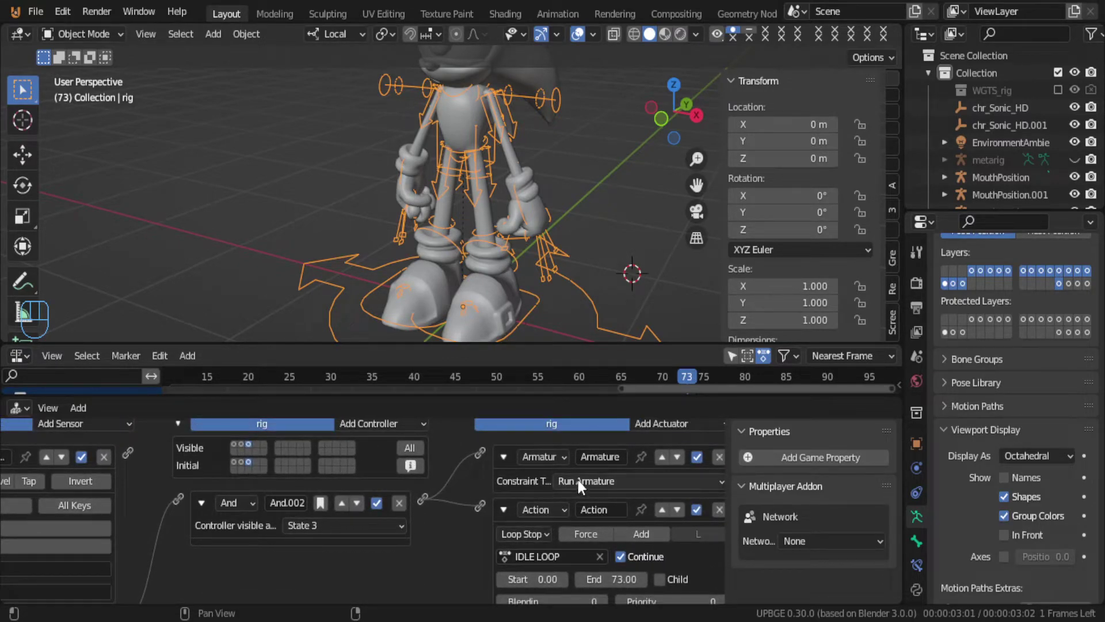
click(697, 457)
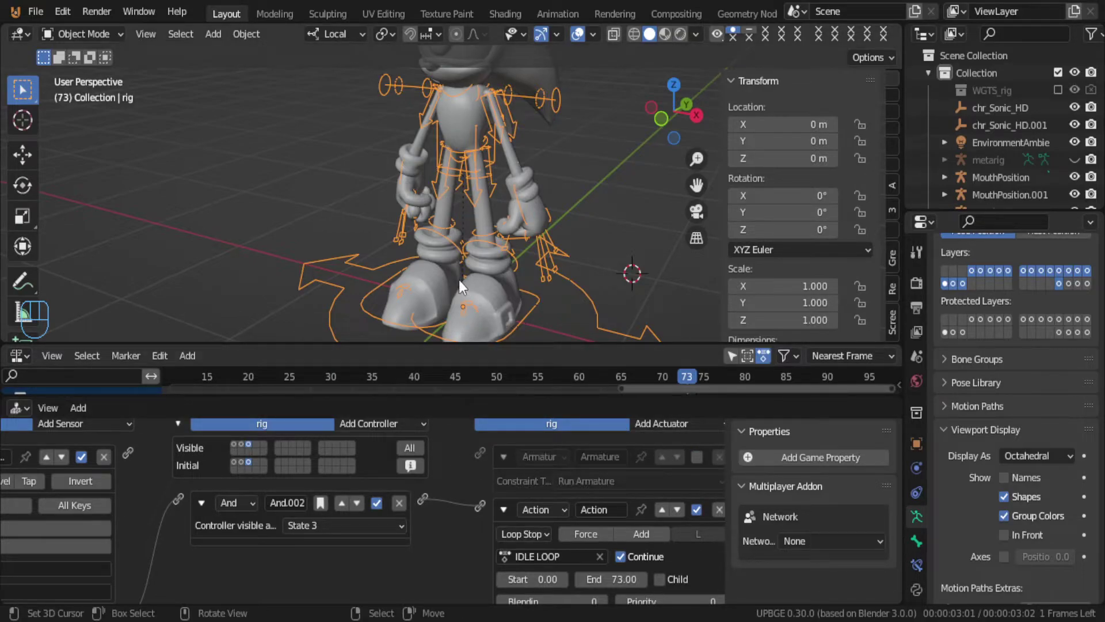
key(p)
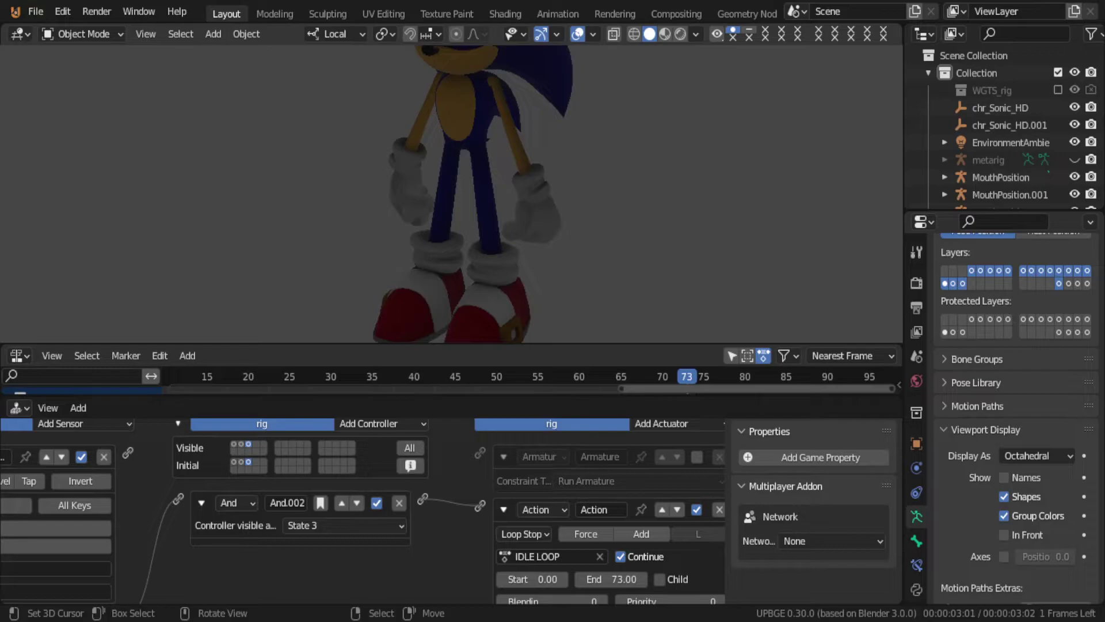
key(Escape)
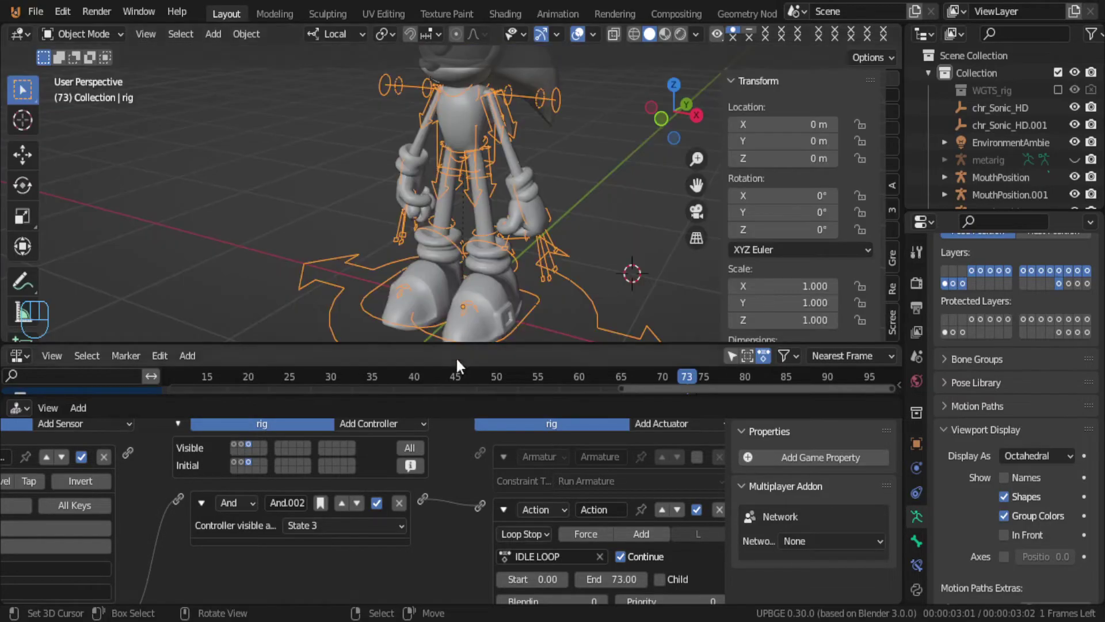
Step: Turn off Continue on the Action actuator, set its layer to 0 and priority to 1, and test-run the game
click(620, 557)
middle_drag(633, 520, 619, 470)
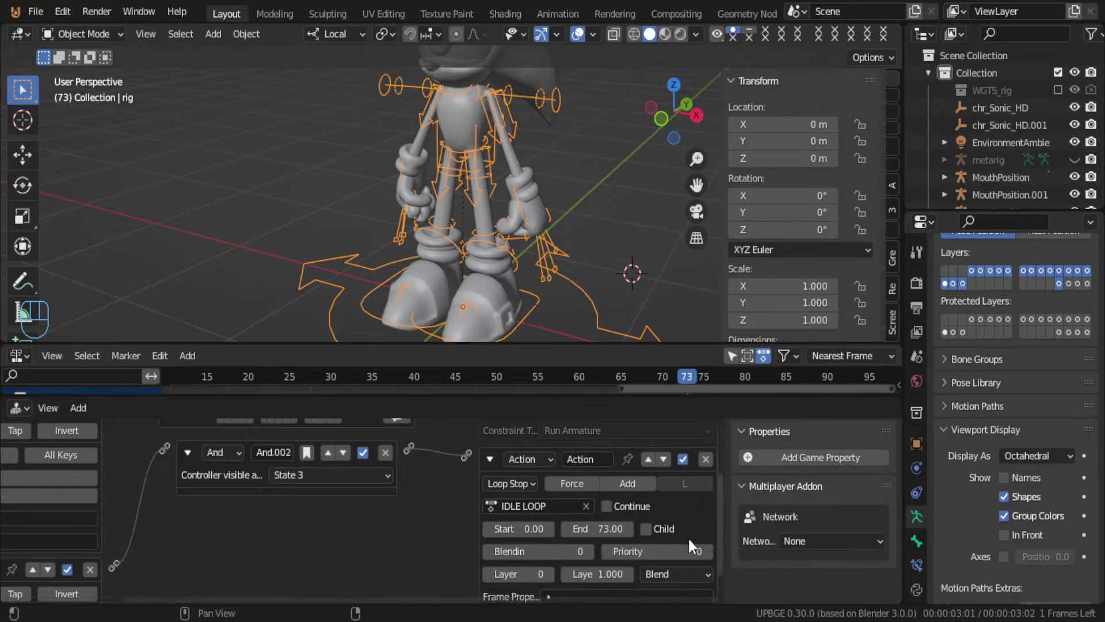
click(707, 551)
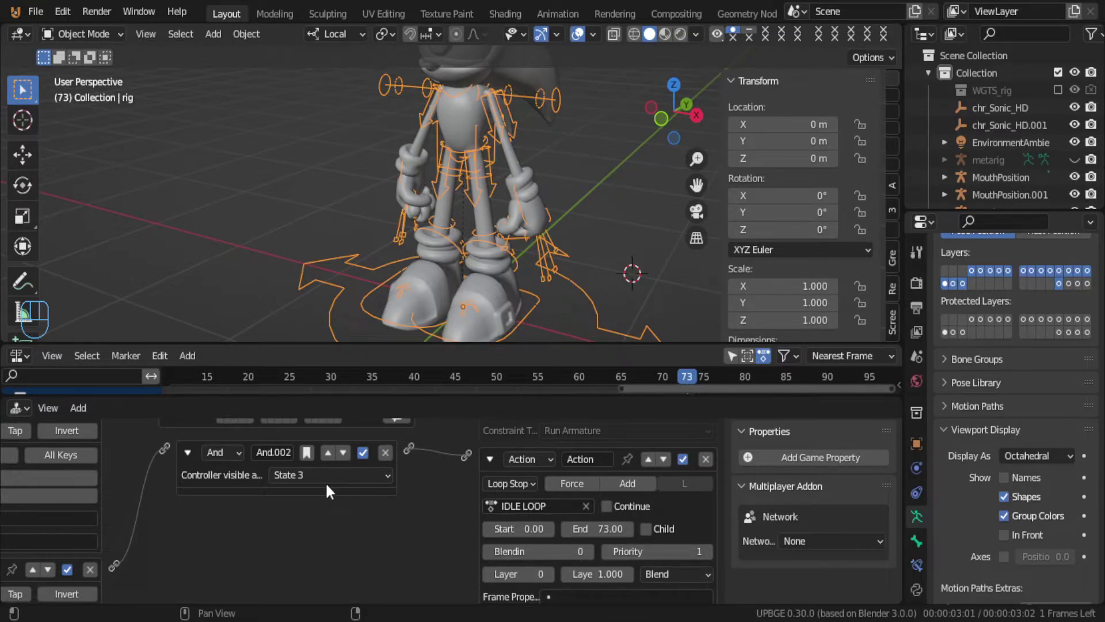
middle_drag(261, 452, 297, 426)
middle_drag(454, 429, 412, 473)
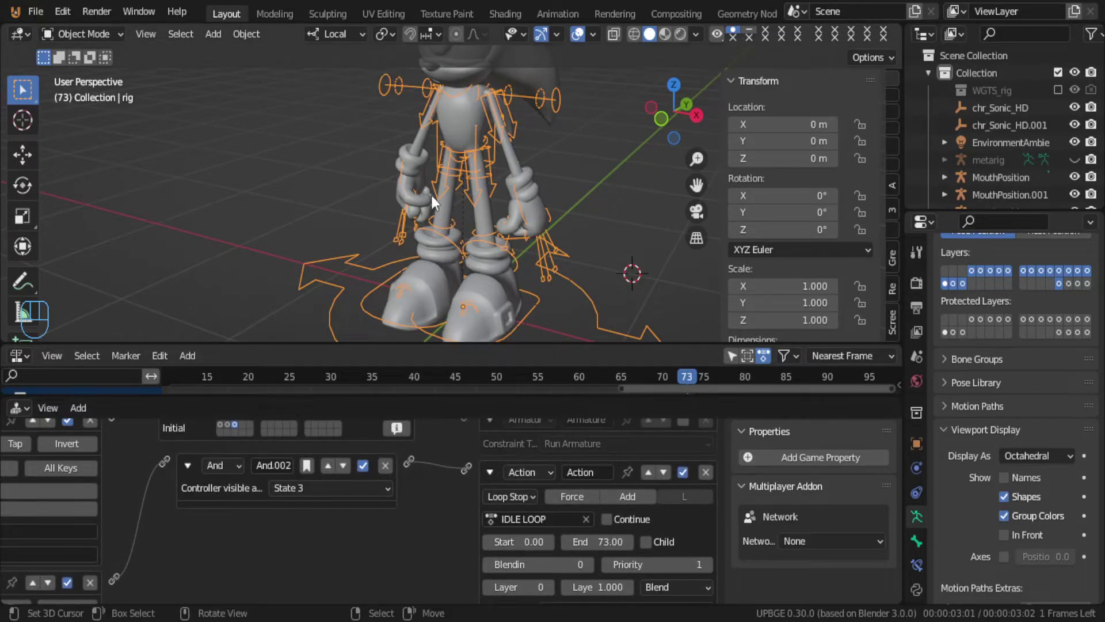
key(p)
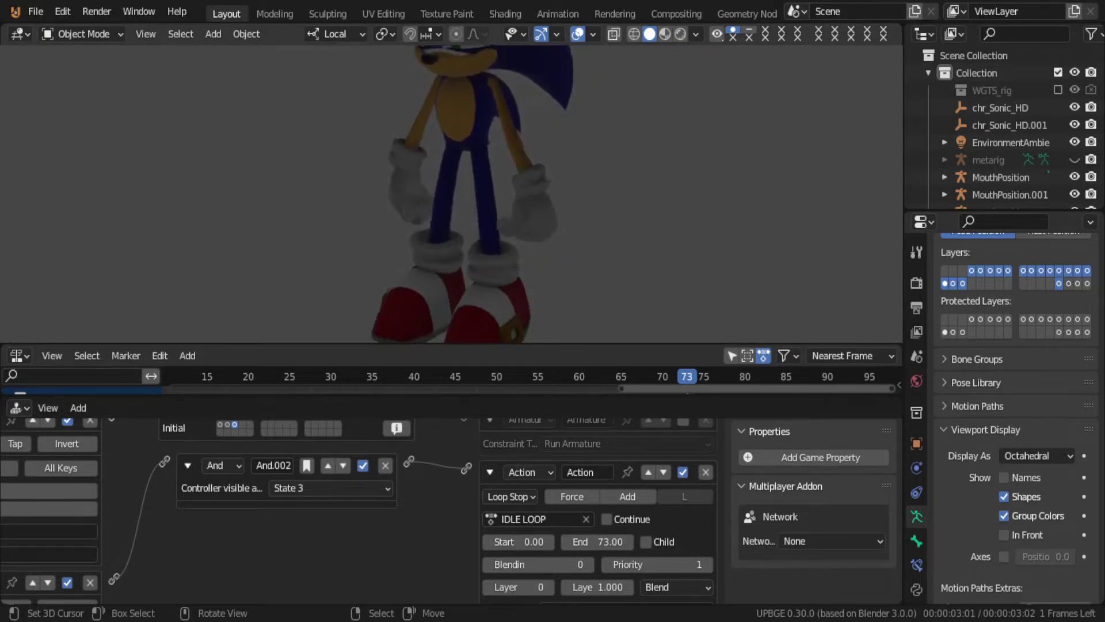
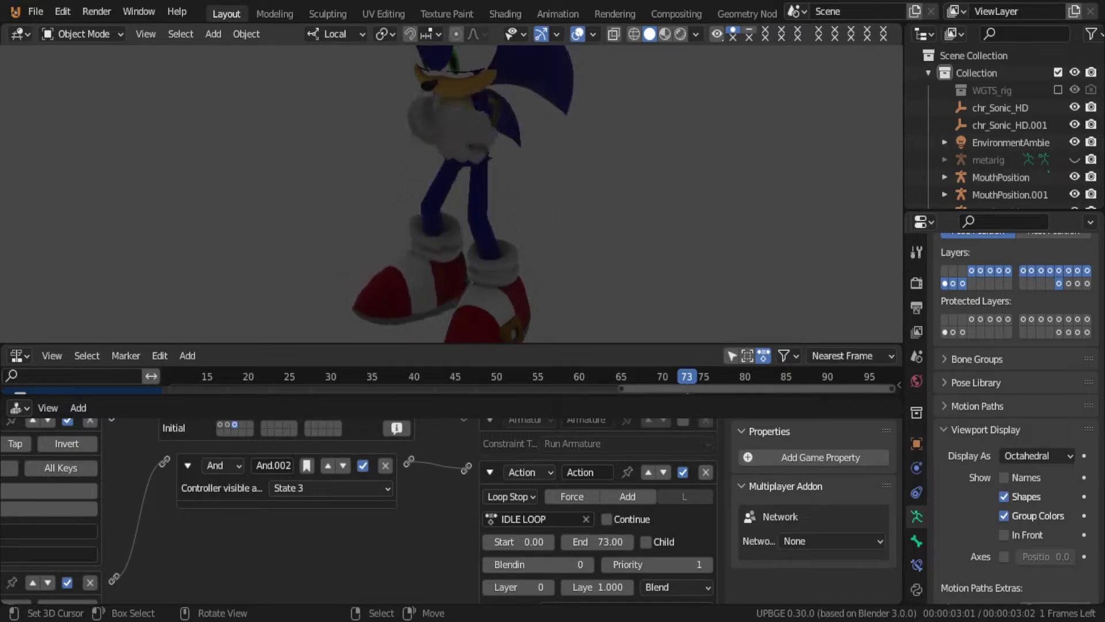
key(Escape)
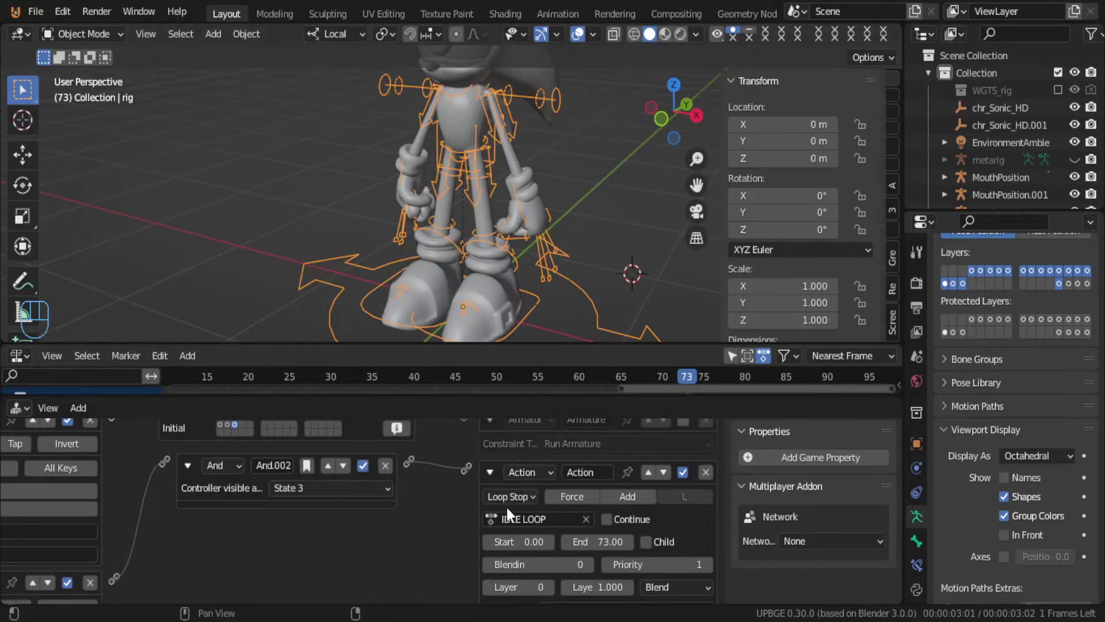
Step: Set the Action actuator's end frame to 20 and run the game to test the shorter range
click(491, 470)
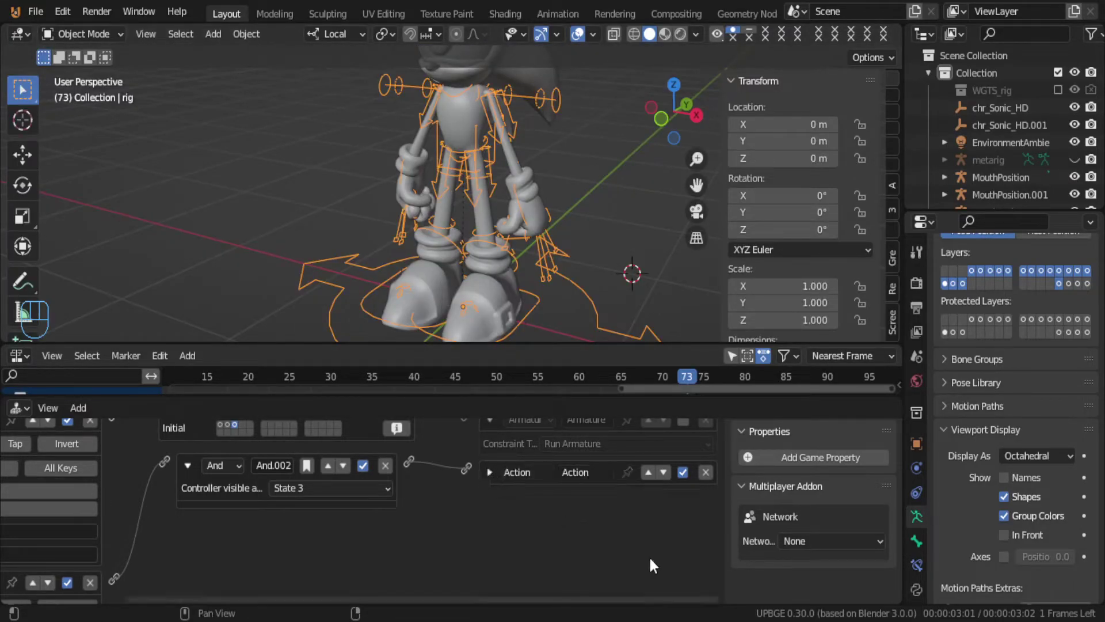
click(490, 471)
click(606, 542)
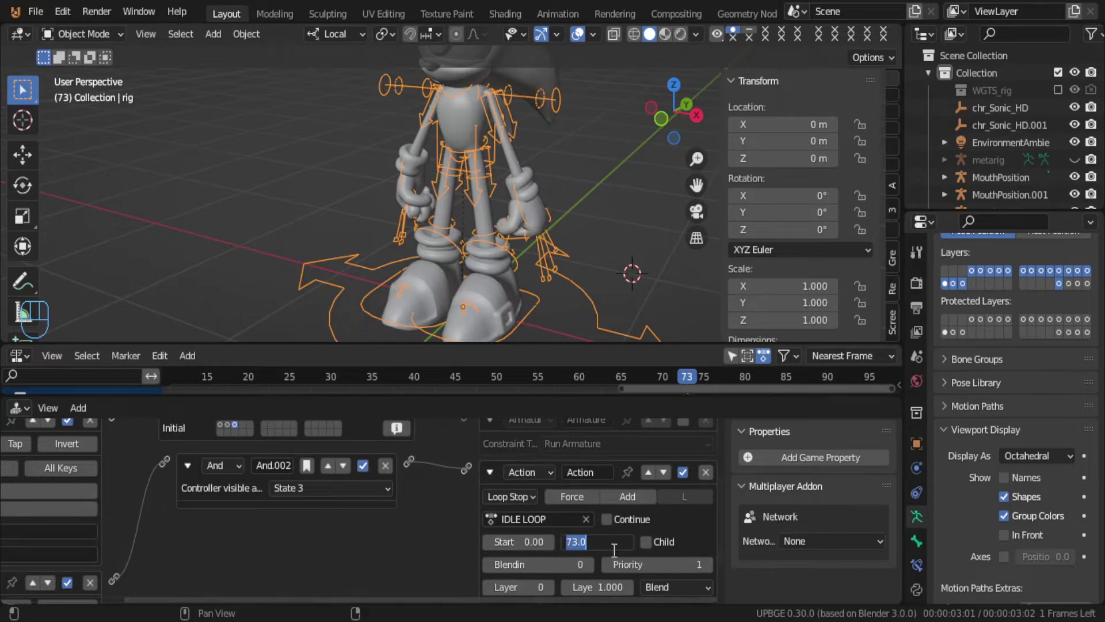
text(20)
key(Return)
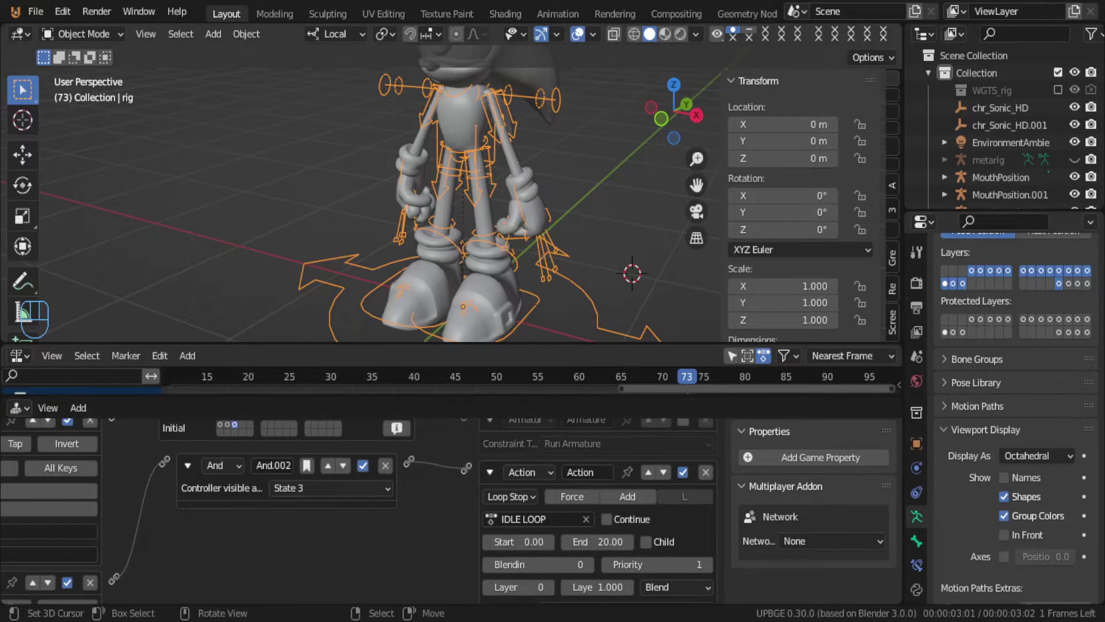
key(p)
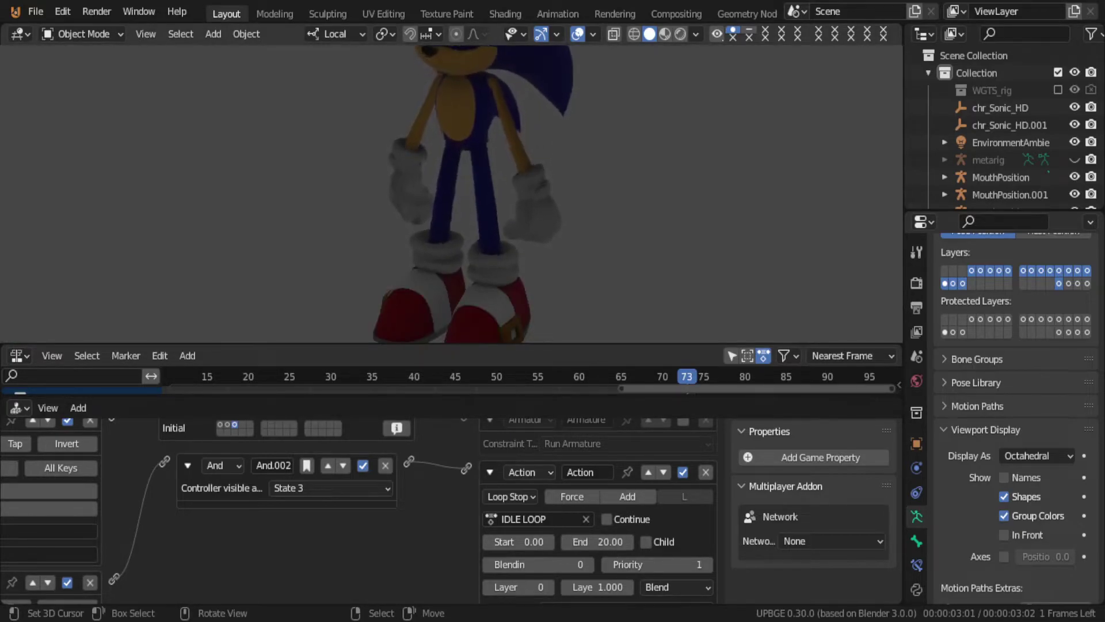
key(Escape)
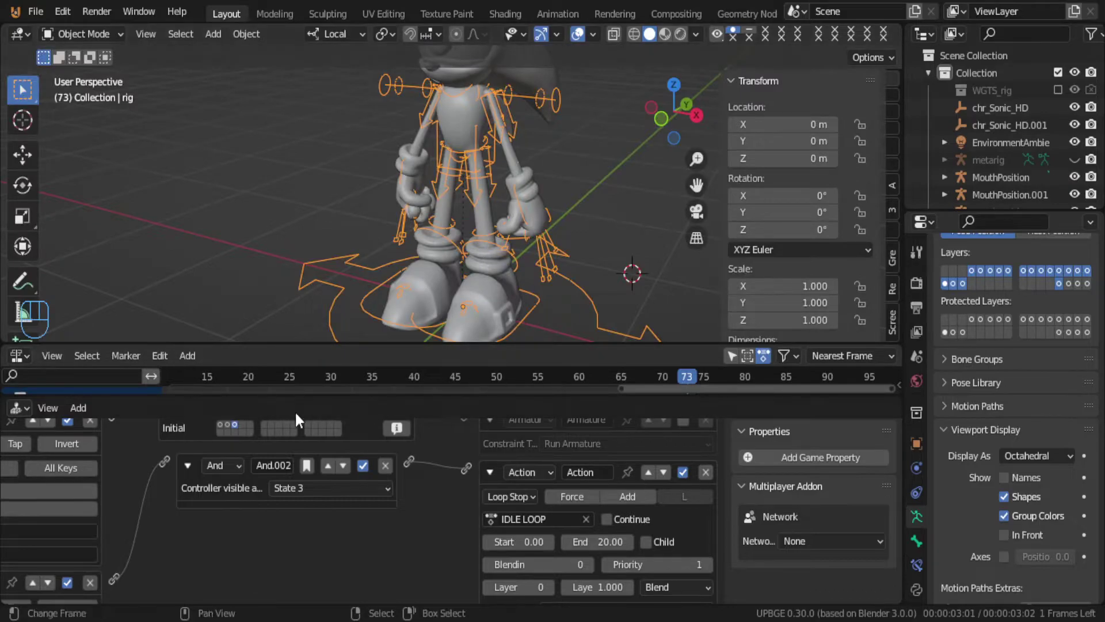
Step: Enable the rig's NLA channels and scrub through the IDLE LOOP strip to frame 20
drag(290, 394, 309, 537)
click(198, 512)
drag(195, 507, 179, 506)
middle_drag(179, 506, 386, 499)
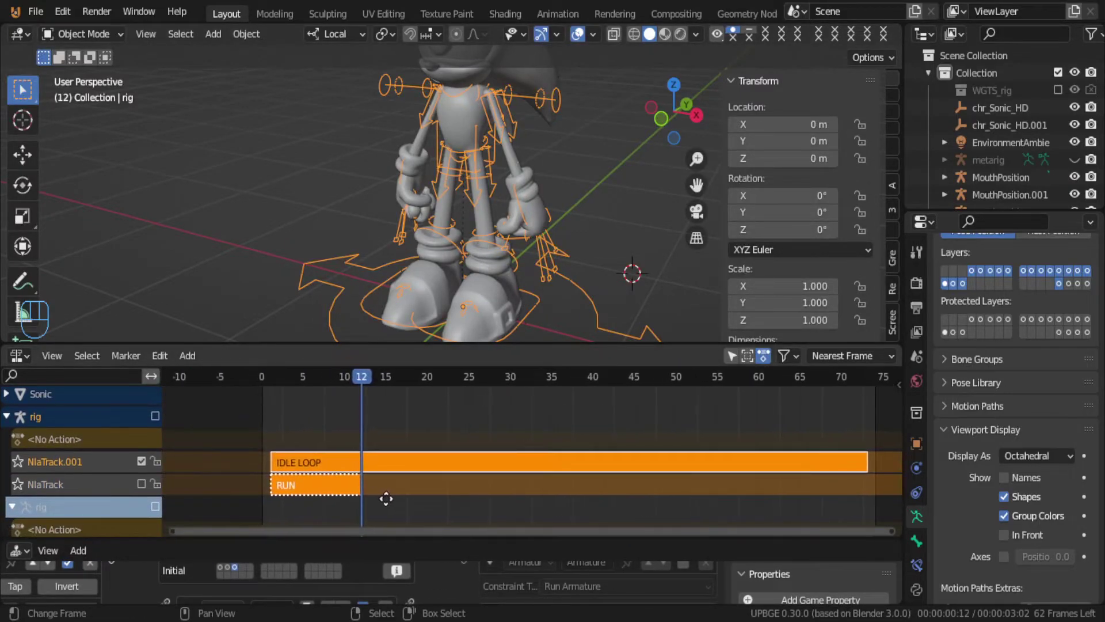
drag(364, 487, 3, 411)
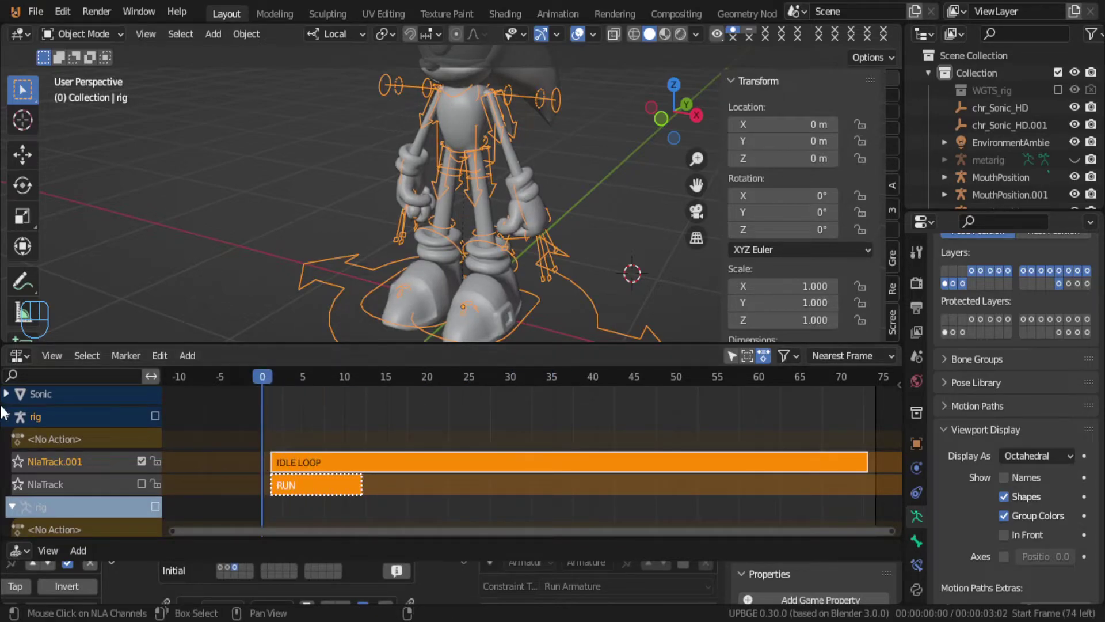
click(155, 416)
drag(271, 442, 431, 457)
drag(431, 450, 428, 448)
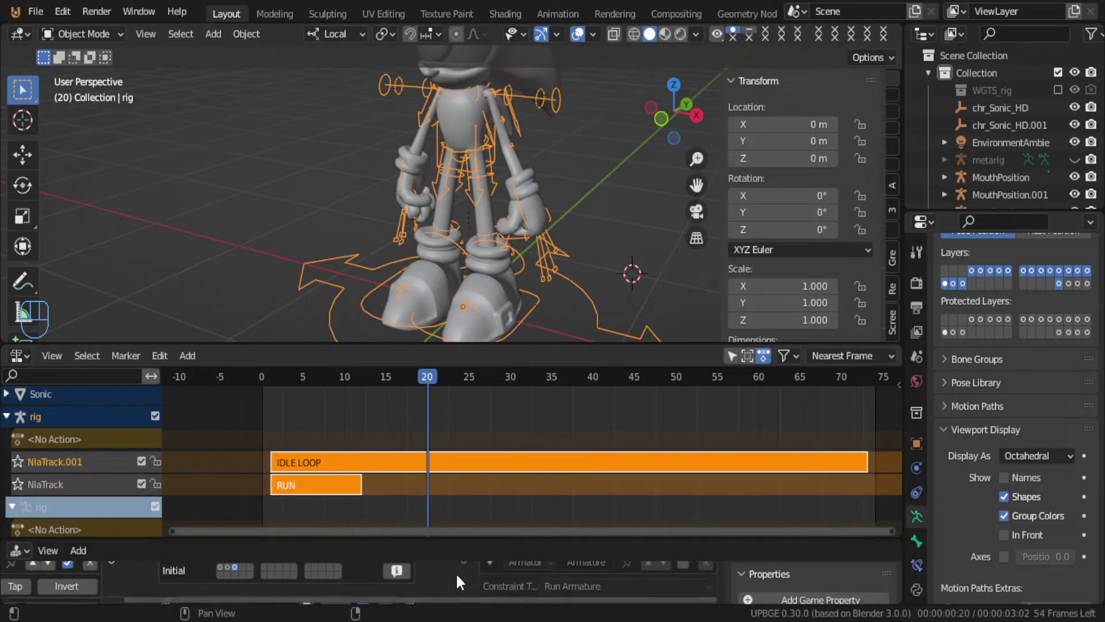
Step: Set the Action actuator's start frame to 1 and test-run the game
drag(476, 540, 486, 402)
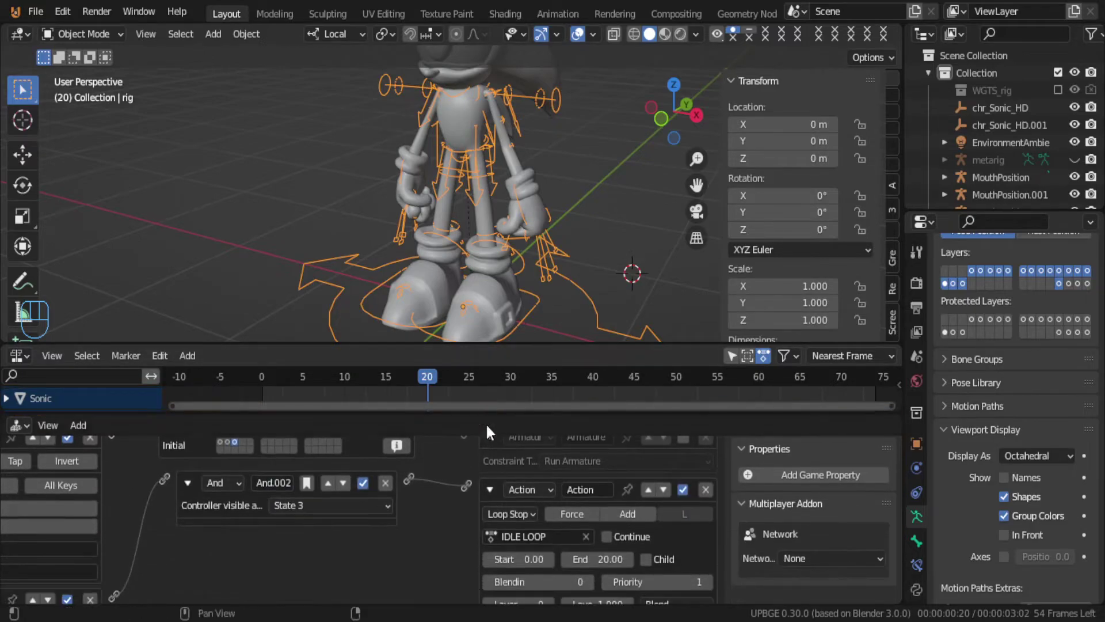
click(550, 559)
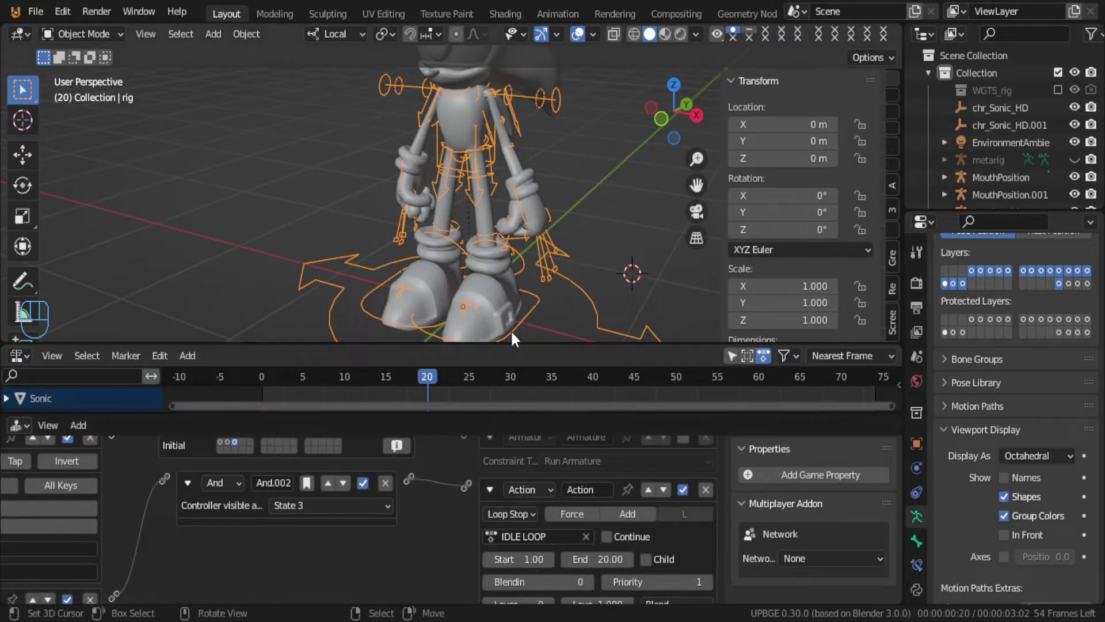
key(p)
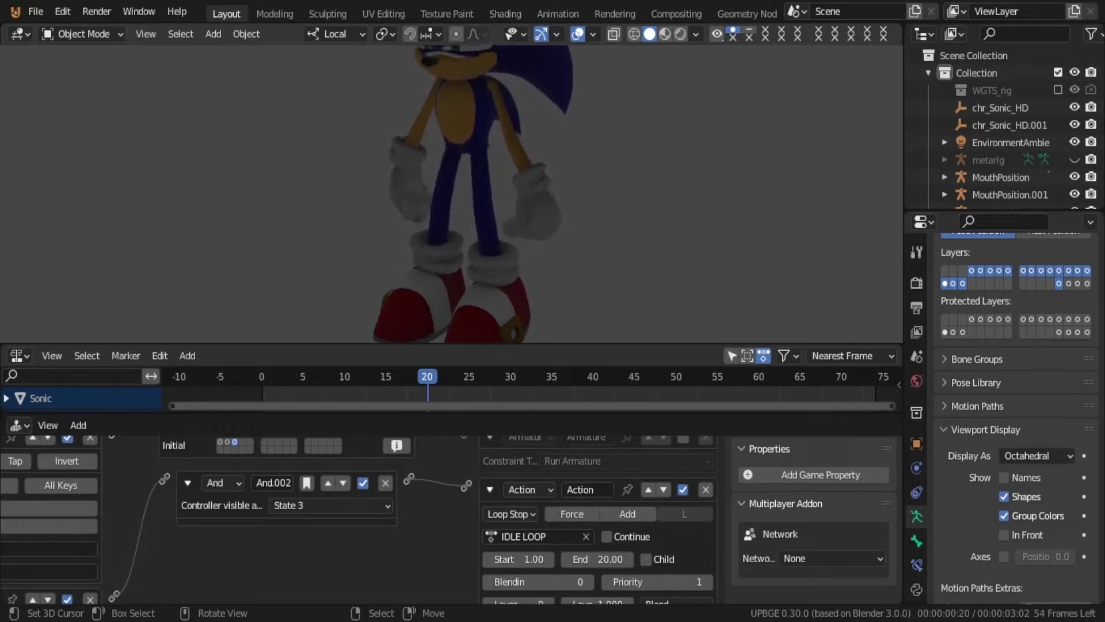
key(Escape)
Step: Select Sonic's MouthR mesh and examine it from the side
ctrl+middle_drag(453, 217, 440, 92)
scroll(450, 141, up, 3)
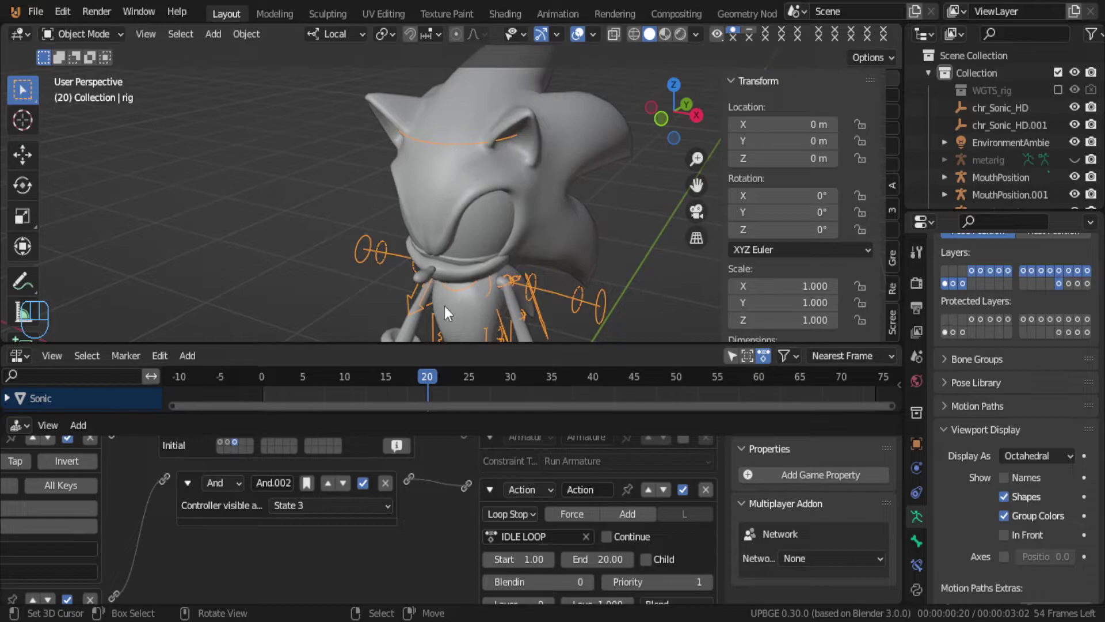
click(467, 277)
middle_drag(467, 277, 441, 233)
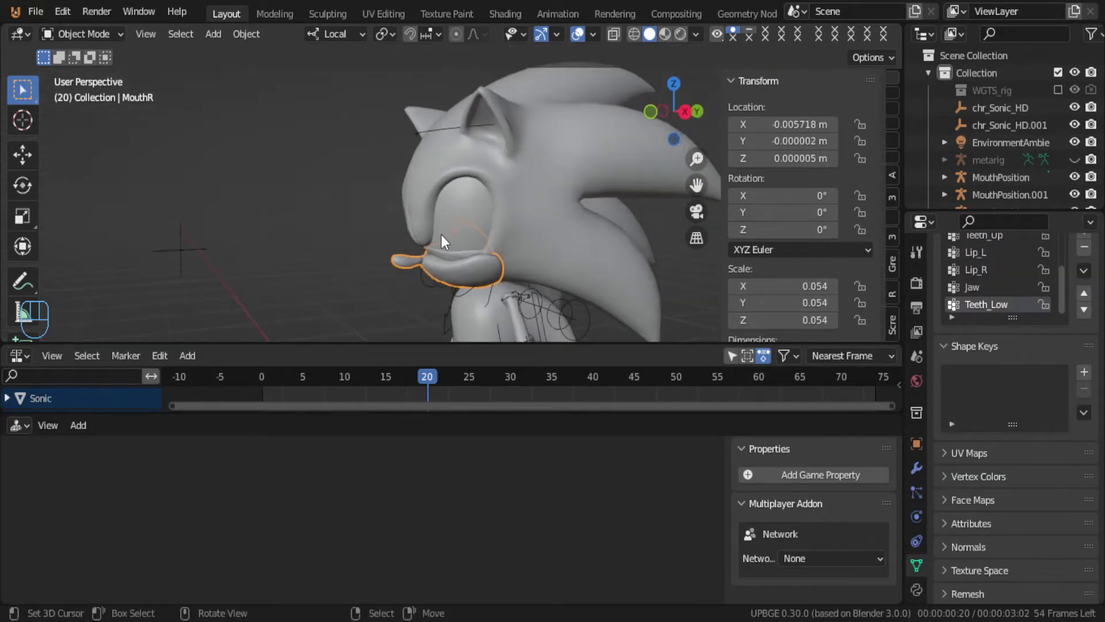
Step: Clear the parent of the MouthR mesh and inspect the mouth from the side
key(alt+p)
click(599, 265)
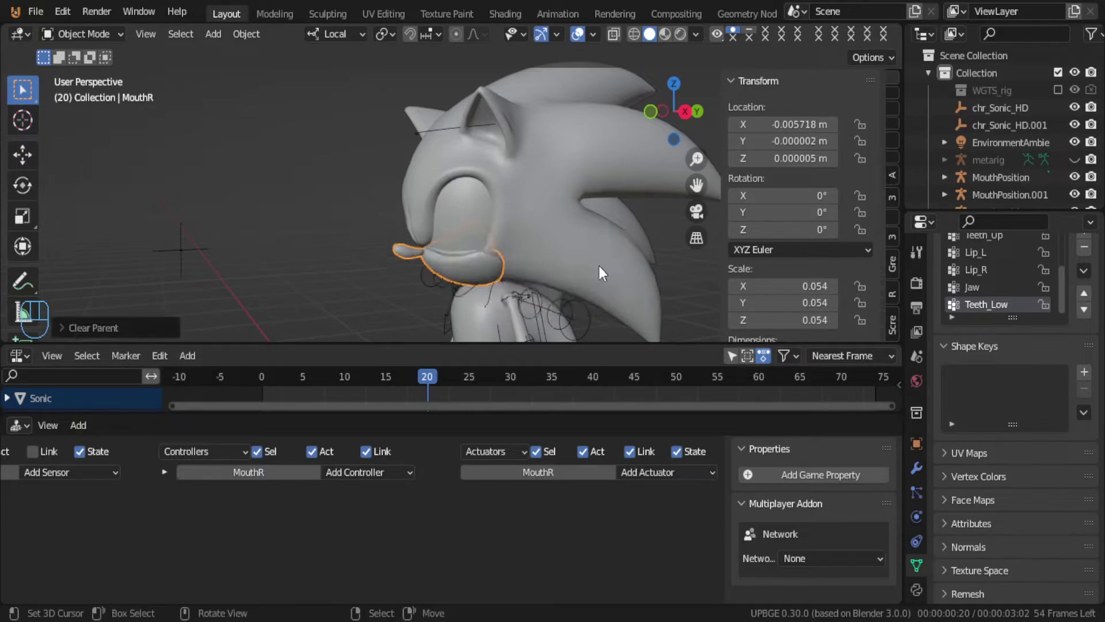
scroll(540, 231, up, 3)
middle_drag(540, 230, 610, 270)
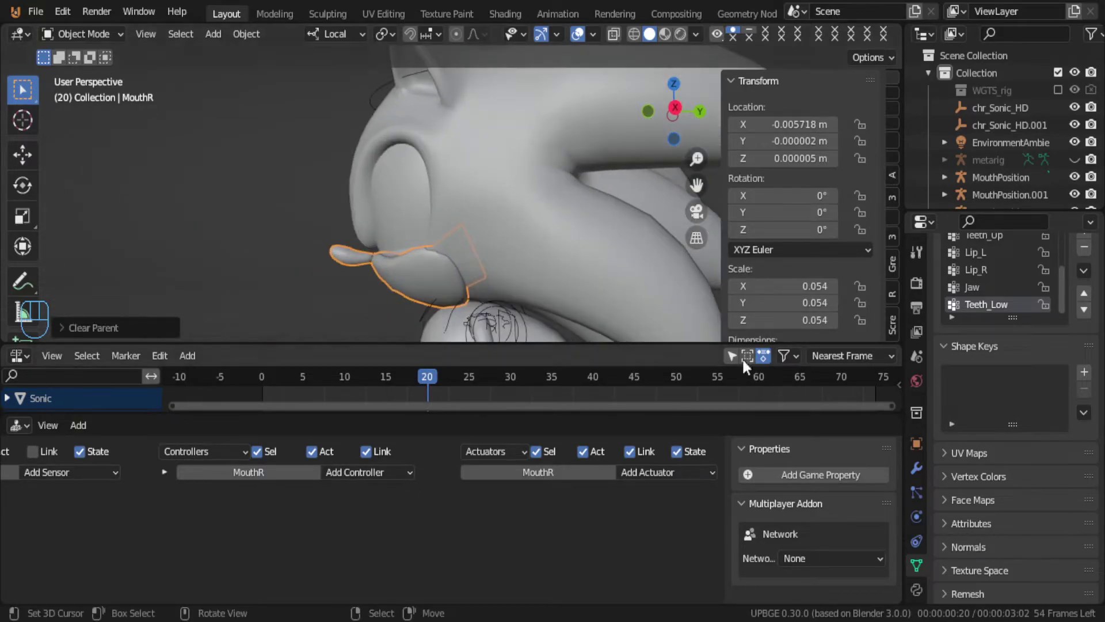
scroll(507, 213, down, 8)
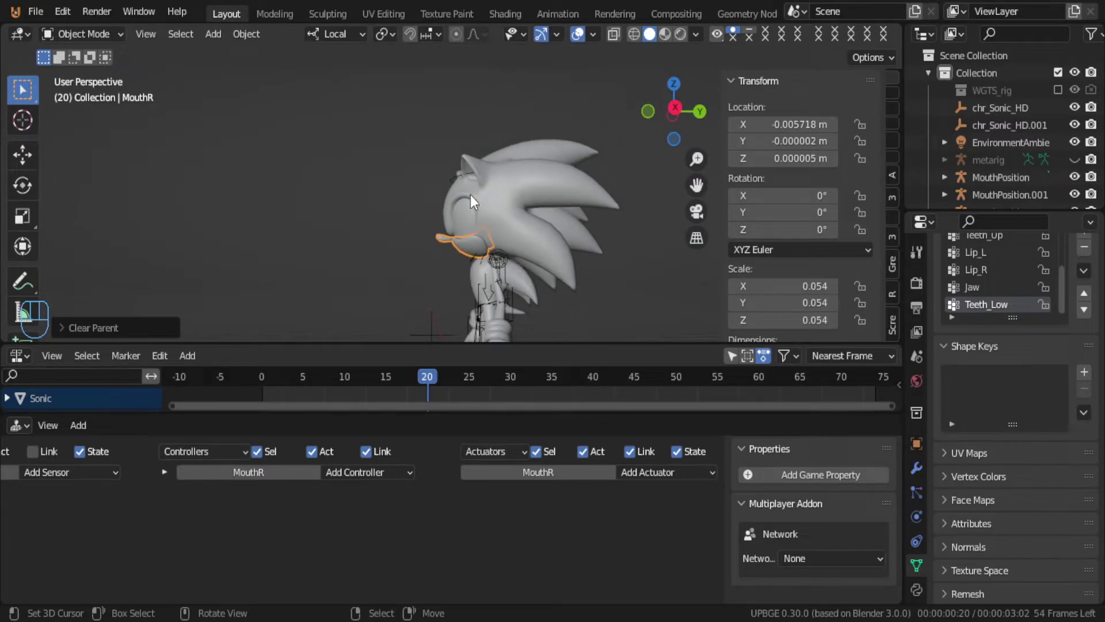
Step: Select Sonic's rig and put it into Pose Mode
click(456, 170)
click(461, 171)
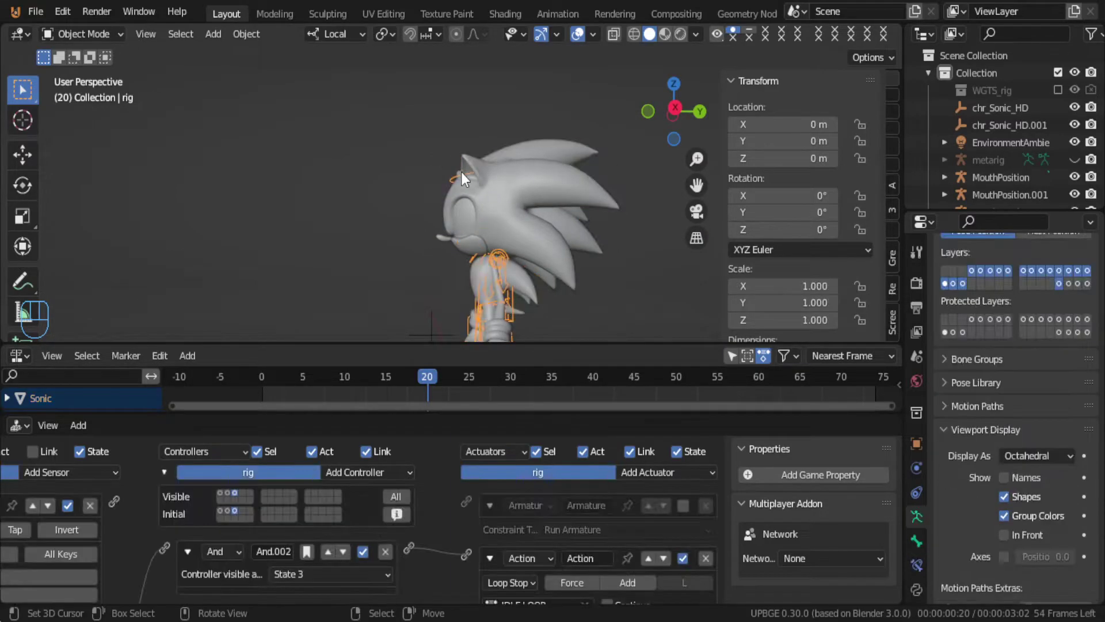
key(Tab)
key(Tab)
key(ctrl+Tab)
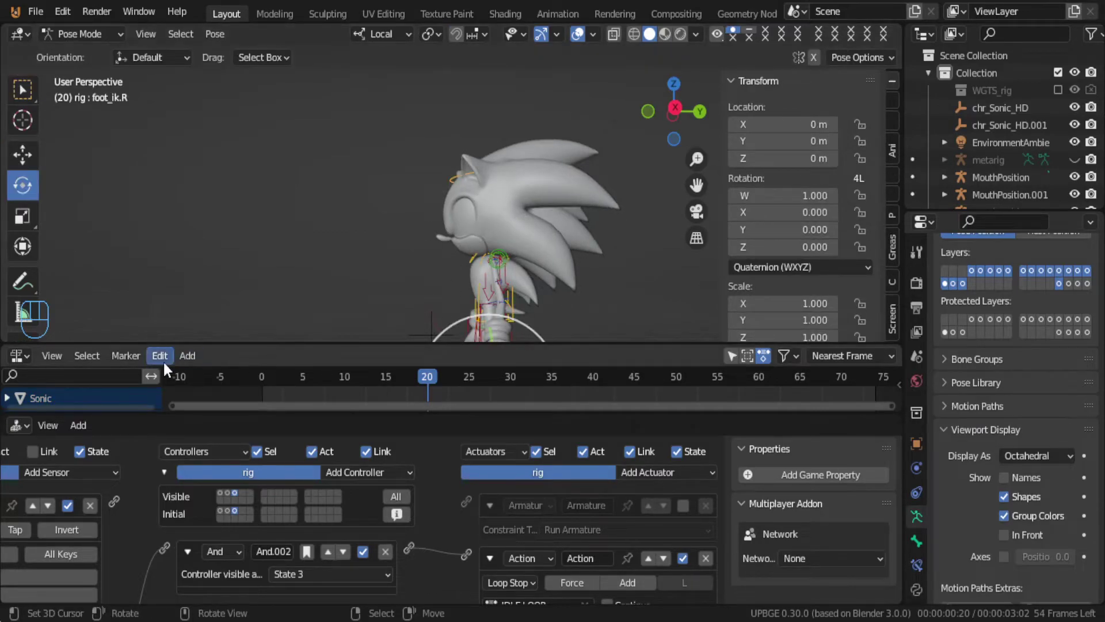
Step: Change the animation editor below the 3D viewport from the Nonlinear Animation view to the Timeline
click(15, 357)
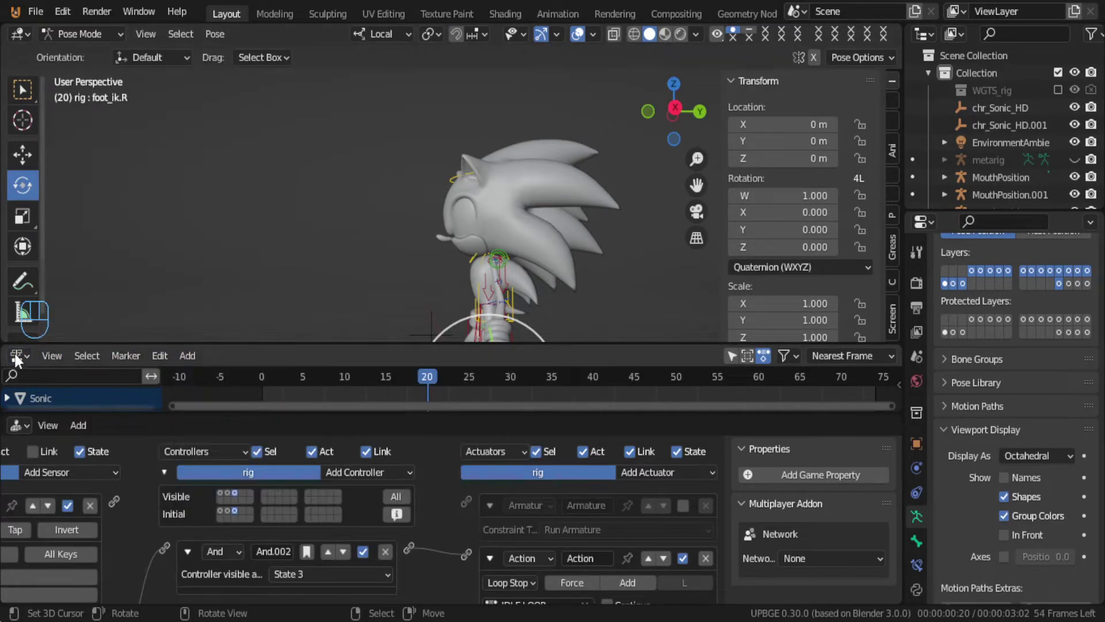
click(87, 355)
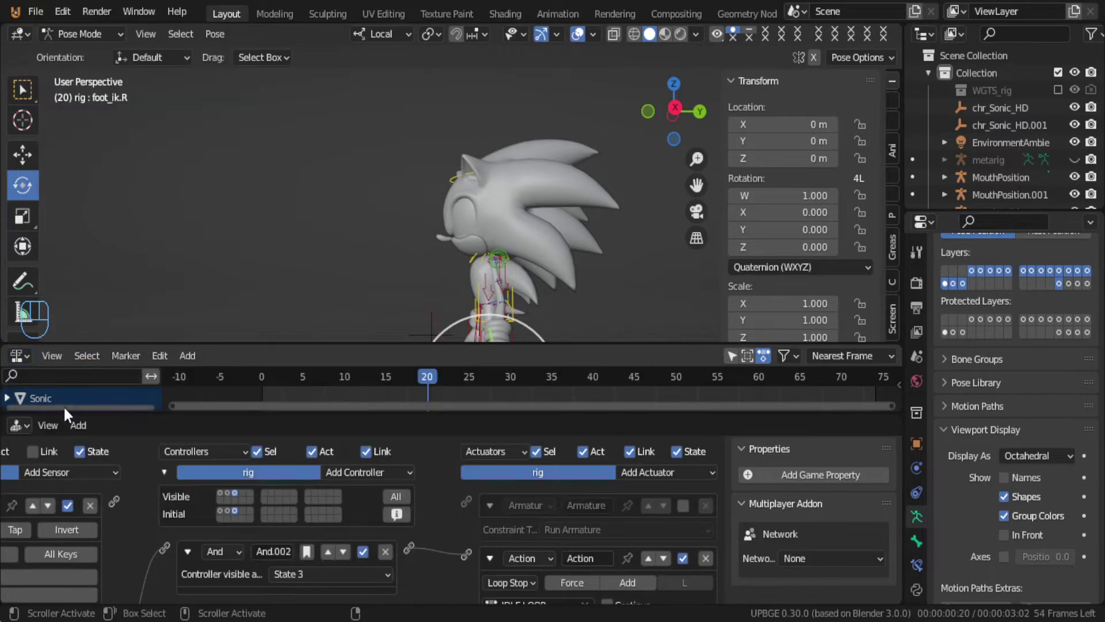
click(15, 362)
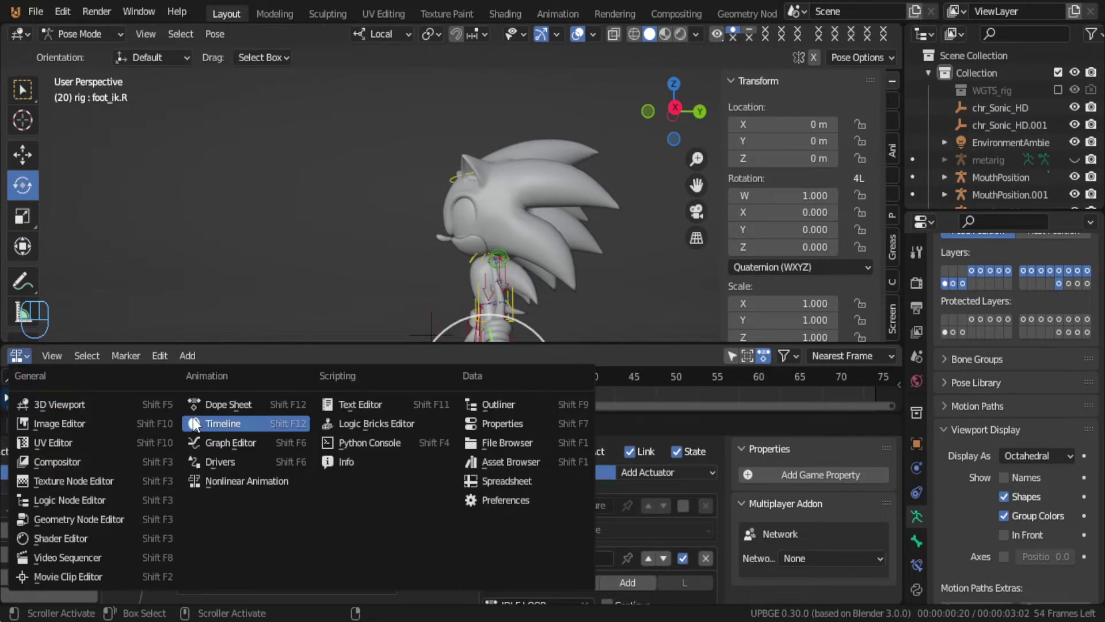
click(242, 425)
click(384, 356)
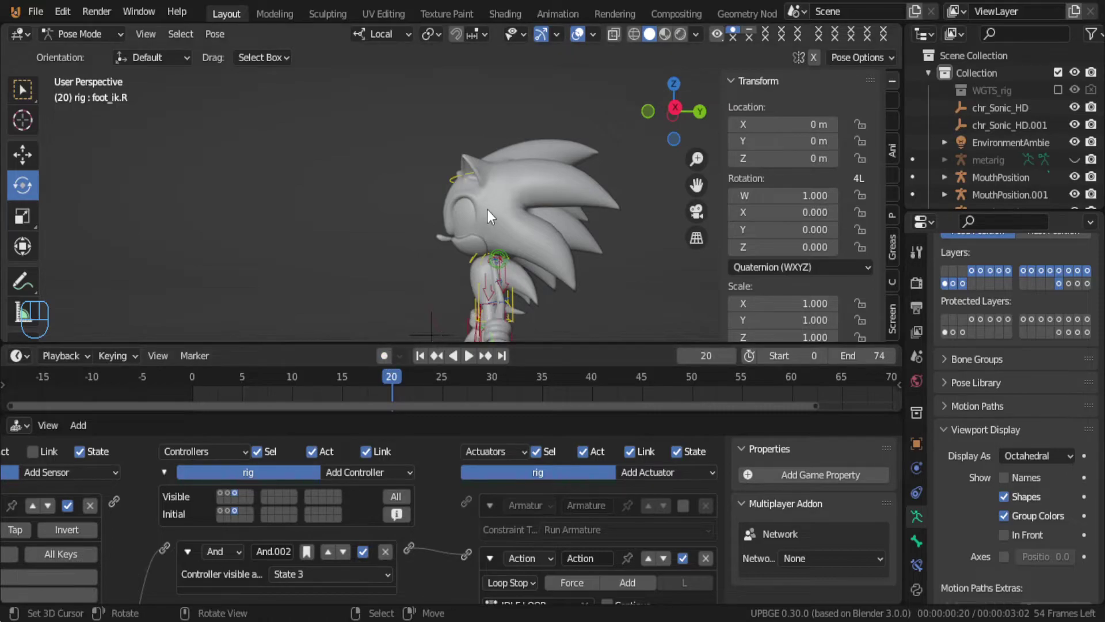
Step: Select all of the rig's bones and clear their location, rotation and scale
key(a)
key(alt+g)
key(alt+r)
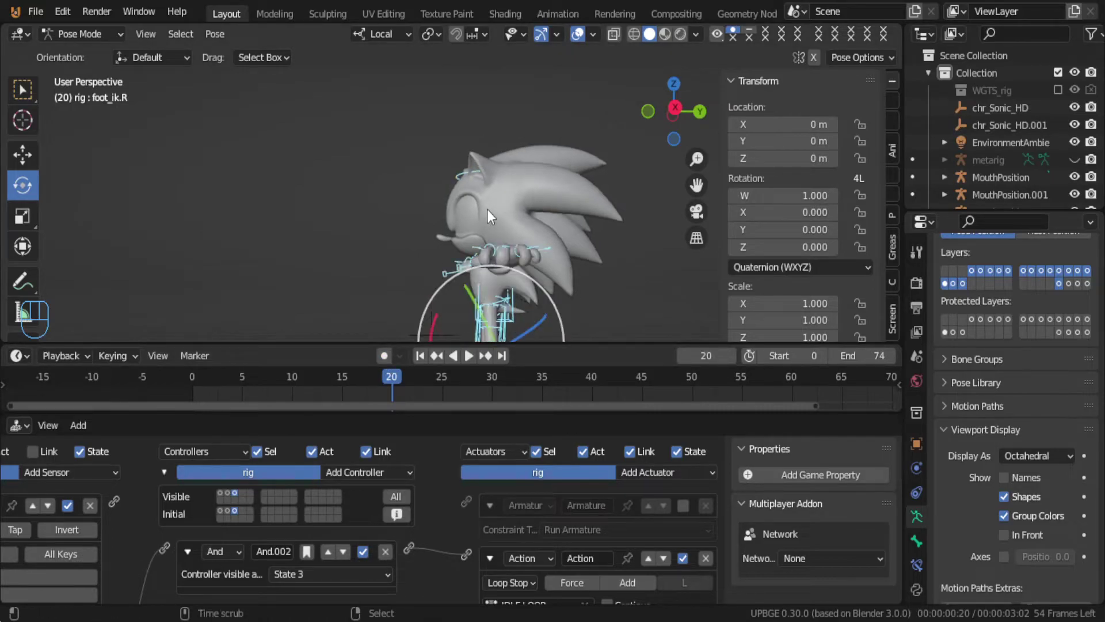
key(alt+s)
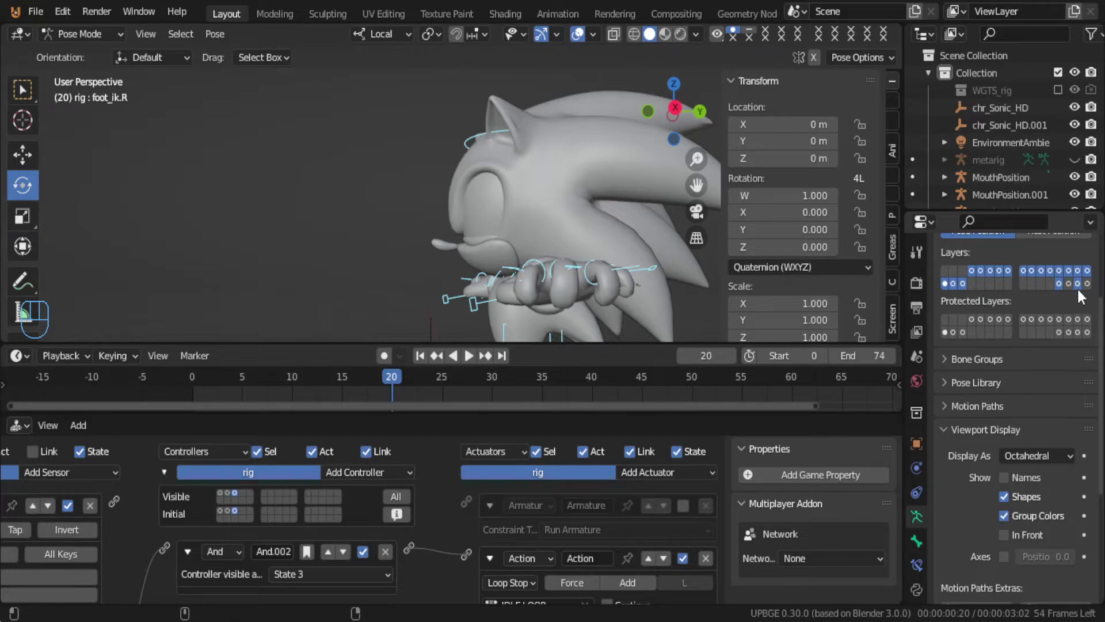
Step: Display the rig's bones in front of the mesh and reveal the armature layer that holds the deform bones
middle_drag(619, 250, 661, 301)
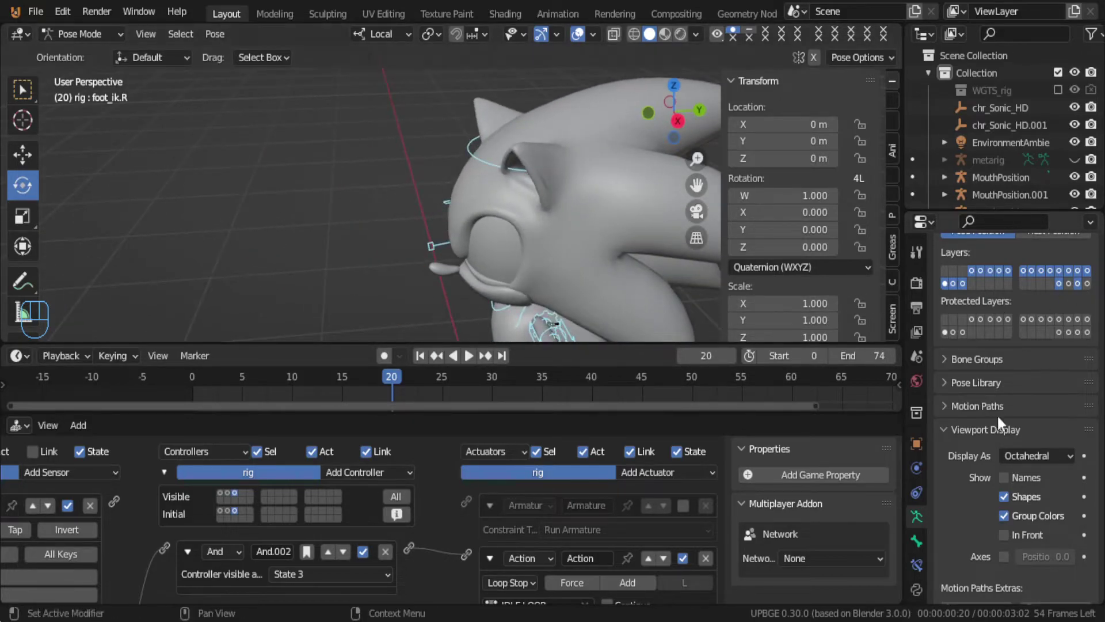
click(1005, 535)
middle_drag(606, 228, 487, 171)
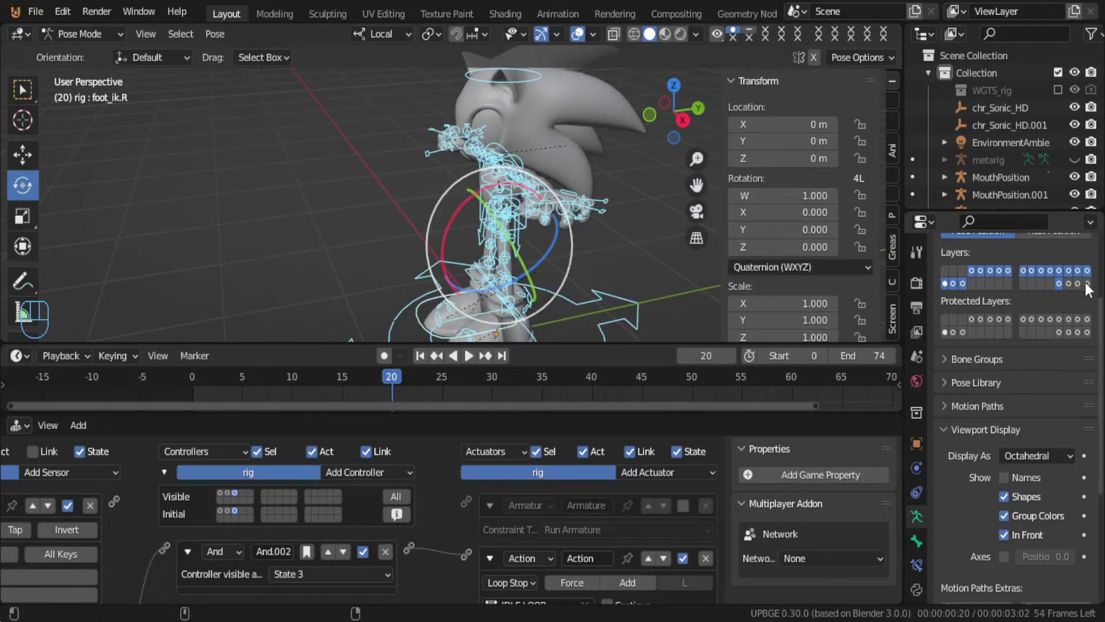
middle_drag(463, 162, 552, 183)
scroll(554, 179, up, 5)
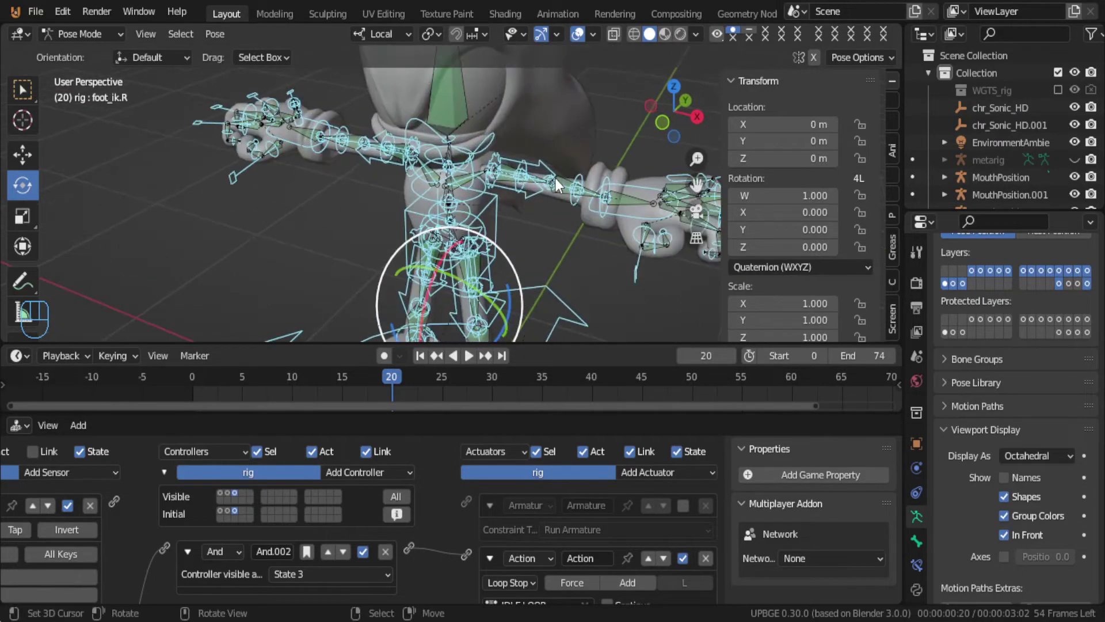
shift+click(1069, 284)
shift+click(1087, 283)
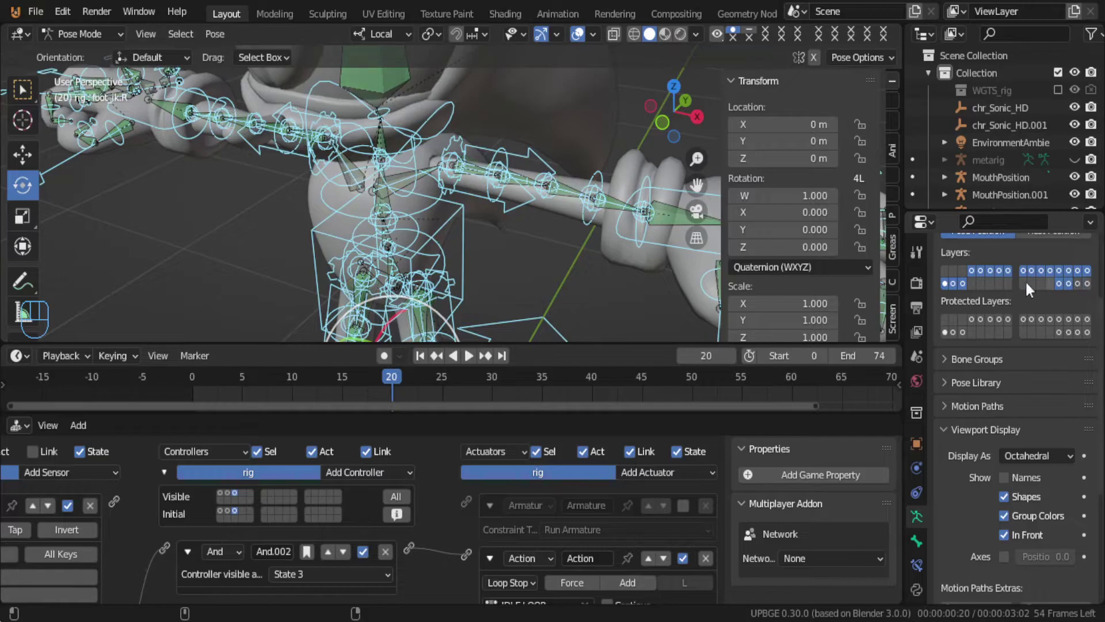
middle_drag(427, 139, 419, 257)
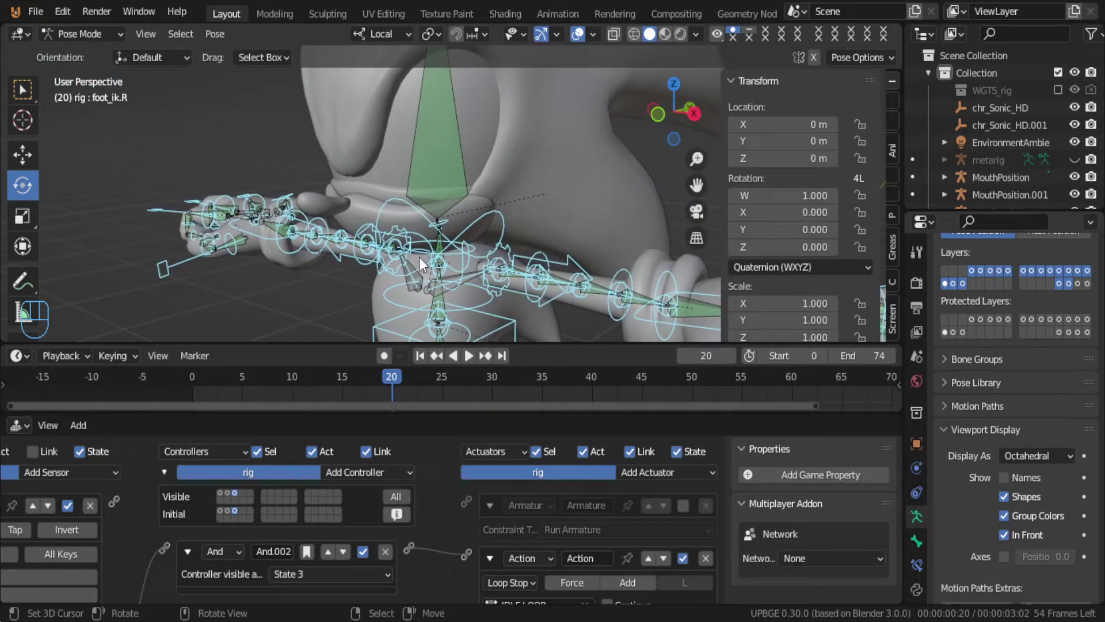
middle_drag(631, 183, 320, 212)
Step: Leave and re-enter Pose Mode on the rig, and clear the location and rotation of all its bones
key(Tab)
key(Tab)
key(ctrl+Tab)
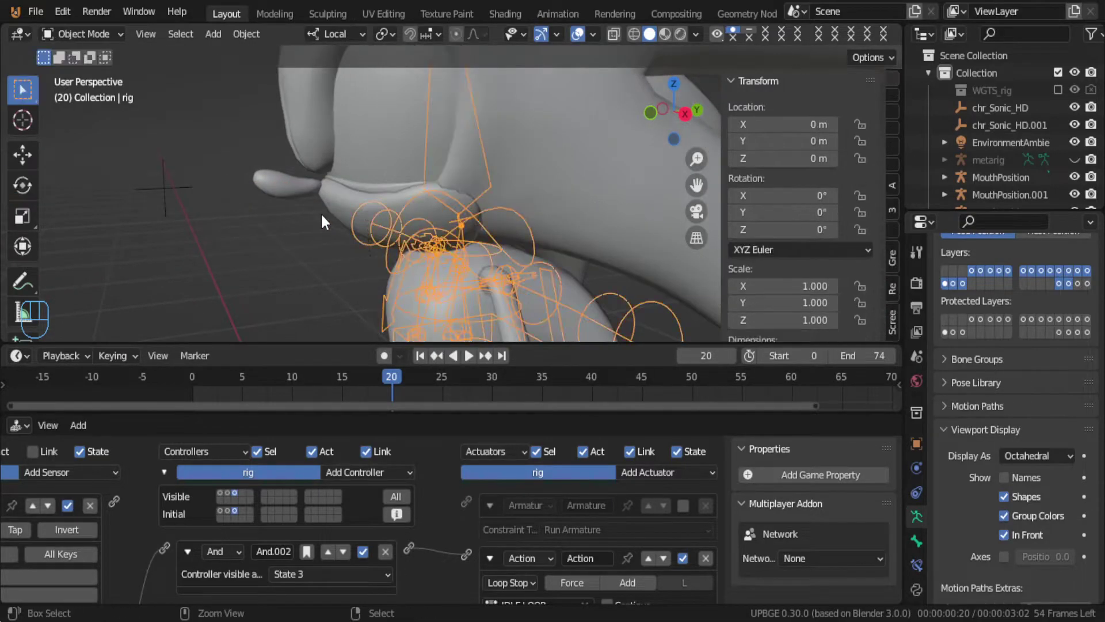
scroll(380, 193, down, 6)
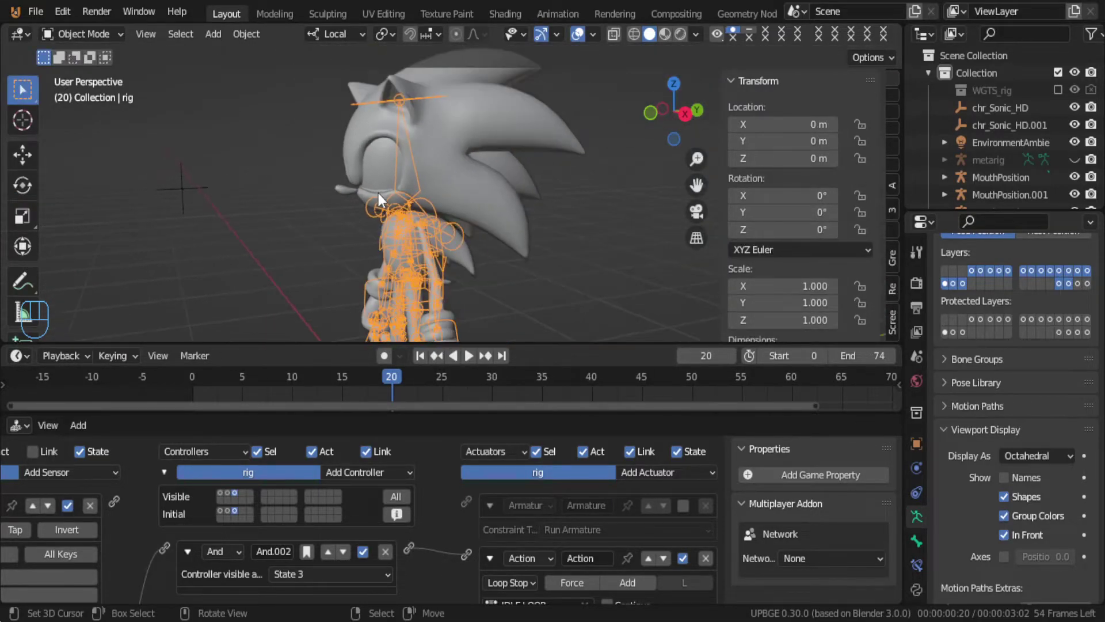
key(Tab)
key(ctrl+Tab)
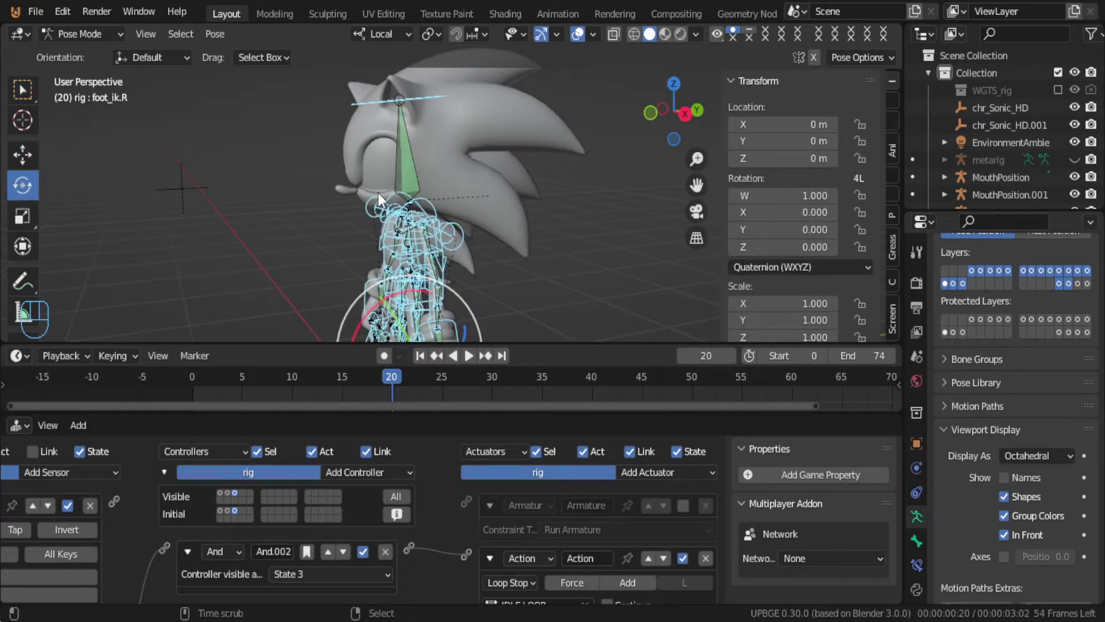
key(alt+g)
key(alt+r)
middle_drag(382, 199, 438, 174)
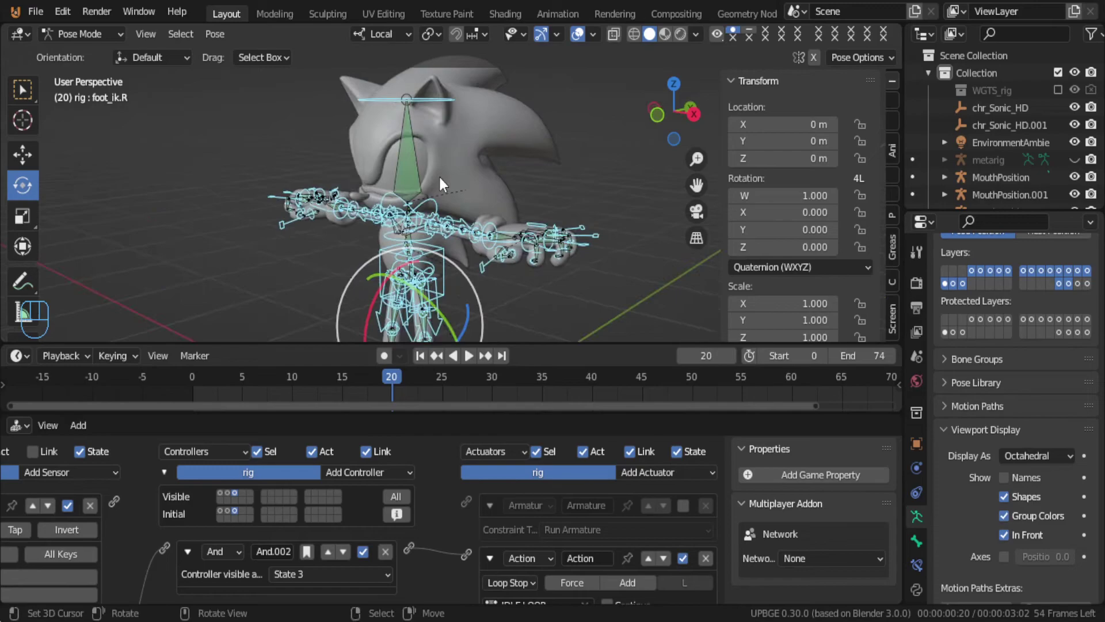
Step: Select the head bone DEF-spine.006 and compare its placement between Edit Mode and Pose Mode
scroll(439, 174, up, 4)
key(Tab)
key(Tab)
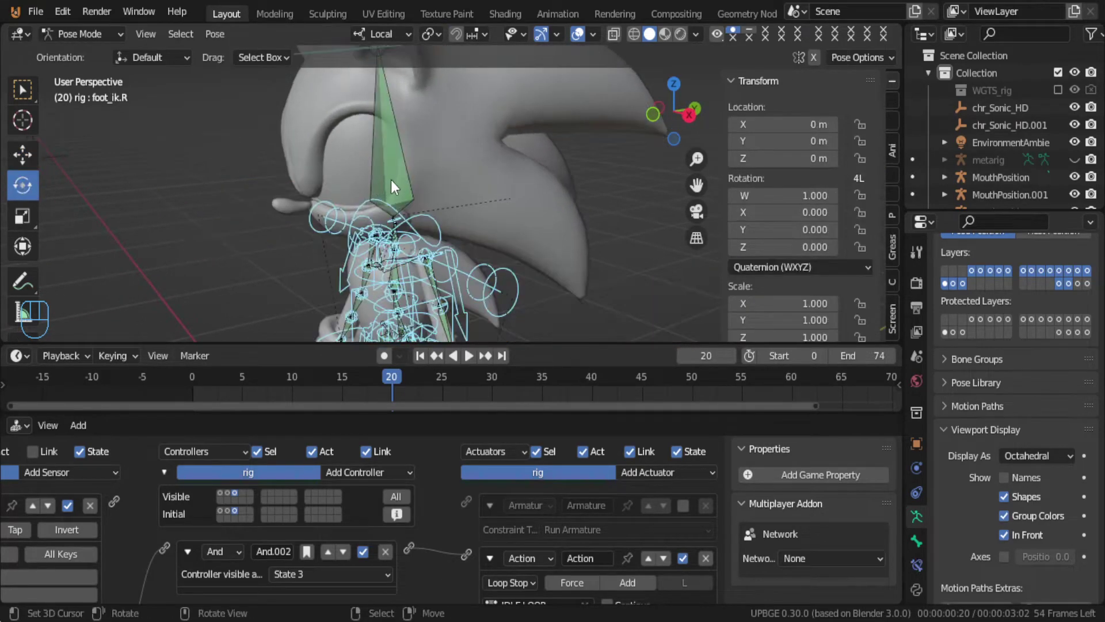
click(391, 178)
key(Tab)
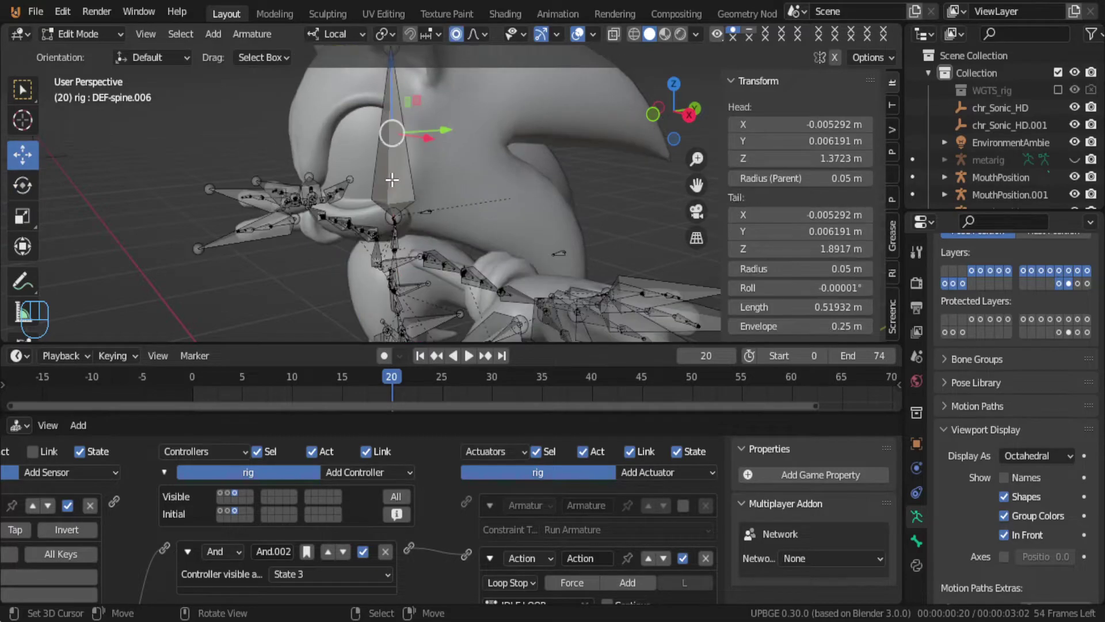
key(Tab)
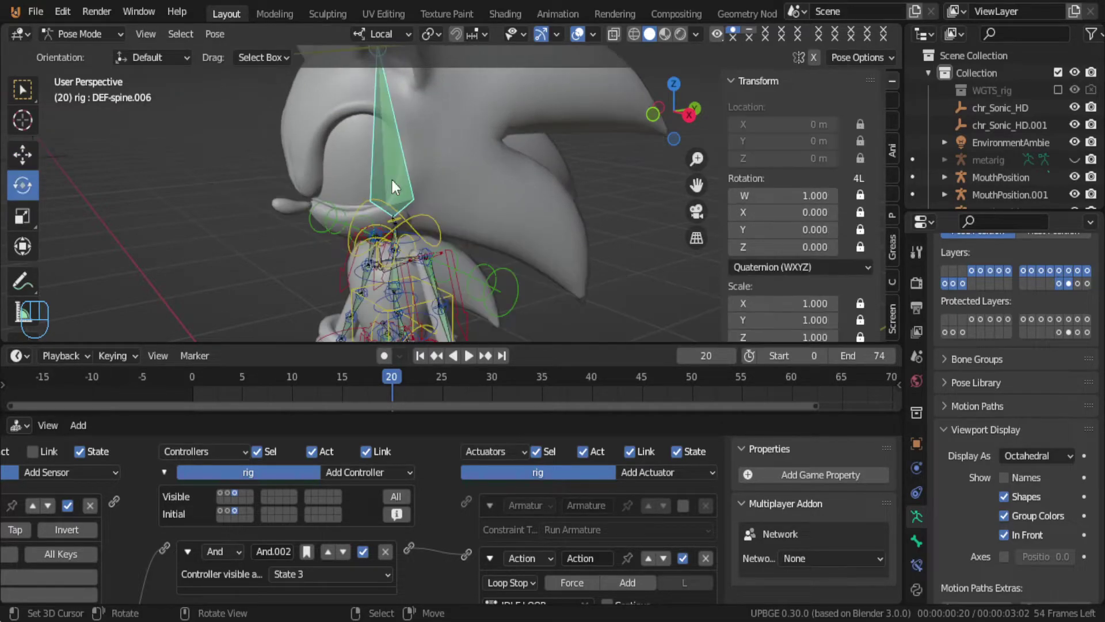
Step: Clear the rotation of every rig bone, reselect the DEF-spine.006 head bone and return to Object Mode
key(a)
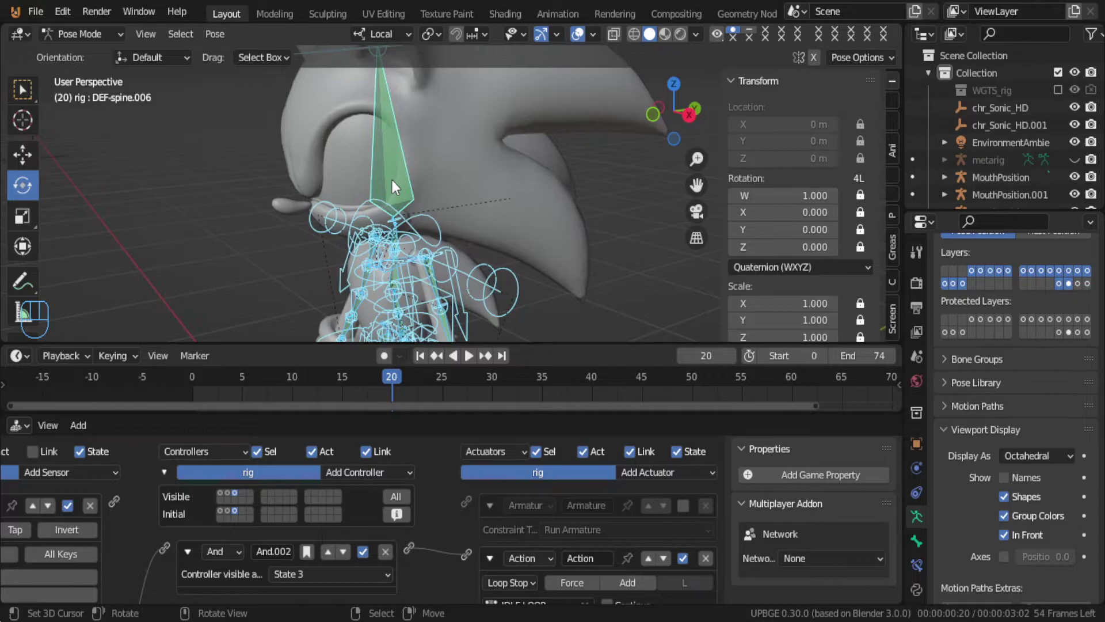
key(alt+r)
key(alt+r)
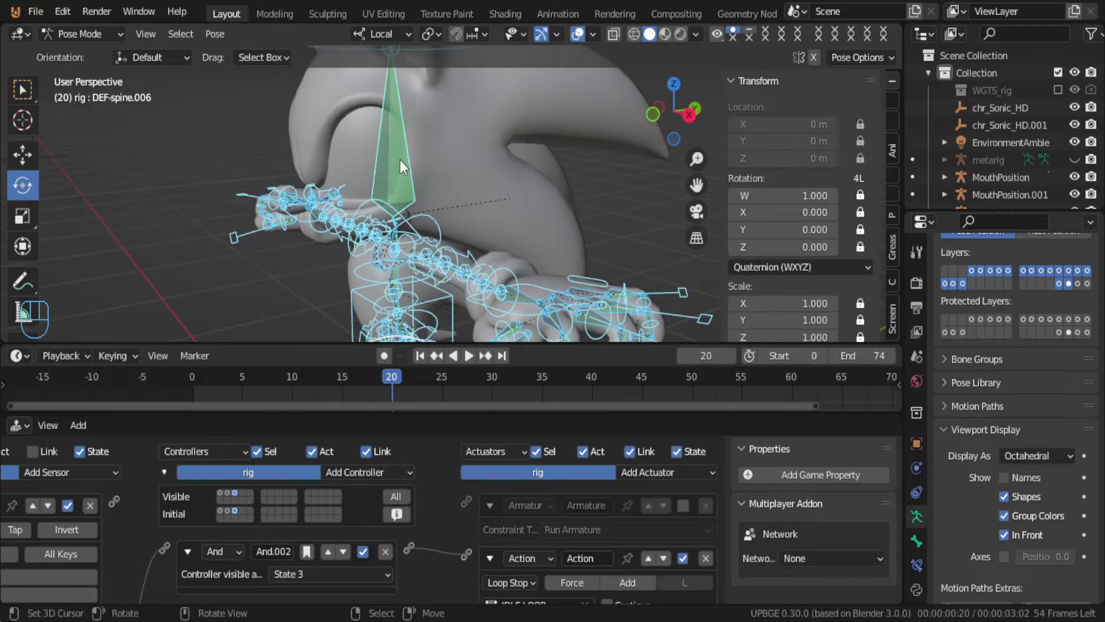
click(399, 160)
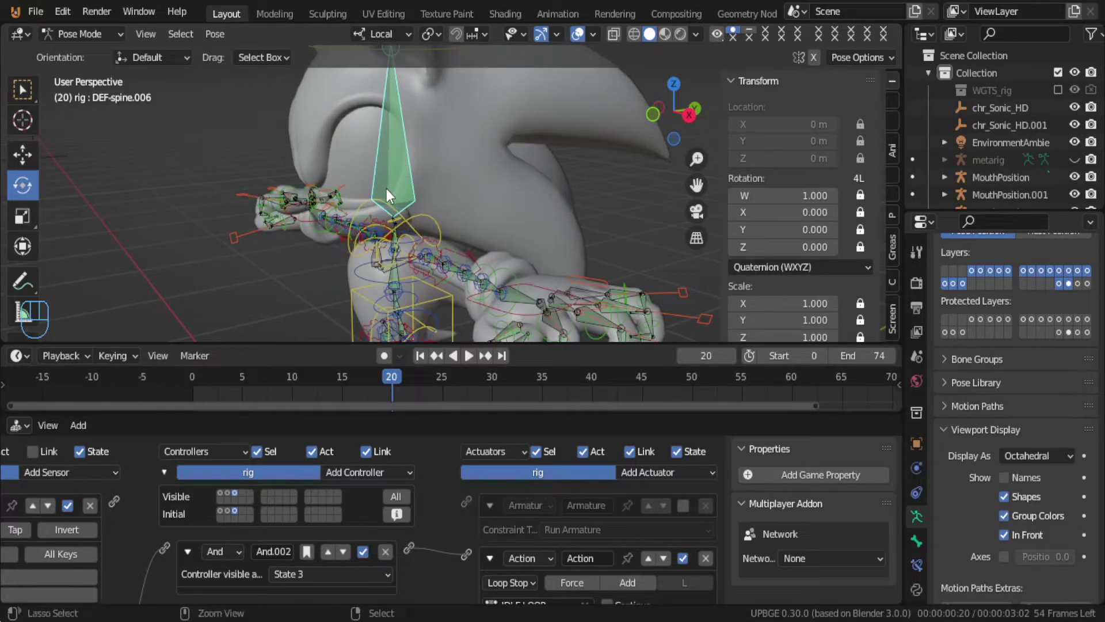
key(ctrl+Tab)
Step: Select the rig together with the MouthR mesh, making MouthR the active object
mouse_move(354, 231)
middle_down()
mouse_move(395, 233)
mouse_move(340, 225)
middle_up()
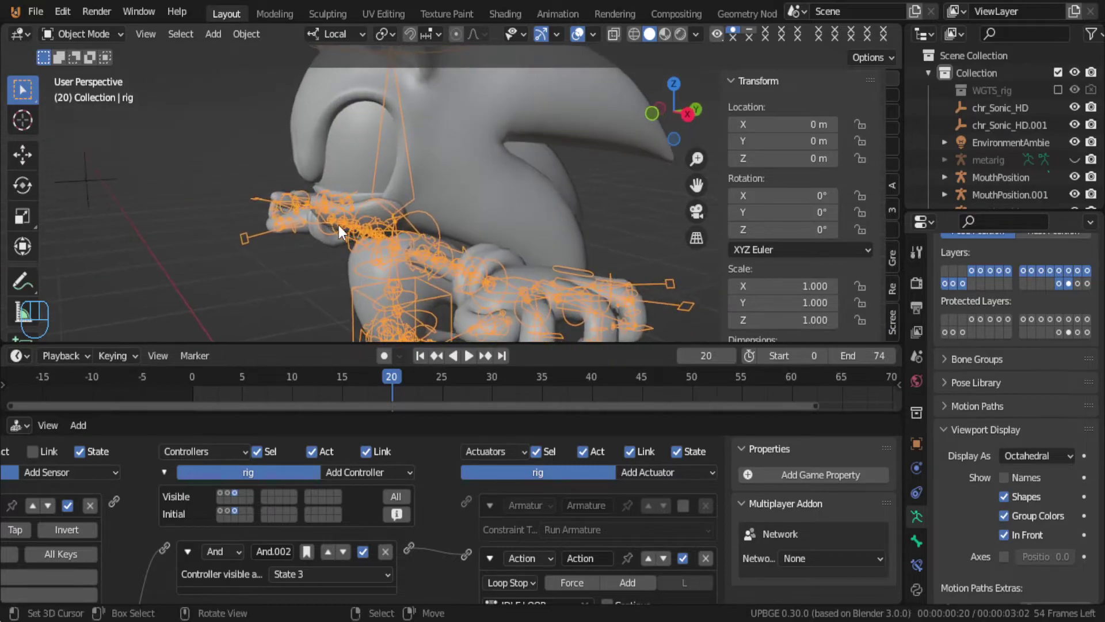
scroll(301, 185, up, 3)
click(254, 197)
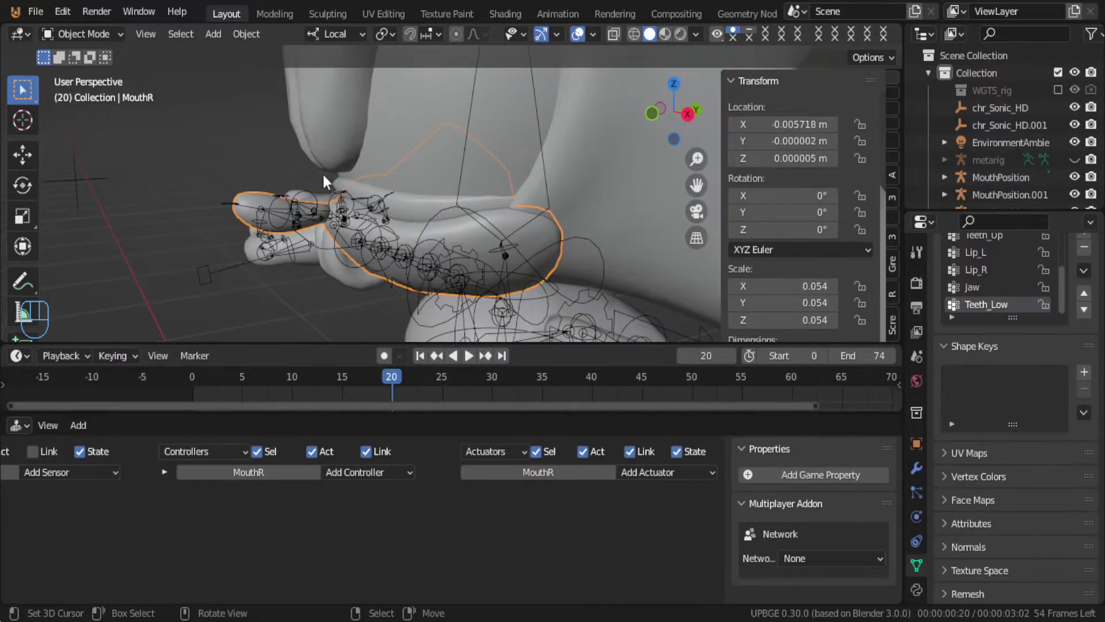
scroll(371, 200, down, 4)
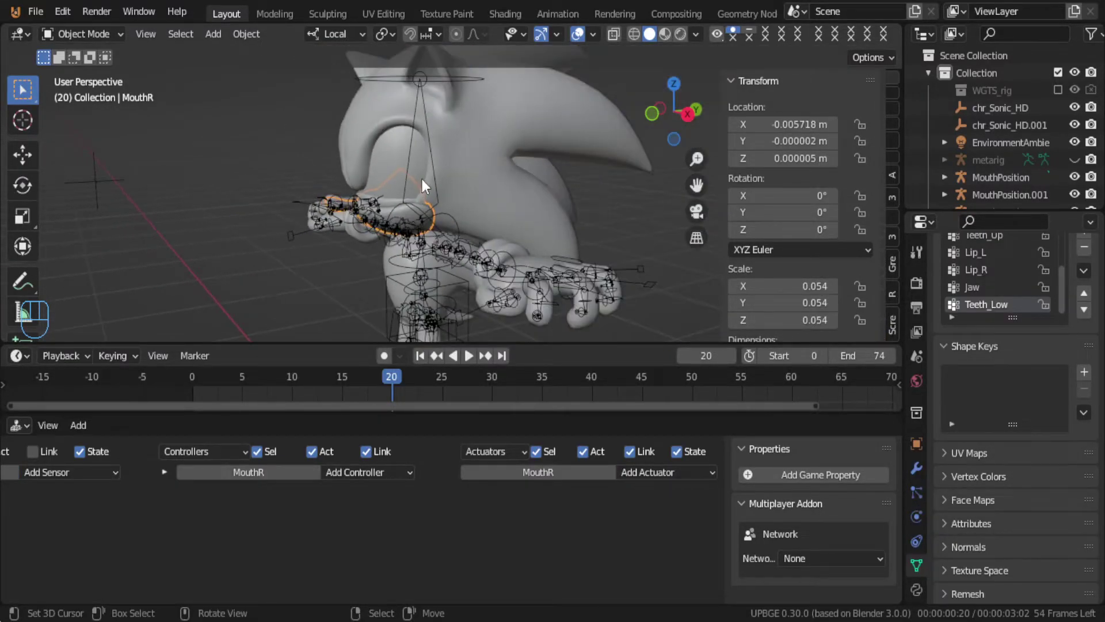
click(434, 157)
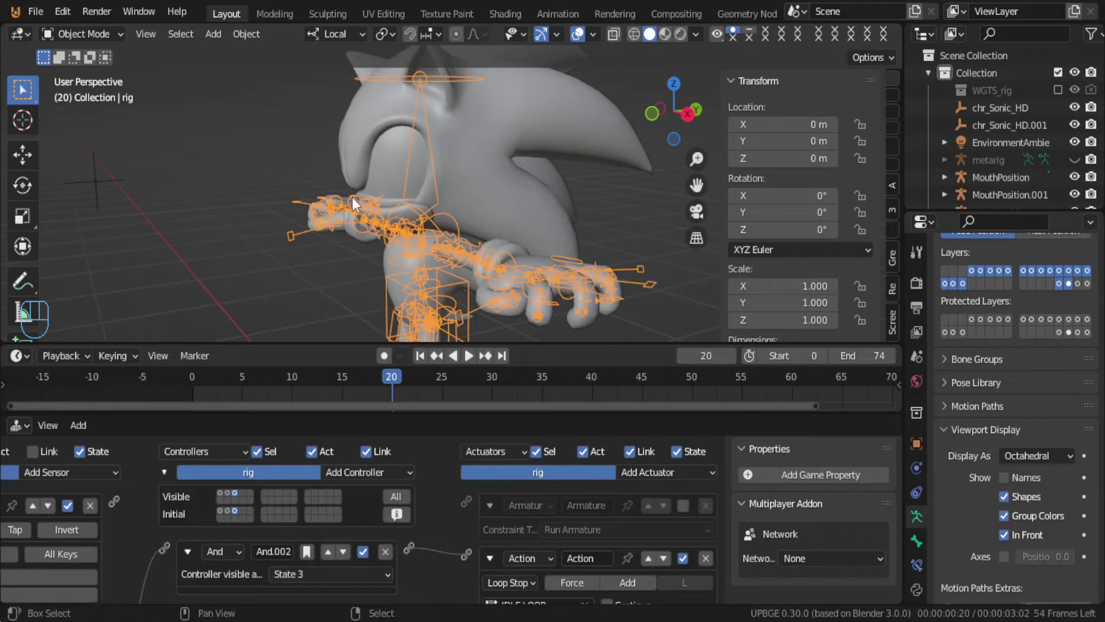
scroll(346, 207, up, 4)
middle_drag(430, 225, 410, 226)
shift+click(301, 169)
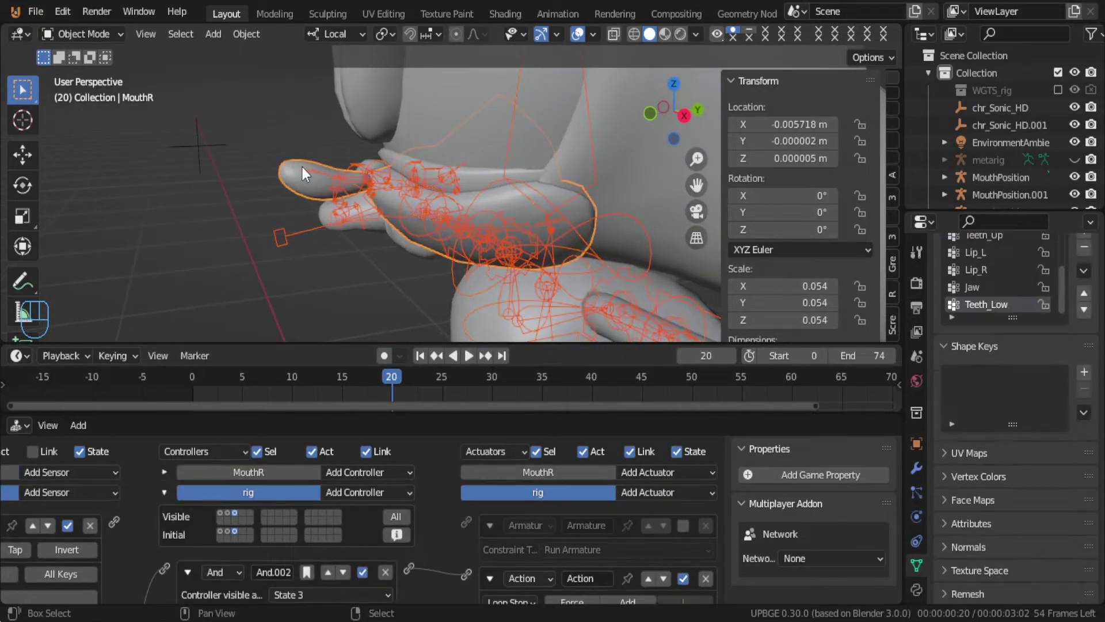
Step: Enter Weight Paint mode on MouthR and inspect its Teeth_Low weights around the mouth
click(100, 33)
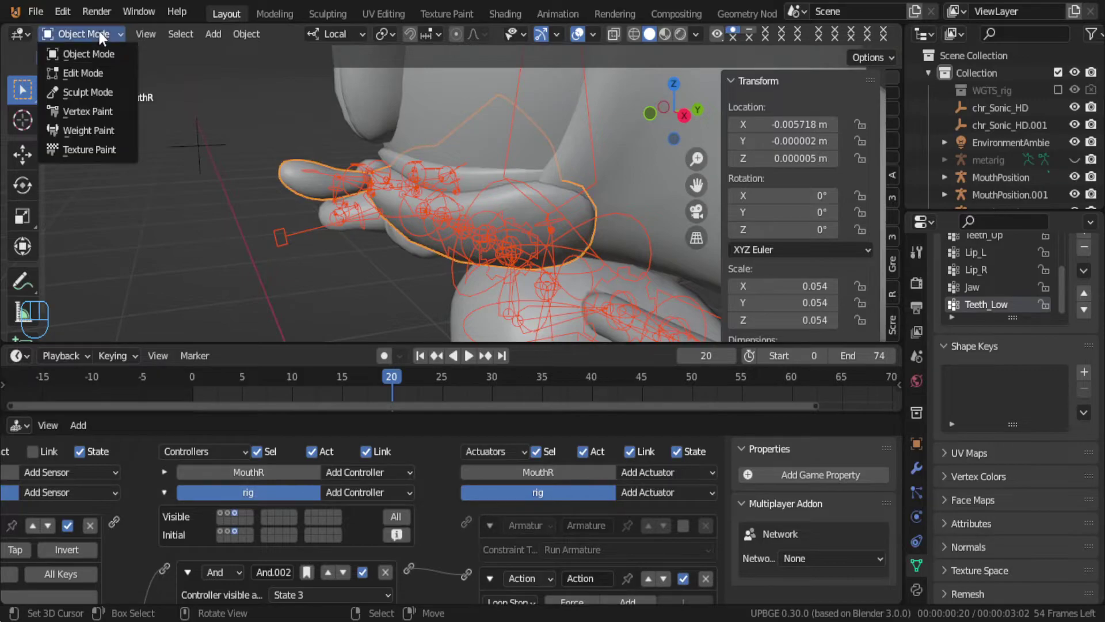
click(86, 130)
middle_drag(177, 106, 269, 156)
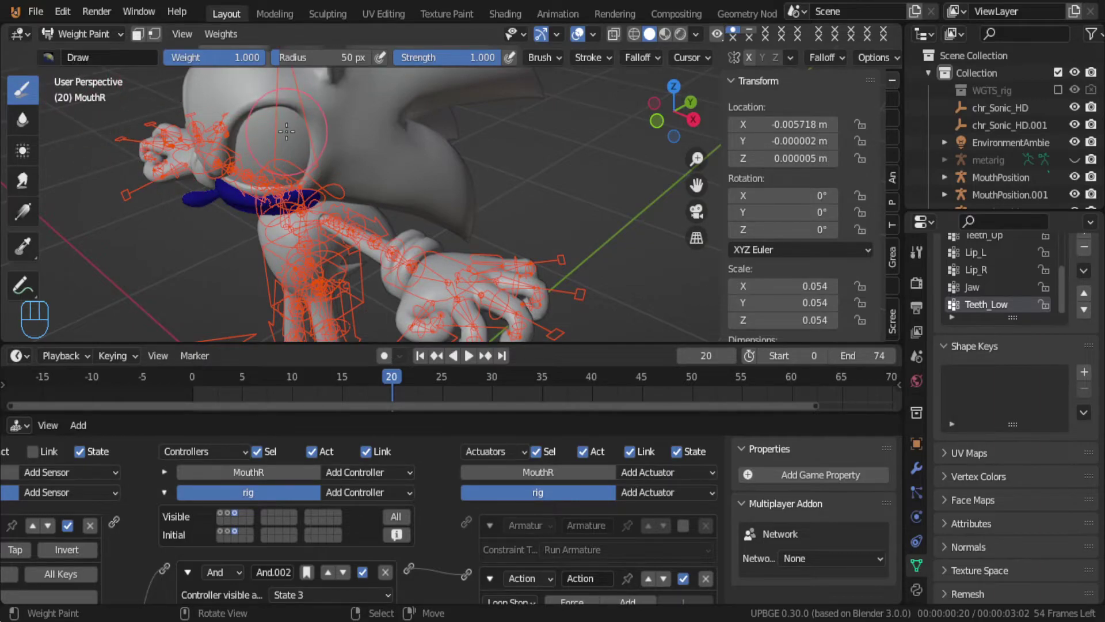
middle_drag(278, 110, 580, 230)
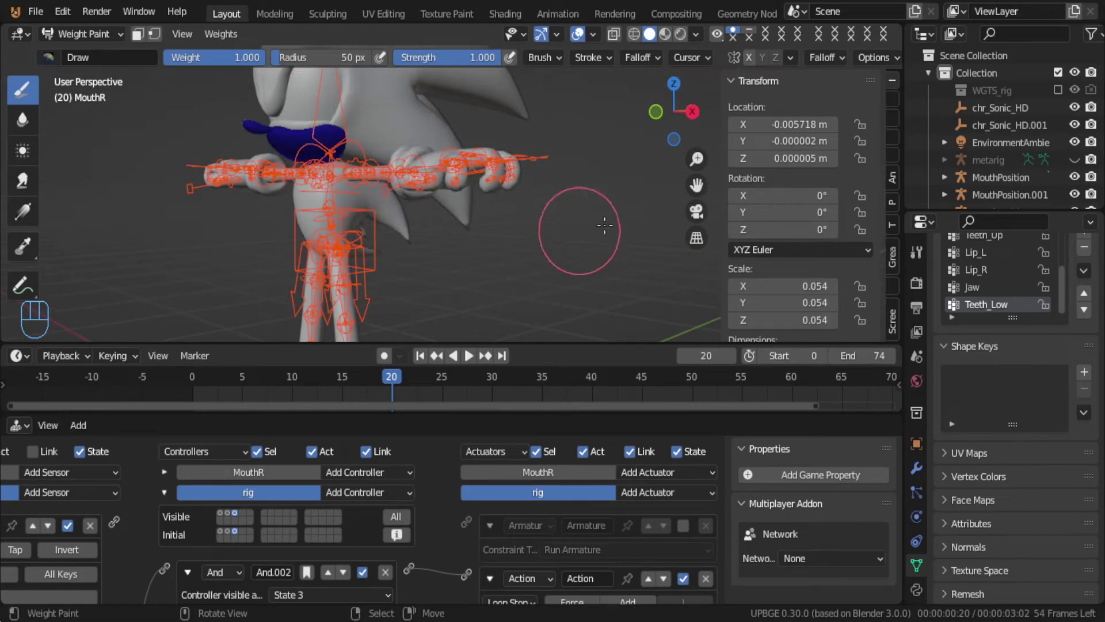
scroll(374, 242, down, 3)
middle_drag(374, 242, 389, 216)
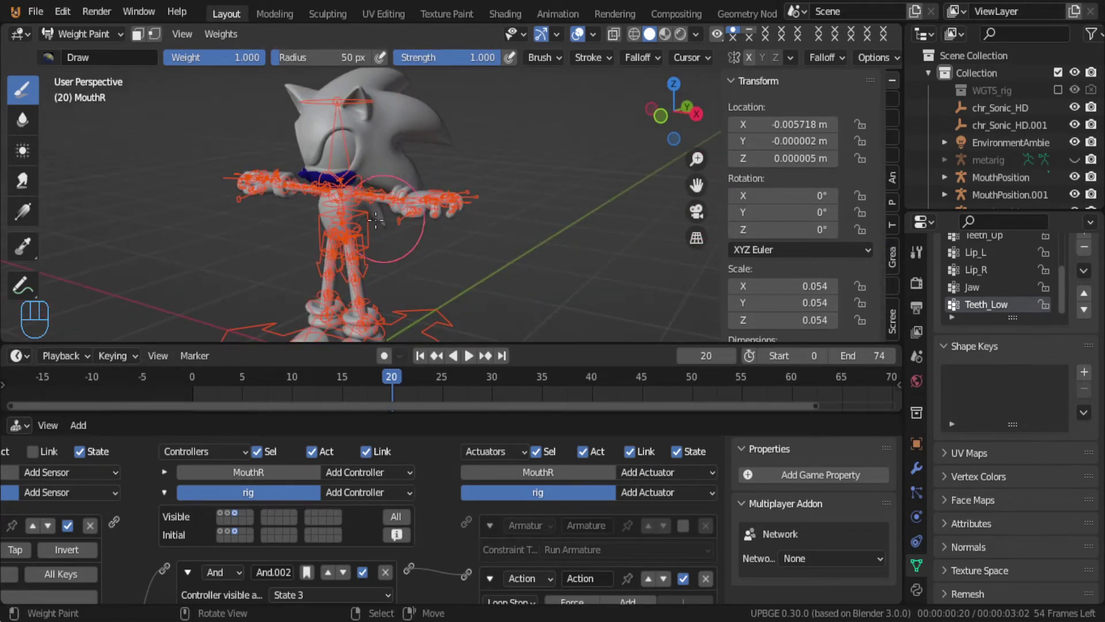
Step: Re-enter Weight Paint mode on MouthR, examine the mouth weights against the rig from several angles, and return to Object Mode
scroll(389, 215, up, 3)
key(ctrl+Tab)
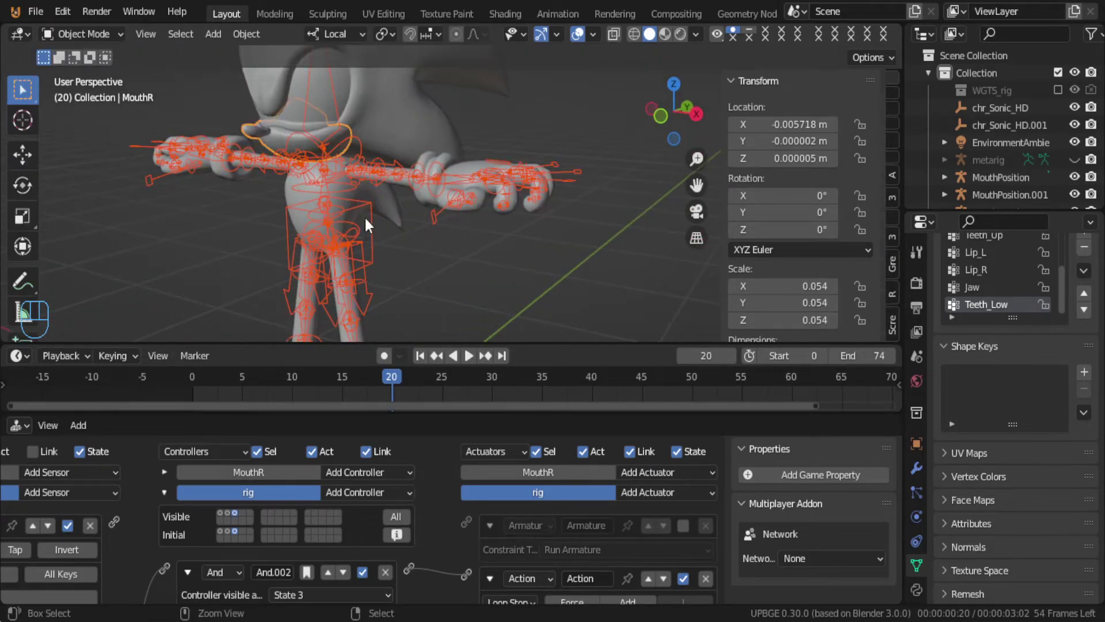
click(337, 99)
key(ctrl+z)
click(83, 34)
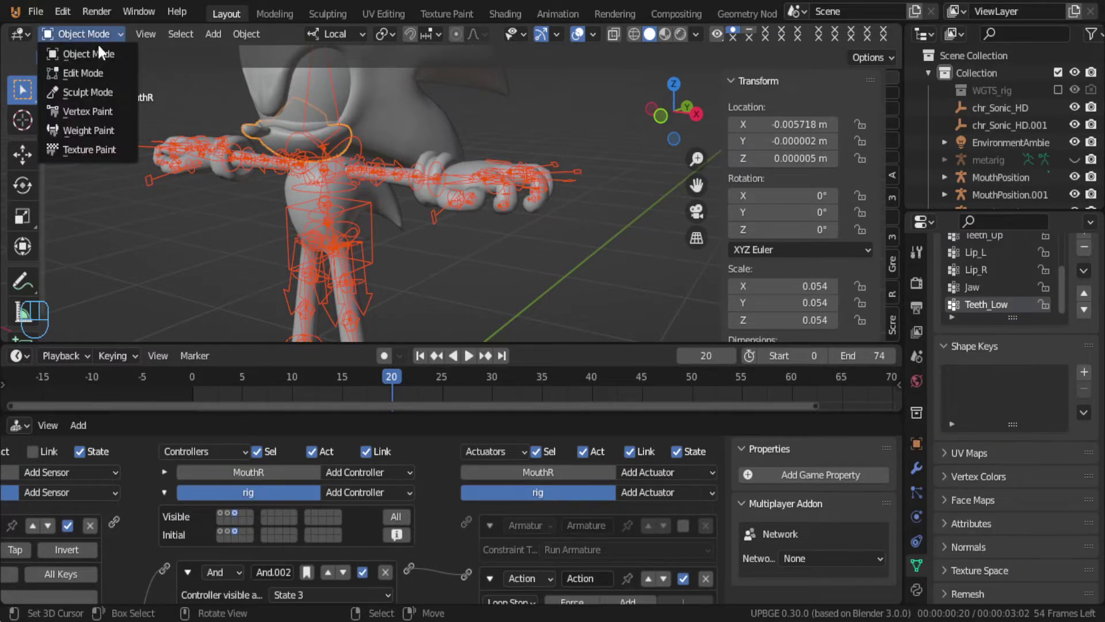
click(97, 132)
mouse_move(283, 141)
middle_down()
mouse_move(277, 128)
mouse_move(287, 115)
middle_up()
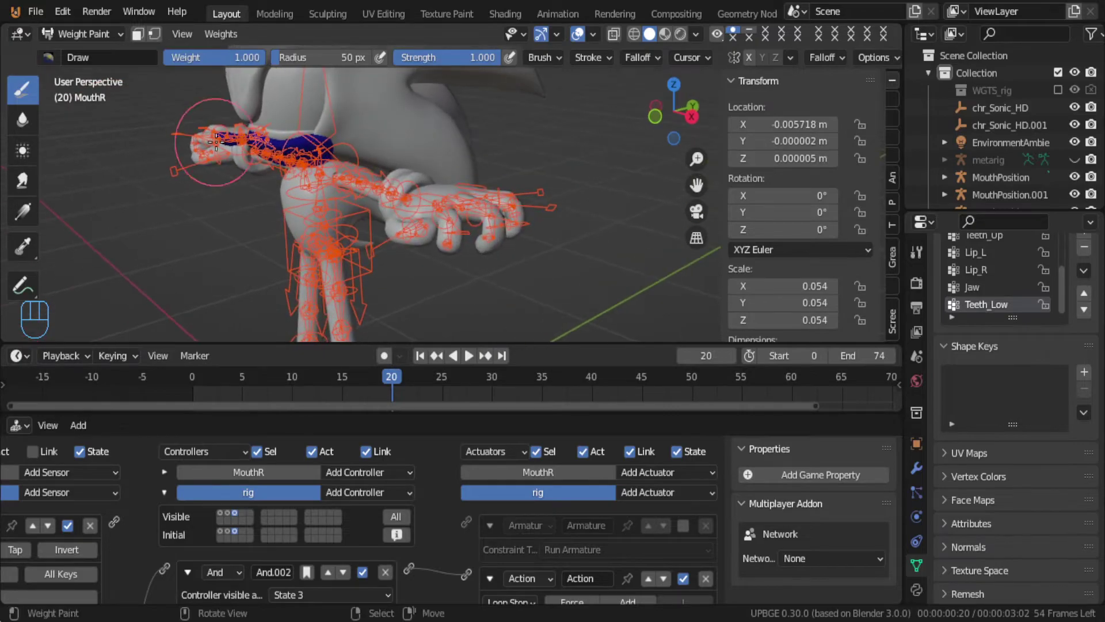
mouse_move(392, 166)
middle_down()
mouse_move(455, 212)
mouse_move(449, 227)
middle_up()
middle_drag(449, 227, 440, 259)
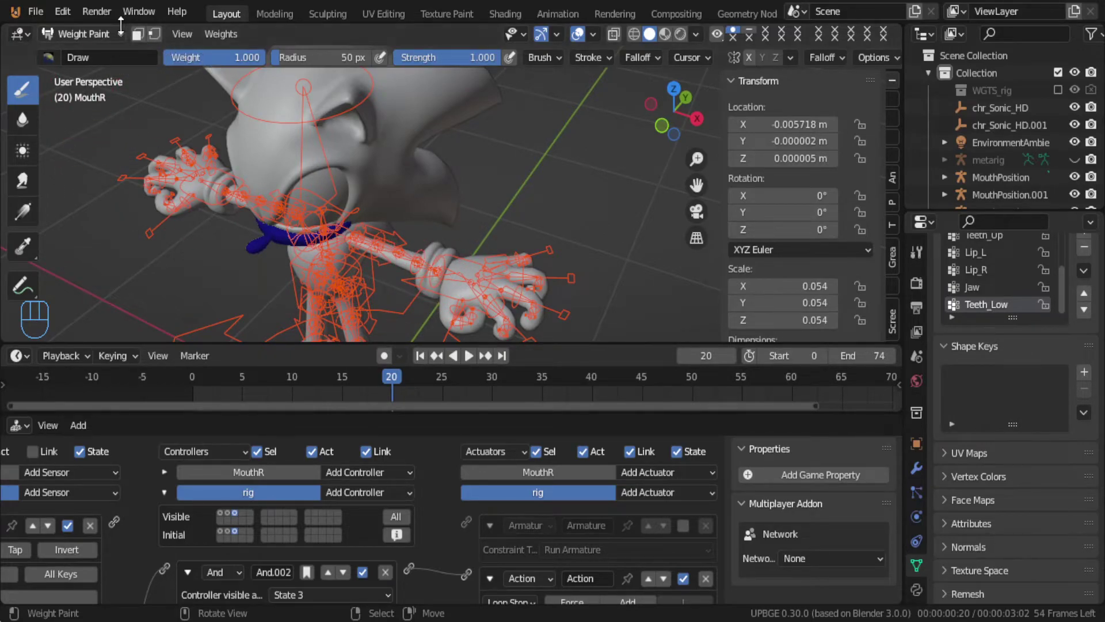
click(102, 34)
click(102, 49)
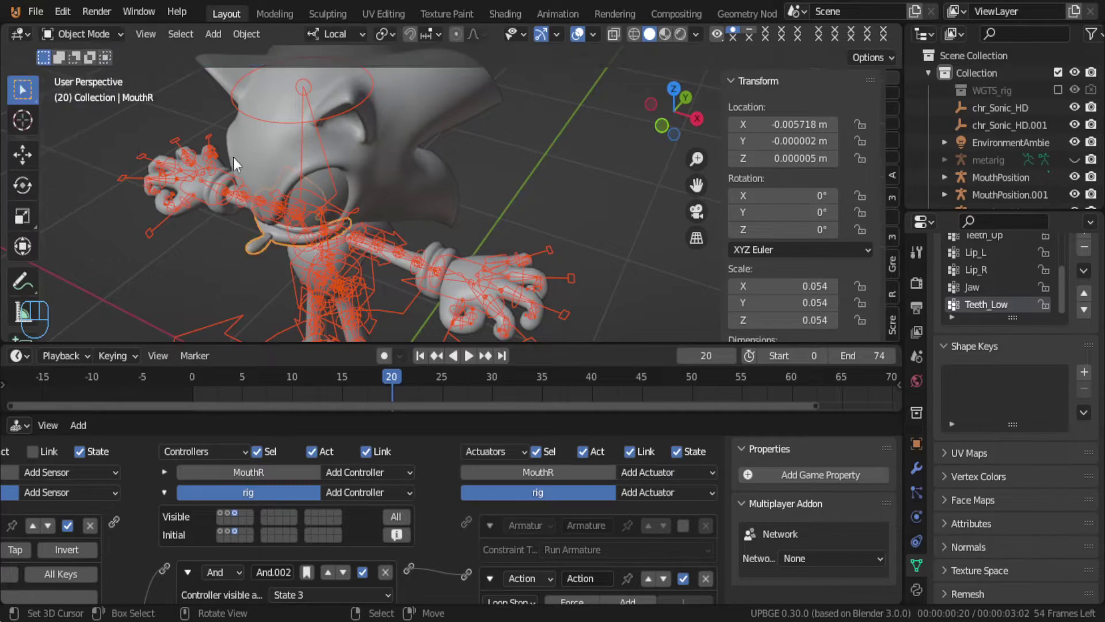
Step: Select the rig, try its last bone layers one by one, and show only layer 30 with the deform bones
click(322, 124)
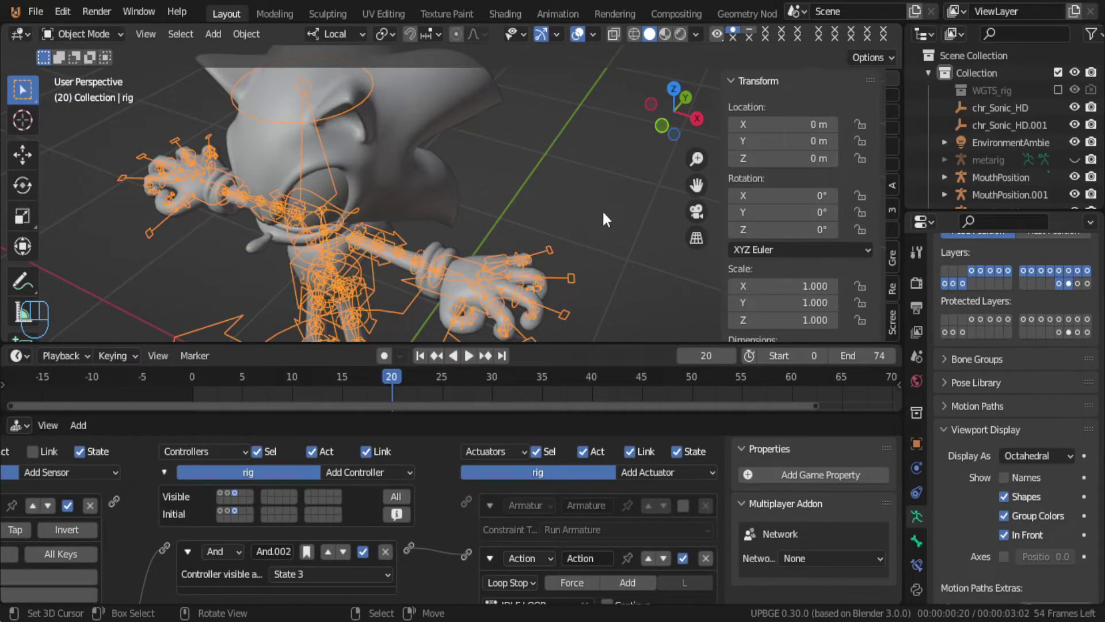
shift+click(1075, 283)
shift+click(1087, 283)
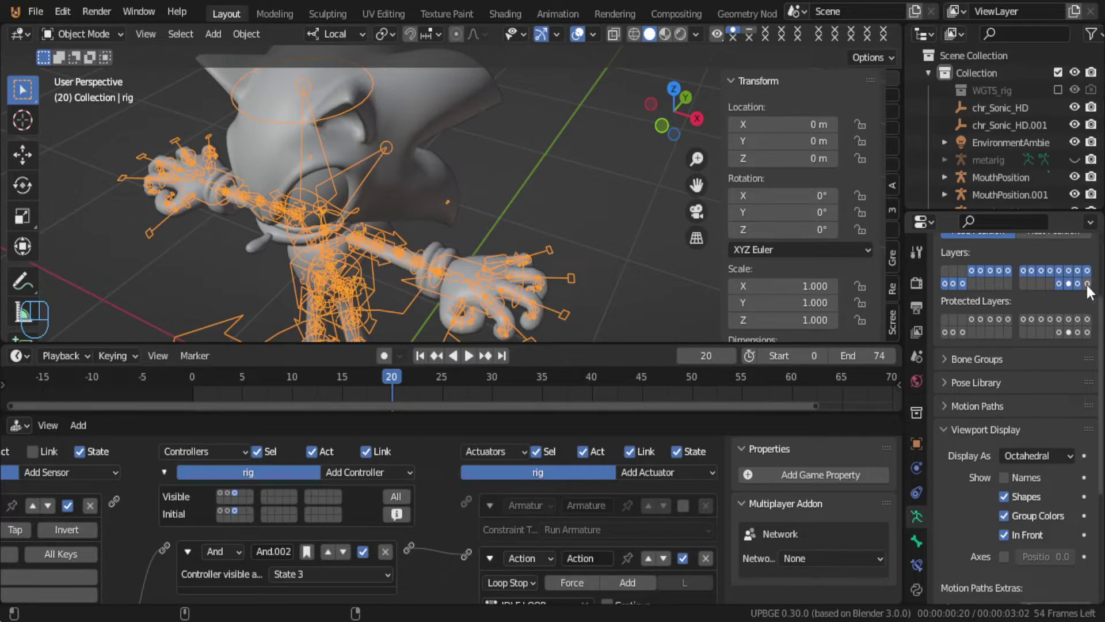
click(1085, 284)
middle_drag(310, 190, 436, 128)
scroll(373, 159, up, 4)
click(1077, 283)
click(1071, 281)
middle_drag(362, 118, 347, 246)
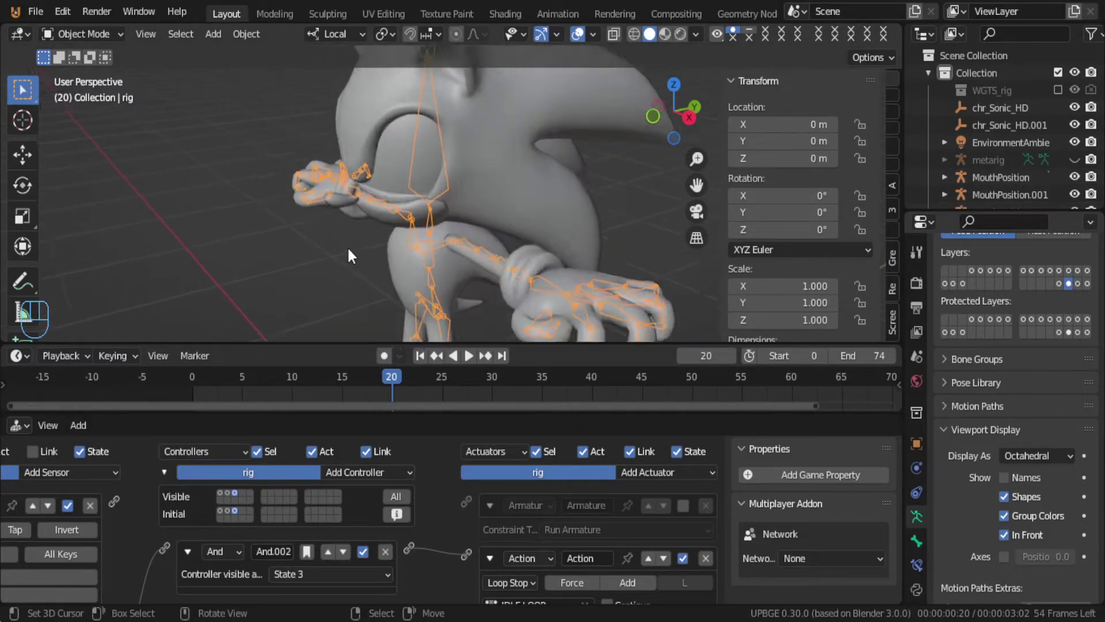
Step: Select MouthR, check its weights in Weight Paint mode against the deform bones, and return to Object Mode
scroll(351, 230, up, 2)
click(335, 174)
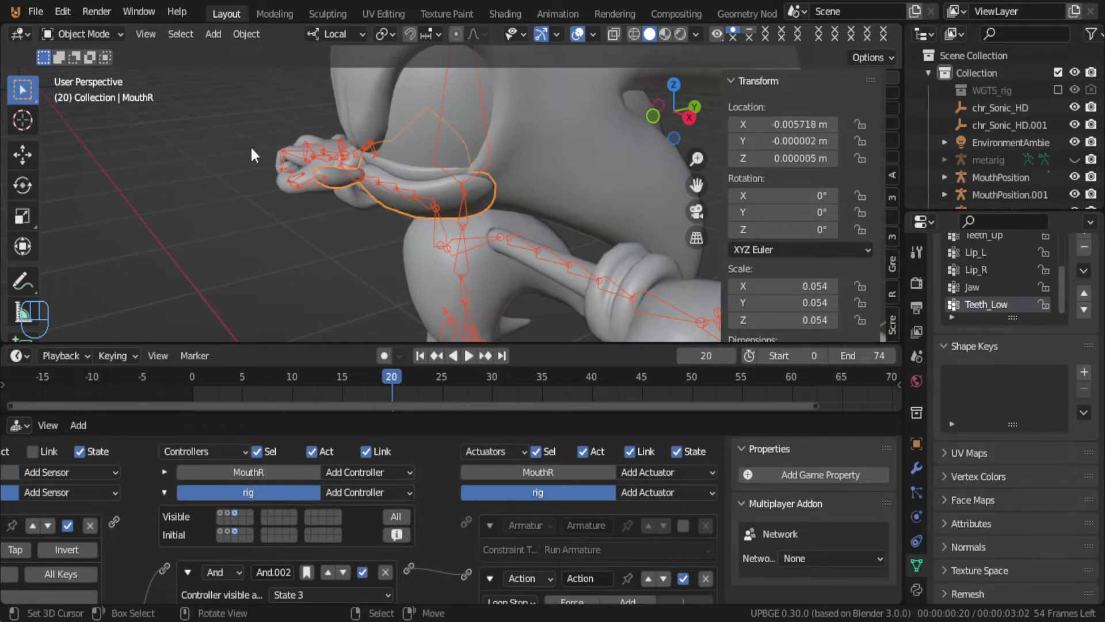
click(75, 33)
click(98, 129)
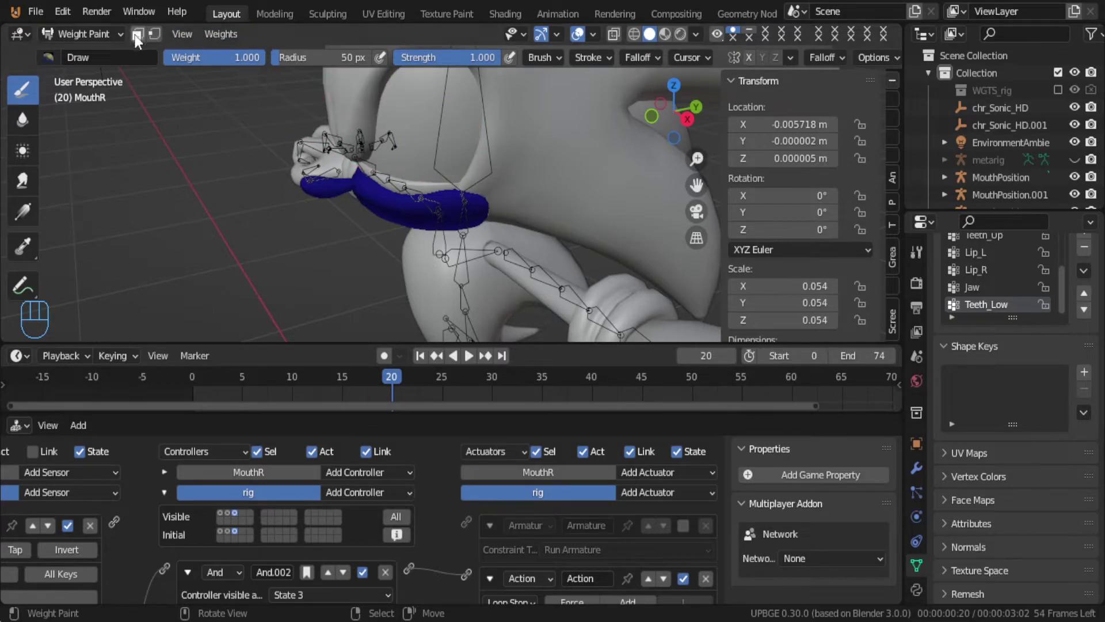
middle_drag(412, 190, 473, 160)
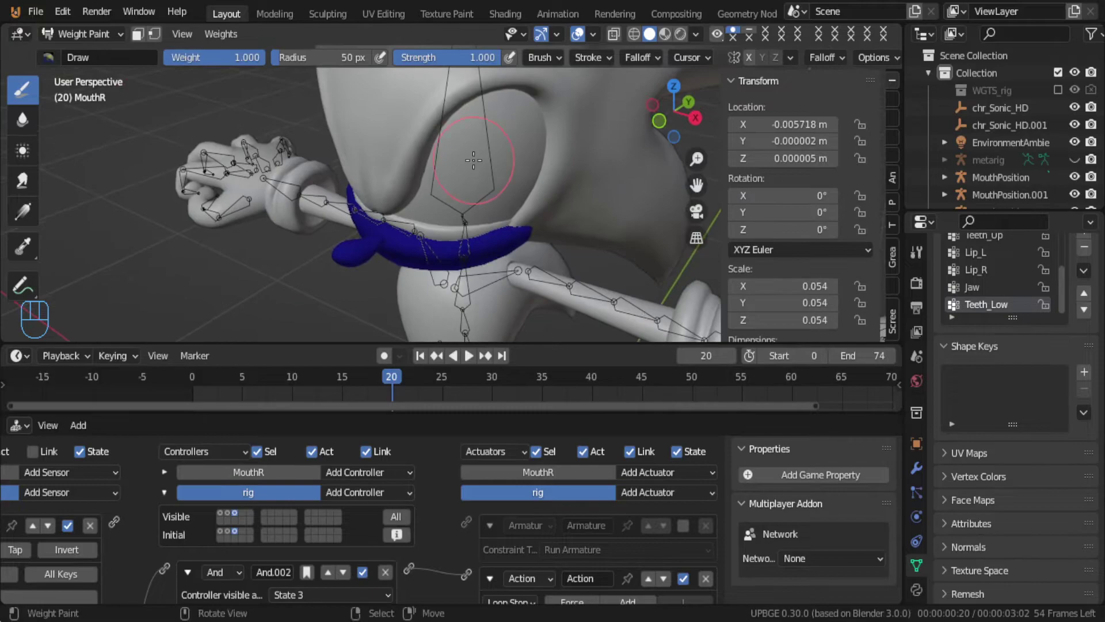
key(ctrl+Tab)
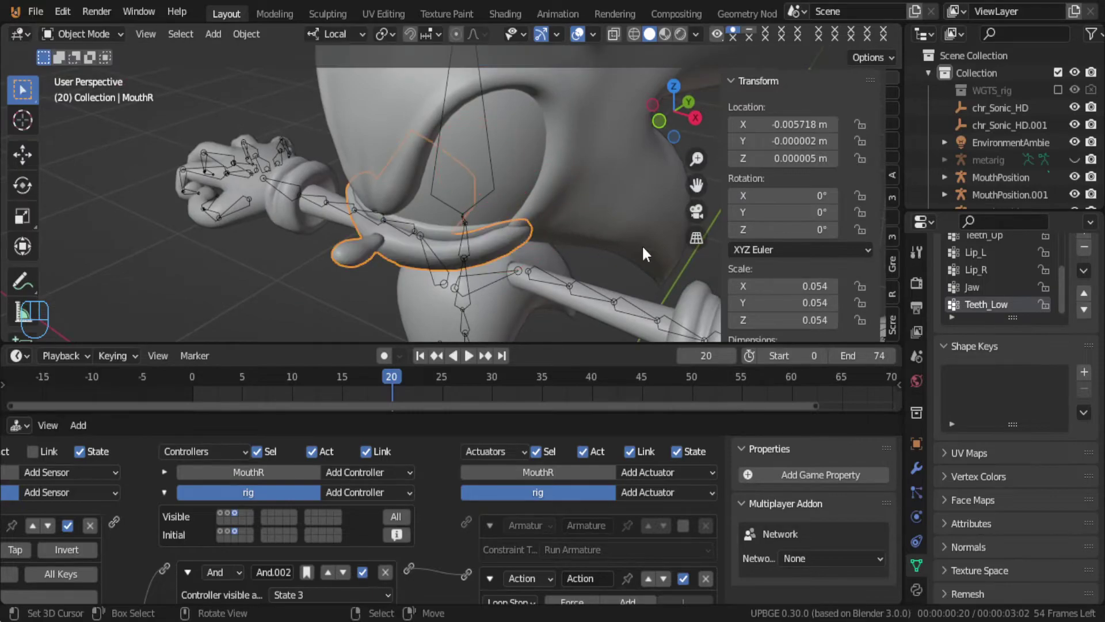
Step: Select the rig together with MouthR as the active object and try switching in and out of Weight Paint mode
click(494, 167)
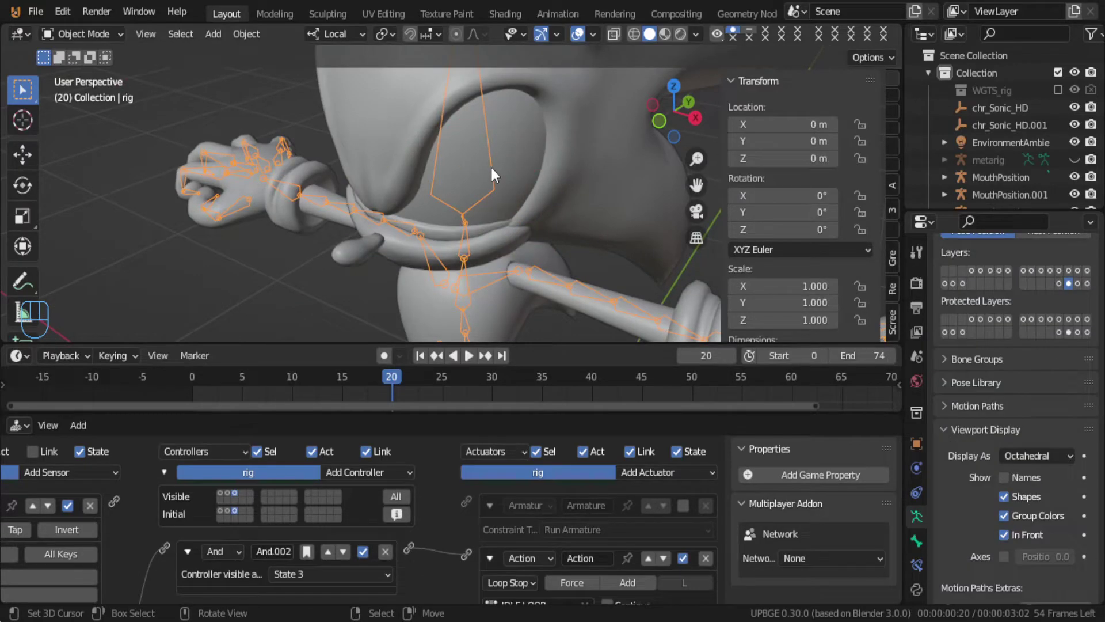
click(369, 246)
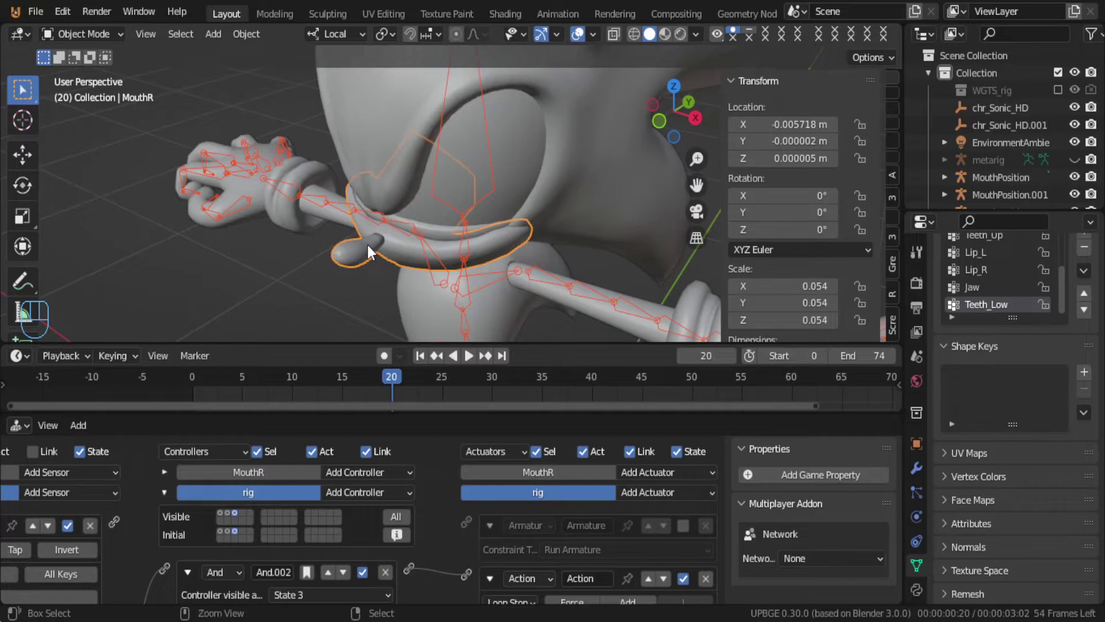
key(ctrl+Tab)
key(ctrl+Tab)
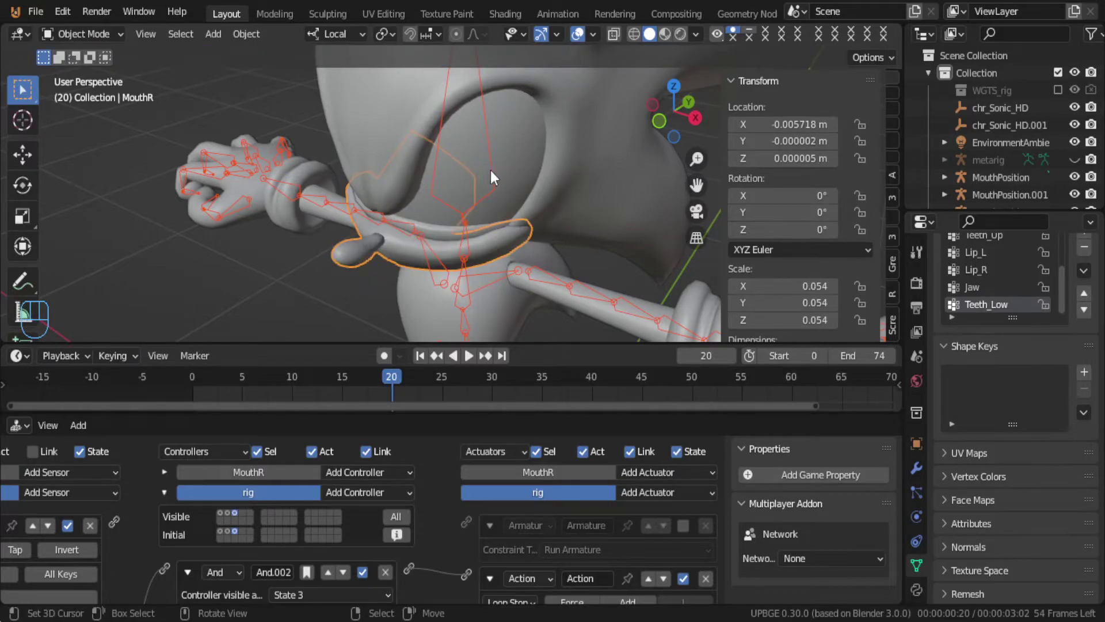
Step: Show only bone layer 32 of the rig, add MouthR as the active object, and enter Weight Paint mode
click(492, 171)
click(498, 169)
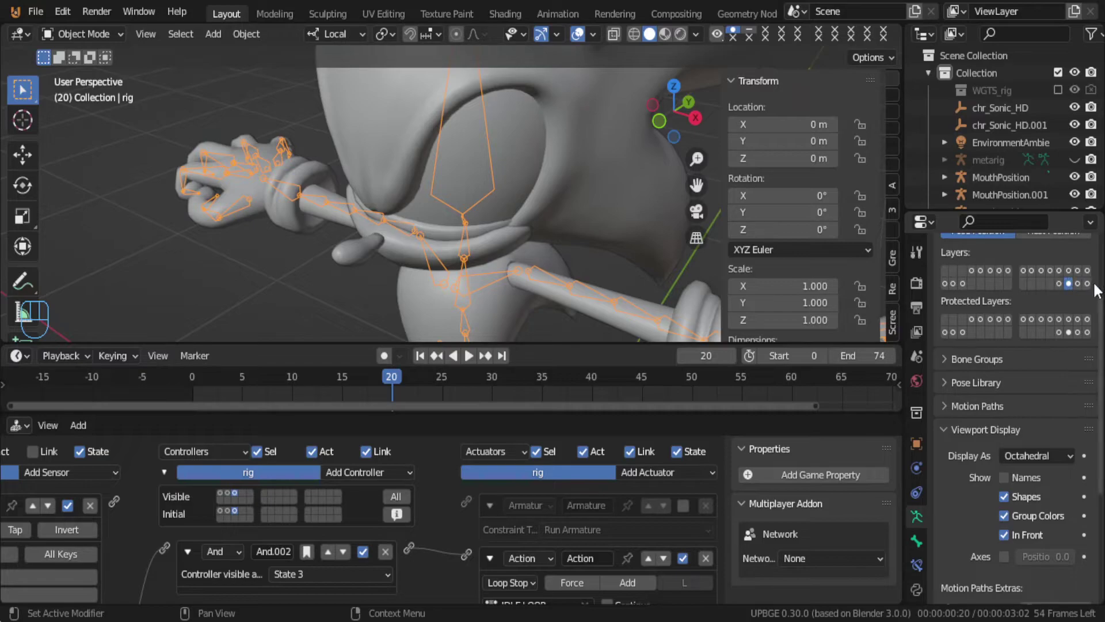
click(358, 260)
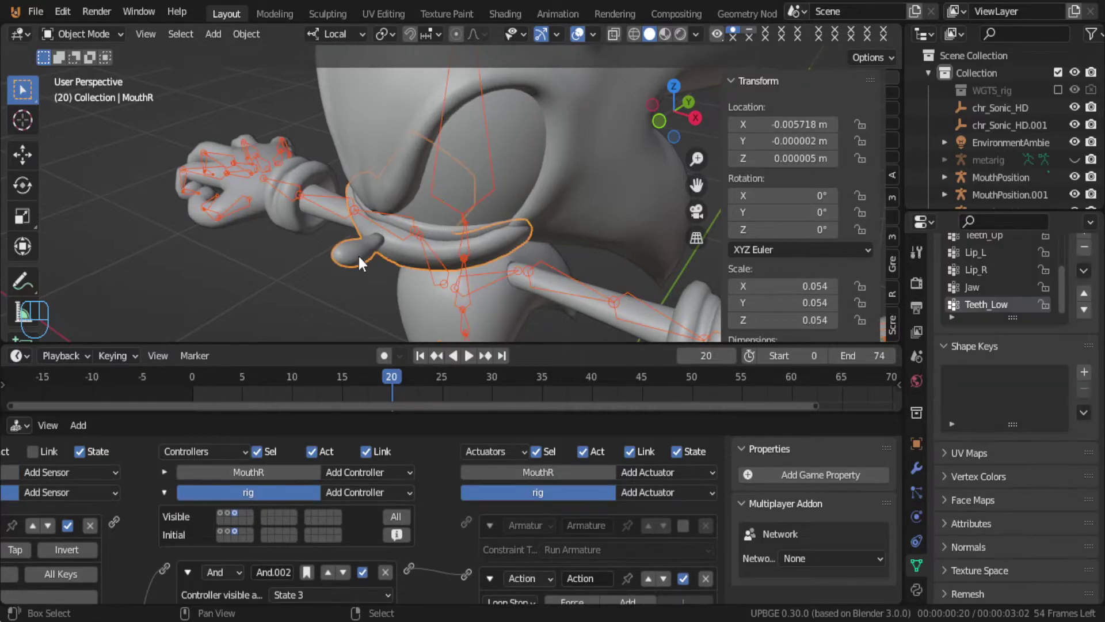
key(ctrl+Tab)
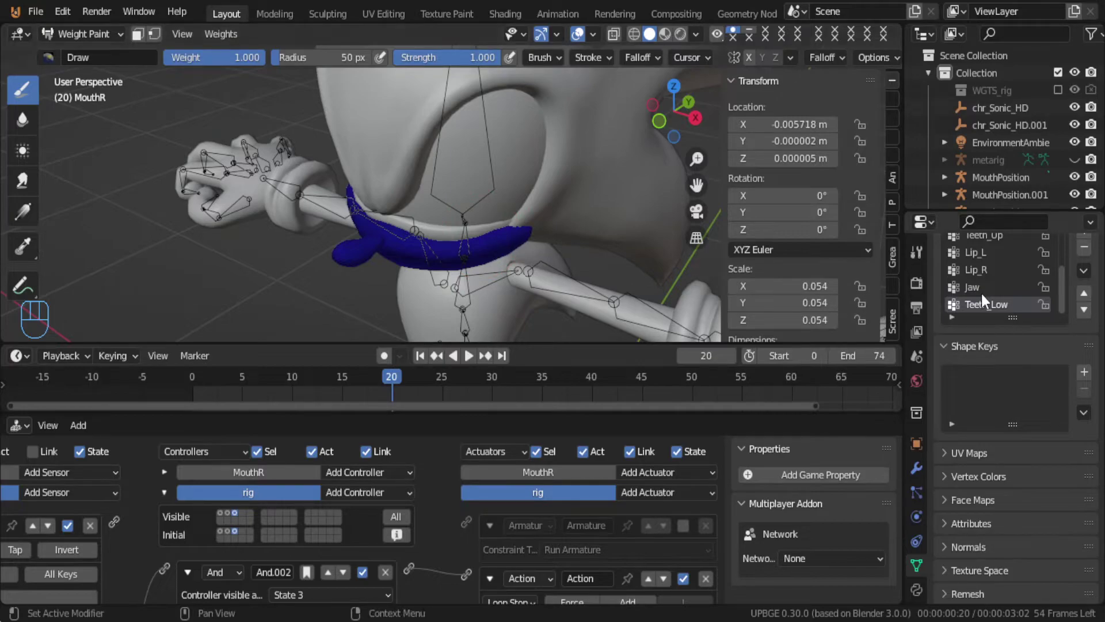
Step: Look through MouthR's vertex groups and check its mesh in Edit Mode, returning to Weight Paint mode
scroll(982, 294, up, 3)
scroll(981, 291, down, 3)
scroll(982, 294, up, 4)
scroll(981, 291, down, 4)
key(Tab)
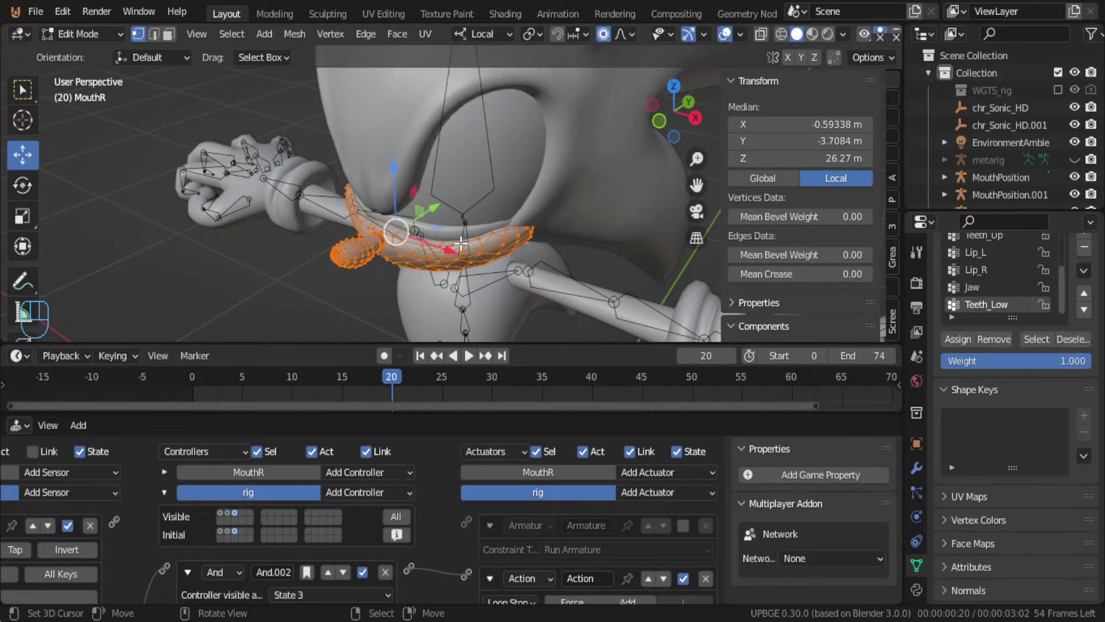
key(Tab)
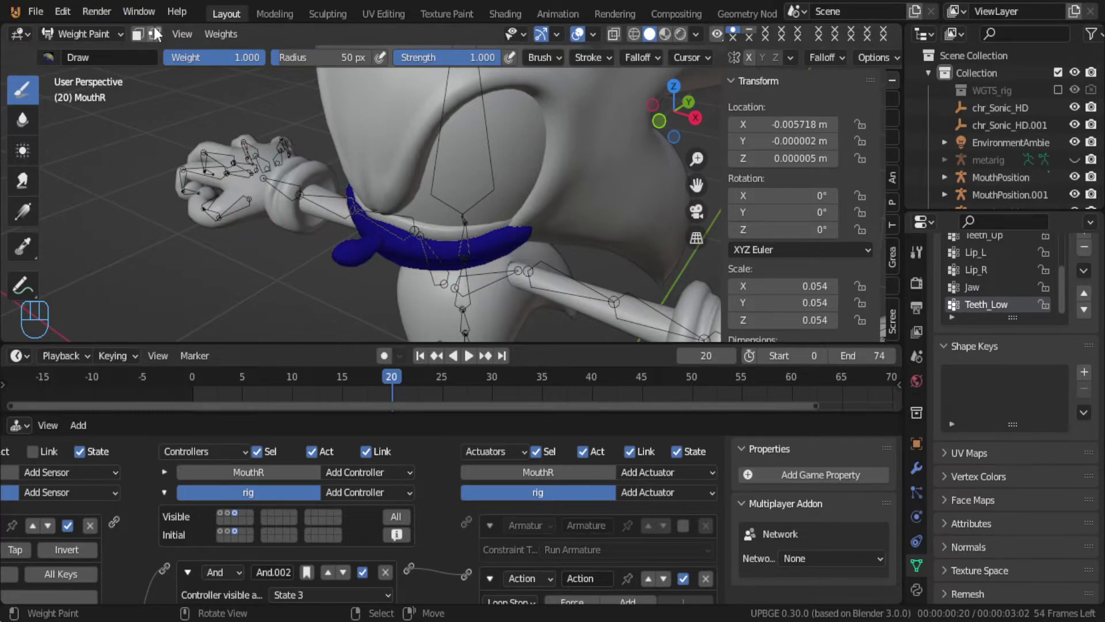
Step: Parent MouthR to the rig with automatic weights, and mark layers 29 and 30 of the rig as protected
click(70, 35)
click(81, 47)
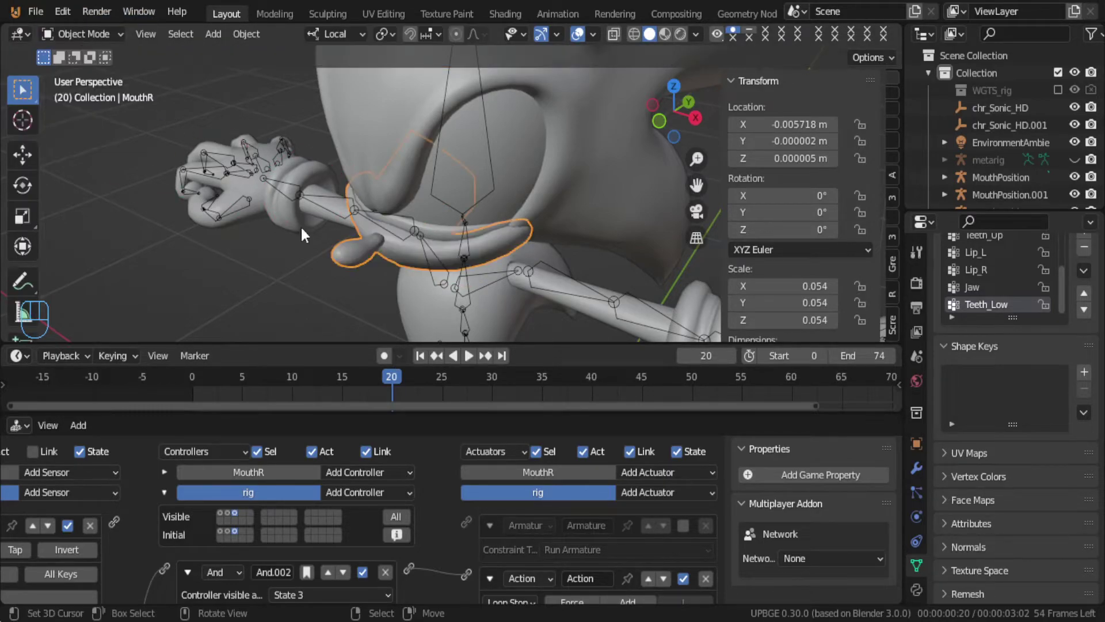
shift+click(441, 134)
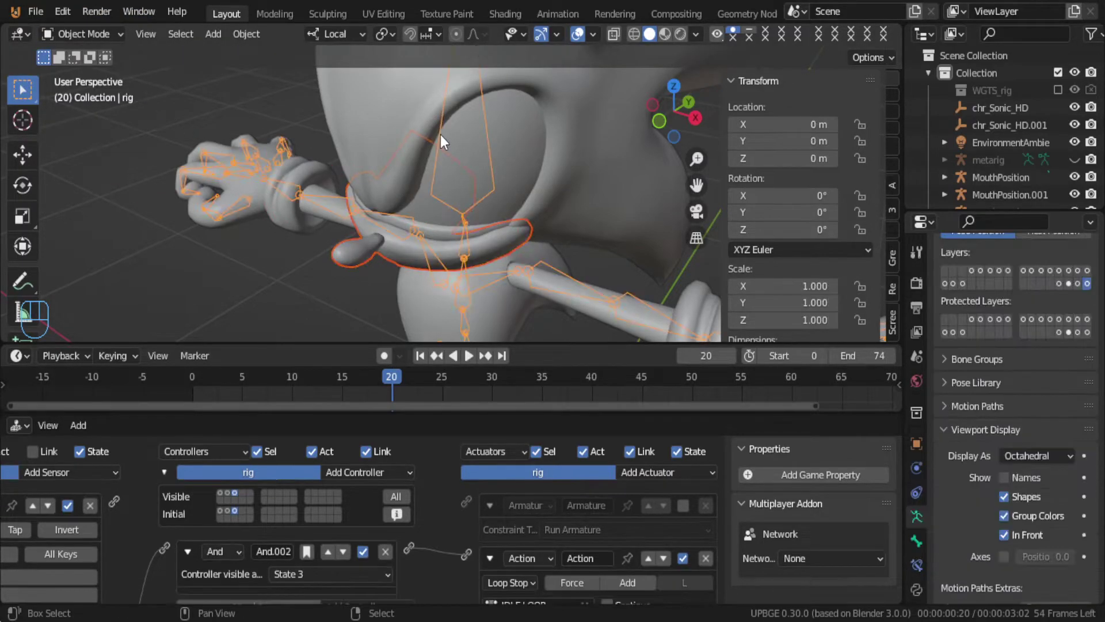
key(ctrl+p)
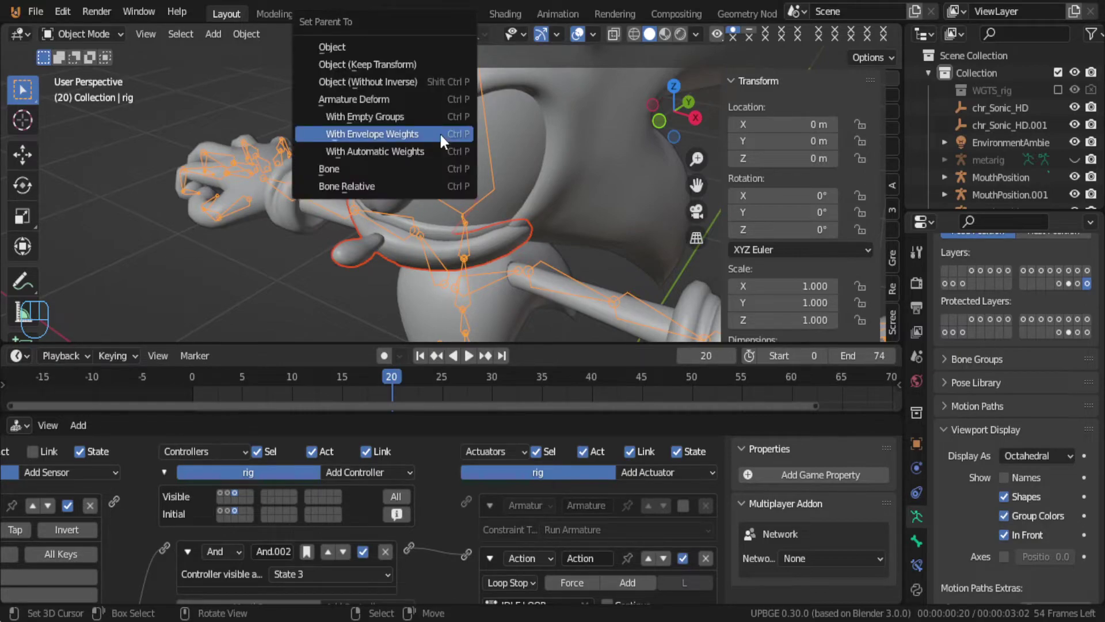
click(428, 146)
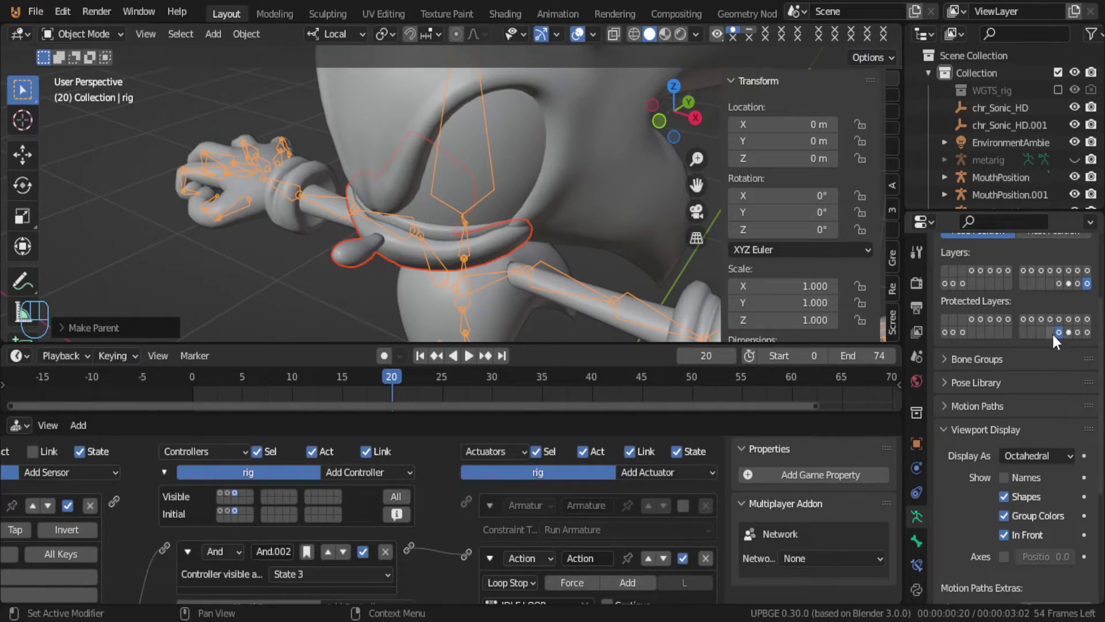
shift+click(1069, 333)
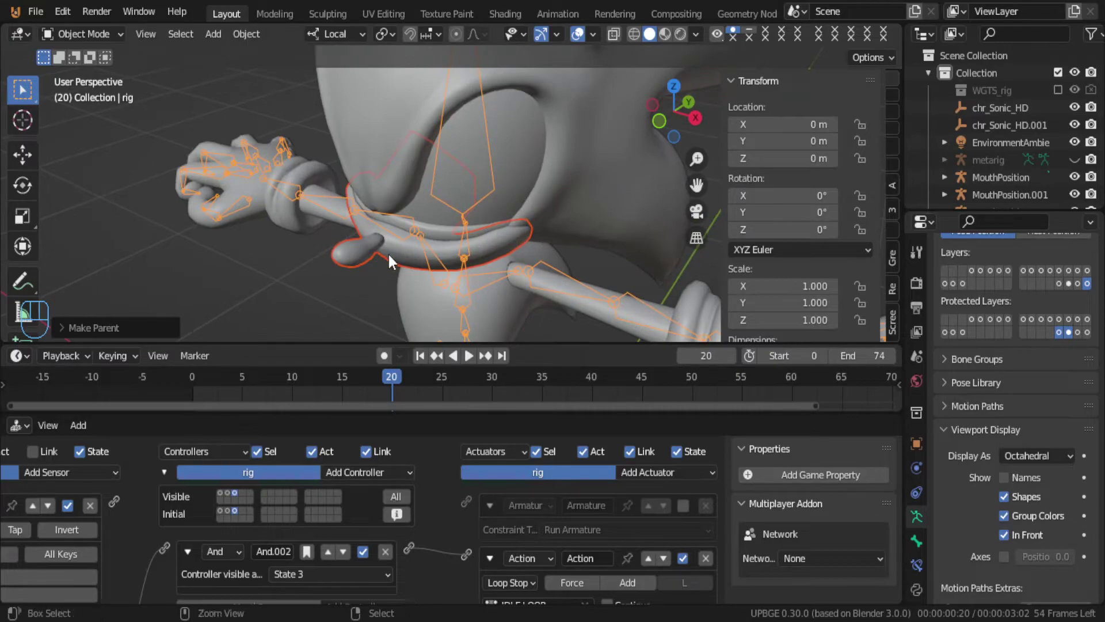
Step: Enter Weight Paint mode on MouthR with the rig selected and pick the head bone ORG-spine.006 for painting
shift+click(388, 251)
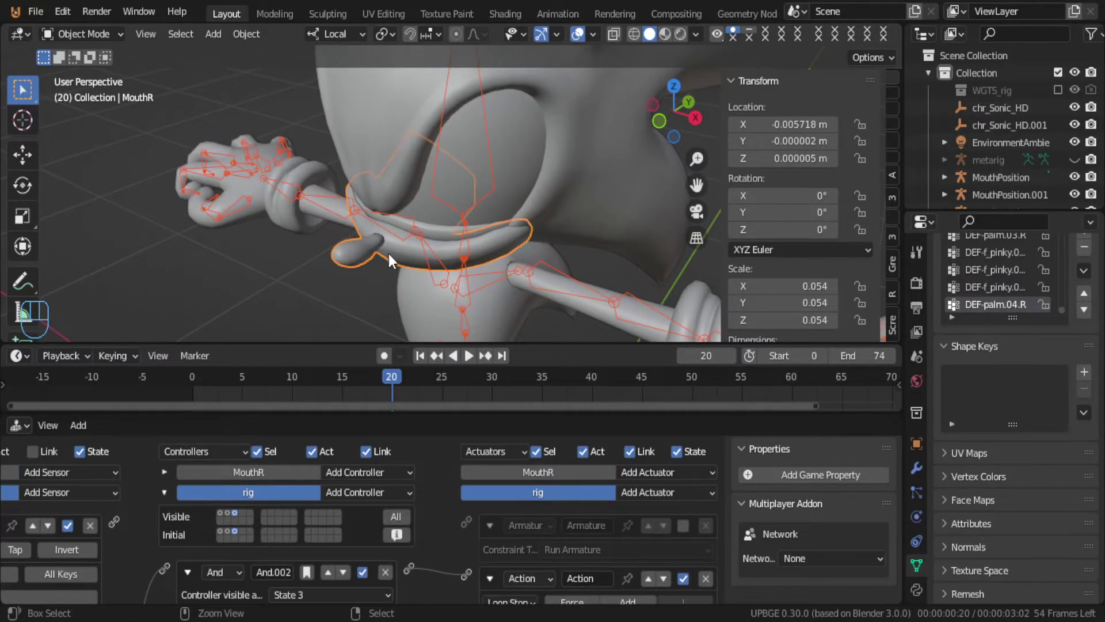
key(ctrl+Tab)
middle_drag(388, 251, 449, 213)
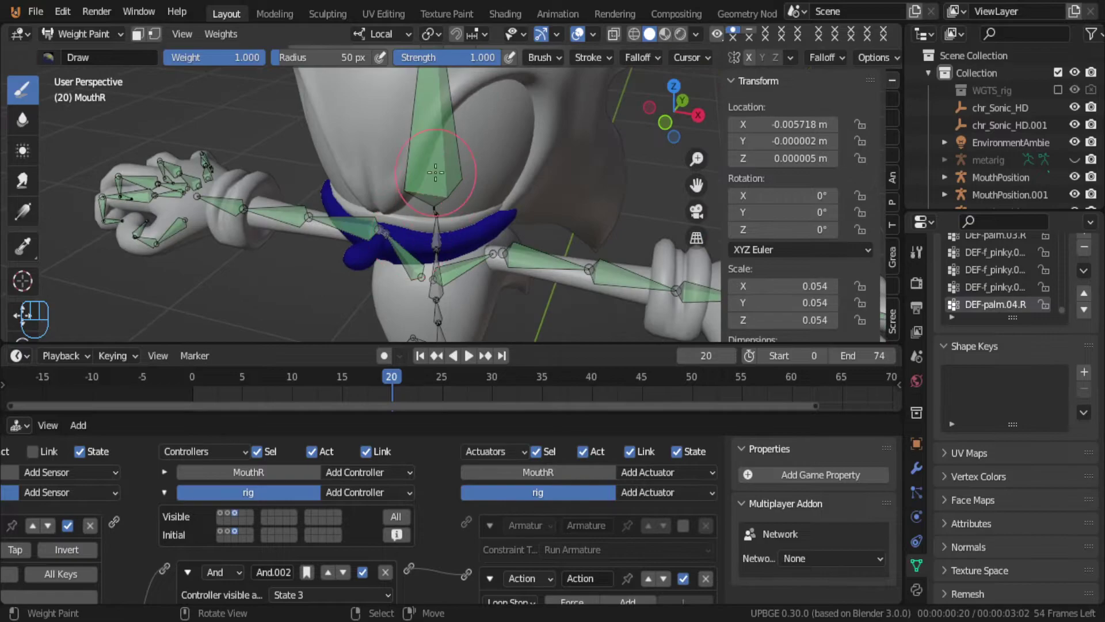
ctrl+click(434, 172)
scroll(435, 171, down, 2)
middle_drag(242, 189, 160, 123)
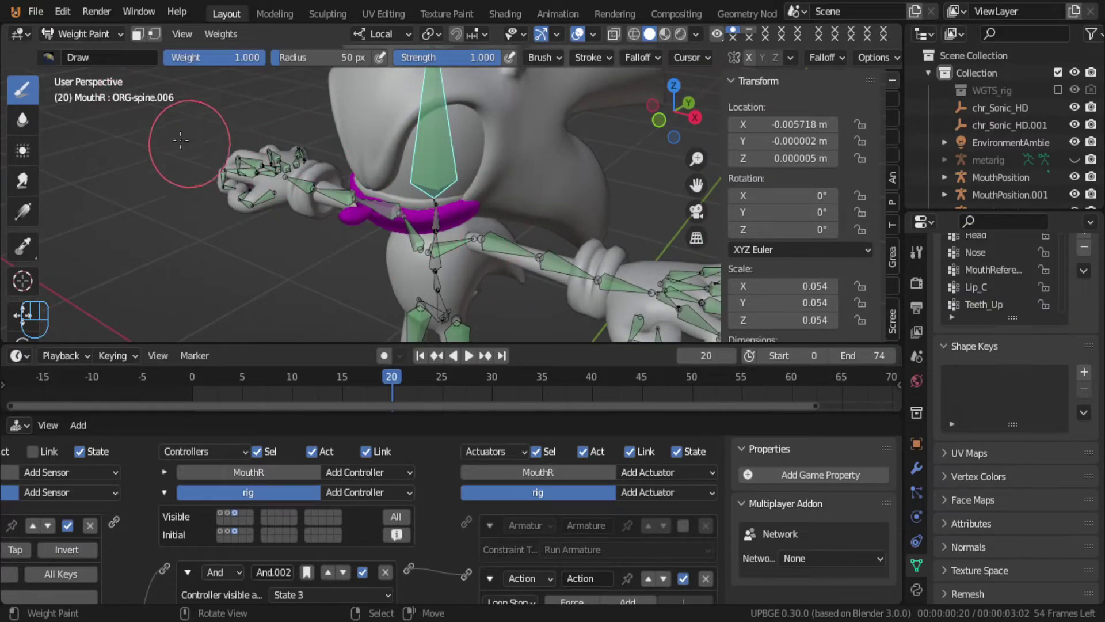
mouse_move(343, 212)
middle_down()
mouse_move(316, 180)
mouse_move(221, 188)
mouse_move(207, 172)
middle_up()
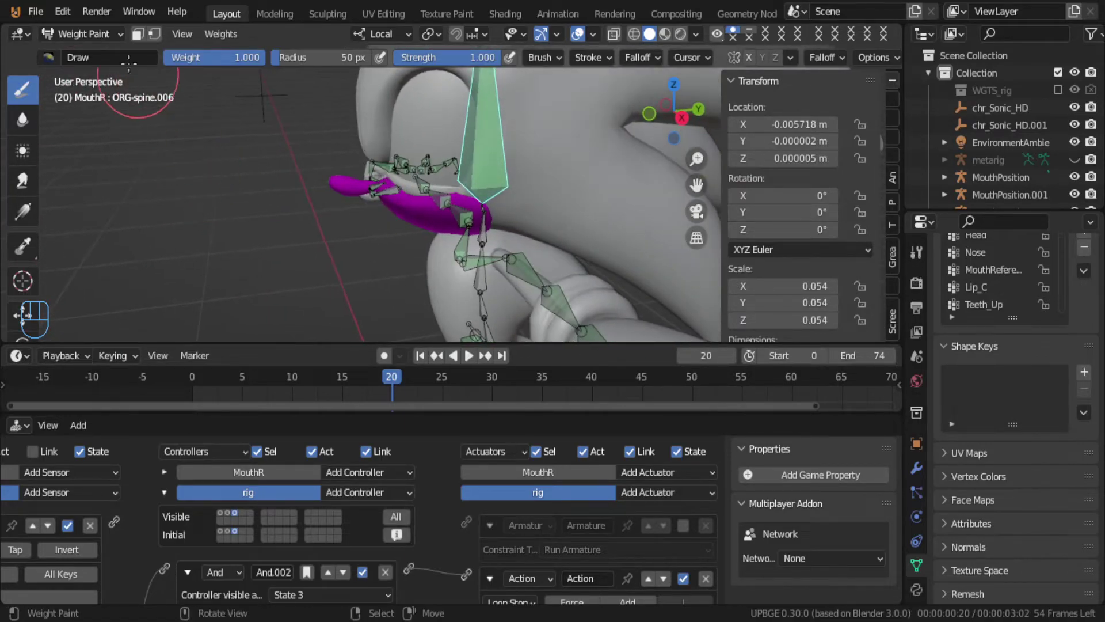
Step: Choose the Add brush and paint the MouthR mesh at weight 1.000 for the ORG-spine.006 bone
click(78, 34)
click(48, 56)
click(72, 110)
mouse_move(345, 183)
mouse_down()
mouse_move(458, 226)
mouse_move(456, 201)
mouse_move(456, 251)
mouse_move(458, 204)
mouse_move(354, 222)
mouse_move(463, 261)
mouse_up()
middle_drag(353, 185, 373, 96)
mouse_move(376, 169)
middle_down()
mouse_move(419, 222)
mouse_move(521, 230)
middle_up()
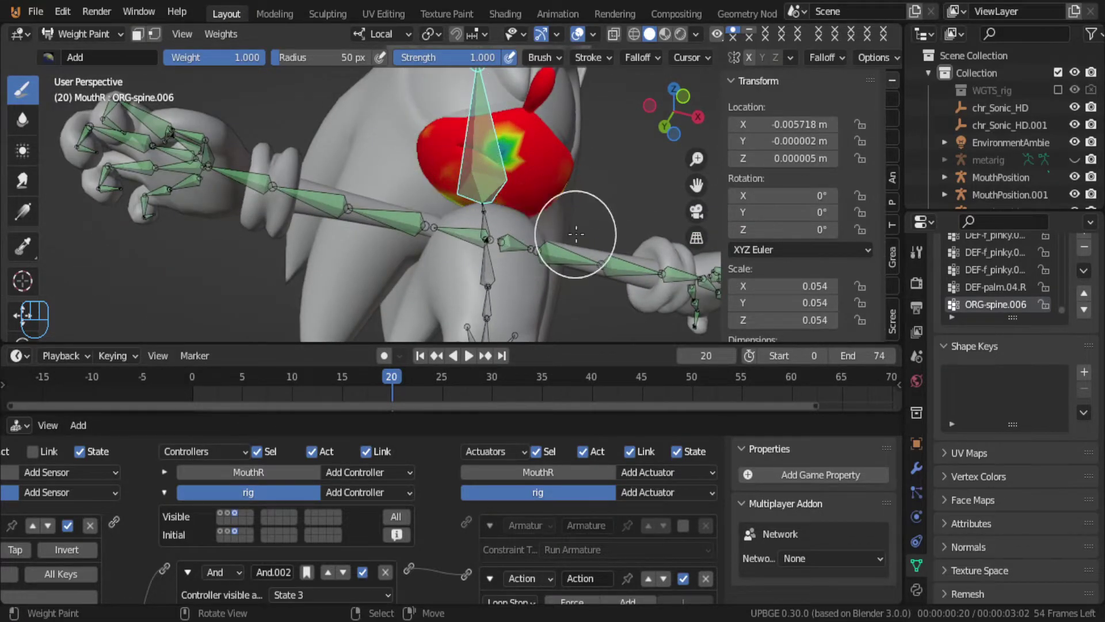
Step: In wireframe shading, paint the remaining inner parts of MouthR at full ORG-spine.006 weight and return to Object Mode
key(shift+z)
middle_drag(431, 101, 403, 323)
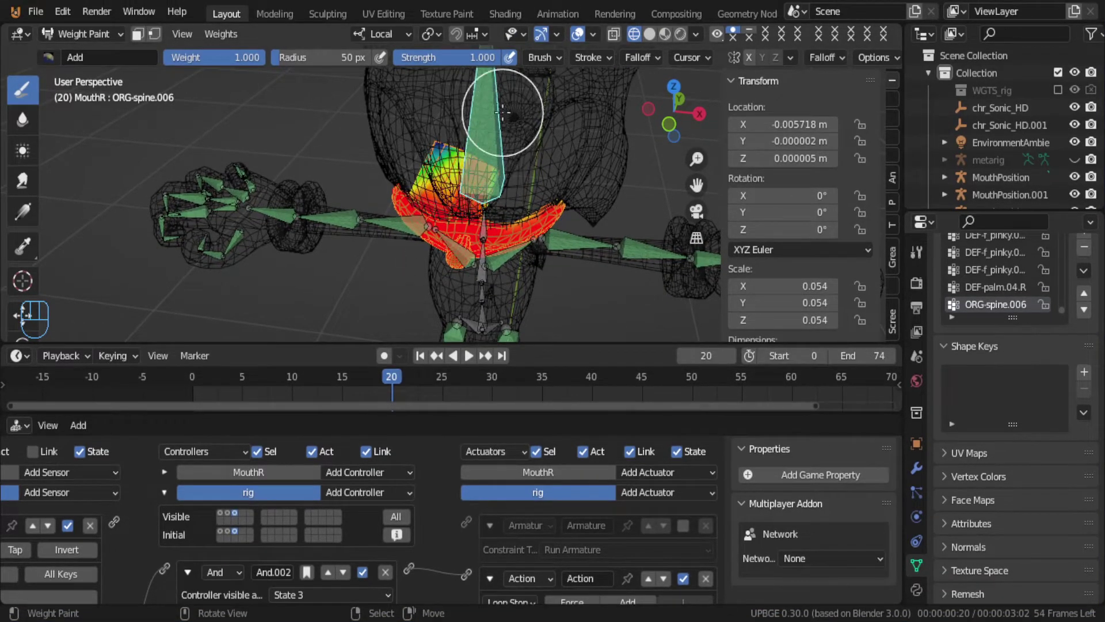
drag(434, 199, 481, 128)
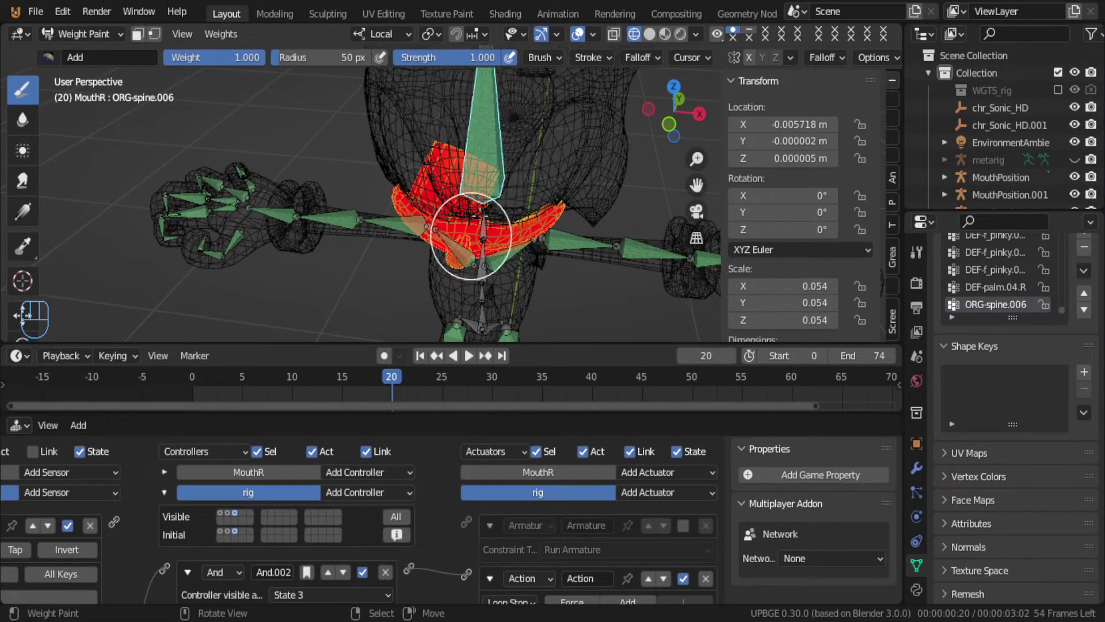
middle_drag(538, 234, 338, 264)
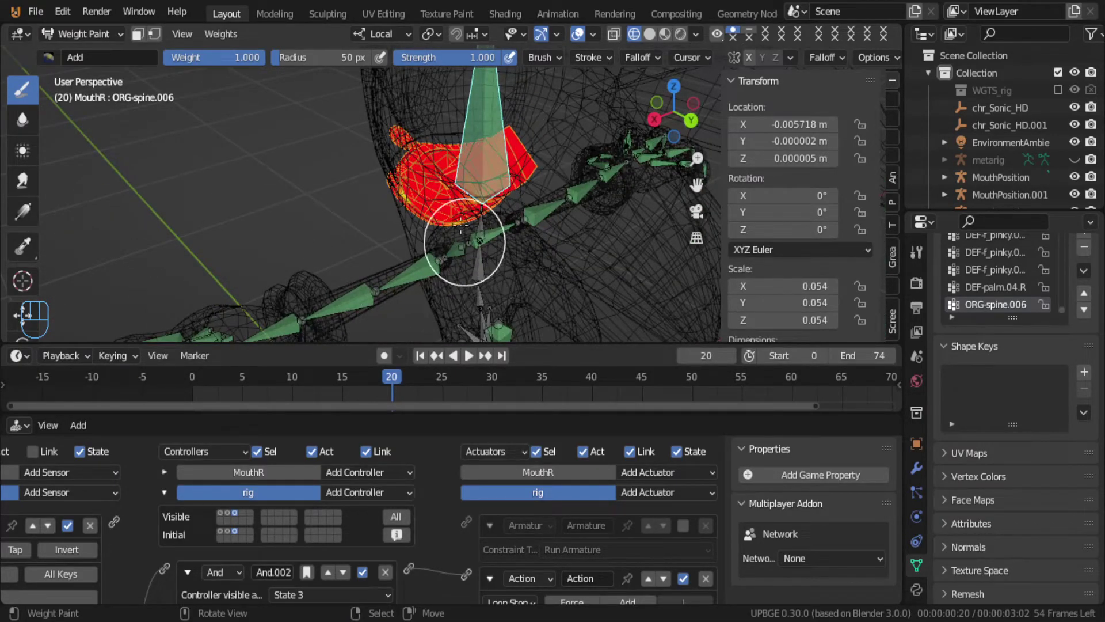
middle_drag(456, 234, 513, 111)
middle_drag(495, 231, 468, 247)
mouse_move(432, 168)
middle_down()
mouse_move(415, 238)
mouse_move(472, 241)
middle_up()
middle_drag(362, 193, 460, 195)
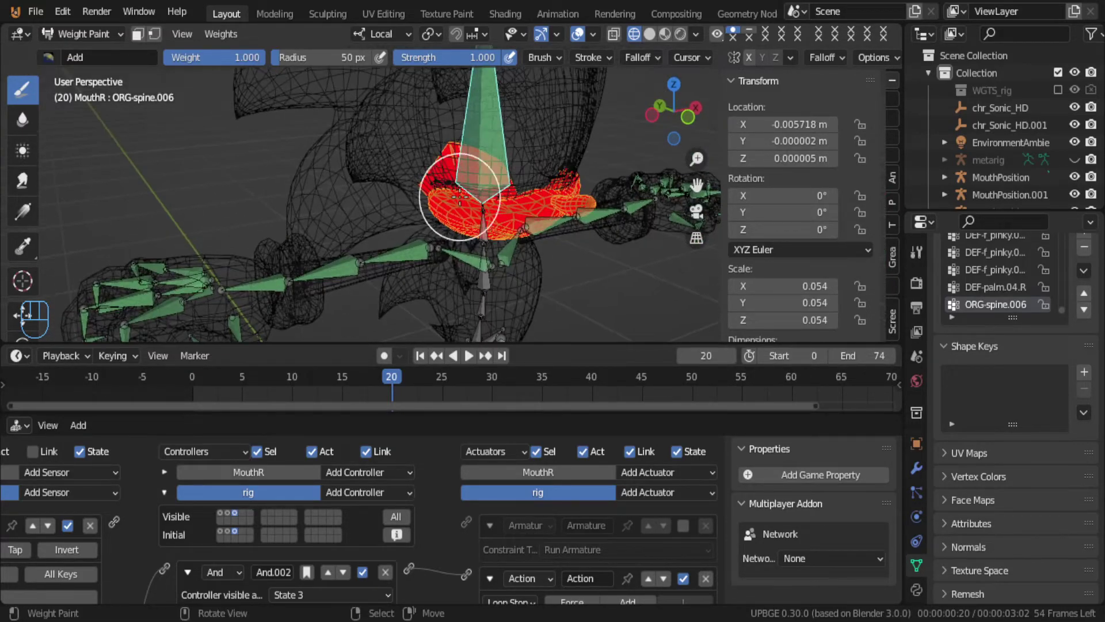
click(94, 31)
click(99, 52)
scroll(335, 222, down, 5)
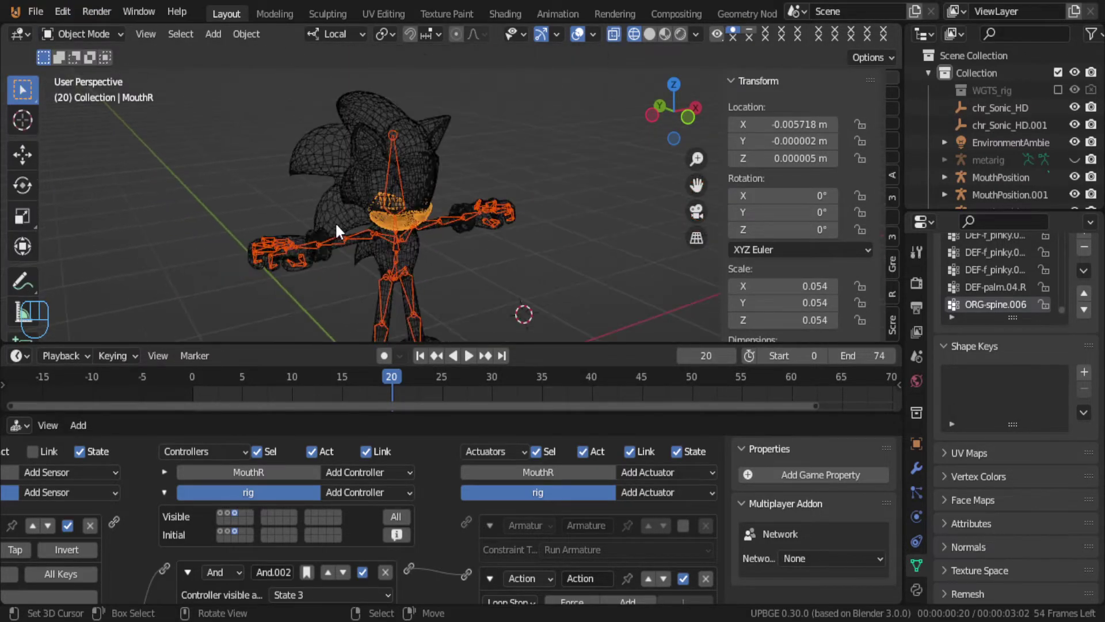
Step: Select the rig and display its control bone layers 4–19 and 29 in place of layer 32
click(384, 172)
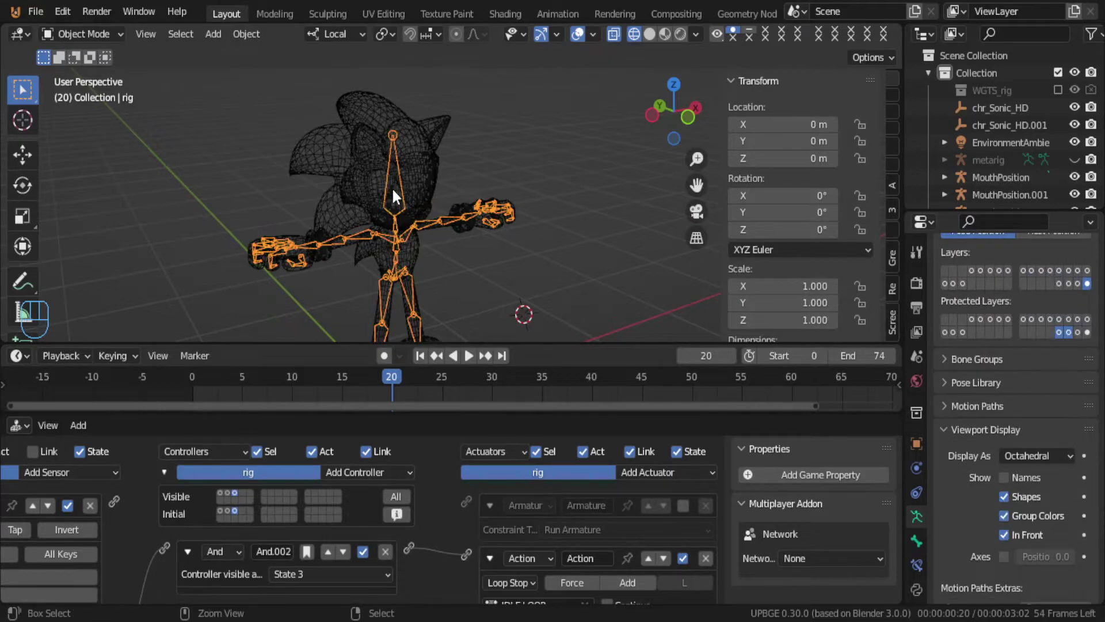
key(ctrl+Tab)
key(ctrl+Tab)
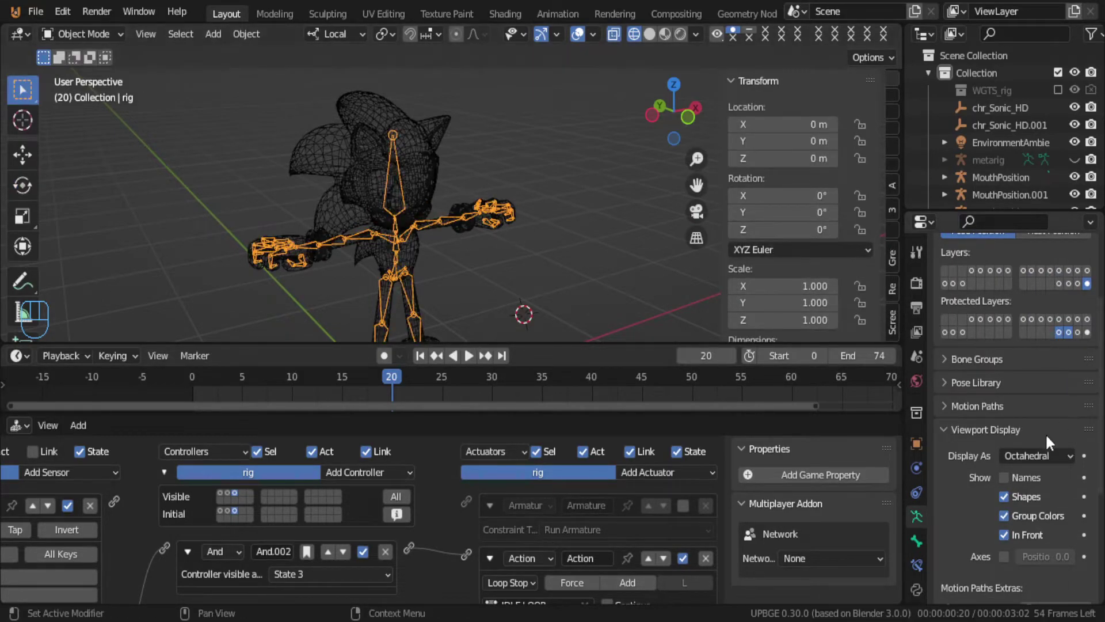
click(1059, 283)
drag(1089, 269, 969, 269)
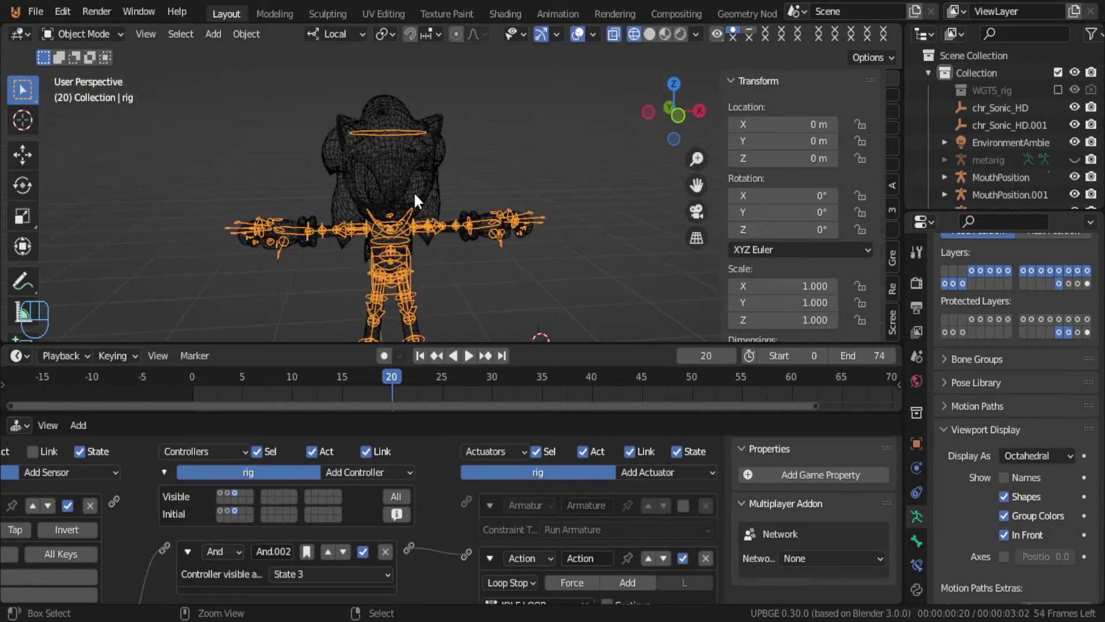
Step: In Pose Mode with solid shading, rotate the head control freely to test how MouthR follows the head
key(ctrl+Tab)
click(420, 138)
key(r)
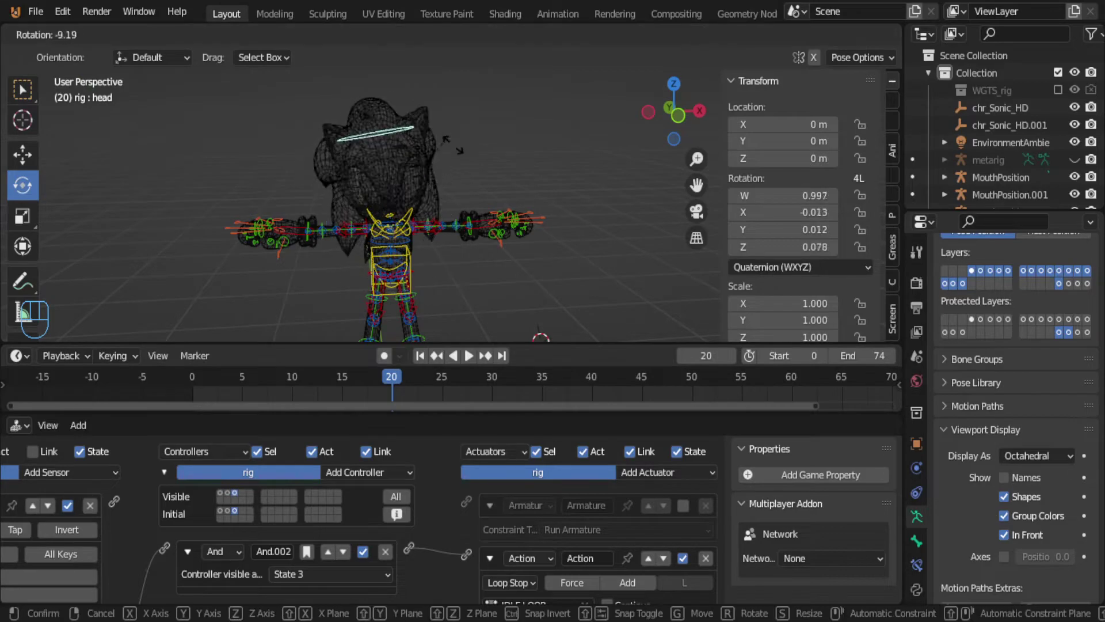
right_click(499, 153)
mouse_move(499, 154)
middle_down()
mouse_move(364, 113)
mouse_move(436, 145)
middle_up()
scroll(361, 123, up, 3)
key(shift+z)
key(r)
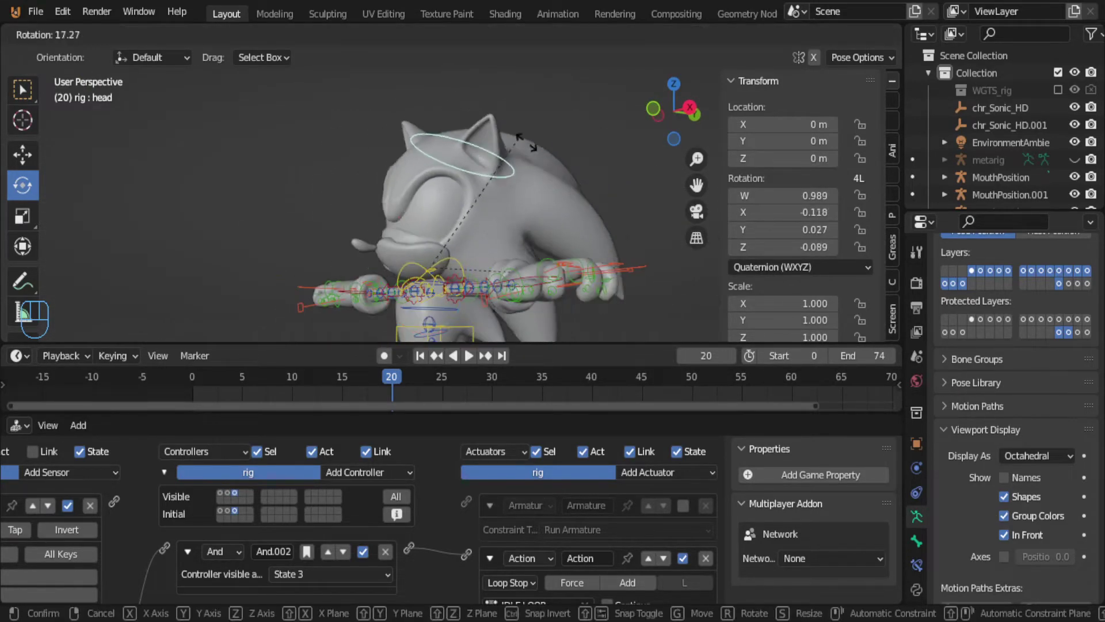
click(518, 185)
scroll(439, 259, up, 3)
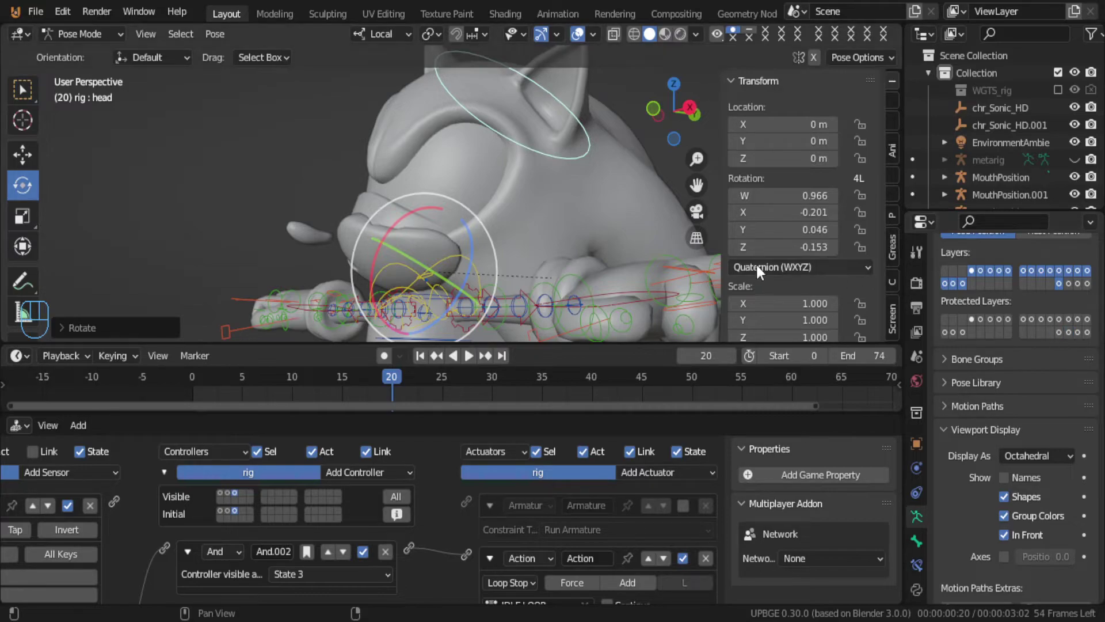
Step: Show only the rig's bone layer 30 and enter Weight Paint mode on MouthR with the rig also selected
key(ctrl+Tab)
click(1069, 283)
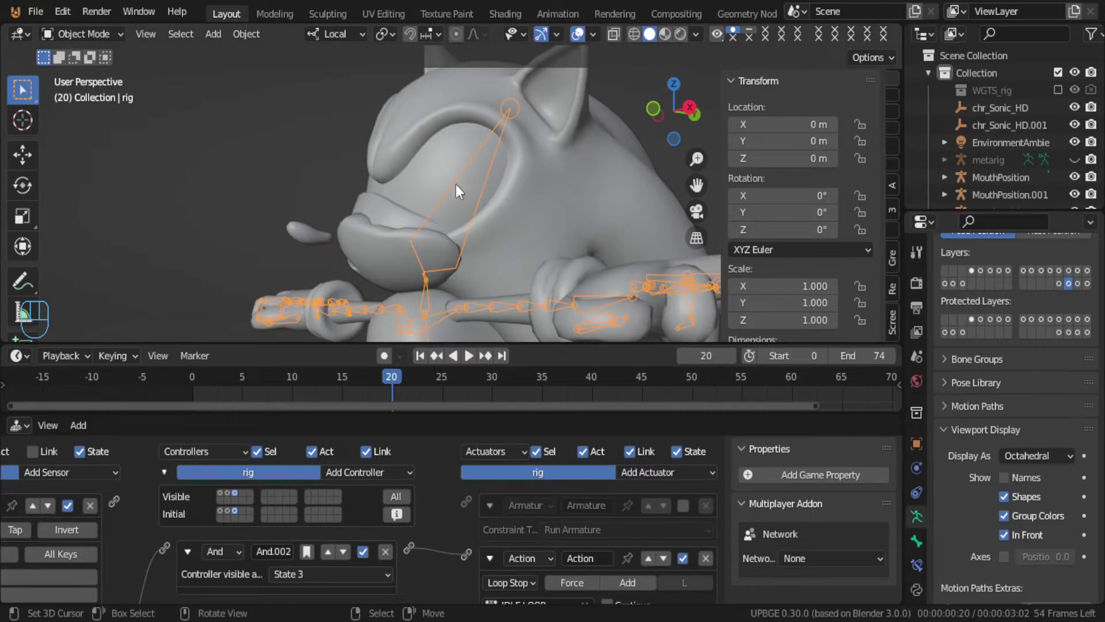
click(345, 244)
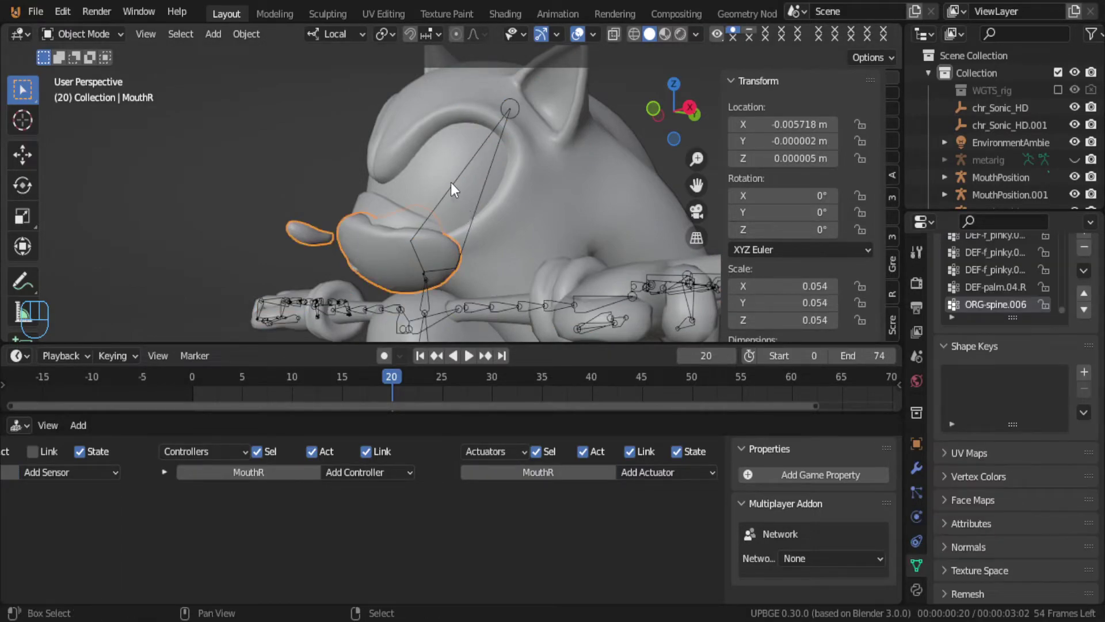
key(ctrl+z)
shift+click(362, 224)
key(ctrl+Tab)
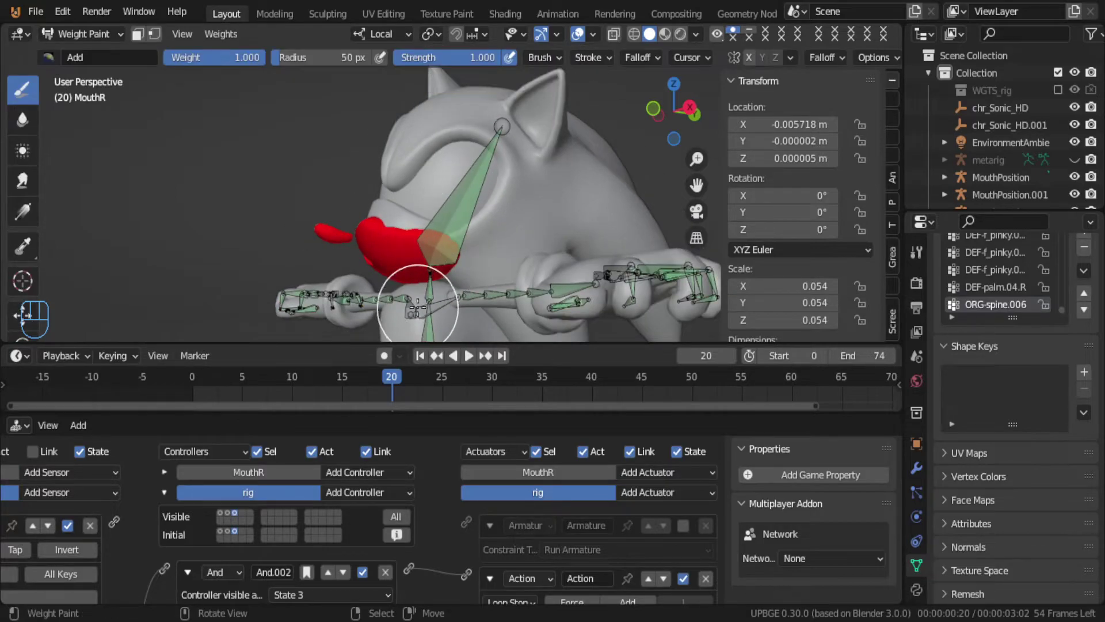
Step: Pick the head bone DEF-spine.006 and paint the outer surface of MouthR at weight 1.000 with the Add brush
ctrl+click(429, 297)
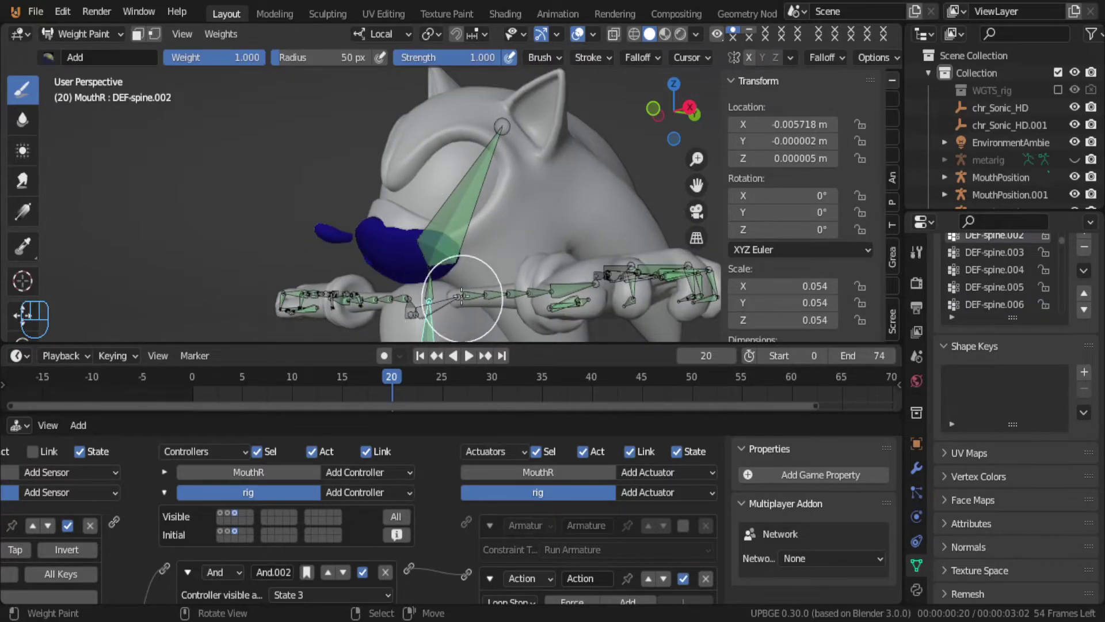
ctrl+click(450, 205)
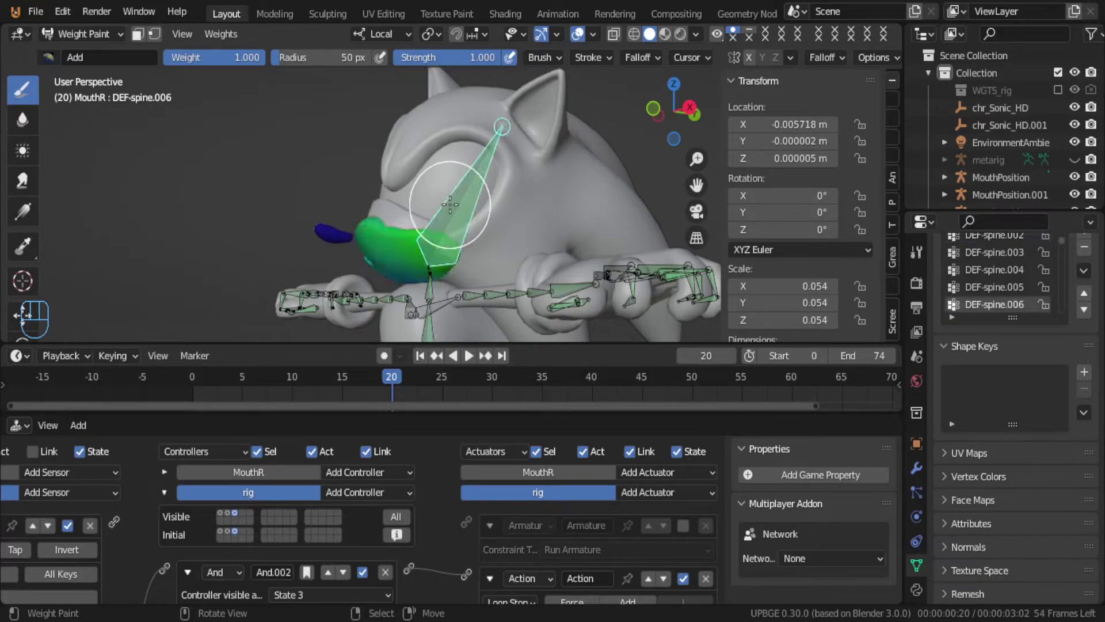
mouse_move(451, 204)
middle_down()
mouse_move(469, 190)
mouse_move(419, 236)
middle_up()
mouse_move(419, 236)
mouse_down()
mouse_move(394, 246)
mouse_move(434, 247)
mouse_move(395, 247)
mouse_move(426, 242)
mouse_move(567, 299)
mouse_move(491, 278)
mouse_move(506, 193)
mouse_move(404, 288)
mouse_up()
middle_drag(404, 288, 451, 247)
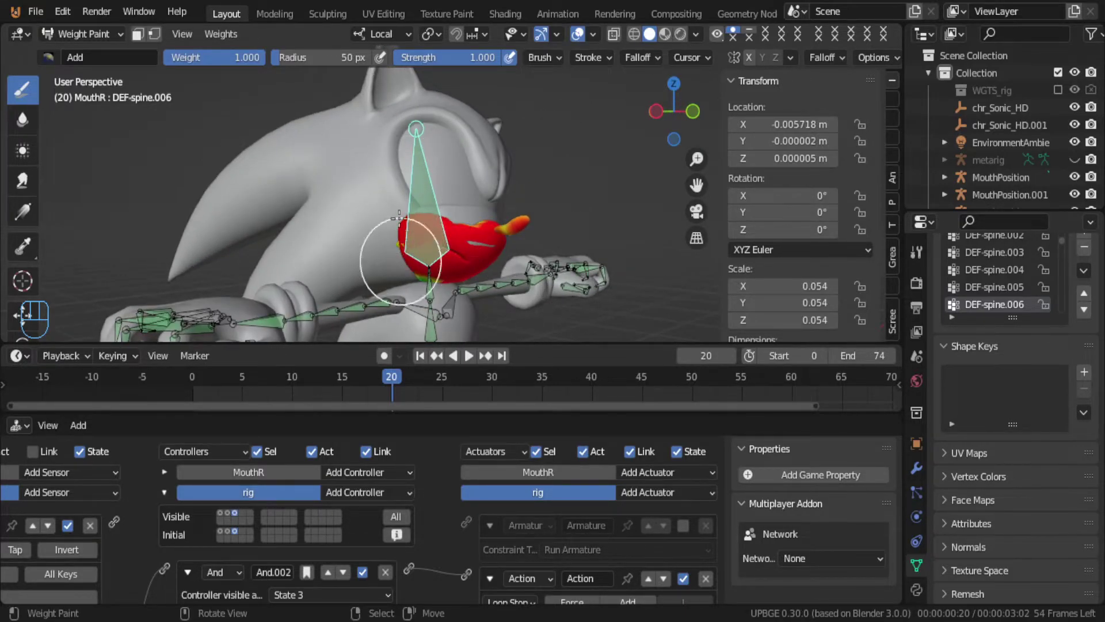
drag(457, 216, 505, 216)
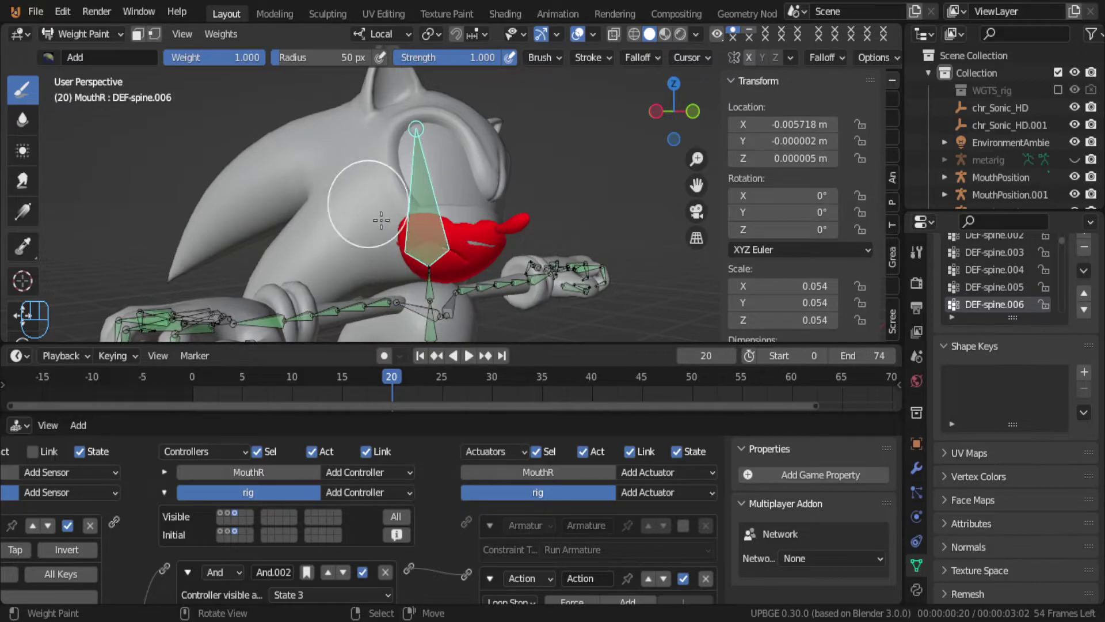
Step: In wireframe shading, paint the remaining inner and rear parts of MouthR at full DEF-spine.006 weight
key(shift+z)
middle_drag(480, 185, 430, 225)
middle_drag(456, 331, 378, 180)
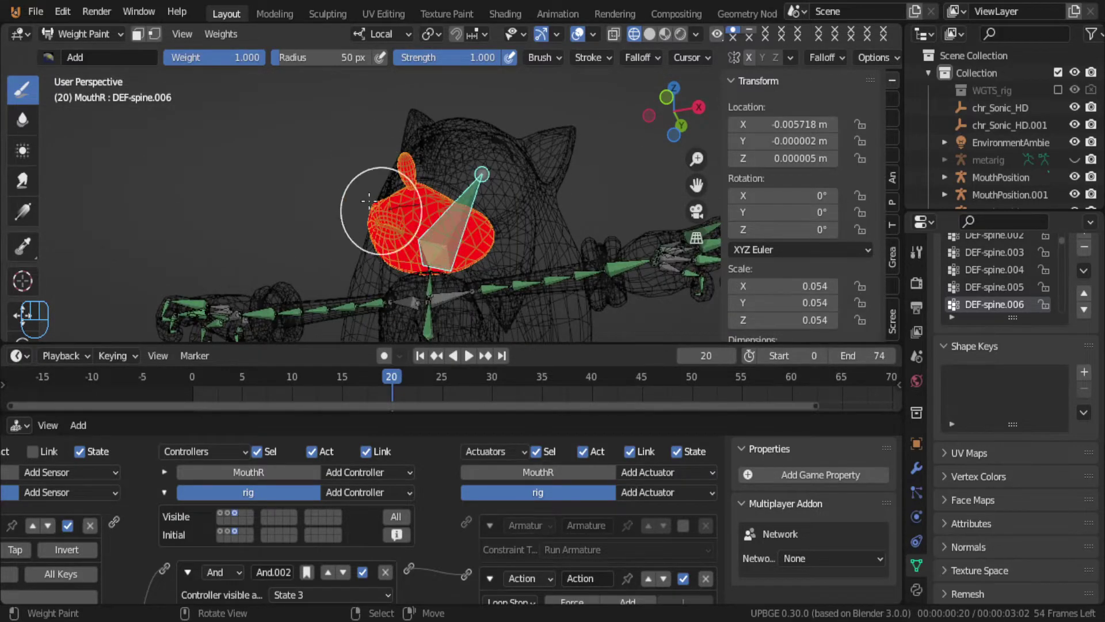
scroll(374, 230, up, 8)
mouse_move(444, 222)
middle_down()
mouse_move(370, 255)
mouse_move(484, 109)
middle_up()
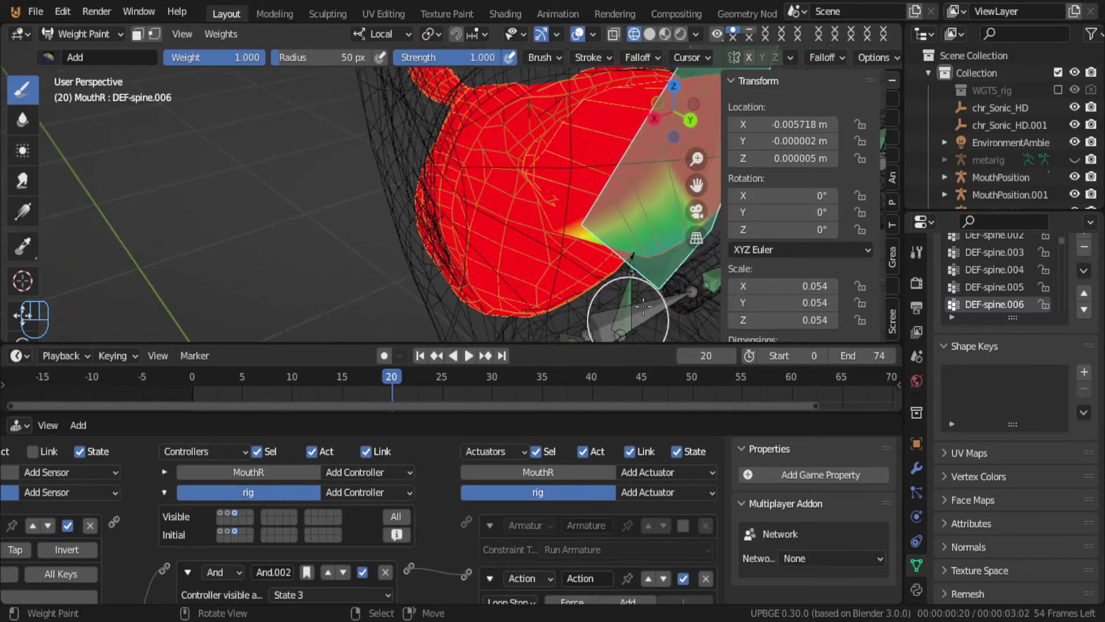
middle_drag(526, 180, 525, 184)
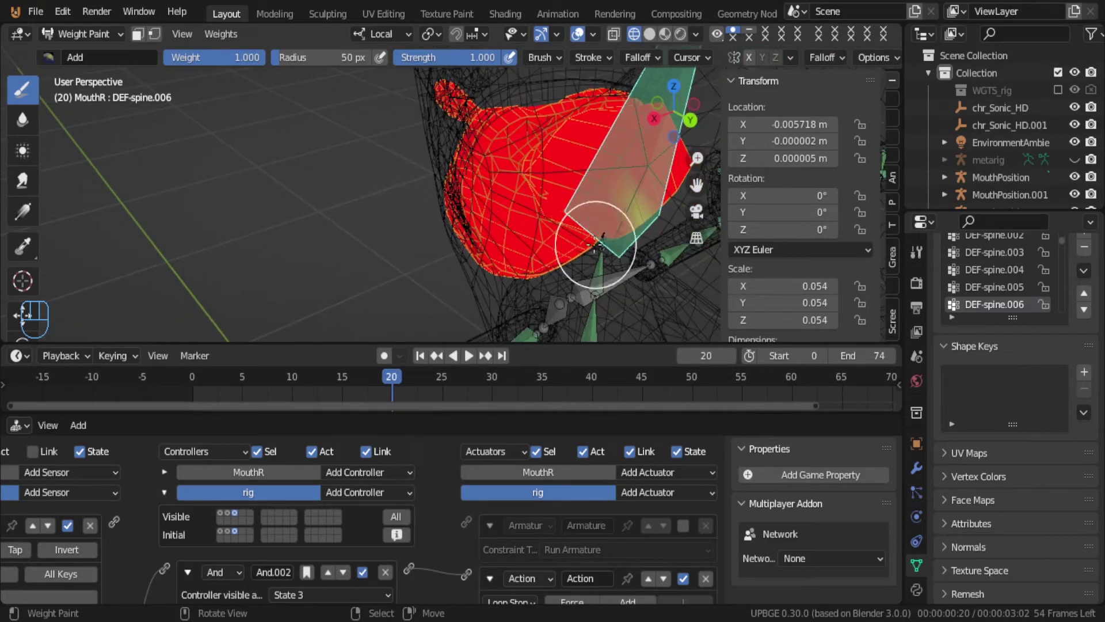
middle_drag(547, 234, 713, 190)
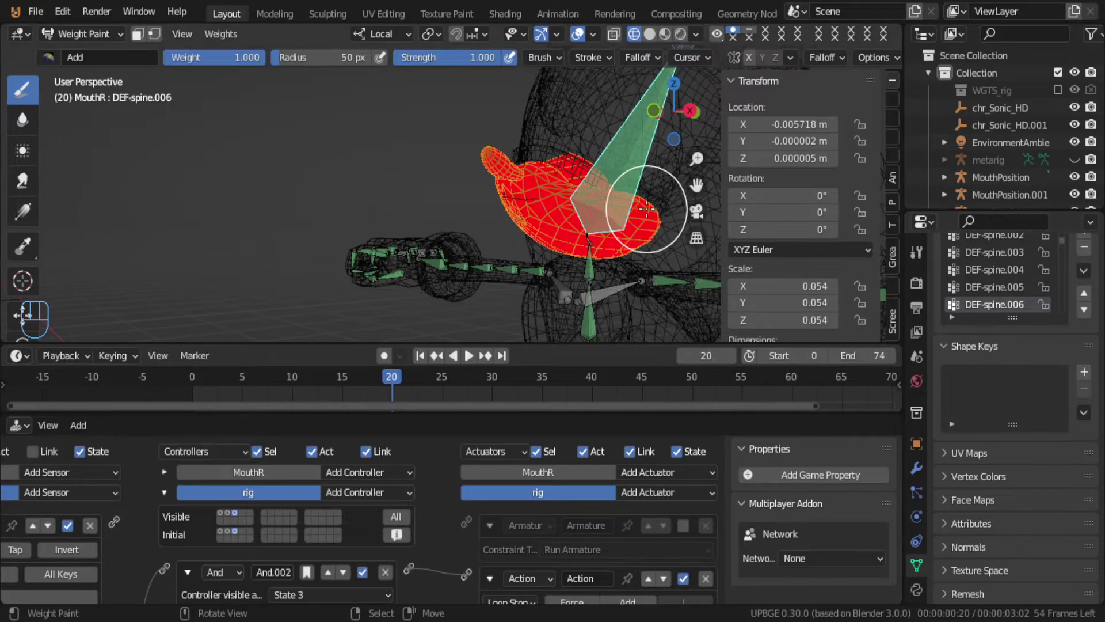
key(Tab)
key(ctrl+Tab)
click(610, 144)
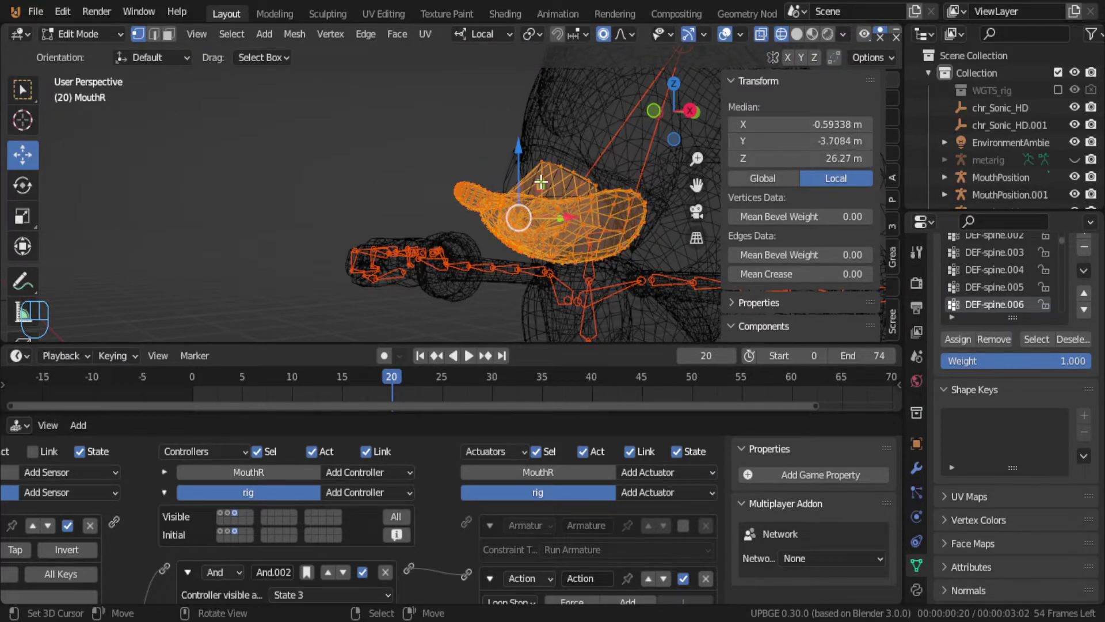
key(Tab)
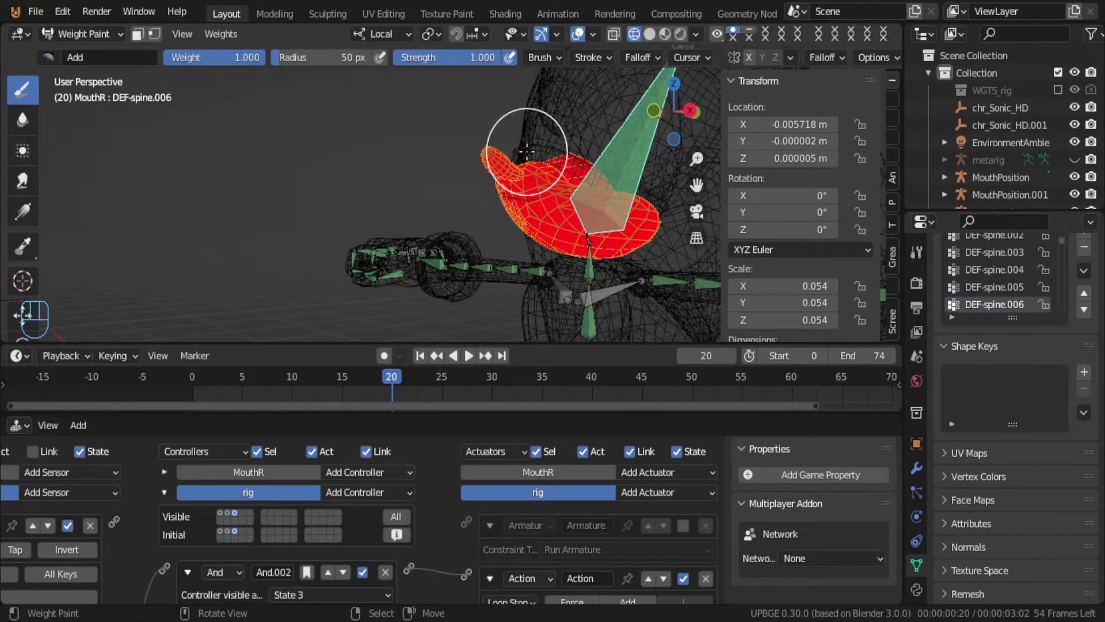
Step: Leave Weight Paint mode and check the name of the rig's head bone in its bone properties in Pose Mode
click(109, 34)
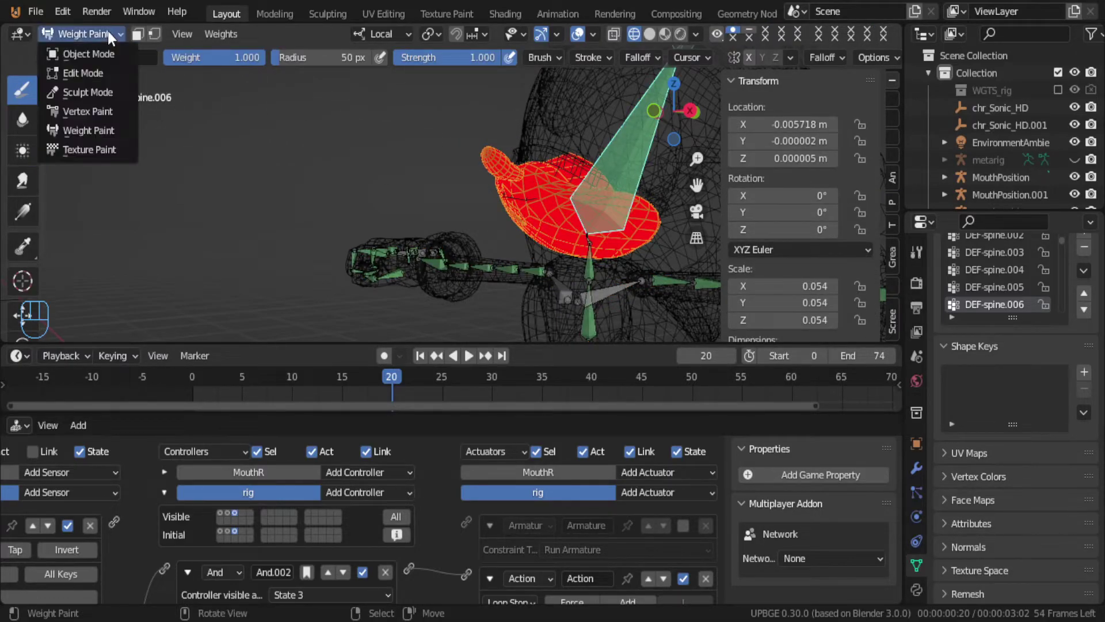
click(103, 53)
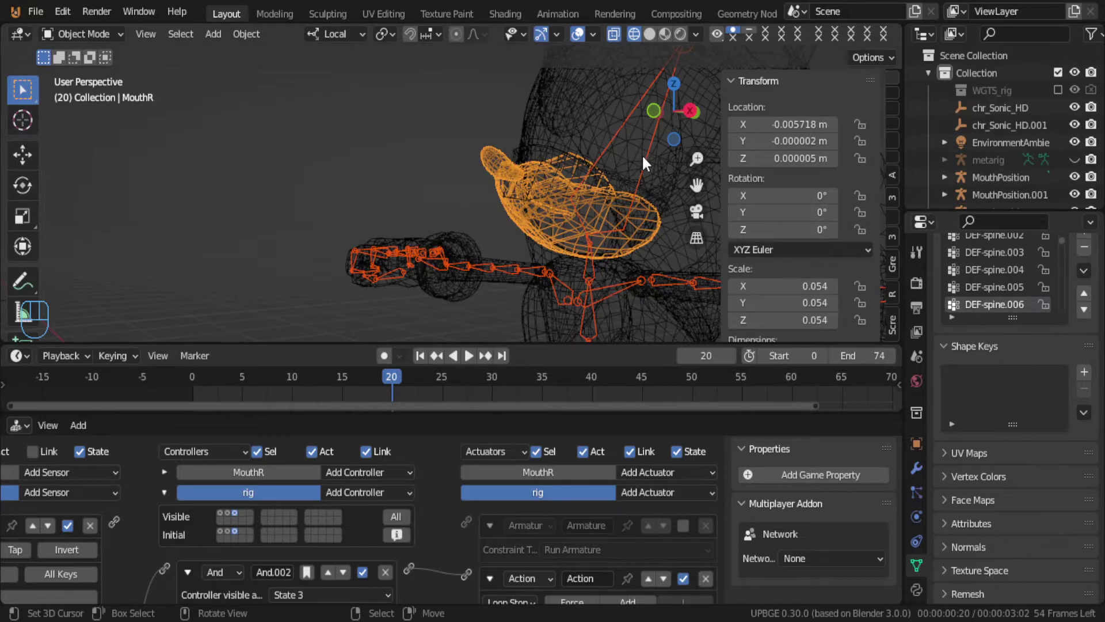
click(641, 154)
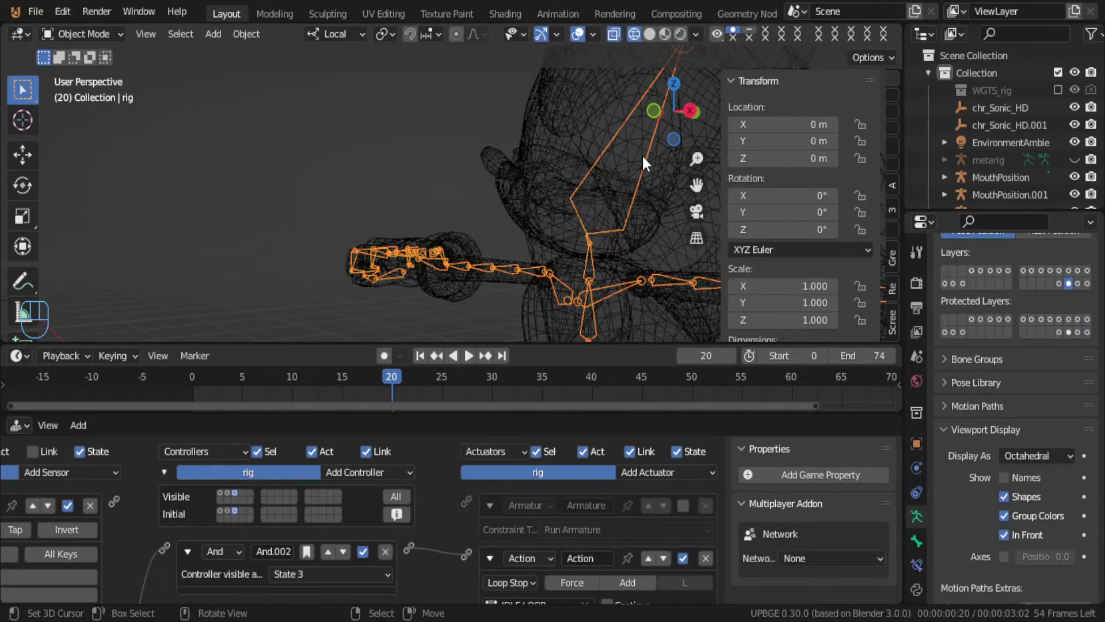
click(915, 539)
scroll(955, 406, up, 5)
key(ctrl+Tab)
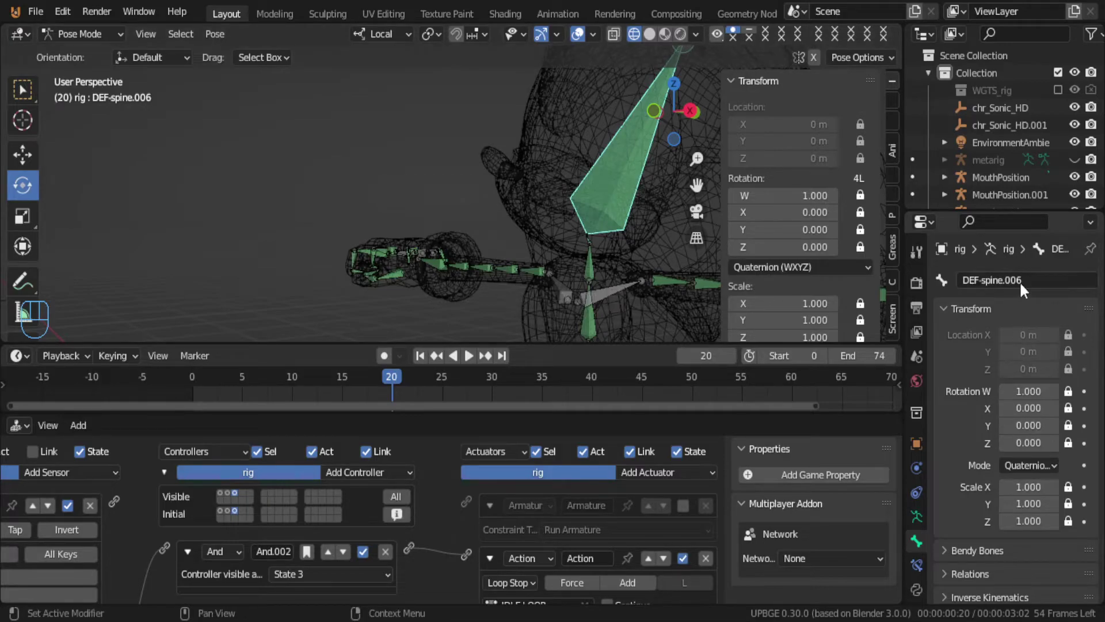
key(ctrl+Tab)
Step: Select MouthR, enter Edit Mode and choose its DEF-spine.005 vertex group
click(514, 159)
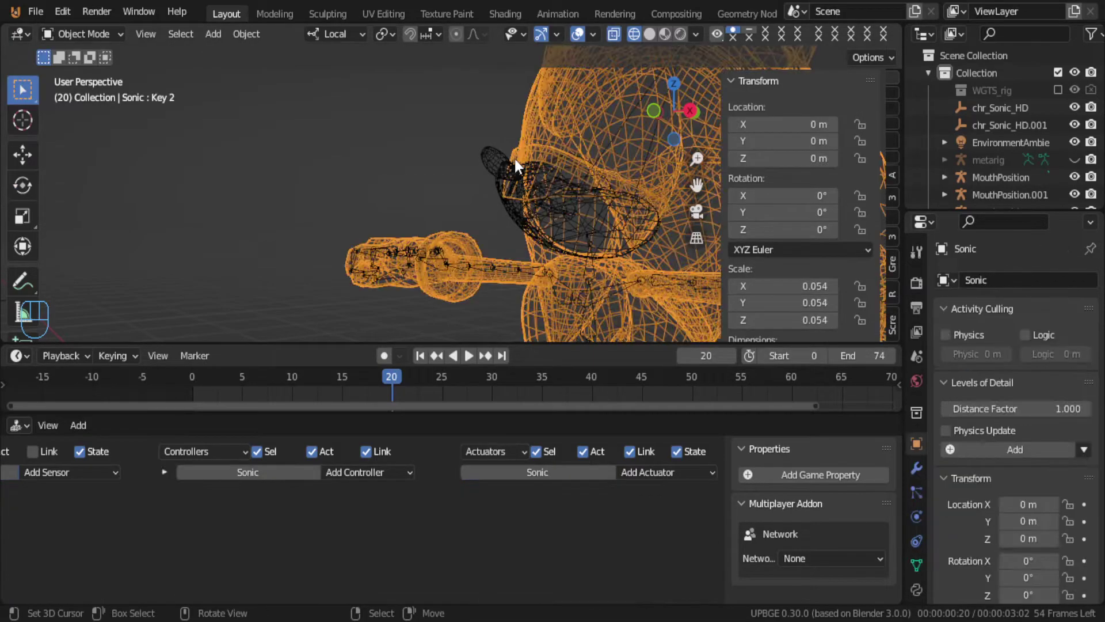
click(510, 156)
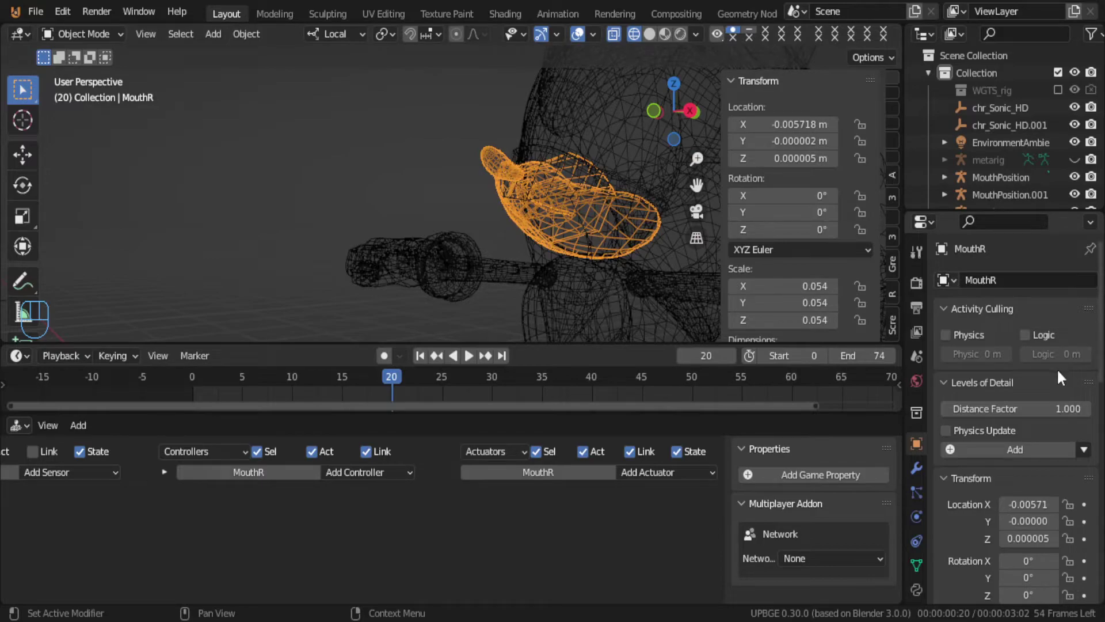
scroll(1056, 368, down, 3)
scroll(1038, 389, up, 3)
click(919, 564)
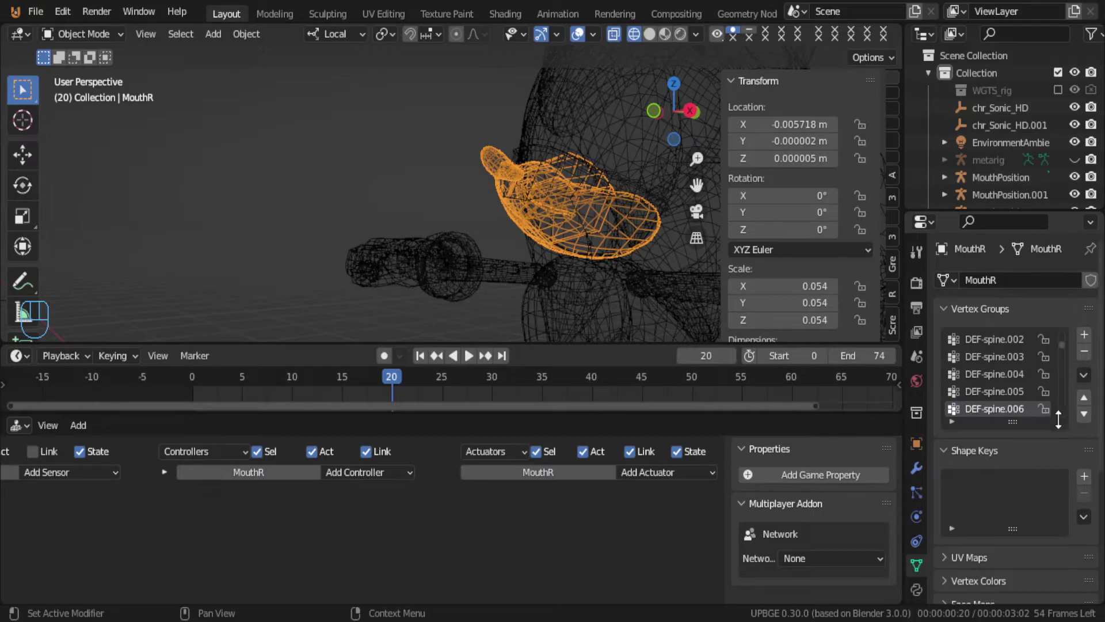
scroll(996, 455, down, 6)
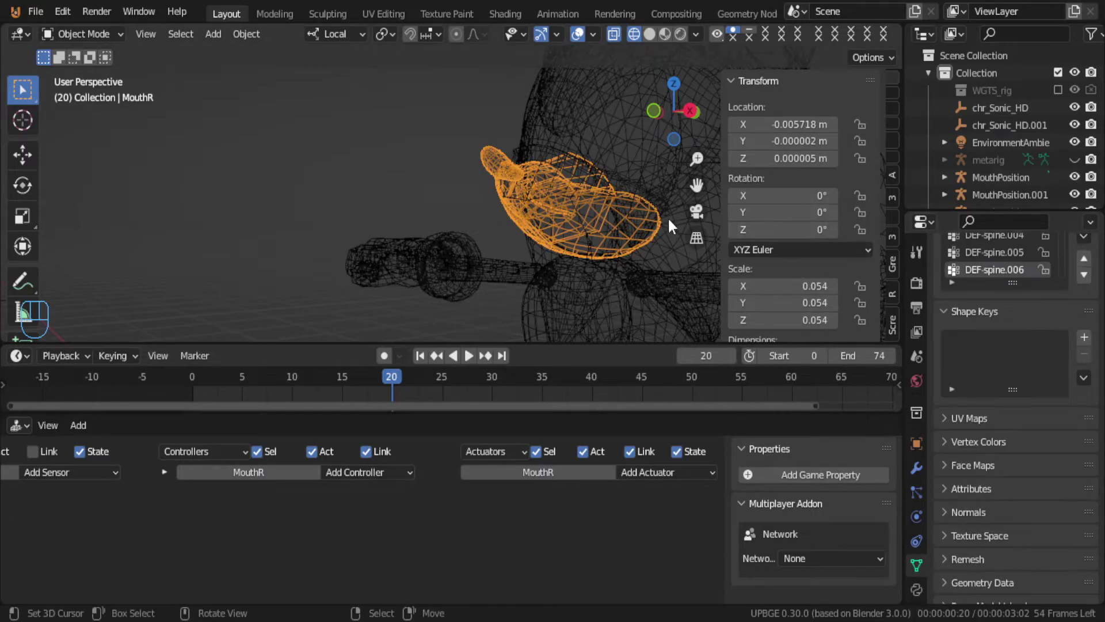
key(Tab)
scroll(1071, 351, up, 5)
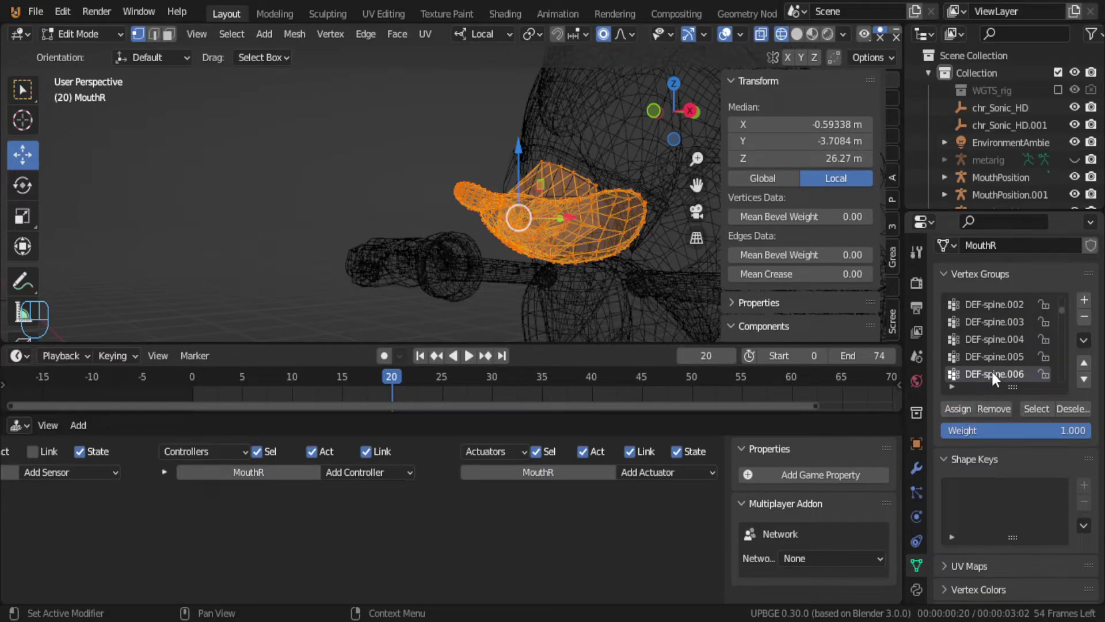
click(1000, 356)
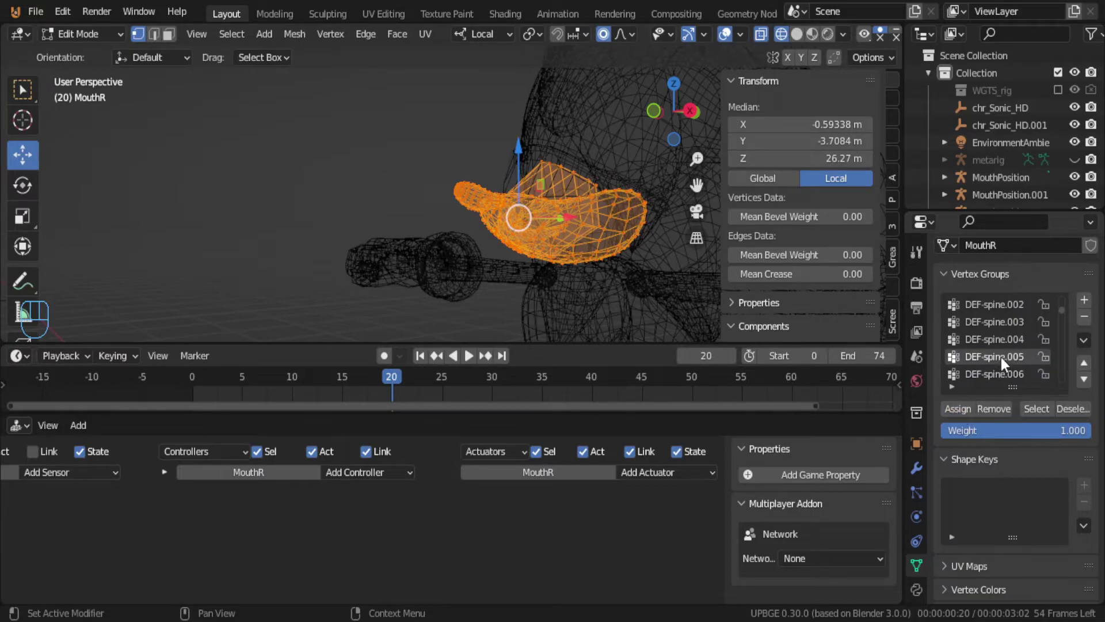
Step: Check which MouthR vertices belong to the DEF-spine.005 group by deselecting that group's vertices, and reselect the linked mesh each time
click(1073, 408)
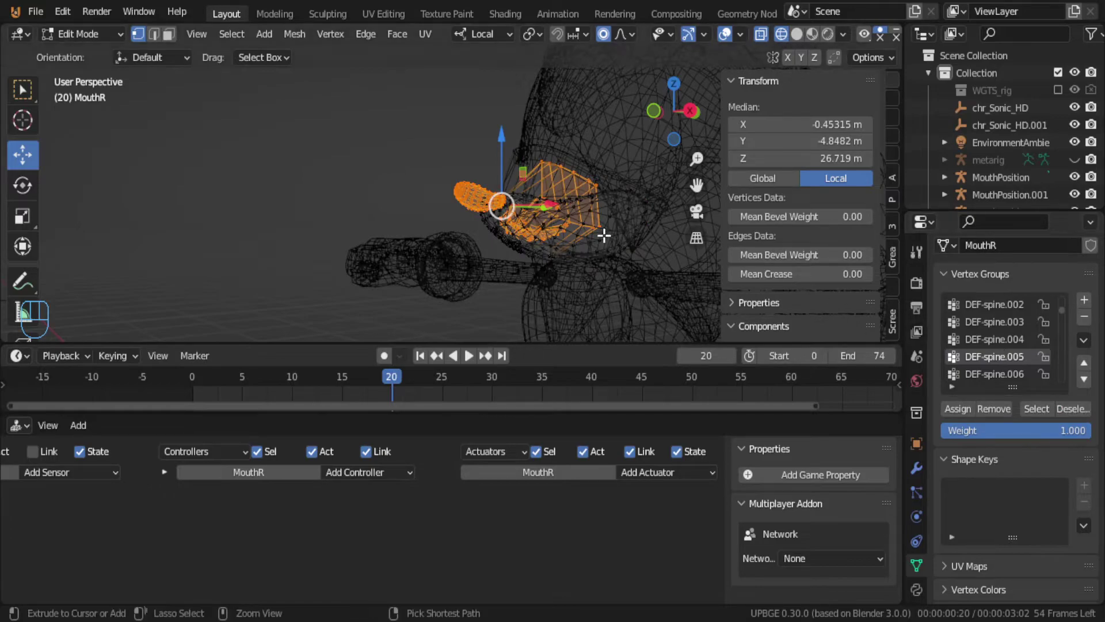
key(ctrl+l)
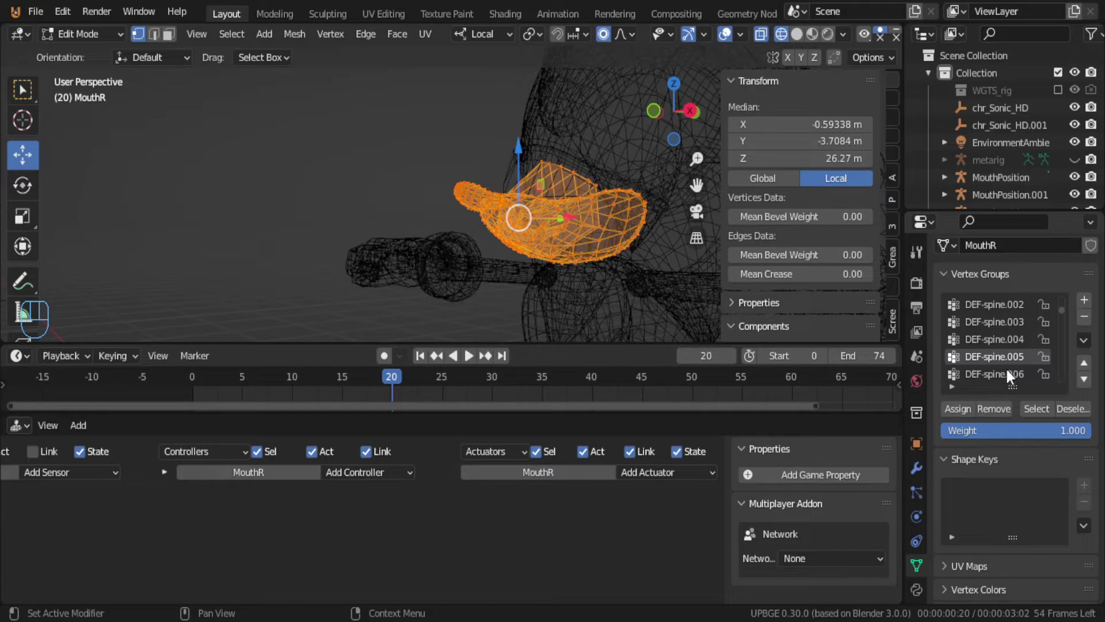
click(1077, 409)
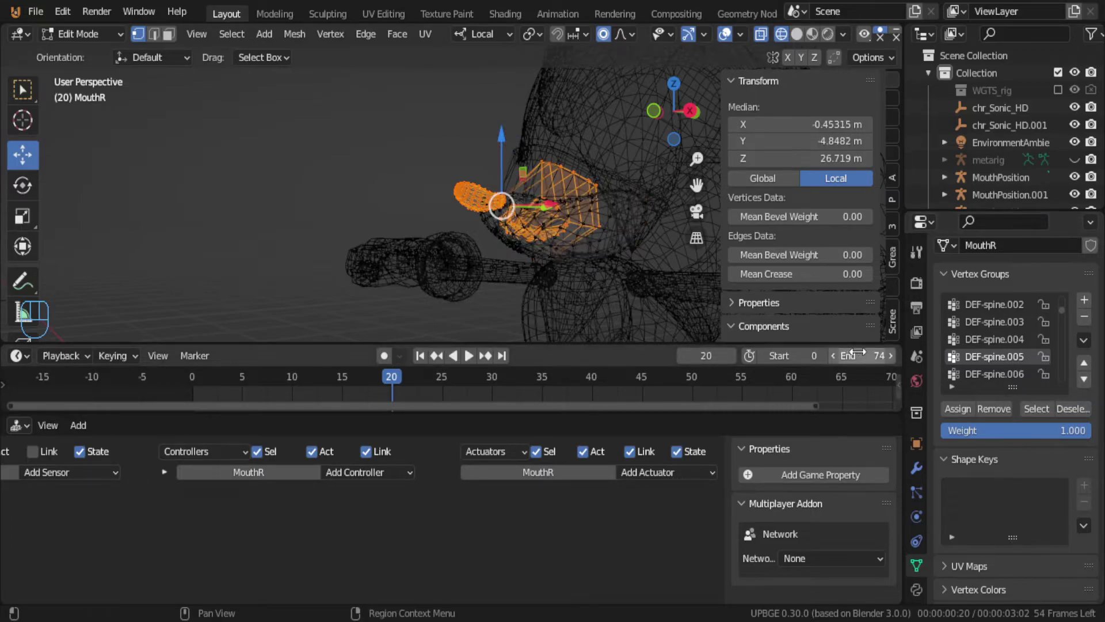
middle_drag(410, 171, 518, 219)
key(ctrl+l)
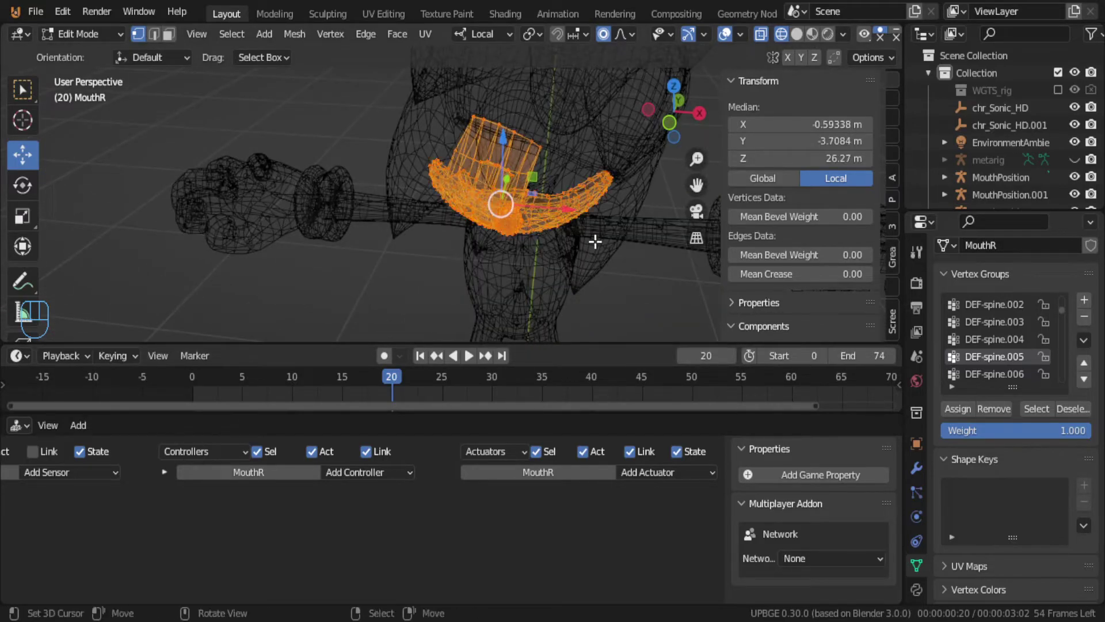
Step: Remove the selected mouth vertices from the vertex groups DEF-spine.004, DEF-spine.003, DEF-spine.002 and DEF-spine.001
scroll(973, 376, down, 1)
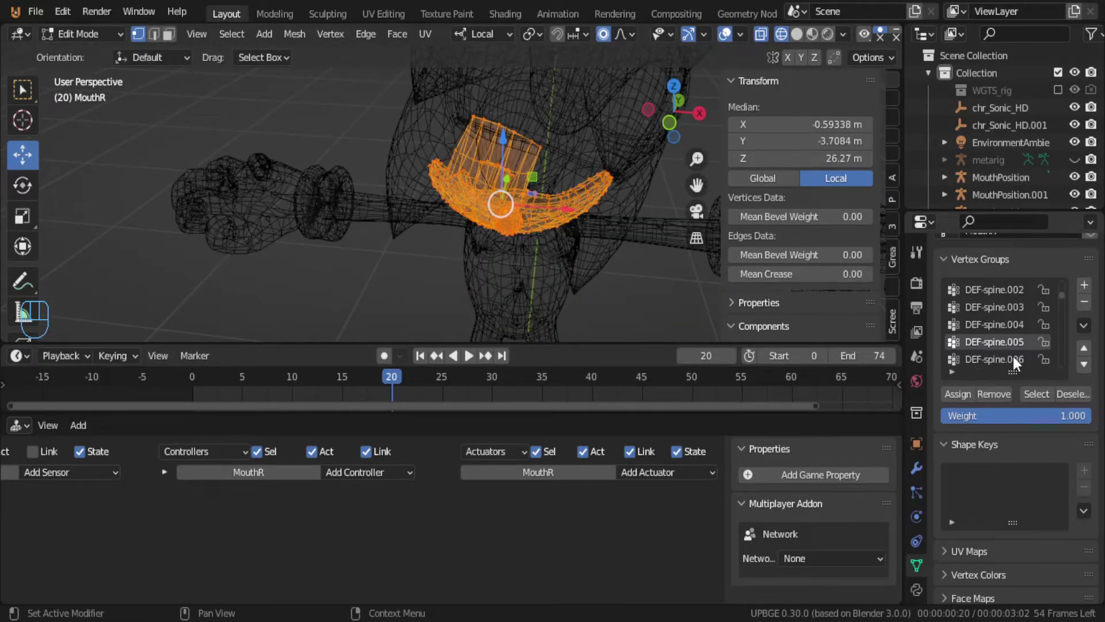
click(1000, 340)
click(1005, 325)
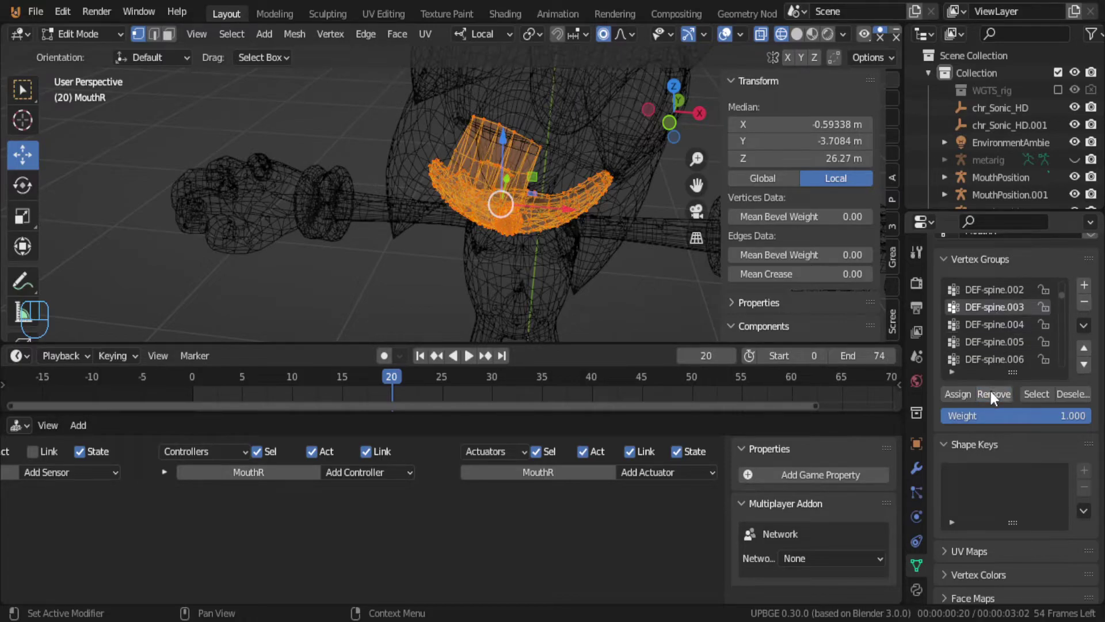
click(995, 290)
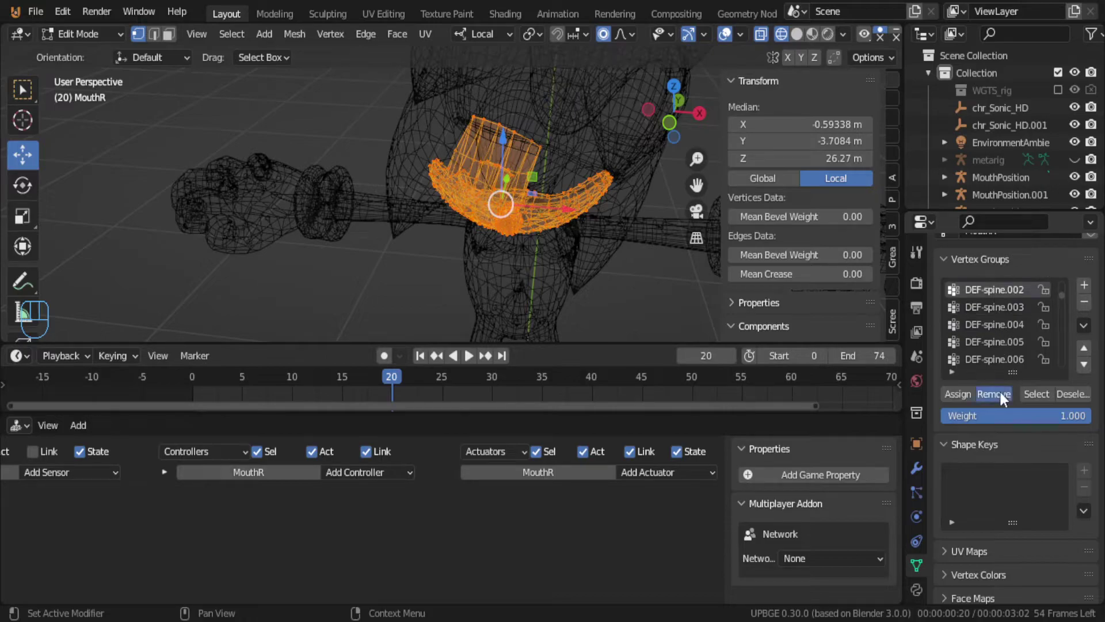
scroll(1009, 334, up, 2)
middle_drag(588, 215, 541, 219)
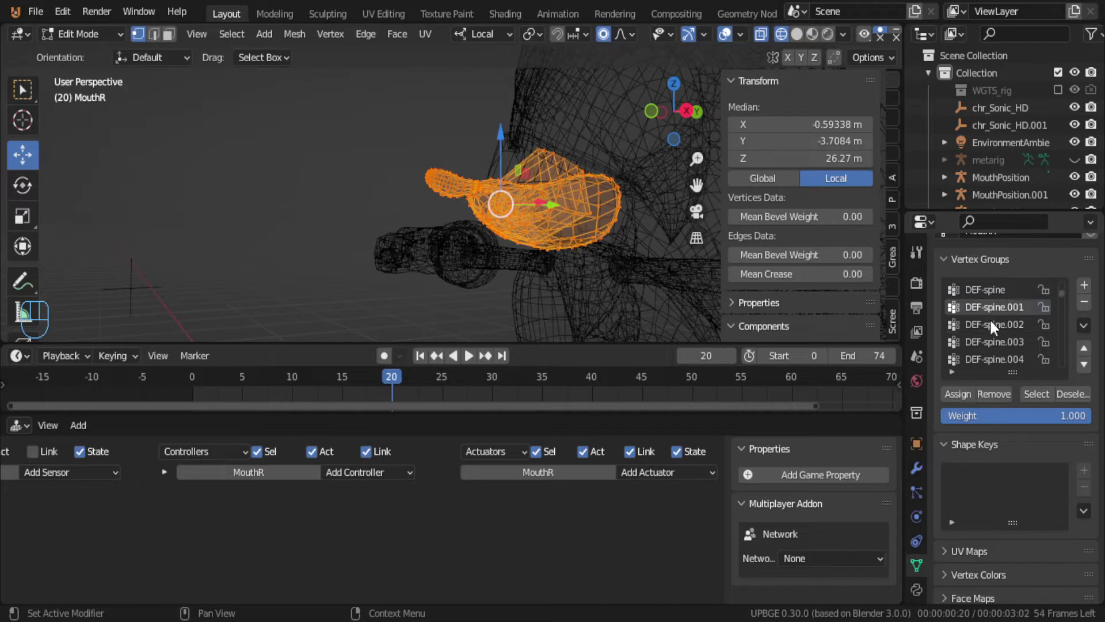
click(997, 394)
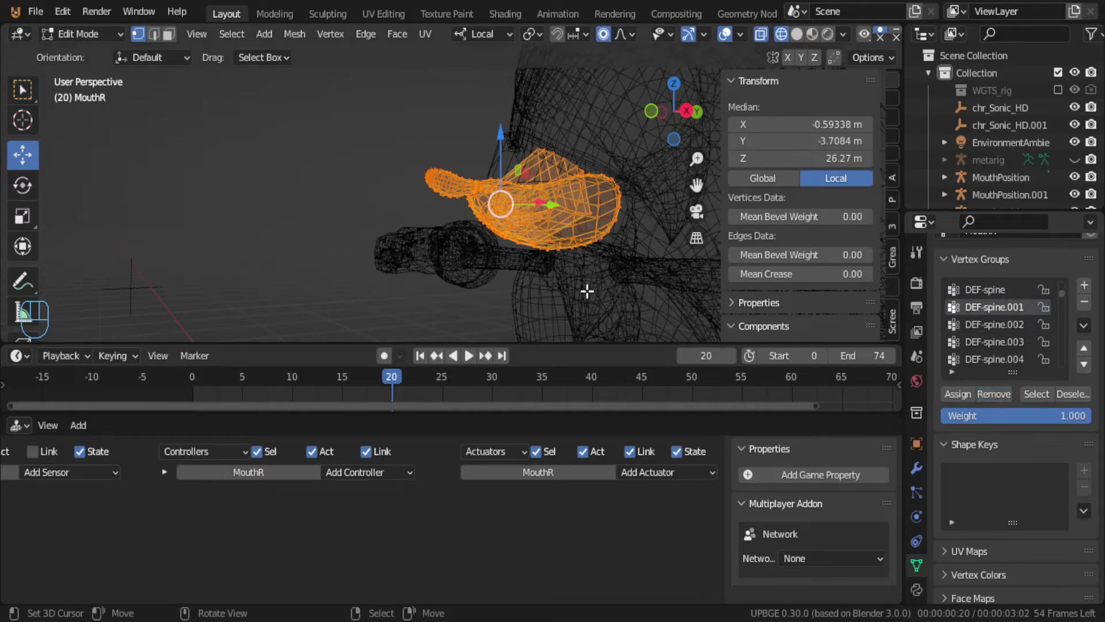
Step: Return MouthR to Object Mode and select the rig armature inside the Sonic character
key(ctrl+Tab)
click(481, 258)
key(Tab)
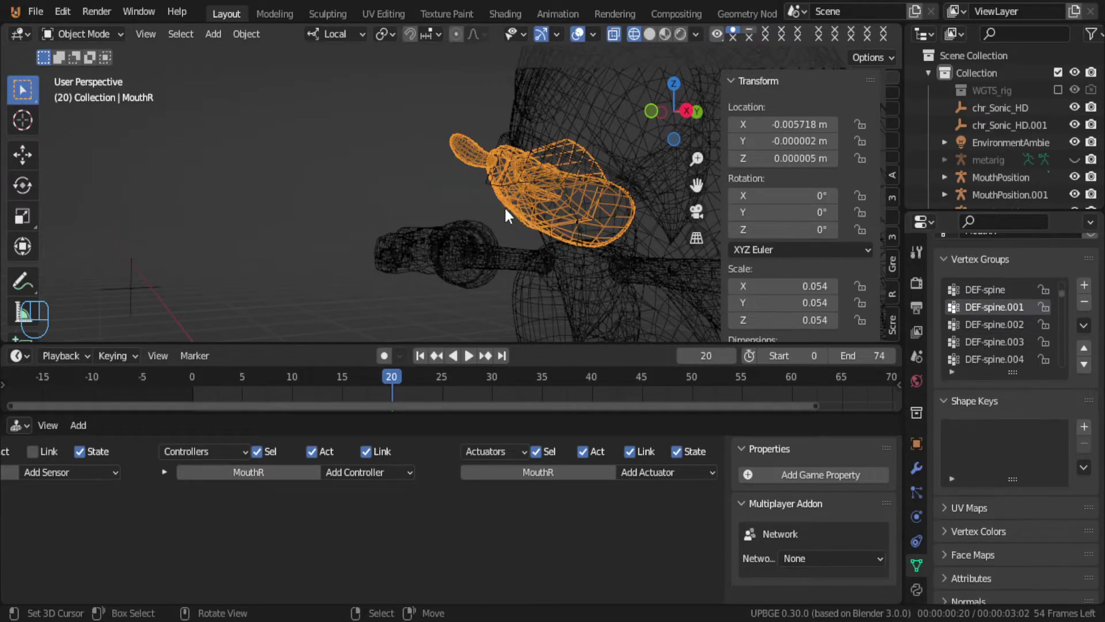
middle_drag(505, 206, 578, 219)
scroll(555, 218, down, 2)
click(545, 192)
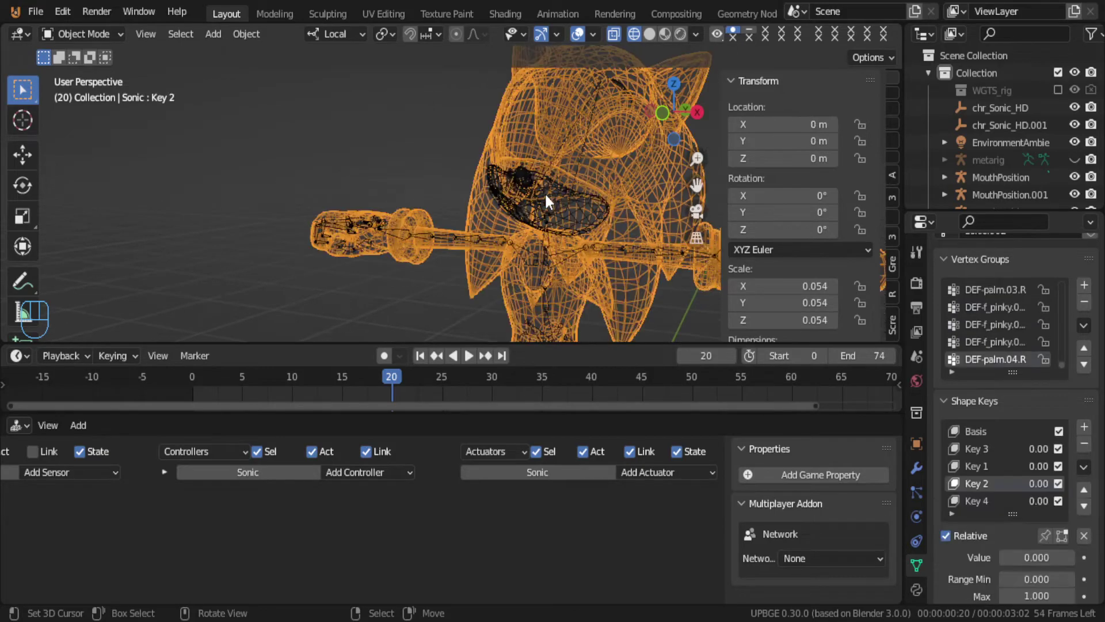
click(557, 210)
click(551, 184)
click(583, 147)
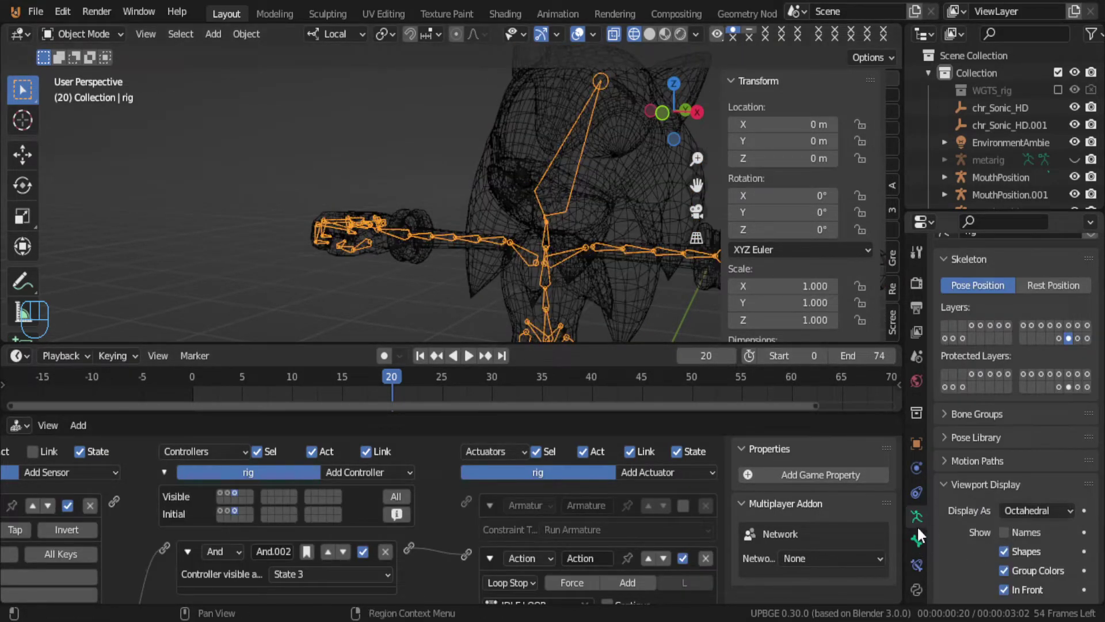
Step: Show the rig's control bone layers in place of the deform bone layer and put the rig in Pose Mode
mouse_move(1088, 325)
mouse_down()
mouse_move(979, 320)
mouse_move(935, 338)
mouse_up()
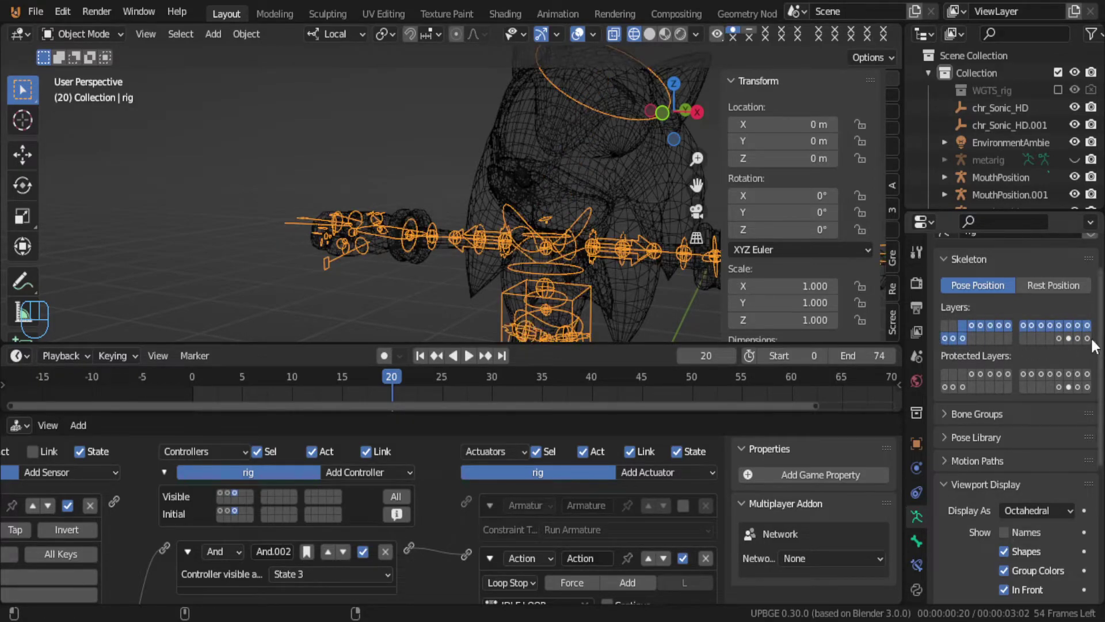
scroll(499, 296, down, 2)
key(ctrl+Tab)
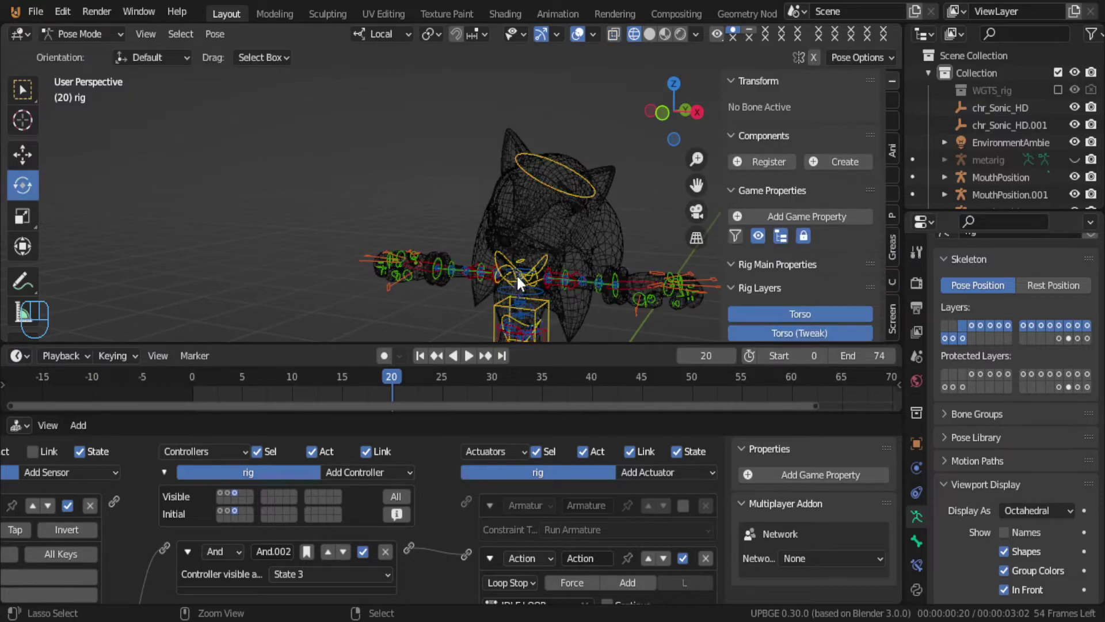
Step: Test the head bone in solid shading by rotating and moving it to check that the mouth follows, and restore its unrotated pose
click(565, 191)
drag(568, 191, 573, 149)
key(r)
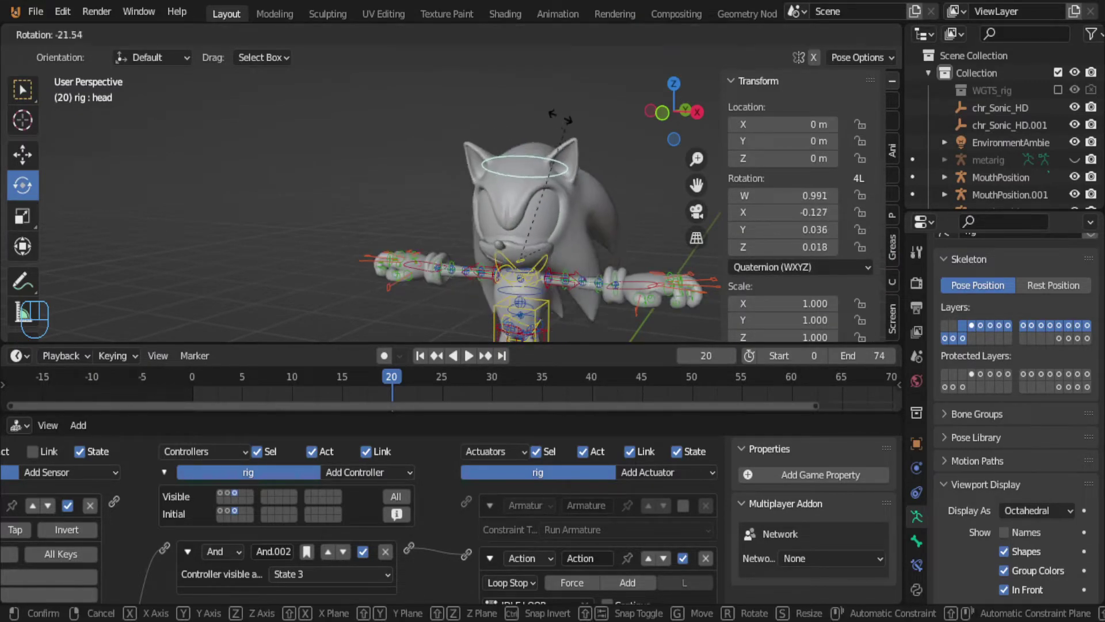
right_click(539, 147)
key(g)
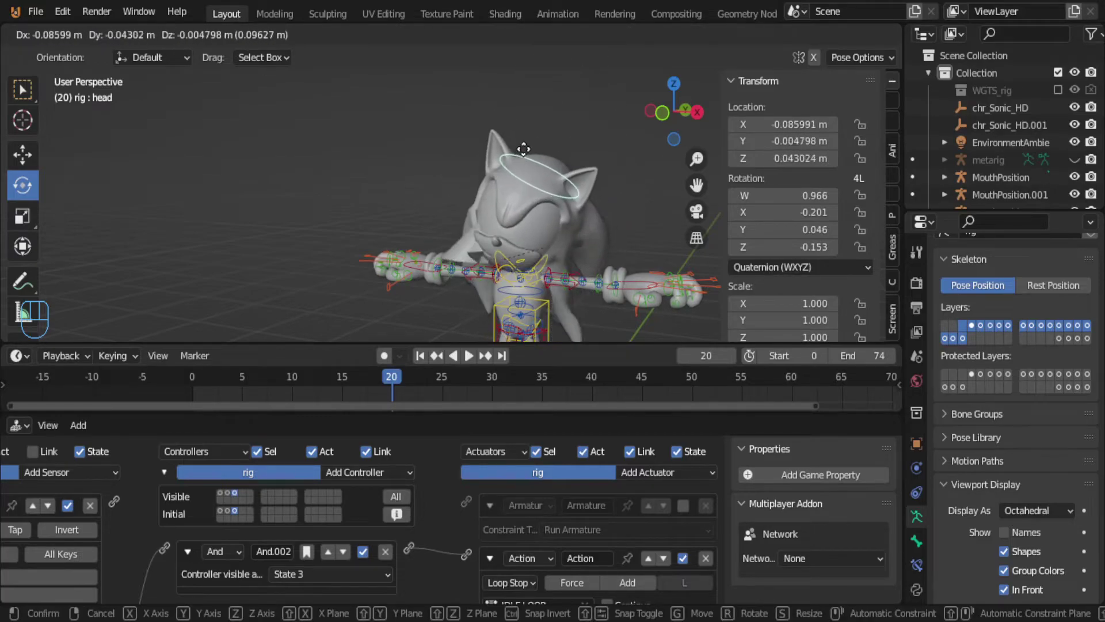
right_click(545, 120)
middle_drag(547, 122, 378, 120)
key(g)
right_click(485, 116)
key(g)
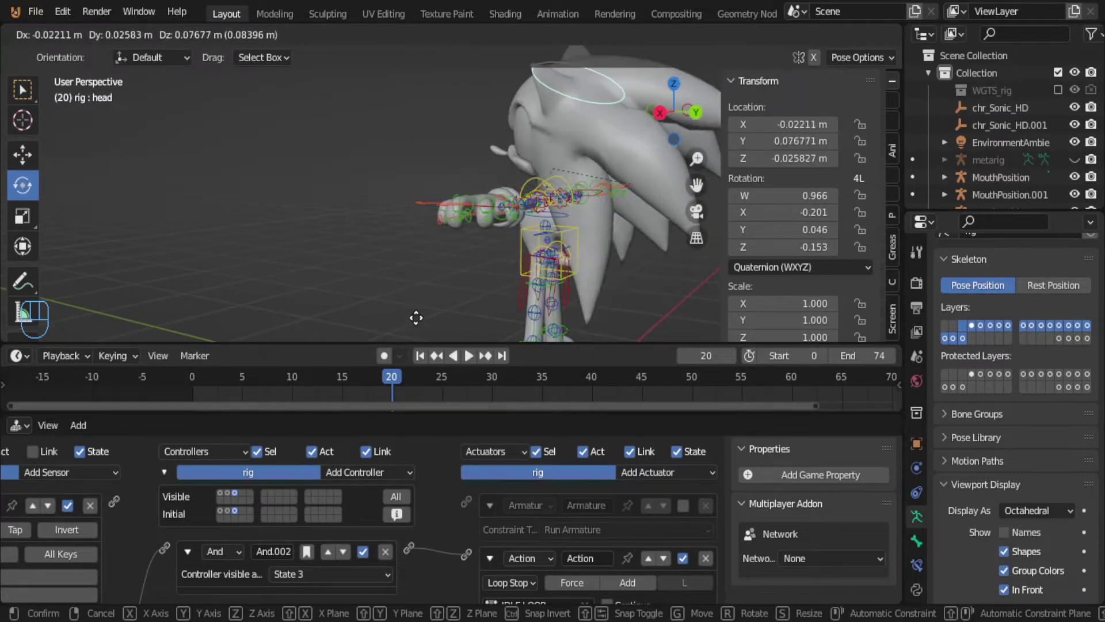
right_click(481, 335)
key(r)
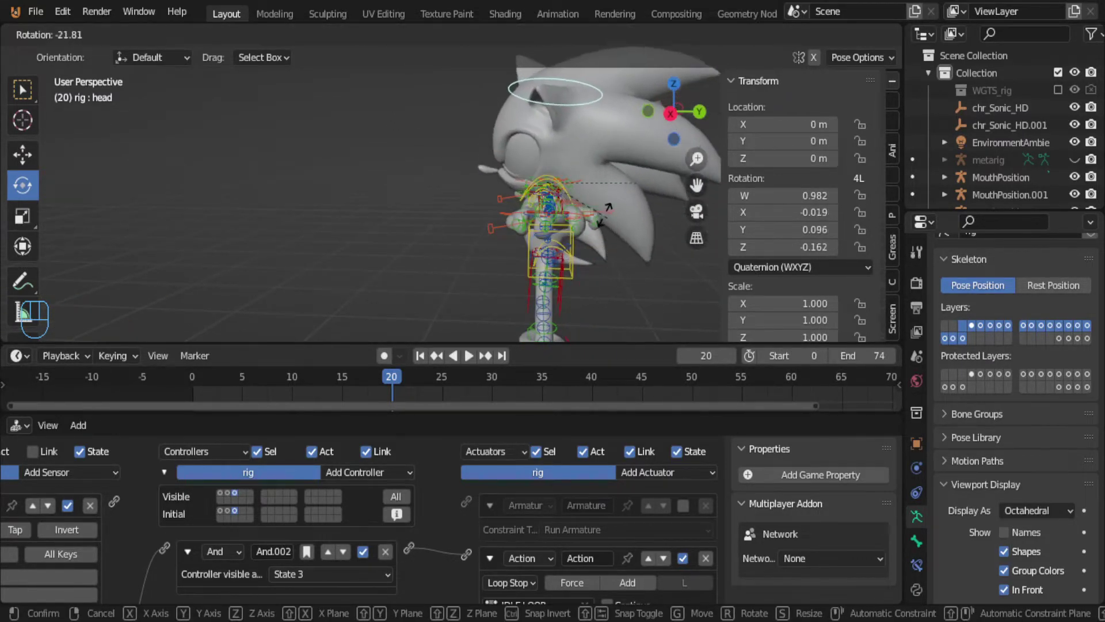
right_click(725, 271)
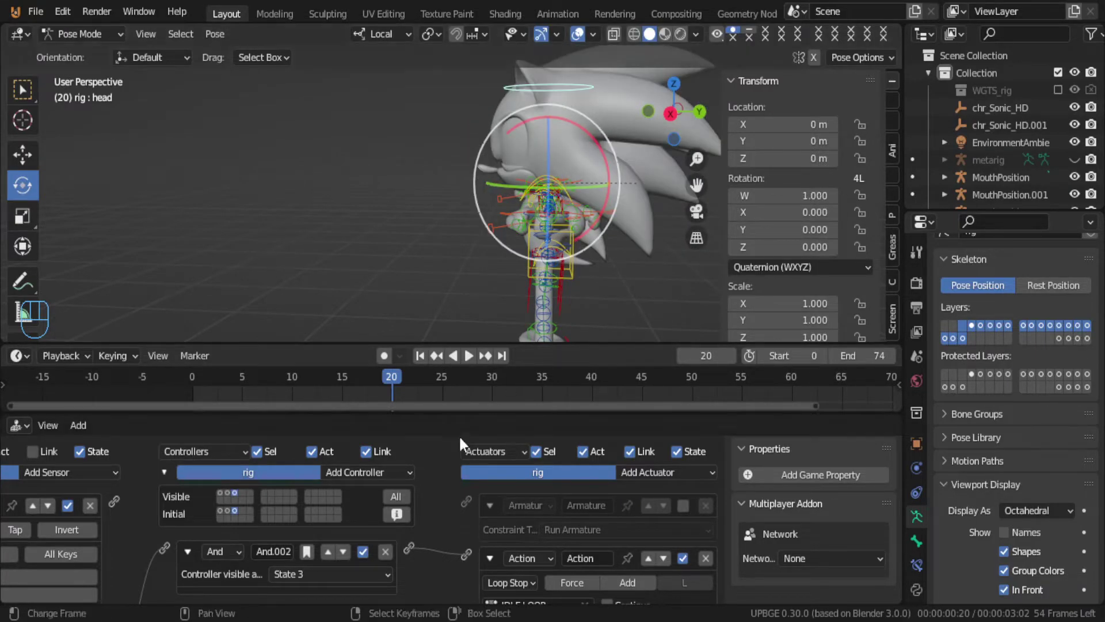
Step: Return the rig to Object Mode, review its IDLE LOOP action actuator, and run and stop the game to check the mouth
ctrl+scroll(608, 565, down, 2)
scroll(602, 568, down, 3)
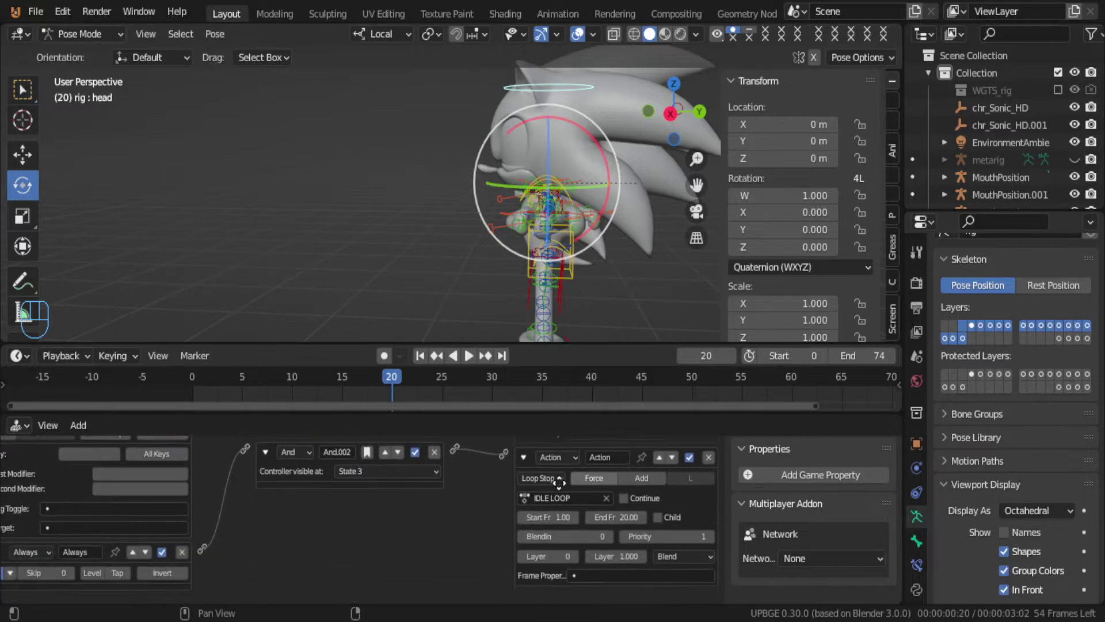
key(ctrl+Tab)
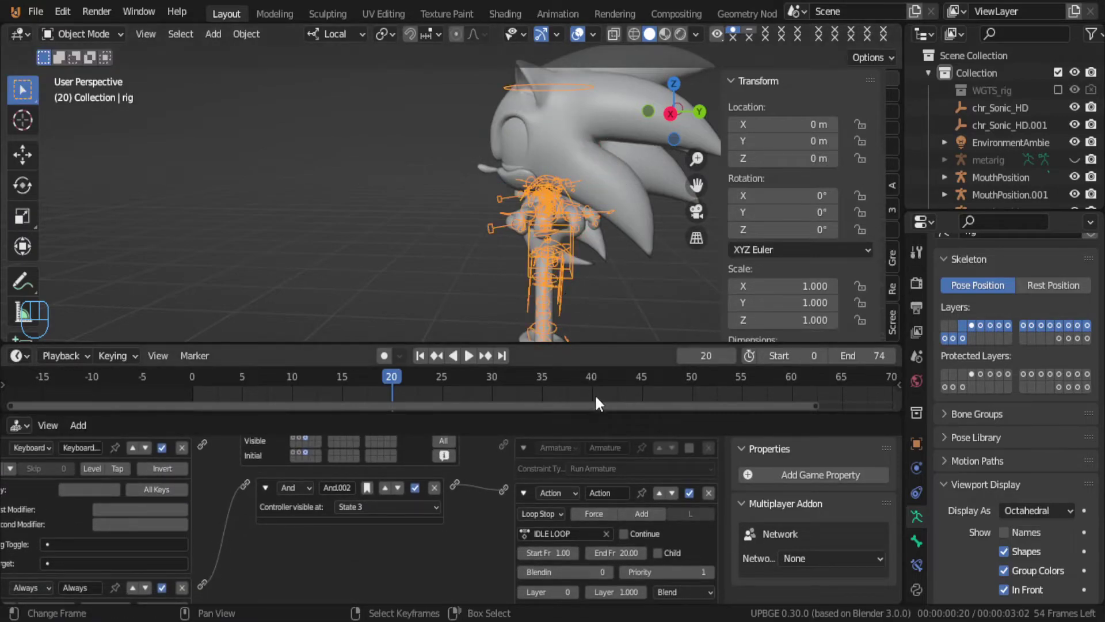
ctrl+scroll(619, 585, up, 2)
ctrl+scroll(619, 585, up, 1)
scroll(618, 585, down, 3)
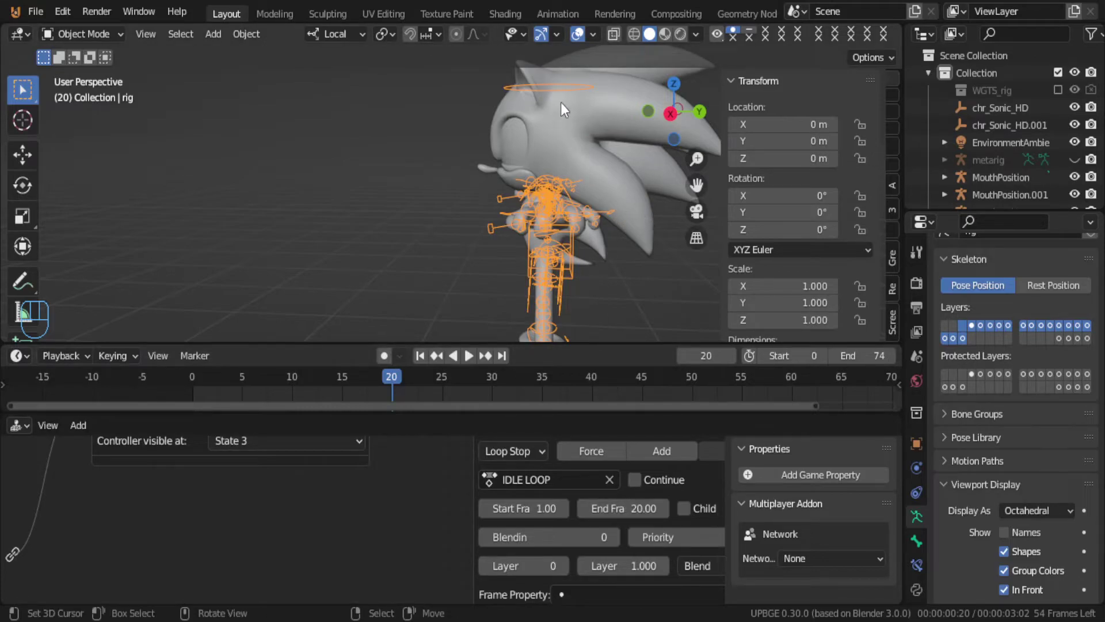
key(p)
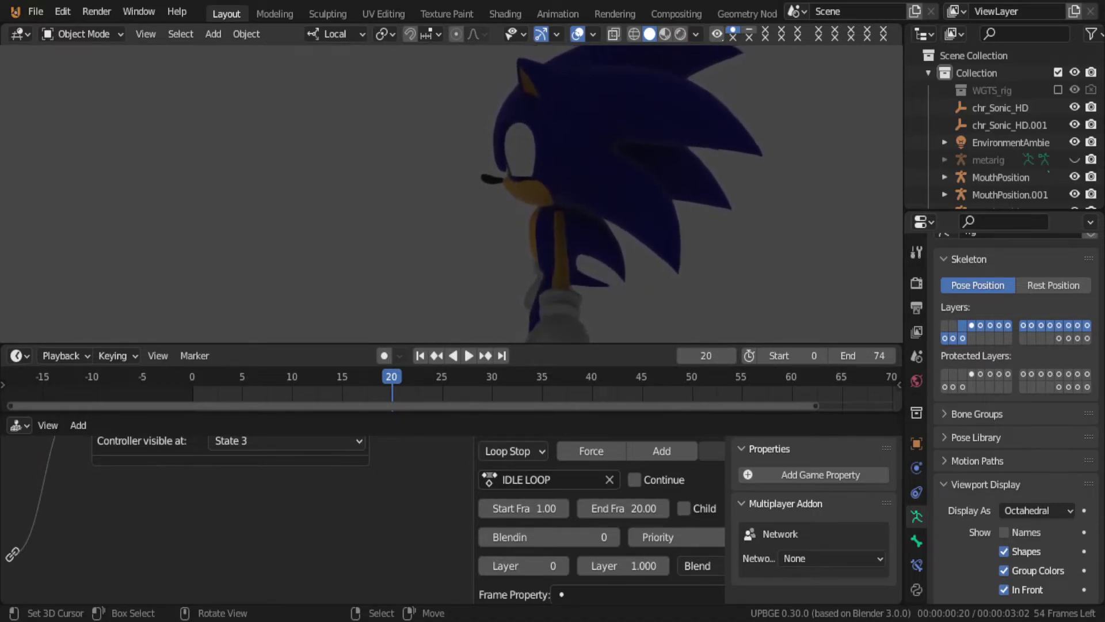
key(Escape)
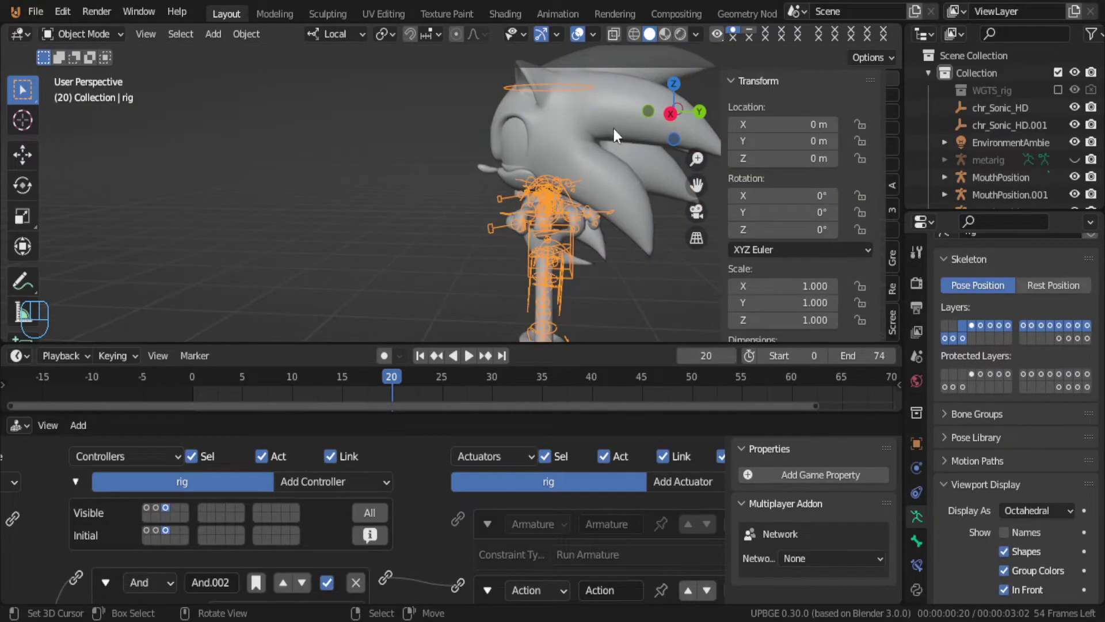
Step: Enlarge the timeline area and switch it to the Nonlinear Animation editor
drag(265, 409, 264, 560)
click(18, 355)
click(17, 355)
click(17, 356)
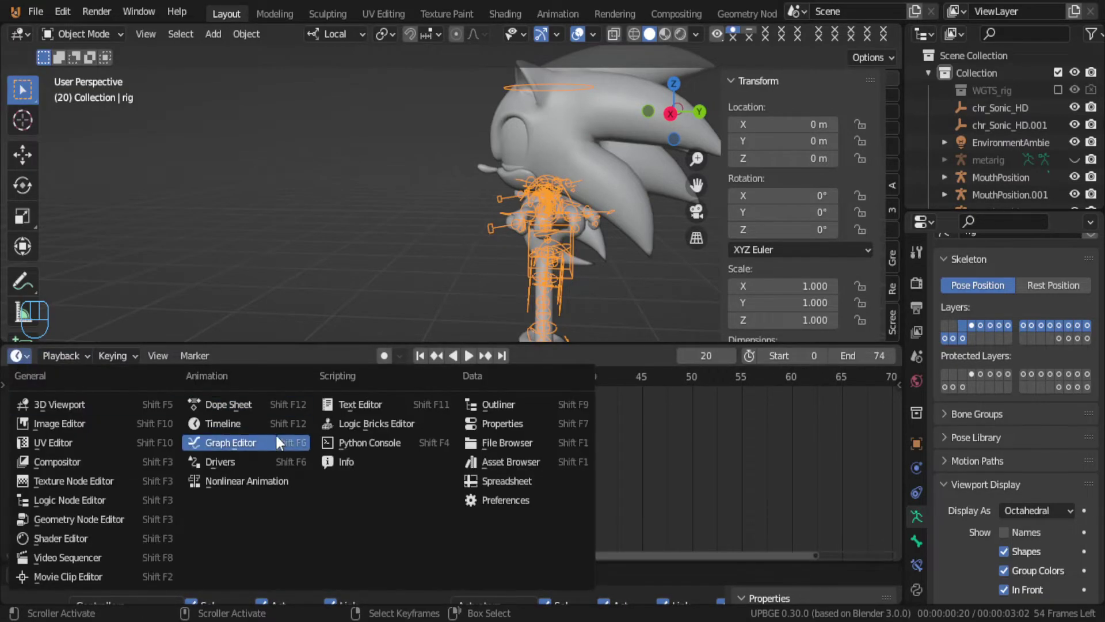
click(275, 479)
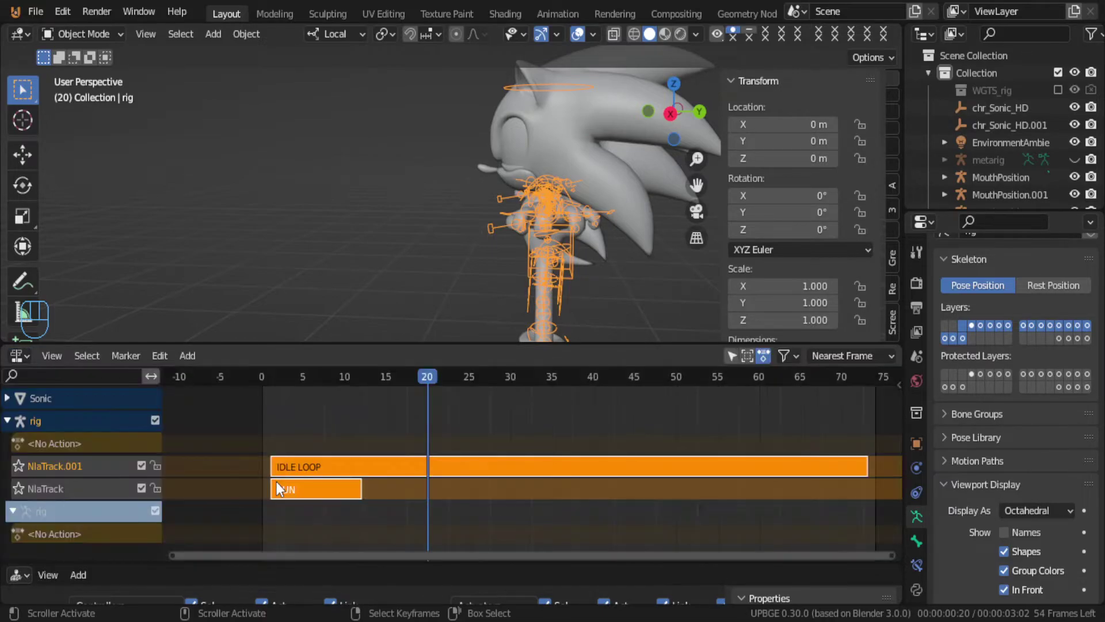
Step: Select the IDLE LOOP strip on the rig's NlaTrack.001 and enter tweak mode on its action
click(395, 474)
drag(395, 474, 422, 482)
key(Tab)
scroll(423, 491, up, 2)
mouse_move(434, 436)
mouse_down()
mouse_move(447, 437)
mouse_move(434, 438)
mouse_up()
scroll(434, 438, up, 3)
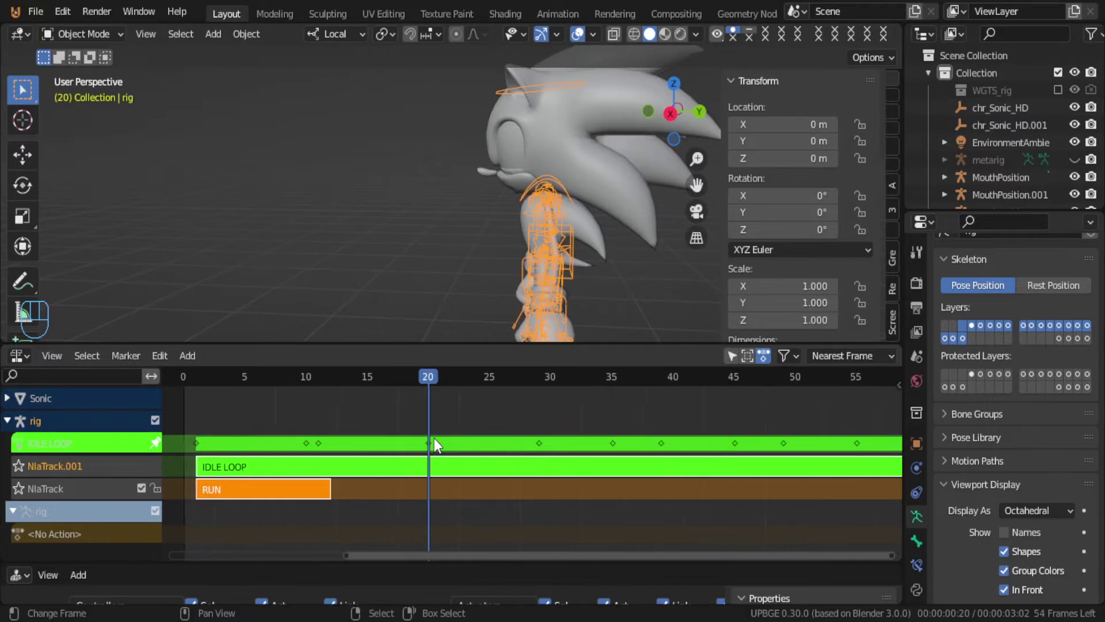
scroll(434, 438, down, 3)
scroll(434, 437, down, 1)
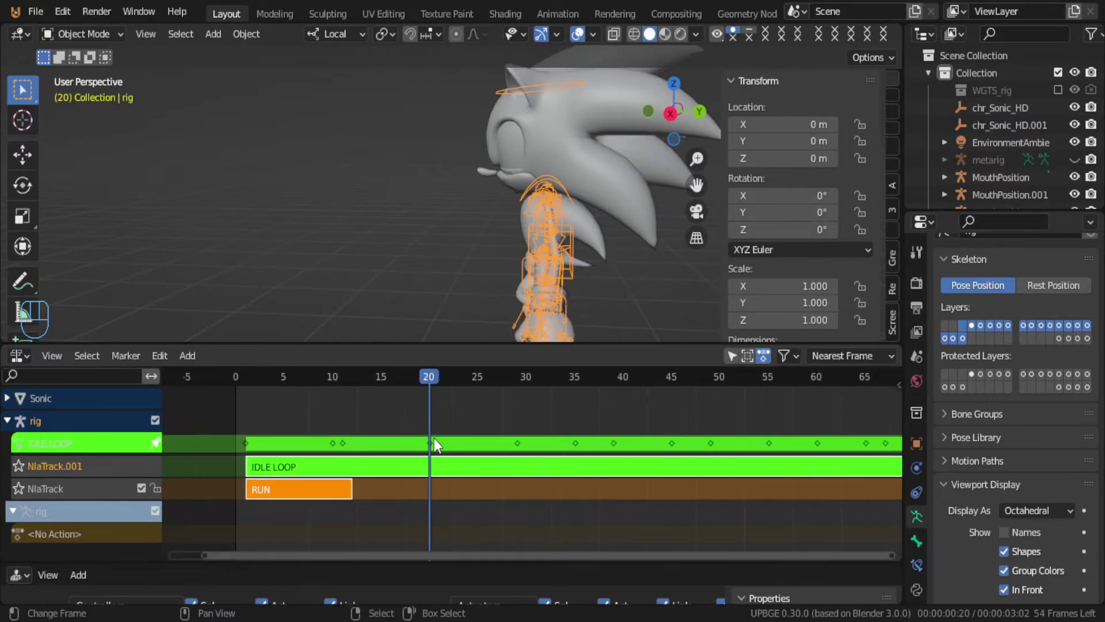
key(Tab)
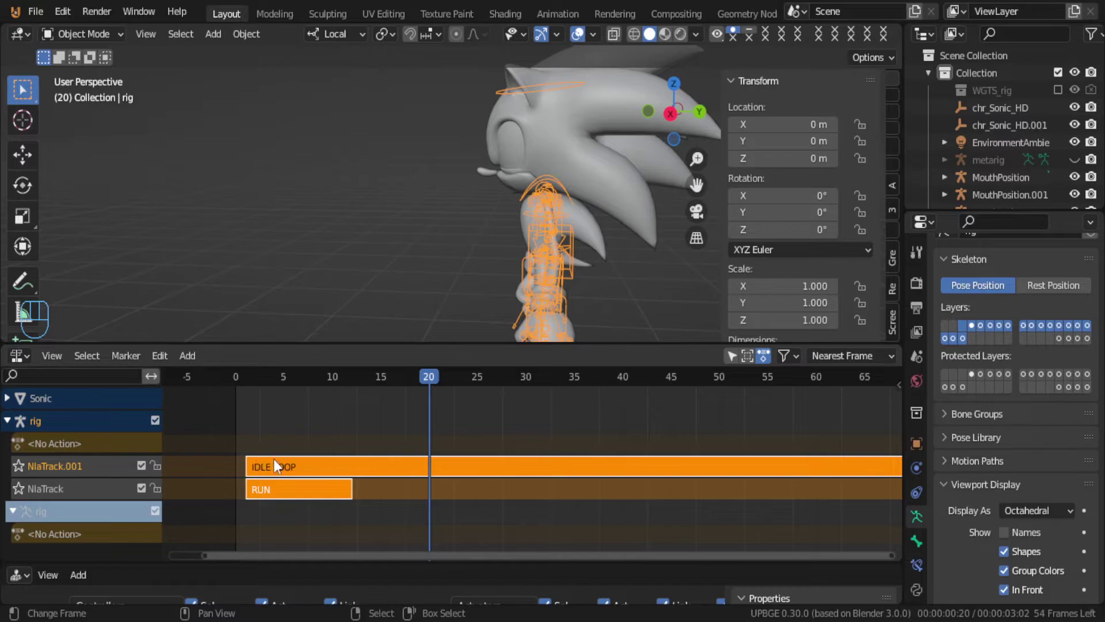
key(Tab)
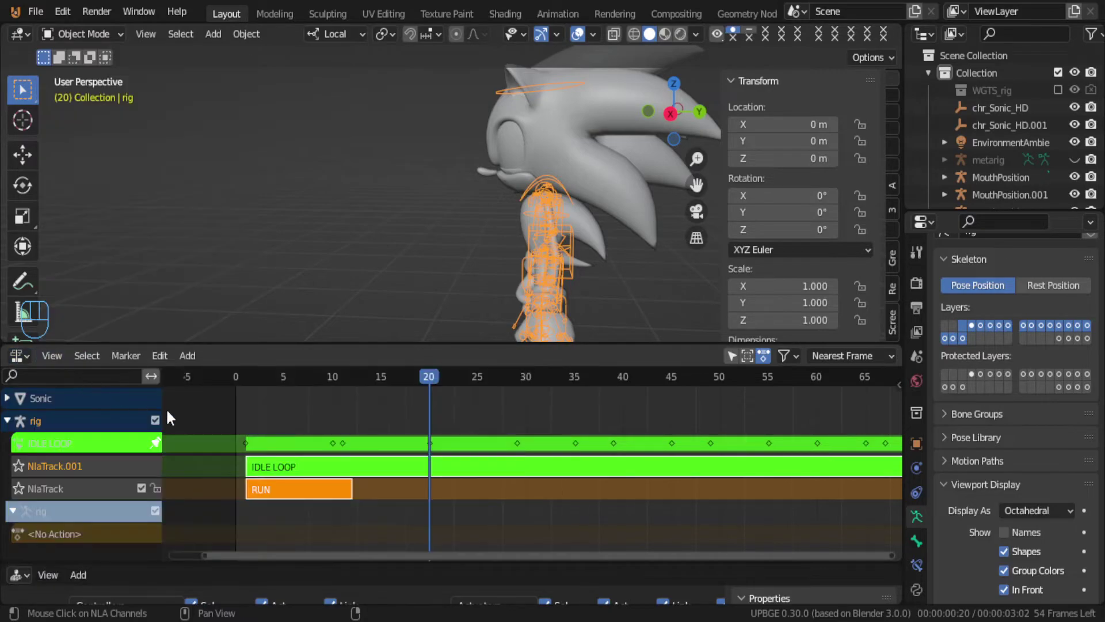
Step: Switch the Nonlinear Animation area back to the Timeline and bring the idle action's first keyframes into closer view
click(20, 356)
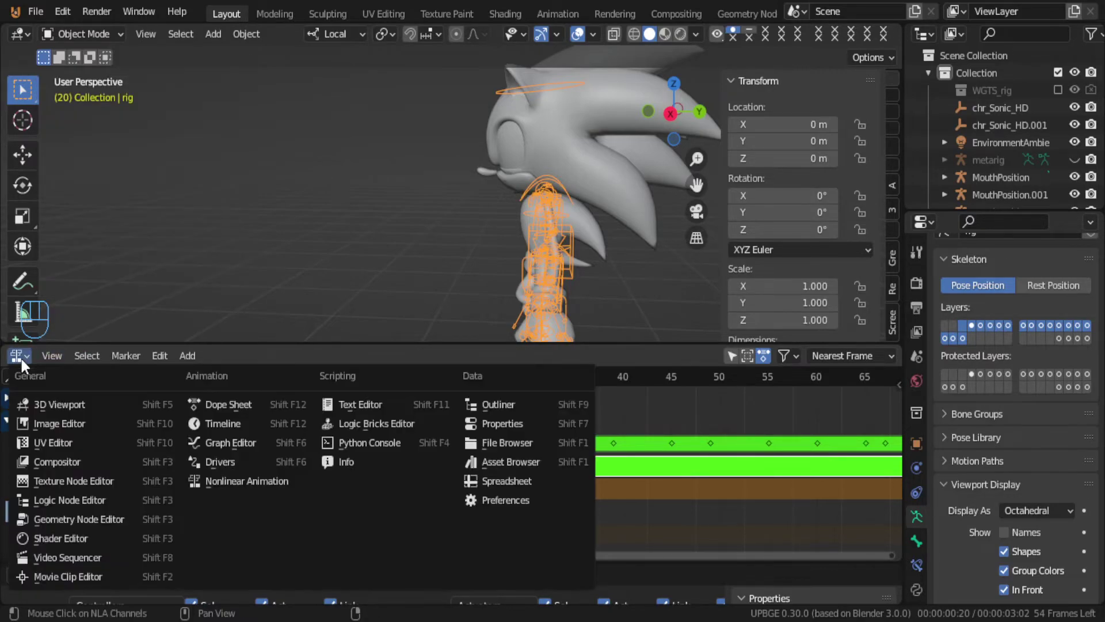
click(227, 423)
scroll(427, 485, up, 2)
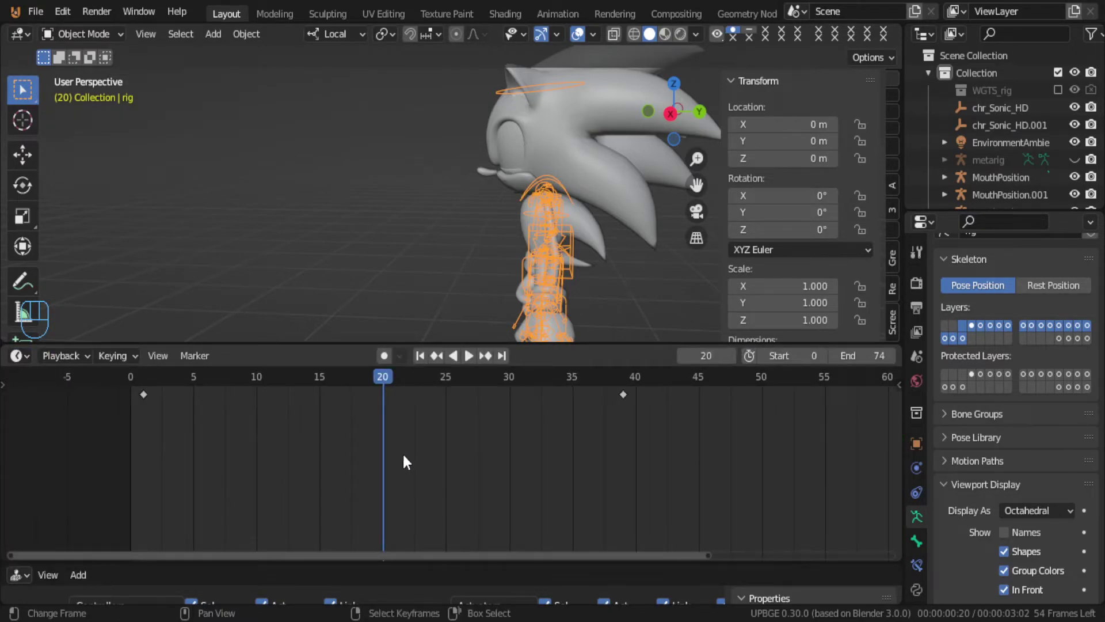
scroll(253, 454, up, 2)
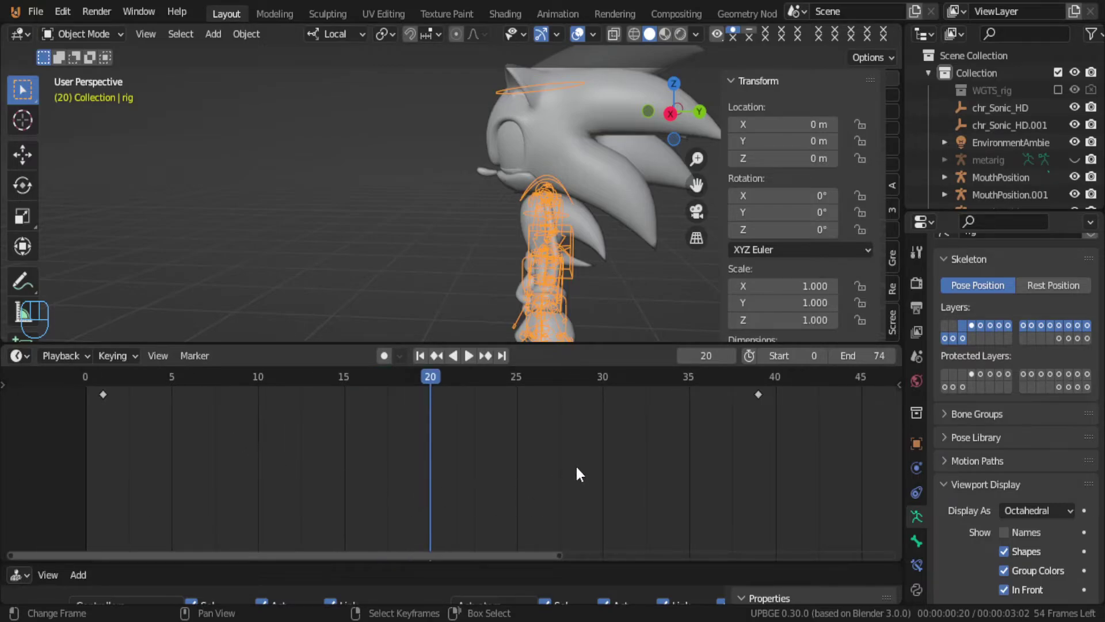
Step: Play back the idle animation briefly and stop it at frame 20
click(690, 457)
key(space)
click(498, 455)
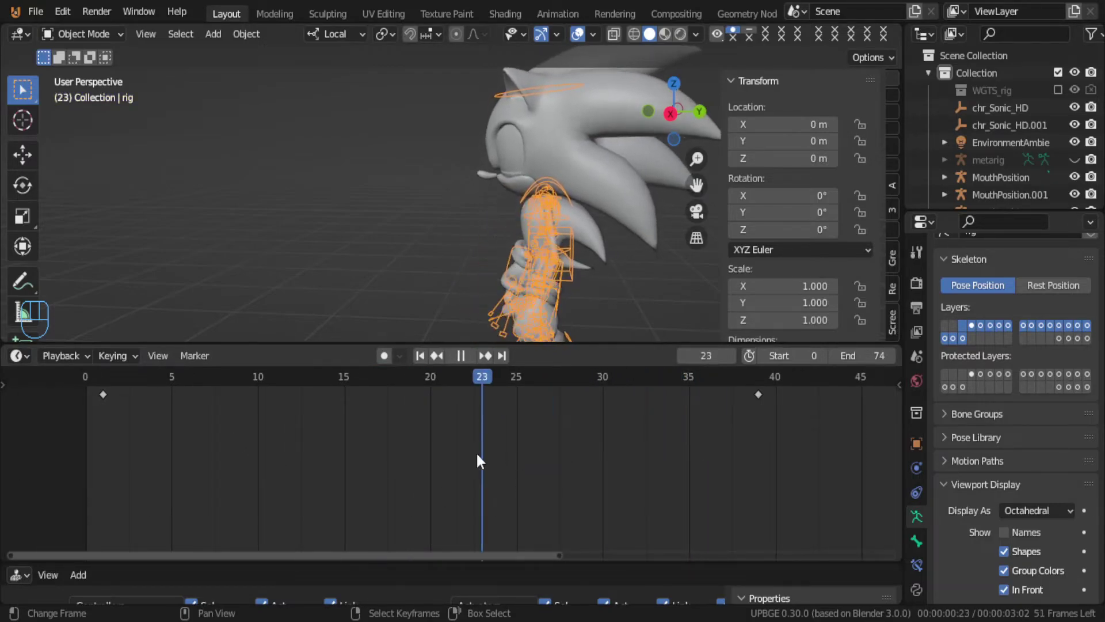
click(434, 455)
key(space)
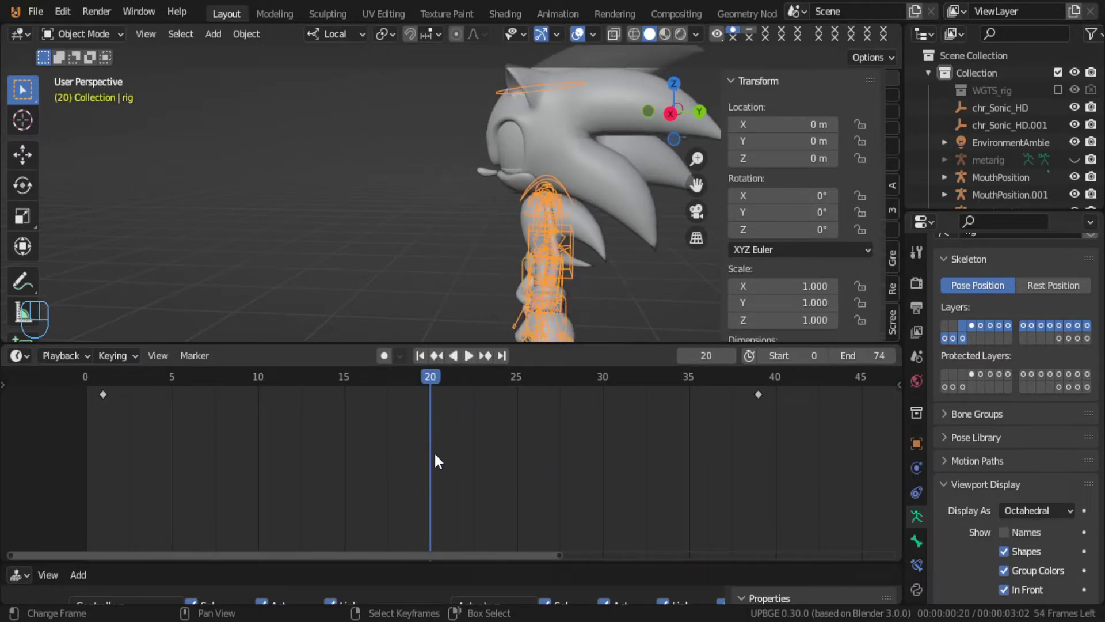
Step: Put the rig in Pose Mode, select all its bones, and insert Location & Rotation keyframes at frame 20
click(102, 391)
key(Tab)
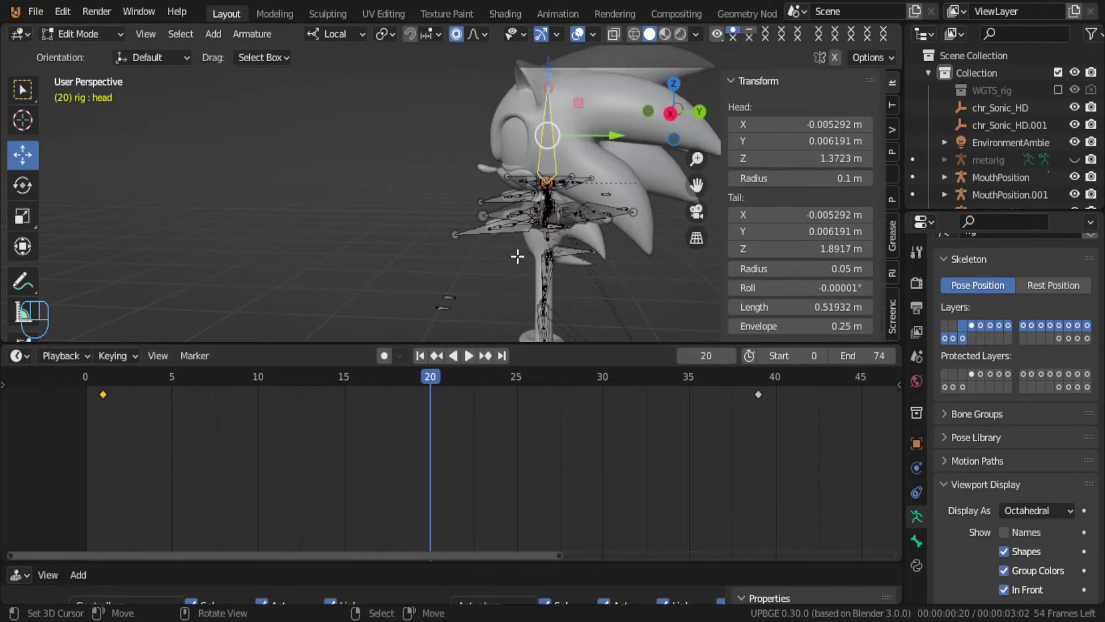
key(Tab)
key(ctrl+Tab)
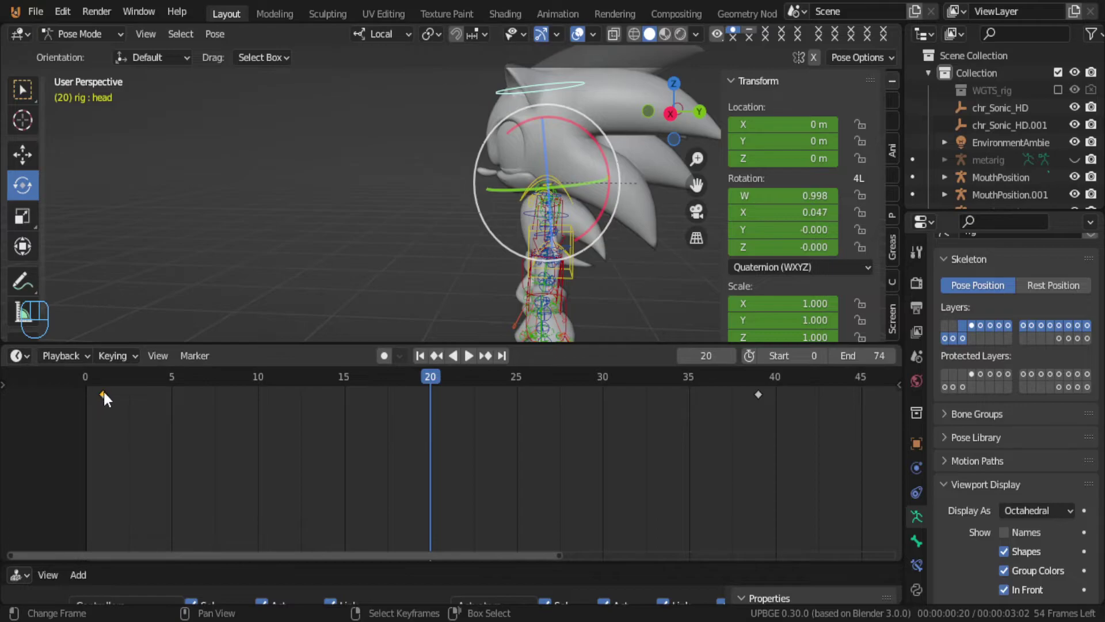
click(484, 206)
key(a)
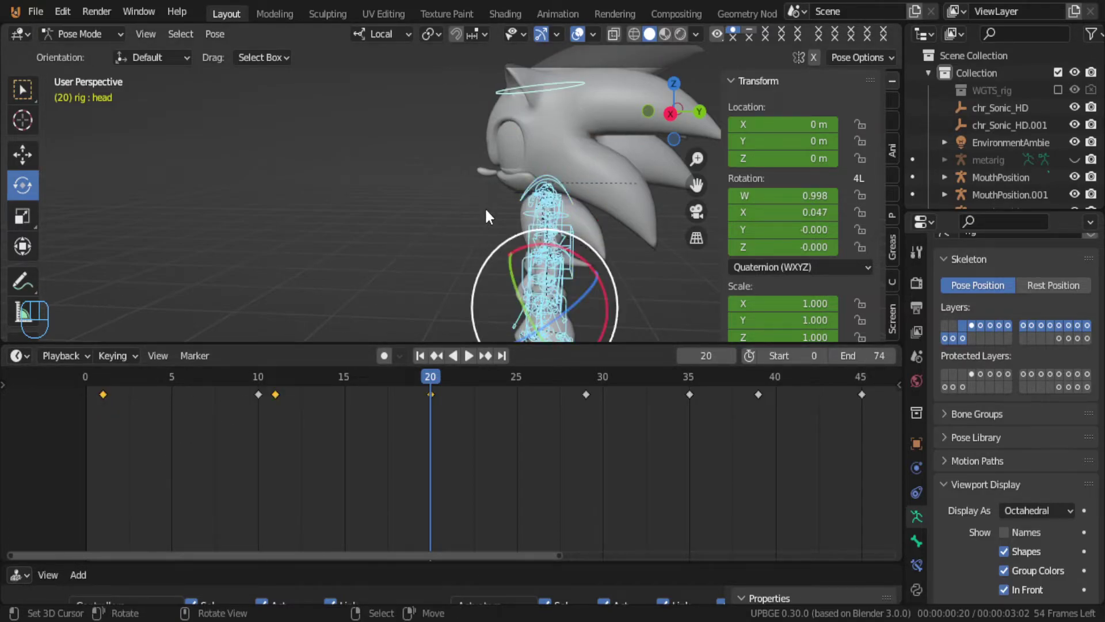
key(i)
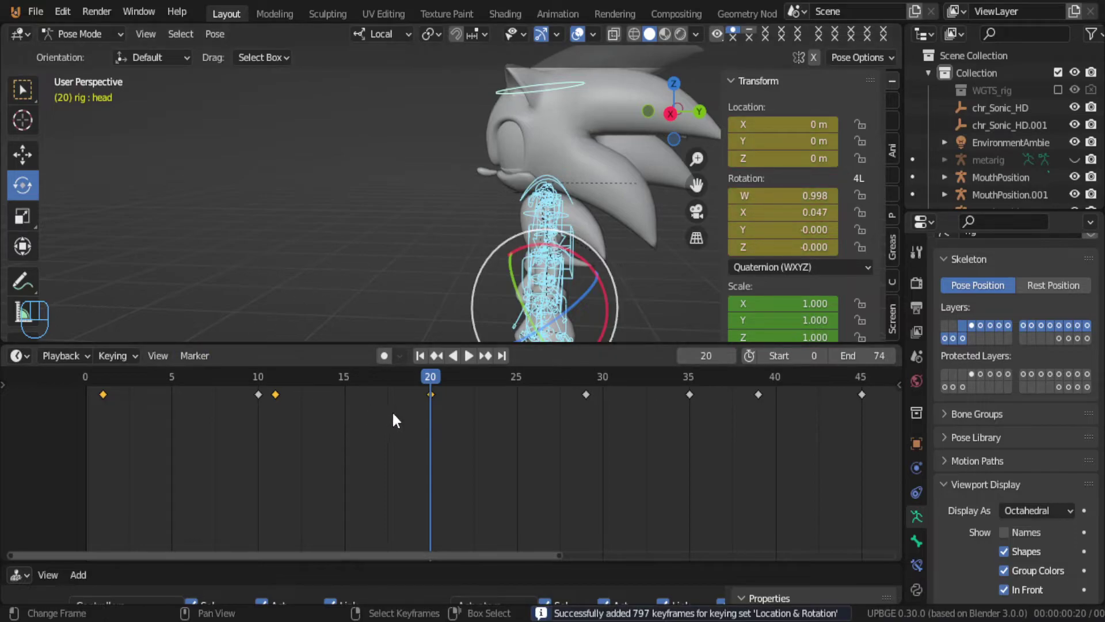
Step: Select only the head bone, duplicate its frame 1 keyframe to frame 20, and play back the animation
drag(435, 449, 85, 455)
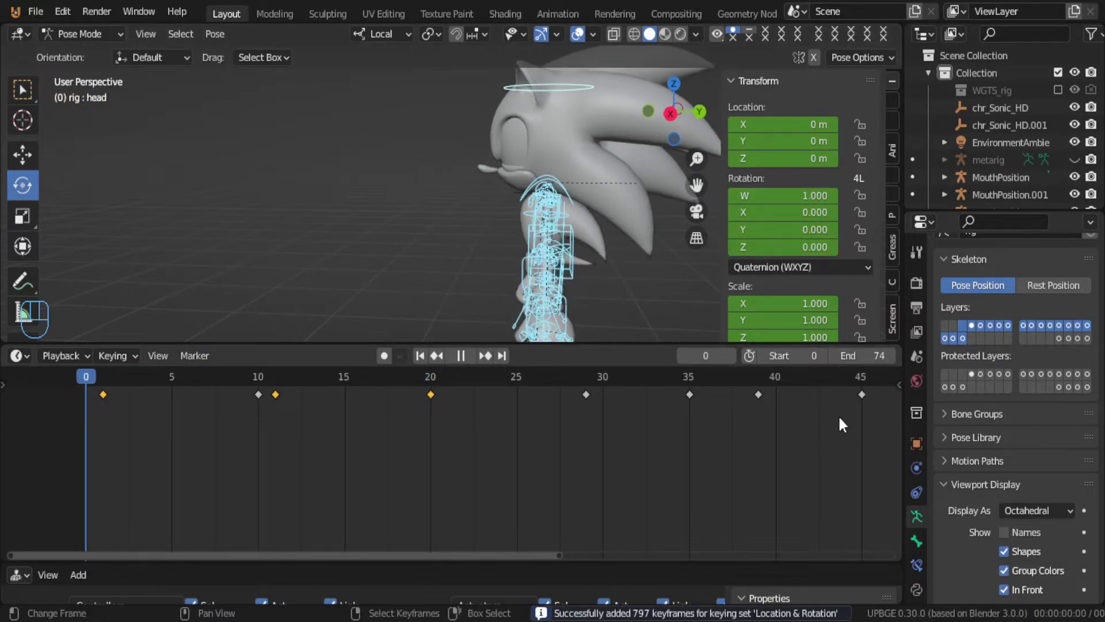
click(559, 89)
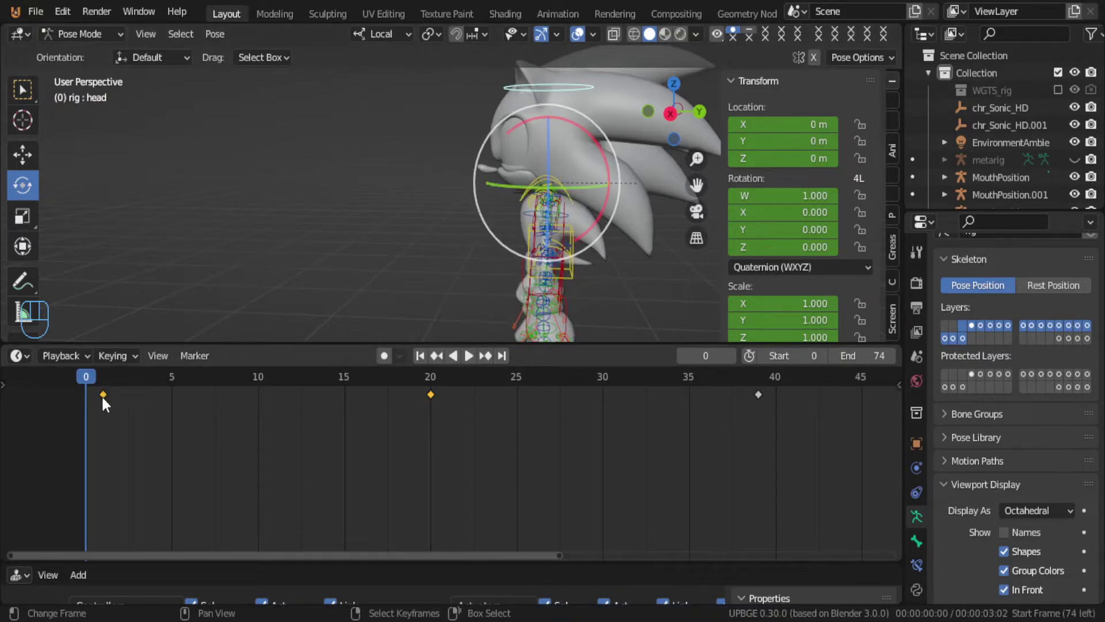
key(g)
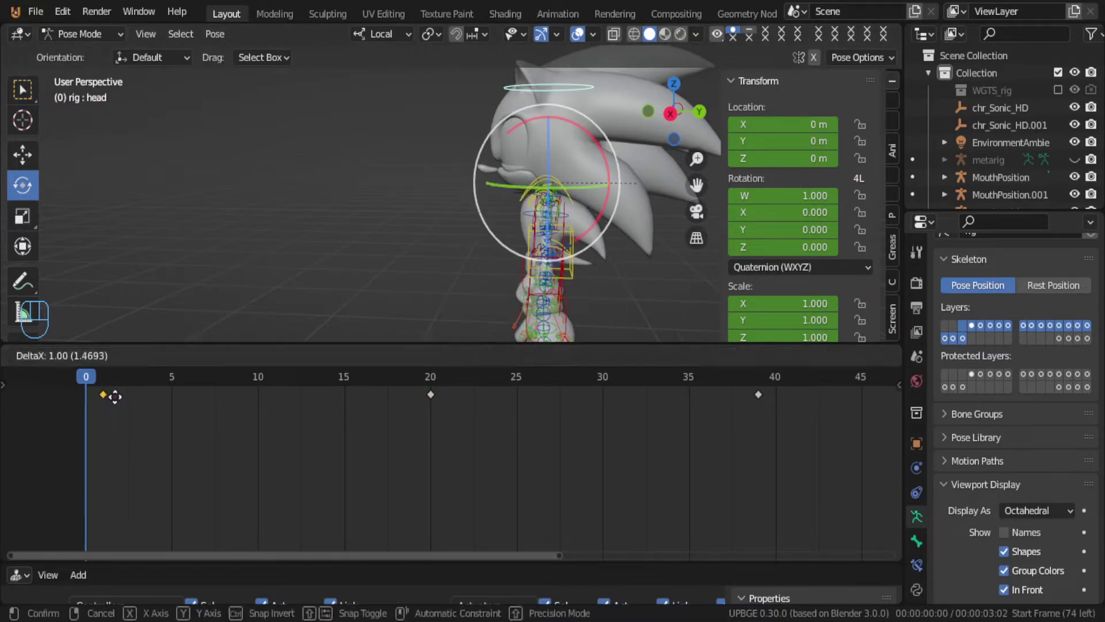
key(Escape)
key(shift+s)
click(116, 422)
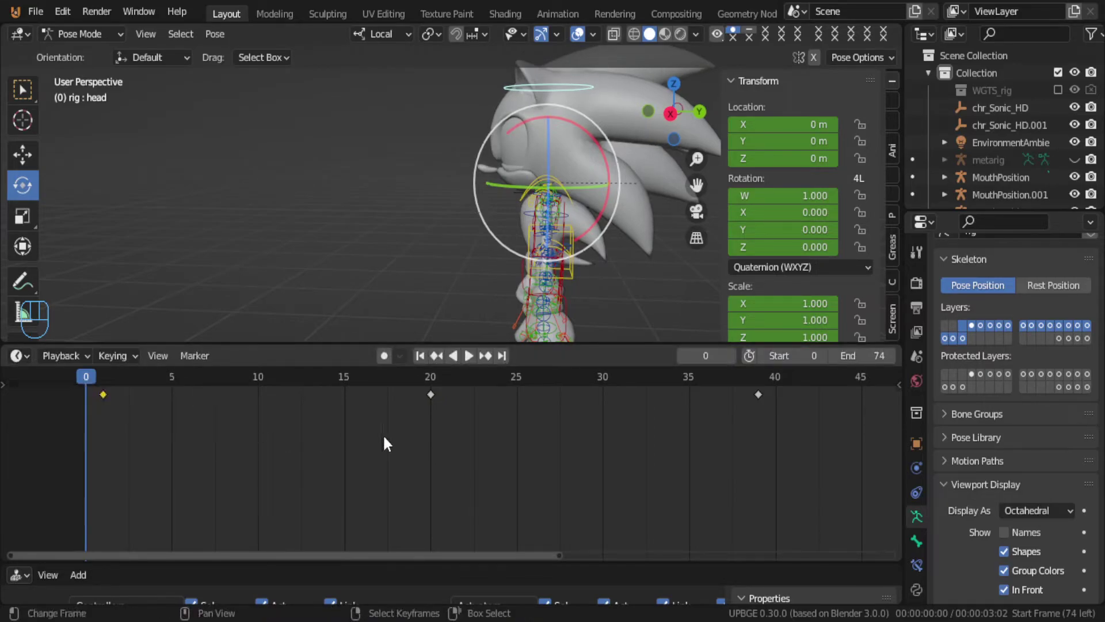
key(g)
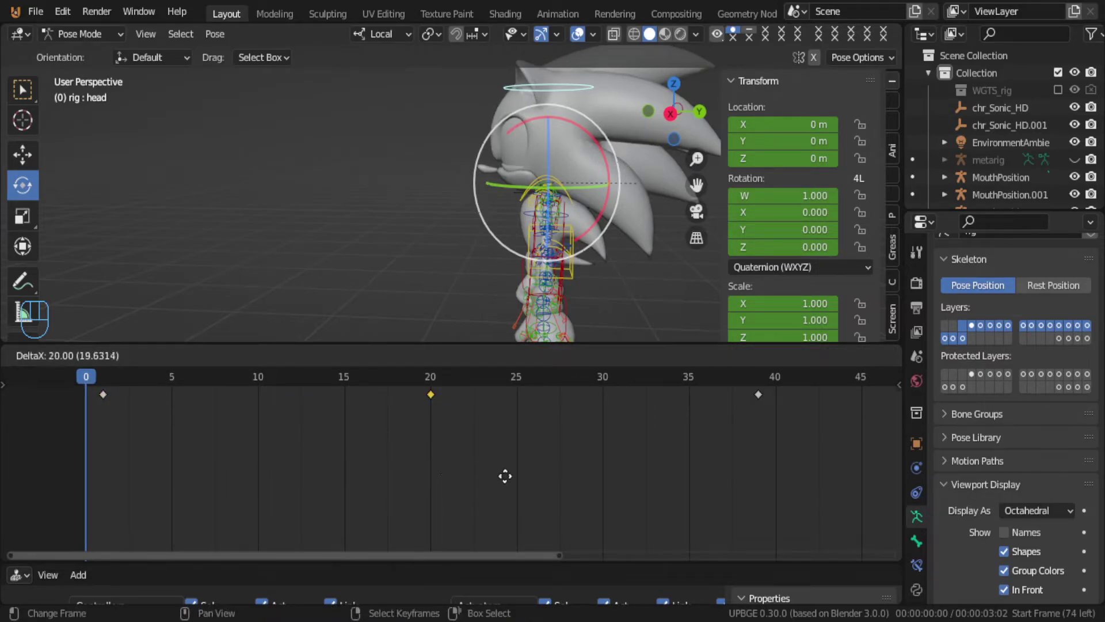
click(506, 478)
key(space)
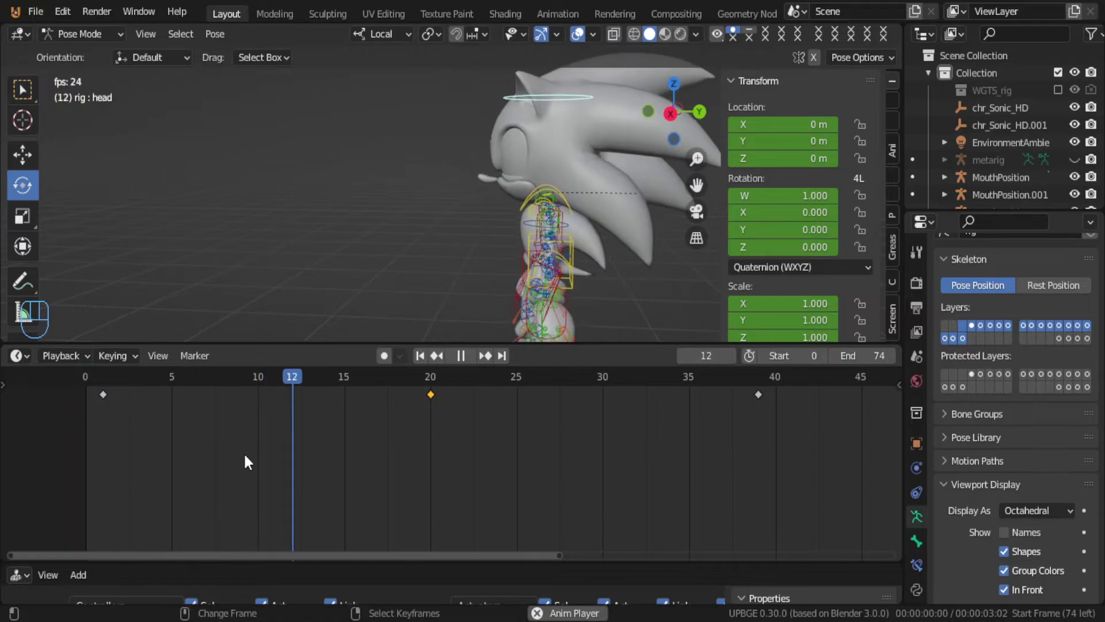
key(space)
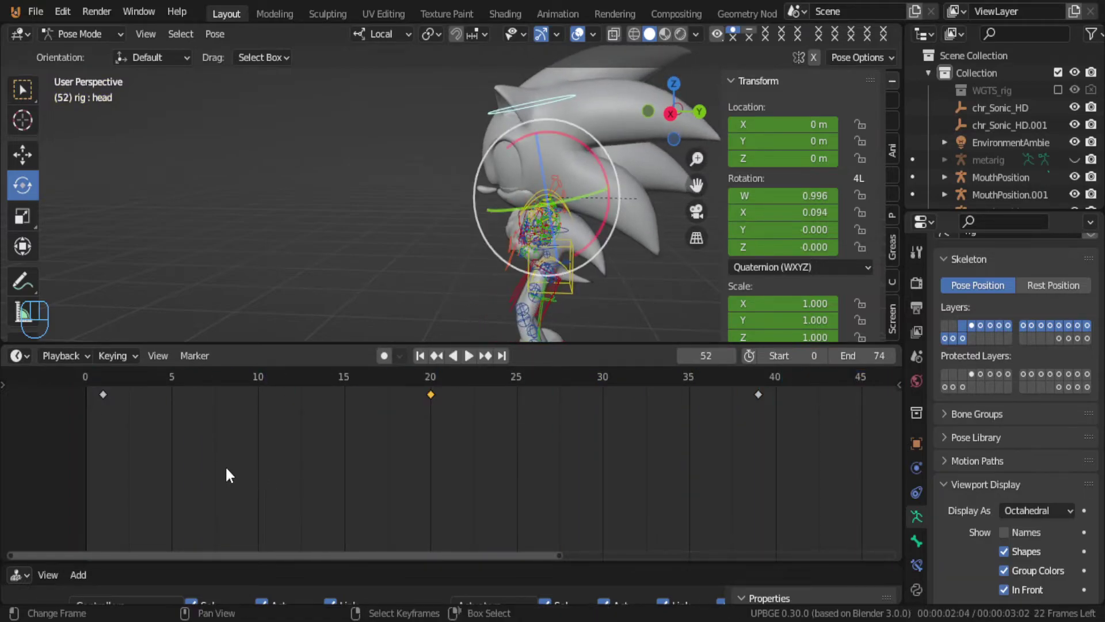
Step: Select all bones, duplicate their frame 1 keyframes to frame 25, and play back the animation
key(a)
drag(271, 429, 106, 401)
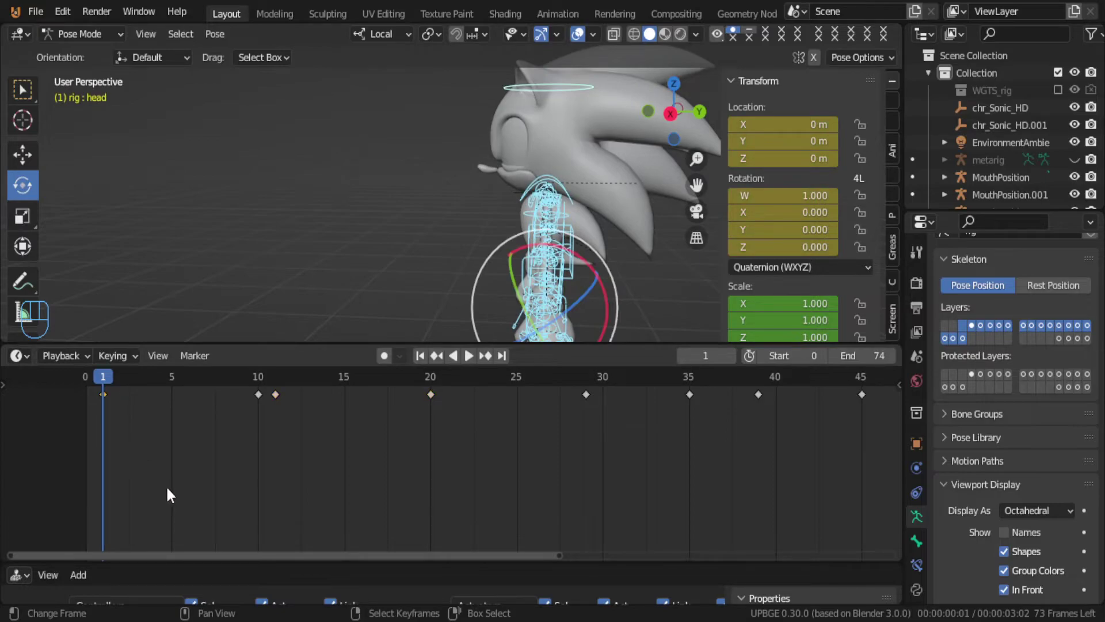
key(shift+d)
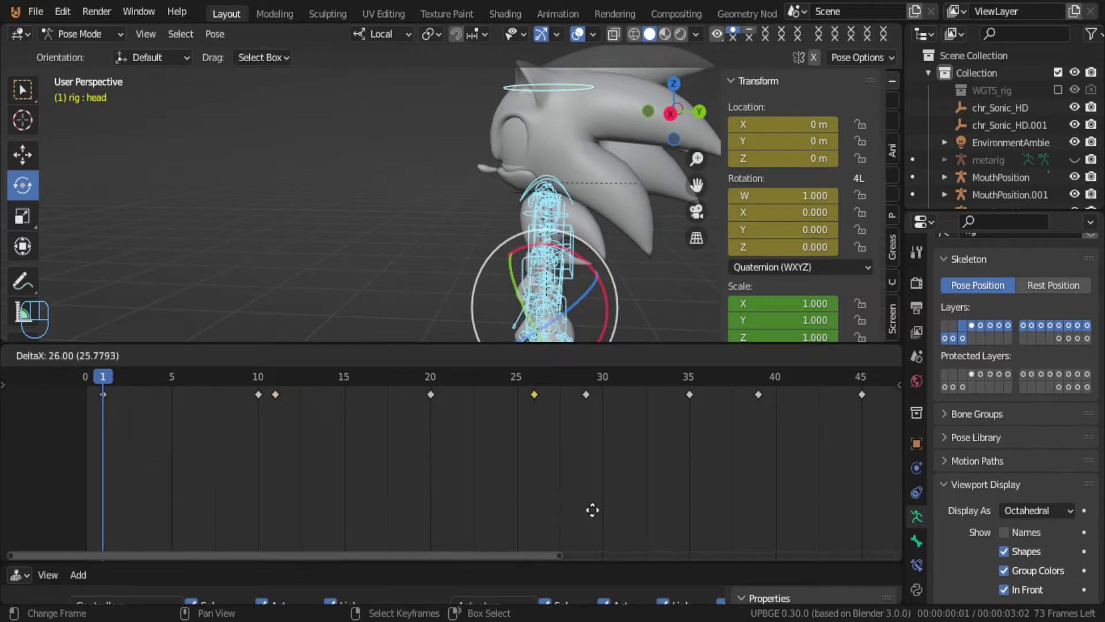
click(579, 504)
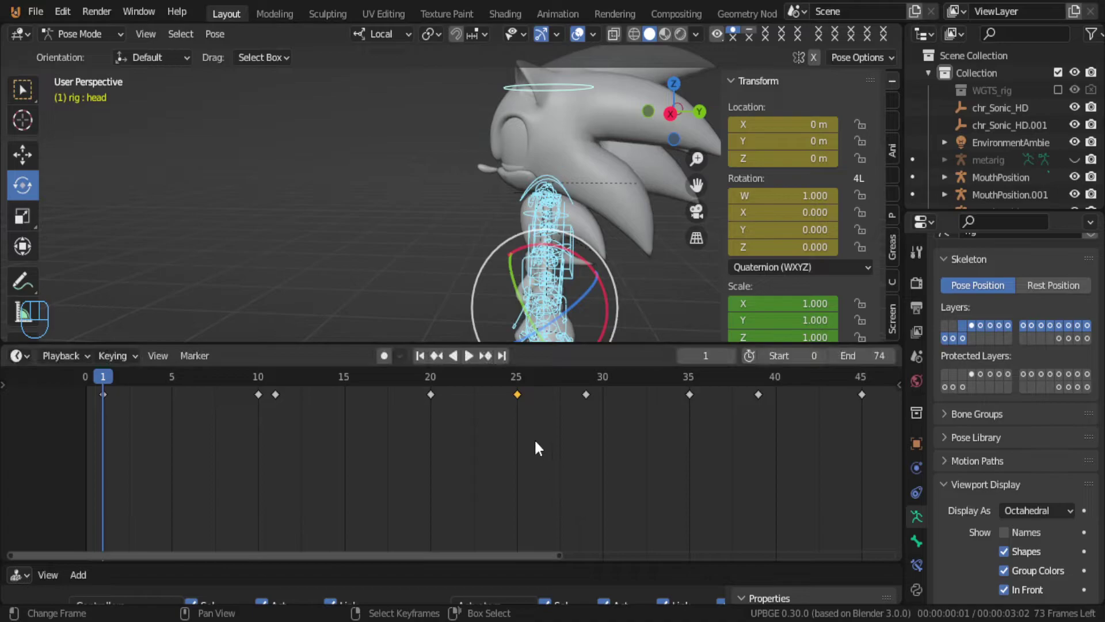
key(space)
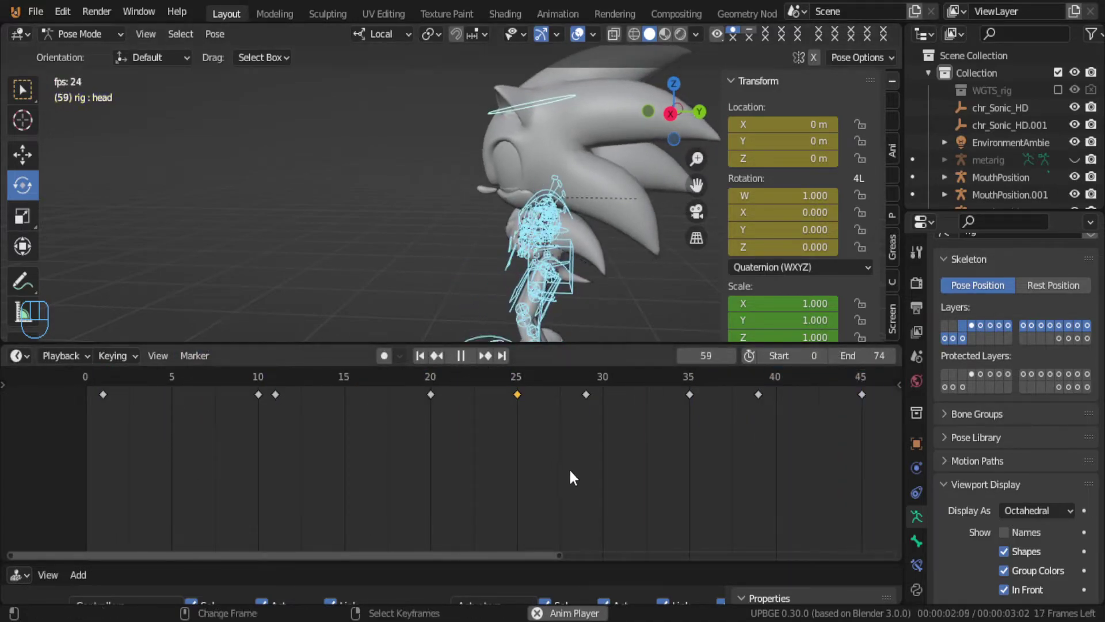
key(space)
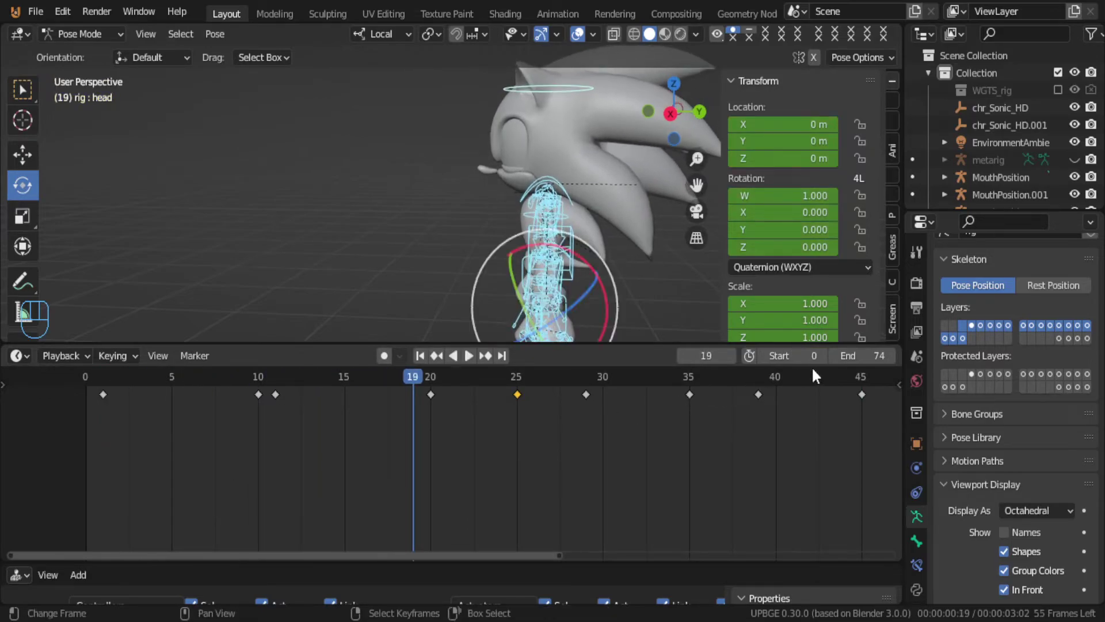
Step: Set the animation's end frame to 20 and play the shortened loop while viewing the character from the front
click(849, 356)
text(20)
key(Return)
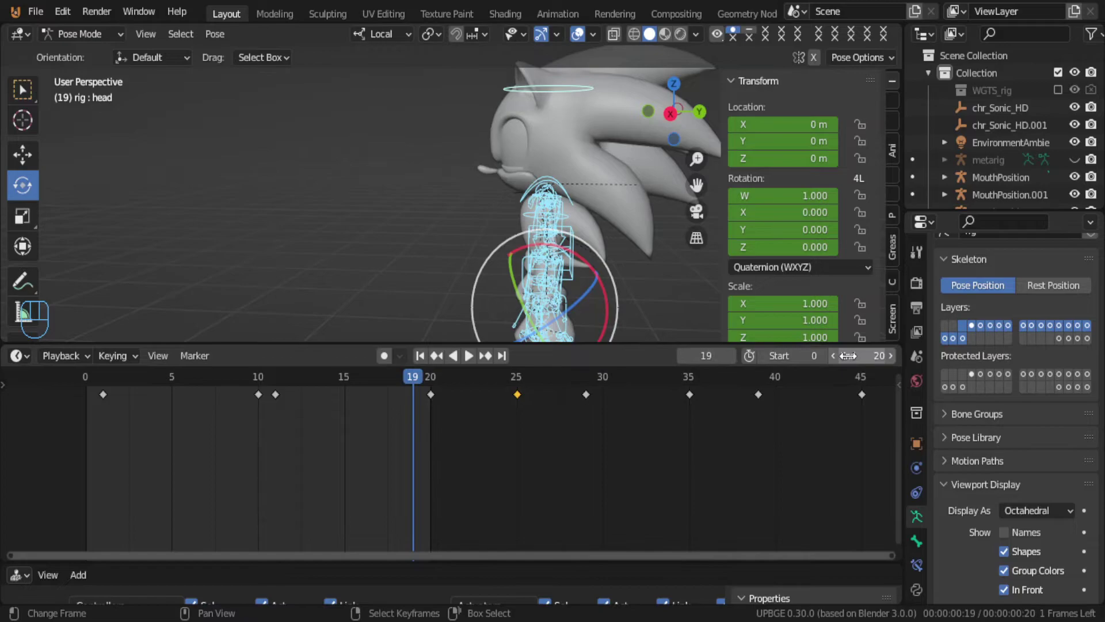
key(space)
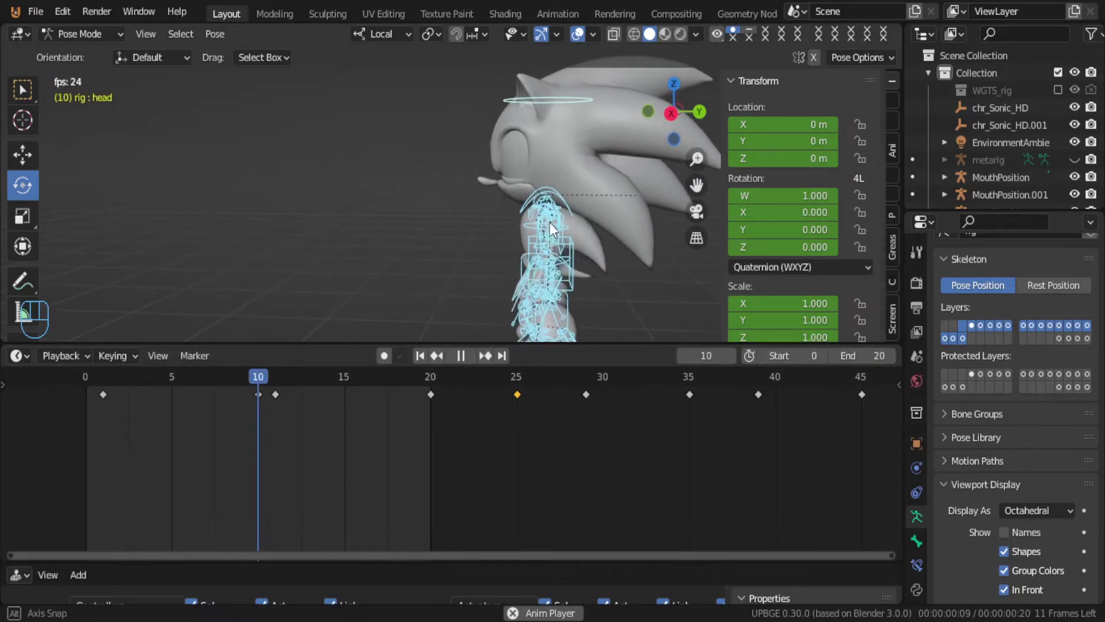
middle_drag(547, 224, 651, 212)
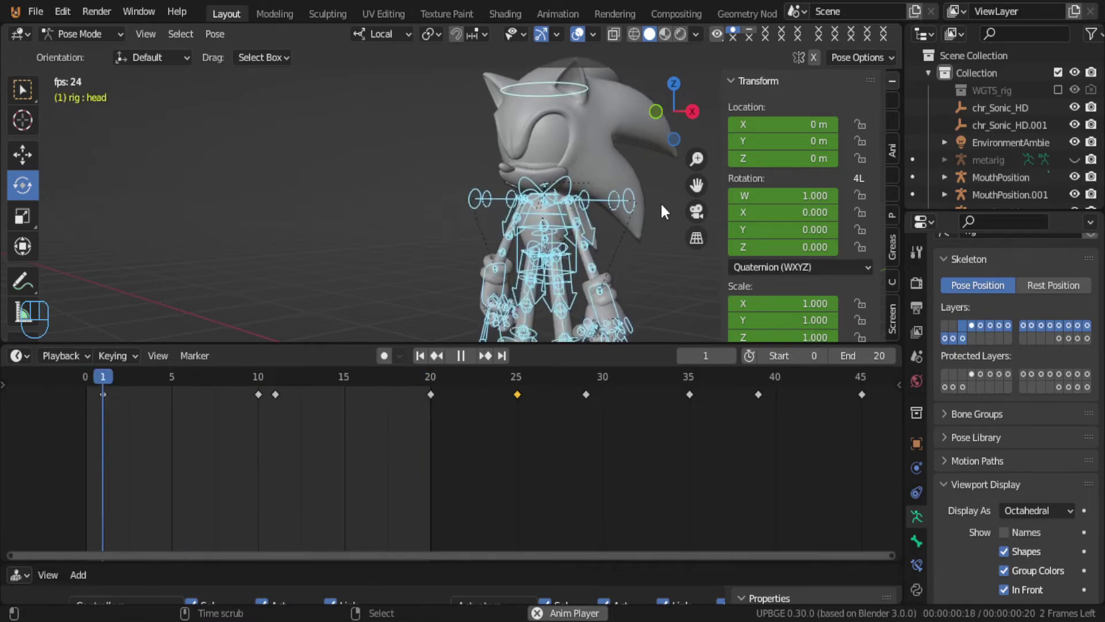
key(space)
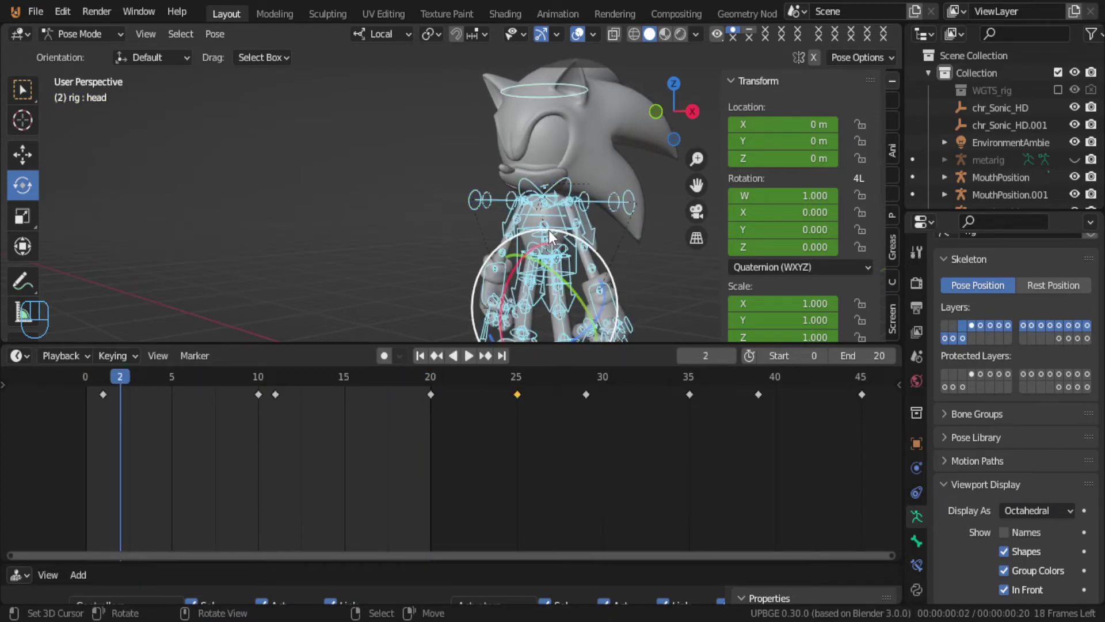
Step: Key location and rotation for all bones at frame 1, duplicate those keyframes to frame 20, and play the loop
click(106, 405)
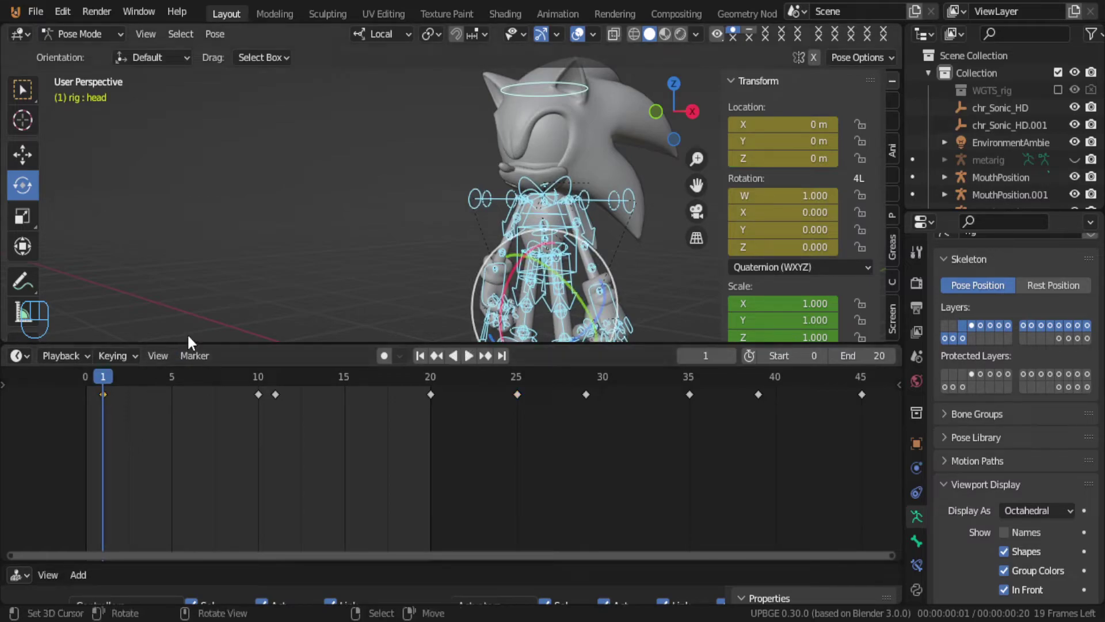
key(i)
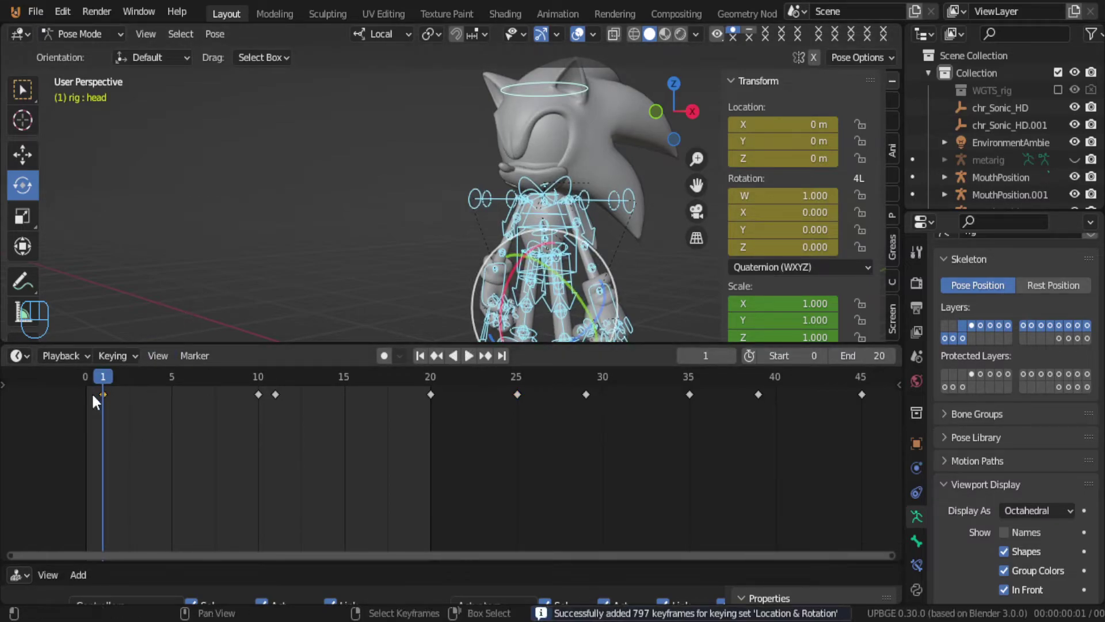
key(shift+d)
click(419, 429)
key(space)
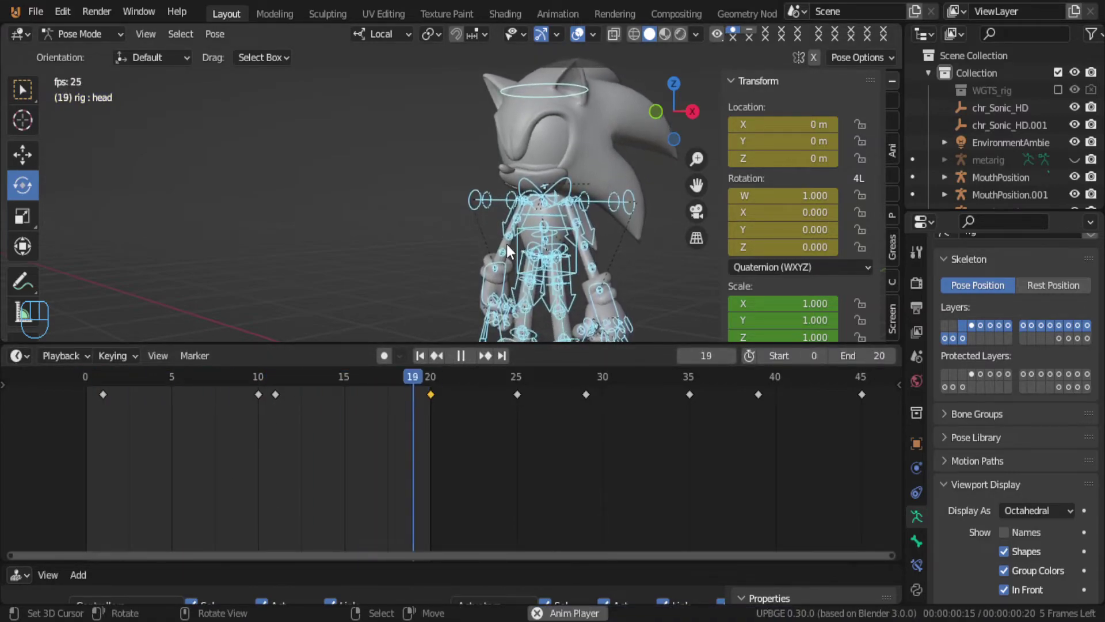
scroll(578, 234, down, 2)
middle_drag(578, 234, 496, 223)
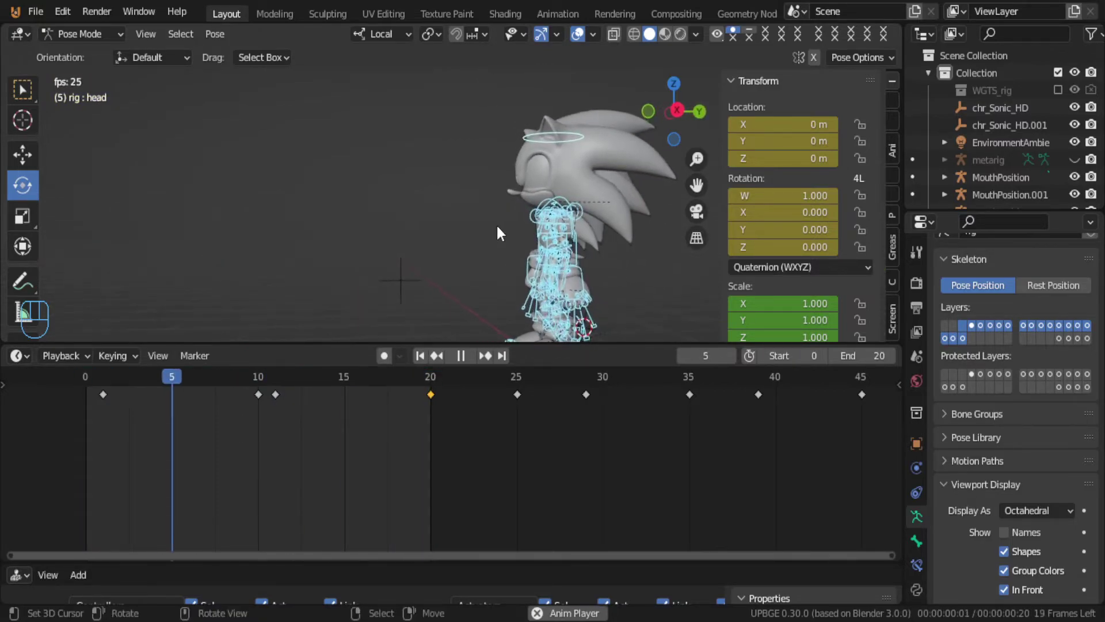
Step: Try tilting only the head bone slightly forward at frame 10 without auto keying, and play the loop
drag(273, 403, 256, 431)
key(space)
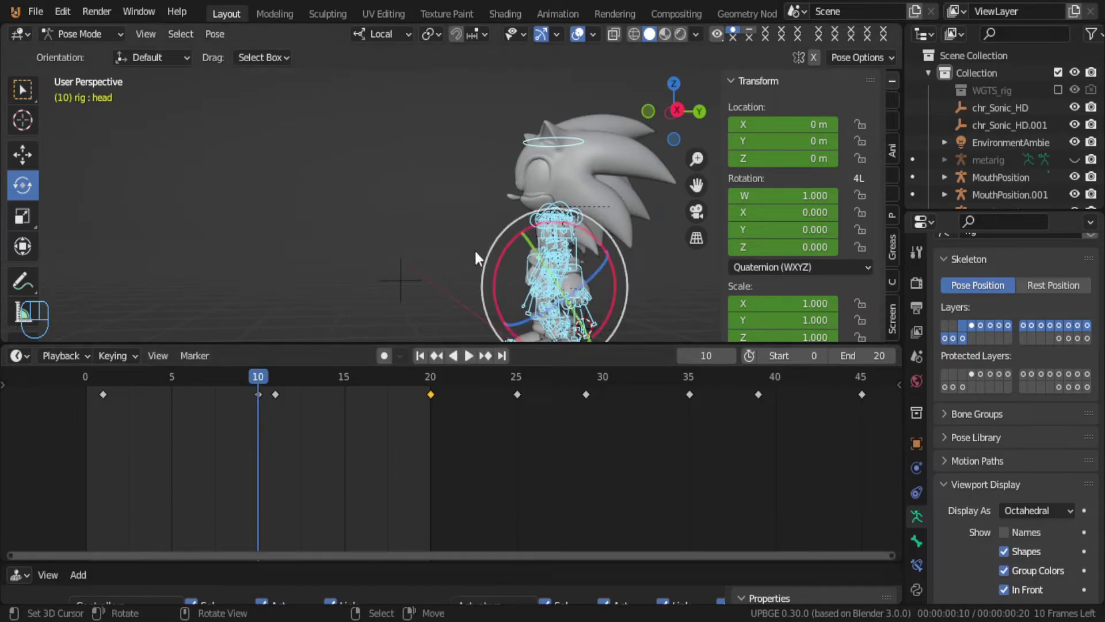
click(583, 137)
drag(486, 182, 490, 193)
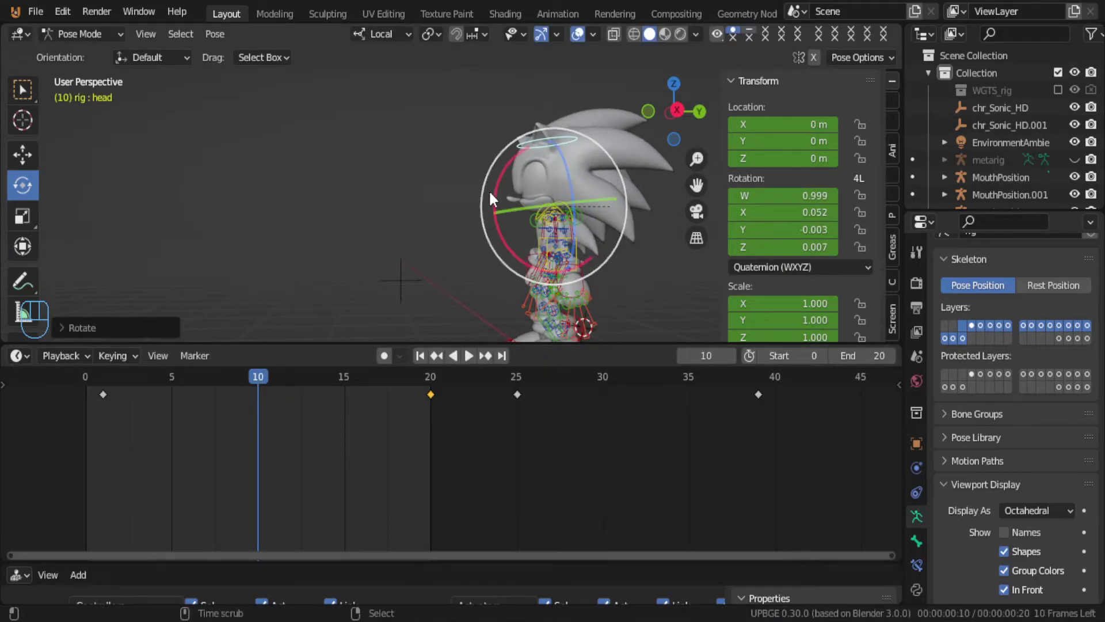
key(space)
key(space)
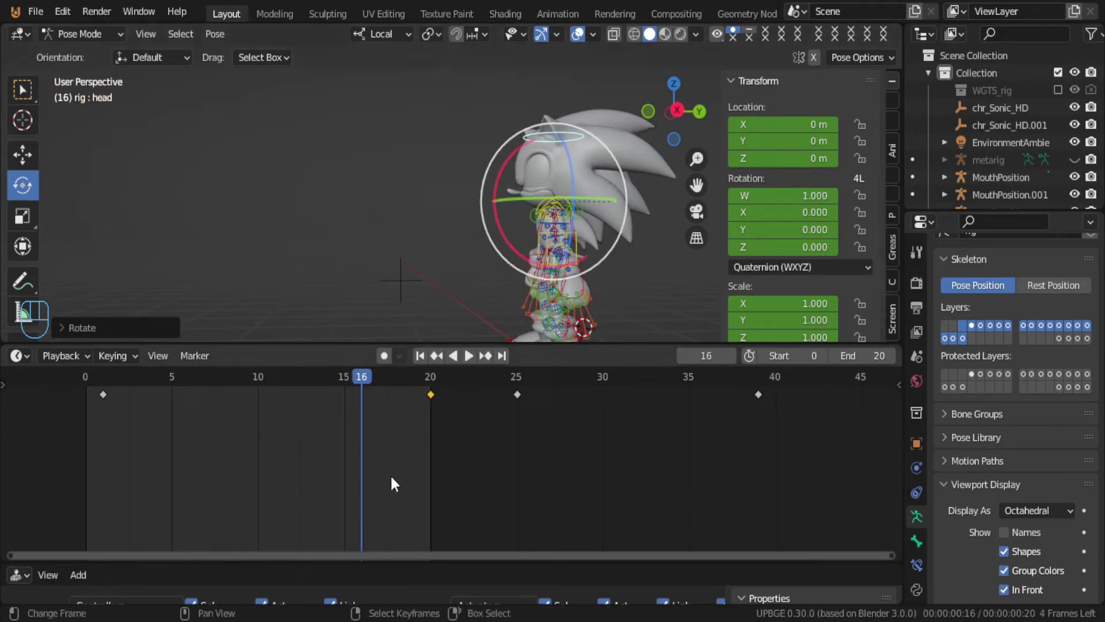
Step: With auto keying on, tilt the head bone slightly forward at frame 10, to about 0.058 rotation X, and play the loop
click(291, 493)
drag(291, 492, 261, 495)
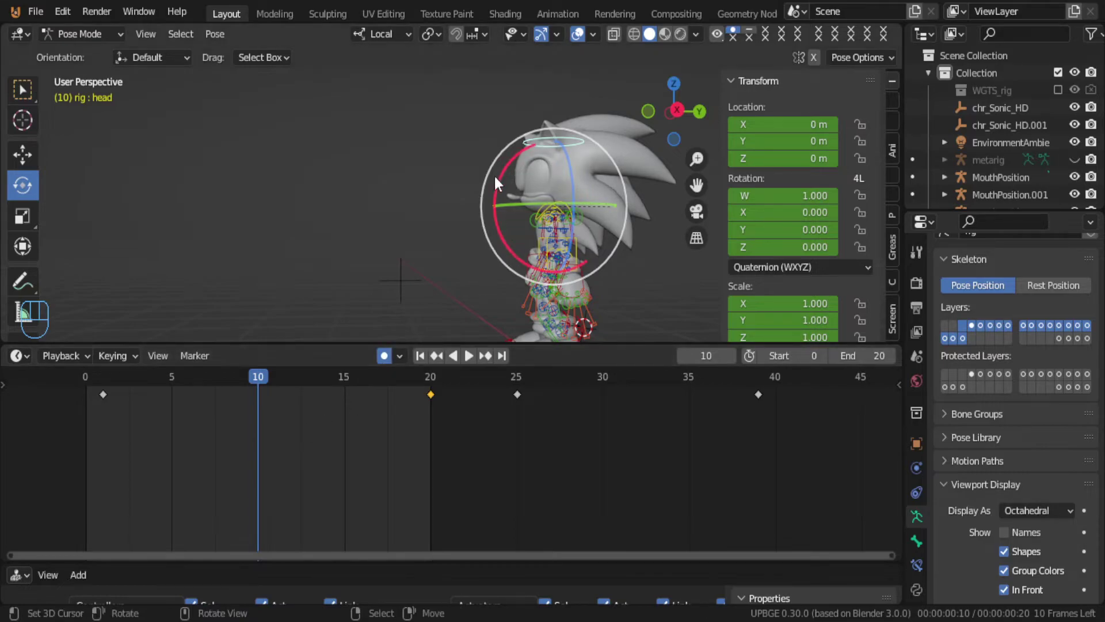
drag(491, 176, 488, 178)
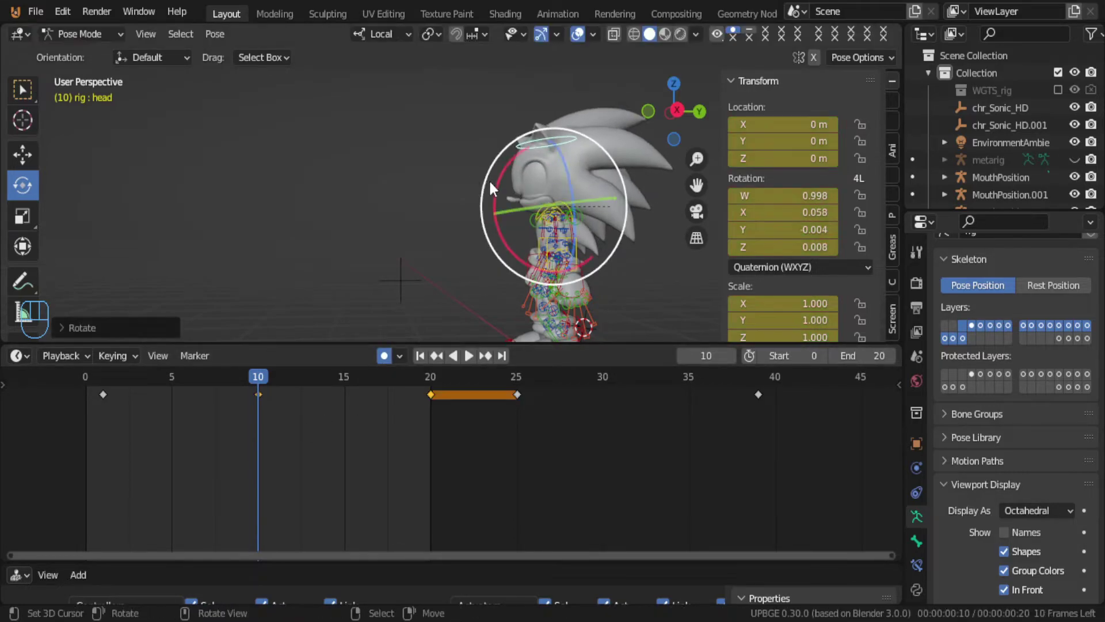
key(space)
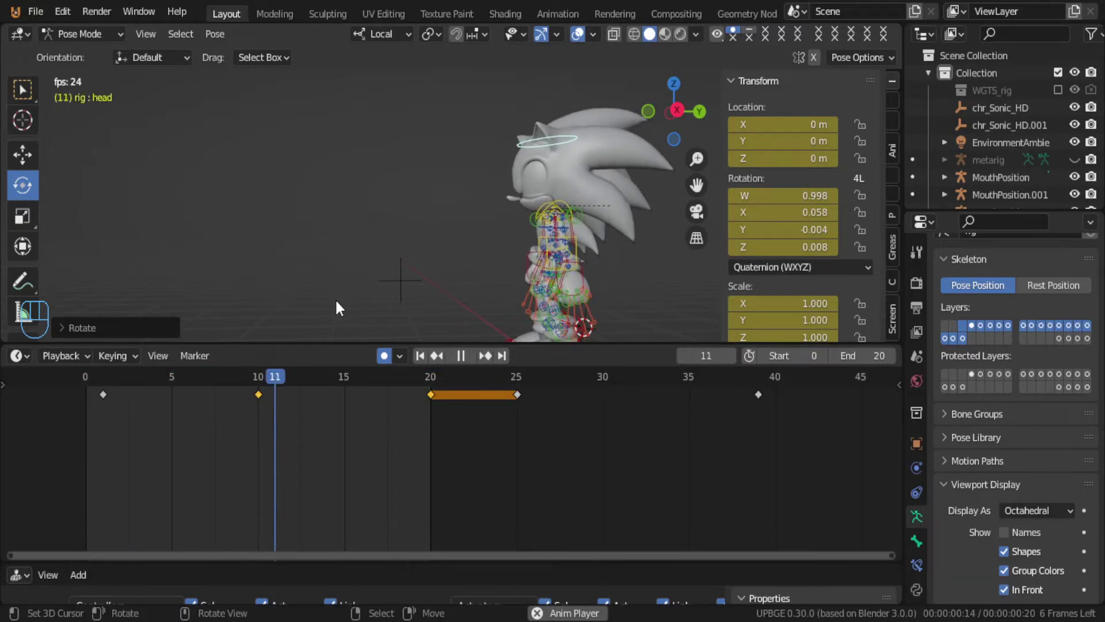
key(space)
Step: At frame 39, turn the head bone sideways around its vertical axis with auto keying on
drag(443, 416, 756, 415)
middle_drag(485, 191, 568, 147)
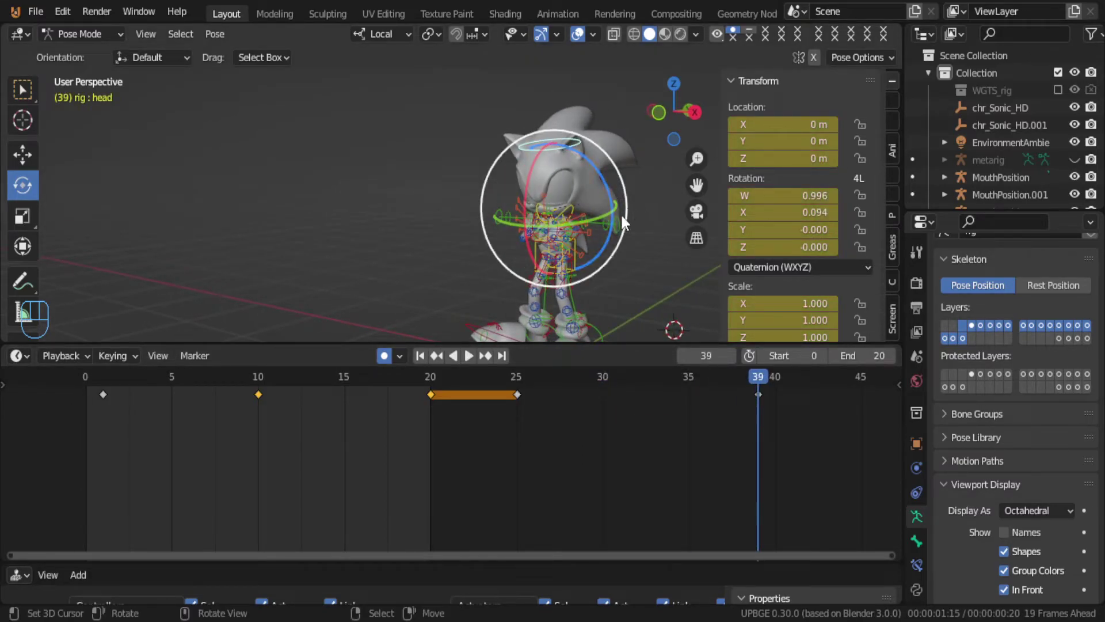
drag(610, 214, 764, 166)
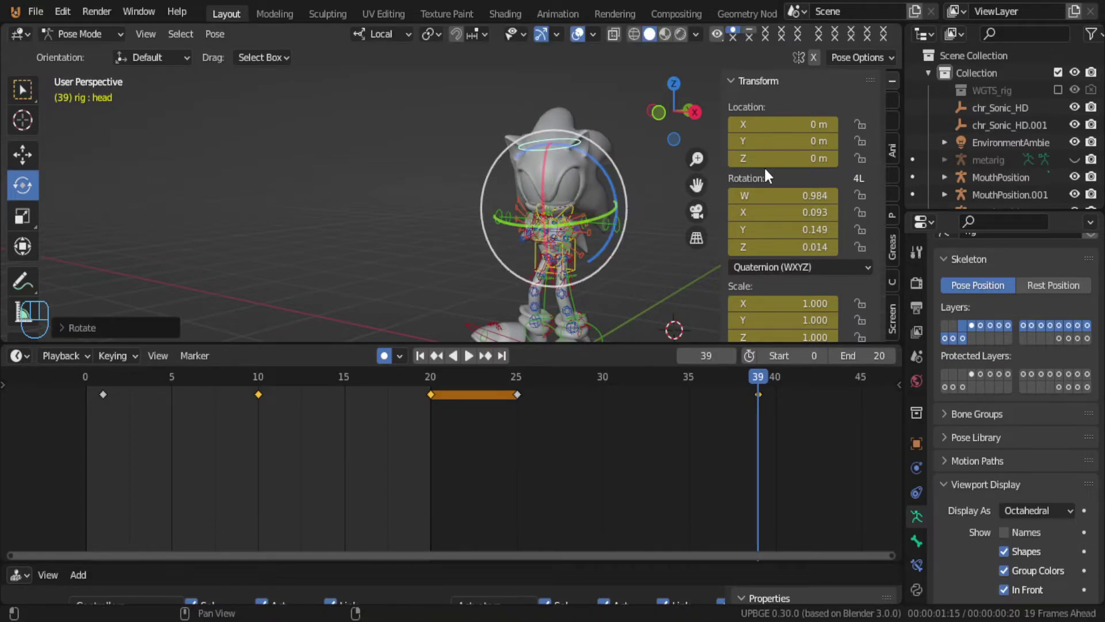
middle_drag(684, 311, 669, 232)
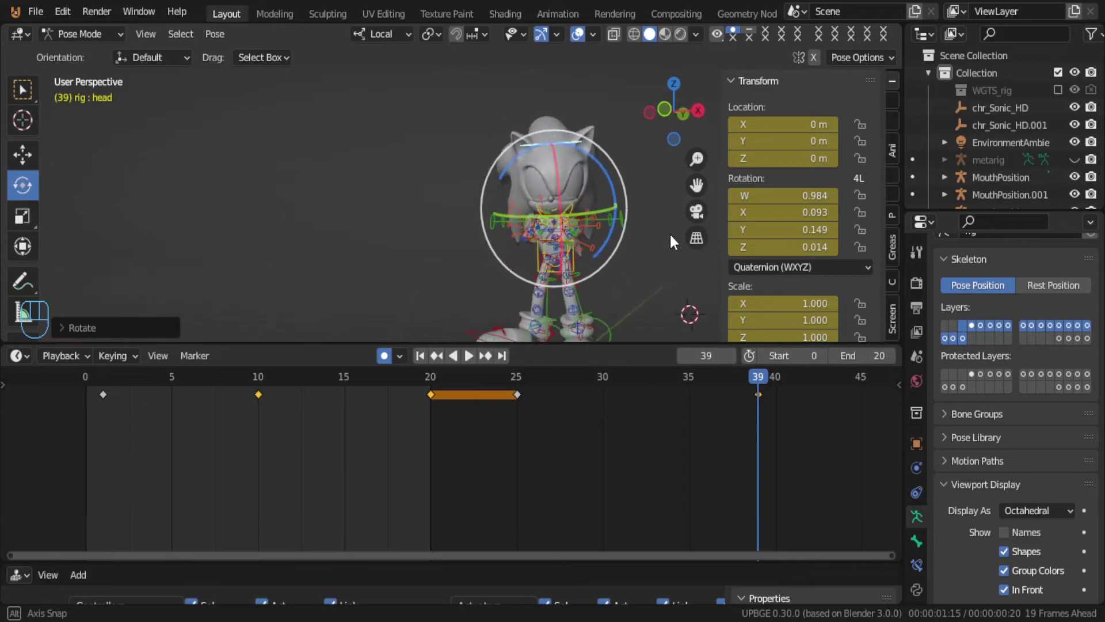
drag(592, 202, 598, 208)
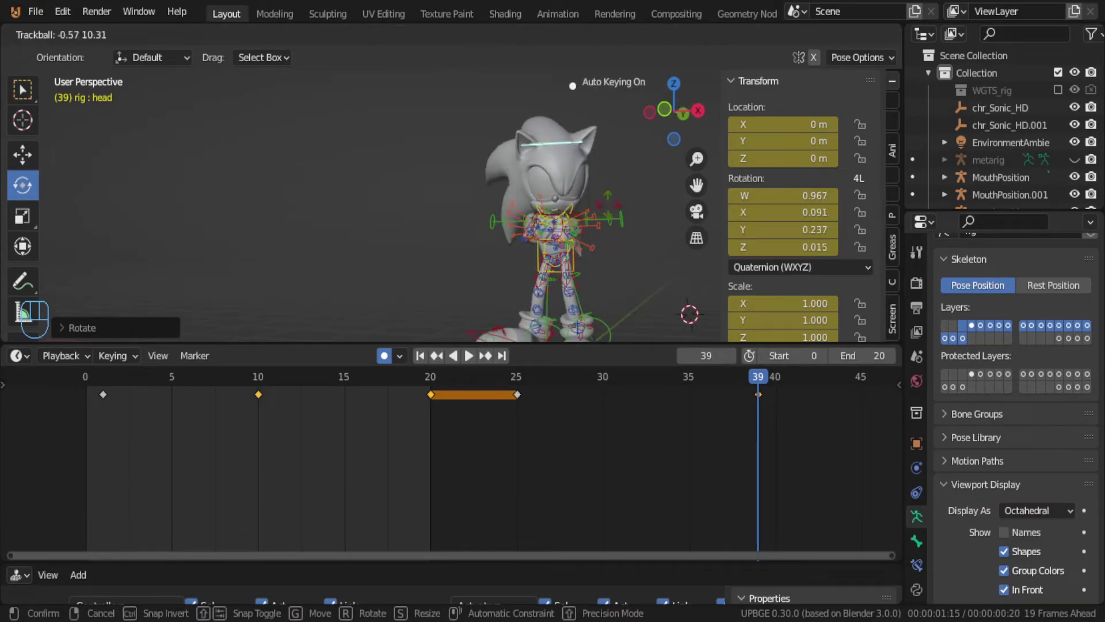
click(567, 212)
Step: Play the animation and extend the scene's end frame to 70
key(space)
click(506, 441)
drag(507, 441, 443, 440)
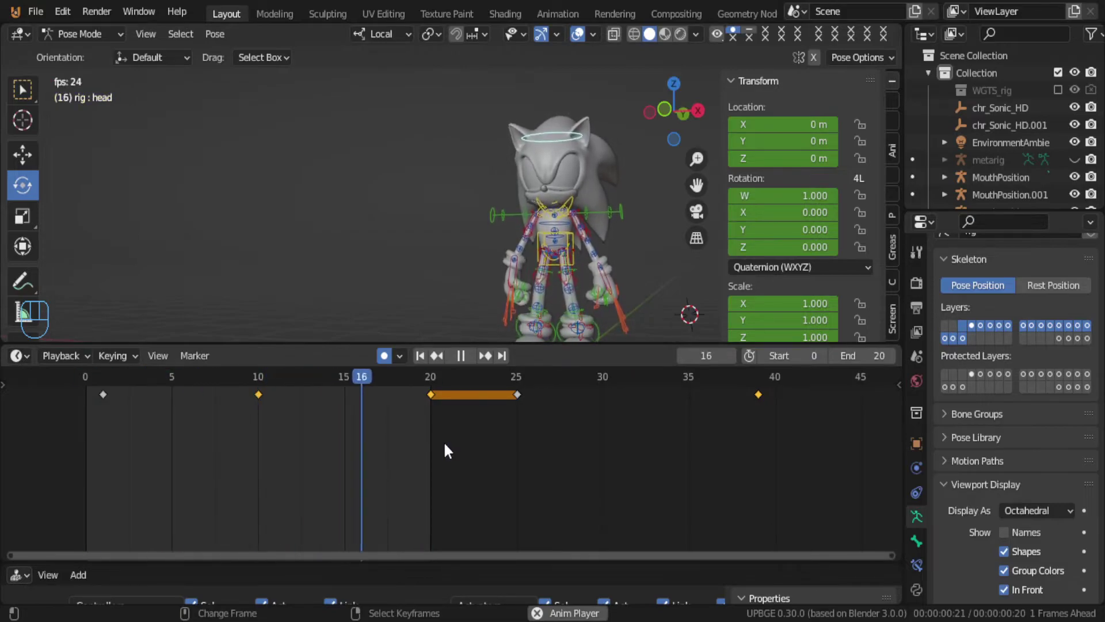
click(859, 354)
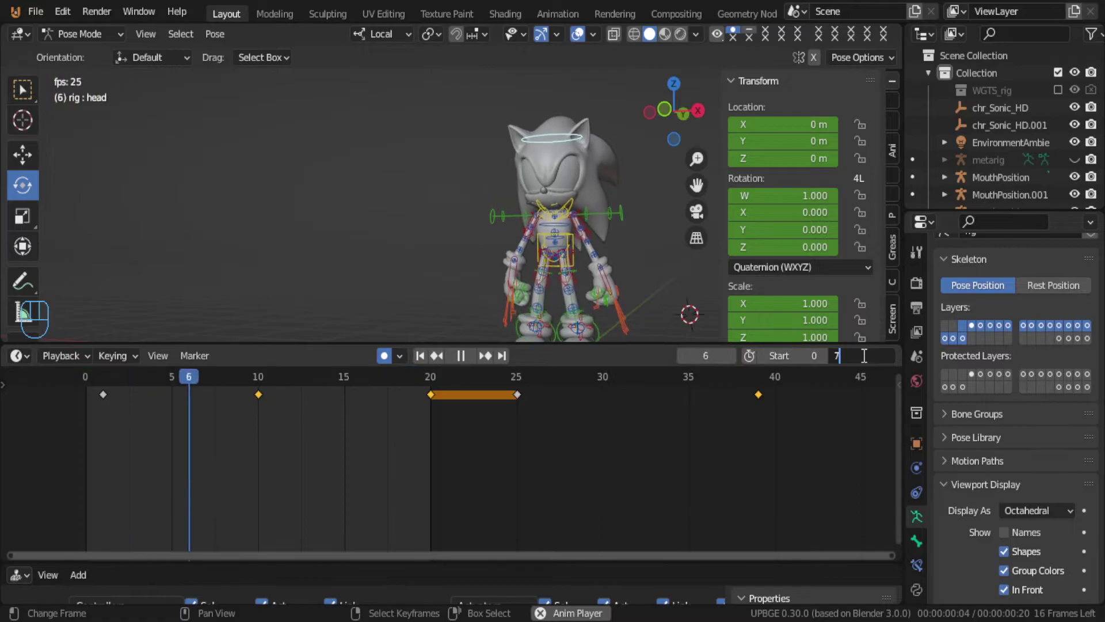
text(70)
key(Return)
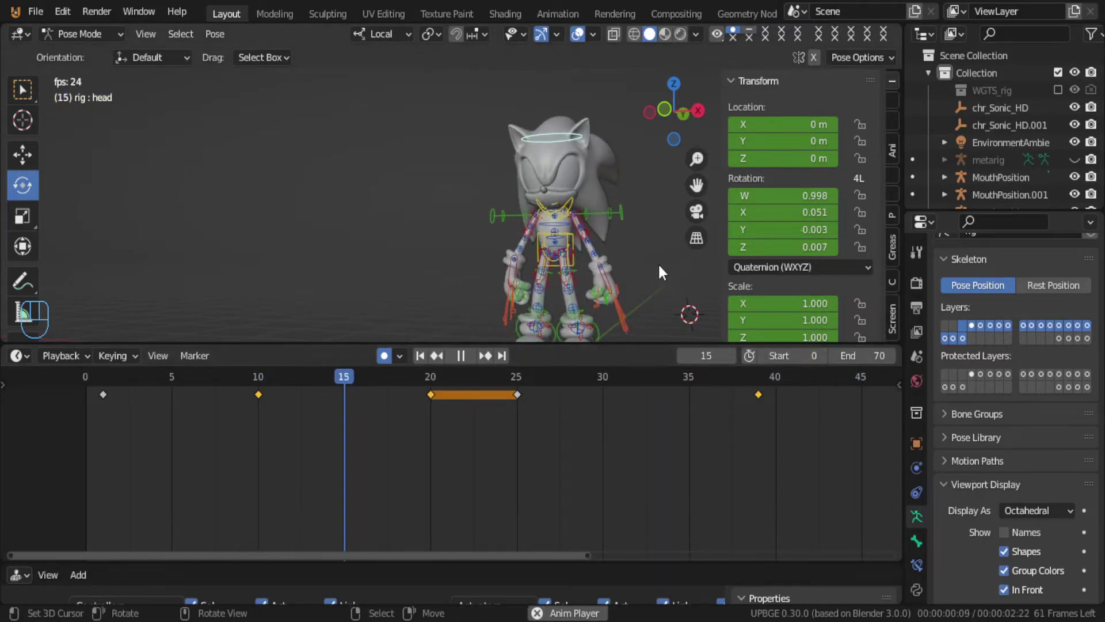
Step: Stop playback at frame 45 and tilt the head bone slightly forward there, to about 0.100 rotation X
key(space)
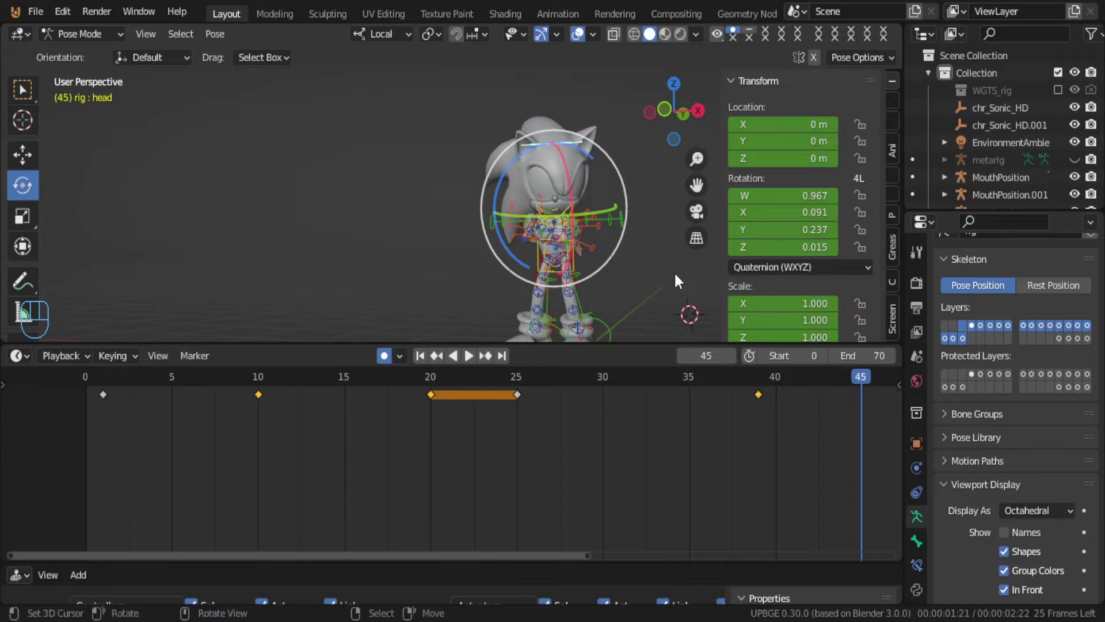
drag(572, 190, 569, 202)
middle_drag(669, 421, 229, 448)
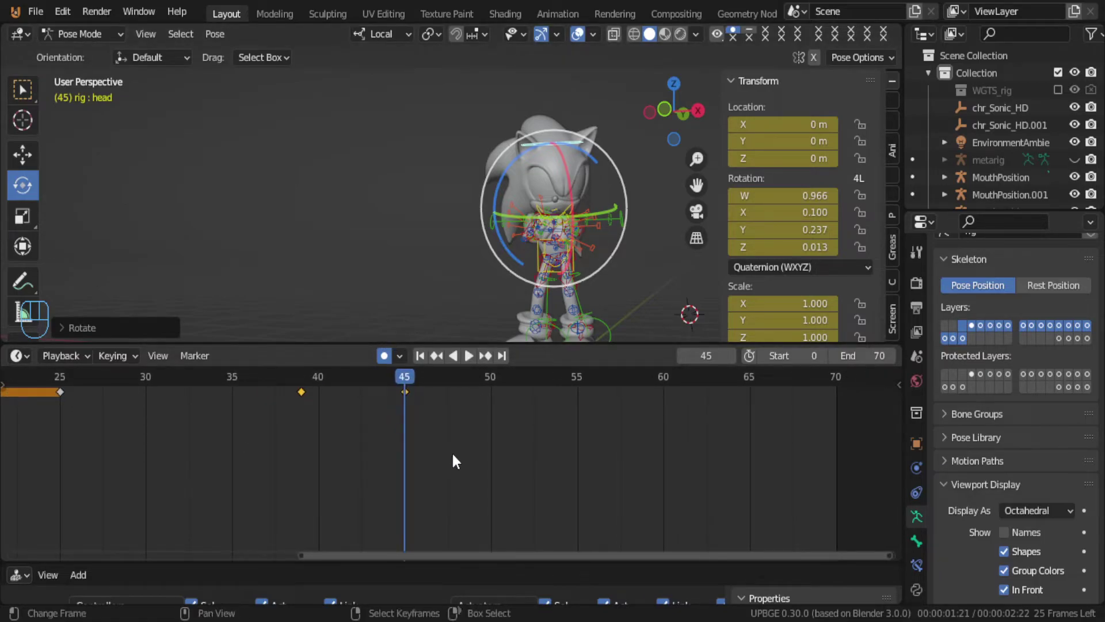
Step: At frame 65, turn the head bone back around its vertical axis with auto keying on
key(space)
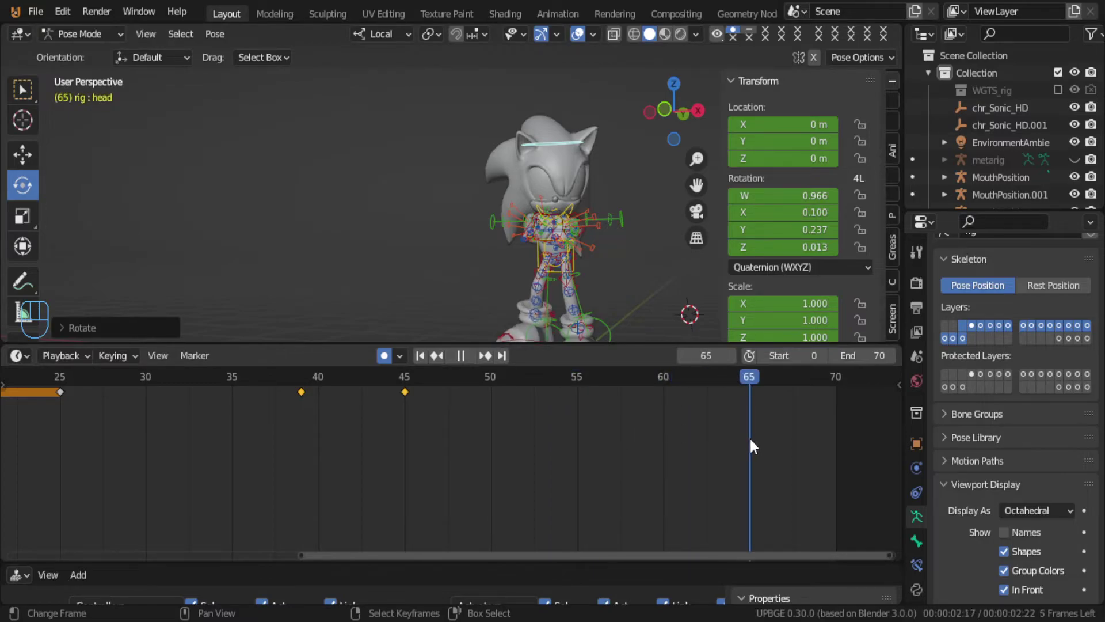
key(space)
drag(606, 212, 572, 224)
click(571, 223)
Step: At frame 57, tilt the head bone slightly upward to add an in-between pose
drag(726, 393, 628, 394)
key(Escape)
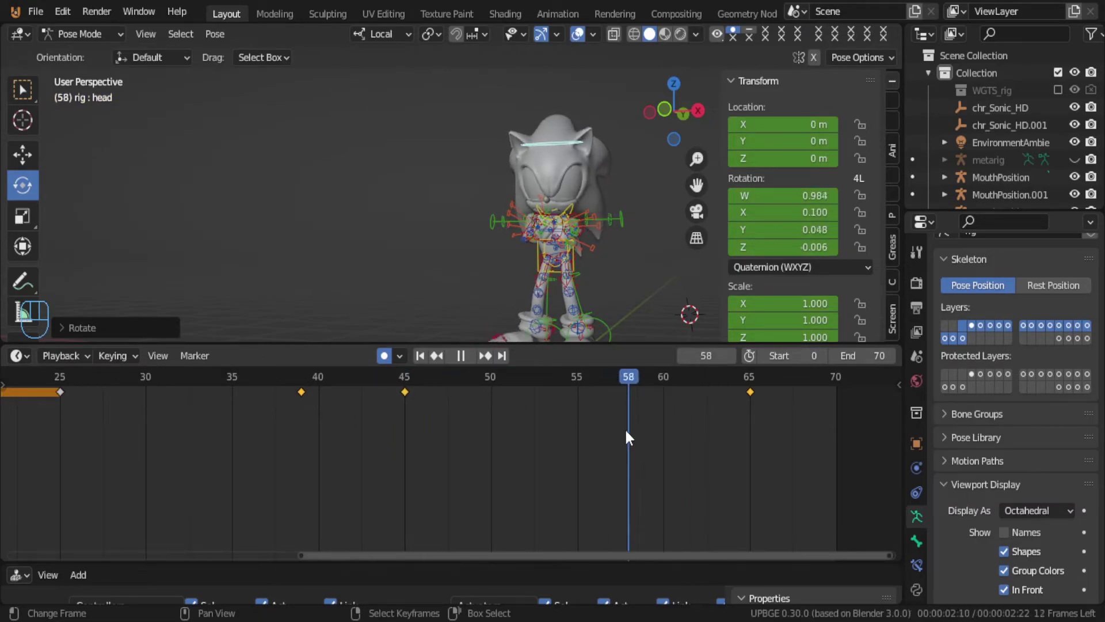
drag(559, 206, 536, 181)
Step: Duplicate the neutral head keyframe from frame 25 to frame 70 and play the animation
drag(608, 401, 219, 500)
scroll(219, 501, down, 3)
drag(198, 434, 124, 421)
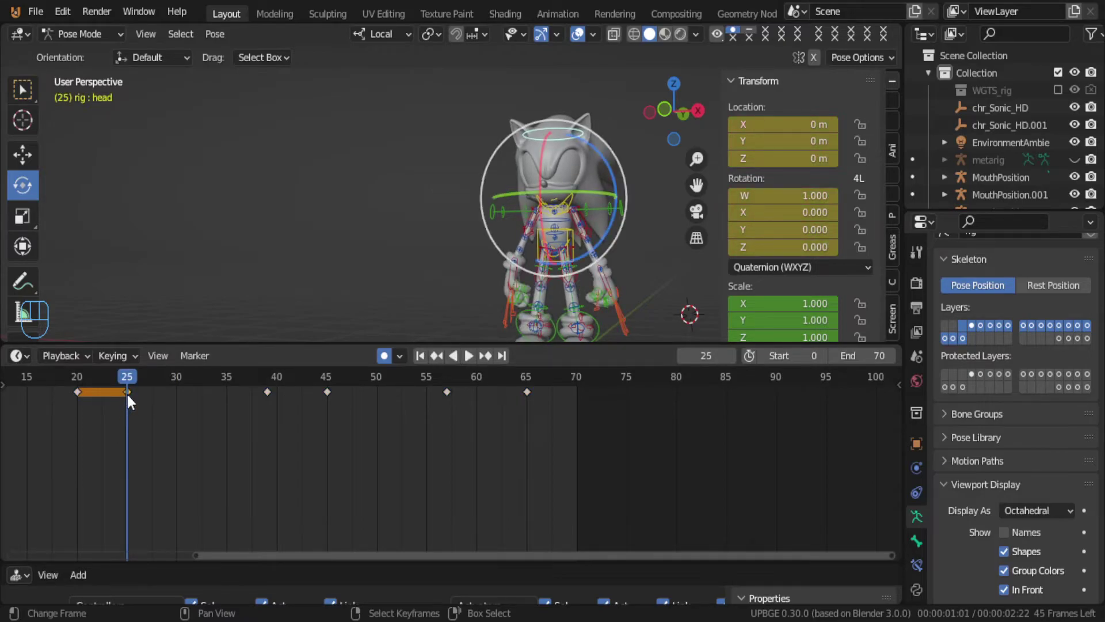
drag(127, 391, 477, 399)
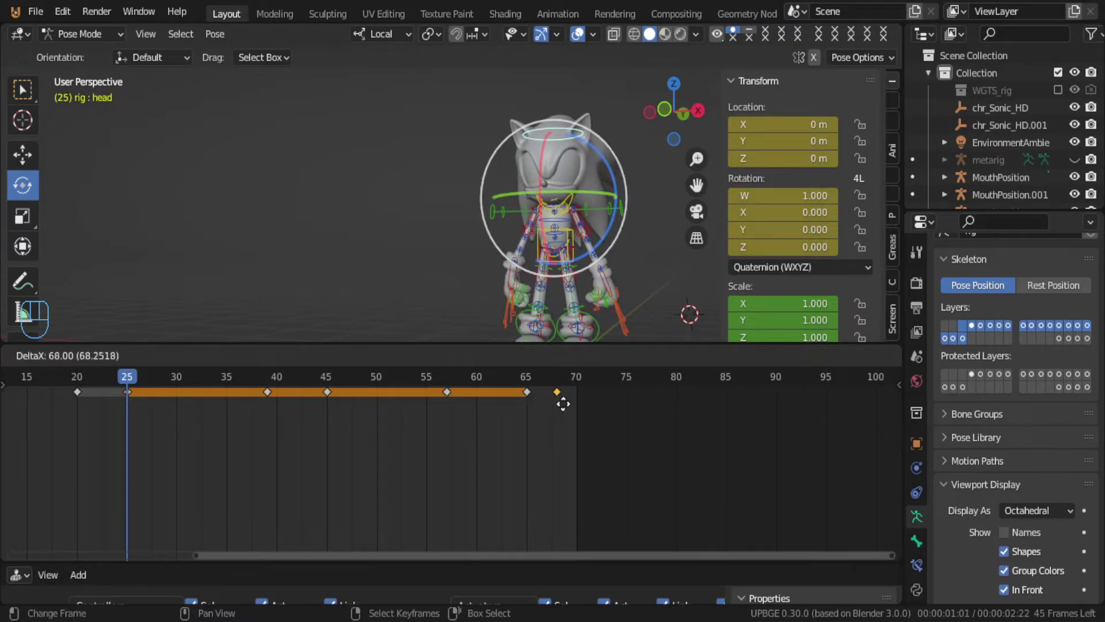
drag(580, 404, 583, 400)
key(space)
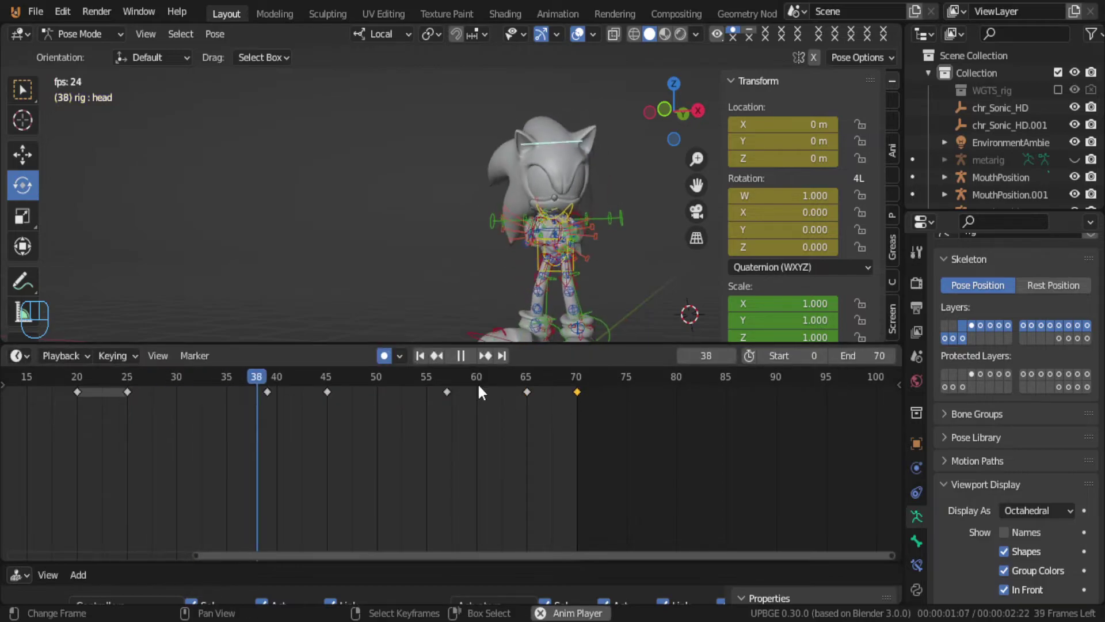
key(space)
Step: Finish editing the IDLE LOOP action in the Nonlinear Animation editor, then test-run the game with the rig in Object Mode
key(ctrl+Tab)
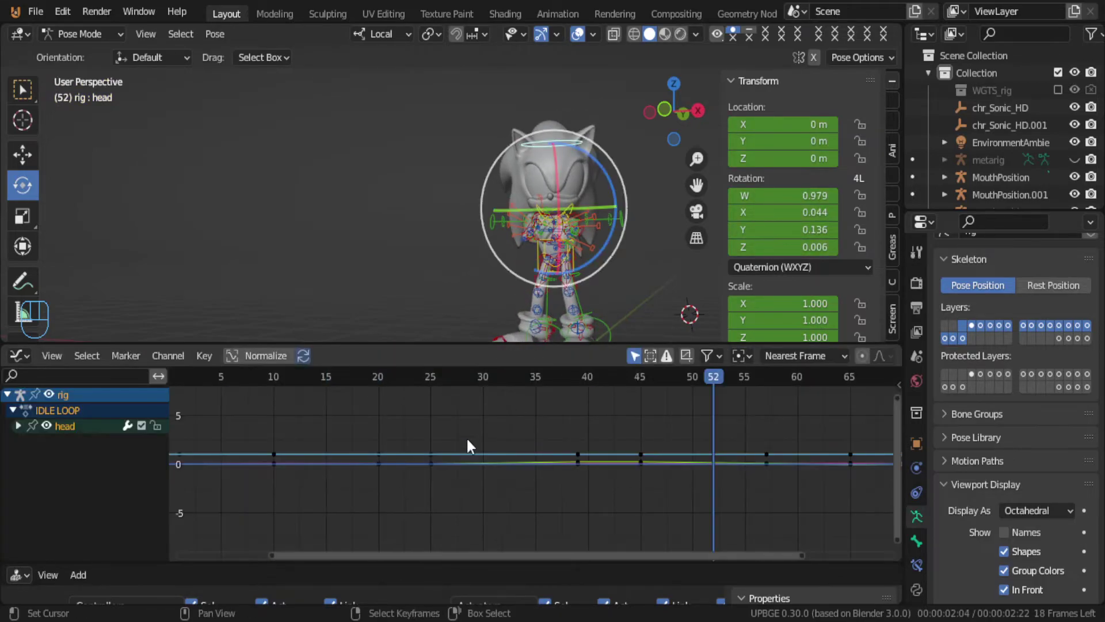
key(ctrl+Tab)
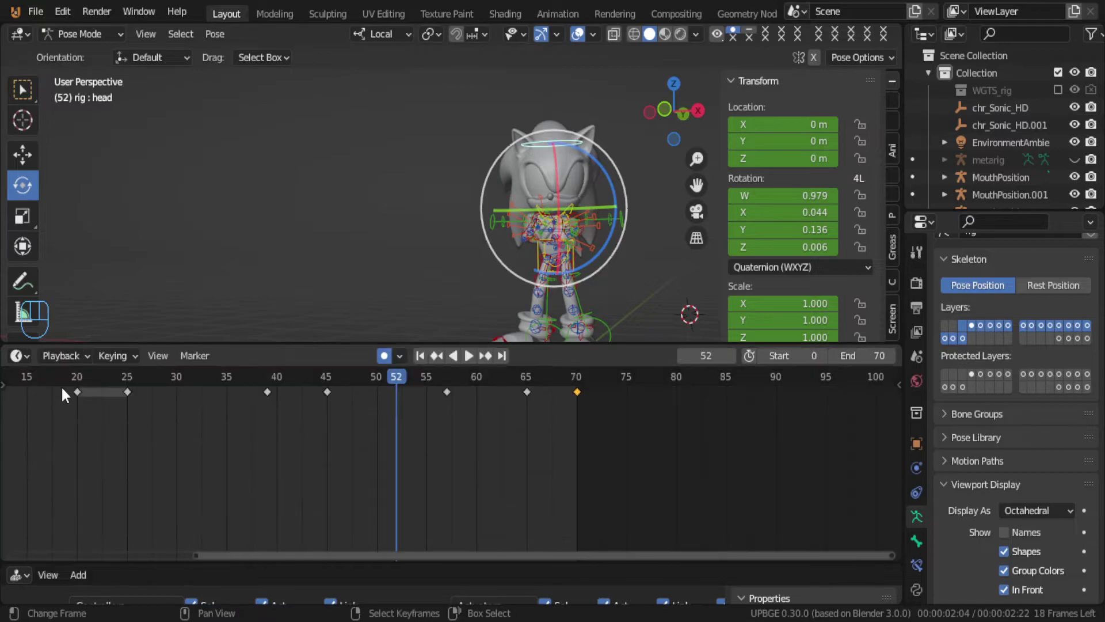
click(16, 358)
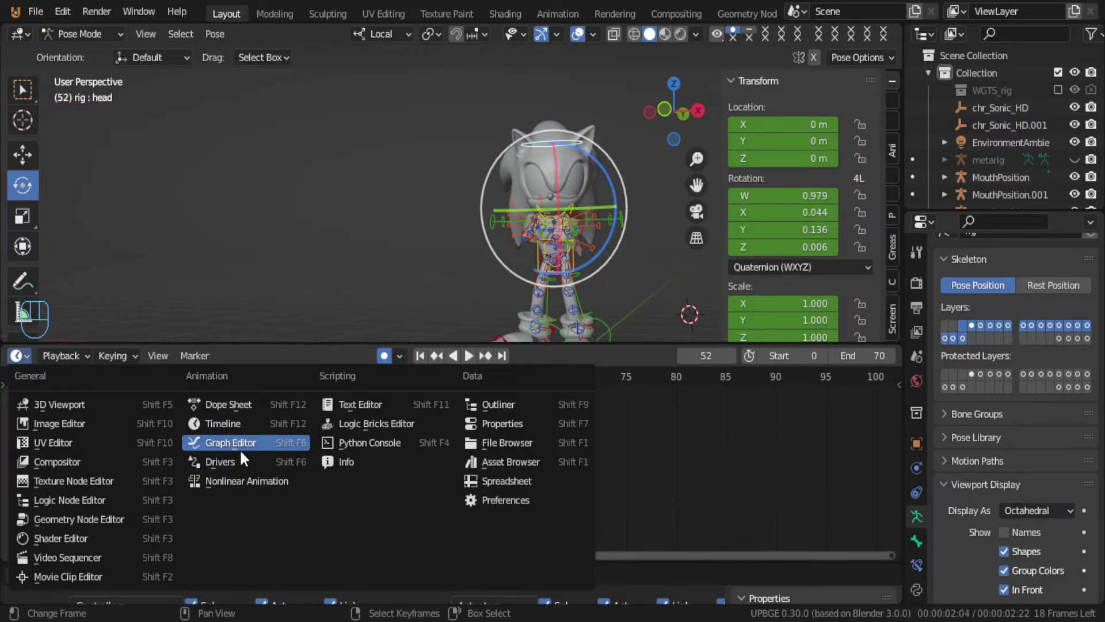
click(244, 480)
key(Tab)
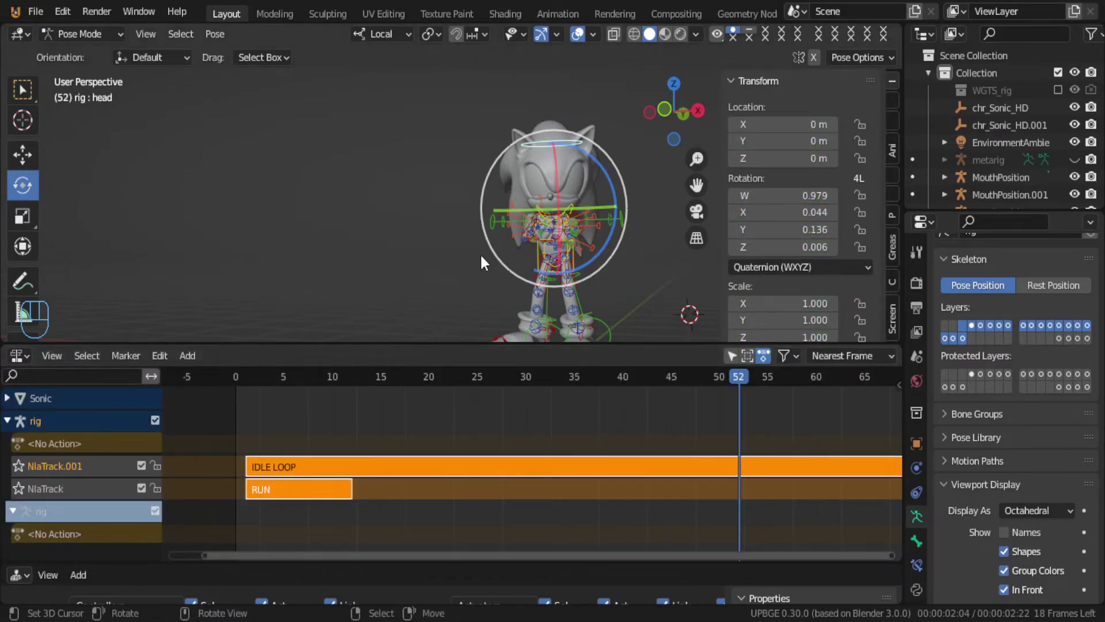
key(ctrl+Tab)
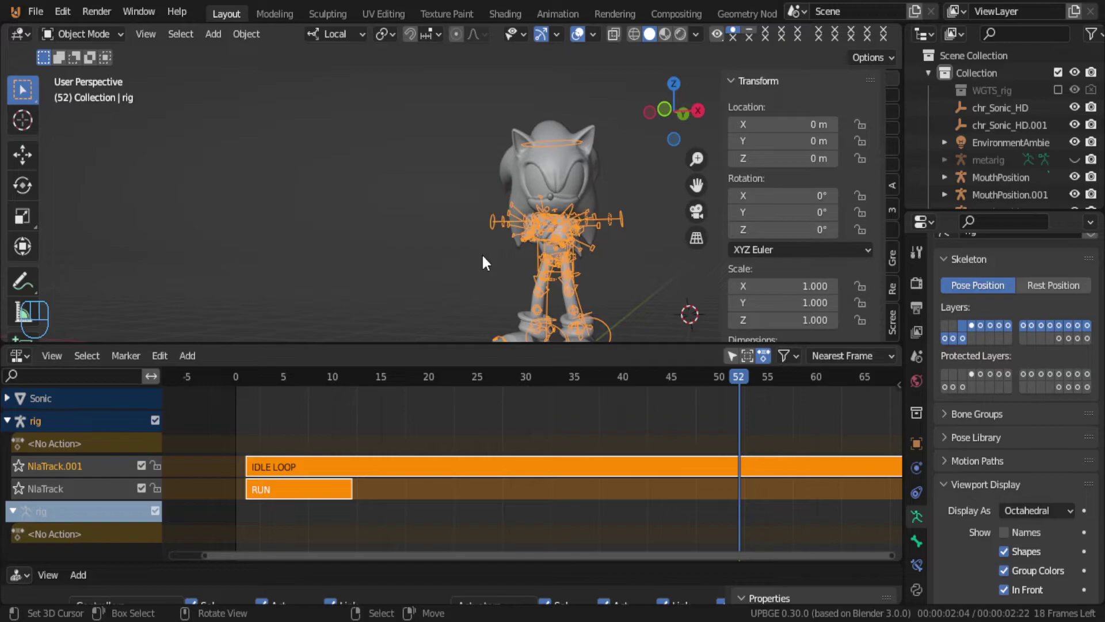
key(p)
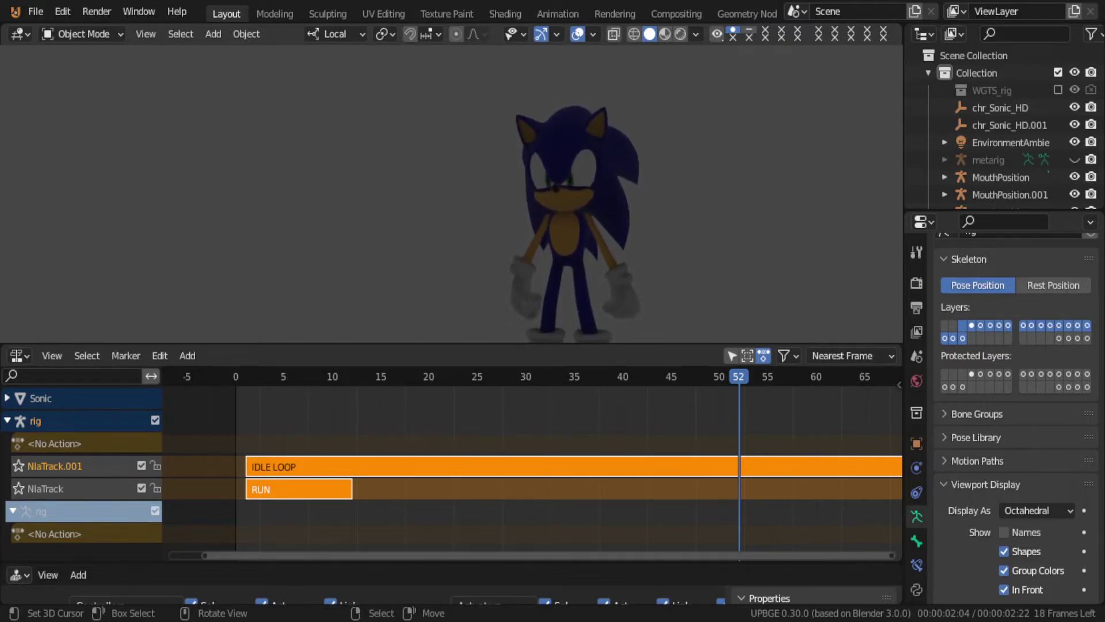
key(Escape)
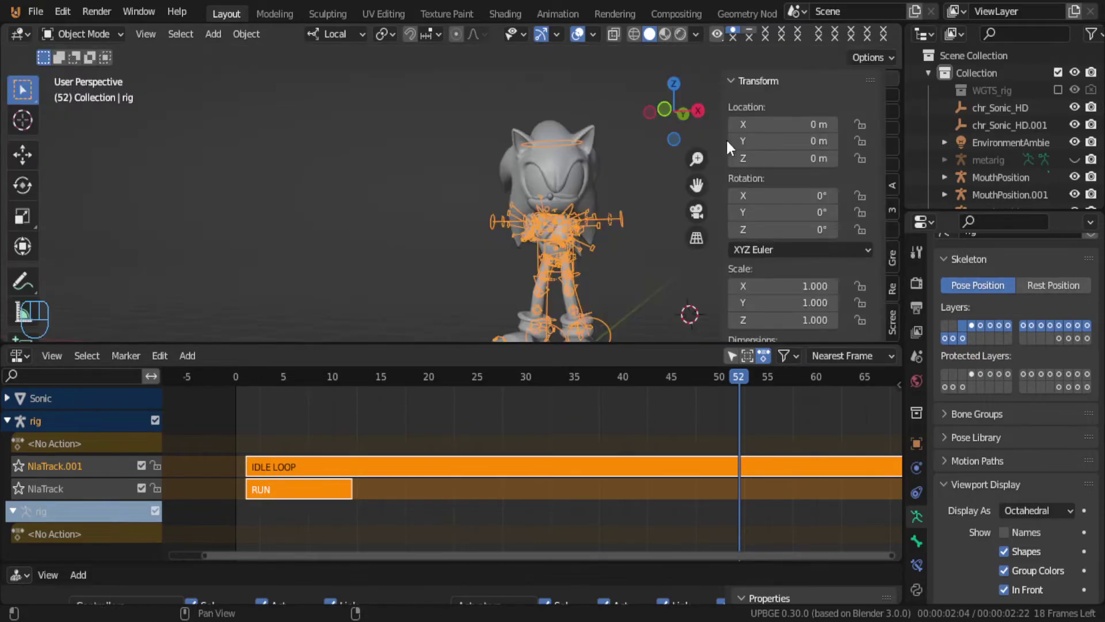
scroll(503, 229, up, 4)
shift+middle_drag(503, 229, 349, 330)
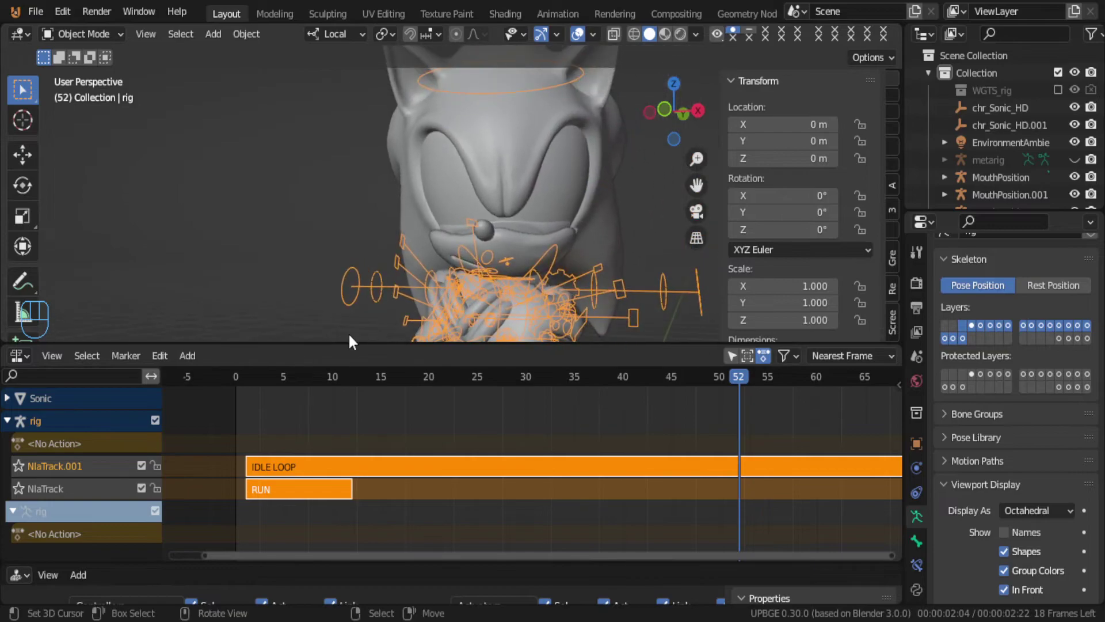
click(540, 227)
key(g)
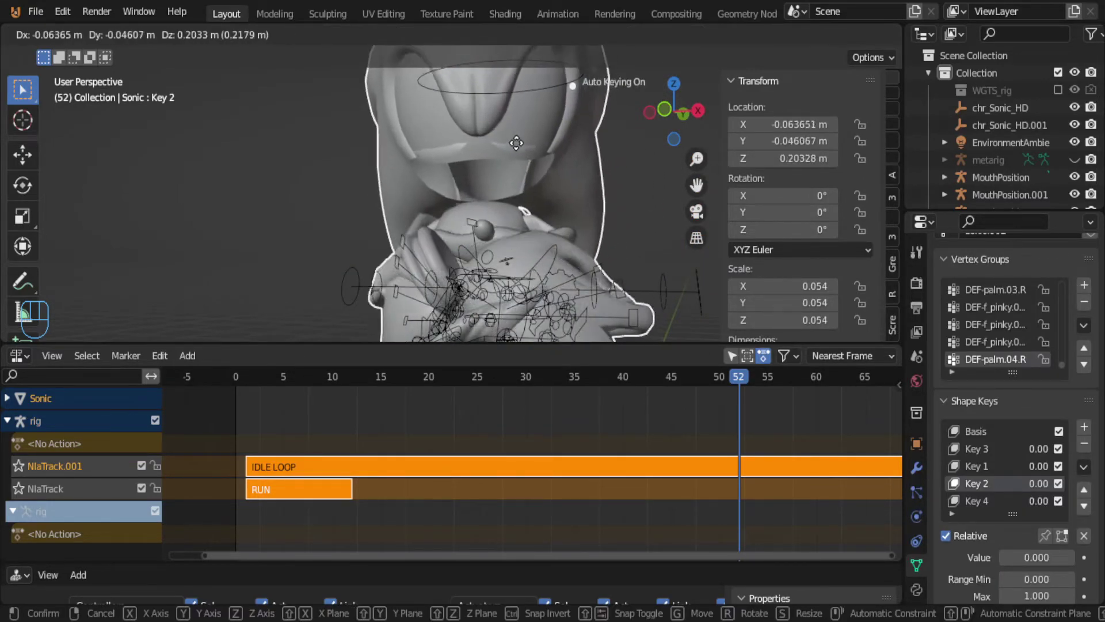
right_click(523, 208)
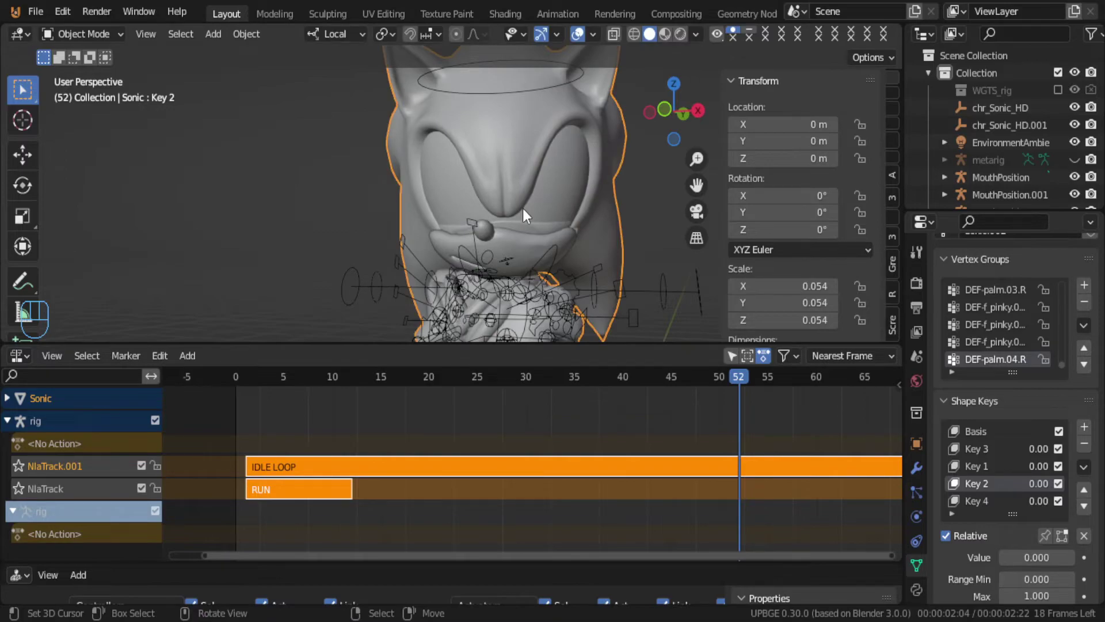
Step: Run the game again to check the idle animation on the character, and stop it
scroll(522, 208, down, 6)
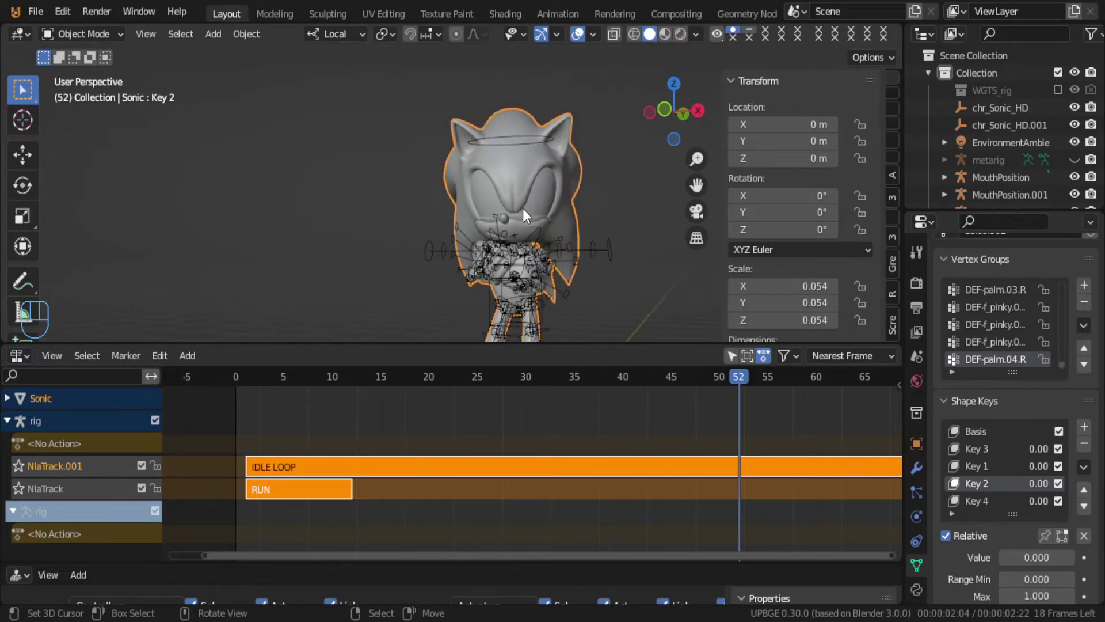
key(p)
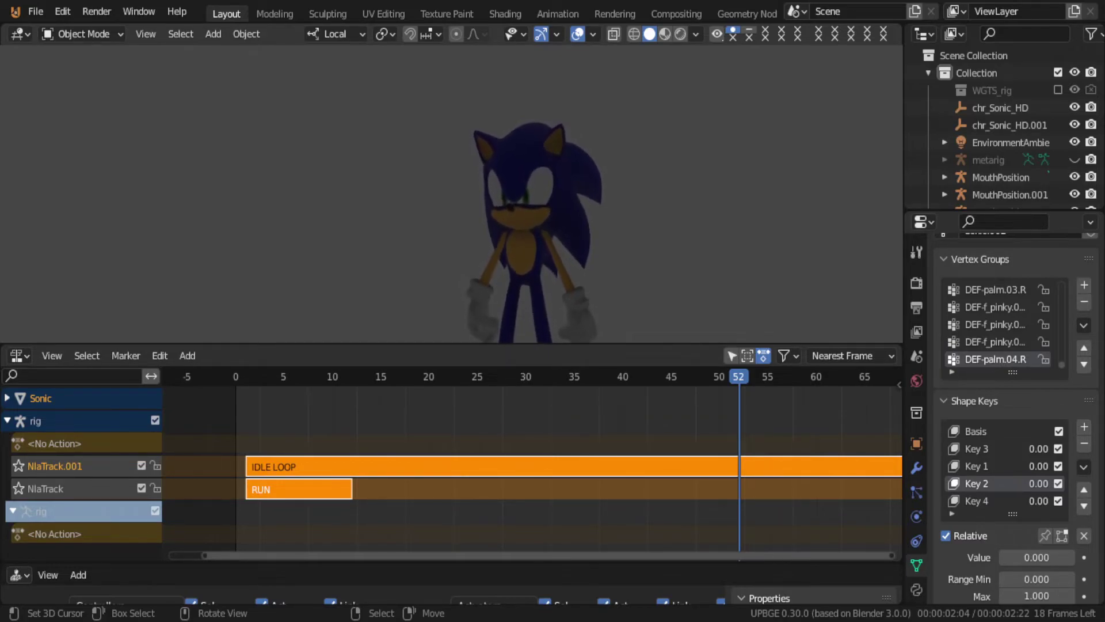
key(Escape)
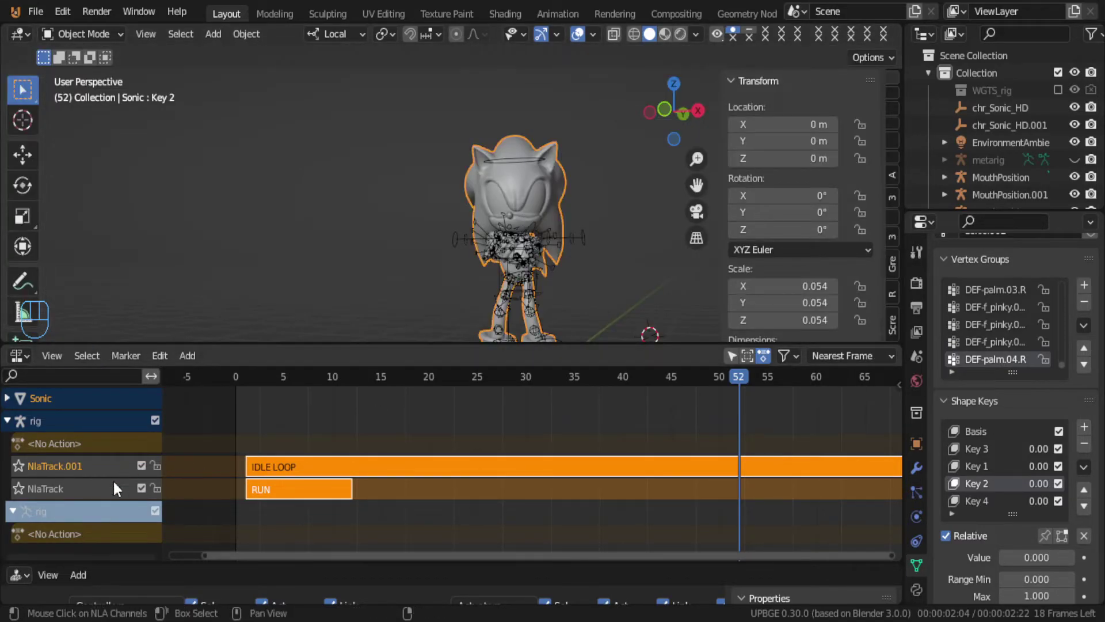
Step: Bring up the rig's logic in the Logic Bricks Editor and show its state 2 controllers
click(16, 356)
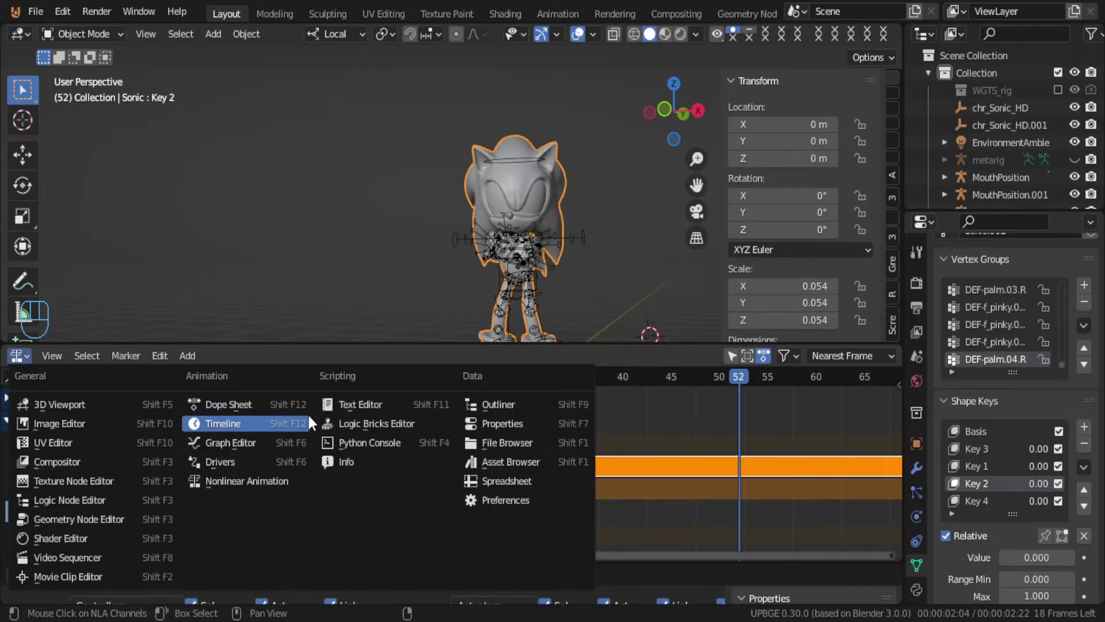
click(368, 423)
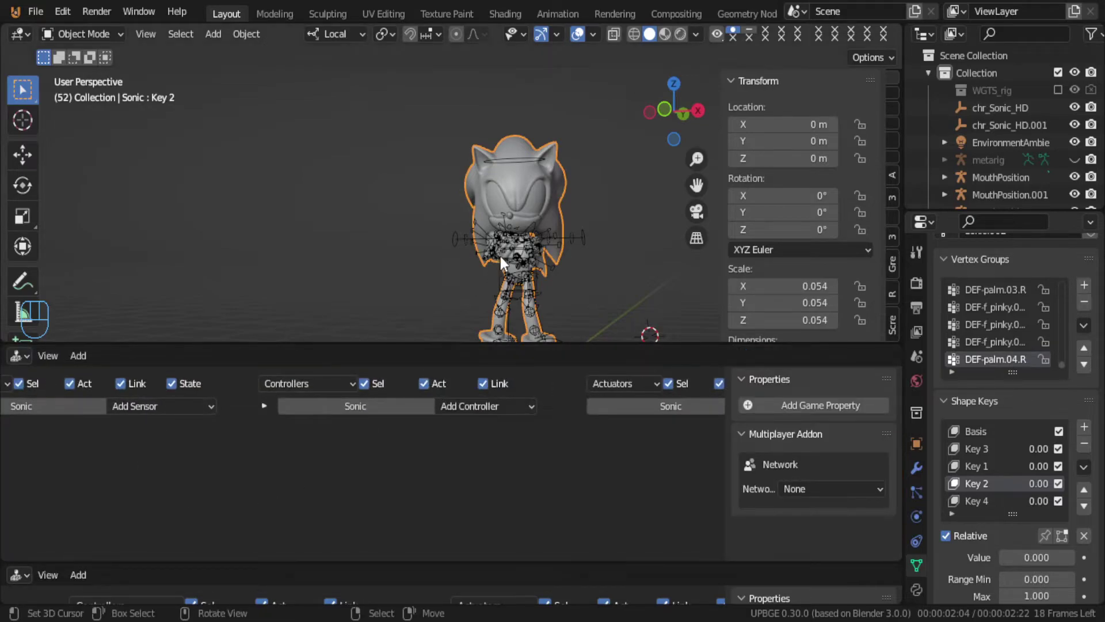
click(499, 256)
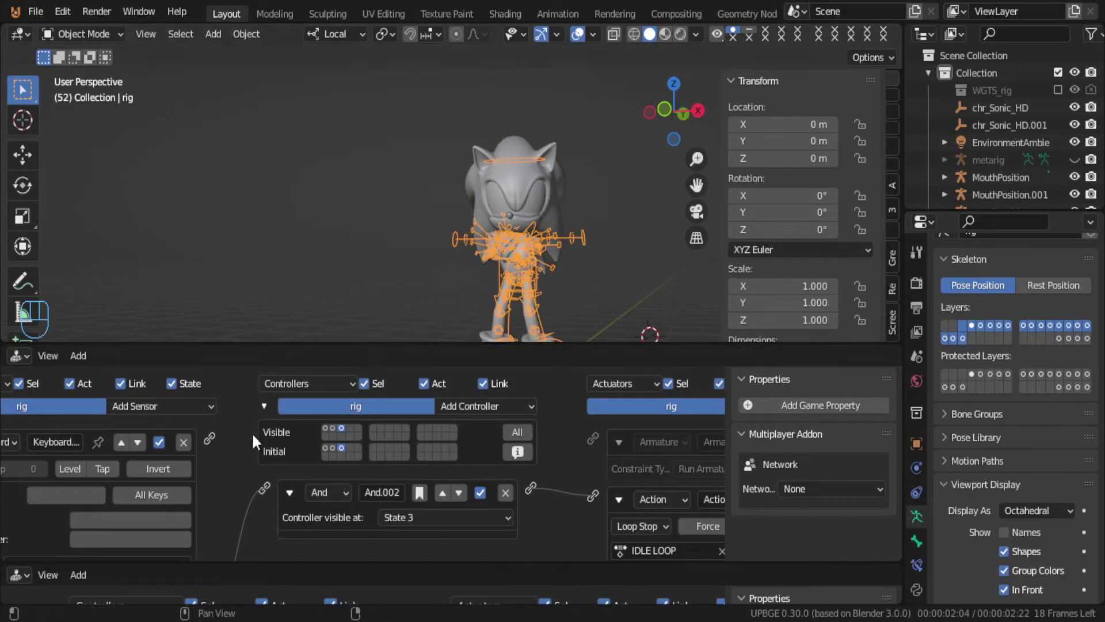
click(334, 428)
Step: Examine the state 2 logic bricks and open the Delay sensor's delay value
scroll(130, 553, up, 3)
middle_drag(270, 374, 328, 480)
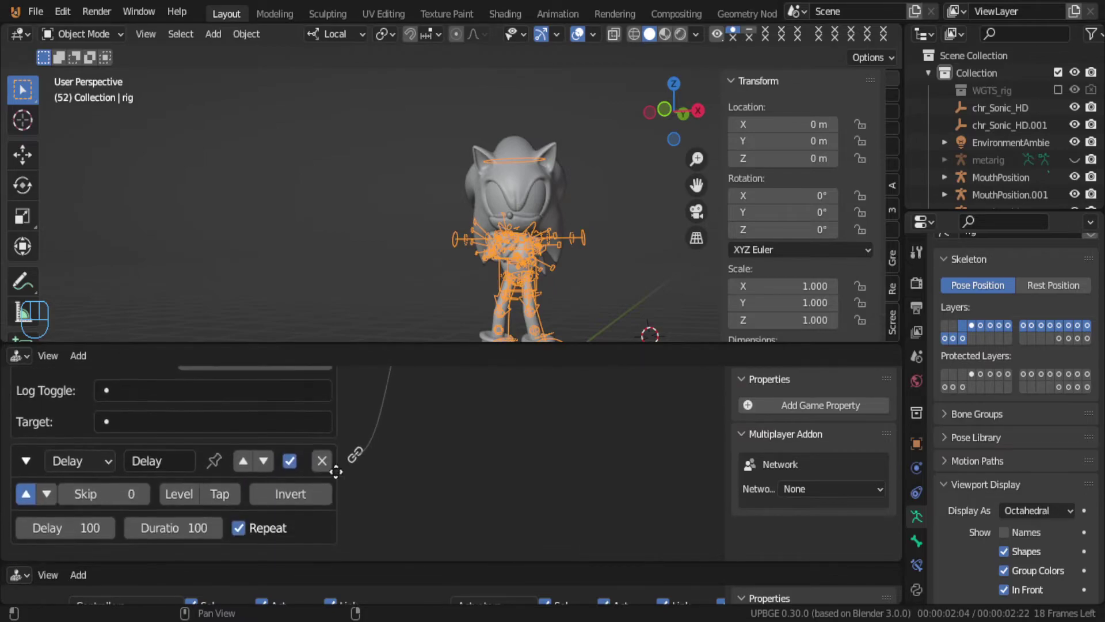
scroll(358, 537, down, 4)
scroll(358, 537, up, 3)
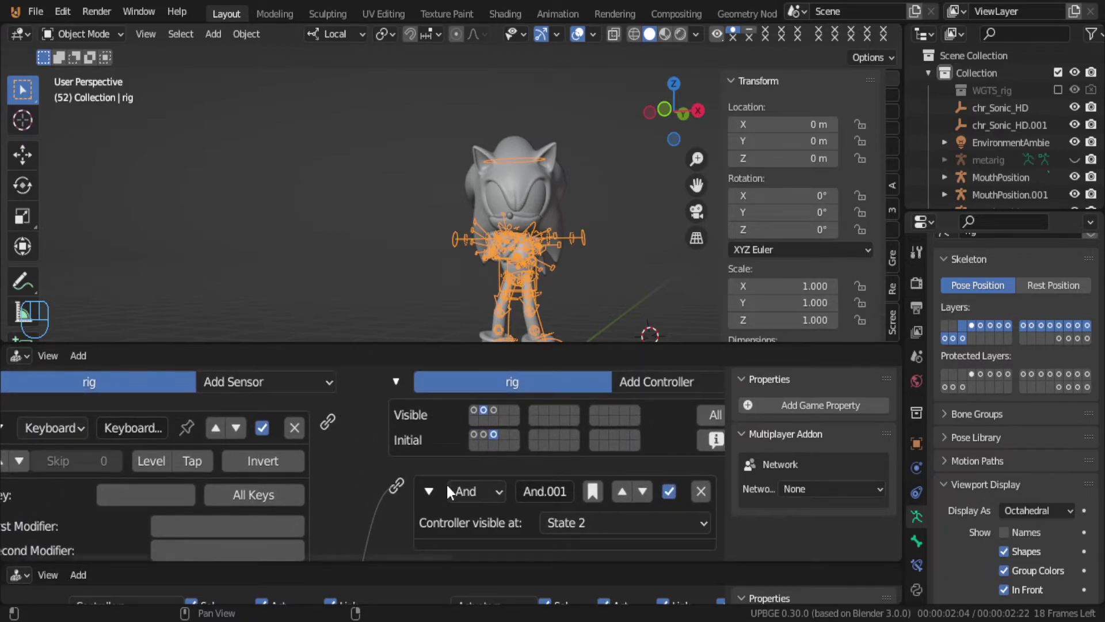
scroll(448, 486, down, 3)
middle_drag(447, 486, 470, 426)
scroll(442, 514, up, 1)
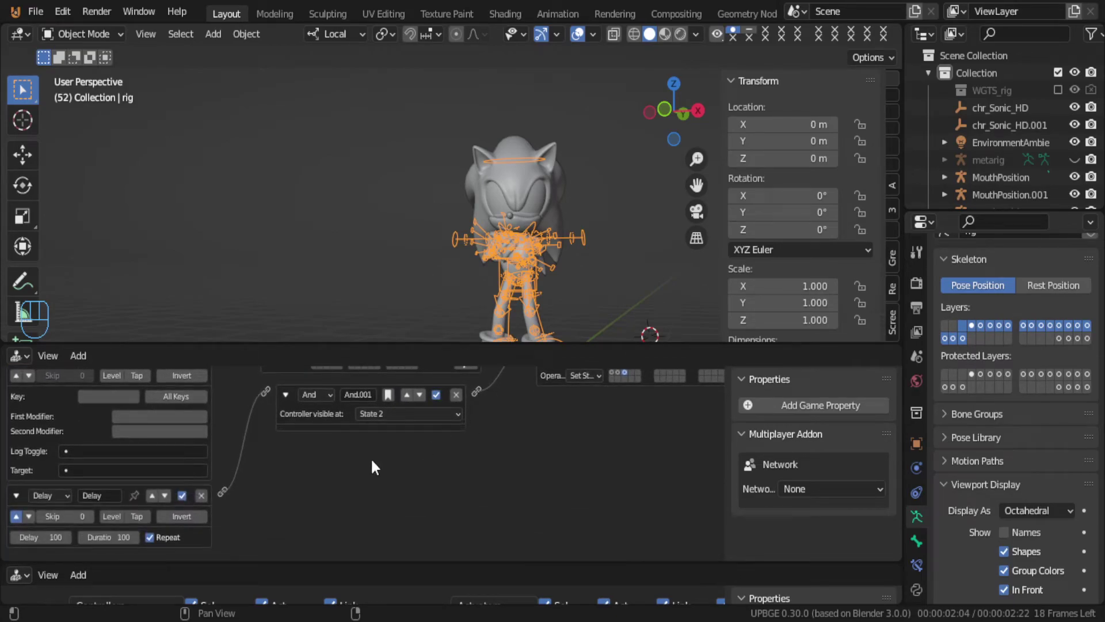
scroll(113, 526, up, 1)
scroll(152, 469, up, 2)
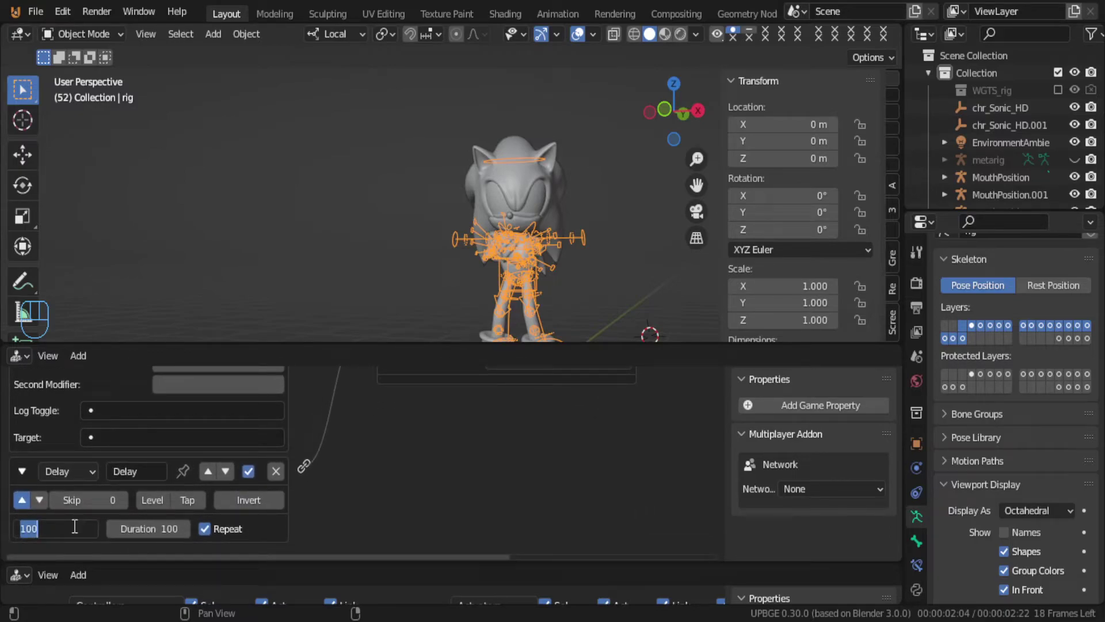
key(Return)
key(Return)
Step: Show the rig's state 3 logic and examine the IDLE LOOP Action actuator's frame range
scroll(373, 478, down, 3)
middle_drag(374, 481, 361, 534)
click(304, 413)
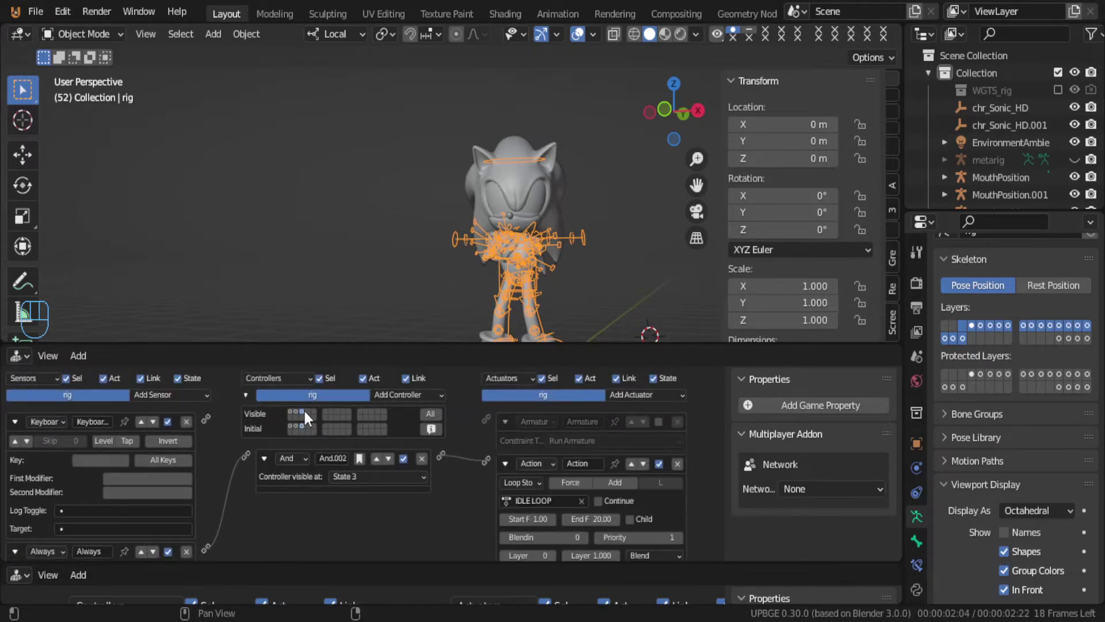
ctrl+middle_drag(506, 453, 451, 473)
scroll(430, 446, down, 1)
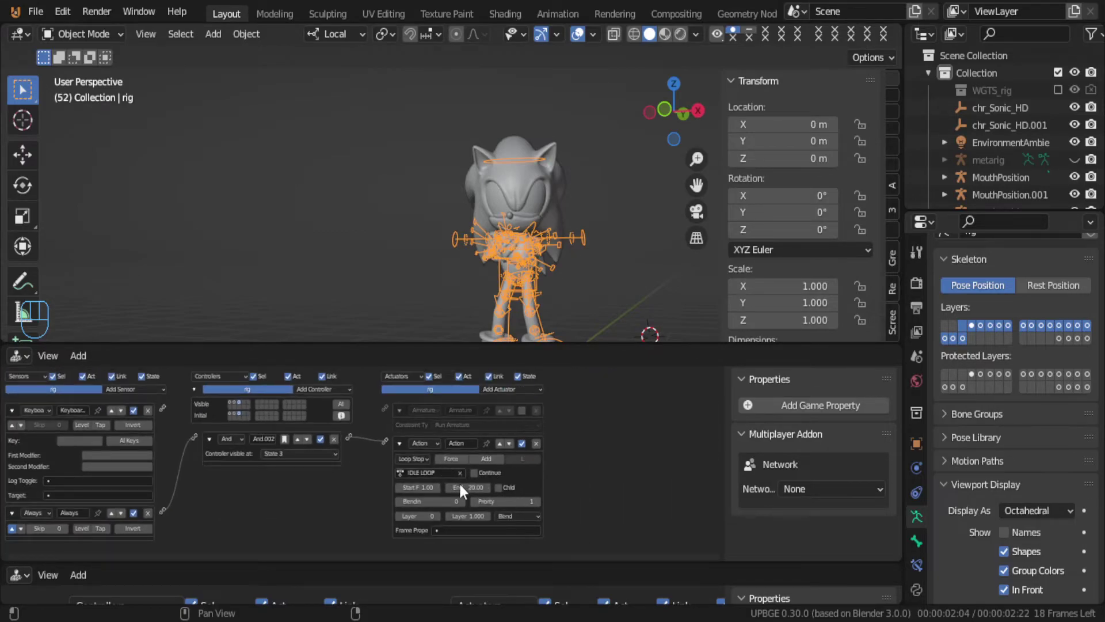
Step: Make state 2 the rig's initial logic state and run the game
ctrl+middle_drag(354, 494, 385, 499)
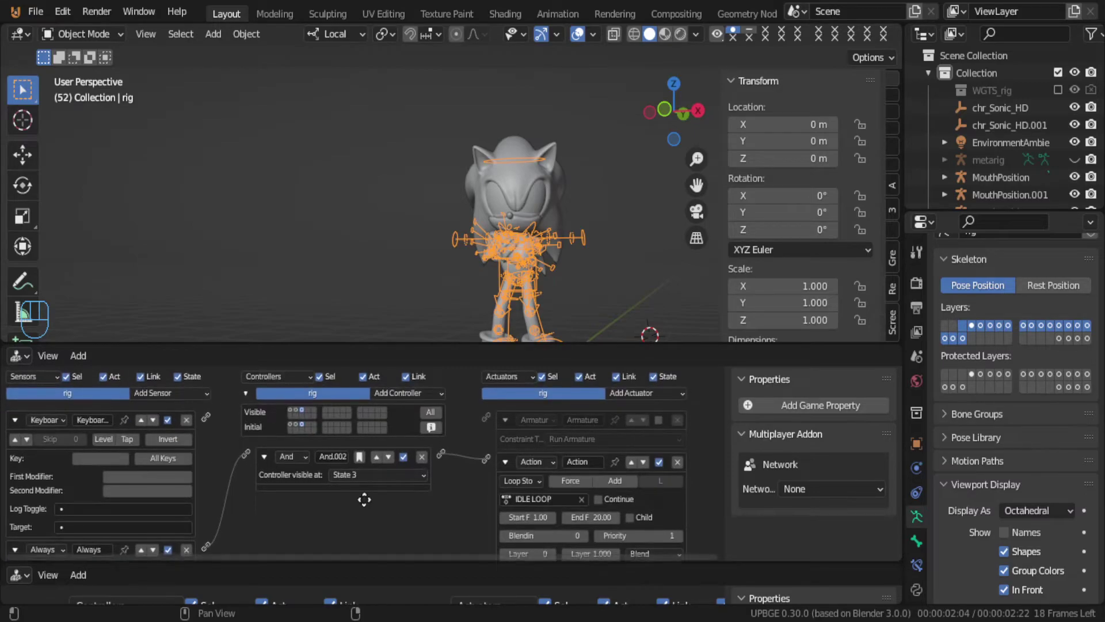
scroll(344, 492, down, 1)
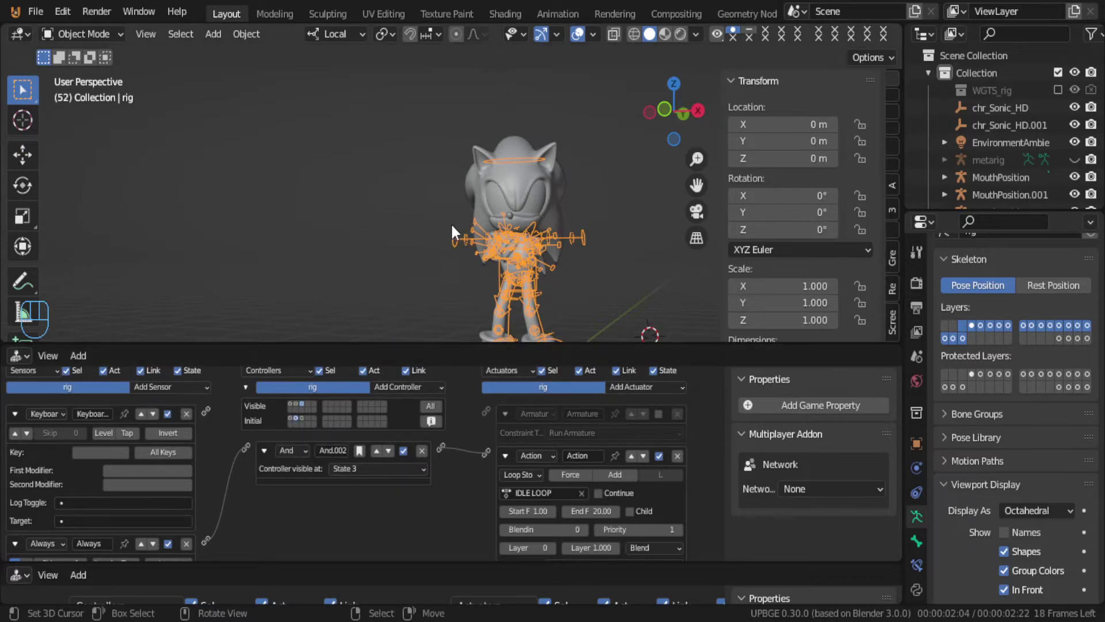
key(p)
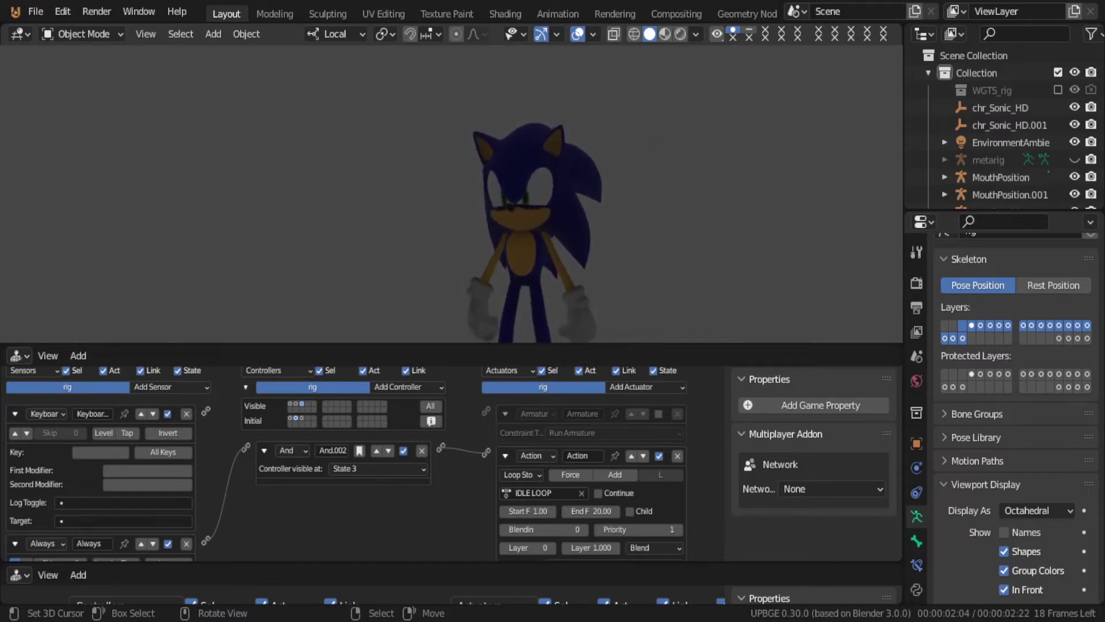
Step: Stop the game and bring up the Delay sensor in the rig's state 2 logic
key(Escape)
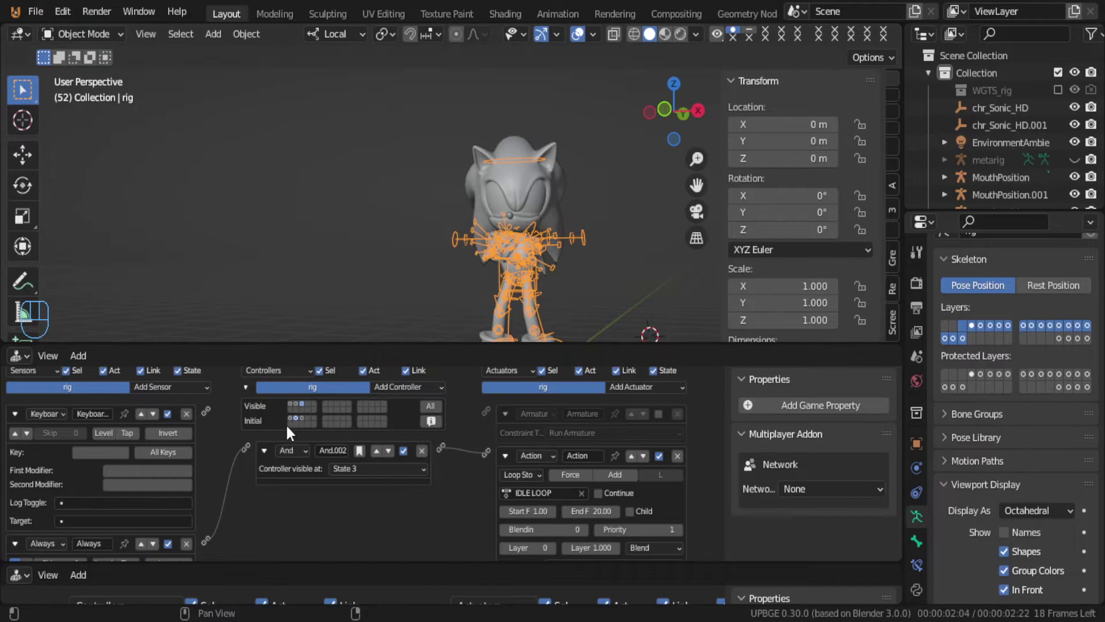
scroll(135, 520, down, 2)
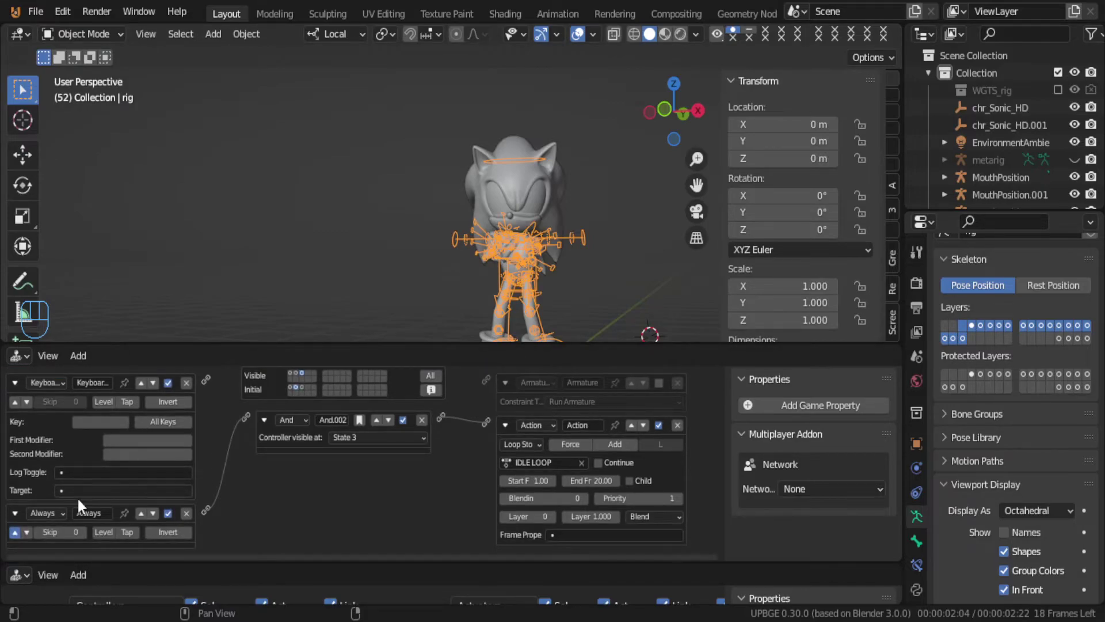
click(295, 373)
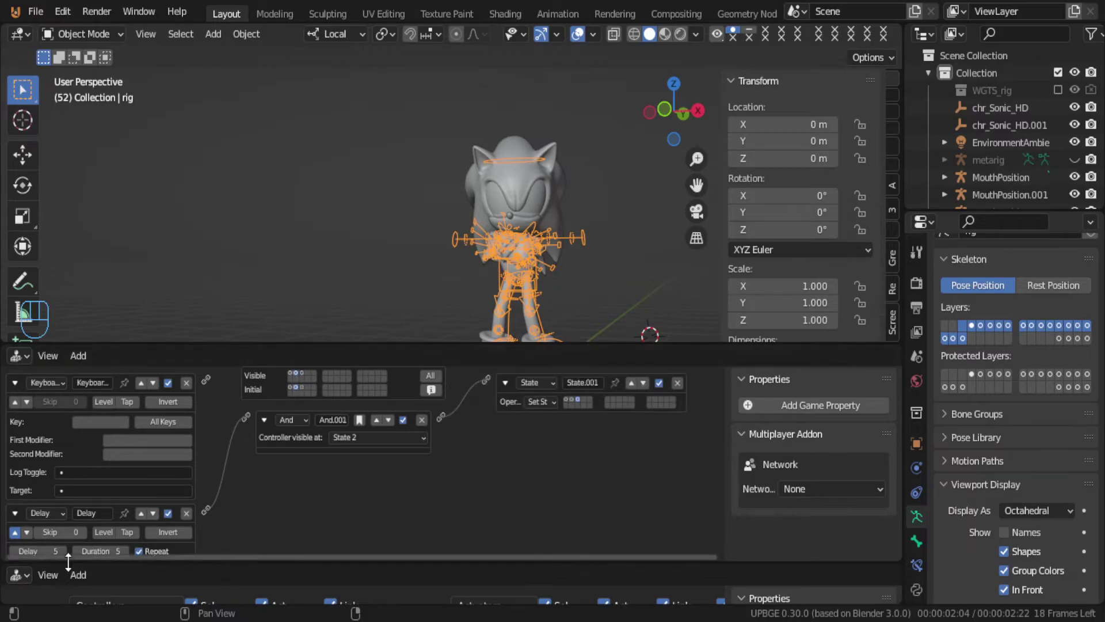
key(Home)
ctrl+scroll(112, 517, up, 4)
middle_drag(111, 517, 135, 510)
ctrl+scroll(135, 510, up, 1)
scroll(124, 512, down, 2)
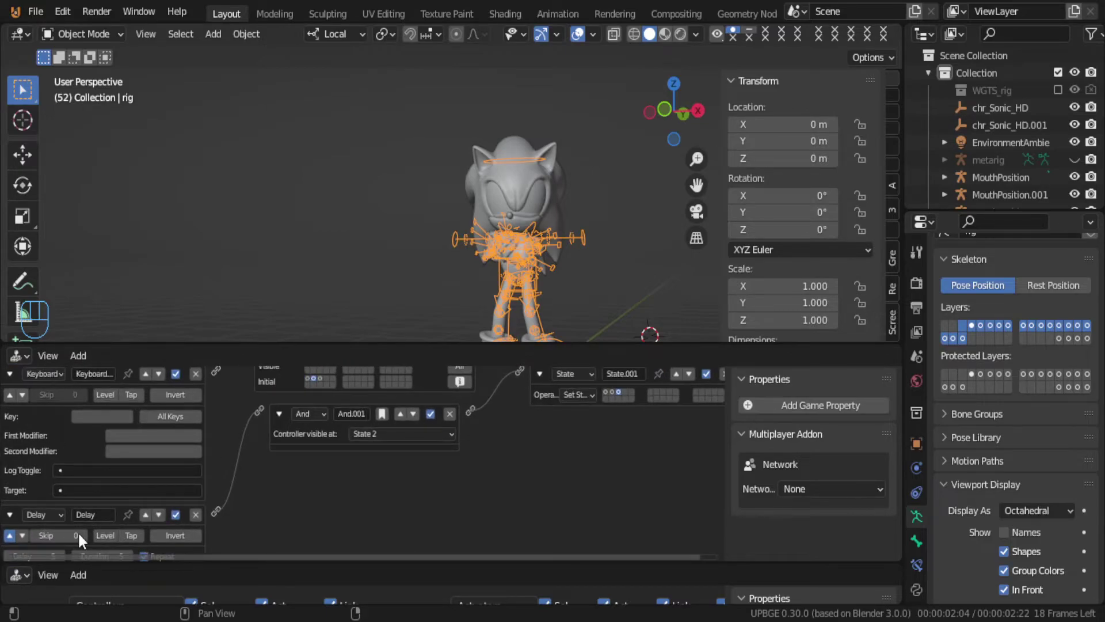
Step: Set the state 2 Delay sensor's delay and duration to 50 and test-run the game
scroll(109, 518, down, 1)
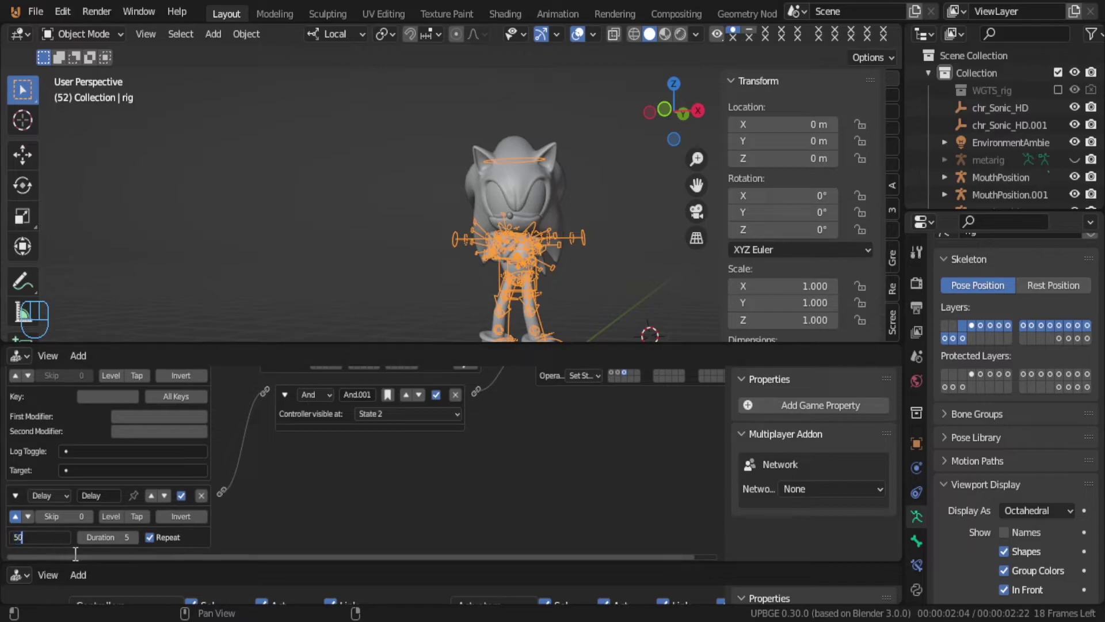
key(Return)
click(118, 533)
text(50)
key(Return)
key(p)
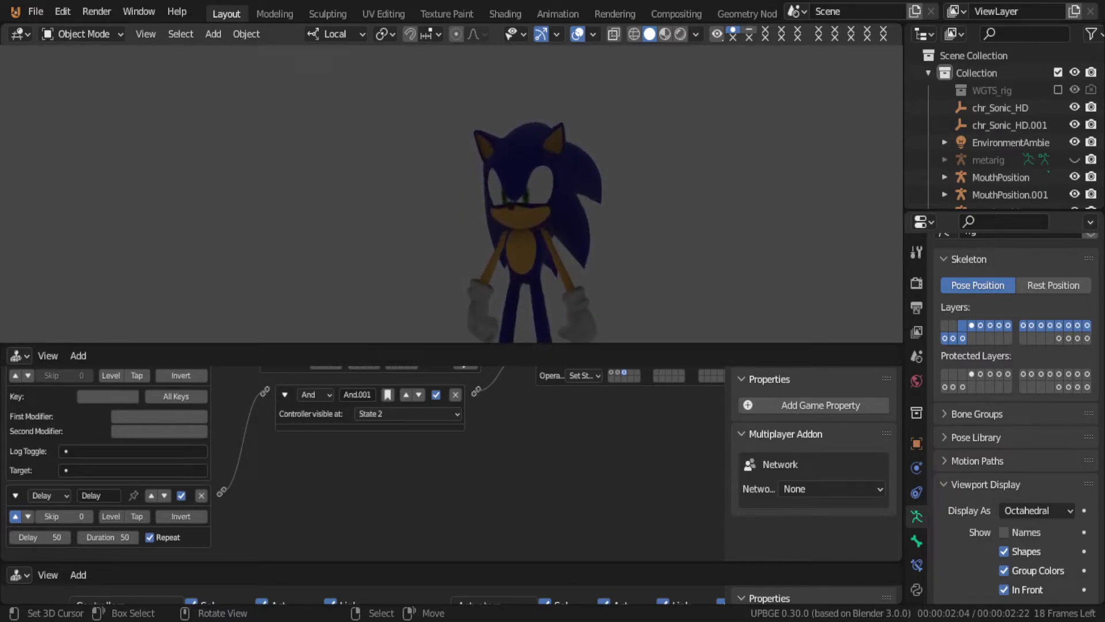
key(Escape)
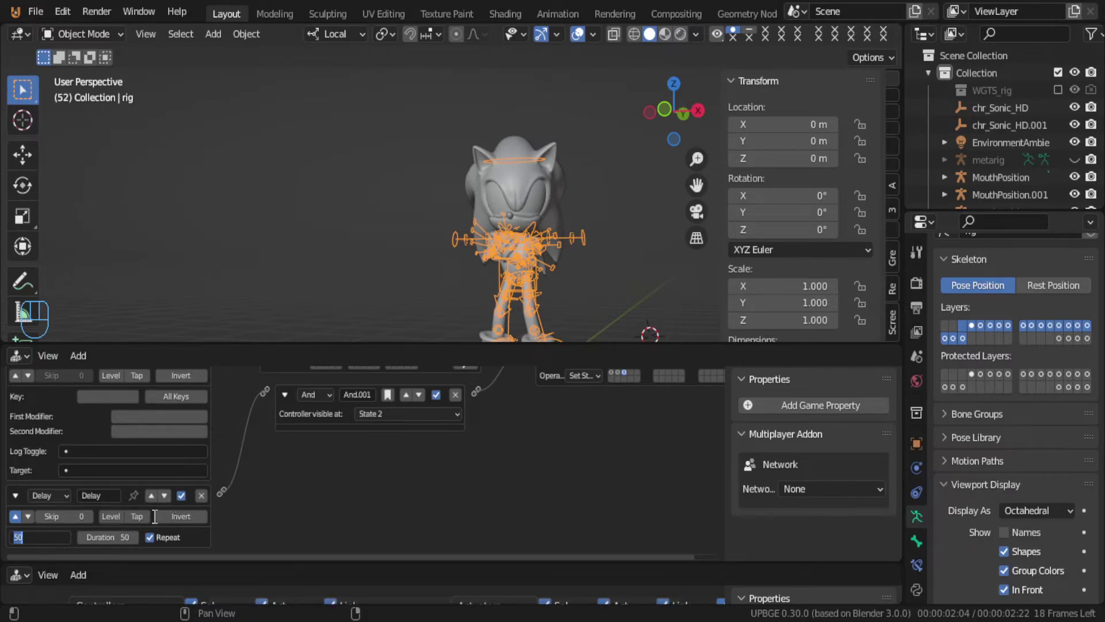
Step: Set both the delay and the duration of the state 2 Delay sensor to 100
text(100)
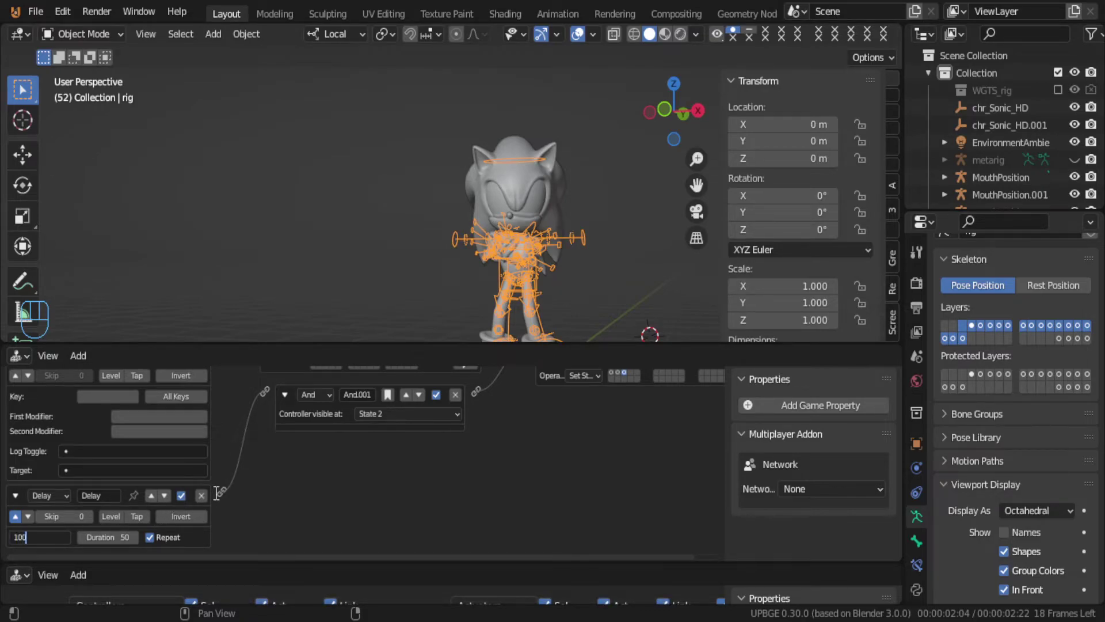
key(Return)
double_click(126, 538)
text(100)
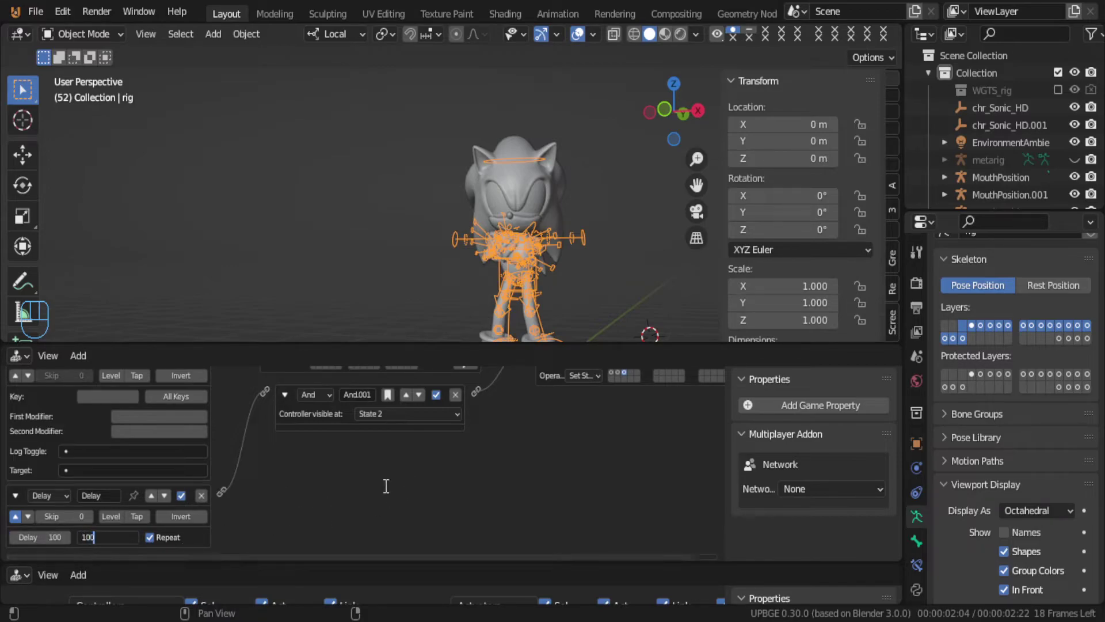
key(Return)
Step: Show the rig's state 3 logic and add a Delay sensor with delay 100 and duration 100
scroll(389, 484, up, 3)
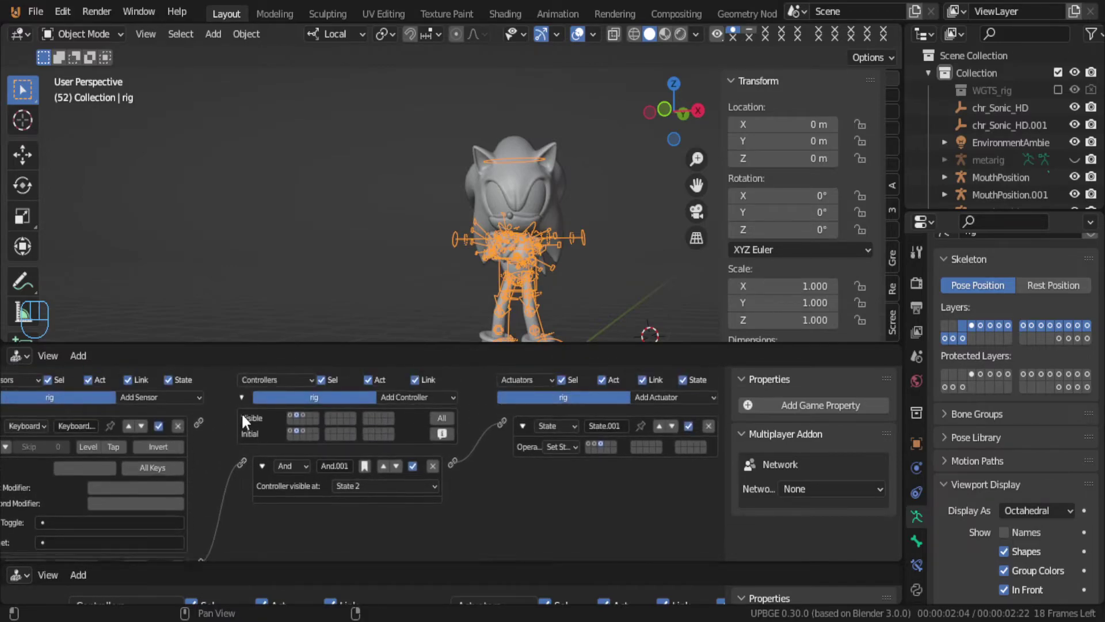
click(302, 415)
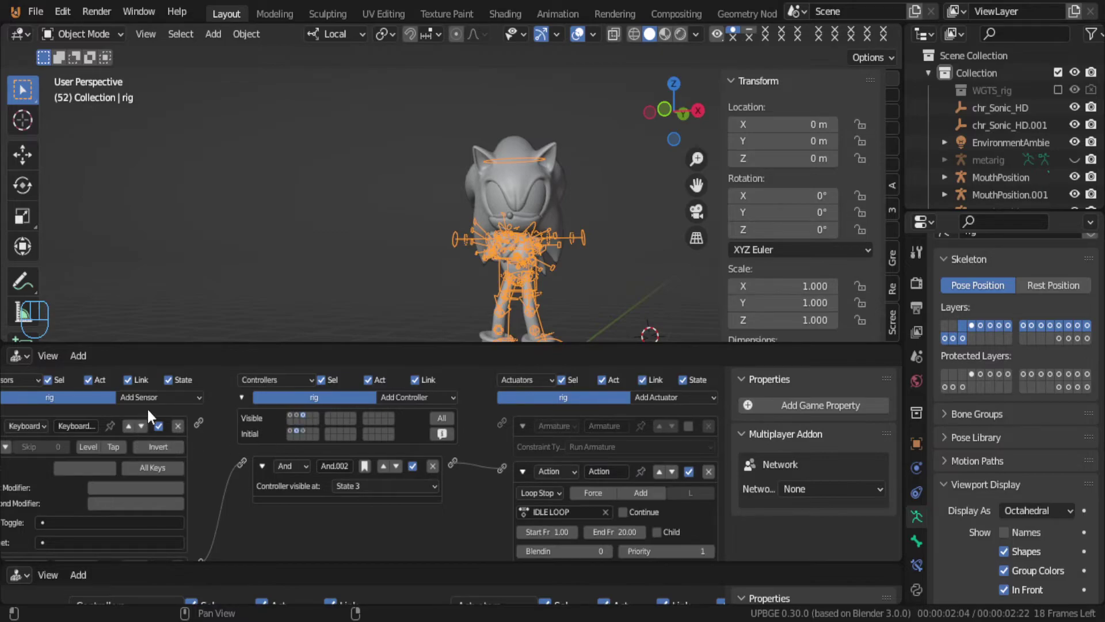
click(157, 396)
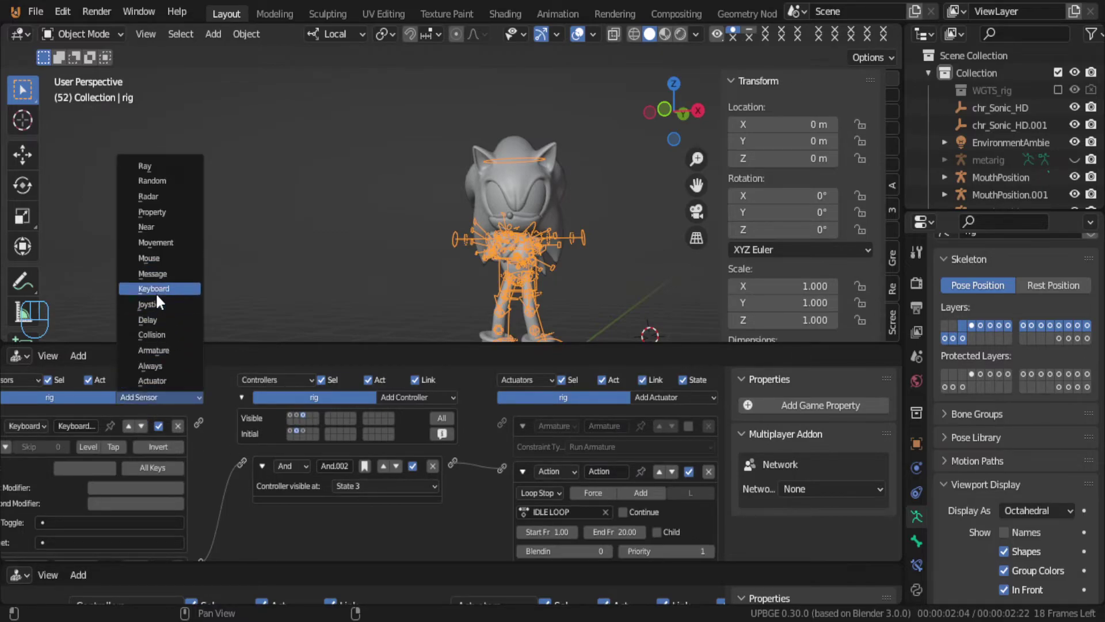
click(150, 320)
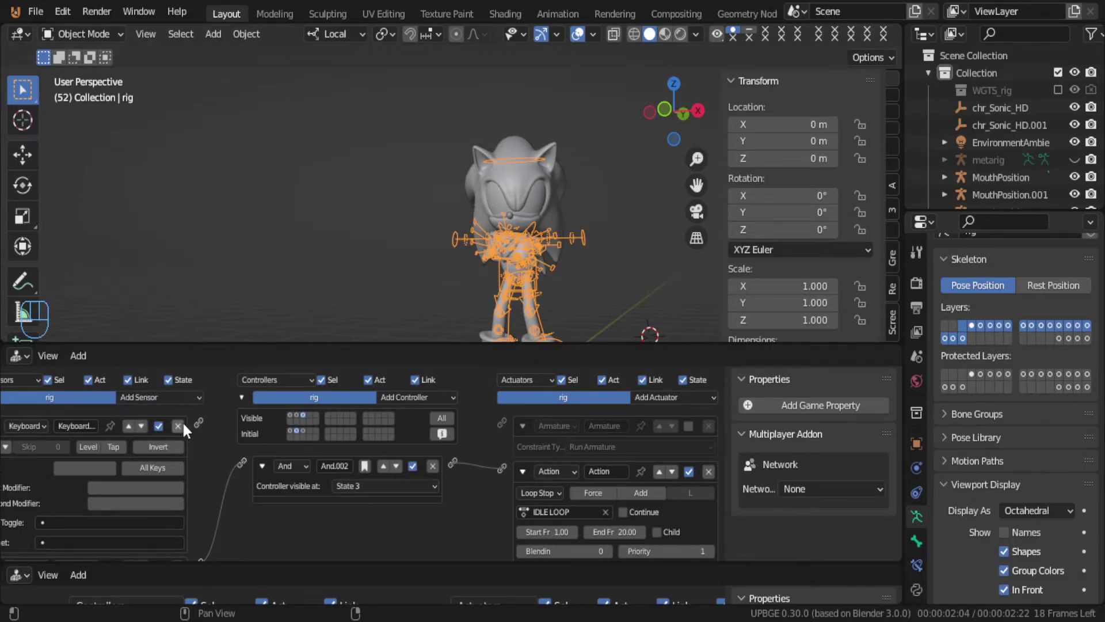
scroll(172, 437, down, 5)
click(27, 538)
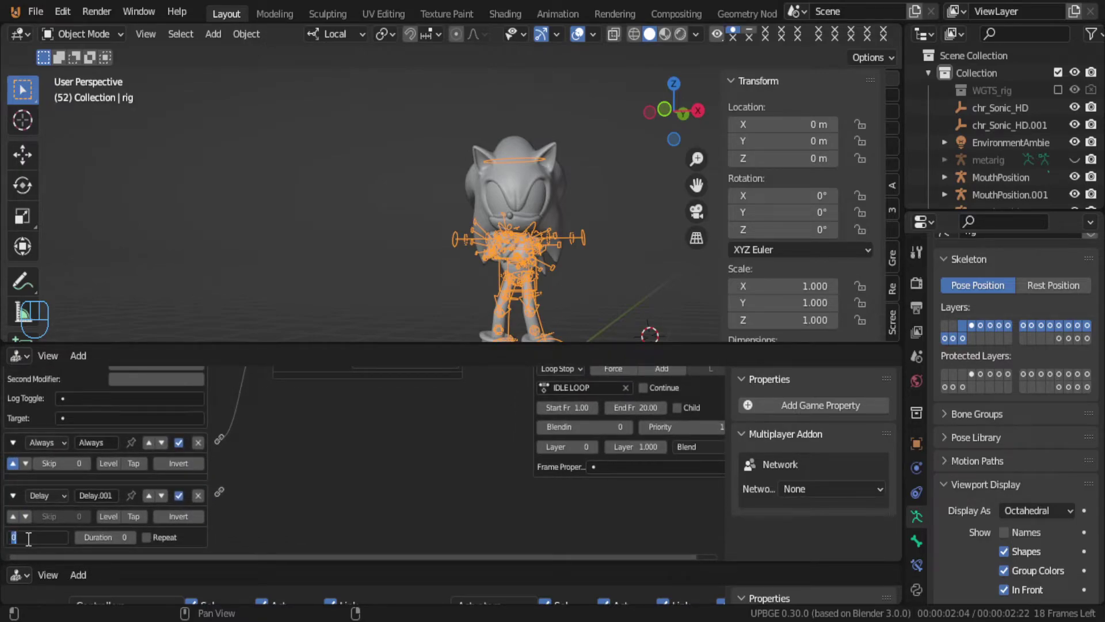
text(100)
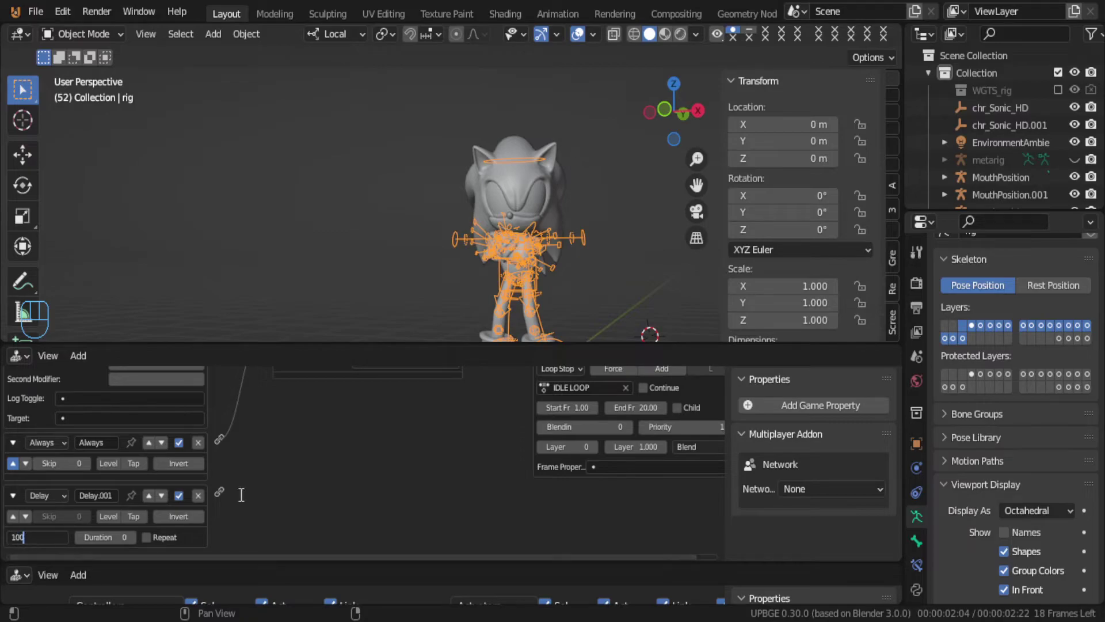
key(Return)
click(113, 537)
text(1)
key(Return)
Step: Add a State actuator that sets state 4 and link the new state 3 Delay sensor to it
scroll(225, 443, up, 5)
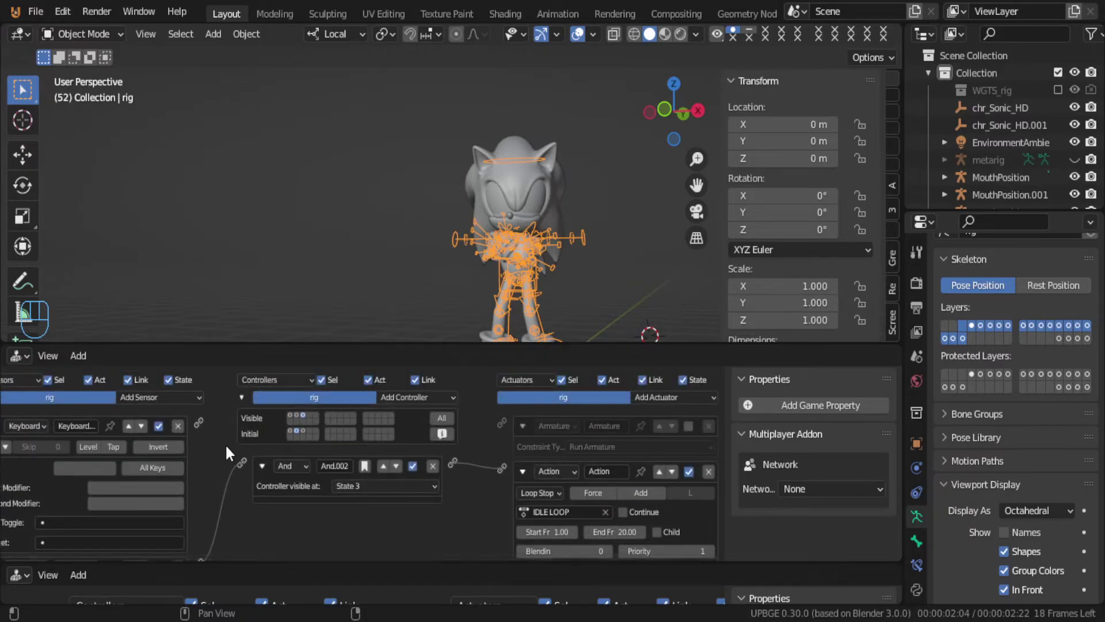
click(653, 397)
scroll(525, 429, down, 3)
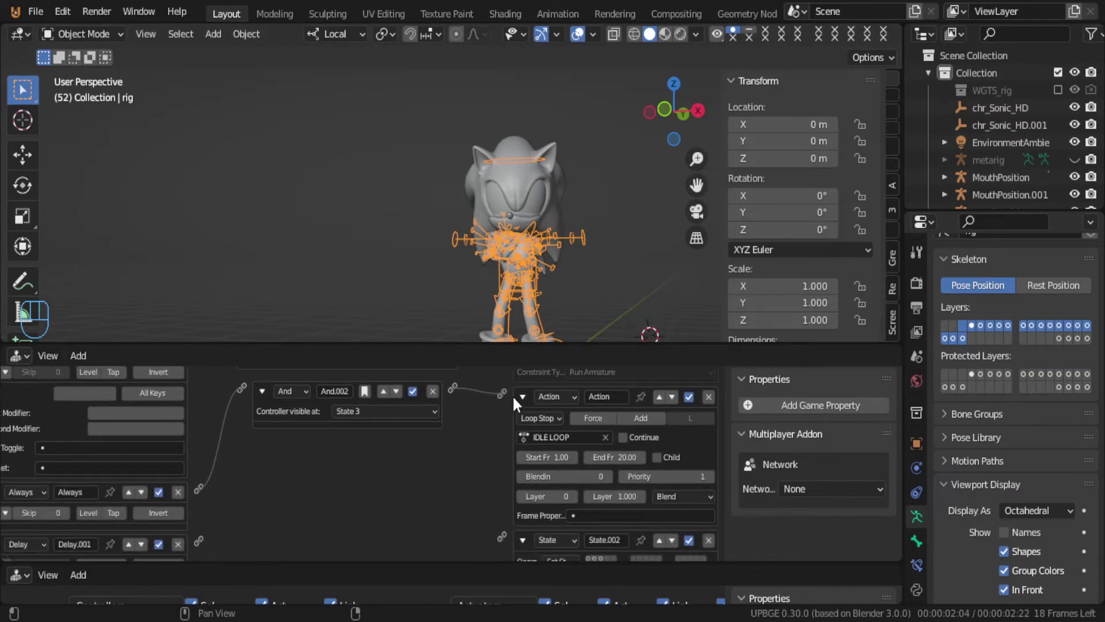
click(523, 397)
scroll(494, 472, up, 3)
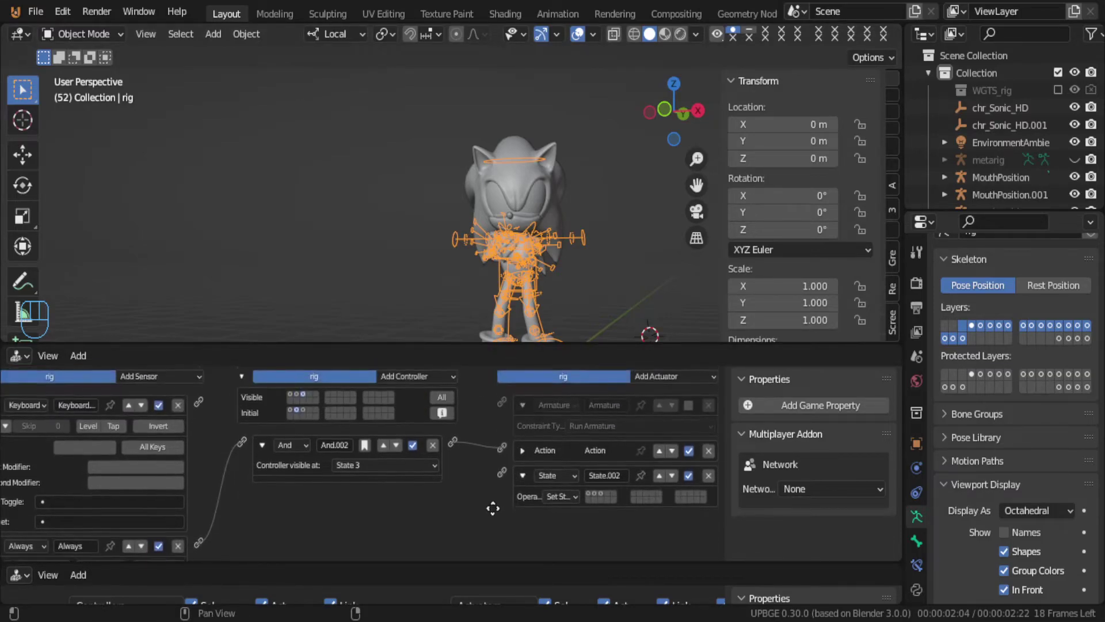
scroll(231, 507, down, 3)
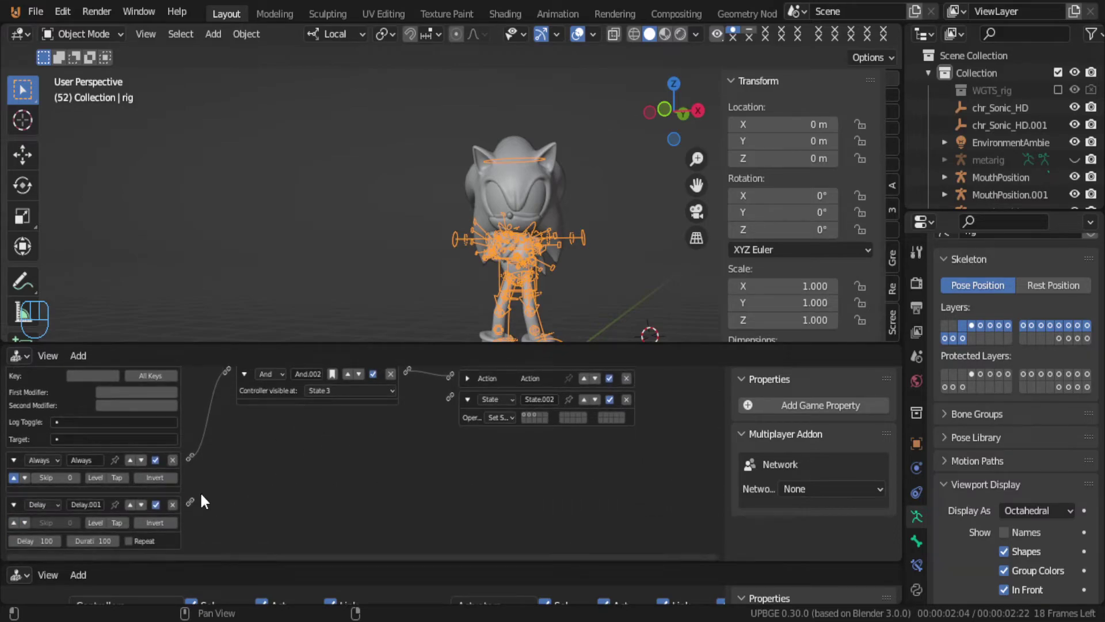
drag(234, 470, 451, 392)
scroll(407, 527, up, 3)
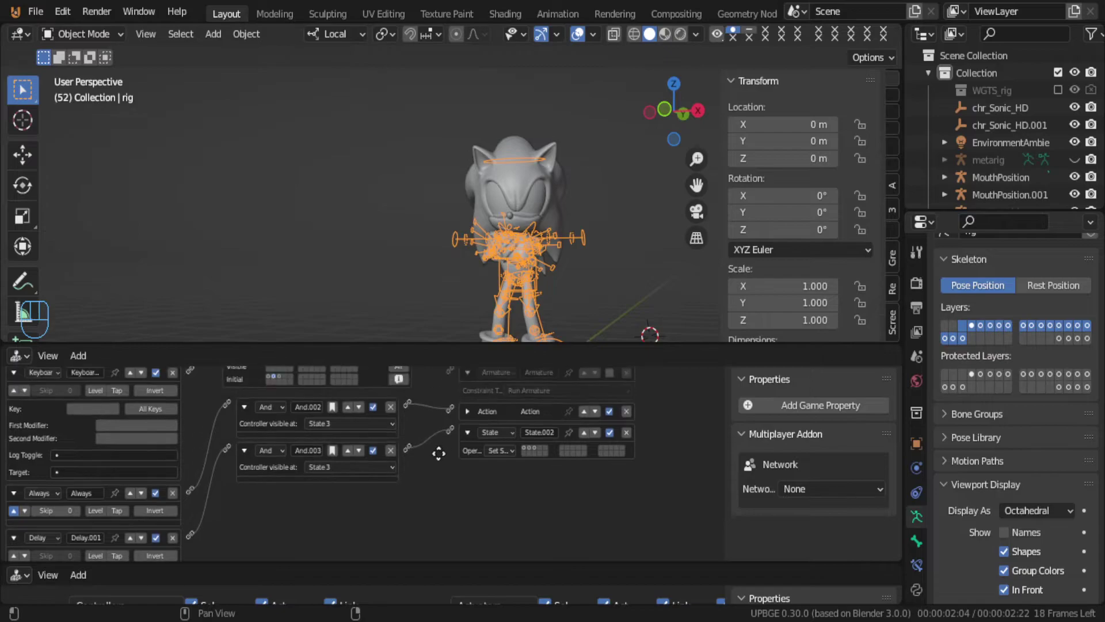
scroll(557, 525, up, 2)
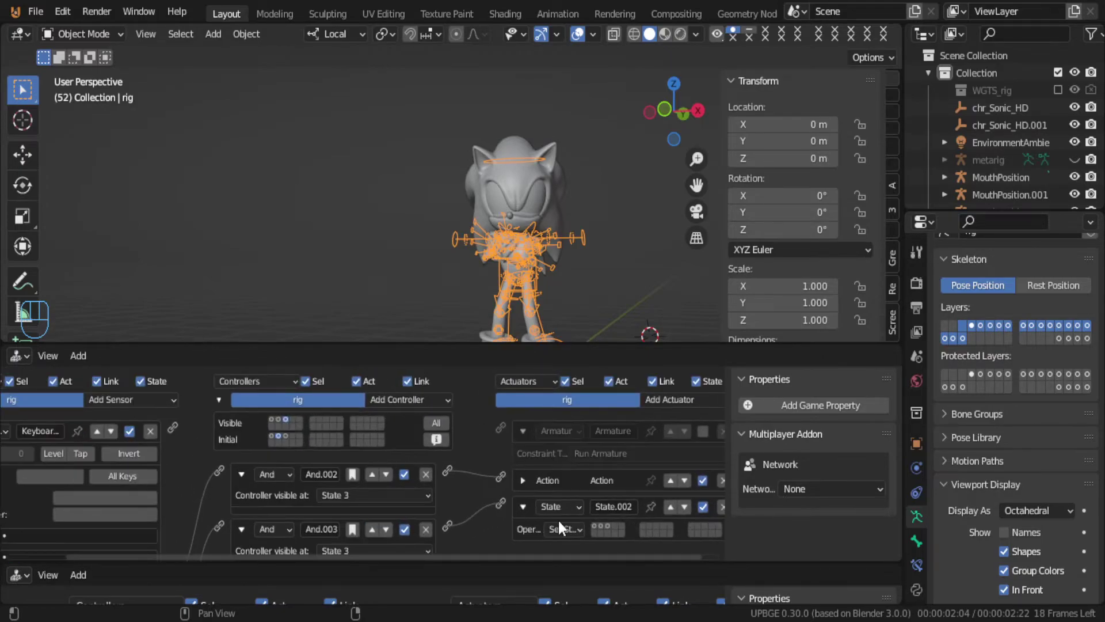
click(611, 525)
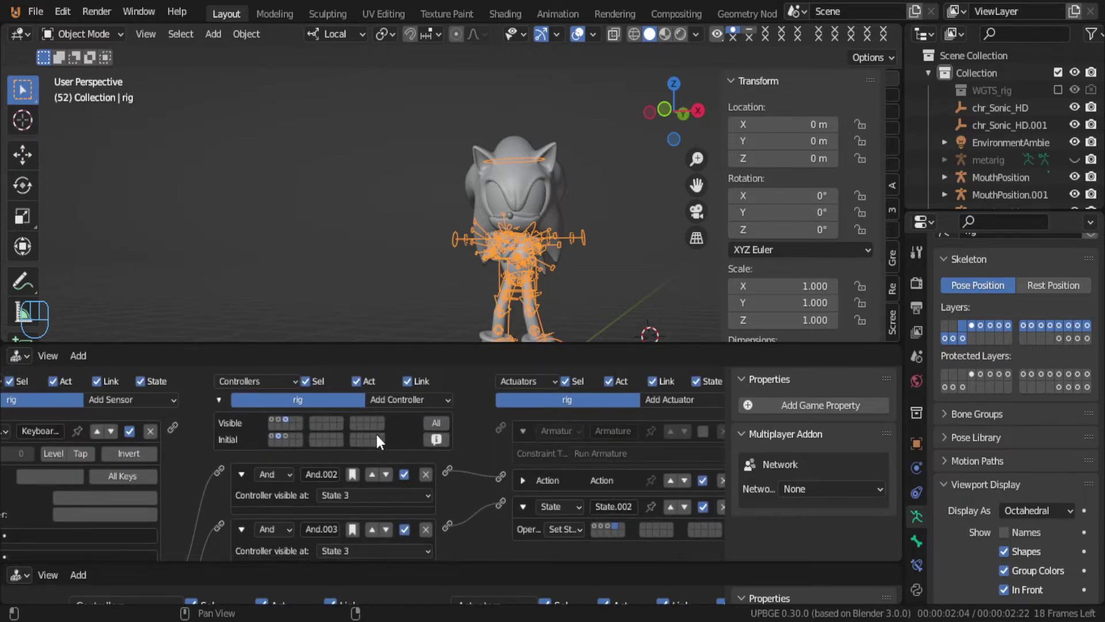
Step: Show the rig's empty state 4, add an Always sensor and an Action actuator, and link them
click(298, 423)
ctrl+scroll(242, 426, left, 3)
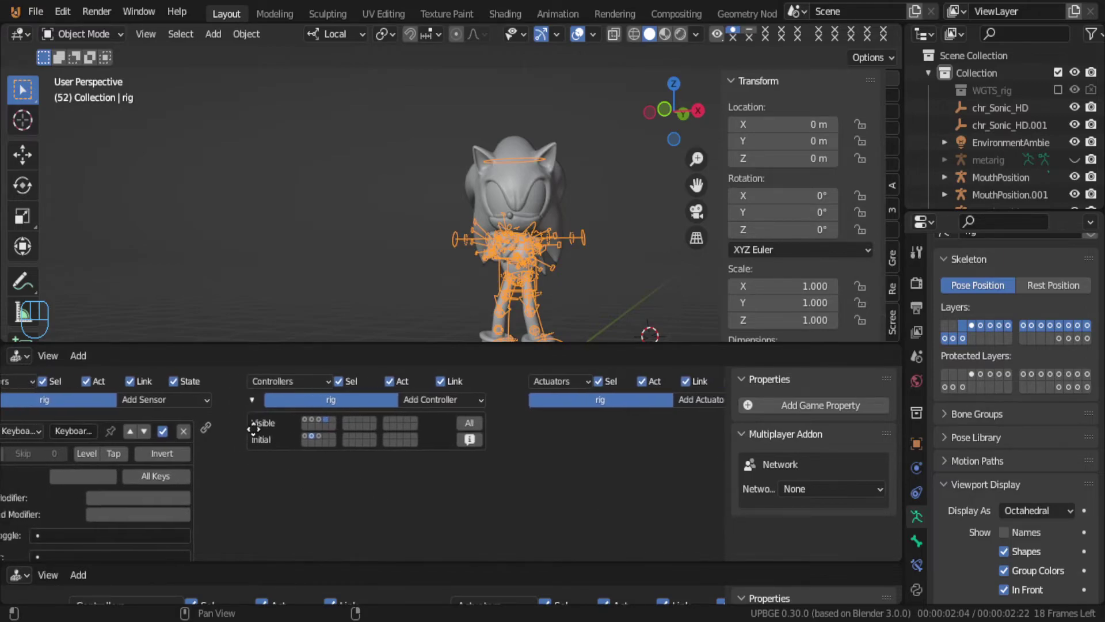
click(195, 397)
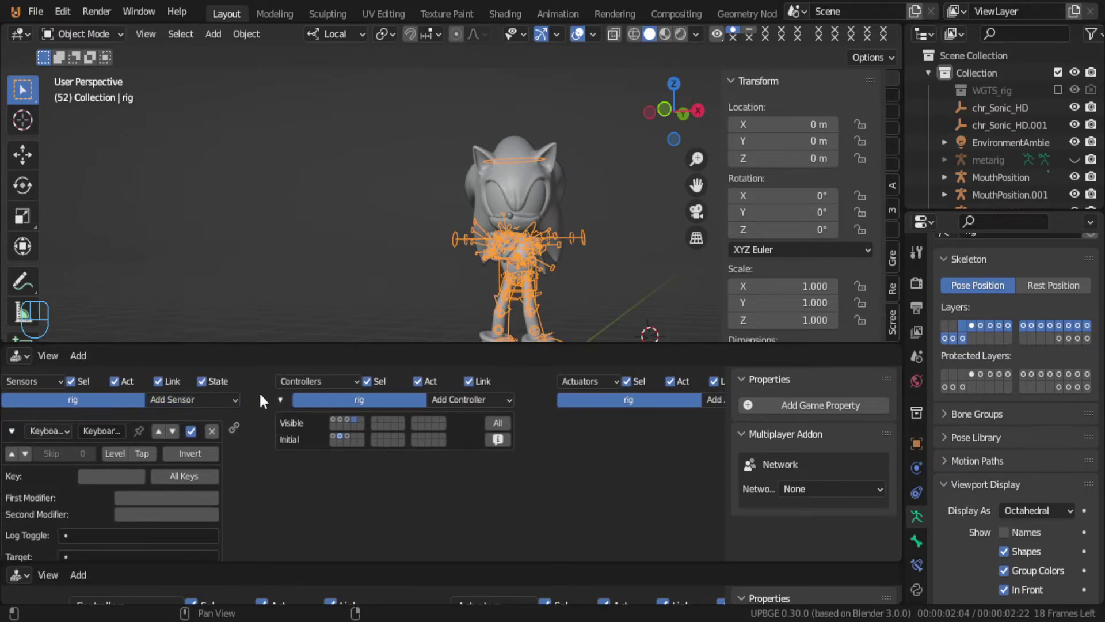
ctrl+scroll(607, 403, right, 1)
ctrl+scroll(607, 407, right, 4)
click(683, 400)
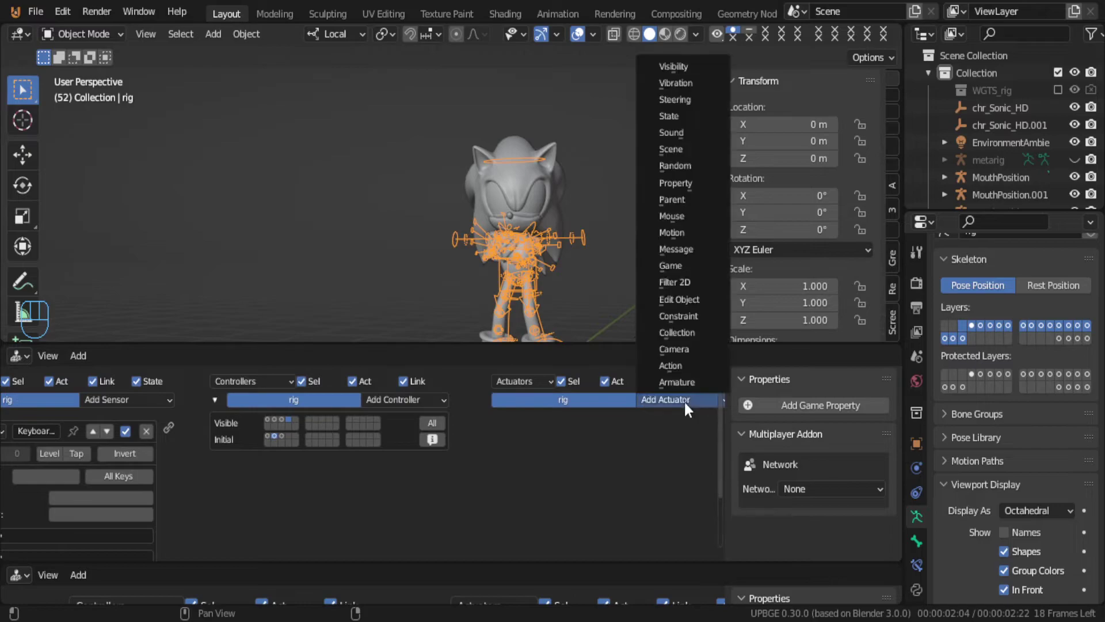
click(682, 382)
ctrl+scroll(506, 489, left, 4)
scroll(506, 489, down, 1)
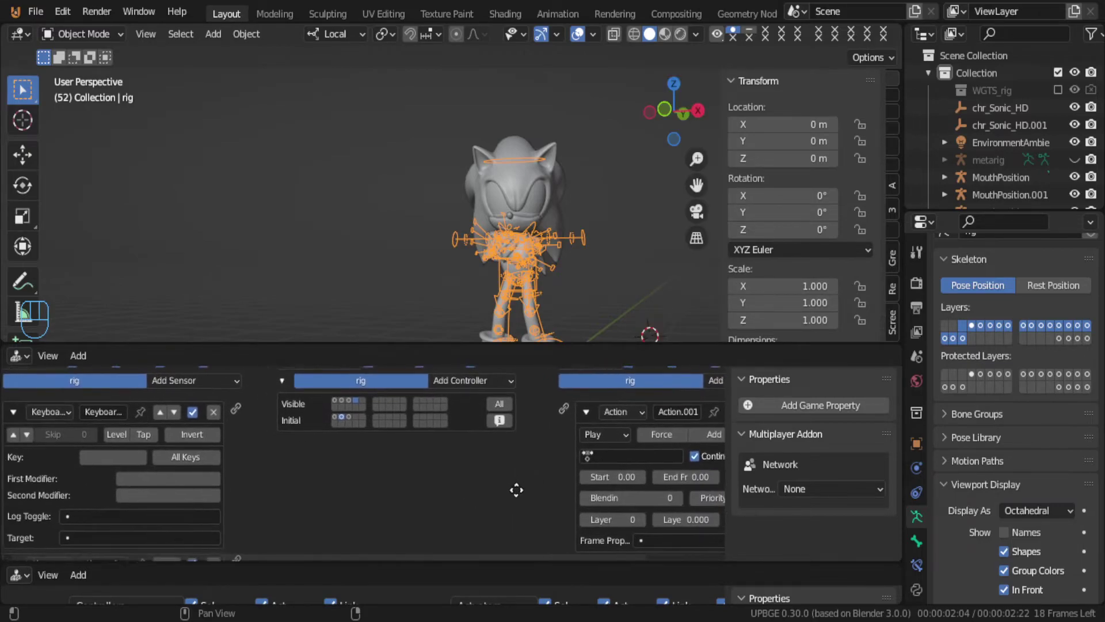
click(16, 408)
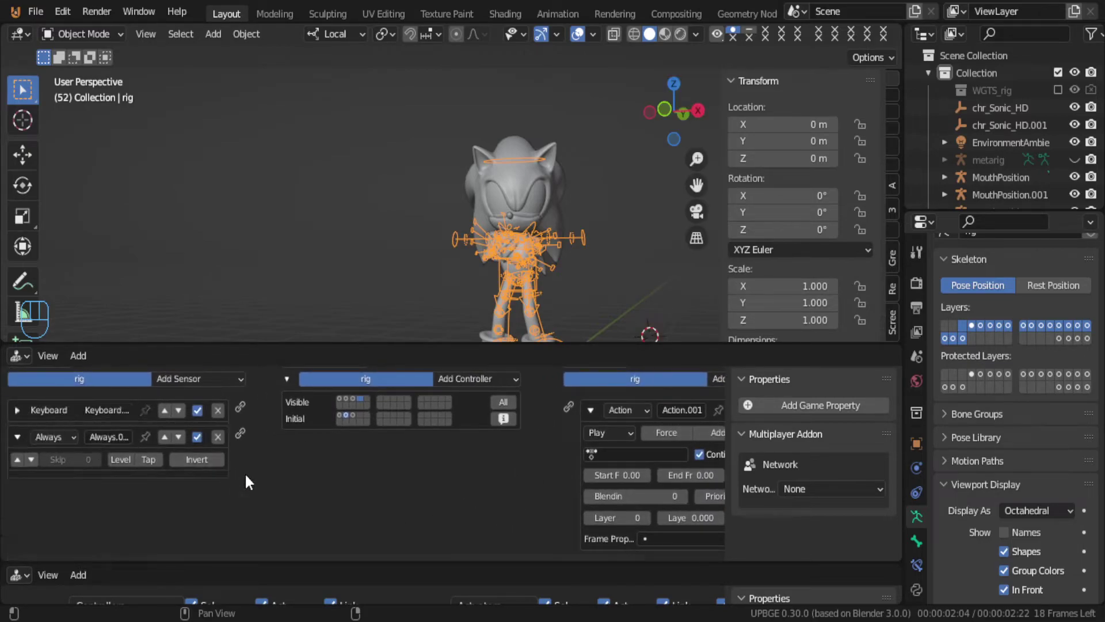
drag(240, 434, 569, 406)
Step: Assign the IDLE LOOP action to the state 4 Action actuator with start frame 20 and end frame 70
click(612, 454)
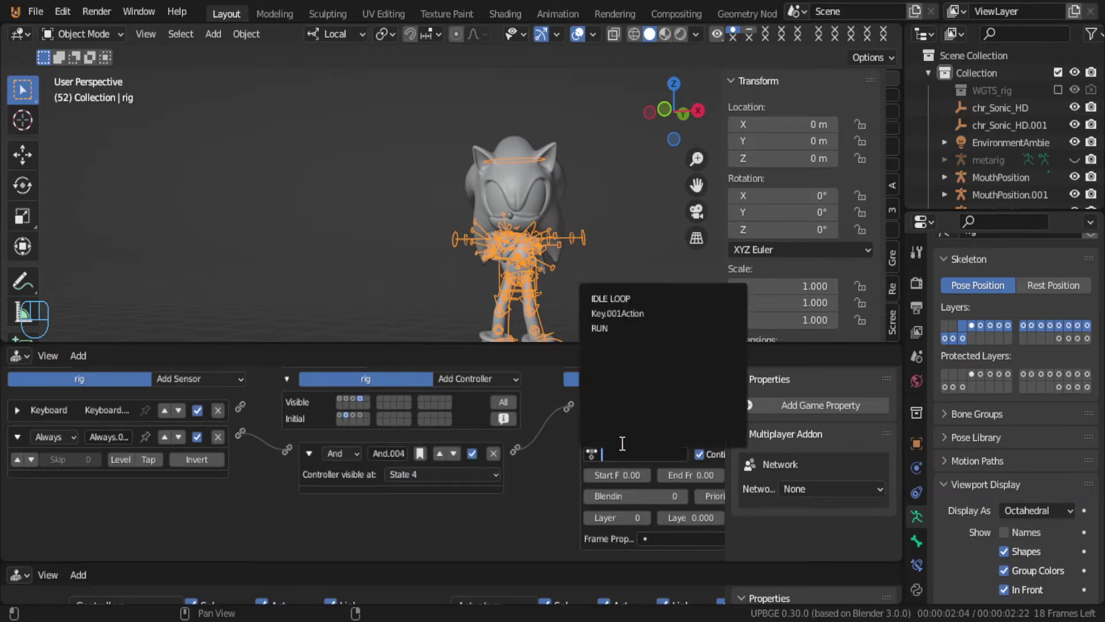
click(652, 299)
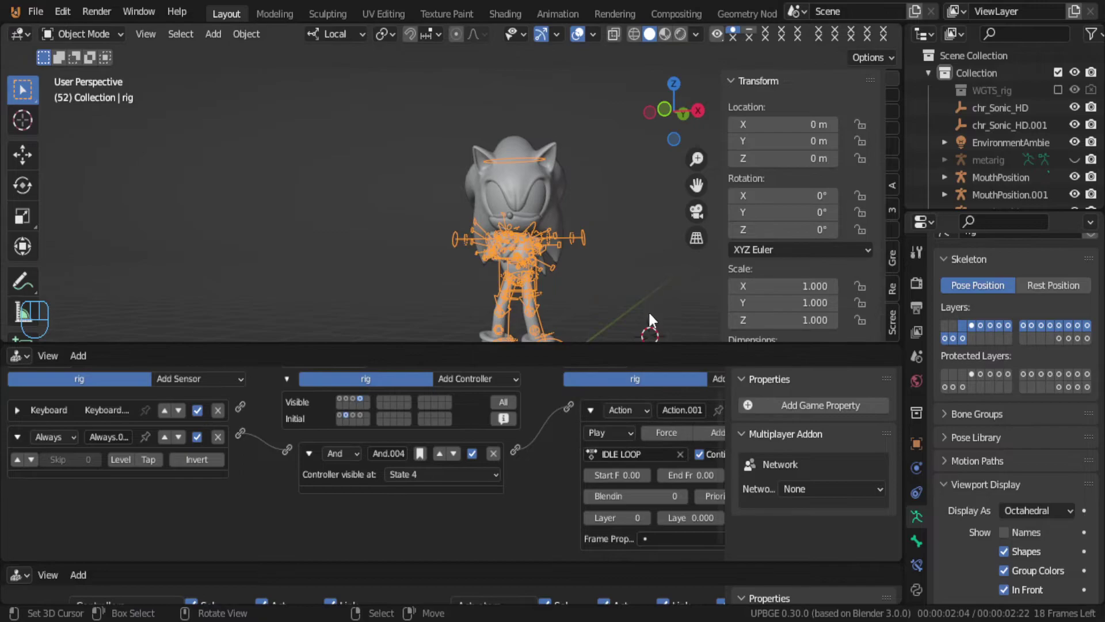
click(629, 476)
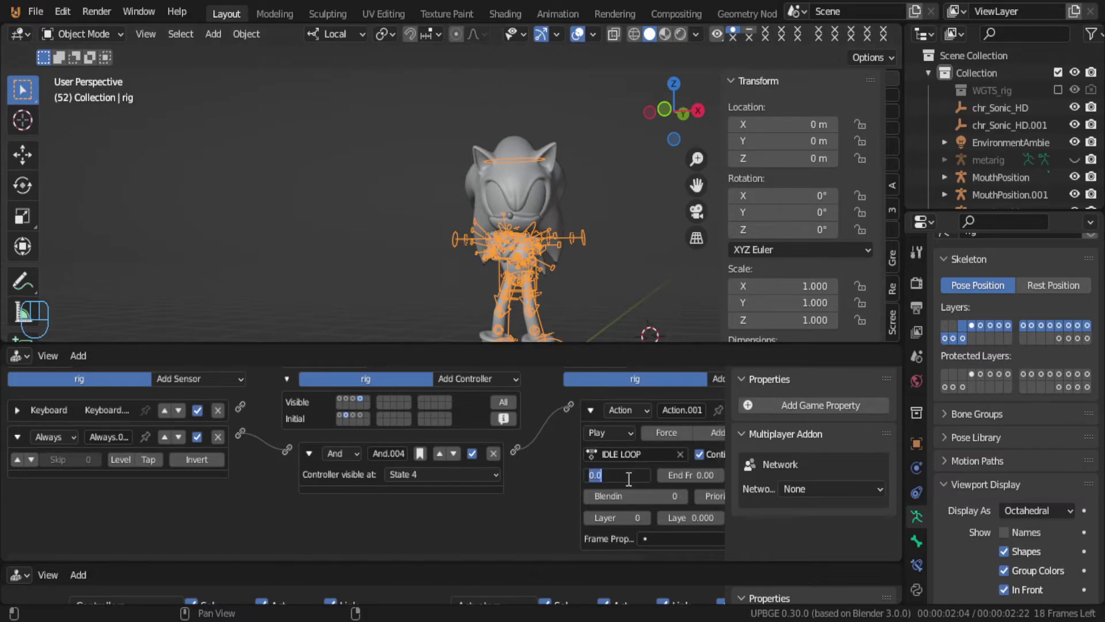
text(20)
key(Return)
click(684, 476)
text(70)
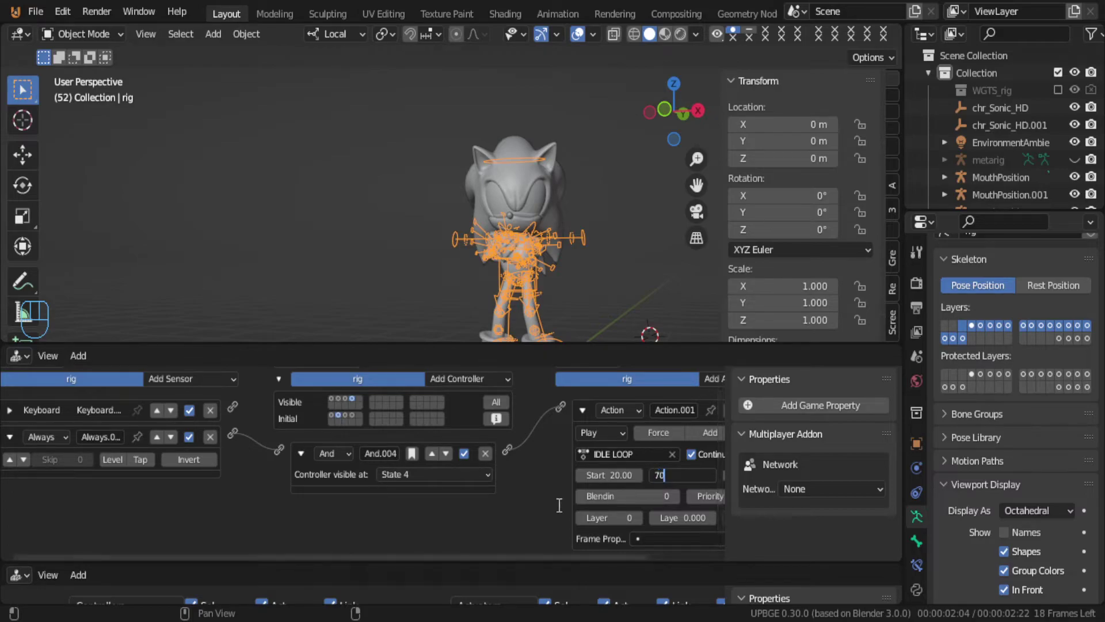
key(Return)
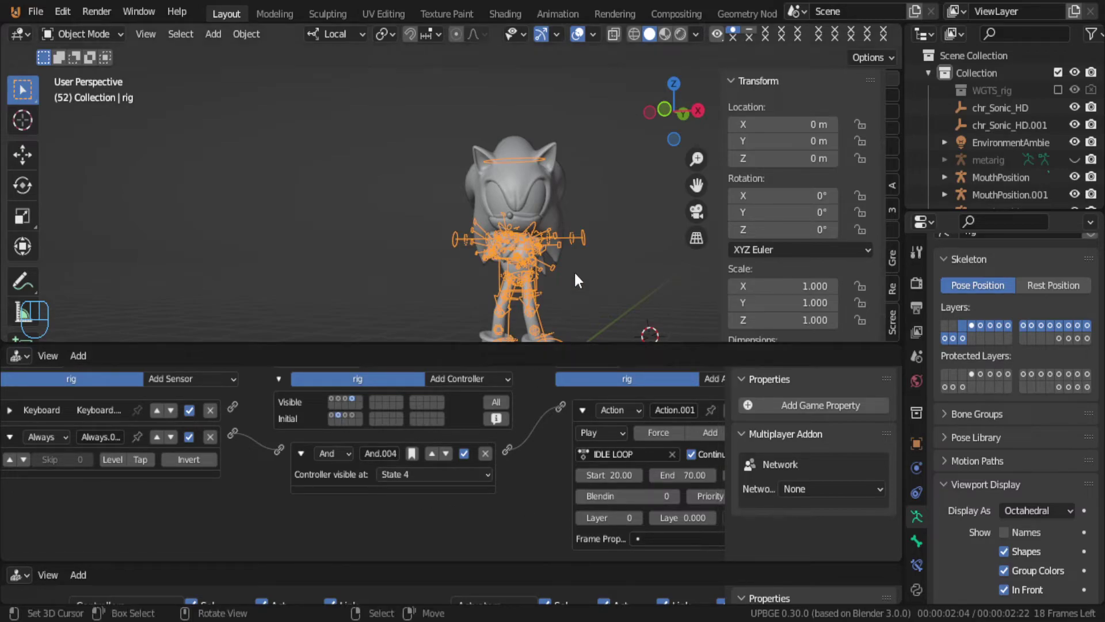
Step: Run the game to test the new state 4 idle logic, then stop it
key(p)
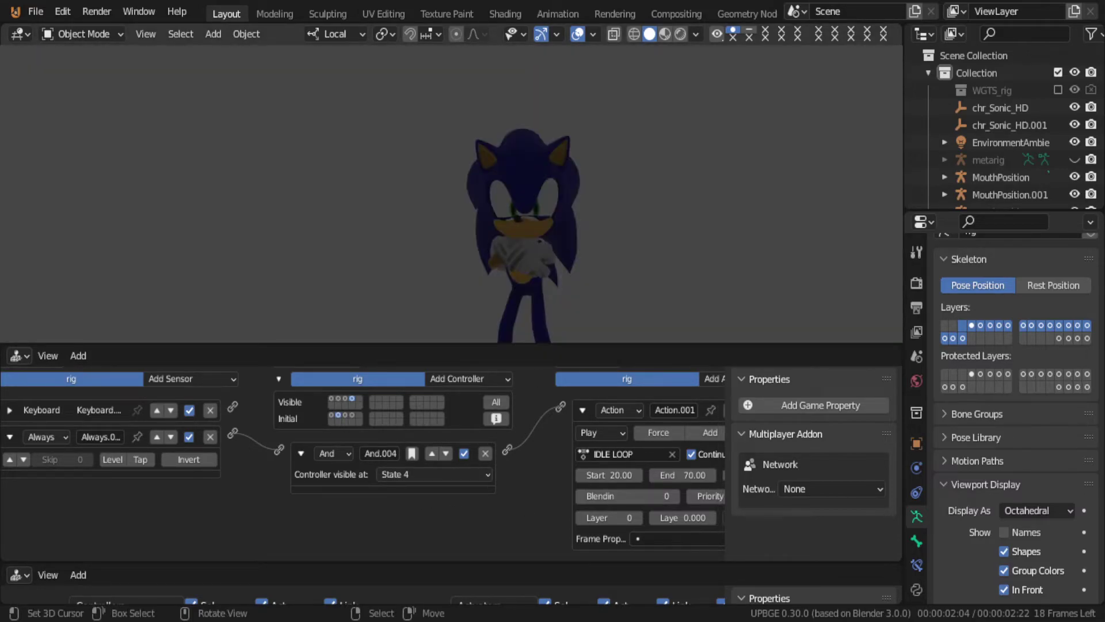
key(Escape)
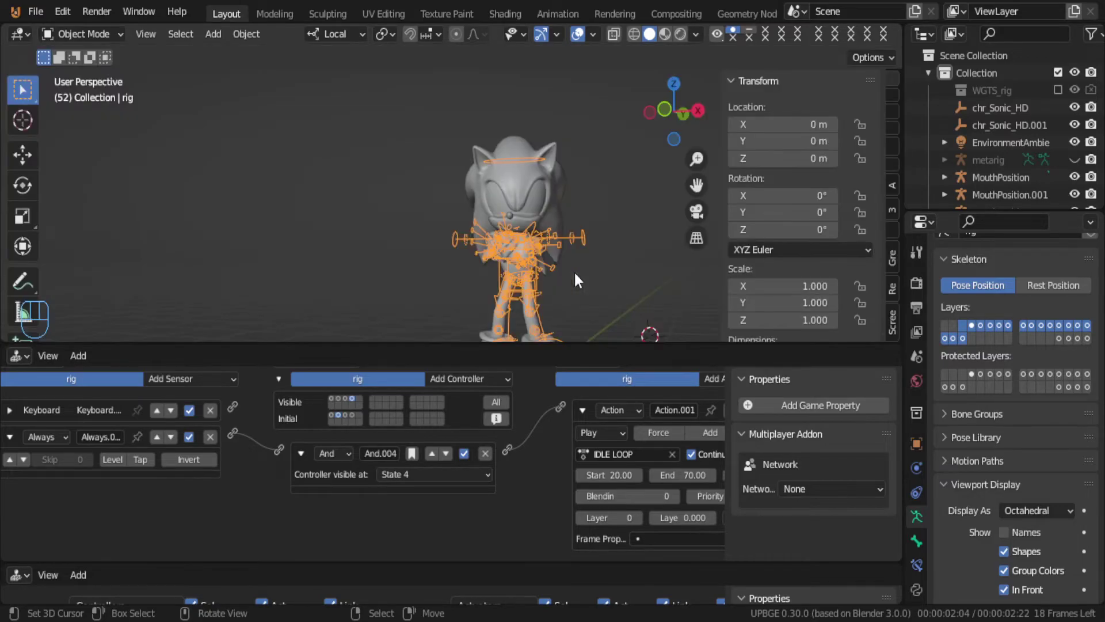
shift+middle_drag(574, 271, 568, 238)
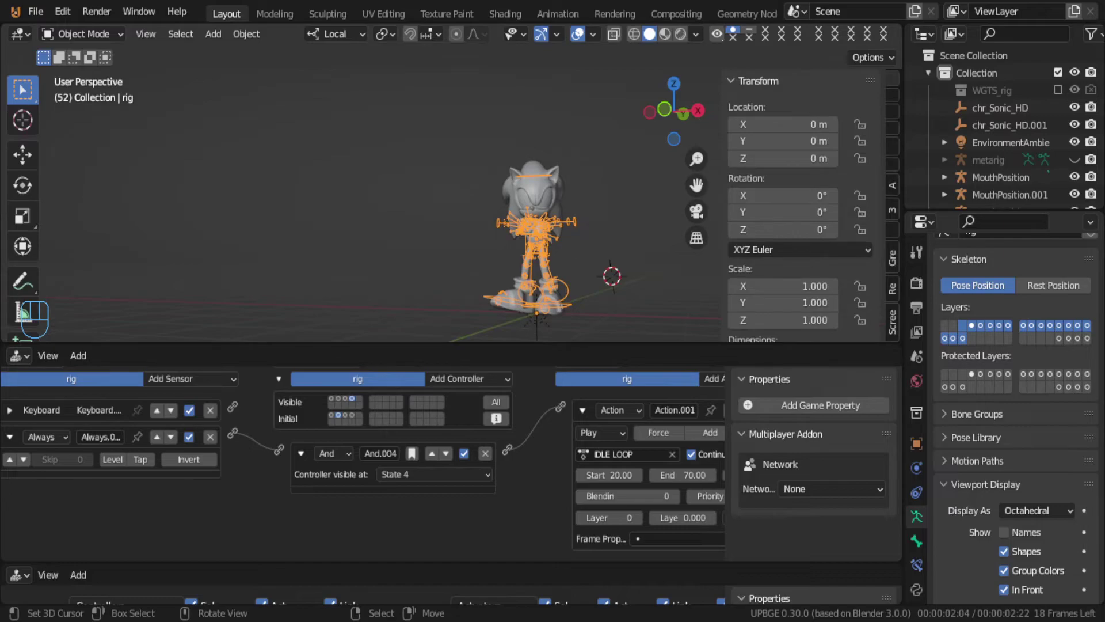
Step: Switch the state 4 Action actuator's play mode to Ping Pong, test it in the game, and collapse the actuator
key(p)
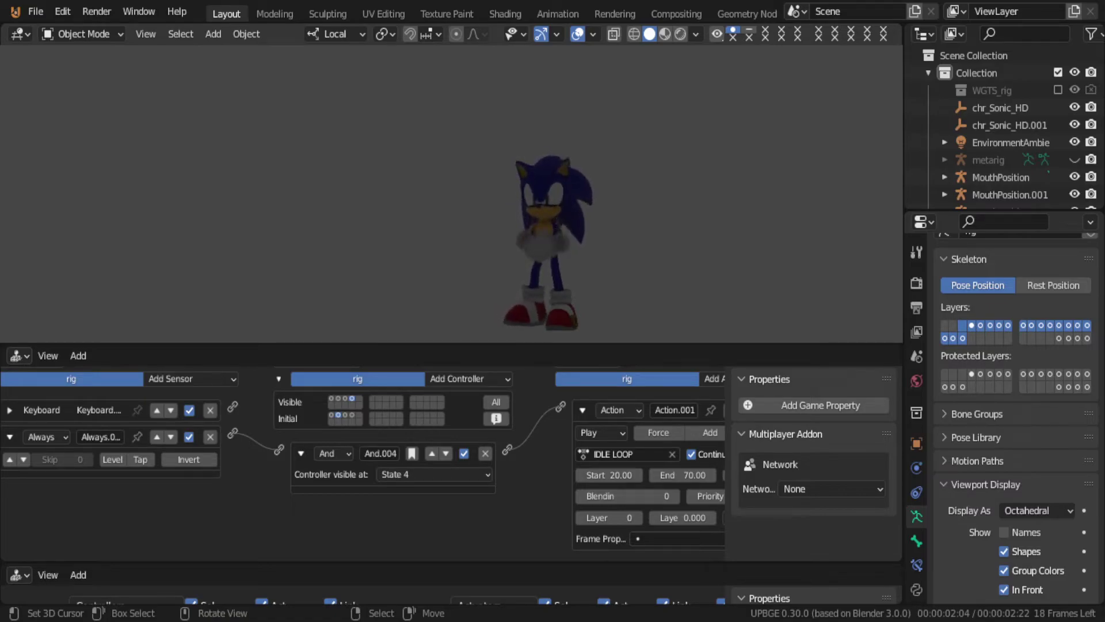
key(Escape)
middle_drag(505, 447, 427, 455)
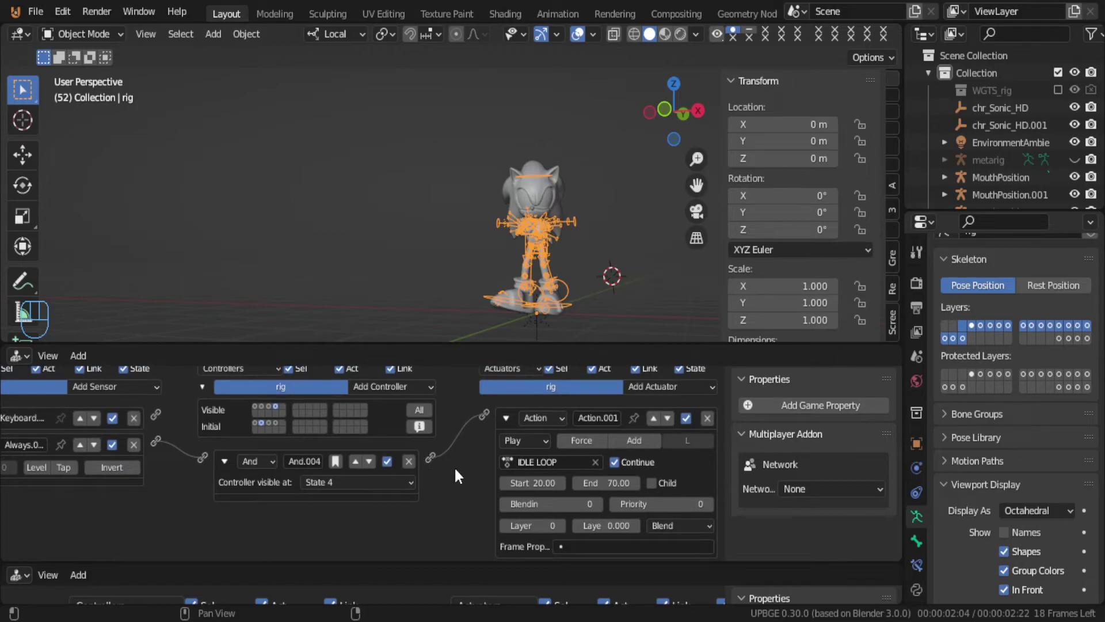
click(527, 437)
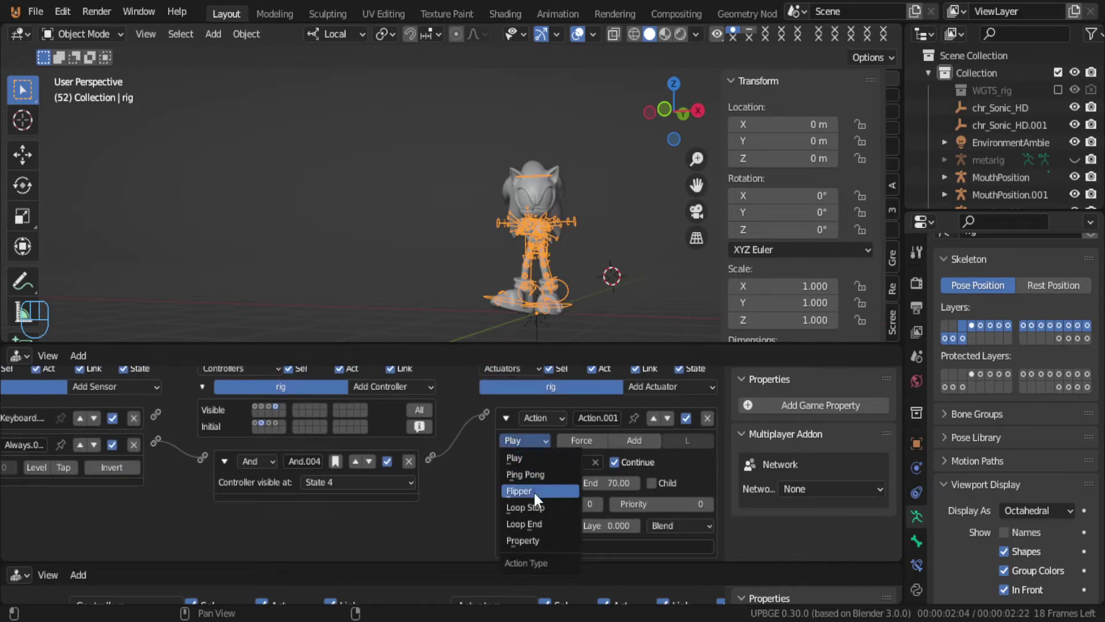
click(544, 475)
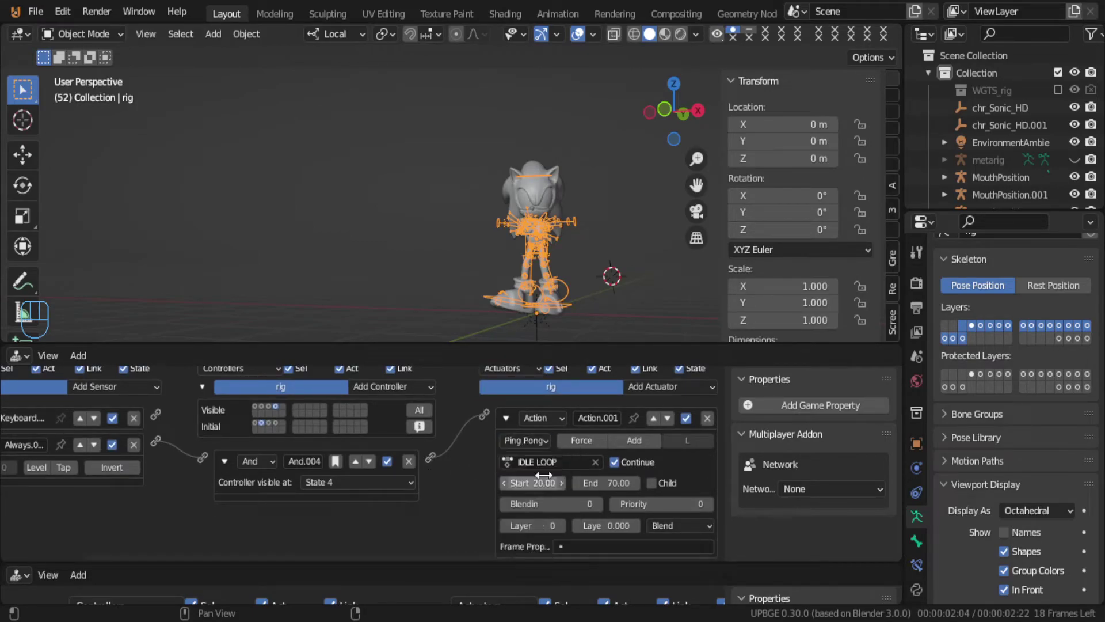
key(p)
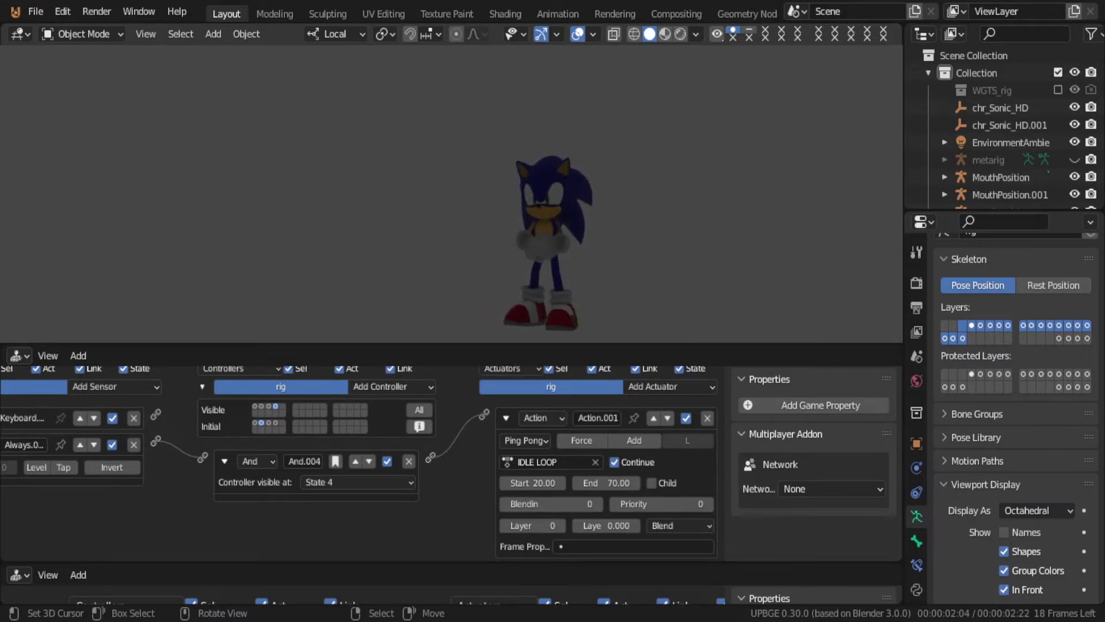
key(Escape)
click(506, 418)
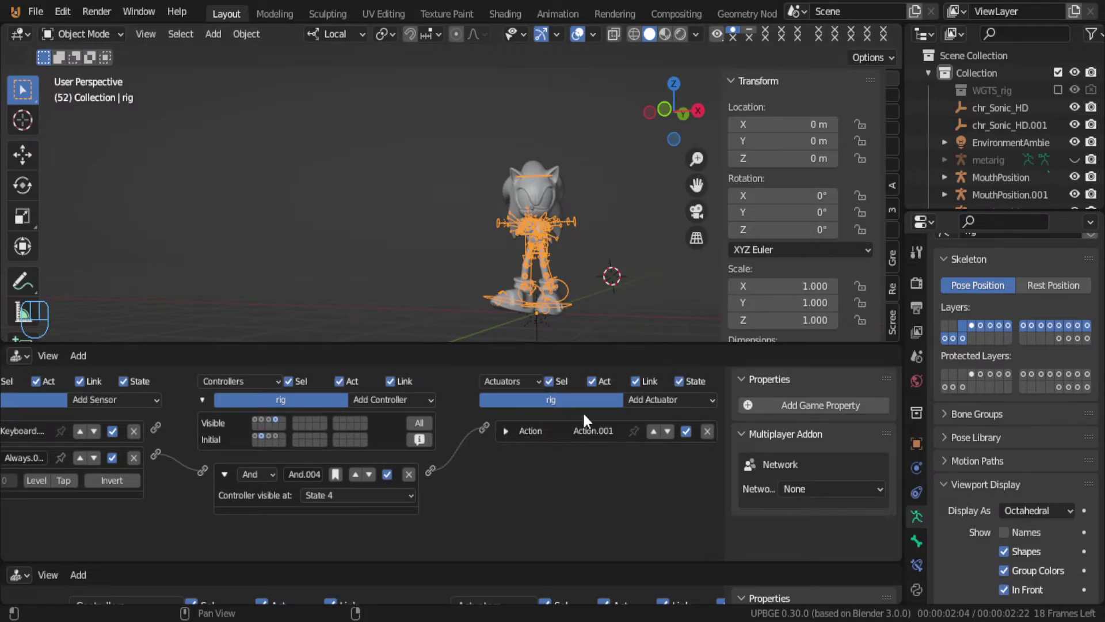
click(657, 397)
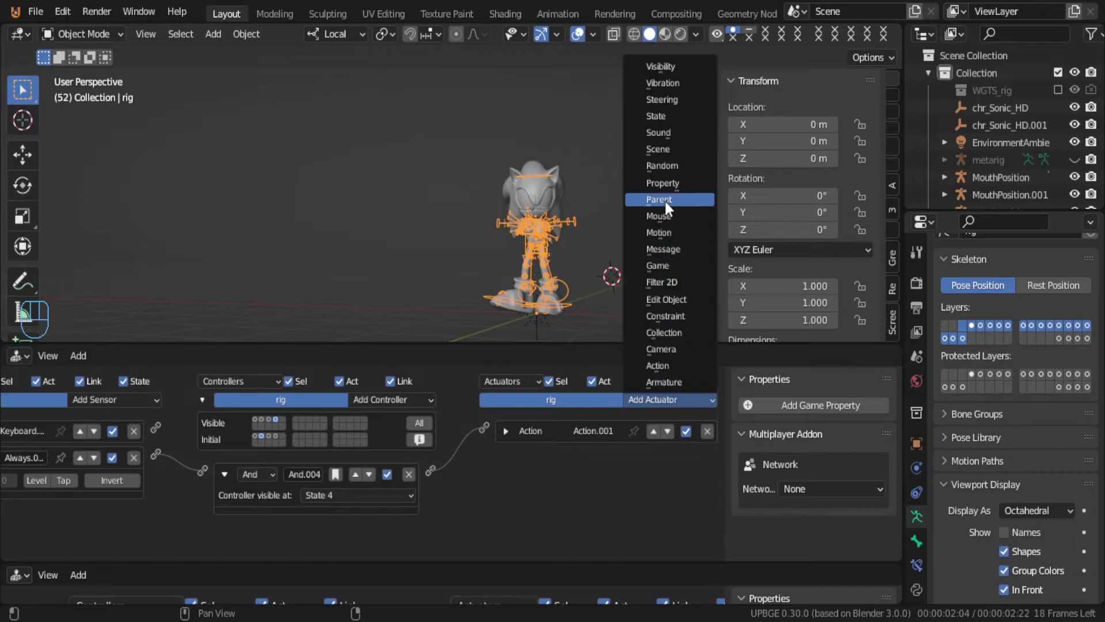
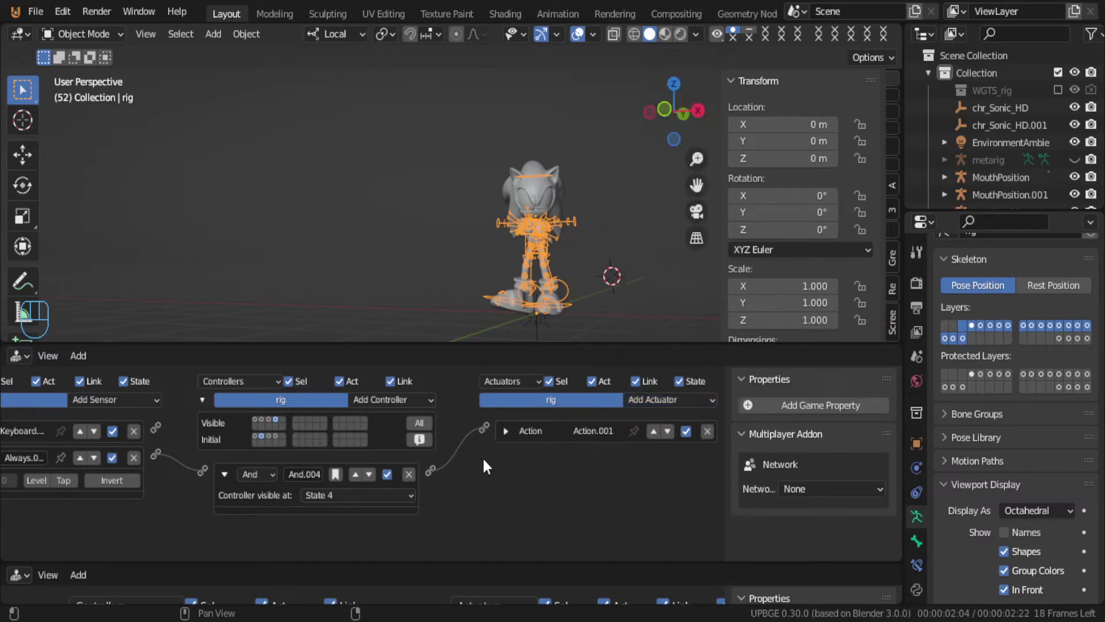
scroll(487, 457, down, 2)
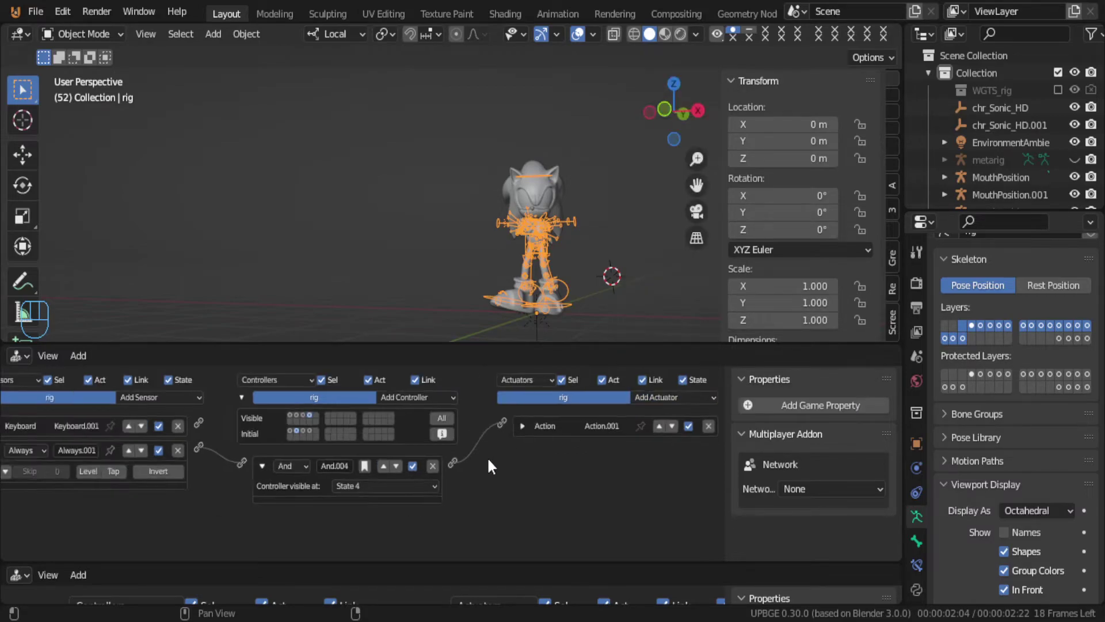
click(630, 395)
click(642, 307)
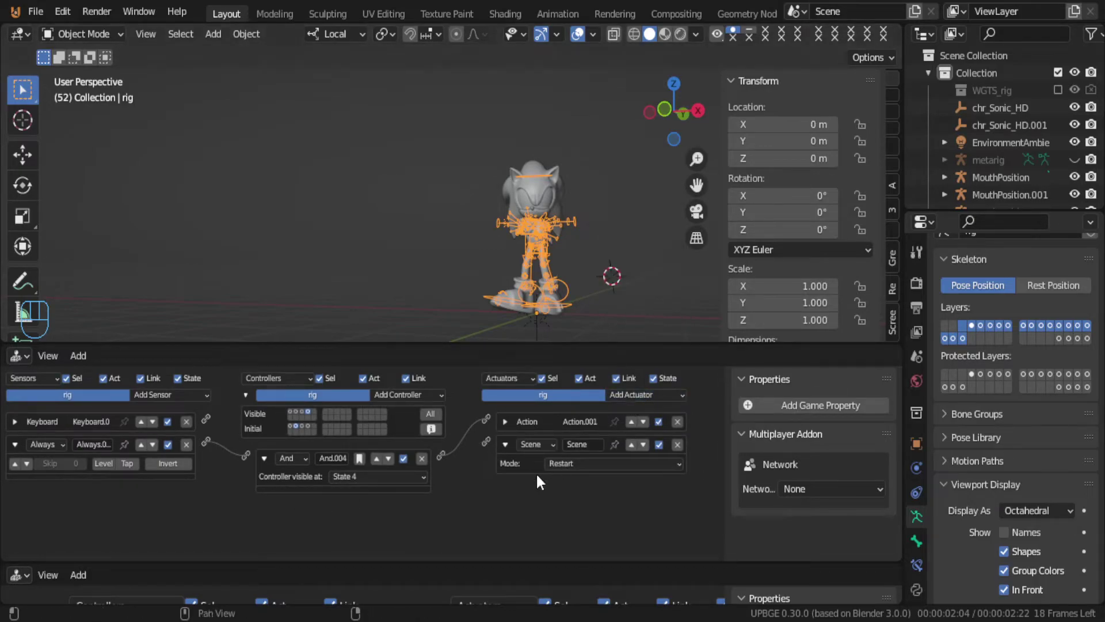
scroll(537, 472, up, 2)
middle_drag(694, 462, 661, 463)
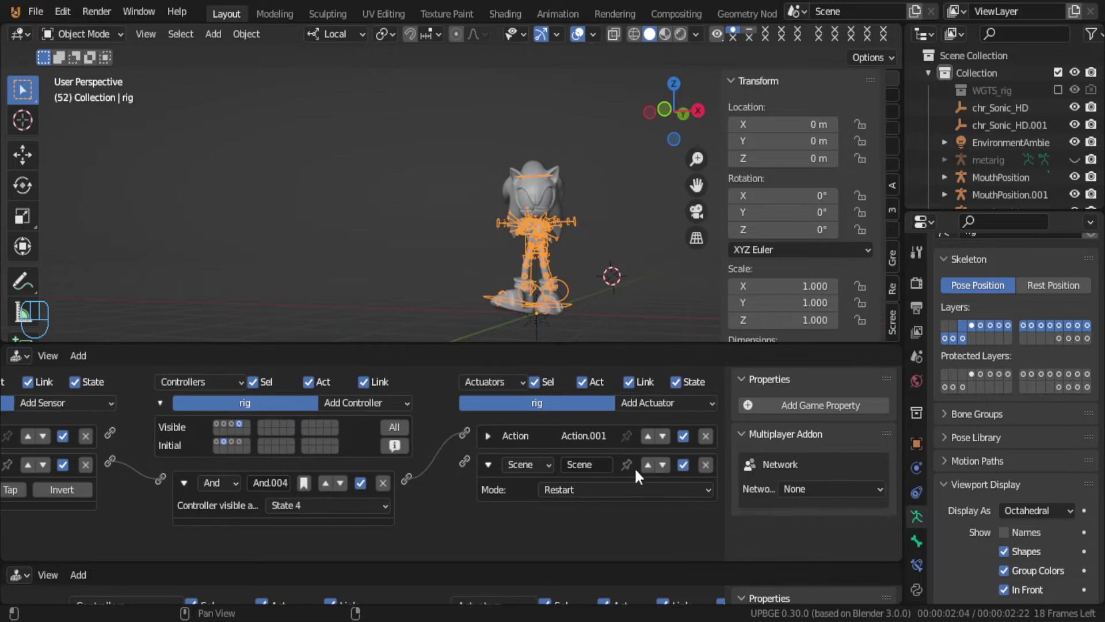
click(705, 465)
Step: Add a State actuator to the rig's state 4 logic
click(672, 401)
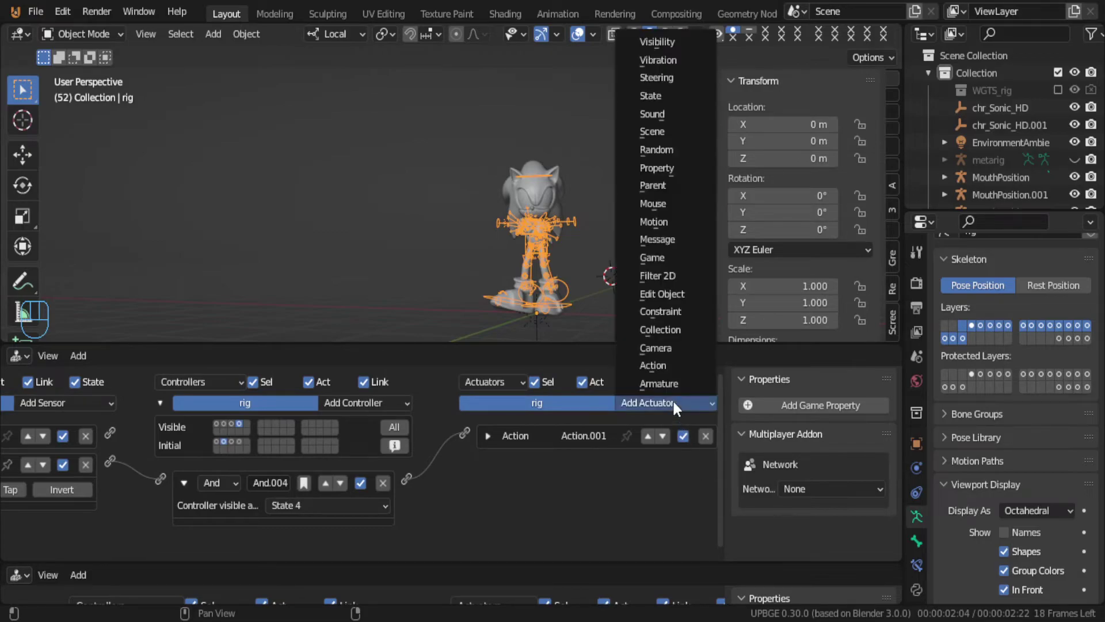
click(663, 101)
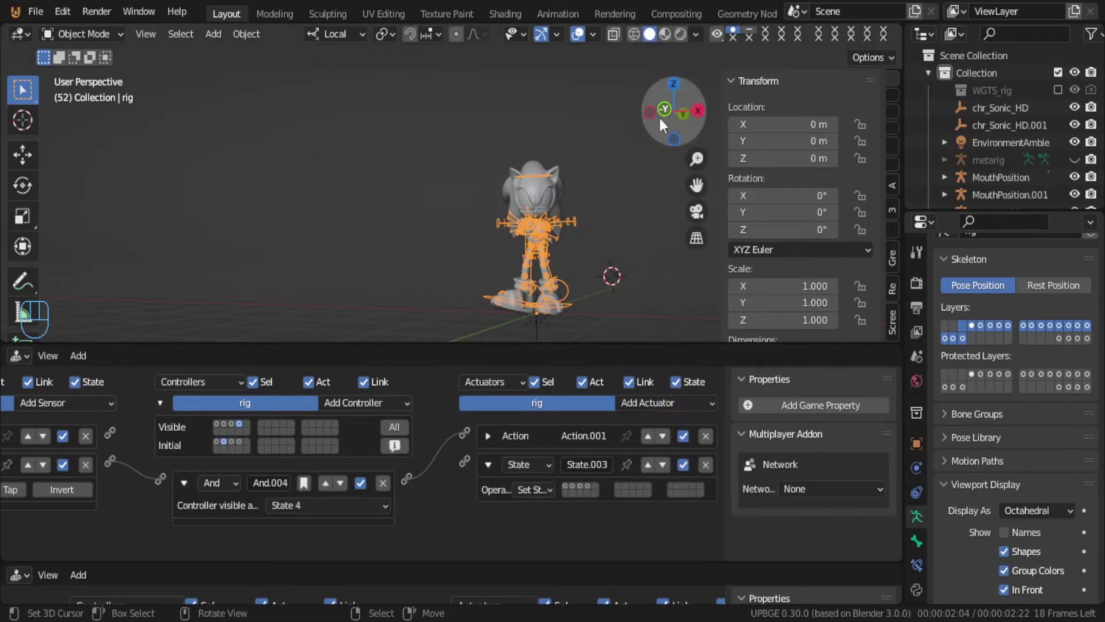
middle_drag(392, 506, 510, 508)
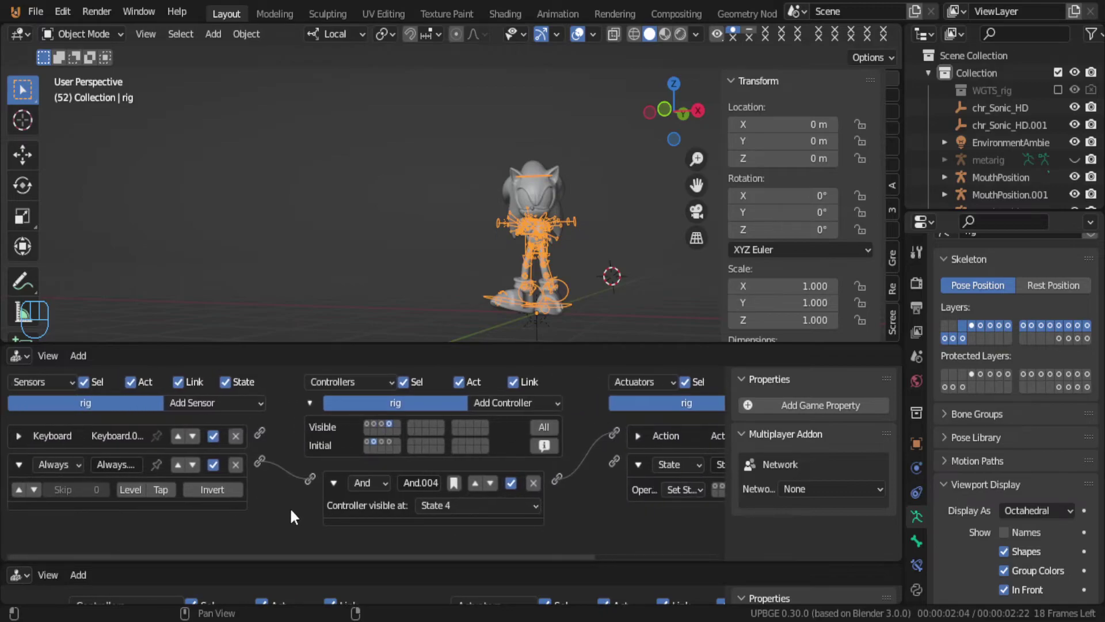
ctrl+scroll(461, 507, right, 3)
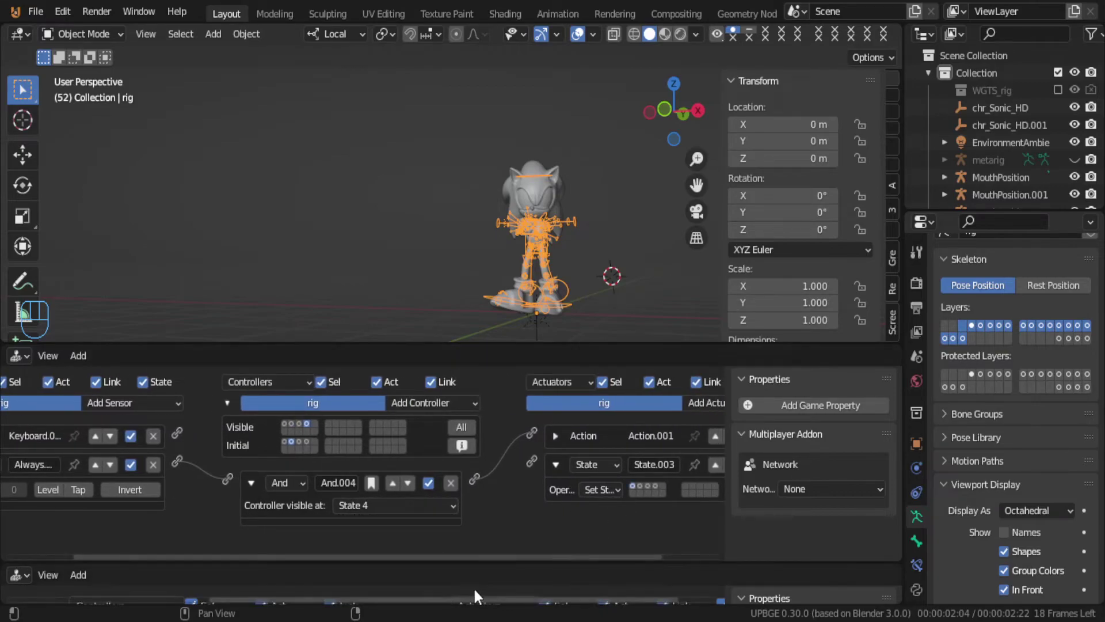
middle_drag(123, 417, 205, 418)
Step: Add an Actuator sensor that watches Action.001 and link it through a new And controller to the State actuator
click(209, 400)
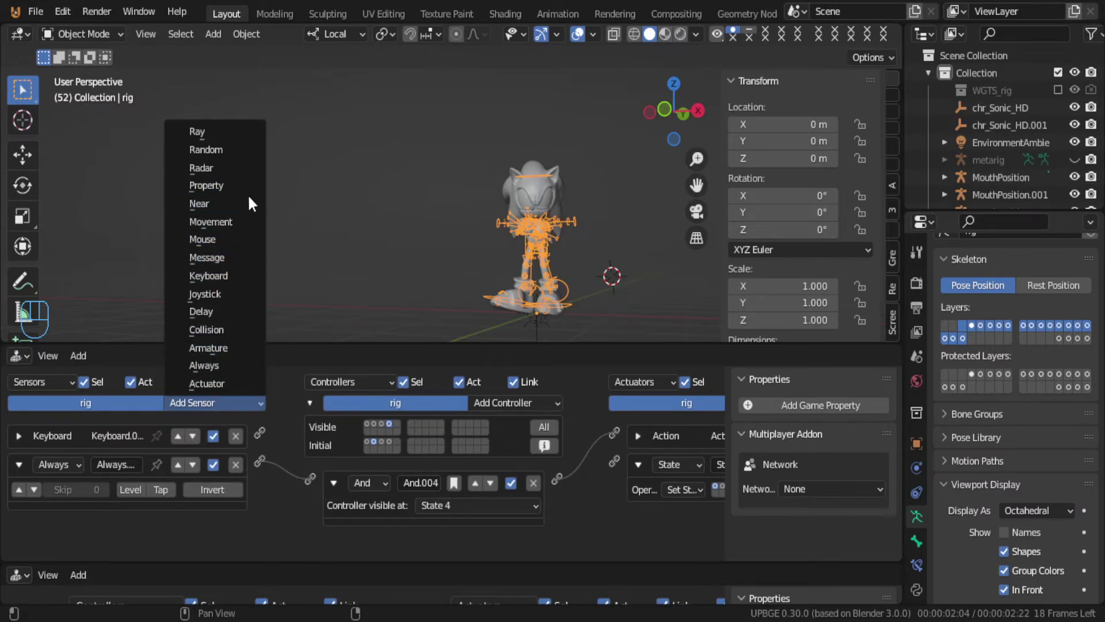
click(229, 383)
middle_drag(213, 428, 213, 387)
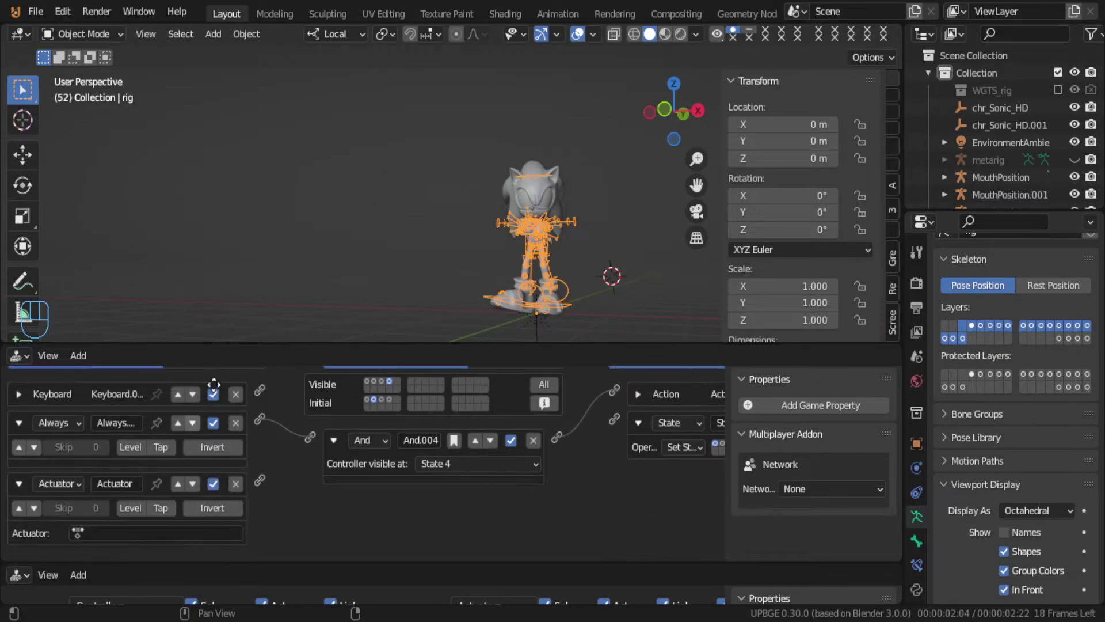
click(99, 534)
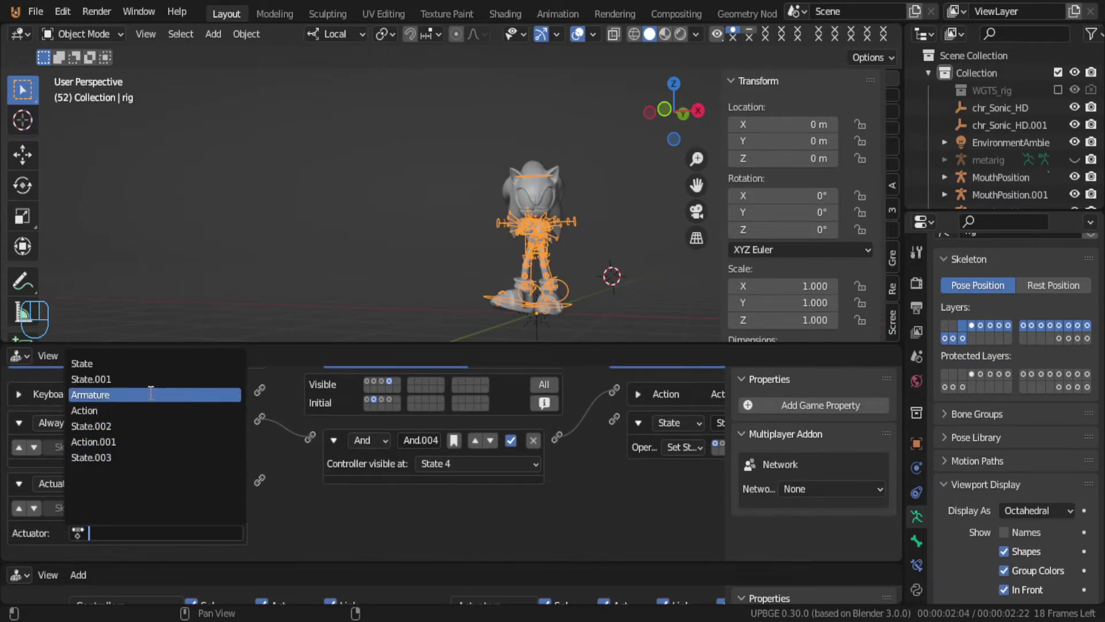
click(169, 440)
middle_drag(257, 443, 227, 441)
drag(195, 481, 554, 415)
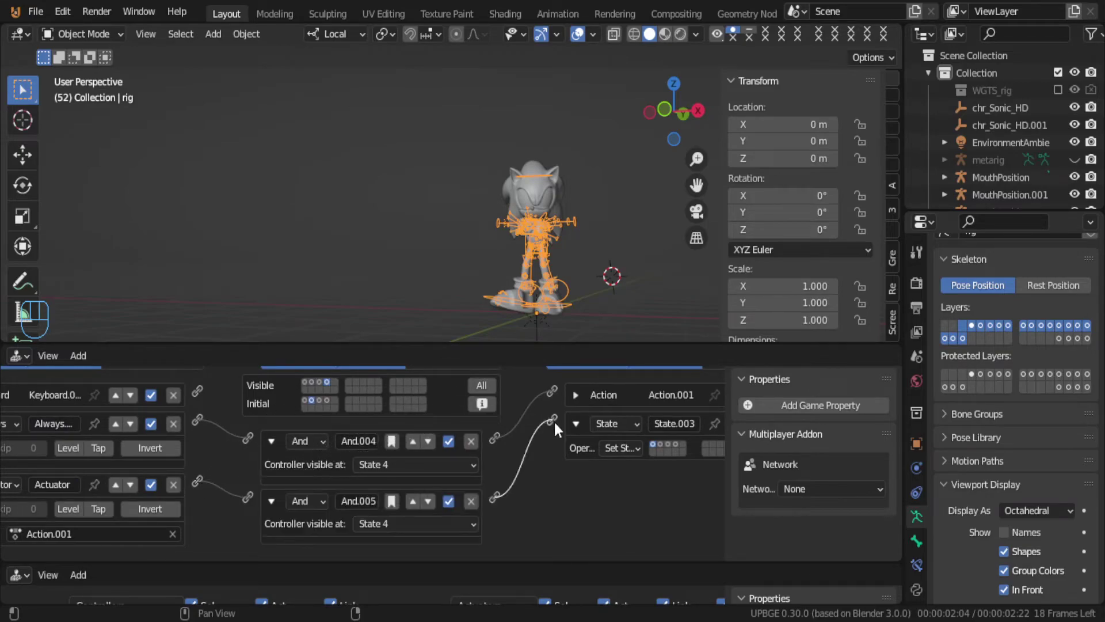
middle_drag(406, 471, 468, 472)
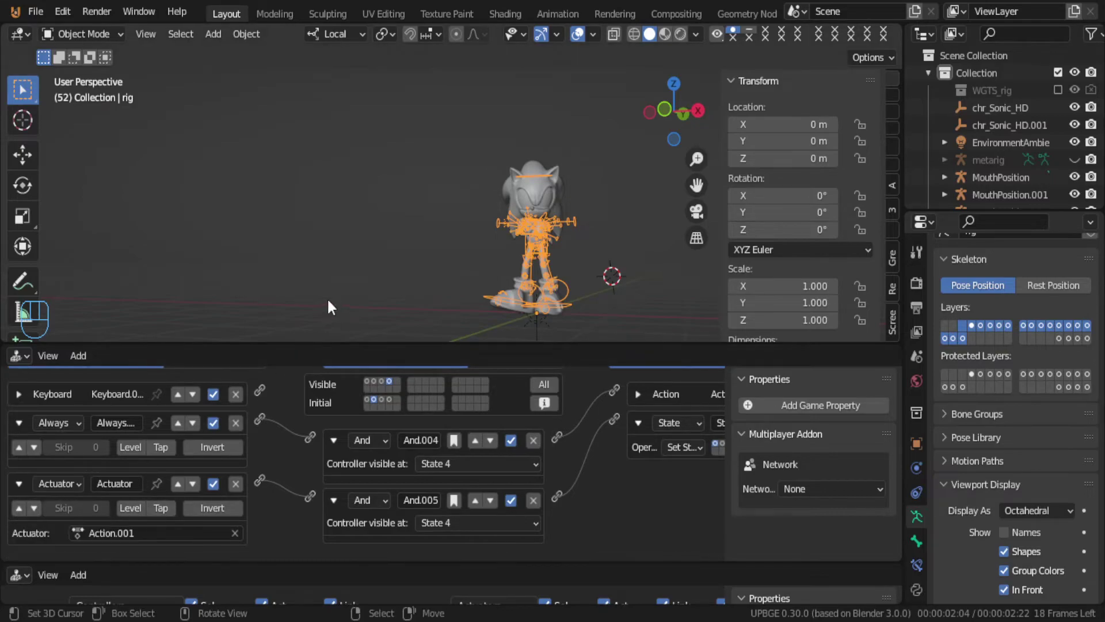
Step: Test the Actuator sensor logic in the game, and set the State actuator's target to state 2
key(p)
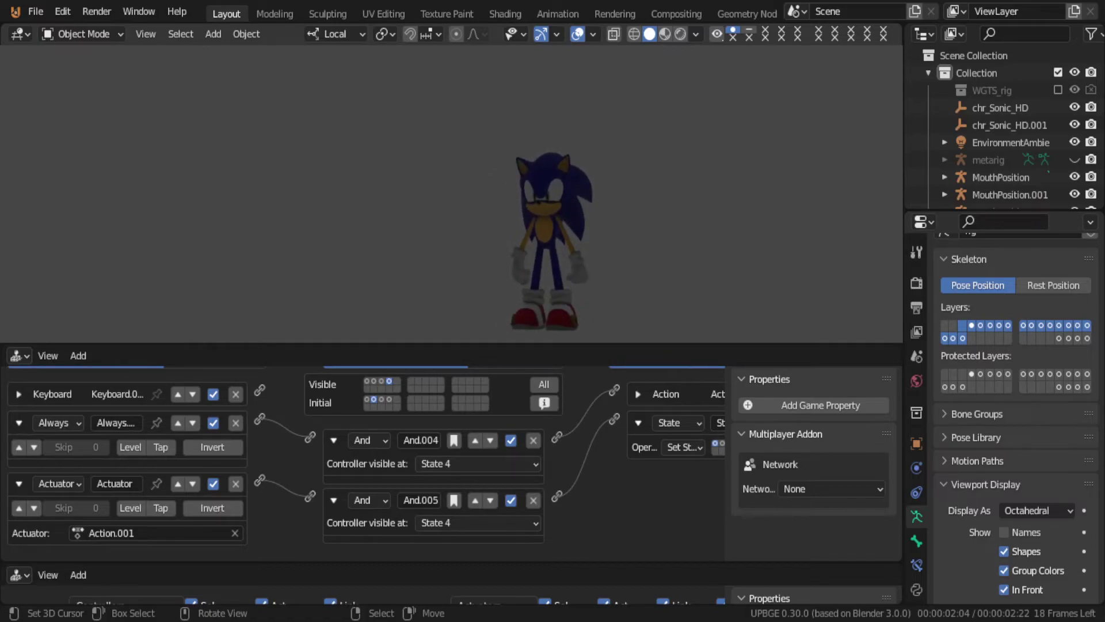
key(Escape)
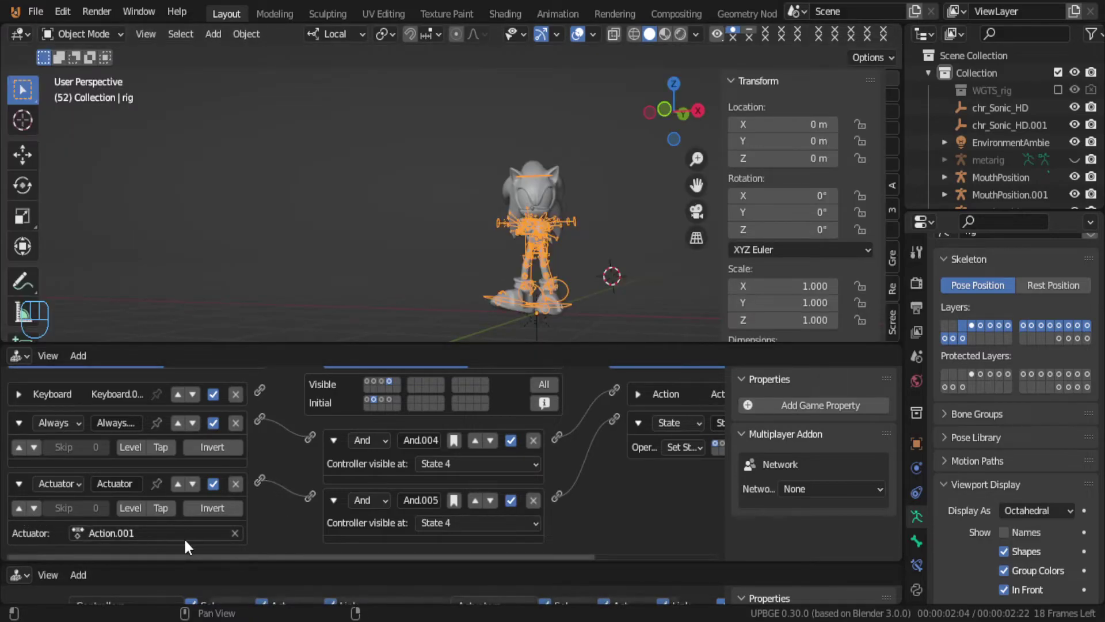
middle_drag(481, 485, 448, 491)
click(693, 454)
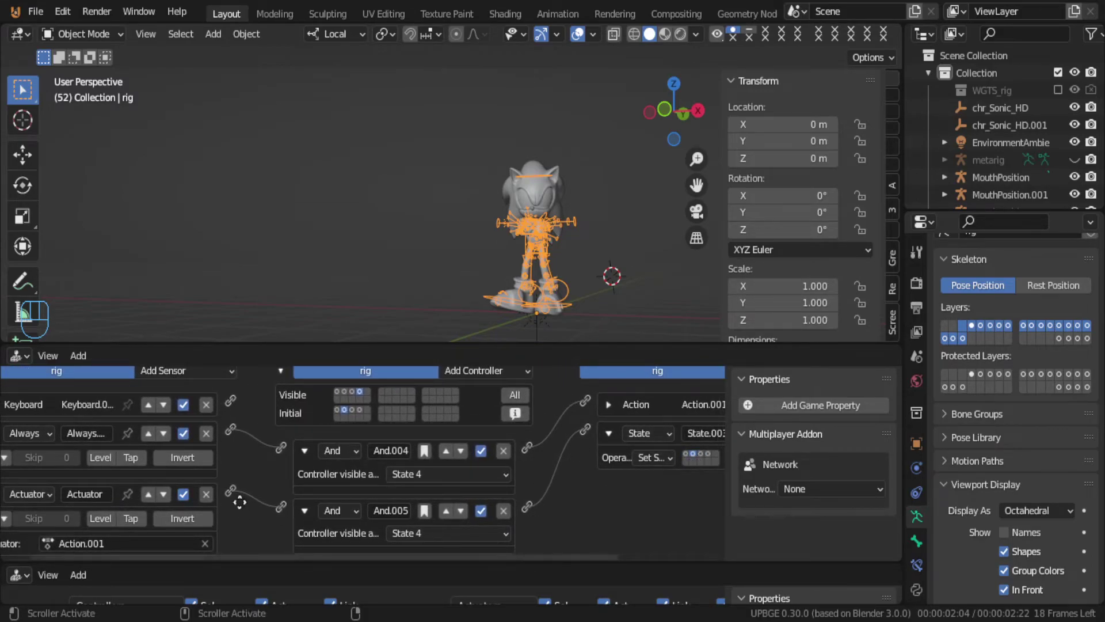
Step: Turn on true level triggering for the state 4 Always sensor and test it in the game
middle_drag(239, 502, 269, 492)
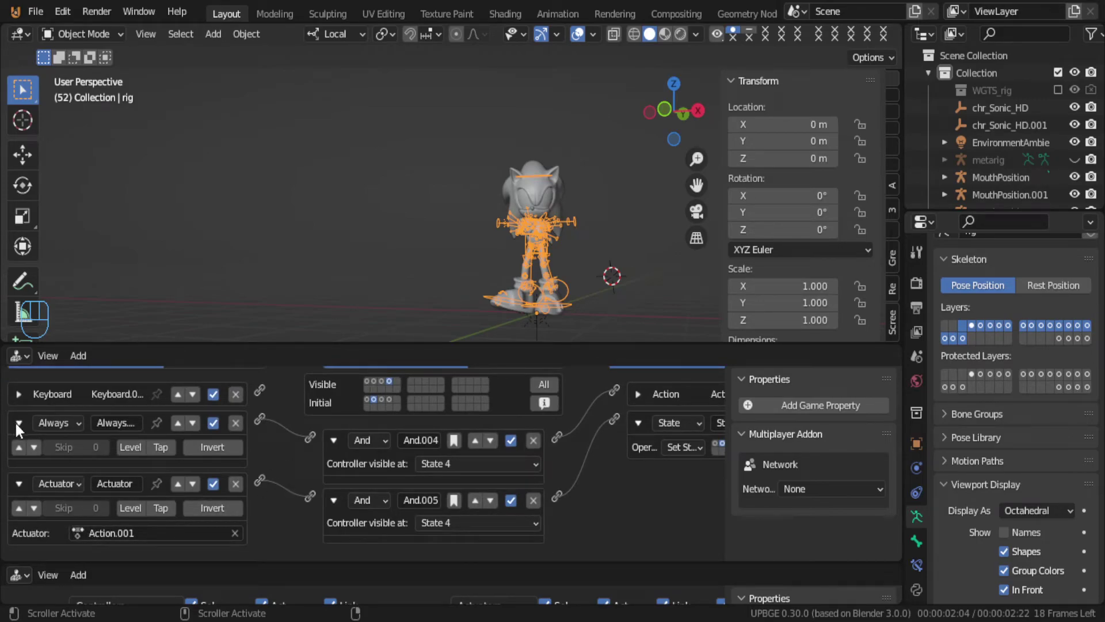
click(19, 446)
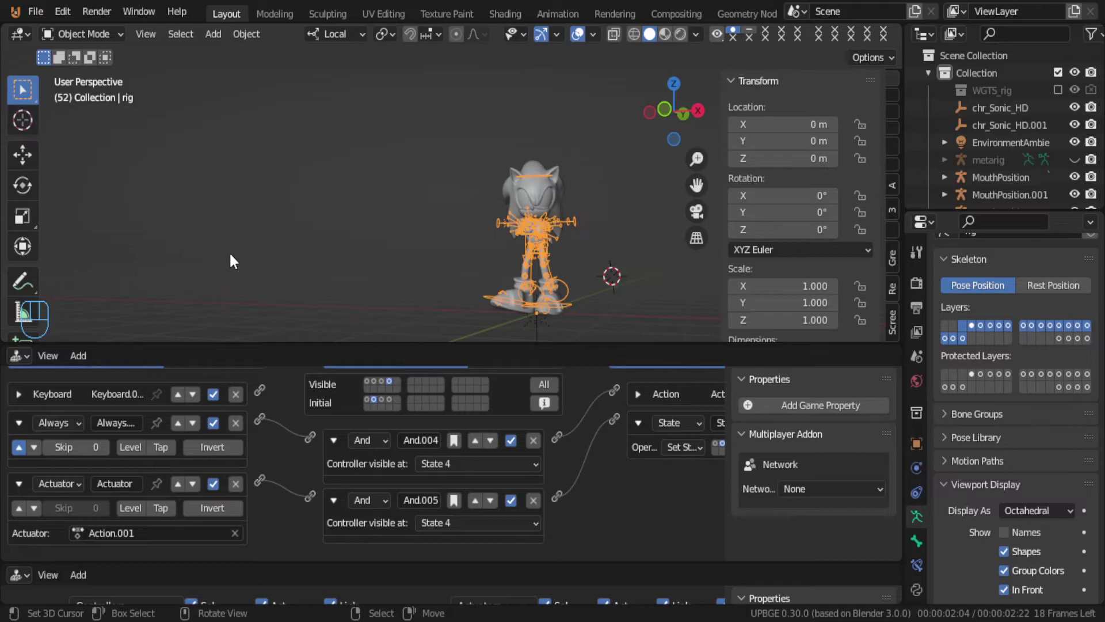
key(p)
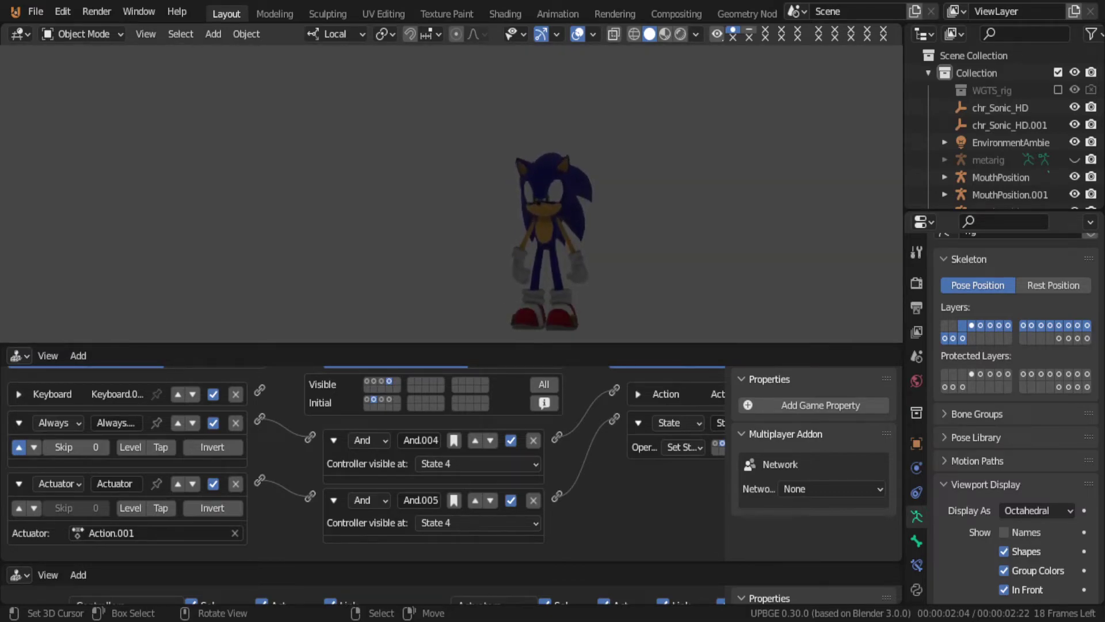
key(Escape)
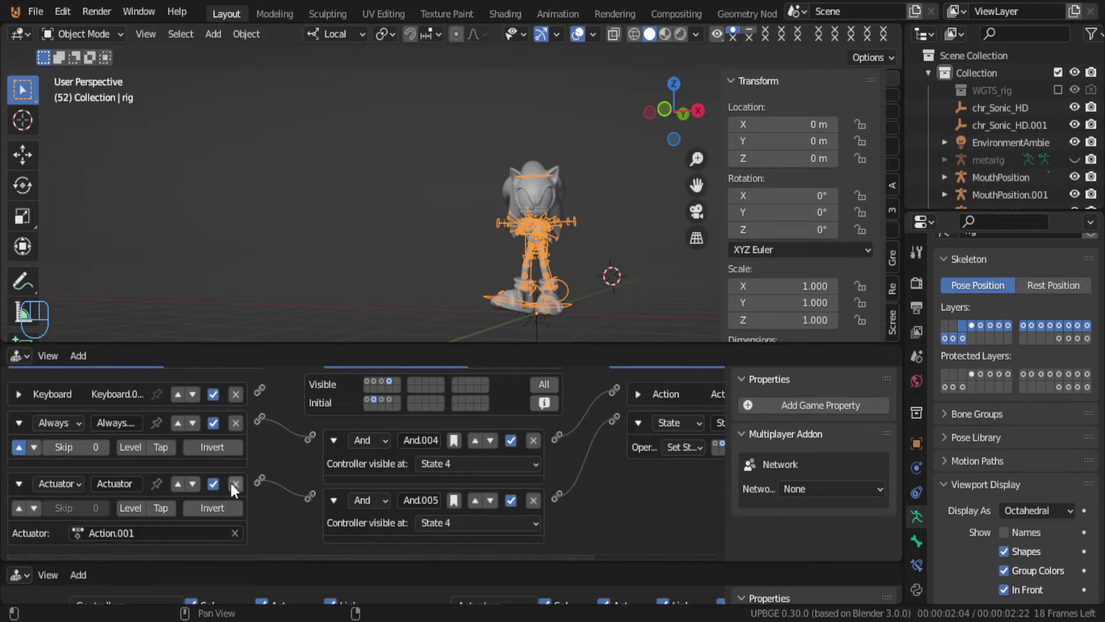
Step: Replace the Actuator sensor with a Delay sensor set to delay 20 and duration 20, and test the game
middle_drag(235, 413, 208, 430)
click(195, 403)
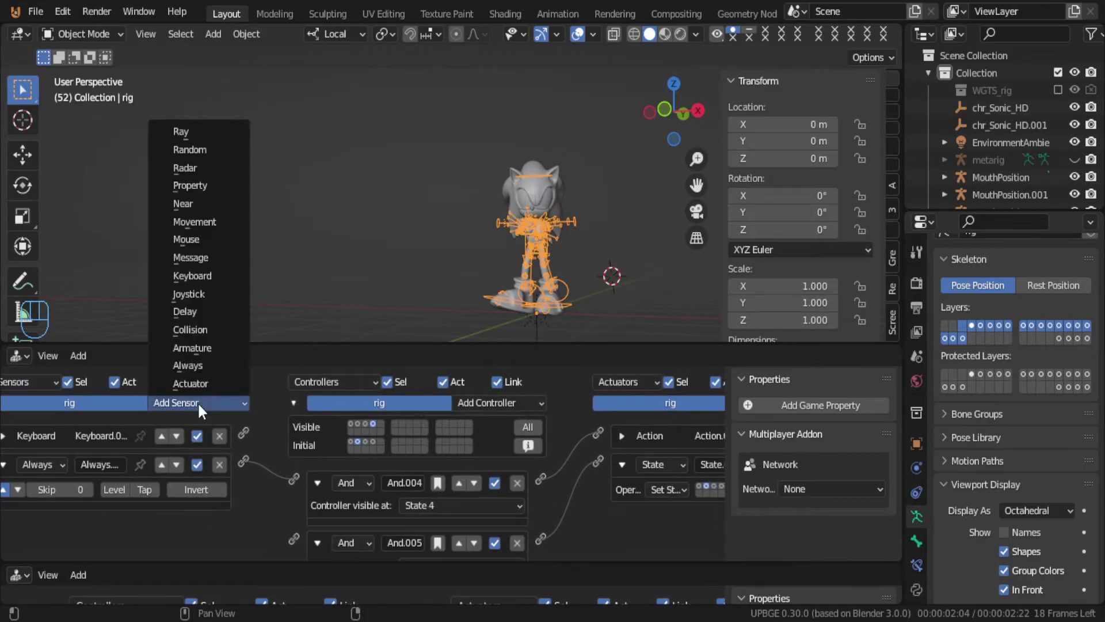
click(194, 309)
middle_drag(155, 476, 169, 418)
click(54, 533)
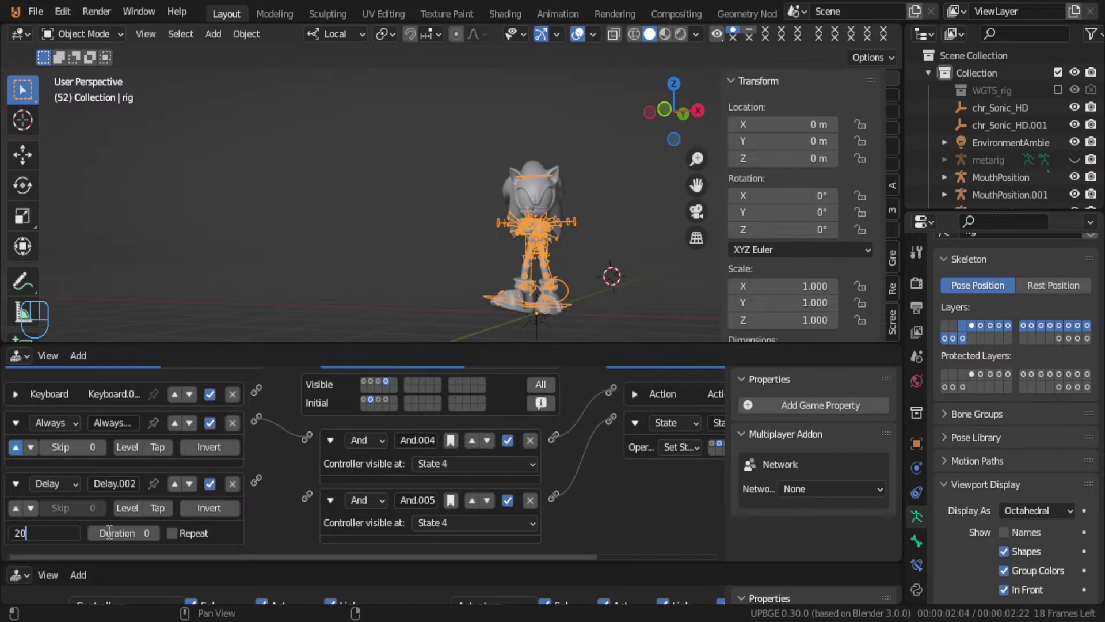
key(Tab)
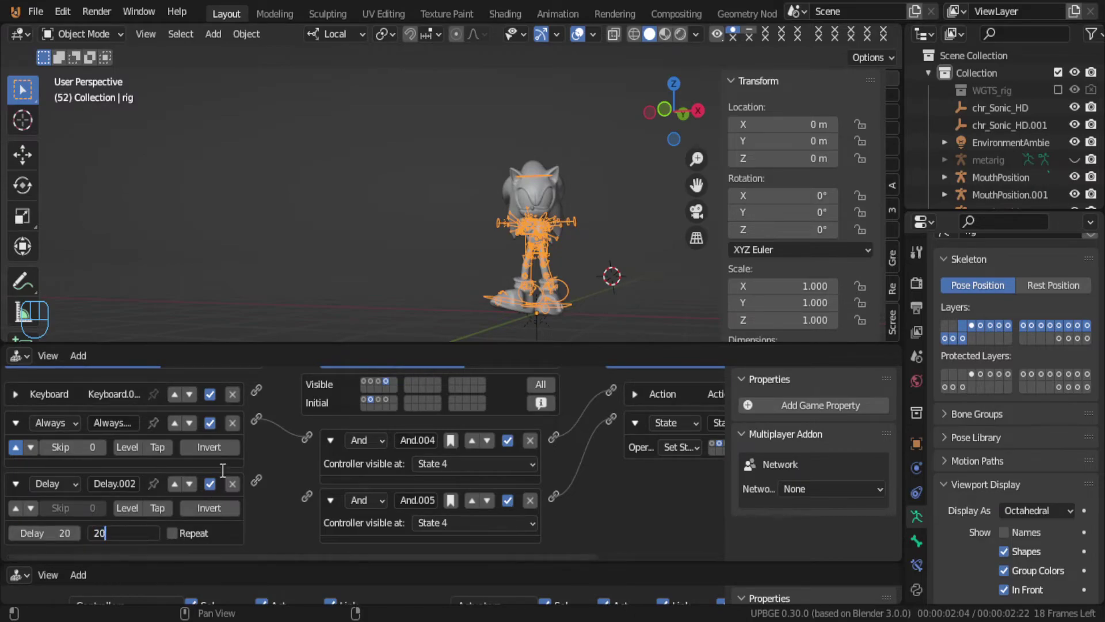
key(Return)
key(p)
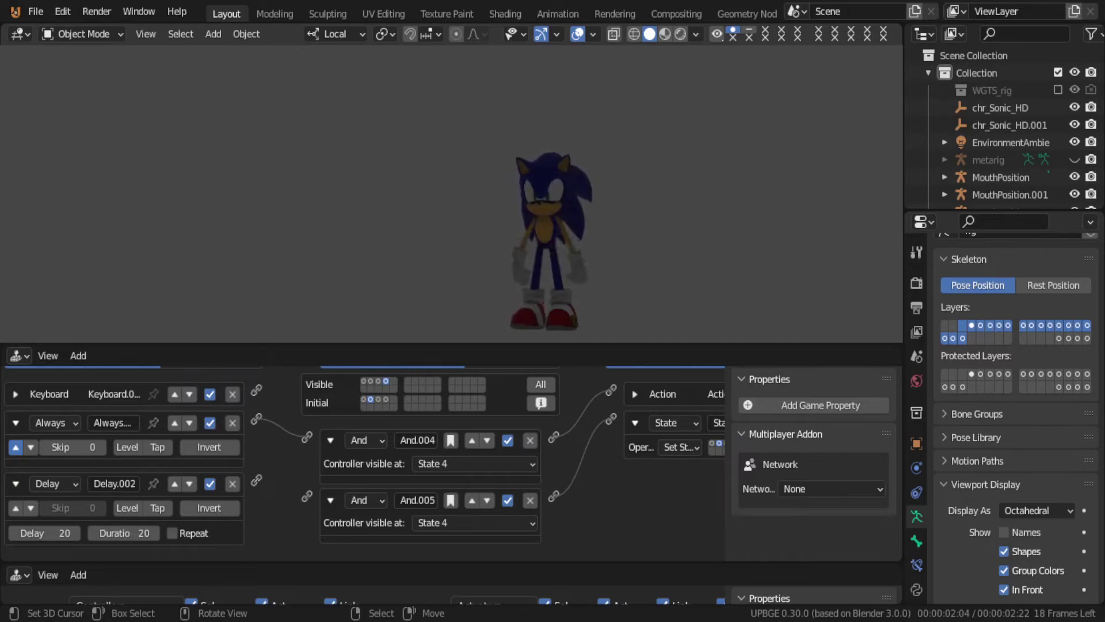
key(Escape)
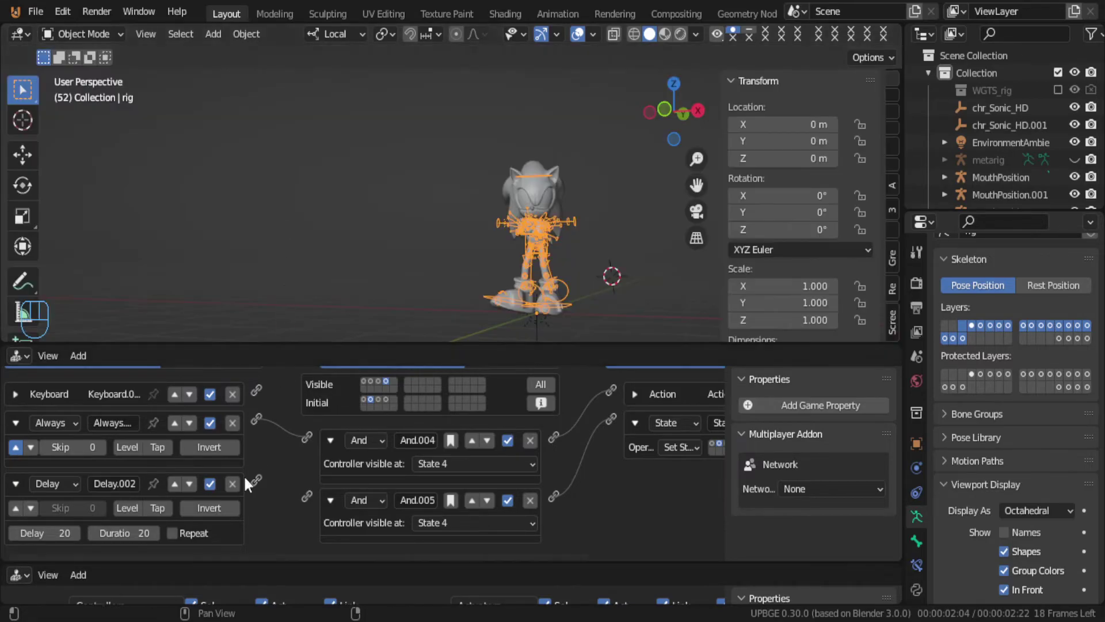
Step: Set the State actuator's target to state 4 and run the game to test it
middle_drag(353, 501, 253, 504)
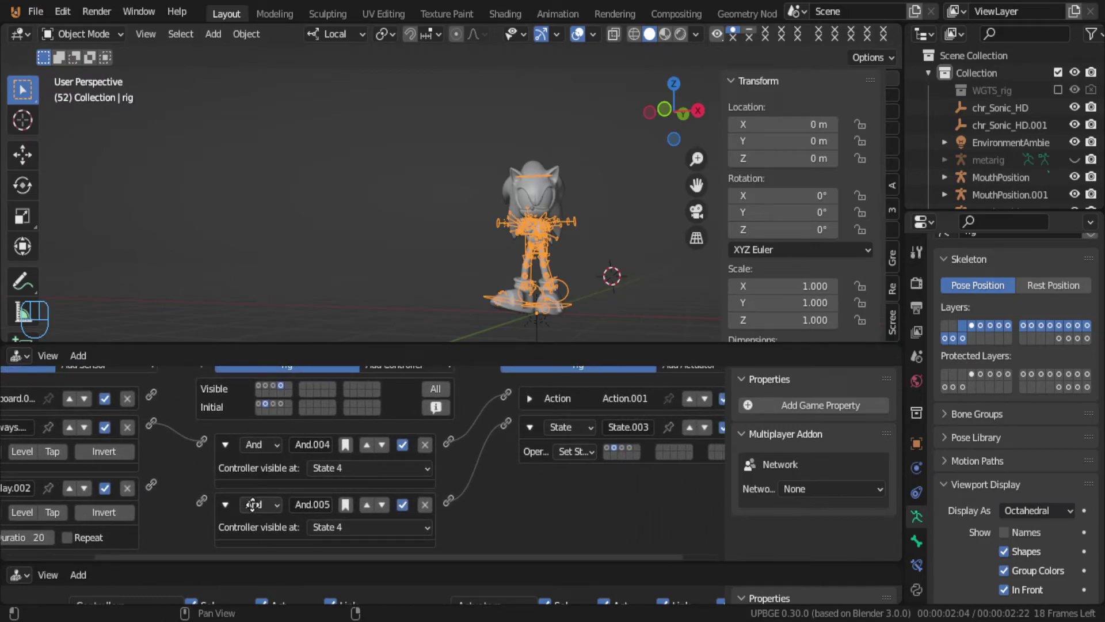
click(605, 446)
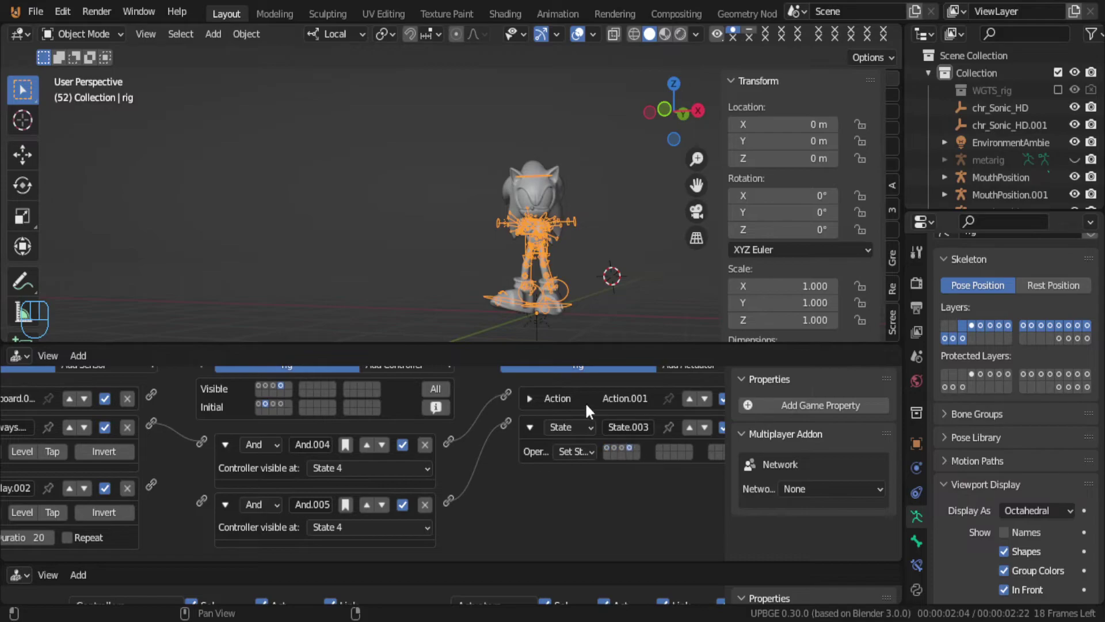
key(p)
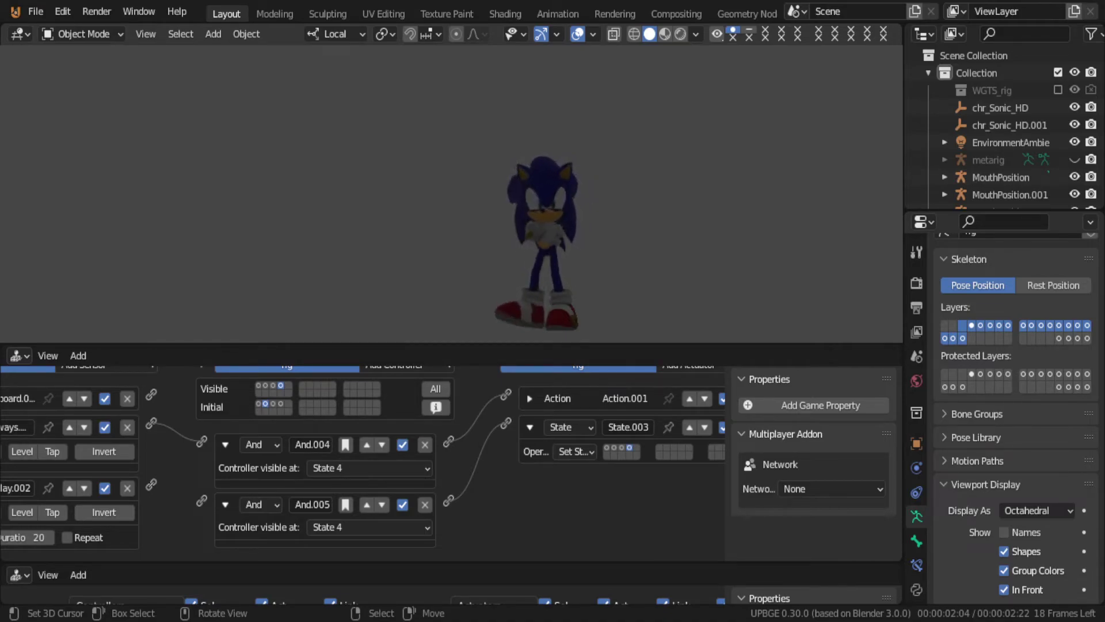
Step: Set the state 4 State actuator's target to state 1 and run the game to test it
key(Escape)
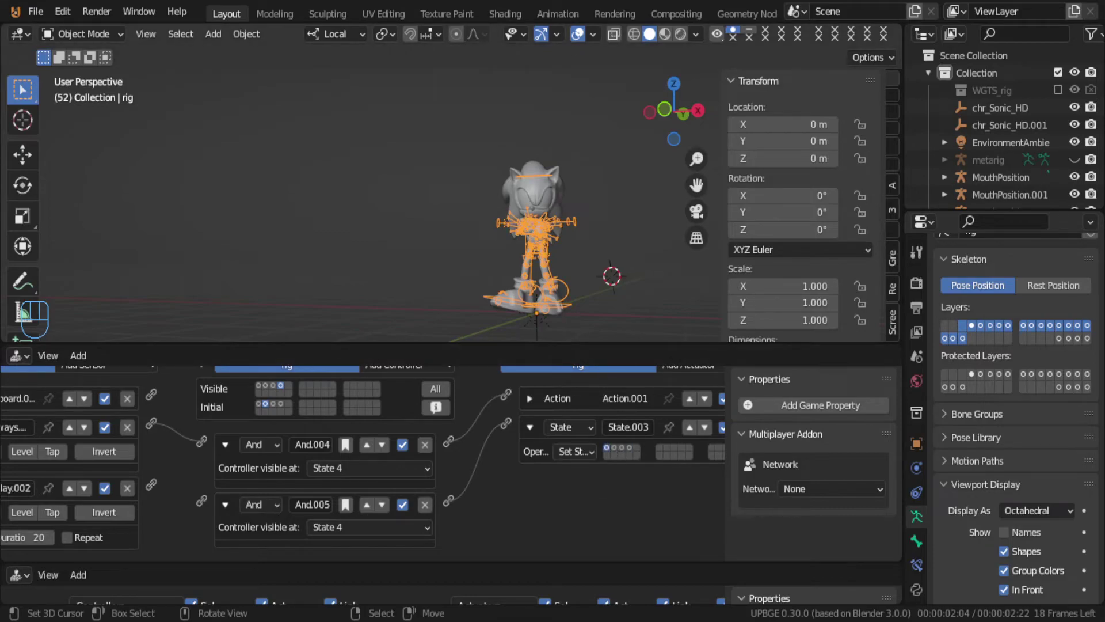
key(p)
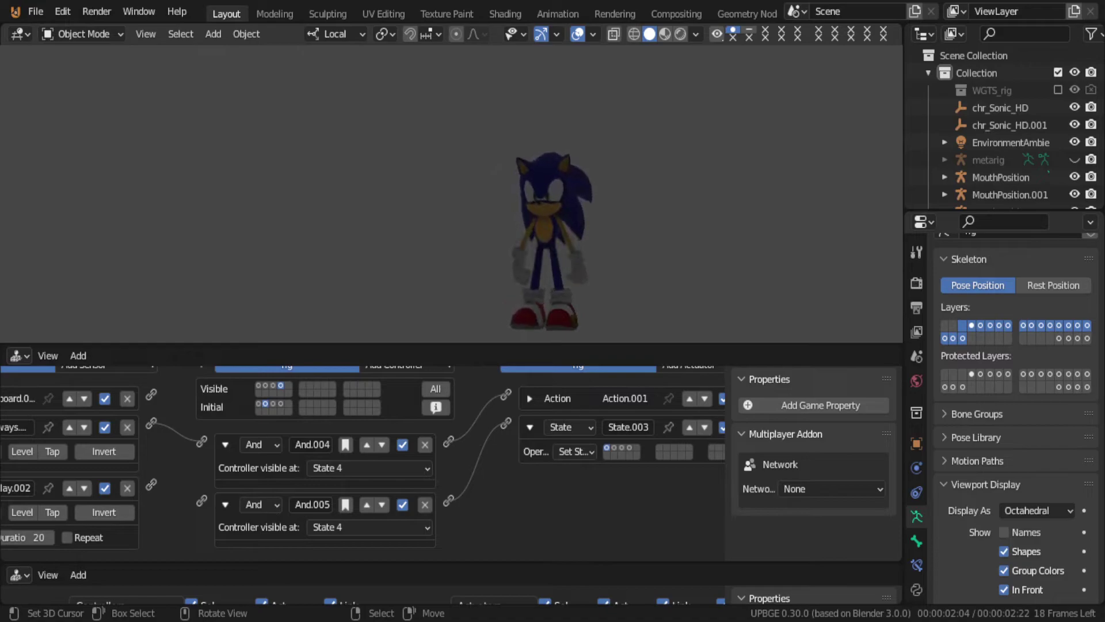
key(Escape)
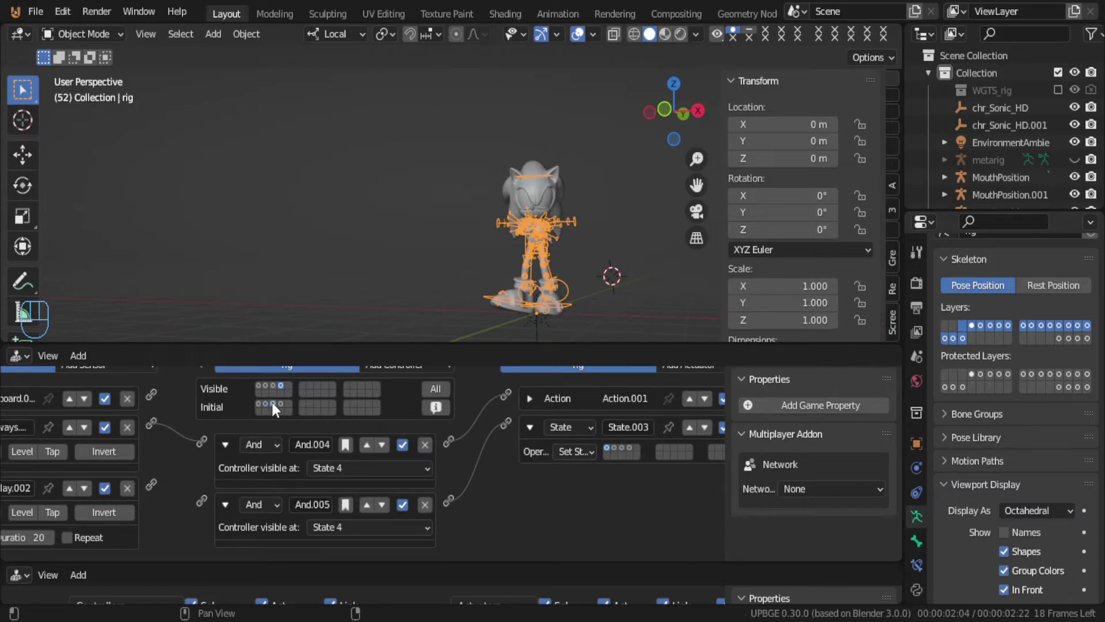
Step: Set the rig's initial state and the State actuator's target to state 3, testing the game after each change
key(p)
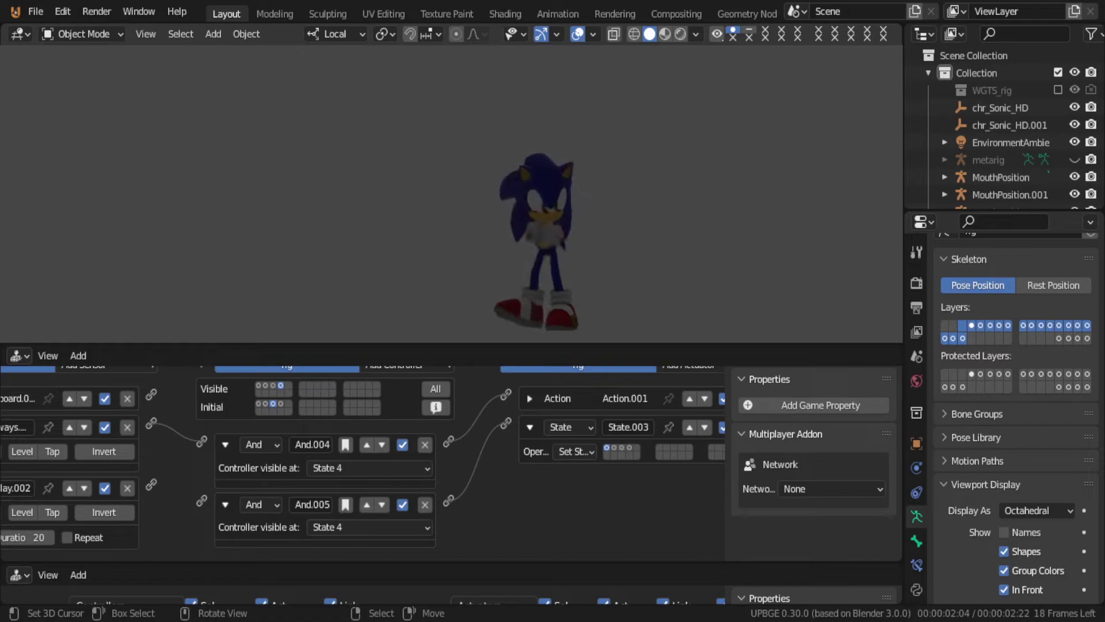
key(Escape)
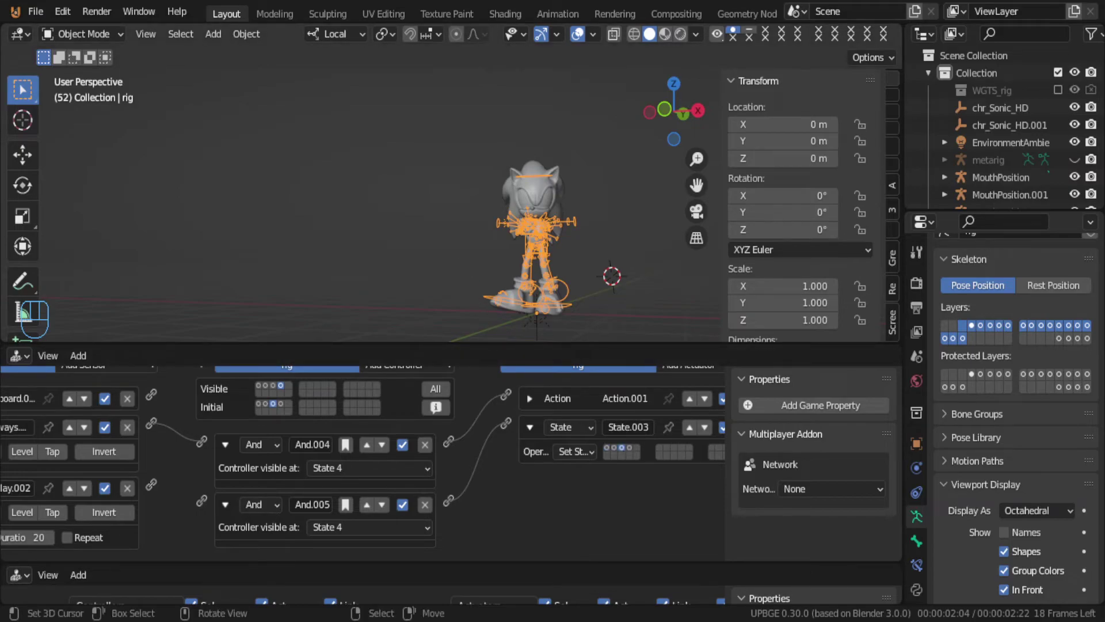
key(p)
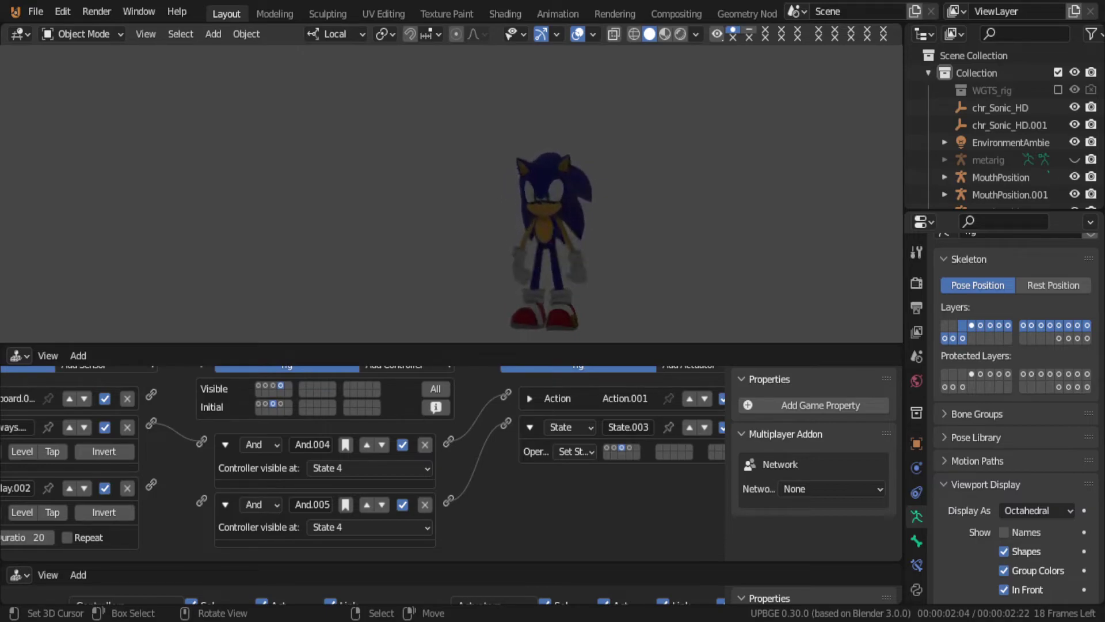
key(Escape)
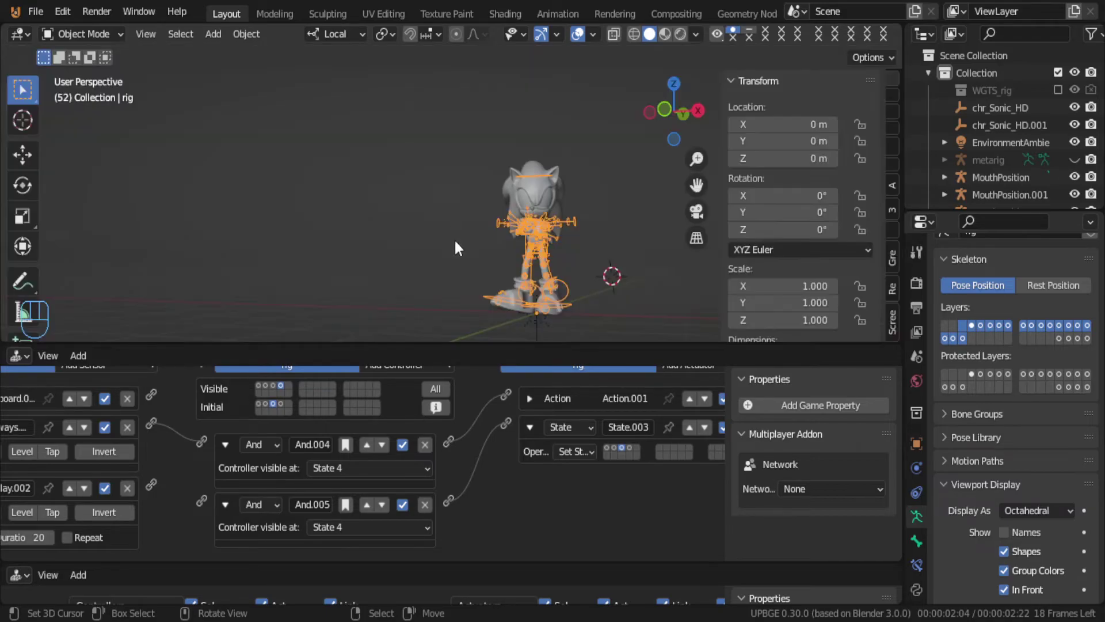
Step: Set the play mode of the state 4 IDLE LOOP Action actuator to Loop Stop
click(528, 400)
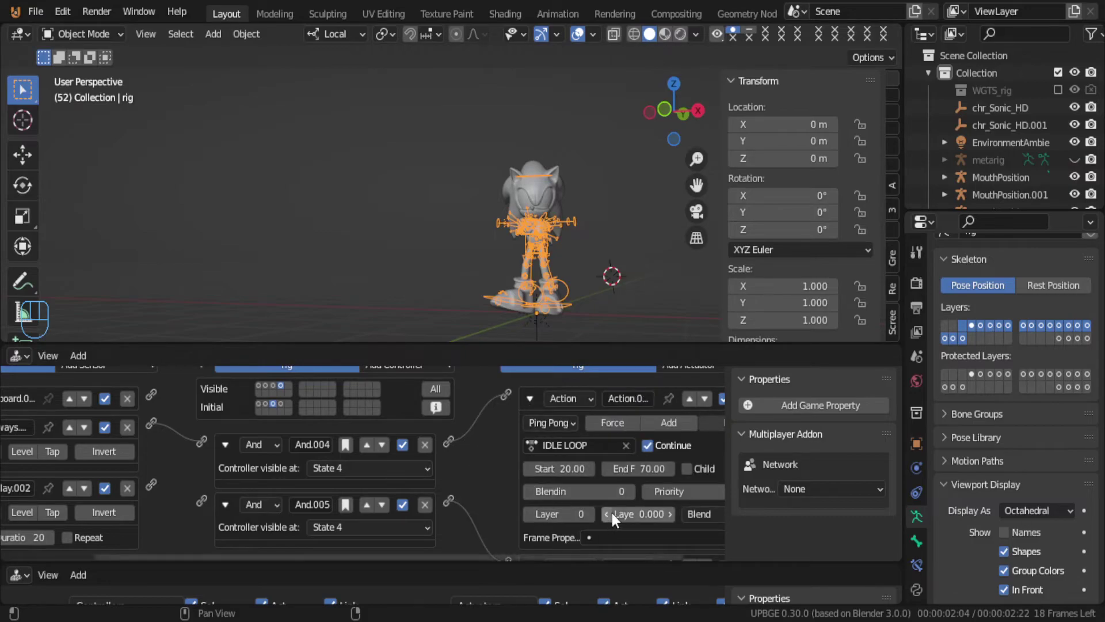
click(554, 426)
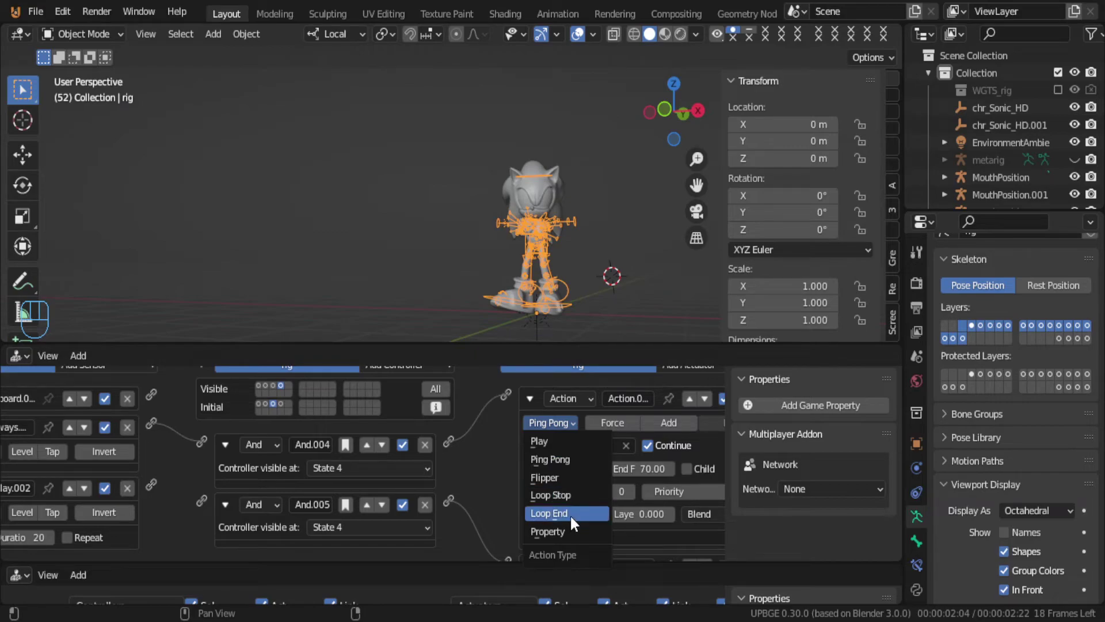
click(567, 496)
Step: Set the state 4 Delay sensor to delay 10 and duration 10 with Repeat enabled, and test the game
middle_drag(313, 506, 420, 448)
click(40, 483)
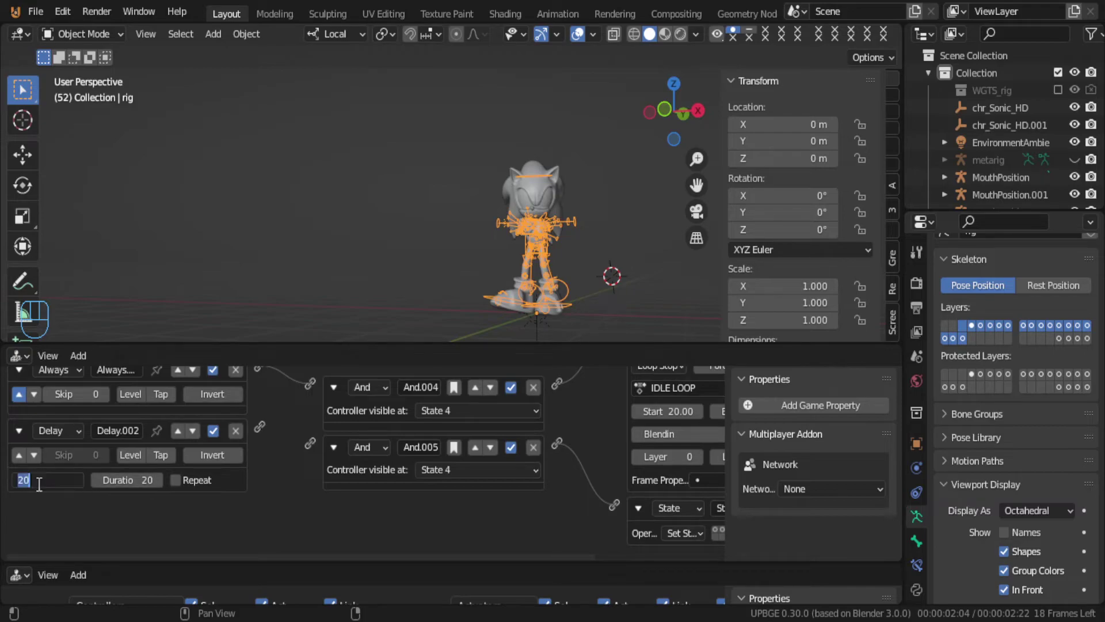
text(10)
key(Return)
click(157, 479)
text(10)
key(Return)
click(176, 480)
key(p)
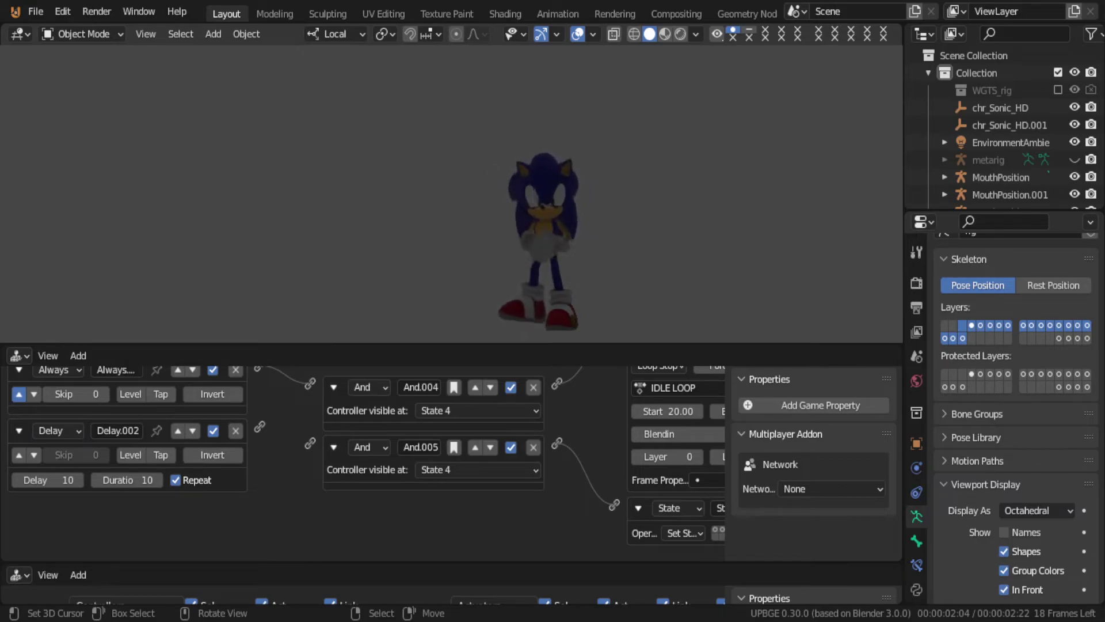
key(Escape)
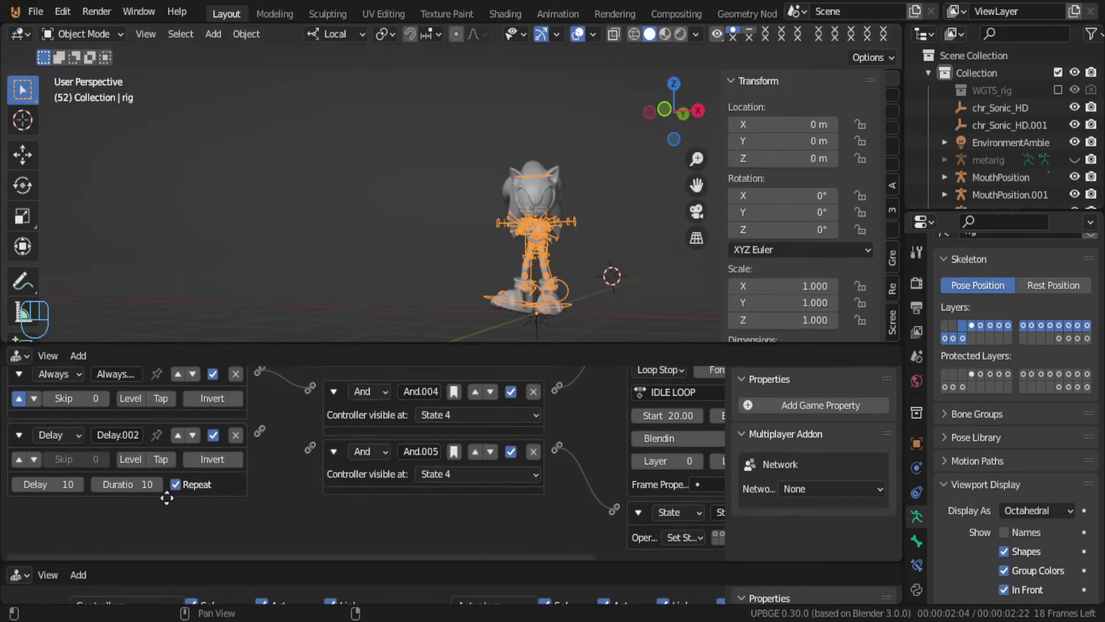
Step: Display the state 3 logic and turn on true level triggering for its Delay sensor, testing the game before and after
scroll(133, 387, up, 5)
scroll(134, 389, down, 2)
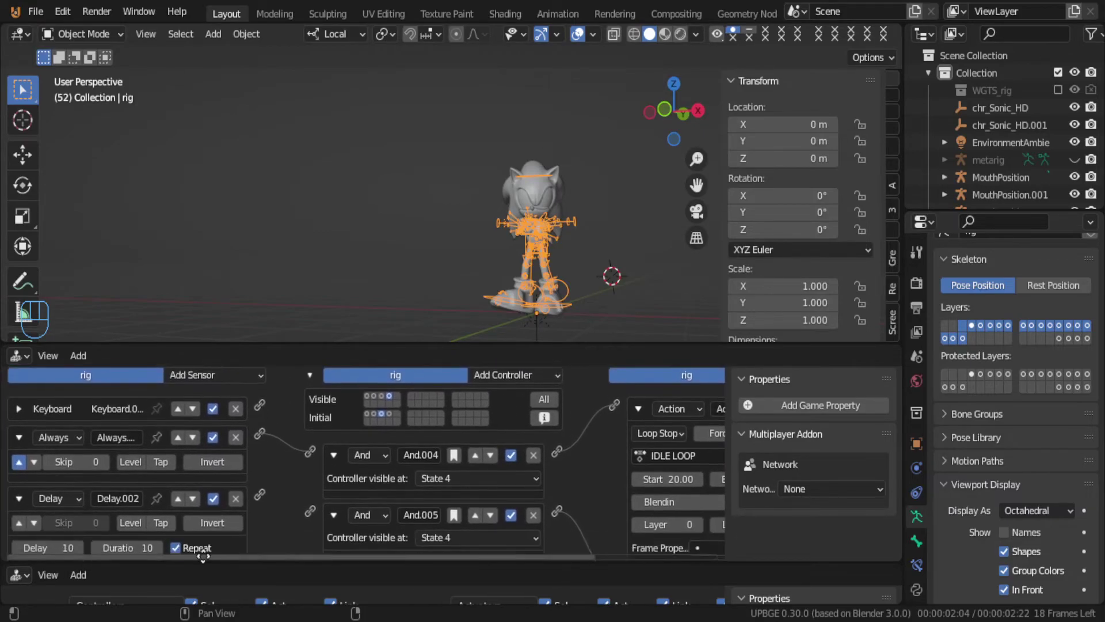
click(382, 388)
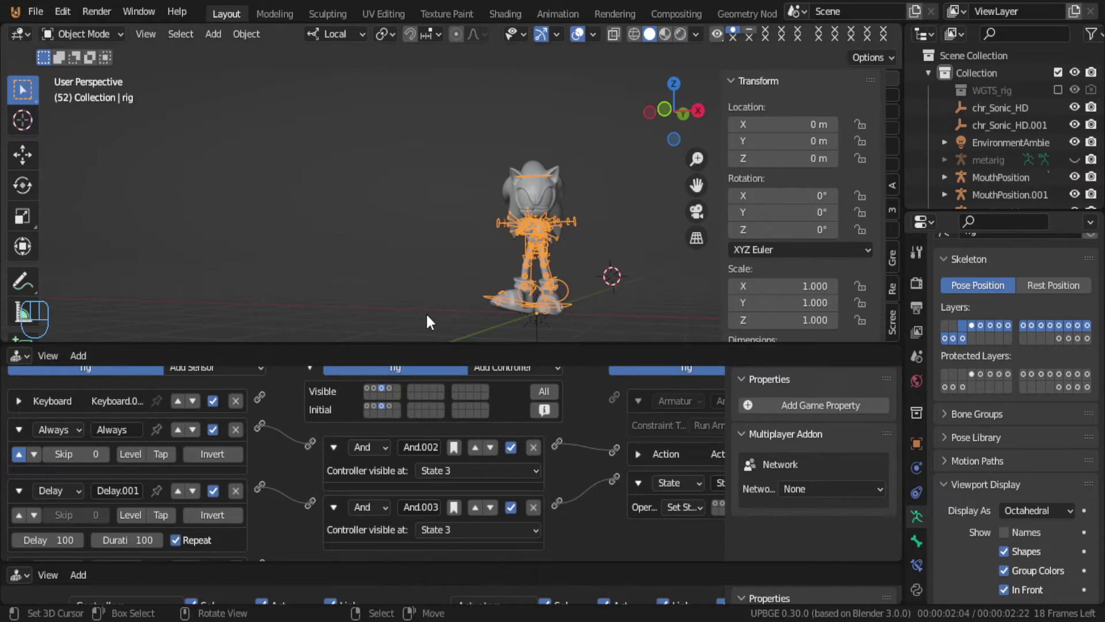
key(p)
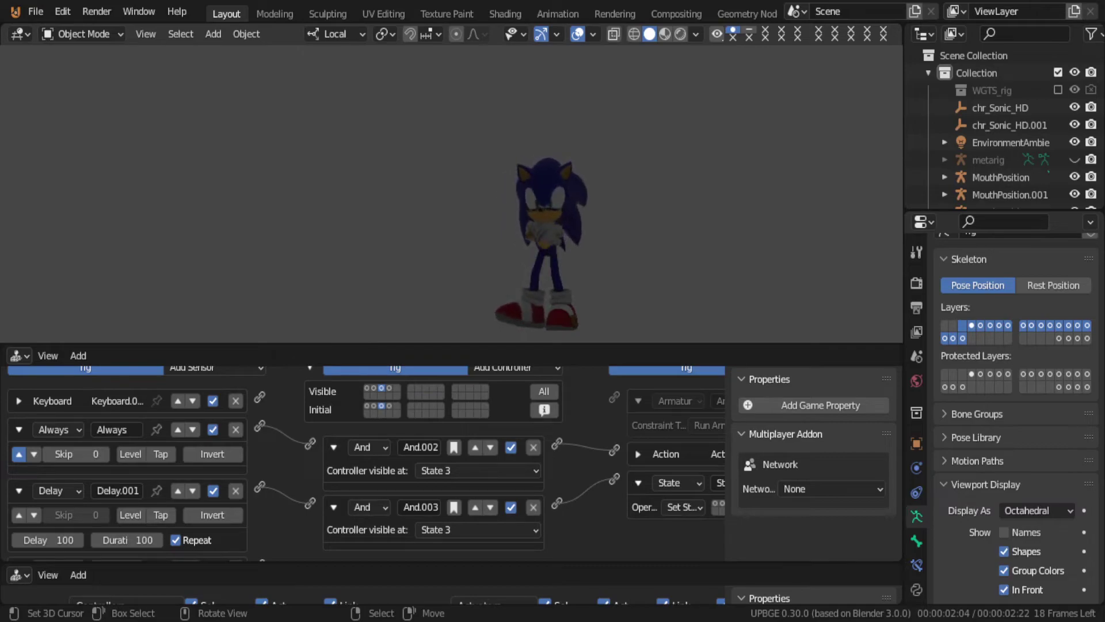
key(Escape)
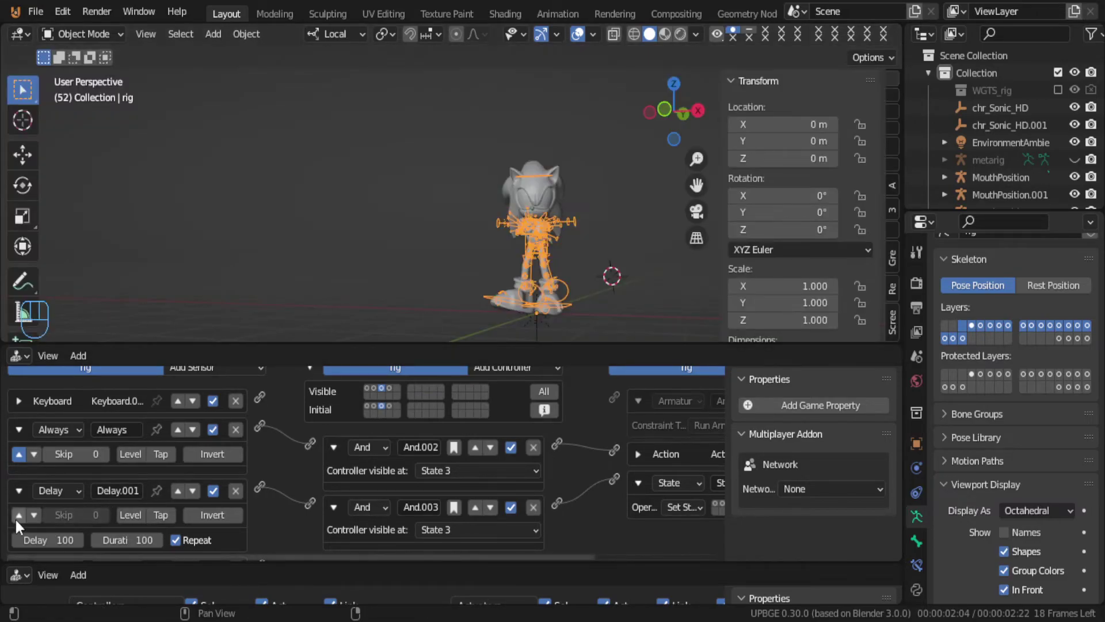
key(p)
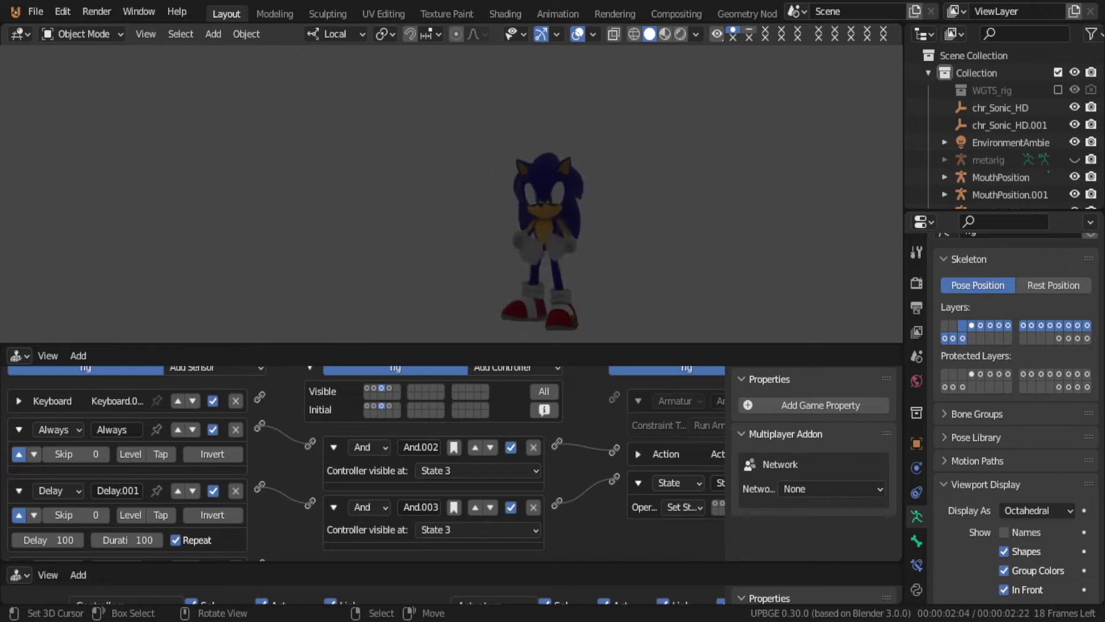
key(Escape)
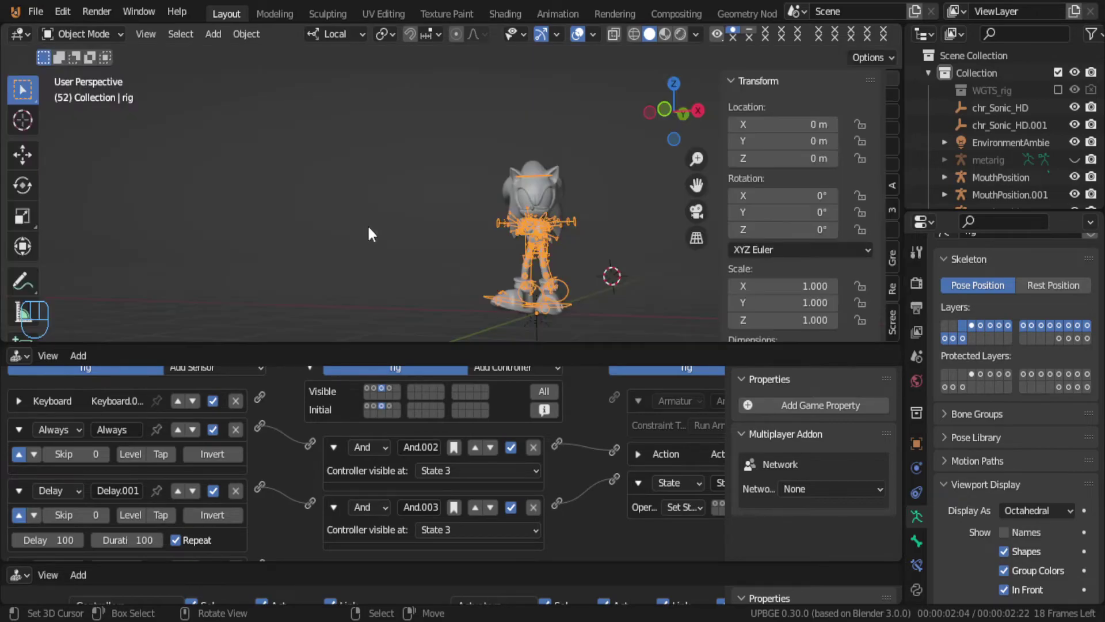
Step: Examine the rig's armature display settings and the scene's game debug and sampling render settings
middle_drag(609, 407, 576, 414)
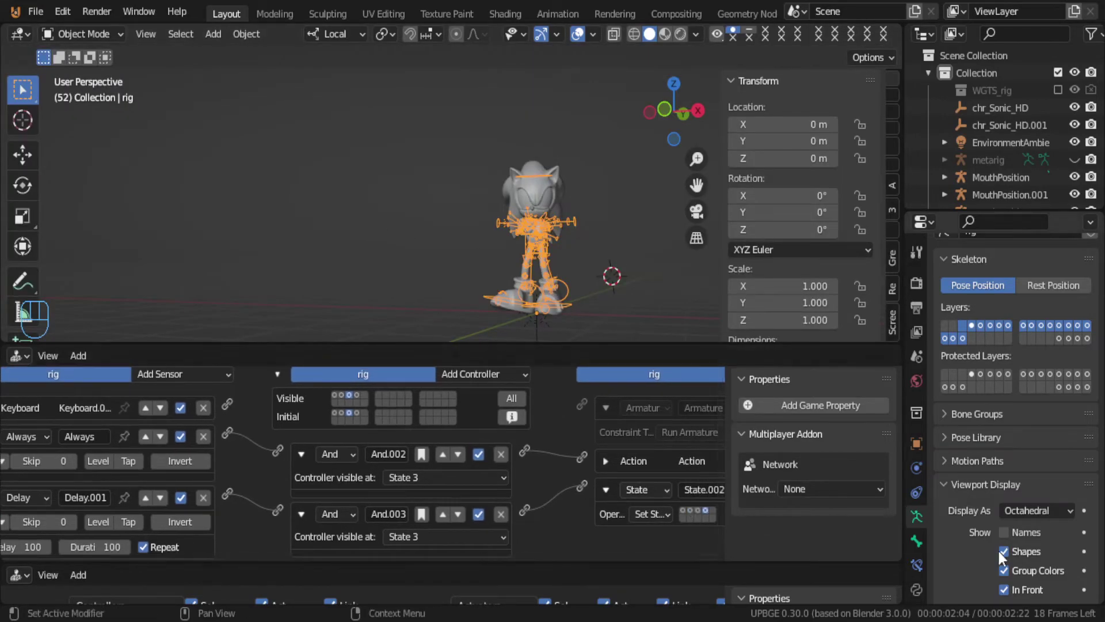
scroll(998, 553, down, 4)
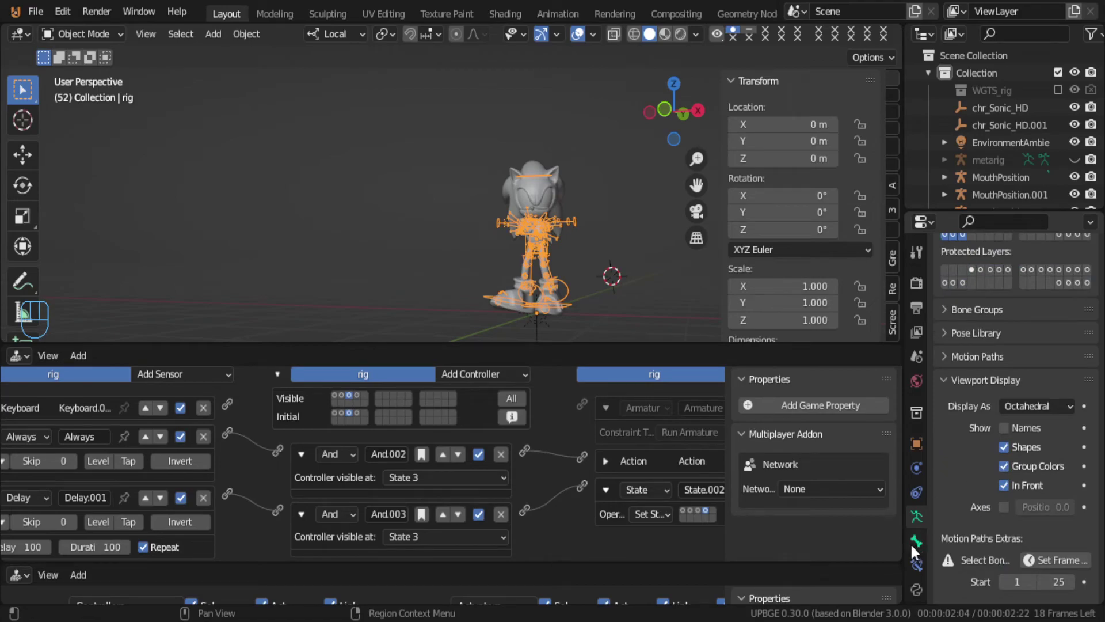
click(917, 281)
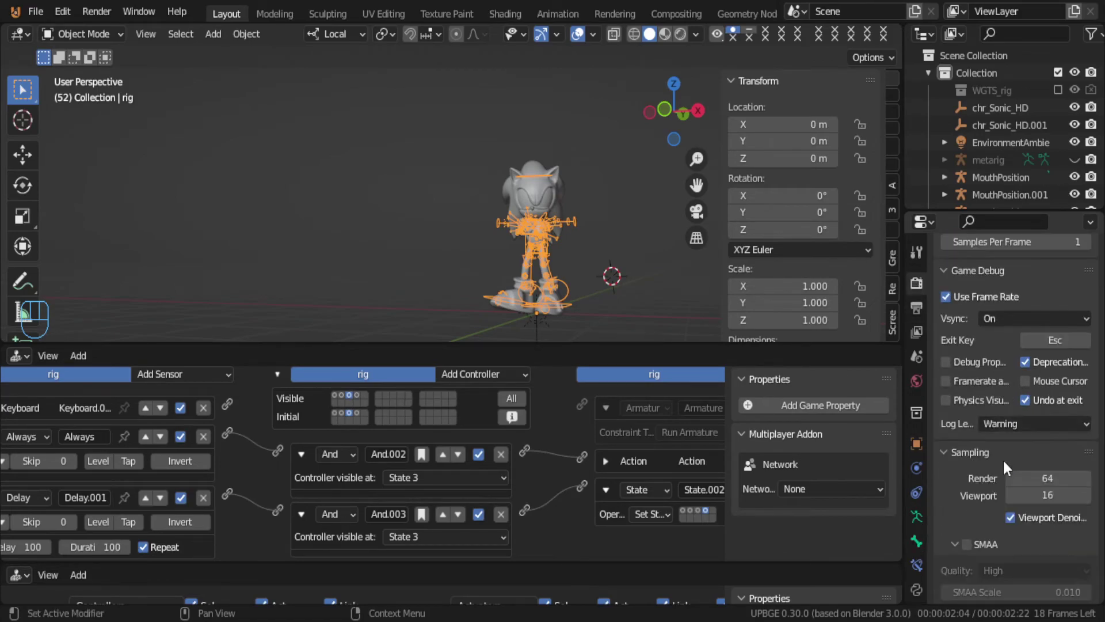
scroll(1015, 538, down, 8)
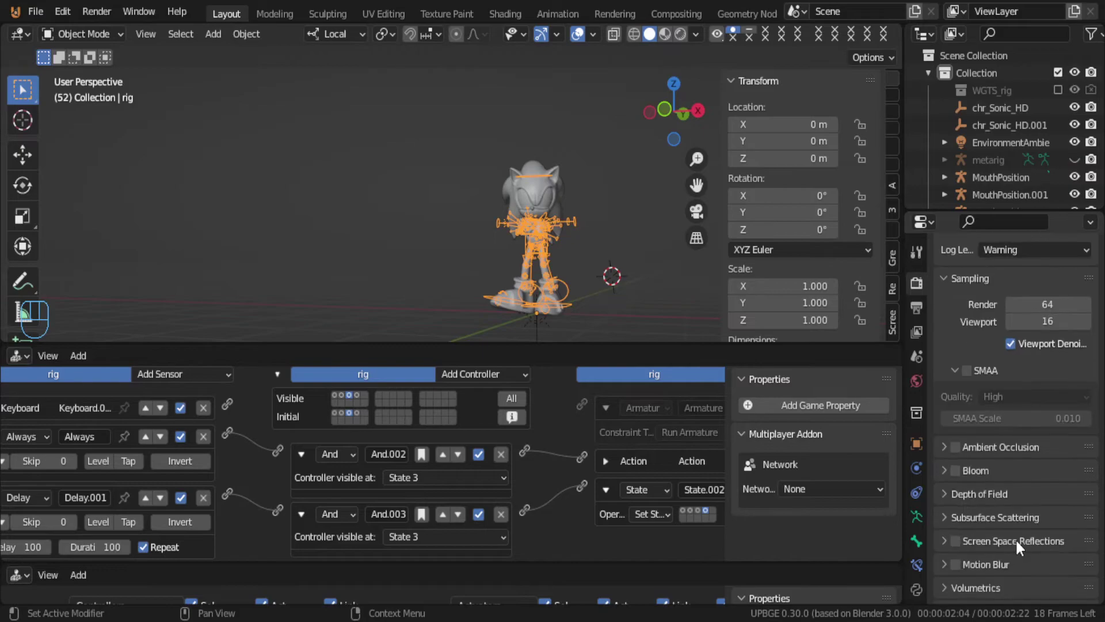
Step: Look through the file, render and system commands, opening the debug value dialog and running Clean Up Space Data
click(33, 11)
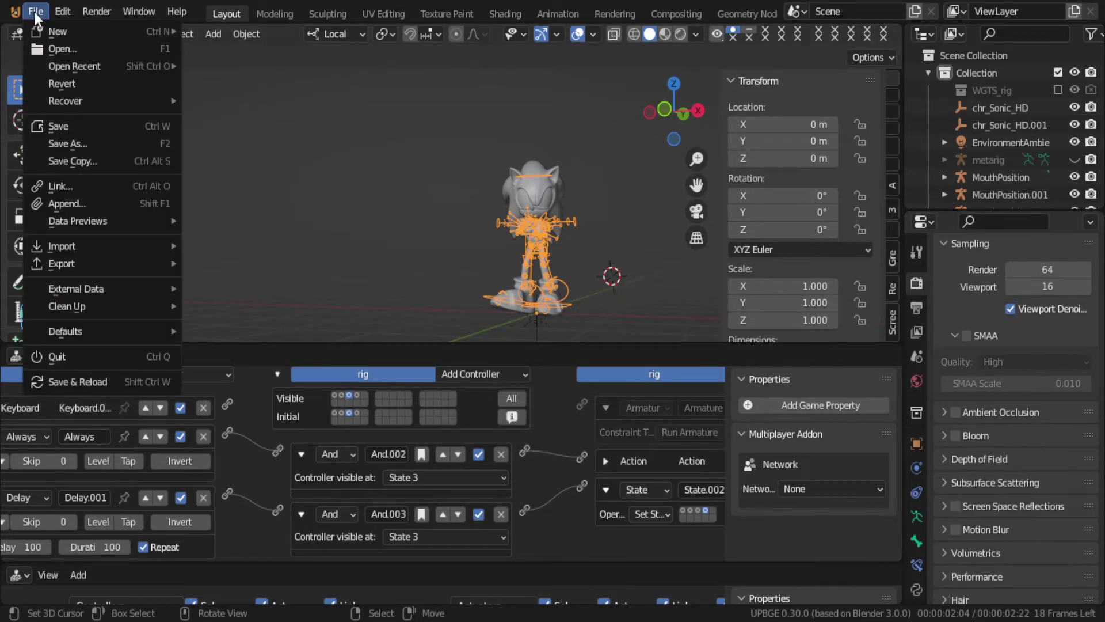
mouse_move(67, 8)
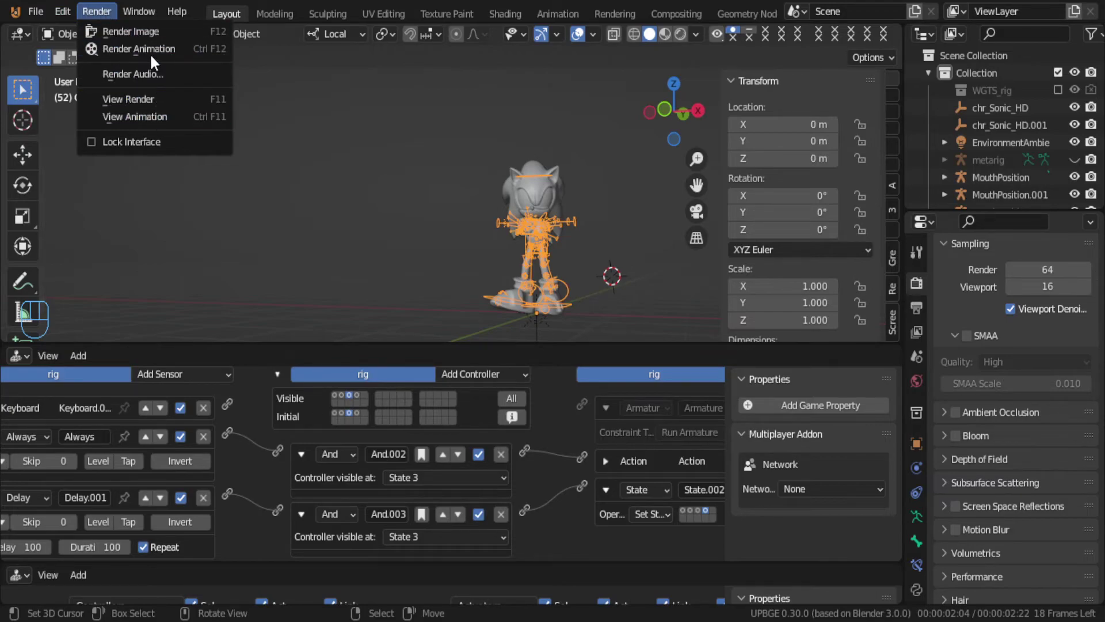
click(31, 11)
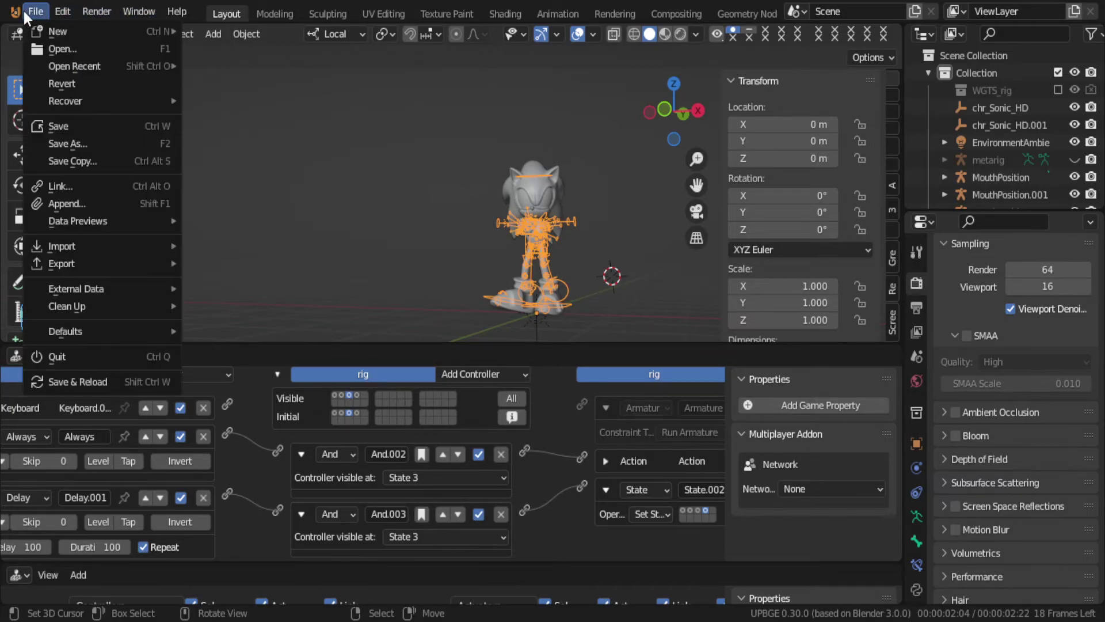
mouse_move(20, 9)
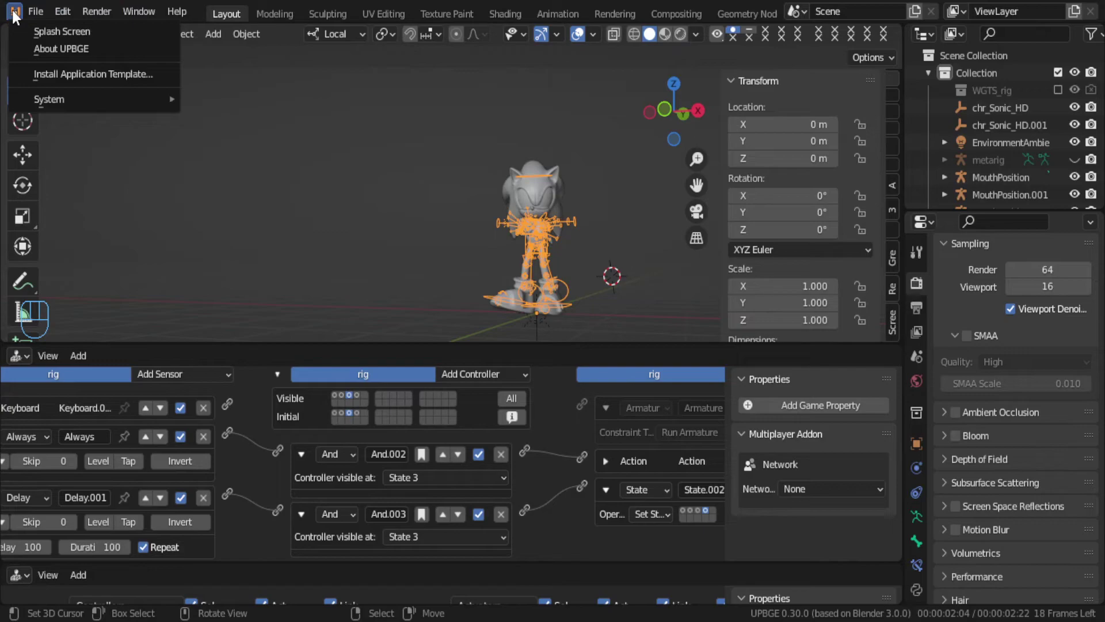
mouse_move(61, 102)
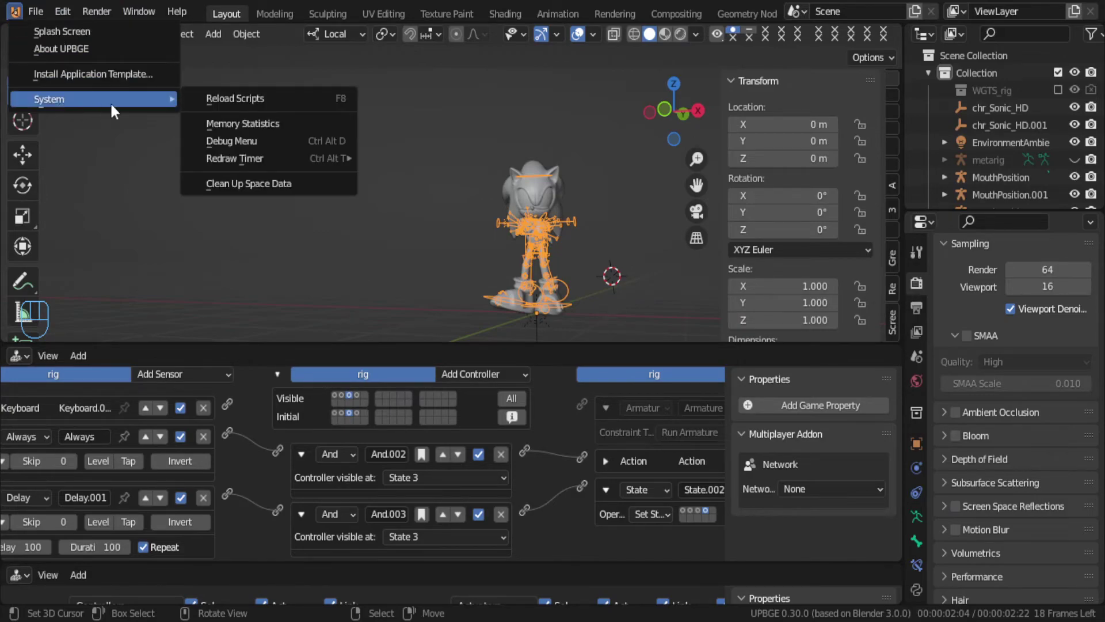
click(275, 140)
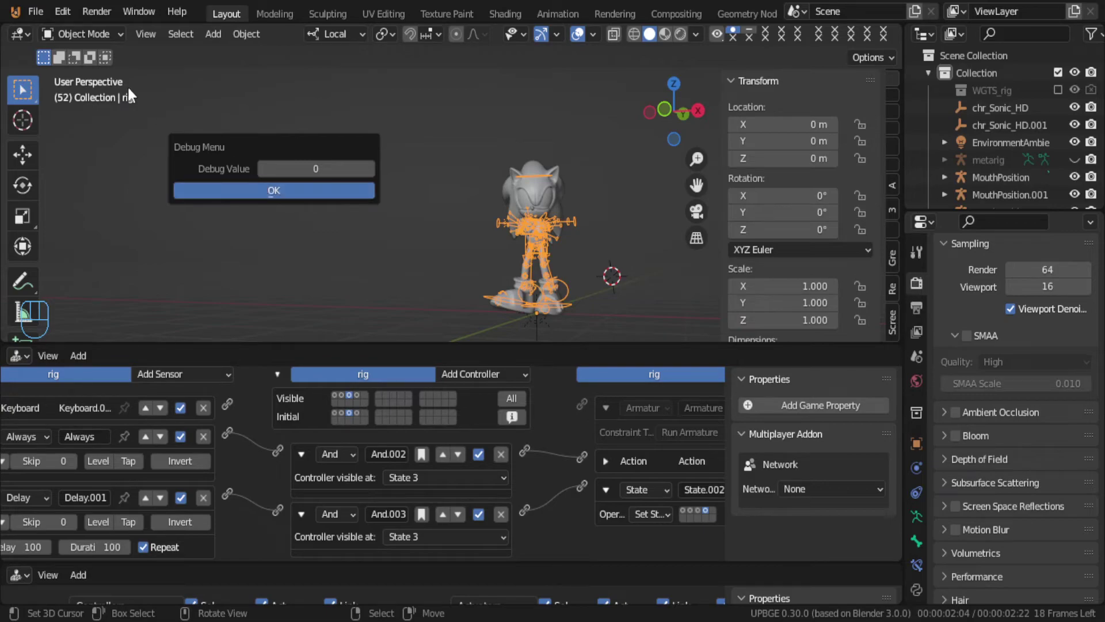
click(14, 12)
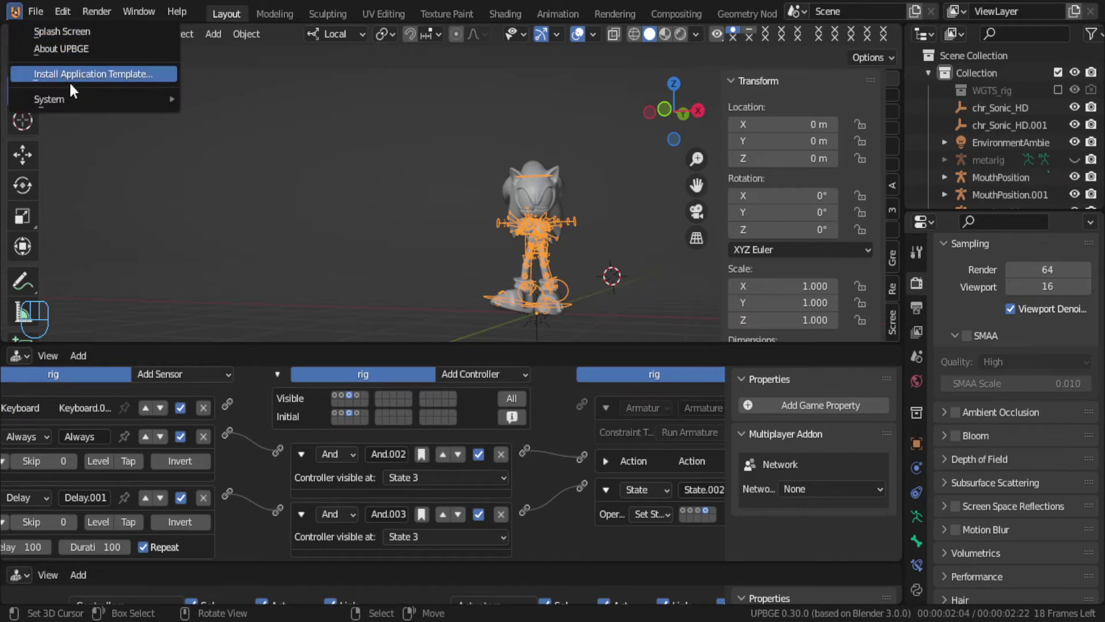
mouse_move(101, 109)
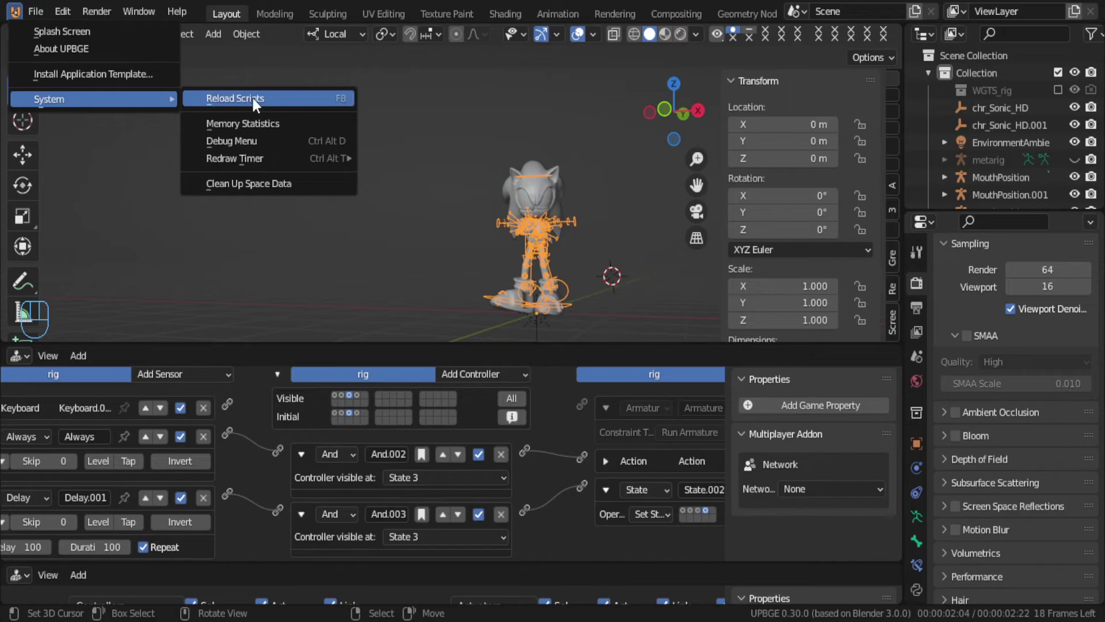
click(301, 183)
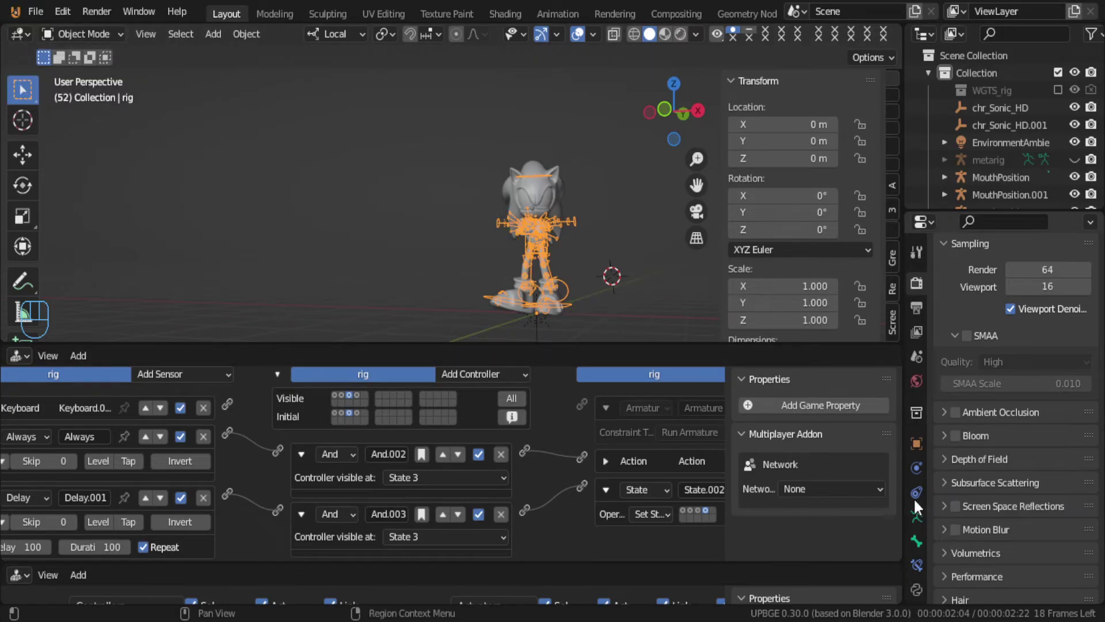
Step: Look through the output, view layer and scene properties, and return to the render properties' game debug settings
scroll(996, 340, down, 5)
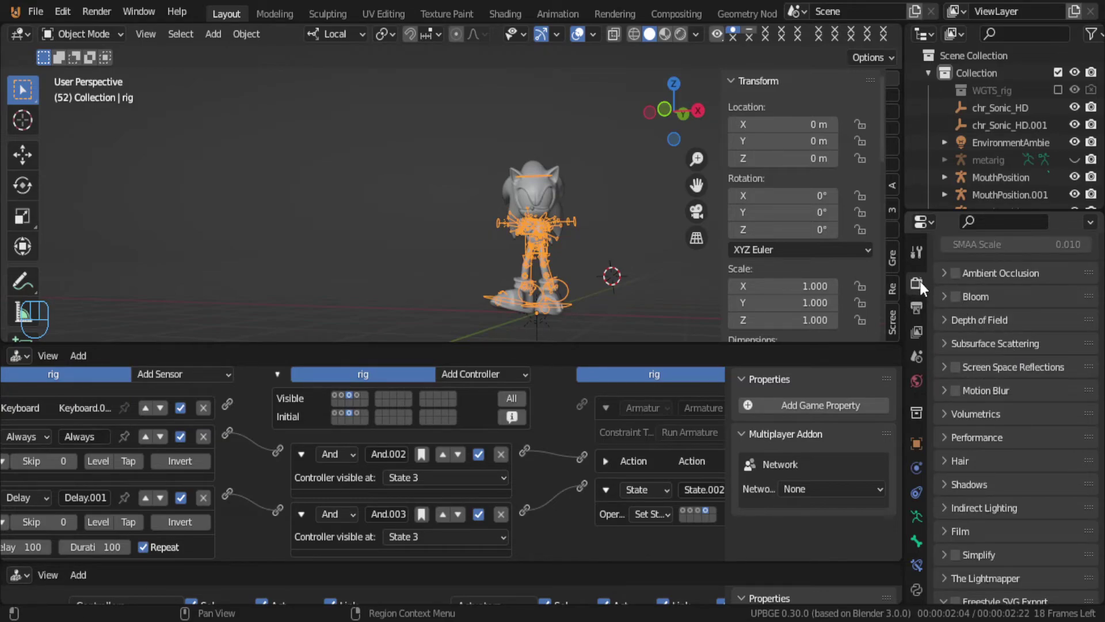
click(916, 305)
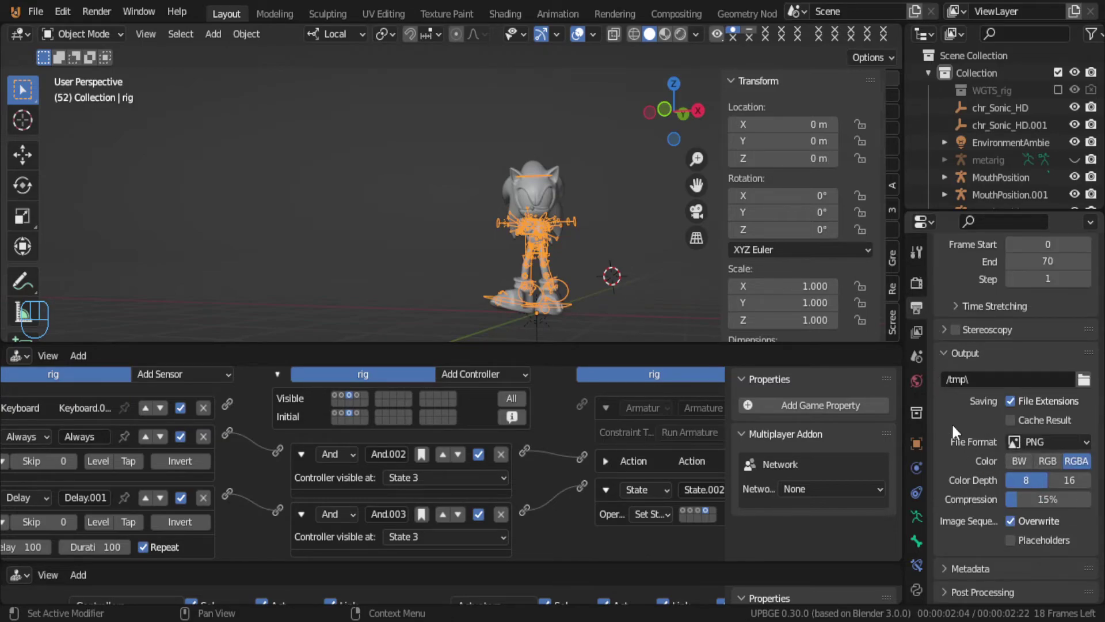
click(916, 331)
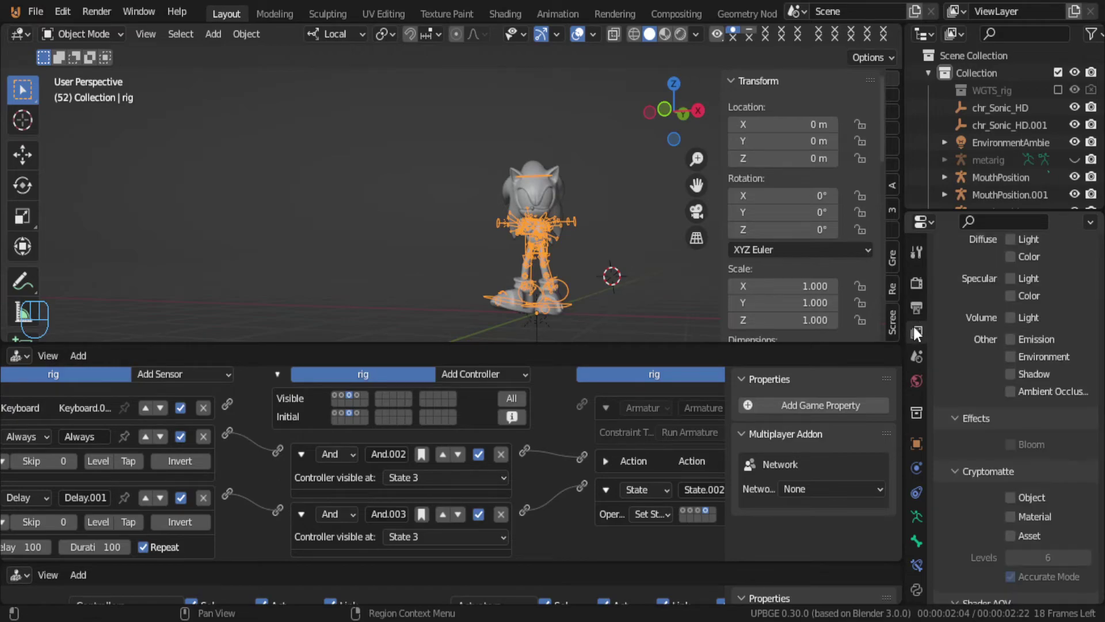
click(915, 355)
click(916, 282)
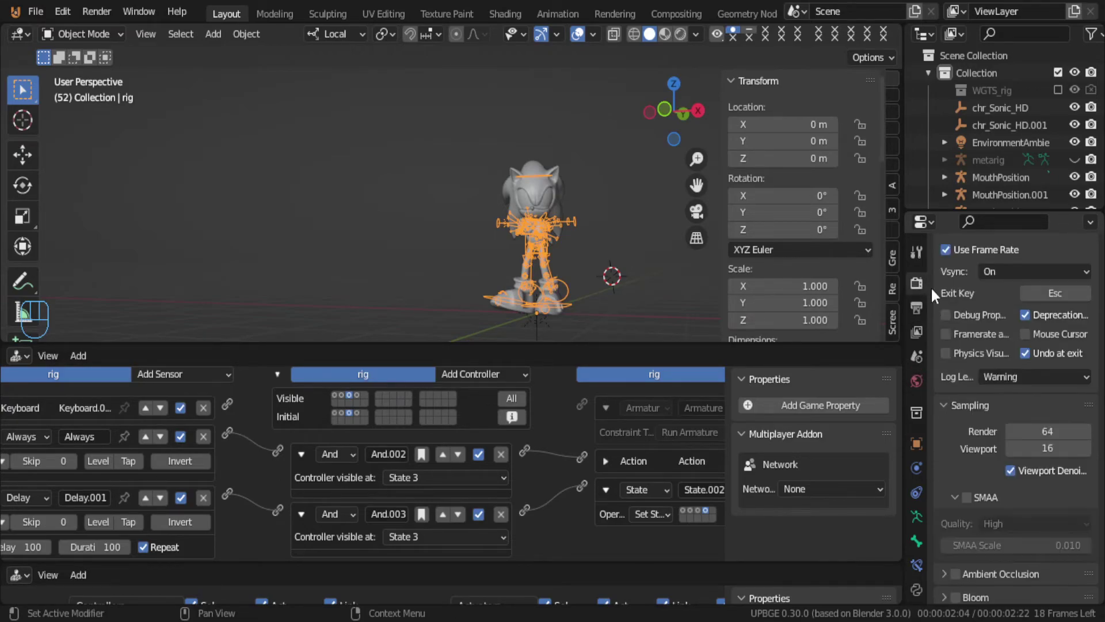
Step: Look through the render settings and turn on Debug Properties in the game debug options
scroll(1069, 469, down, 3)
scroll(1053, 477, down, 4)
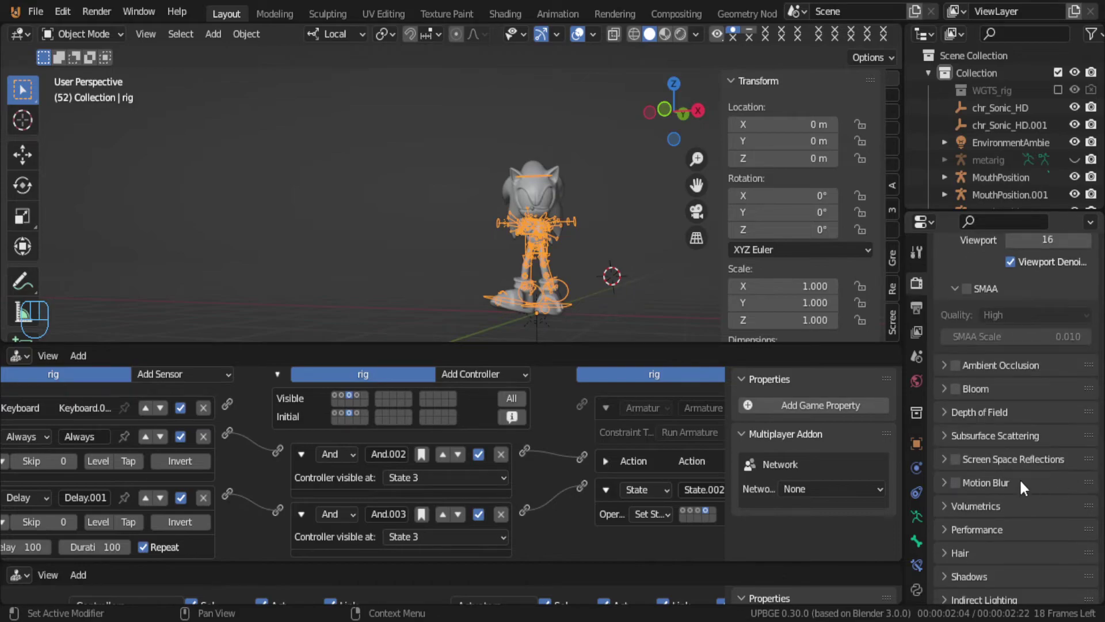
scroll(1028, 482, down, 3)
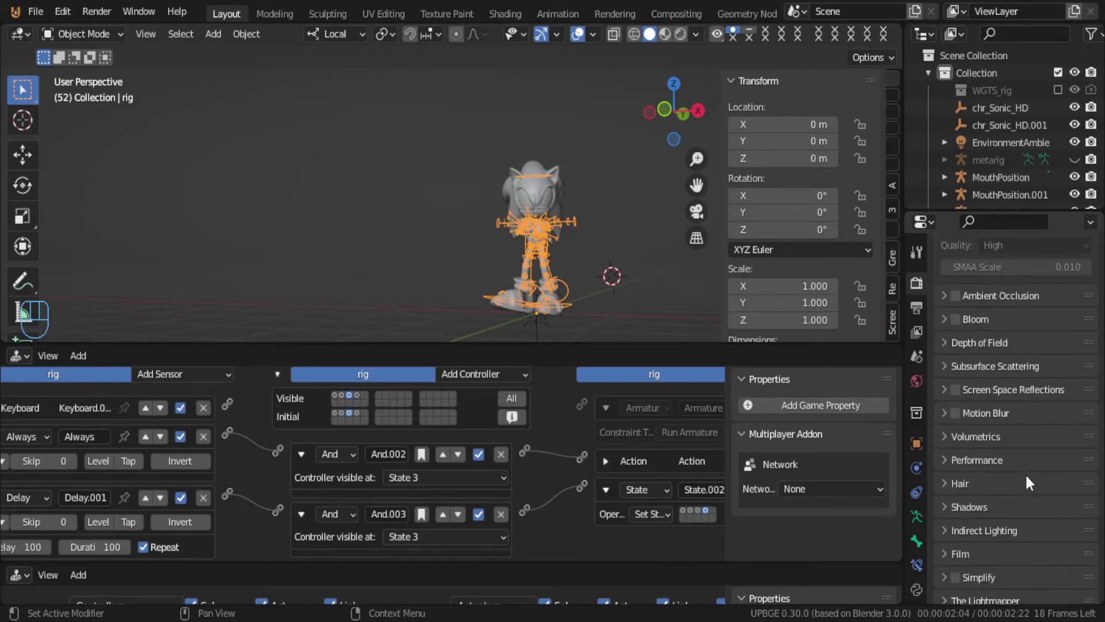
scroll(1033, 458, down, 4)
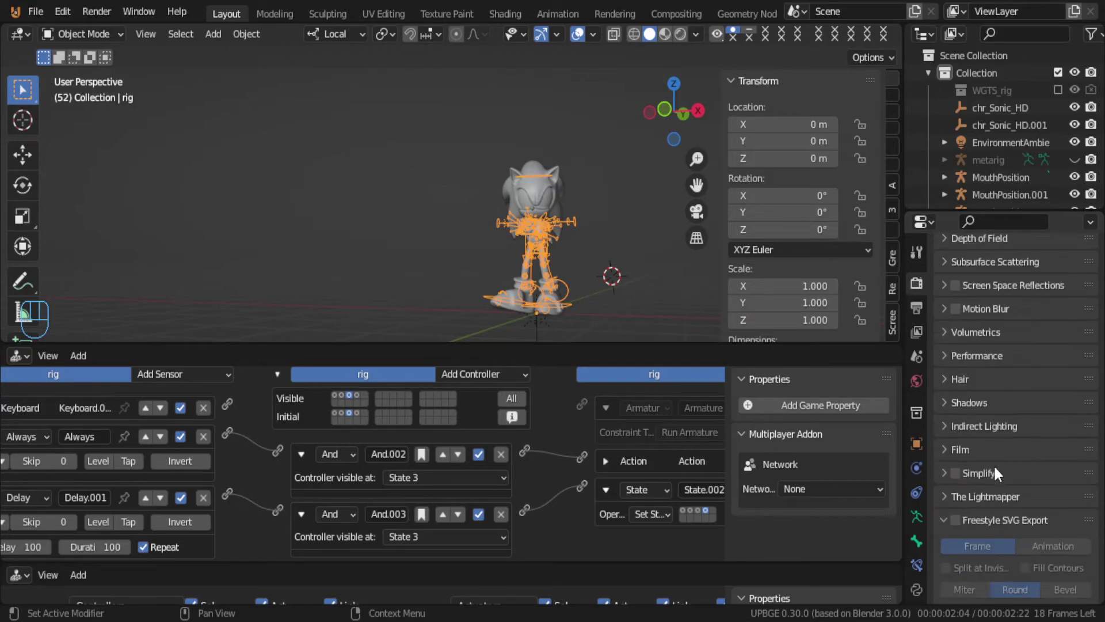
scroll(1002, 502, up, 12)
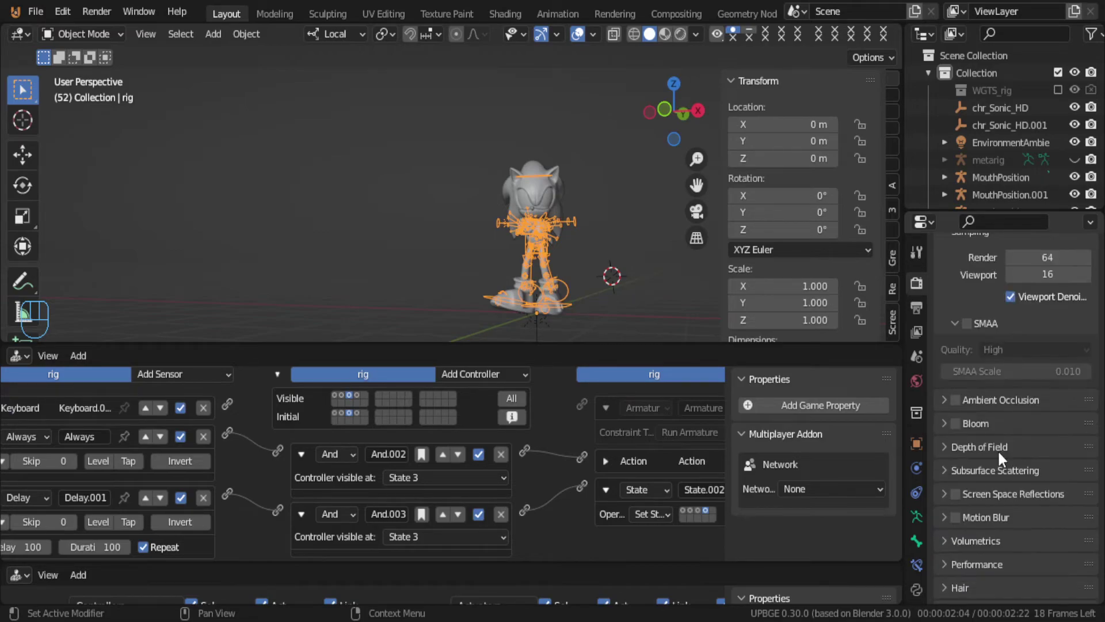
scroll(997, 450, up, 13)
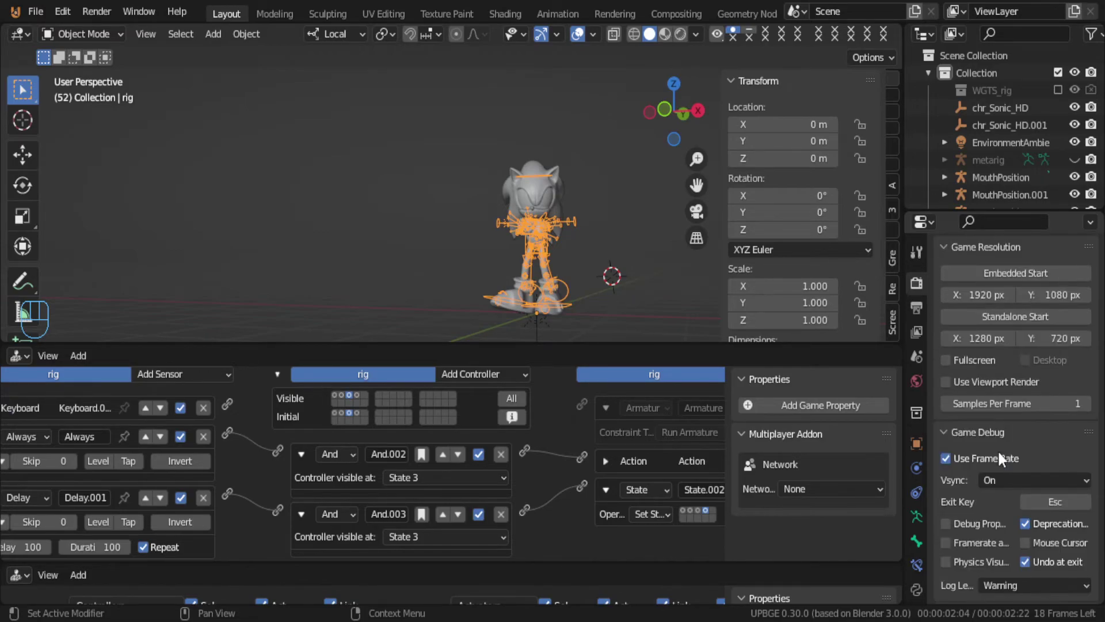
scroll(997, 450, down, 4)
click(981, 481)
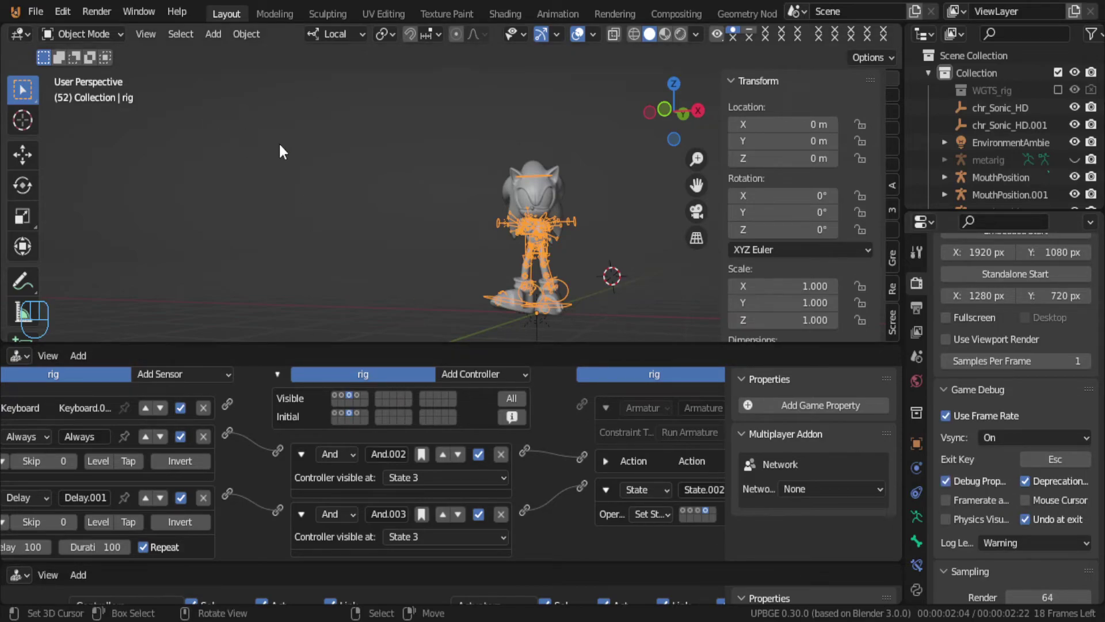
Step: Display the rig's logic for all states and test-run the game briefly
ctrl+scroll(595, 480, down, 3)
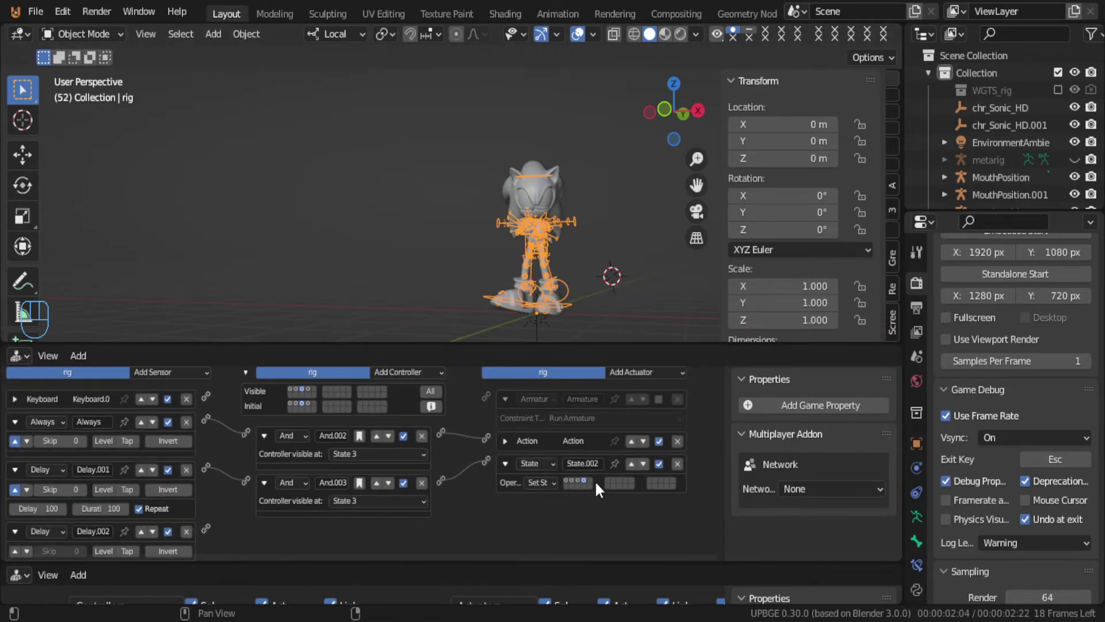
ctrl+scroll(369, 466, up, 1)
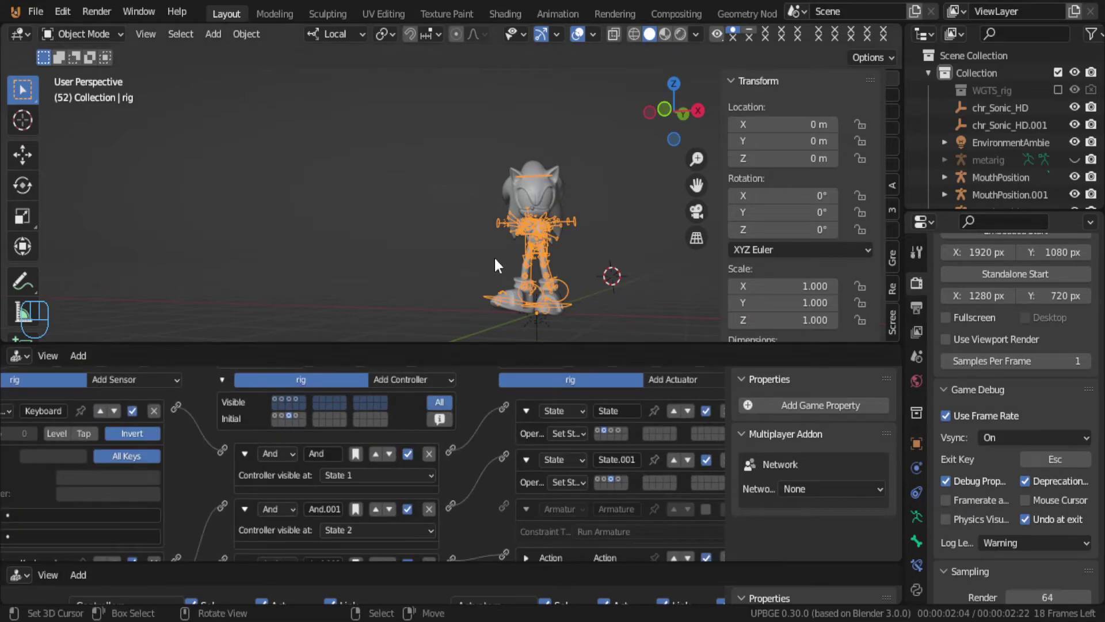
key(p)
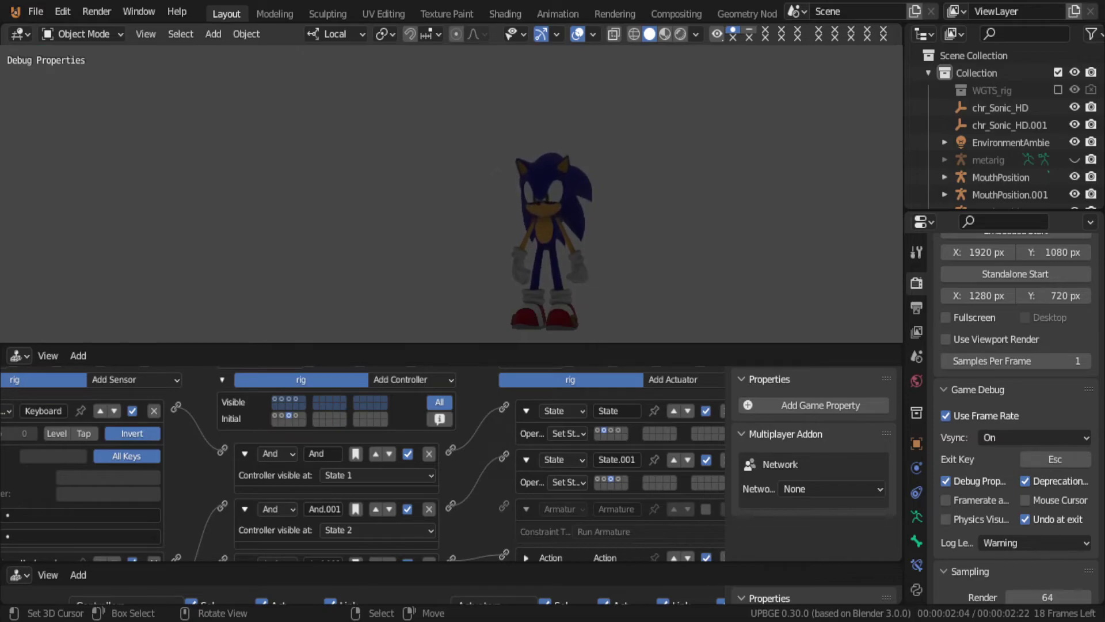
key(Escape)
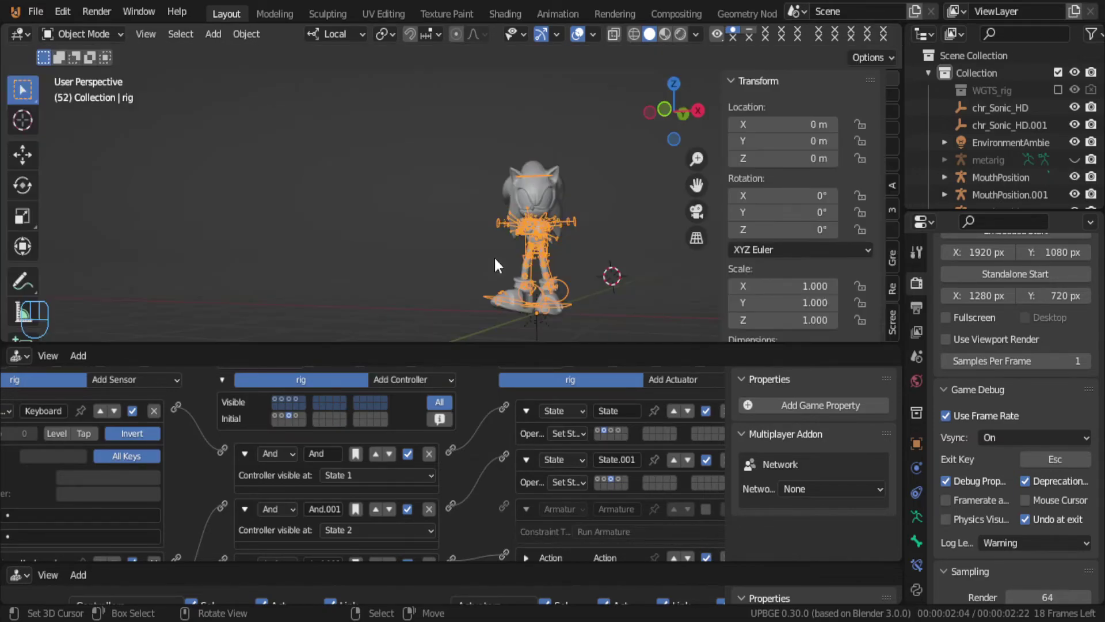
Step: Return to the state 3 logic, enable the rig's state debug display, and test-run the game to watch its state
click(438, 402)
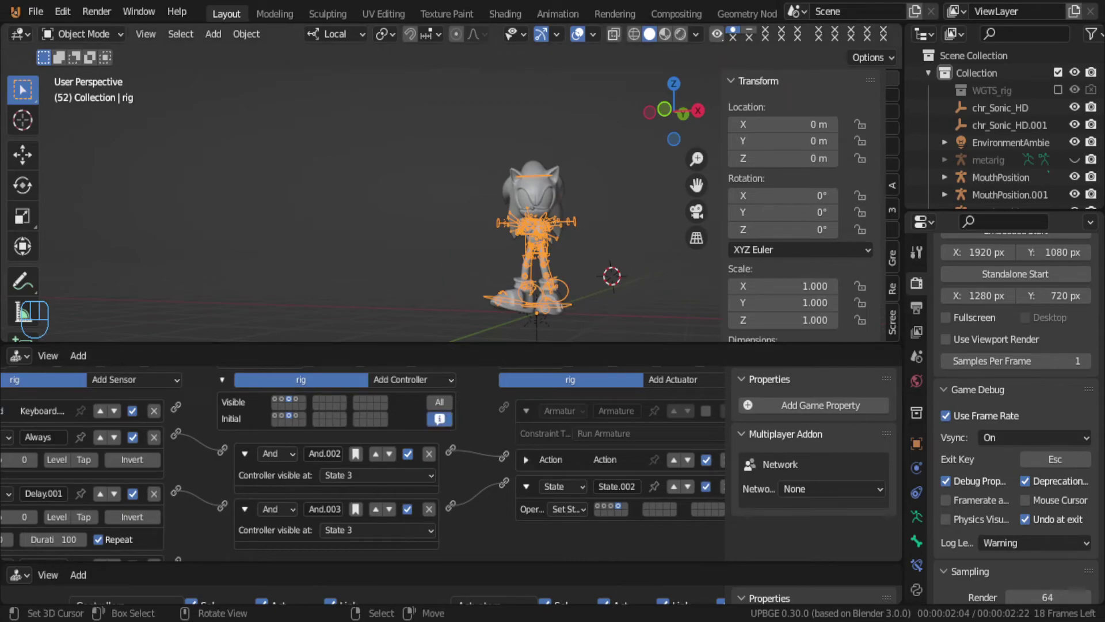
key(p)
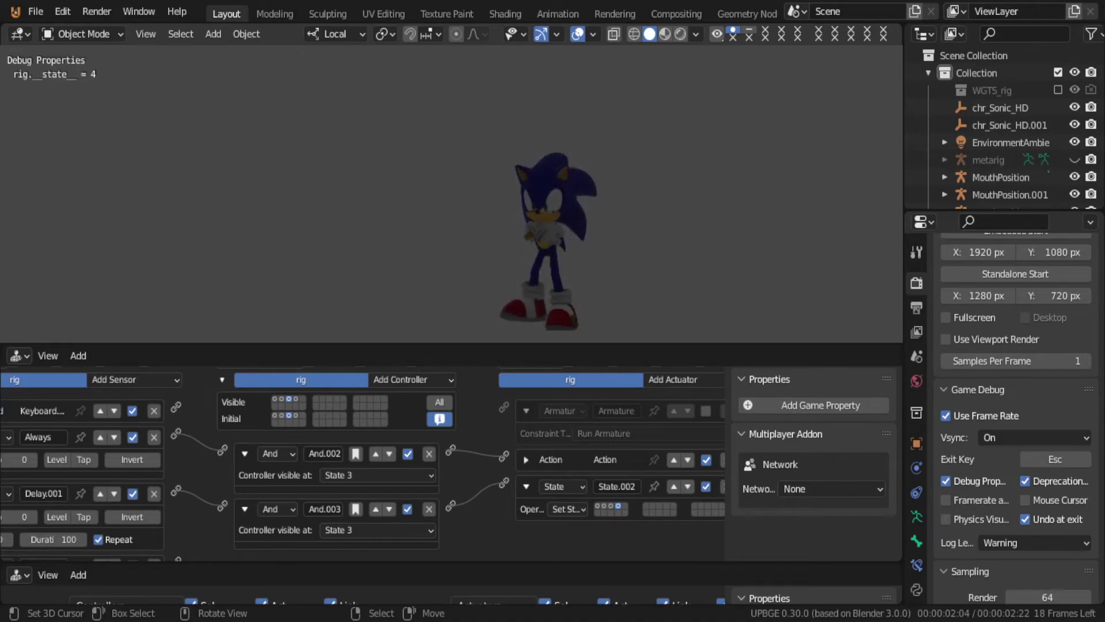
key(Escape)
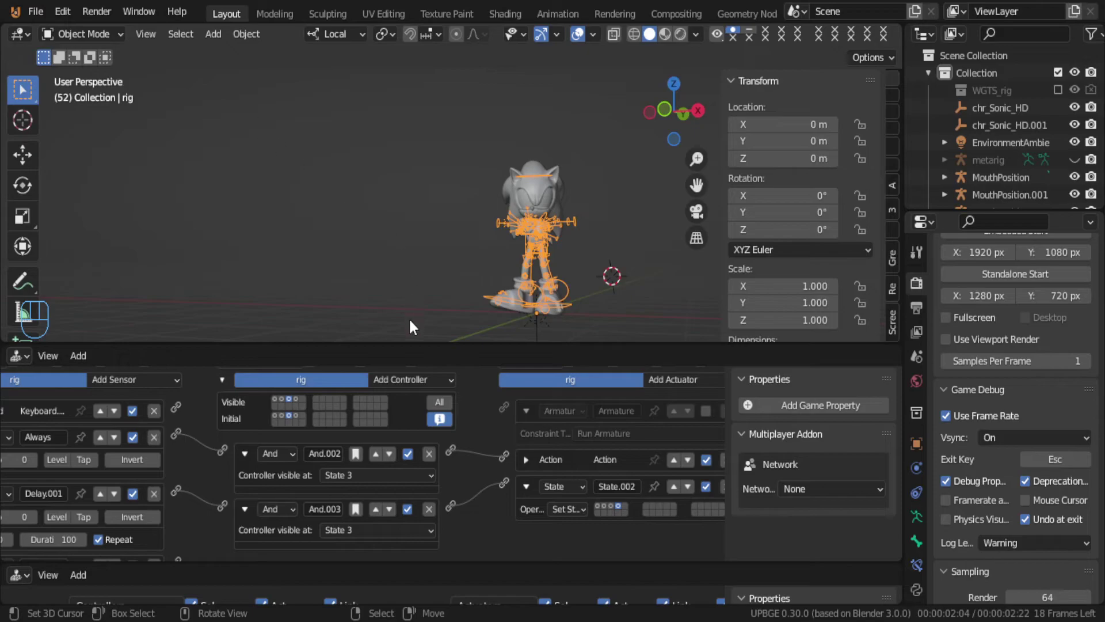
Step: Display the state 4 logic and set its Delay sensor's delay and duration to 5
click(296, 400)
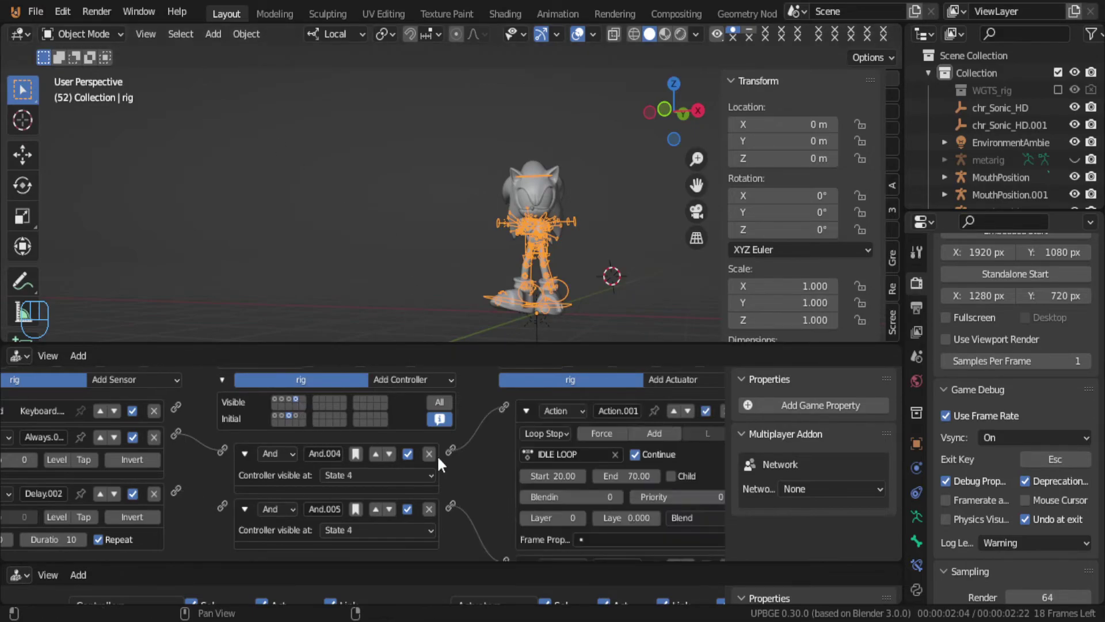
middle_drag(358, 471, 421, 400)
click(54, 489)
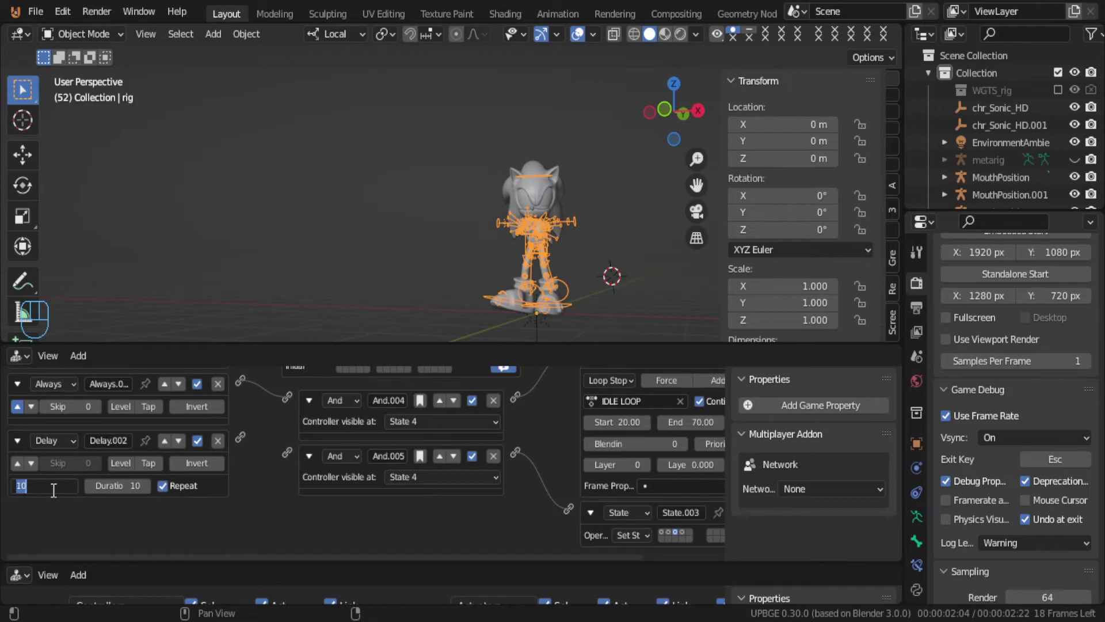
text(5)
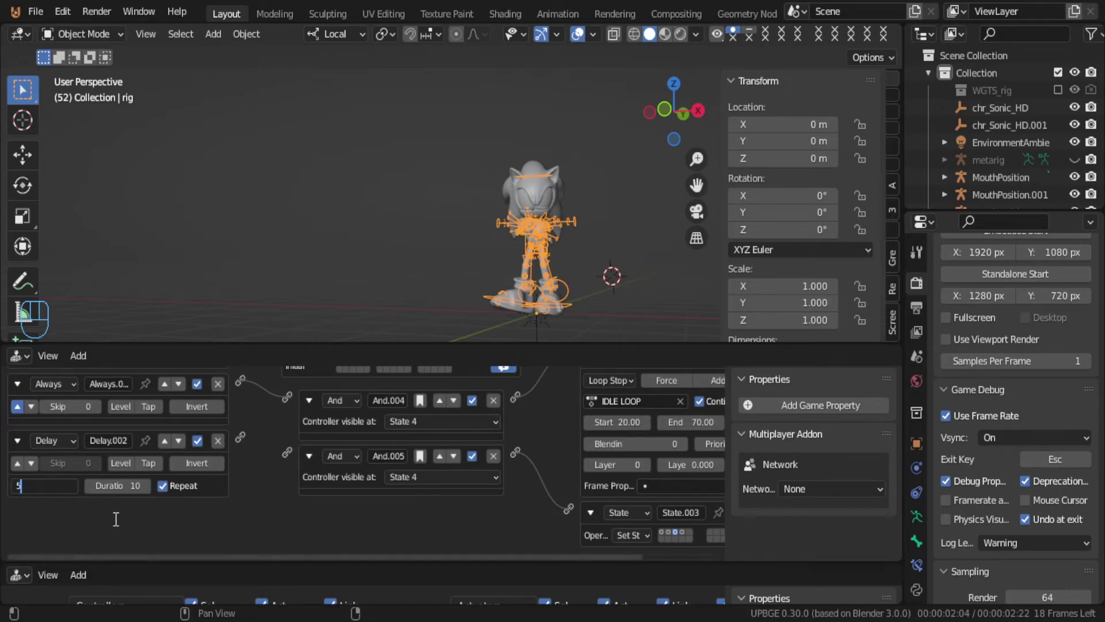
key(Return)
click(118, 485)
text(5)
key(Return)
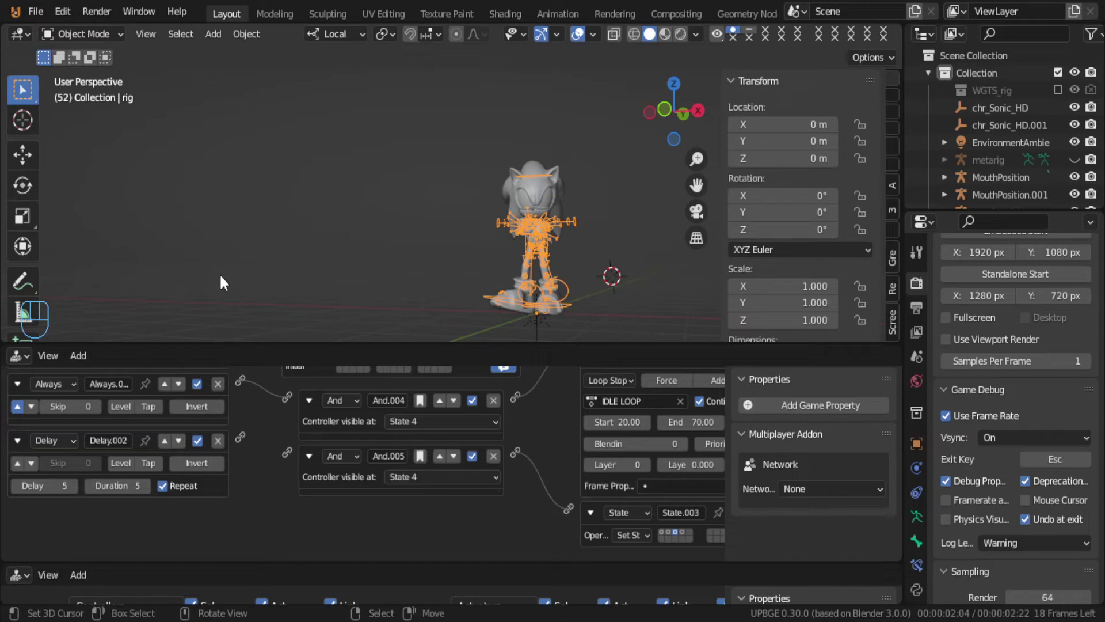
Step: Test-run the game and connect state 4's Delay sensor to the And.005 controller
key(p)
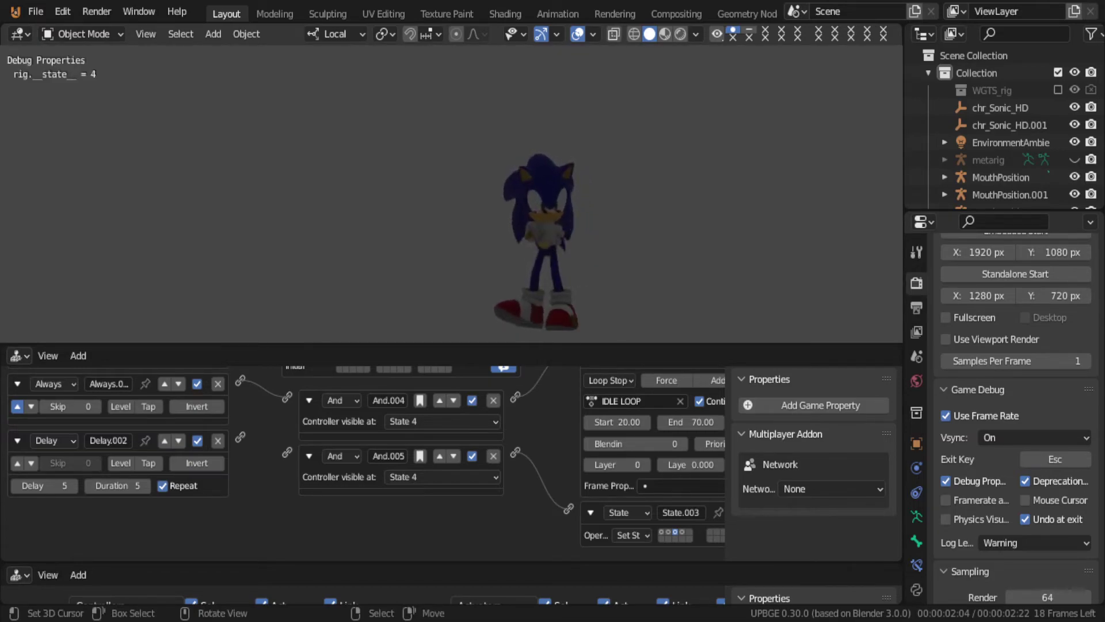
key(Escape)
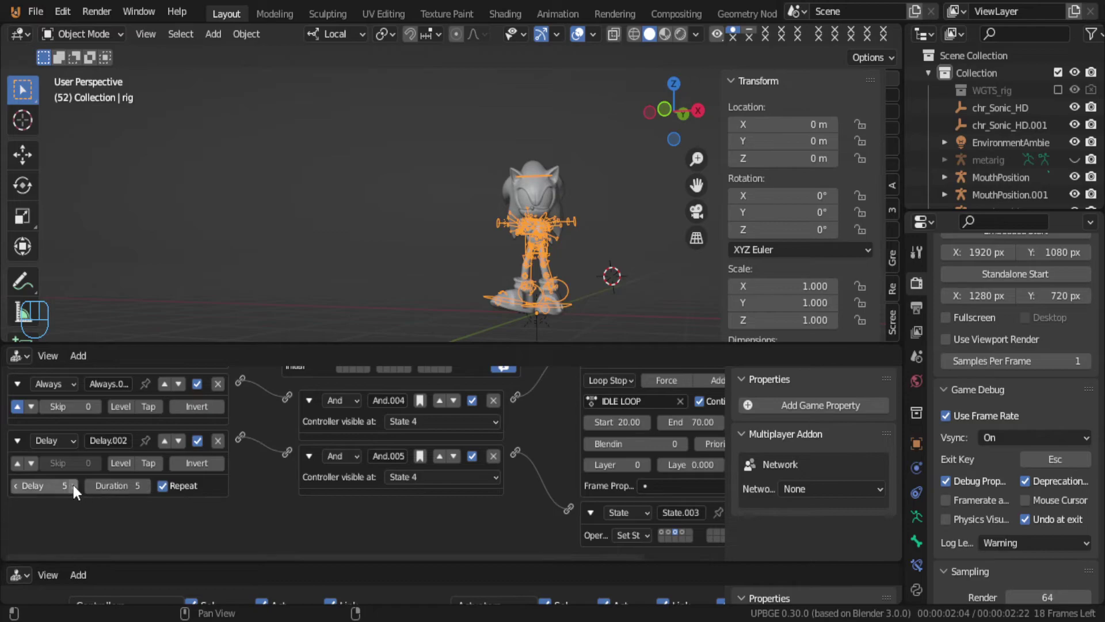
Step: Set the state 4 Delay sensor's delay and duration to 20 and test the state switching in the game
click(56, 485)
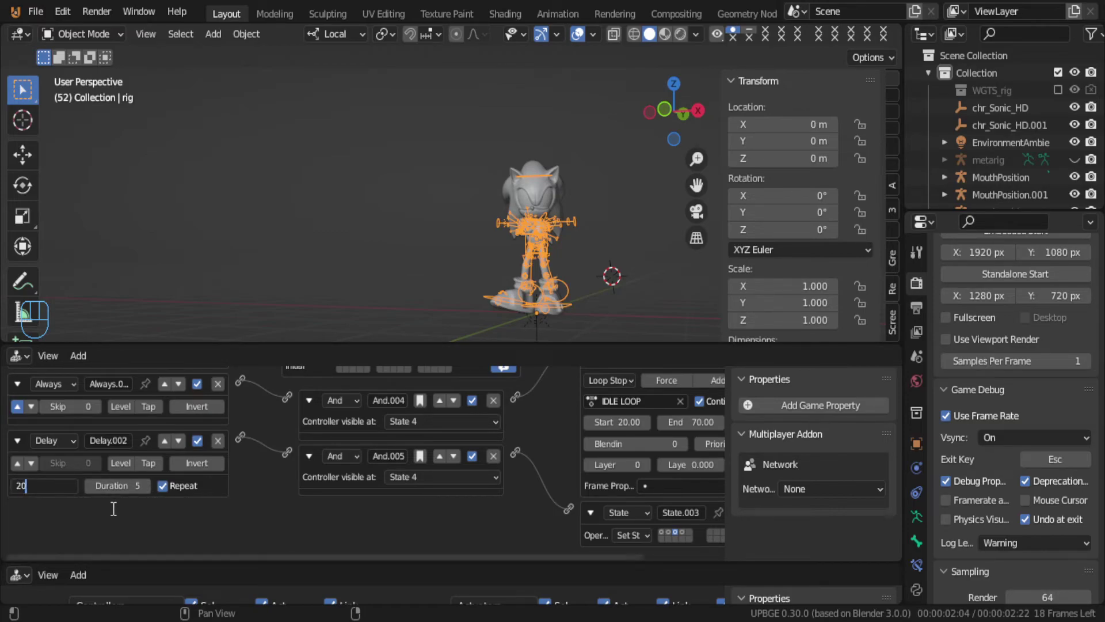
key(Return)
click(142, 486)
text(20)
key(Return)
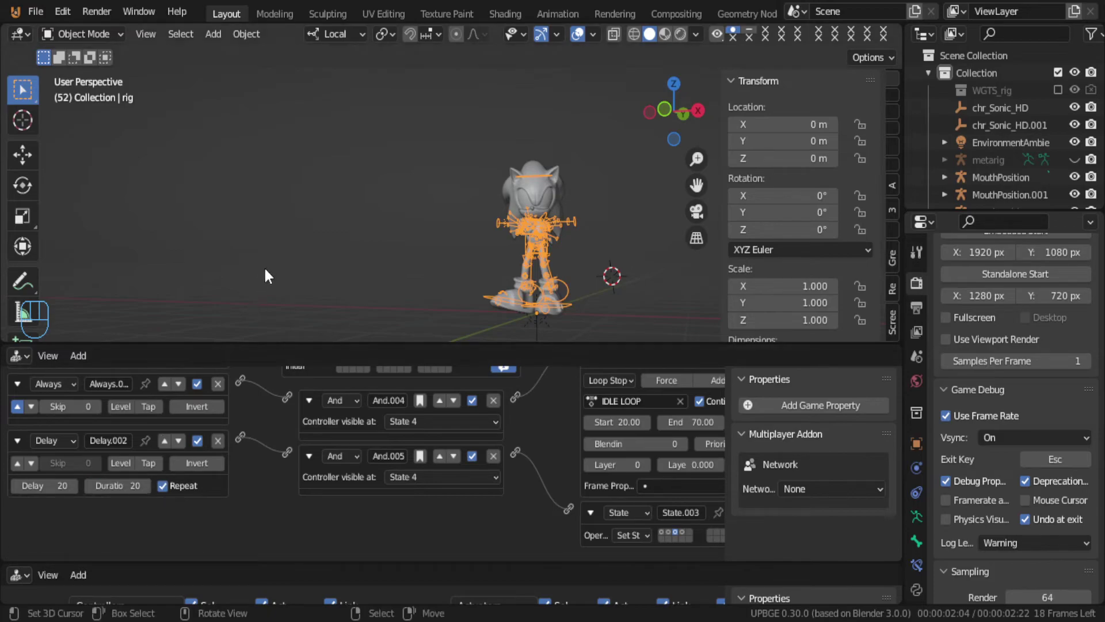
key(p)
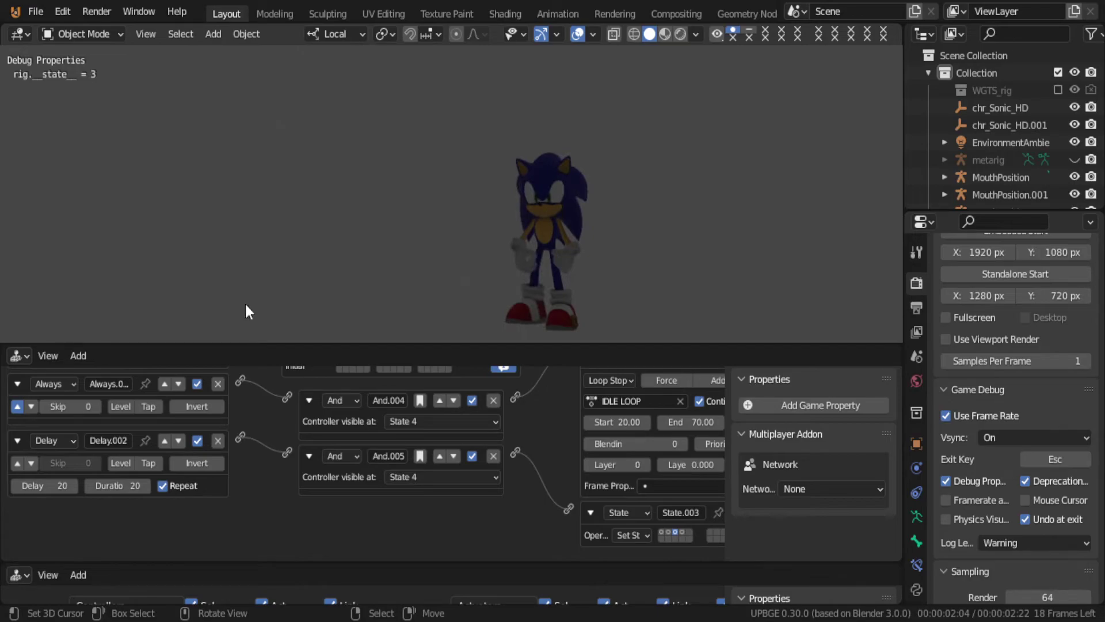
key(Escape)
Step: Set the state 4 Delay sensor's delay and duration to 50 and test-run the game
click(46, 486)
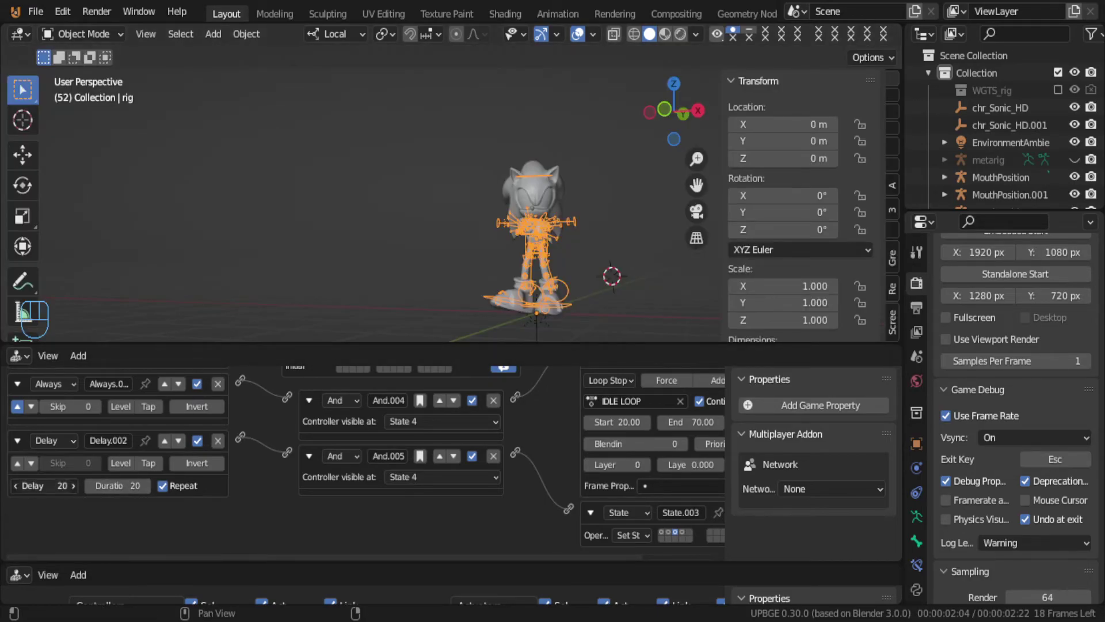
text(50)
key(Return)
click(117, 485)
text(50)
key(Return)
key(p)
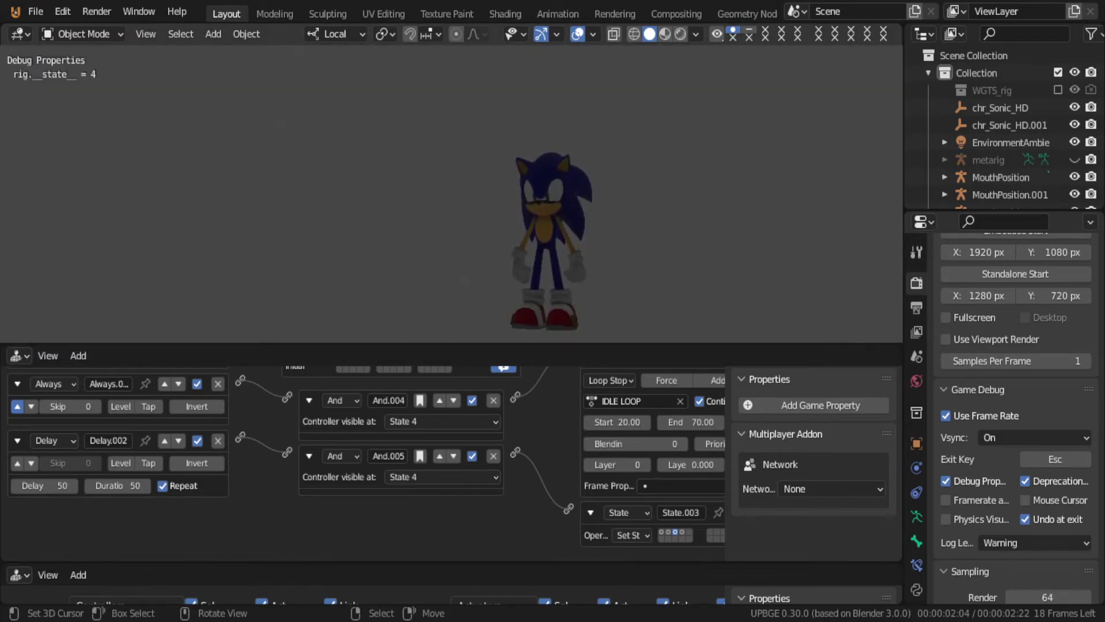
key(Escape)
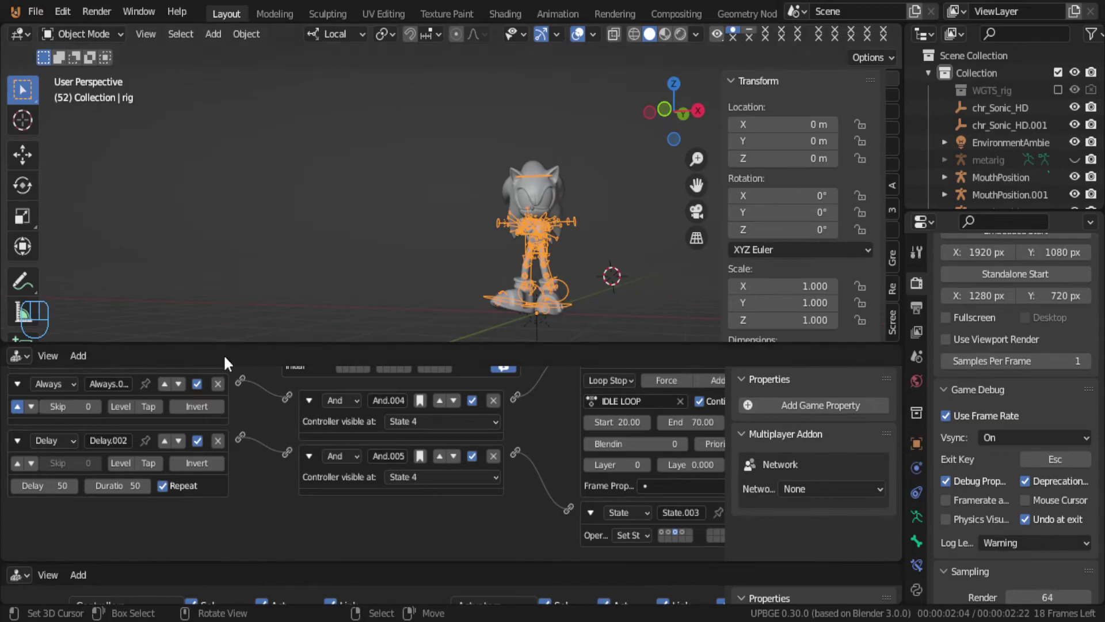
Step: Set the state 4 Delay sensor's delay and duration to 70 and test the state switching in the game
click(53, 485)
text(70)
click(147, 485)
text(70)
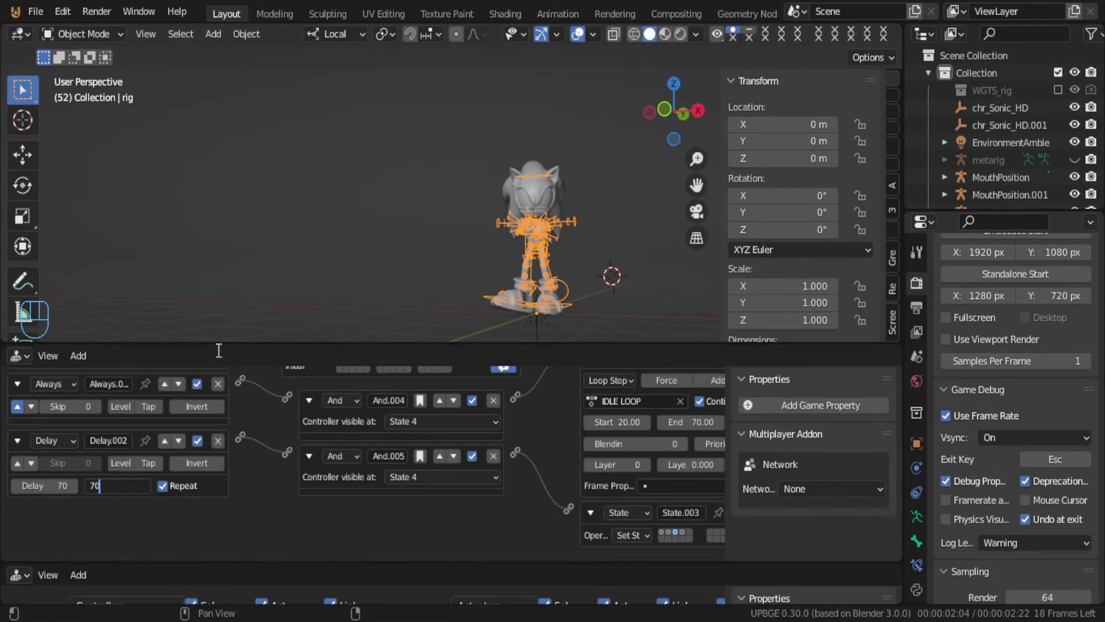
key(Return)
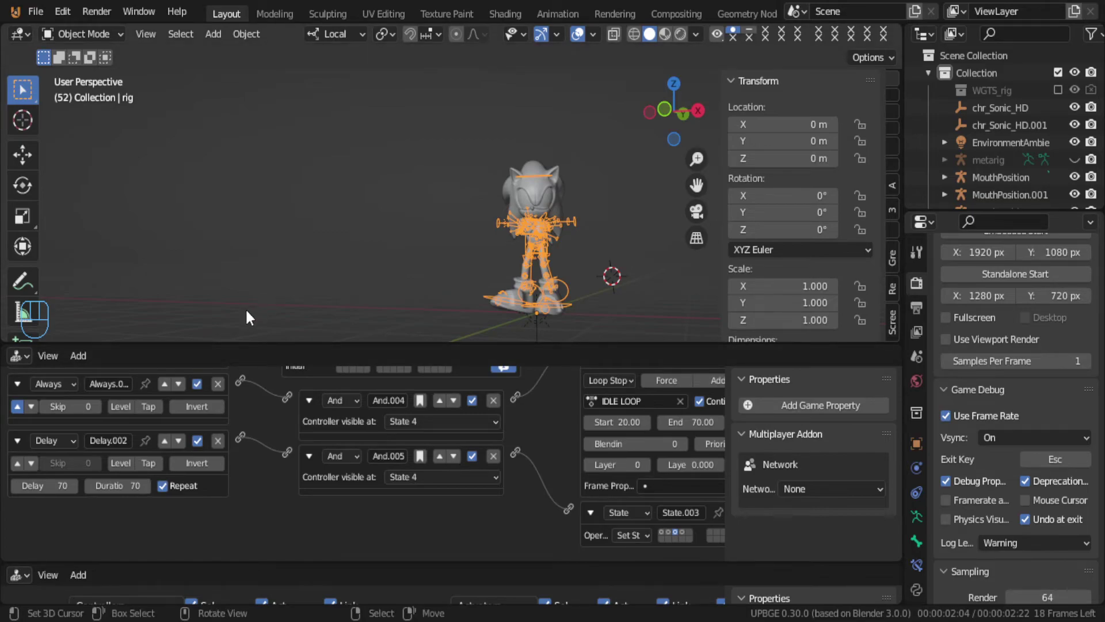
key(p)
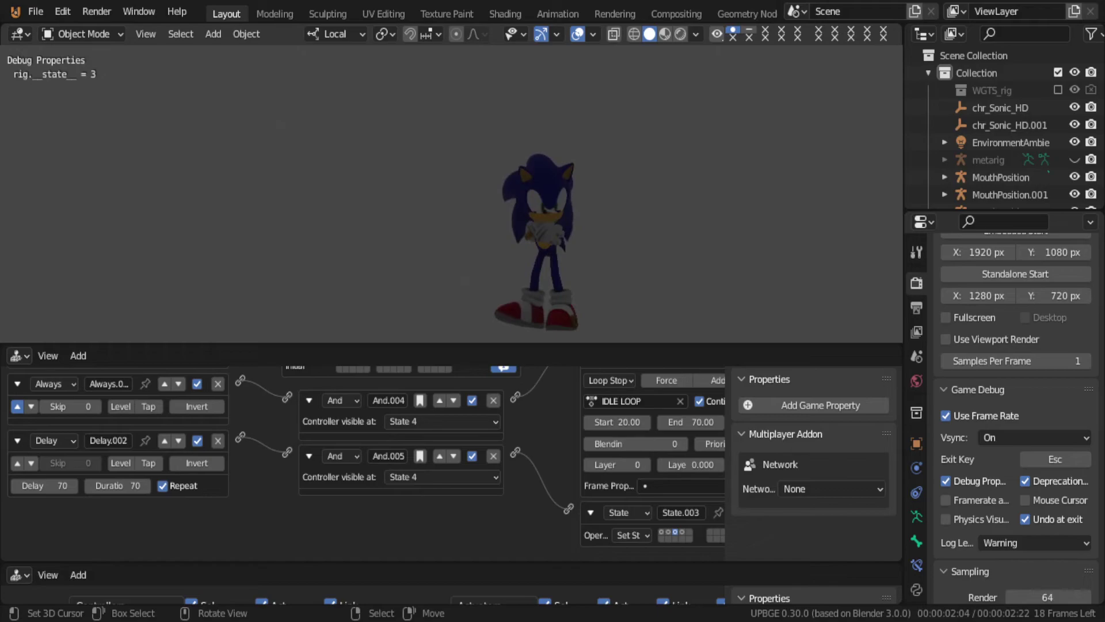
key(Escape)
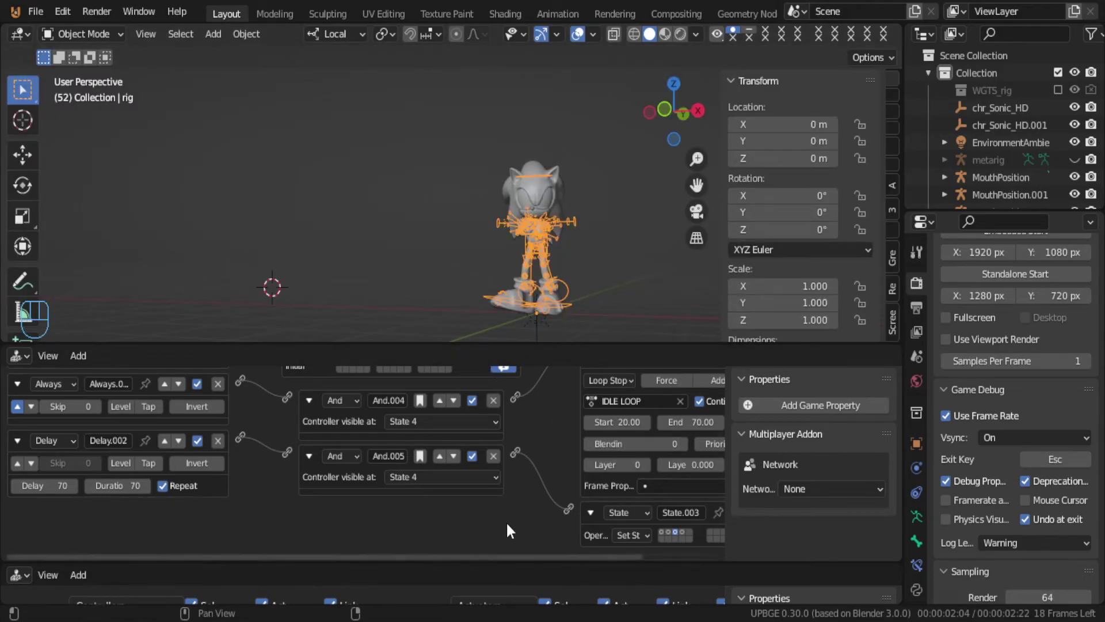
Step: Display the state 3 logic and expand its IDLE LOOP Action actuator
scroll(393, 478, up, 5)
middle_drag(351, 425, 335, 407)
click(320, 428)
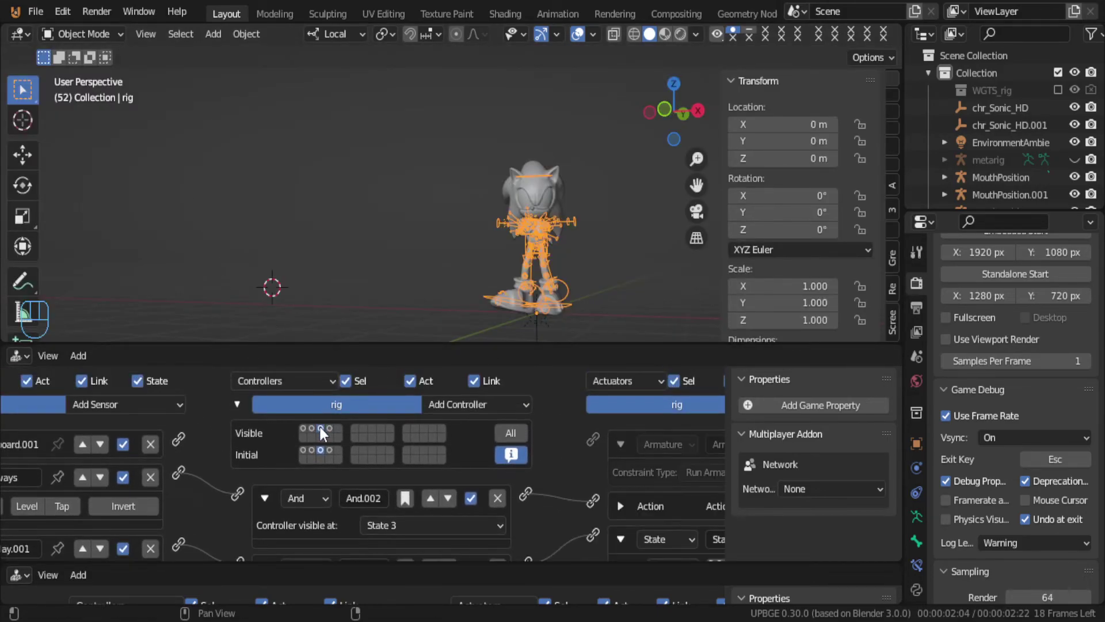
scroll(175, 492, down, 2)
middle_drag(174, 492, 259, 504)
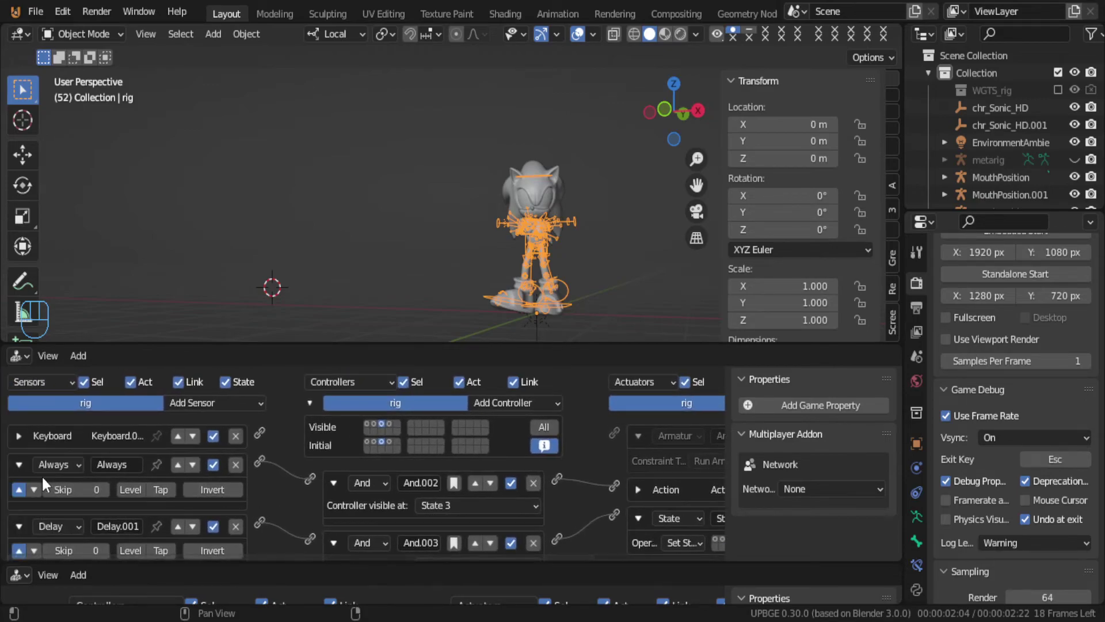
middle_drag(491, 482, 357, 482)
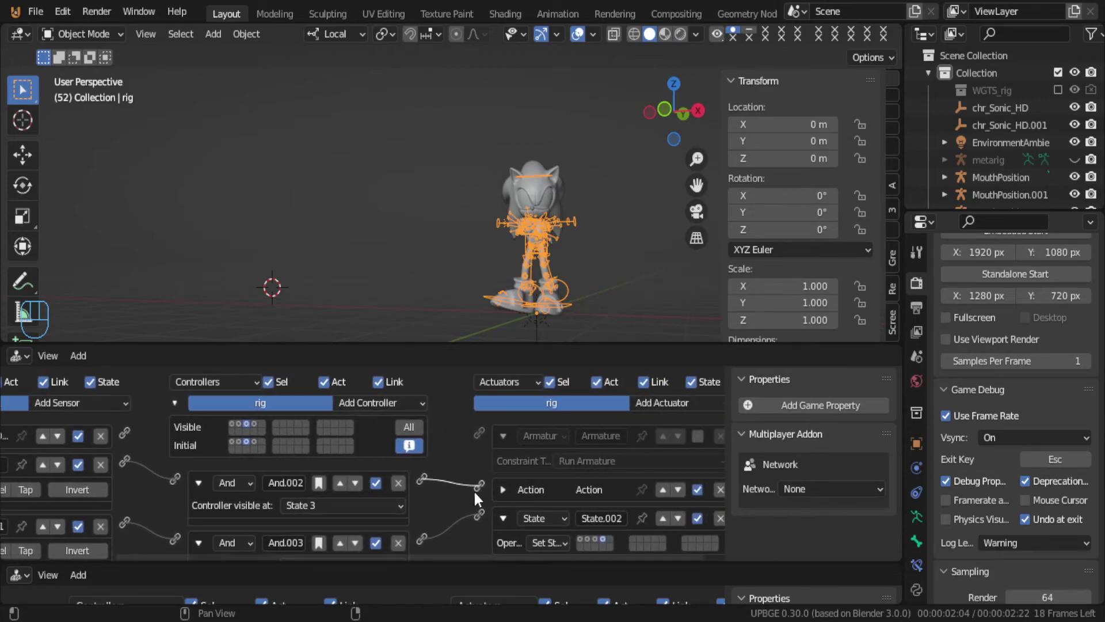
click(501, 489)
scroll(605, 494, down, 3)
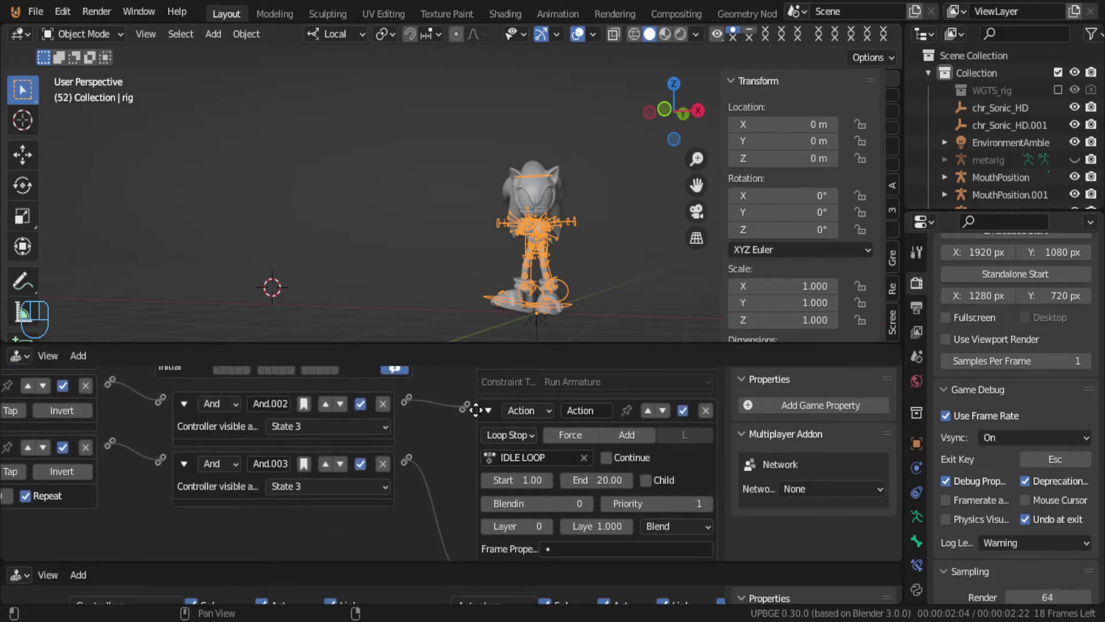
Step: Set the state 3 Action actuator's priority to 2 and its blendin to 3
click(708, 503)
click(588, 503)
click(588, 503)
click(588, 503)
click(606, 456)
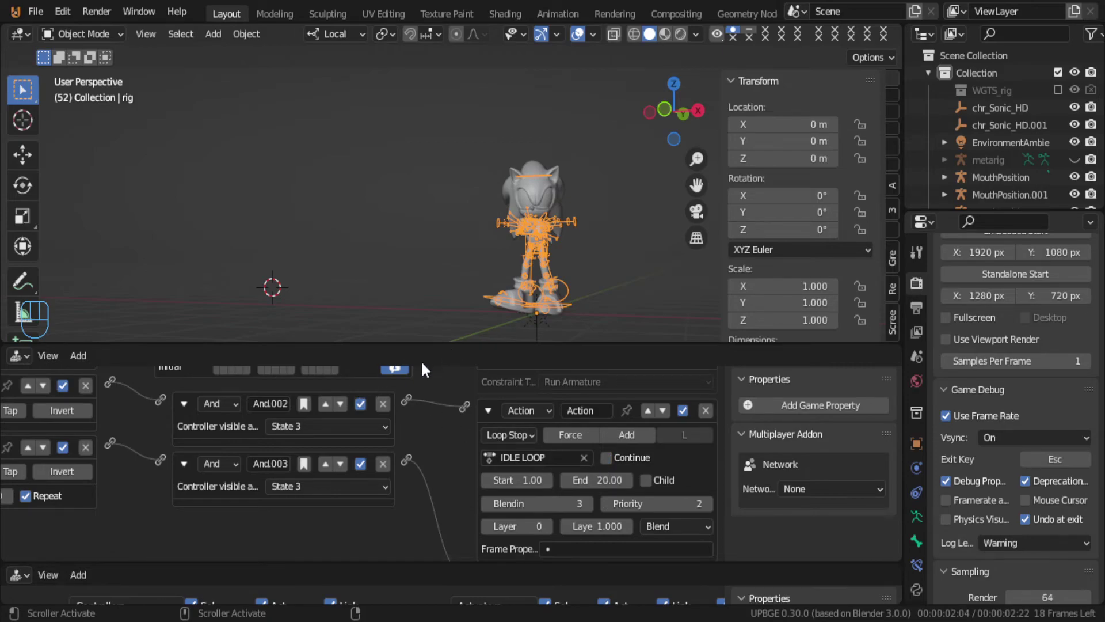
Step: Set the state 4 Action actuator's priority to 1 and its blendin to 4, and test-run the game
scroll(299, 449, up, 3)
click(239, 395)
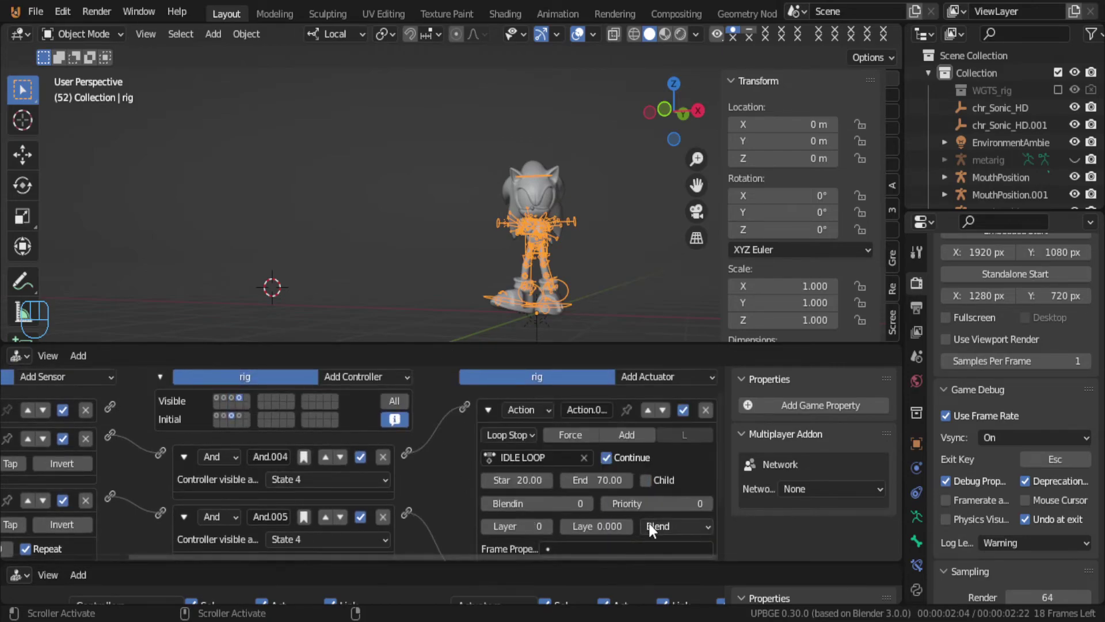
click(708, 504)
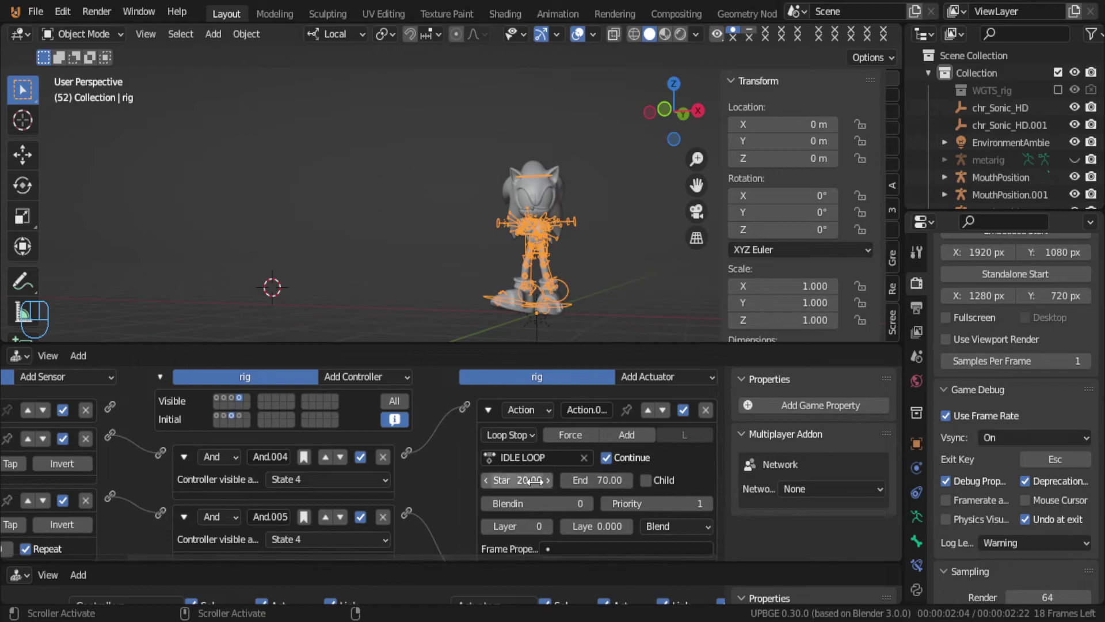
click(588, 504)
click(588, 504)
click(588, 504)
click(588, 504)
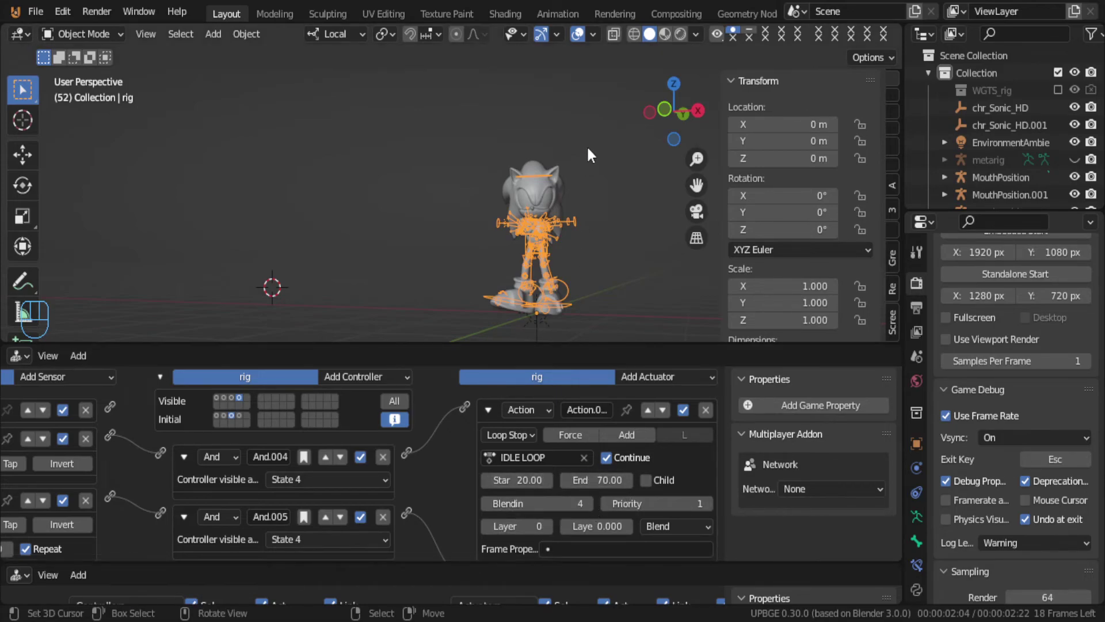
key(p)
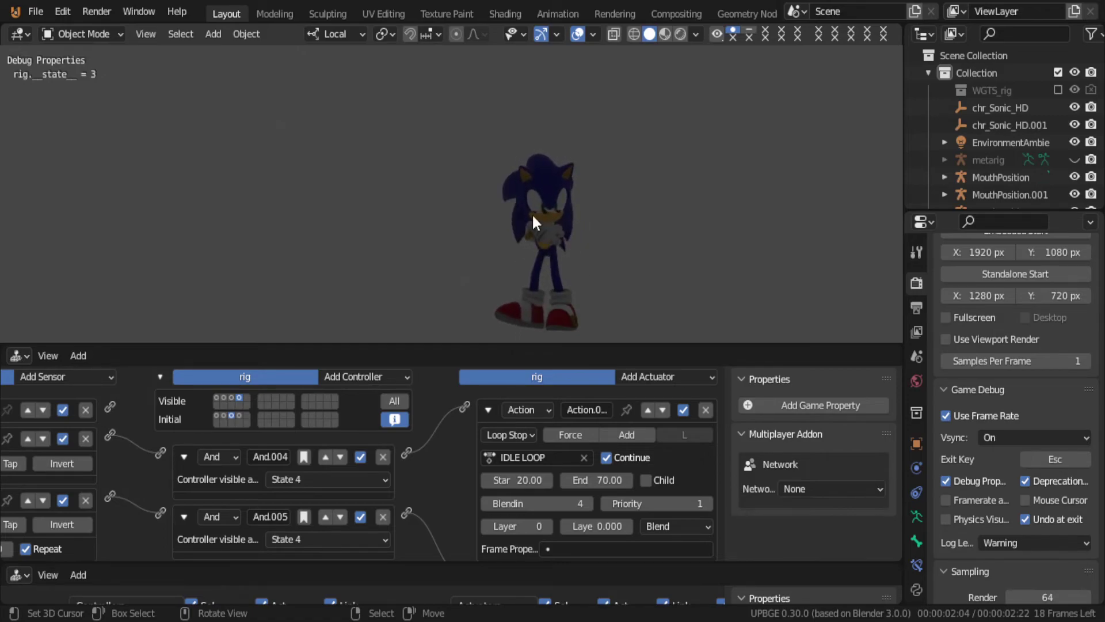
key(Escape)
Step: Set the state 4 Delay sensor's delay and duration to 120 and test-run the game
middle_drag(233, 477, 383, 408)
click(64, 481)
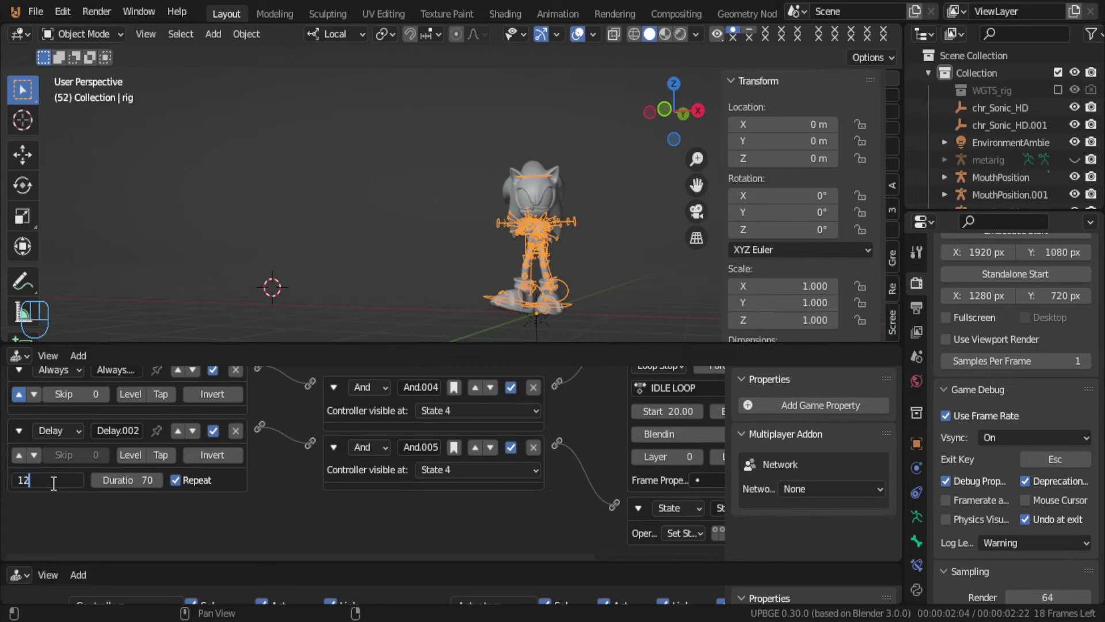
key(Return)
click(117, 478)
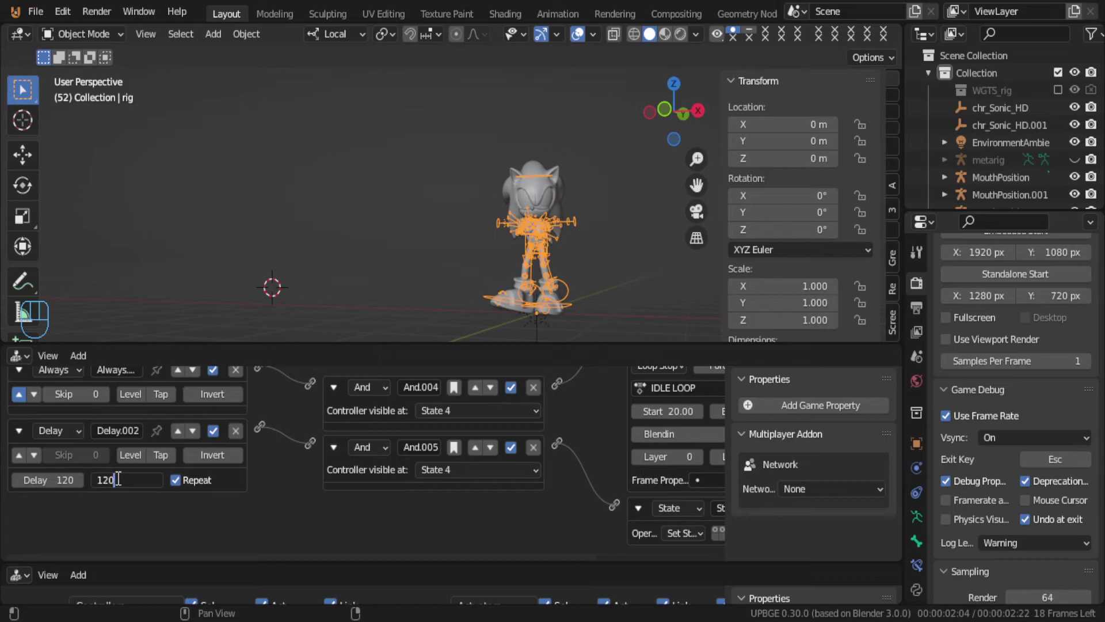
key(Return)
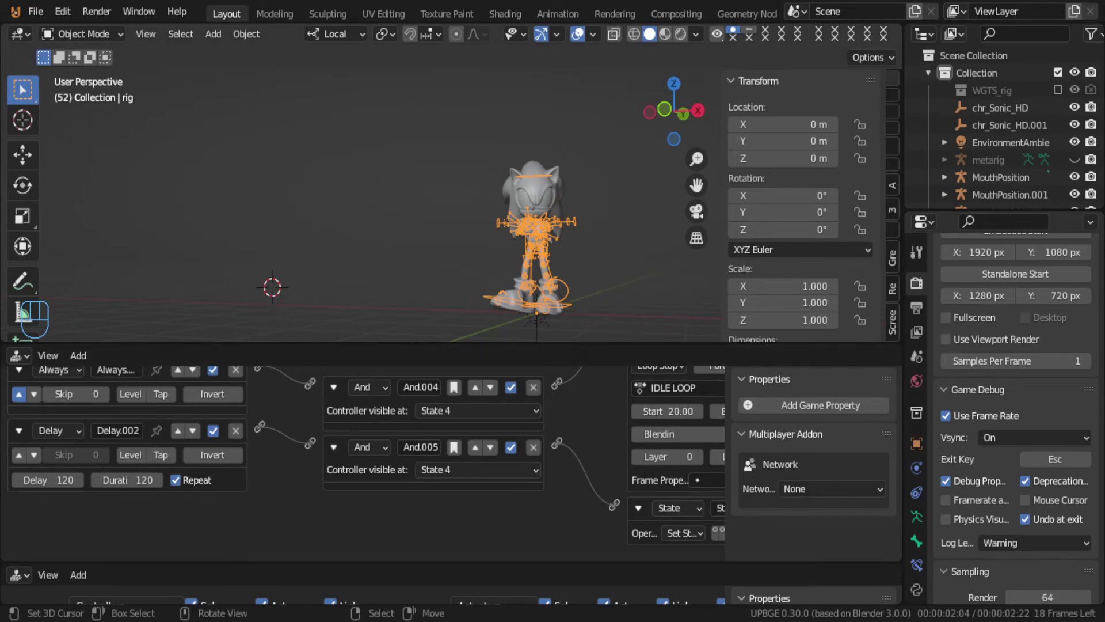
key(p)
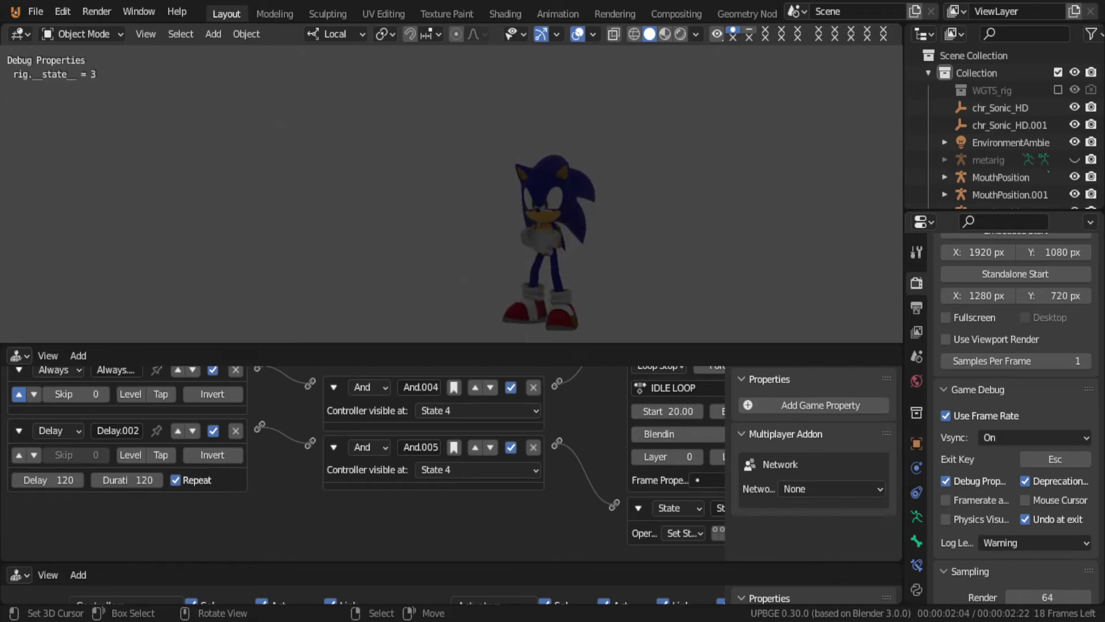
key(Escape)
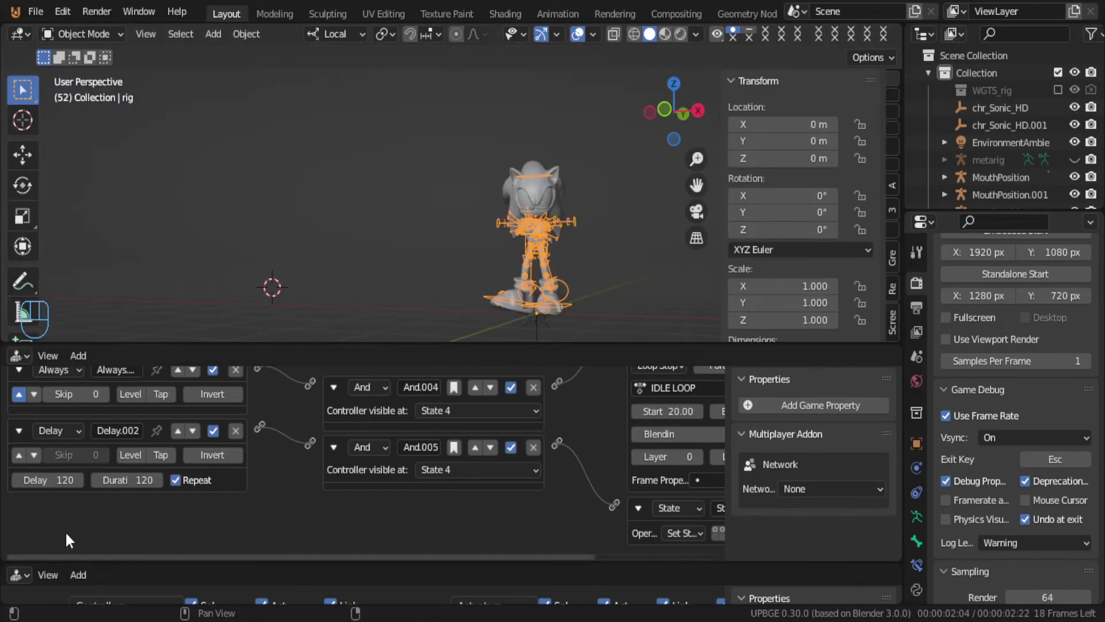
Step: Configure the state 4 Delay sensor with true level triggering and a delay and duration of 200, and test-run the game
click(17, 453)
click(48, 480)
text(200)
key(Tab)
text(200)
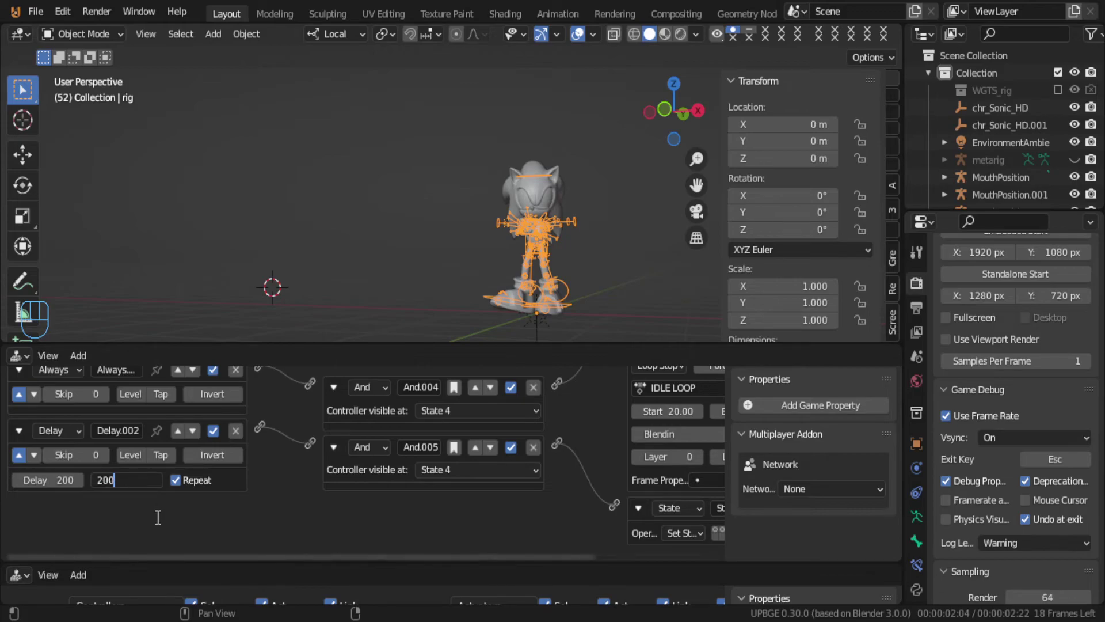
key(Return)
key(p)
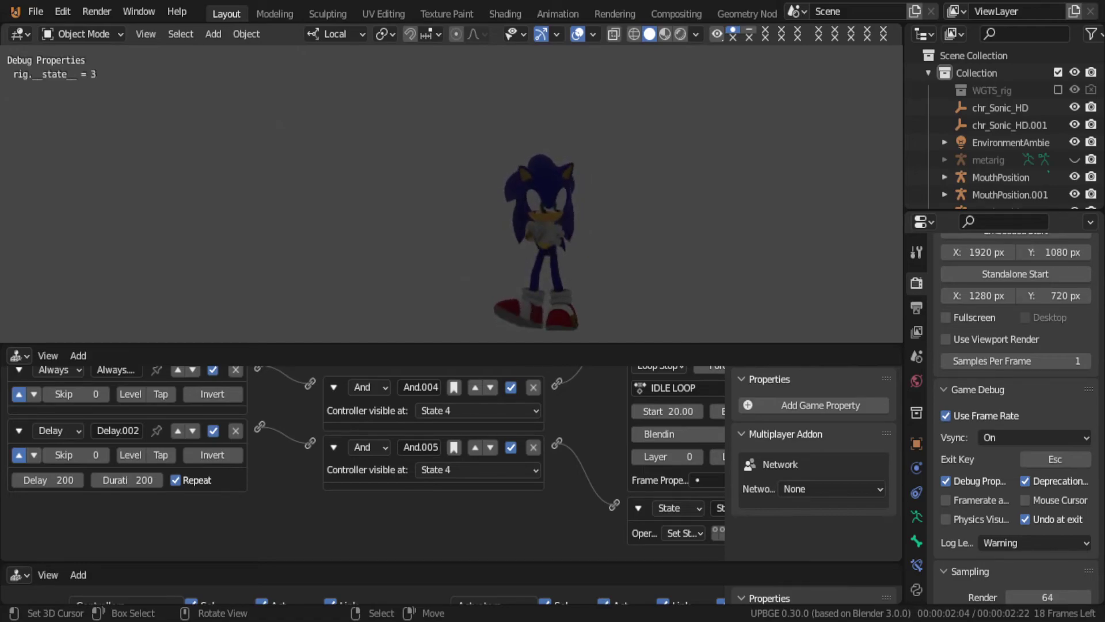
key(Escape)
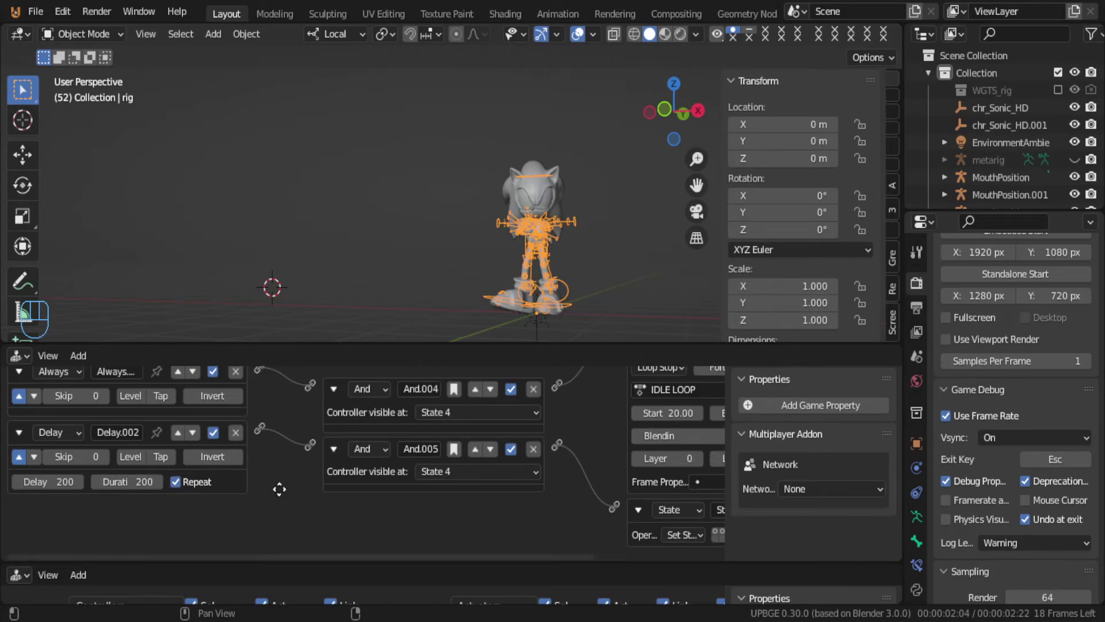
Step: Set the state 4 Delay sensor's duration to 0
scroll(281, 513, up, 3)
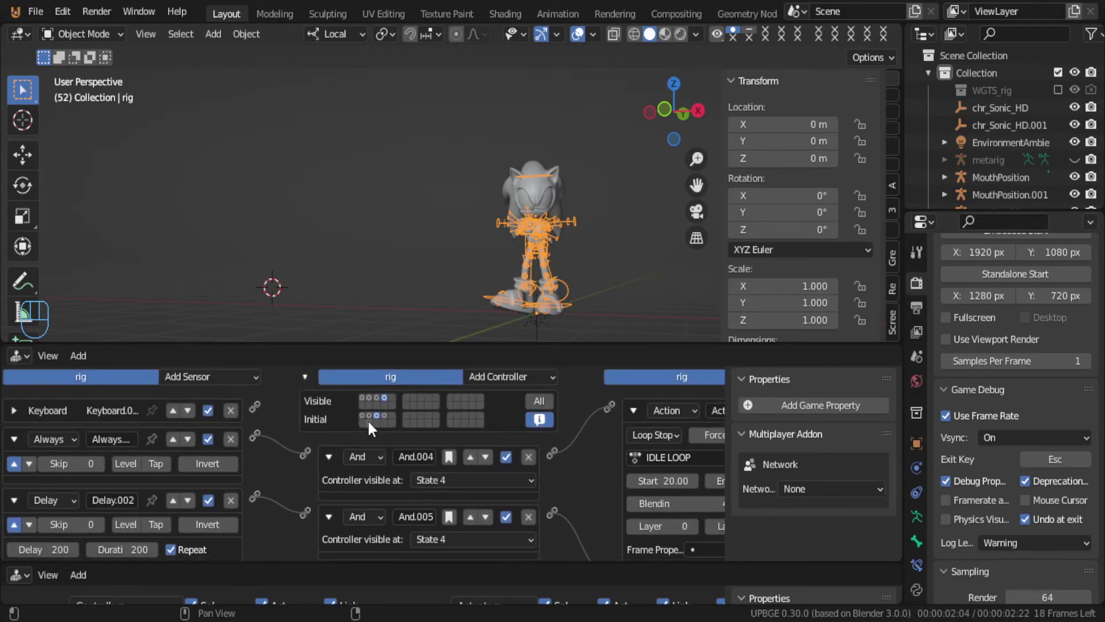
middle_drag(223, 521, 228, 514)
scroll(228, 513, down, 1)
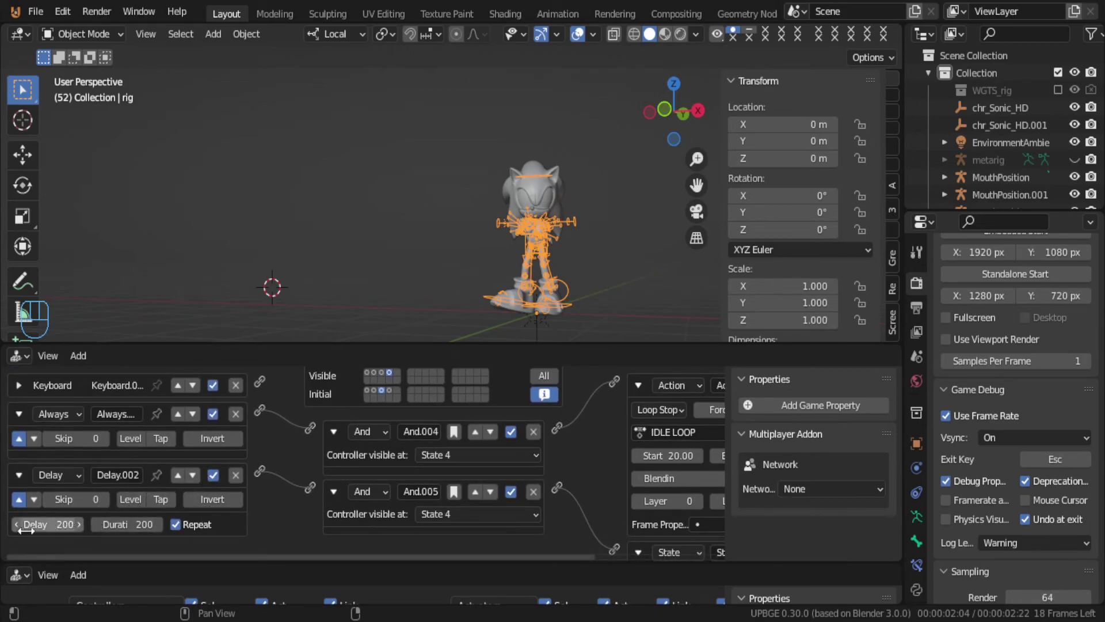
click(121, 525)
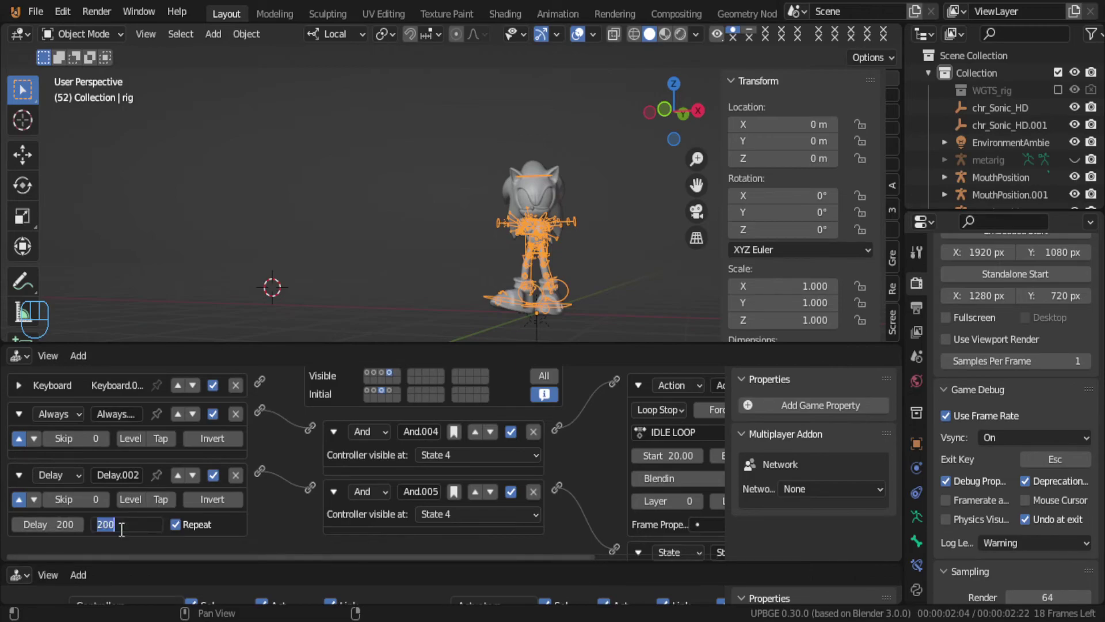
key(Return)
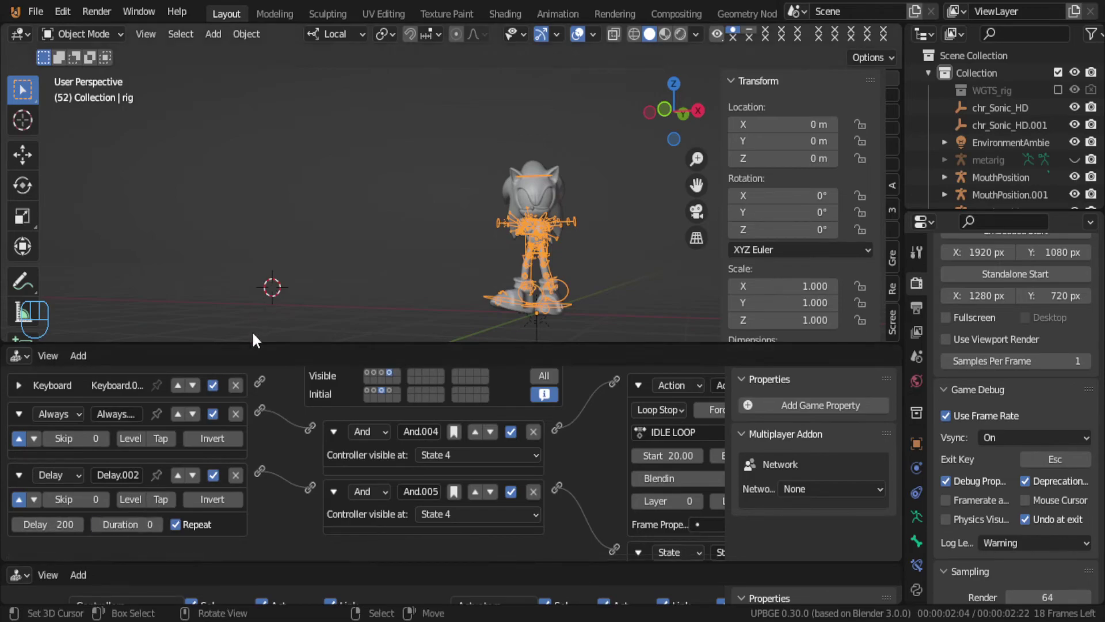
Step: Display the state 3 logic, set its Delay sensor's duration to 0, and test the state switching in the game
click(382, 372)
double_click(118, 524)
text(0)
key(Return)
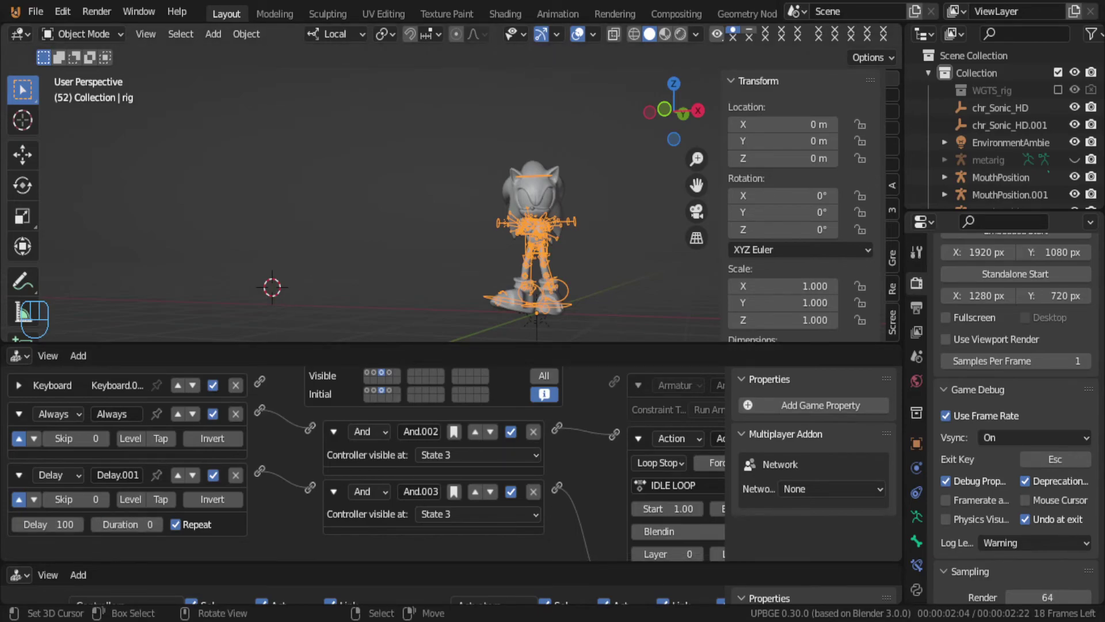
key(p)
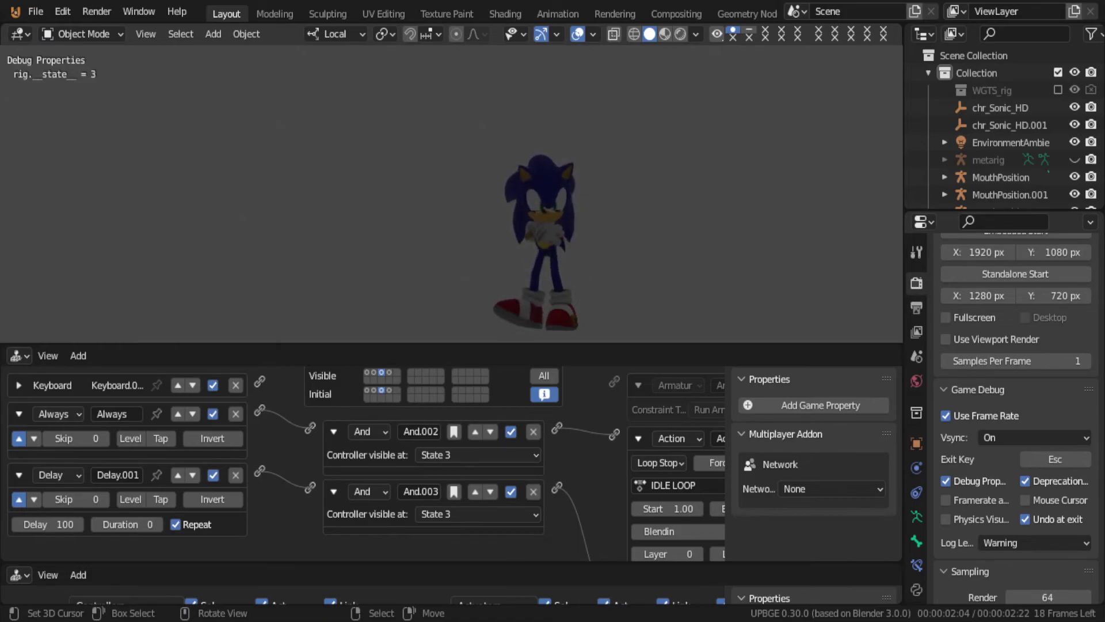
key(Escape)
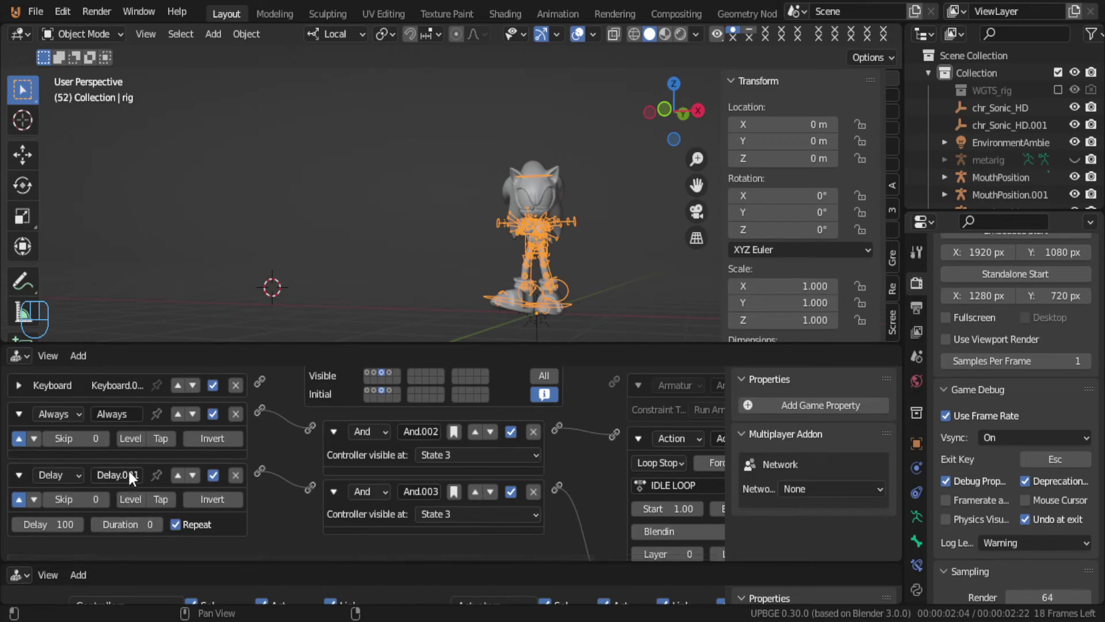
Step: Display the state 1 logic and deactivate its State actuator
middle_drag(480, 450, 496, 530)
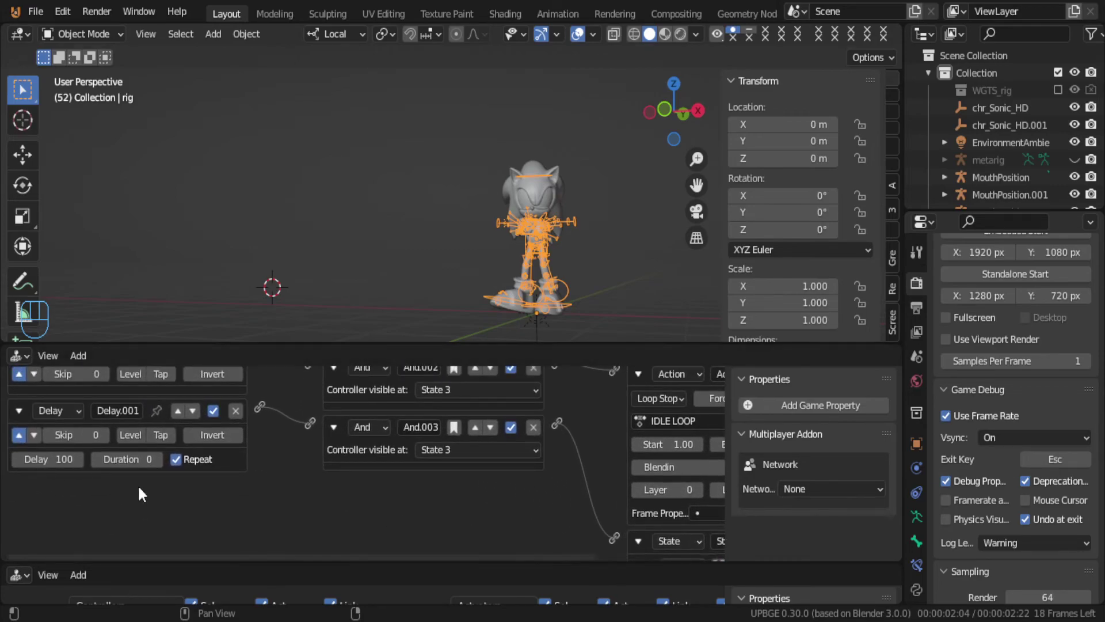
scroll(137, 494, up, 2)
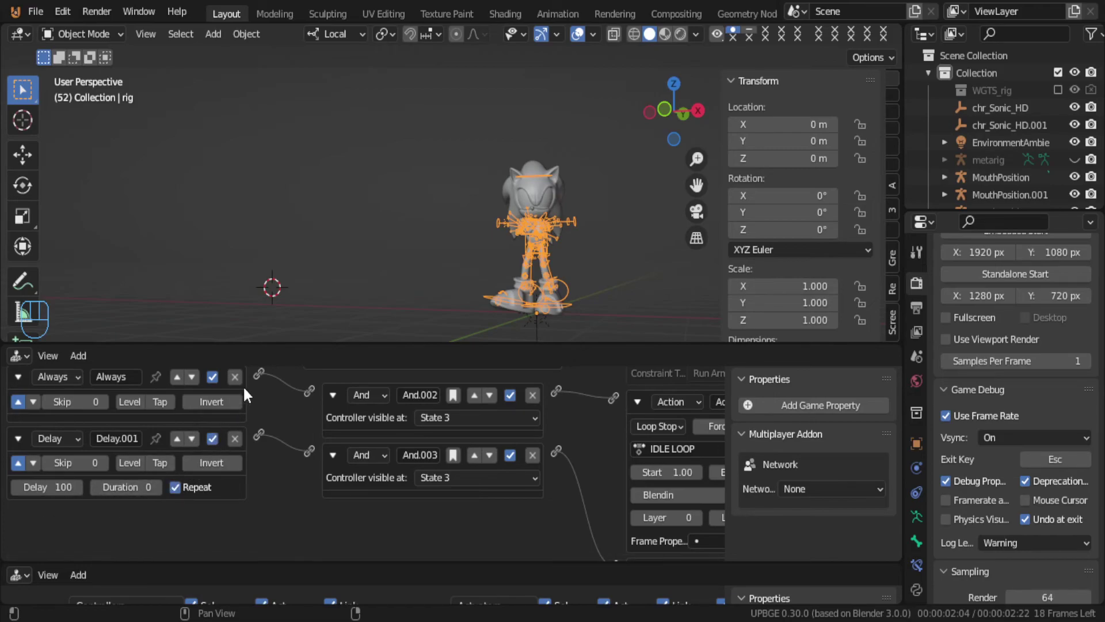
middle_drag(206, 365, 164, 453)
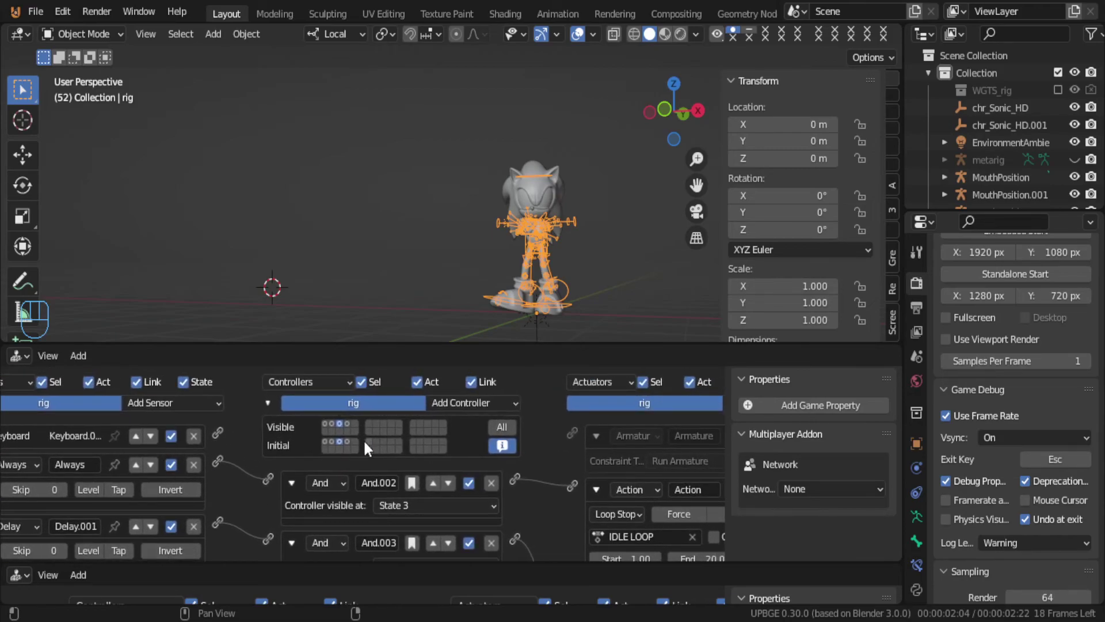
click(324, 423)
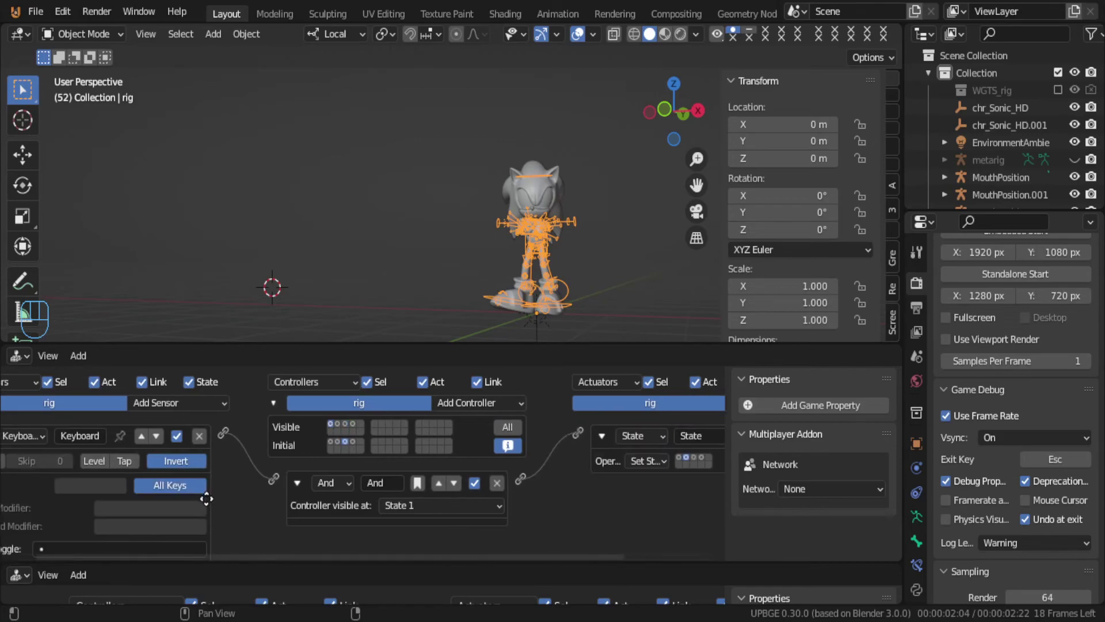
scroll(588, 479, down, 2)
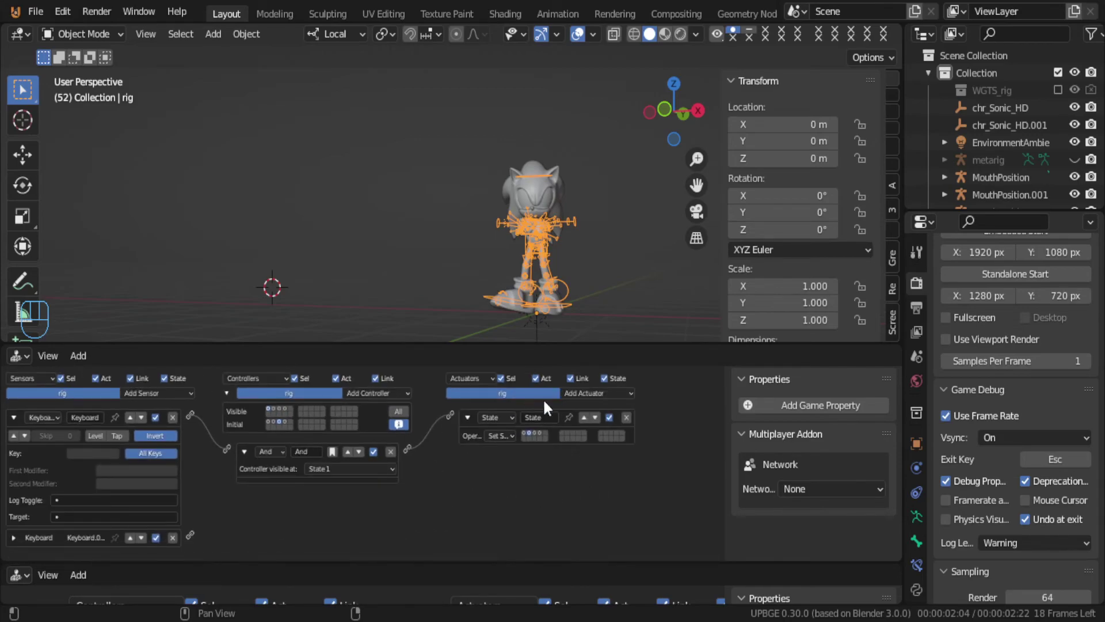
click(609, 418)
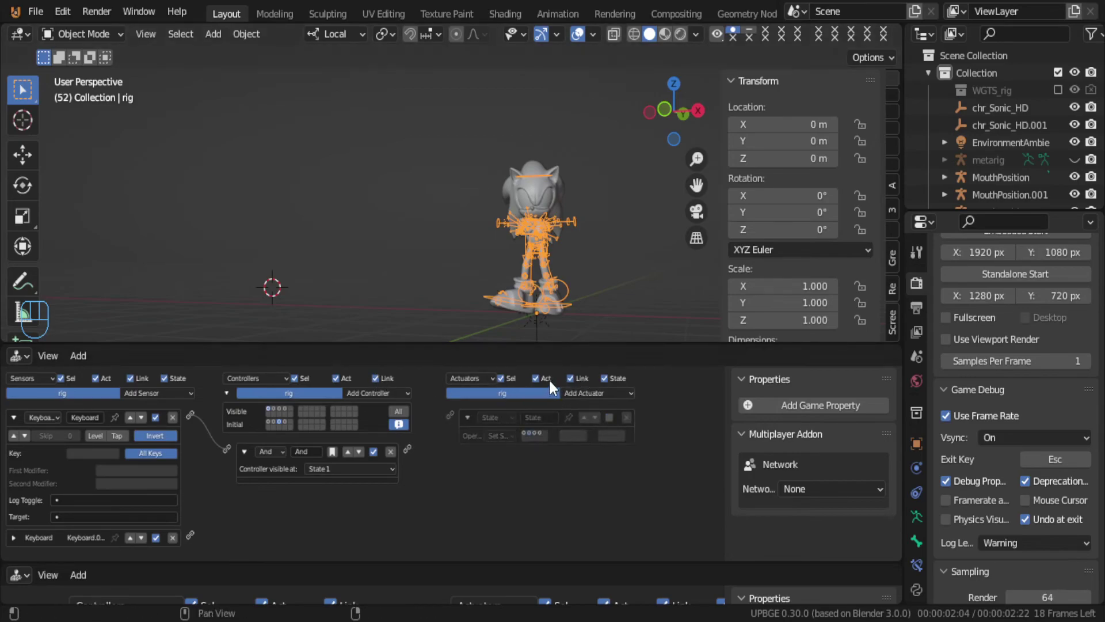
Step: Add an Action actuator to the rig in state 1 and assign it the RUN action
click(571, 393)
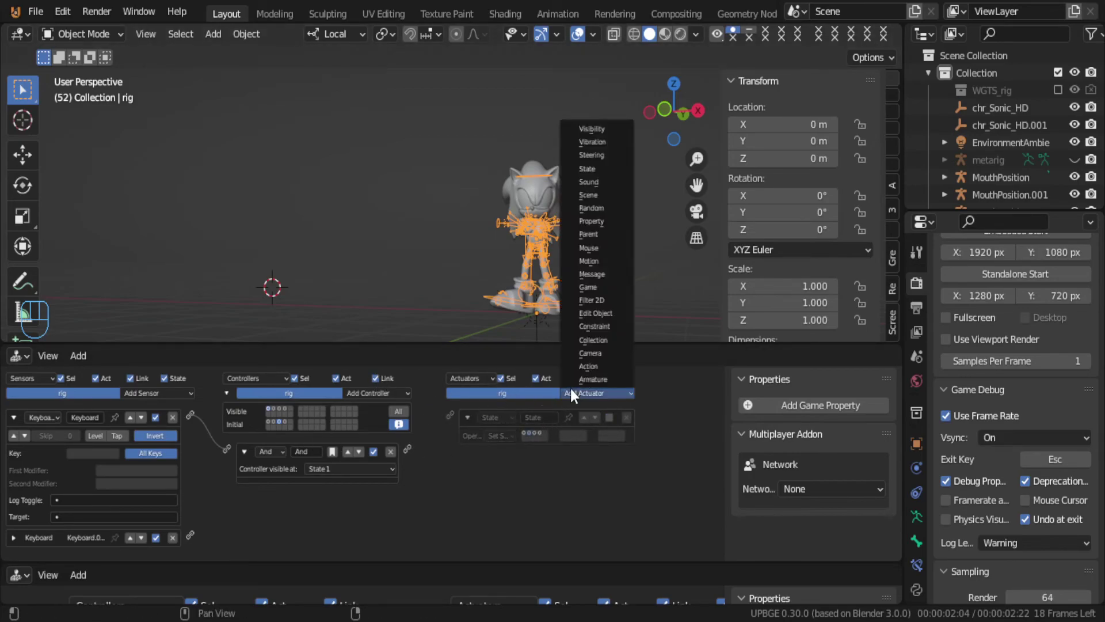
click(596, 366)
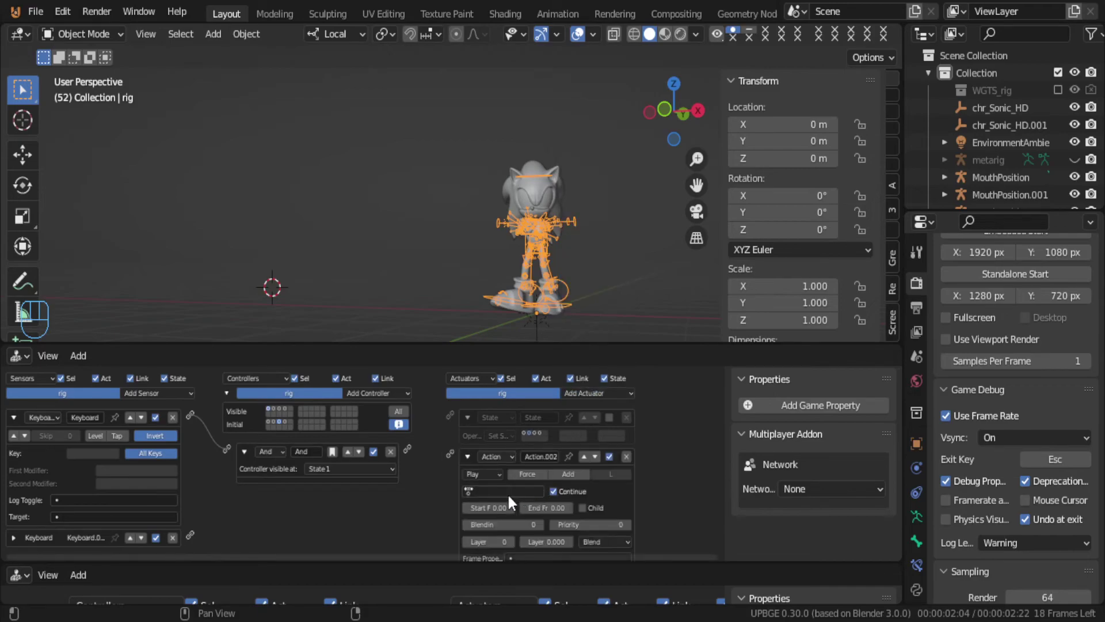
click(508, 493)
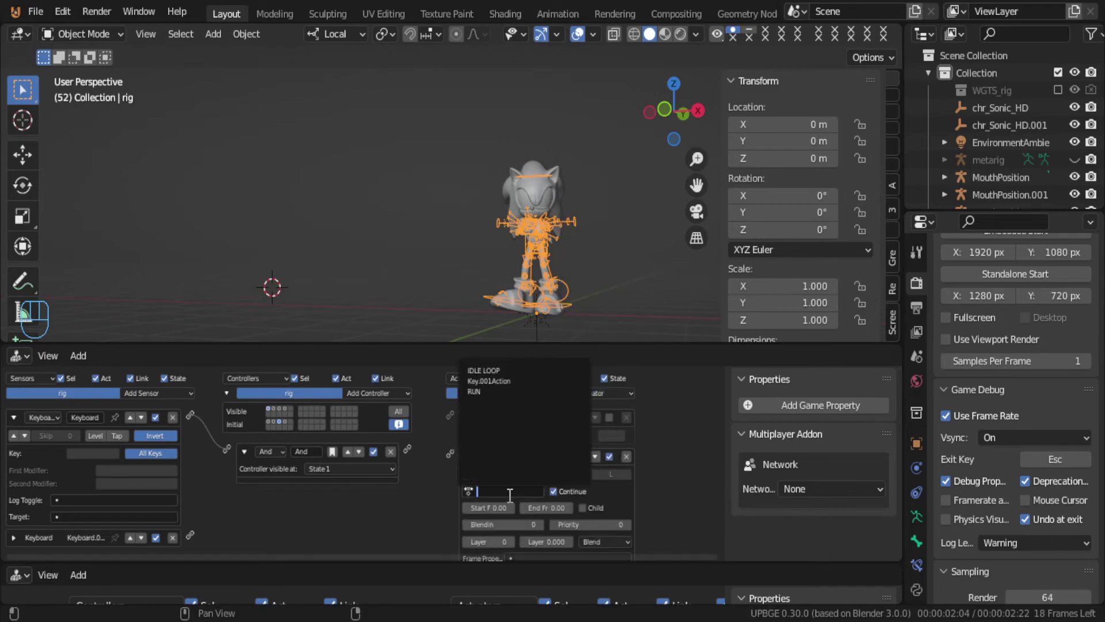
click(489, 391)
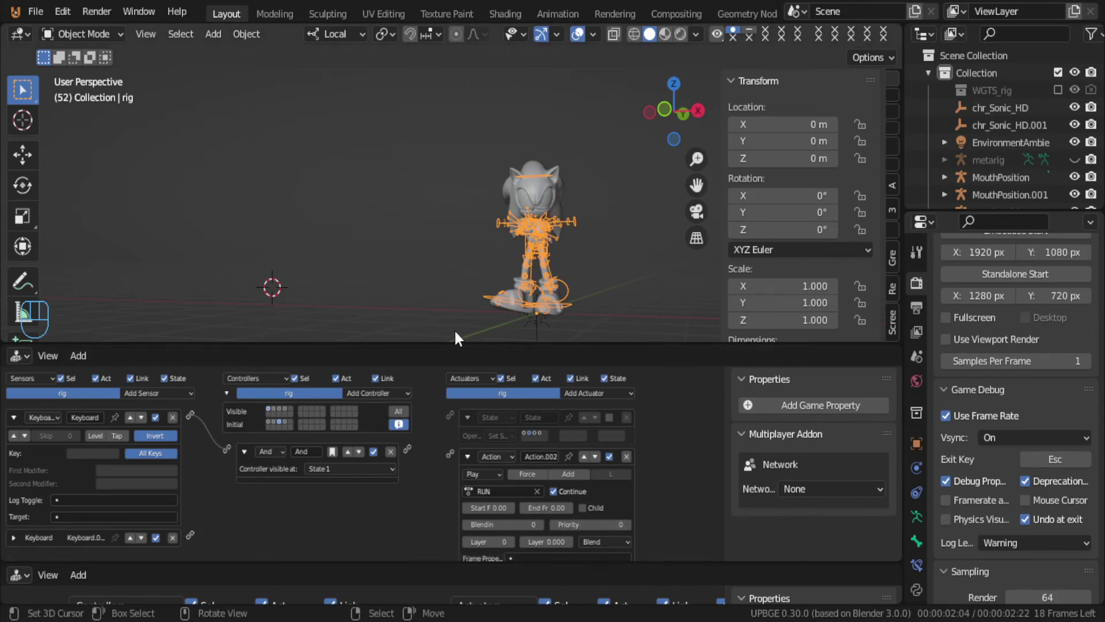
Step: Examine the RUN strip's frame range in the Nonlinear Animation editor with the playhead at frame 0, and return to the Logic Bricks Editor
click(17, 355)
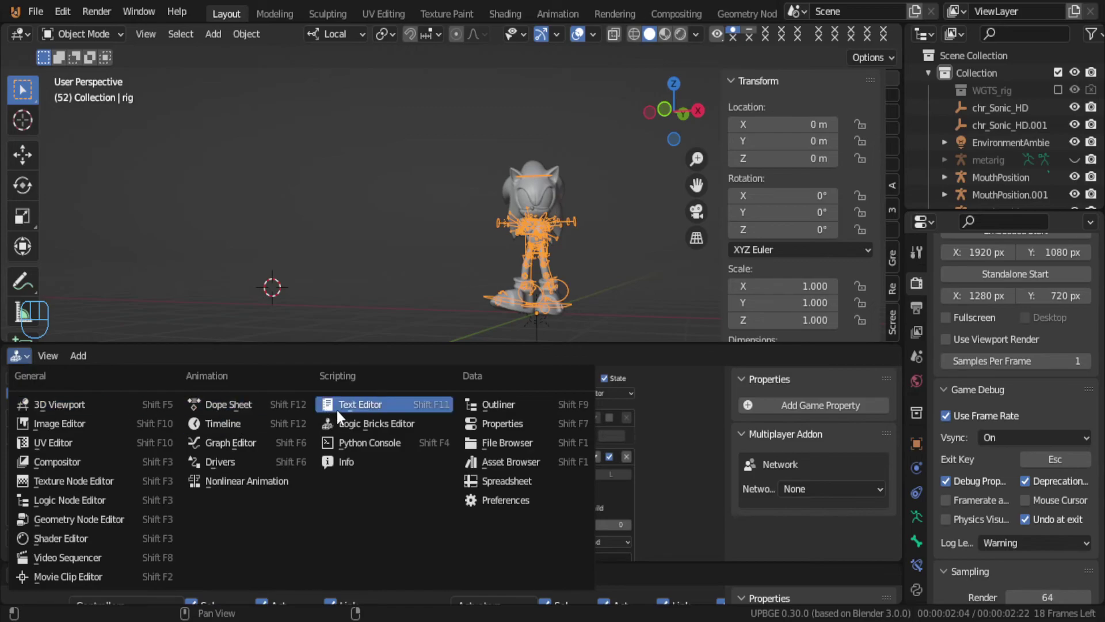
click(271, 481)
drag(318, 507, 215, 516)
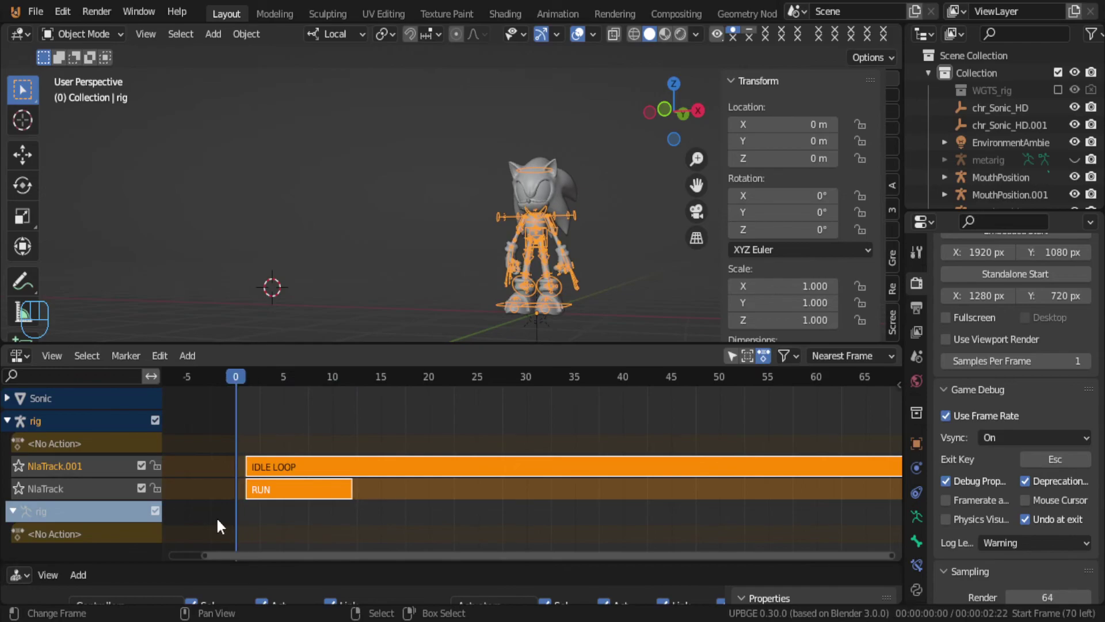
click(25, 458)
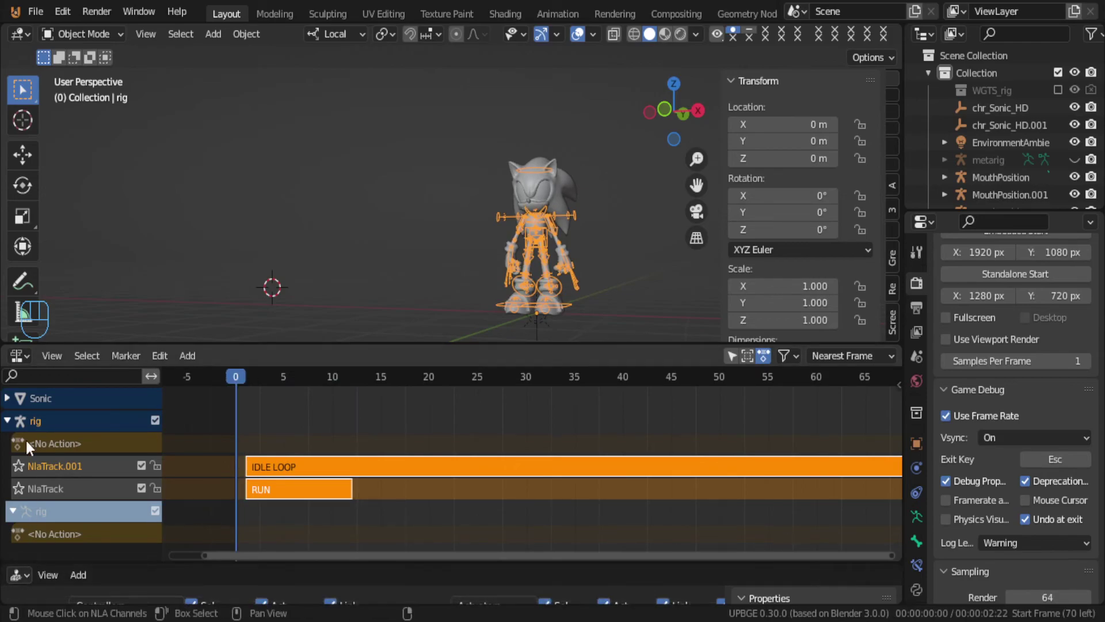
click(19, 355)
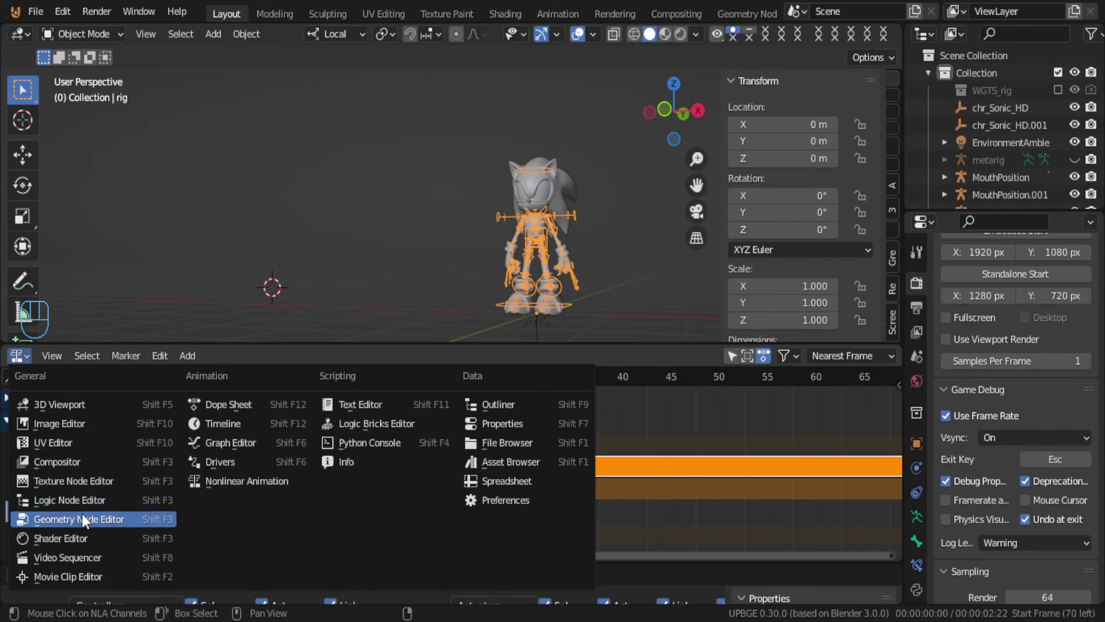
click(376, 424)
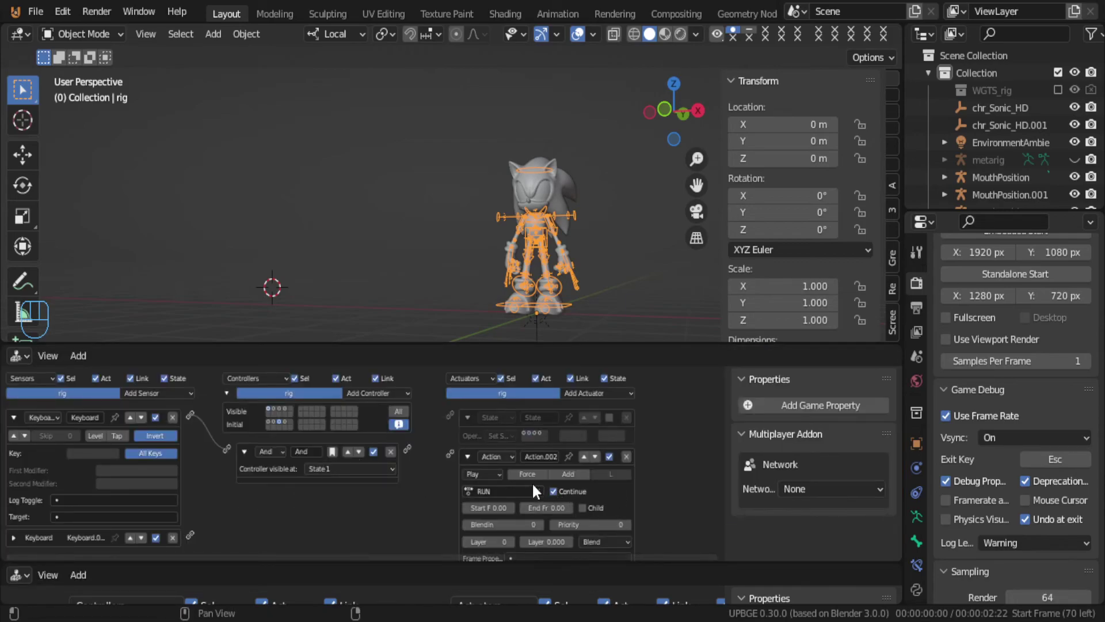
Step: Set the RUN action actuator's end frame to 12
click(553, 507)
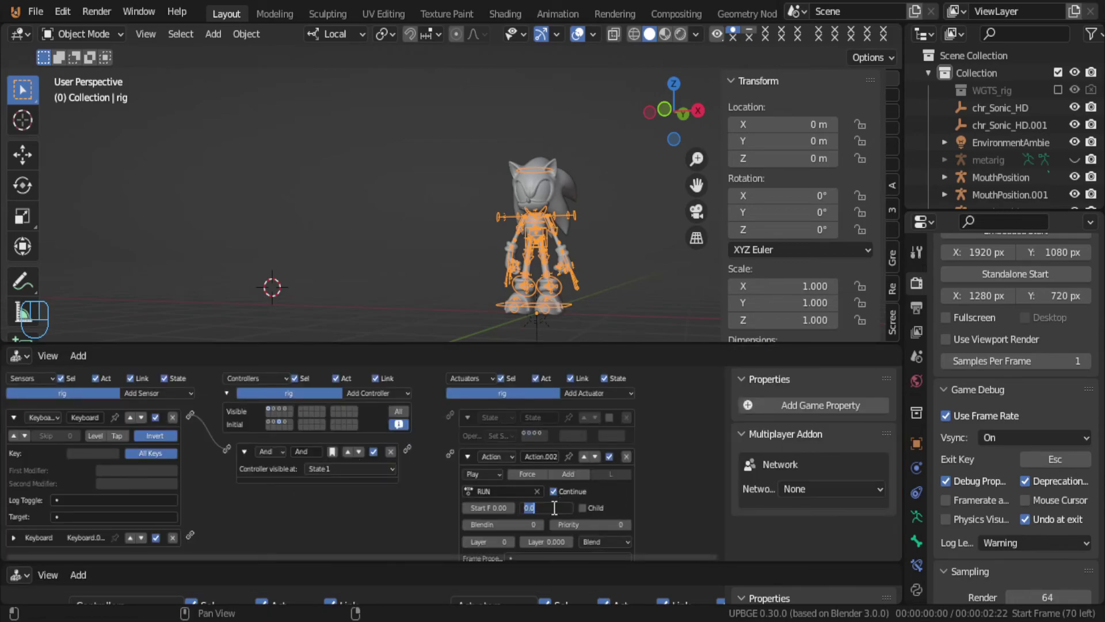
text(12)
key(Return)
Step: Link the second Keyboard sensor to the RUN action actuator in state 1
ctrl+scroll(279, 513, up, 1)
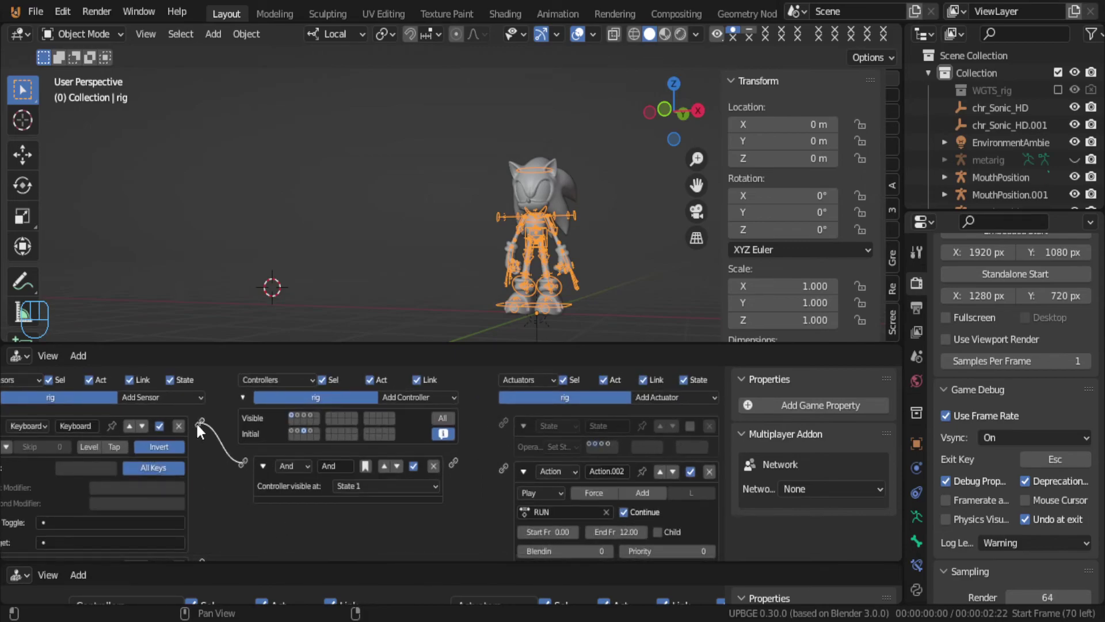
ctrl+scroll(196, 421, down, 2)
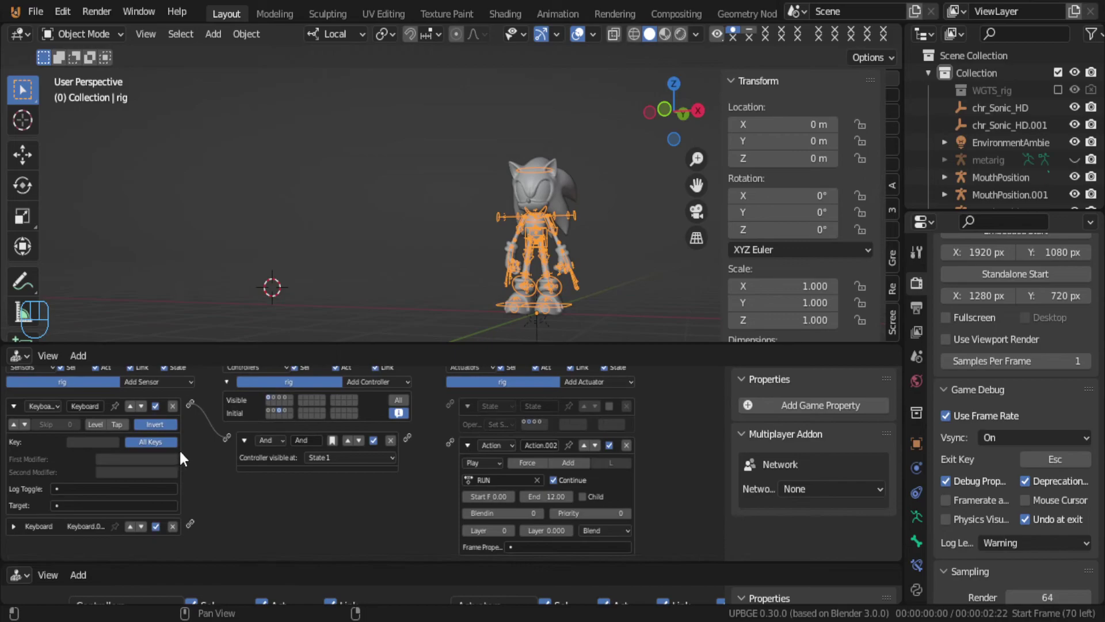
drag(189, 523, 449, 441)
Step: Enable true level triggering on the second Keyboard sensor and assign it the S key
click(13, 527)
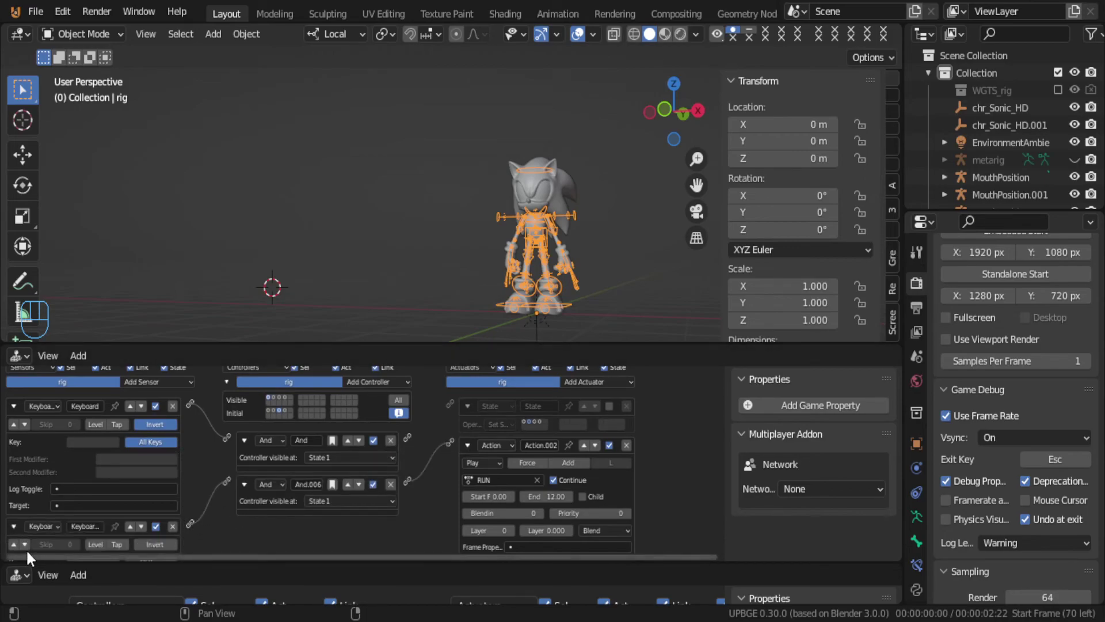
click(14, 545)
middle_drag(98, 502, 114, 451)
click(93, 513)
key(s)
Step: Set the rig's initial state to state 1 and test the run animation in the game
scroll(358, 472, up, 2)
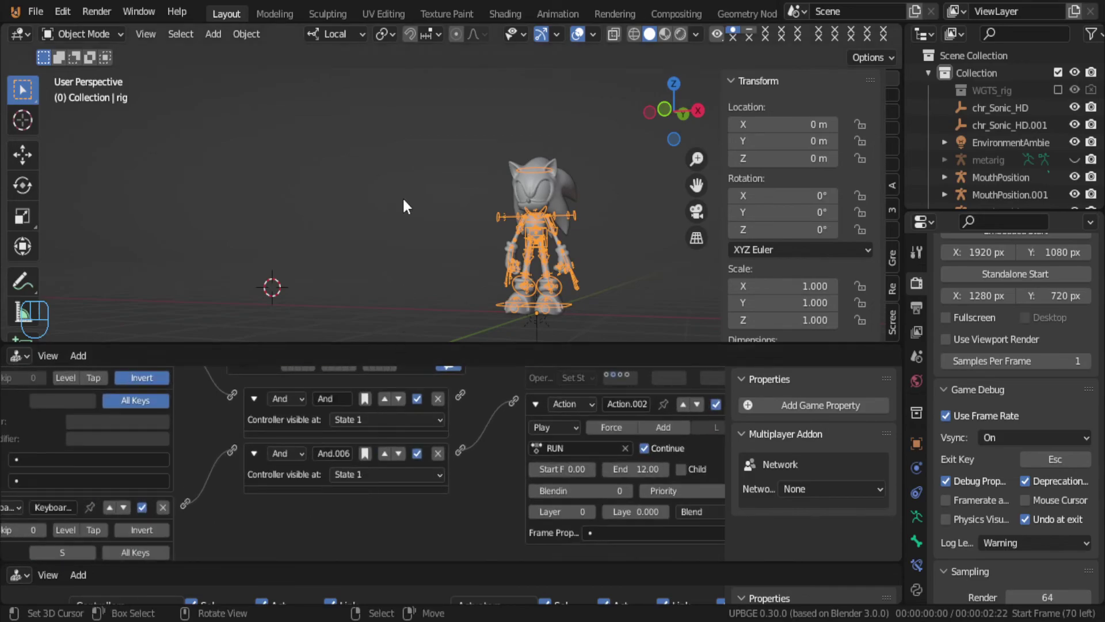
key(p)
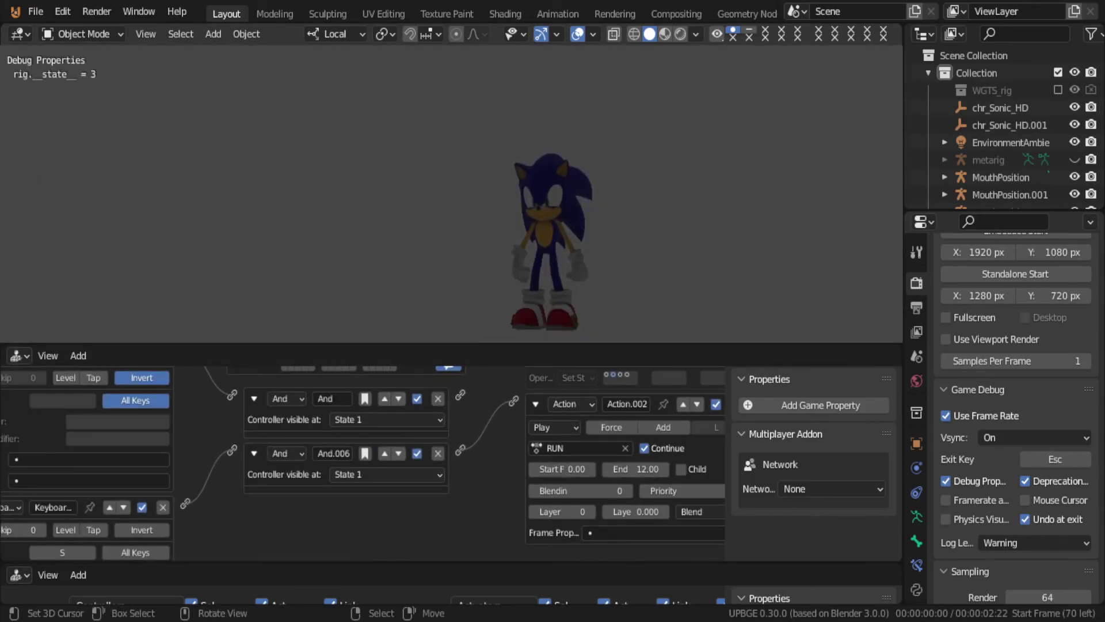
key(Escape)
middle_drag(263, 427, 237, 503)
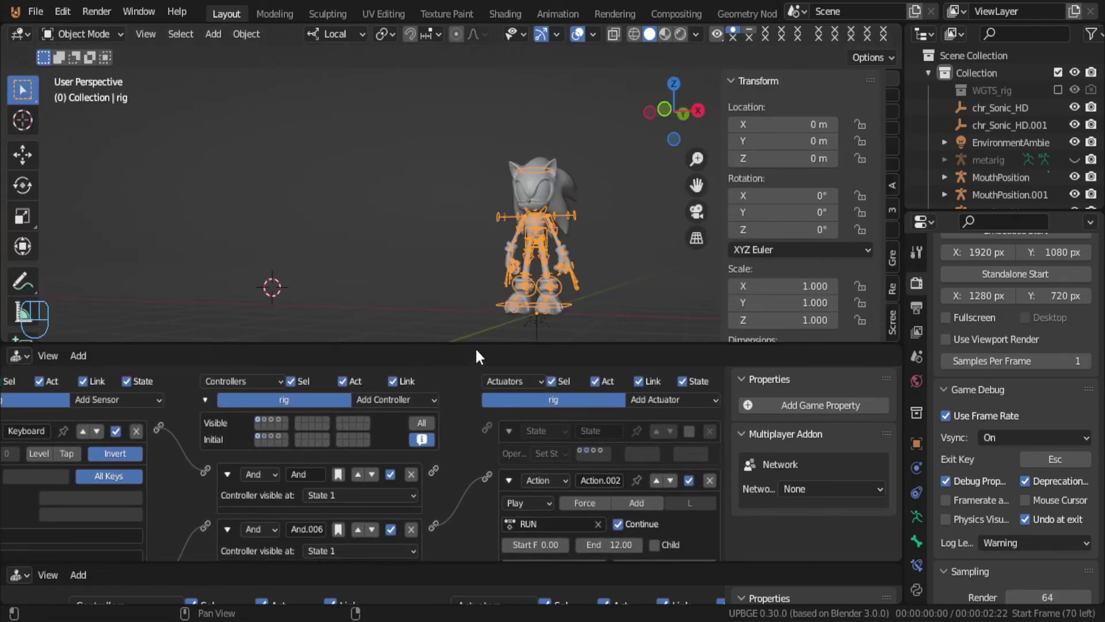
key(p)
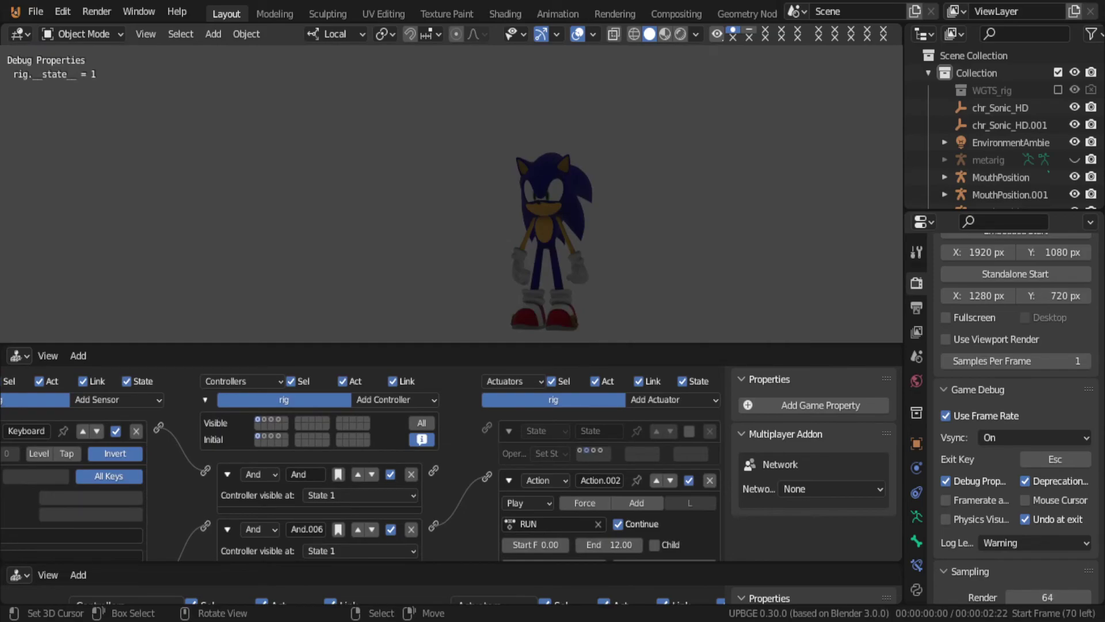
key(Escape)
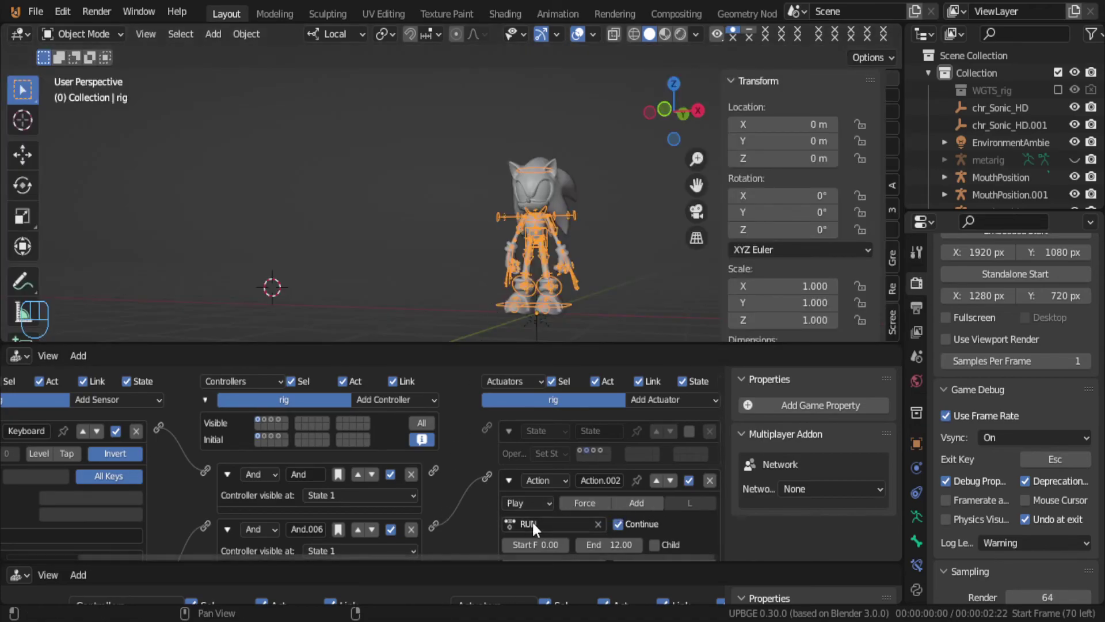
Step: Set the RUN action actuator's priority to 3 and run the game again
ctrl+scroll(547, 522, down, 2)
scroll(554, 520, down, 2)
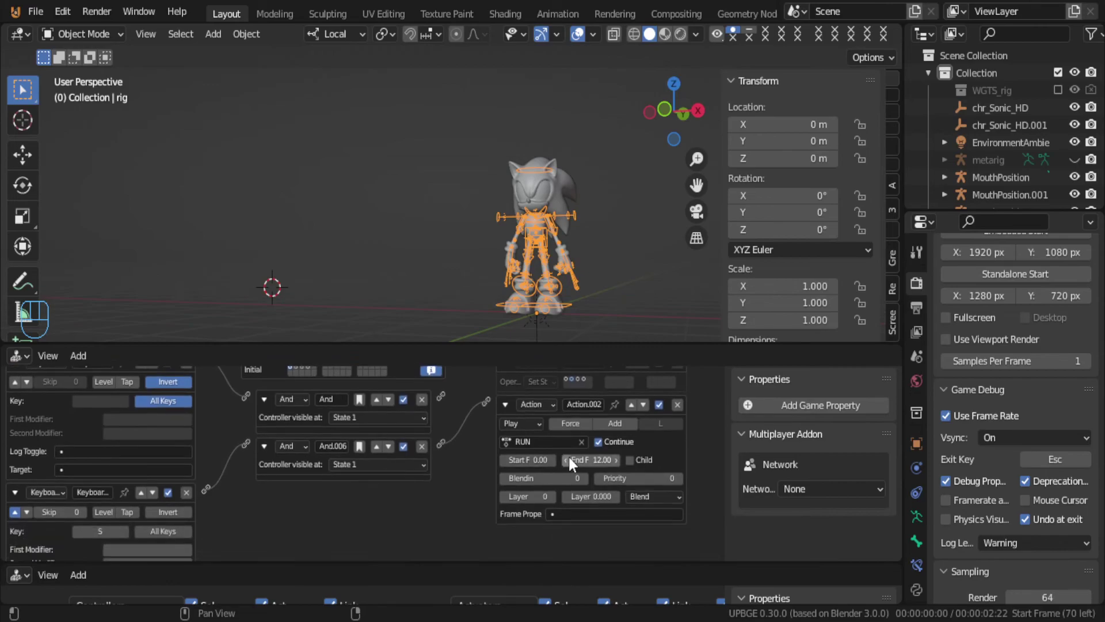
click(679, 479)
click(679, 478)
click(679, 478)
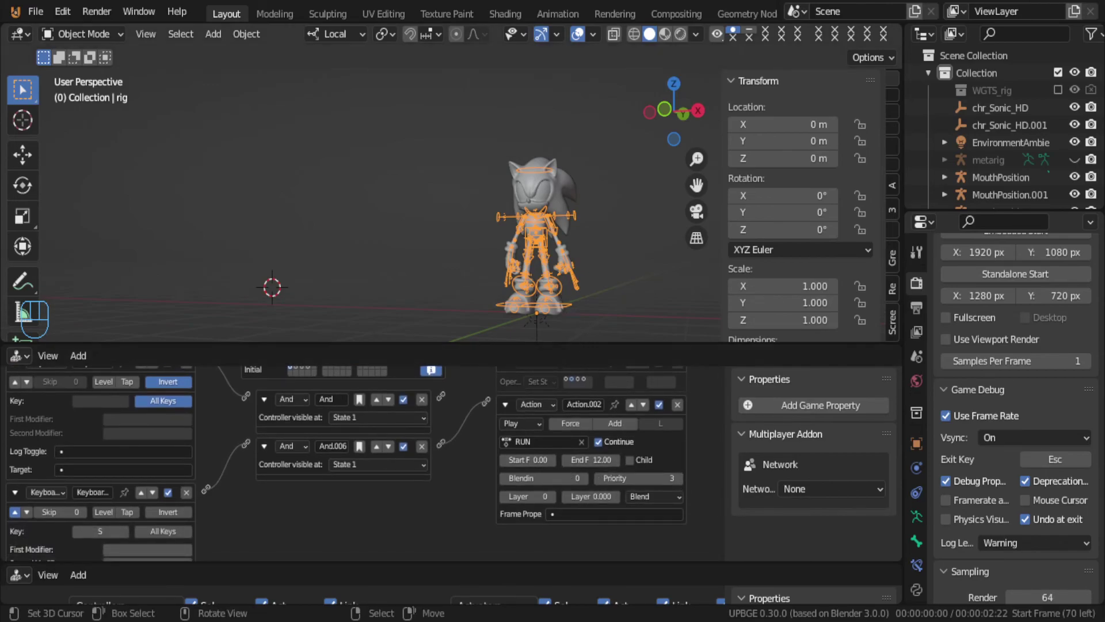
key(p)
key(Escape)
Step: Change the run Keyboard sensor's key to W and test the animation in the game from the front and from behind
key(w)
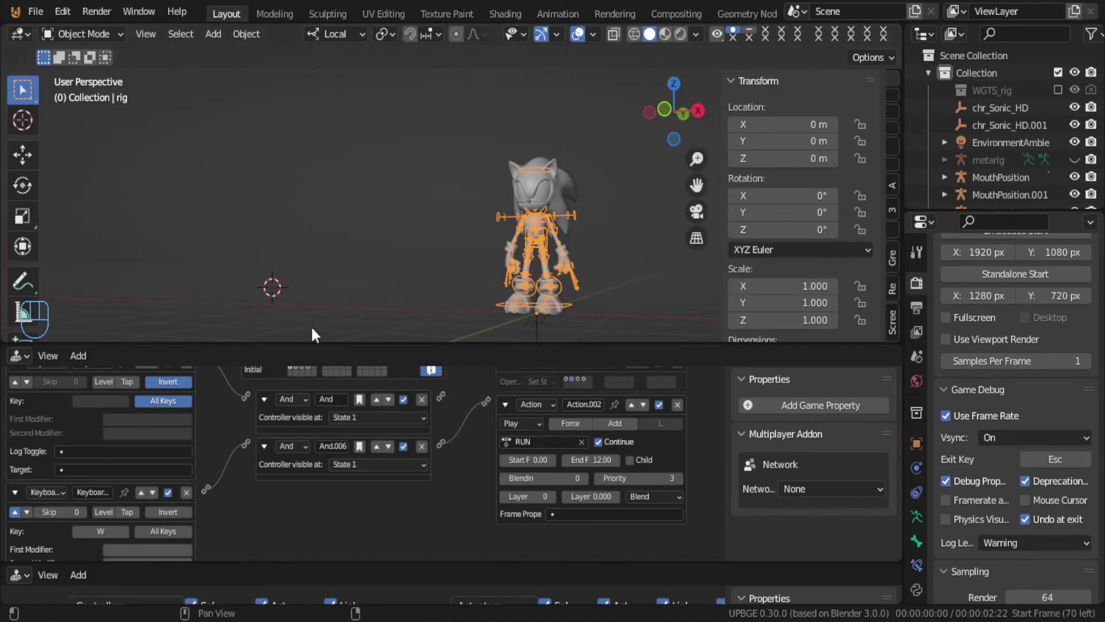
click(469, 194)
key(p)
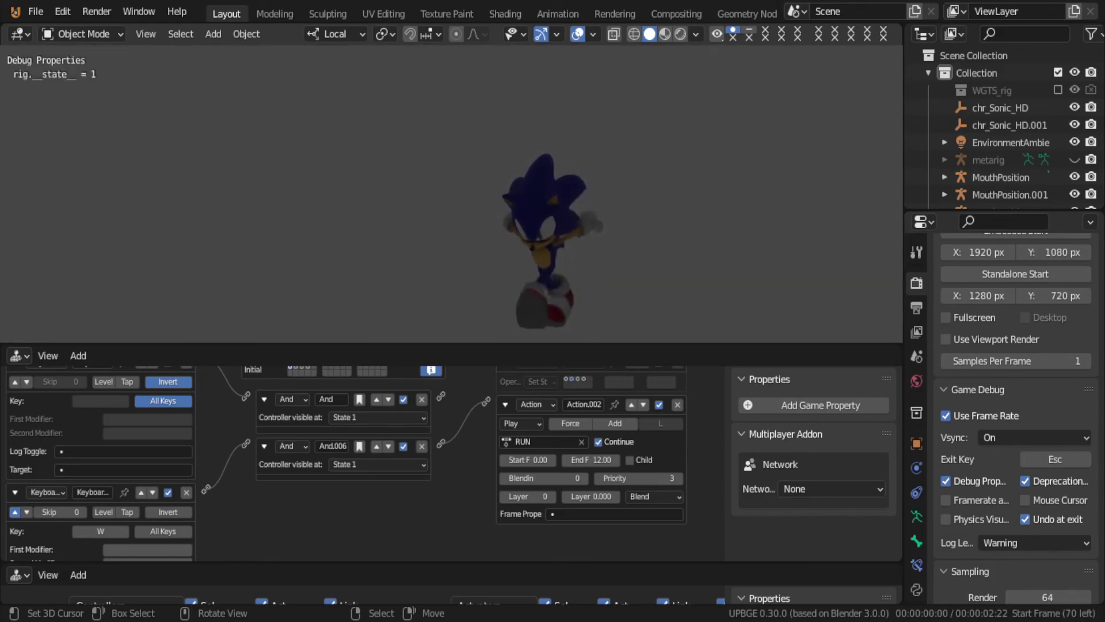
key(Escape)
middle_drag(469, 191, 168, 214)
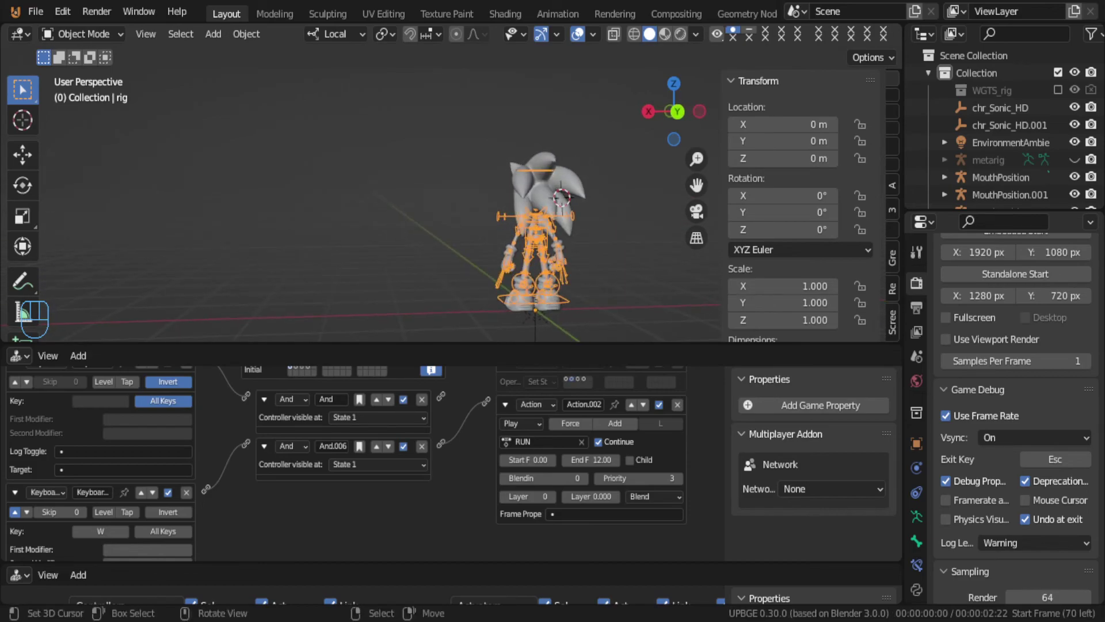
key(p)
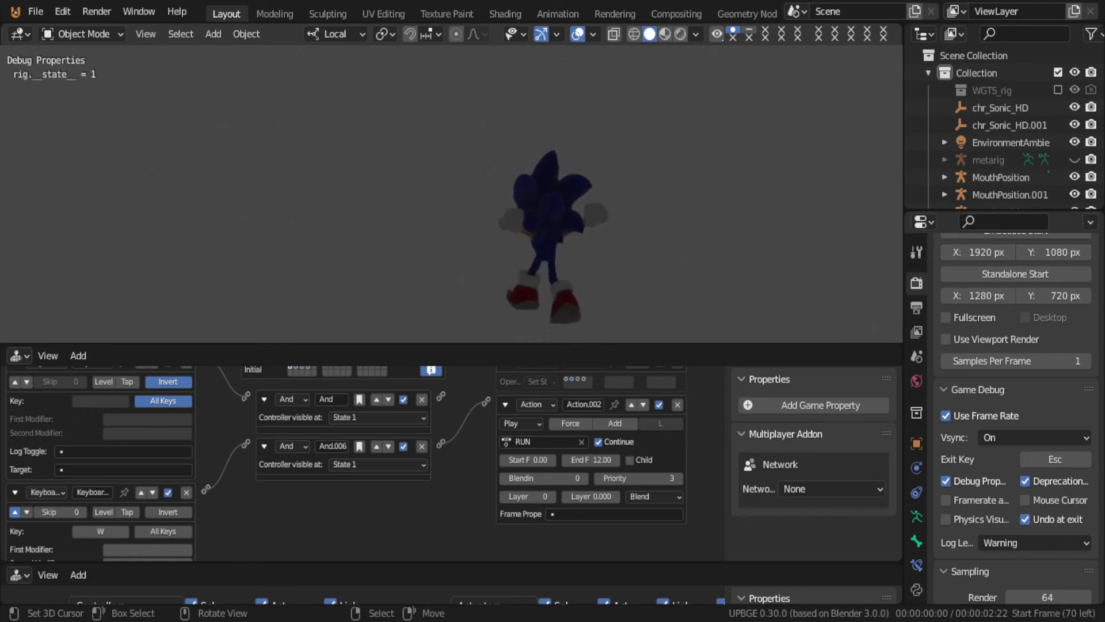
key(Escape)
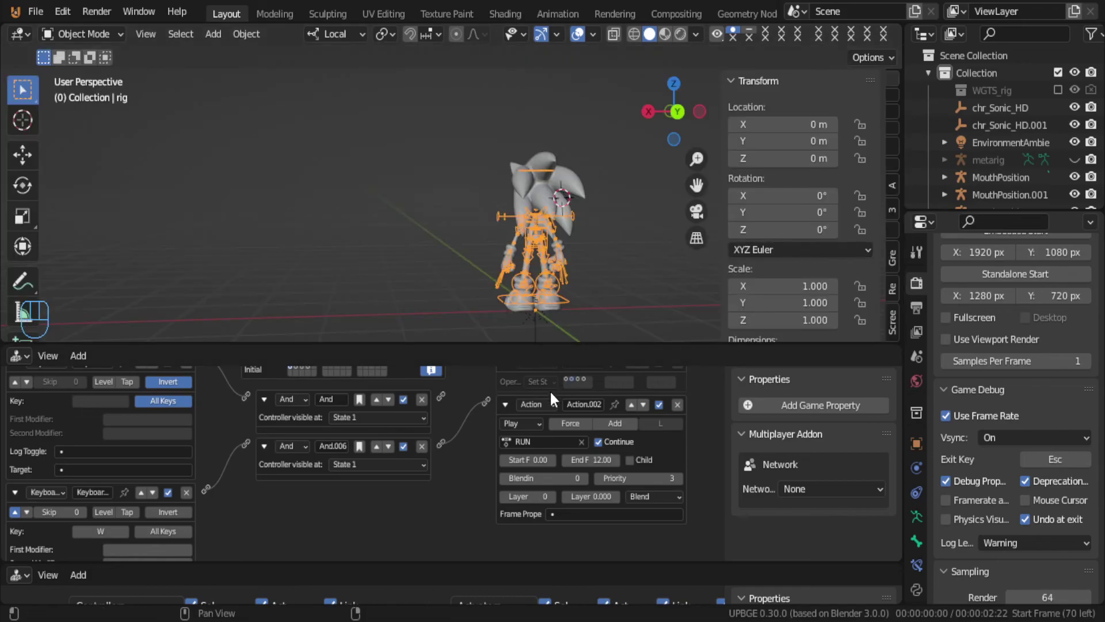
Step: Set the RUN action's end frame to 11 and test the run loop in the game
click(566, 459)
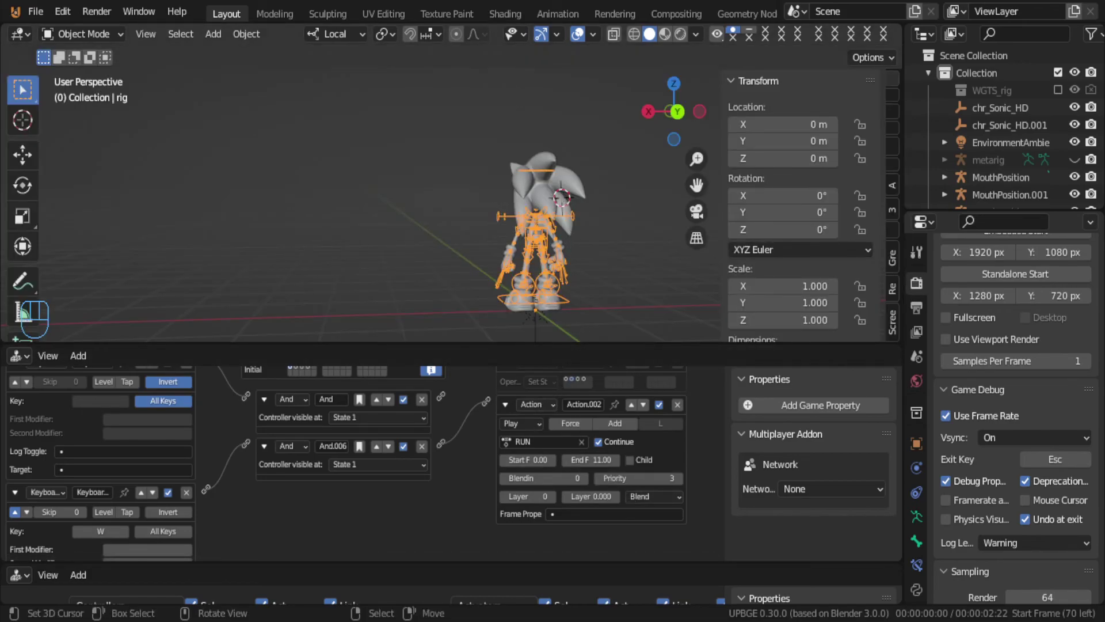
key(p)
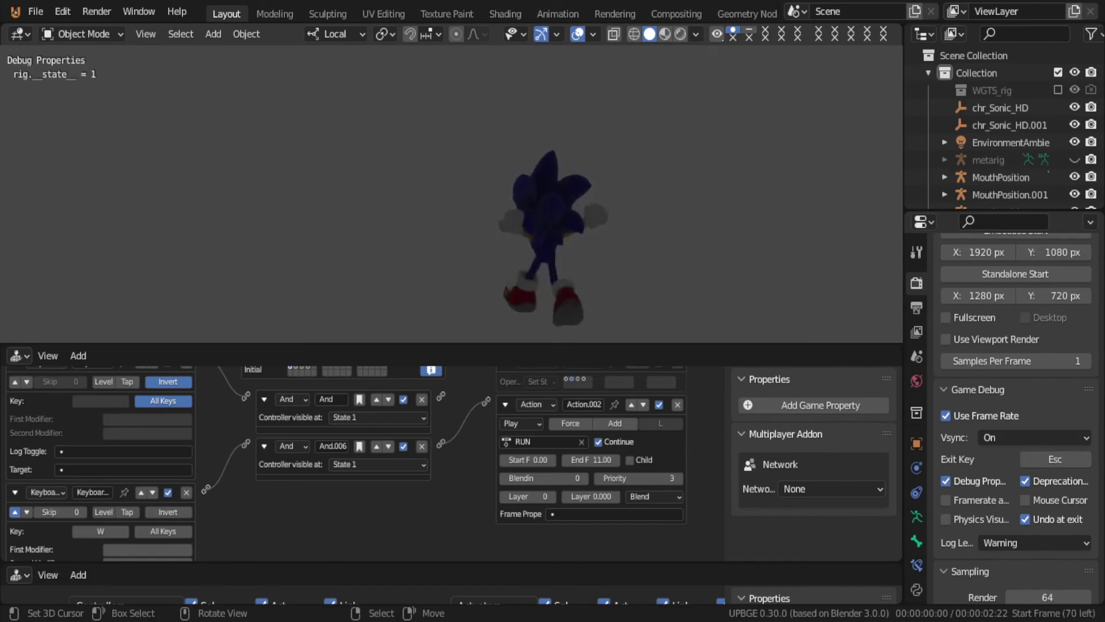
key(Escape)
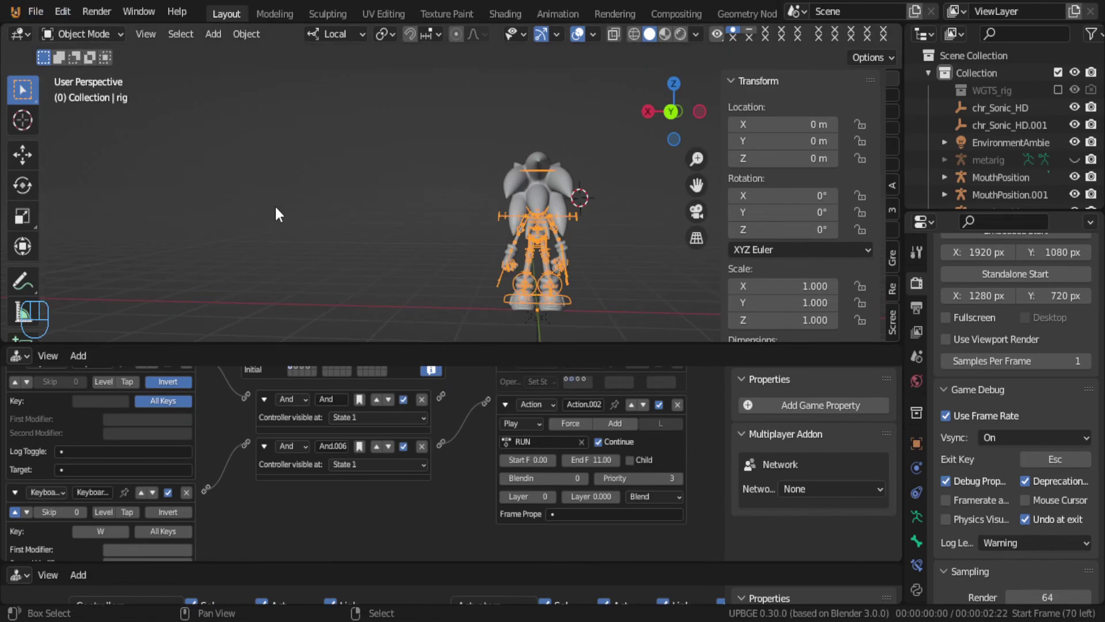
Step: Add a Sun light and move it up beside Sonic to about X 4 m, Y -0.4 m, Z 4.5 m
key(shift+a)
mouse_move(214, 289)
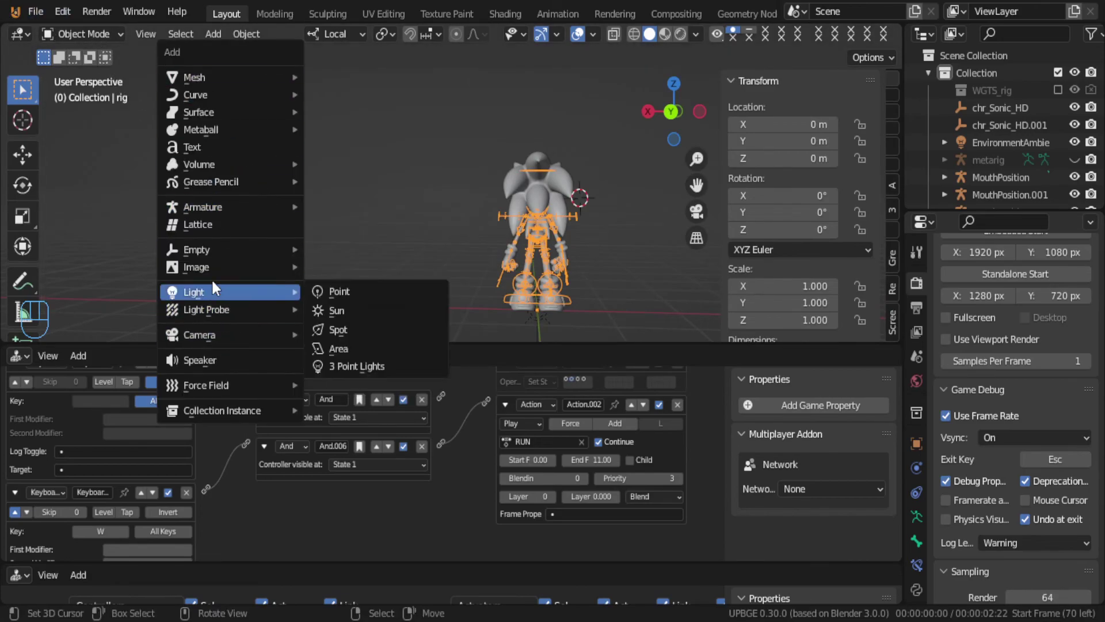
click(341, 310)
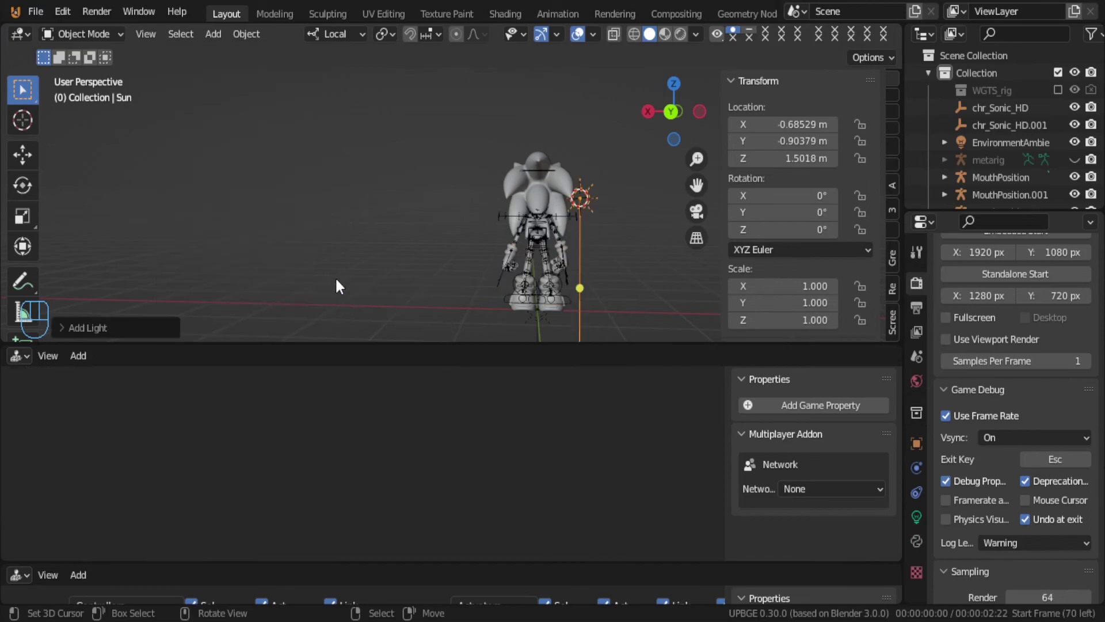
key(g)
click(129, 327)
Step: Rotate the Sun light to shine diagonally past Sonic, at about X -51°, Y 33.5°, Z -32°
key(r)
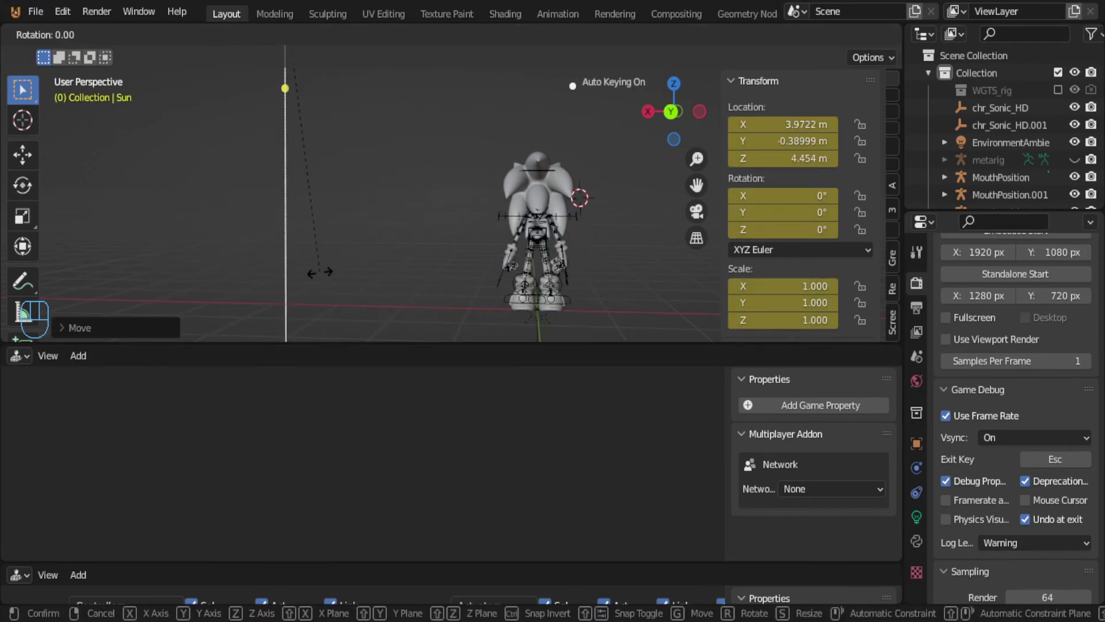
click(979, 357)
middle_drag(457, 180, 571, 181)
key(r)
click(190, 241)
middle_drag(447, 147, 206, 184)
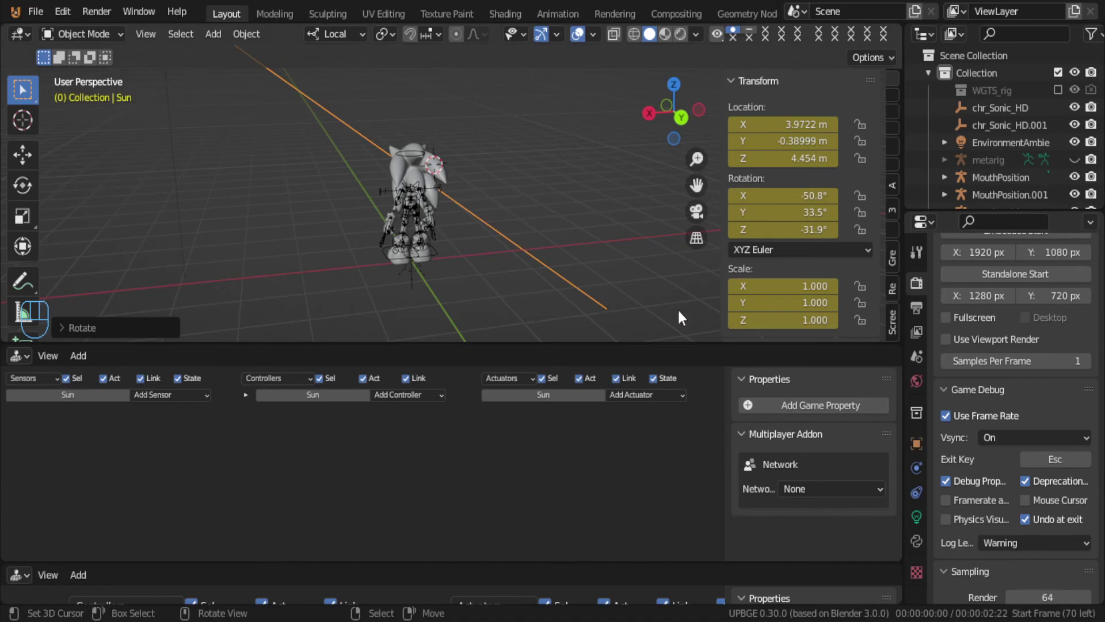
Step: Set the scene's output frame rate to 60 fps
click(917, 310)
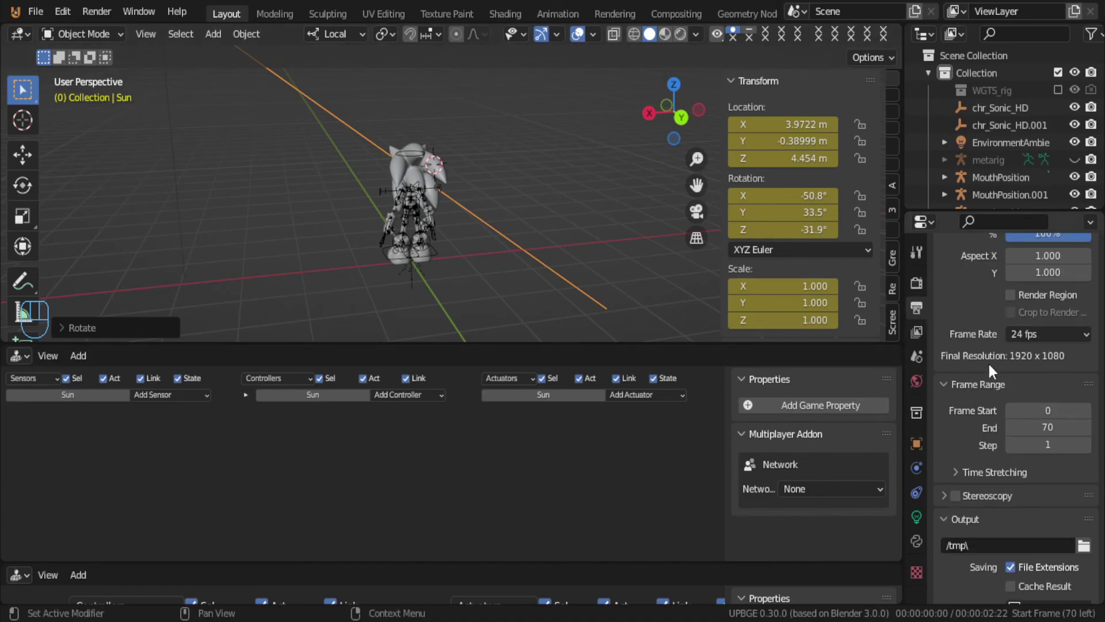
click(1065, 333)
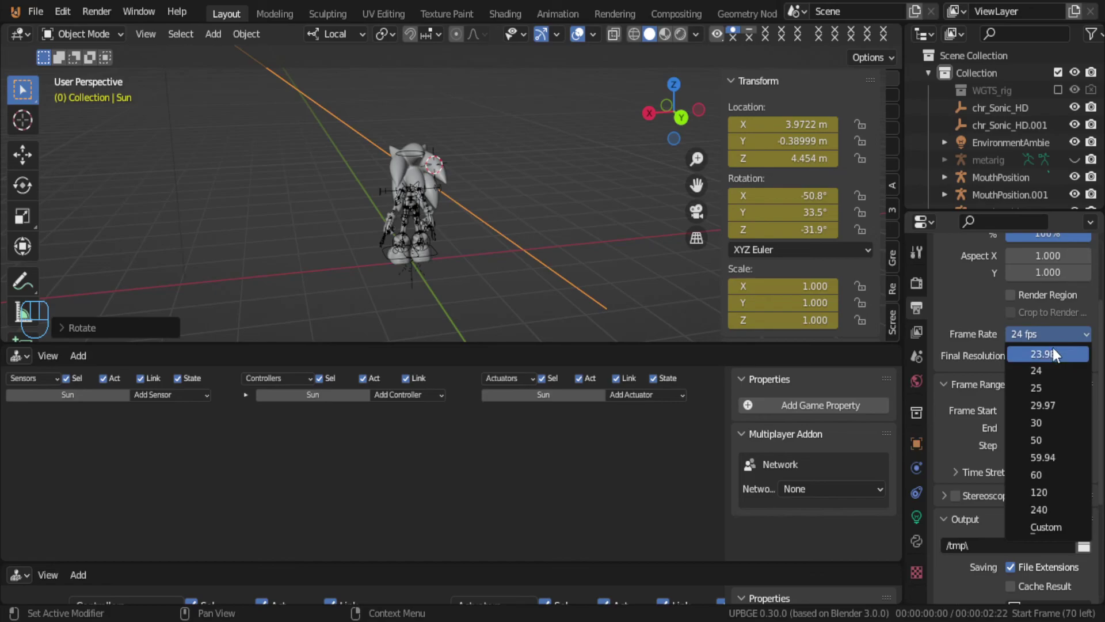
click(1045, 474)
scroll(957, 497, down, 6)
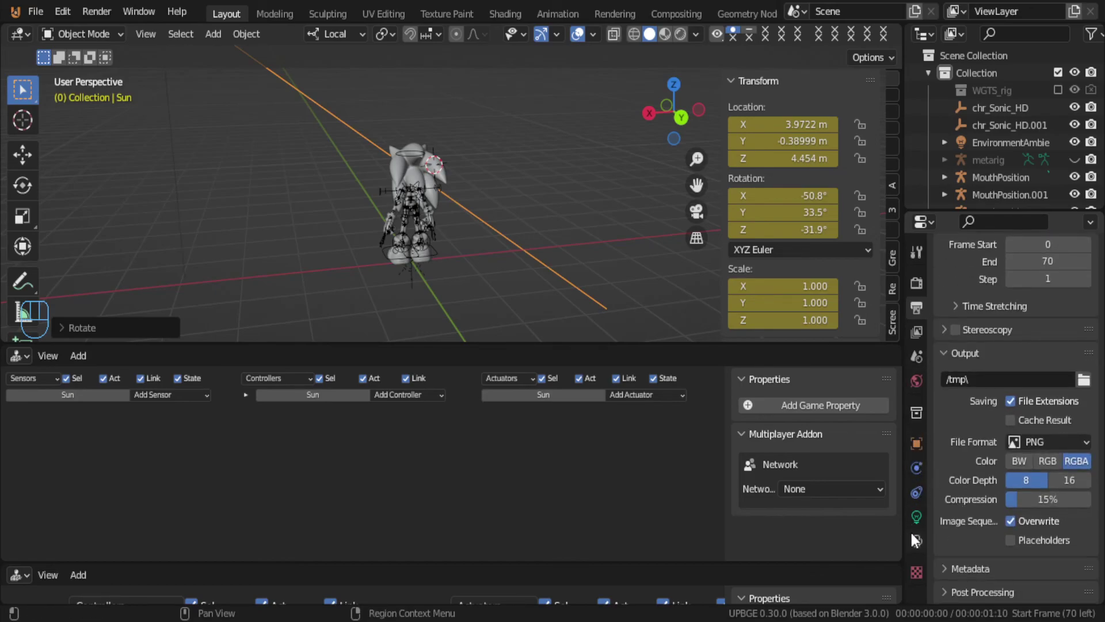
Step: Turn off the Debug Properties display in the Game Debug render settings
click(917, 380)
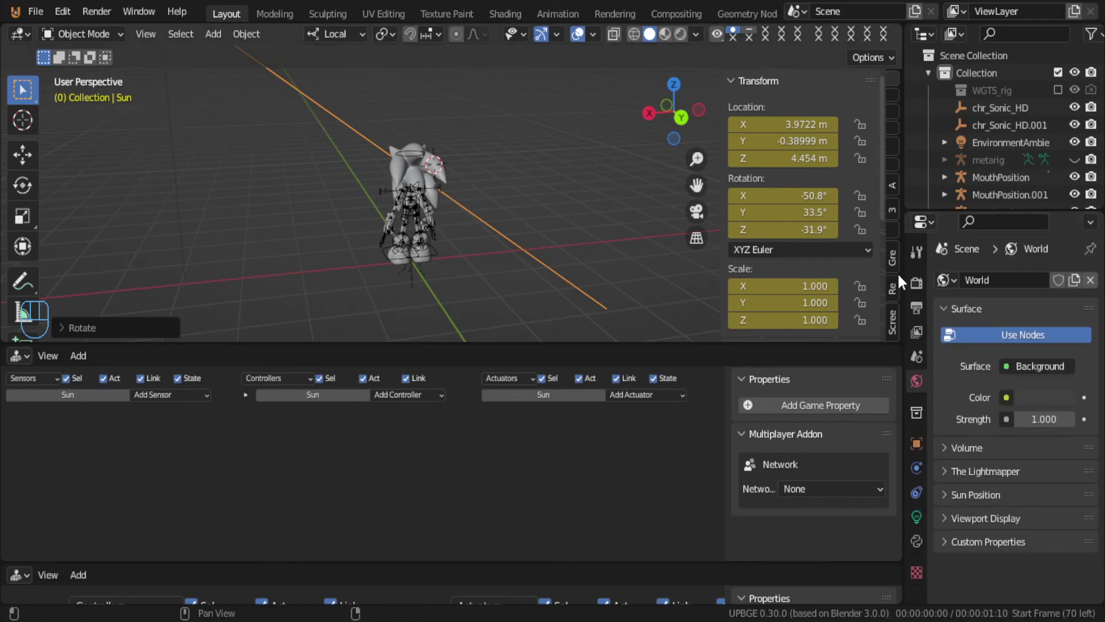
click(916, 281)
scroll(1017, 440, down, 5)
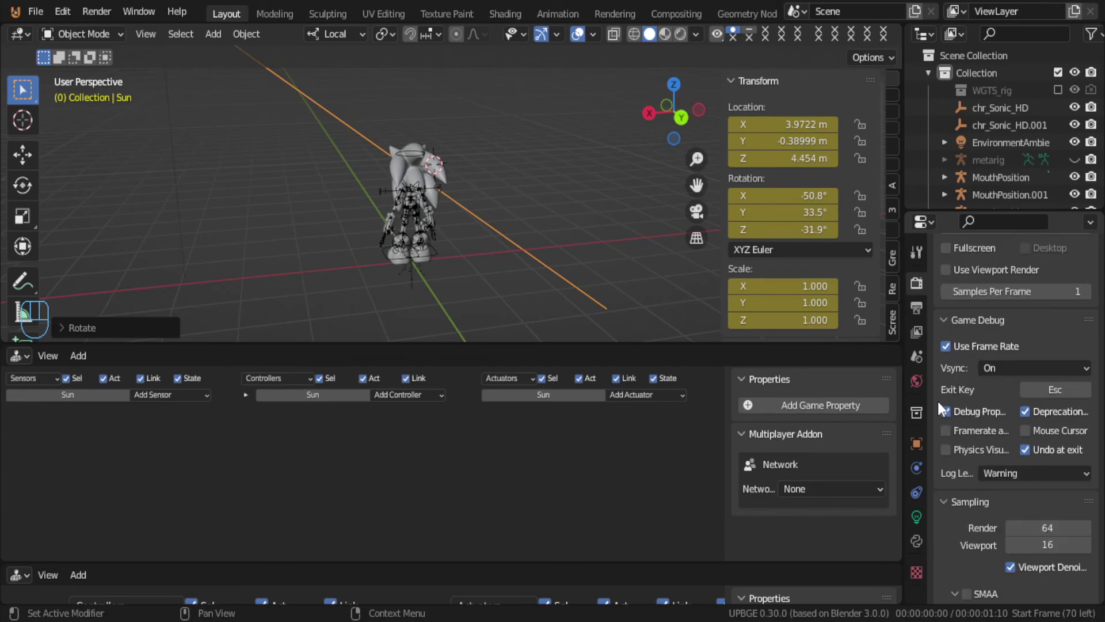
scroll(993, 480, down, 5)
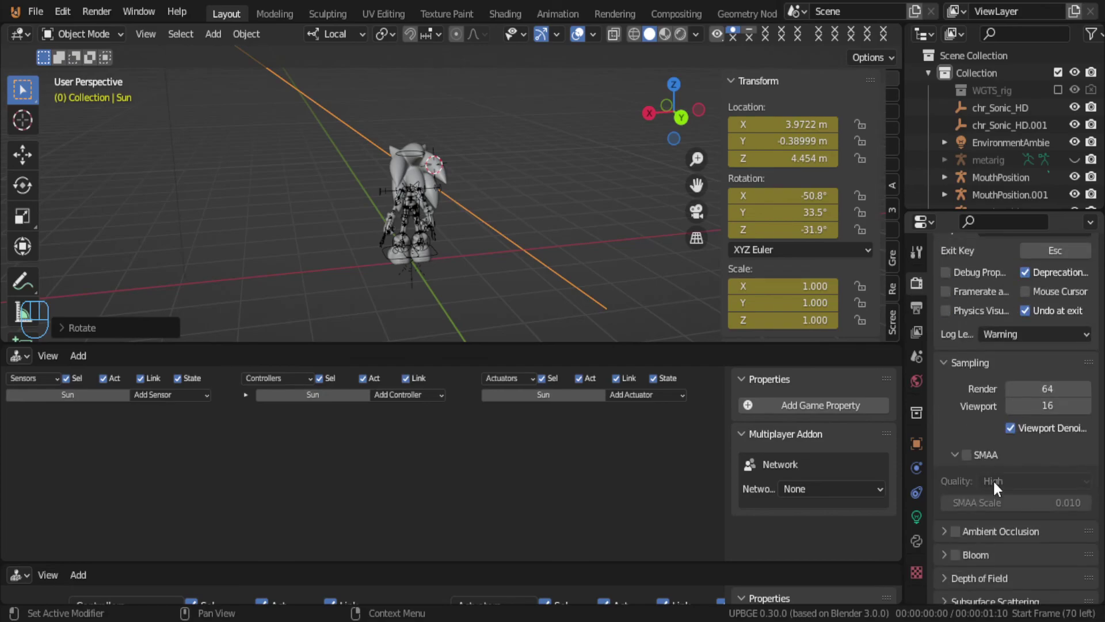
Step: Enable Motion Blur in the render settings and test the run animation in the game
scroll(993, 479, down, 4)
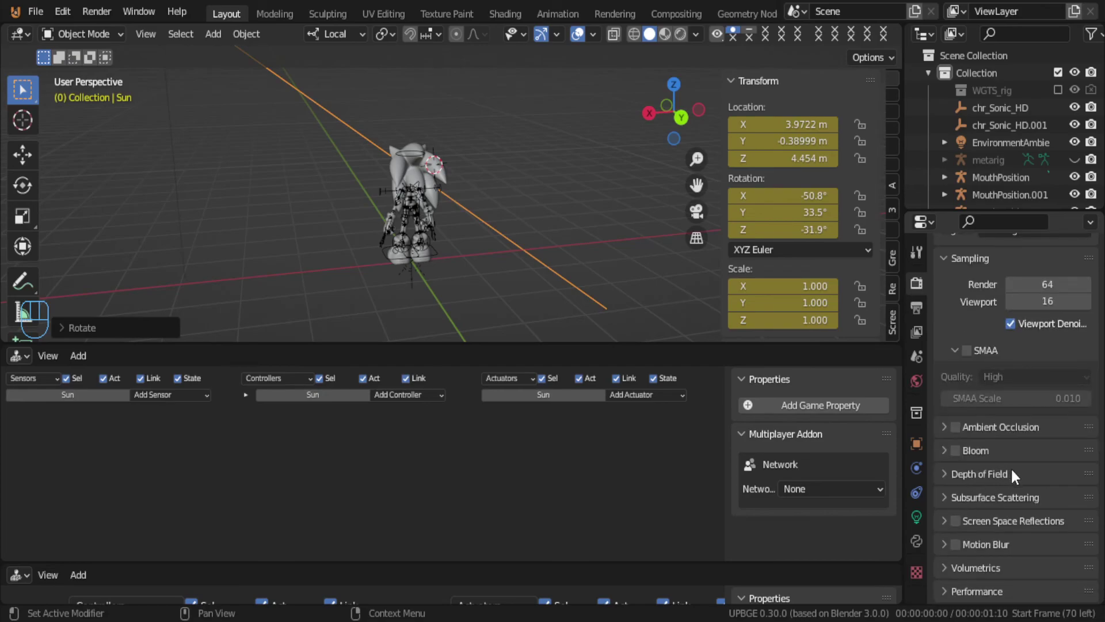
click(955, 544)
click(947, 543)
scroll(1045, 558, down, 3)
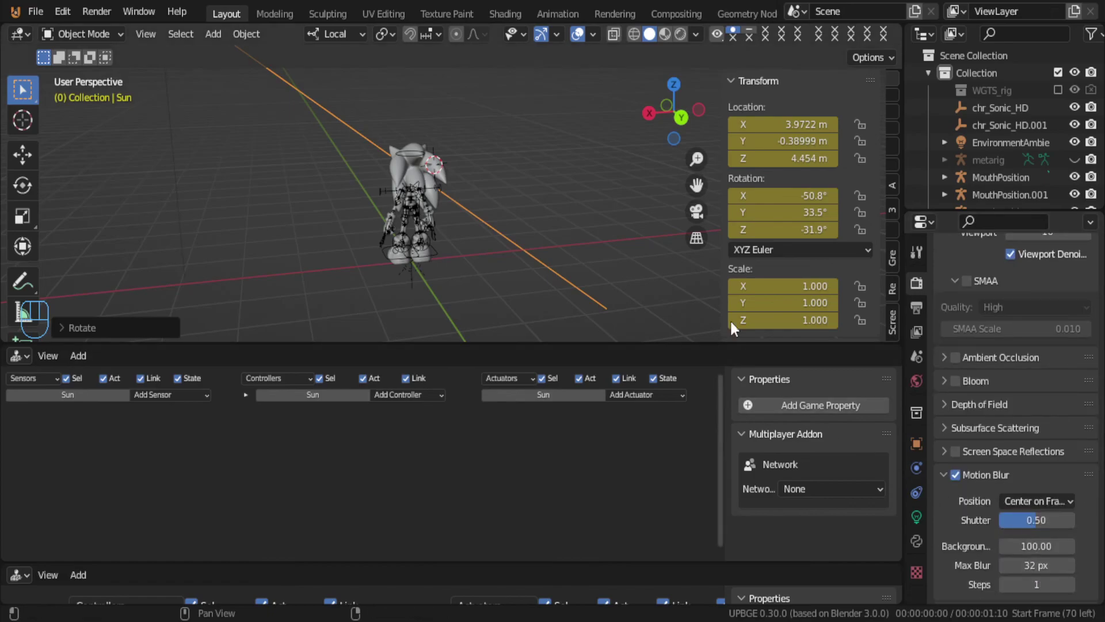
shift+middle_drag(574, 137, 636, 204)
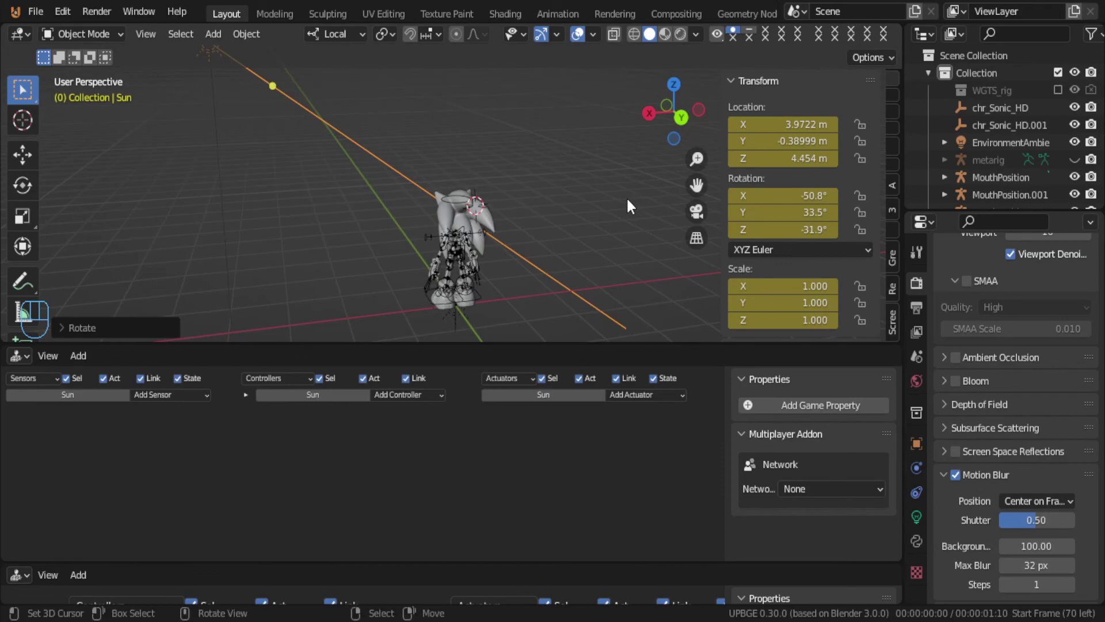
key(p)
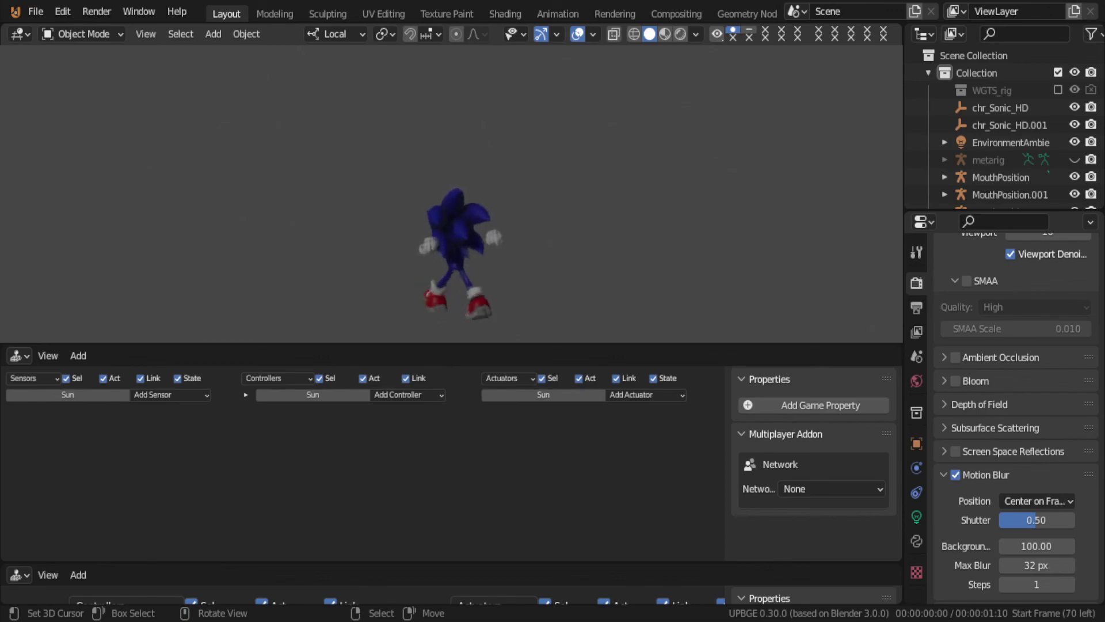
key(Escape)
Step: Set the Motion Blur shutter to 1.00 and test the run animation in the game
drag(1003, 510, 1049, 520)
key(p)
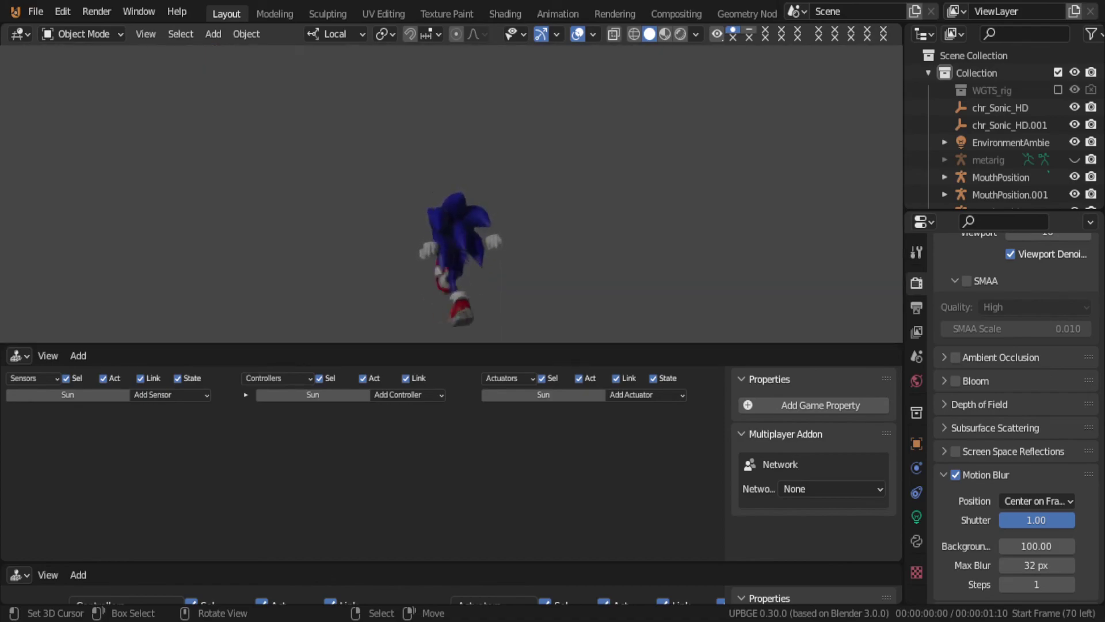
key(Escape)
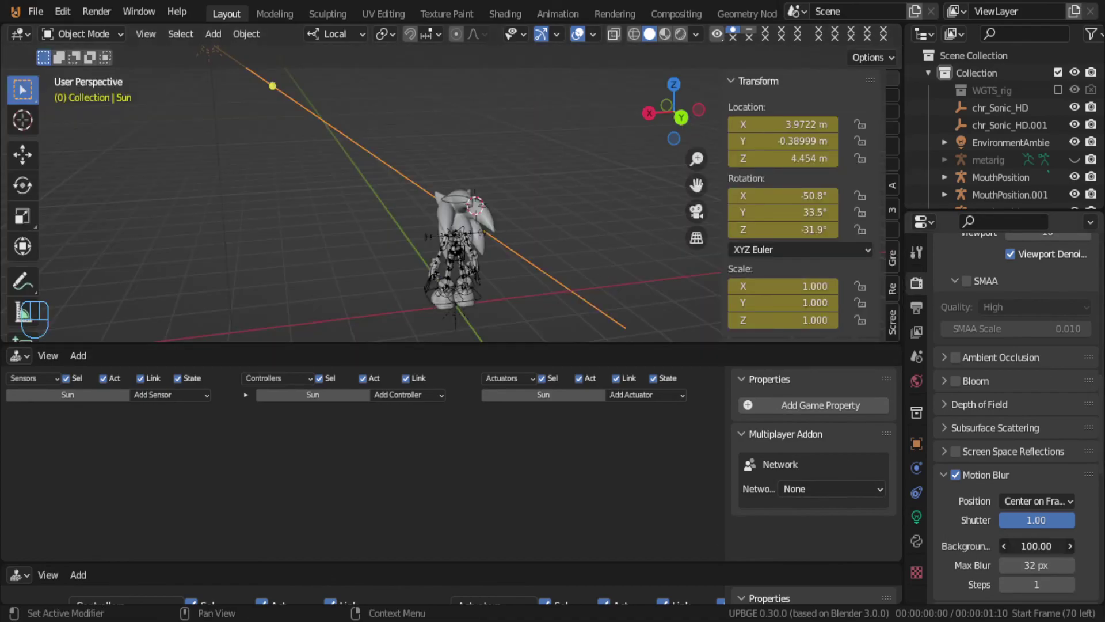
Step: Set the Motion Blur Max Blur to 54 px and test the run animation in the game
drag(1030, 565, 1048, 565)
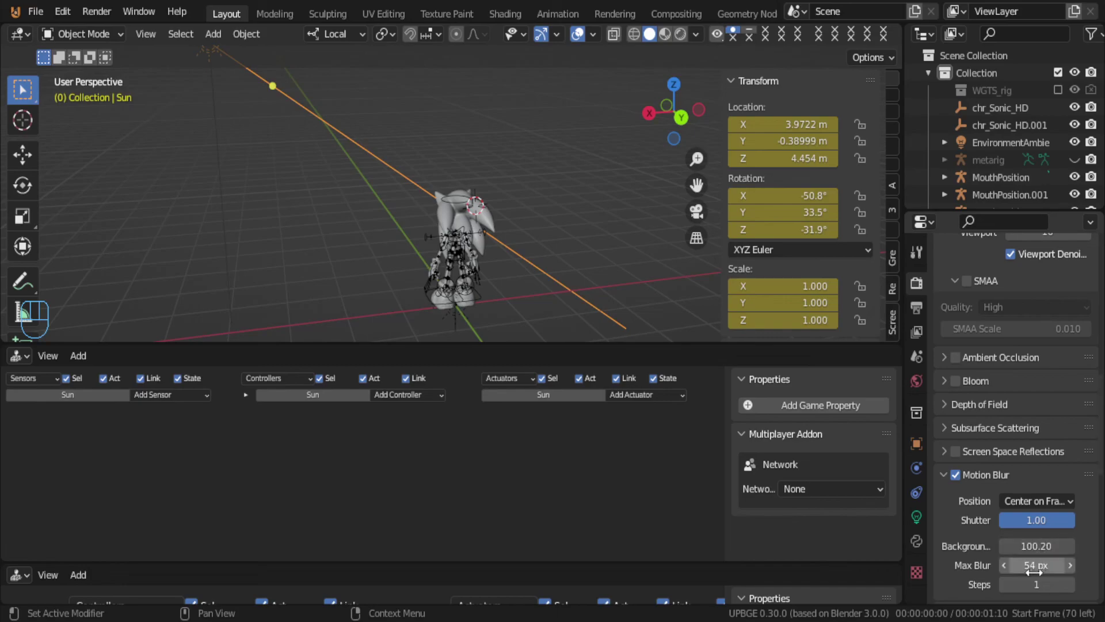
key(p)
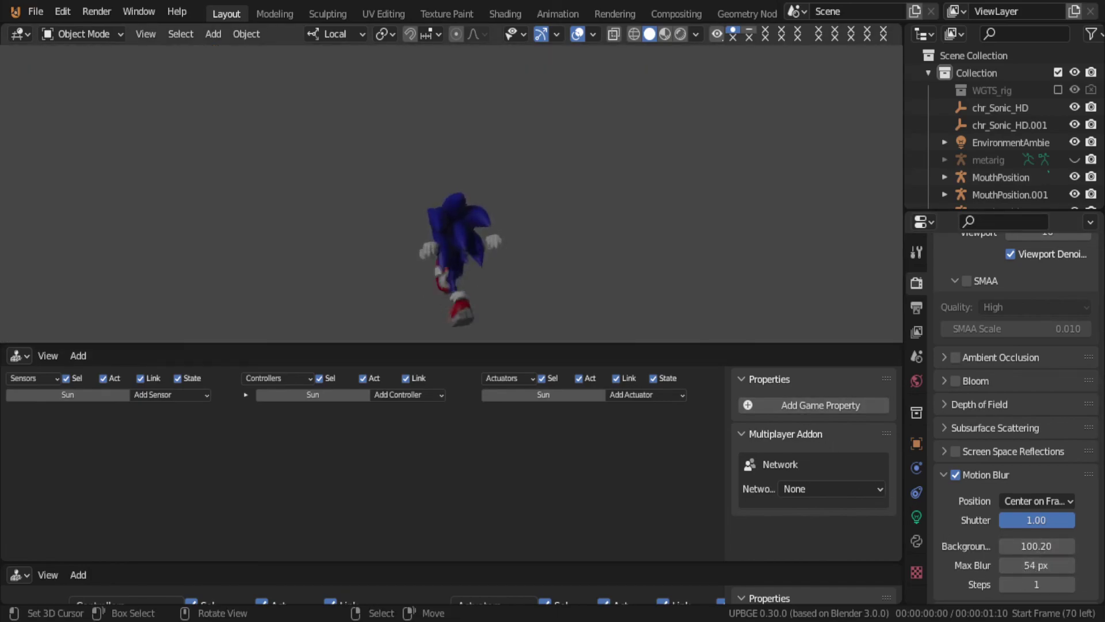
key(Escape)
Step: Raise the Motion Blur Max Blur to 105 px and play the game to check the run
mouse_move(1030, 565)
mouse_down()
mouse_move(1053, 564)
mouse_move(1037, 563)
mouse_up()
key(o)
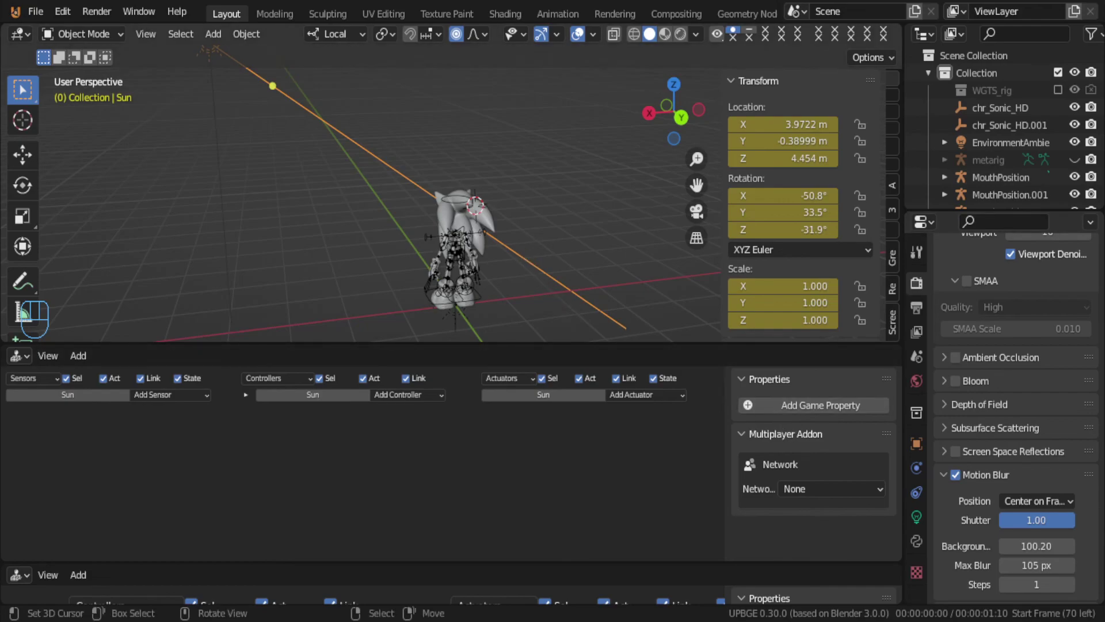
key(p)
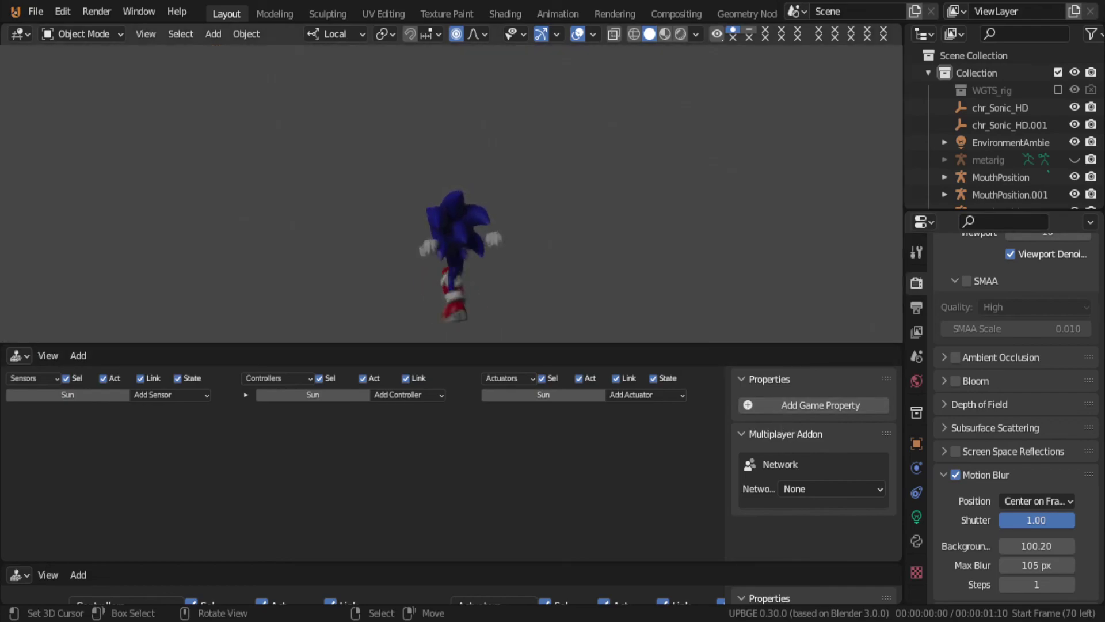
key(Escape)
Step: Set the Motion Blur steps to 3 and test the run animation from a side view
middle_drag(620, 252, 603, 256)
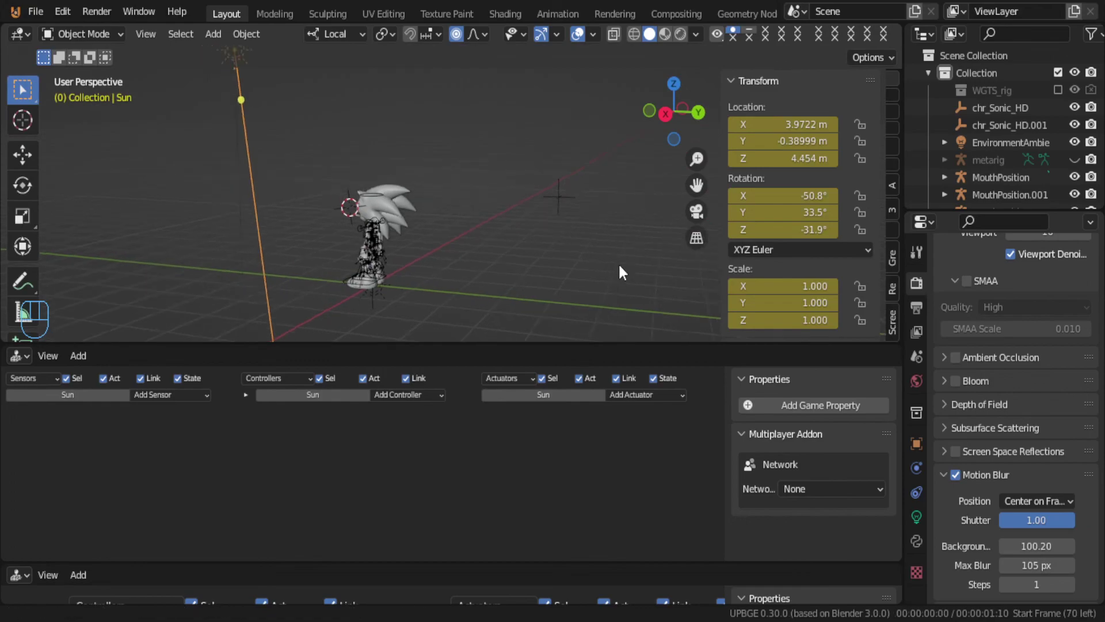
click(1070, 584)
click(1070, 584)
middle_drag(509, 283, 539, 304)
key(p)
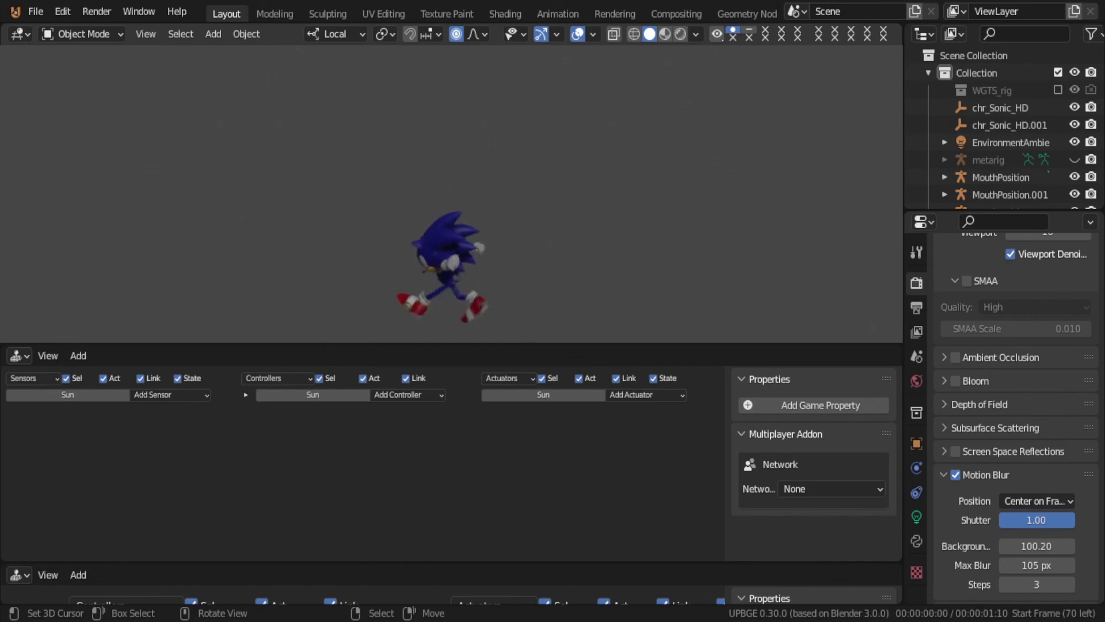
key(Escape)
Step: Set the Motion Blur steps to 10 and test the run animation in the game
click(1036, 584)
text(10)
key(Return)
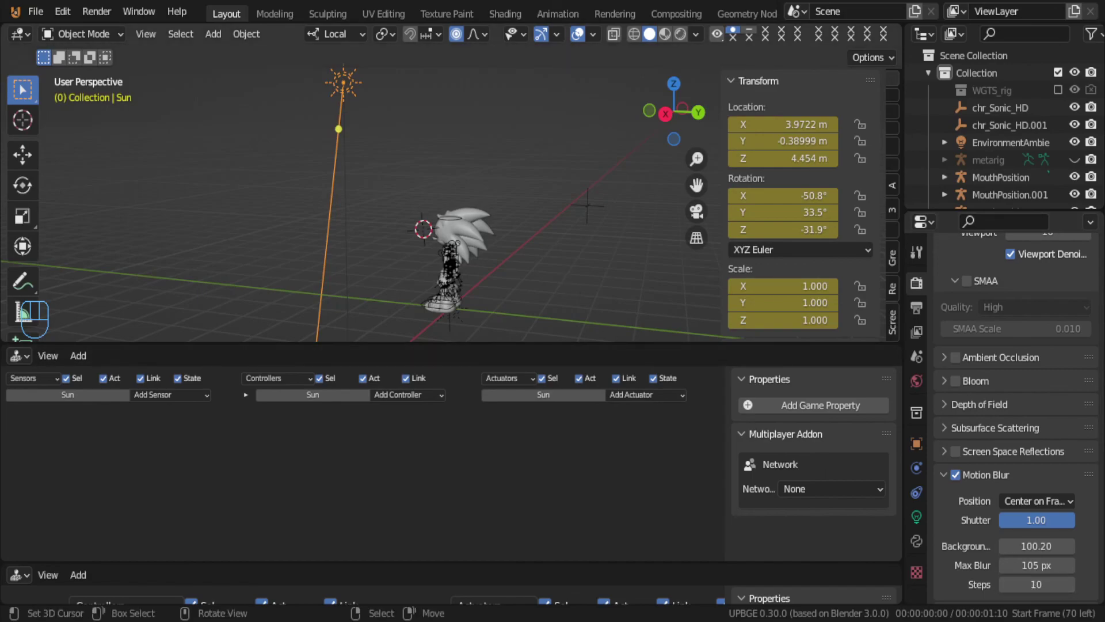
key(p)
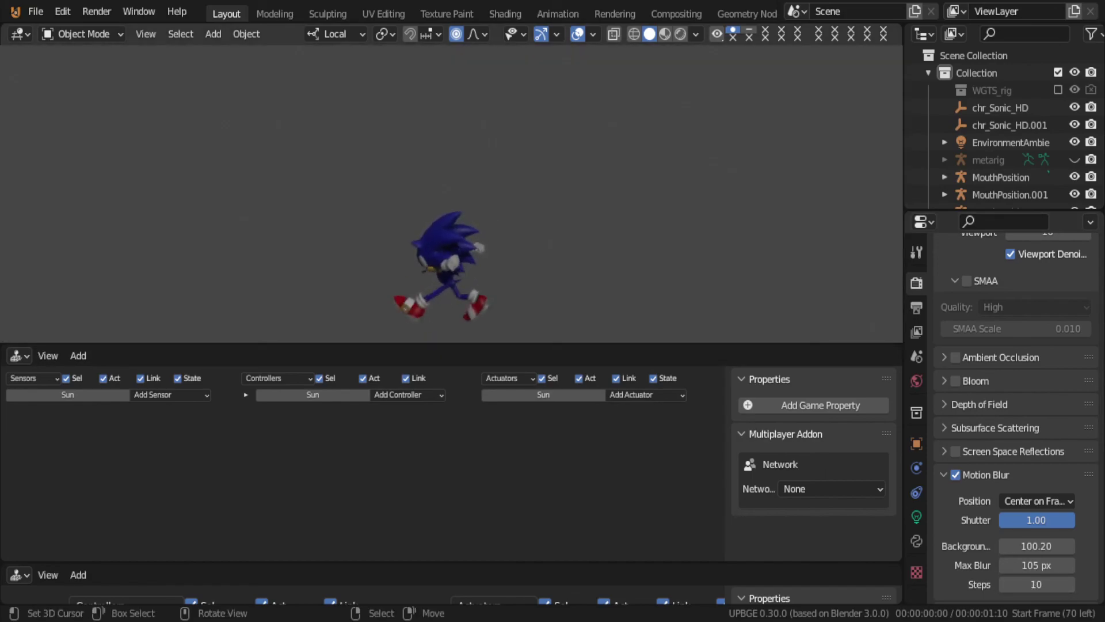
key(Escape)
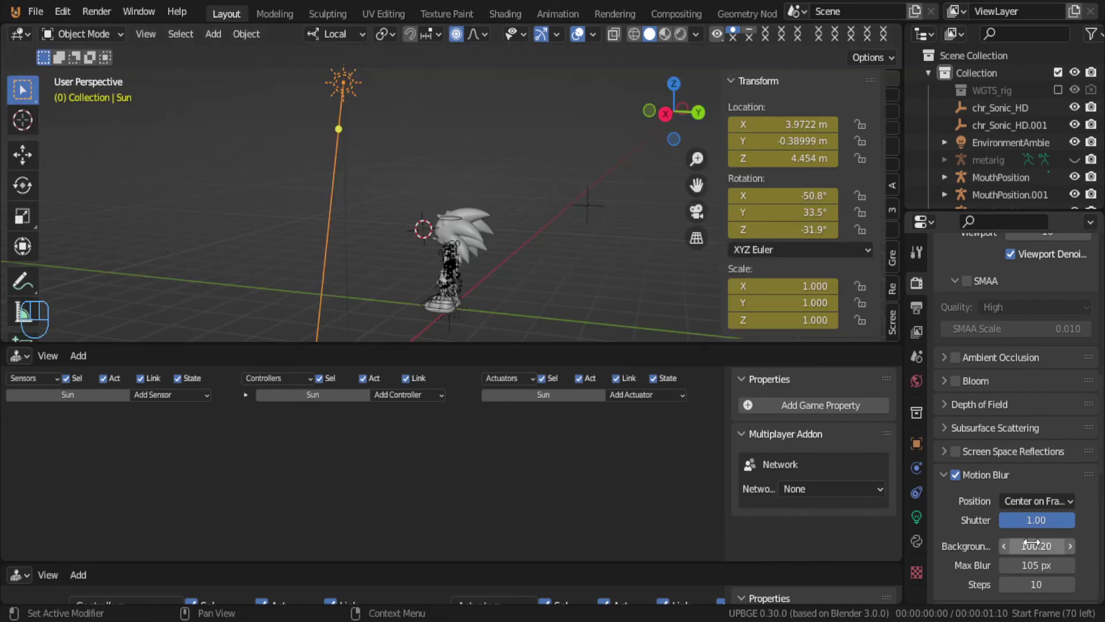
Step: Raise the Motion Blur Max Blur to 170 px and test the run animation in the game
drag(1047, 565, 1082, 565)
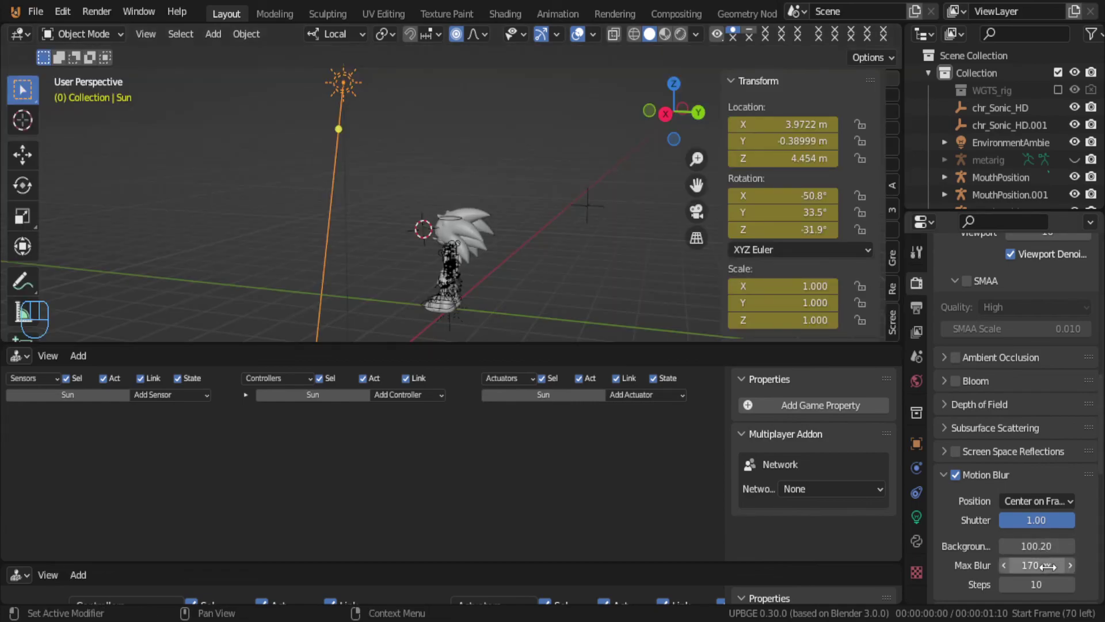
key(p)
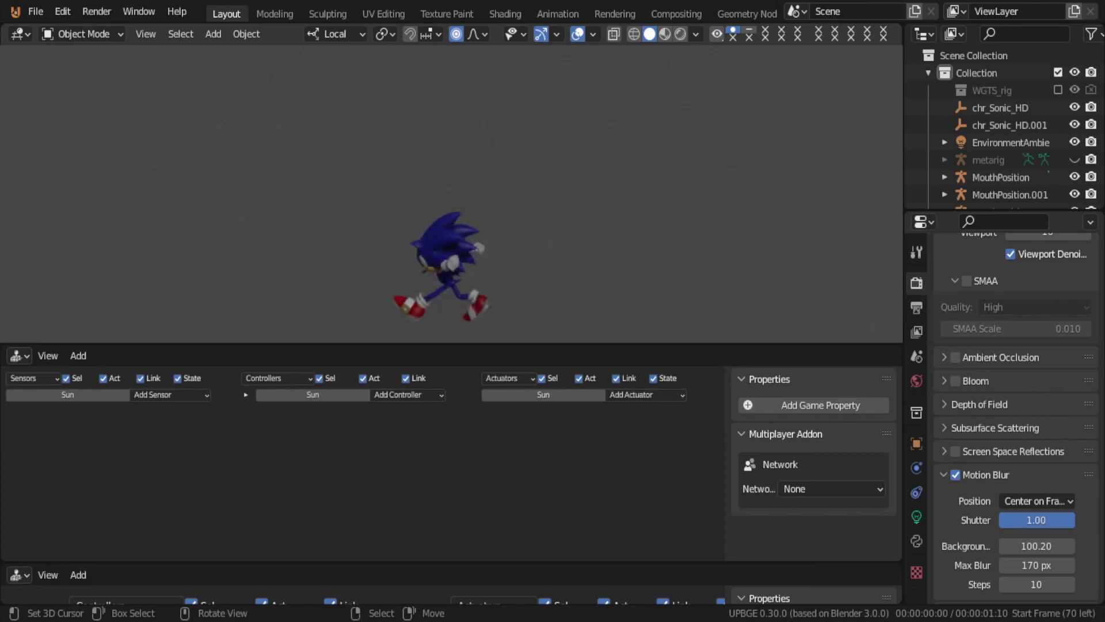
key(Escape)
Step: Save the Blender file with the new motion blur settings
middle_drag(461, 269, 520, 276)
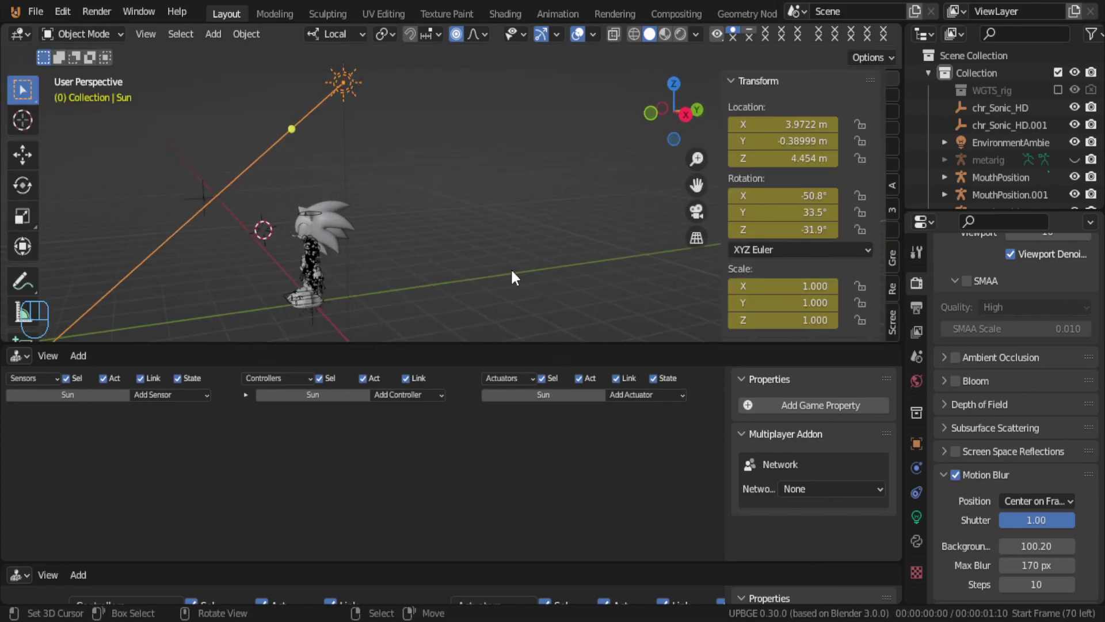
middle_drag(387, 247, 570, 251)
key(ctrl+s)
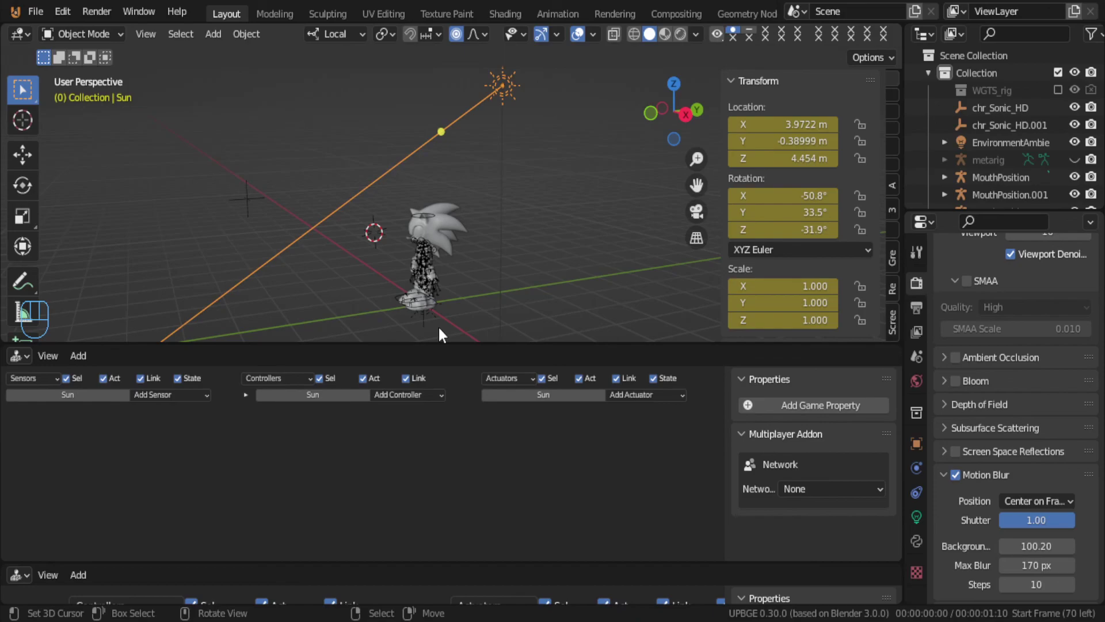
Step: View the Sonic rig from the front and enlarge the 3D viewport over the logic brick editor beneath it
middle_drag(431, 259, 540, 263)
shift+middle_drag(283, 260, 512, 248)
scroll(450, 194, up, 4)
scroll(501, 260, down, 4)
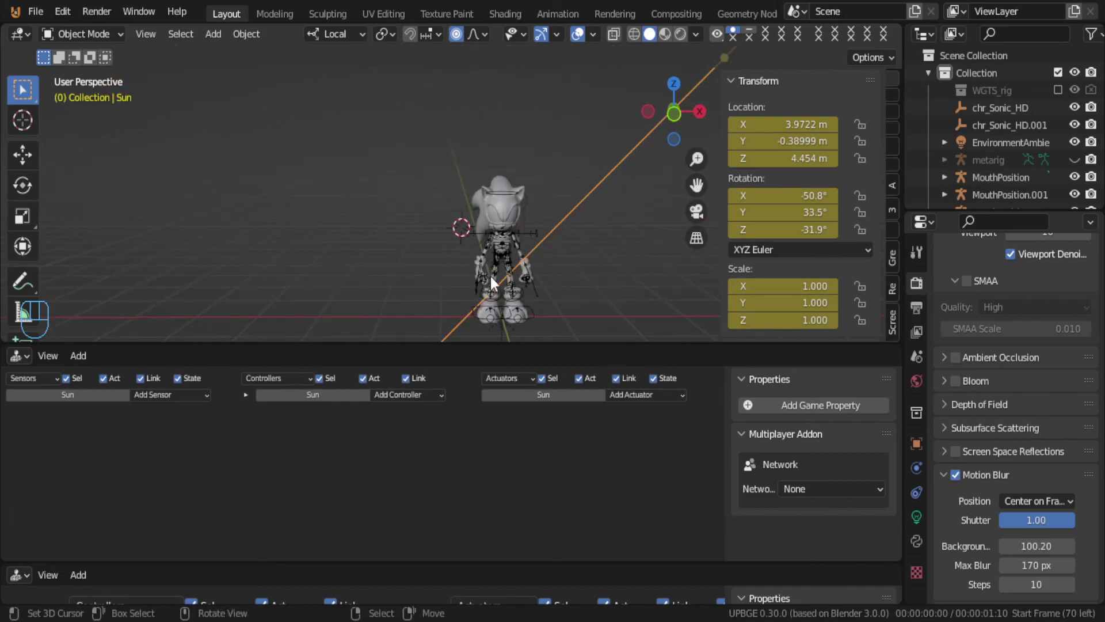
drag(479, 341, 462, 530)
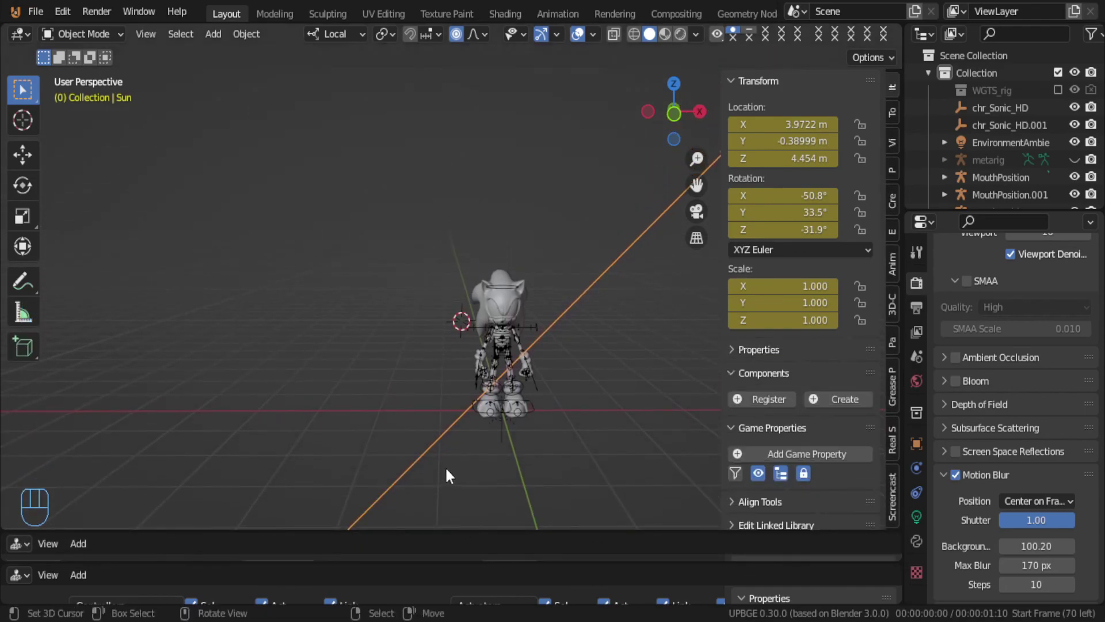
scroll(446, 451, down, 5)
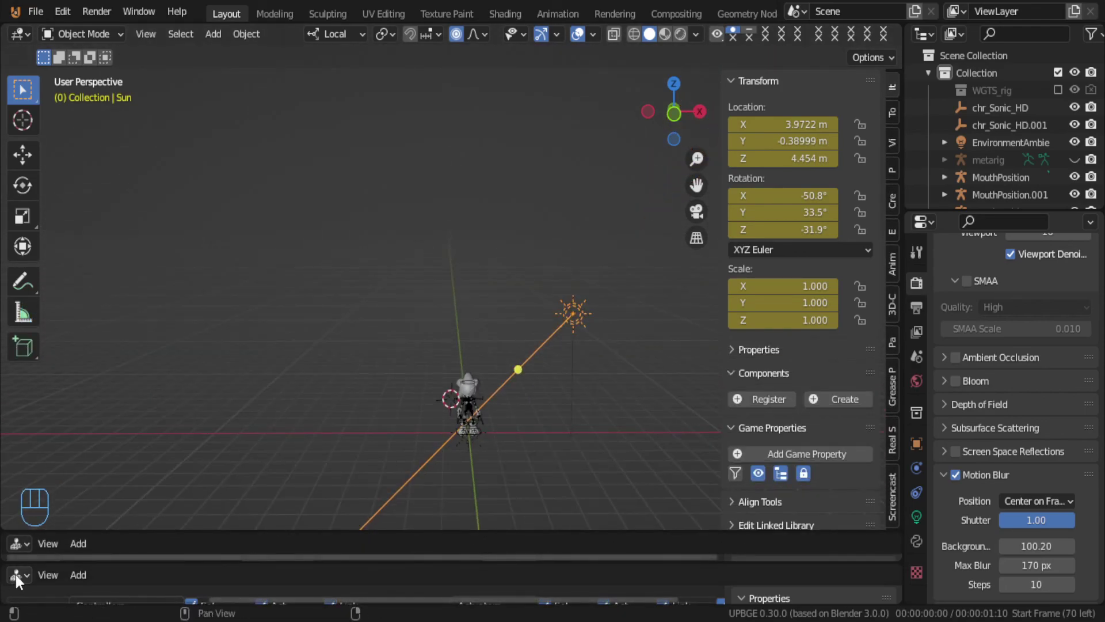
Step: Join the two stacked logic brick editor areas into one
right_click(74, 564)
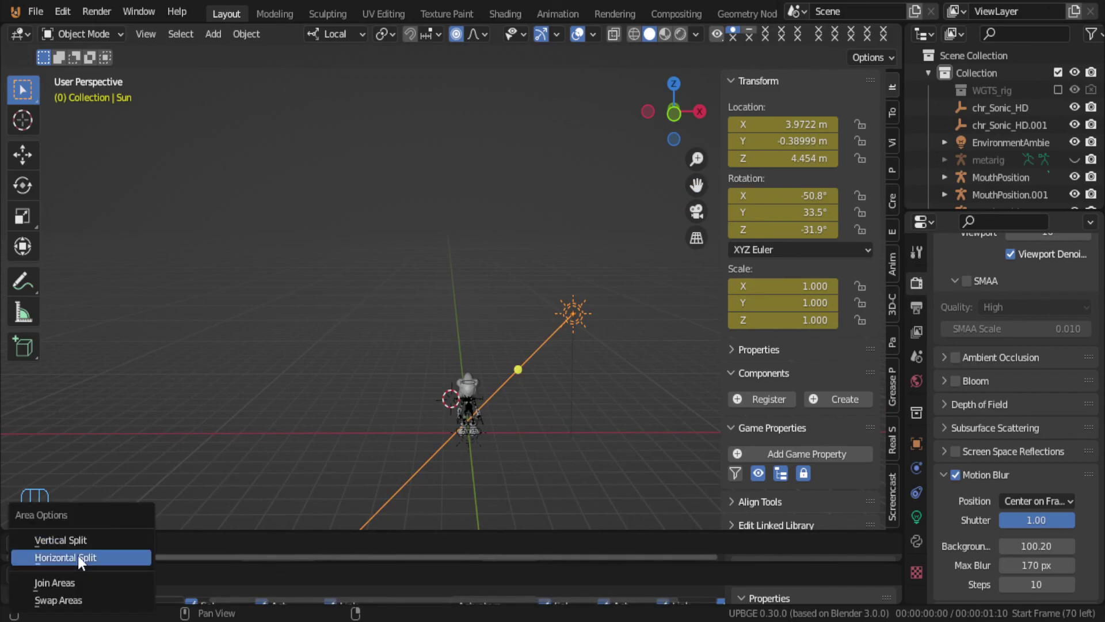
click(80, 583)
right_click(84, 559)
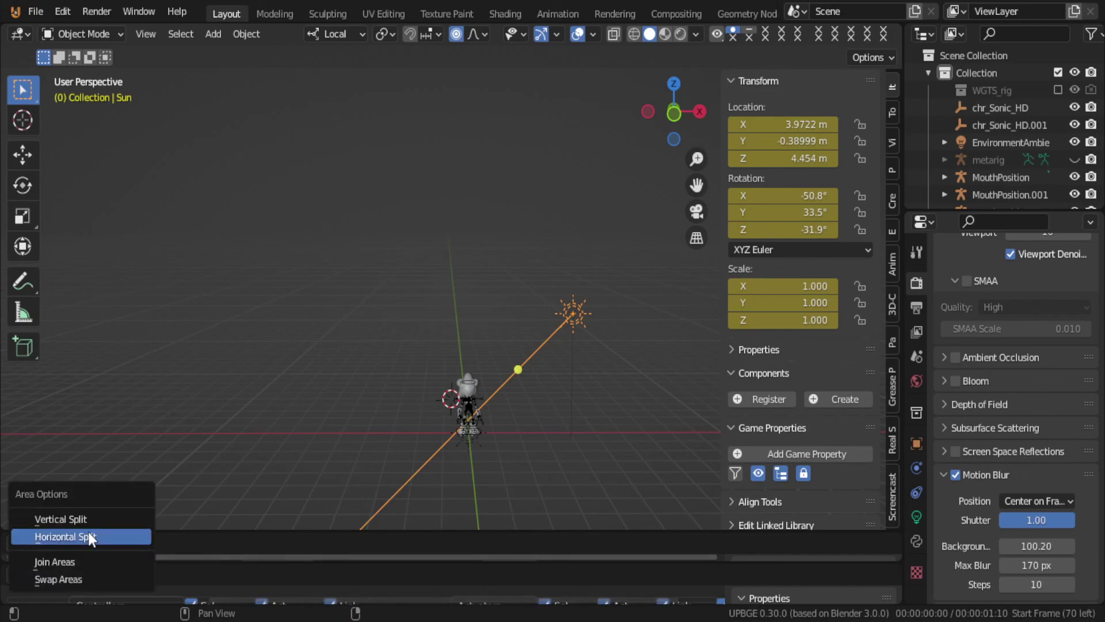
click(88, 558)
click(92, 575)
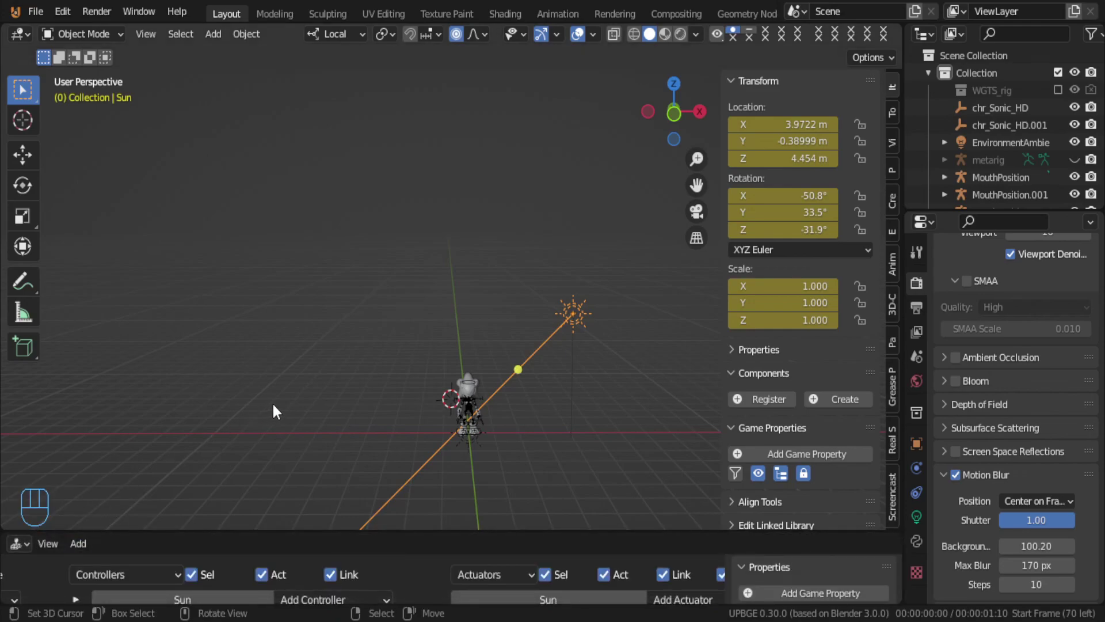
Step: Extend the 3D viewport down over most of the remaining logic brick editor and save the file
click(452, 525)
drag(459, 530, 461, 567)
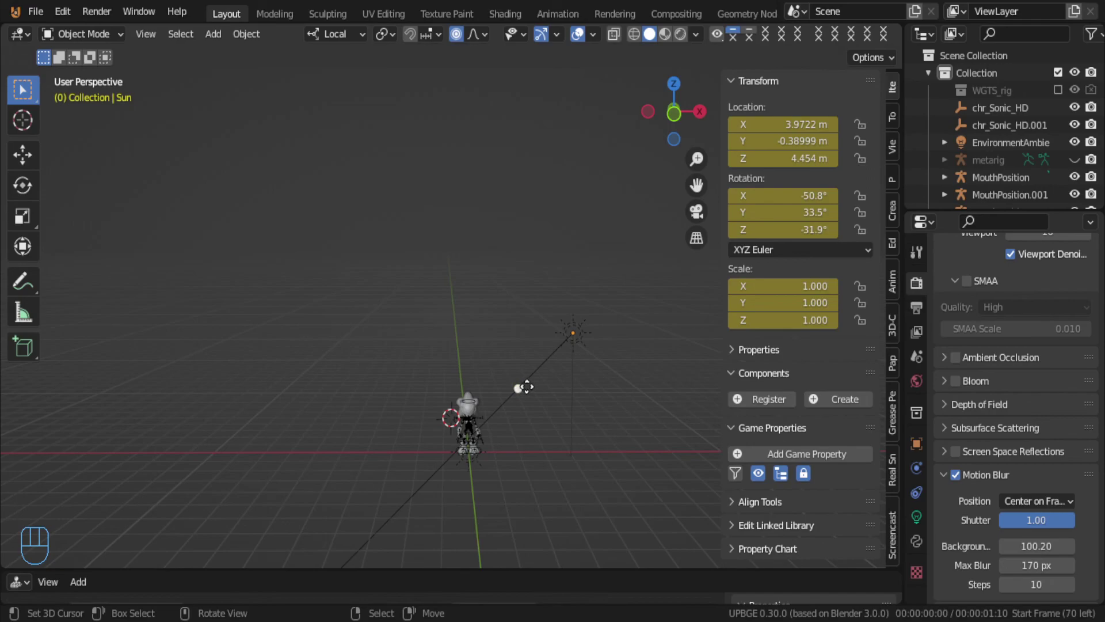
key(ctrl+s)
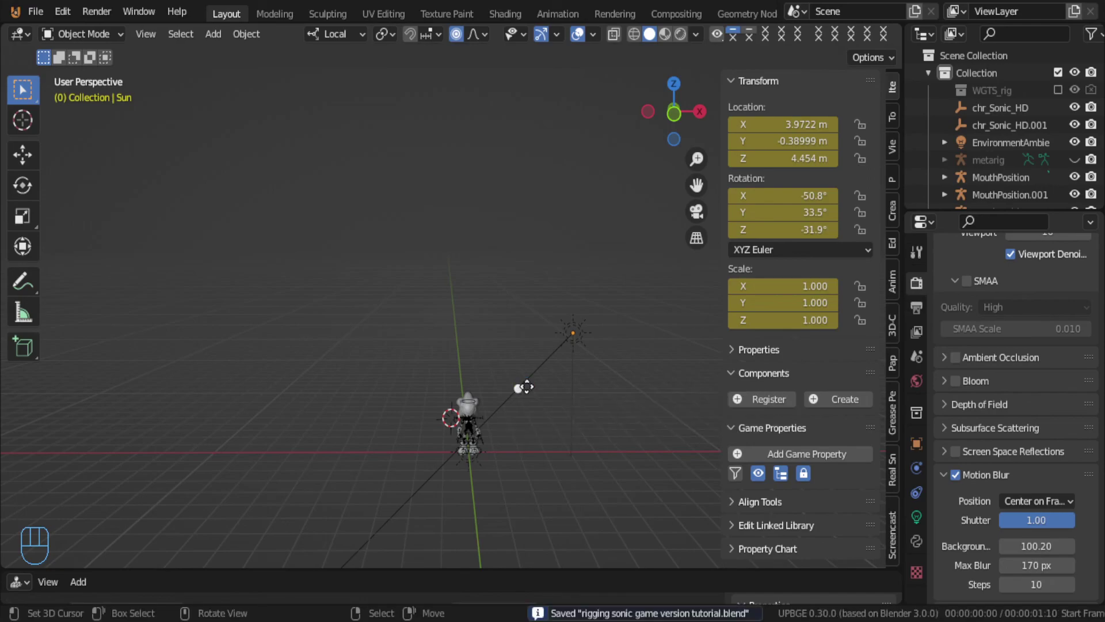